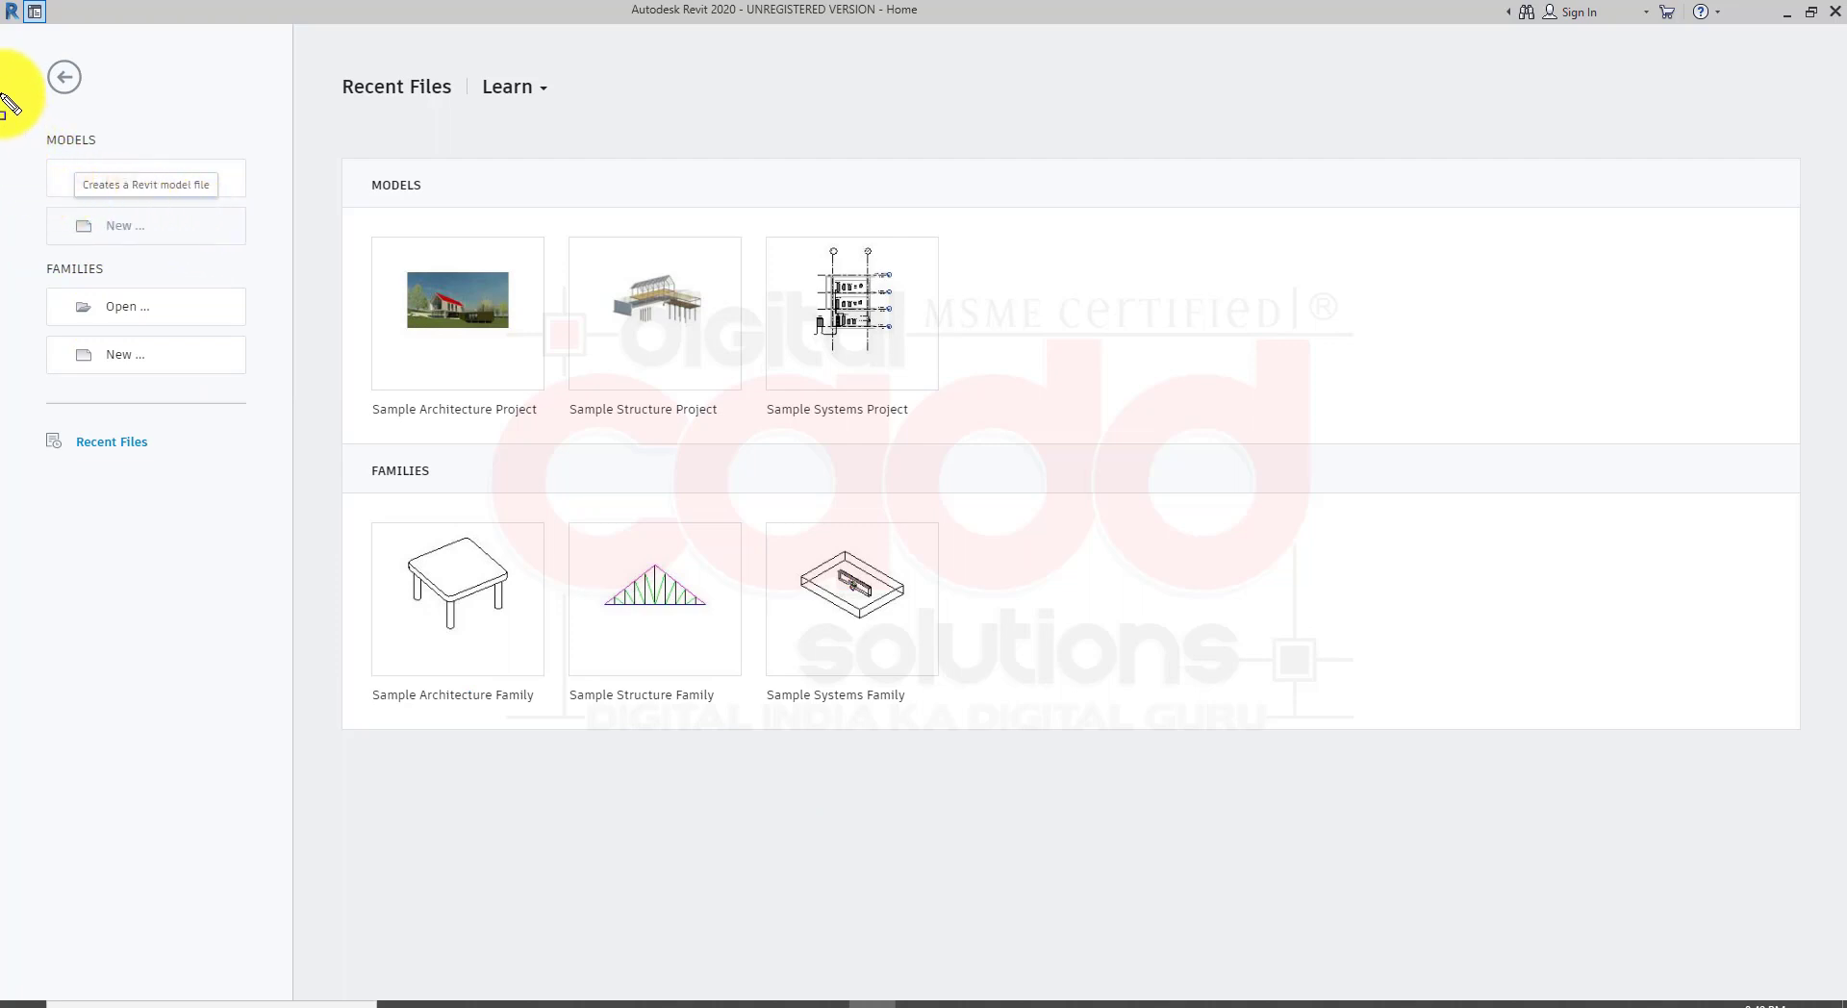
mouse_move(2, 93)
mouse_down()
mouse_move(192, 261)
mouse_move(297, 511)
mouse_up()
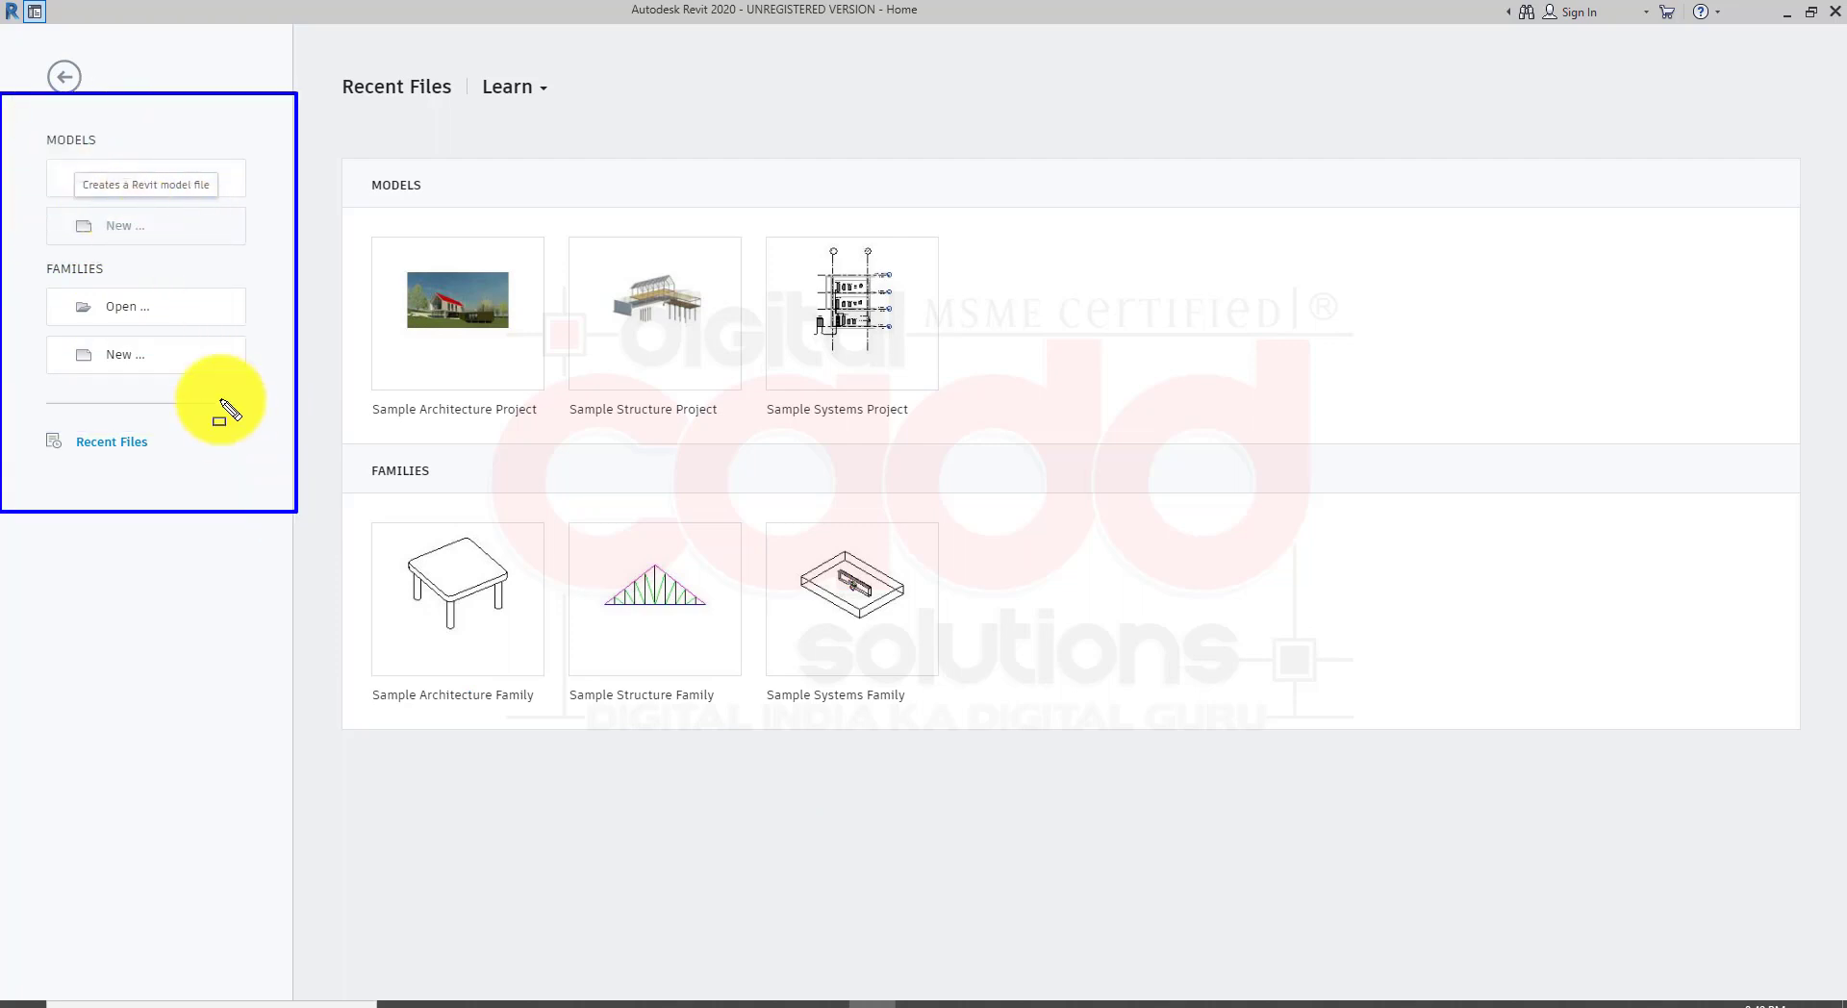
drag(2, 108, 270, 260)
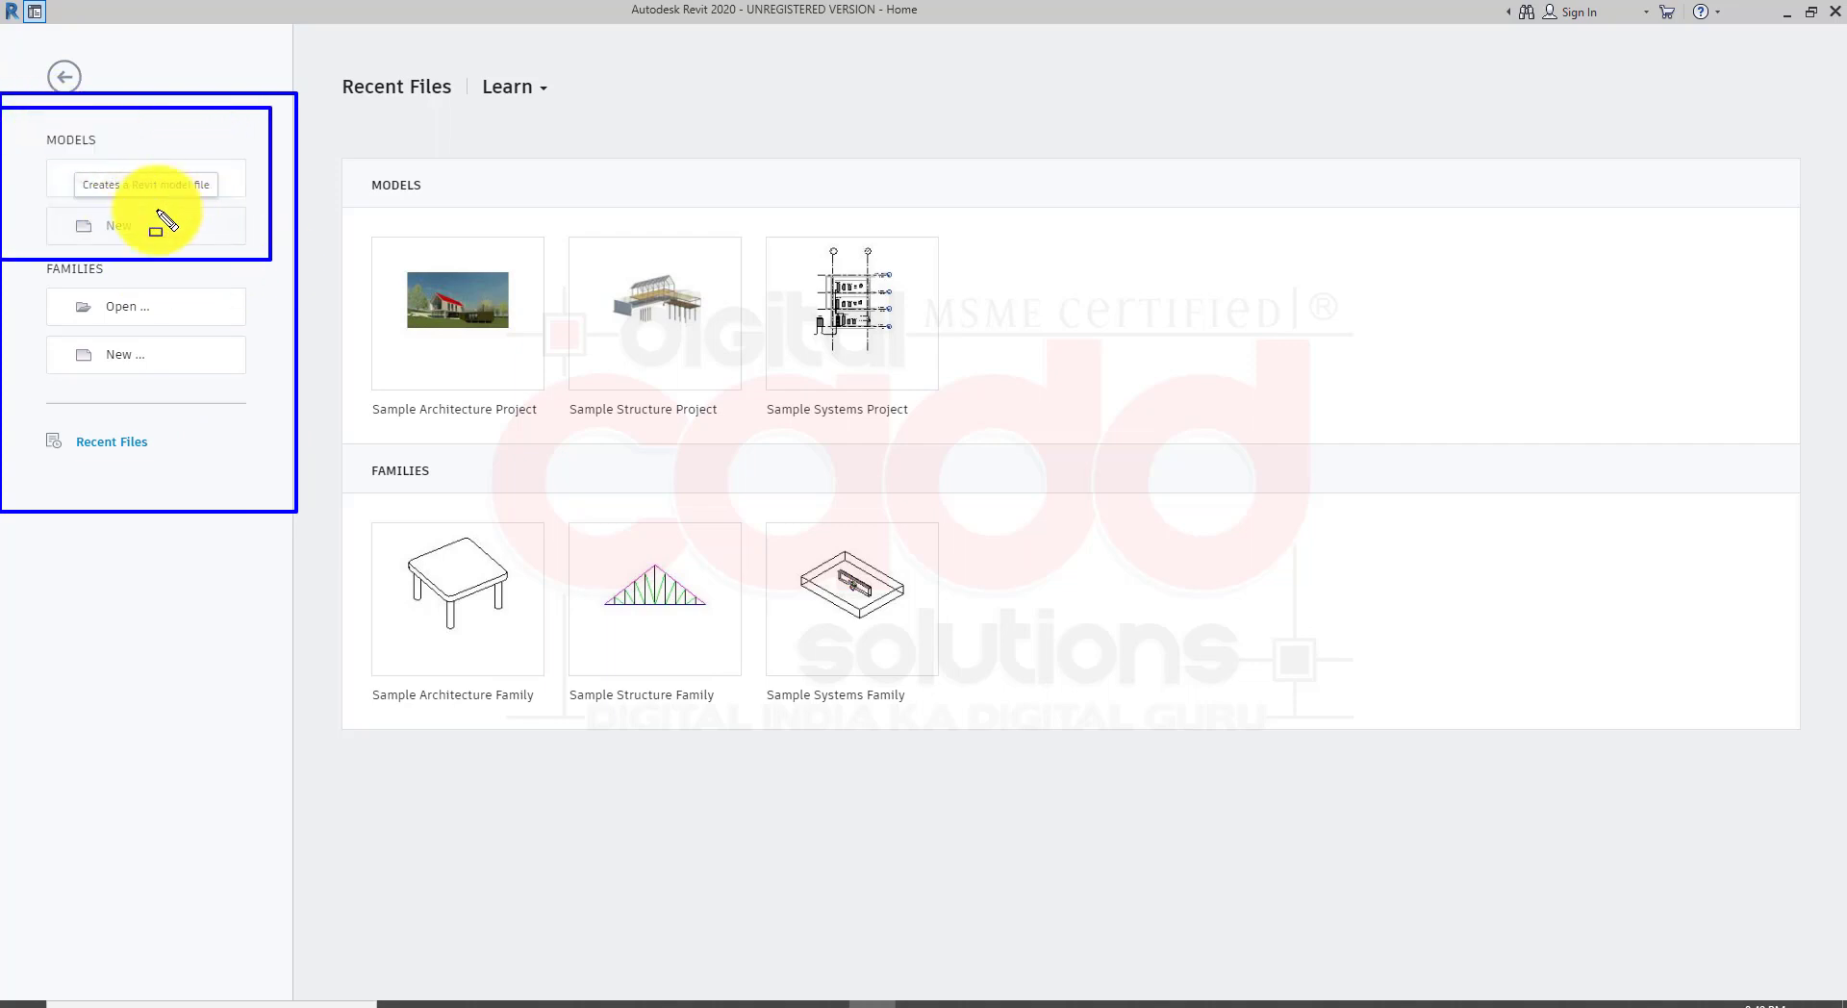
mouse_move(5, 260)
mouse_down()
mouse_move(177, 400)
mouse_move(259, 407)
mouse_up()
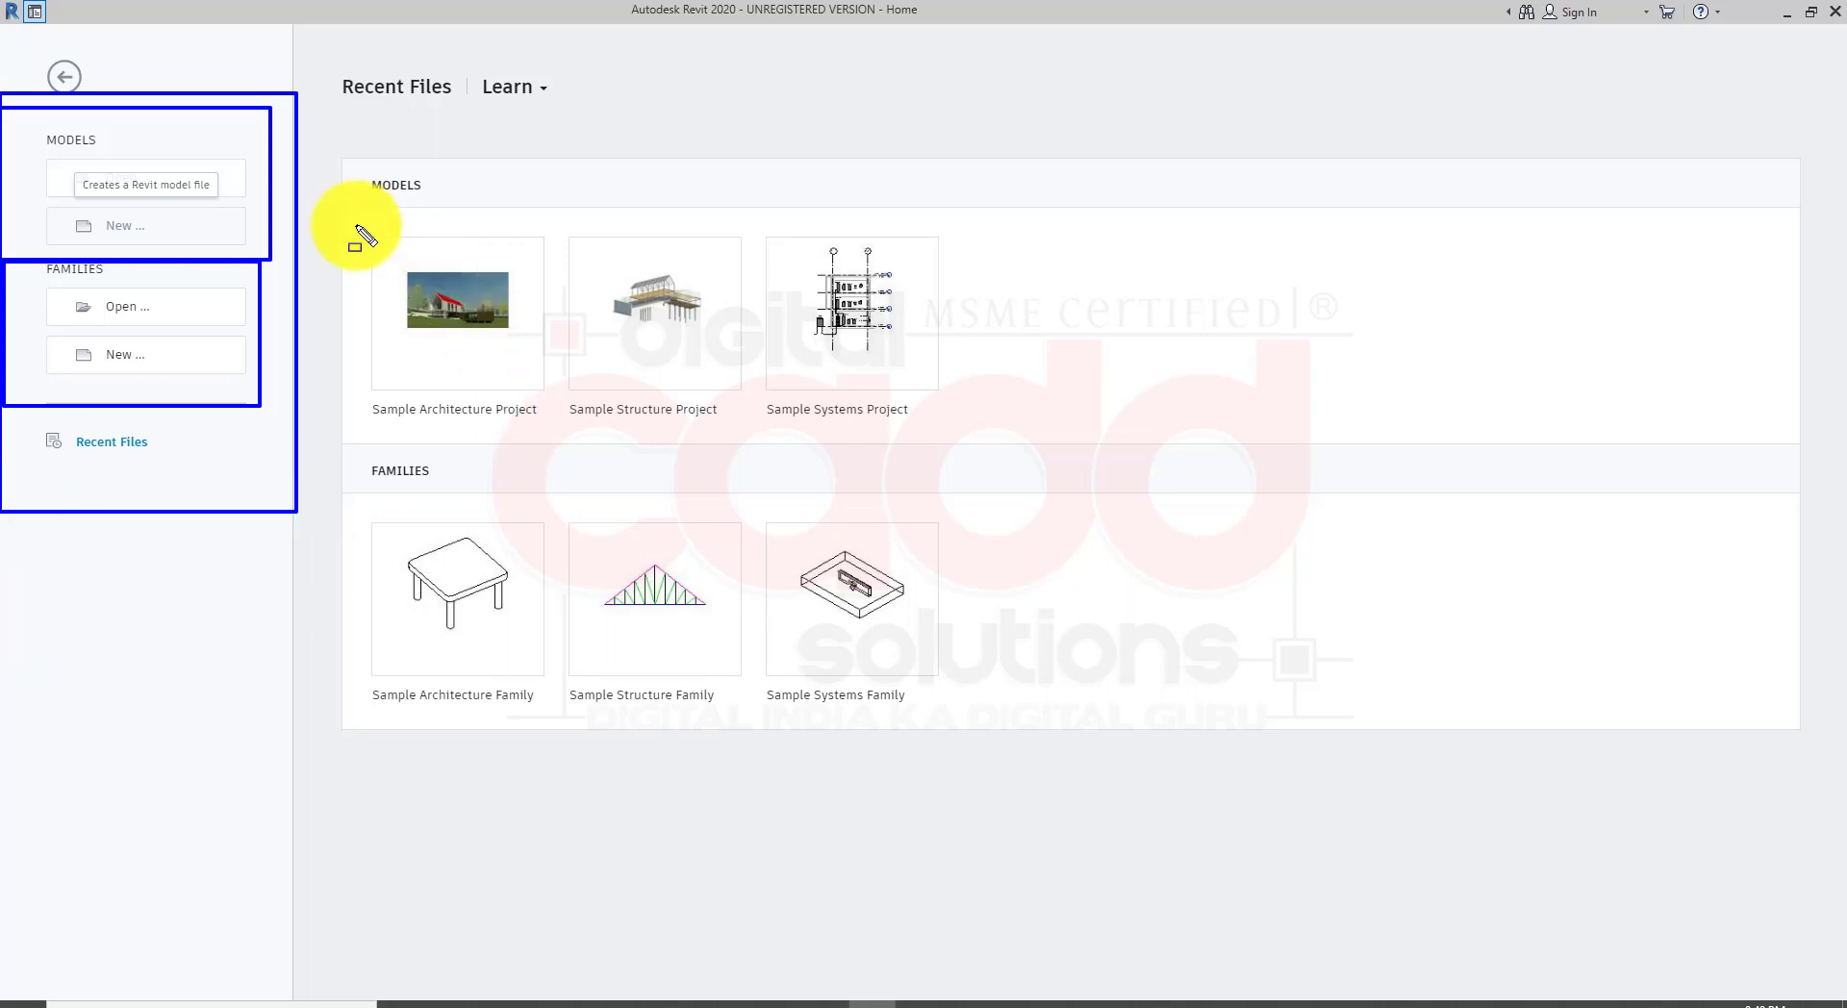
mouse_move(323, 203)
mouse_down()
mouse_move(824, 713)
mouse_move(990, 648)
mouse_move(1009, 464)
mouse_up()
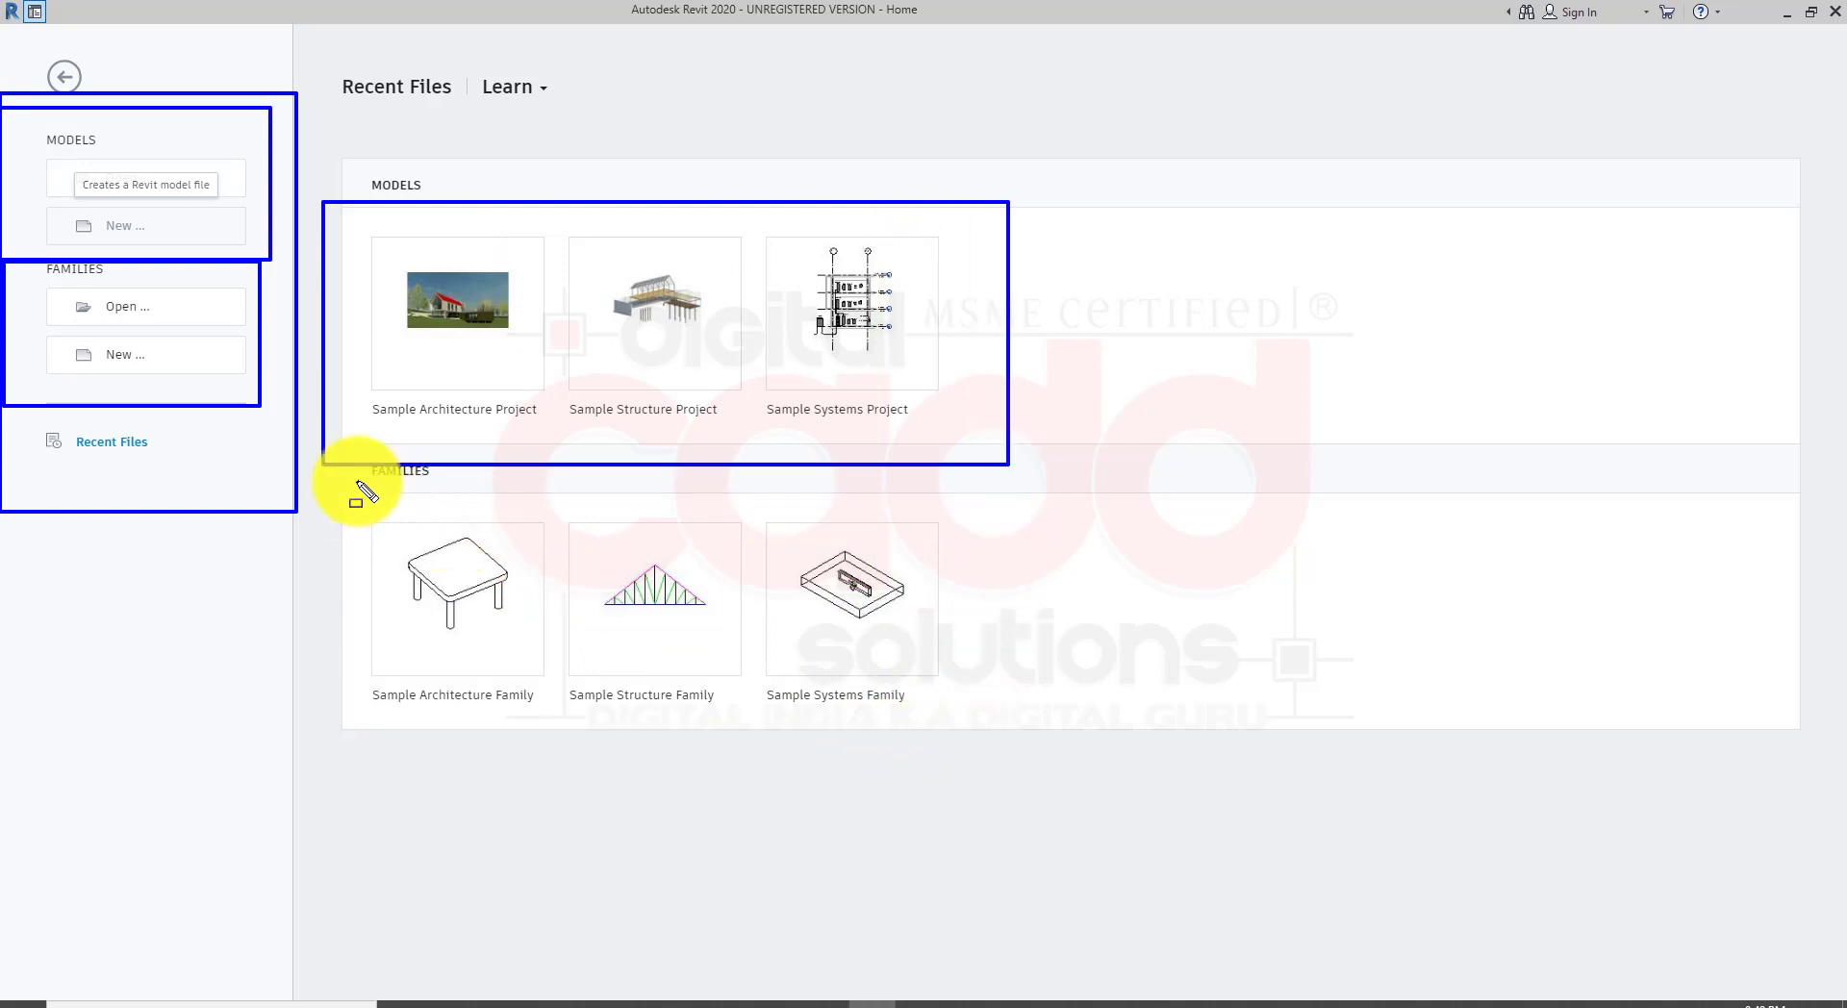
mouse_move(325, 463)
mouse_down()
mouse_move(398, 664)
mouse_move(1010, 783)
mouse_up()
key(Escape)
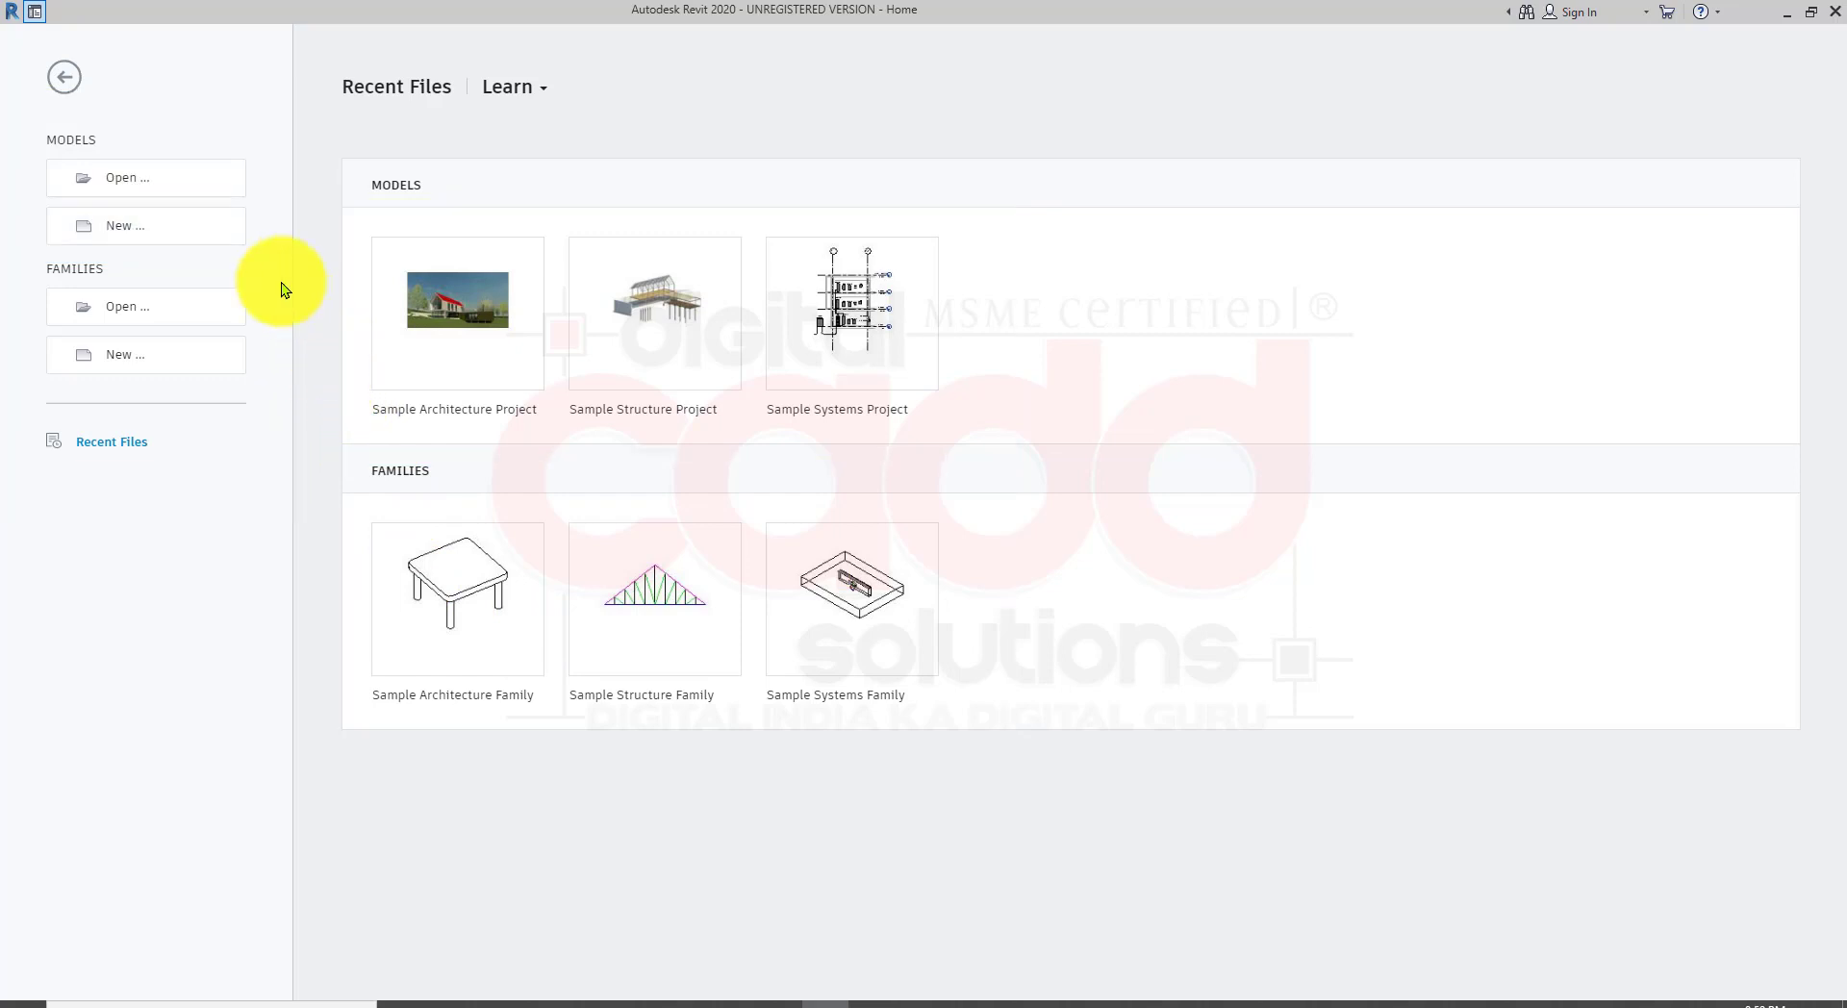
Step: Create a new project from the Architectural Template
click(191, 244)
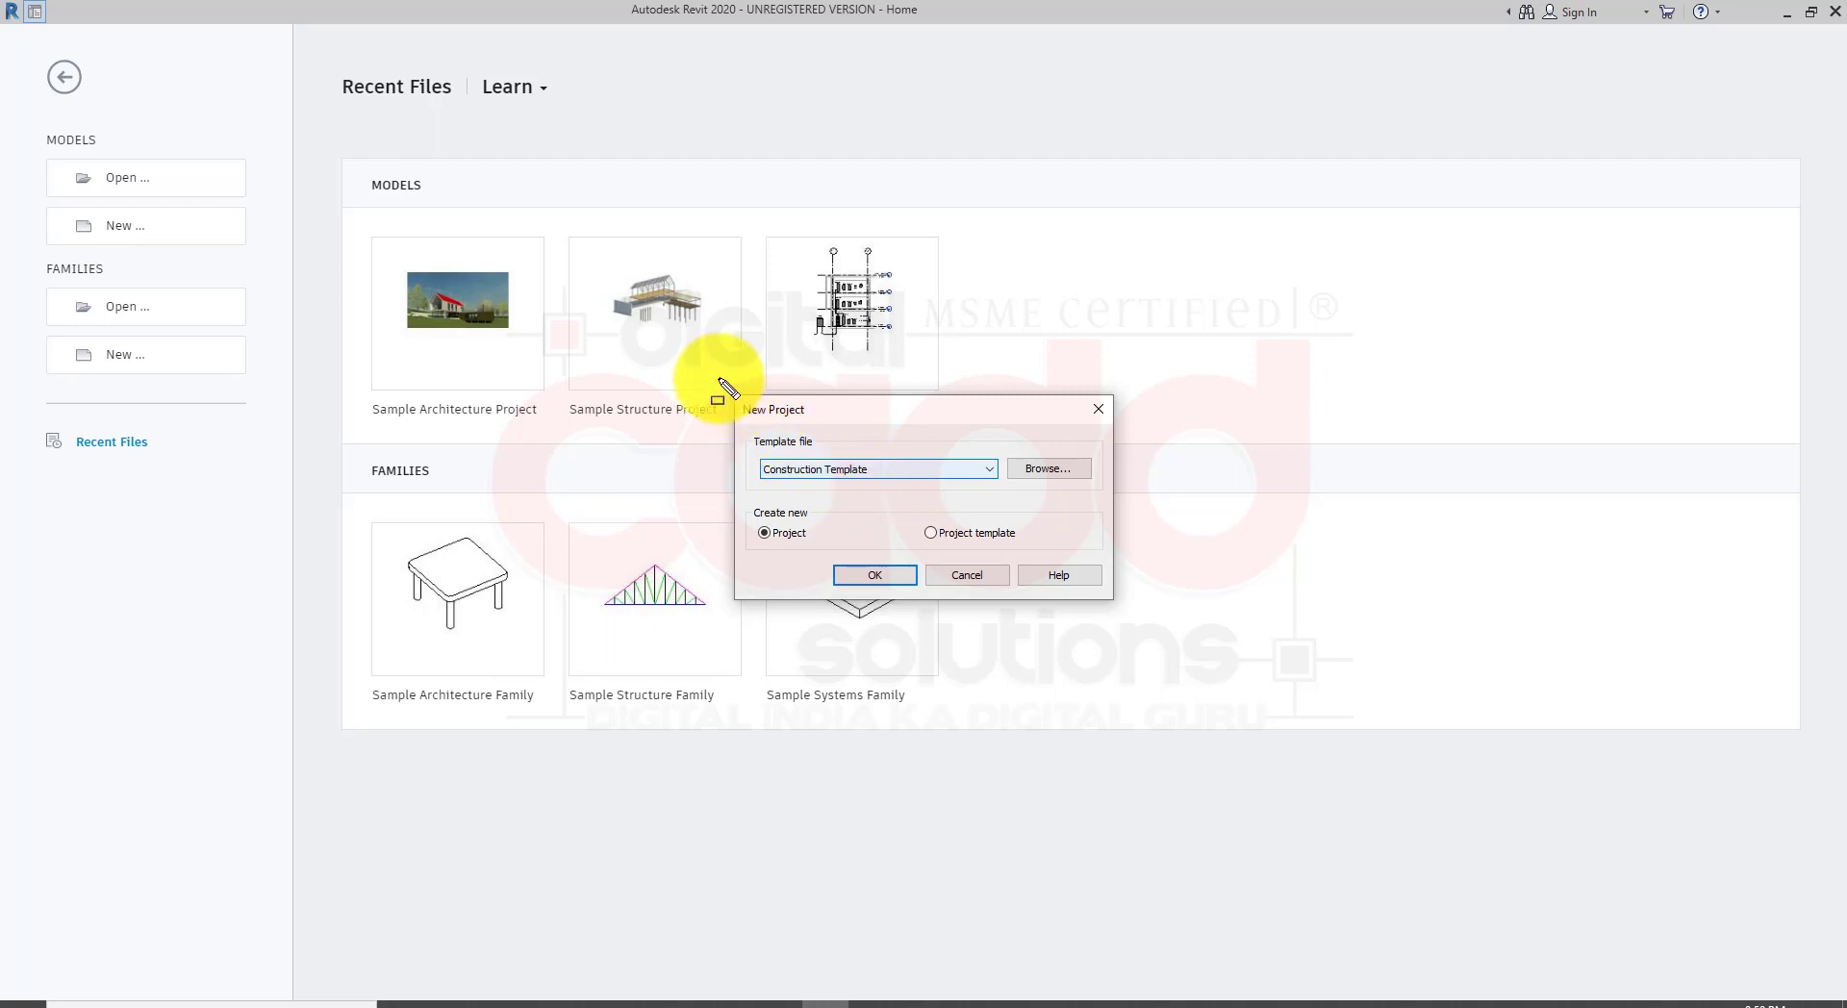
drag(718, 377, 1141, 627)
key(Escape)
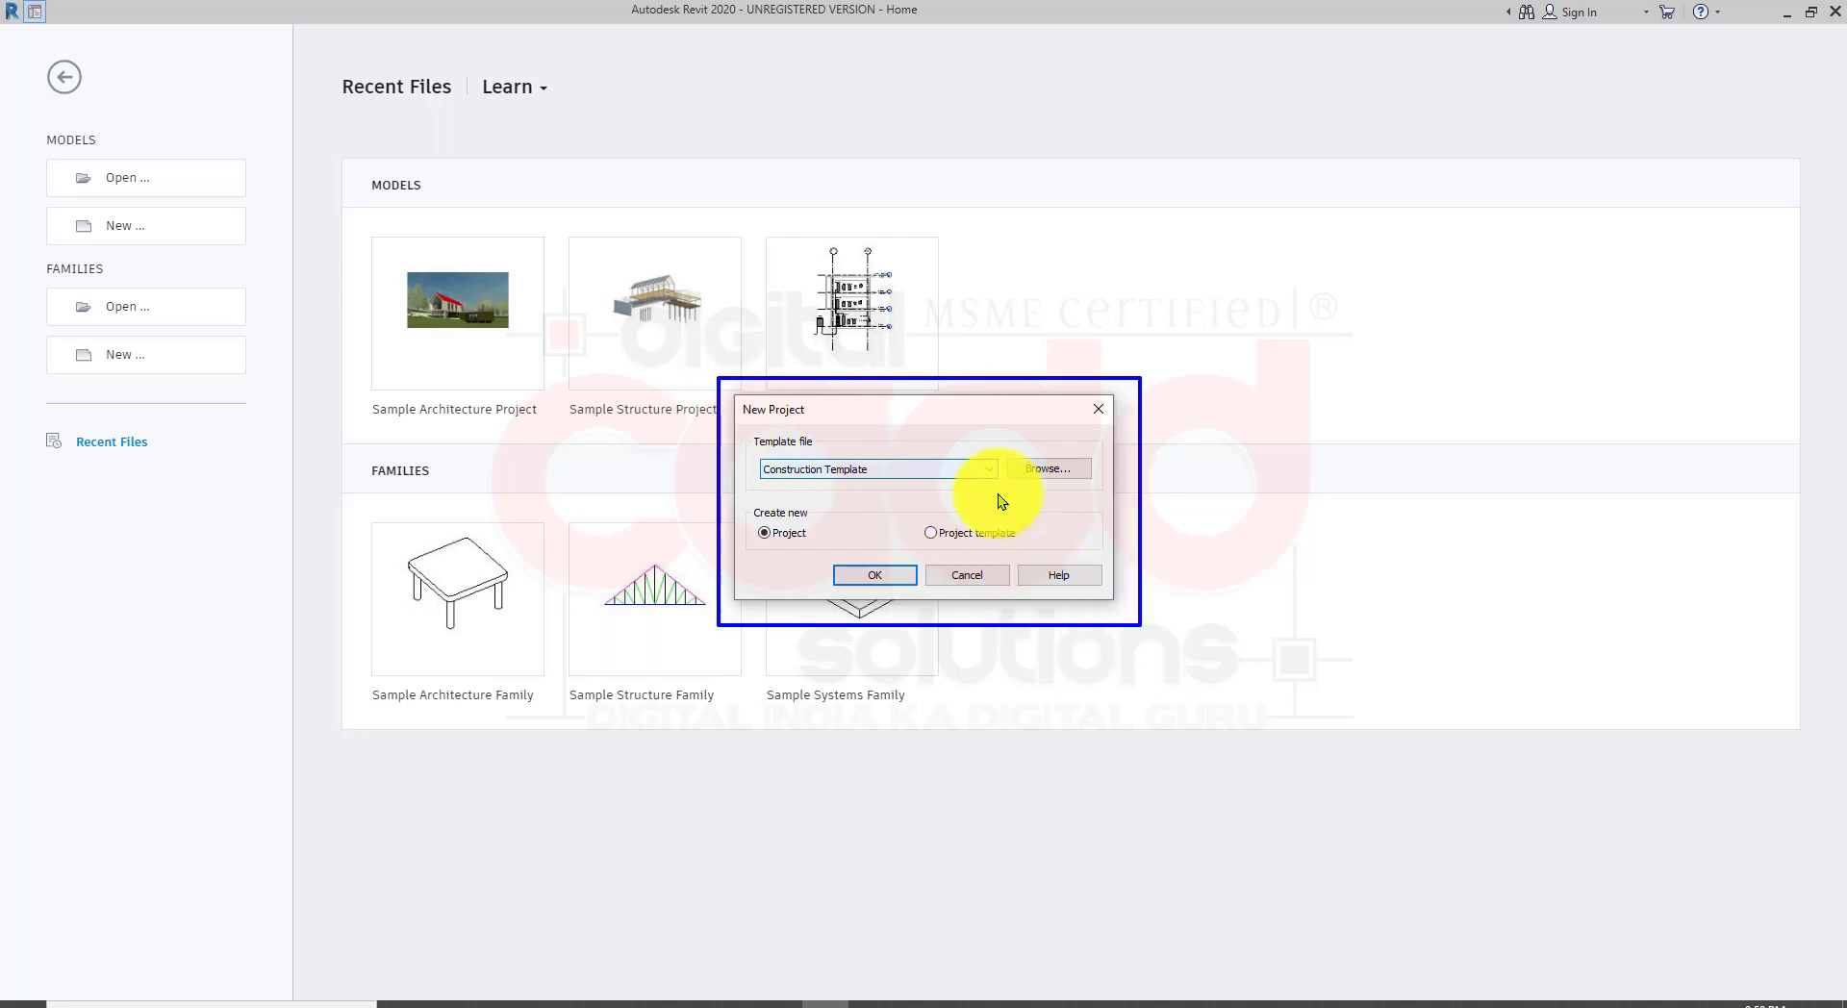
click(983, 477)
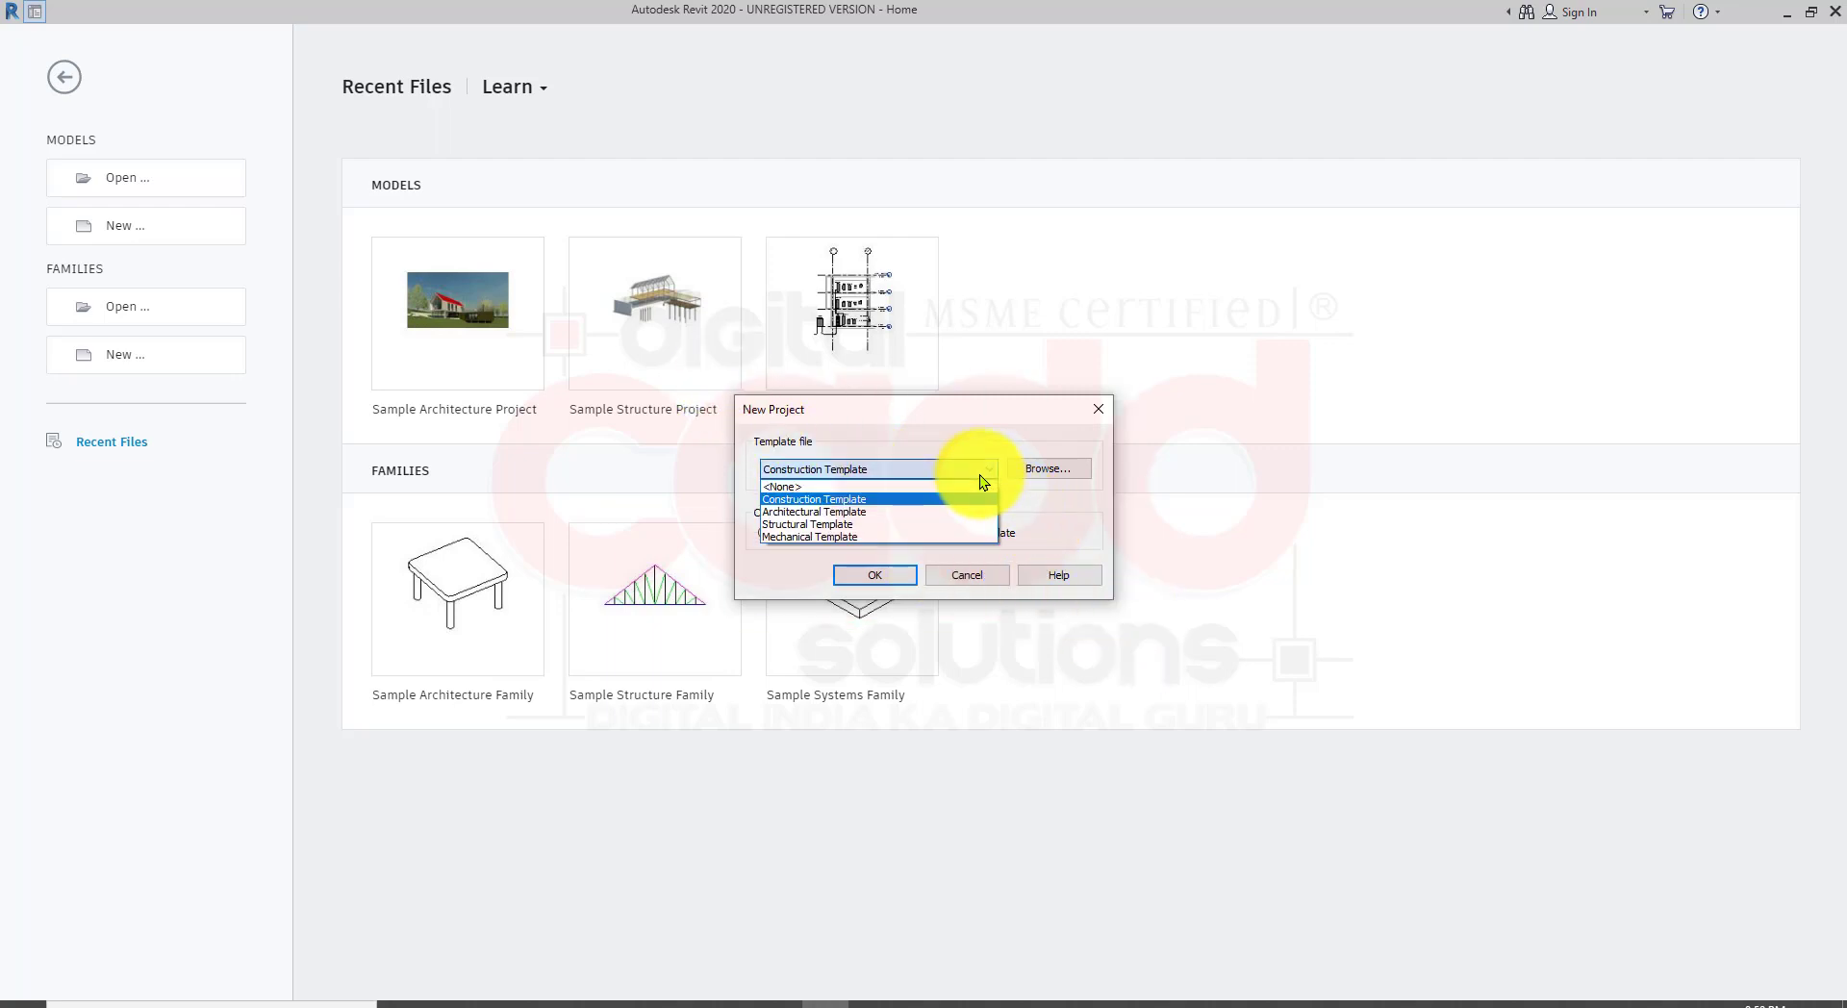
click(891, 513)
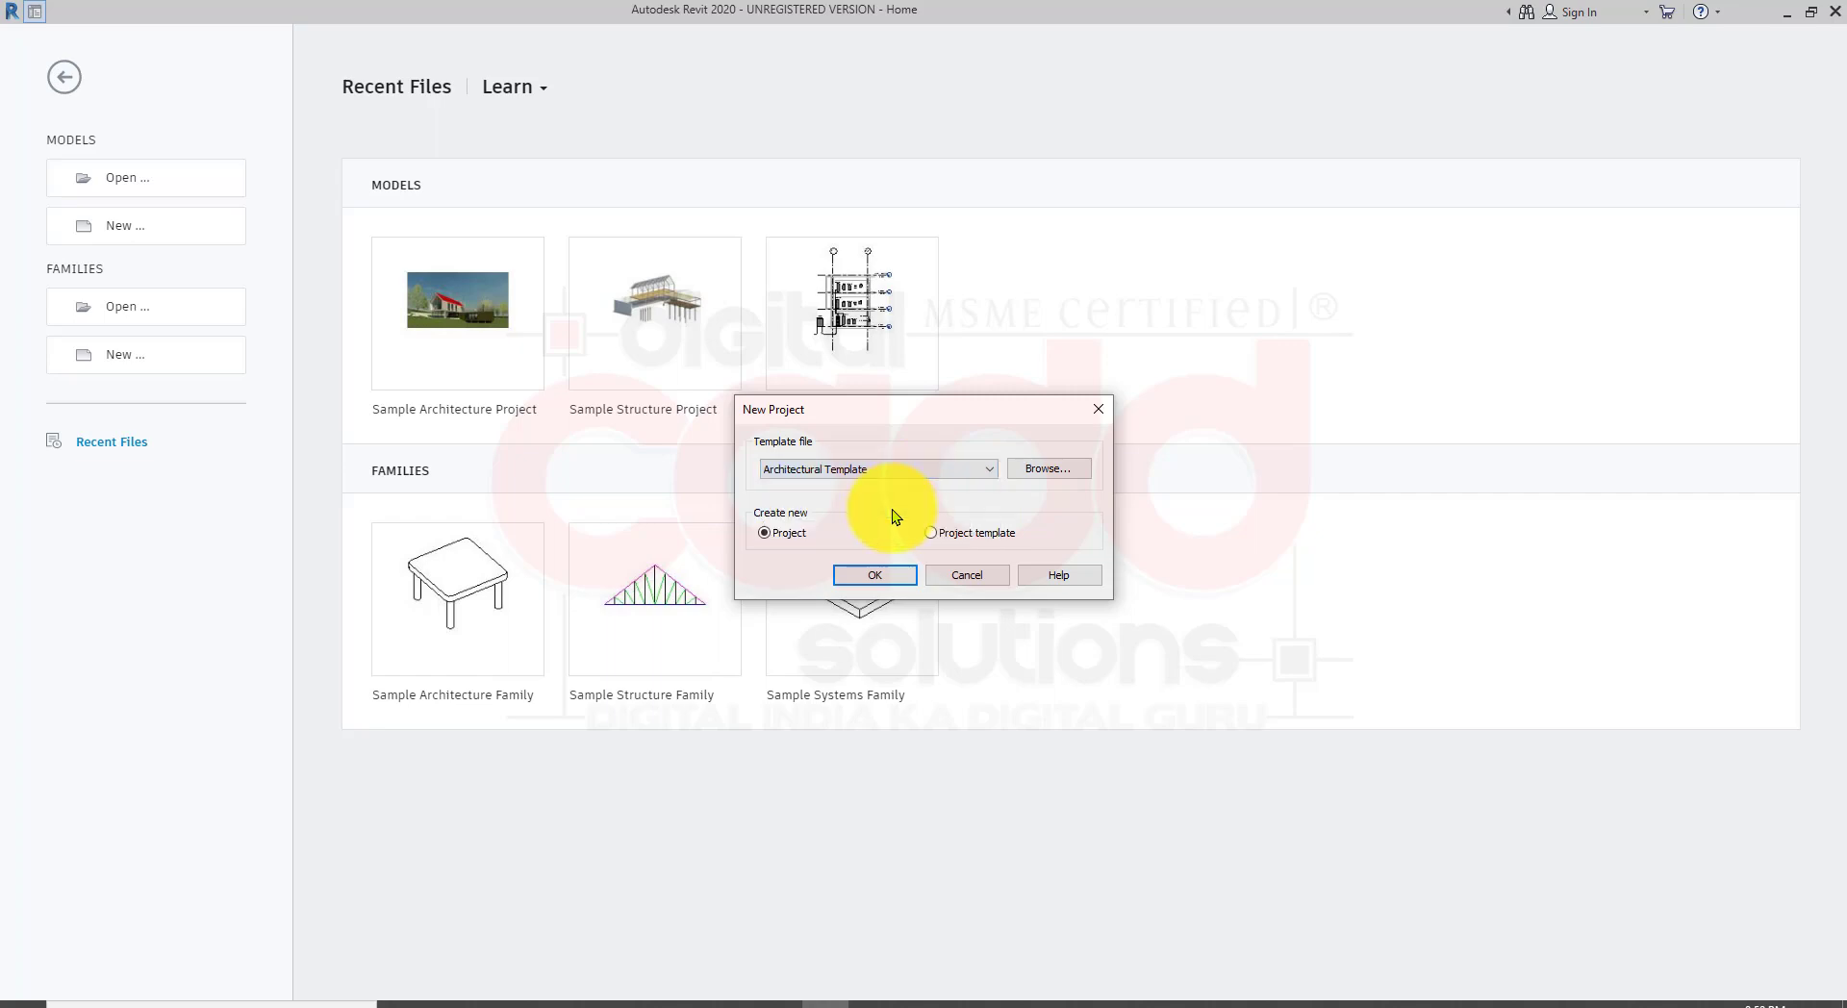
click(887, 573)
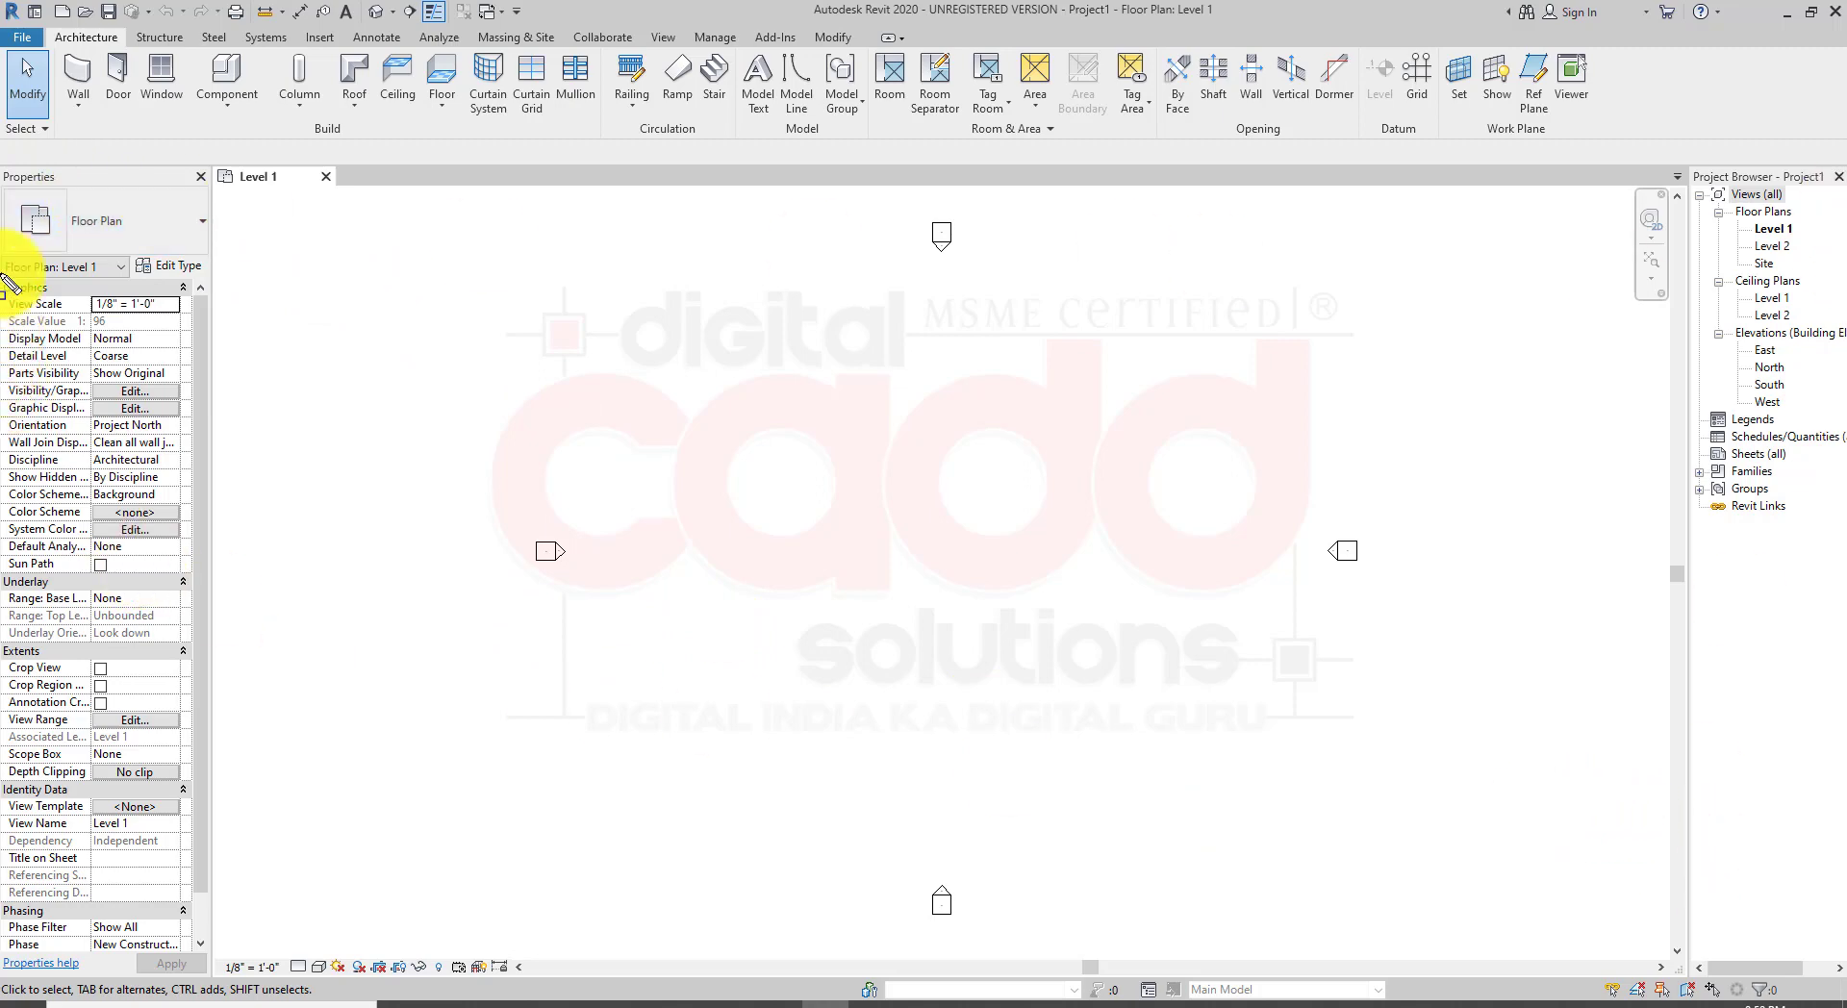
mouse_move(9, 178)
mouse_down()
mouse_move(144, 756)
mouse_move(213, 956)
mouse_up()
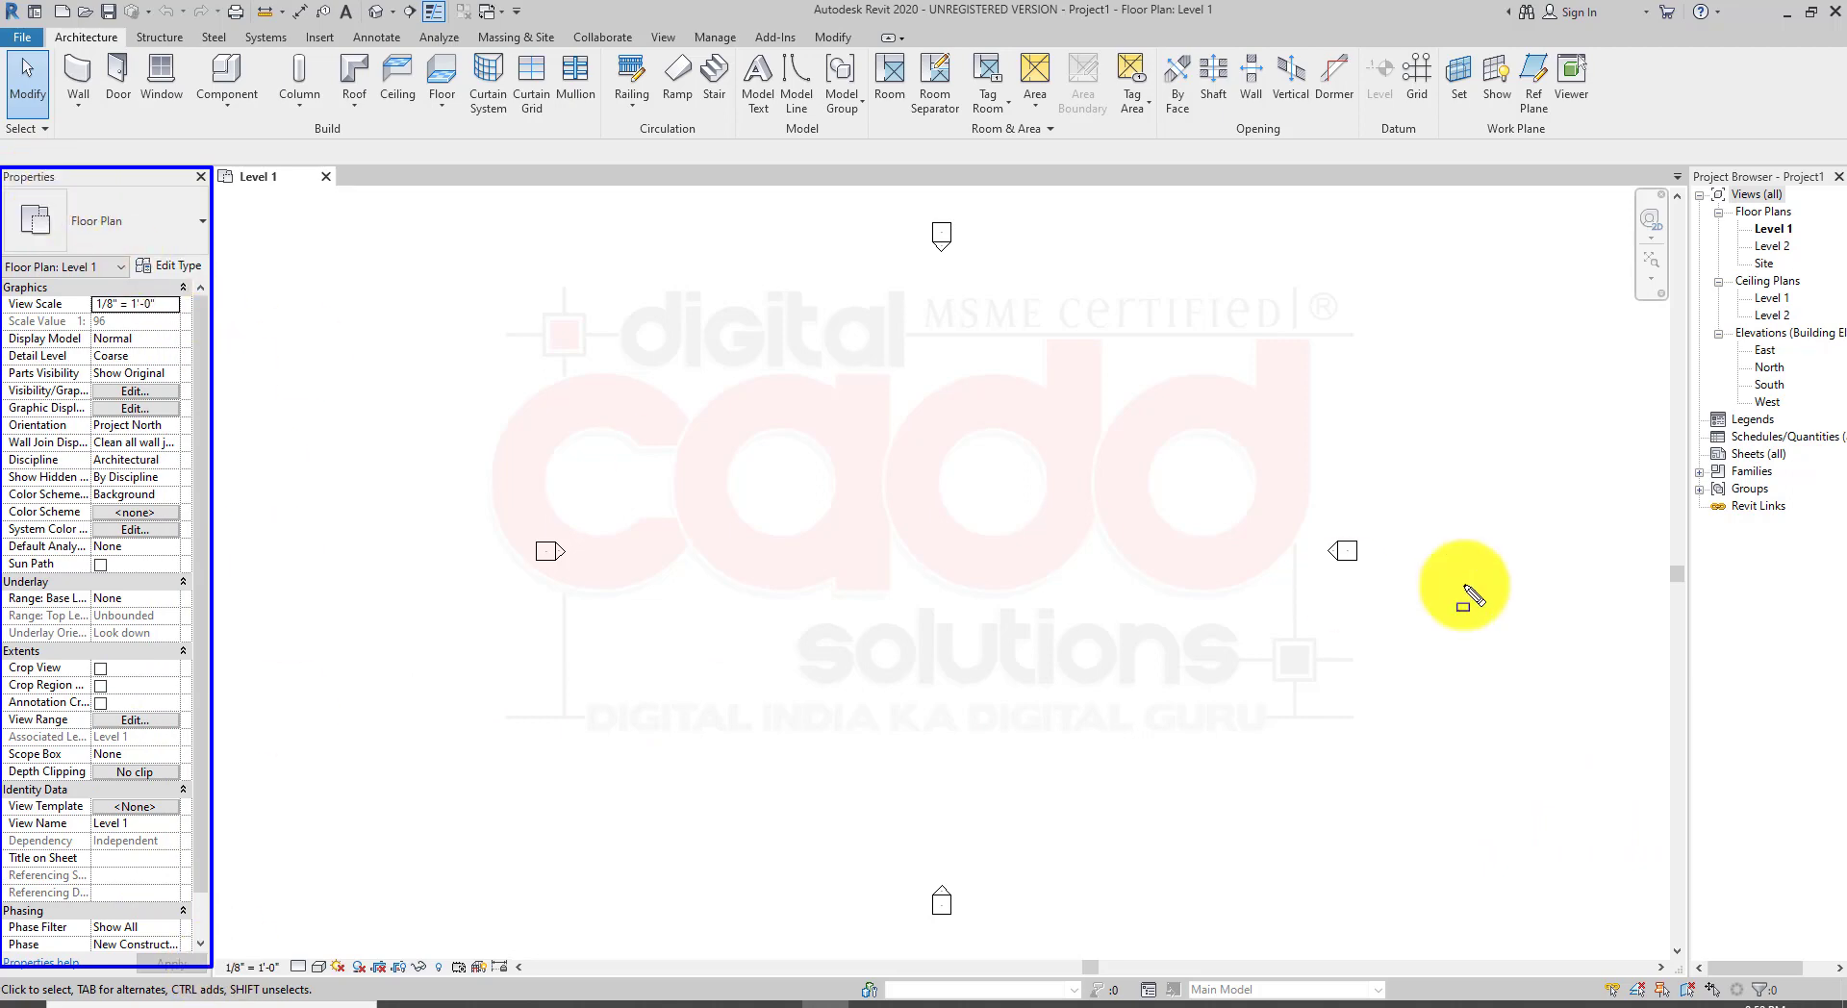
drag(1681, 168, 1714, 266)
mouse_move(1791, 462)
mouse_down()
mouse_move(1814, 989)
mouse_move(1843, 967)
mouse_up()
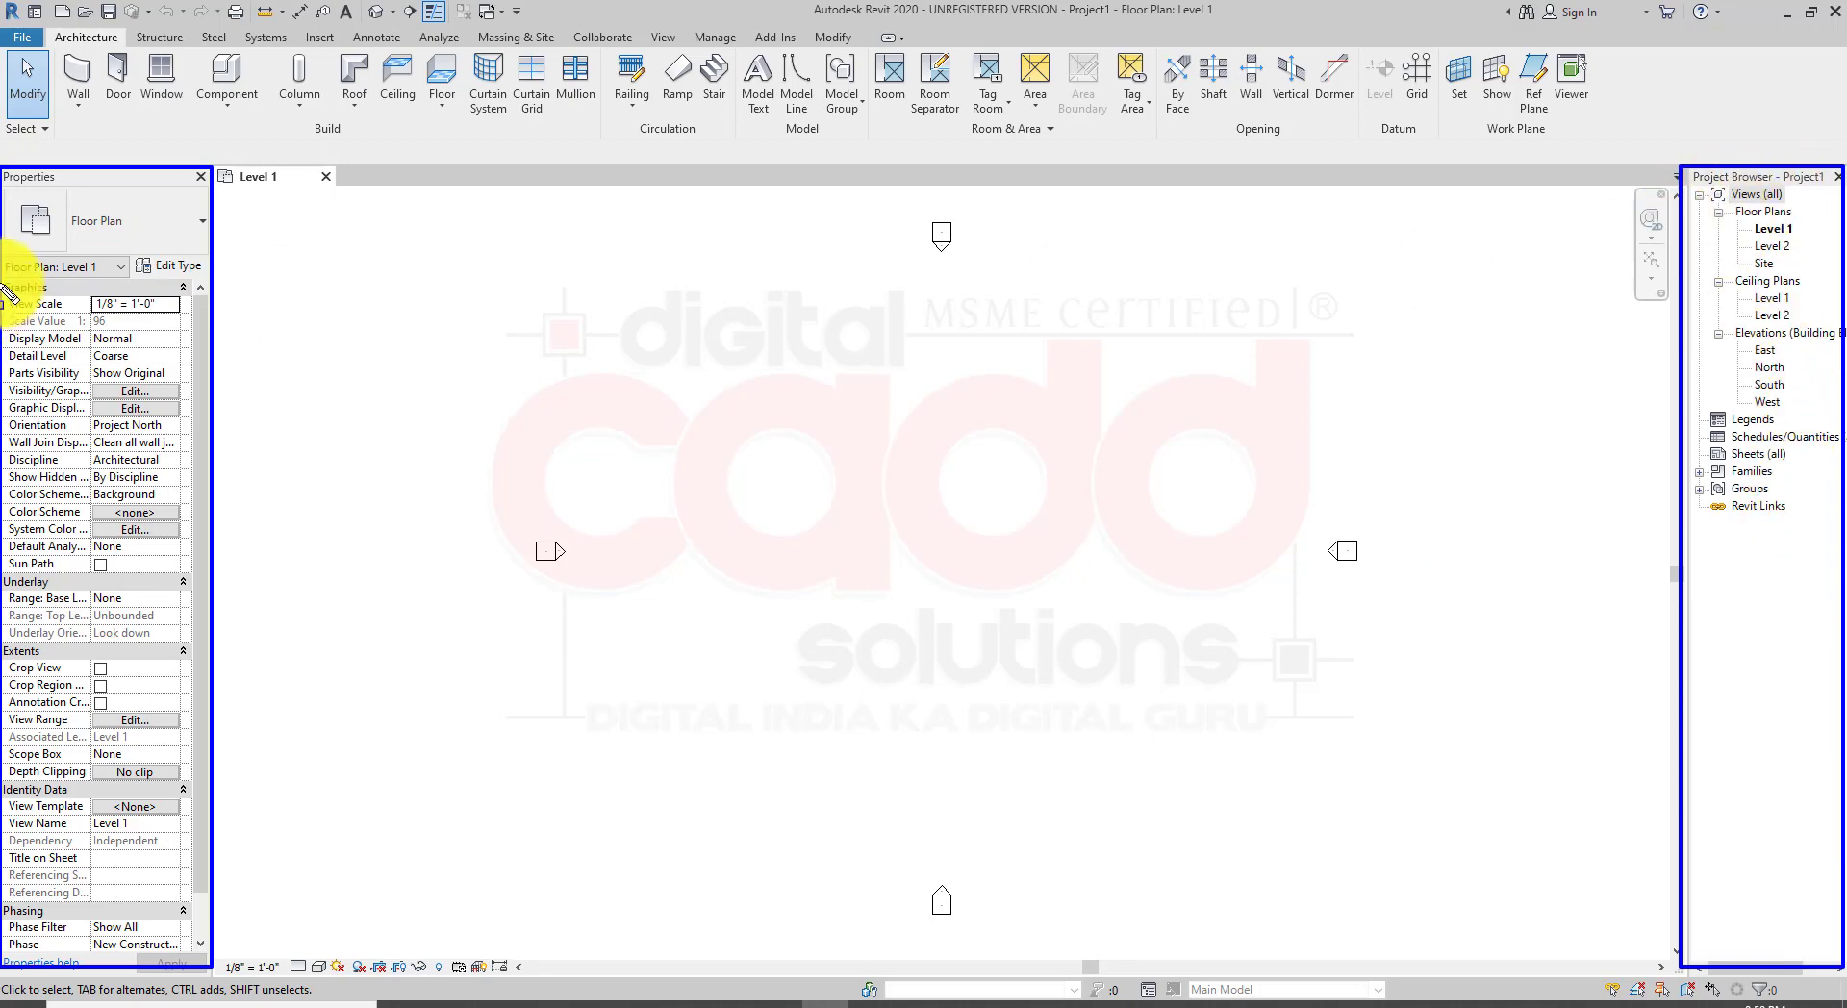
key(Escape)
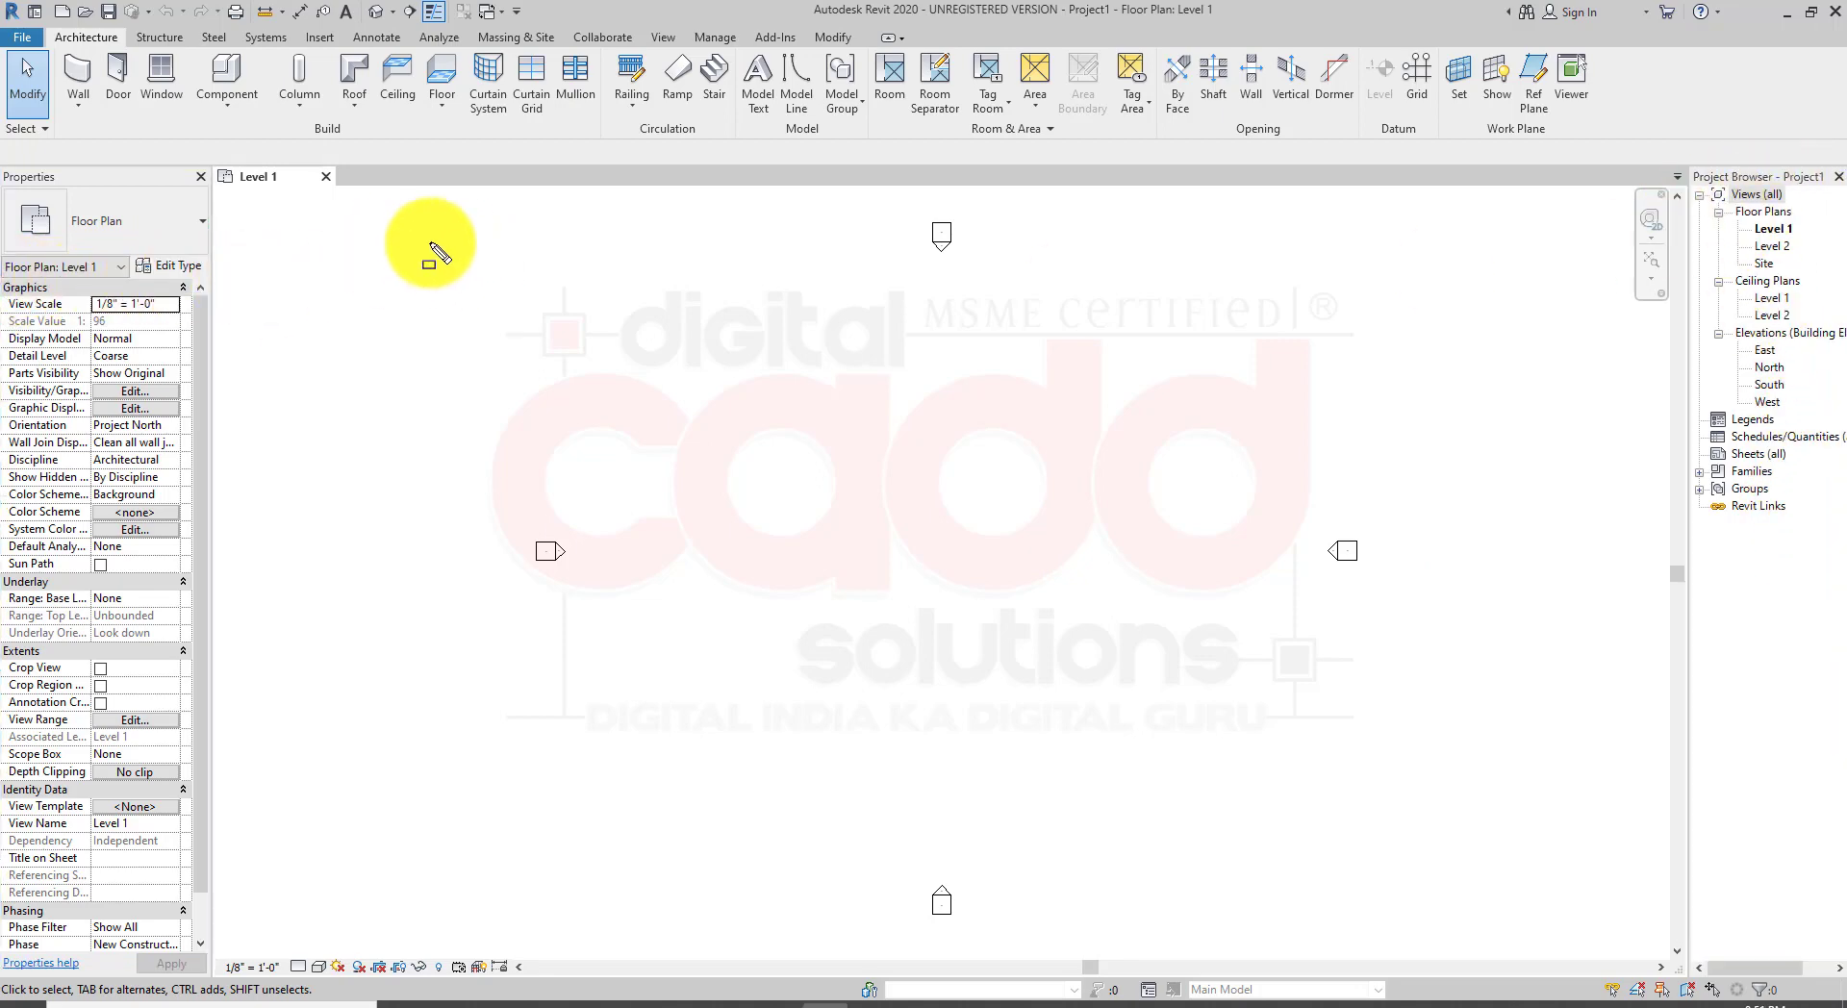
Step: Close the Properties palette and the Project Browser
click(201, 176)
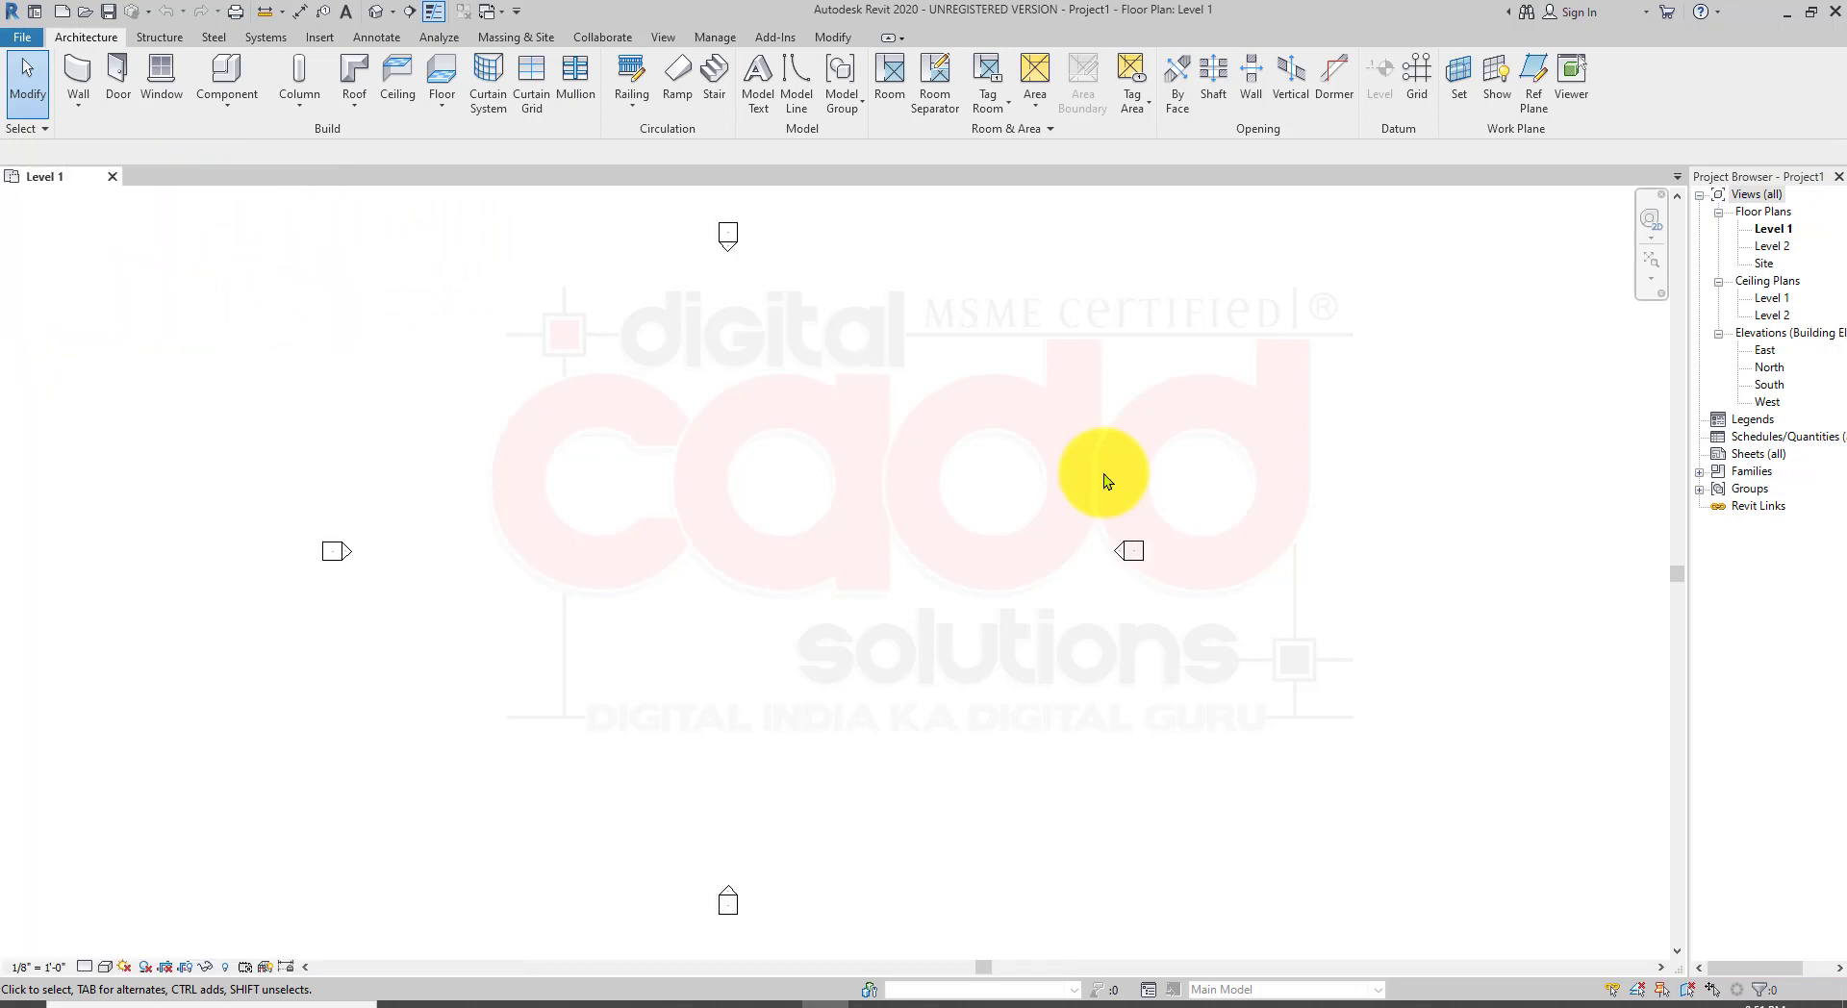
click(1838, 176)
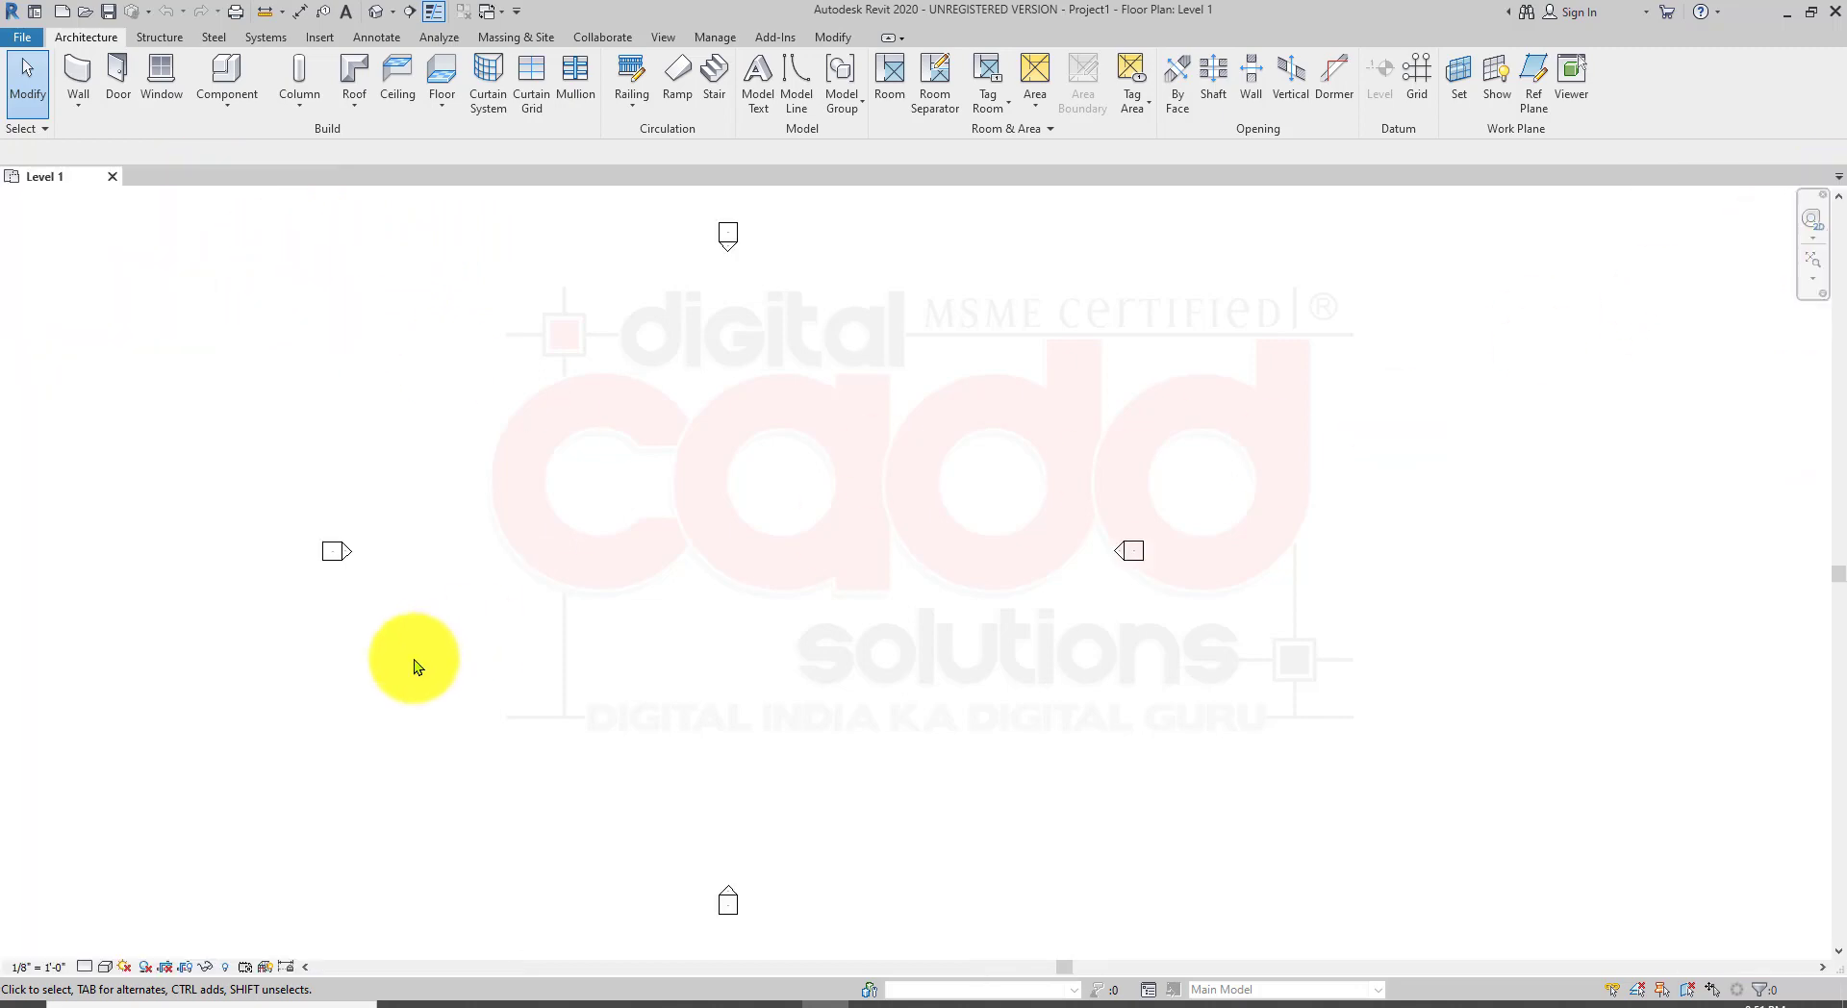
Step: Reopen the Project Browser and Properties palettes from the User Interface options
click(664, 38)
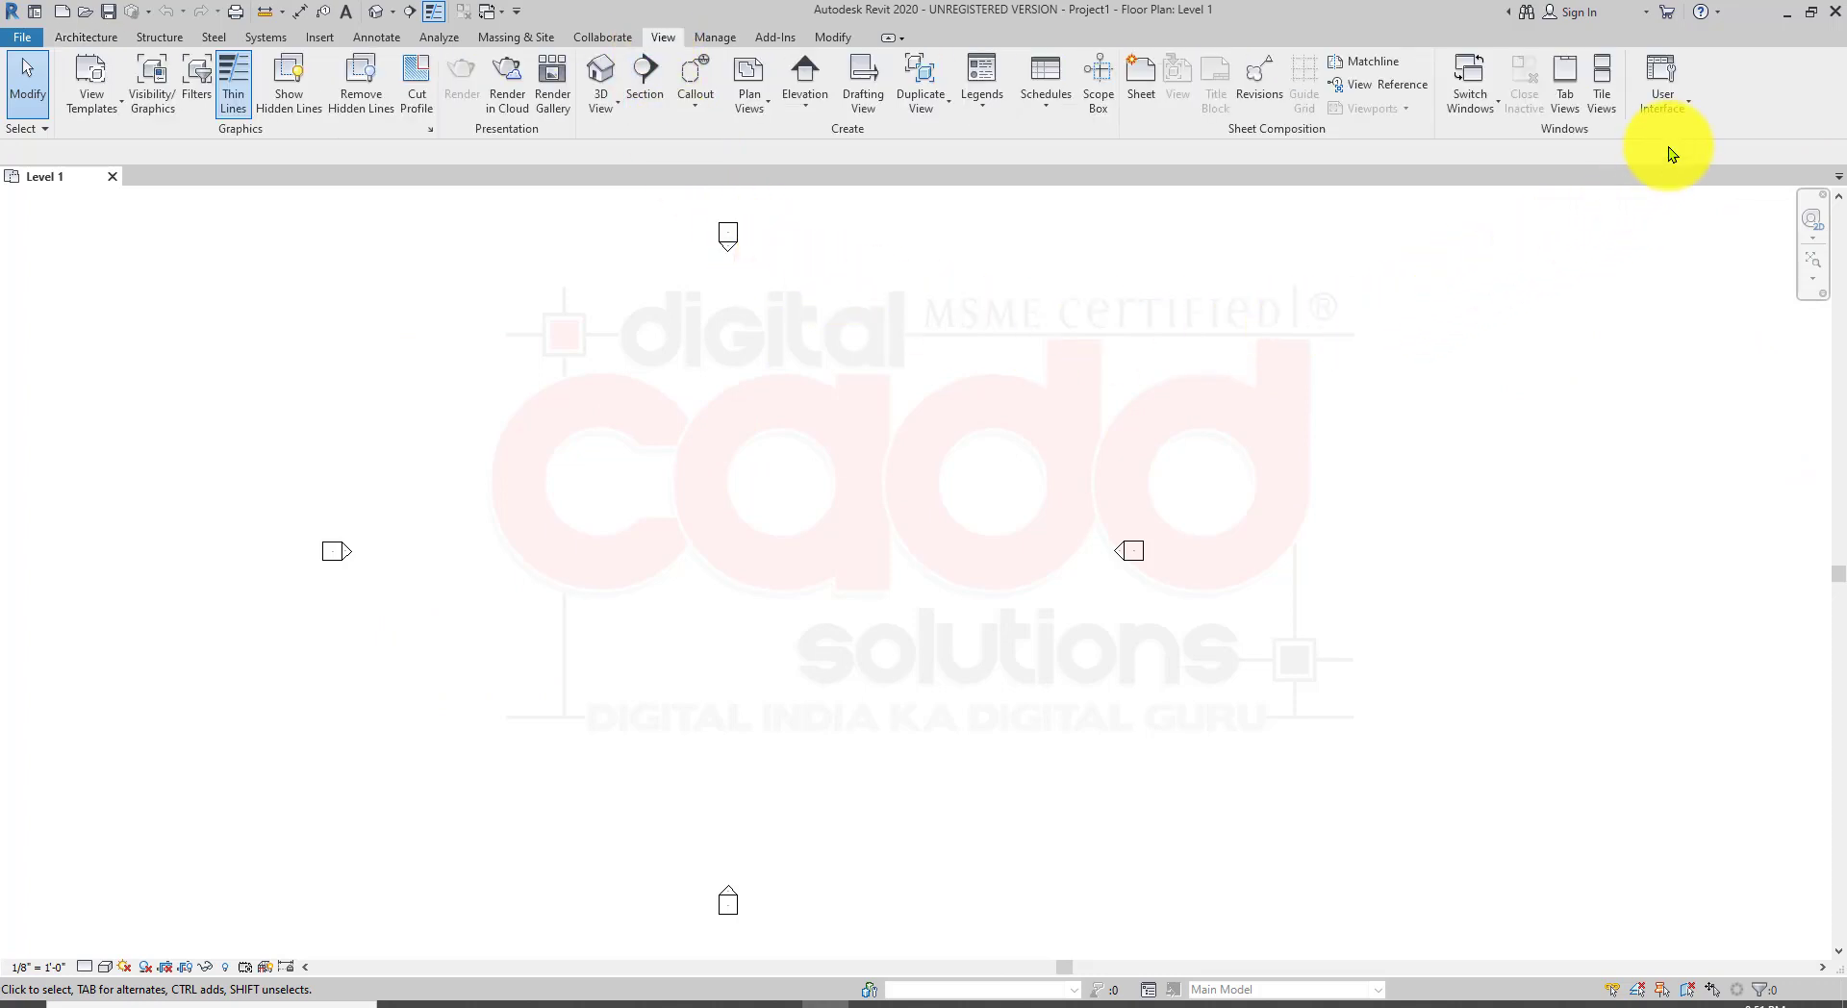
click(1683, 115)
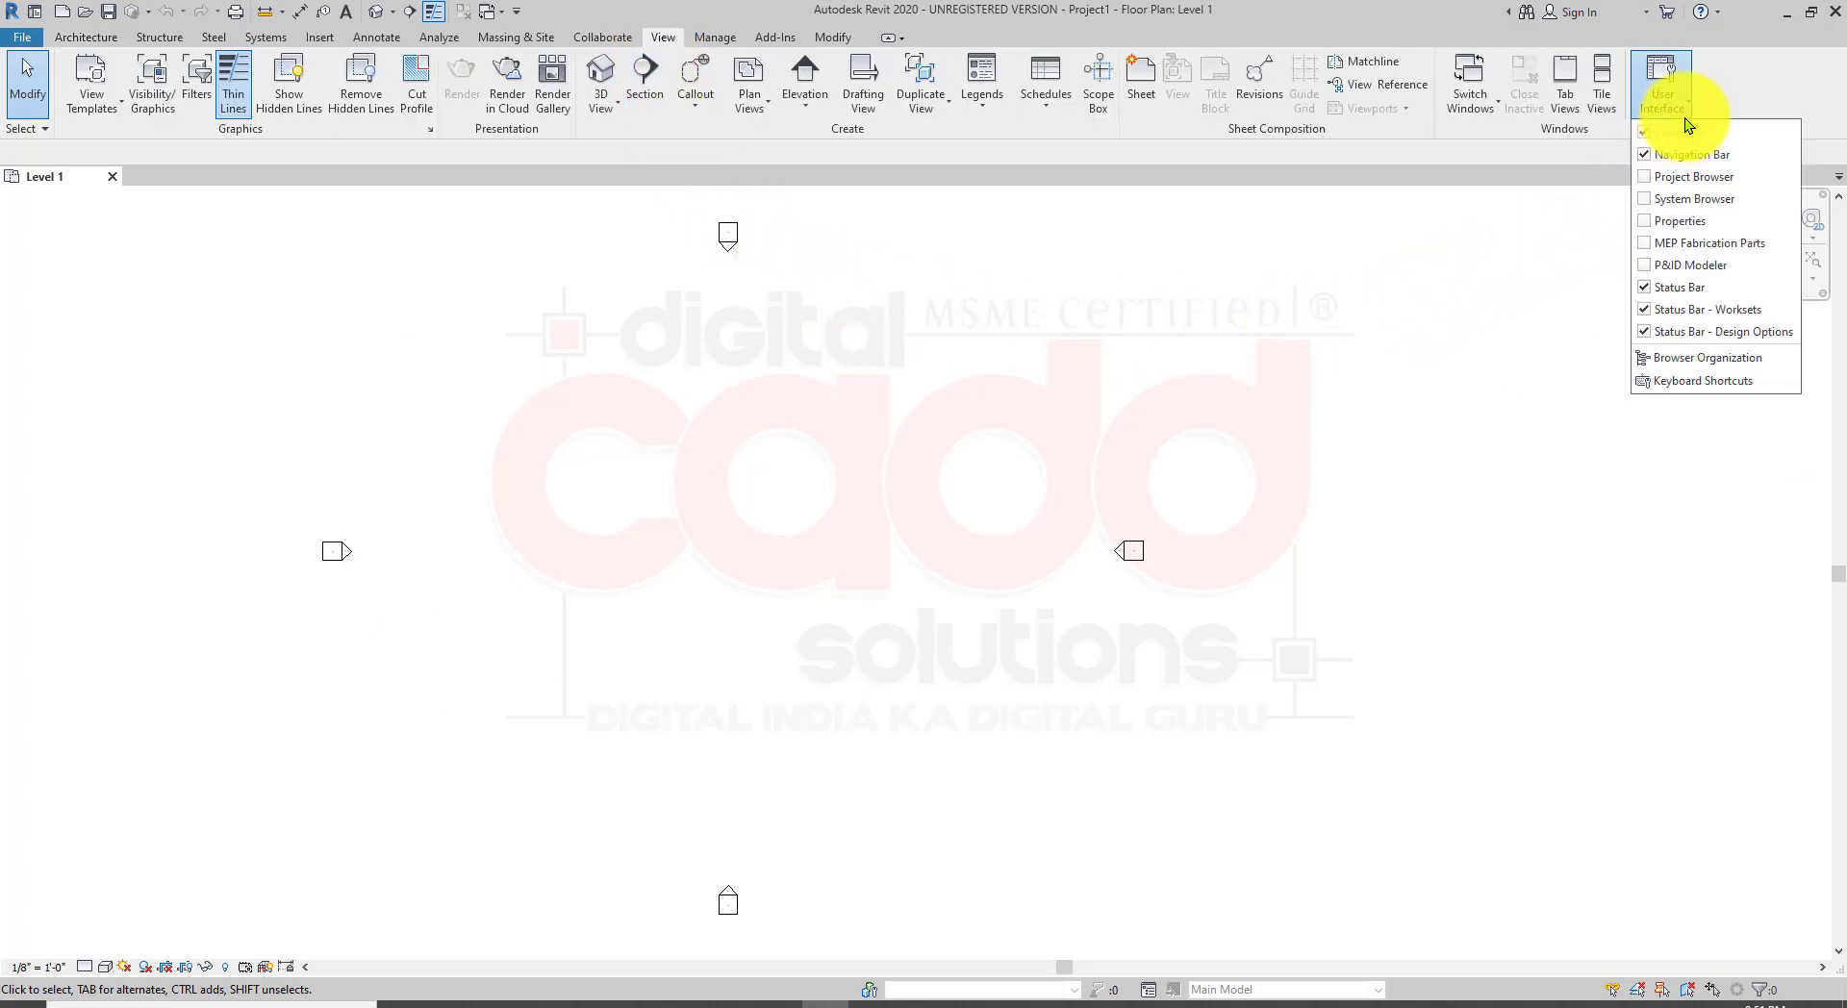
click(1661, 182)
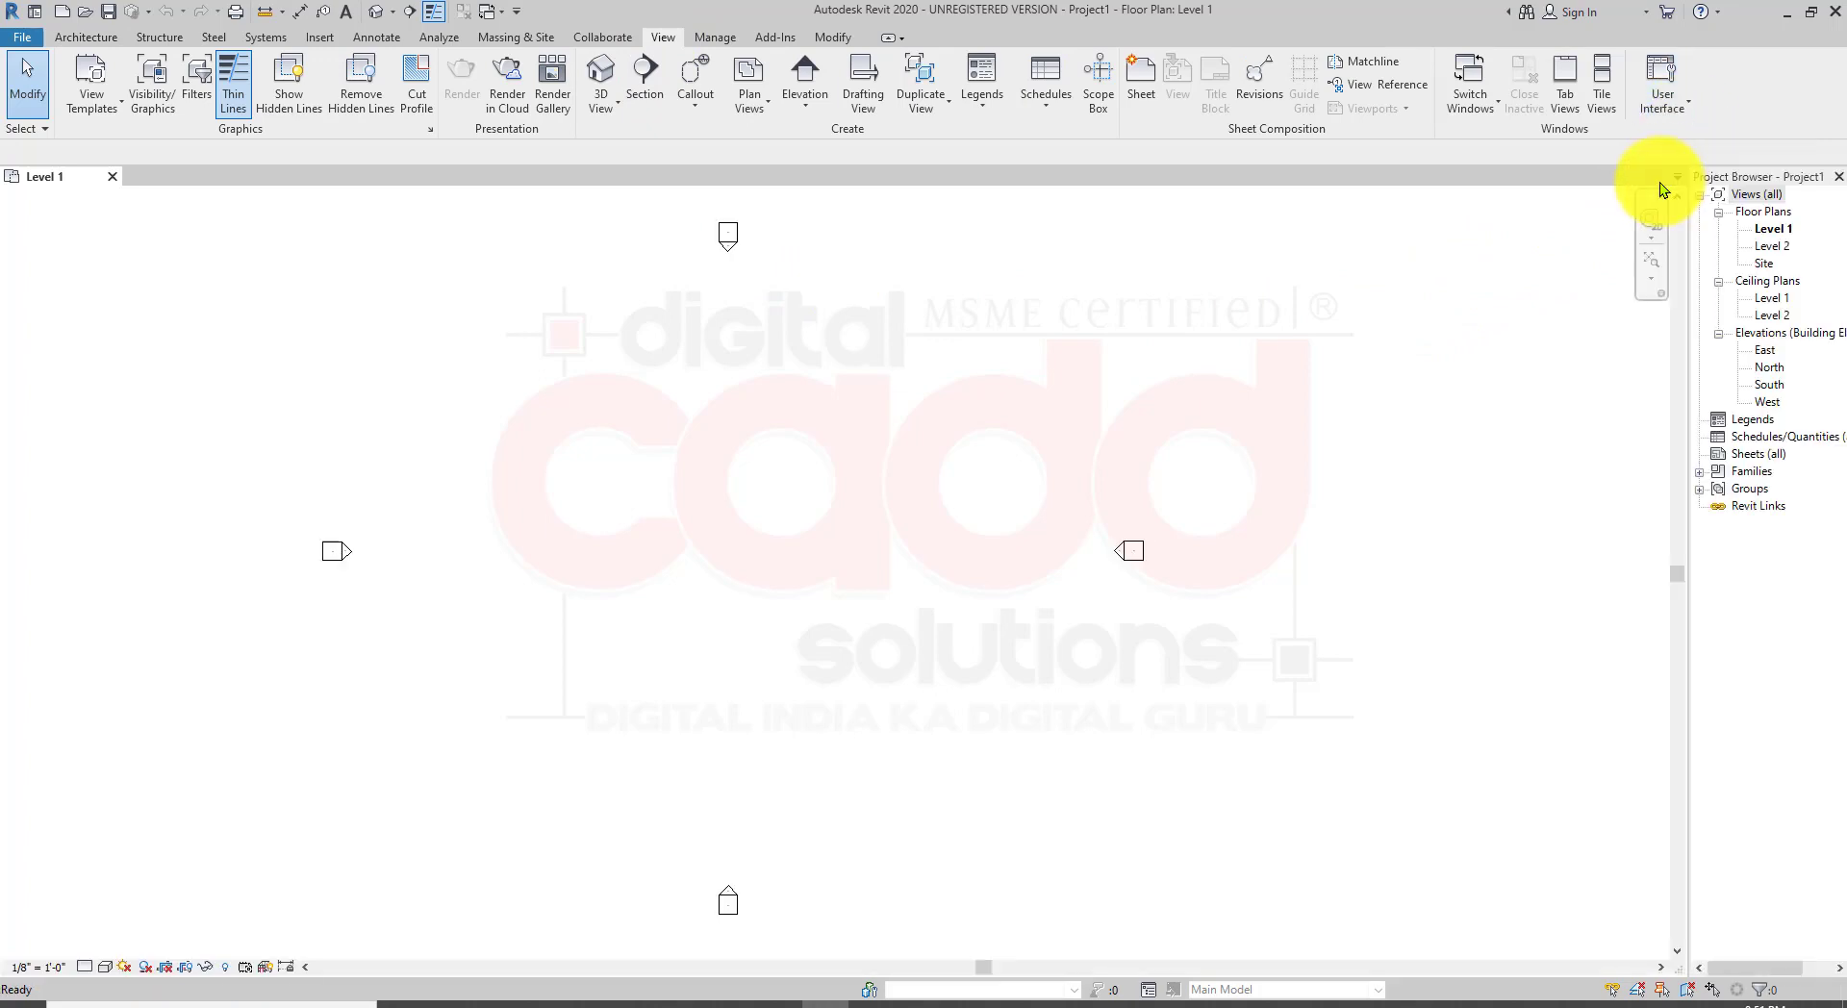
click(1672, 110)
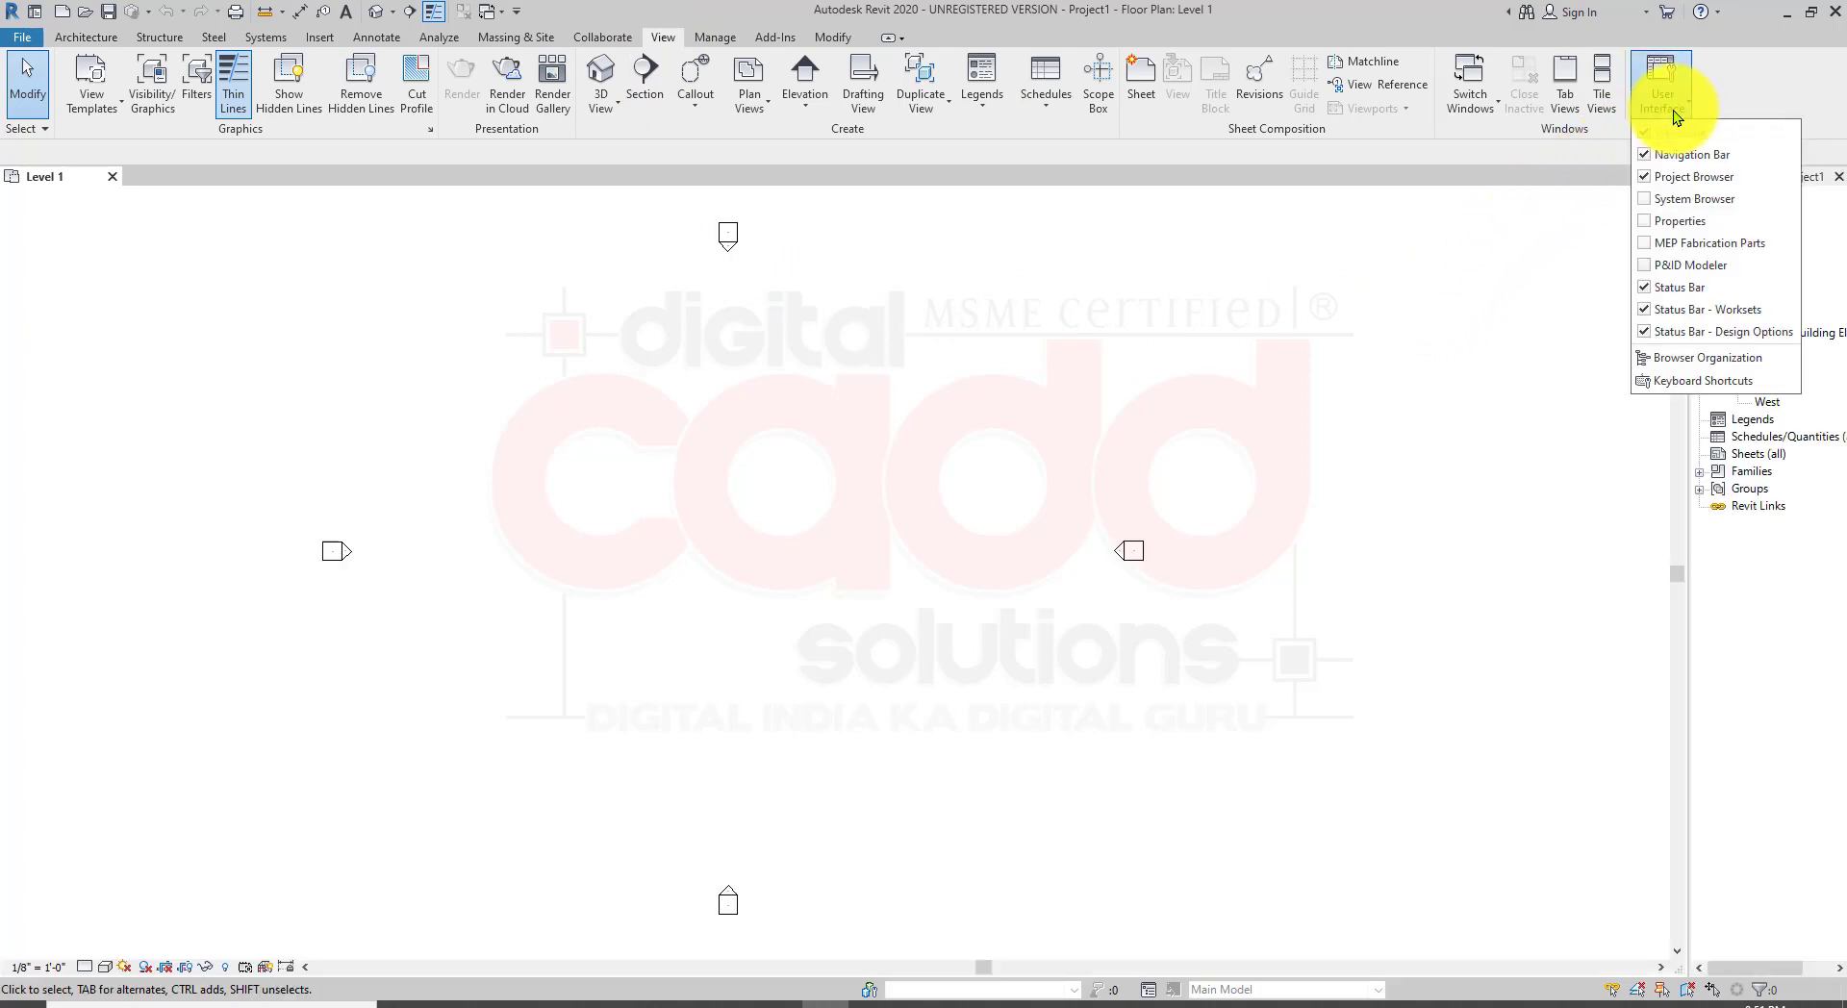
click(1701, 227)
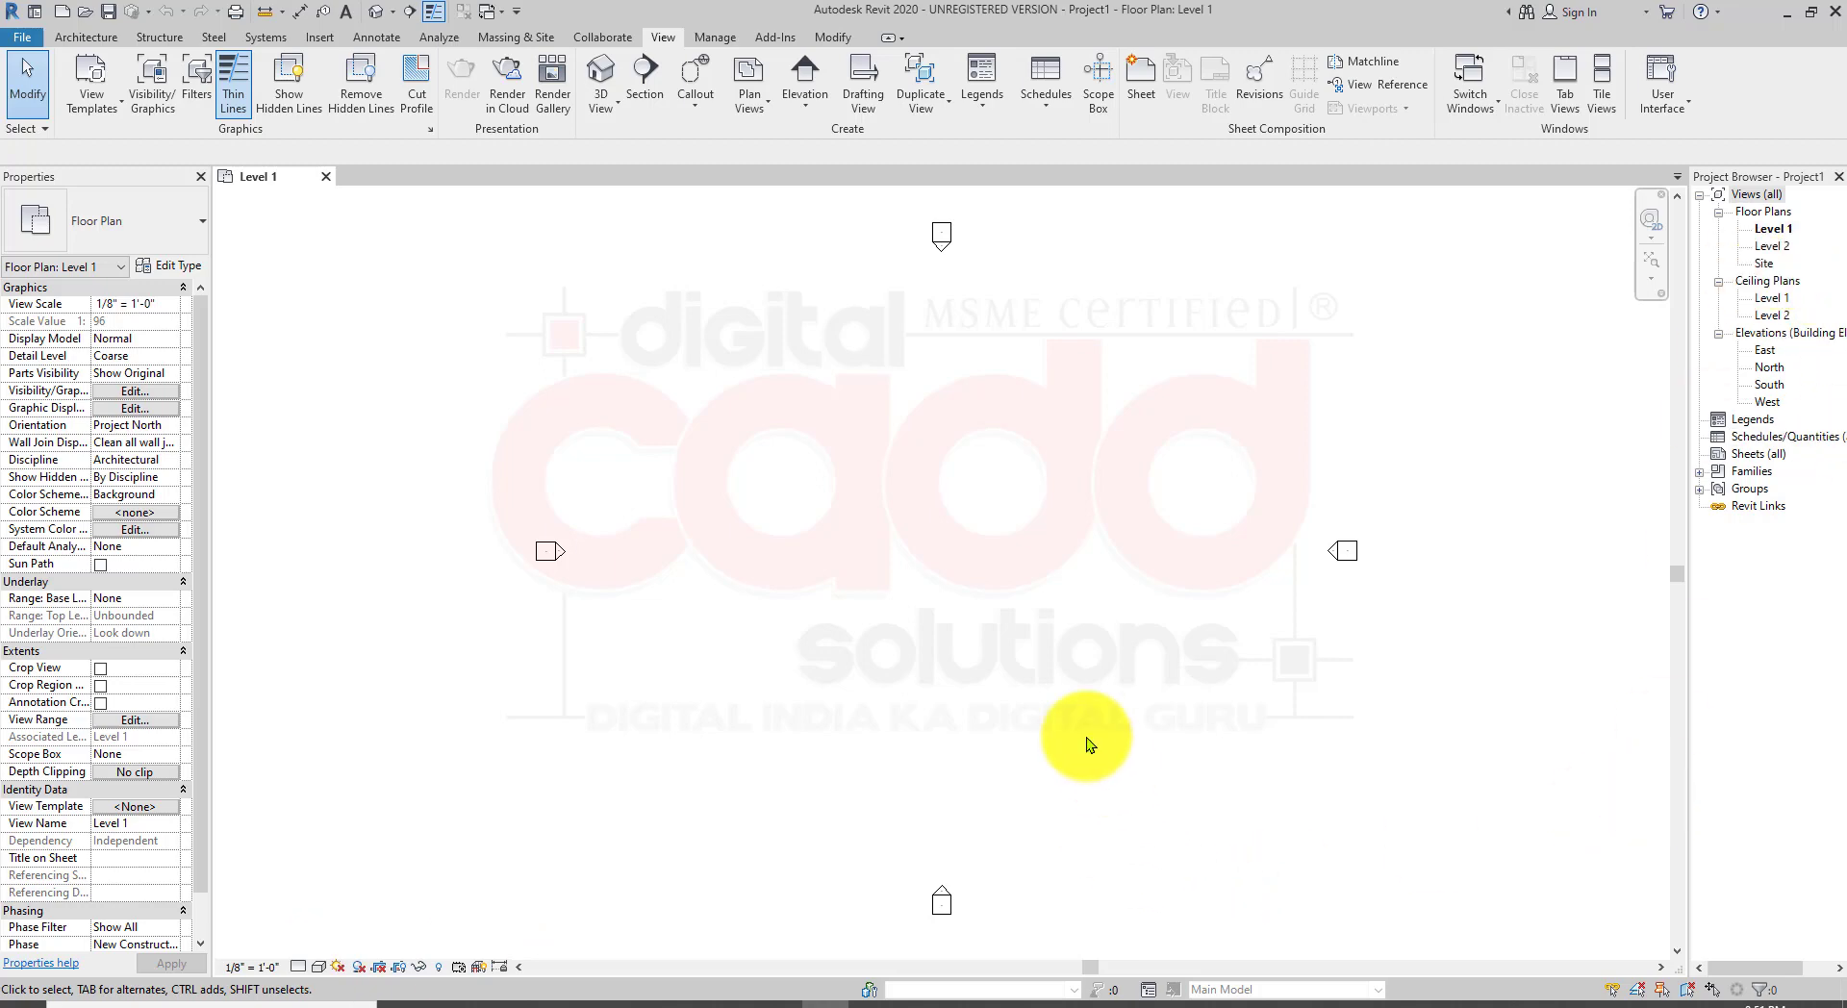
click(1687, 96)
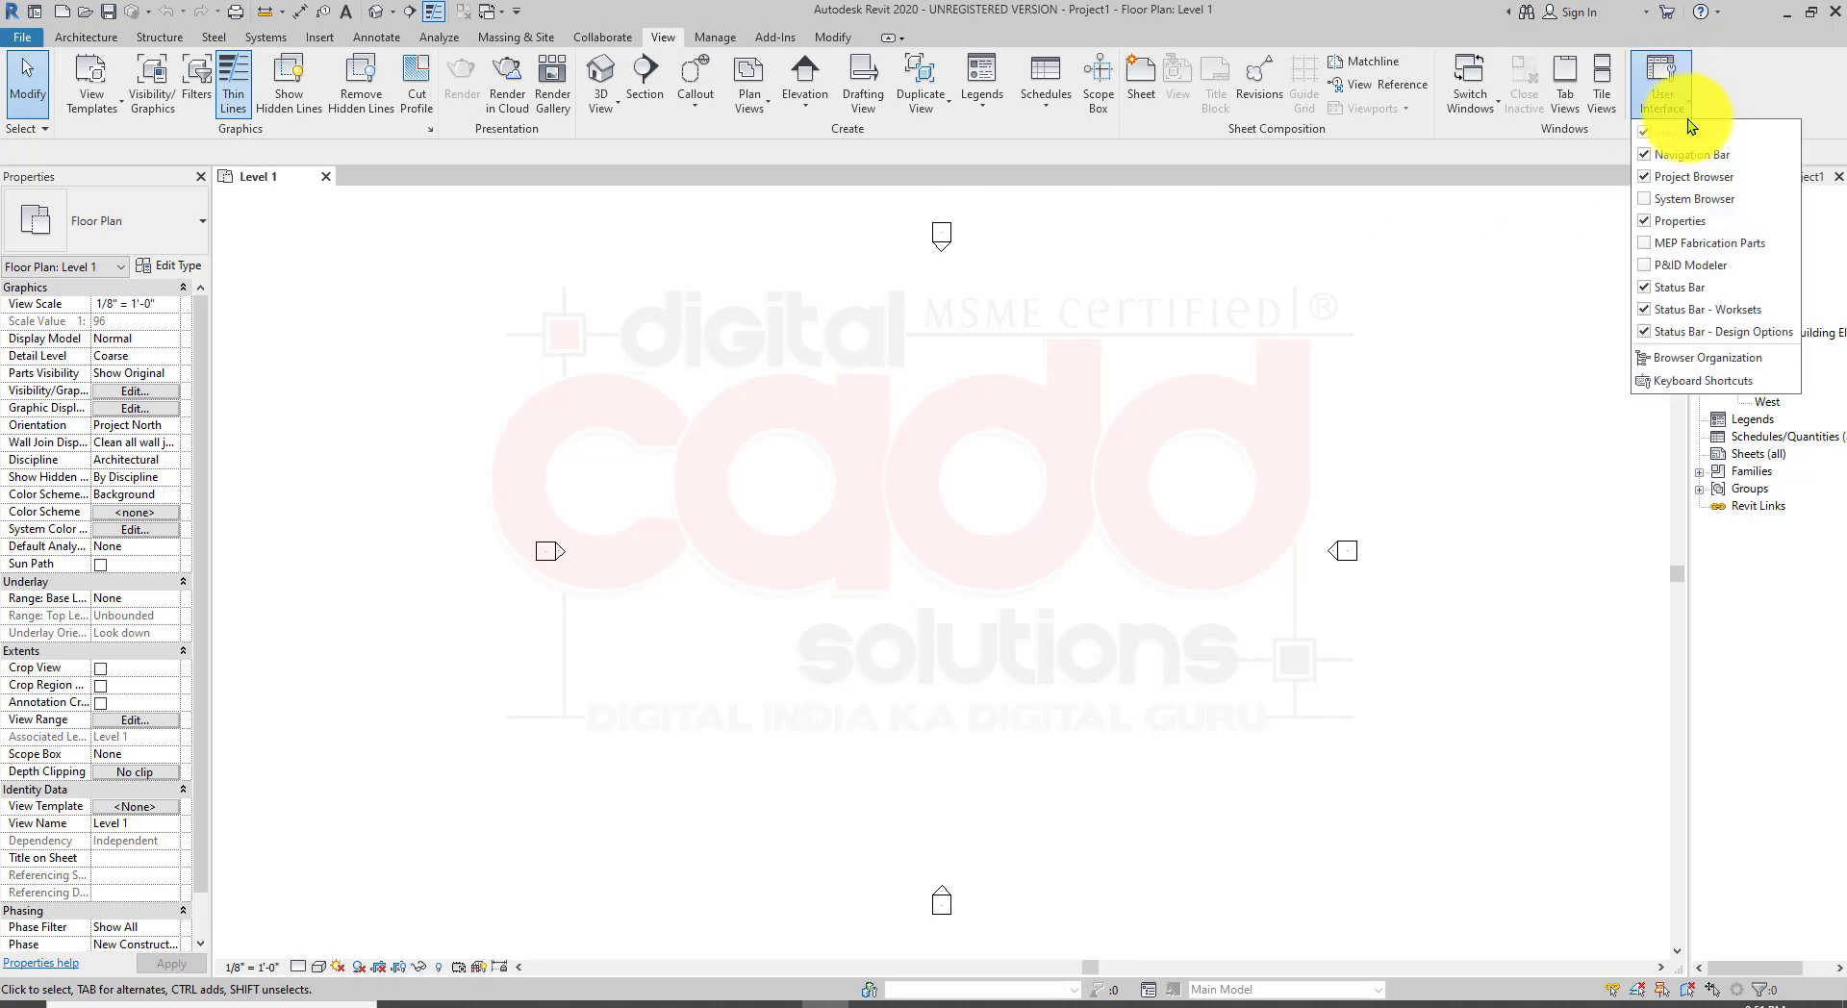
click(1017, 564)
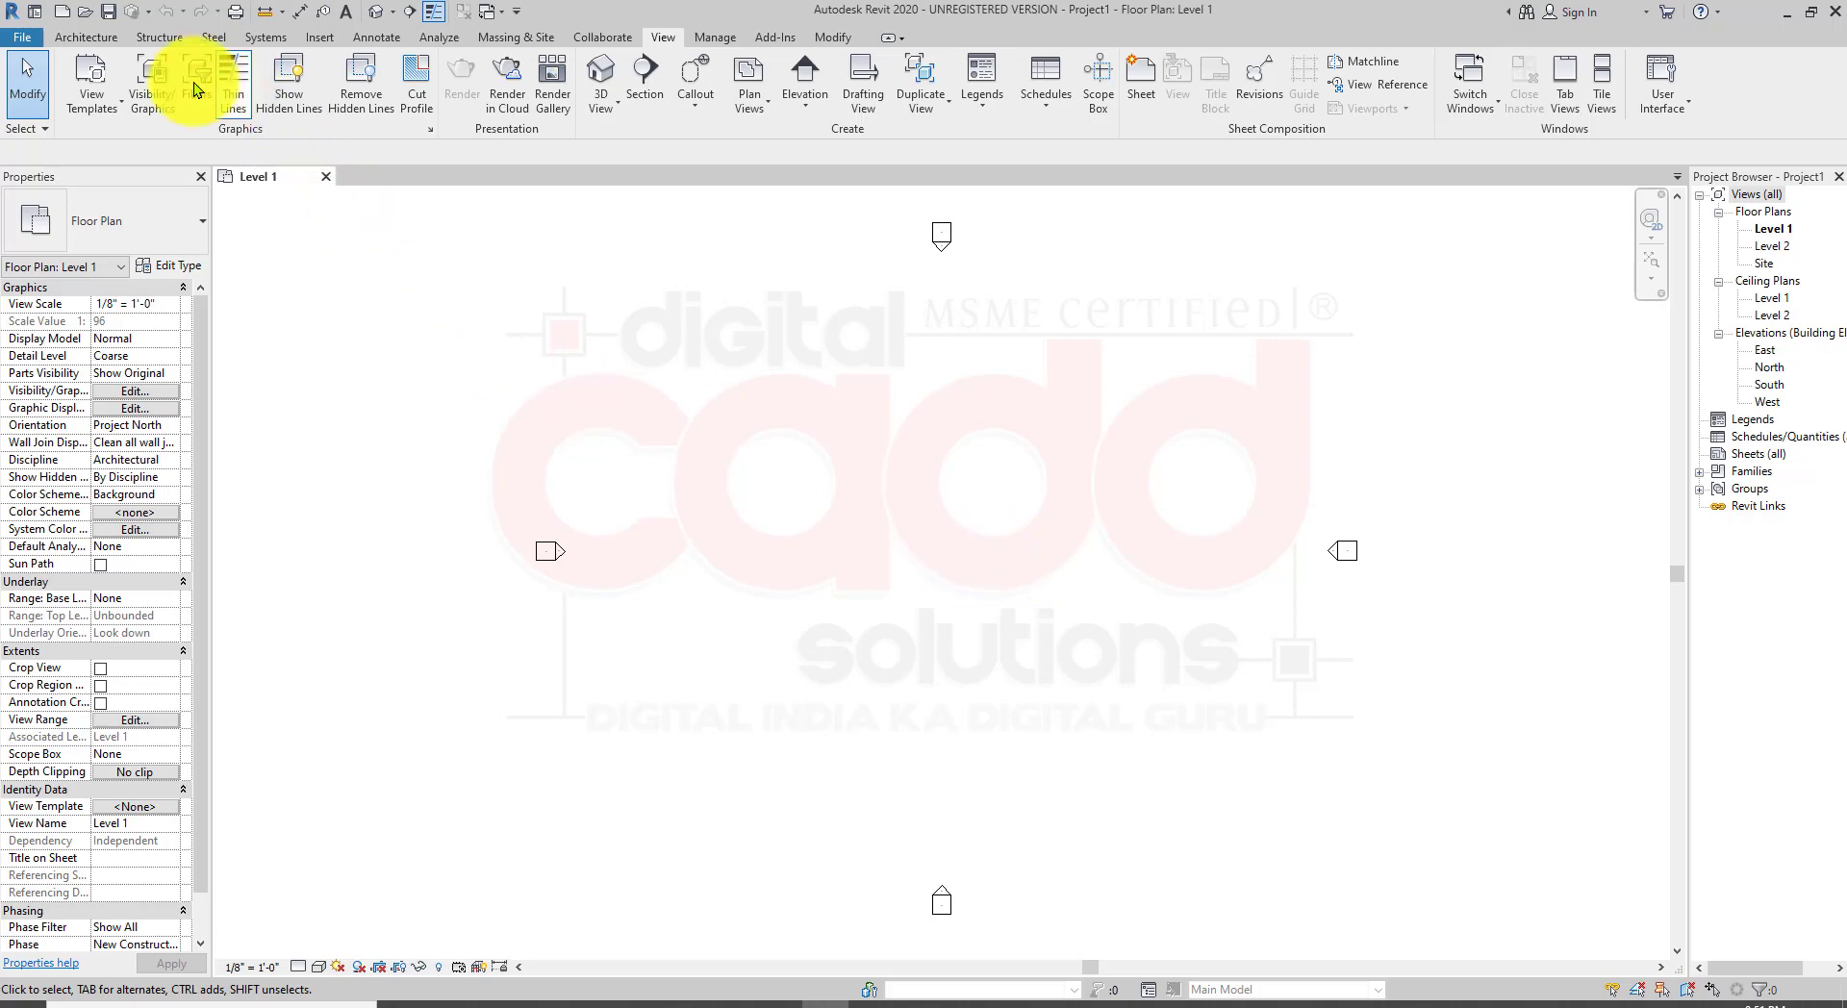
Step: Check the Wall: Architectural tool and its WA shortcut, then start placing an architectural wall with the shortcut
click(97, 41)
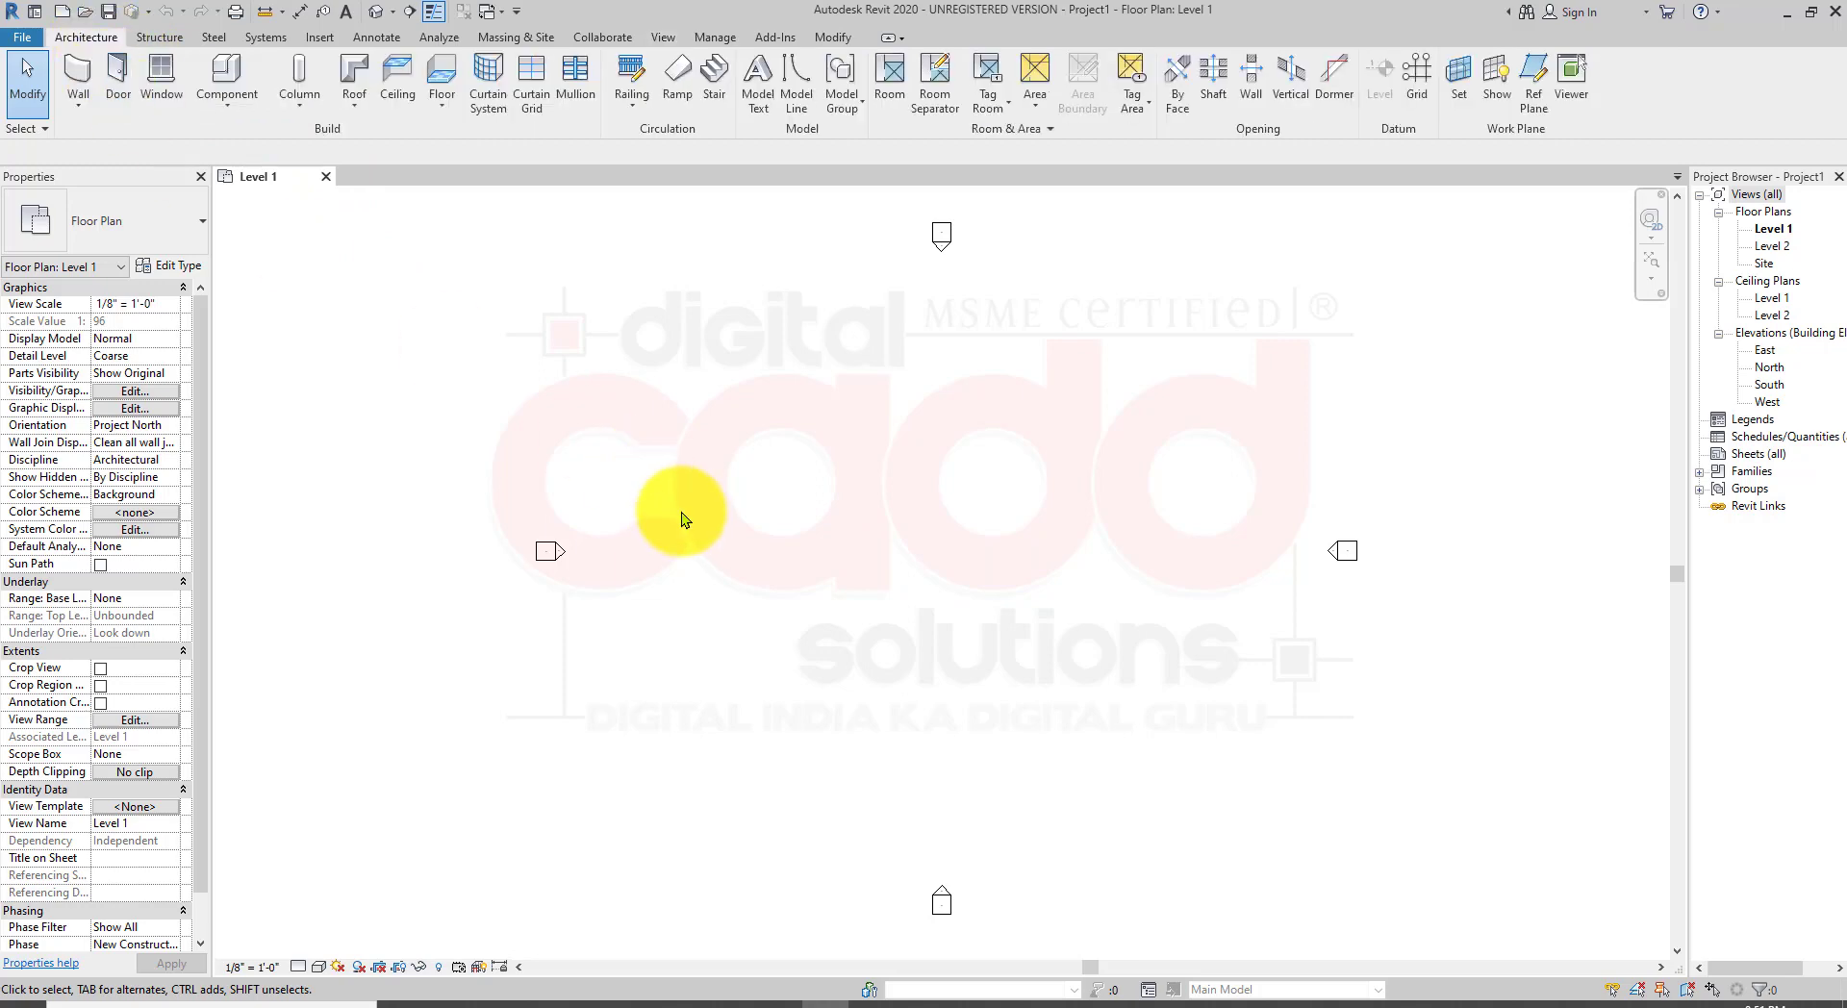
click(81, 106)
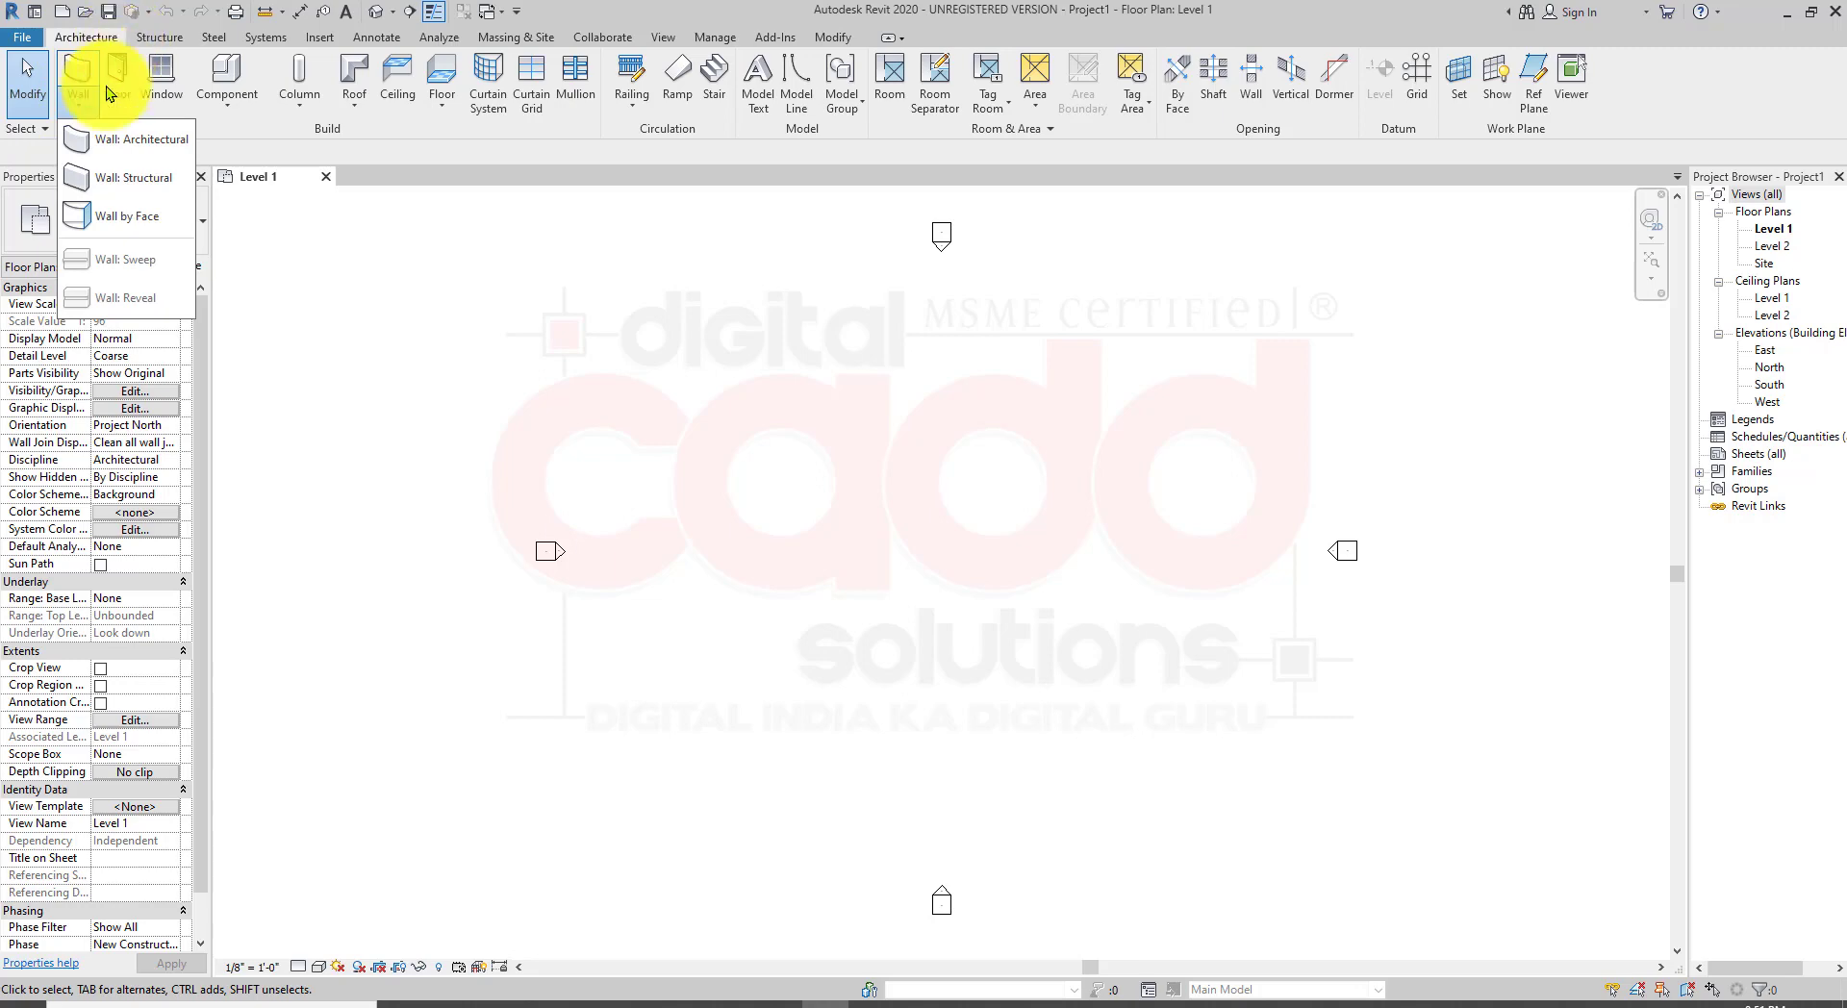
click(146, 140)
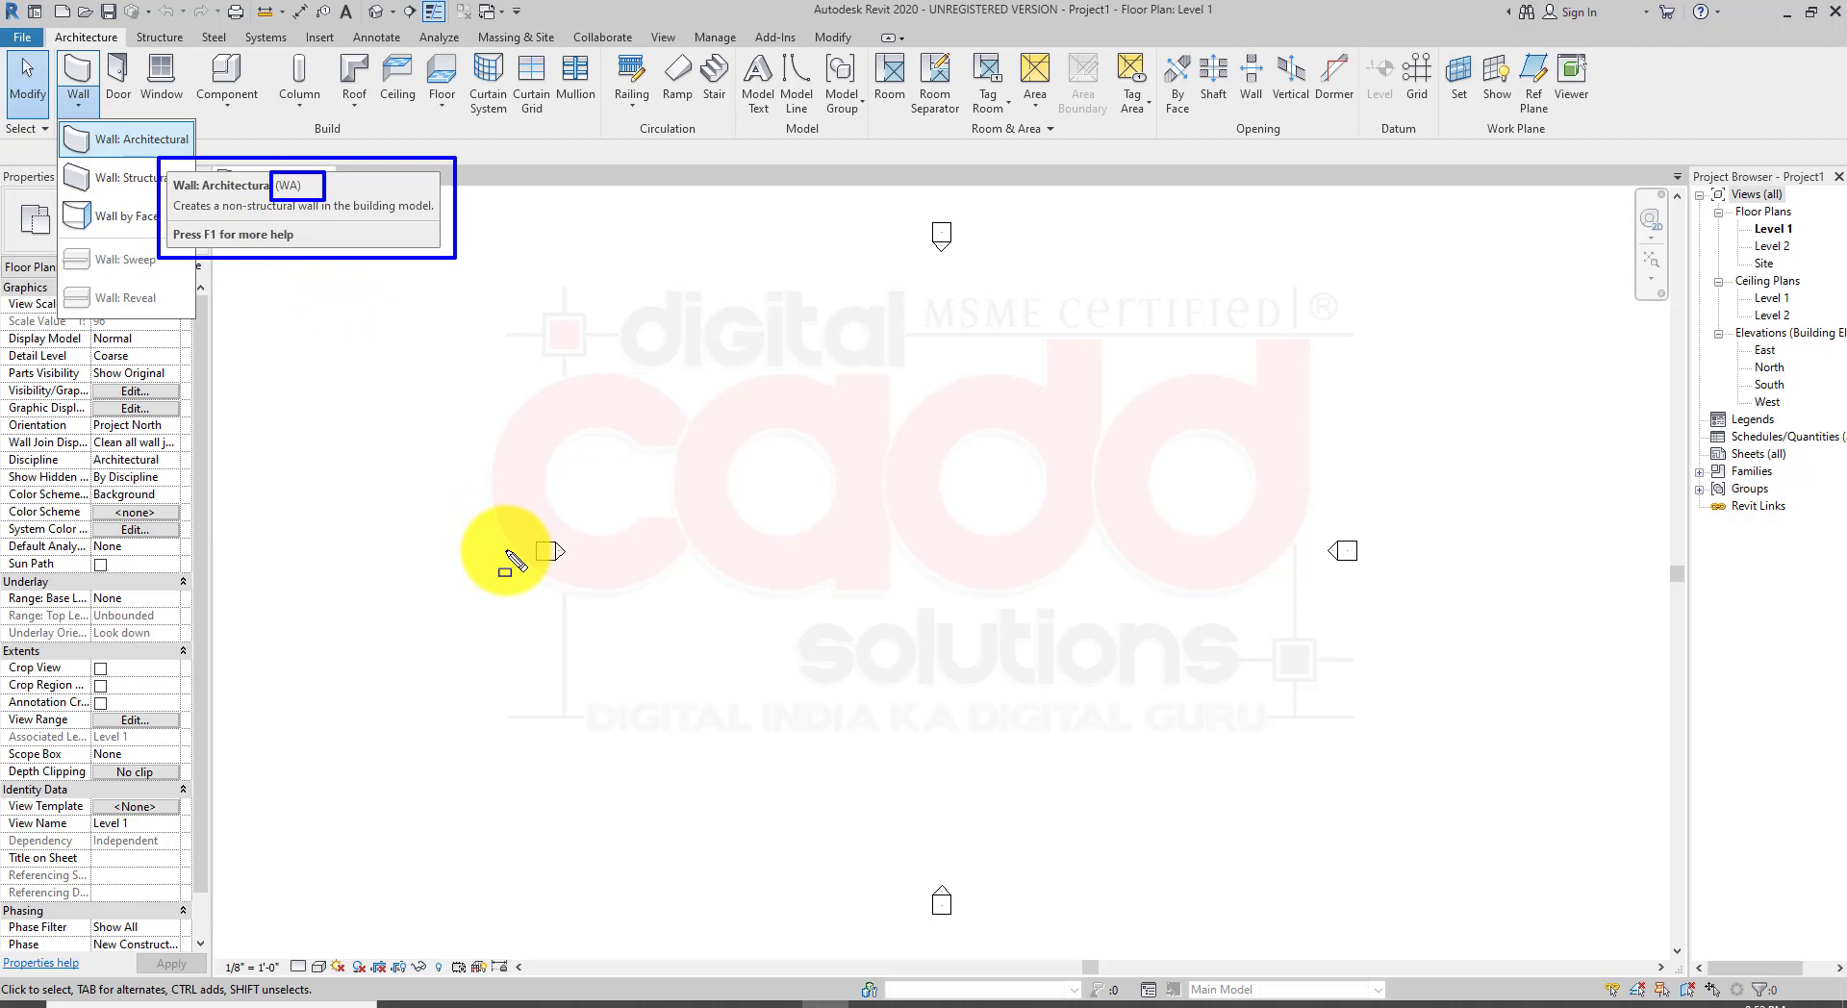
key(Escape)
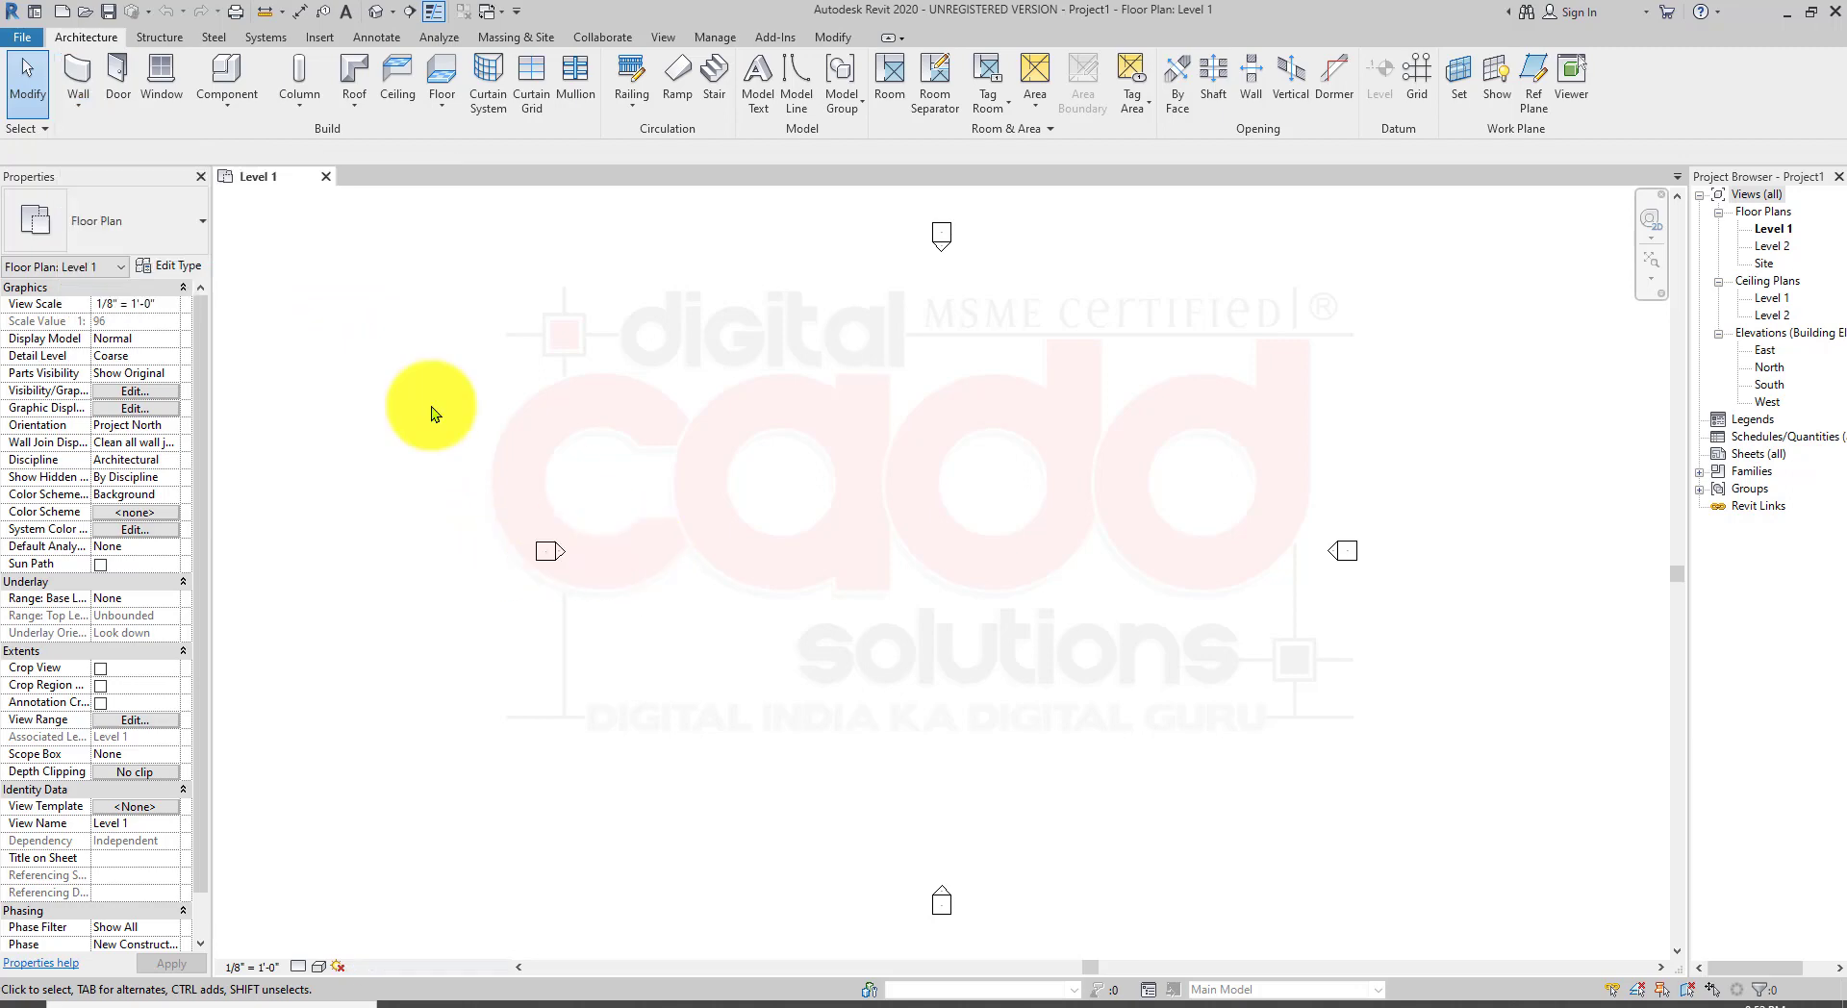
click(62, 112)
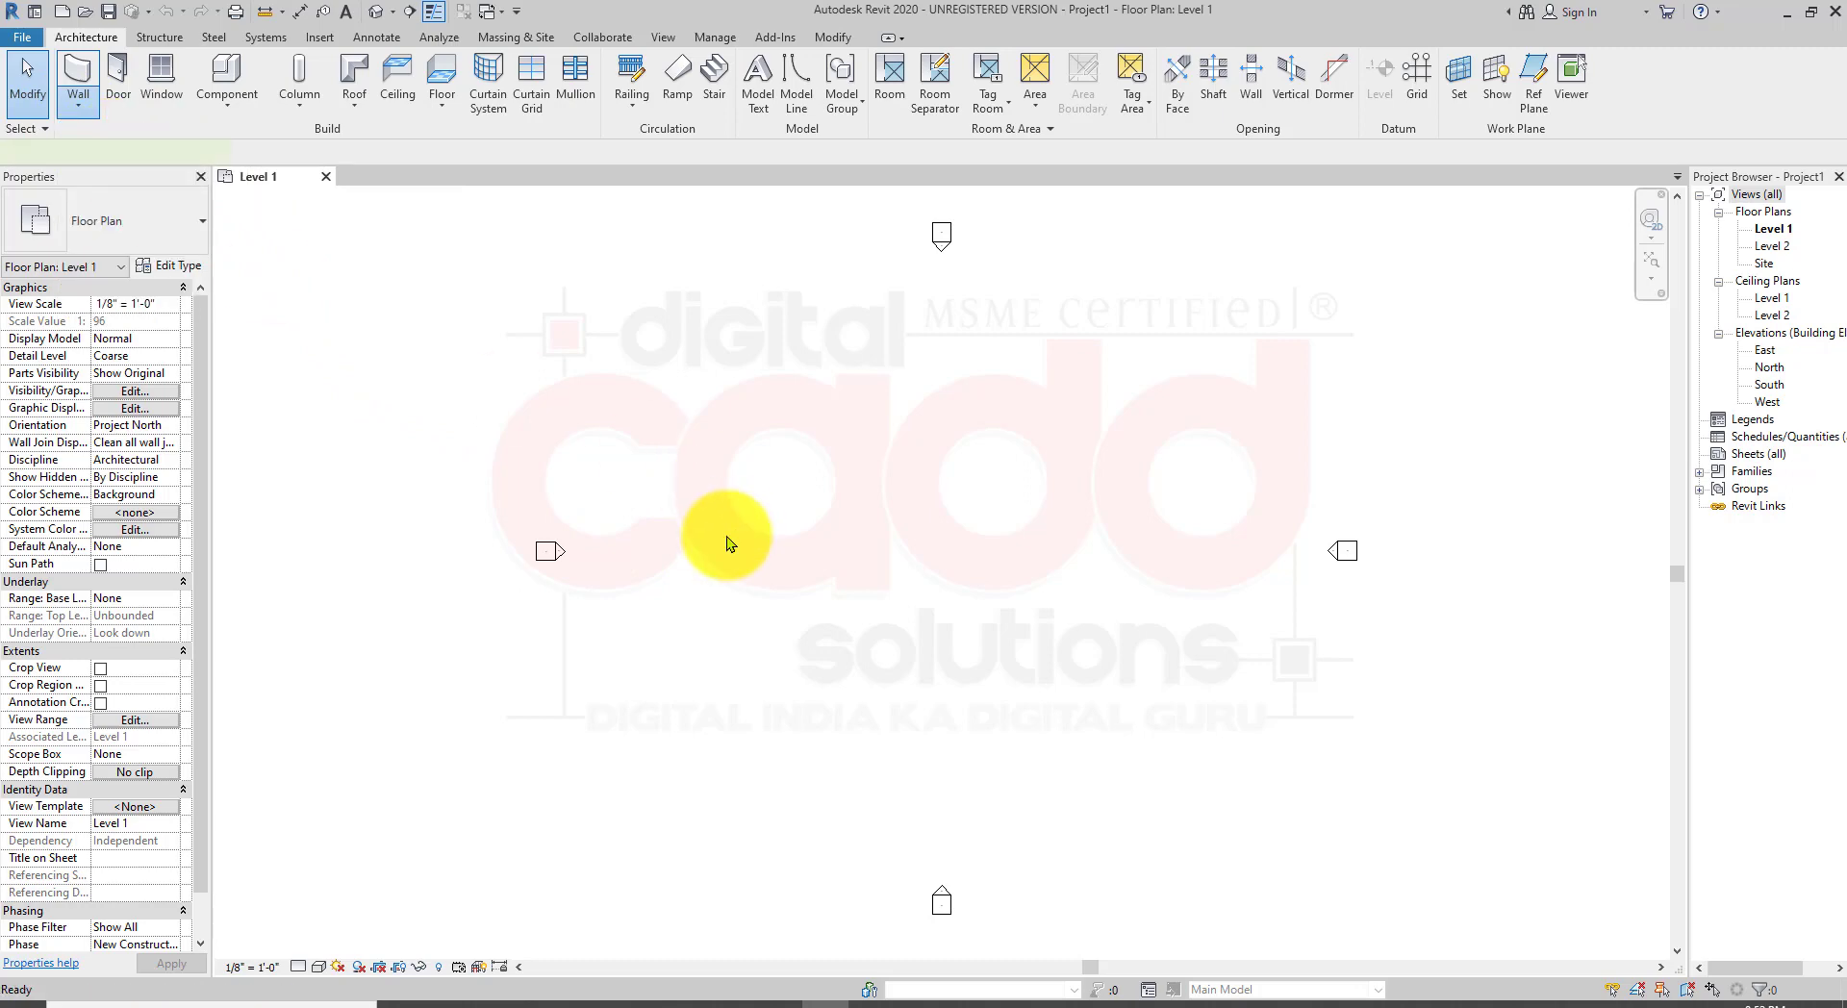
key(w)
key(a)
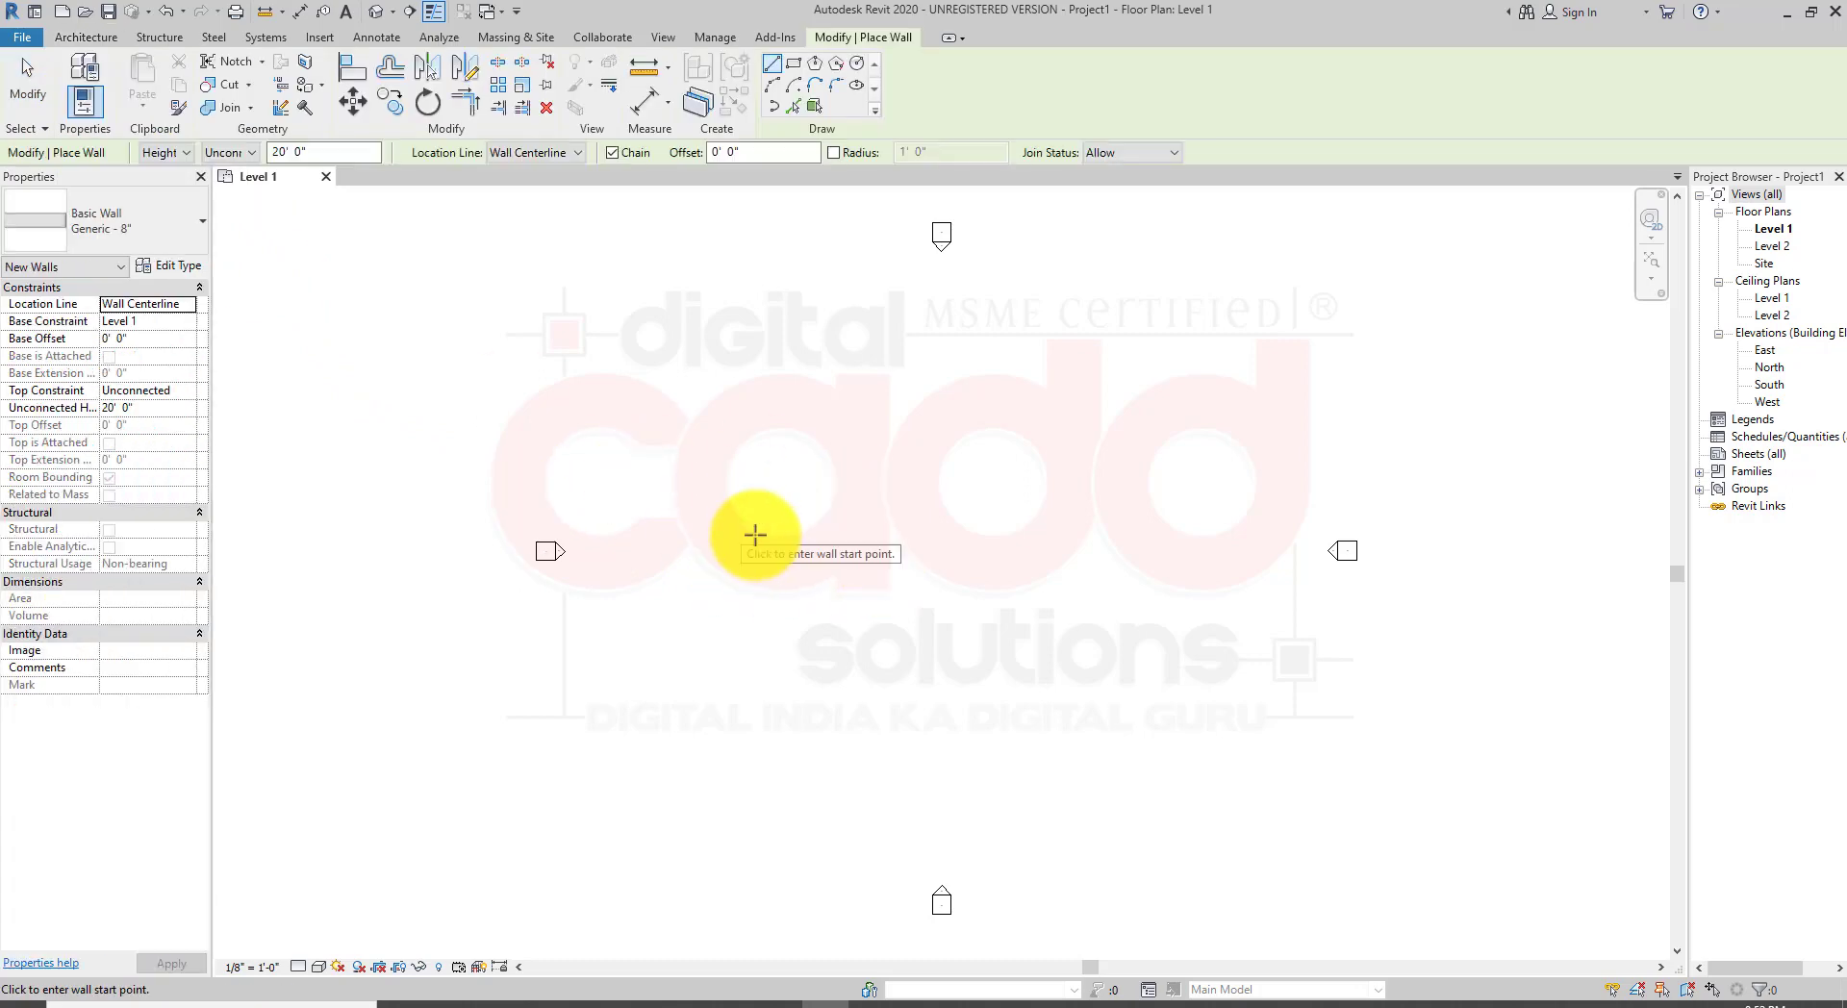
Step: Browse the wall types in the type selector, covering basic, curtain and stacked walls
click(179, 227)
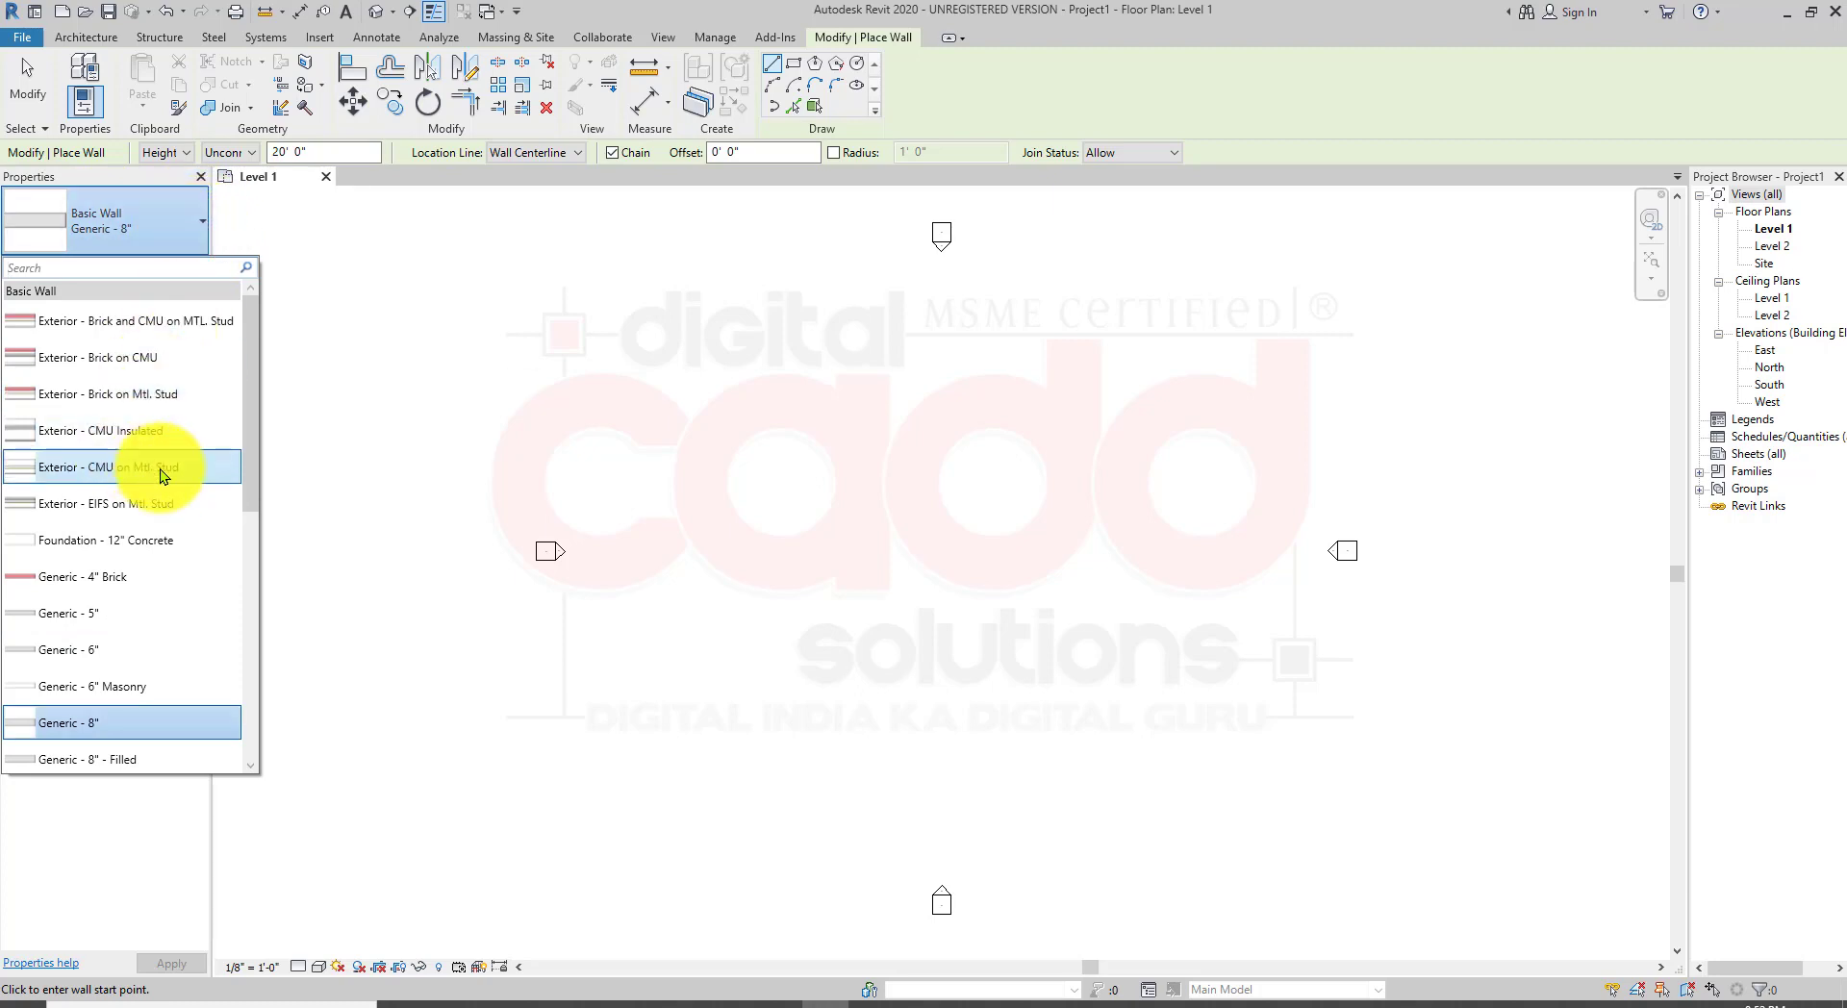
scroll(125, 597, down, 4)
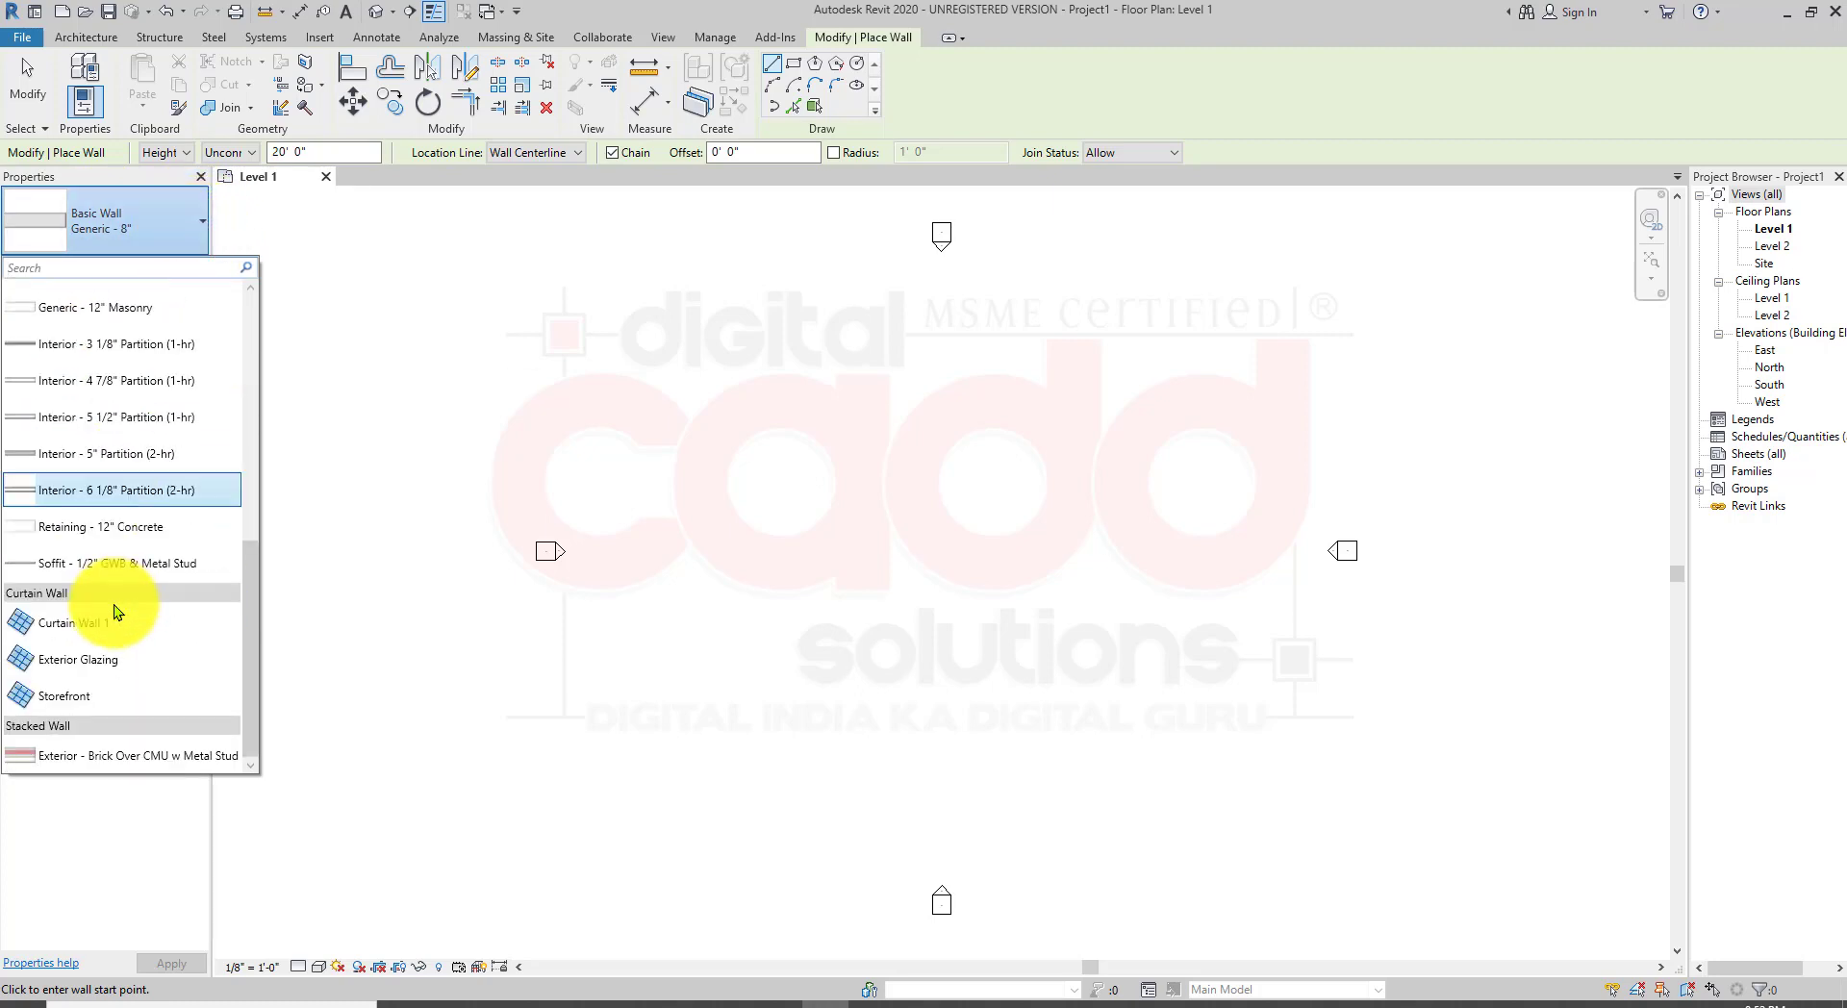
scroll(122, 567, up, 4)
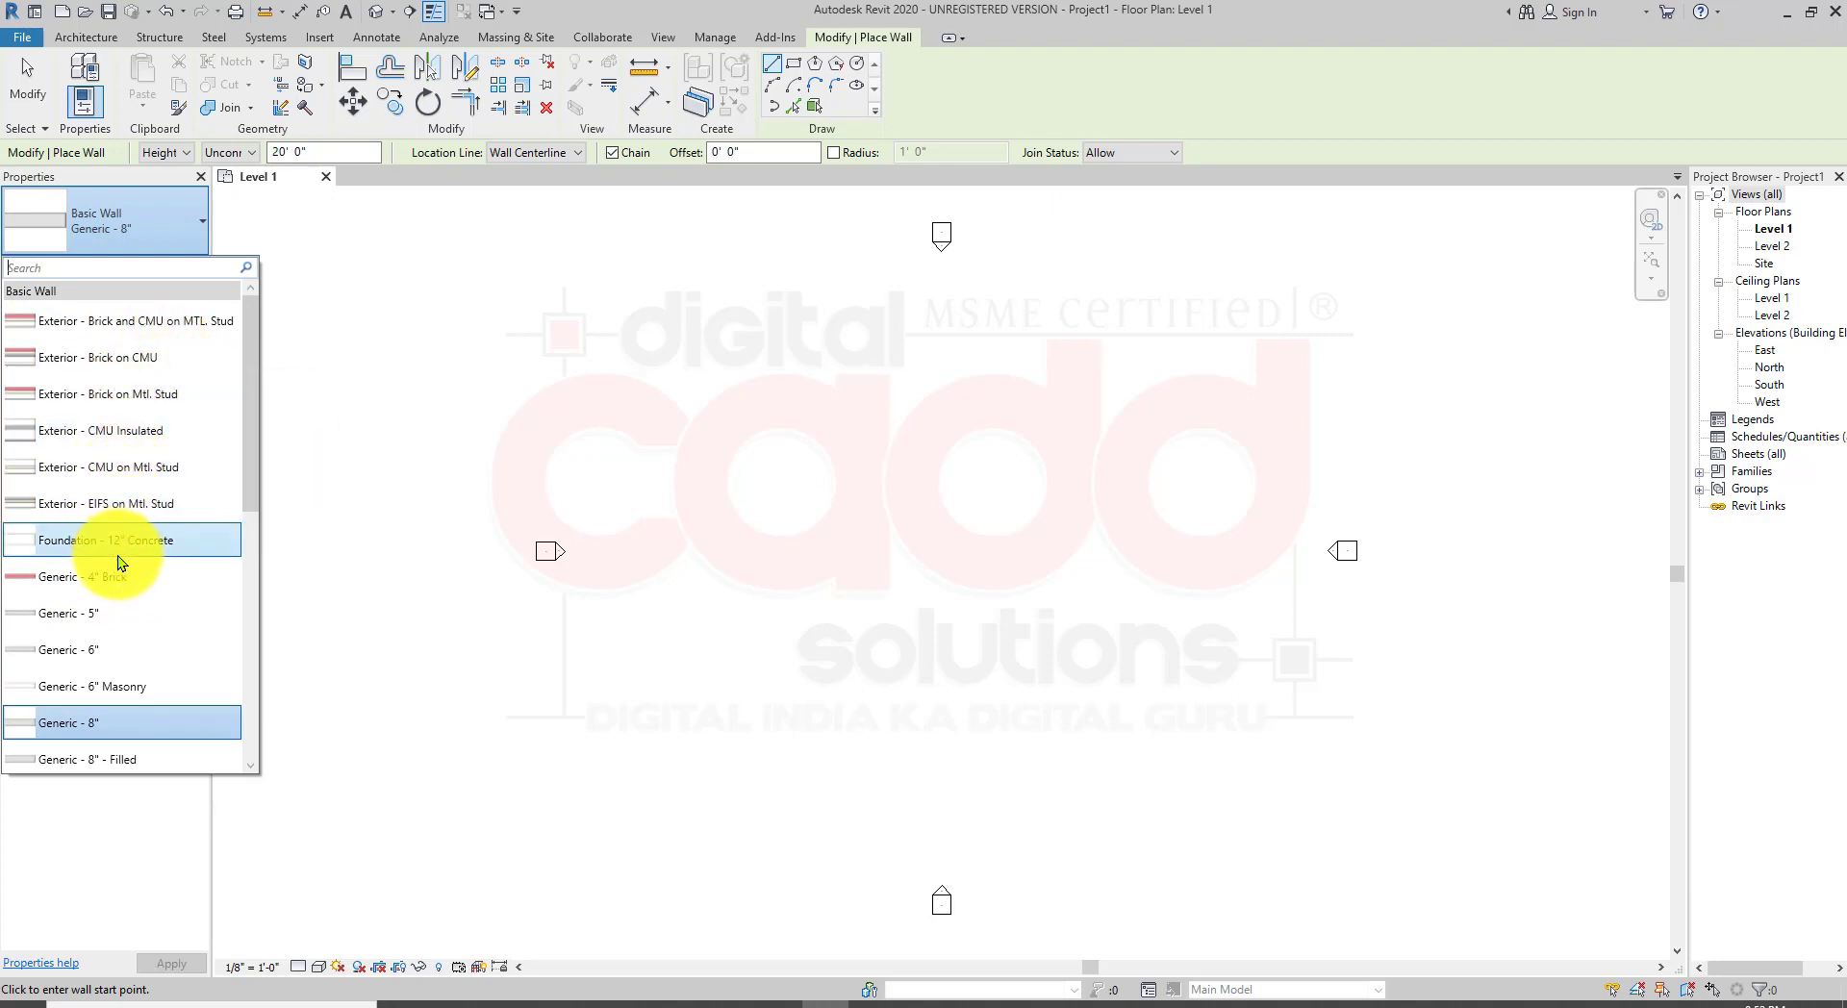
scroll(137, 658, down, 4)
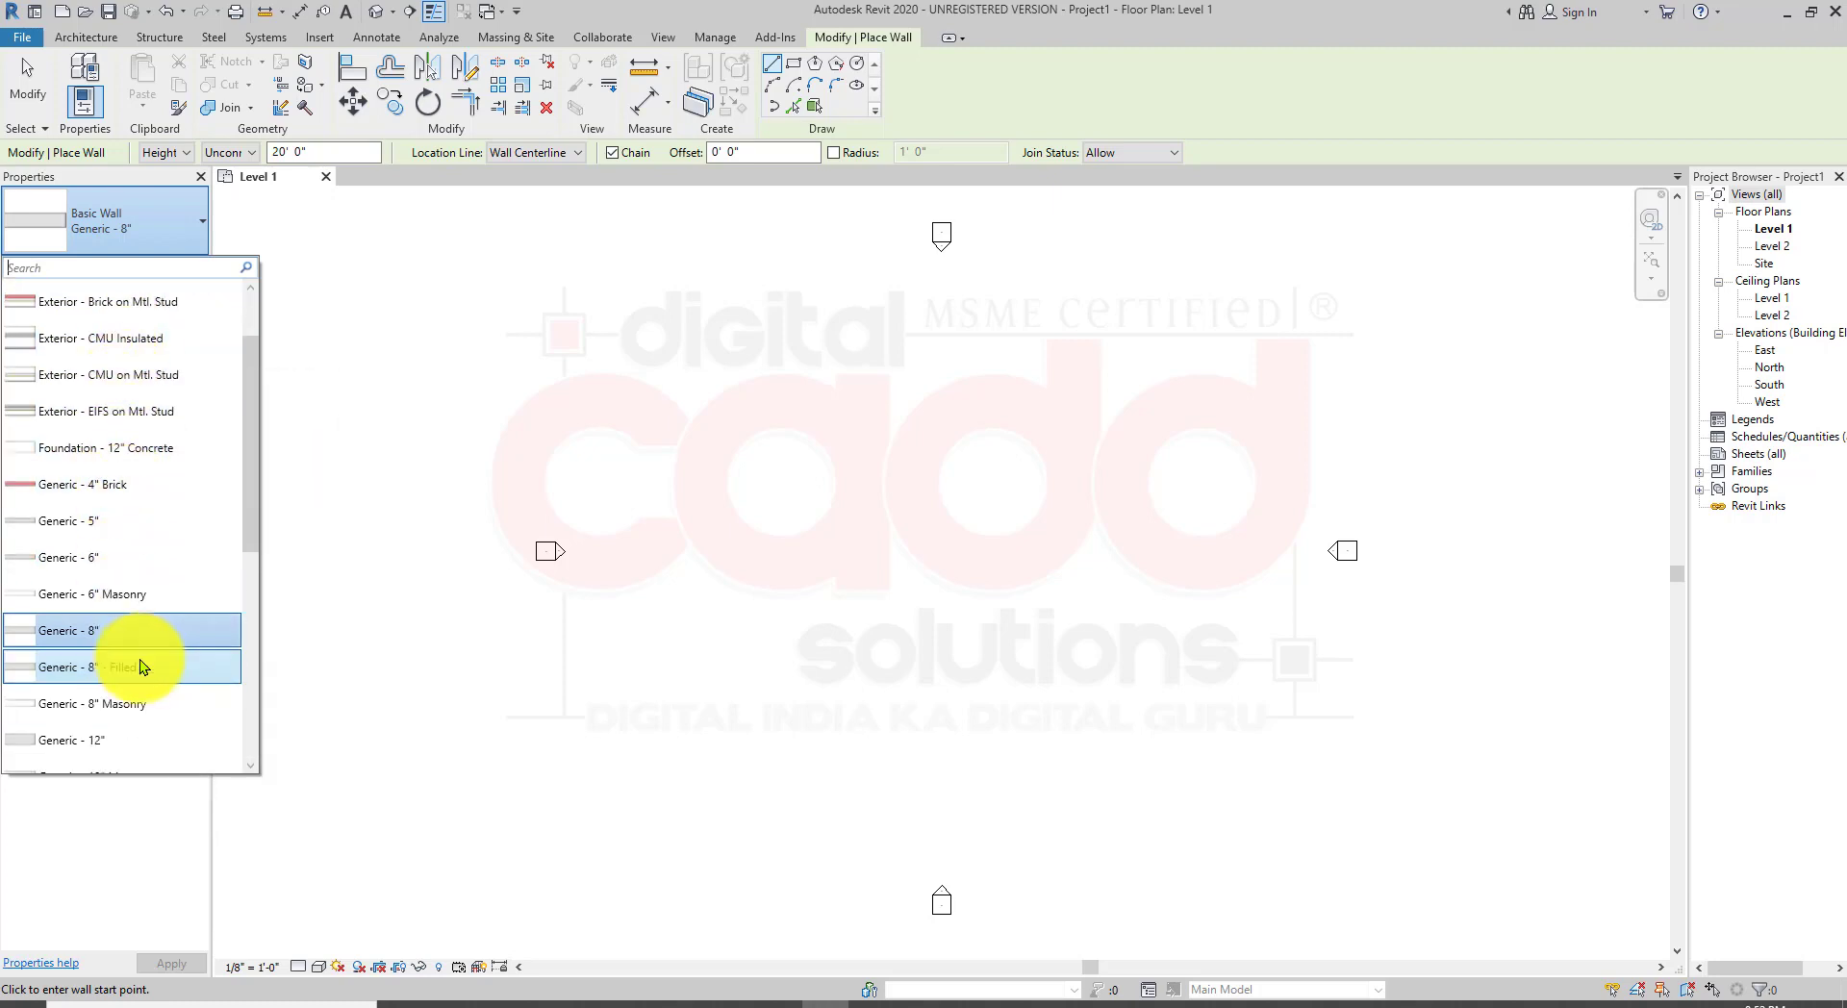
scroll(137, 683, down, 3)
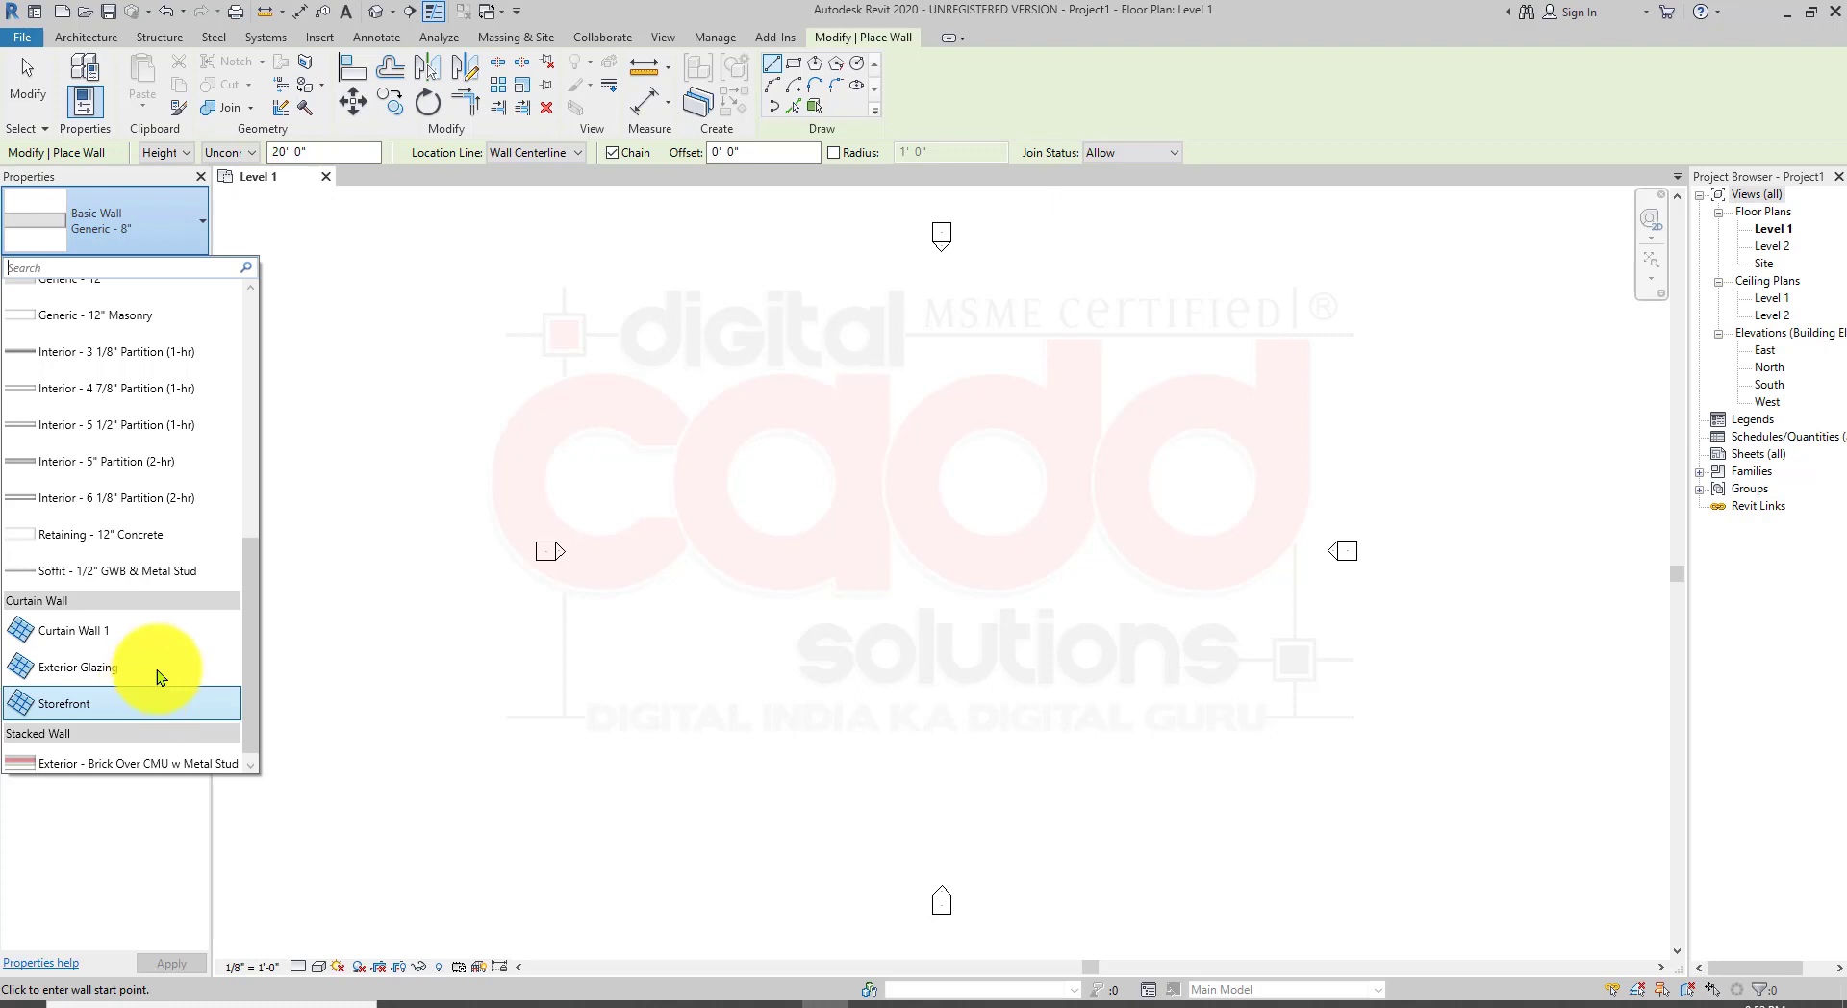
scroll(157, 544, up, 3)
scroll(140, 549, up, 2)
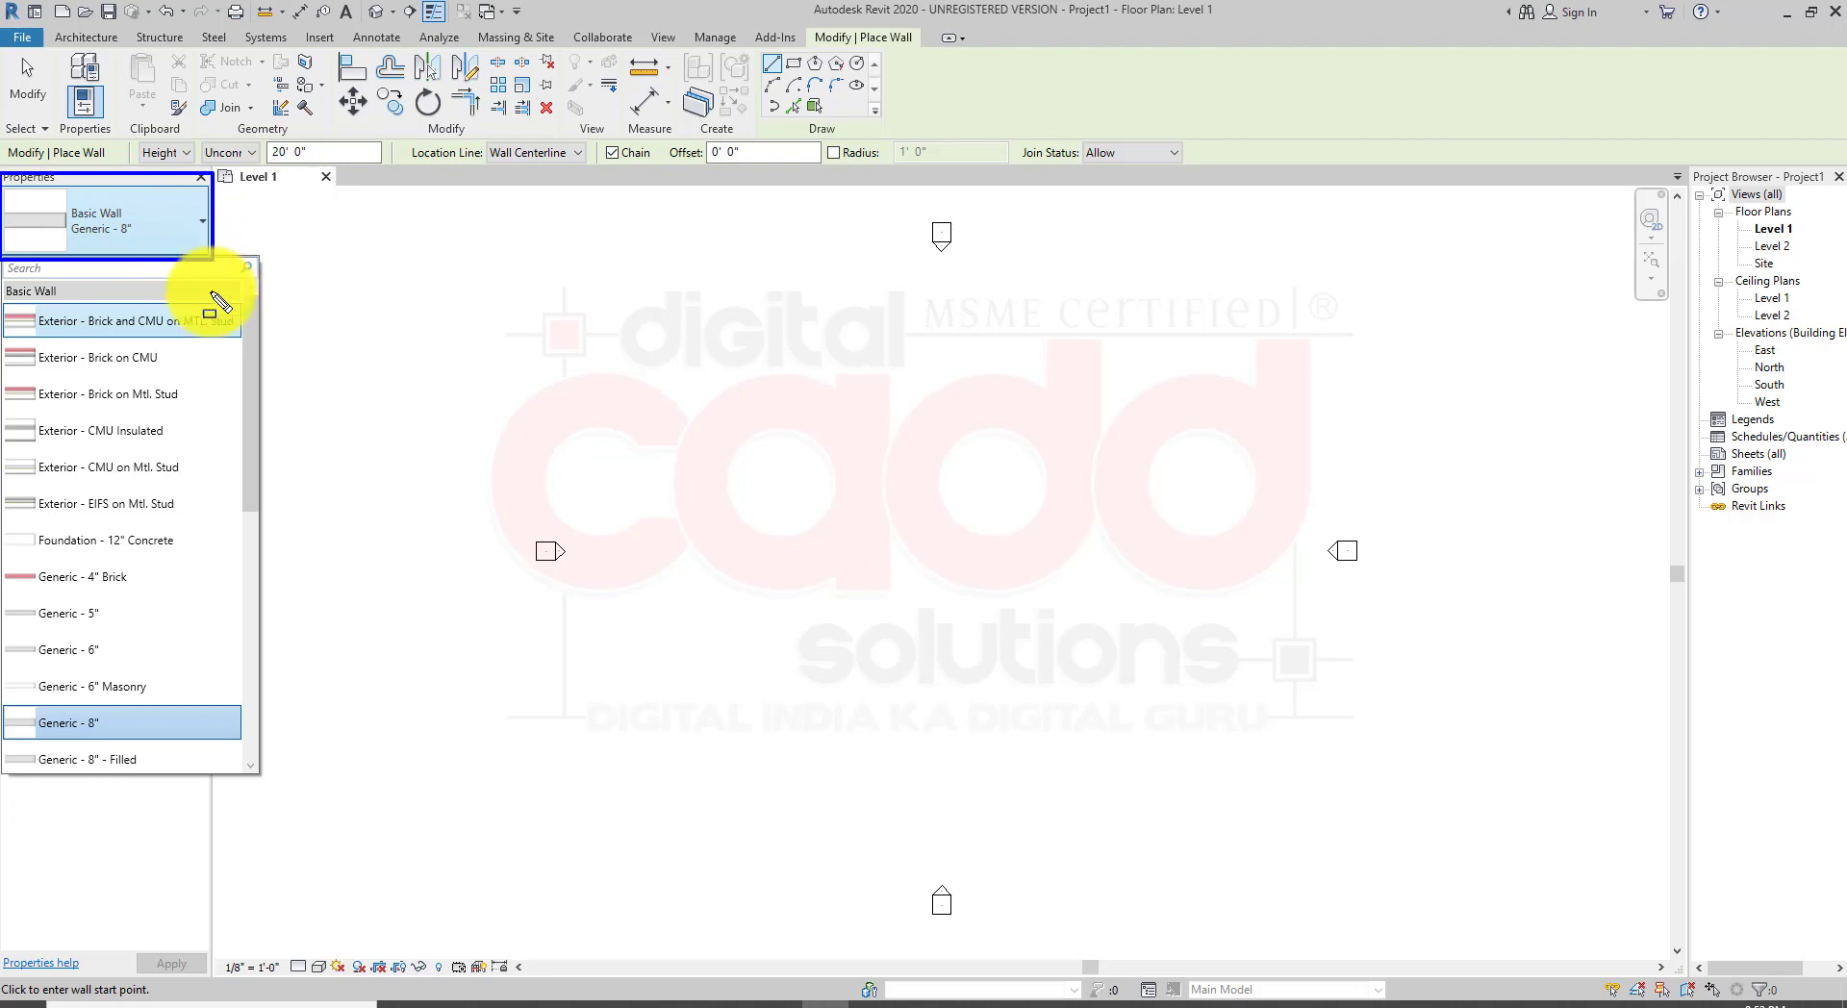
click(163, 233)
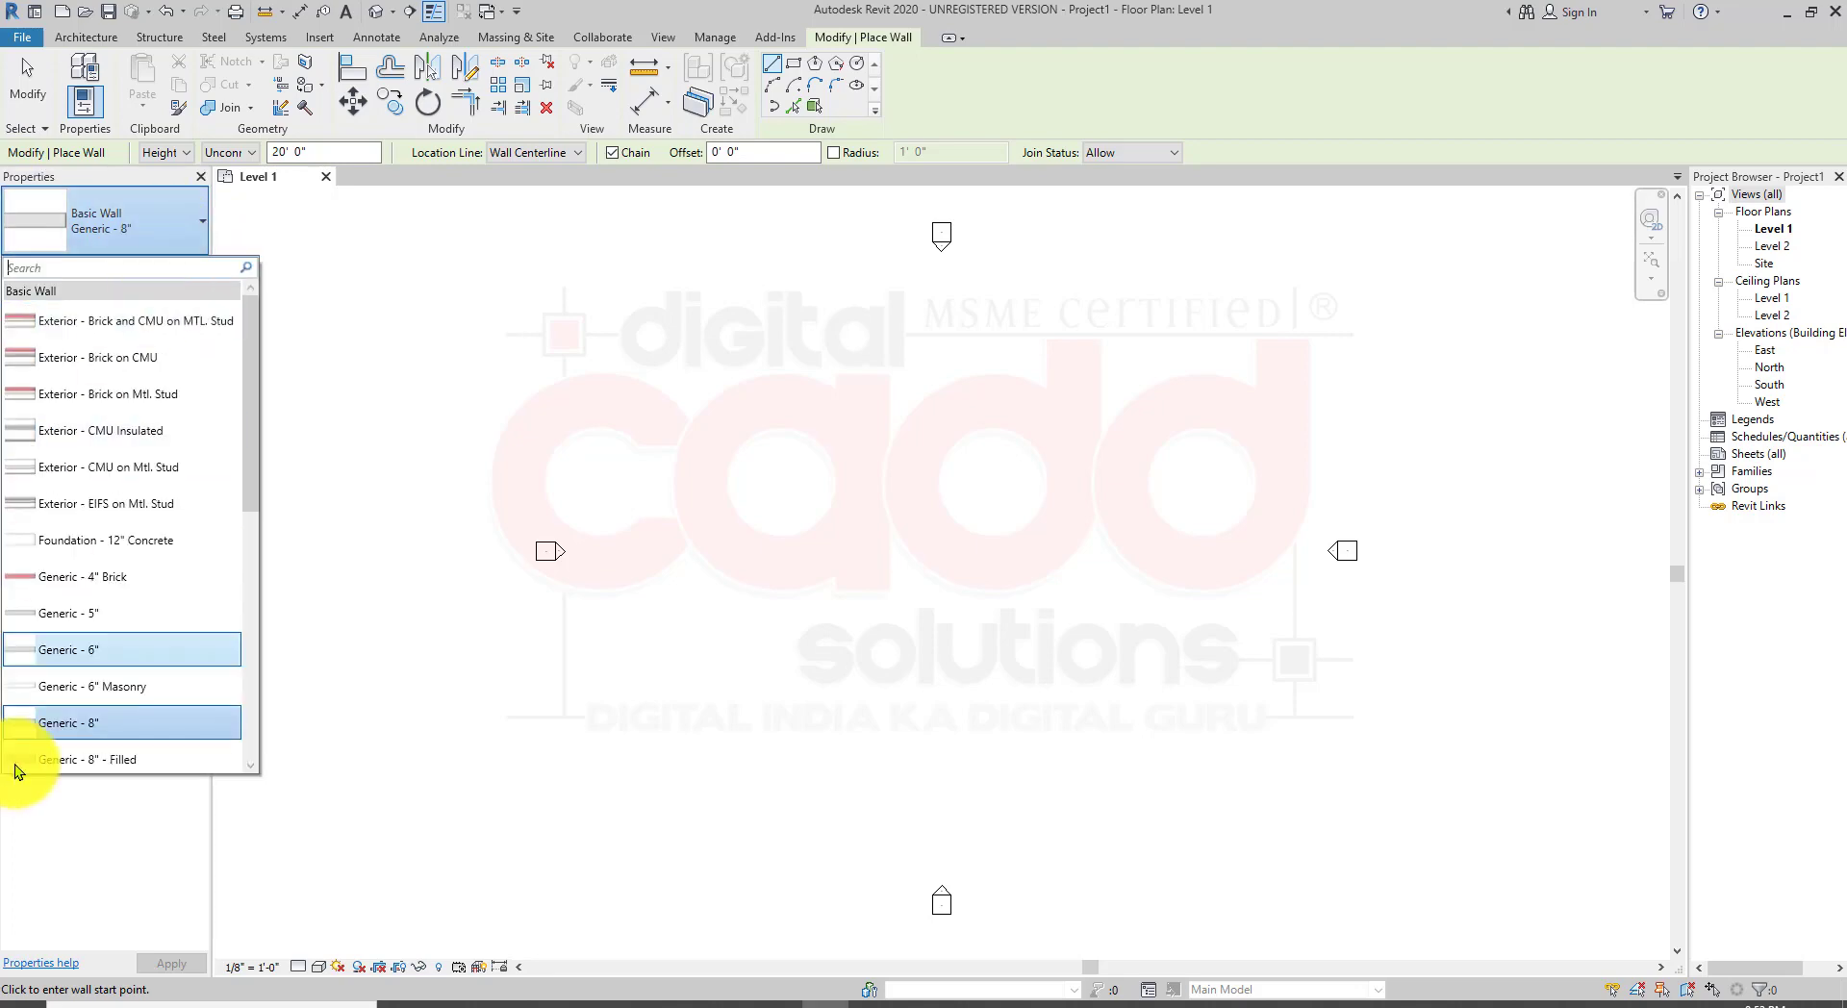
scroll(90, 666, down, 5)
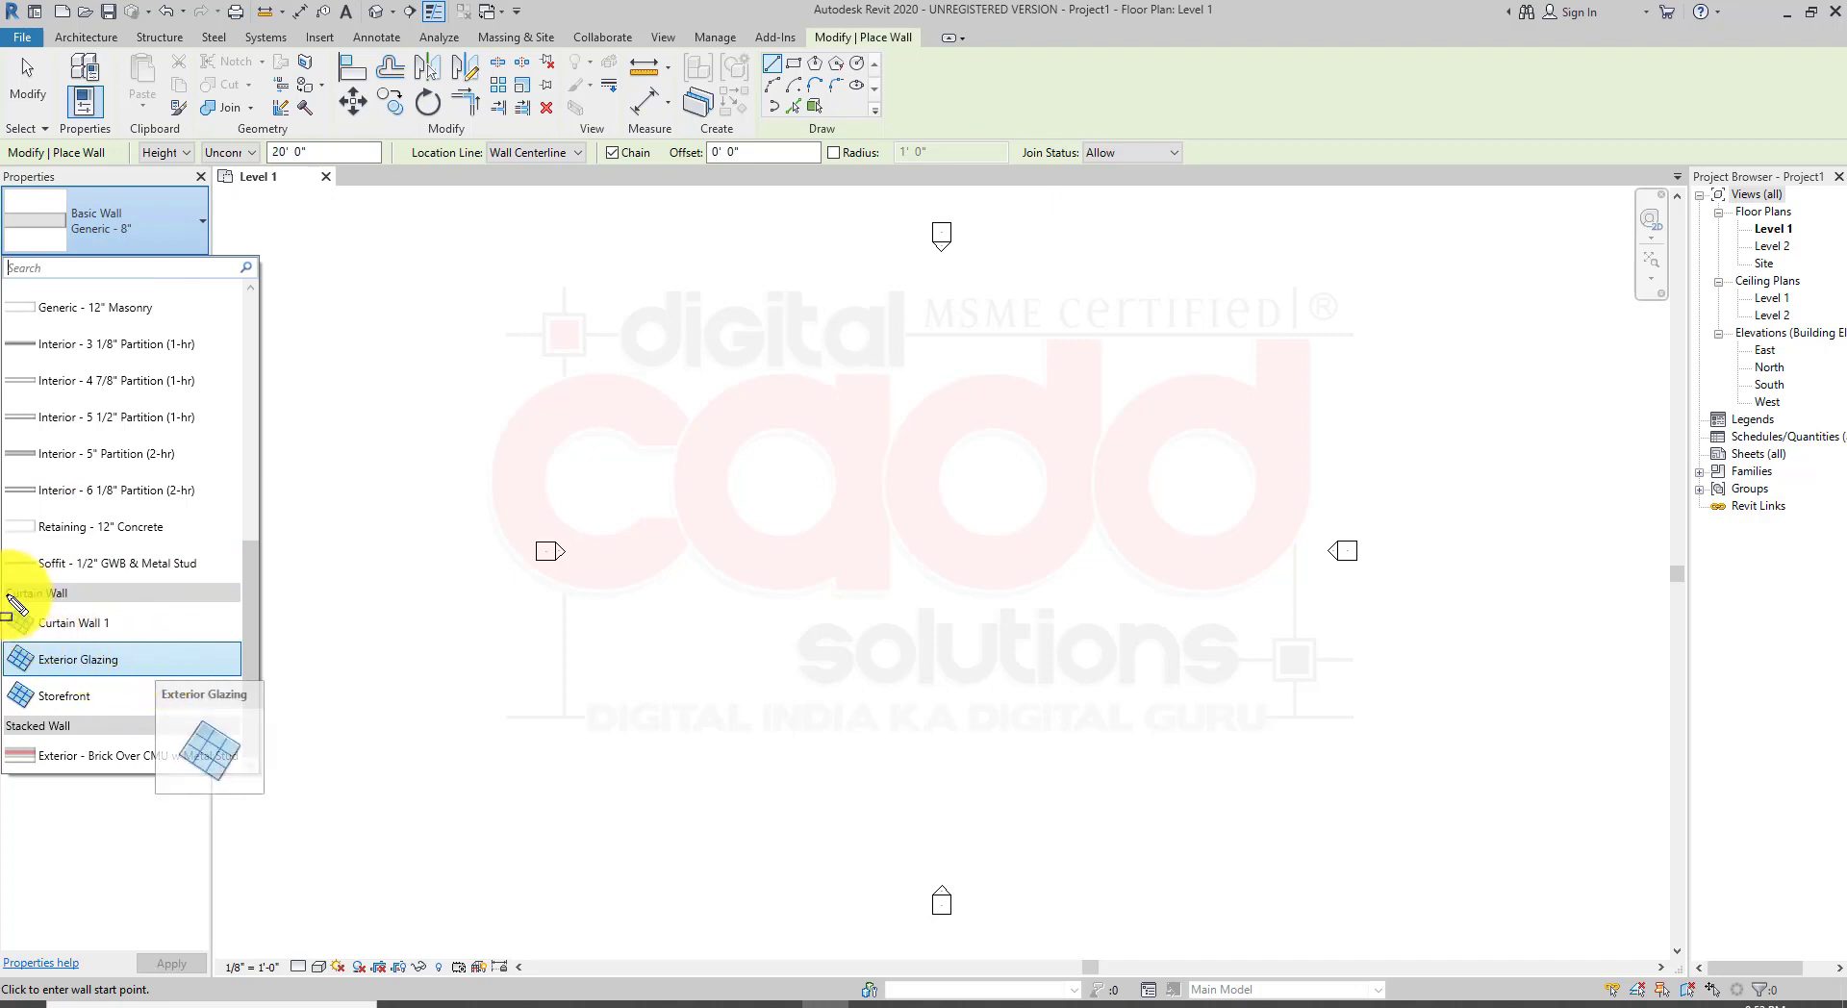
drag(1, 565, 100, 614)
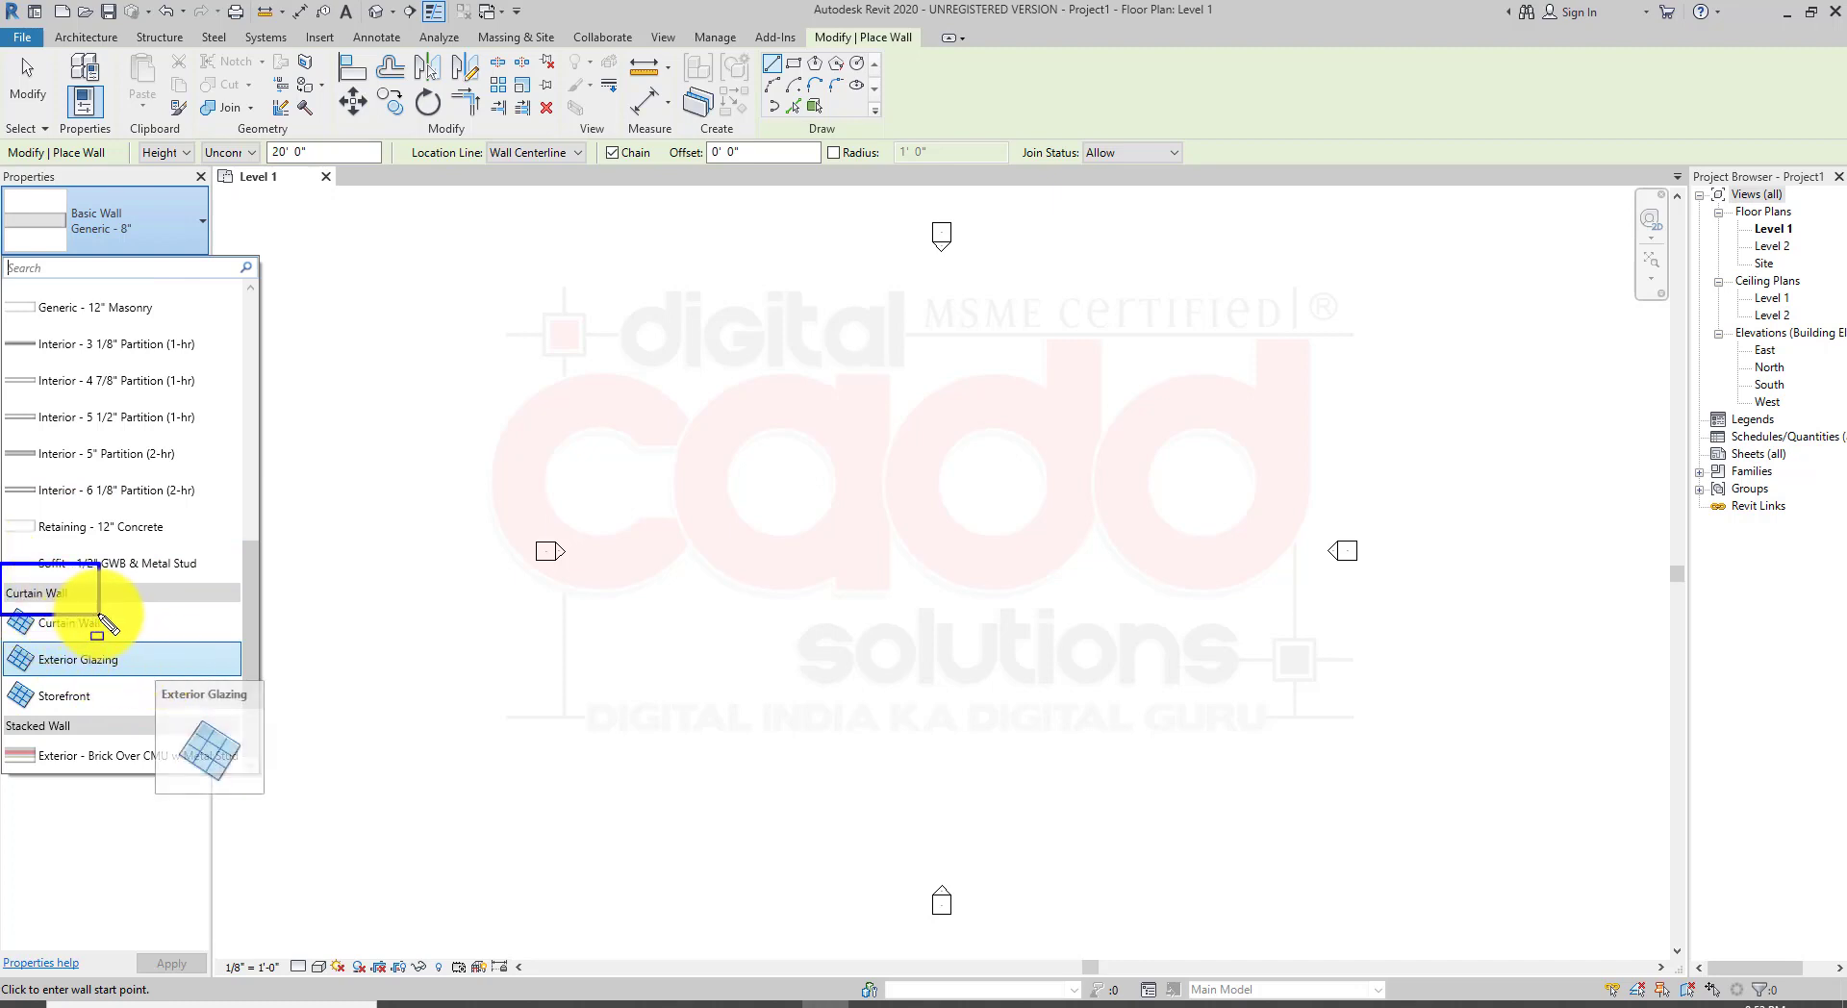
drag(1, 709, 91, 750)
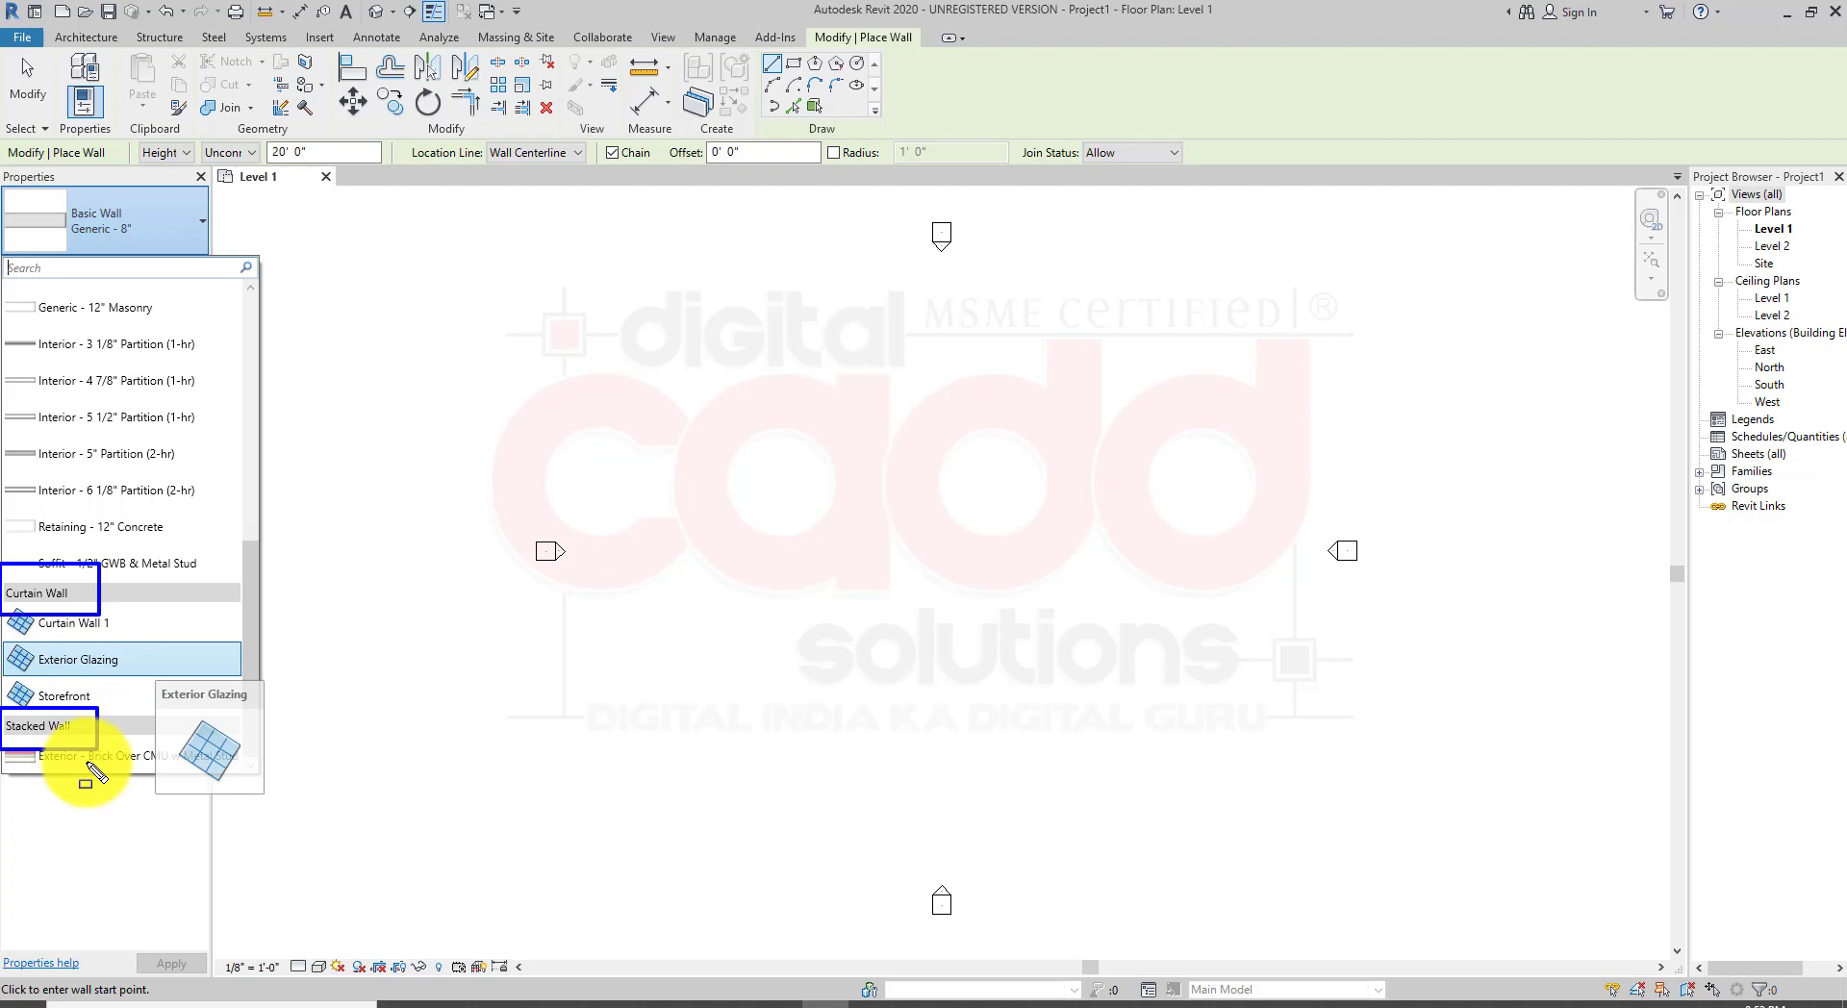
key(Escape)
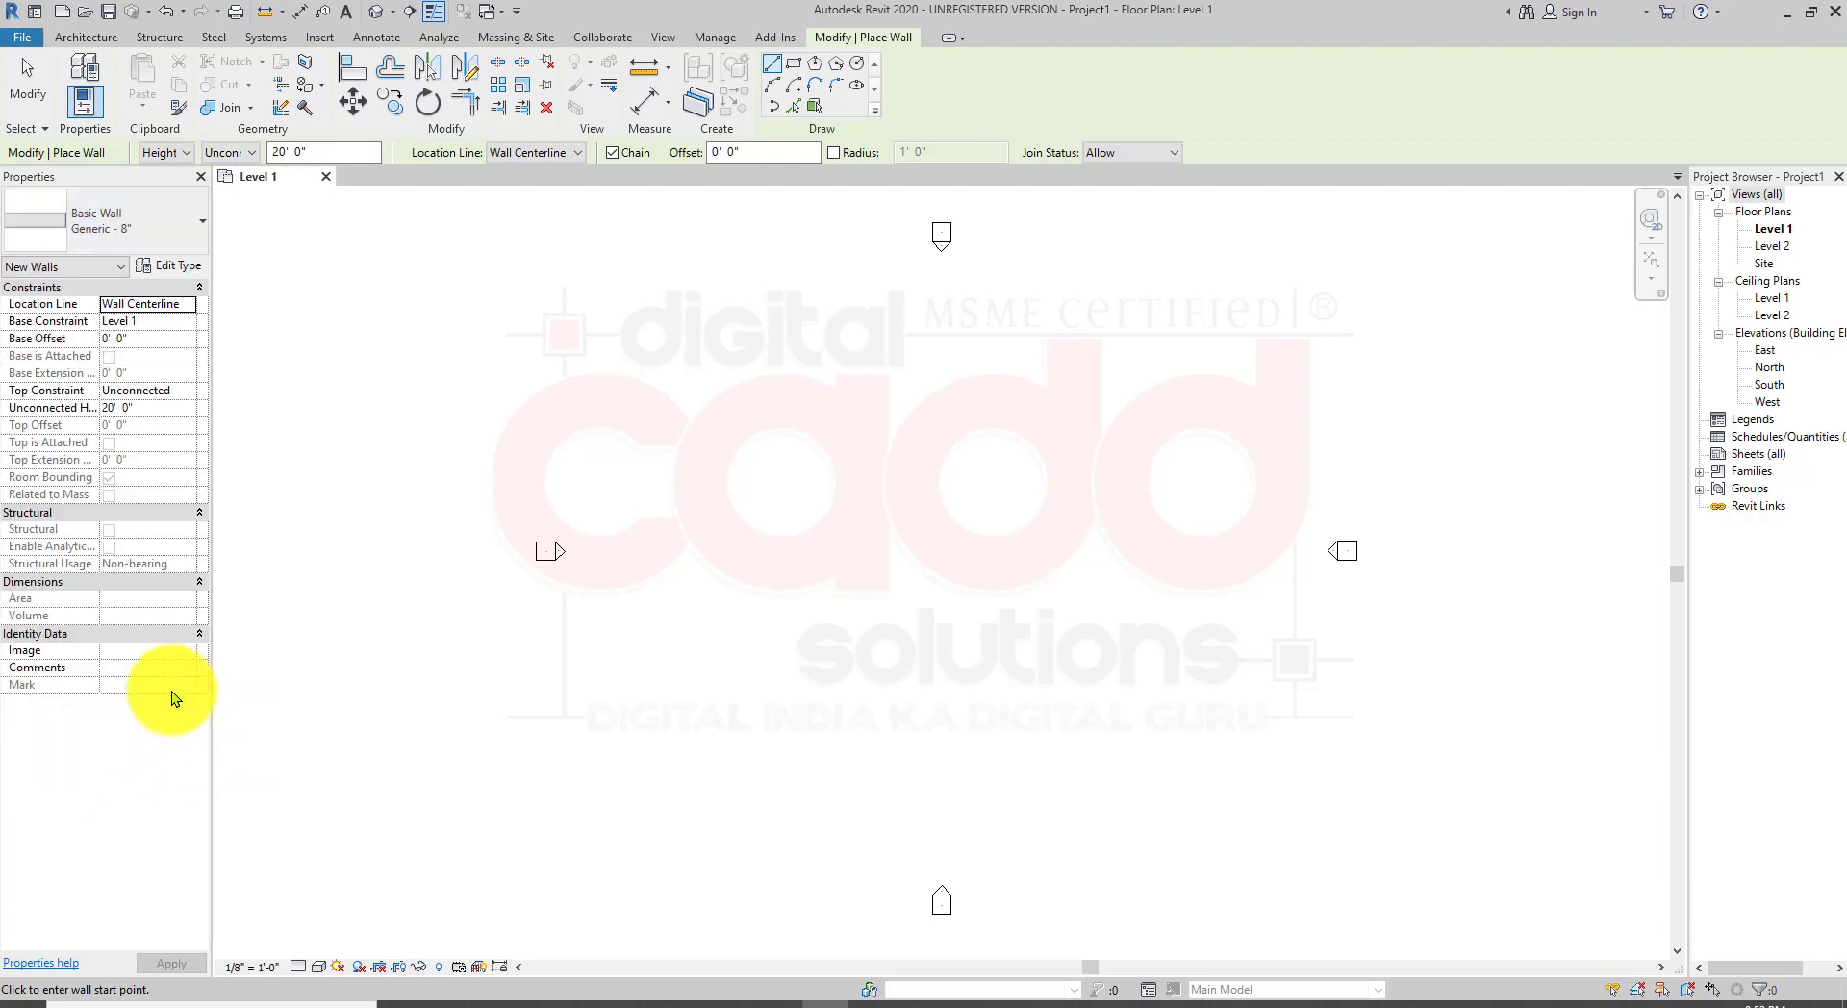
Step: Review the wall type list once more, then leave the list and exit the wall tool
click(165, 238)
scroll(252, 553, down, 4)
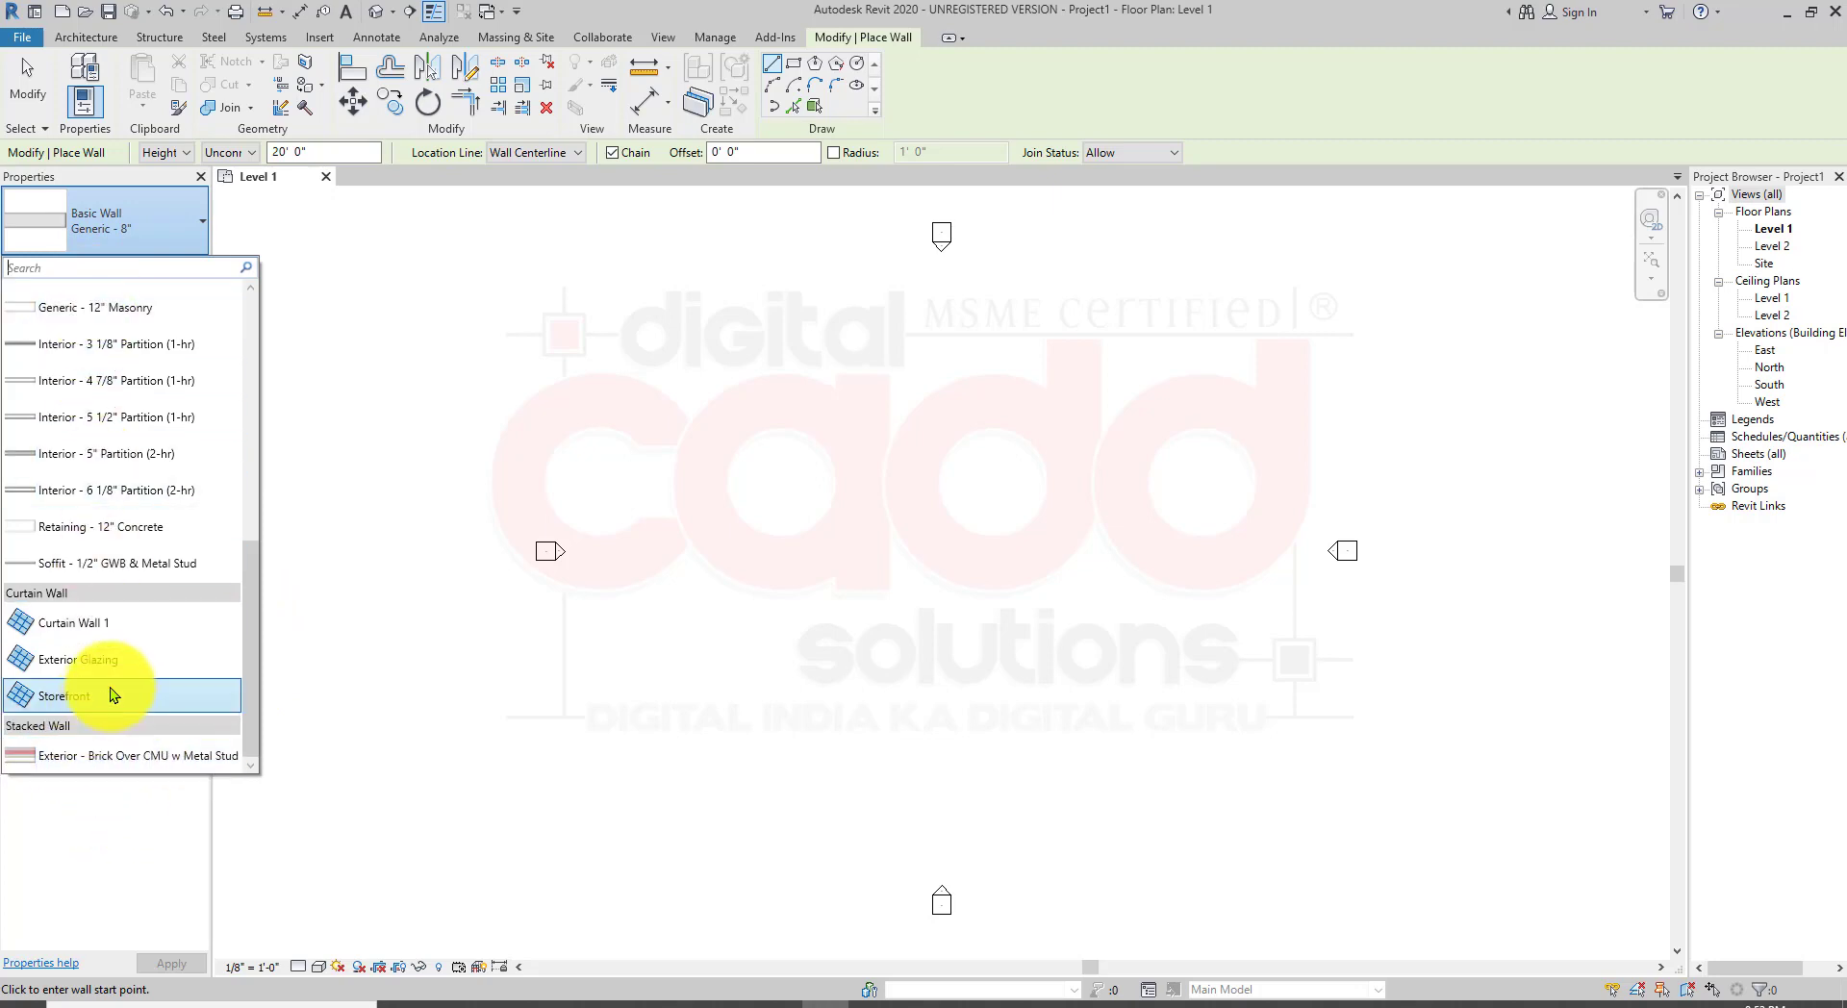
scroll(118, 679, up, 5)
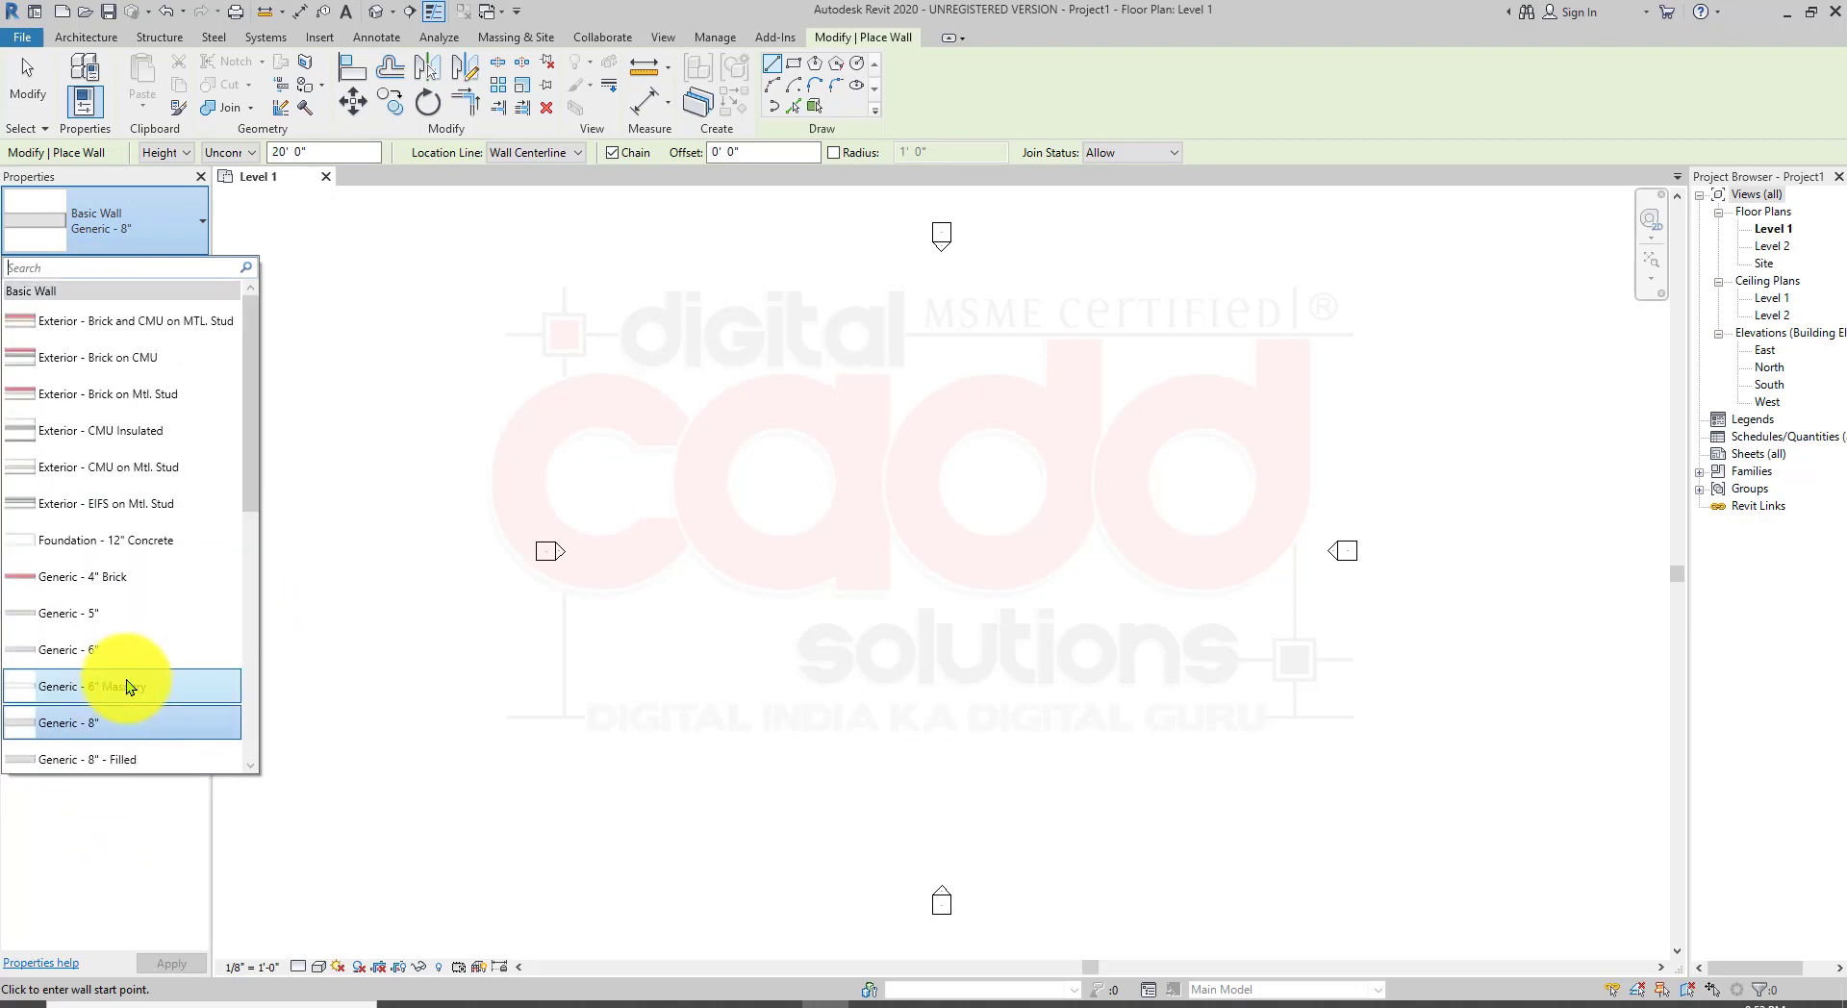
click(318, 256)
key(Escape)
key(Escape)
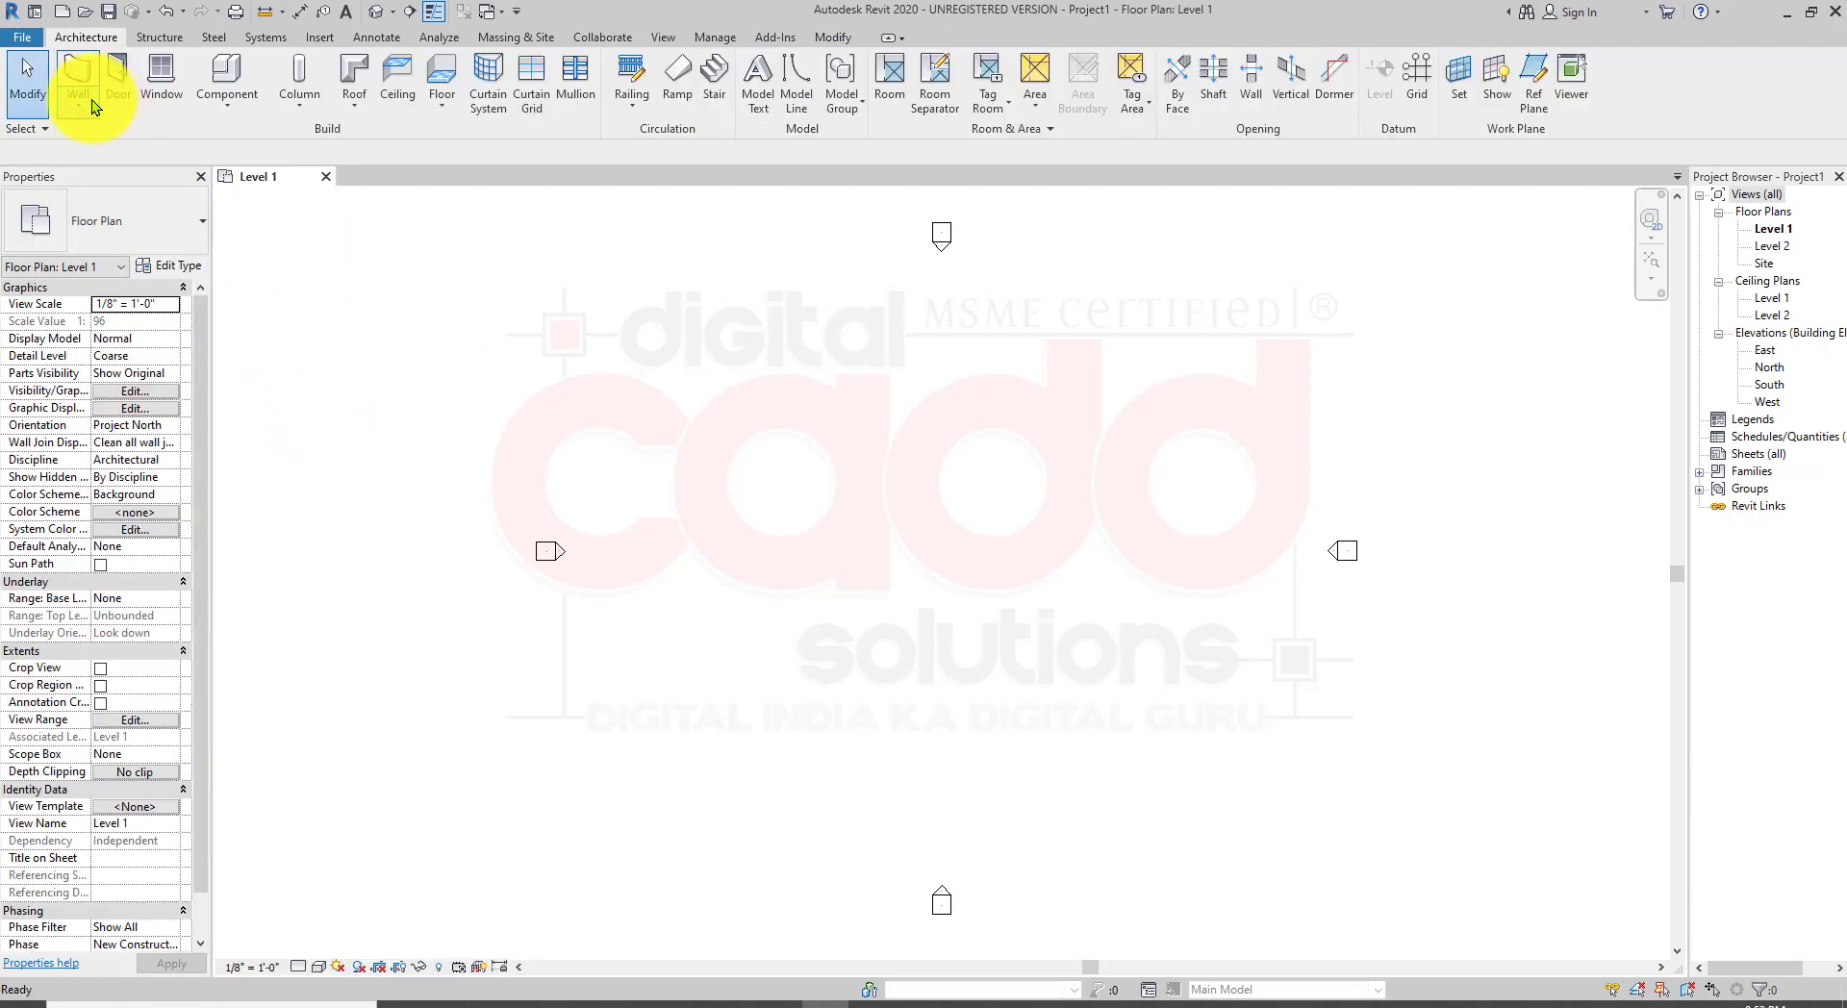
Step: Start the Wall: Architectural tool and draw a horizontal Generic - 8" wall 12' long on Level 1
click(90, 100)
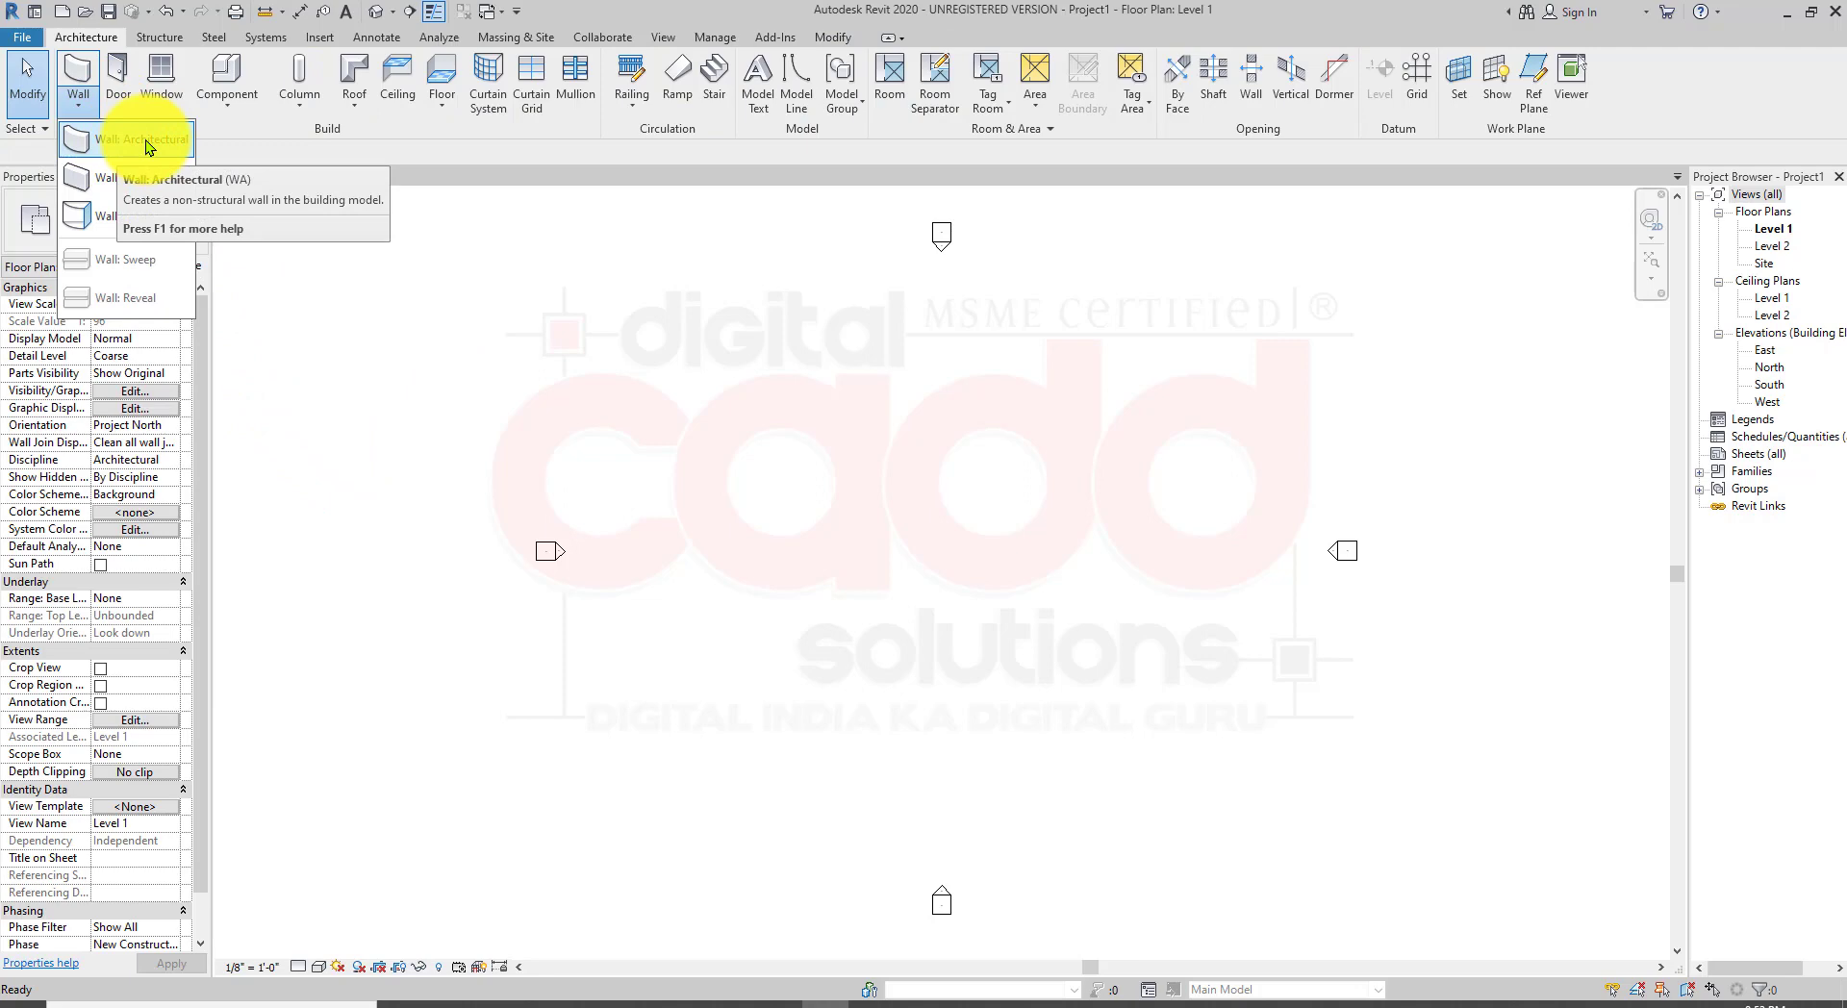
click(146, 141)
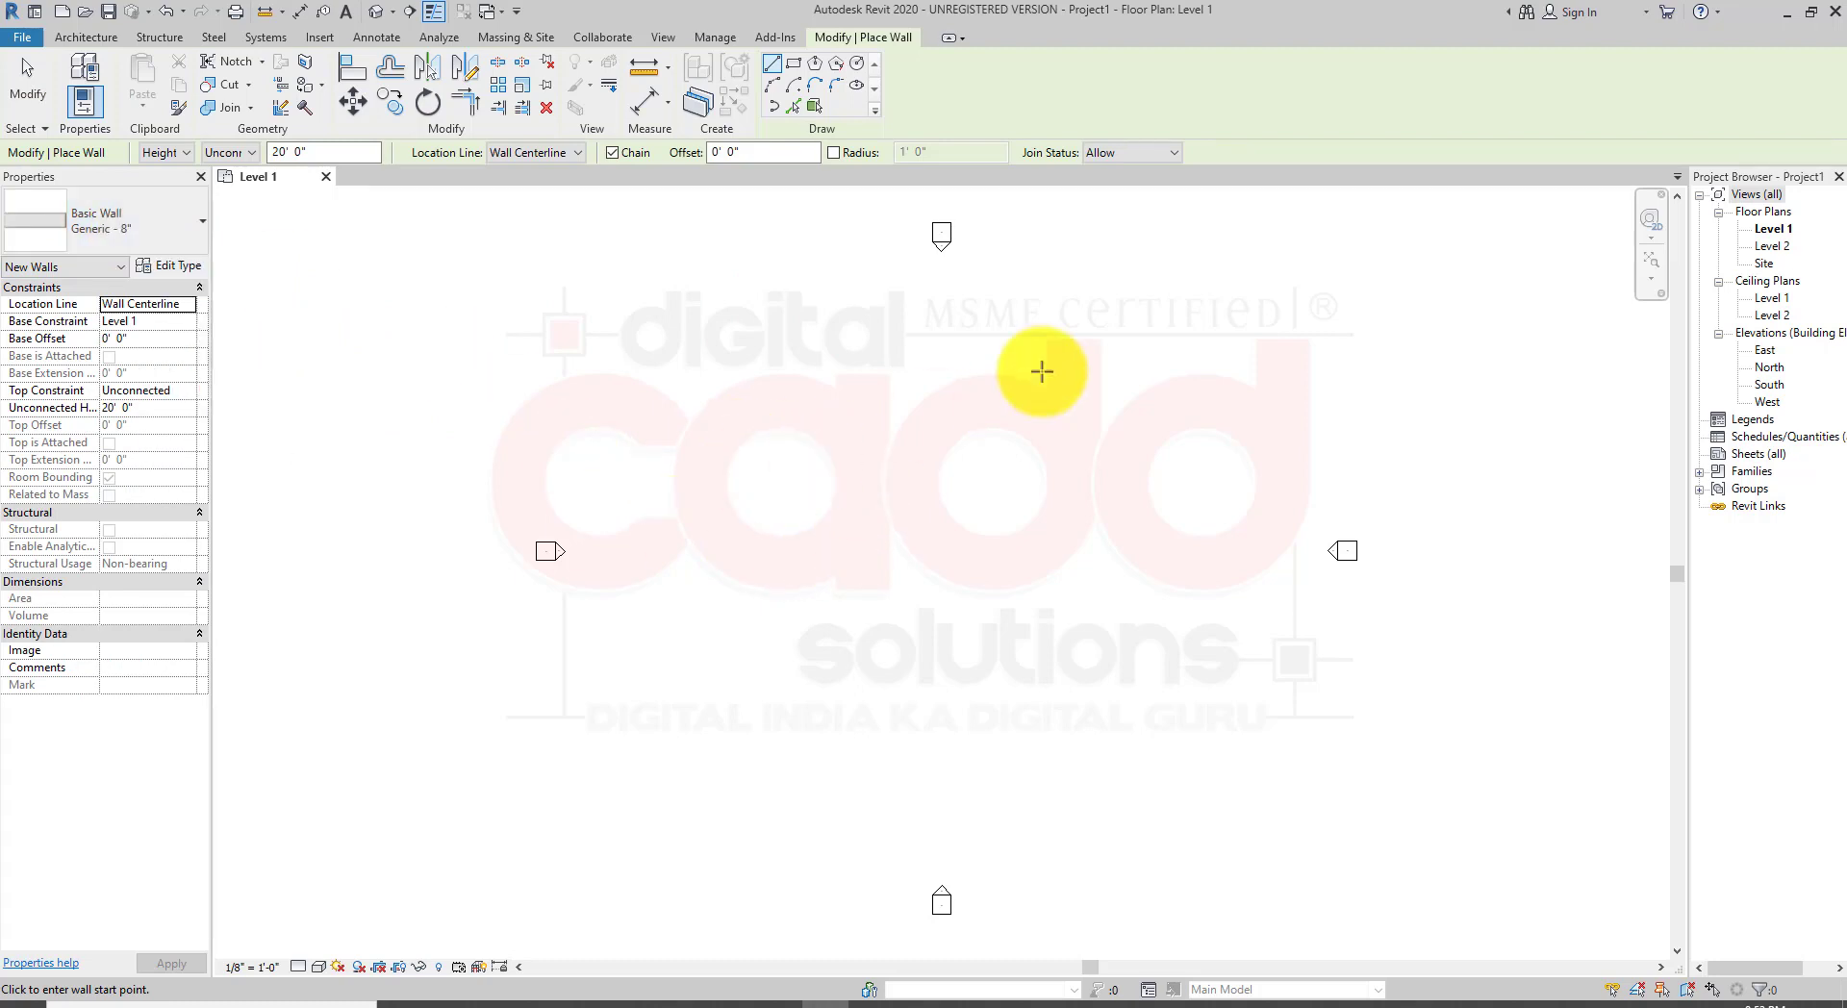
scroll(985, 317, up, 3)
click(521, 389)
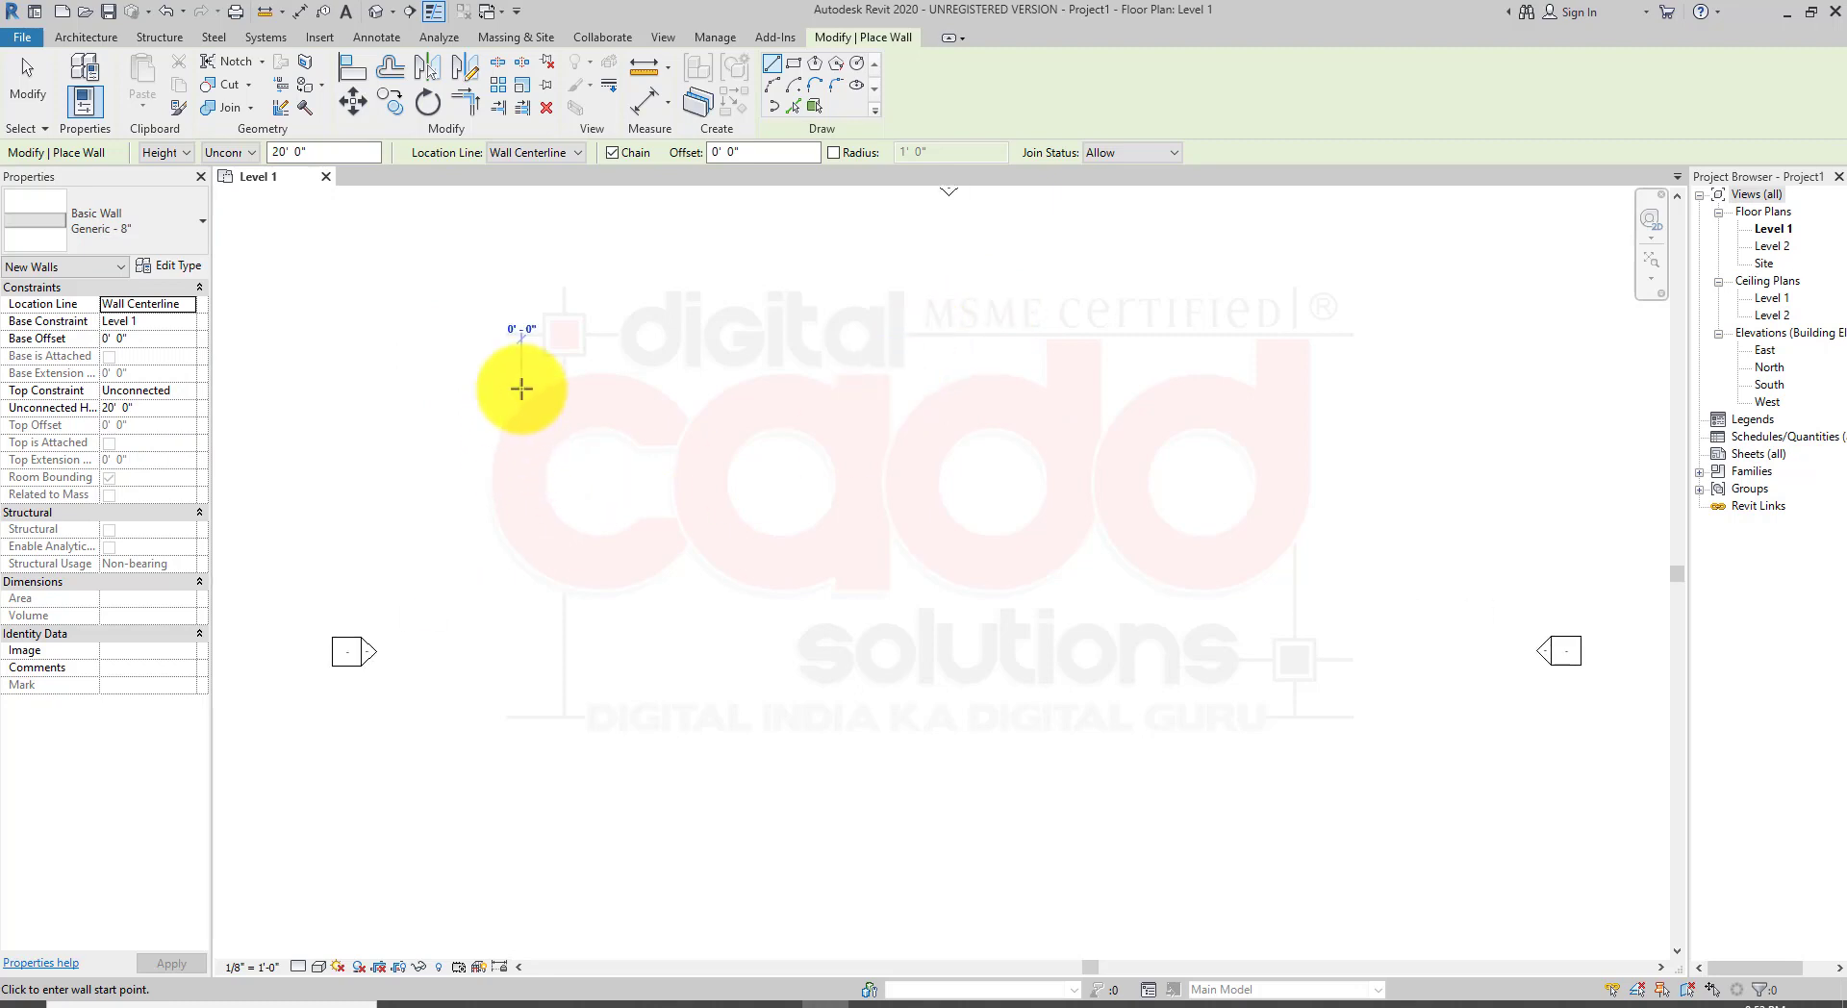
scroll(703, 375, up, 2)
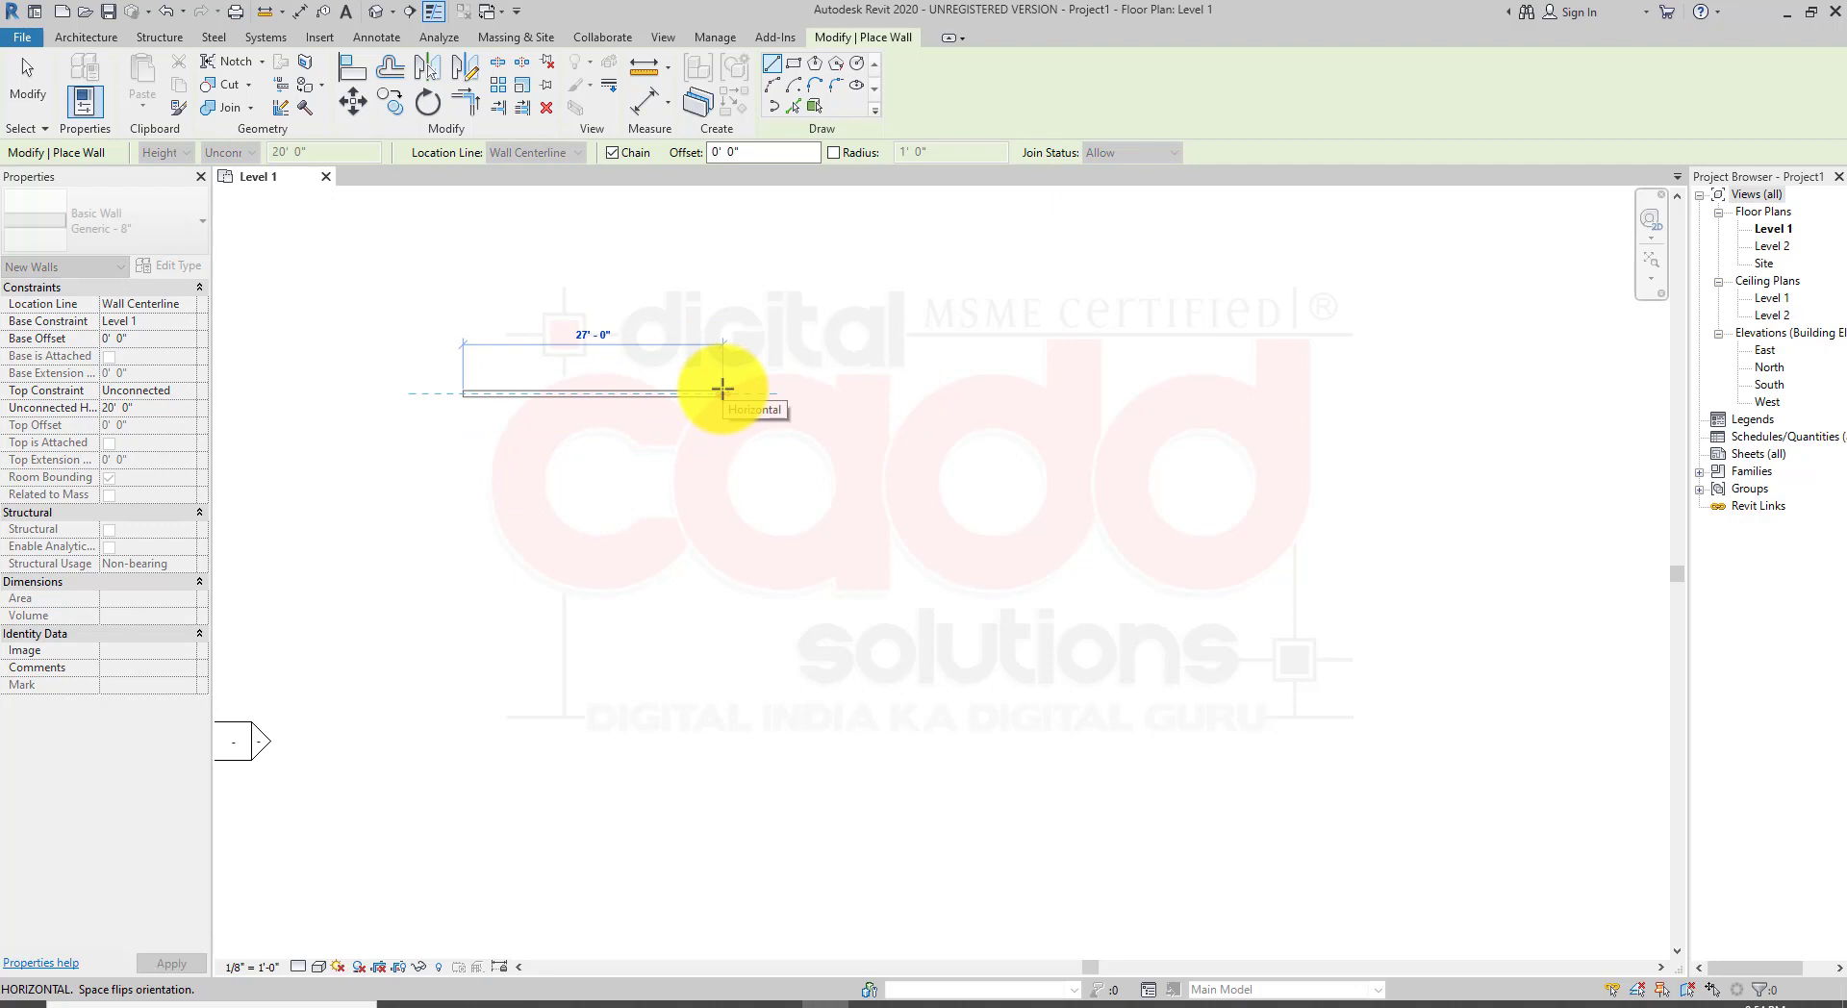
text(12)
key(Return)
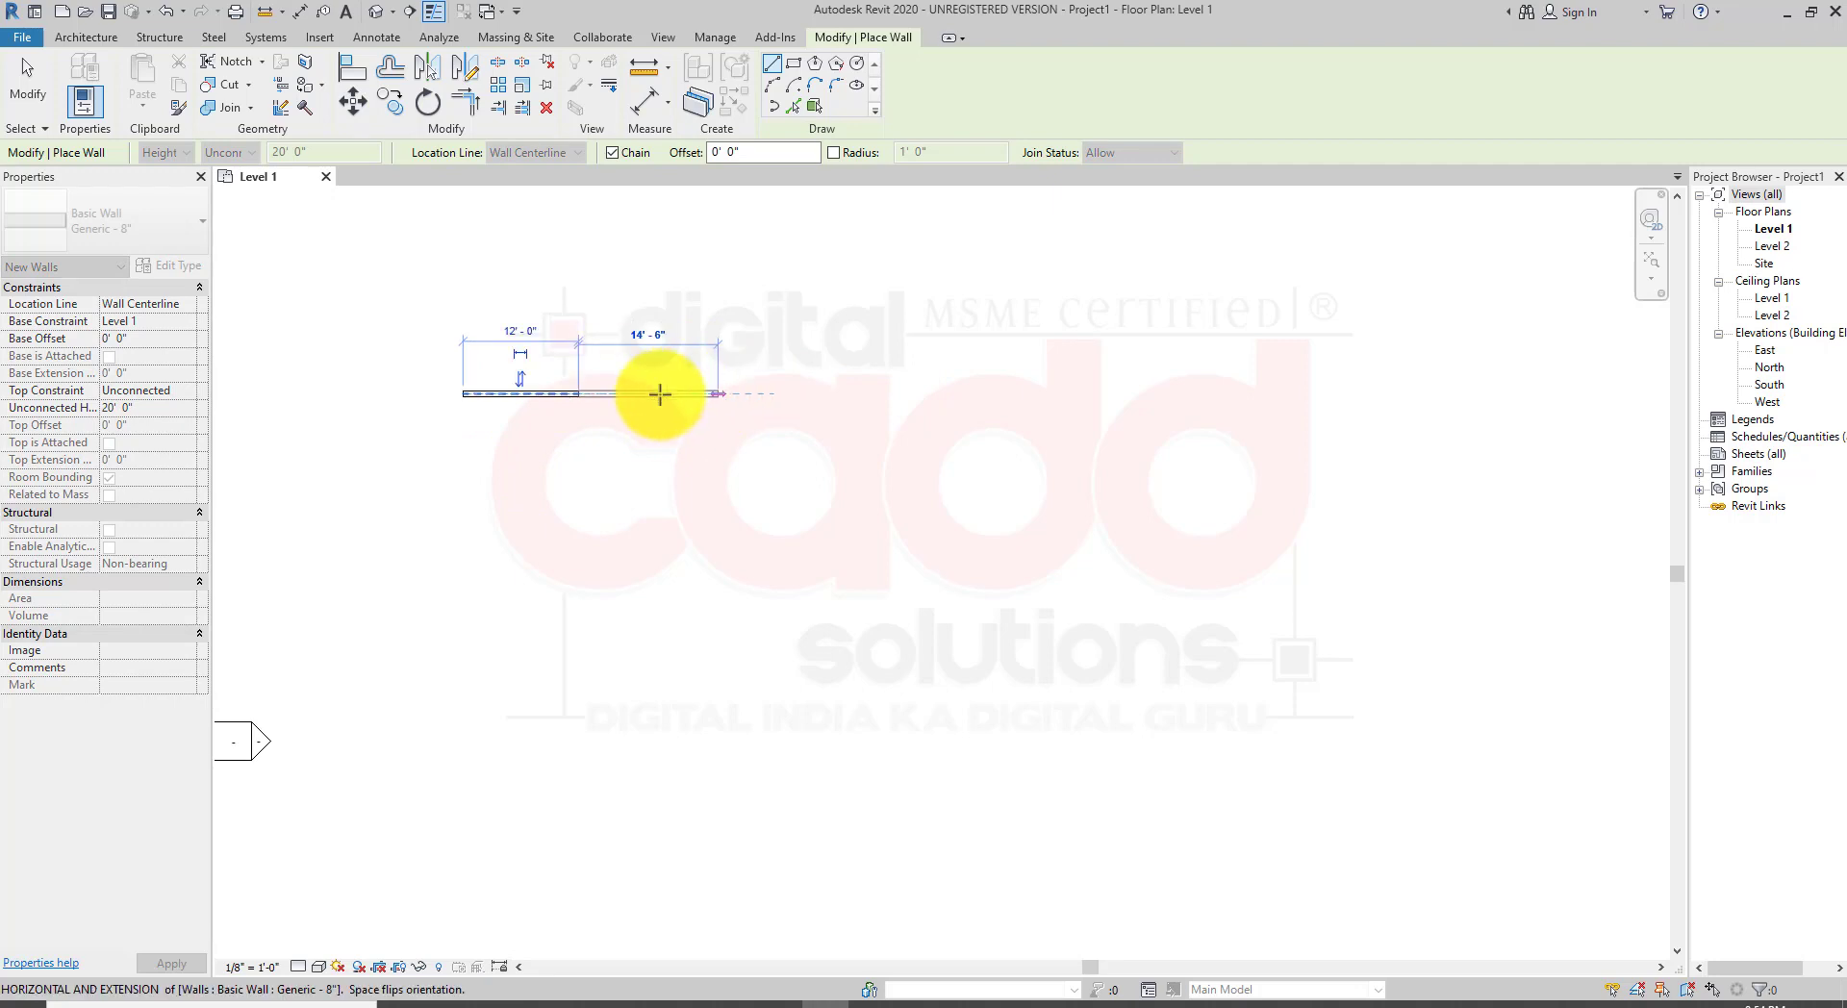
Step: Exit the wall tool, select the new wall and delete it
scroll(564, 572, up, 4)
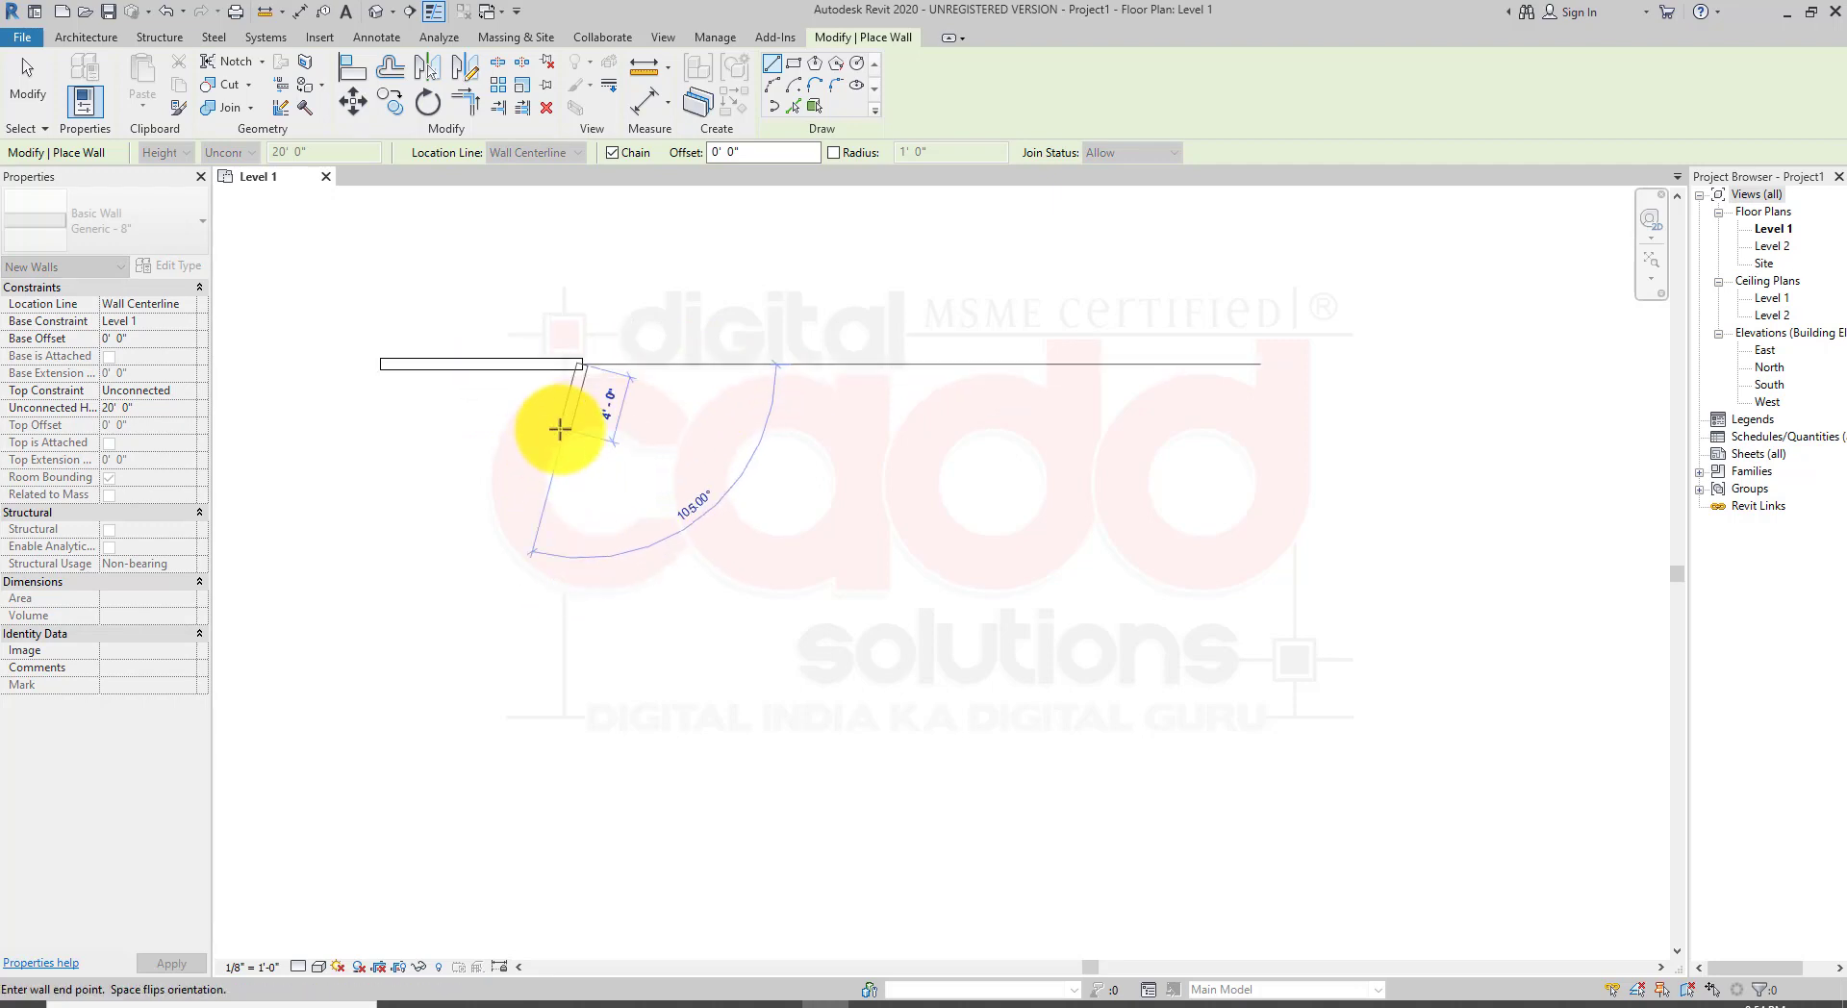
key(Escape)
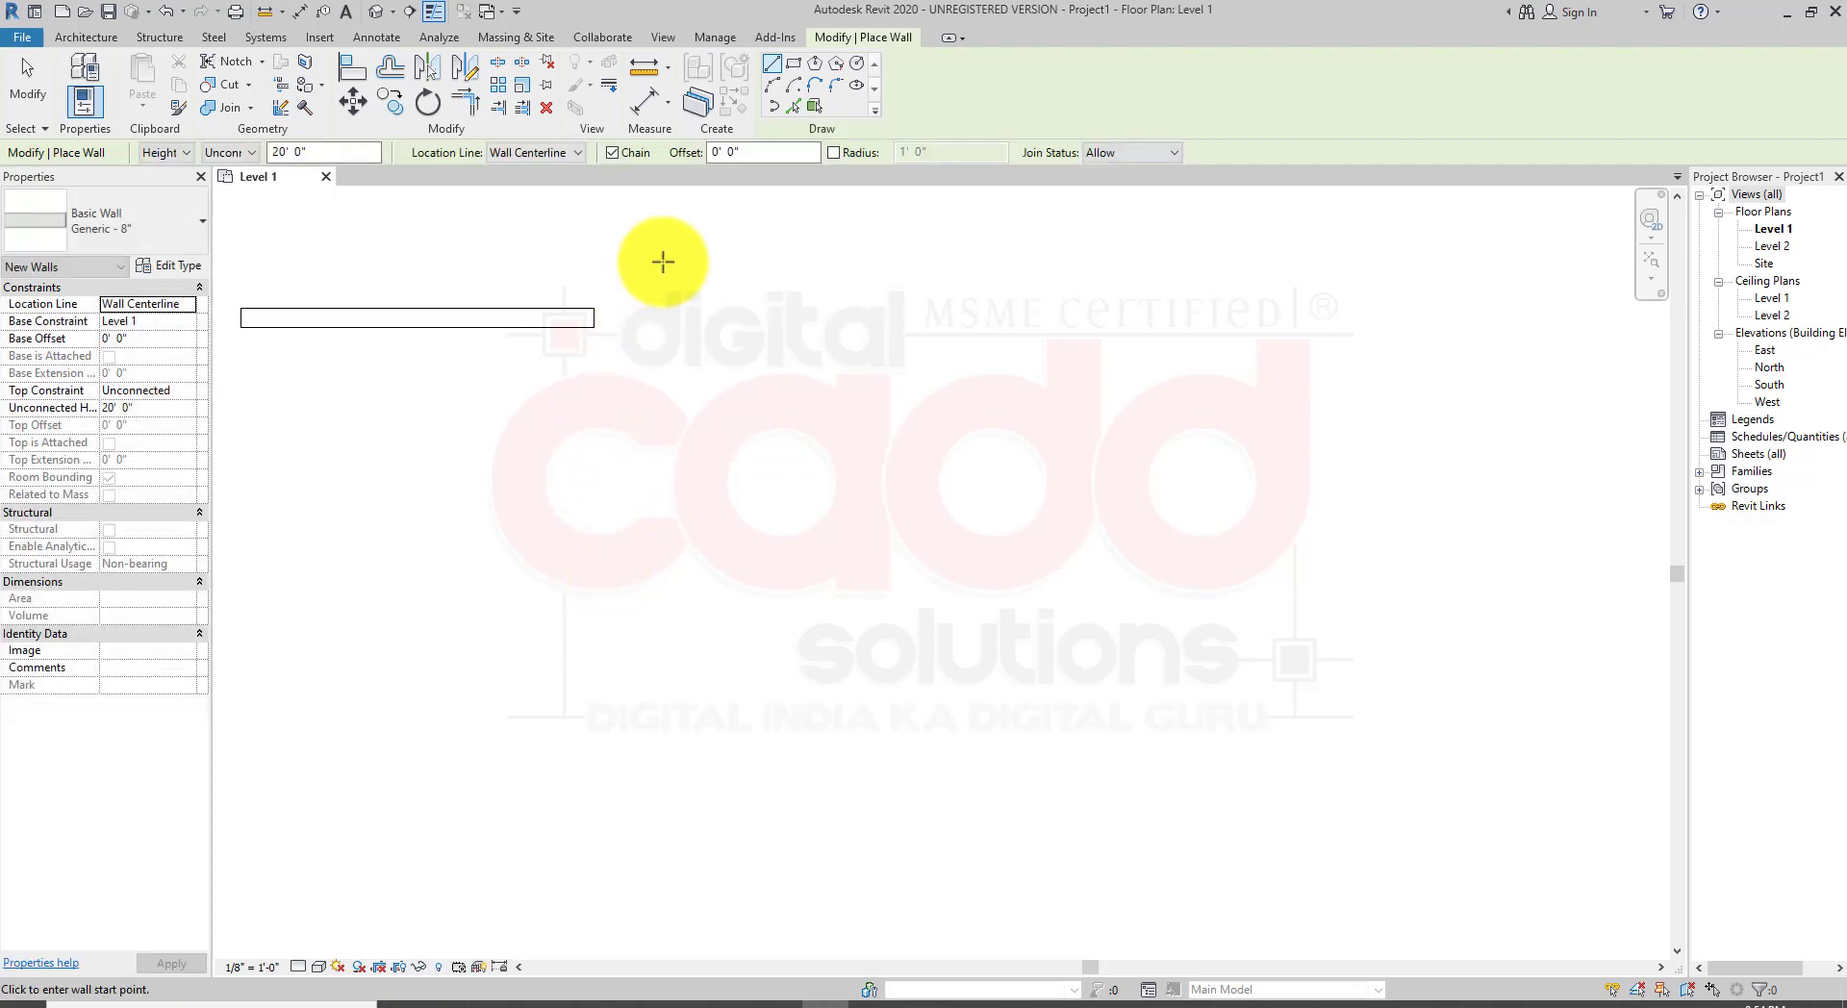
key(Escape)
drag(663, 261, 550, 392)
key(Delete)
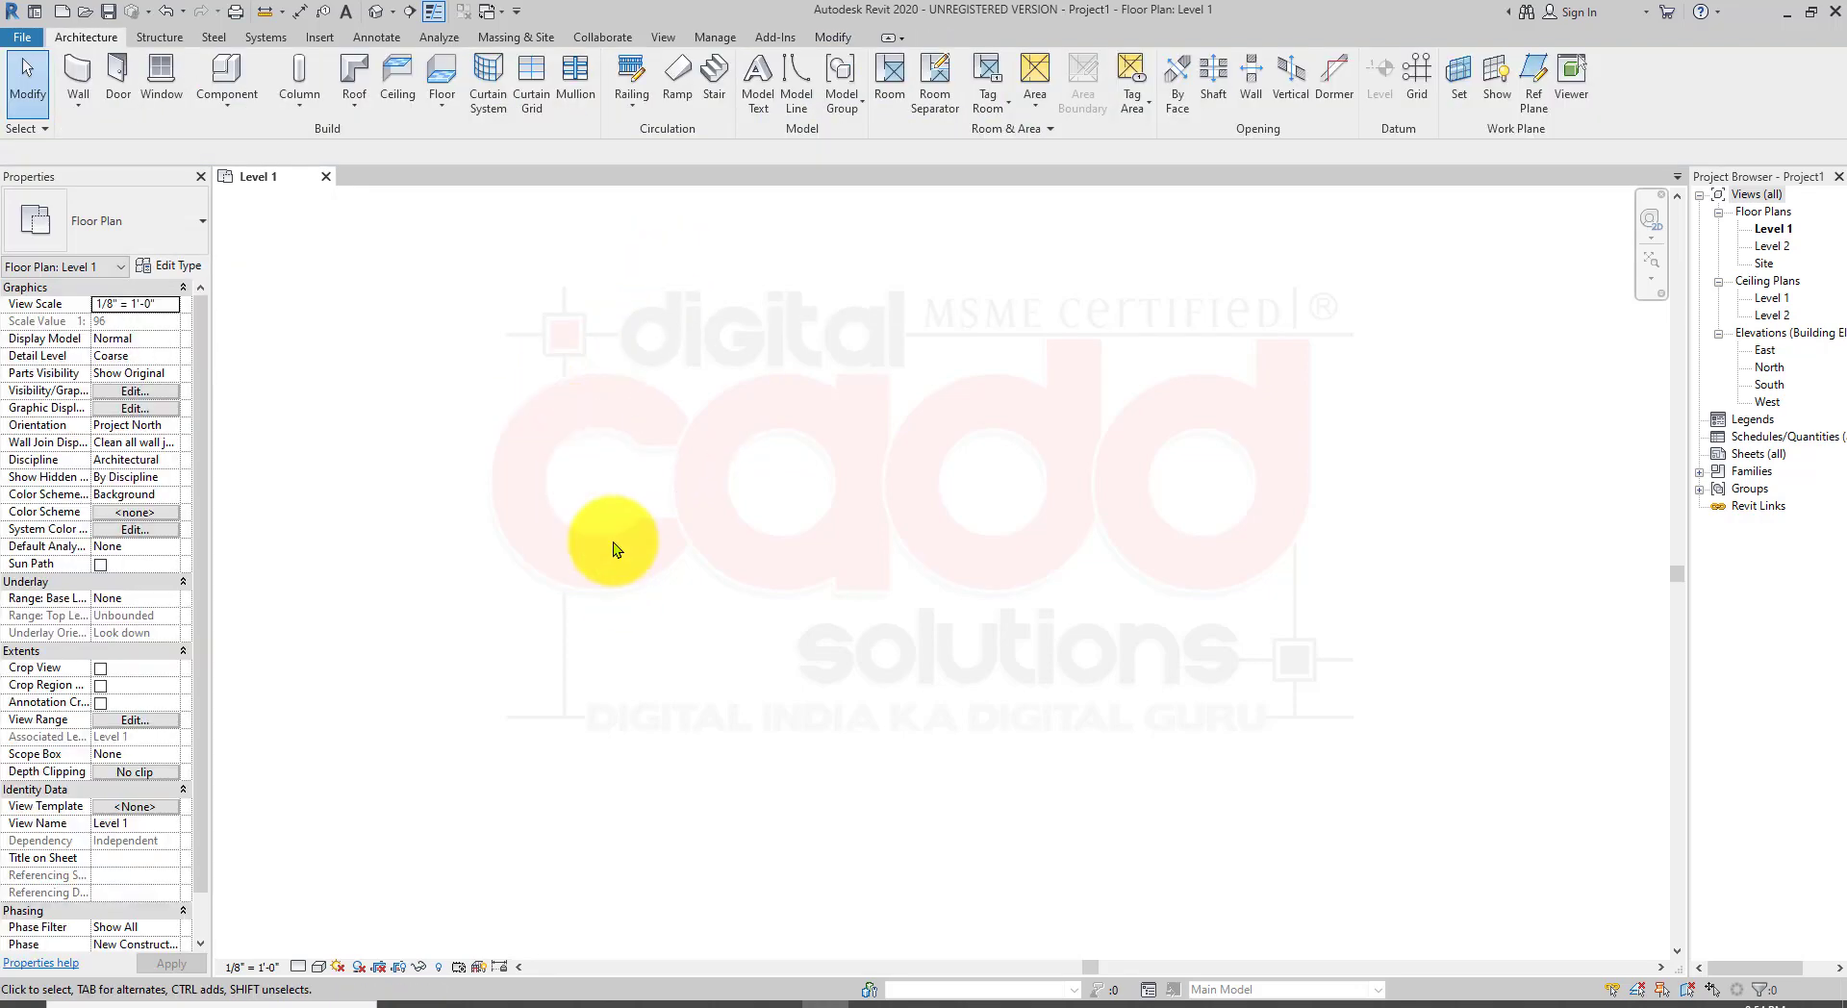
Step: Start the Wall: Architectural tool again with the wall height set up to Level 2
scroll(731, 494, down, 2)
middle_drag(851, 682, 725, 556)
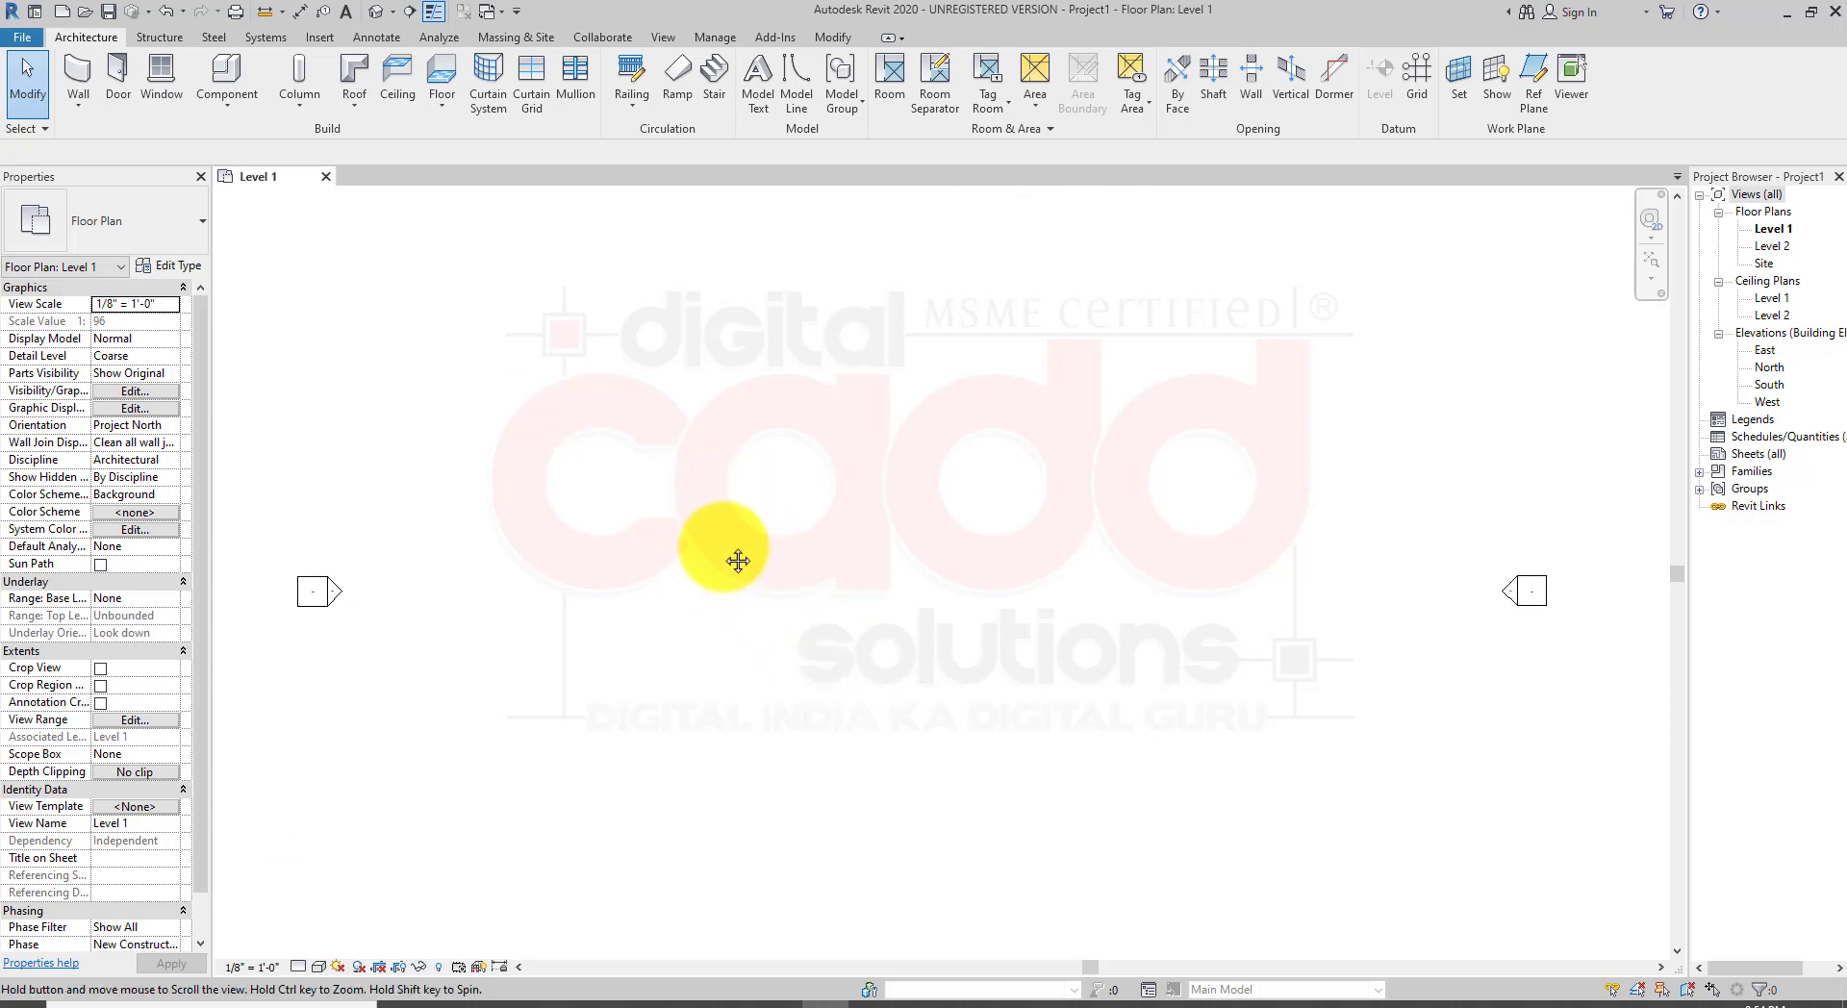
click(70, 116)
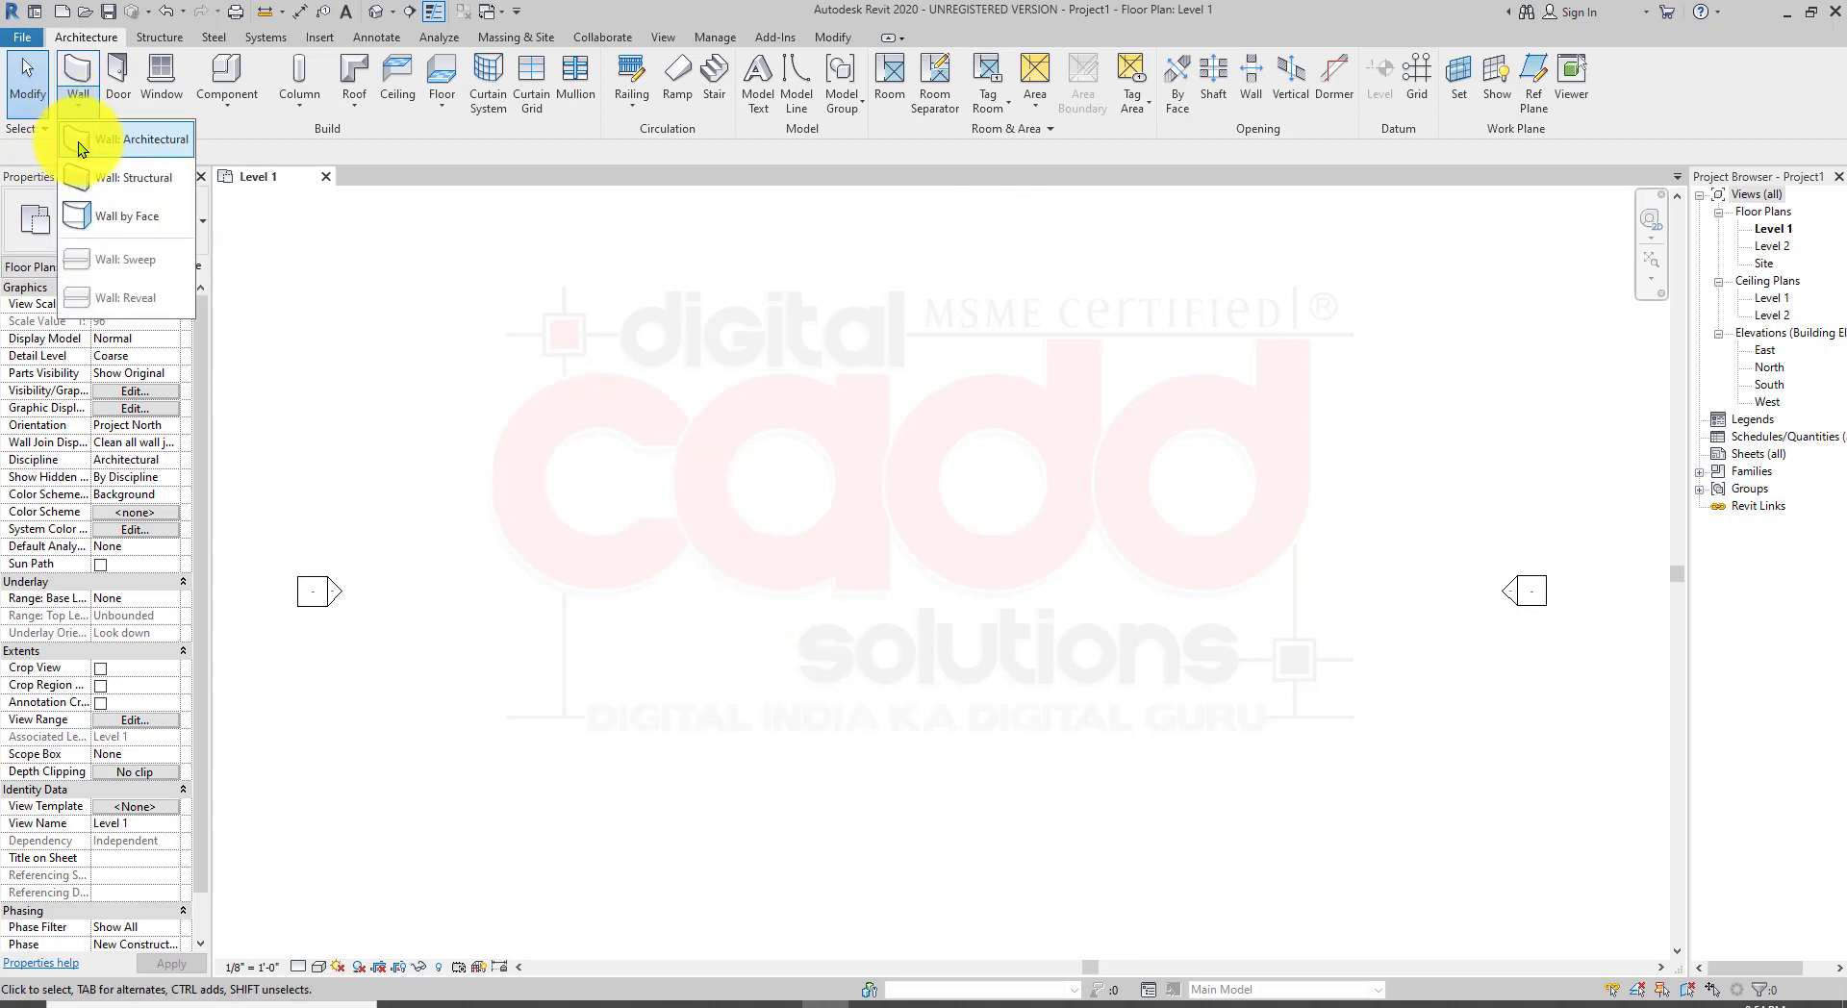
click(111, 136)
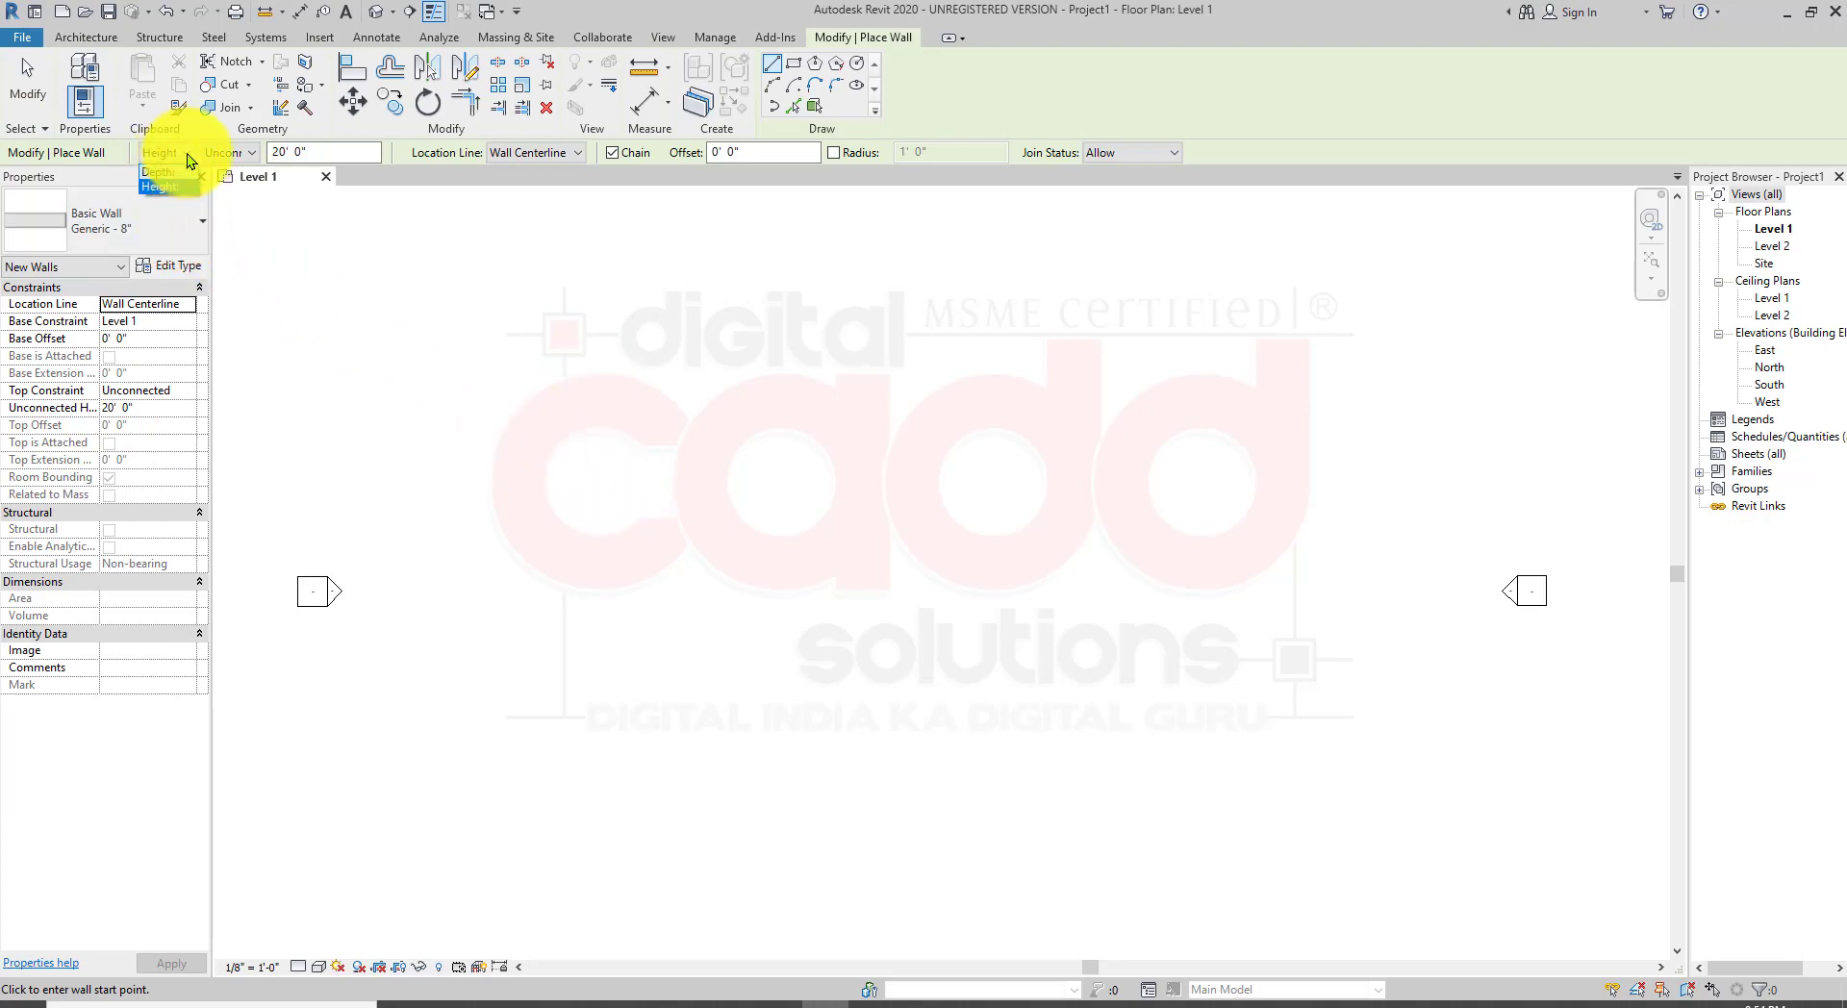
click(173, 187)
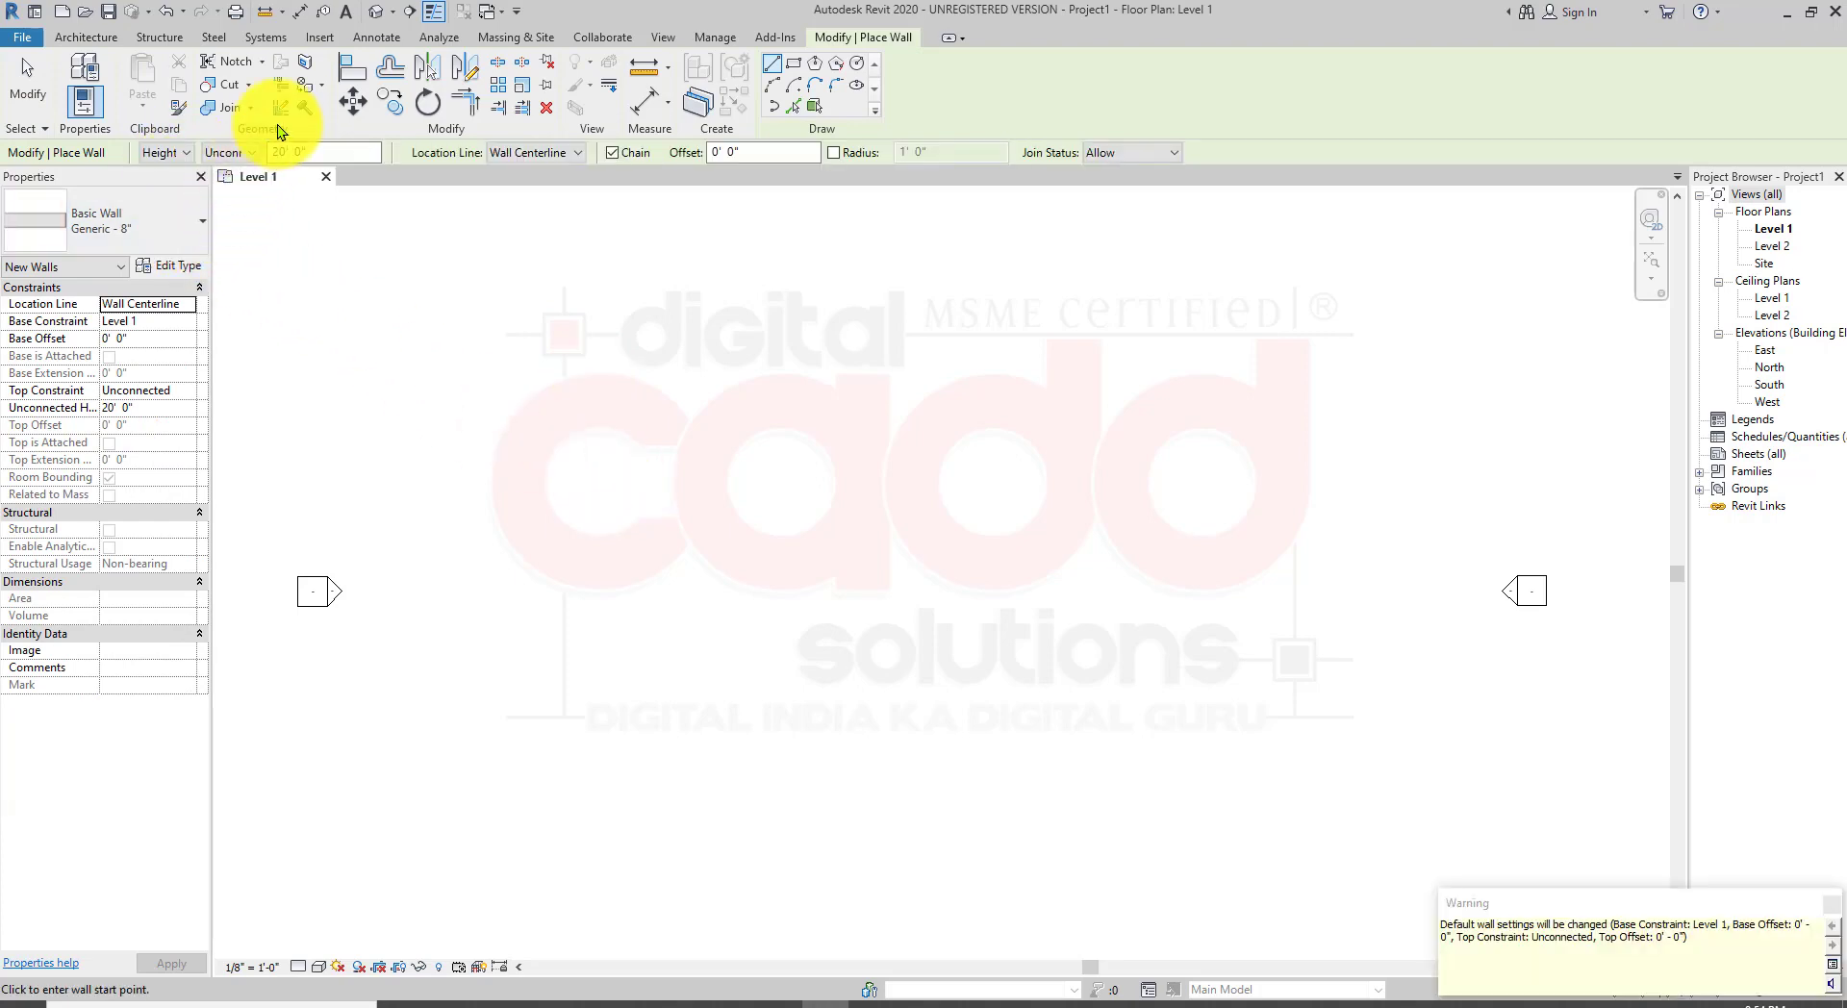
click(251, 153)
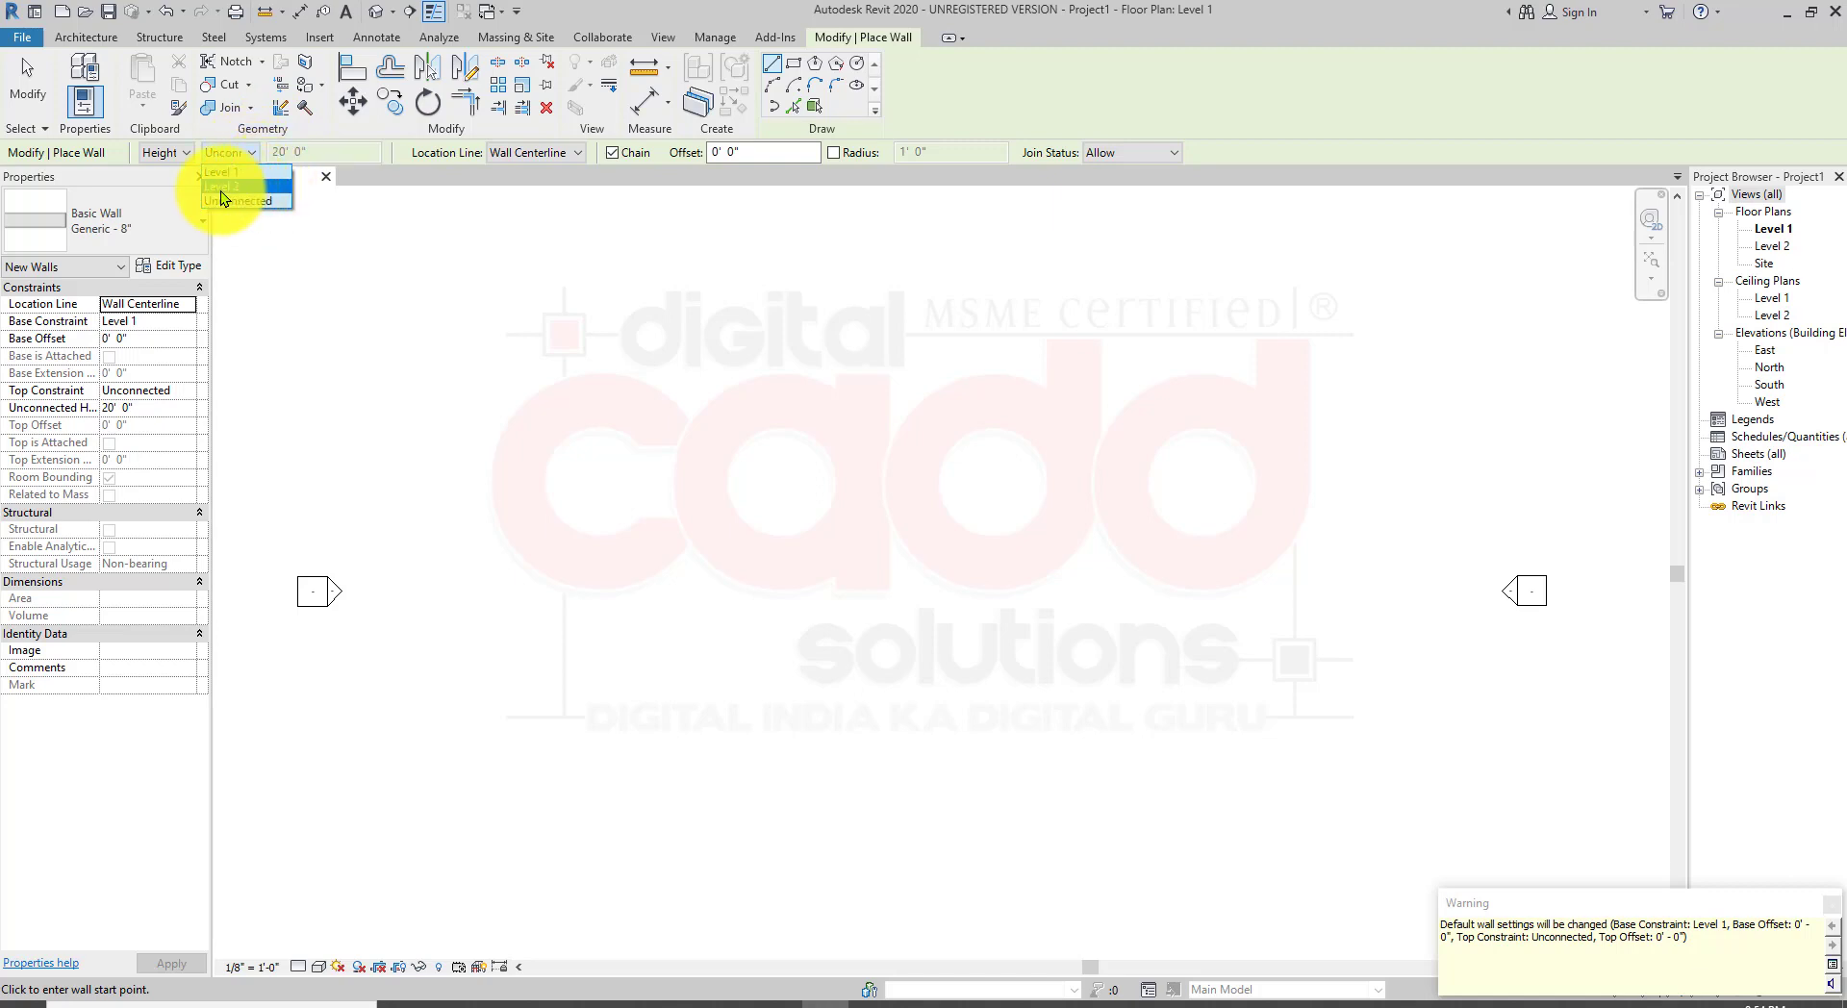
click(237, 186)
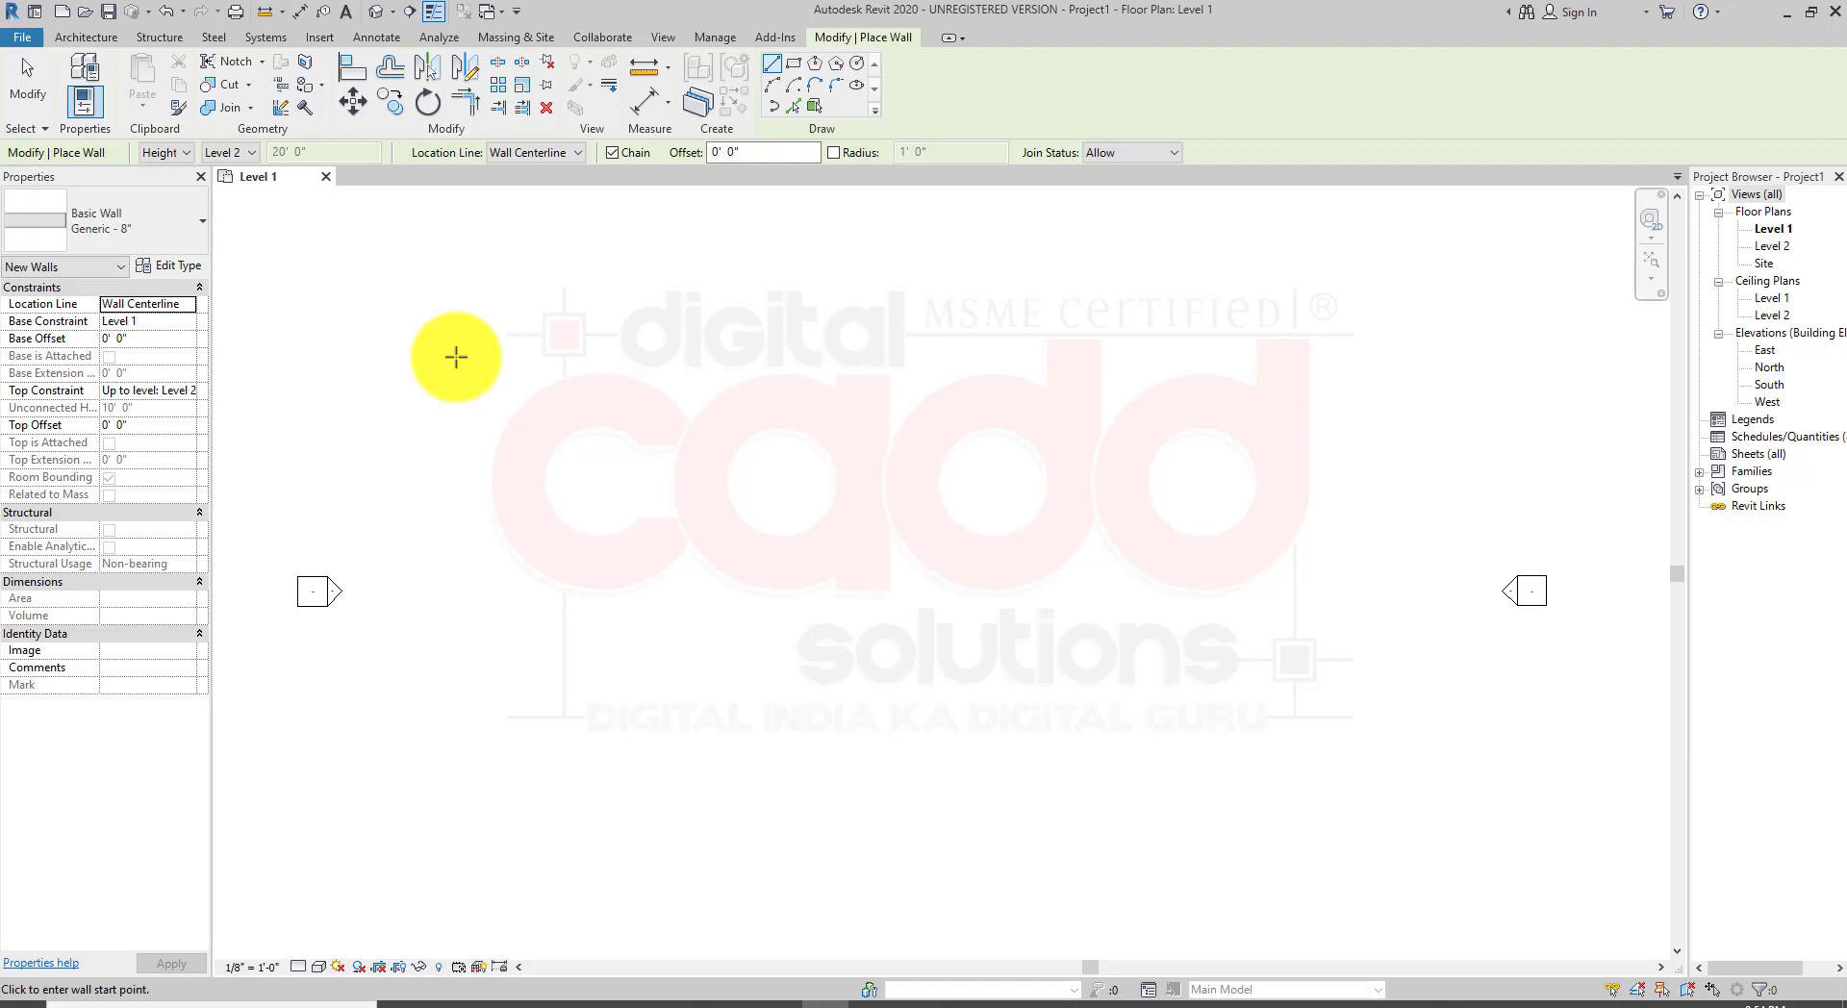
Step: Open the North elevation view and inspect the Level 1 and Level 2 lines
click(1776, 301)
double_click(1769, 369)
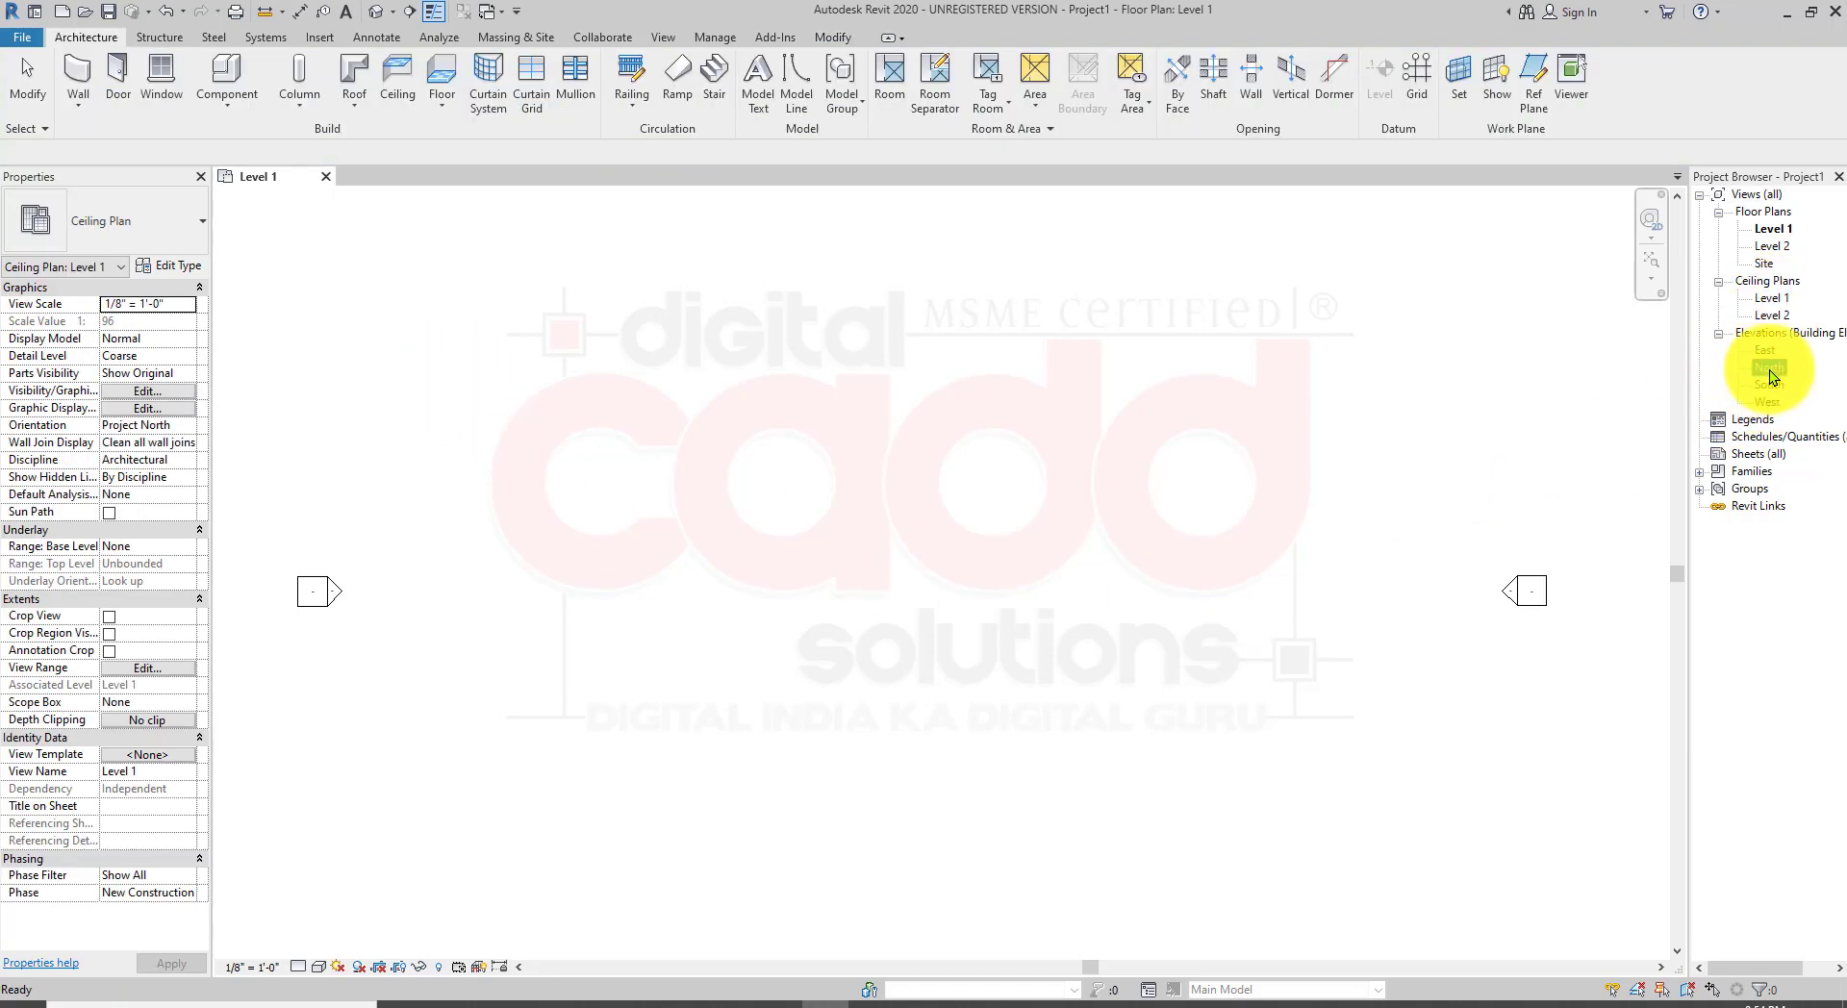
middle_drag(1167, 626, 801, 671)
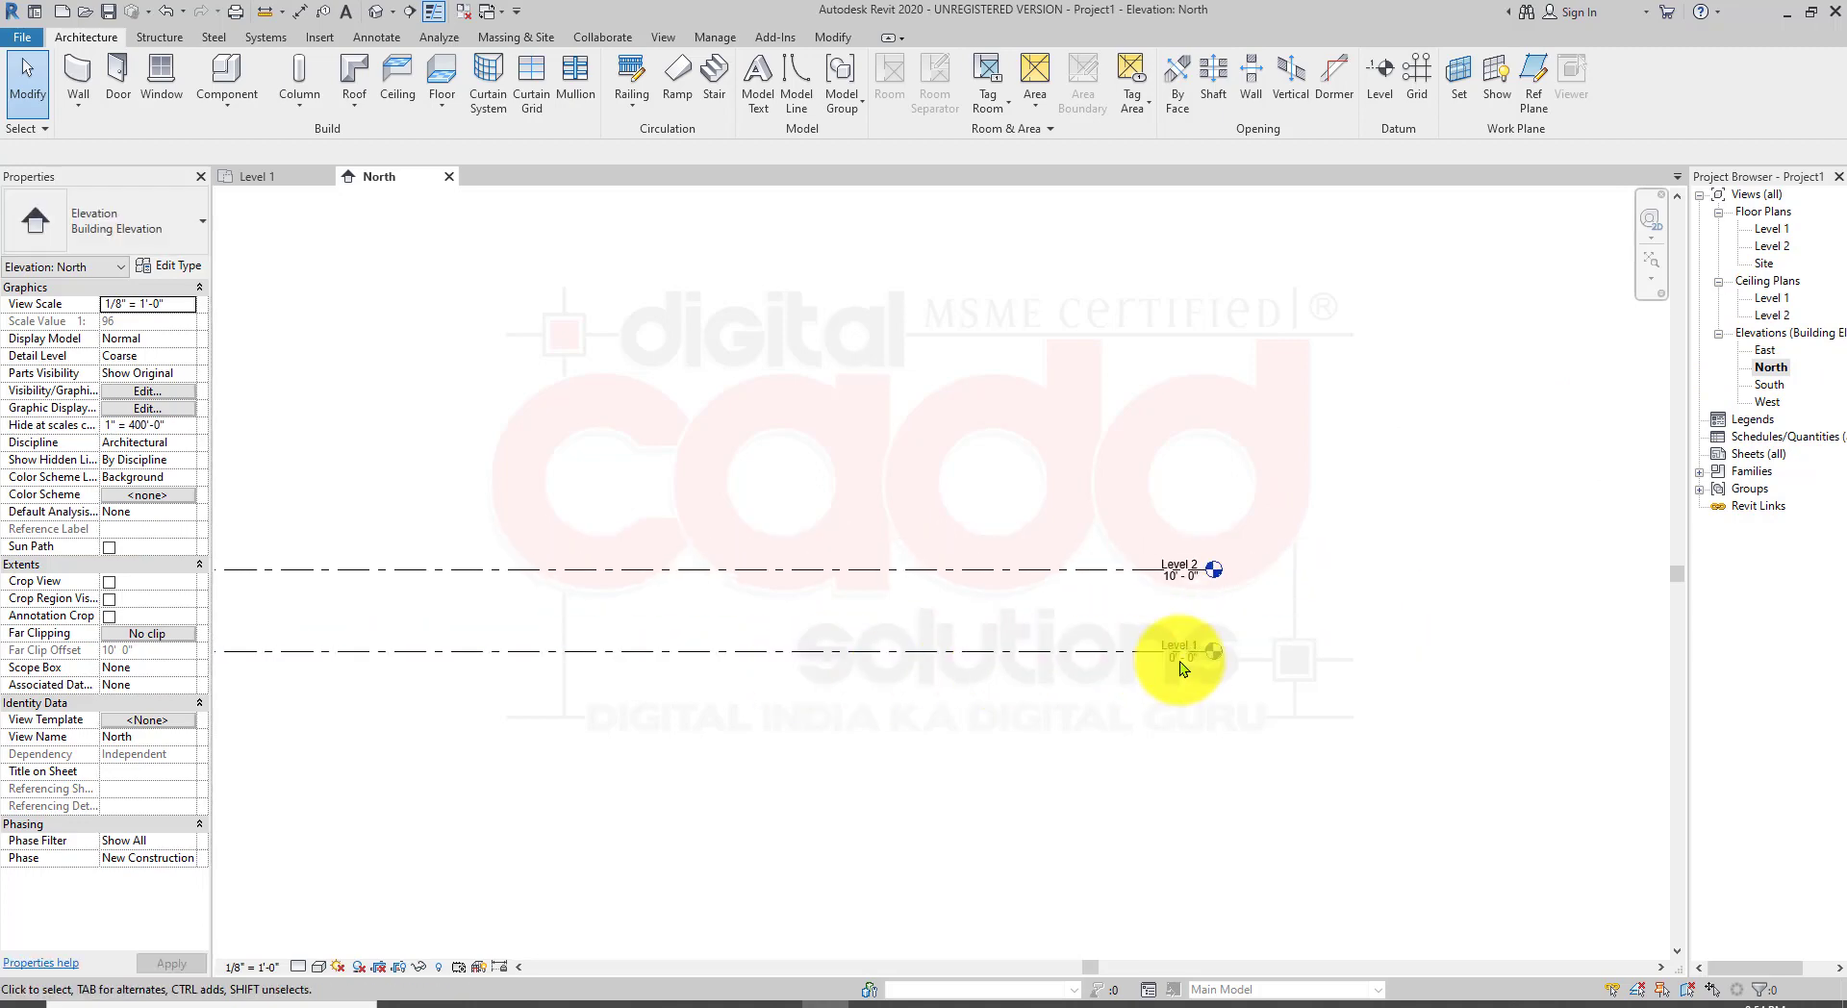
scroll(1193, 750, up, 5)
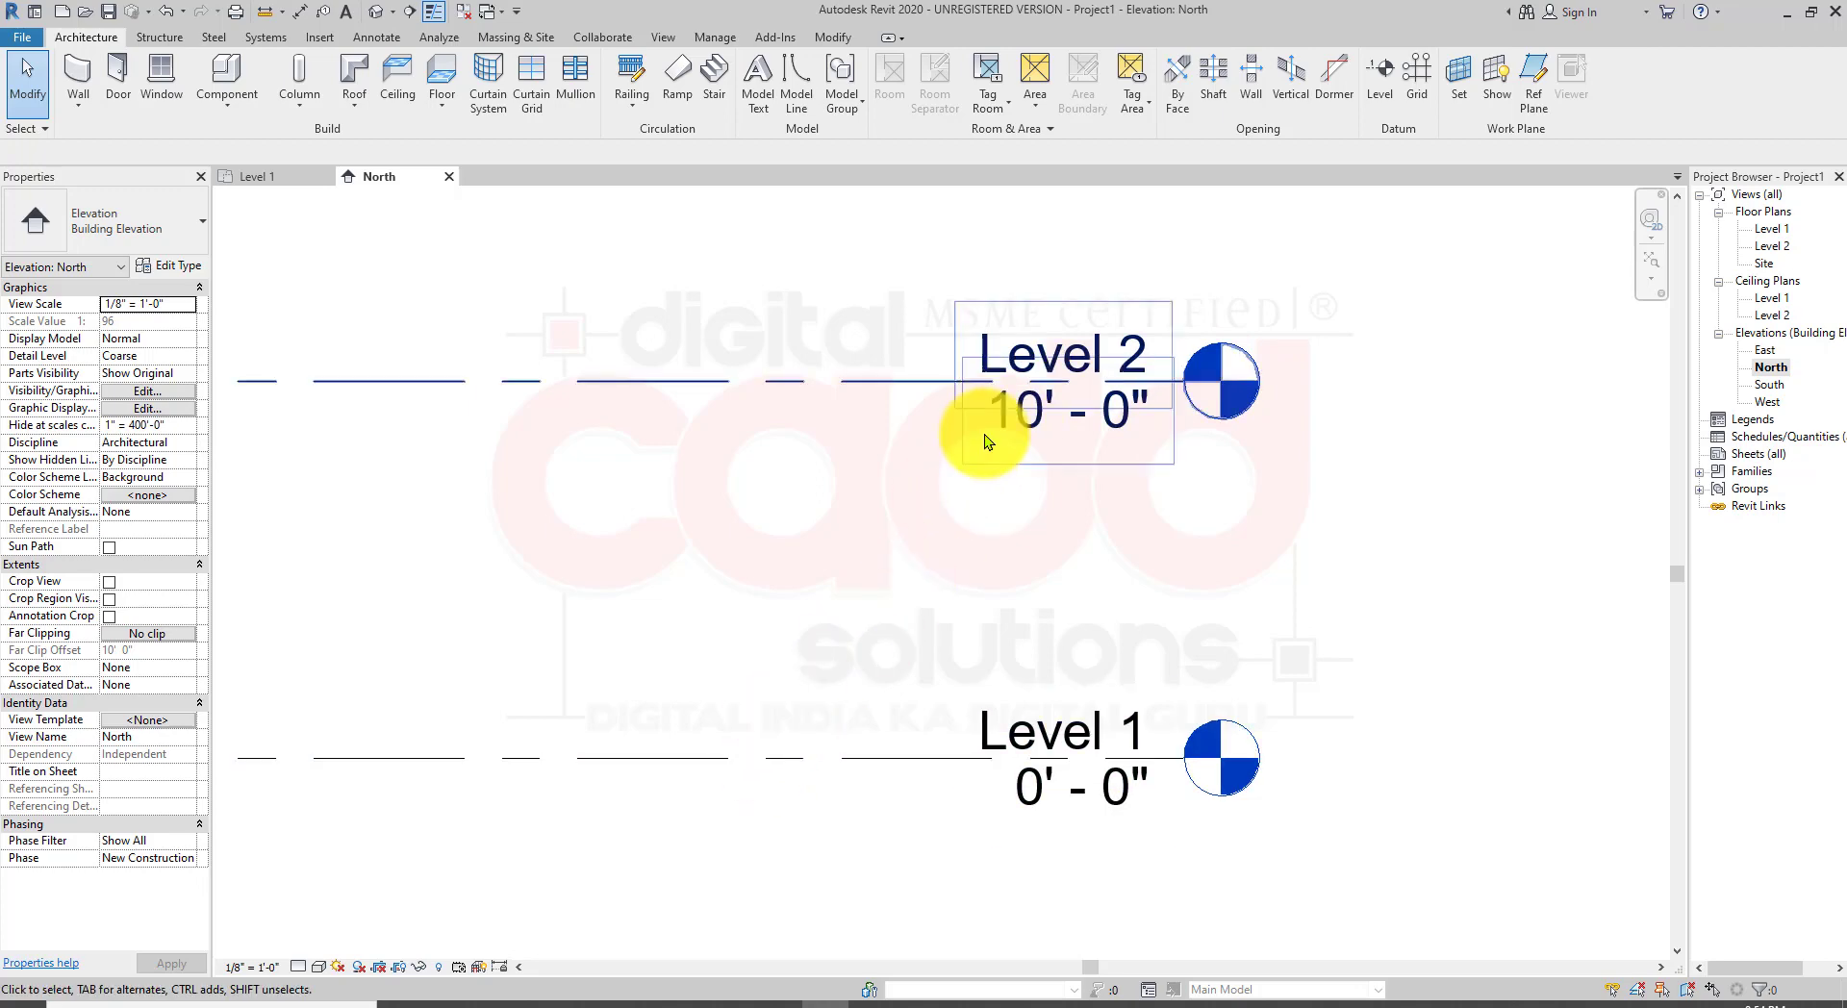
scroll(1043, 461, down, 5)
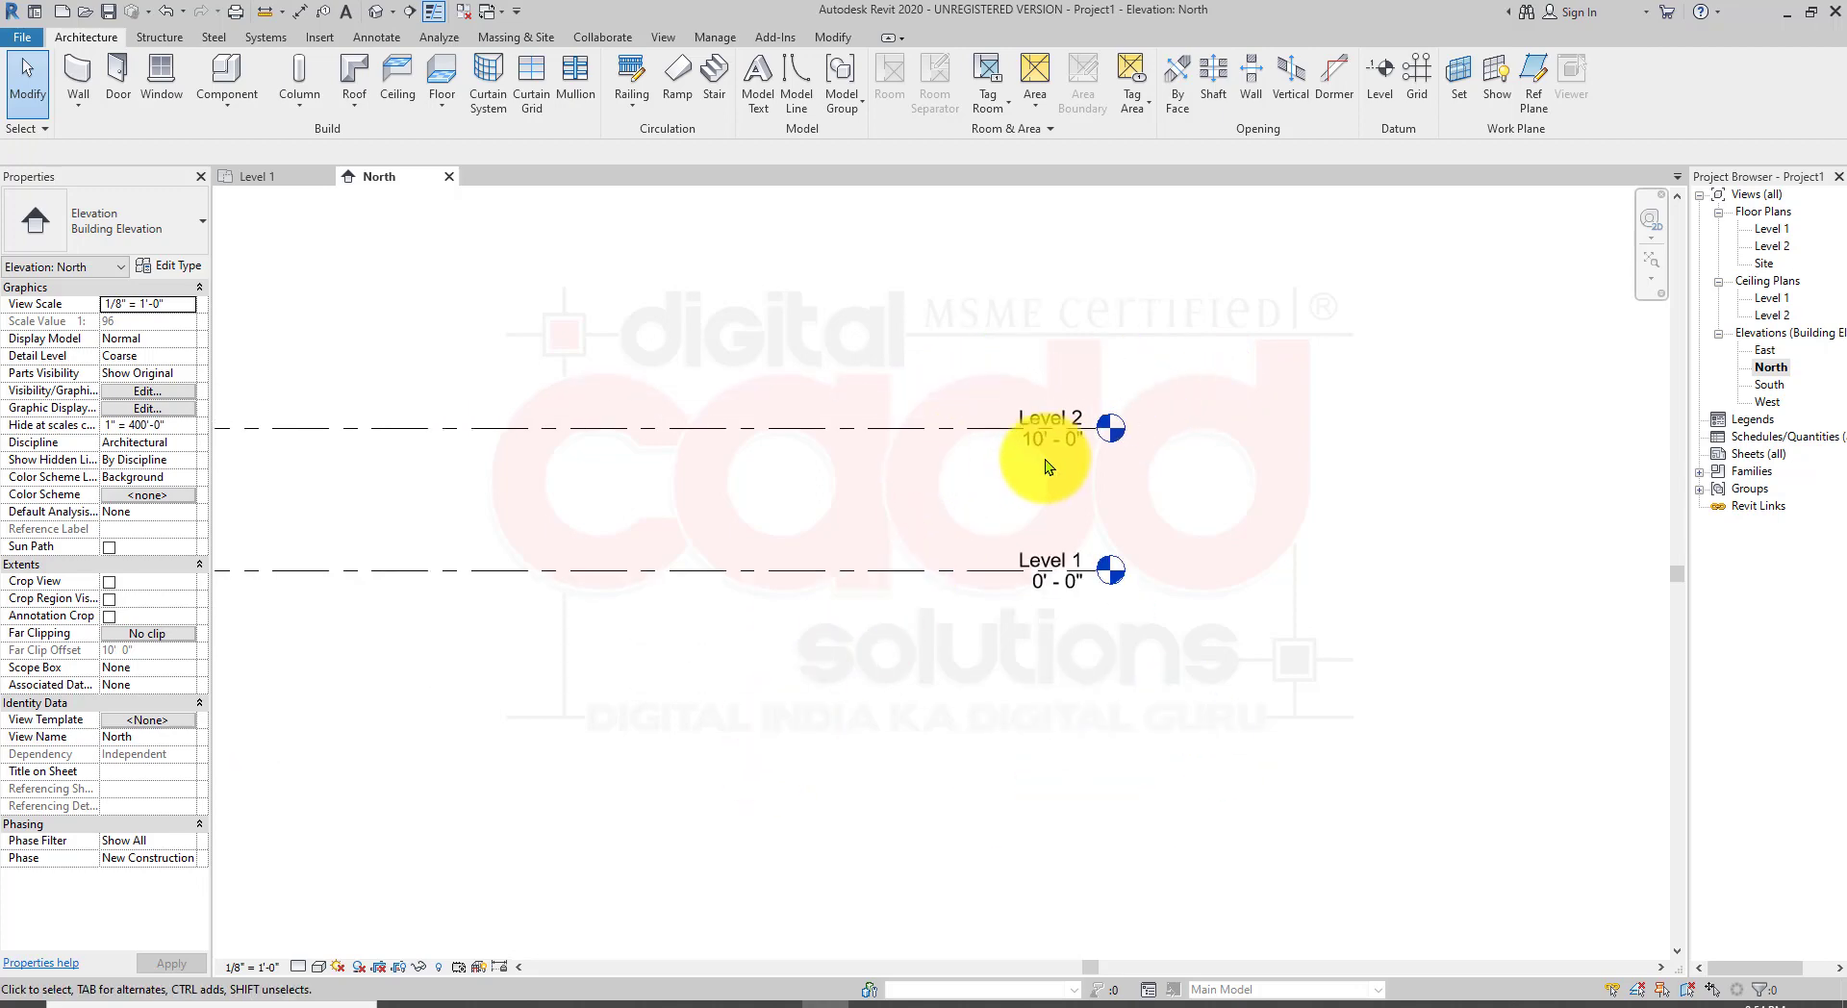
middle_drag(647, 606, 904, 616)
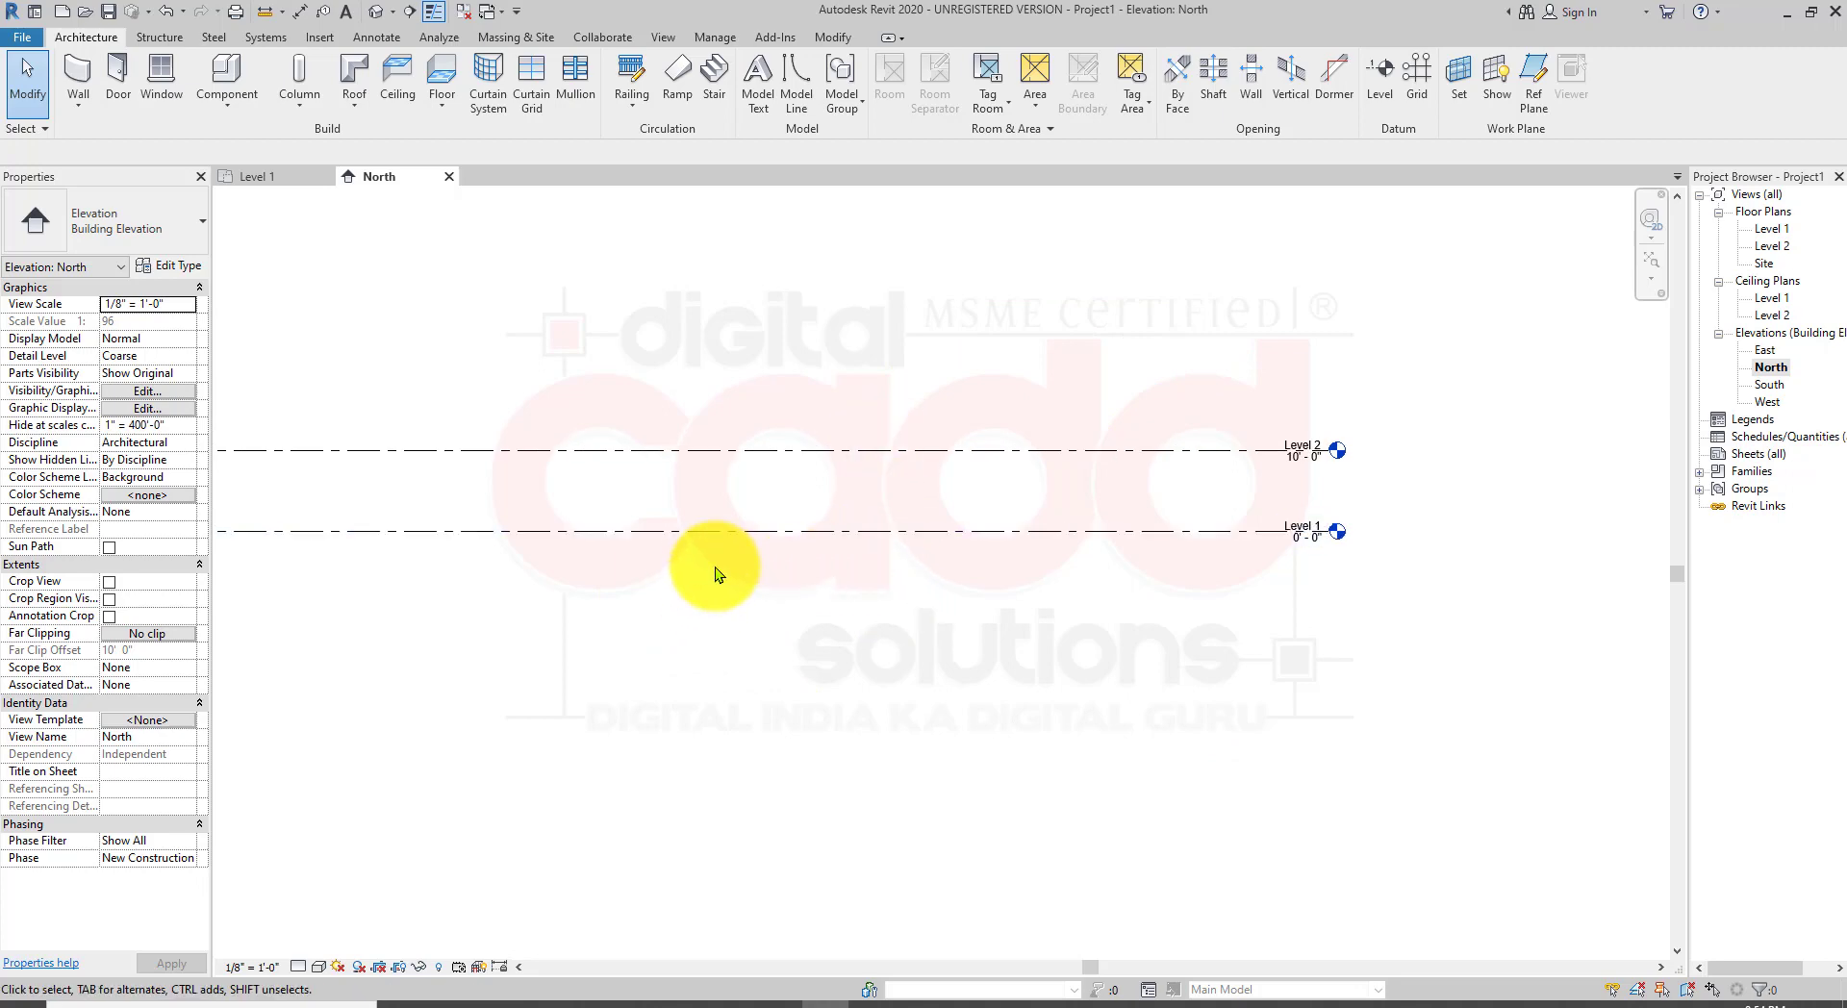
scroll(698, 597, down, 2)
middle_drag(679, 606, 793, 656)
click(396, 608)
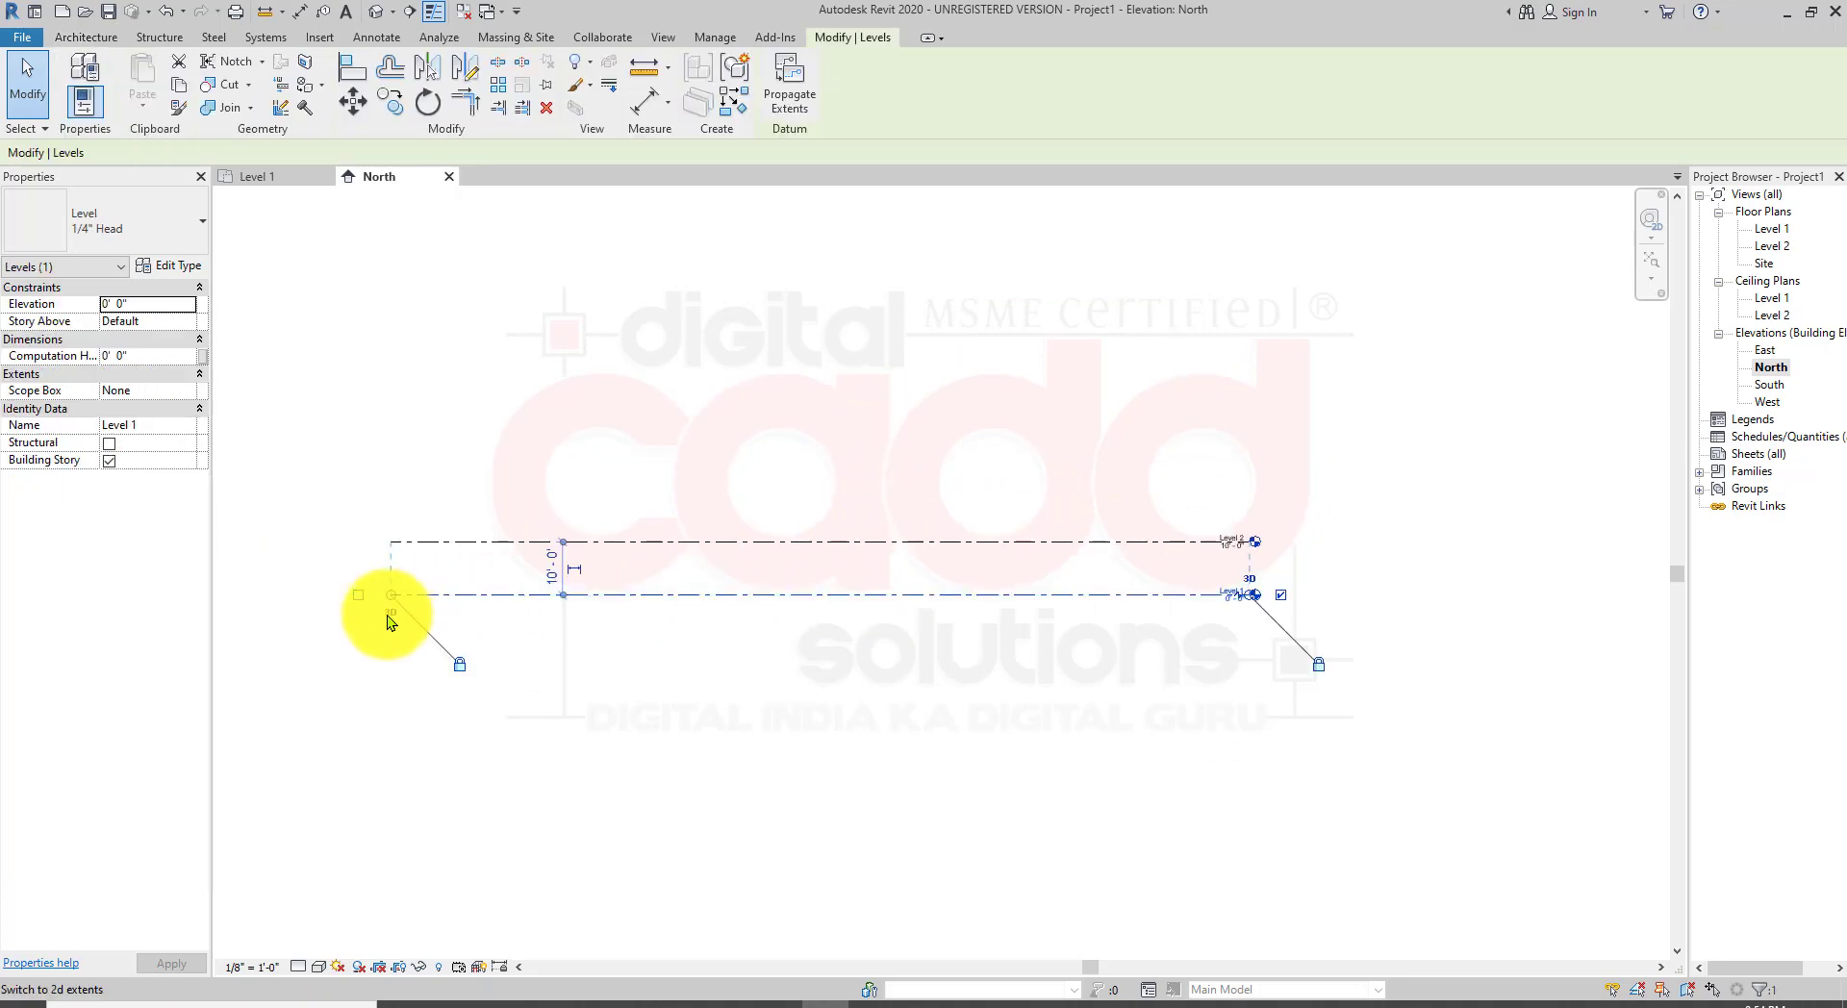
drag(394, 595, 772, 662)
scroll(1049, 568, up, 2)
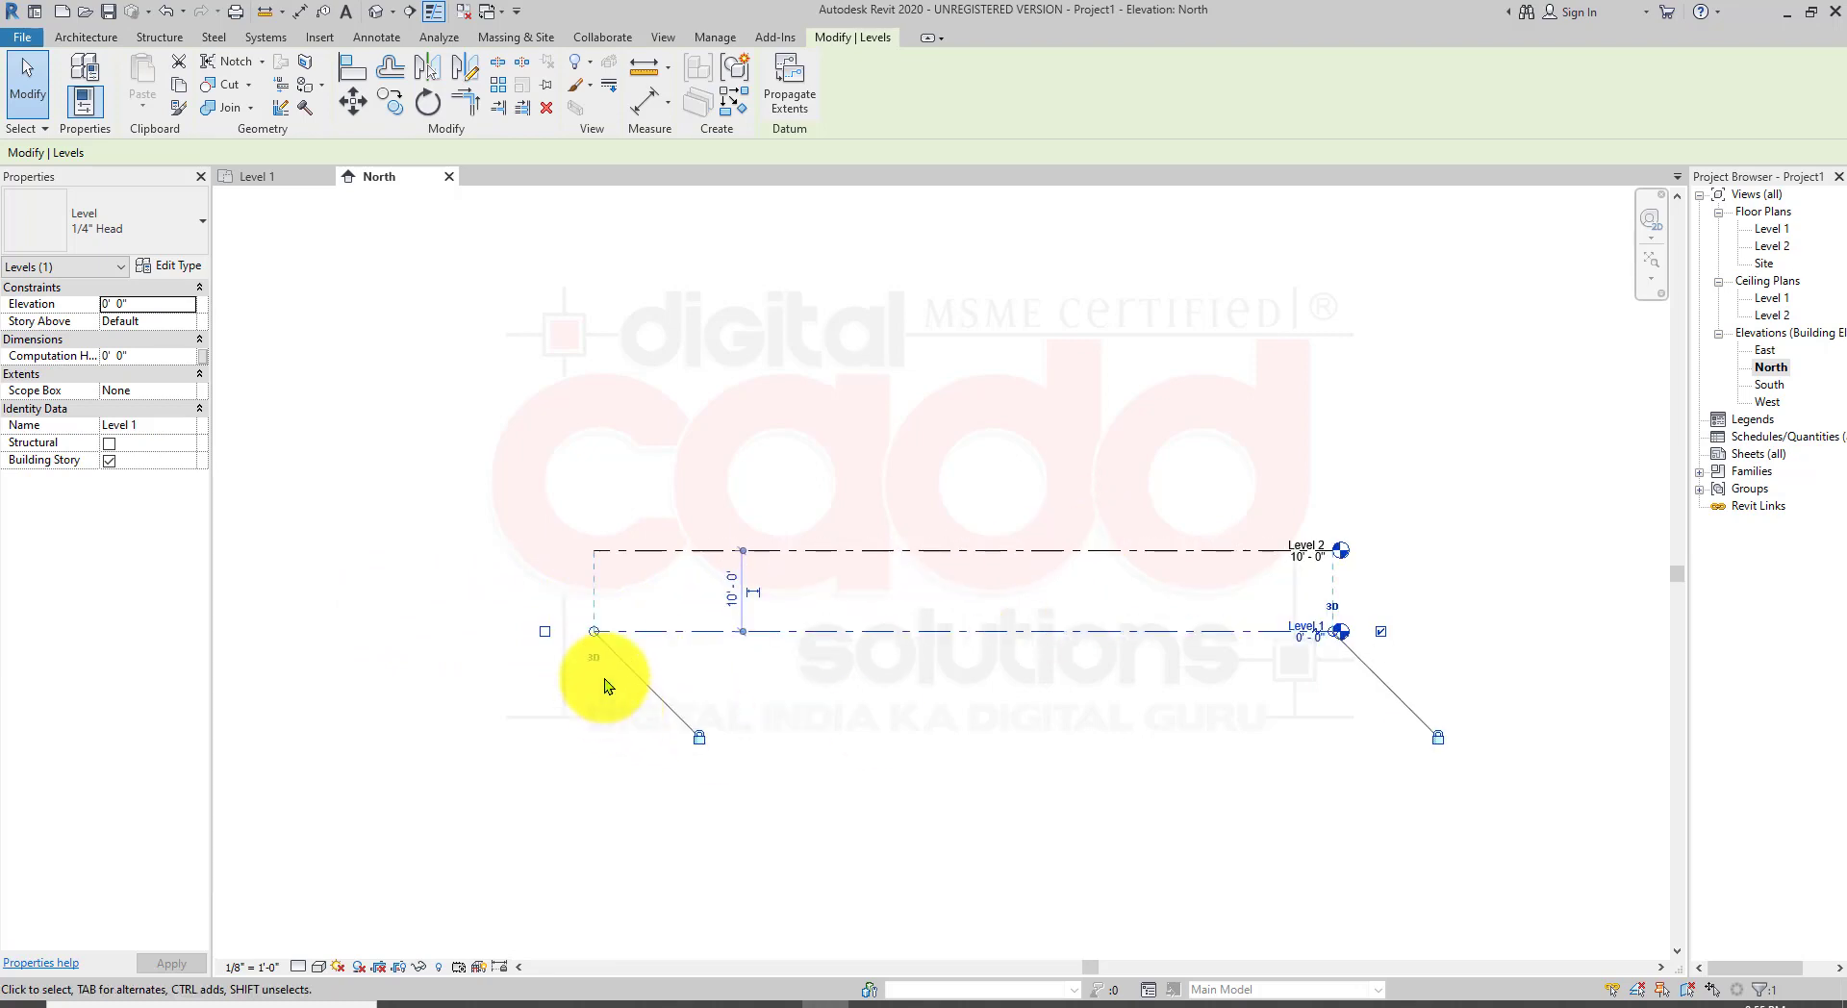
Step: Study the spacing between the Level 1 and Level 2 lines in the North elevation
drag(592, 641, 775, 647)
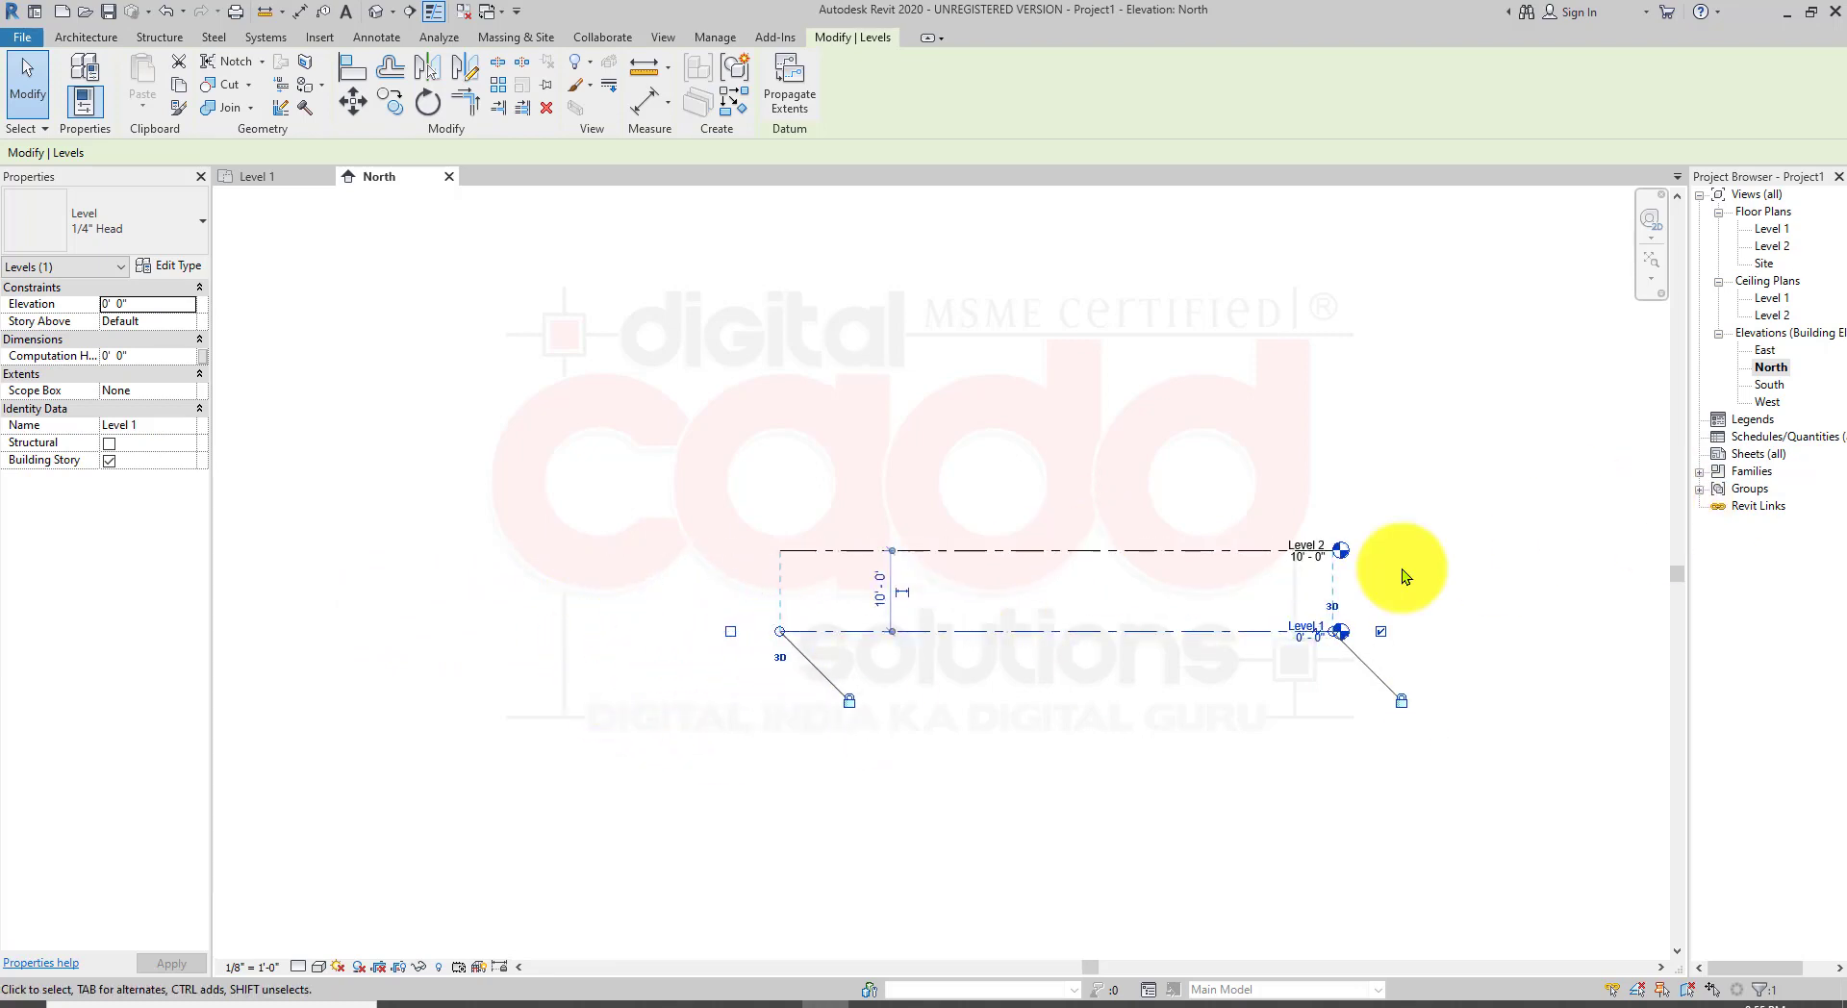
scroll(1246, 616, up, 2)
middle_drag(1239, 651, 1118, 671)
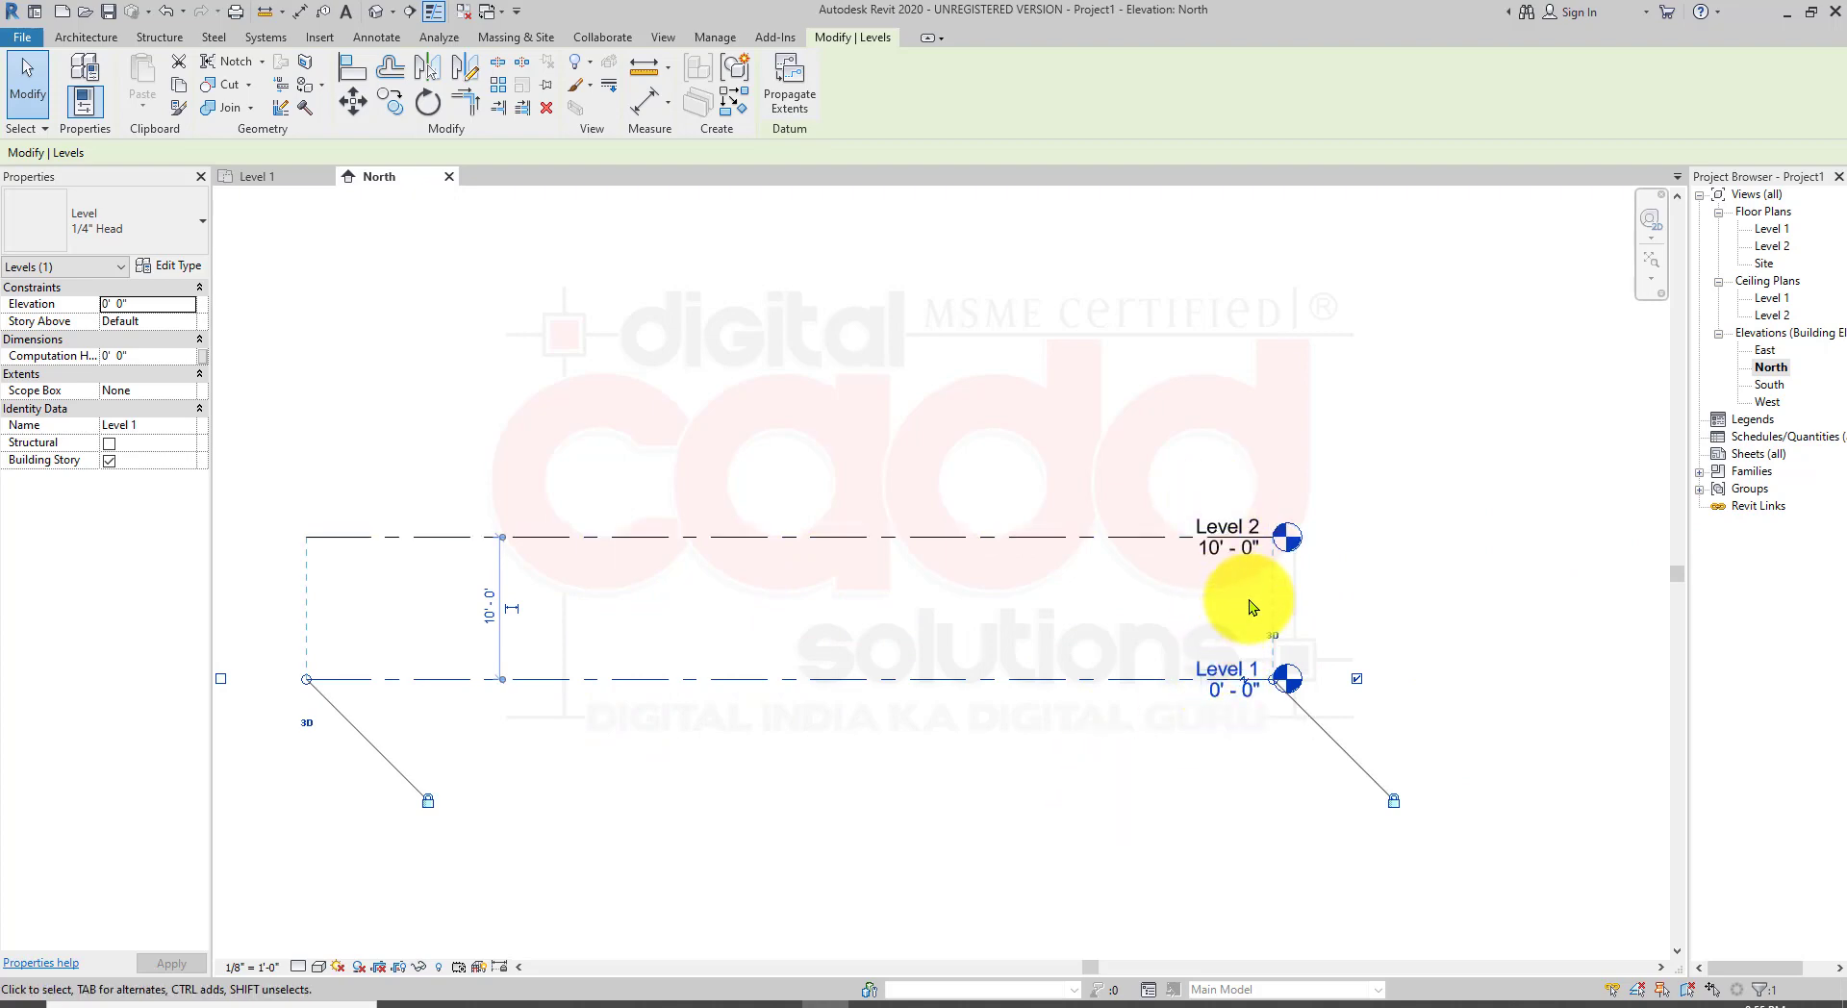
click(1313, 402)
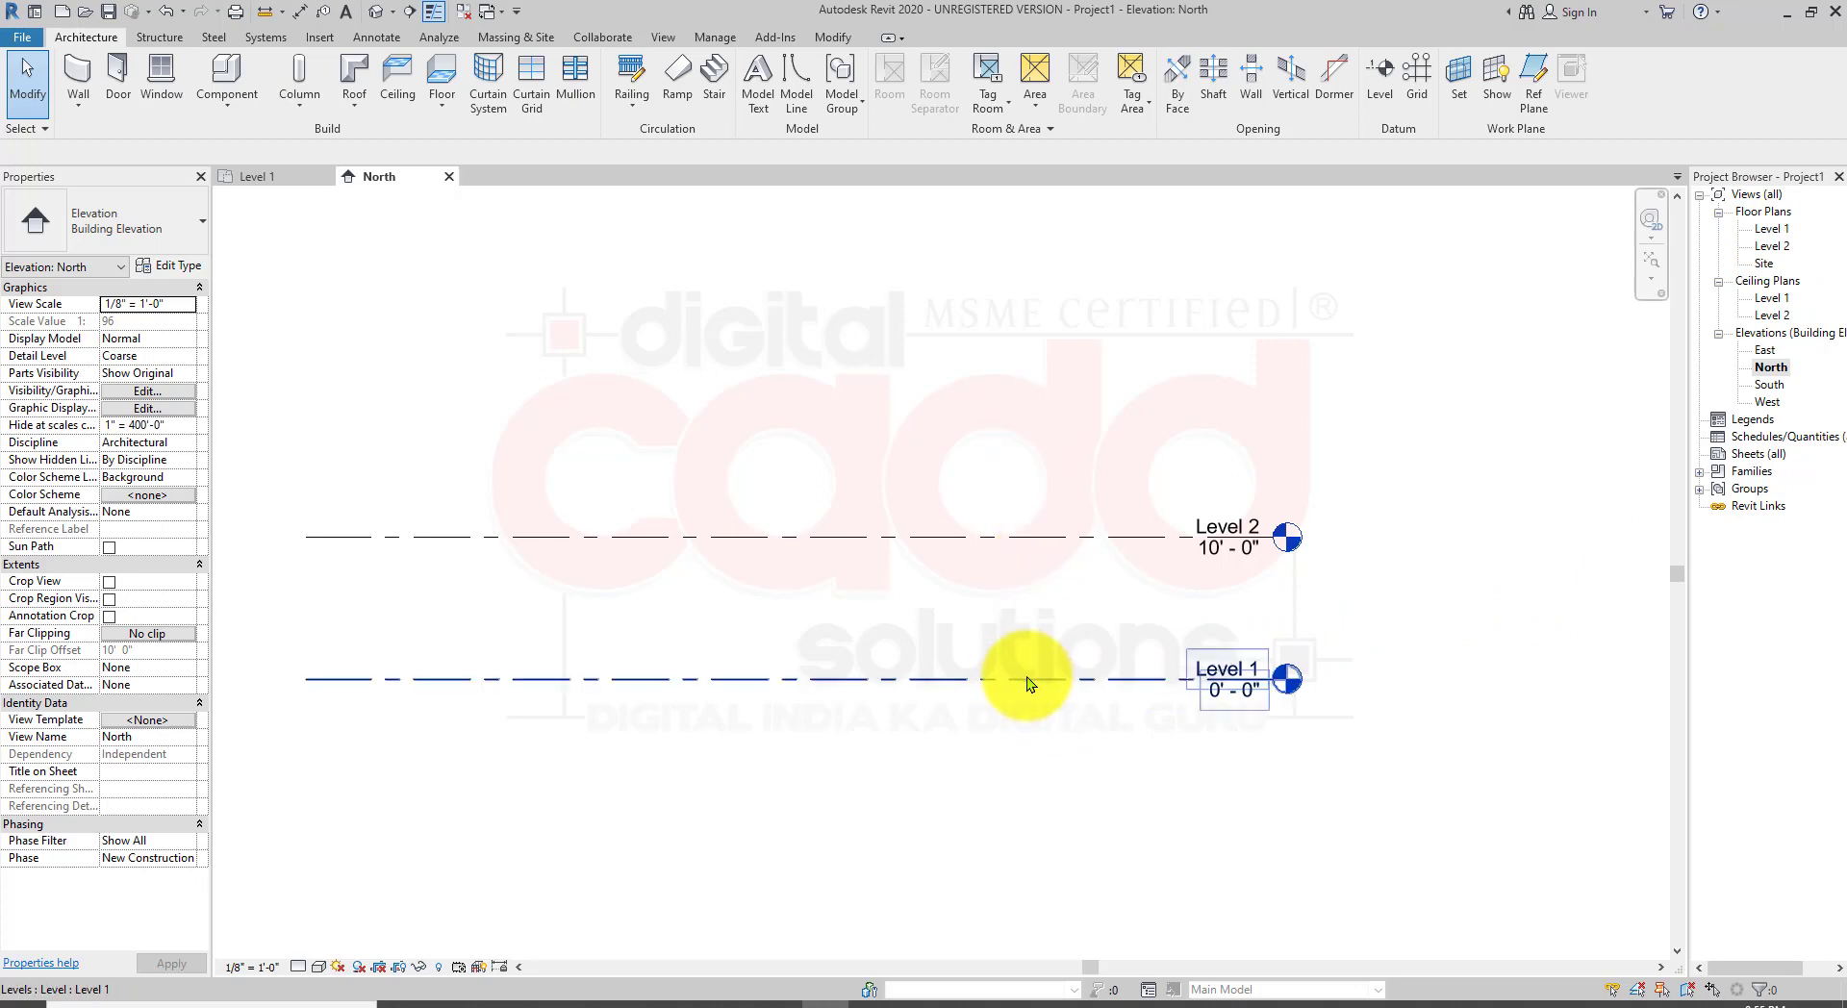
Step: Open the Level 1 floor plan view from the project browser
double_click(1770, 229)
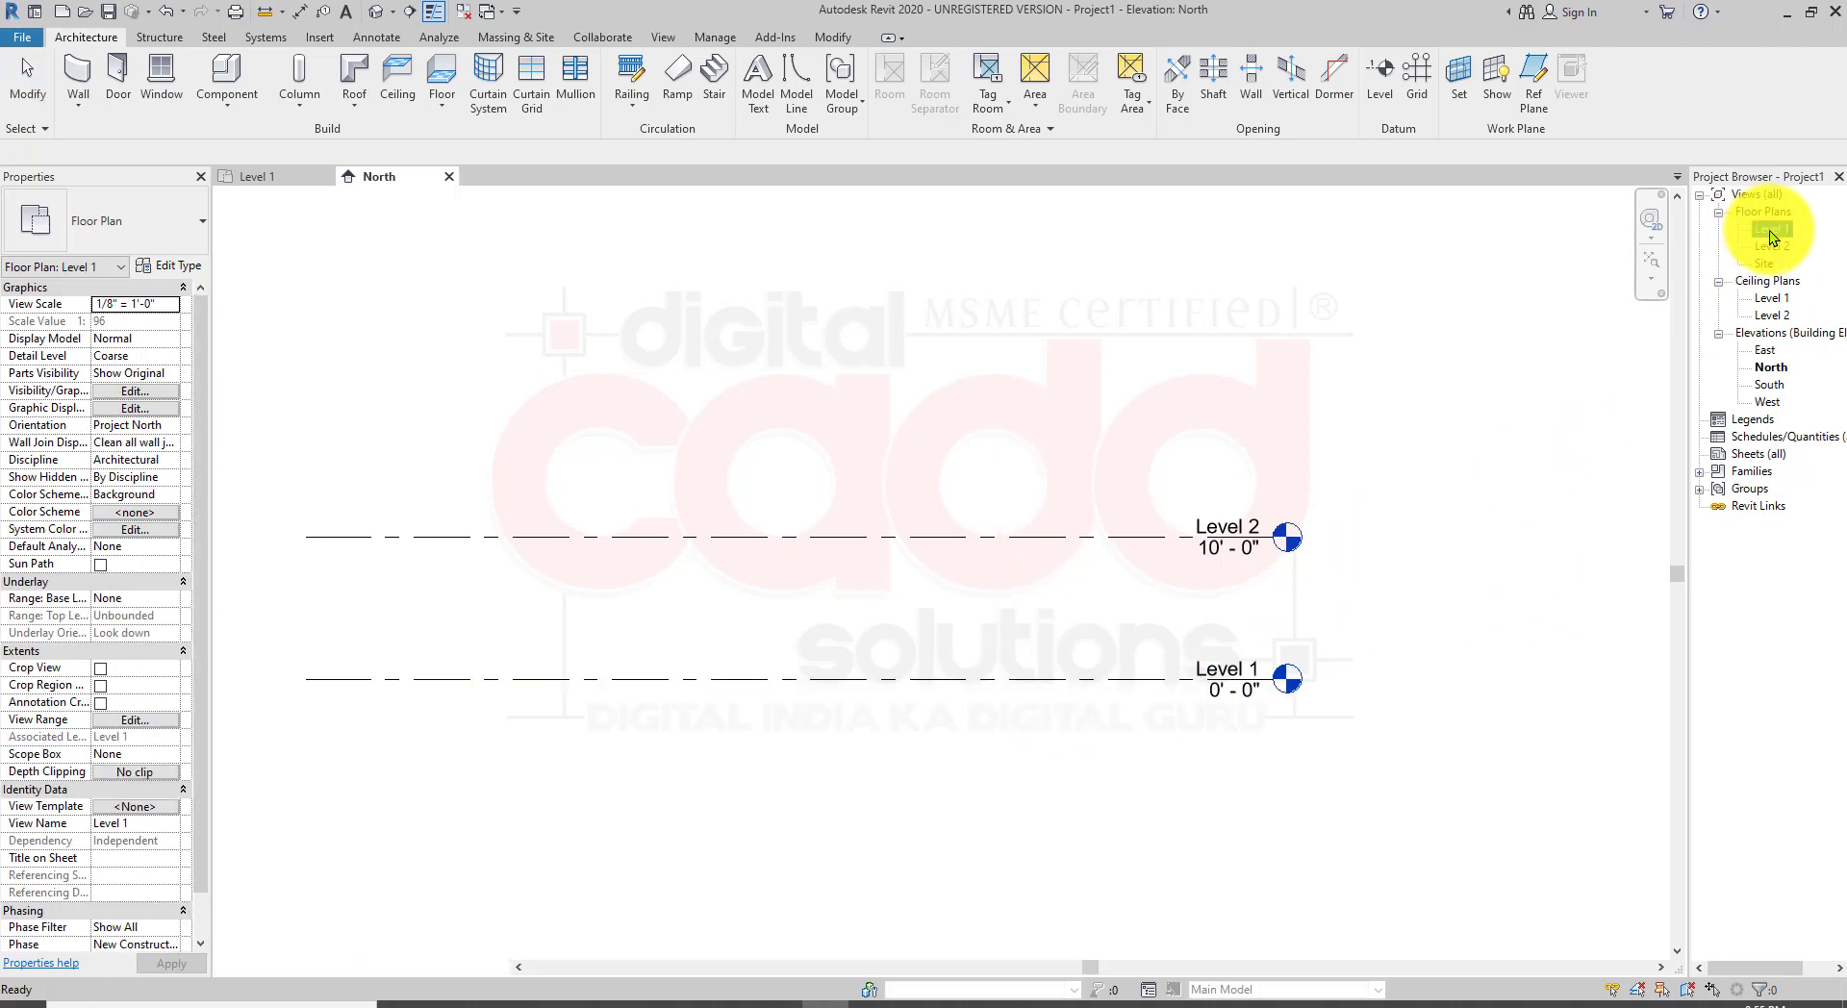
scroll(1018, 522, down, 3)
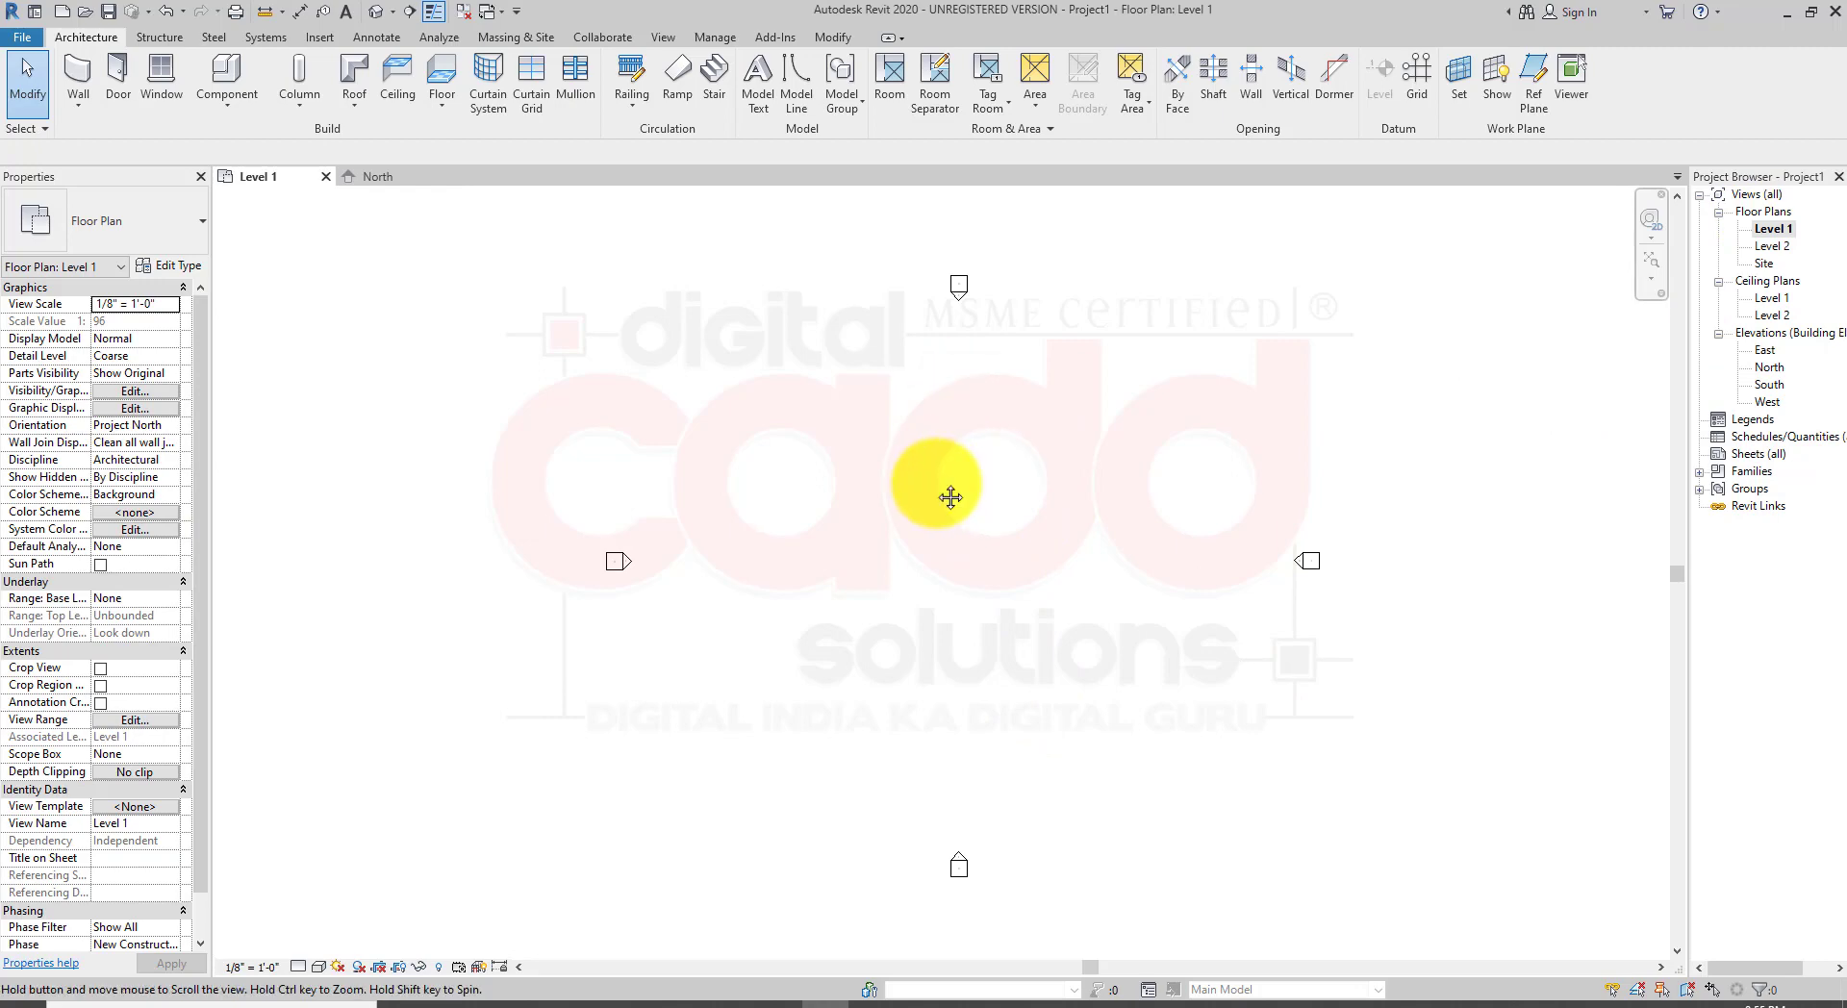
middle_drag(958, 493, 808, 487)
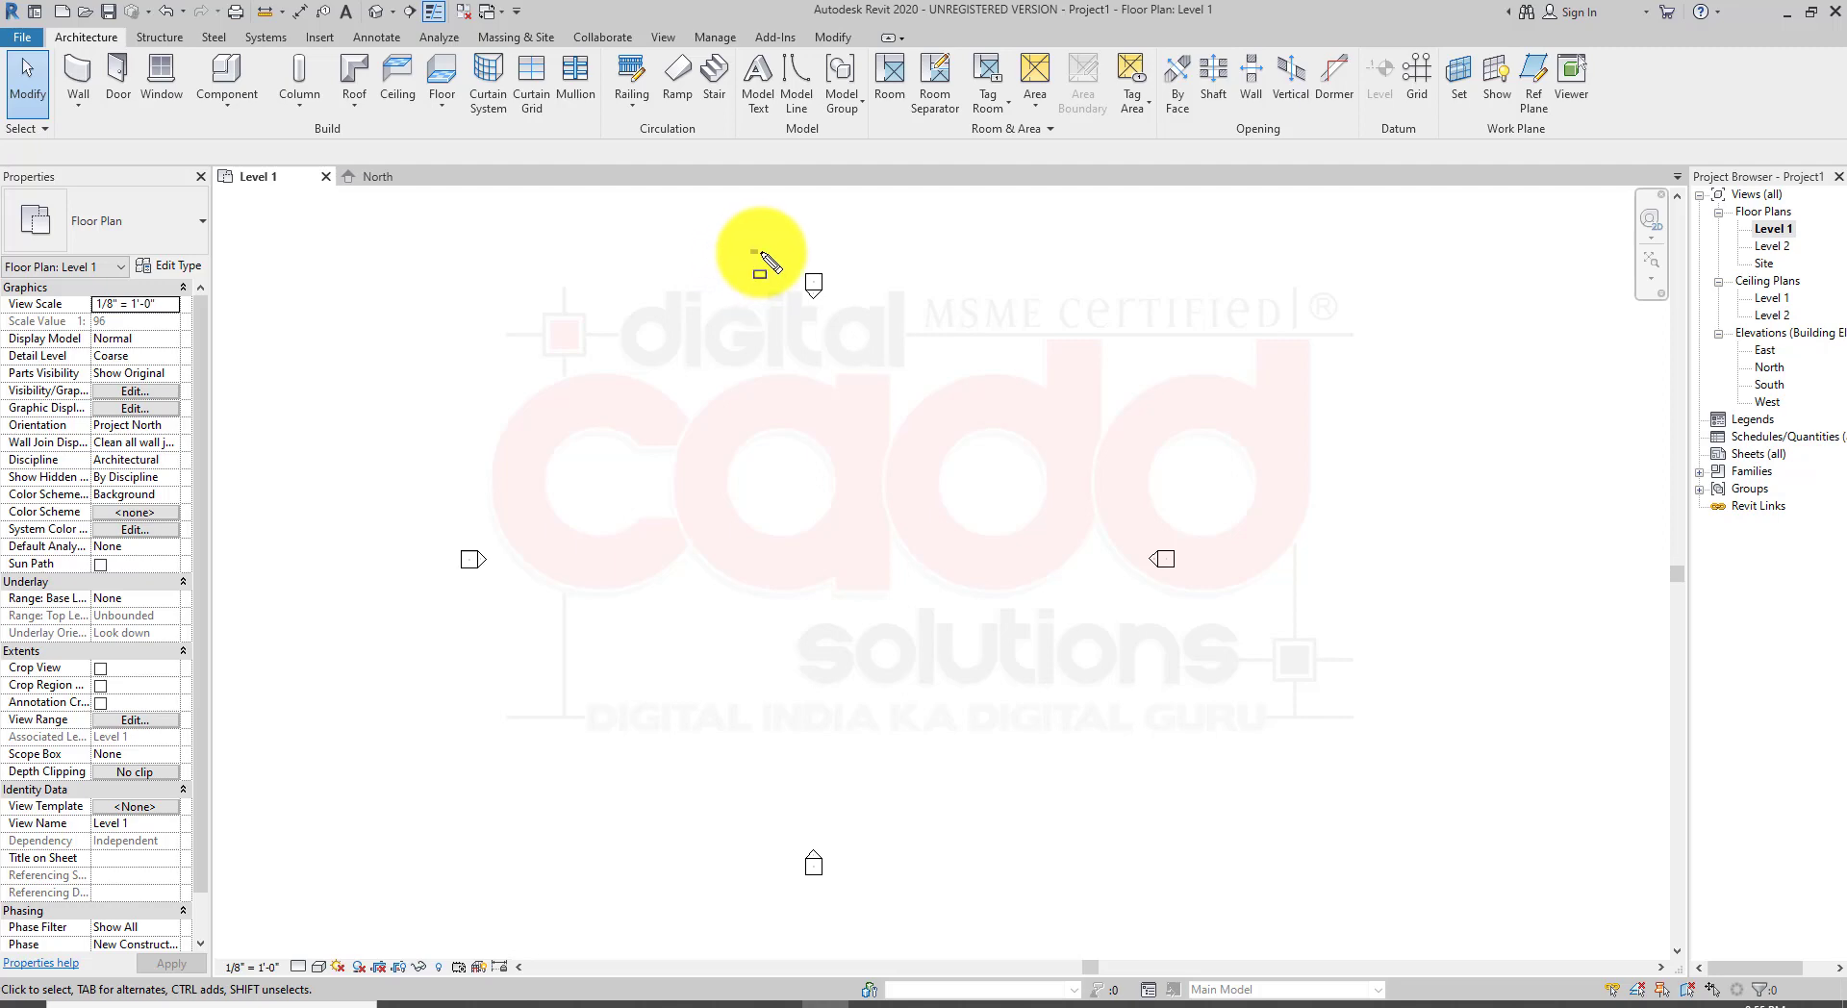
drag(752, 251, 875, 333)
drag(417, 530, 580, 623)
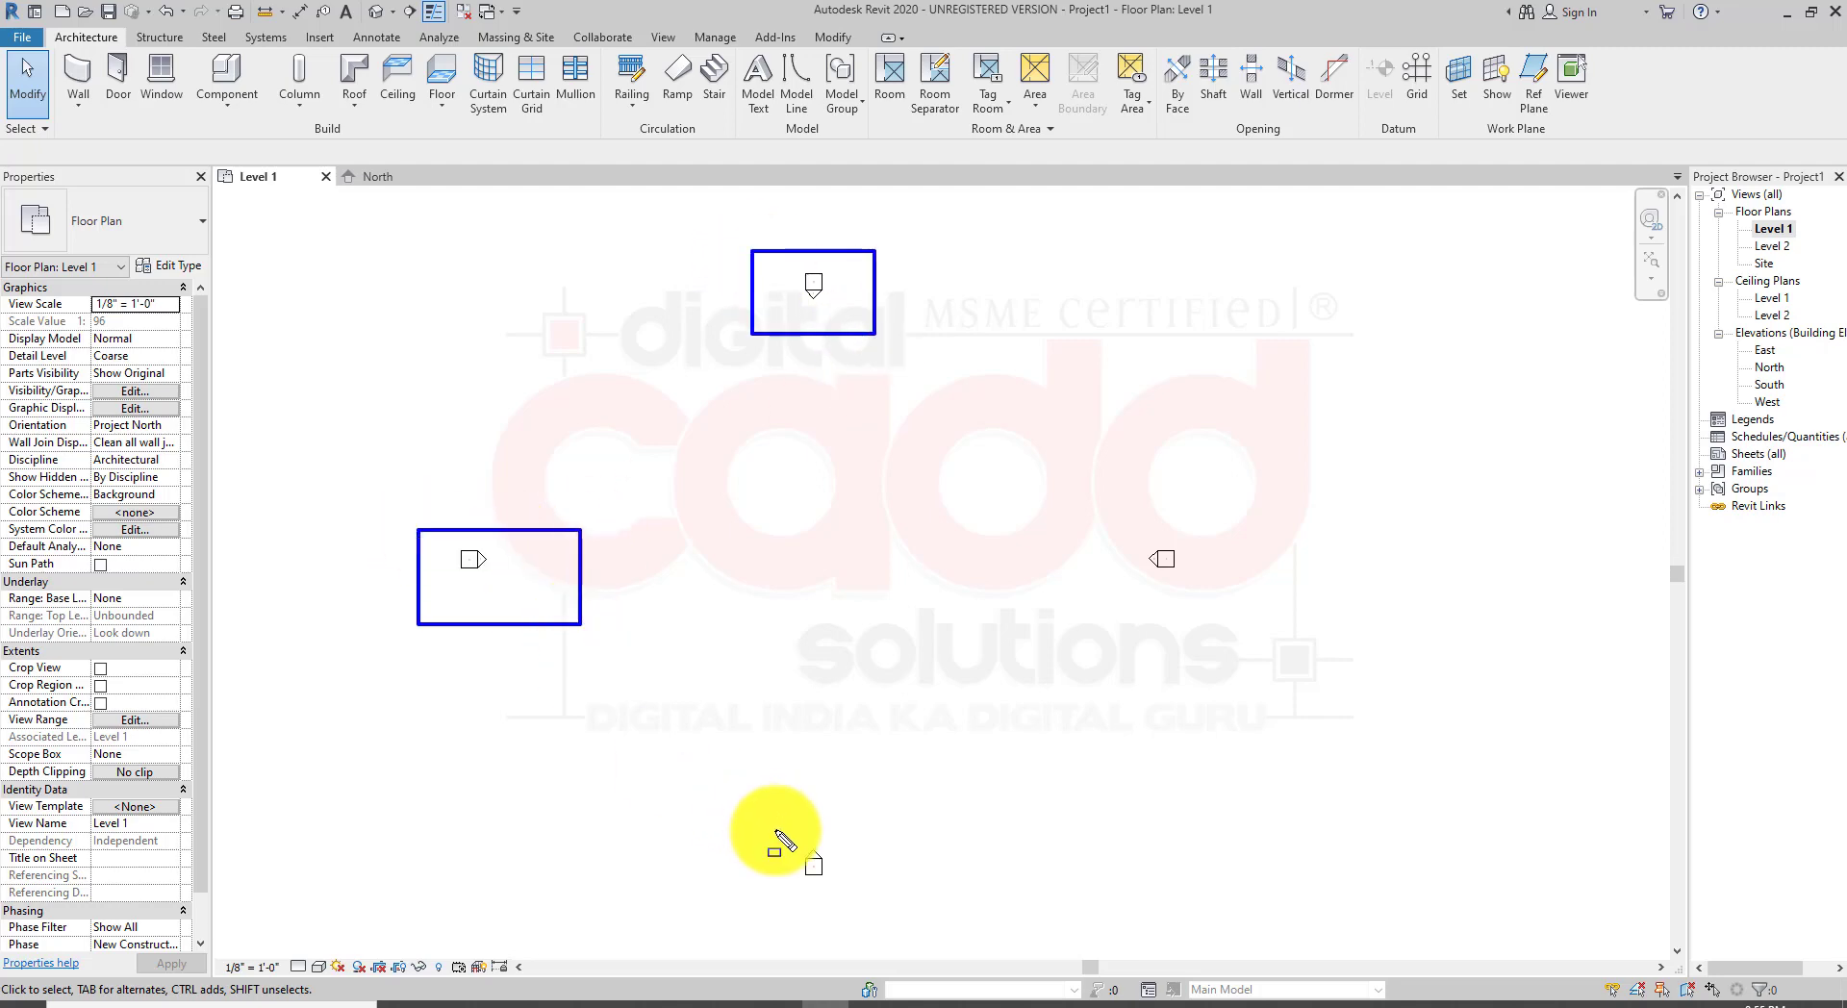
drag(767, 825, 860, 910)
drag(1121, 517, 1208, 602)
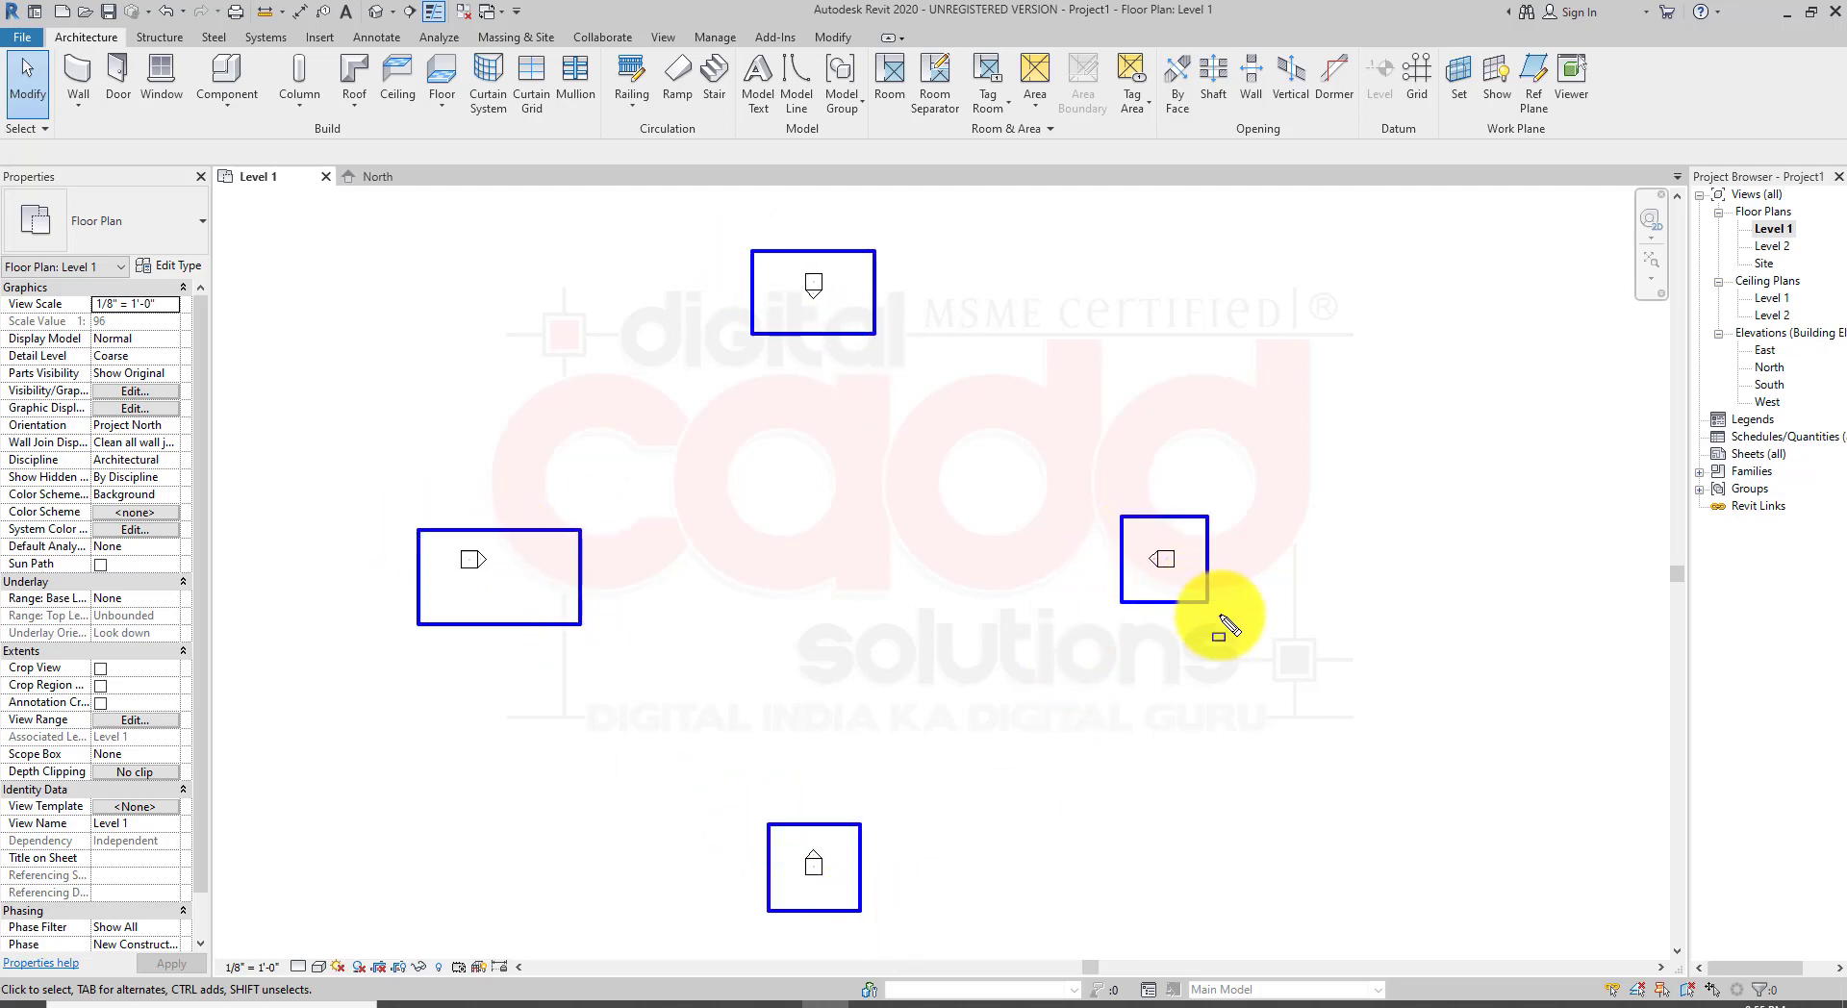
drag(1714, 314, 1809, 416)
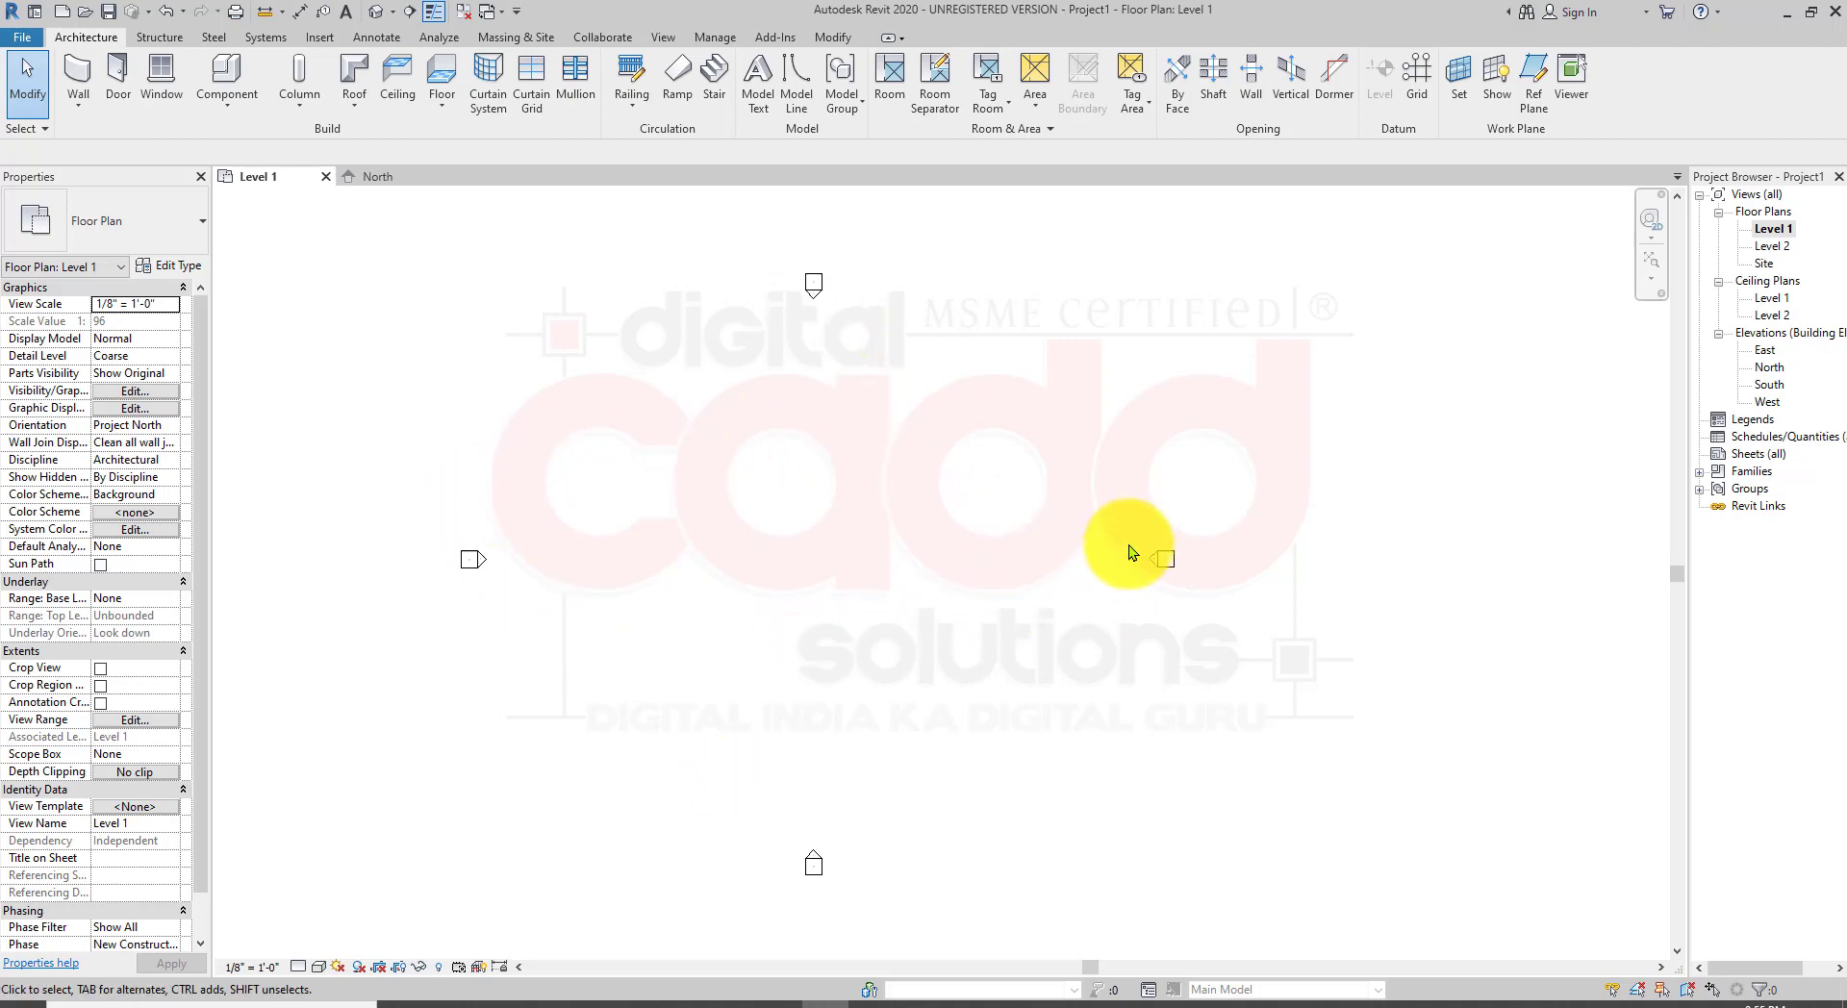
Step: Start the Wall tool and set the wall height to extend up to Level 2
scroll(852, 569, up, 3)
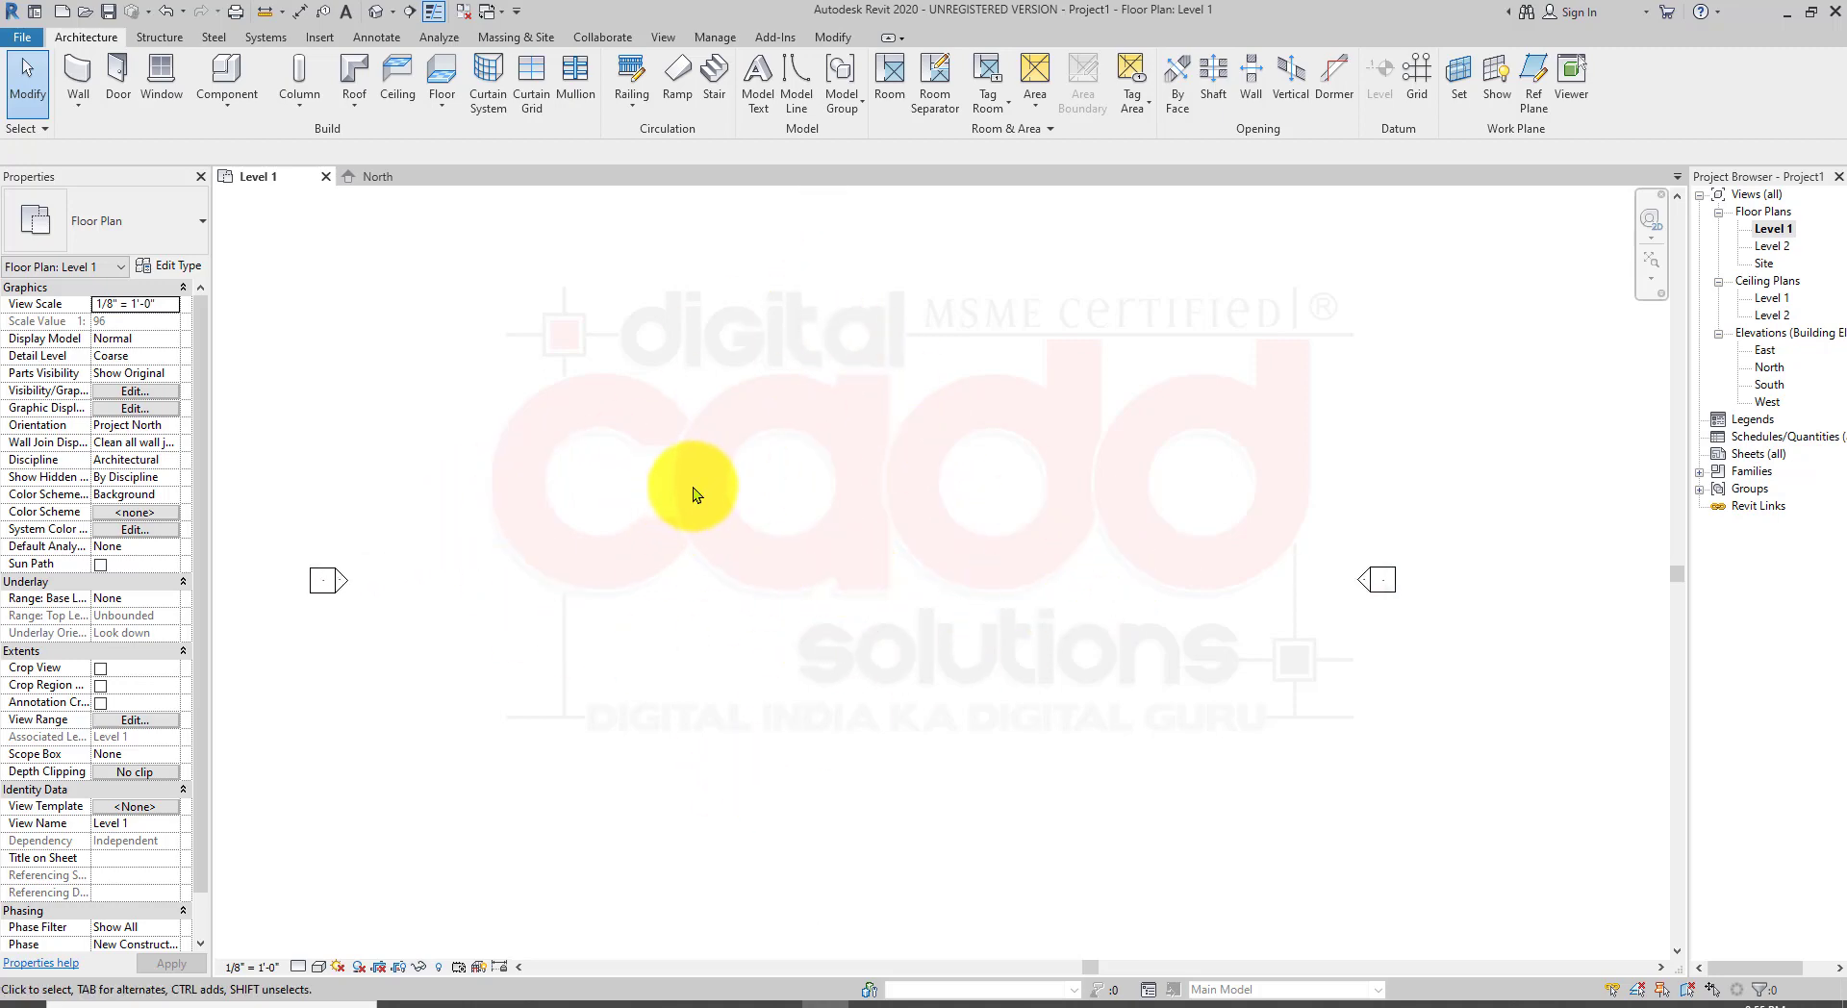
middle_drag(709, 391, 765, 539)
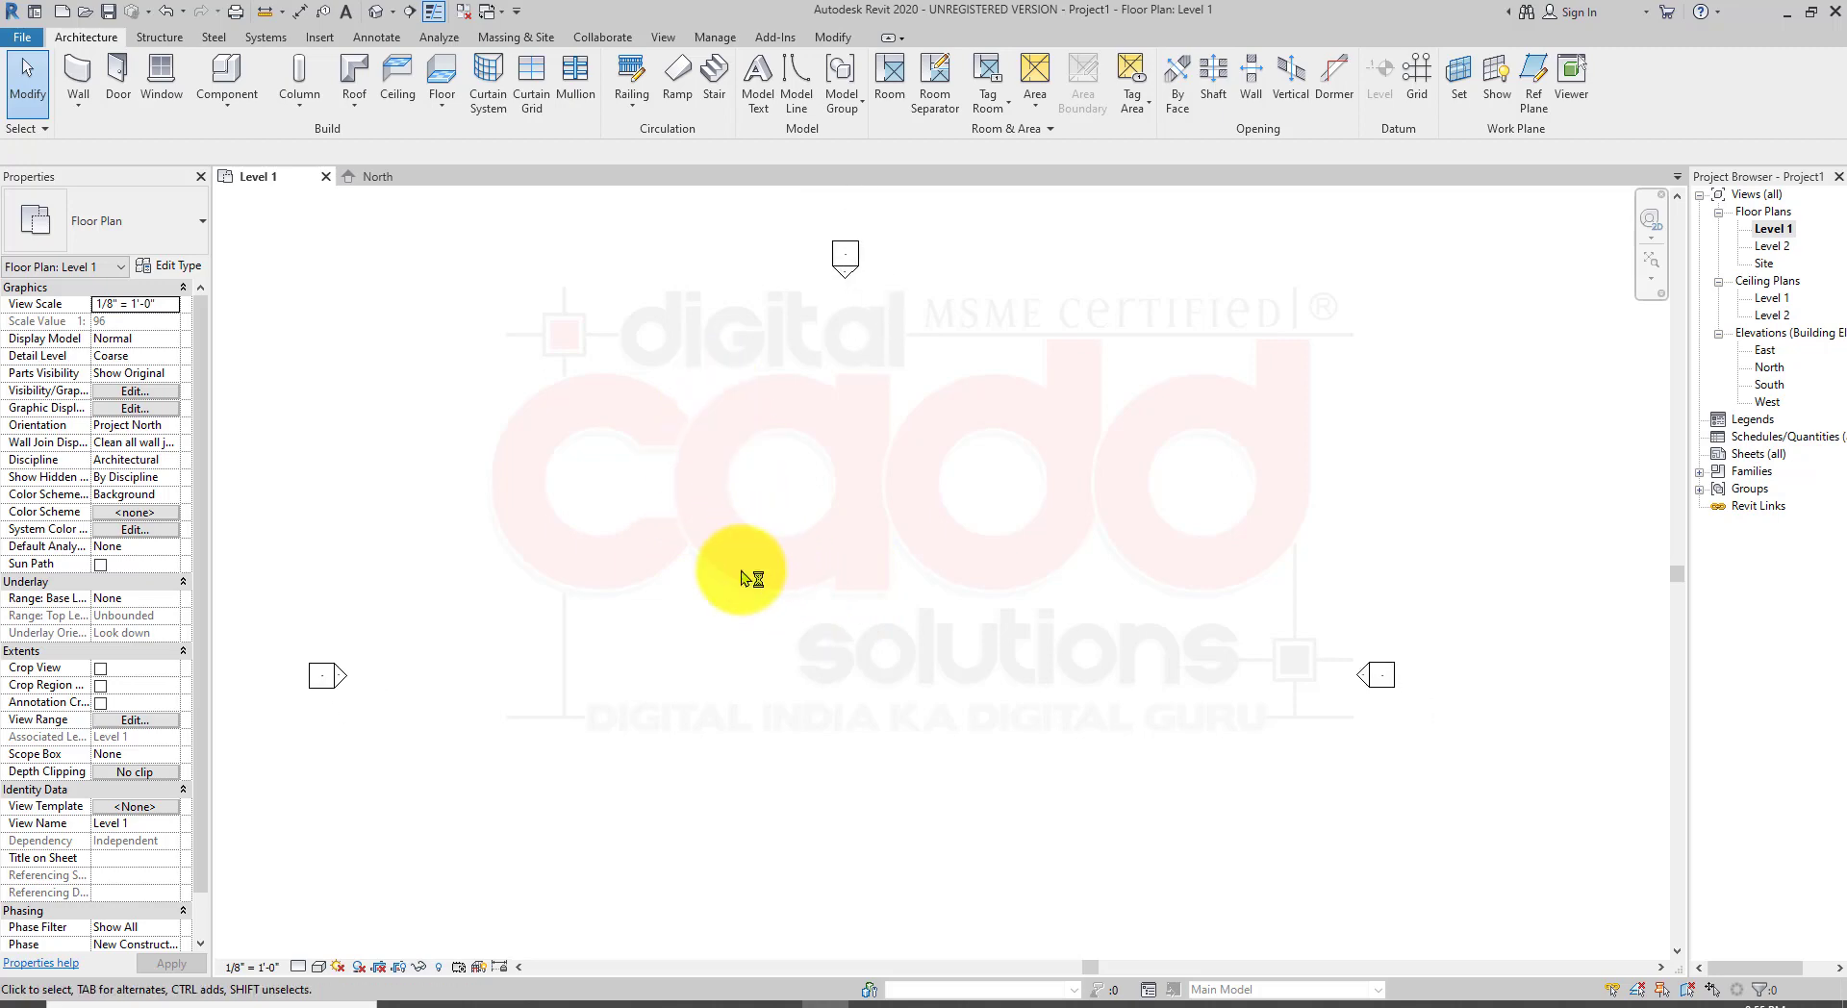
scroll(752, 657, up, 1)
middle_drag(768, 651, 776, 602)
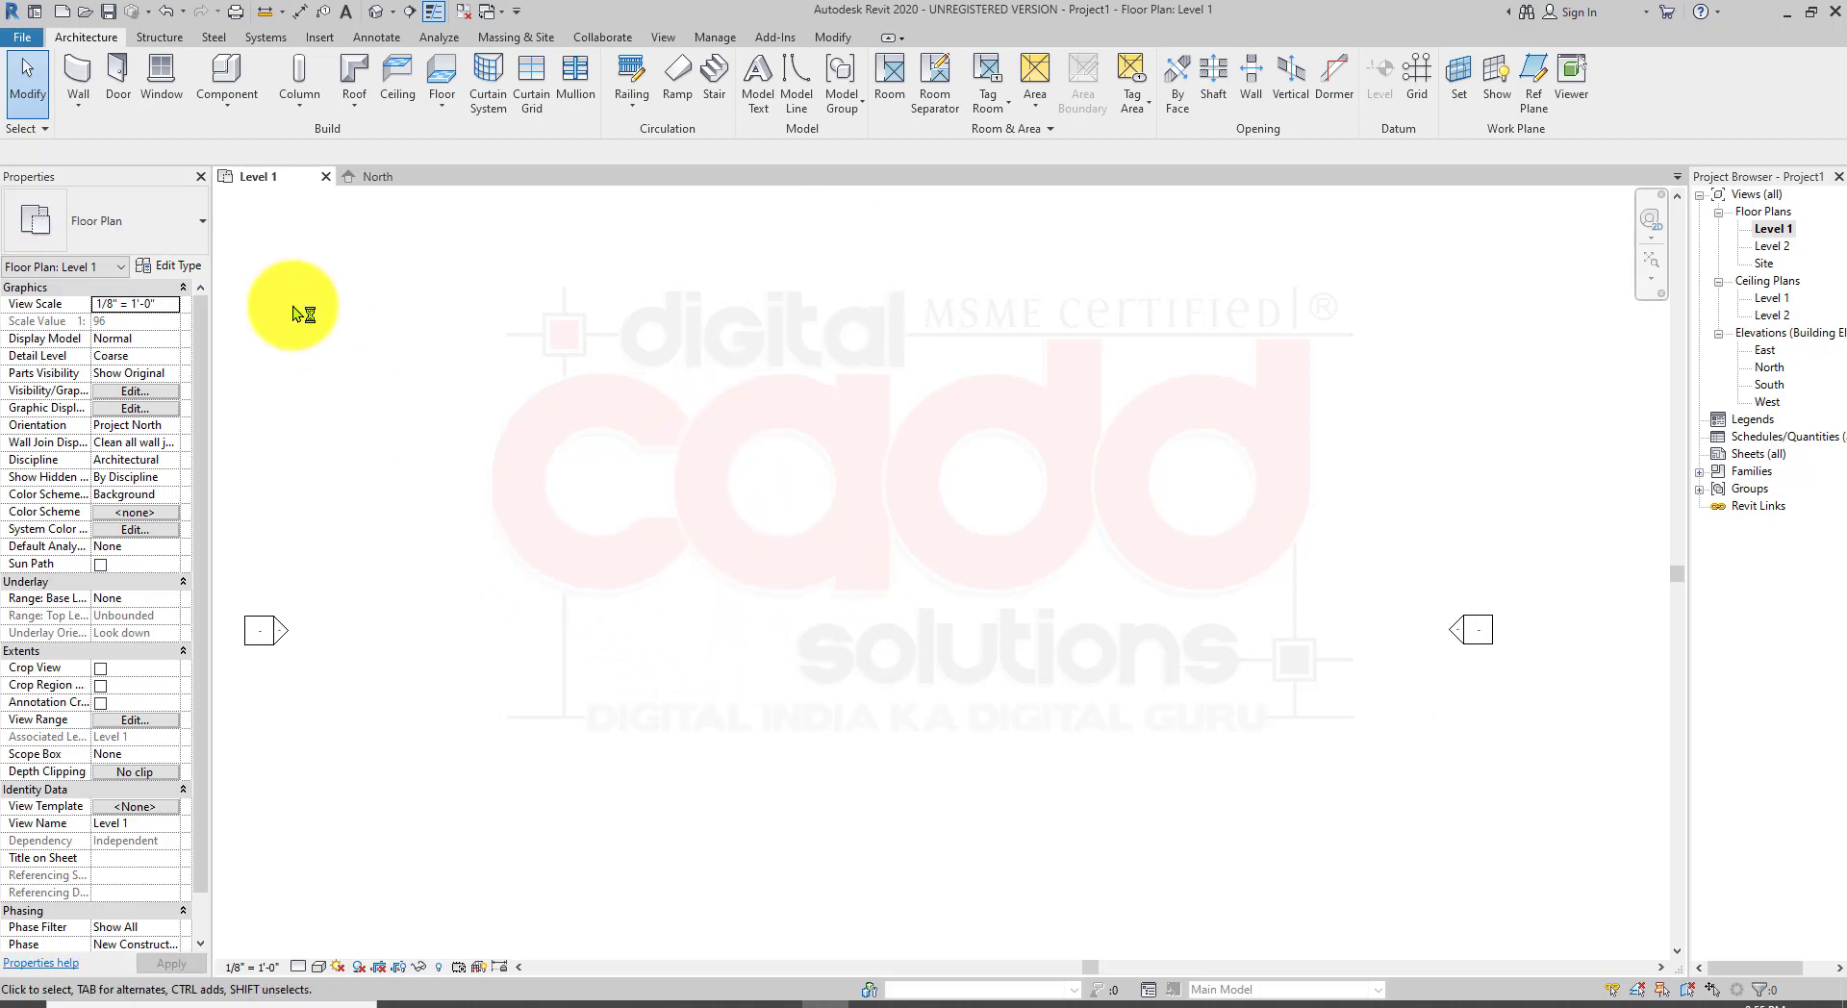
click(78, 102)
click(143, 145)
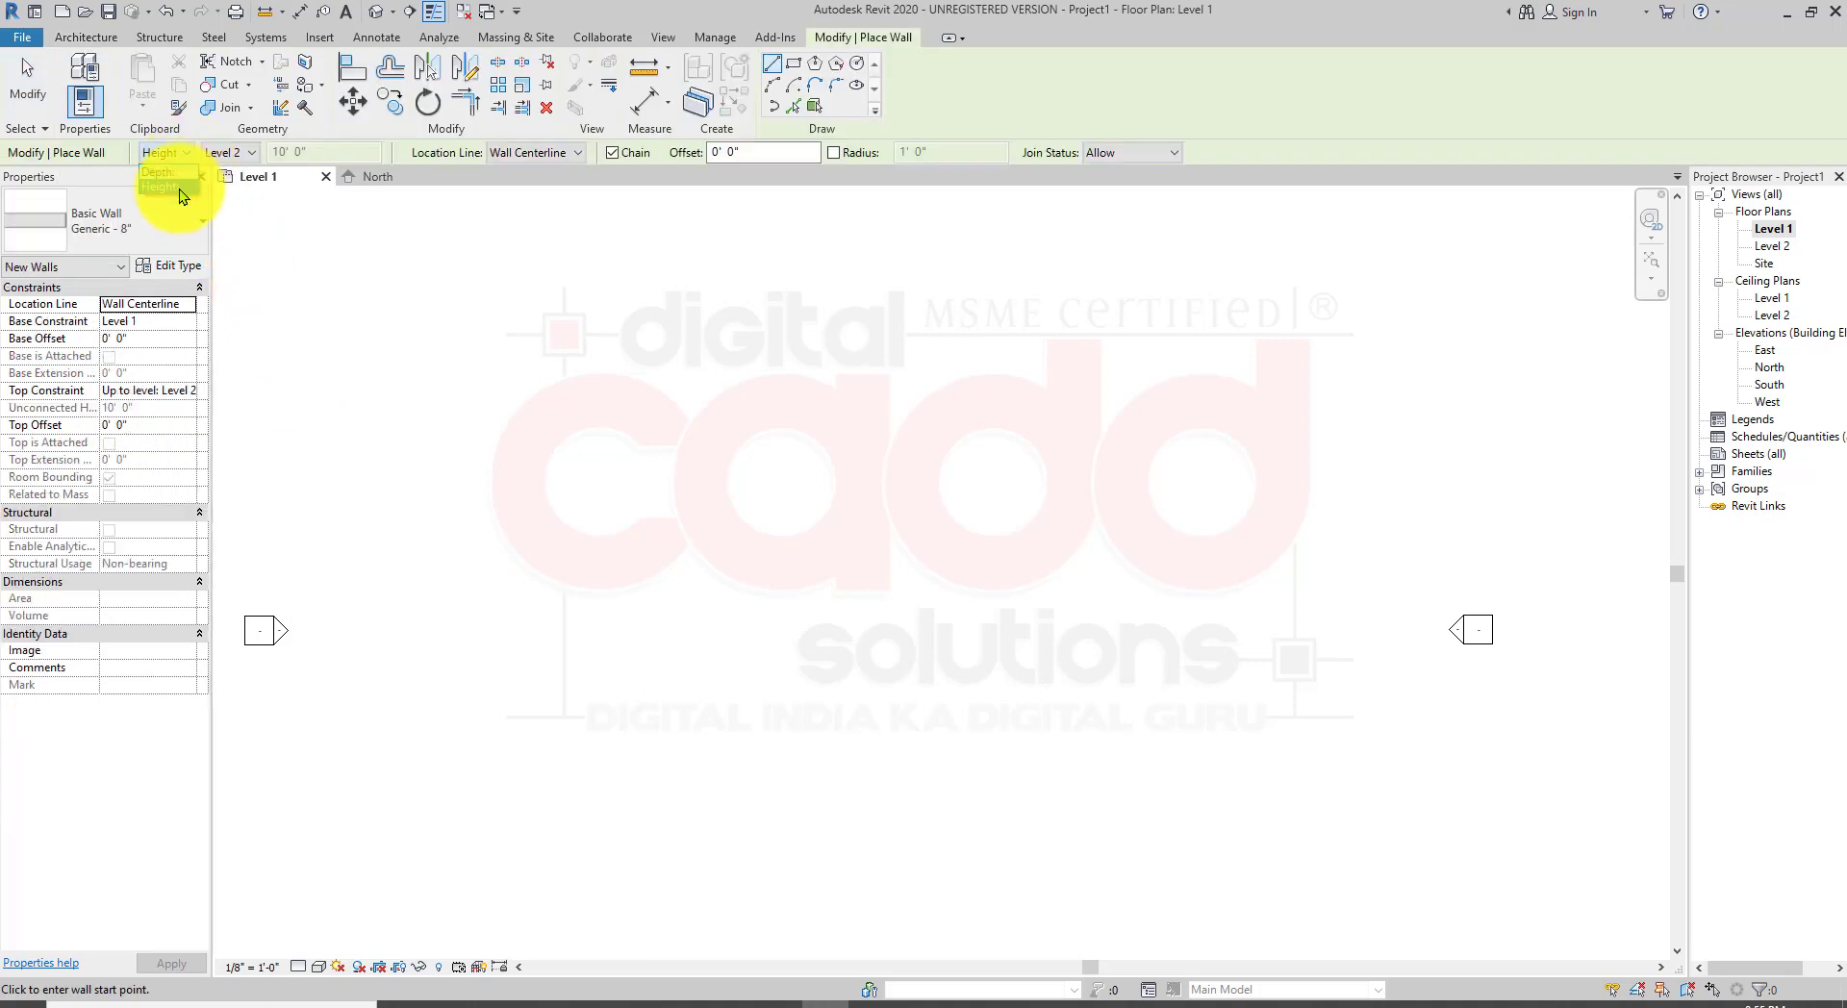
click(179, 189)
click(252, 153)
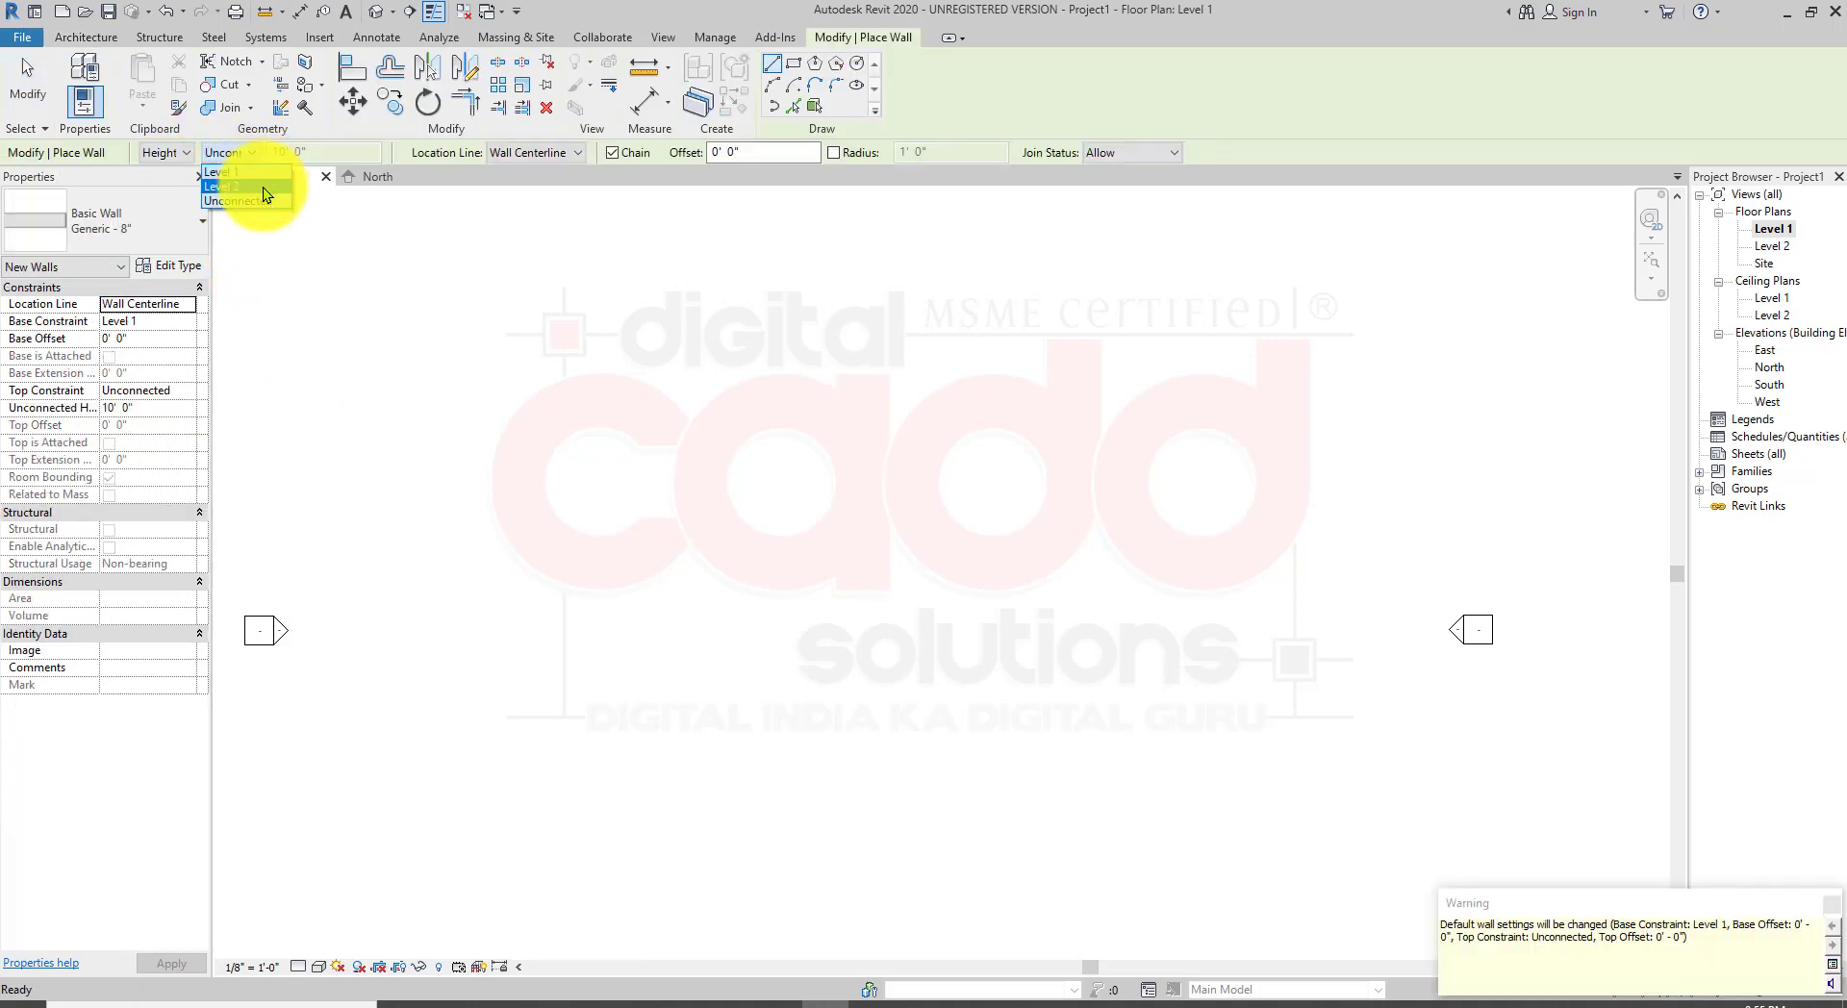
click(263, 187)
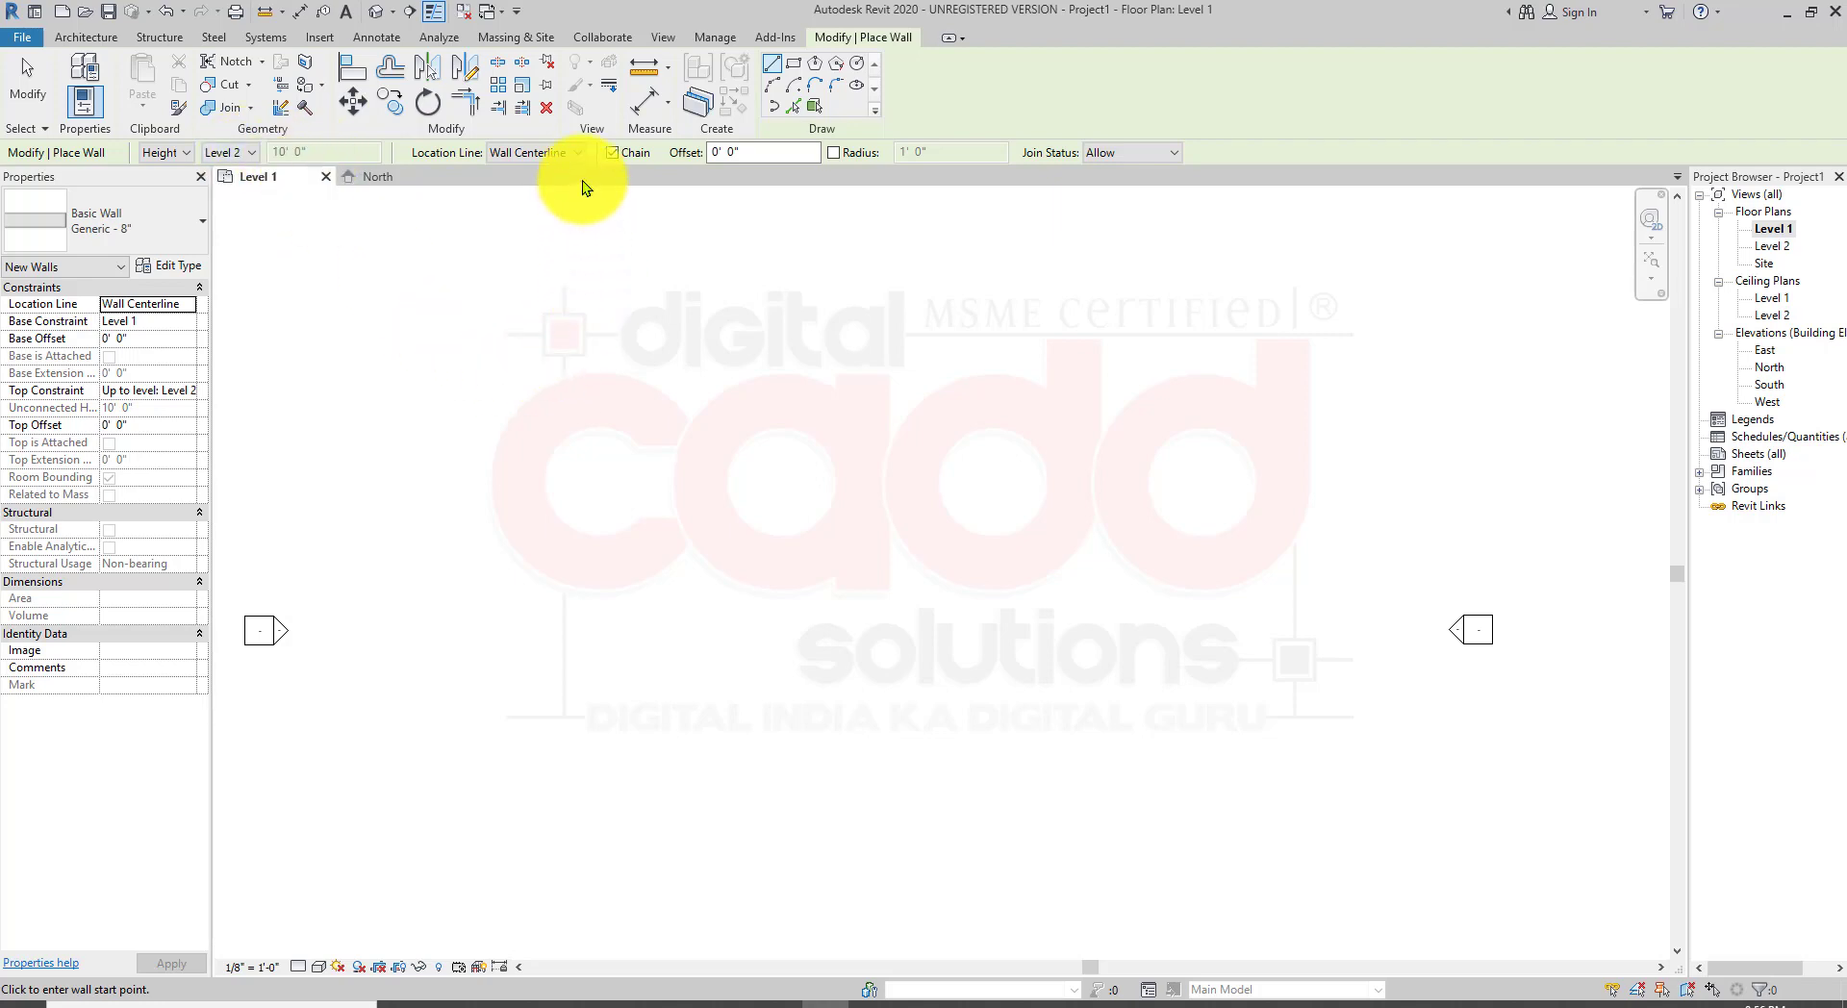
click(582, 156)
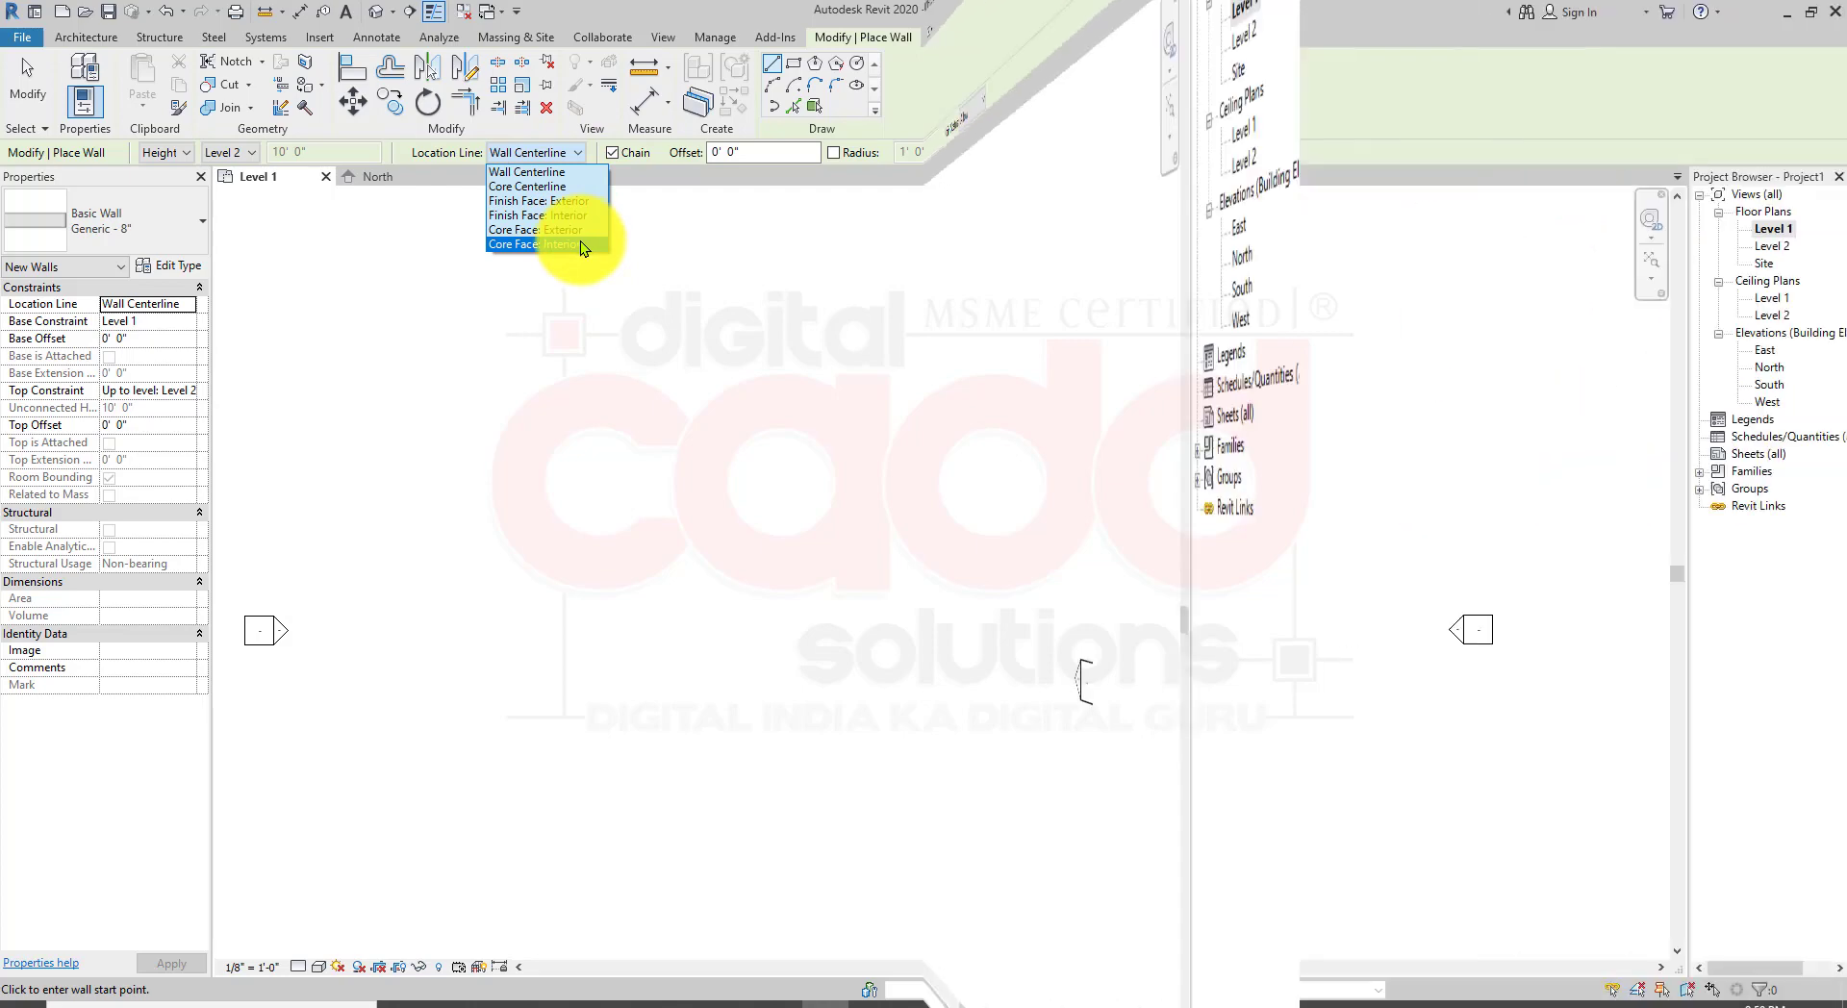
click(79, 39)
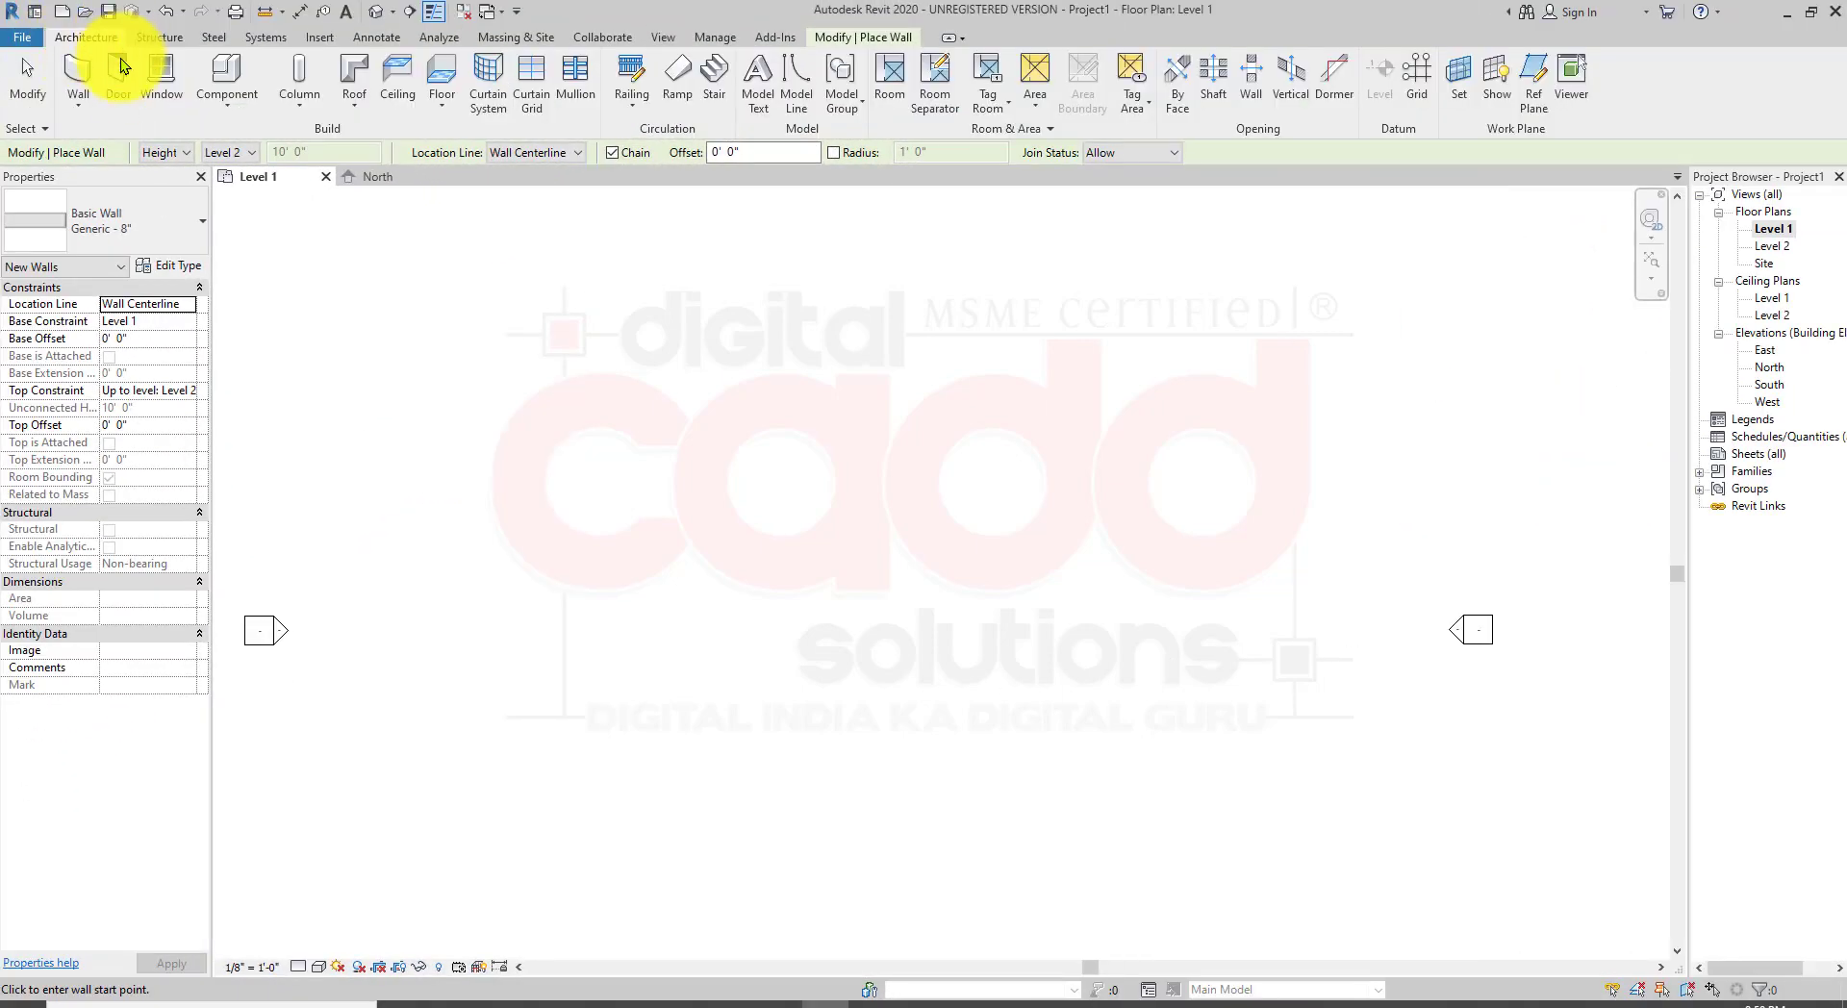
click(78, 108)
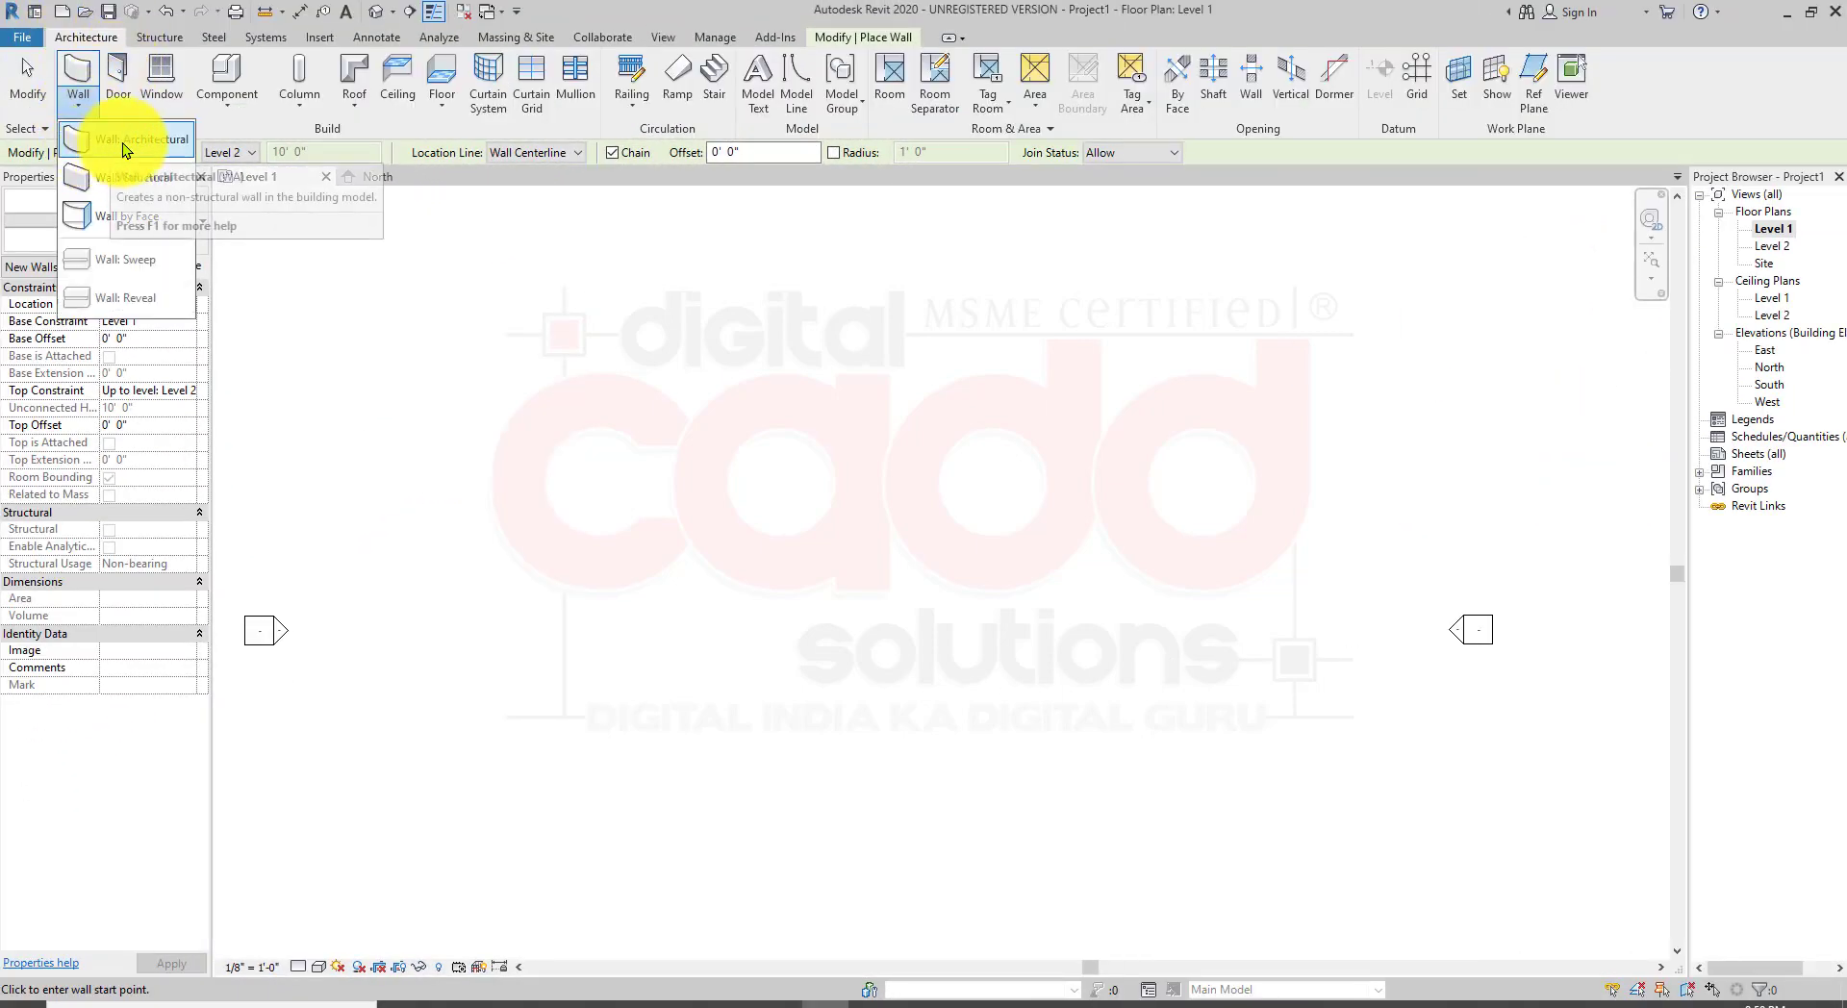
click(175, 202)
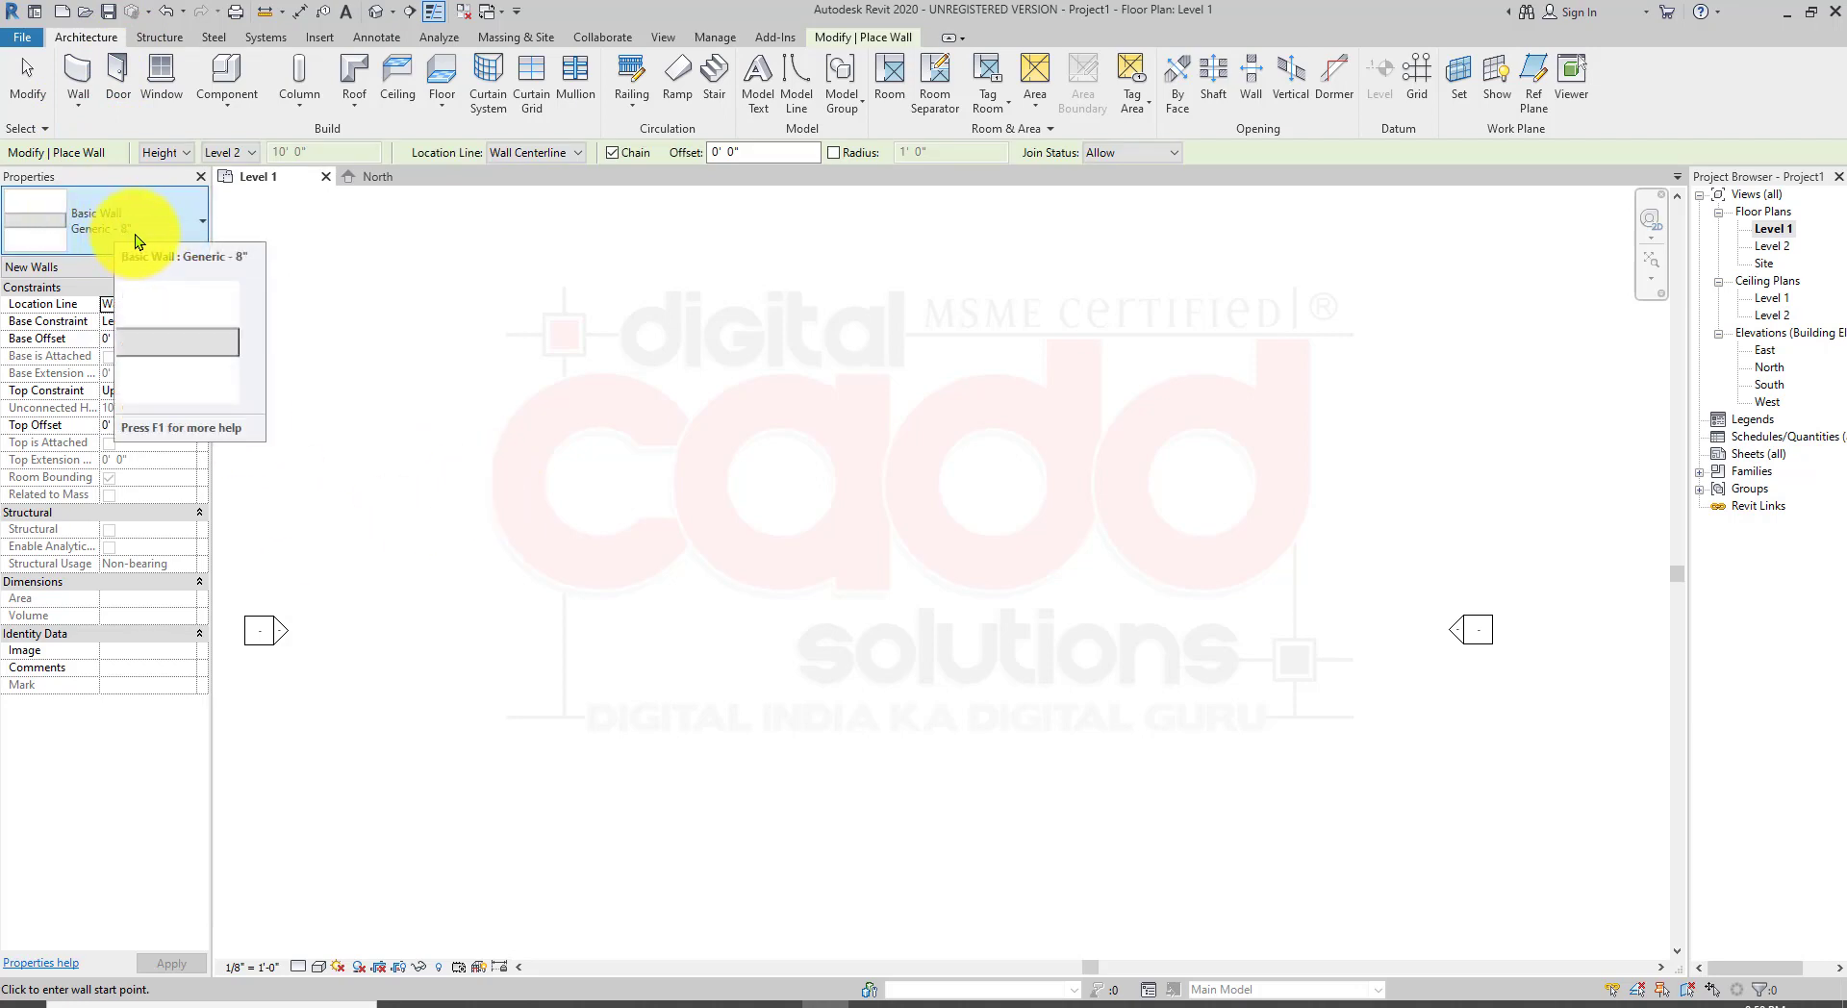
scroll(614, 535, down, 3)
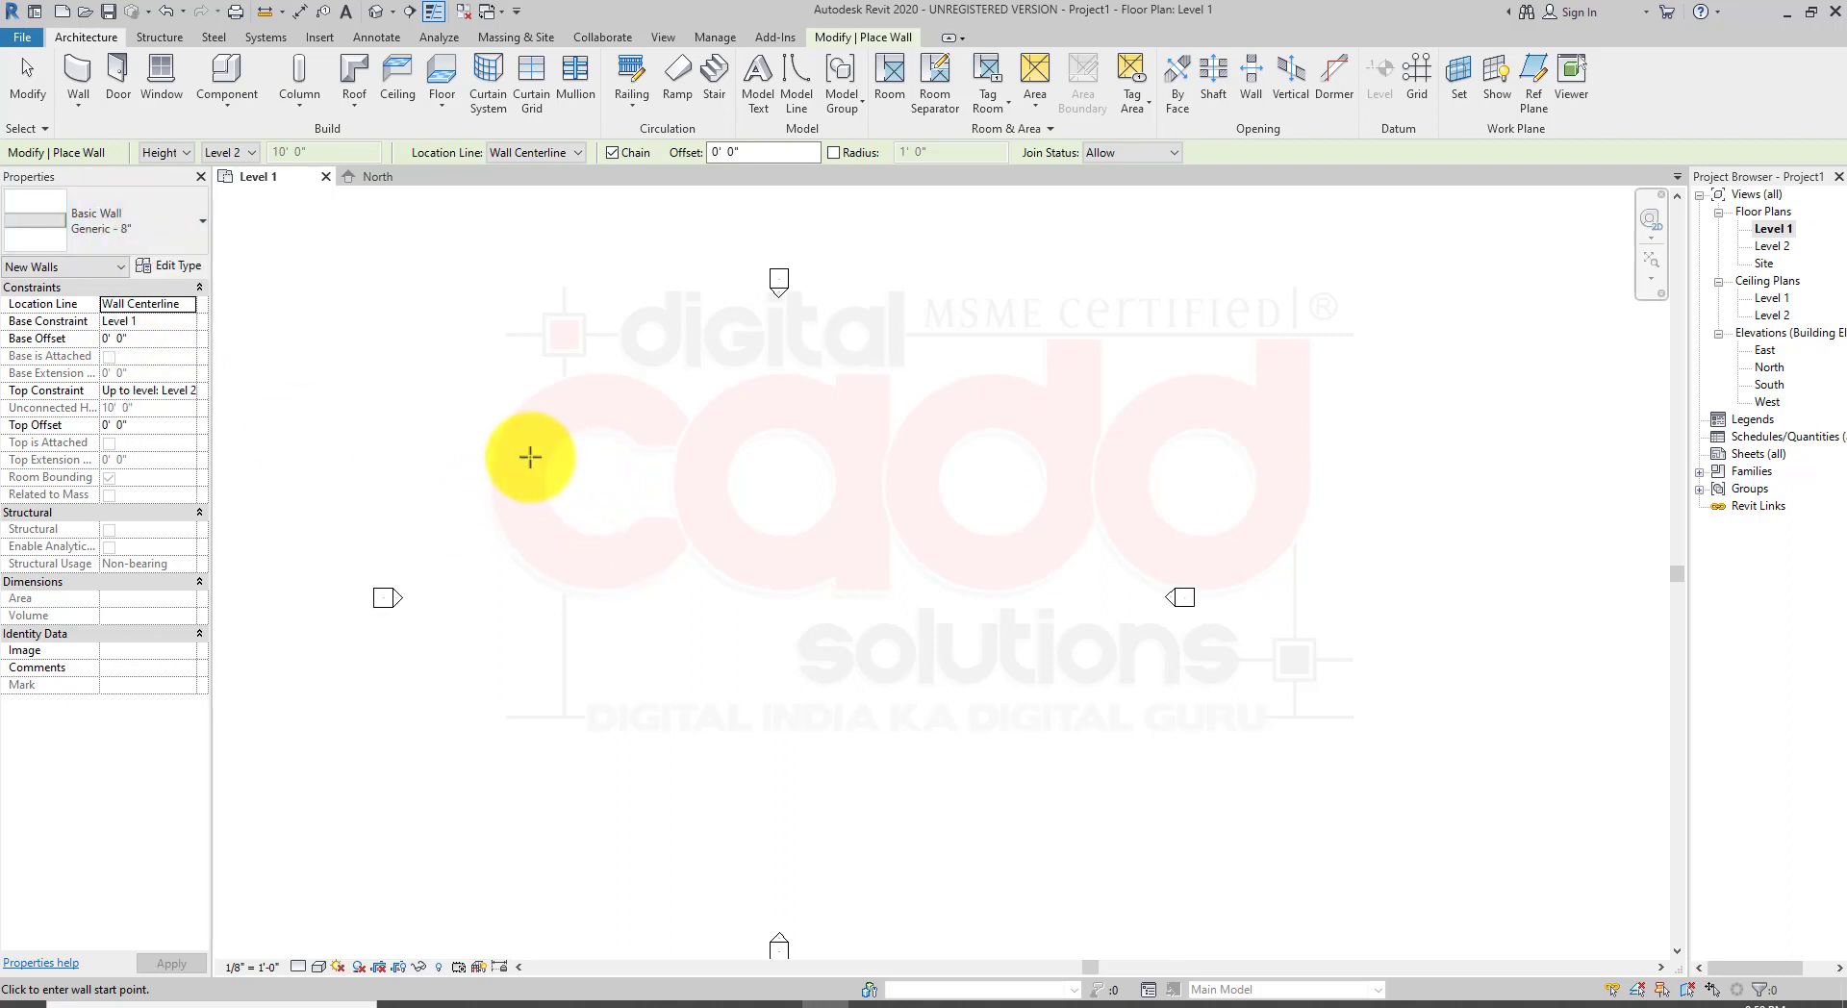
click(487, 416)
scroll(653, 421, up, 1)
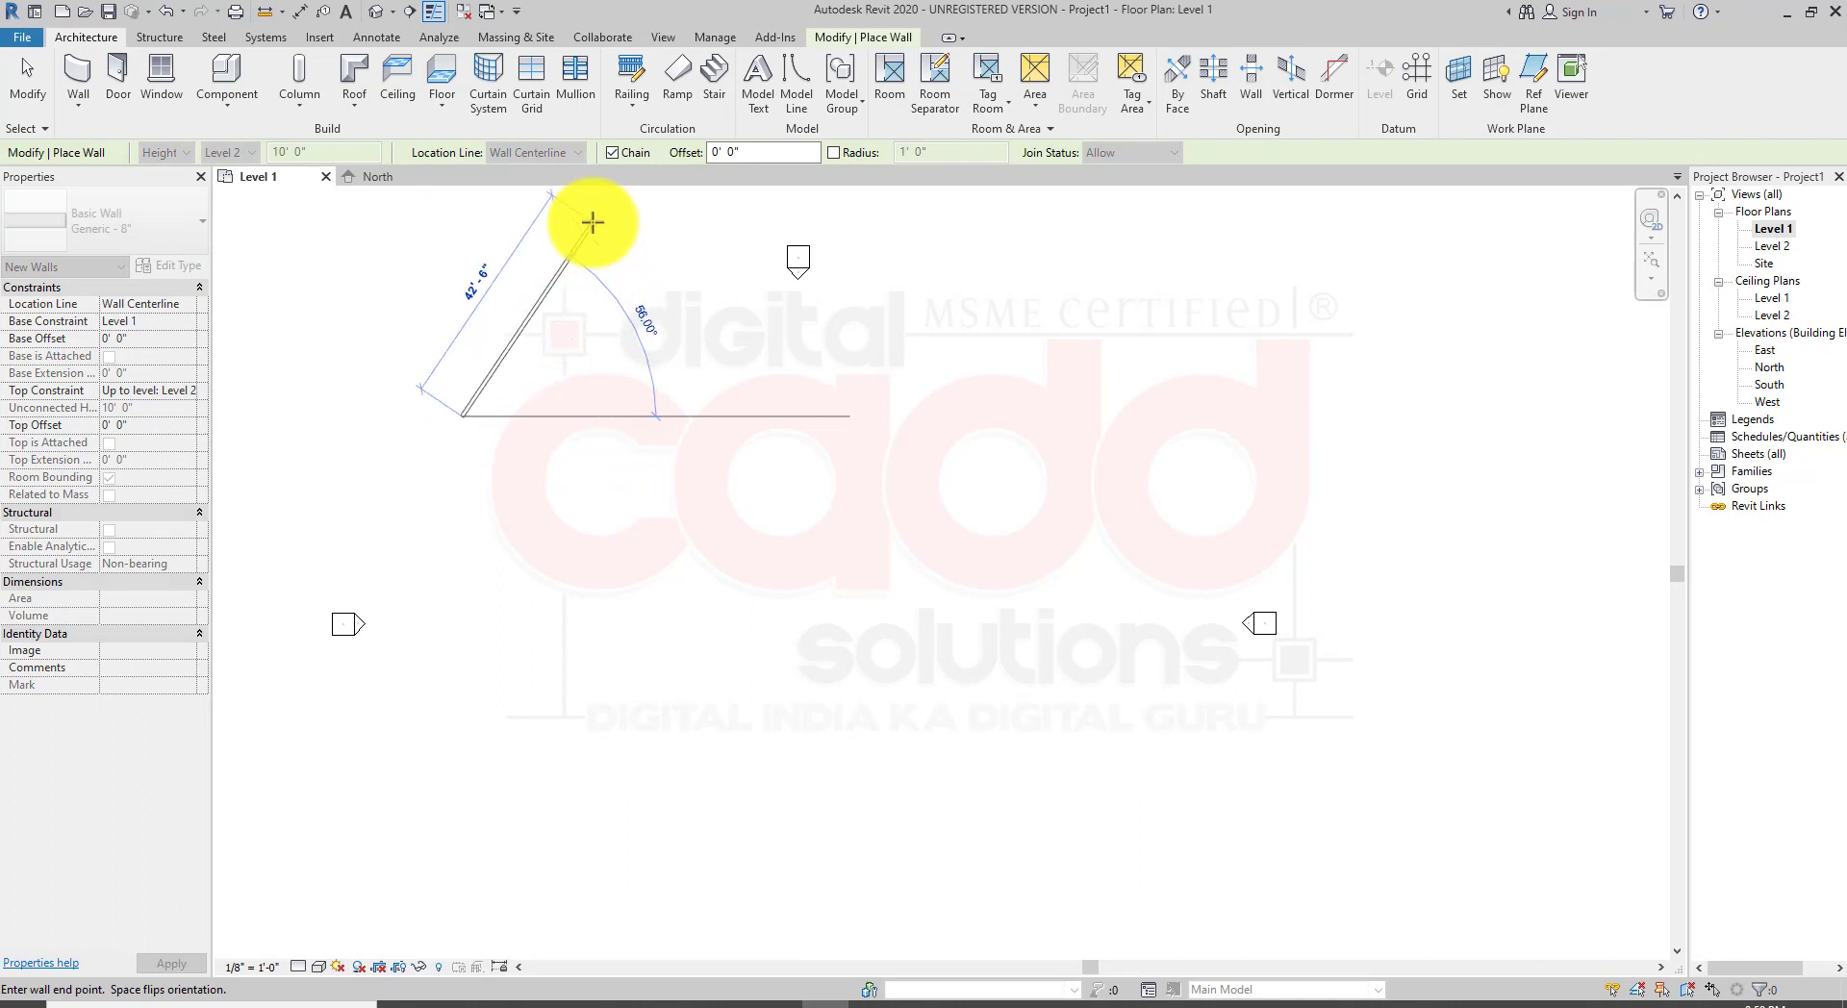
key(Escape)
Step: Set the wall location line to Finish Face: Interior
click(535, 154)
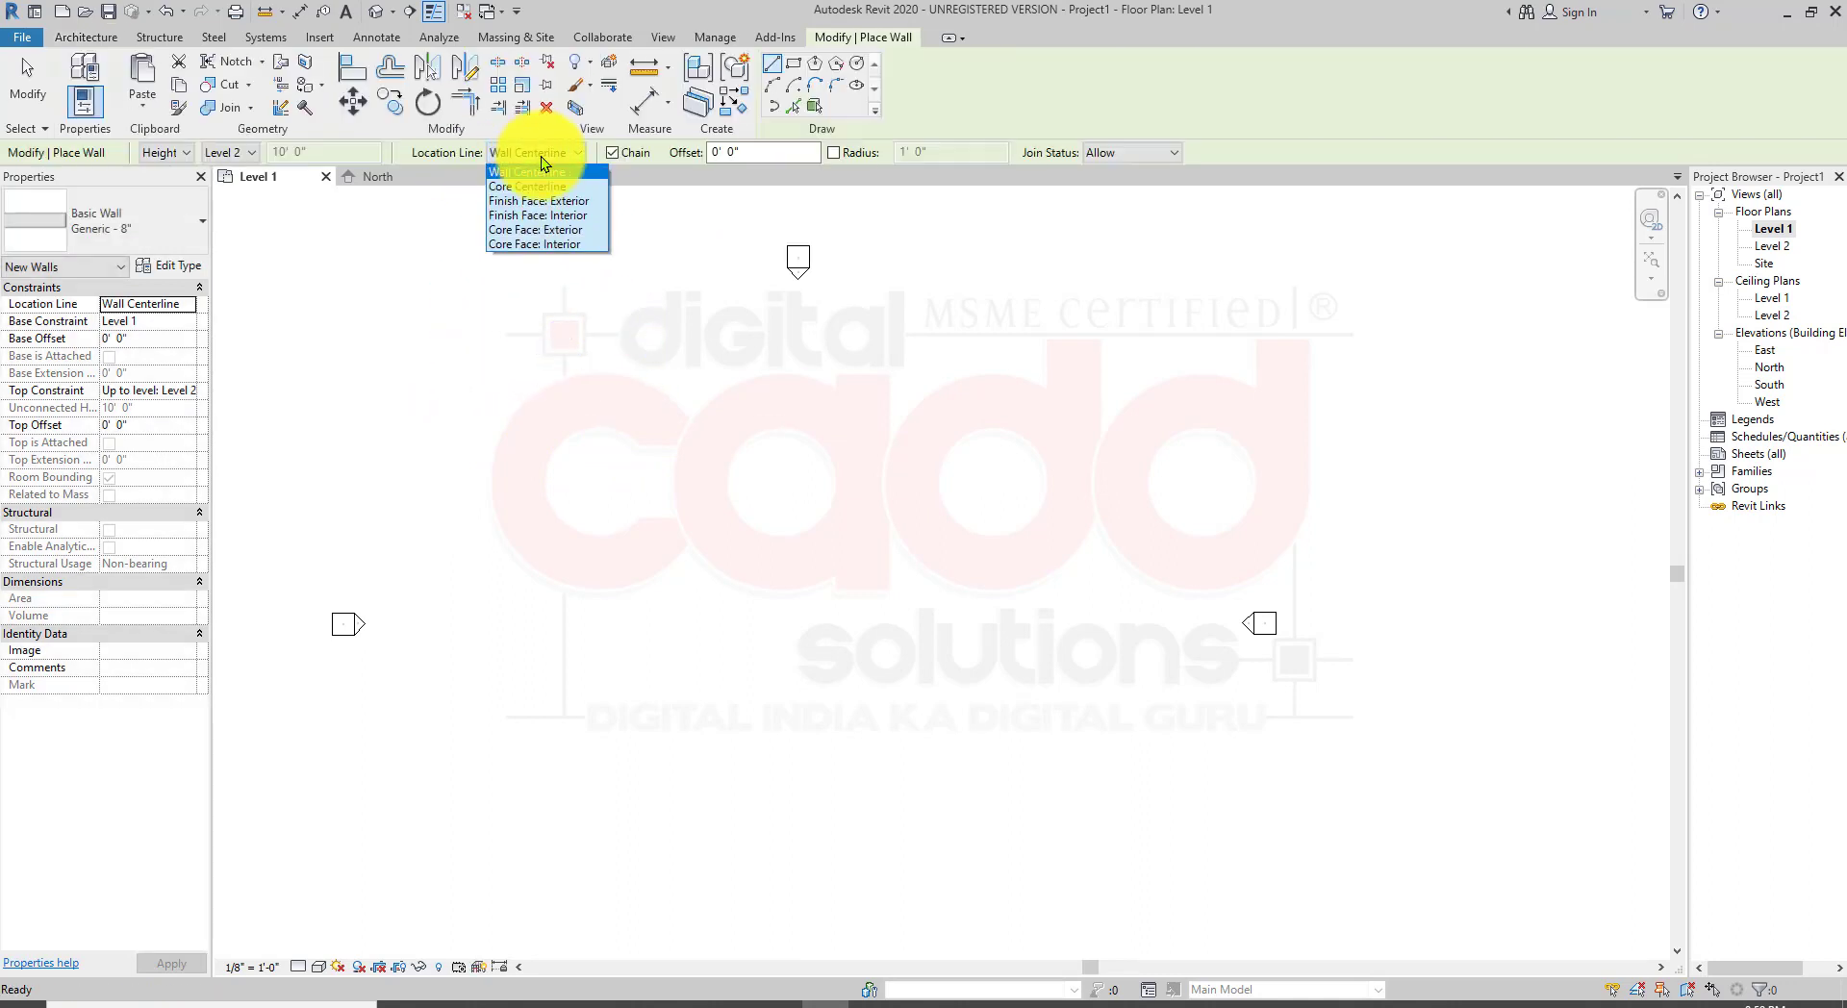
click(585, 221)
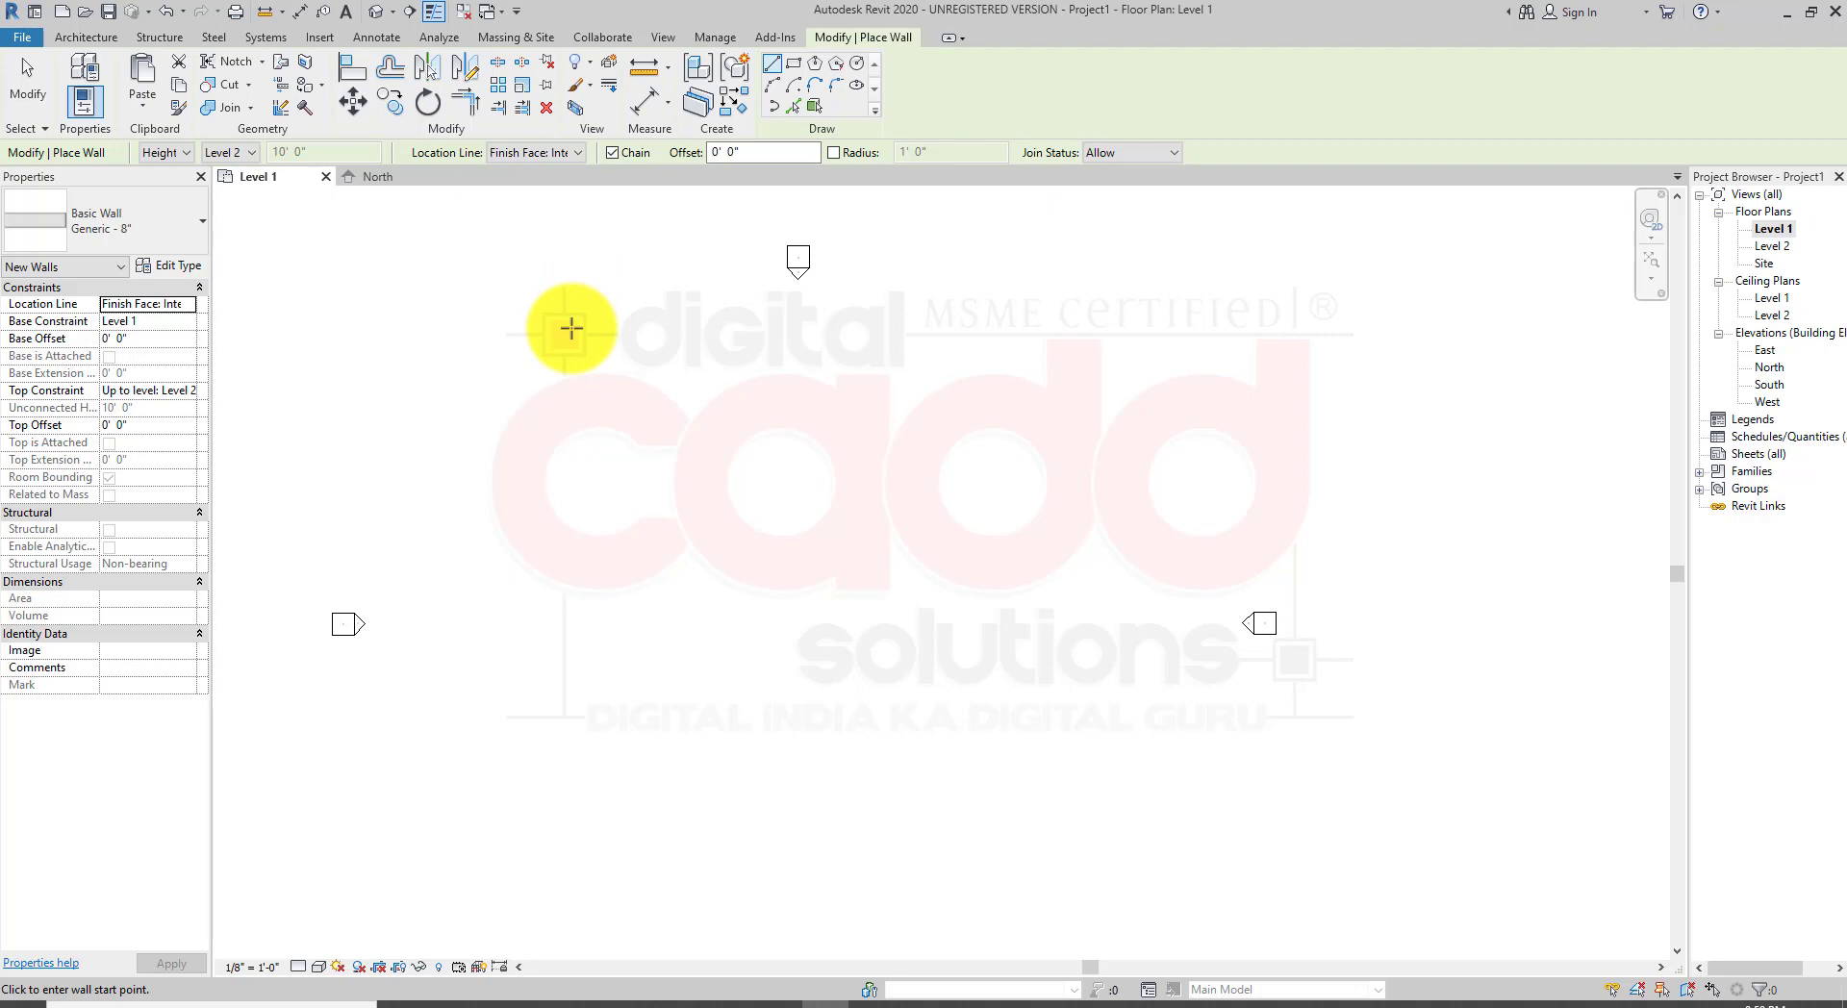
click(553, 156)
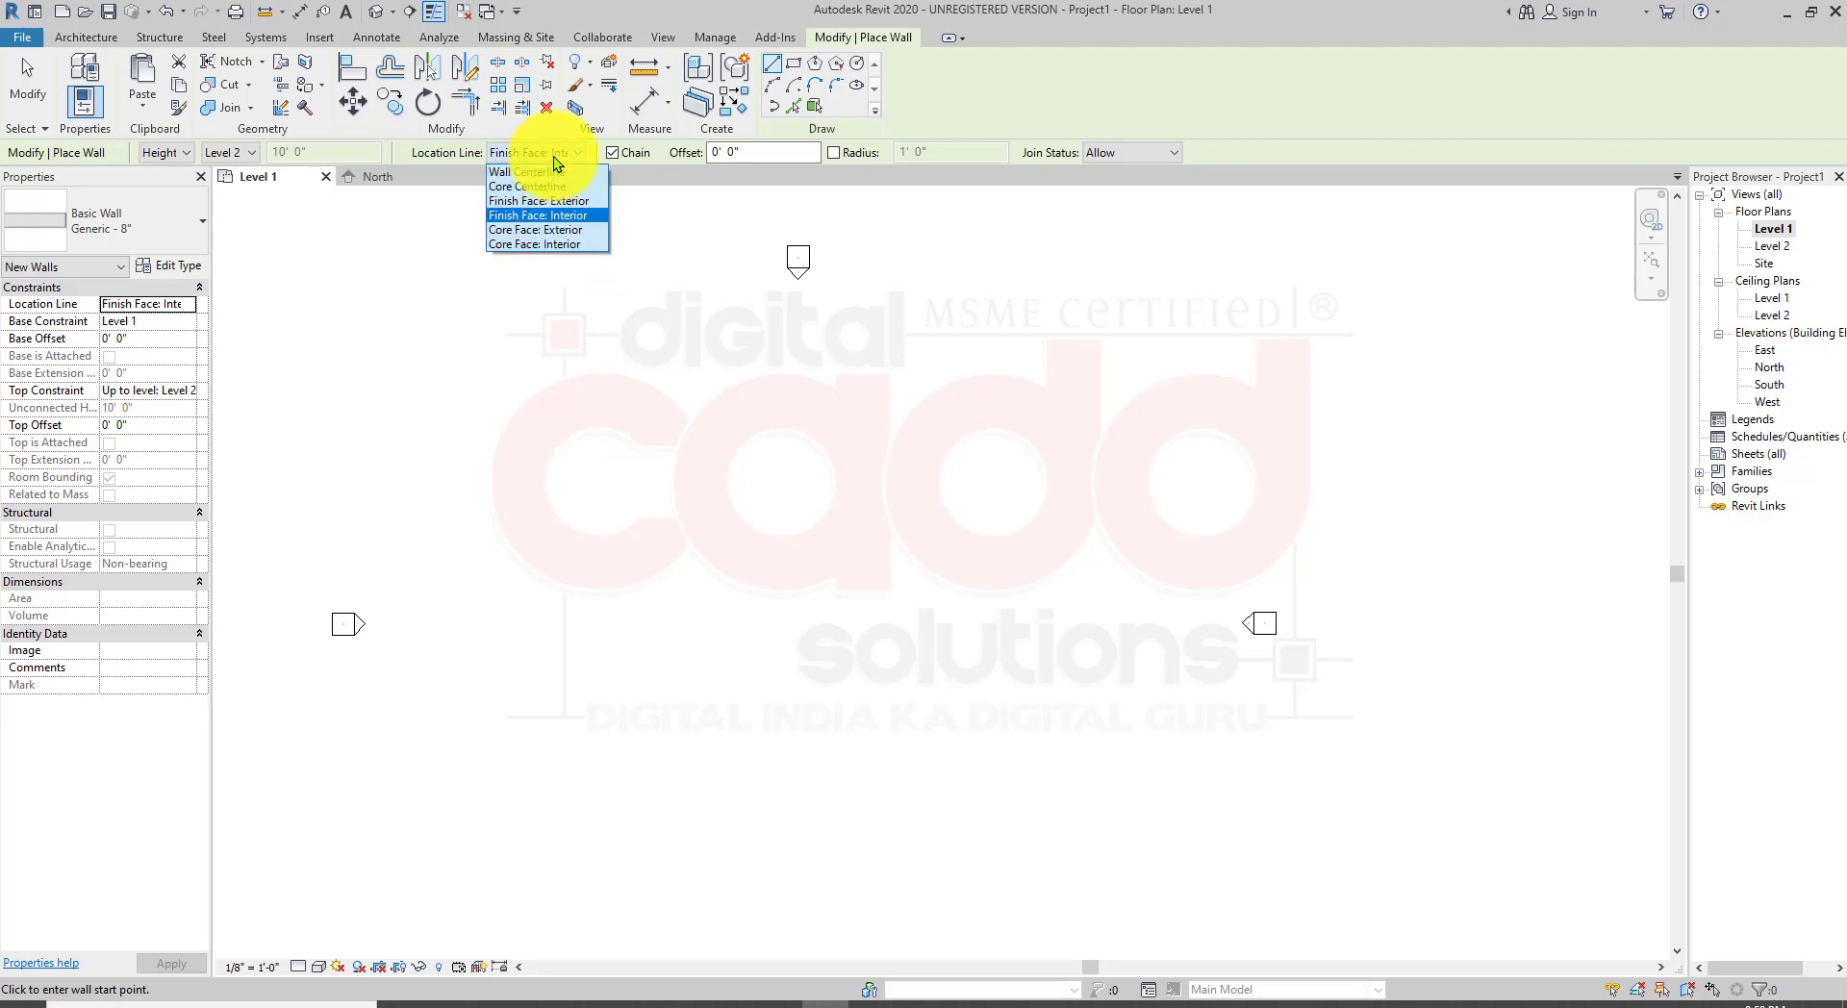
click(583, 217)
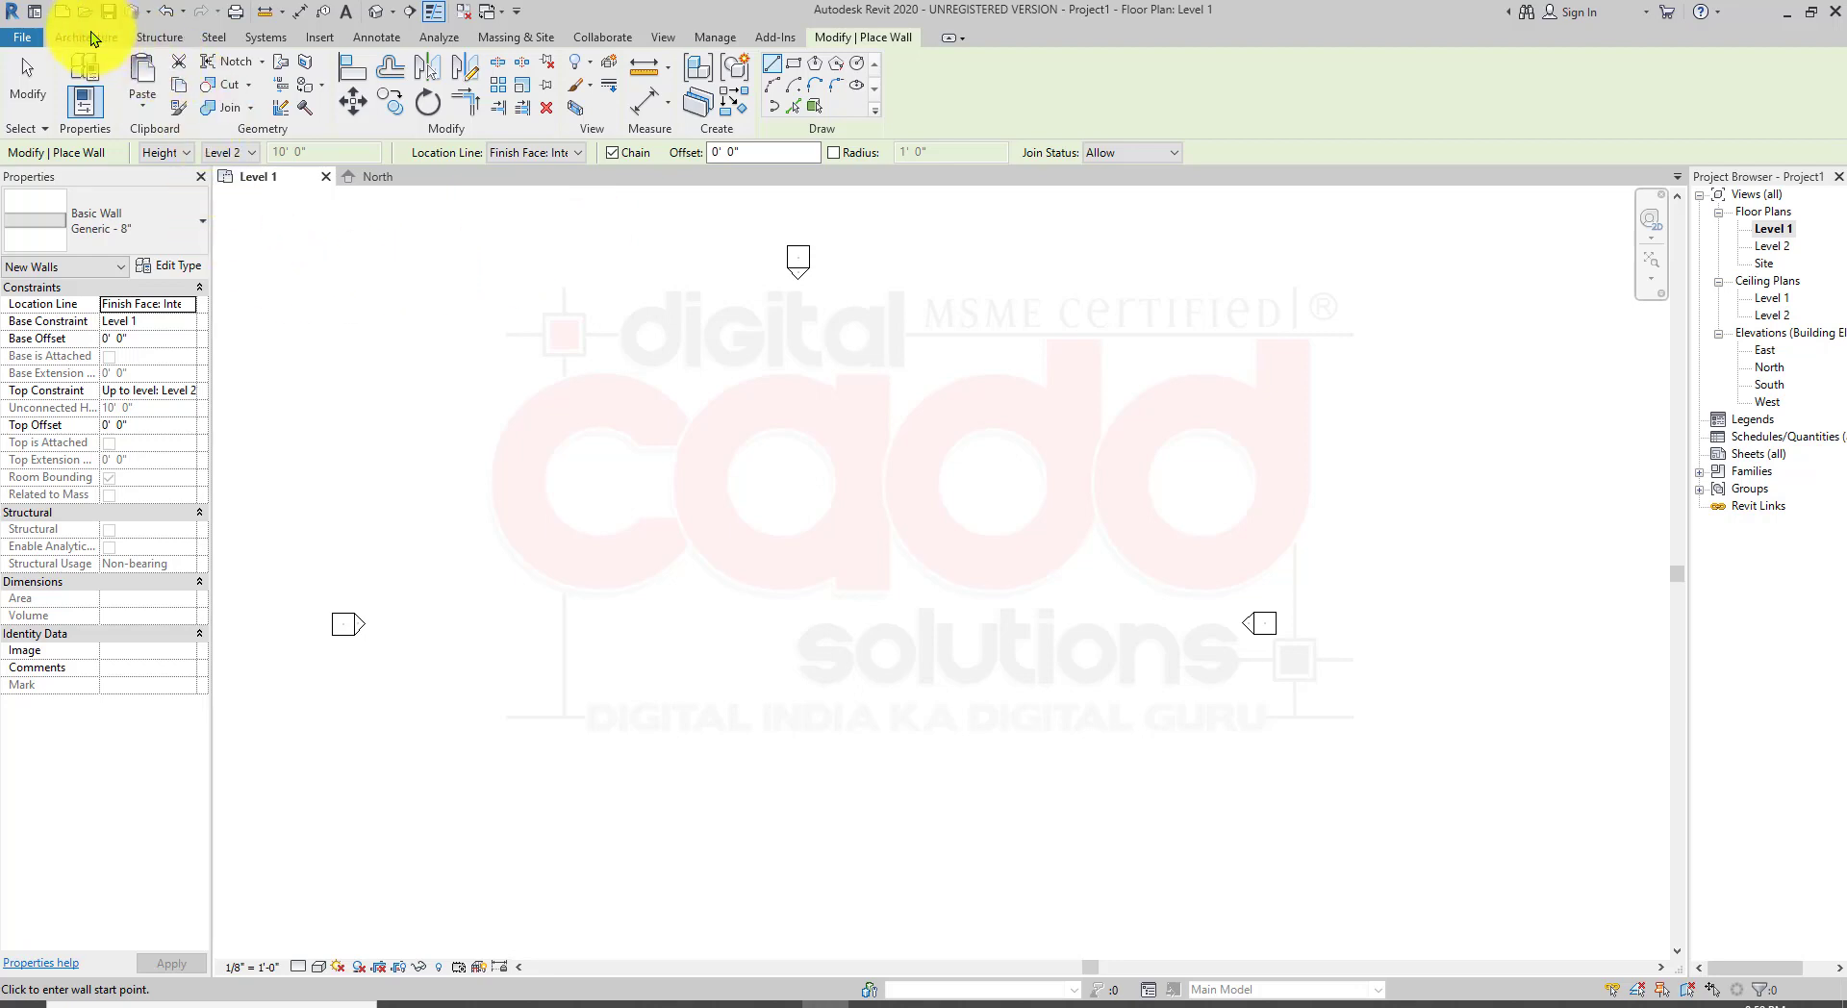
Step: Draw a closed rectangular loop of four Generic - 8" walls about 12' by 14' on Level 1
click(487, 413)
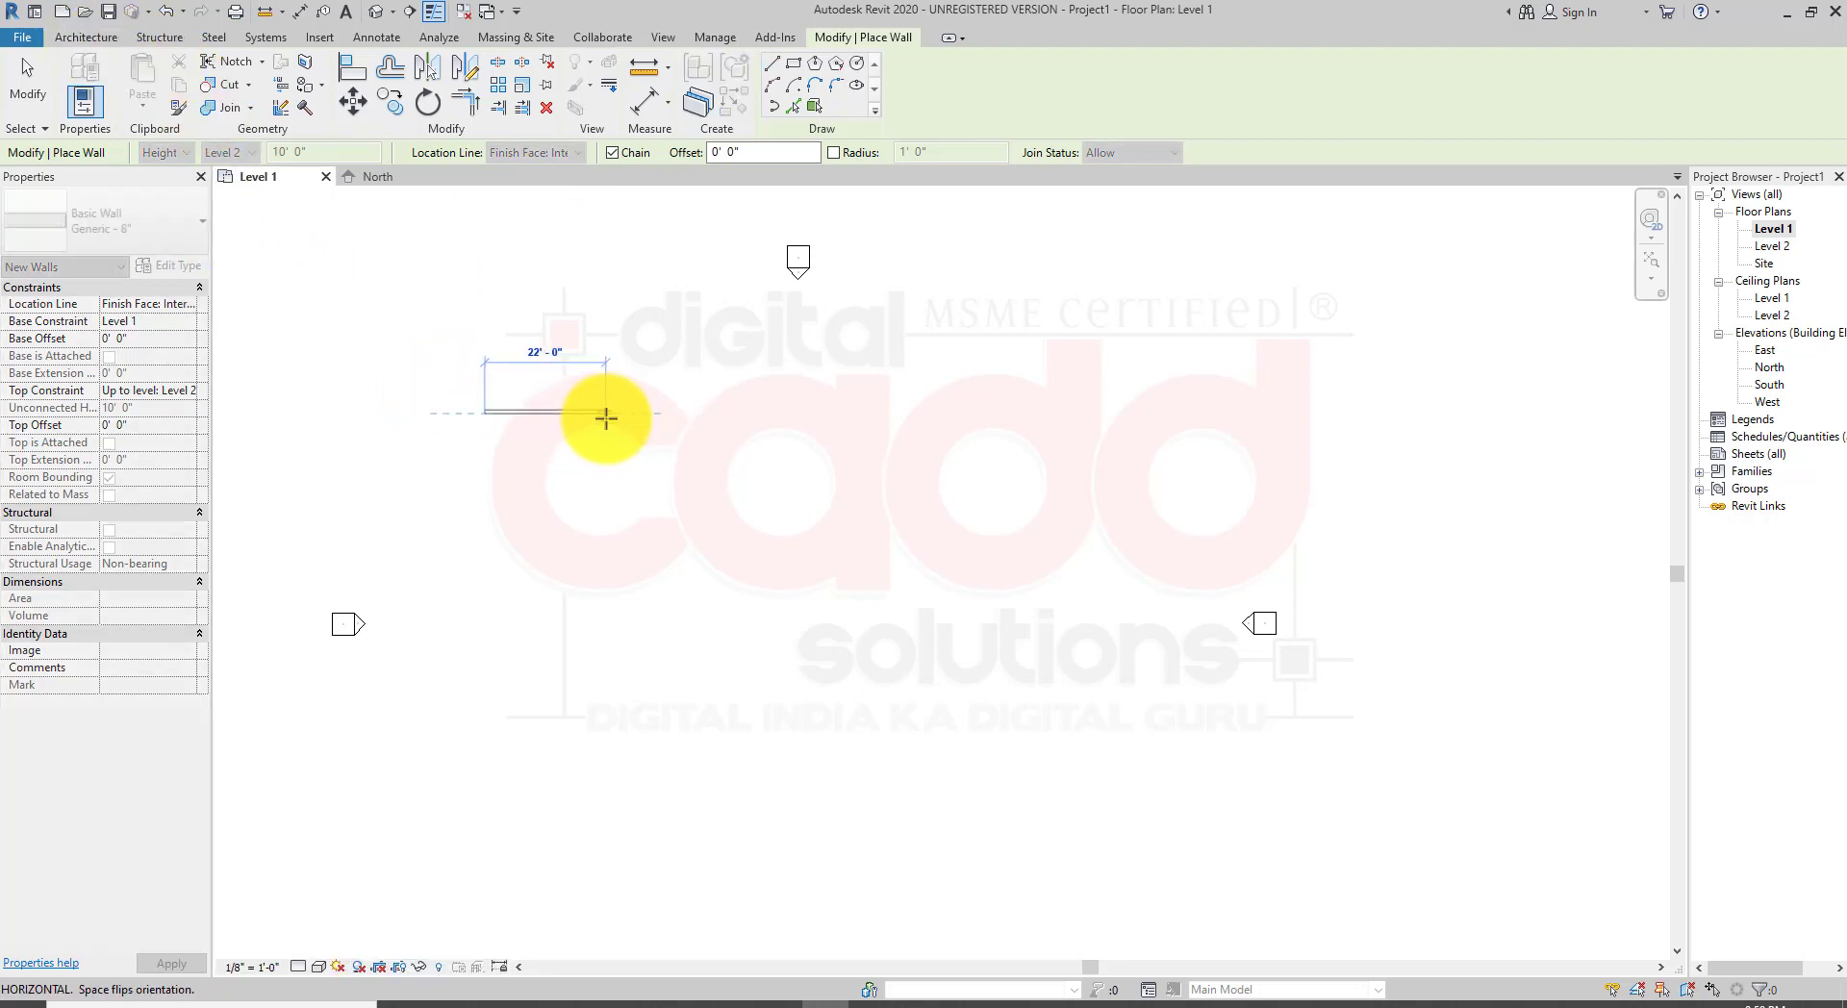
scroll(613, 400, up, 4)
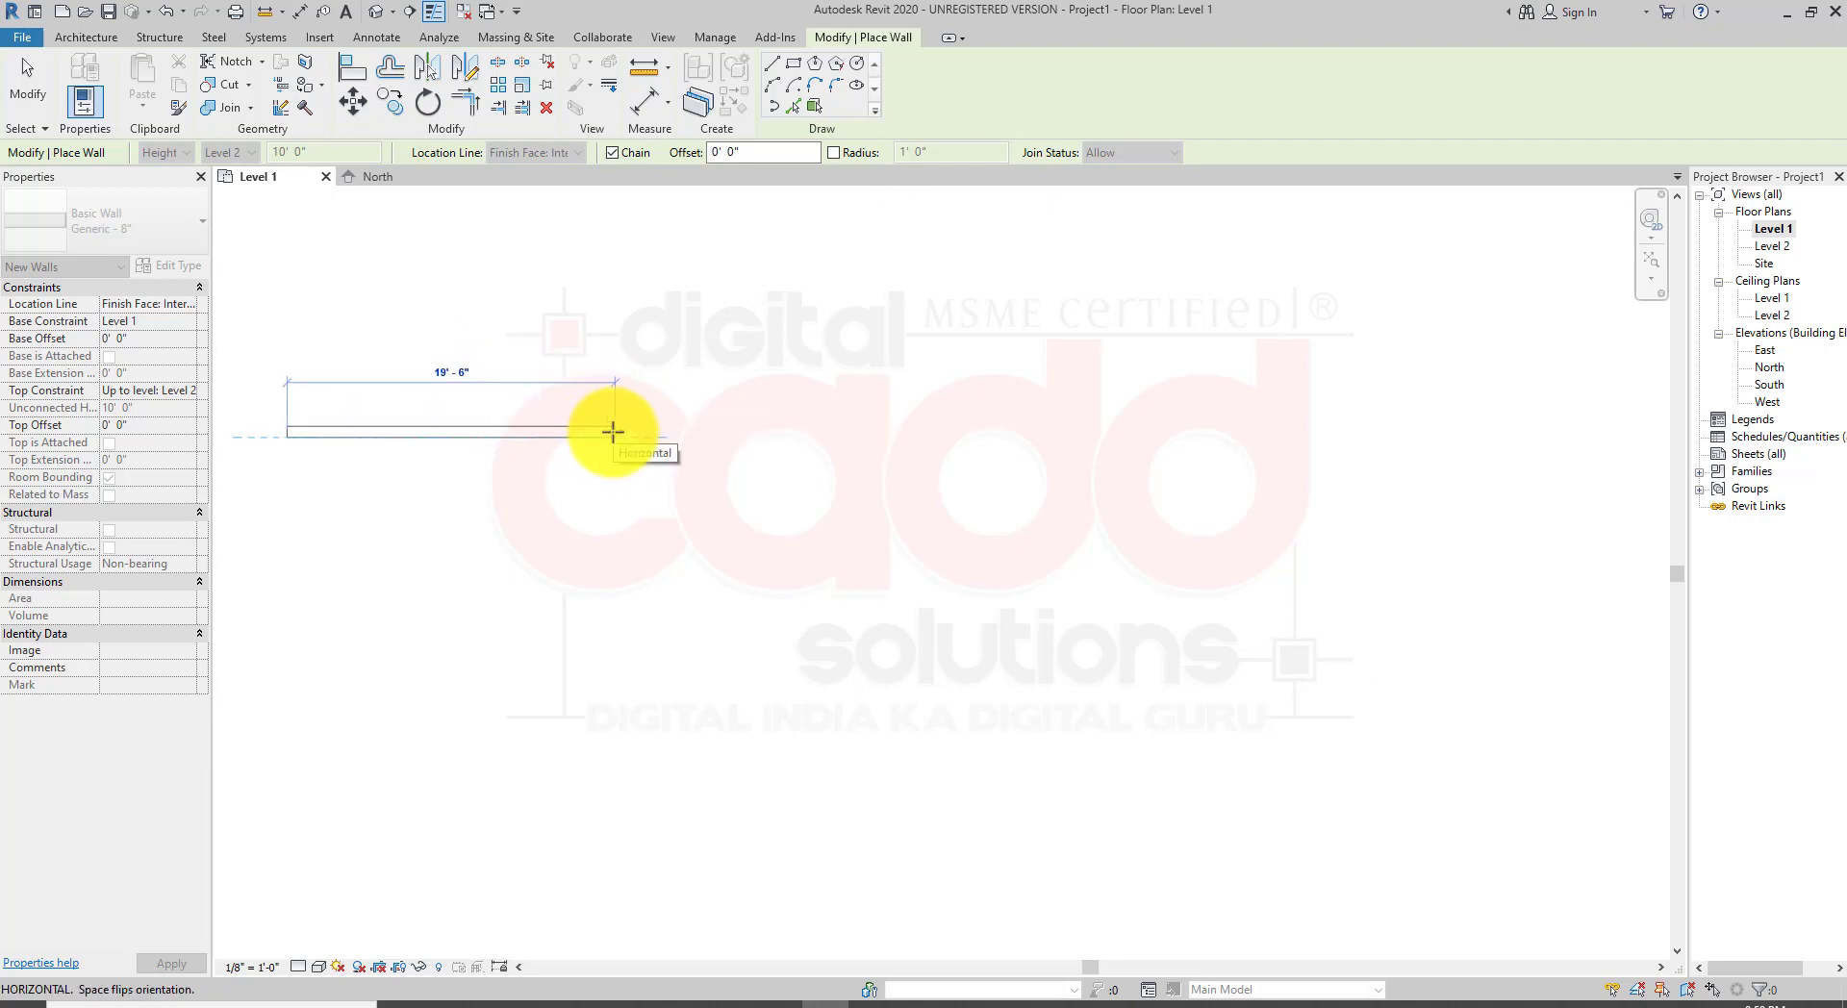
key(Return)
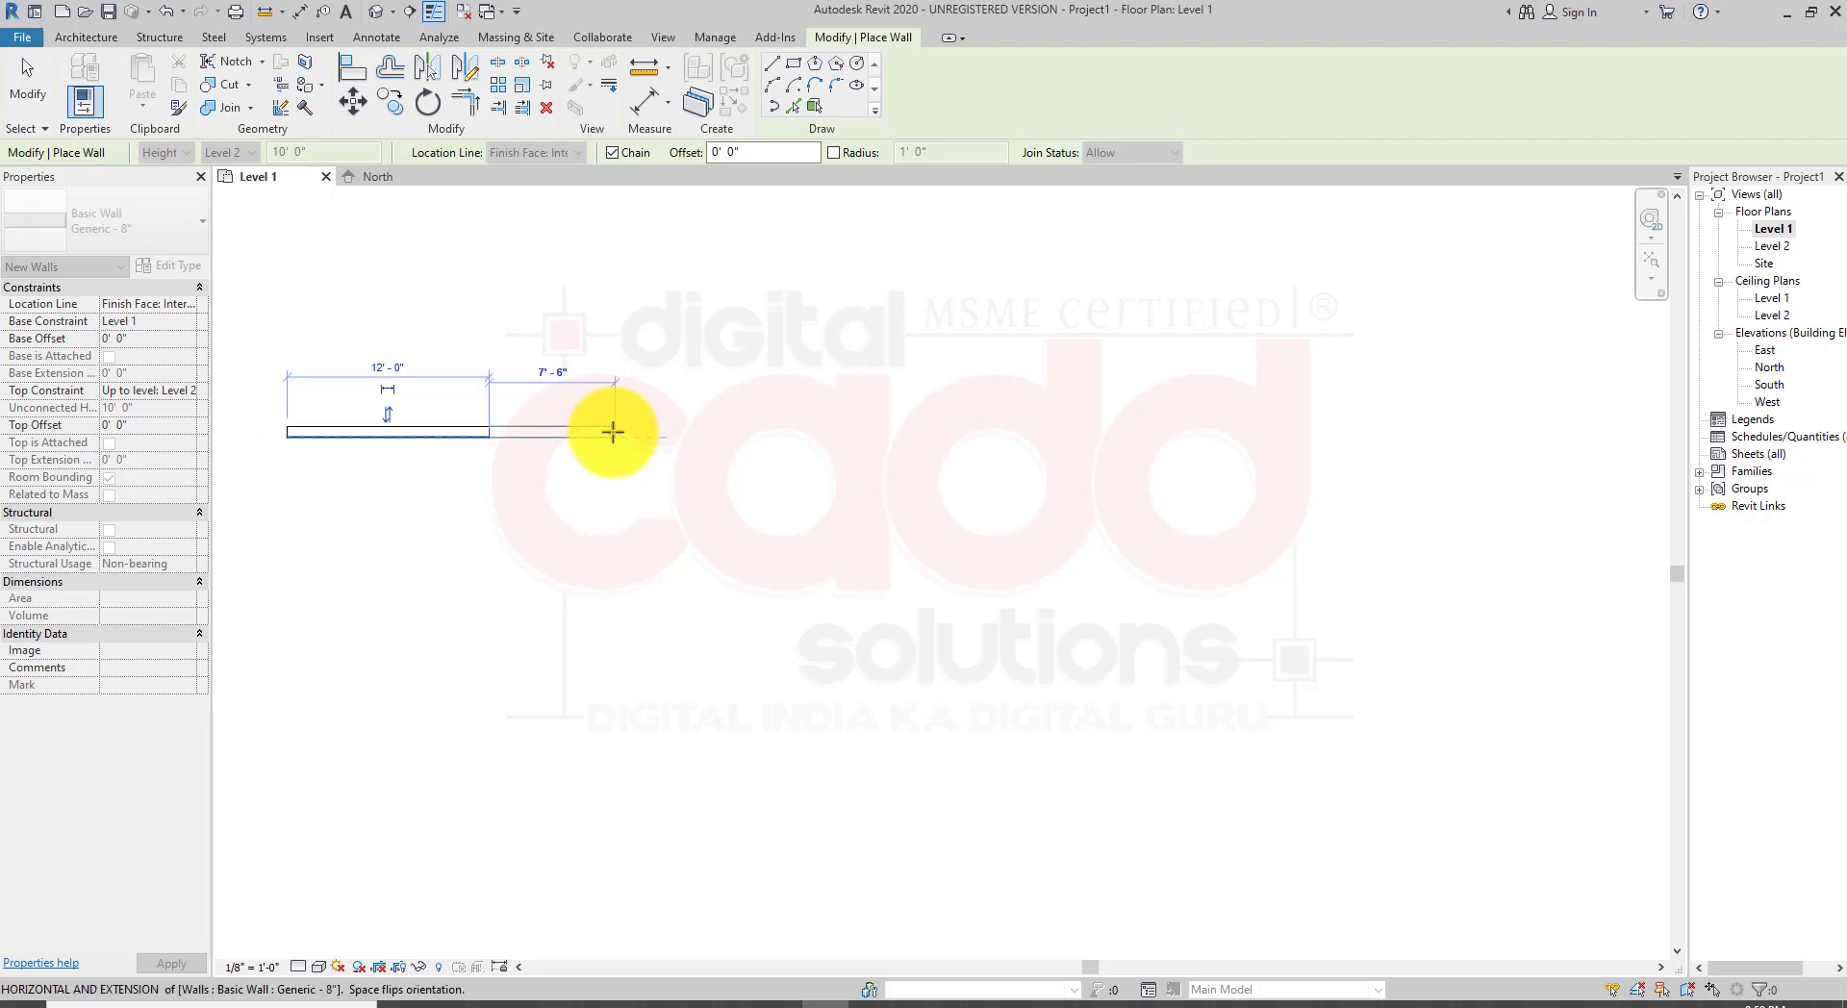
middle_drag(552, 515, 797, 543)
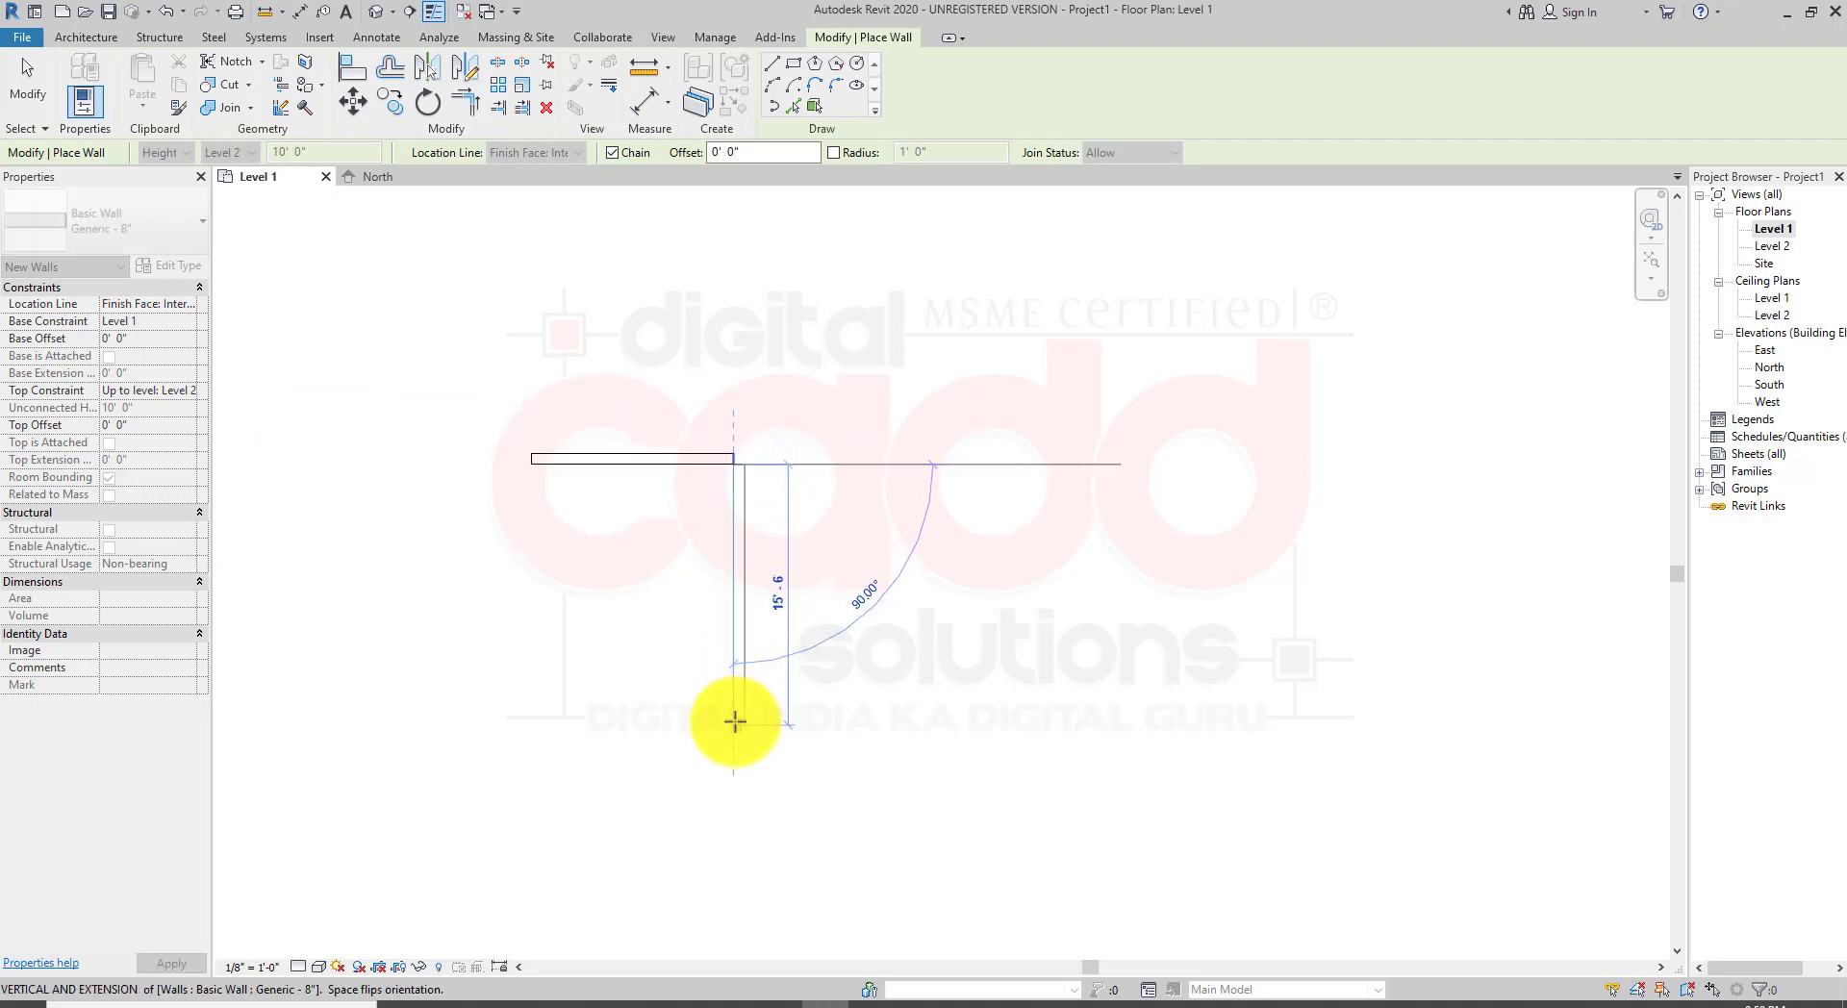
click(734, 722)
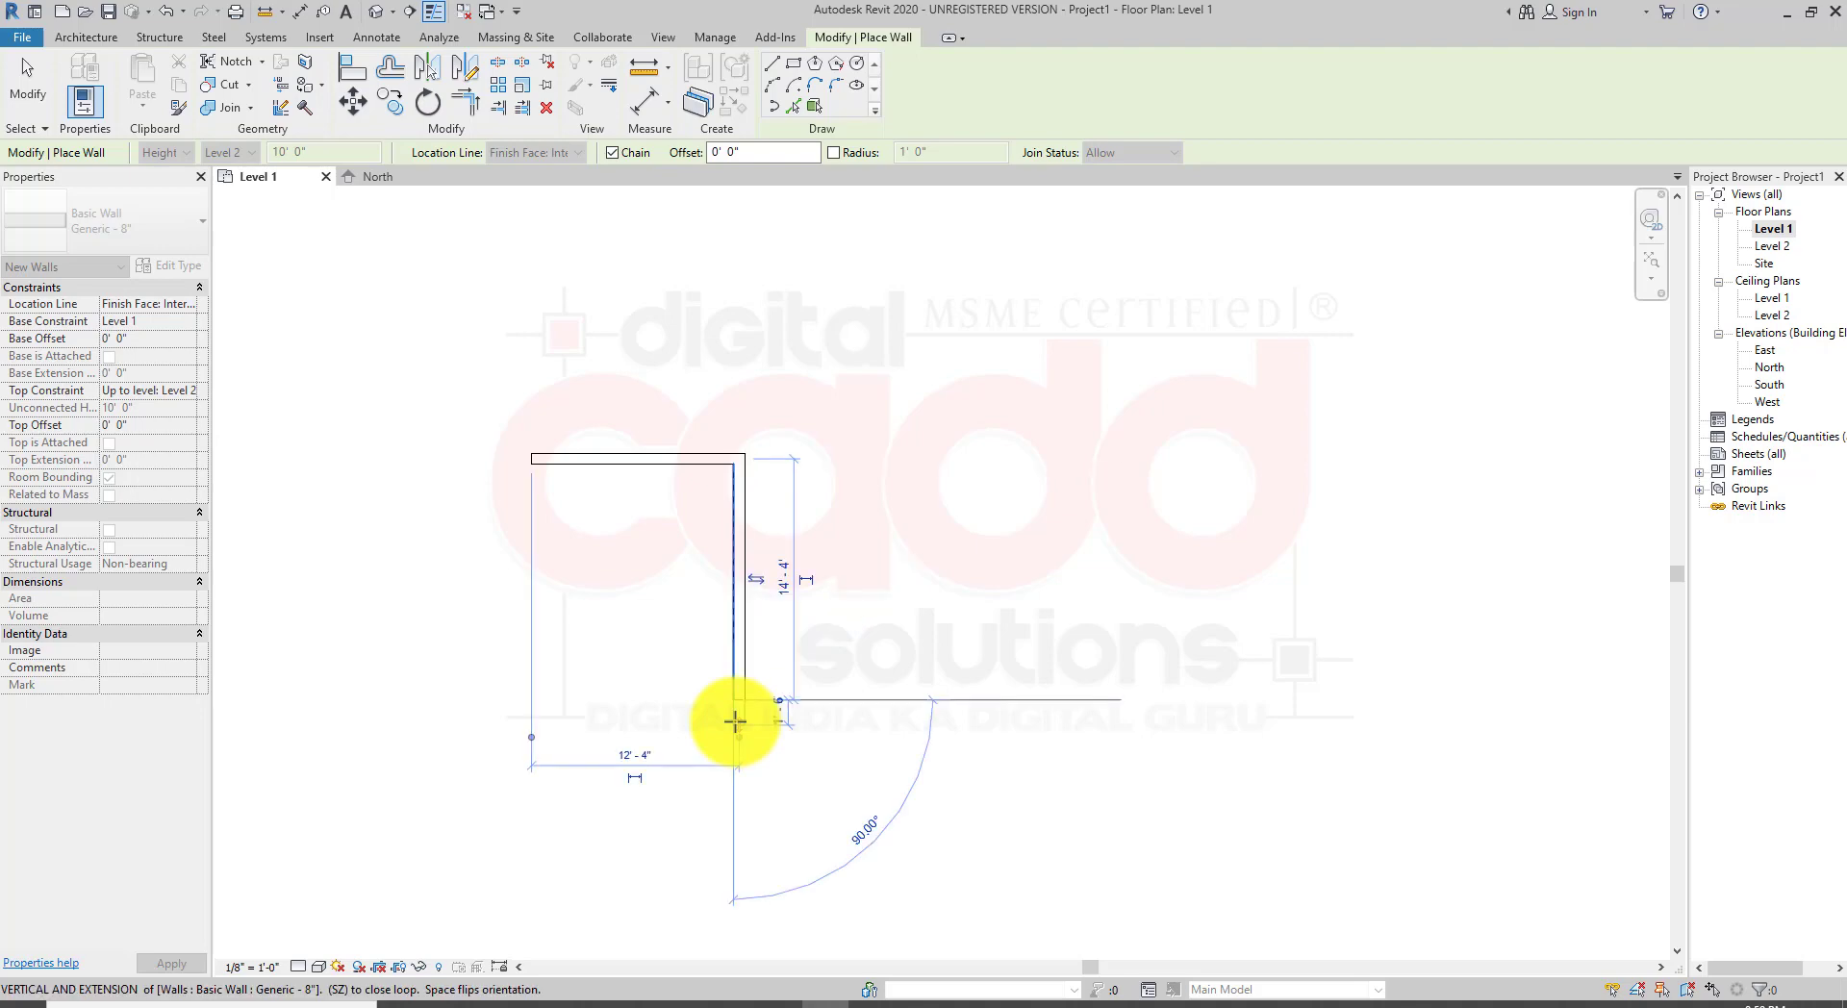
click(531, 703)
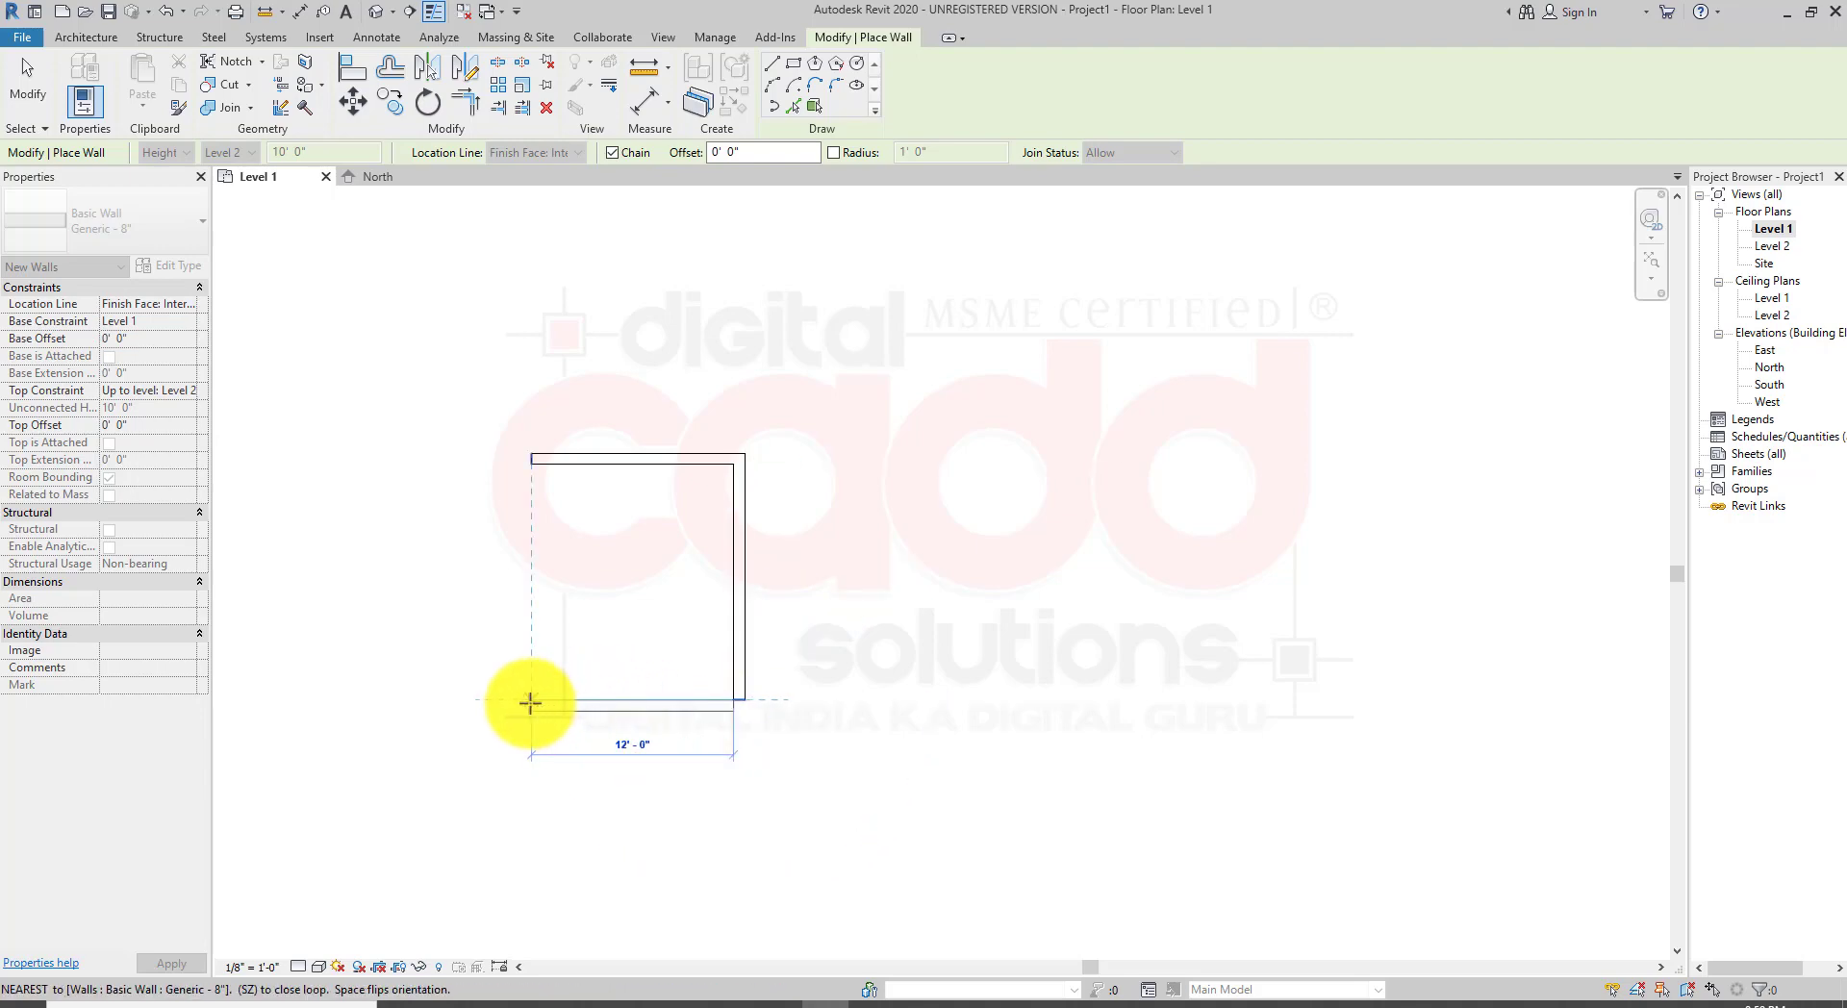
click(528, 464)
Step: Draw a second rectangular room of walls about 15' by 14'8" adjoining the right side of the first room
scroll(707, 639, up, 2)
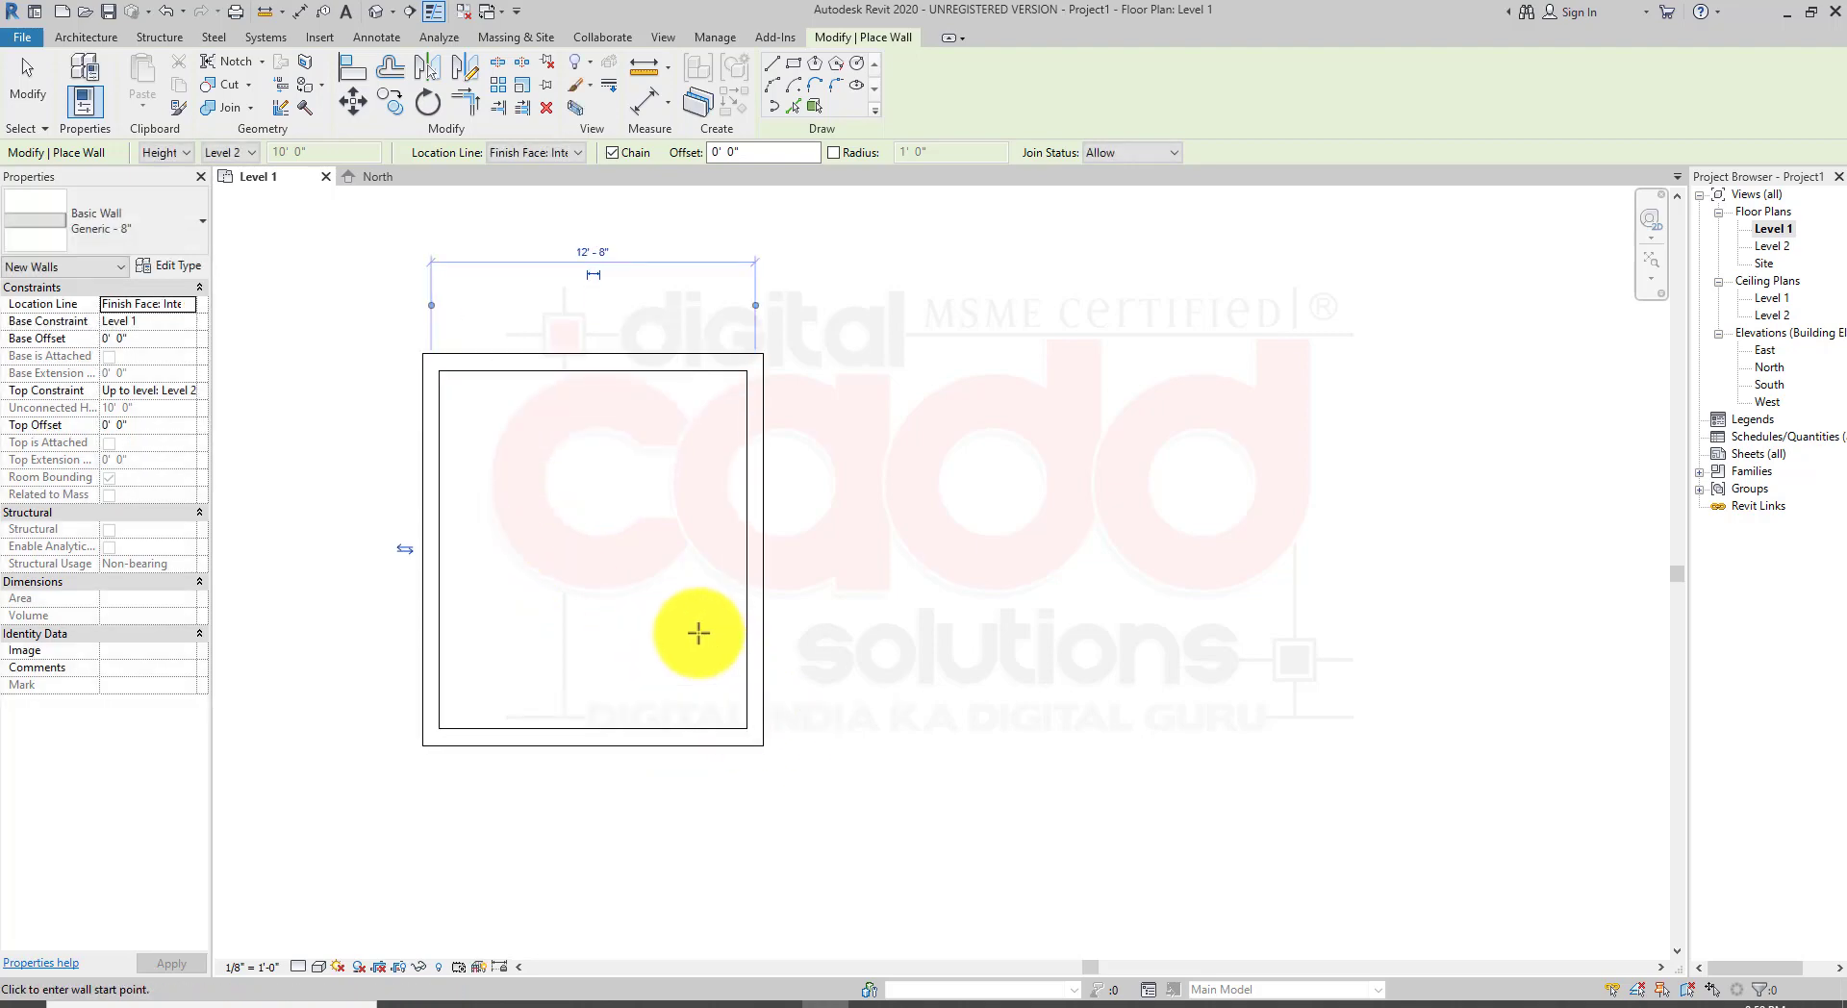
middle_drag(812, 482, 709, 564)
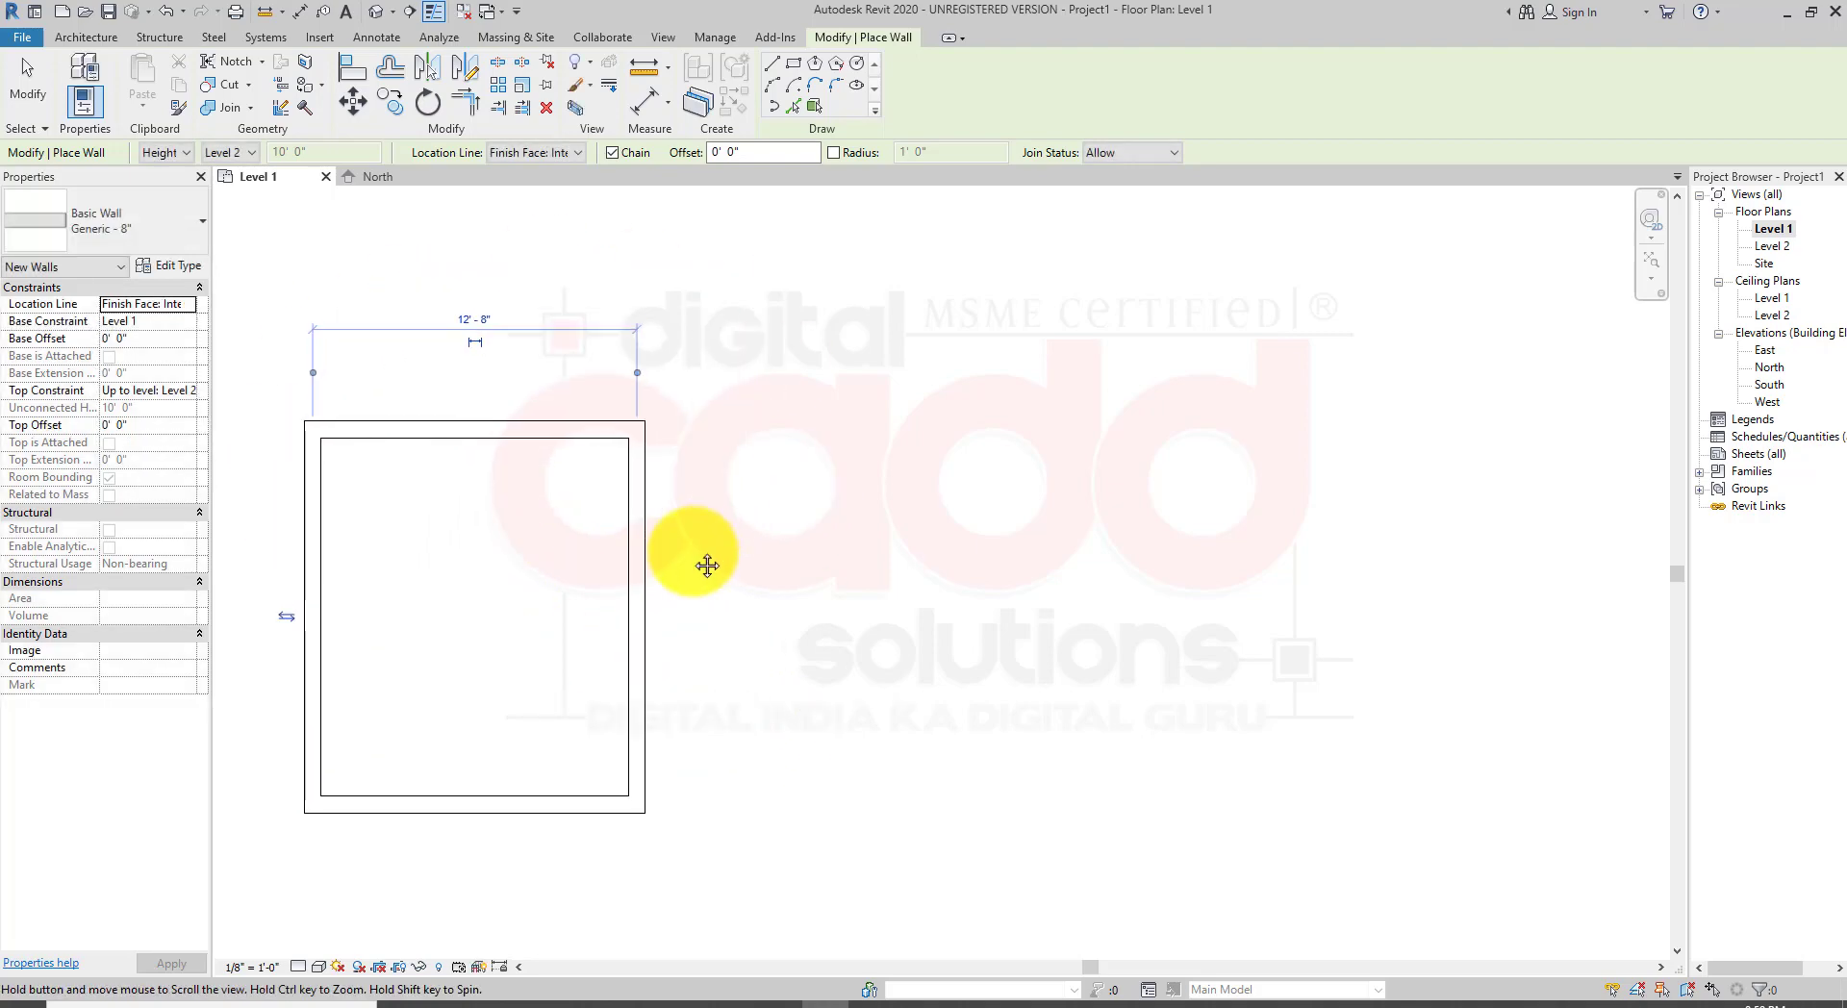
click(644, 438)
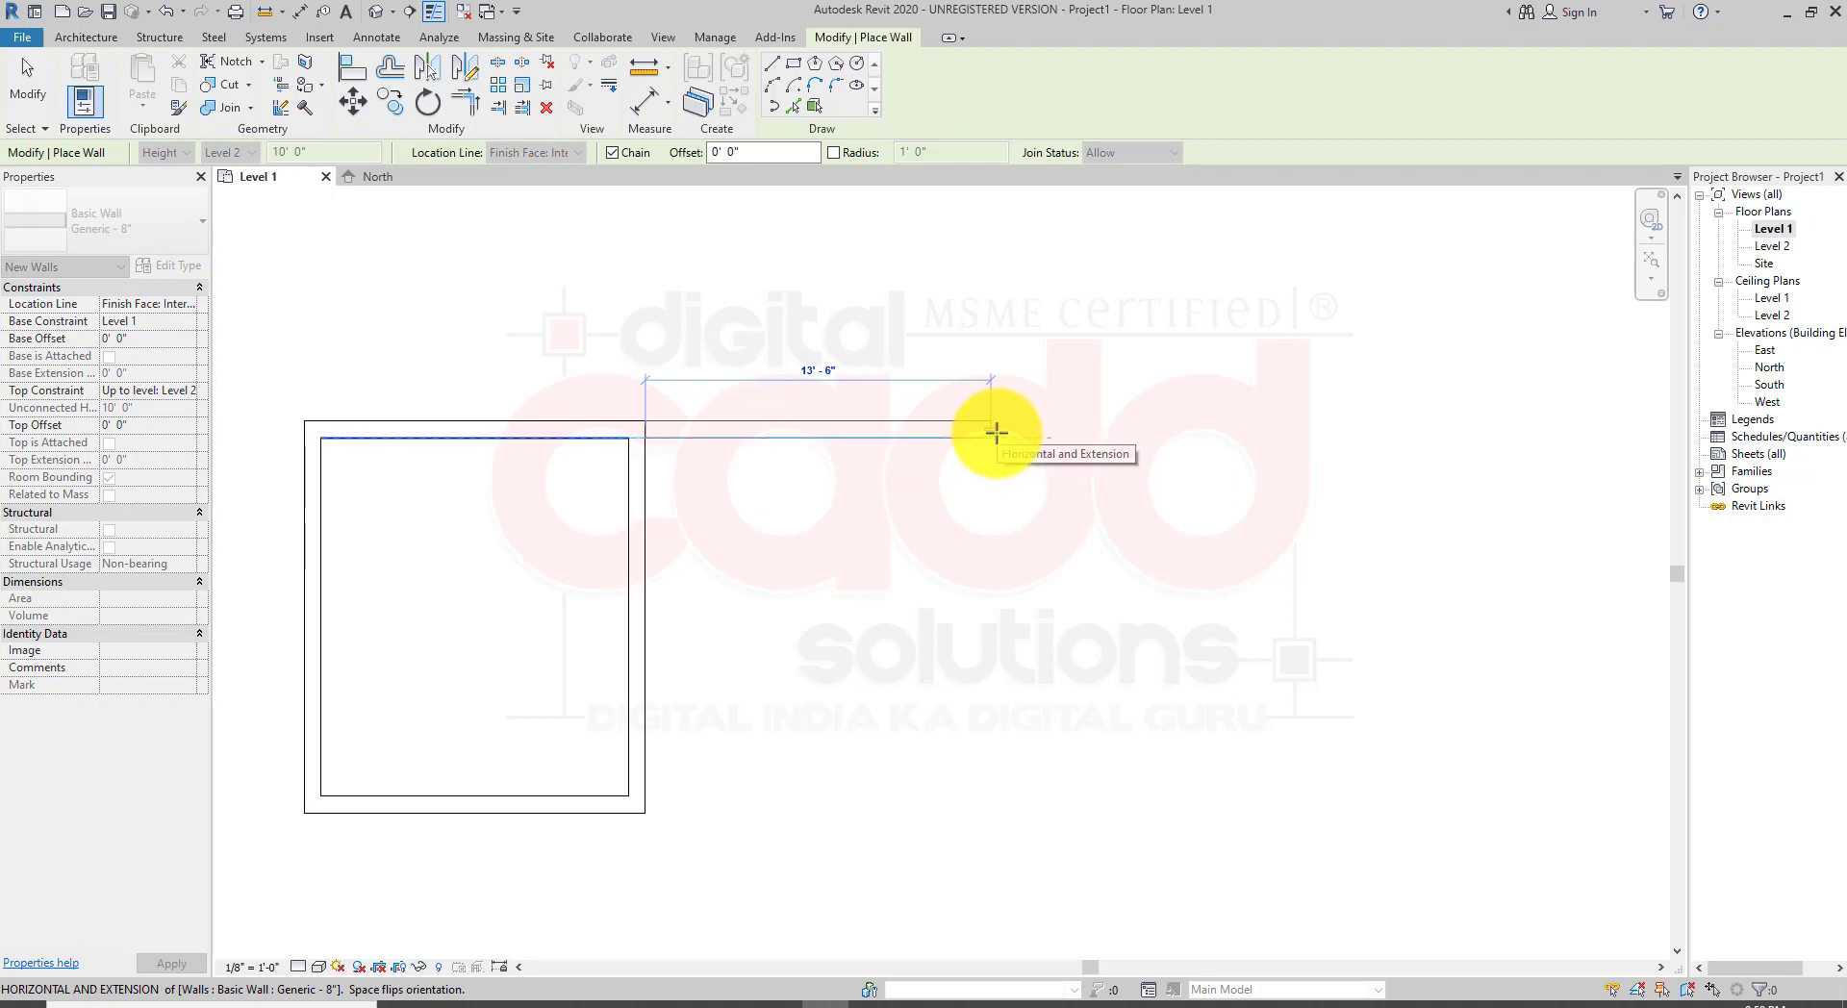
text(15)
key(Return)
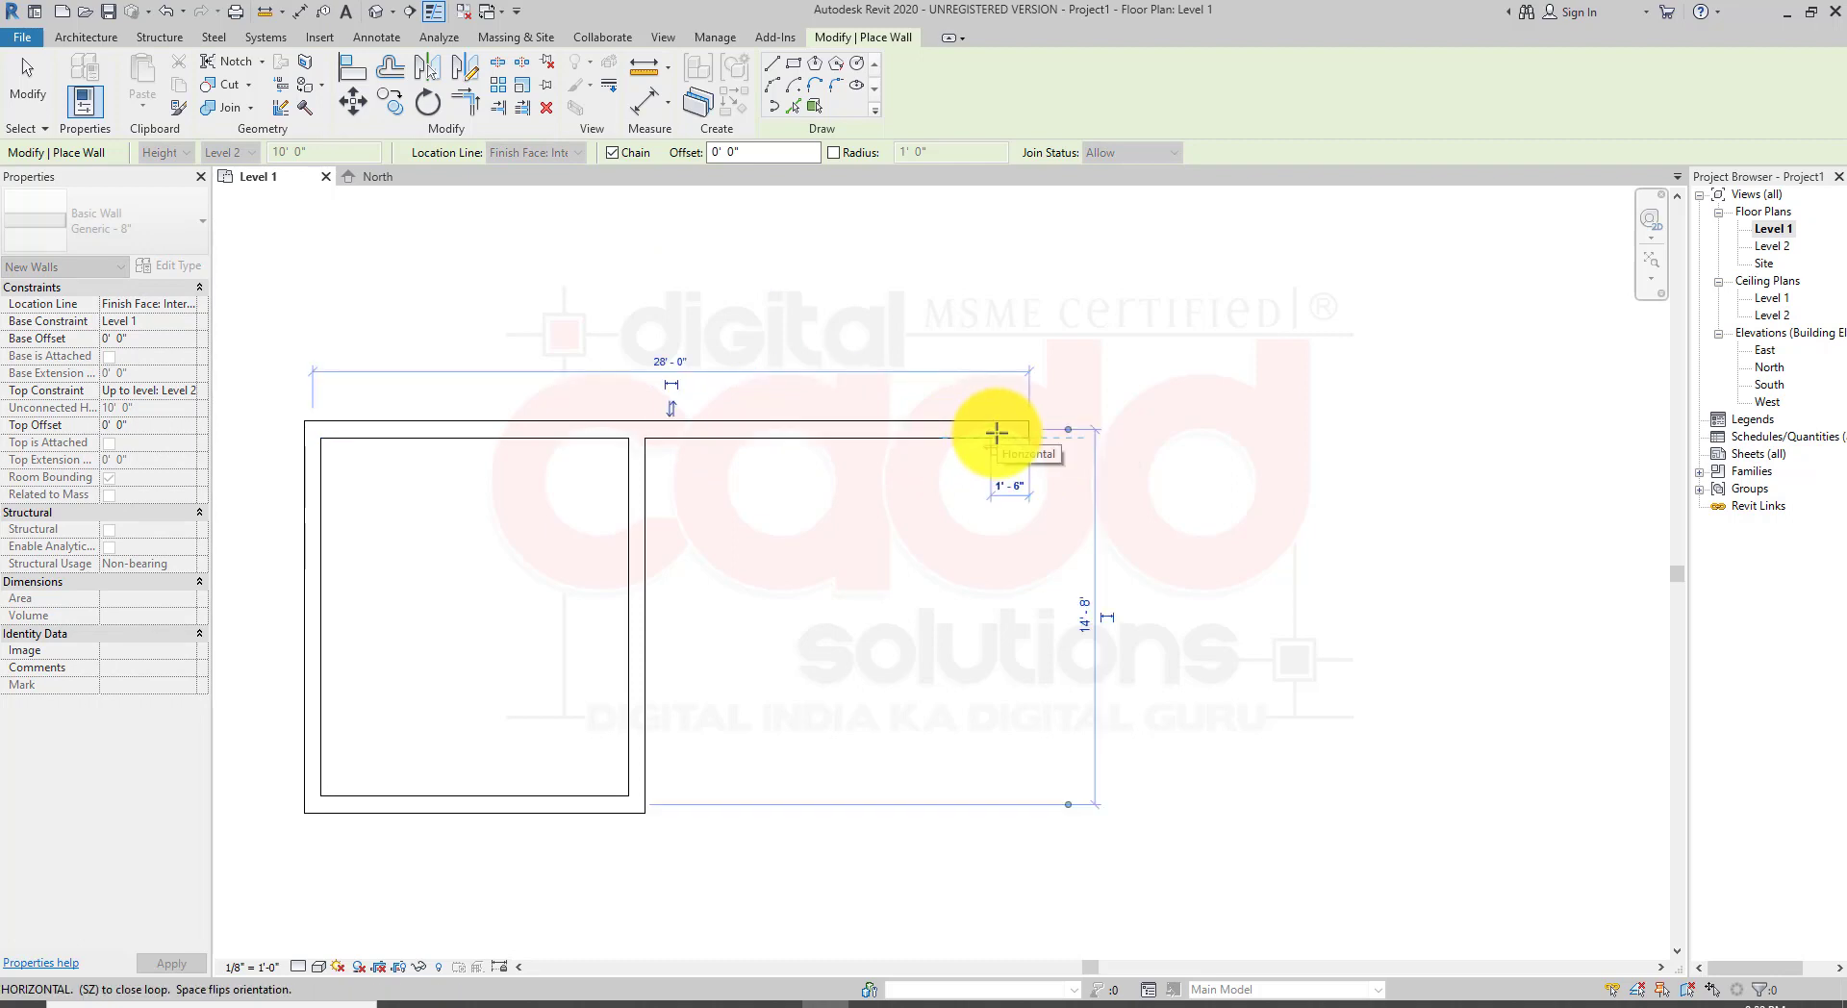
click(1038, 796)
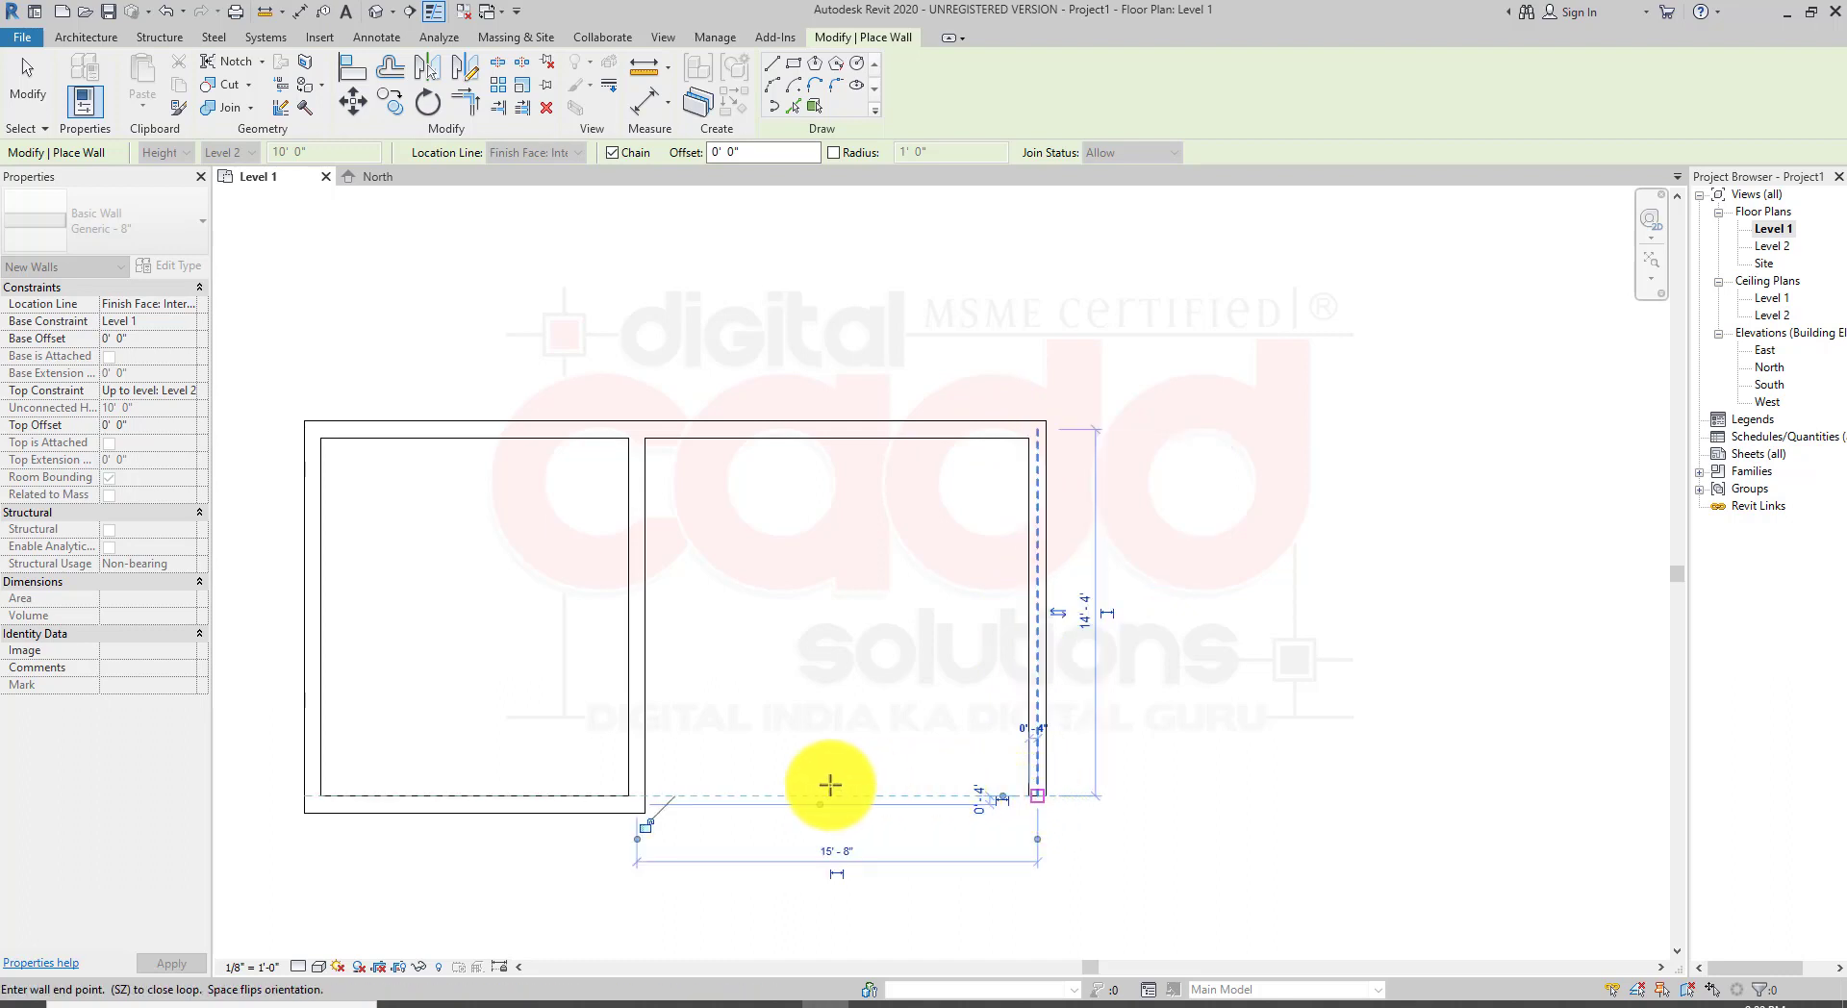
click(649, 795)
Step: Draw a larger room of walls to the right and below the existing rooms, closing onto their lower wall, and exit the tool
scroll(866, 789, down, 2)
middle_drag(907, 866, 701, 720)
scroll(875, 535, up, 1)
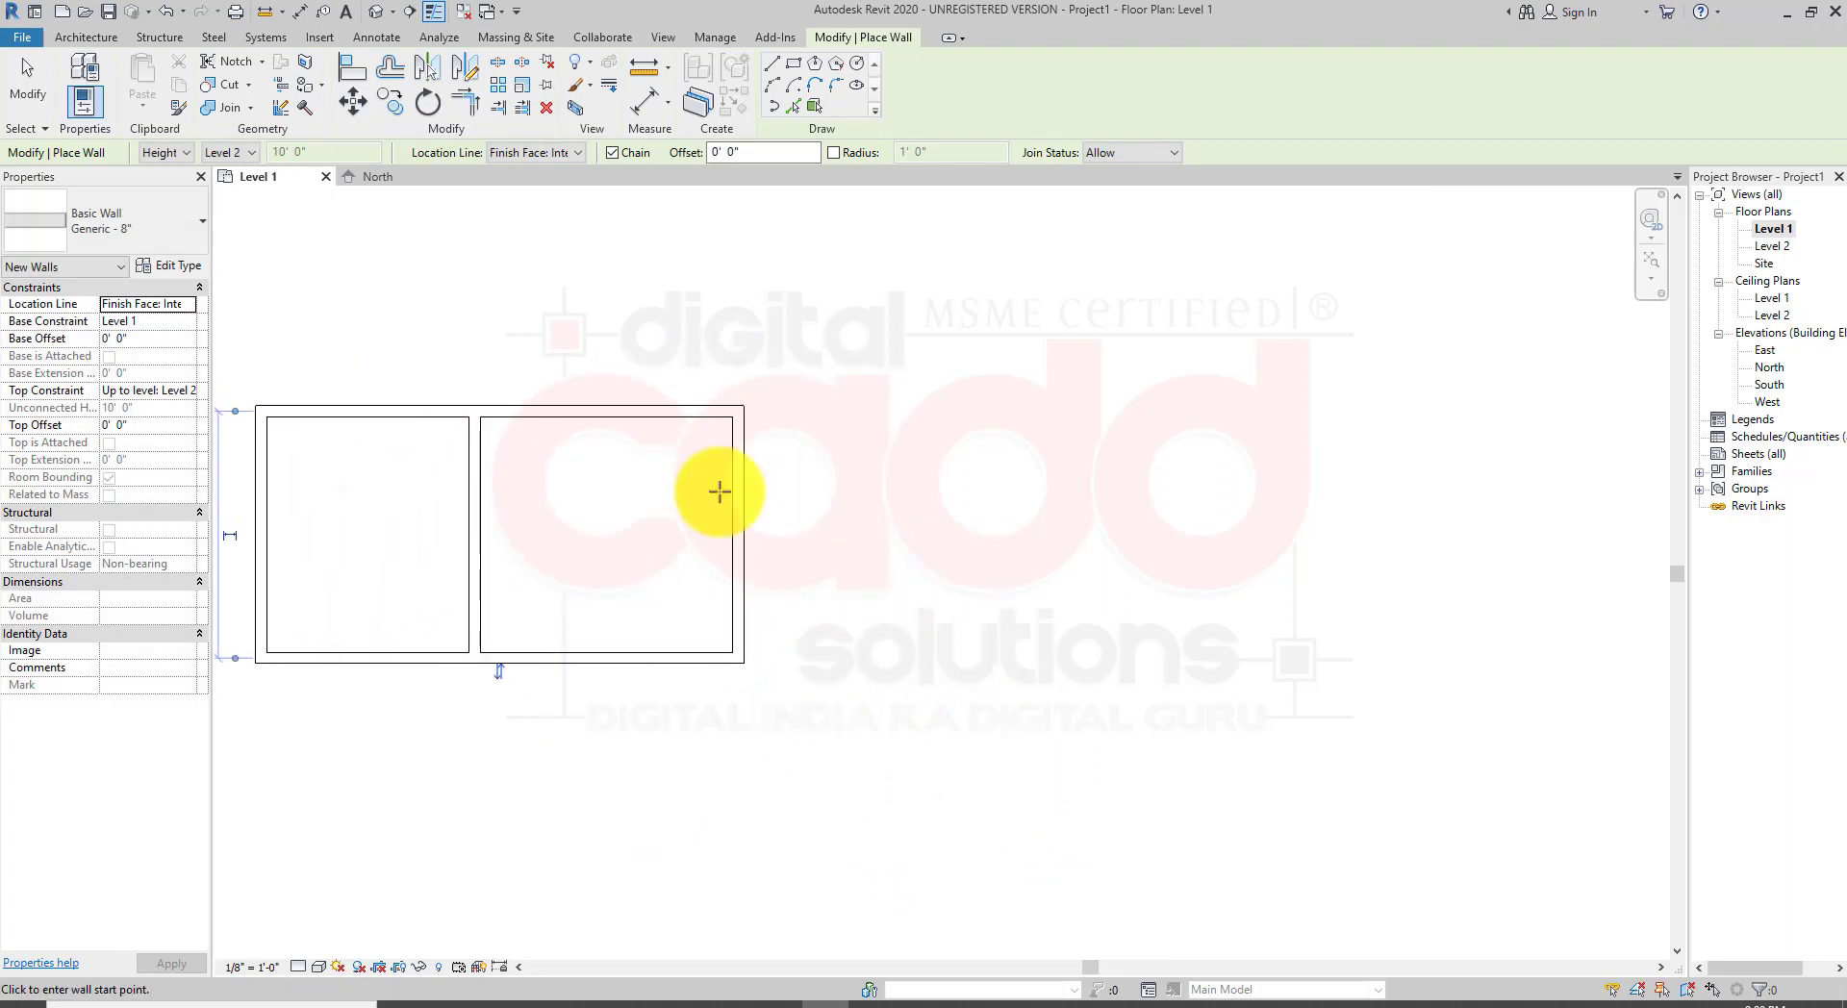
click(749, 417)
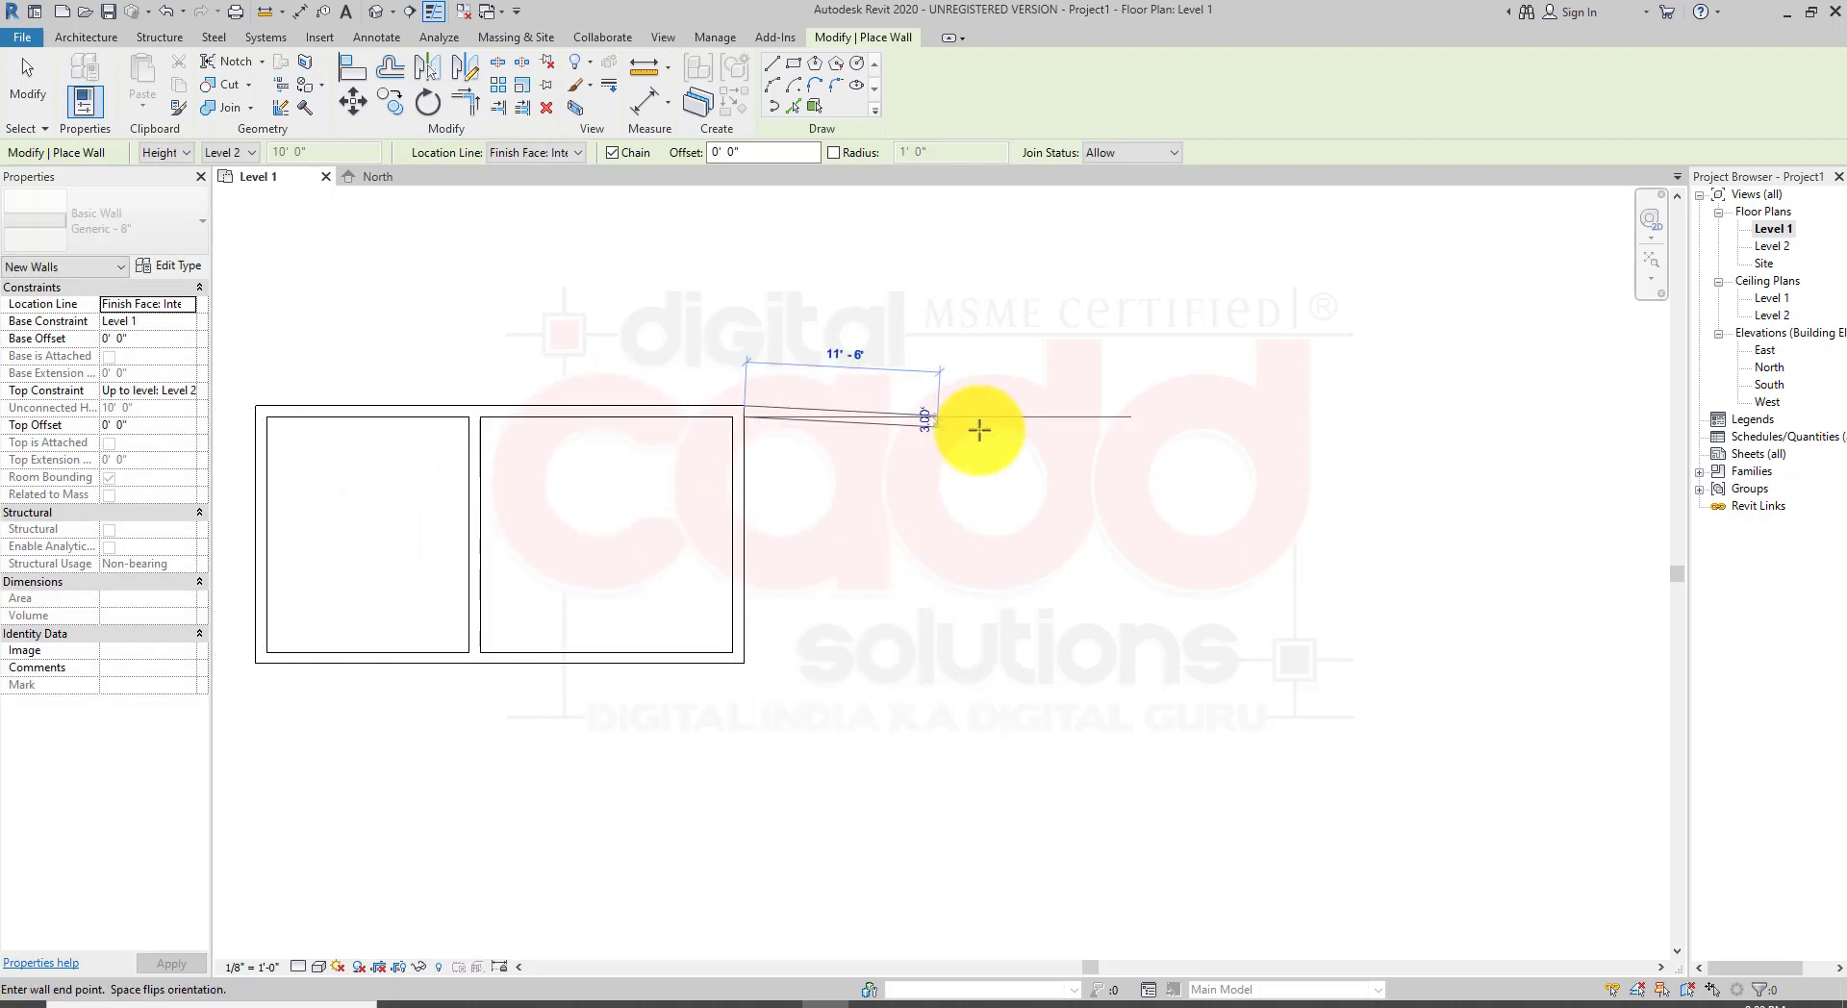
click(1256, 412)
scroll(1304, 650, down, 2)
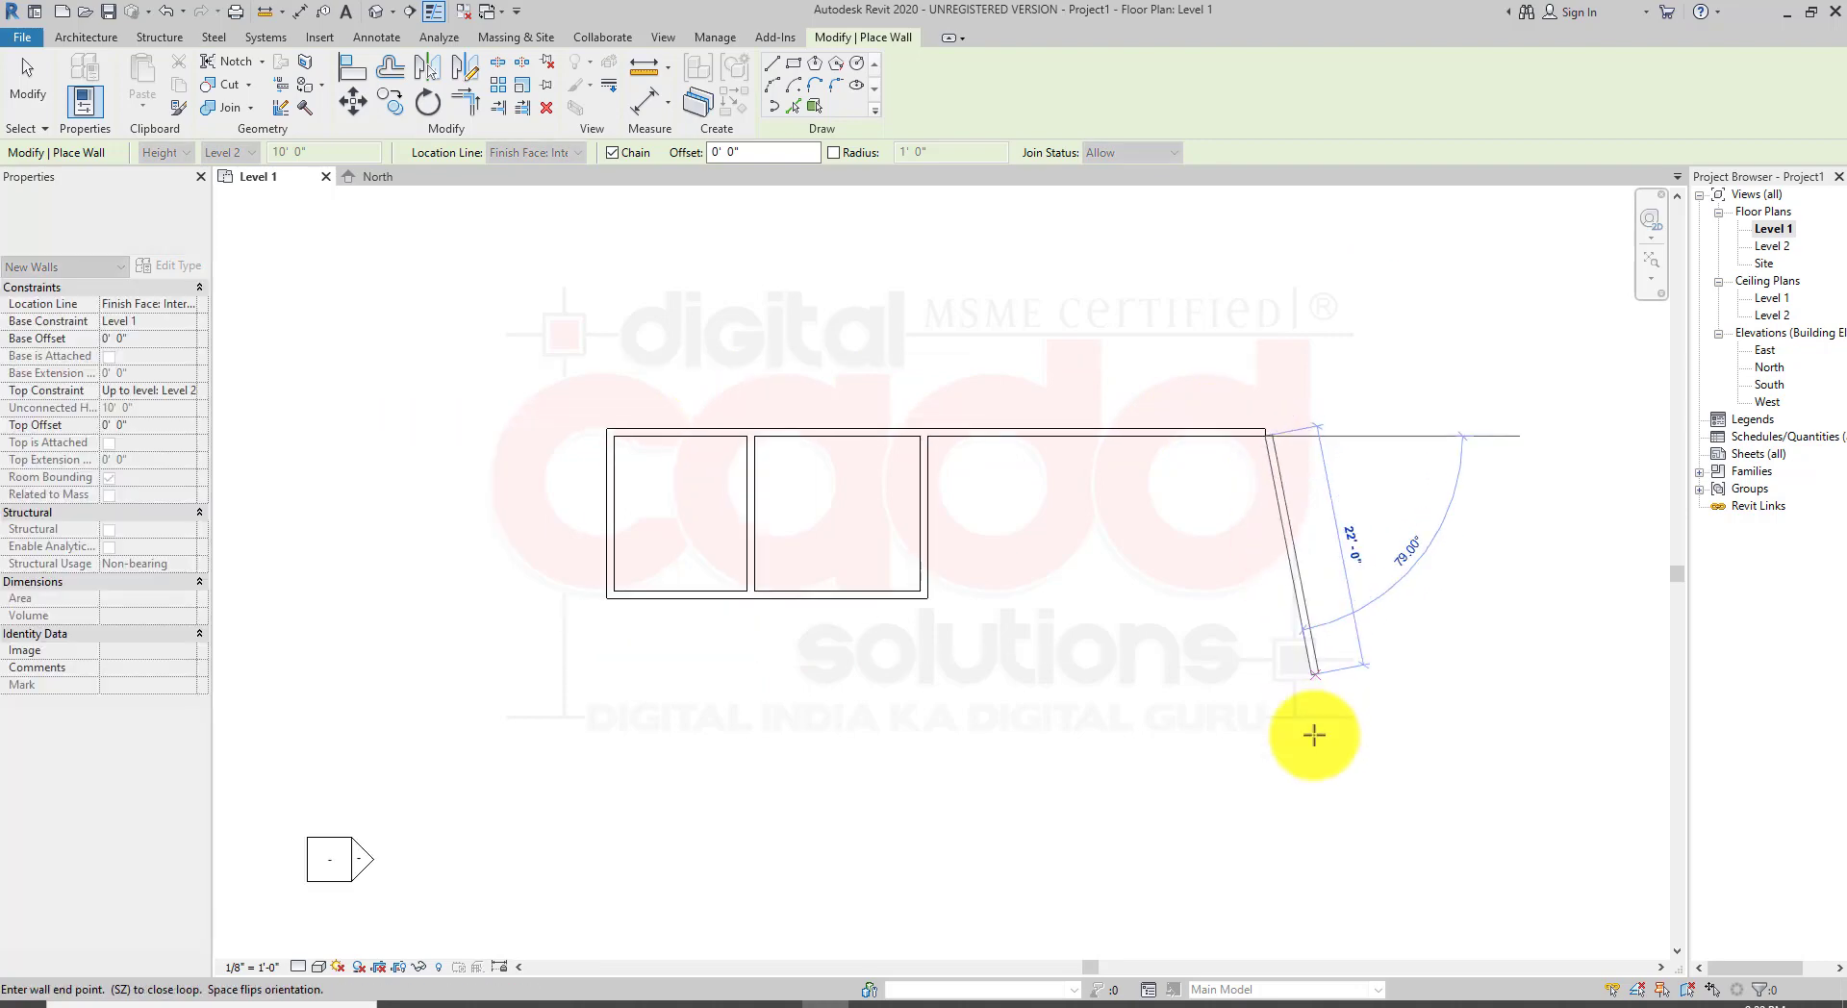
click(1059, 924)
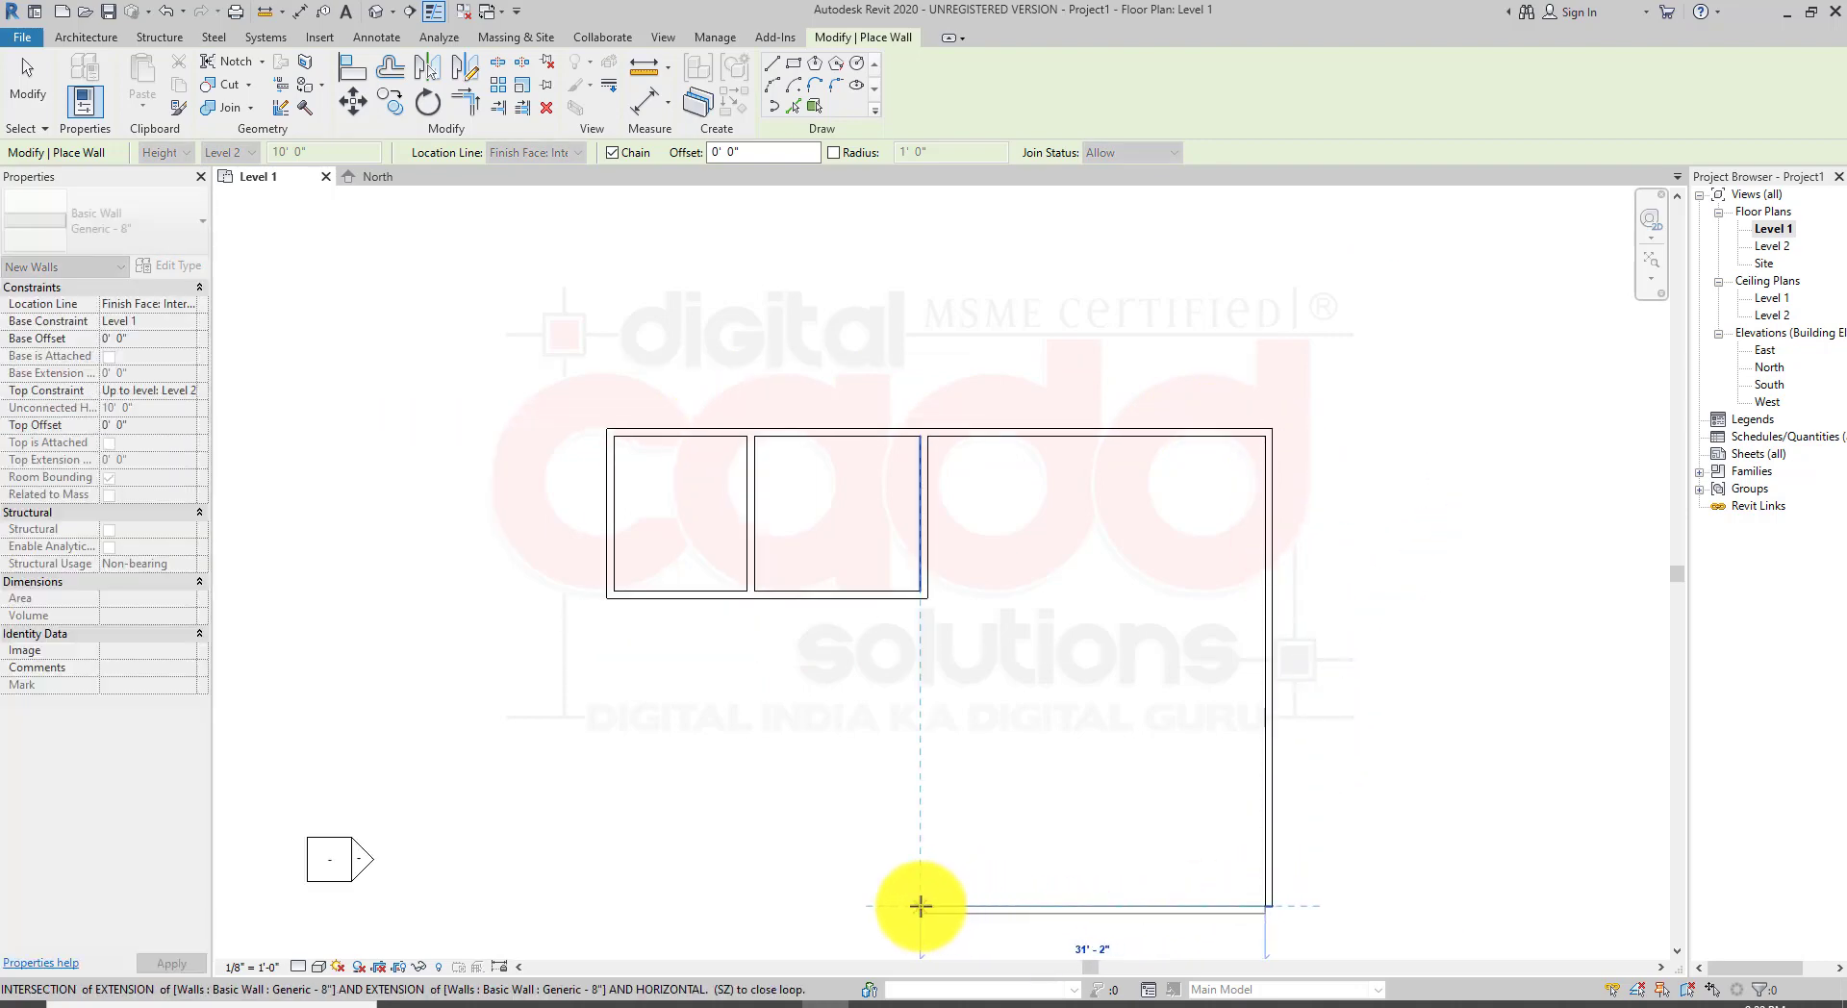
click(920, 905)
click(917, 599)
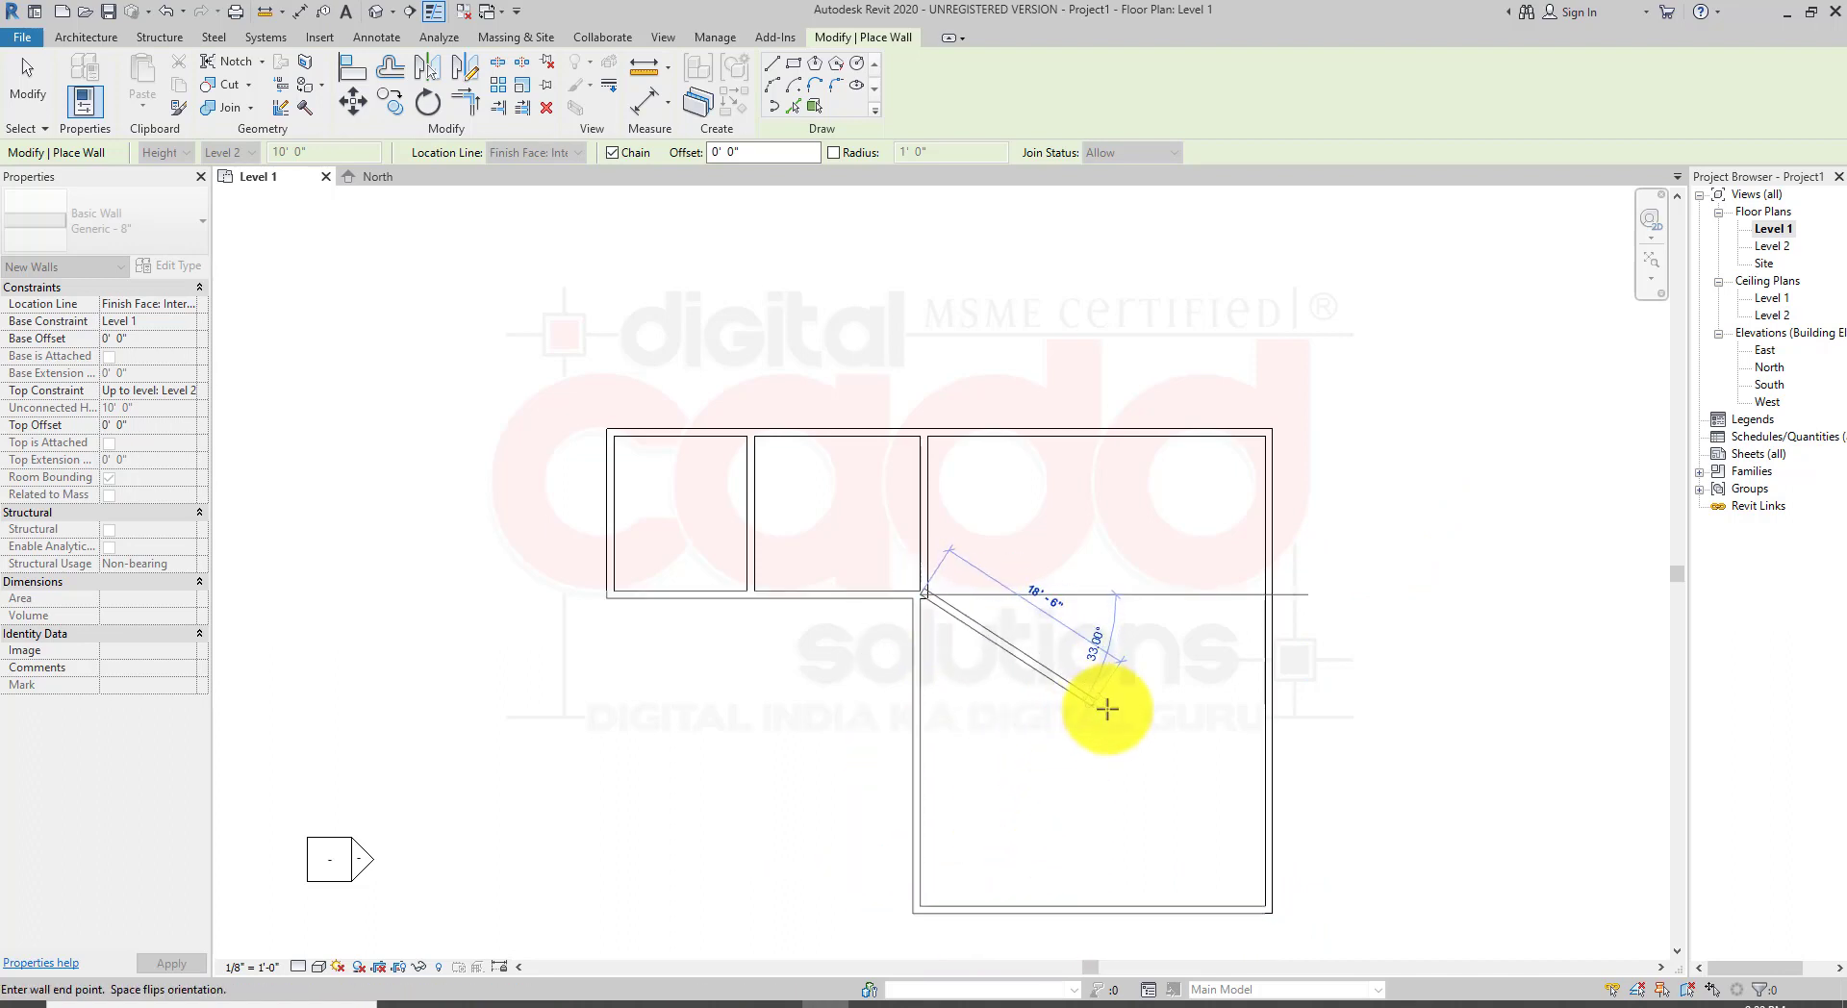
scroll(1088, 709, up, 2)
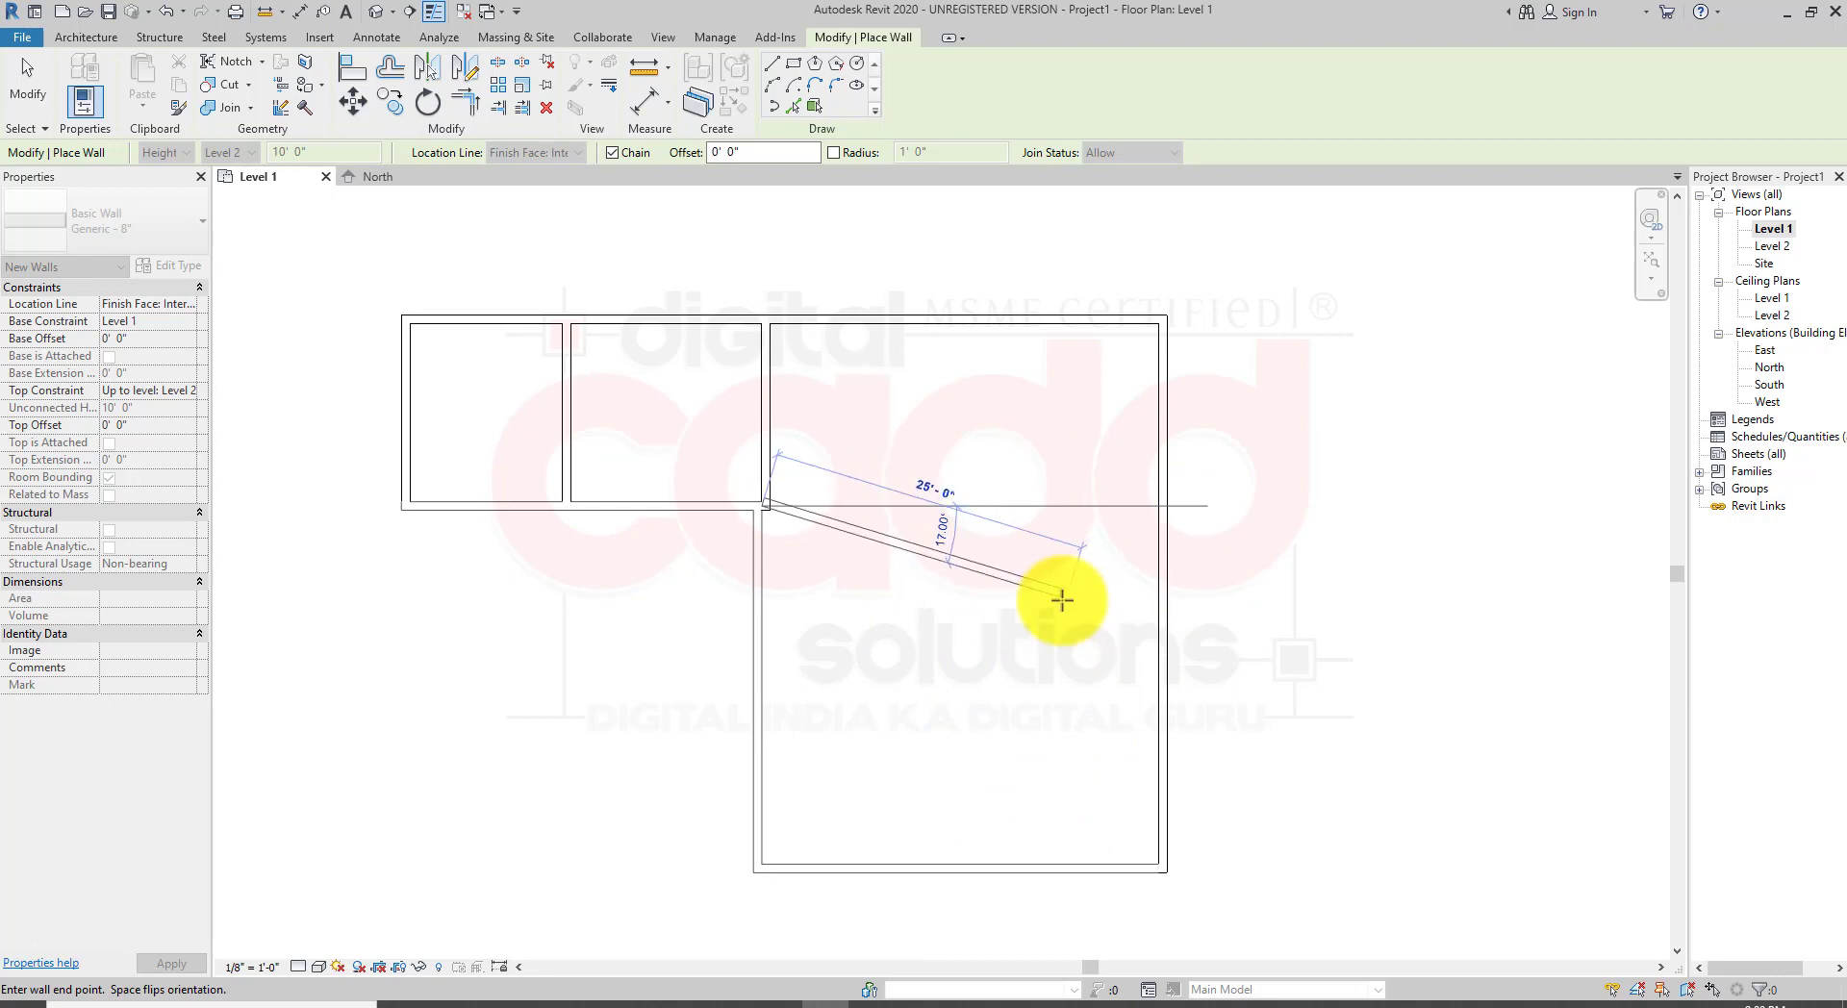
right_click(1017, 428)
click(1045, 444)
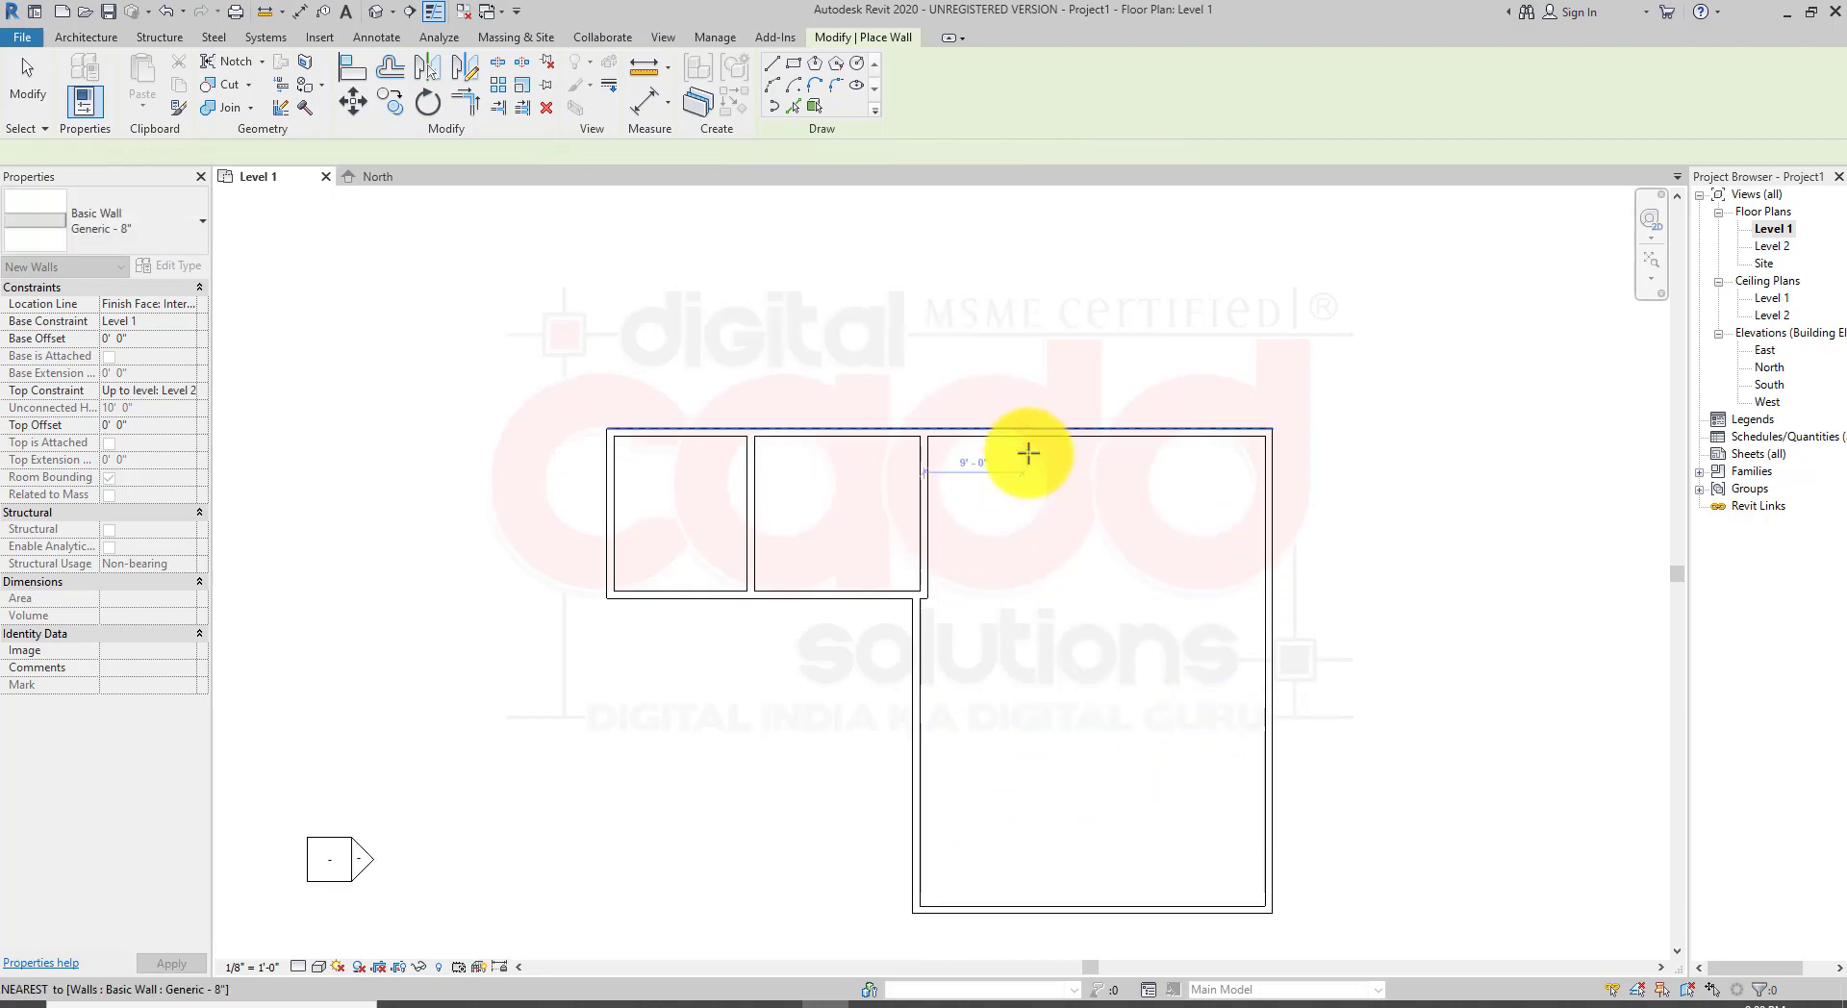
right_click(1053, 543)
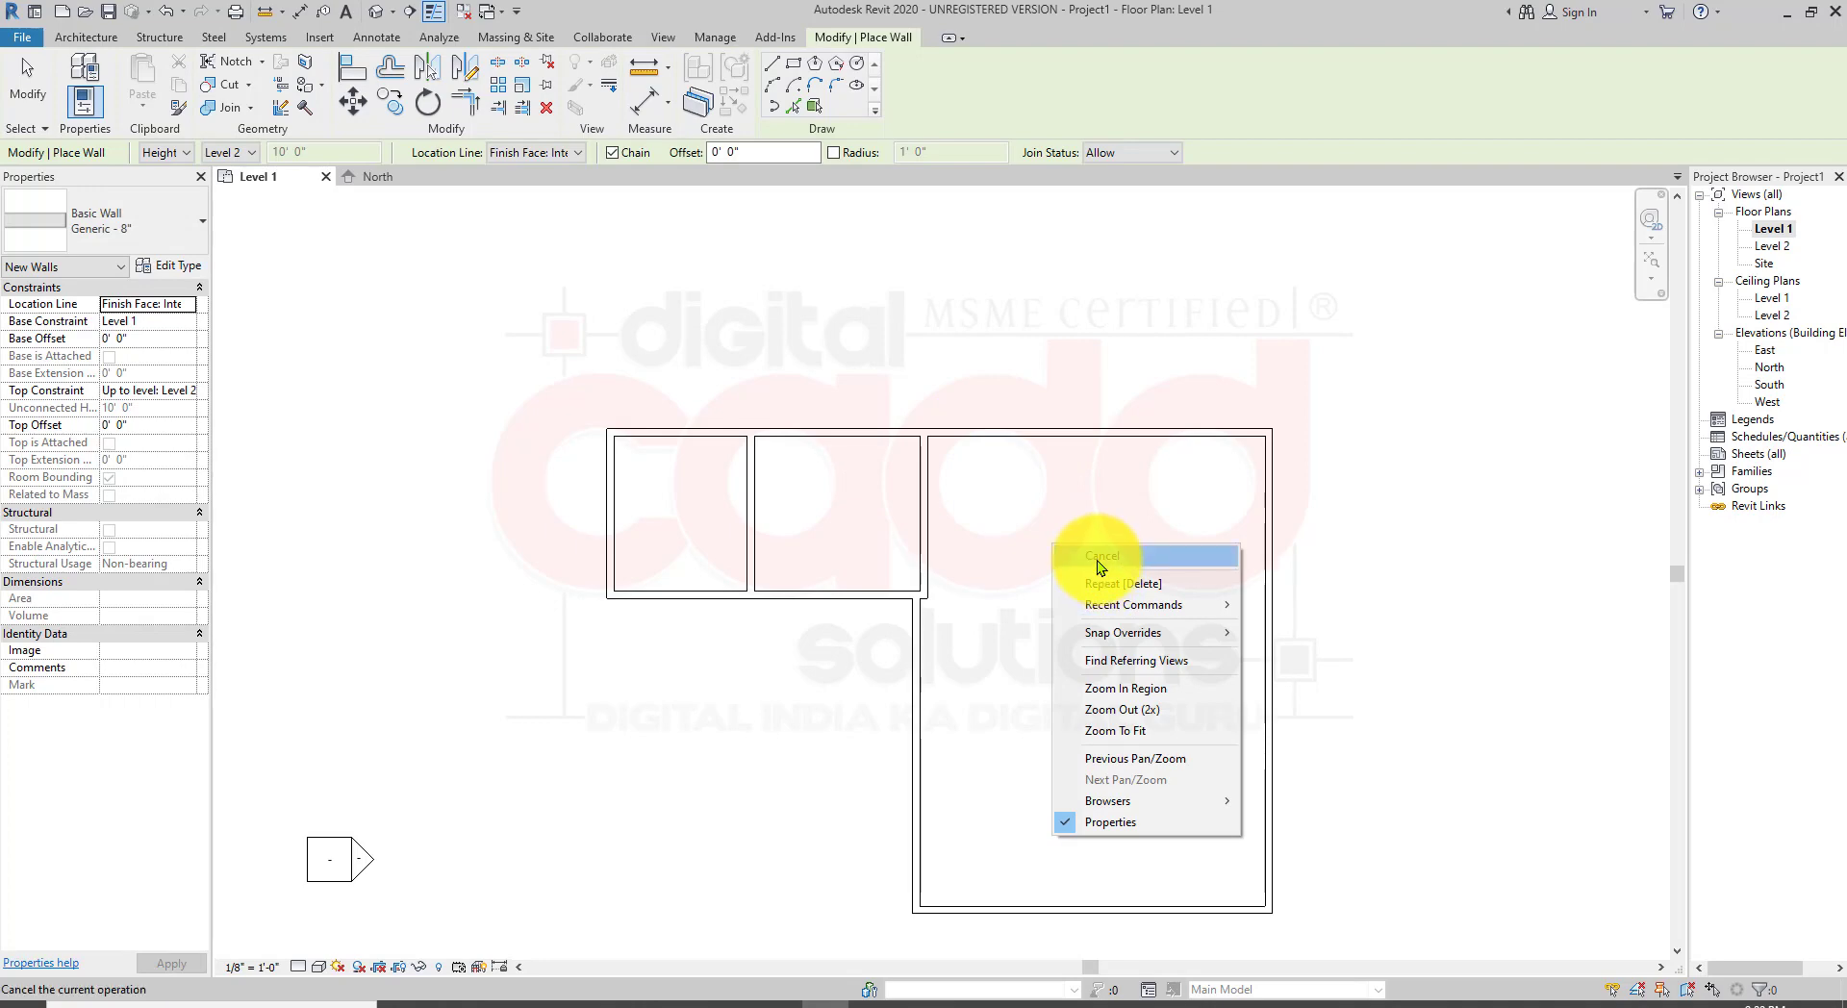
click(1101, 566)
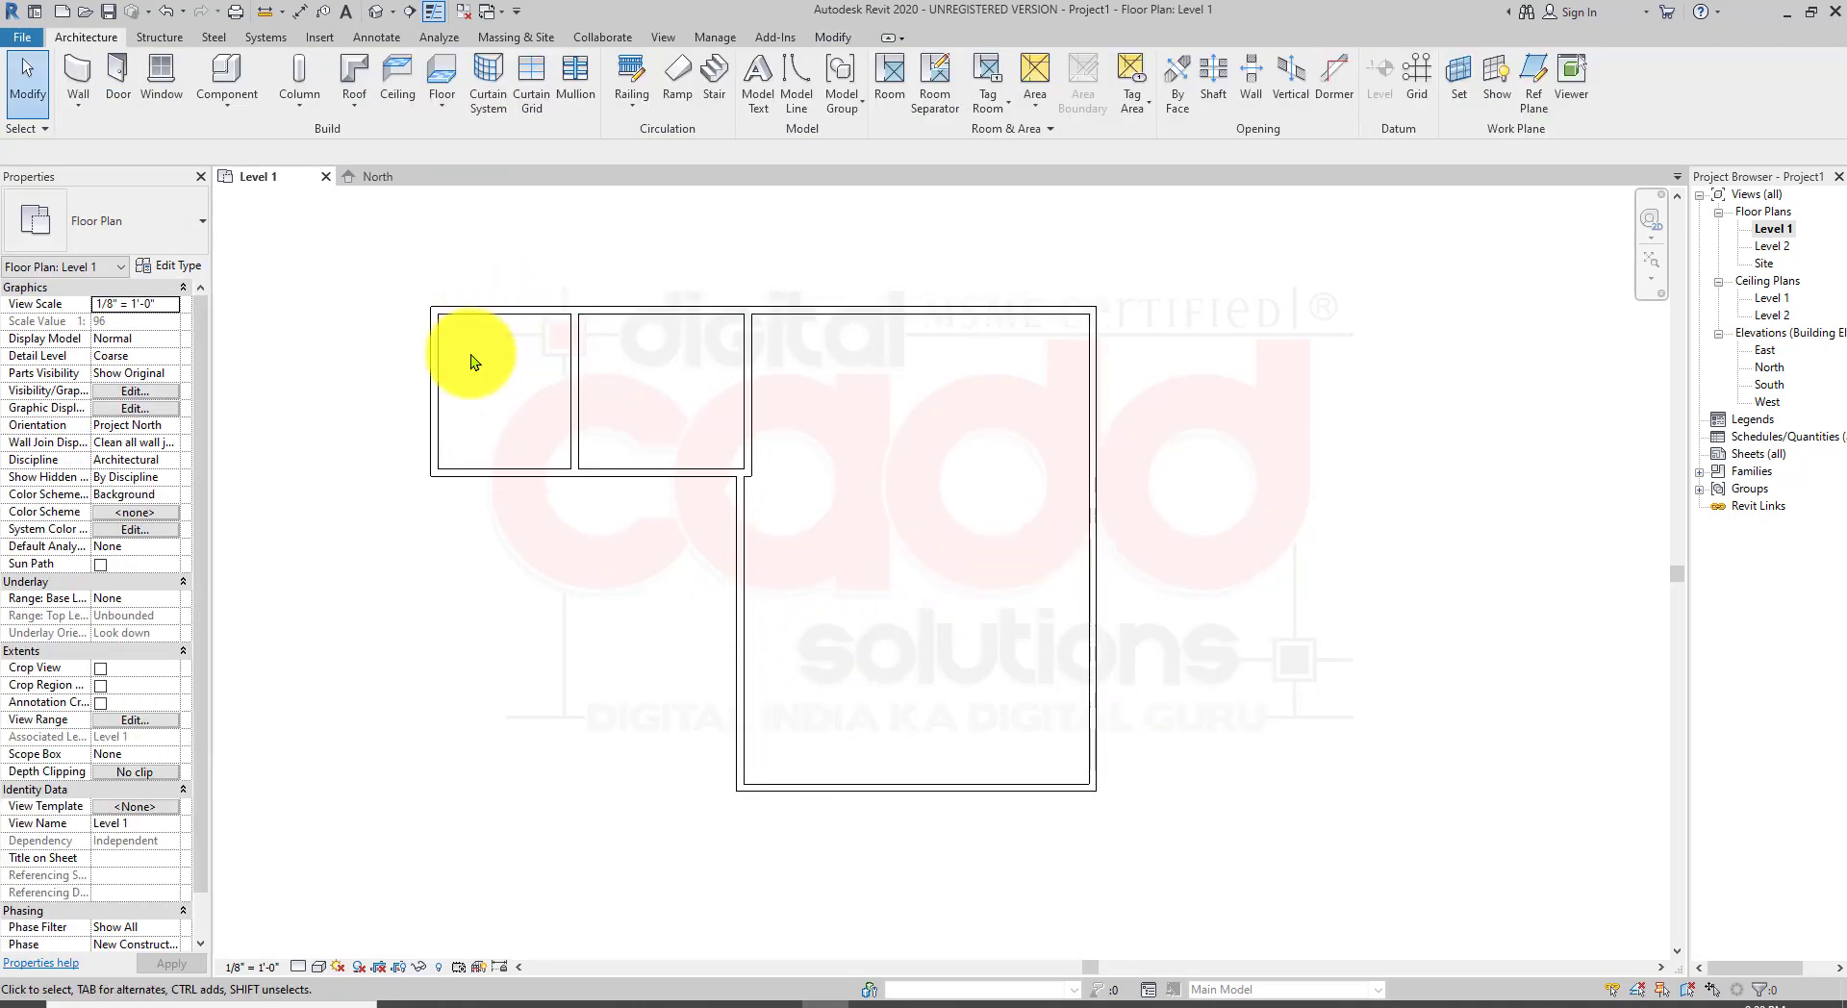
Step: Restart the architectural Wall tool and switch the wall type to Generic - 6"
scroll(583, 362, up, 1)
middle_drag(594, 616, 528, 666)
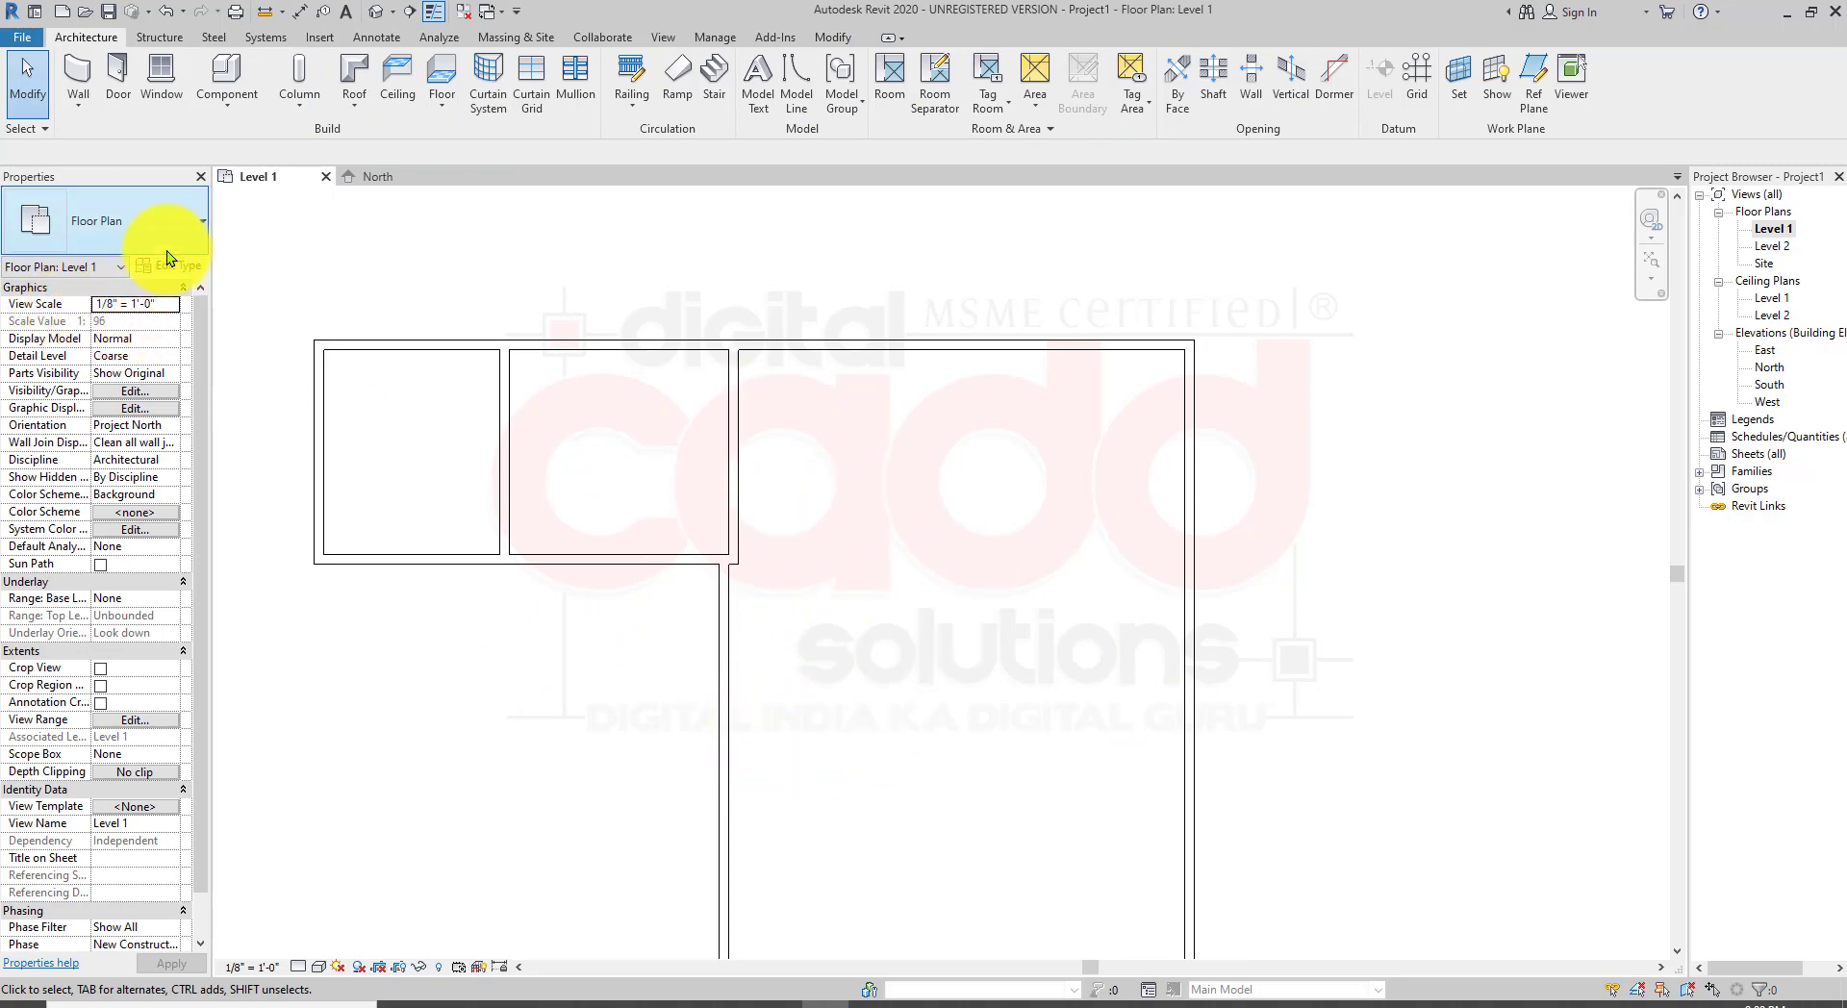
click(182, 228)
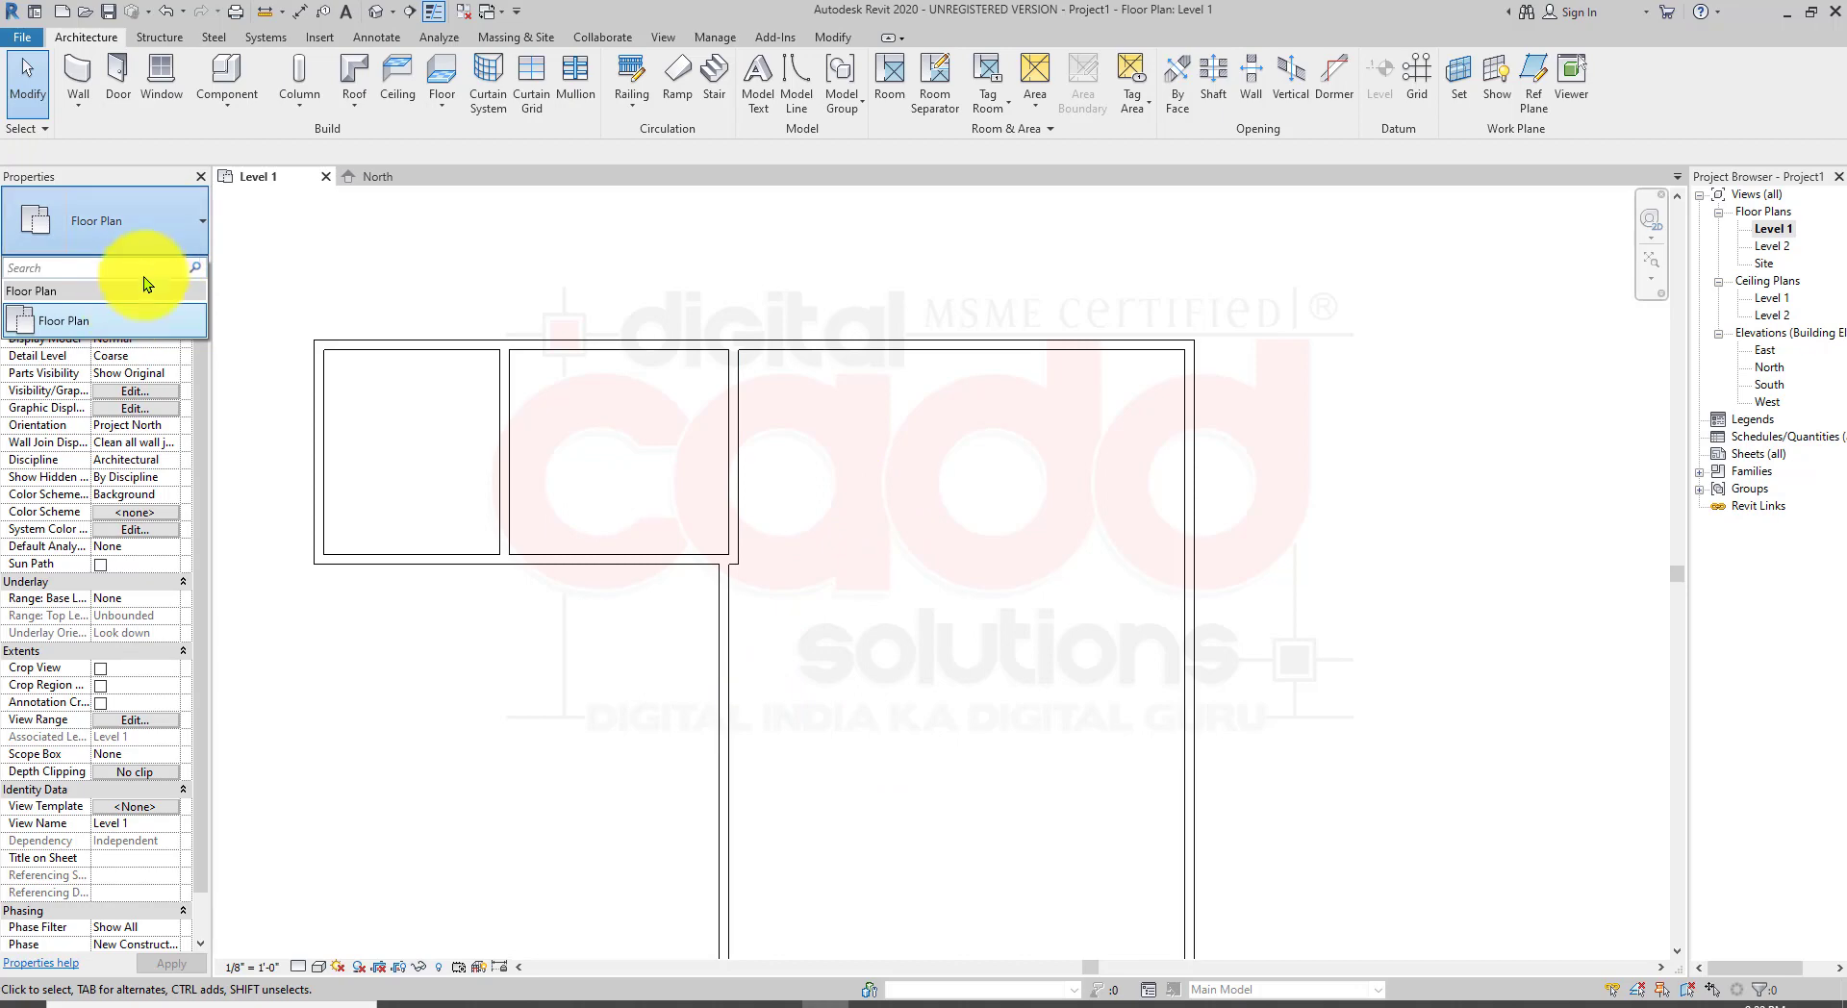
click(89, 94)
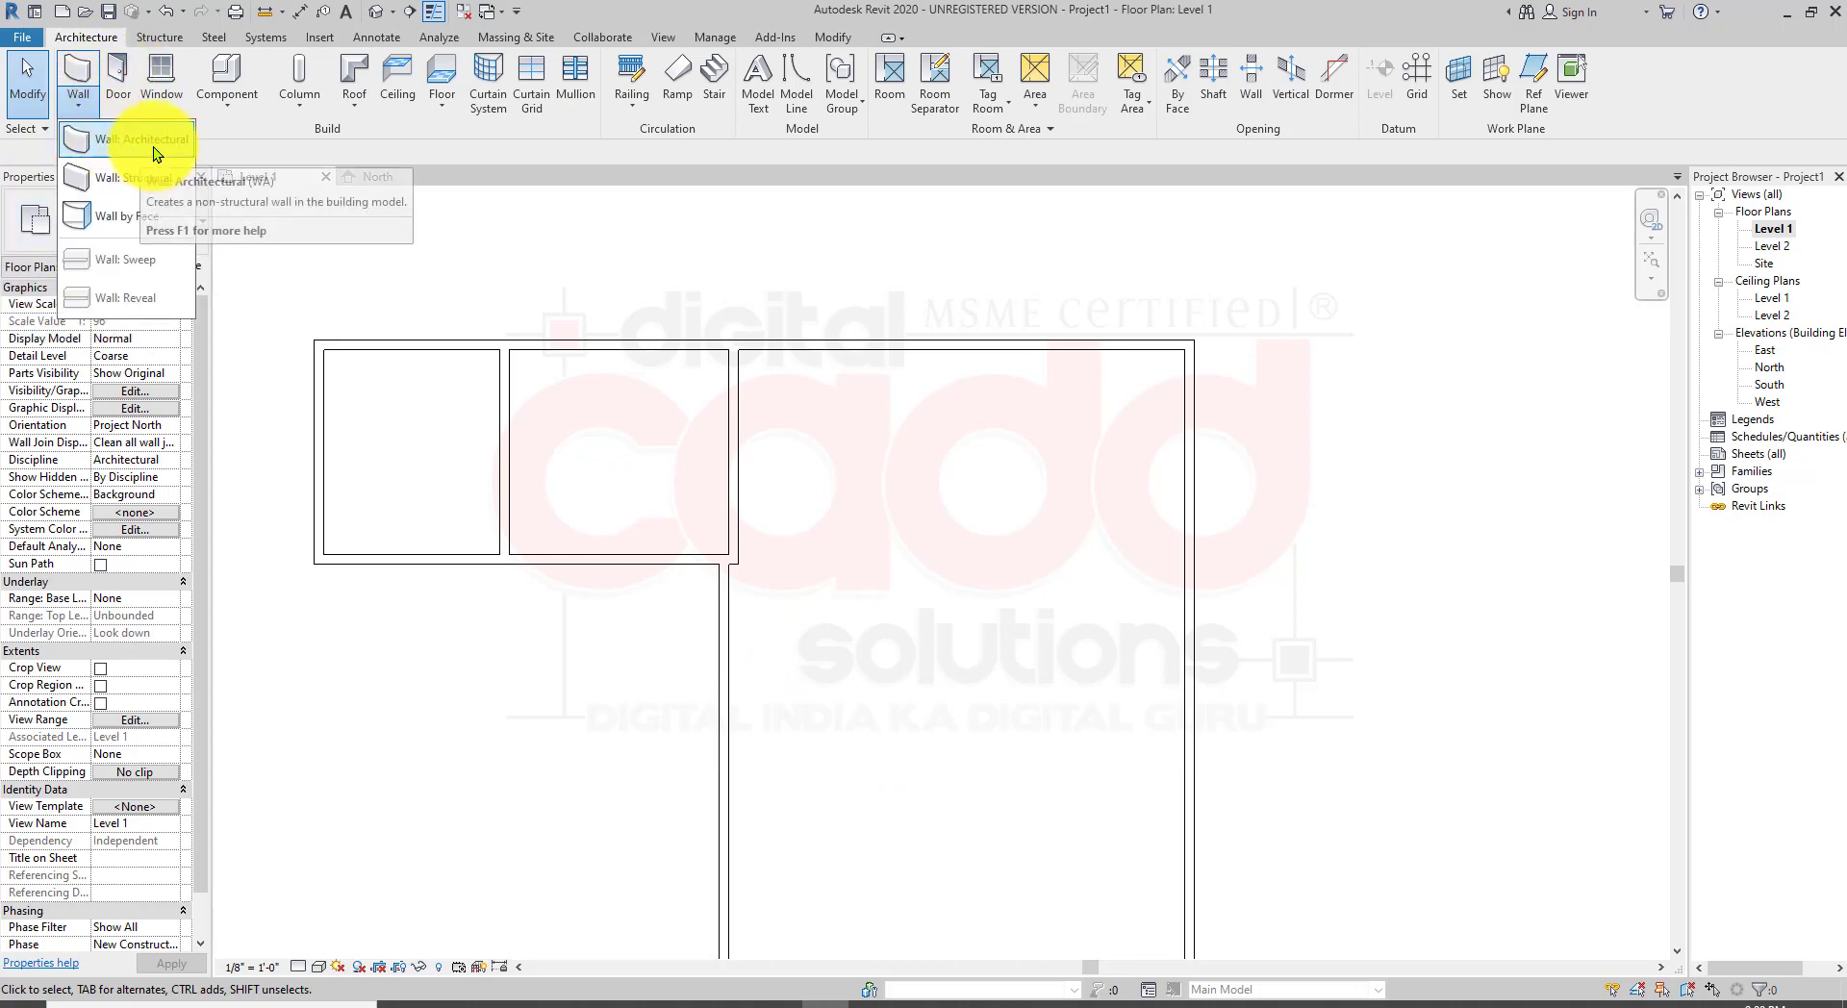
click(154, 142)
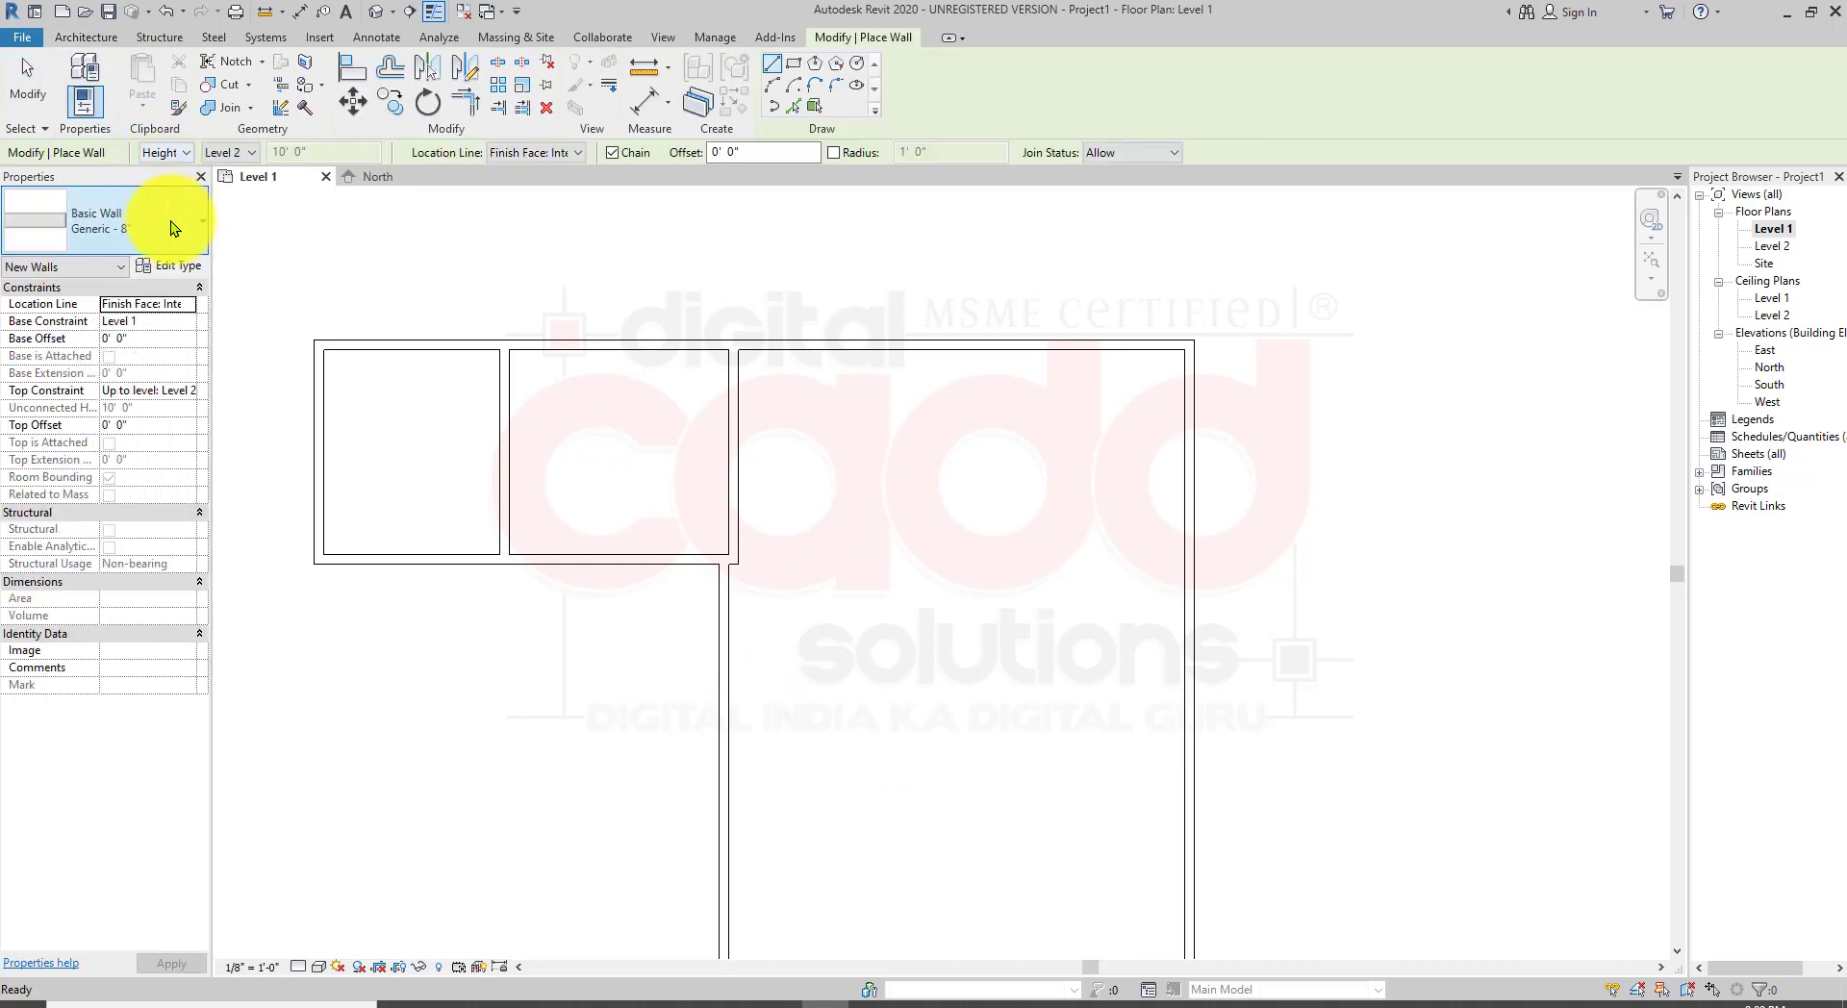
click(172, 223)
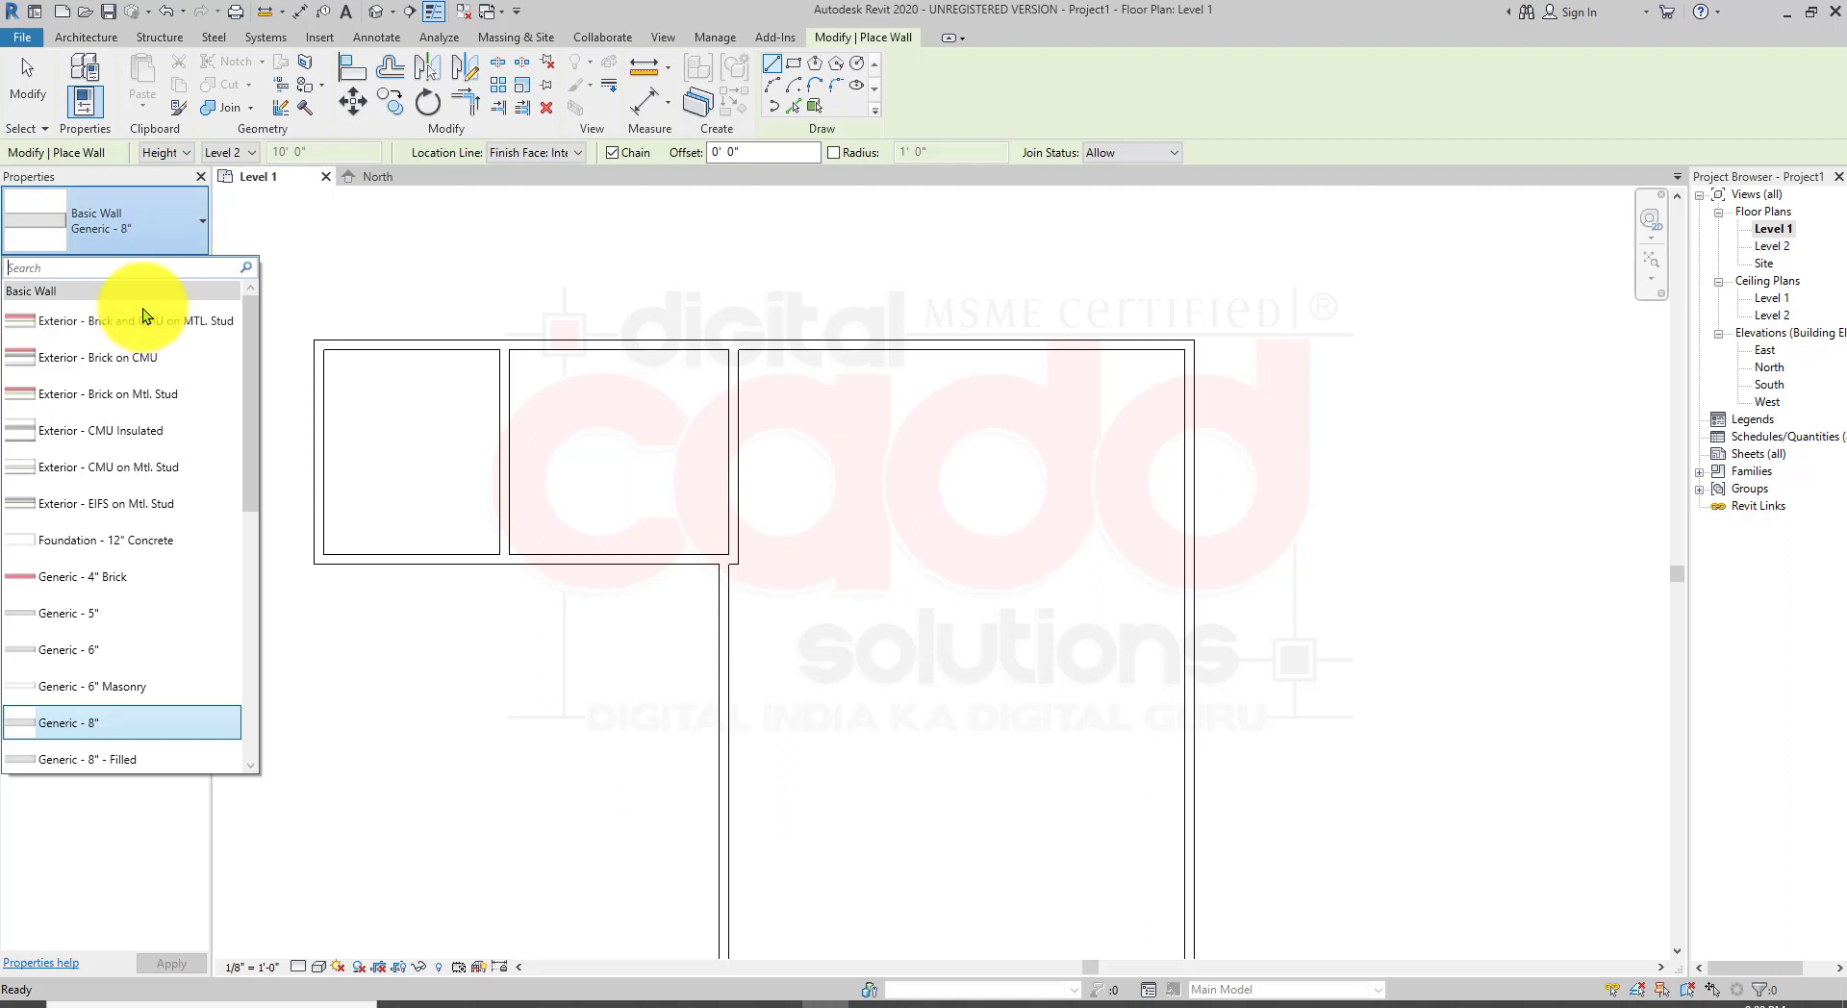
click(100, 653)
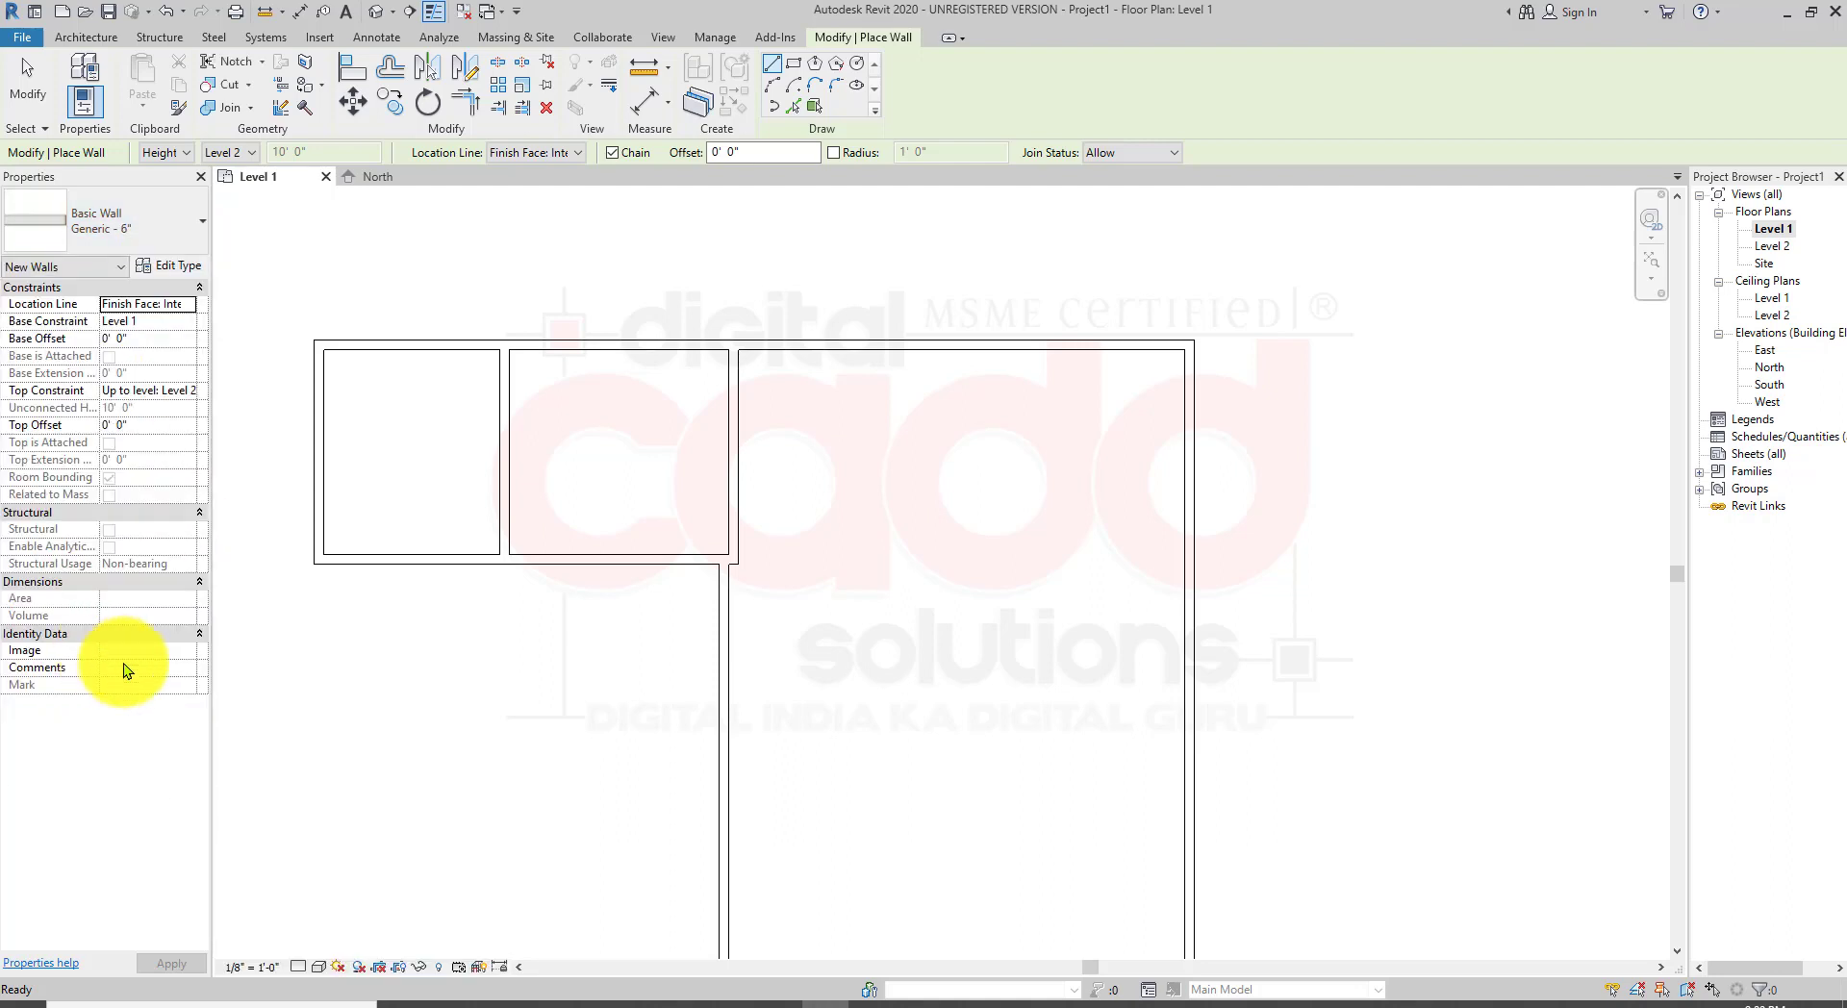
Step: Draw a 6" partition wall down from the top wall and across to the right wall, enclosing a small corner room
click(1022, 344)
click(1020, 564)
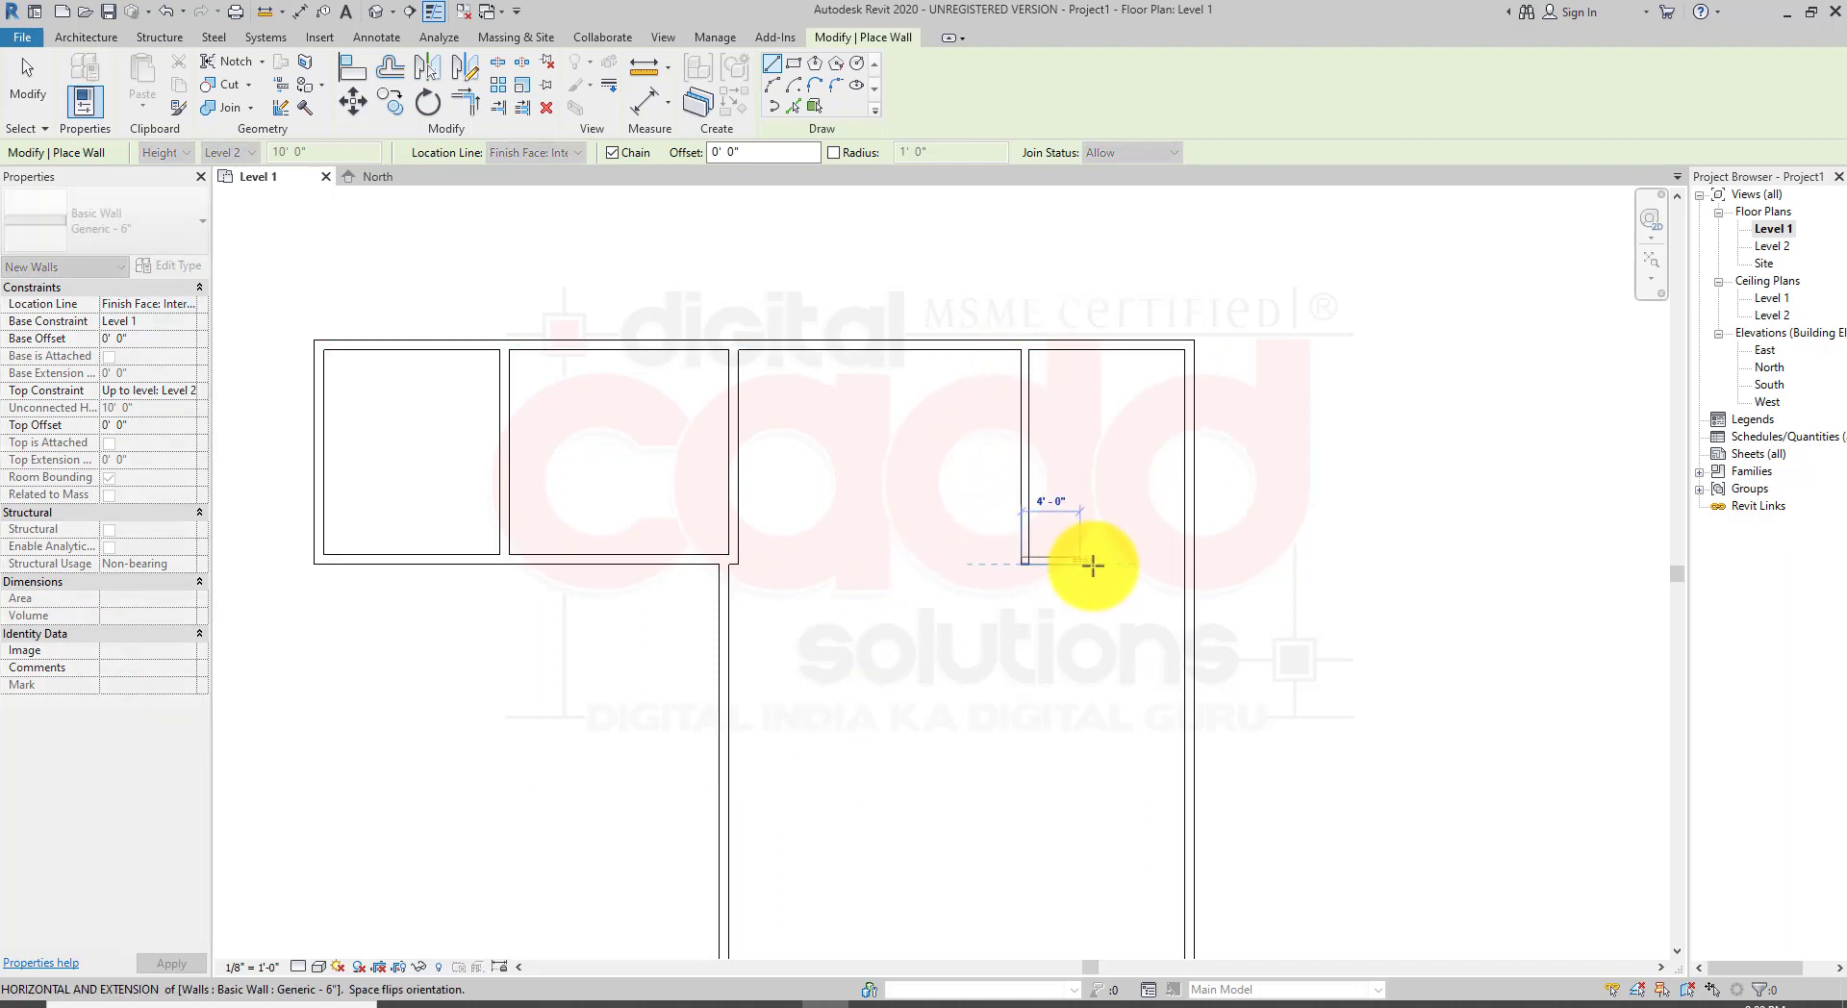
click(1186, 564)
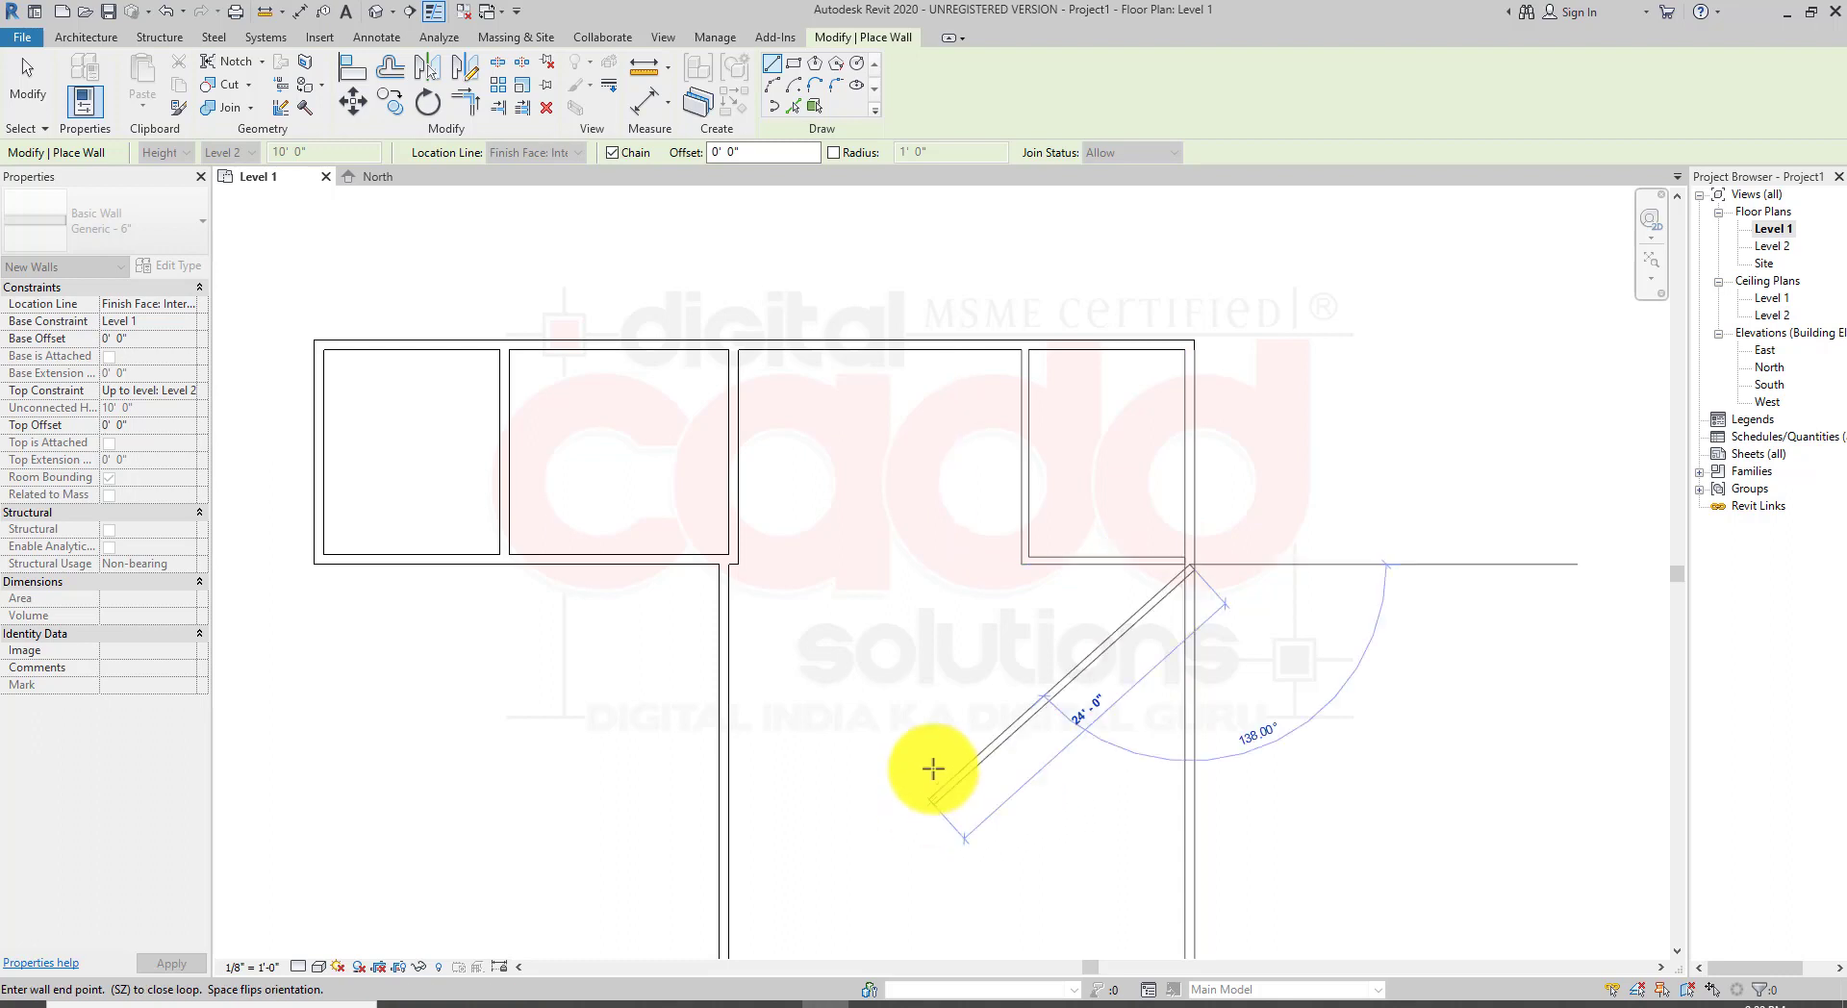
right_click(1405, 380)
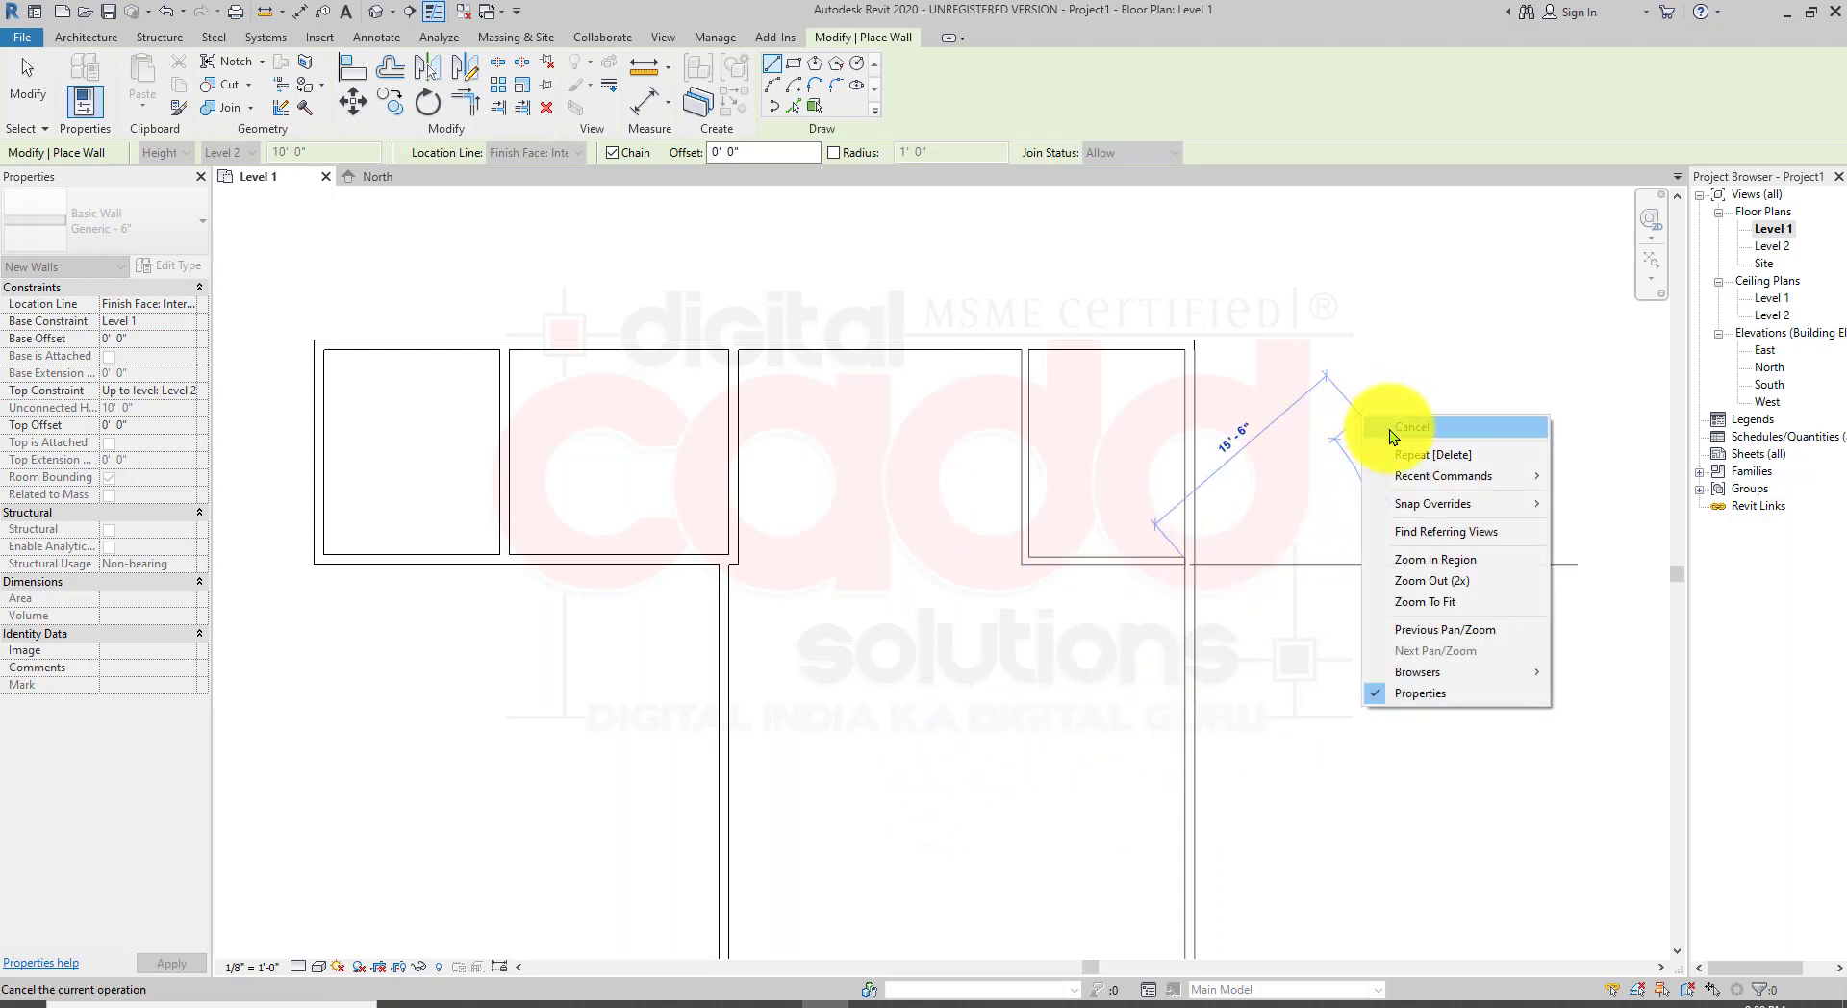
click(1481, 313)
Step: Draw a 6" partition about 17'6" across the large room and down to its lower wall, then exit the Wall tool
middle_drag(938, 680, 814, 508)
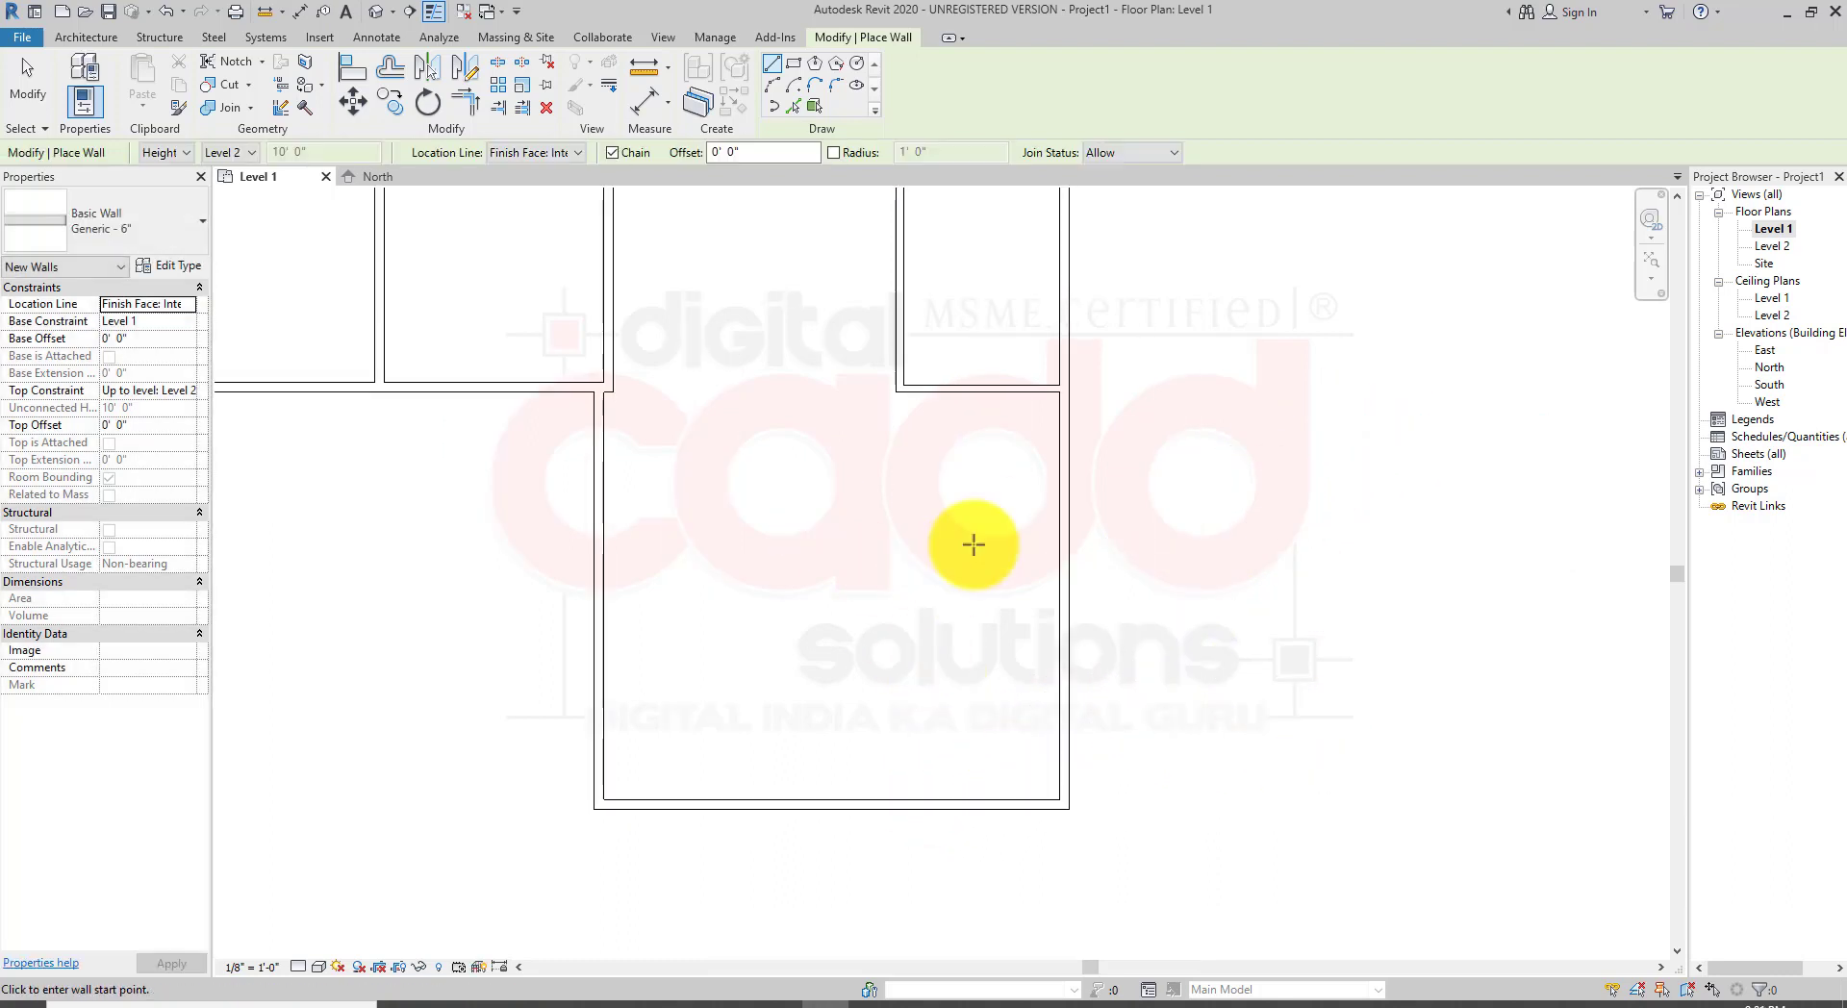
click(1060, 519)
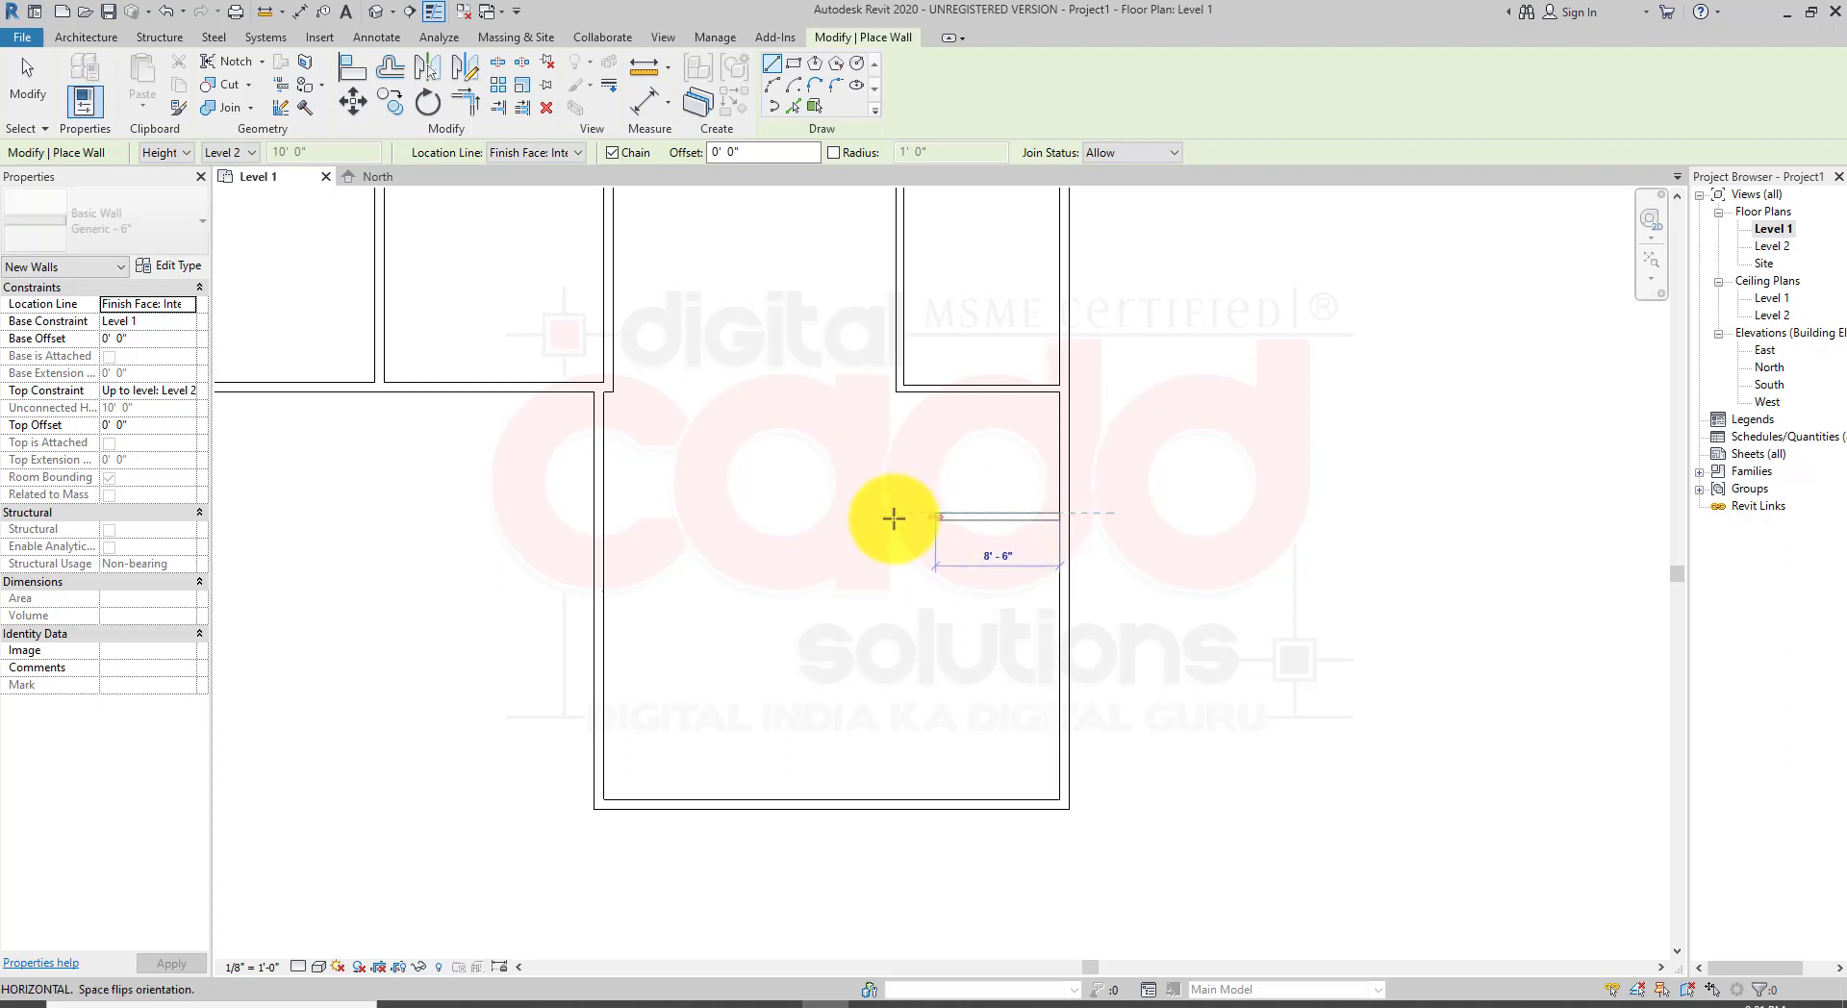
click(804, 520)
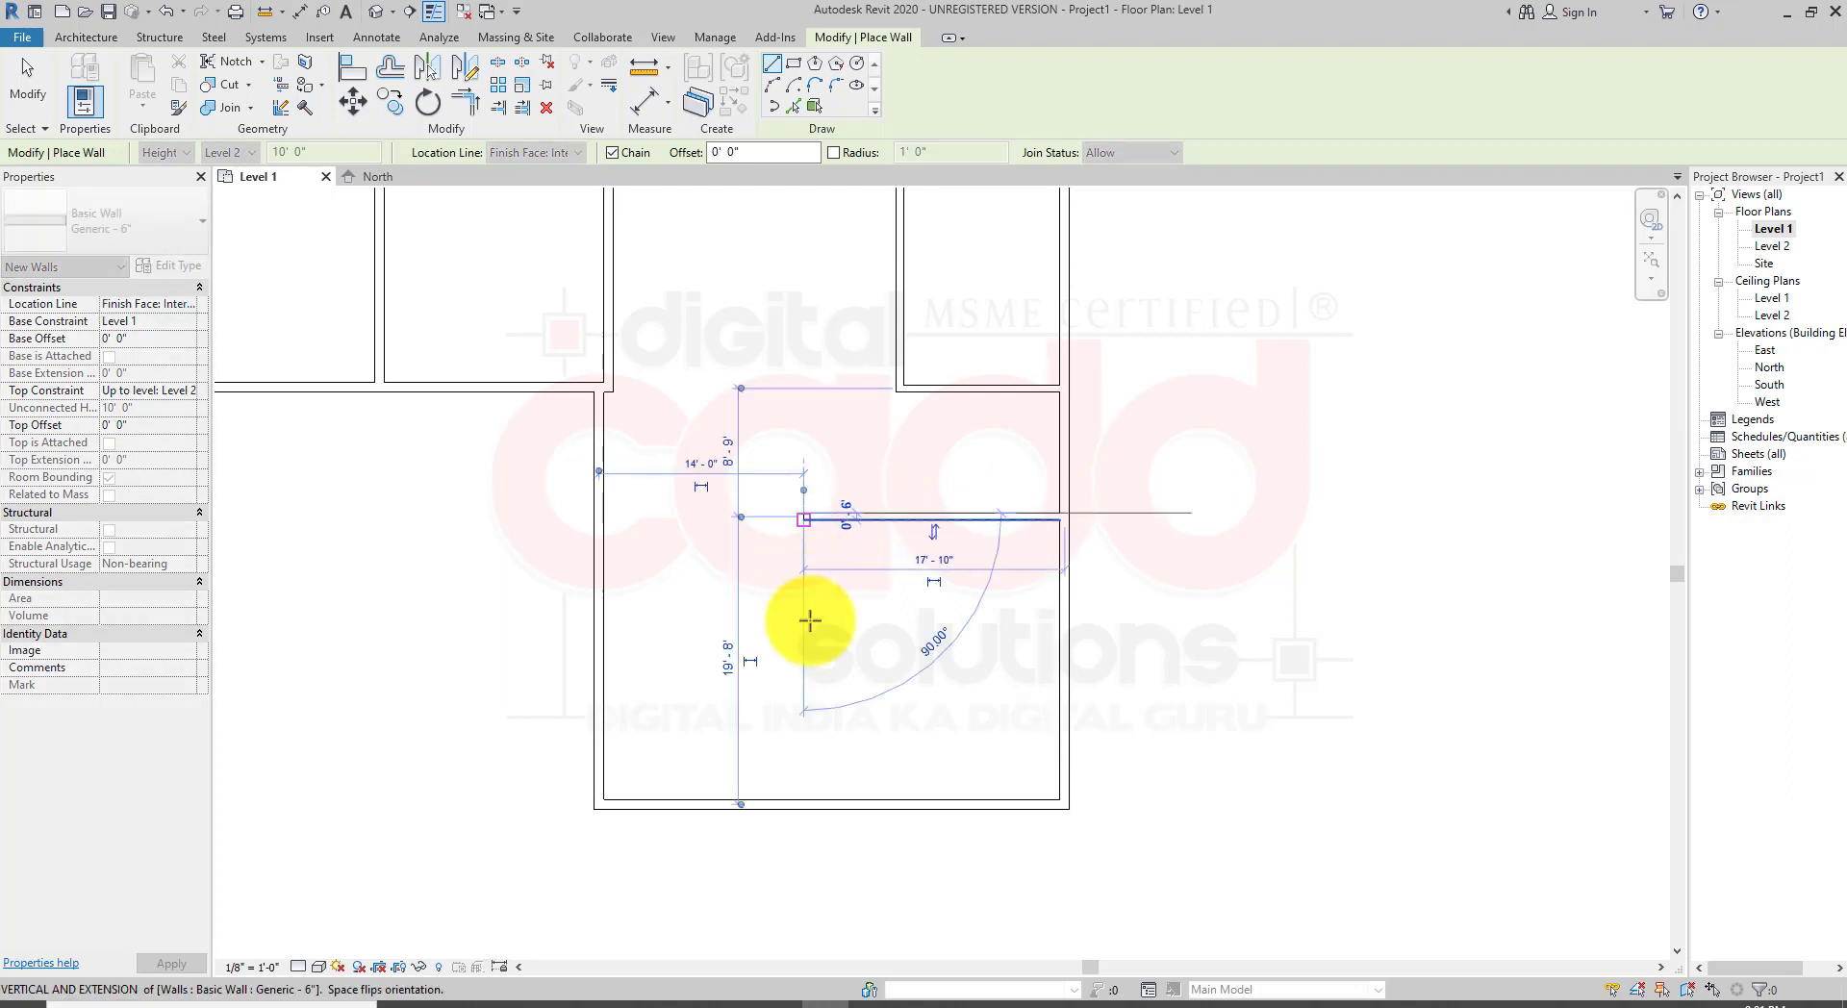
click(806, 801)
right_click(1209, 516)
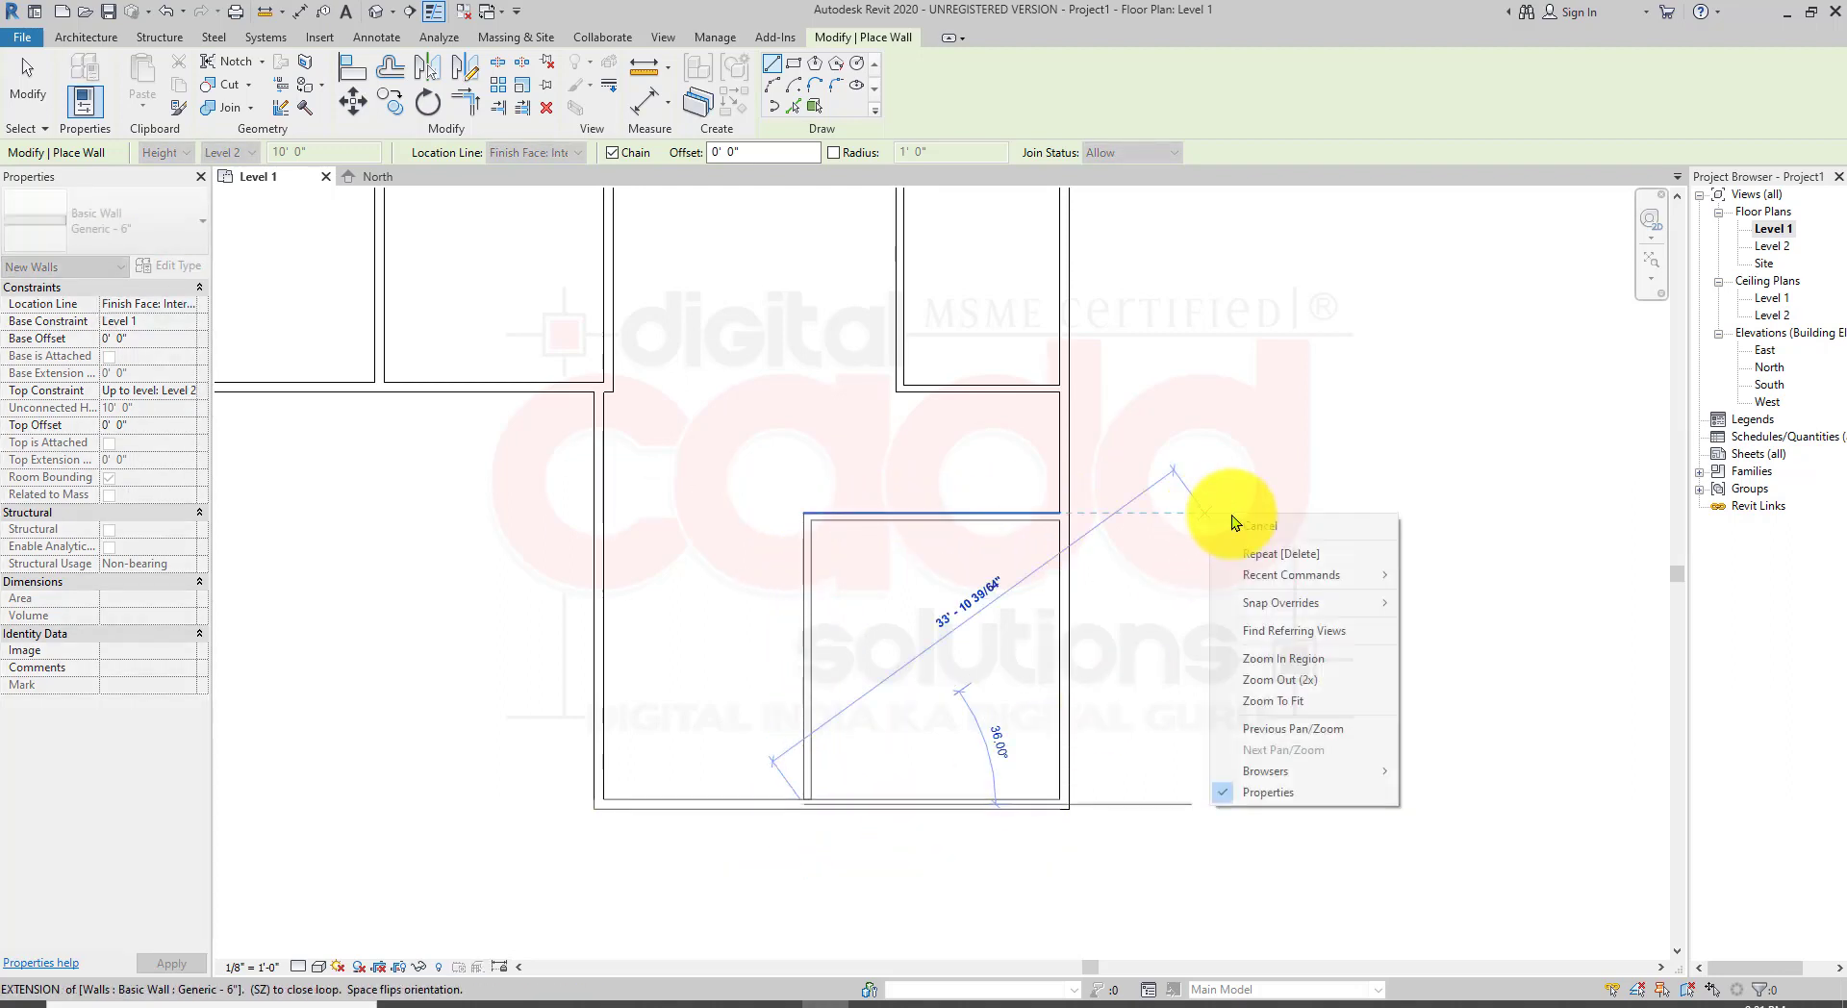
click(1254, 529)
scroll(1130, 607, down, 3)
scroll(1146, 696, up, 3)
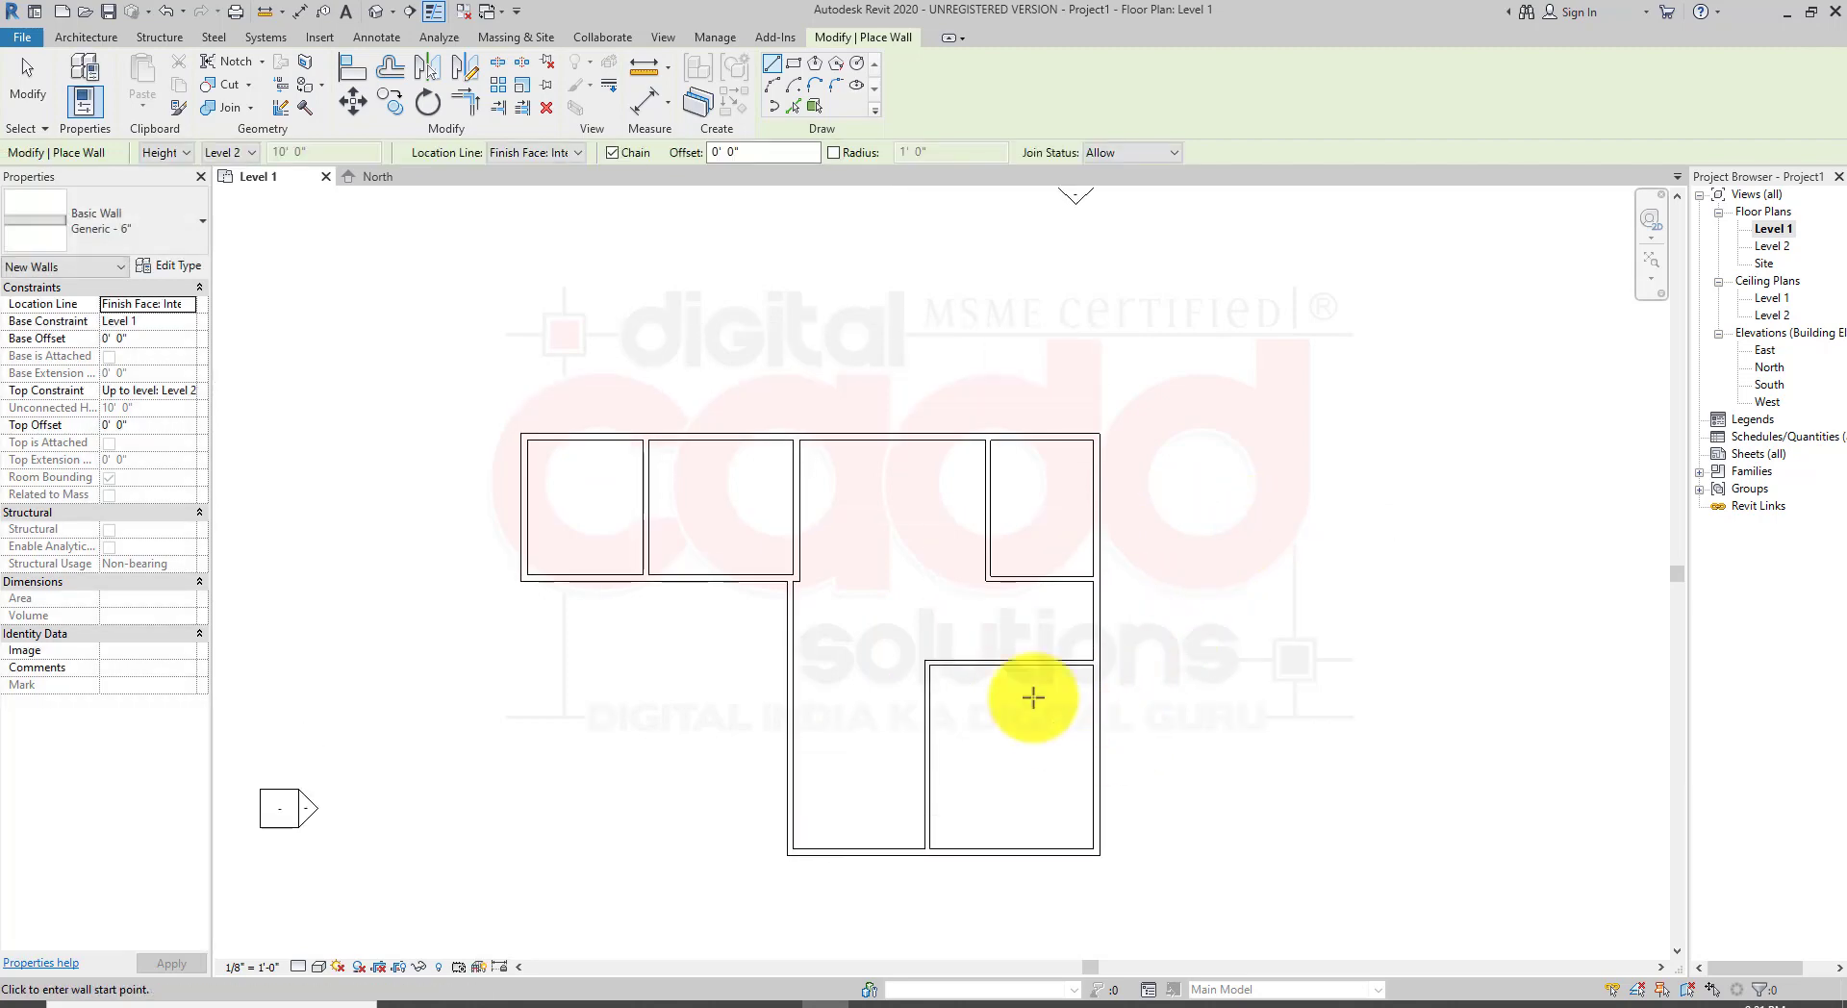
key(Escape)
key(Escape)
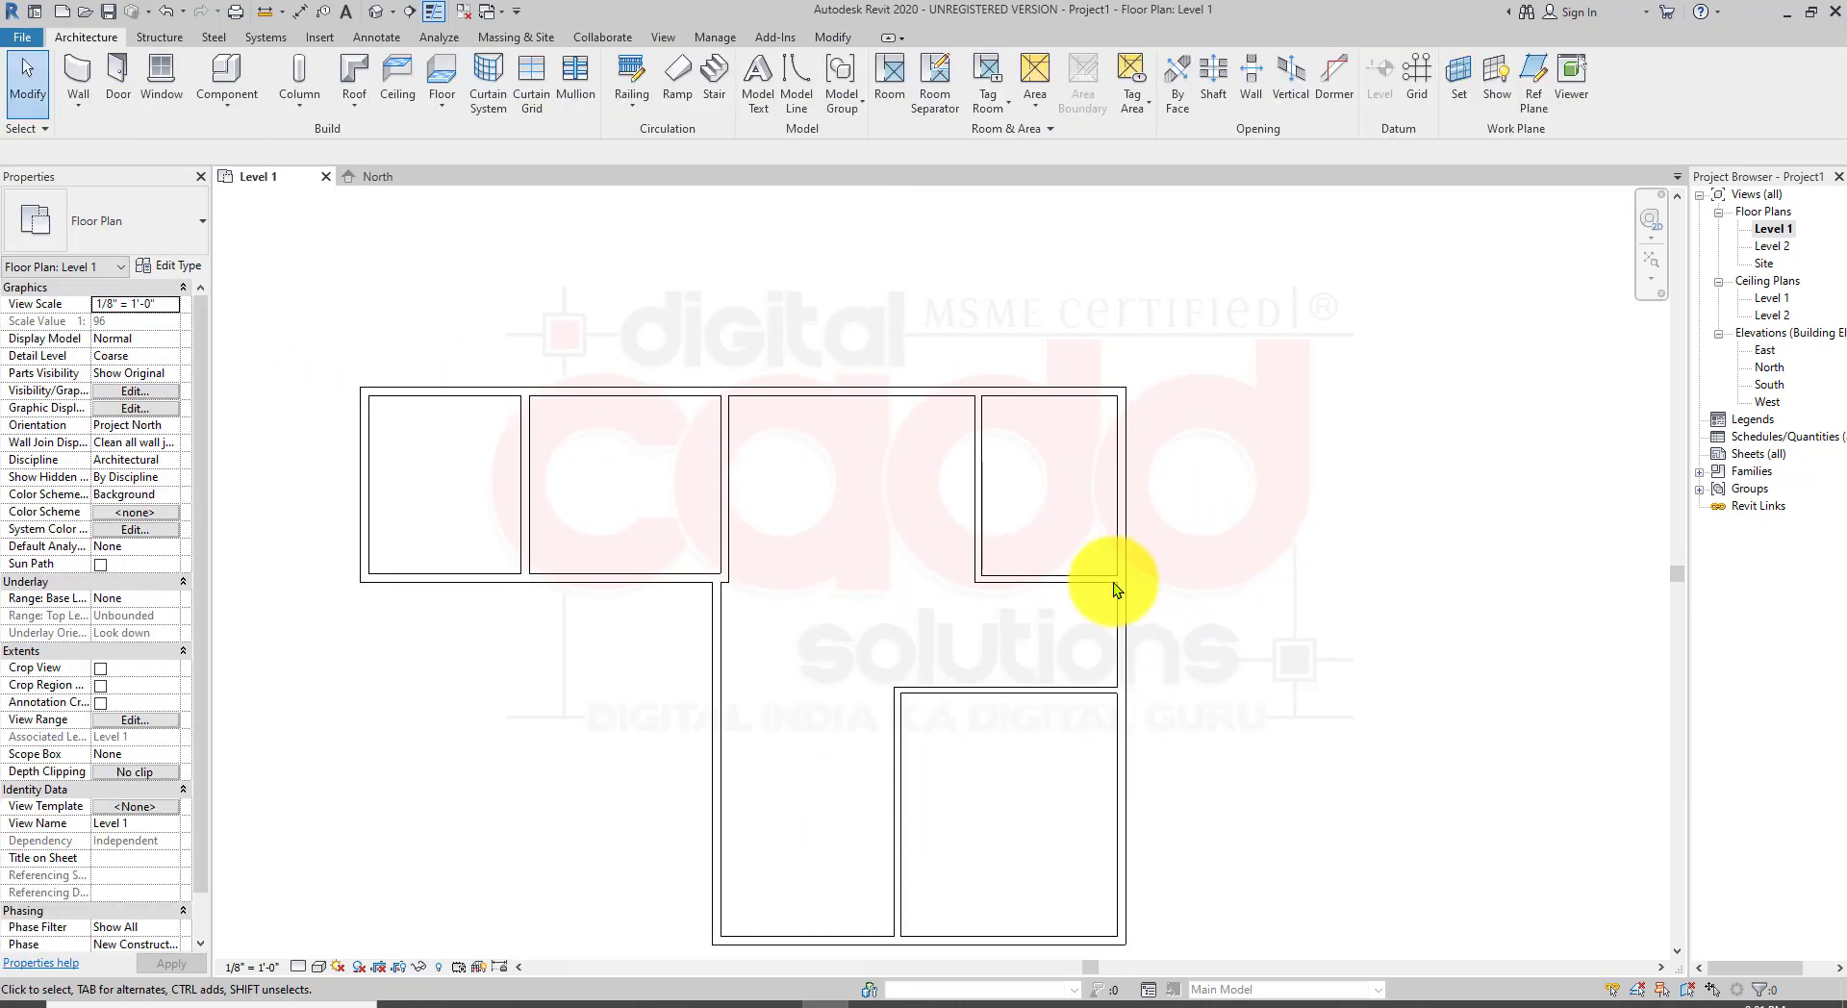
Step: Select the top exterior wall and the new partition wall to inspect their wall types
scroll(1105, 585, up, 2)
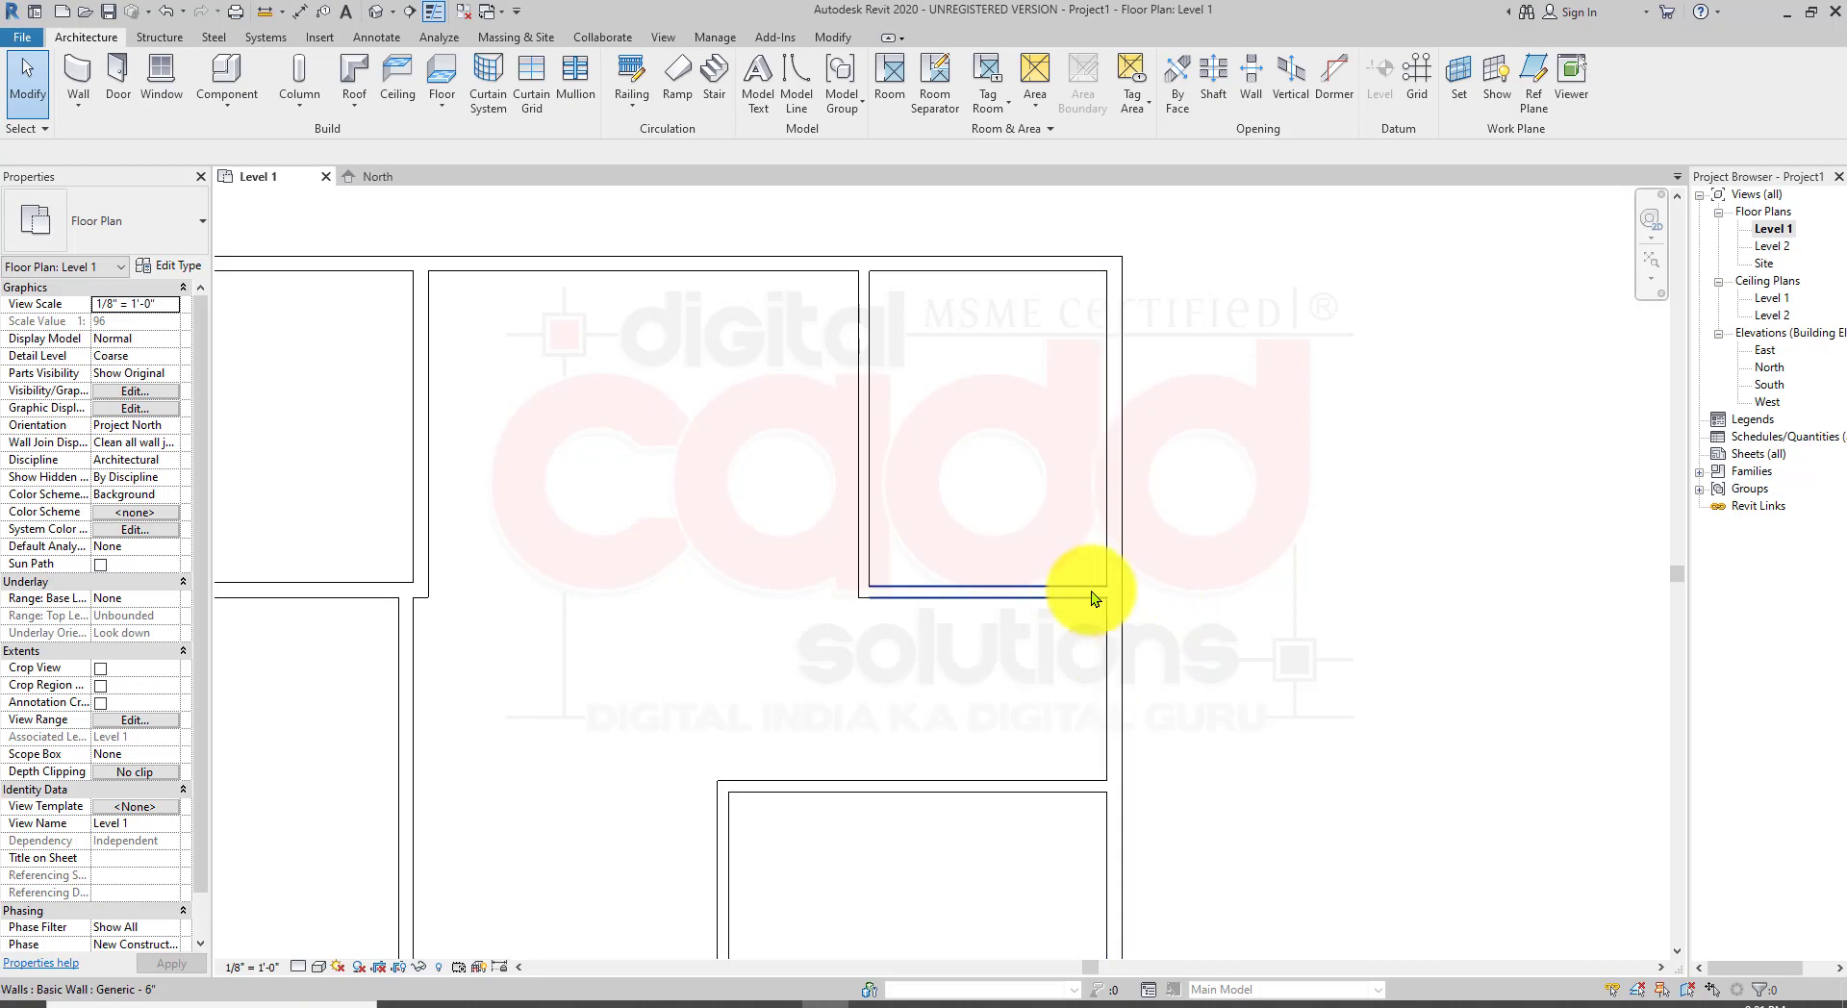
middle_drag(640, 742, 1119, 657)
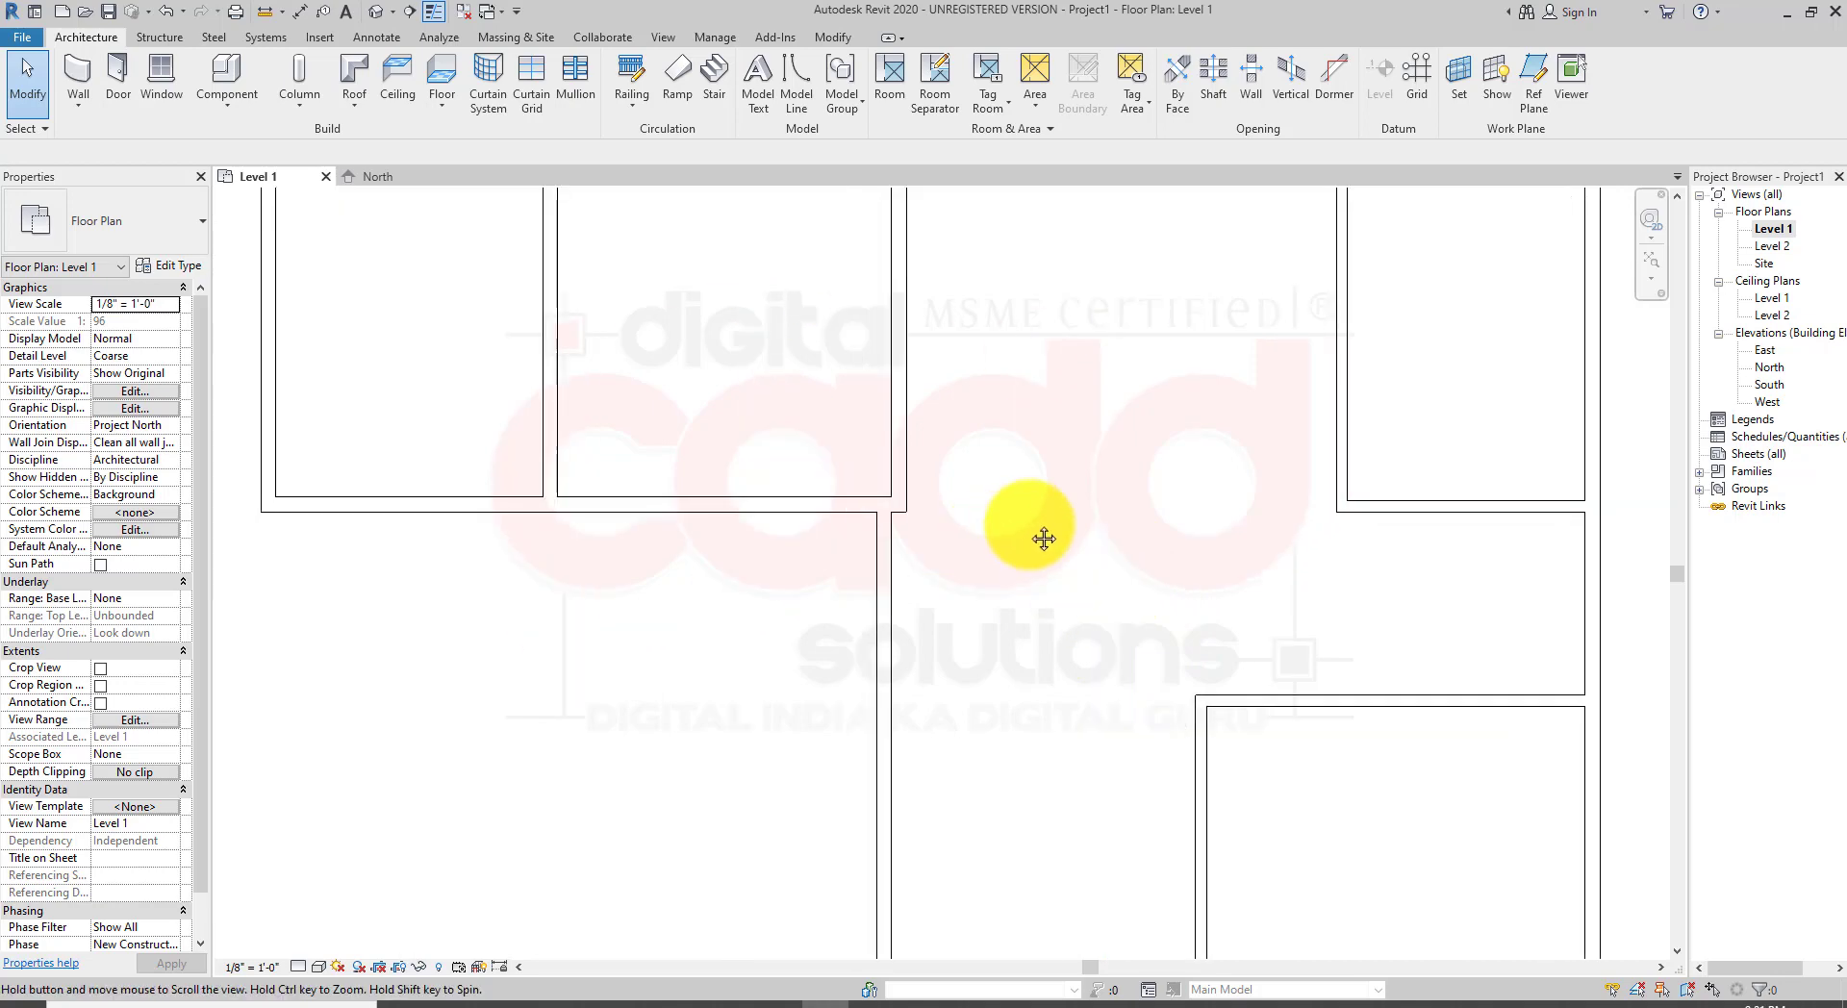
scroll(1204, 753, down, 3)
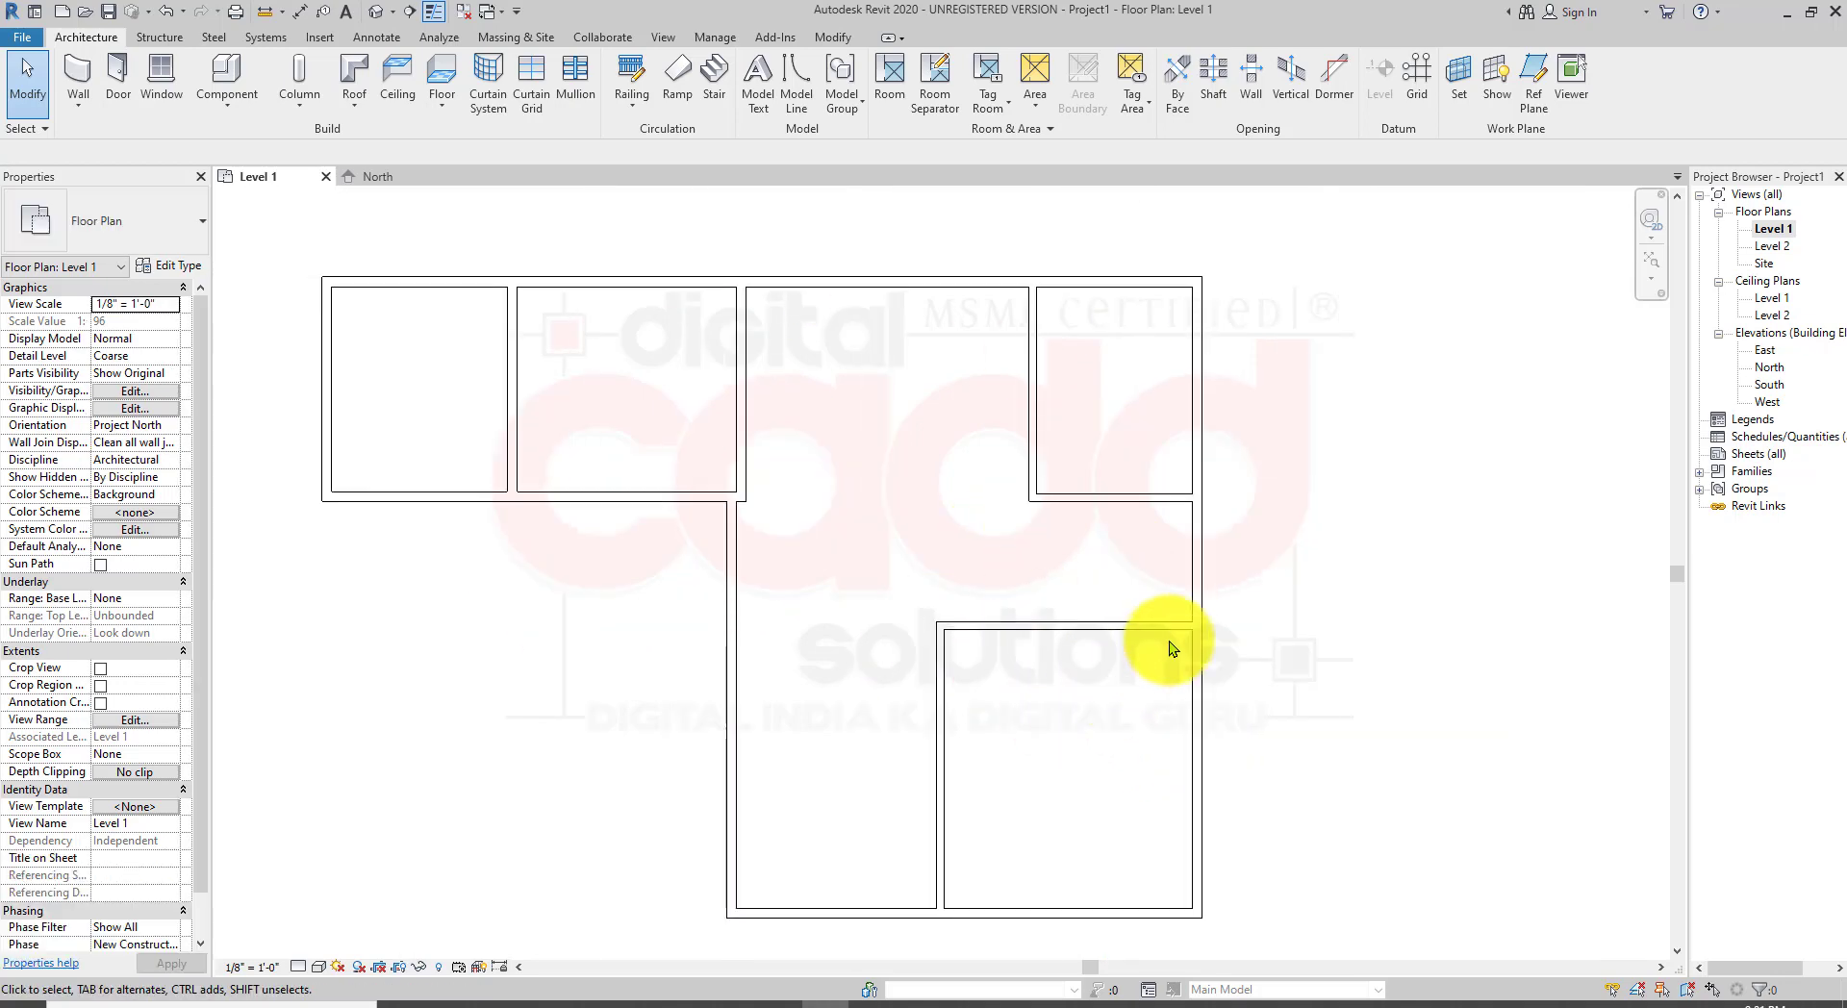
click(1093, 273)
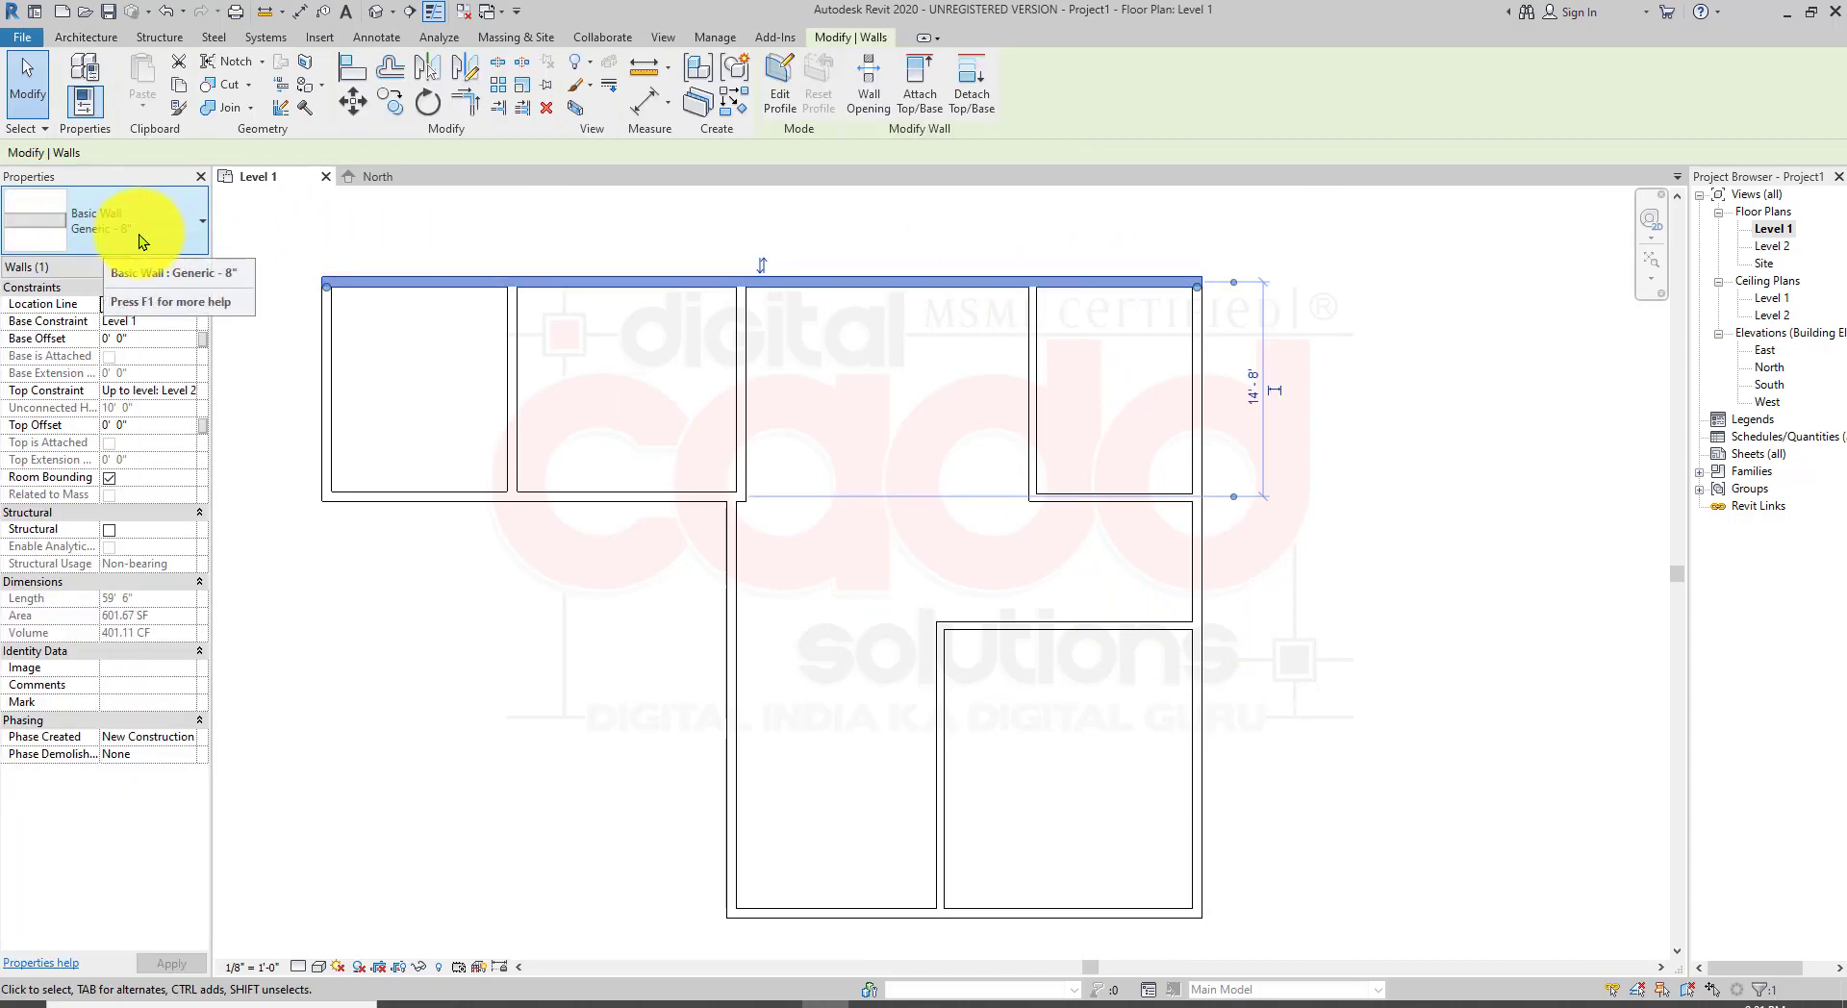
key(Escape)
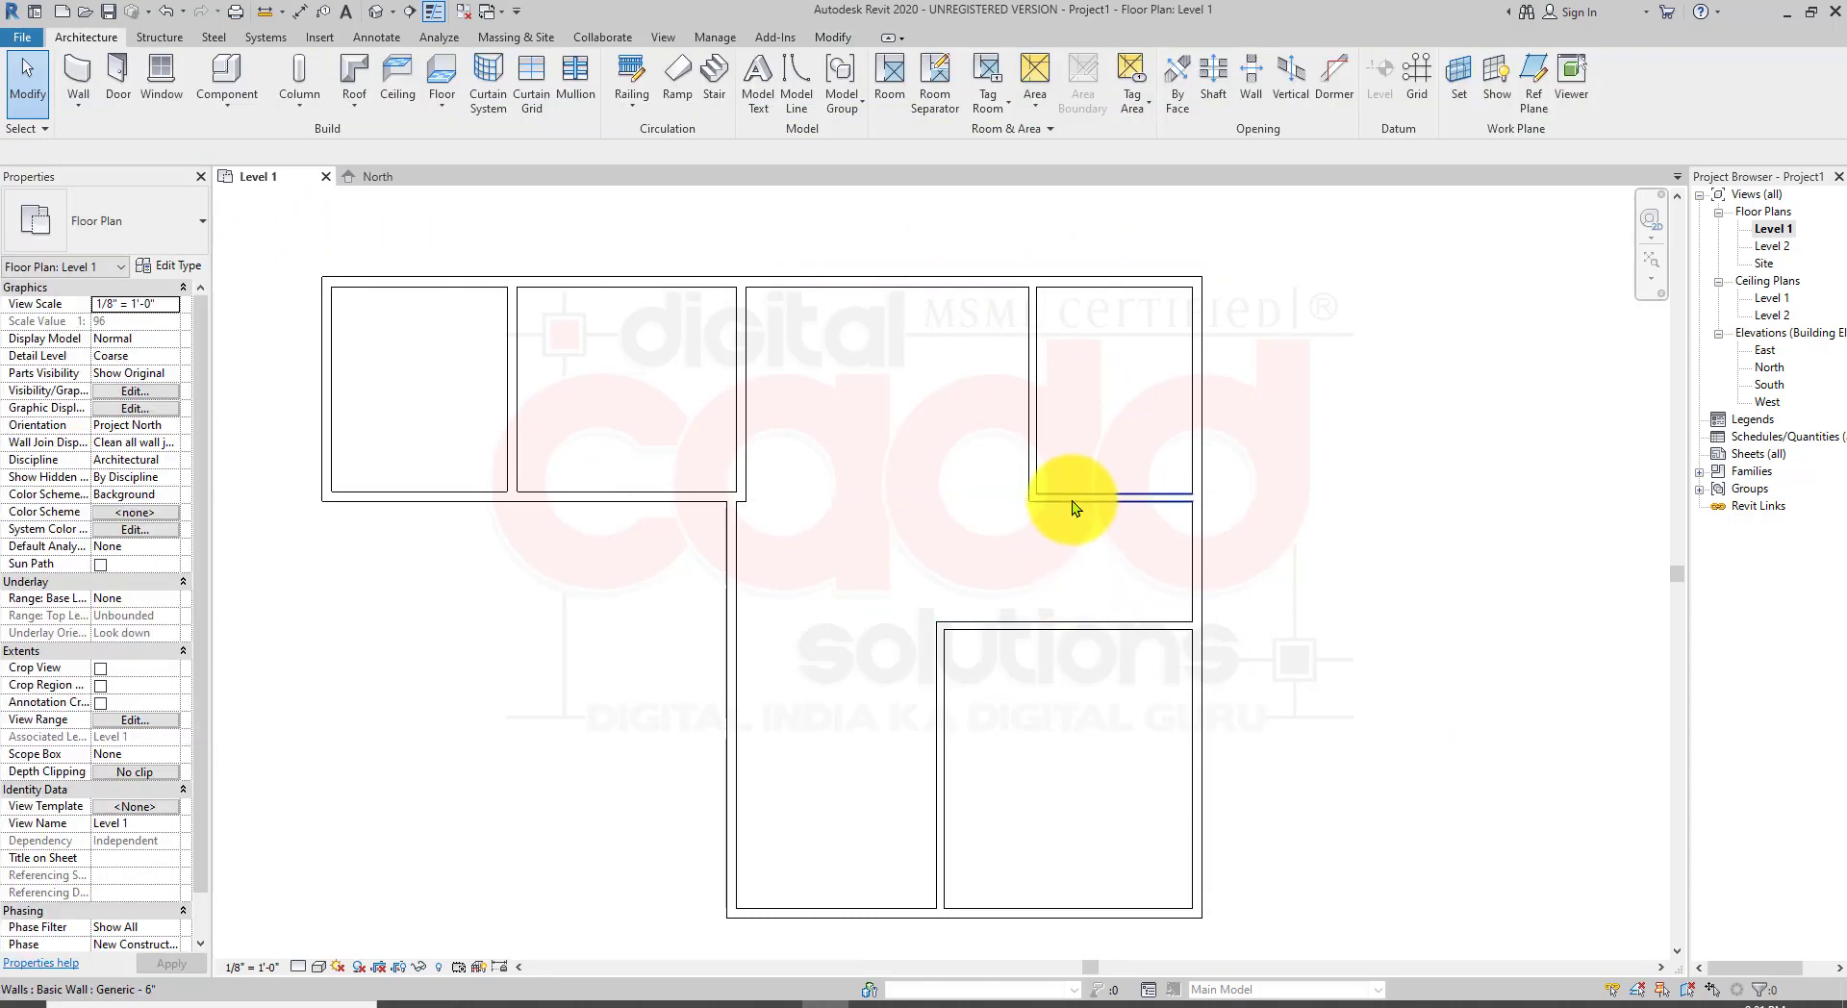
click(1073, 501)
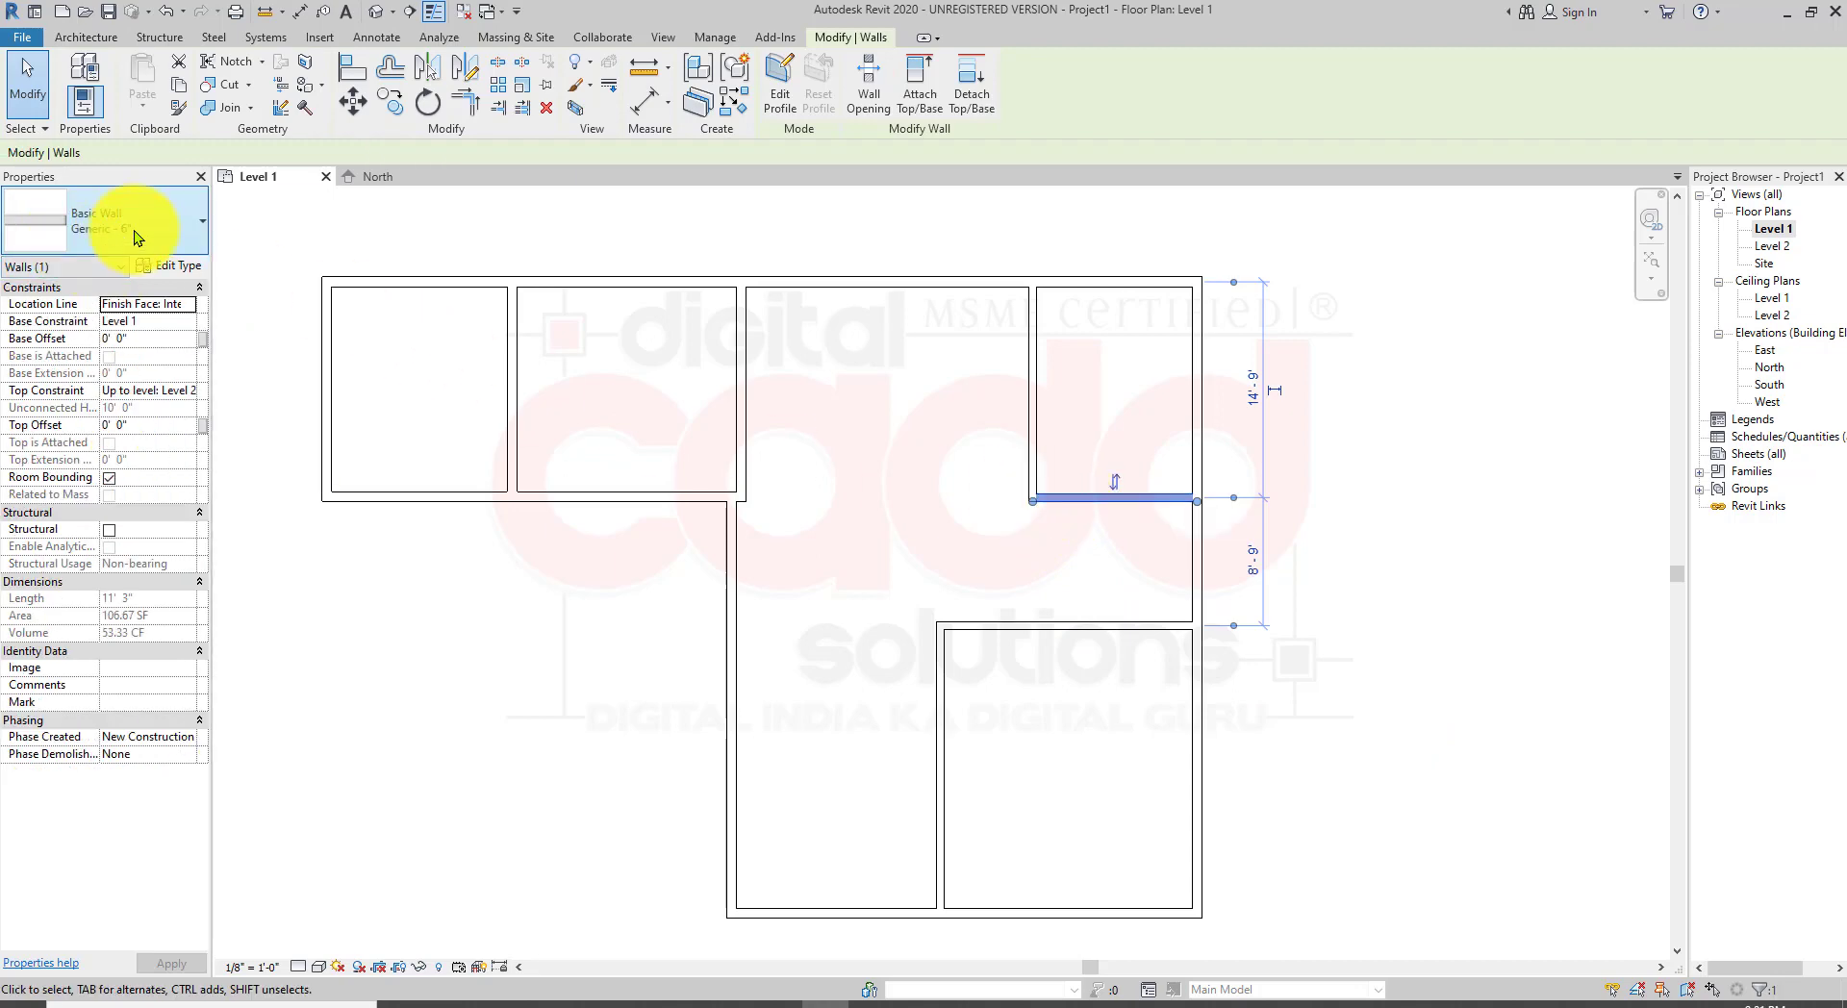
Step: Start the architectural Wall tool and switch the wall type to Generic - 4" Brick
click(568, 818)
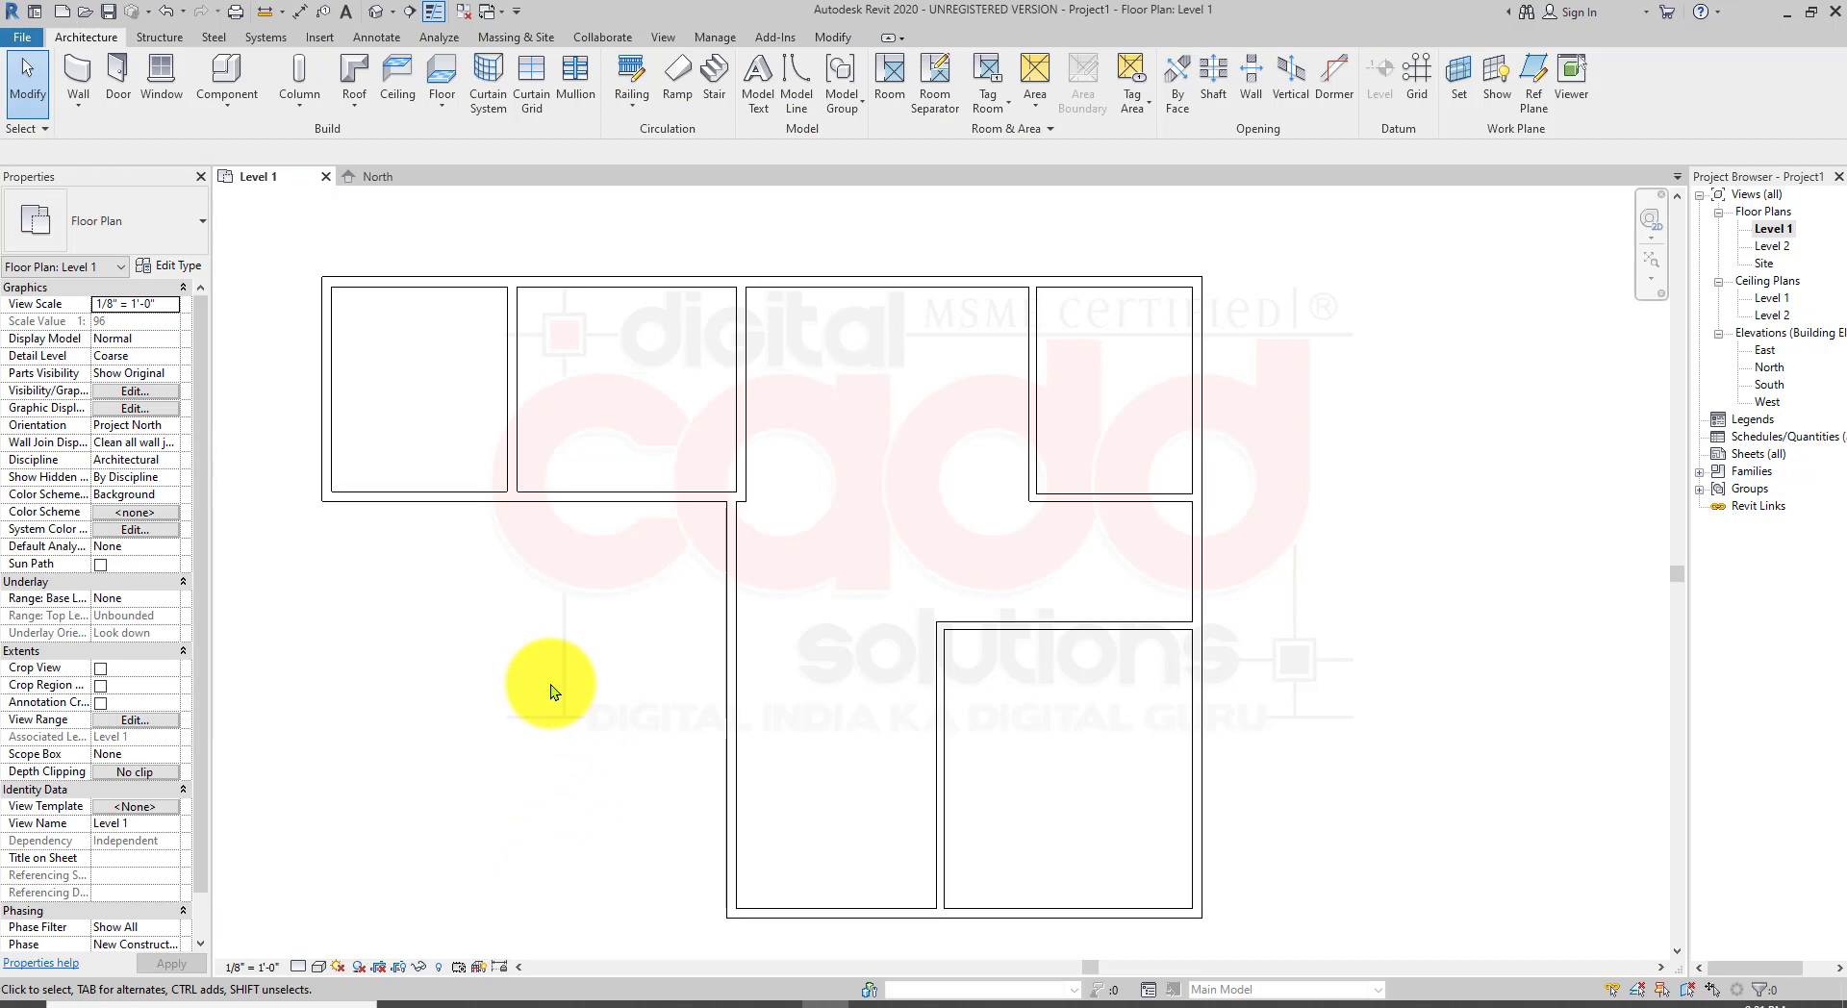
click(87, 106)
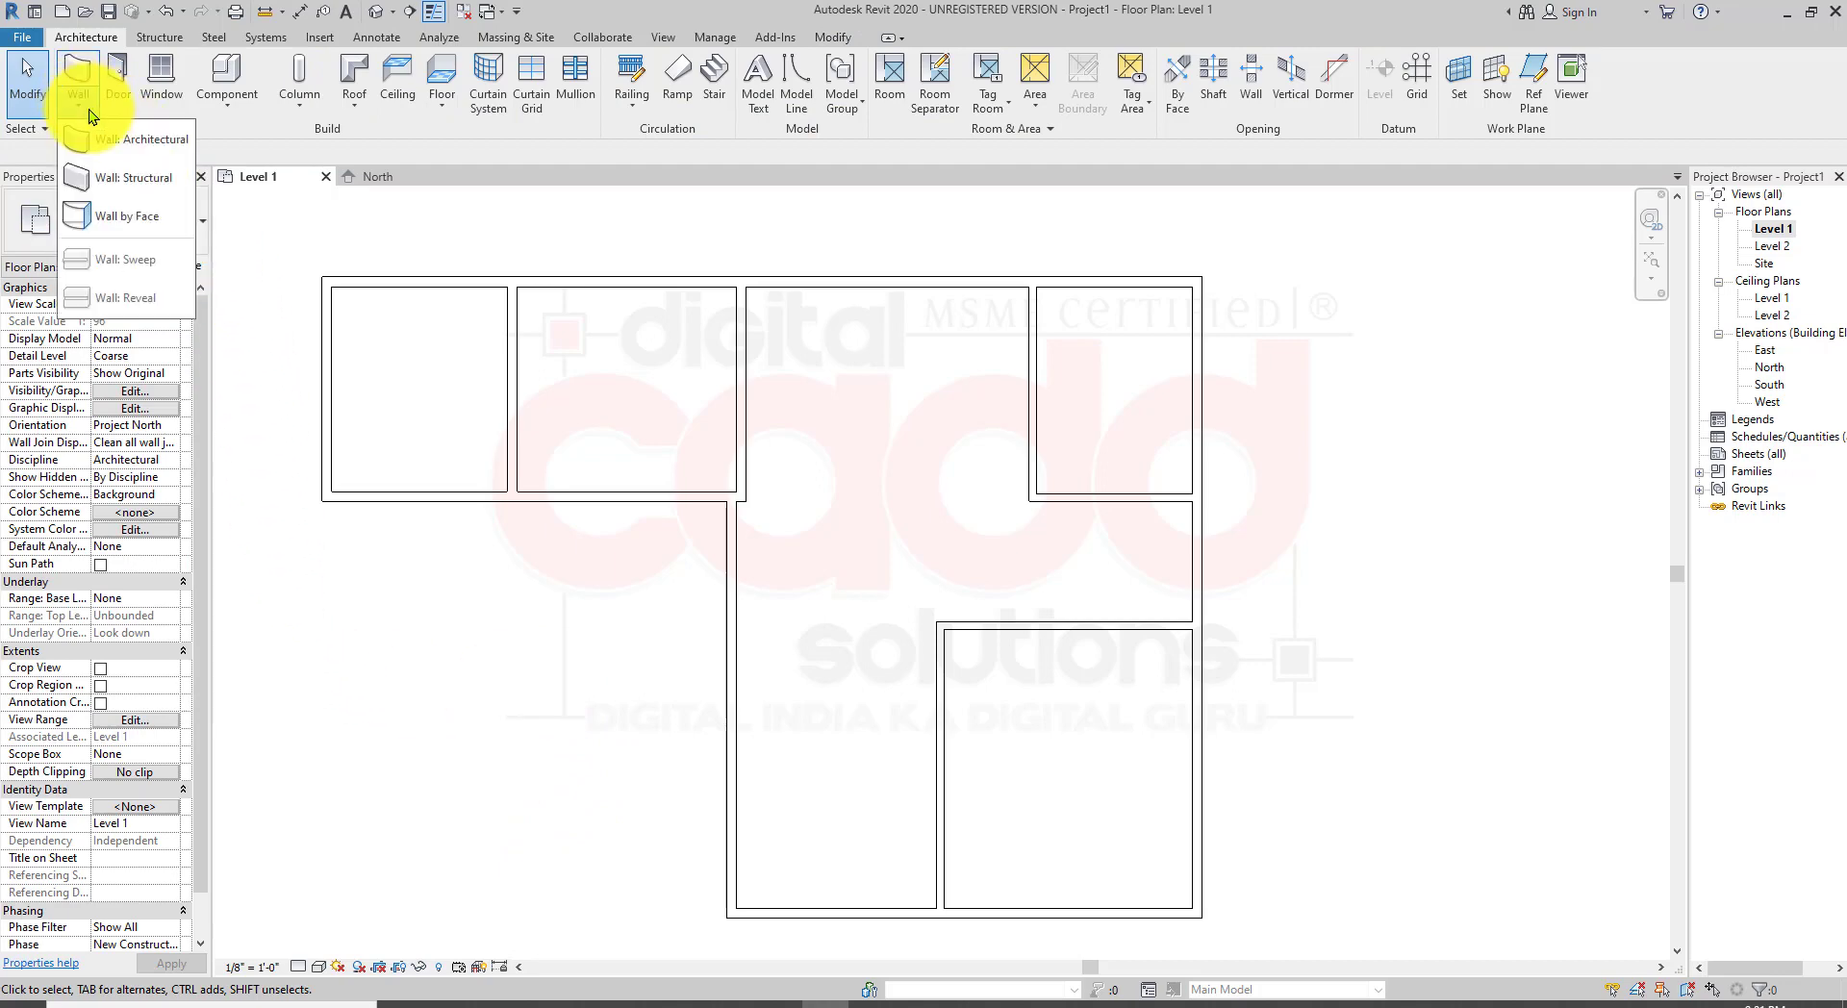
click(110, 138)
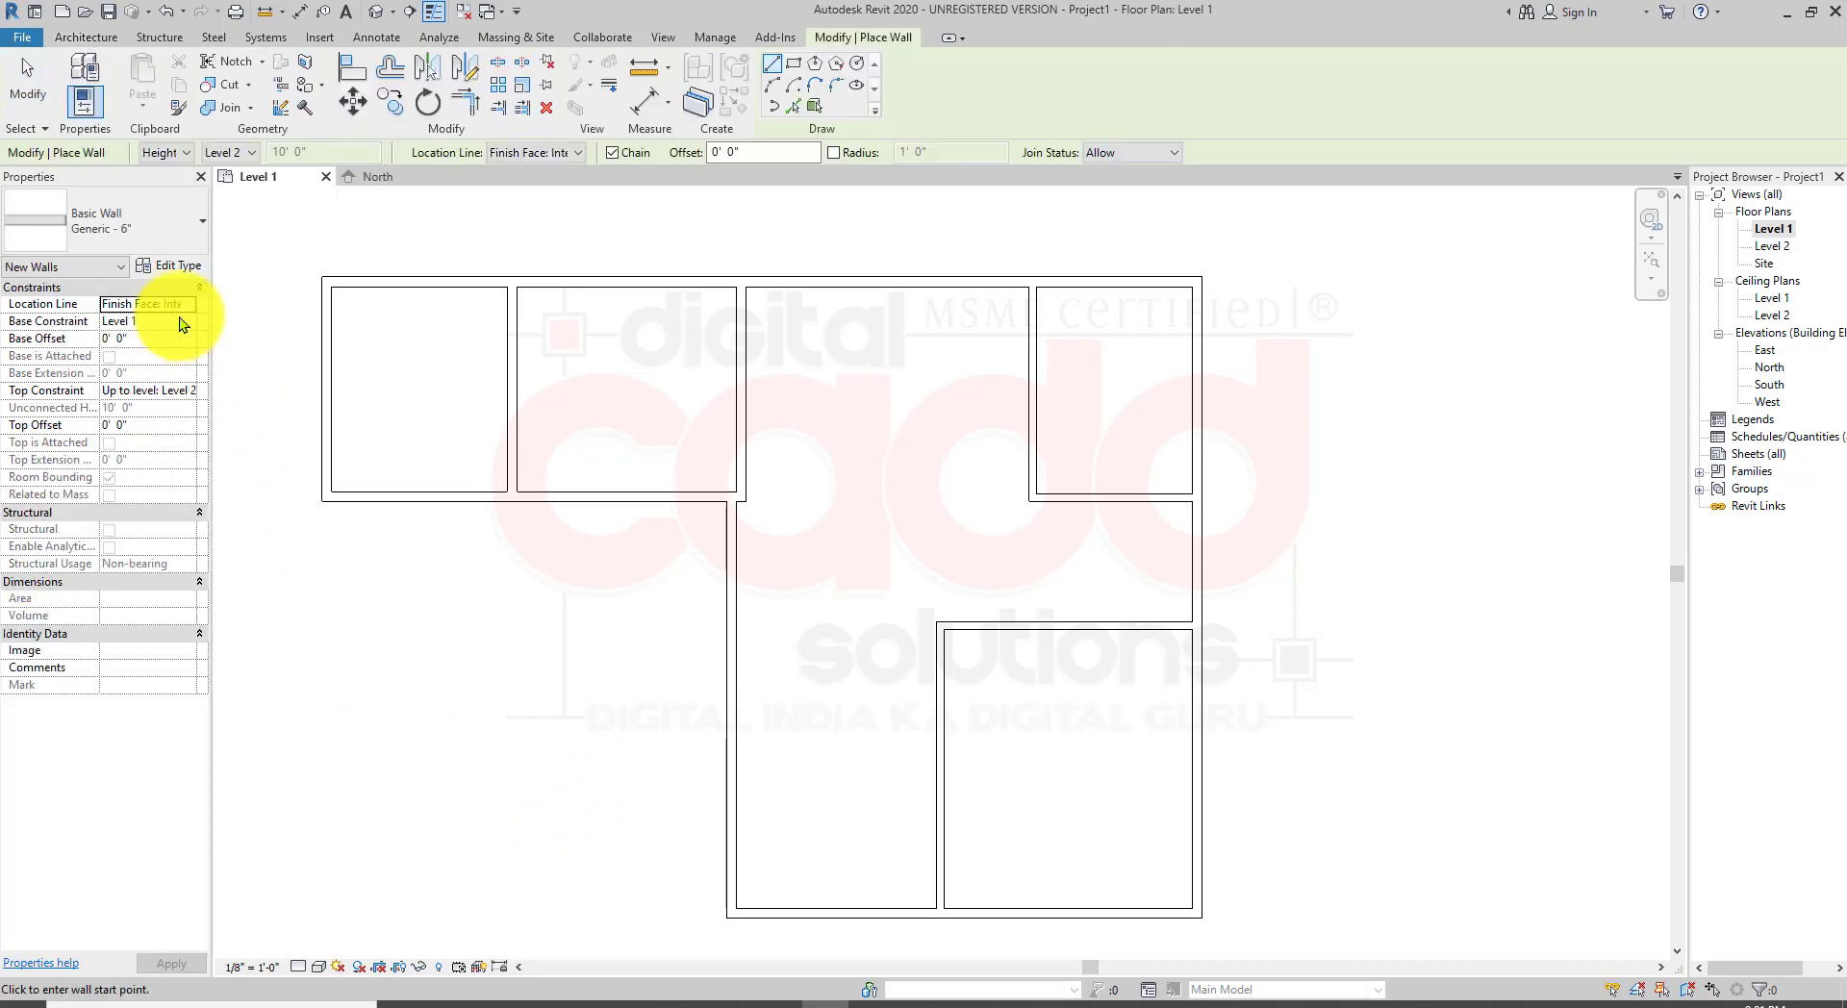
click(163, 229)
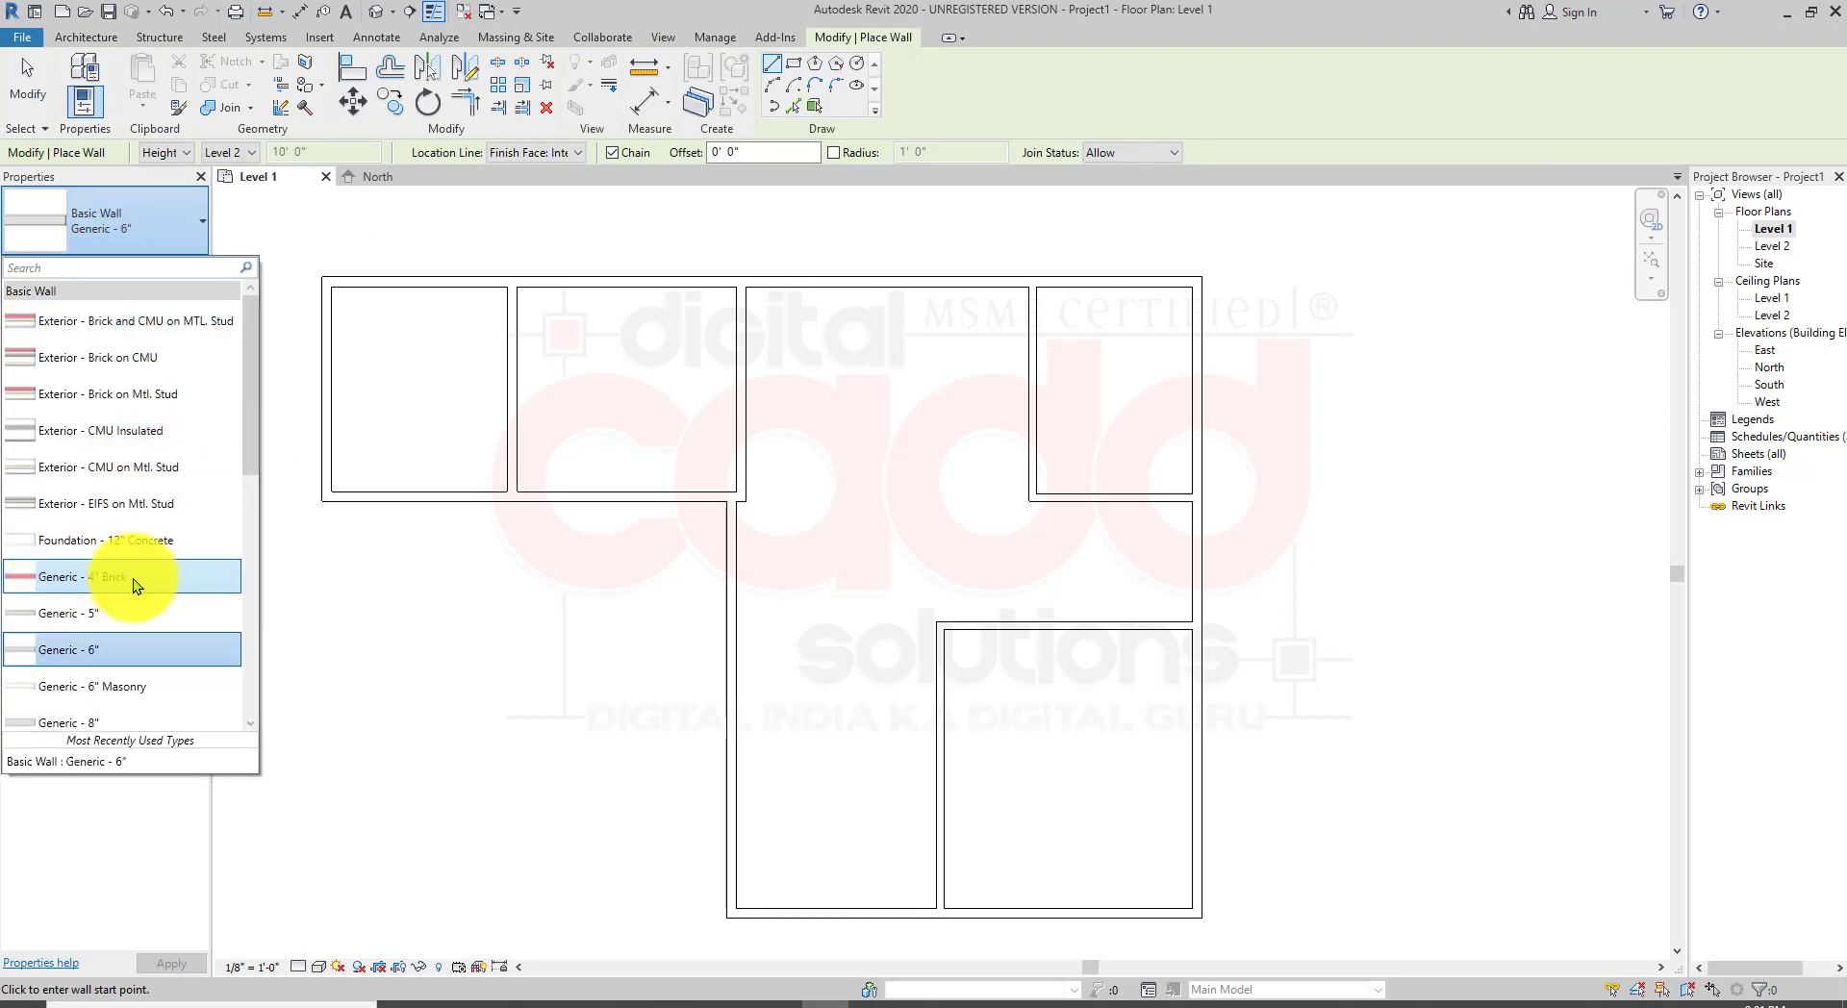
click(133, 580)
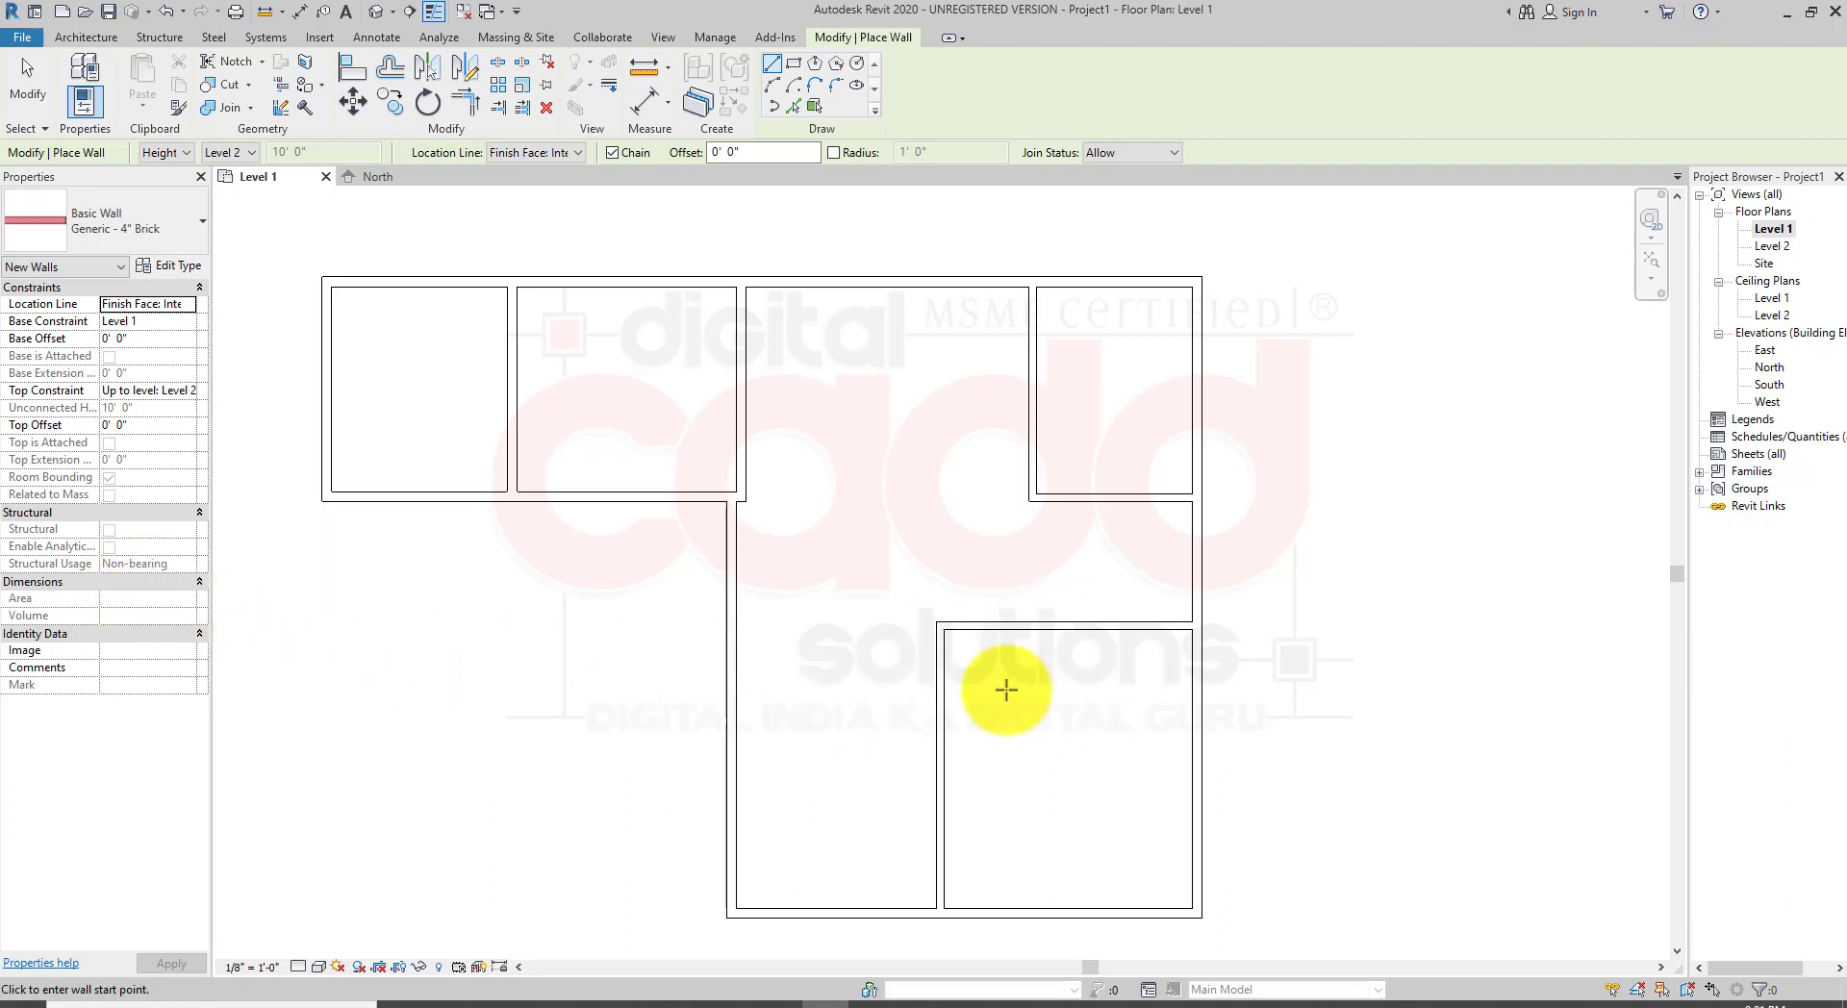
Step: Draw a horizontal 4" brick partition about 13'8" long from the lower room's wall across to the left corridor wall
scroll(875, 676, up, 1)
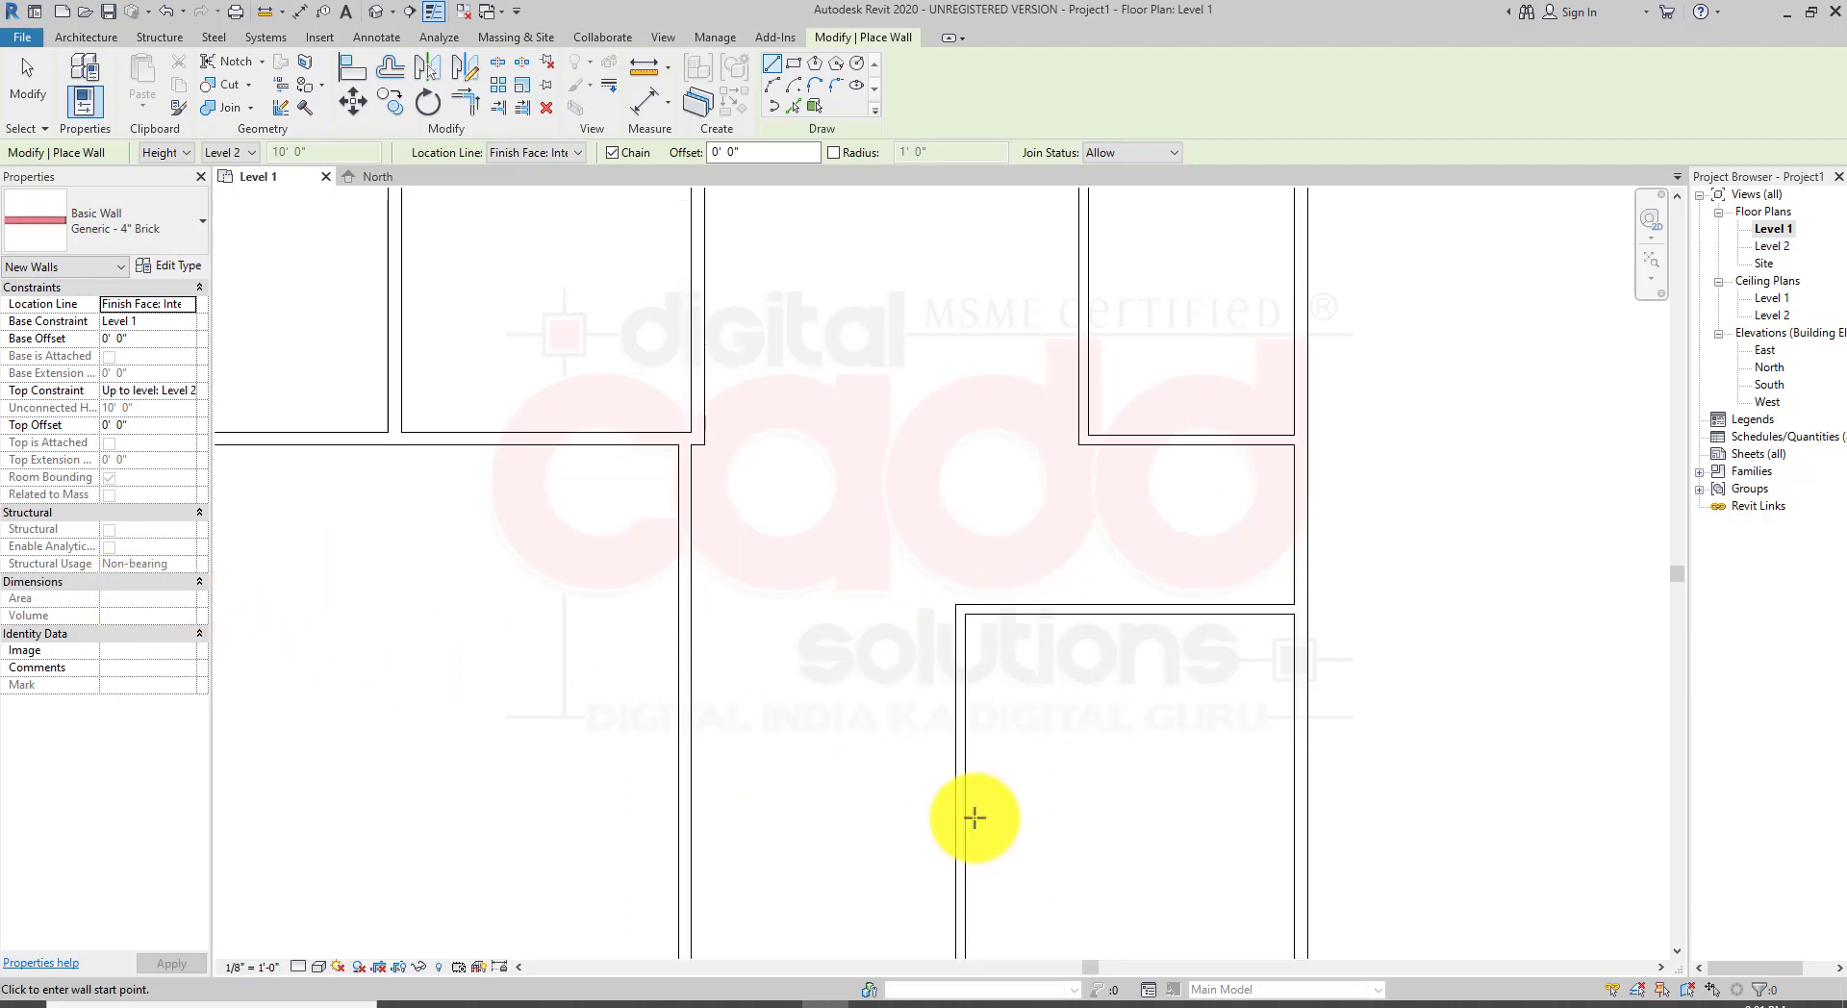
click(951, 727)
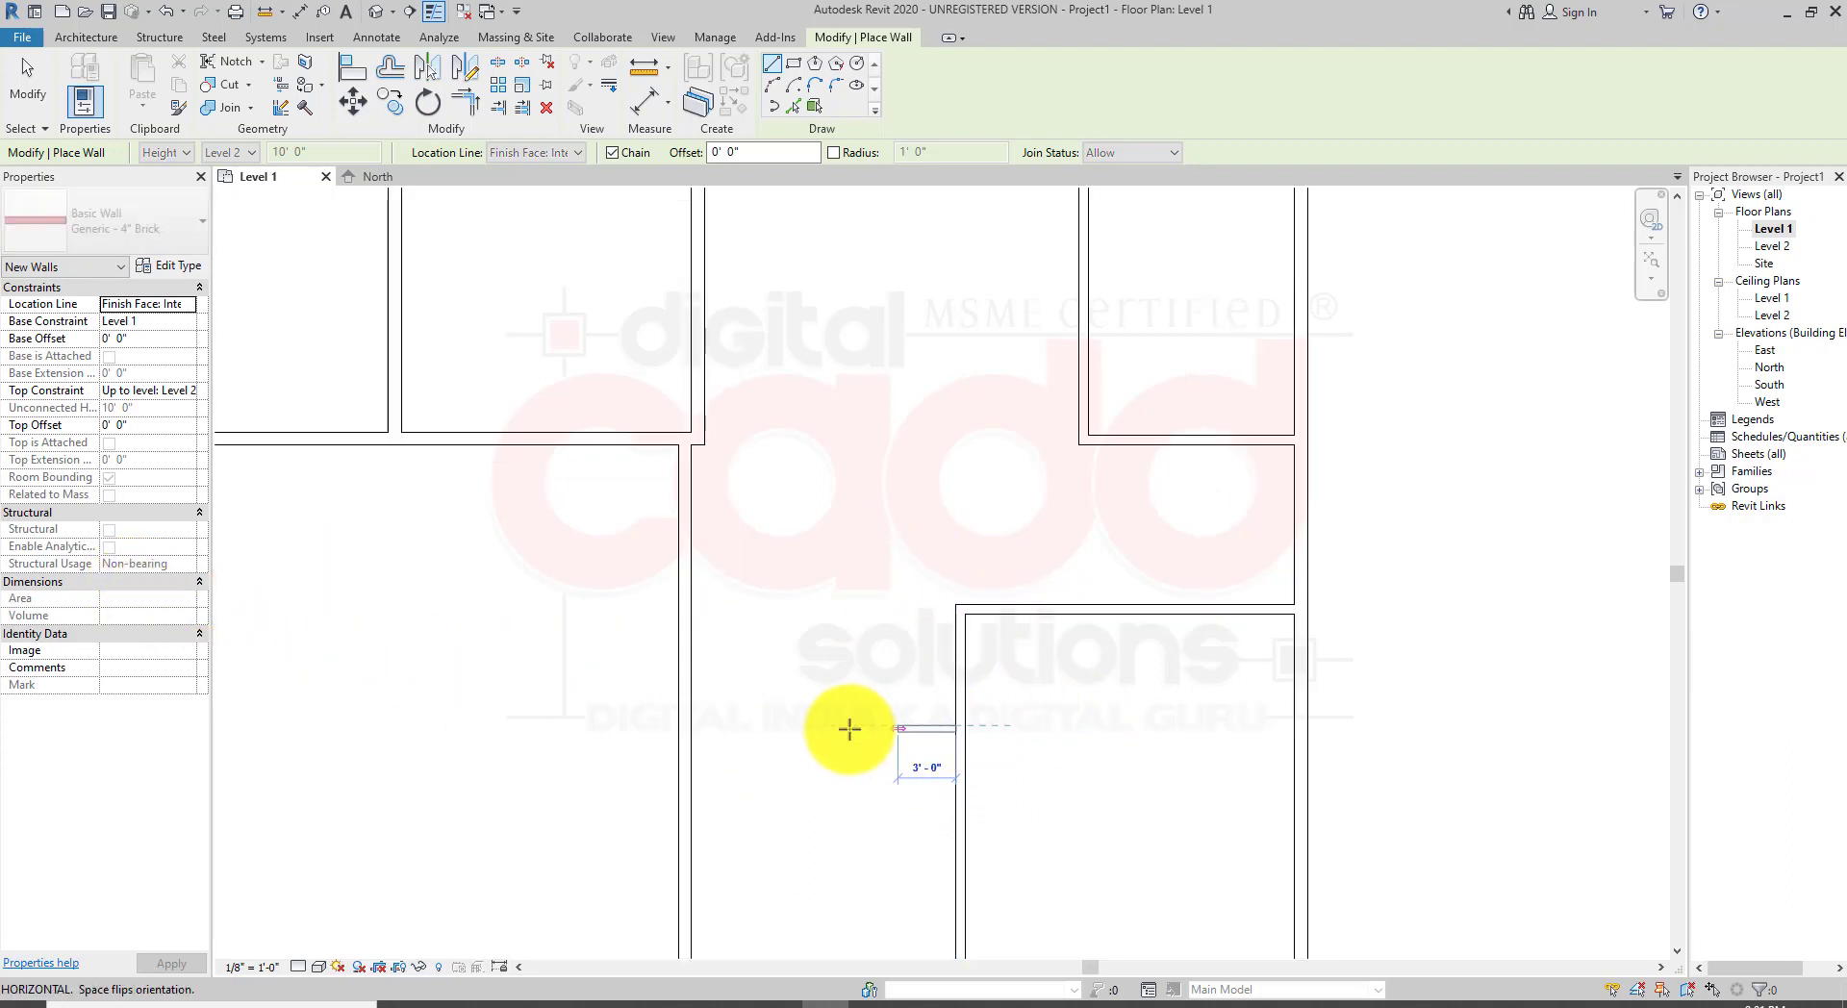
click(696, 727)
right_click(898, 446)
click(927, 469)
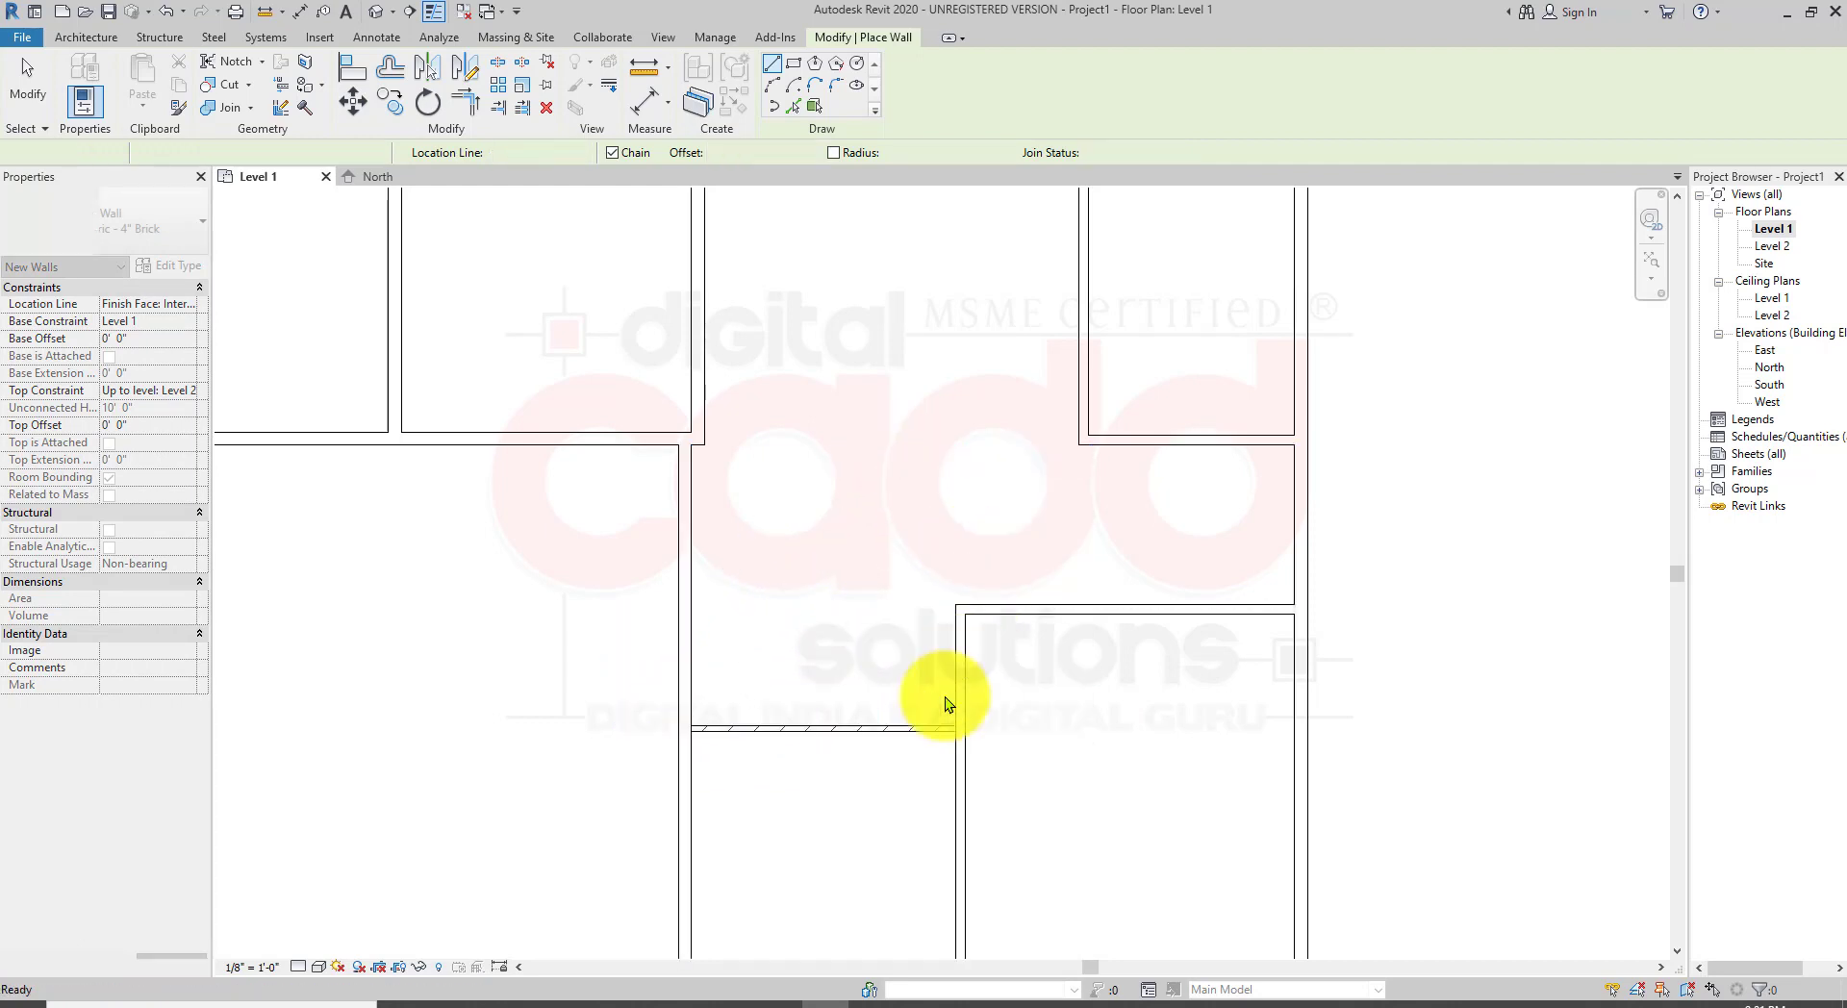
Step: Draw a vertical 4" brick partition from the new brick wall down to the lower exterior wall
middle_drag(695, 730, 552, 492)
scroll(752, 476, up, 5)
scroll(978, 522, up, 2)
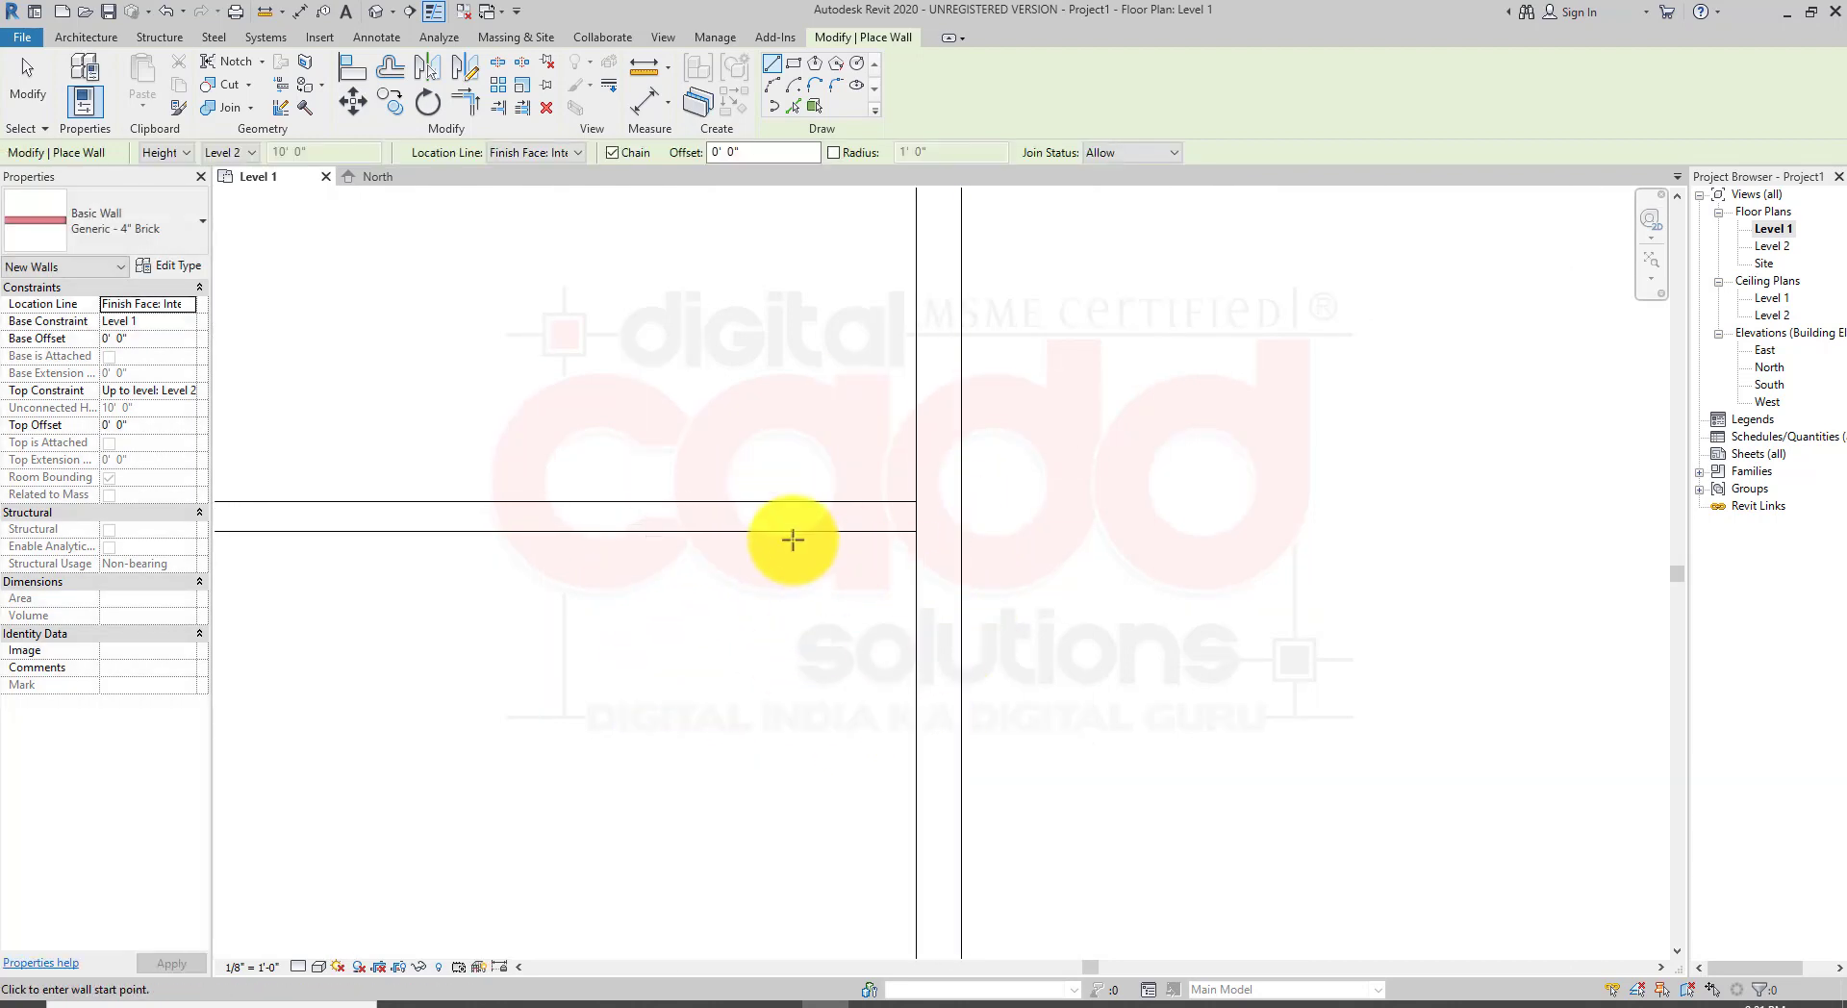
scroll(846, 589, down, 3)
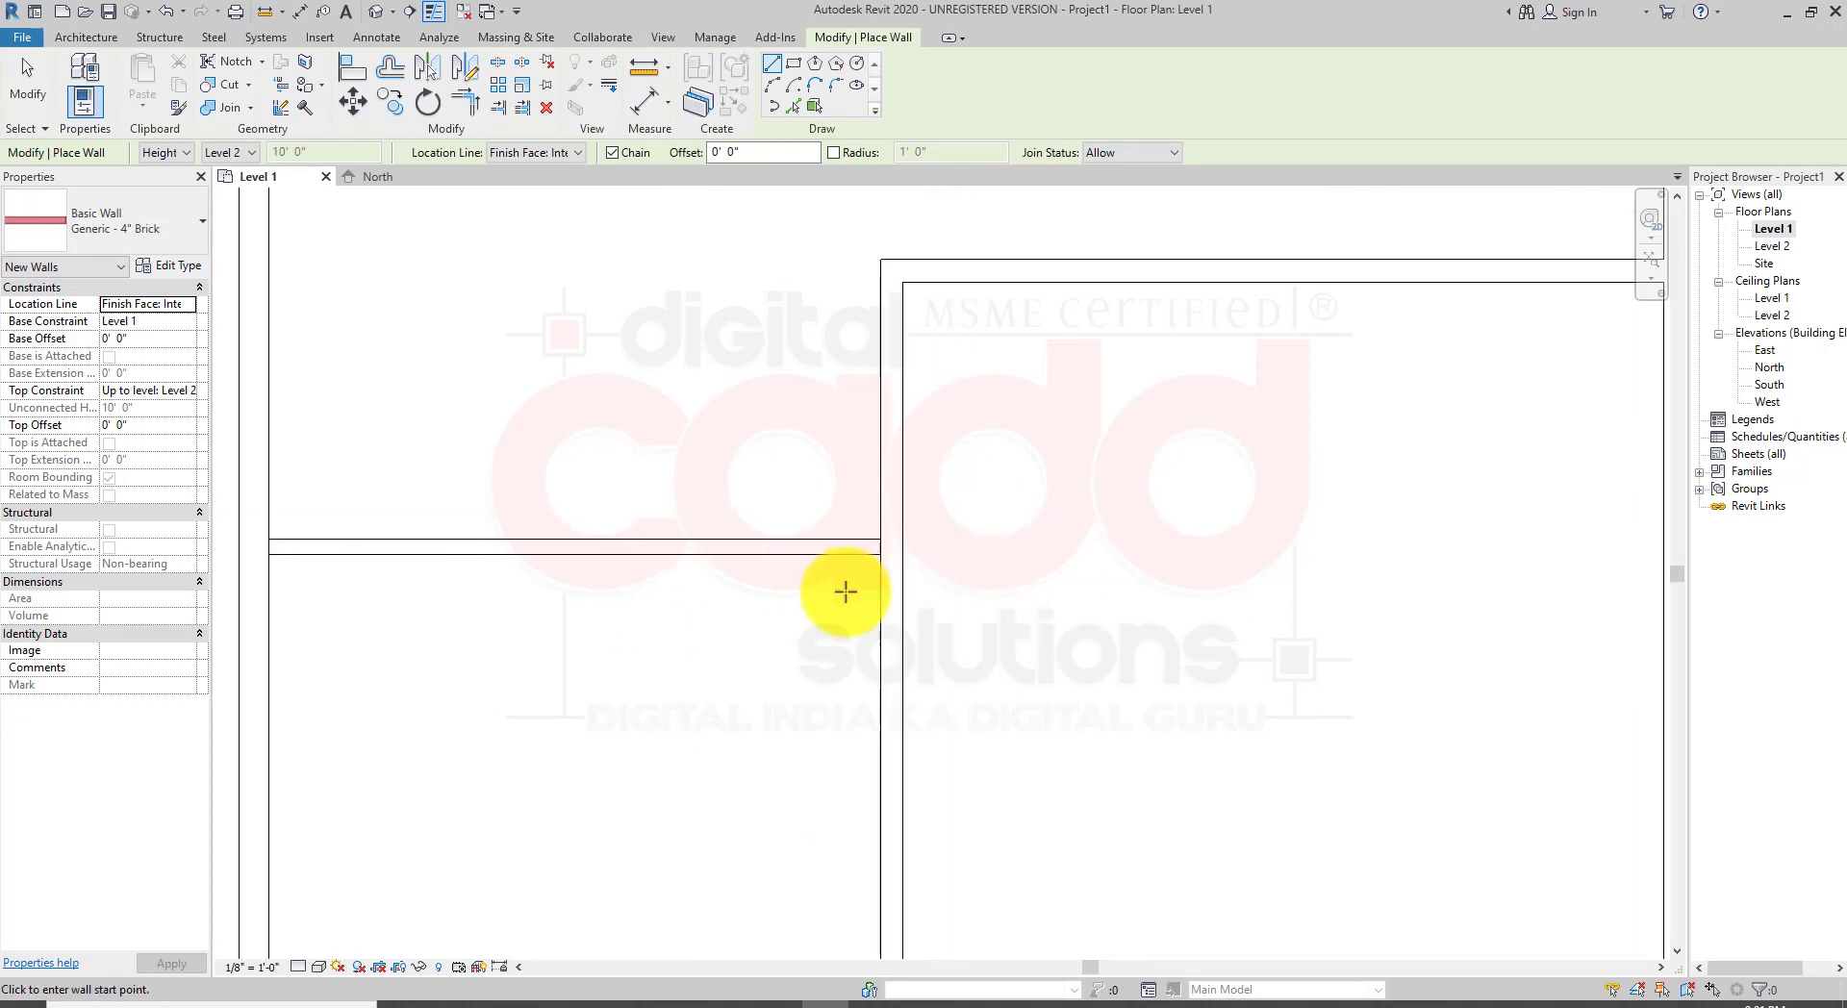
scroll(845, 592, down, 3)
scroll(911, 680, up, 2)
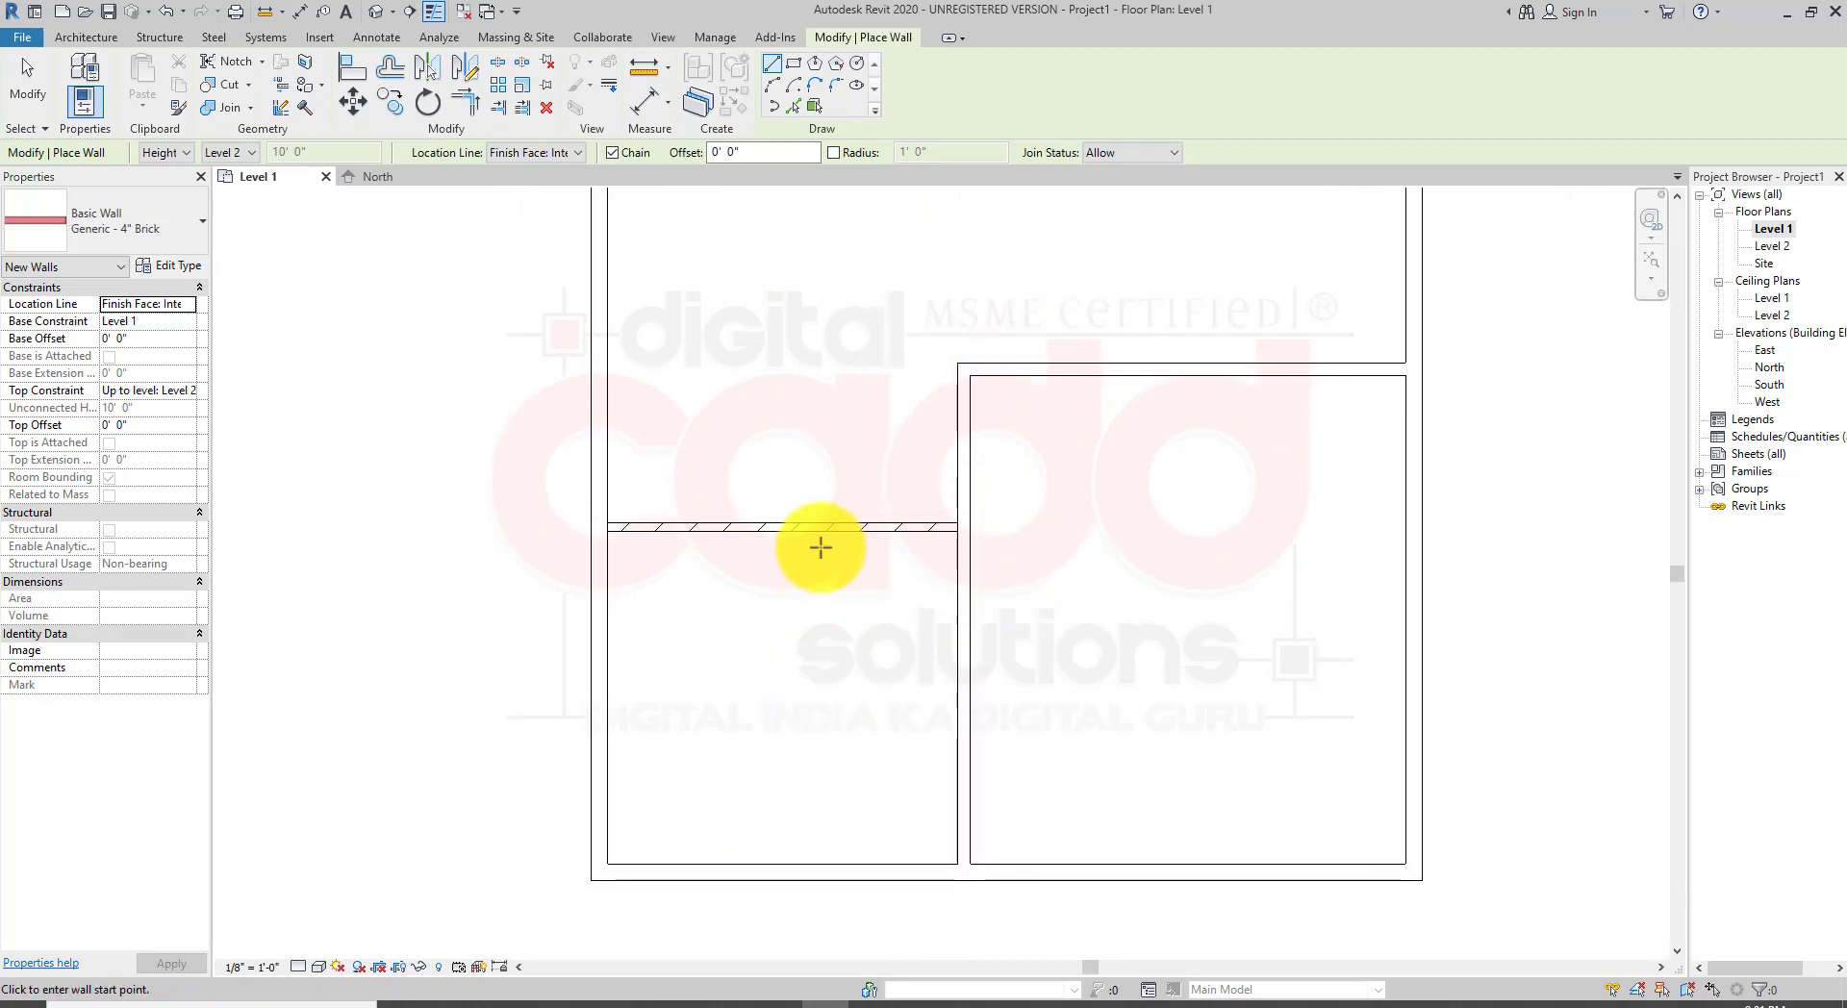
scroll(874, 748, up, 1)
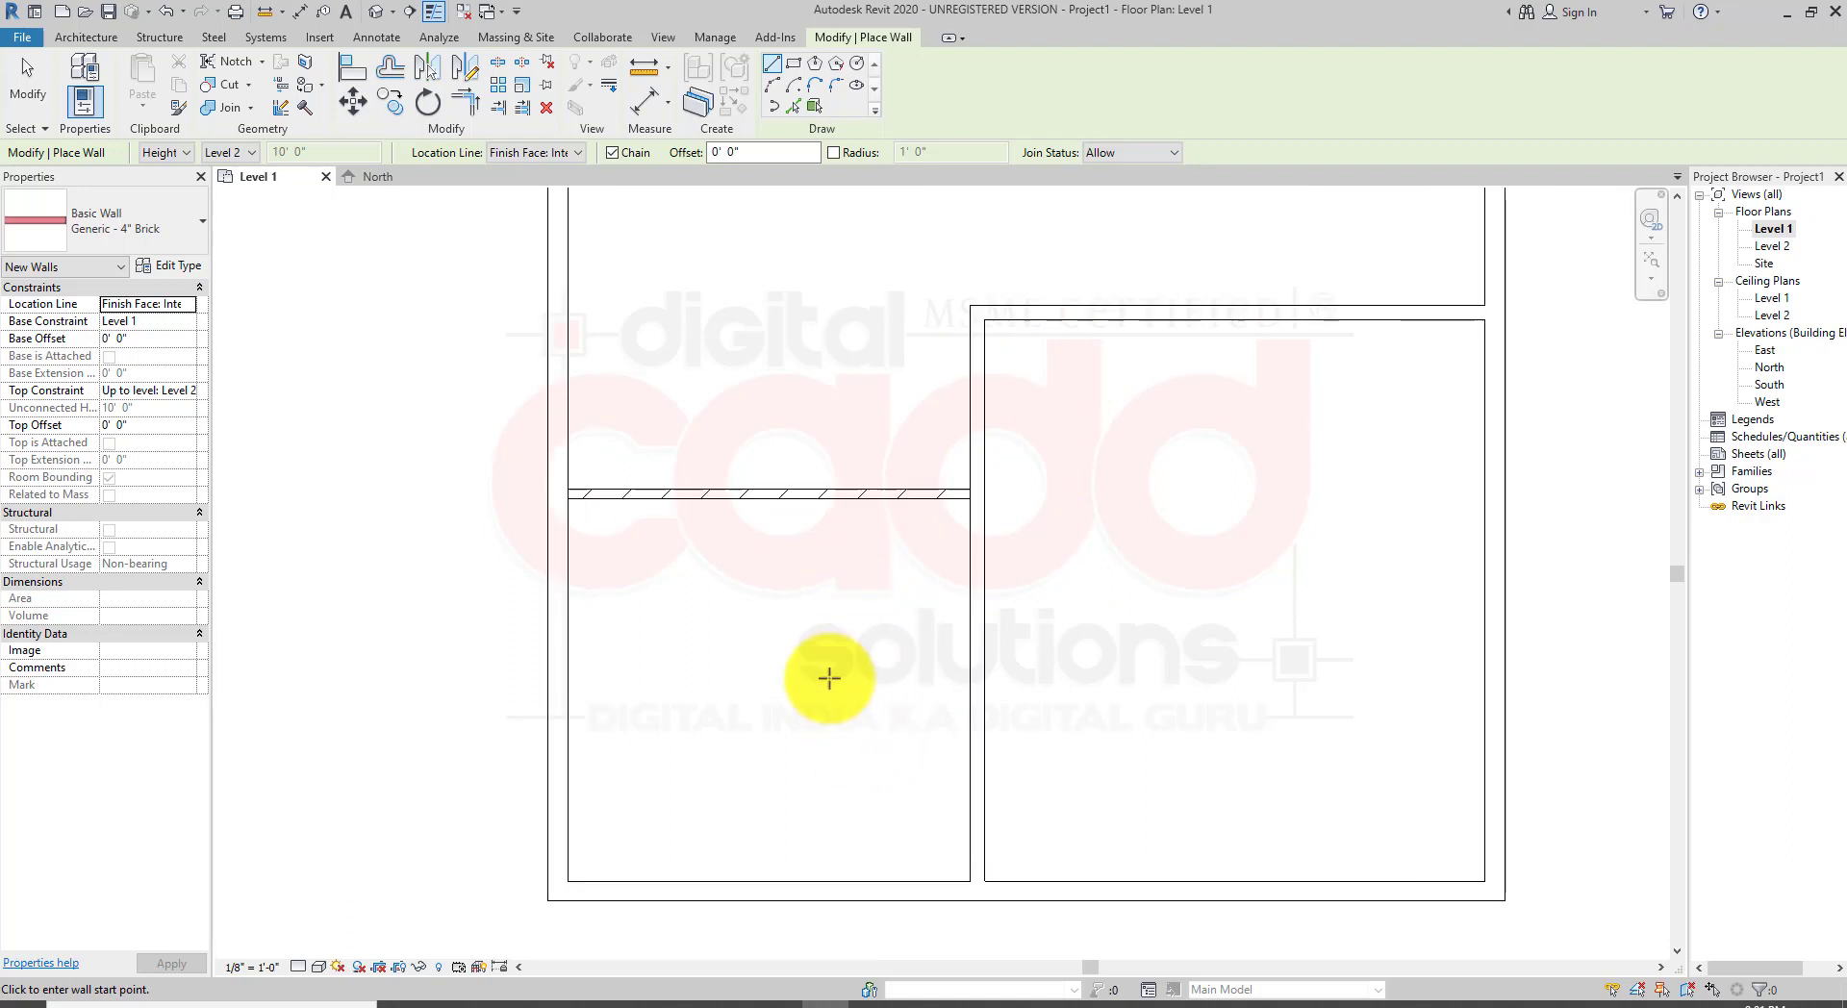
click(788, 501)
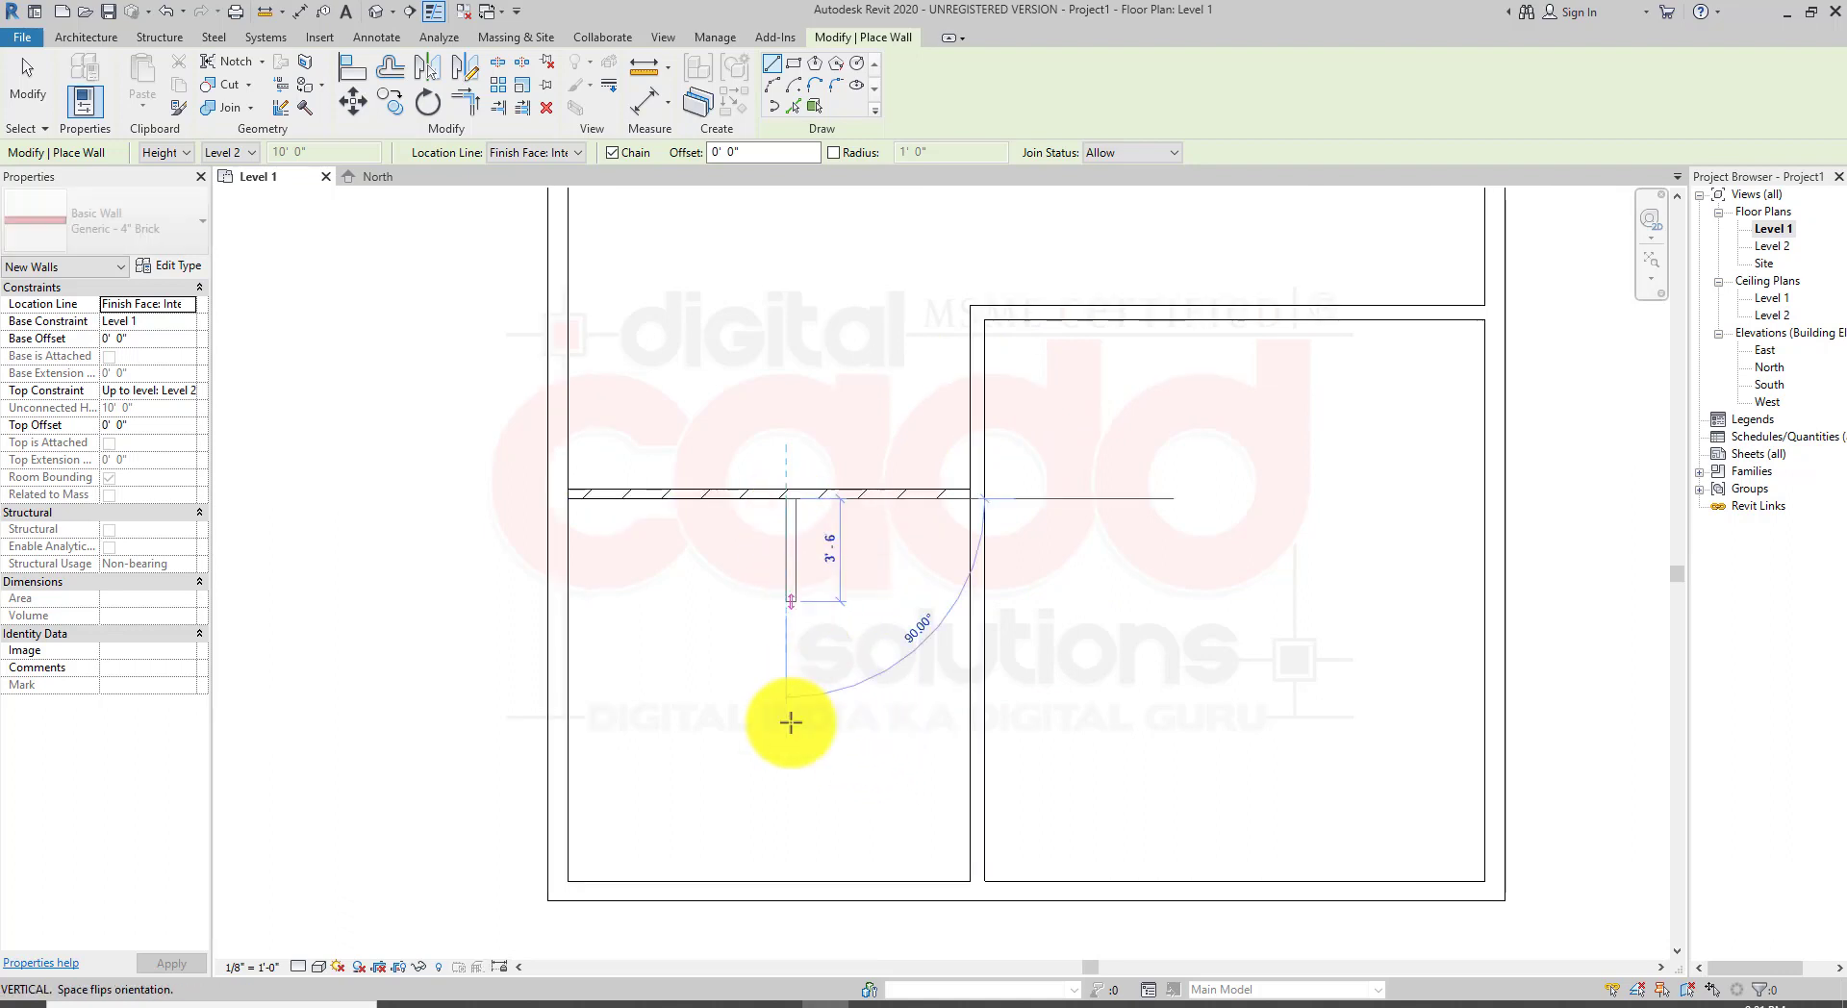
click(791, 872)
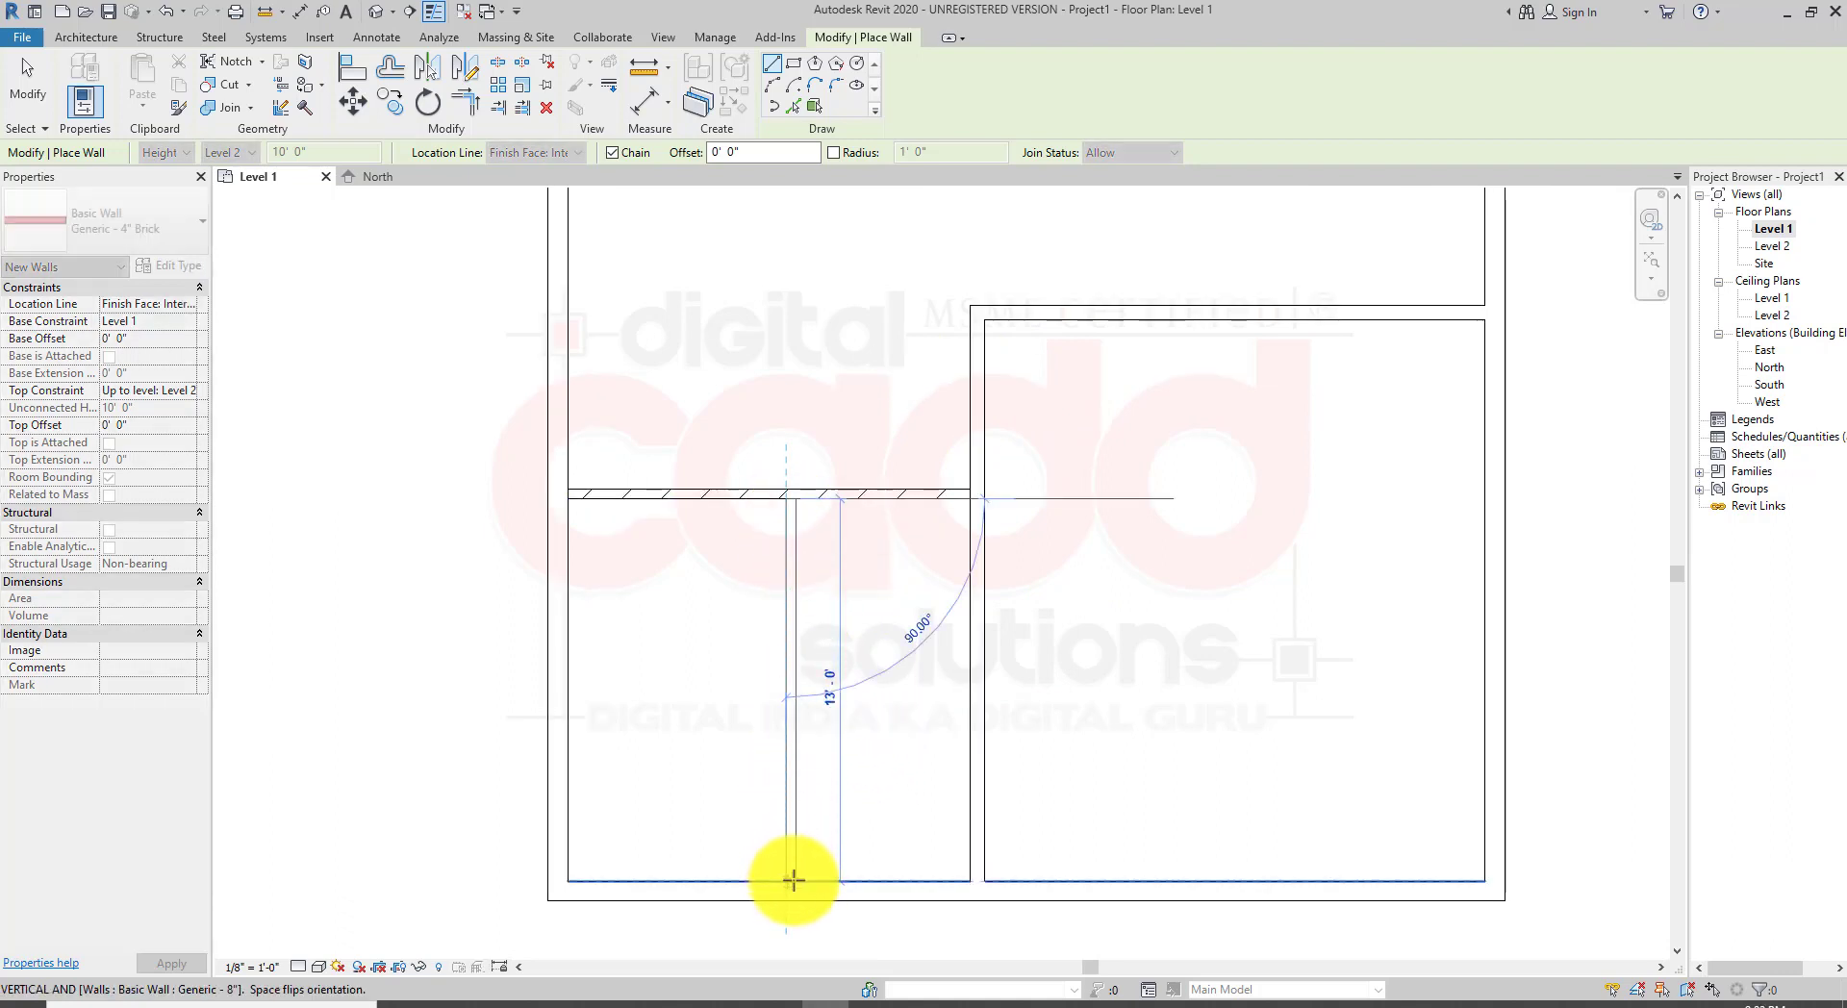
right_click(943, 612)
click(944, 615)
Step: Zoom in to examine the junction between the two brick partitions, then exit the Wall tool
scroll(784, 652, up, 5)
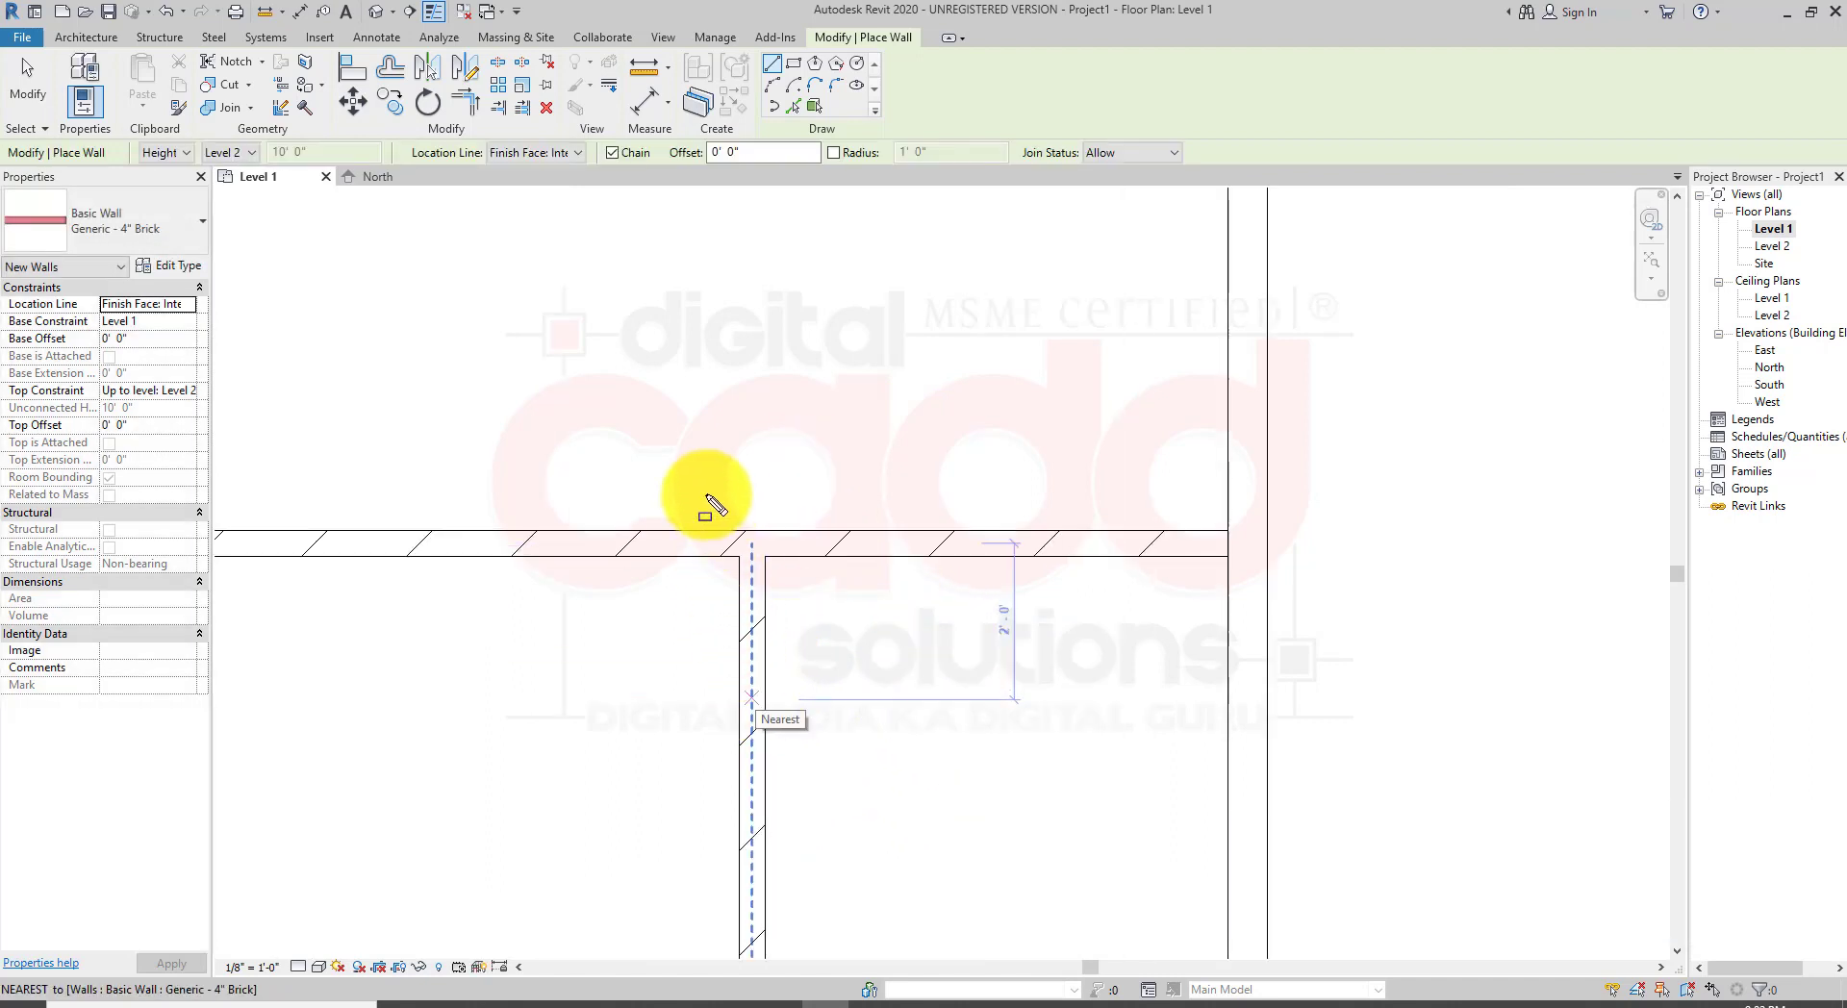
drag(708, 497, 863, 691)
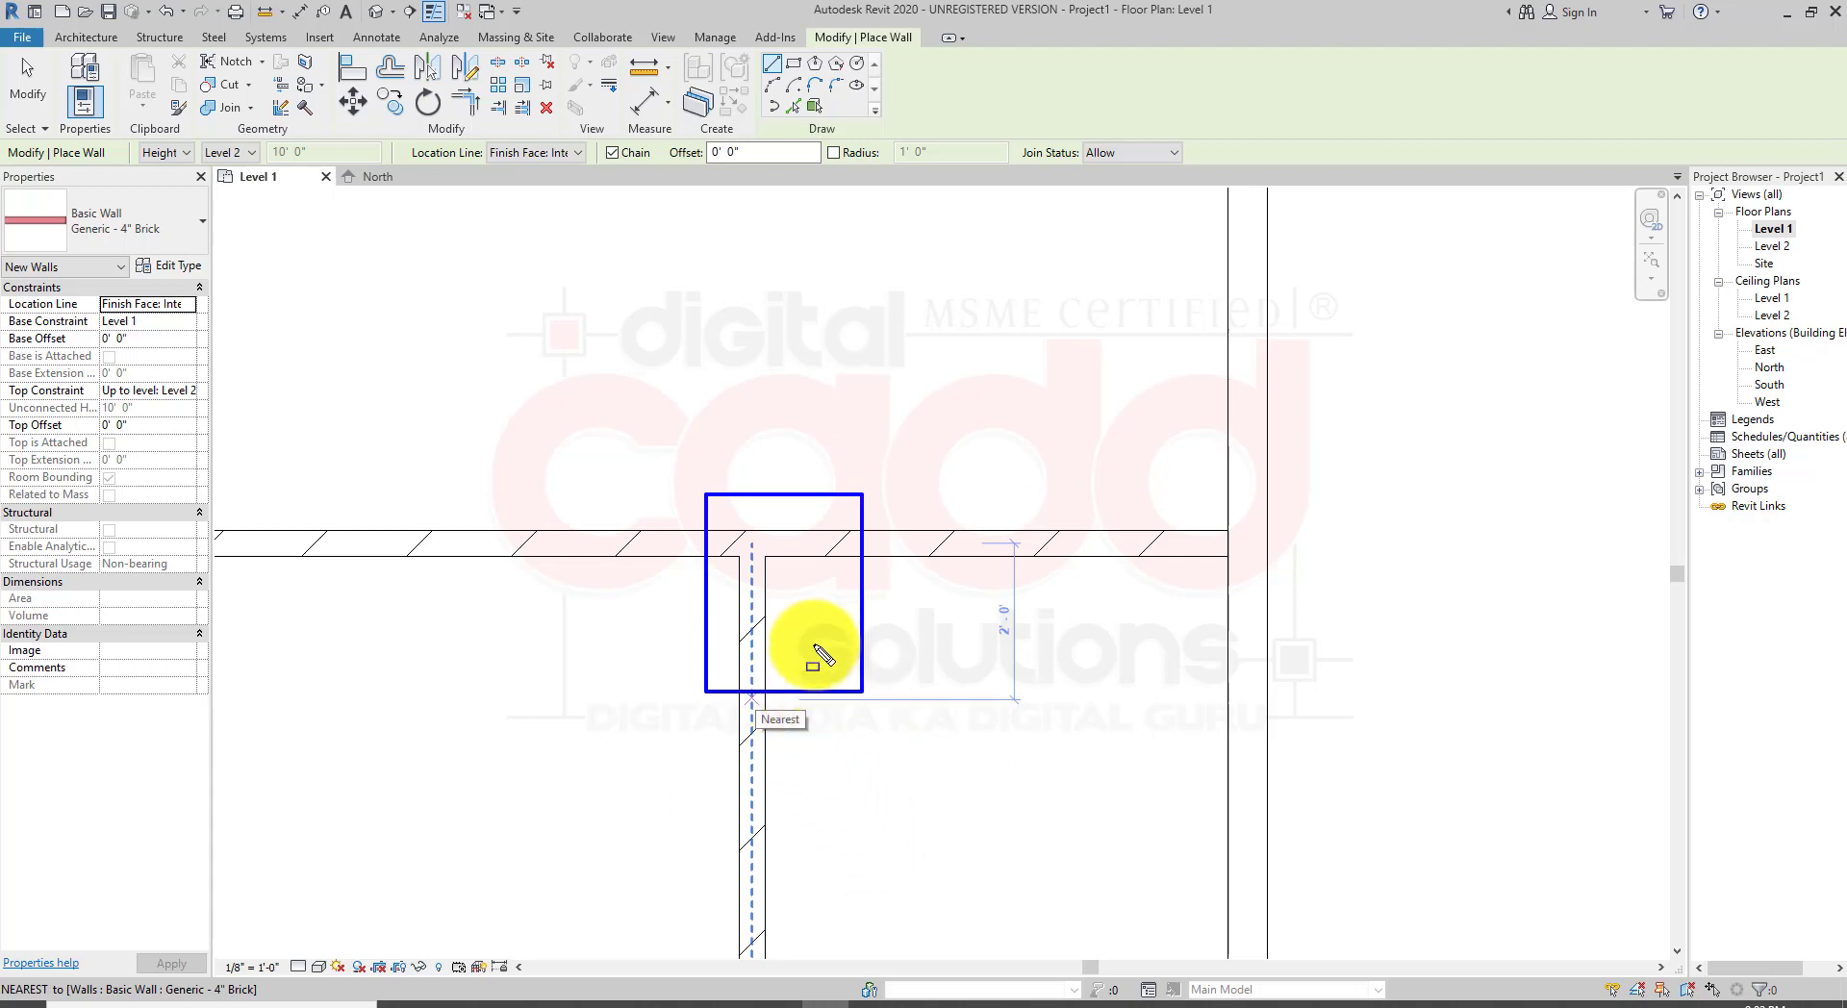
key(Escape)
scroll(806, 554, down, 5)
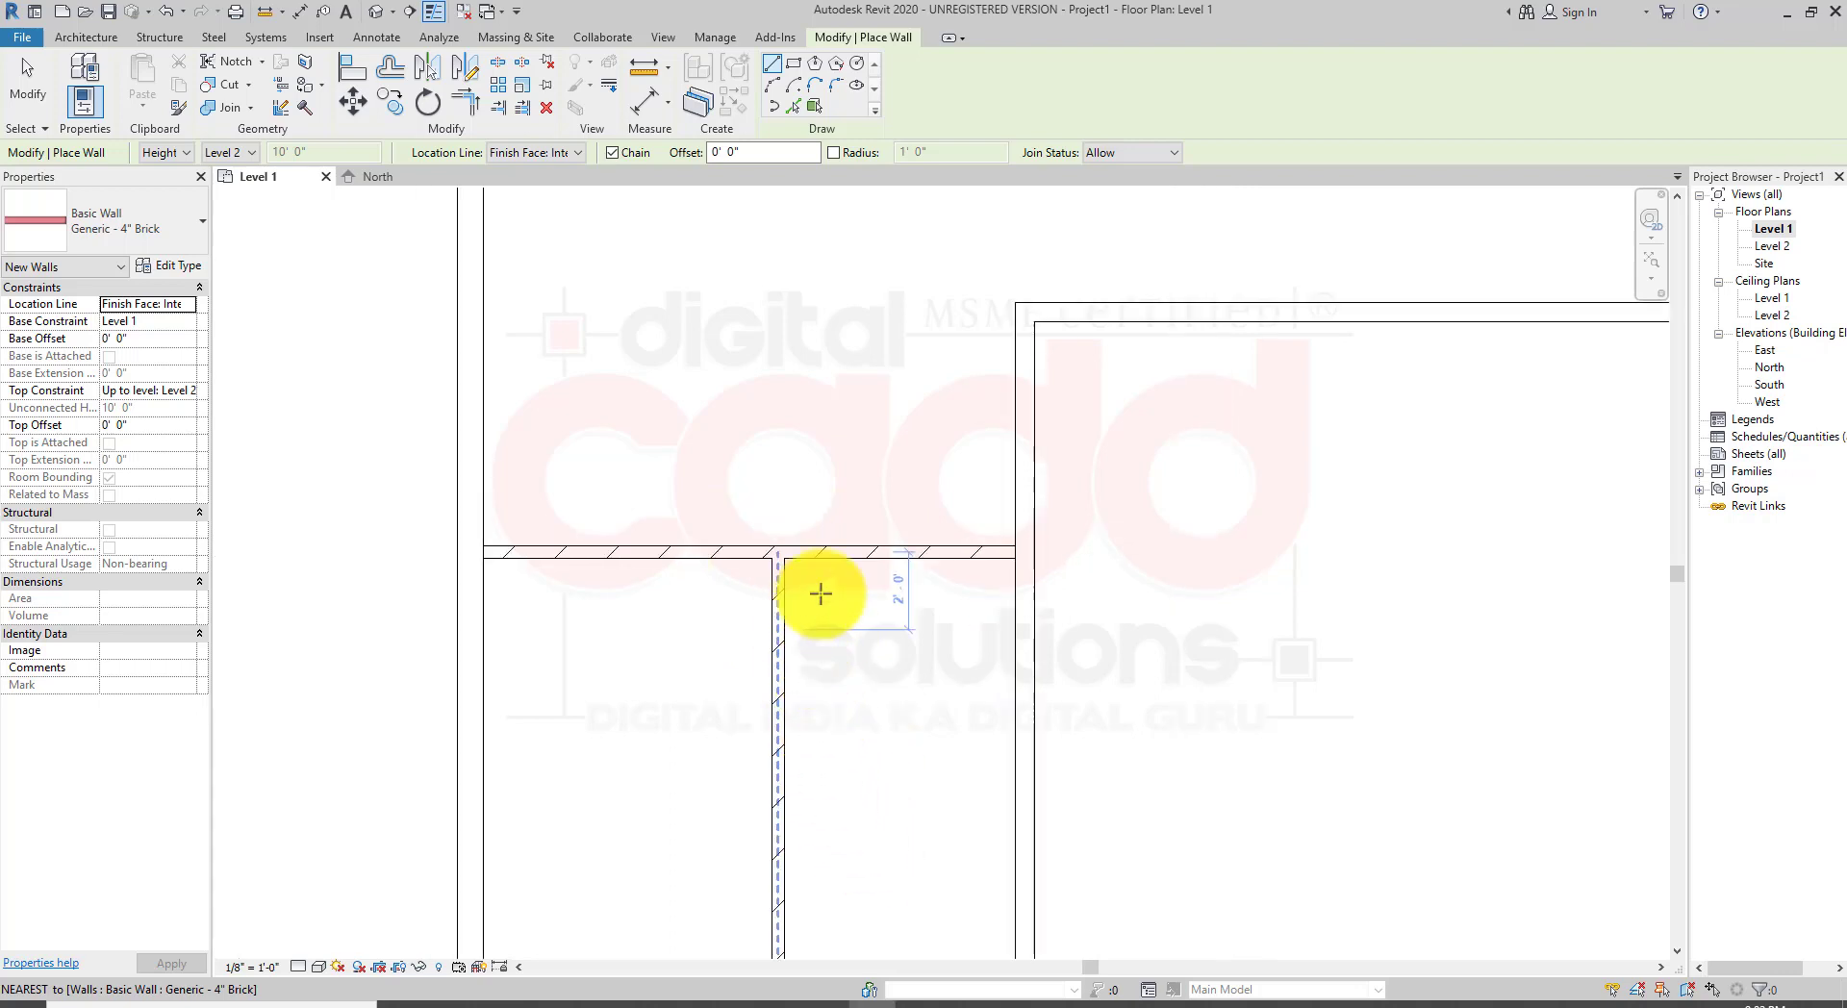
scroll(828, 590, up, 4)
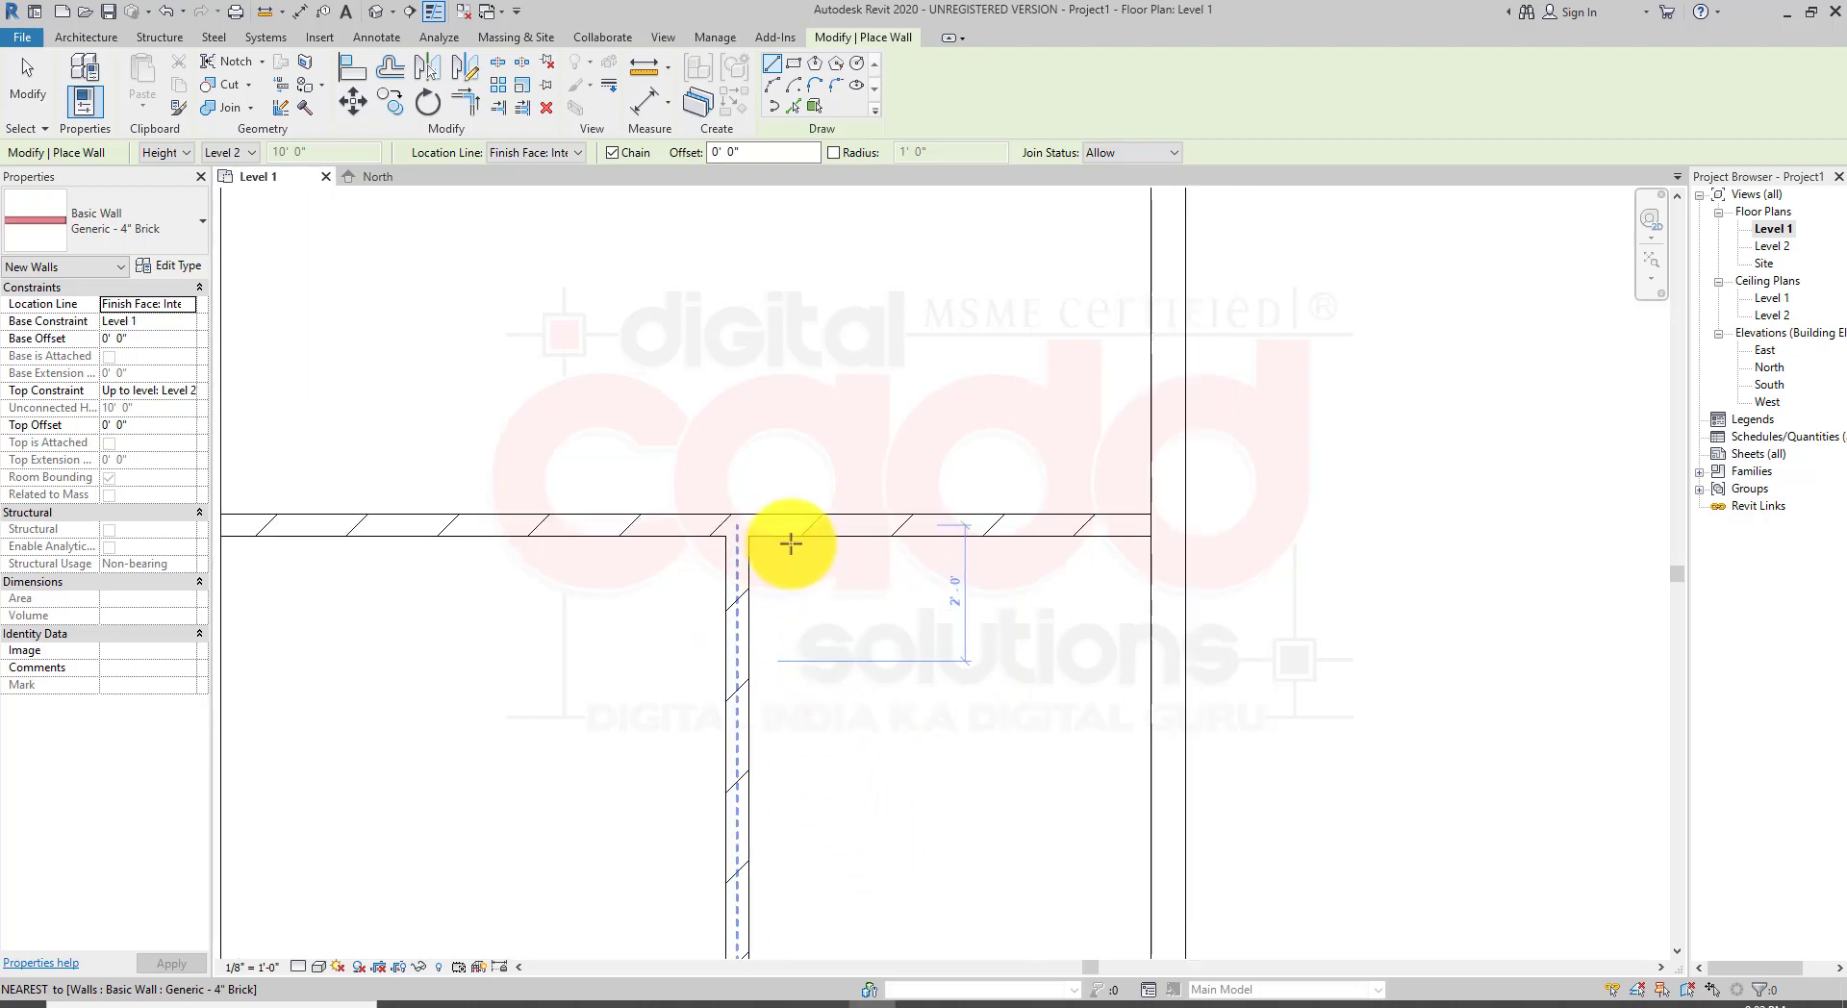
scroll(795, 610, down, 5)
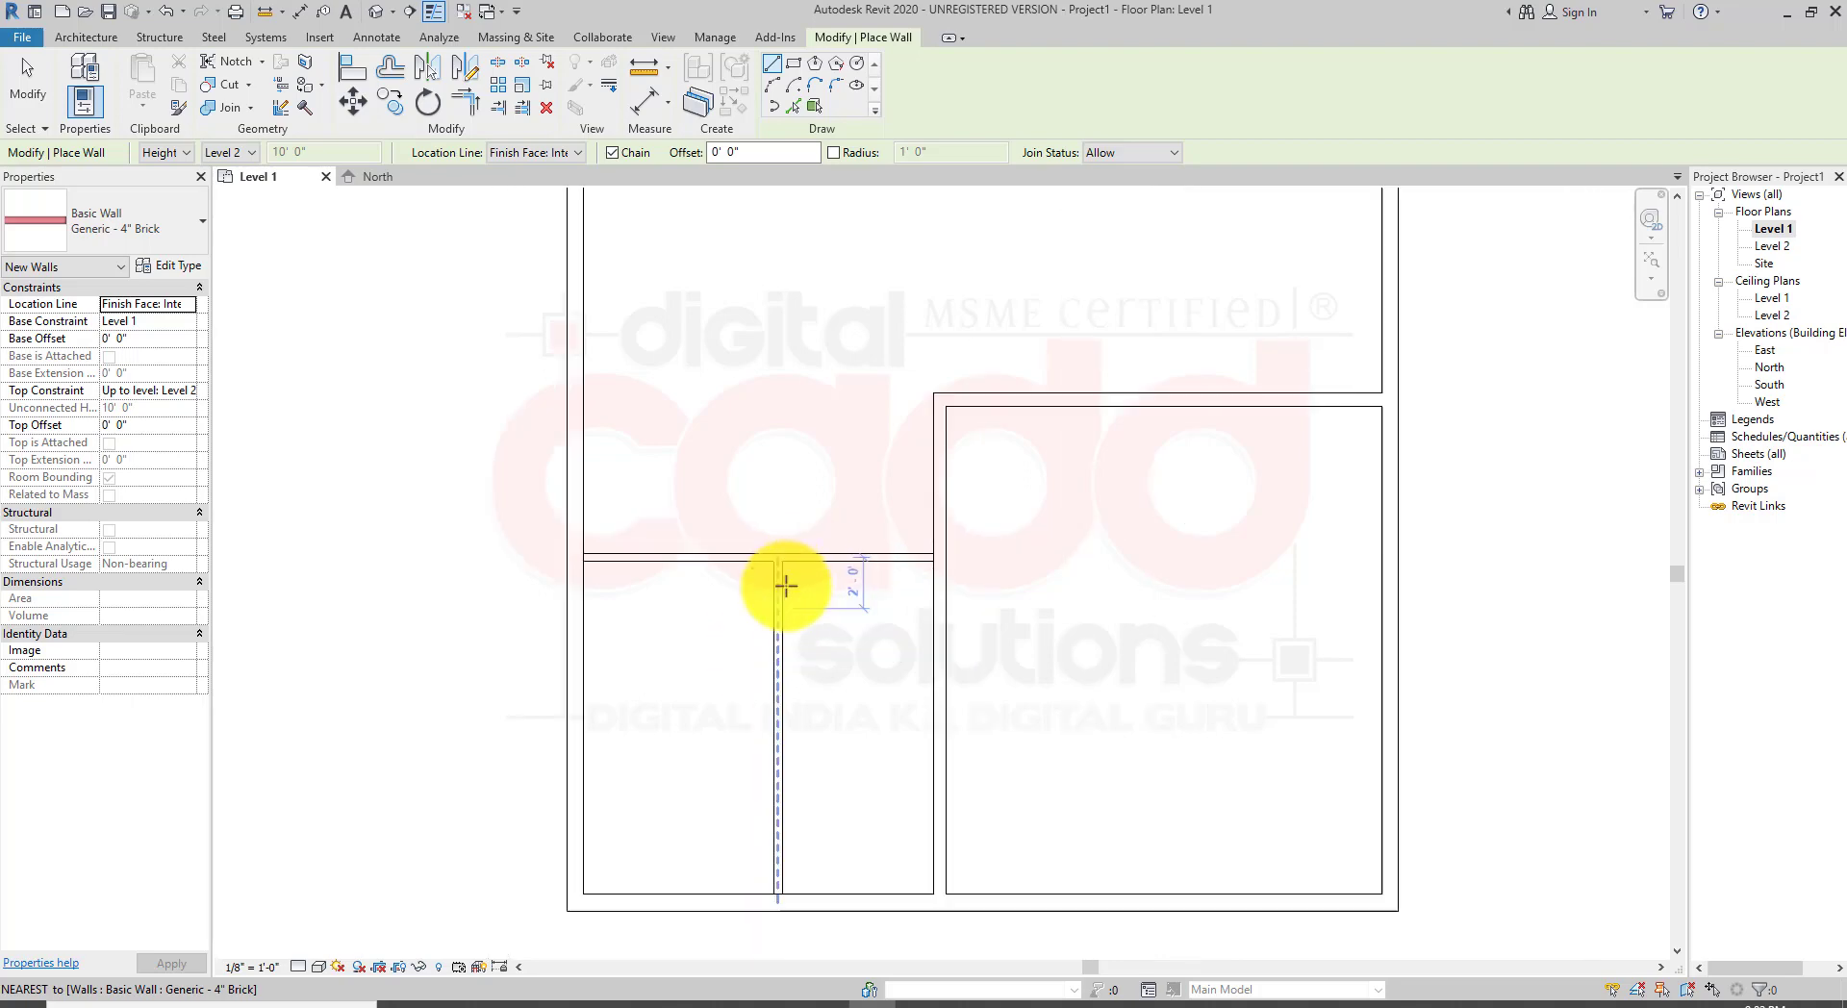
right_click(822, 366)
click(845, 383)
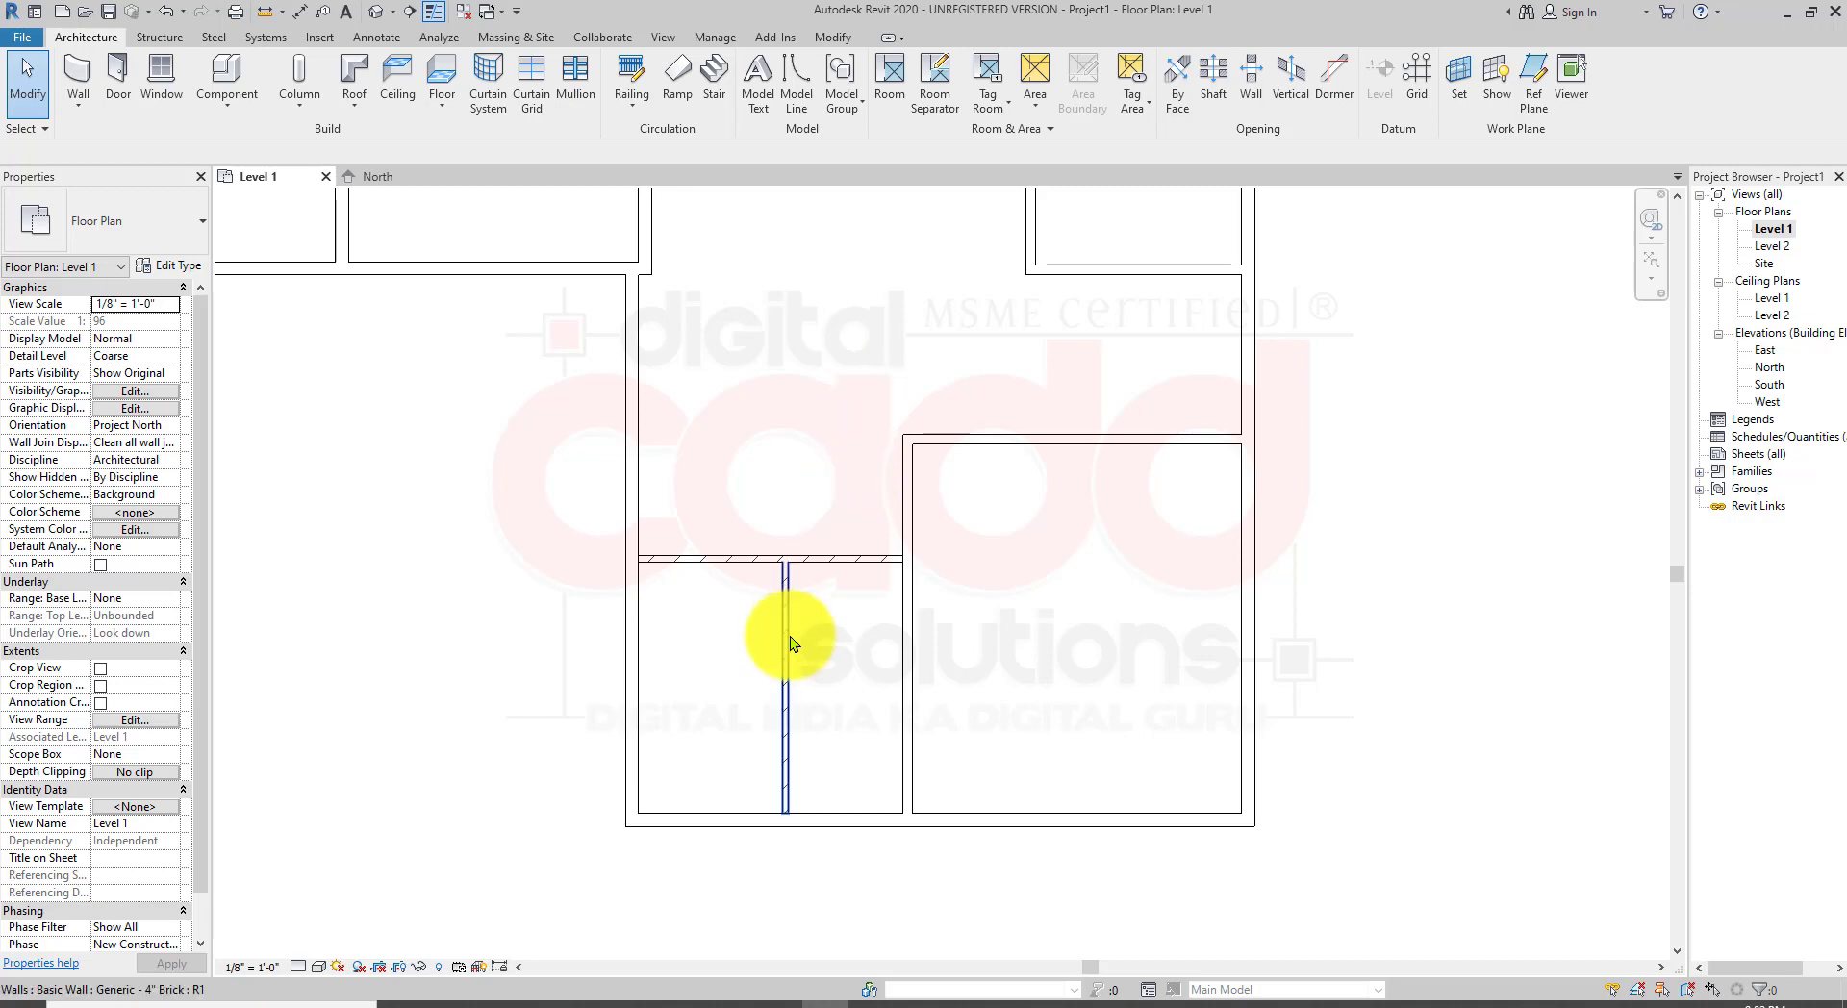
Step: Select the horizontal brick partition to check its wall type
scroll(793, 631, up, 2)
scroll(775, 565, up, 2)
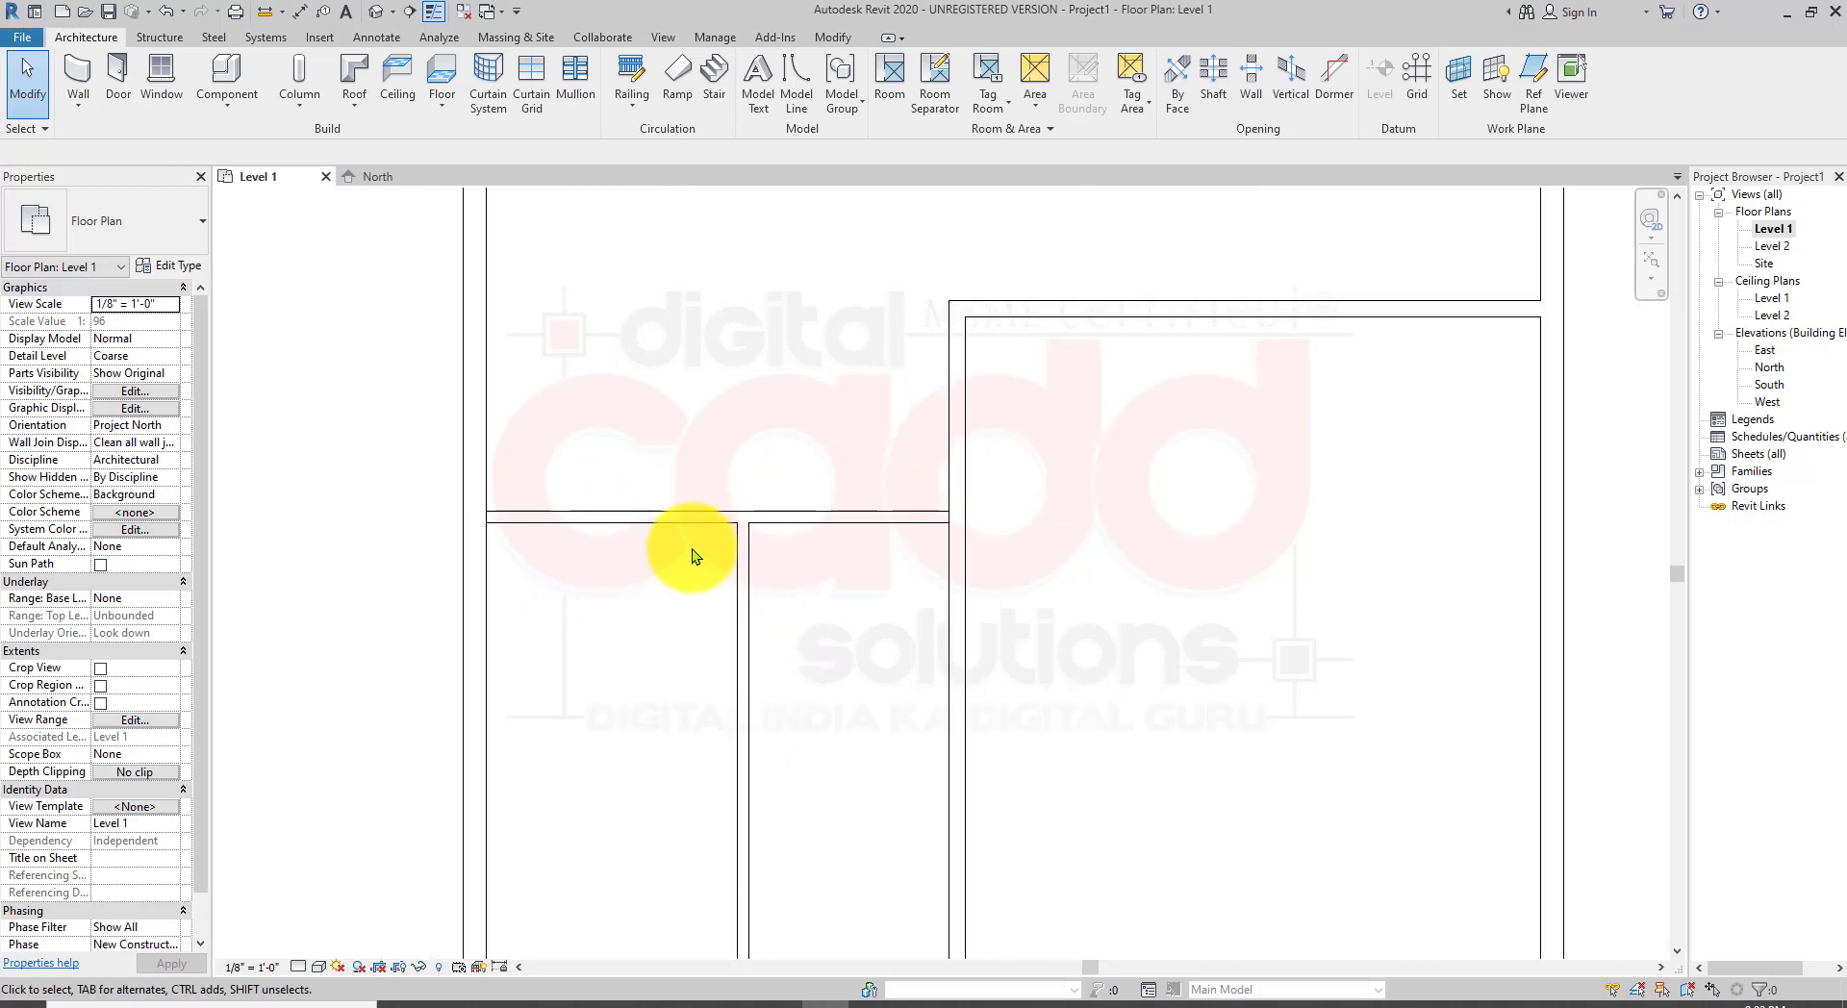
click(681, 520)
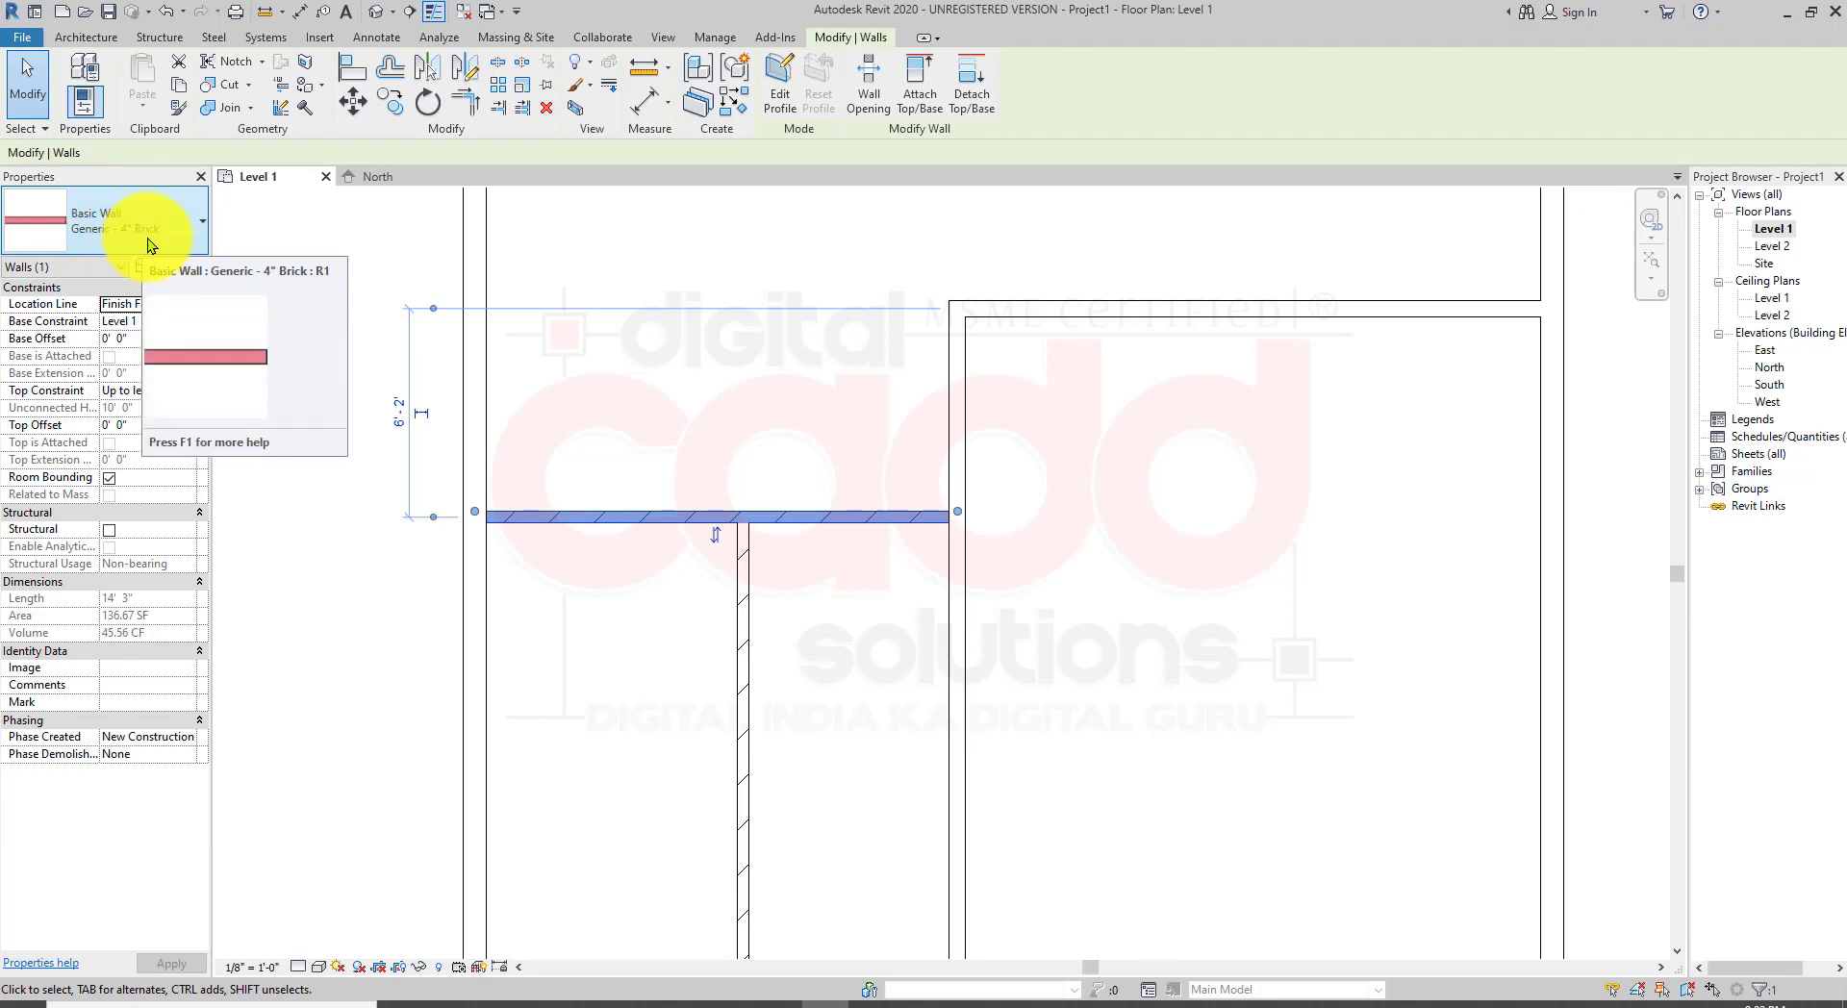
click(766, 602)
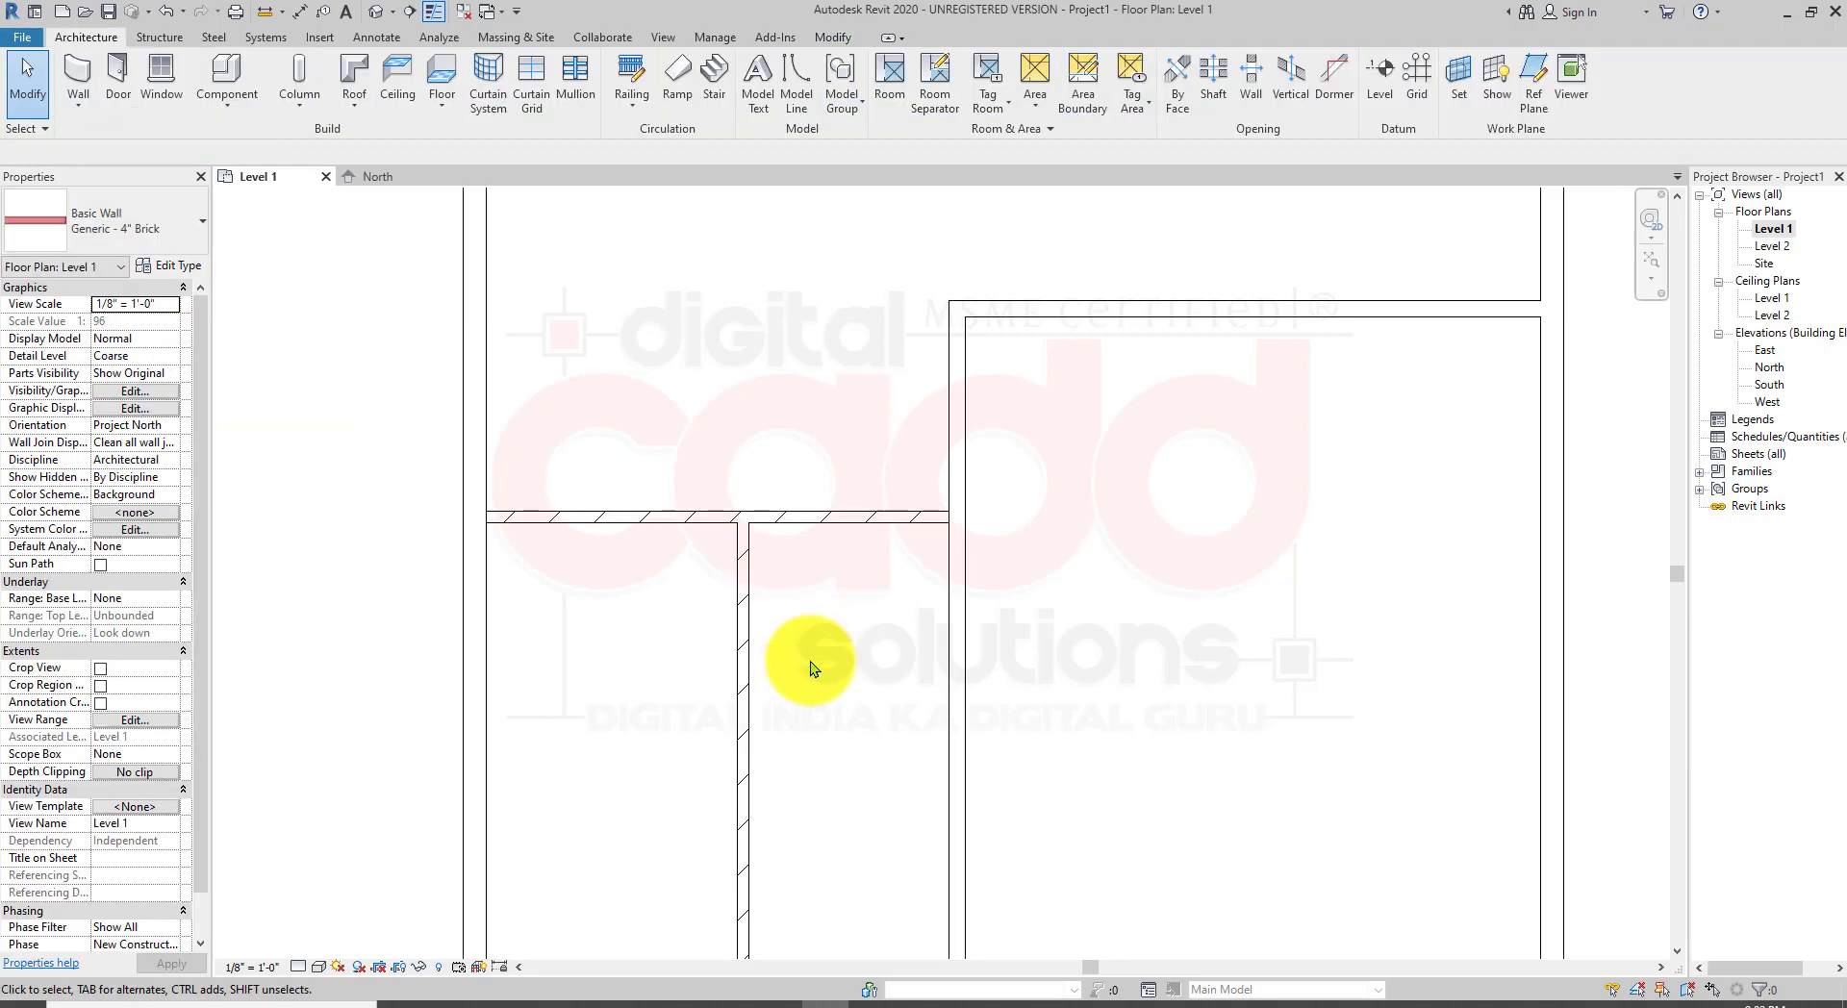
Step: Select the top exterior wall, the 6" partition and the brick partition in turn to compare their wall types
scroll(886, 676, down, 3)
middle_drag(1028, 510, 1132, 734)
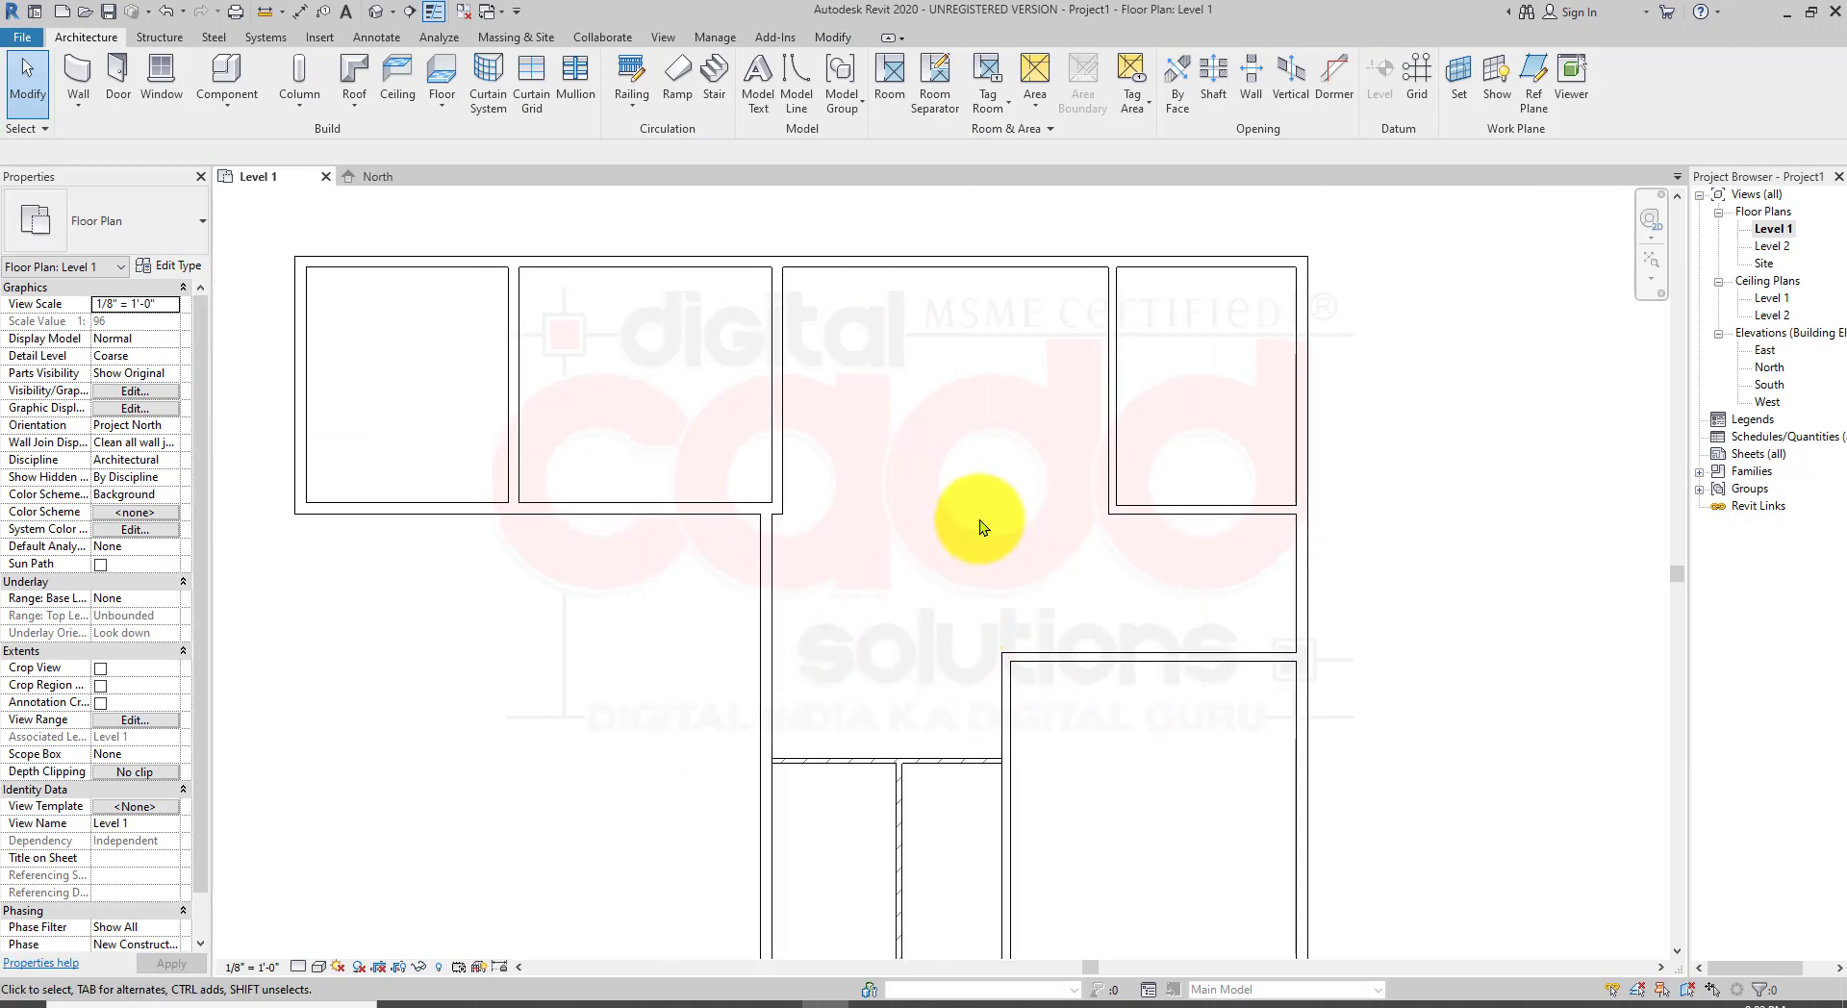
scroll(982, 520, down, 1)
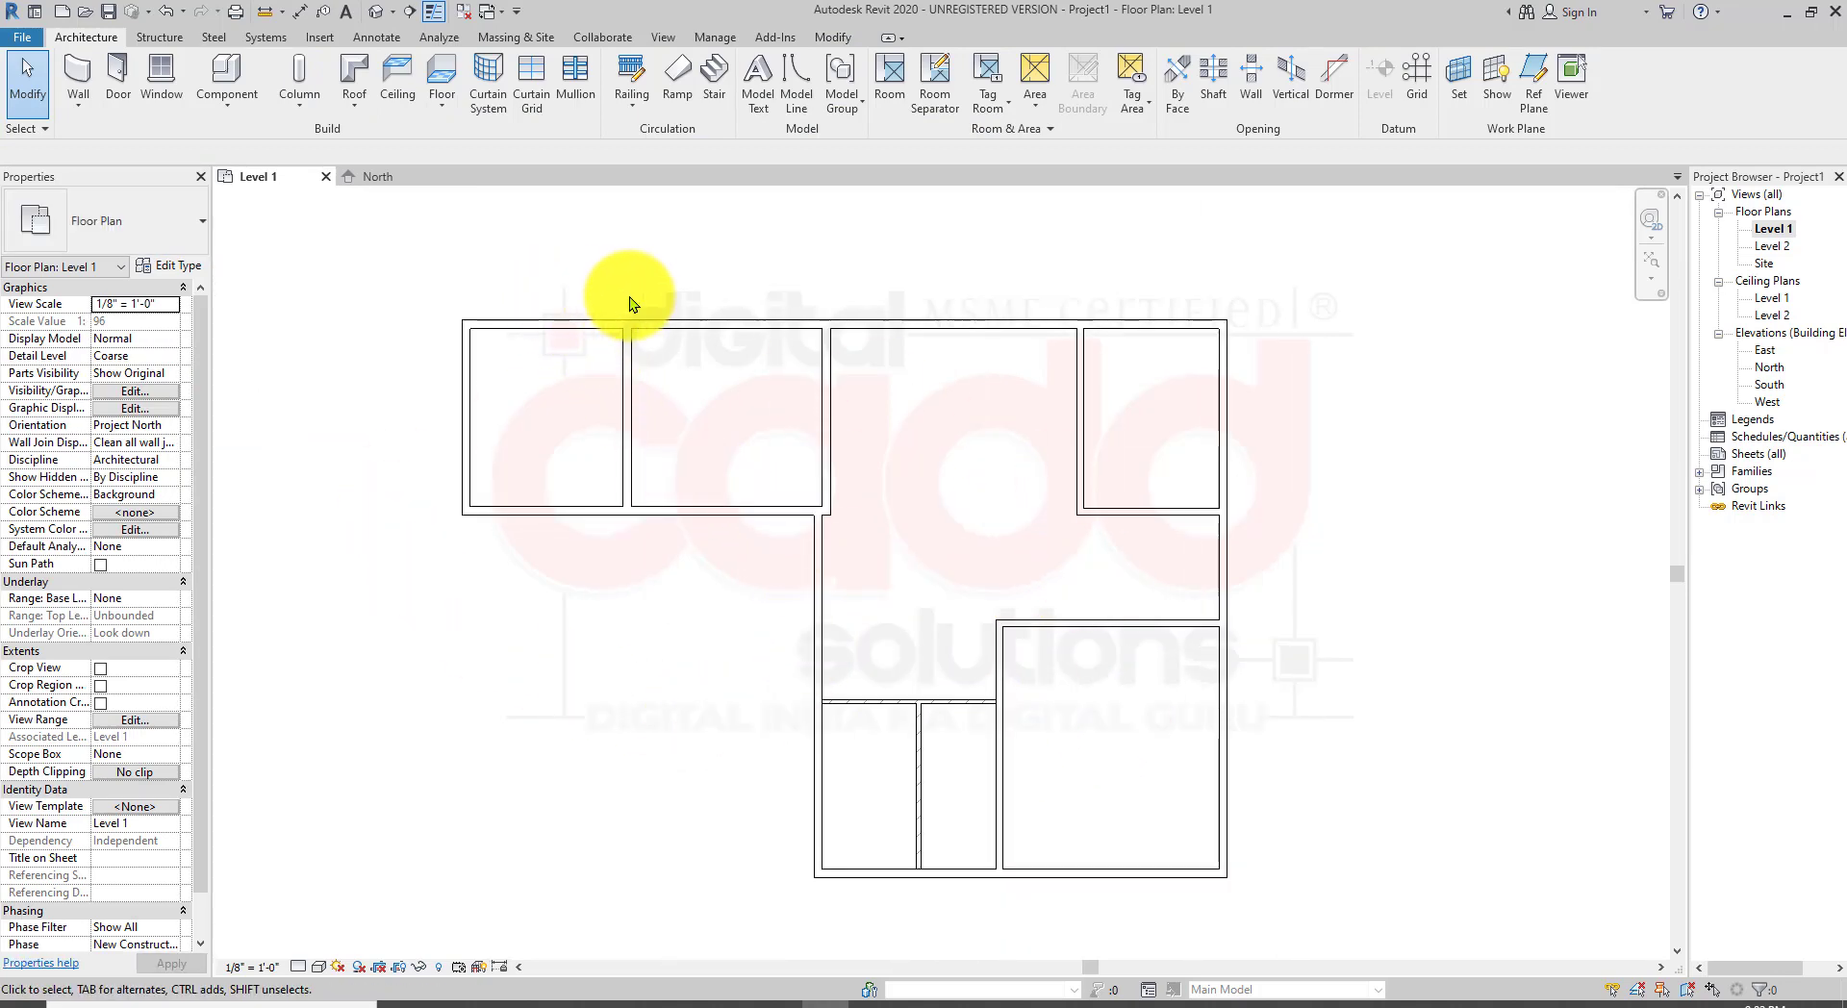
scroll(635, 291, up, 1)
middle_drag(1052, 693, 763, 528)
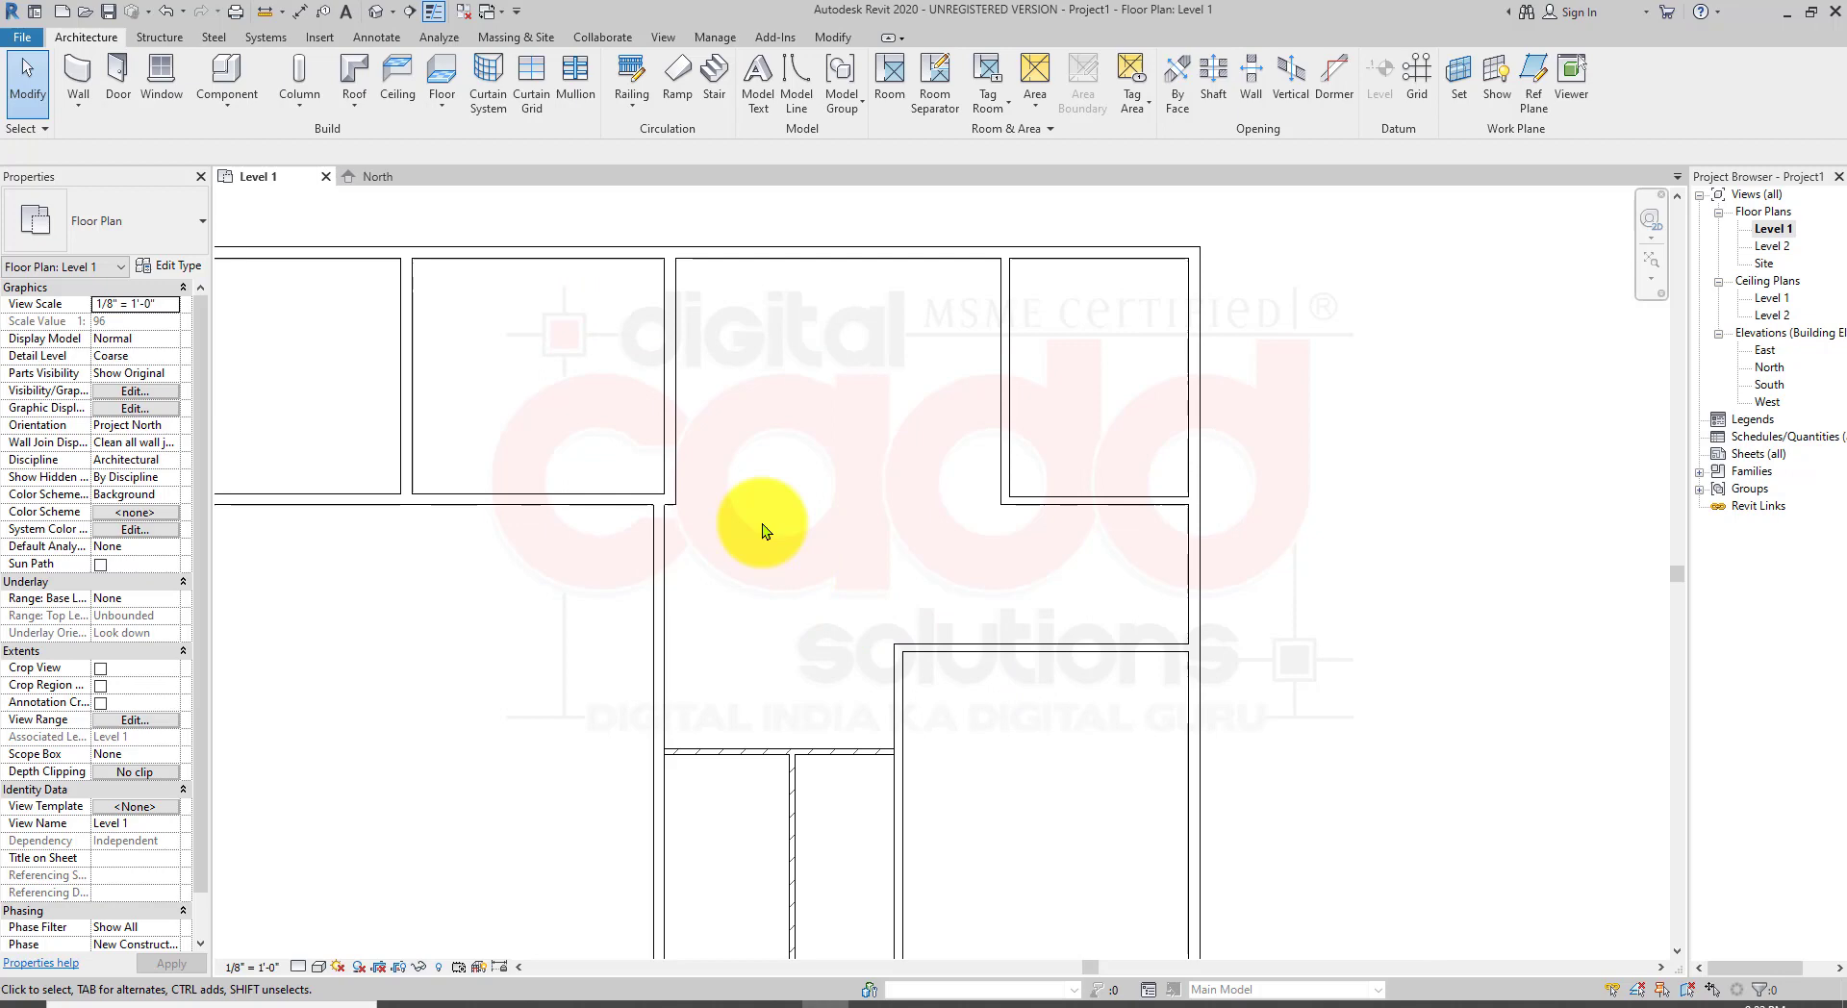
click(739, 250)
key(Escape)
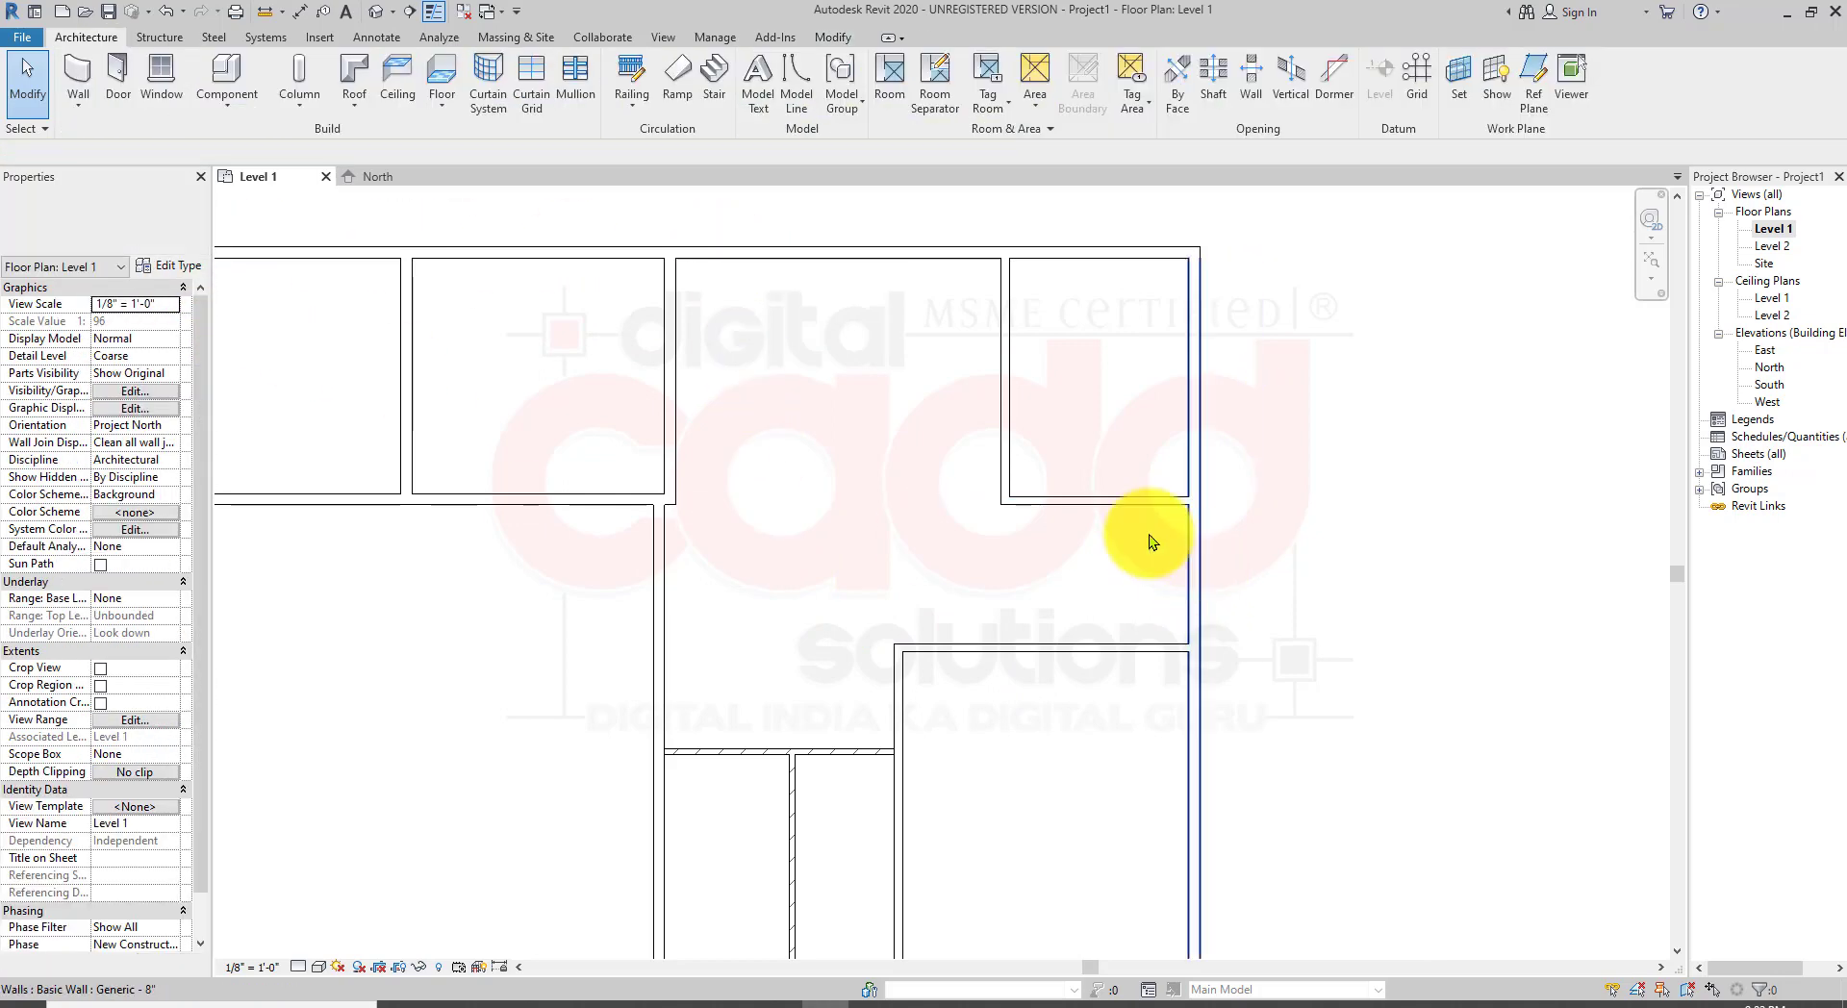
click(1048, 515)
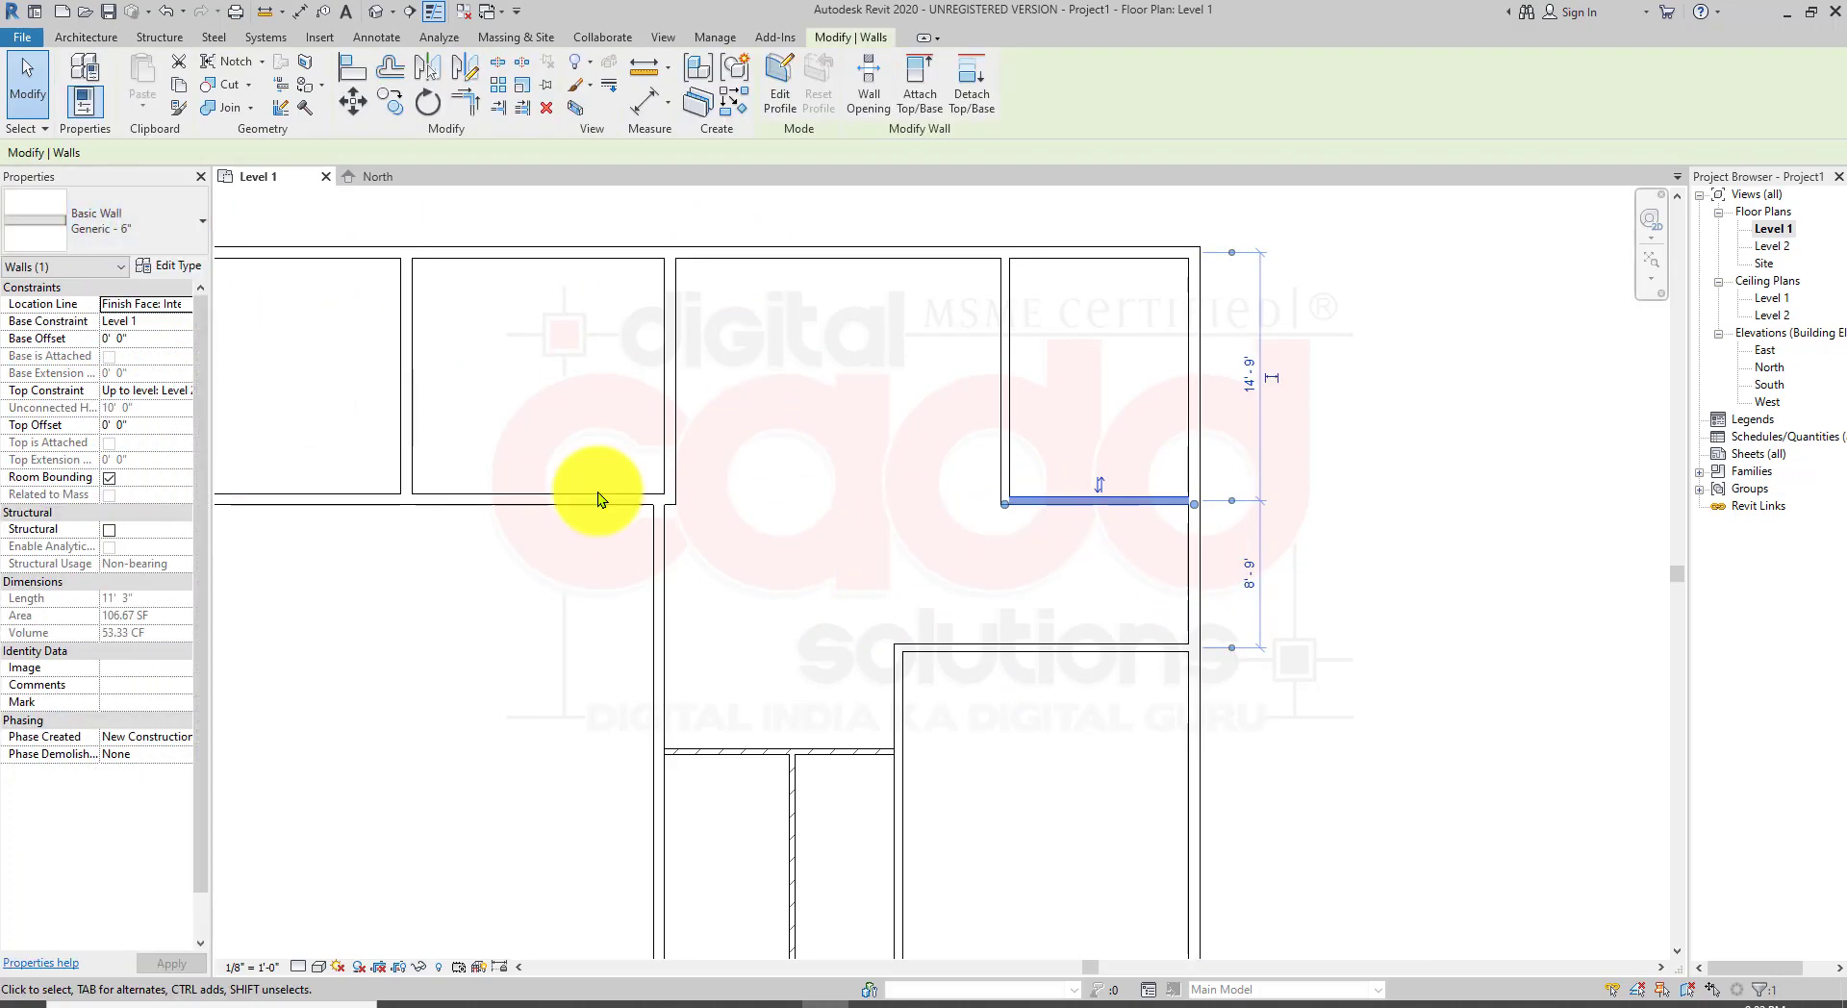
key(Escape)
middle_drag(969, 873, 1121, 764)
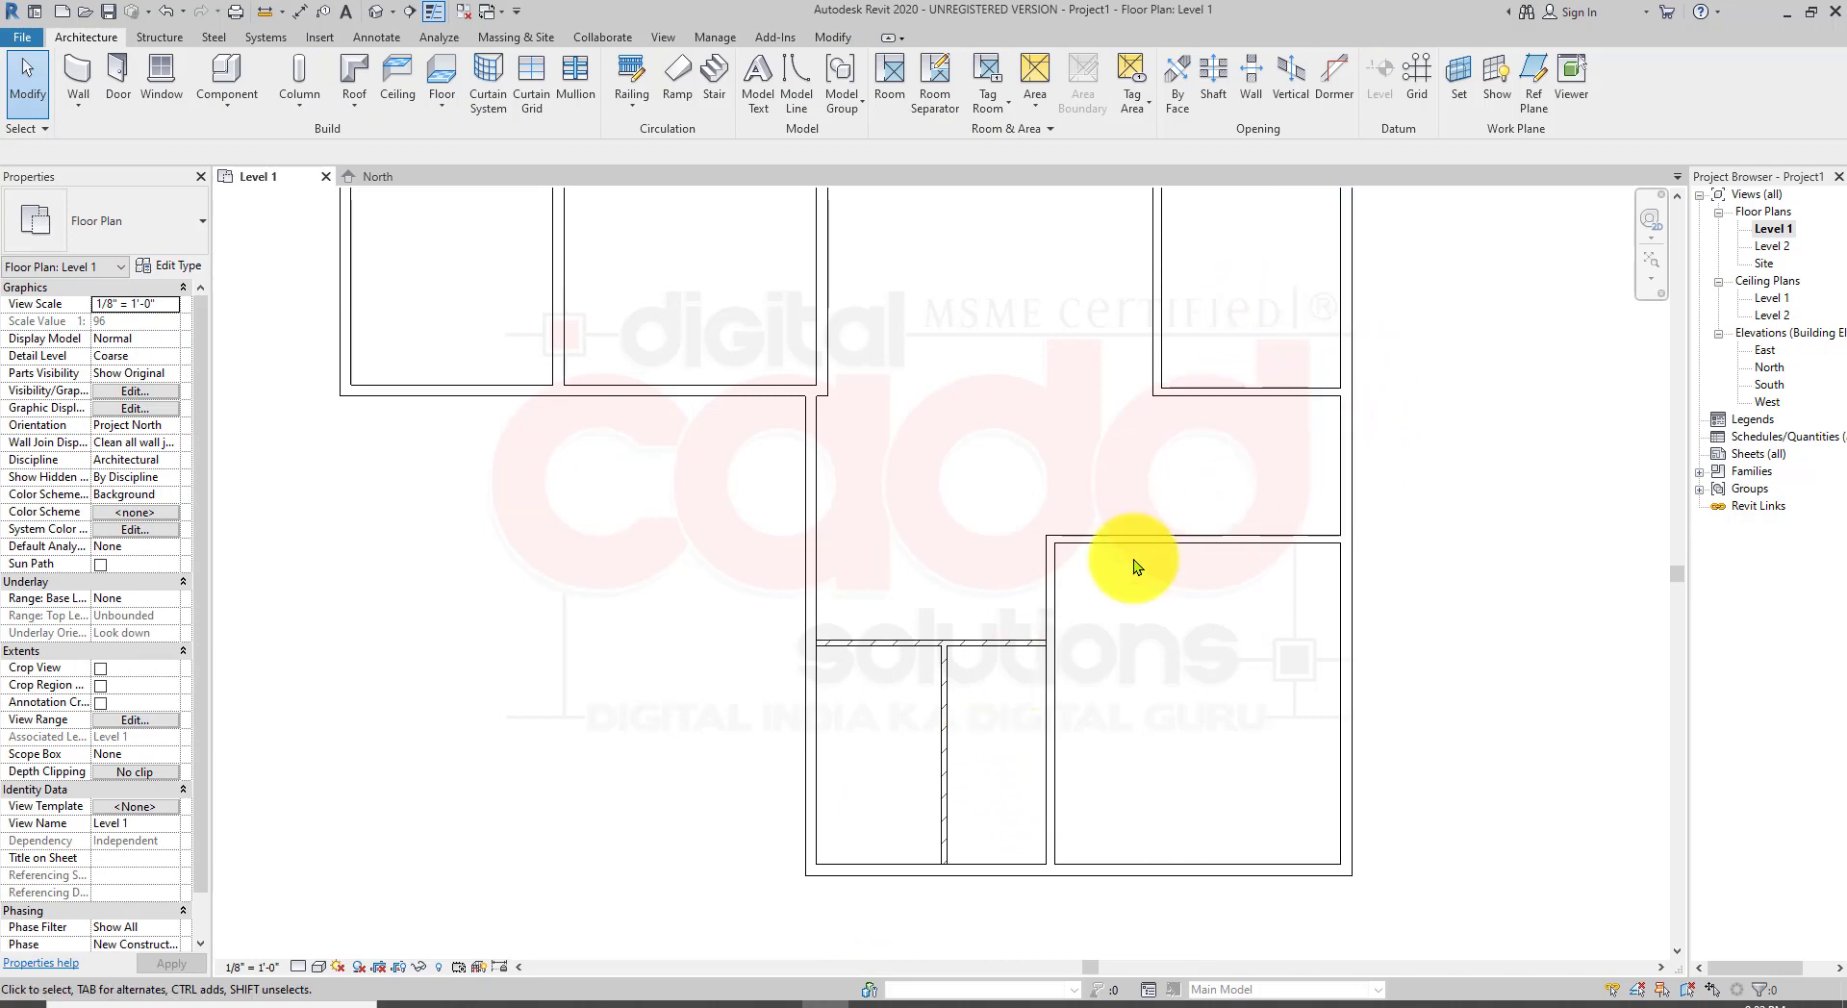
click(970, 637)
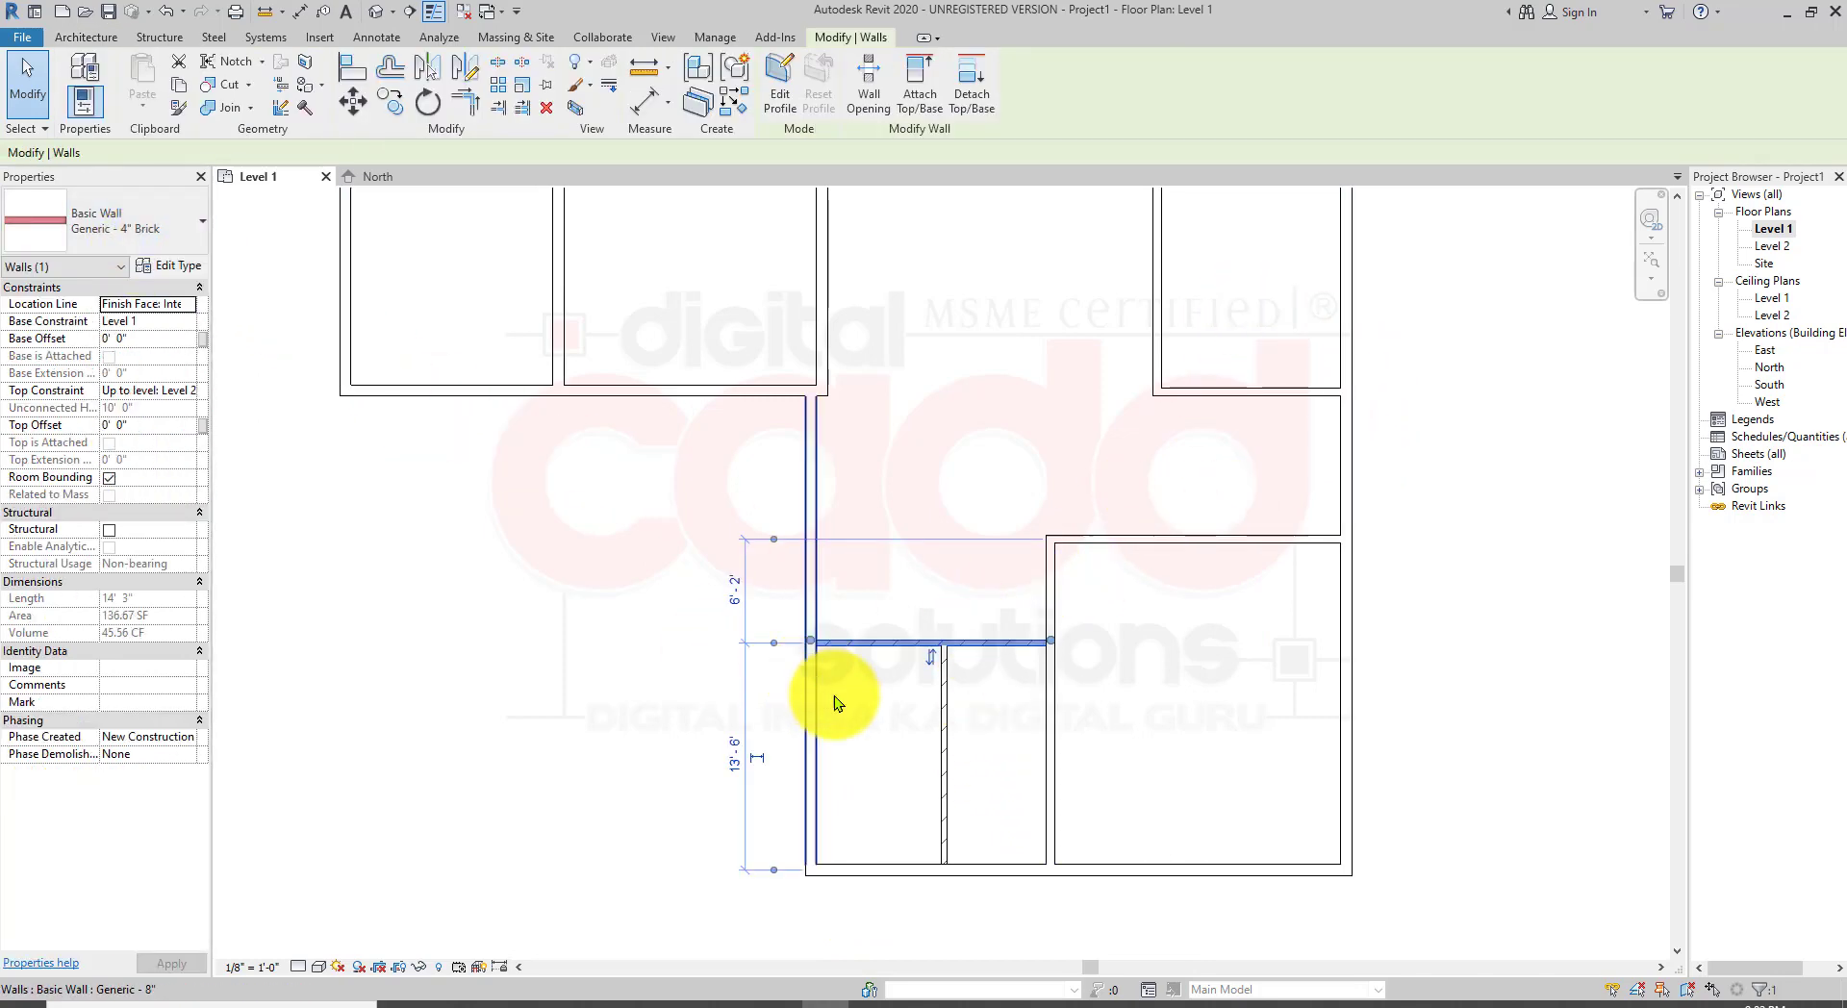
key(Escape)
Step: Open the default 3D view of the model
scroll(964, 661, up, 3)
scroll(966, 651, up, 4)
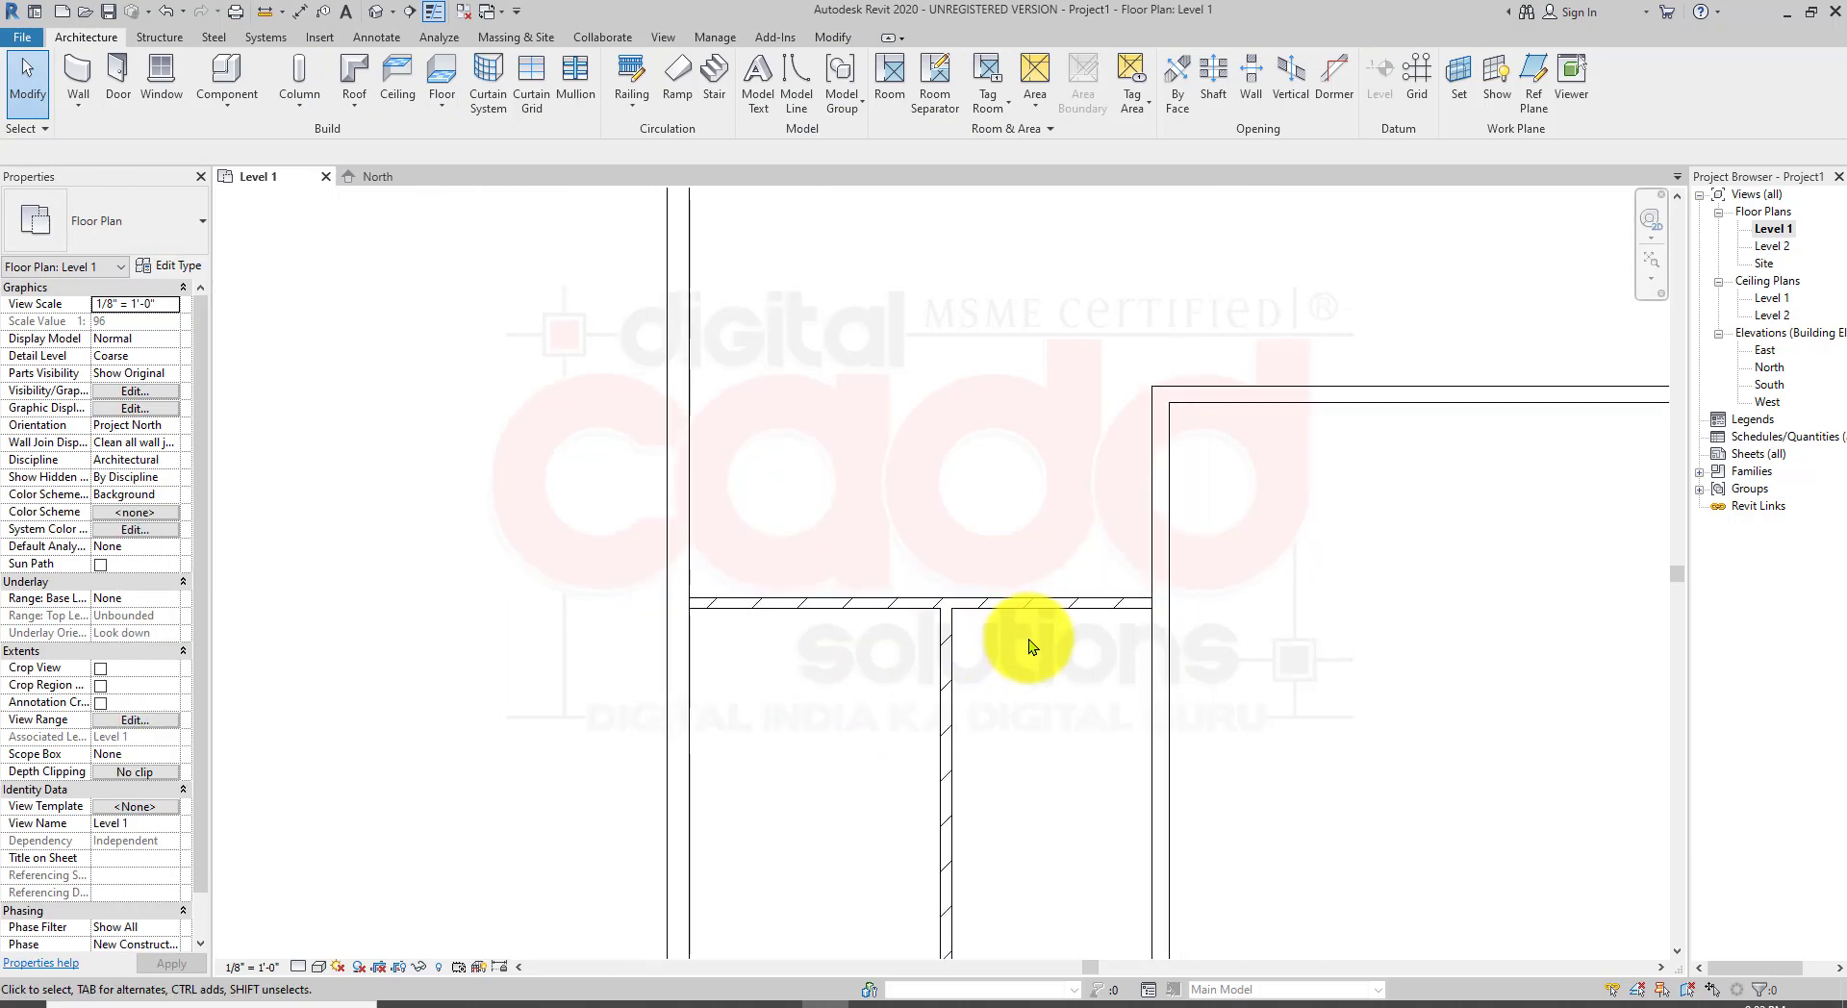
scroll(1251, 583, up, 3)
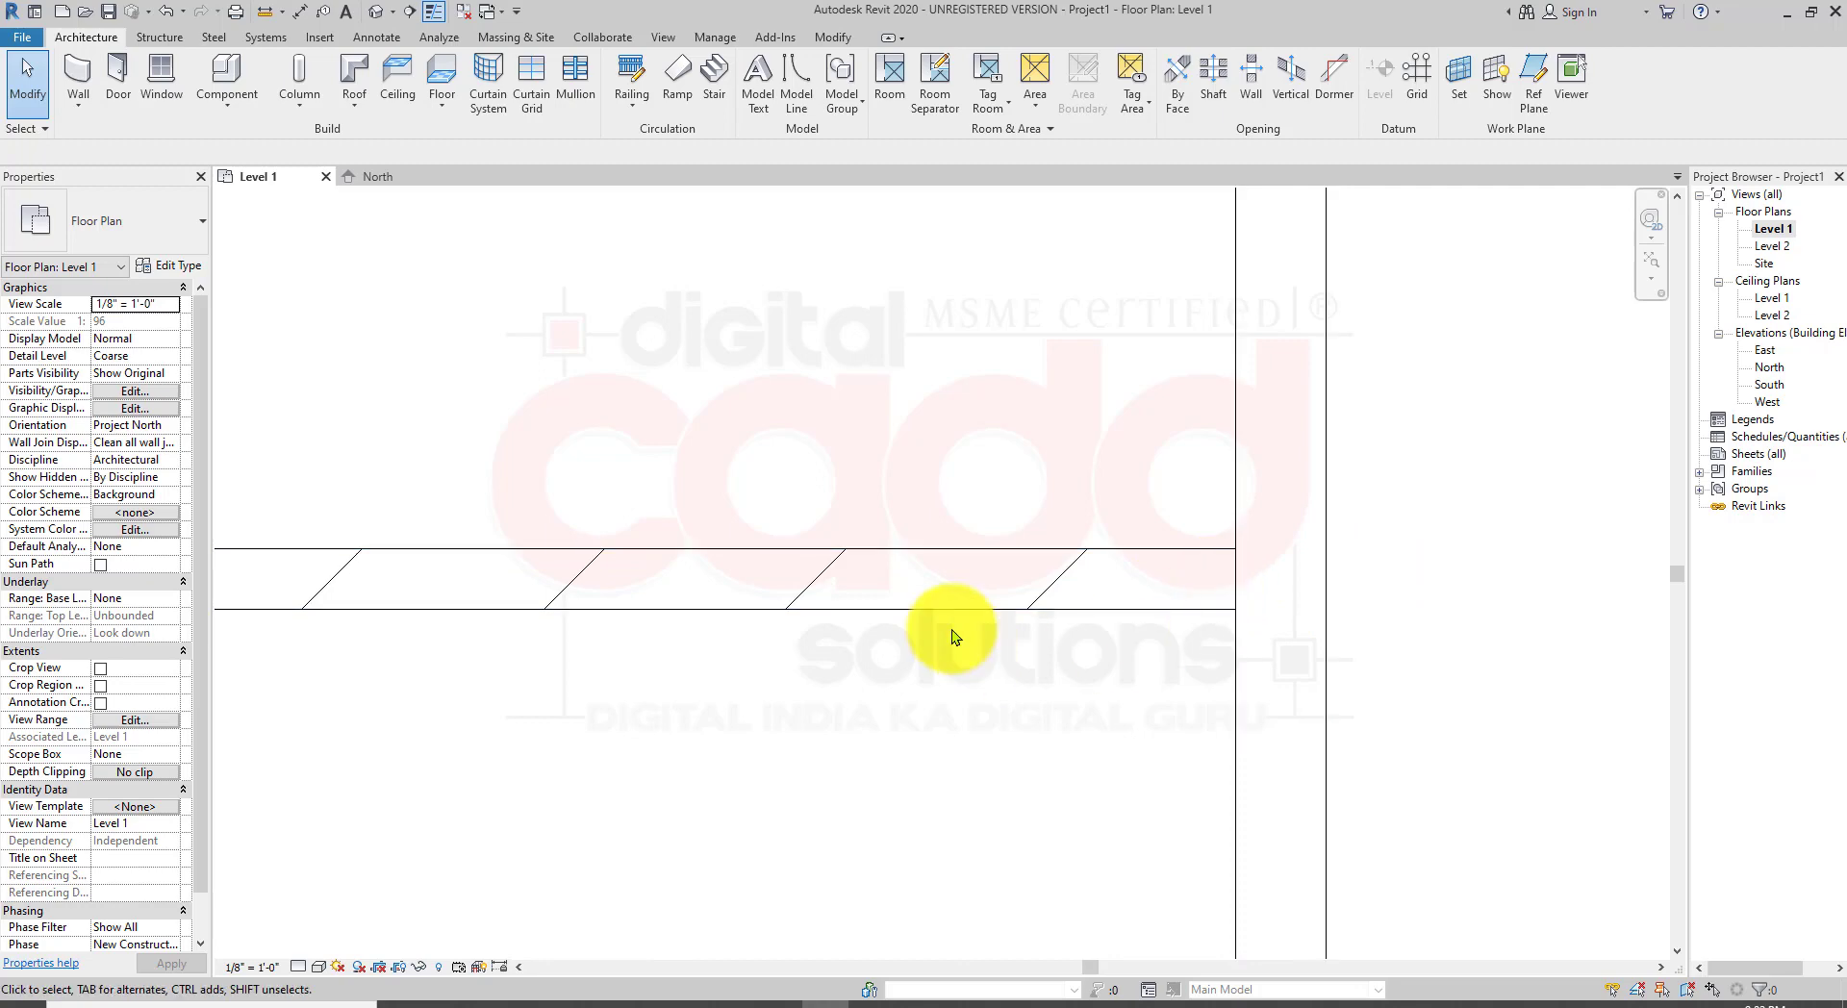
scroll(949, 637, down, 2)
scroll(948, 641, down, 4)
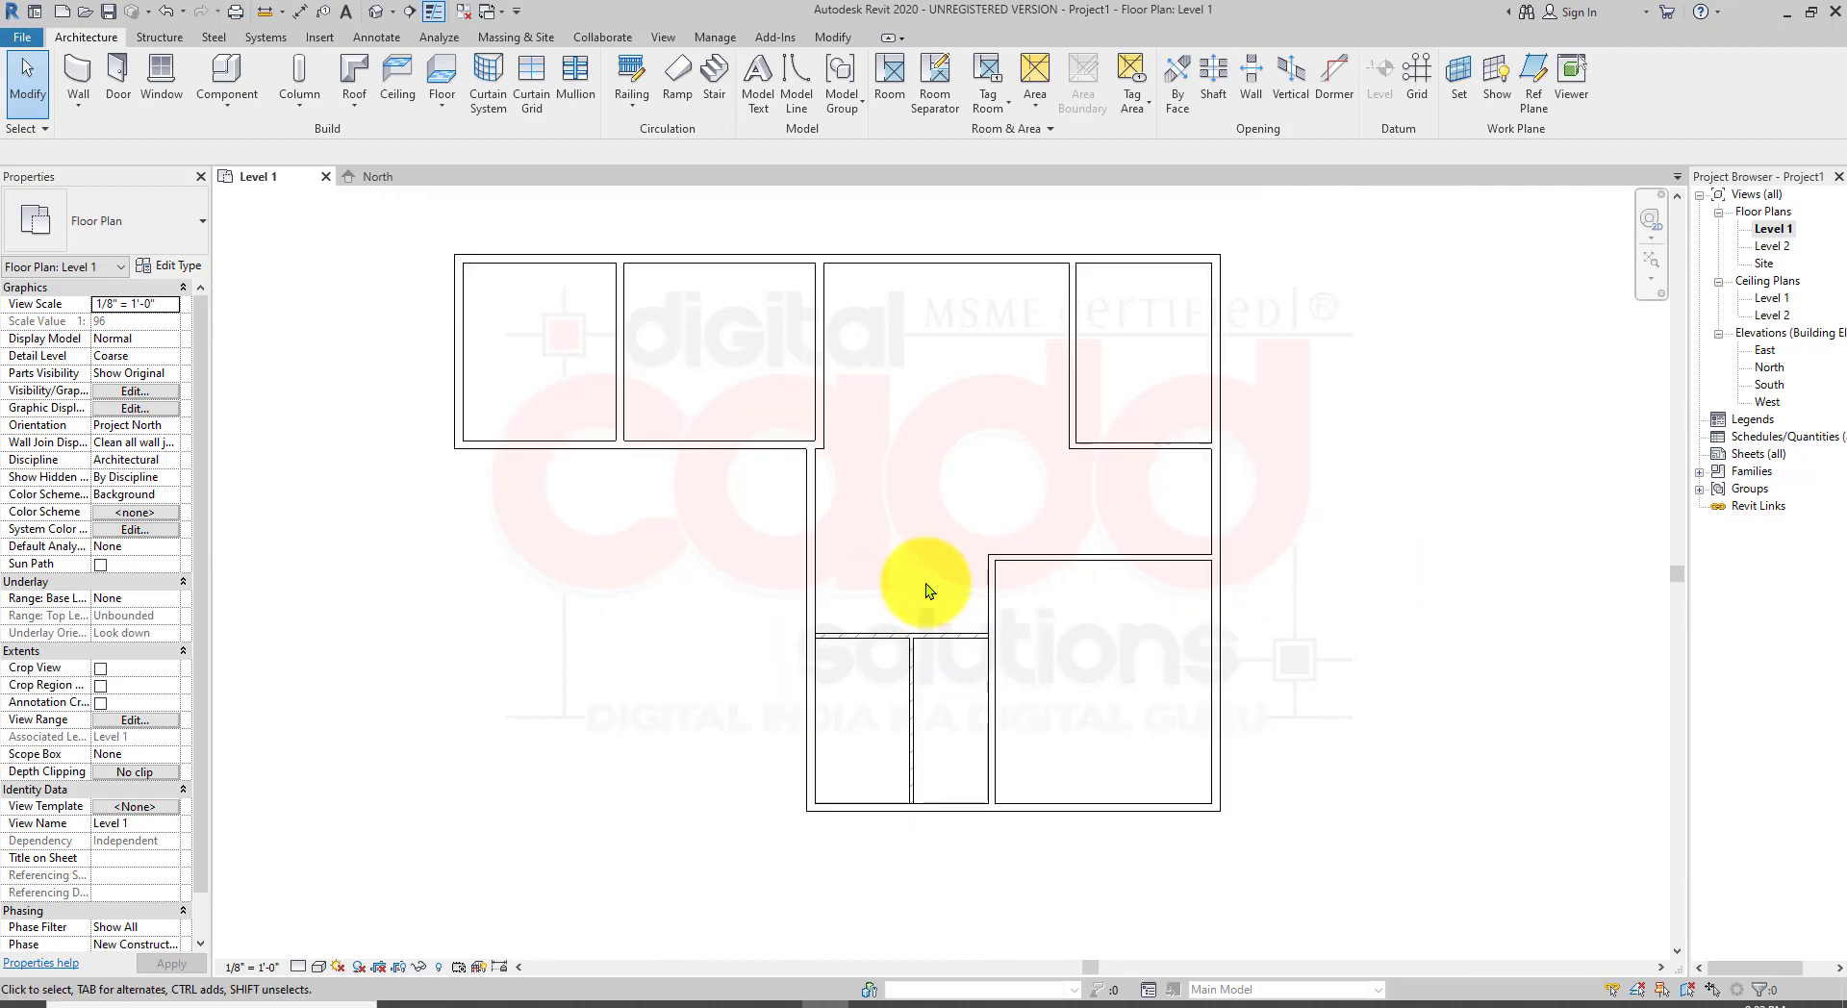
middle_drag(926, 583, 920, 628)
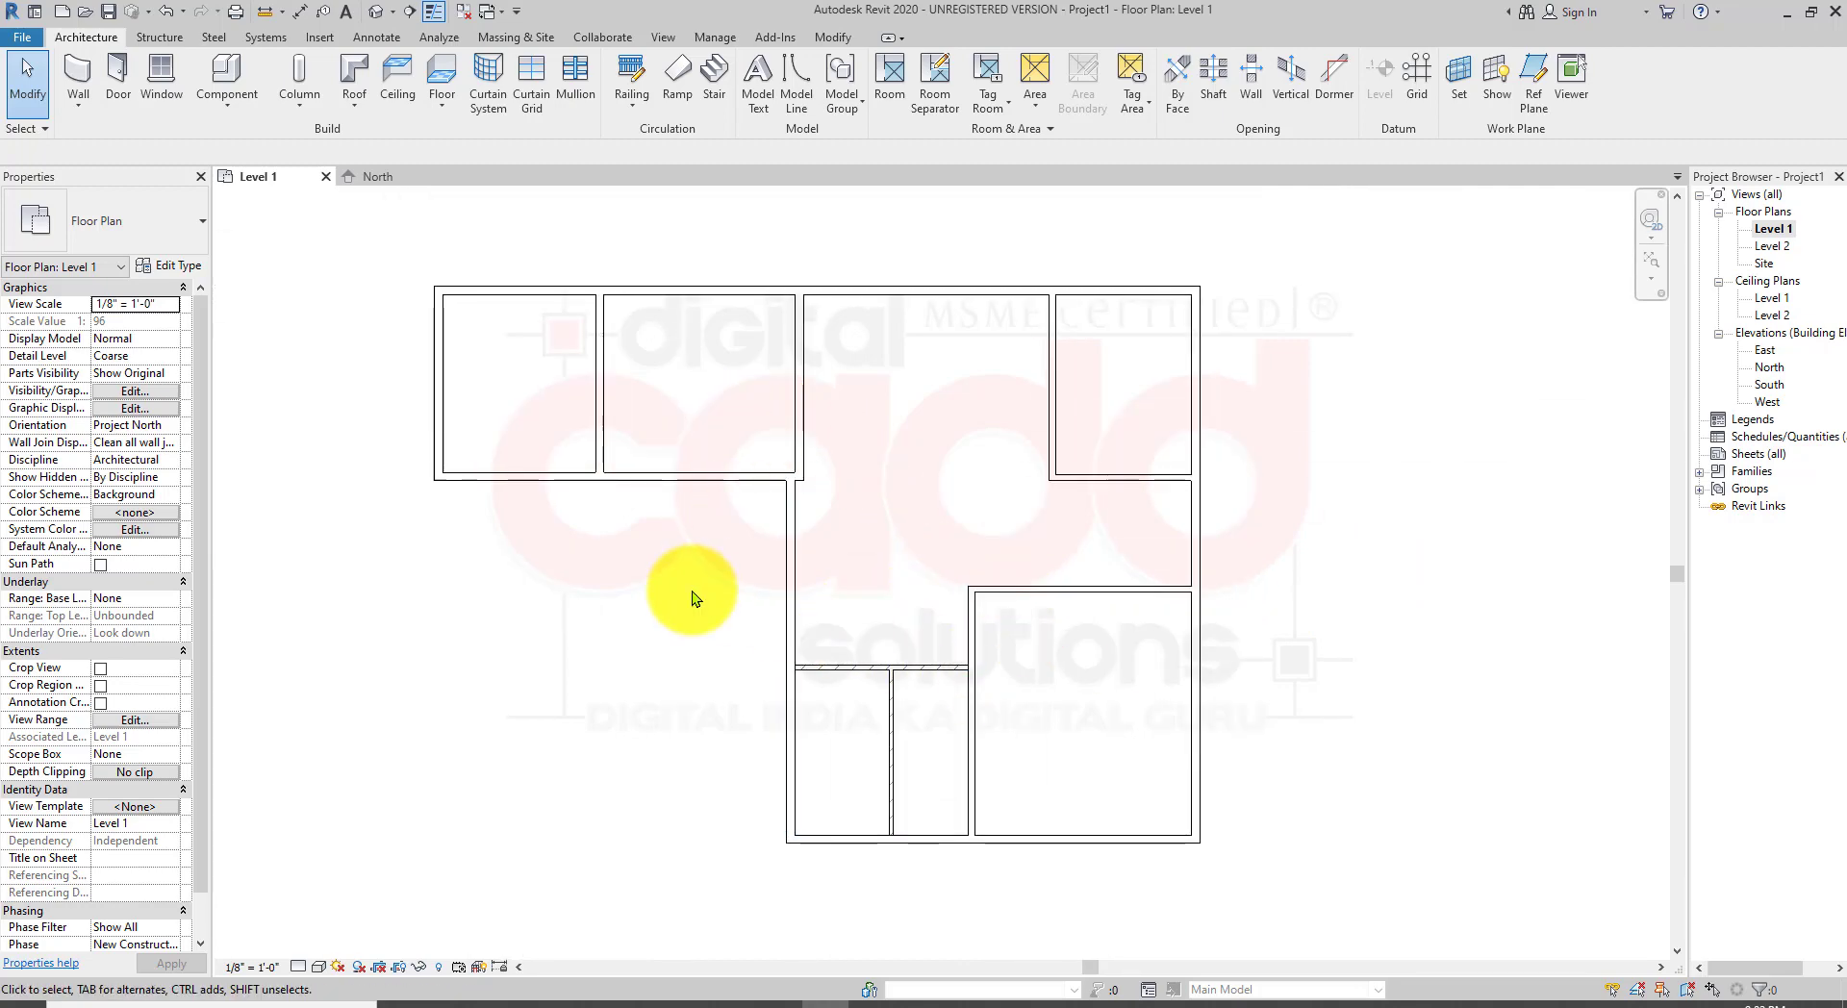
click(380, 15)
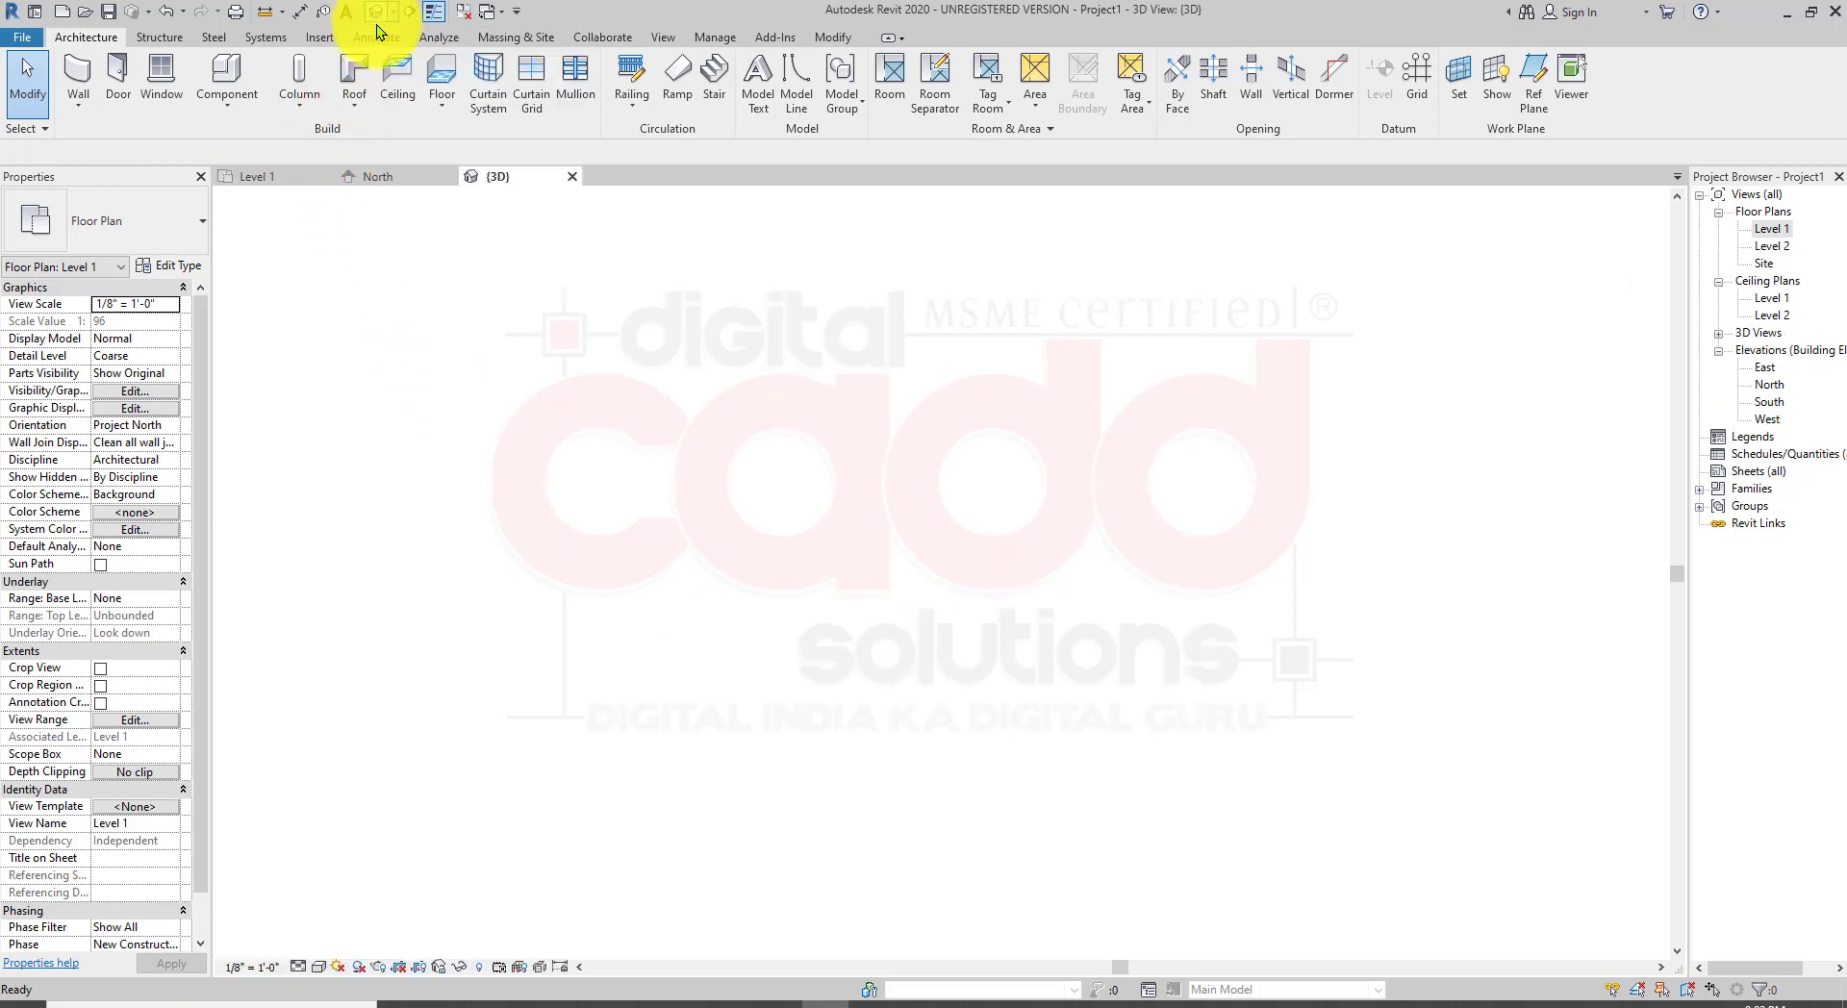
Step: Switch the 3D view's visual style to Shaded
scroll(1174, 755, up, 2)
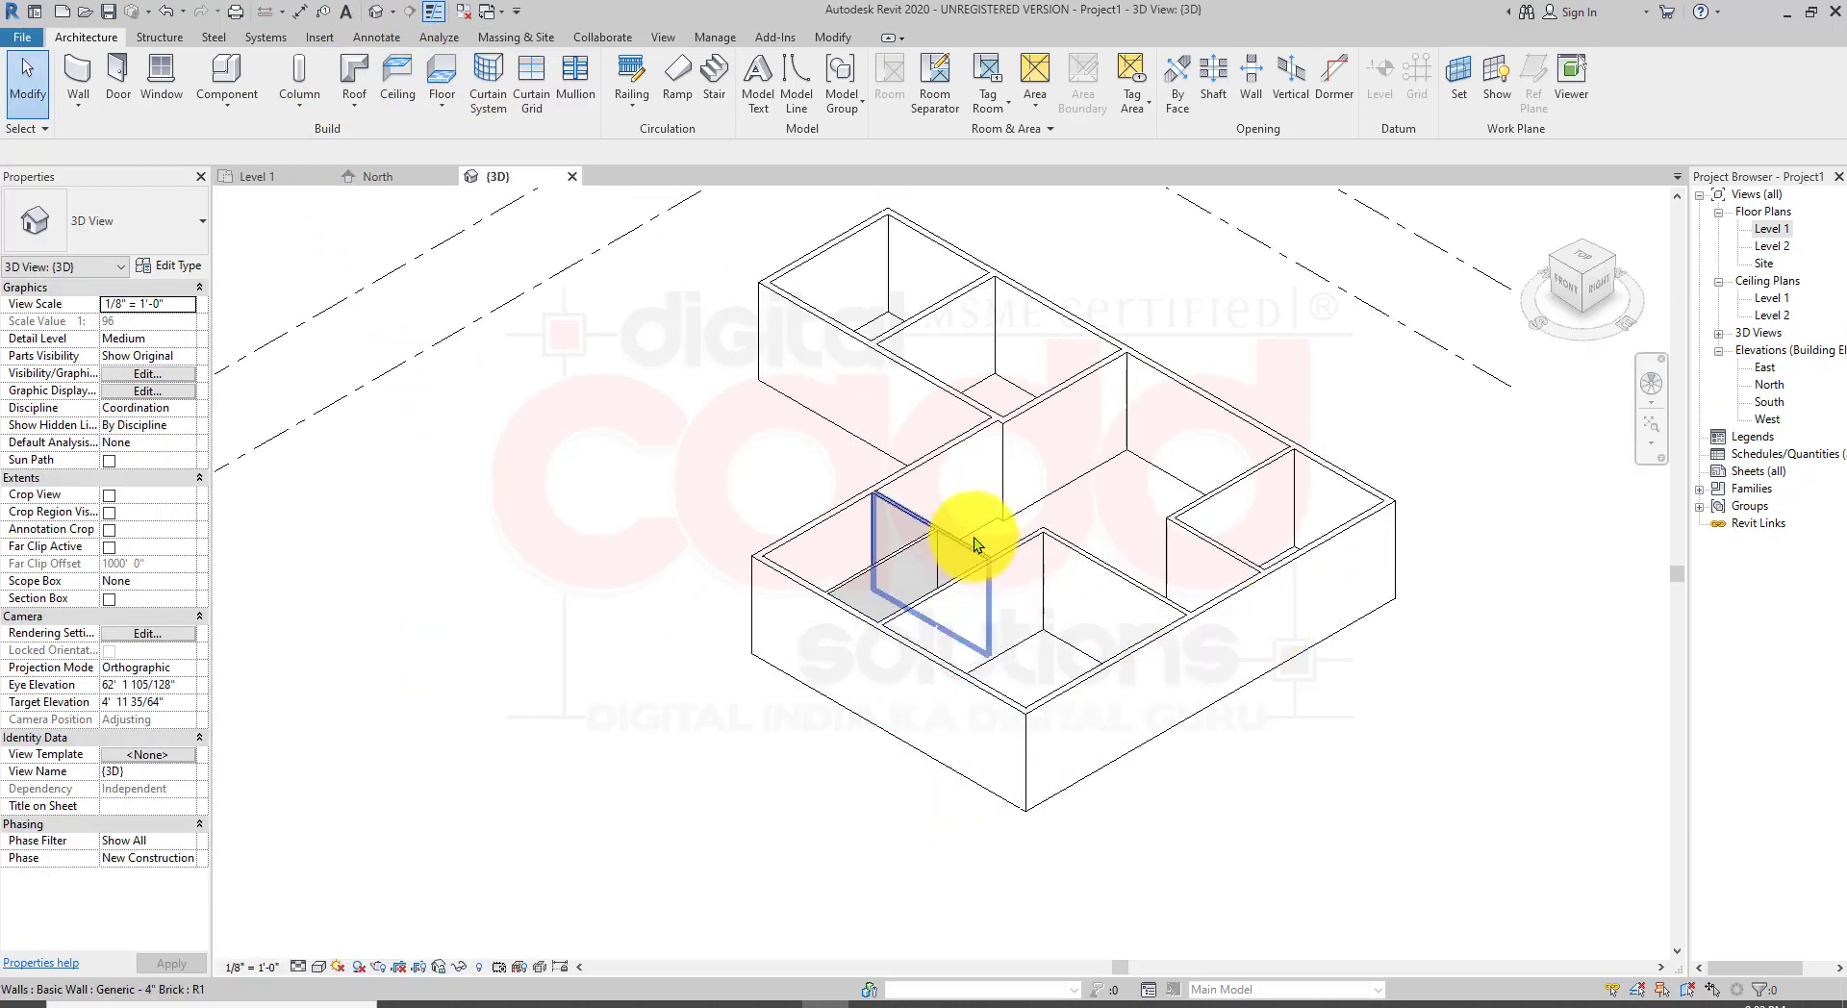
scroll(976, 543, up, 5)
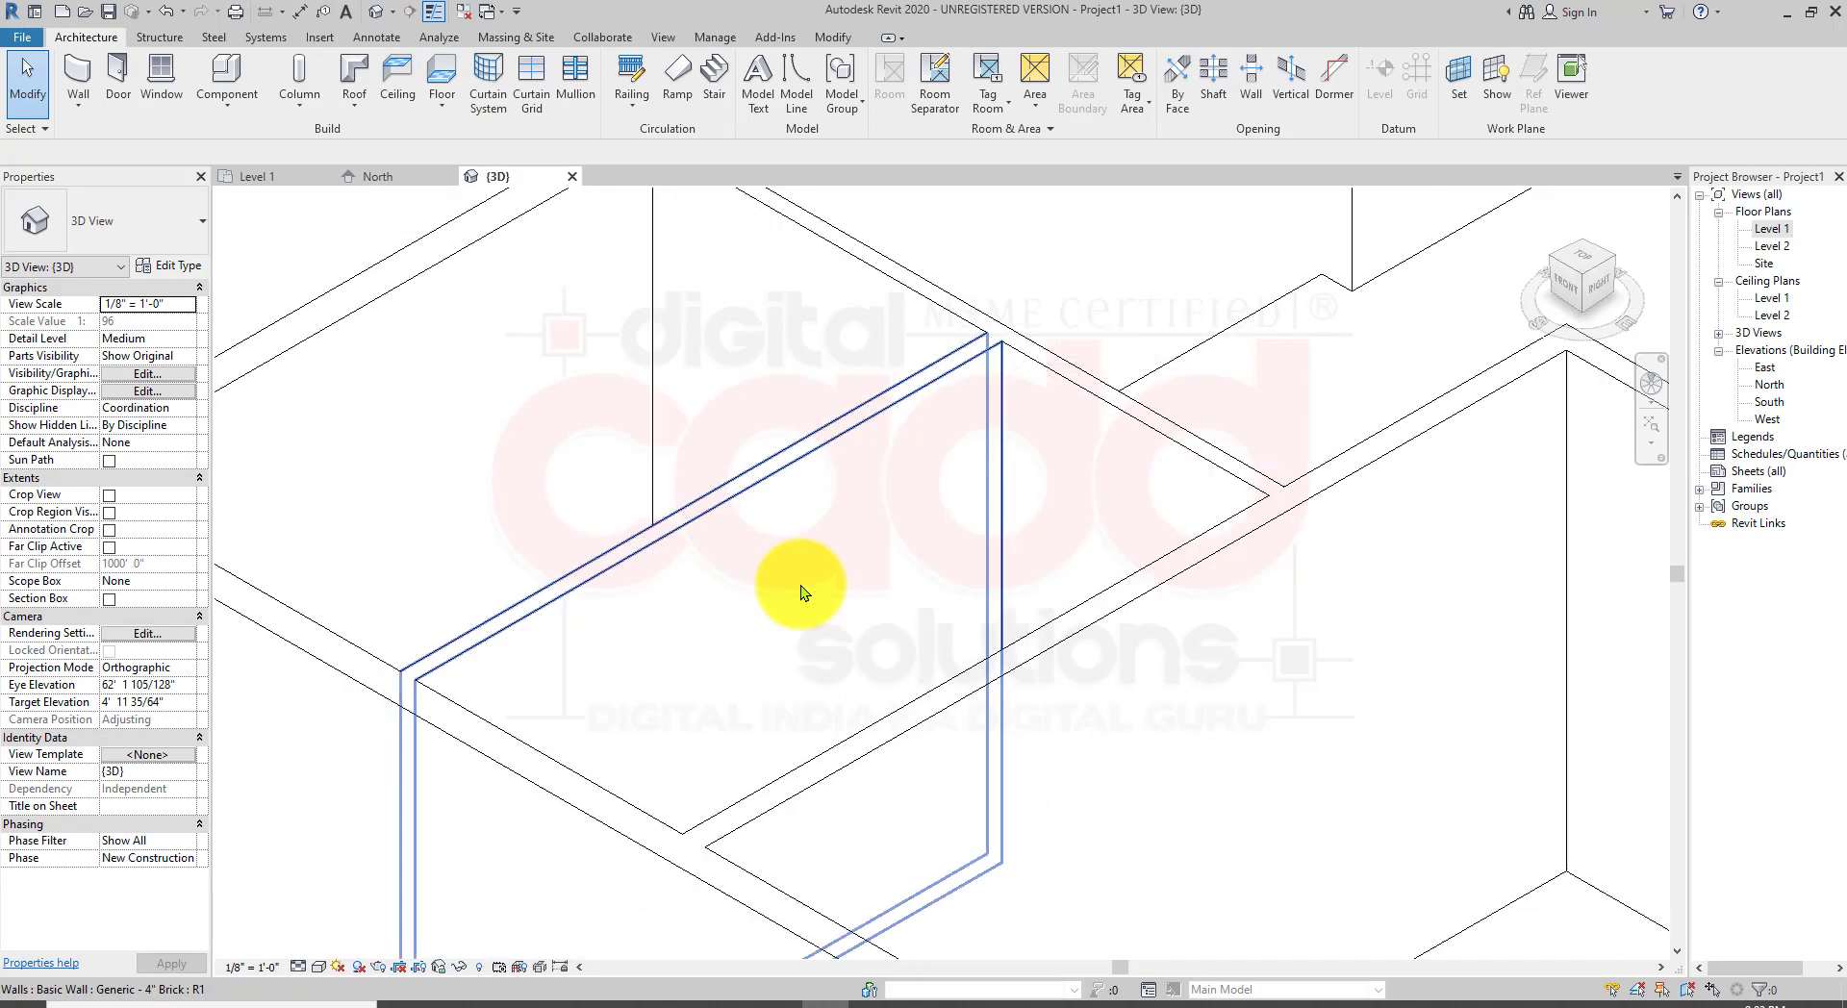
scroll(800, 585, down, 3)
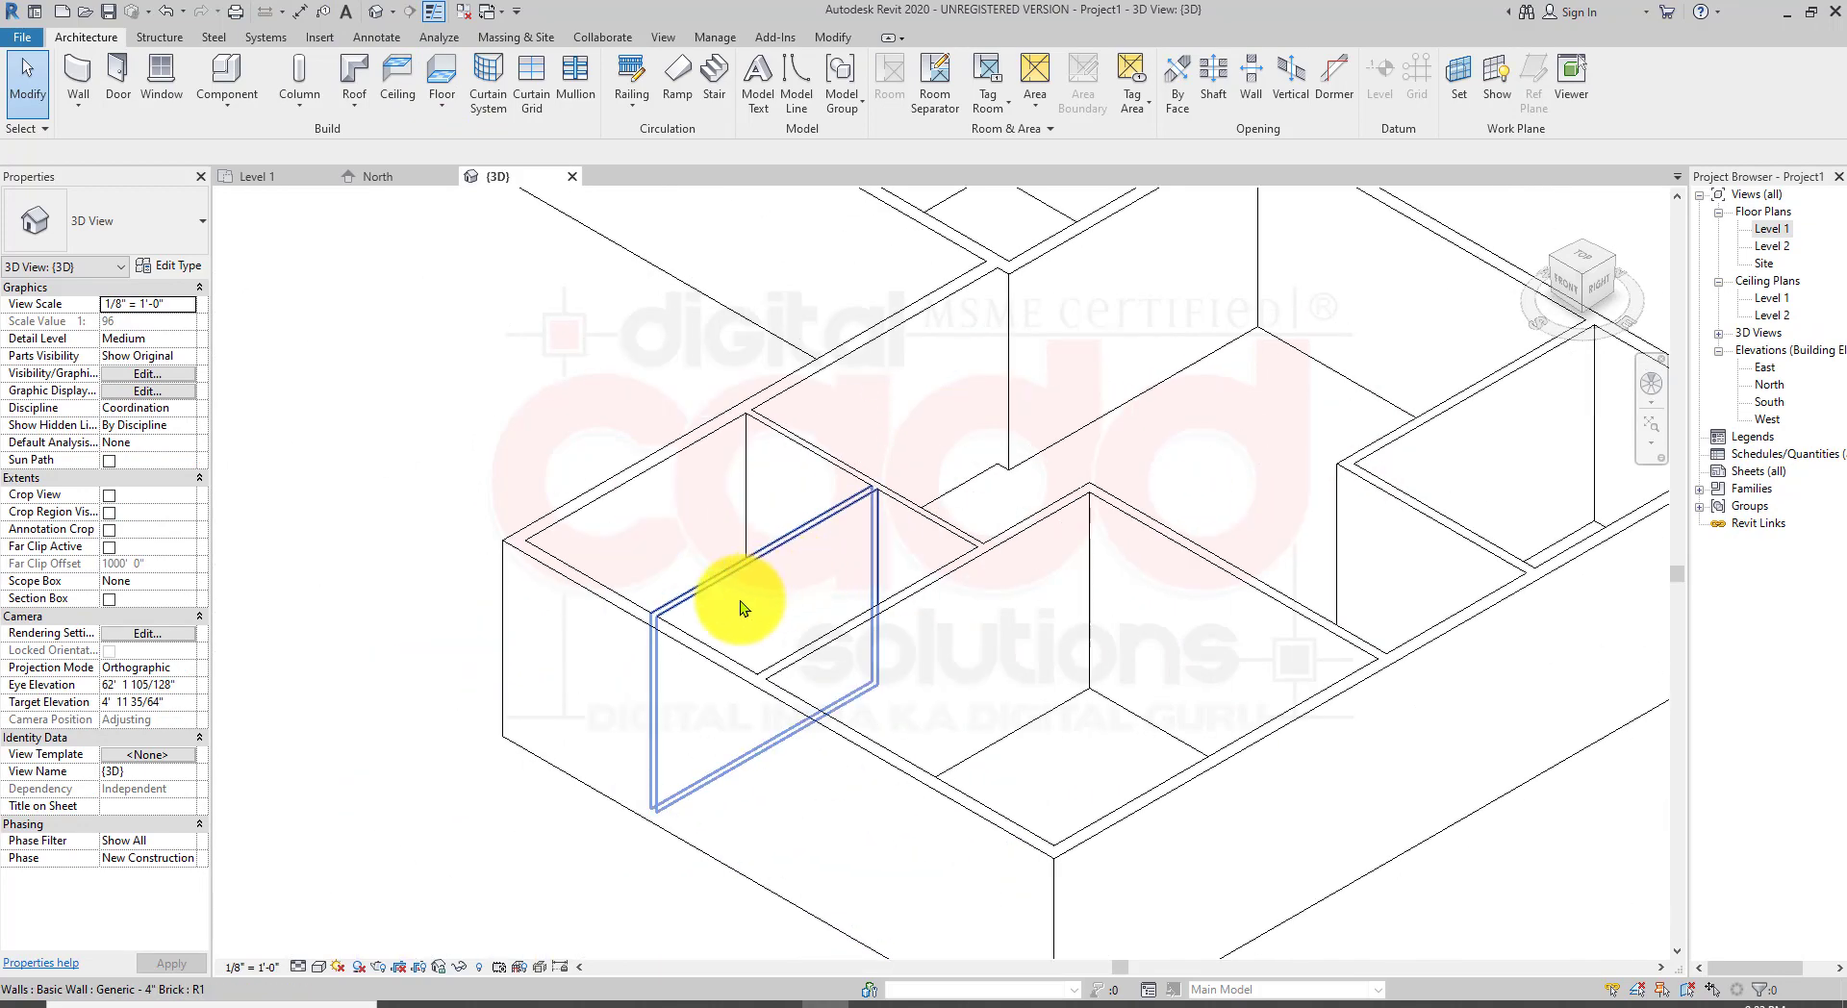
click(321, 967)
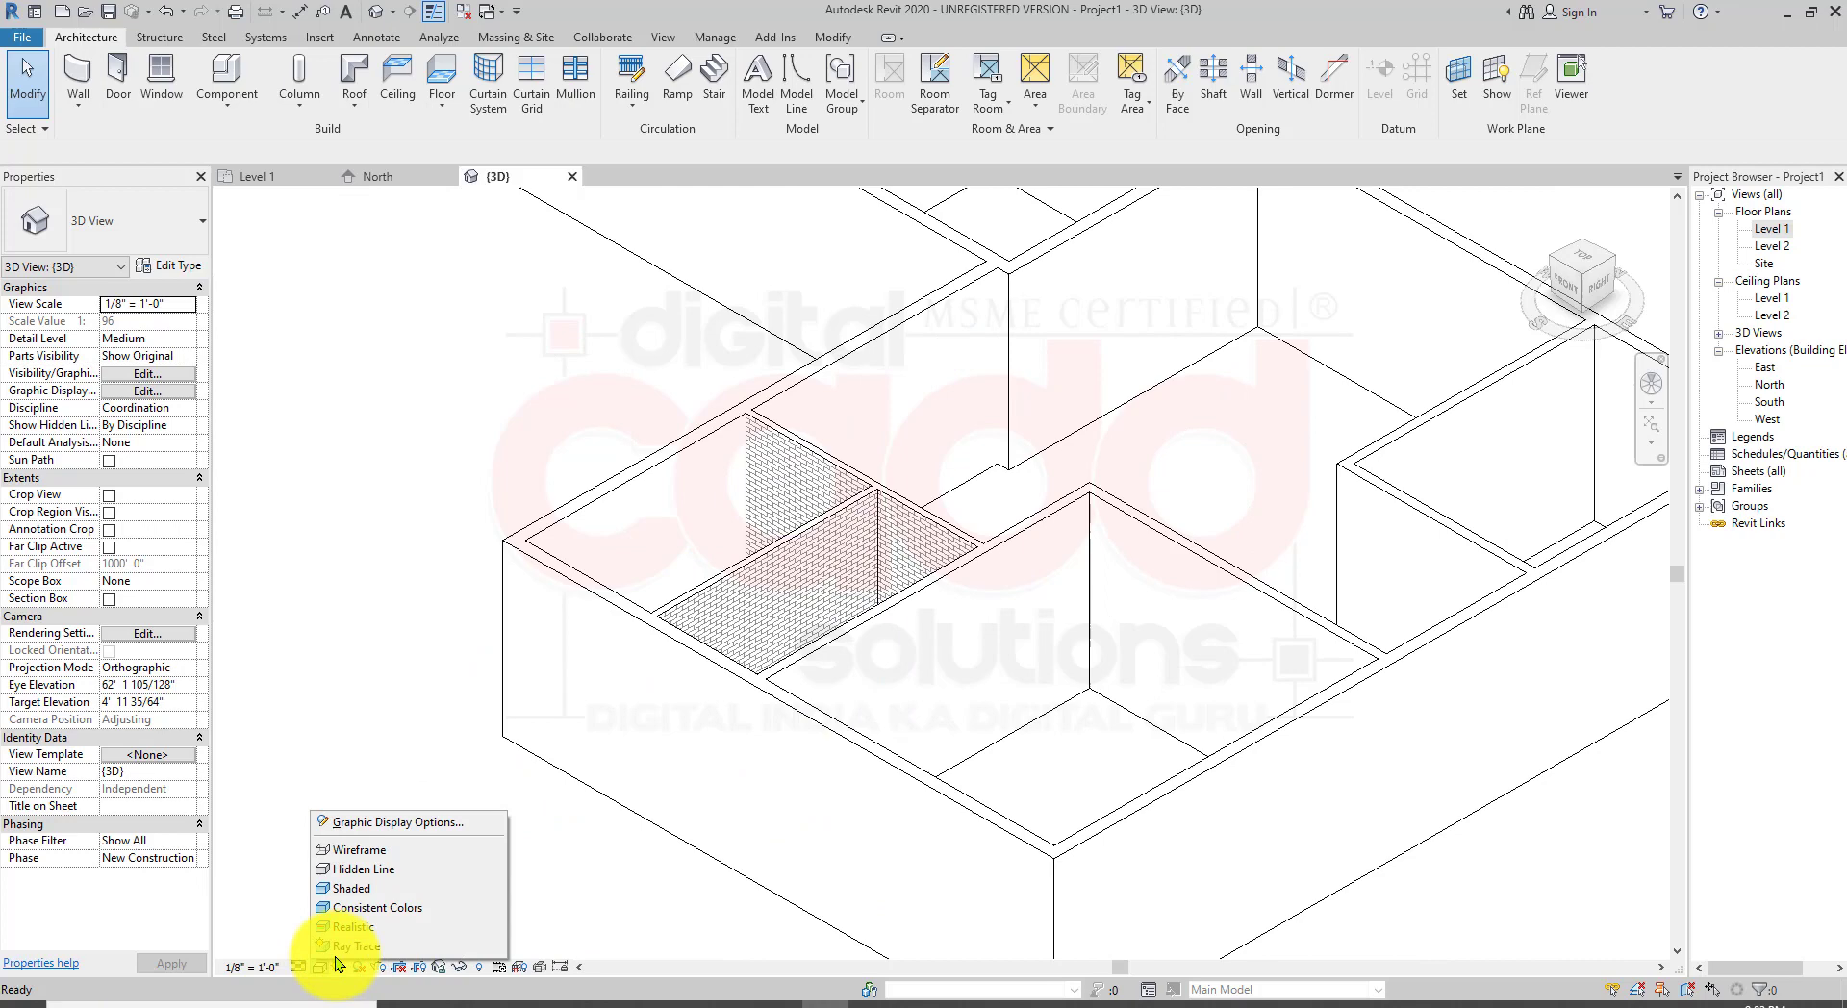
click(356, 891)
scroll(938, 599, down, 3)
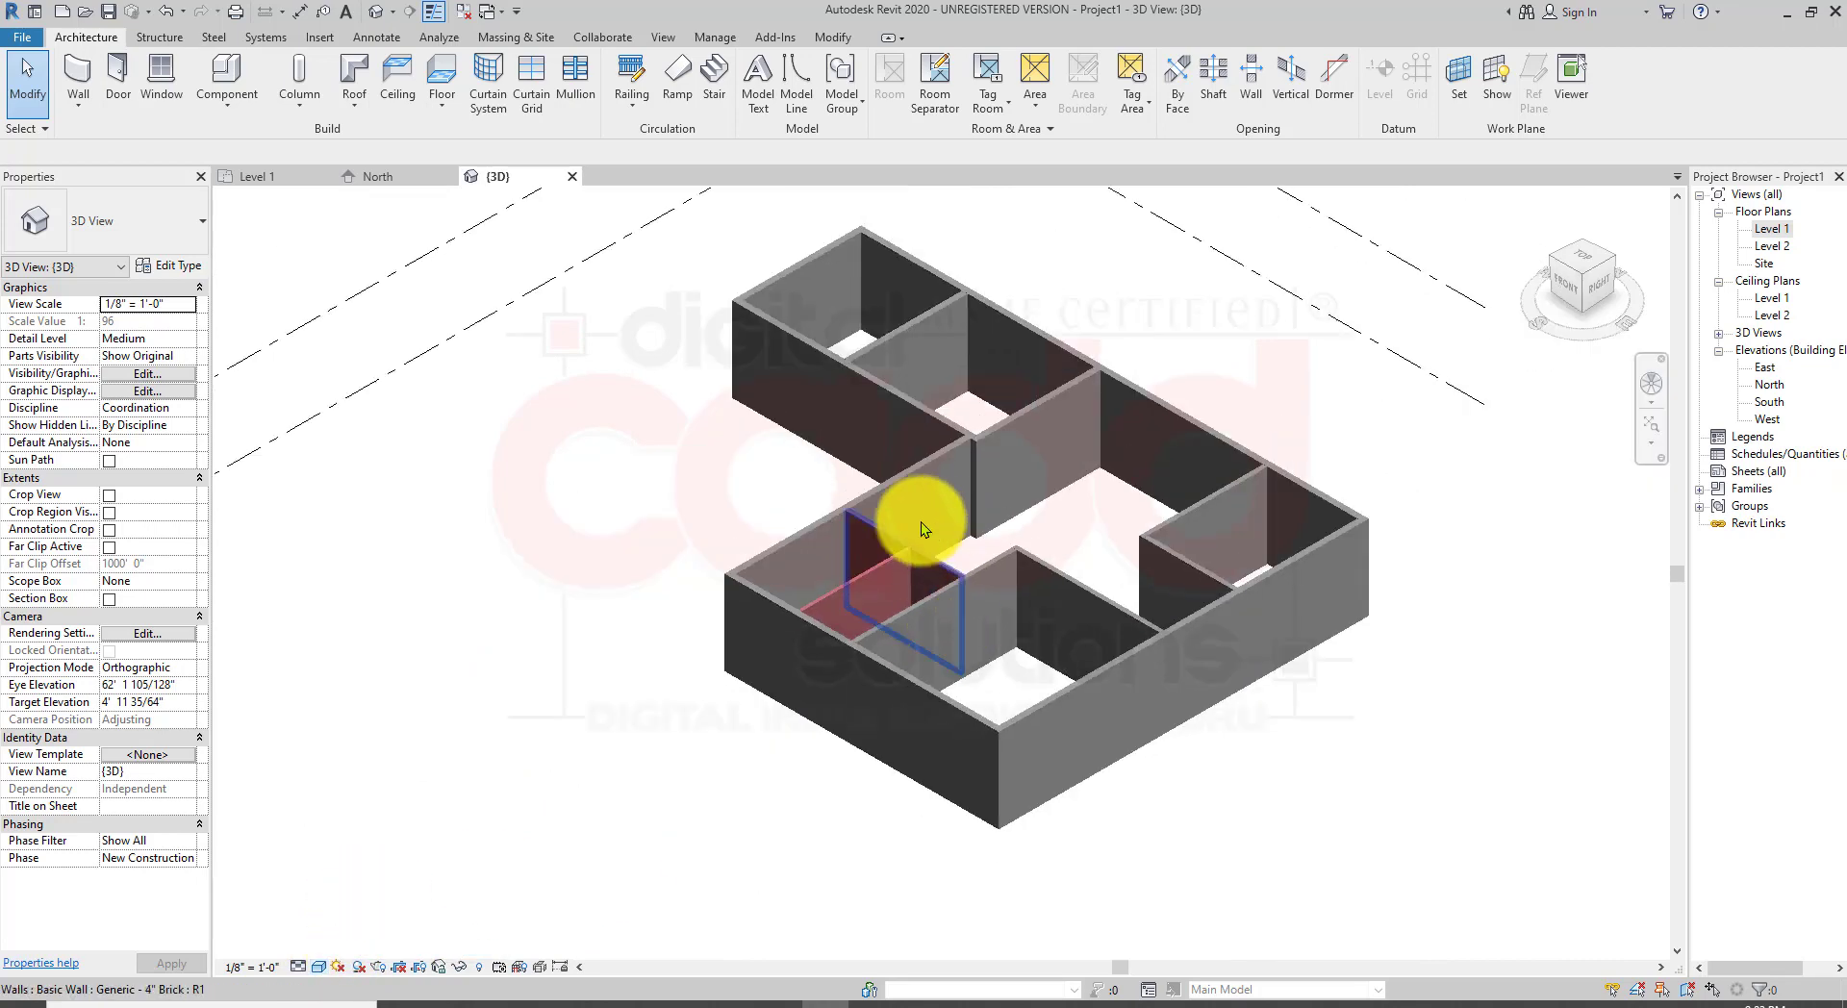
Step: Zoom and orbit around the brick partitions in the 3D view to examine their junction and brick pattern
scroll(920, 522, up, 5)
shift+middle_drag(935, 477, 927, 392)
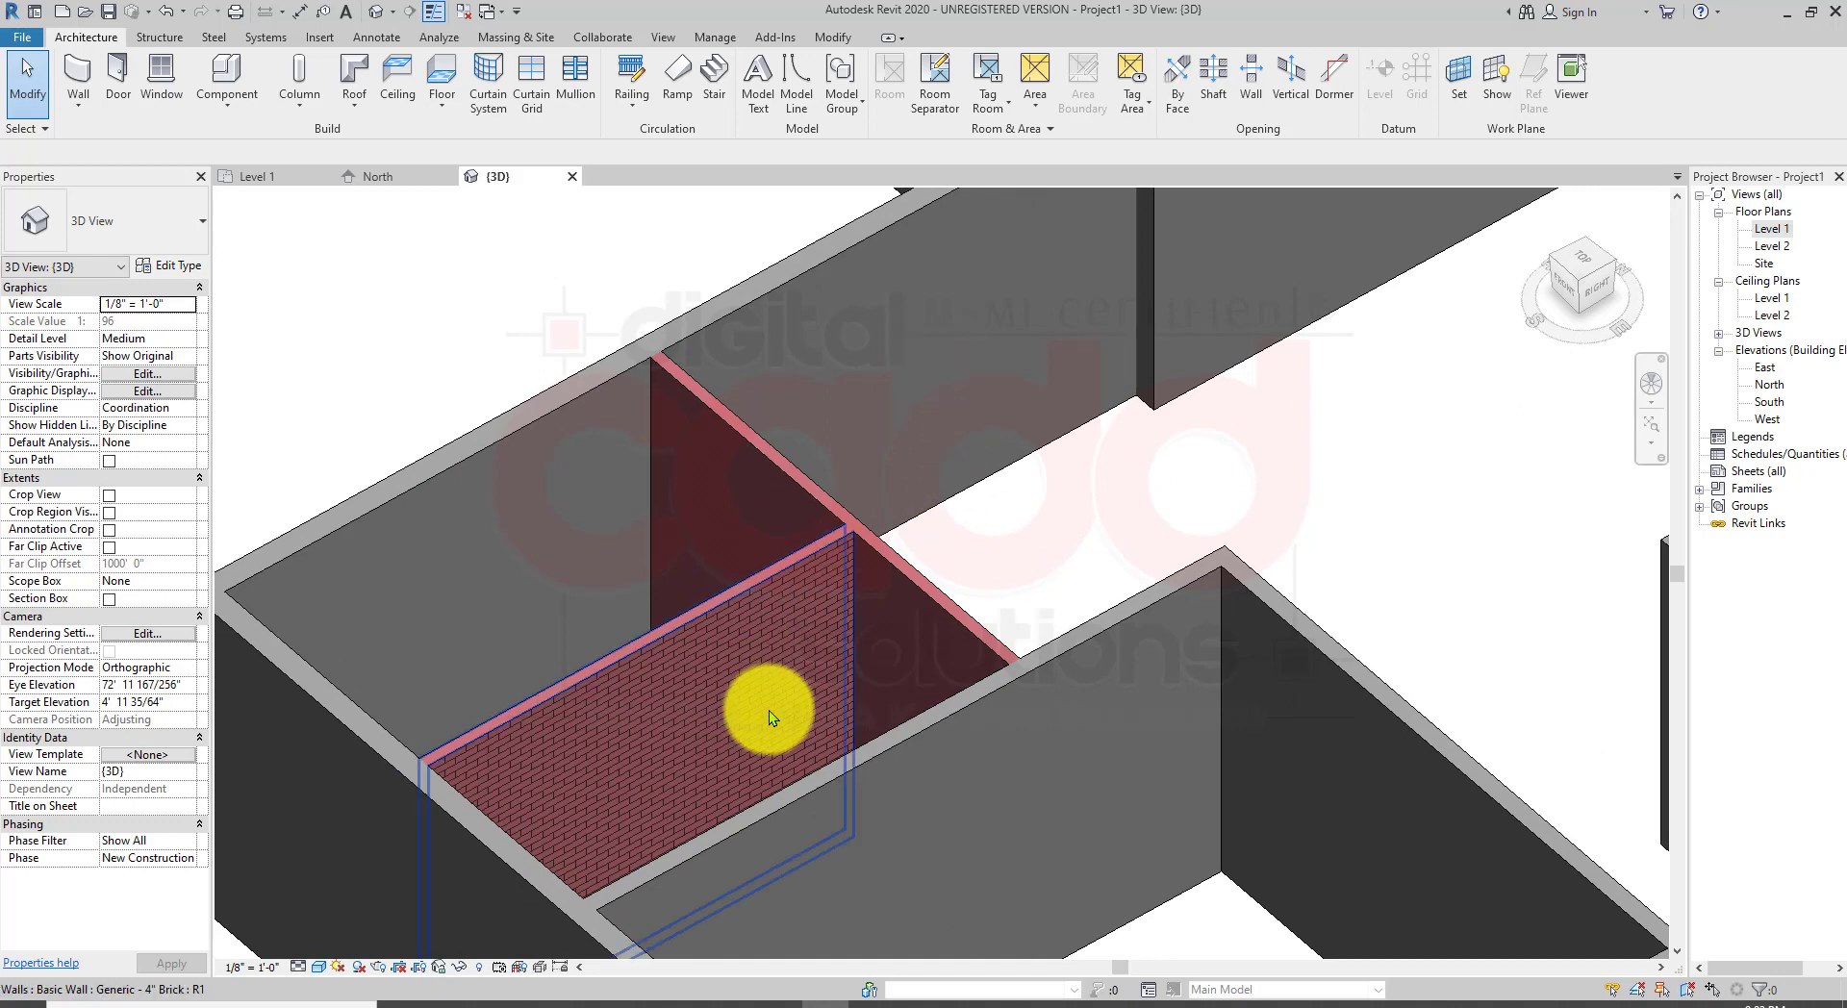
scroll(905, 577, up, 5)
scroll(908, 616, down, 4)
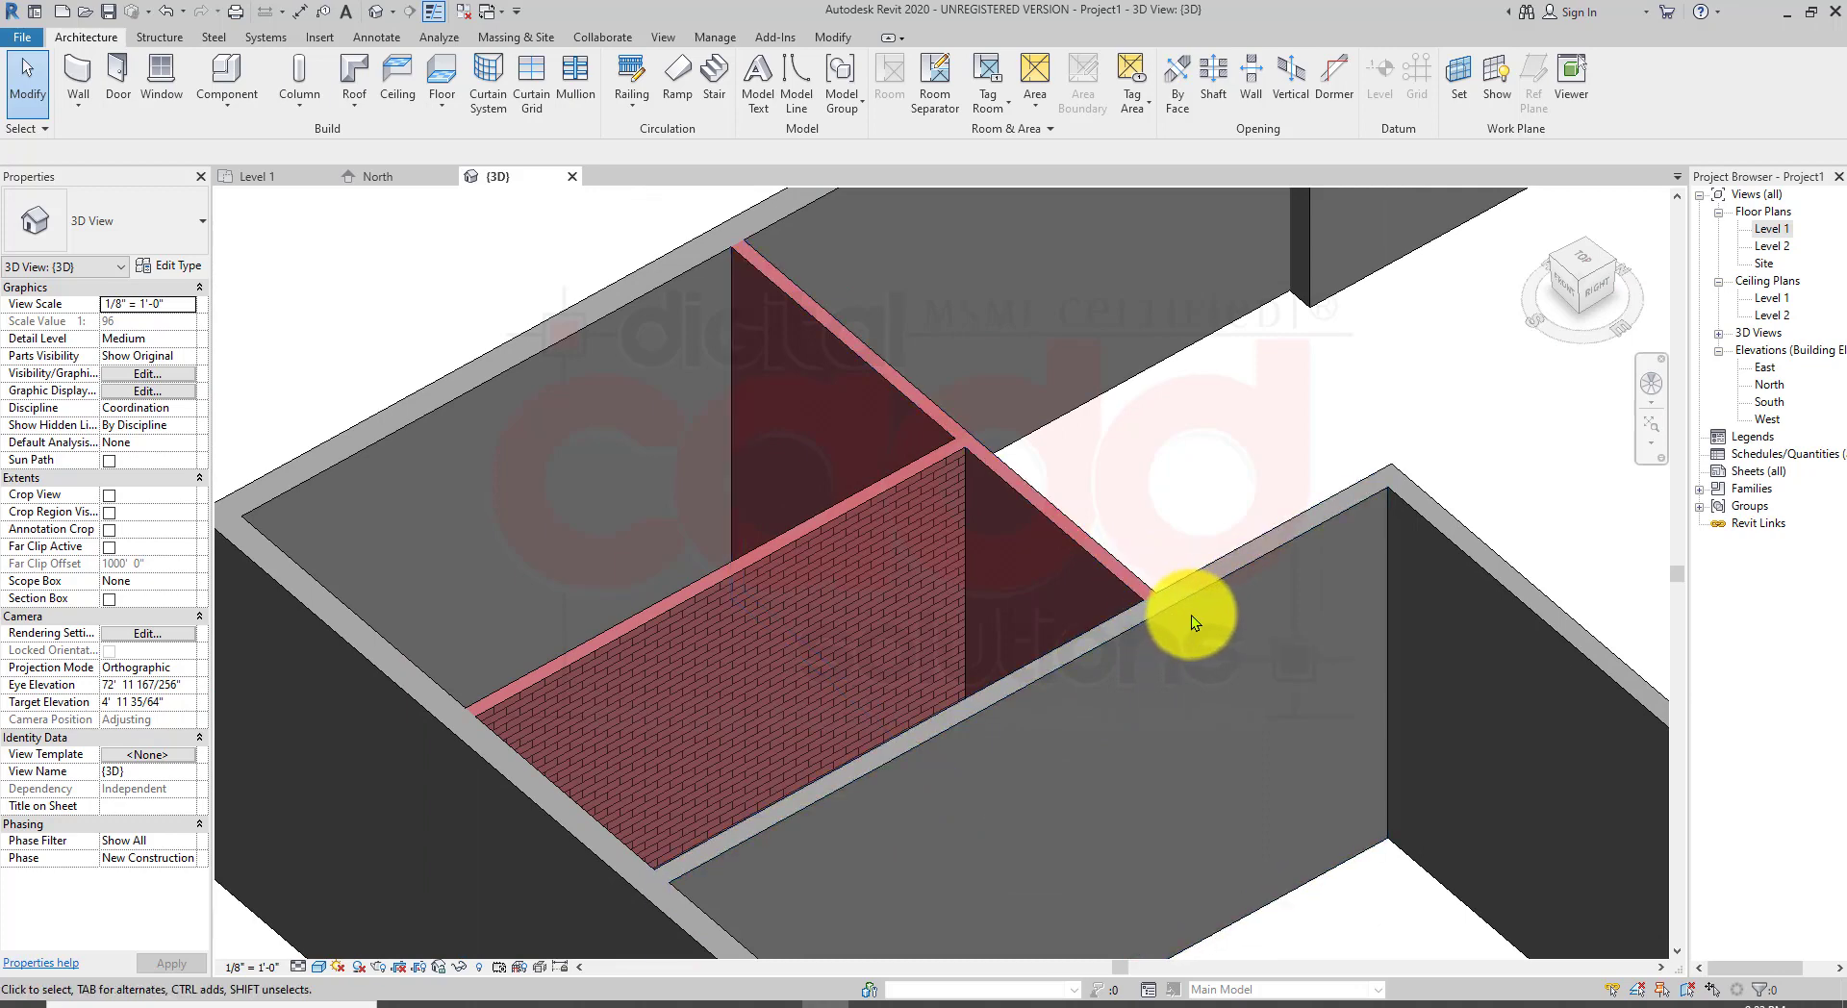
scroll(1192, 615, up, 3)
scroll(915, 407, up, 2)
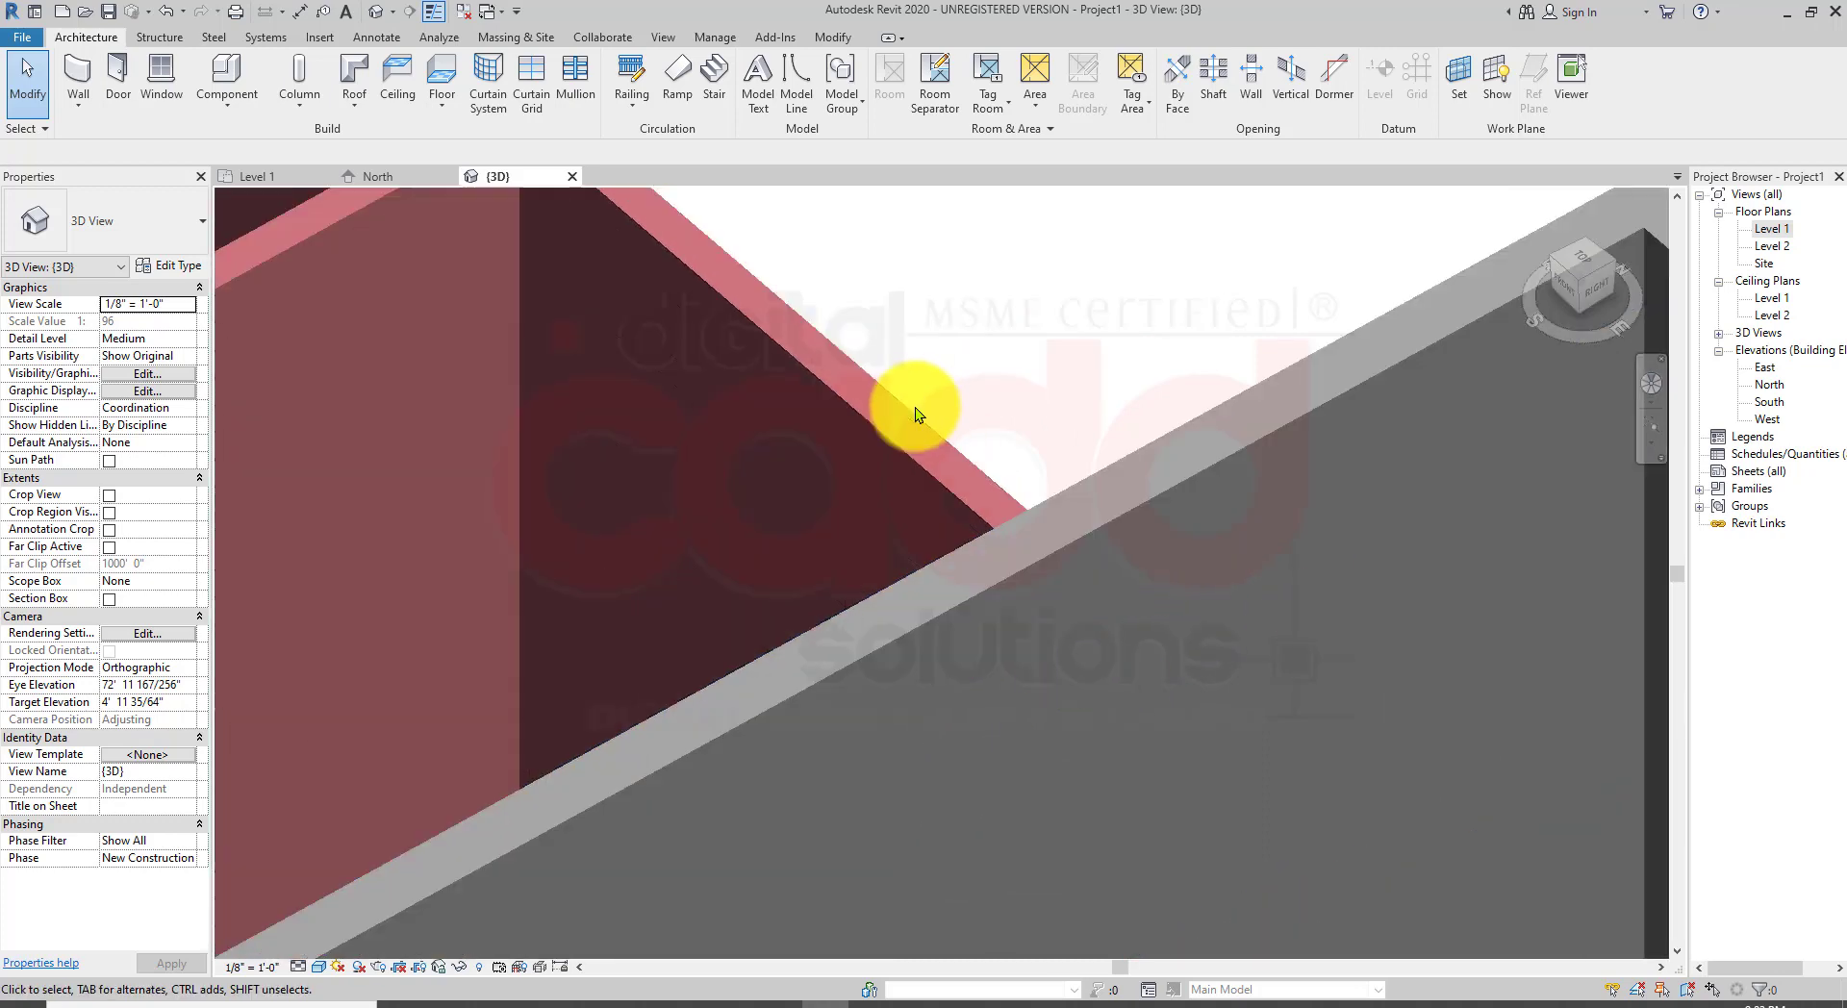
scroll(915, 407, down, 3)
scroll(893, 645, up, 5)
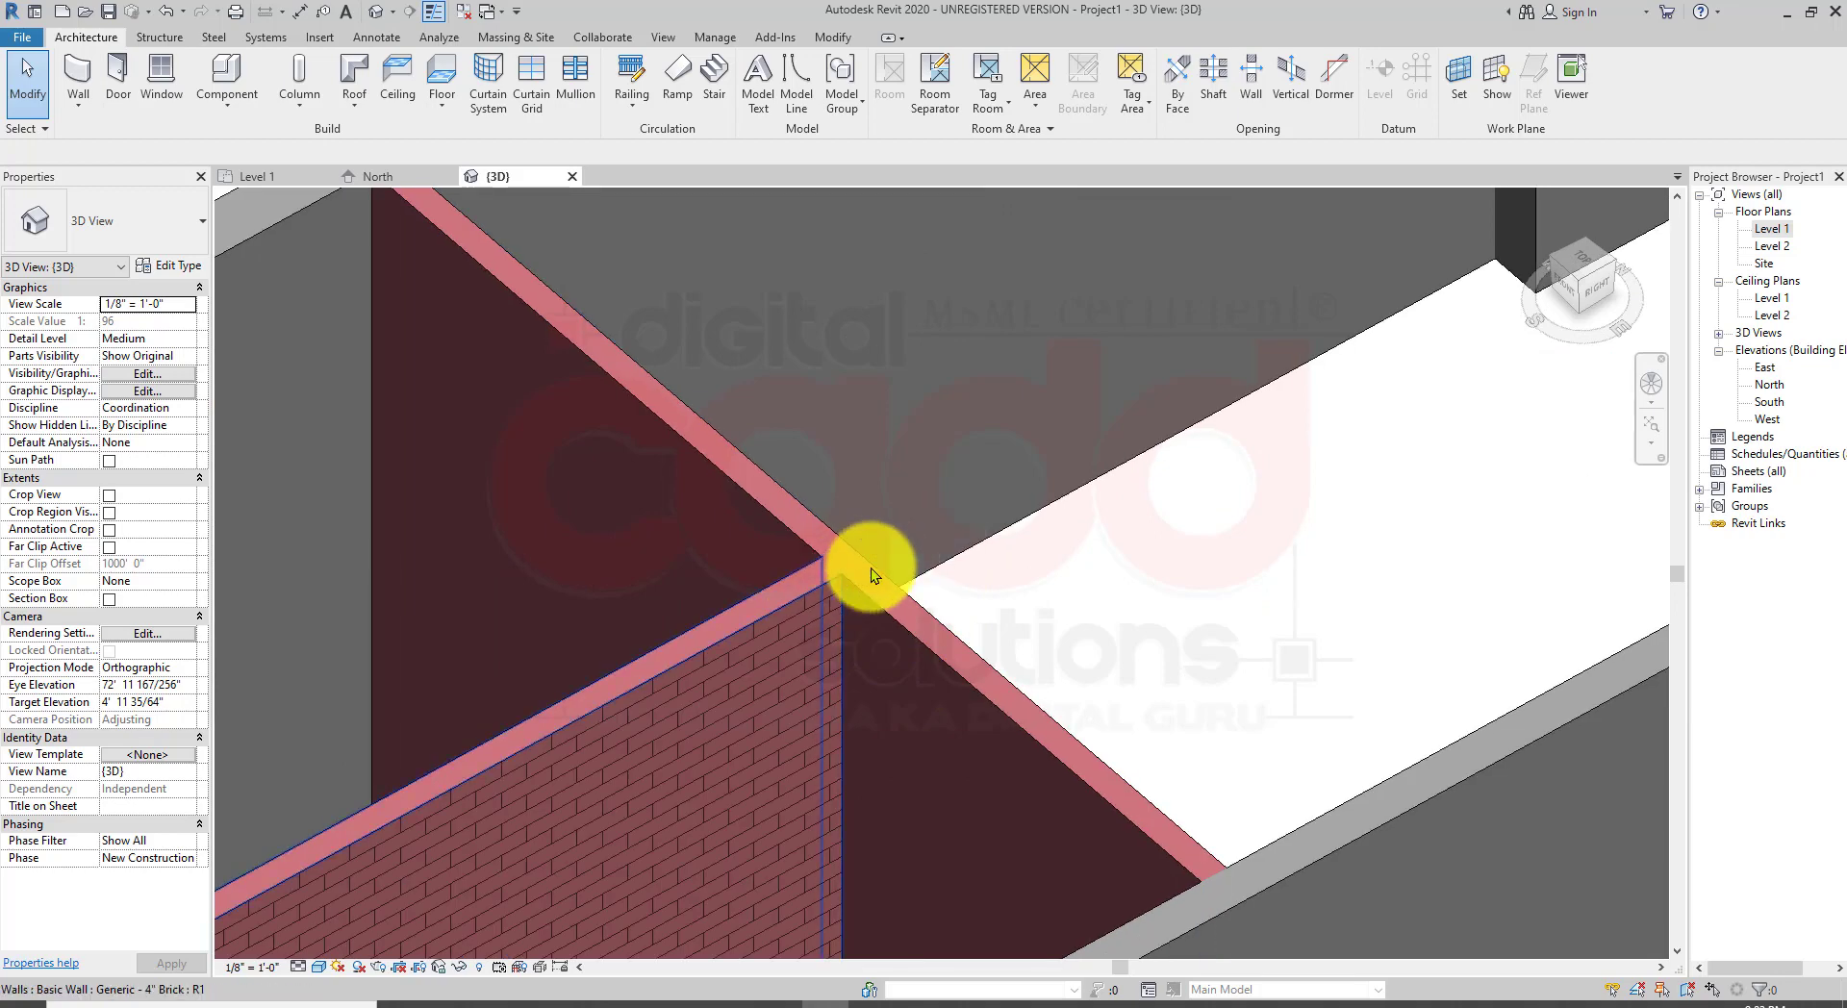
scroll(869, 587, up, 3)
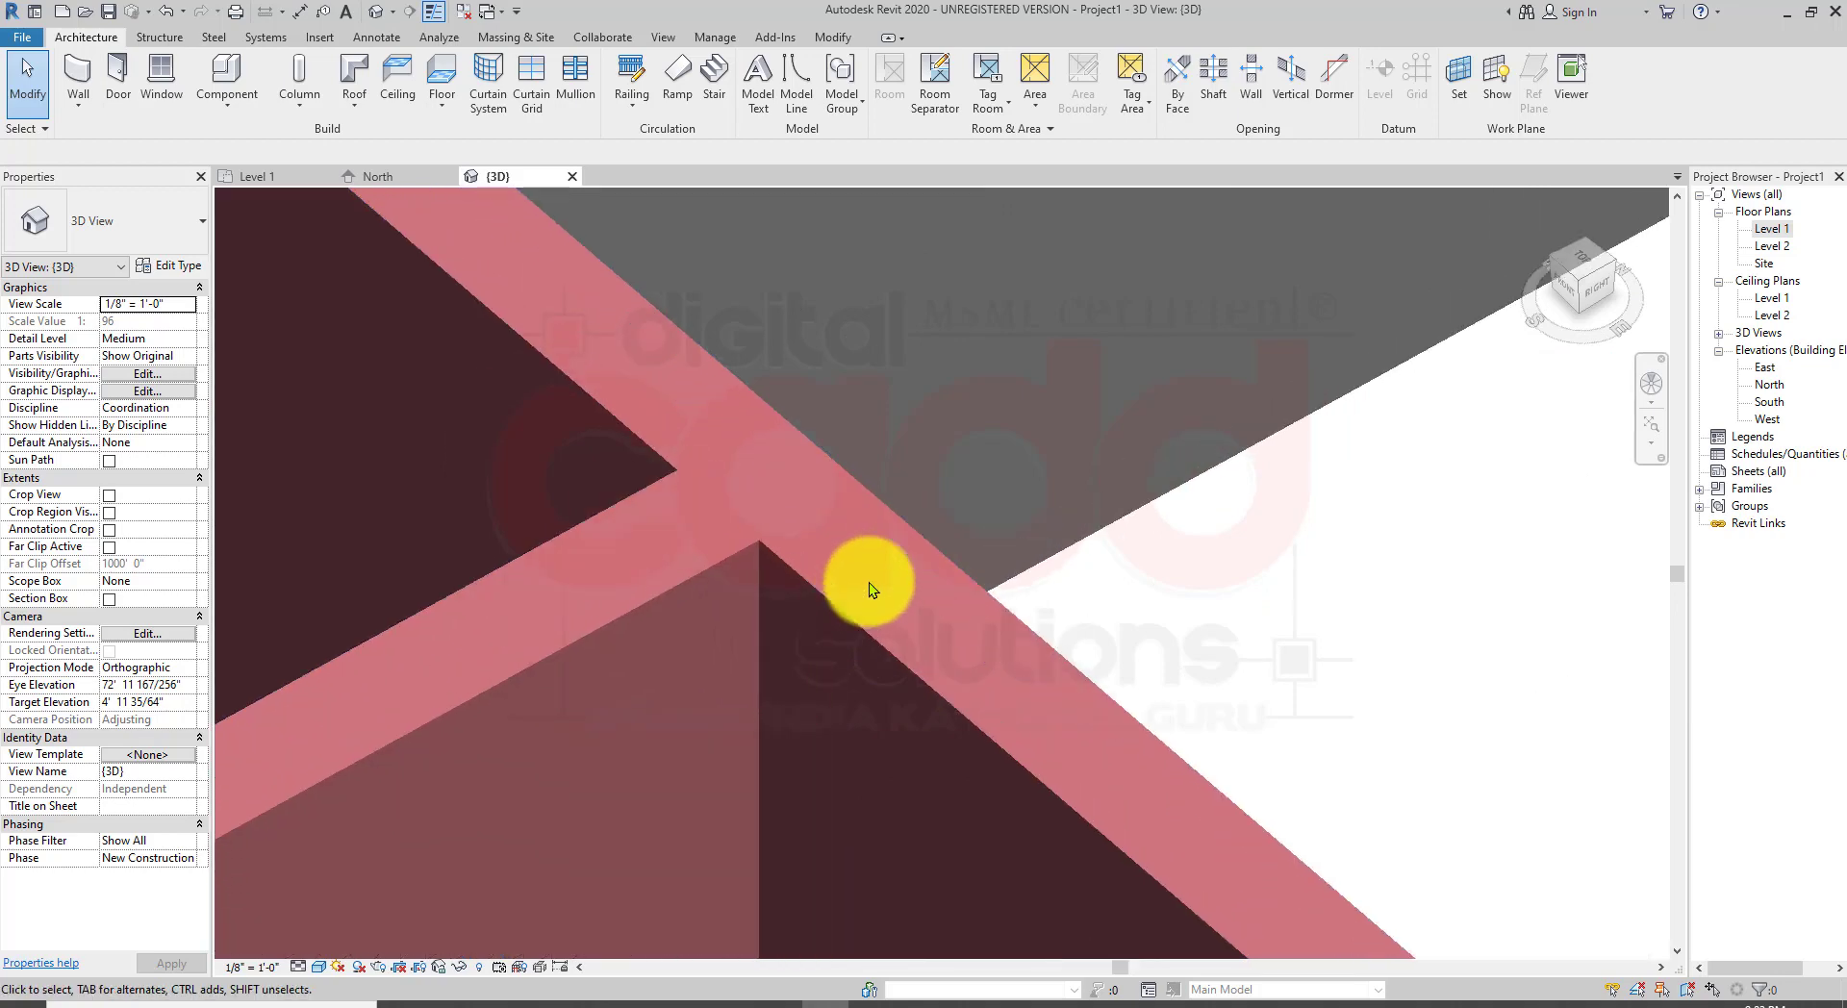
scroll(869, 581, up, 1)
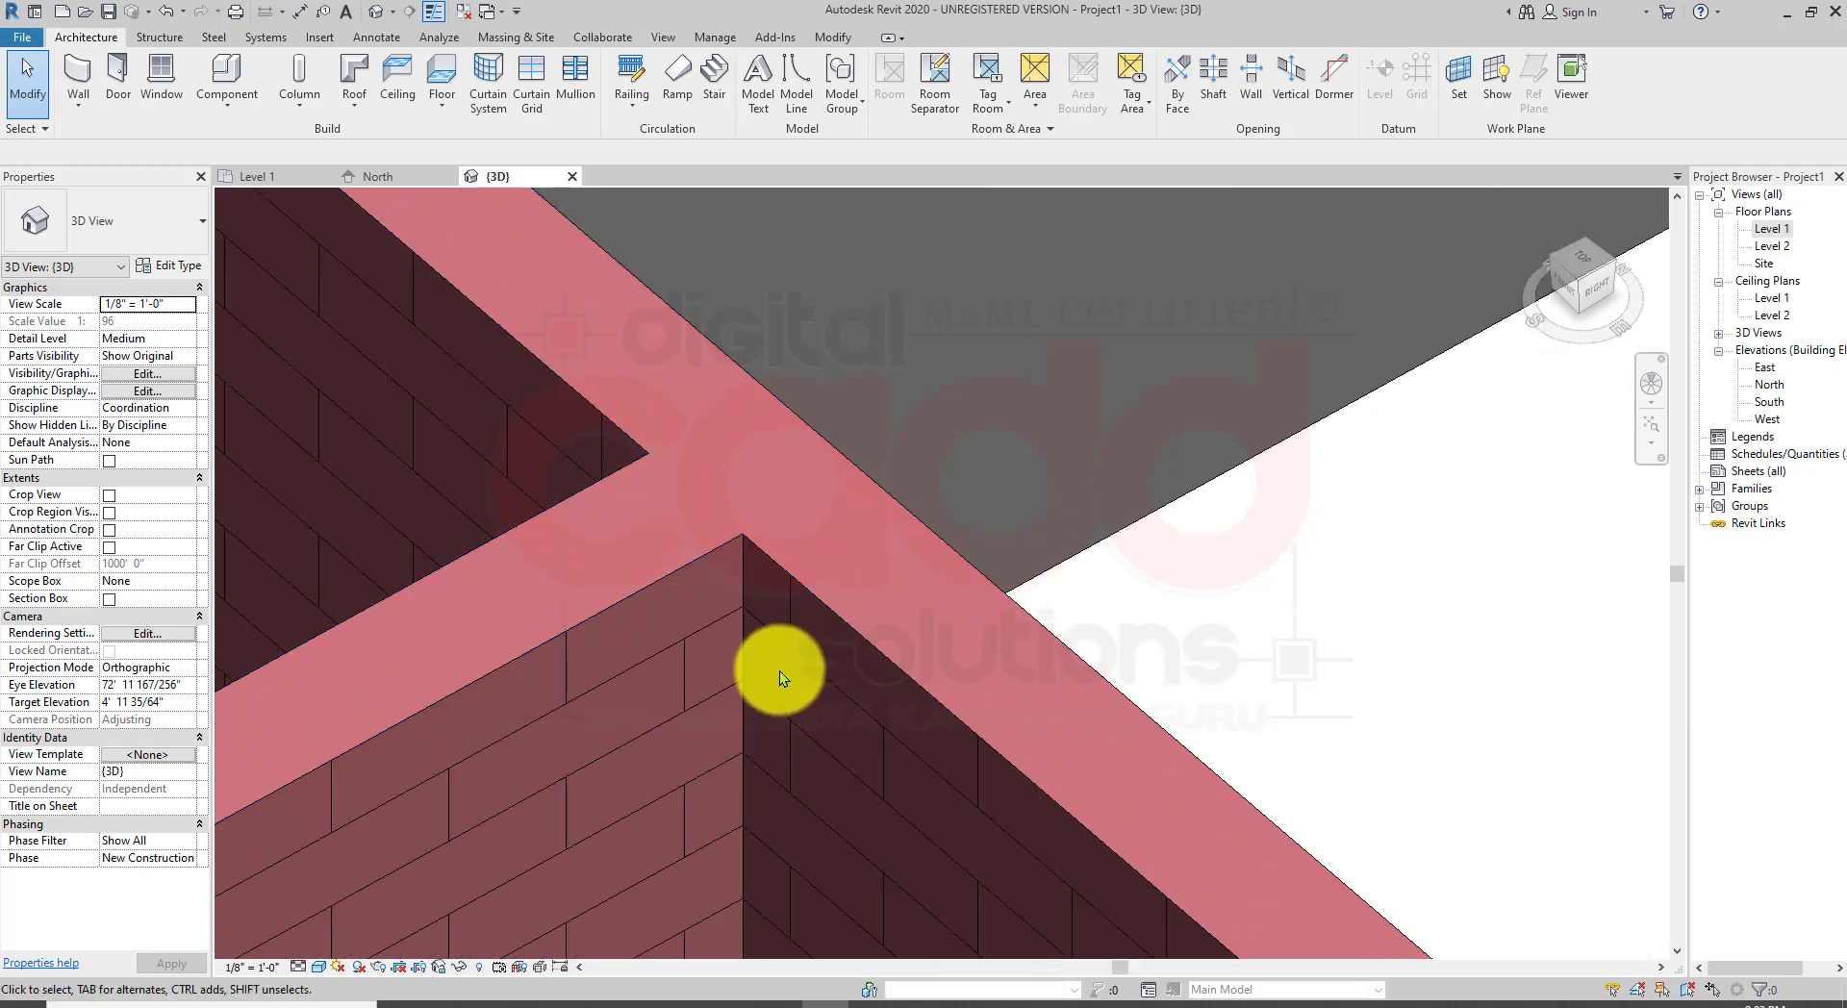
scroll(784, 659, down, 3)
scroll(780, 627, down, 5)
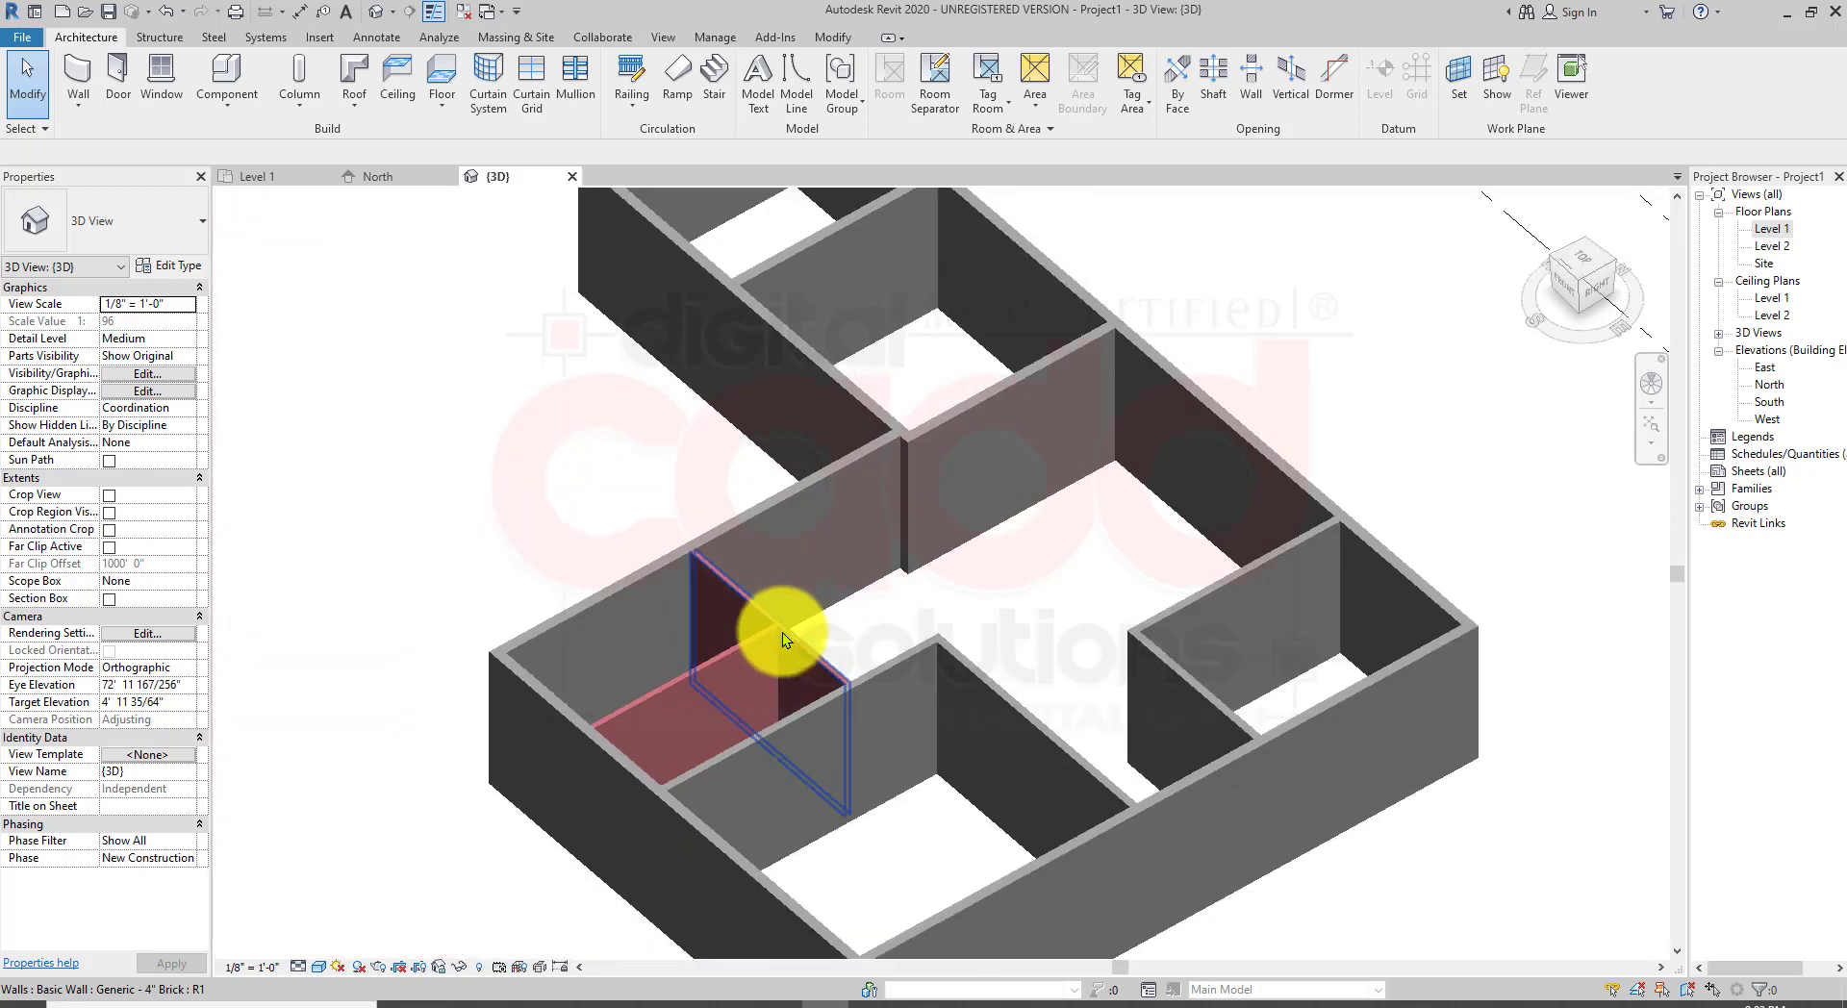
middle_drag(841, 751, 1084, 703)
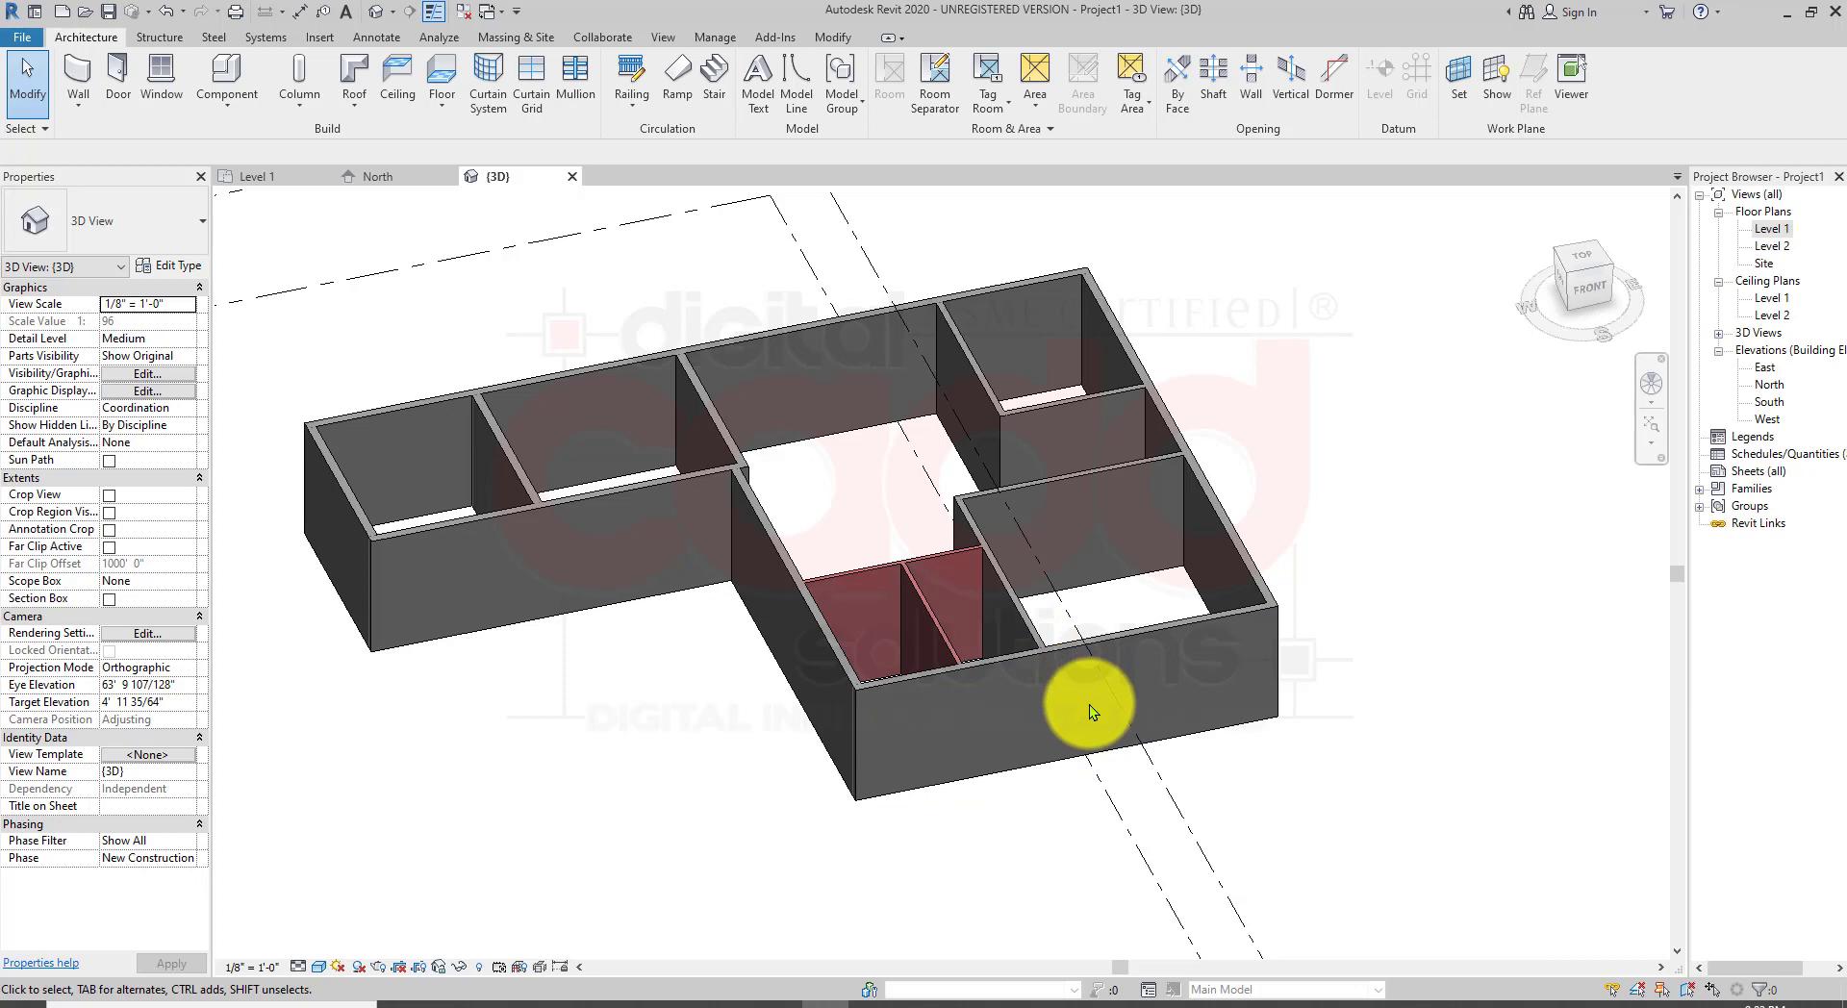
Step: Open the Level 1 floor plan and select the top exterior wall to check its type
double_click(1761, 229)
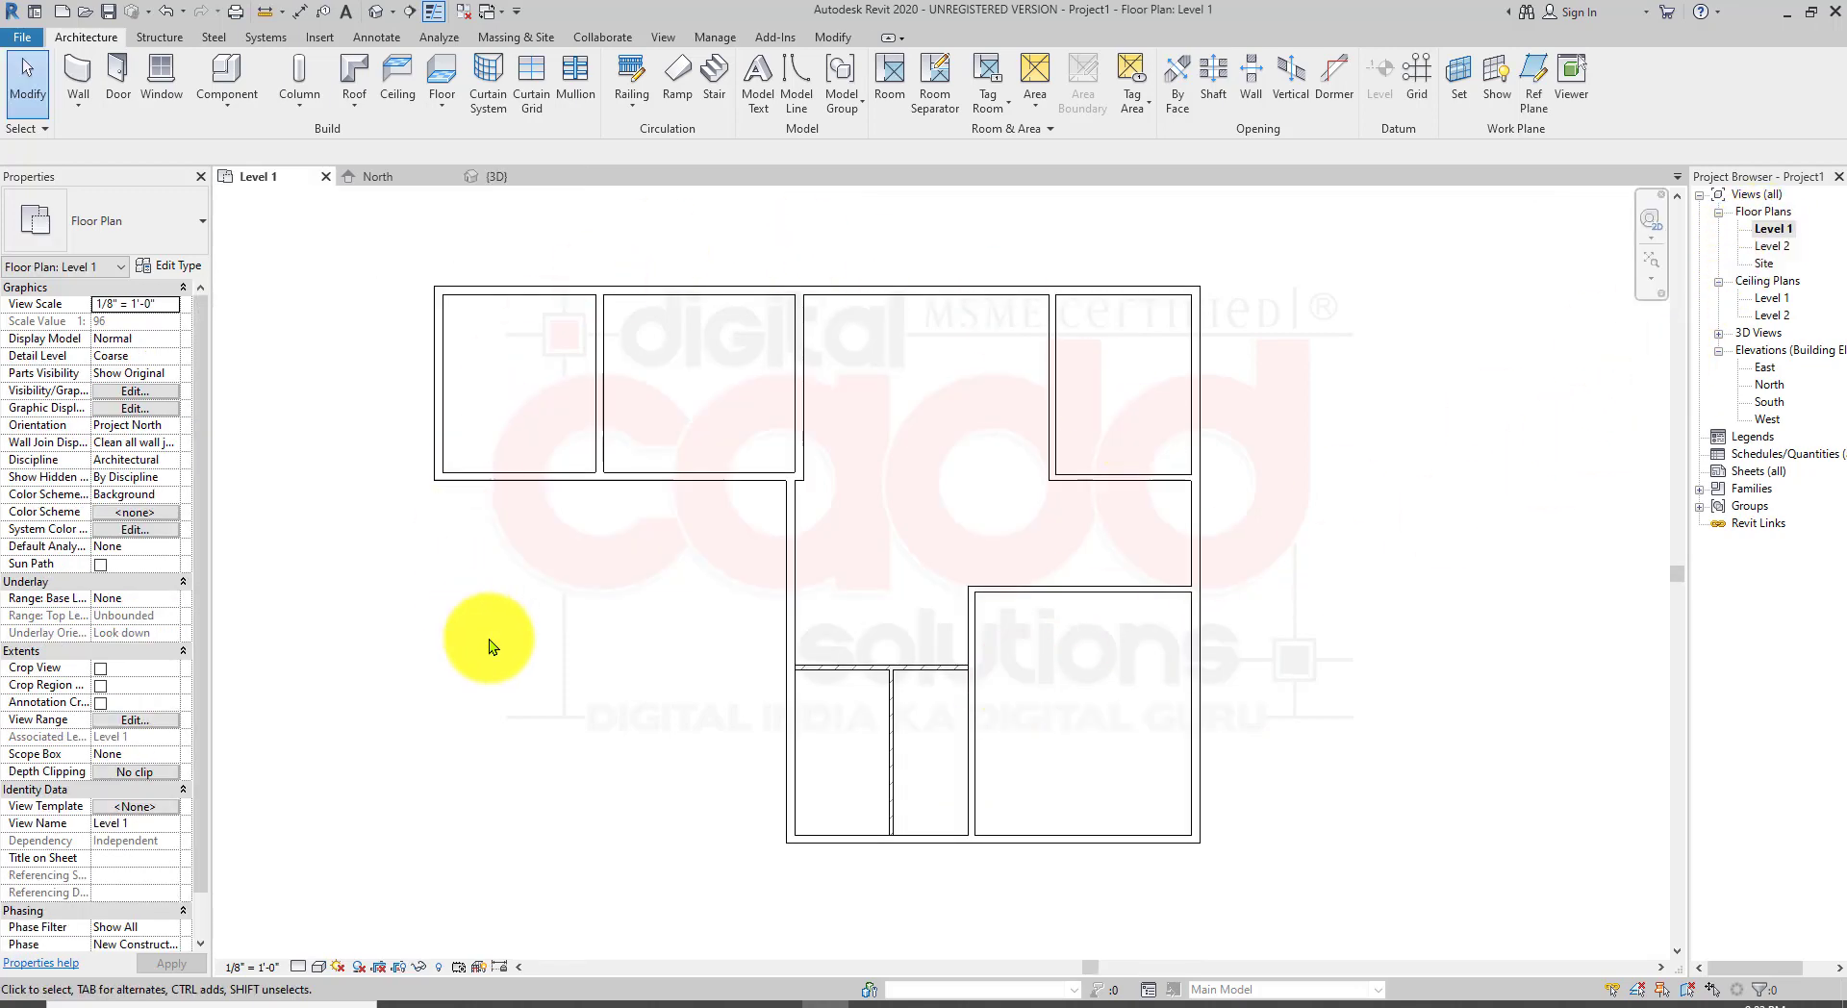
middle_drag(1172, 769, 1058, 803)
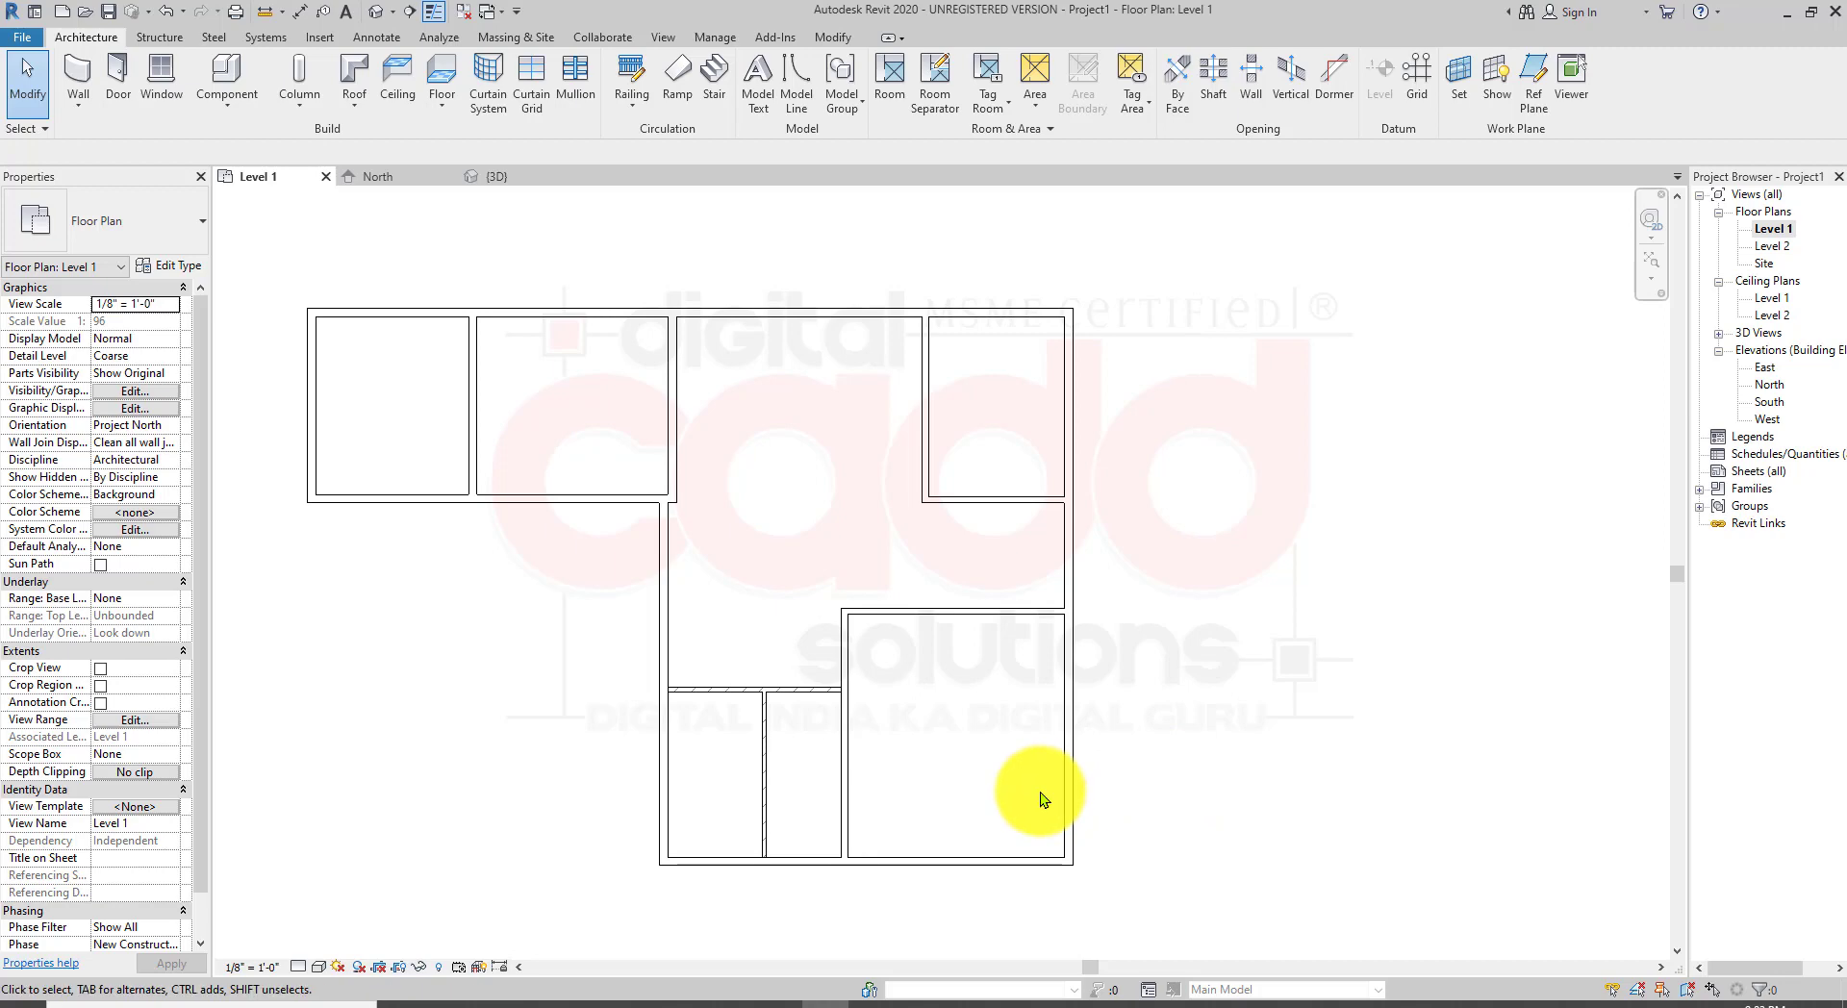
middle_drag(558, 548, 747, 674)
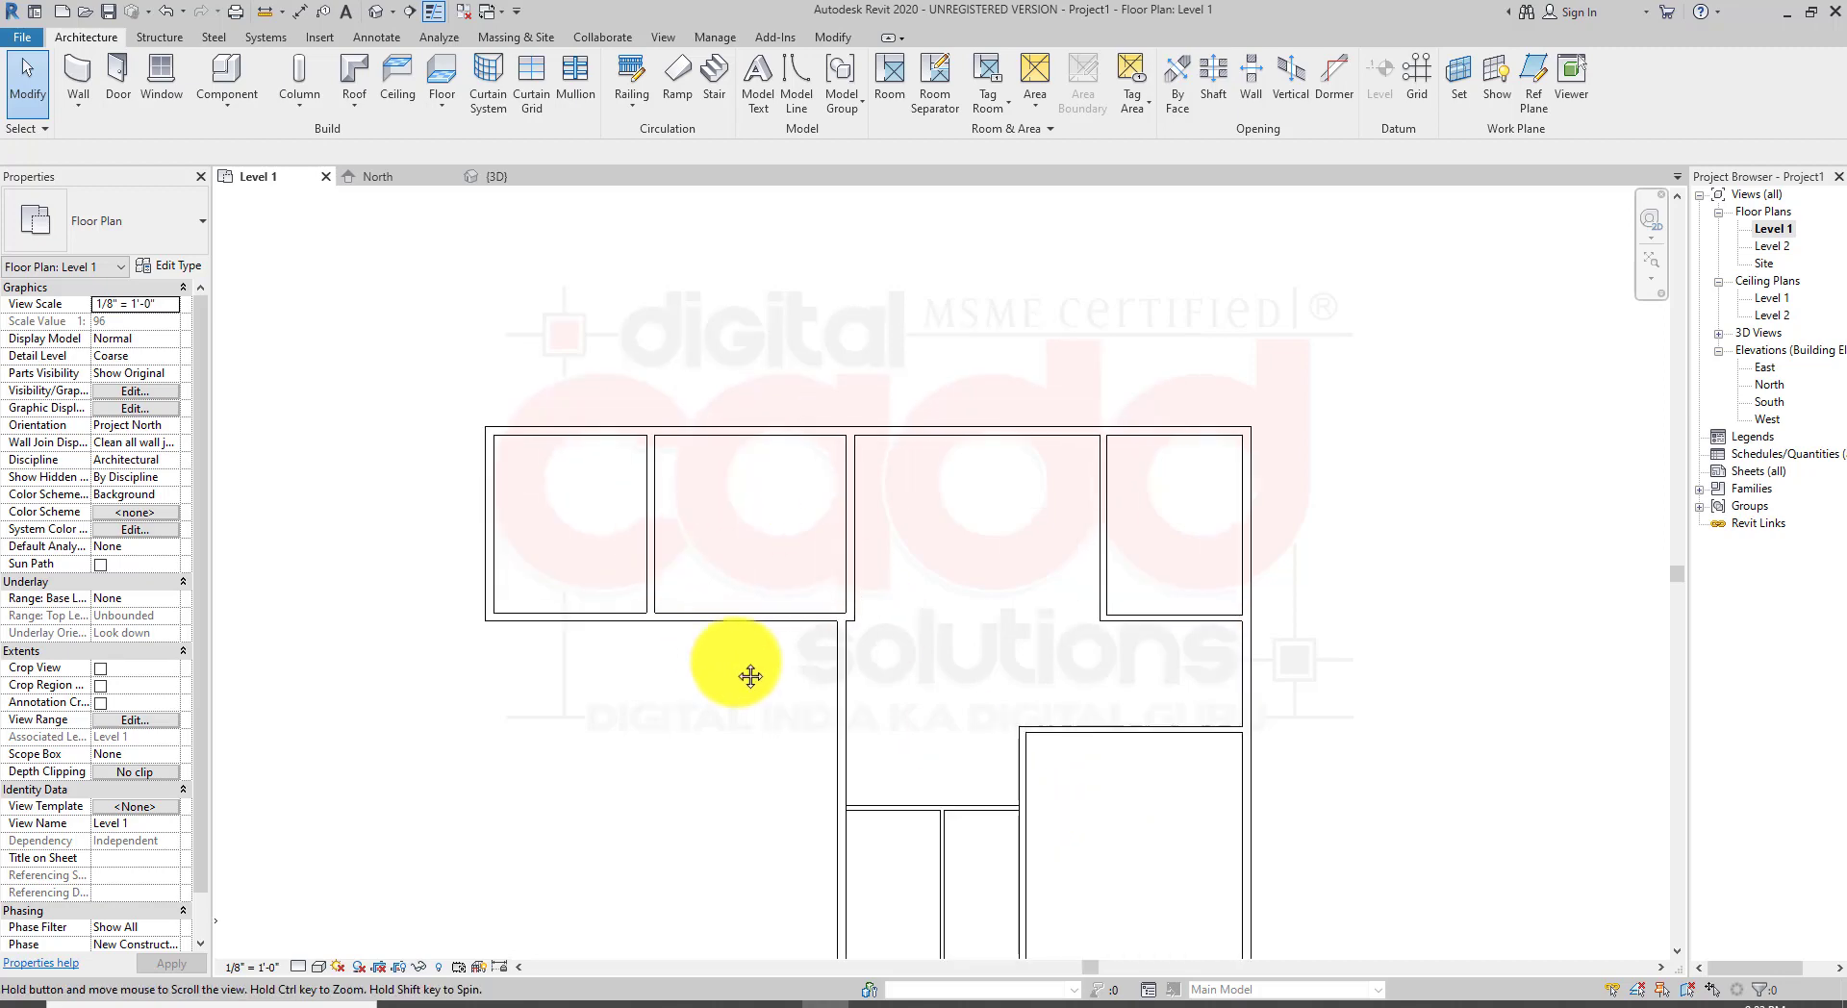
scroll(550, 452, up, 3)
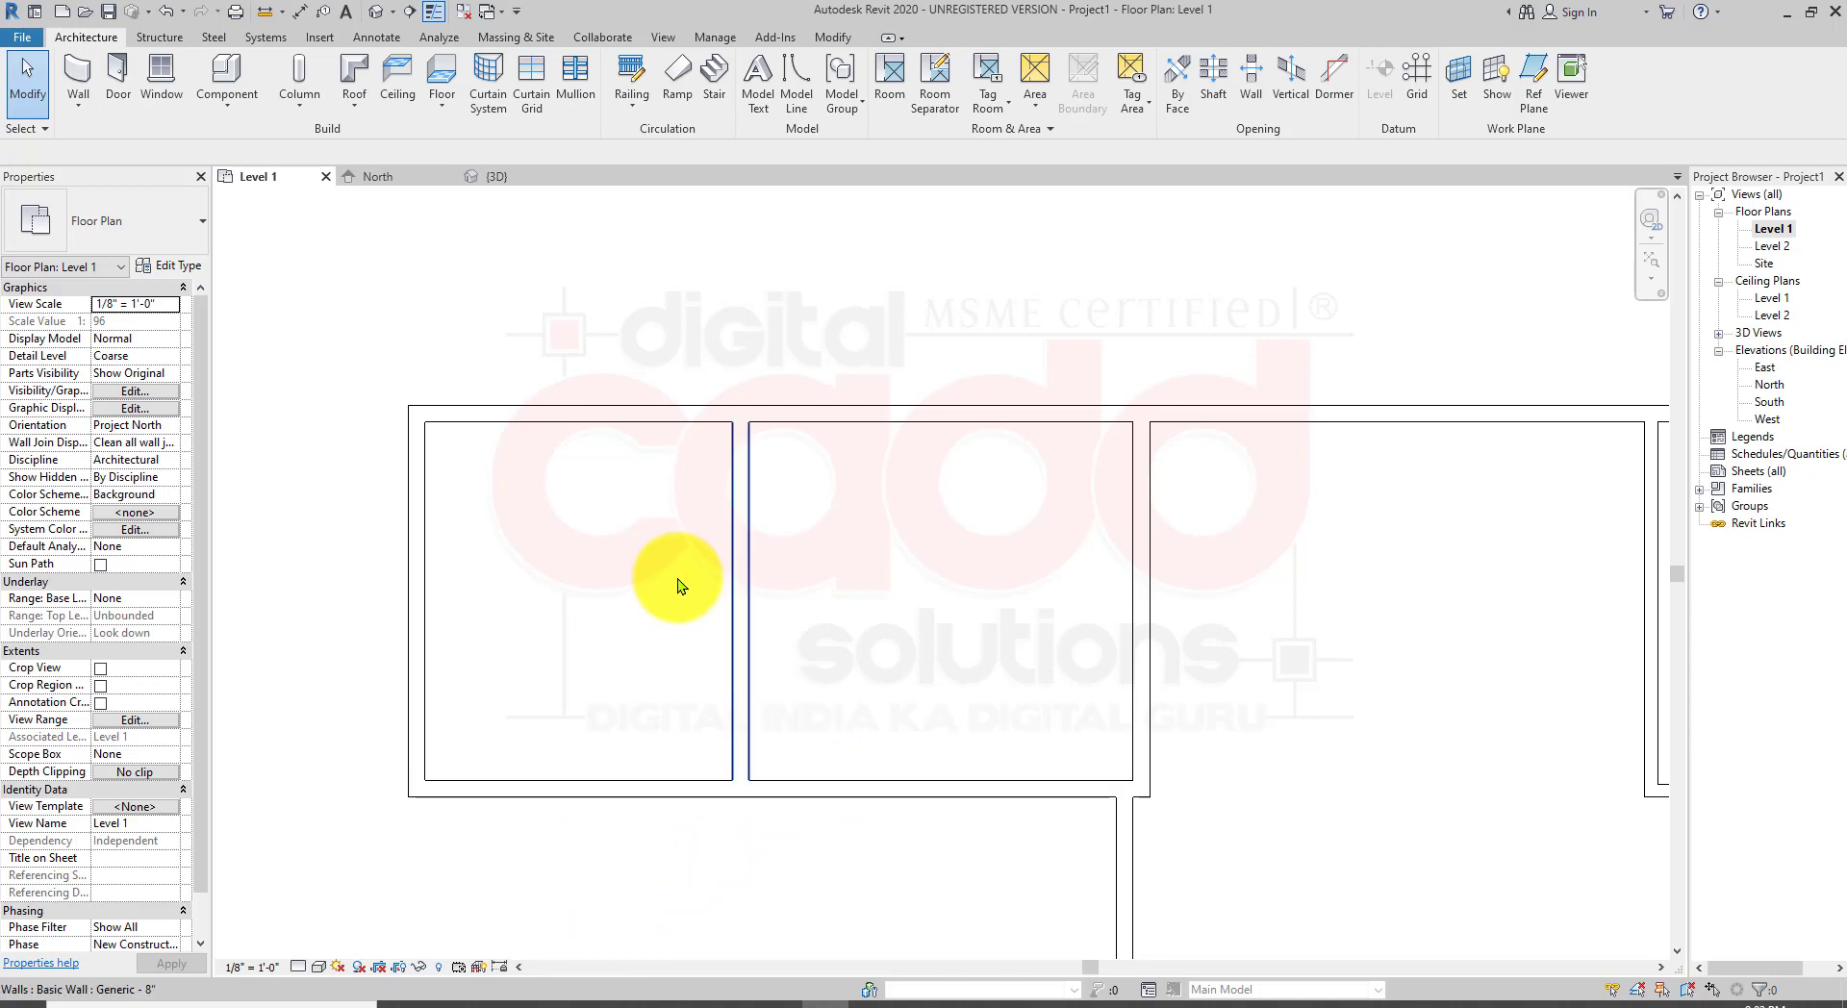
click(606, 410)
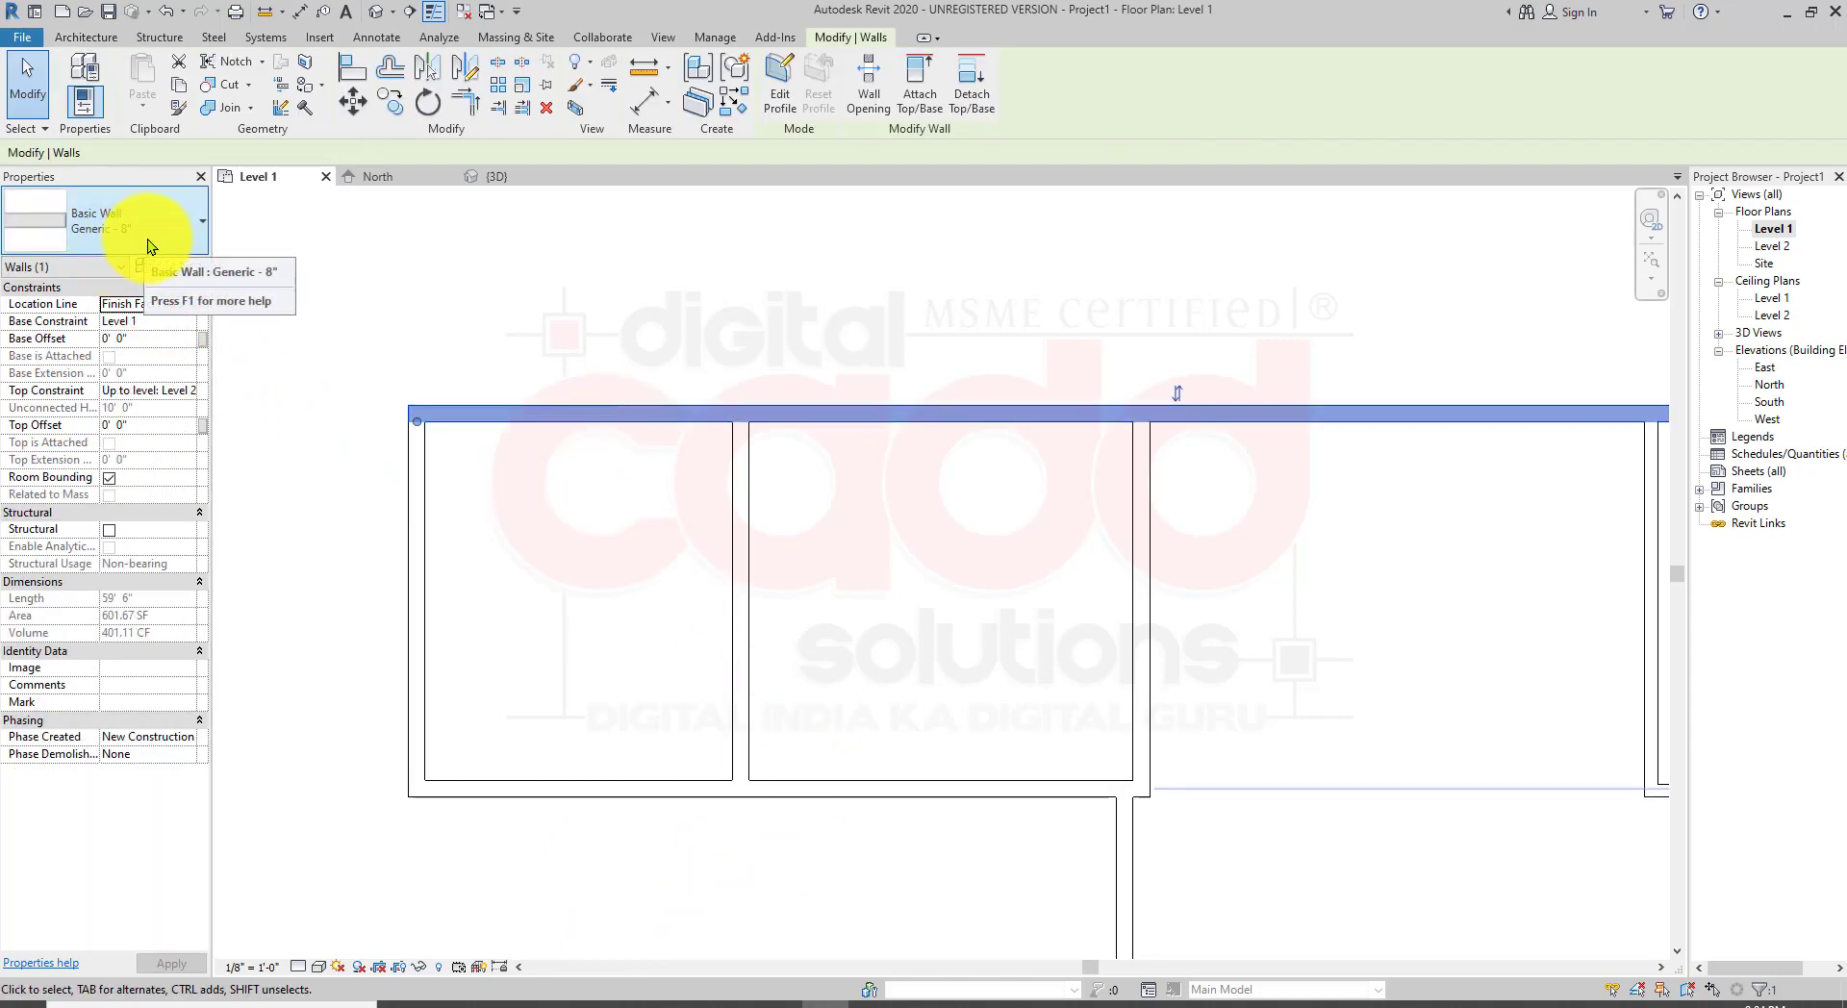
click(565, 590)
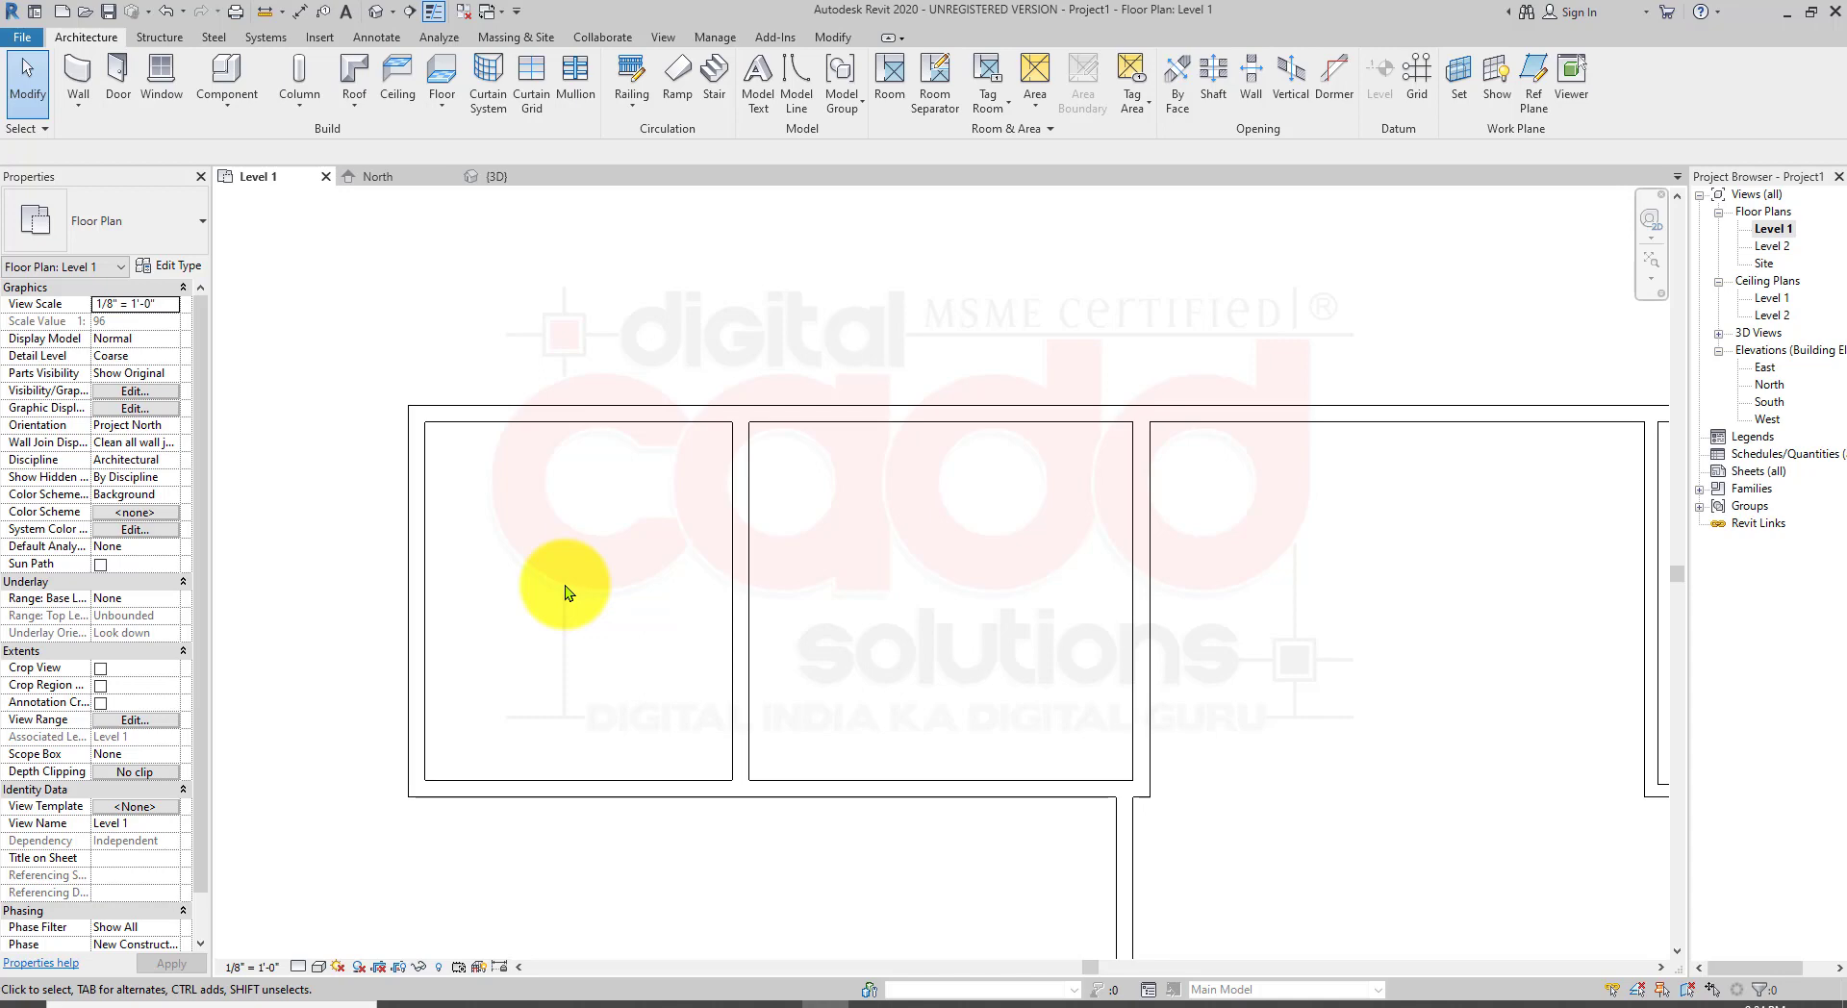
Step: Select the top exterior wall again and open its wall type properties
scroll(673, 546, down, 3)
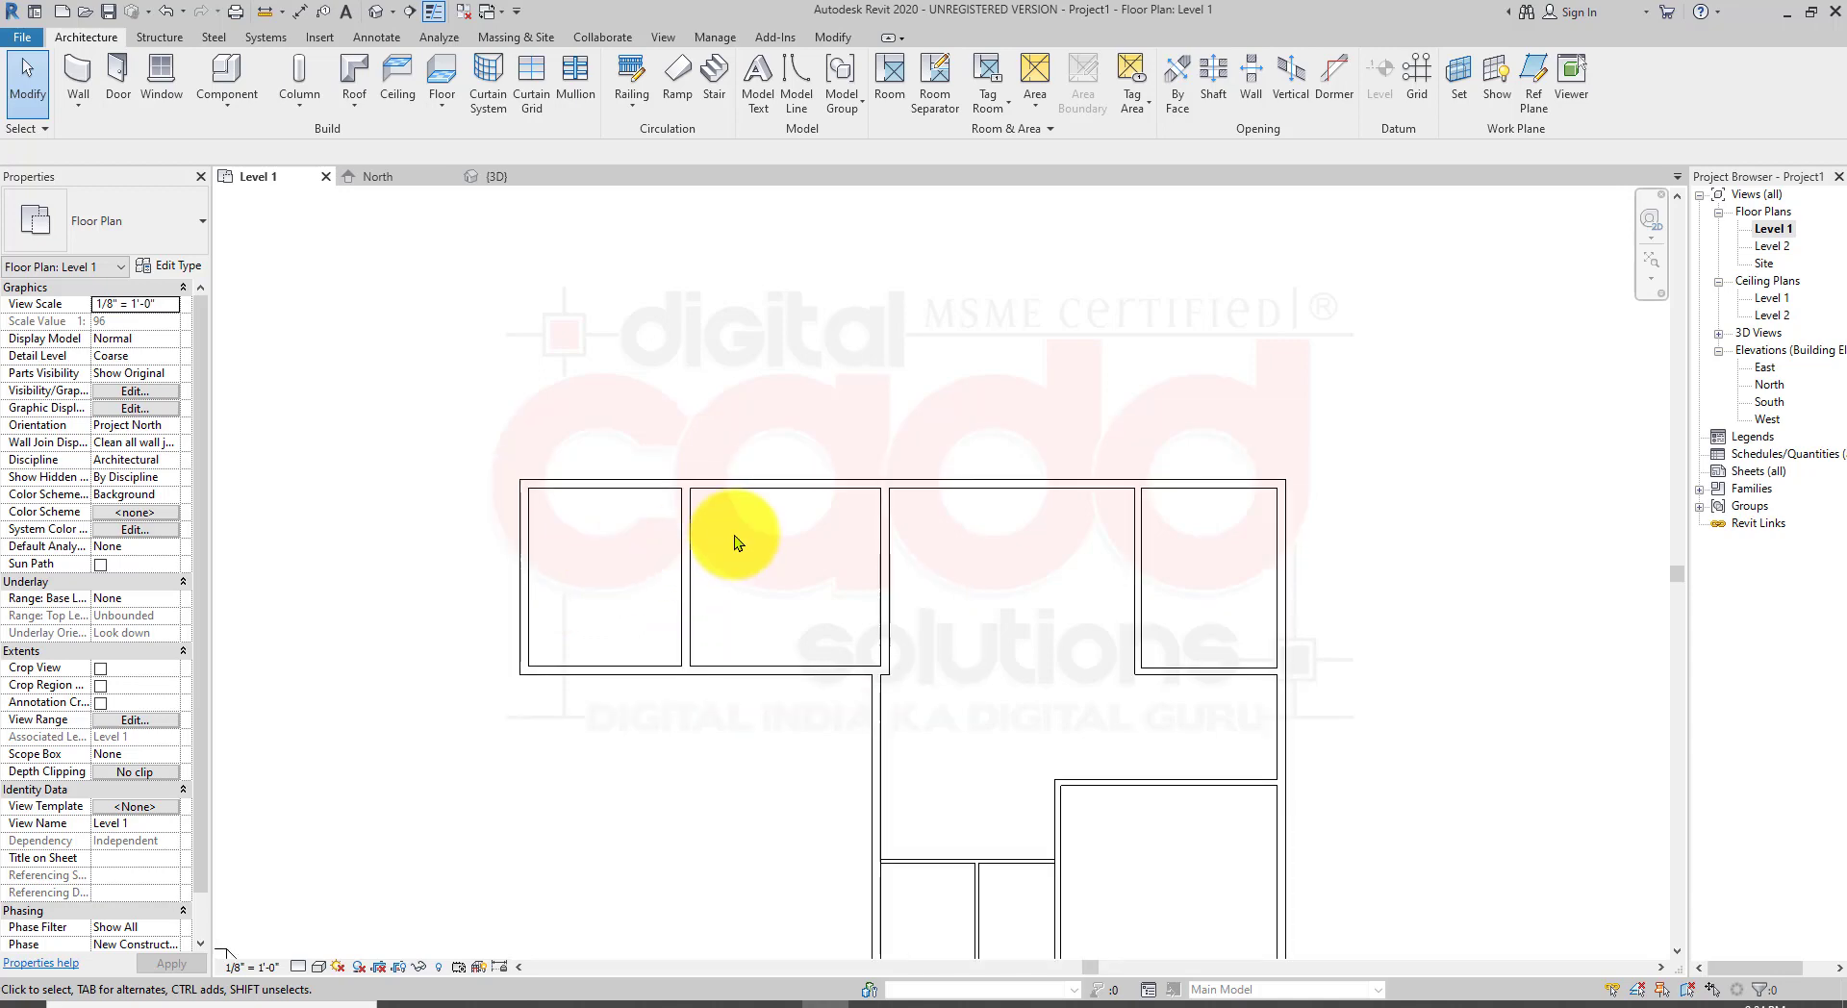
middle_drag(734, 536, 705, 466)
scroll(664, 481, up, 3)
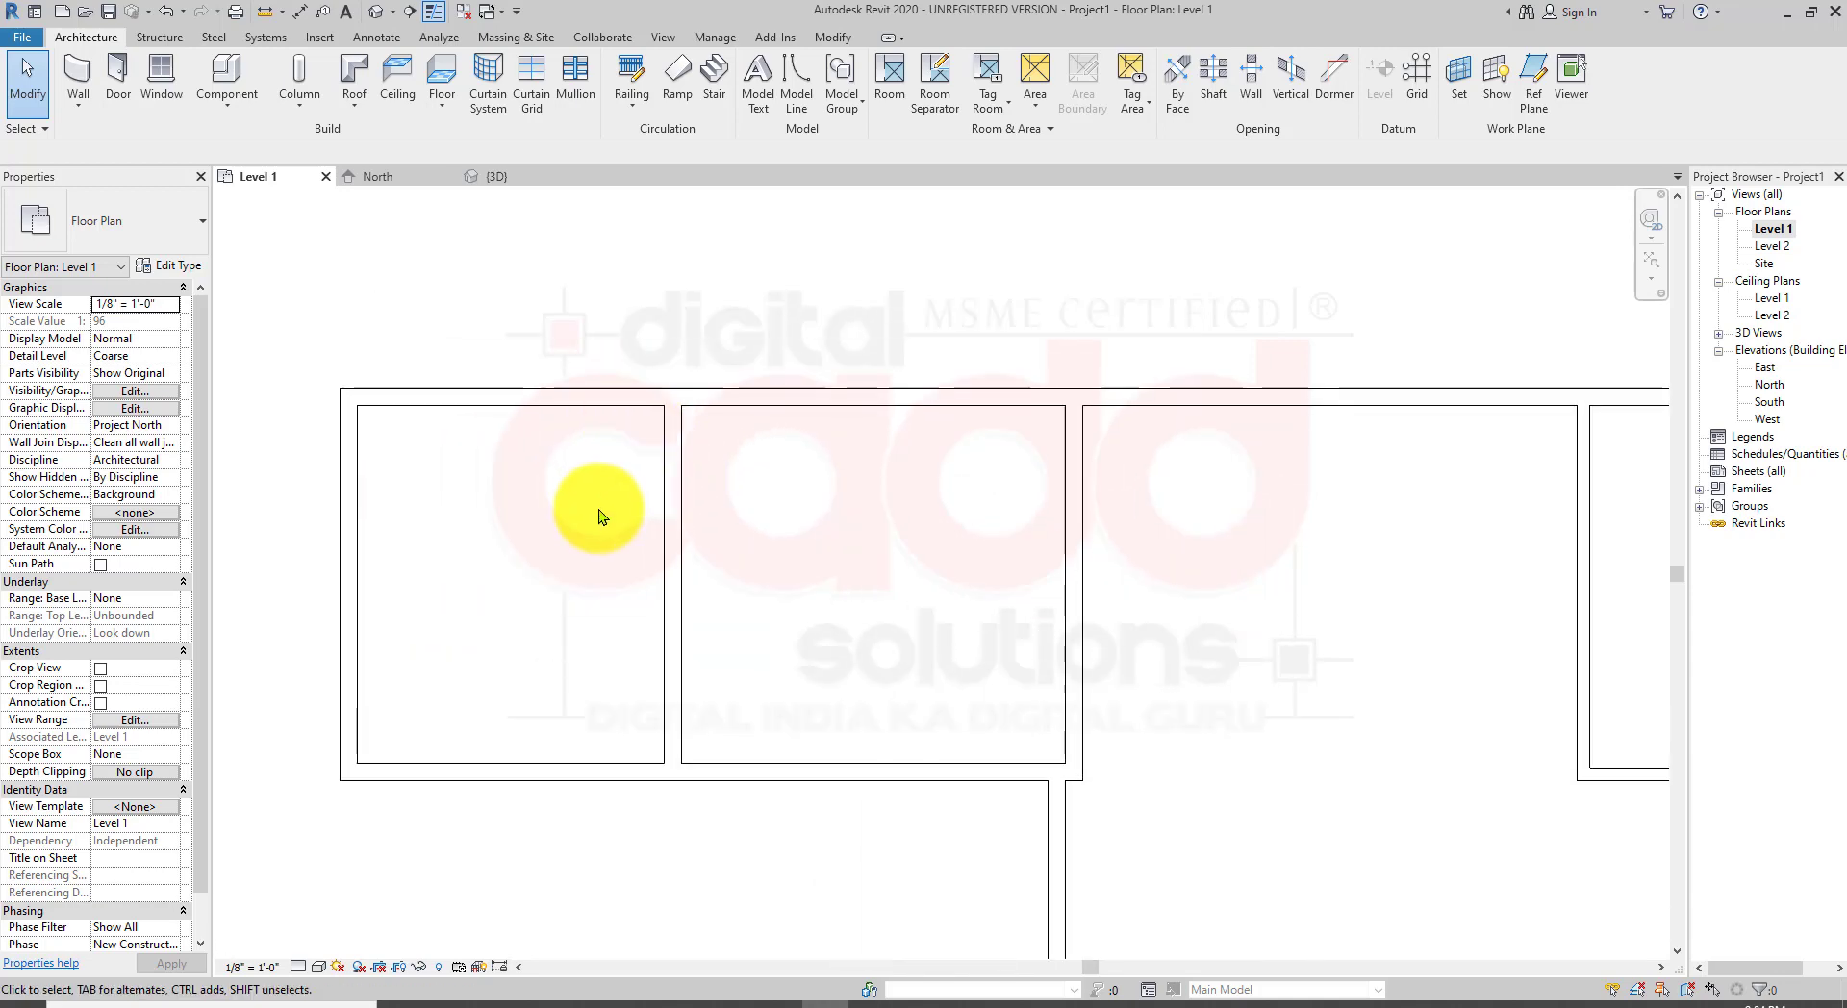
click(524, 405)
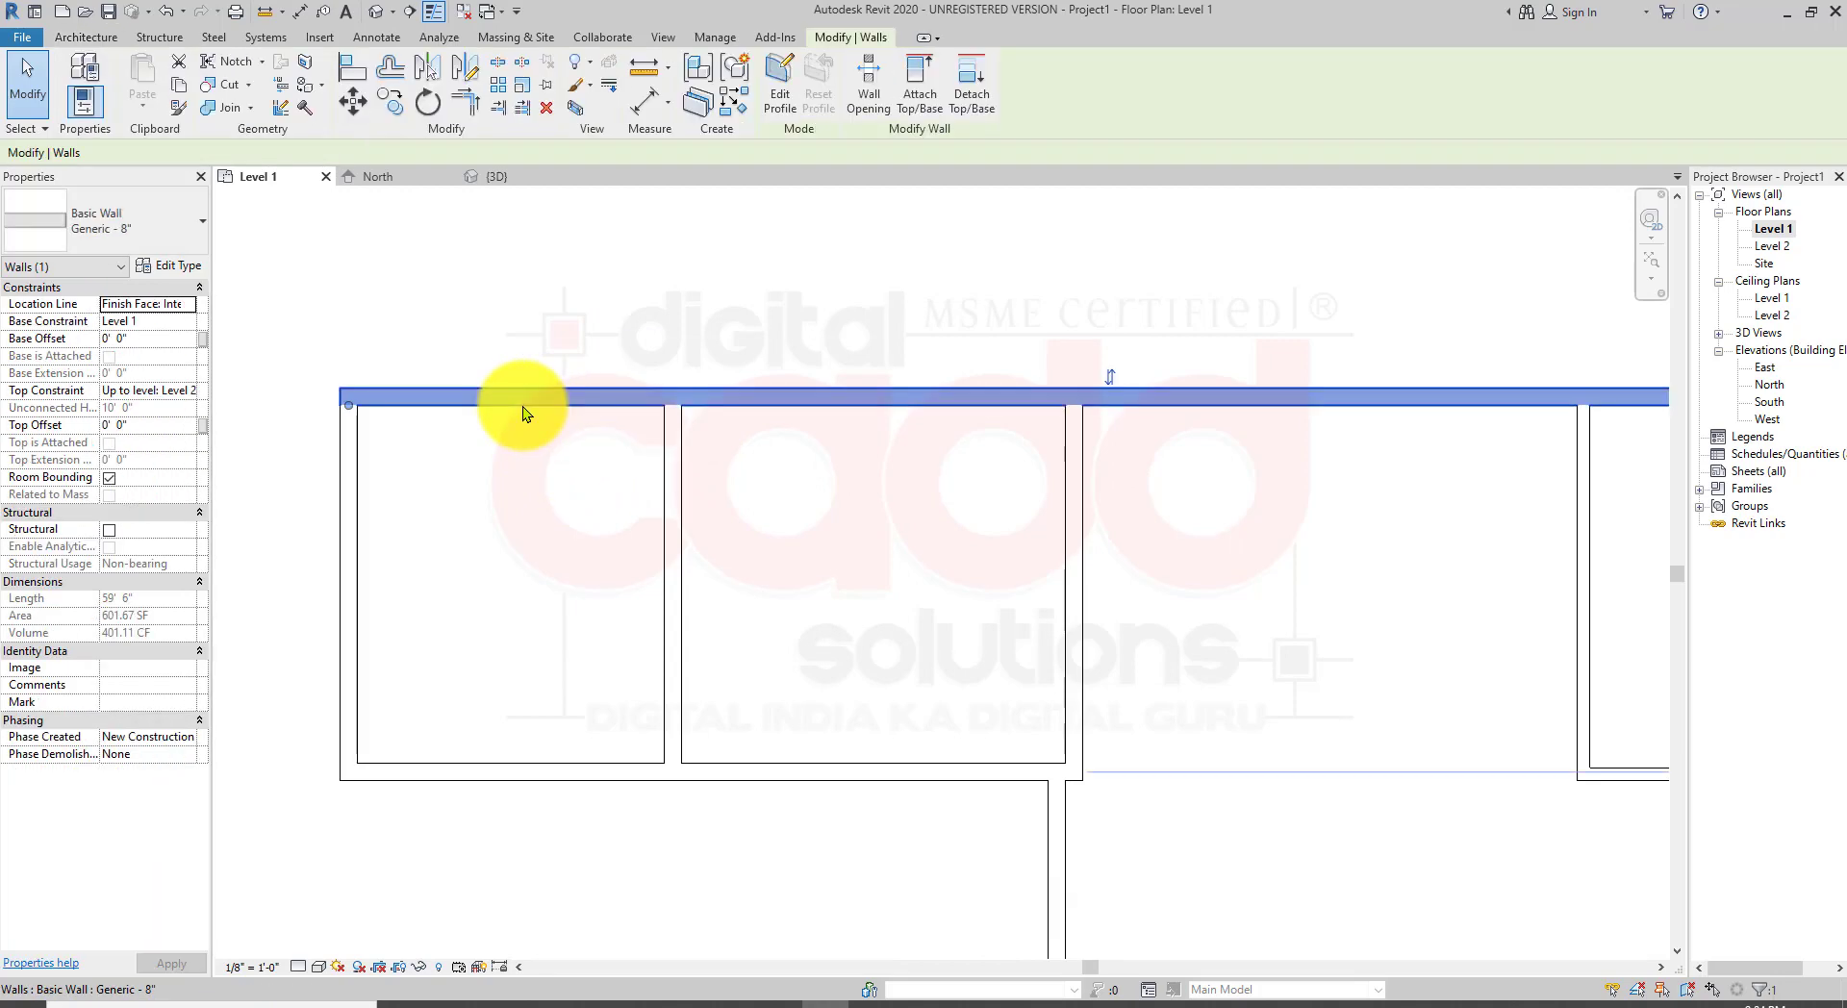
click(508, 460)
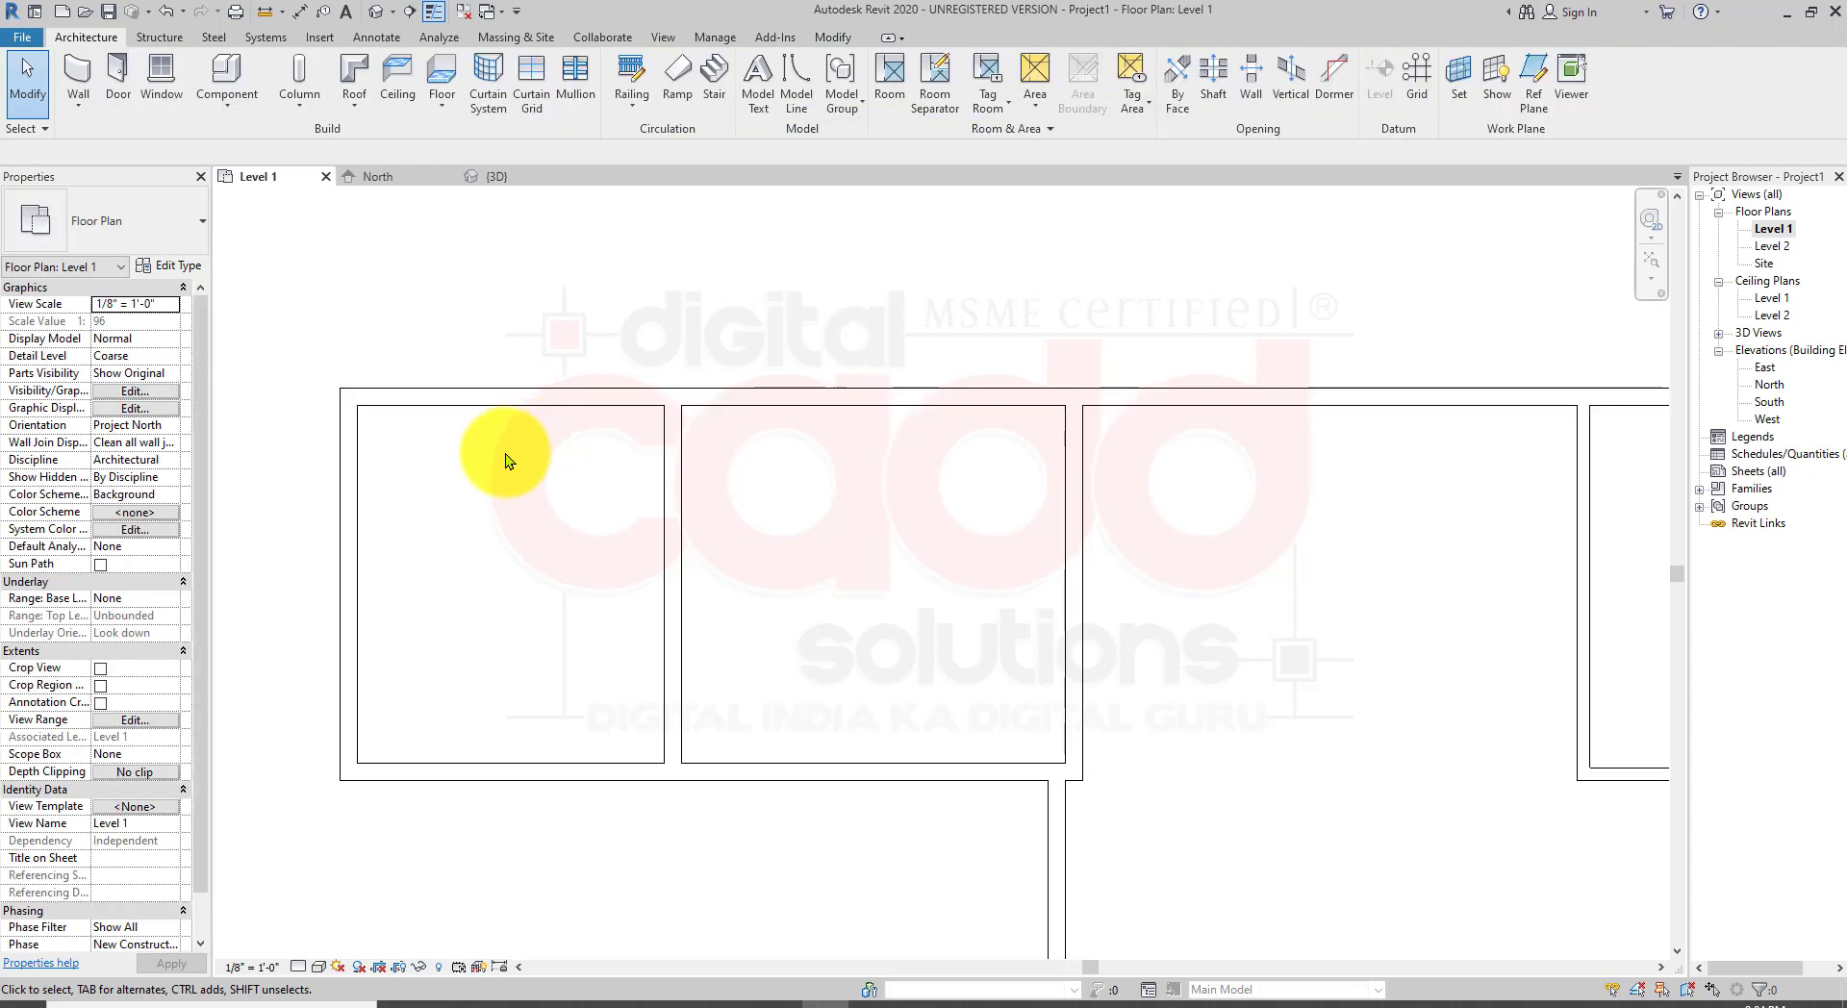
click(411, 389)
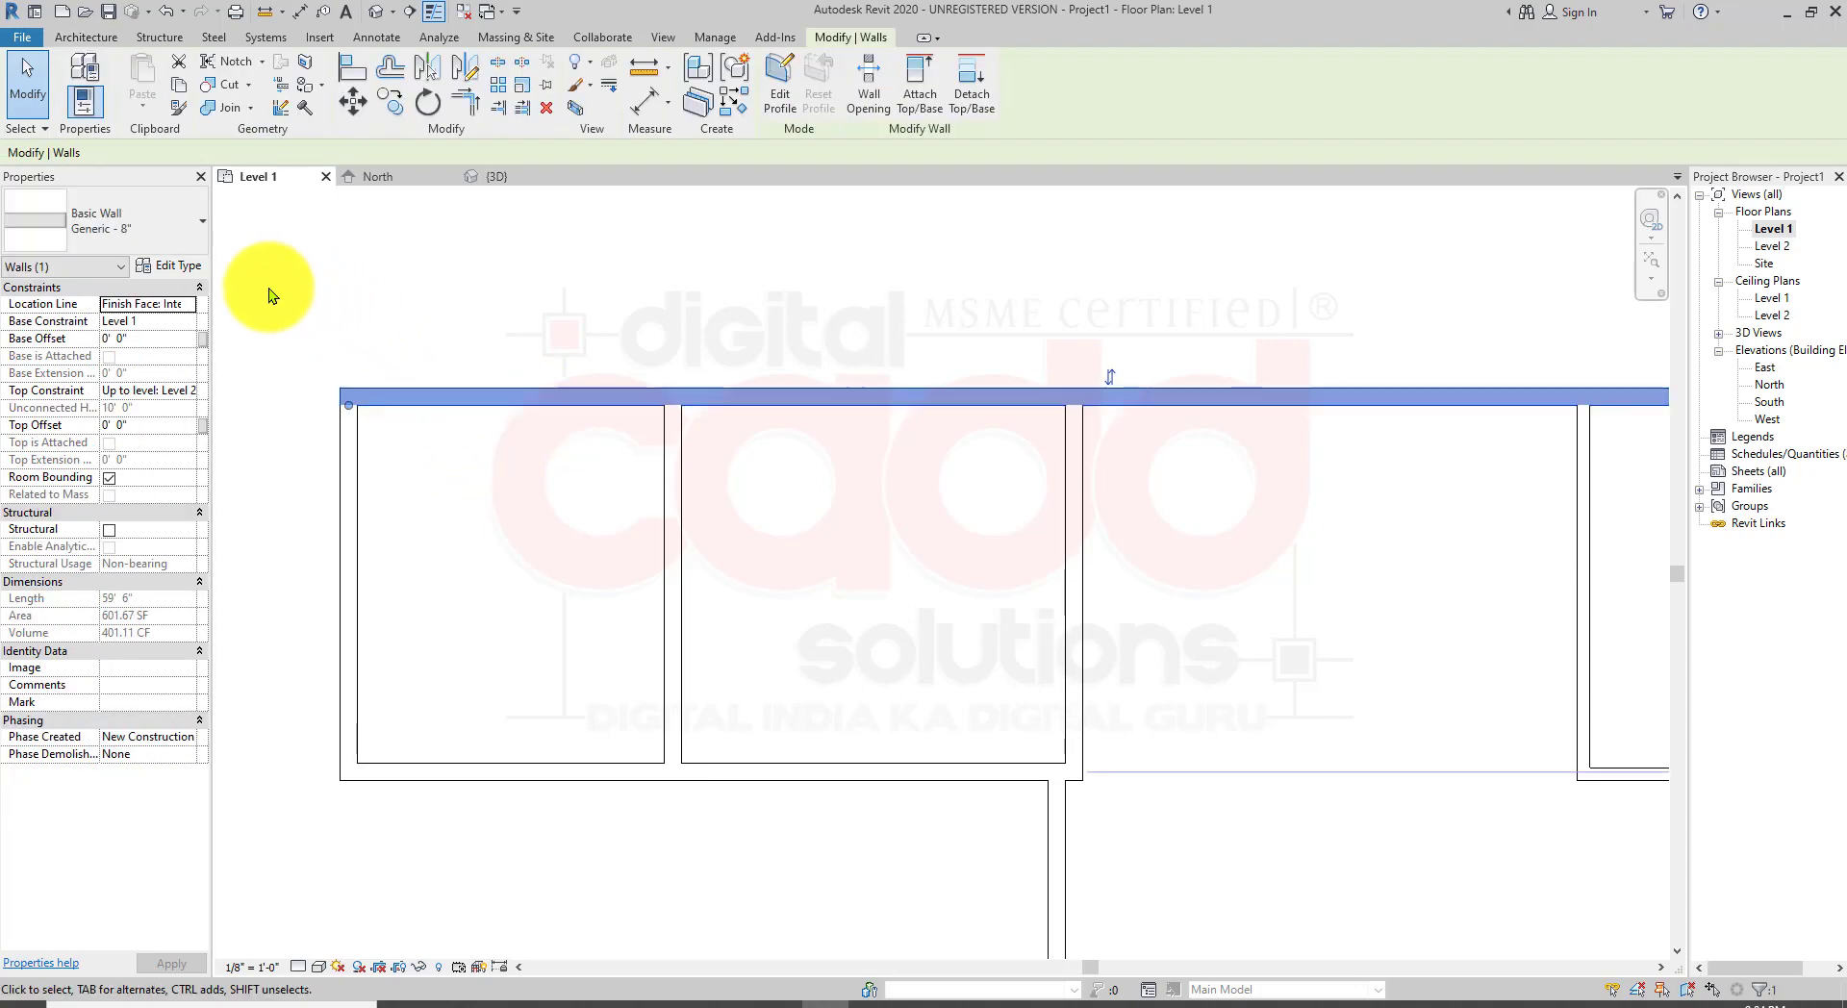
click(164, 270)
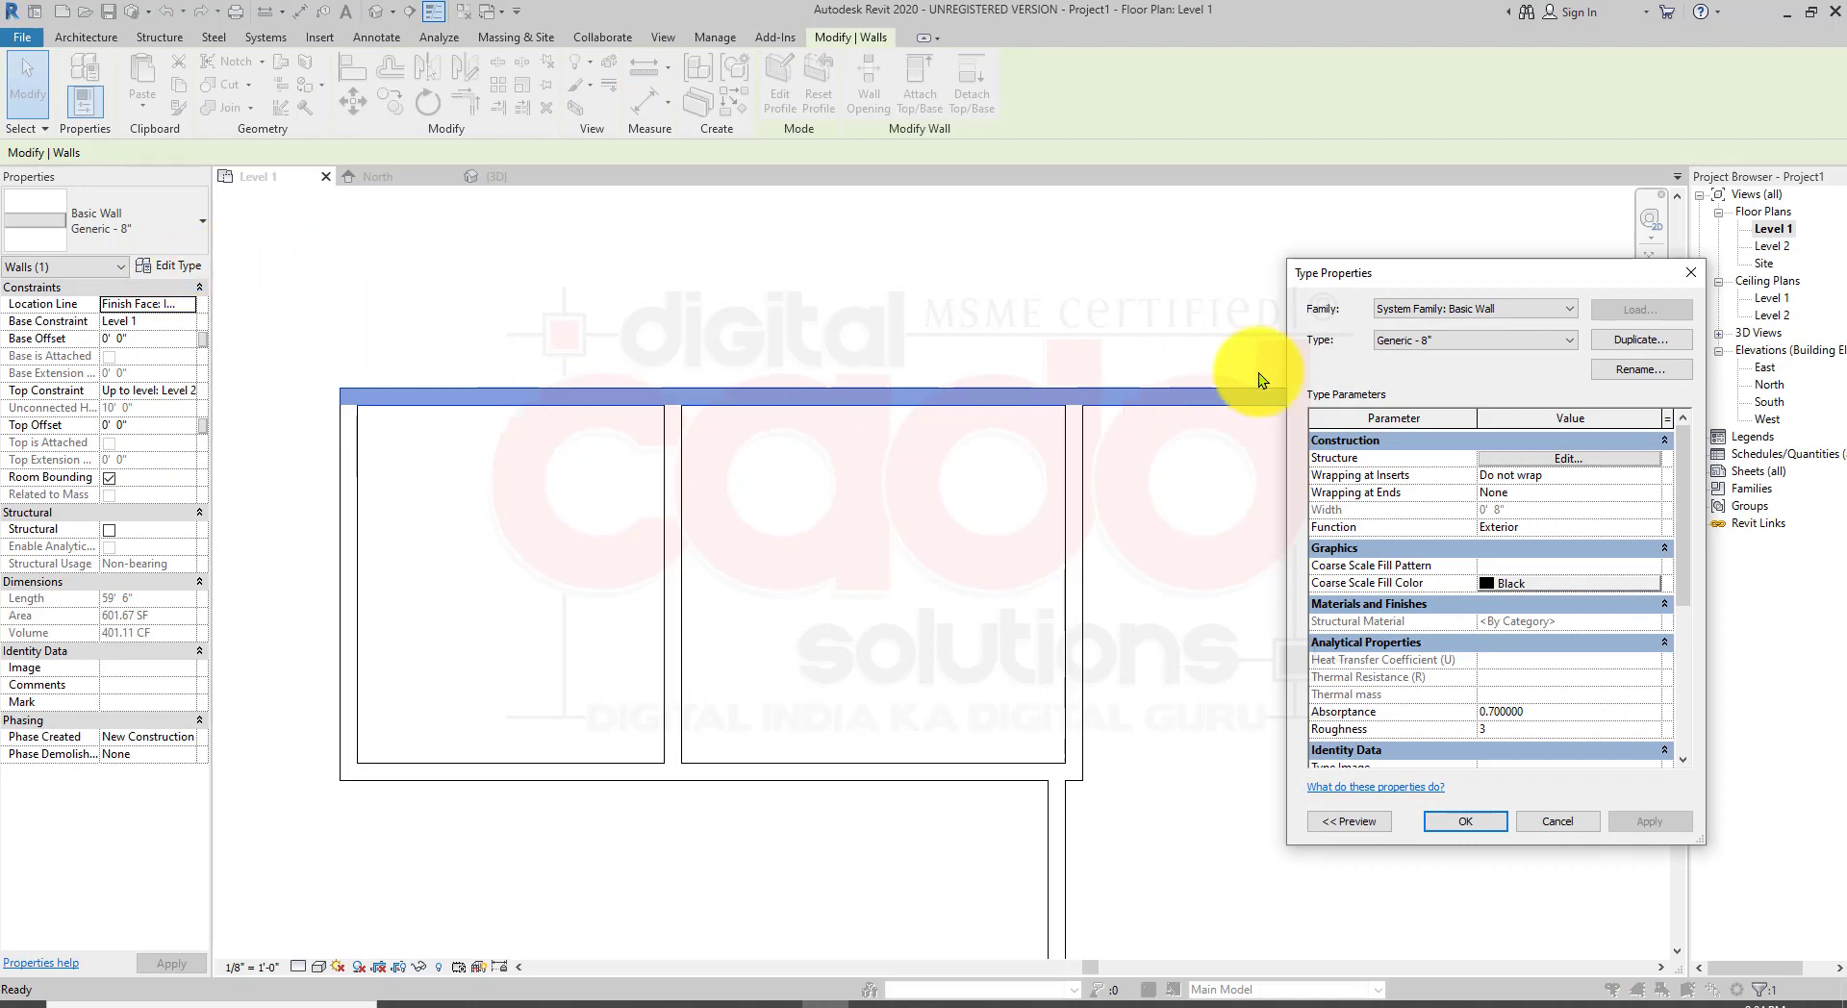
Step: Open the structure assembly editor for the Generic - 8" wall type
drag(1434, 279, 1153, 222)
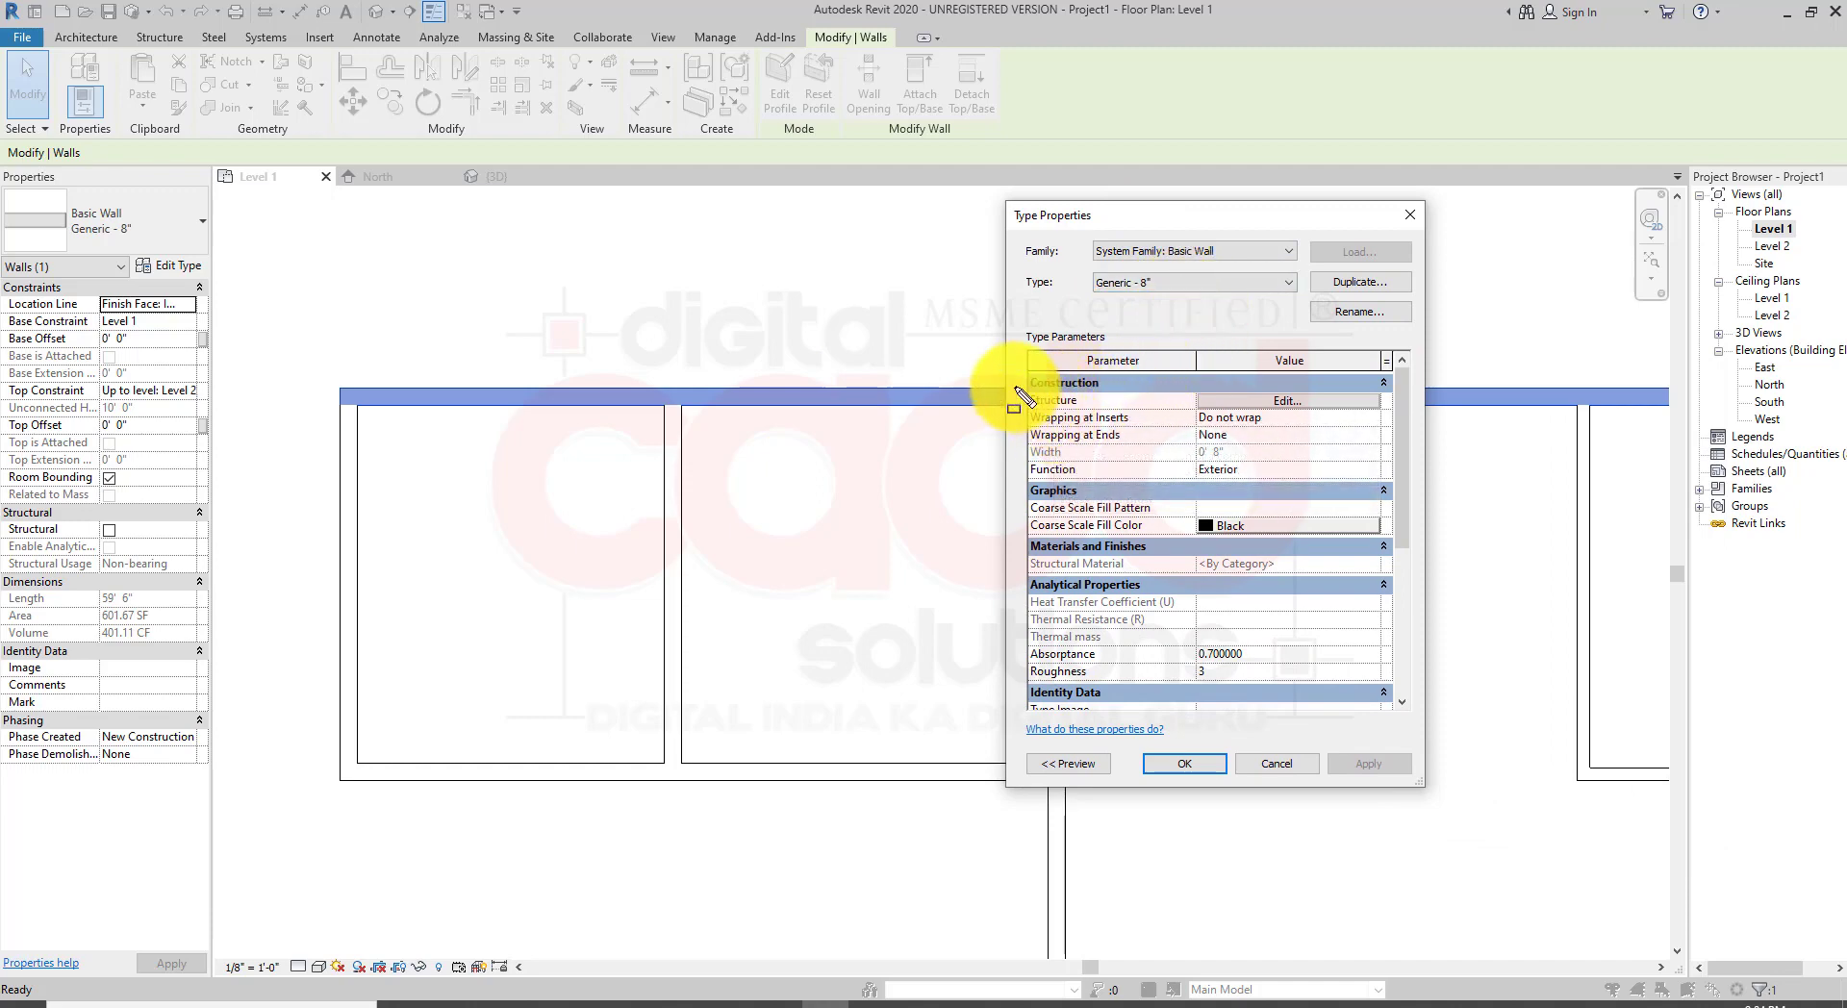
drag(1015, 388, 1400, 415)
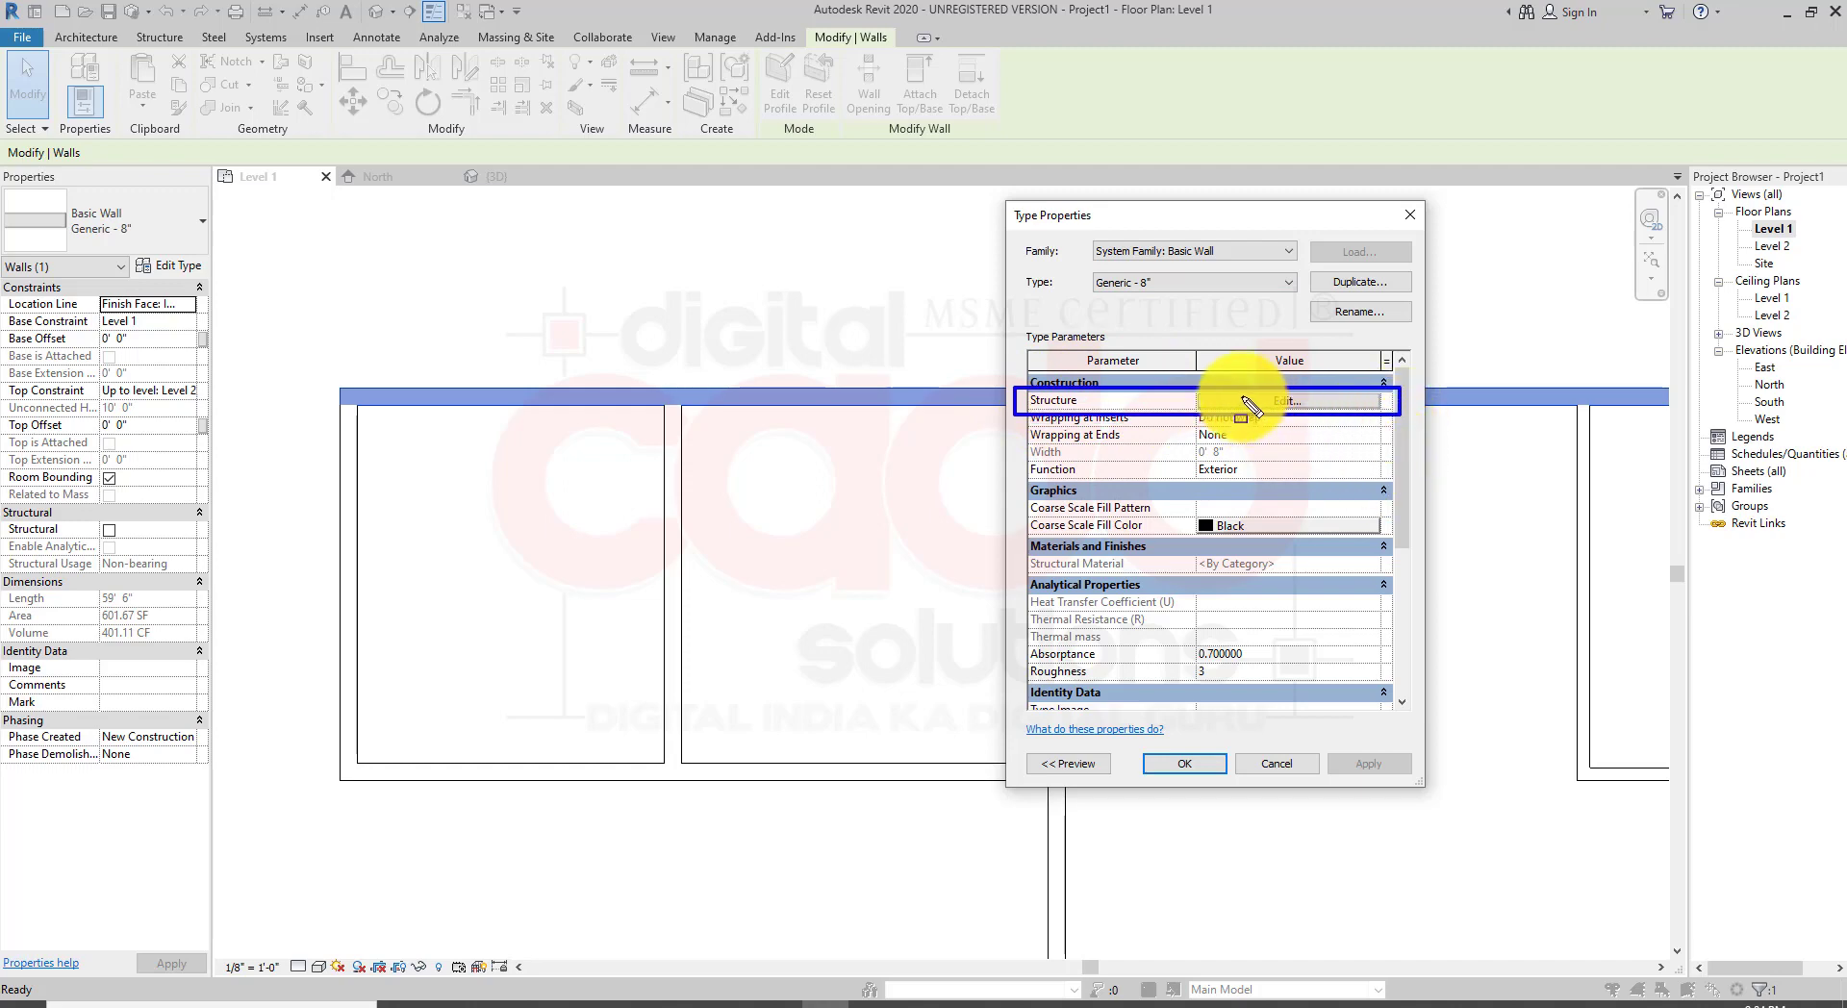
mouse_move(1190, 388)
mouse_down()
mouse_move(1422, 412)
mouse_move(1400, 416)
mouse_up()
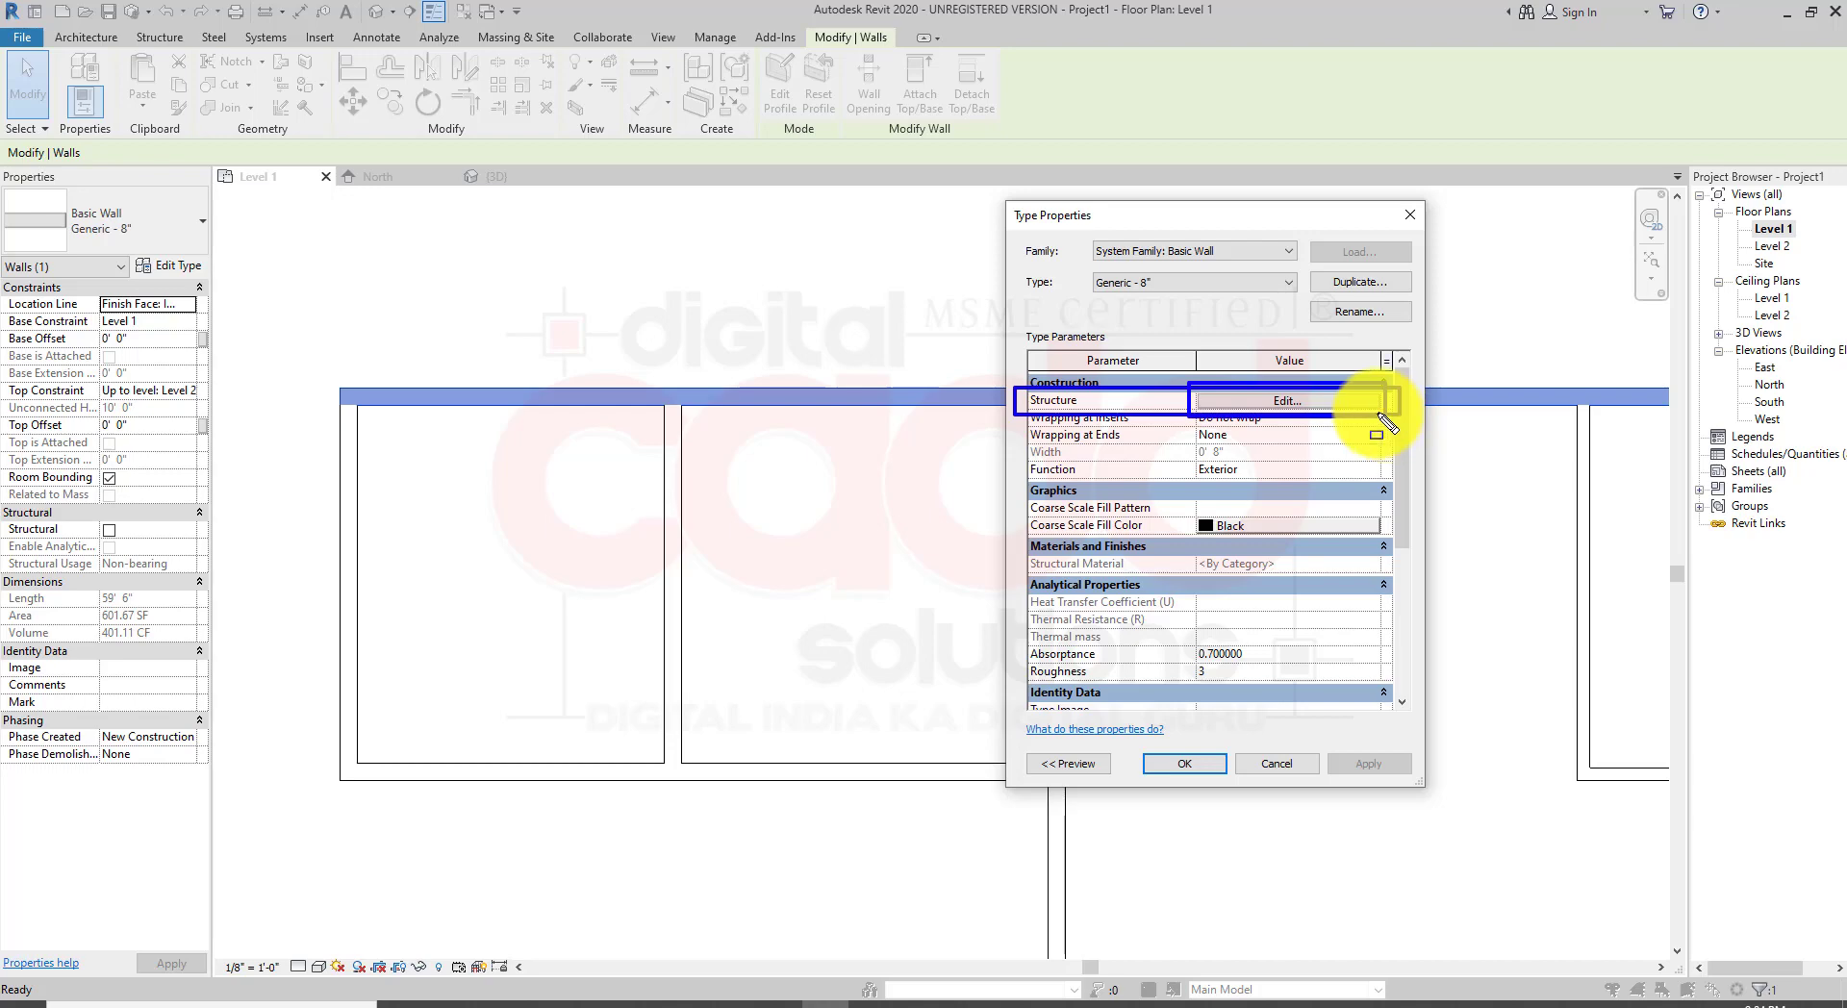
click(1320, 404)
key(Escape)
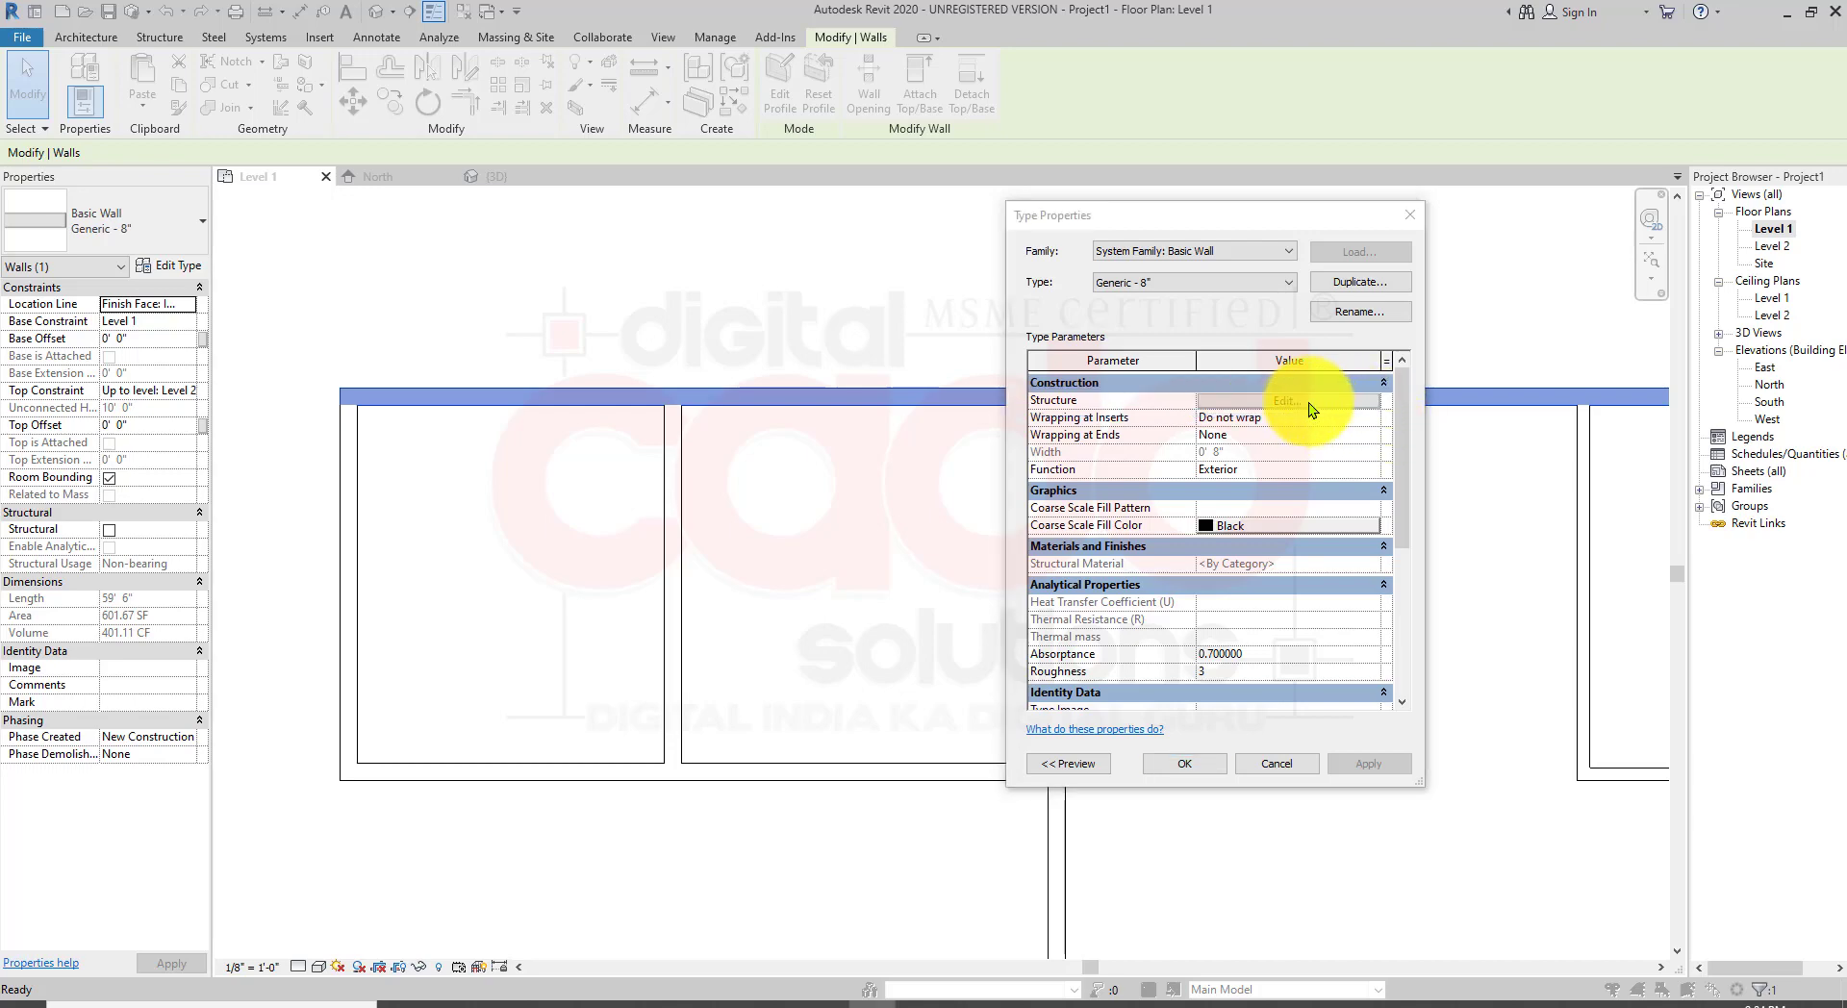
click(1306, 402)
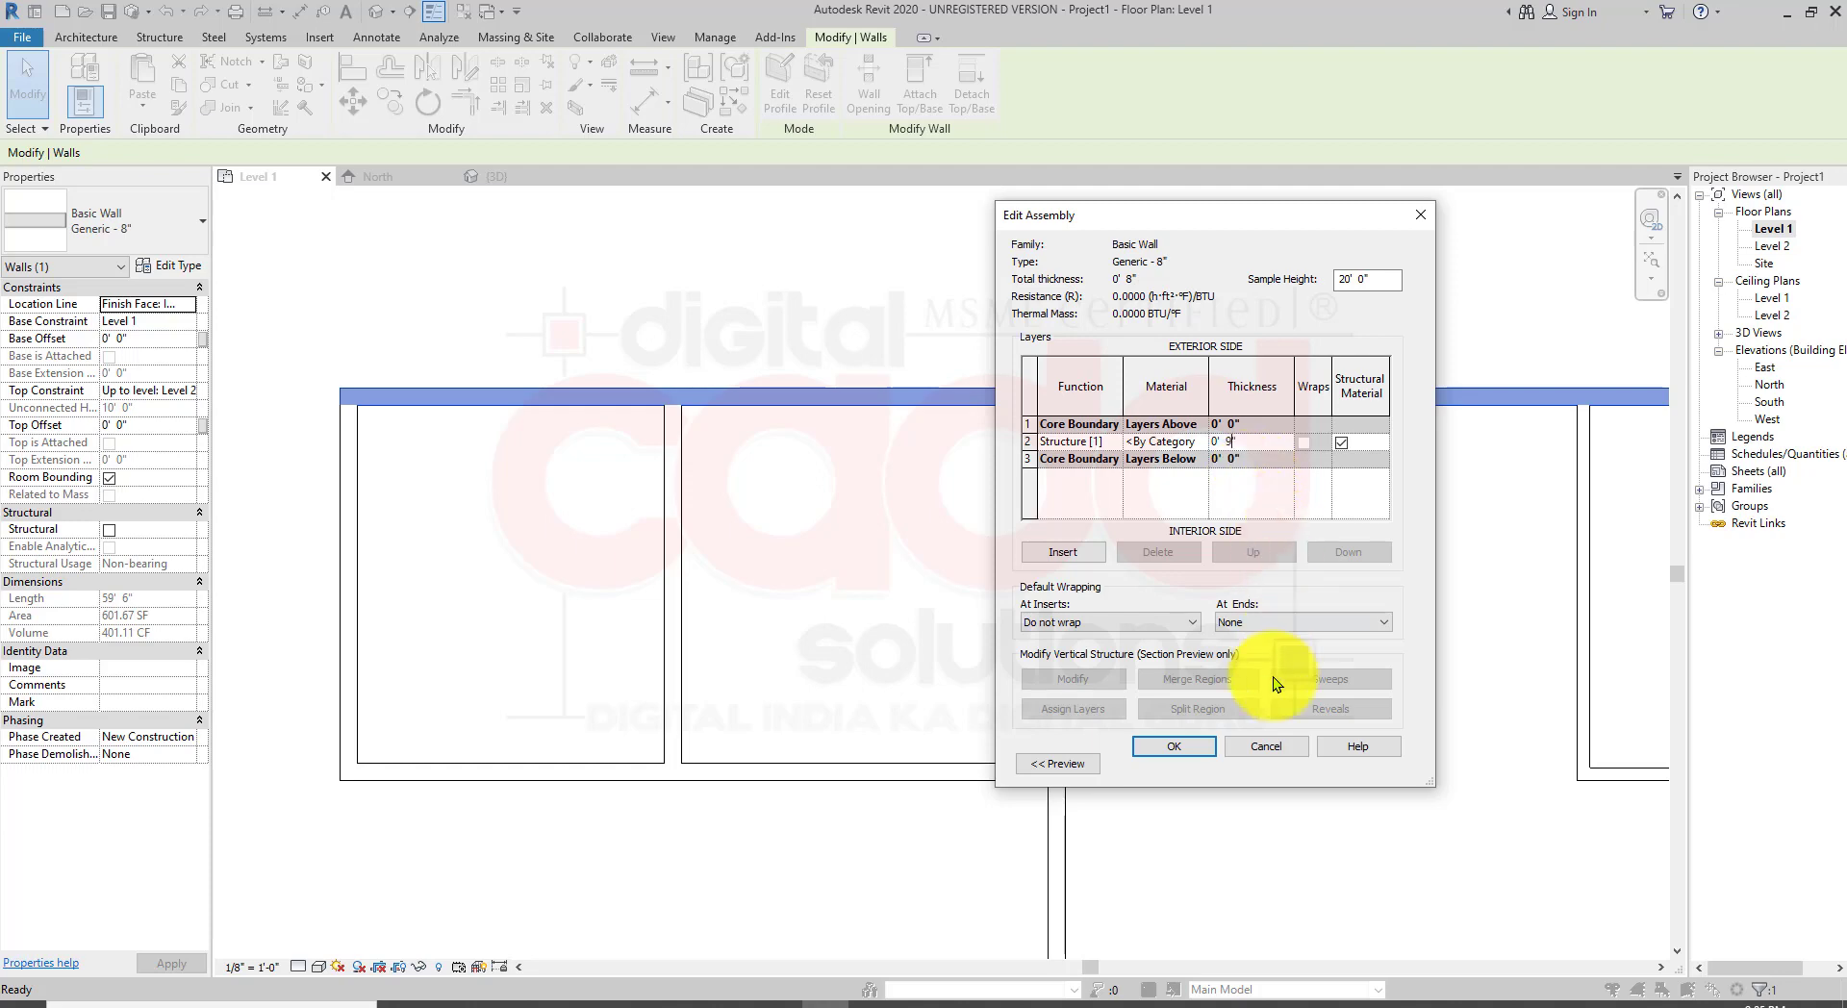
Step: Expand the assembly preview and switch its view to a section
click(1060, 764)
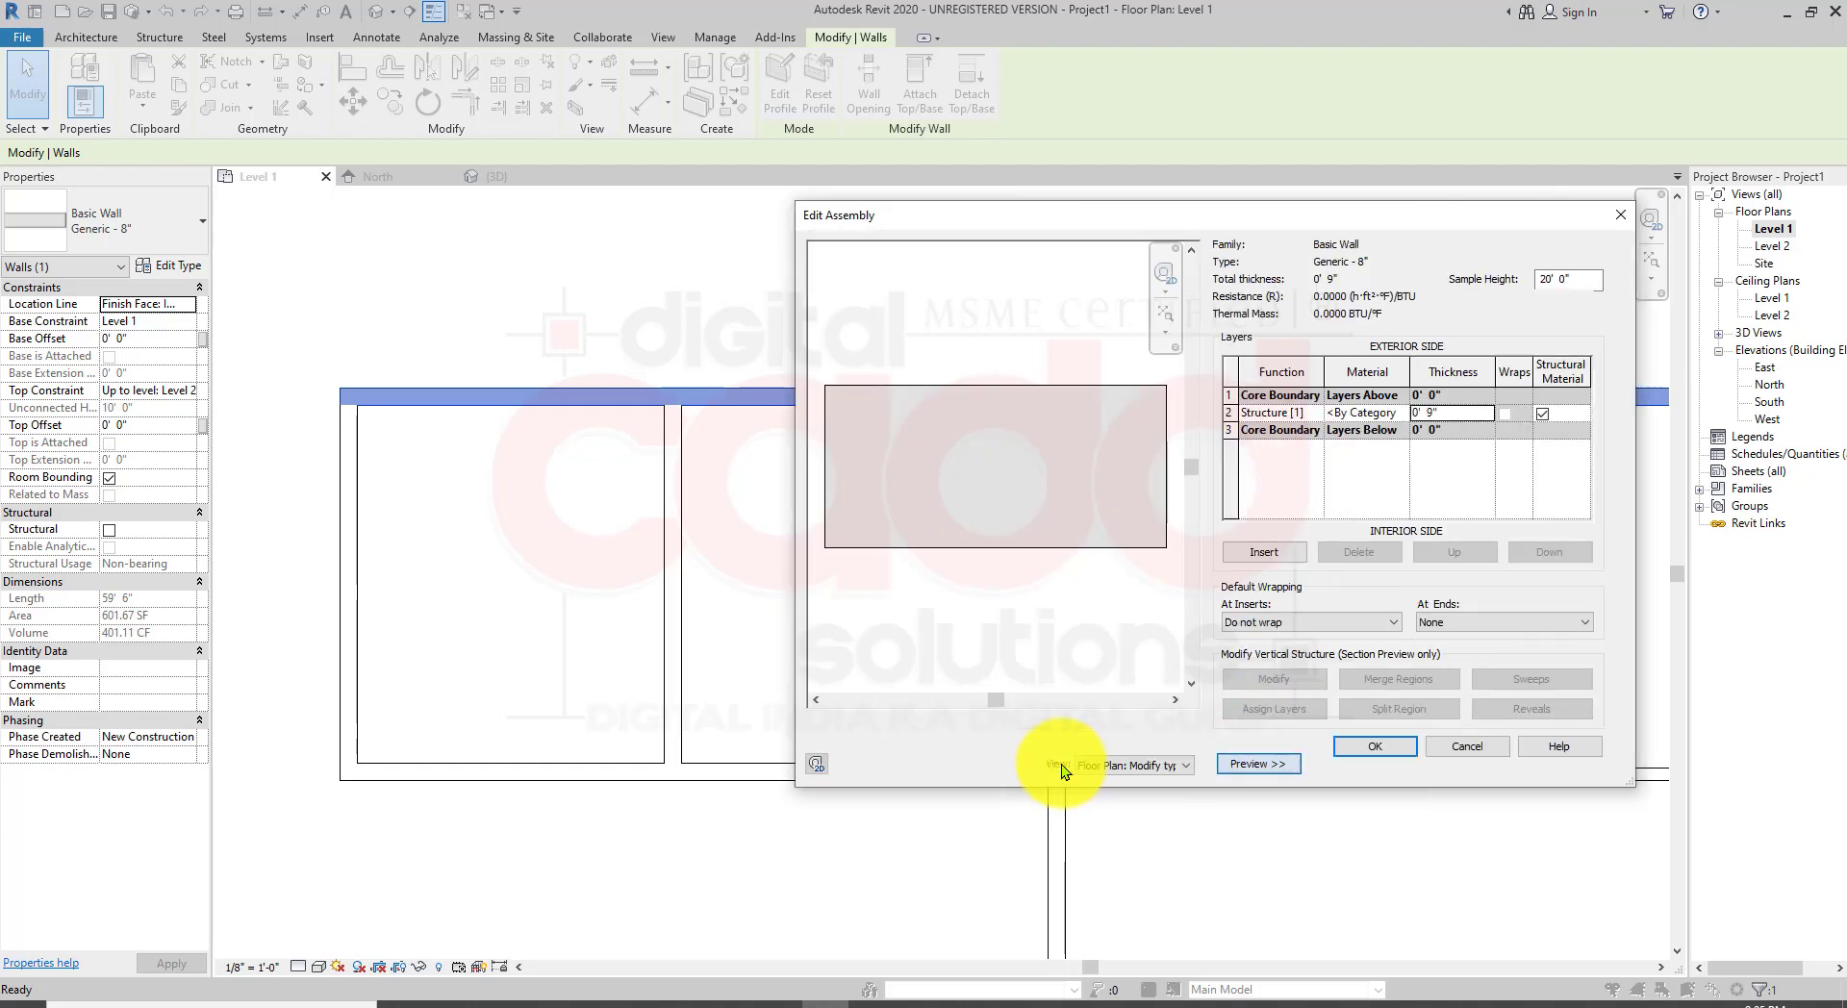
click(1259, 764)
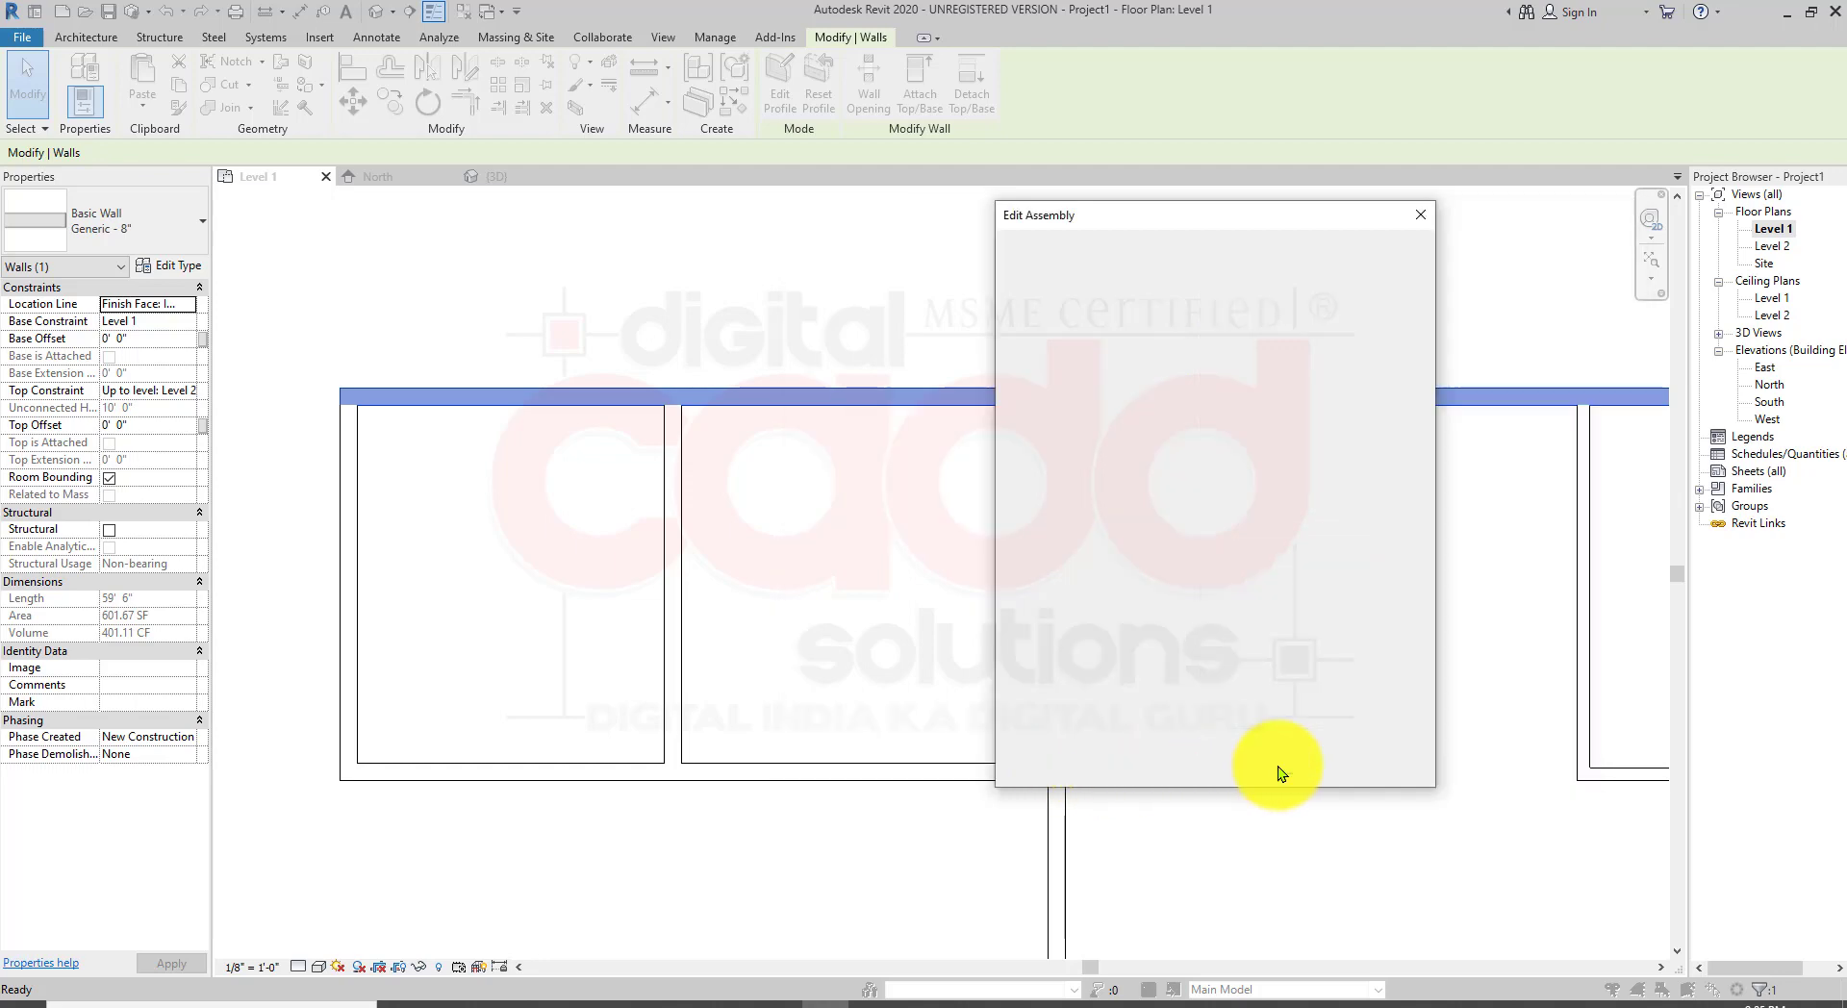
click(1076, 765)
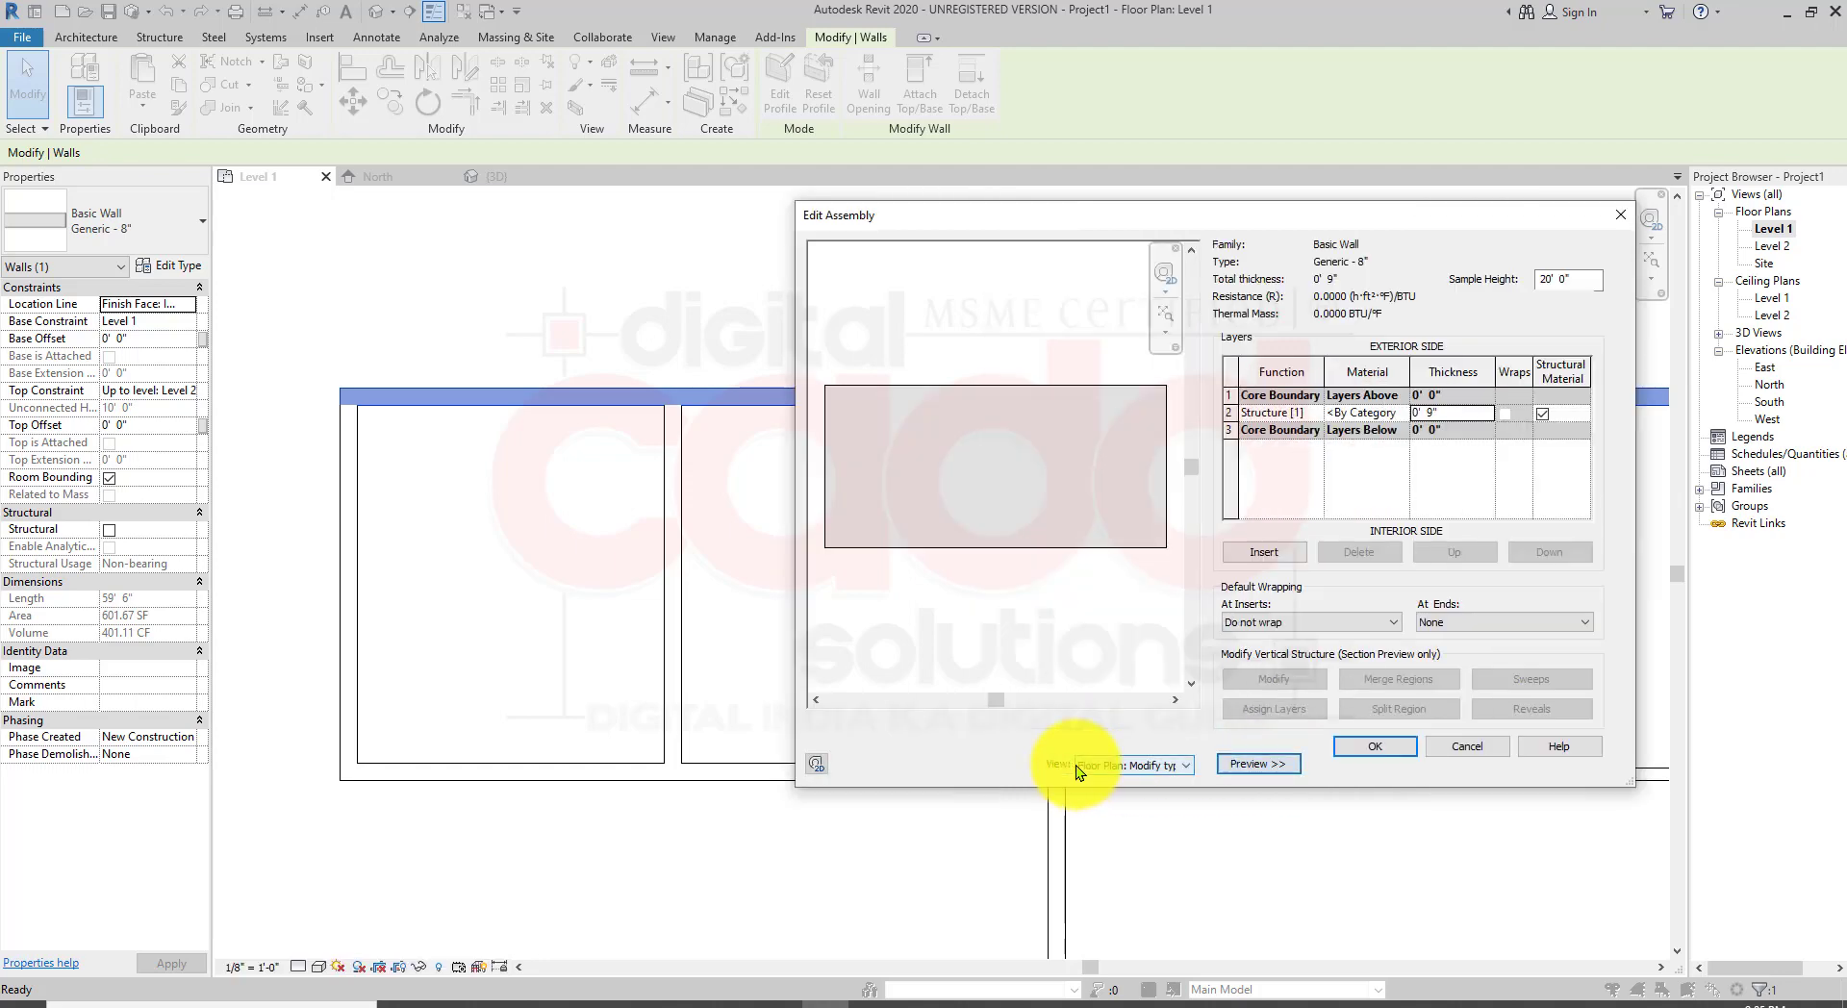
click(1137, 766)
click(1151, 794)
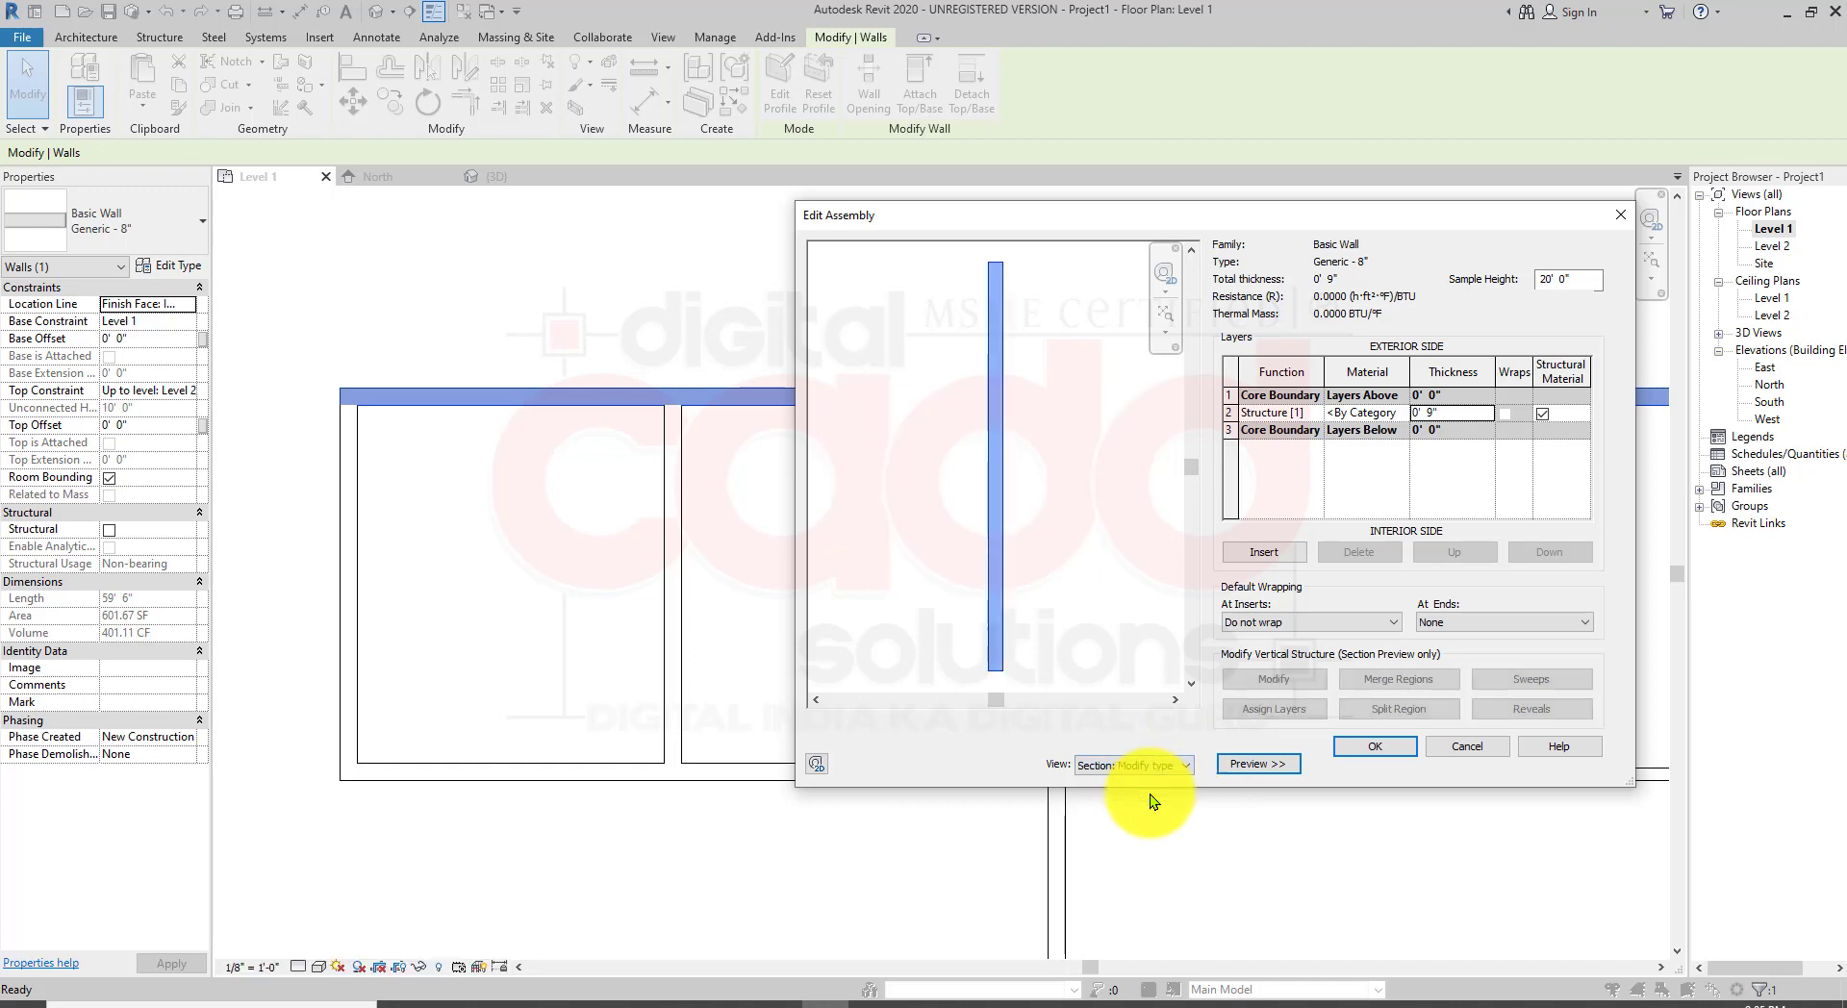
click(1147, 772)
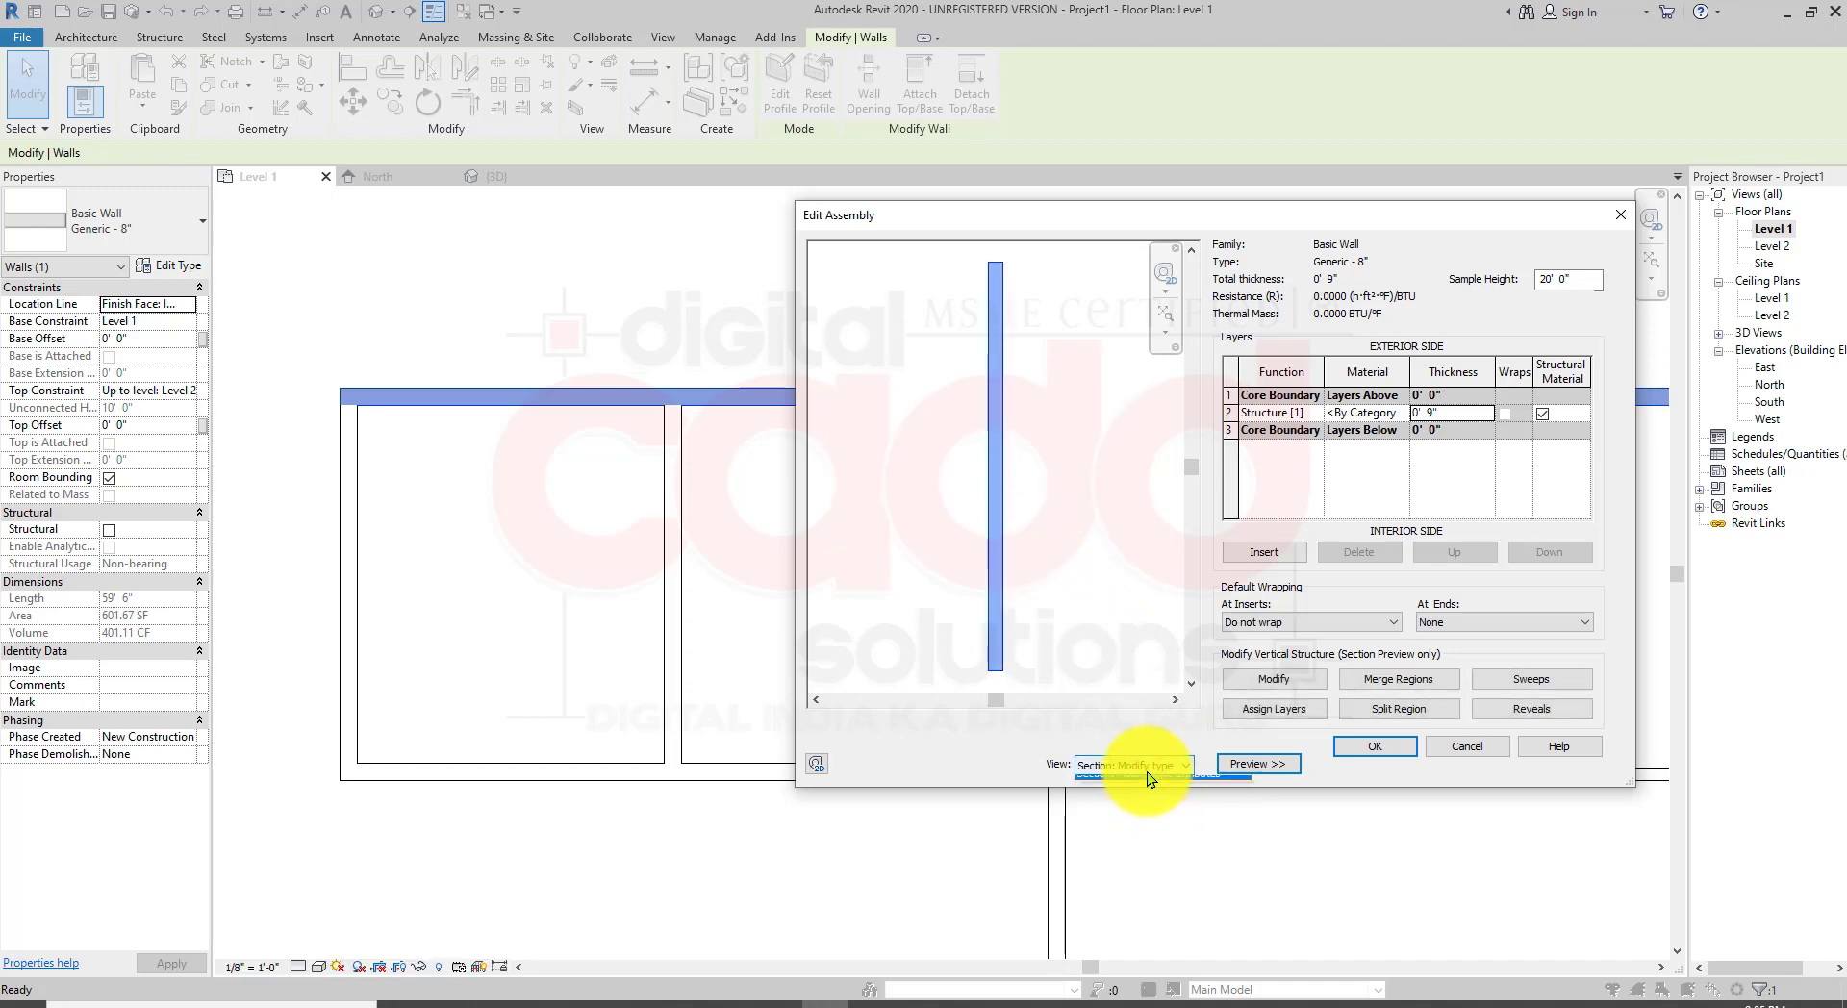
Step: Switch the assembly preview back to the floor plan view and close the Edit Assembly and Type Properties dialogs
click(1155, 784)
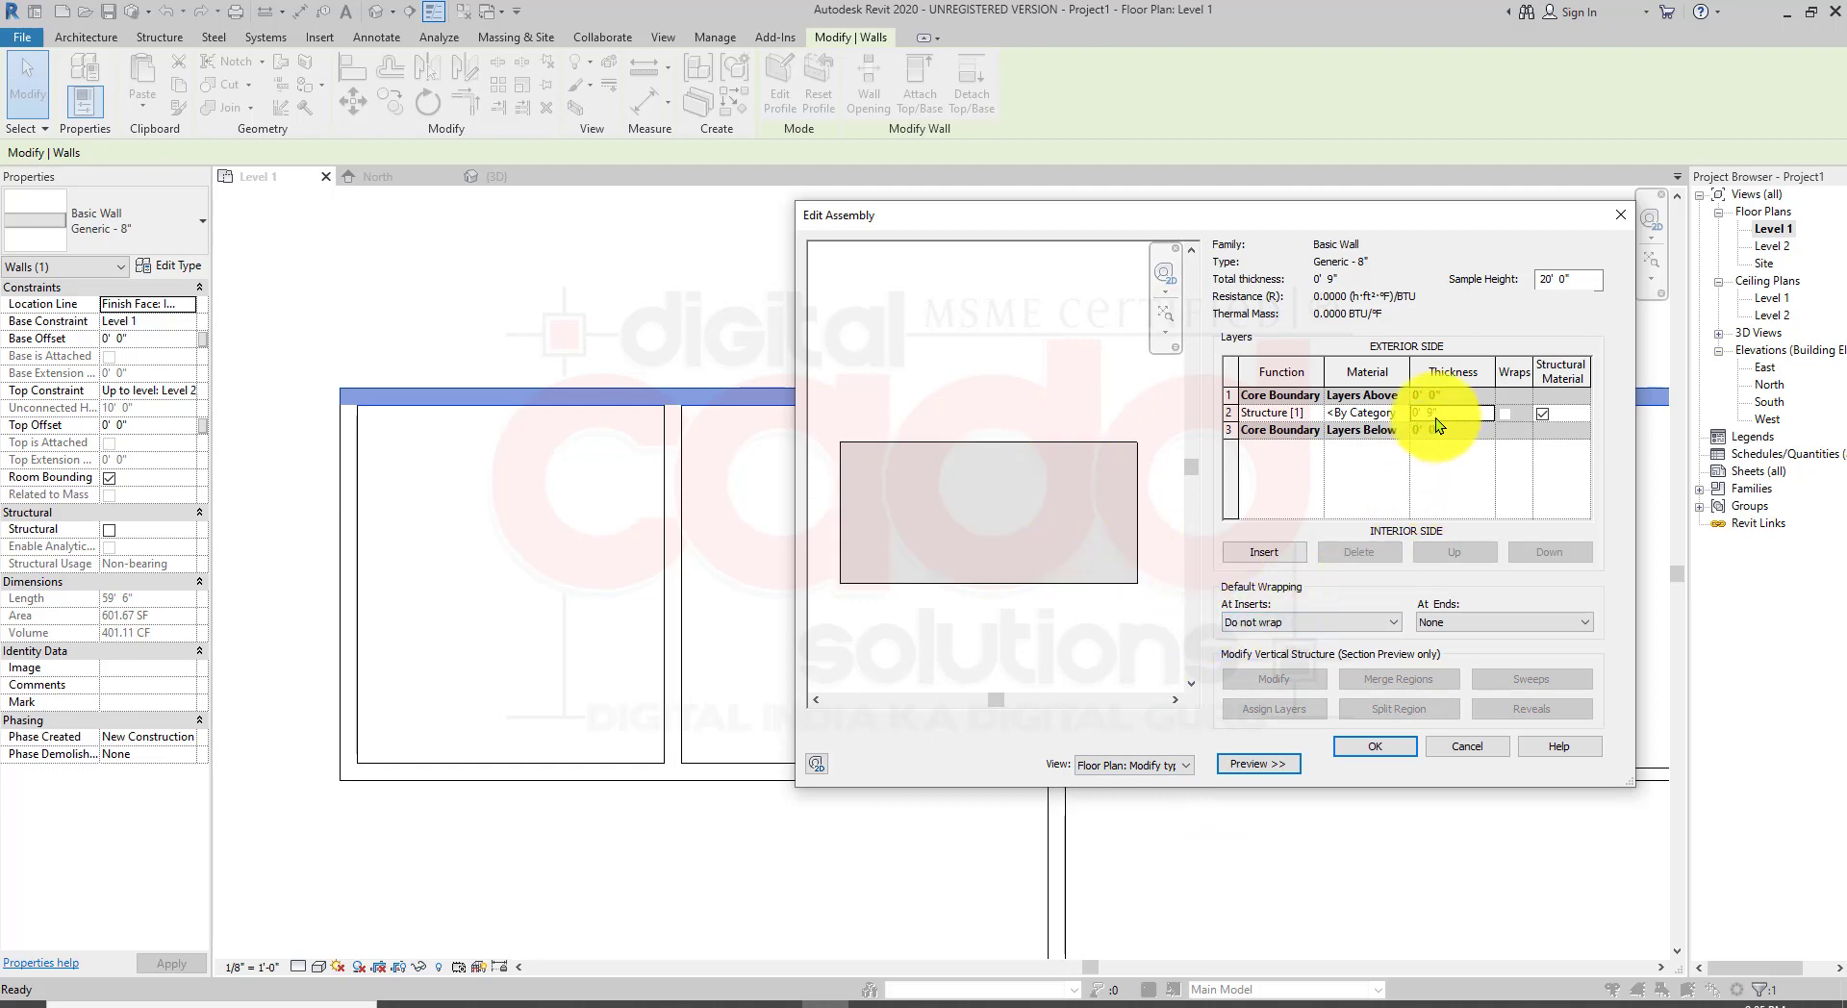
click(1362, 748)
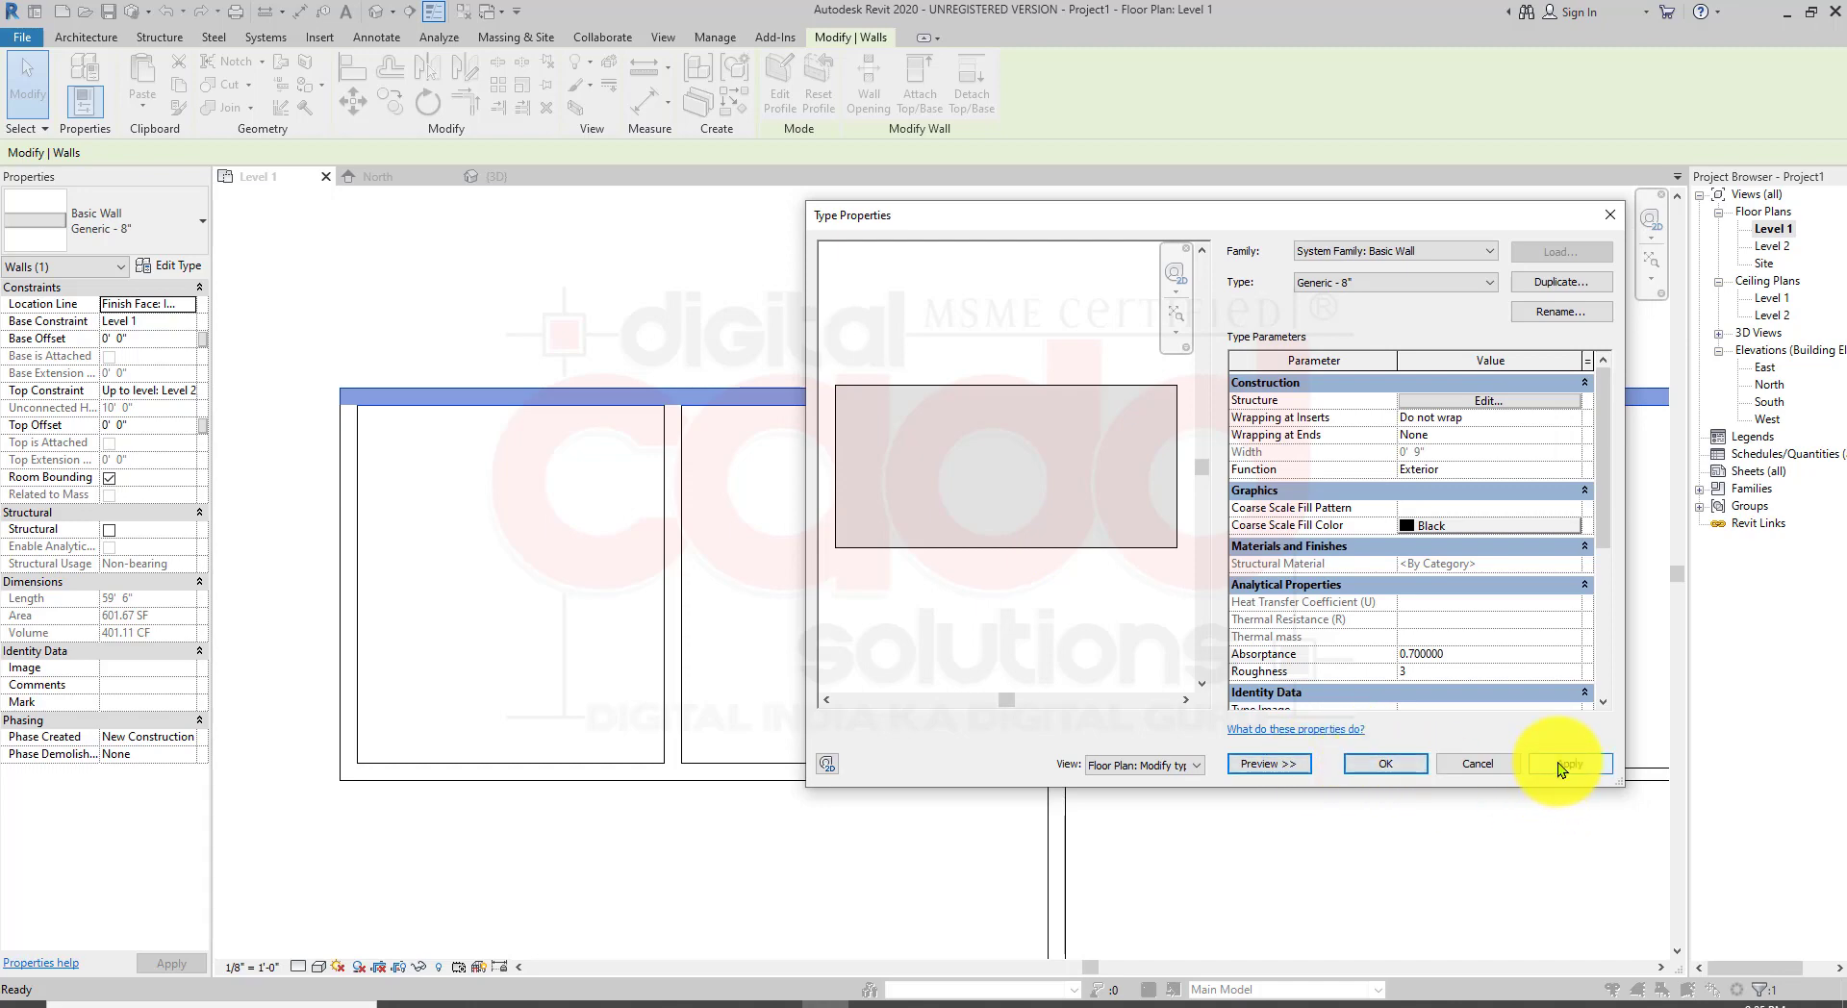
click(1389, 762)
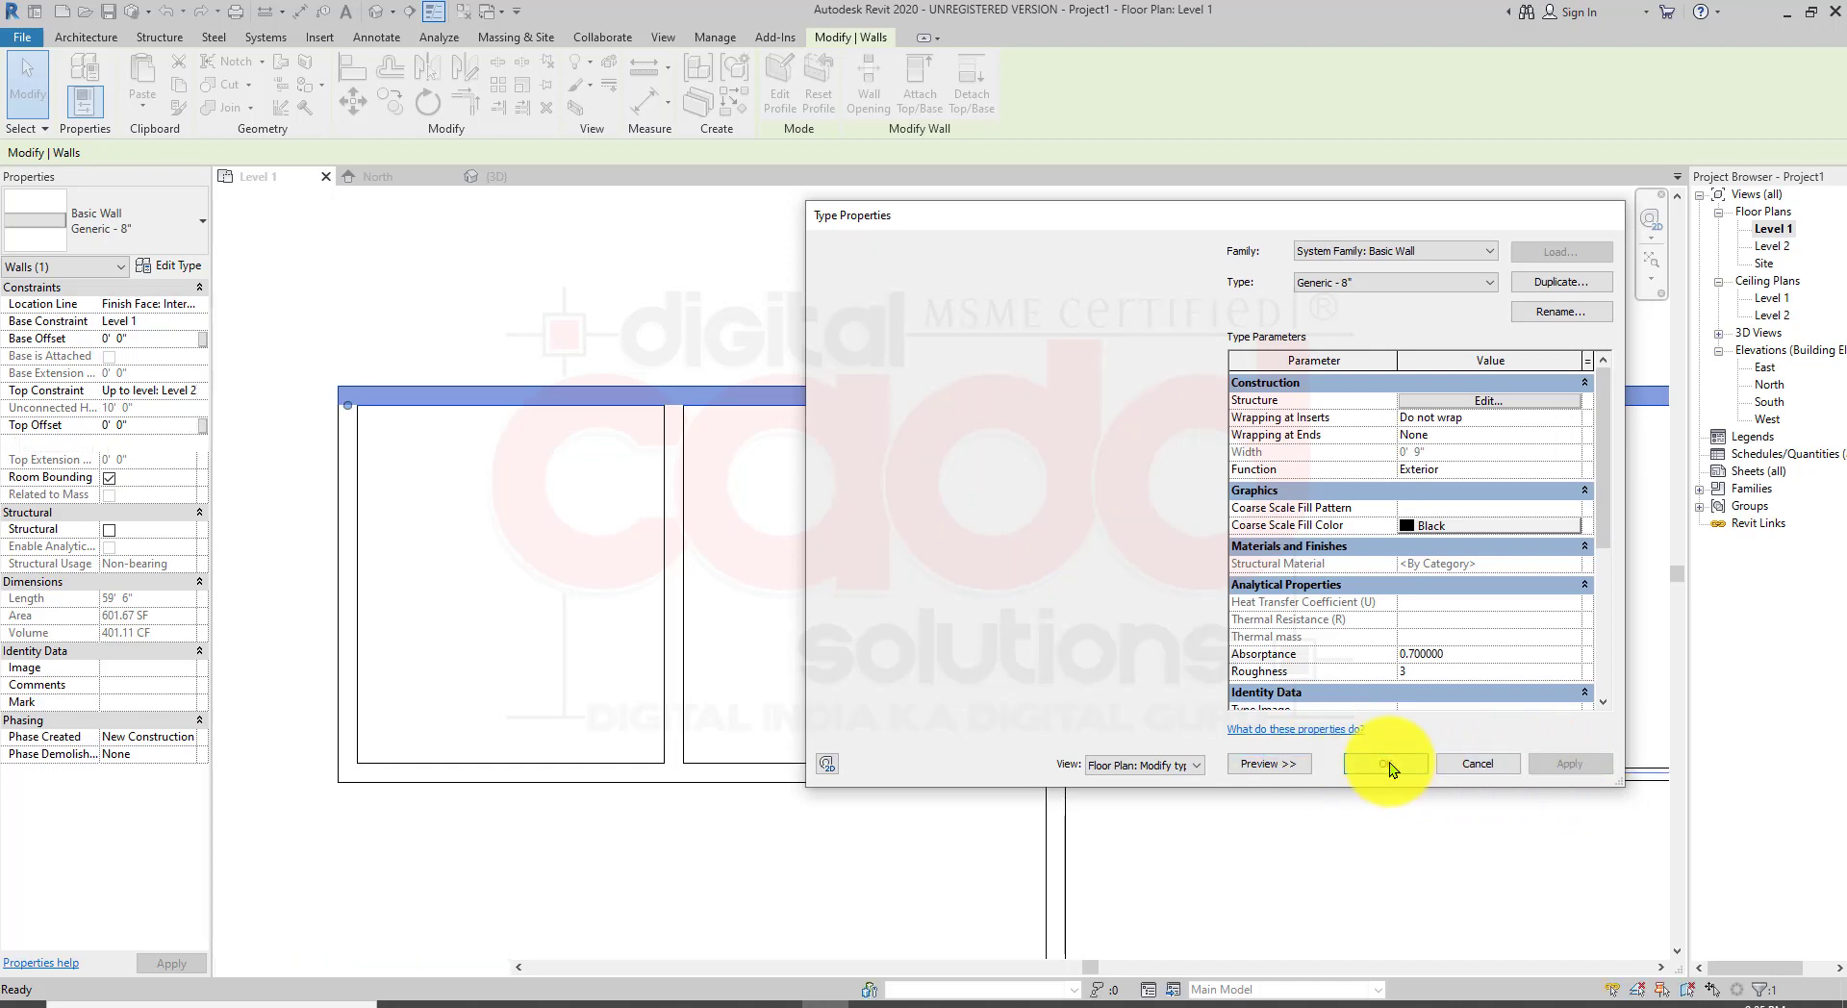
Step: Zoom in on the plan's top-left corner and inspect the top exterior wall
click(840, 558)
scroll(839, 569, down, 4)
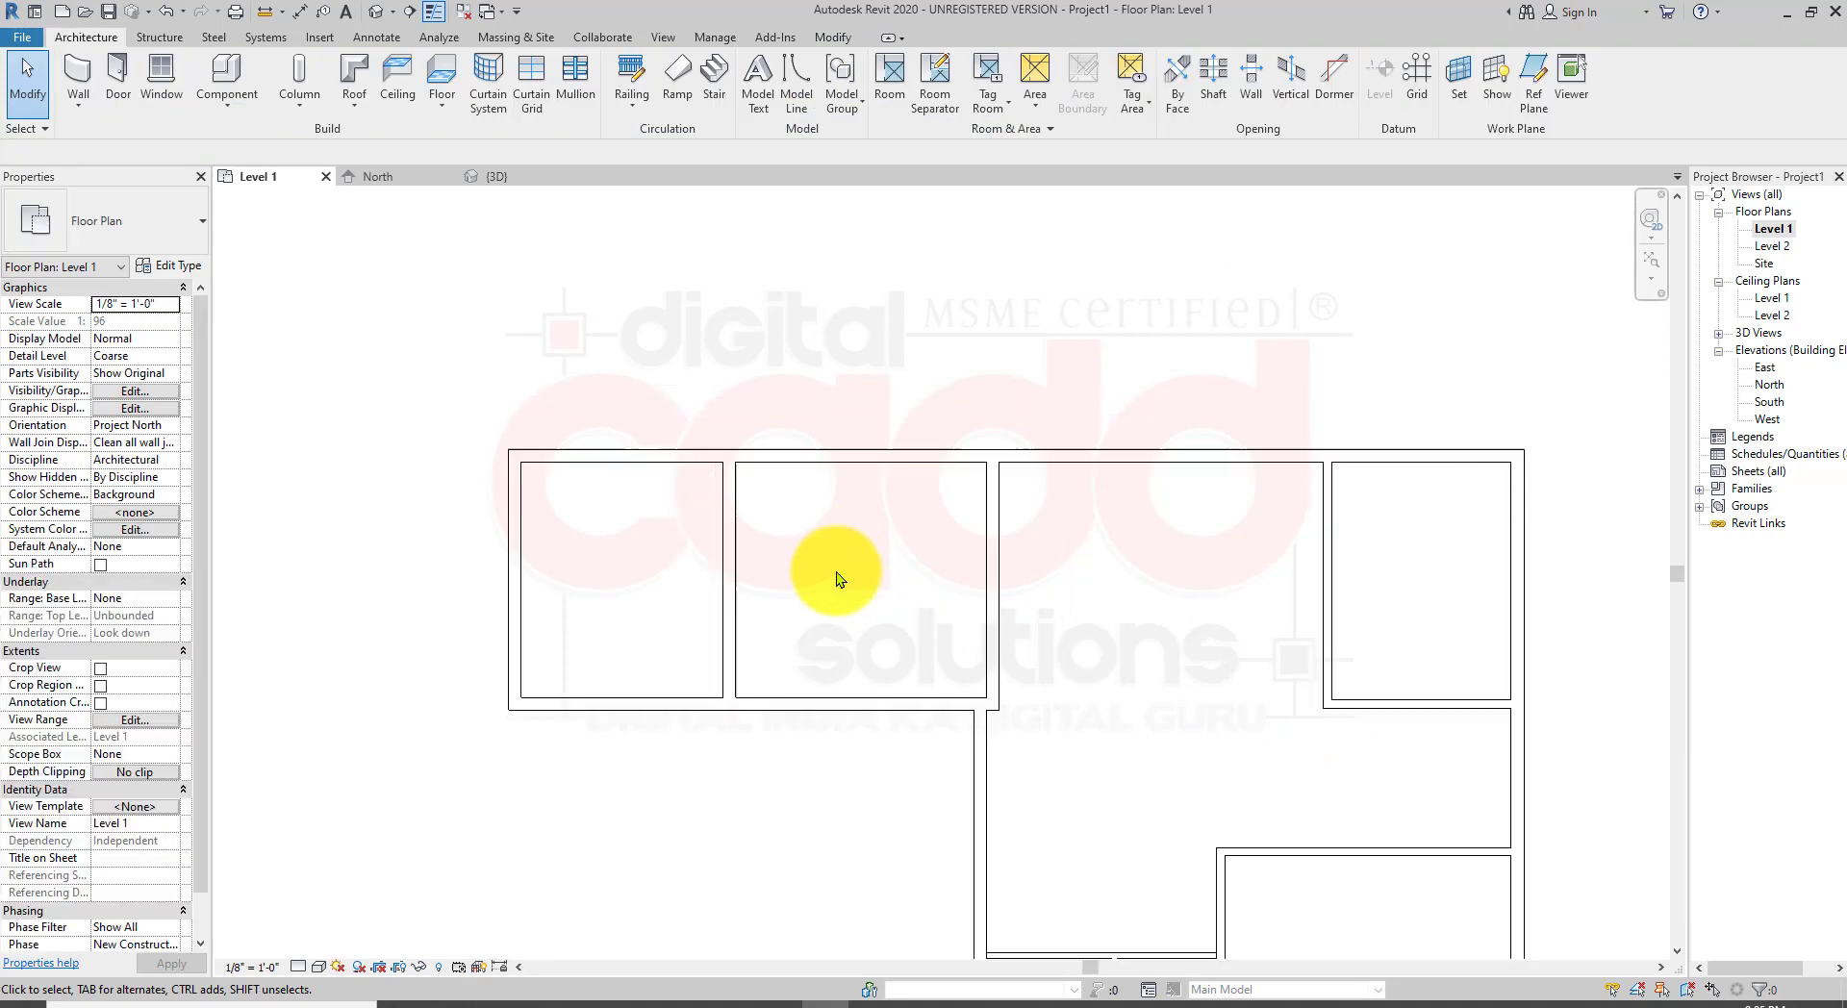
middle_drag(837, 596, 764, 586)
scroll(696, 495, up, 1)
scroll(424, 425, up, 2)
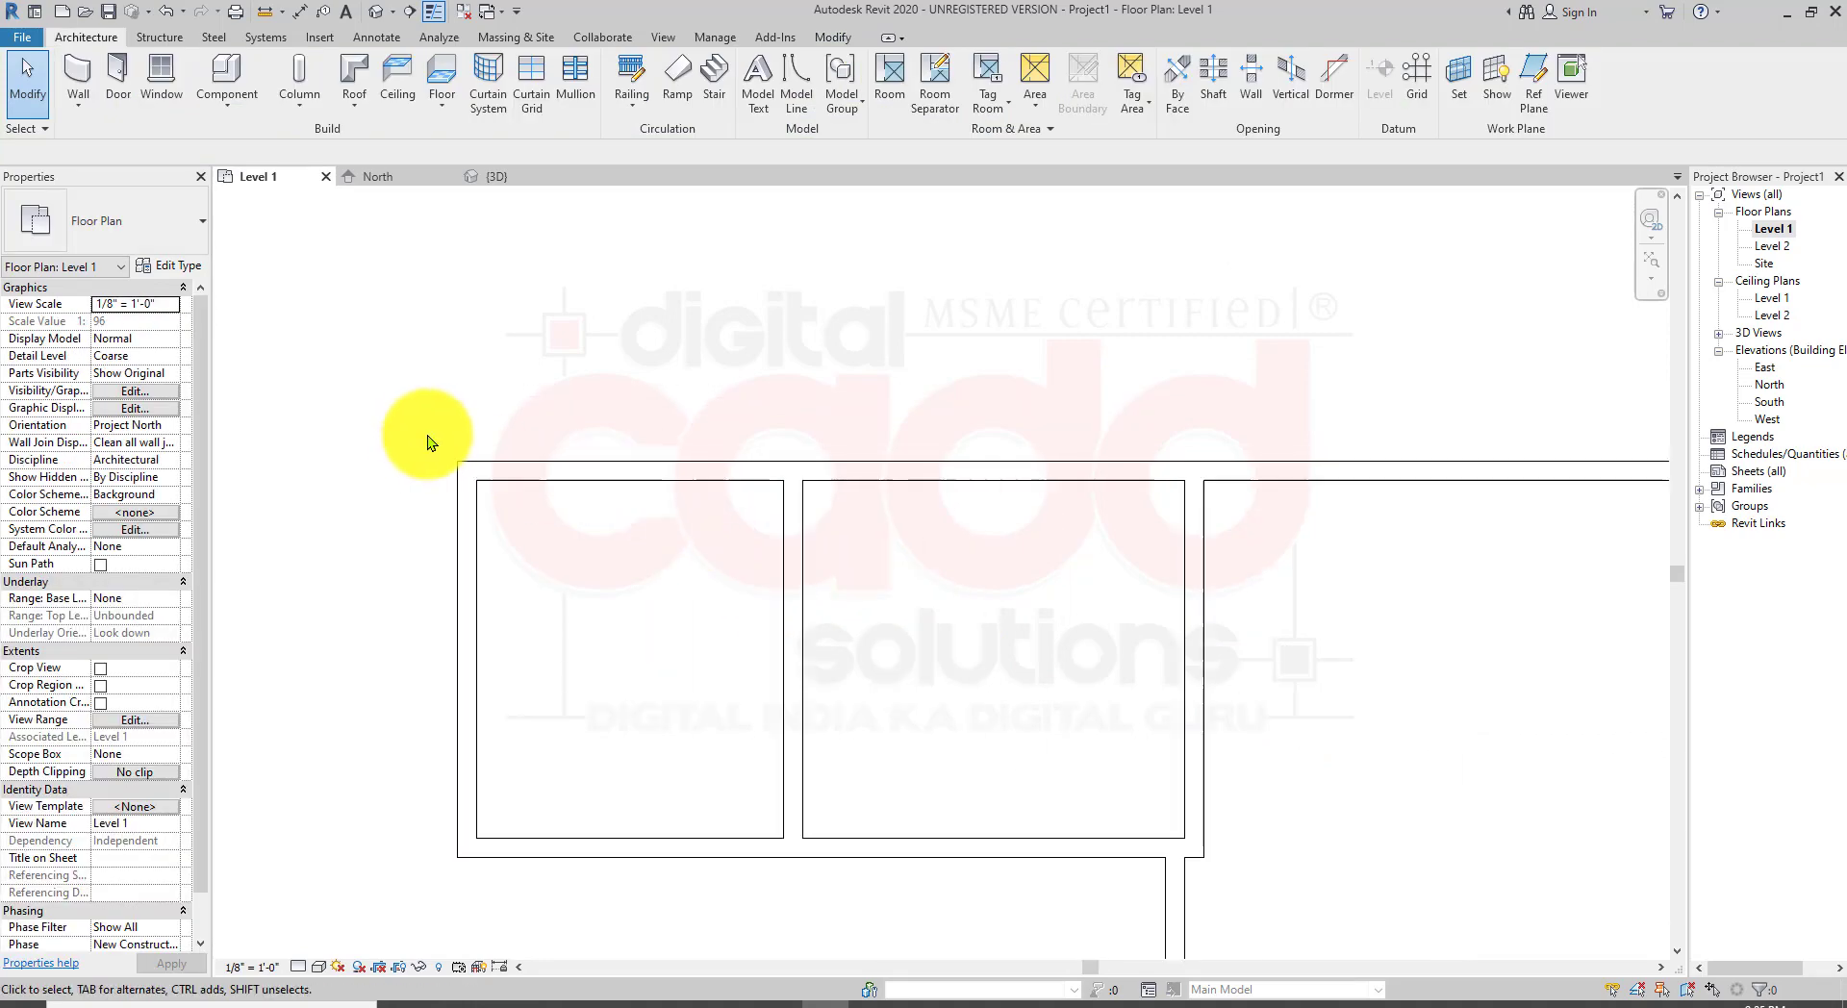
click(562, 477)
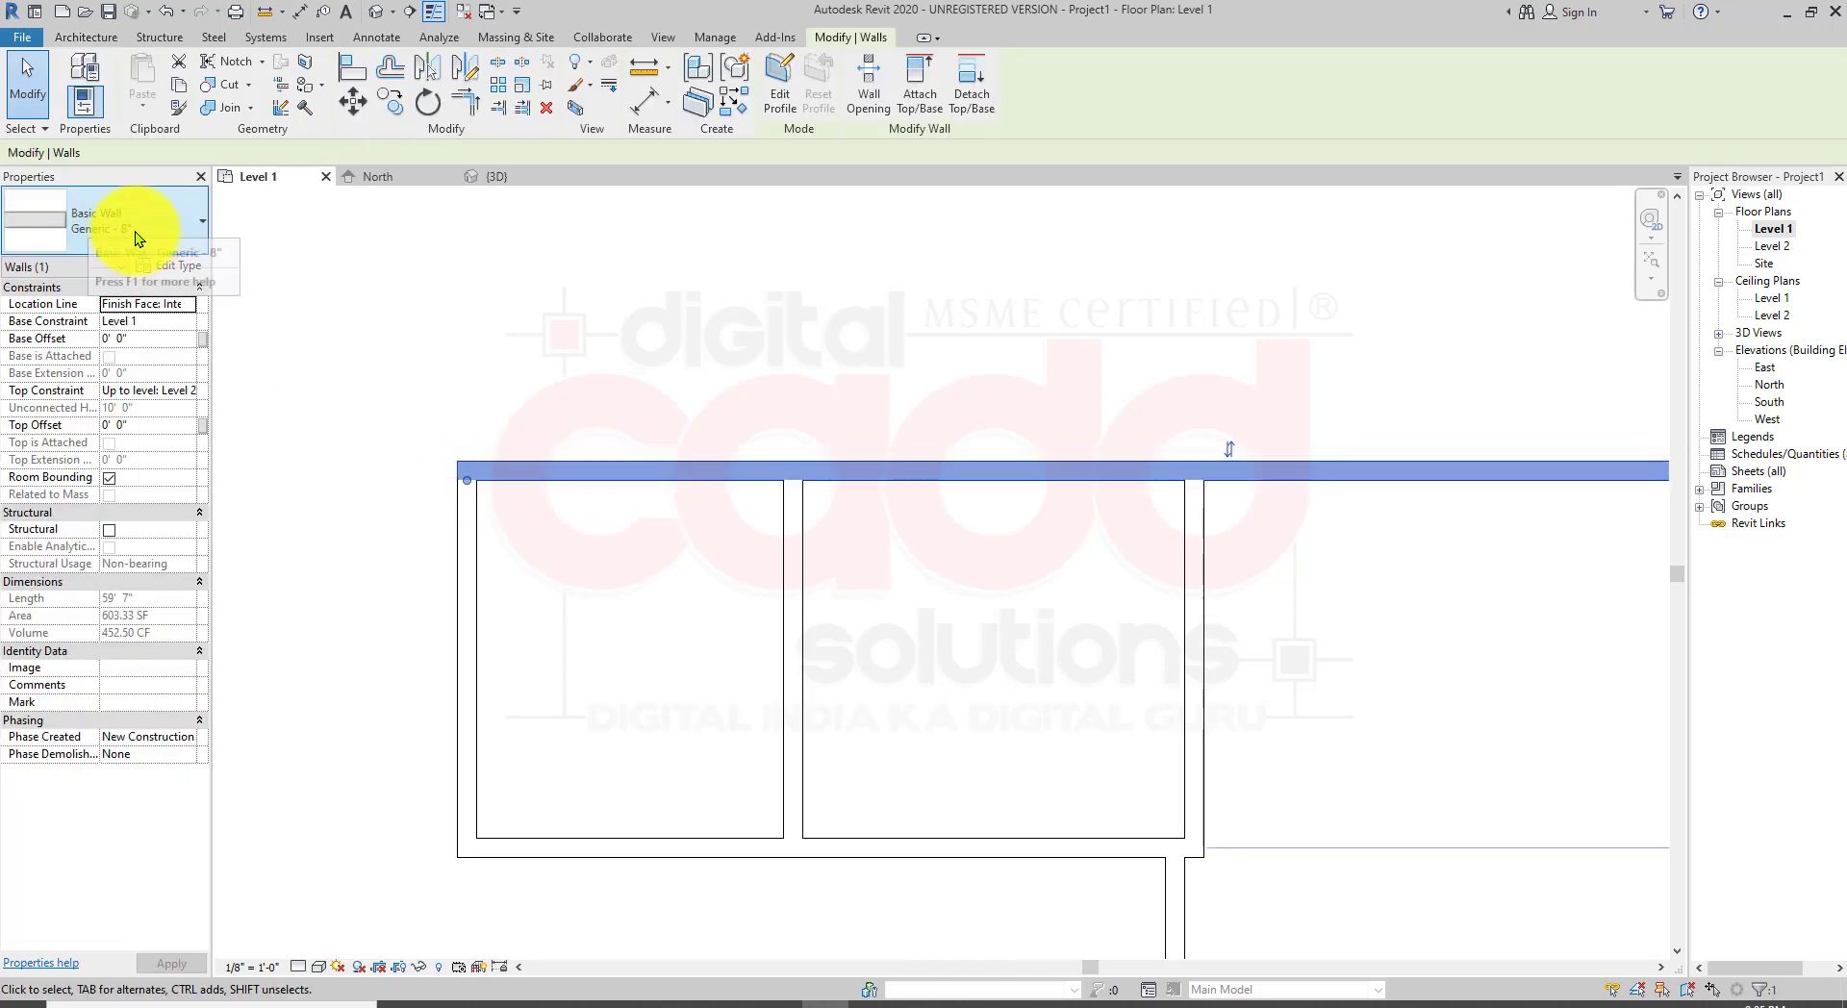
click(460, 300)
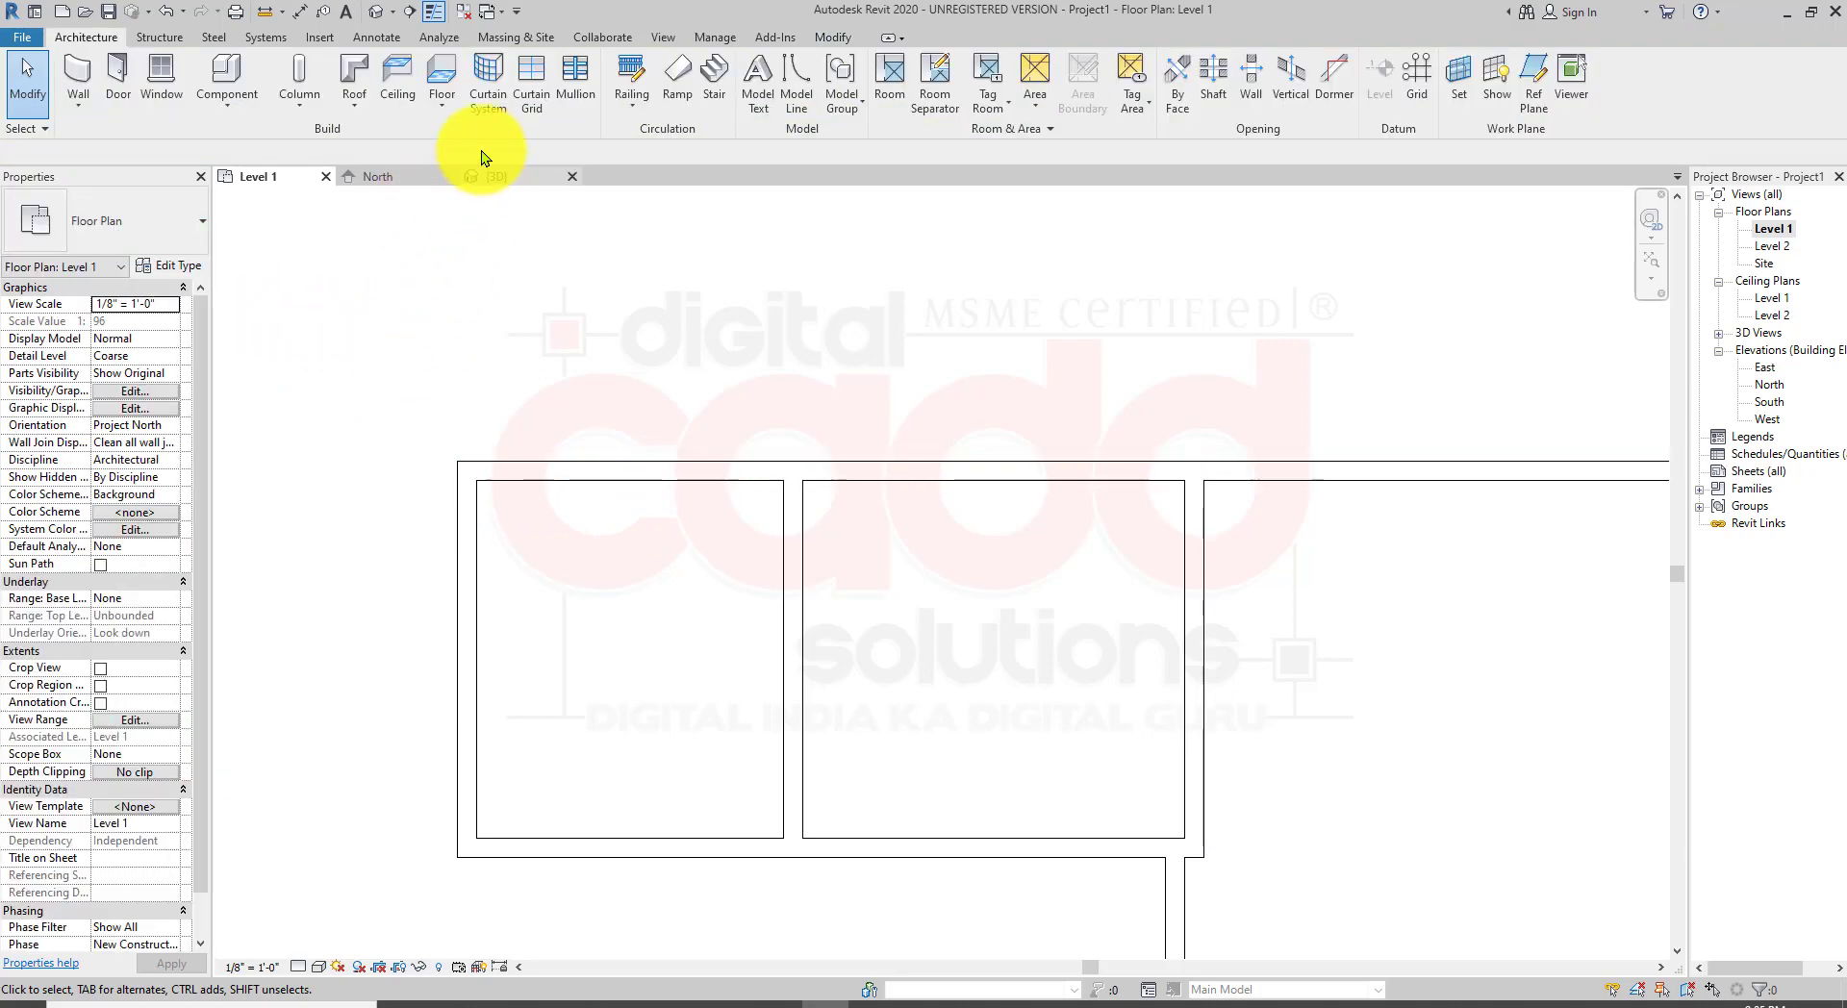
Step: Place a linear dimension across the top exterior wall's thickness at its left end
click(376, 37)
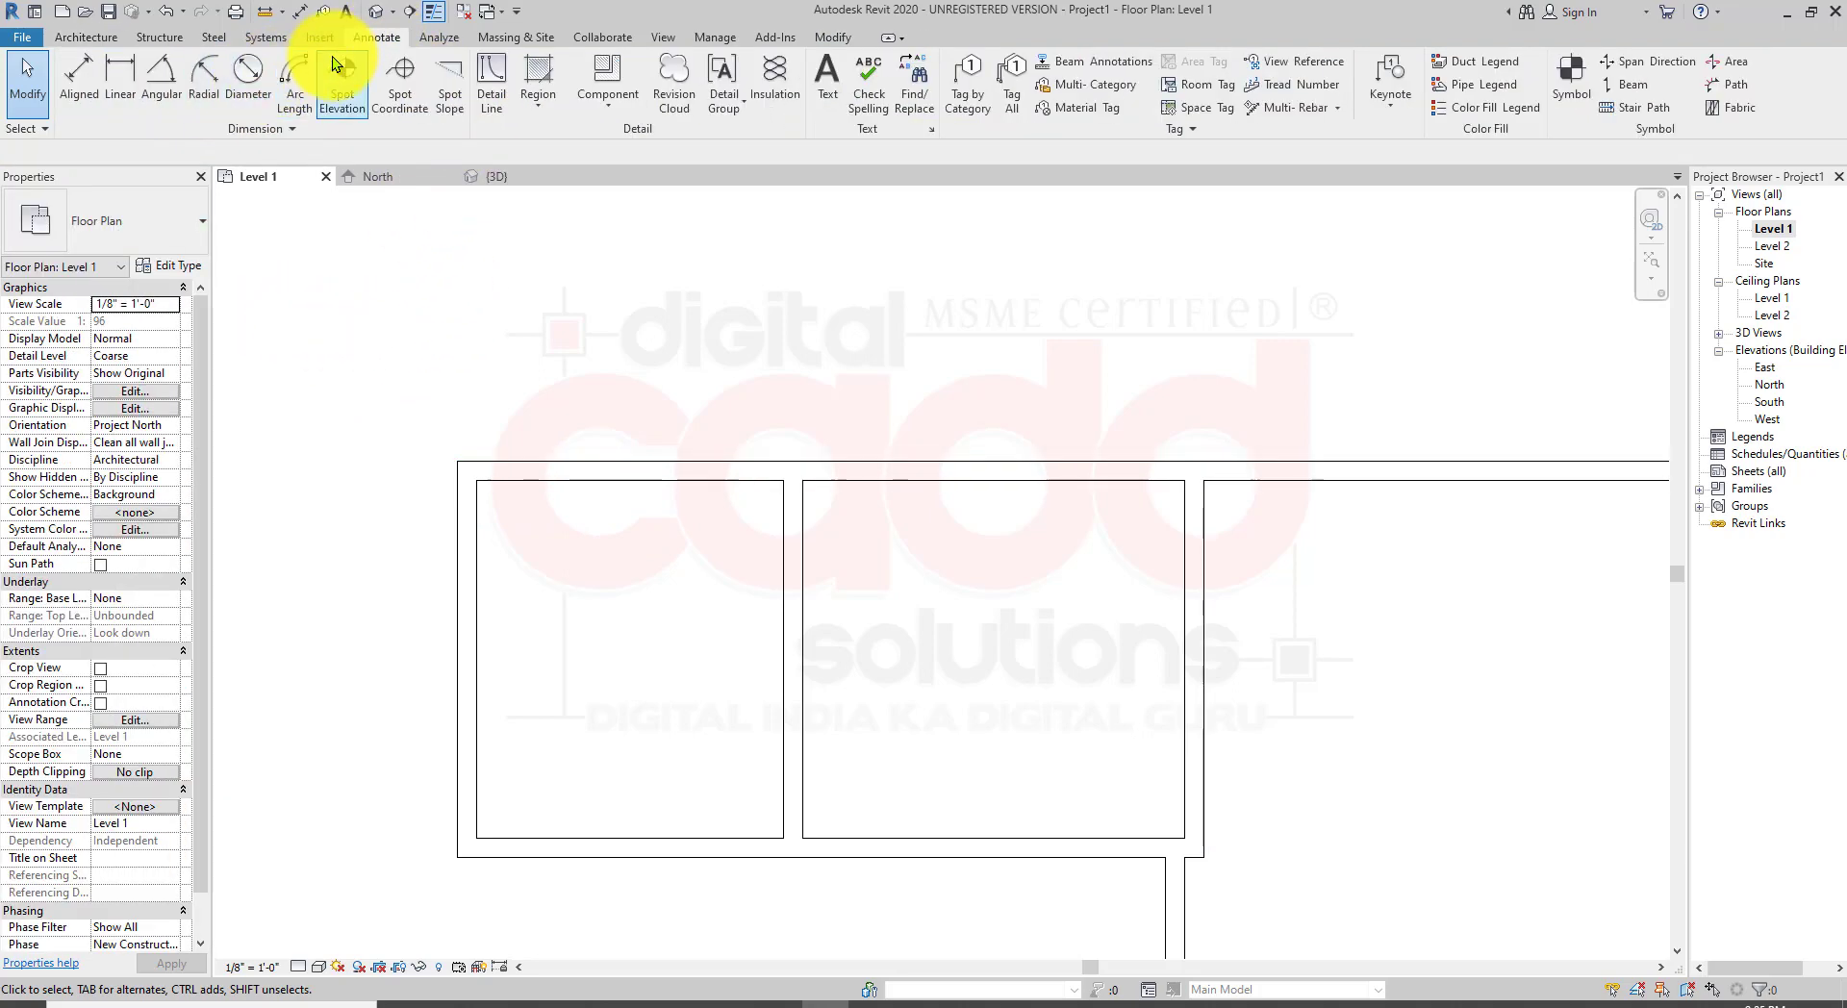
click(124, 77)
scroll(443, 406, up, 6)
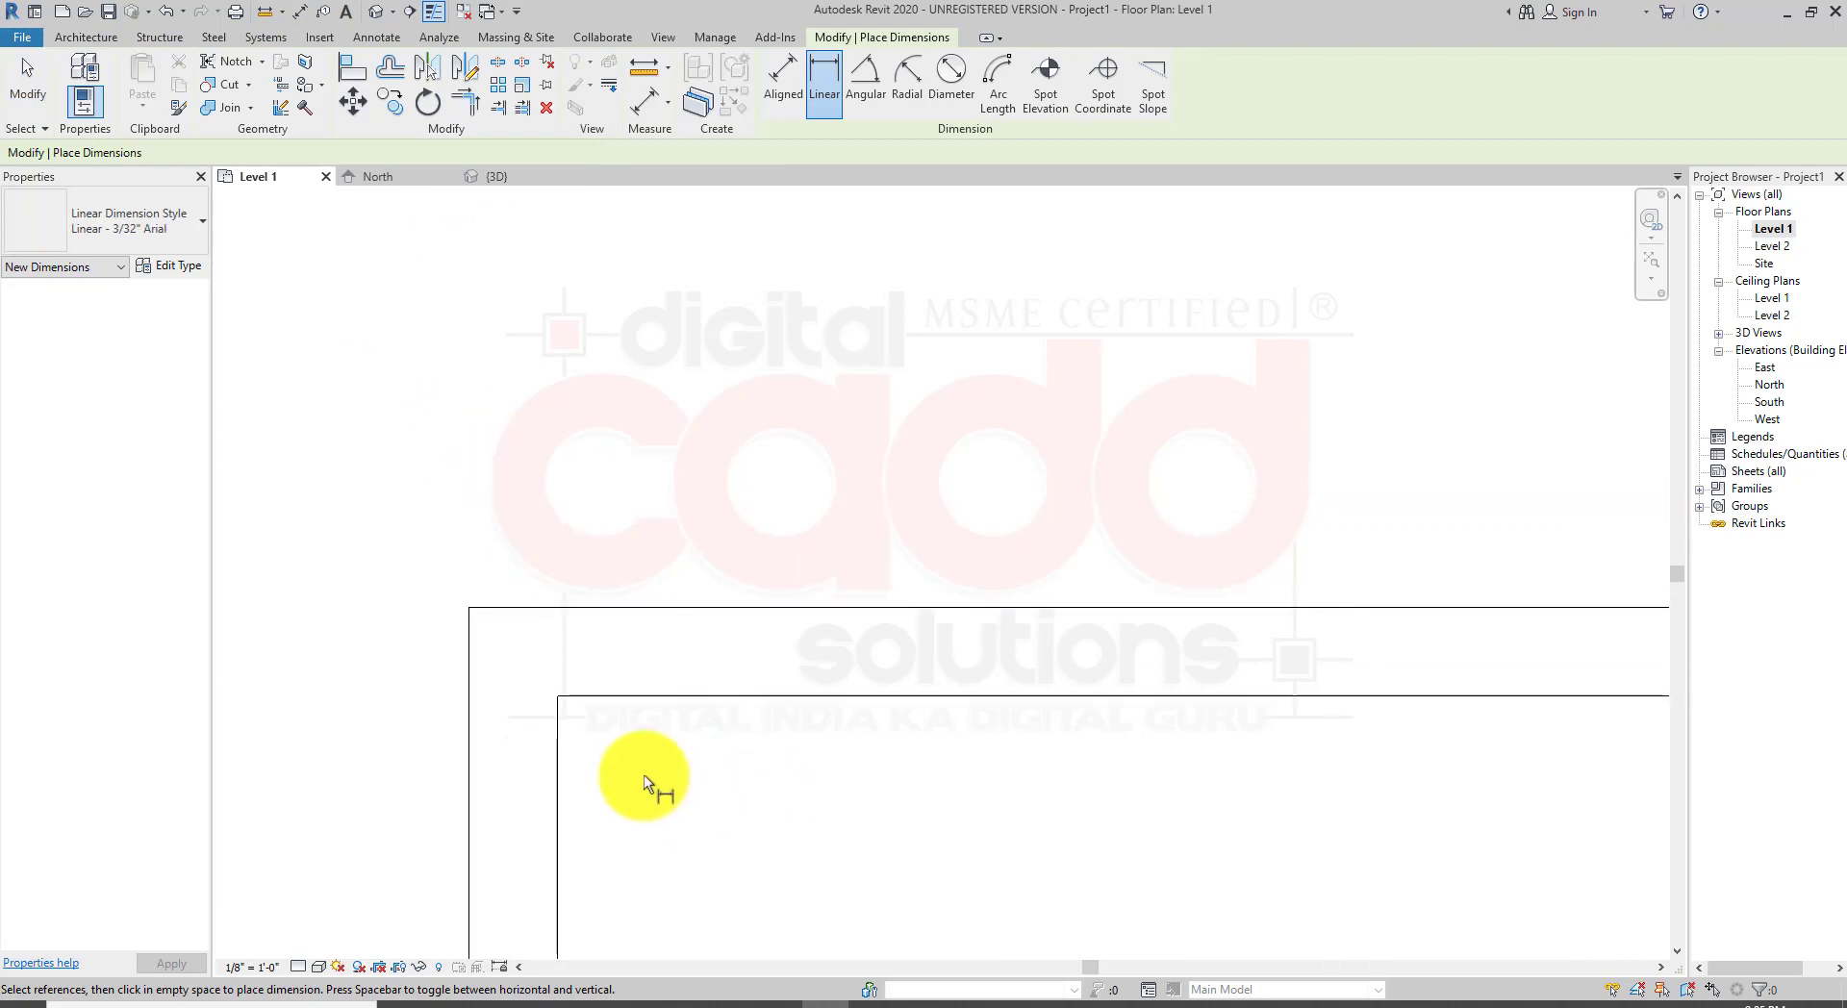
click(556, 696)
click(468, 608)
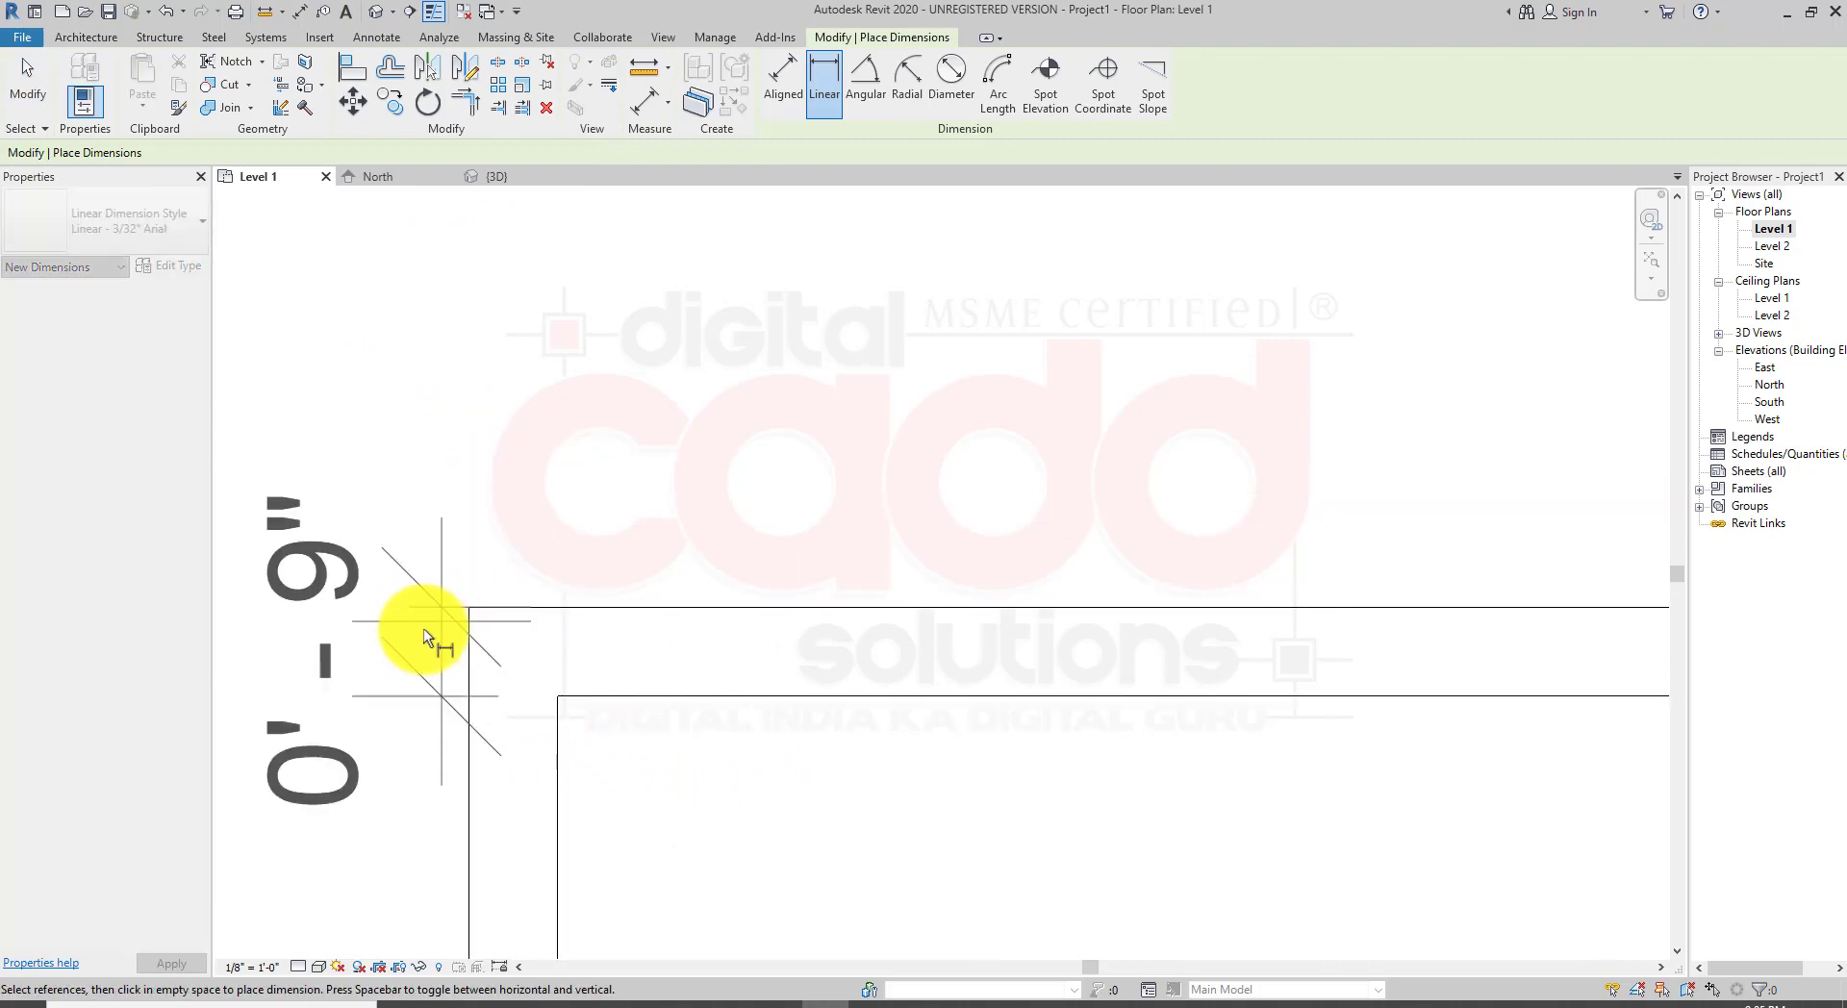
click(287, 608)
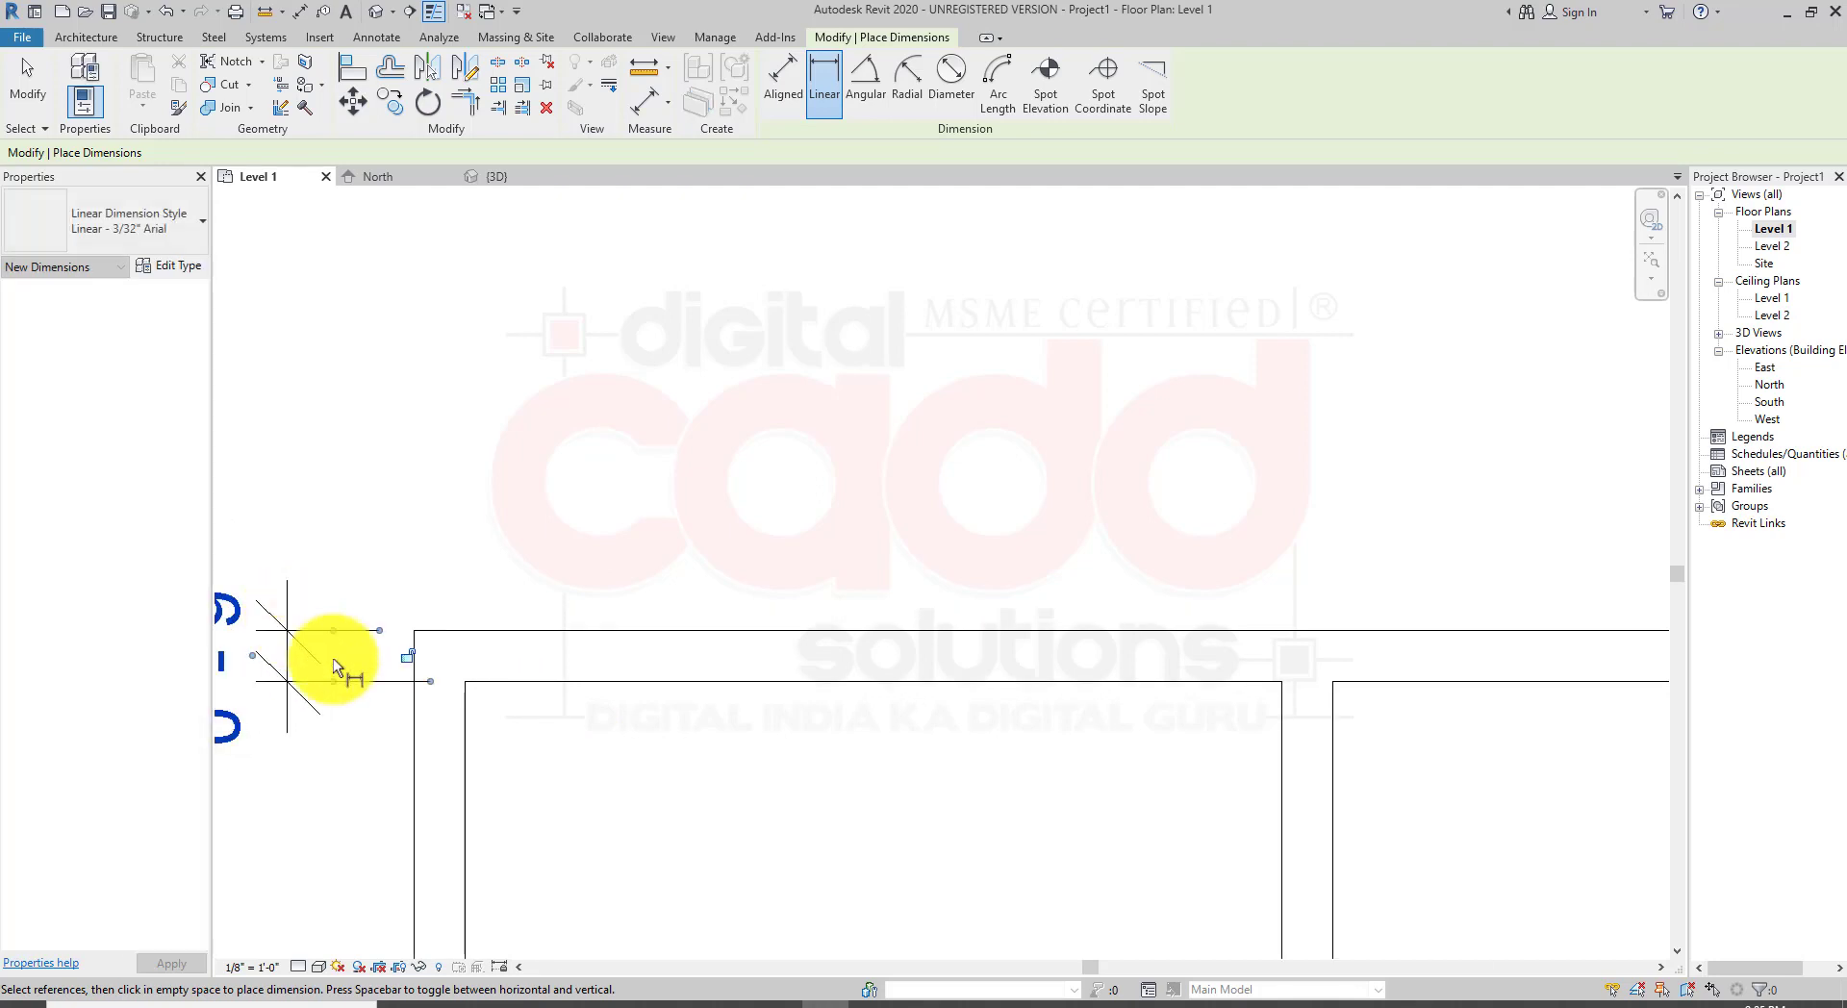
Step: Dimension the thickness of the first partition wall where it meets the top wall
scroll(502, 565, down, 4)
scroll(638, 527, down, 1)
middle_drag(665, 685, 535, 474)
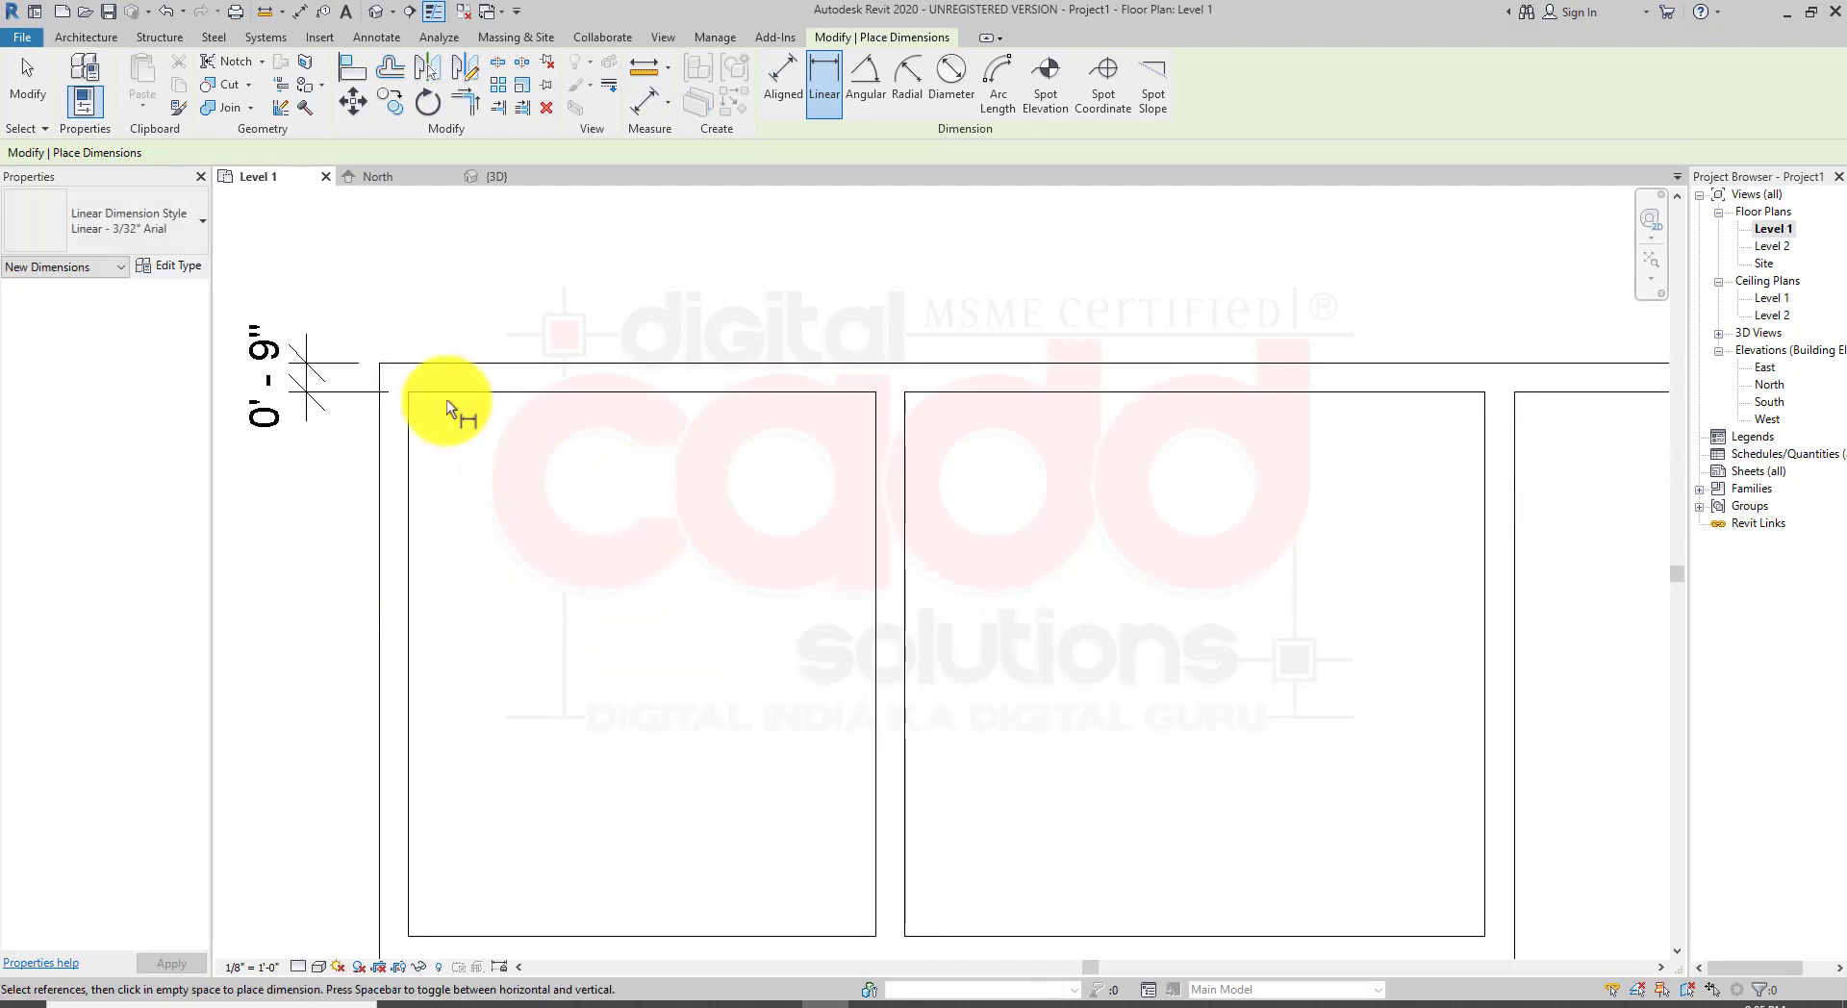
click(379, 40)
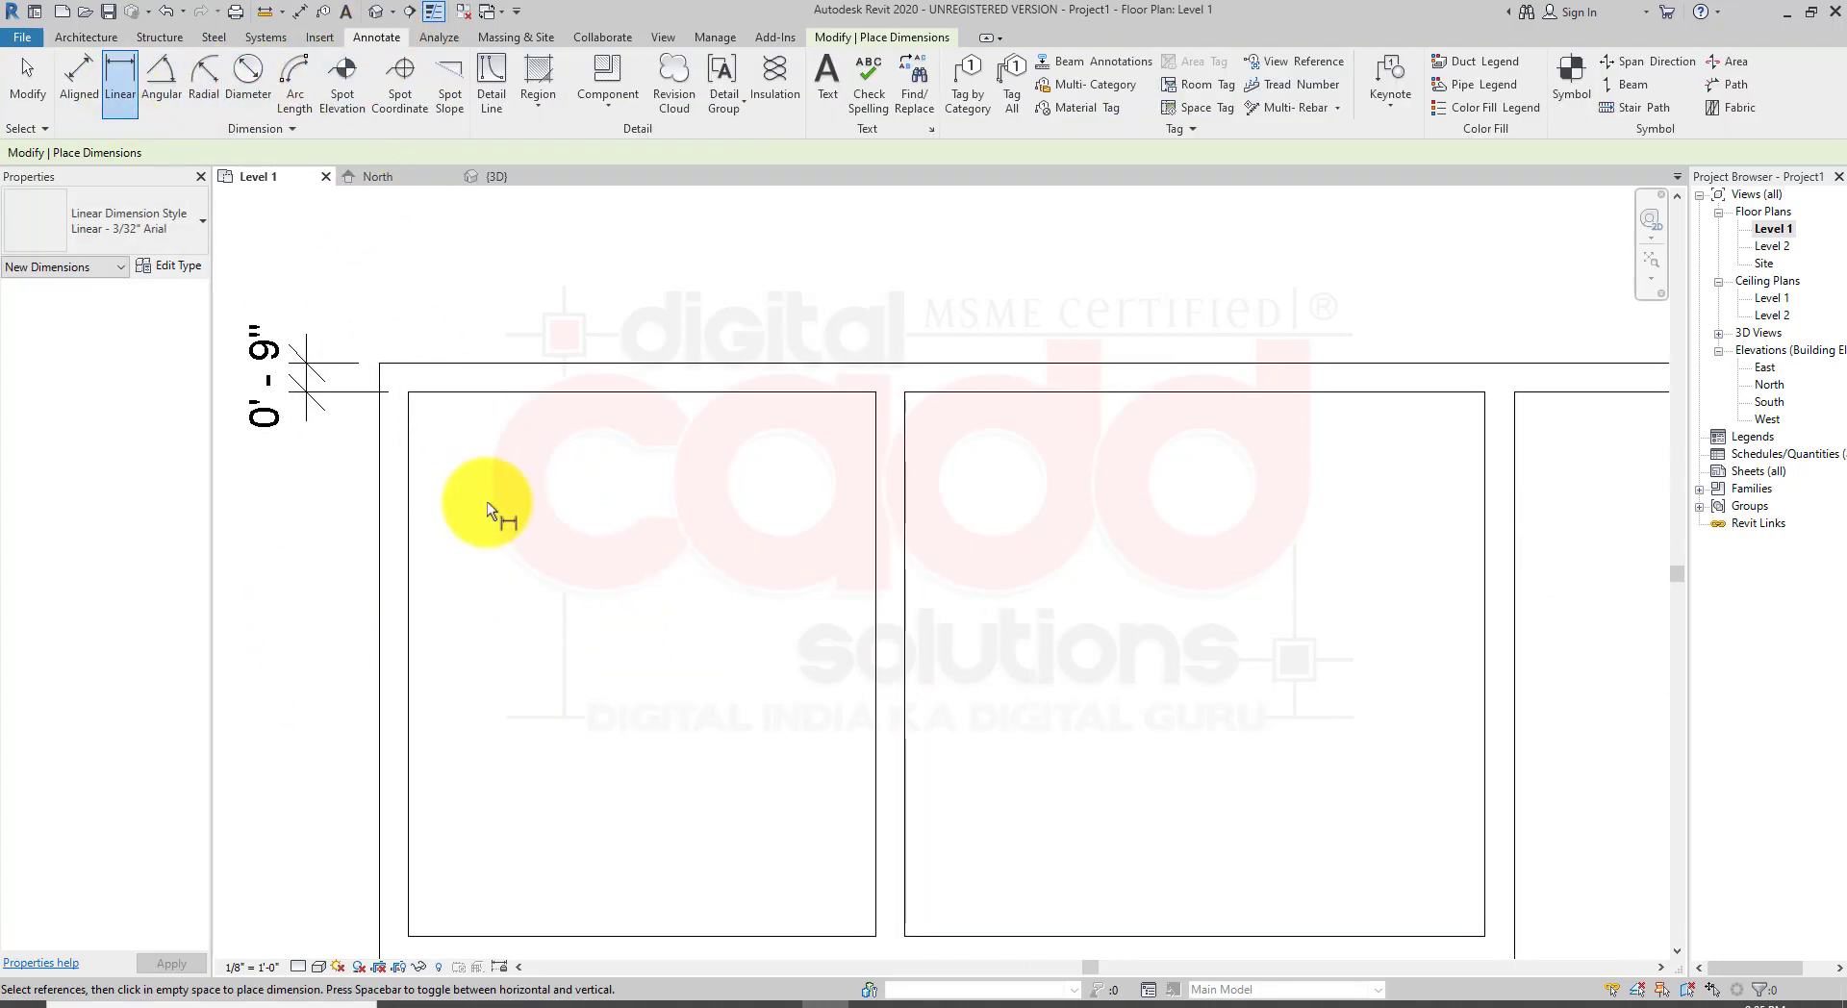
mouse_move(716, 557)
middle_down()
mouse_move(654, 576)
mouse_move(621, 619)
middle_up()
scroll(720, 440, up, 1)
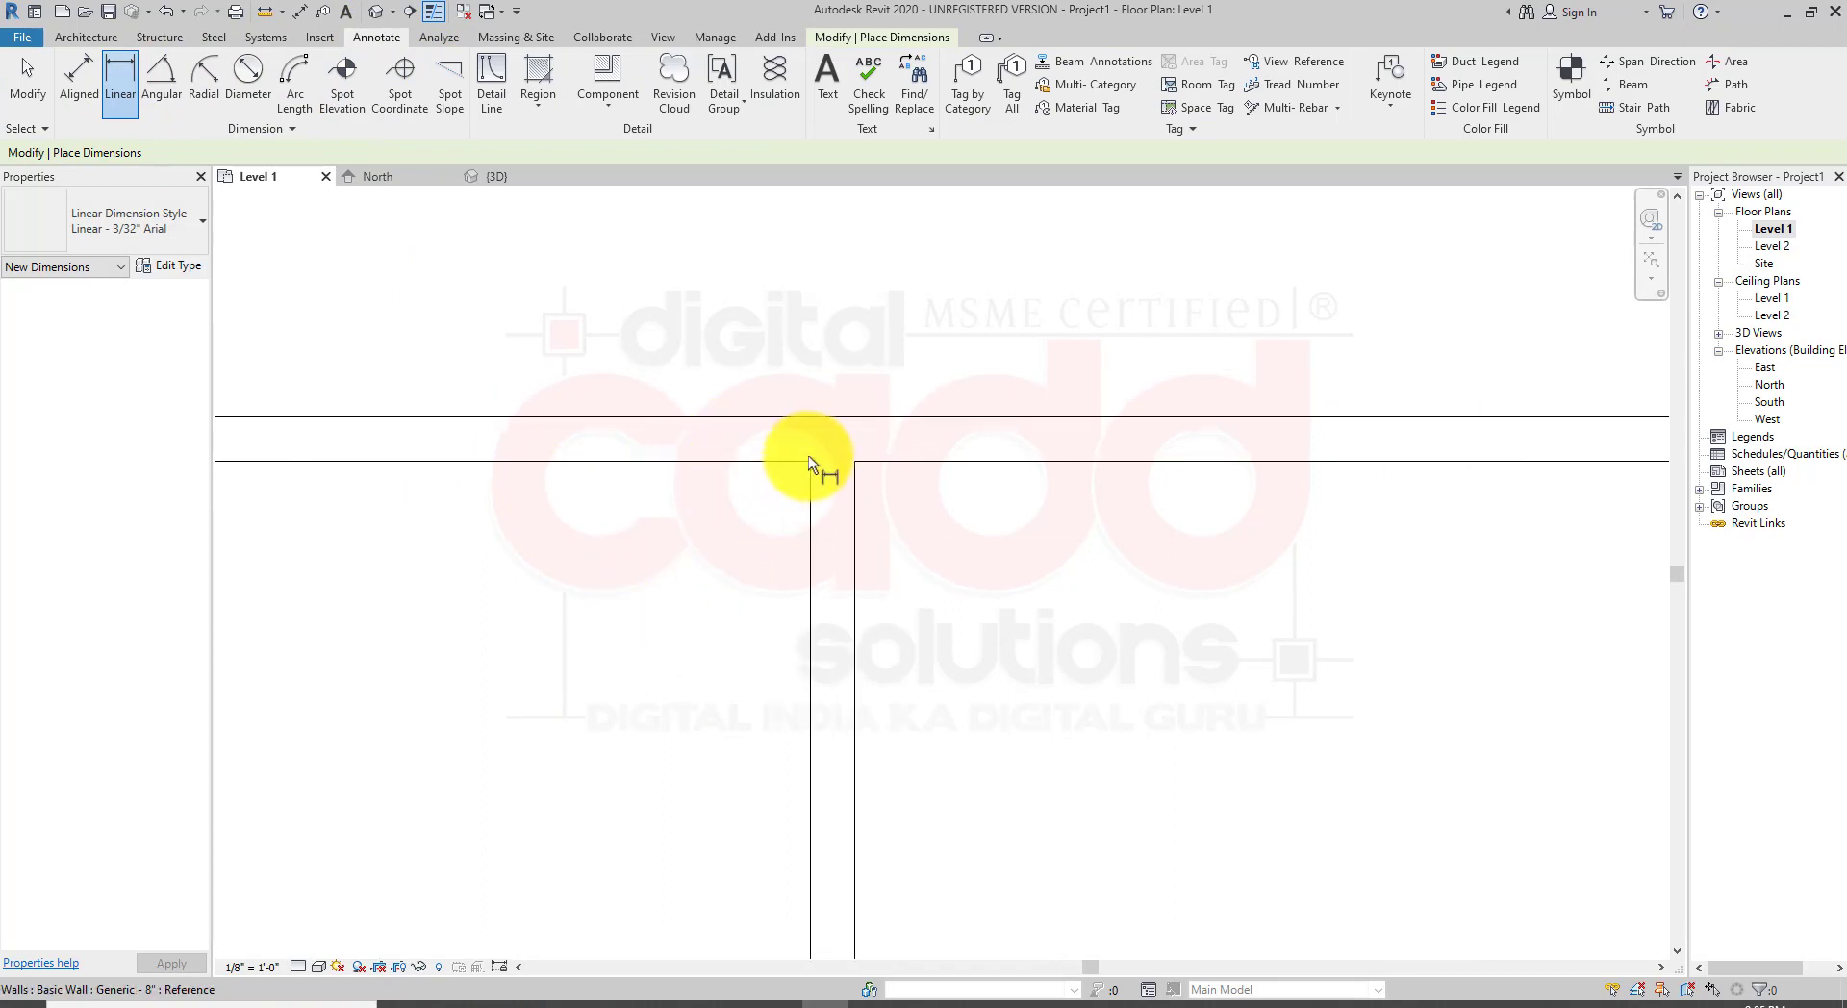
click(810, 461)
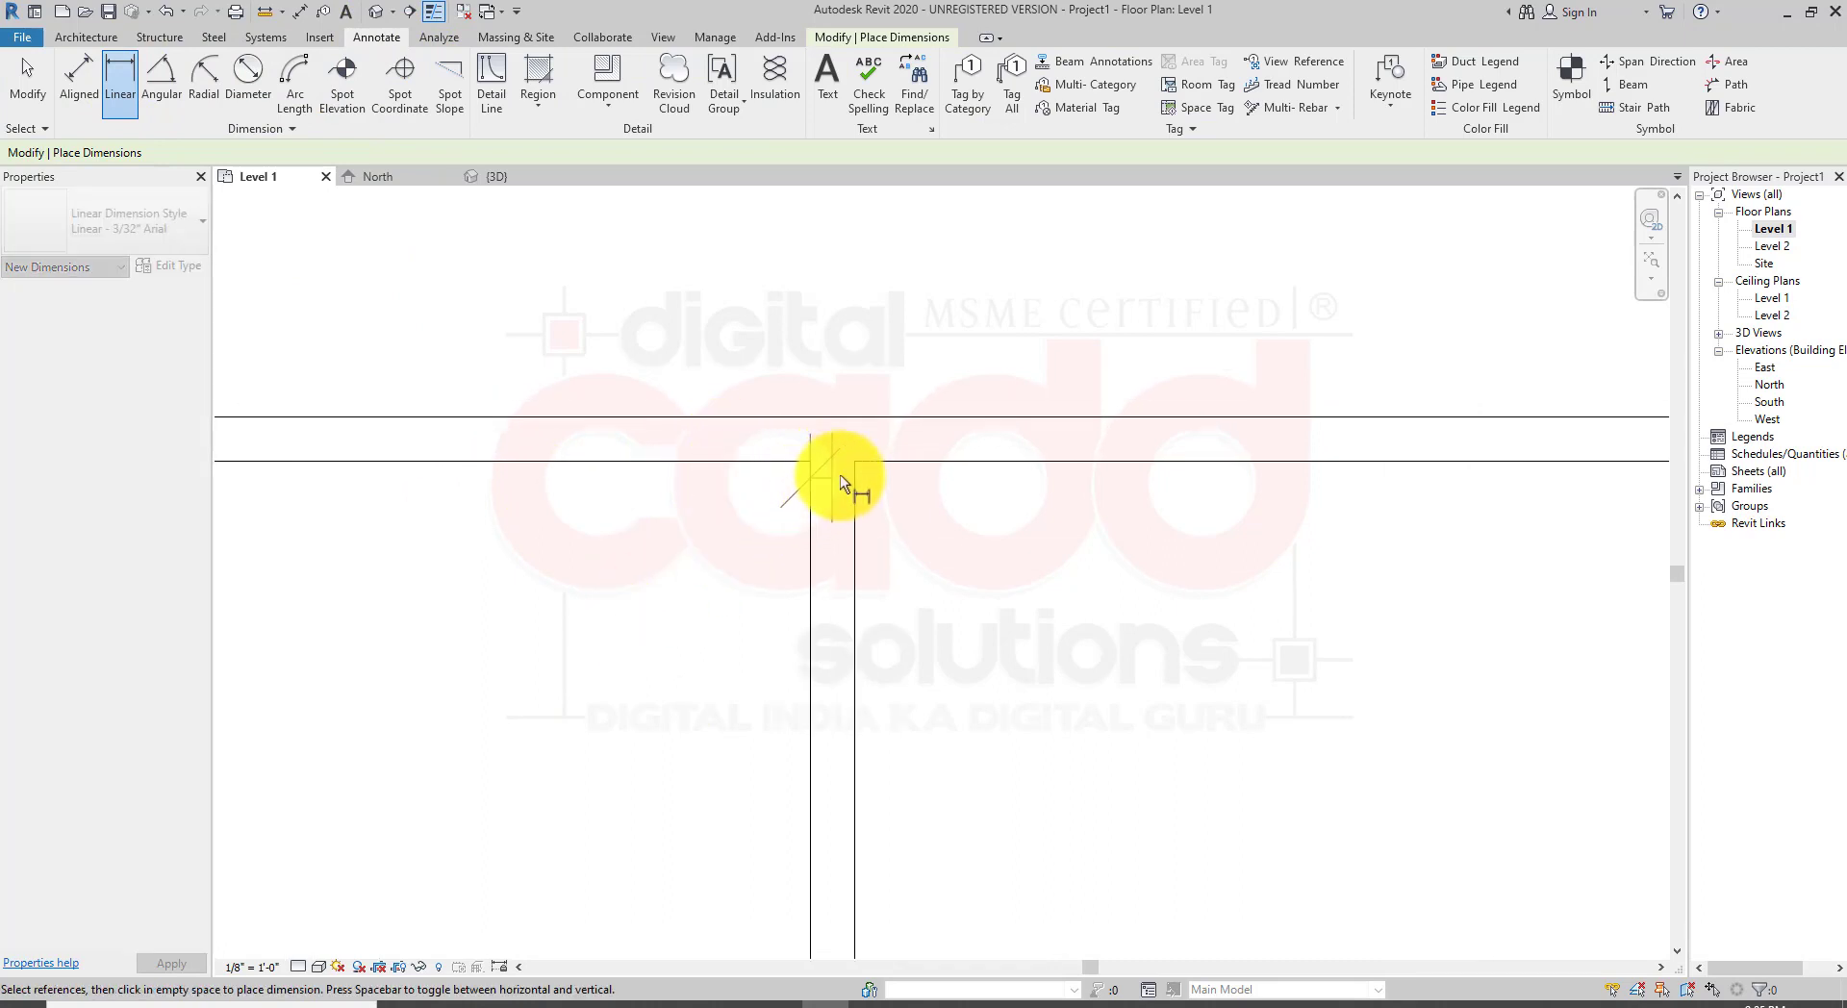
click(854, 464)
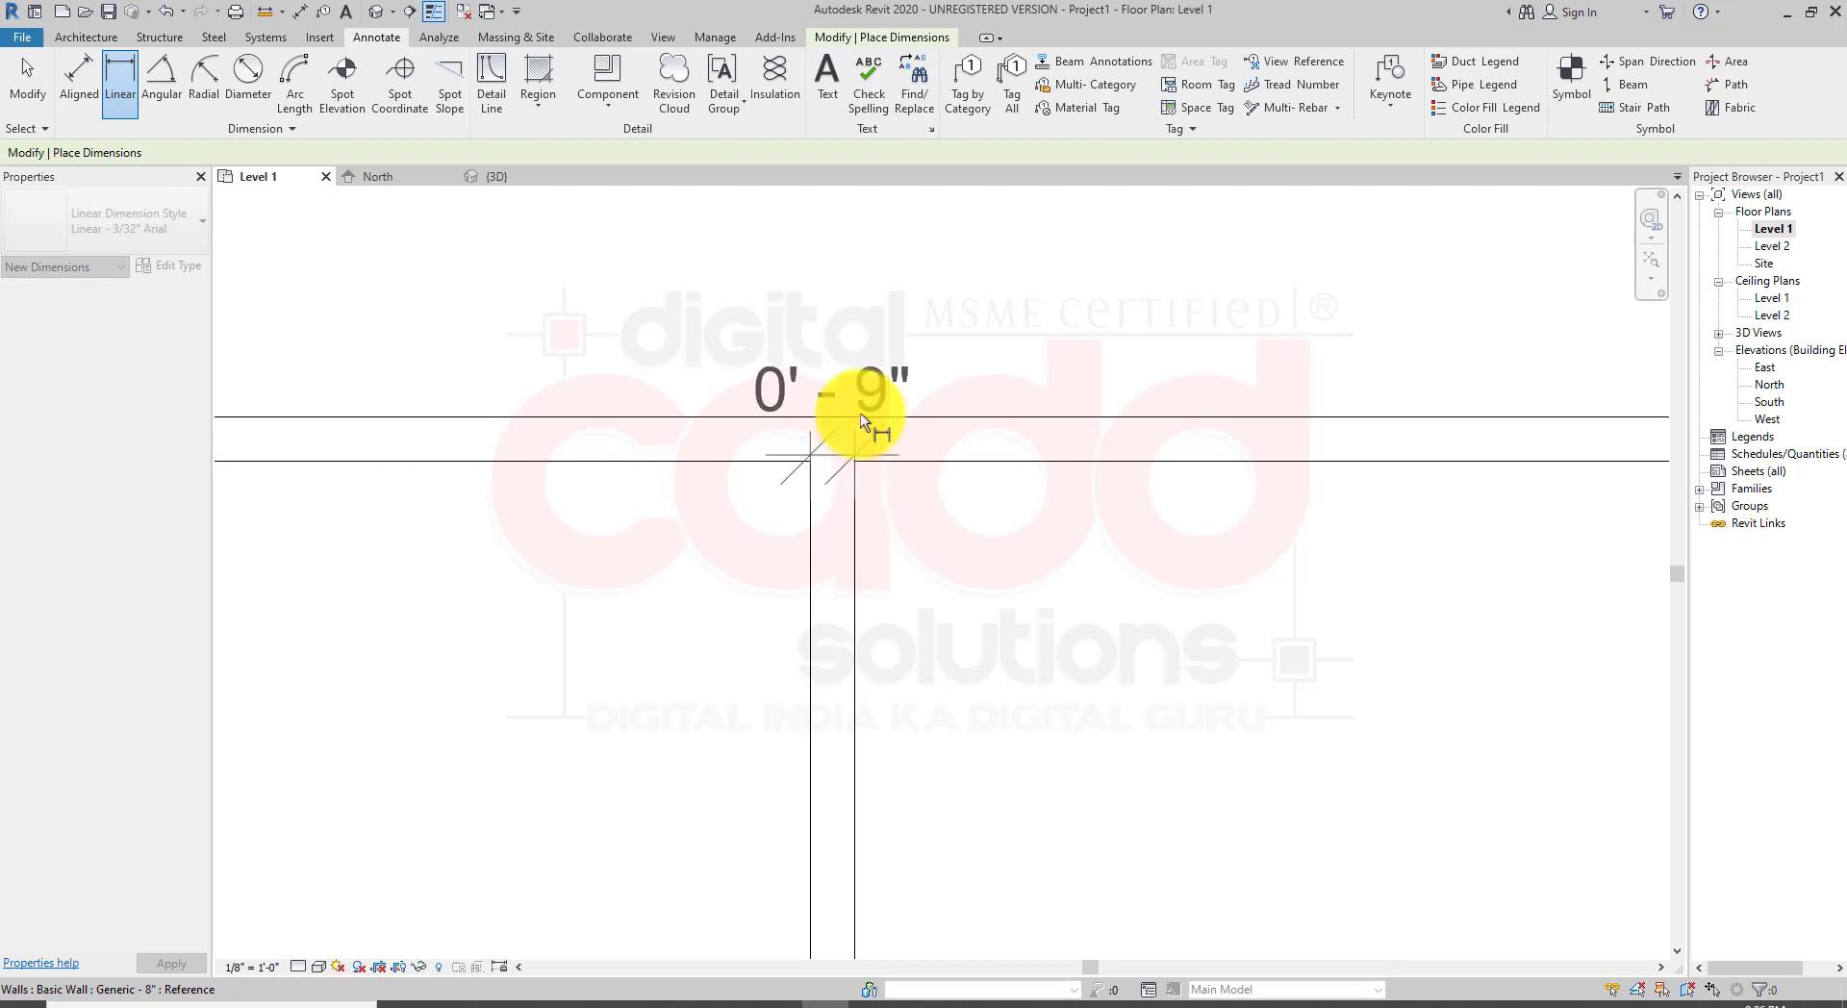
click(885, 302)
Step: Dimension the thickness of the bottom wall of the left room at its left end
scroll(707, 477, down, 2)
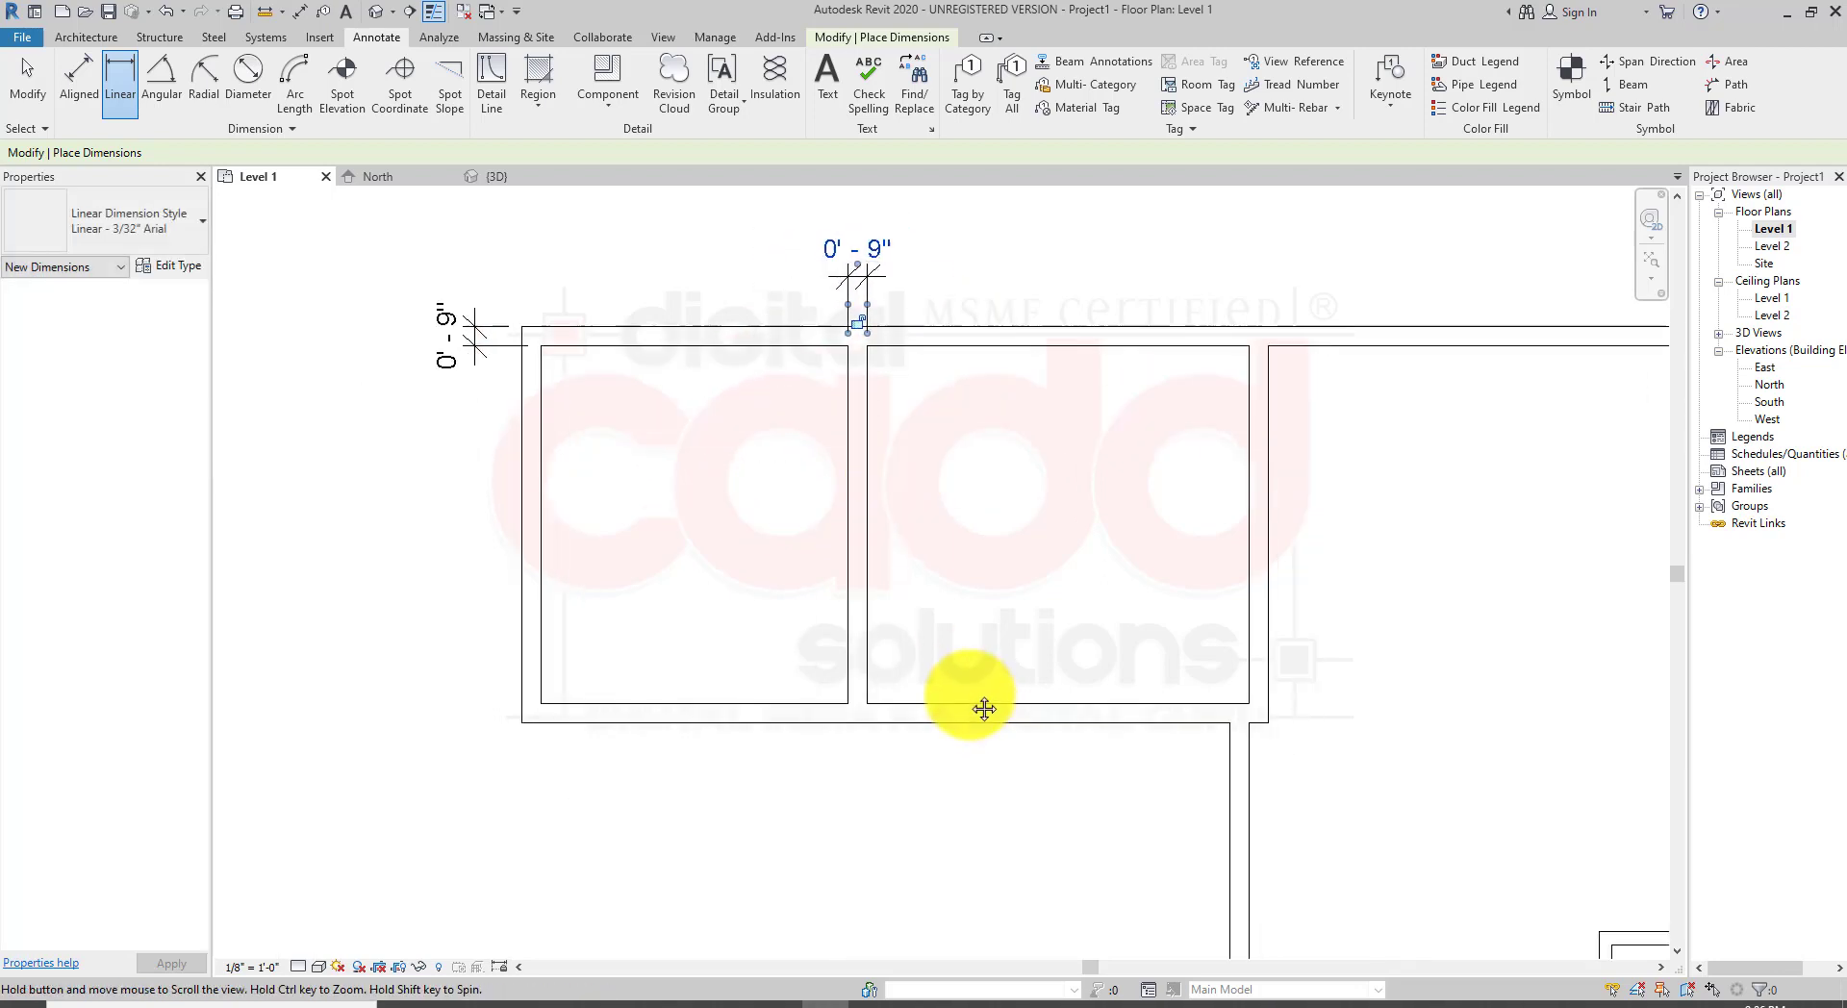
scroll(732, 724, up, 1)
click(429, 691)
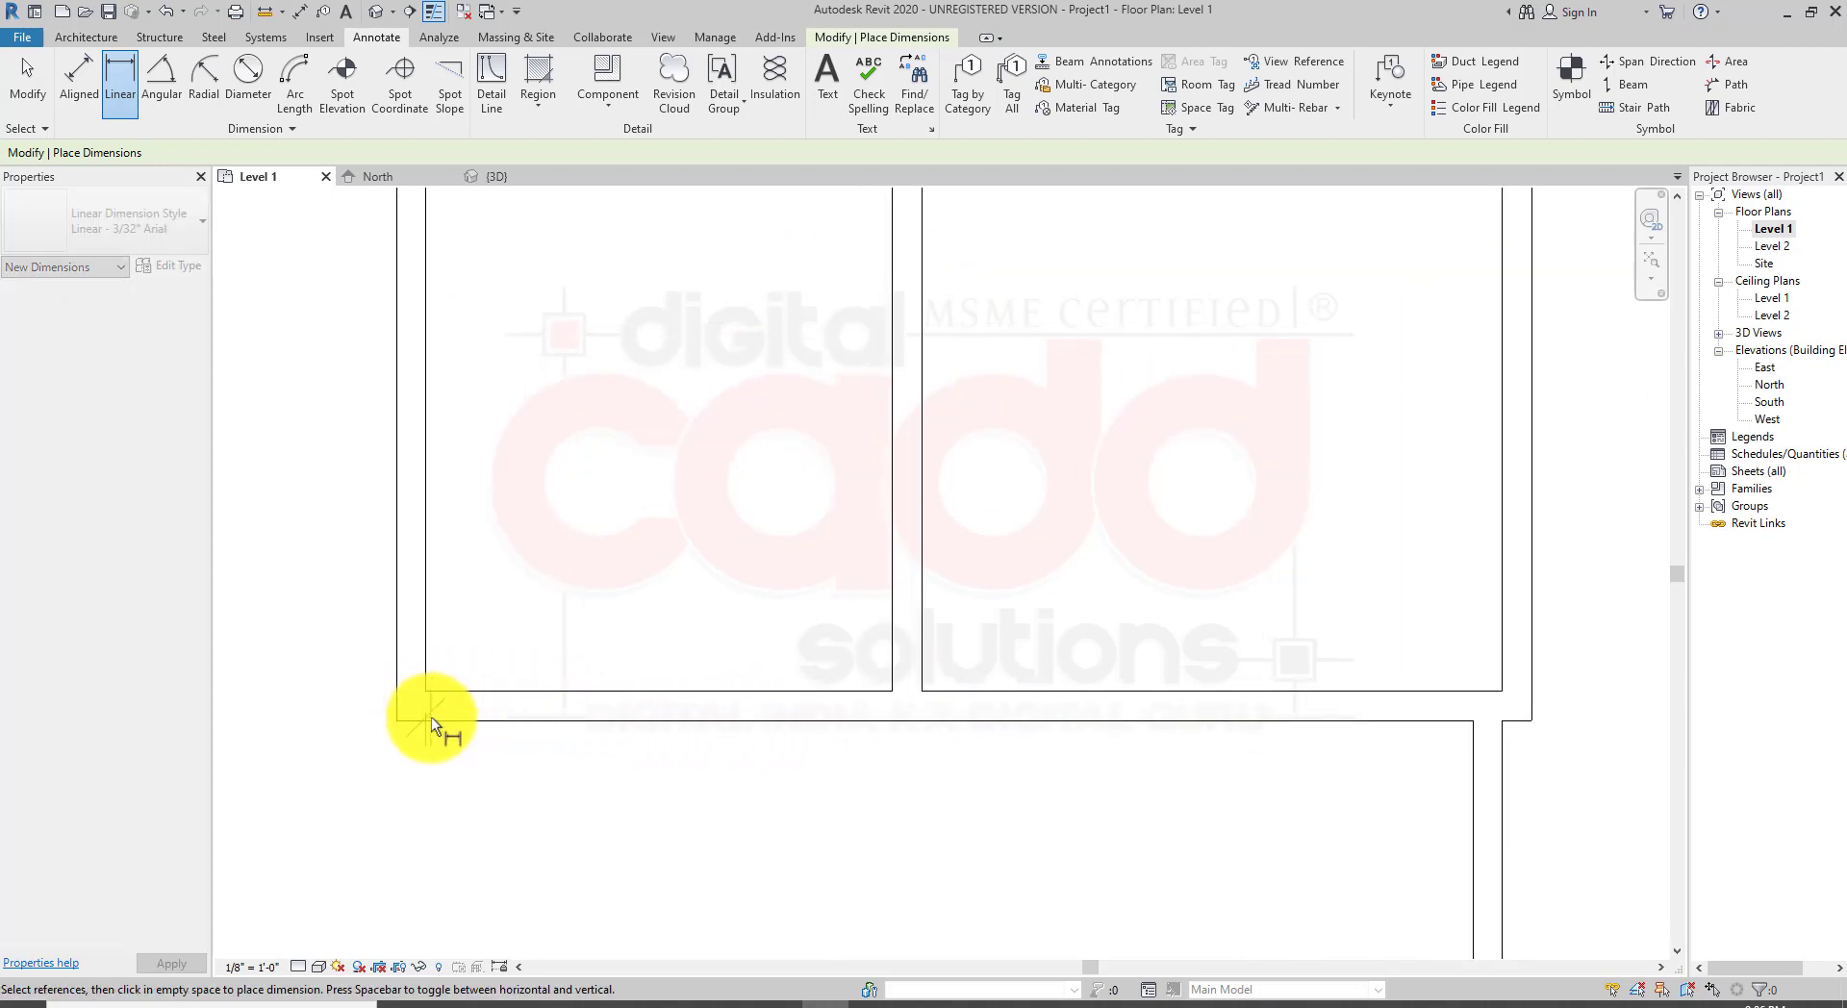
key(Escape)
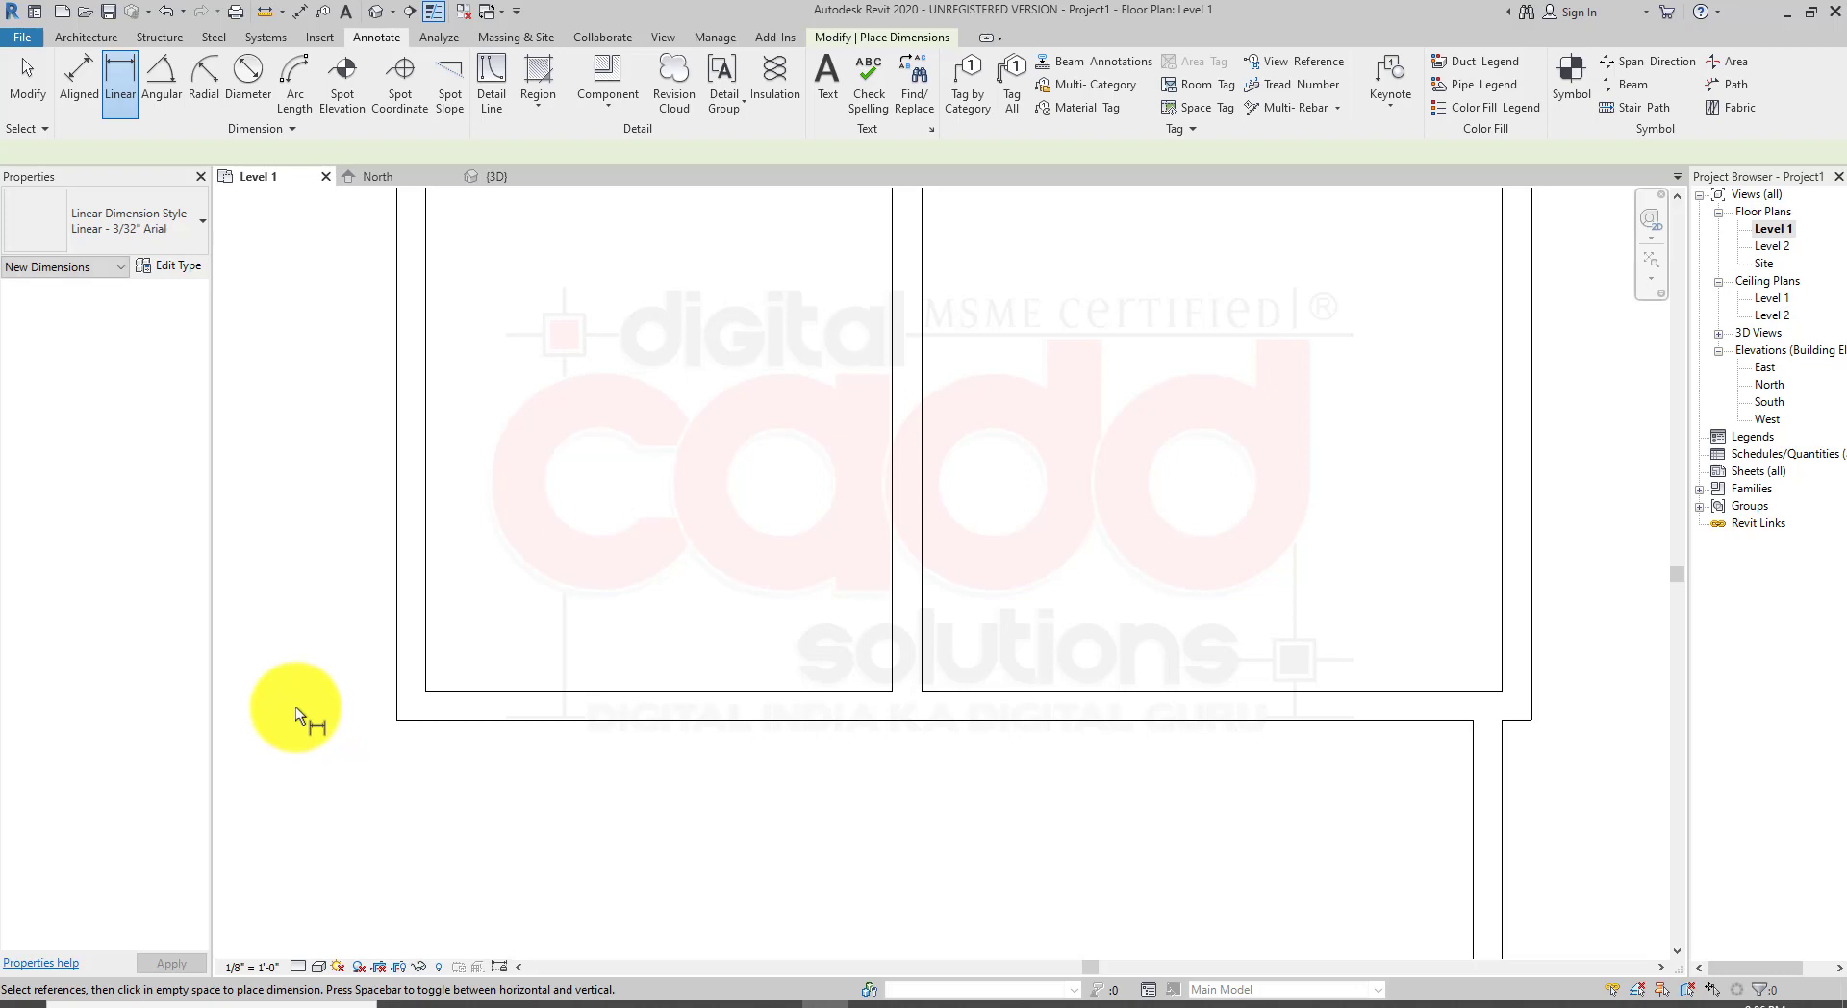
click(399, 718)
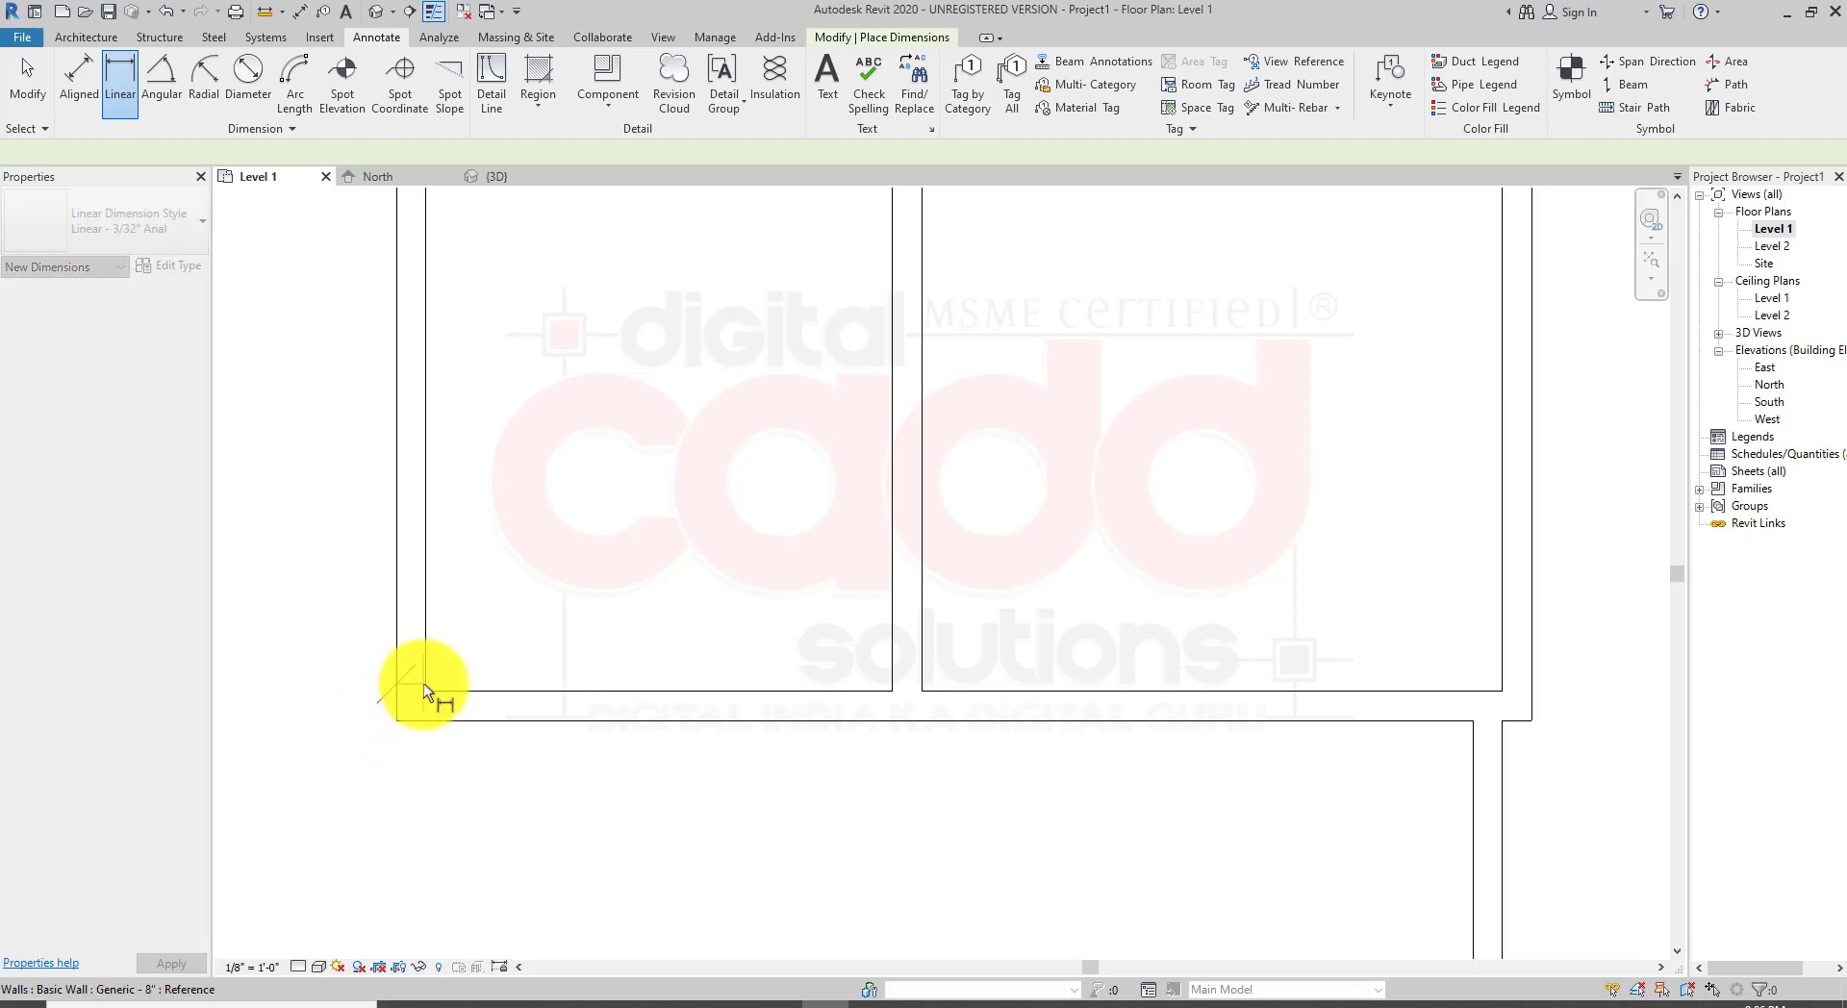
click(426, 689)
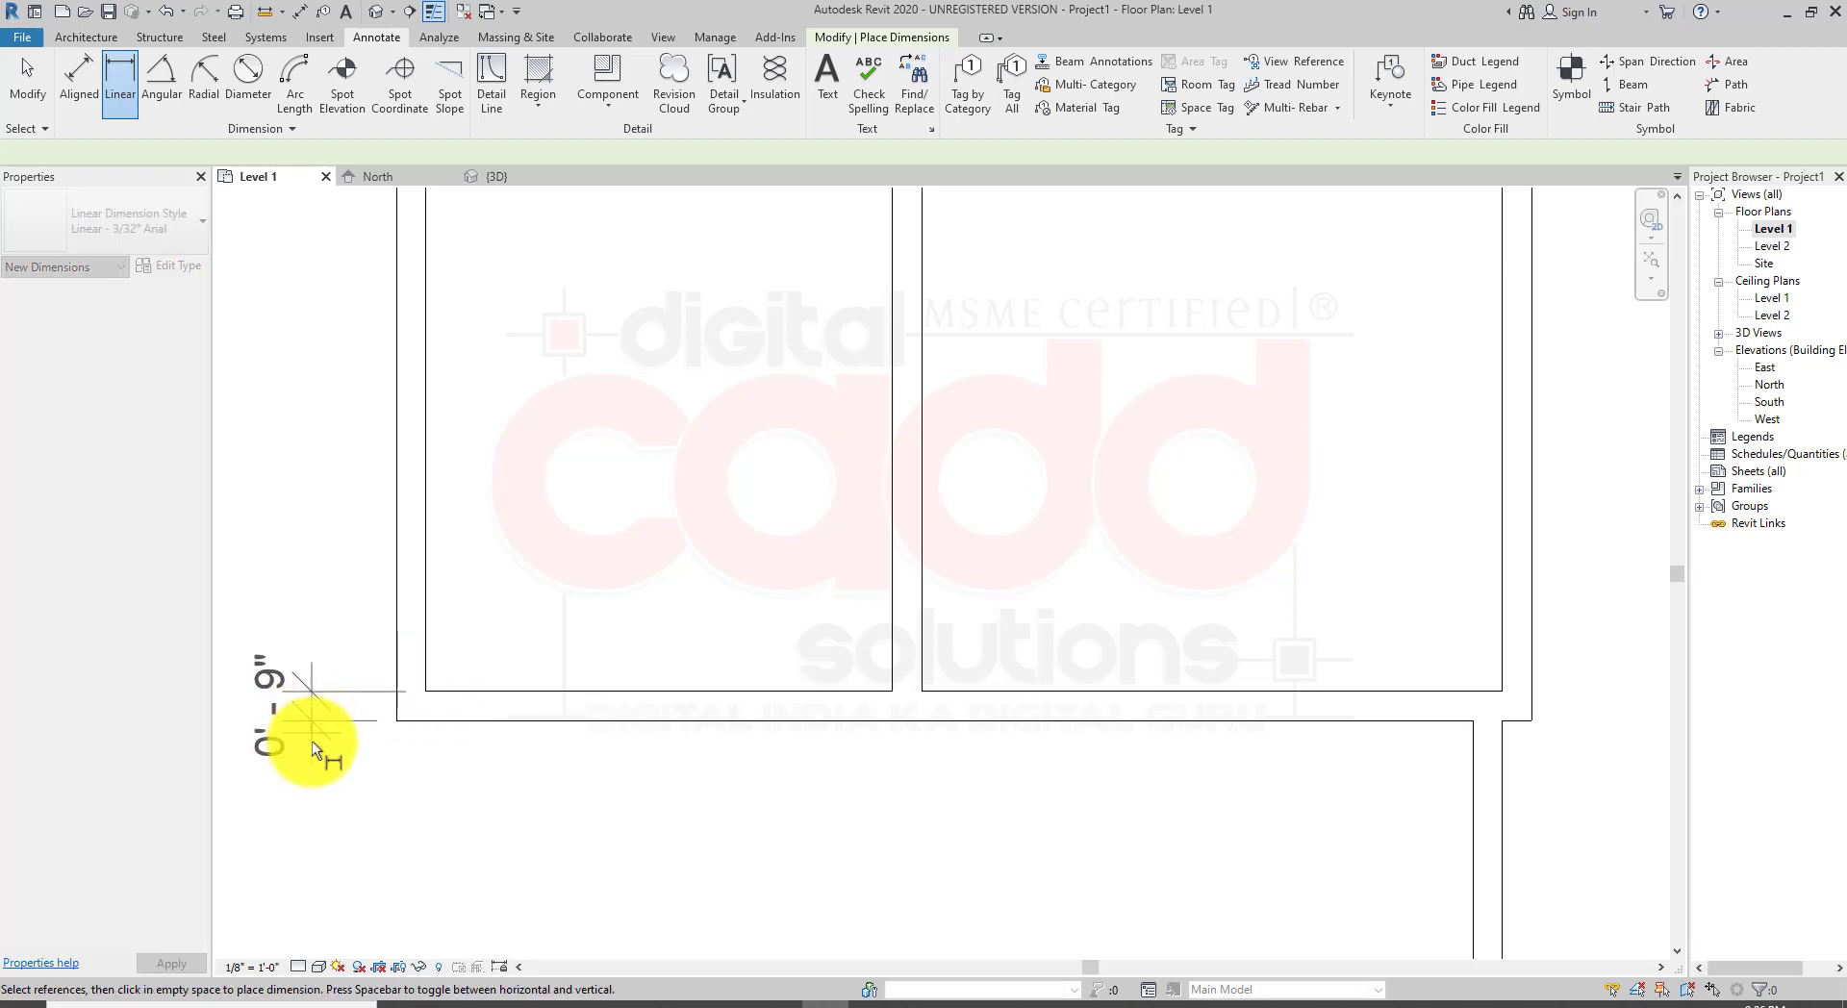
click(313, 742)
Step: Exit the dimension tool and check the top exterior wall's type again
scroll(539, 813, down, 3)
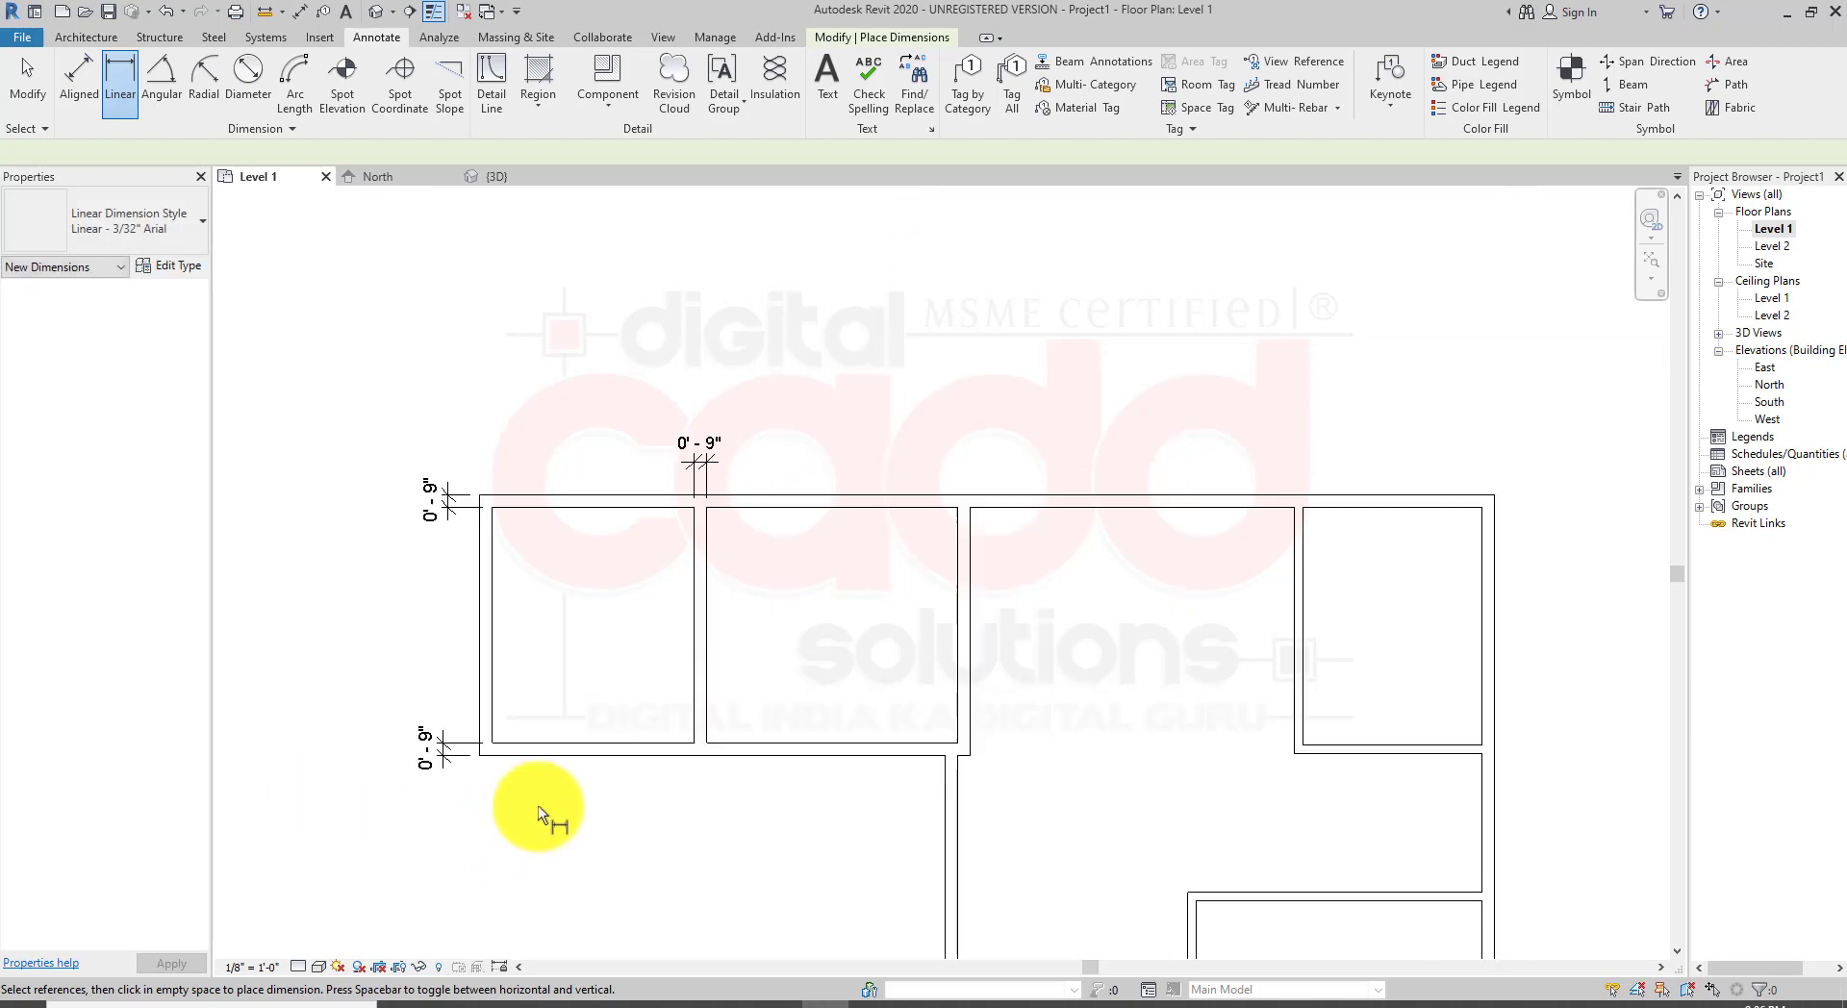
scroll(539, 813, up, 2)
key(Escape)
key(Escape)
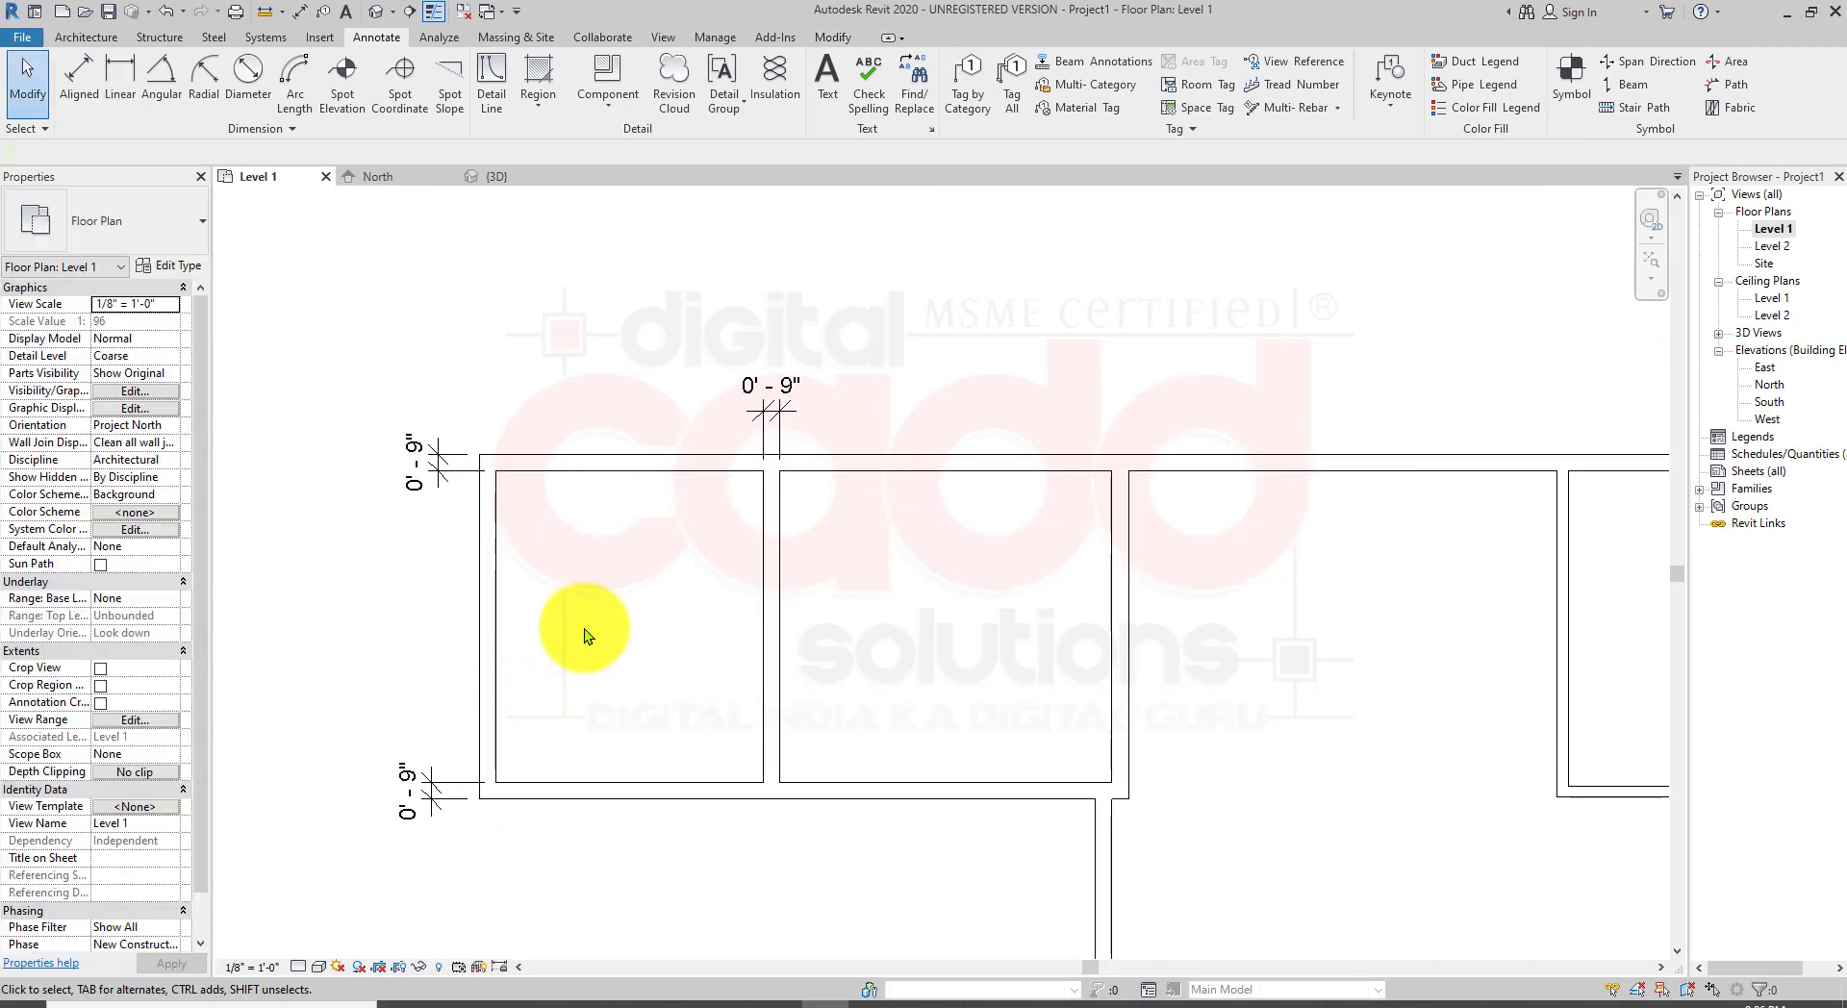
click(565, 458)
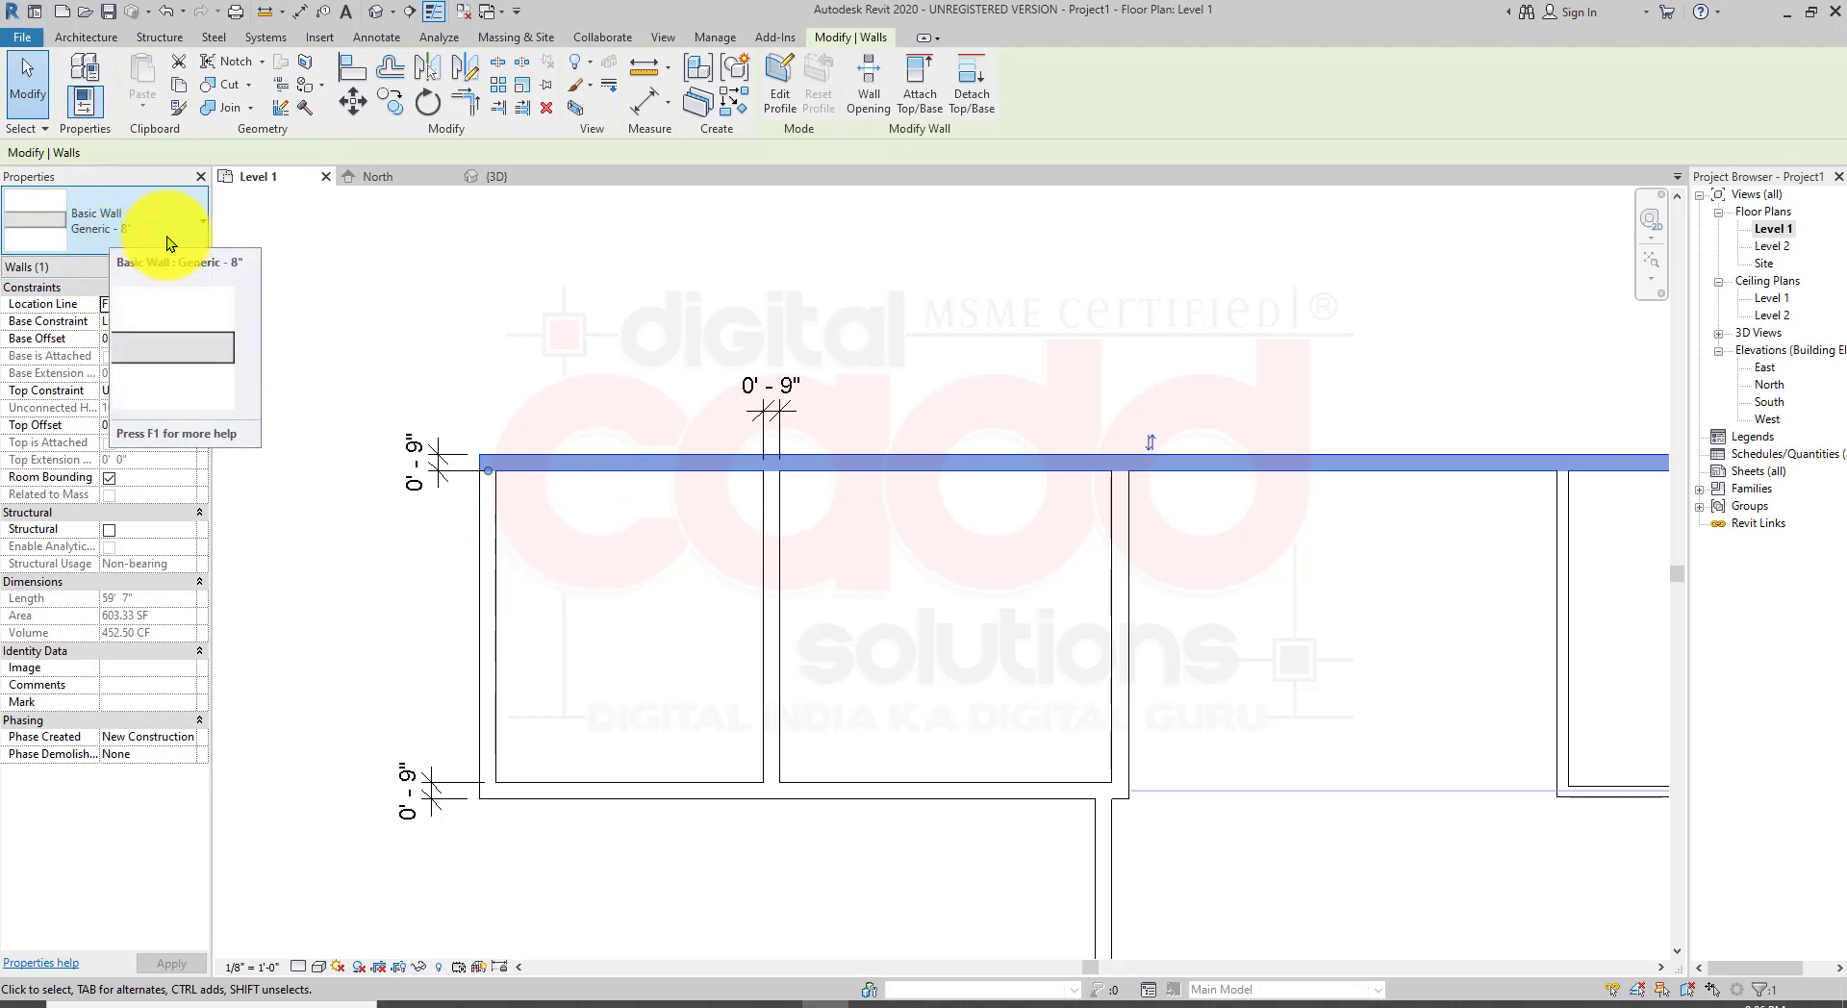
click(642, 267)
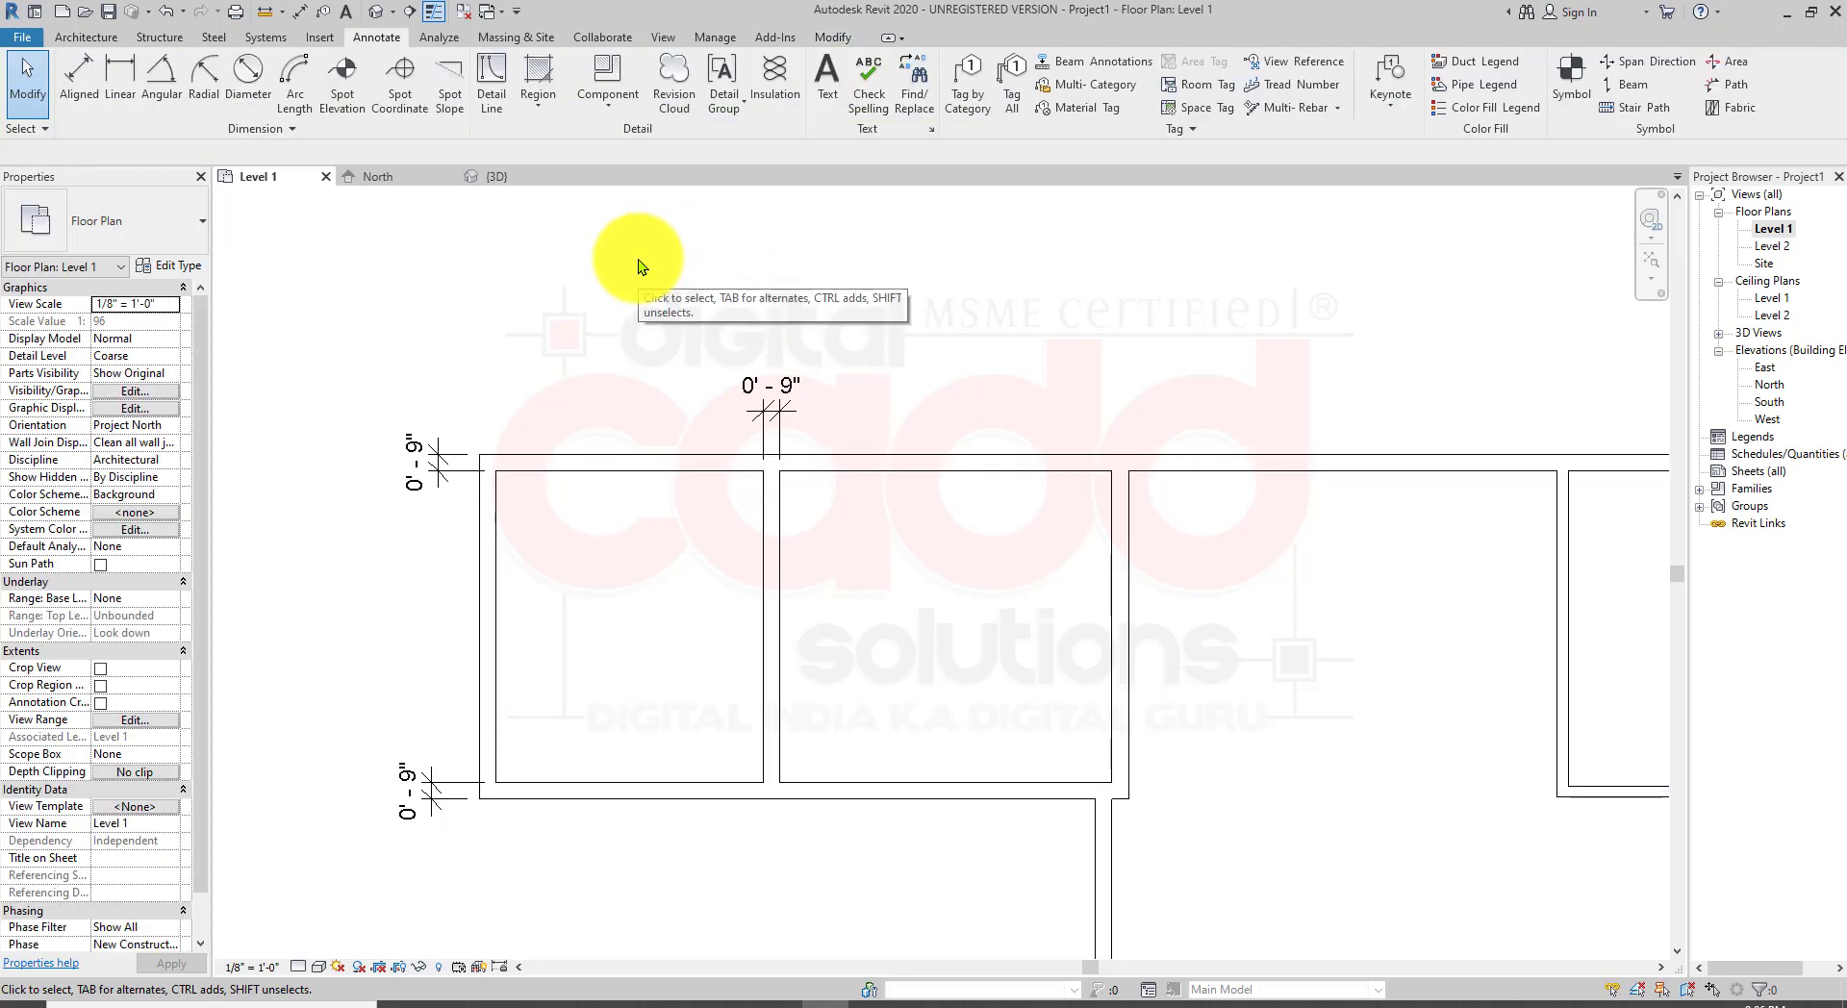
Step: Dimension the top exterior wall's thickness at its left end, then select and delete that dimension
scroll(639, 262, up, 2)
scroll(710, 700, up, 3)
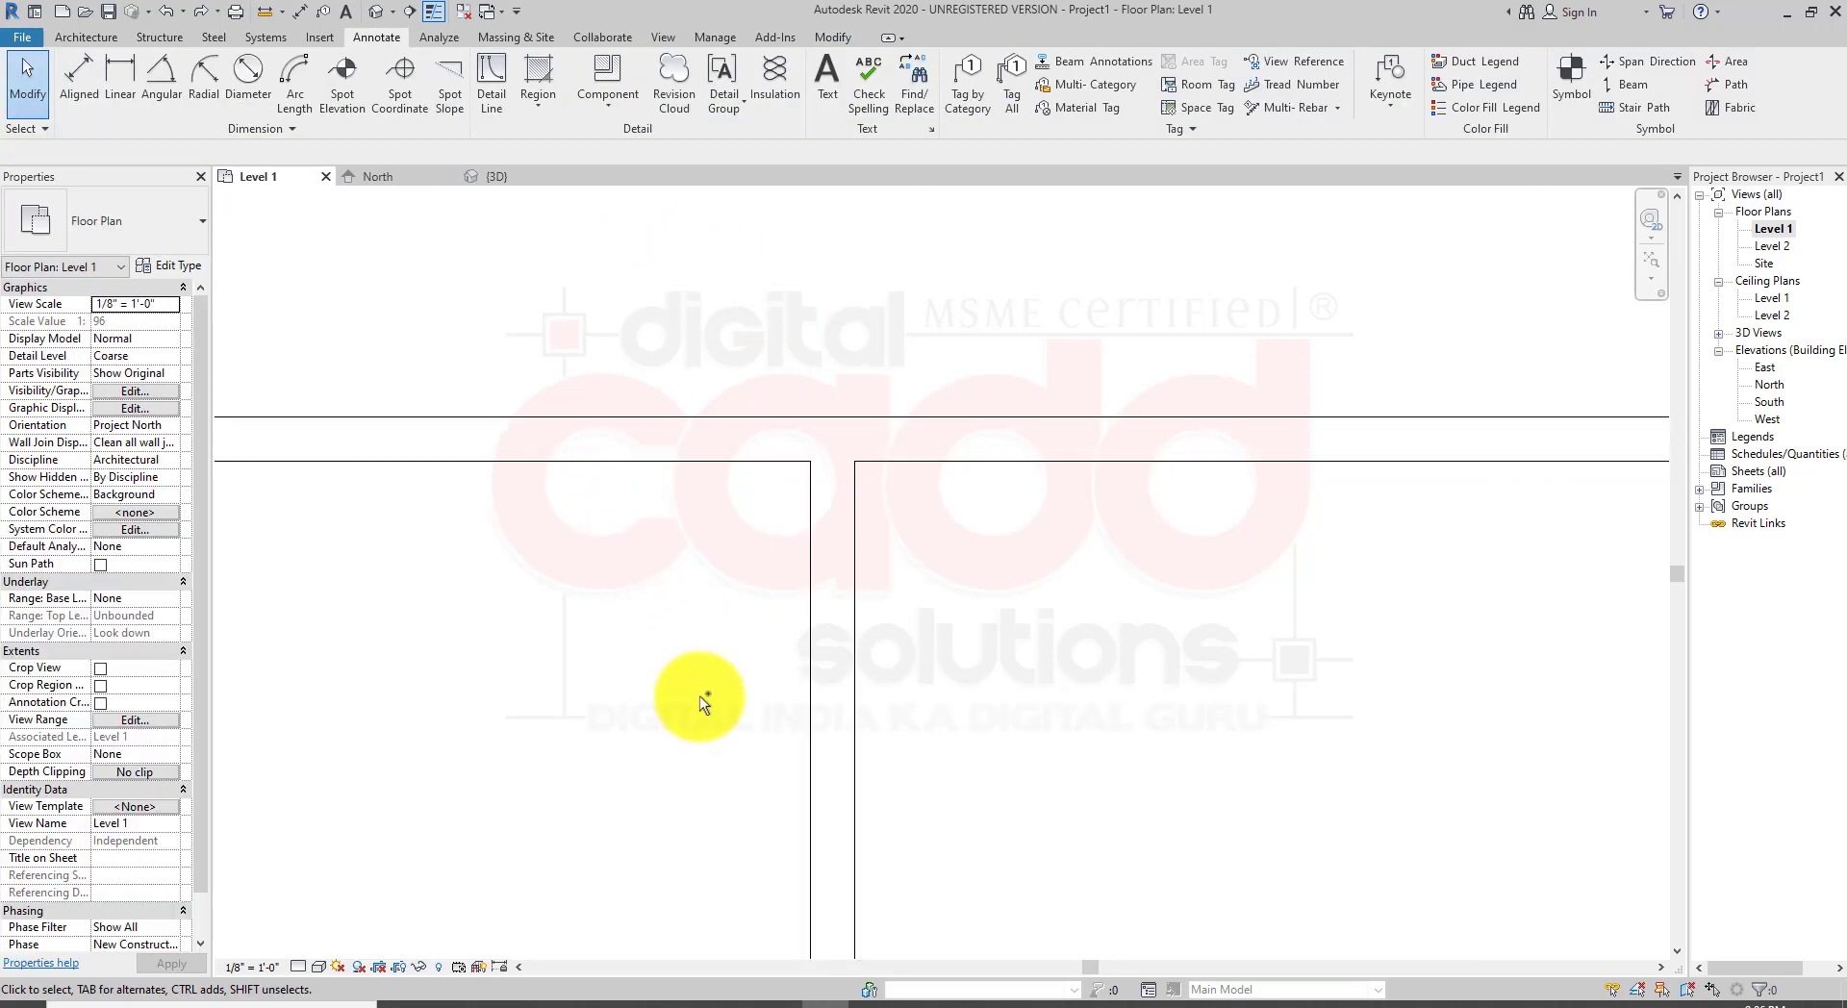
scroll(671, 754, down, 2)
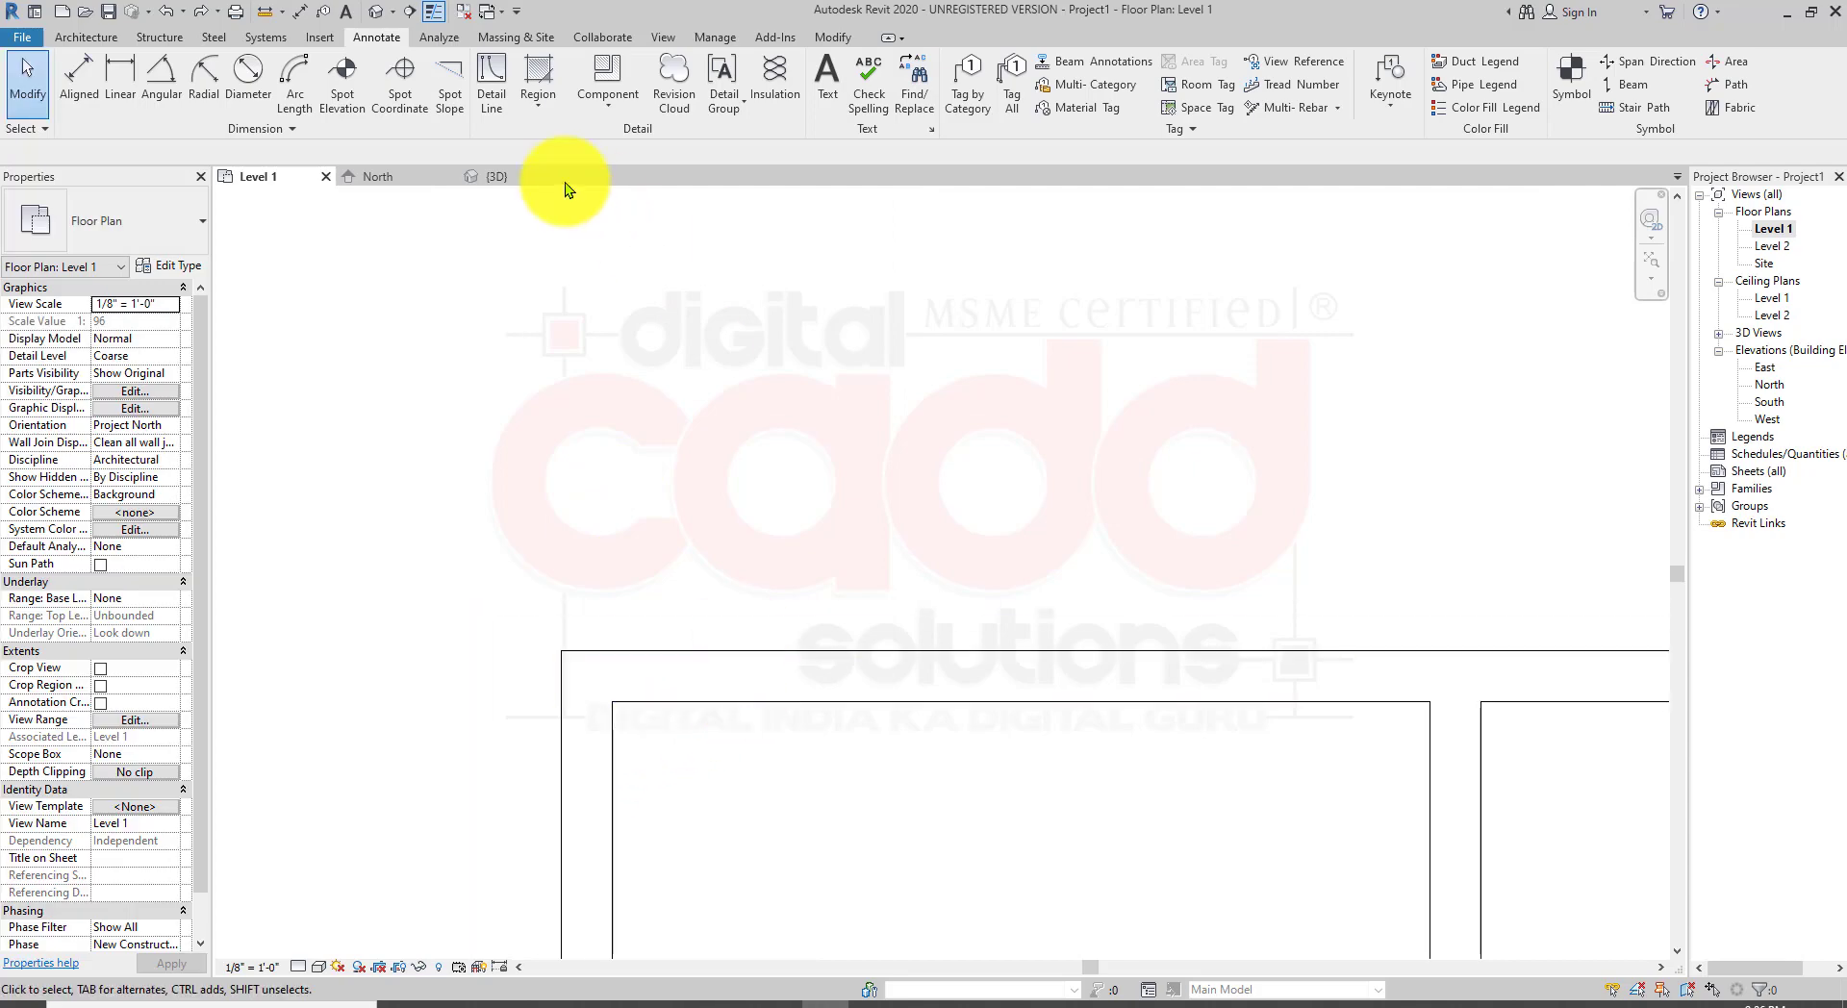
click(120, 79)
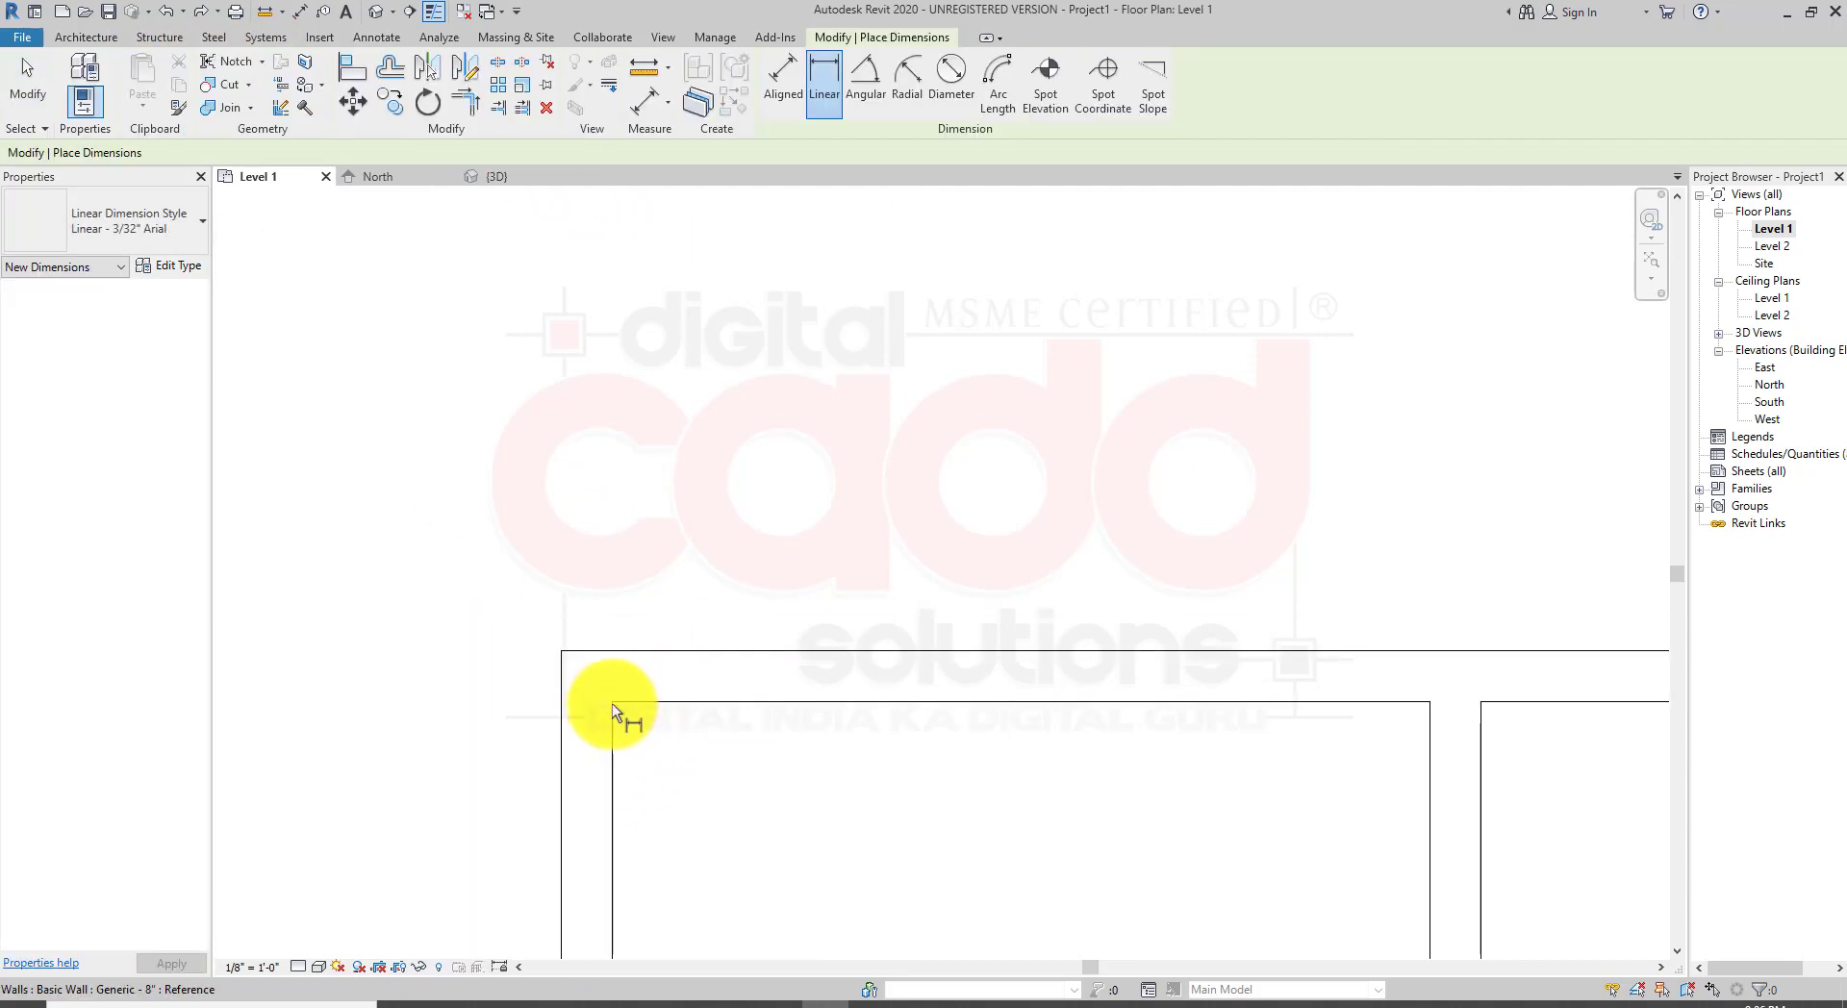
click(612, 710)
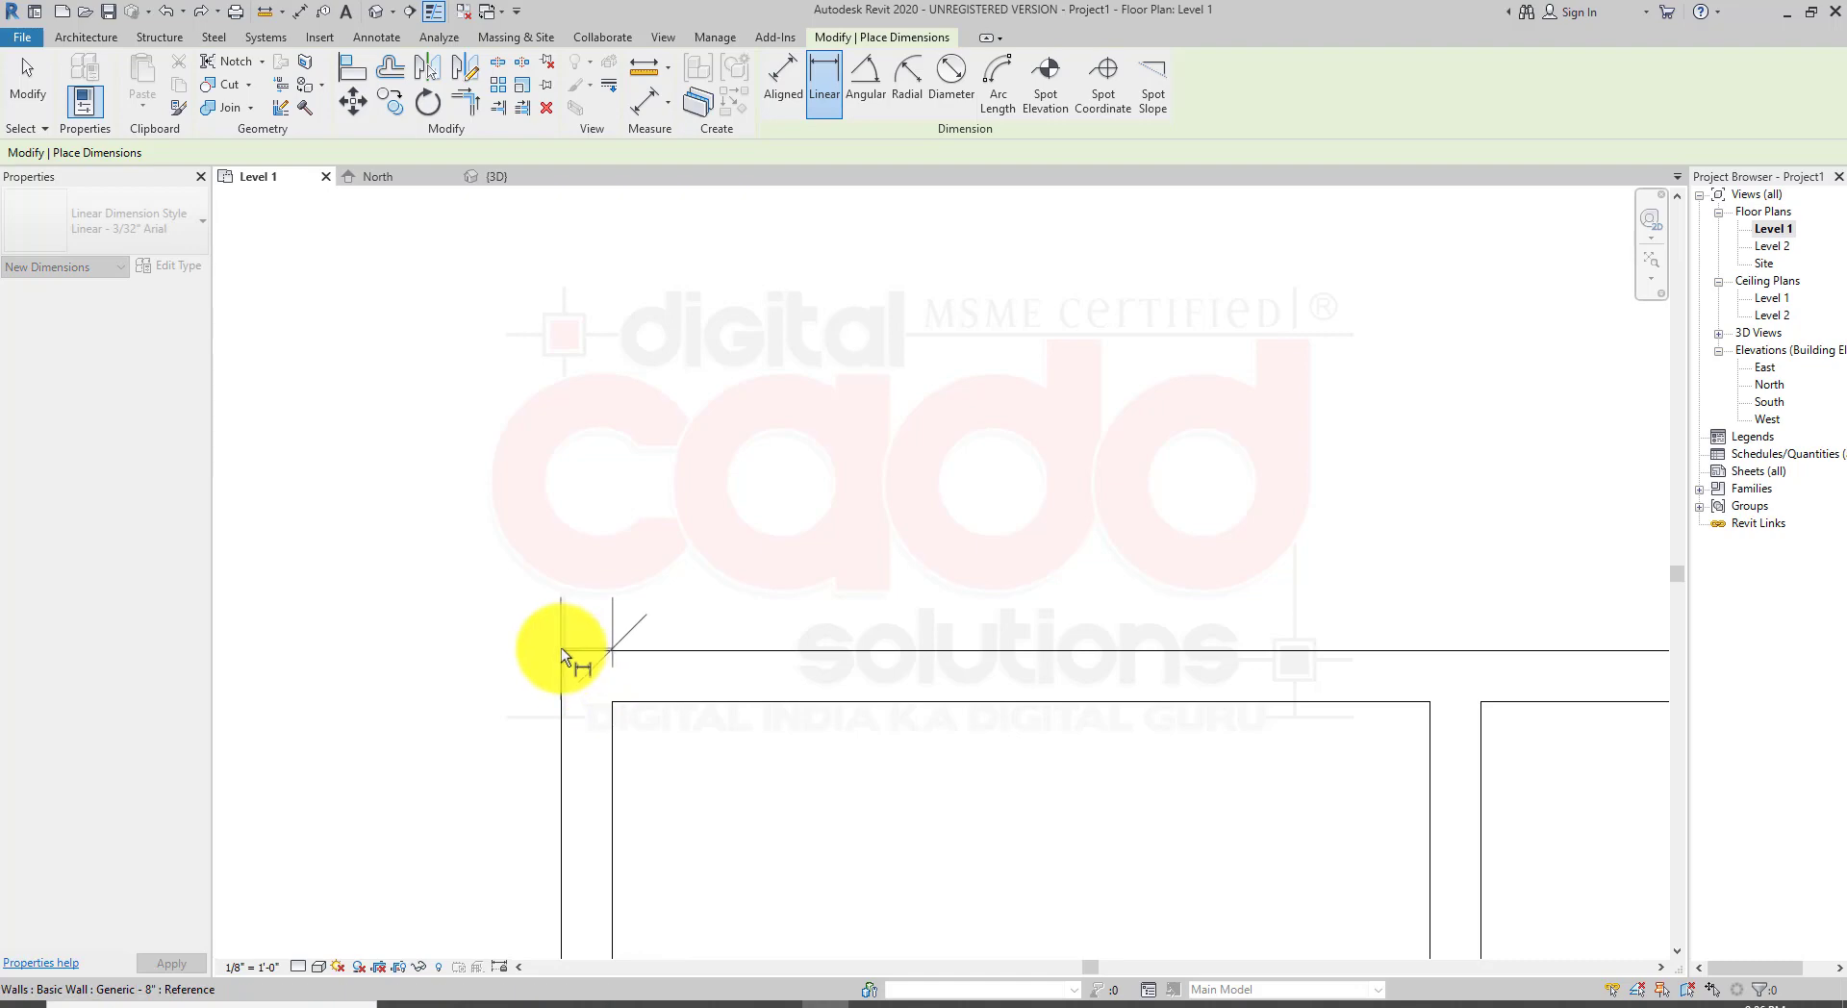
click(562, 648)
click(538, 510)
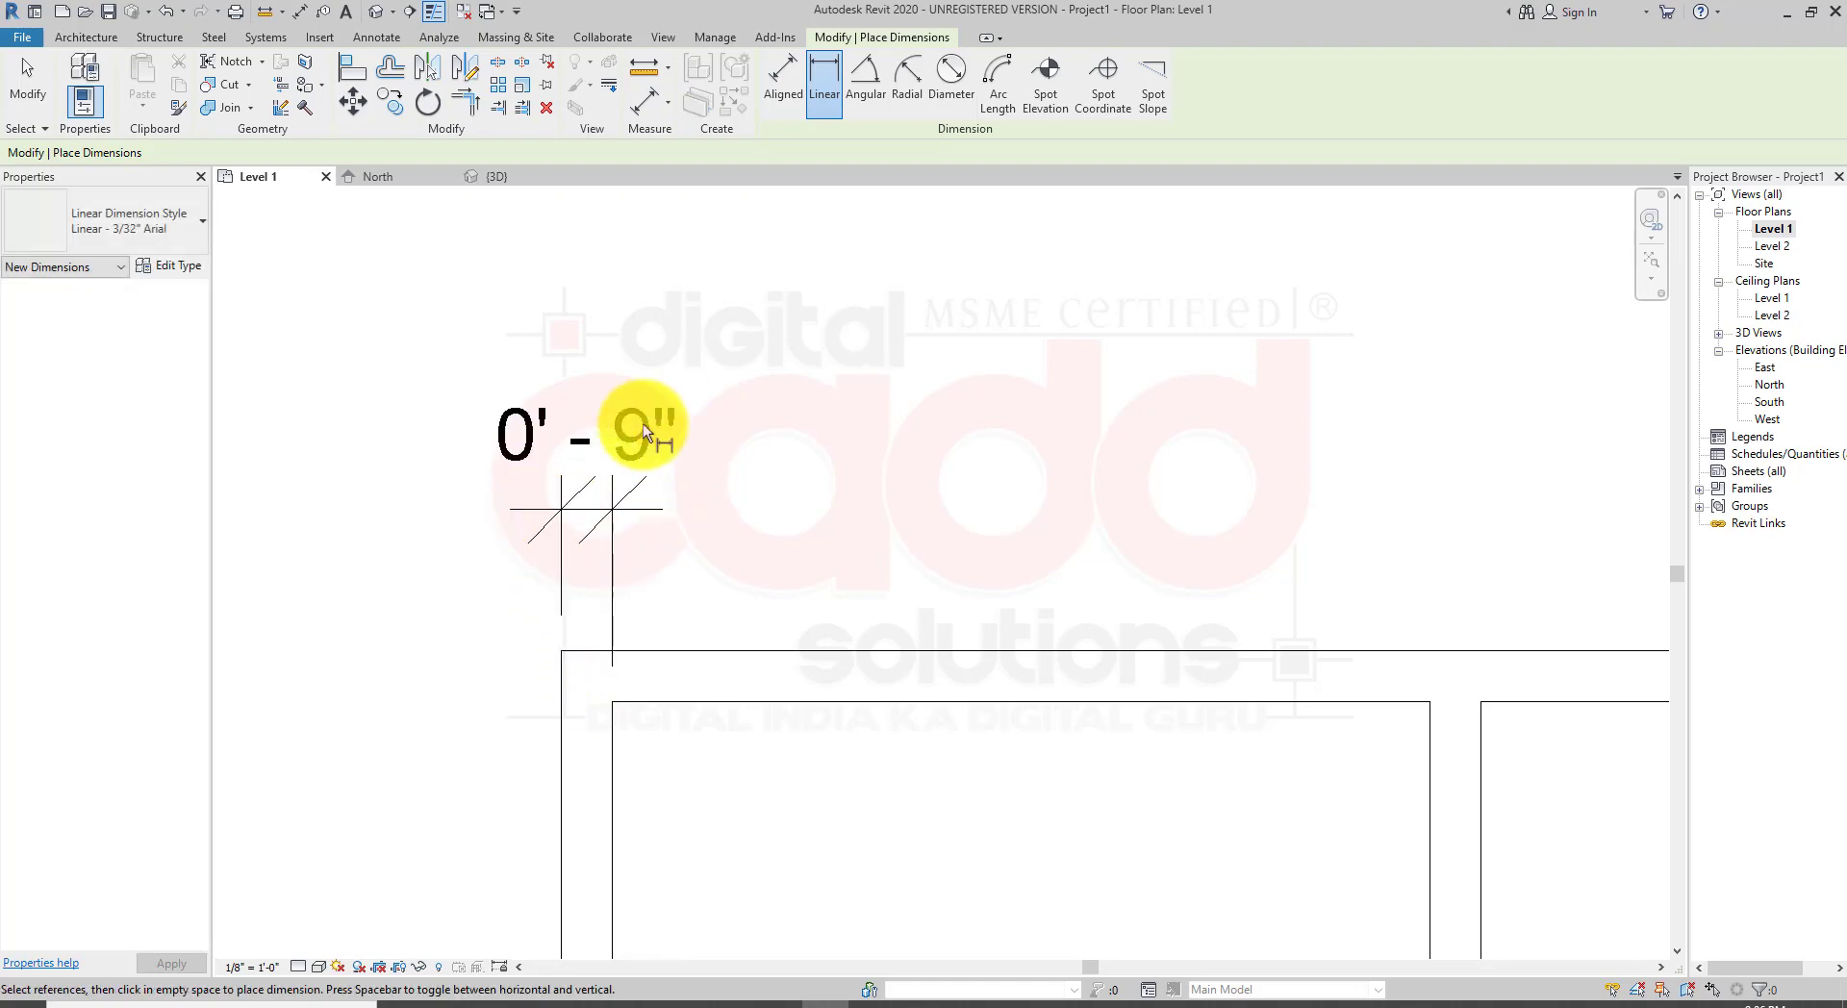
key(Escape)
key(Escape)
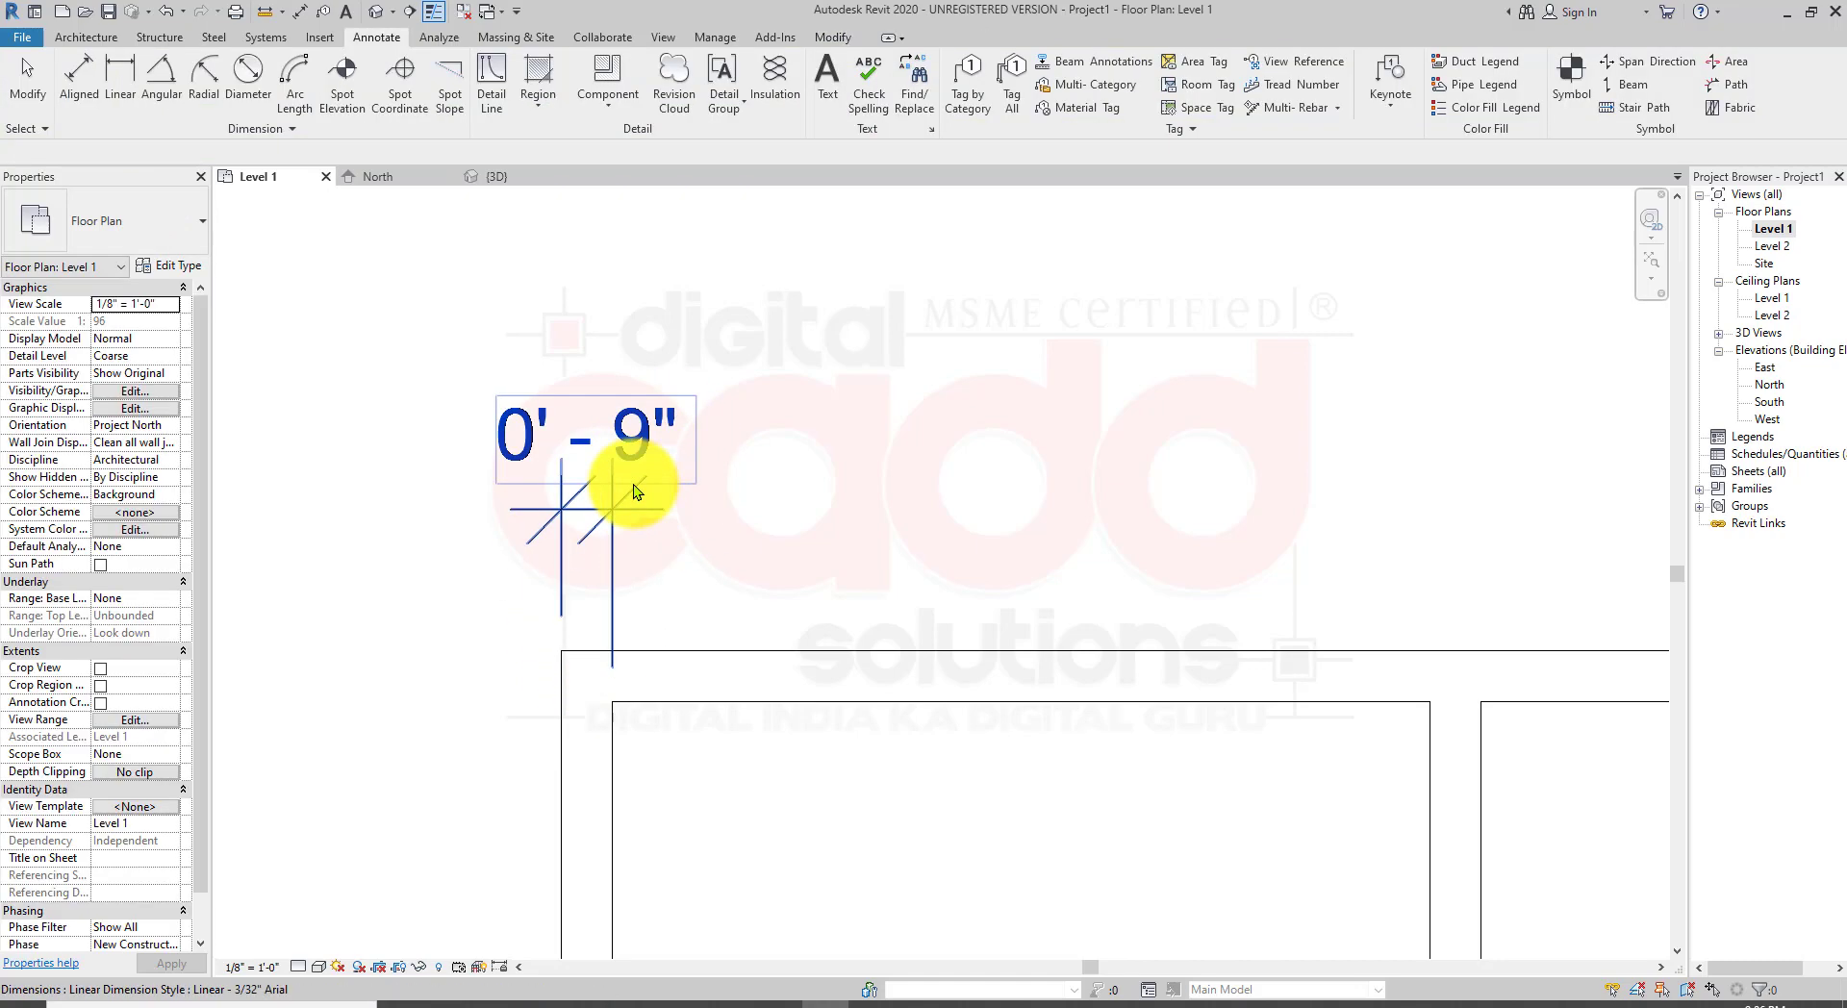
click(608, 524)
key(Delete)
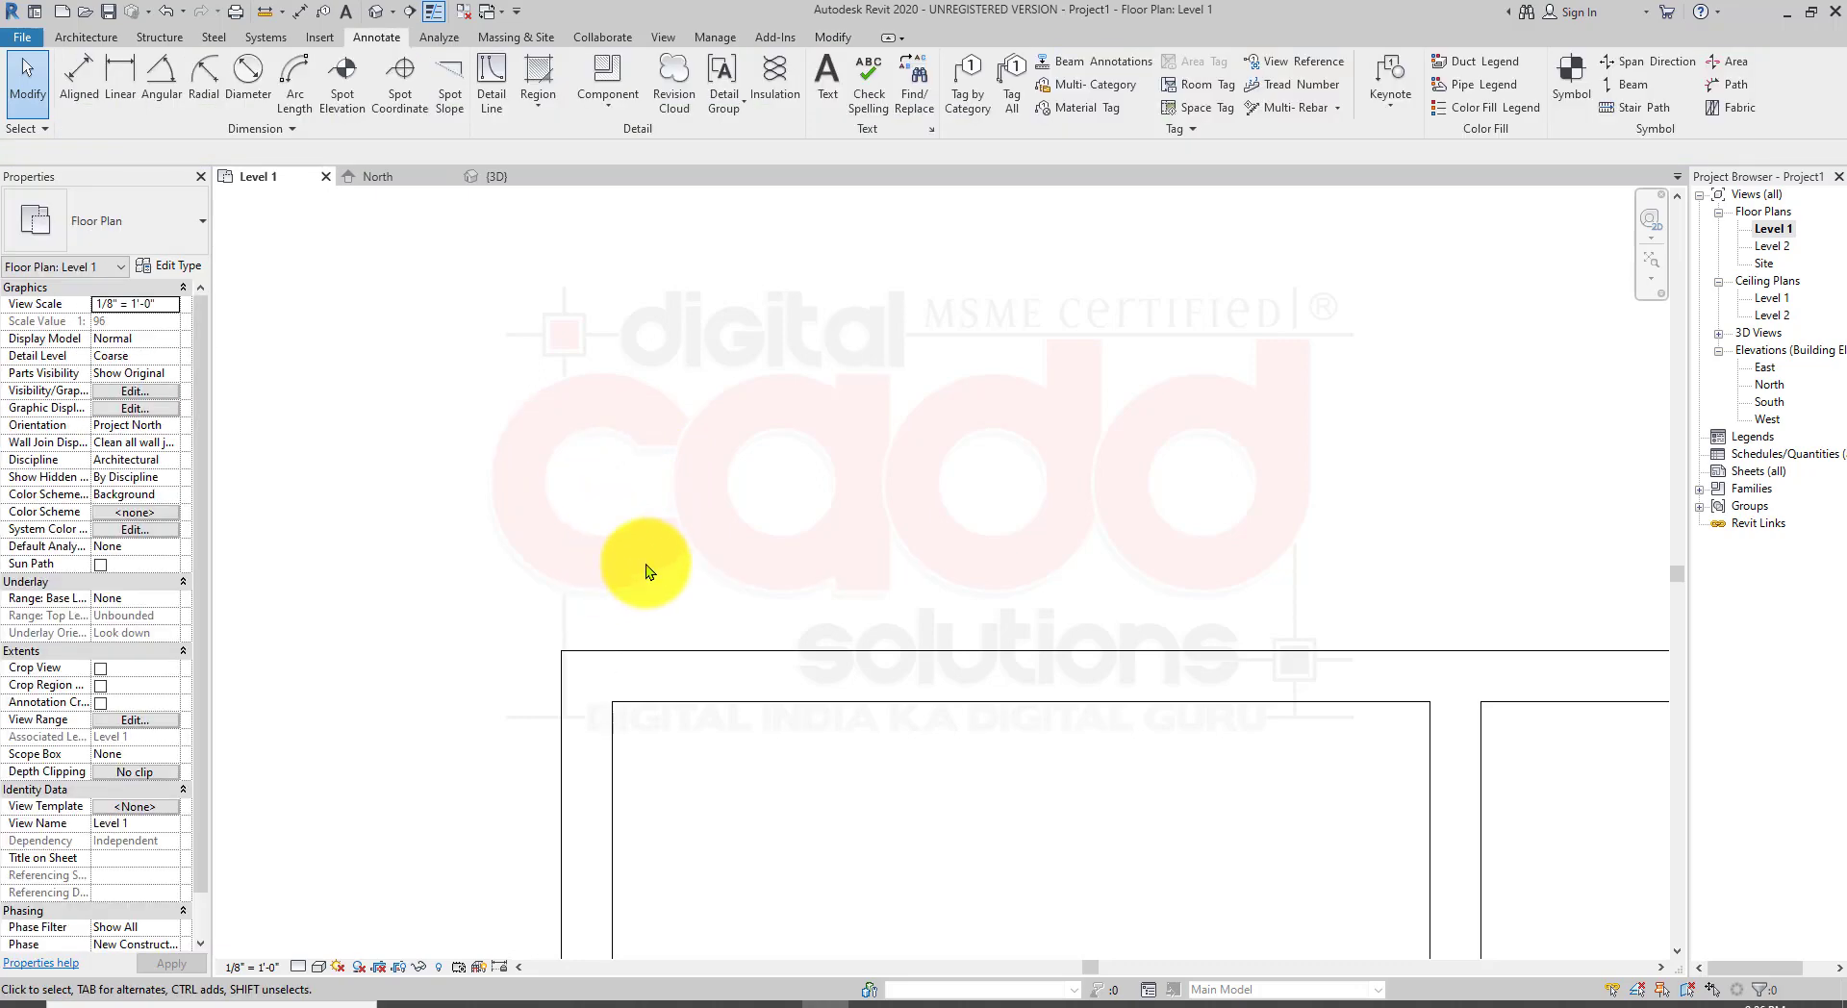
Step: Undo the last three dimension changes
key(ctrl+z)
key(ctrl+z)
key(ctrl+z)
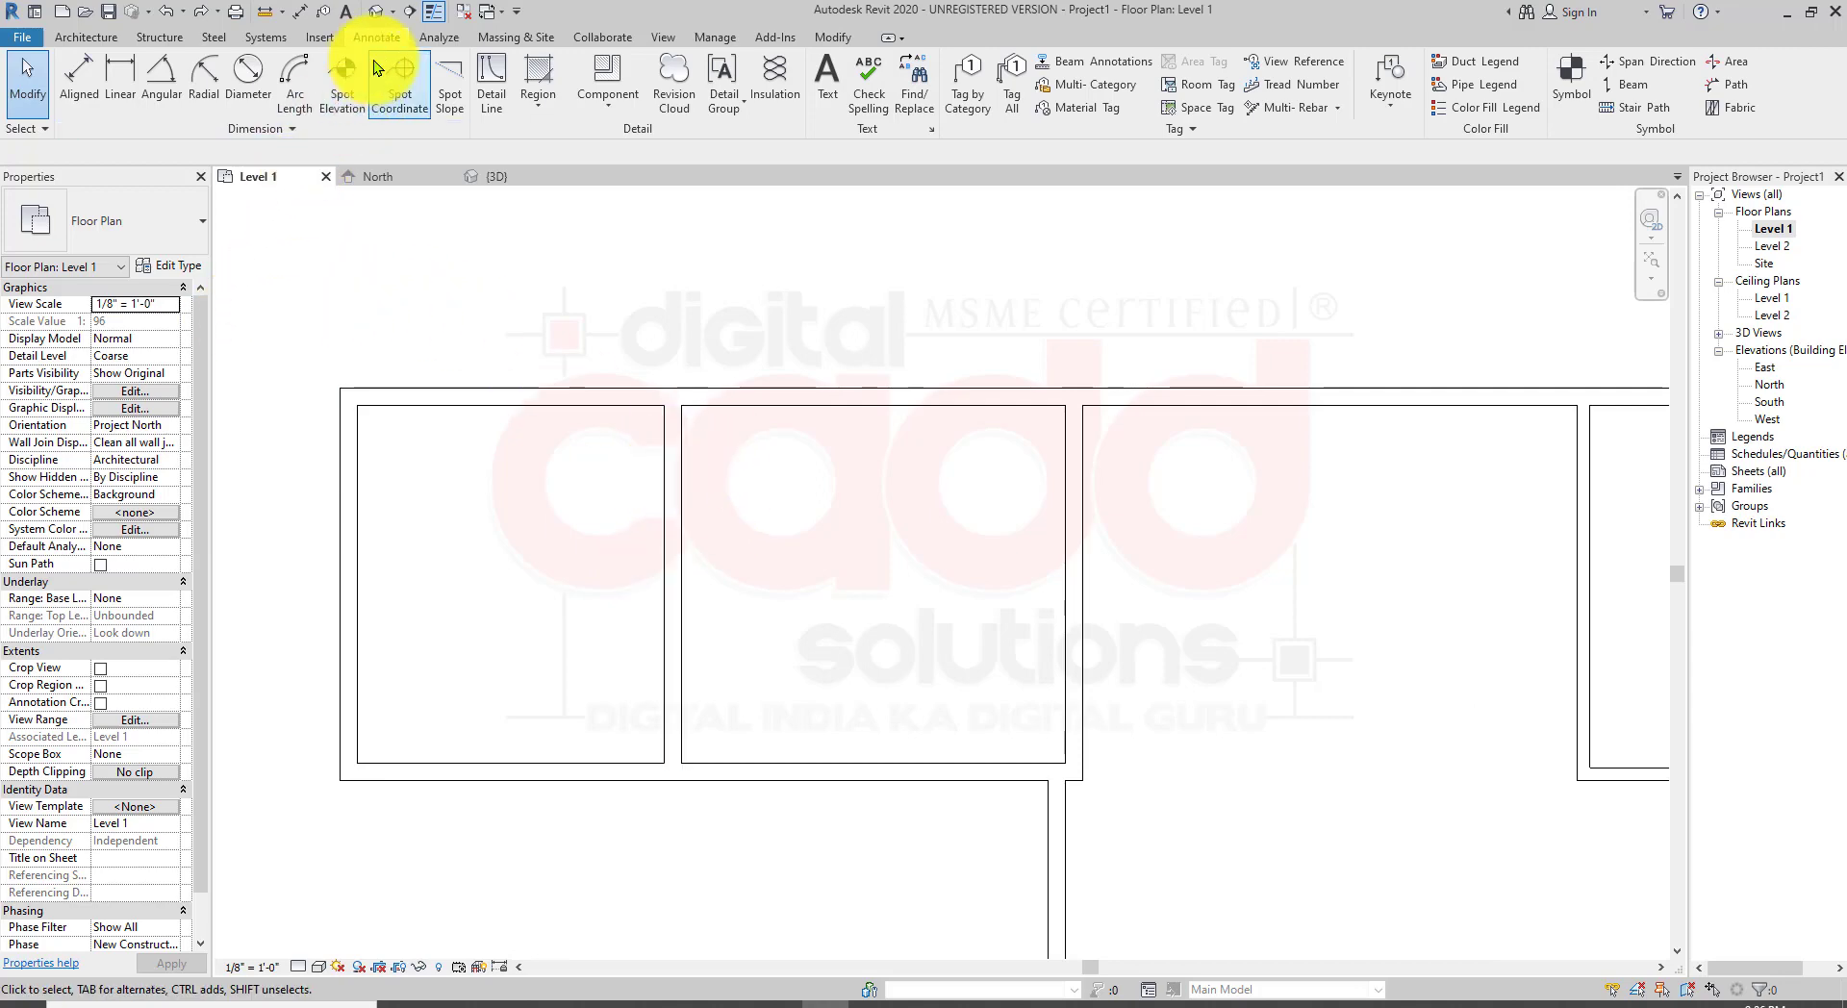
Step: Dimension the top exterior wall's thickness with a linear dimension at its left end, then delete that dimension
click(124, 108)
scroll(393, 394, up, 5)
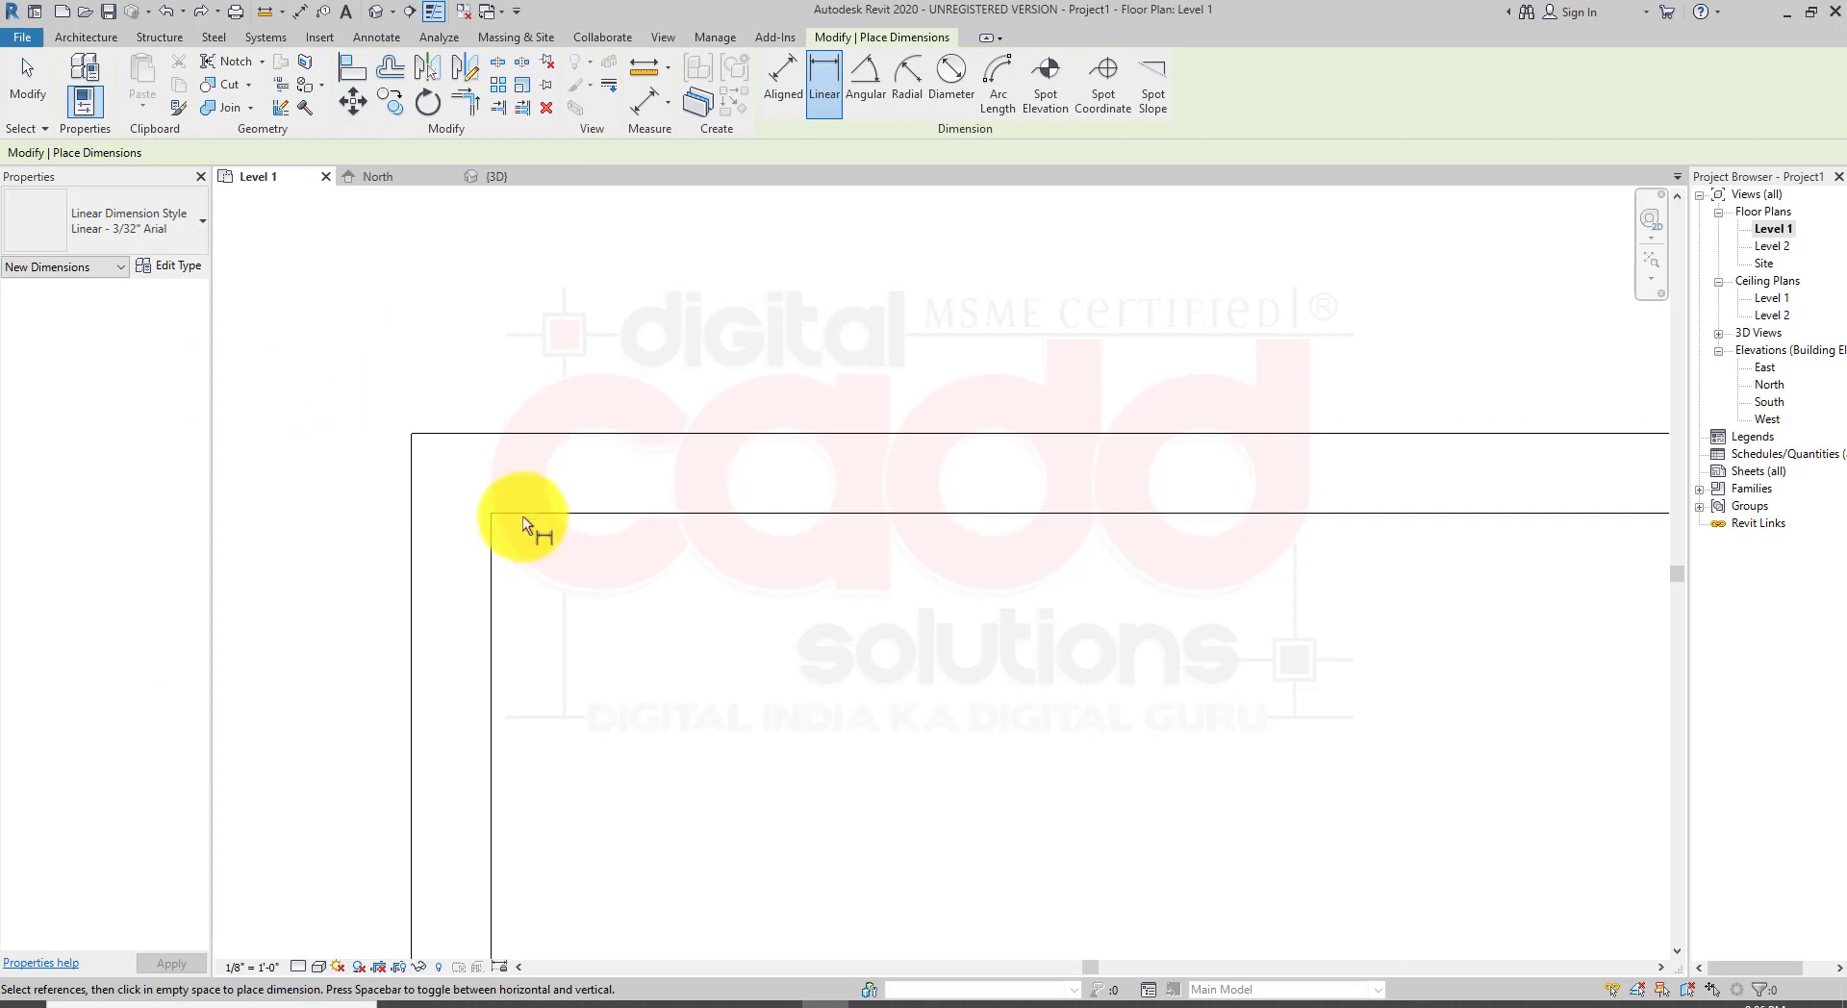
click(489, 512)
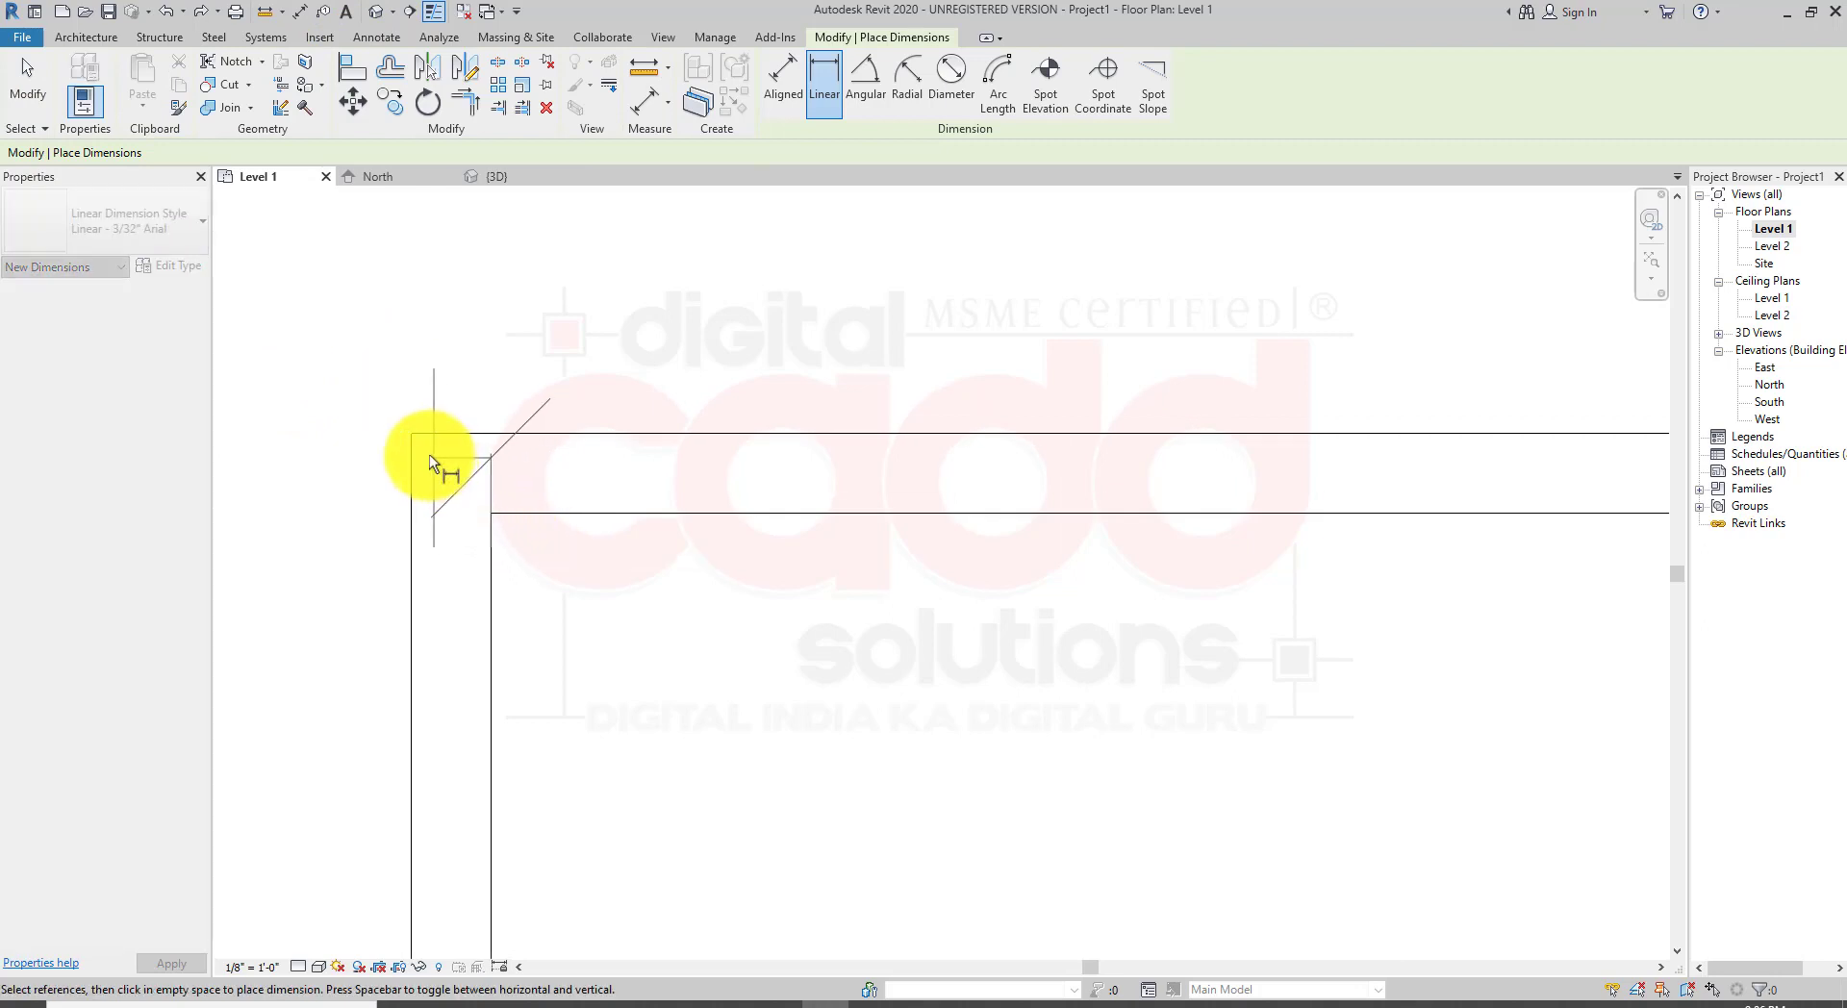
click(412, 433)
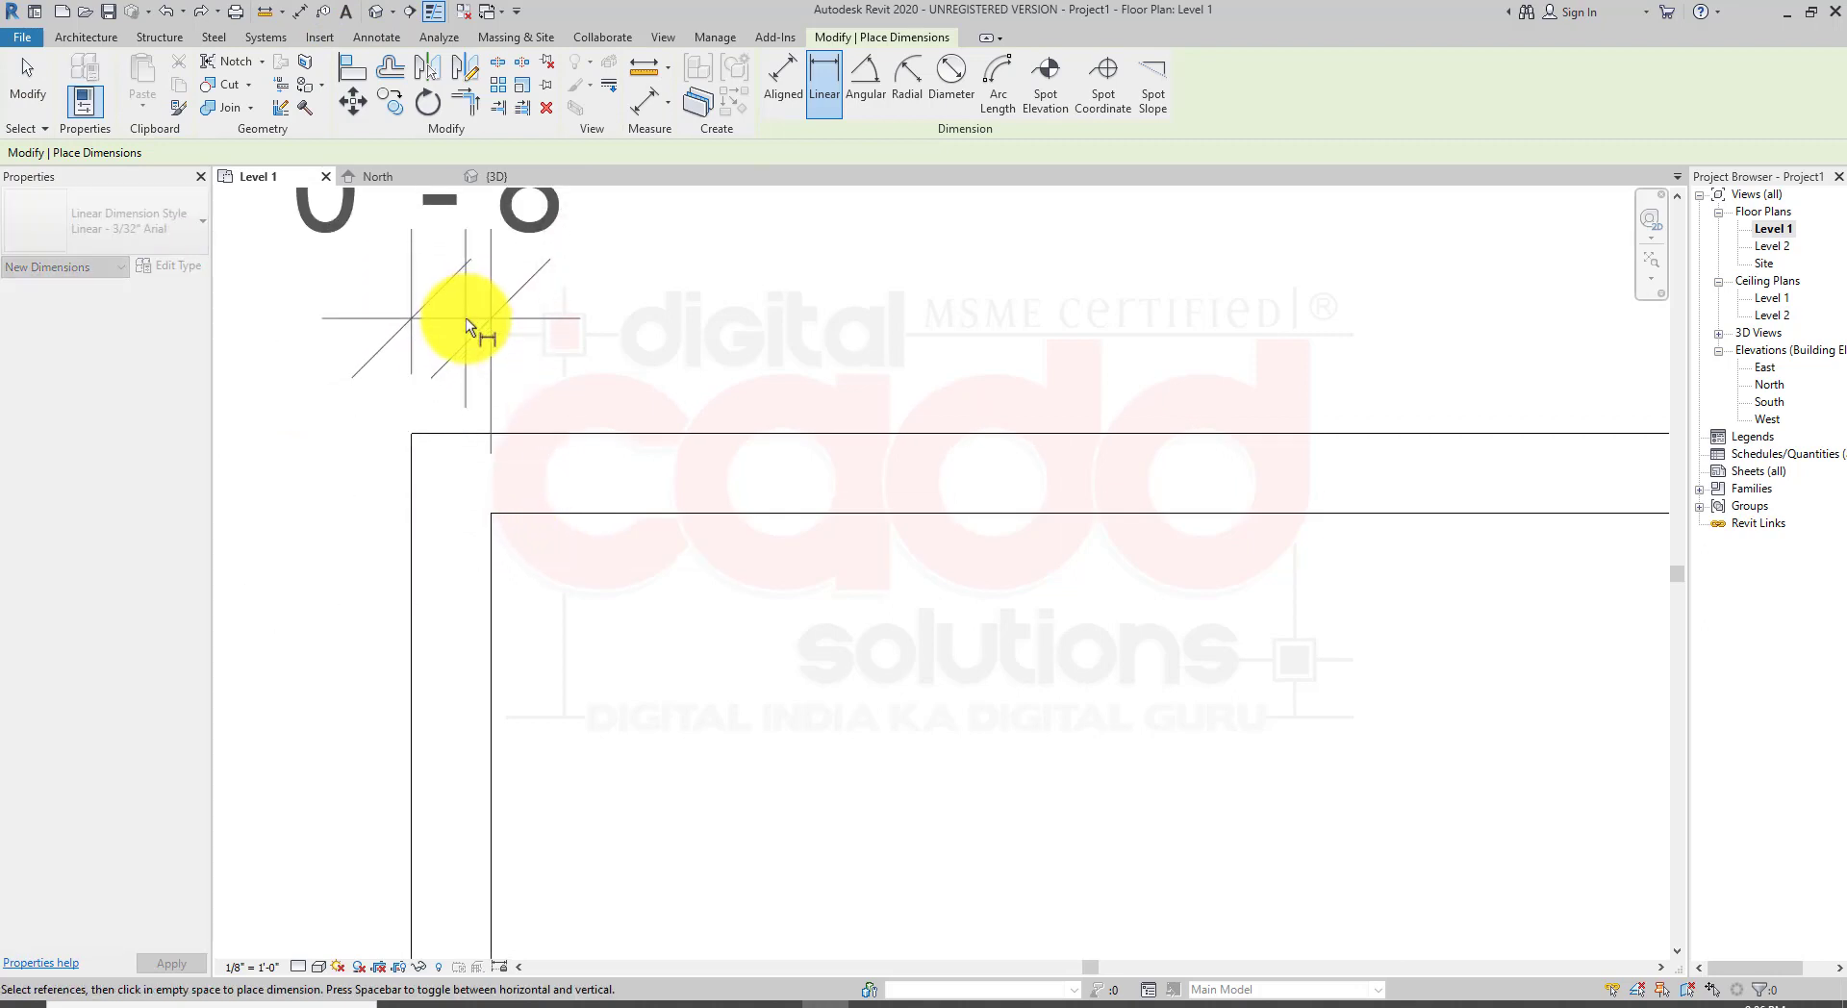
click(465, 317)
scroll(545, 598, down, 3)
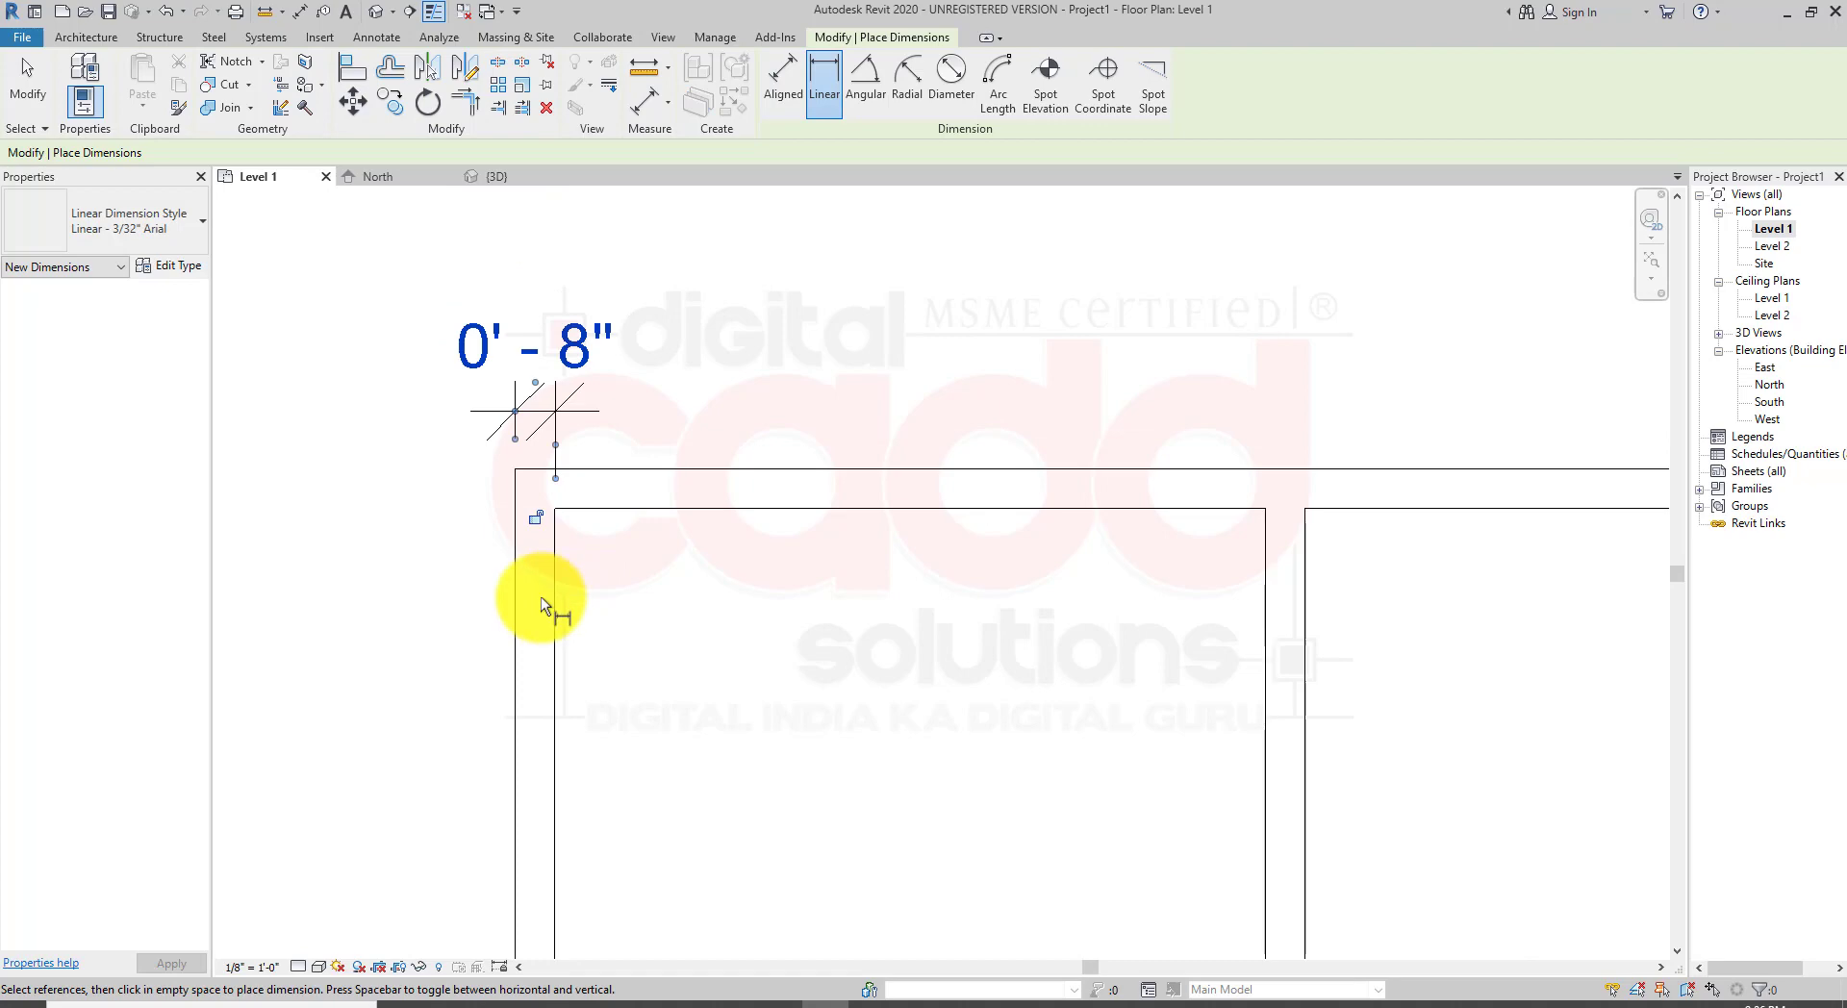
key(Escape)
key(Escape)
click(585, 355)
key(Delete)
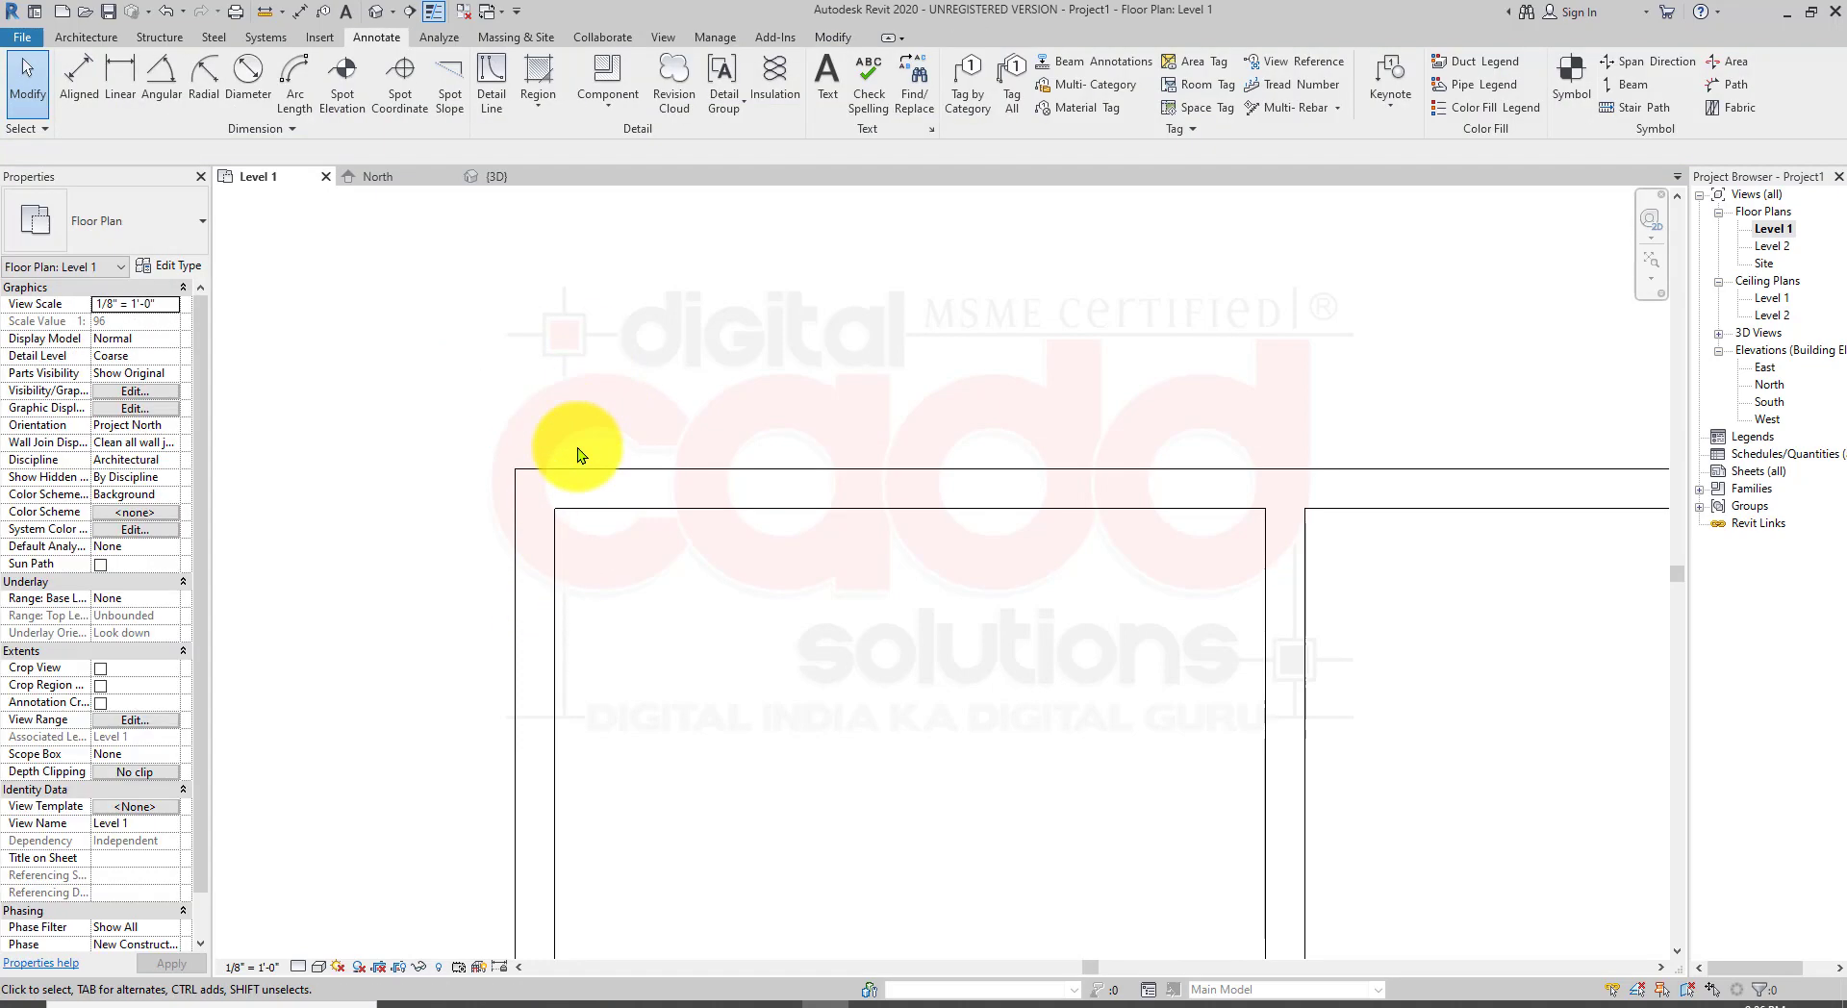
Step: Select the top exterior wall and open its type properties to inspect the structure layers
scroll(639, 610, down, 5)
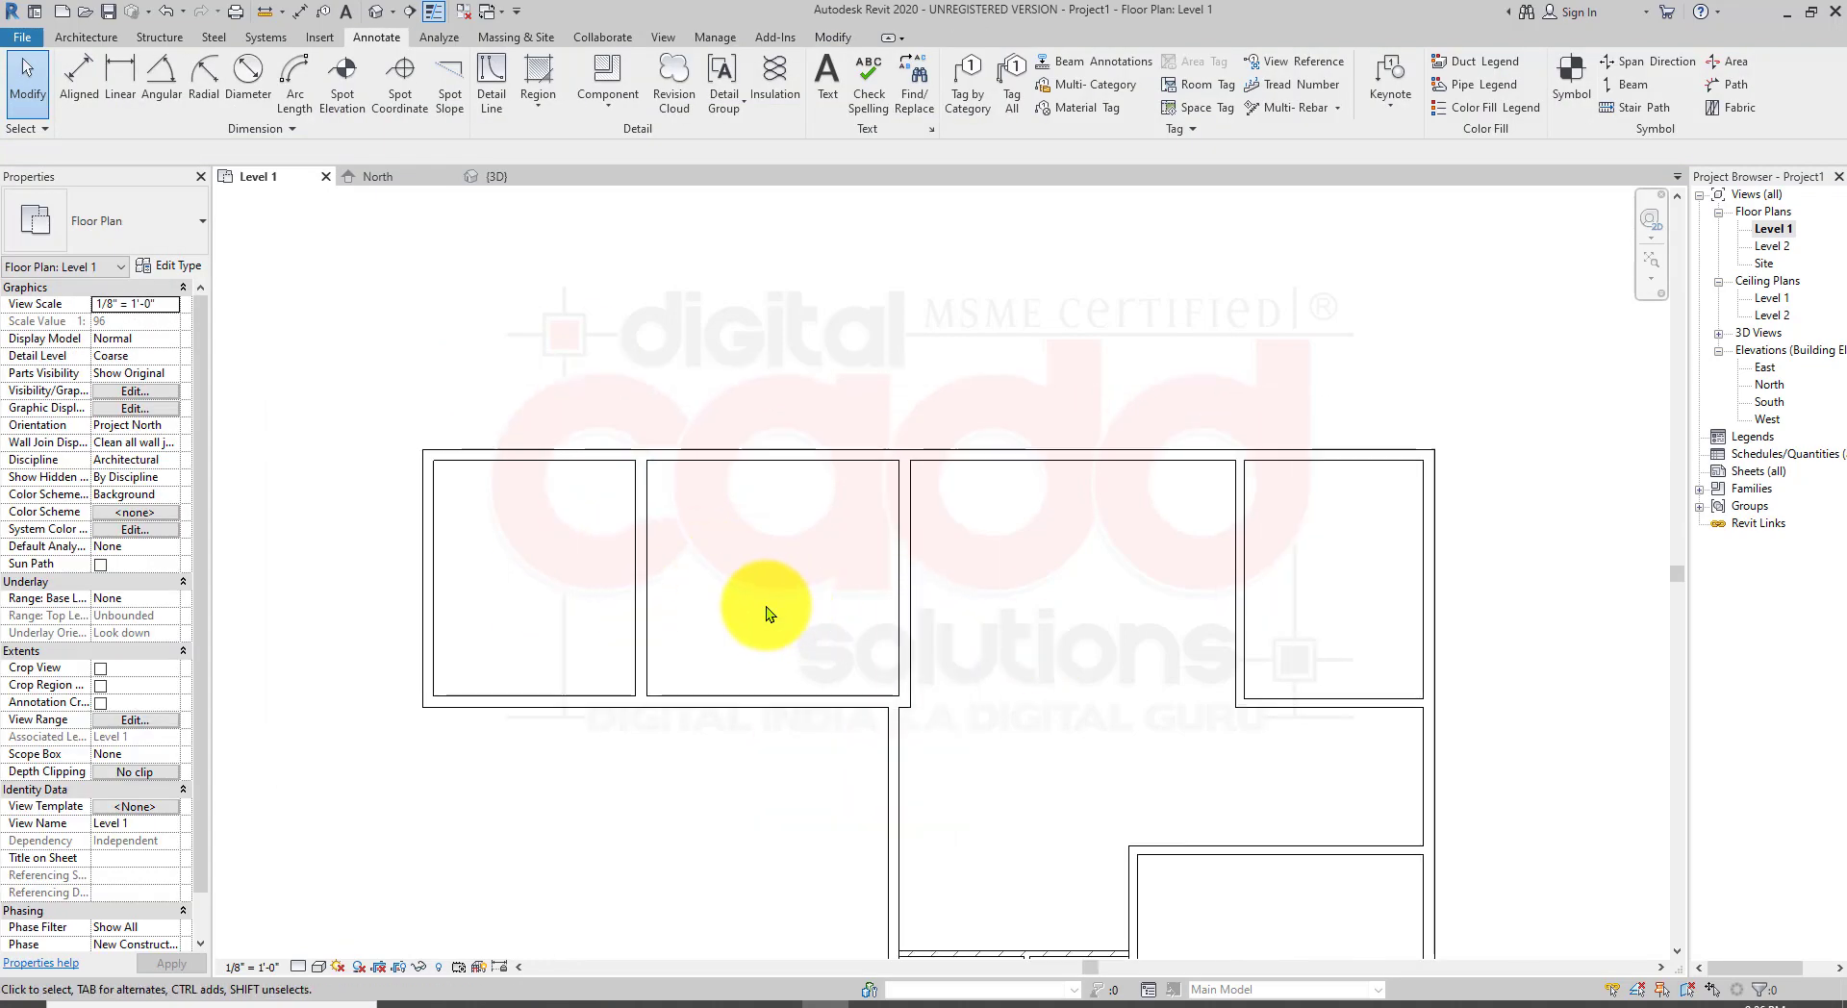
click(518, 459)
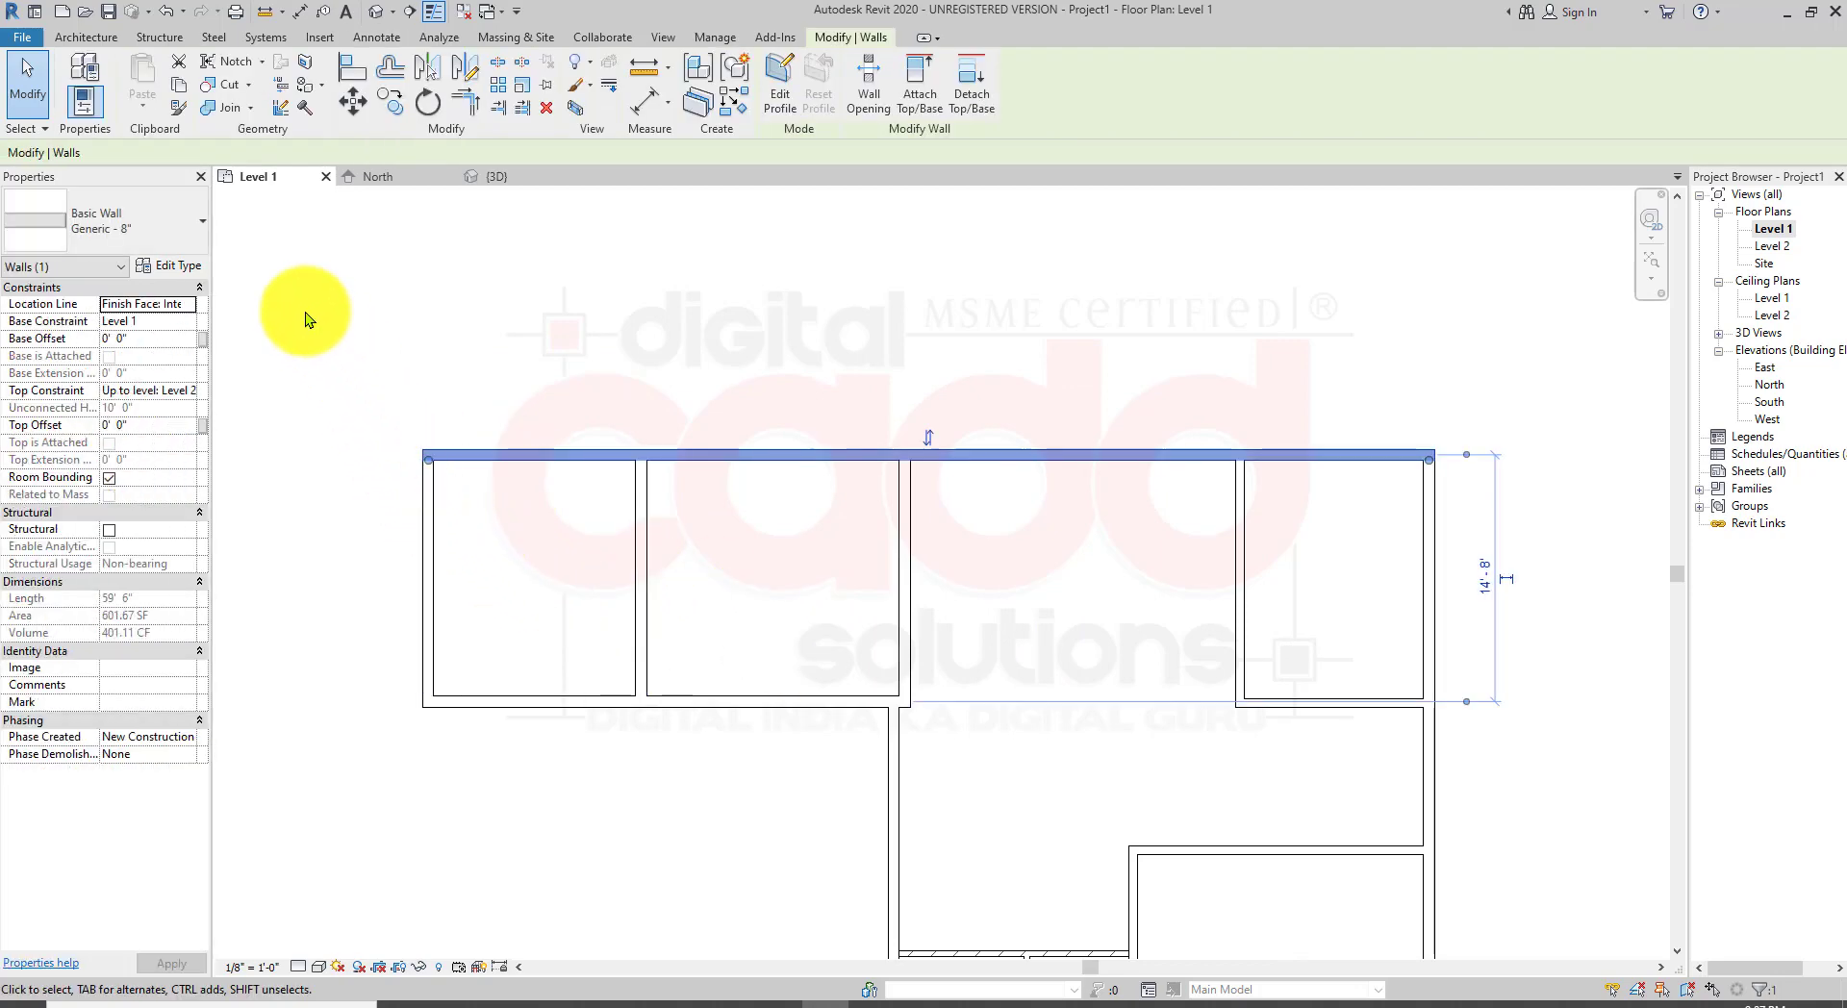
click(189, 269)
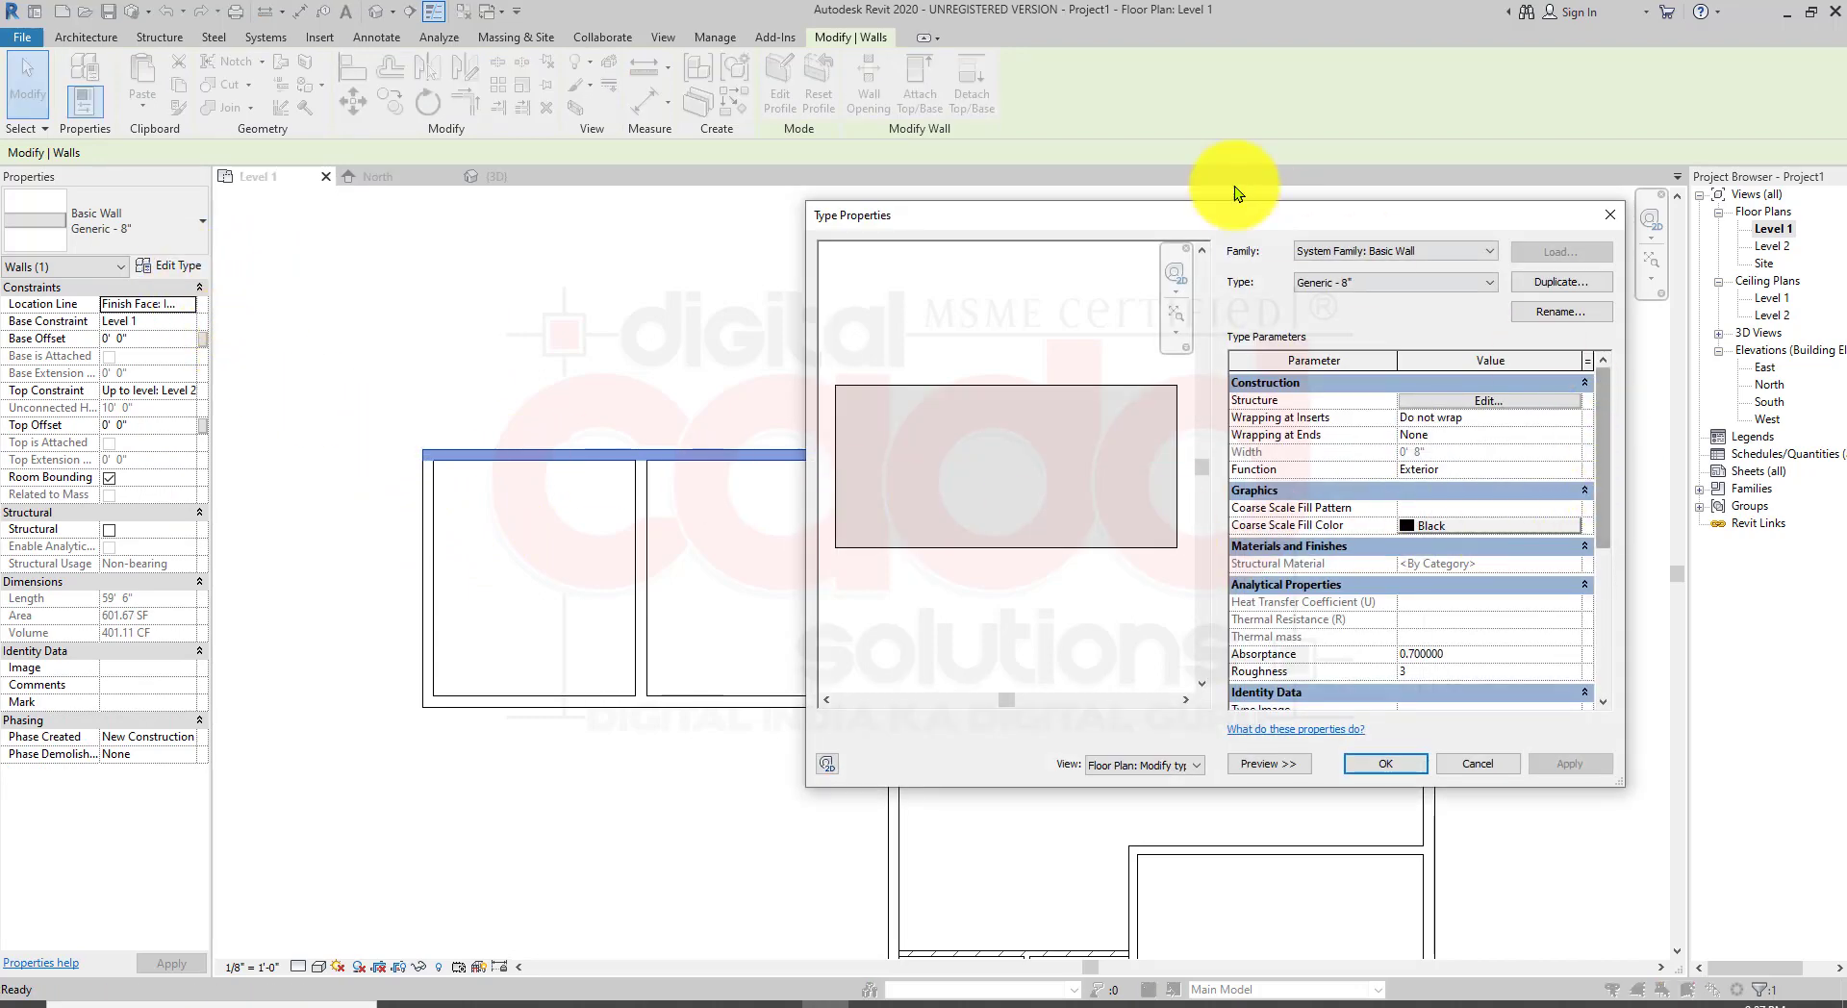
drag(1202, 220, 894, 201)
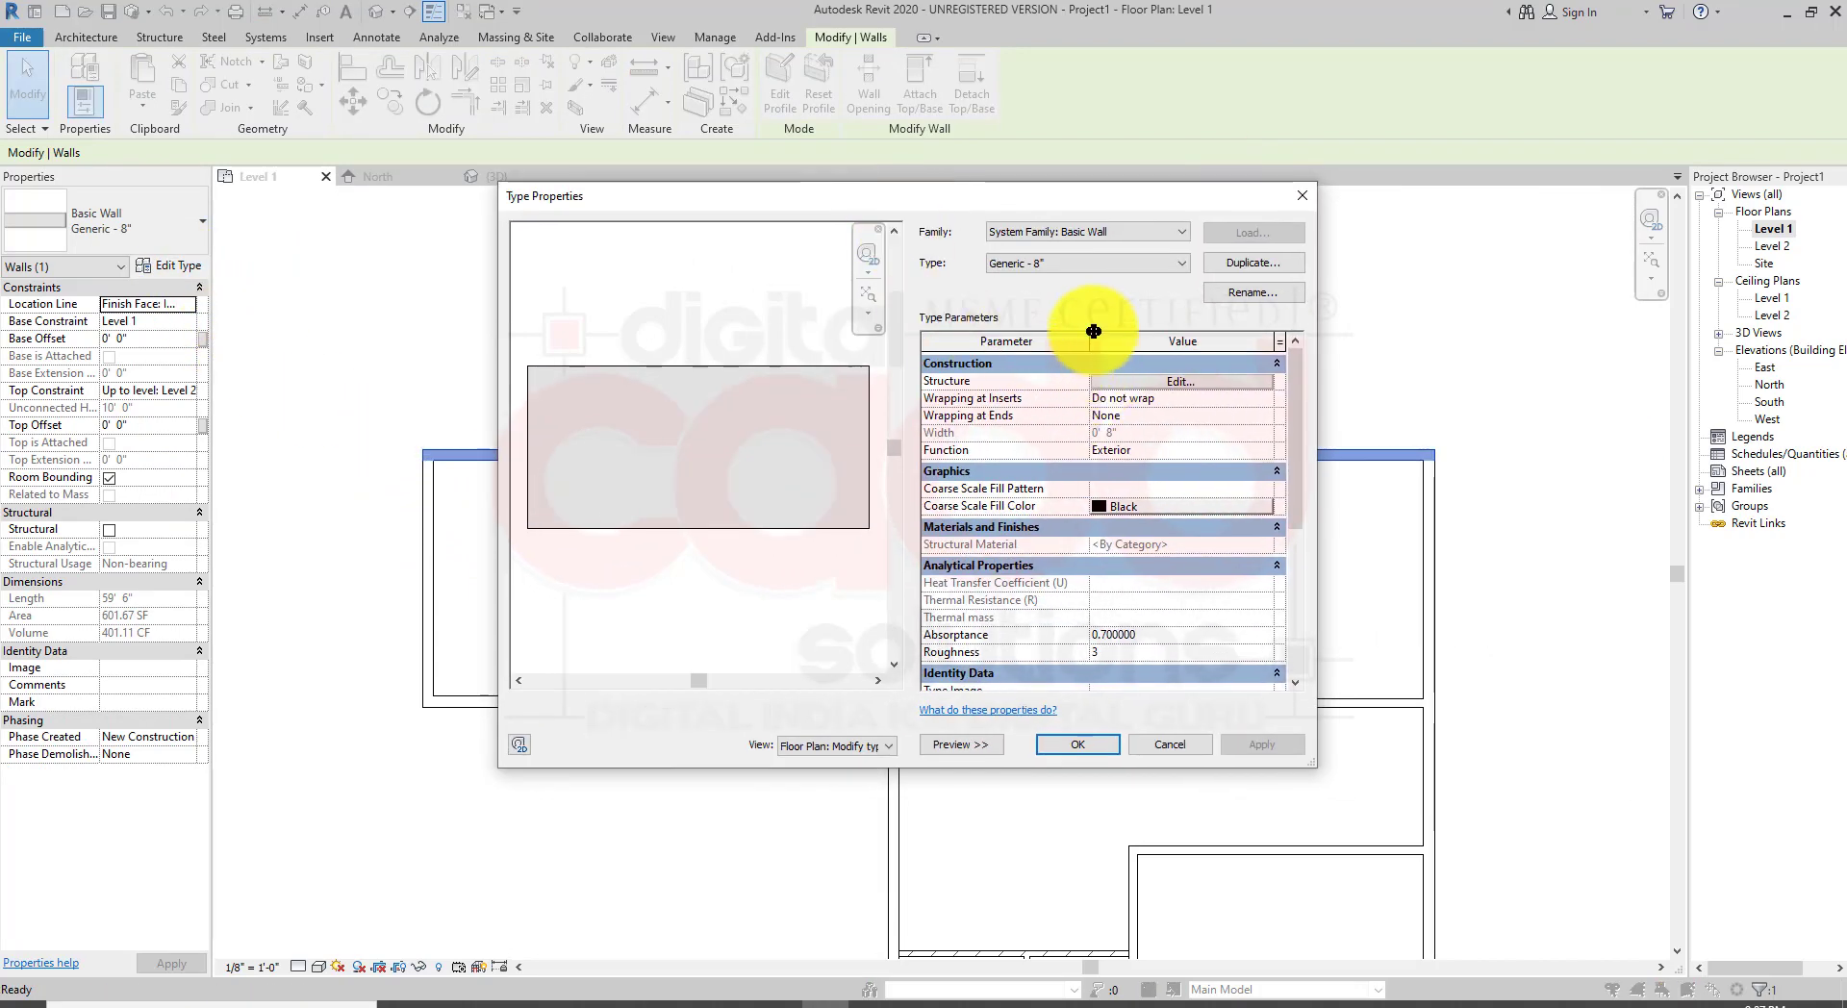
click(1189, 381)
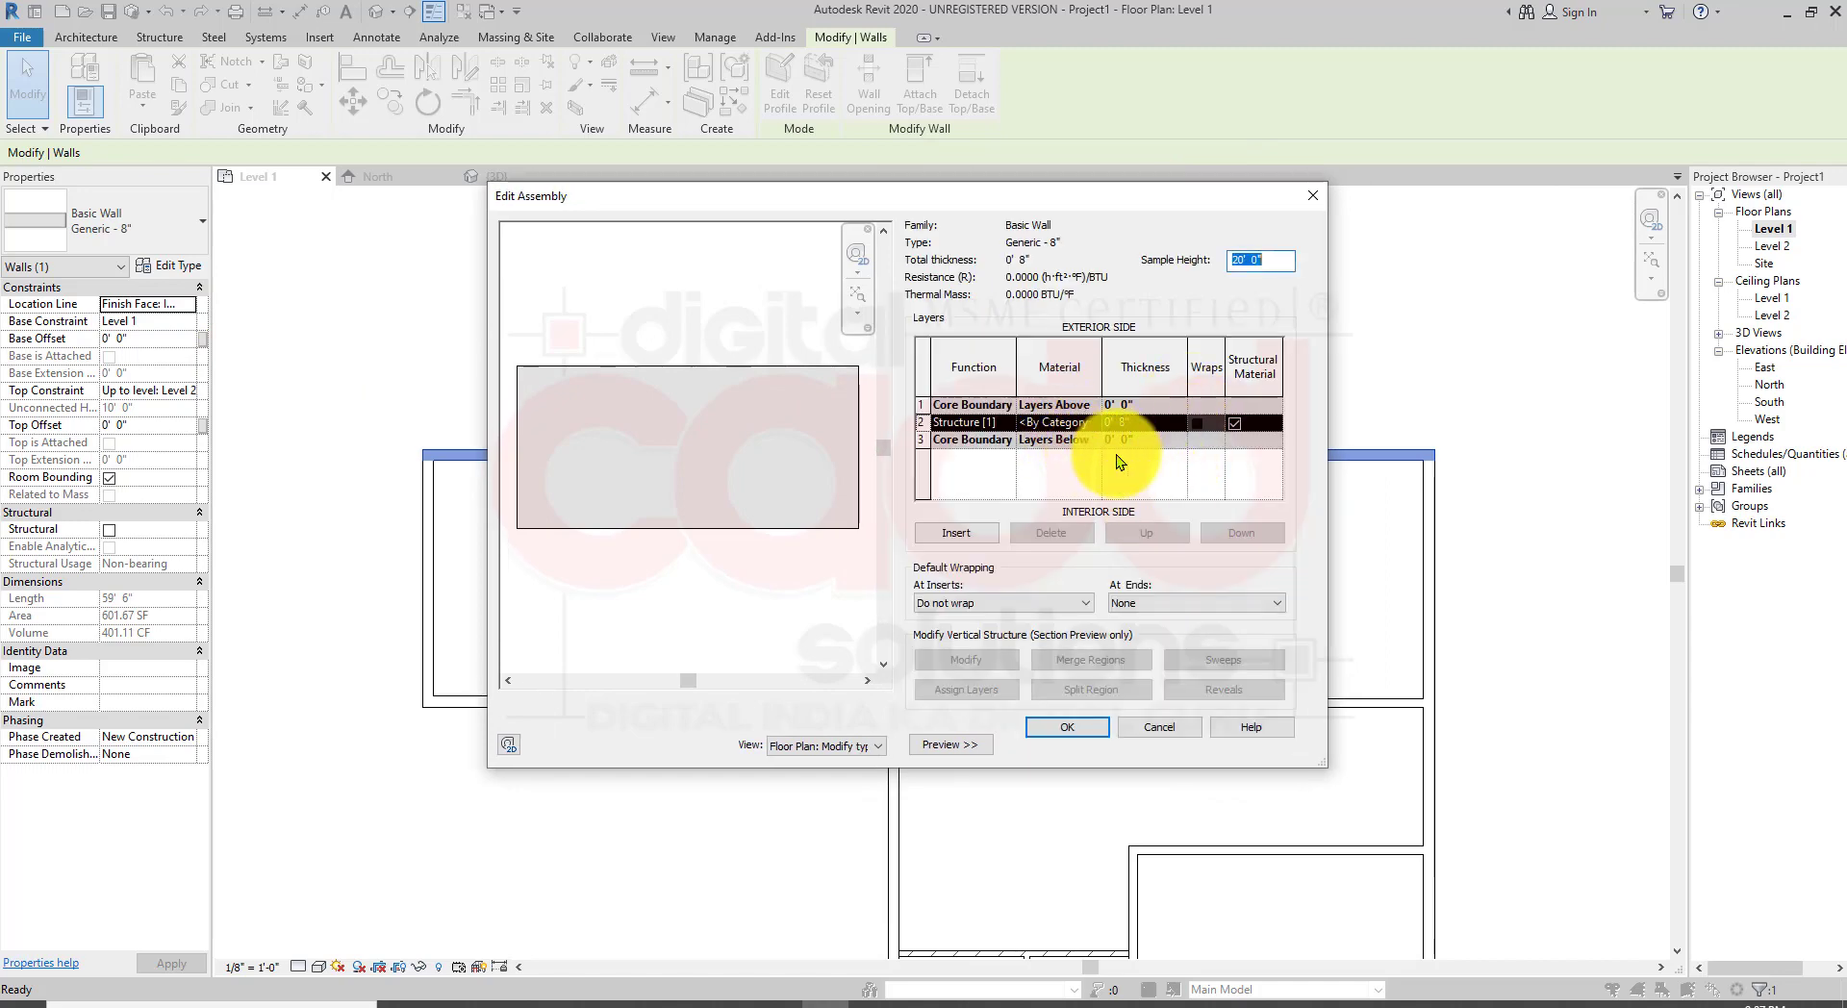
click(1193, 733)
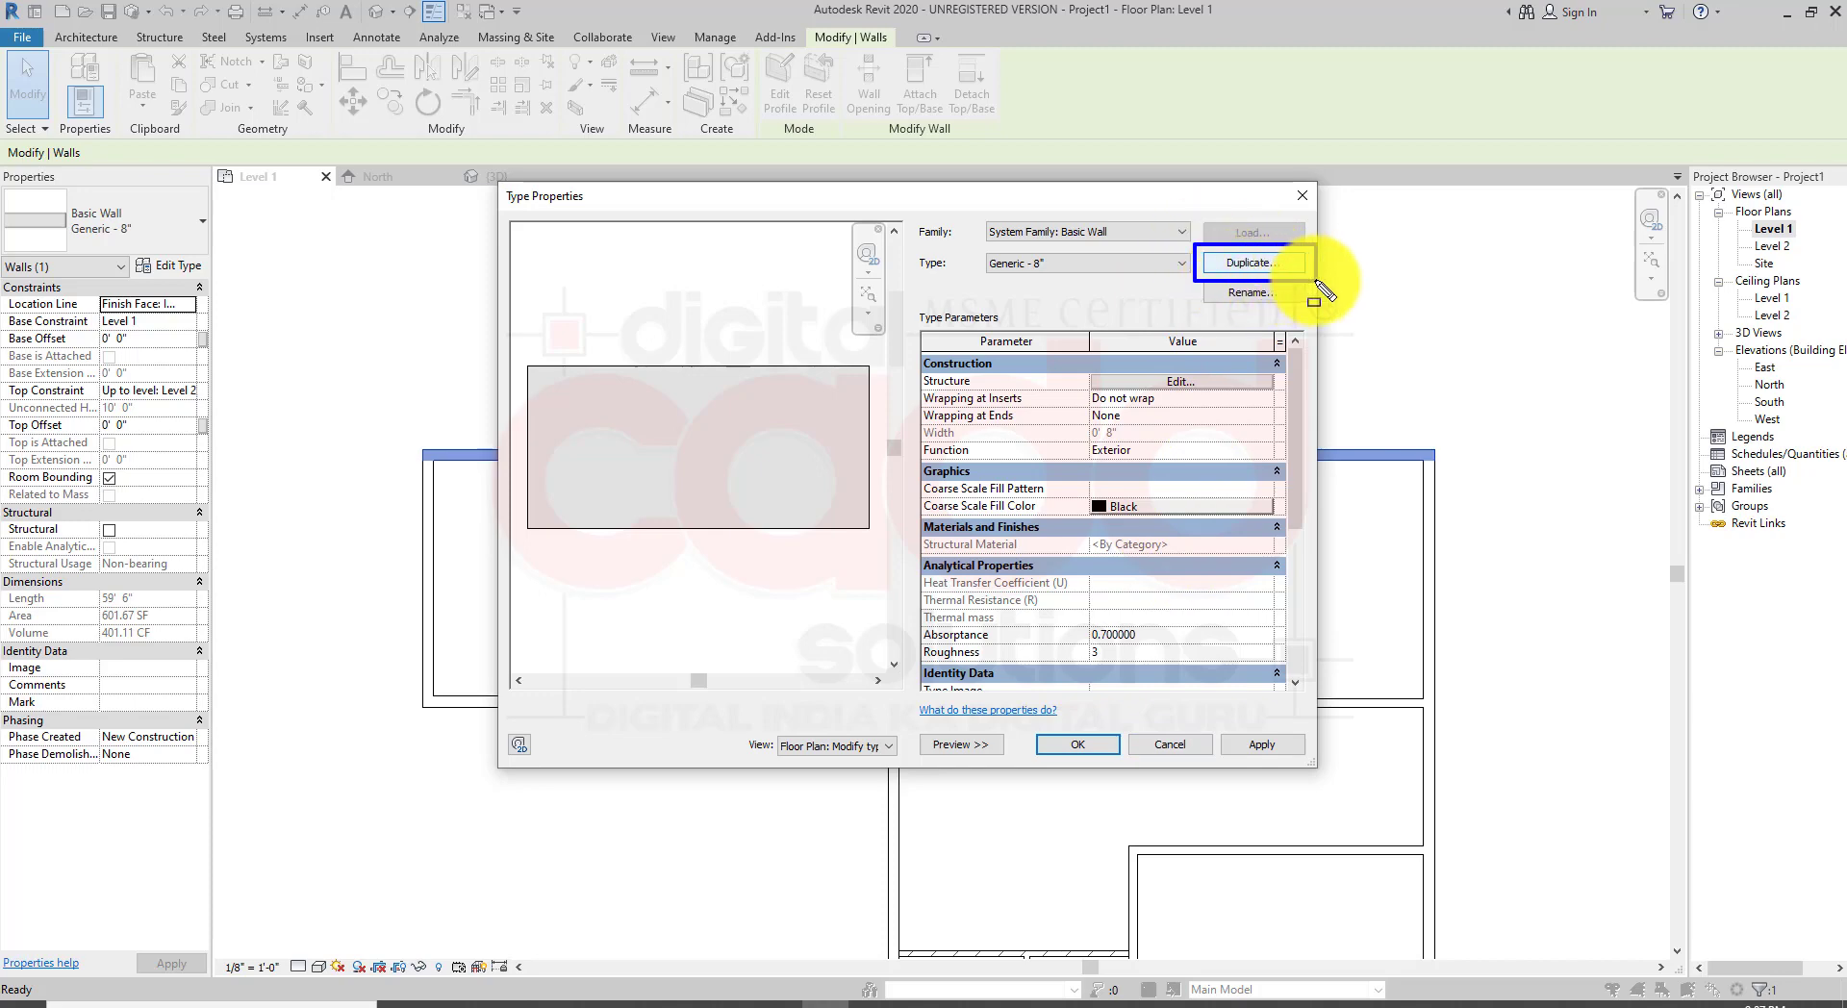
Step: Duplicate the wall type under the name MY Generic WALL - 9"
click(1283, 274)
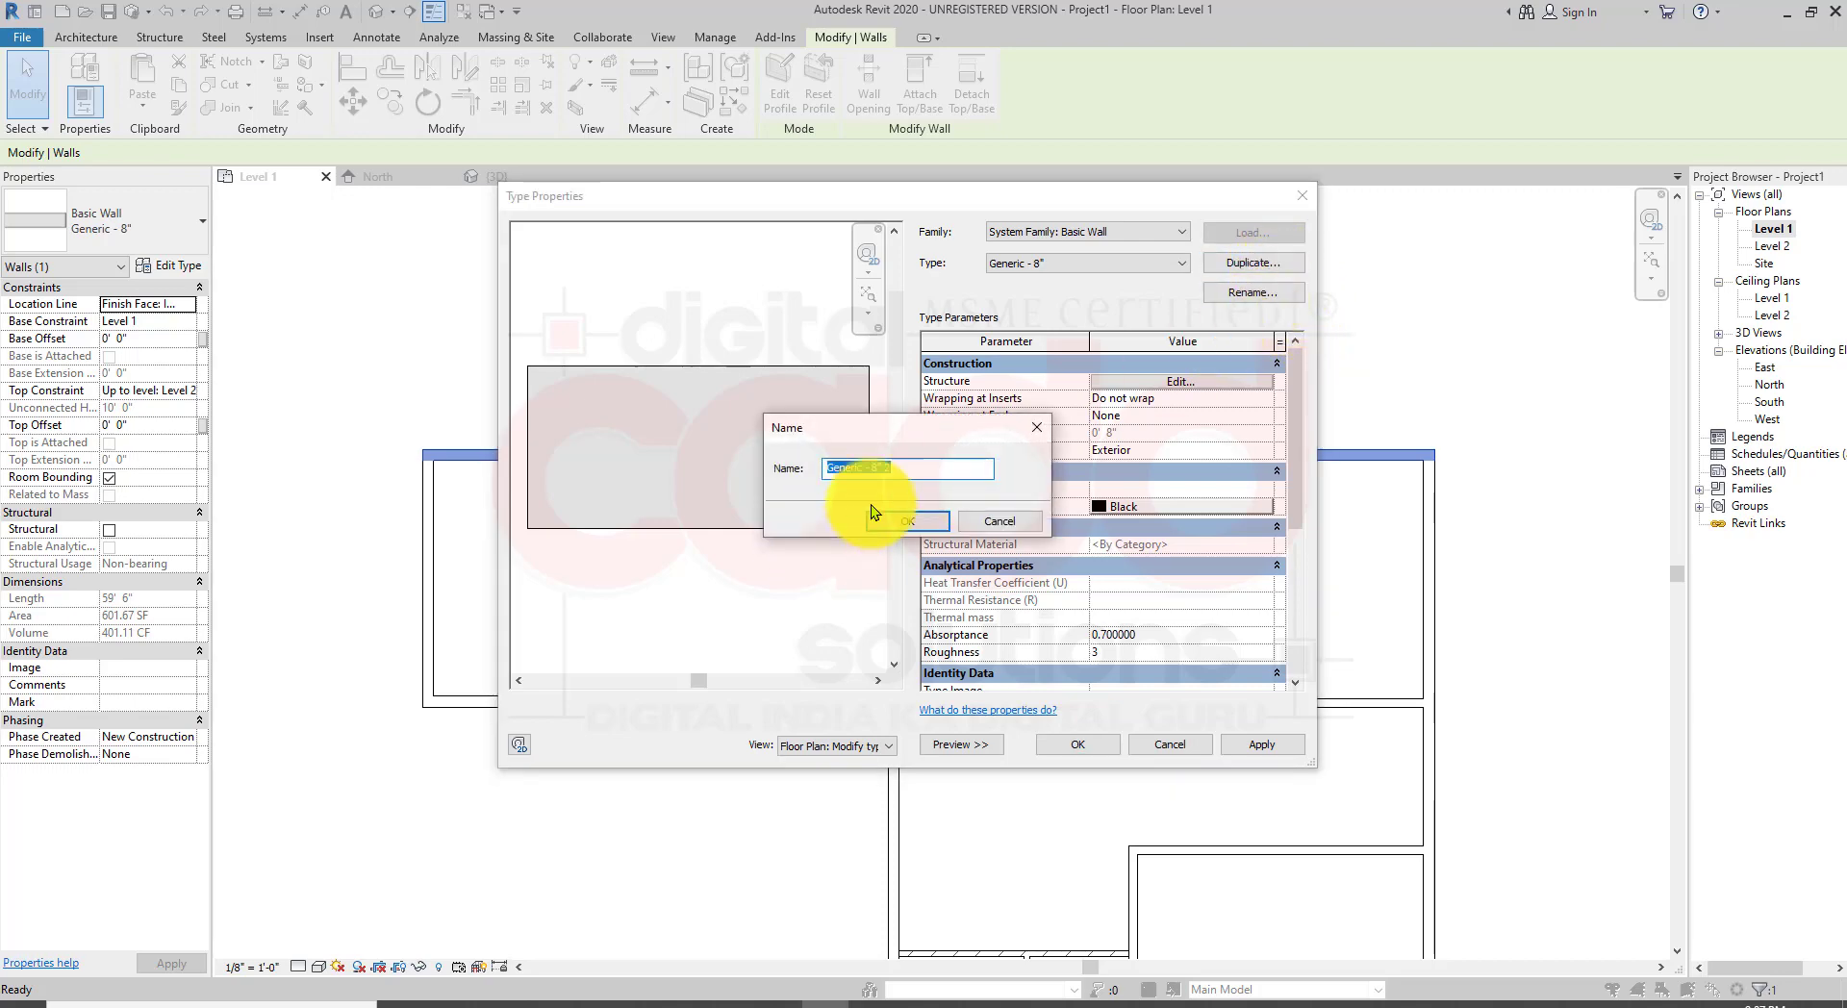
drag(920, 468, 871, 468)
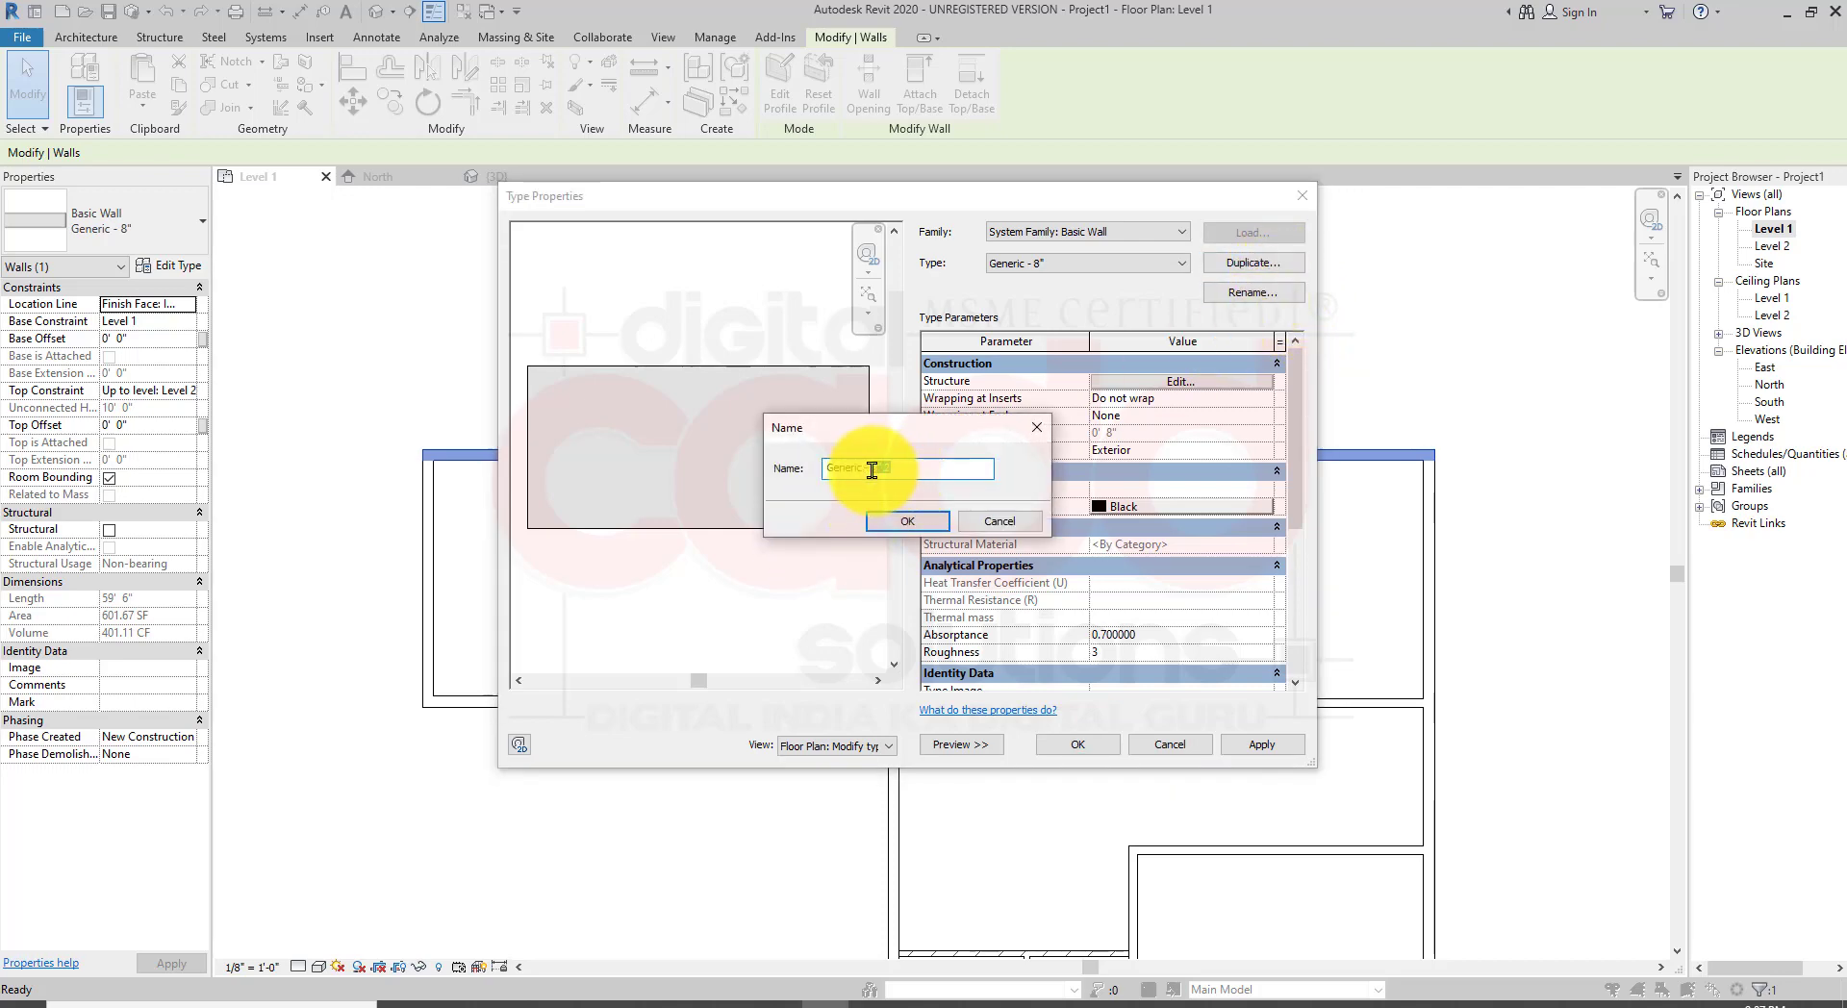
text(9)
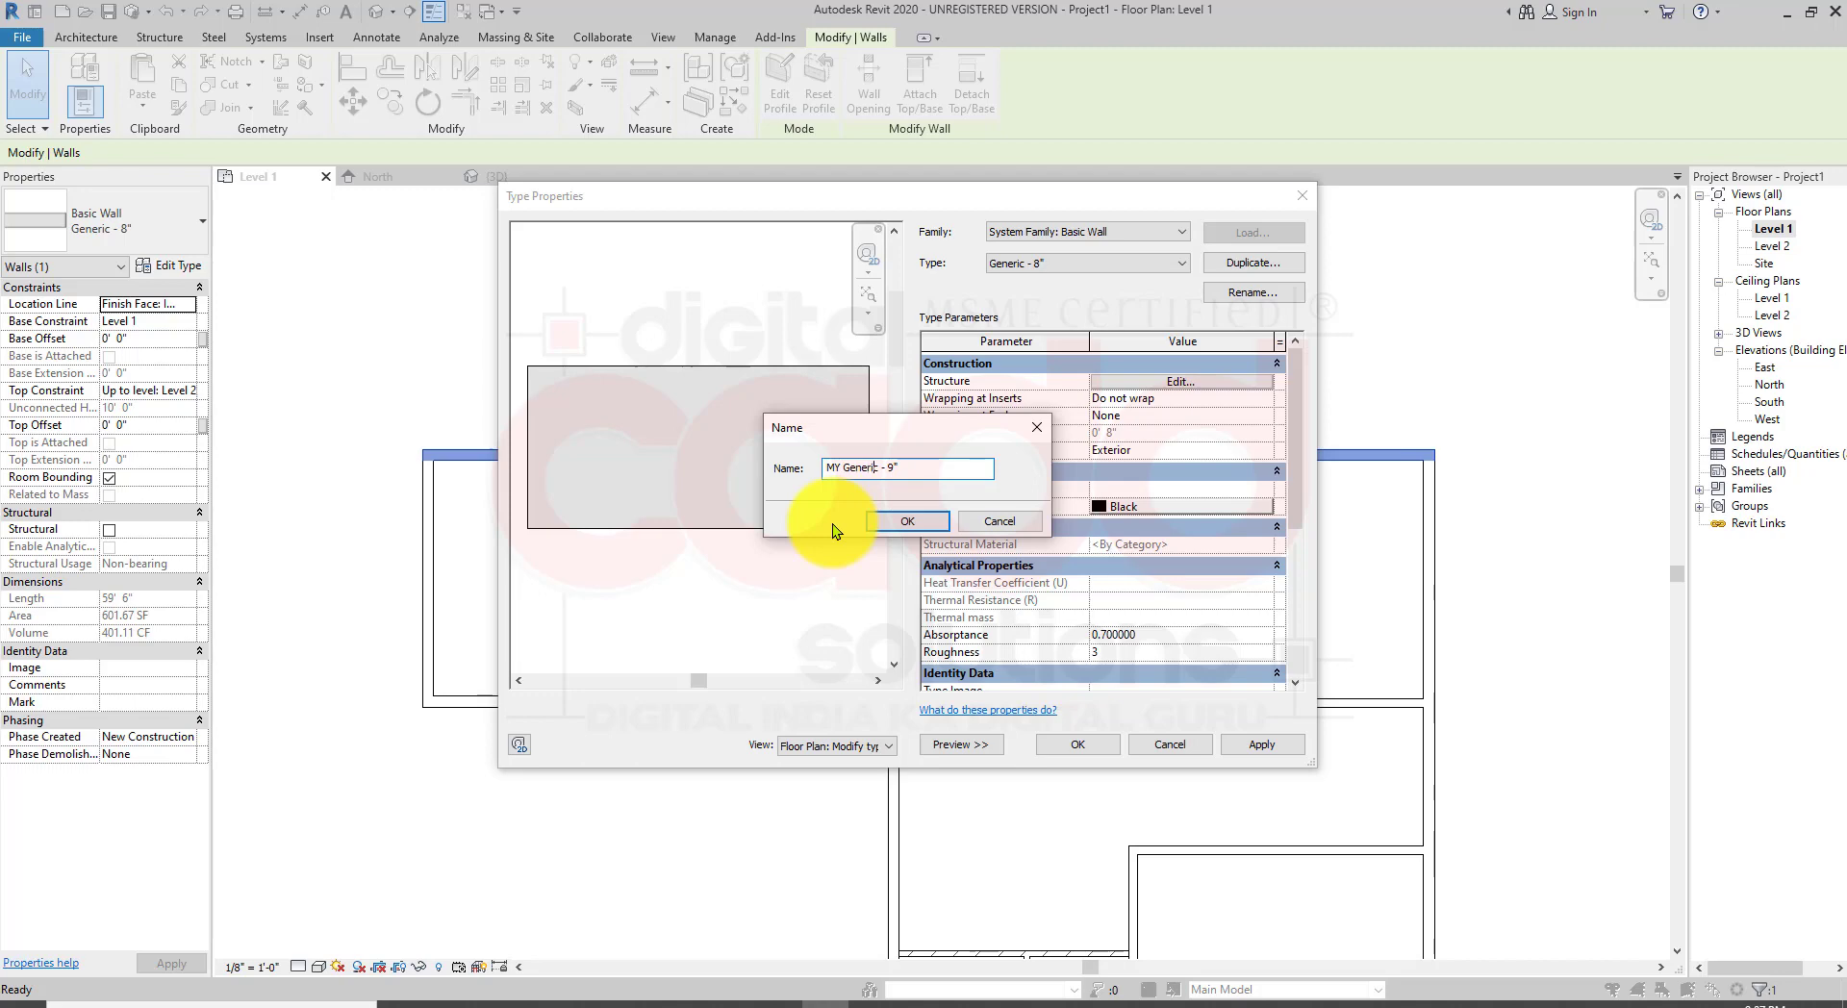
text(WALL)
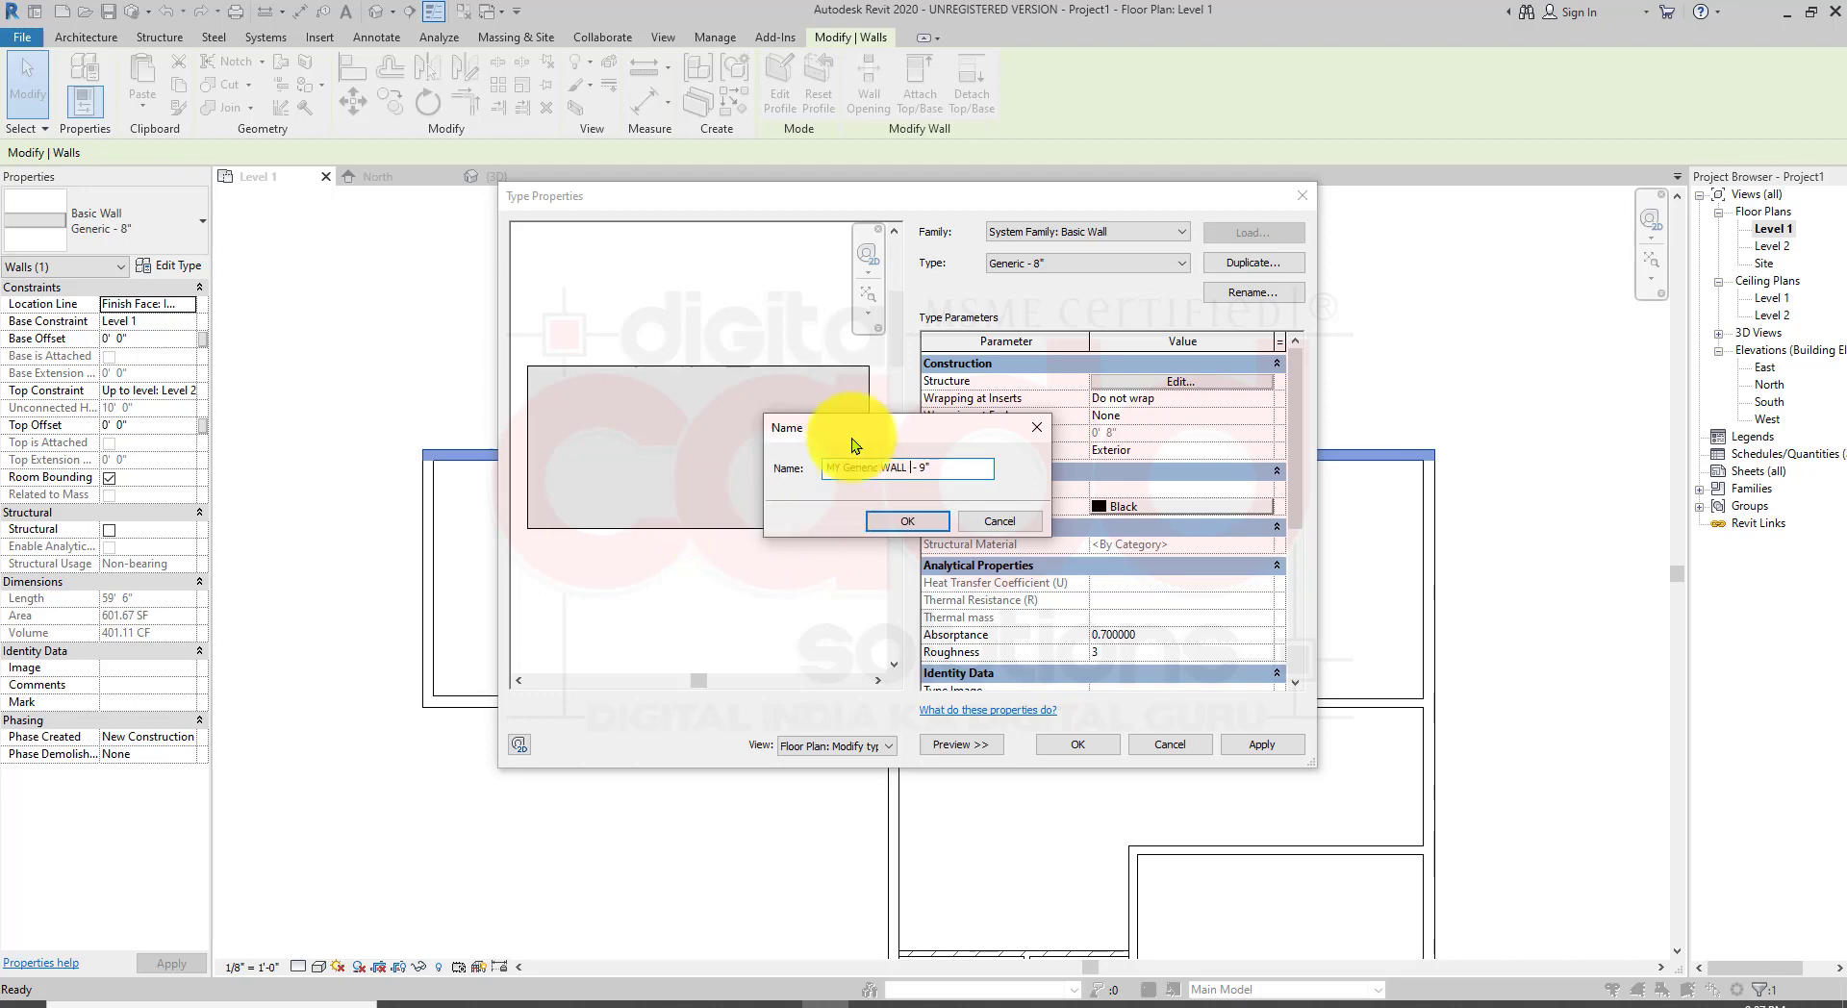
click(906, 520)
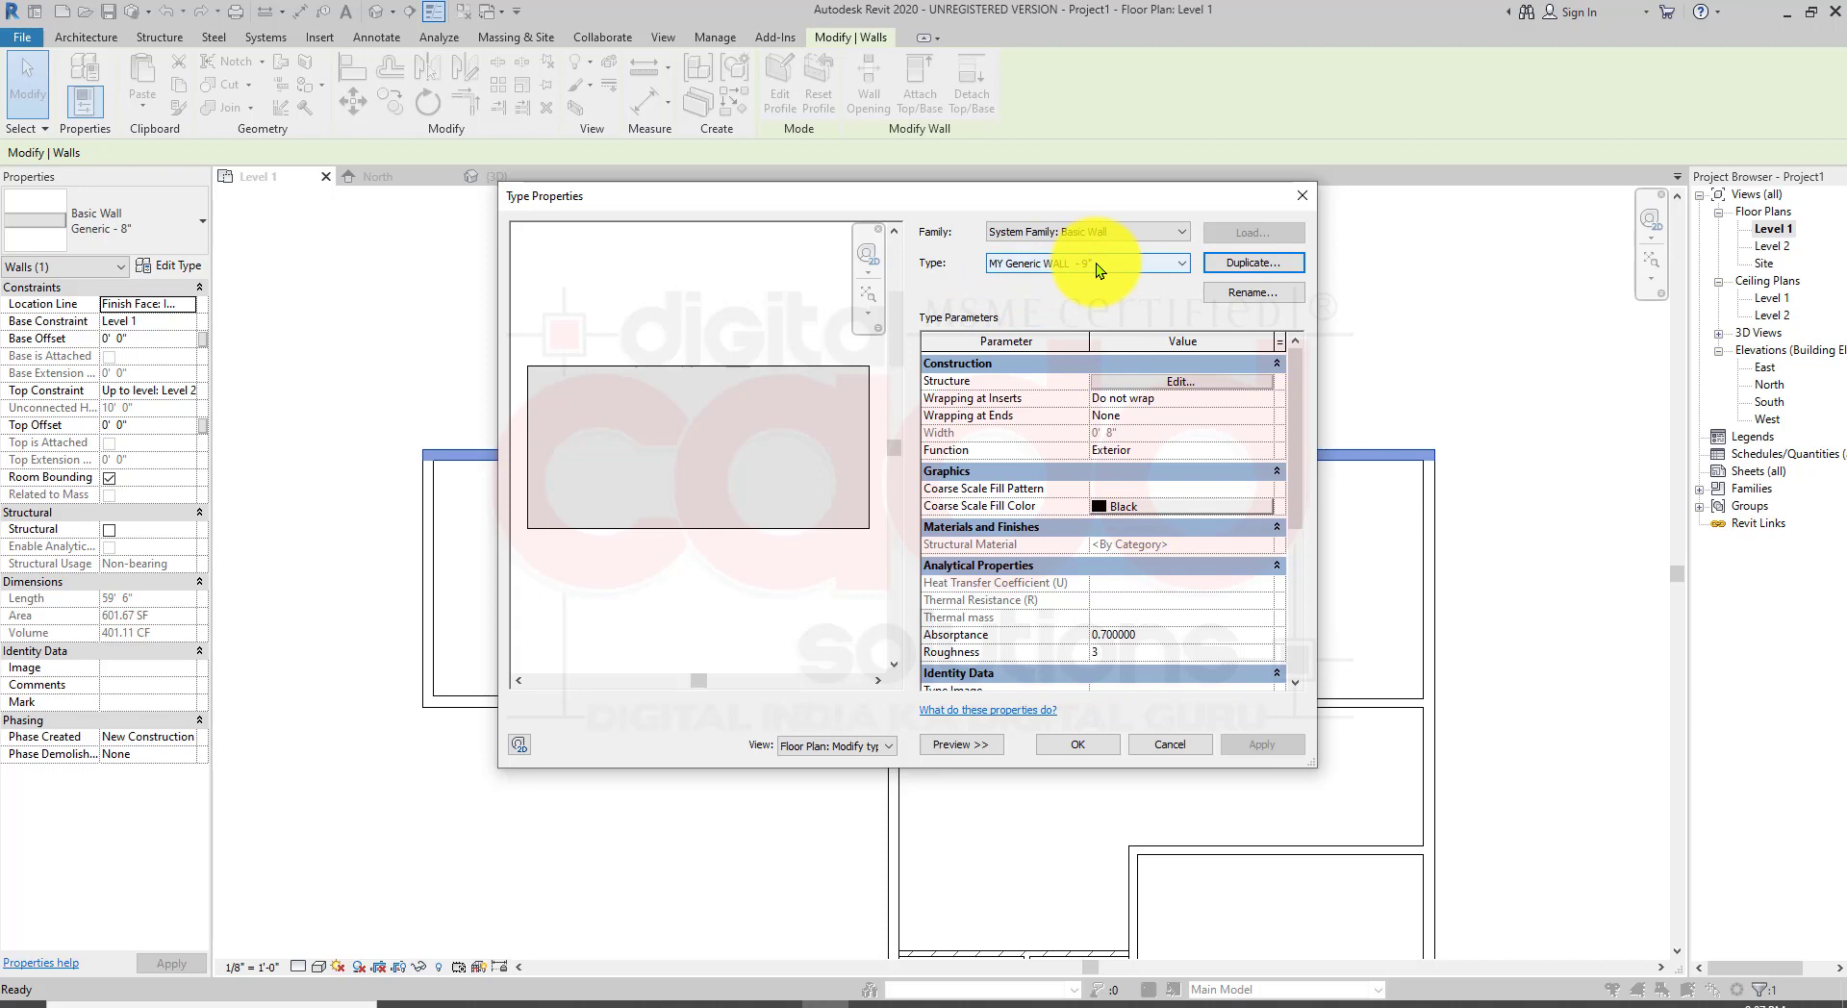
Step: Set the new wall type's structure layer thickness to 9" and apply it to the top wall
click(1181, 384)
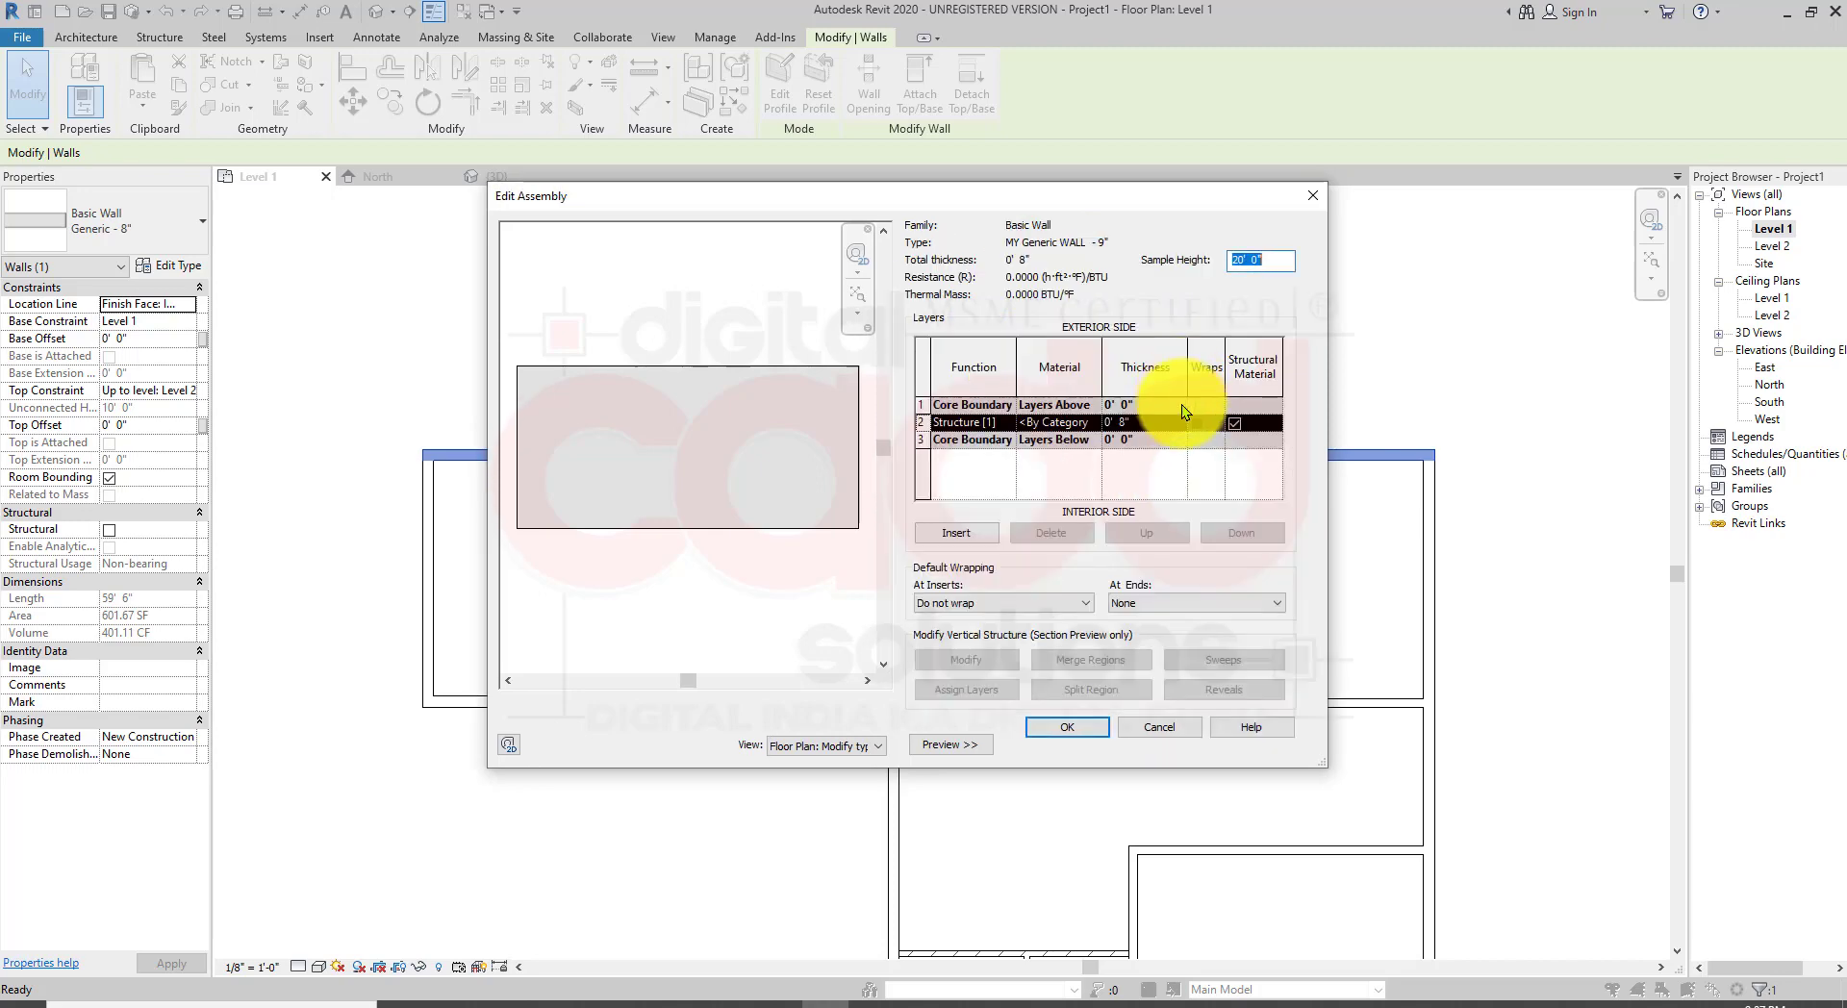
click(1127, 421)
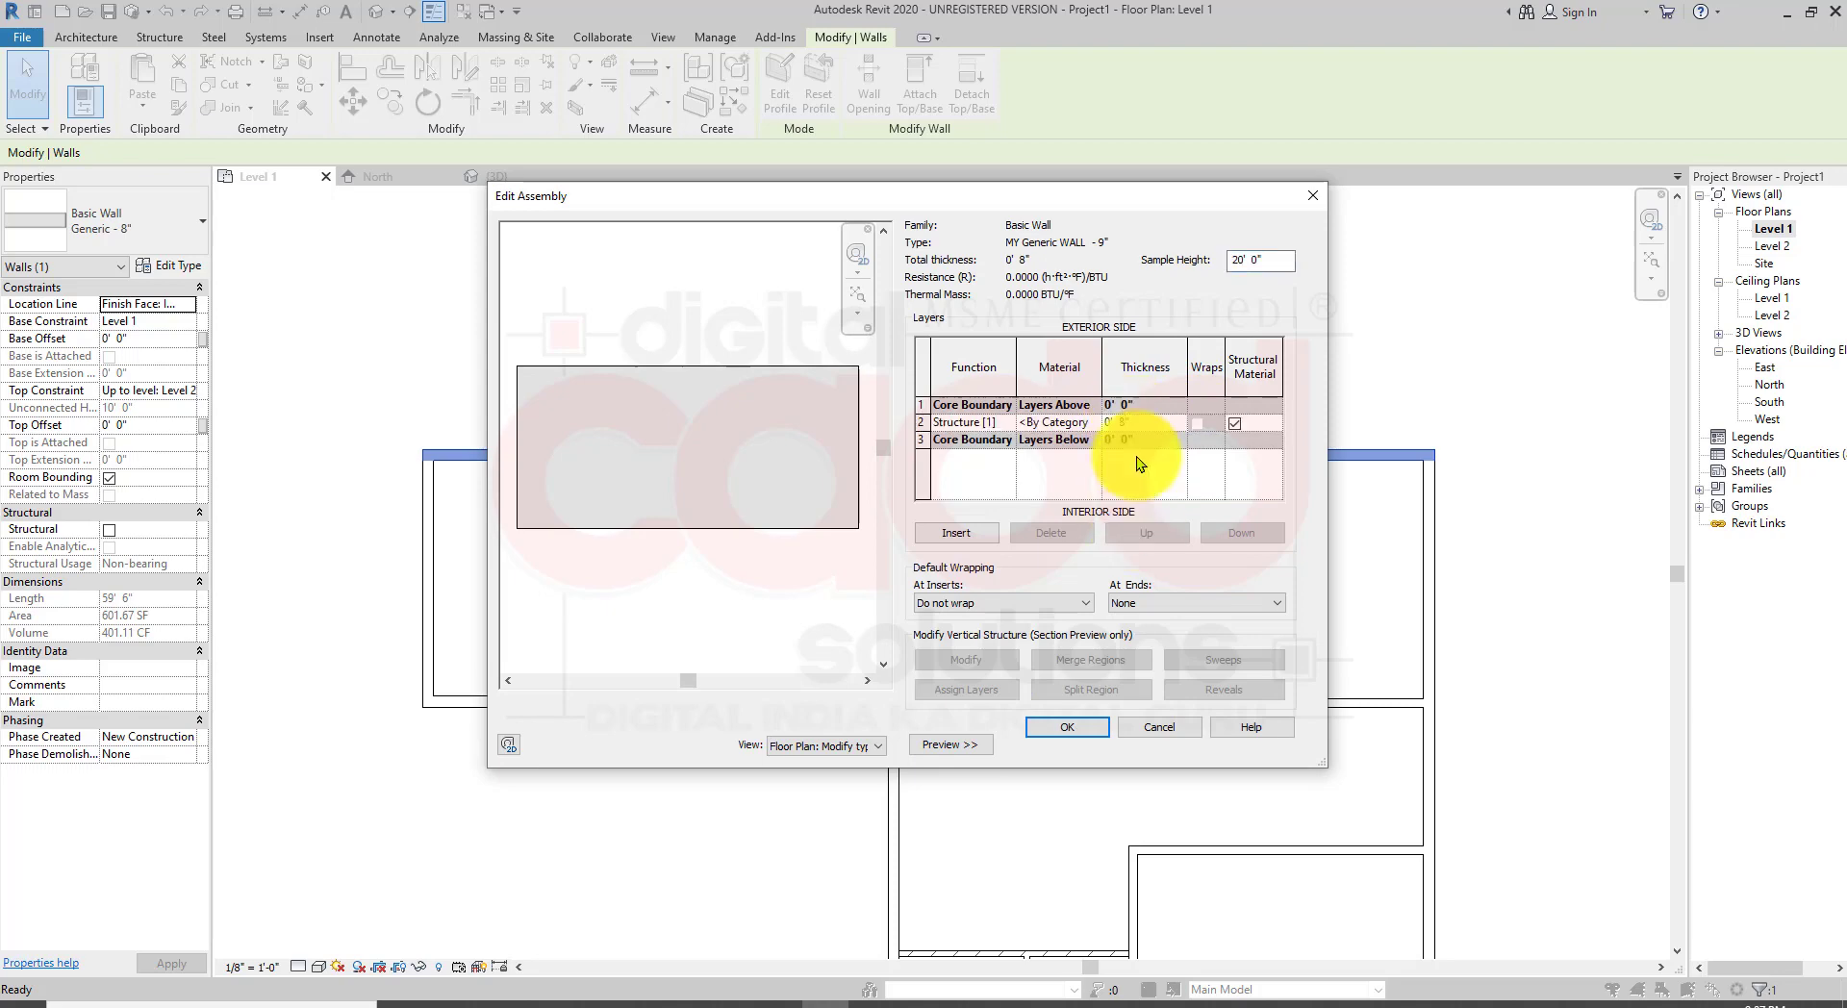
key(BackSpace)
click(1095, 731)
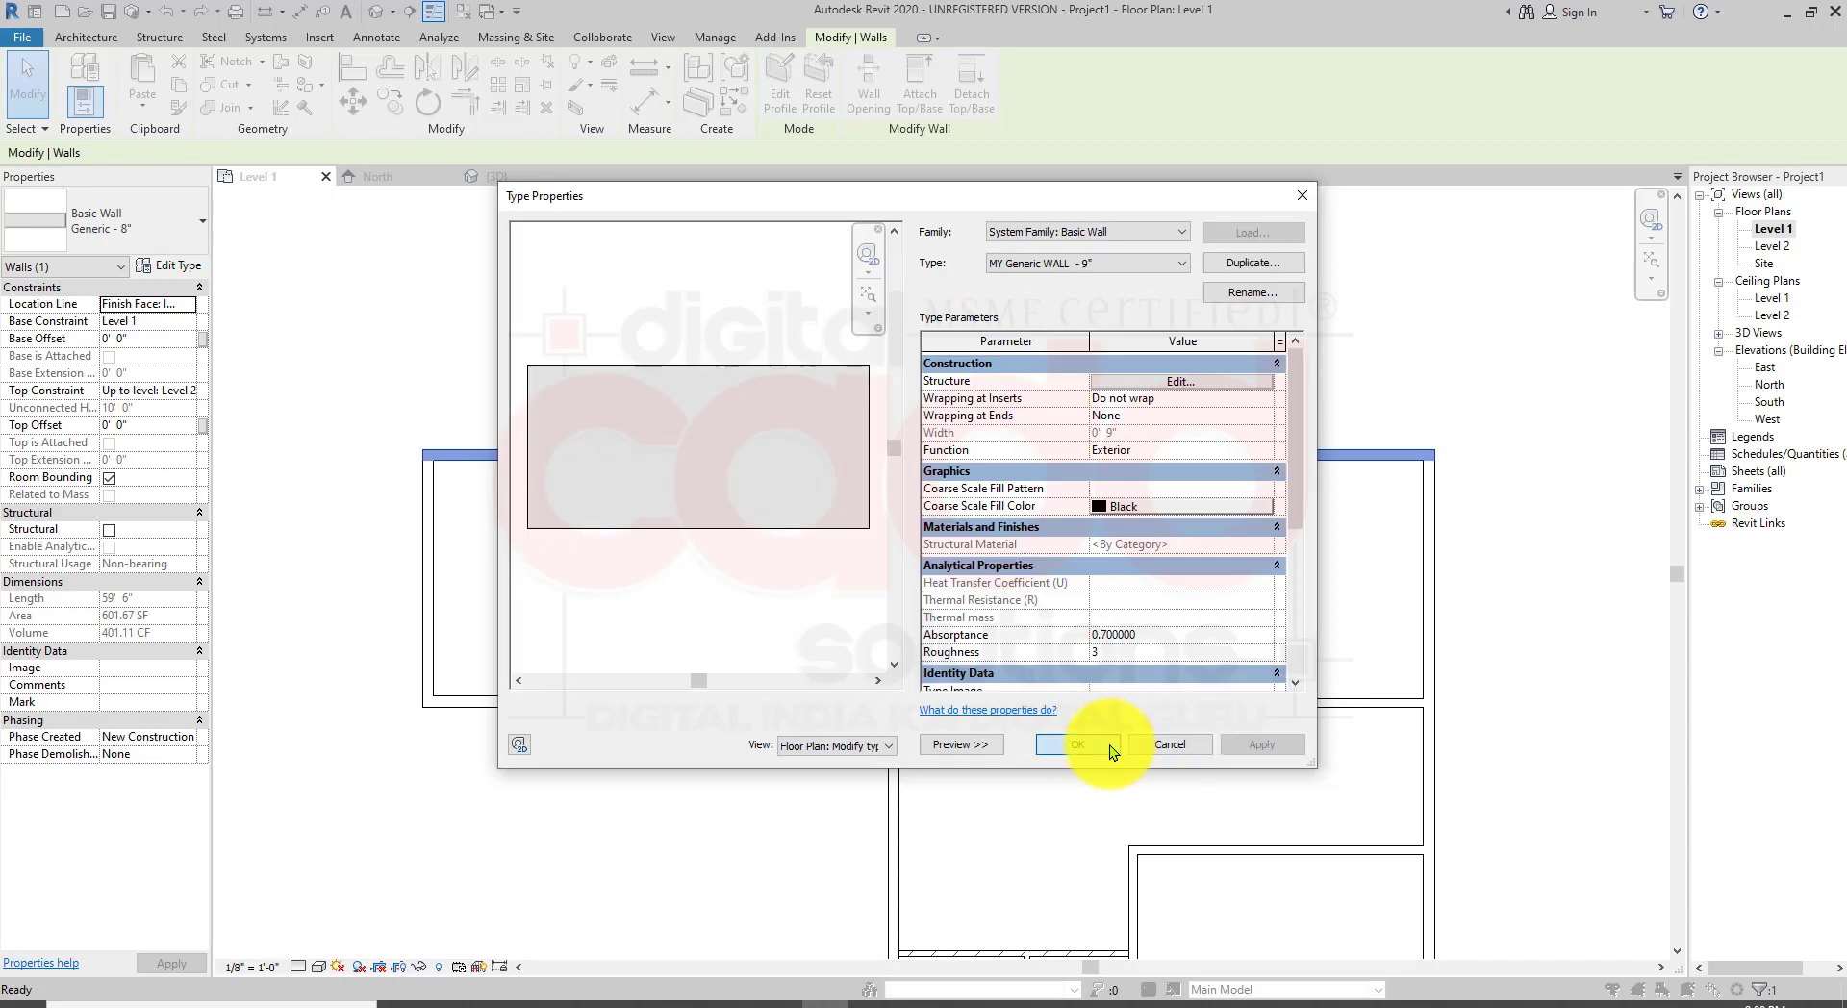
click(1110, 744)
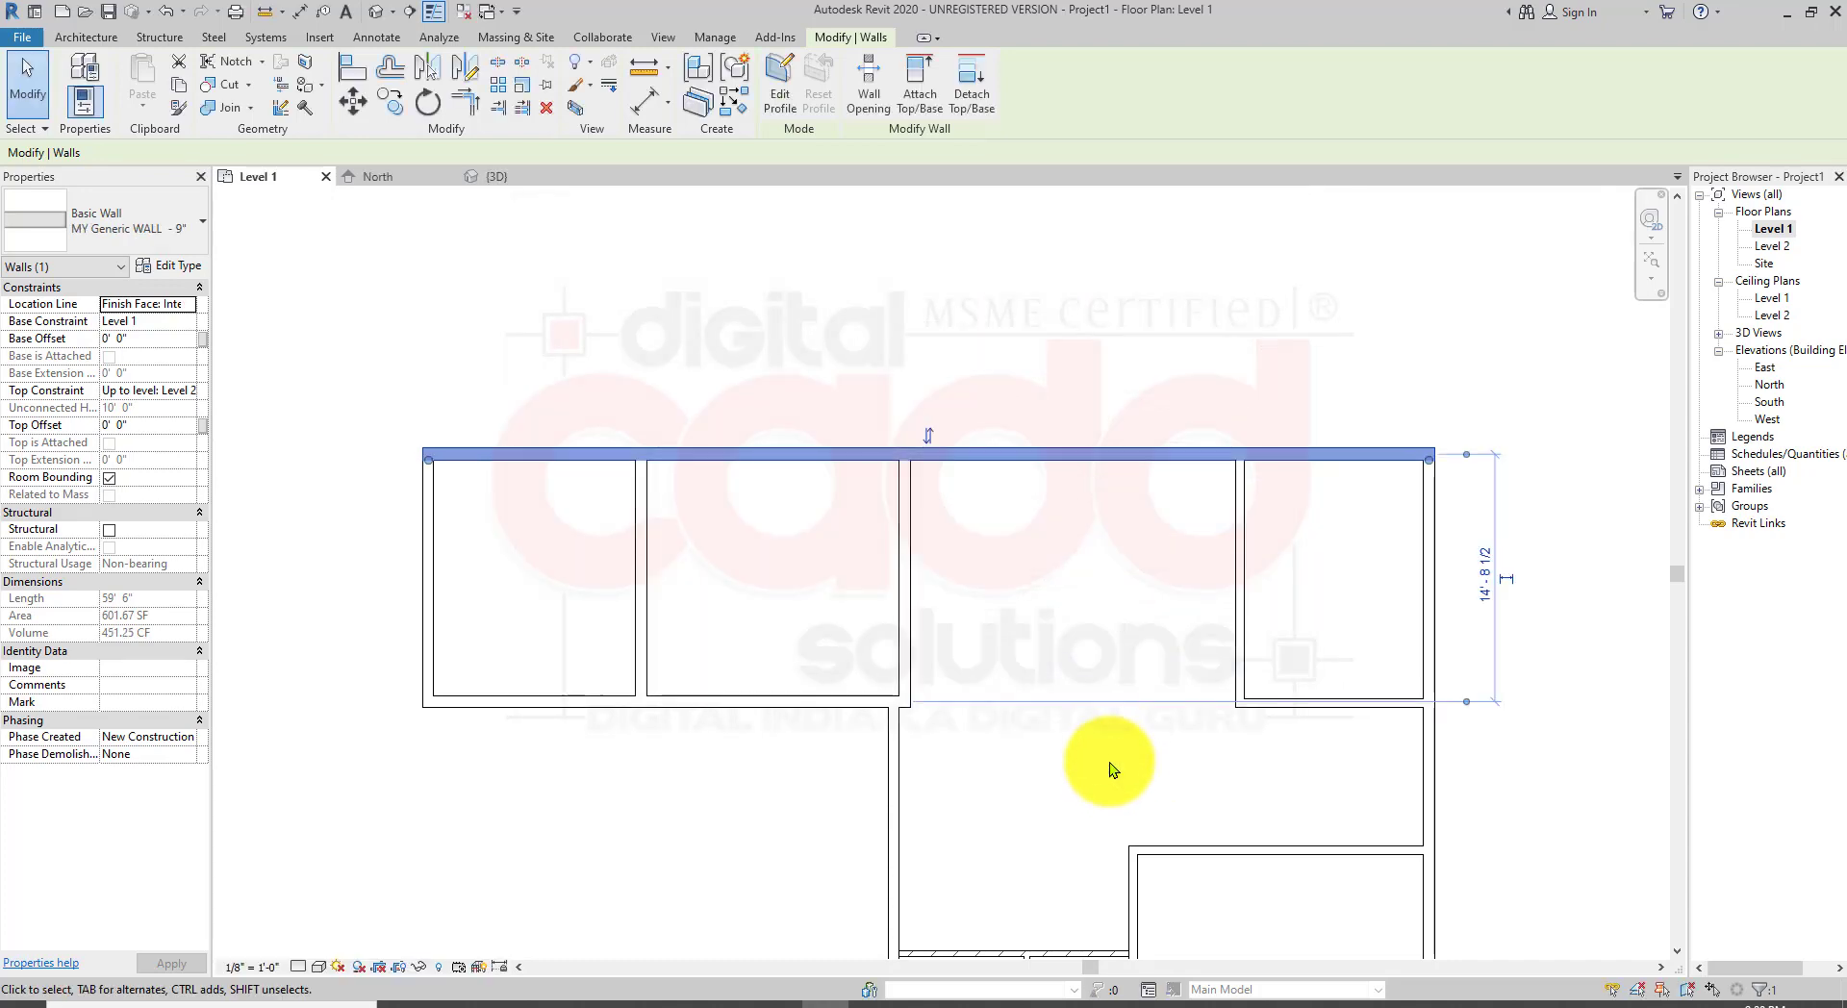
click(280, 280)
click(470, 448)
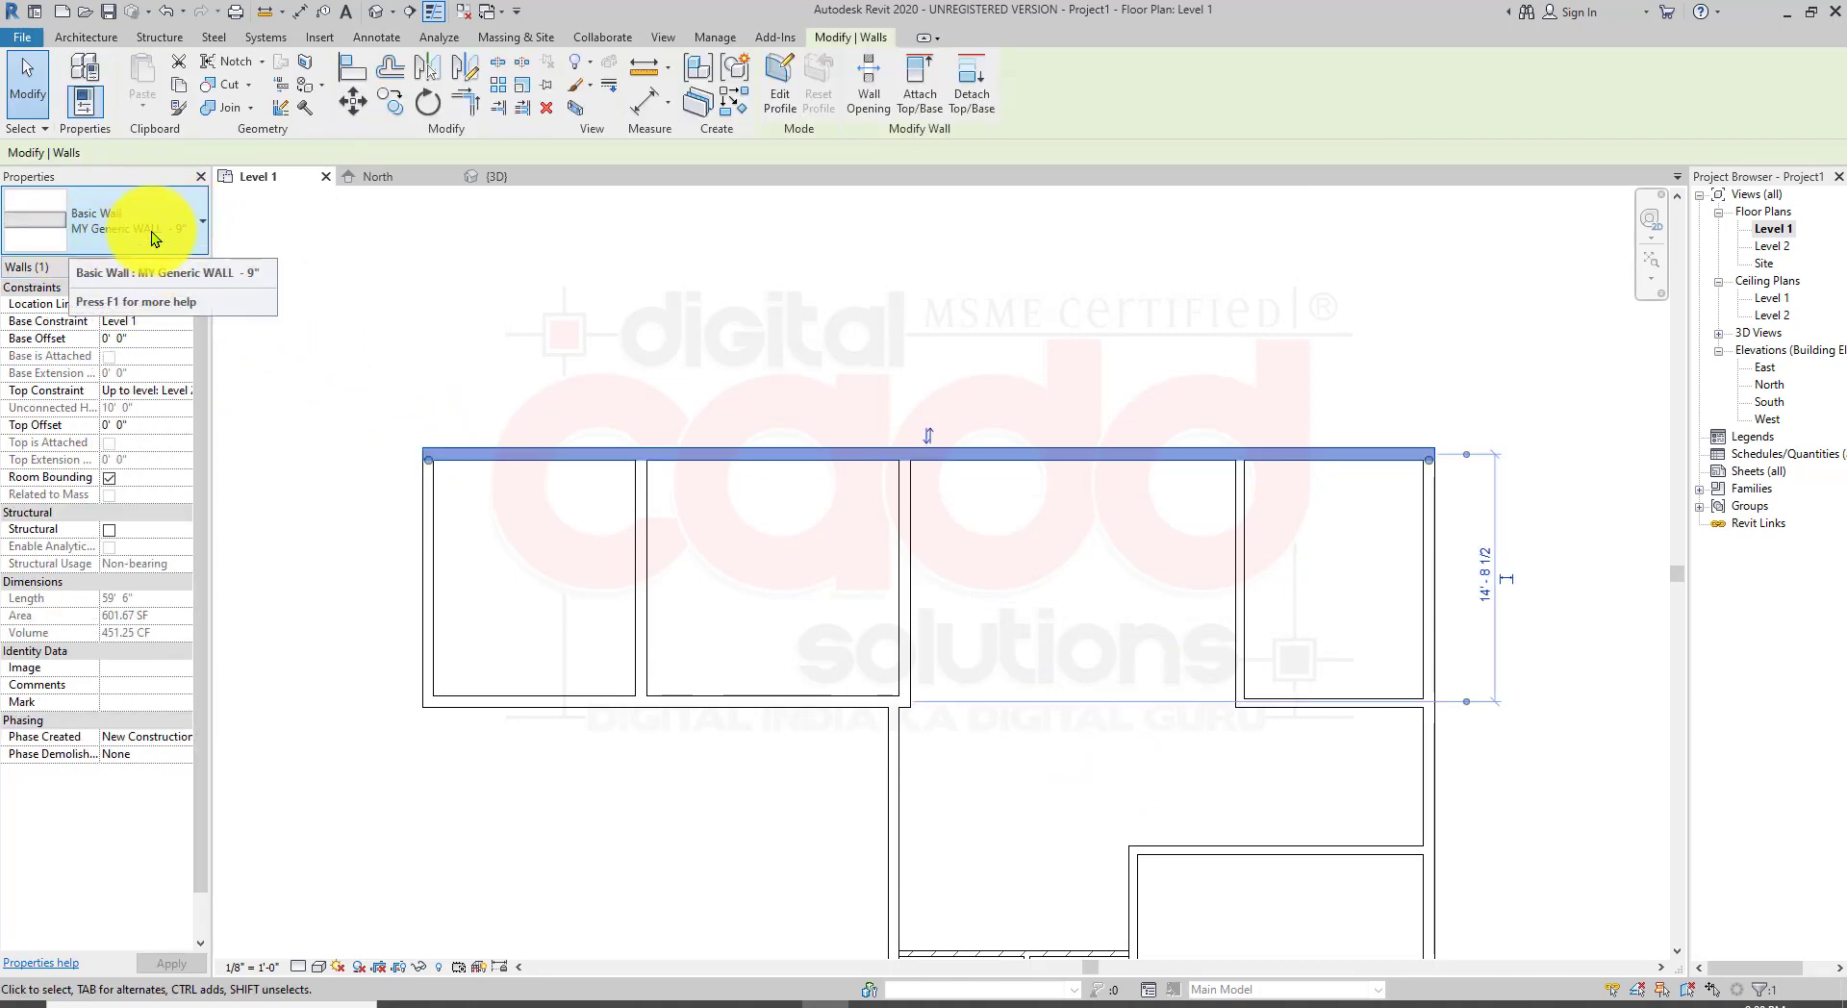
key(Escape)
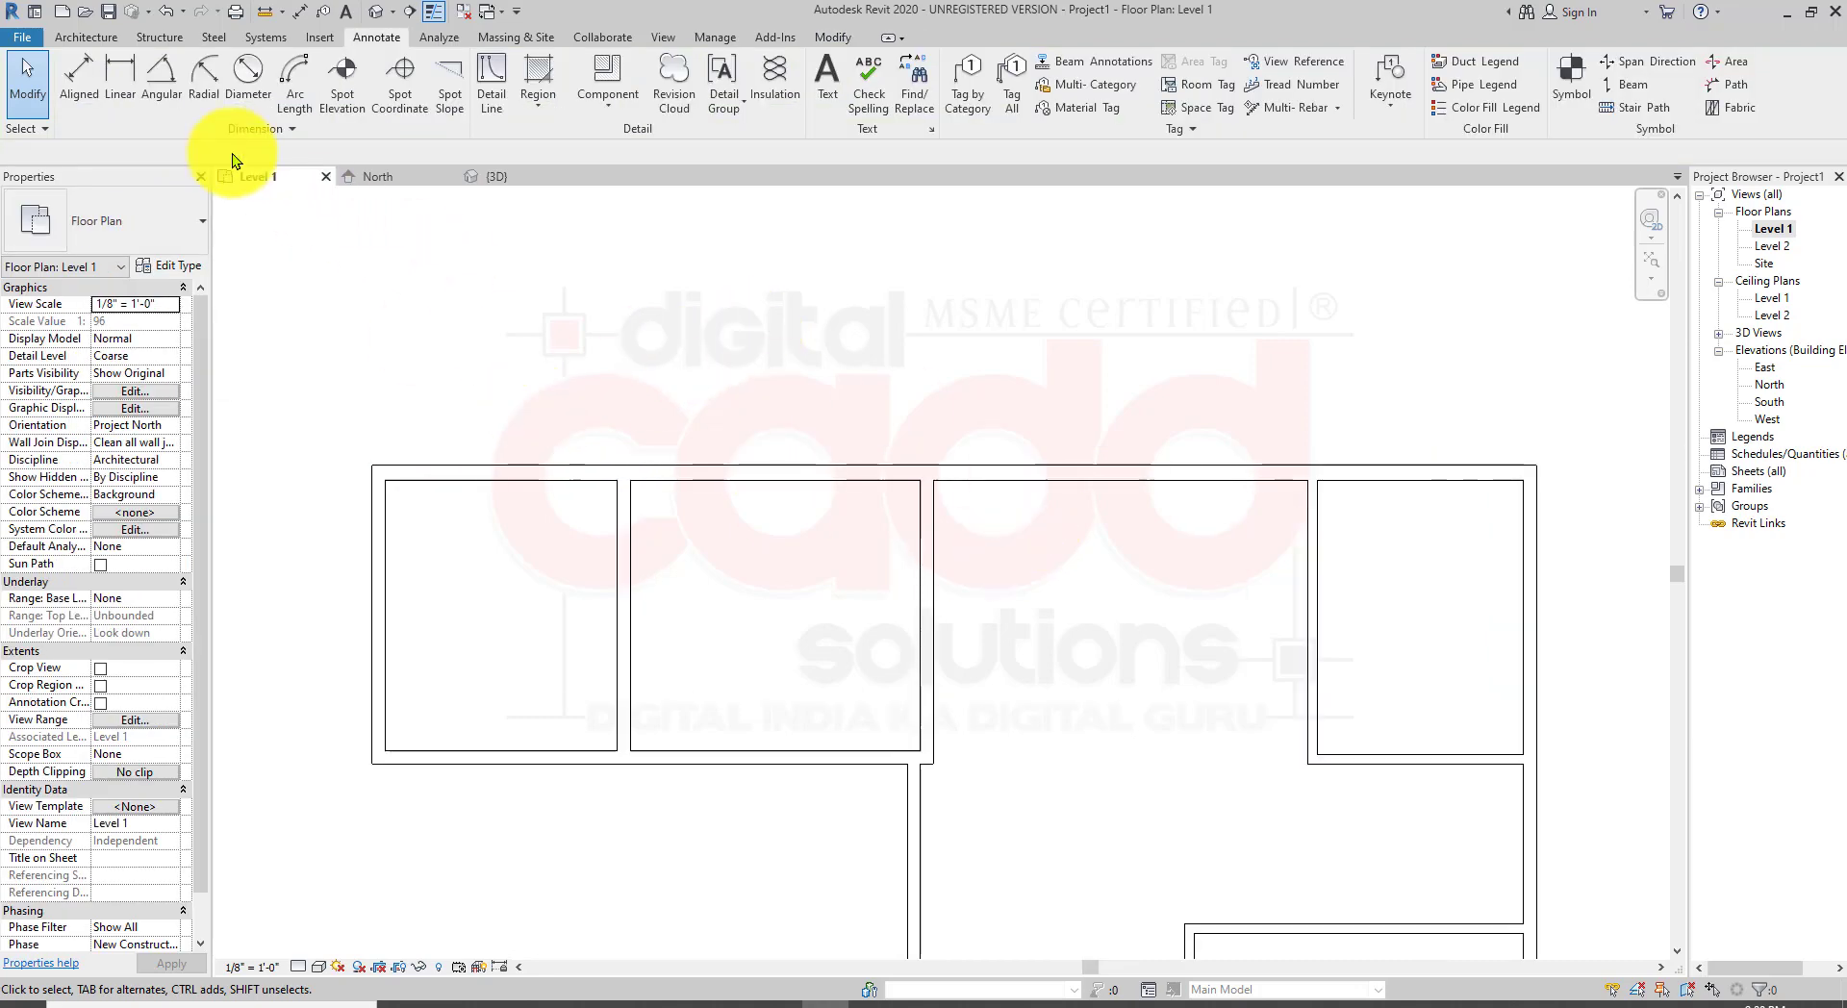
Step: Dimension the top exterior wall's thickness at its left end with a linear dimension
click(120, 82)
scroll(384, 404, up, 3)
scroll(393, 471, up, 2)
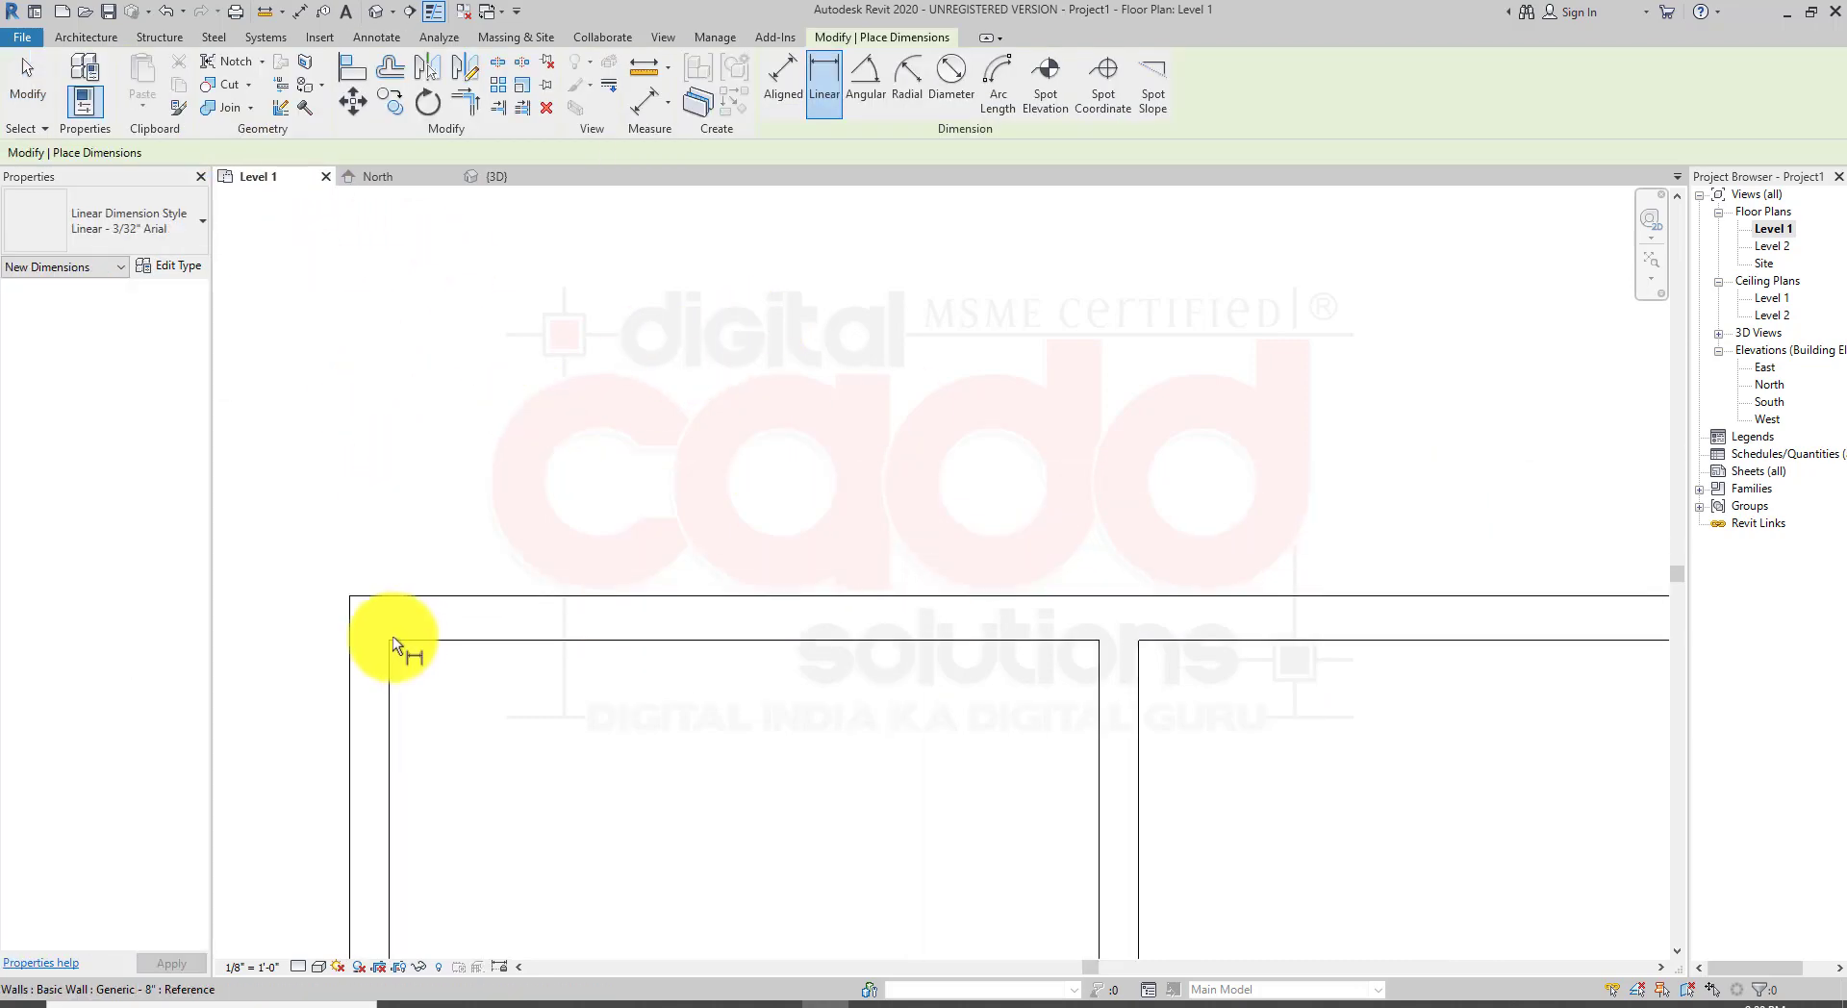
click(390, 641)
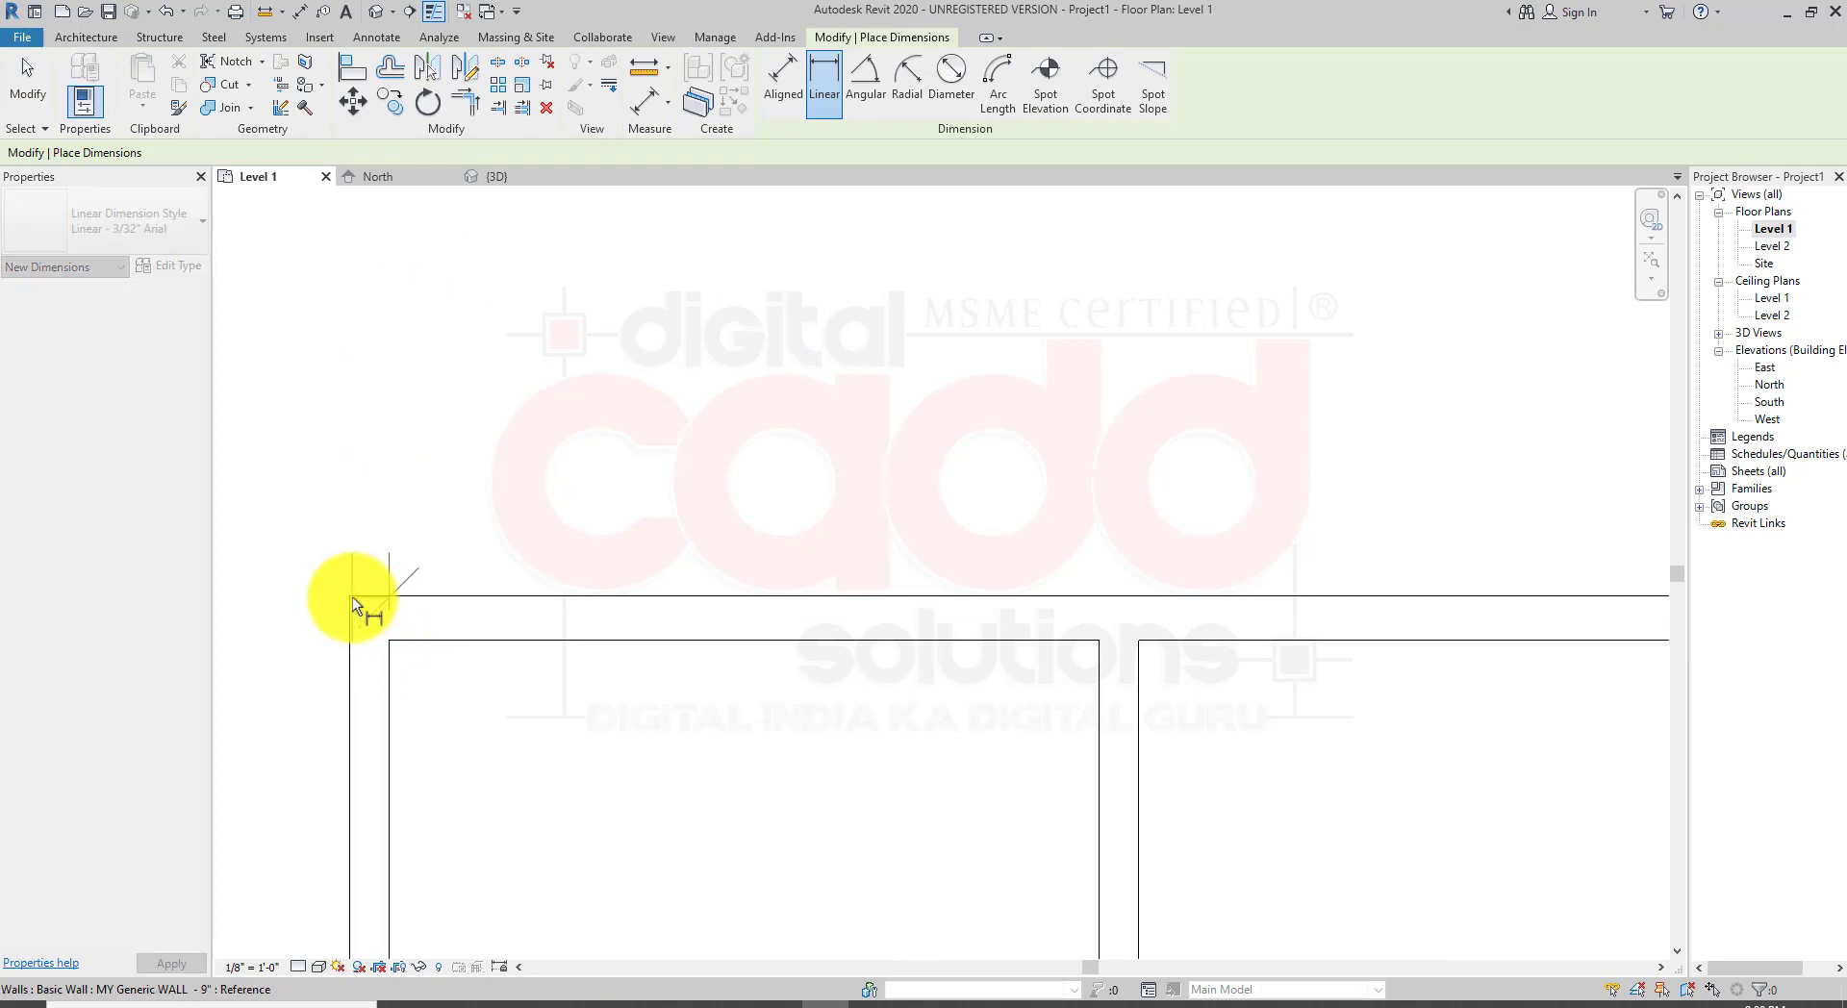
click(349, 596)
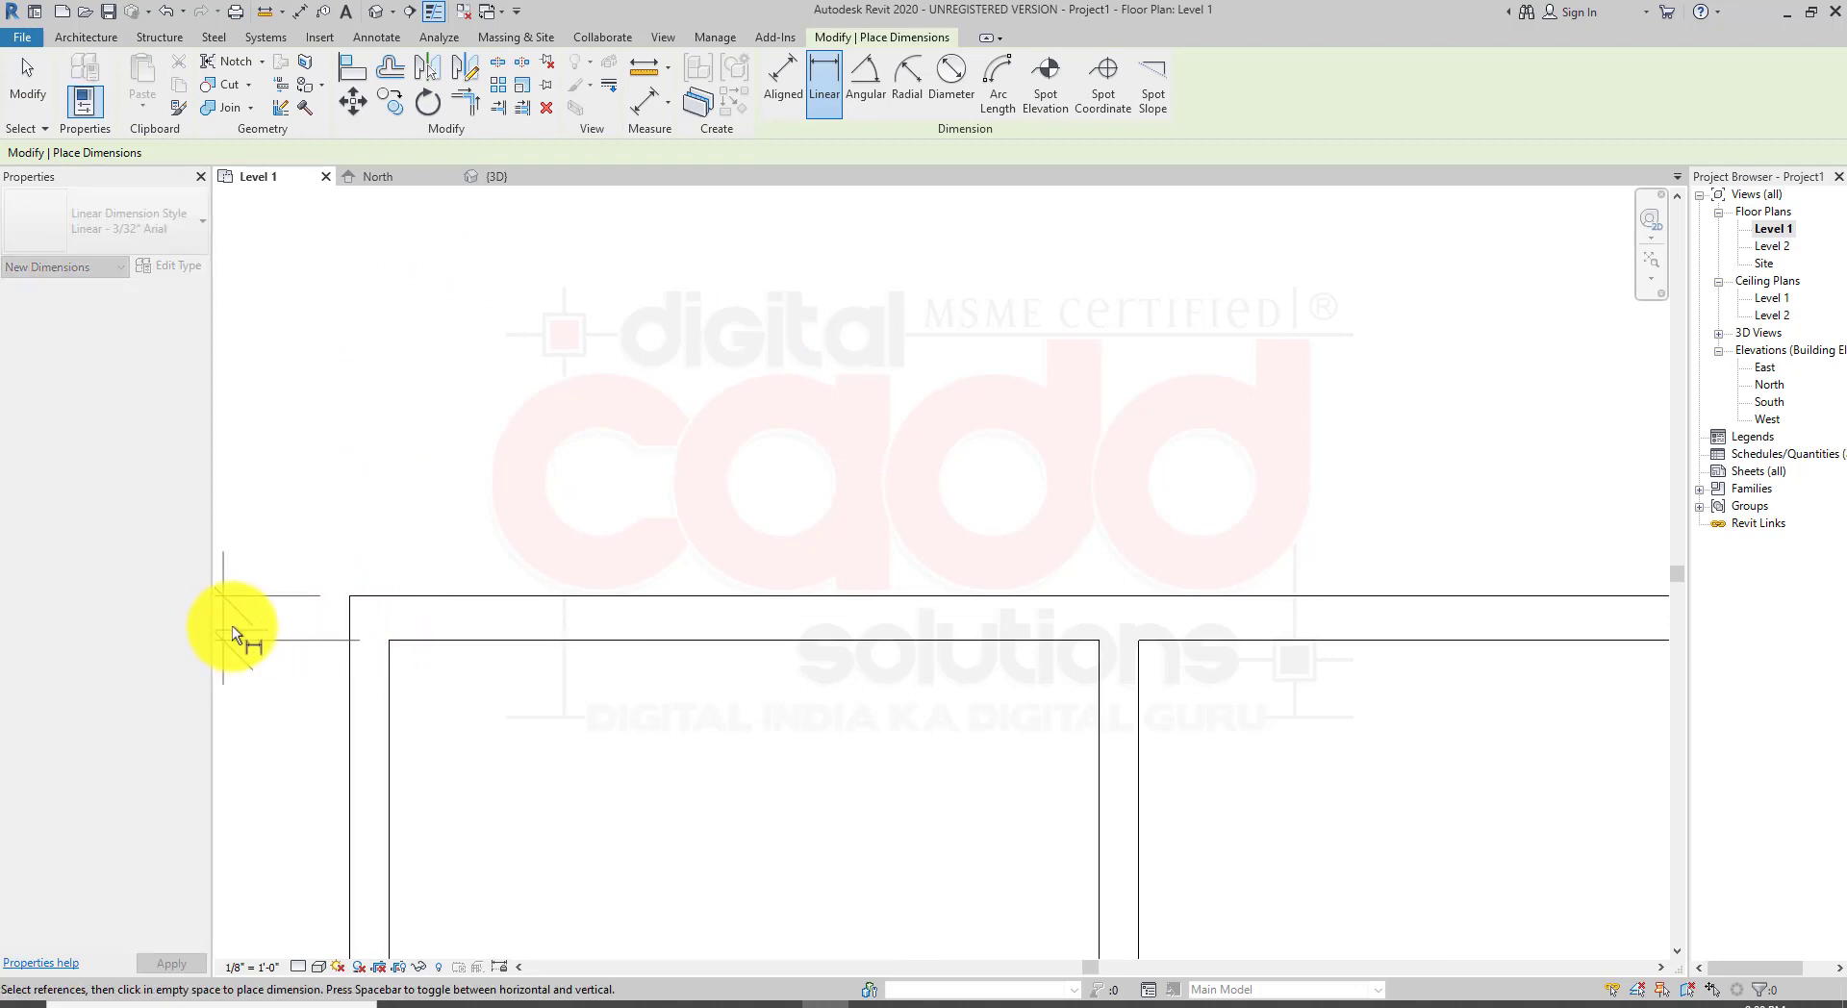
click(233, 625)
Step: Dimension the thickness of the partition wall between the two left rooms at its lower end
scroll(735, 322, down, 3)
scroll(693, 457, up, 1)
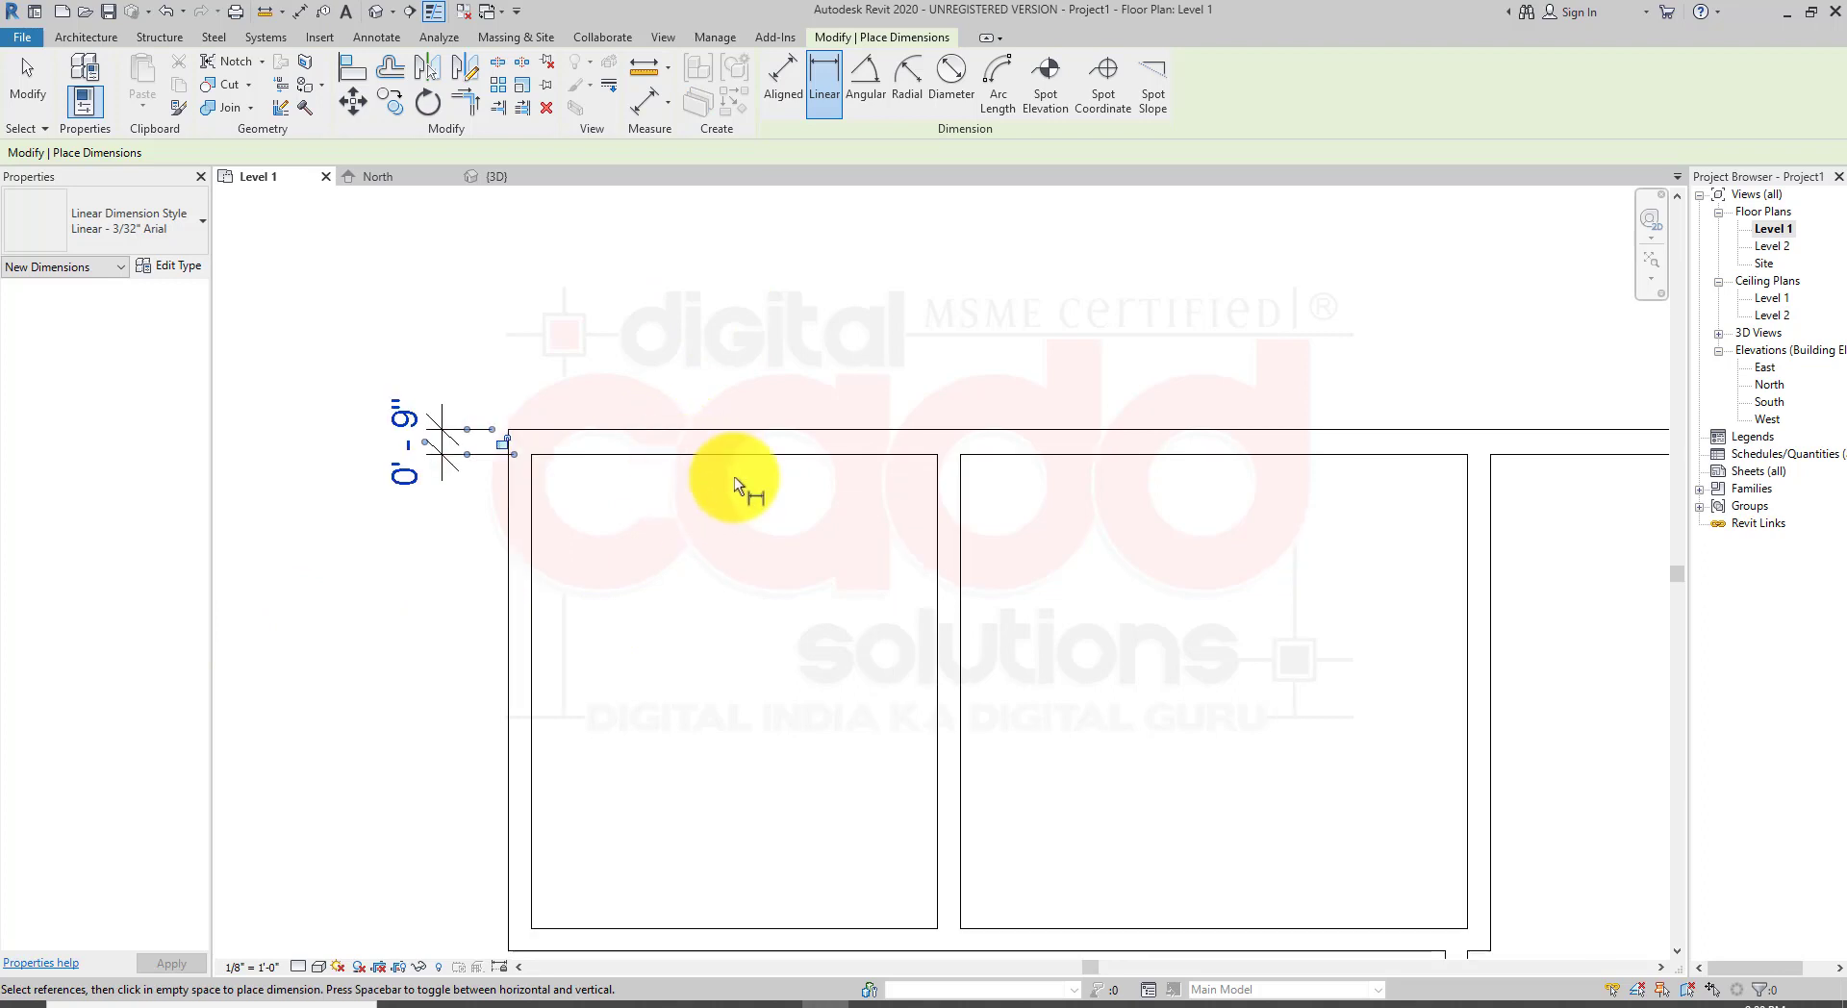
scroll(718, 606, up, 1)
scroll(707, 587, down, 1)
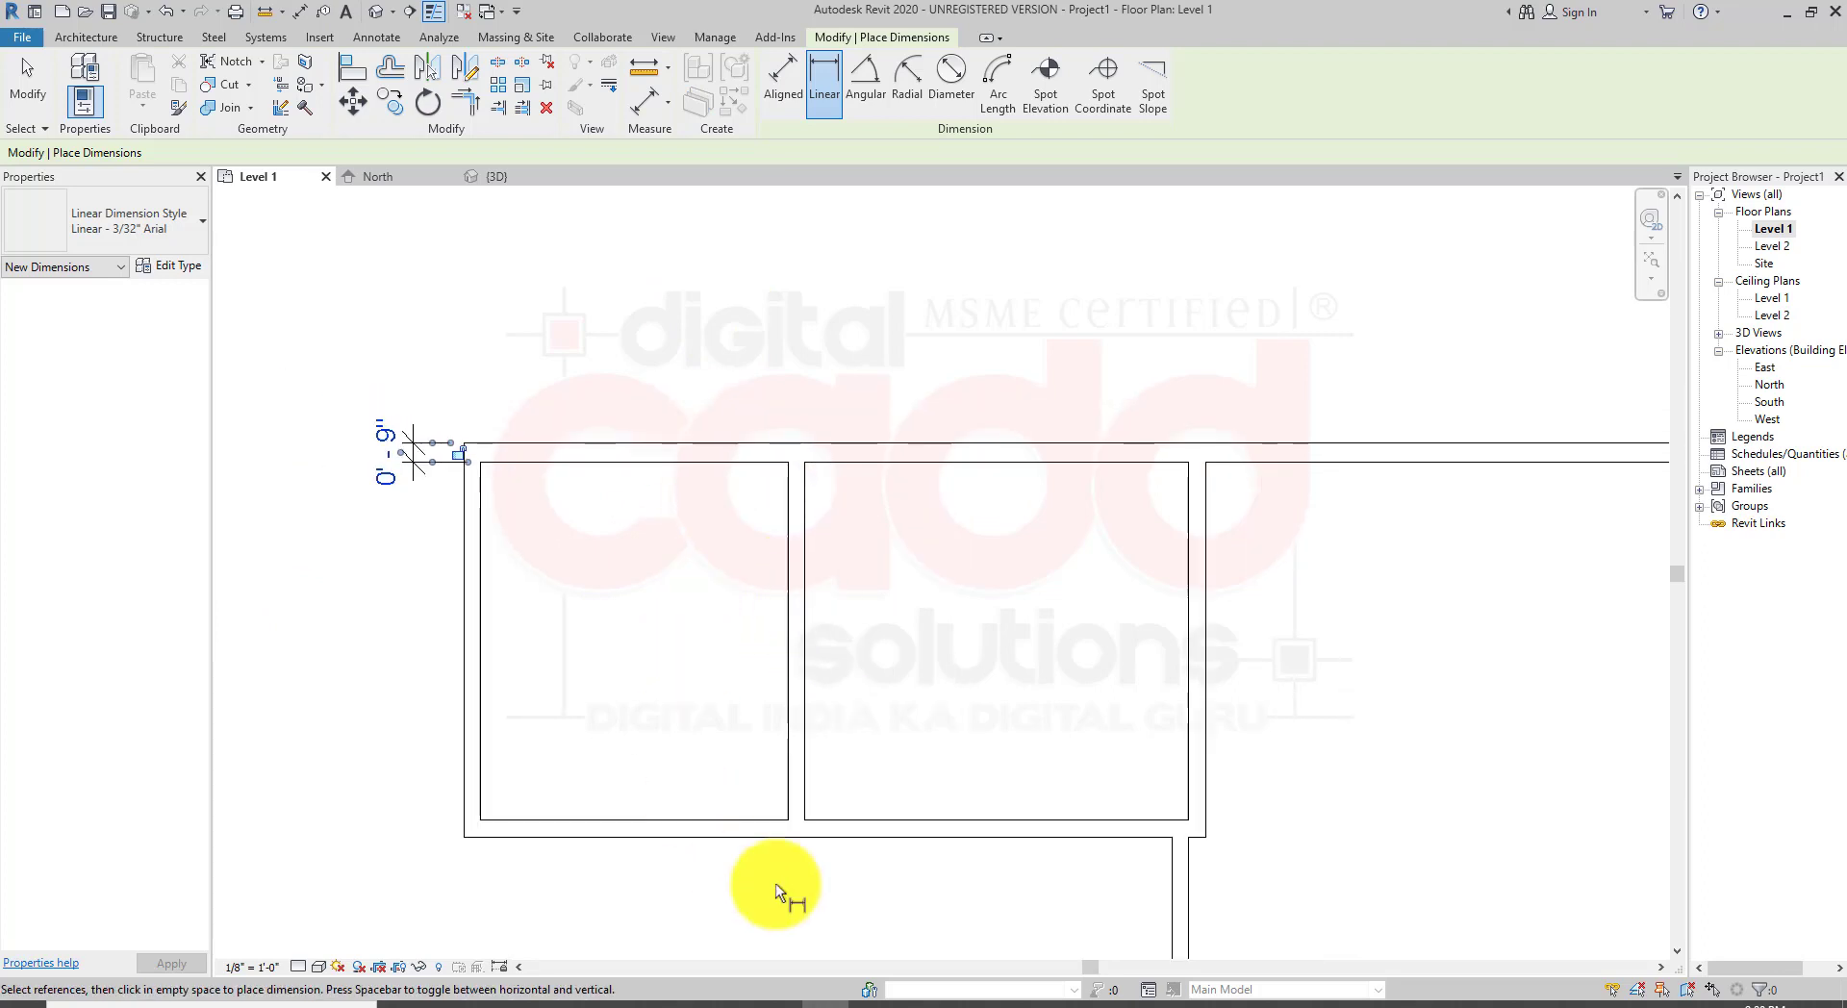
scroll(765, 876, up, 1)
click(787, 811)
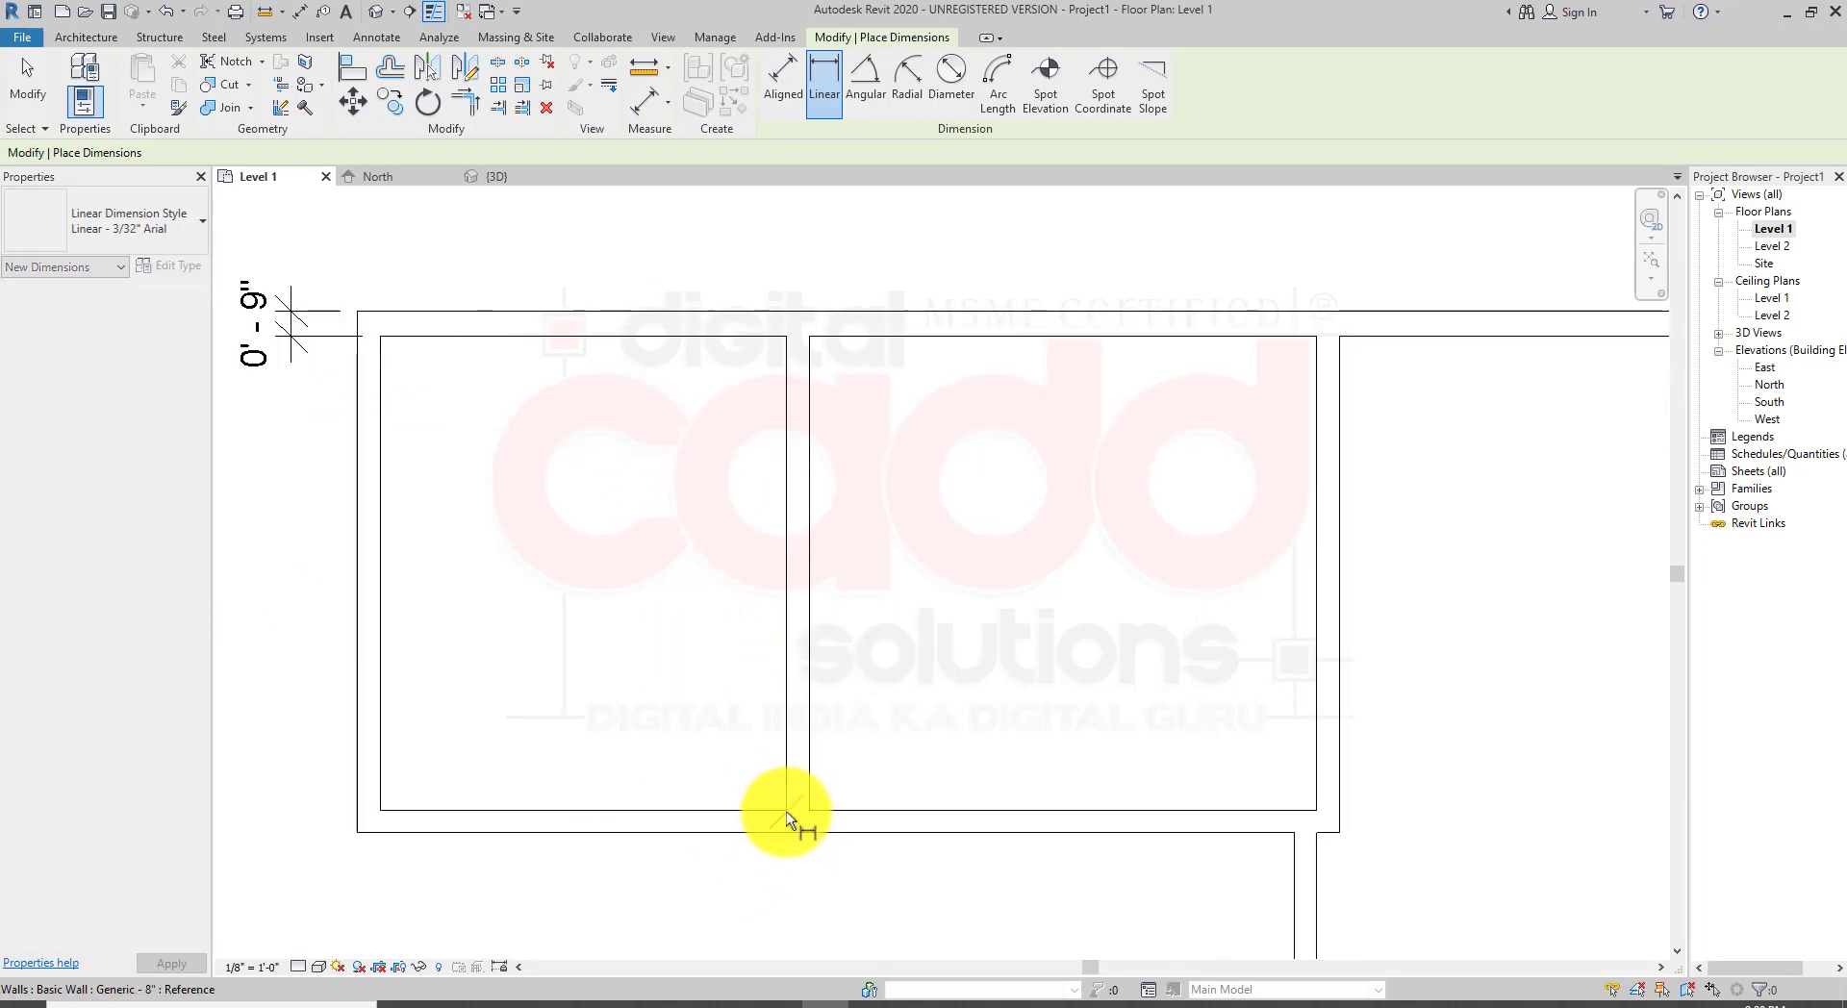
click(808, 810)
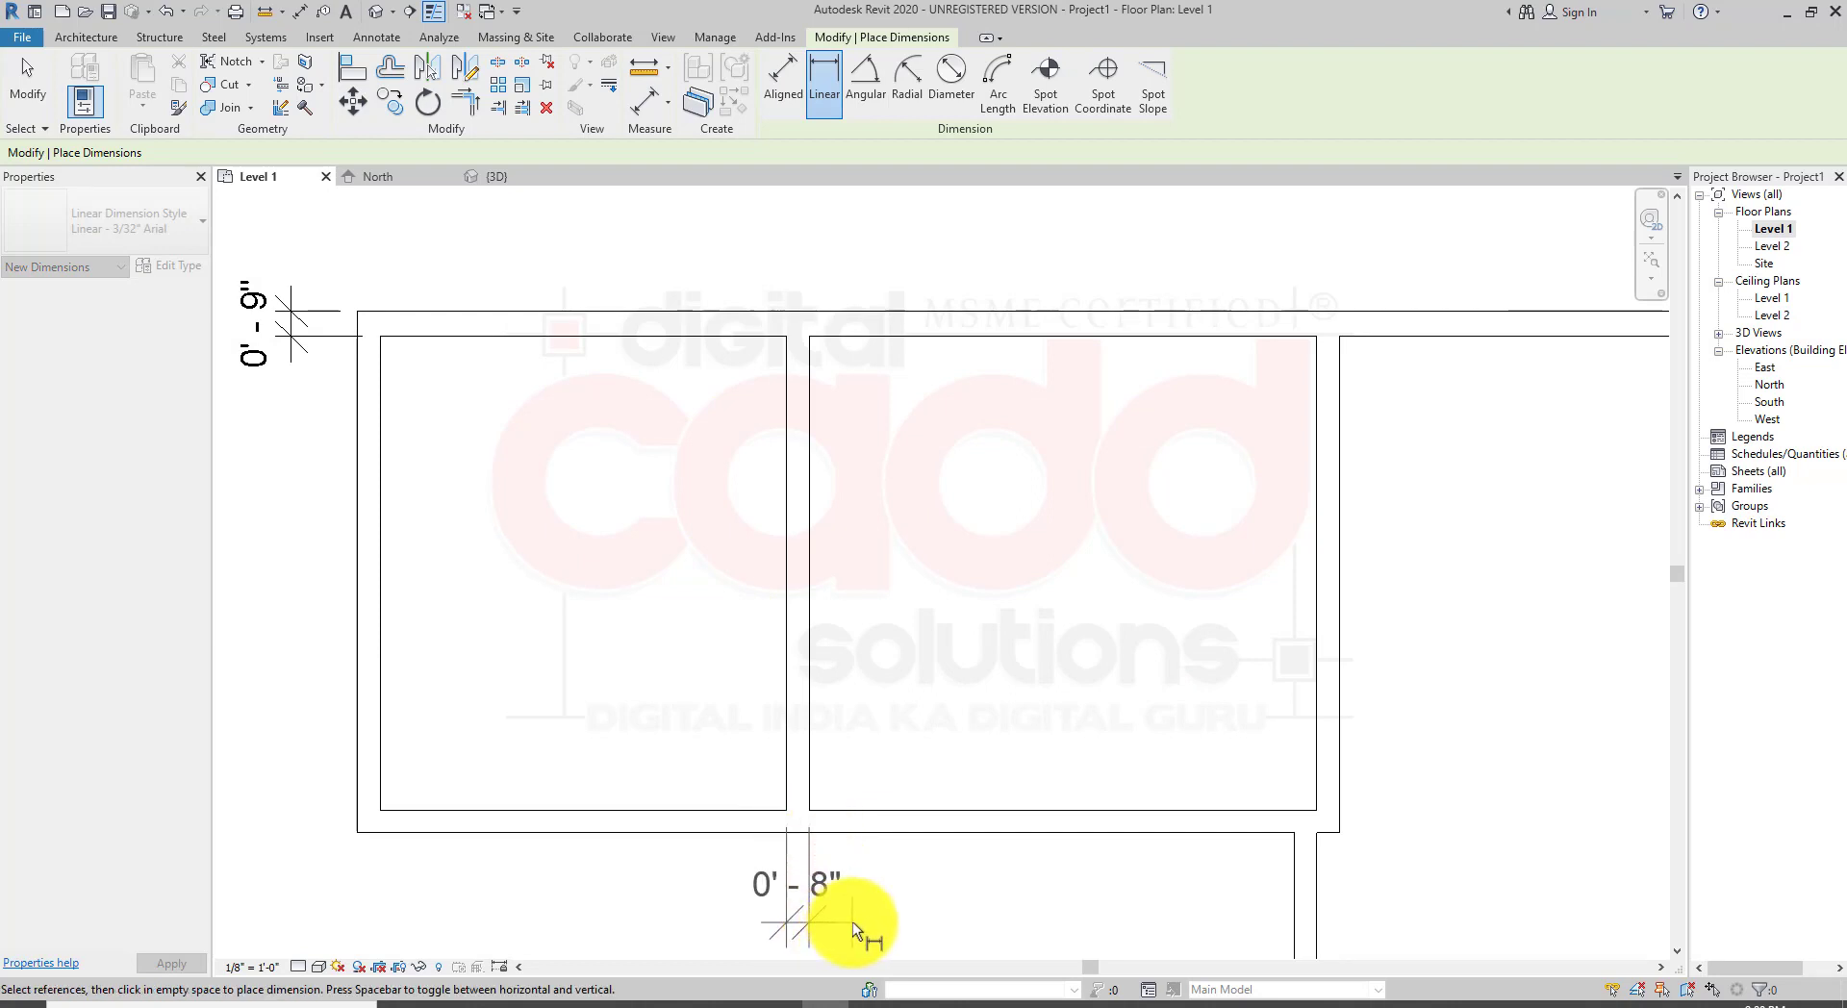
click(854, 924)
scroll(618, 543, down, 1)
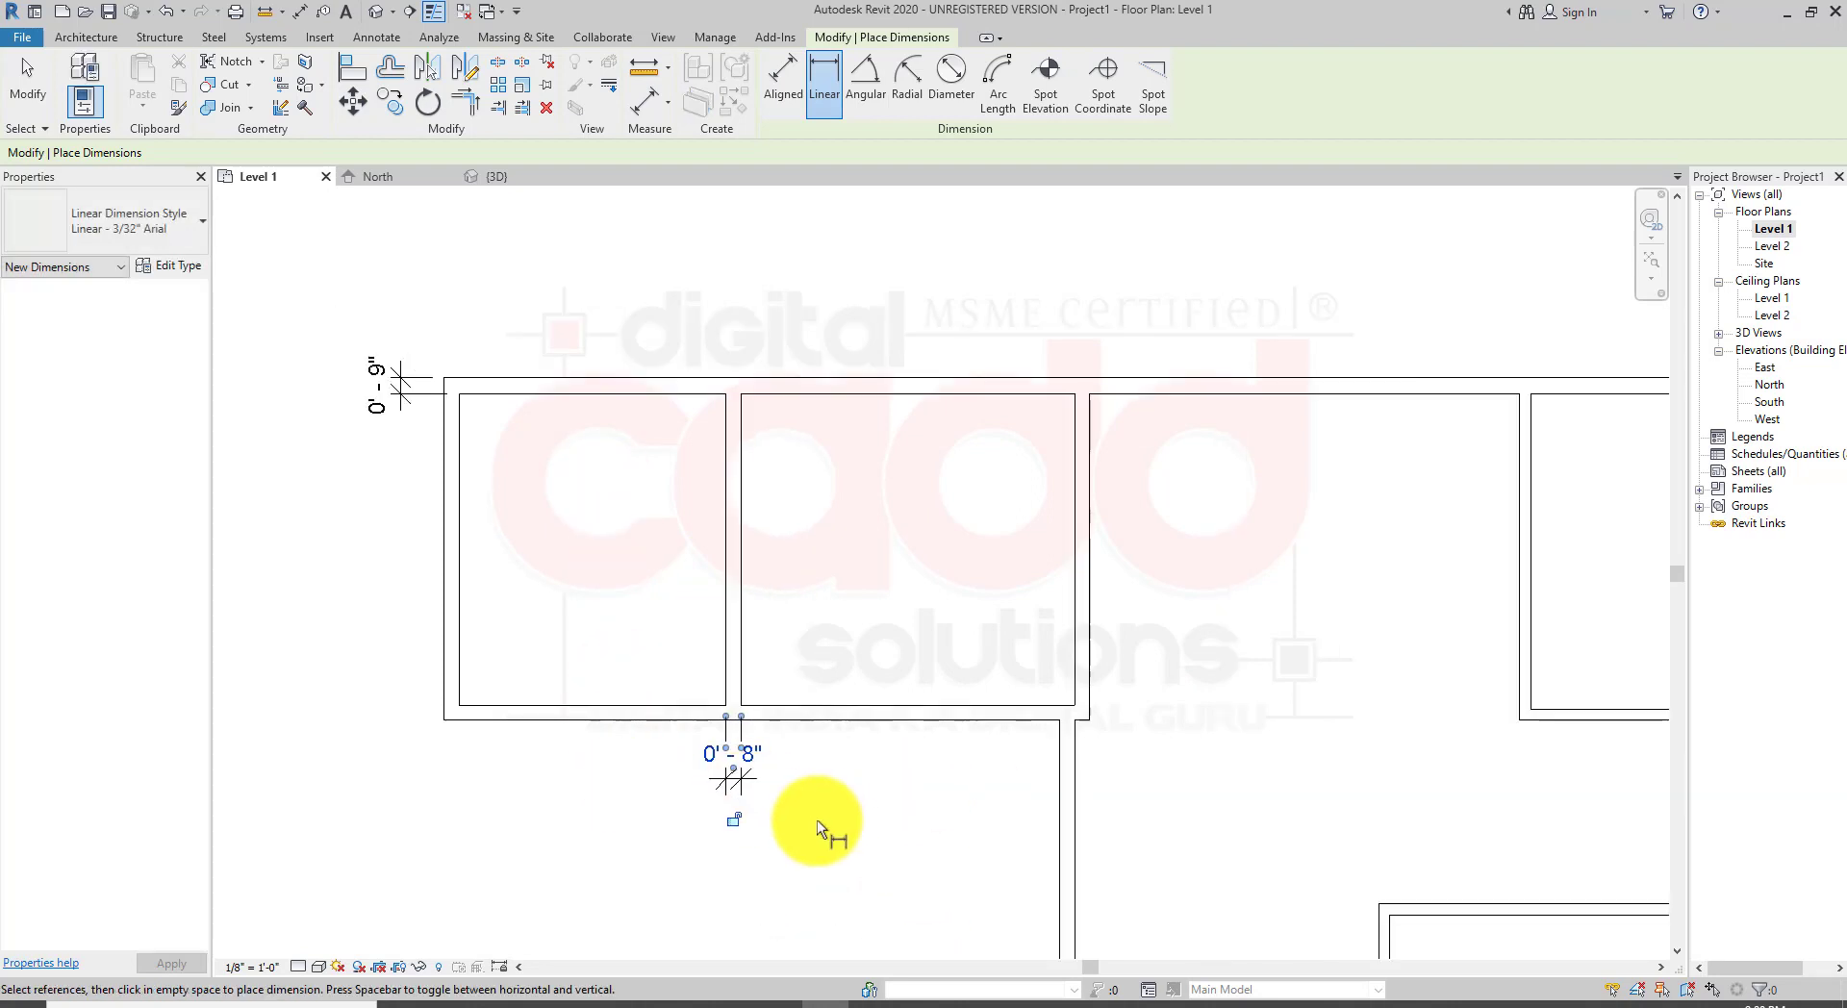
click(817, 821)
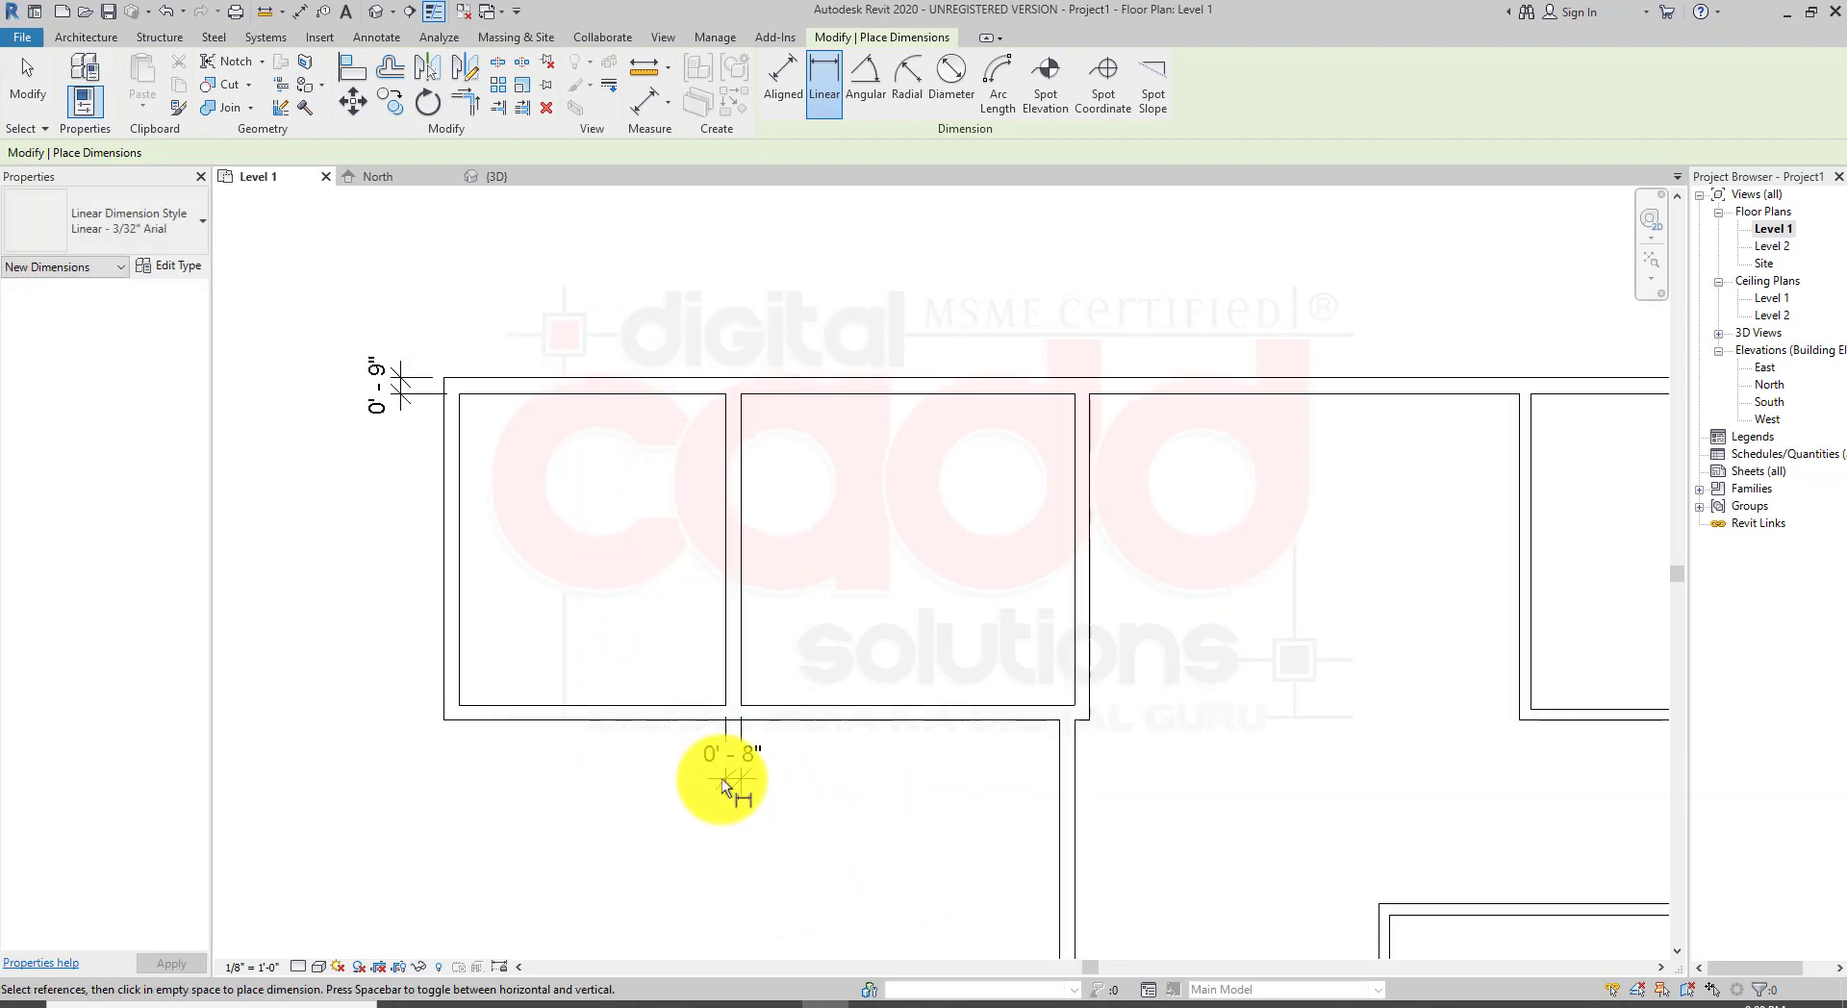
key(Escape)
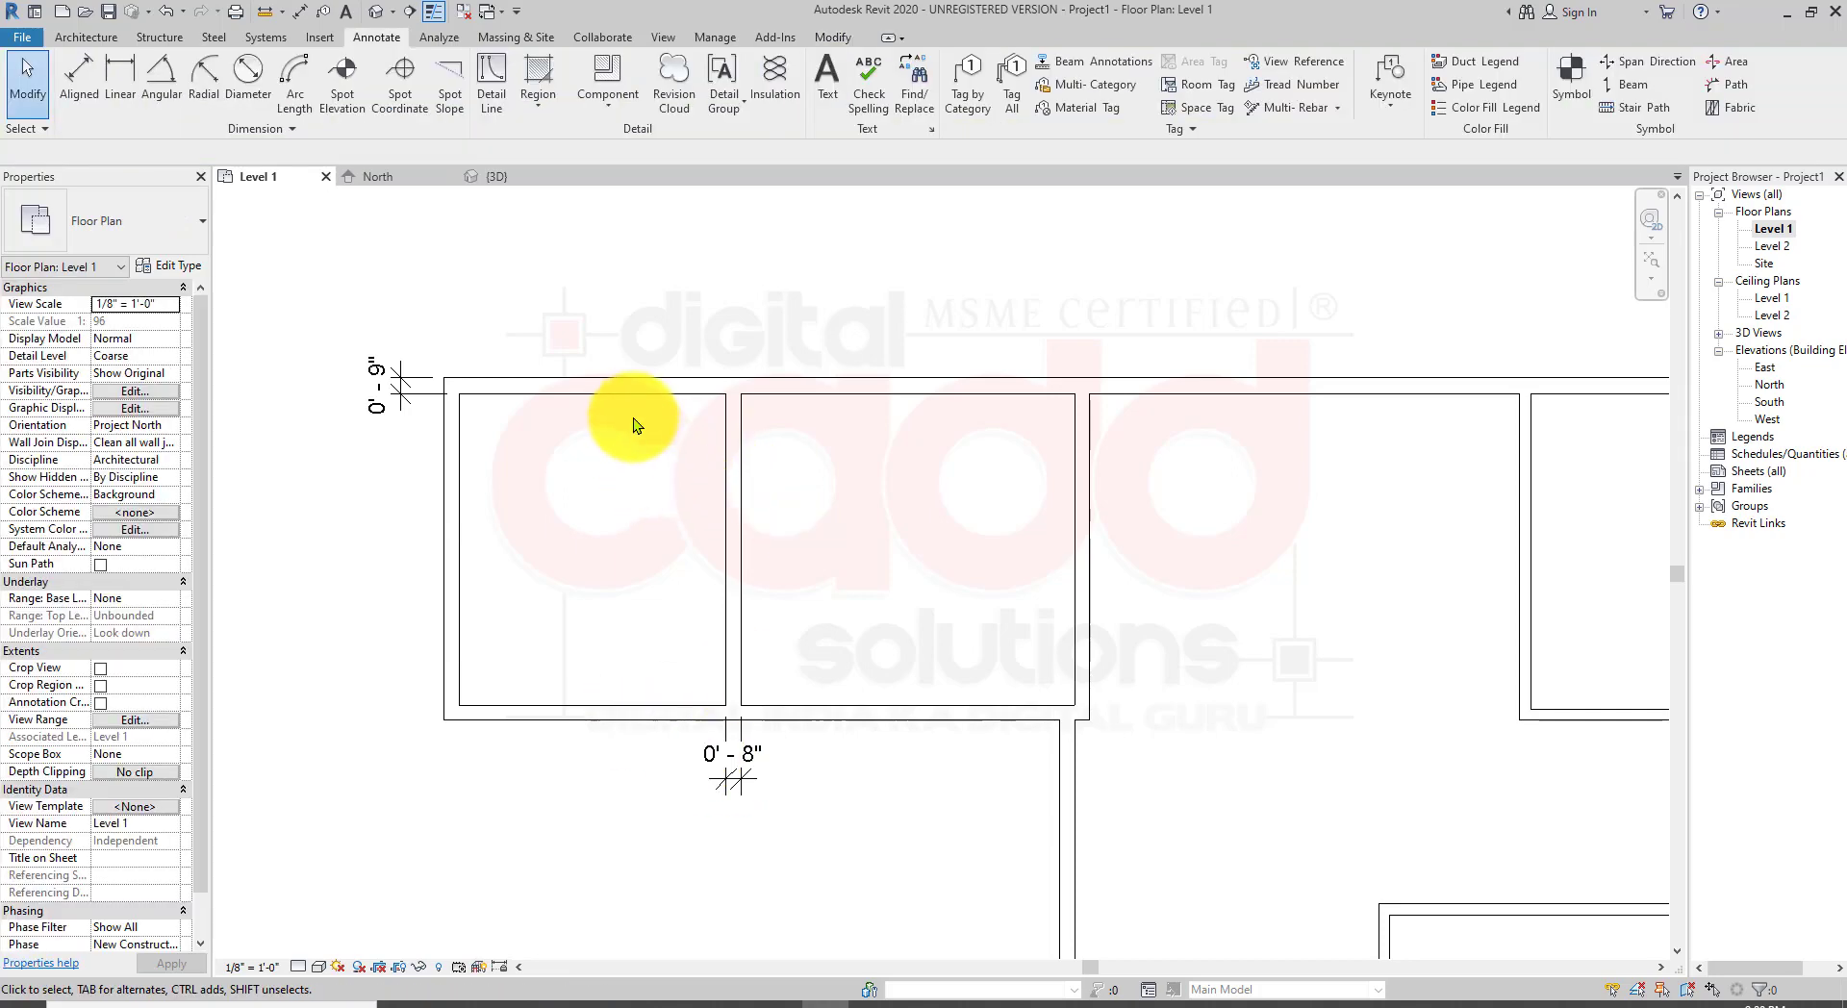
Step: Select the top exterior wall and the partition wall to compare their wall types
click(633, 392)
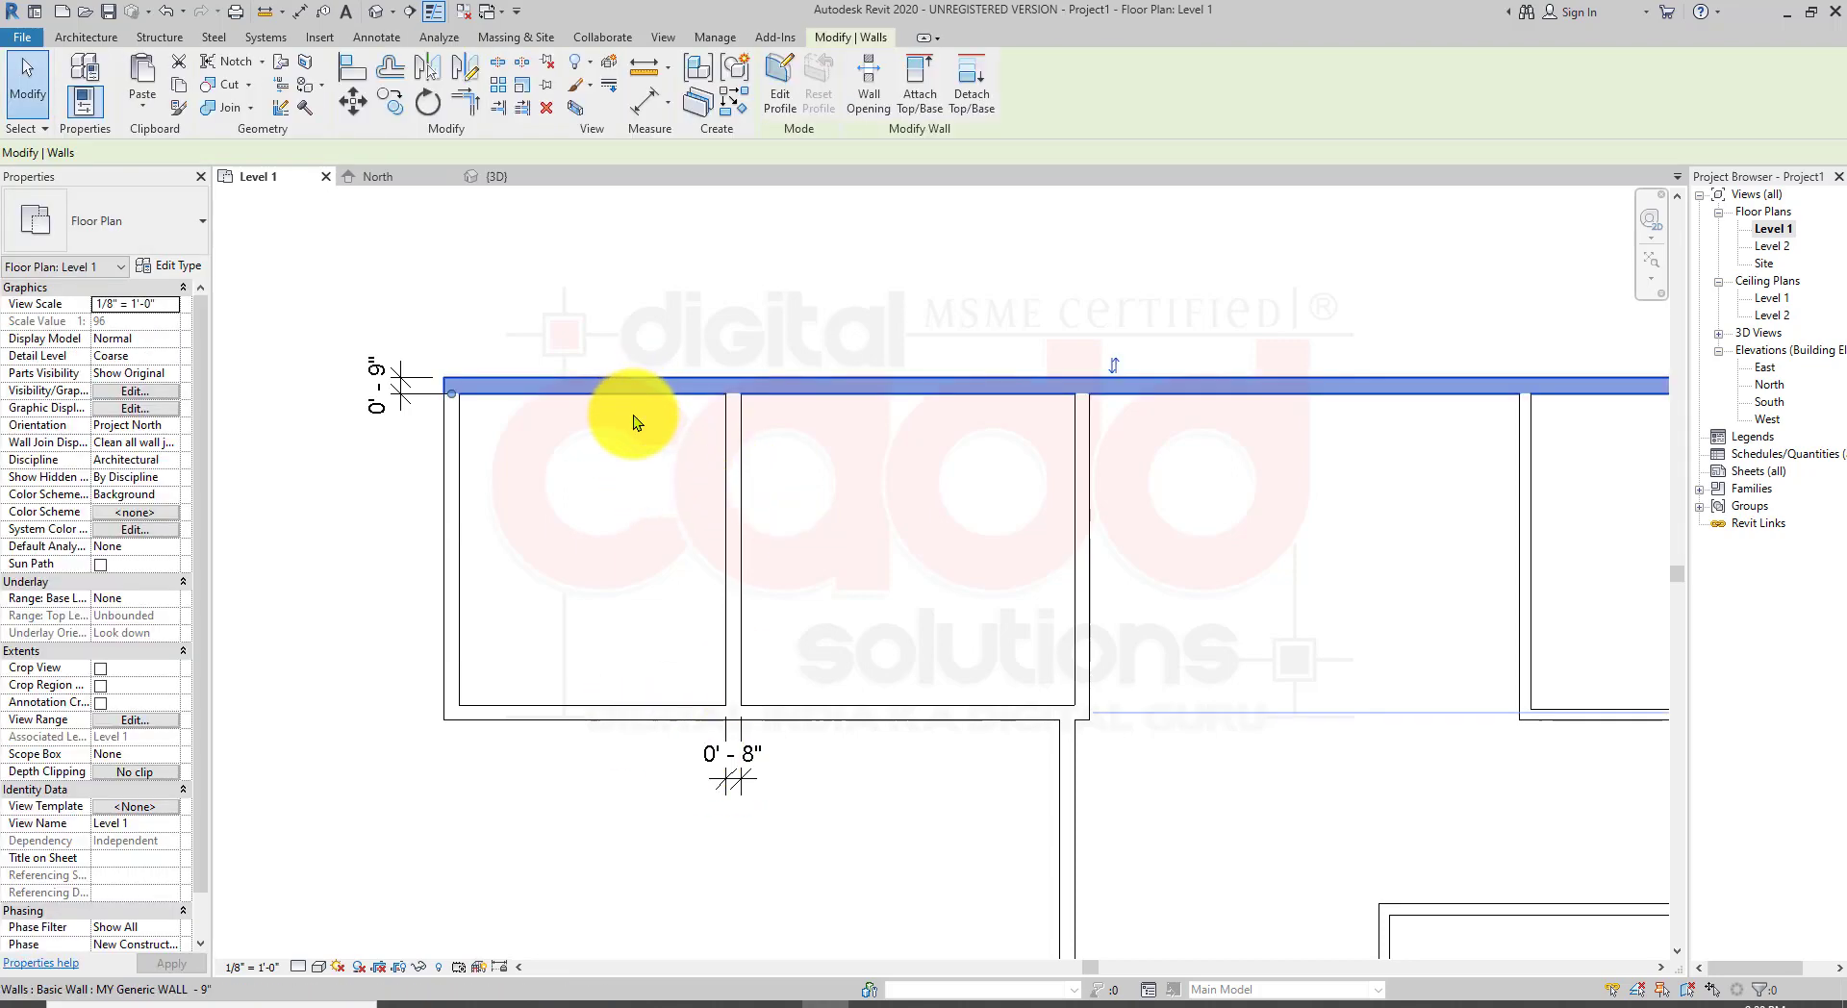
click(593, 516)
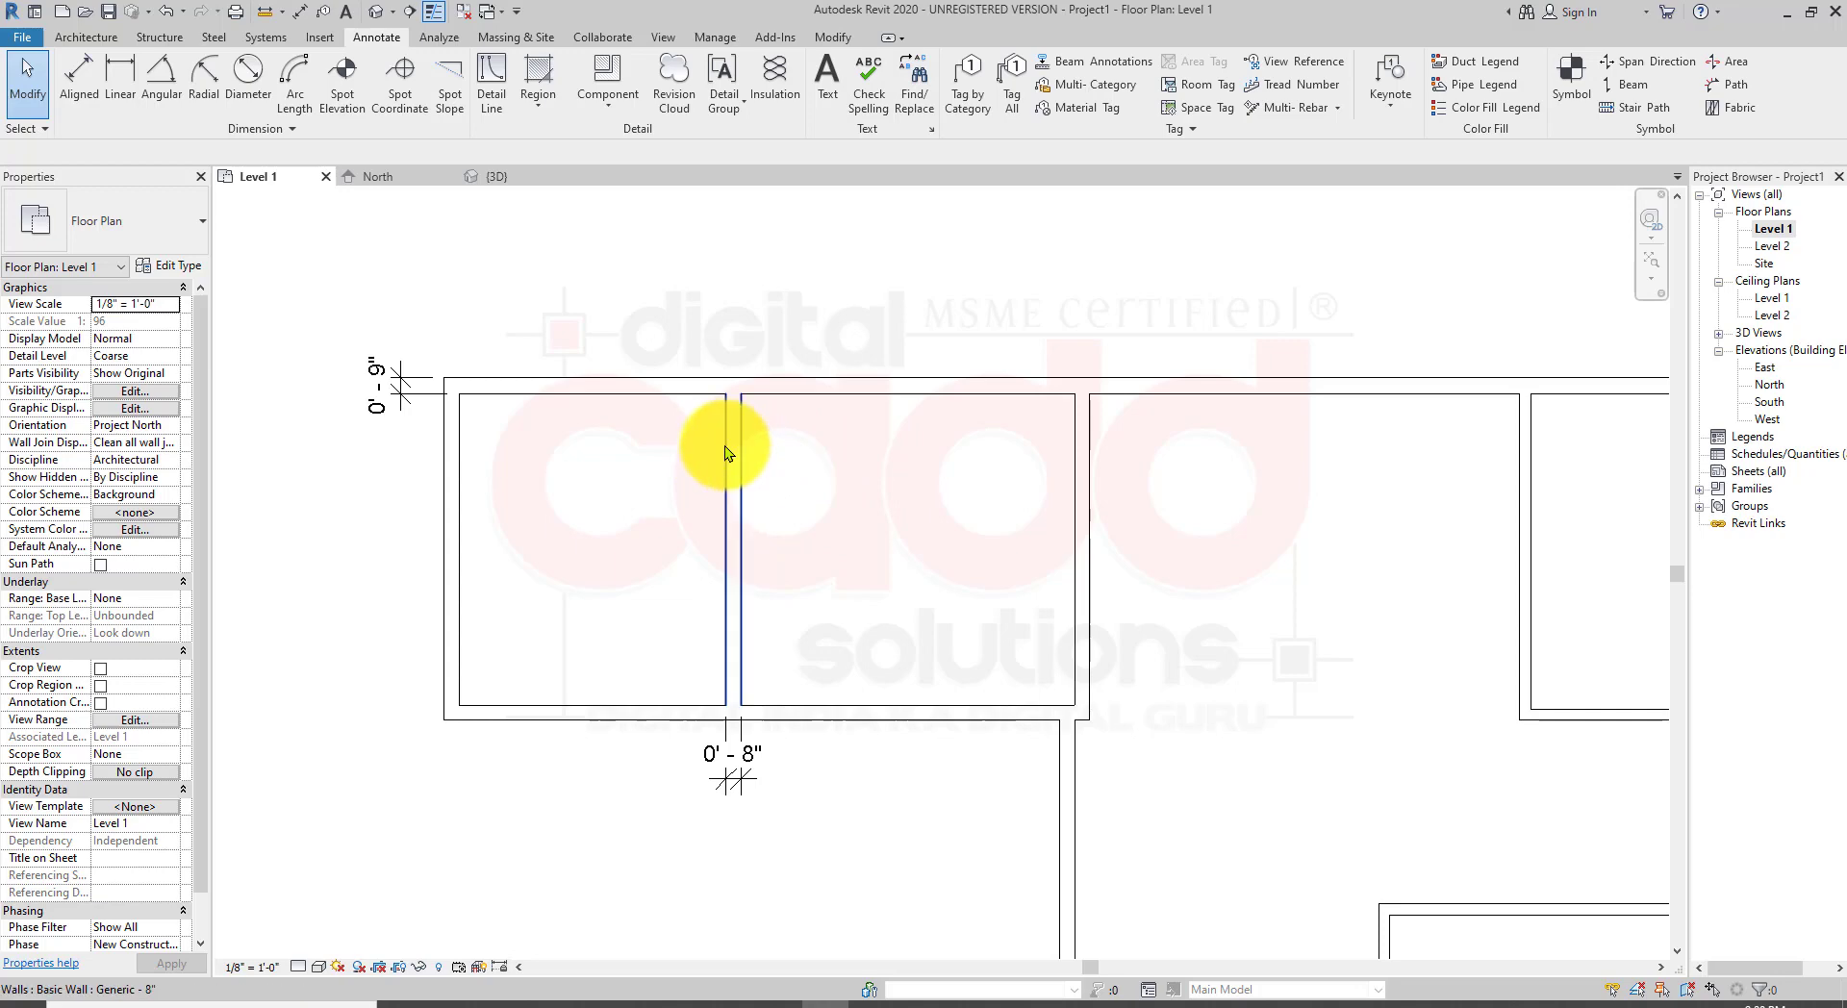
click(533, 392)
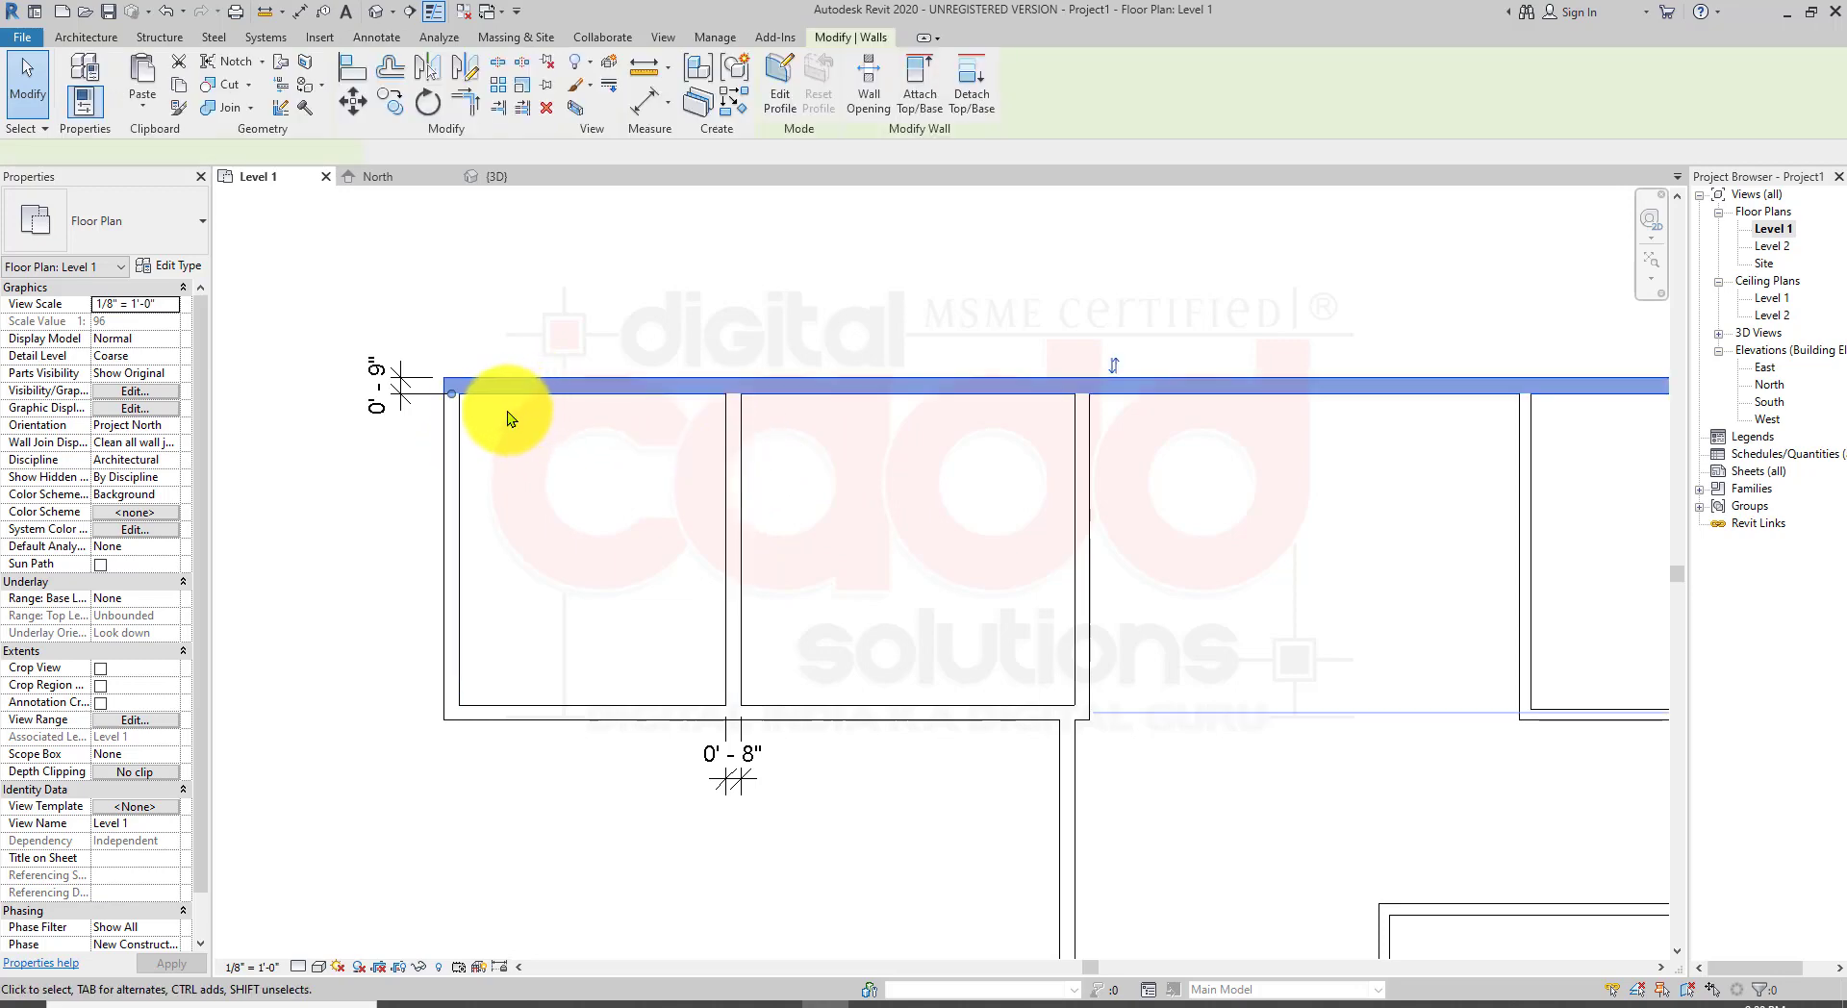
Step: Delete the thickness dimension placed on the partition wall between the two left rooms
scroll(441, 377, up, 1)
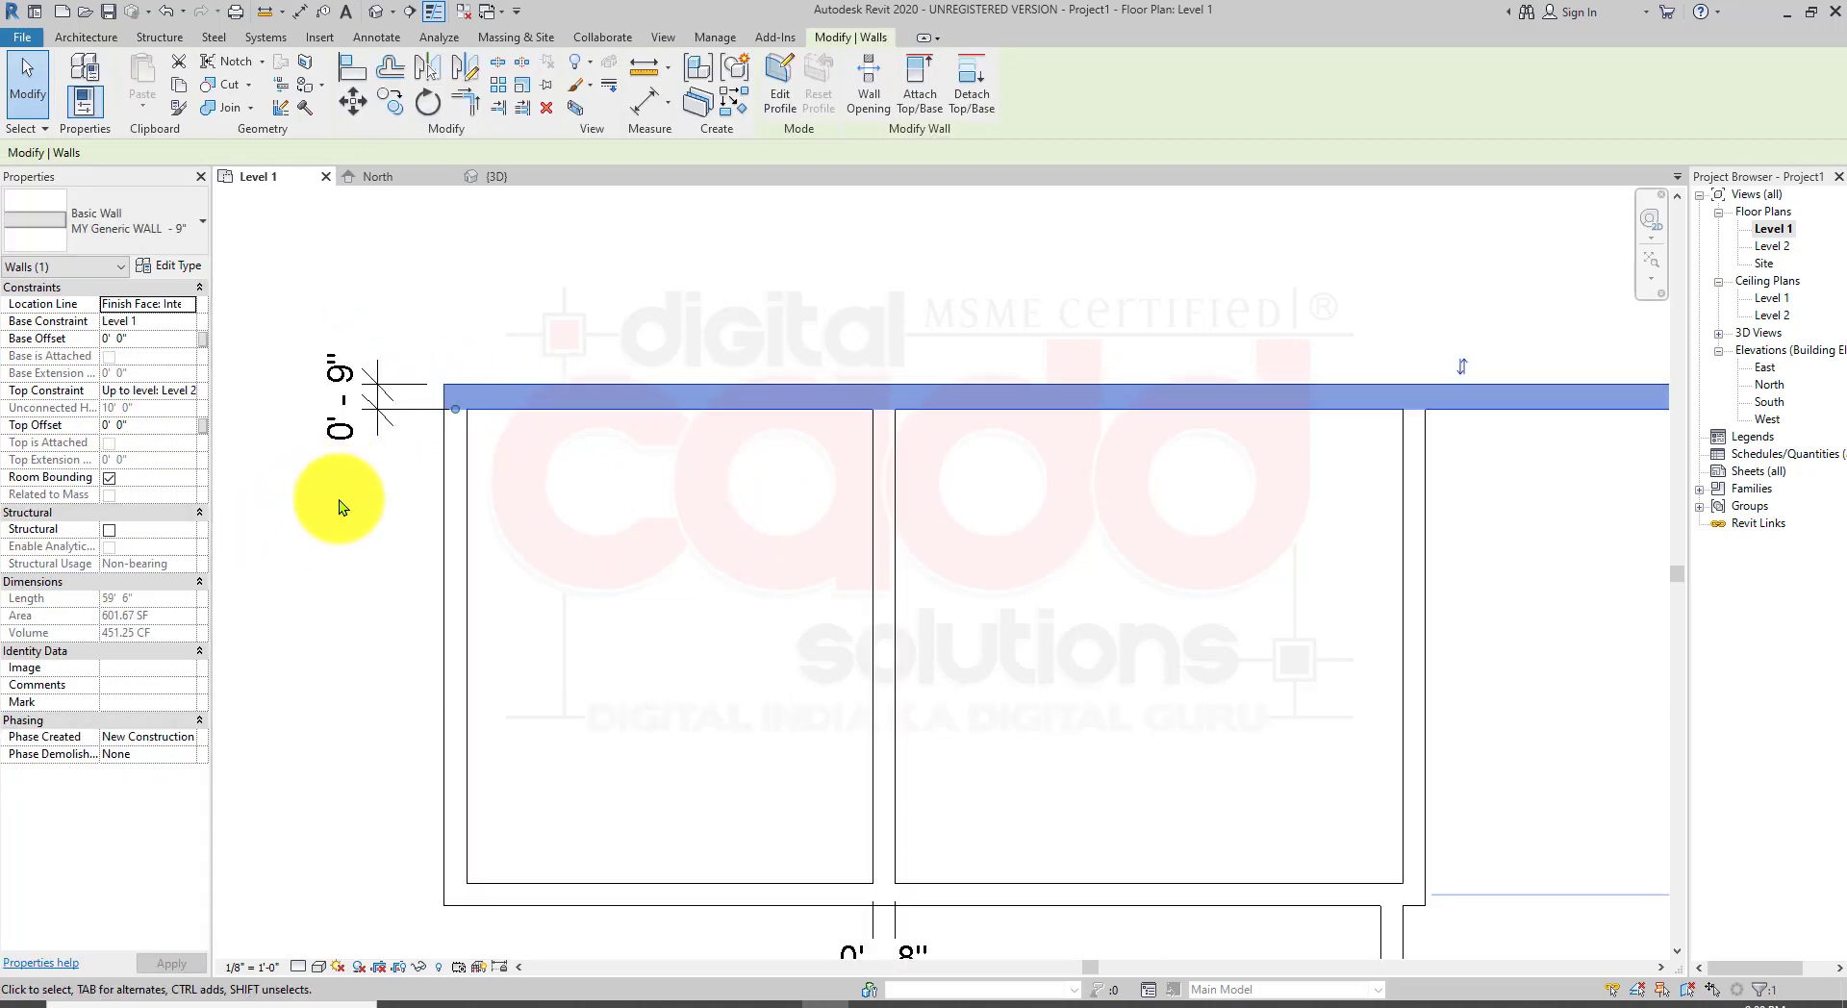
scroll(389, 428, down, 1)
click(487, 597)
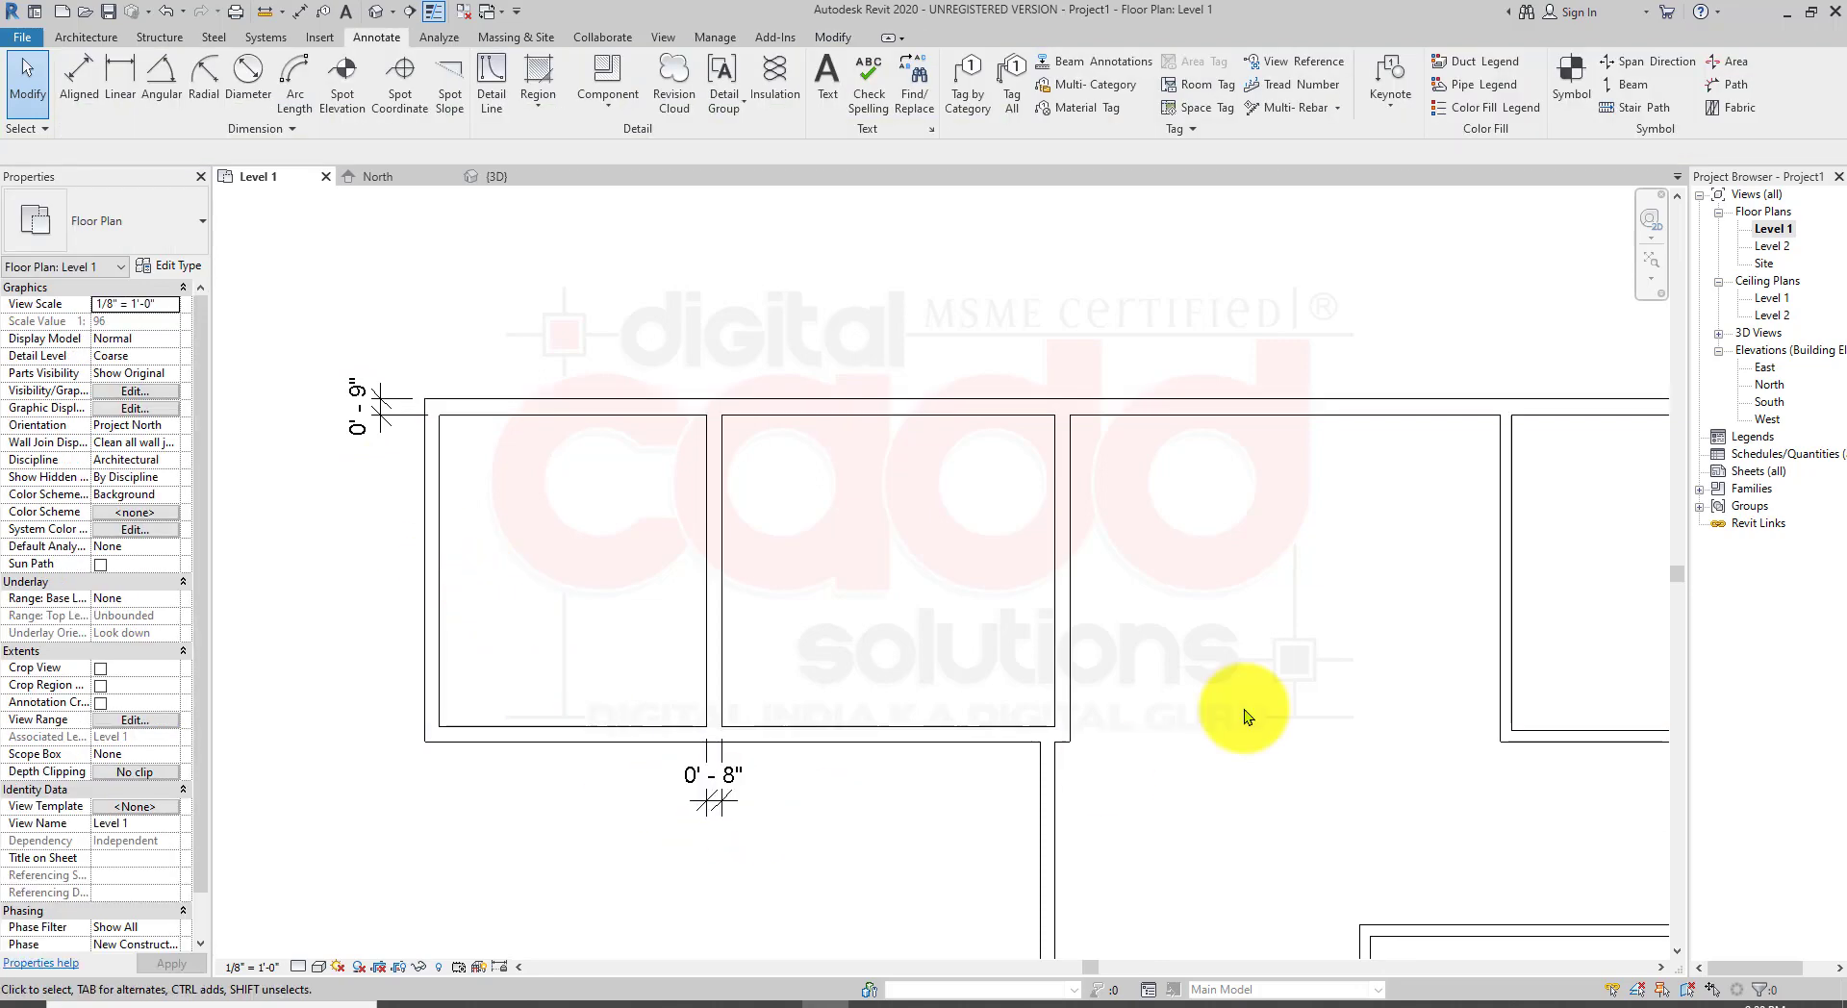
click(720, 797)
key(Delete)
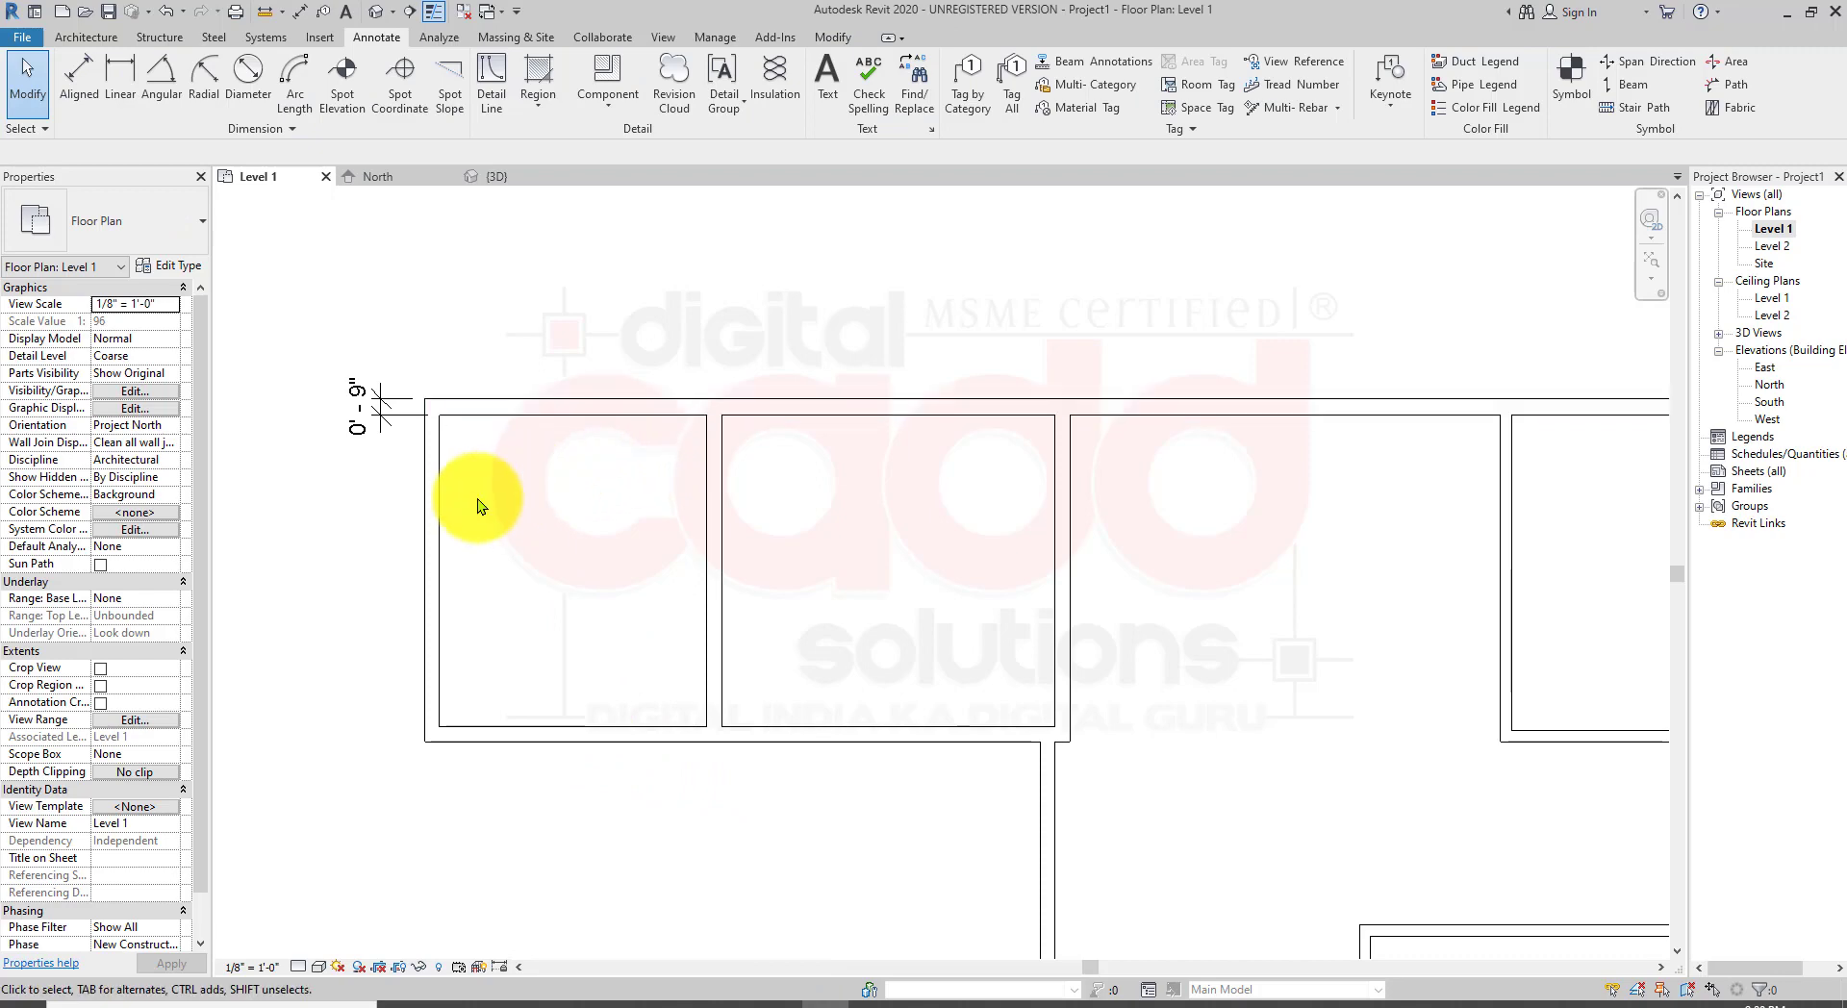
Step: Select the left rooms' walls and the top exterior wall to inspect their wall types
click(443, 492)
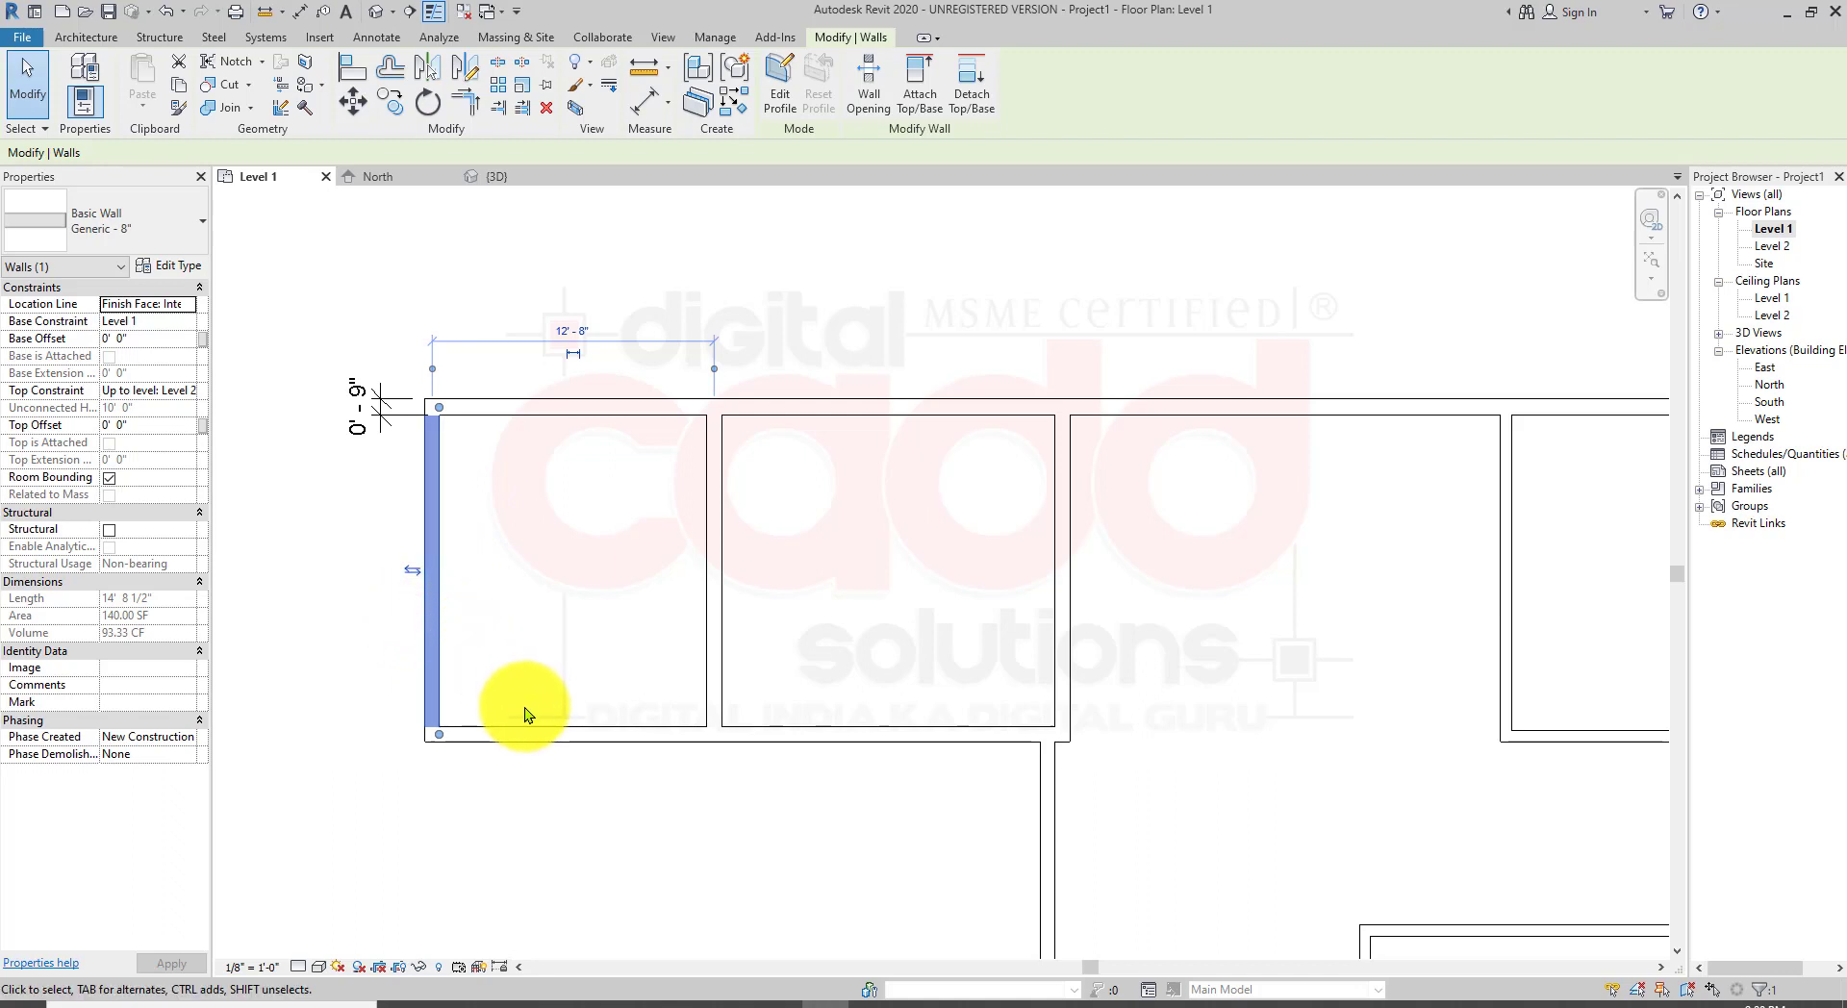
key(a)
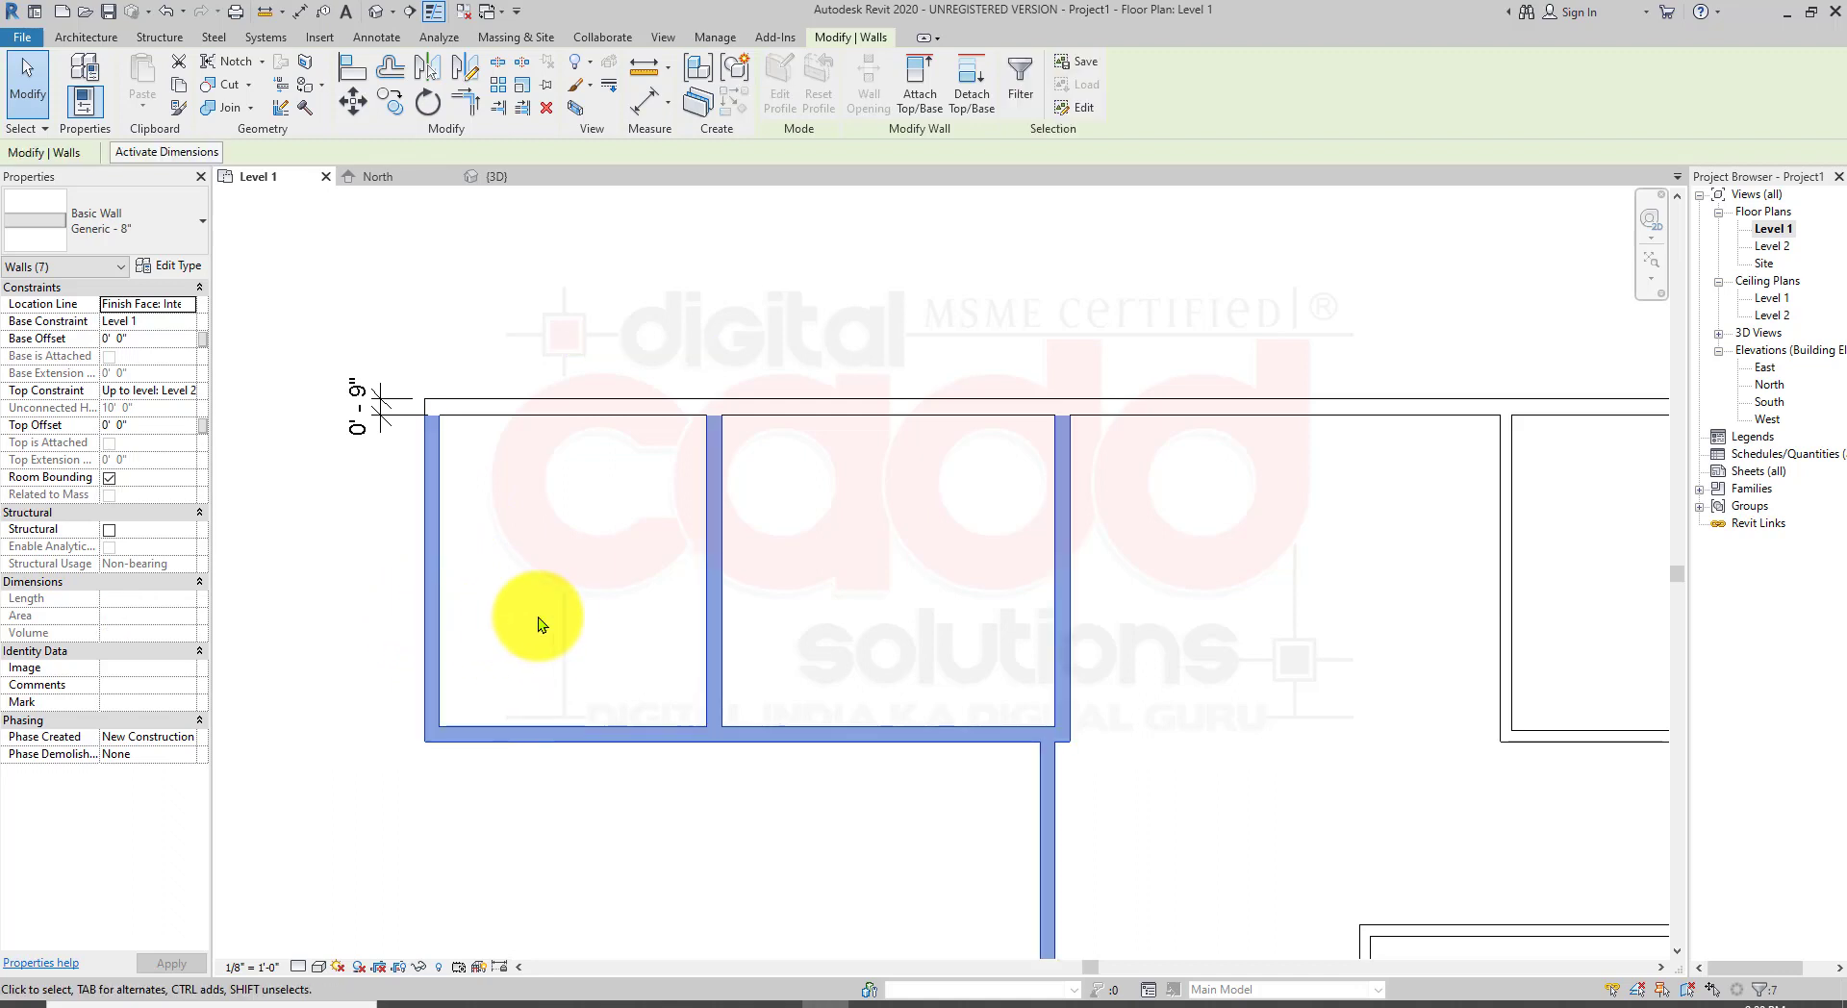
scroll(563, 598, down, 2)
middle_drag(656, 758, 703, 650)
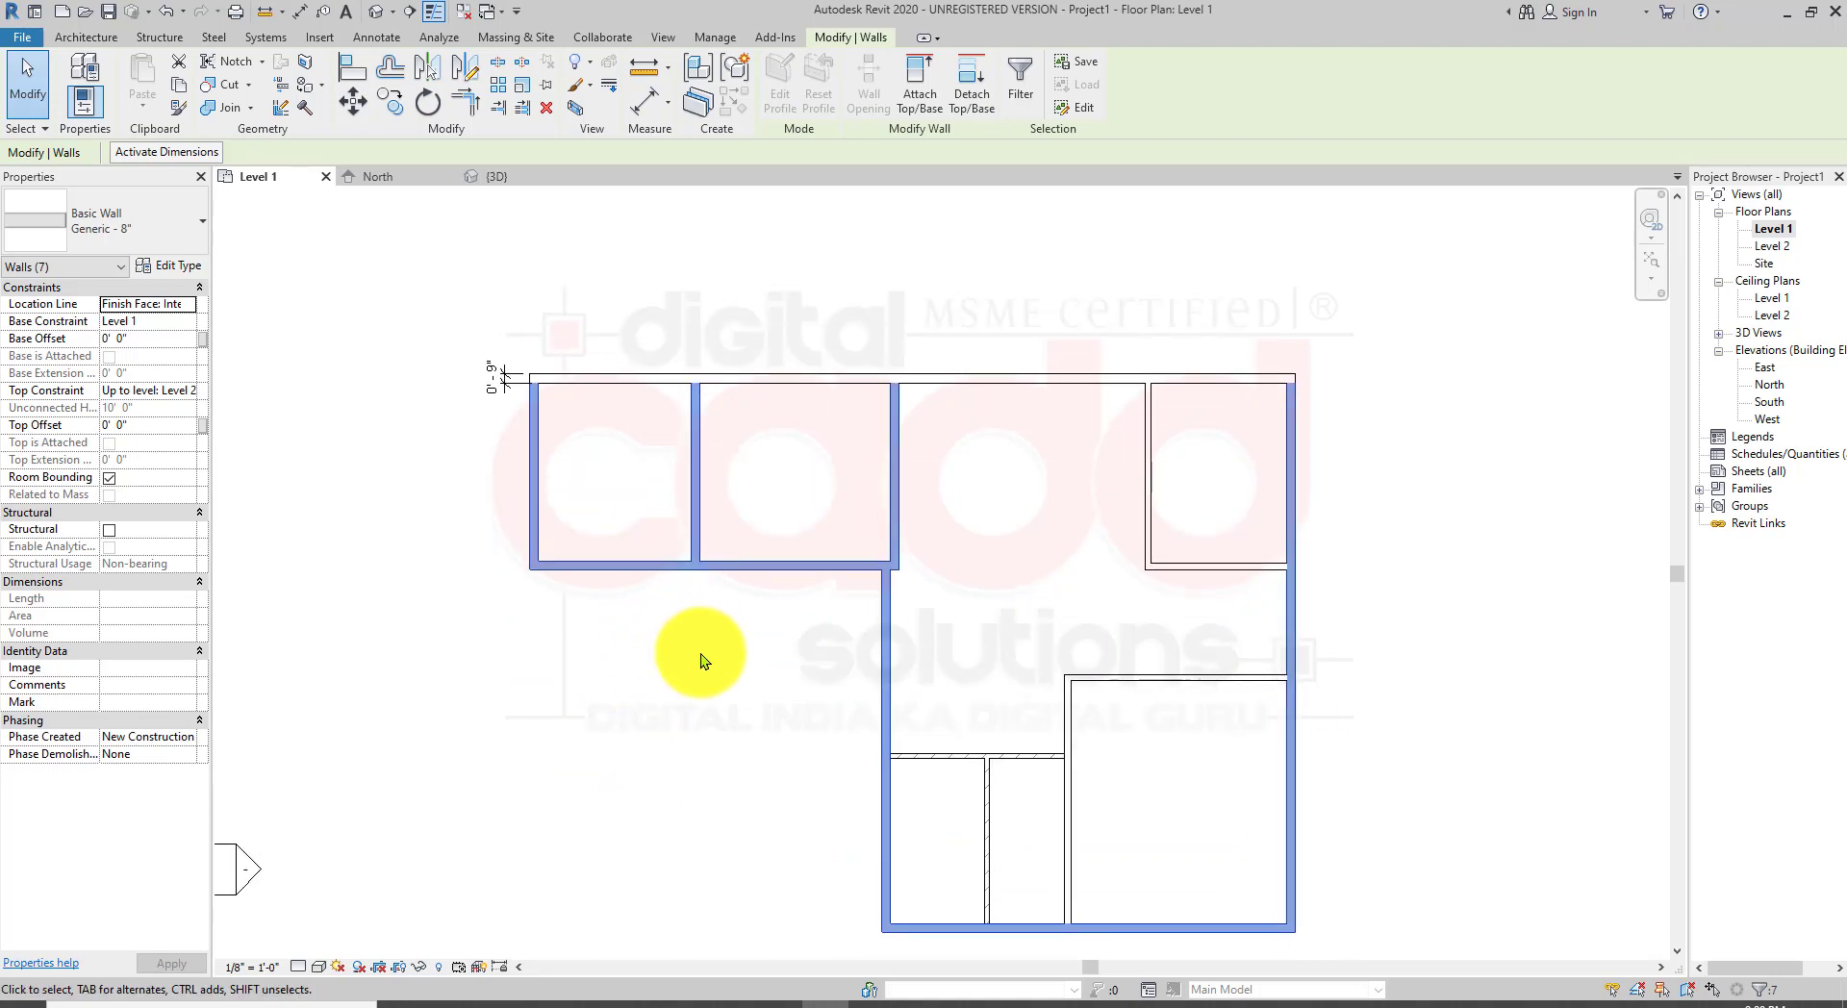
click(673, 617)
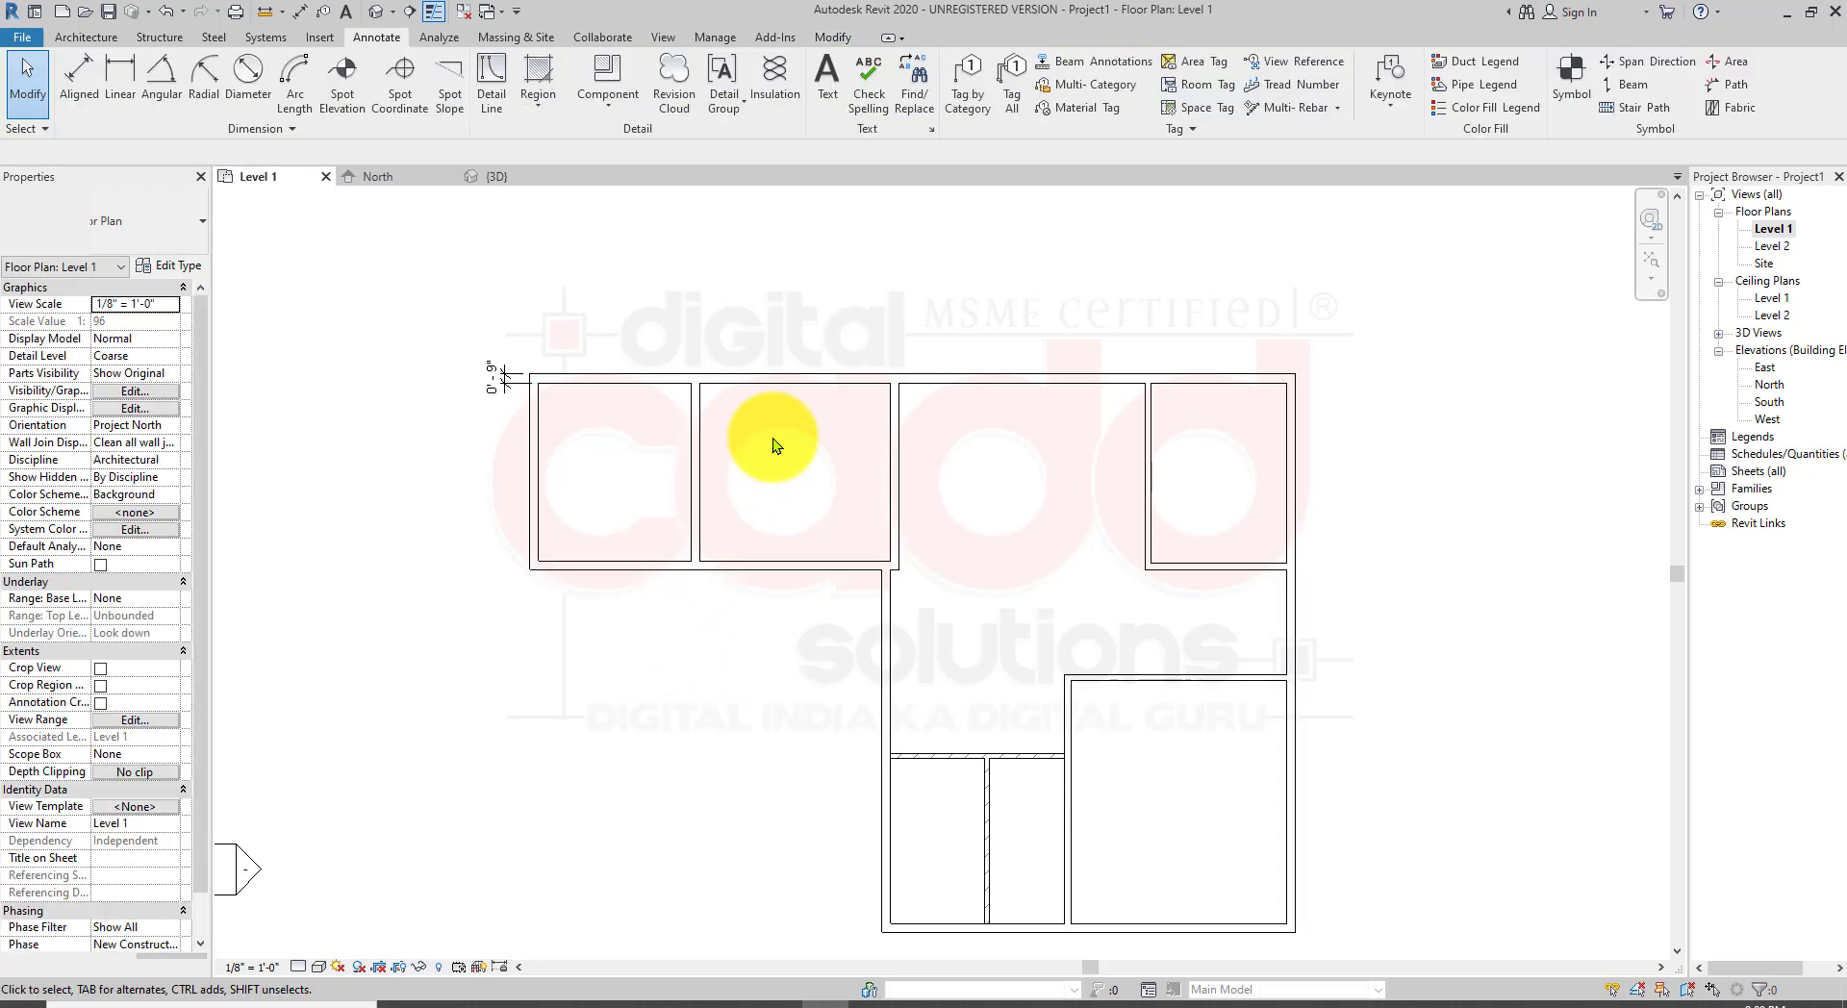
scroll(780, 438, up, 2)
click(503, 380)
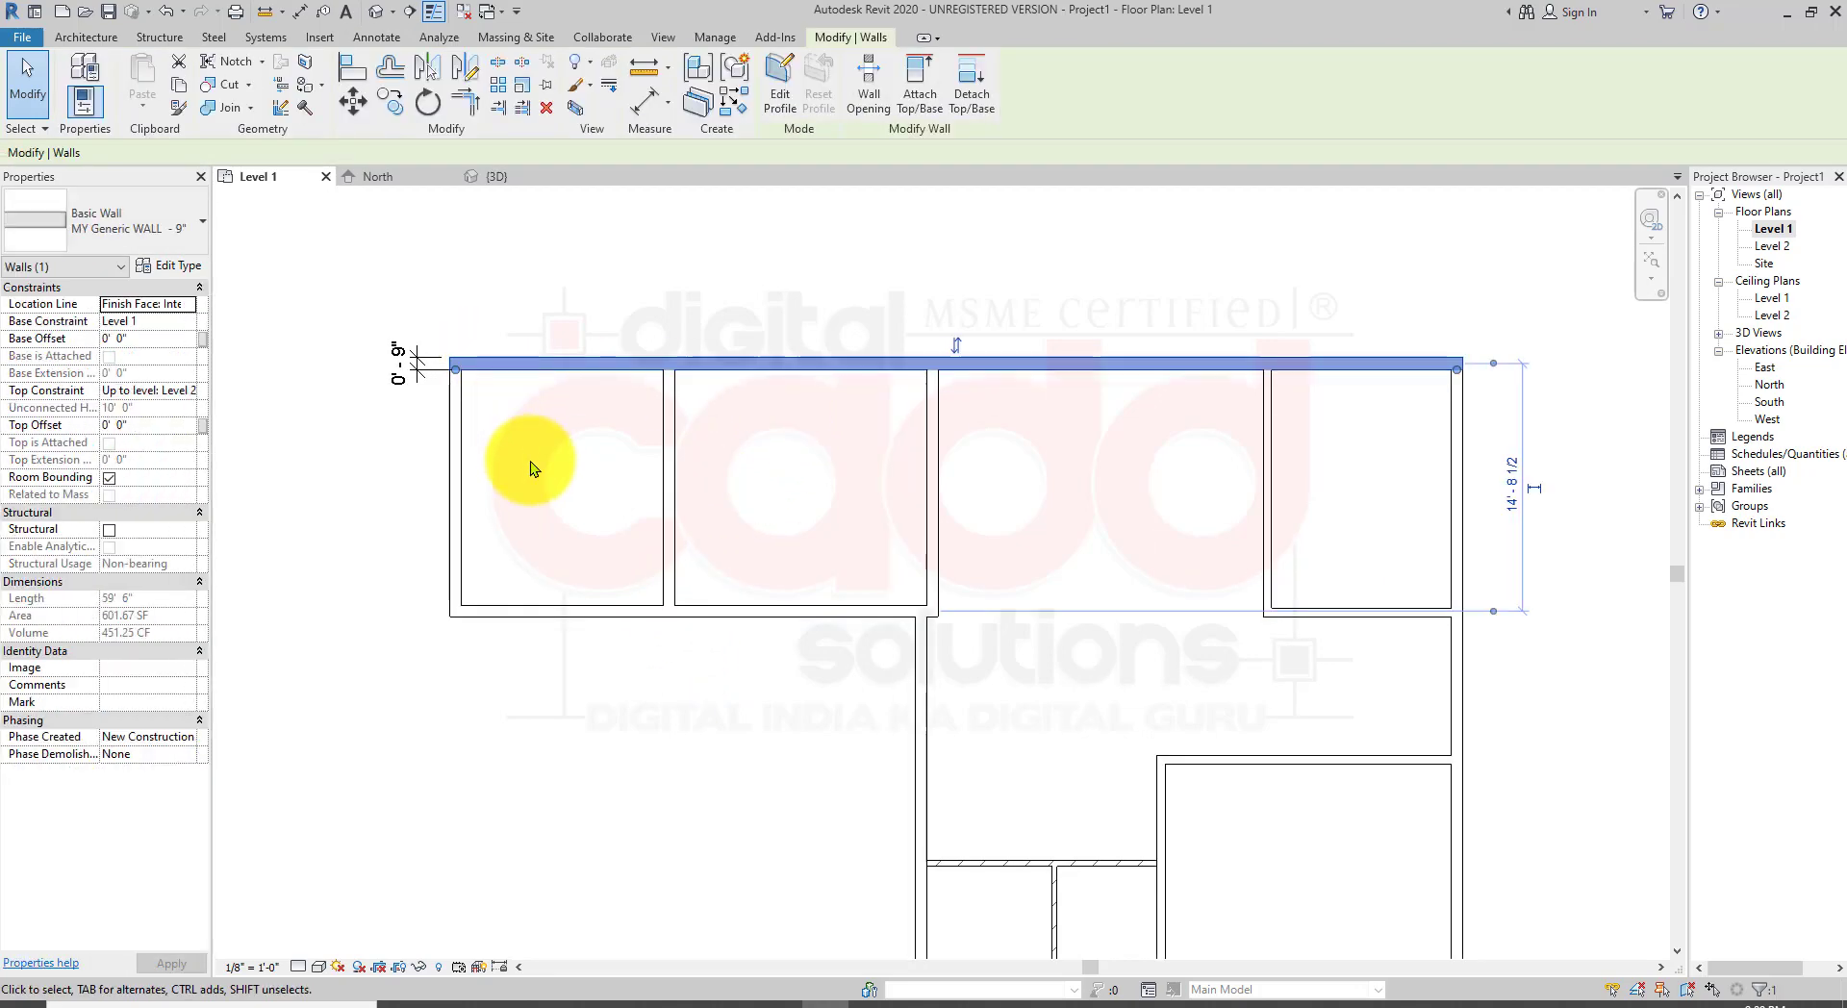
key(Escape)
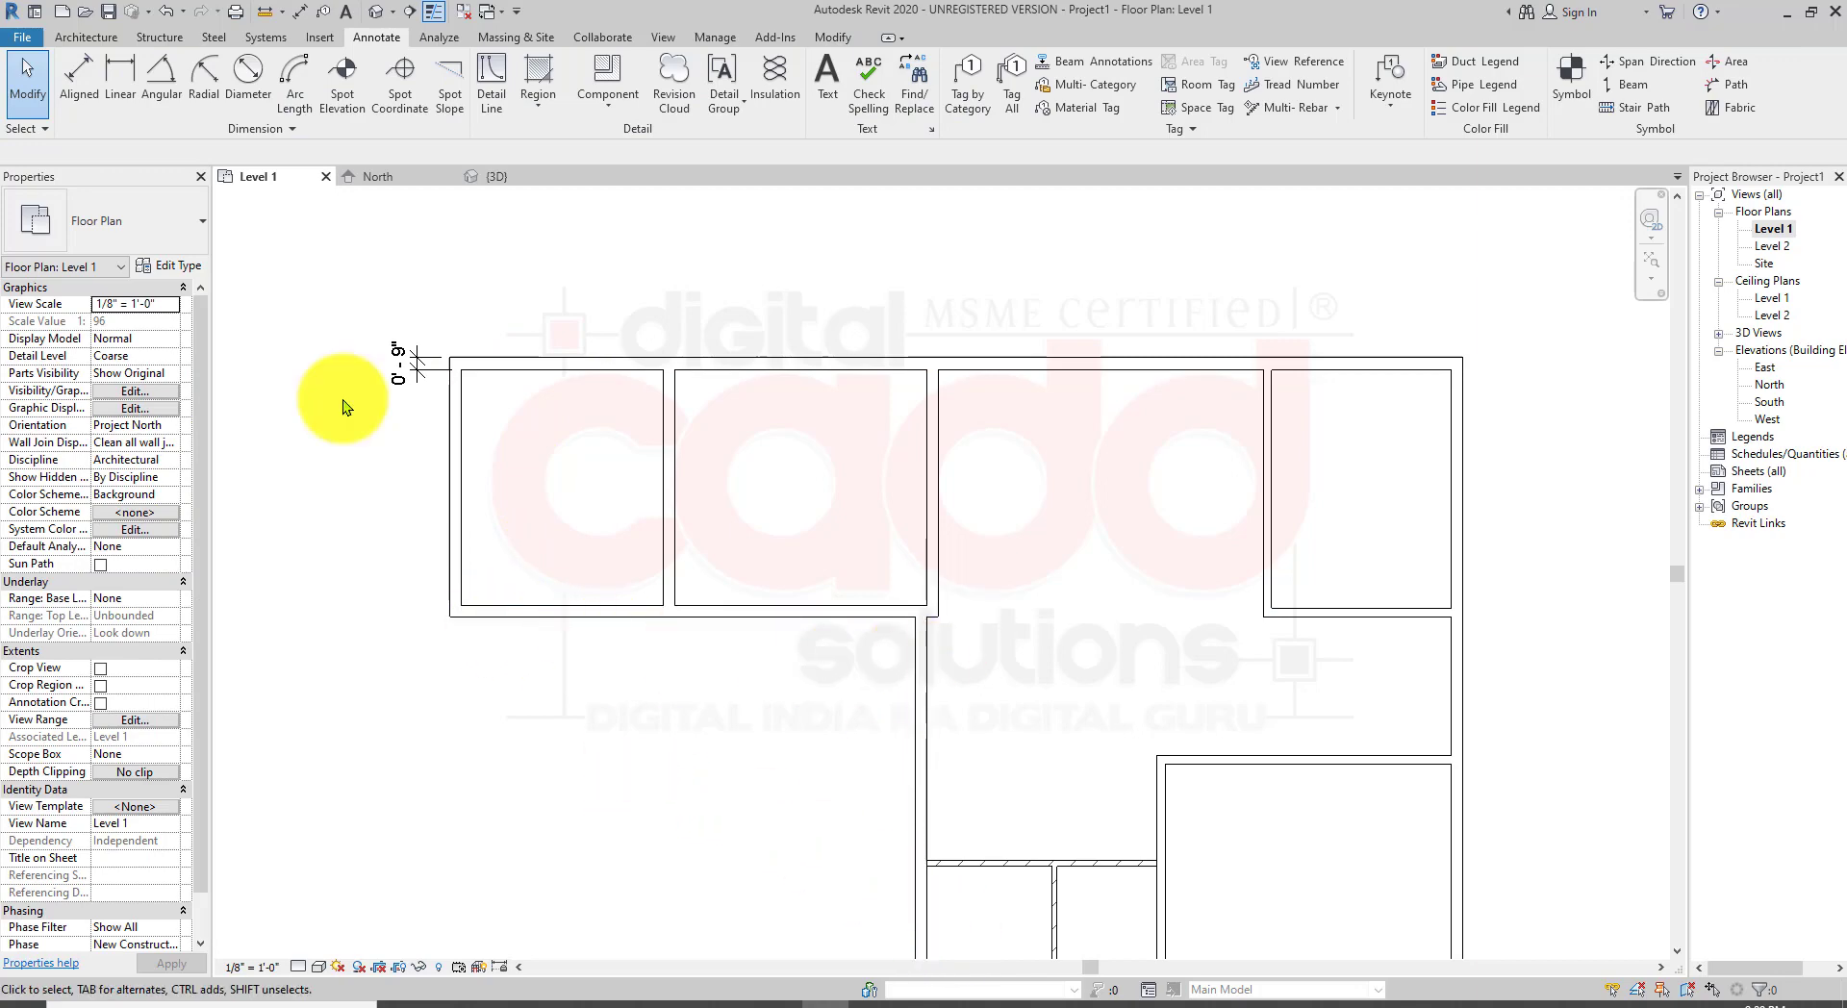
Step: Dimension the partition wall's thickness at its lower end with a linear dimension
click(125, 98)
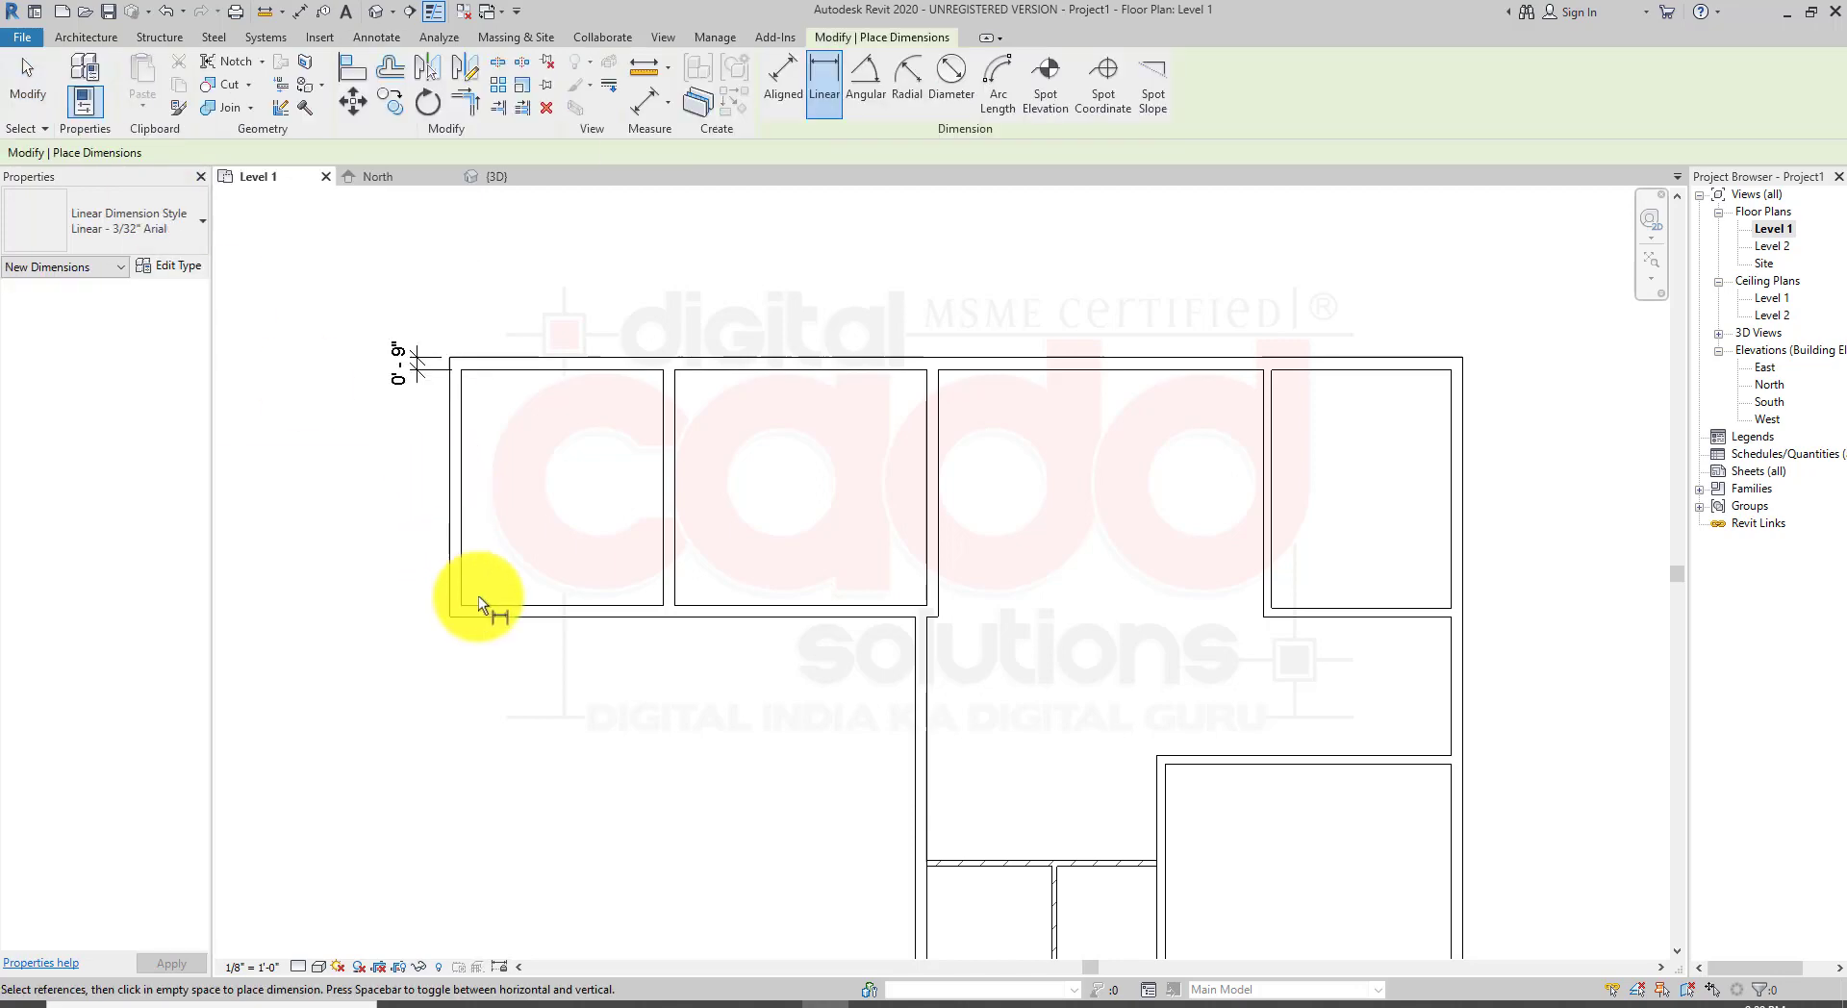
scroll(820, 767, up, 4)
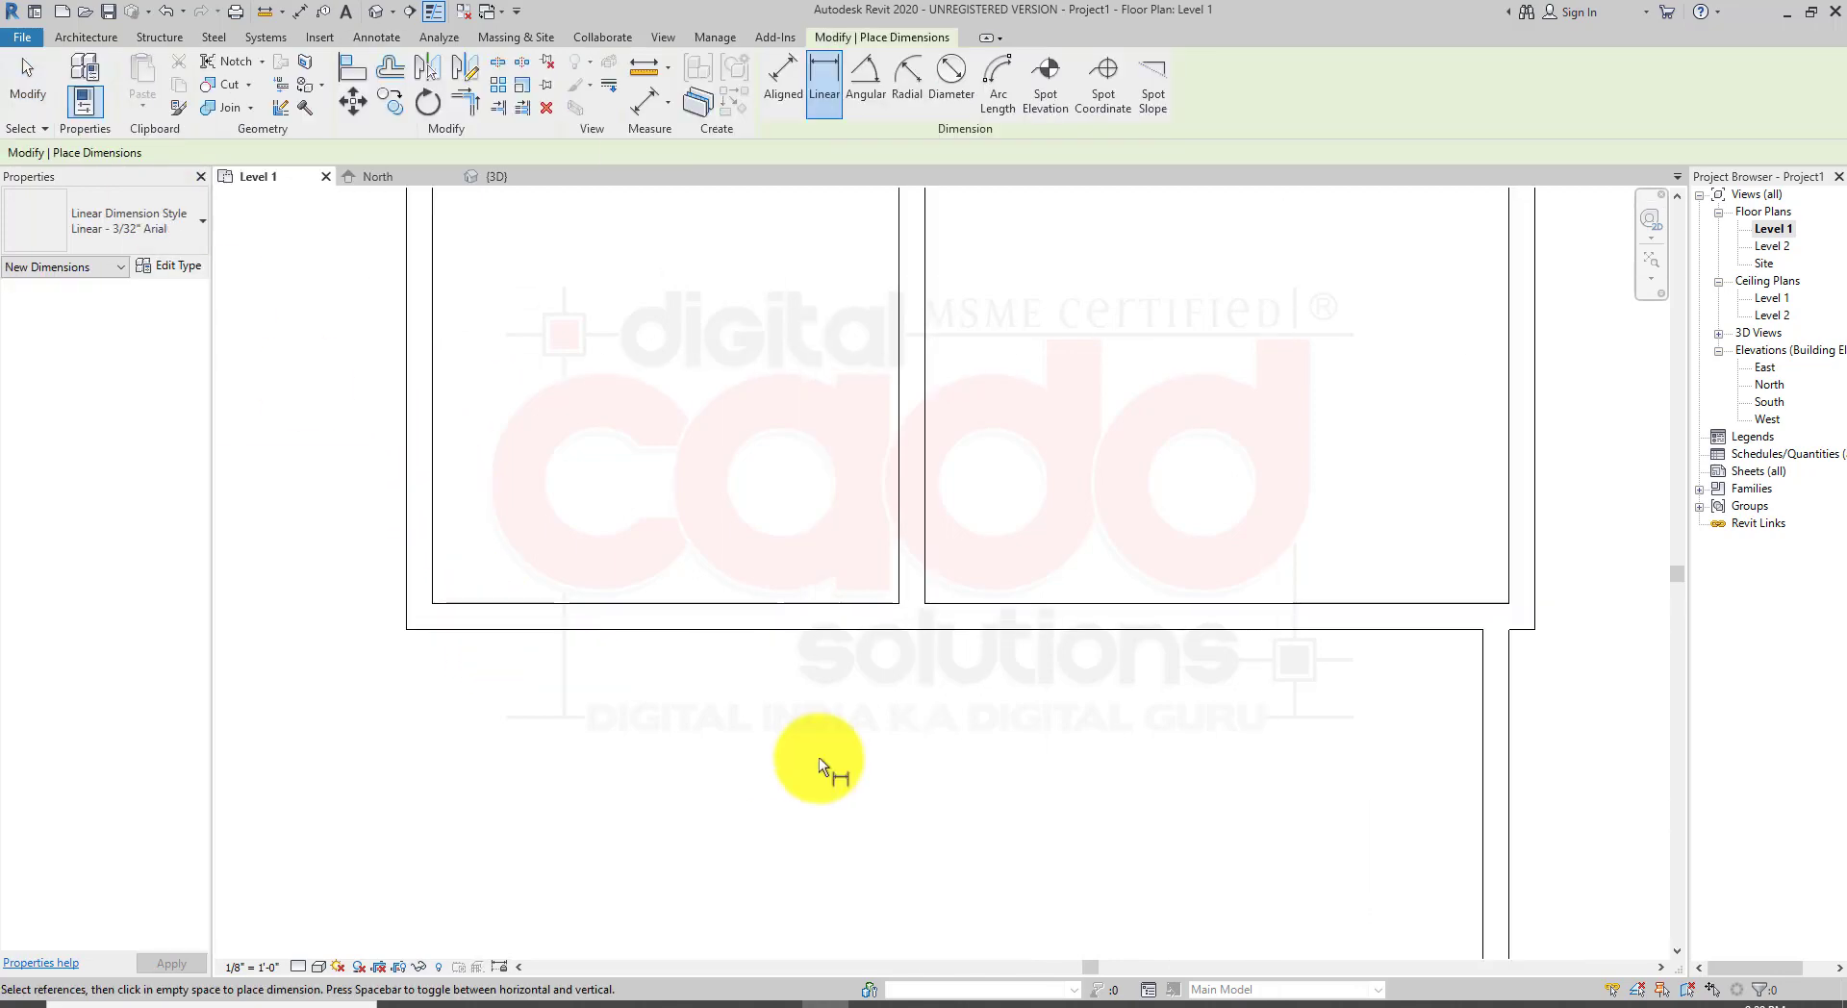
click(925, 604)
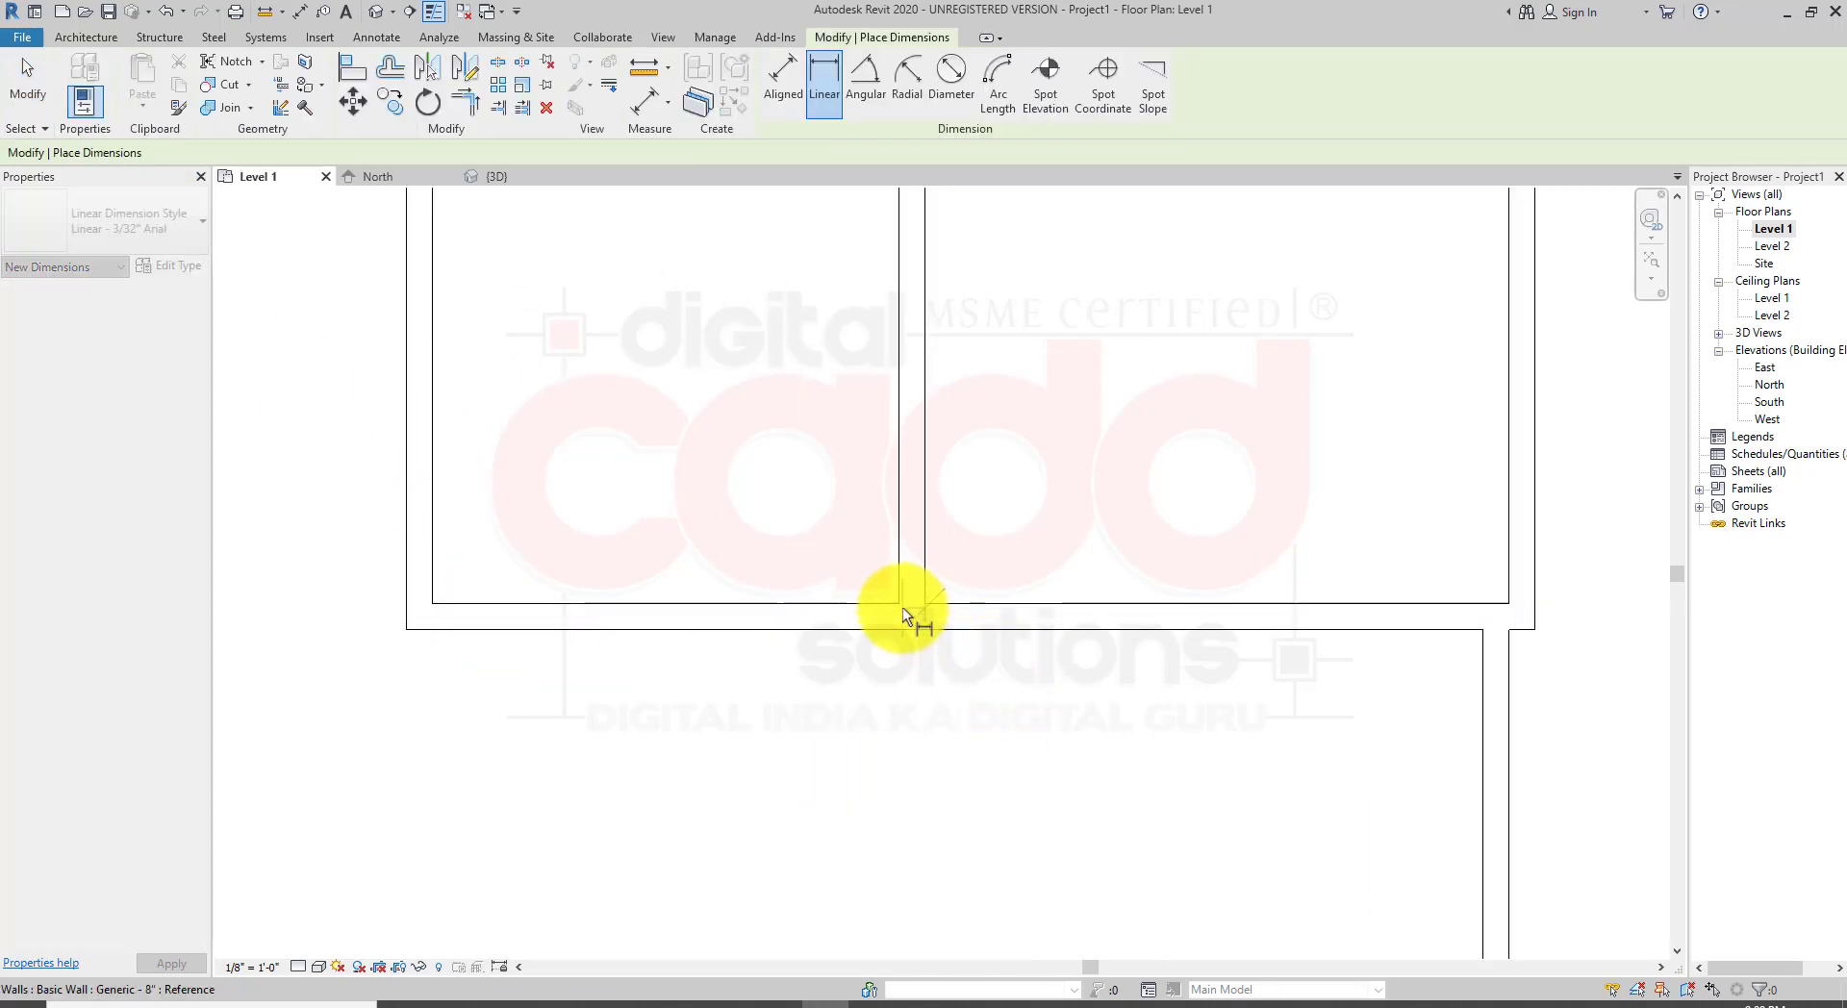
click(899, 603)
click(916, 760)
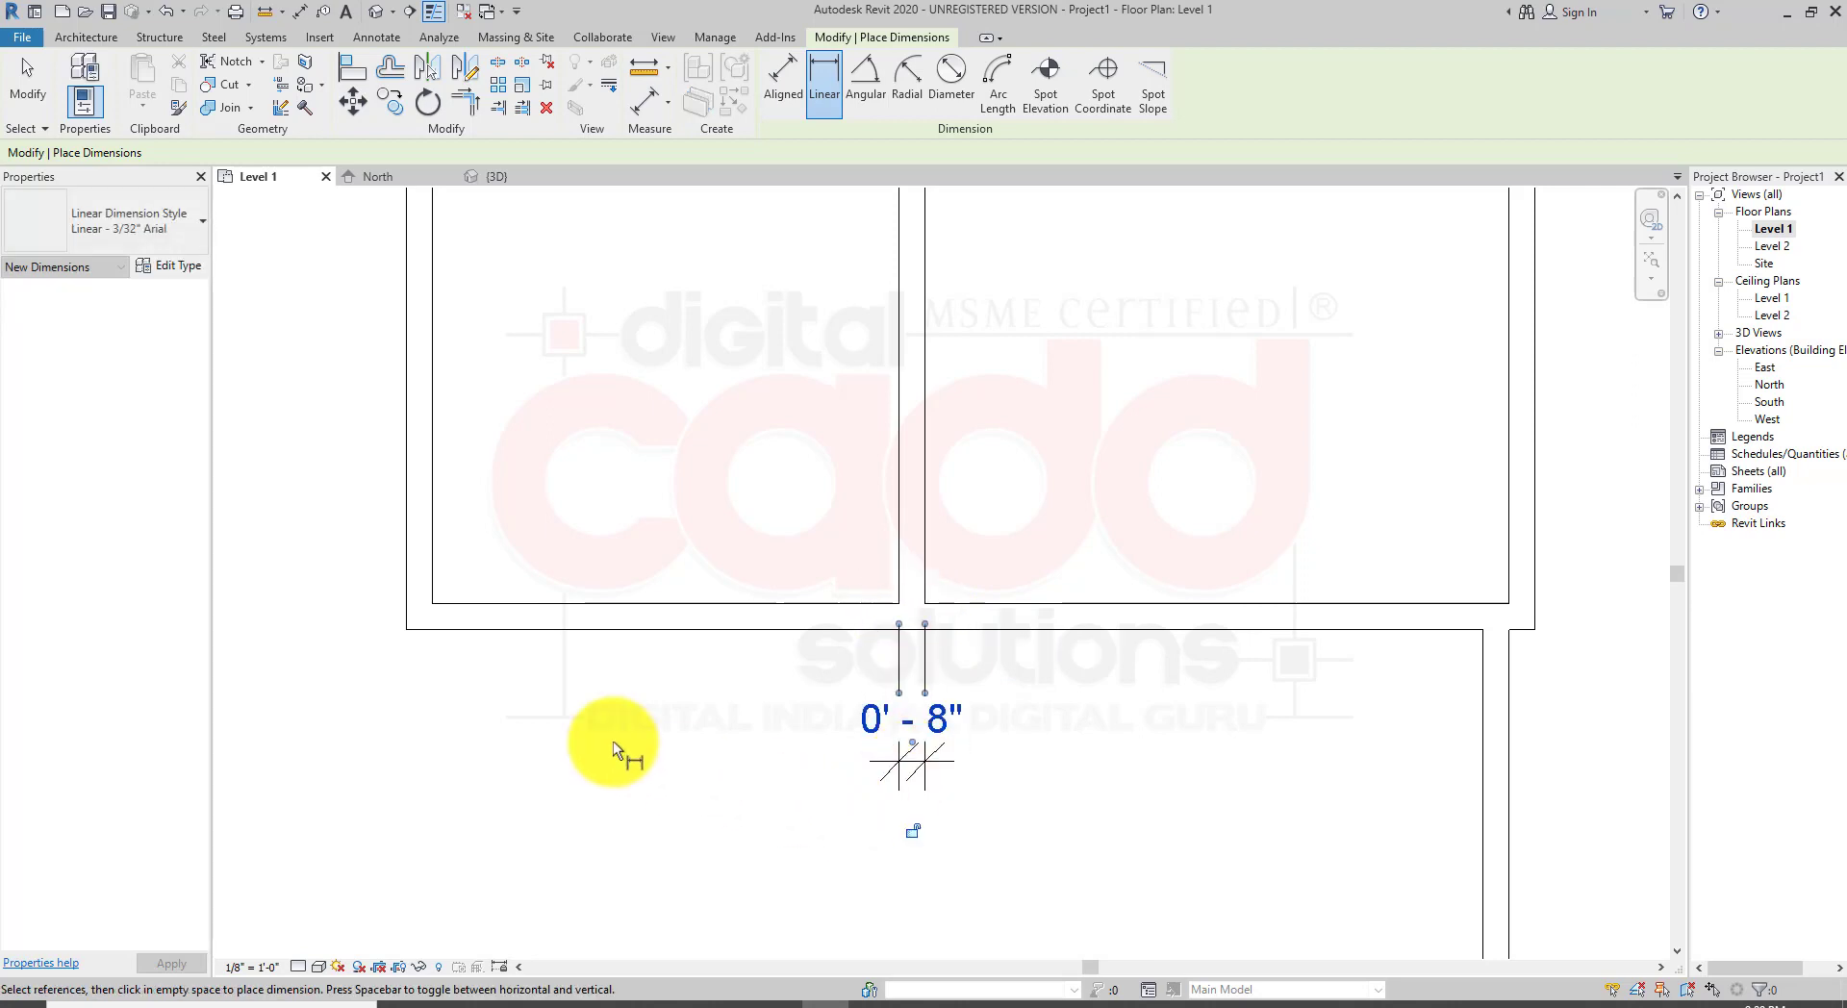
Step: Dimension the thickness of the lower wall of the left rooms at its left end
click(431, 598)
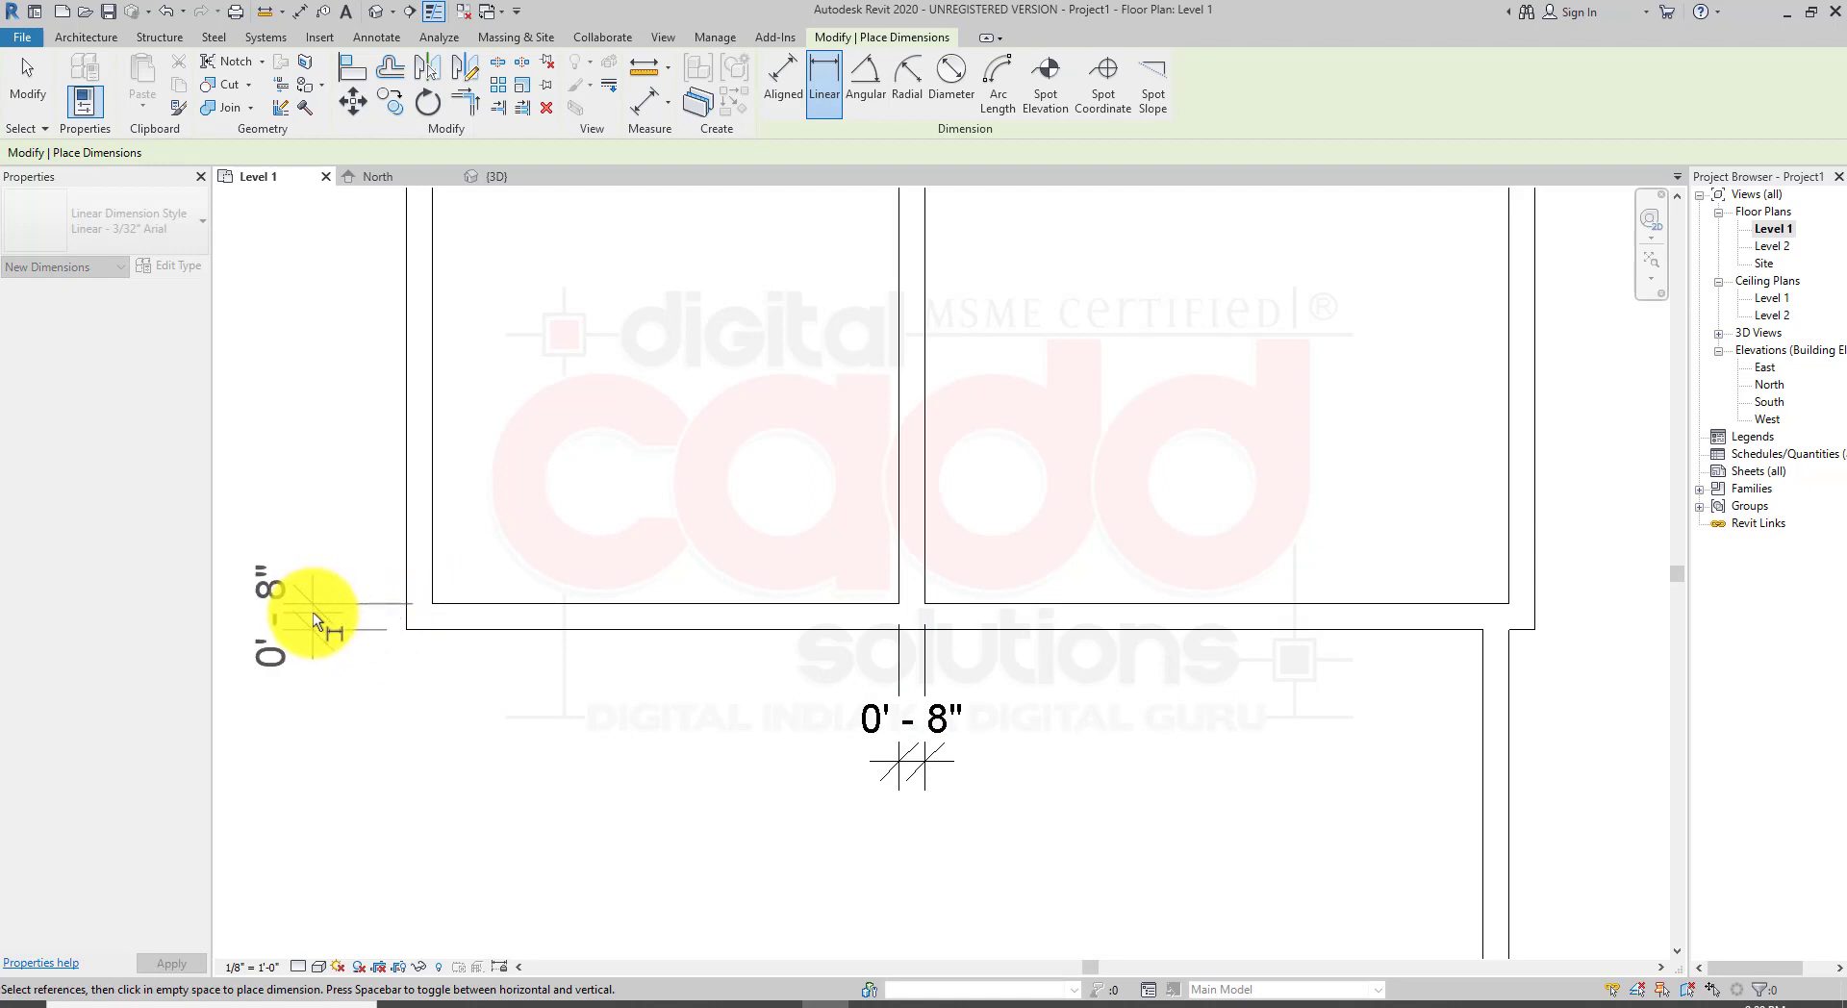
click(312, 613)
scroll(443, 635, down, 3)
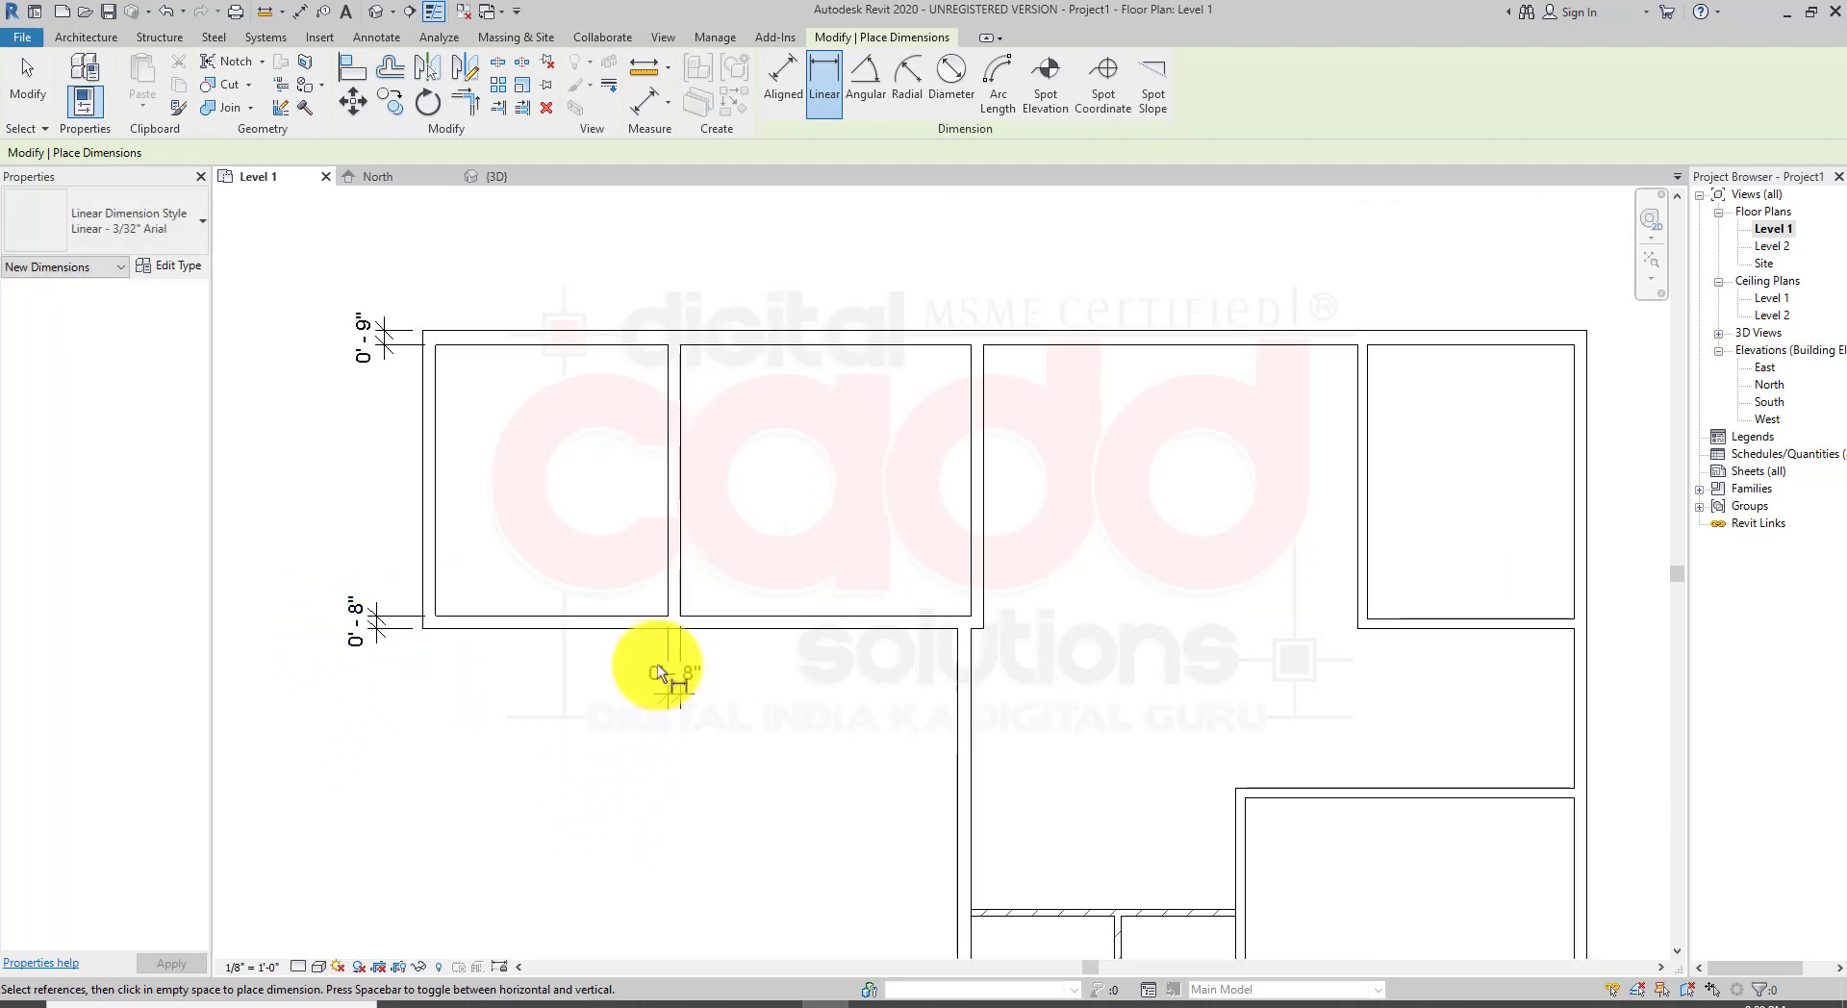
scroll(577, 515, down, 3)
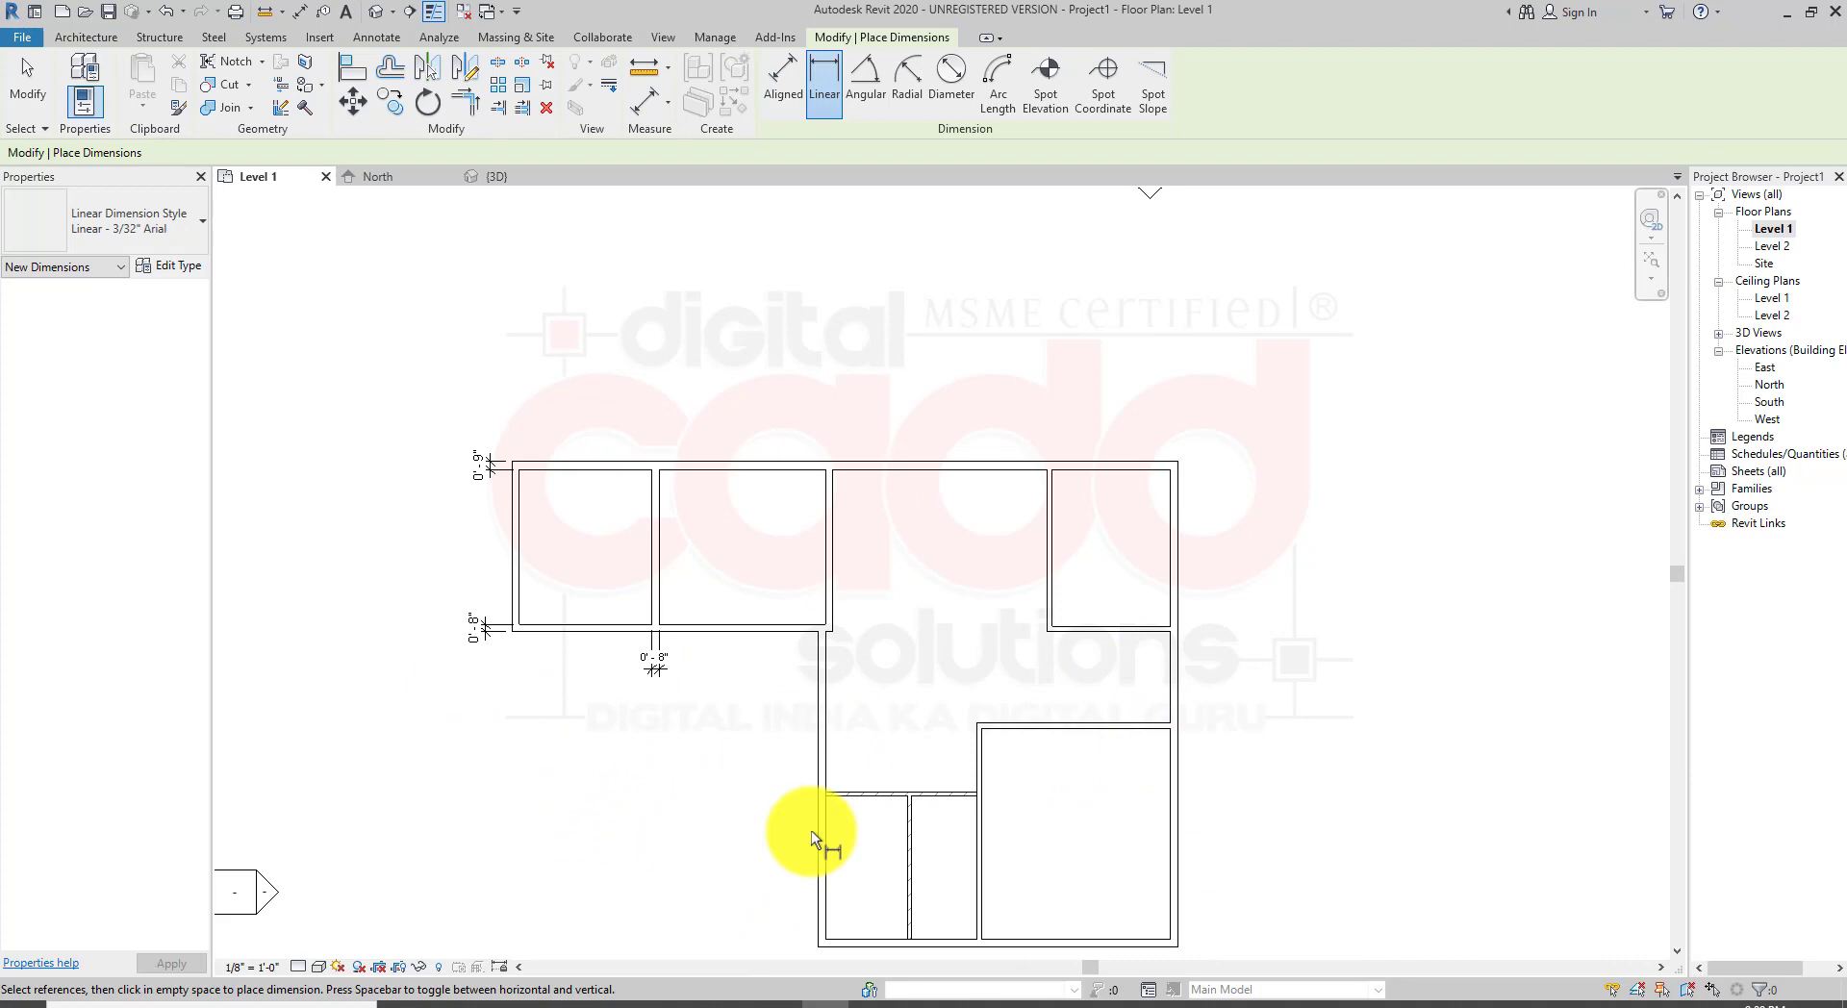
key(Escape)
key(Escape)
Step: Select the top exterior wall and the lower wall of the left rooms to compare their wall types
scroll(712, 502, up, 2)
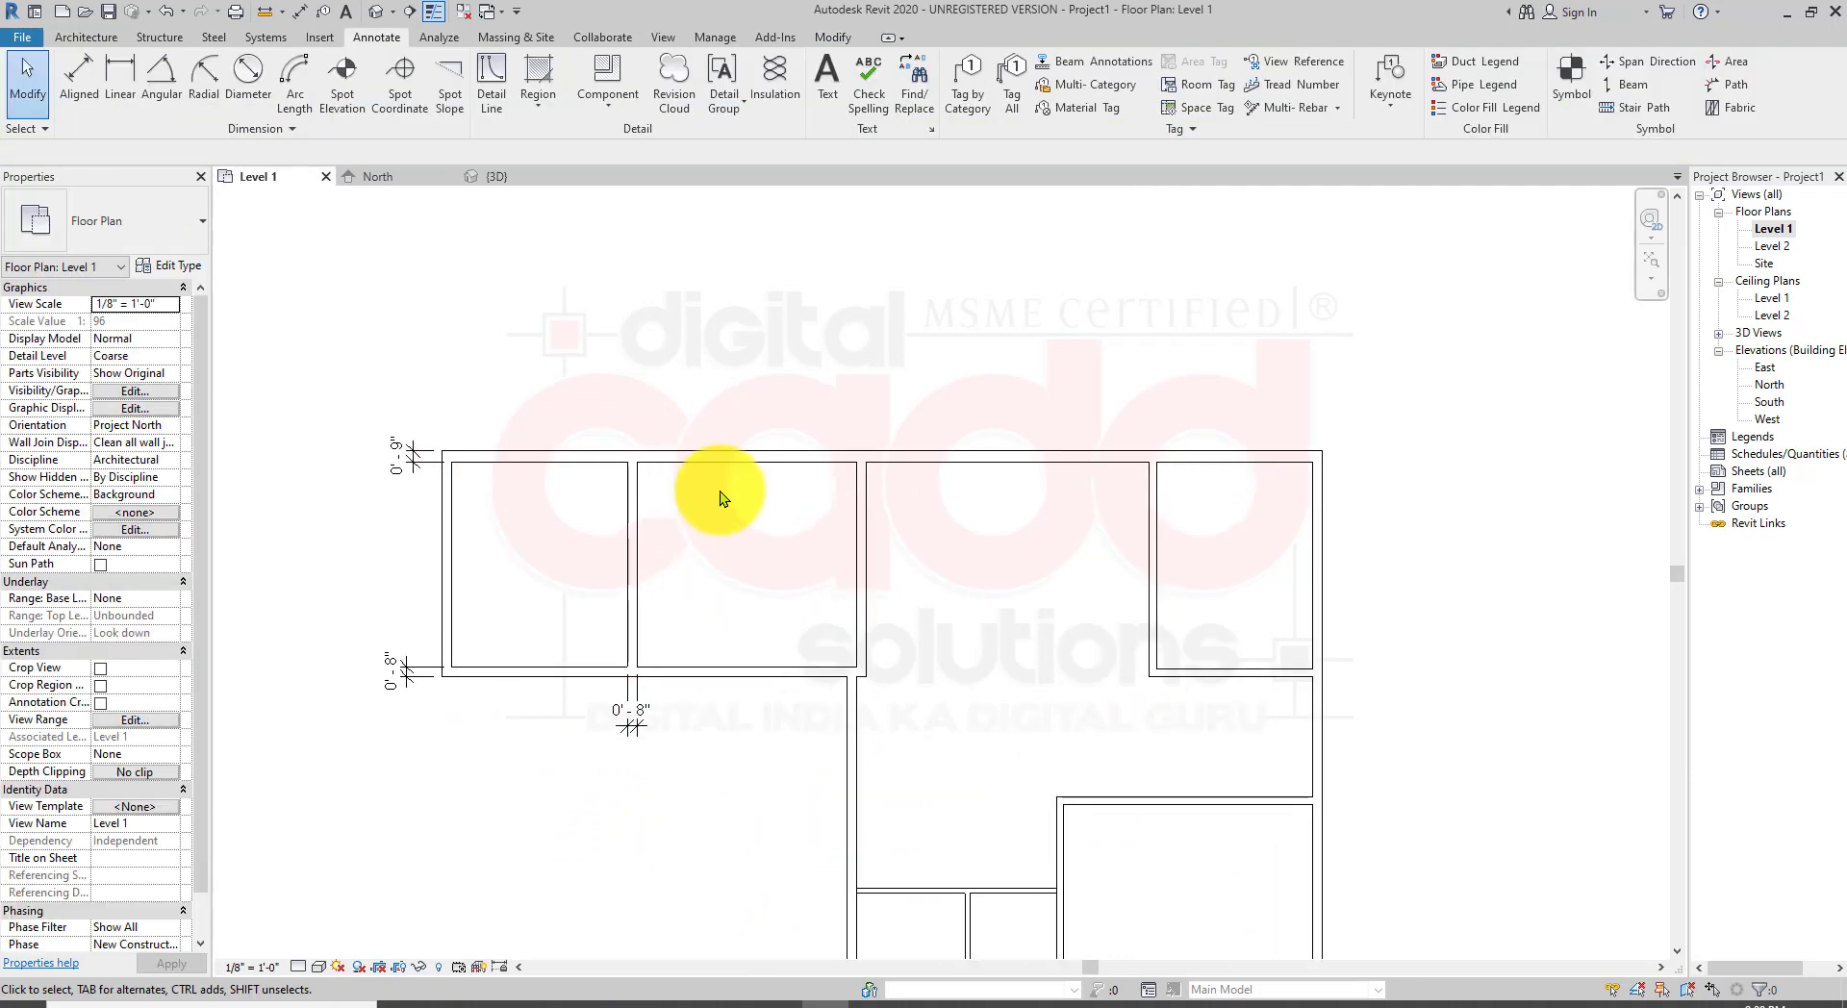
click(717, 467)
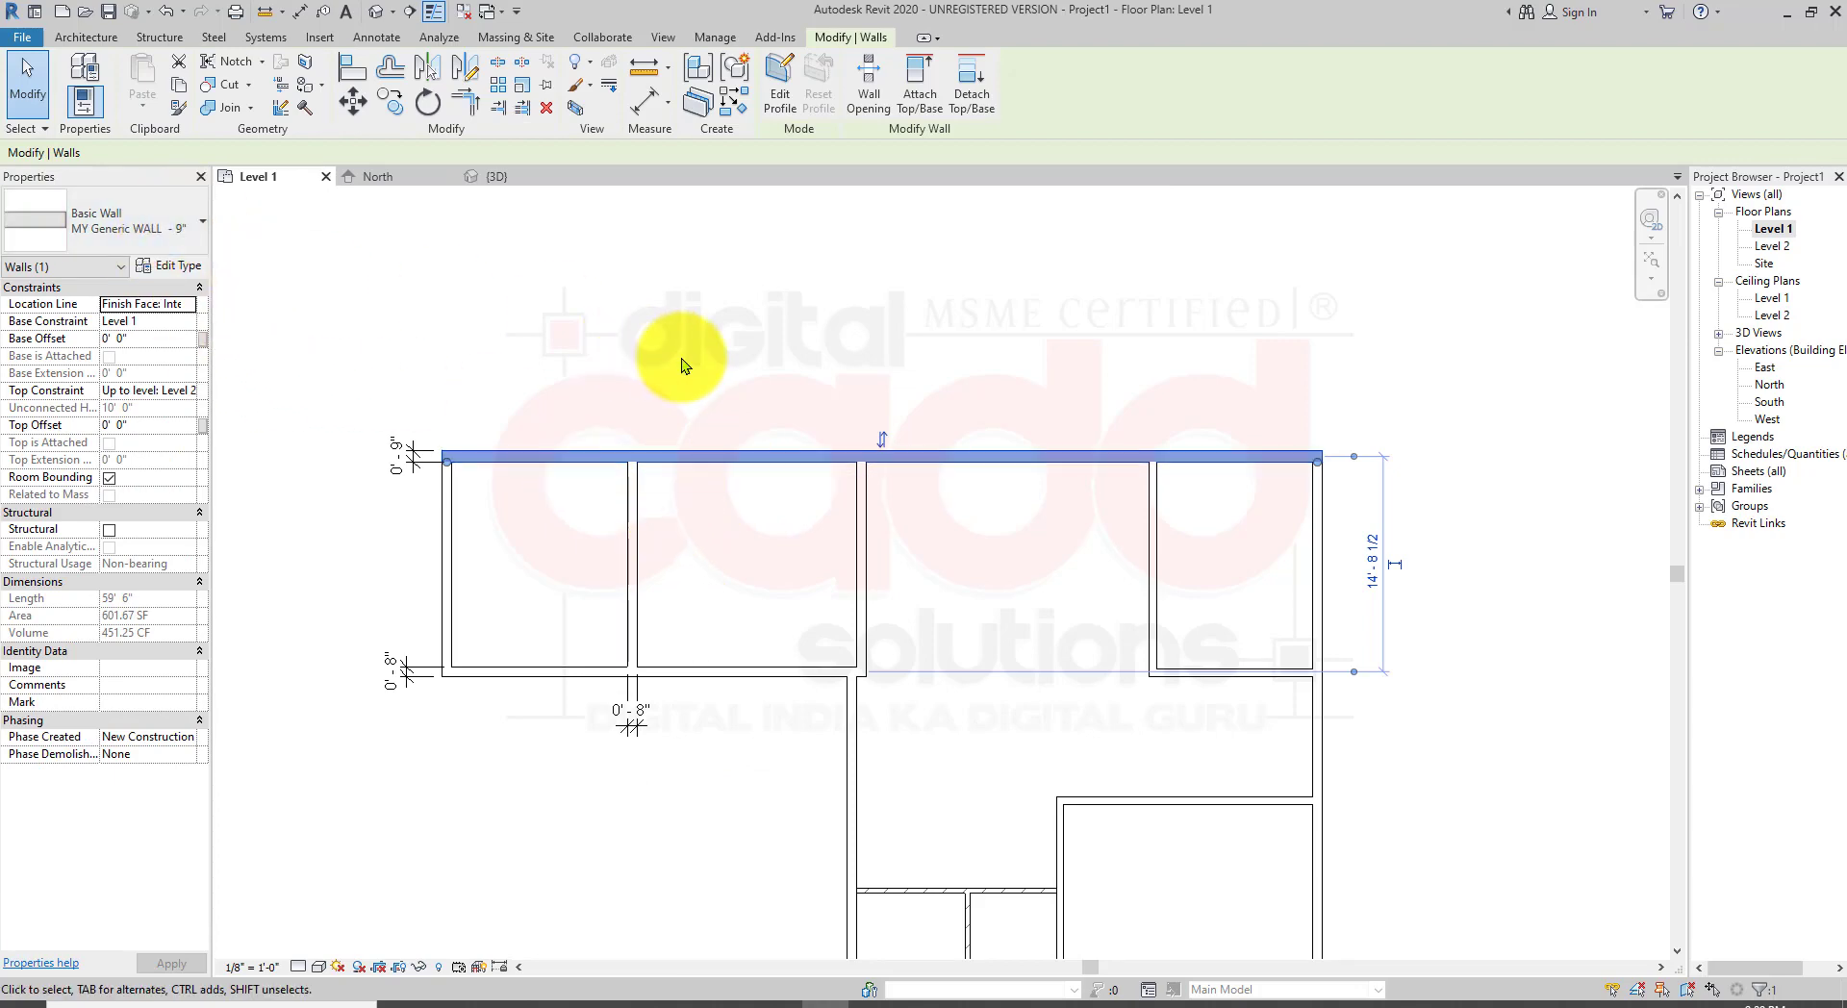
click(718, 352)
middle_drag(719, 752, 737, 650)
scroll(737, 651, up, 1)
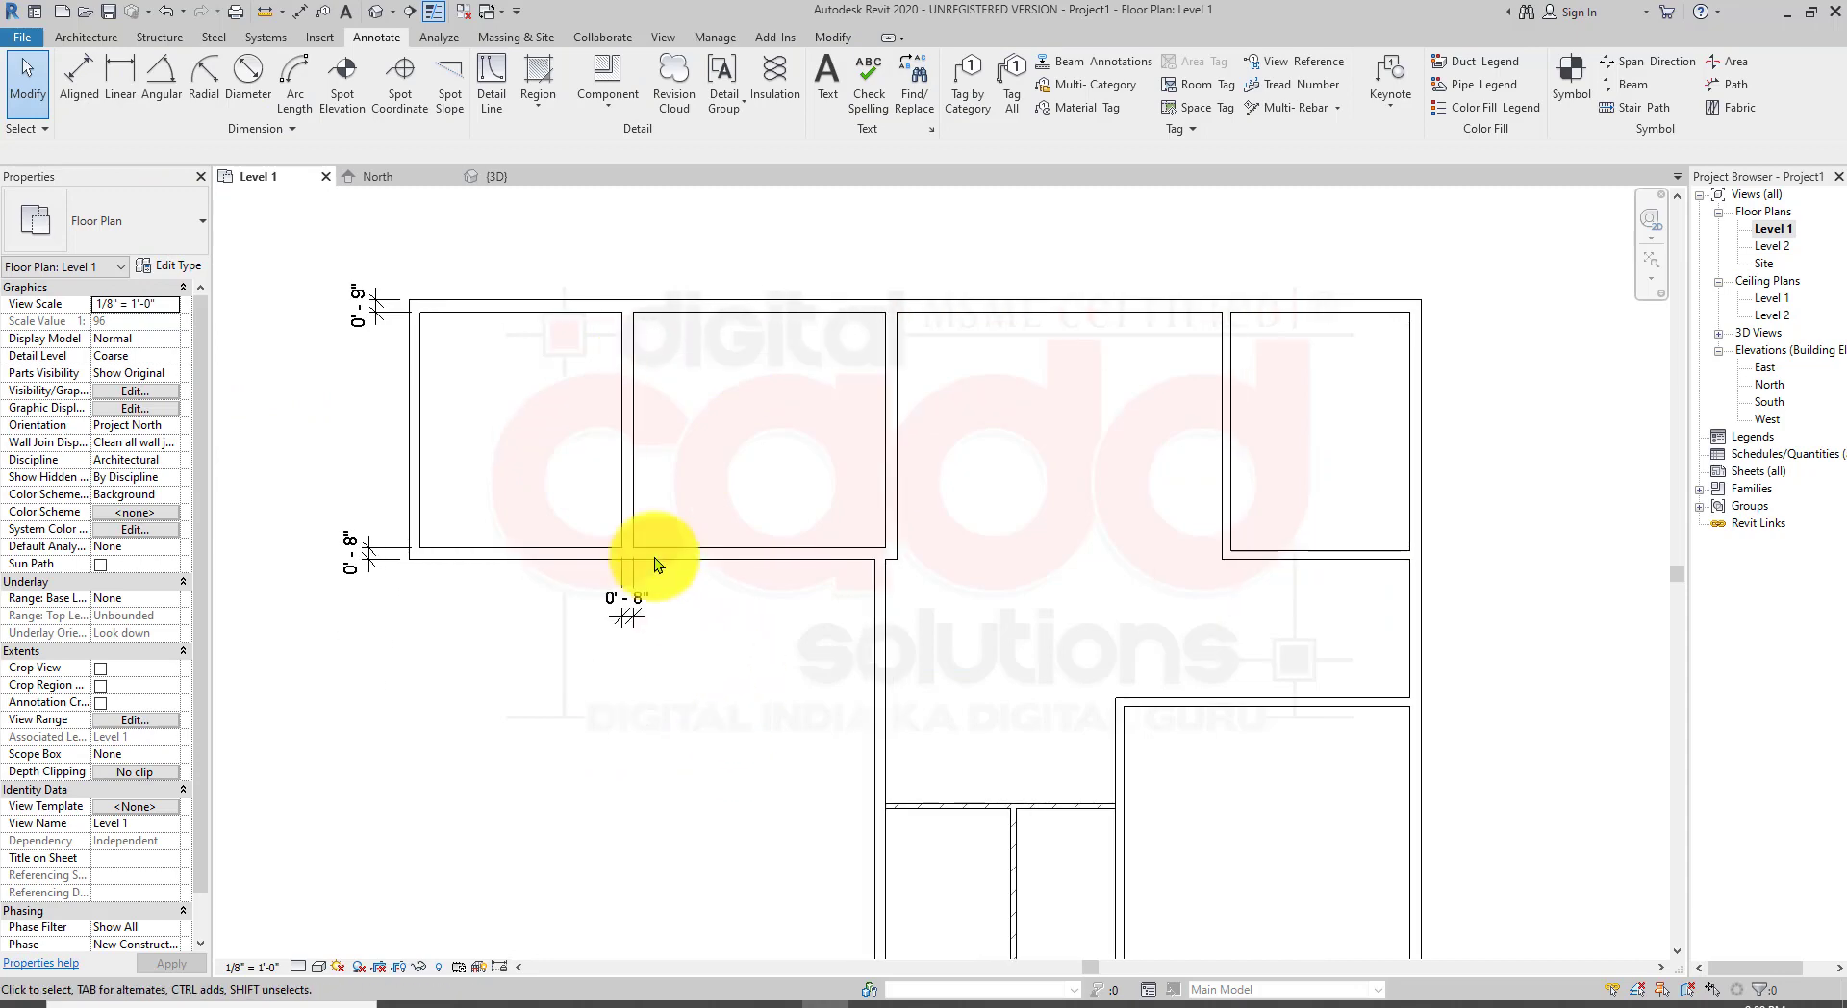
click(627, 482)
click(709, 555)
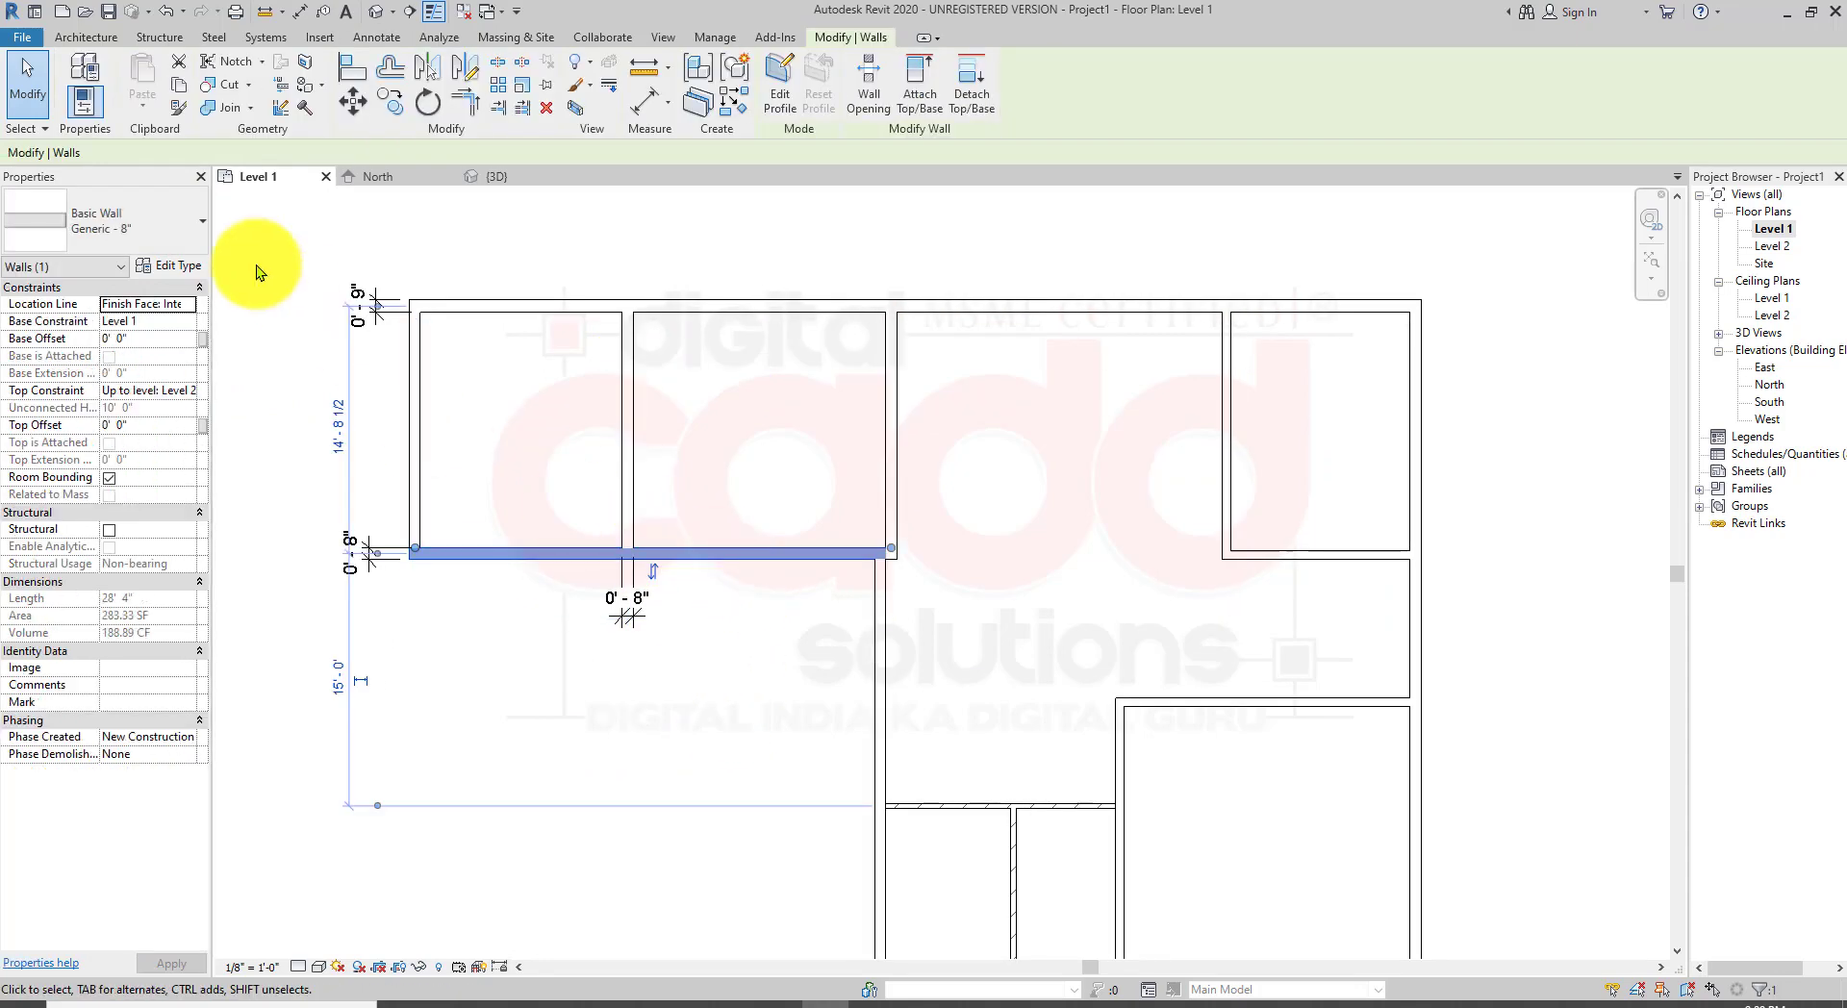
click(664, 775)
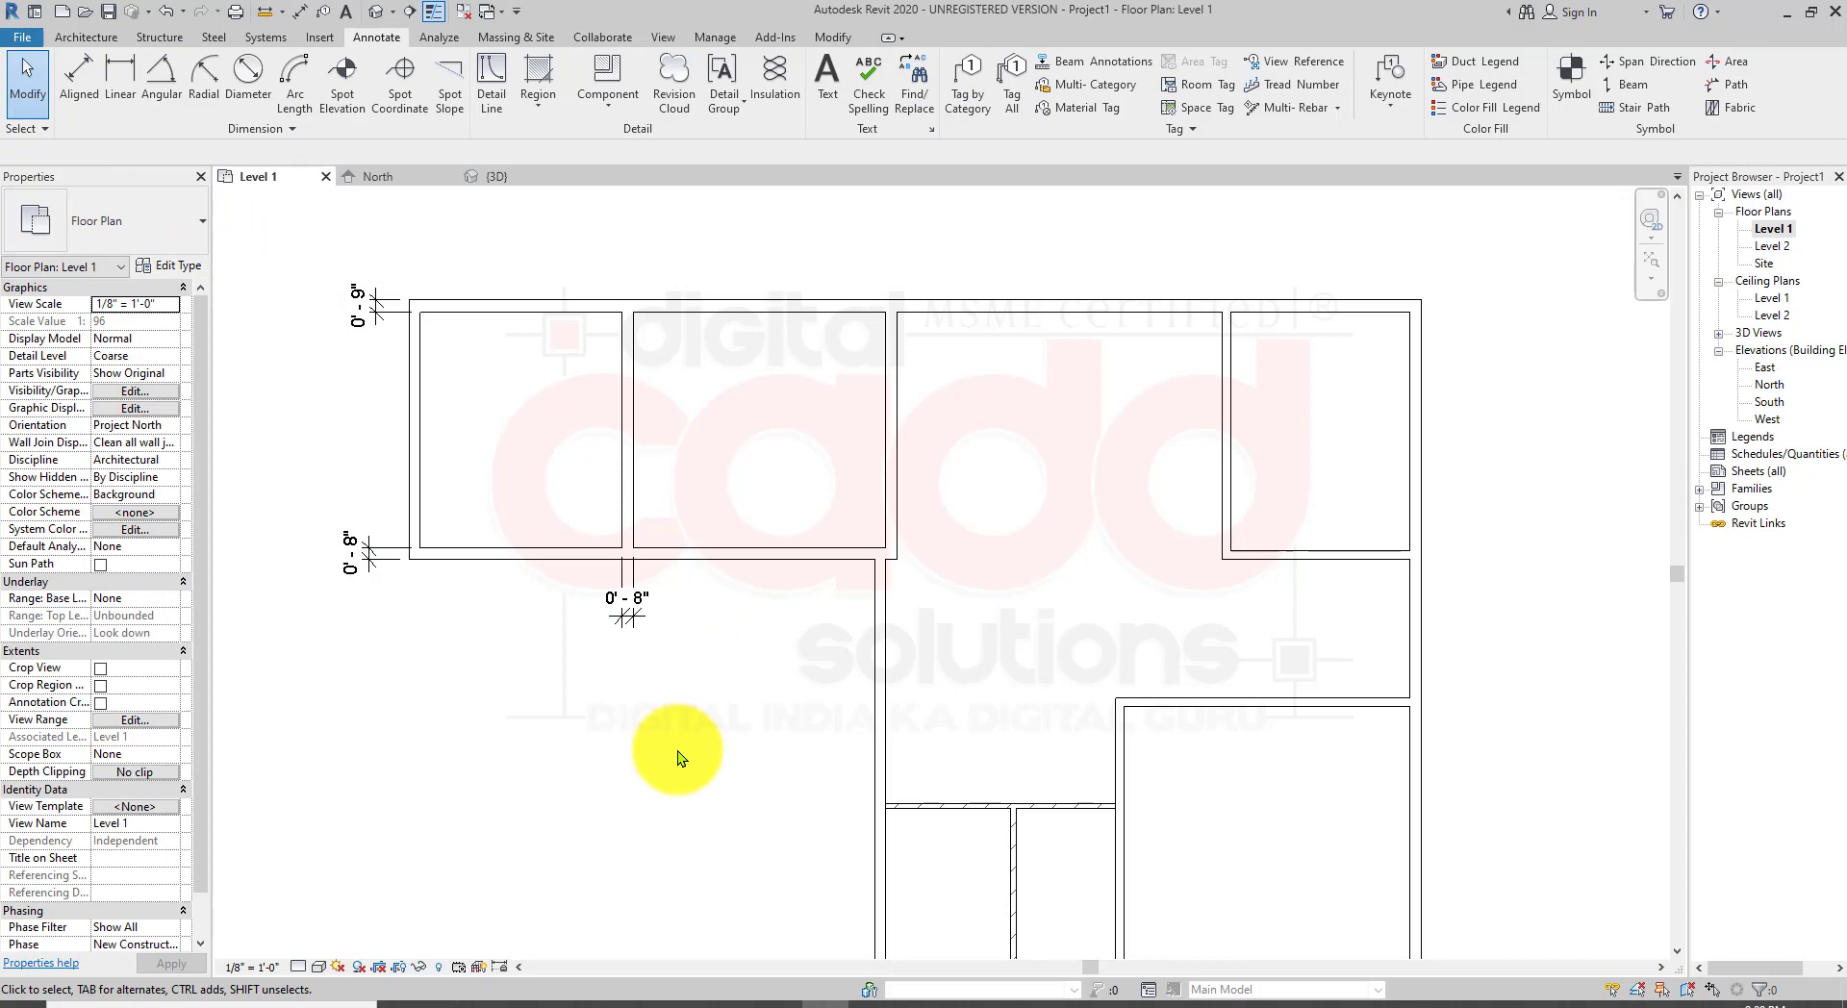
scroll(692, 731, down, 3)
middle_drag(590, 914, 623, 743)
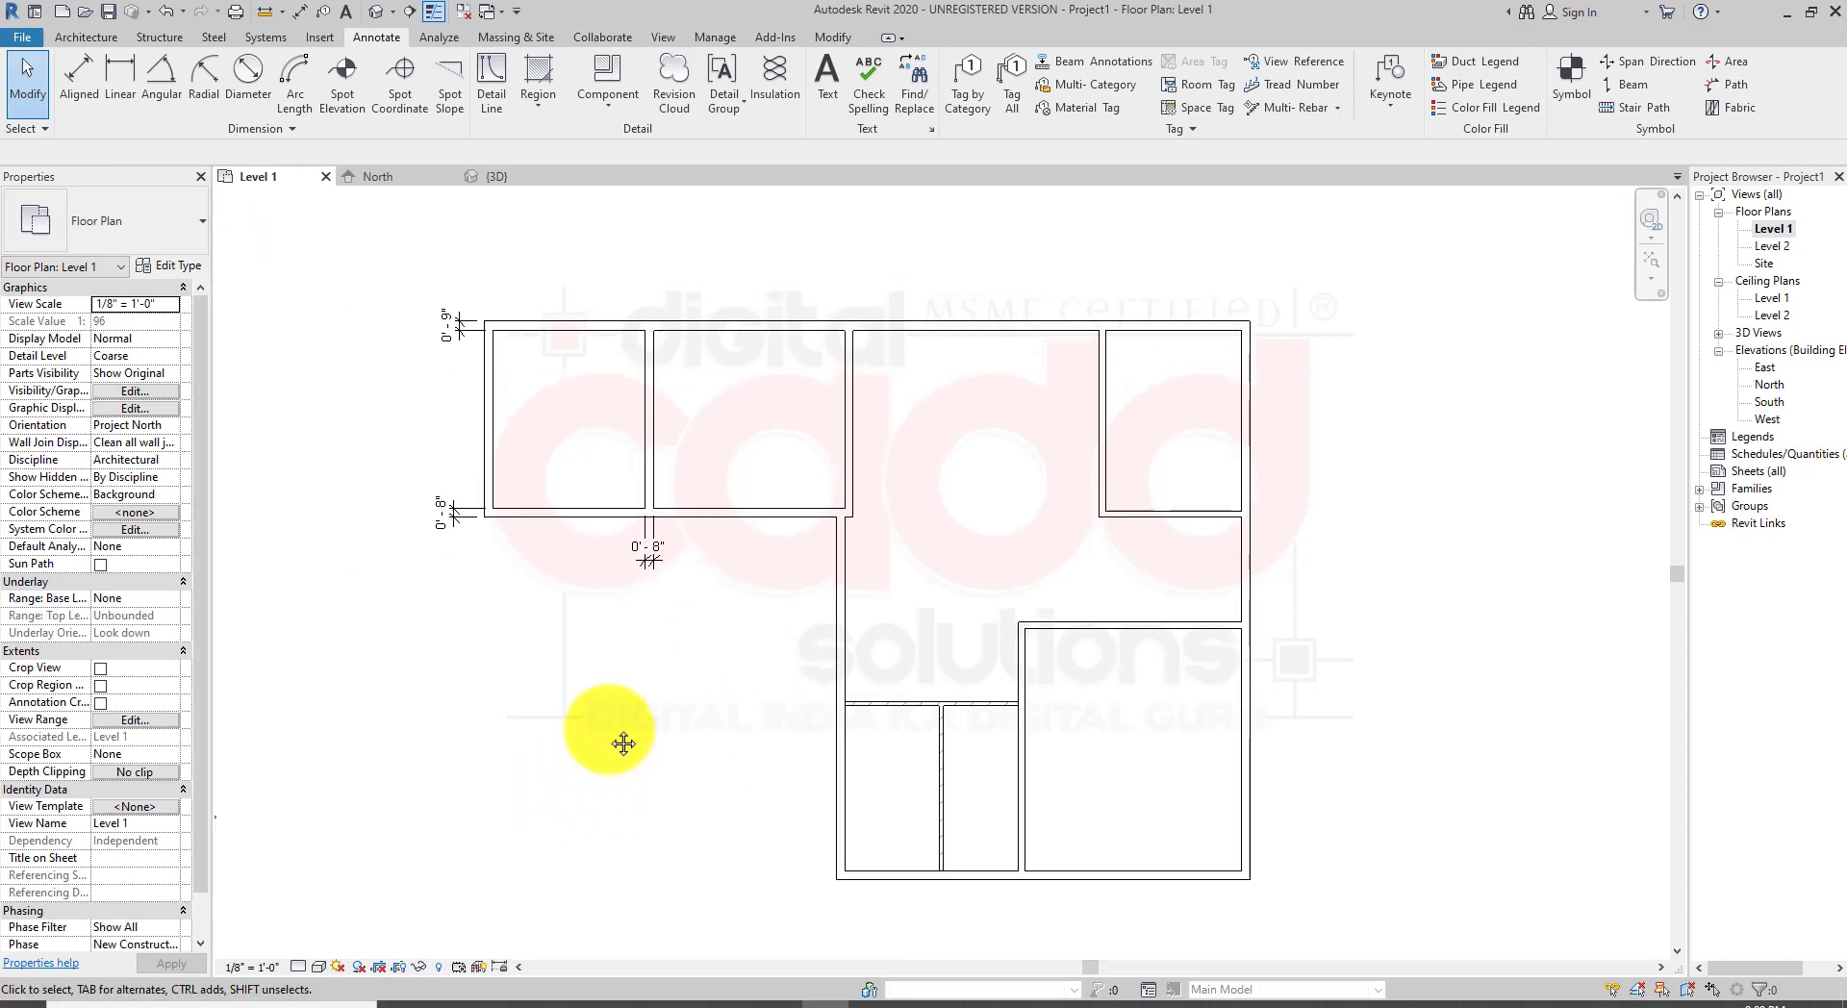
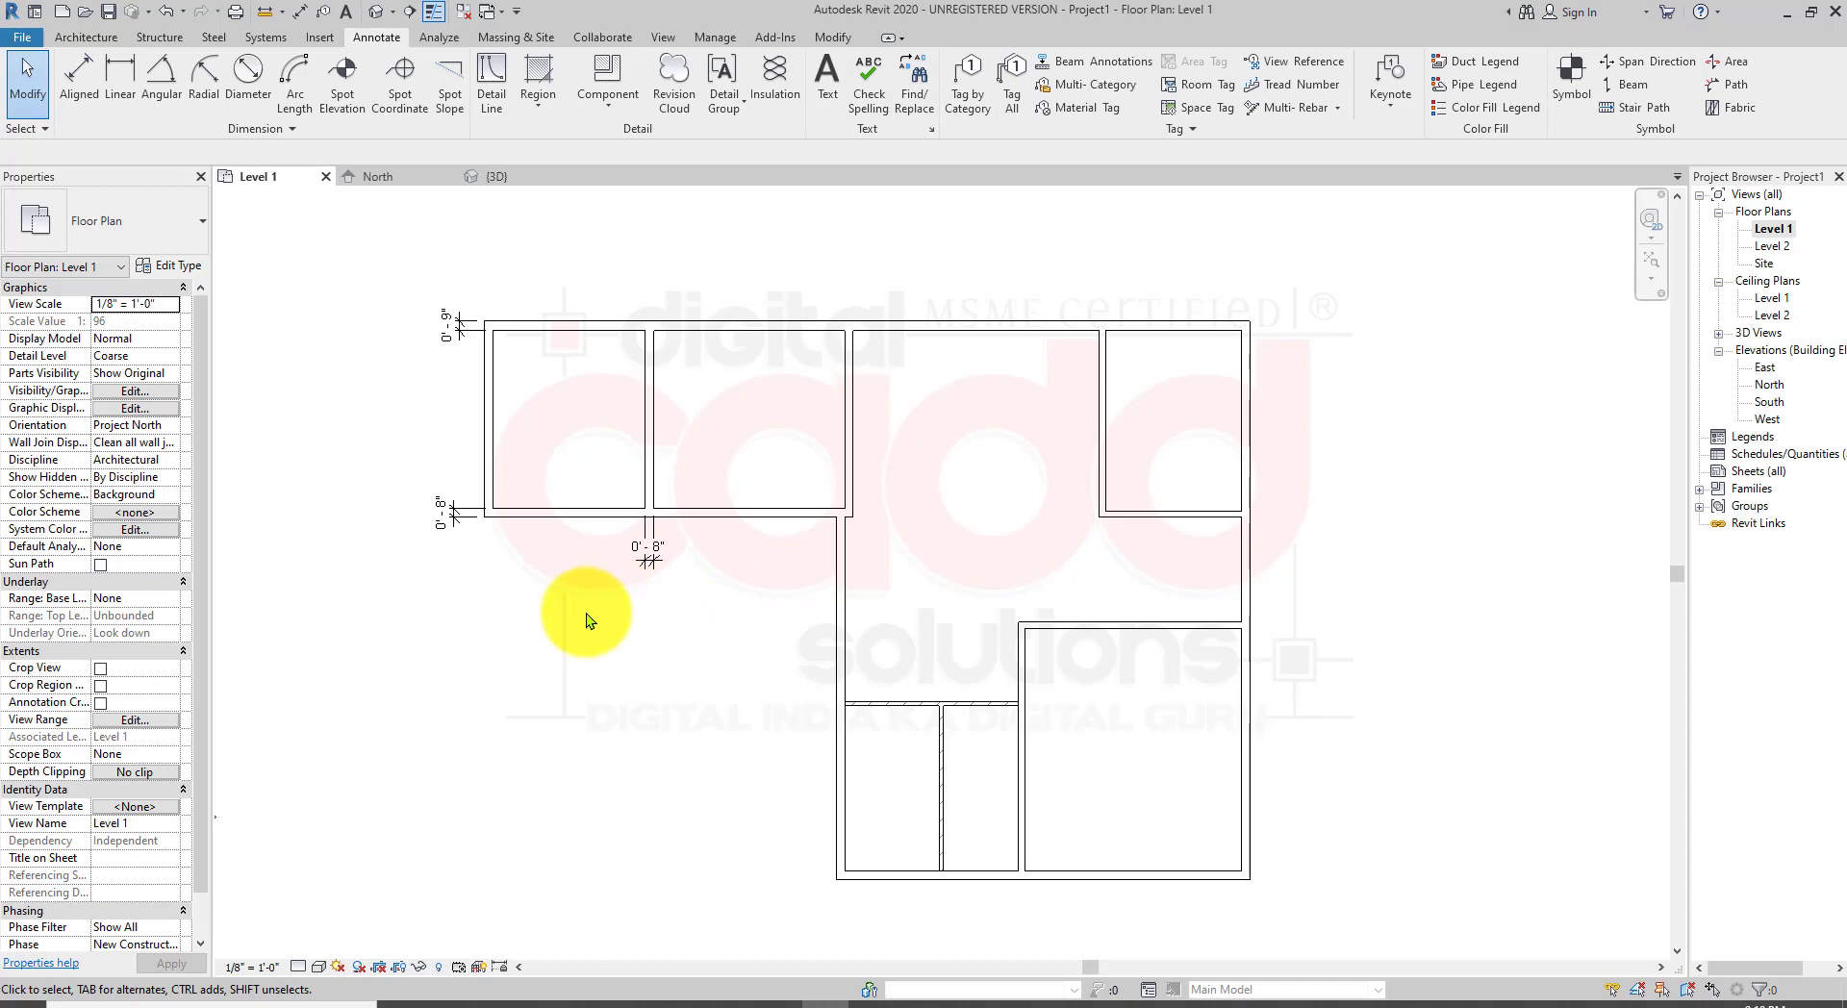
Step: Select all Generic - 8" walls in the project and change them to the MY Generic WALL - 9" type
click(494, 435)
scroll(504, 458, up, 2)
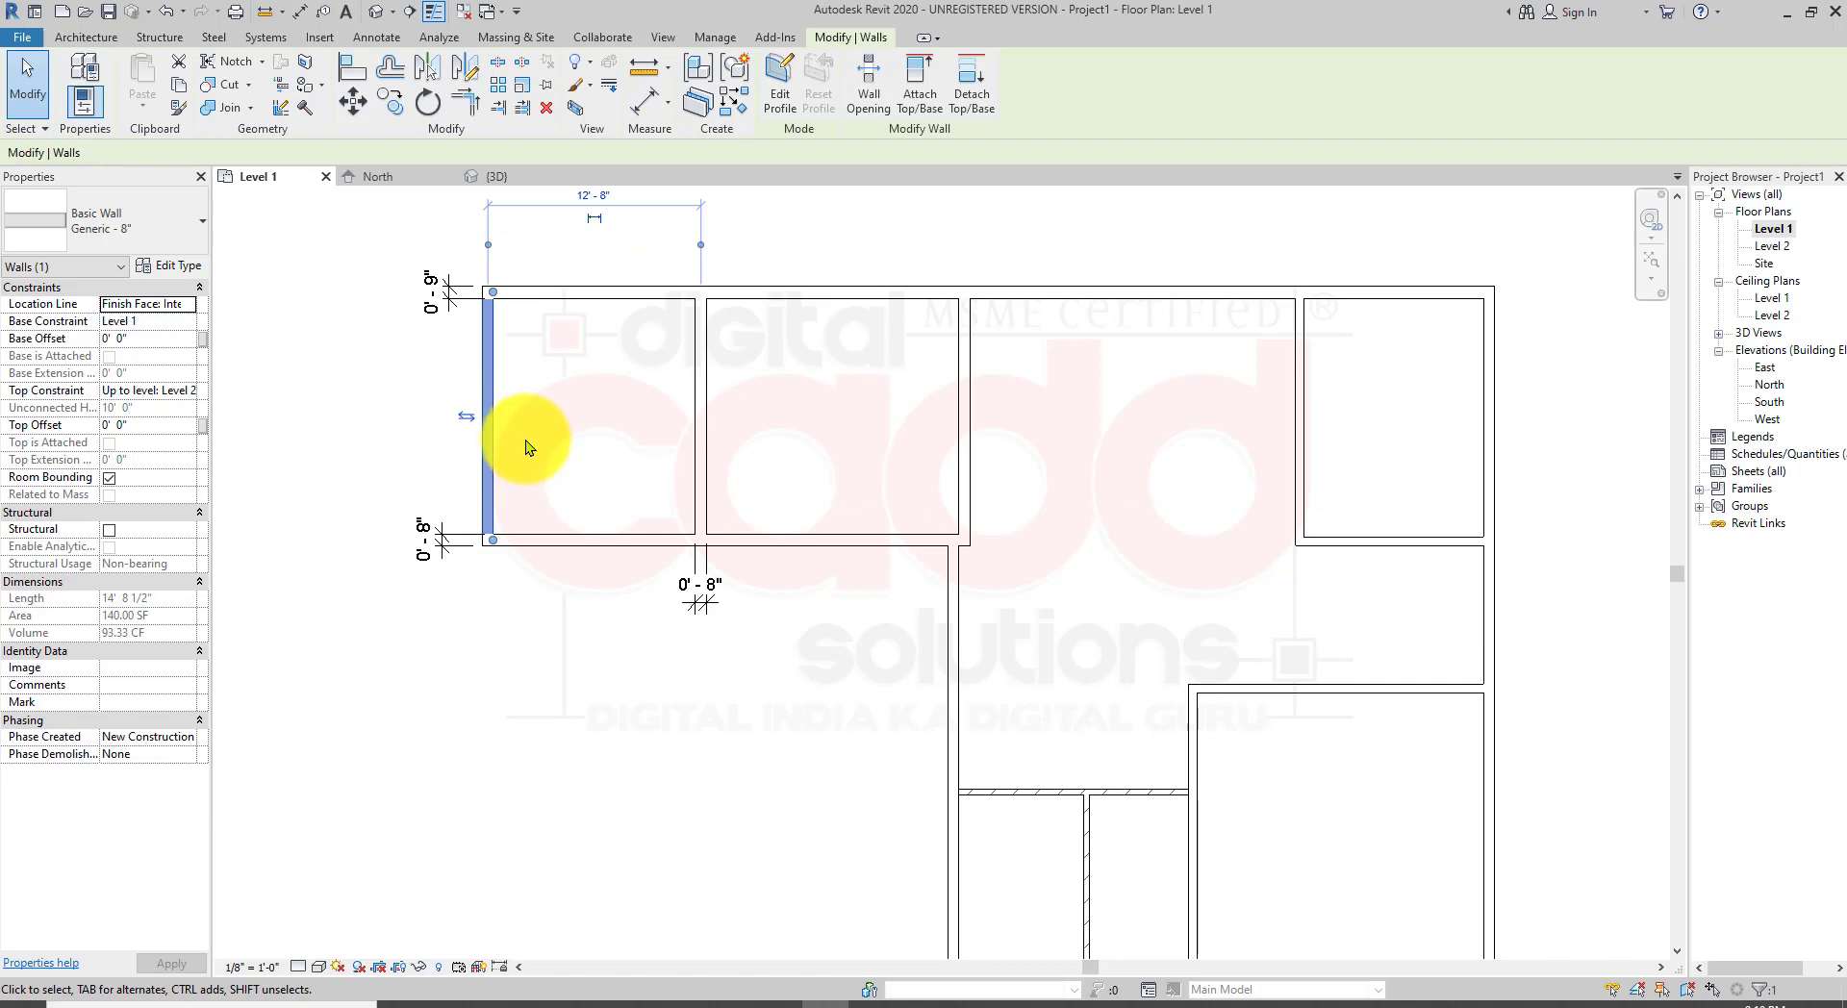
key(s)
key(a)
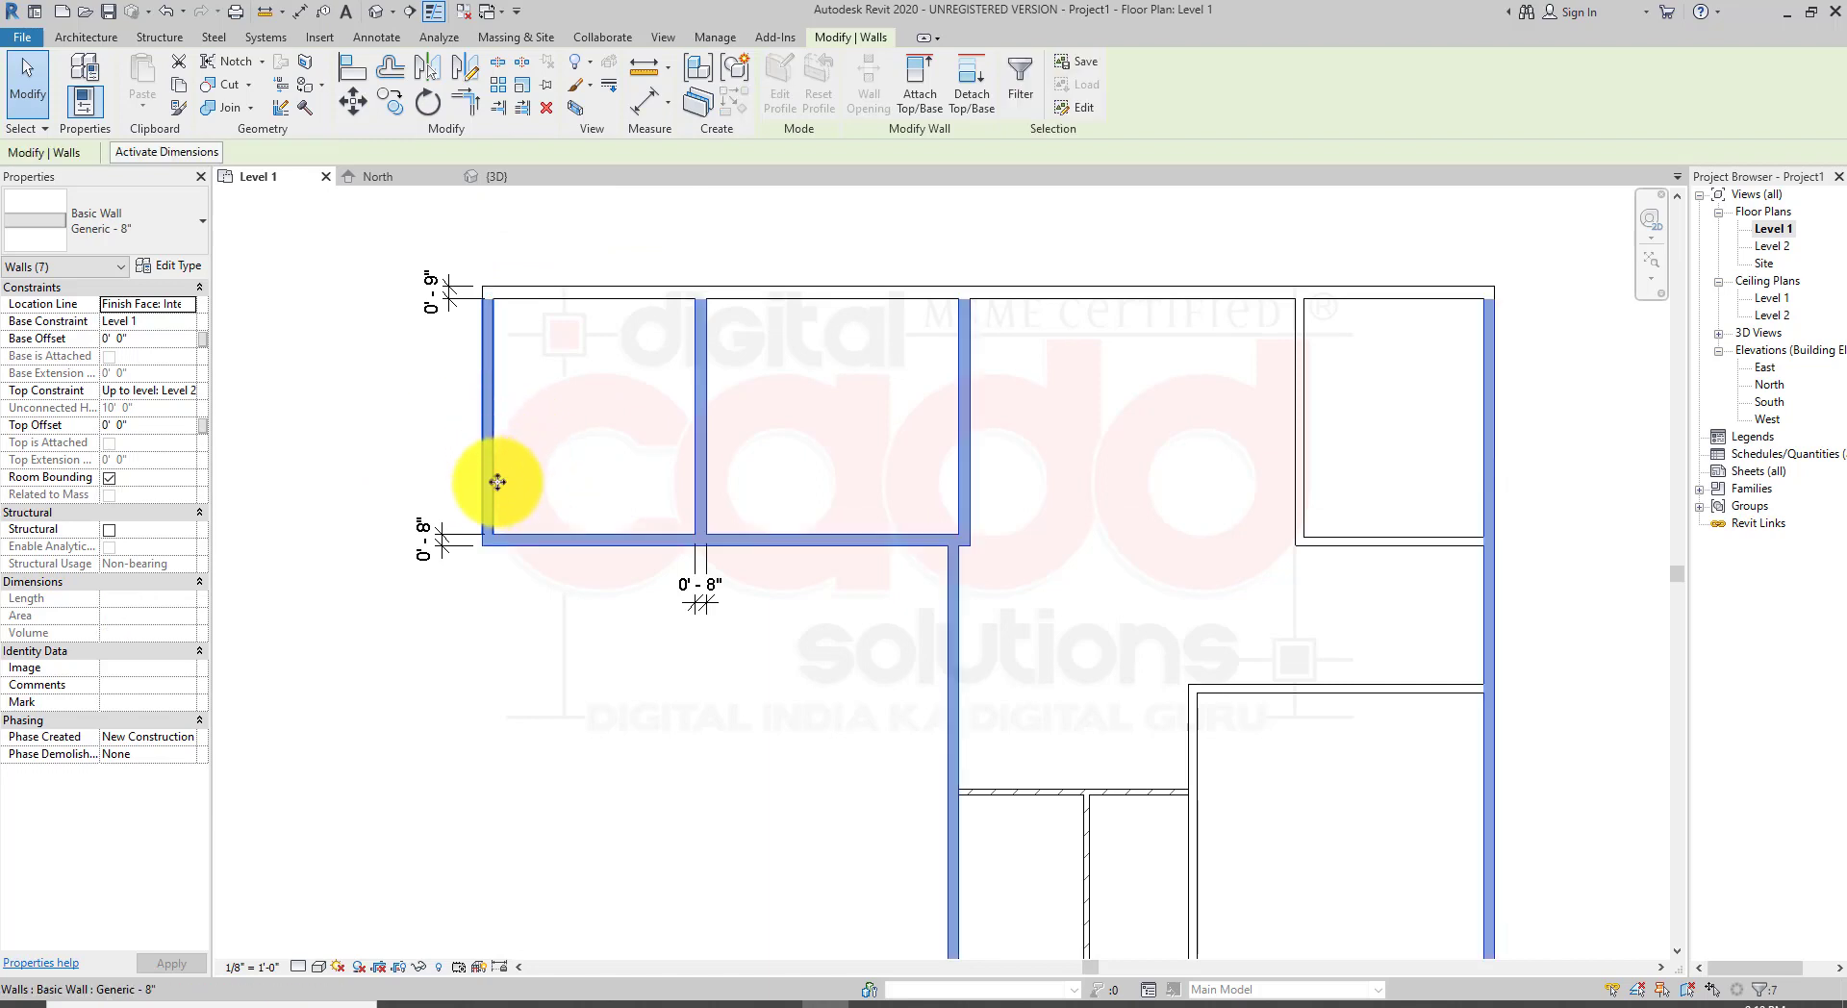
scroll(555, 473, down, 2)
middle_drag(550, 675, 517, 606)
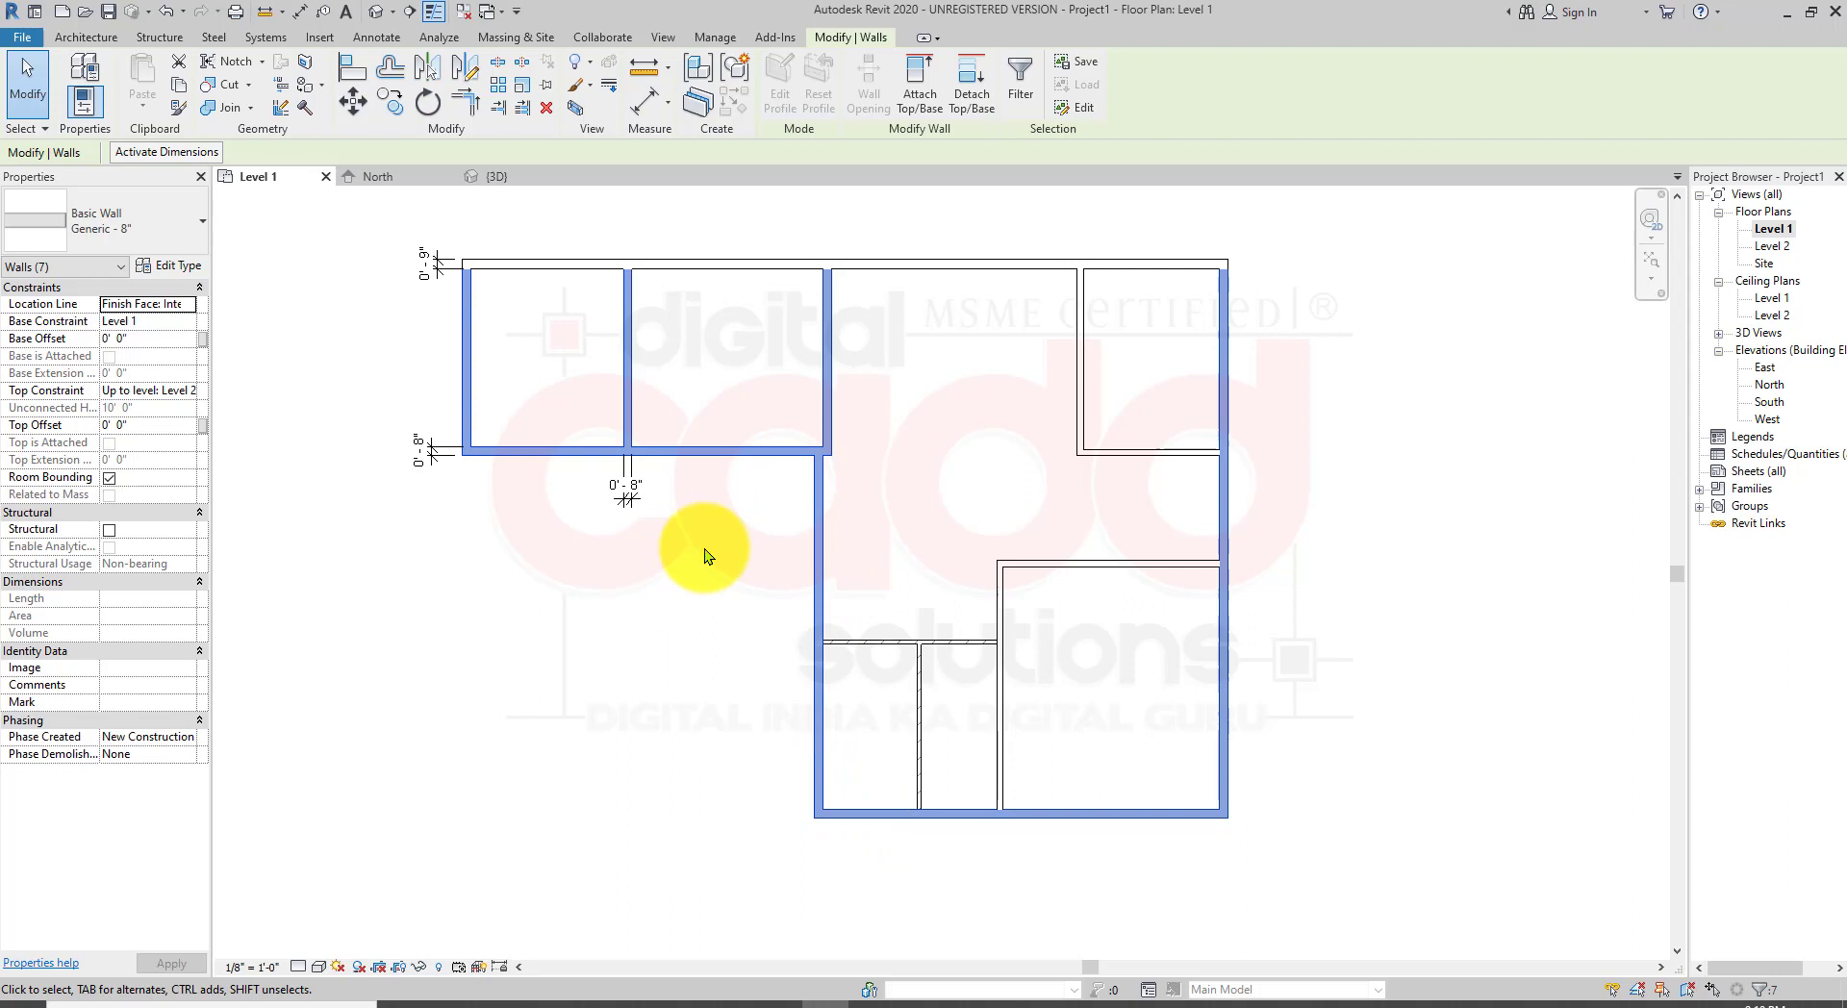
click(204, 221)
scroll(194, 527, down, 3)
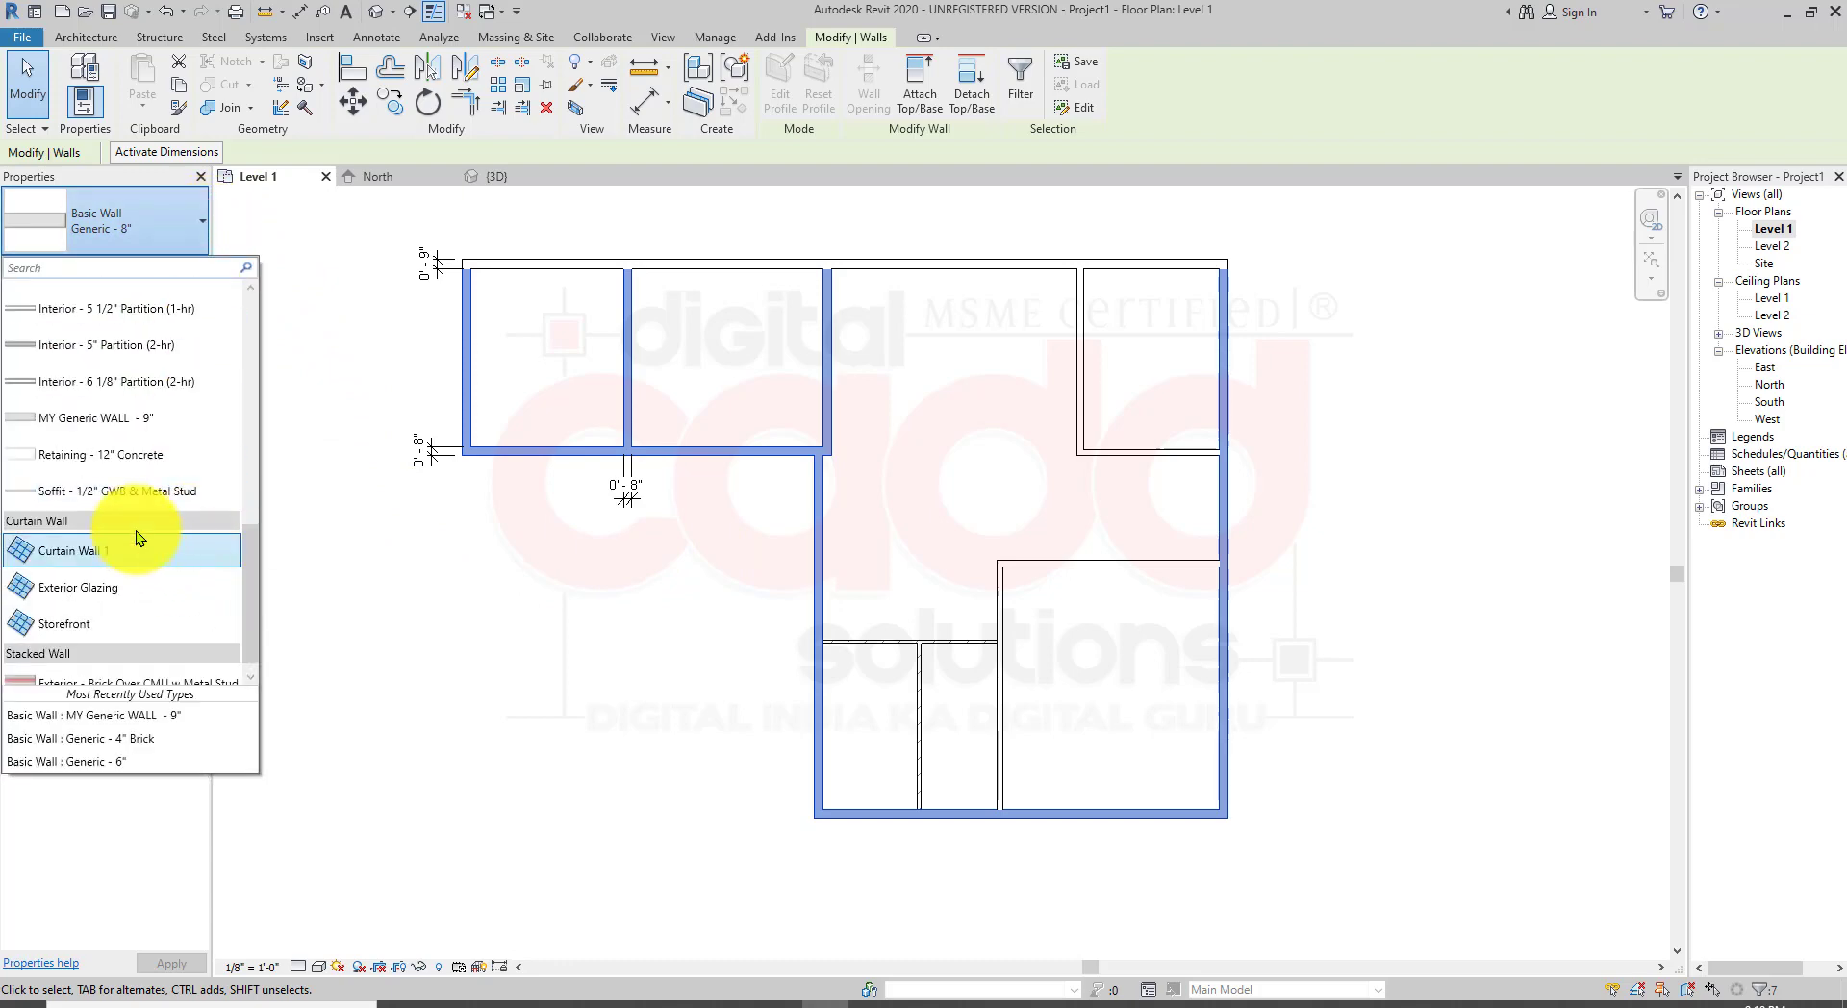
click(148, 427)
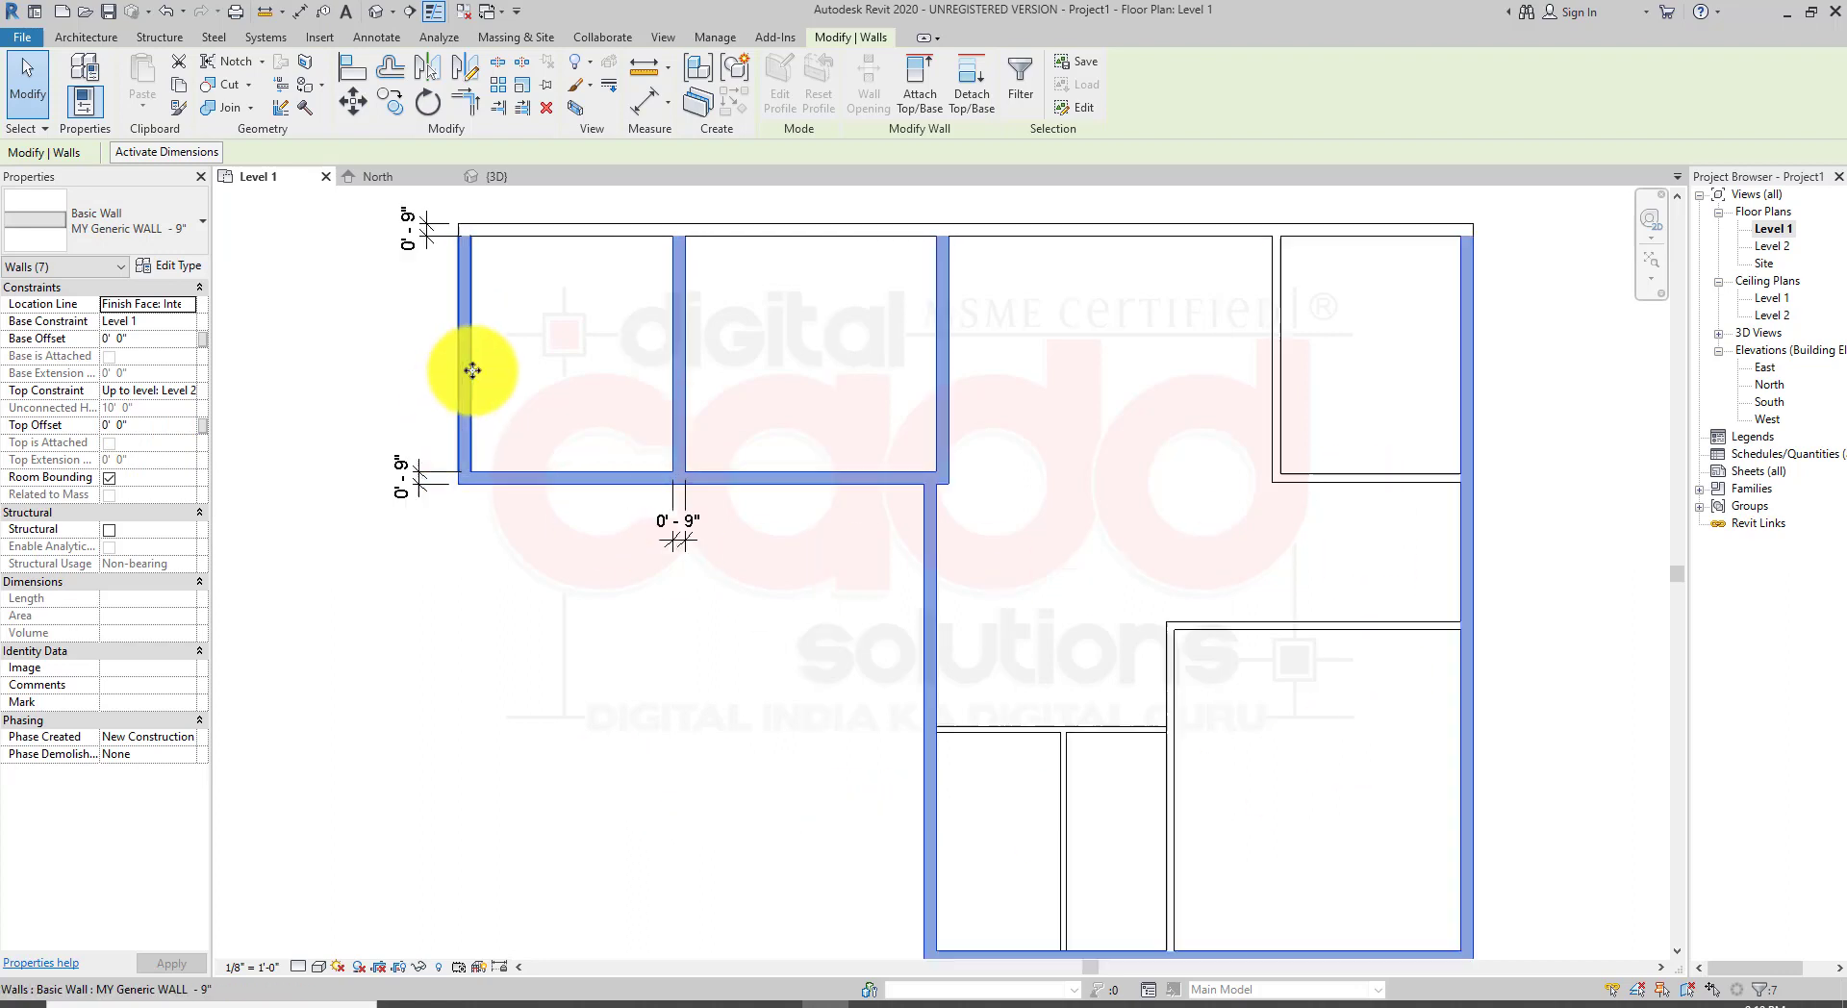
Step: Dimension the right exterior wall's thickness near its lower end with a linear dimension
scroll(466, 367, up, 2)
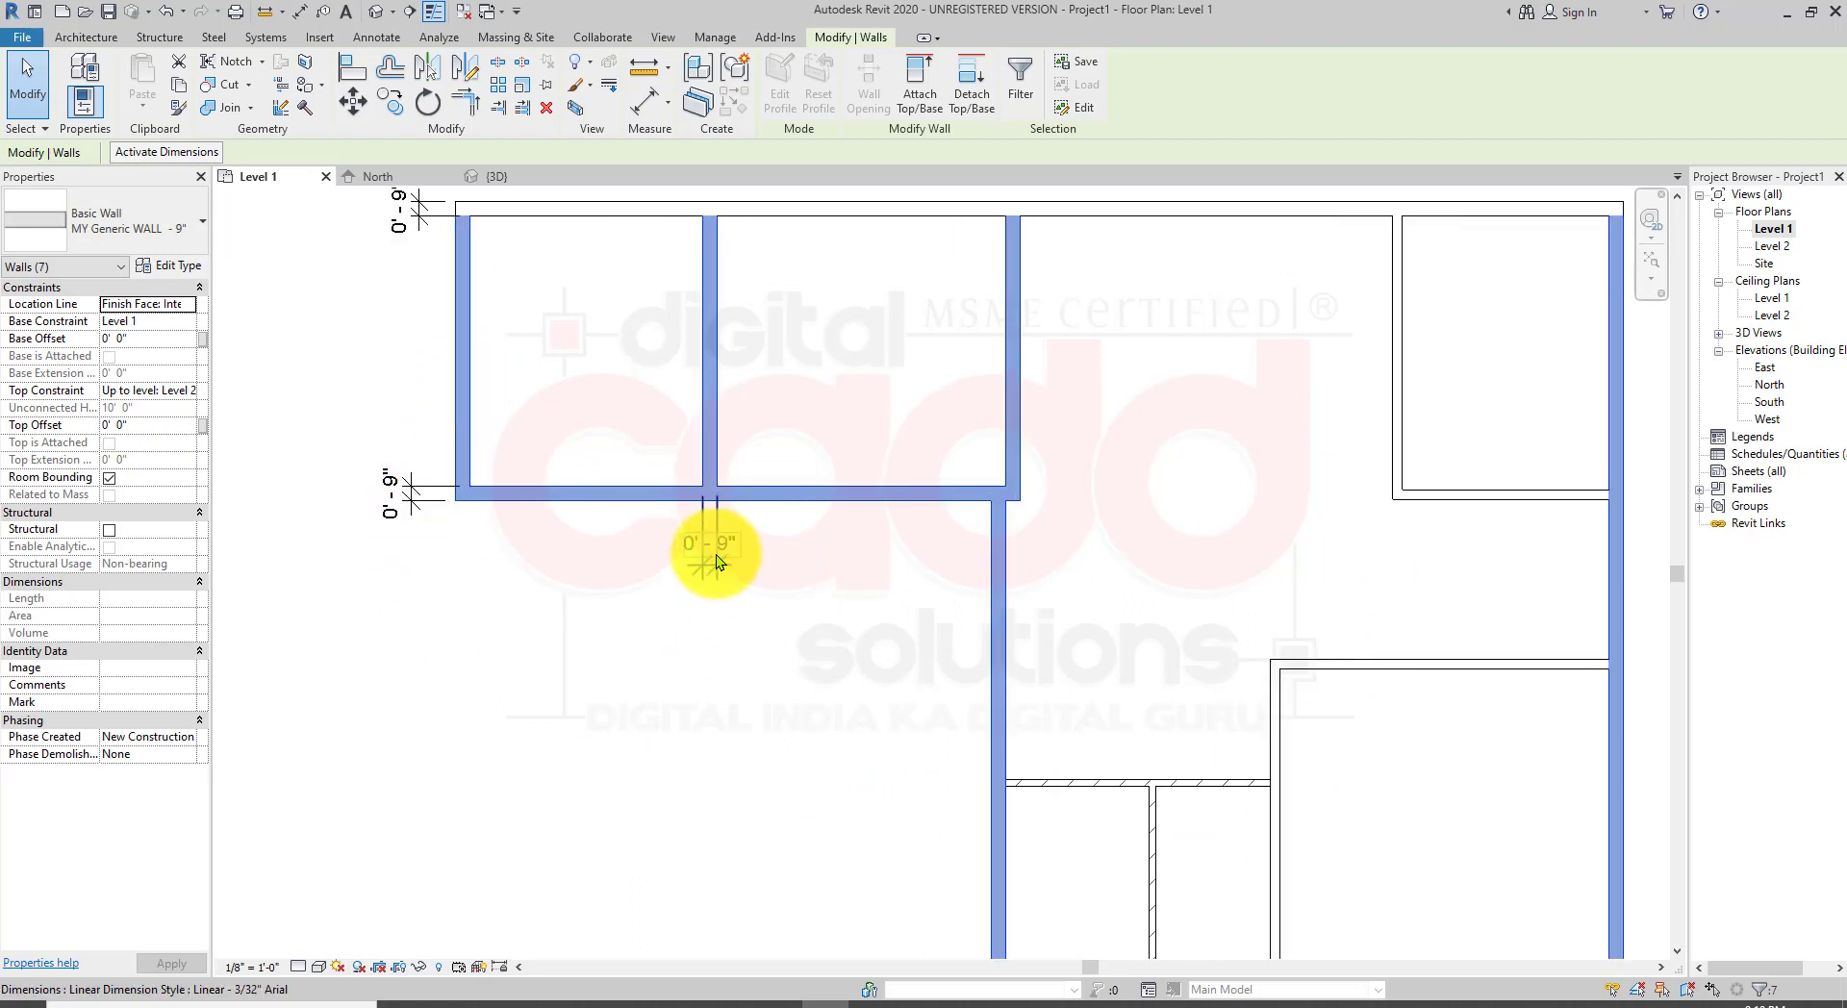
scroll(716, 554, down, 2)
scroll(1385, 807, up, 2)
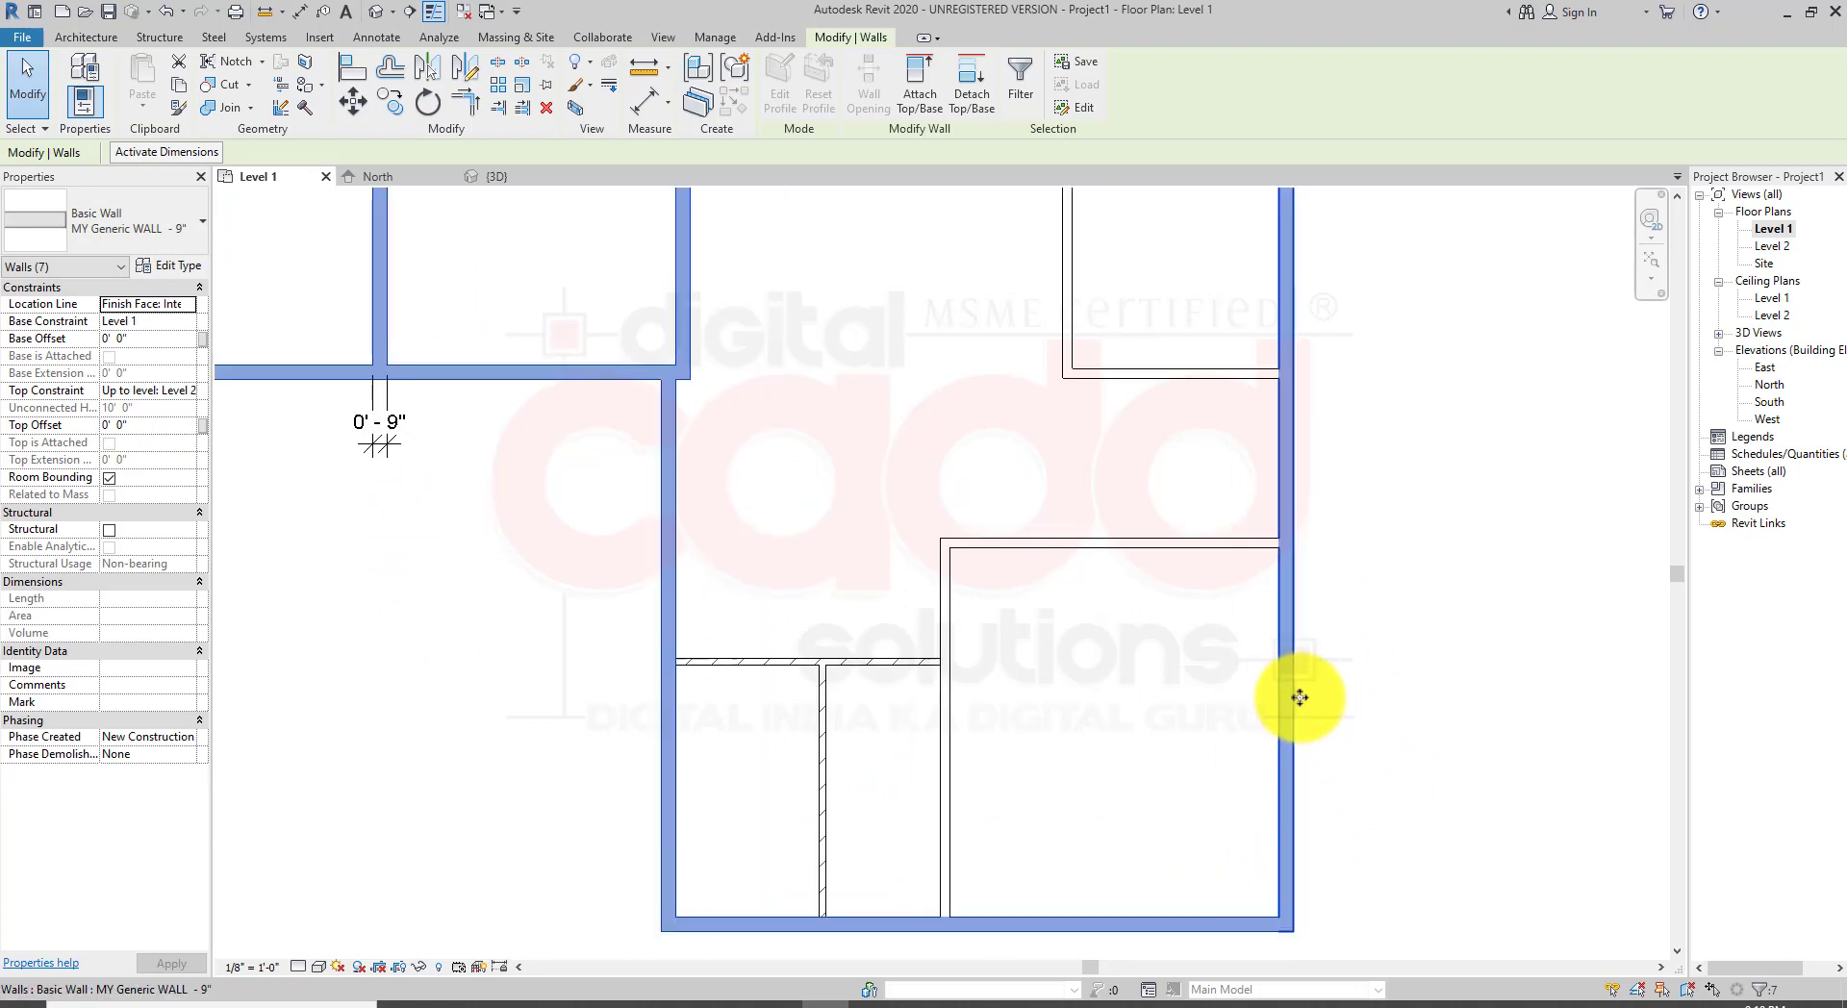
key(Escape)
click(376, 37)
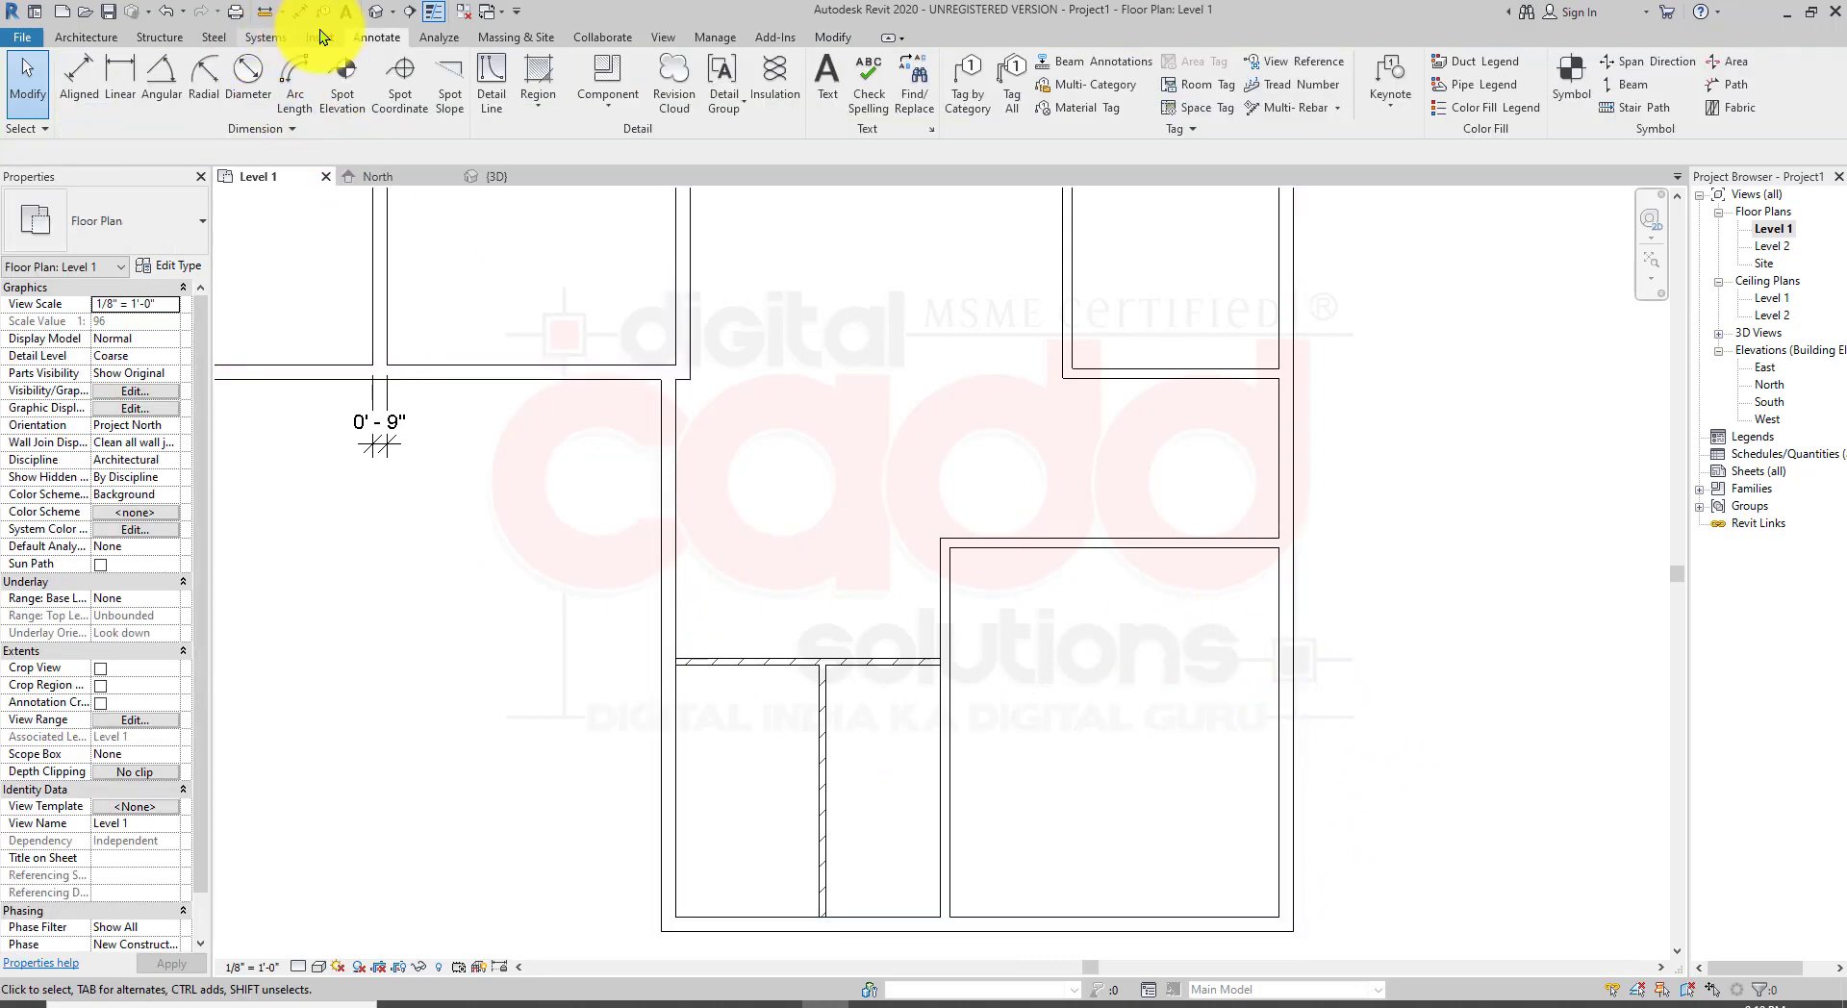
click(121, 87)
scroll(1216, 803, up, 3)
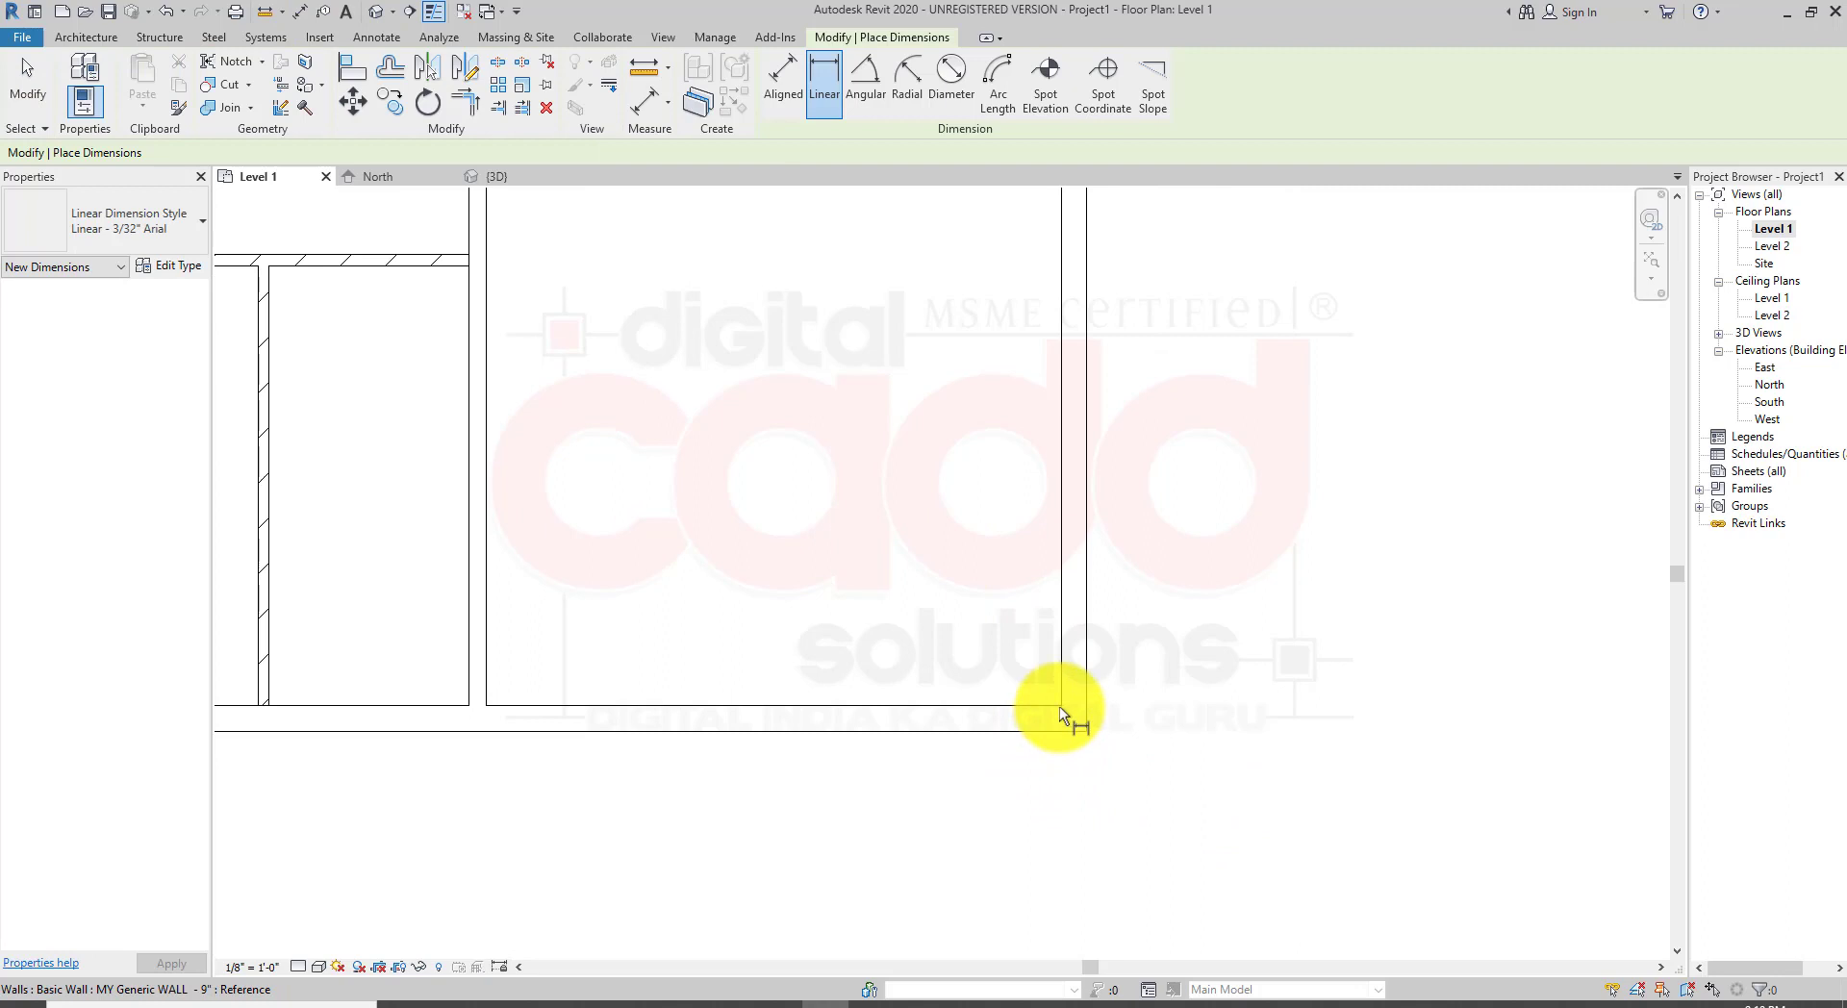
click(1060, 706)
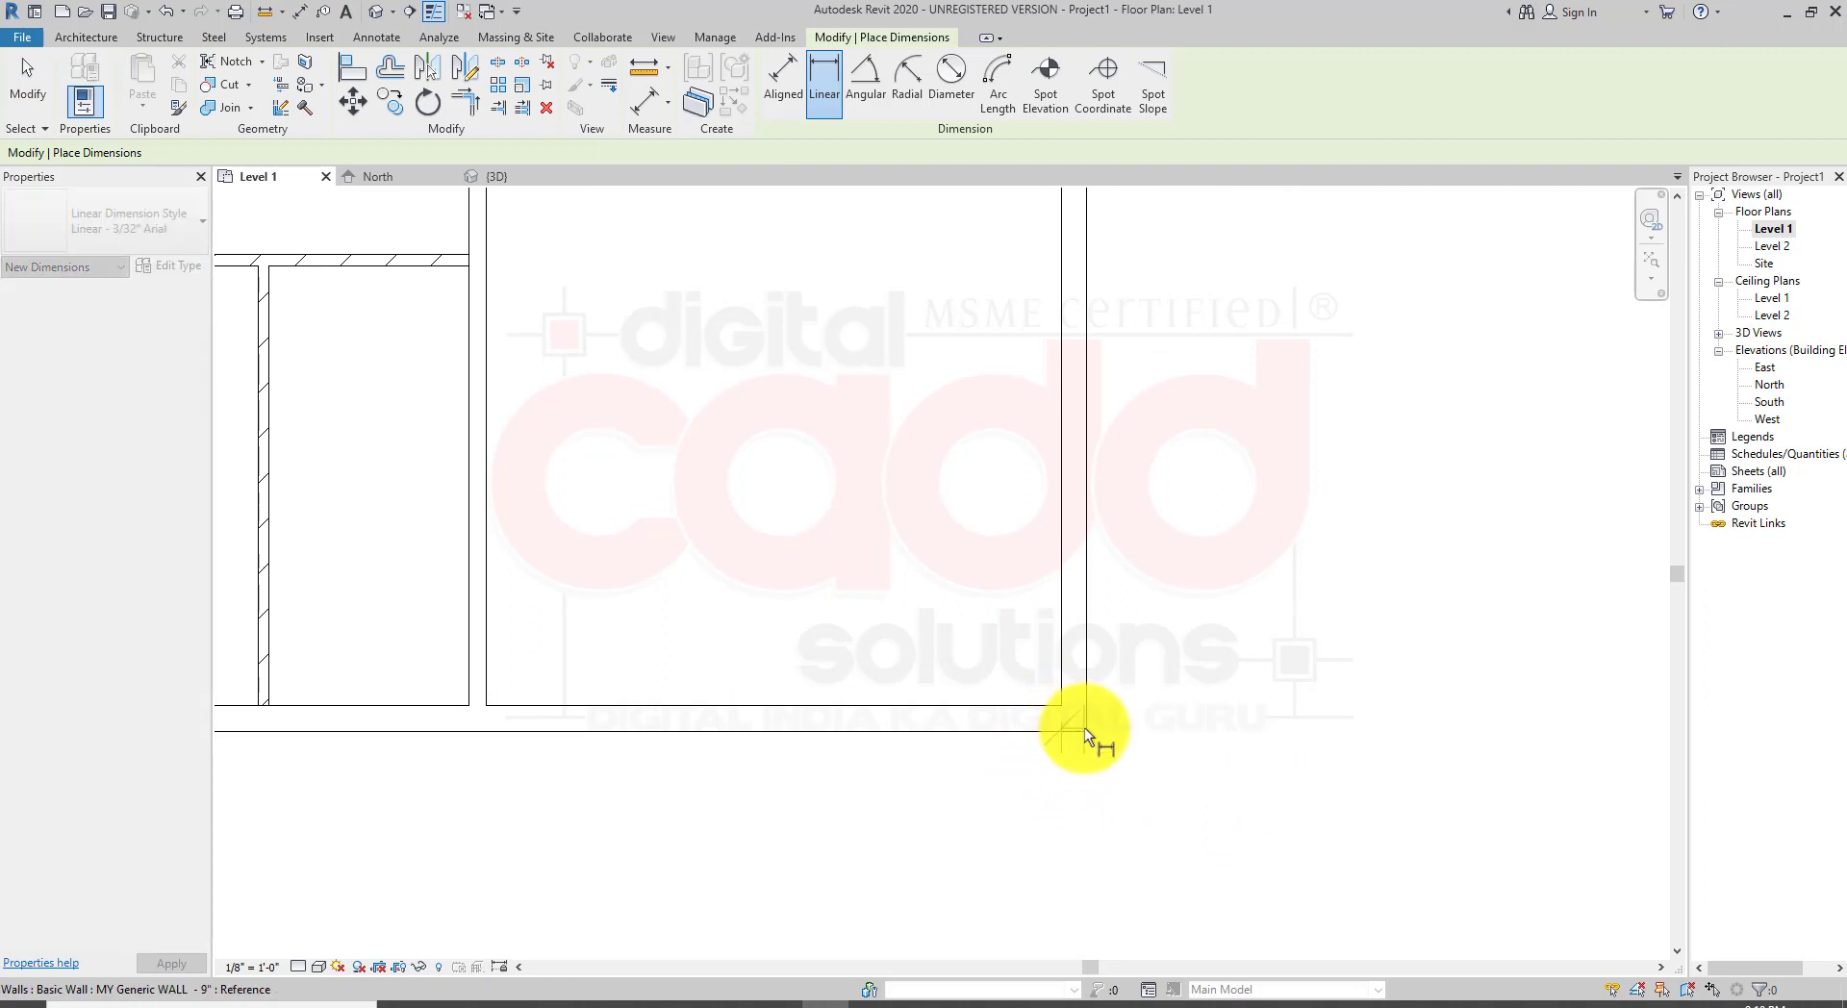
click(1084, 727)
click(1103, 845)
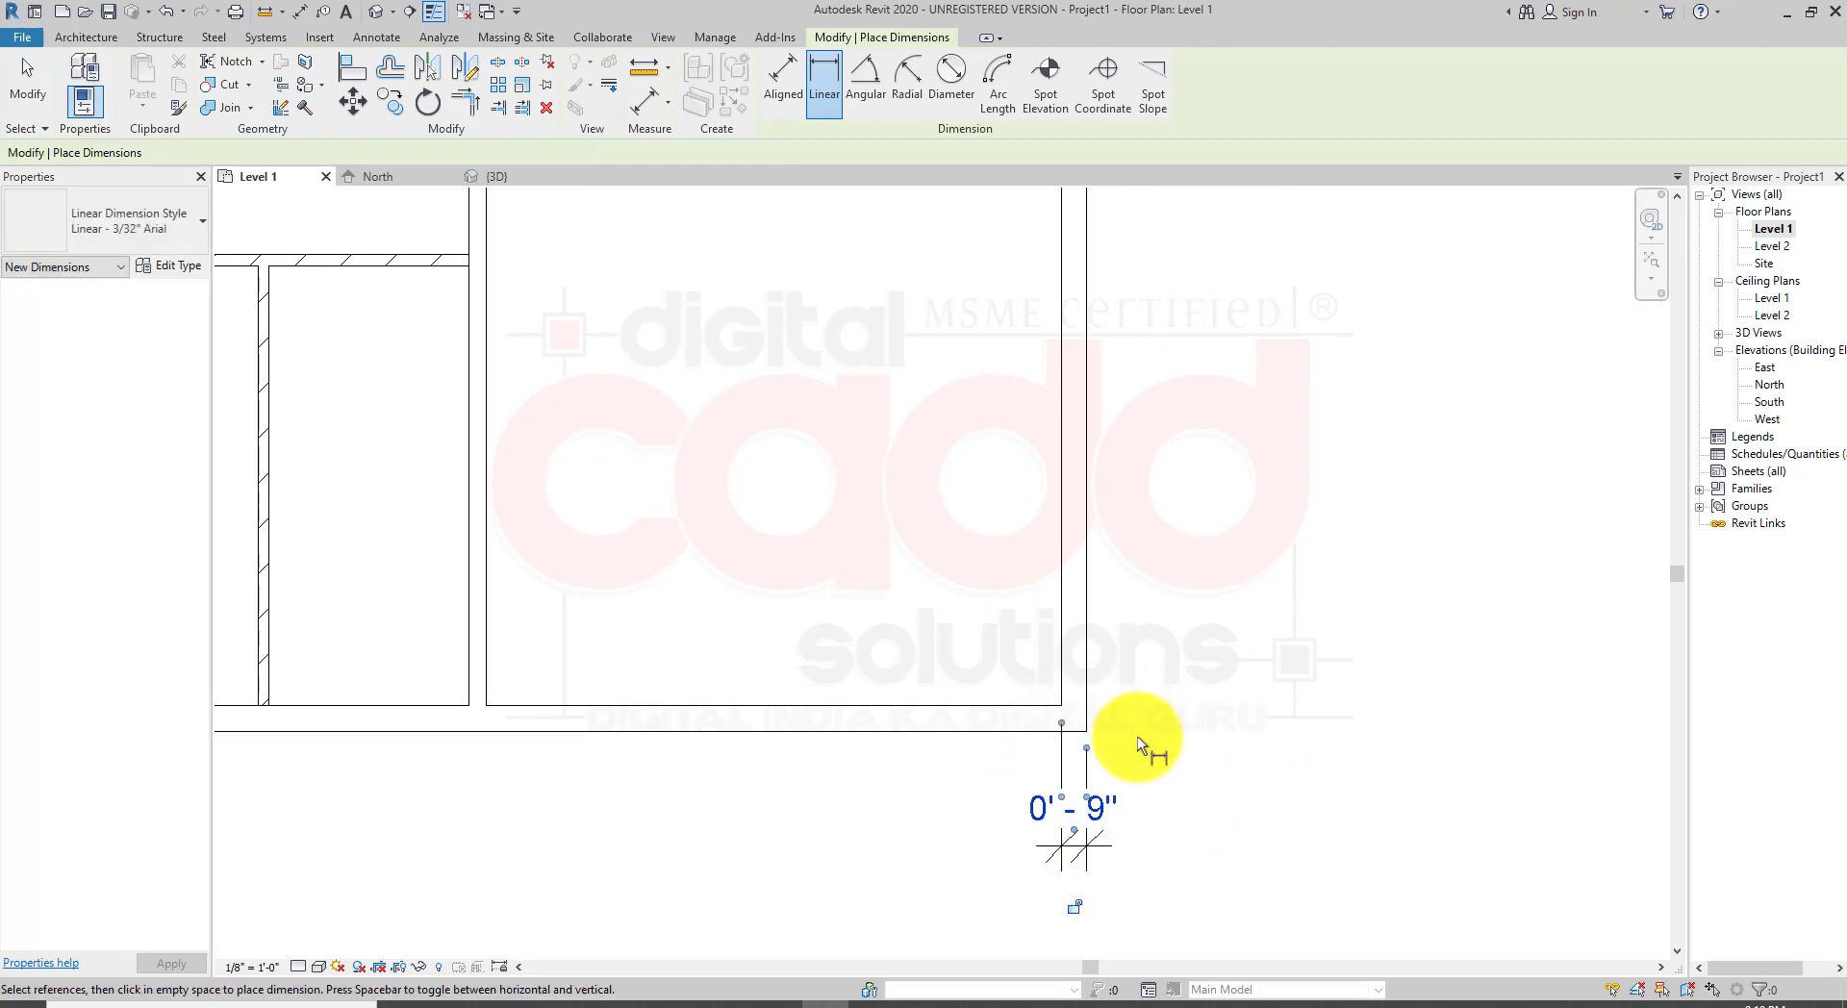
Step: Dimension the bottom exterior wall's thickness at its right end with a vertical linear dimension
click(487, 707)
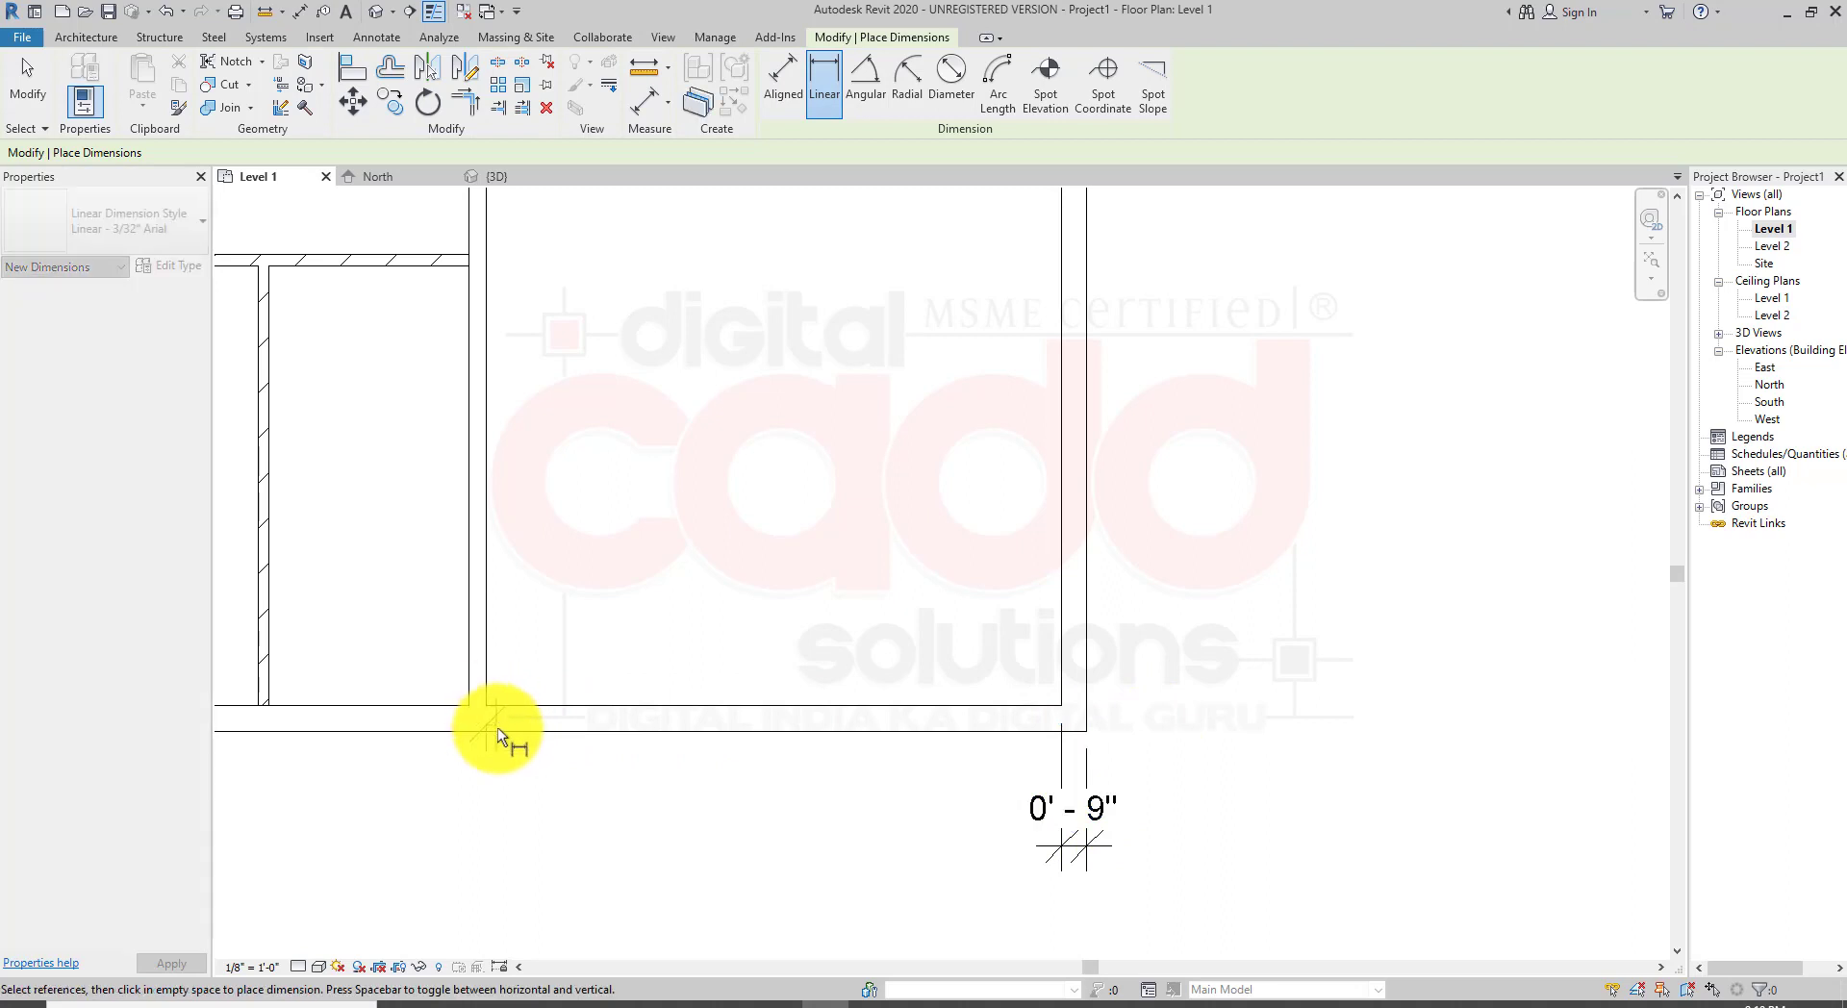
key(Escape)
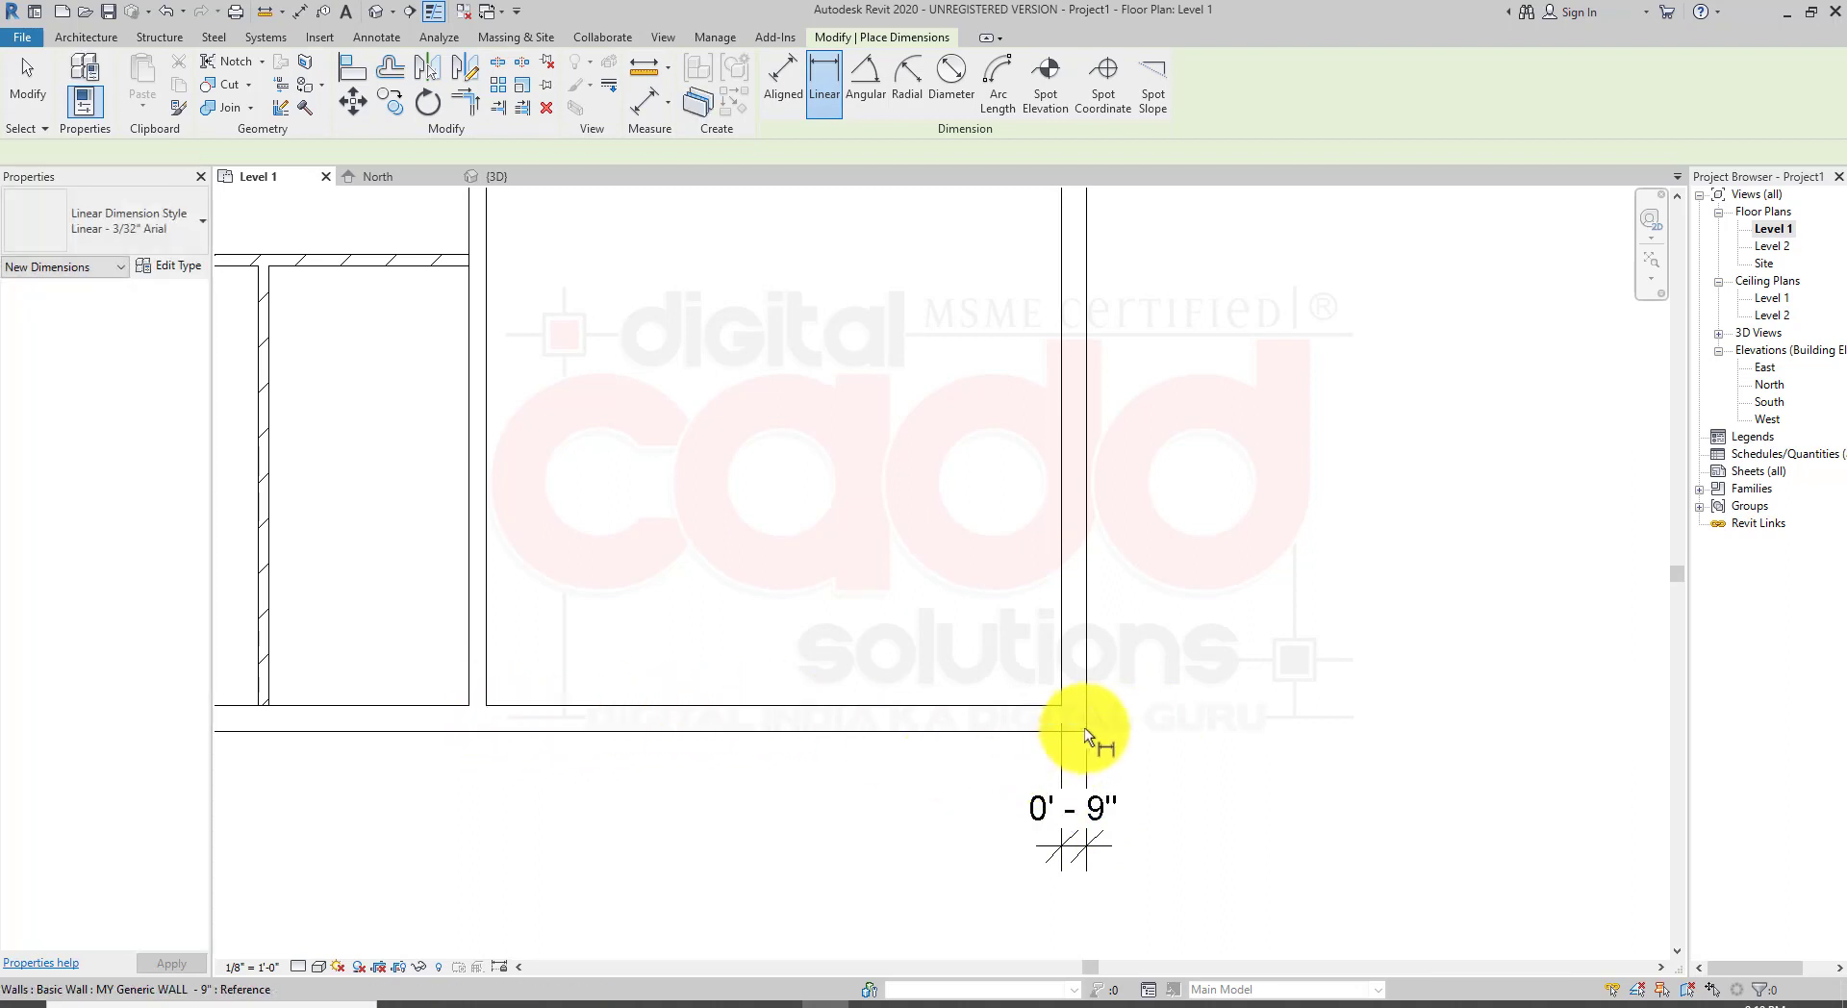
click(1087, 733)
click(1064, 706)
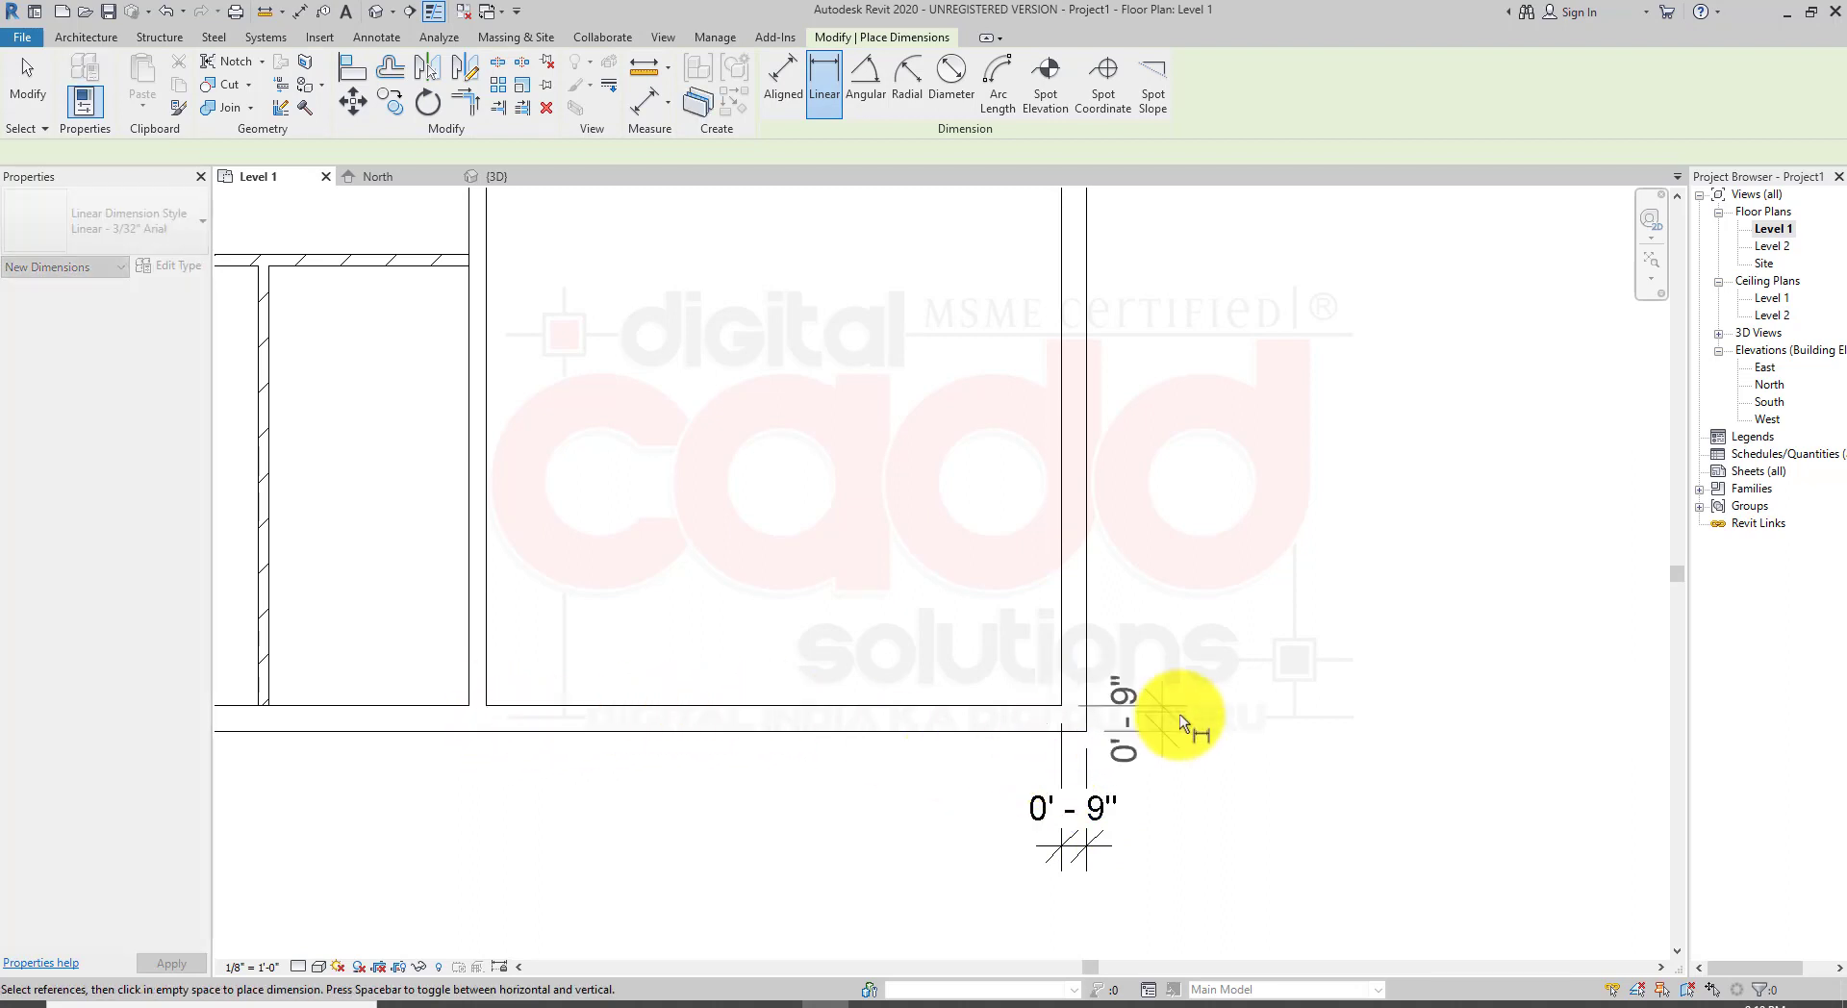
click(1246, 703)
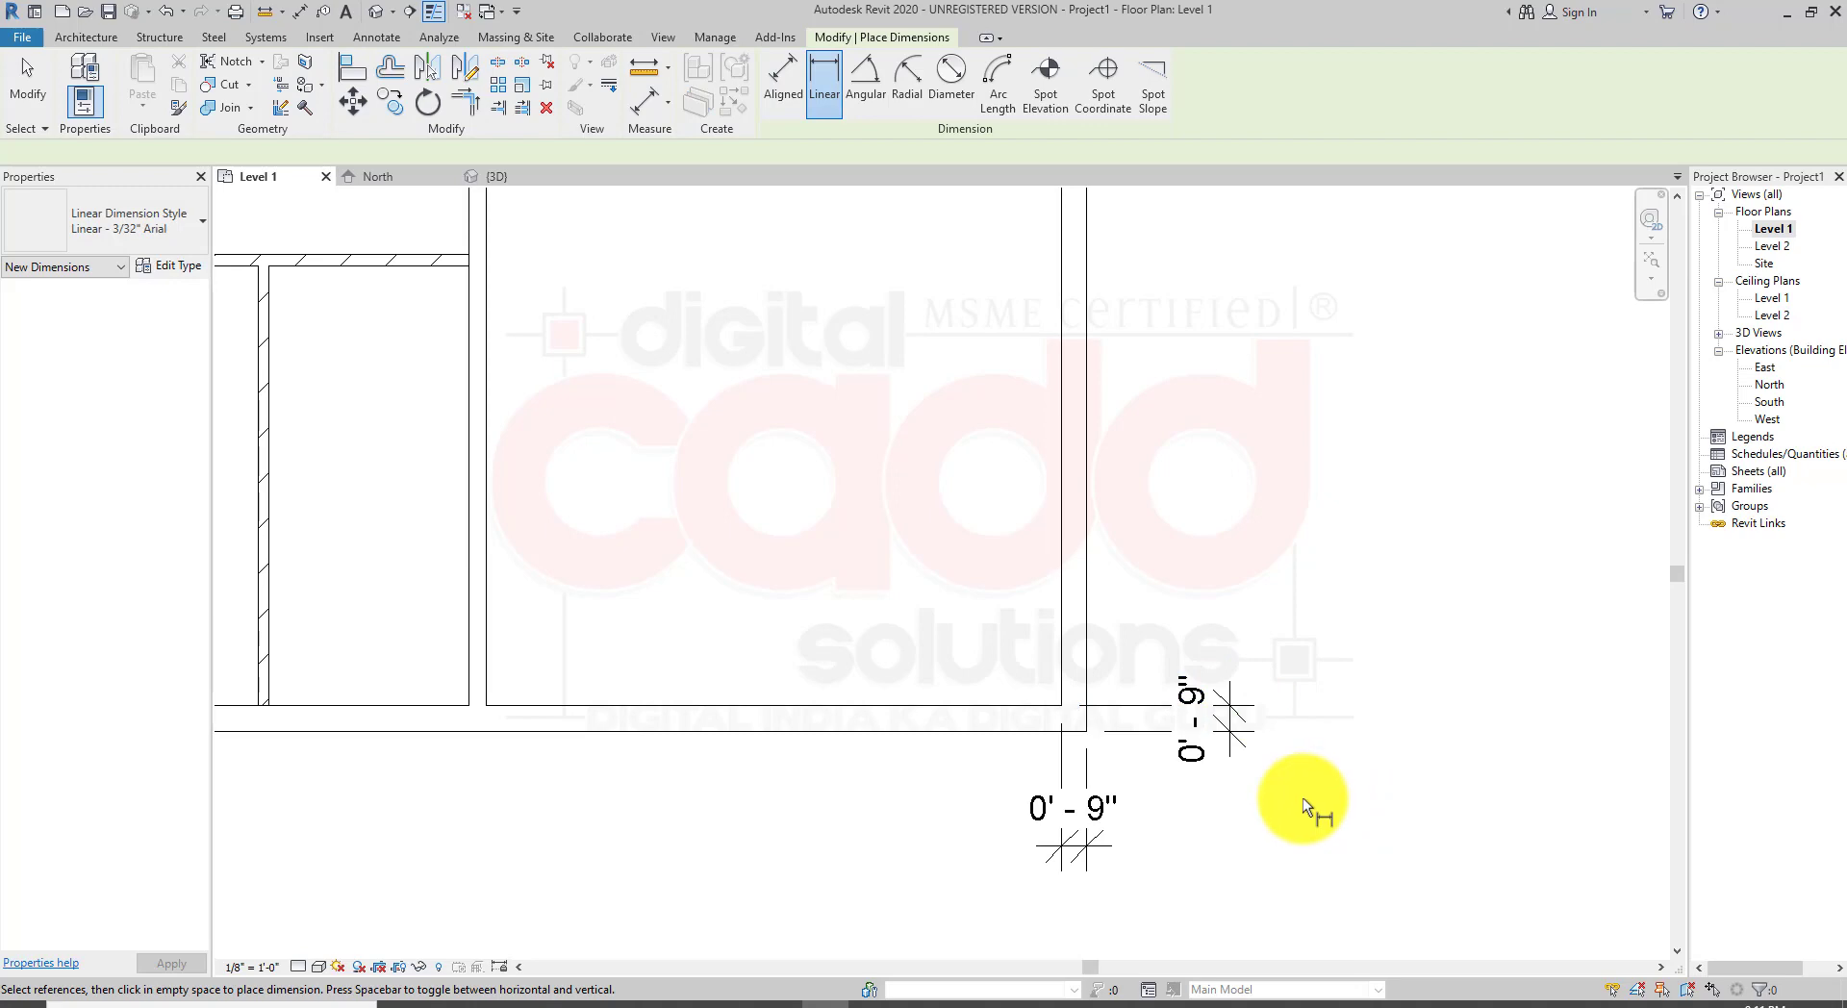
scroll(1159, 731, down, 3)
middle_drag(671, 322, 866, 638)
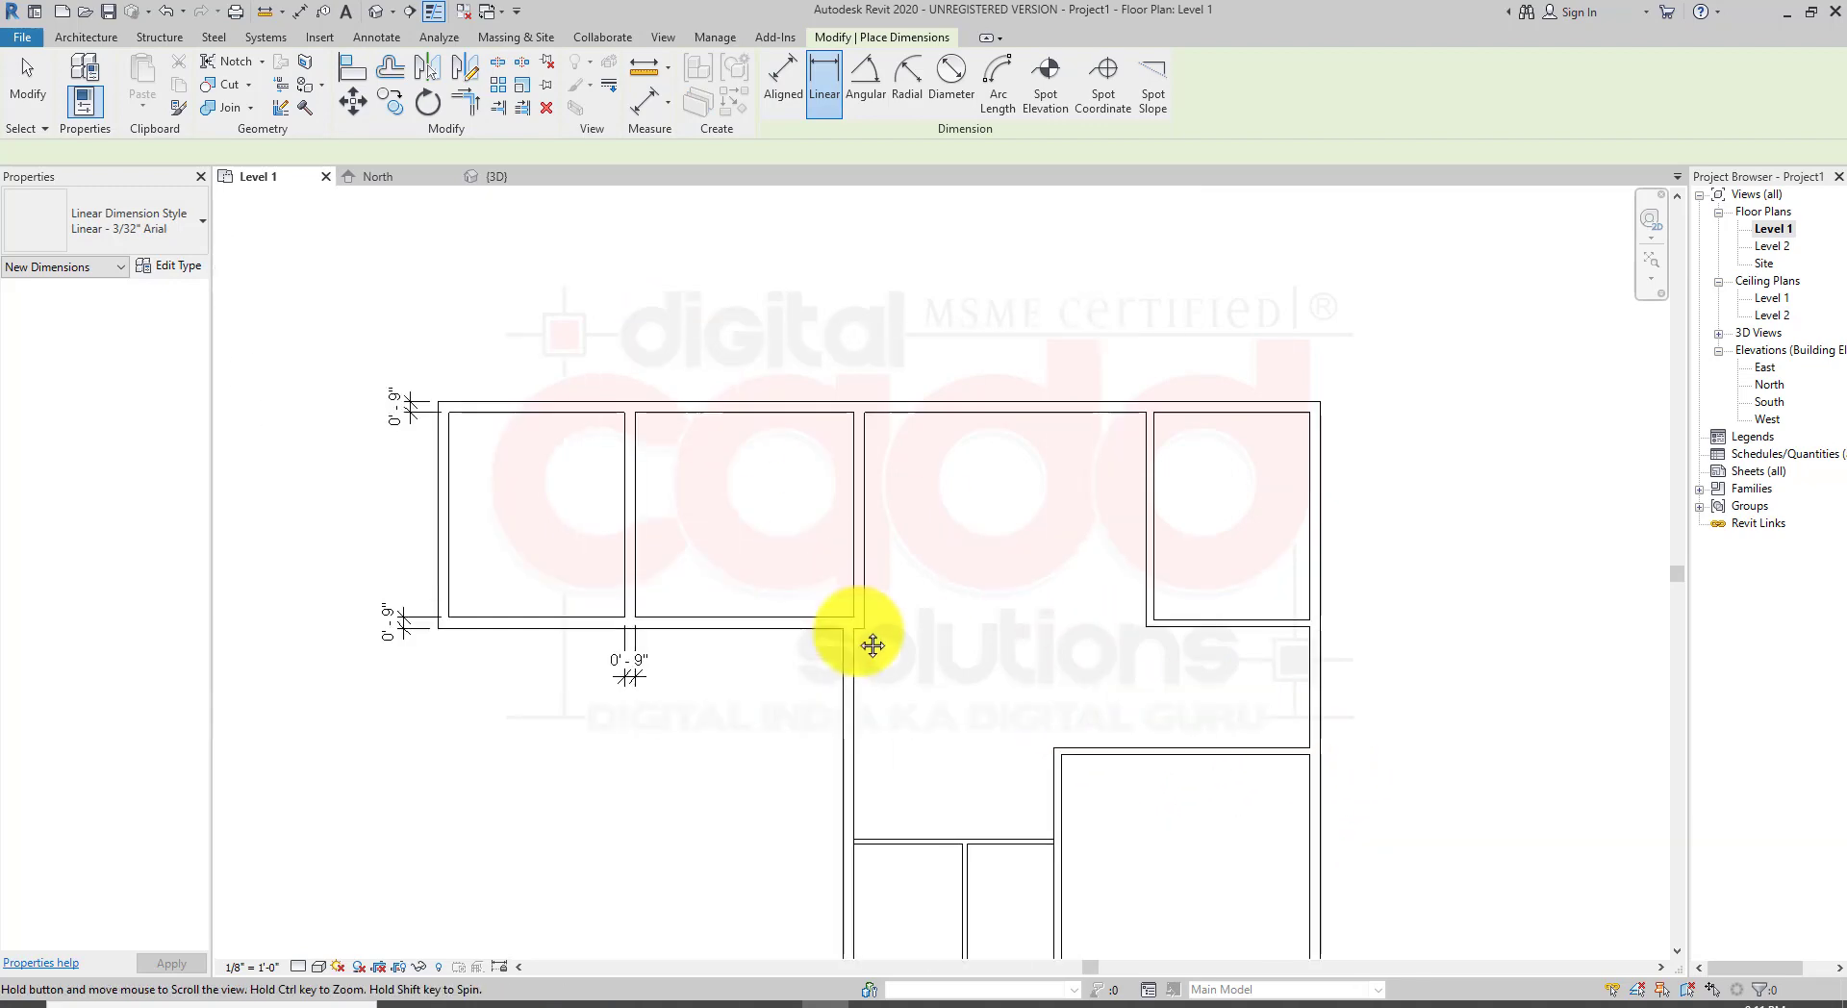
middle_drag(804, 747, 696, 621)
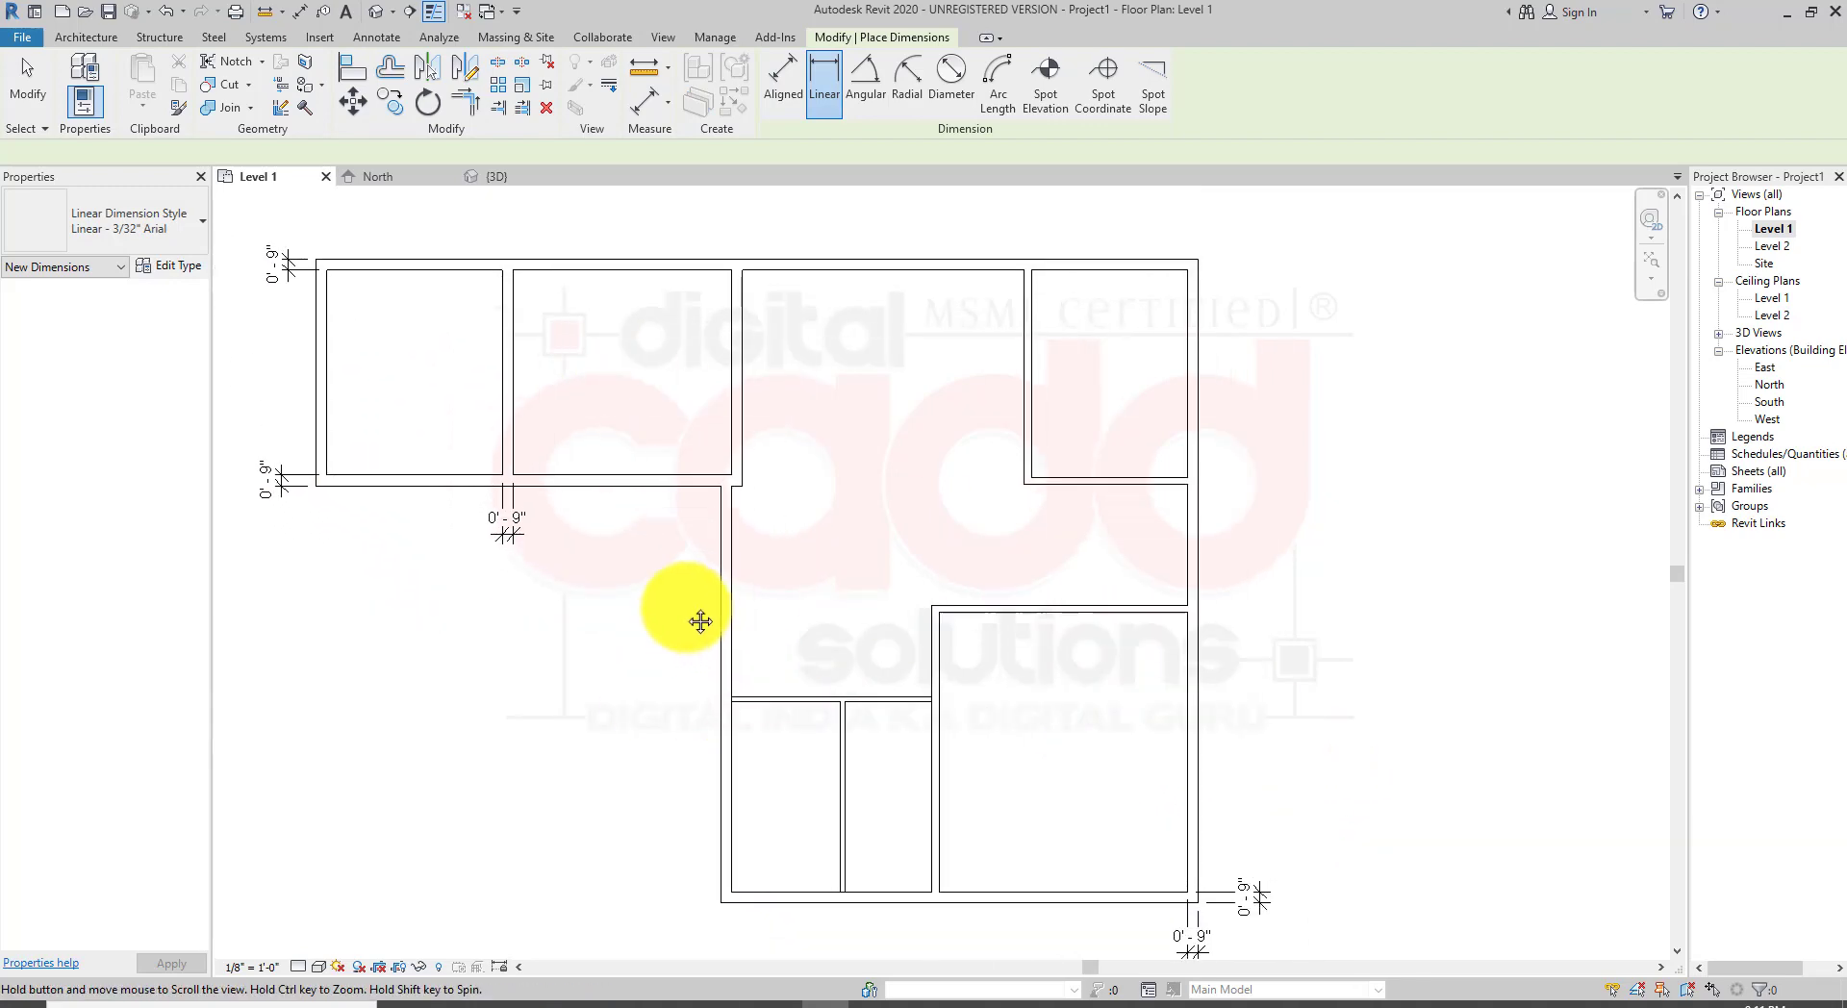
key(Escape)
Step: Select all Generic - 6" walls and change them to the Generic - 12" type
middle_drag(953, 760, 954, 684)
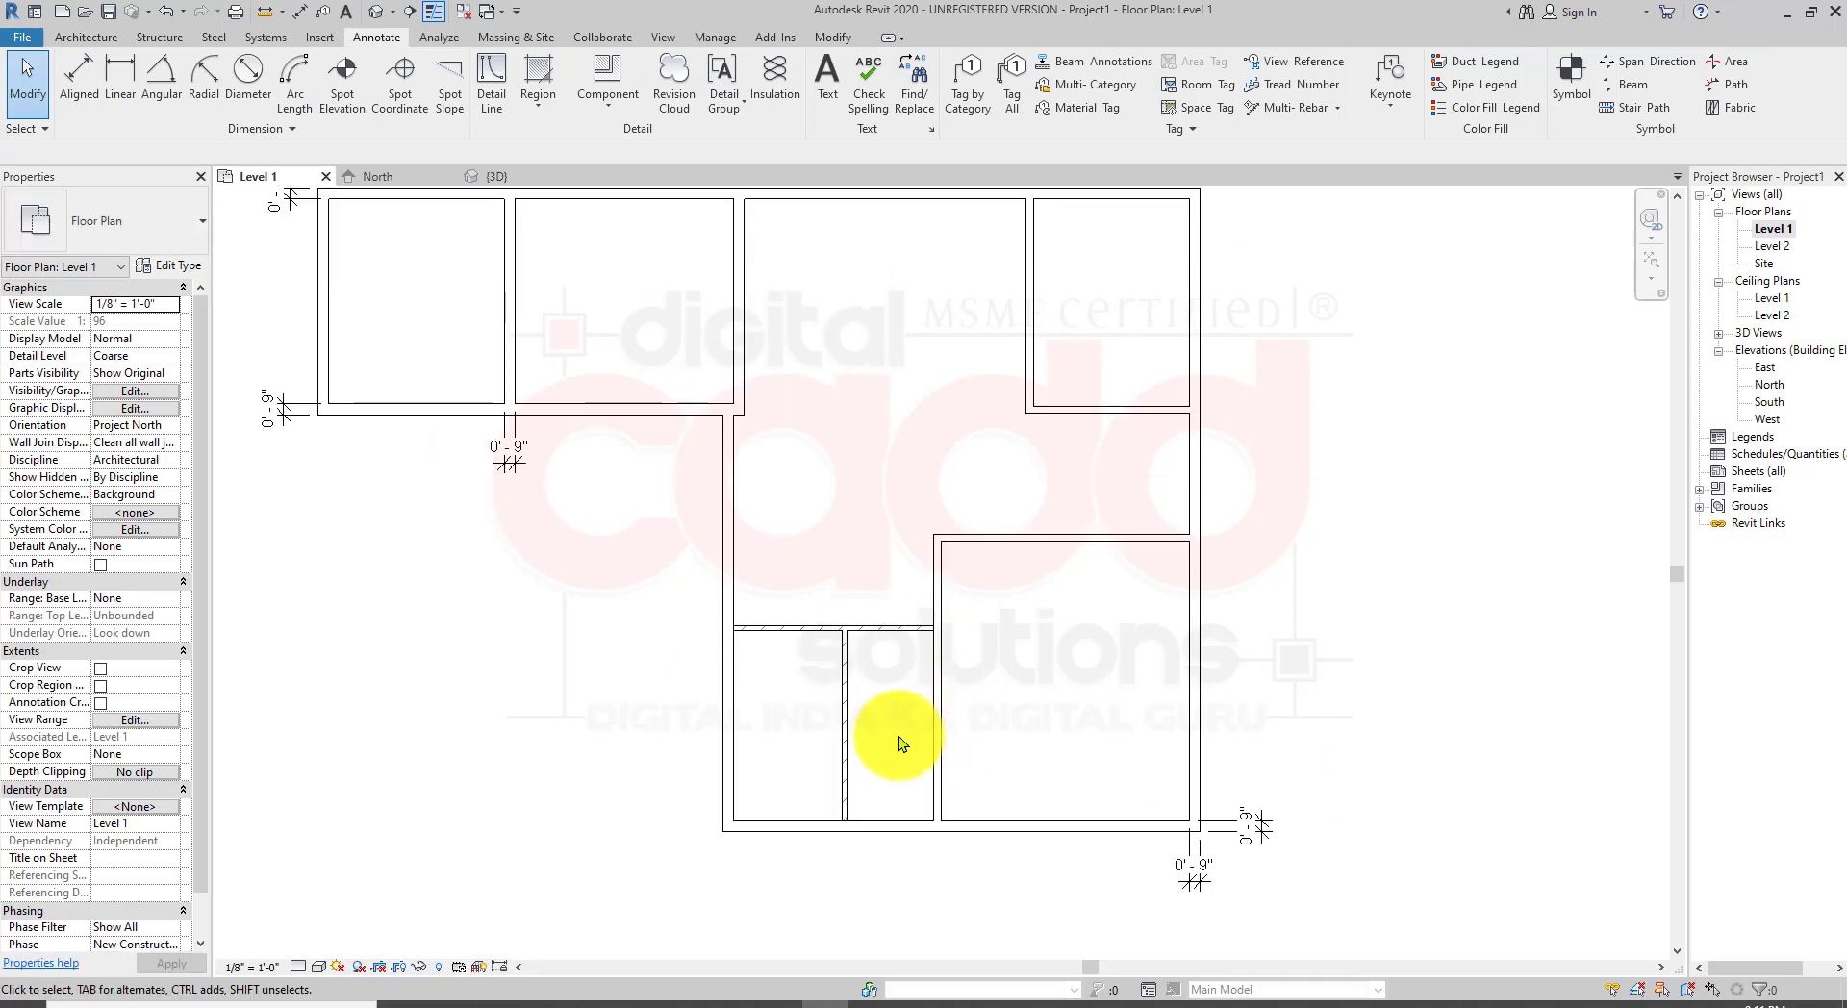
scroll(900, 738, up, 2)
middle_drag(919, 761, 891, 737)
scroll(949, 758, down, 2)
middle_drag(1123, 627, 1138, 714)
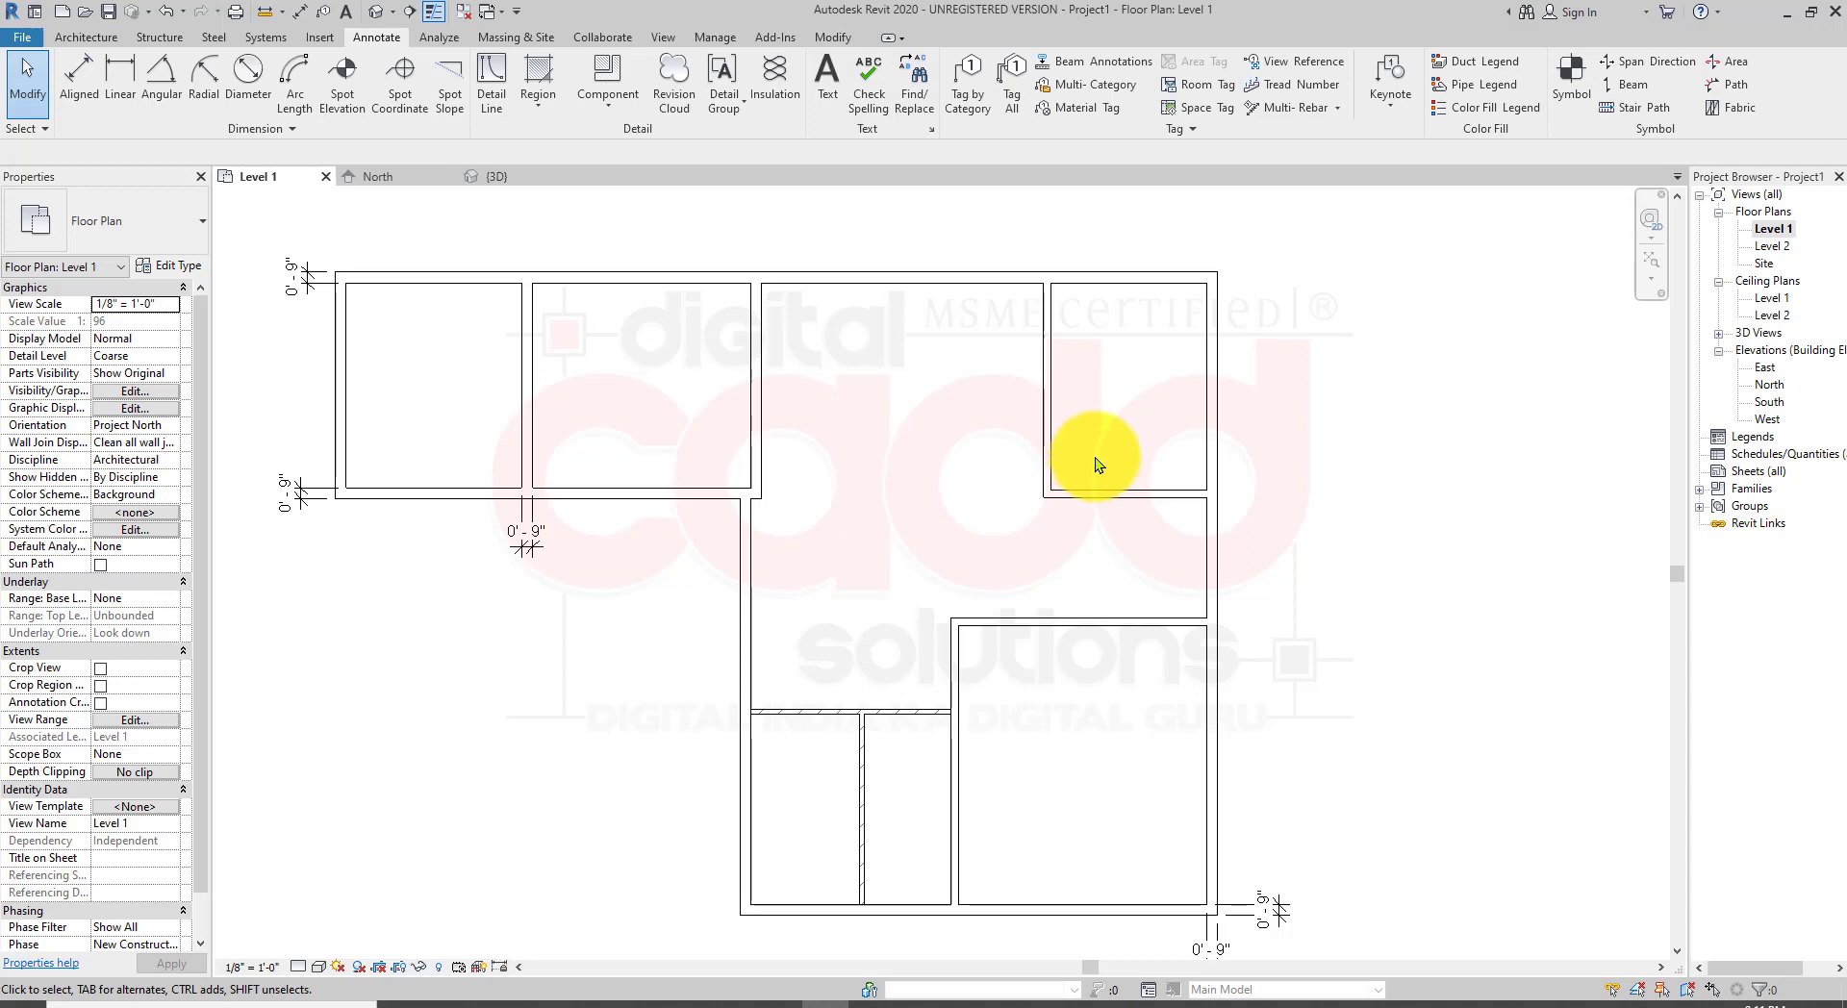
click(1052, 351)
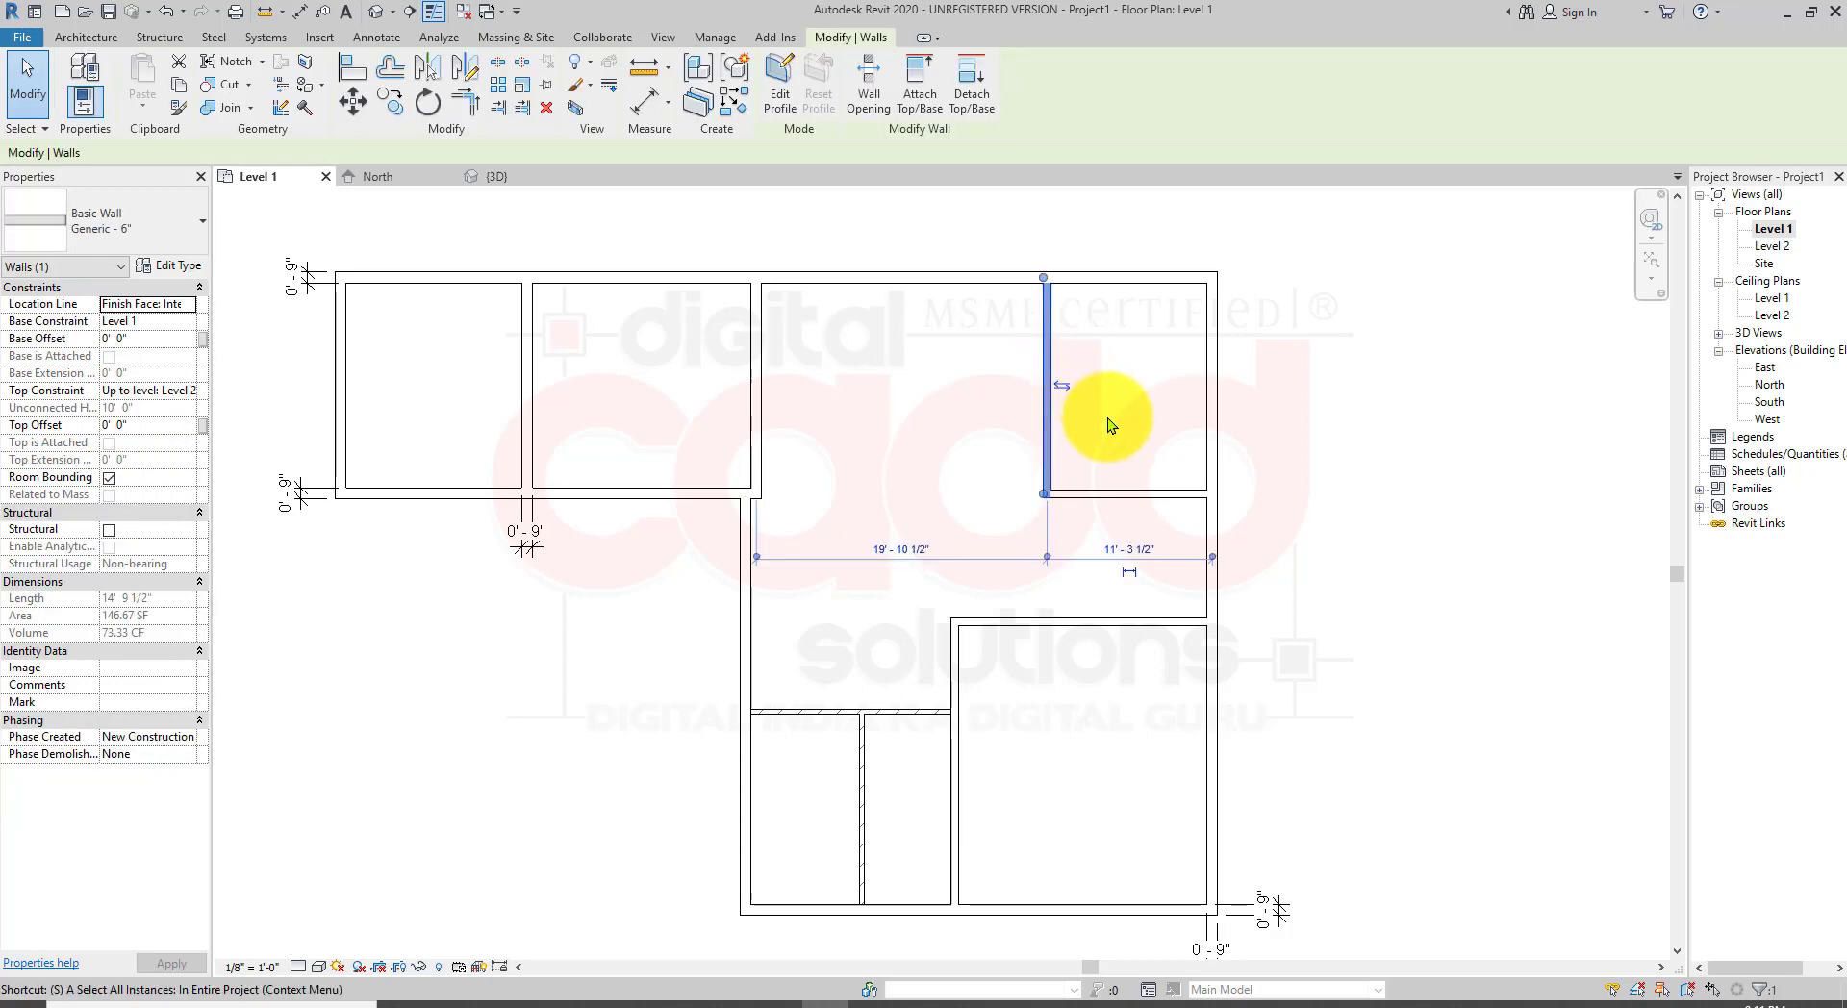
key(s)
key(a)
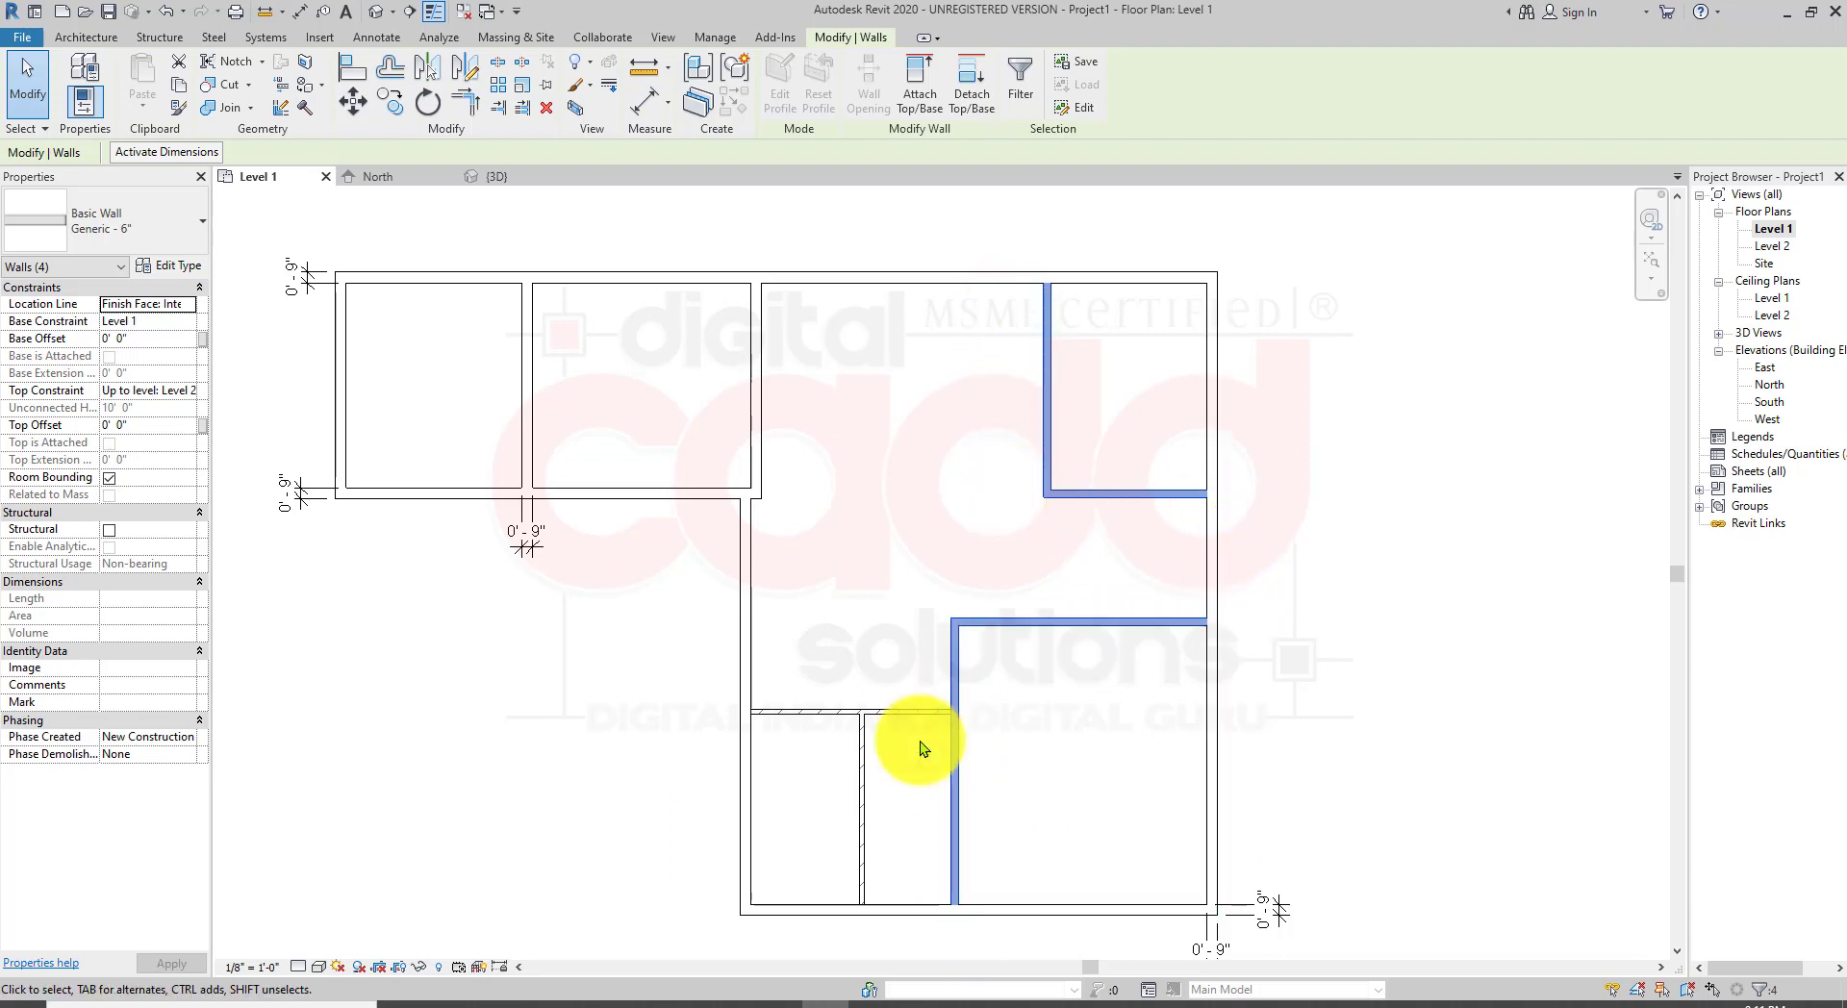
click(149, 223)
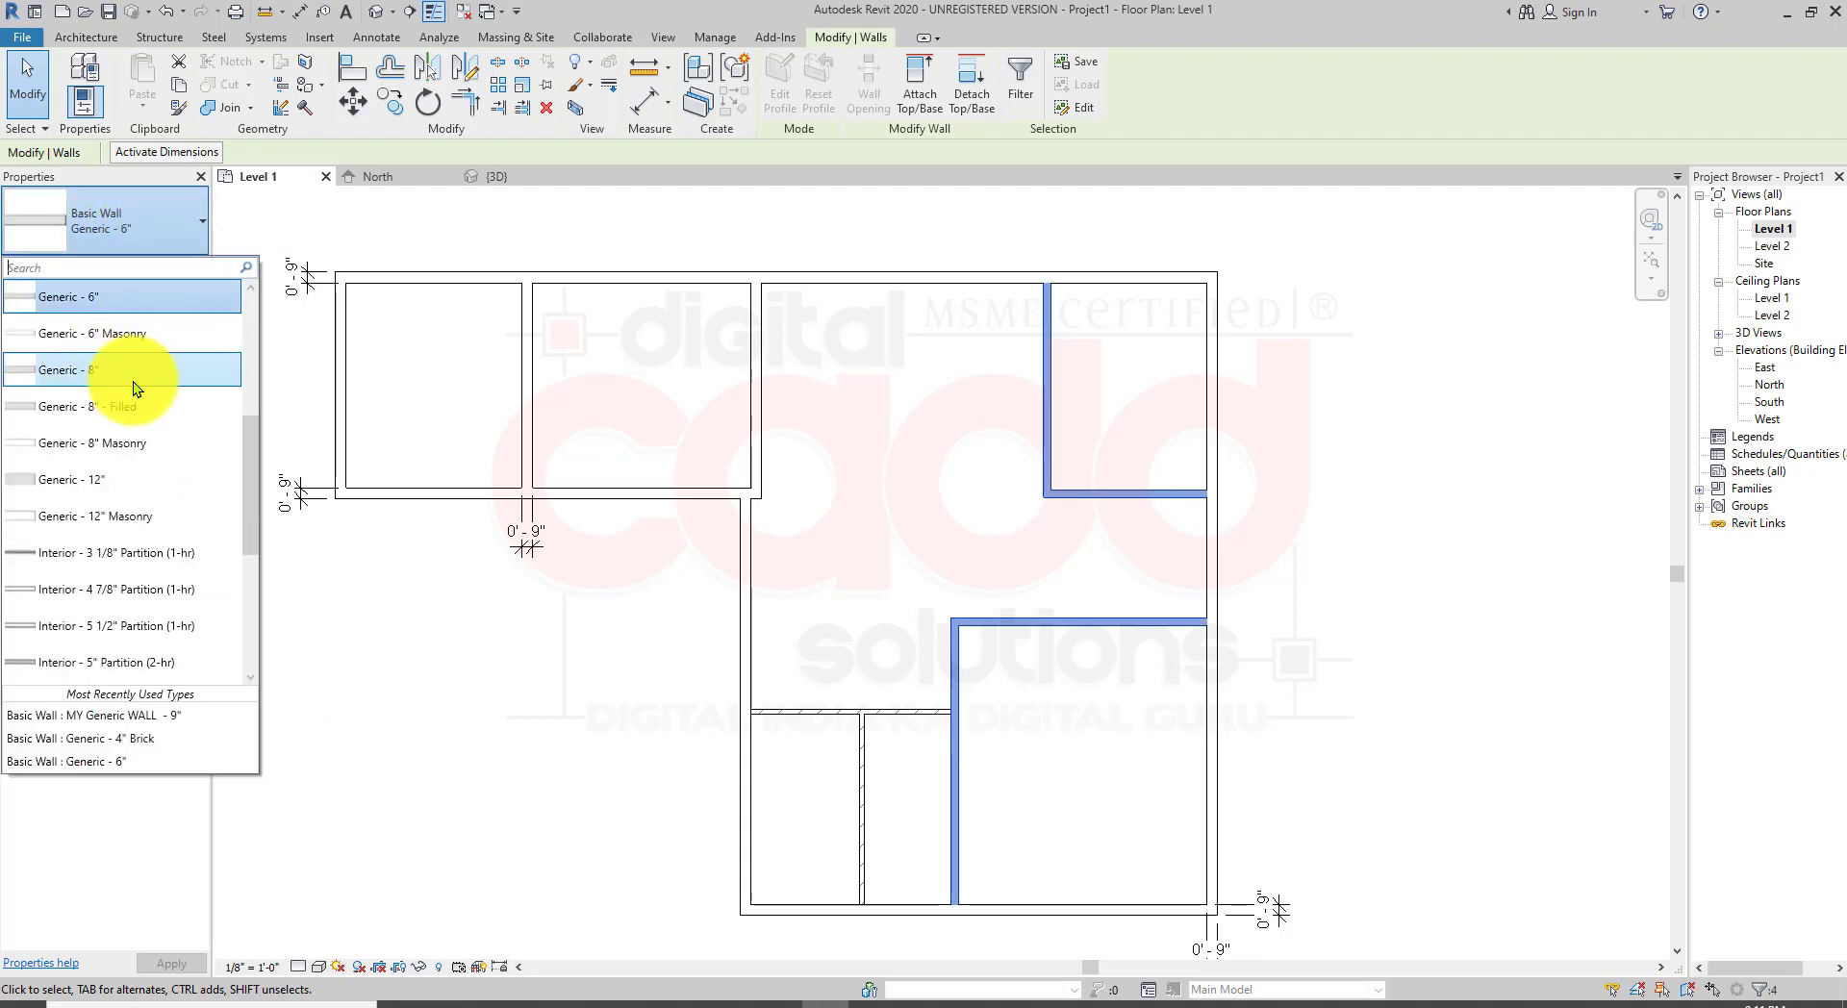
click(150, 486)
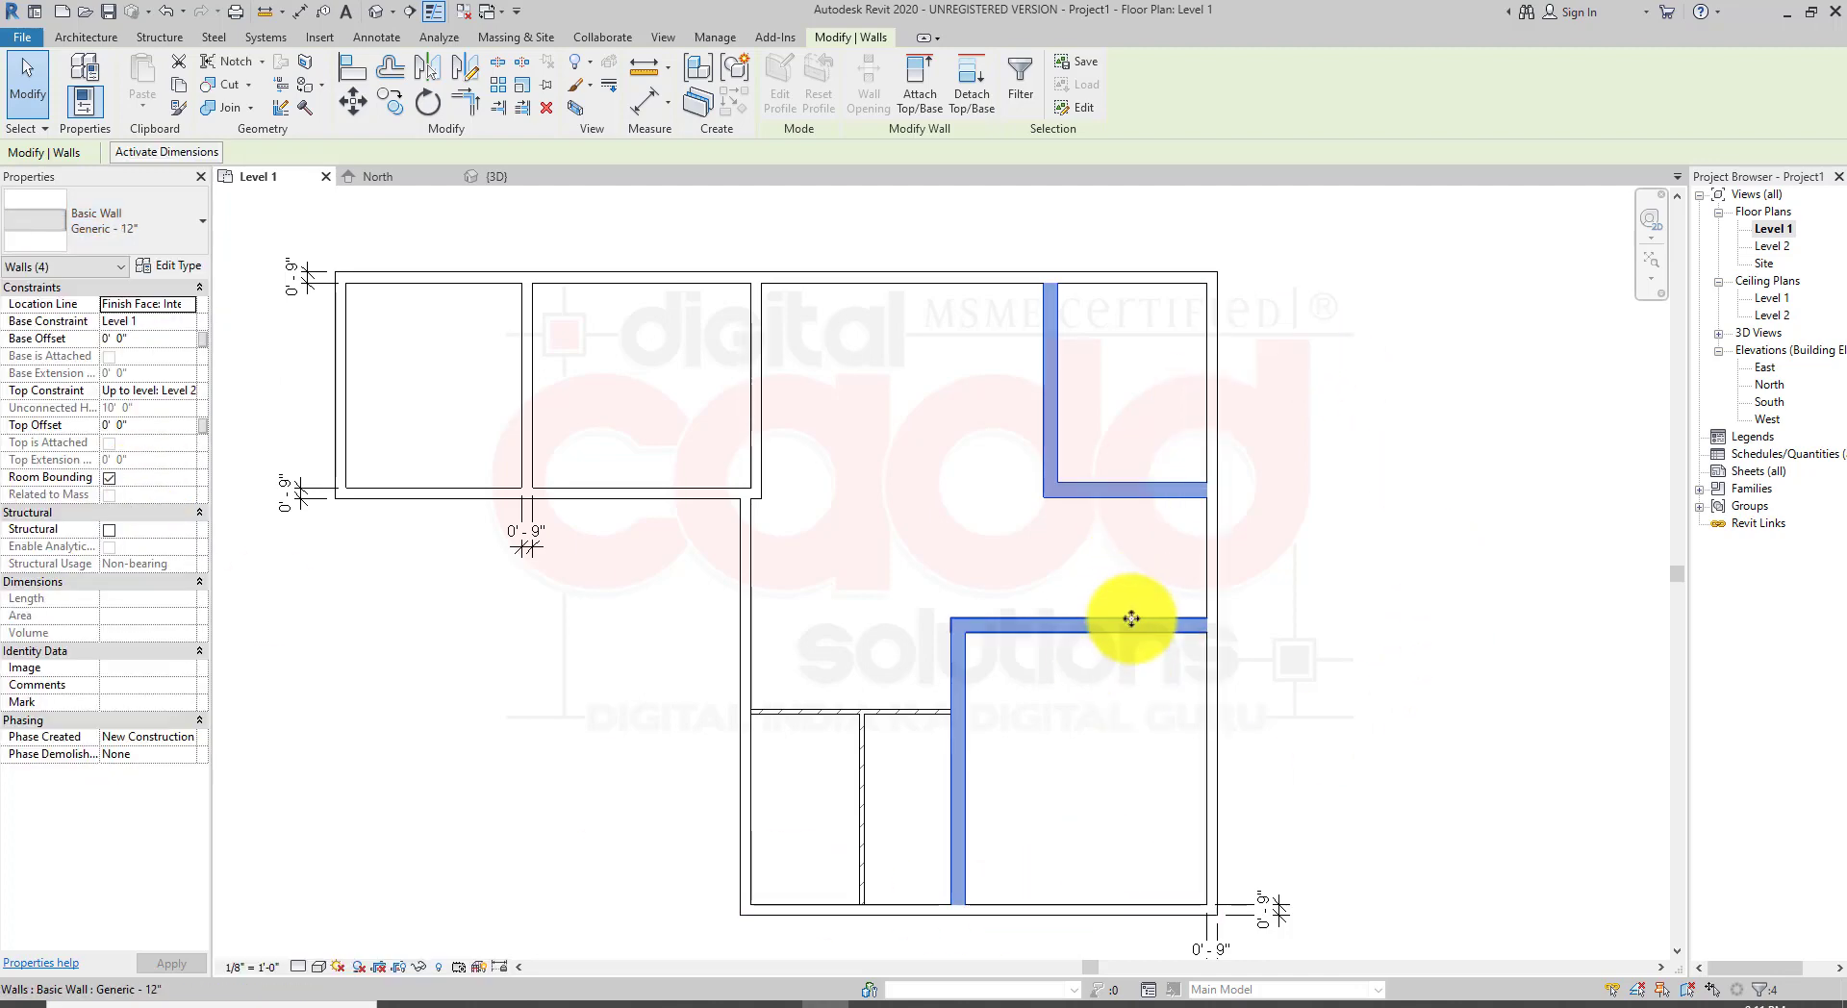
Step: Select both Generic - 4" Brick partition walls and change them to the Retaining - 12" Concrete type
click(915, 841)
middle_drag(921, 839, 847, 711)
scroll(743, 653, up, 2)
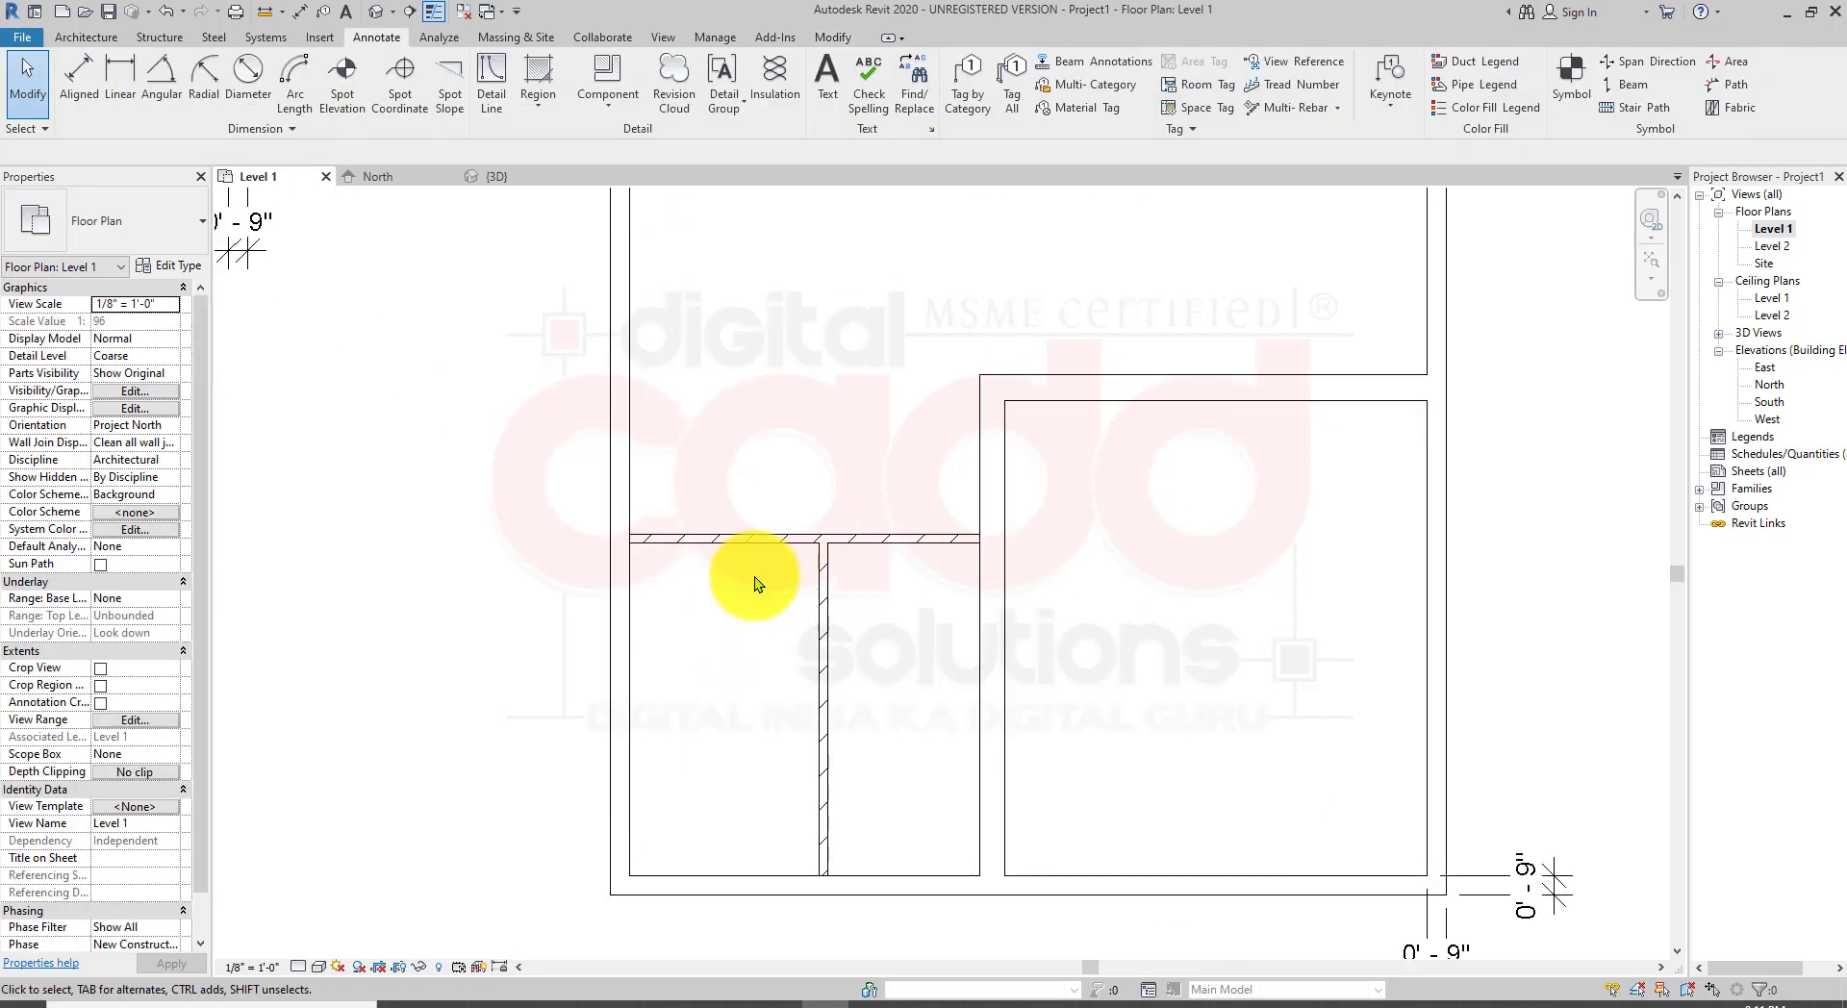
click(724, 553)
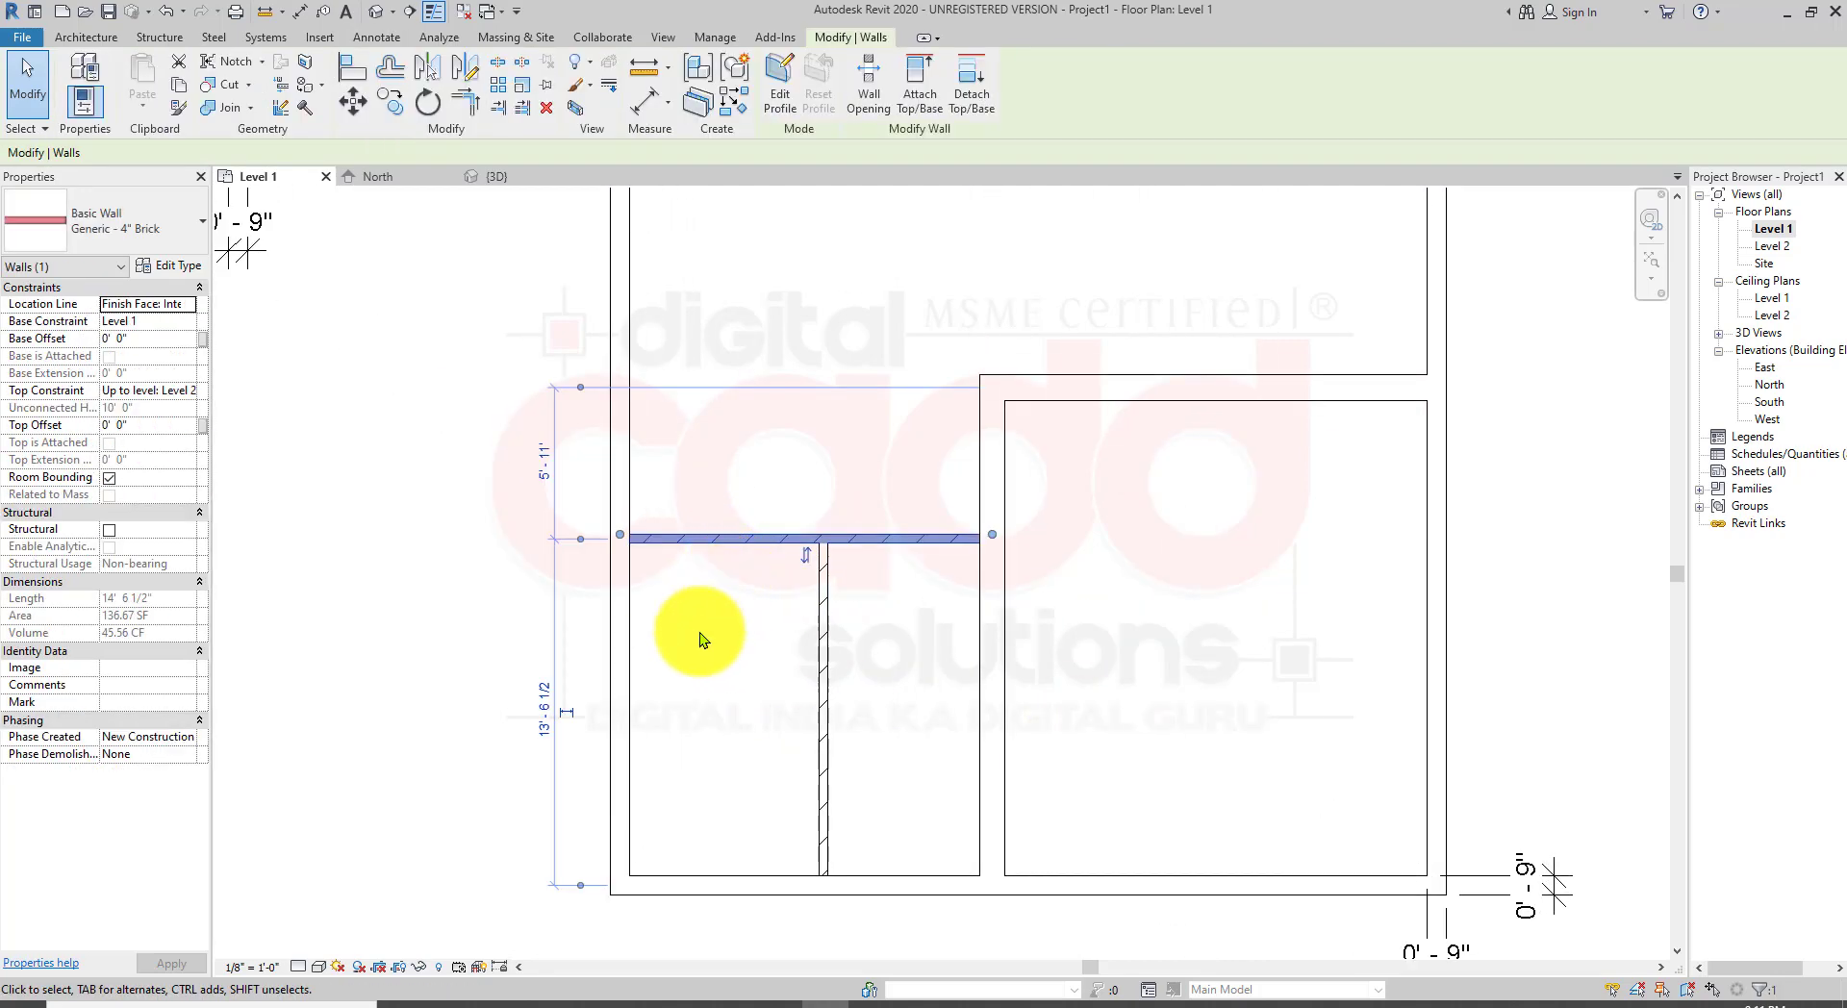
key(a)
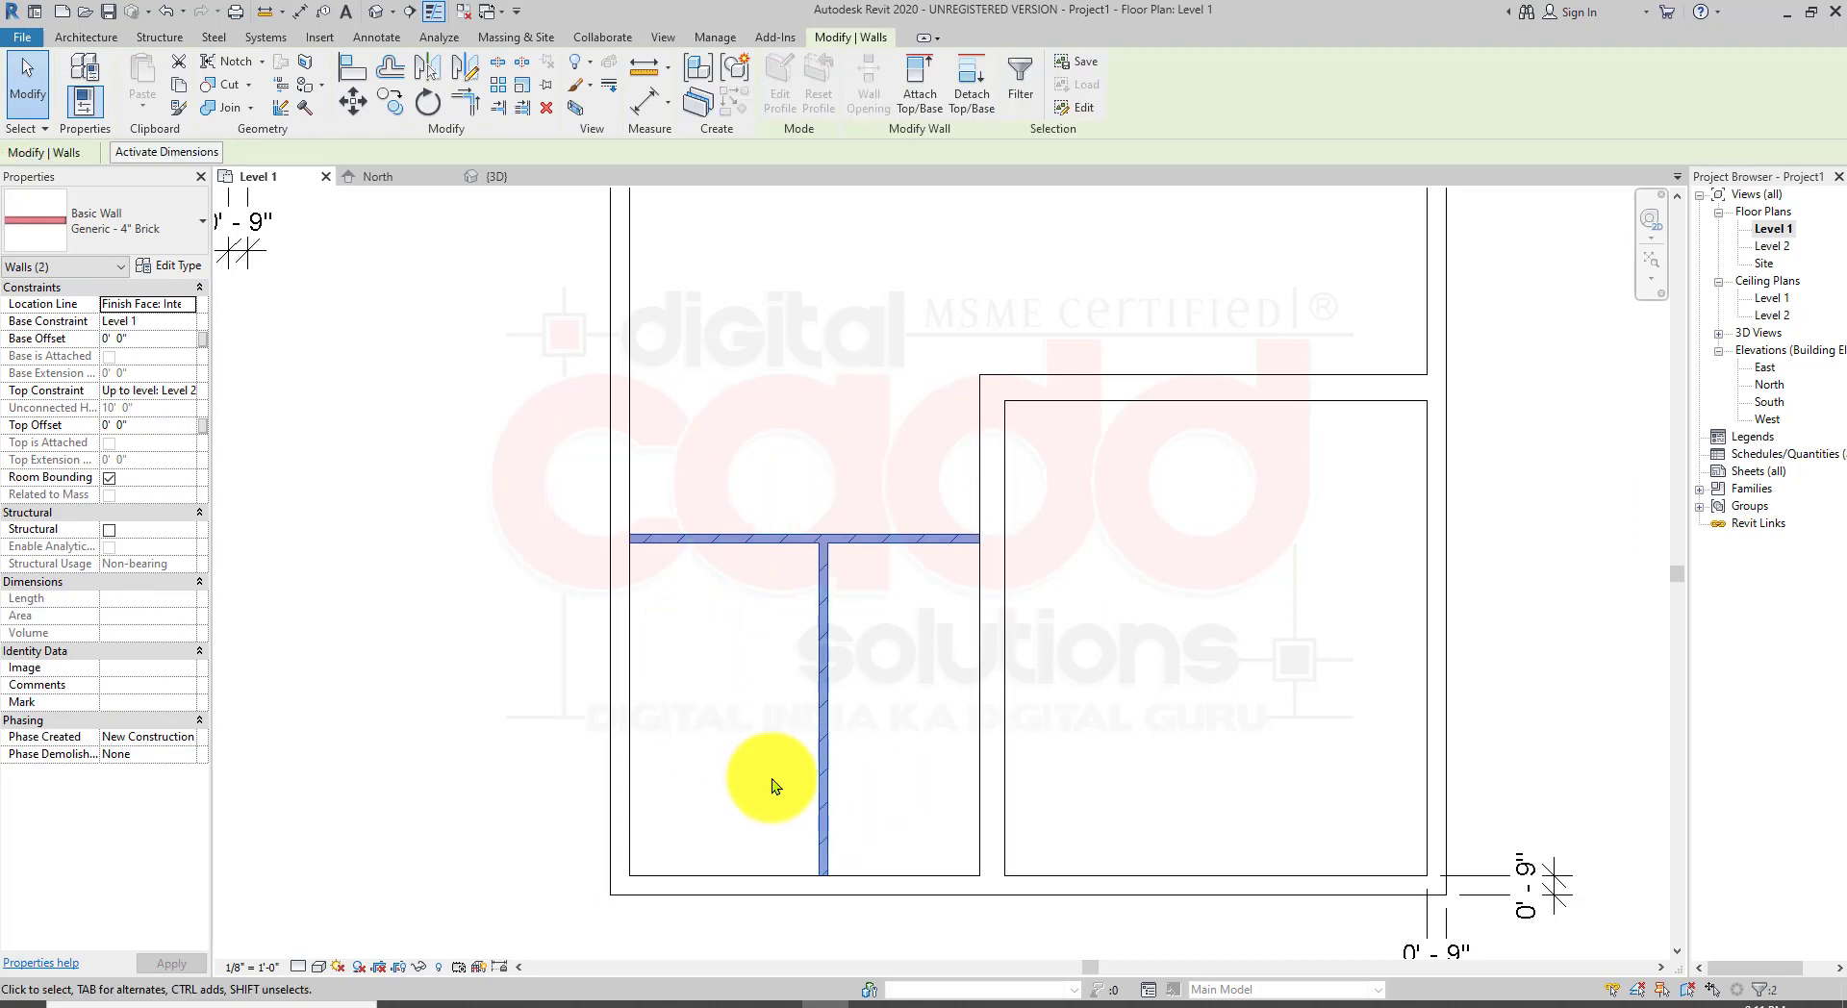
click(166, 218)
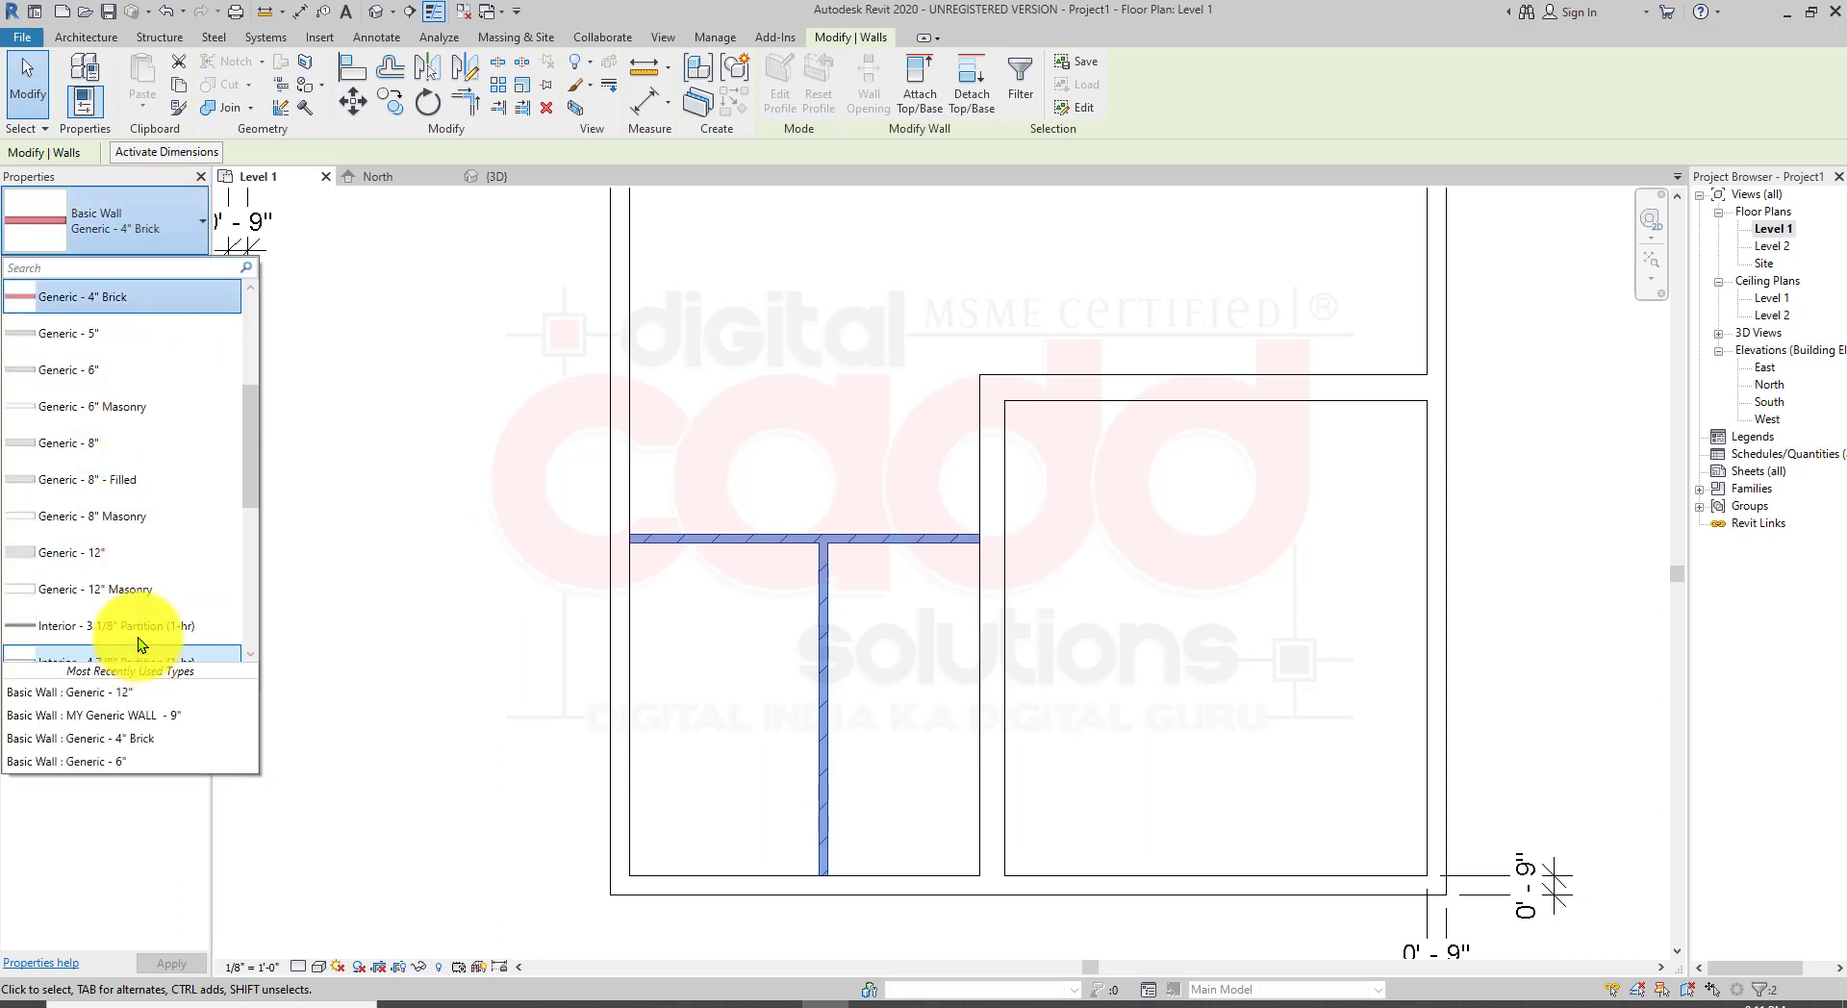
scroll(130, 635, down, 1)
scroll(134, 613, down, 3)
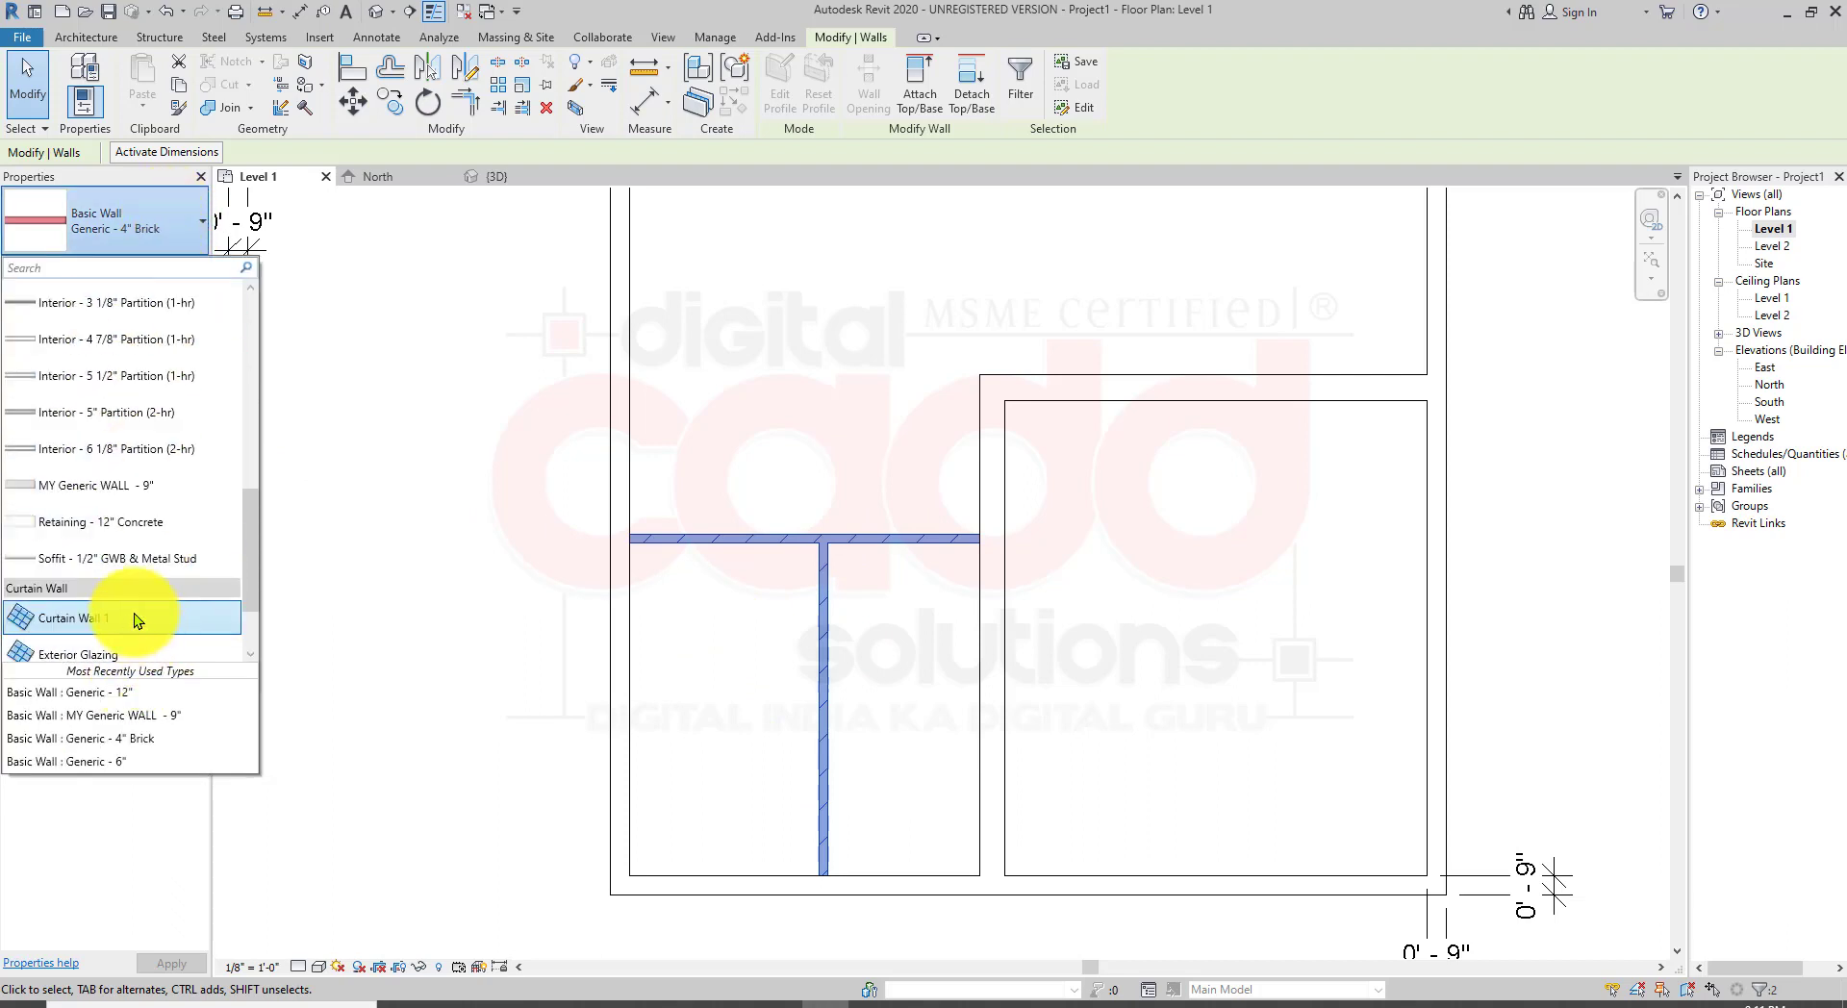
click(170, 523)
Step: Change the two selected partition walls to the Curtain Wall 1 type
scroll(870, 578, up, 3)
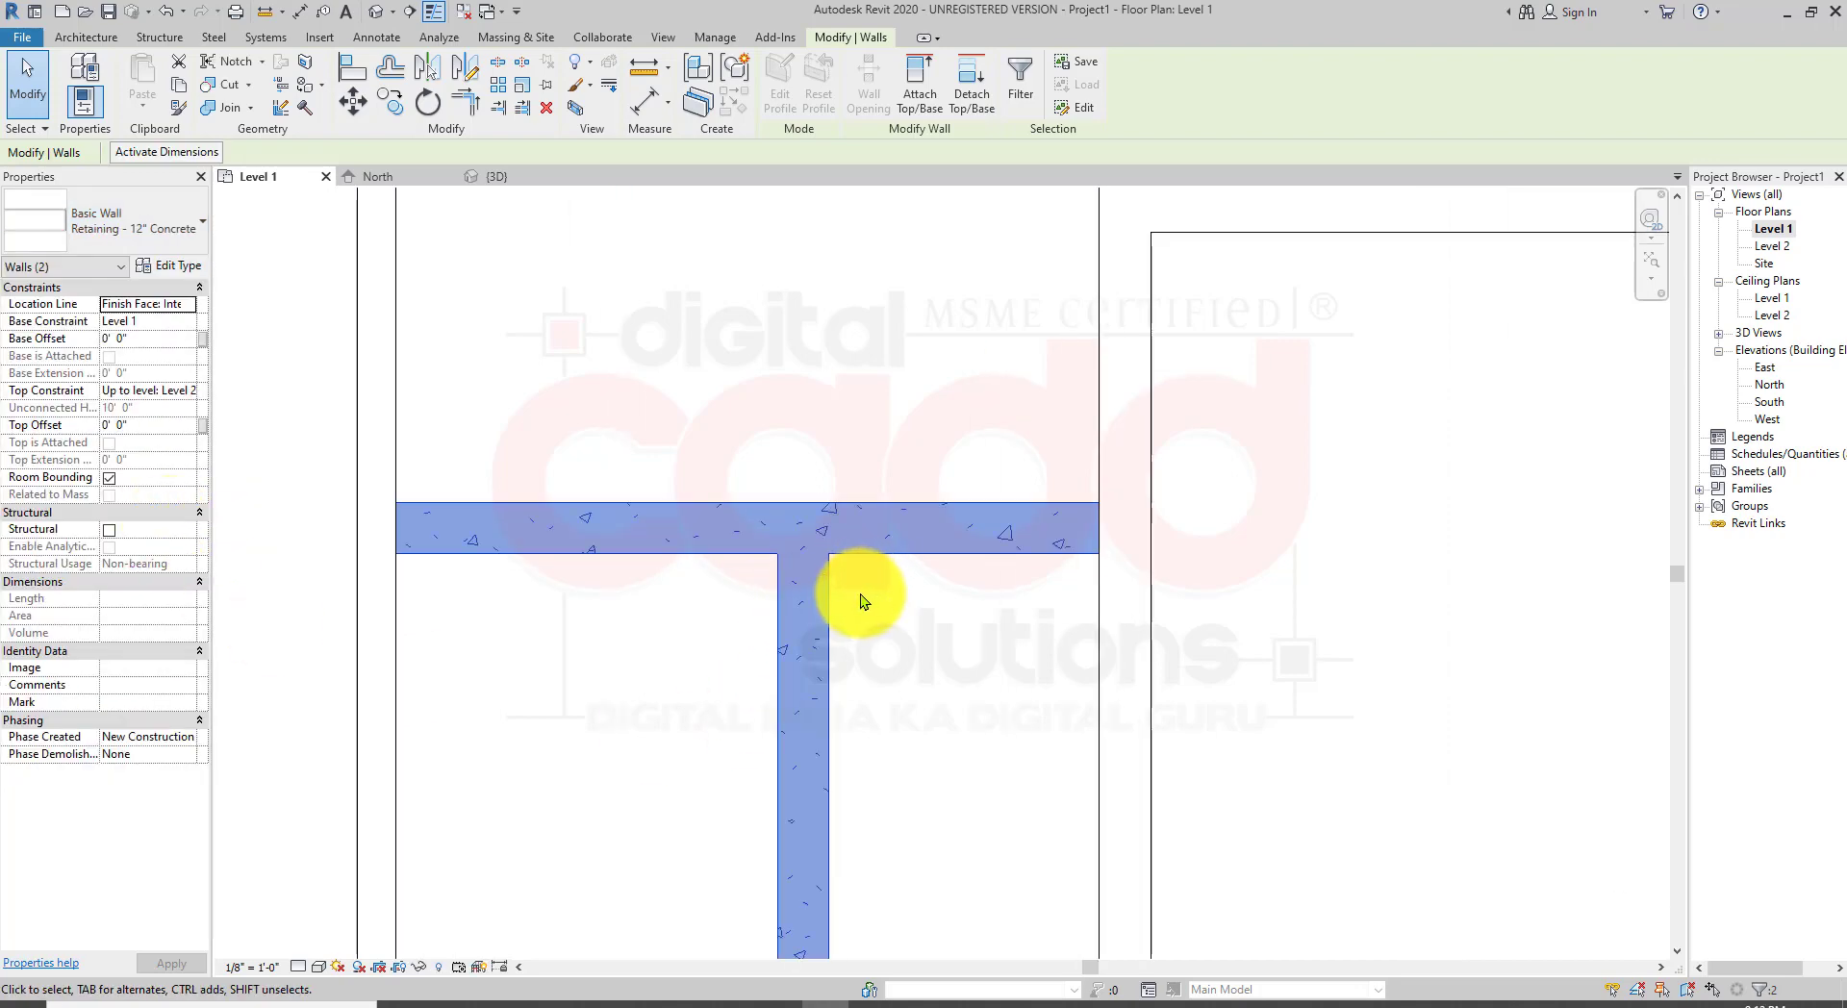
scroll(861, 601, down, 2)
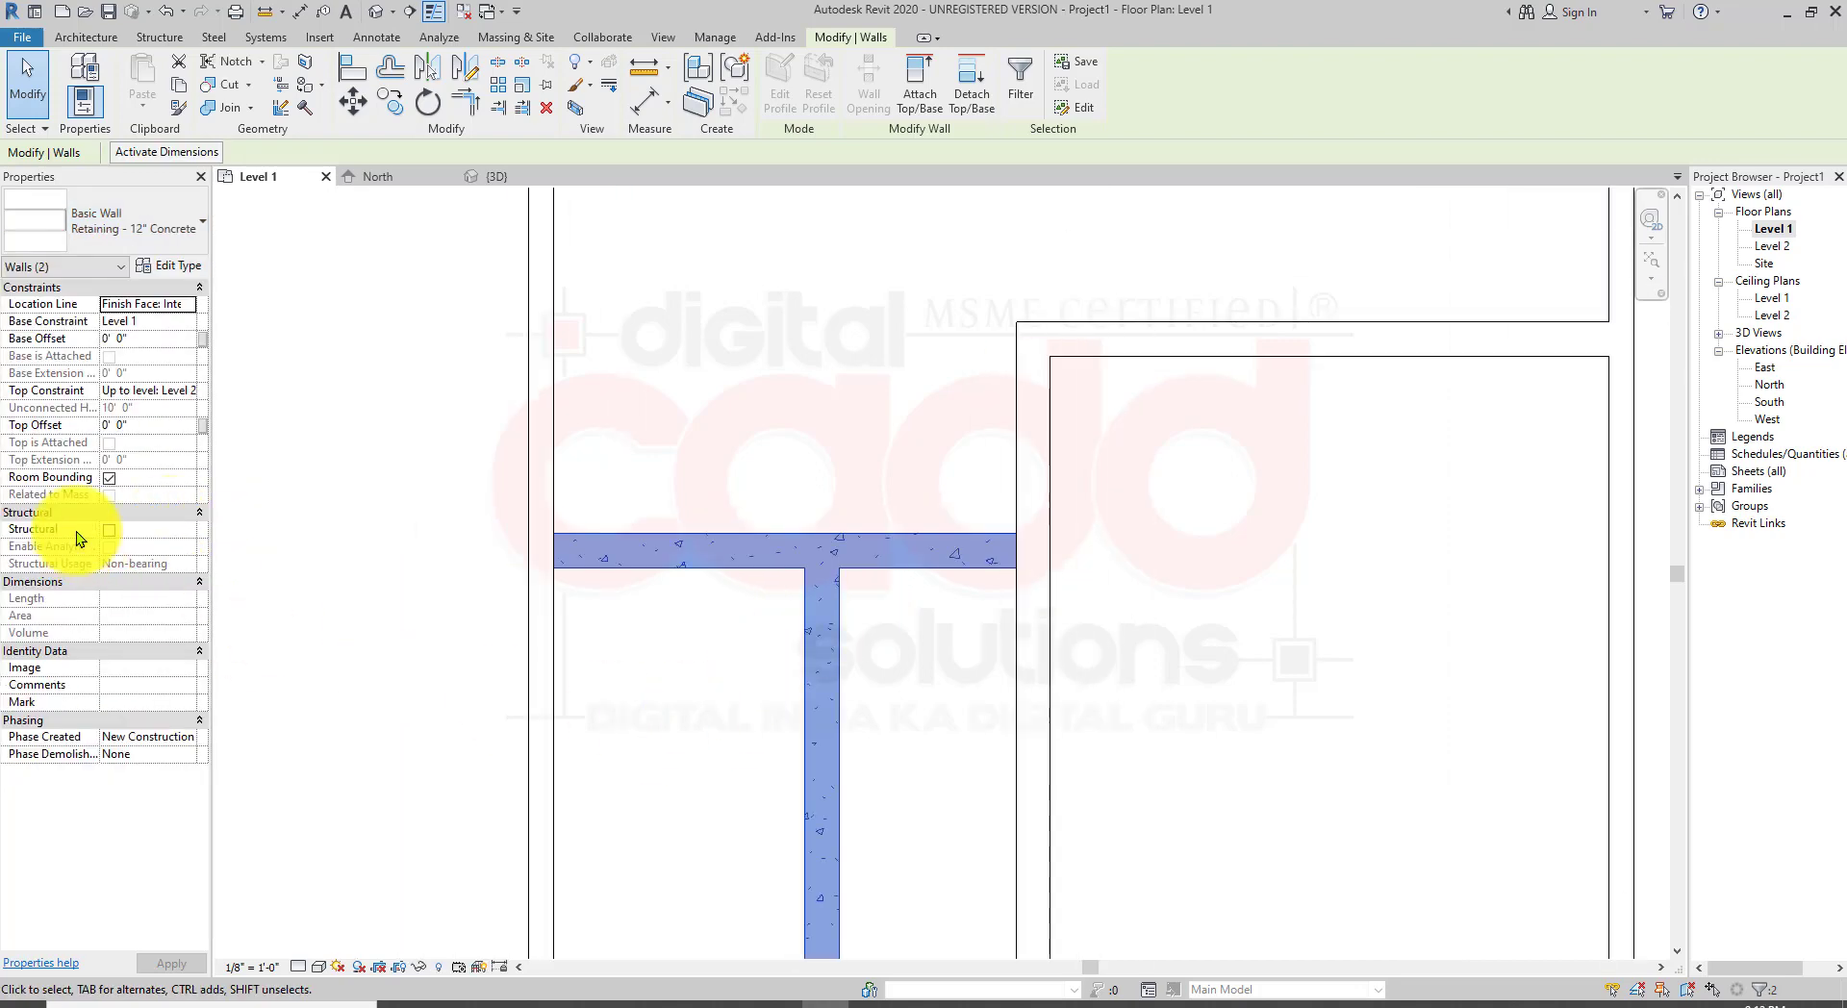
click(175, 229)
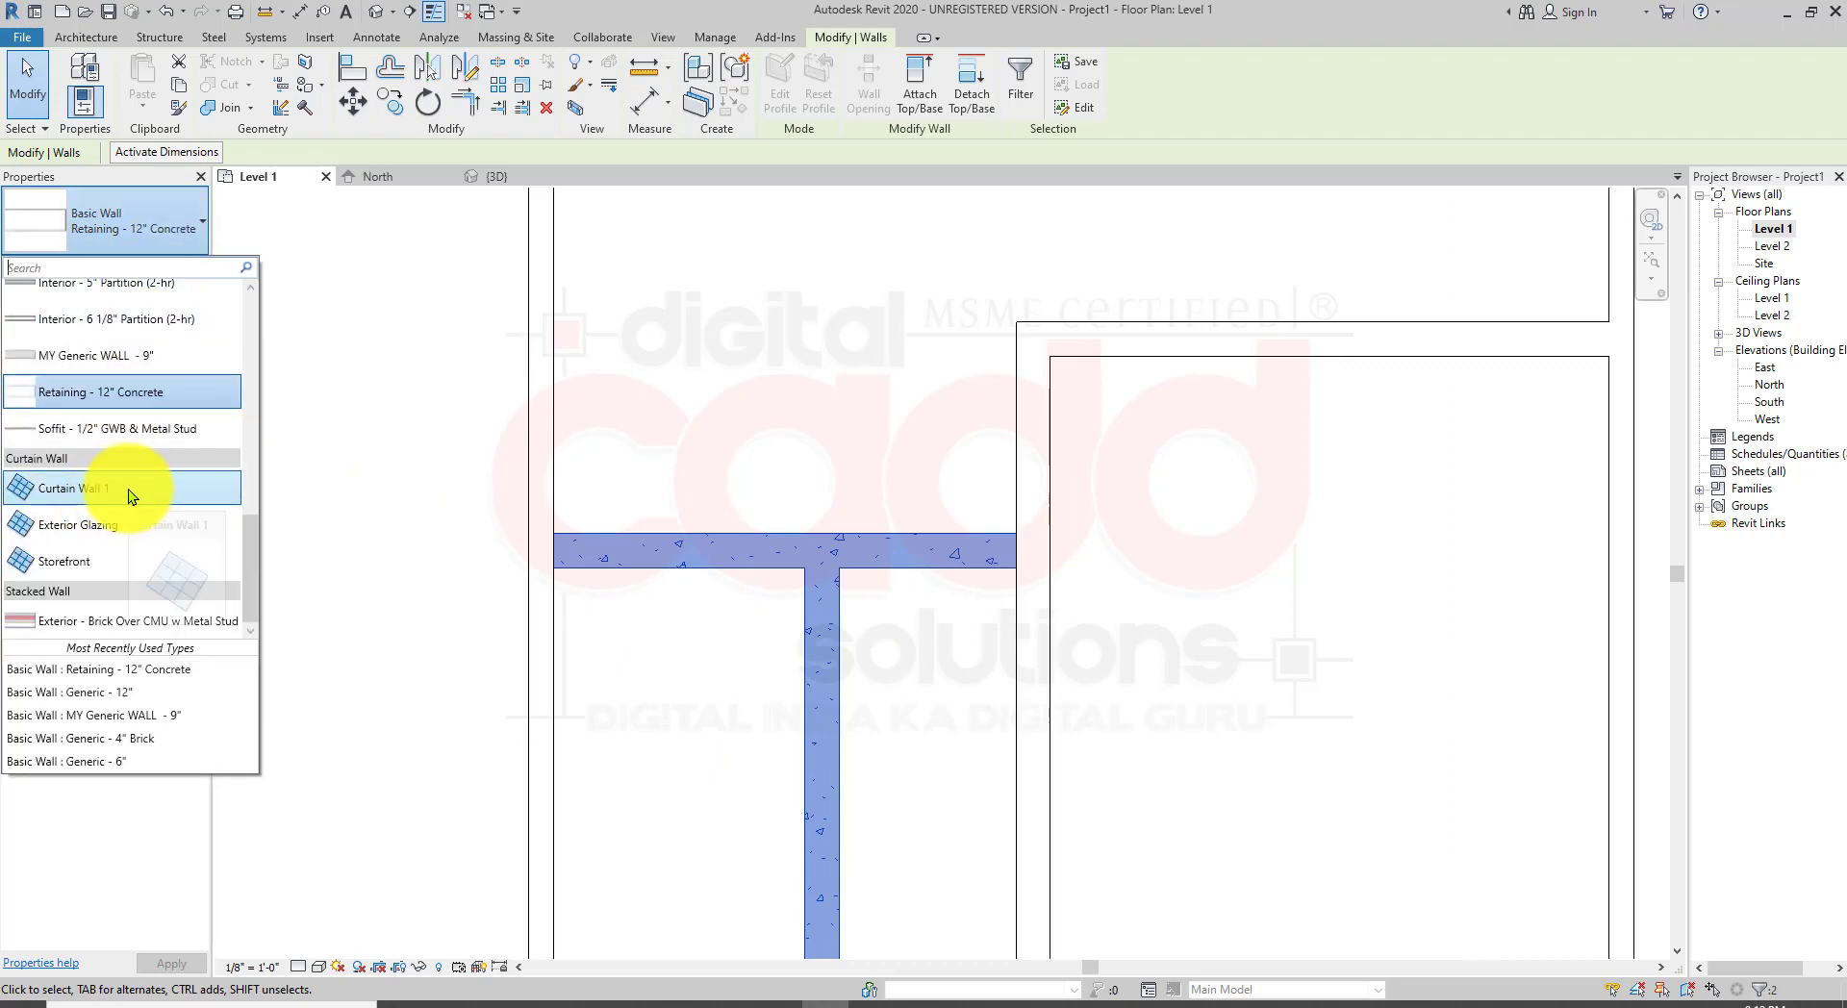
click(129, 489)
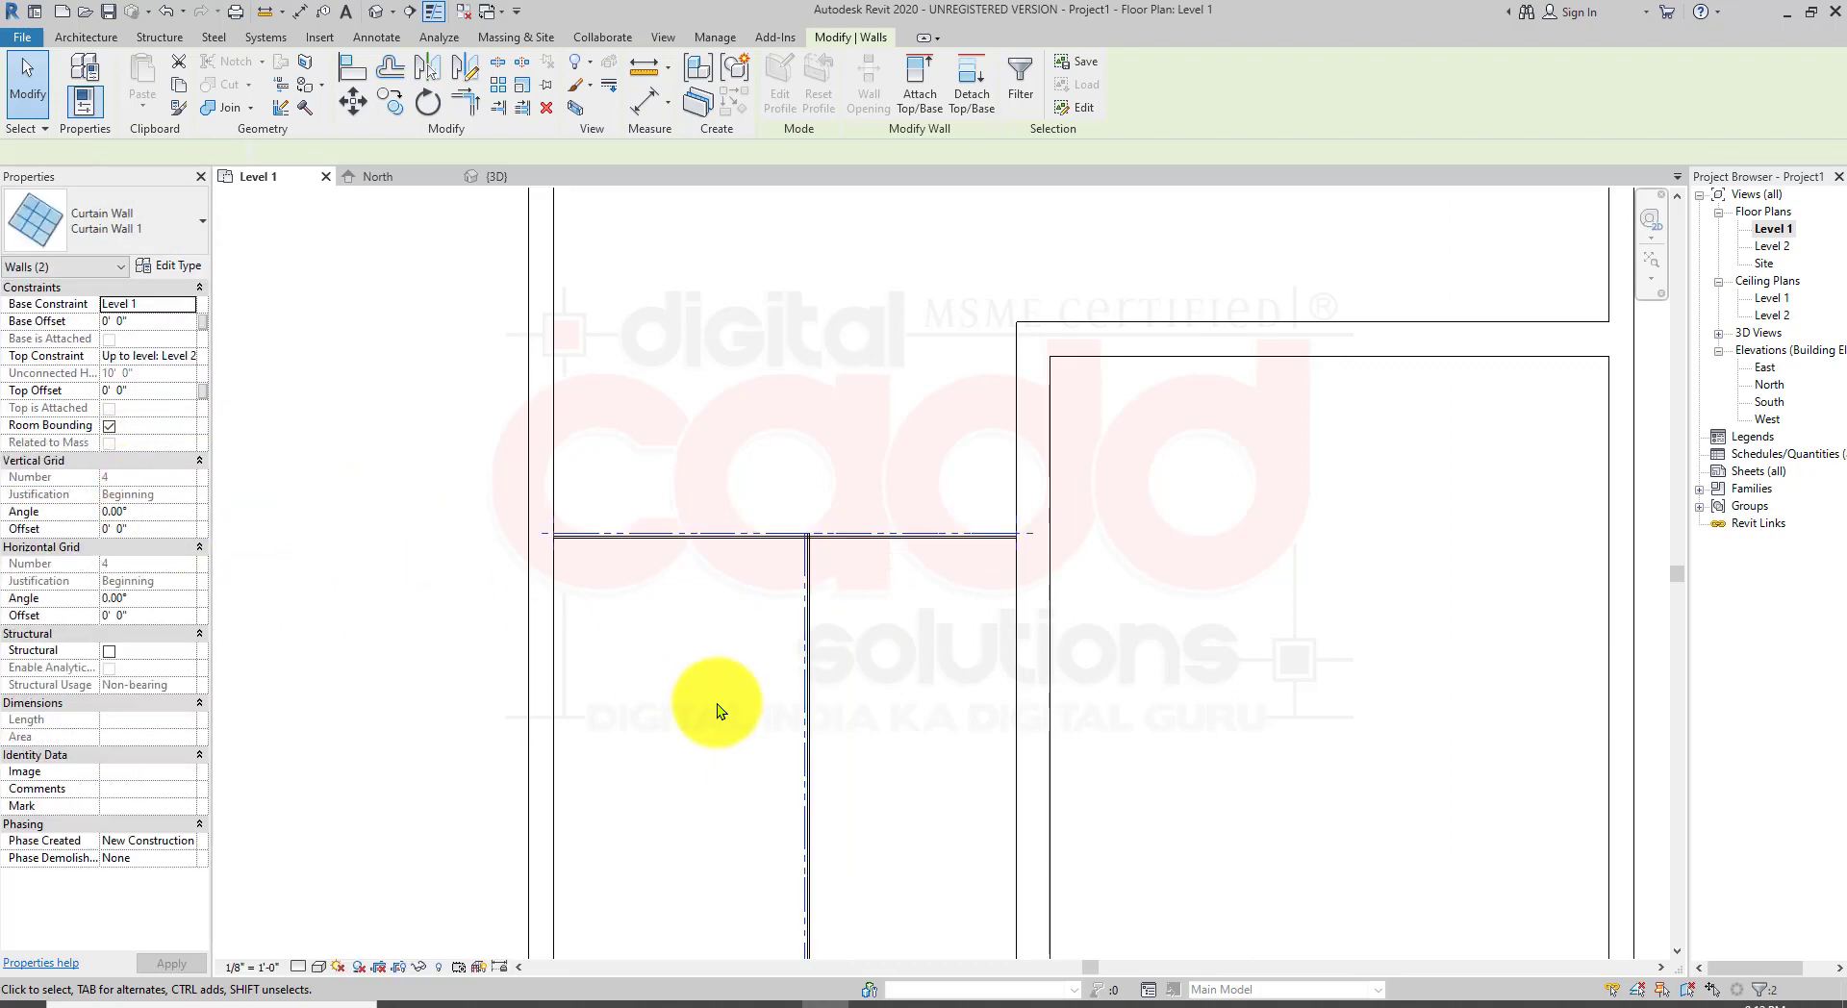
Step: Deselect the walls and open the default 3D view to examine the curtain wall partitions
scroll(788, 621, down, 4)
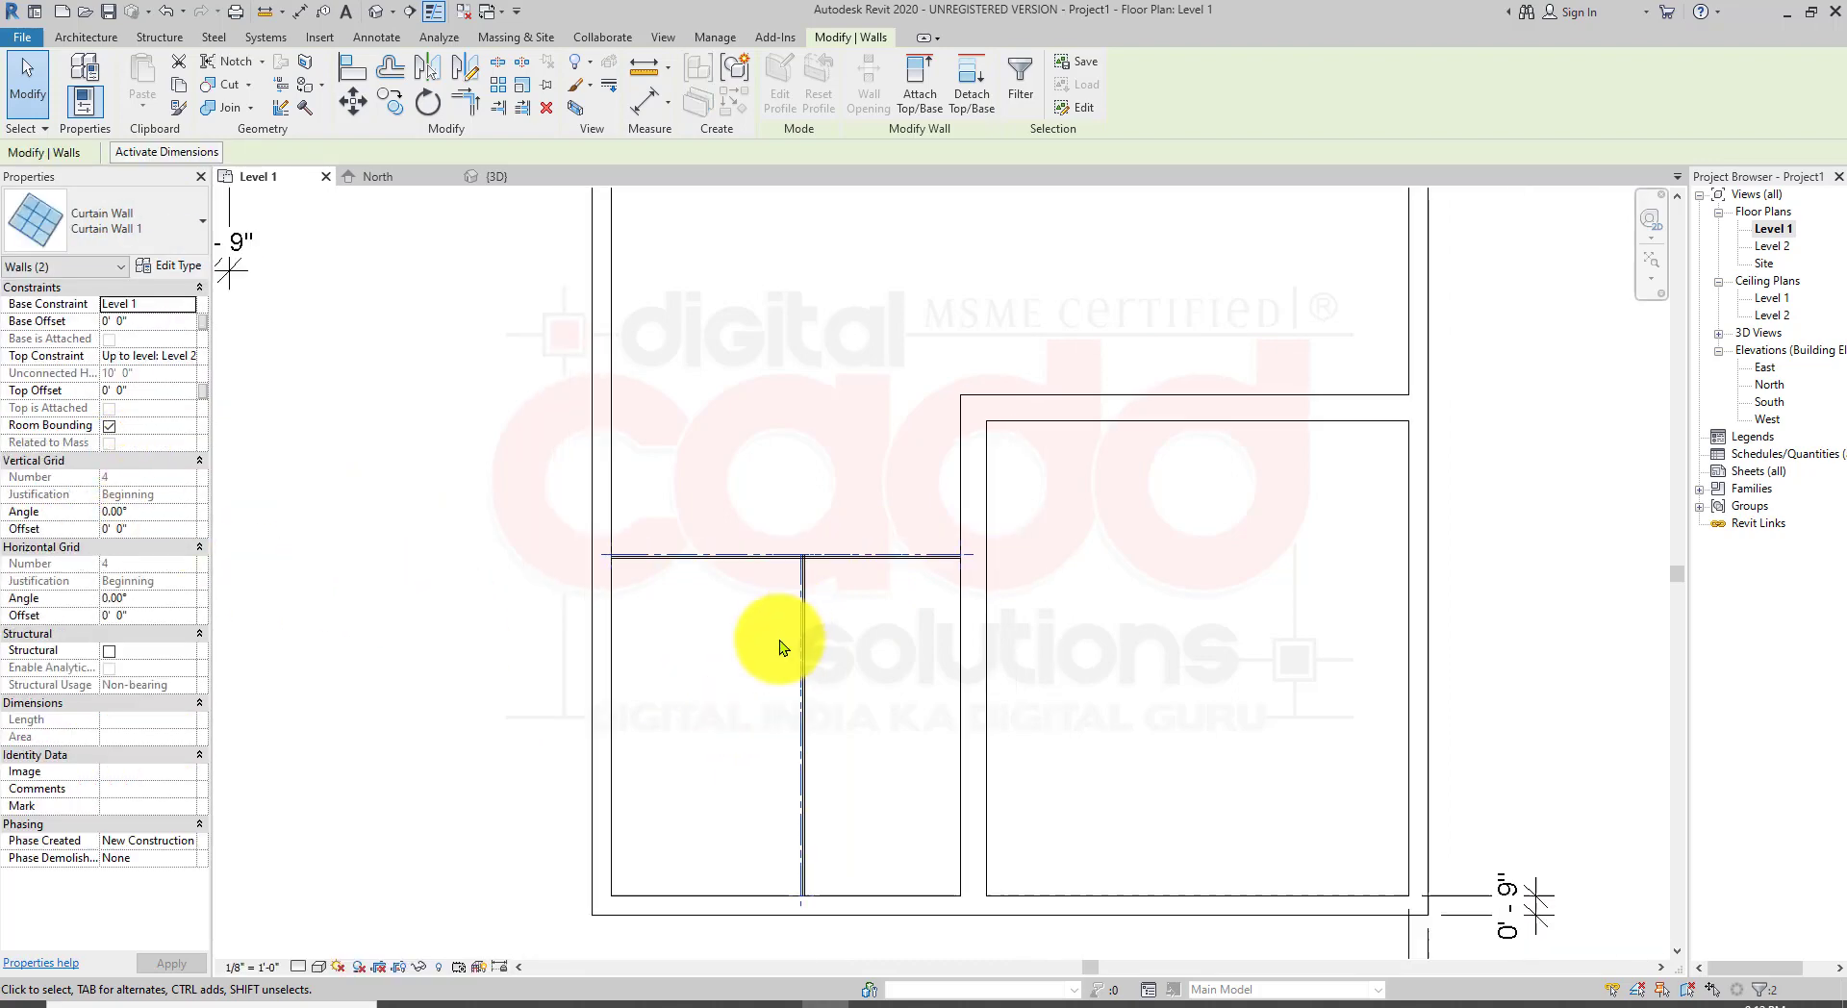
click(994, 539)
click(379, 14)
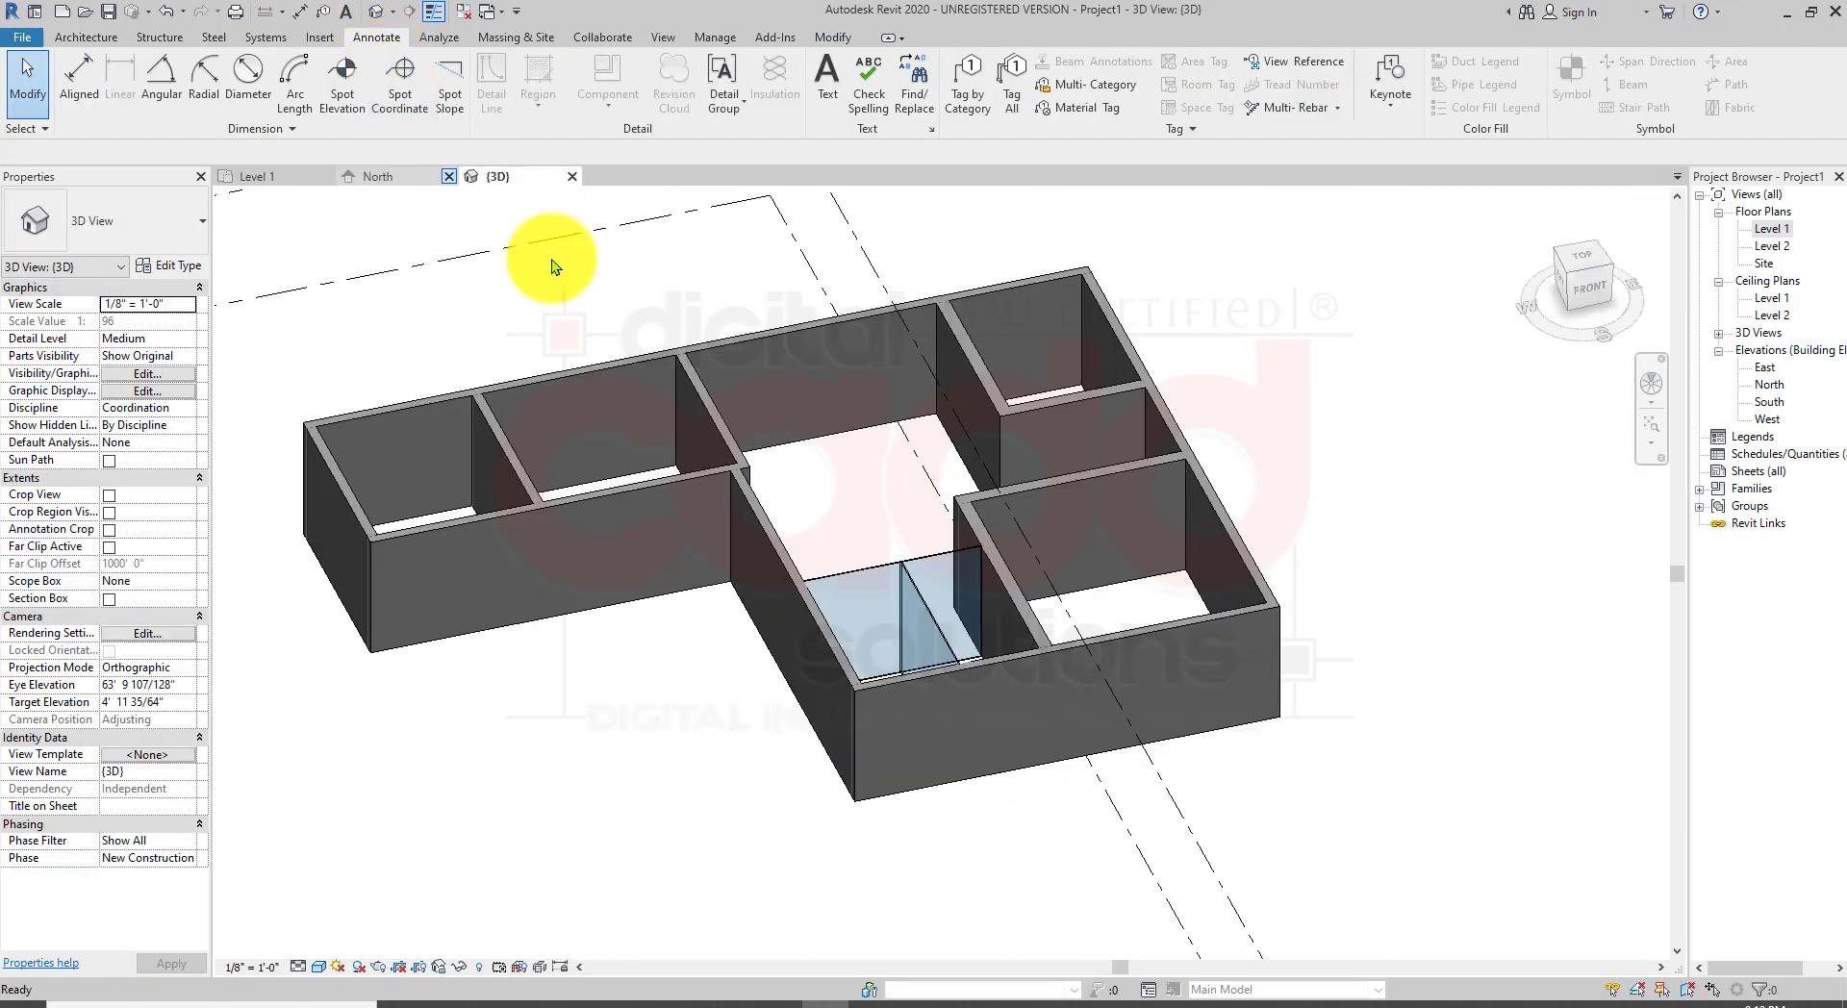
scroll(927, 691, up, 6)
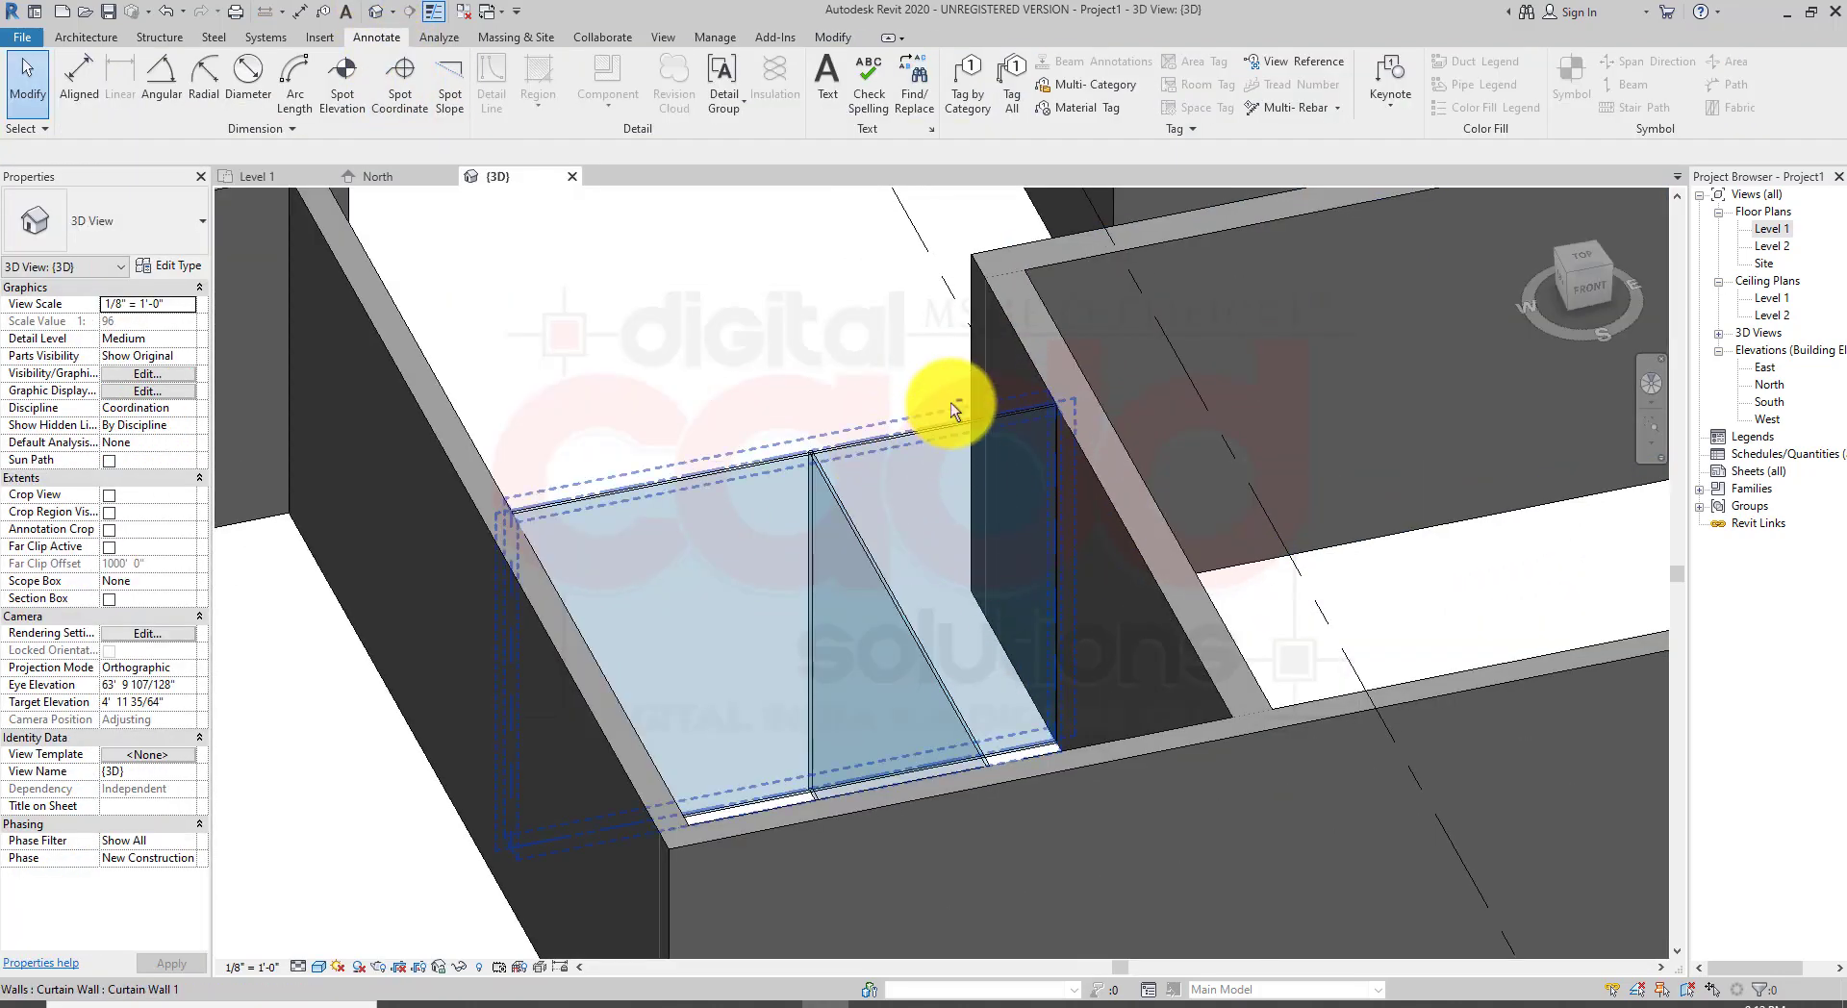
Step: Change the two selected partition walls to the Exterior - Brick Over CMU w Metal Stud stacked wall type
shift+middle_drag(950, 402, 965, 650)
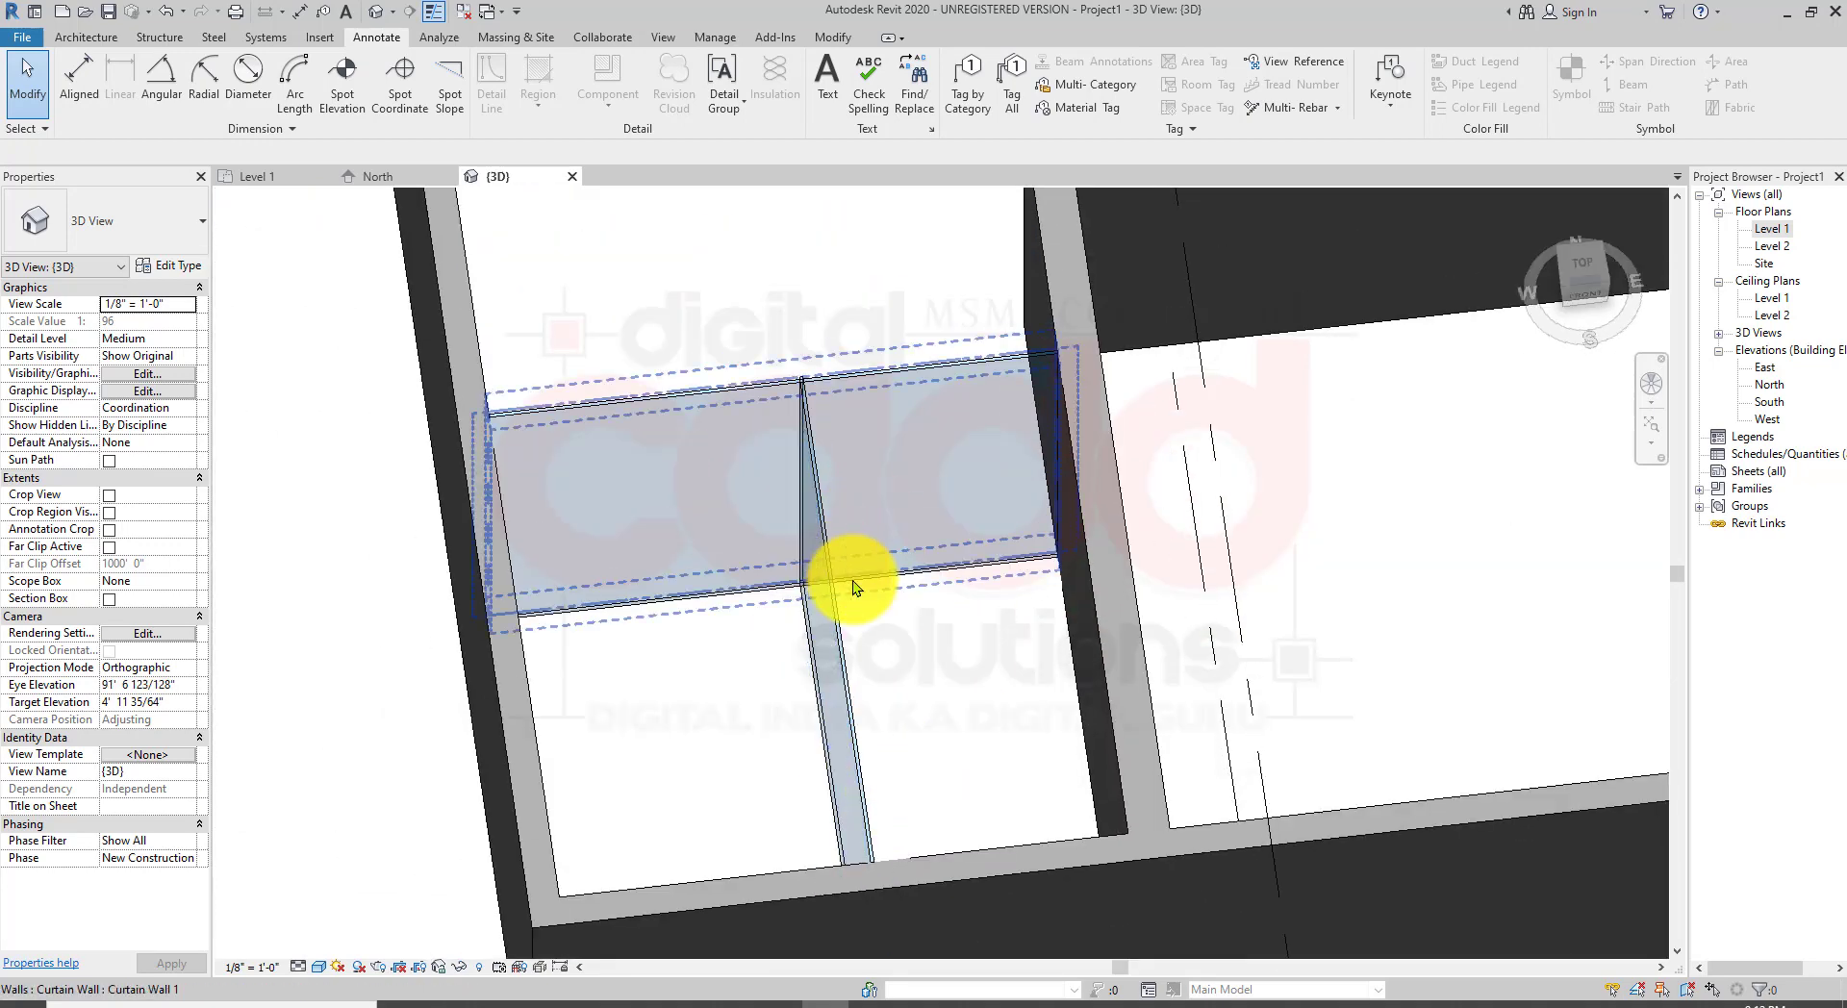
click(583, 414)
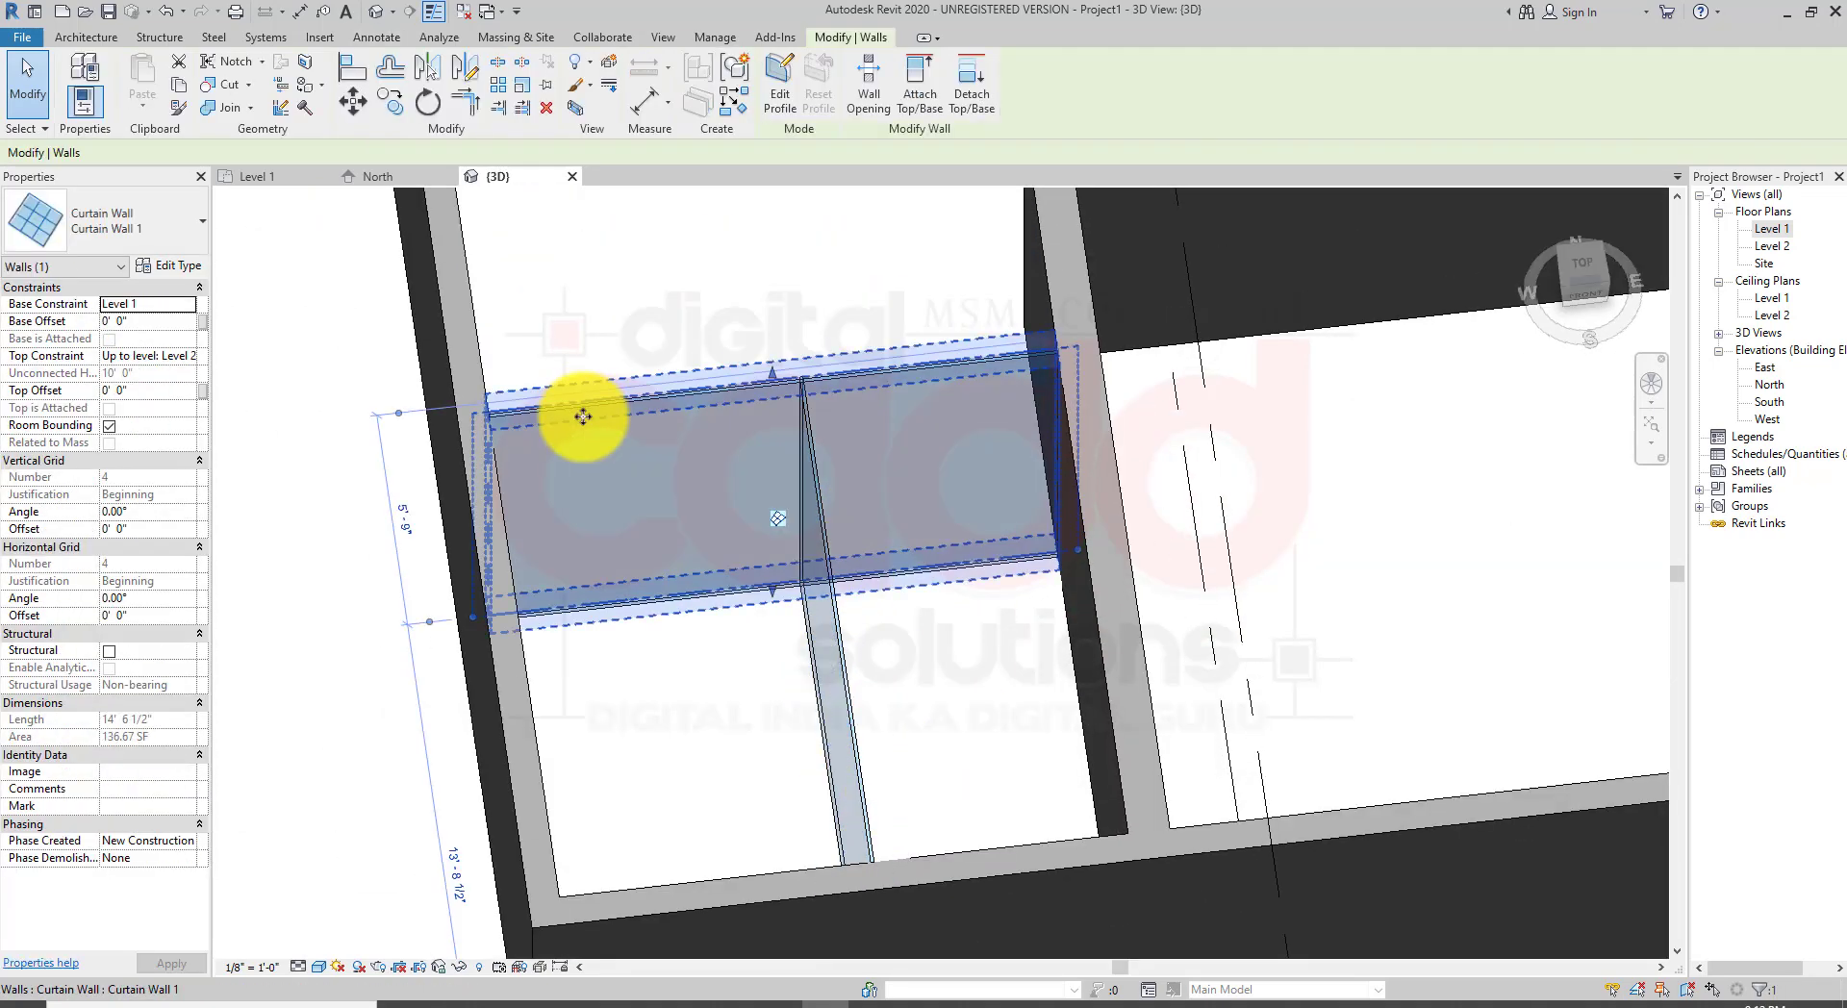
ctrl+click(843, 655)
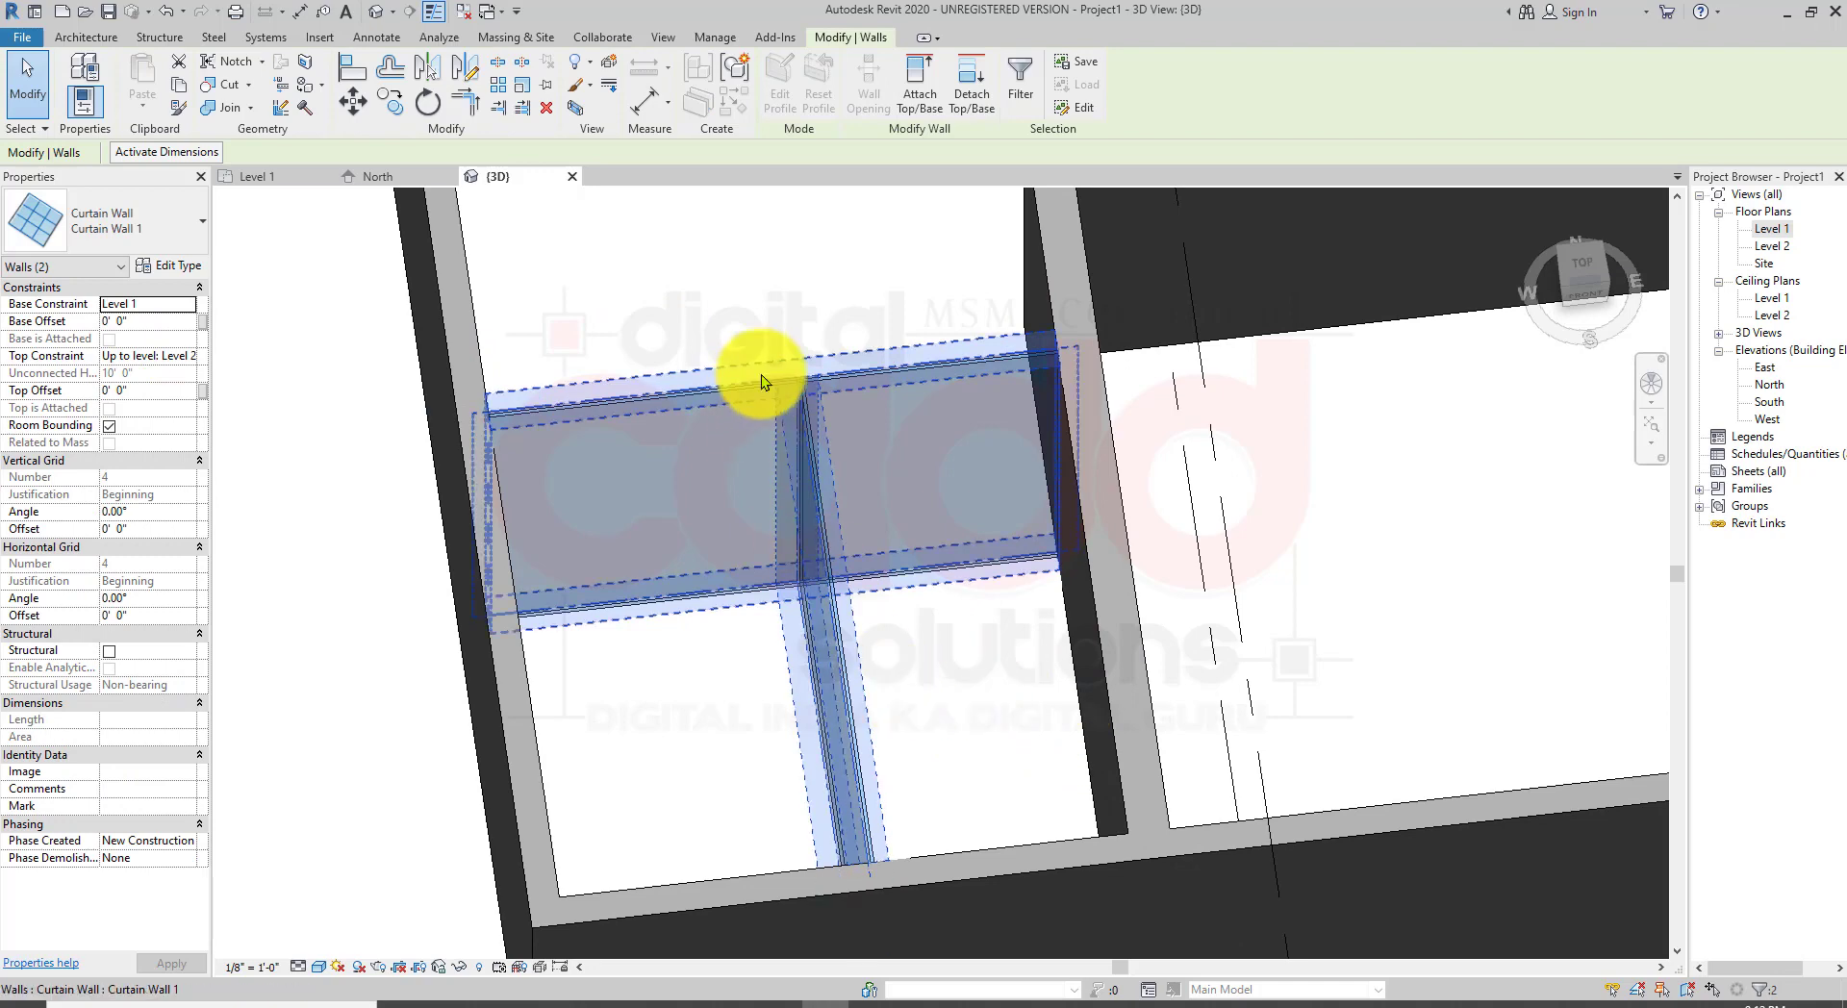
click(175, 233)
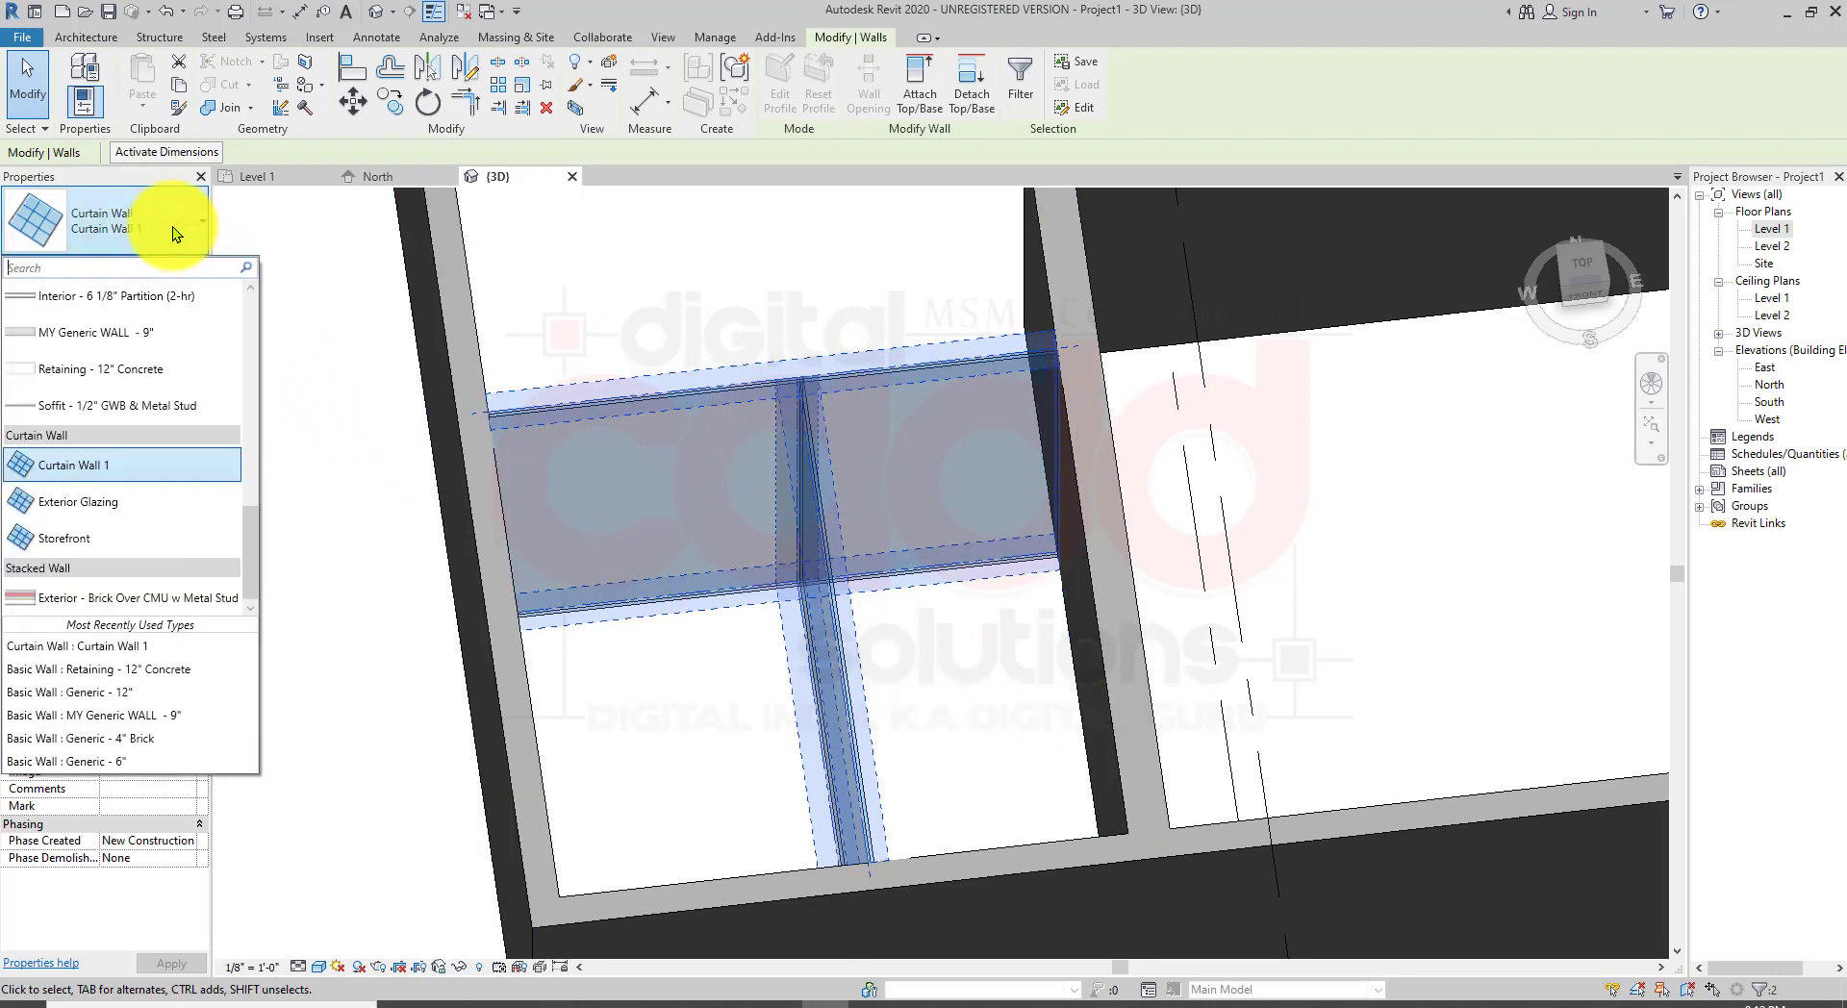
scroll(113, 517, up, 2)
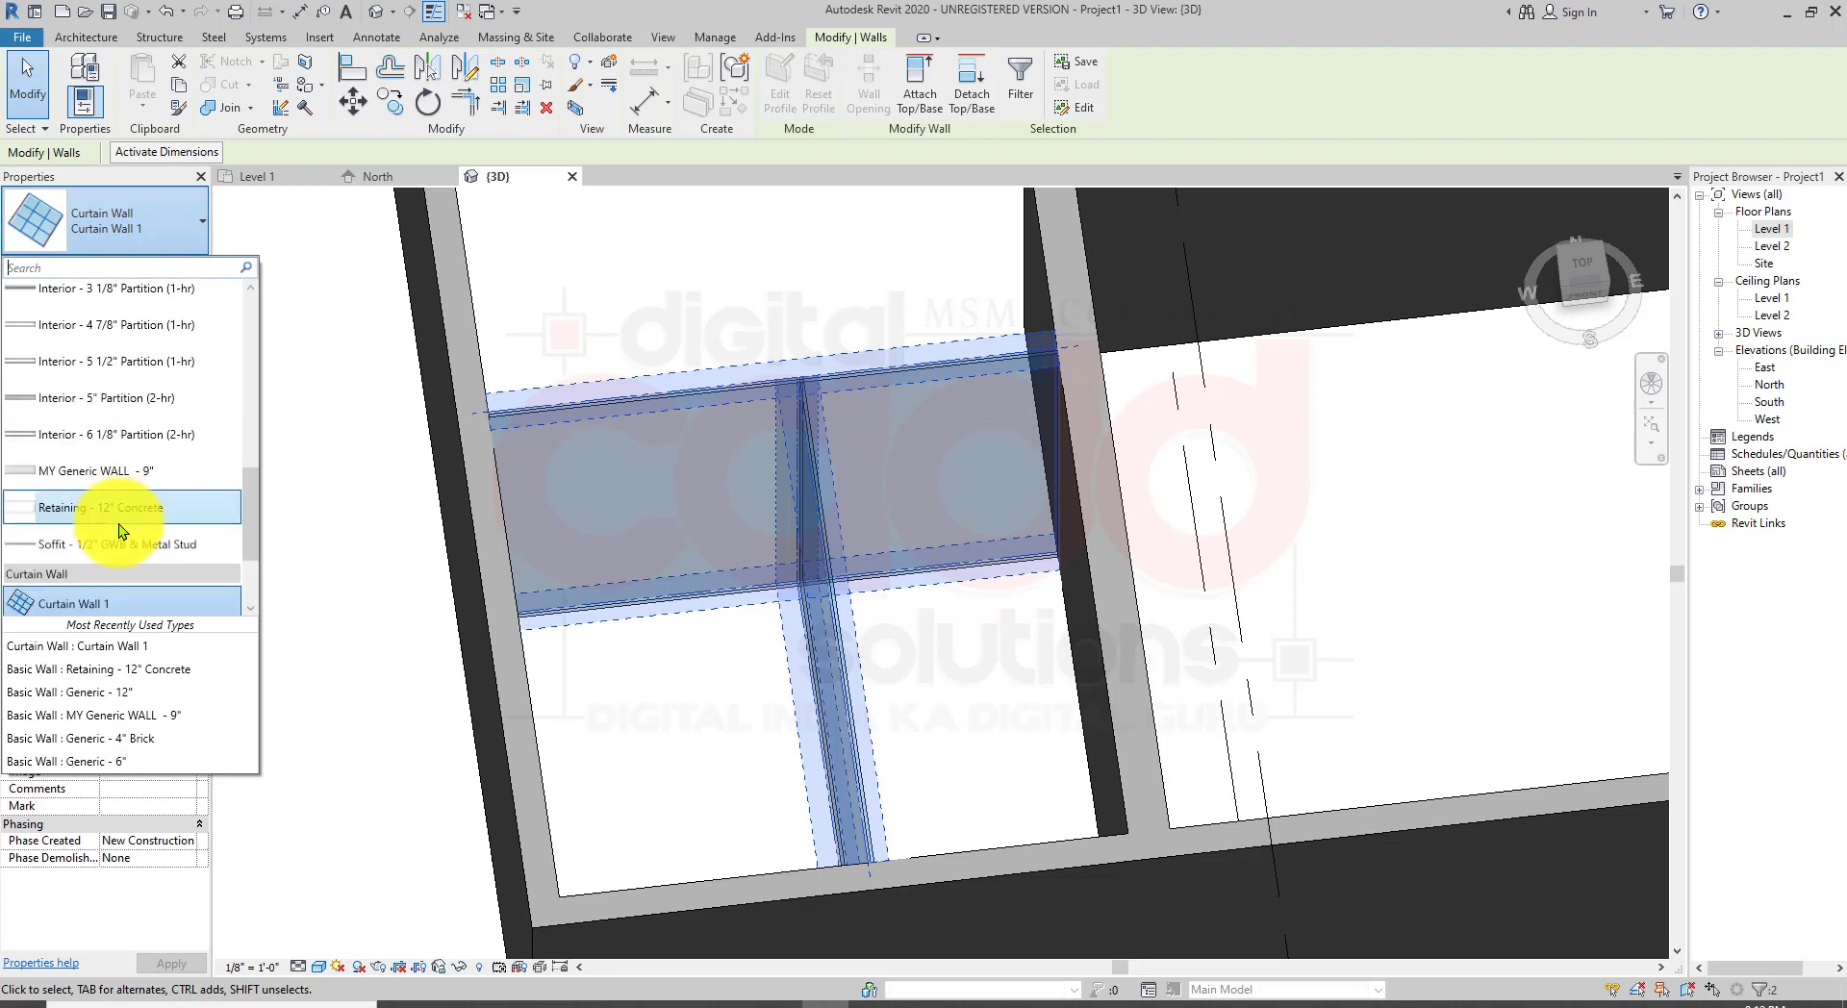
scroll(164, 520, down, 2)
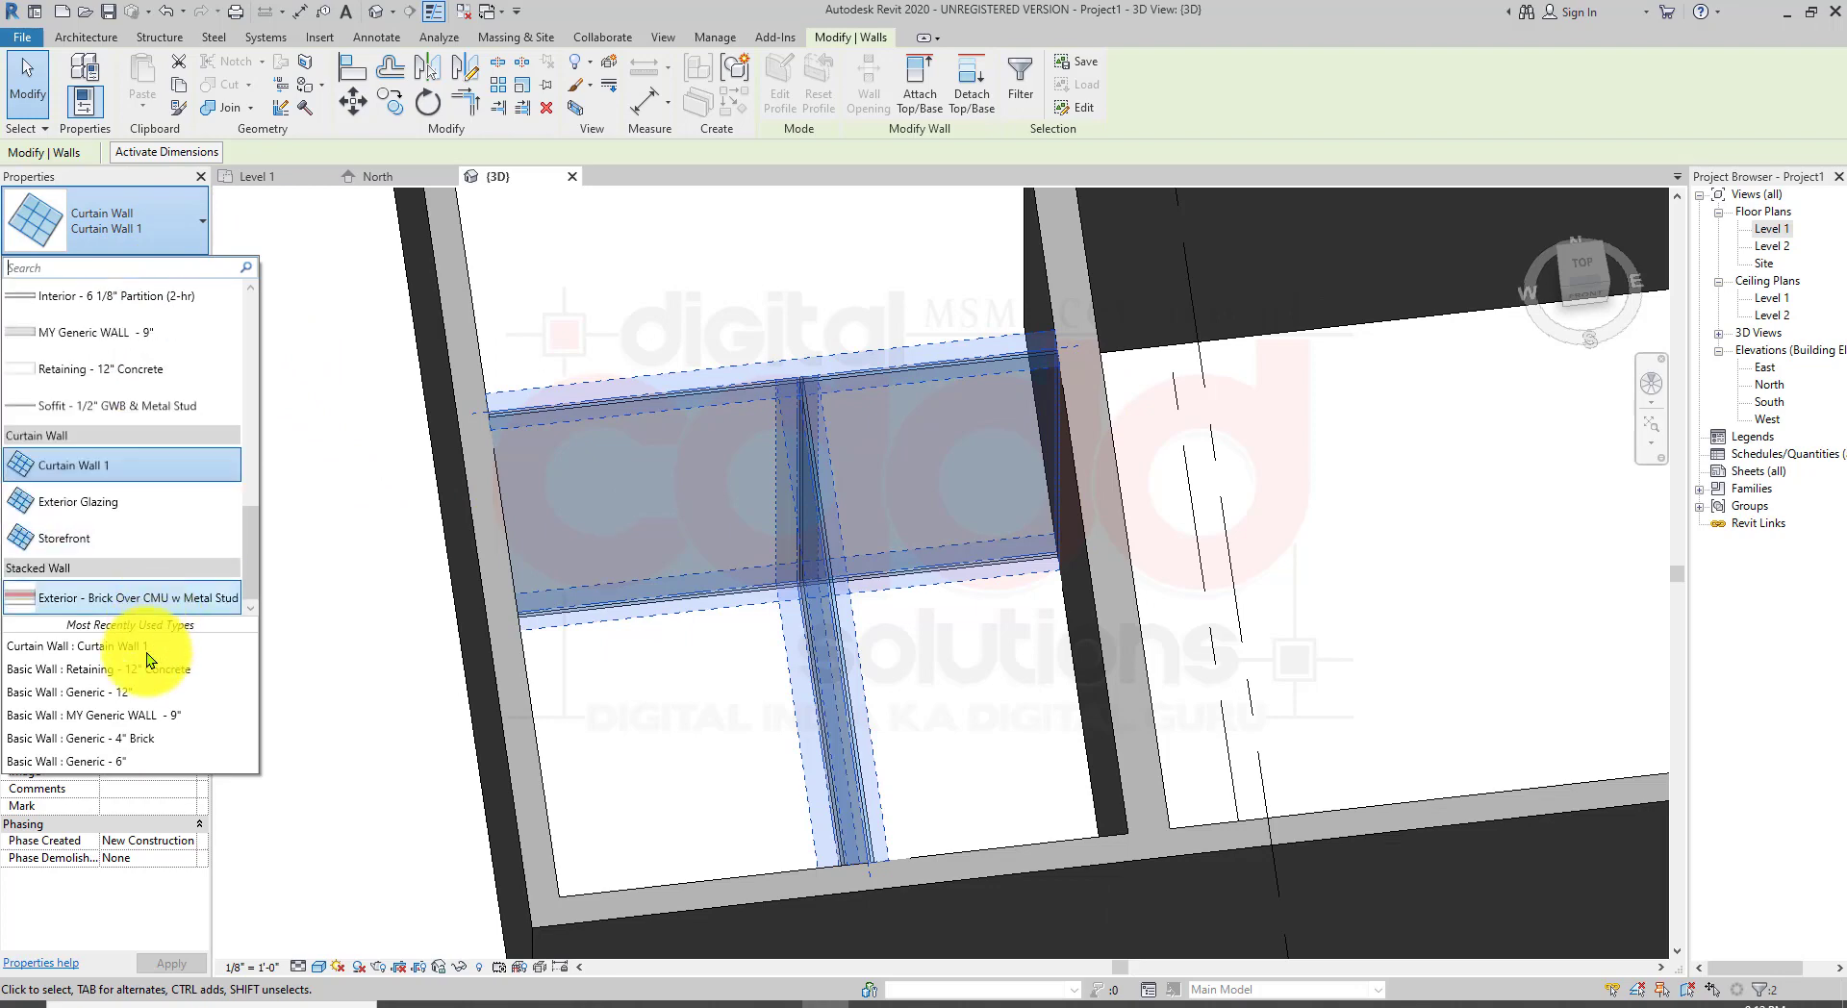
click(105, 598)
Step: Examine the stacked-wall partitions in the 3D view from several angles
click(937, 714)
shift+middle_drag(937, 714, 1049, 585)
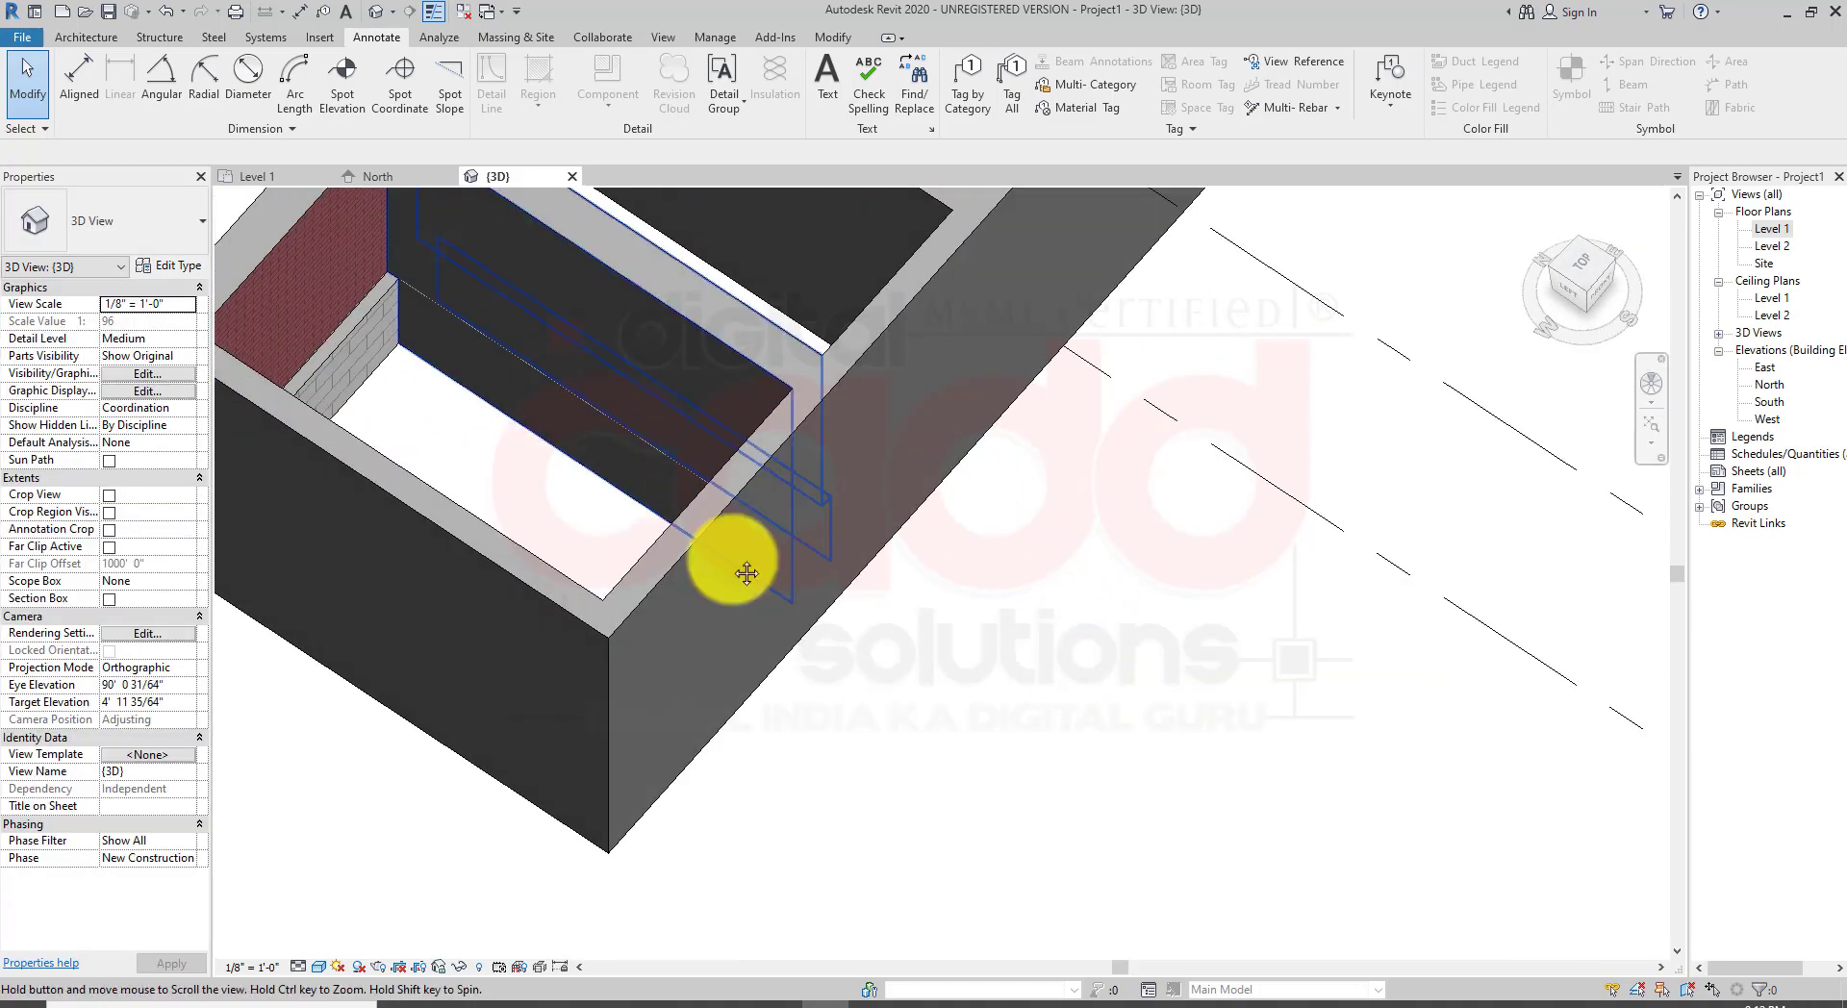
middle_drag(744, 573, 1270, 919)
scroll(904, 809, up, 6)
scroll(750, 654, down, 3)
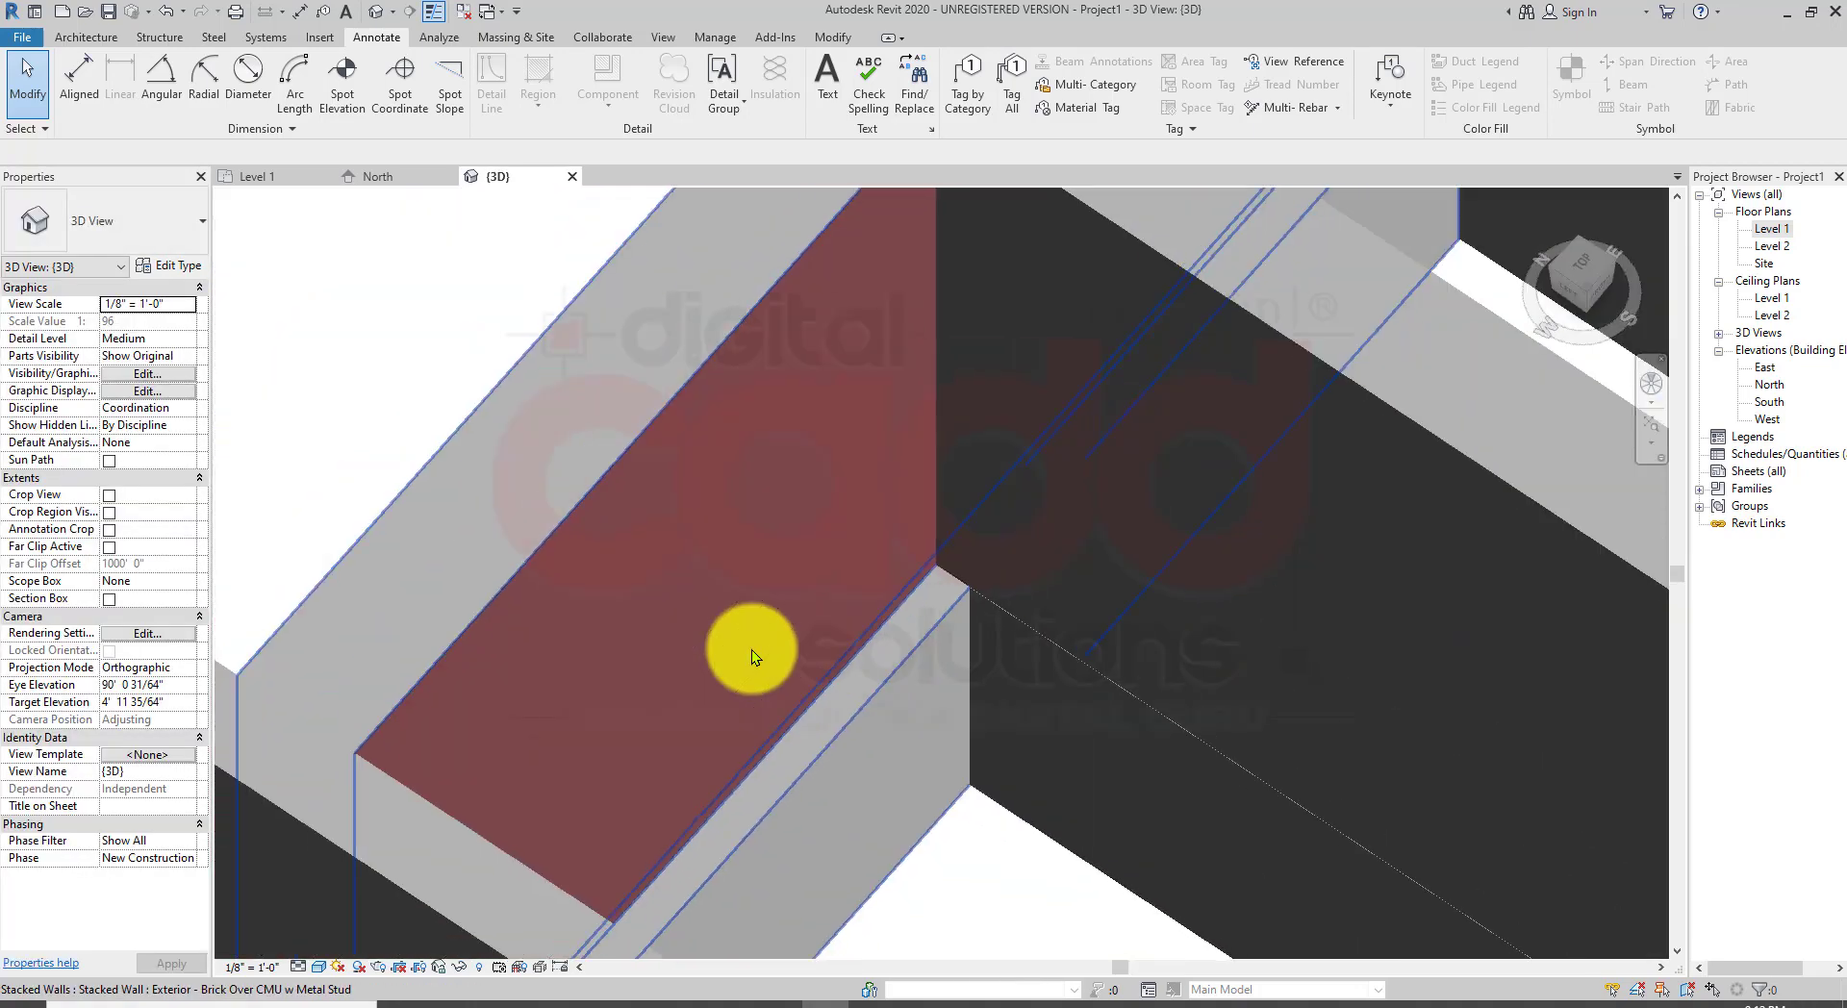
shift+middle_drag(908, 822, 488, 412)
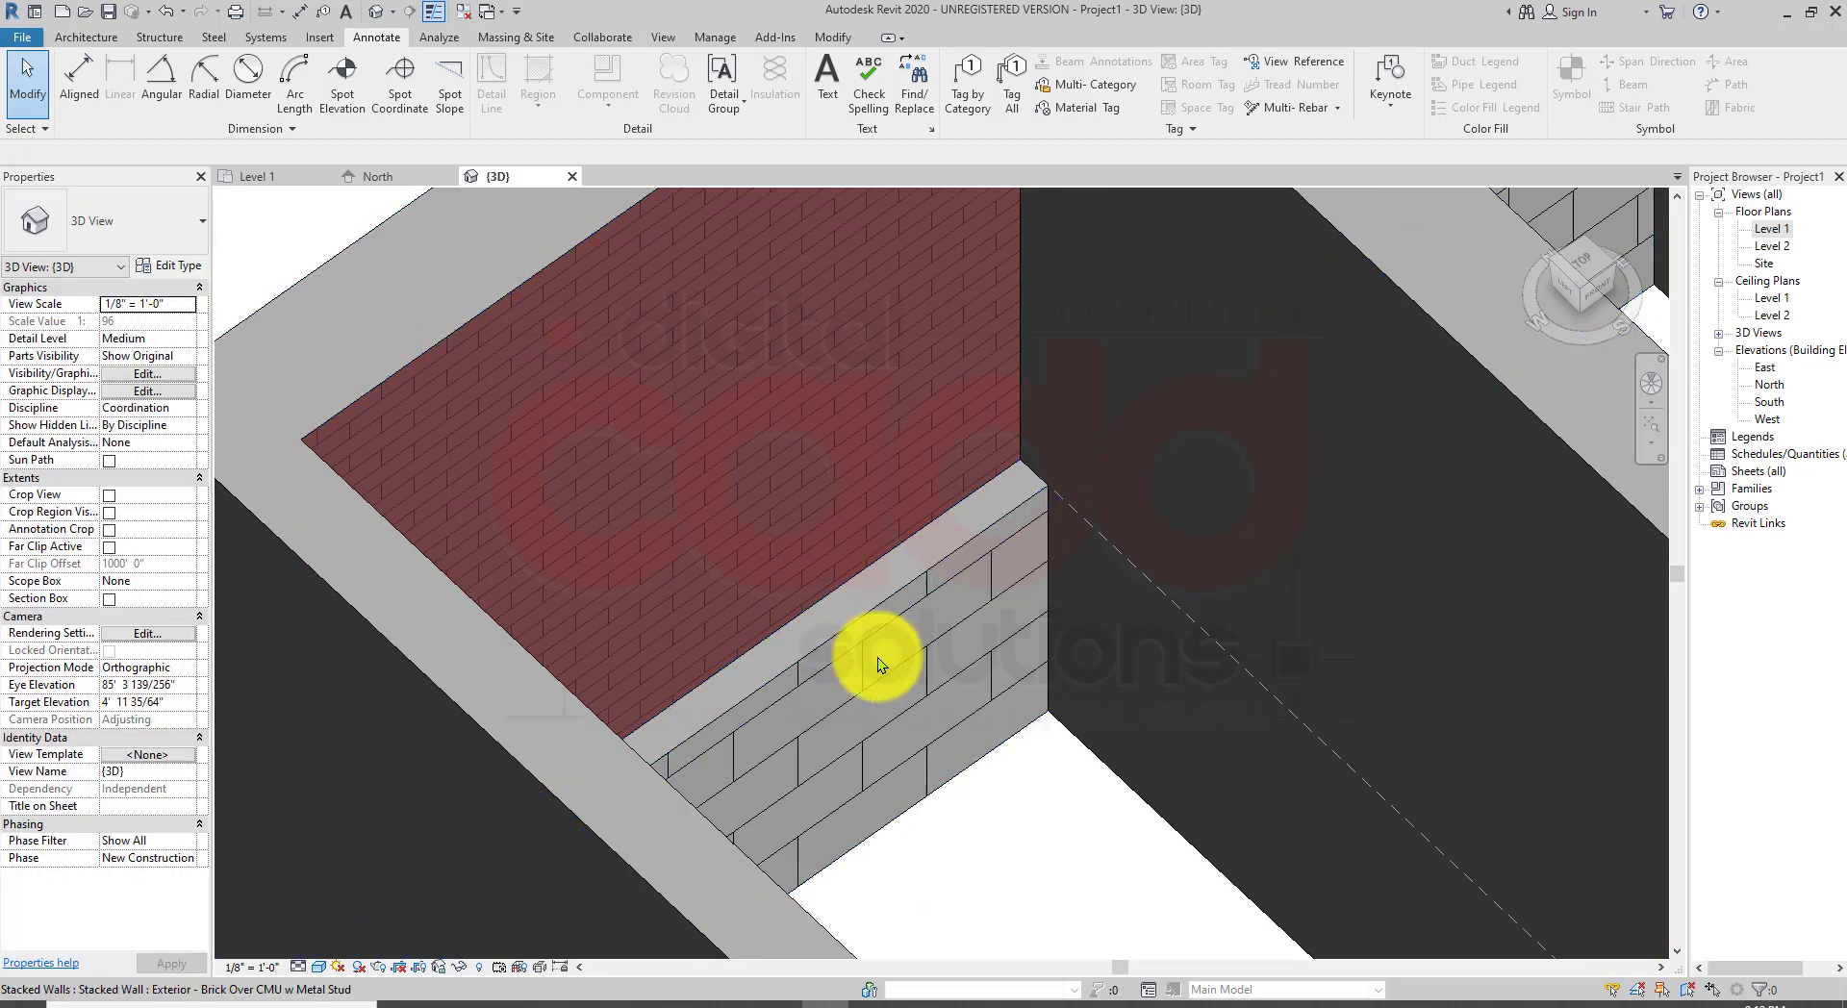
scroll(814, 529, down, 3)
shift+middle_drag(828, 544, 1093, 539)
middle_drag(809, 537, 729, 681)
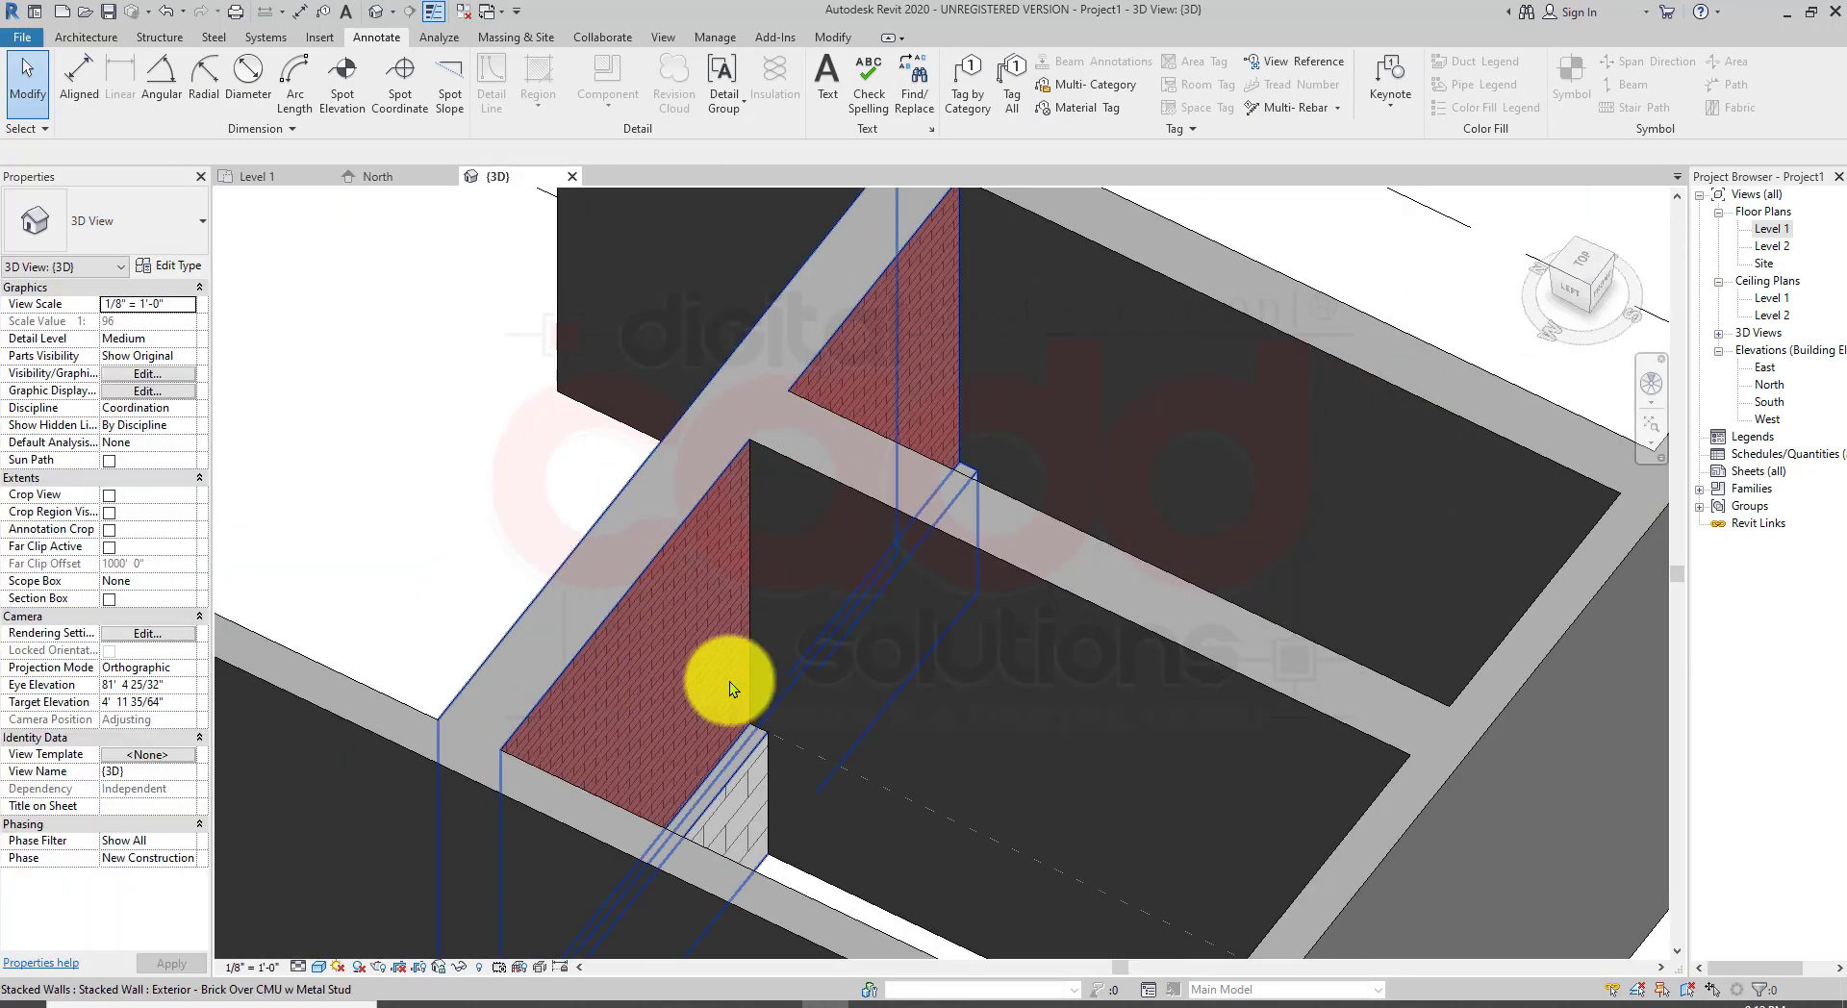
Step: Select the stacked partition walls and change them back to the Generic - 4" Brick type
click(699, 557)
key(Tab)
ctrl+click(699, 557)
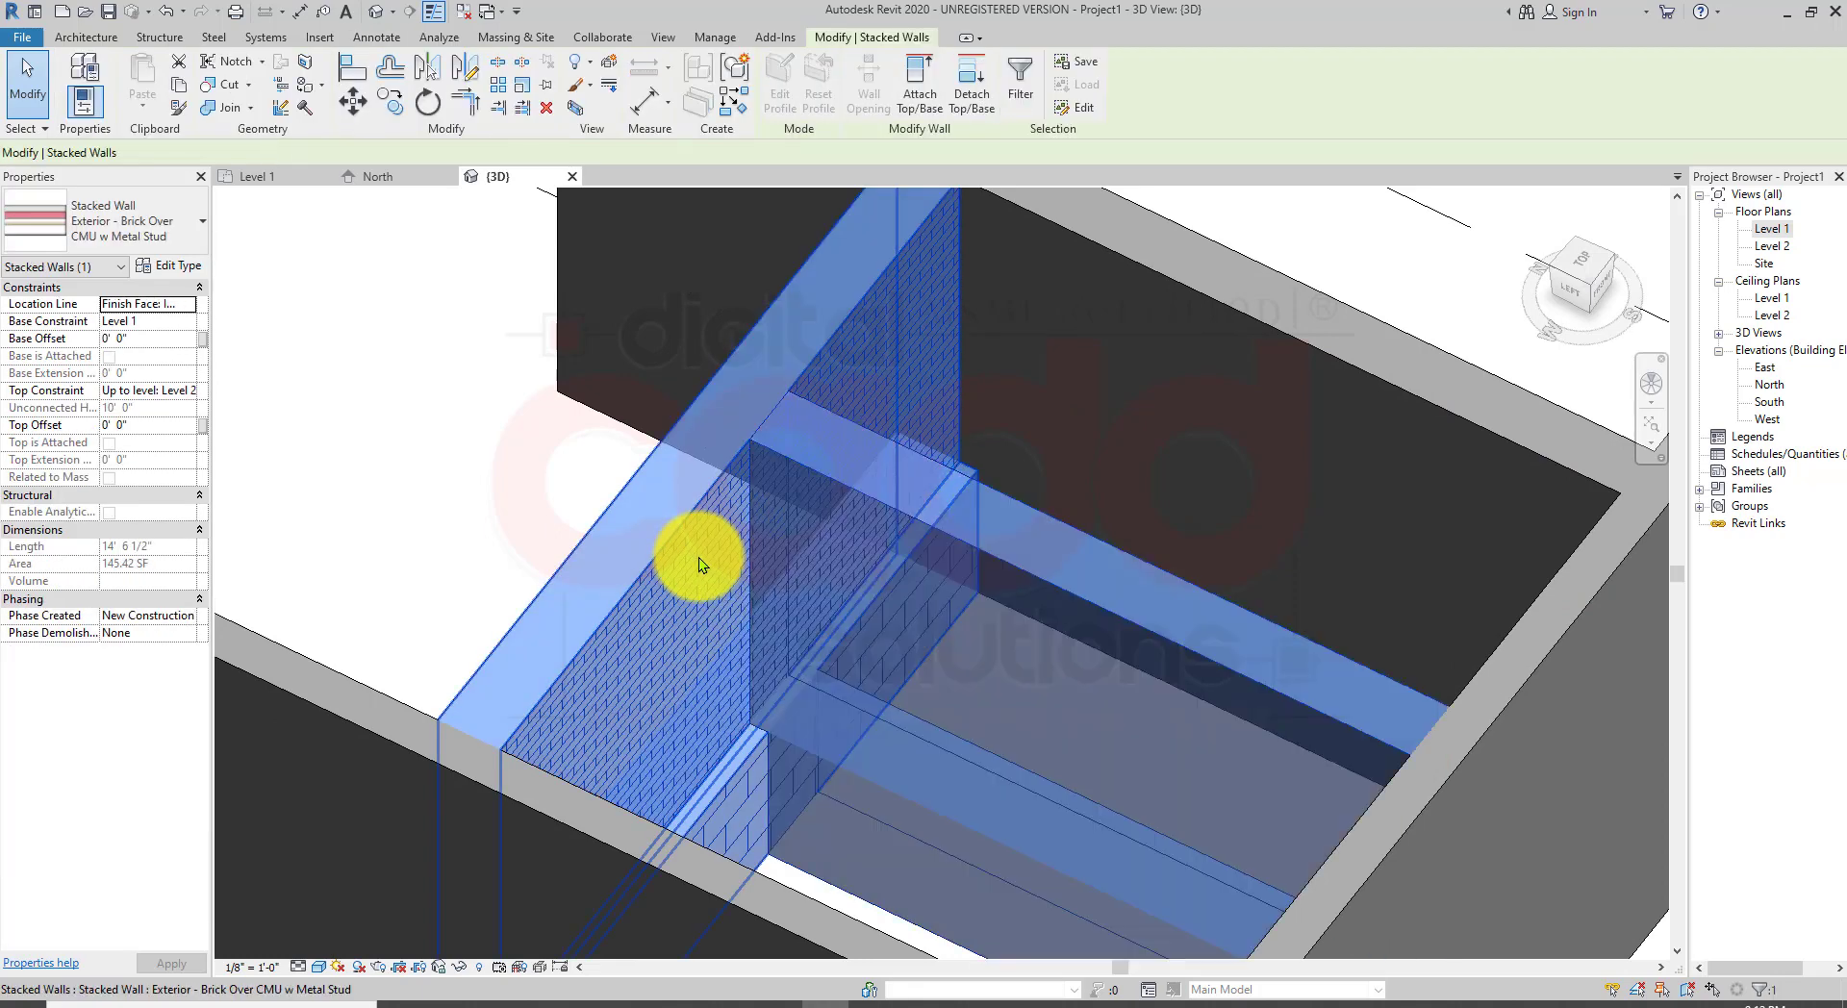
click(135, 221)
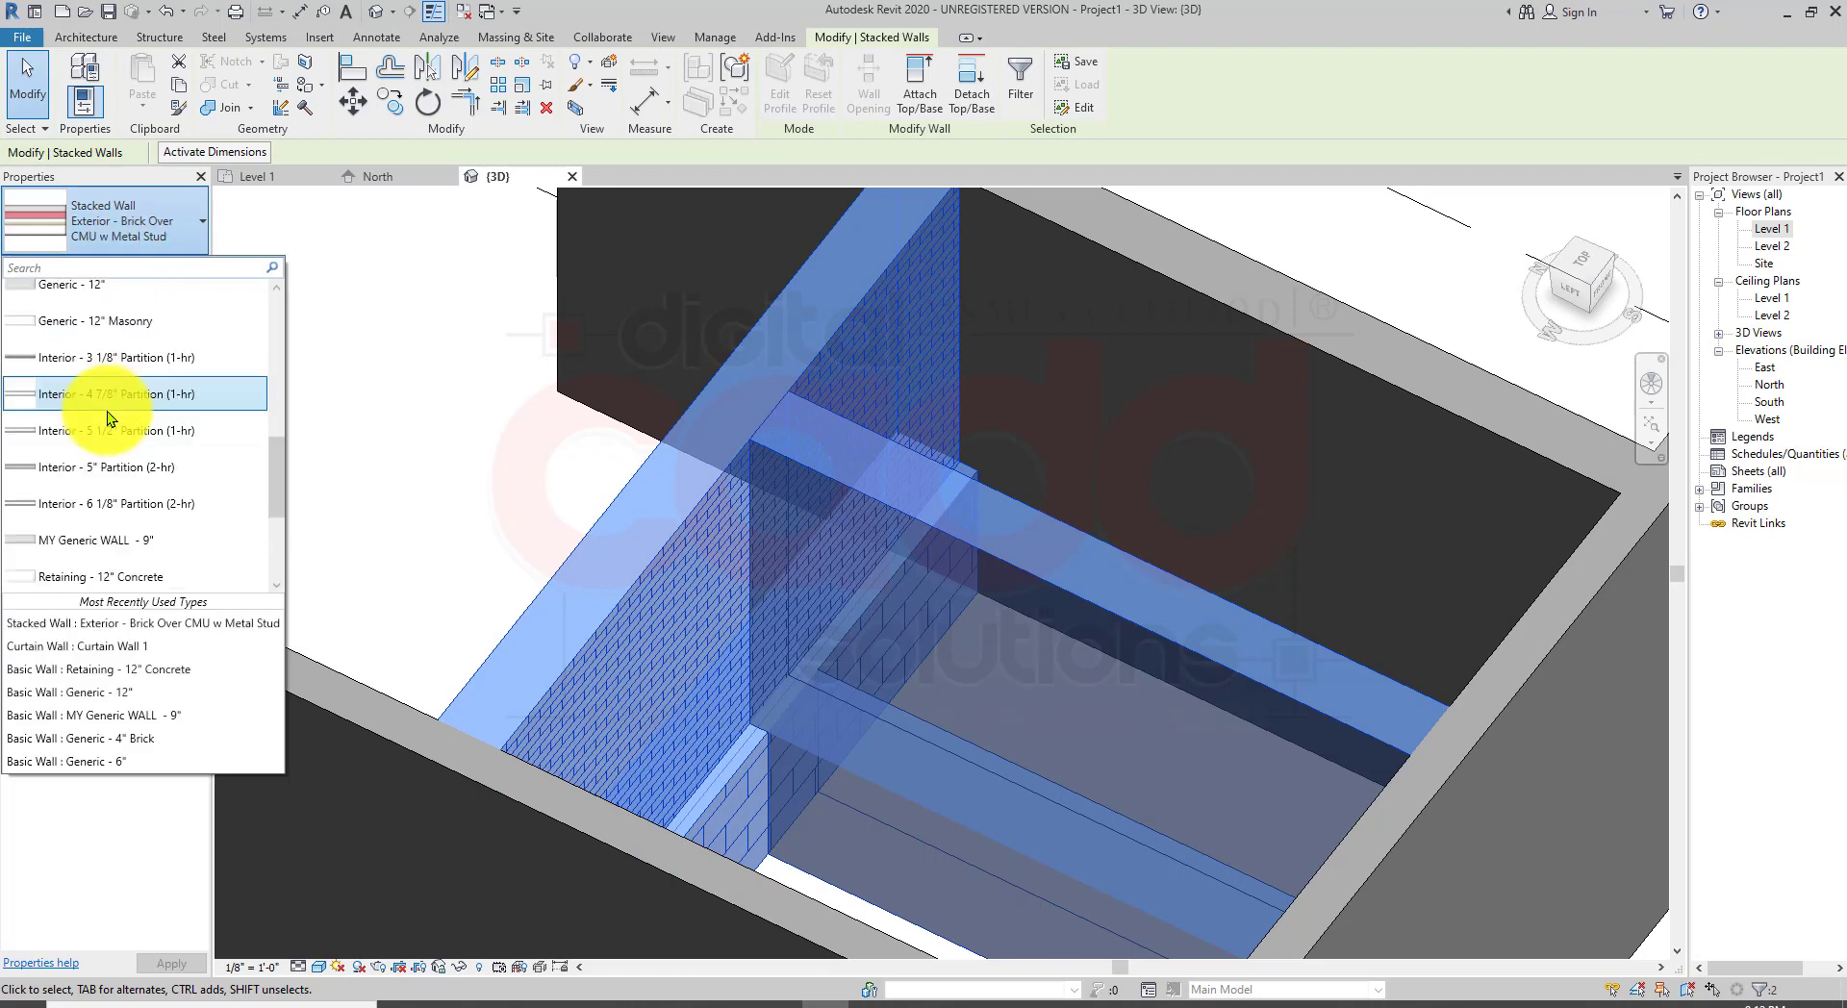
scroll(97, 369, up, 2)
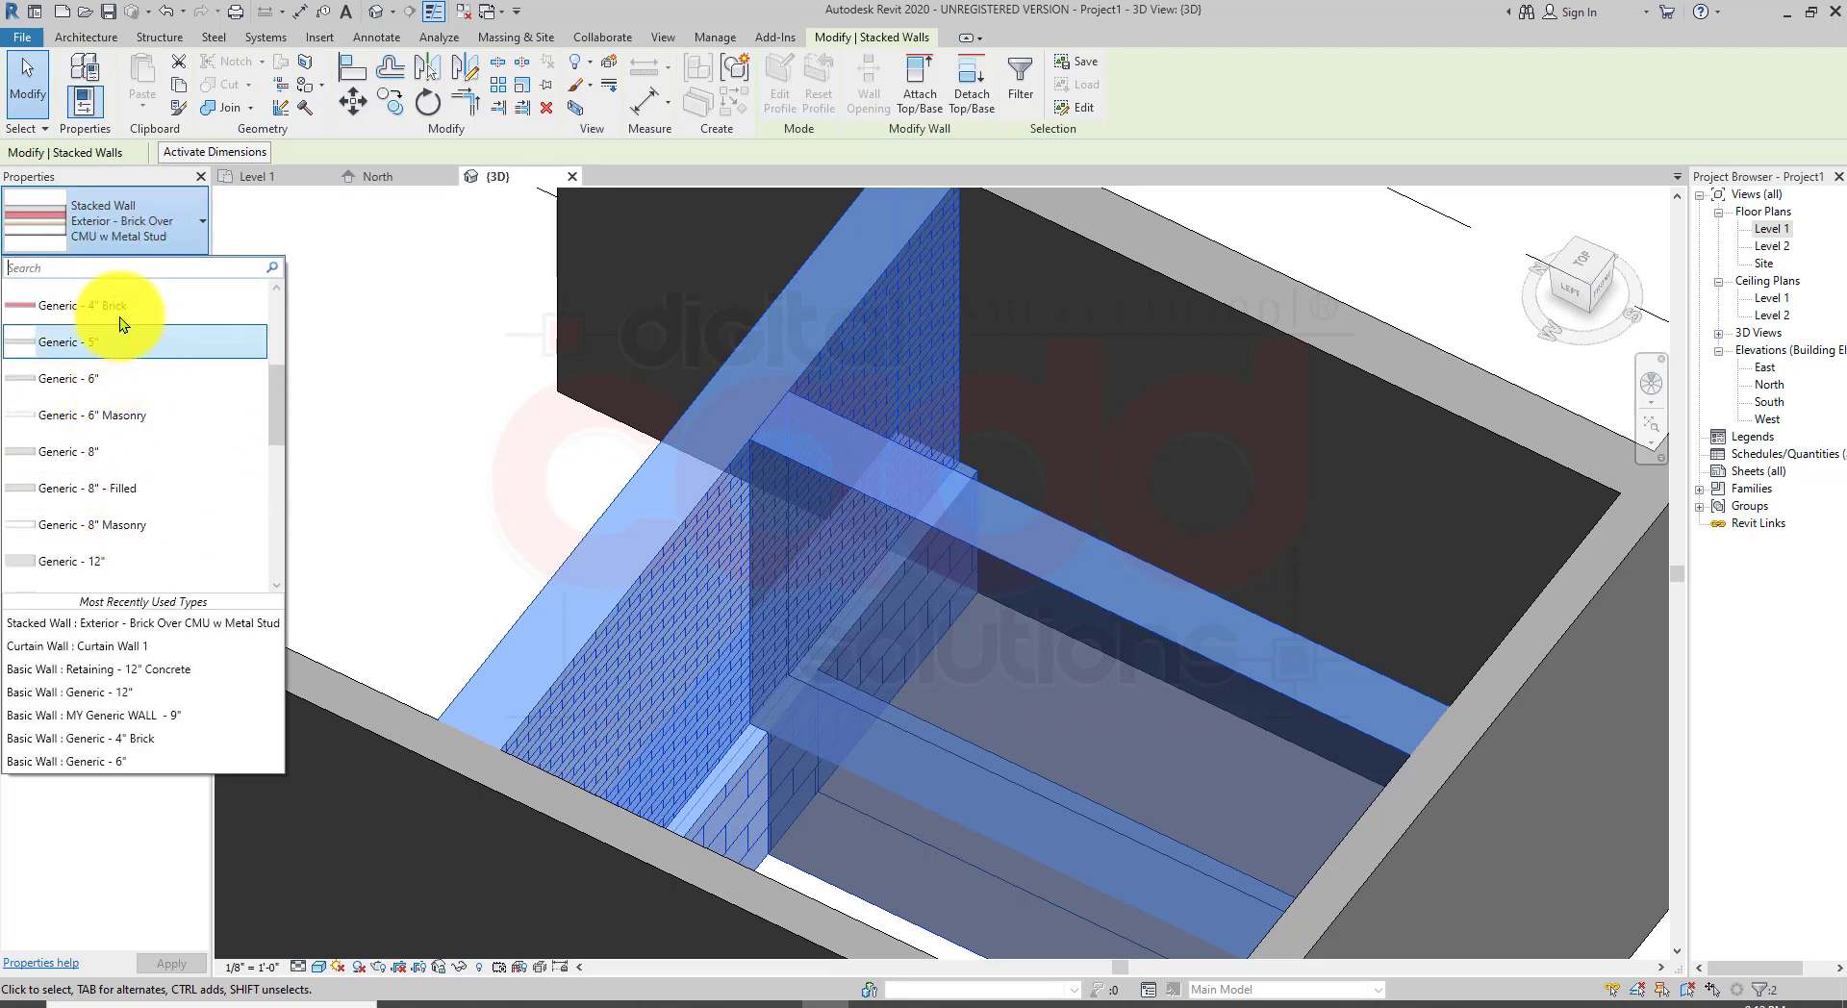
click(120, 310)
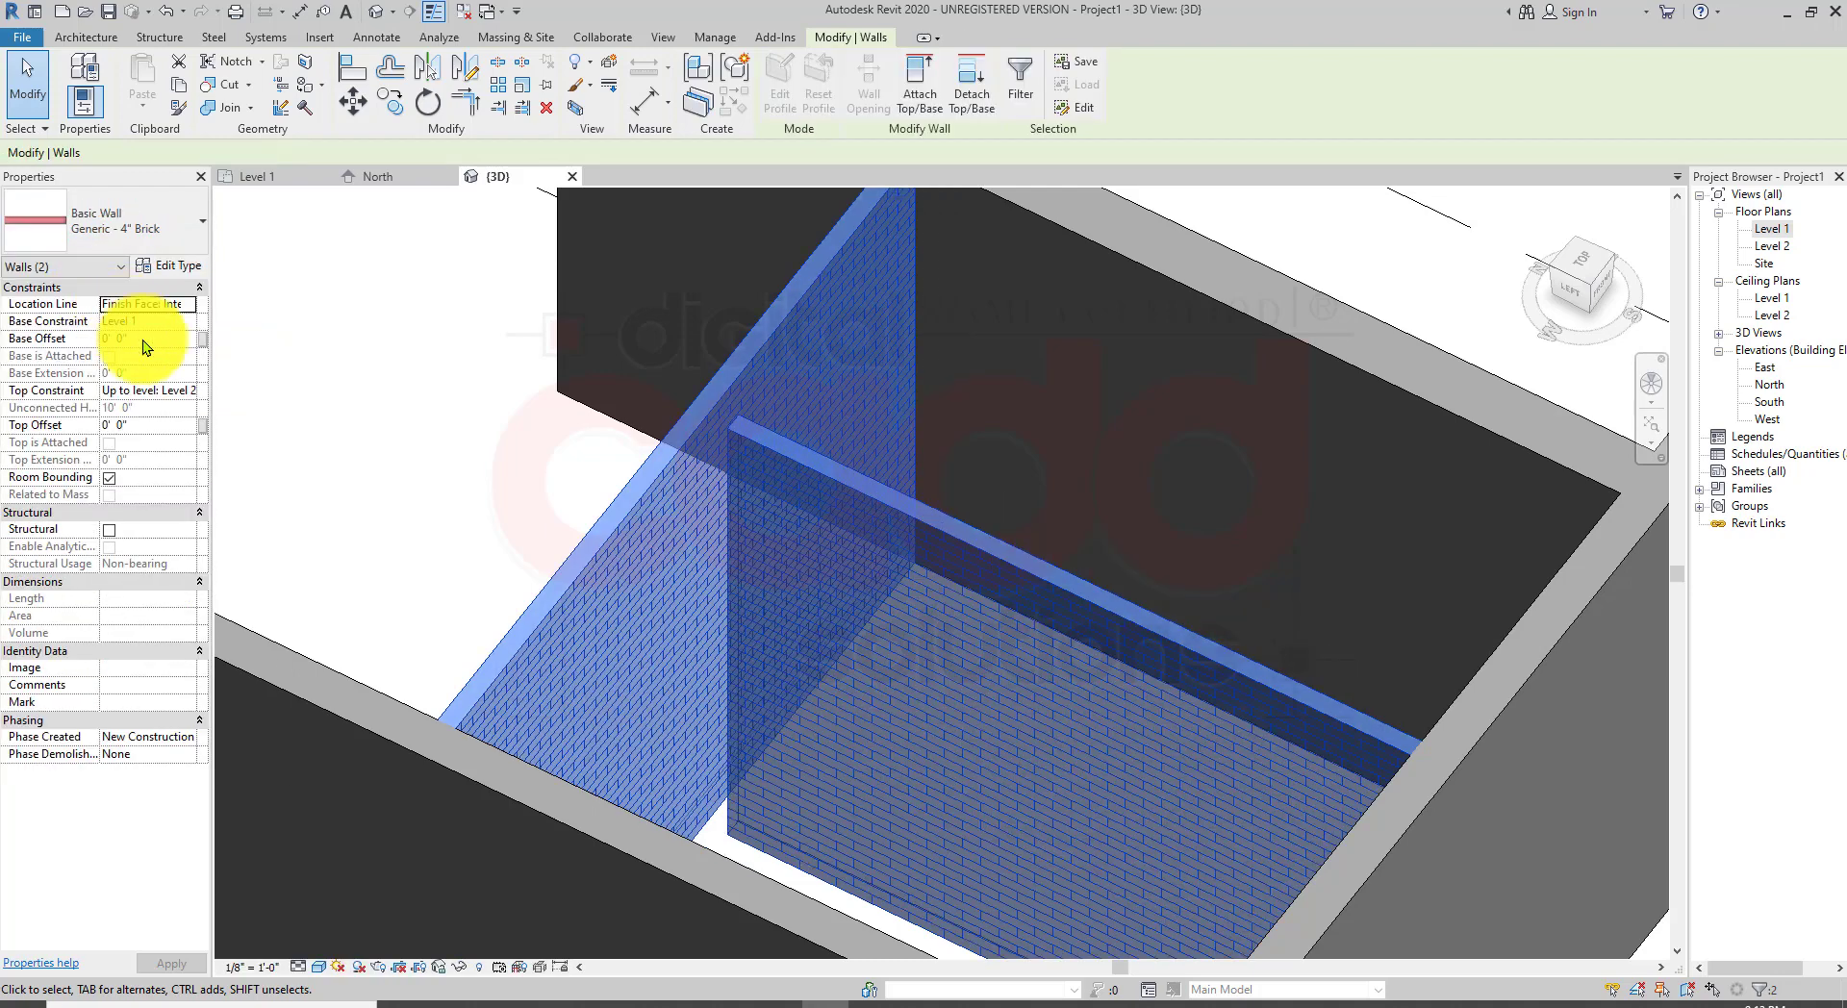
key(Escape)
Step: Set the gap between the brick partition's end and the adjacent wall to 0 so the partition meets it
scroll(895, 630, down, 3)
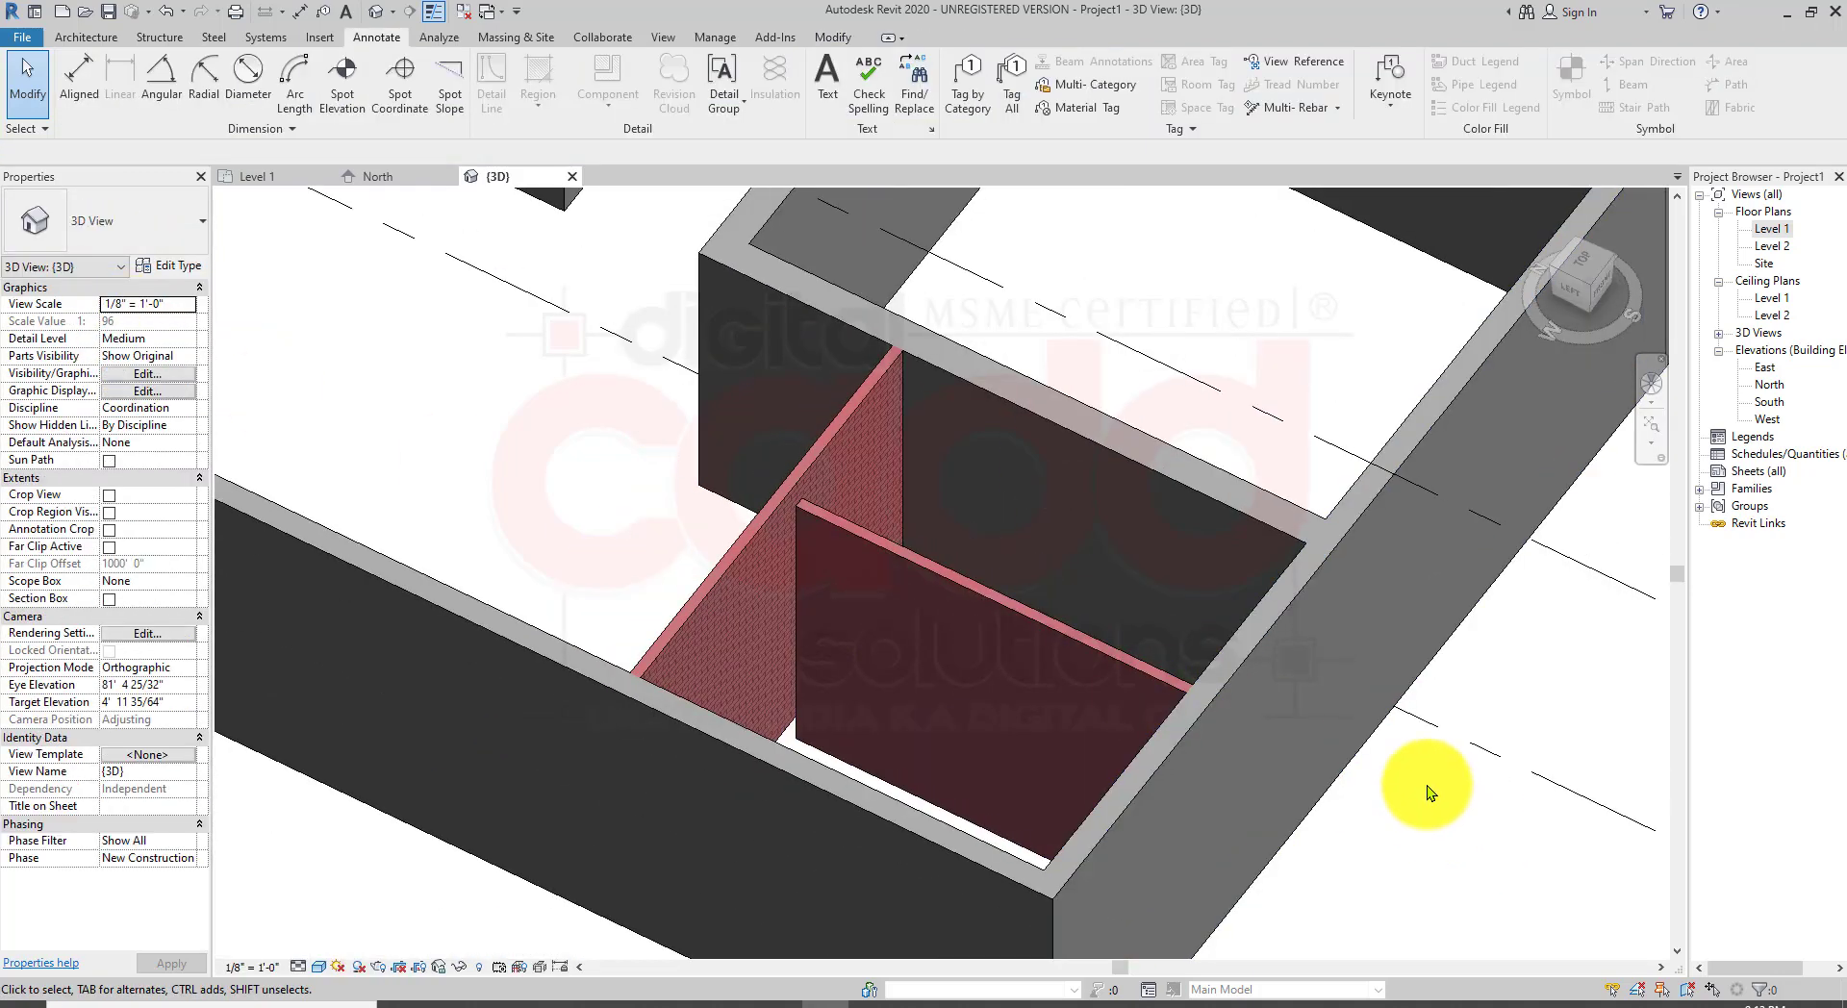
shift+middle_drag(1106, 664, 1035, 691)
middle_drag(673, 457, 504, 350)
shift+middle_drag(689, 493, 547, 577)
middle_drag(546, 577, 791, 197)
scroll(721, 651, up, 2)
click(740, 616)
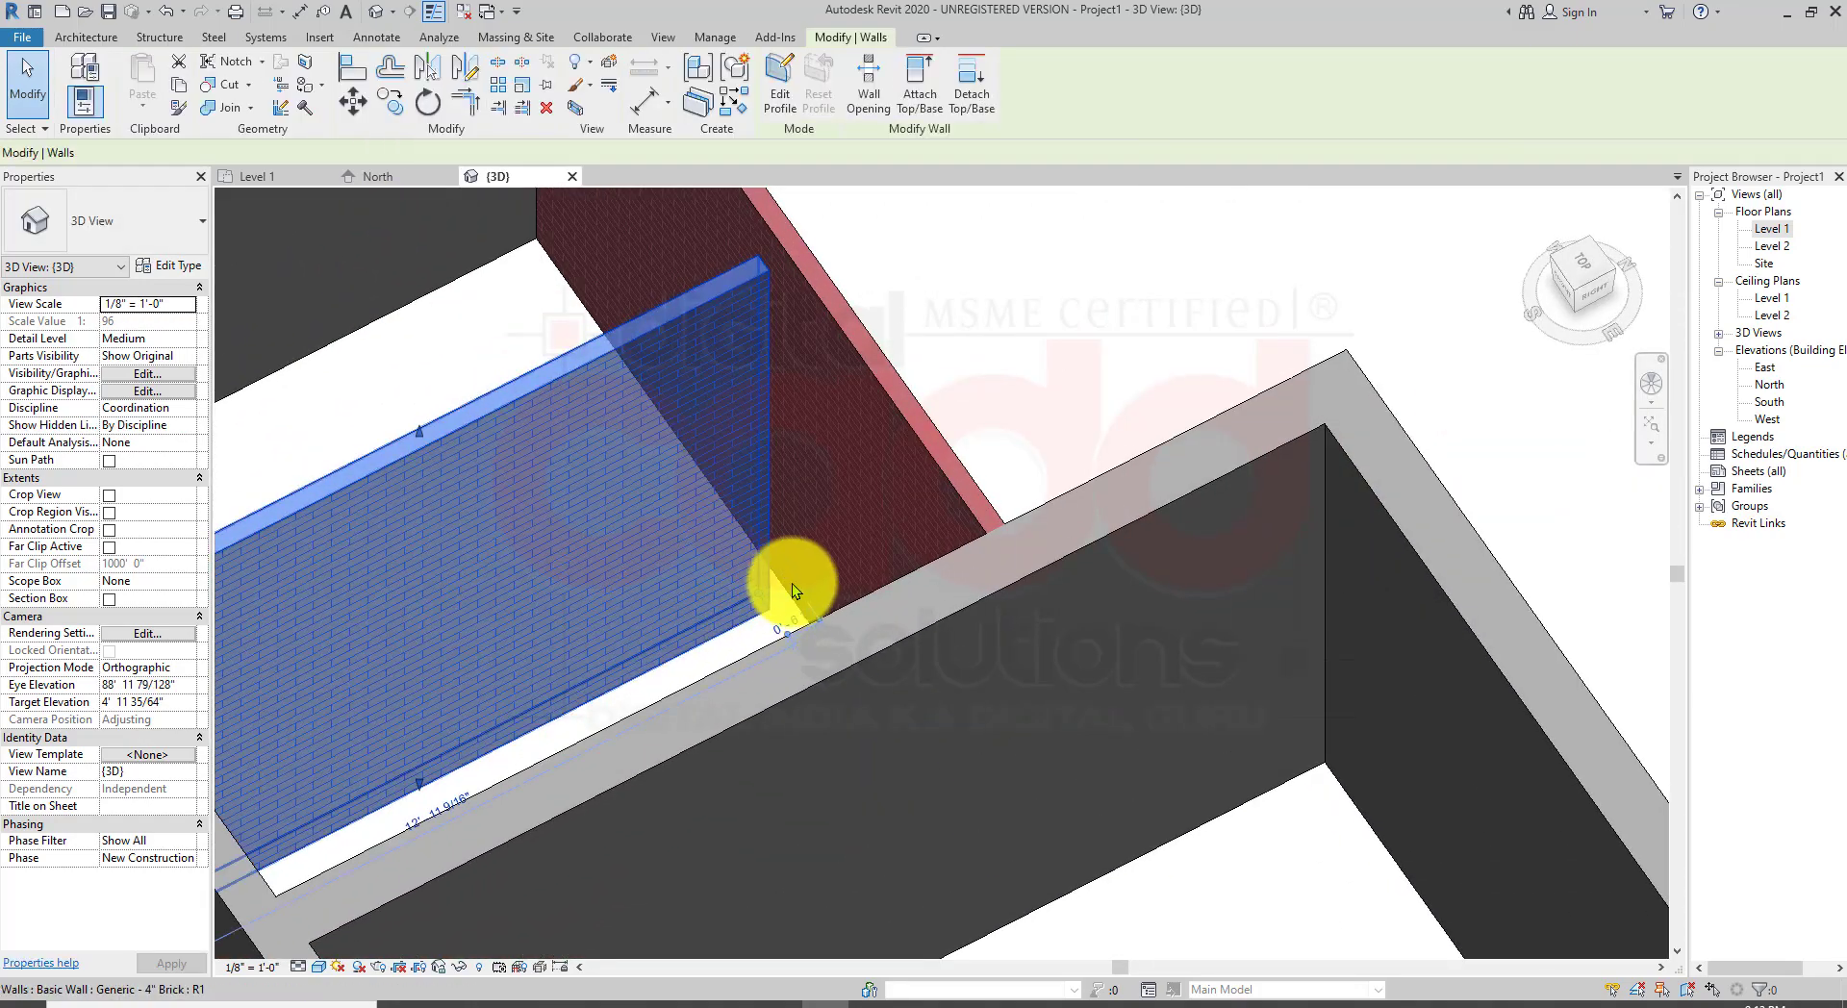
scroll(793, 583, up, 2)
scroll(804, 654, up, 2)
click(805, 689)
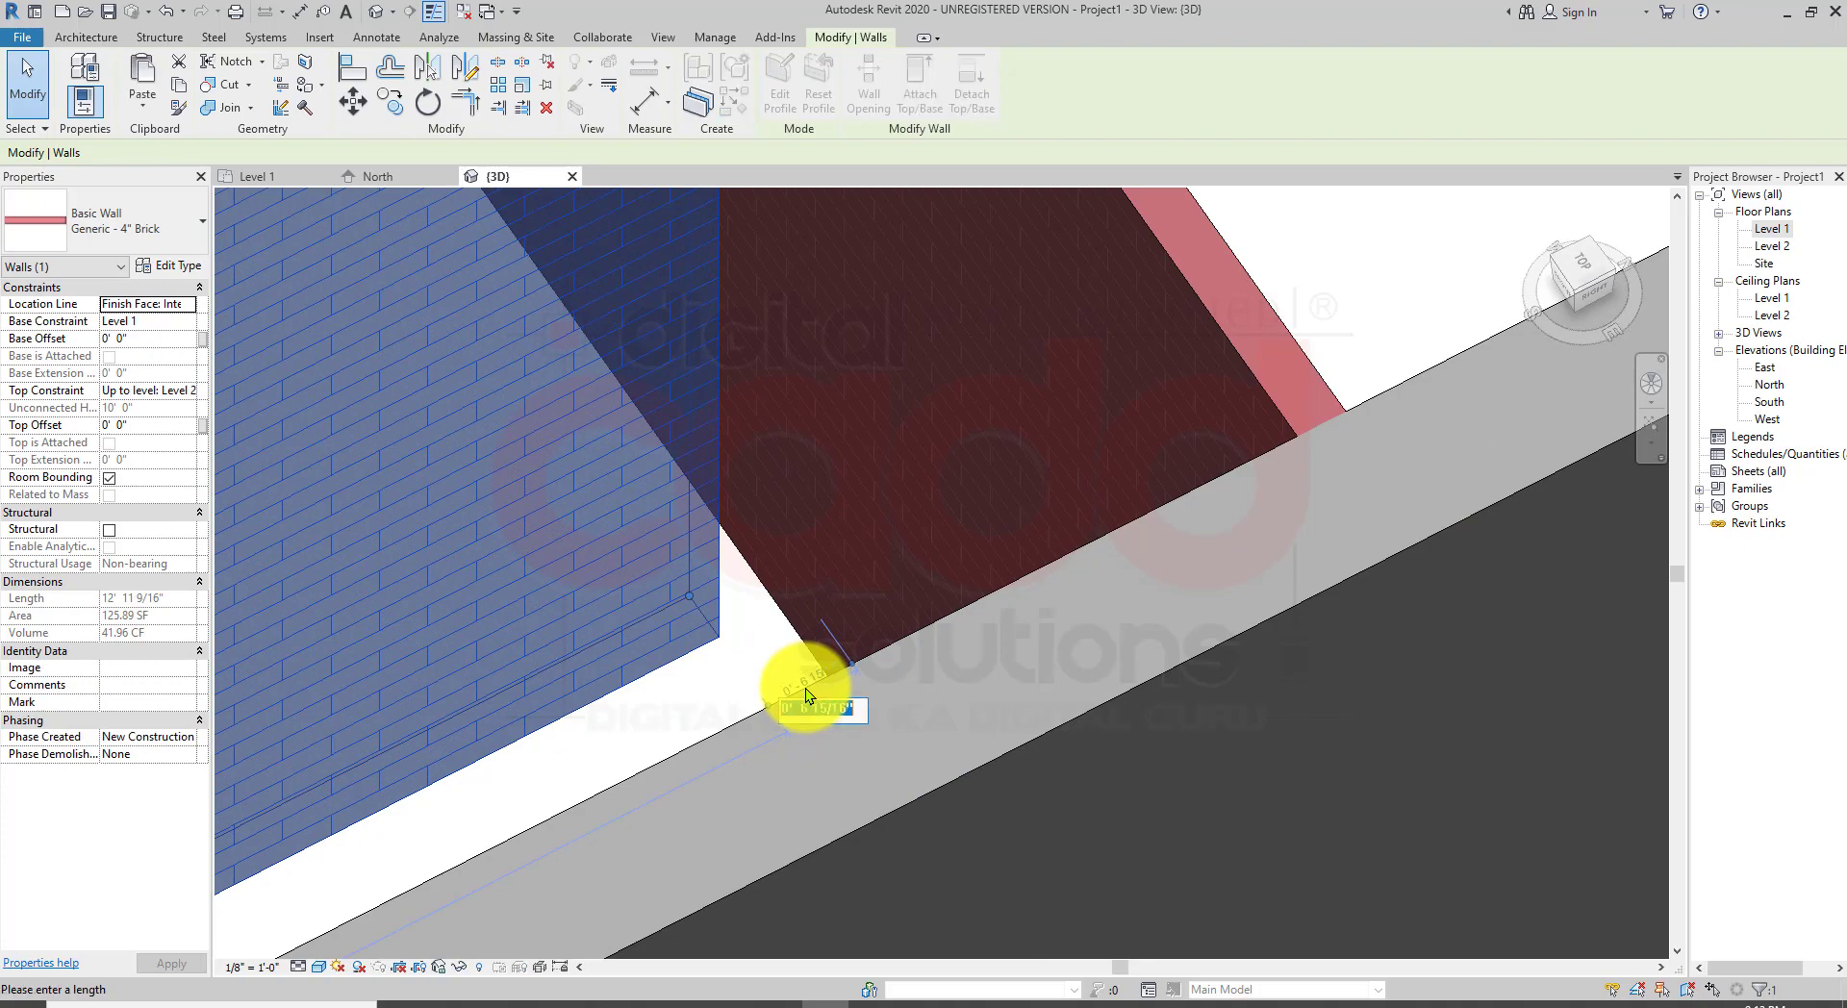
text(0)
key(Return)
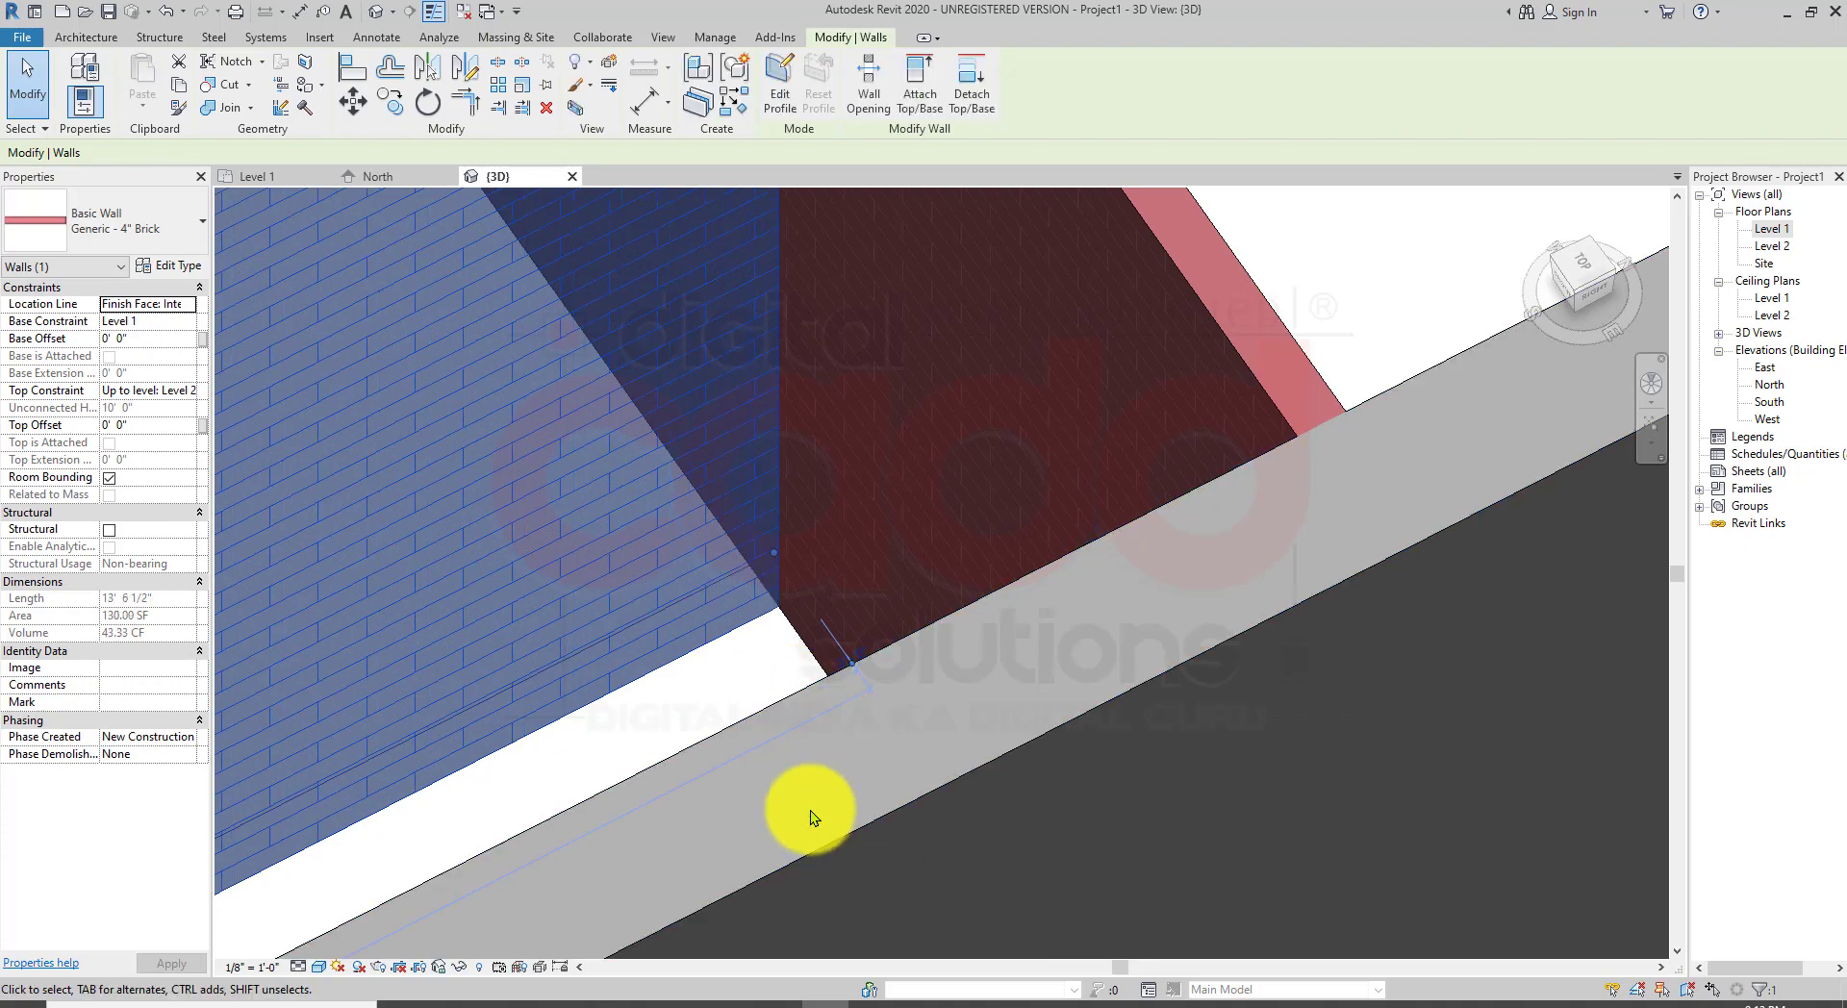
Step: Examine the whole building model in the 3D view
scroll(983, 406, down, 6)
click(1087, 295)
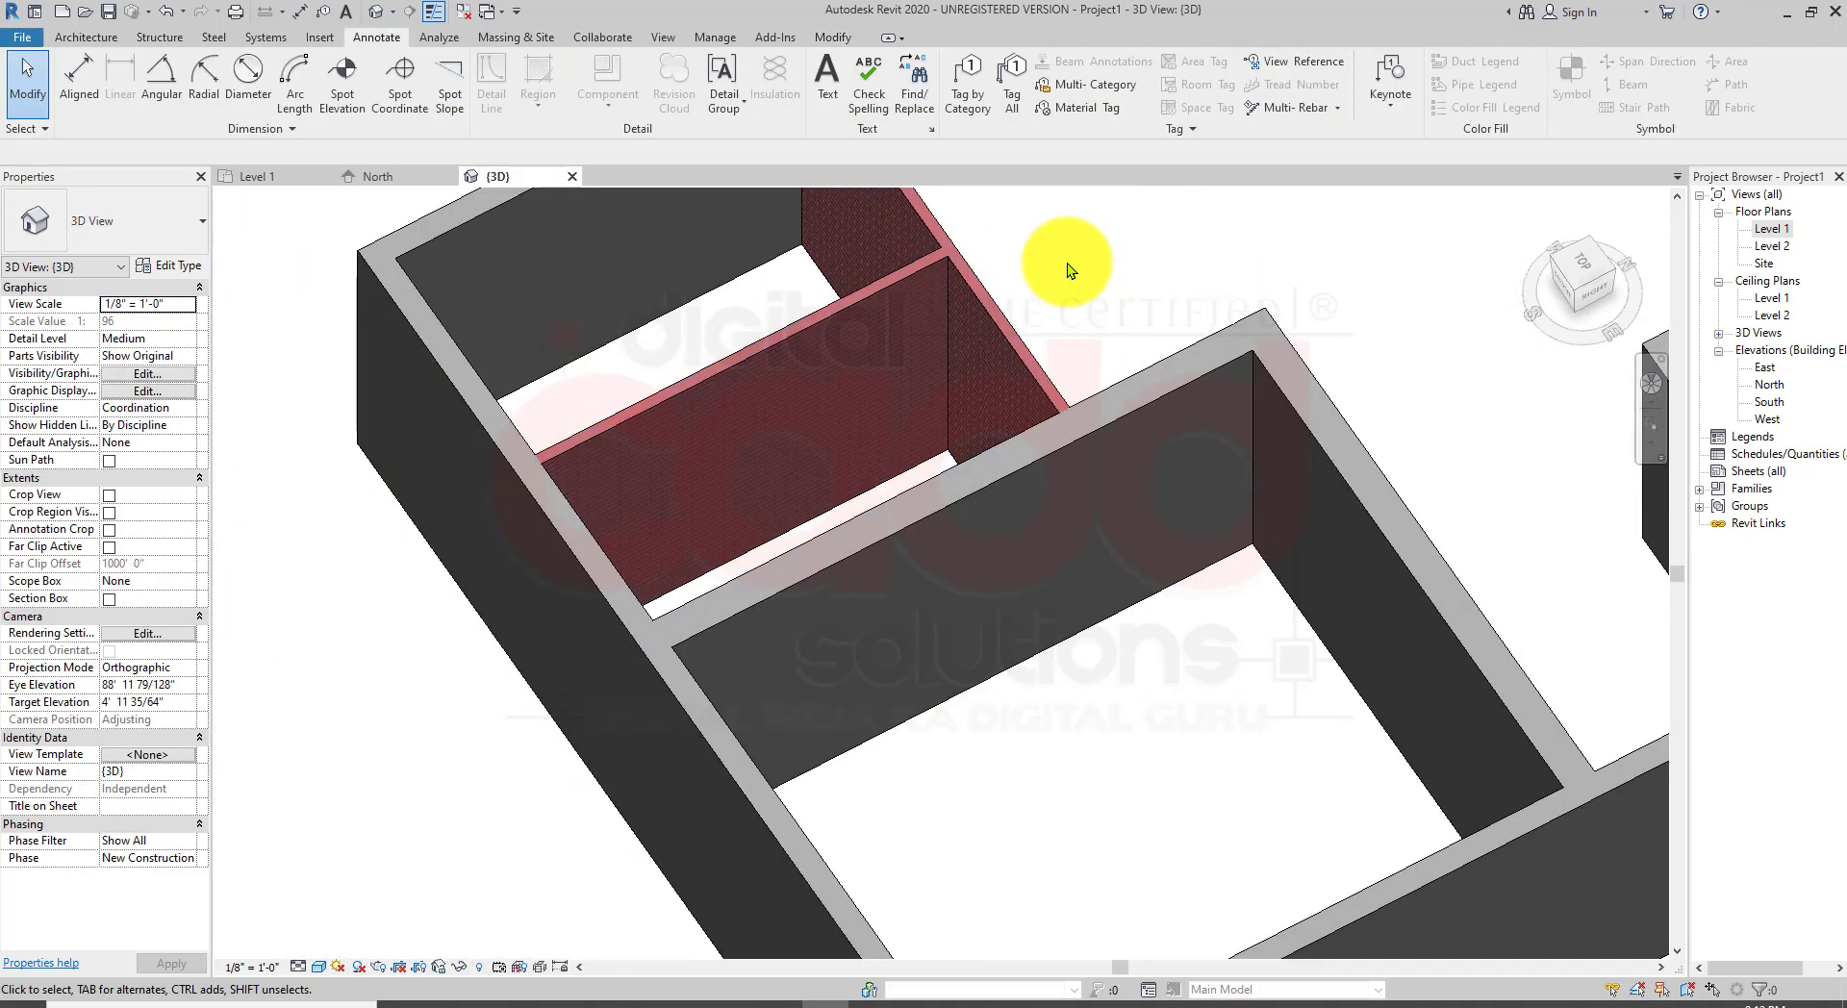
scroll(1022, 222, up, 2)
scroll(904, 270, up, 3)
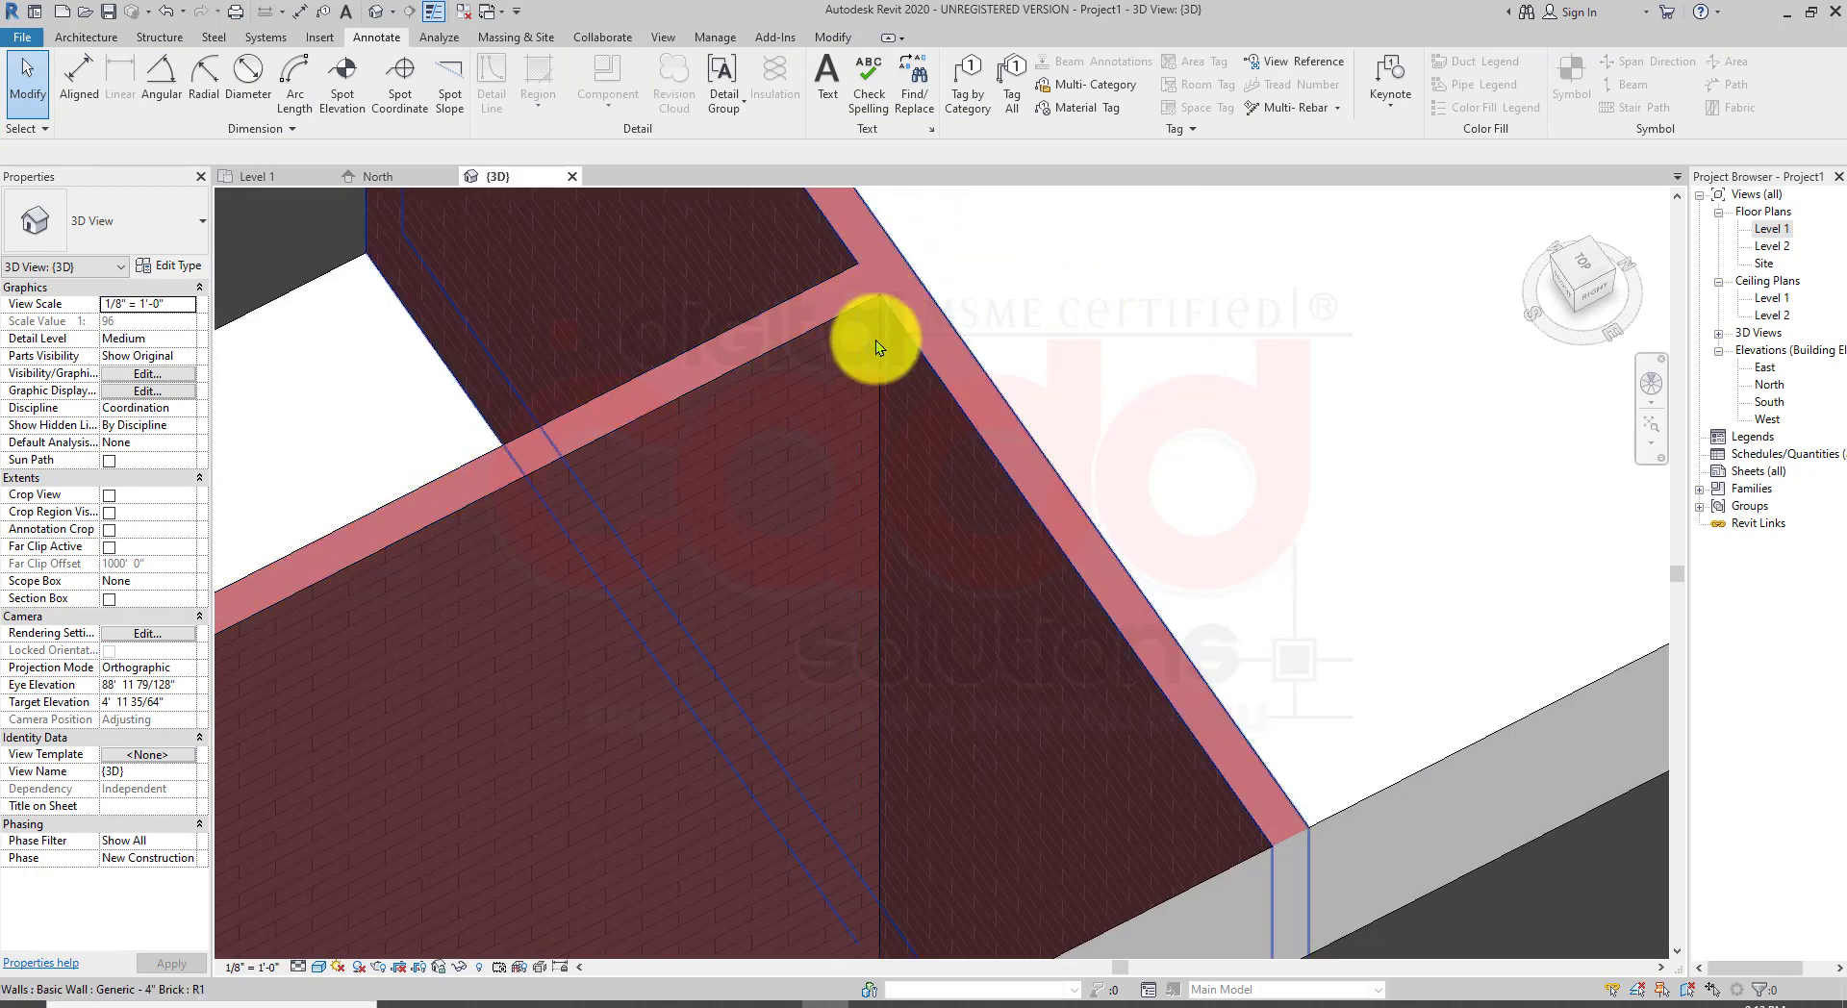
scroll(867, 356, down, 6)
scroll(924, 696, up, 3)
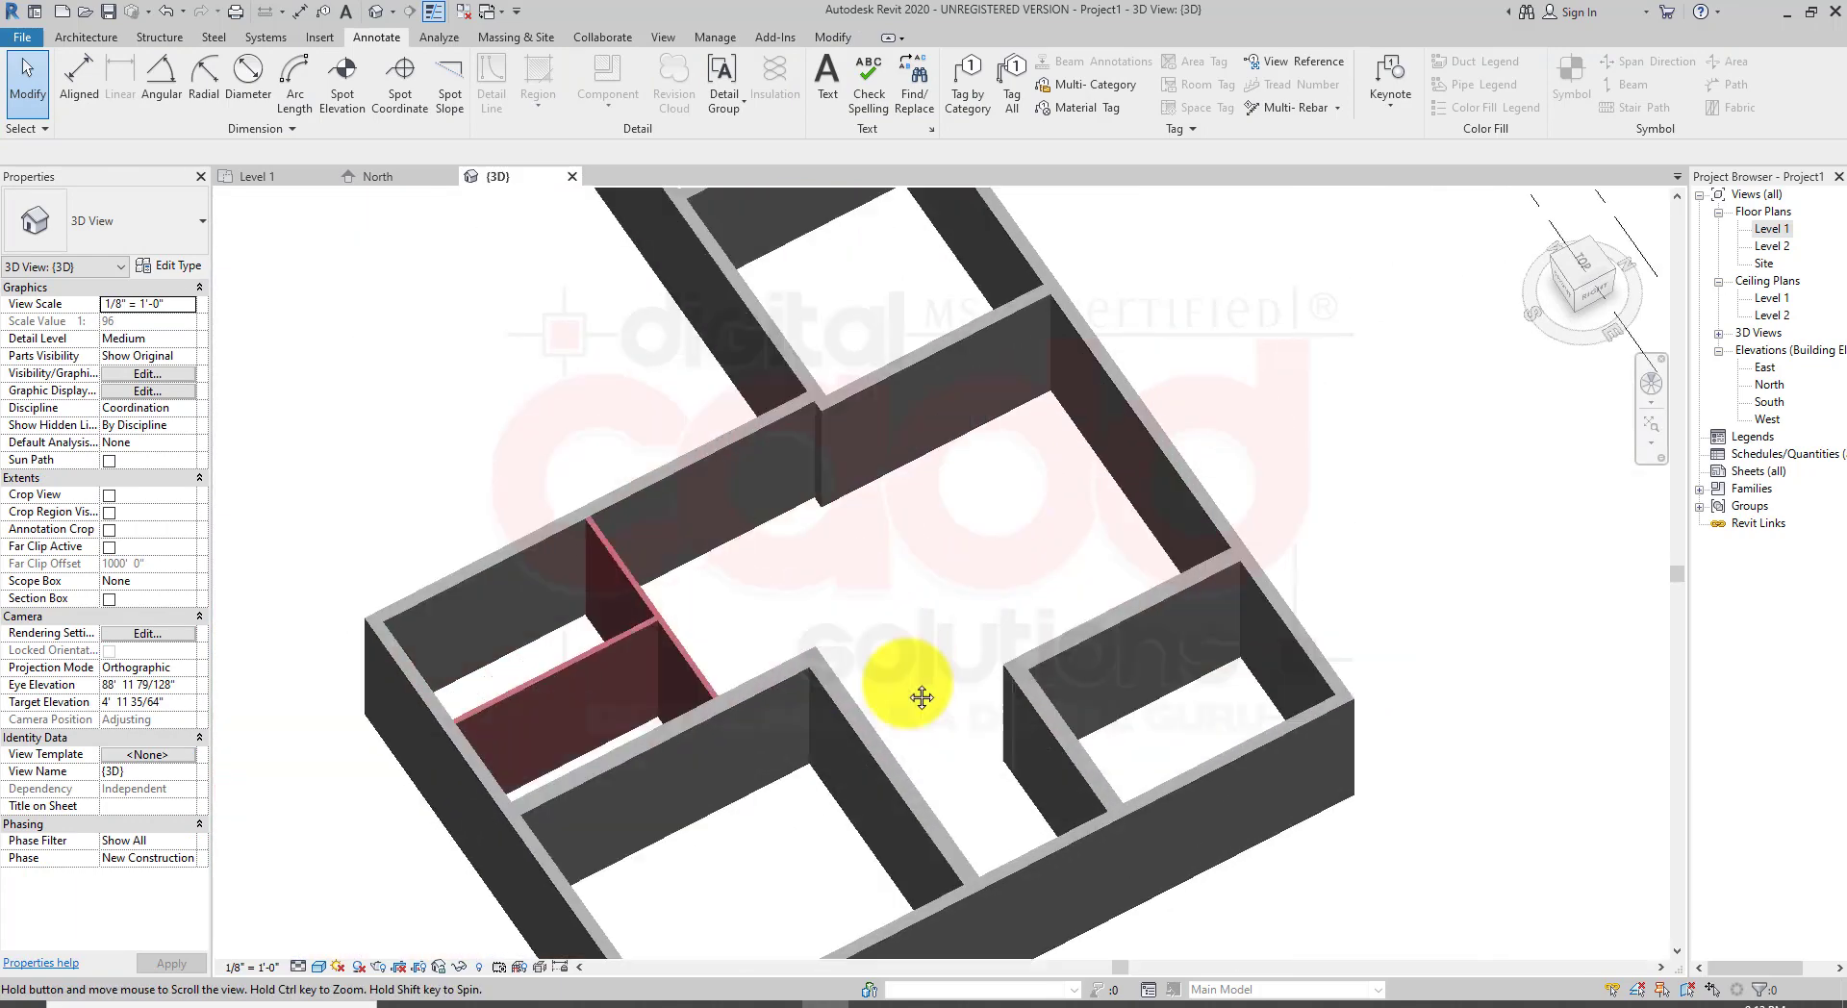
scroll(843, 570, down, 3)
shift+middle_drag(828, 619, 1220, 514)
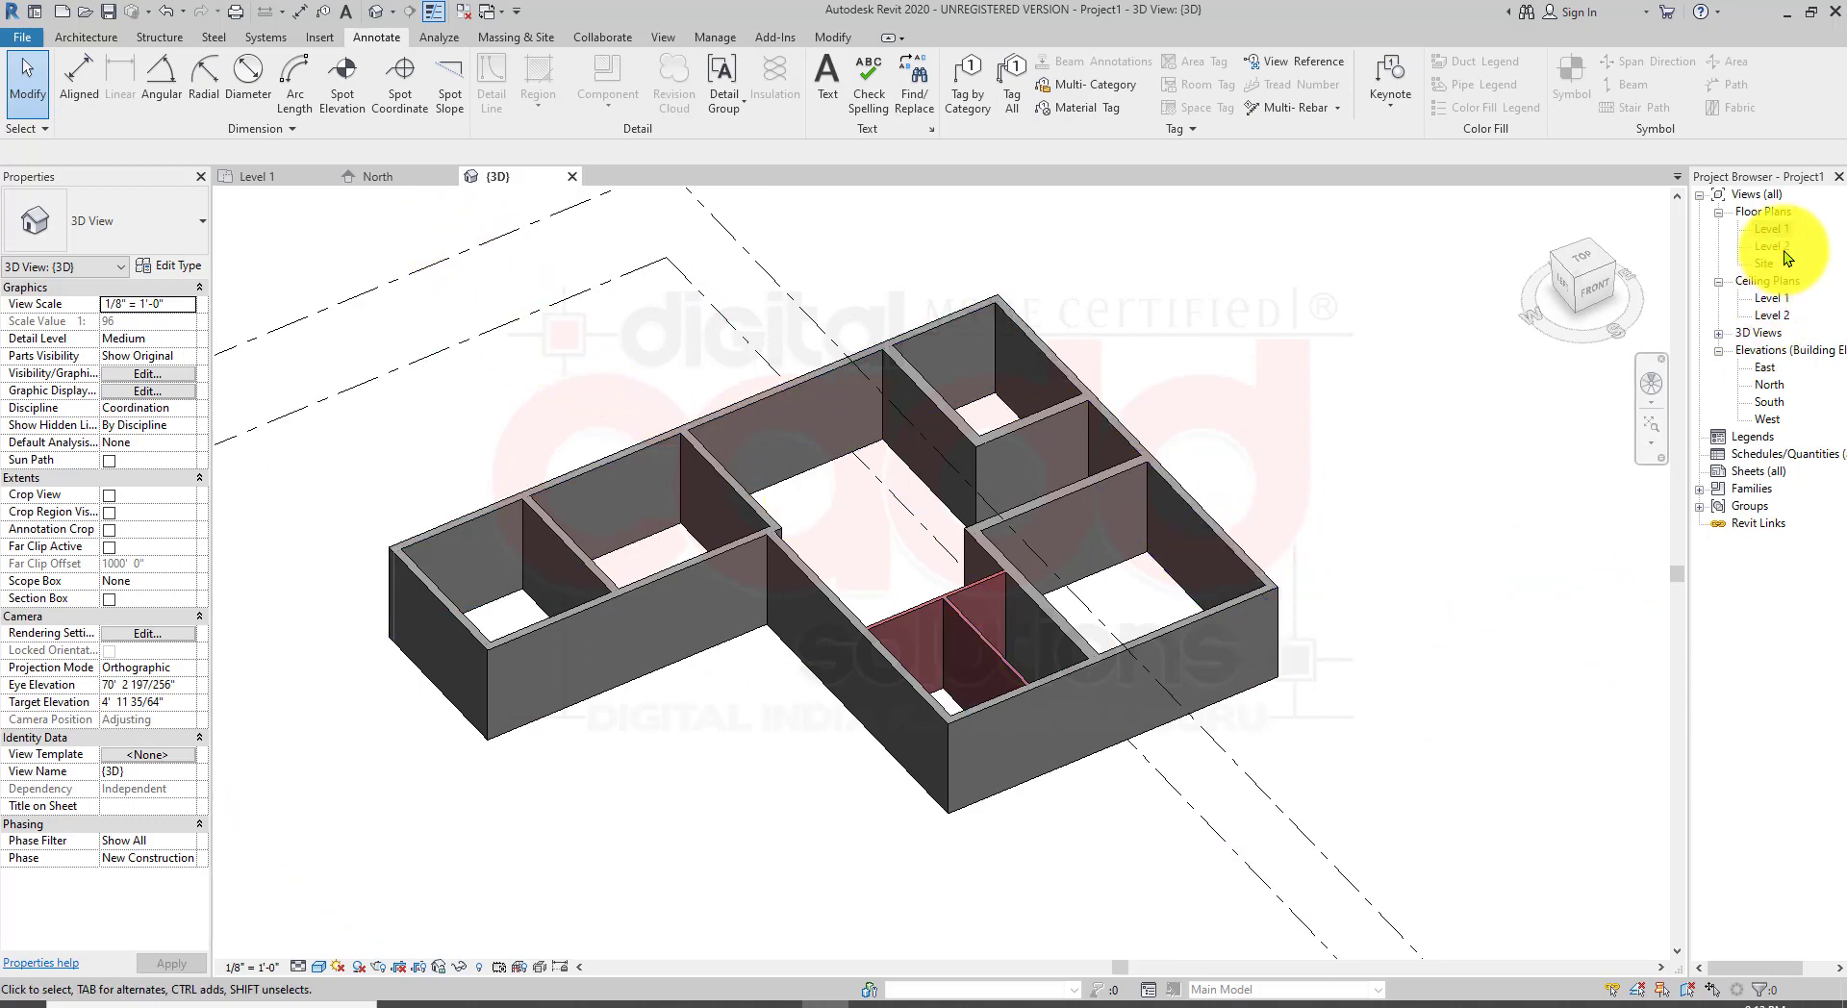
Step: Open the Level 1 floor plan and examine the wall thickness dimensions around the plan
double_click(1770, 229)
scroll(941, 636, down, 4)
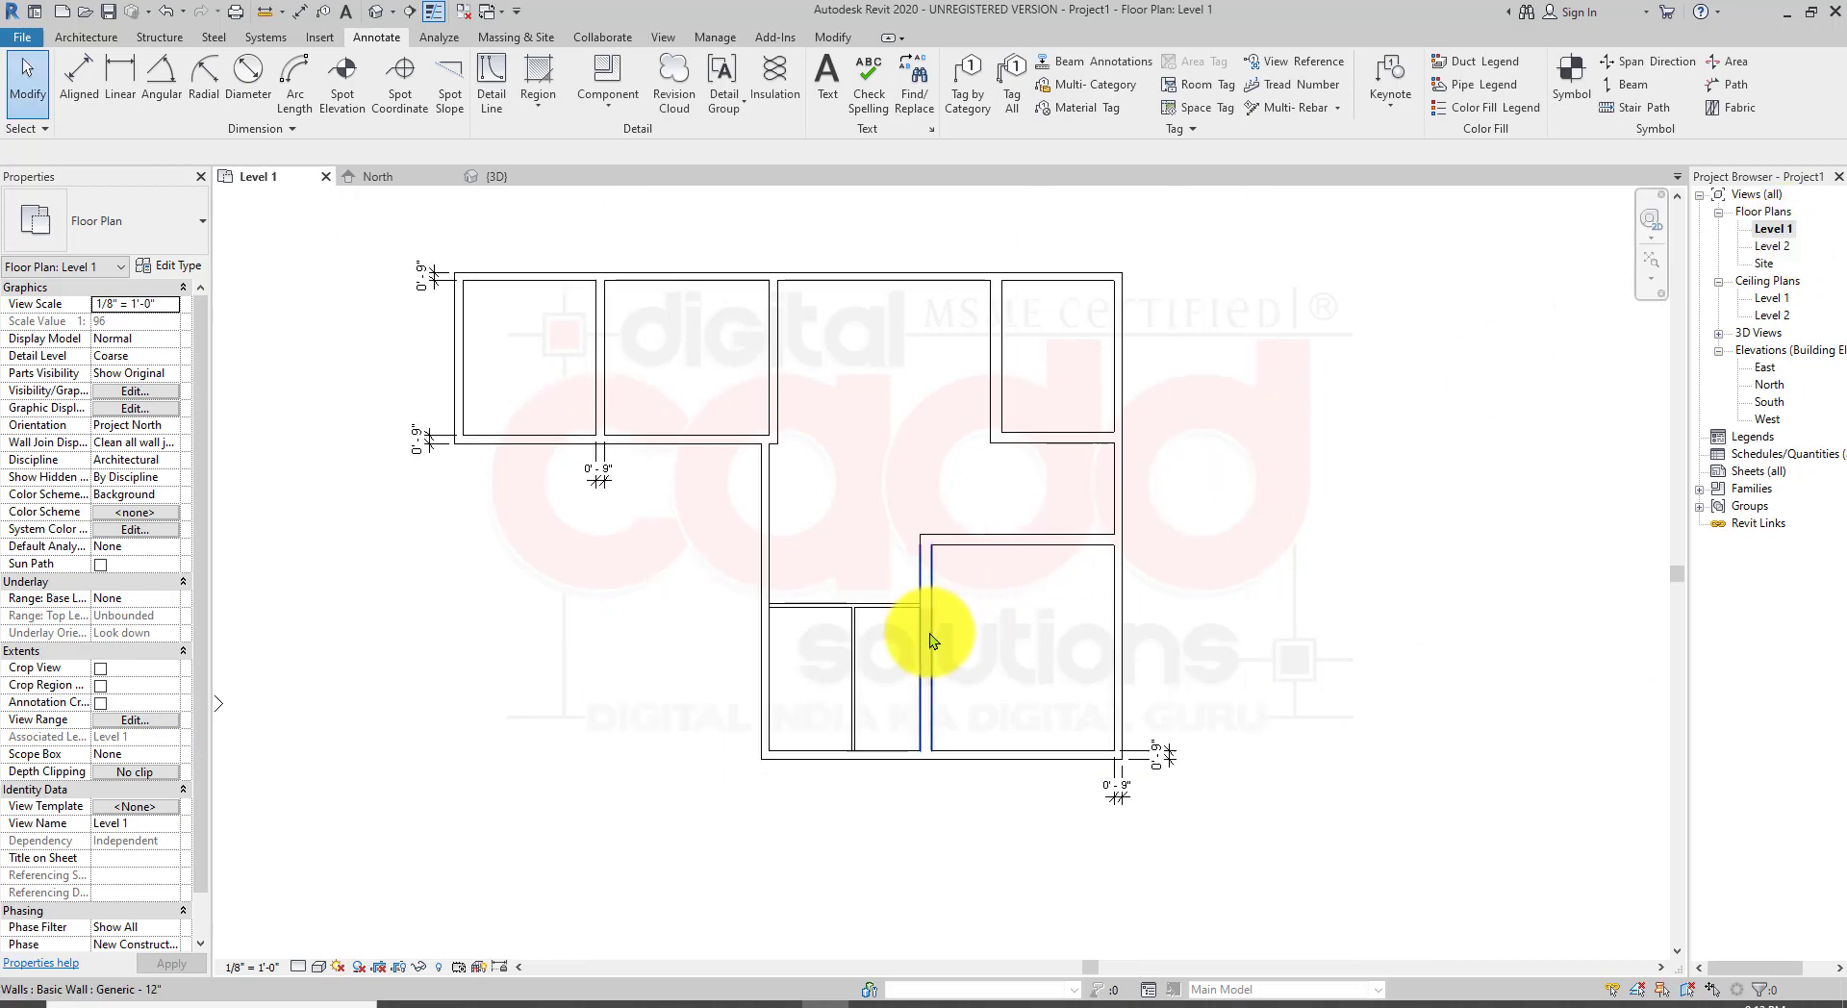
middle_drag(975, 452, 940, 563)
scroll(786, 472, up, 2)
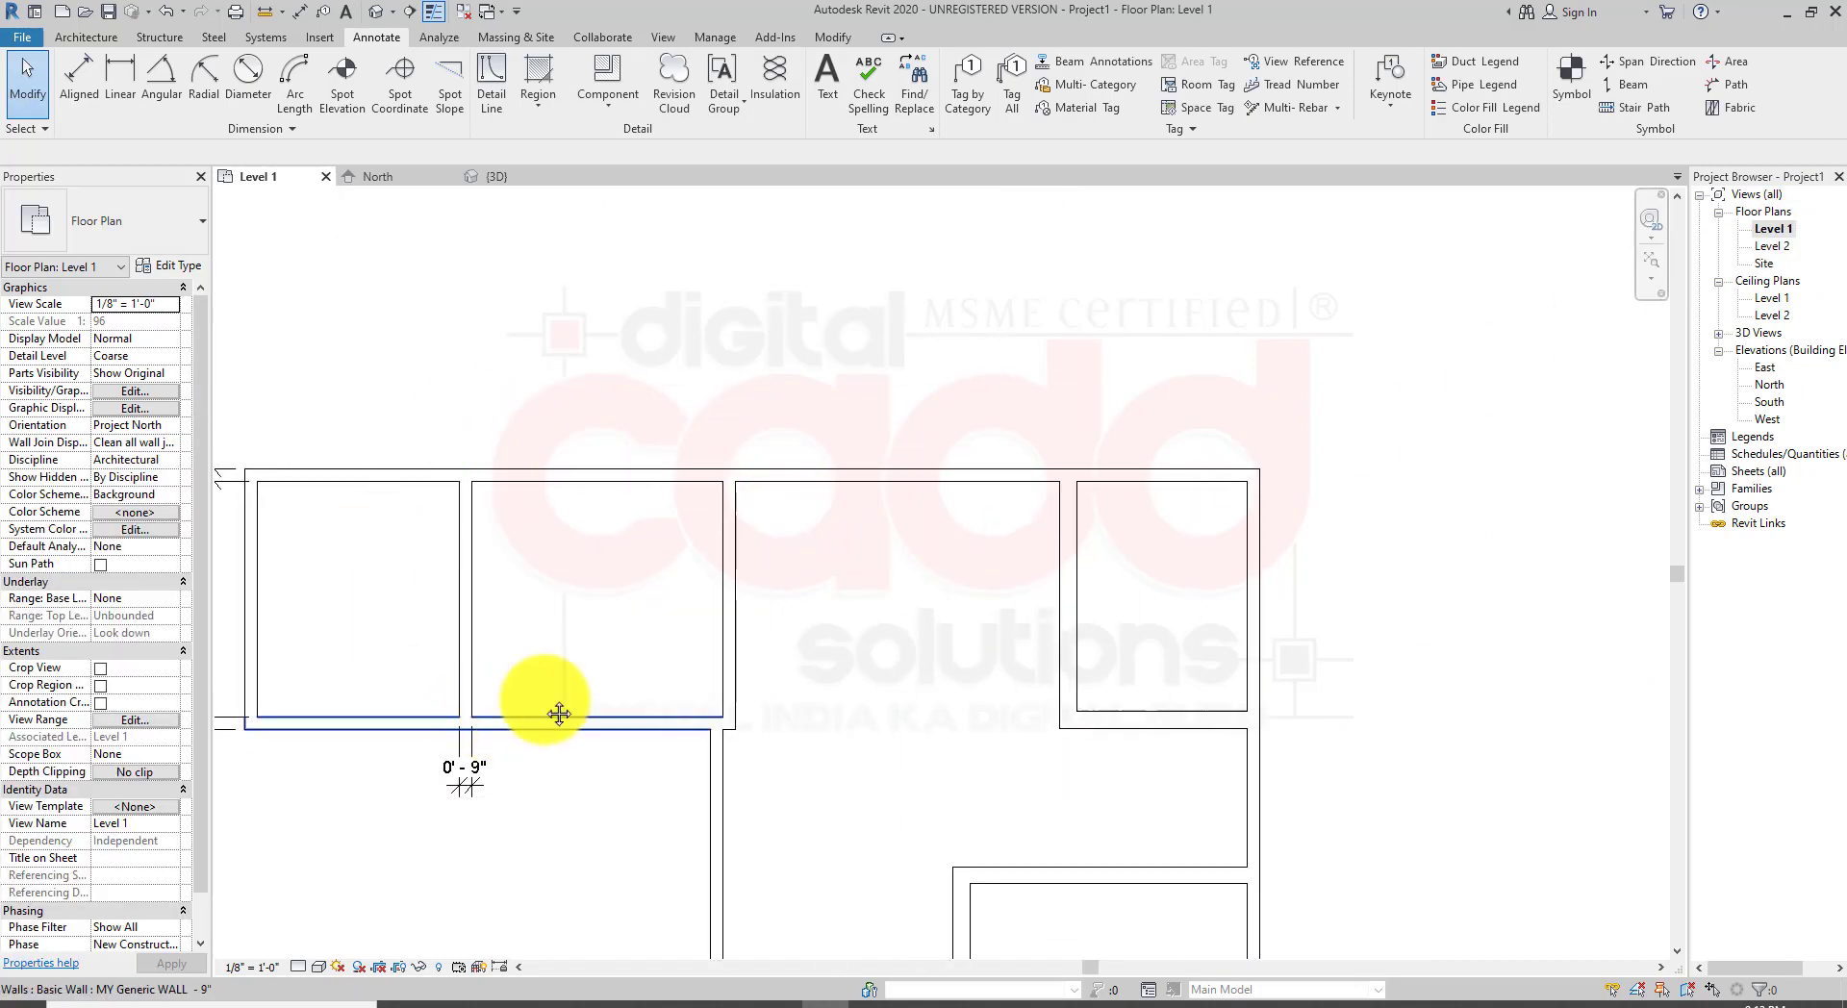
middle_drag(558, 716, 693, 664)
scroll(396, 524, up, 2)
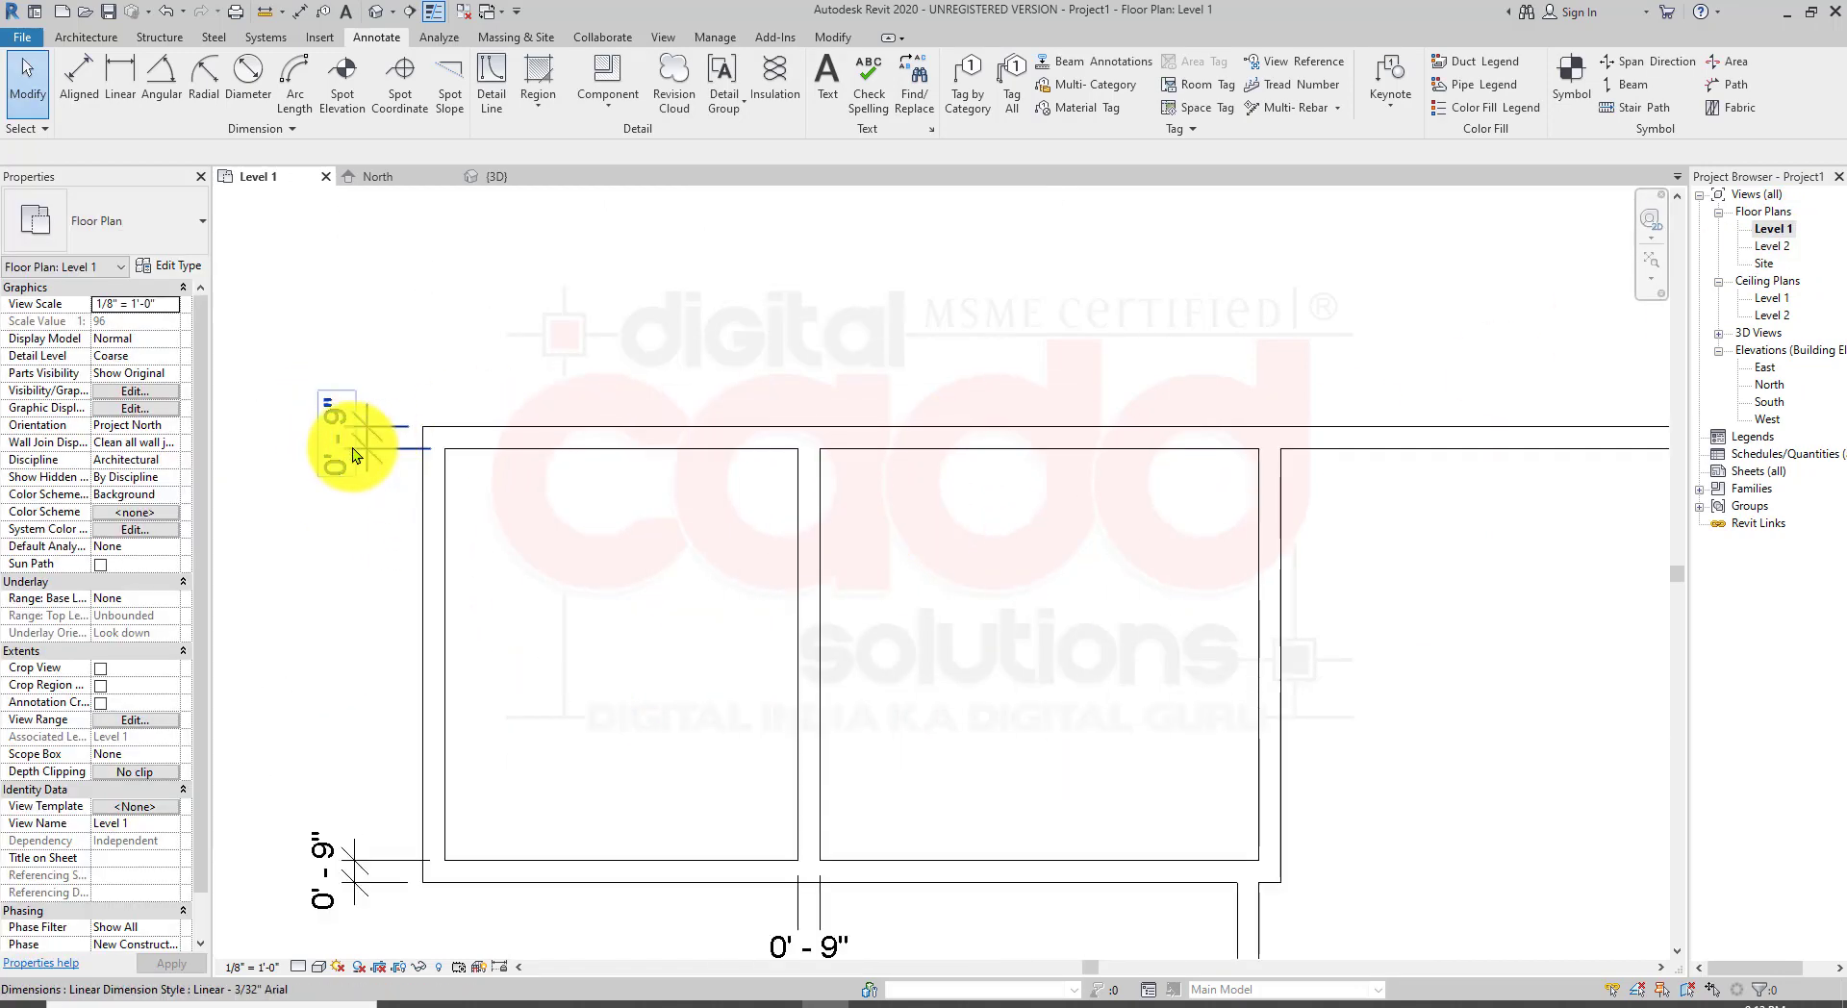
scroll(627, 518, down, 4)
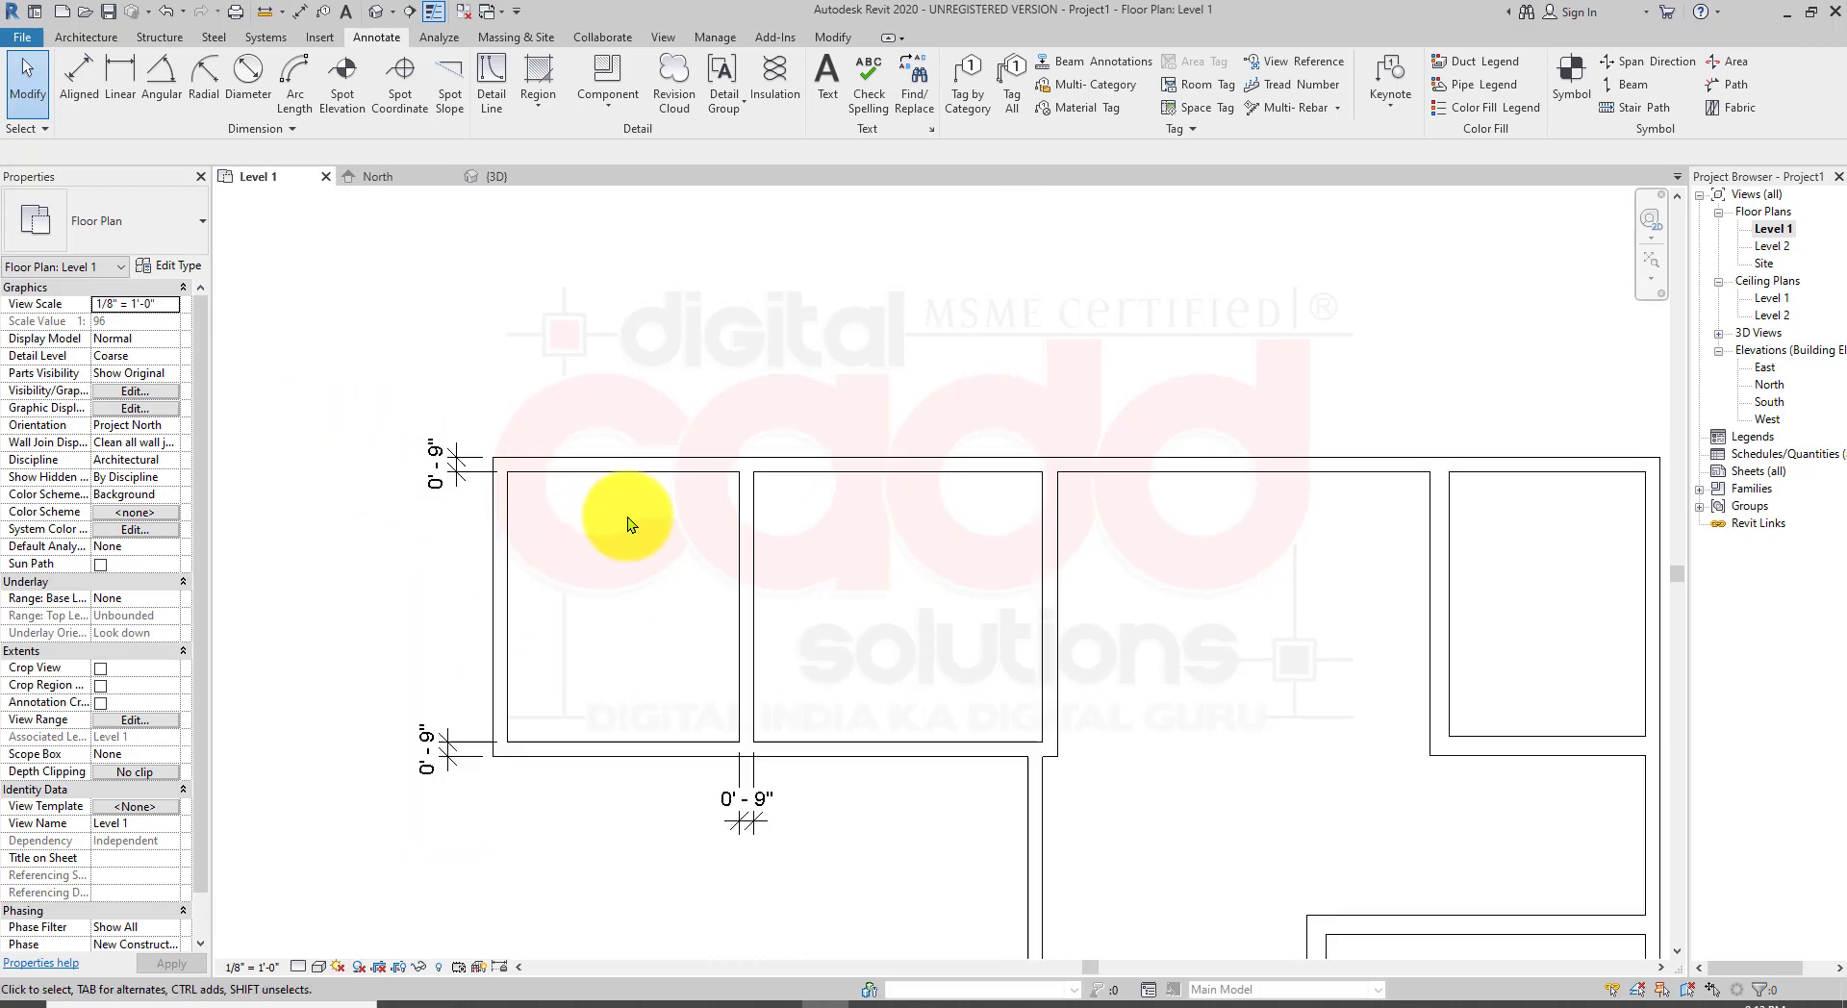
middle_drag(1103, 804, 806, 519)
scroll(915, 591, down, 1)
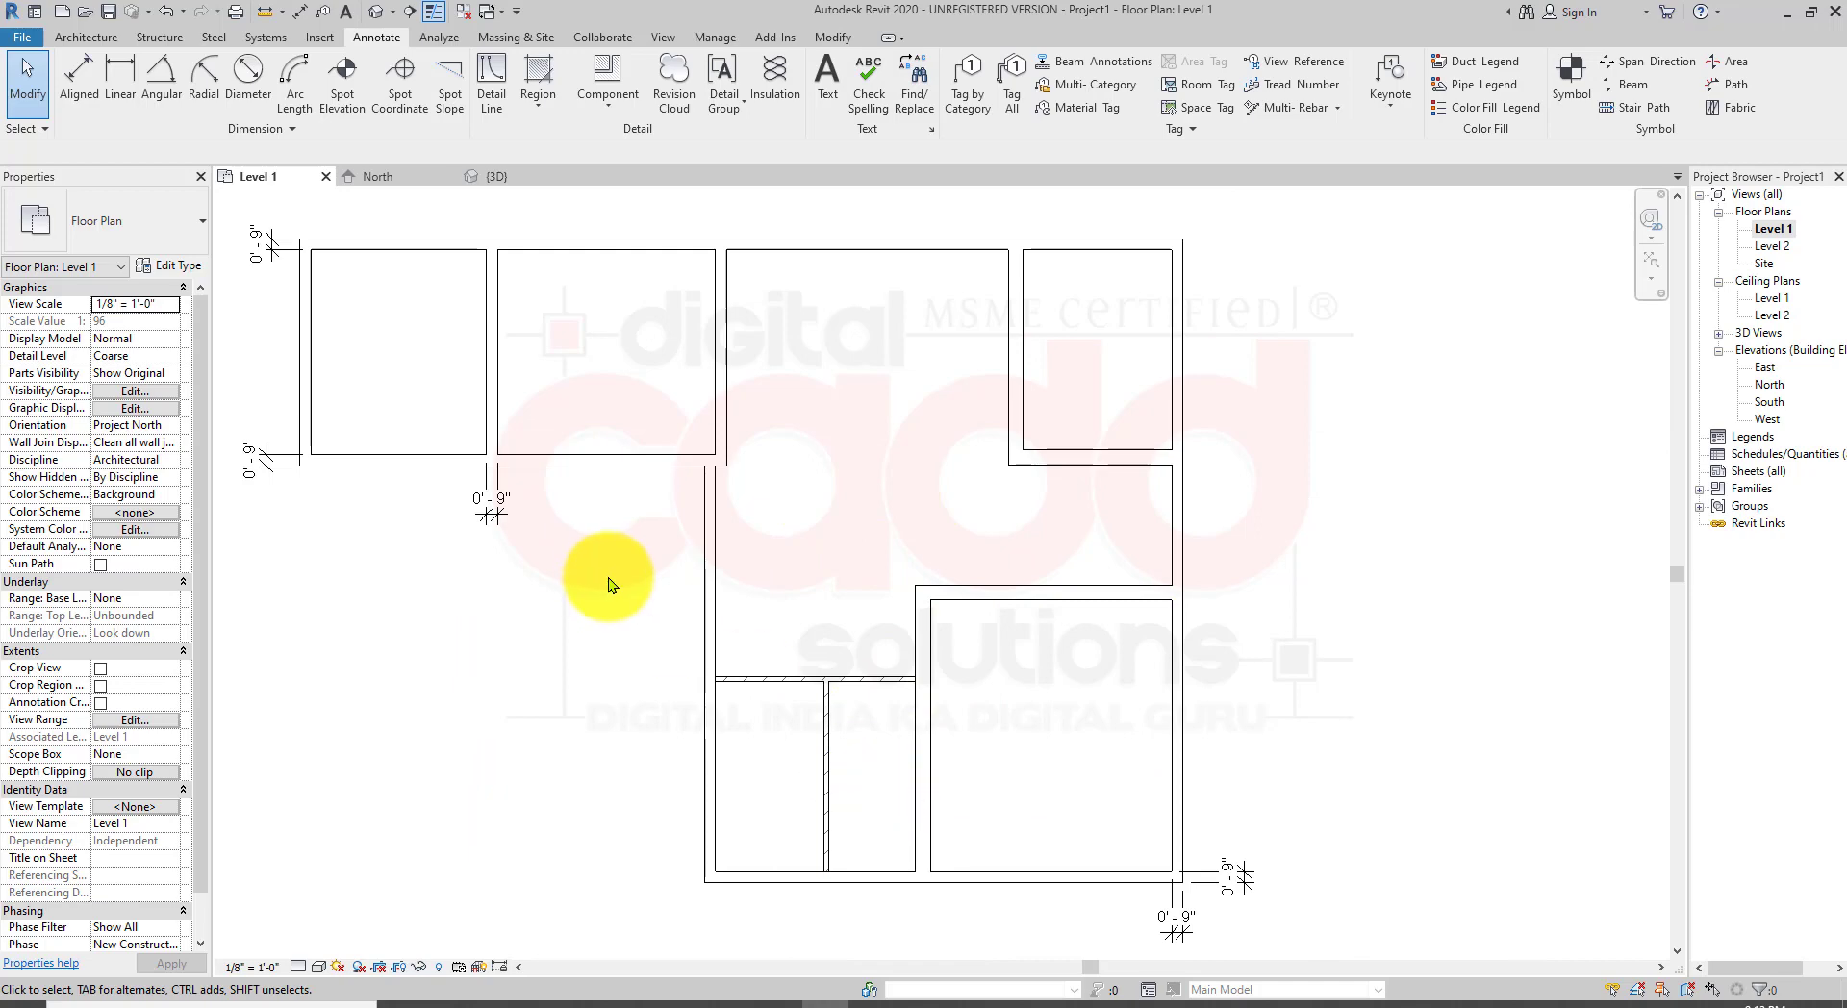
middle_drag(545, 483, 696, 611)
scroll(450, 350, up, 8)
scroll(579, 421, down, 1)
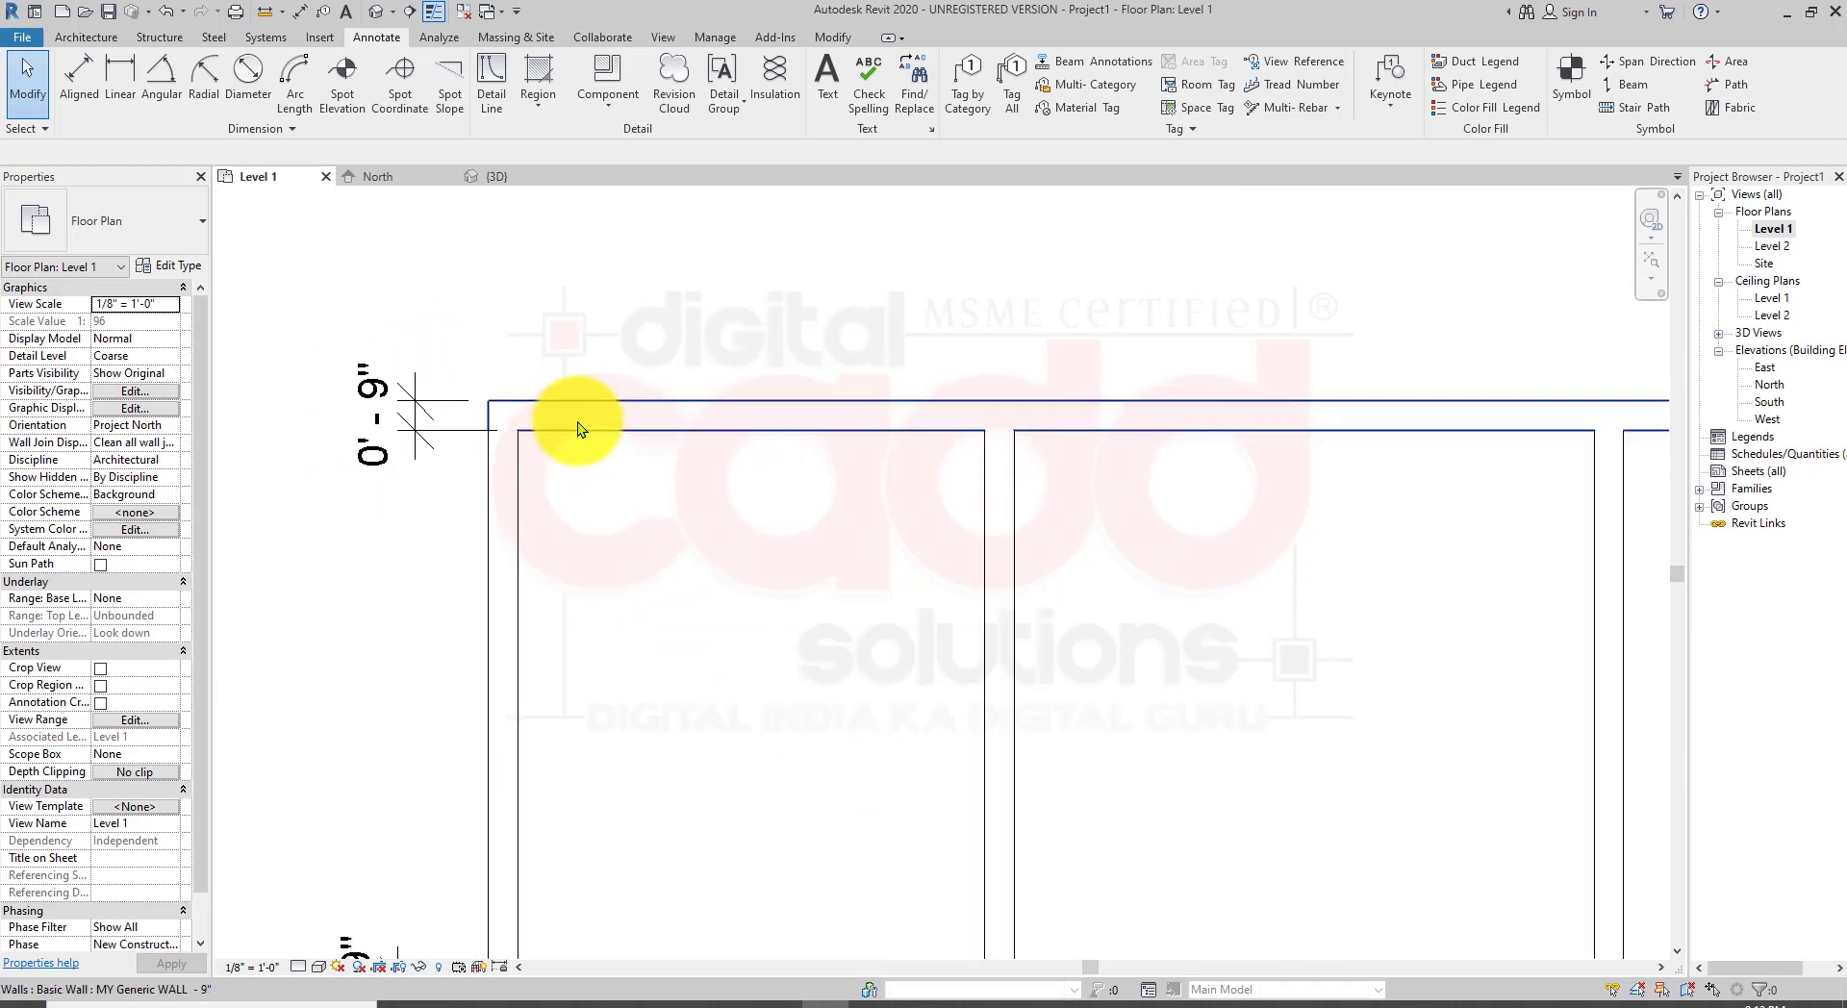
scroll(577, 422, down, 5)
scroll(776, 609, up, 2)
scroll(809, 560, down, 2)
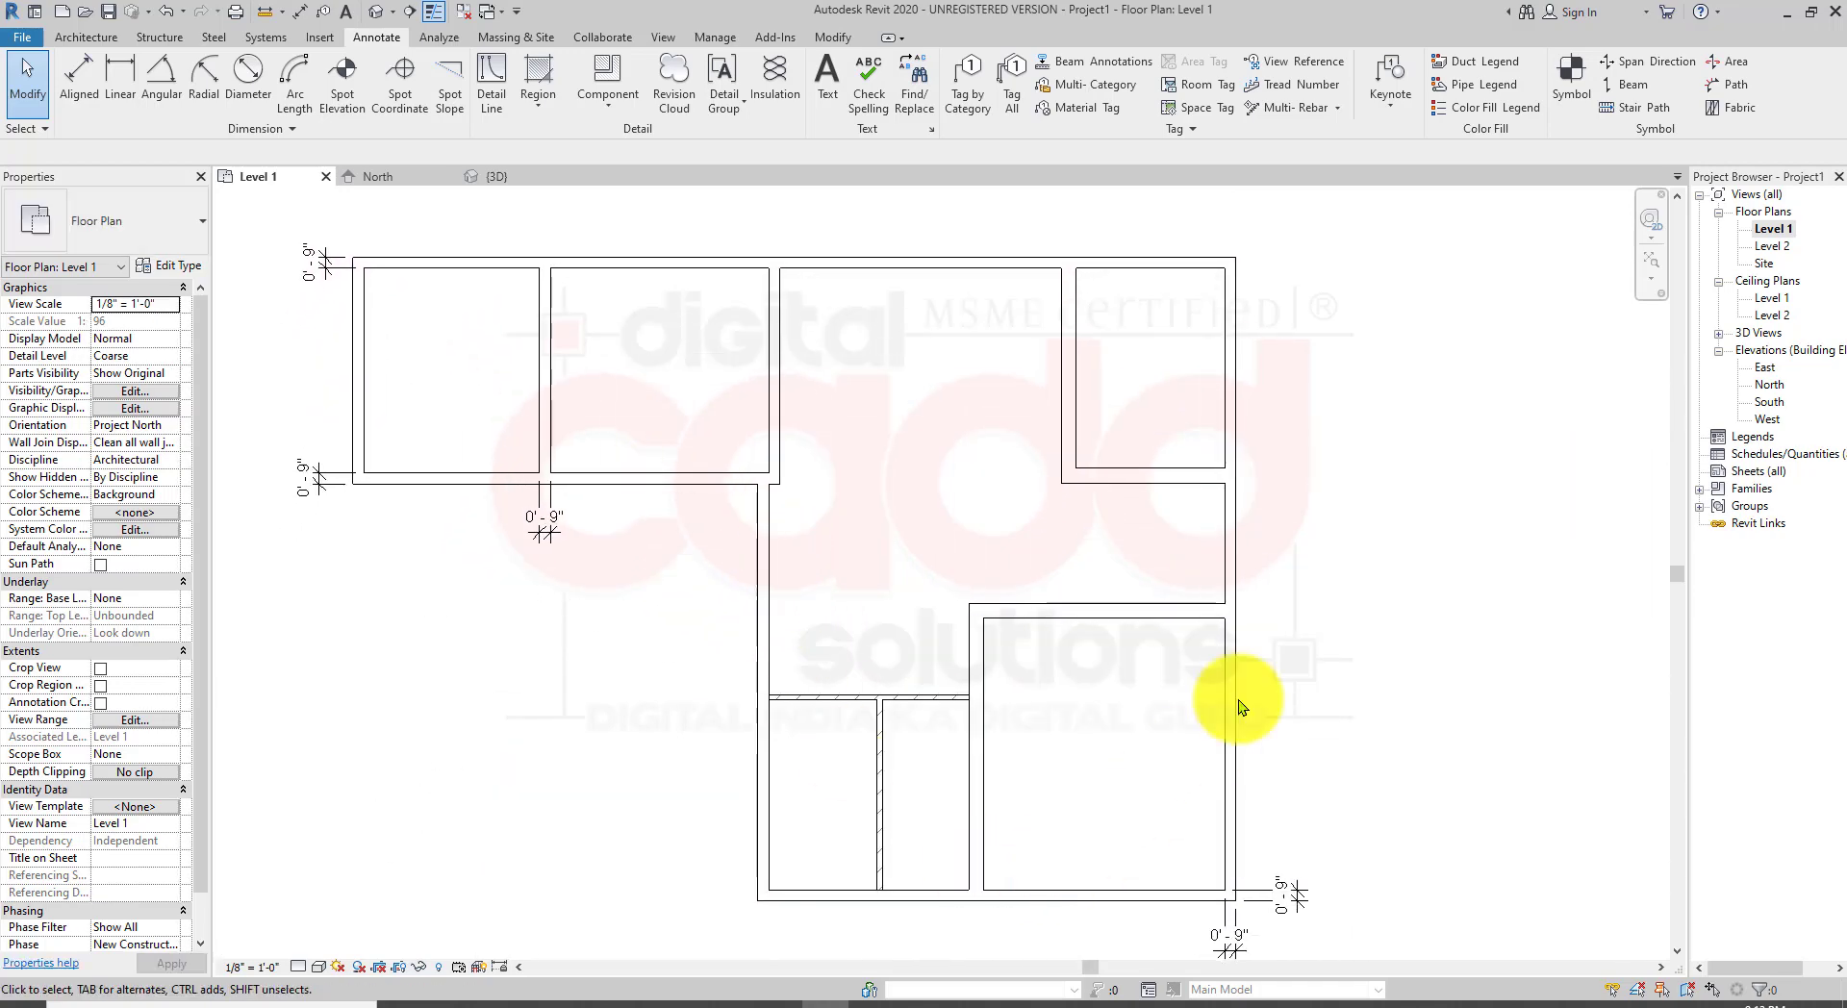
middle_drag(1251, 779, 1256, 739)
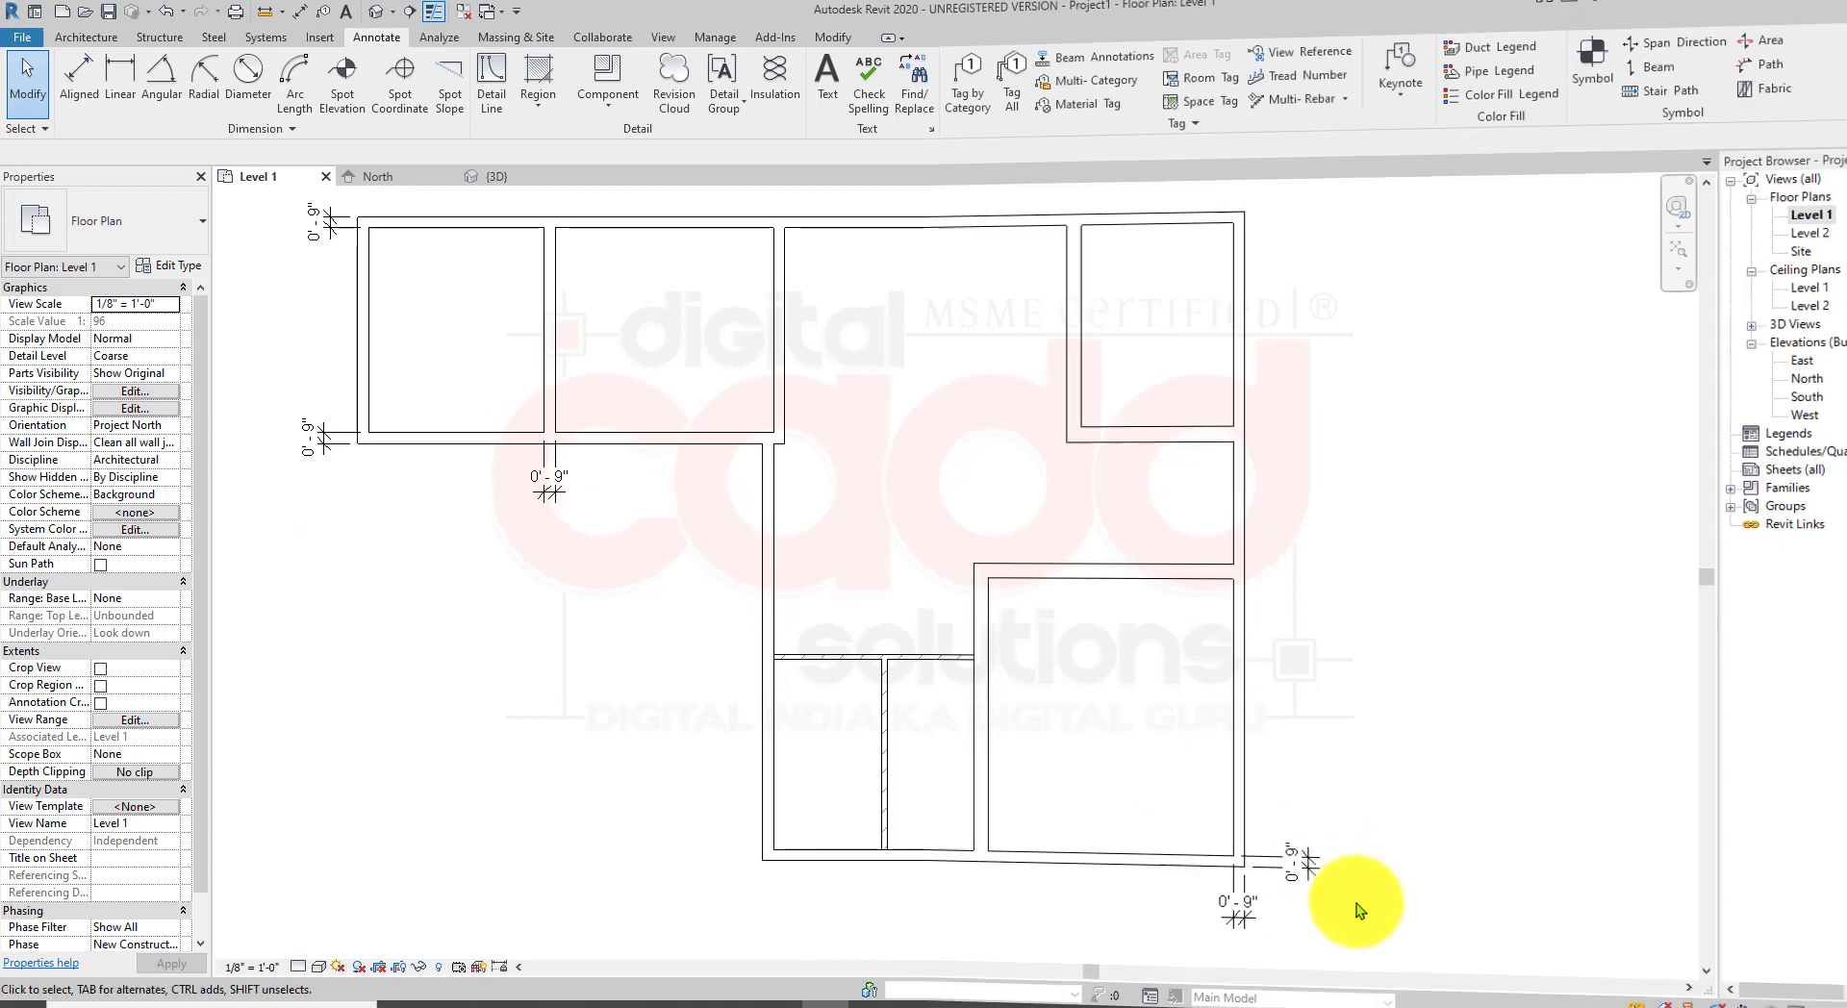
click(1812, 877)
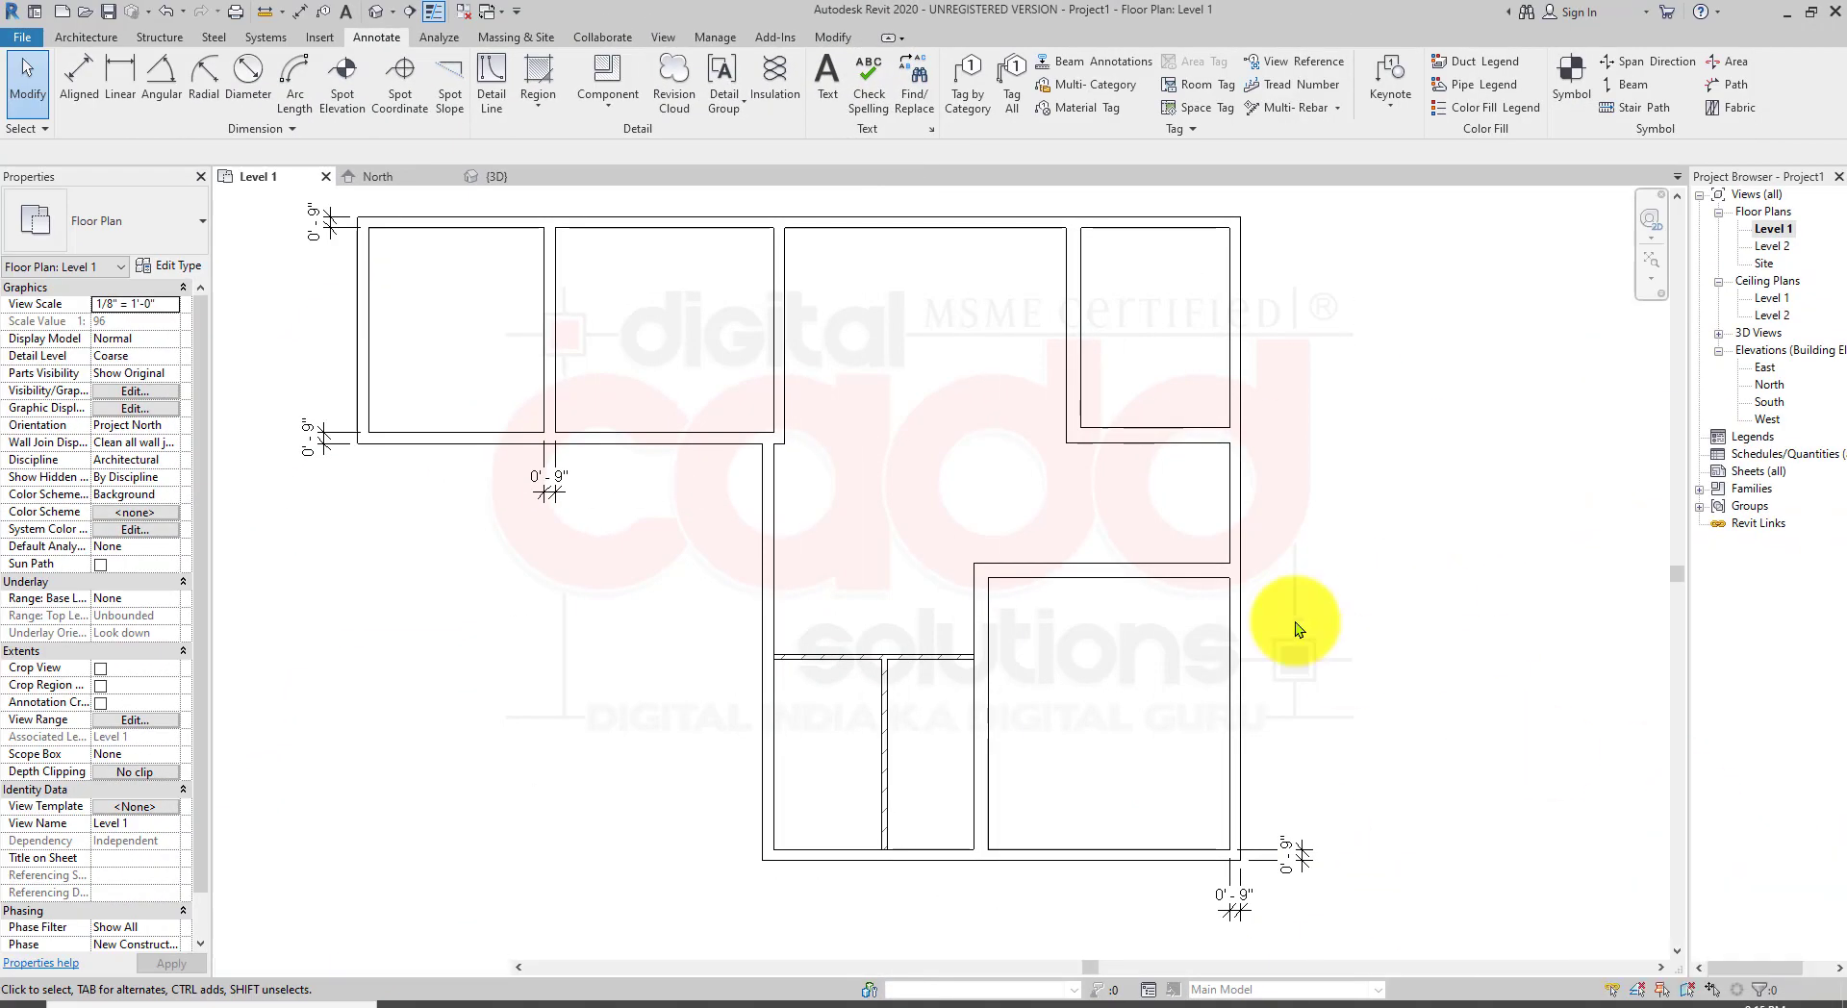
middle_drag(738, 614, 839, 649)
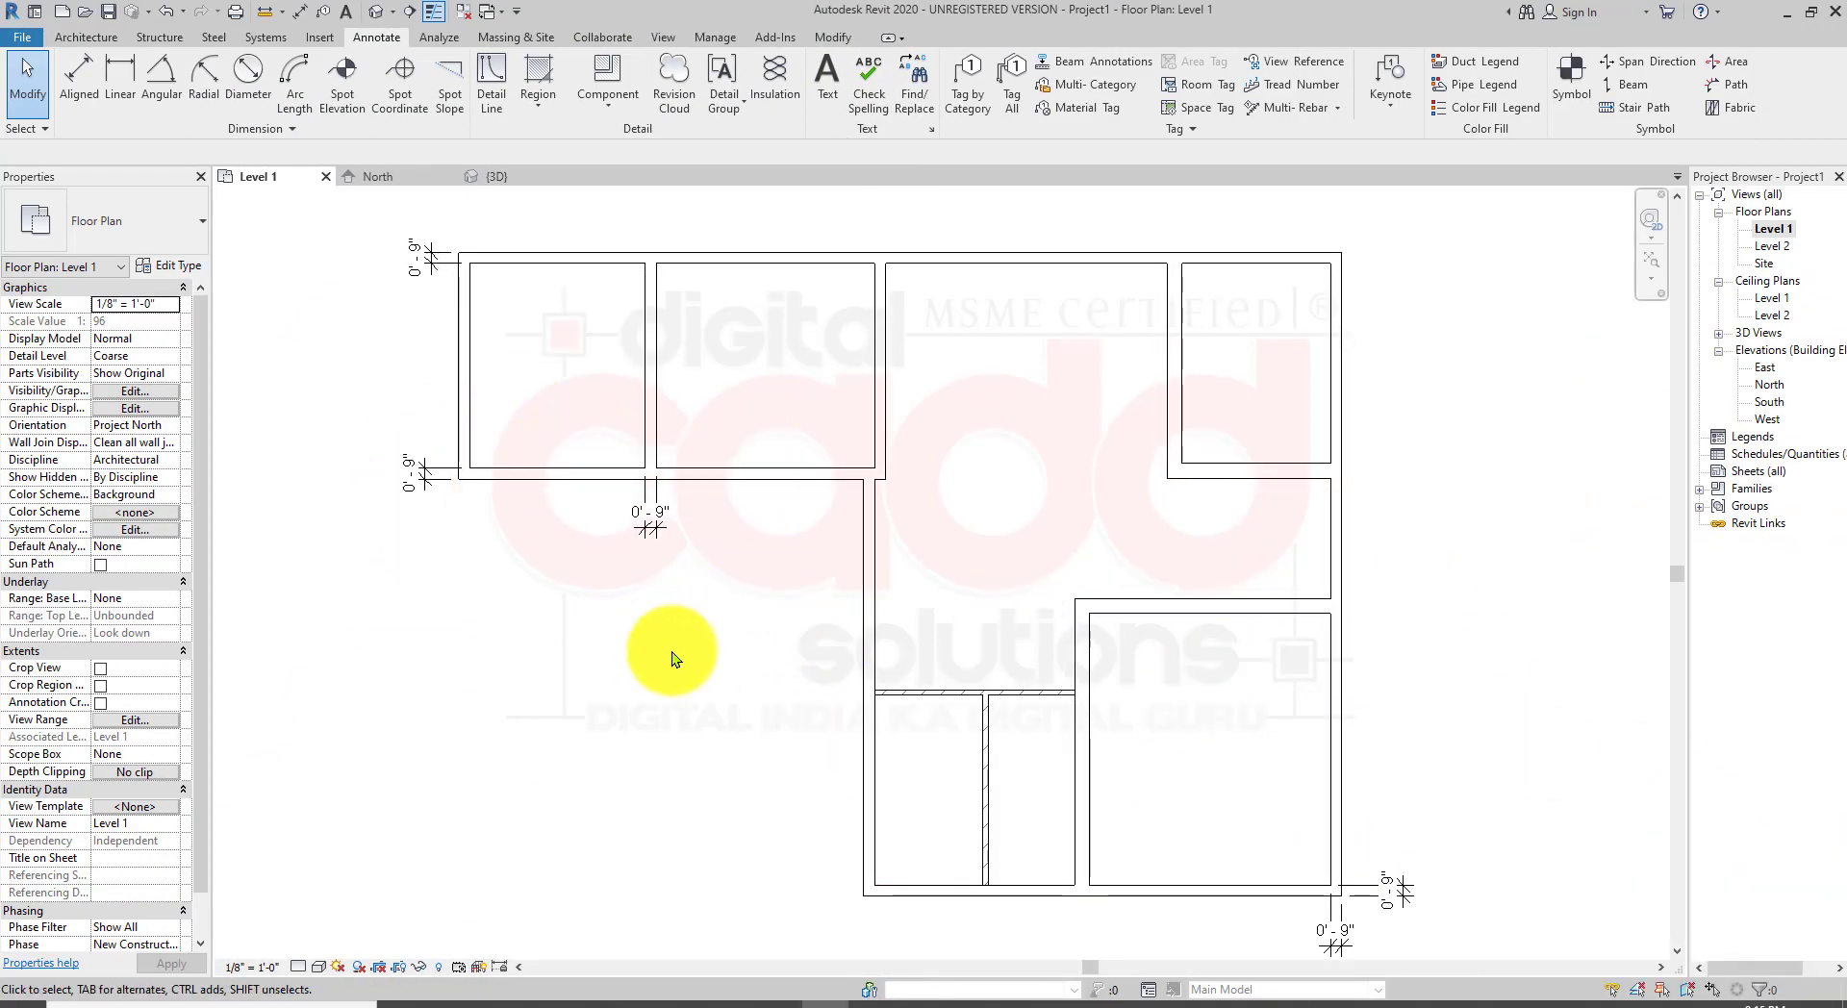
middle_drag(659, 647, 710, 680)
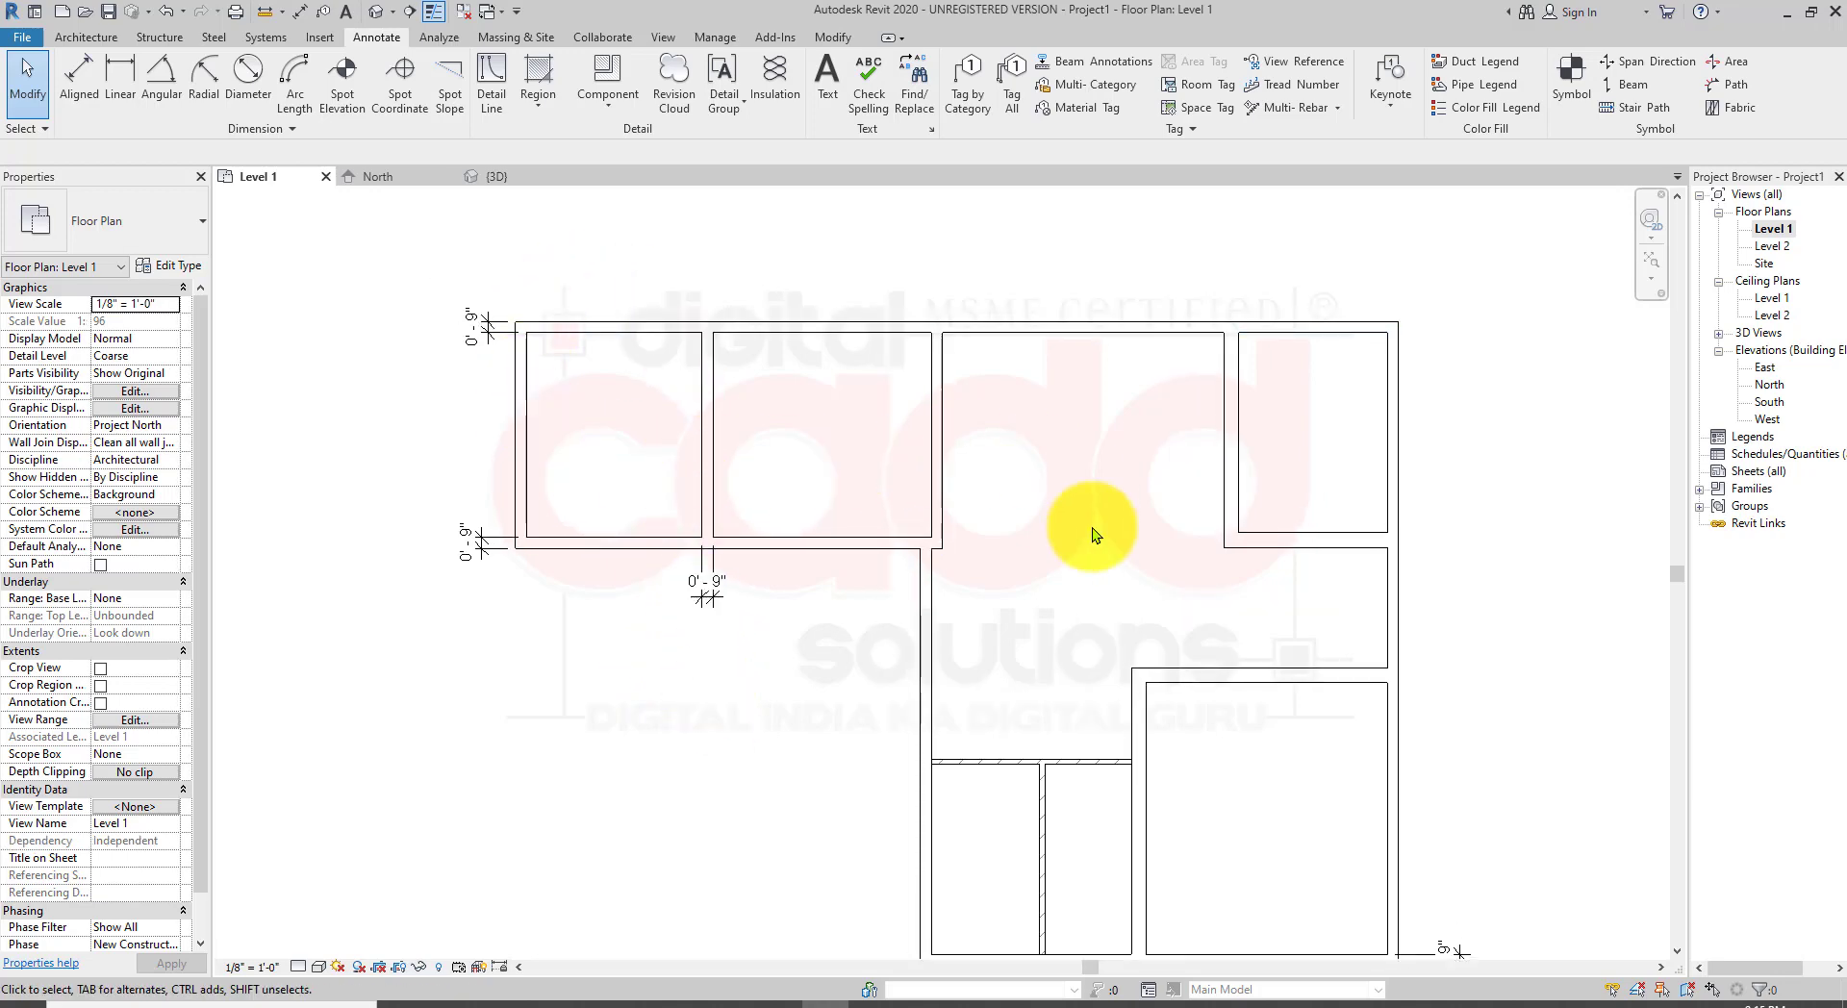
middle_drag(1002, 662, 1028, 635)
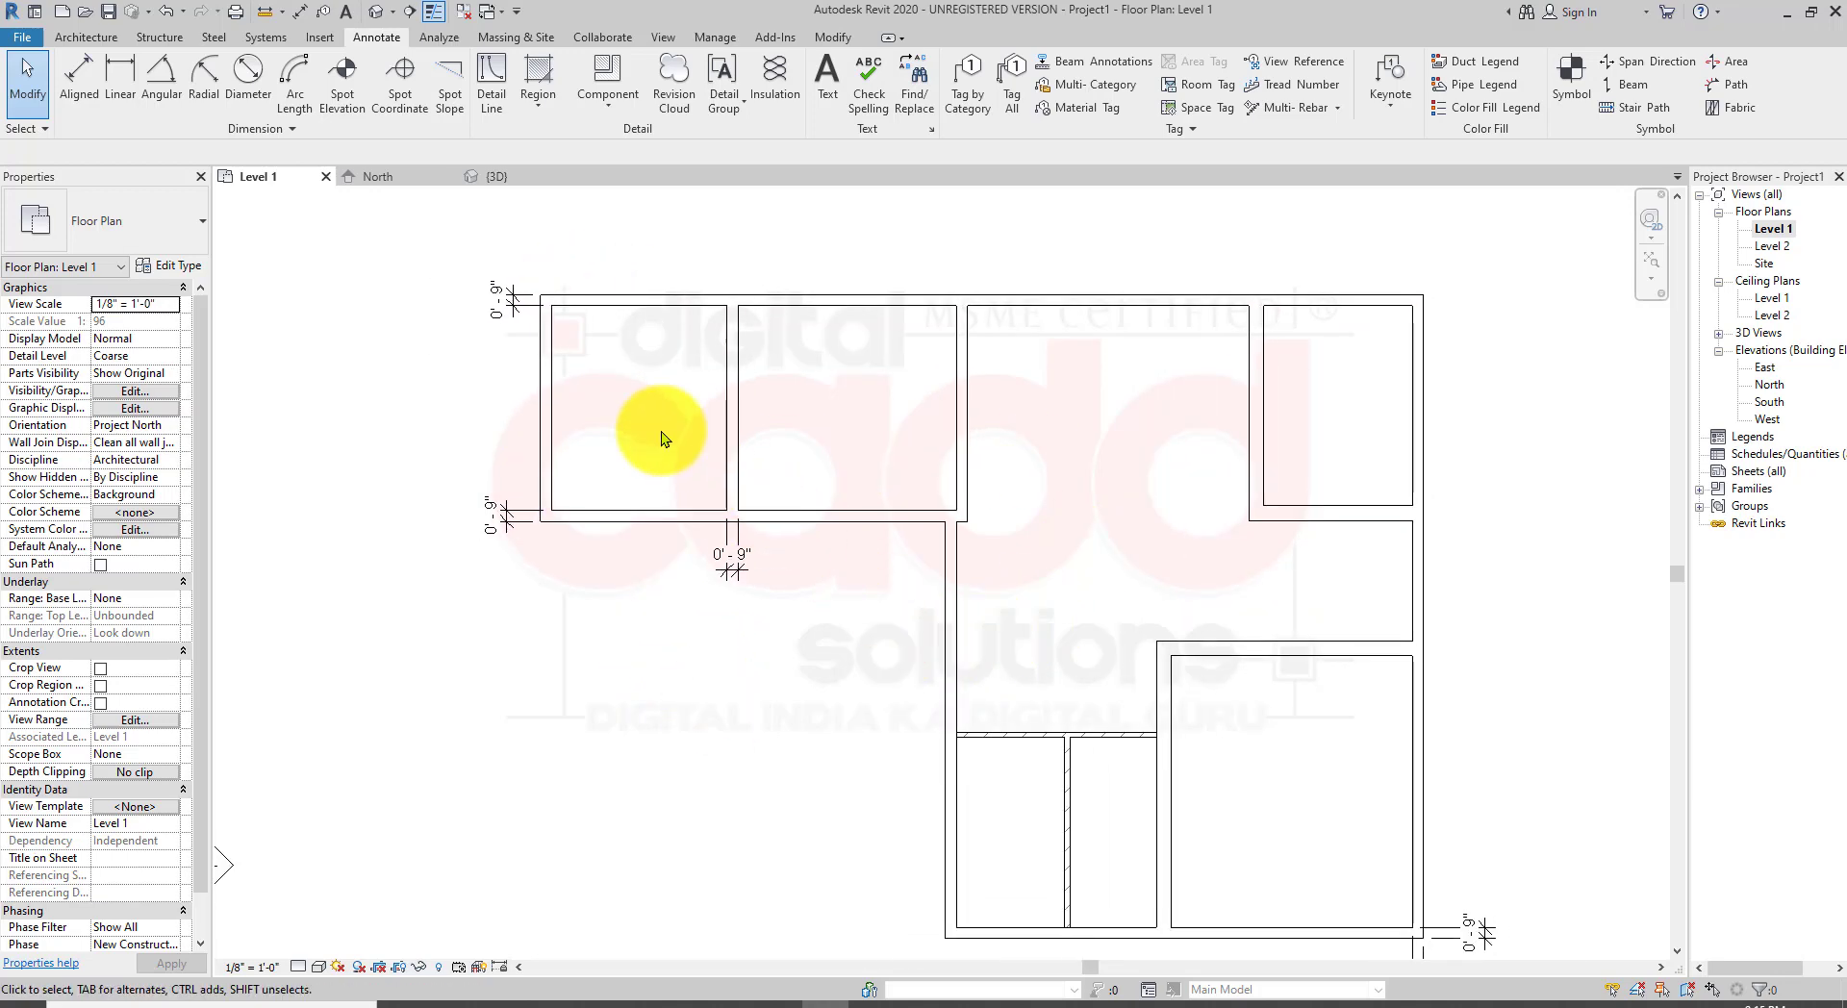
Step: Select all instances of the MY Generic WALL - 9" type and change them to Generic - 6" Masonry
click(548, 342)
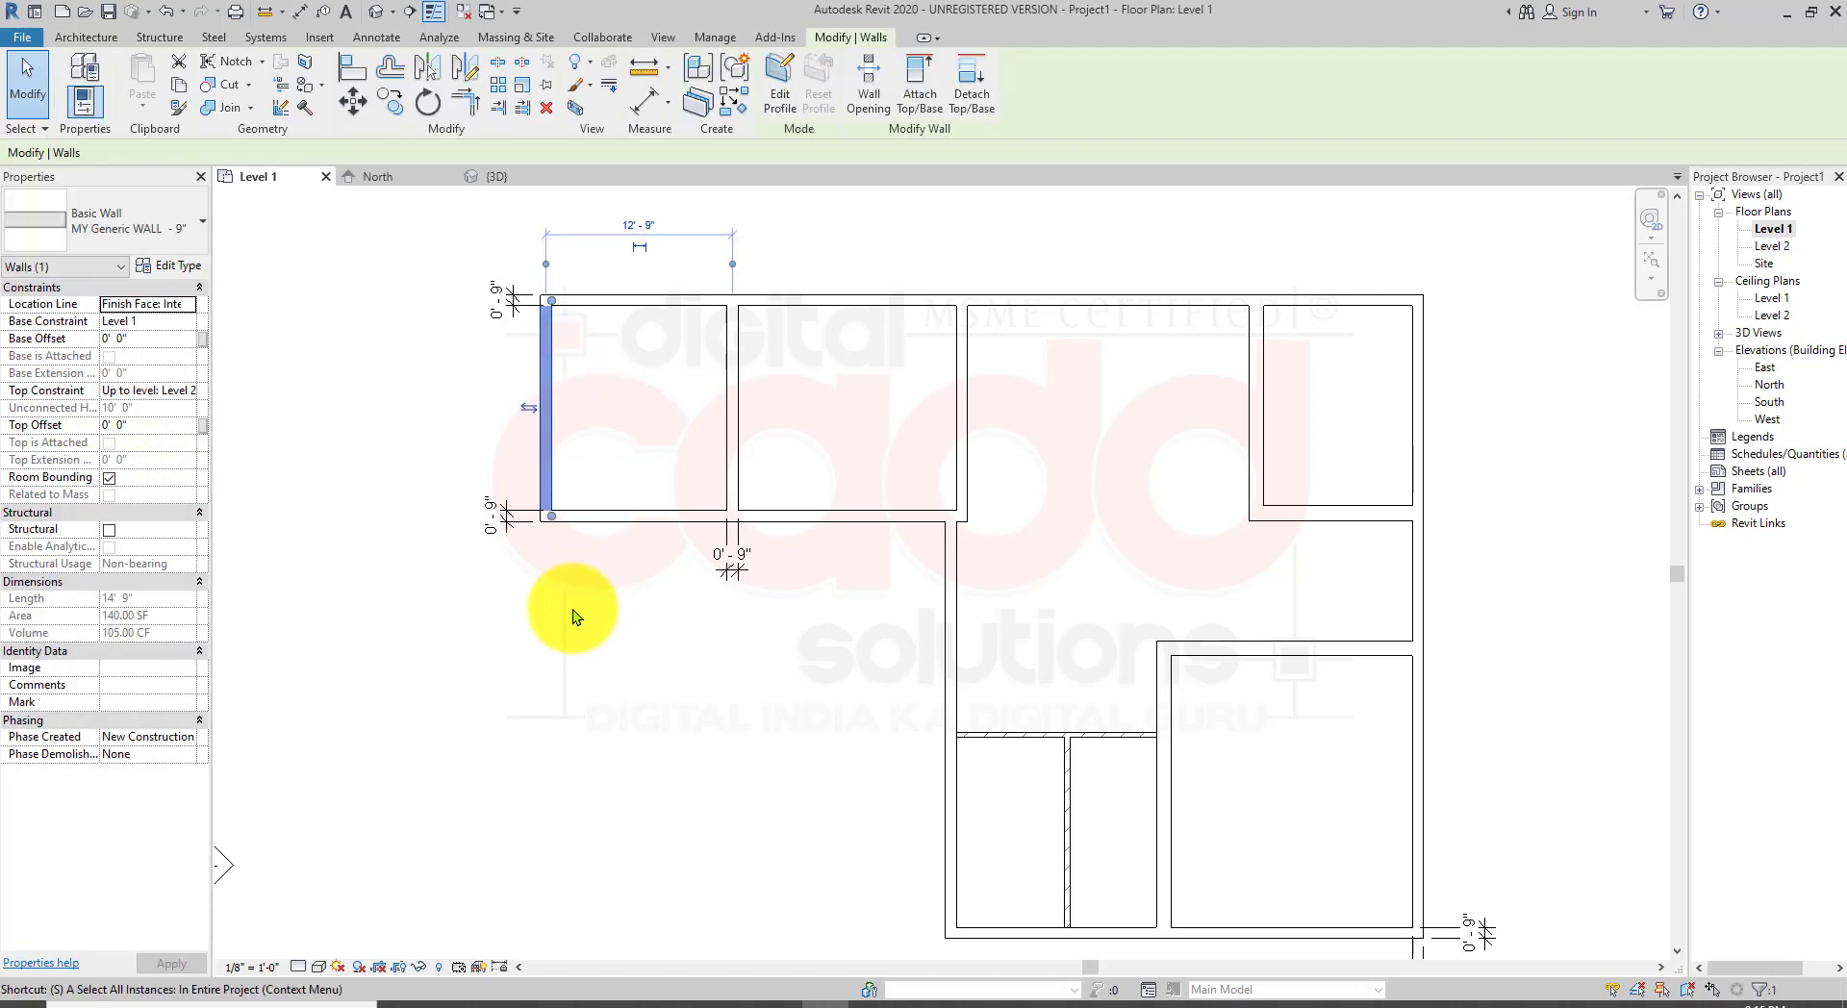
key(a)
scroll(697, 654, down, 1)
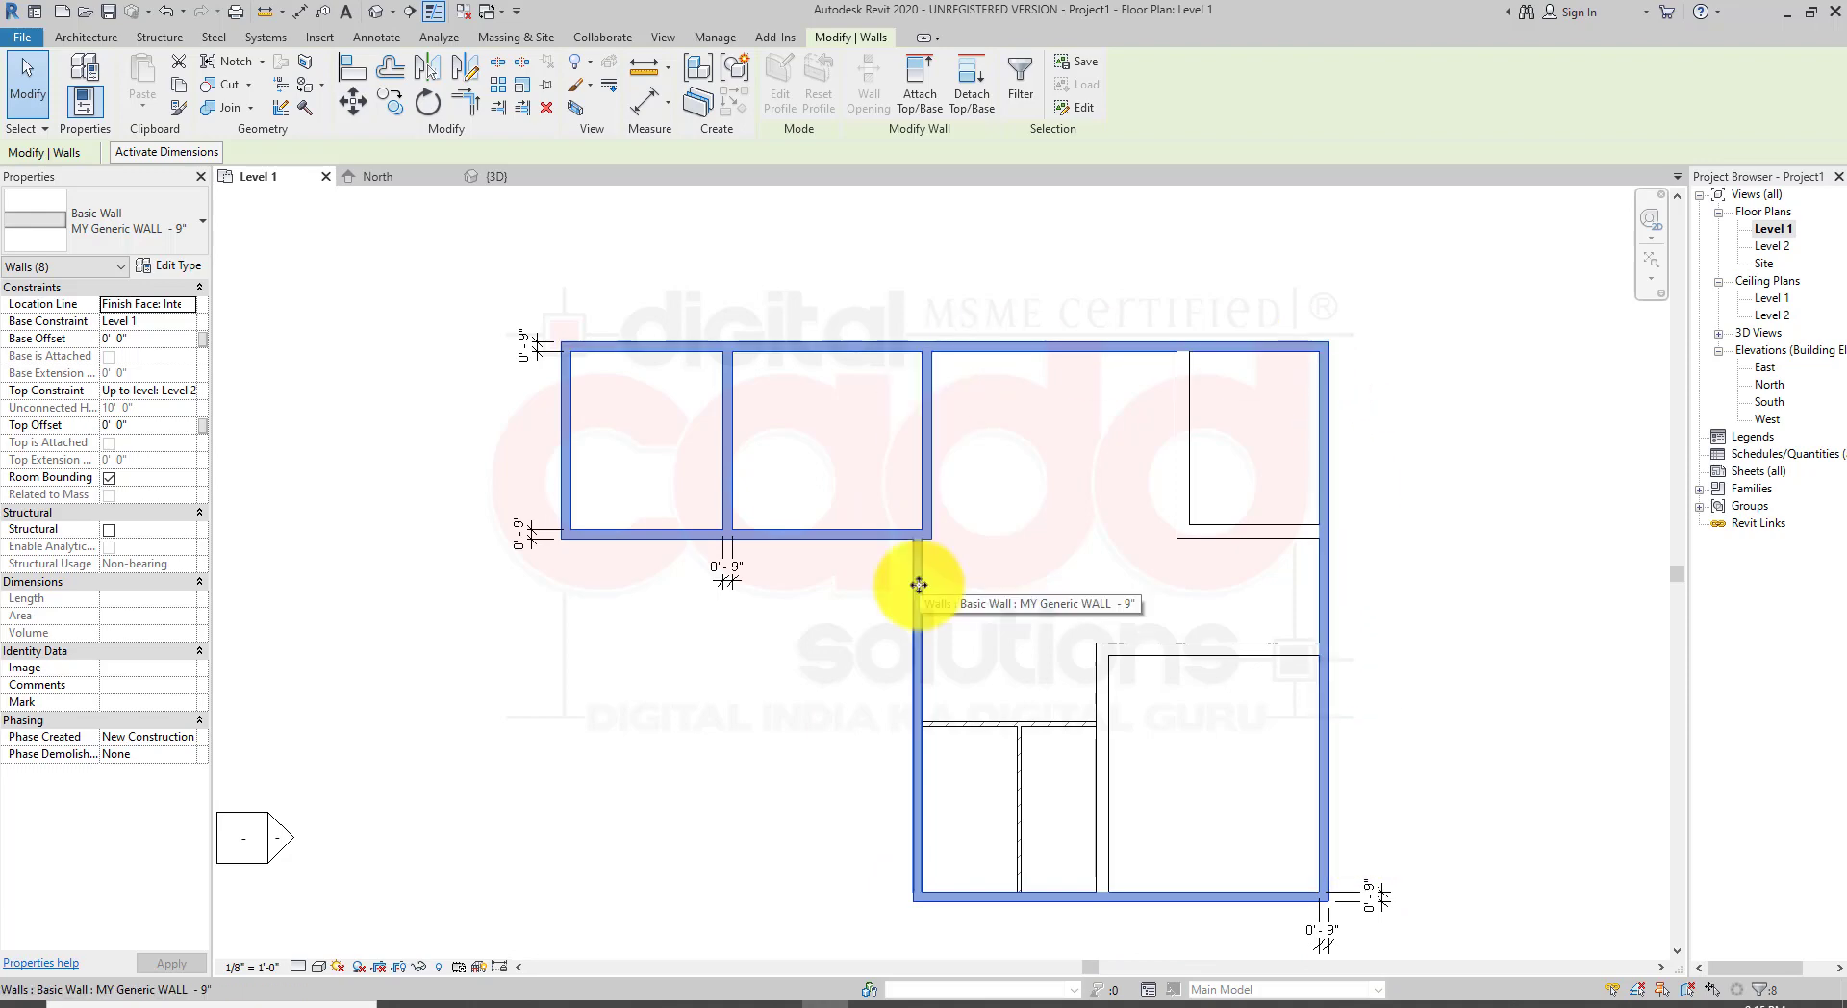
click(177, 234)
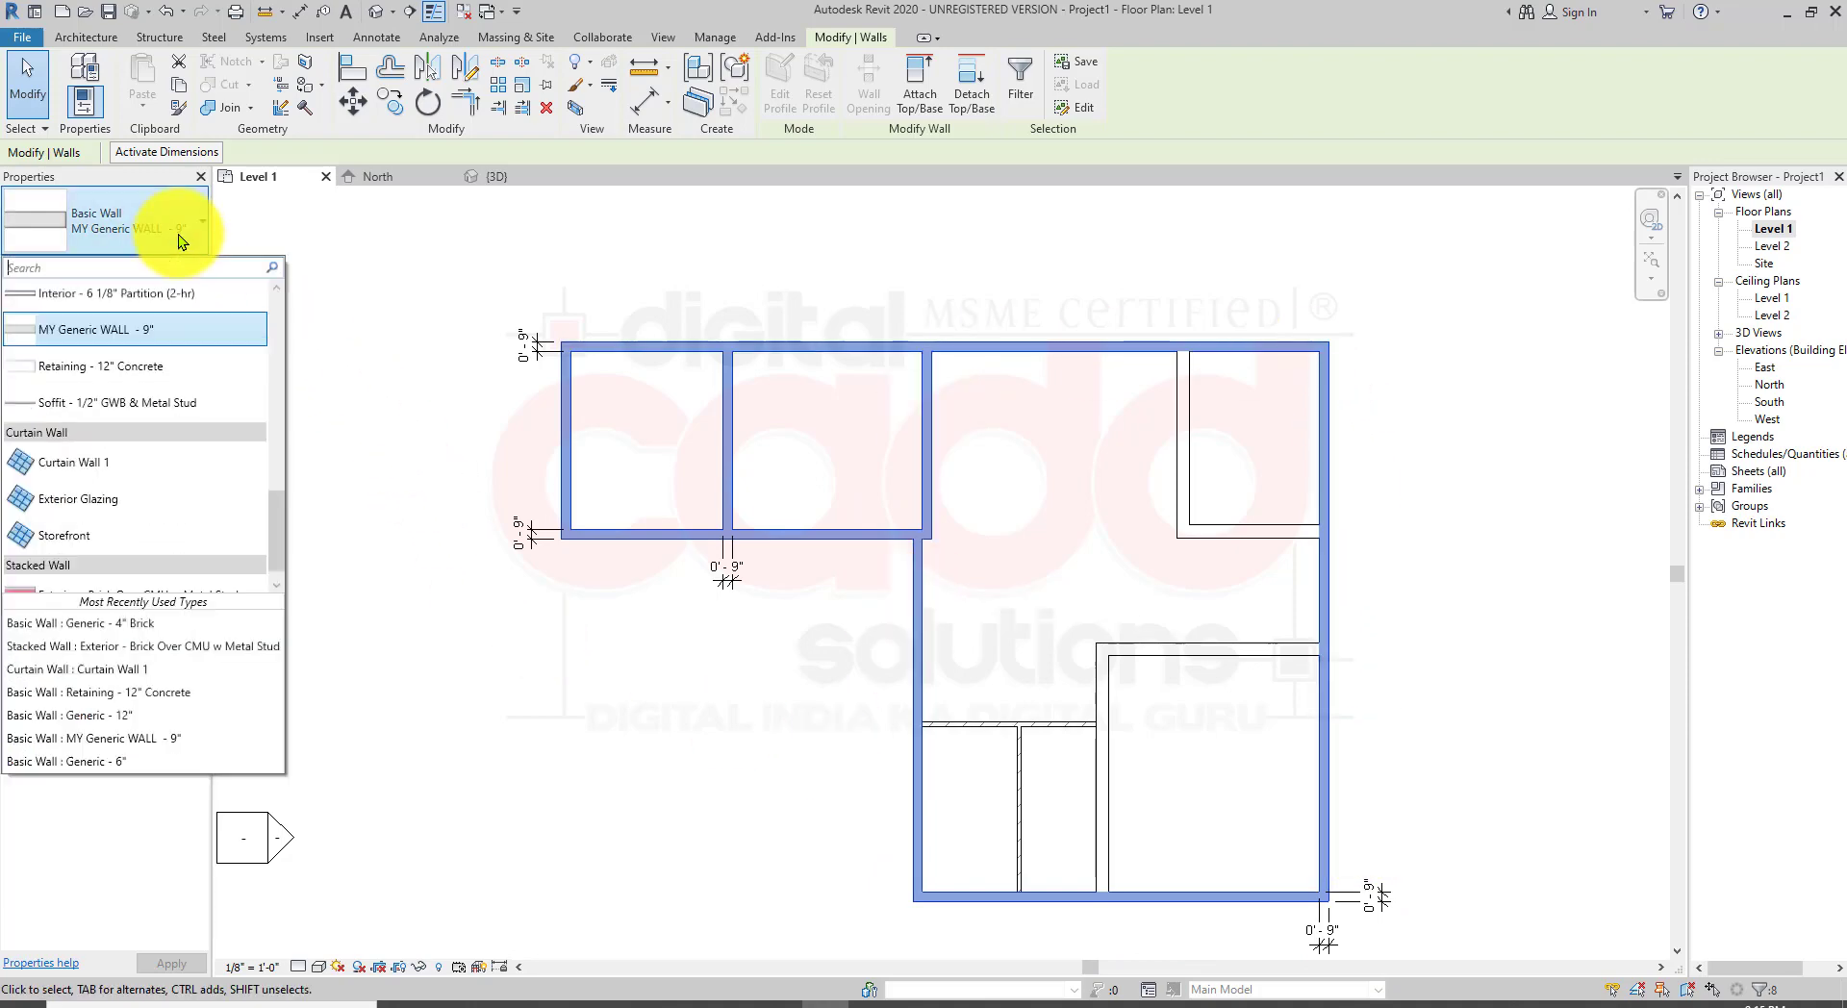
scroll(159, 365, up, 3)
scroll(159, 366, up, 1)
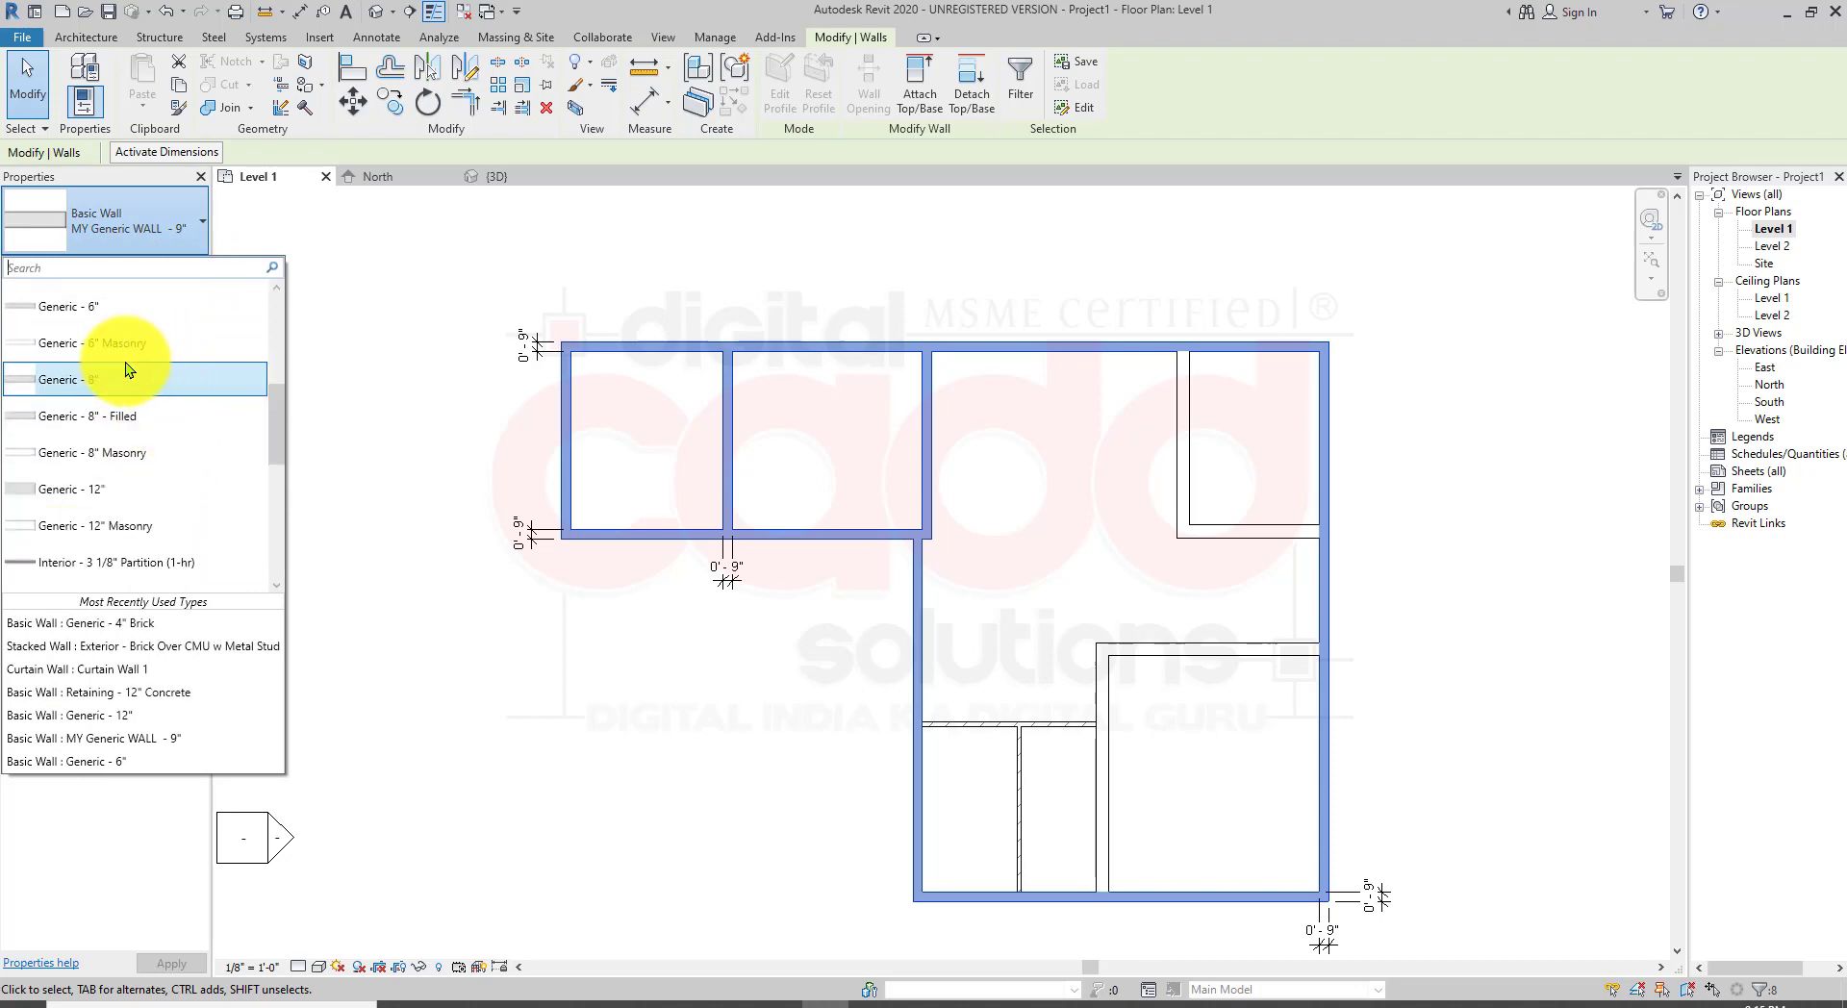
click(119, 347)
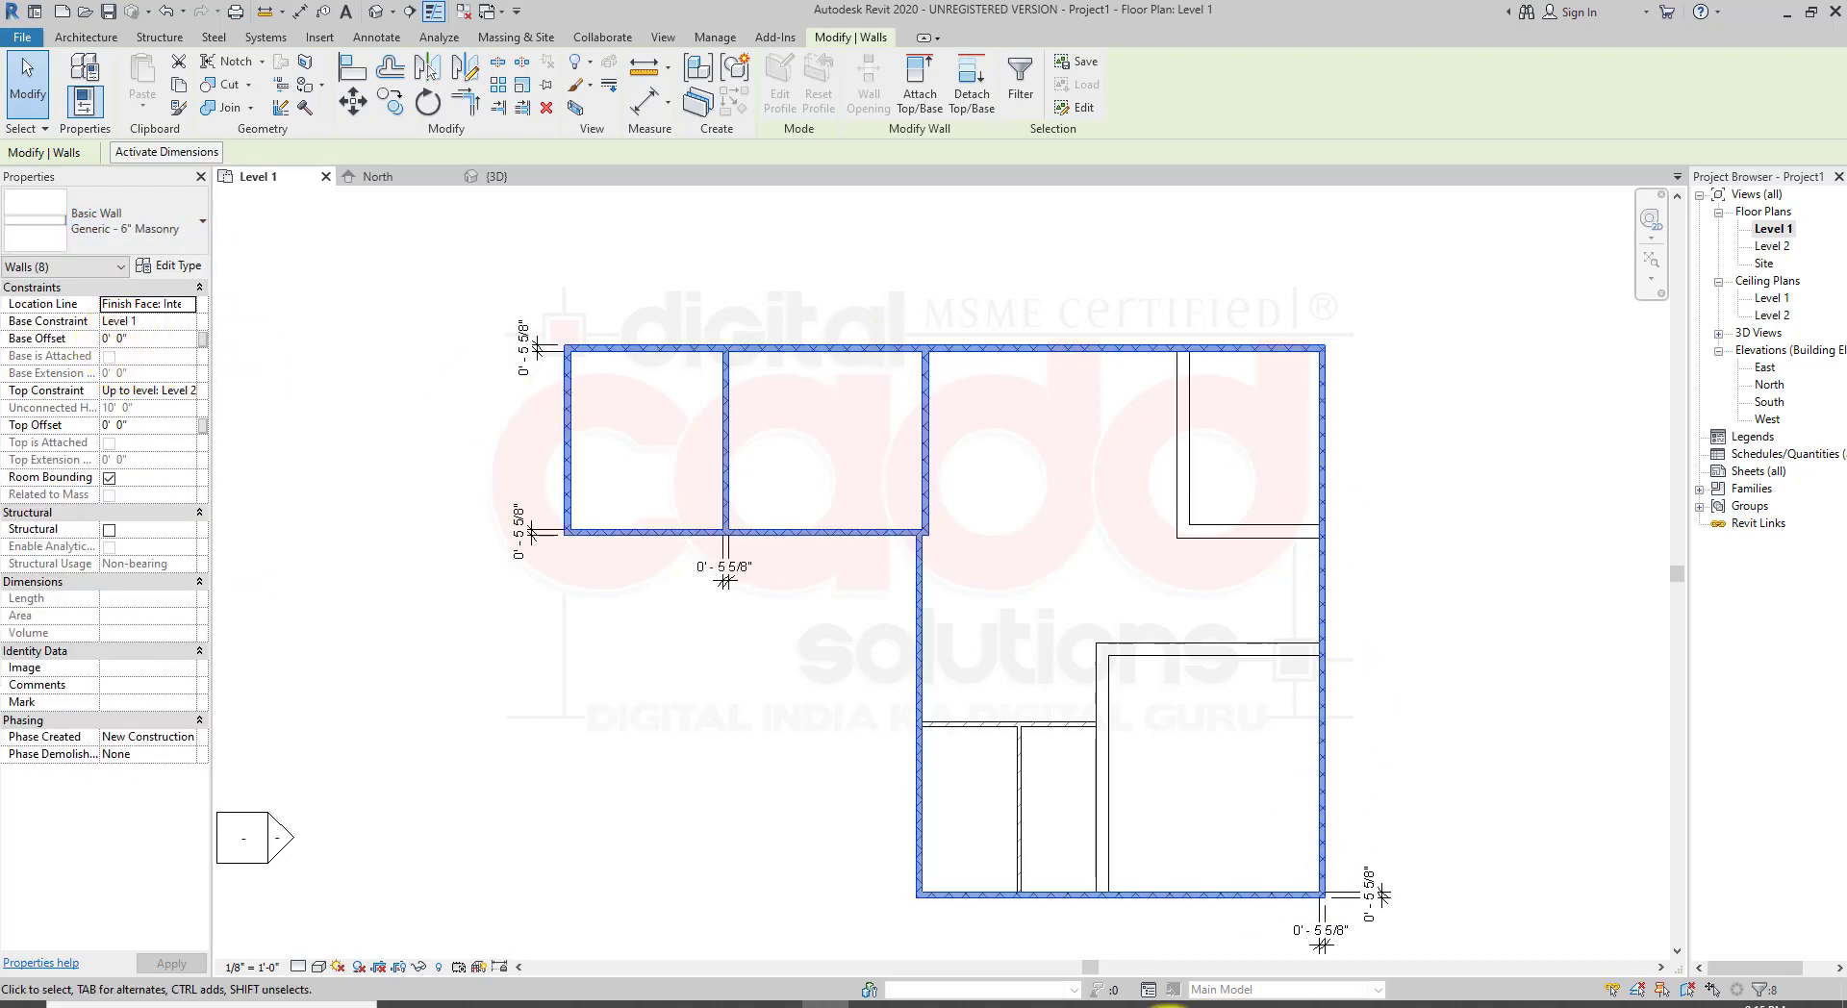
click(632, 669)
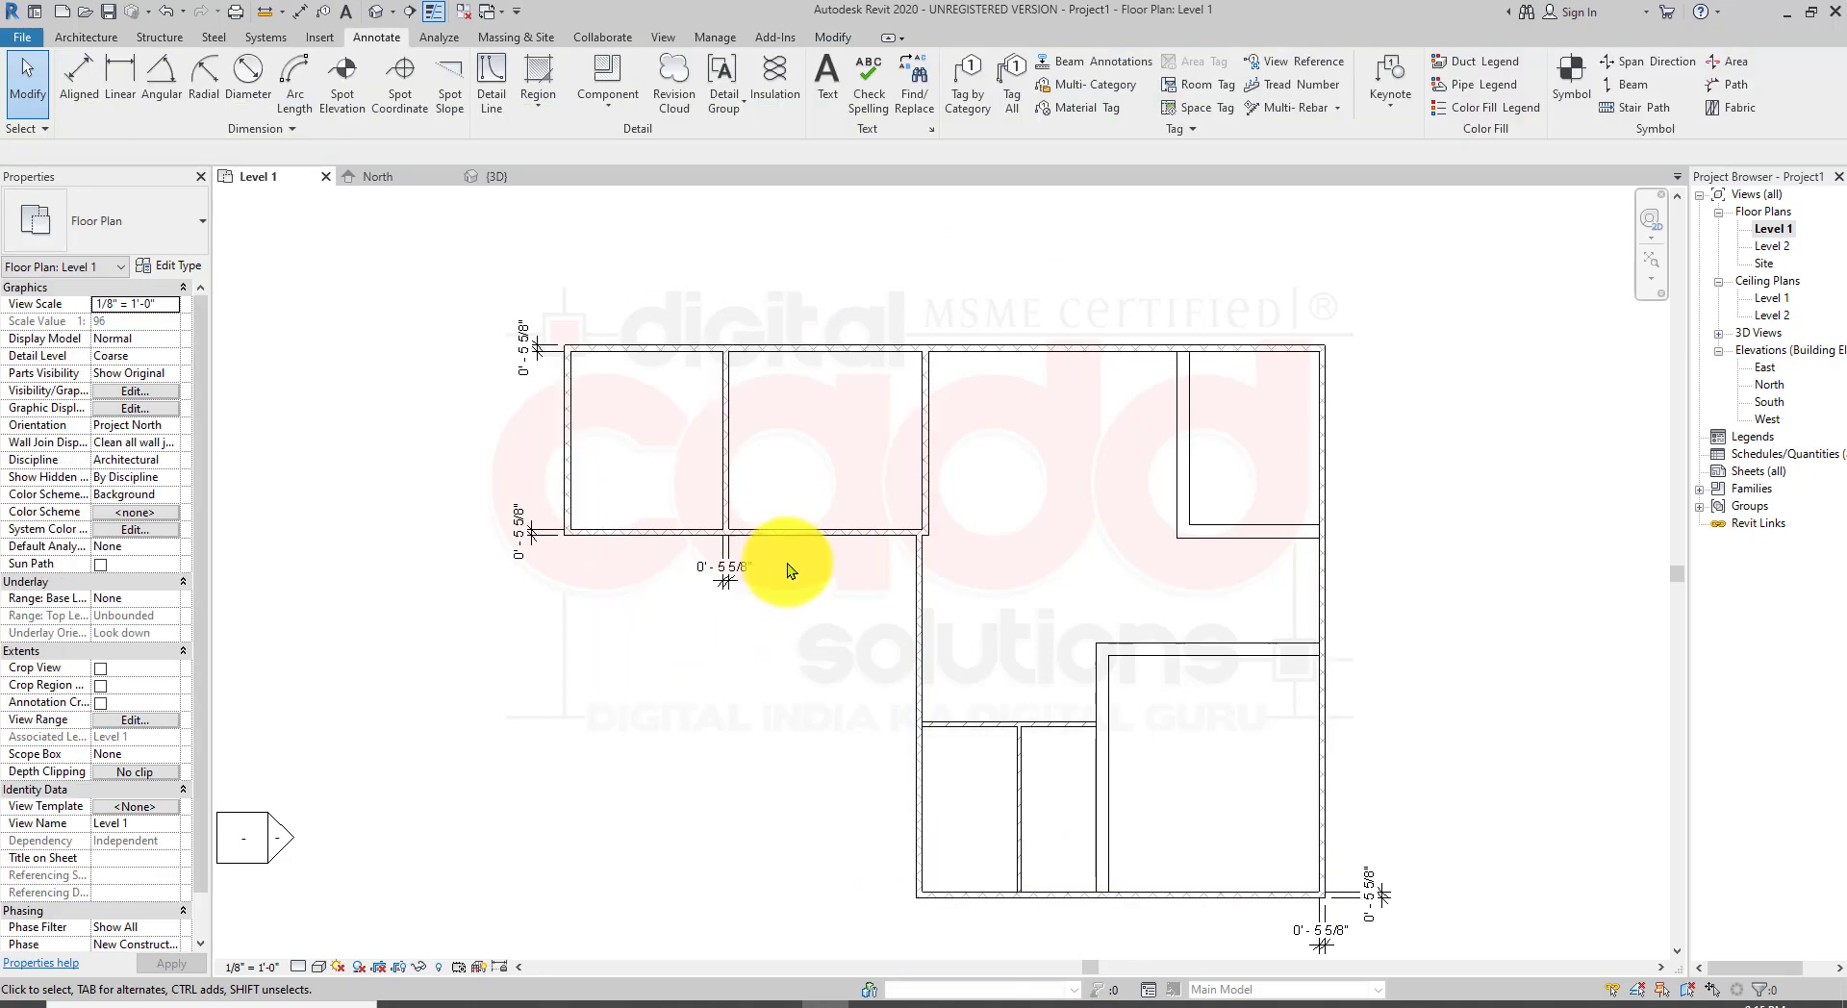
Step: Select the chain of connected walls around the upper-left rooms and change them to Generic - 8" Masonry
scroll(453, 400, up, 2)
scroll(496, 484, up, 1)
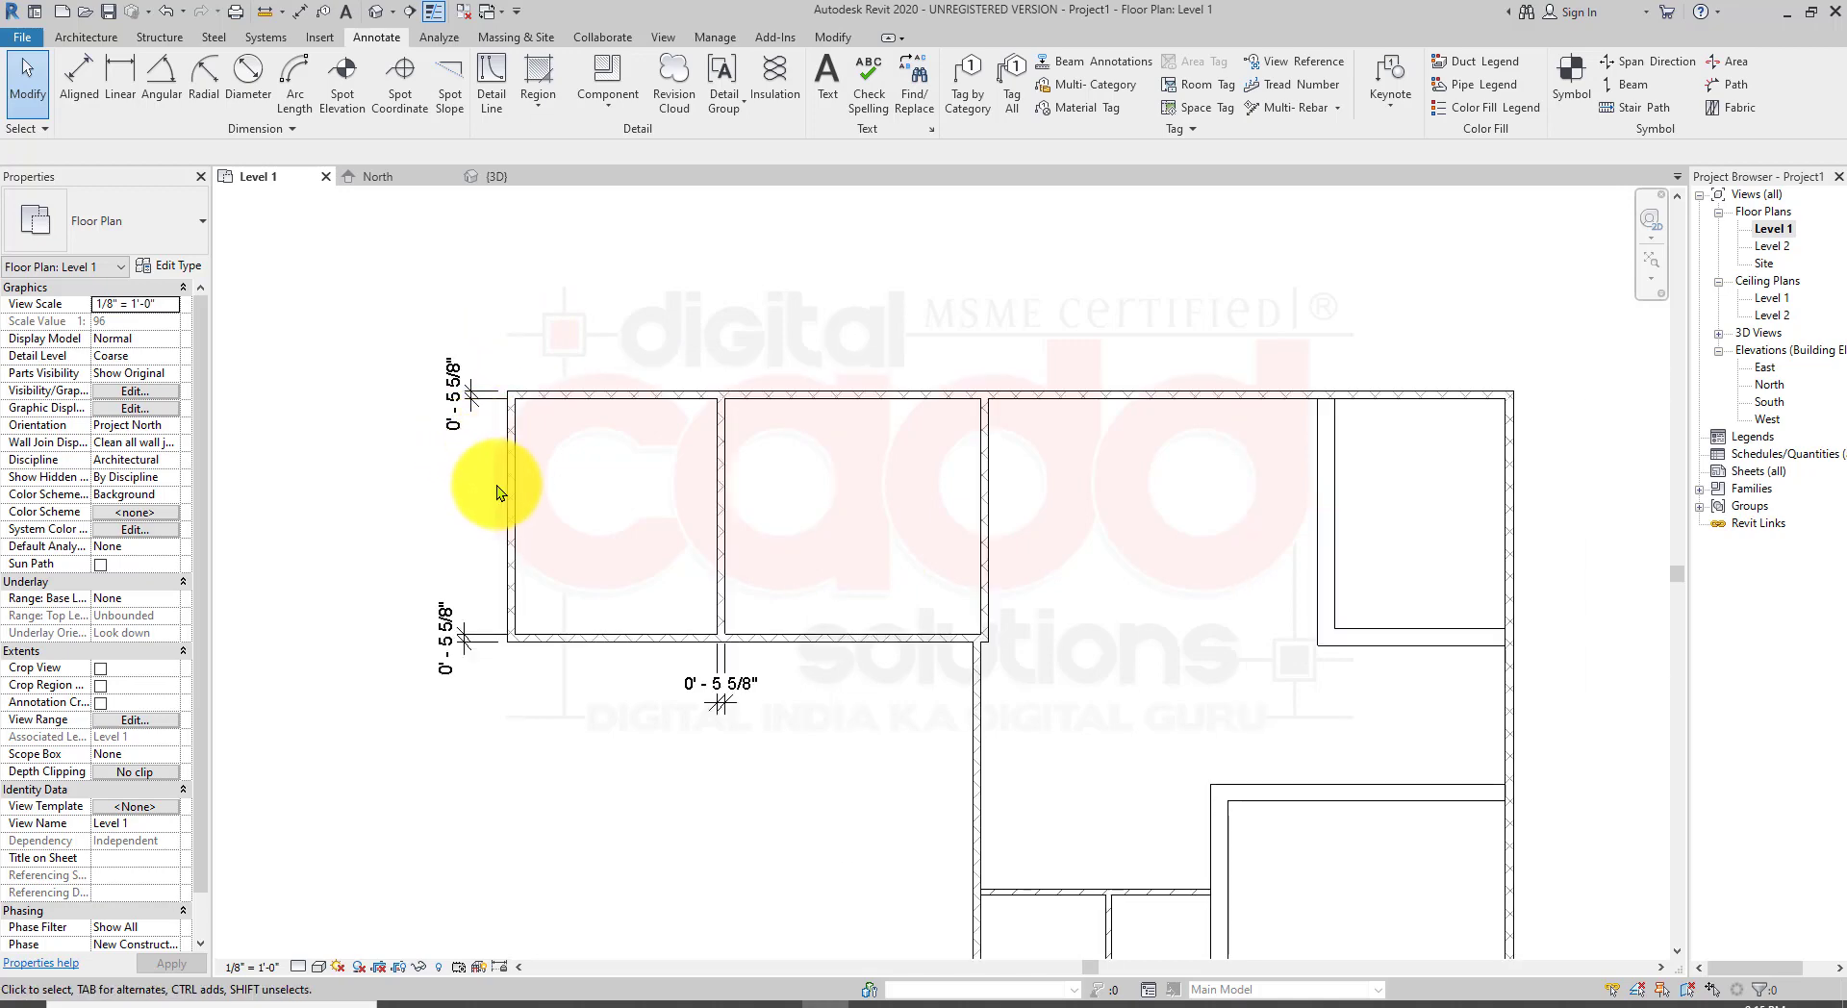
click(508, 494)
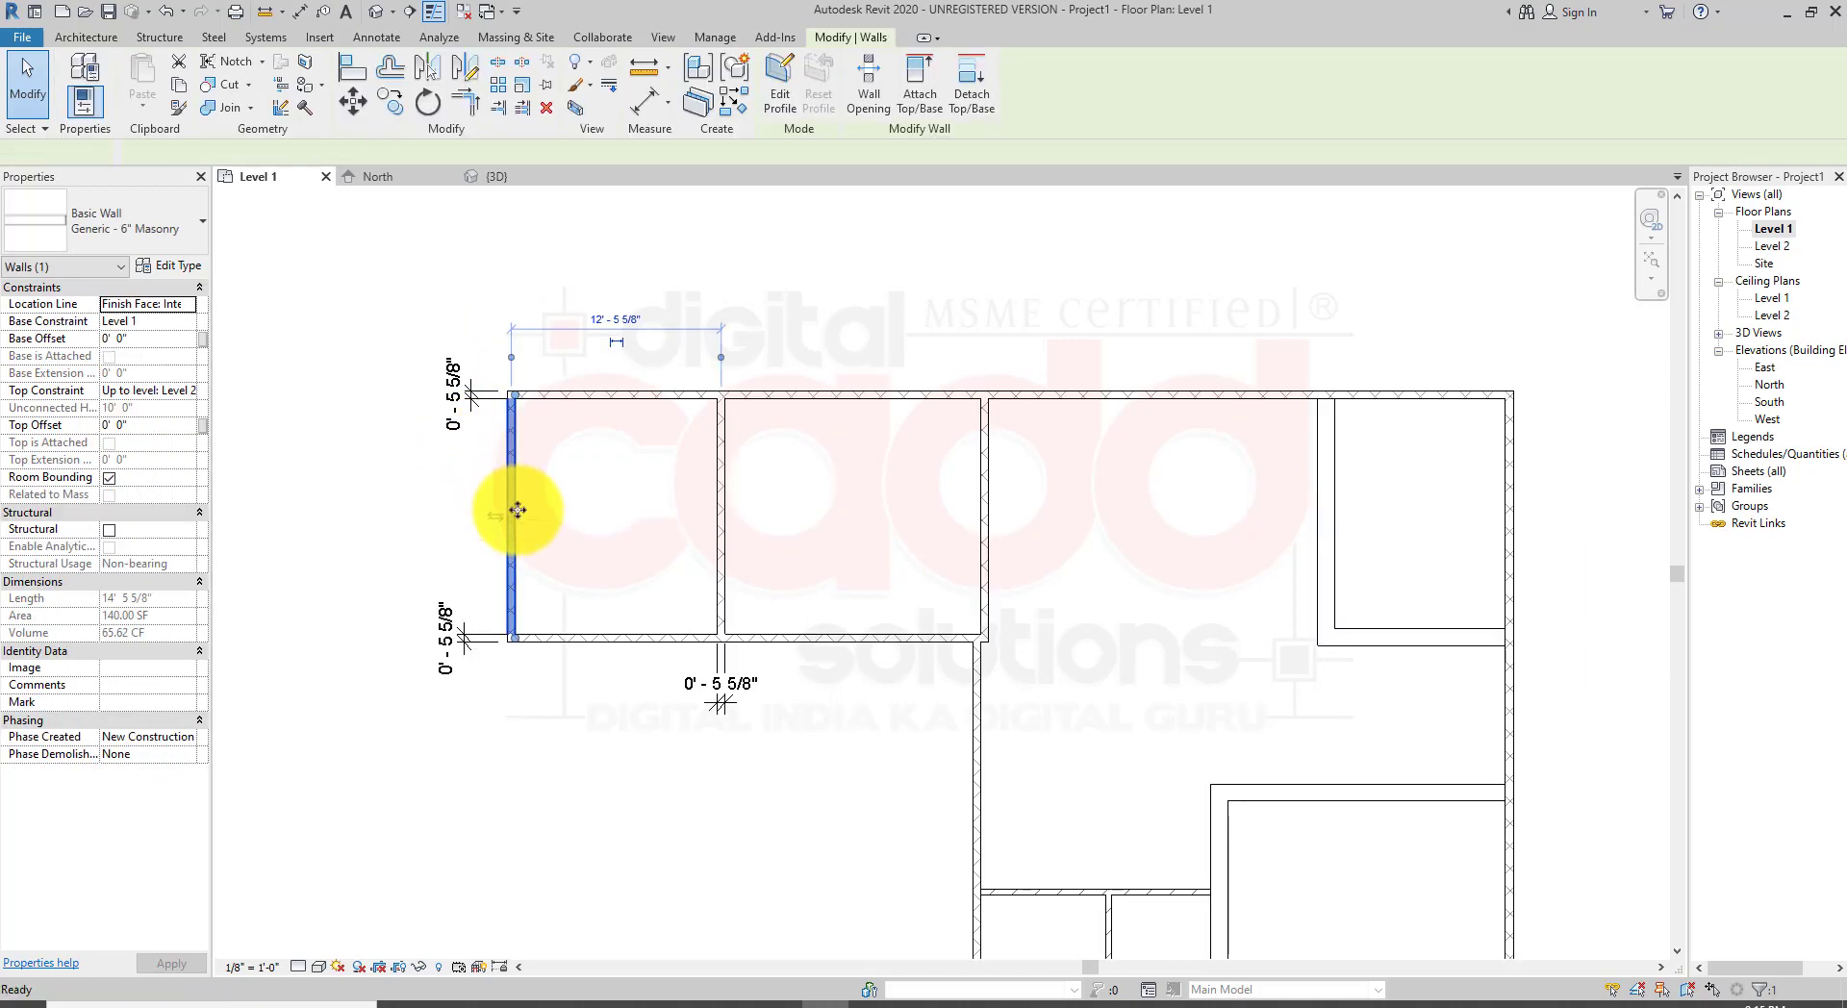
key(Tab)
click(516, 510)
click(164, 227)
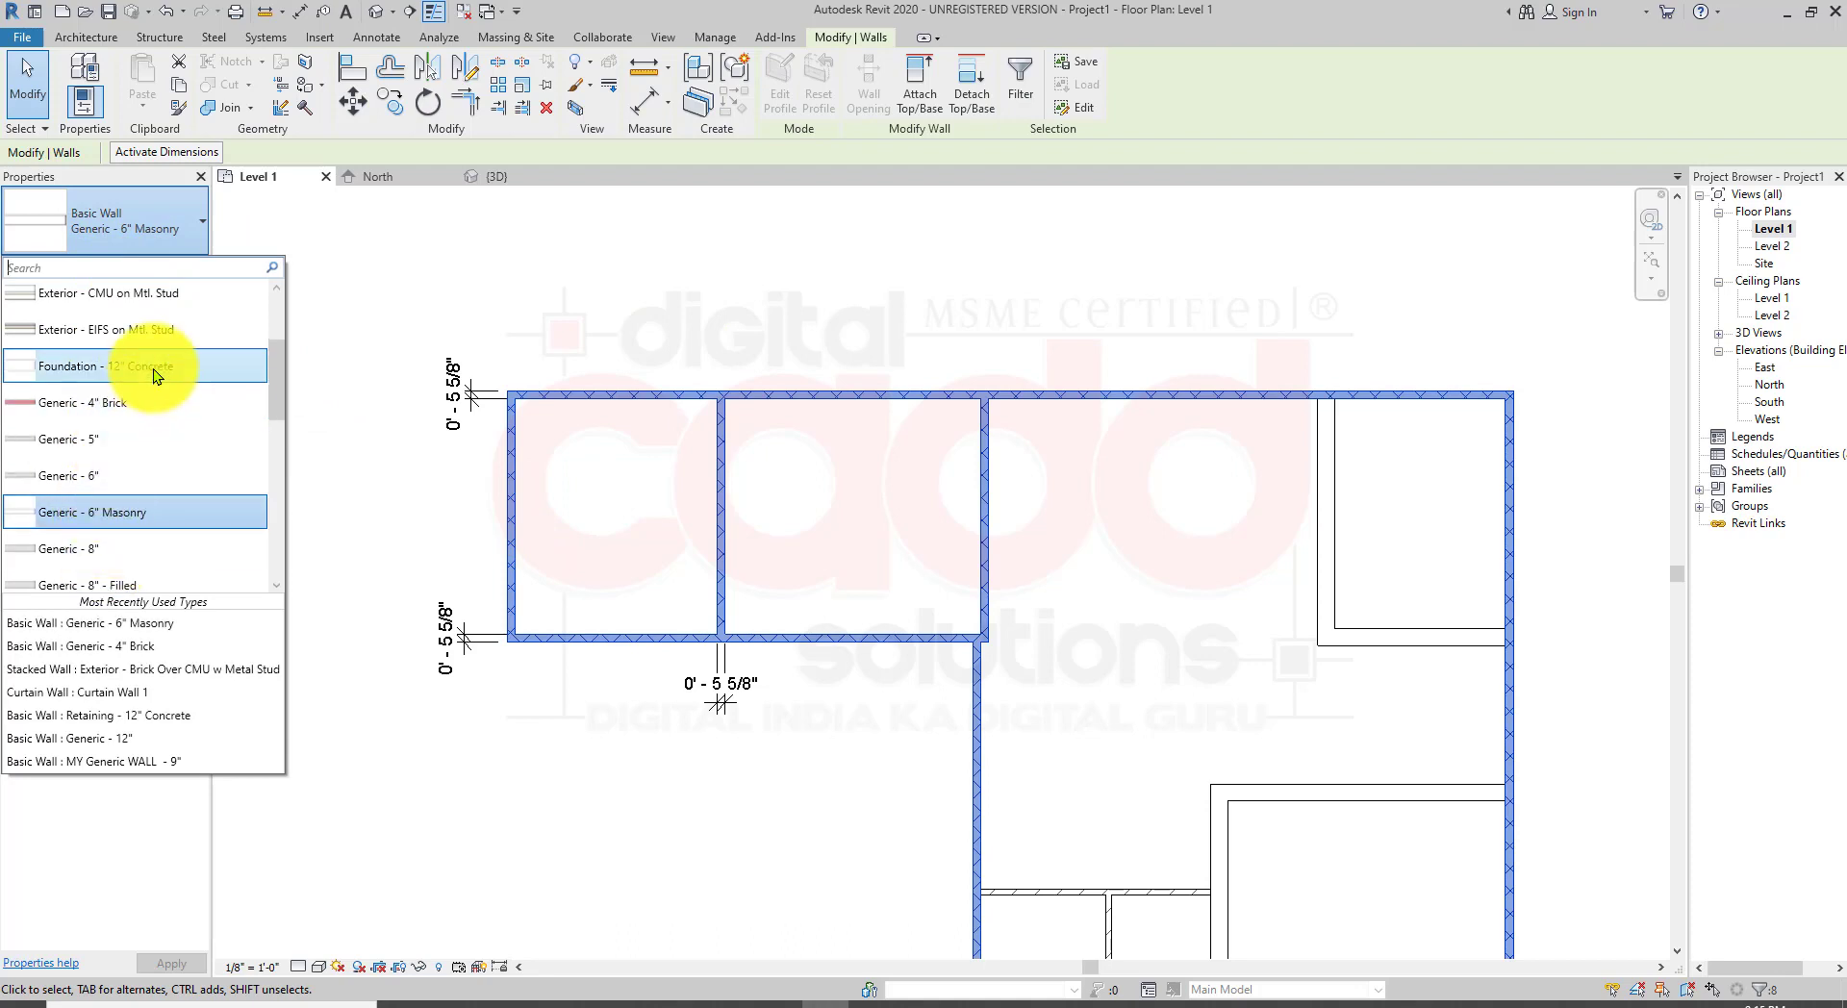
scroll(145, 380, up, 2)
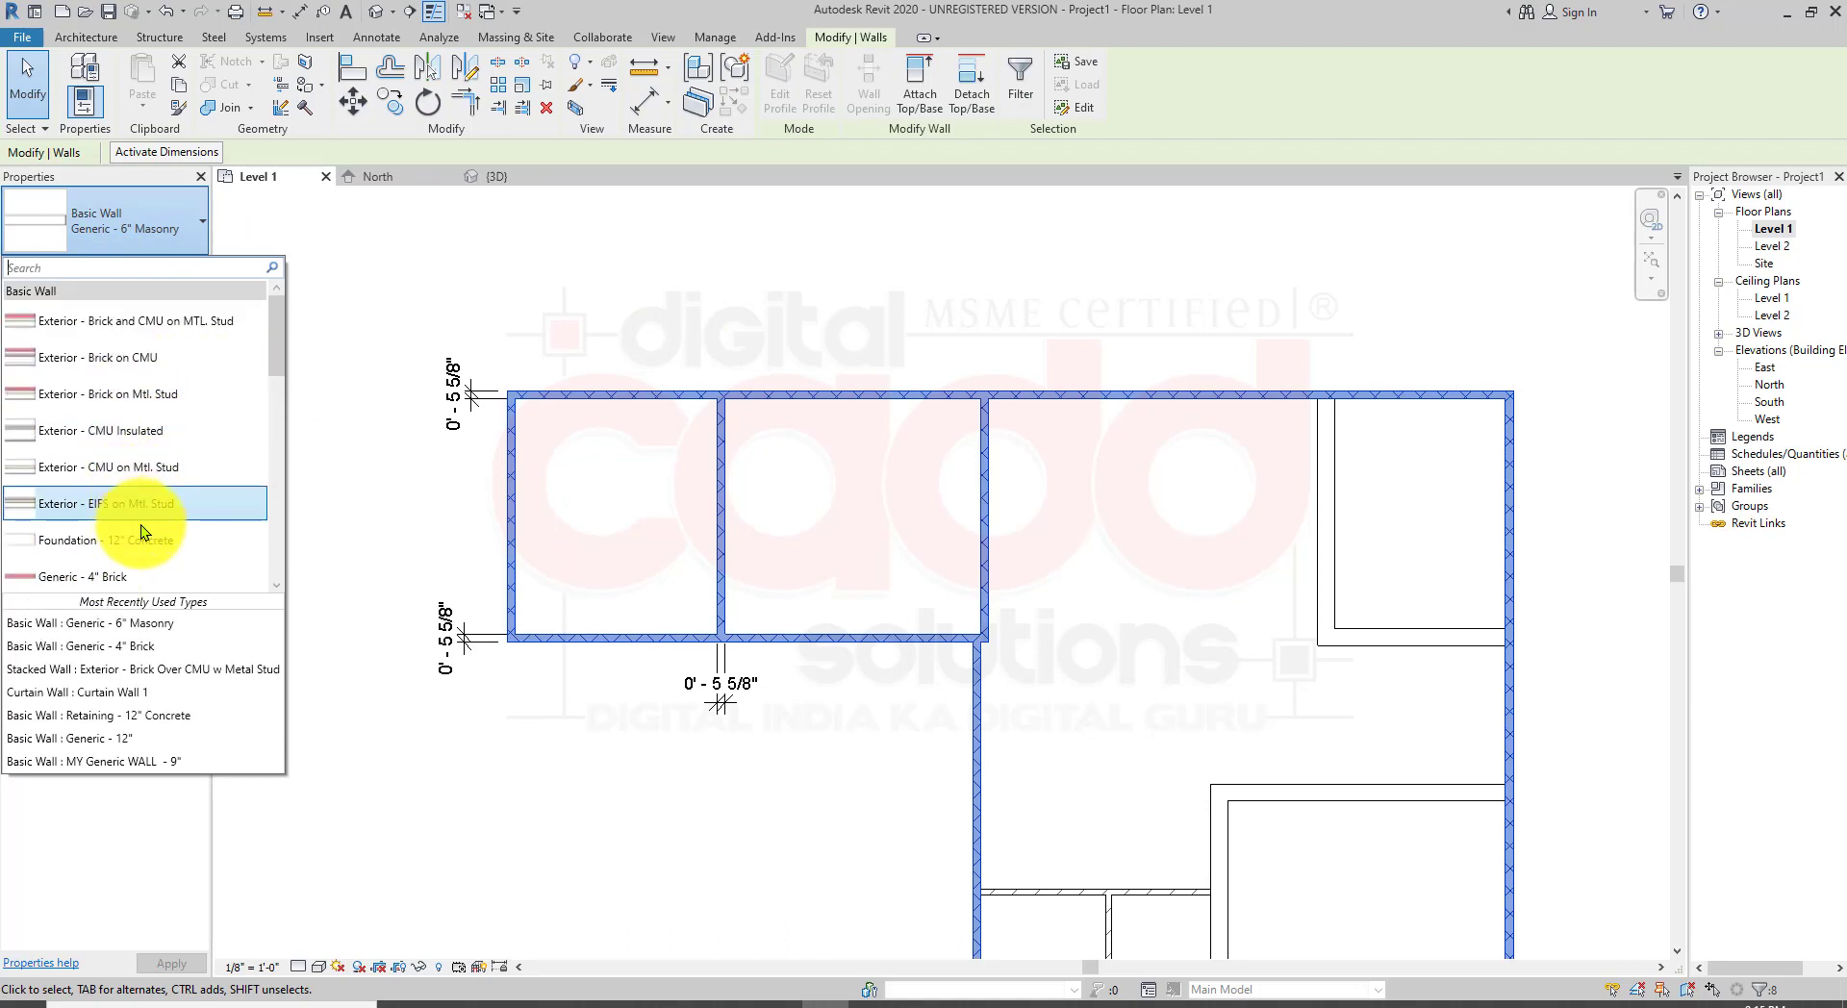
scroll(142, 527, down, 3)
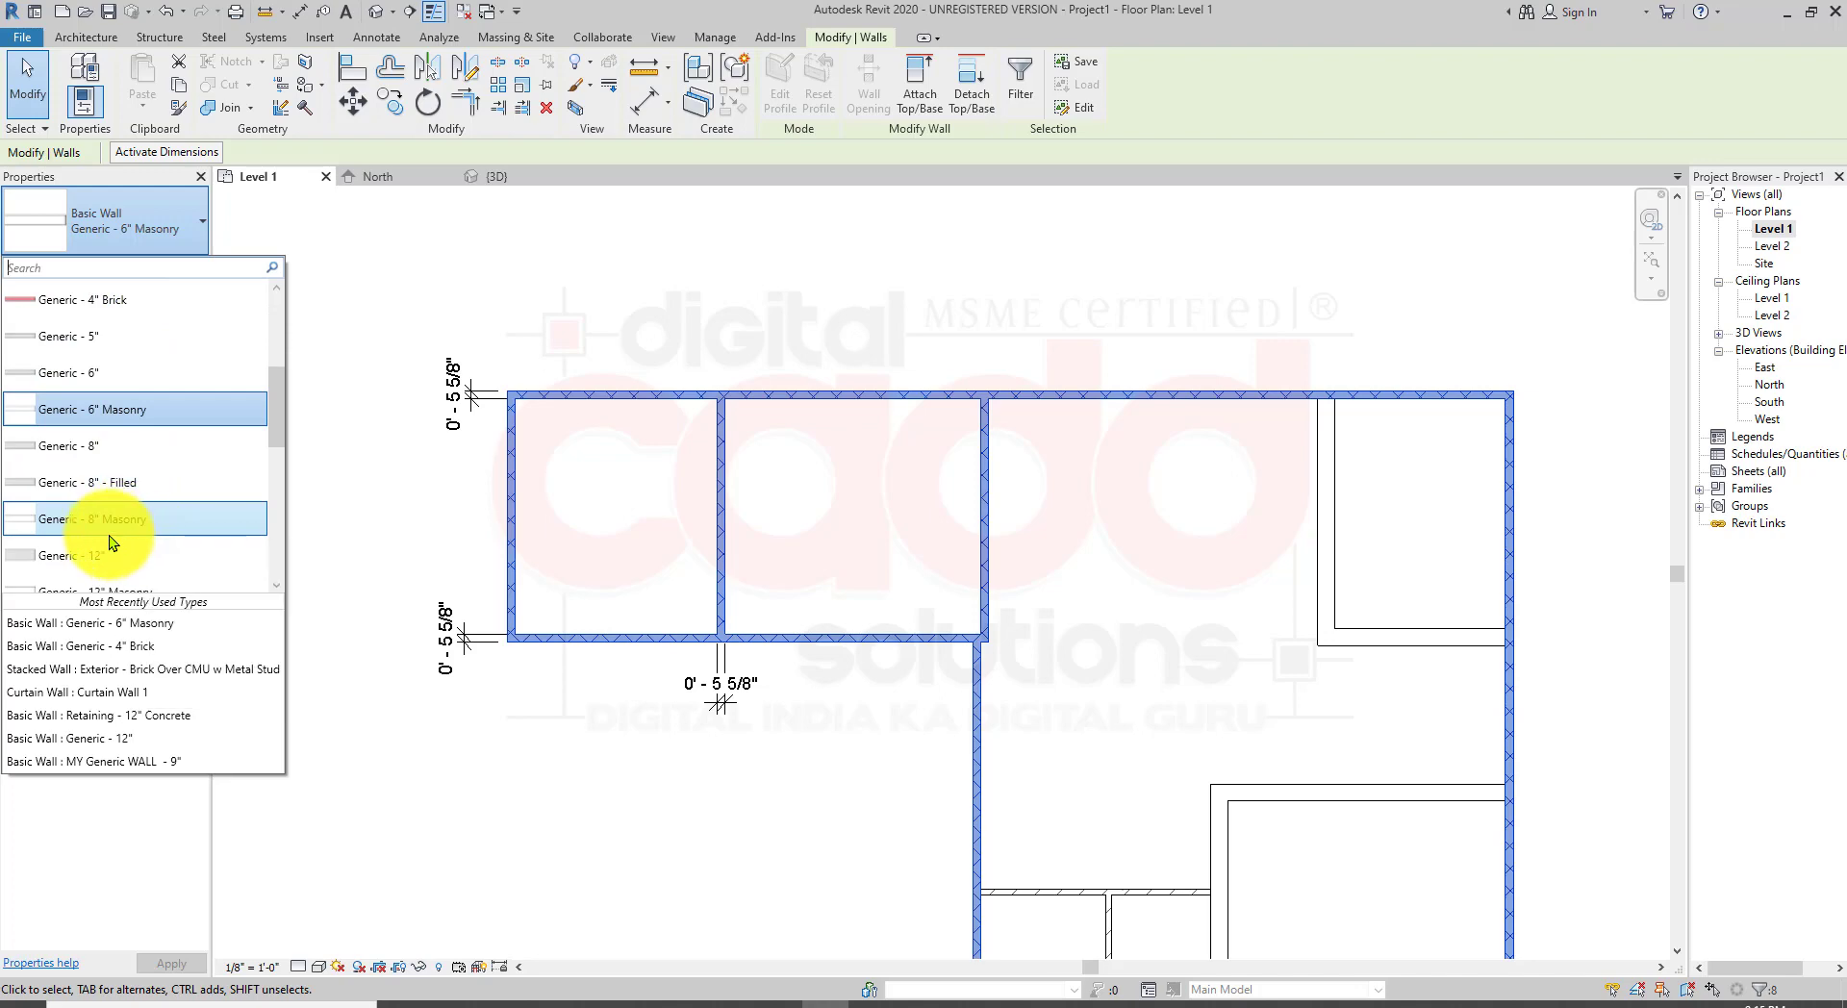
click(152, 522)
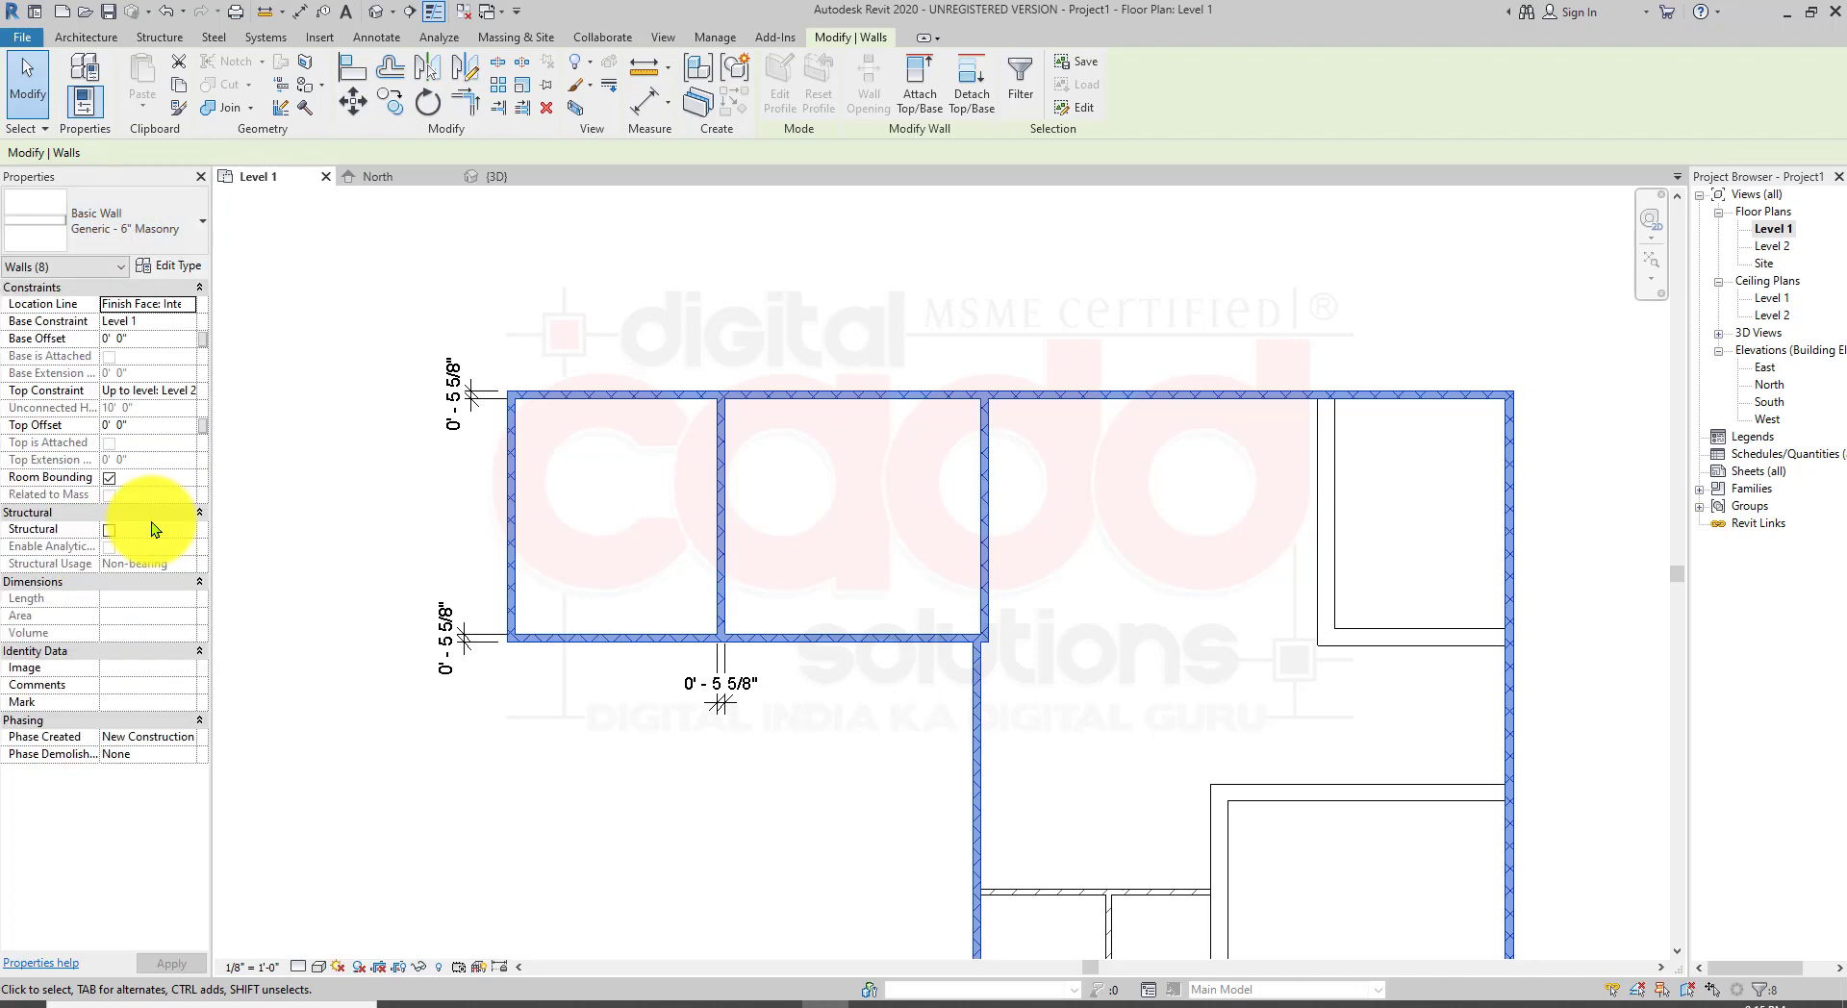
click(627, 750)
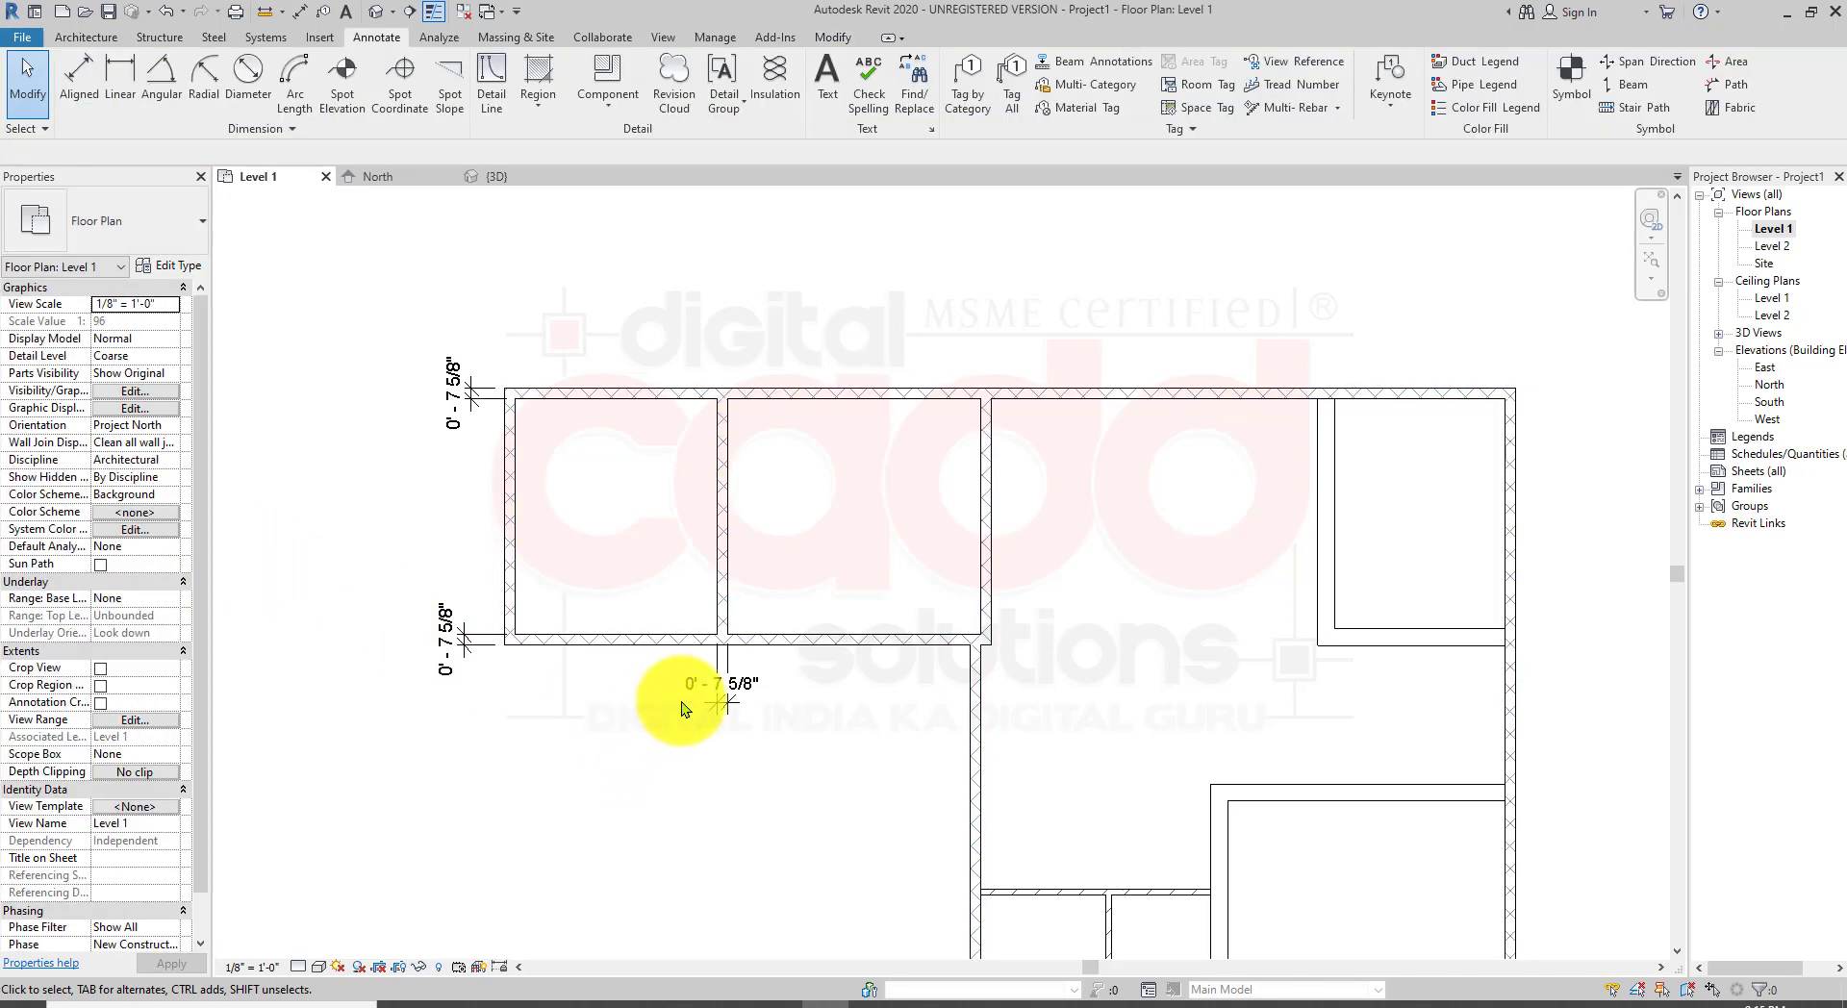
Step: Open the 3D view and examine the masonry walls of the building from different angles
scroll(689, 689, down, 2)
middle_drag(995, 779, 828, 539)
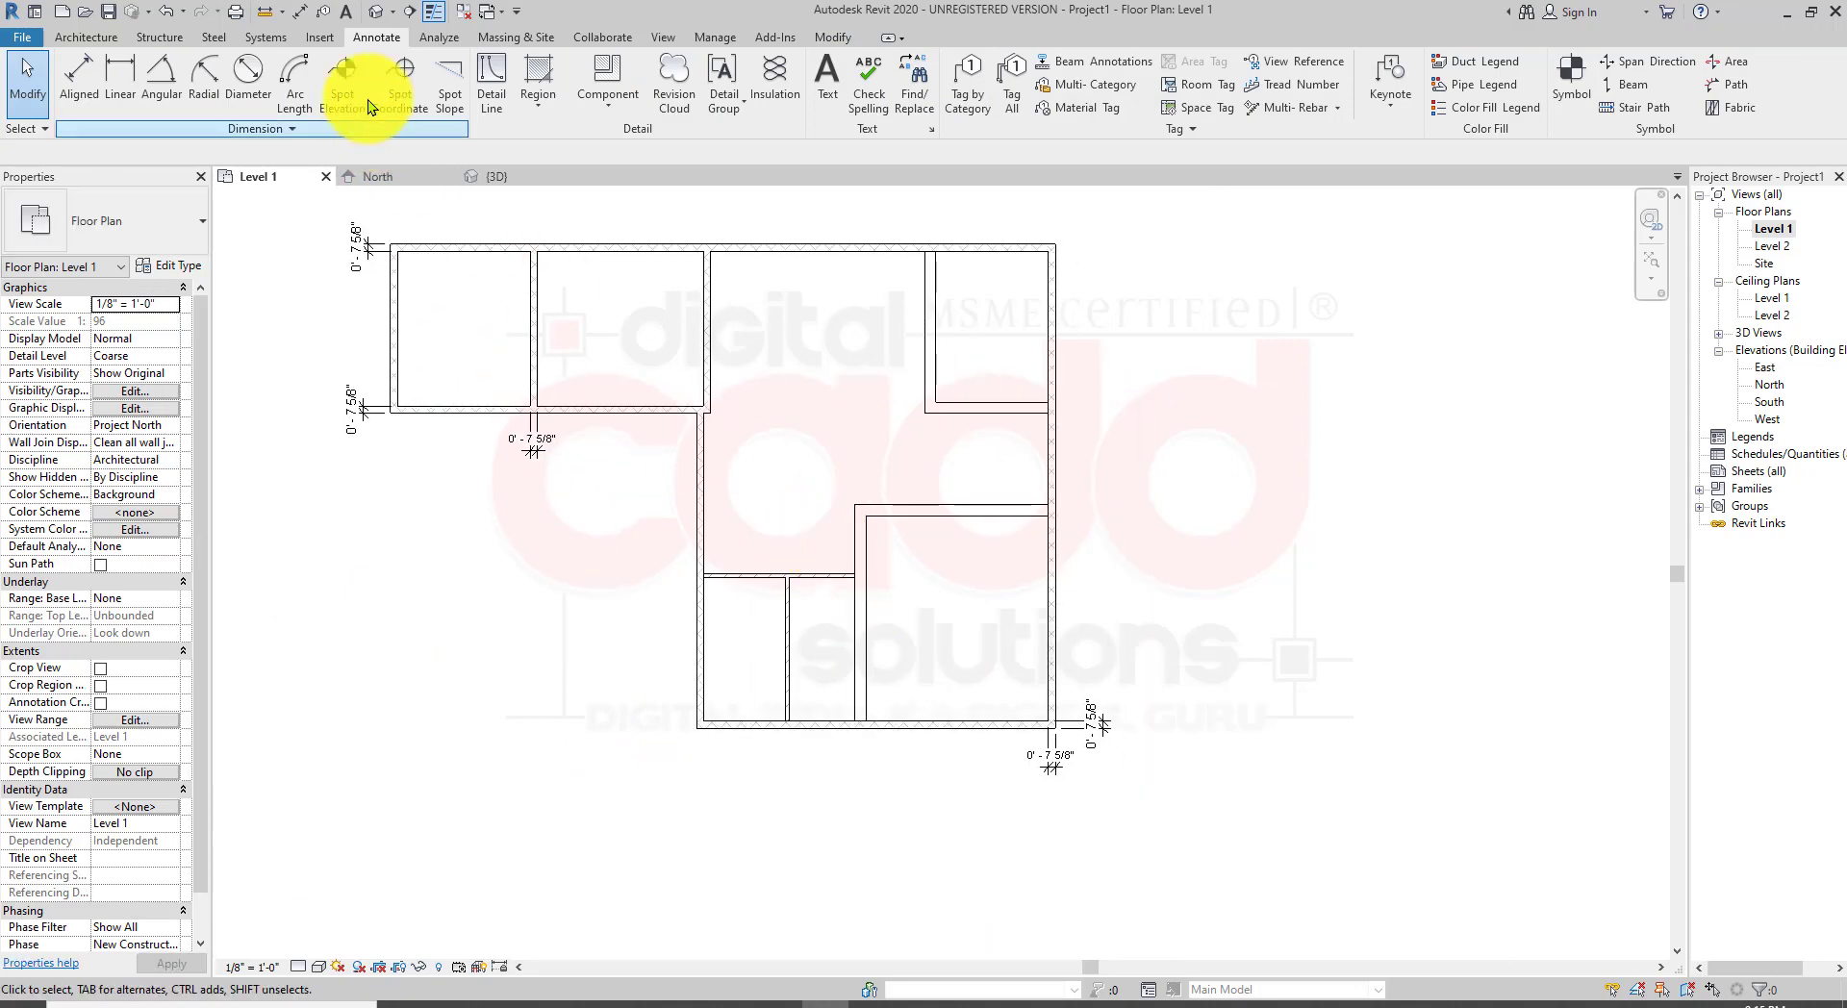
click(380, 13)
scroll(1250, 759, up, 6)
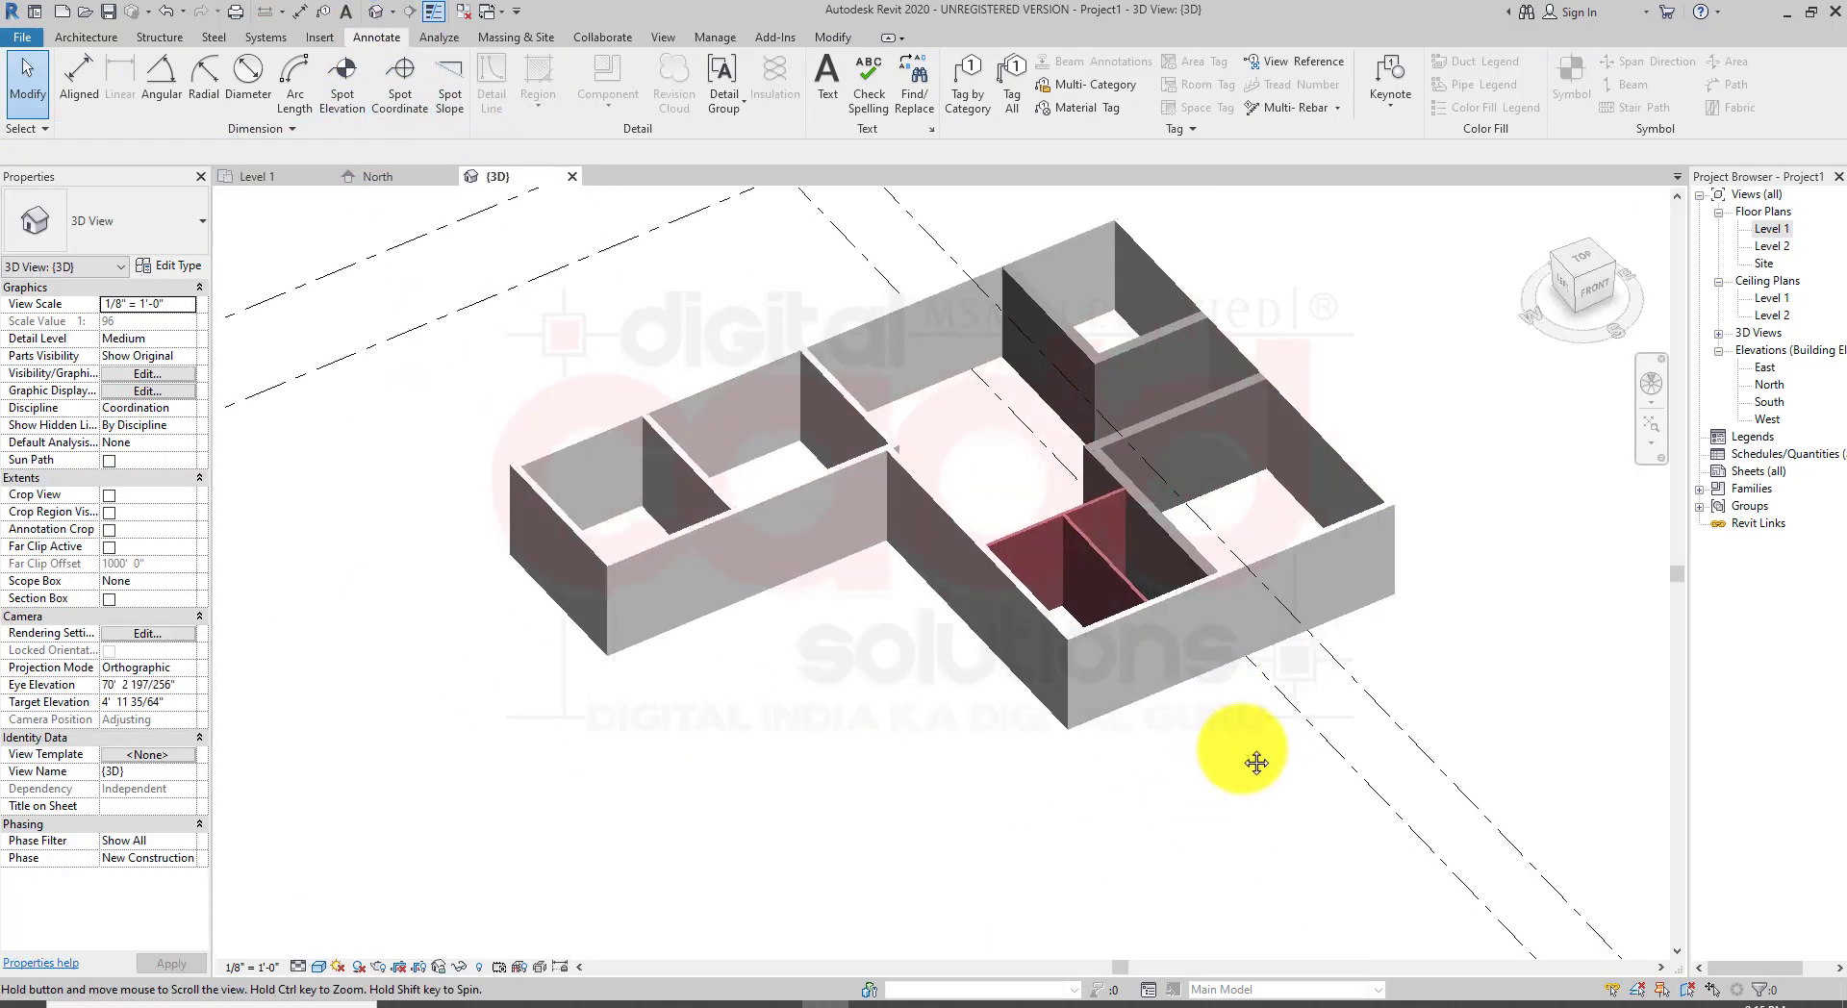
shift+middle_drag(905, 738, 1241, 635)
scroll(839, 548, down, 5)
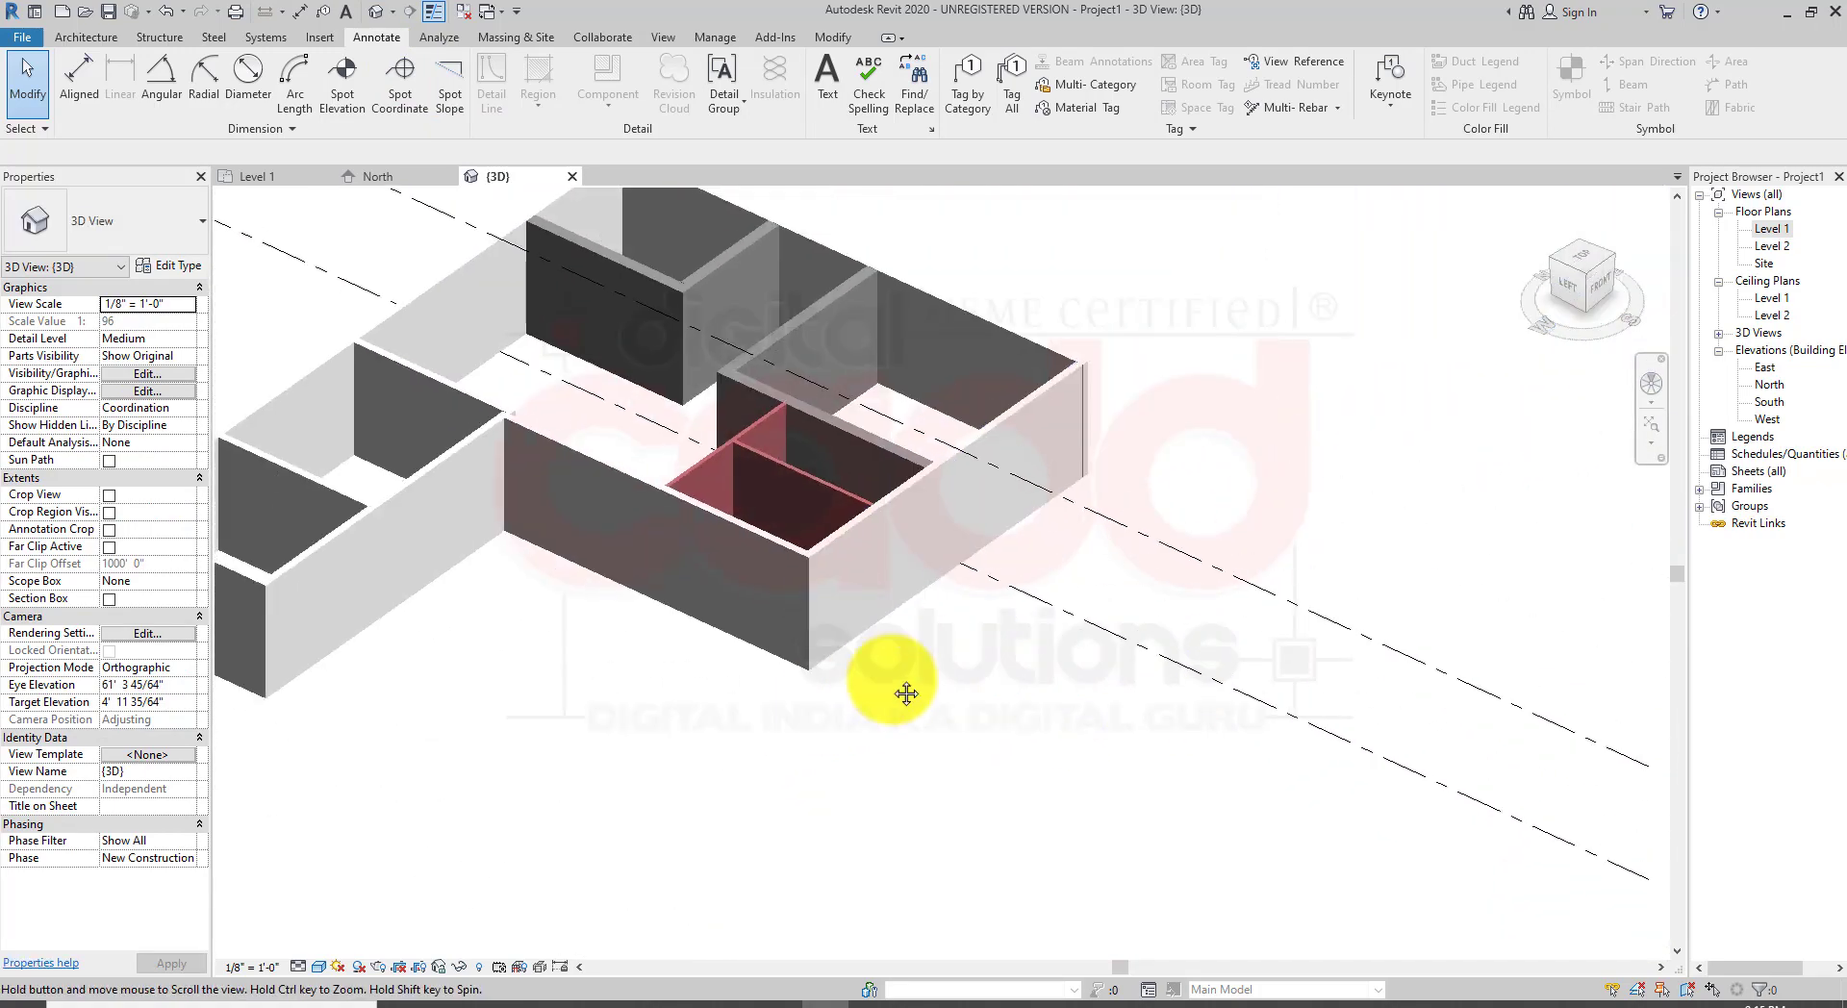
middle_drag(907, 693, 1044, 640)
scroll(795, 609, up, 1)
middle_drag(783, 638, 857, 614)
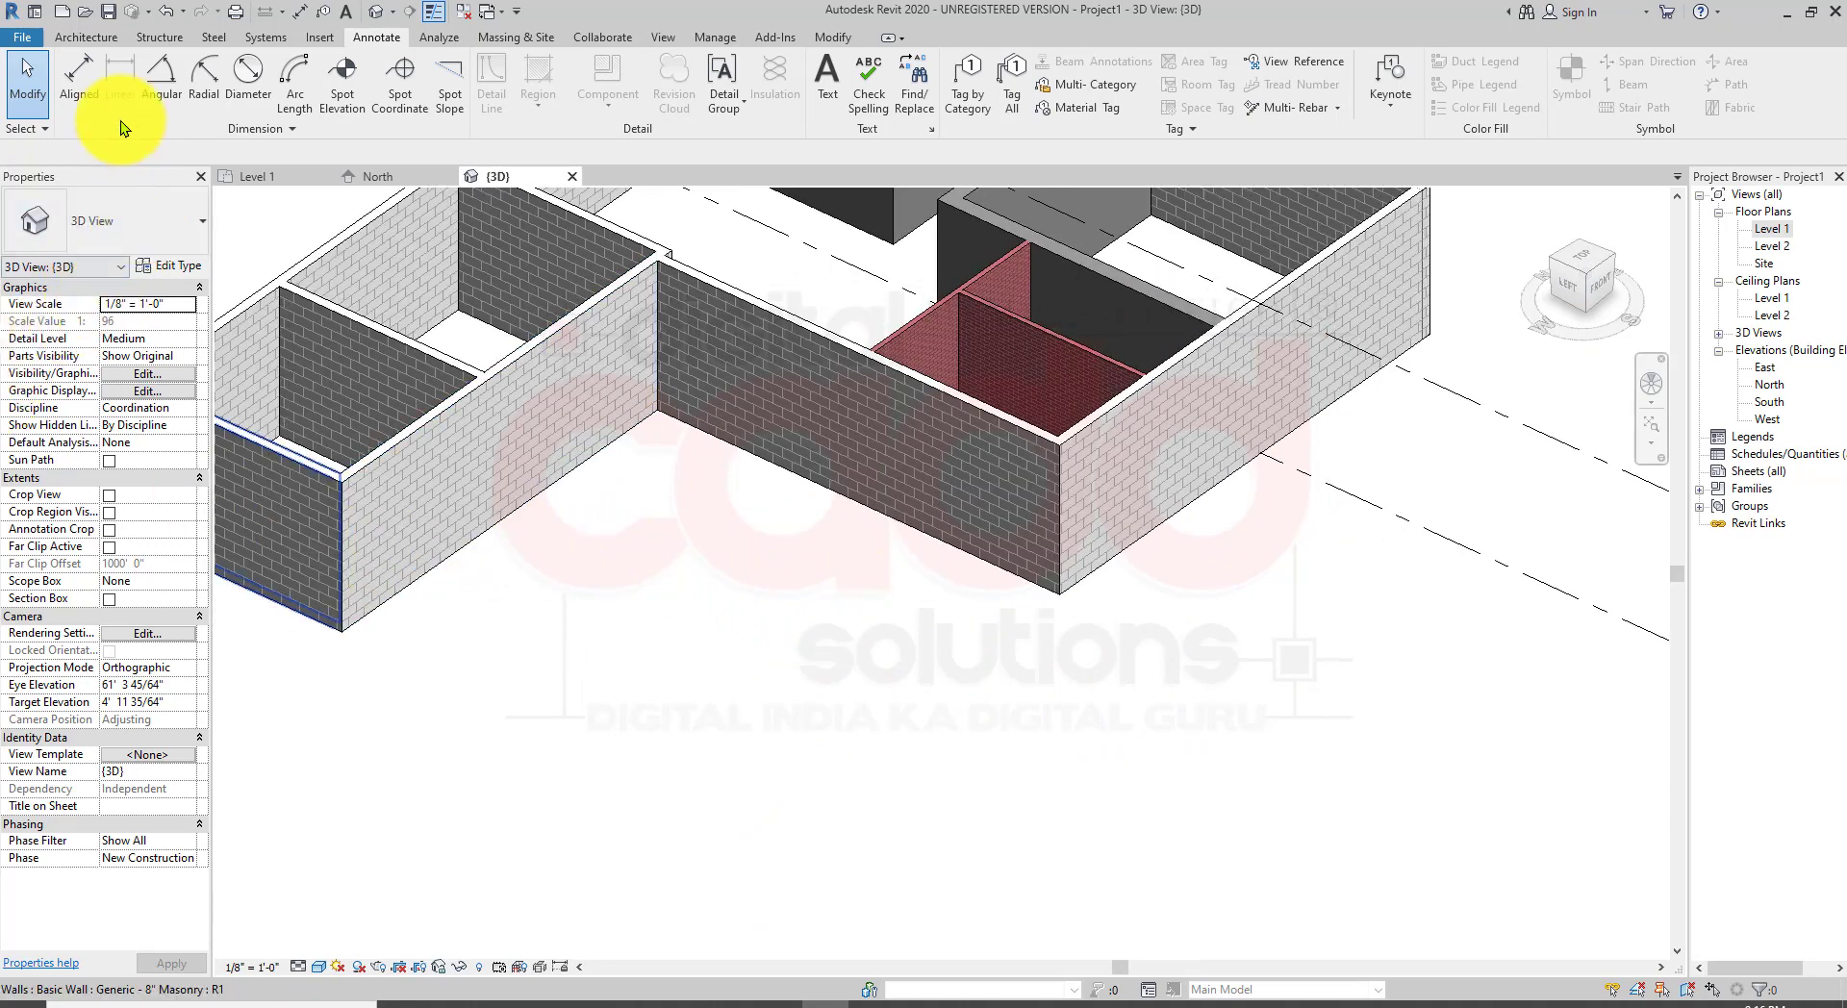
Step: Draw an L-shaped Exterior - Brick on CMU architectural wall in the 3D view, segments about 19'-6" and 16' long
click(84, 37)
click(78, 102)
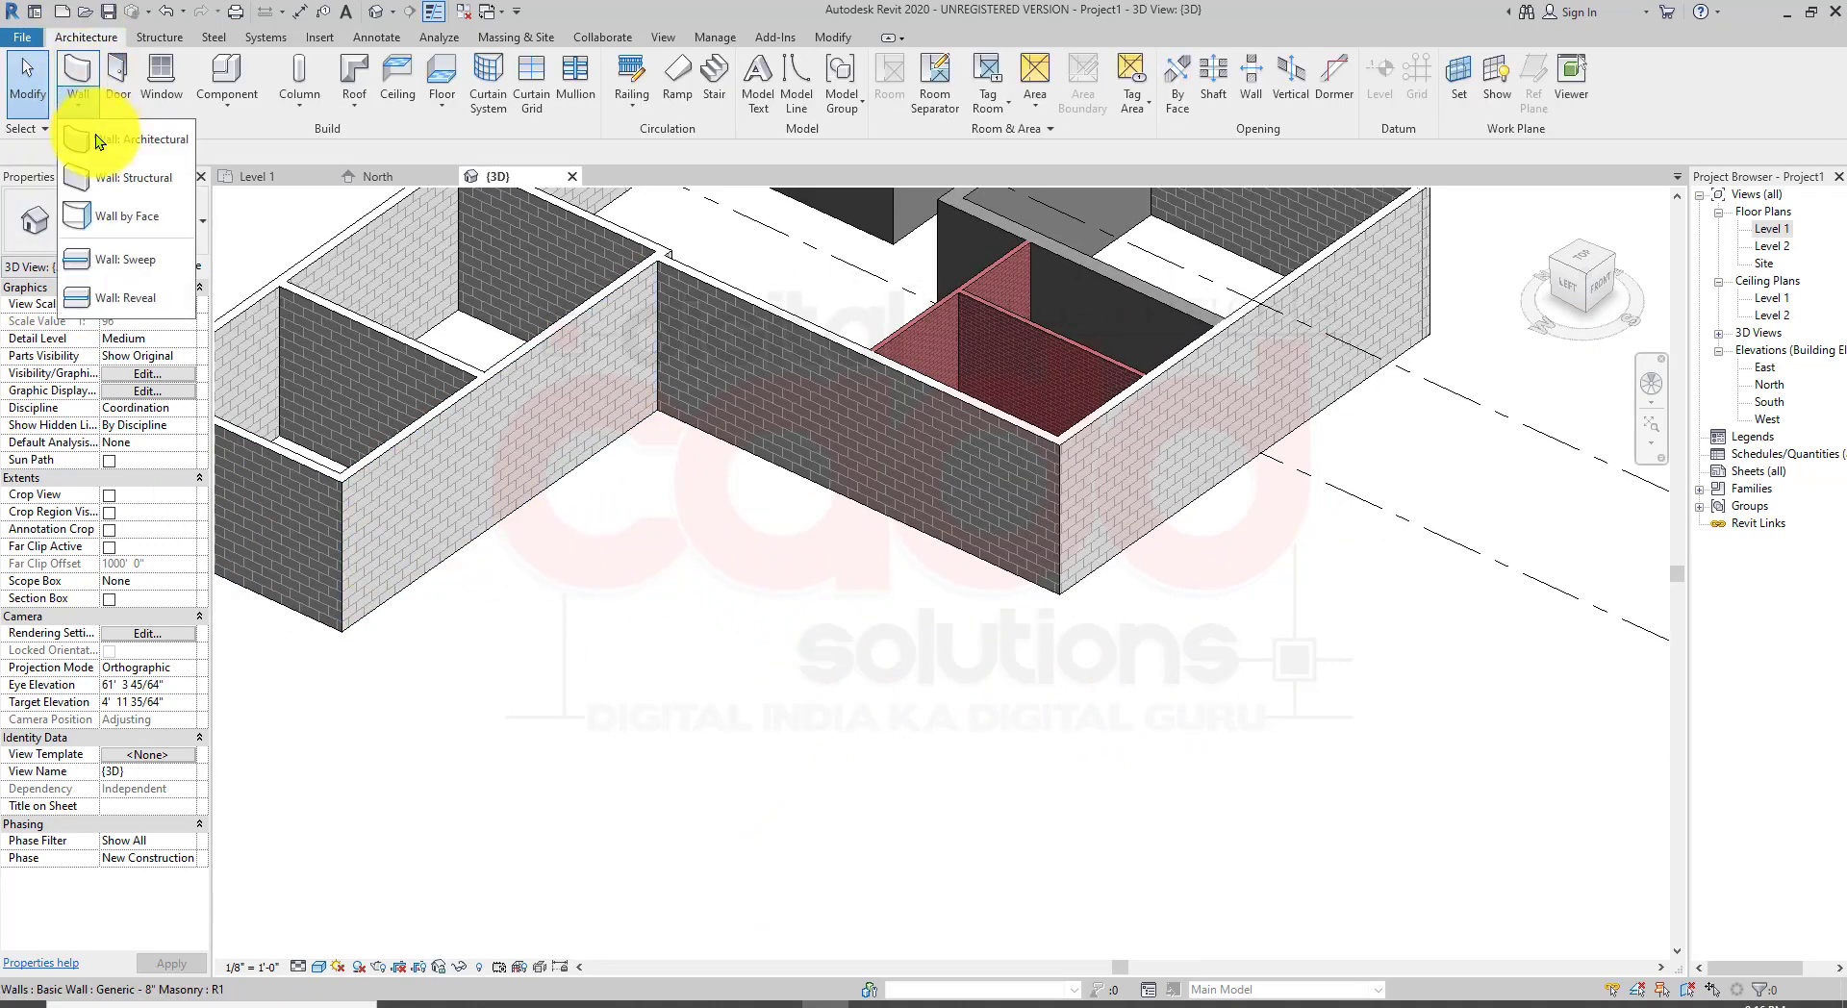
click(161, 143)
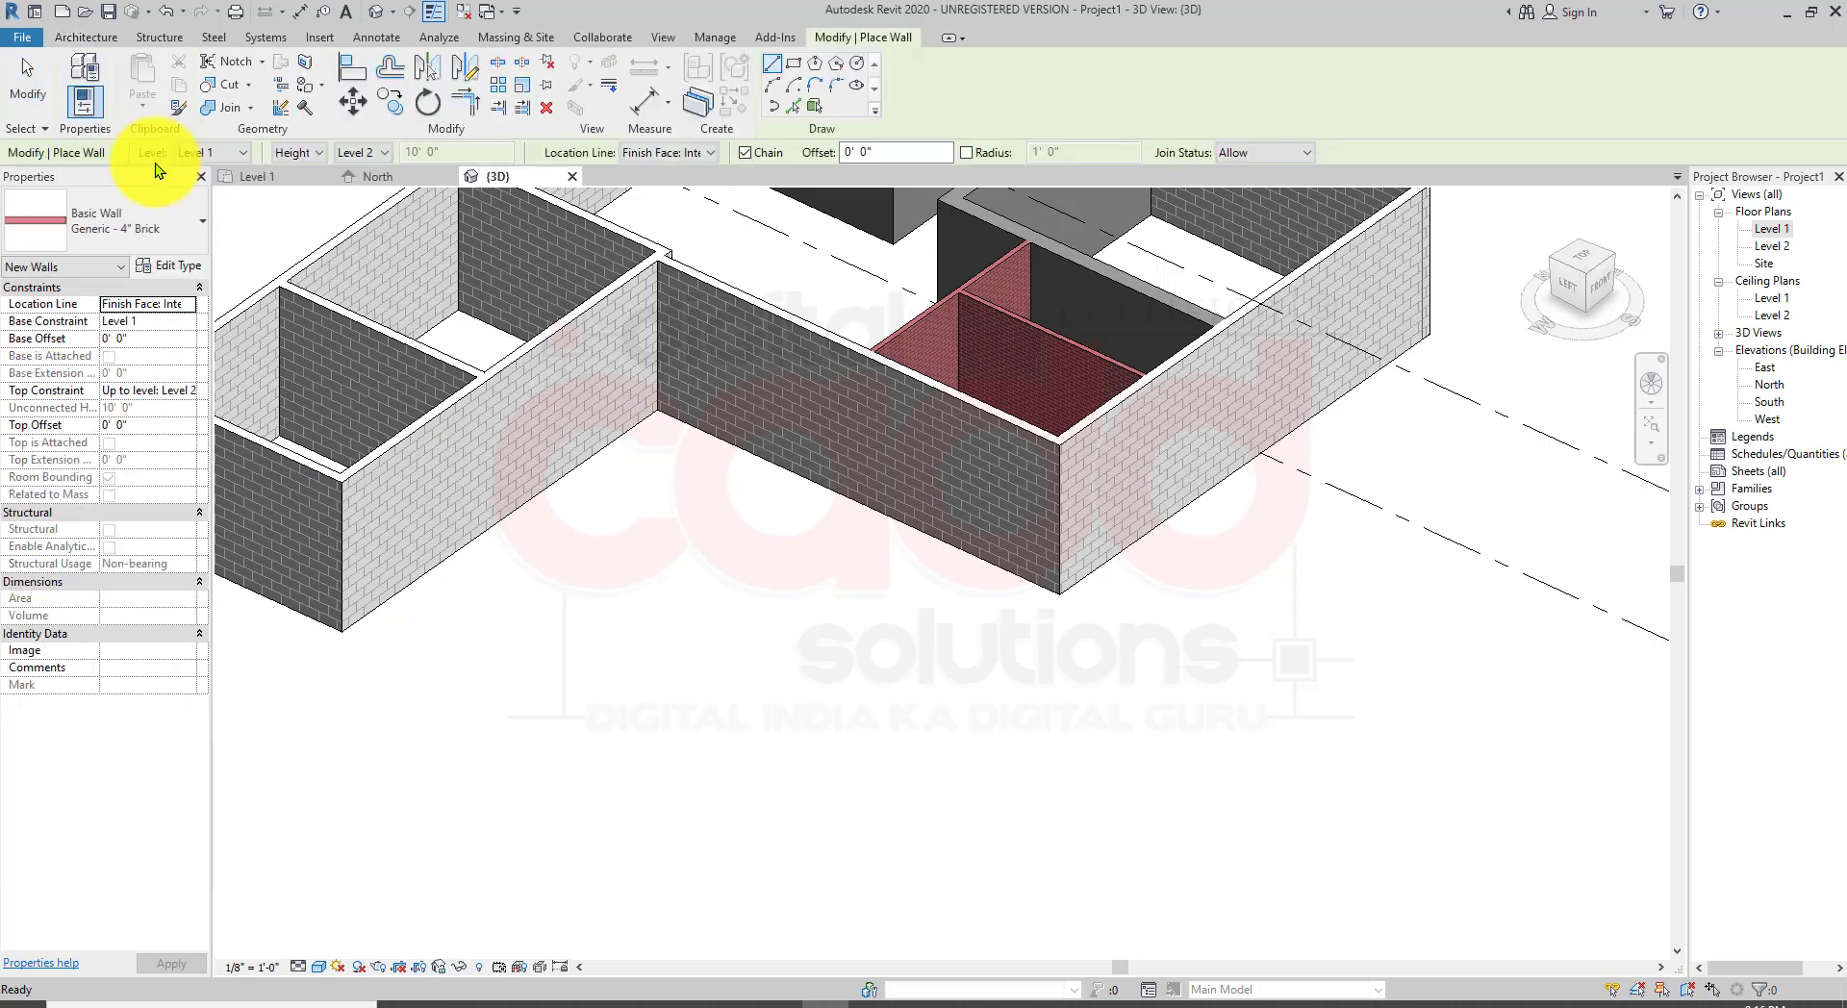
click(152, 204)
scroll(140, 387, up, 1)
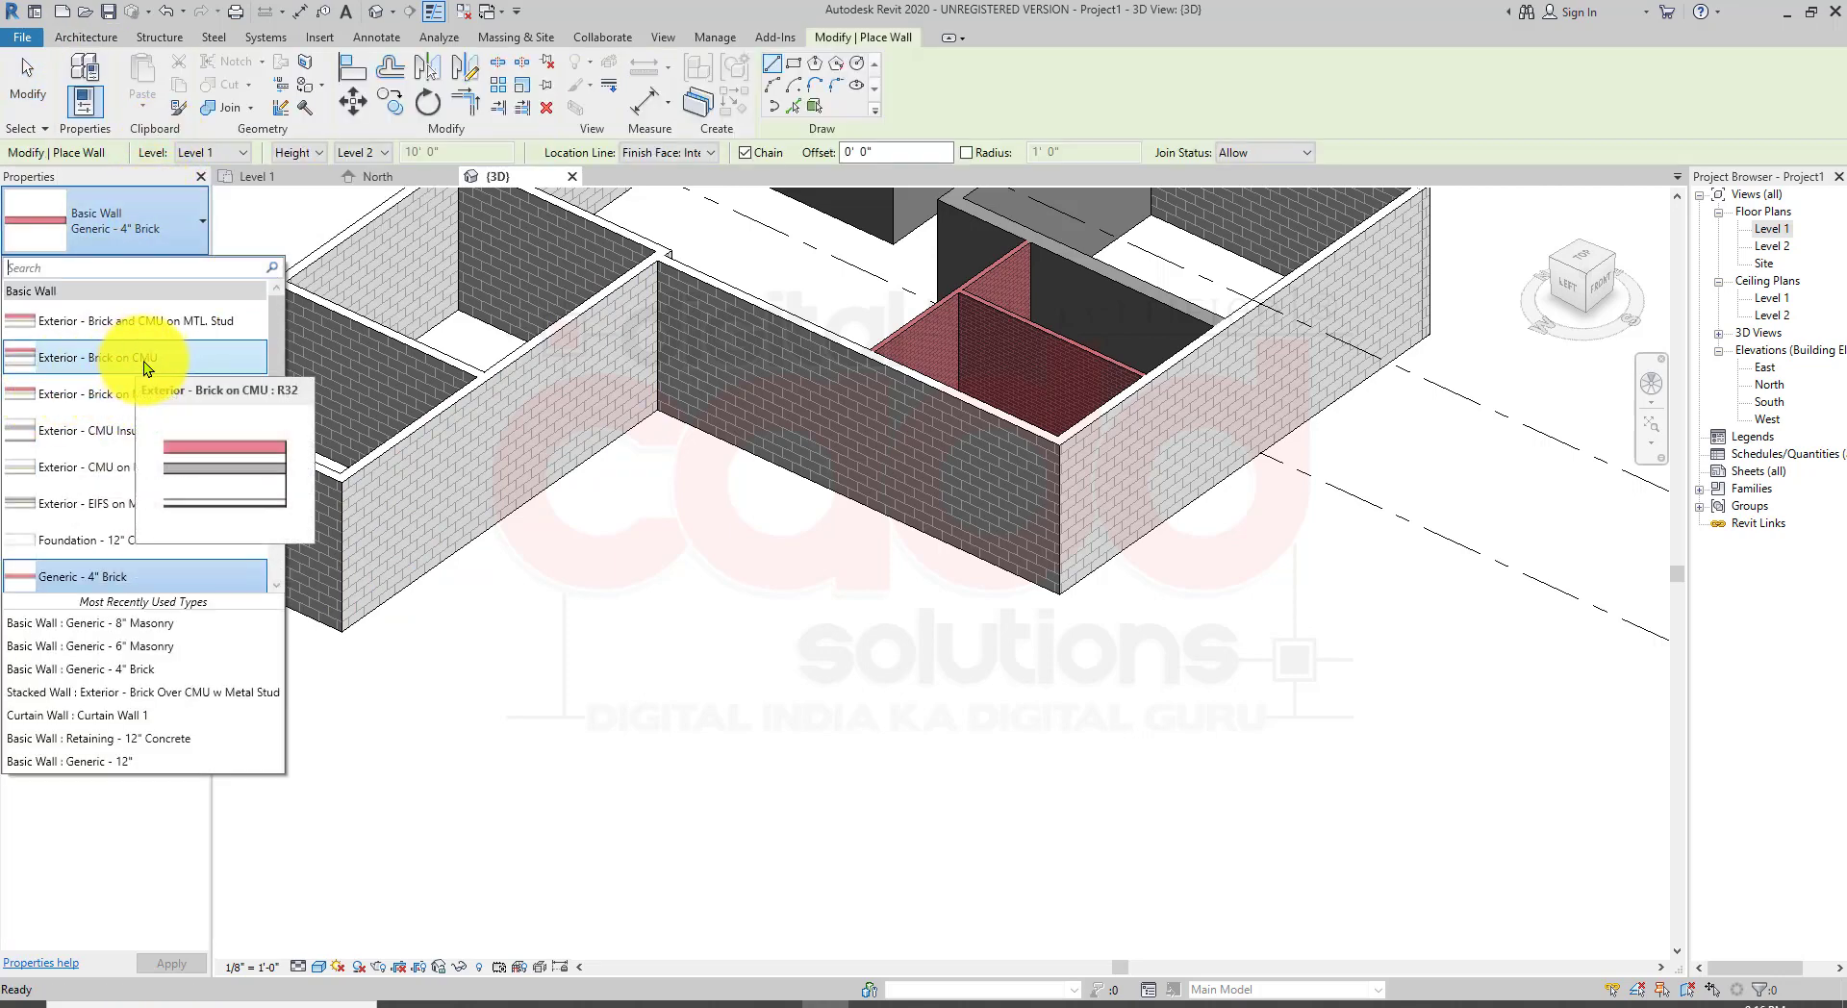
click(147, 361)
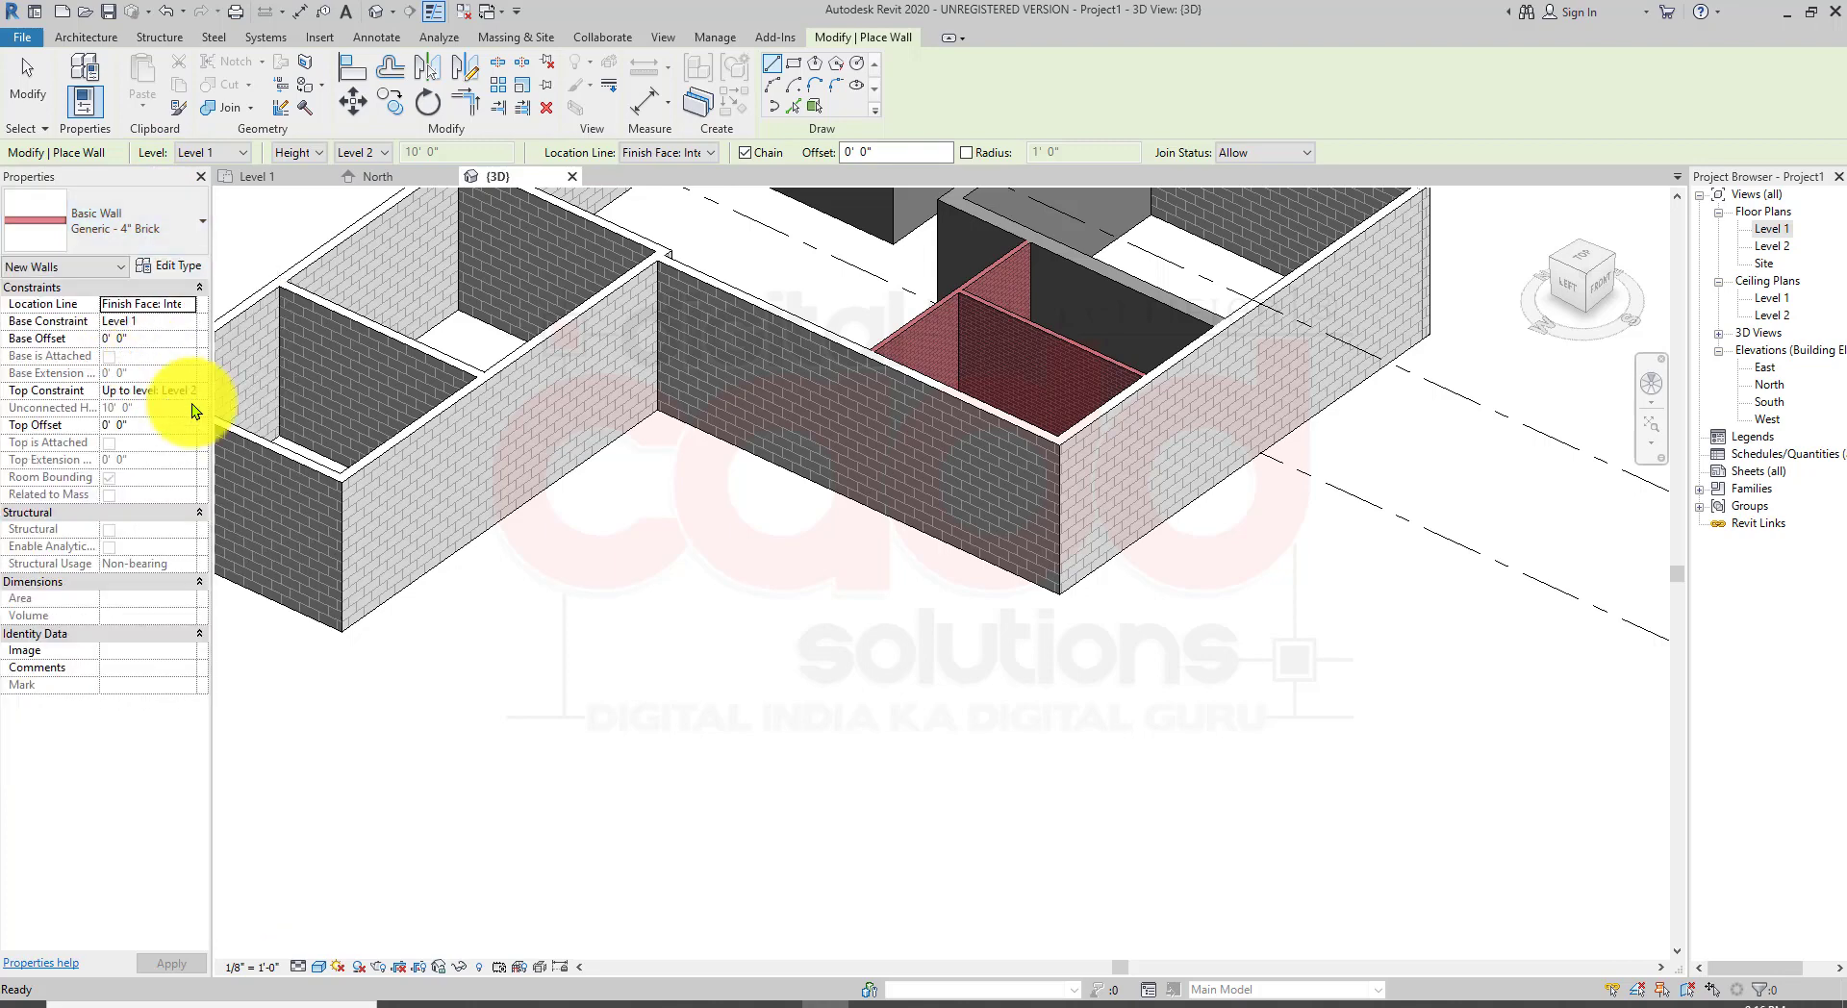
click(1084, 864)
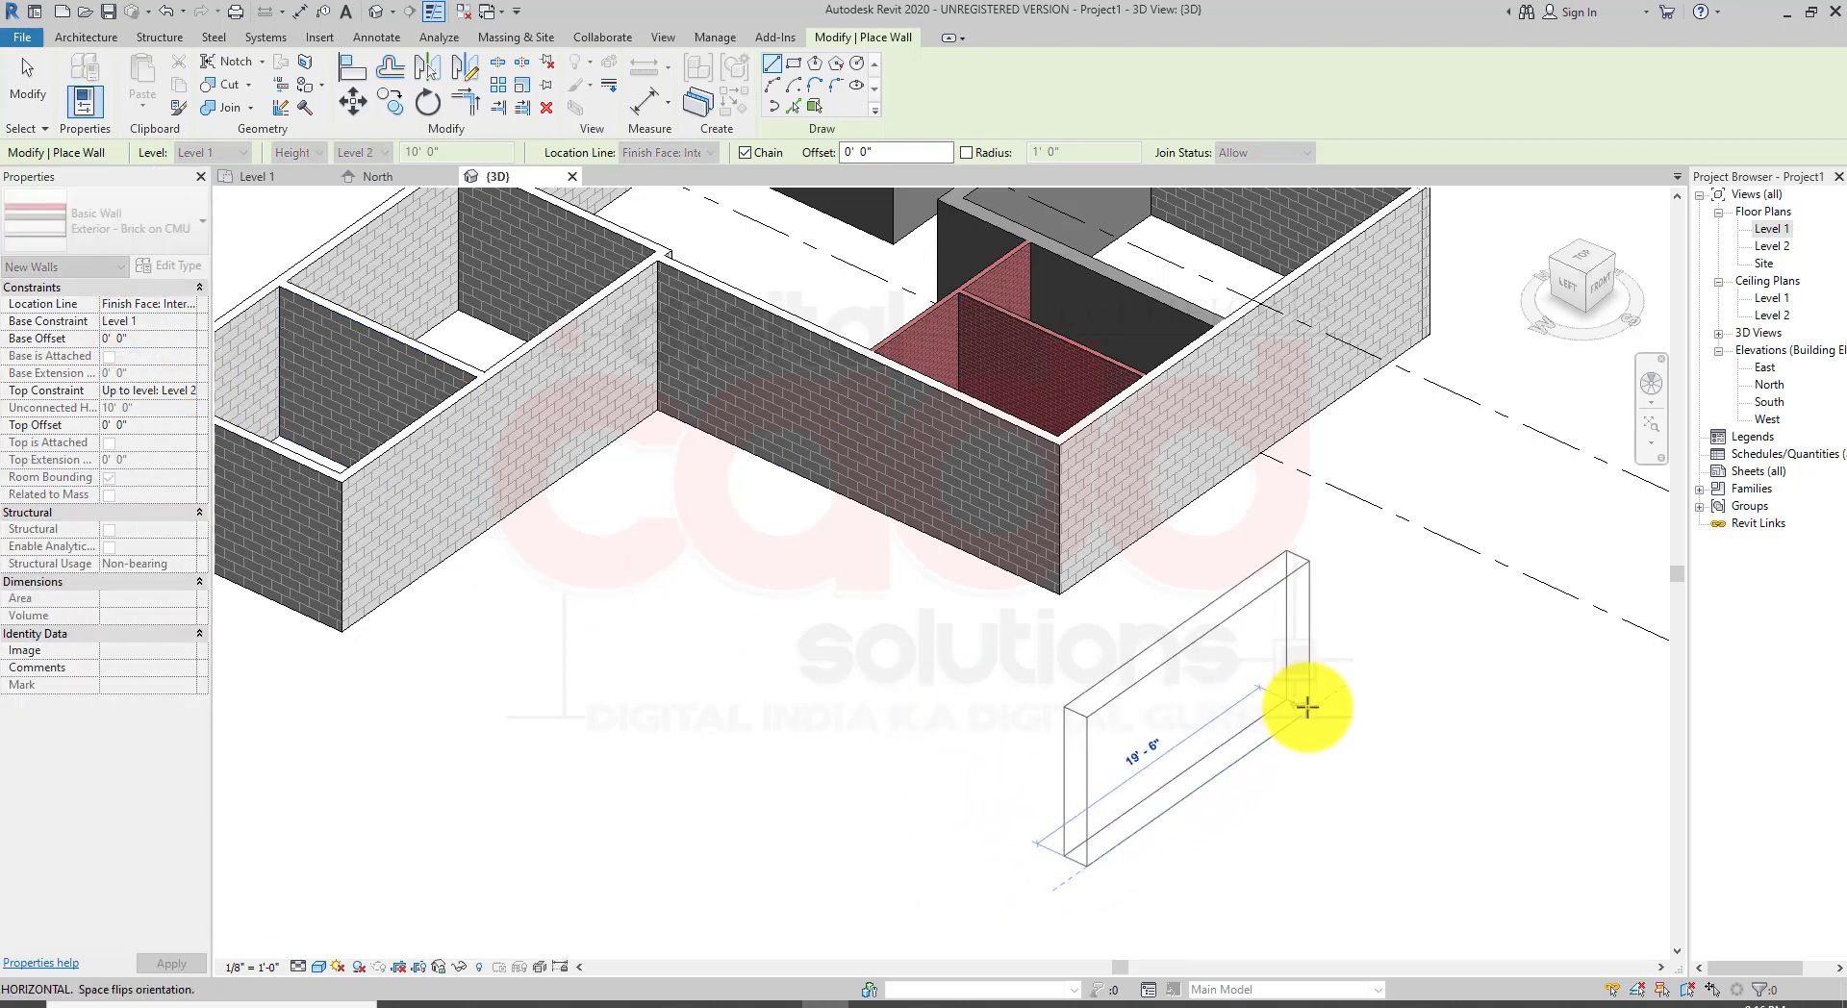
click(1310, 707)
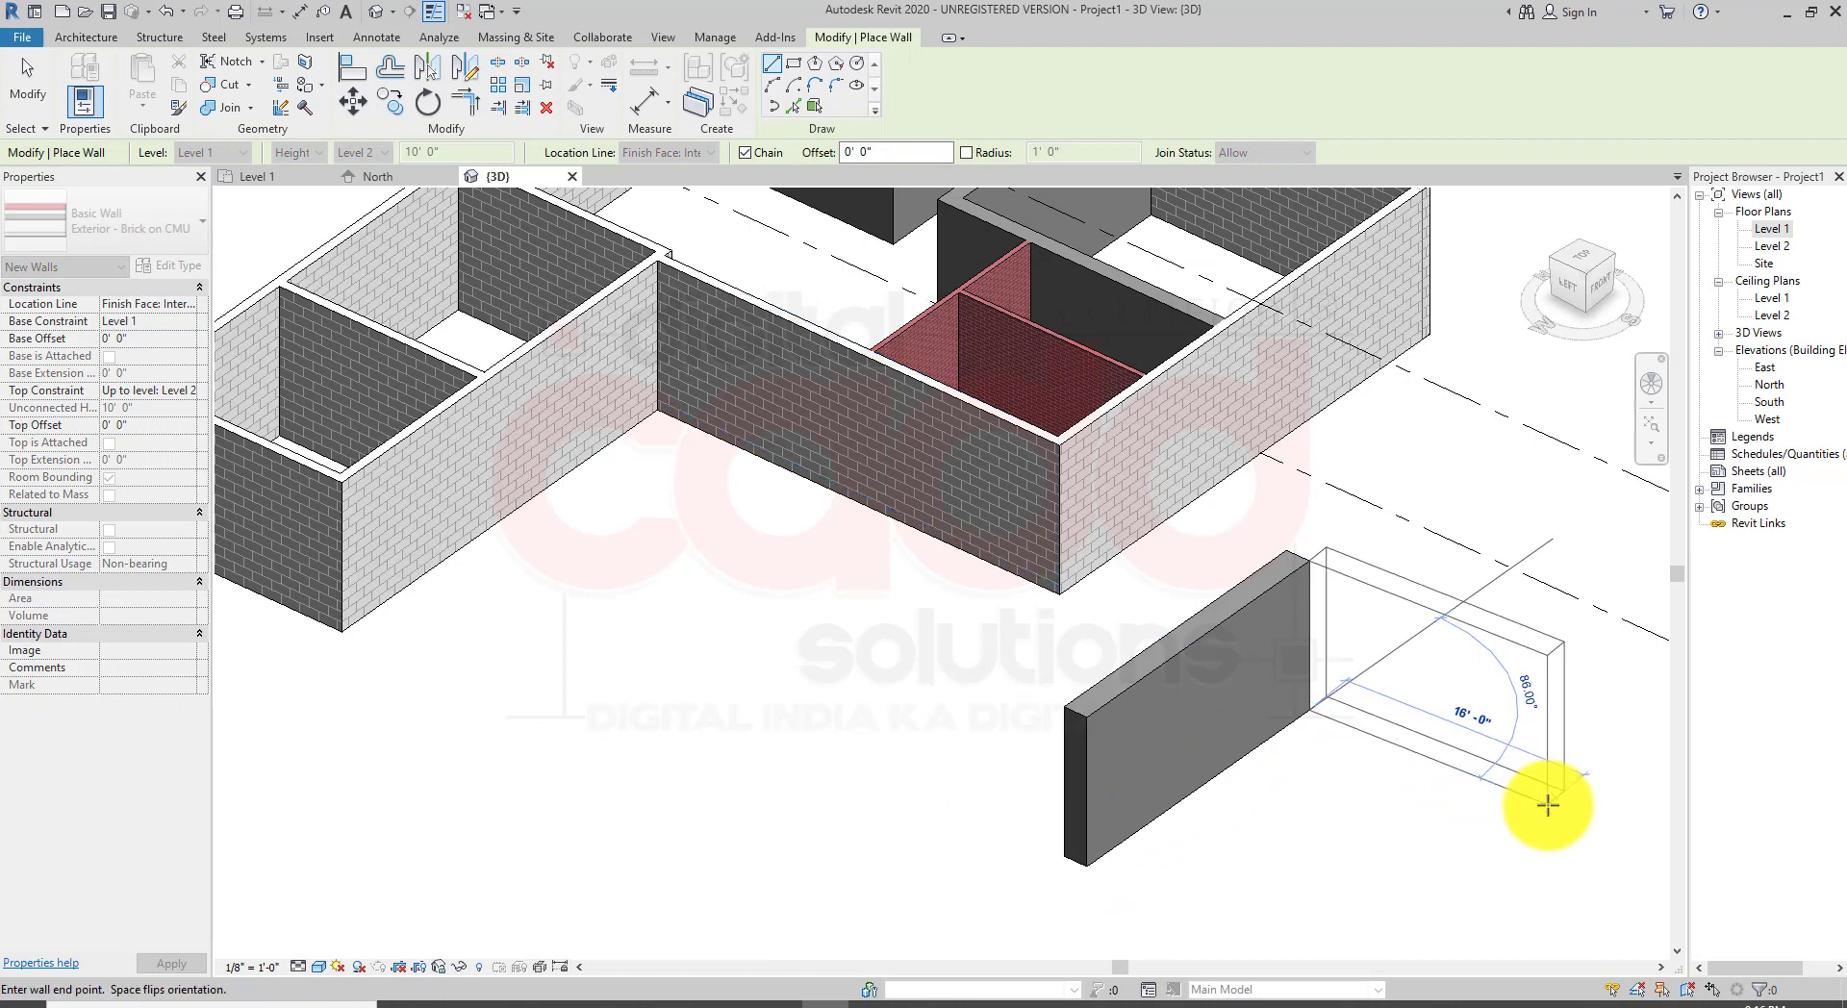
click(1555, 813)
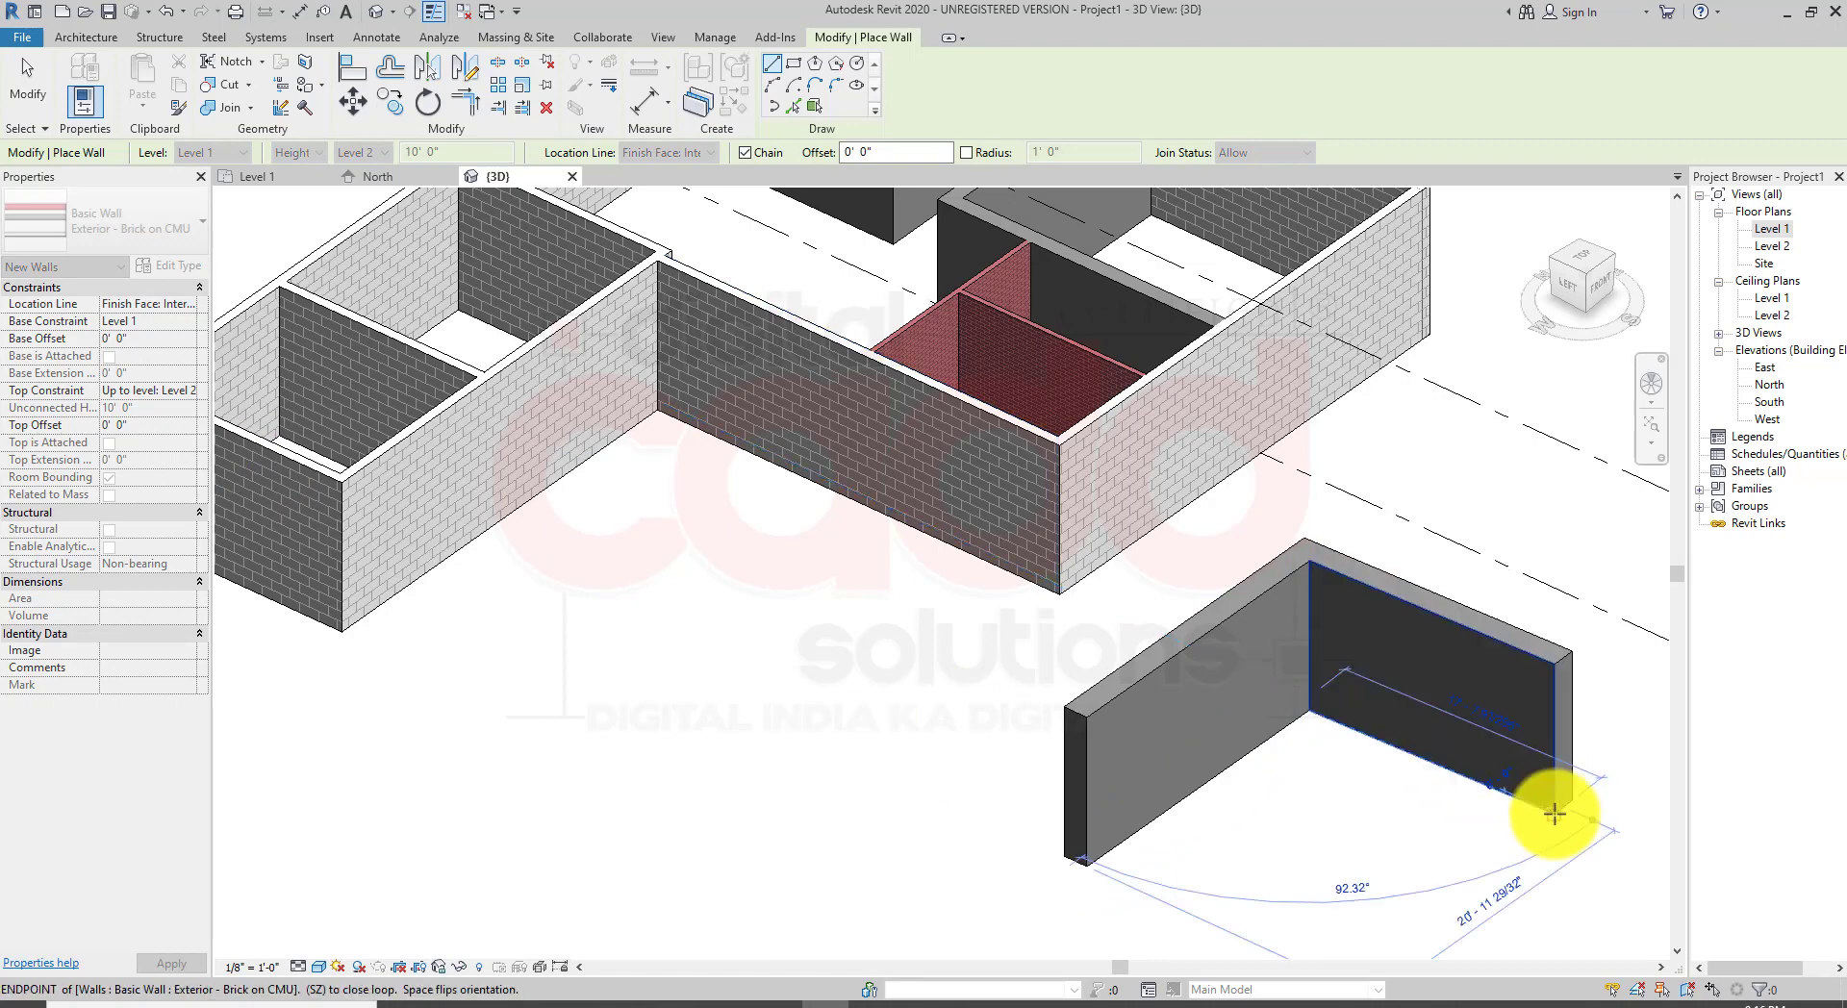
right_click(1401, 816)
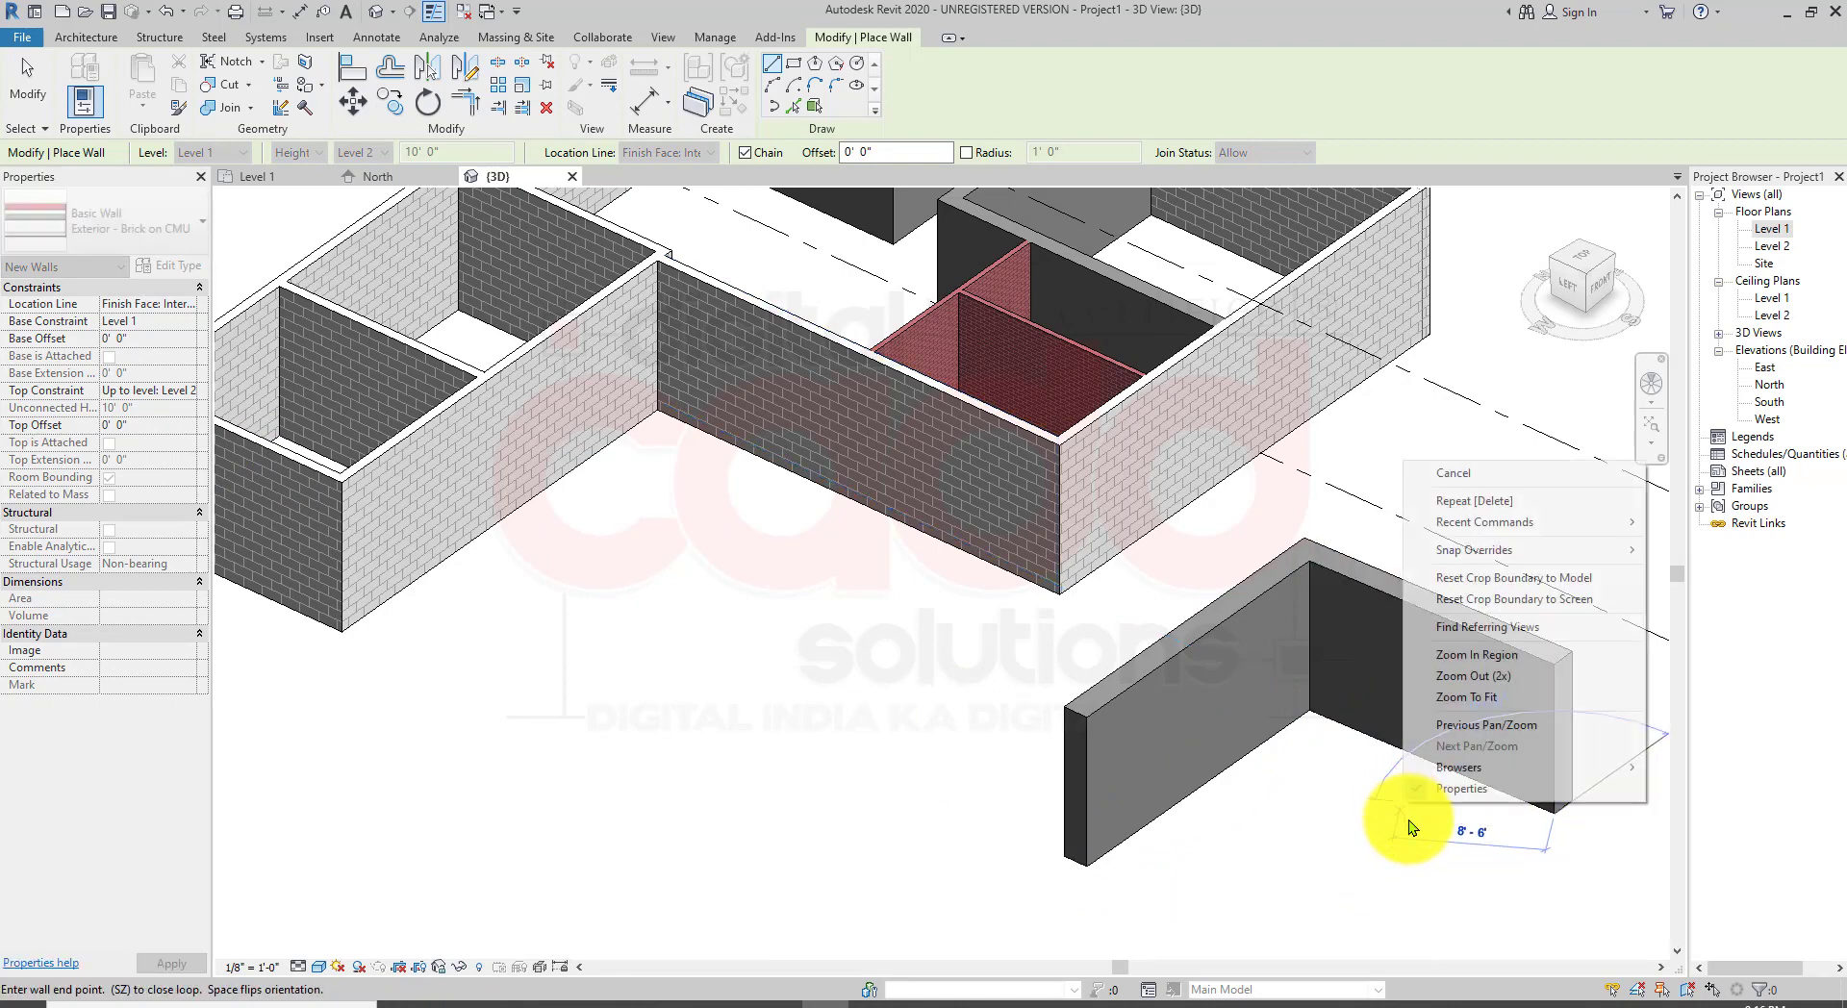
click(1452, 478)
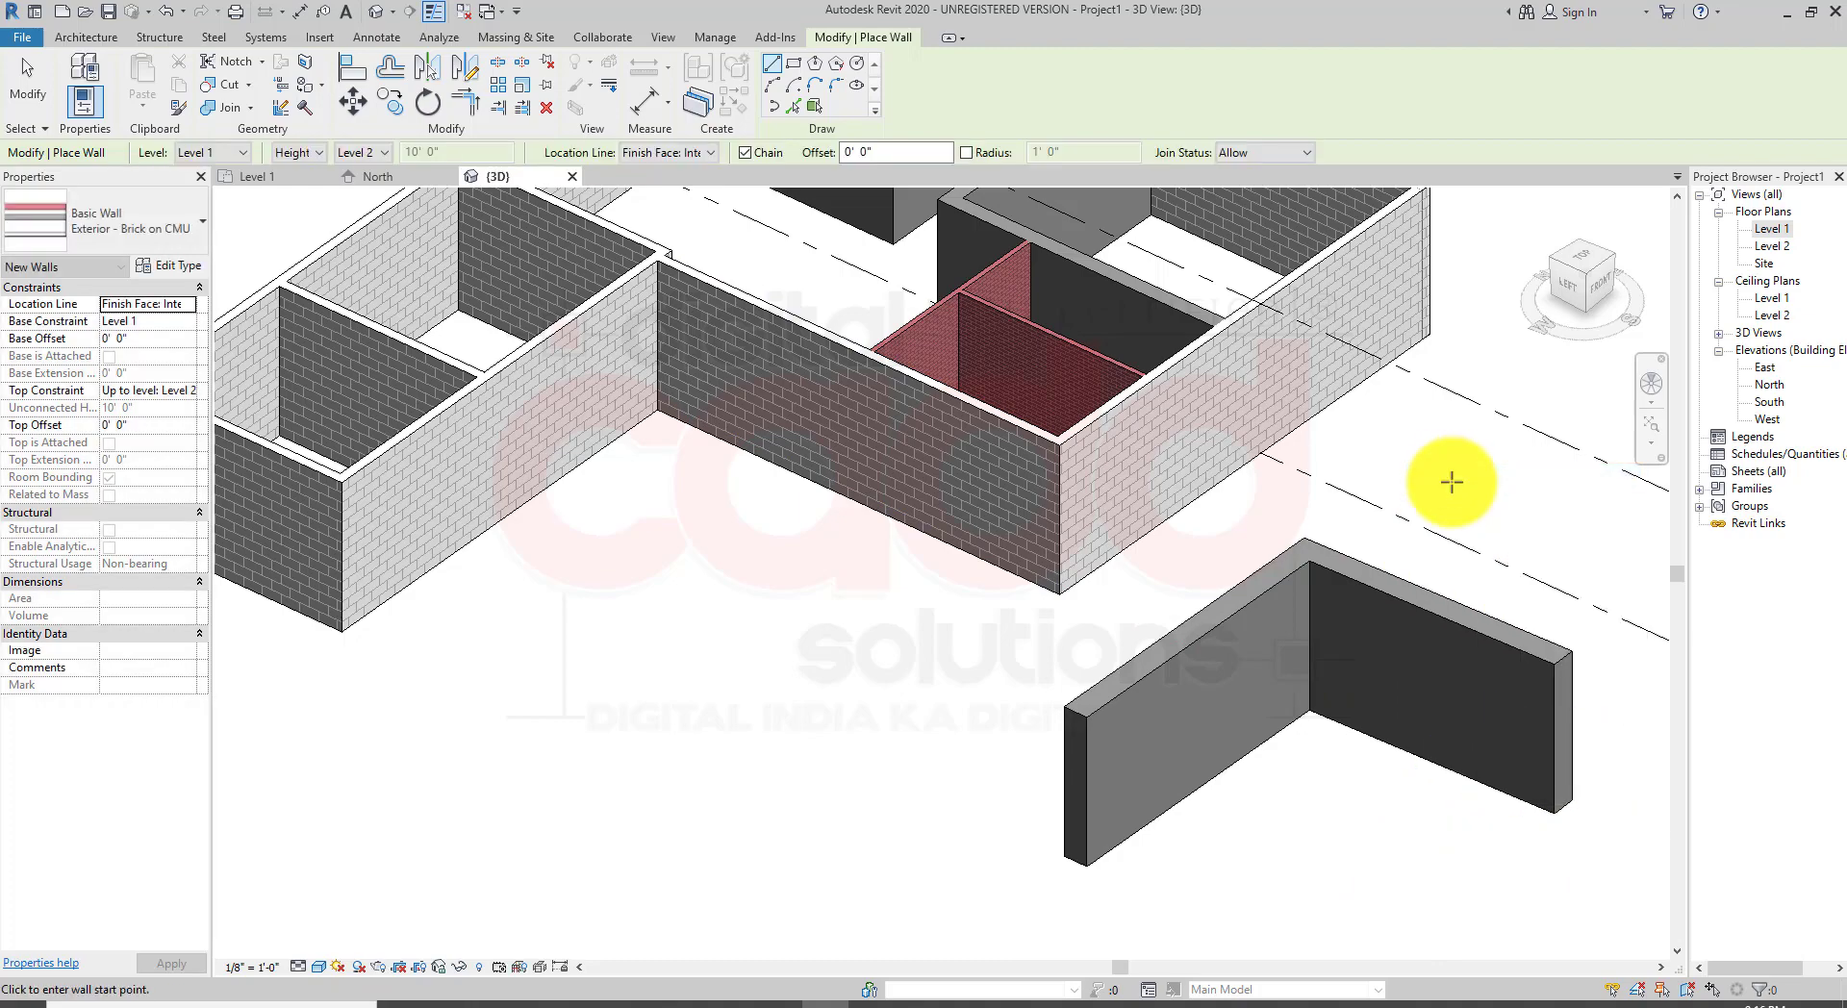
right_click(1455, 484)
key(Escape)
key(Escape)
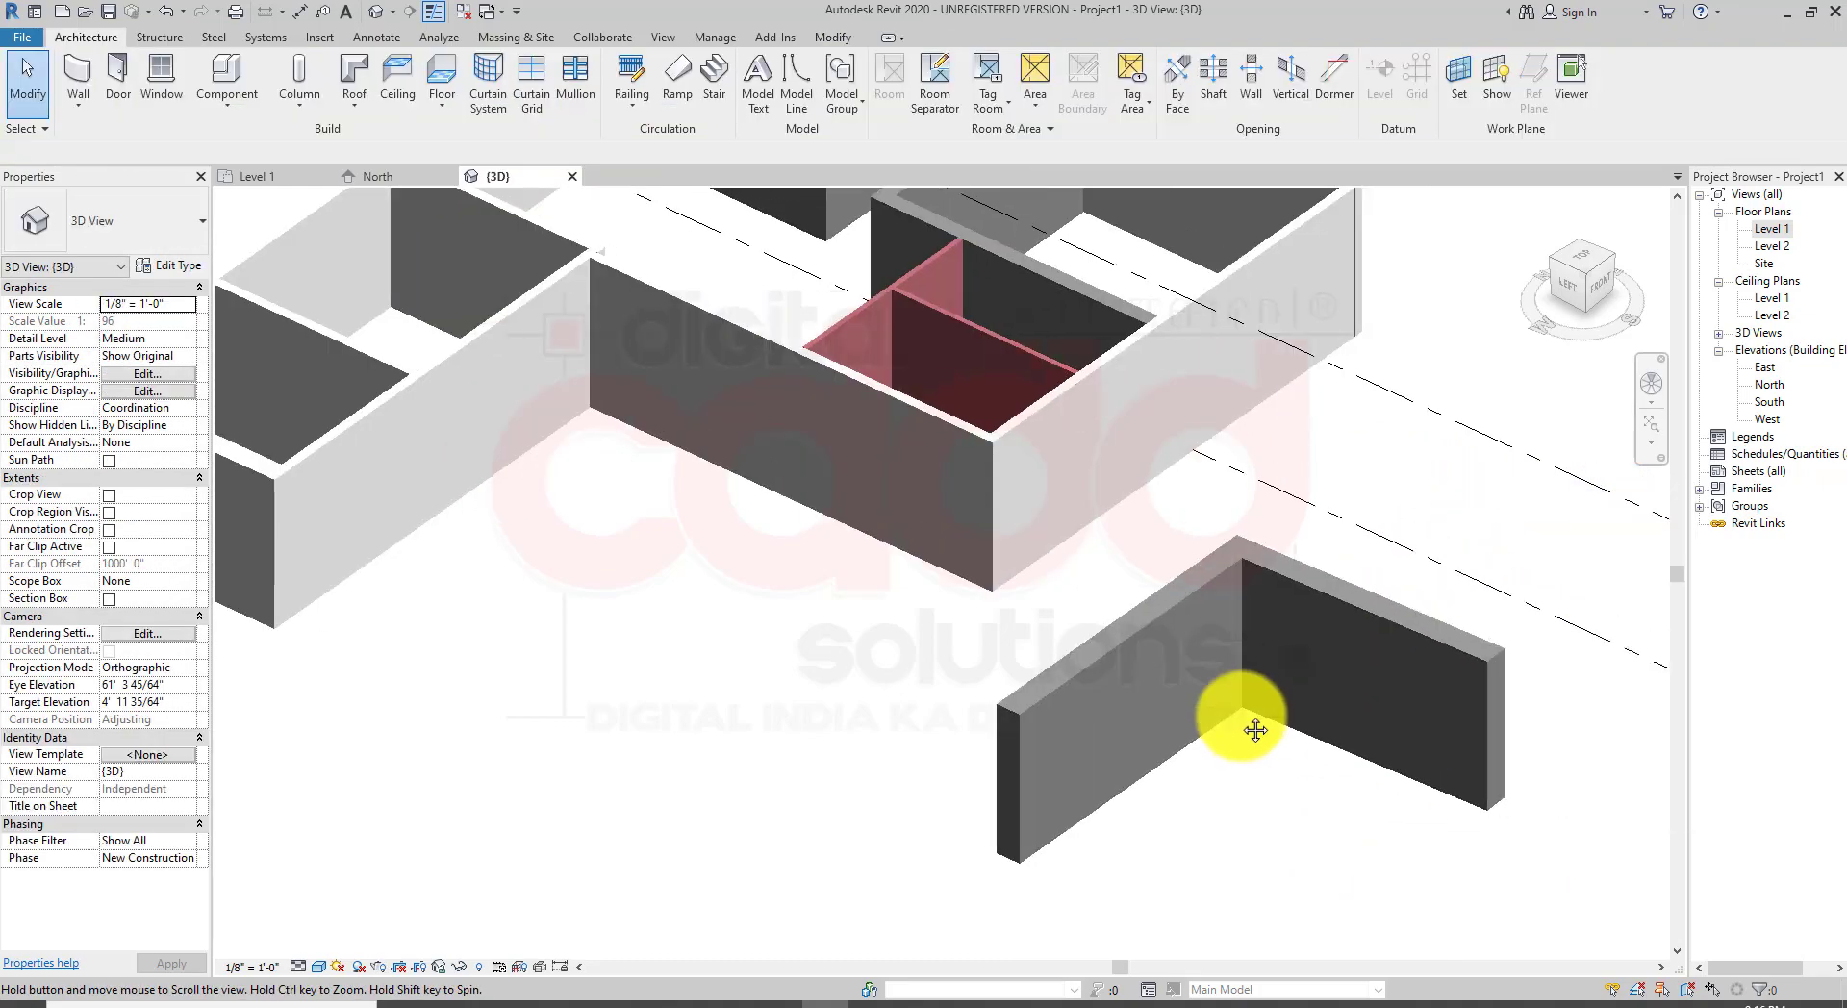
Step: Zoom in and examine the brick surface and thickness of the new L-shaped wall in 3D
scroll(1255, 706, up, 4)
shift+middle_drag(1370, 695, 656, 650)
scroll(656, 651, up, 3)
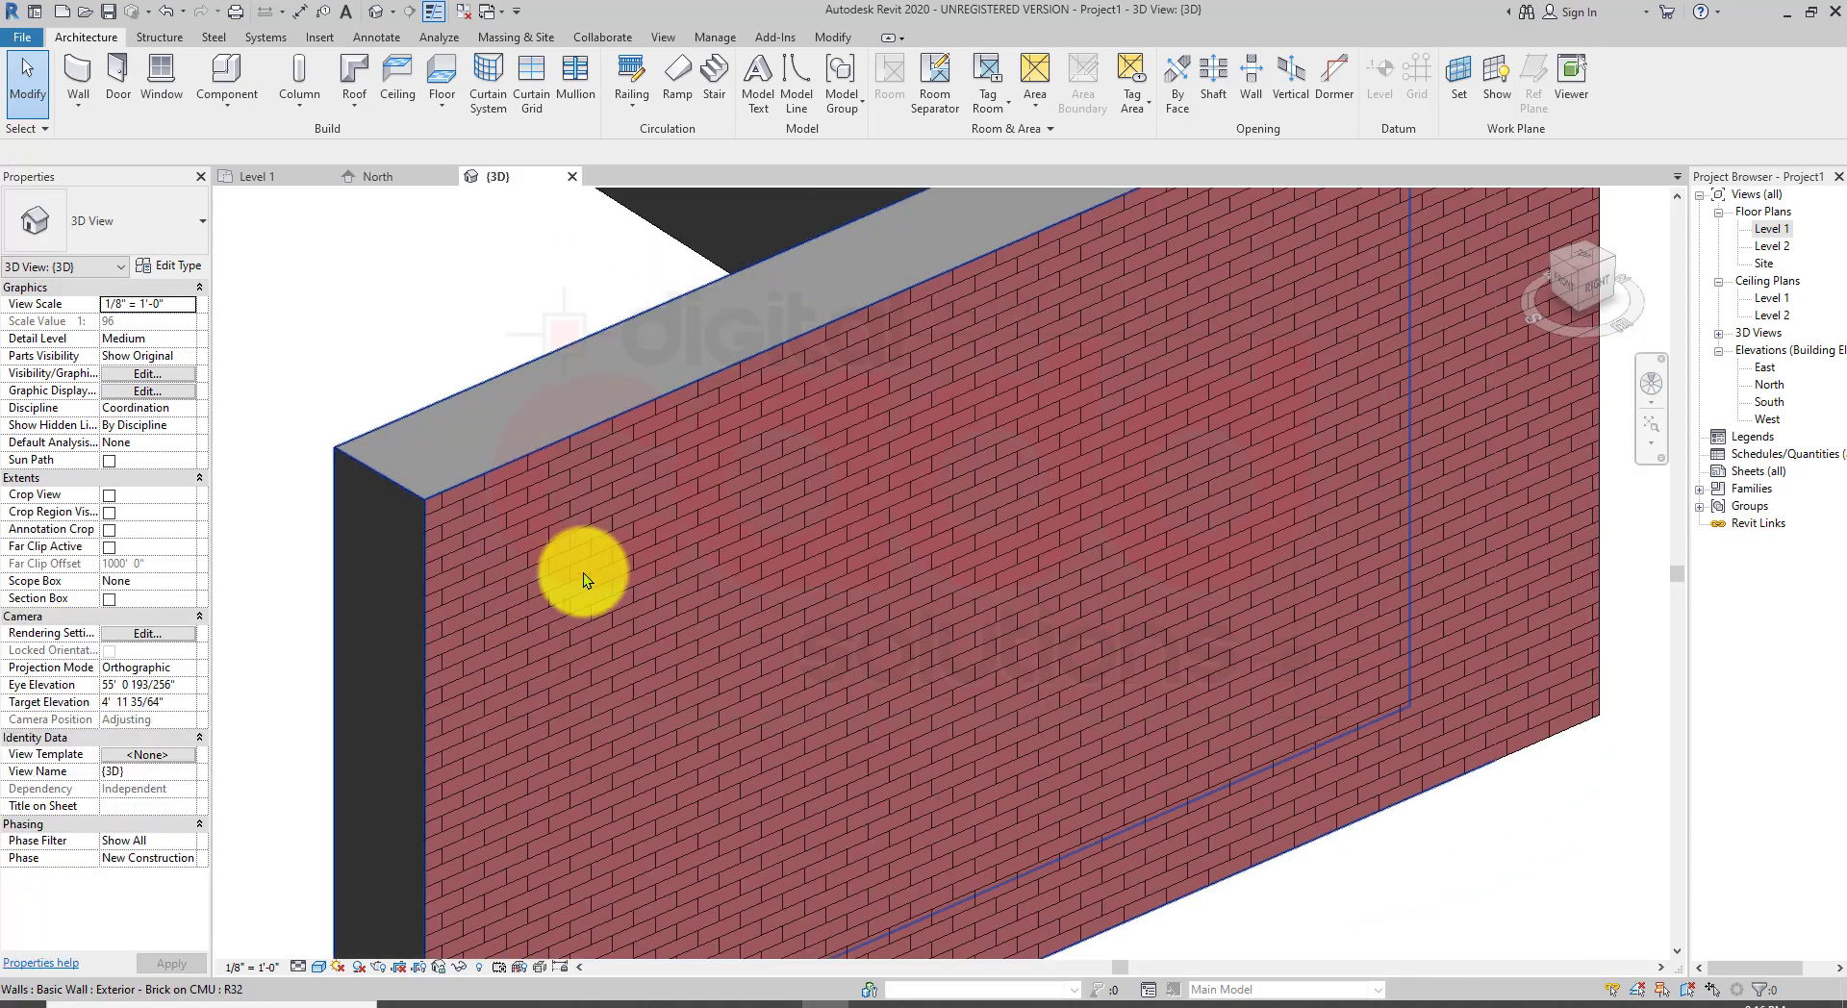
scroll(552, 568, up, 3)
middle_drag(544, 558, 866, 831)
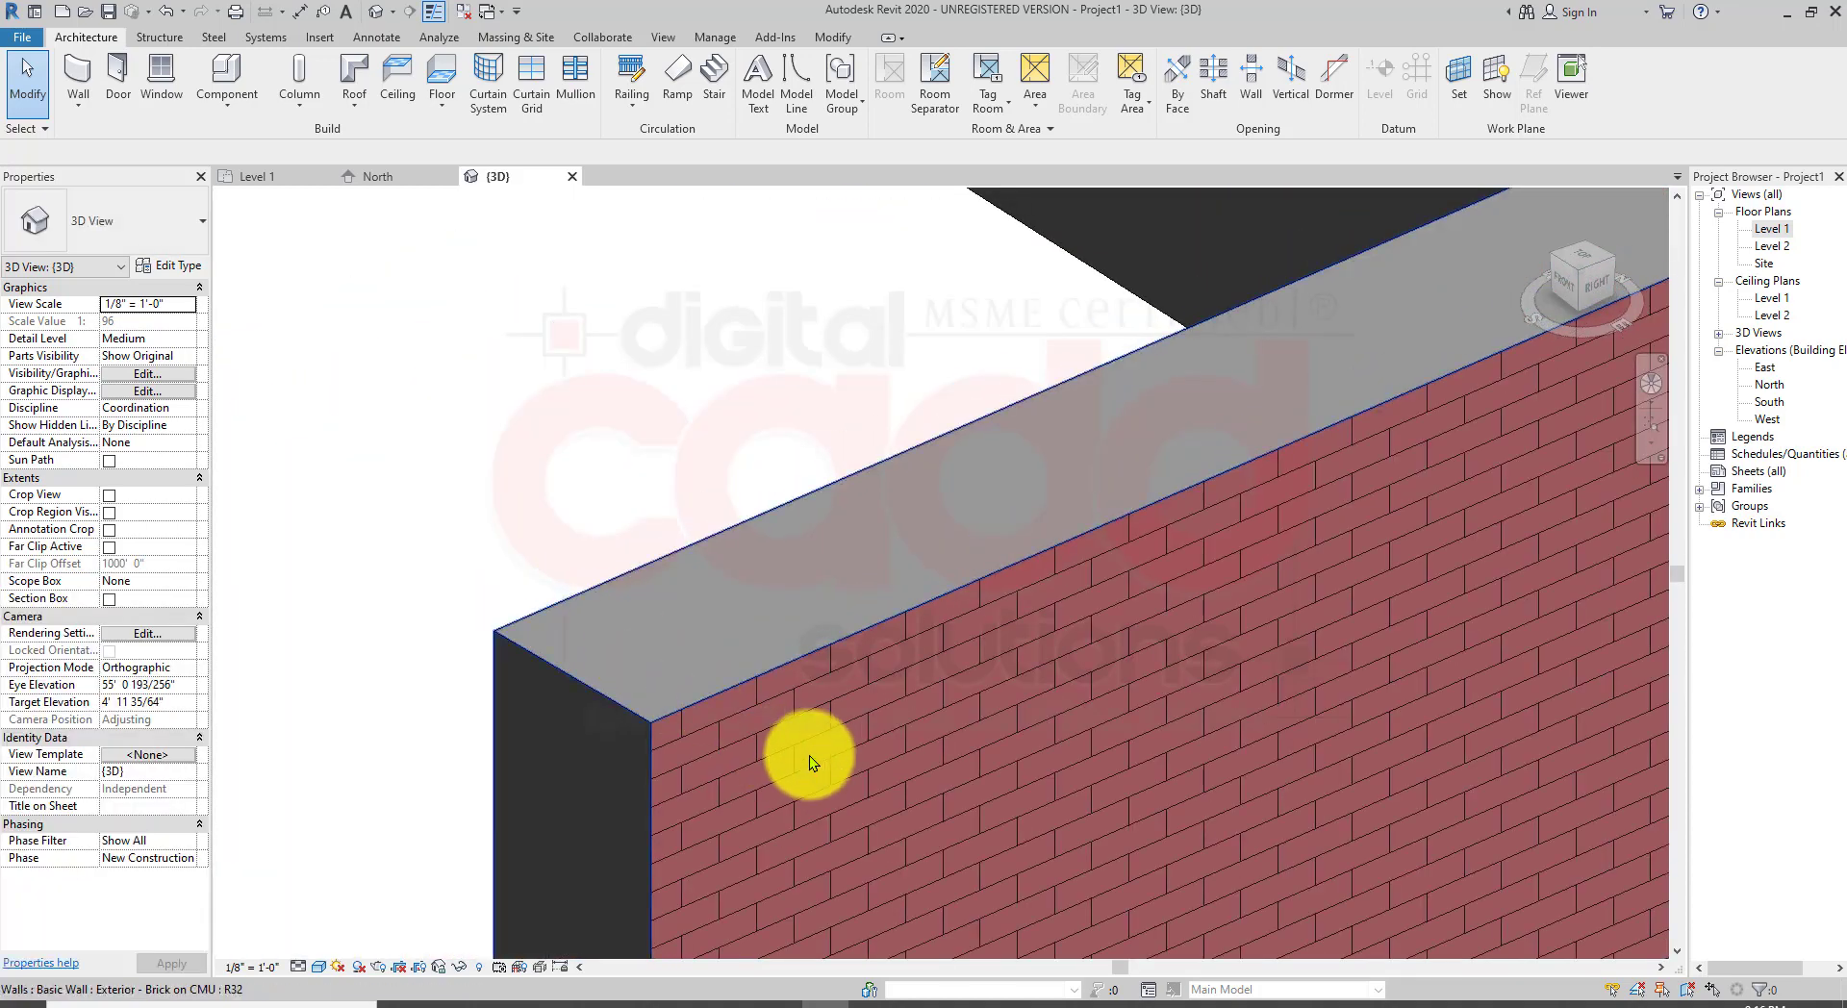
scroll(810, 729, down, 3)
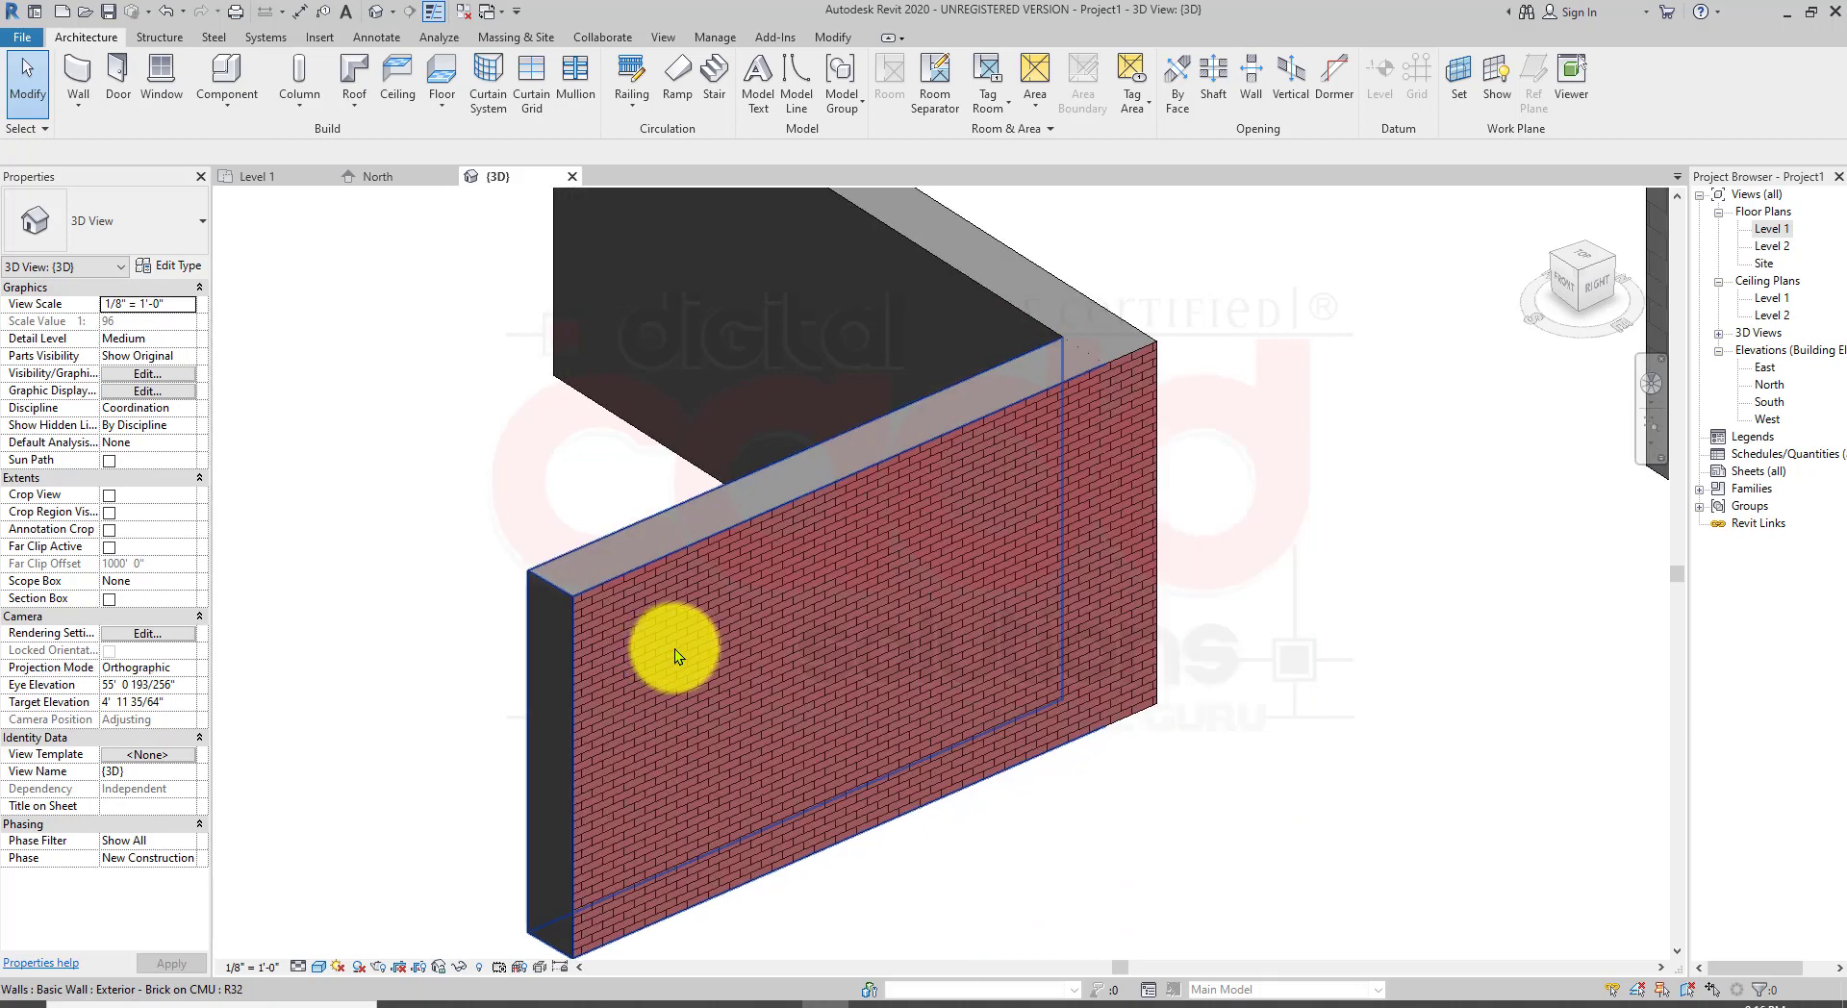
scroll(660, 646, down, 3)
shift+middle_drag(643, 731, 881, 703)
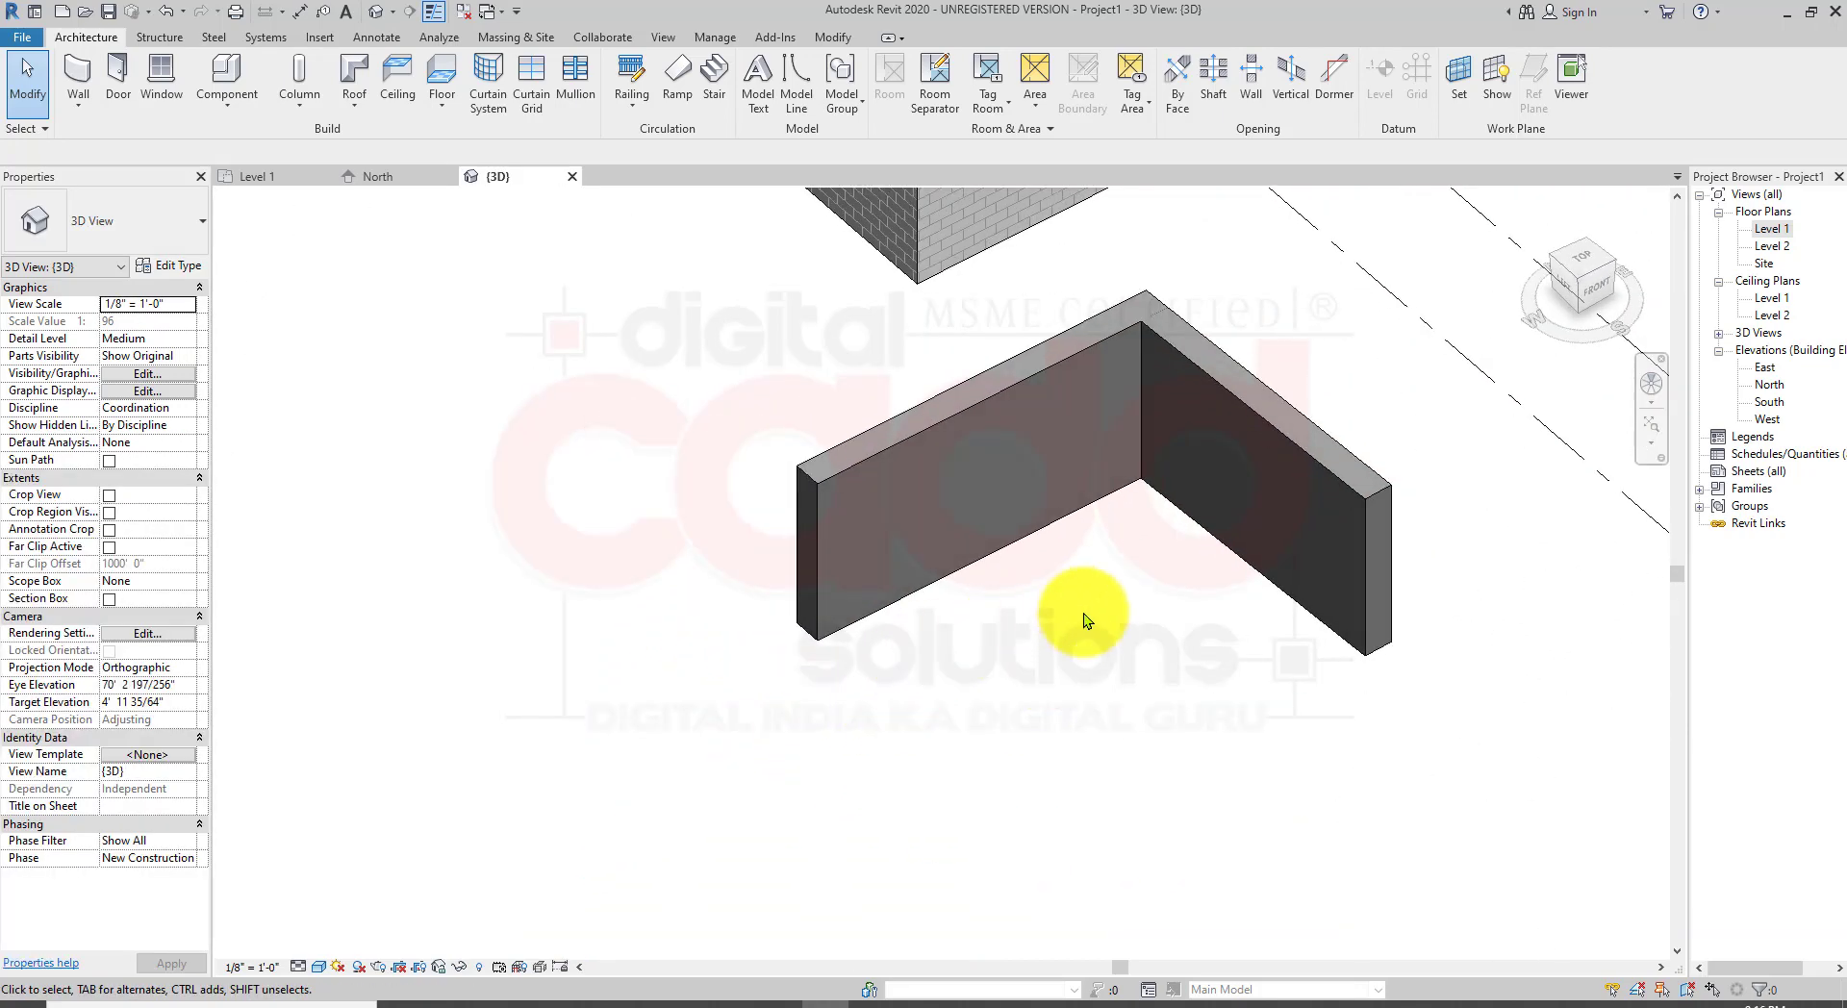
Step: Open the Level 1 floor plan, locate the new L-shaped wall, and set the detail level to Coarse
double_click(1771, 232)
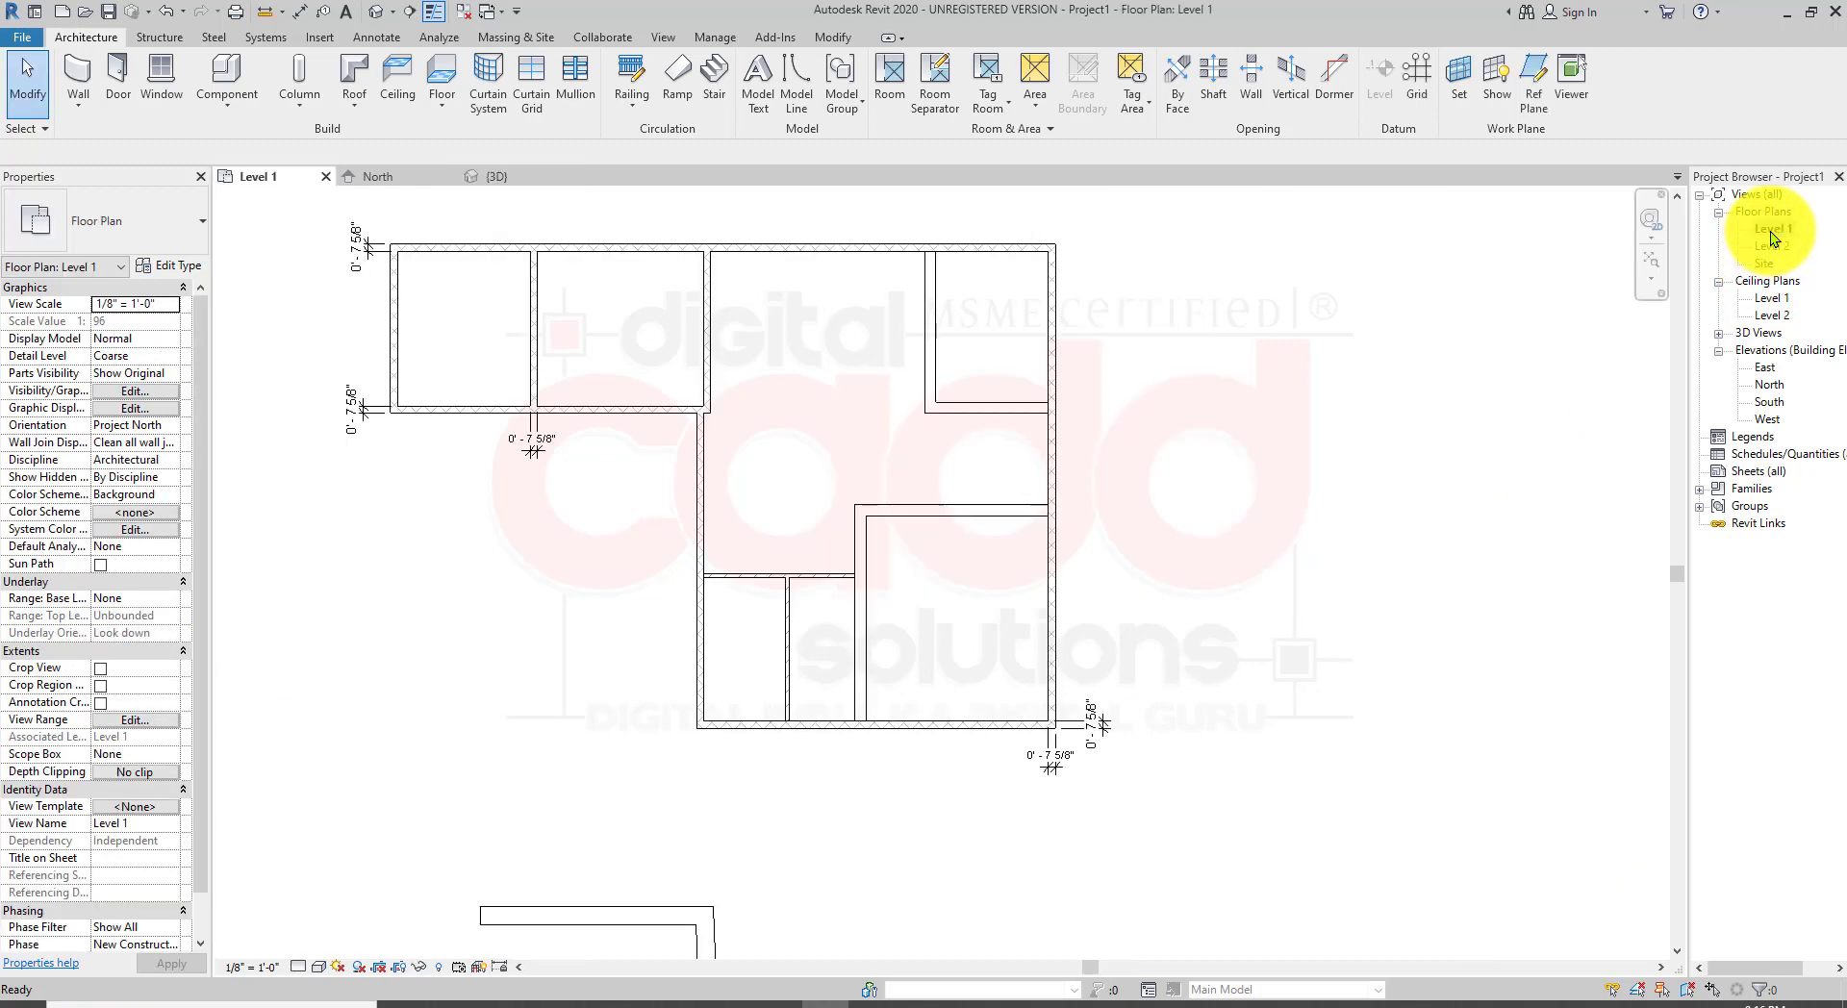
middle_drag(1239, 574, 1232, 144)
scroll(671, 551, up, 3)
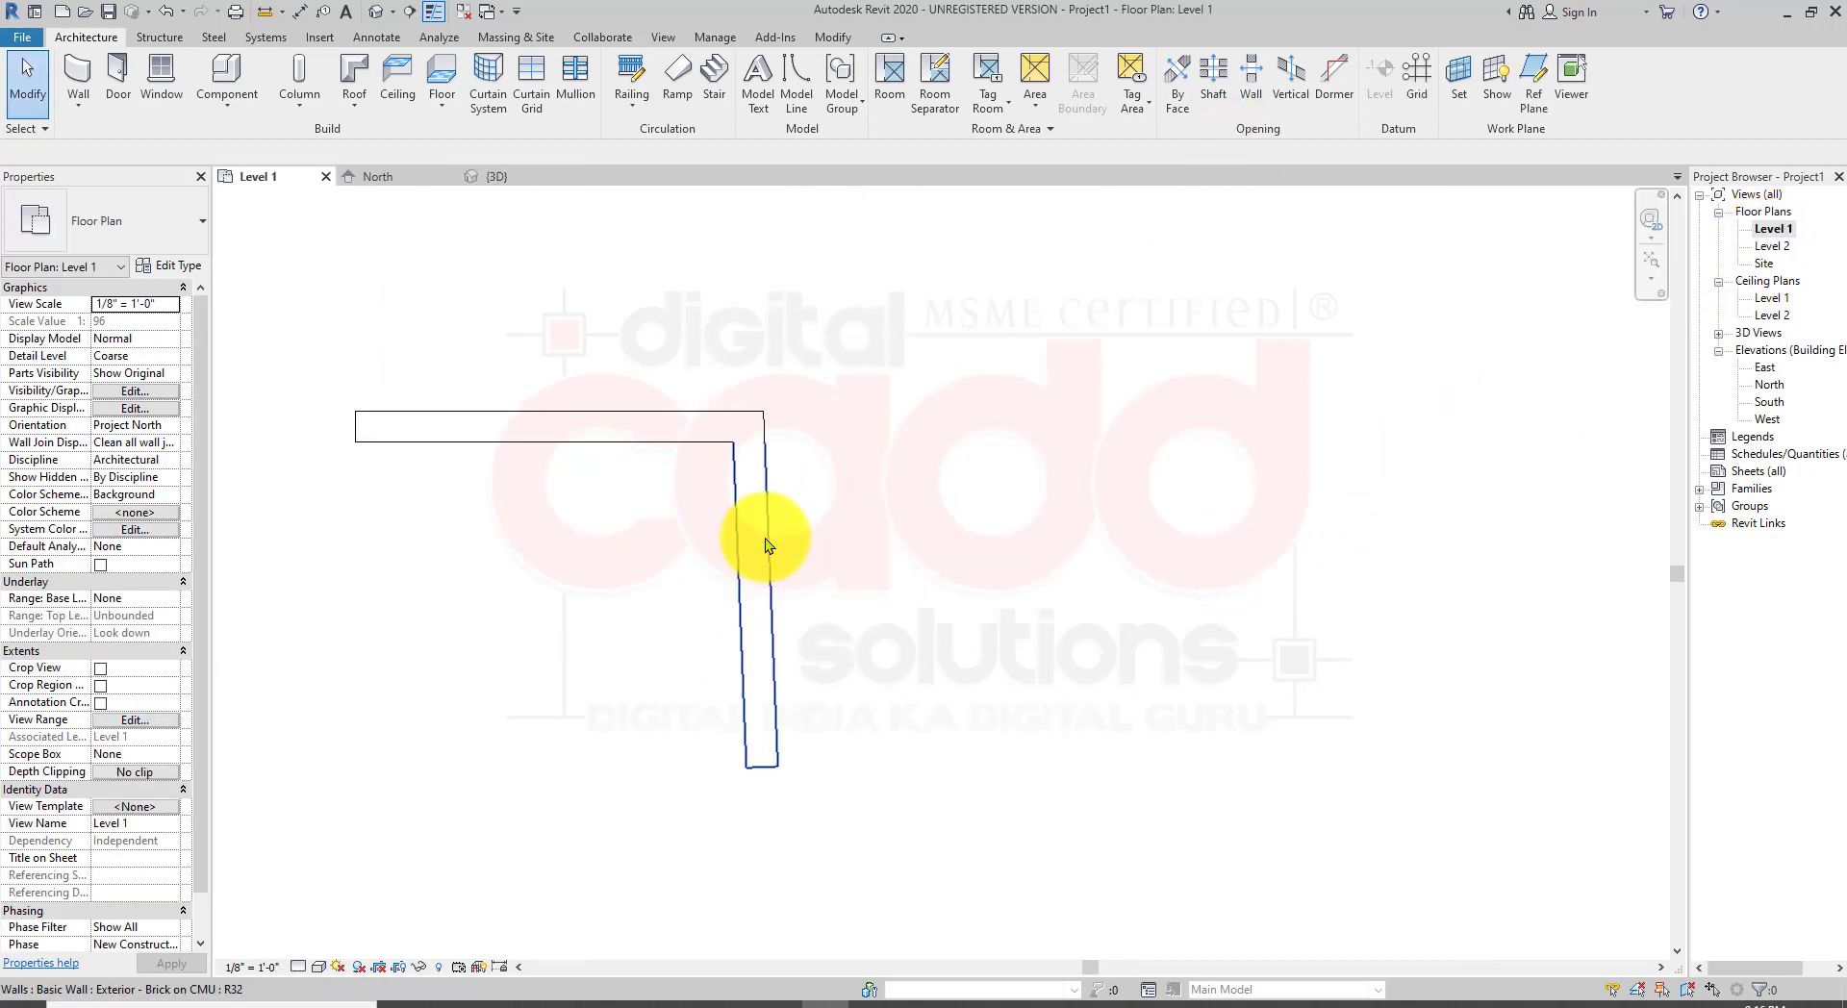
click(300, 966)
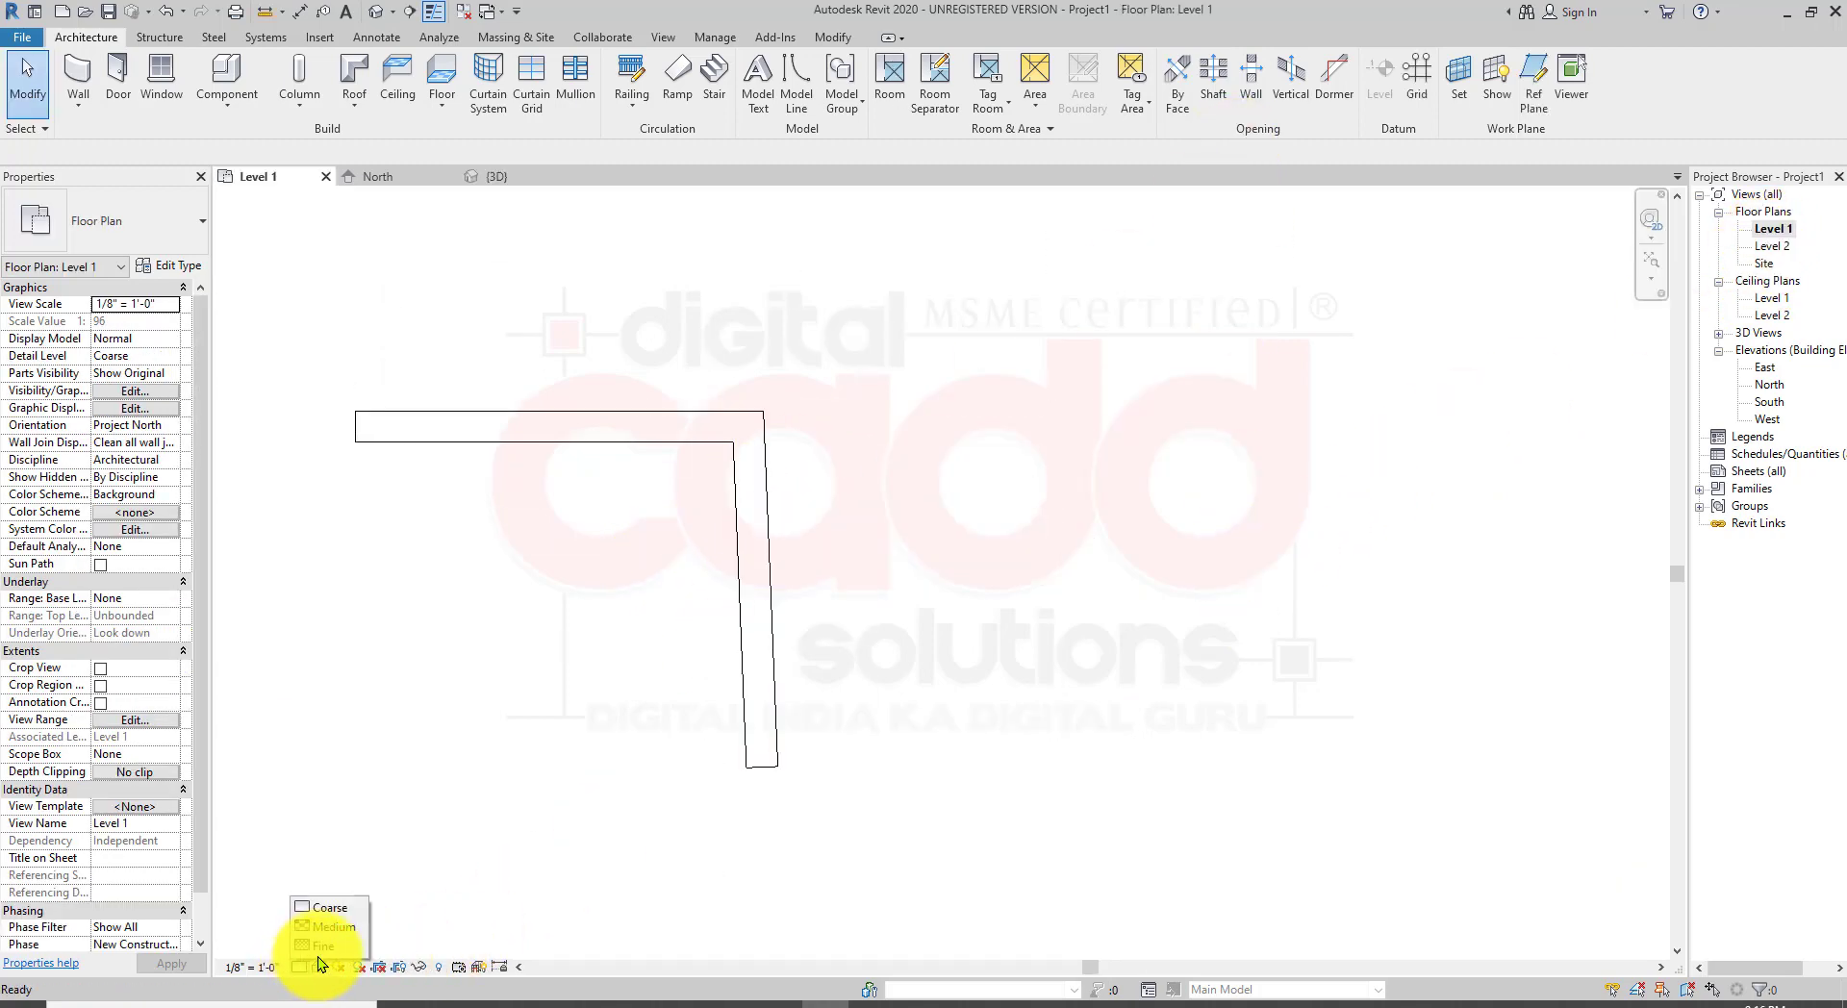
click(337, 912)
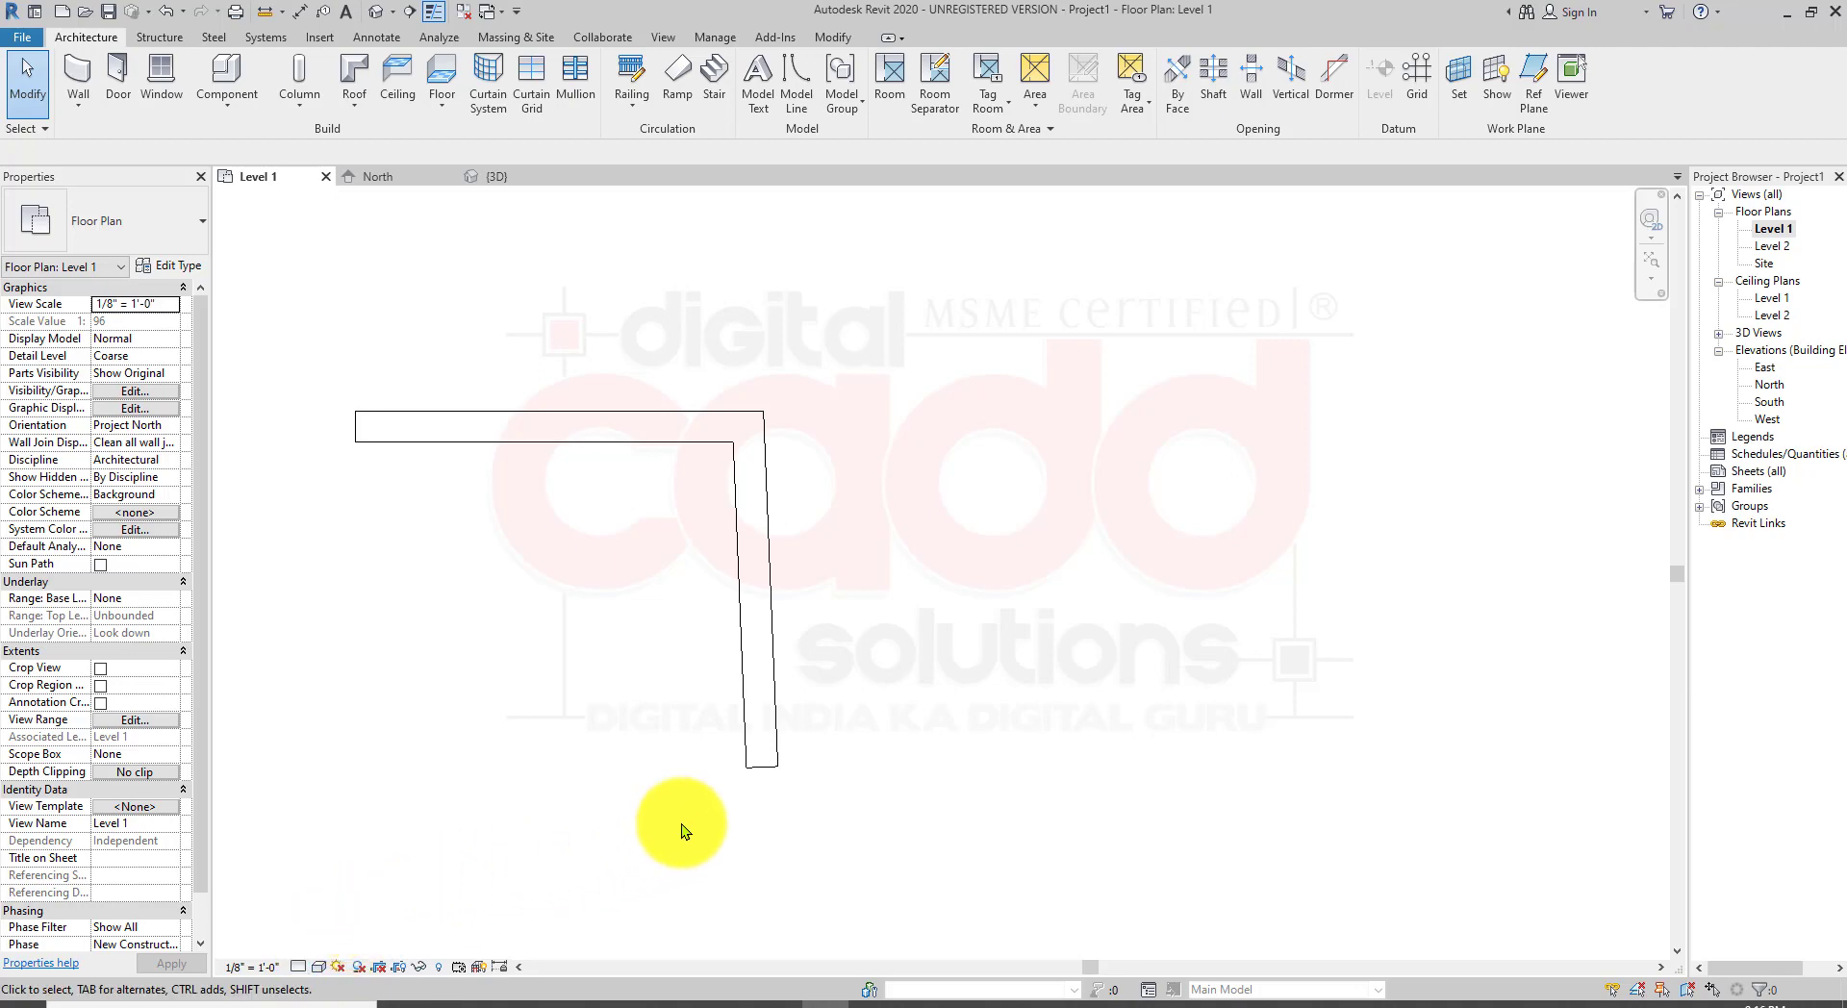
Step: Select both segments of the L-shaped brick wall and set the Level 1 plan's detail level to Fine
click(753, 752)
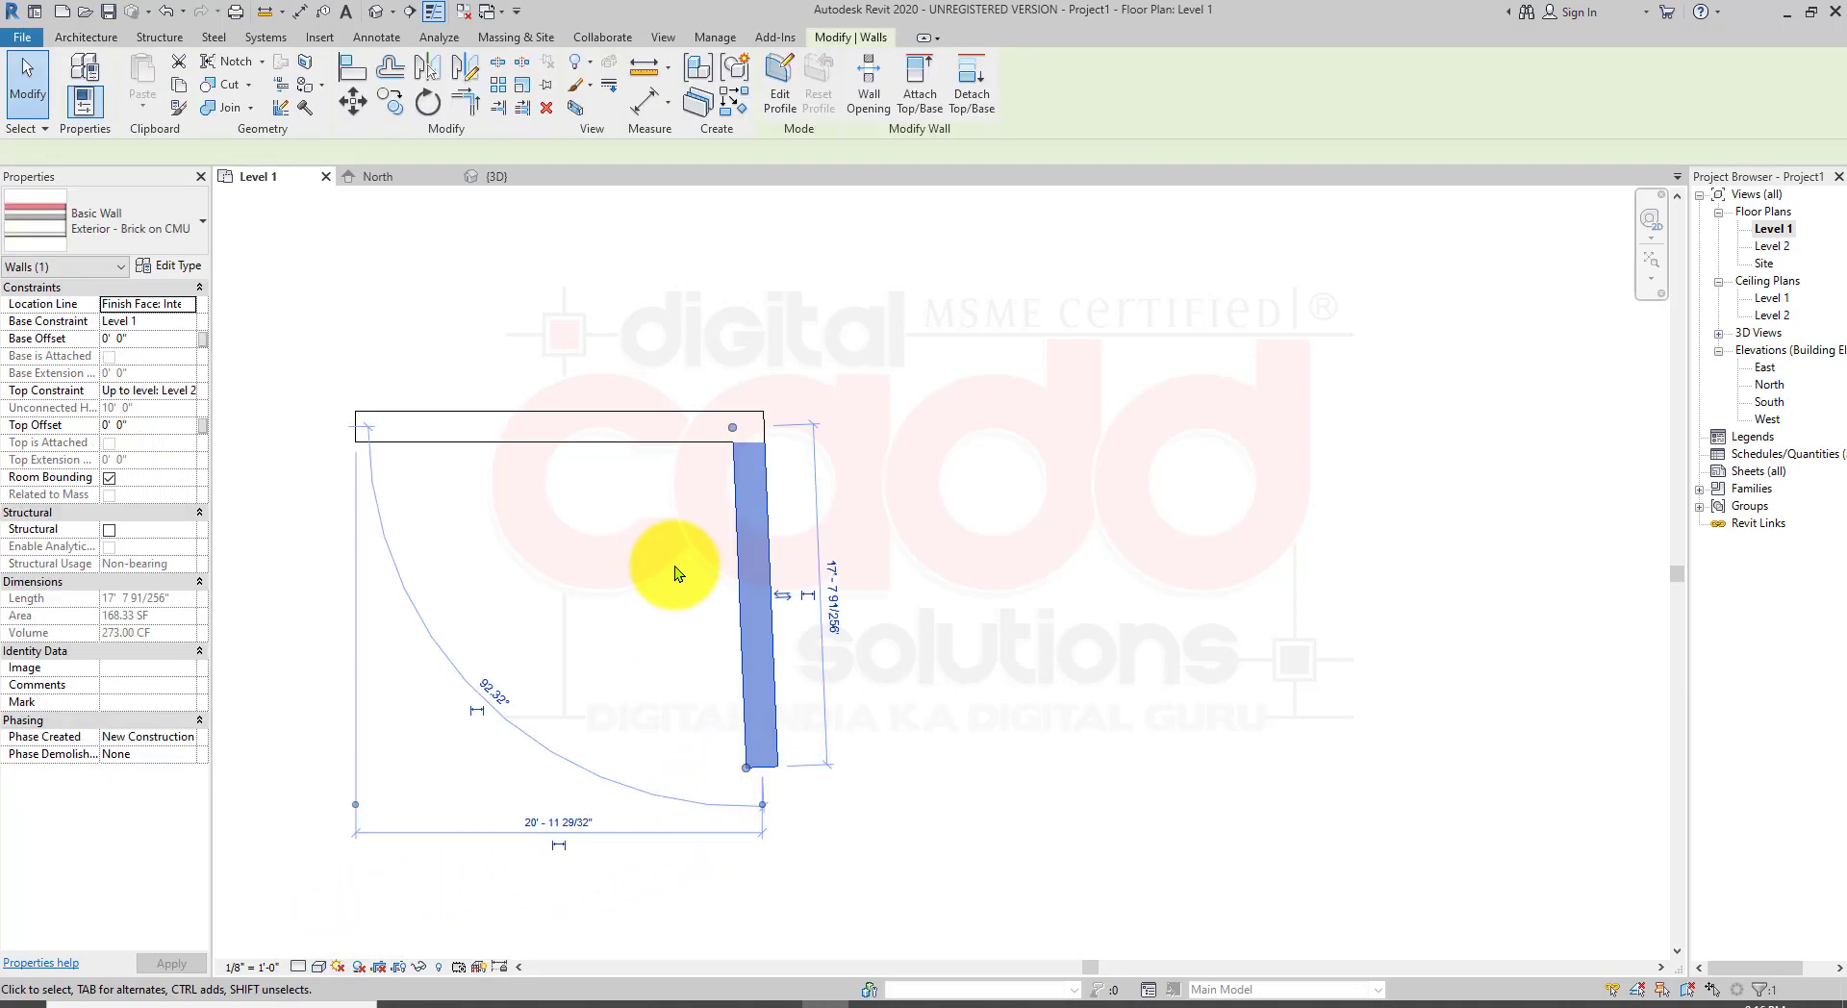
click(701, 438)
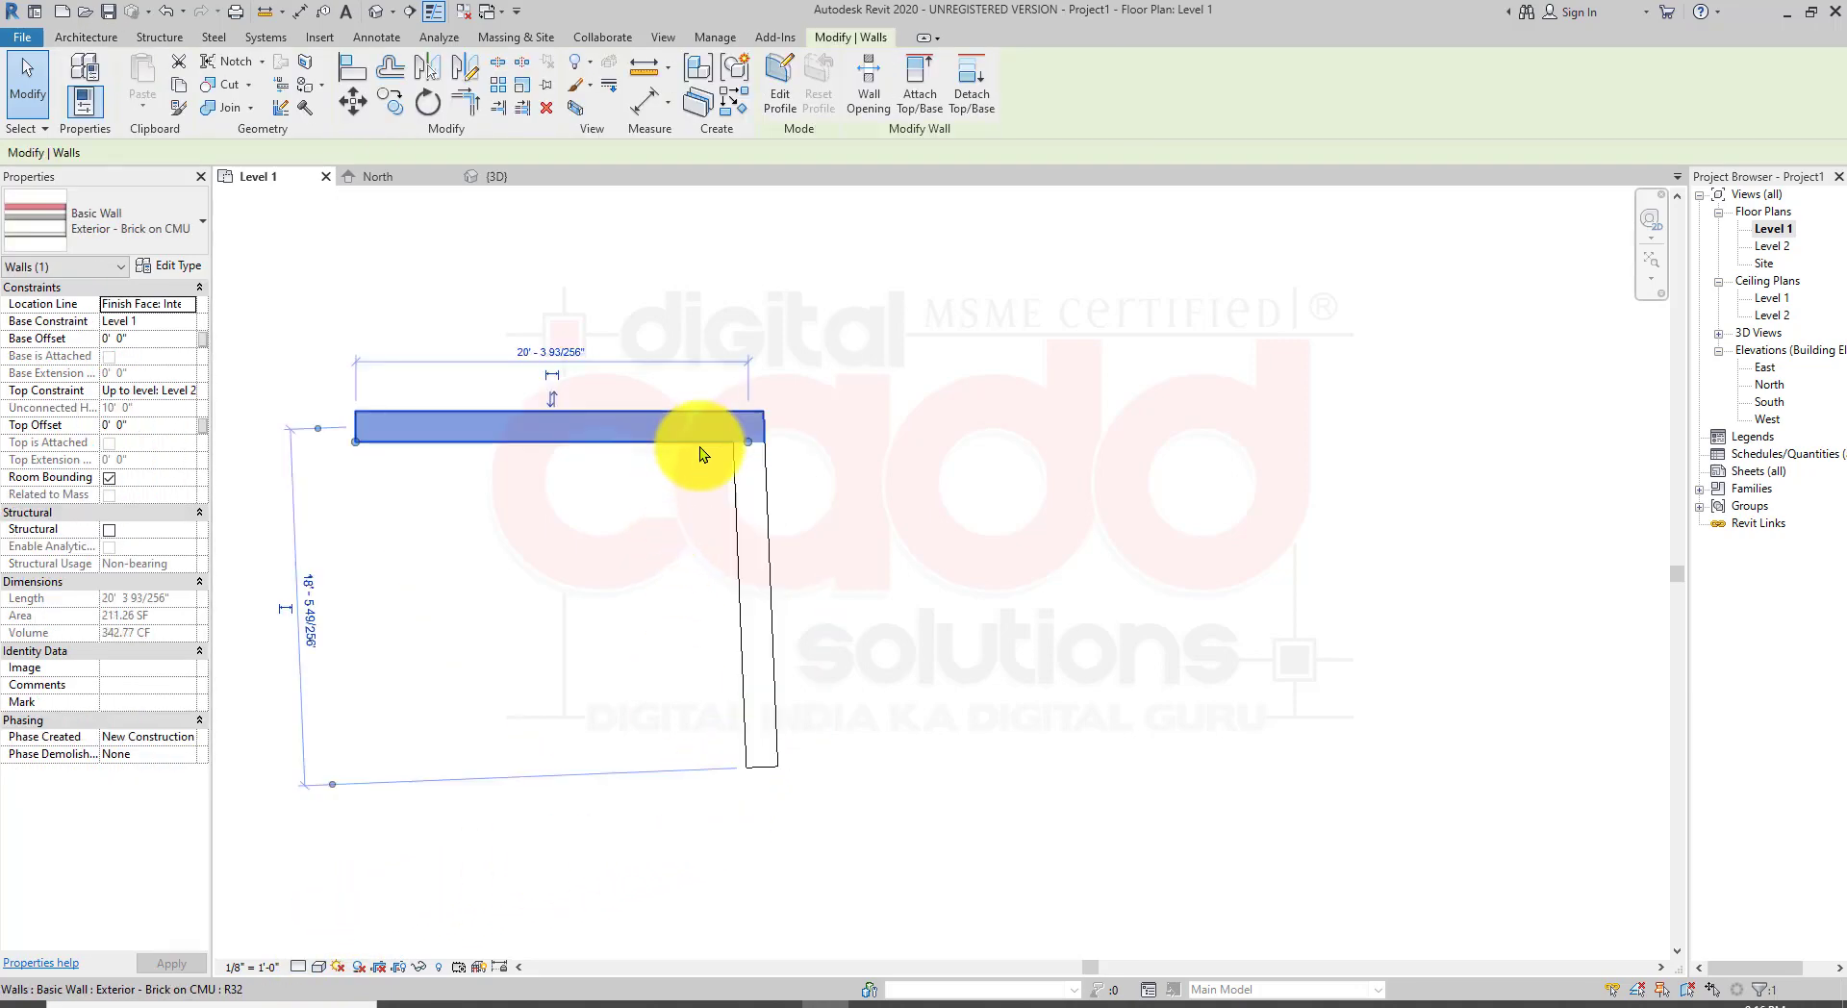
ctrl+click(741, 654)
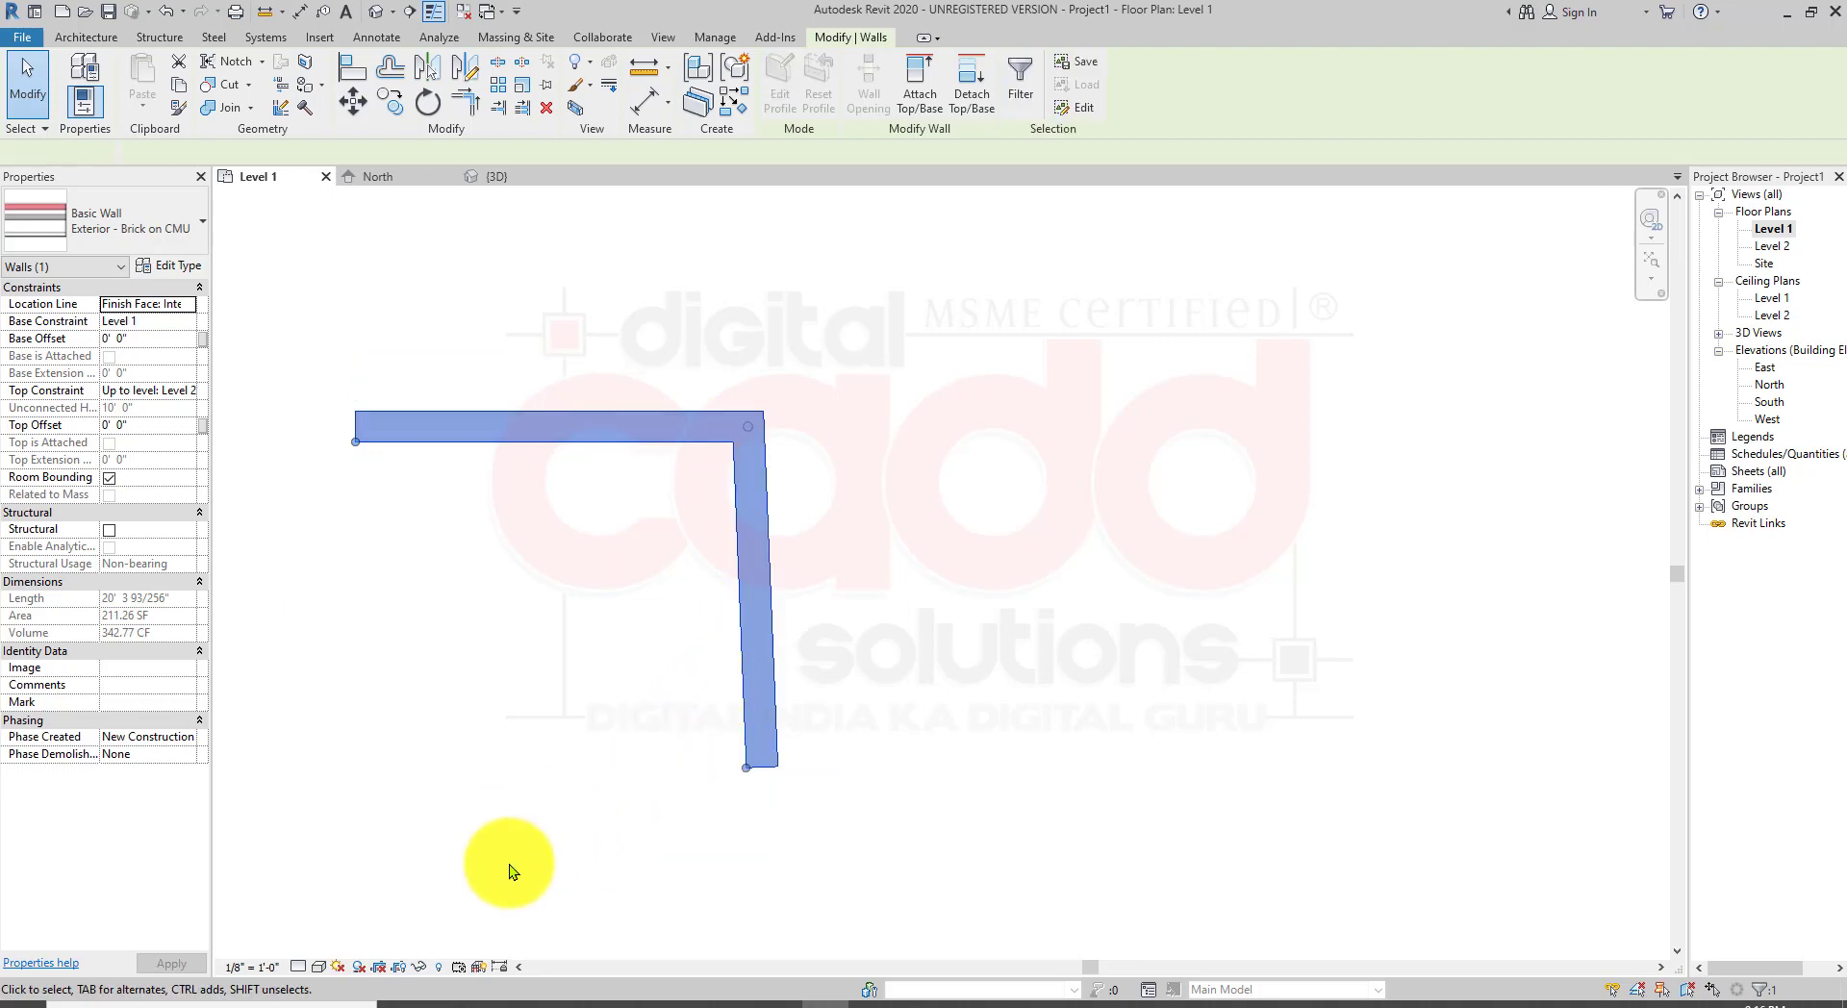
click(304, 966)
click(321, 948)
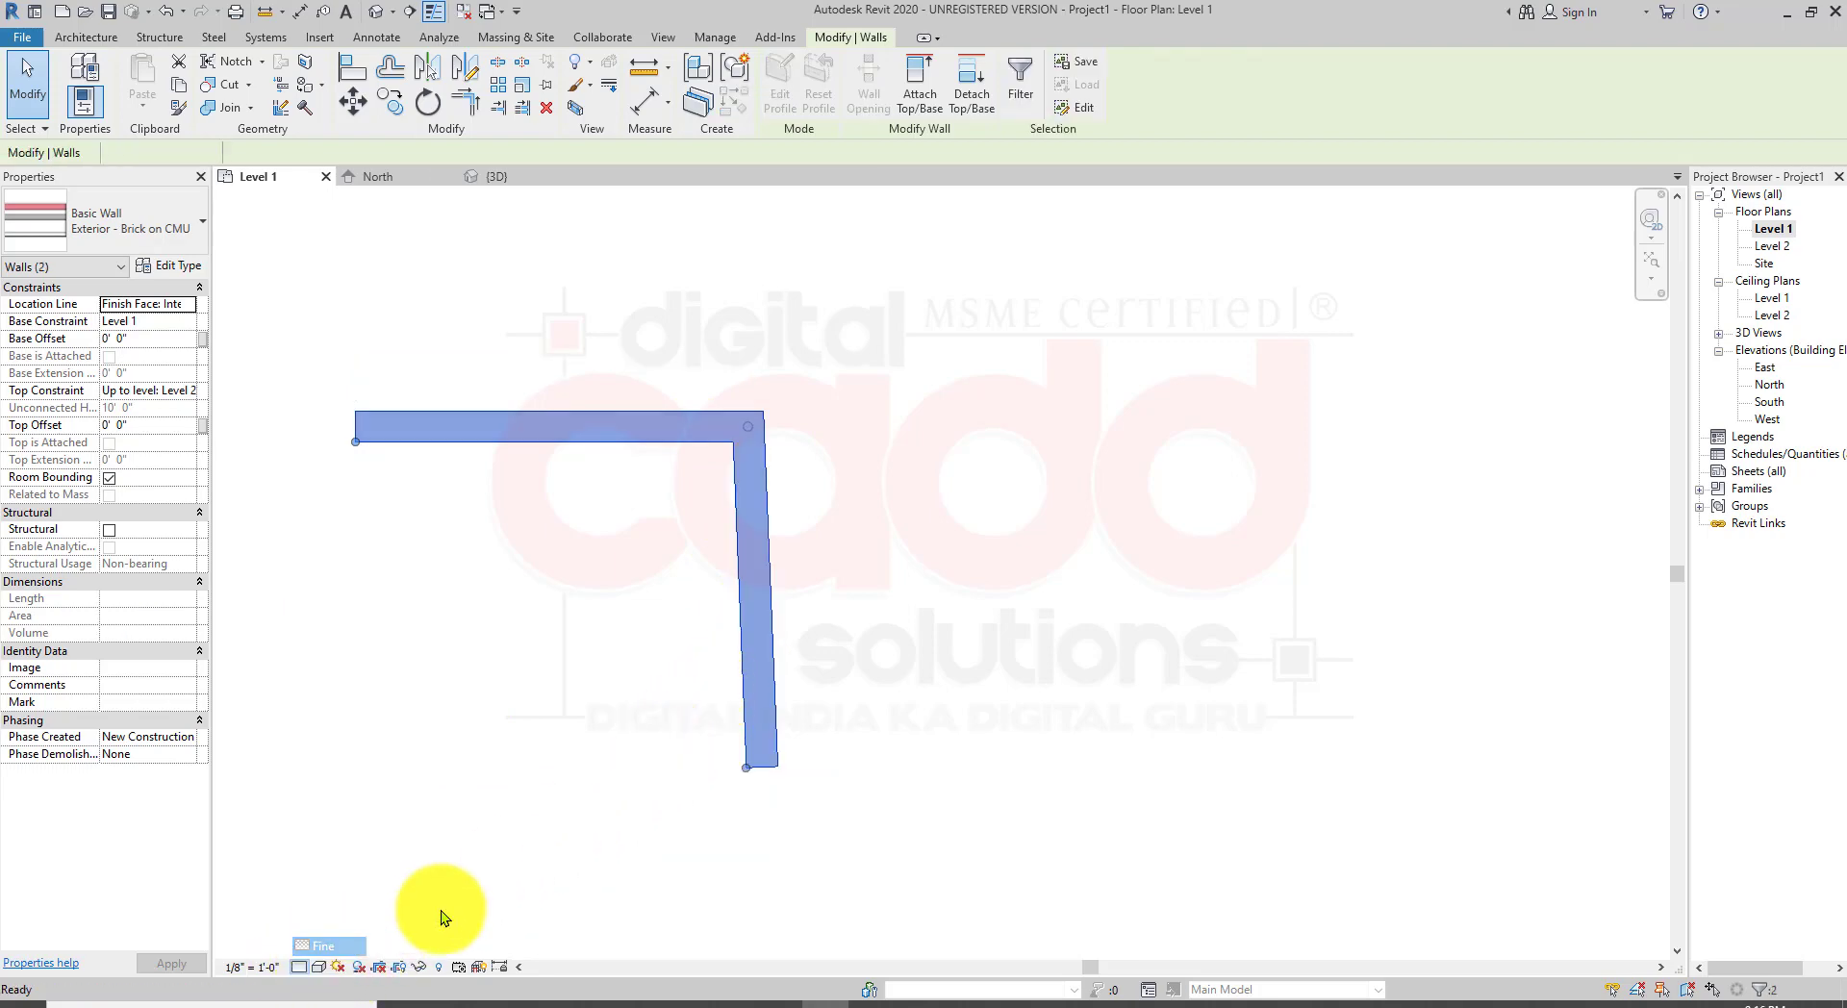
key(Escape)
Step: Zoom in and examine the layered hatching of the brick wall at Fine detail
scroll(758, 517, up, 4)
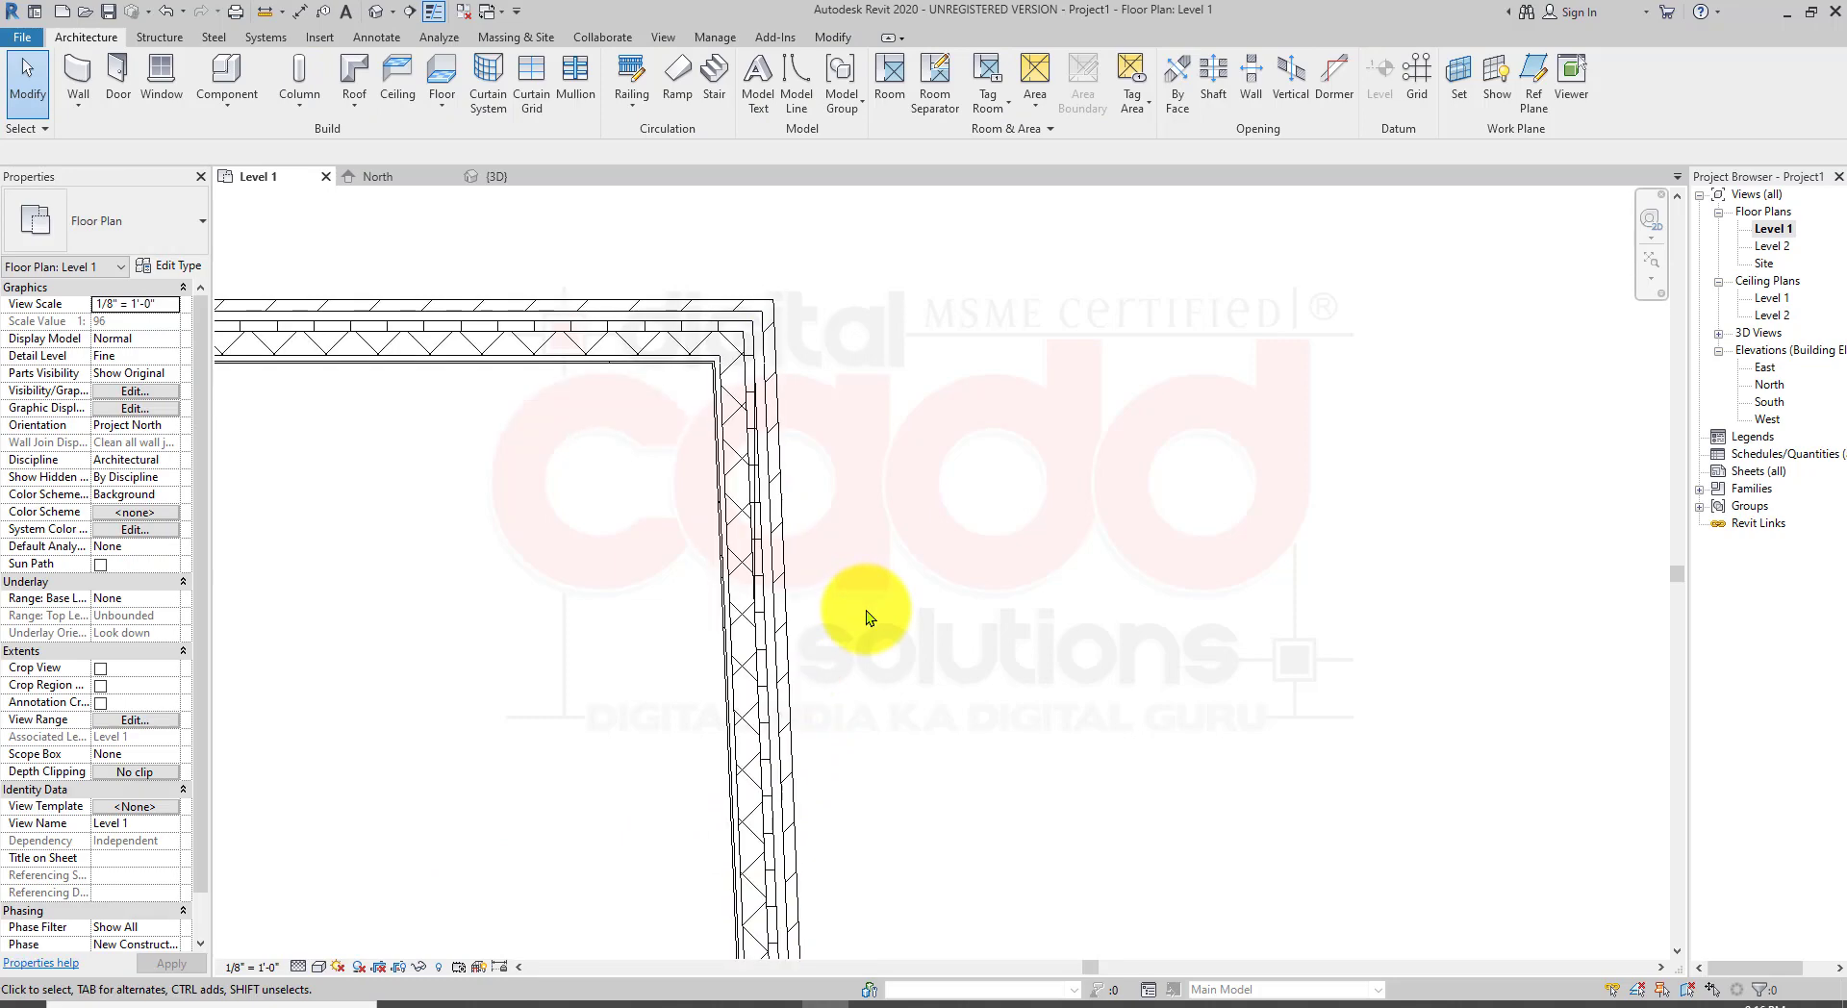
scroll(916, 542, up, 1)
middle_drag(911, 539, 1427, 690)
scroll(430, 499, up, 2)
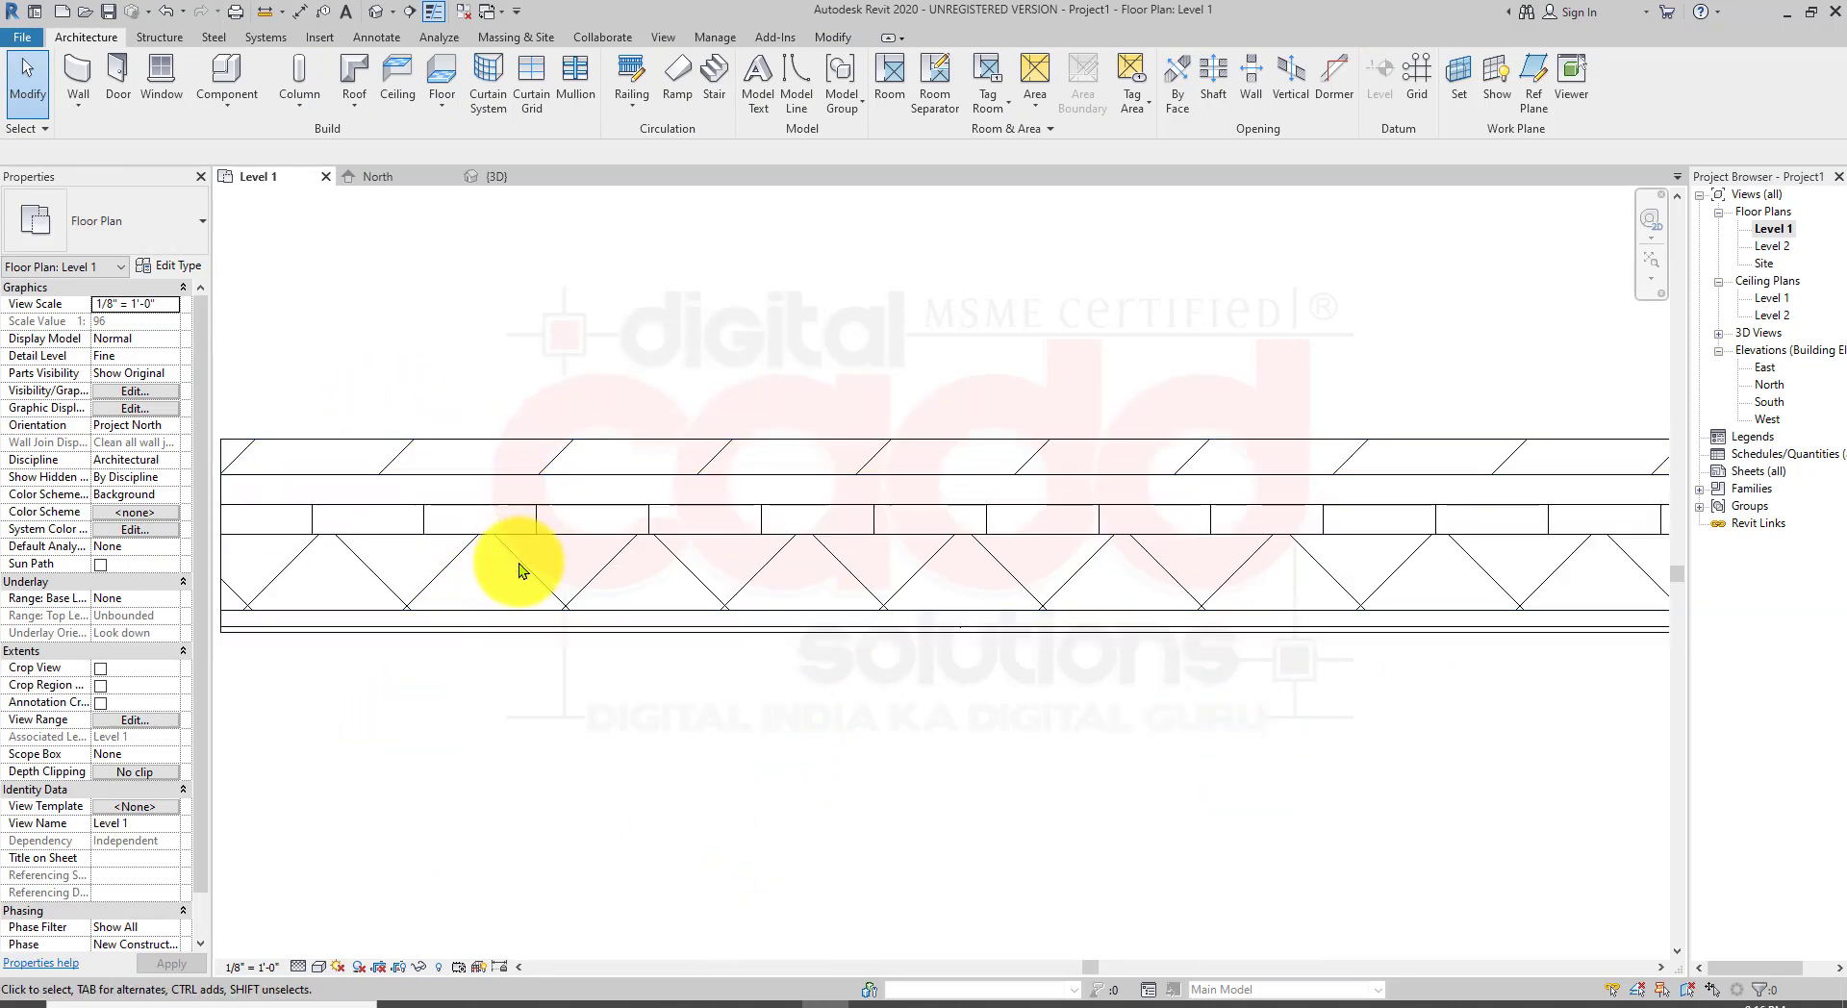
scroll(493, 627, down, 2)
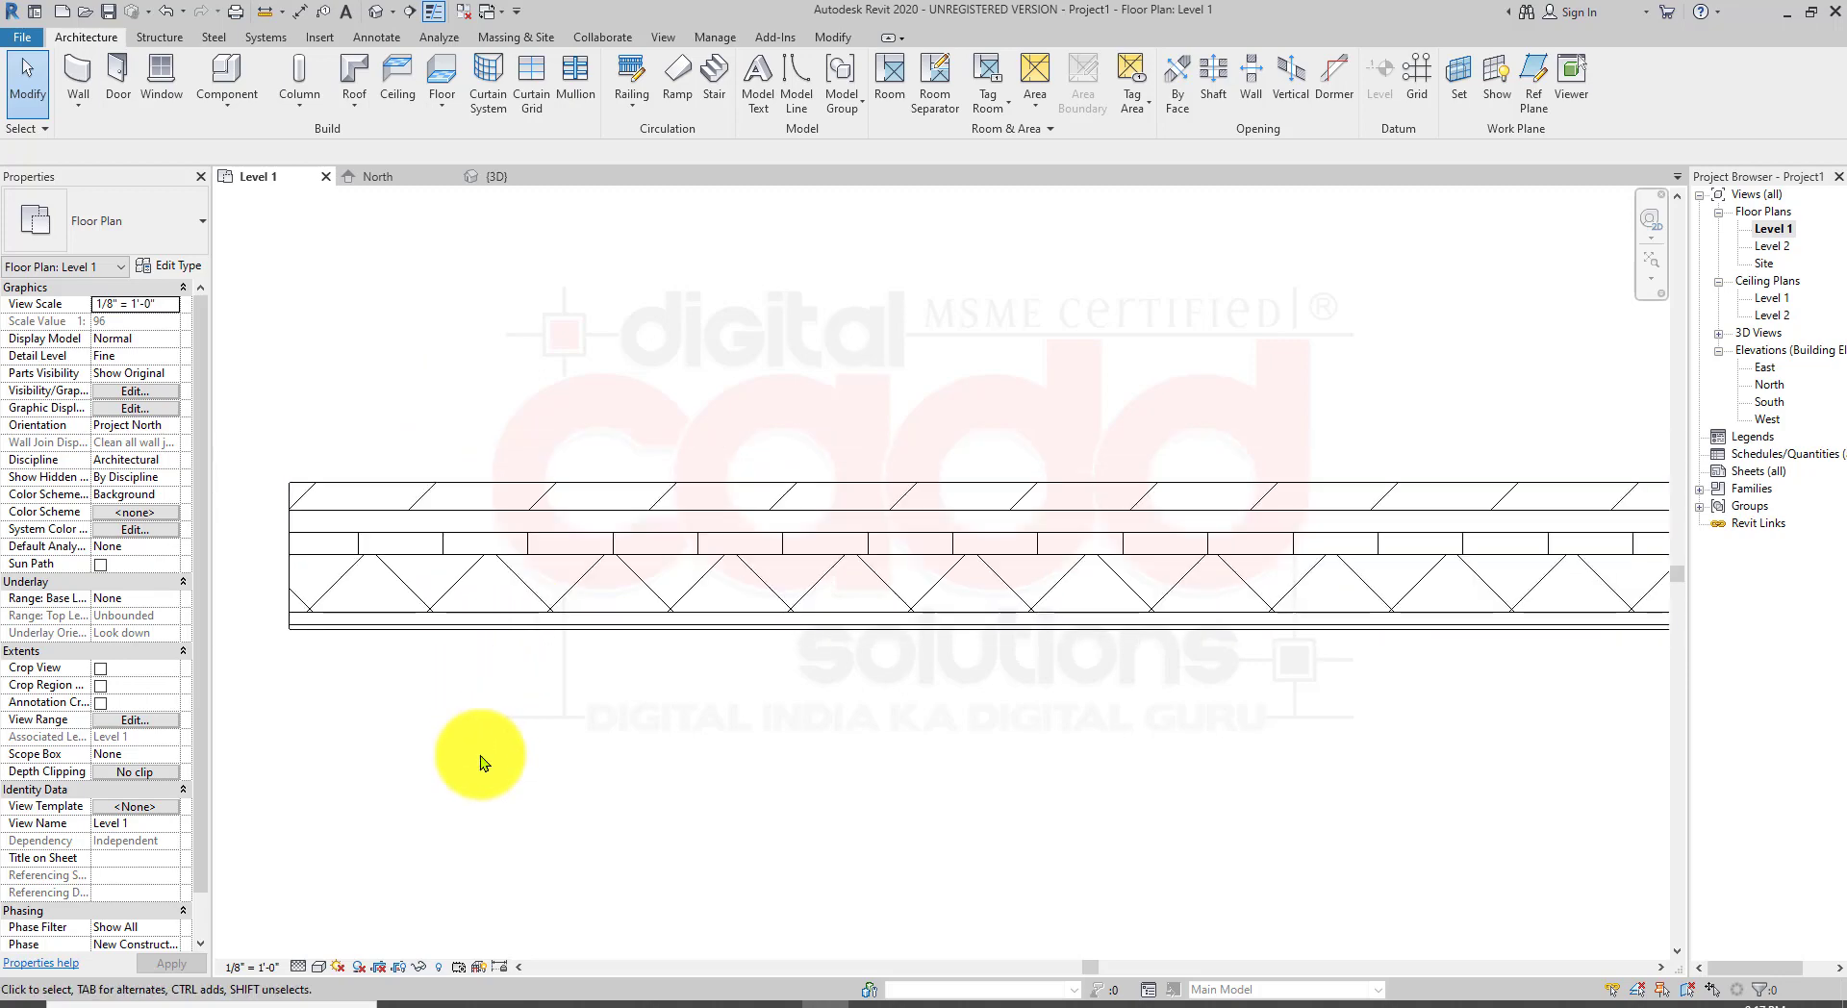
Step: Set the Level 1 plan's detail level to Medium
middle_drag(596, 671, 560, 544)
click(557, 501)
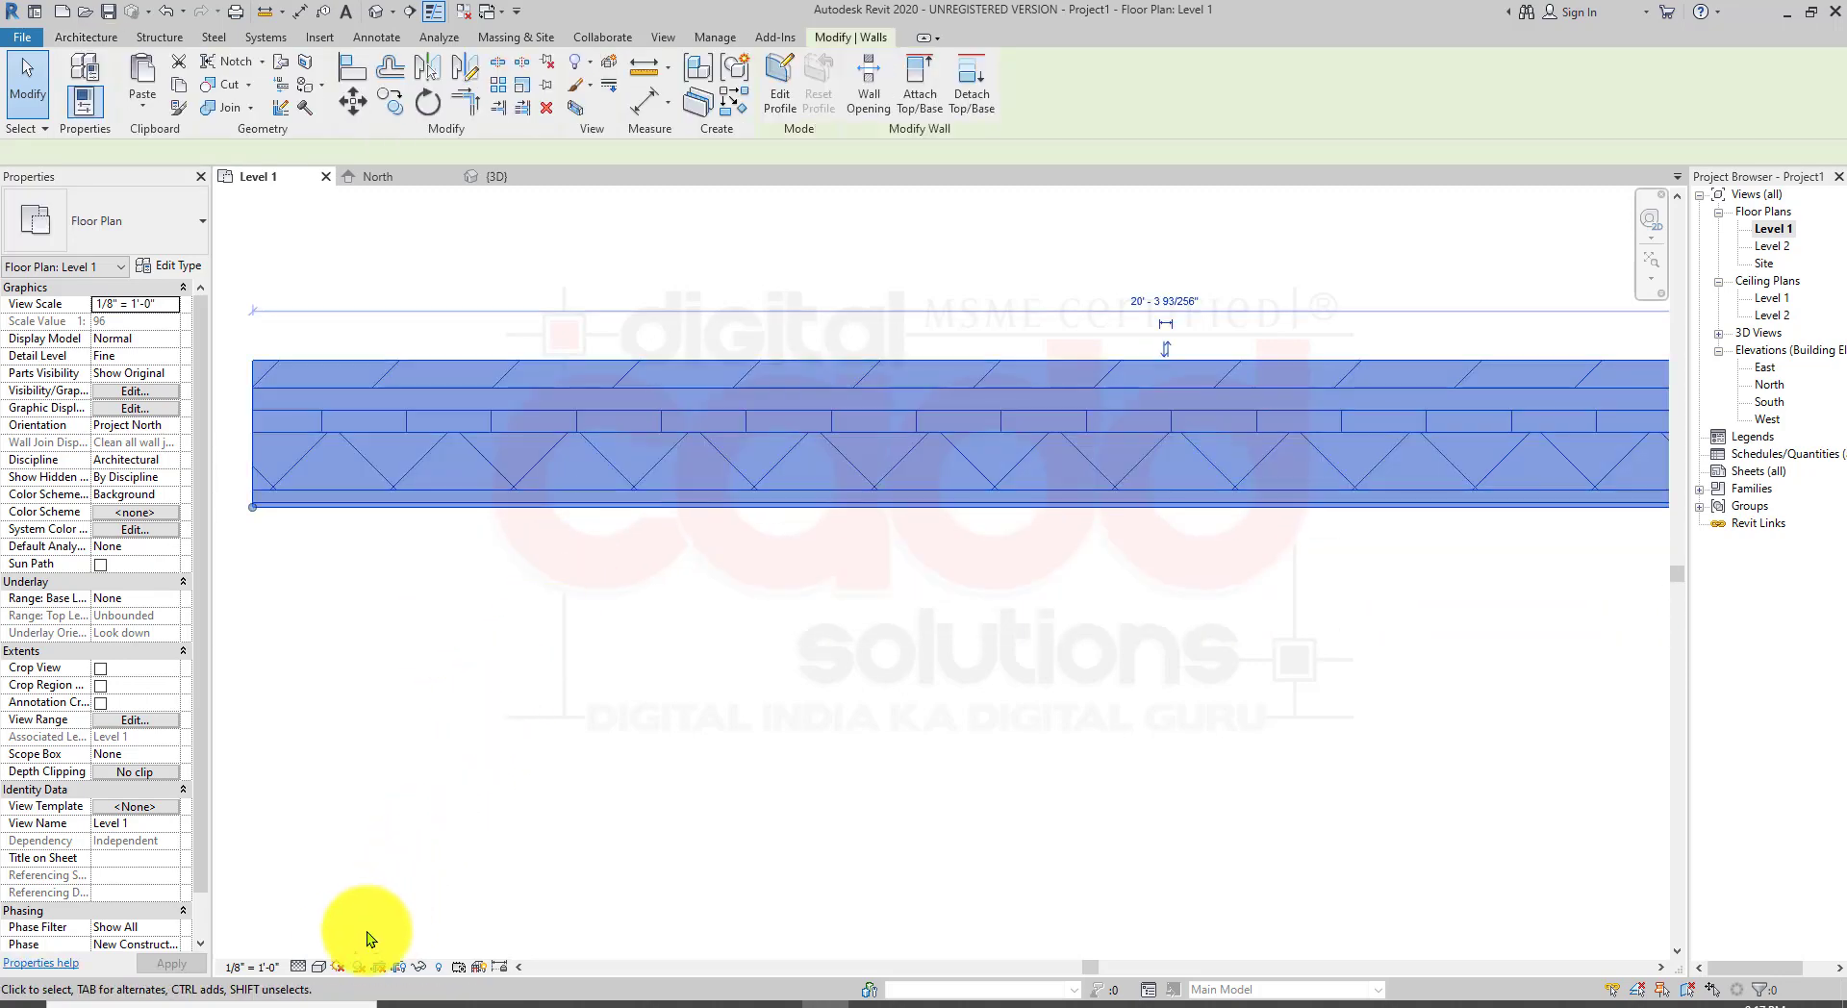
click(300, 966)
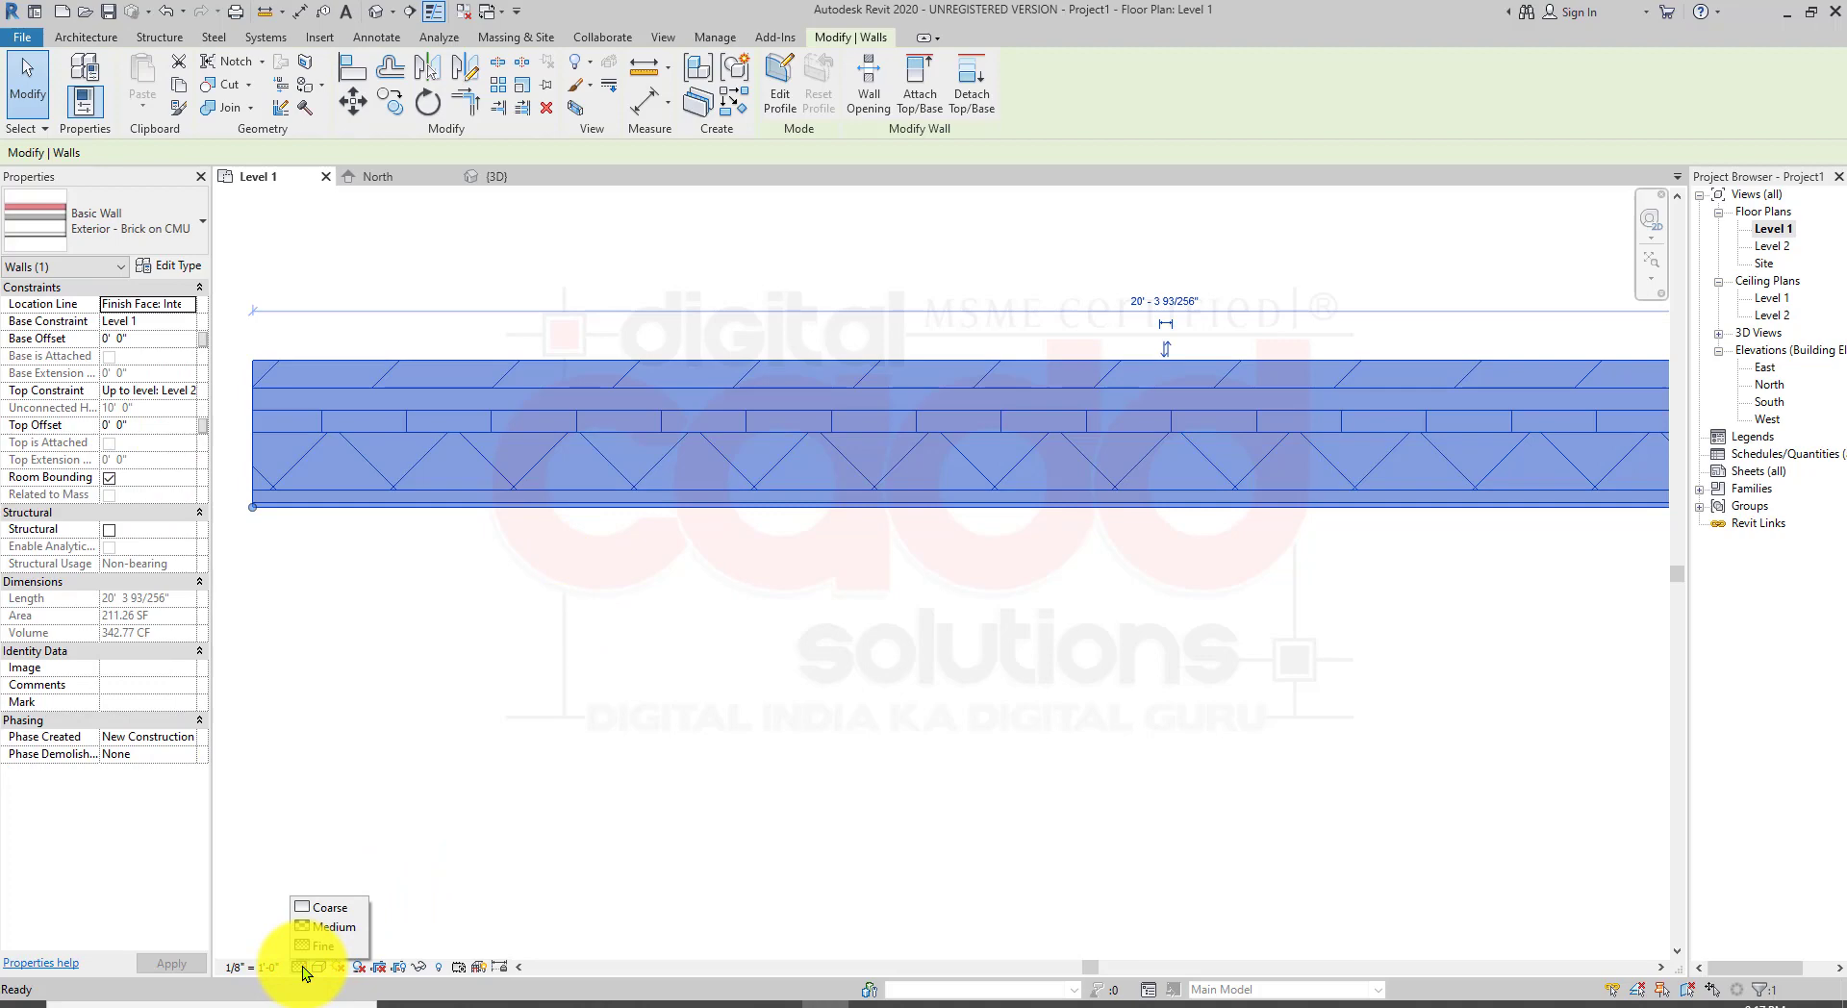
click(343, 932)
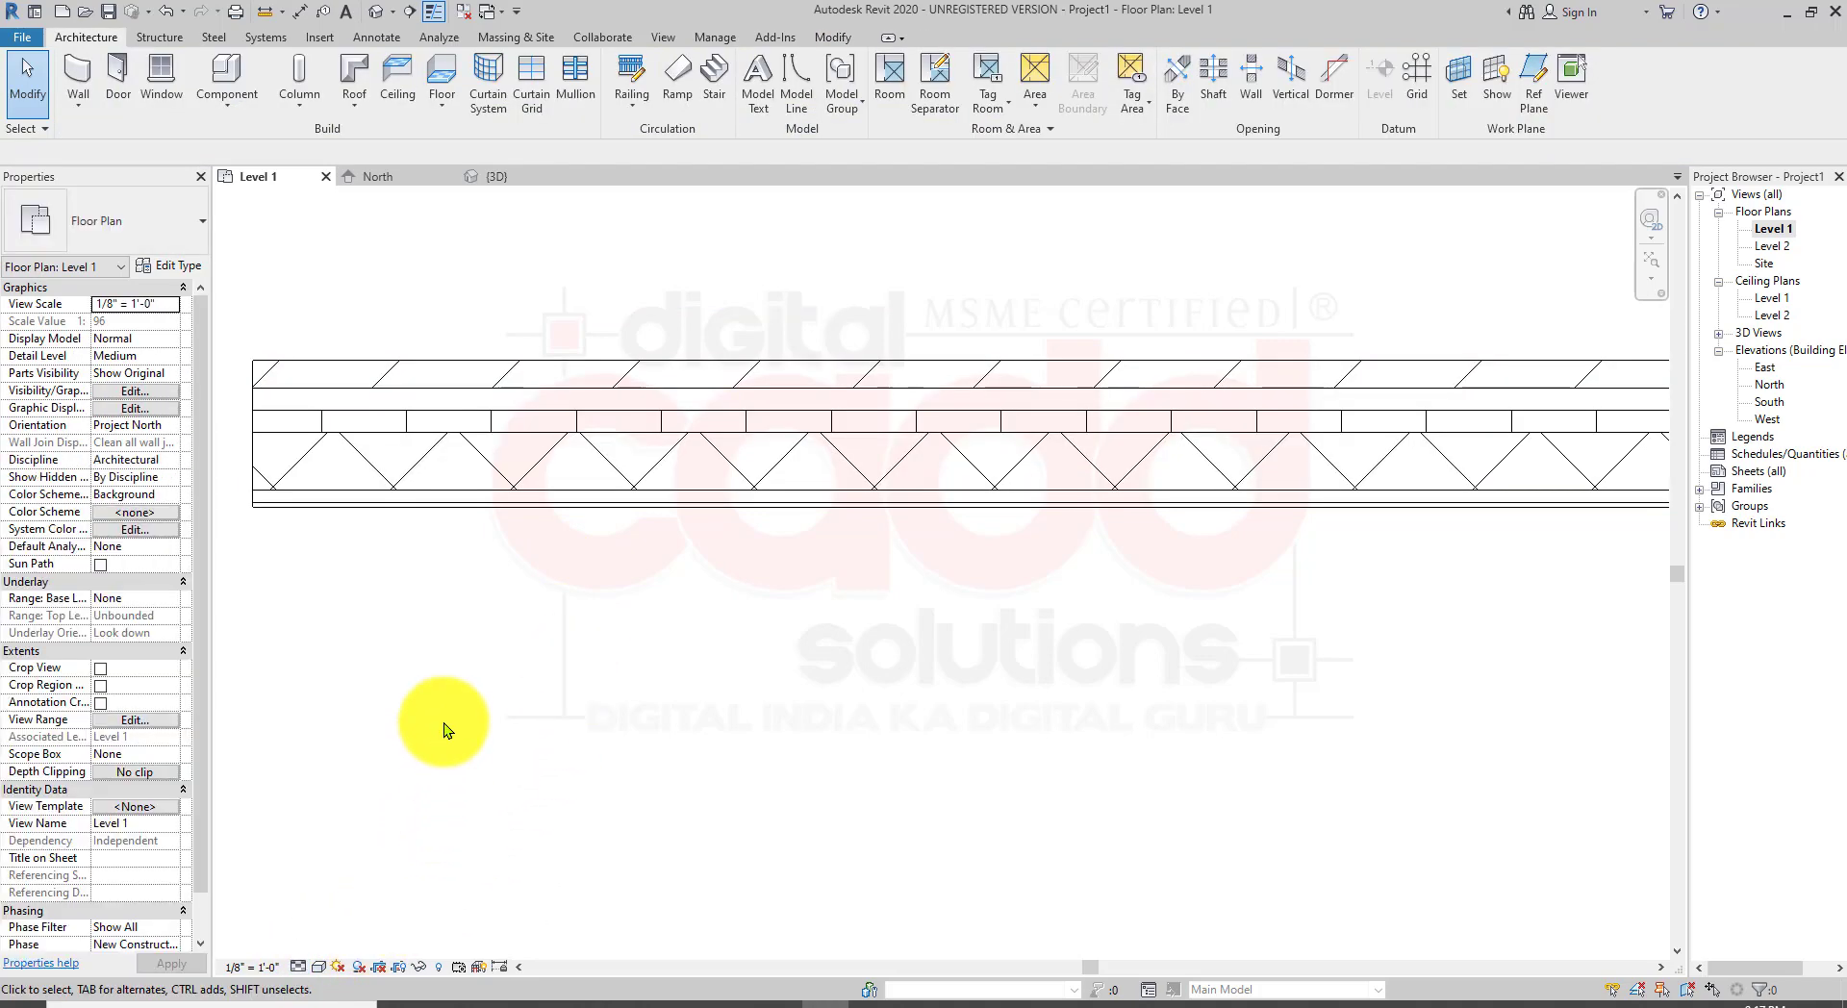
Step: Open the 3D view and examine the L-shaped wall and the building at Medium detail
scroll(442, 724, down, 2)
click(372, 15)
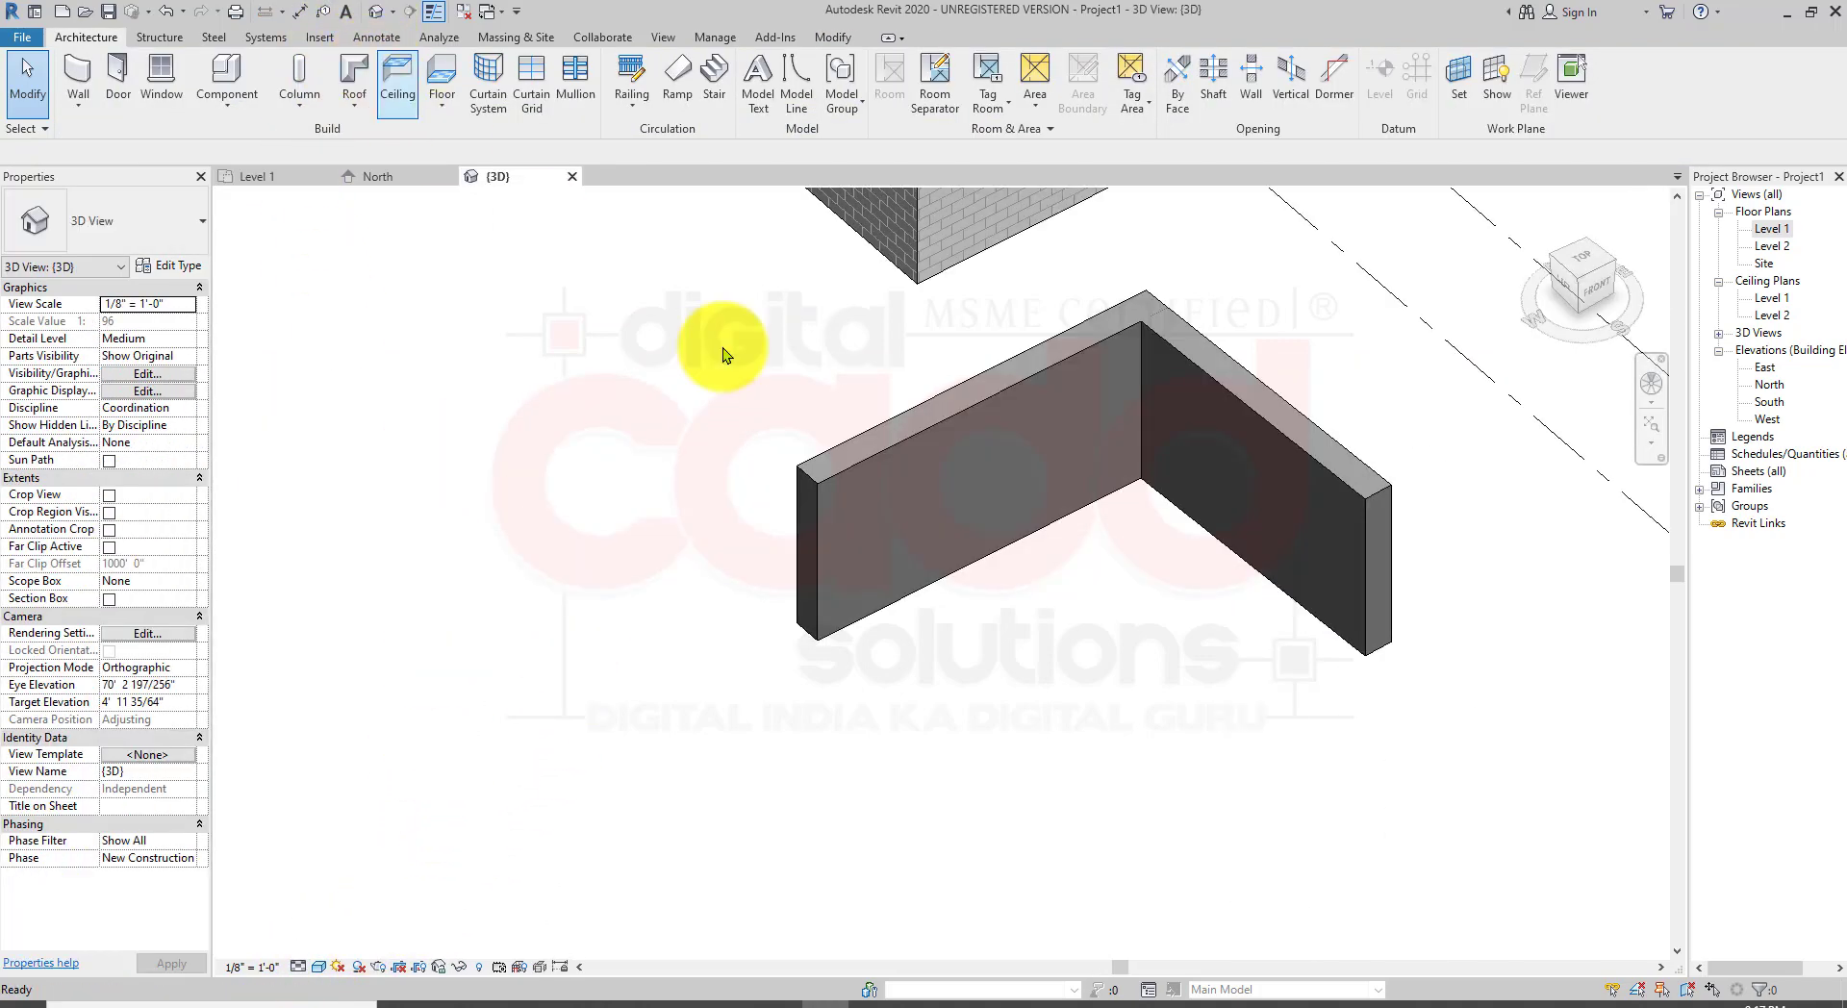
scroll(1305, 403, up, 3)
mouse_move(1182, 405)
middle_down()
mouse_move(1155, 385)
mouse_move(1241, 536)
mouse_move(1030, 523)
mouse_move(1526, 519)
mouse_move(1281, 666)
mouse_move(482, 754)
middle_up()
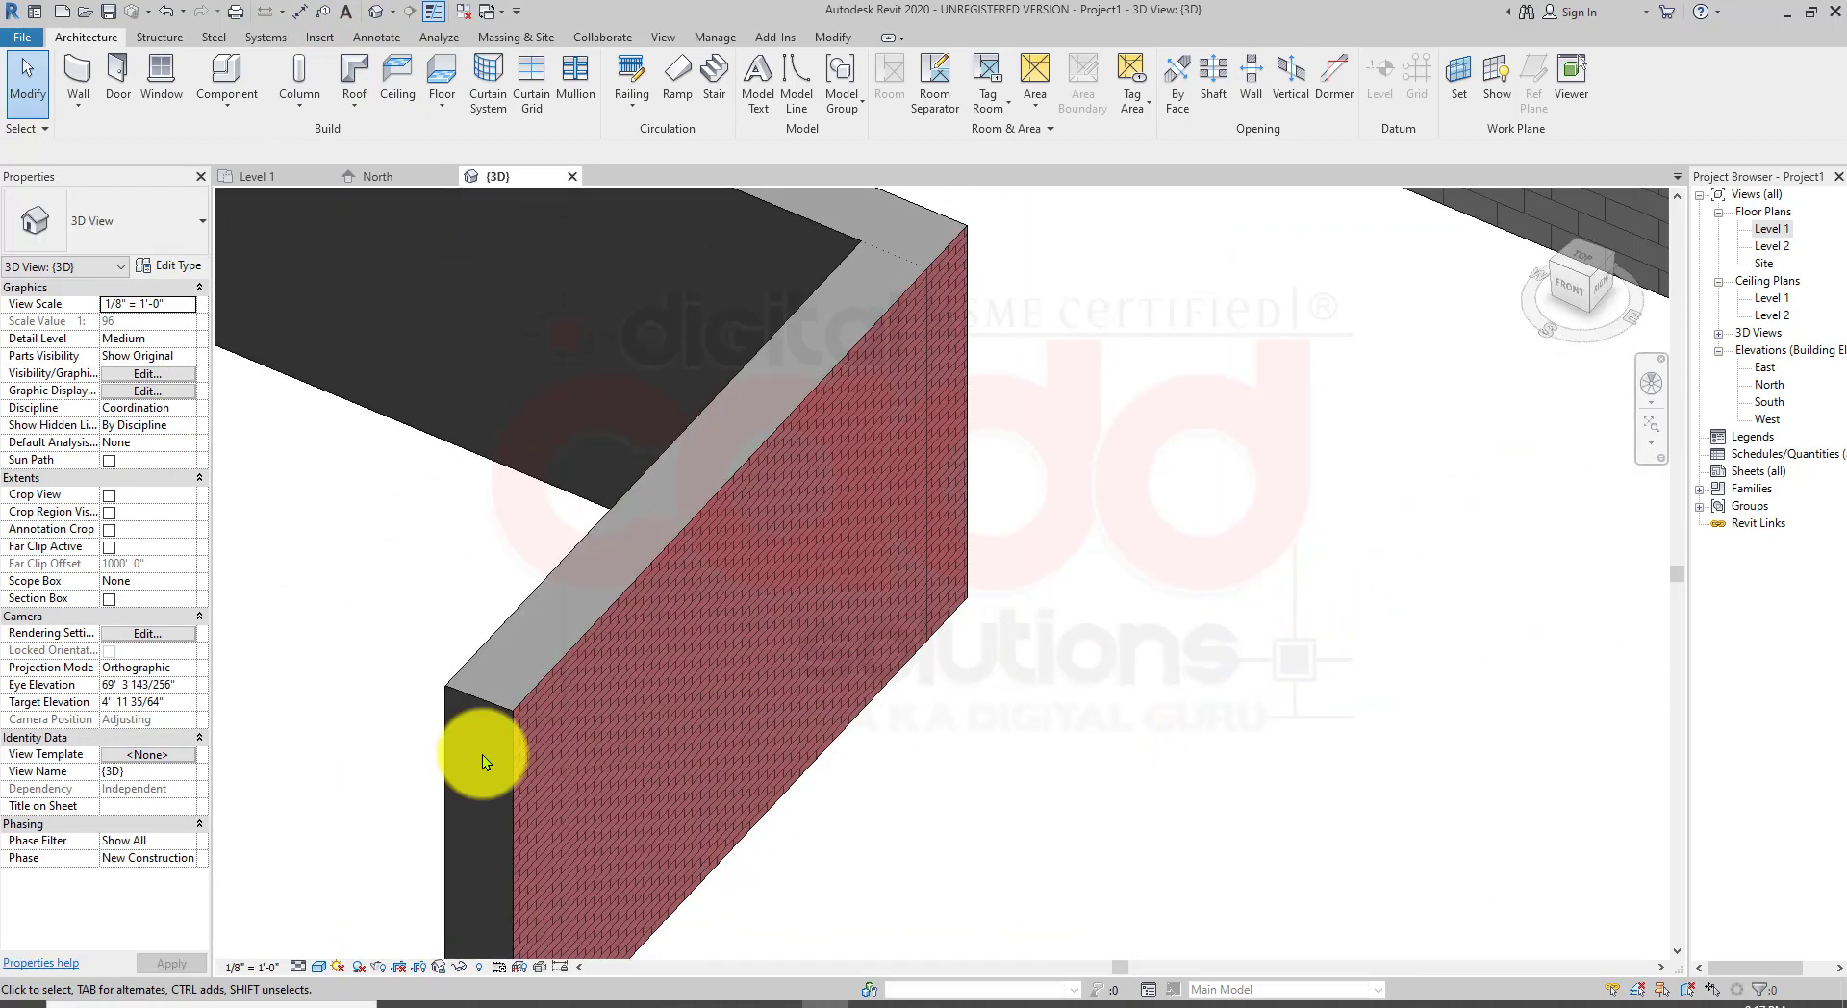
scroll(562, 702, up, 5)
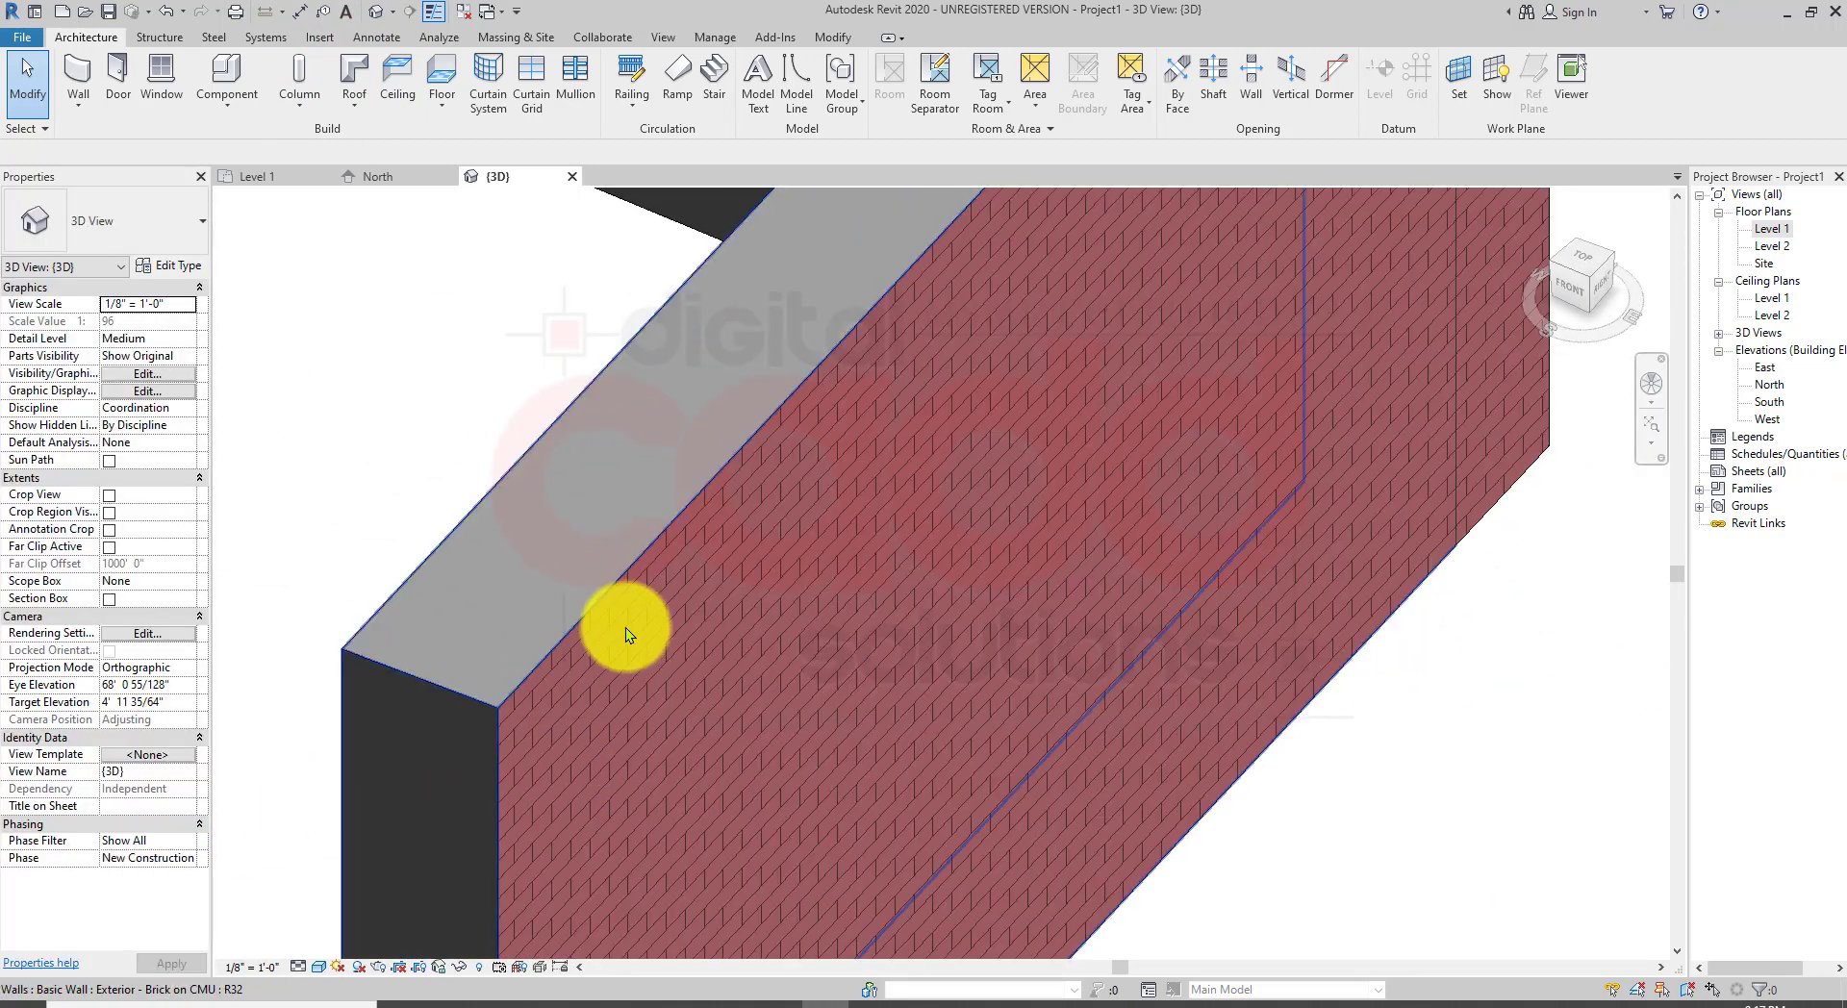
scroll(625, 635, down, 5)
mouse_move(619, 699)
shift+middle_down()
mouse_move(701, 699)
mouse_move(792, 638)
mouse_move(748, 563)
mouse_move(1080, 601)
mouse_move(1221, 563)
mouse_move(907, 721)
shift+middle_up()
scroll(739, 615, up, 3)
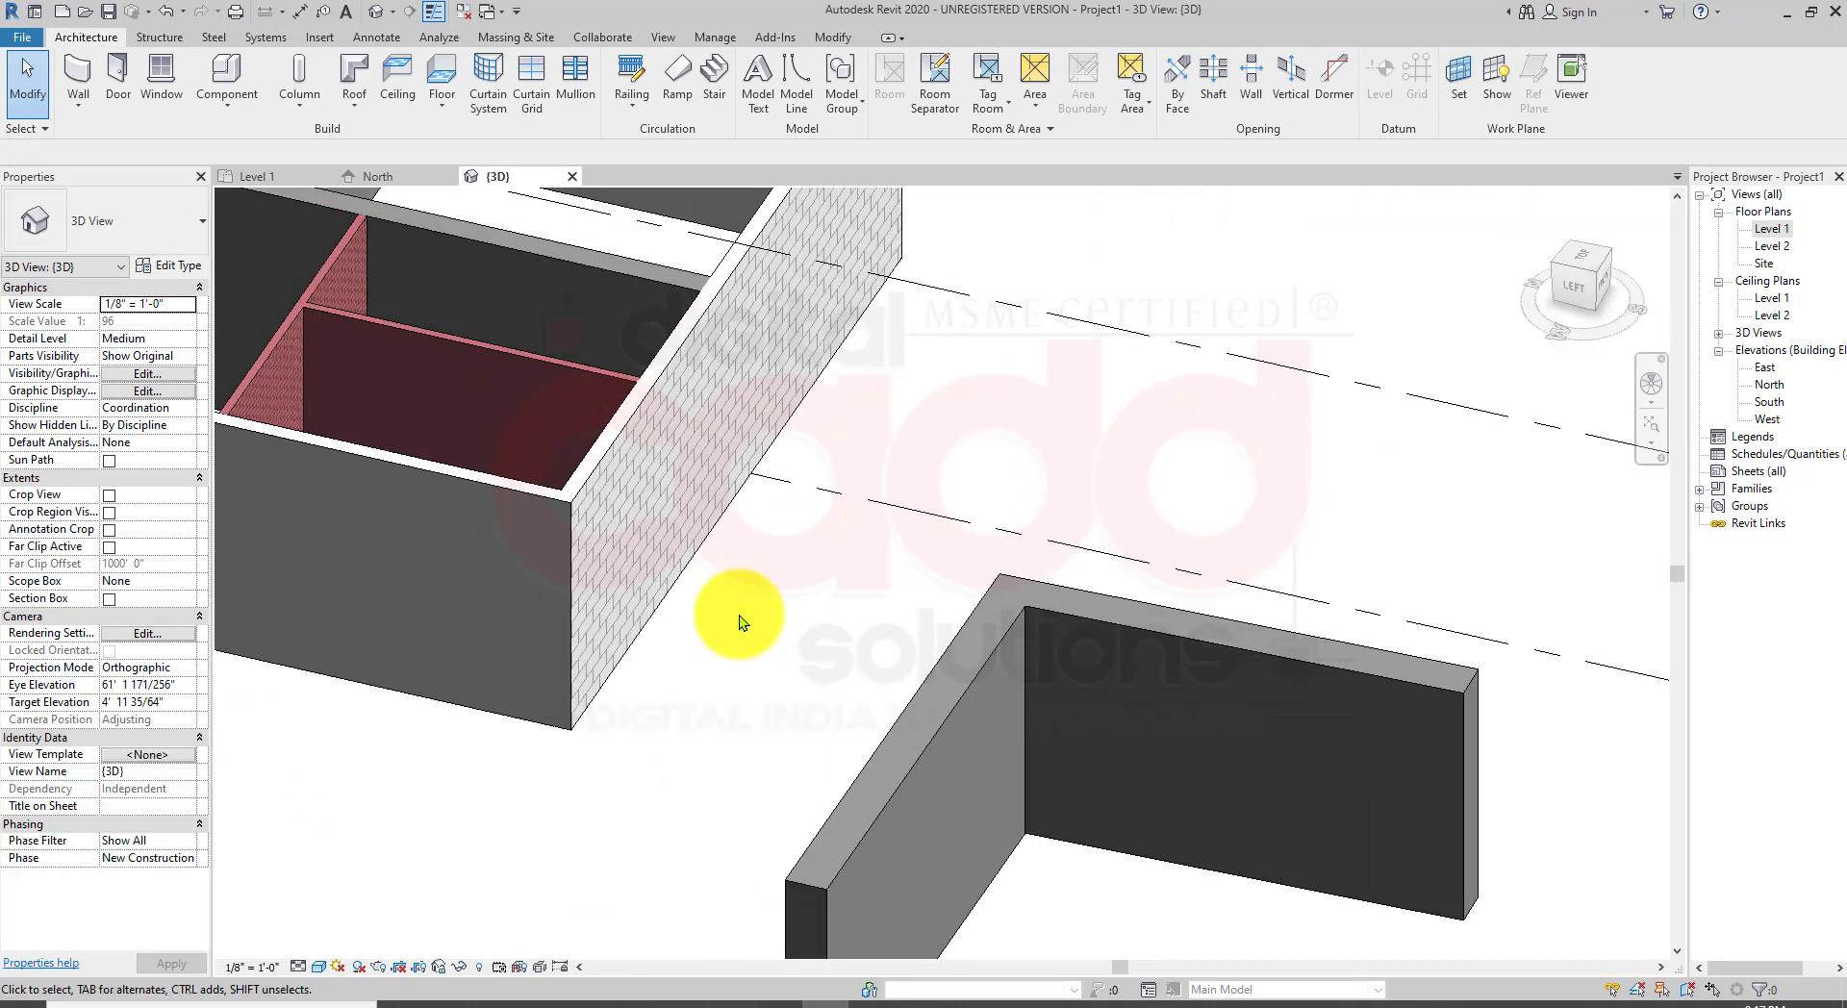
scroll(857, 700, down, 5)
scroll(956, 748, up, 4)
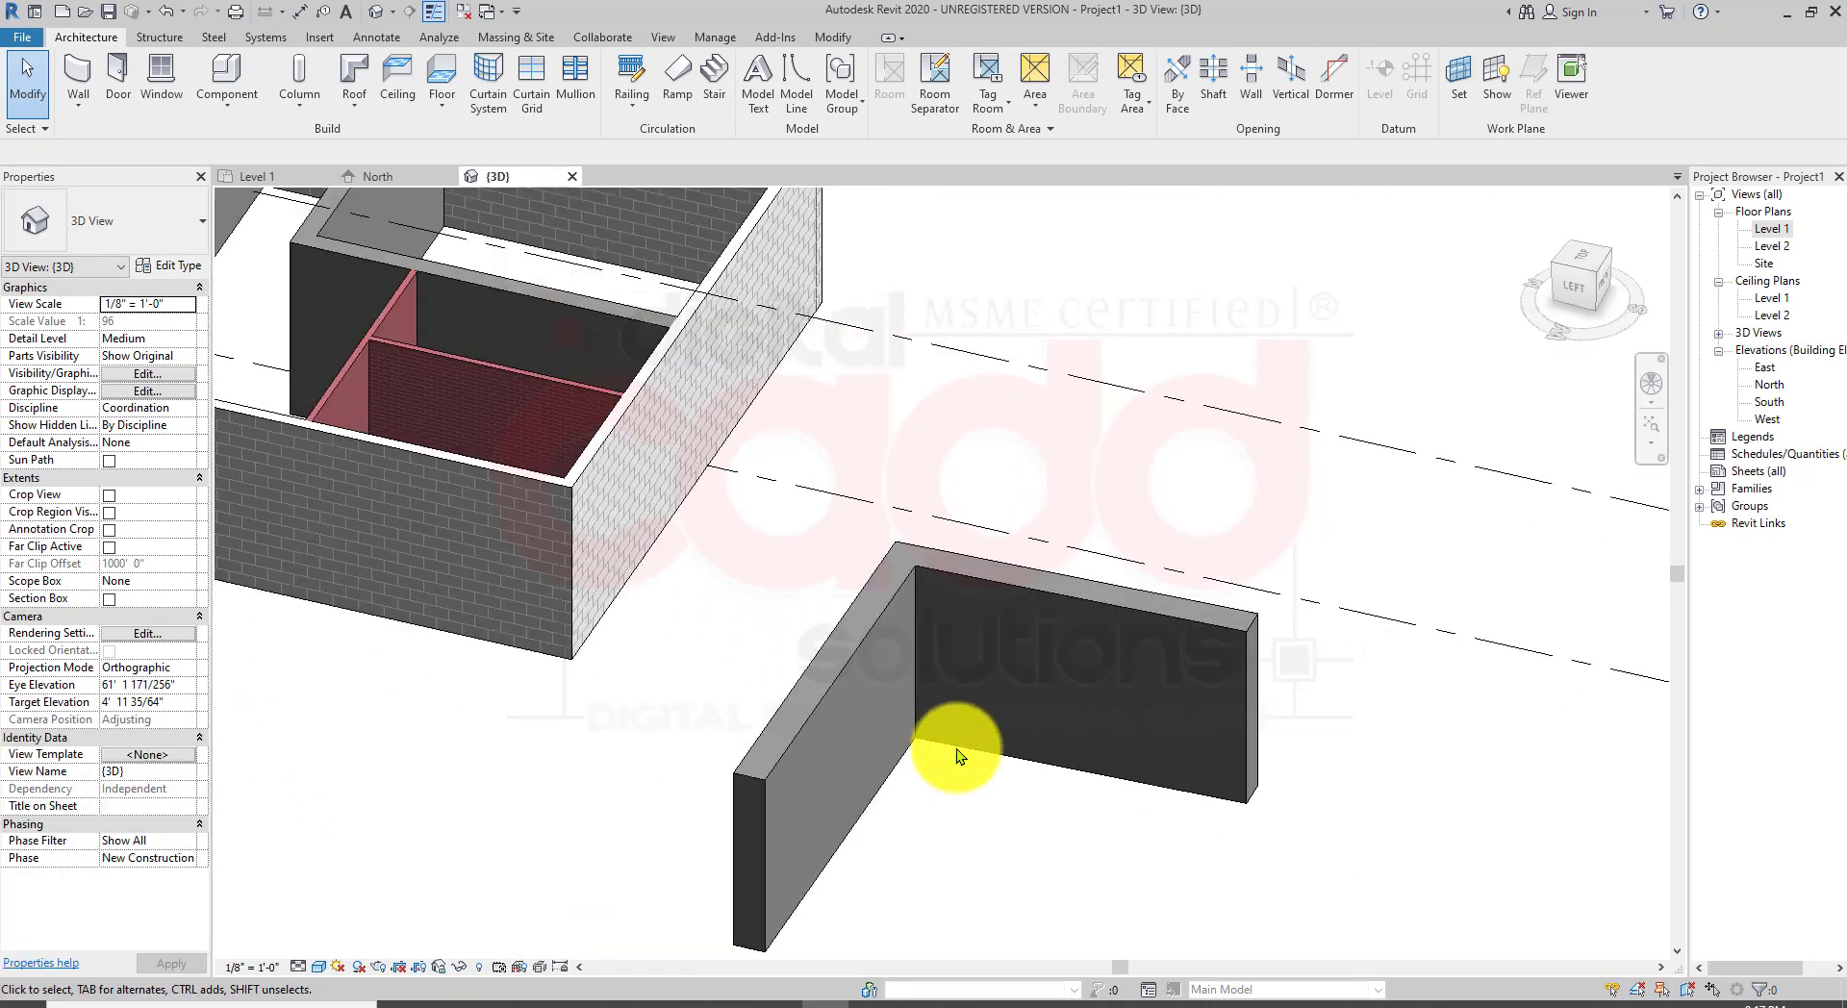
Step: Select both segments of the L-shaped brick wall in 3D and delete them
click(824, 666)
click(1049, 857)
drag(1050, 855, 883, 726)
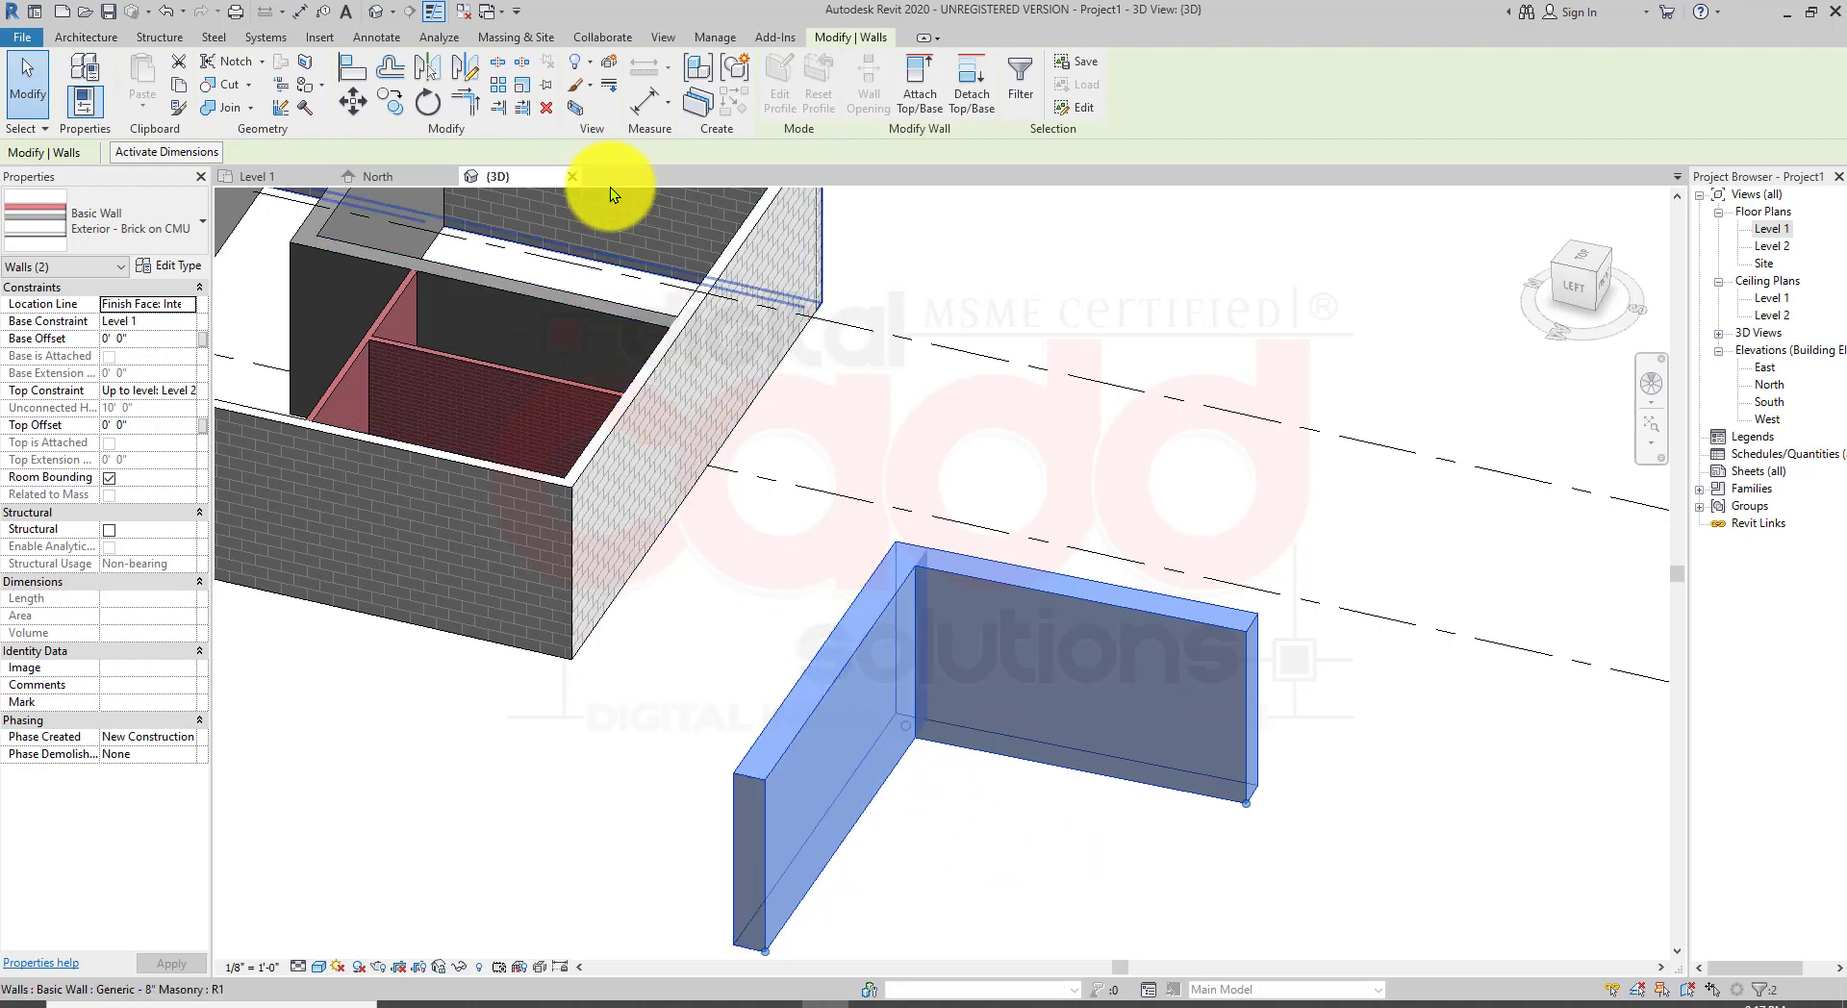
click(551, 113)
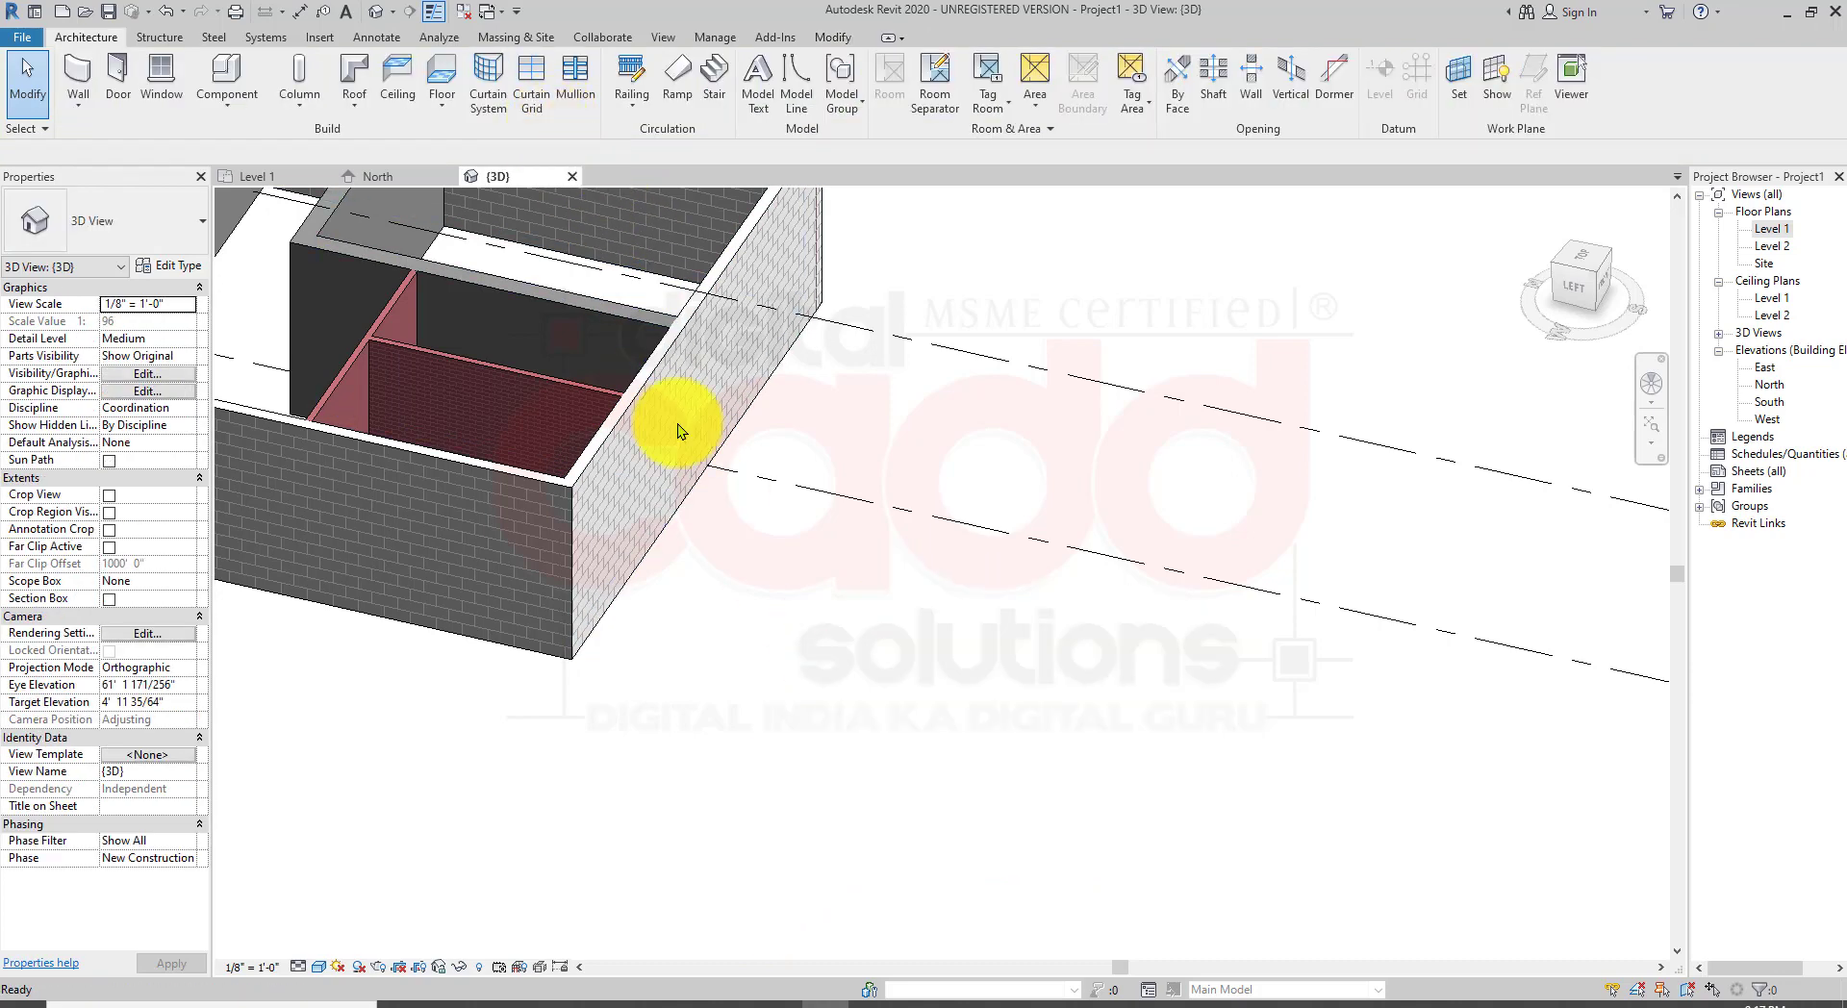
Step: Orbit and zoom around the building in 3D to examine the remaining masonry walls
scroll(885, 803, down, 2)
middle_drag(874, 770, 1093, 767)
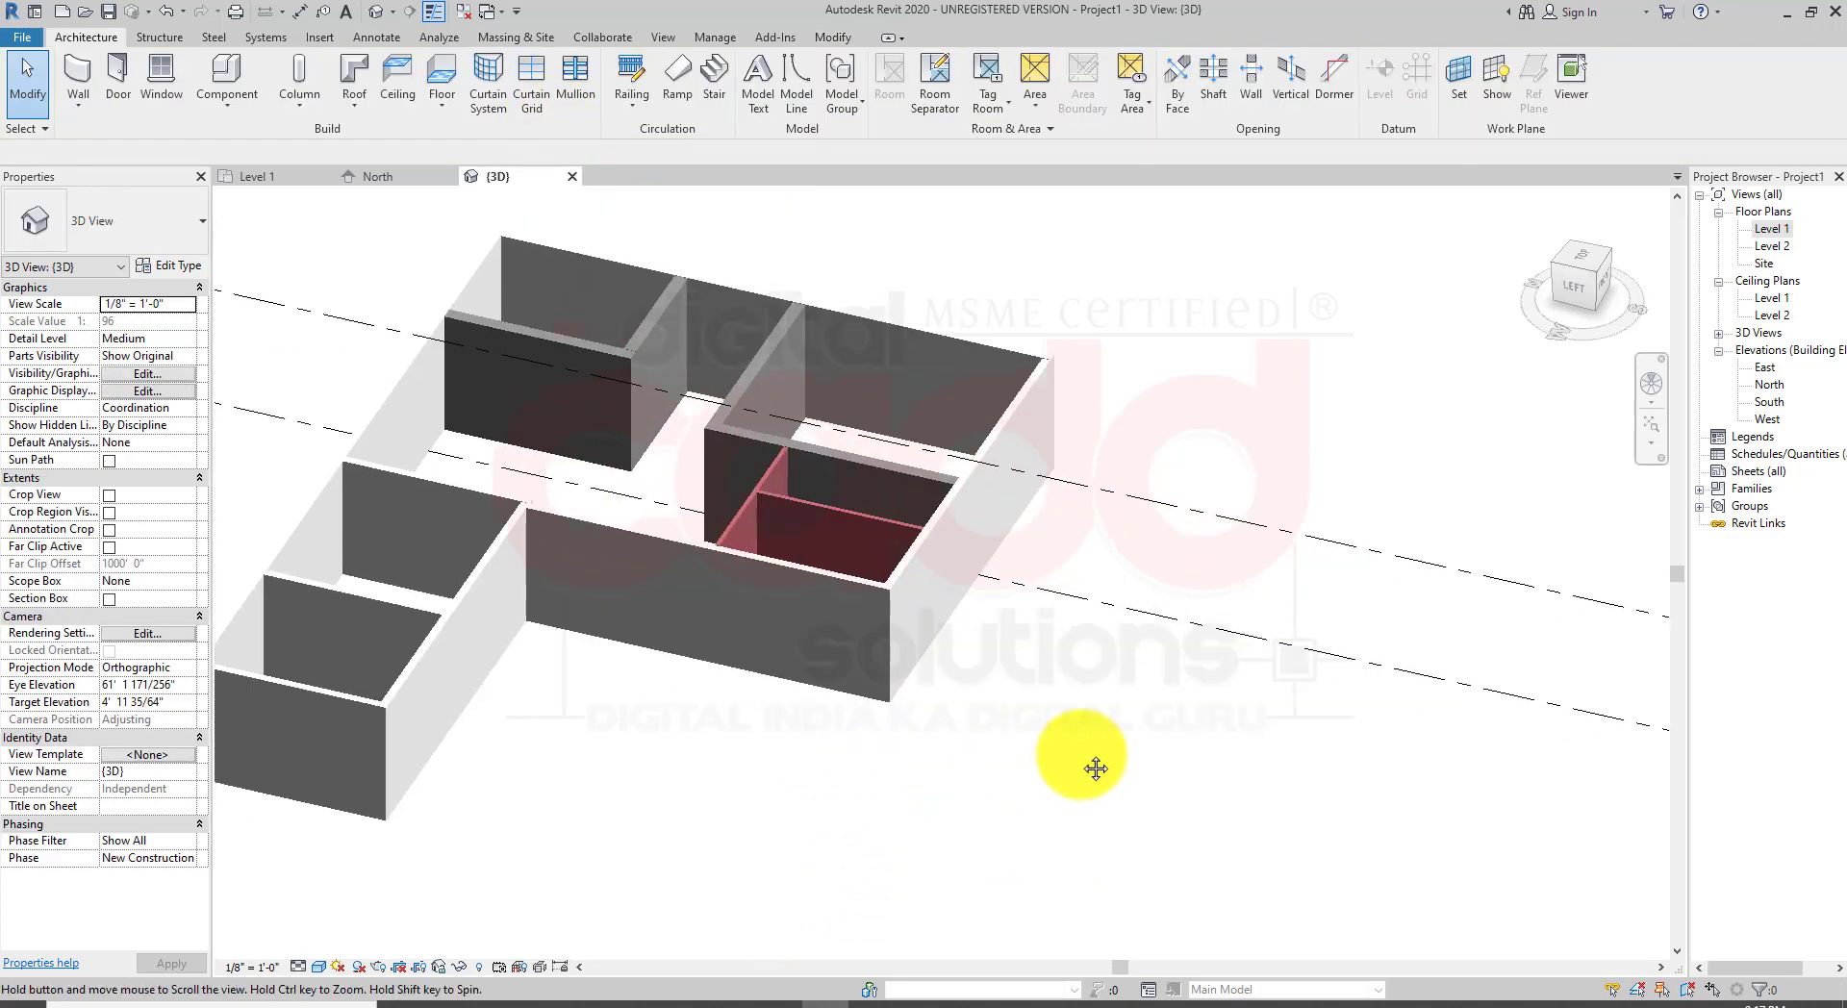
middle_drag(995, 737, 1127, 777)
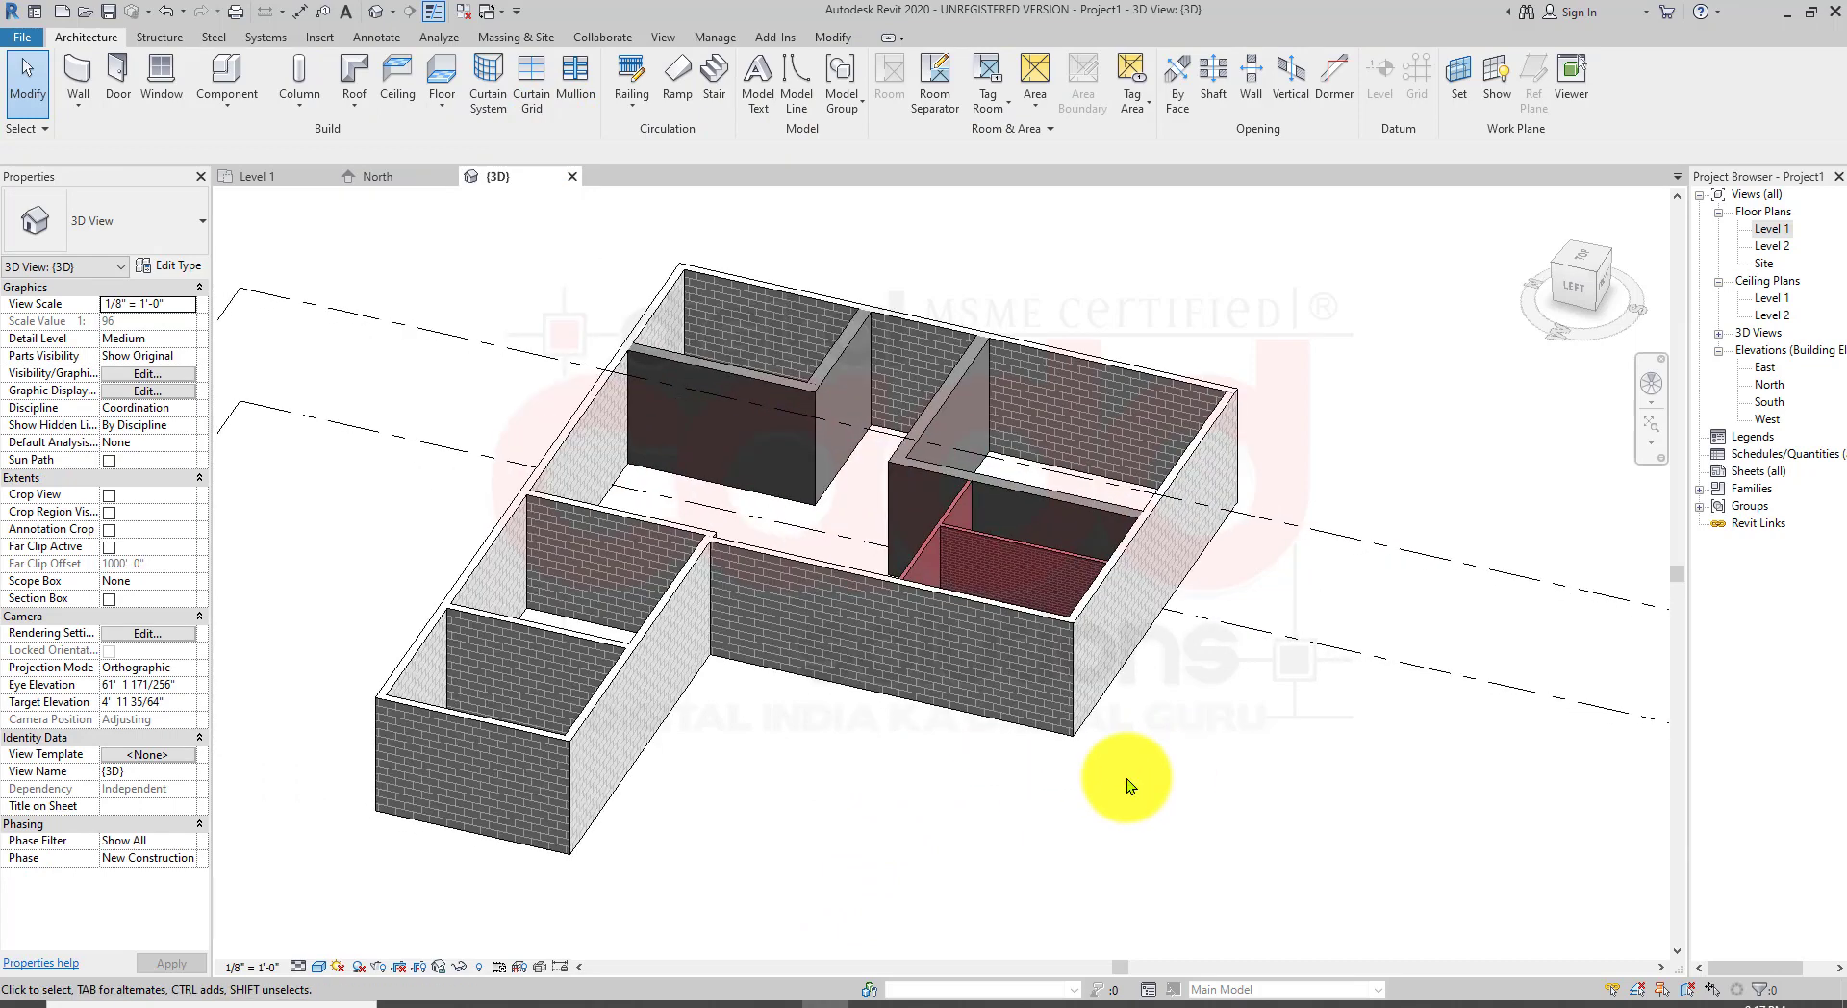
scroll(681, 581, up, 5)
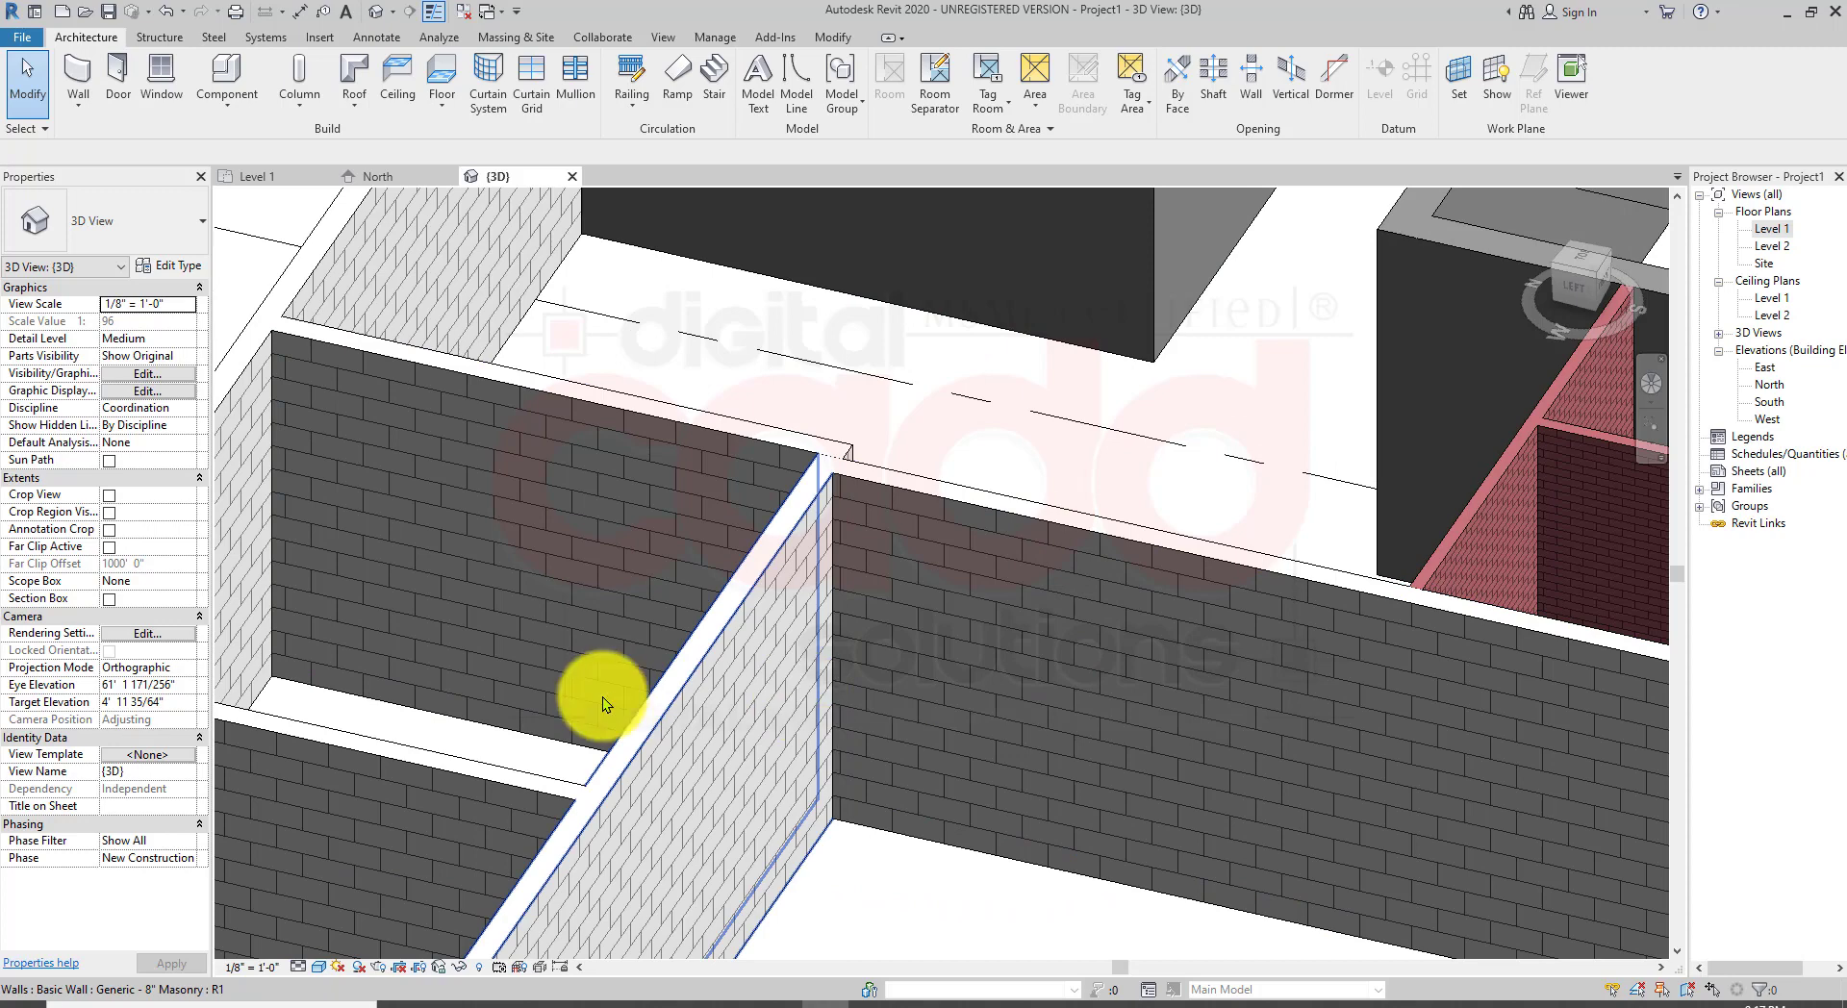
scroll(639, 576, down, 5)
mouse_move(948, 709)
shift+middle_down()
mouse_move(725, 776)
mouse_move(937, 639)
mouse_move(694, 804)
mouse_move(689, 781)
shift+middle_up()
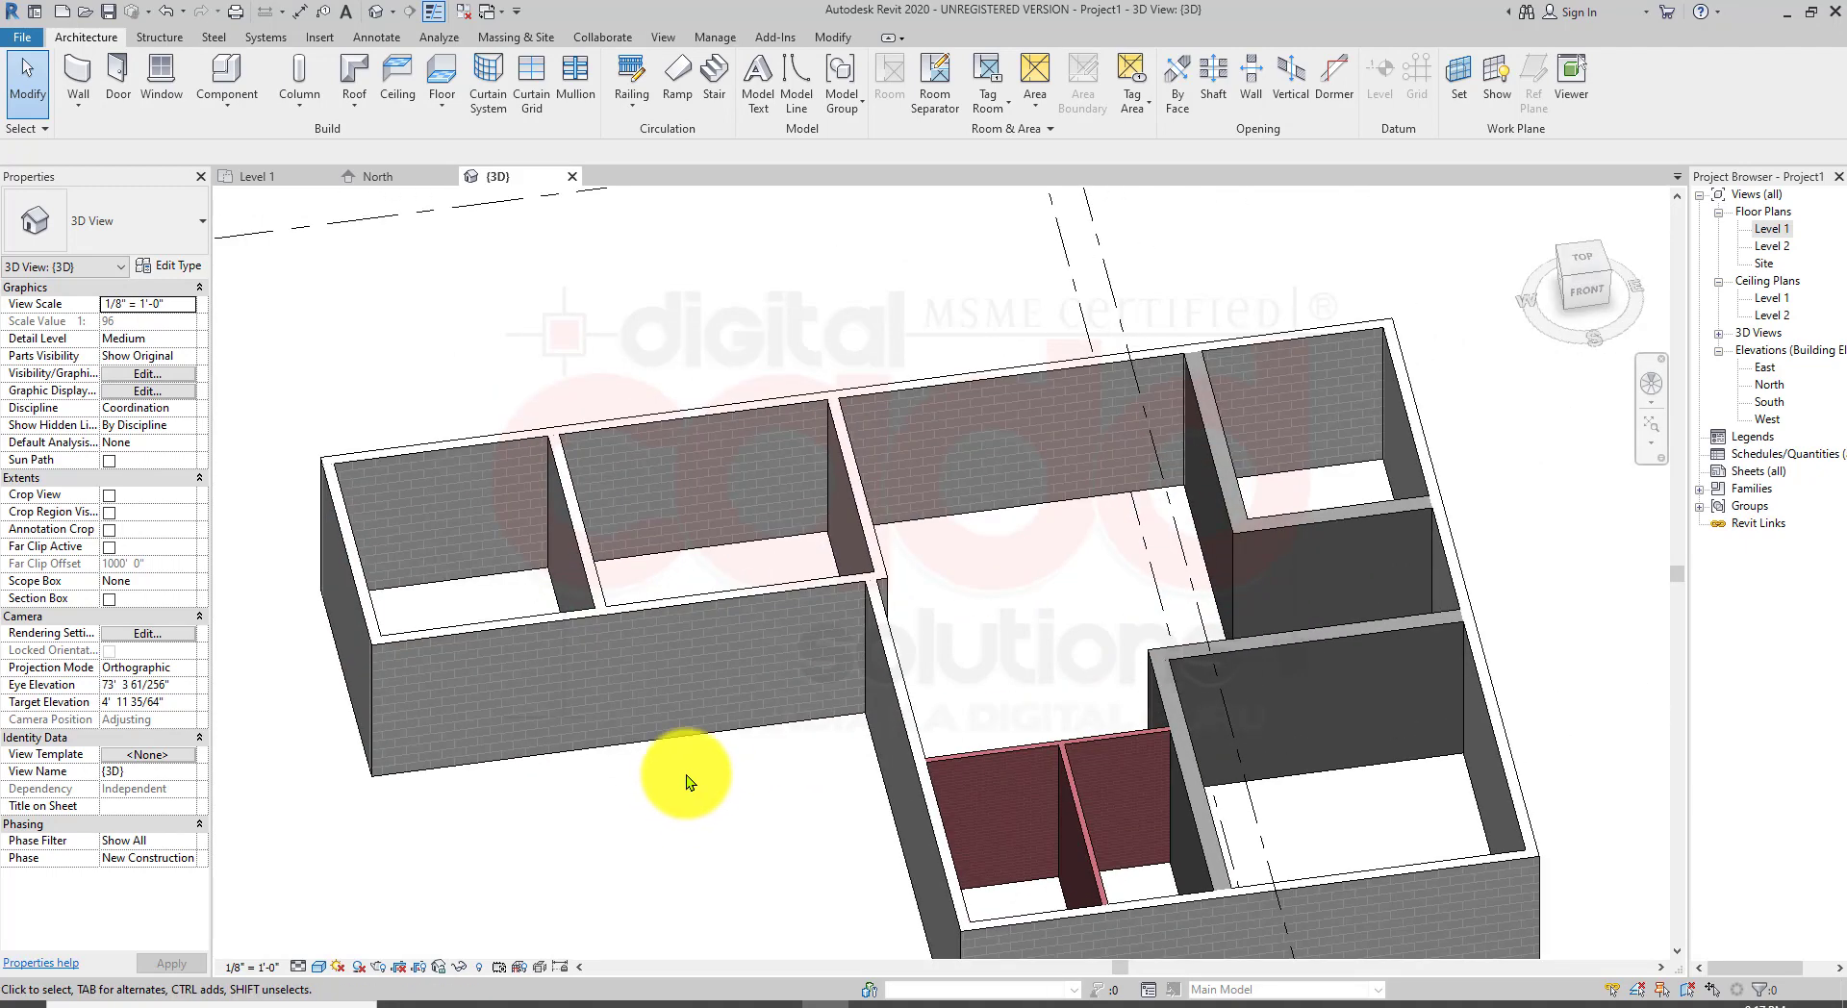
Step: Open the Level 1 floor plan and delete the leftover dimensions beside the northwest rooms
double_click(1770, 231)
scroll(852, 558, down, 5)
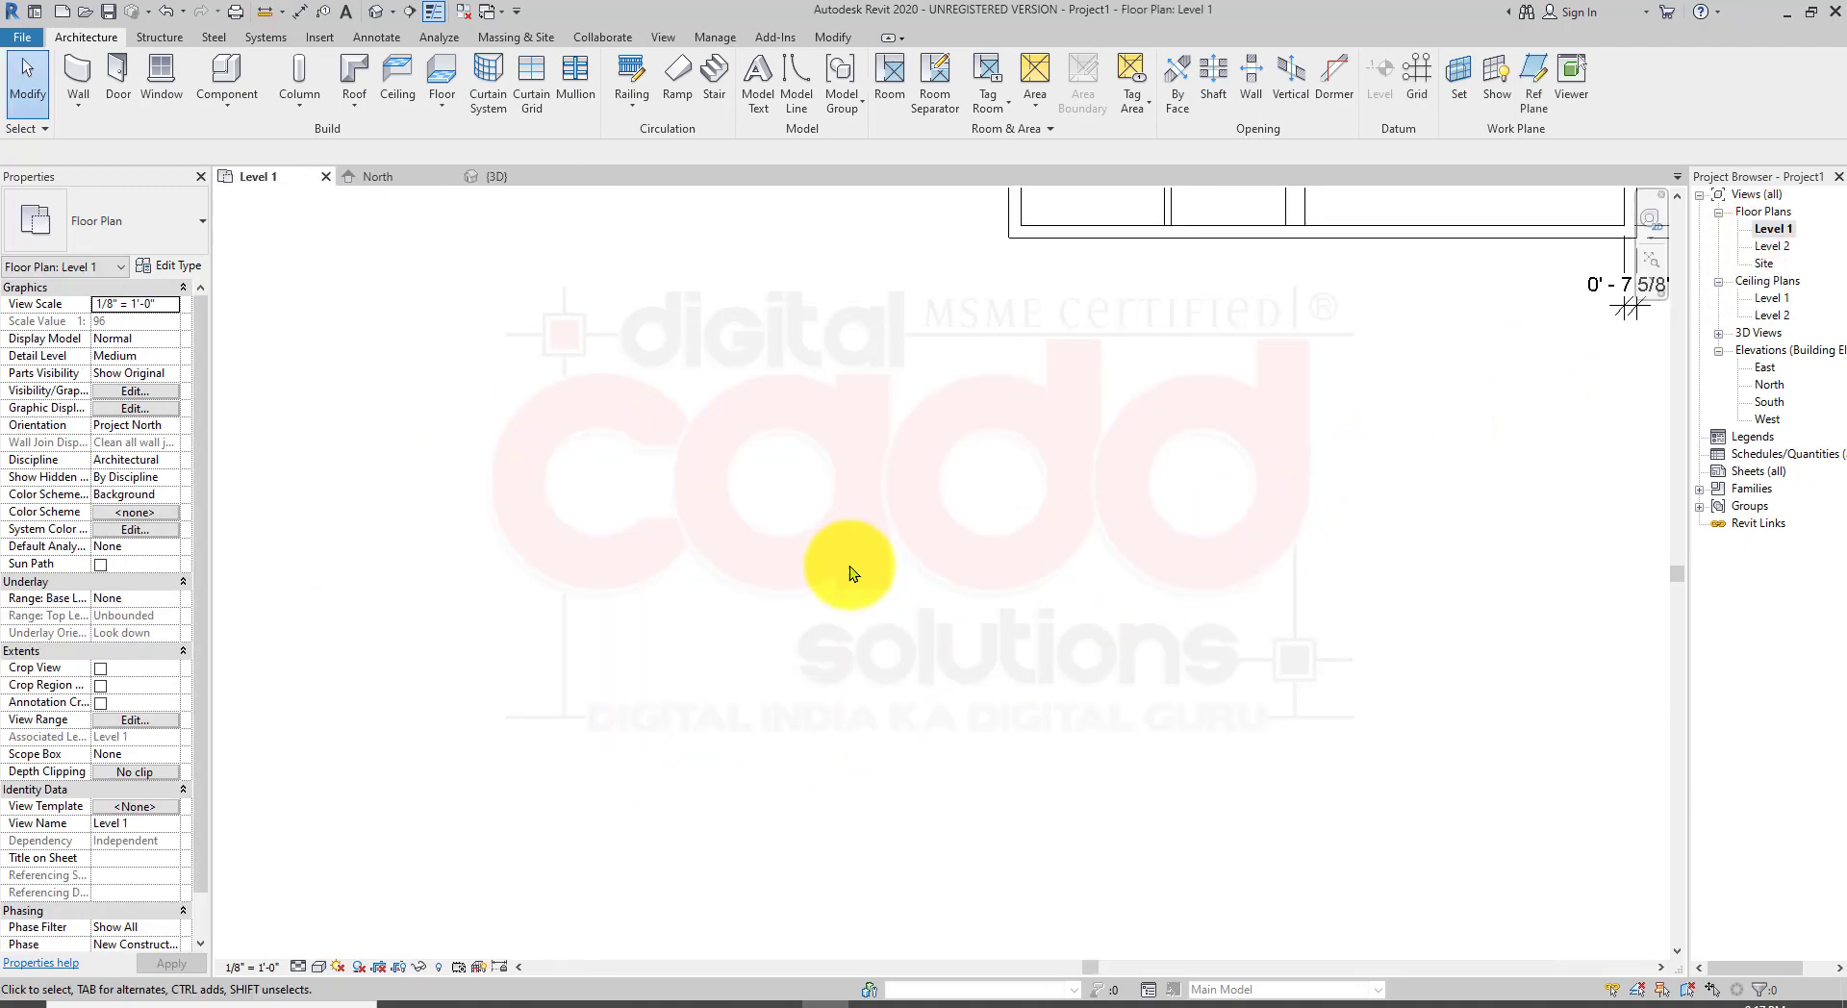
middle_drag(897, 571, 725, 860)
scroll(548, 351, up, 8)
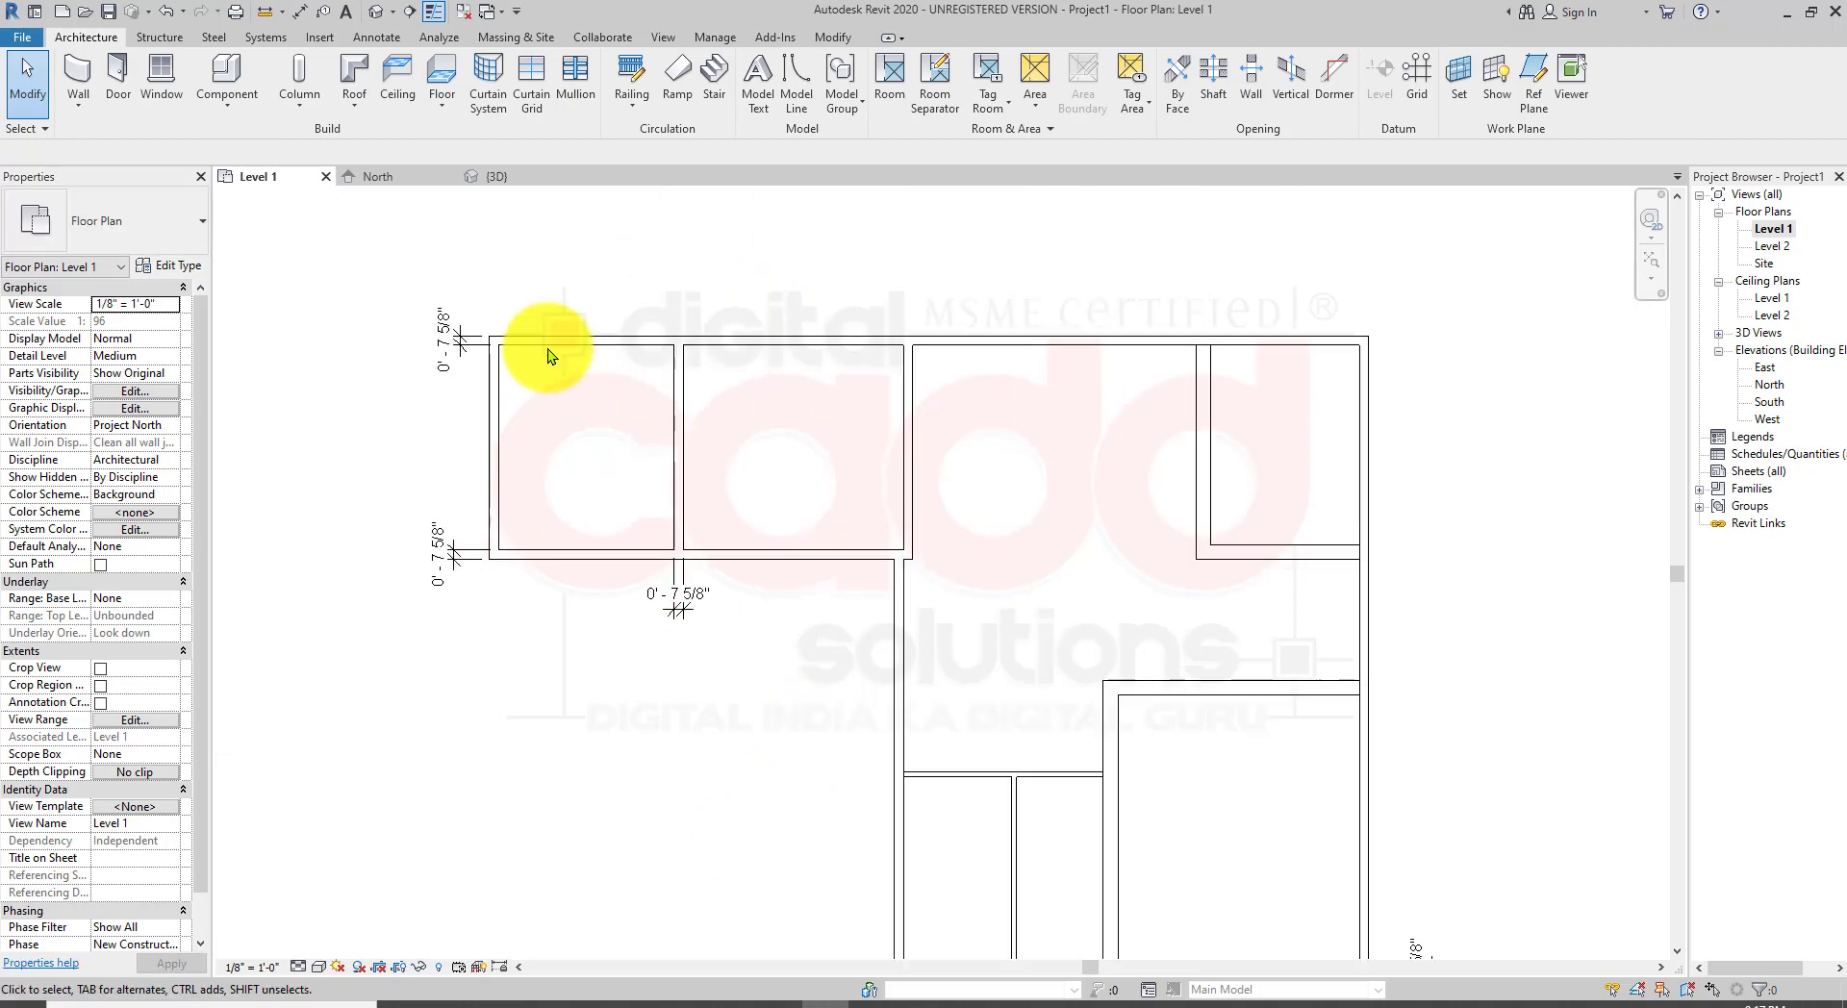
click(479, 542)
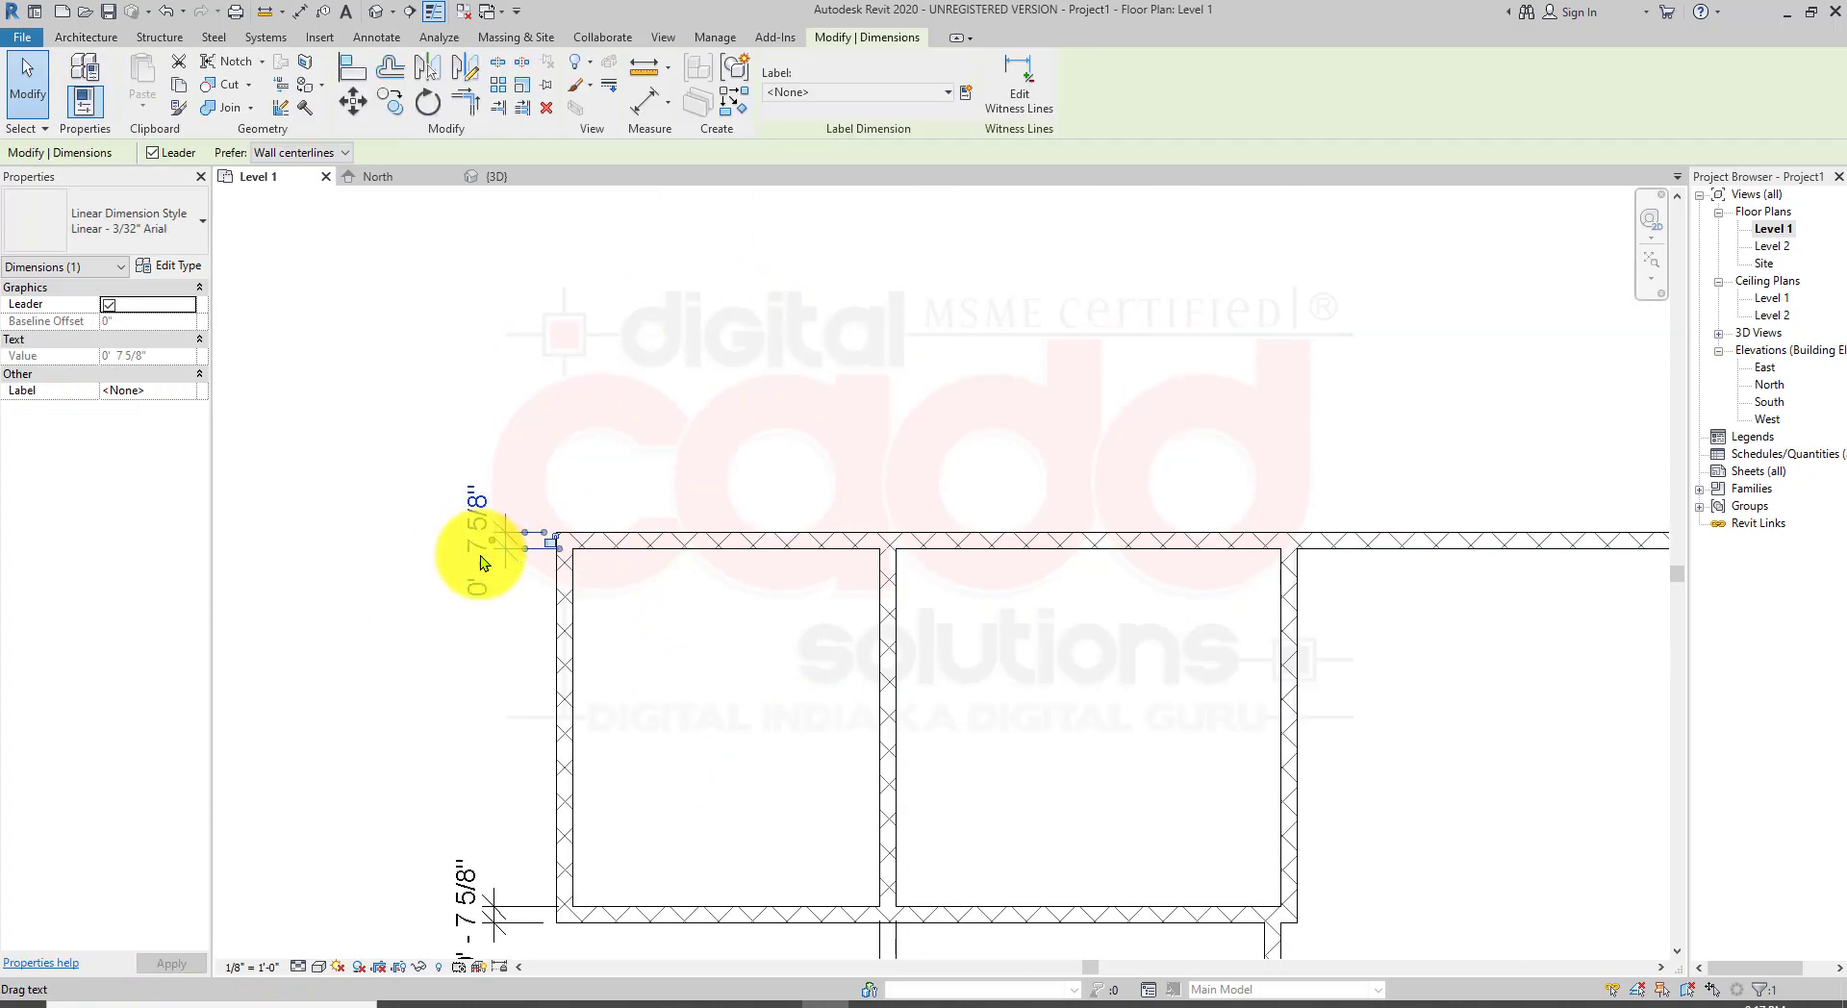
key(Delete)
middle_drag(619, 757, 646, 426)
click(509, 572)
key(Delete)
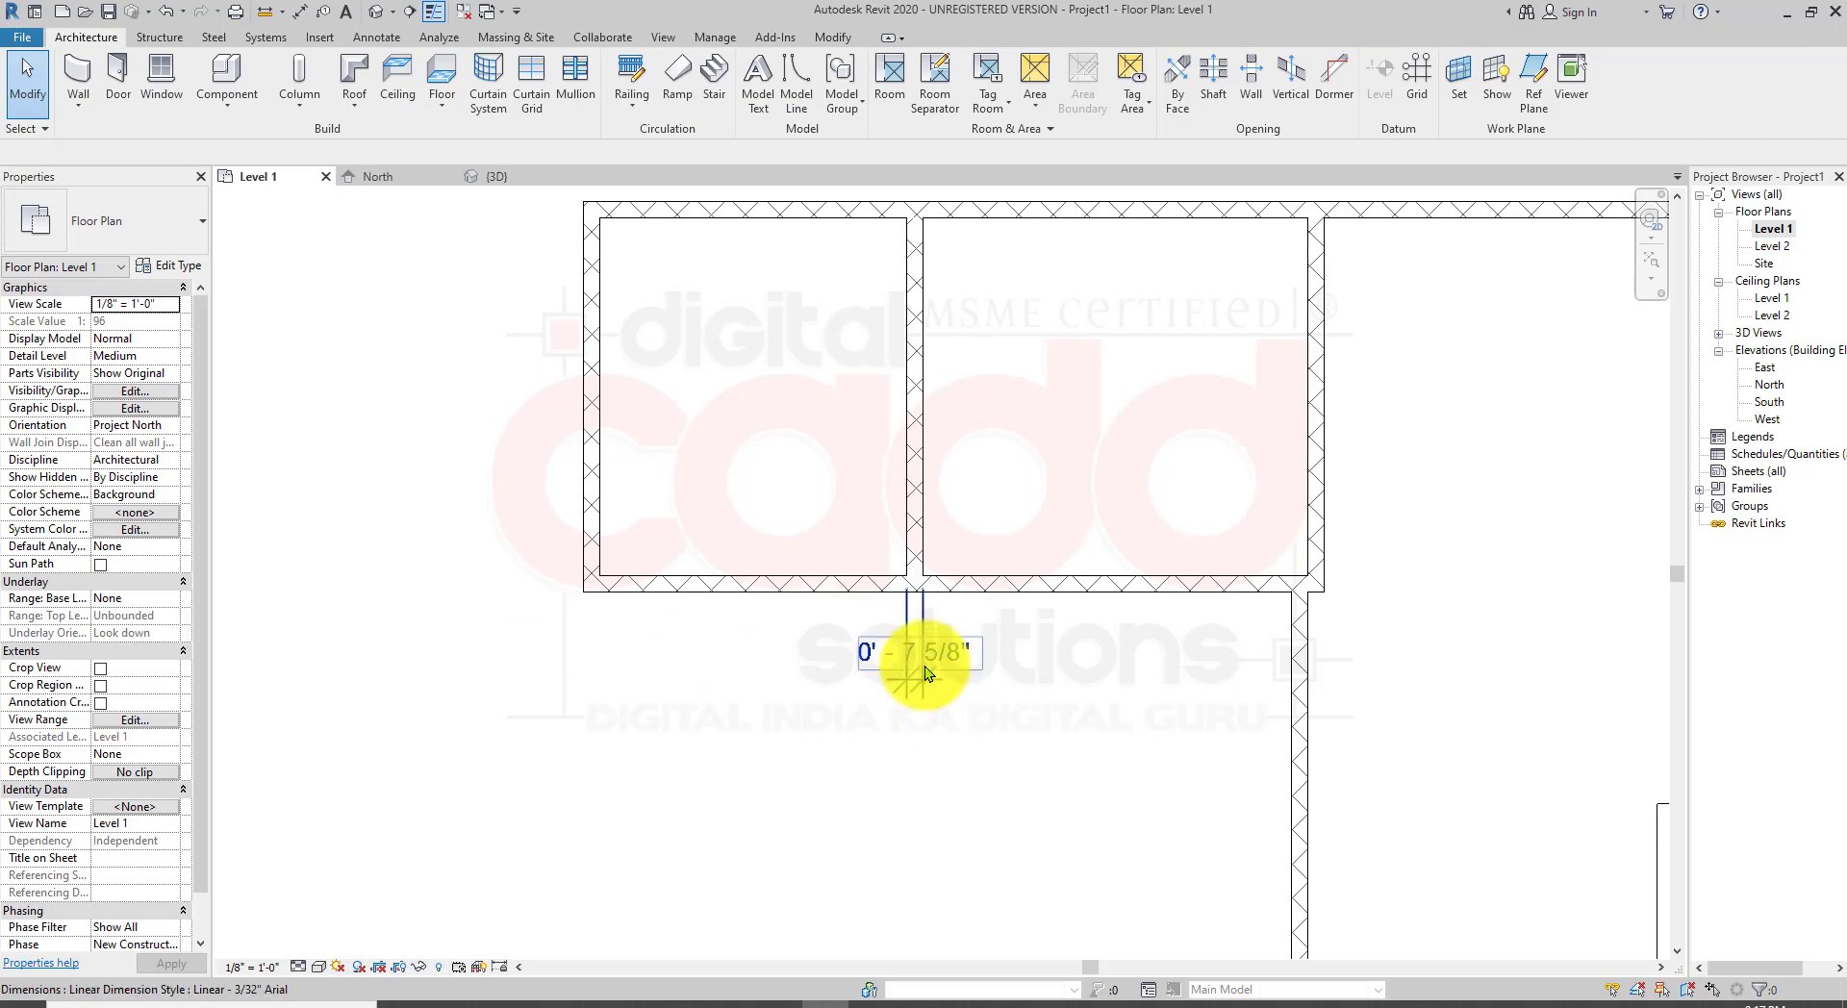
Step: Delete the remaining stray dimensions below the northern rooms and at the southeast corner
click(925, 669)
key(Delete)
scroll(964, 733, down, 2)
middle_drag(964, 733, 658, 439)
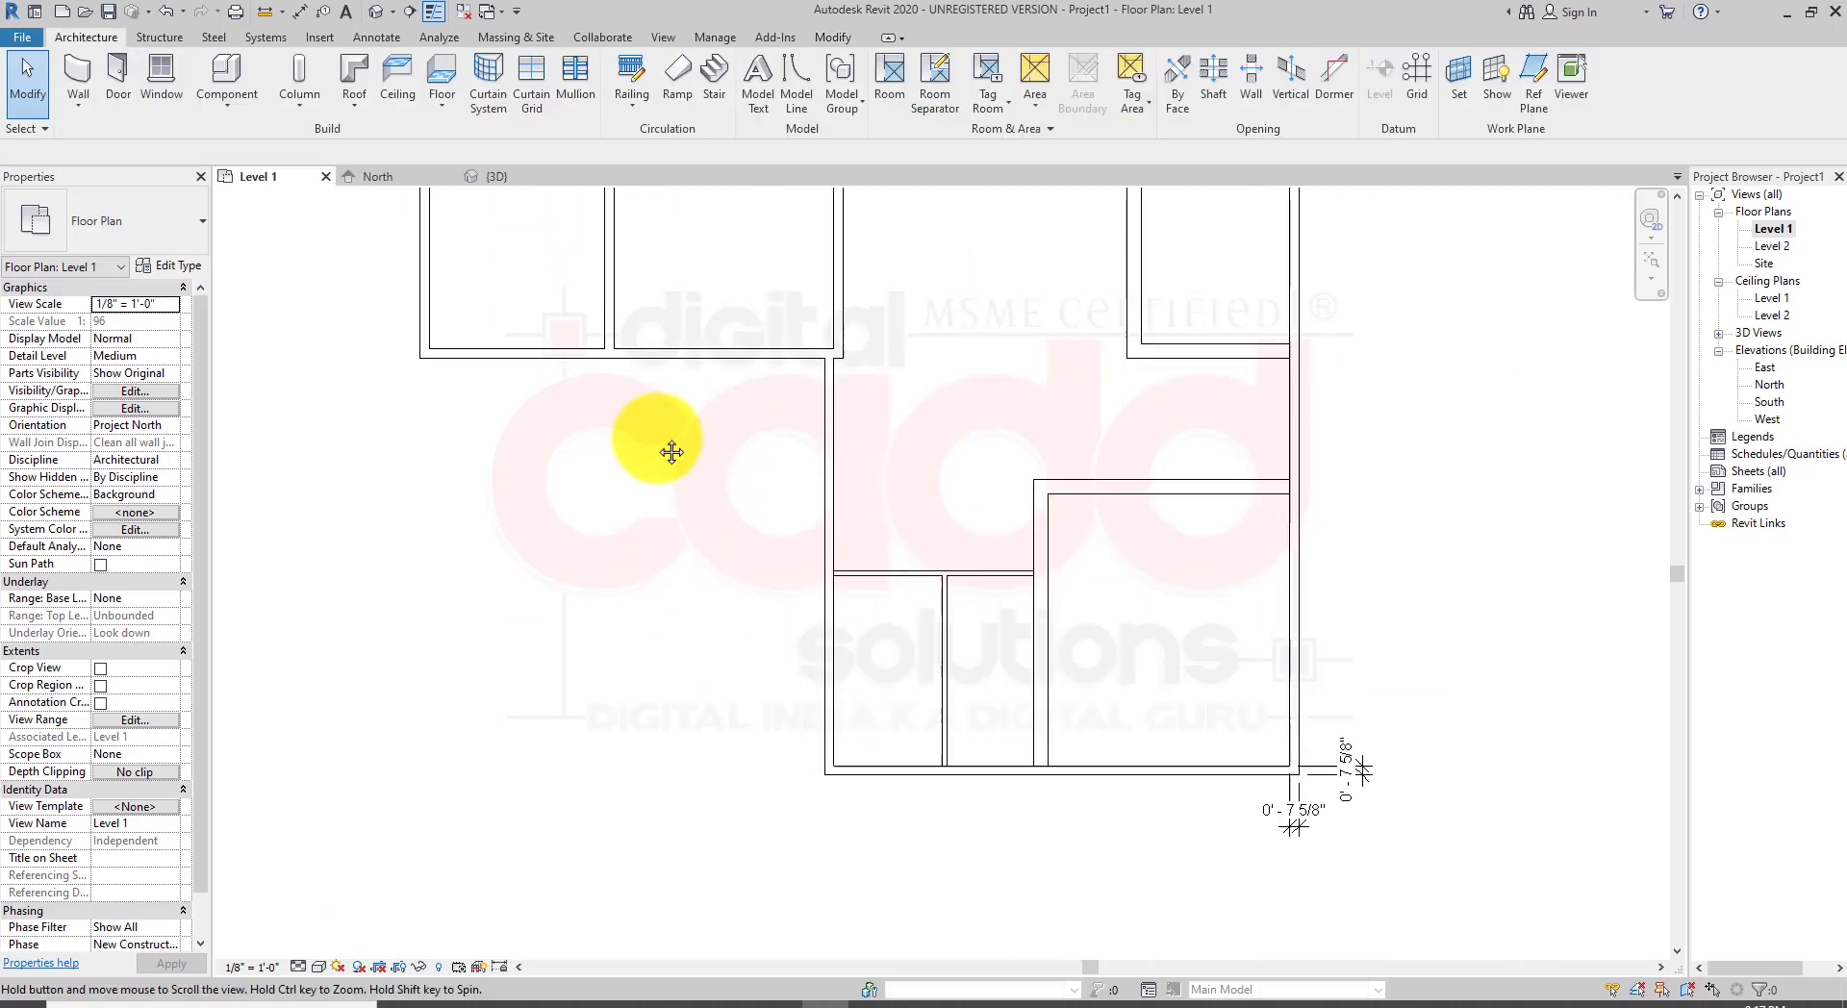
click(1371, 787)
key(Delete)
click(1307, 812)
key(Delete)
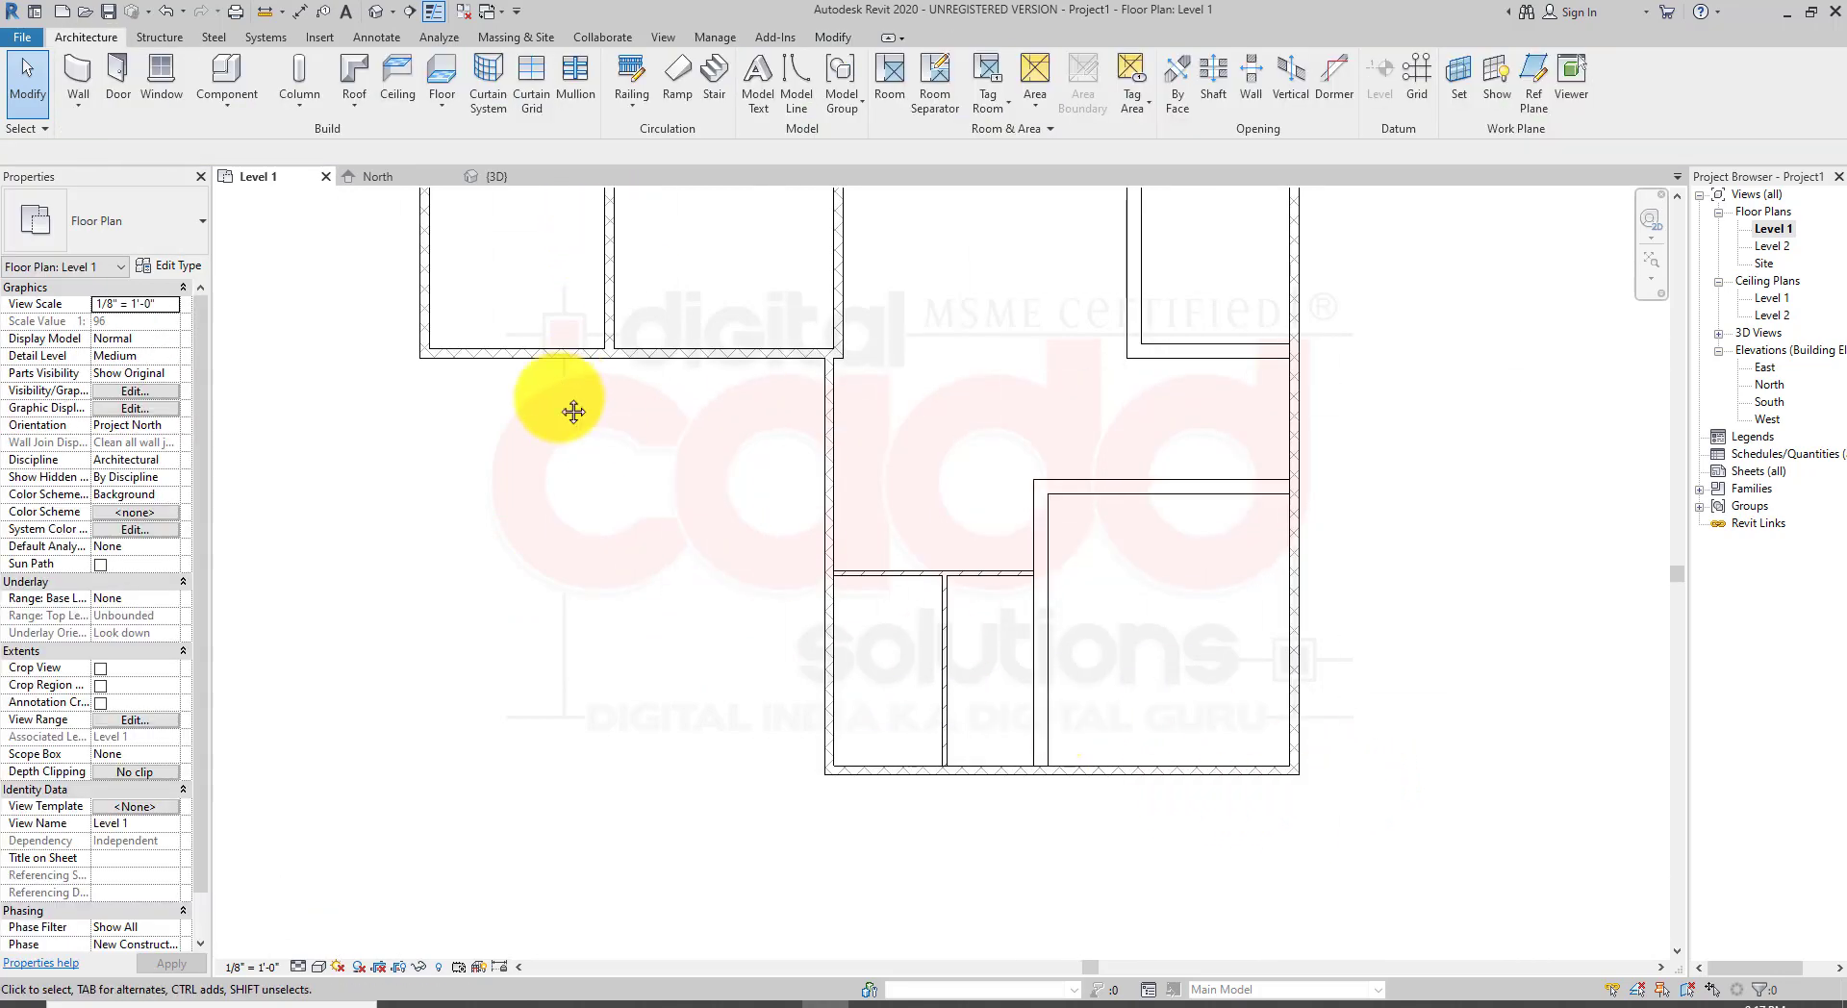
Step: Position the interior partition between the two northwest rooms 11'-0" from the west wall's inner face using its temporary dimension
middle_drag(573, 411, 763, 649)
scroll(763, 630, up, 5)
middle_drag(767, 557, 664, 526)
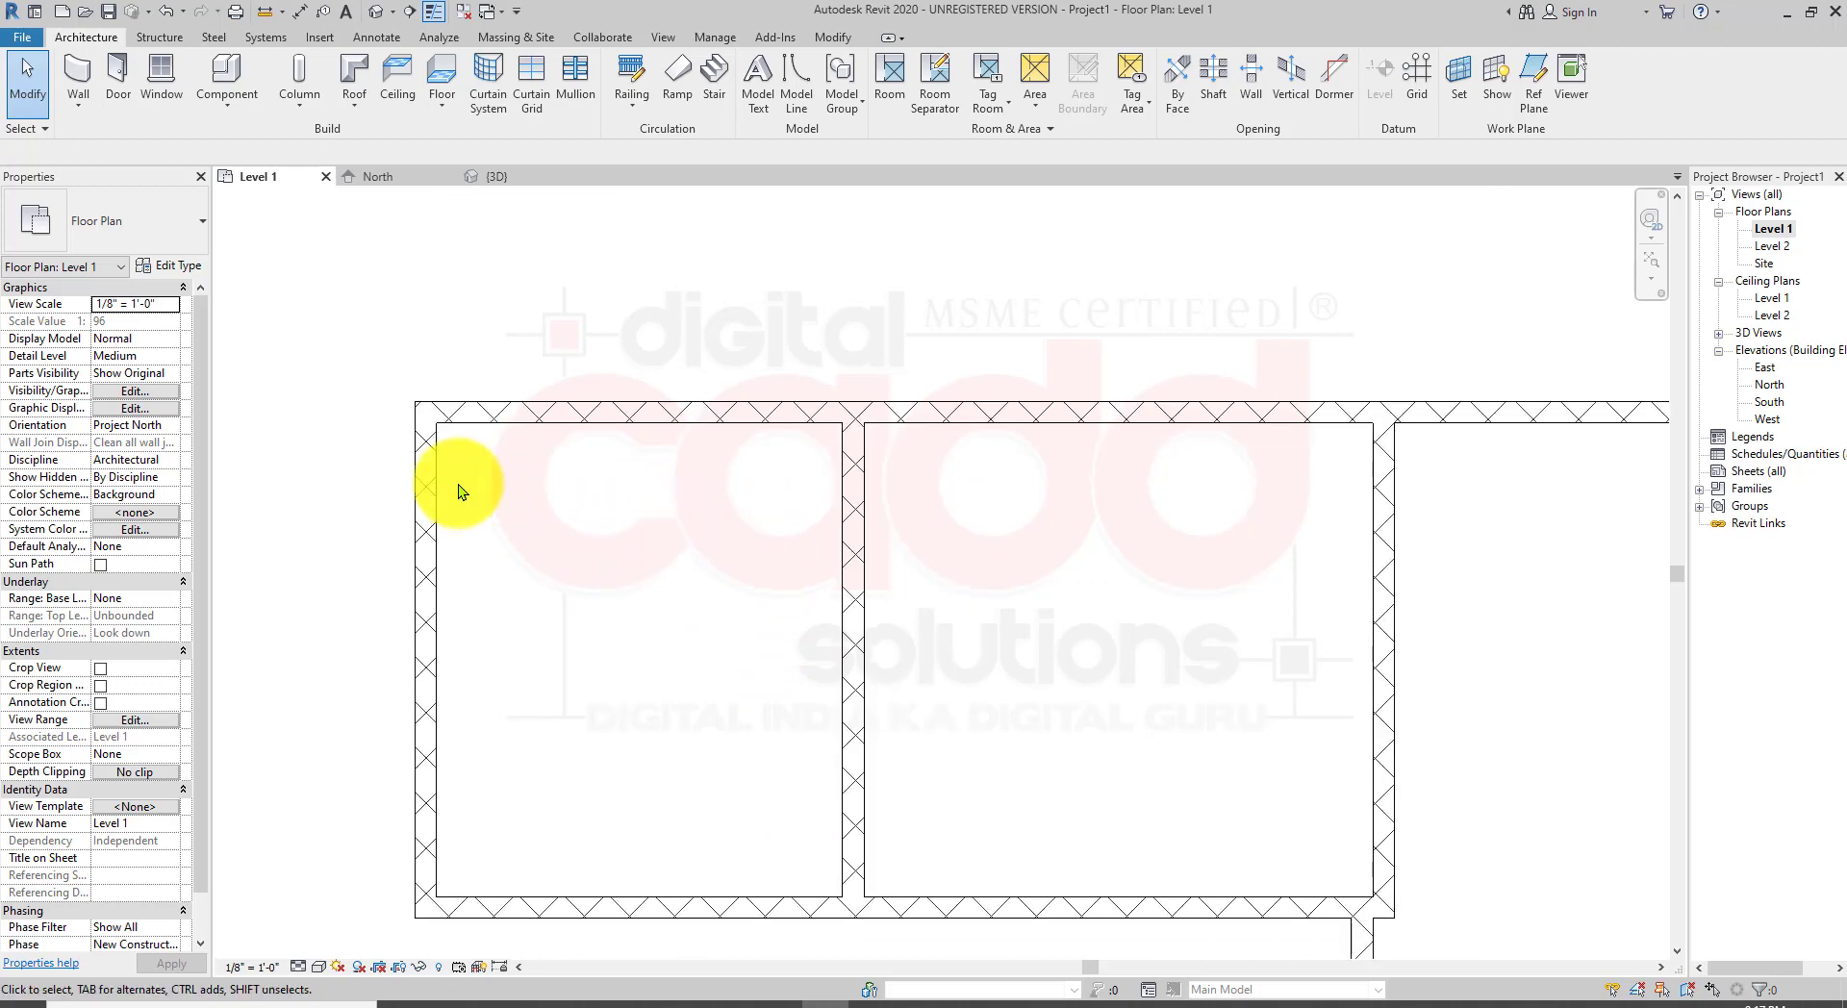
click(837, 473)
middle_drag(684, 736, 710, 591)
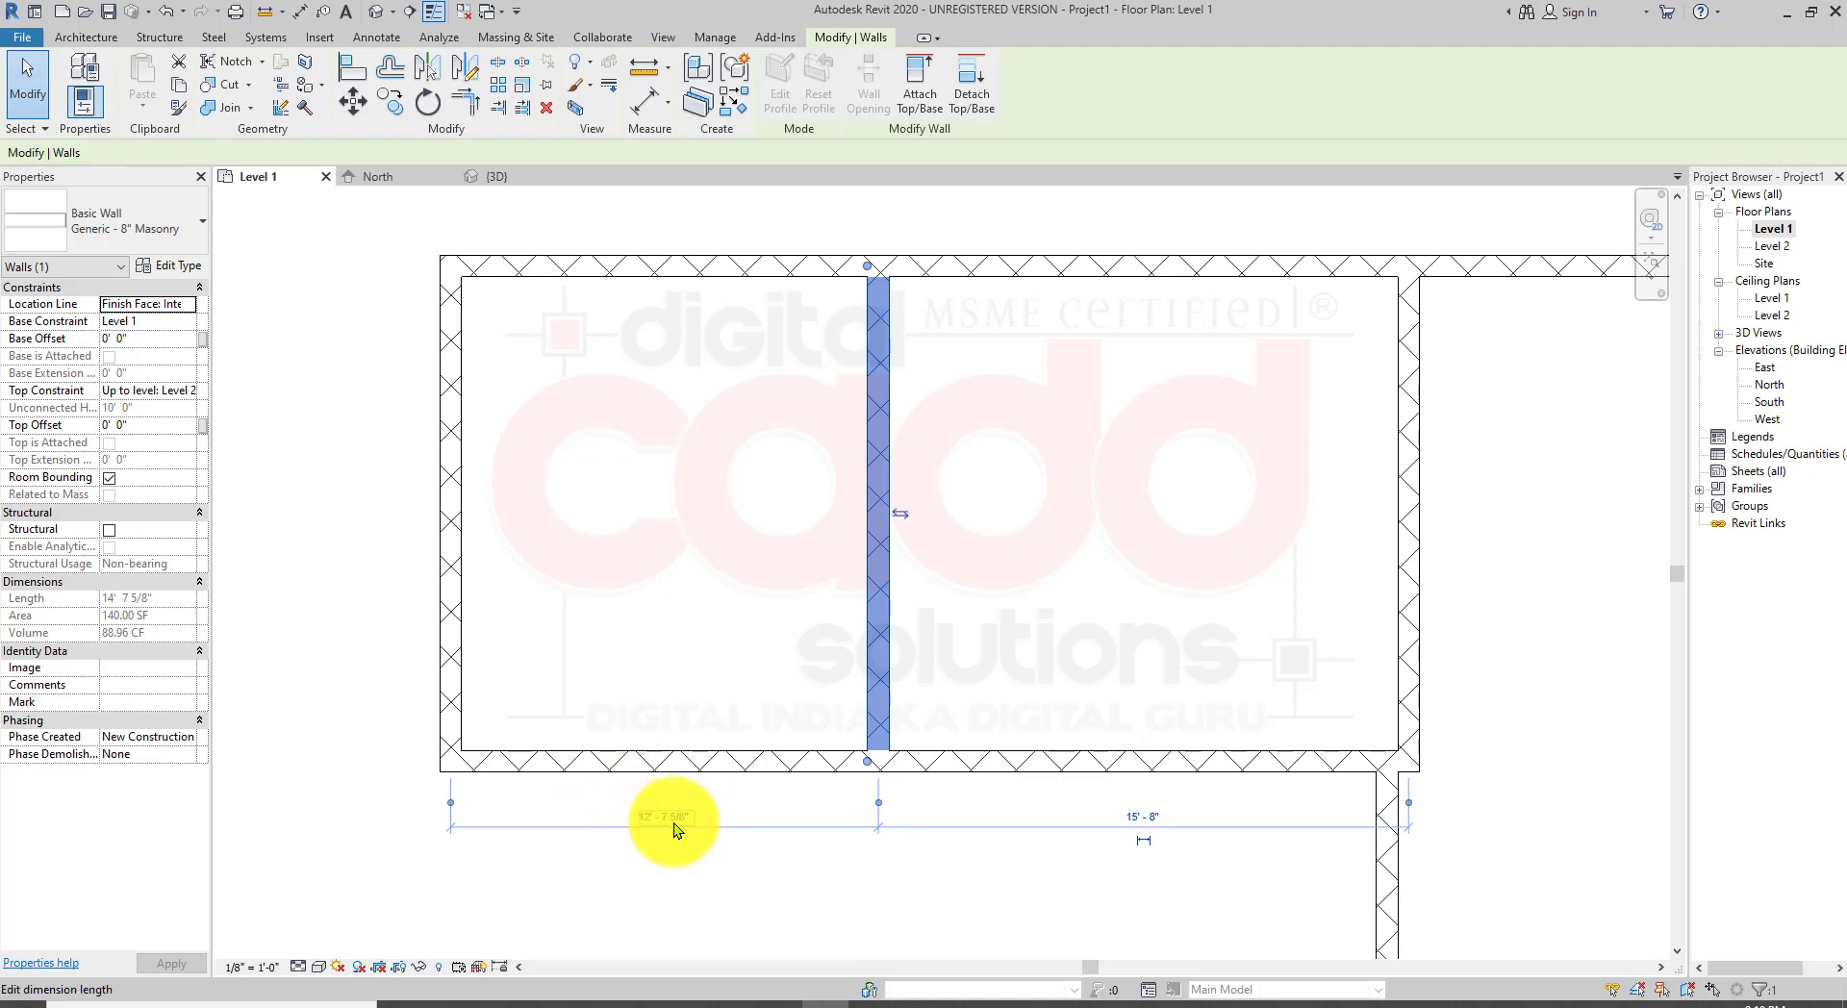
mouse_move(450, 804)
mouse_down()
mouse_move(487, 808)
mouse_move(466, 752)
mouse_move(473, 806)
mouse_up()
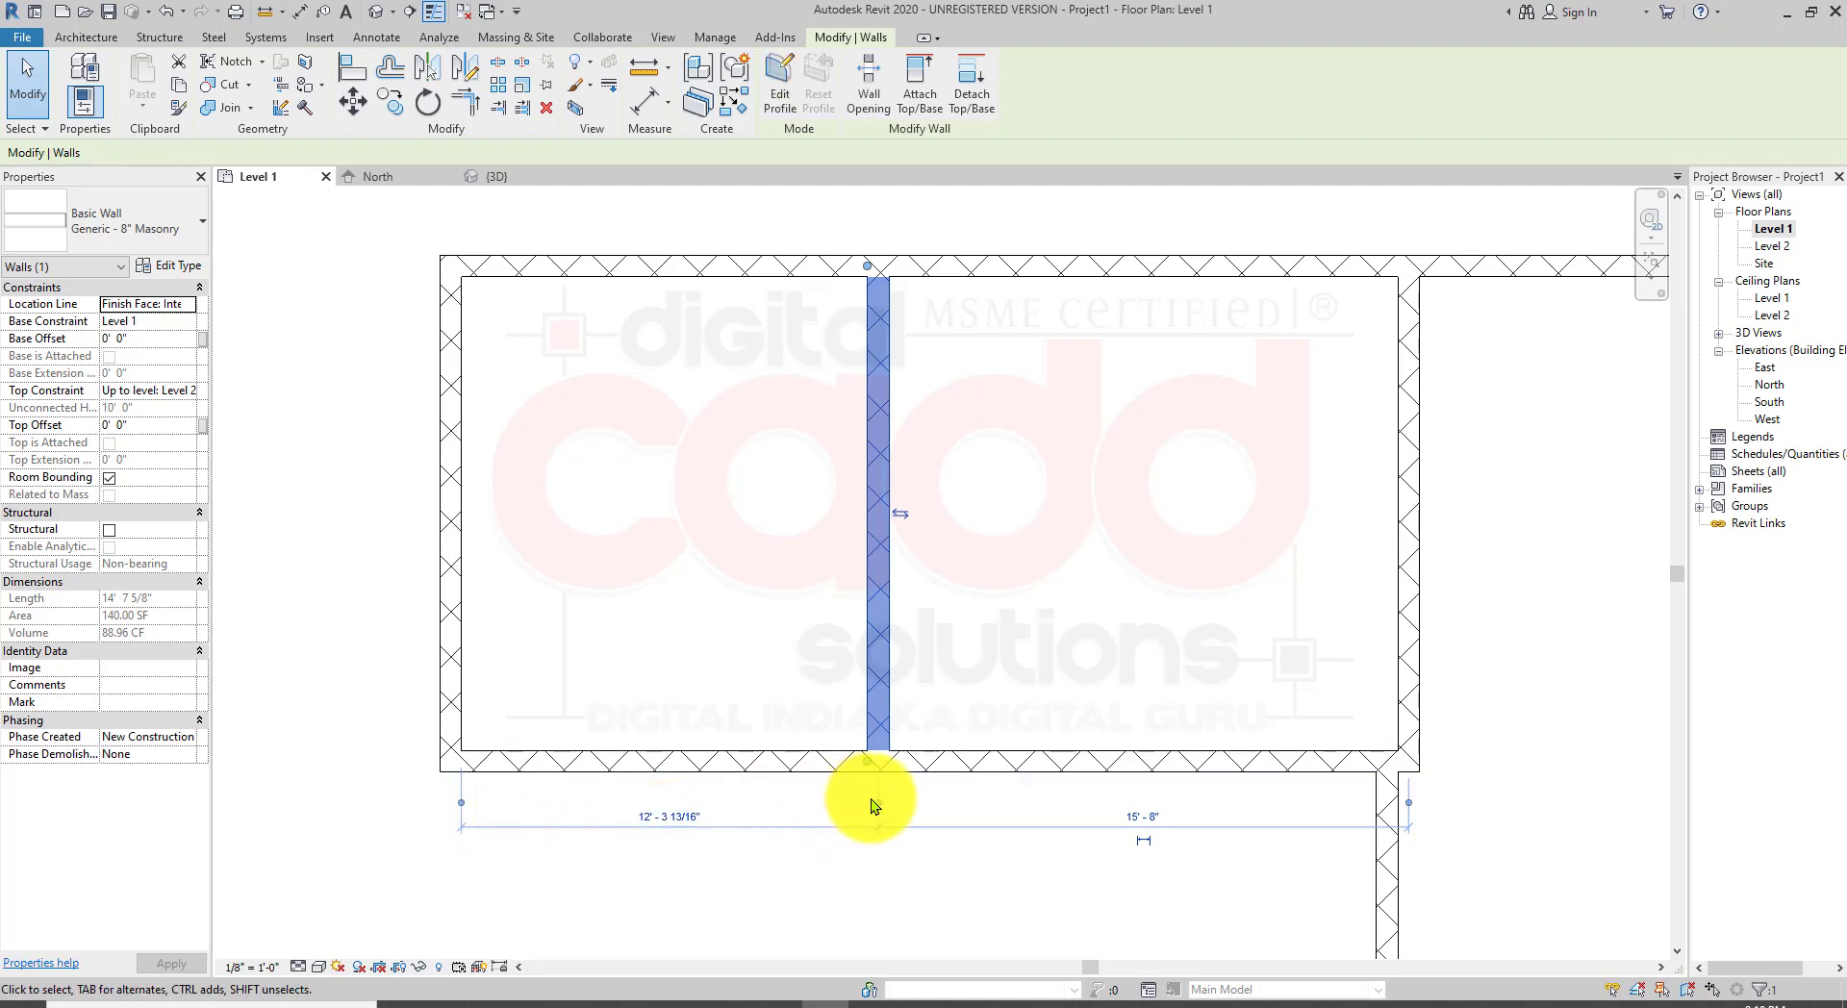
drag(881, 806, 867, 804)
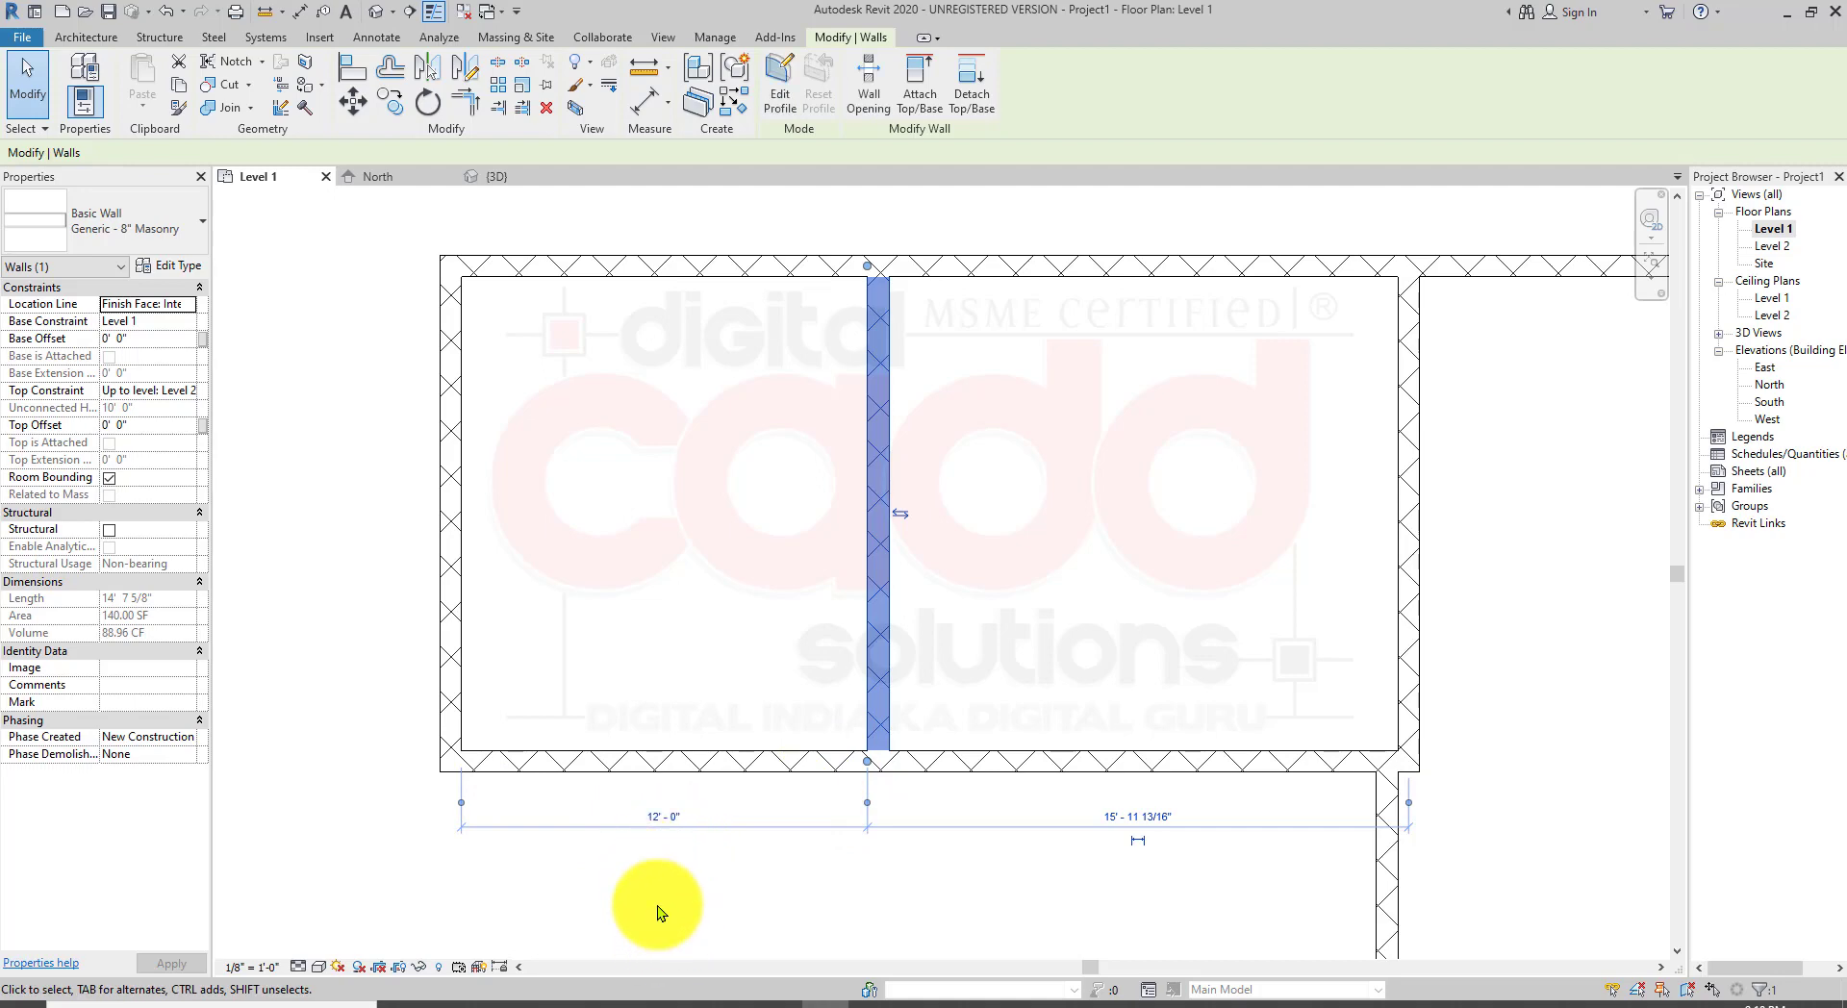
click(665, 820)
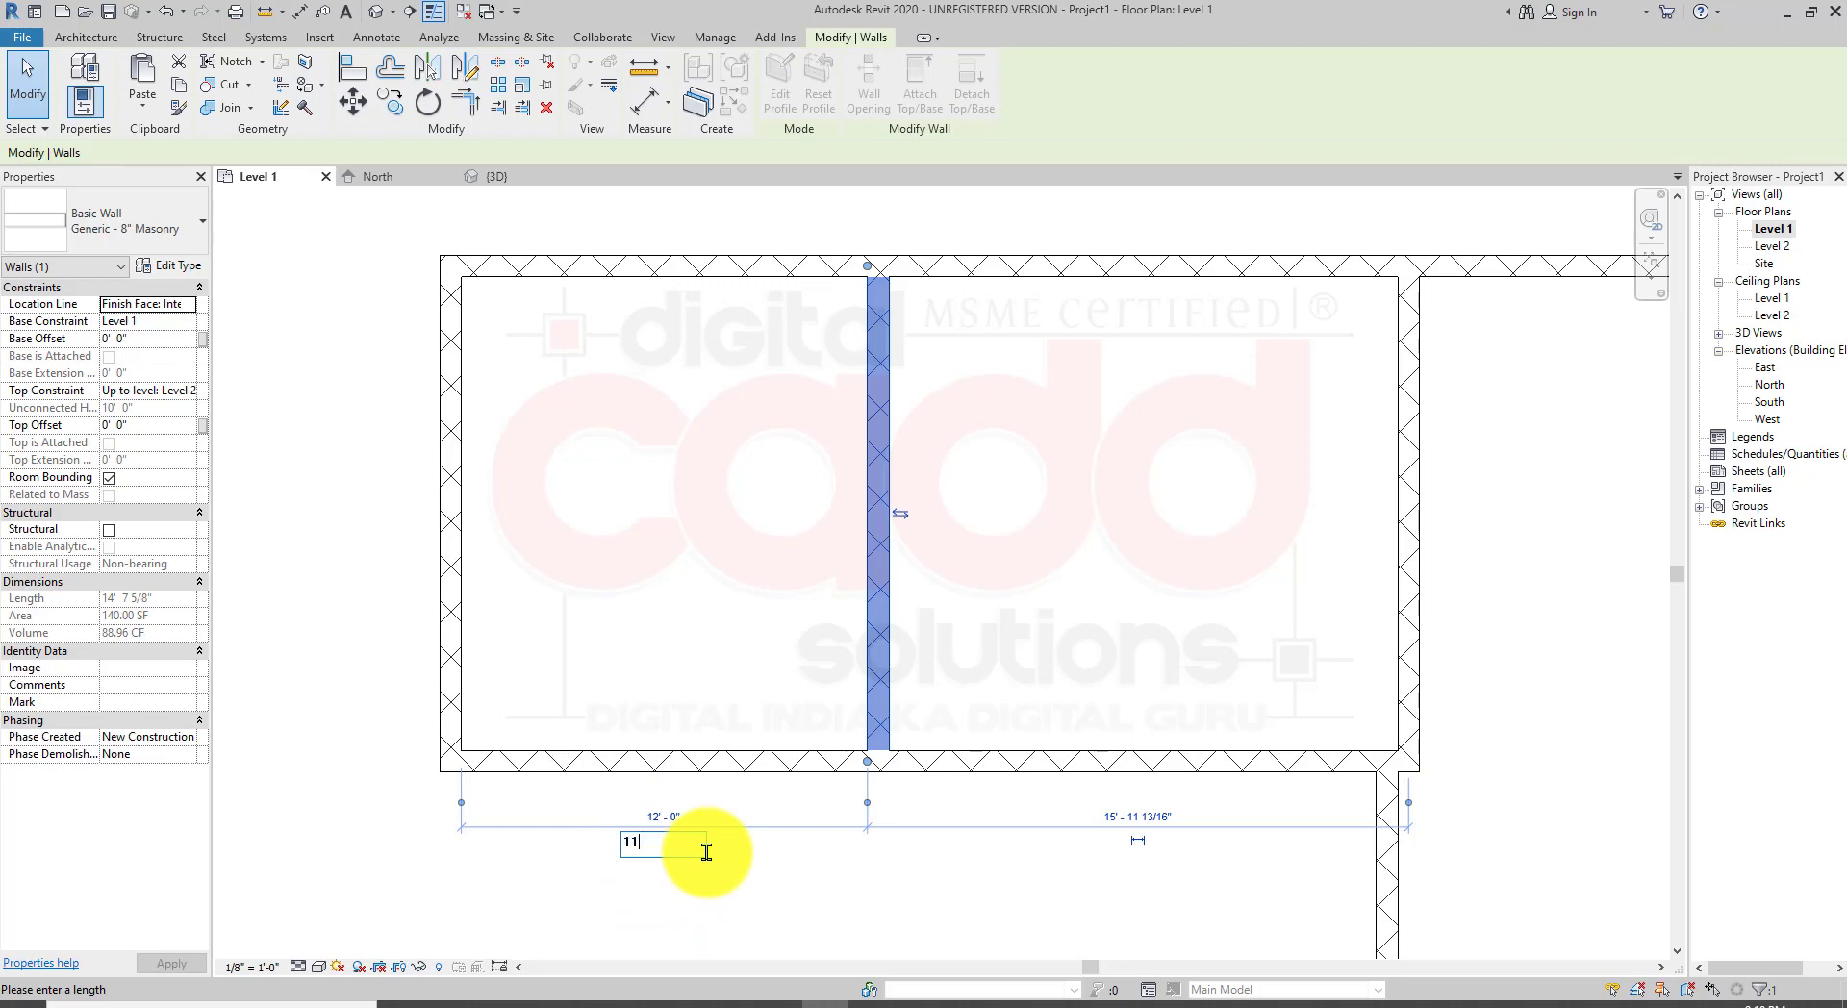
text(11)
key(Return)
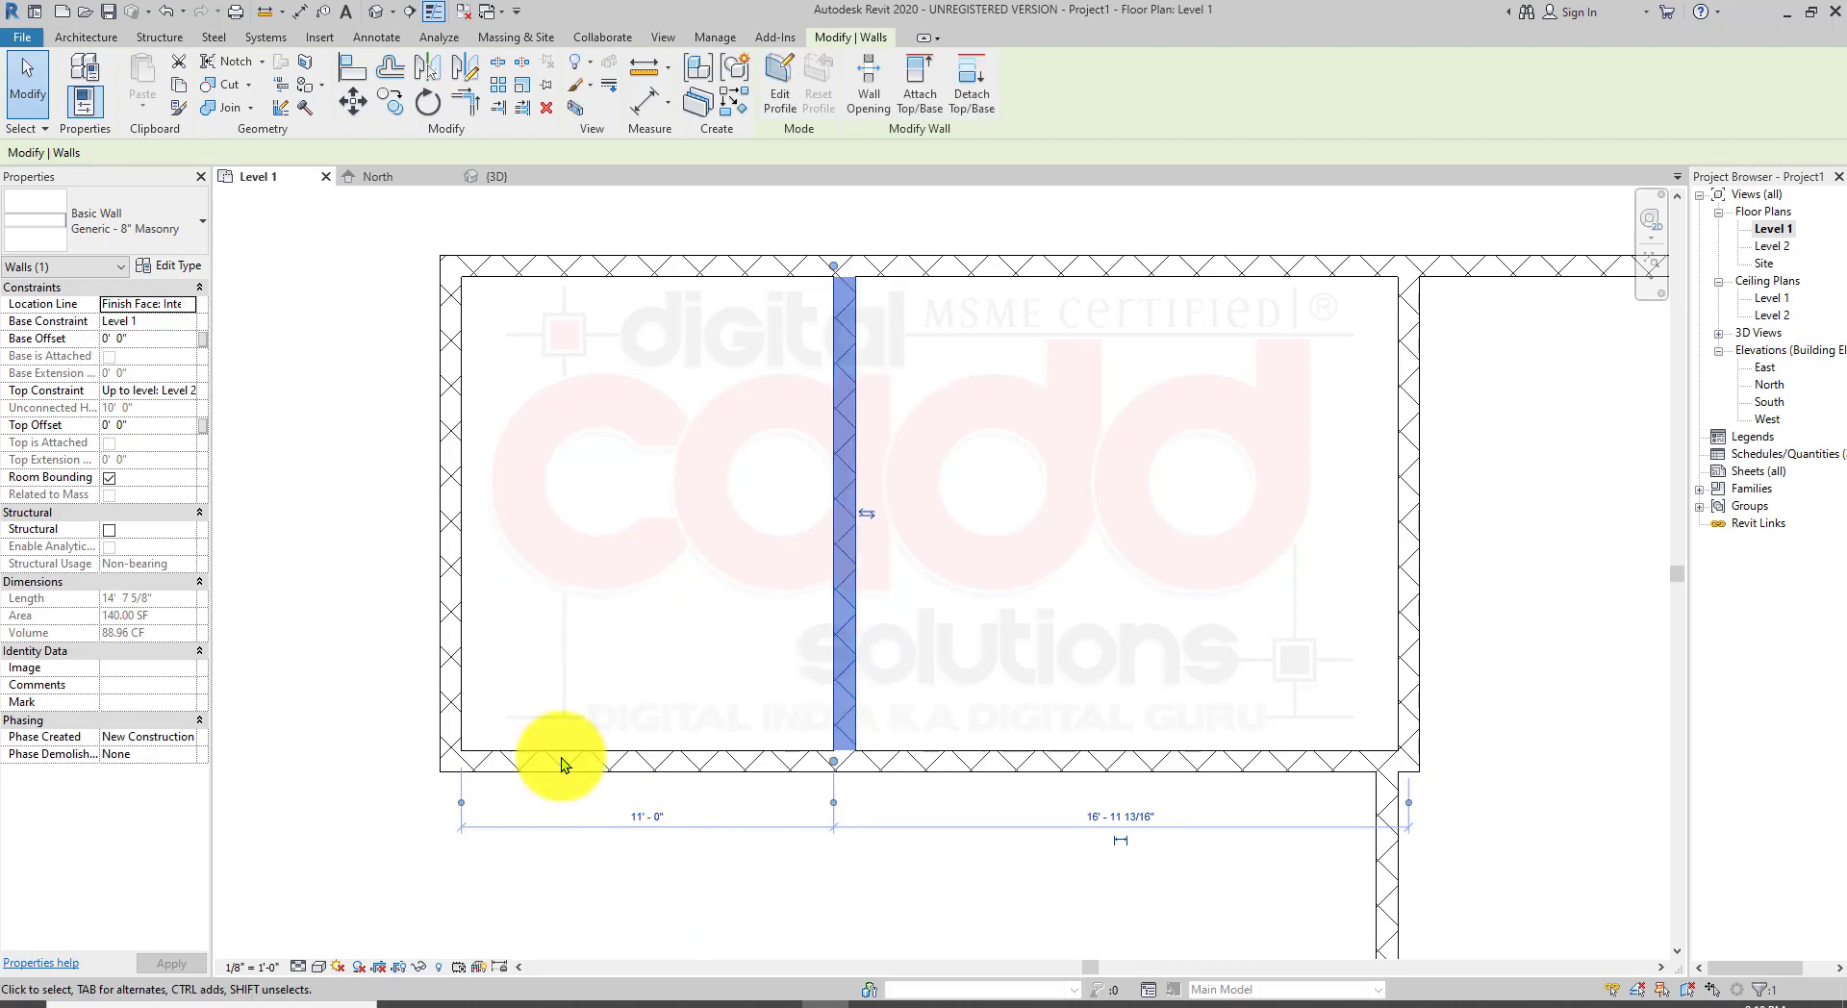
click(1052, 624)
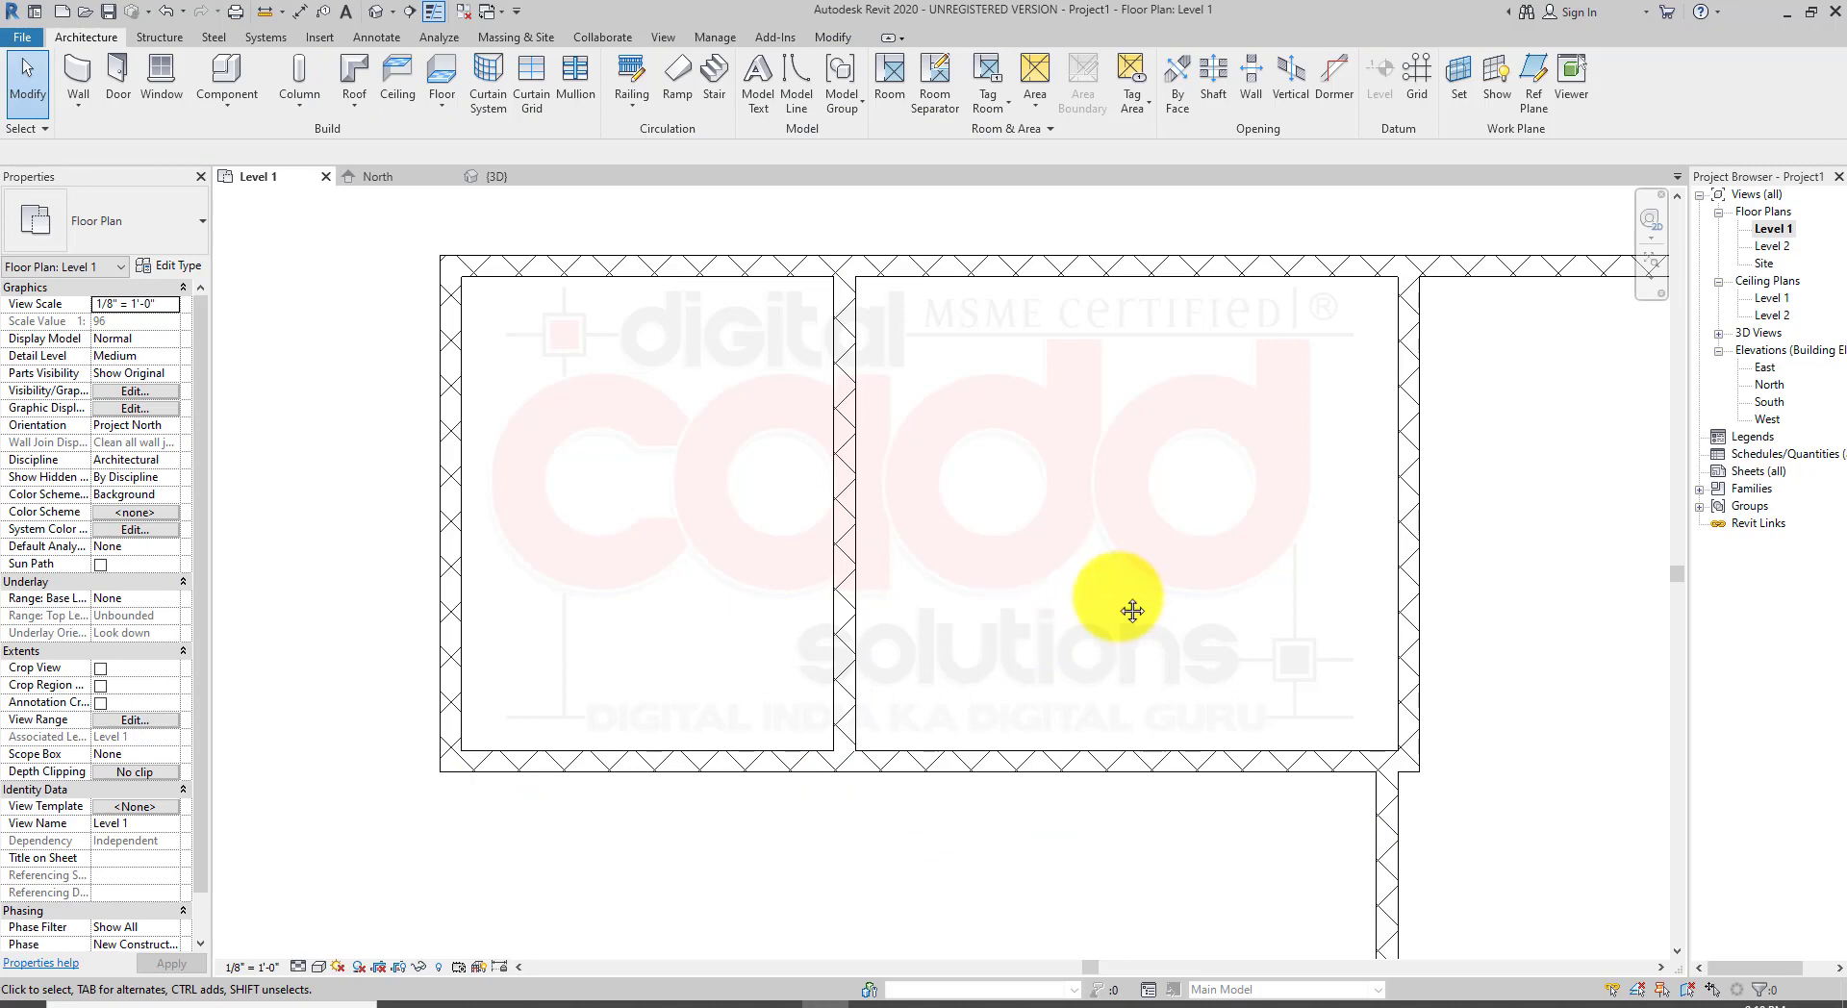
middle_drag(1134, 610, 1002, 639)
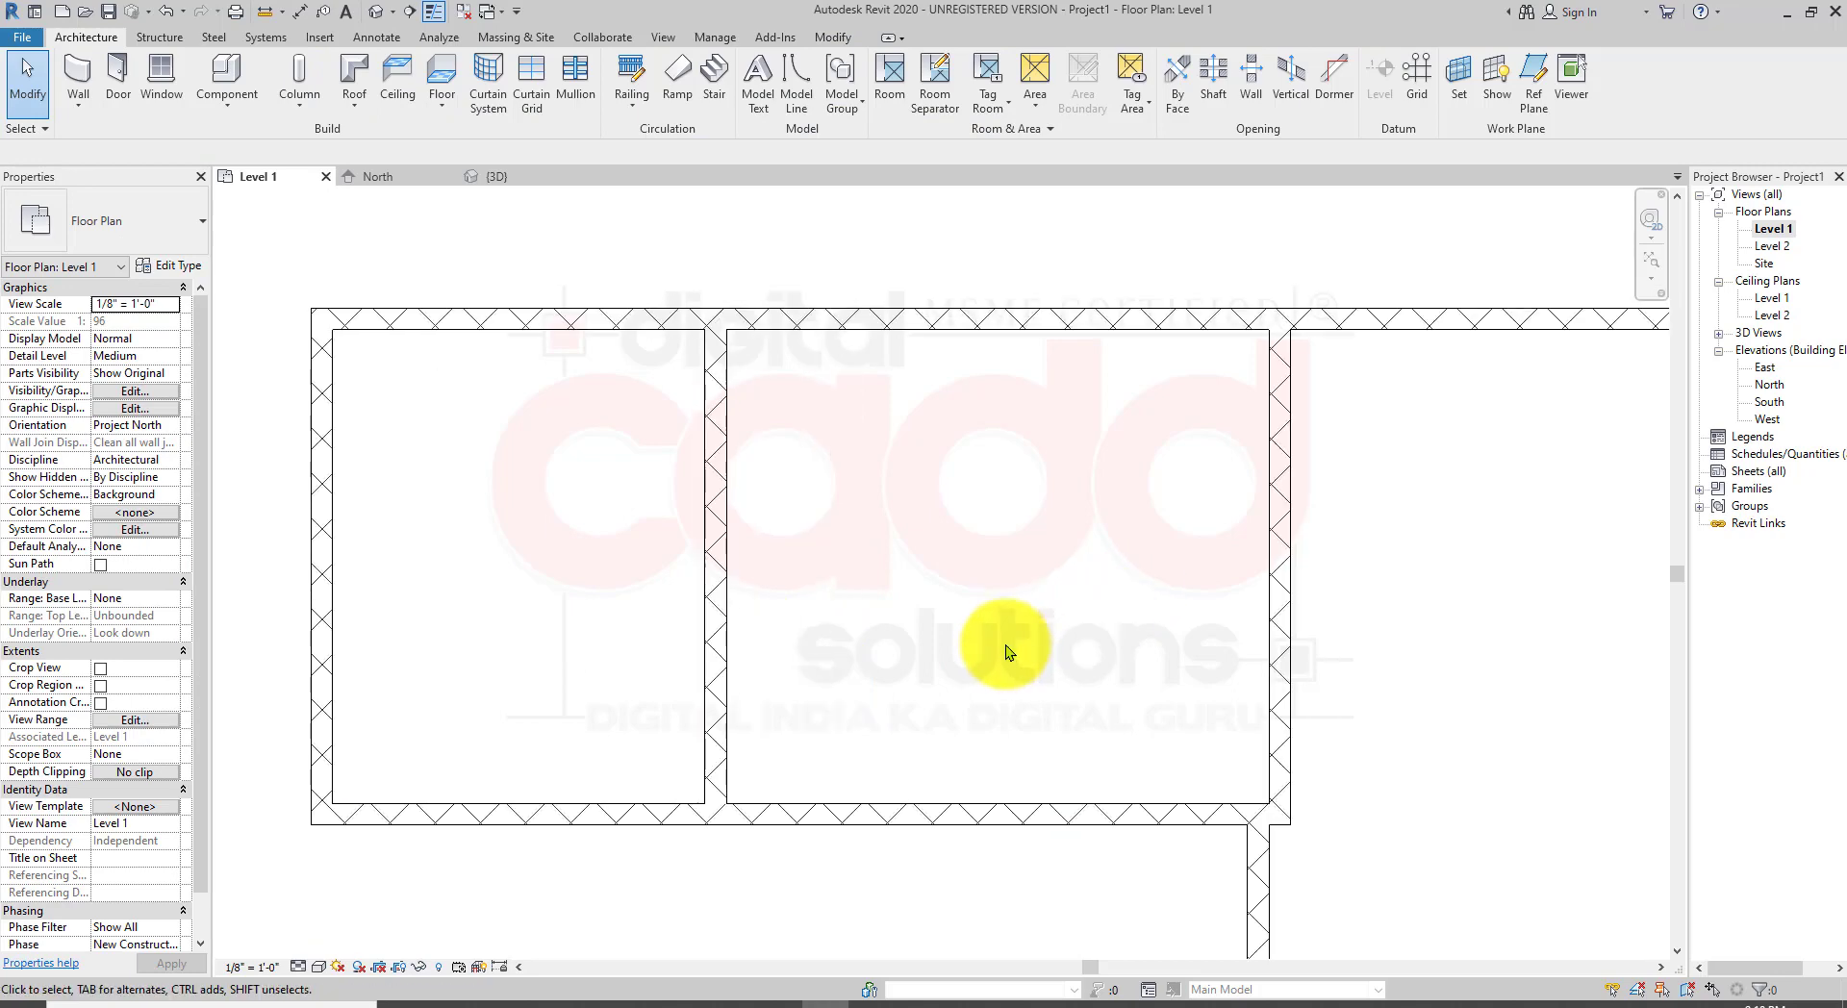
Step: Try to set the second northwest room's width to 14'-0" by moving its east wall through its temporary dimension
click(1270, 501)
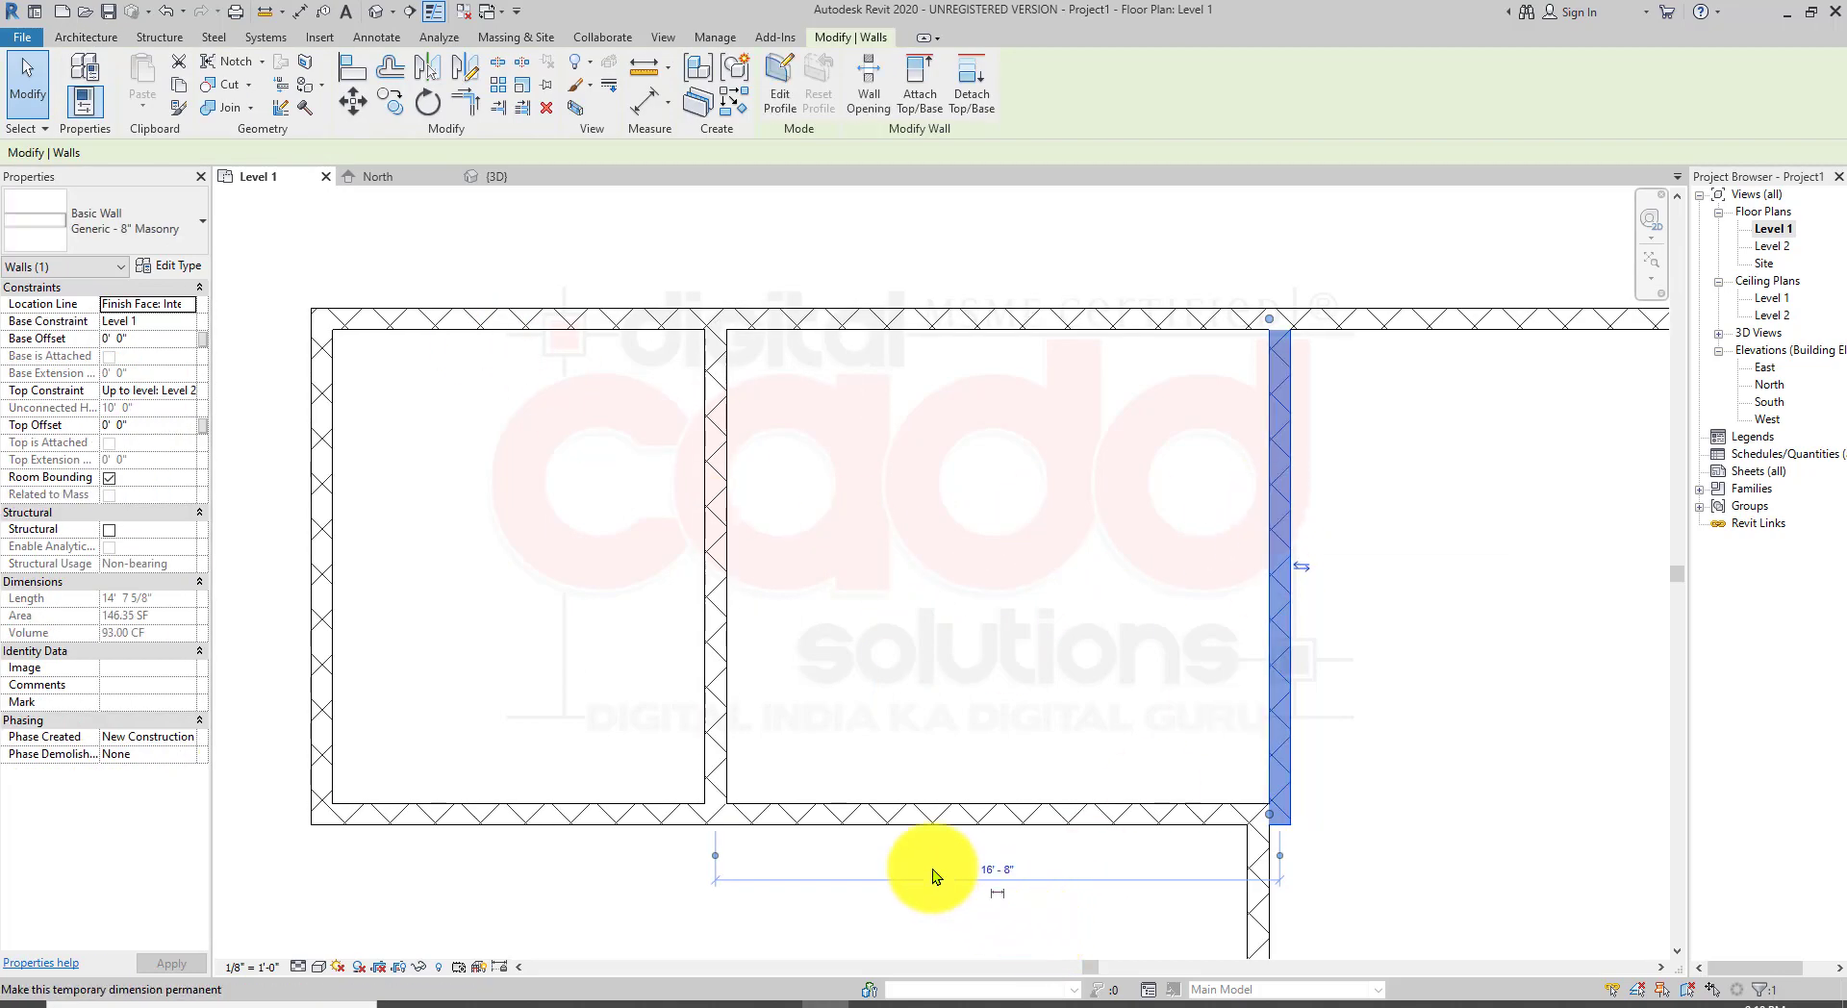
click(714, 852)
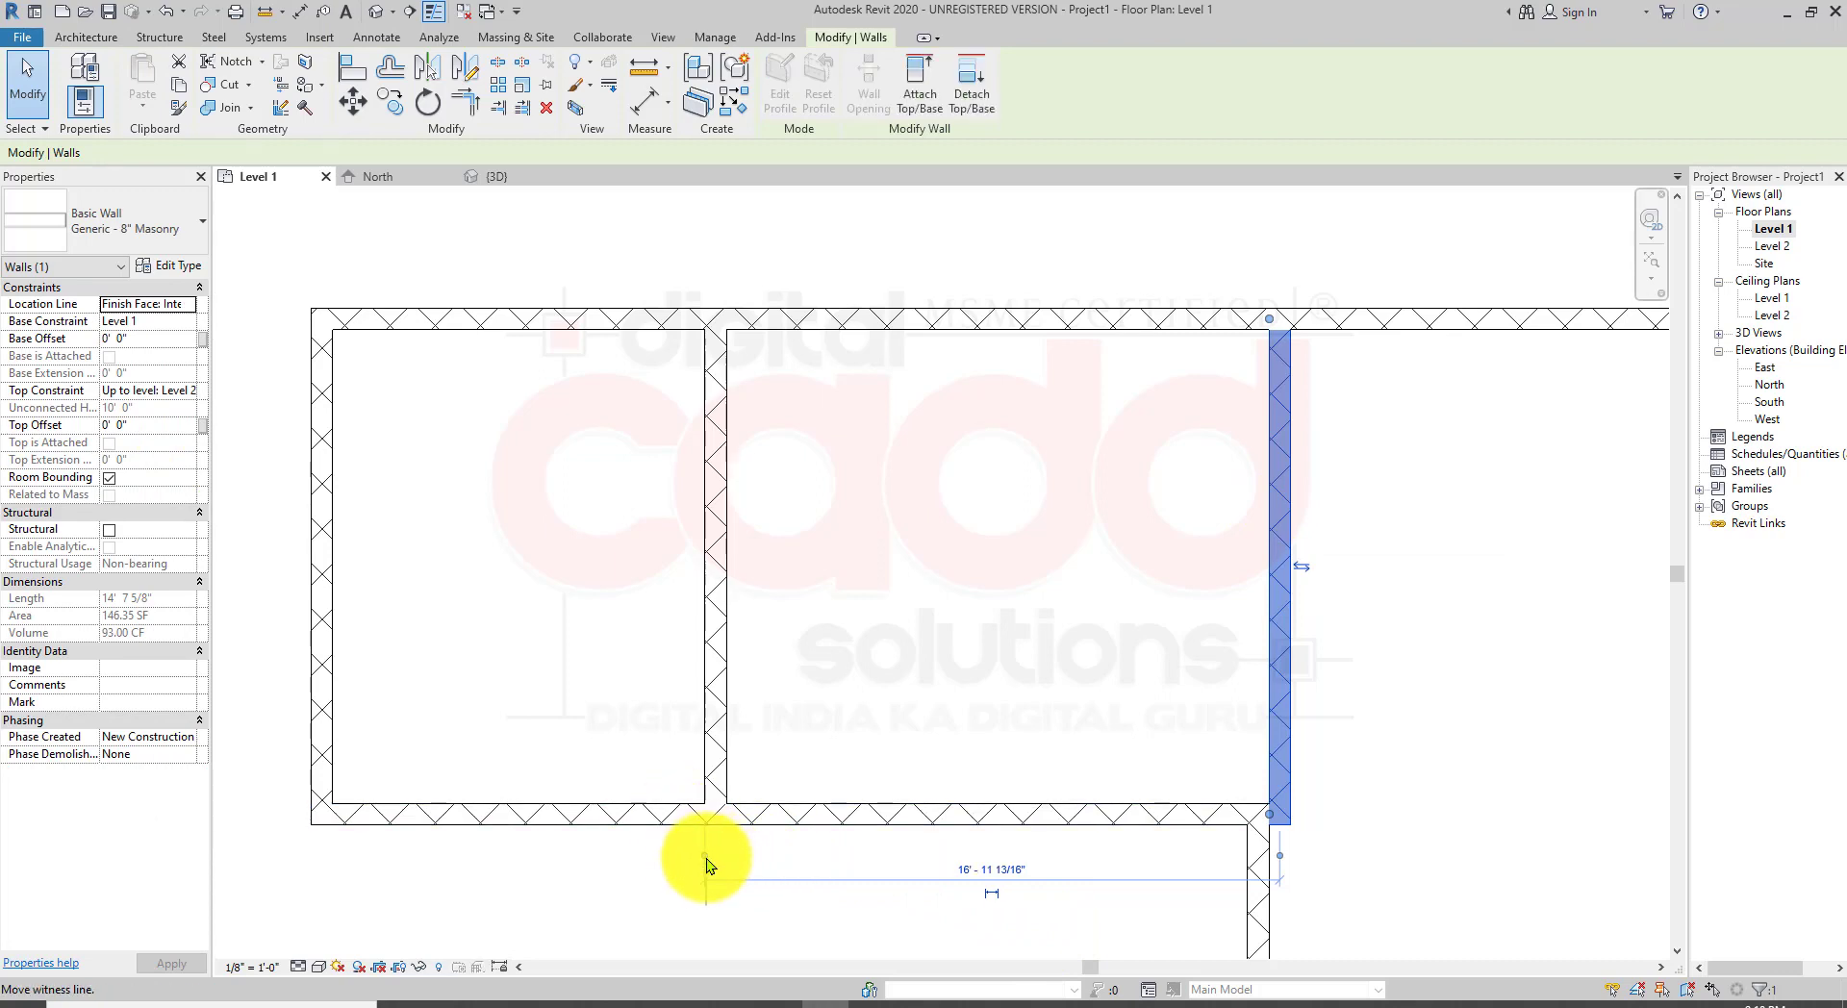
click(706, 856)
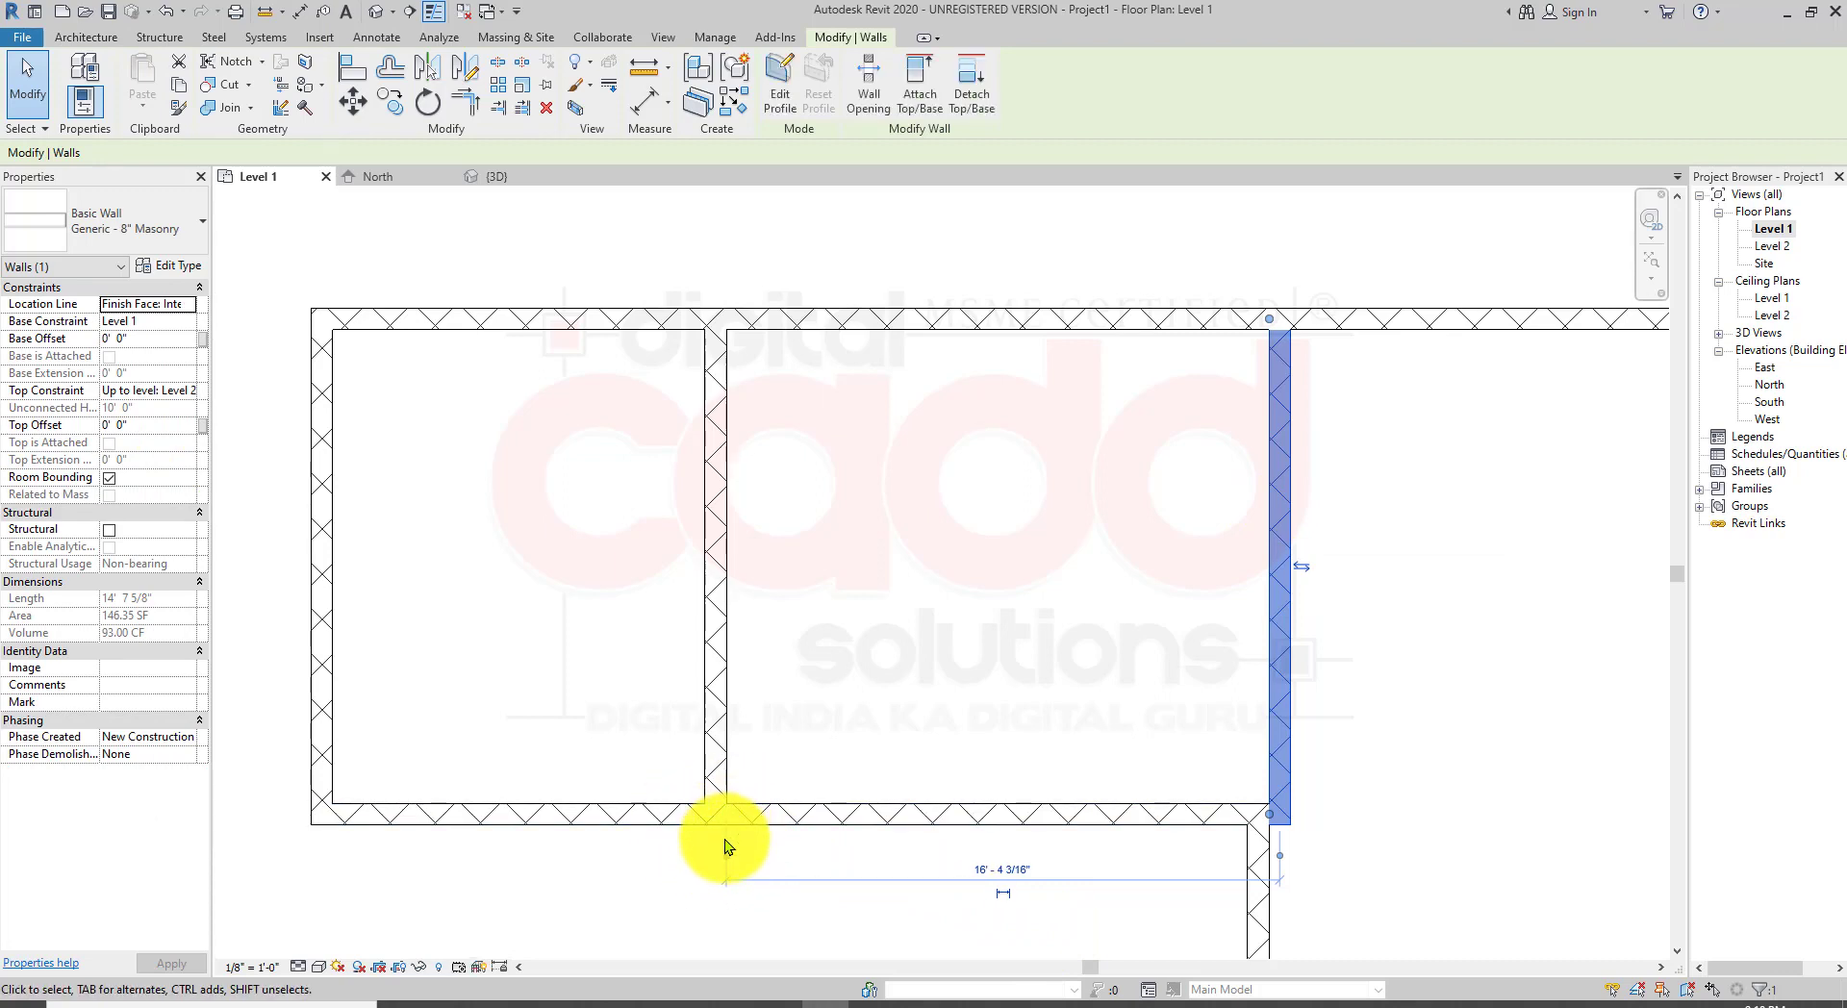
click(1281, 858)
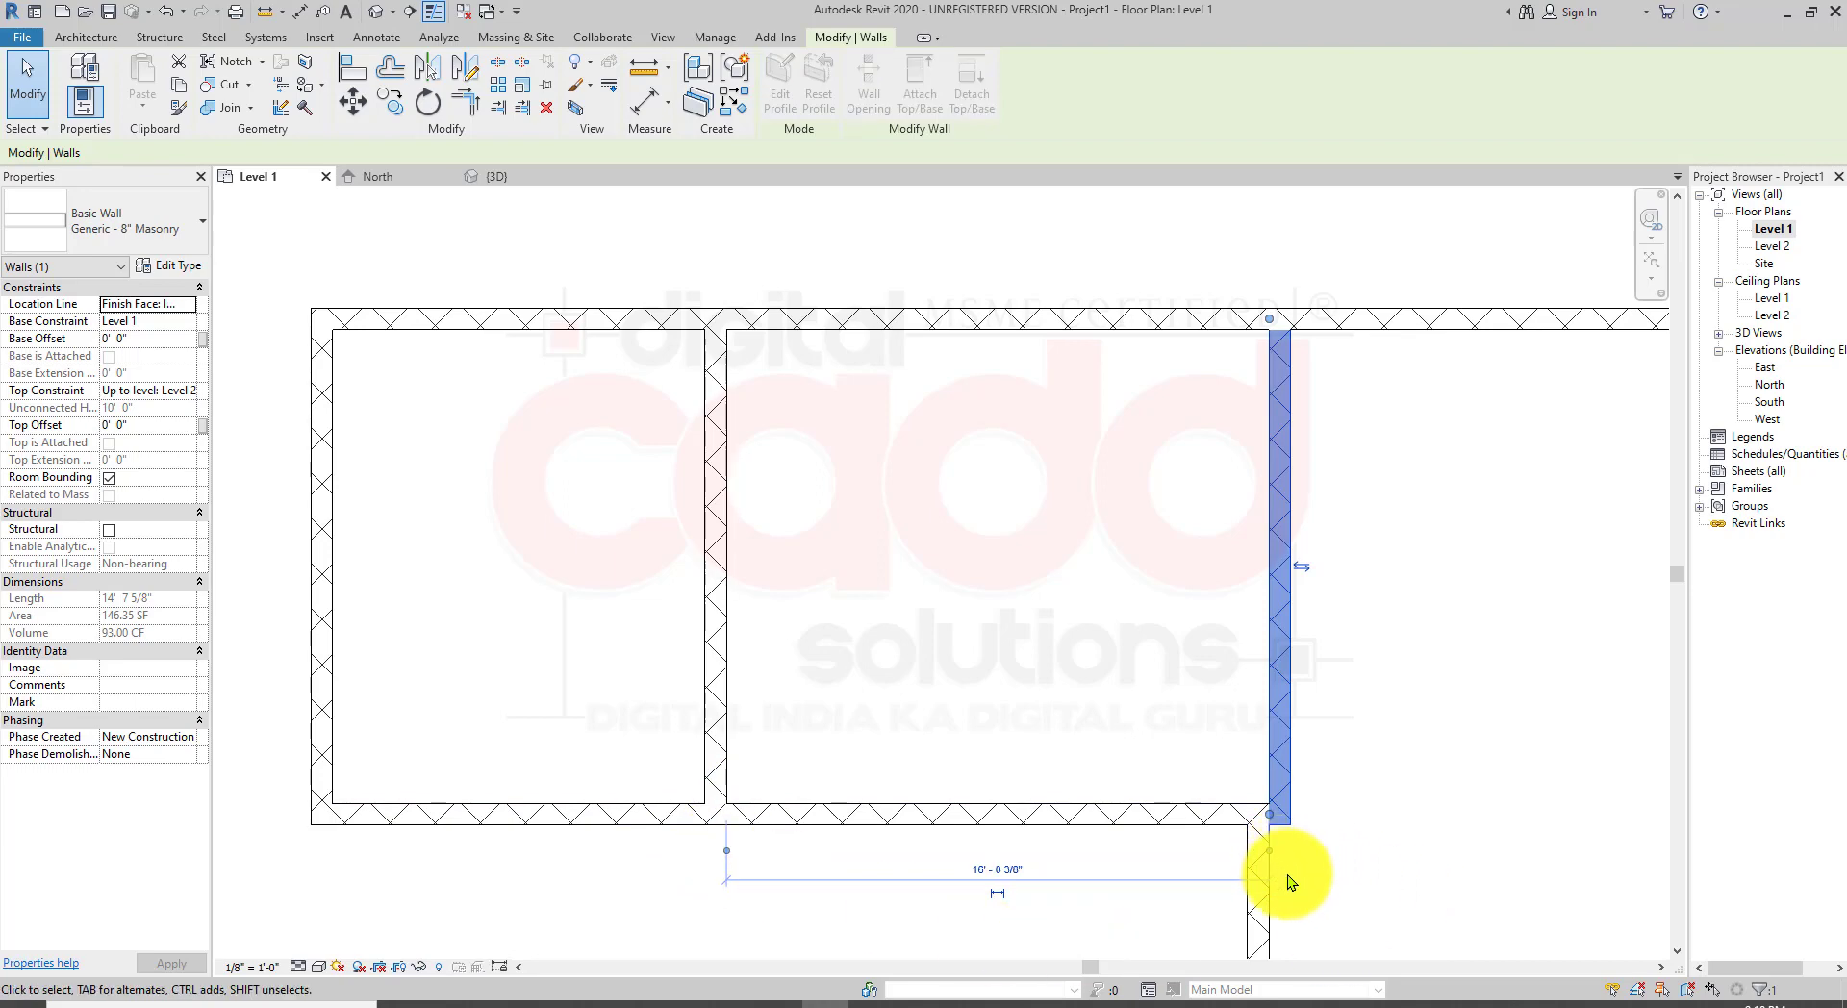
click(984, 868)
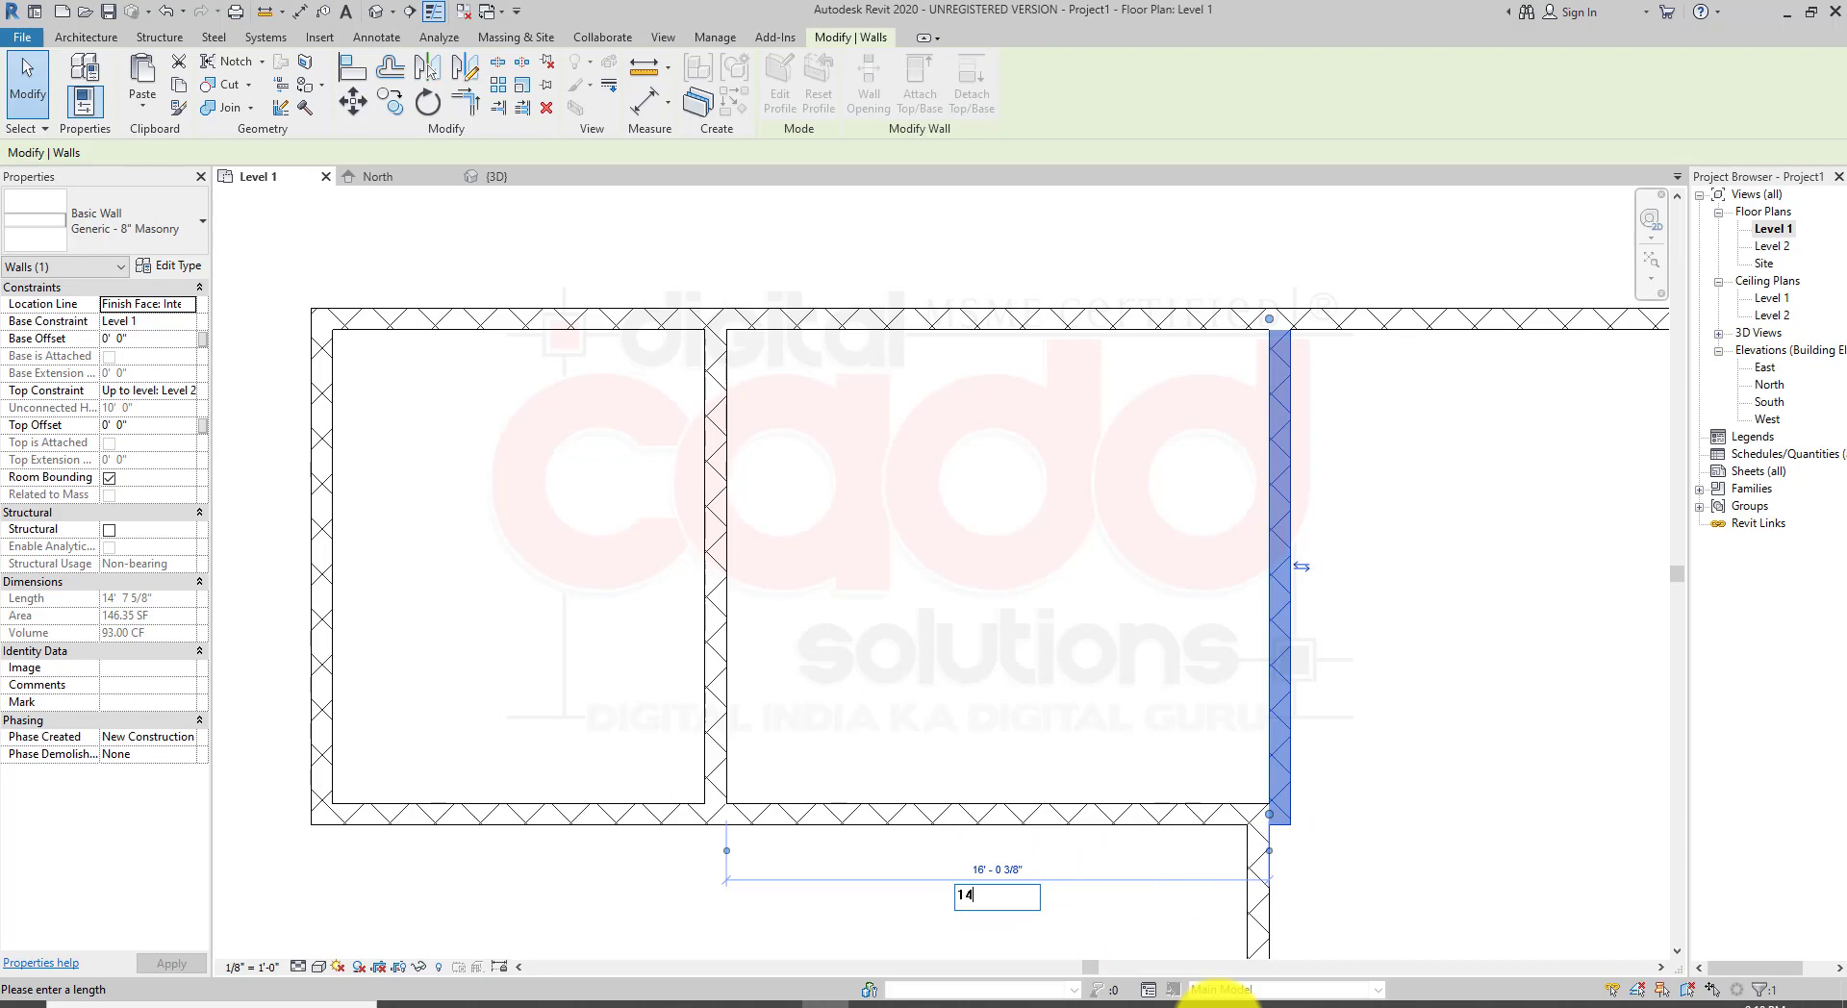
text(14)
key(Return)
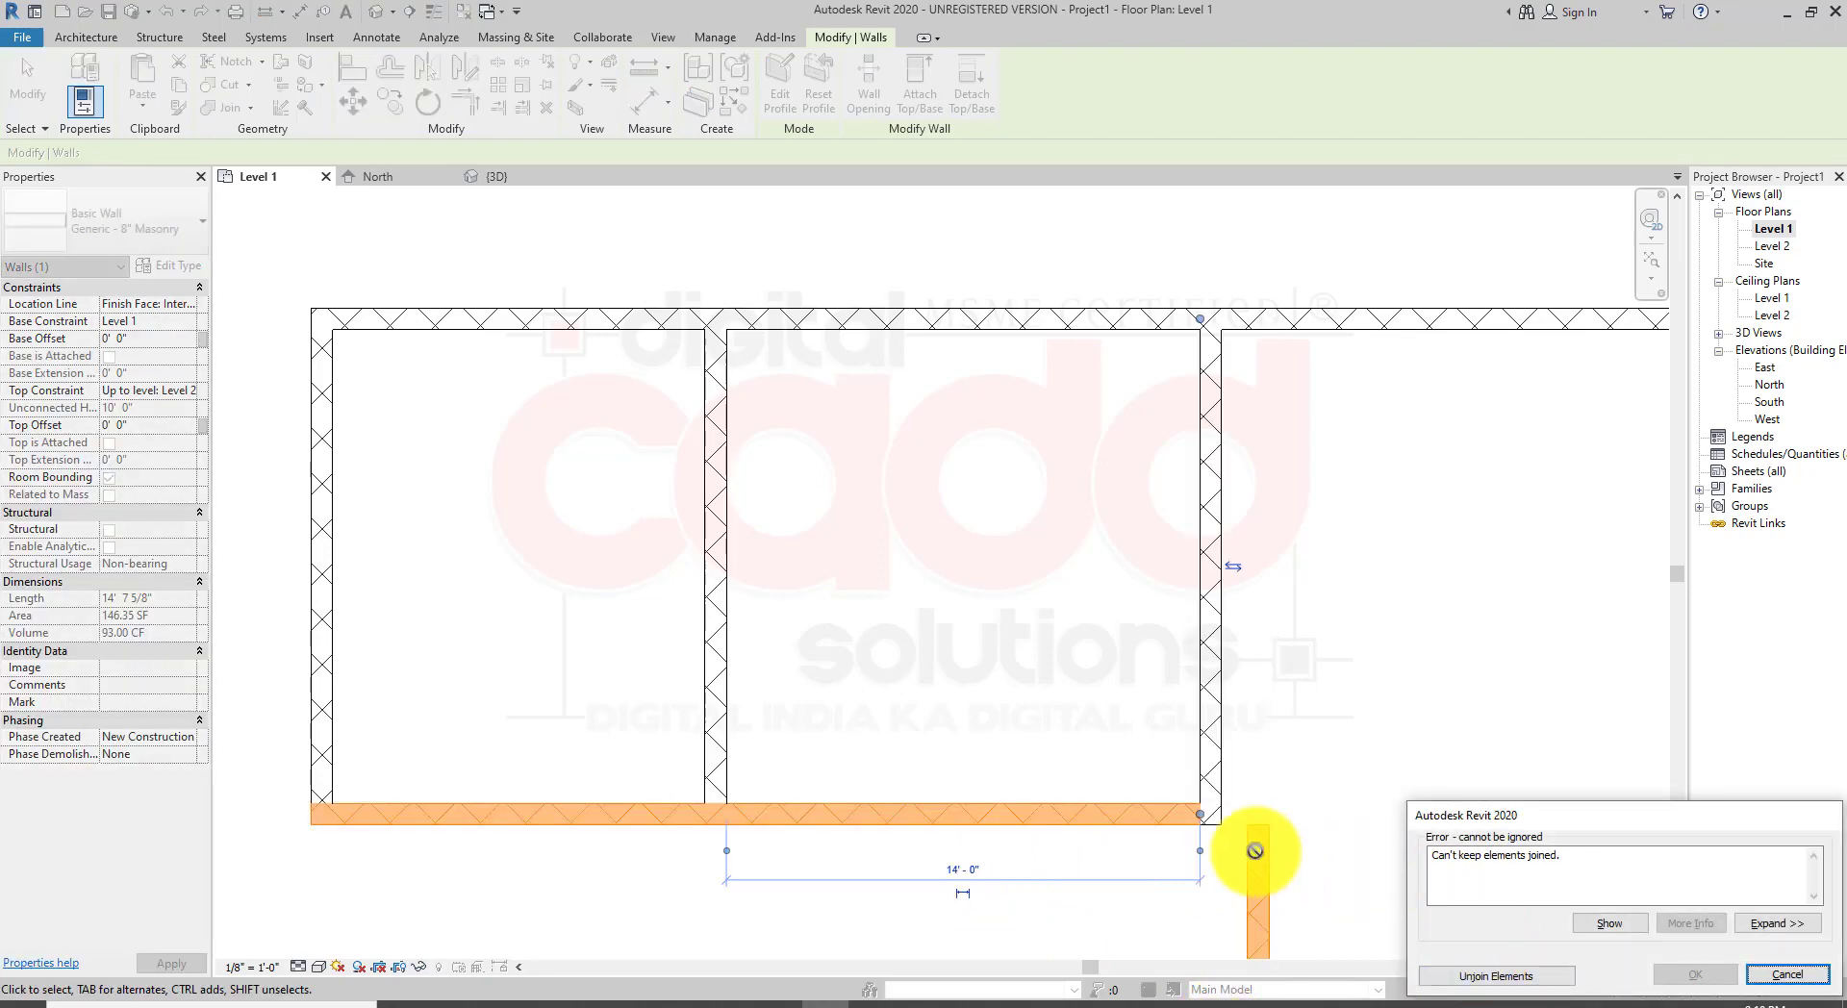
click(1779, 980)
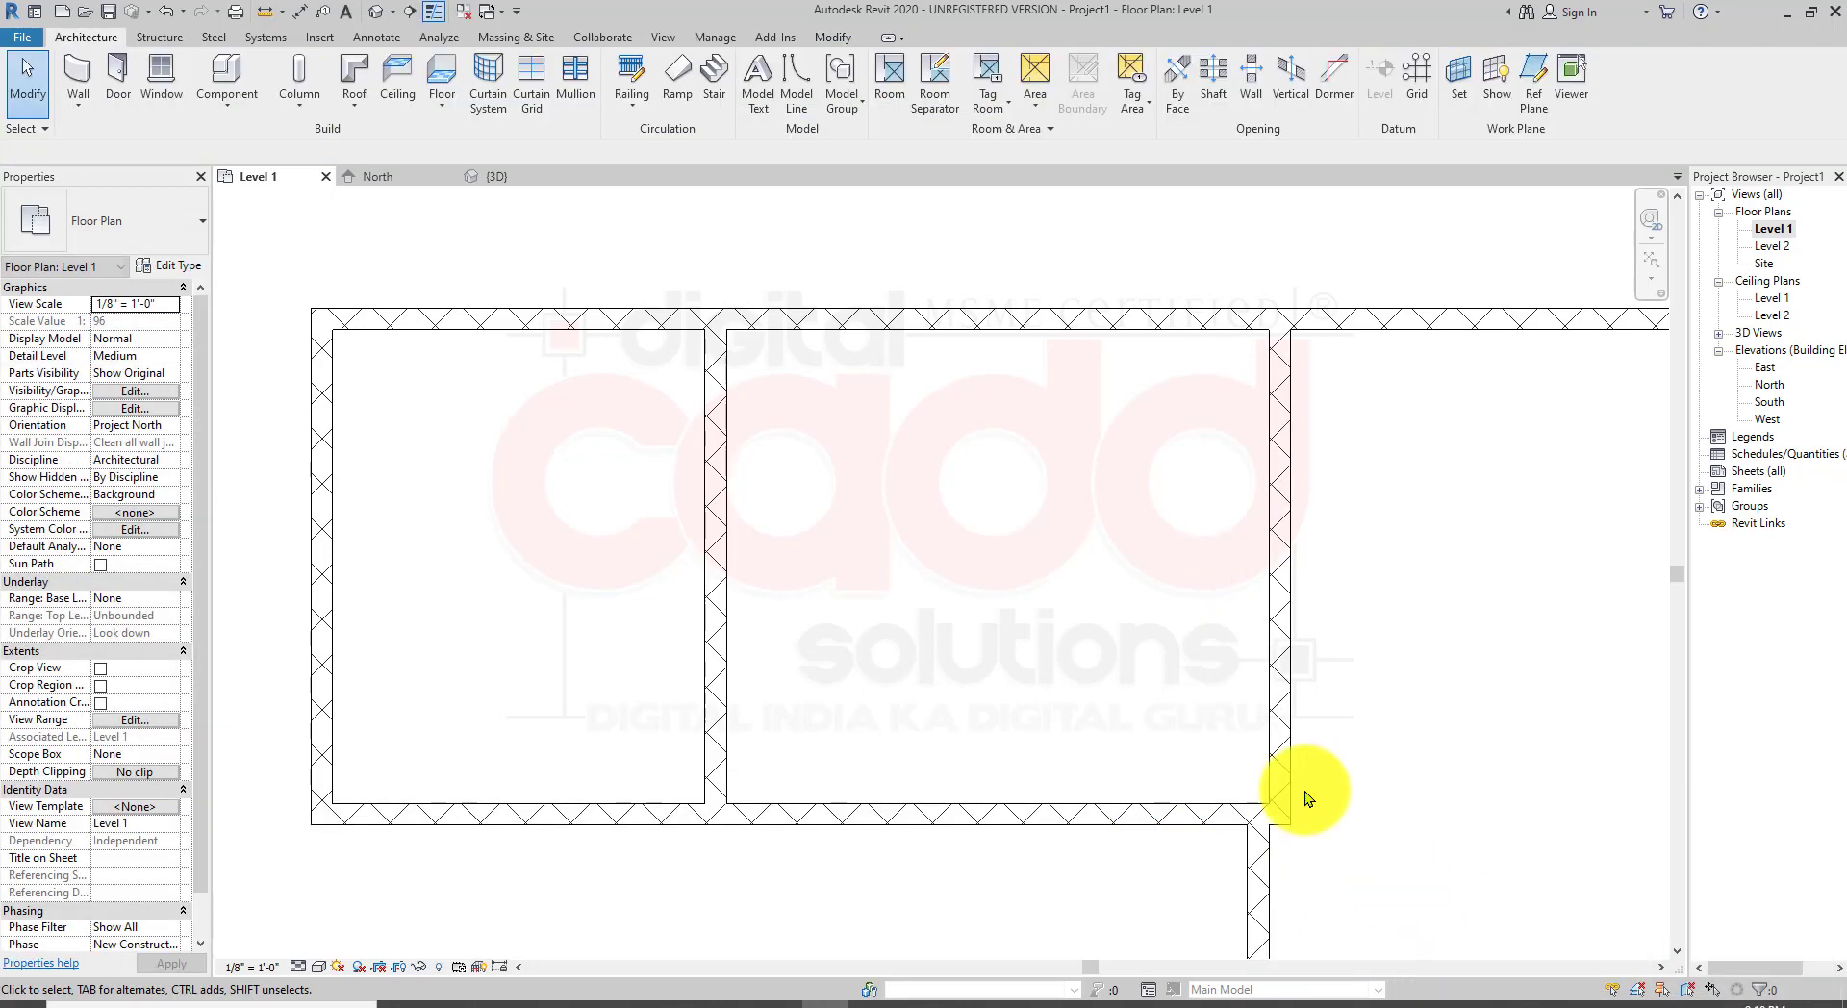
Step: Move the south wall of the northwest rooms to 15'-0" from the north wall using its temporary dimension
scroll(1183, 731, down, 2)
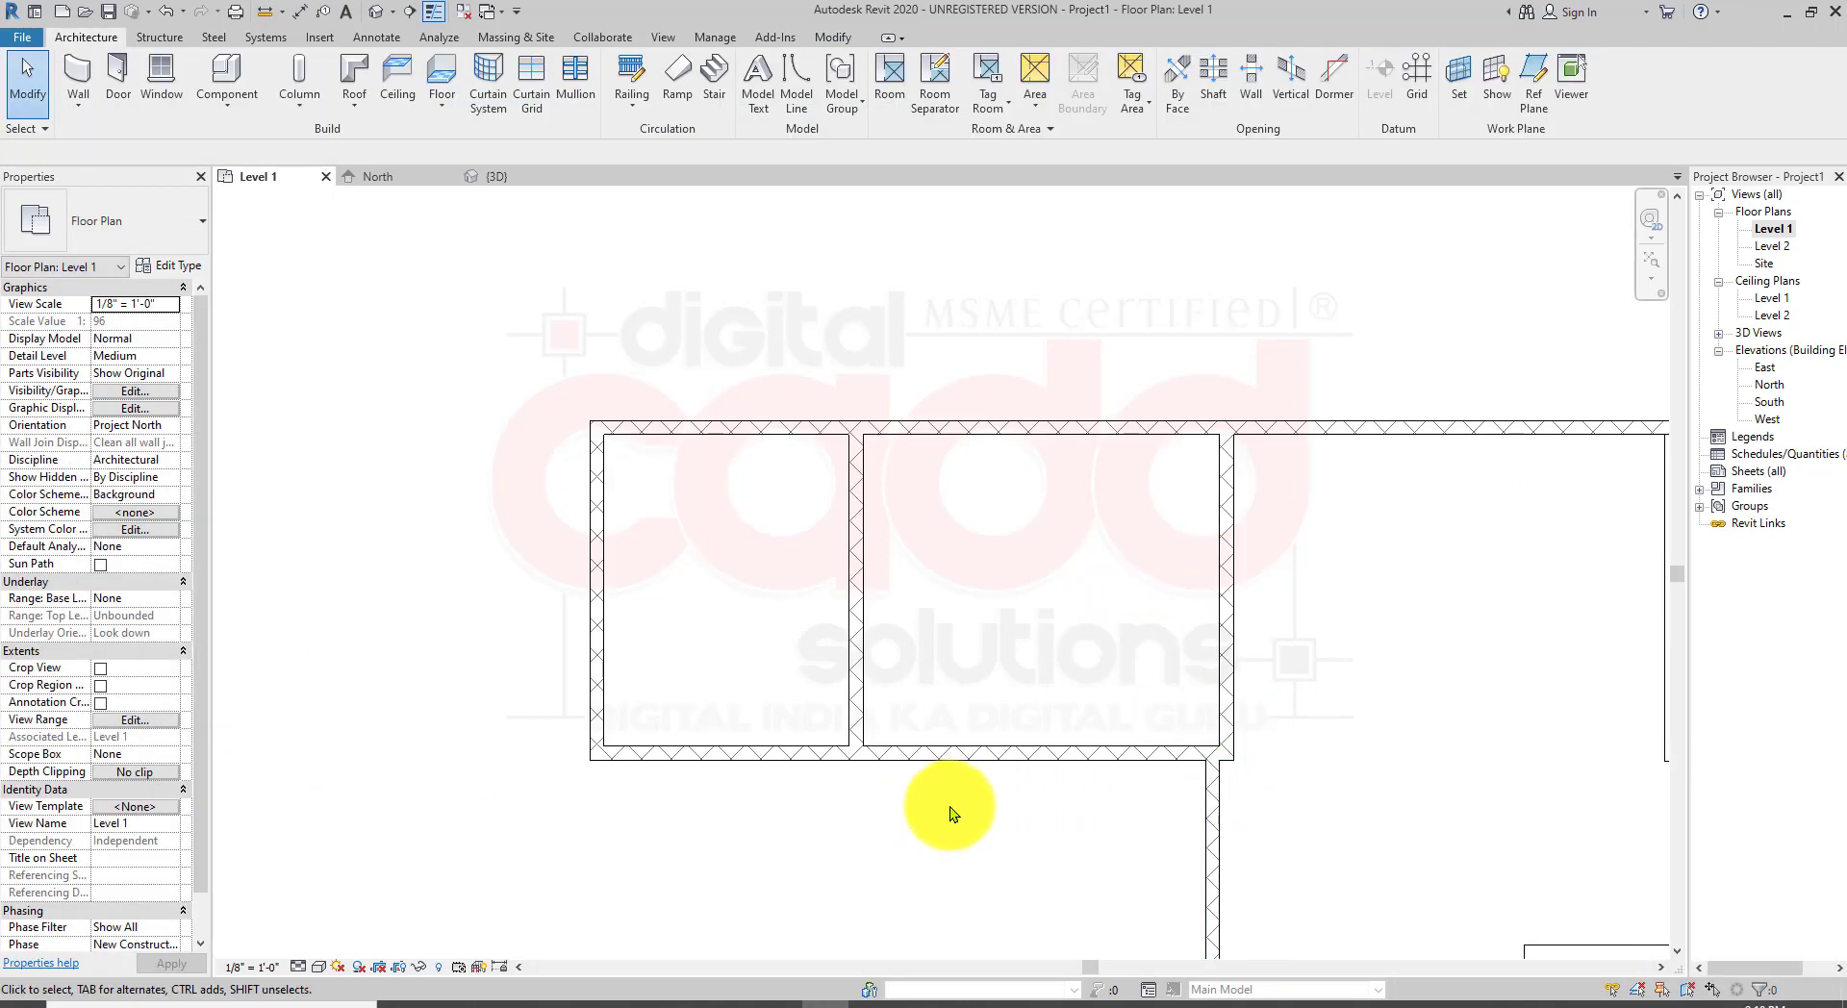
middle_drag(1081, 771, 1084, 672)
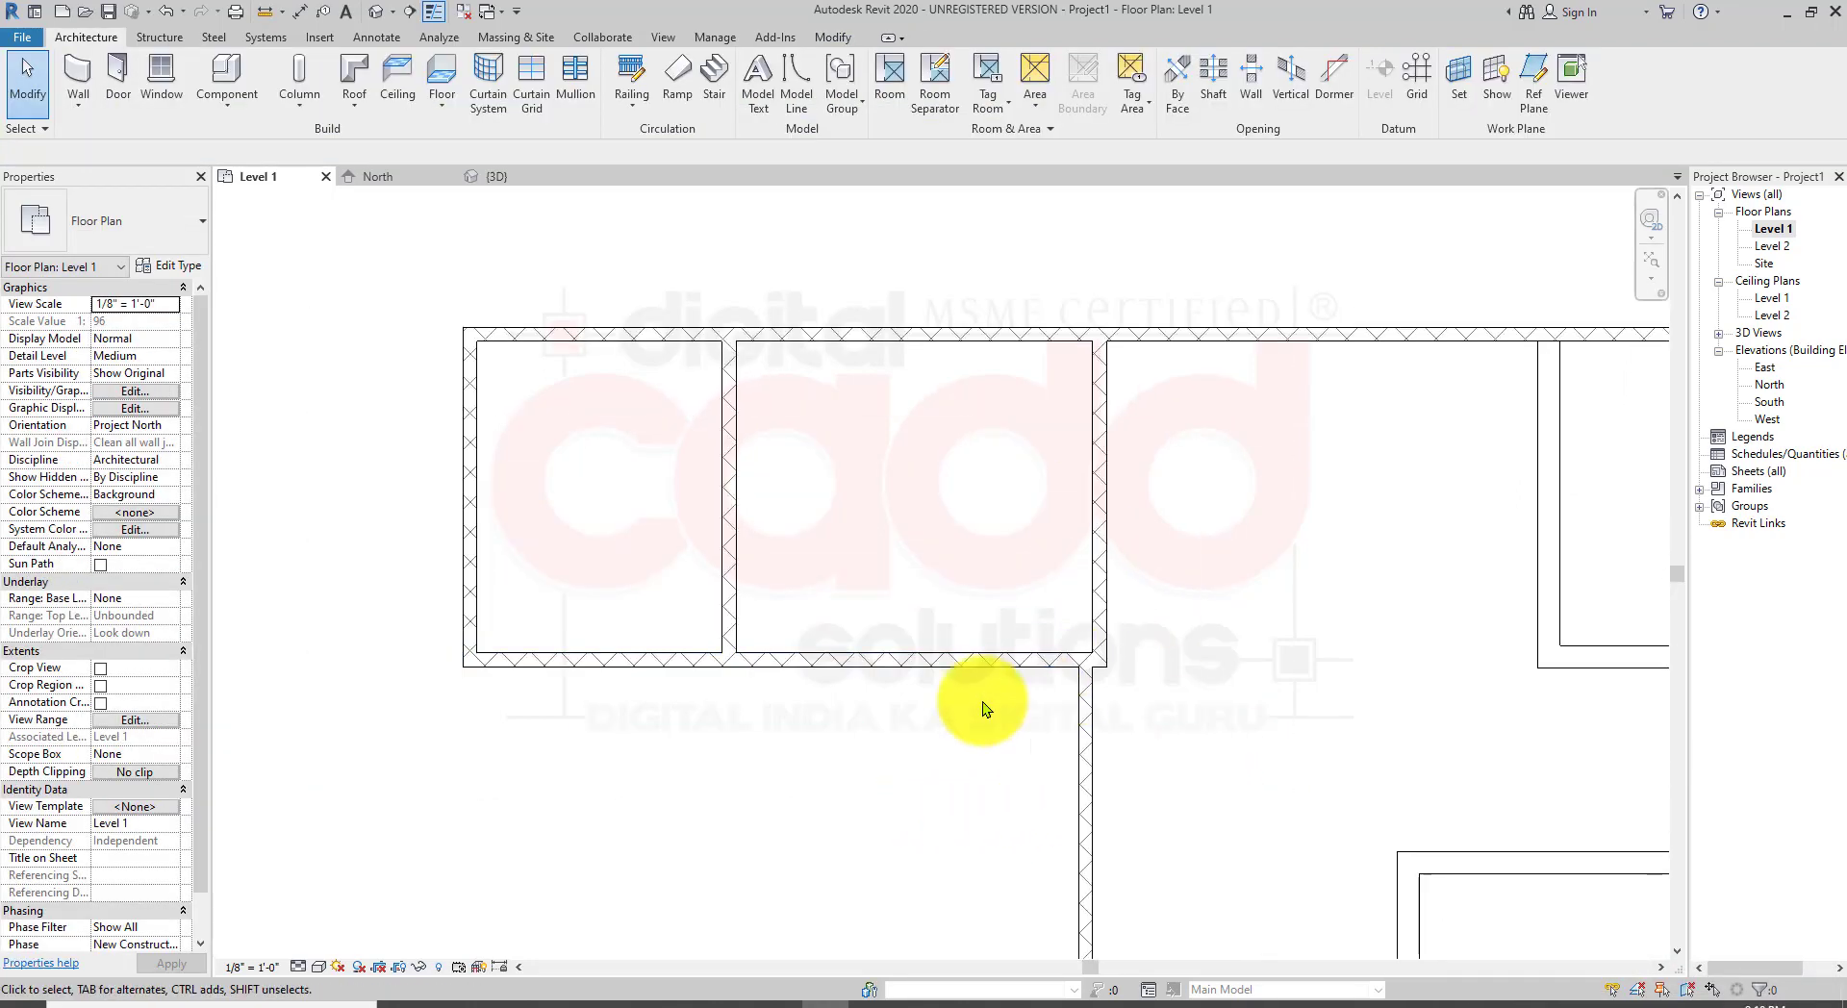
middle_drag(820, 658, 893, 854)
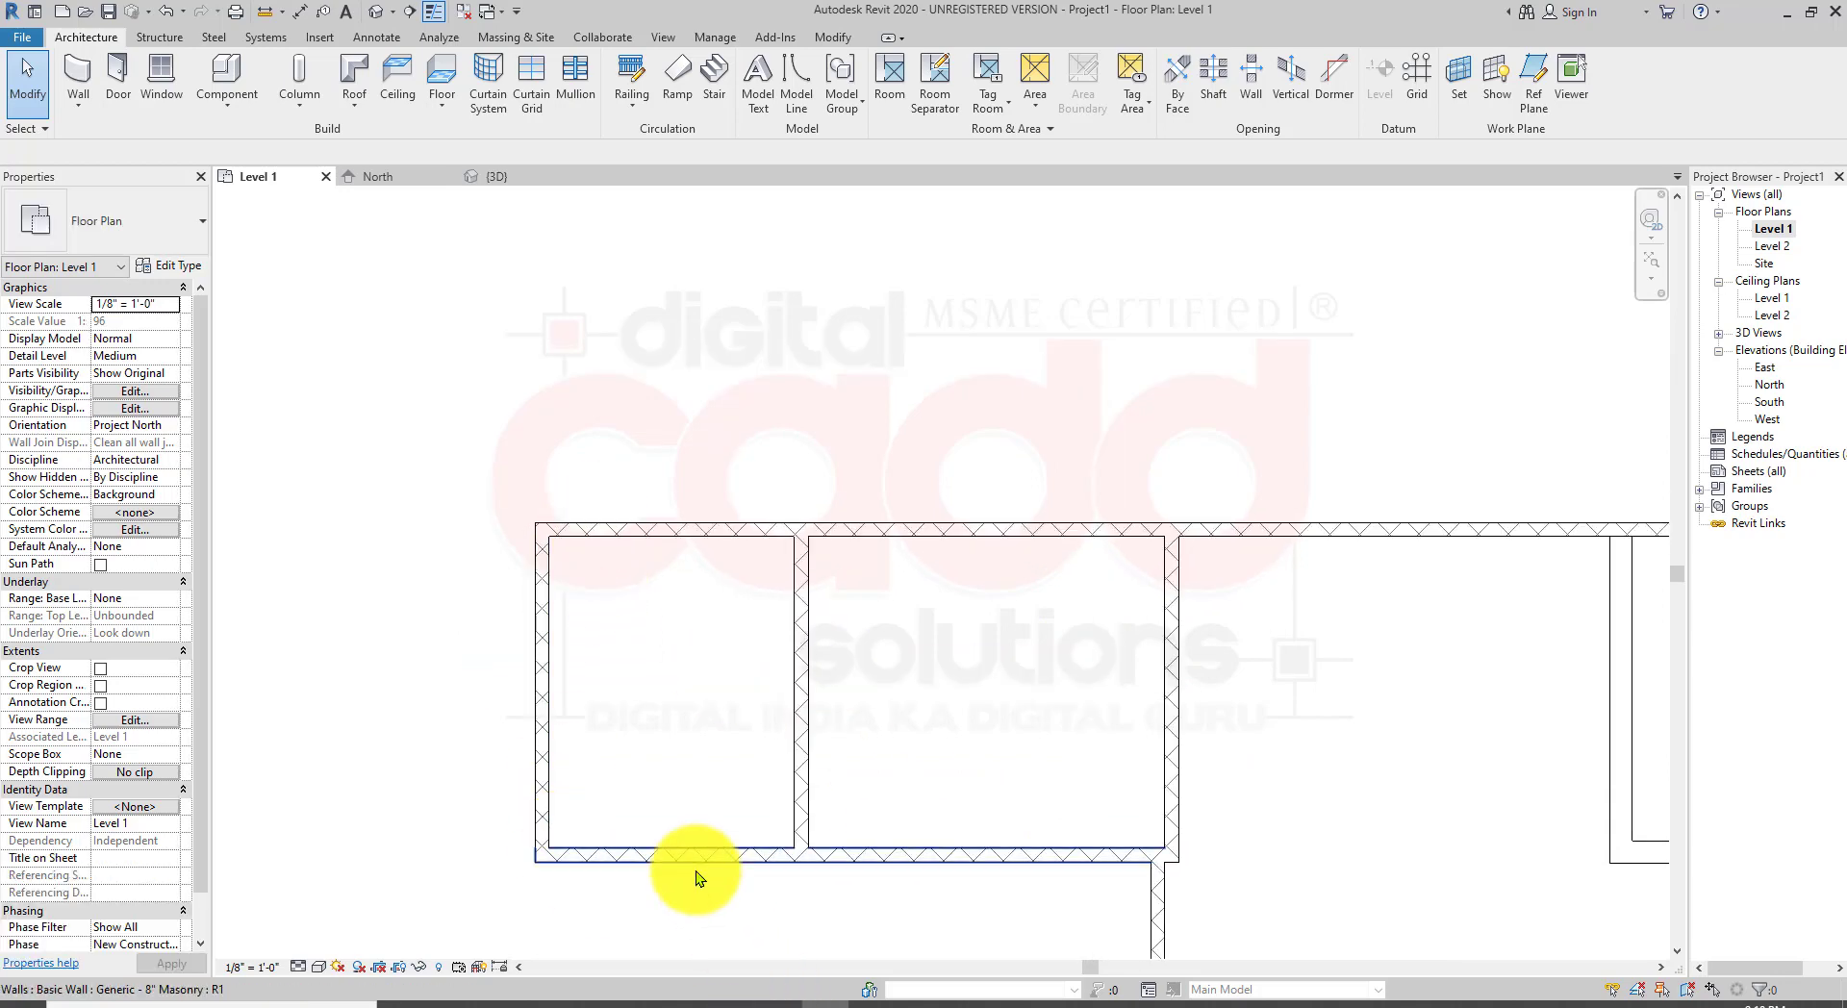
middle_drag(698, 868, 725, 710)
click(724, 712)
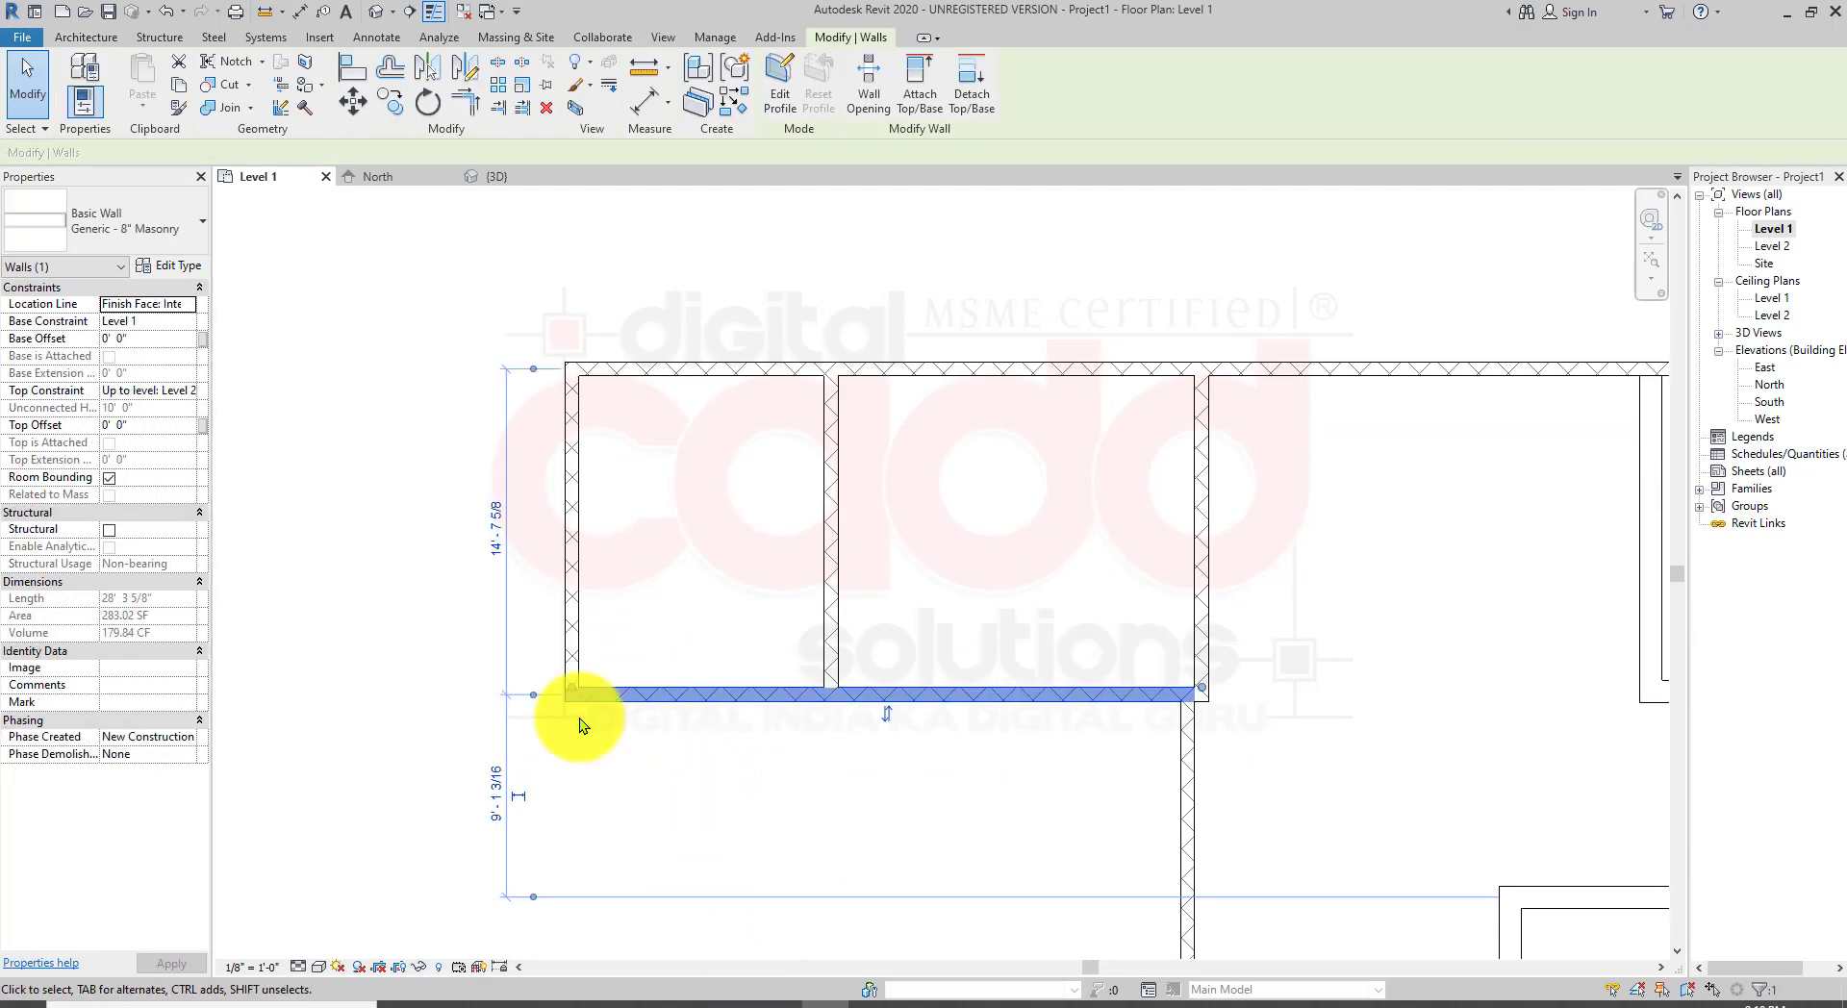
click(532, 697)
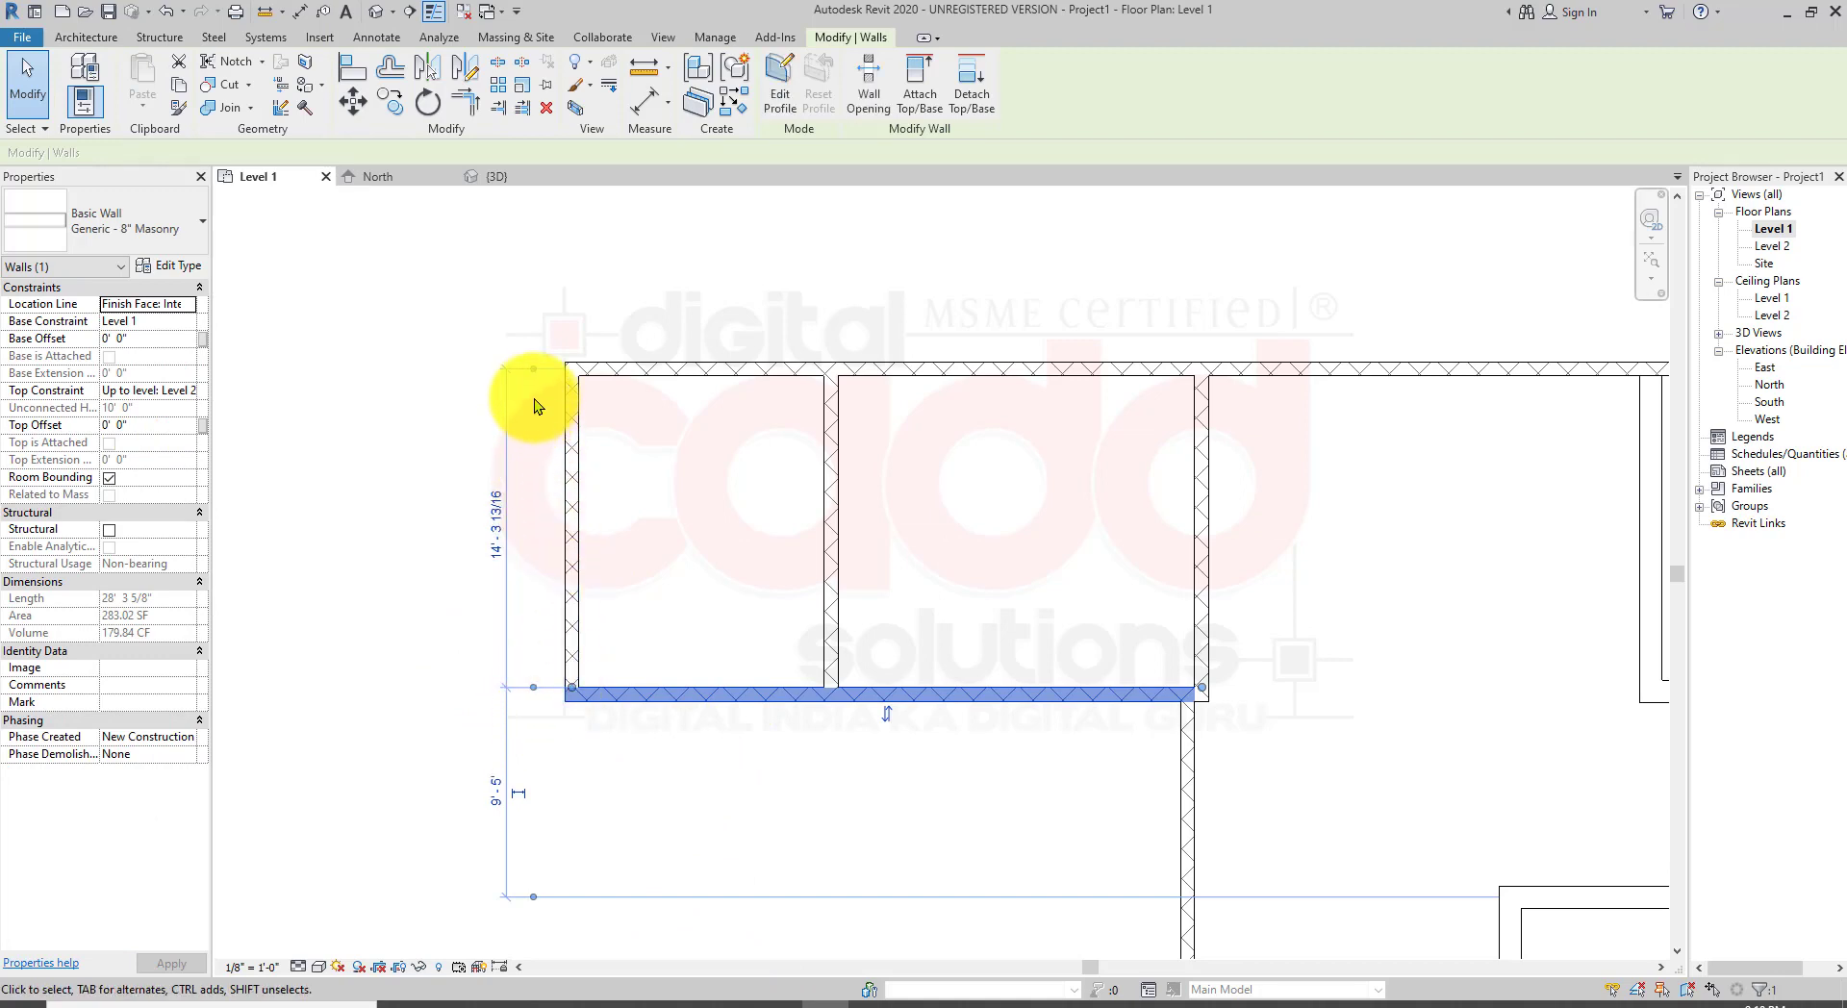
click(533, 372)
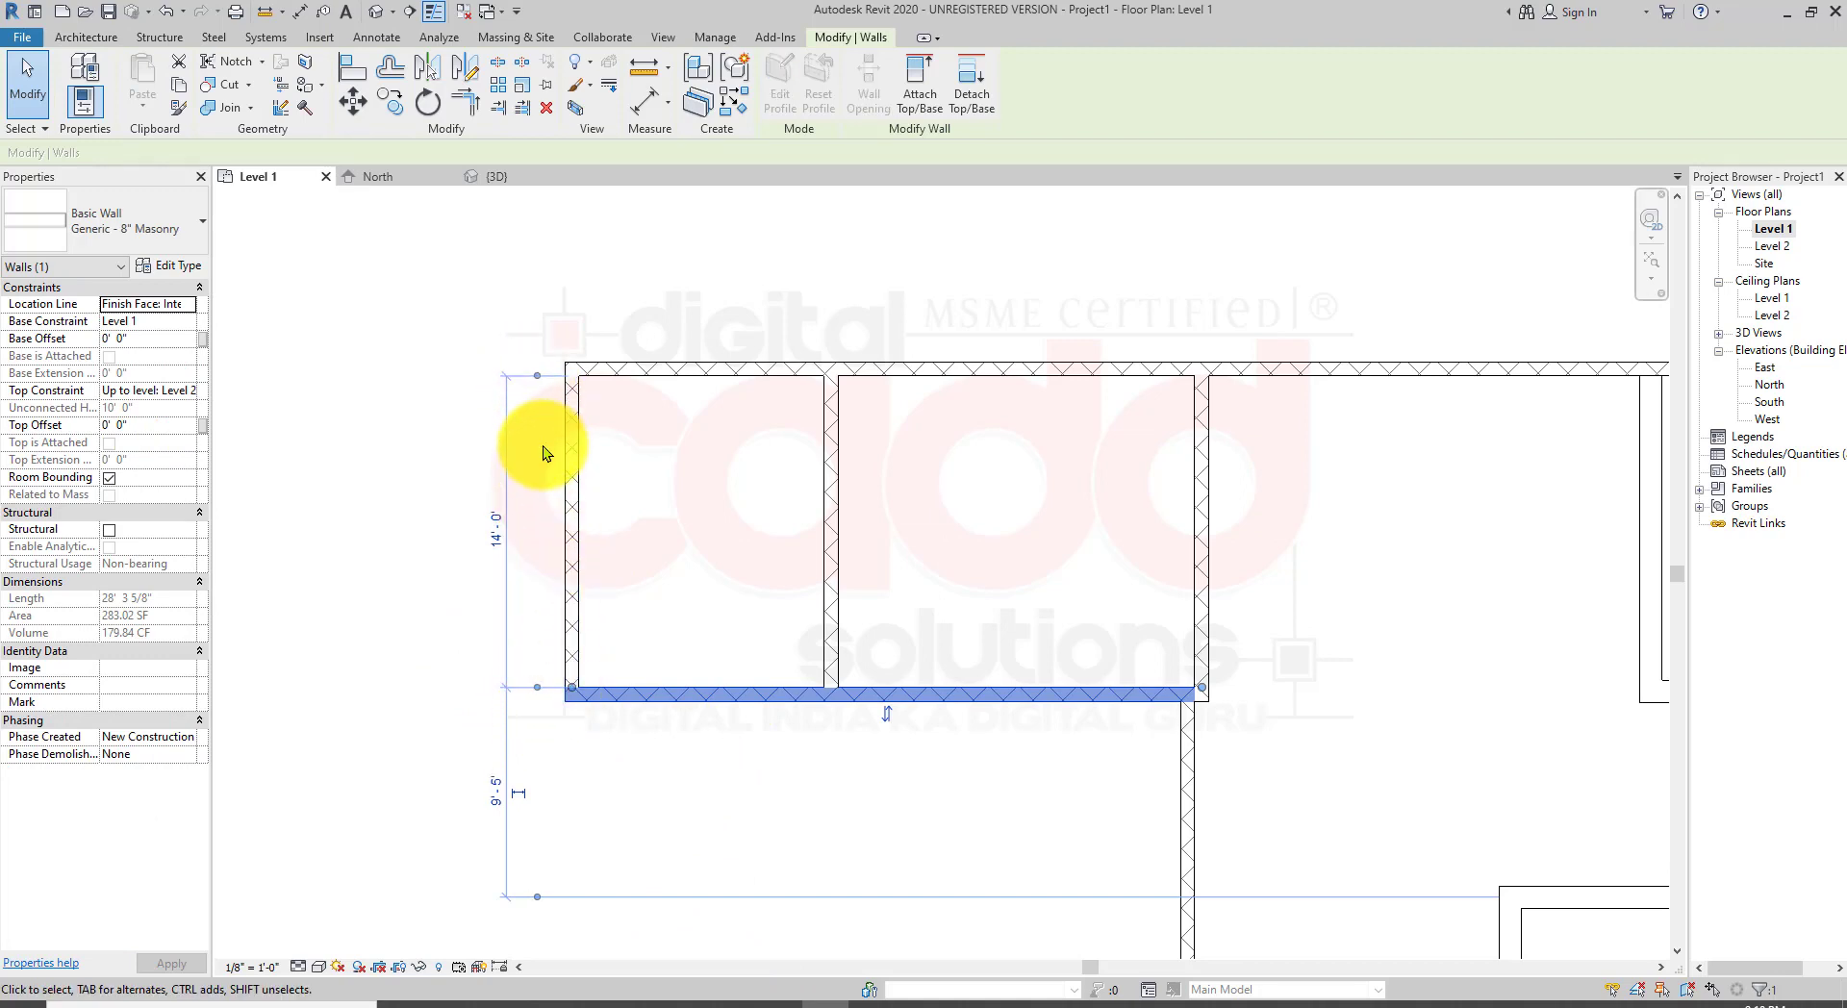
click(504, 531)
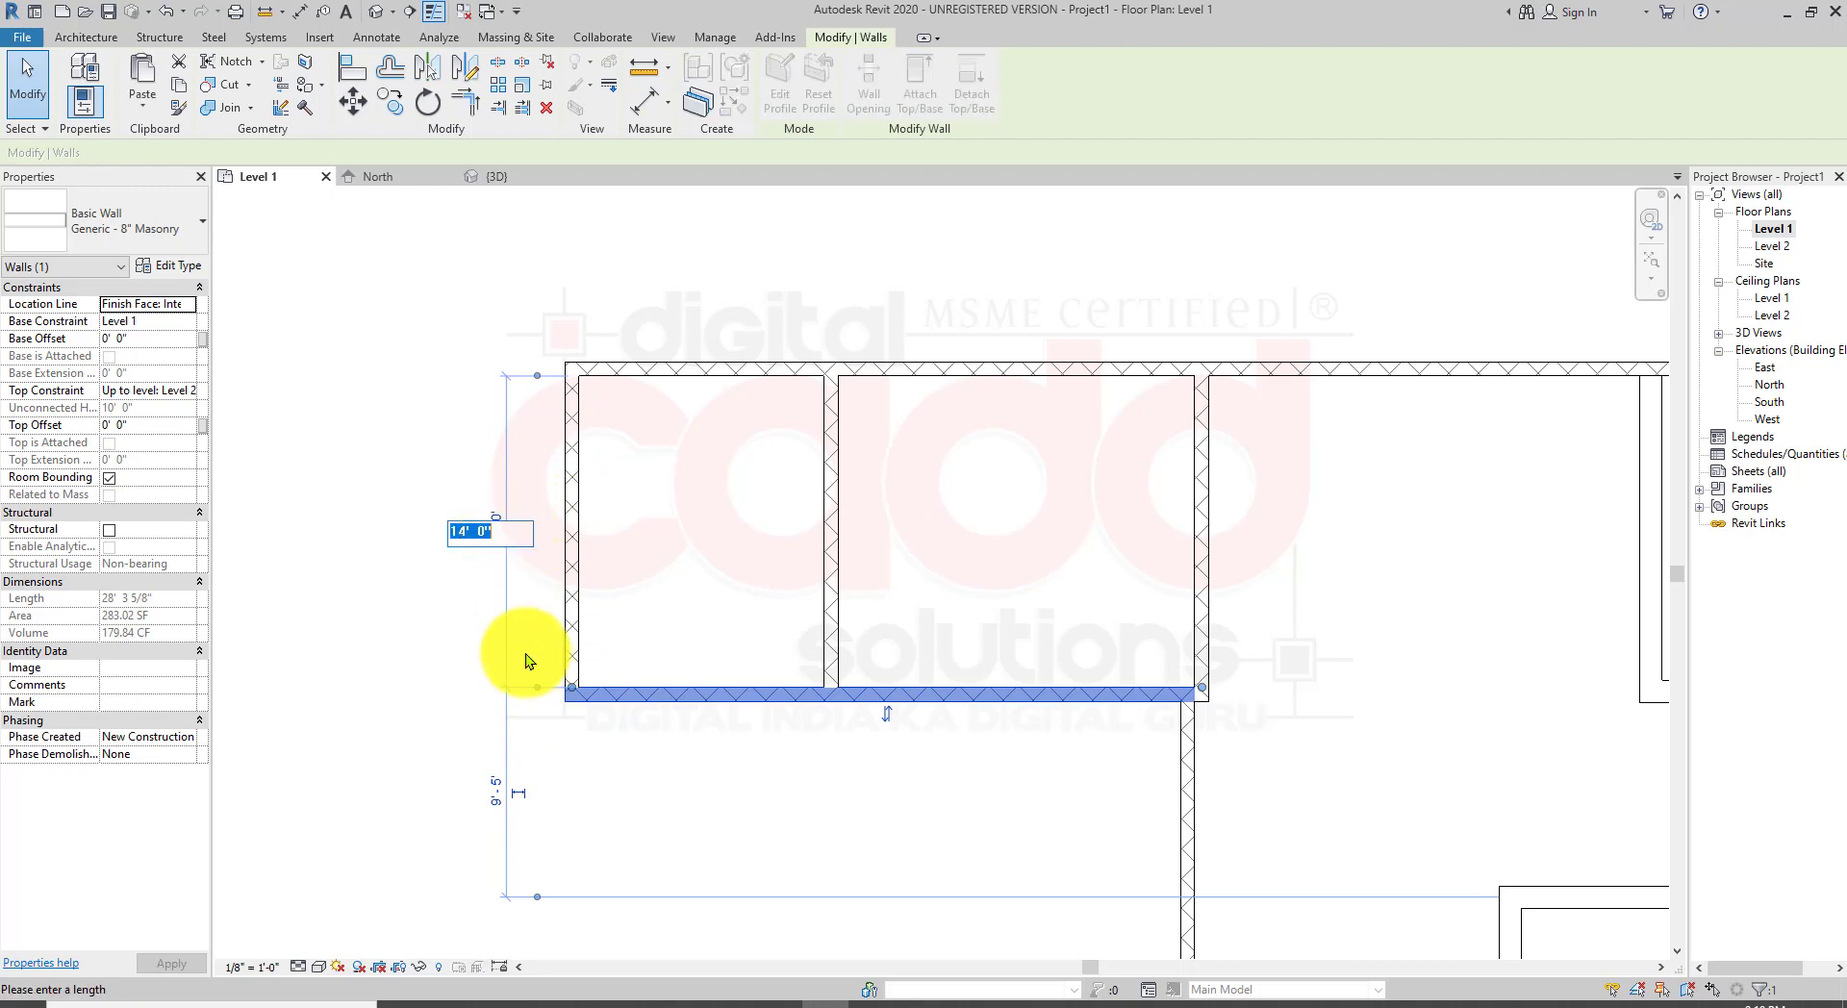
text(15)
key(Return)
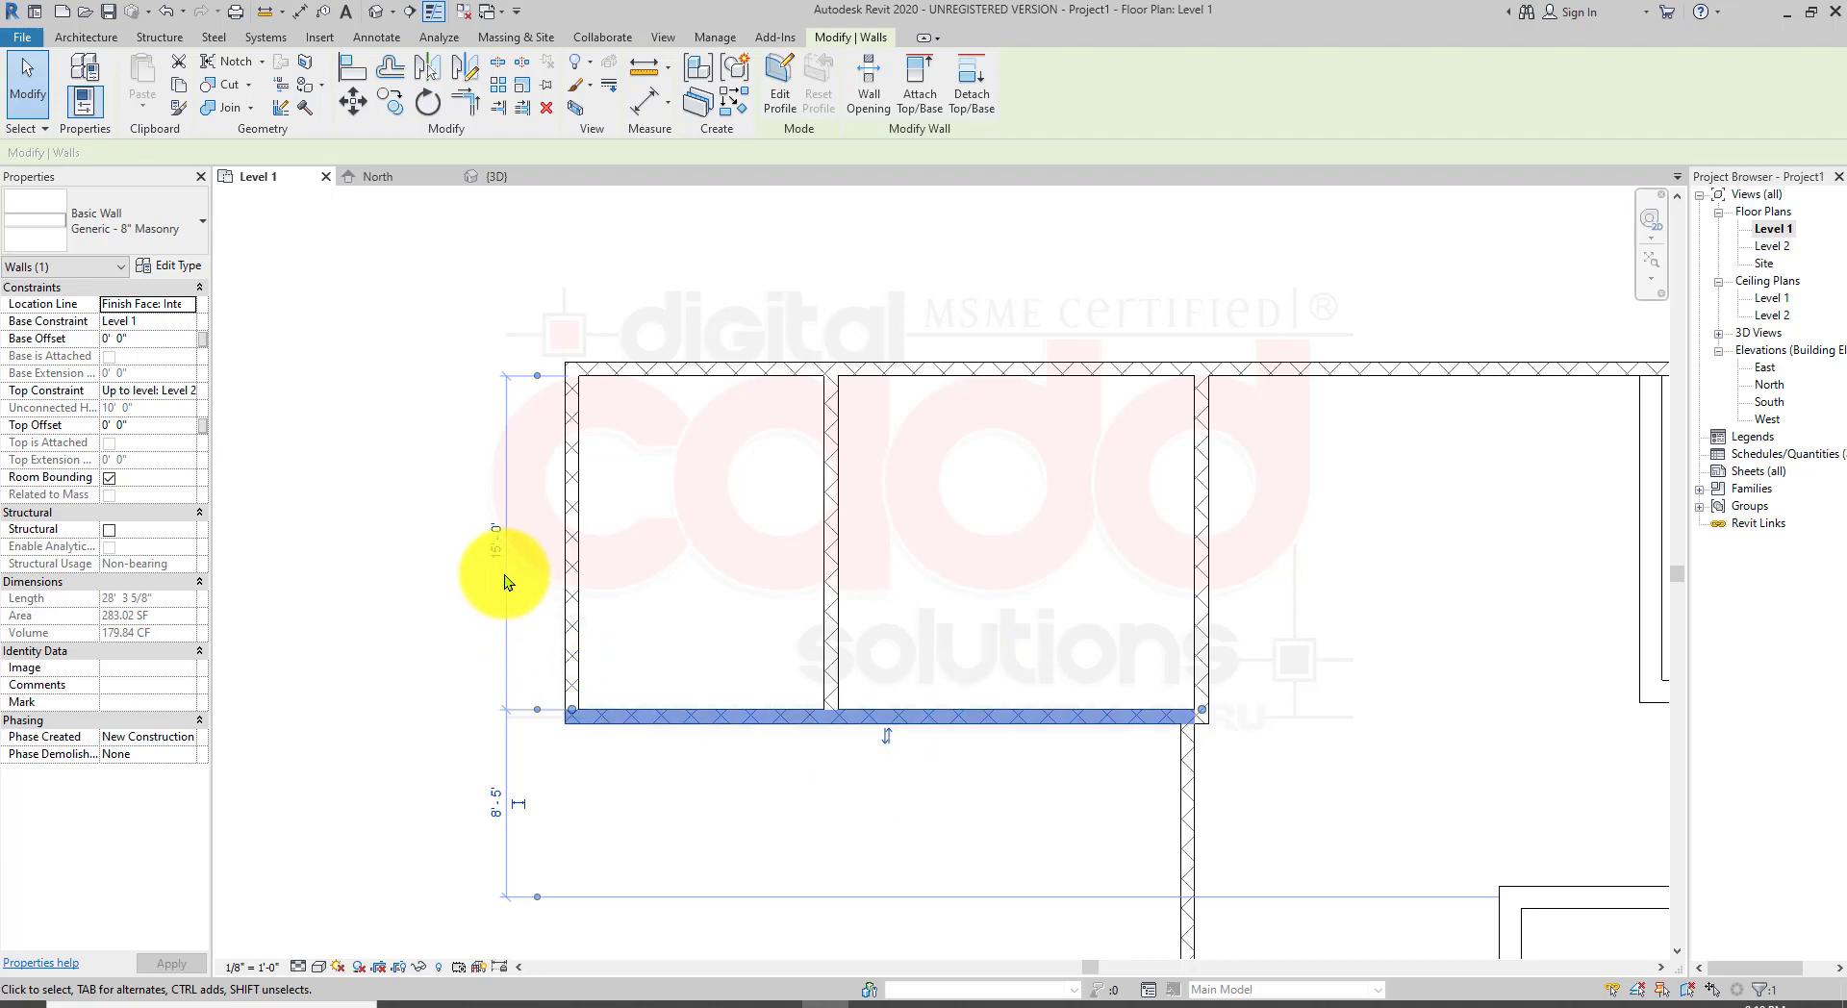
Step: Make the south wall's temporary dimensions permanent
click(474, 625)
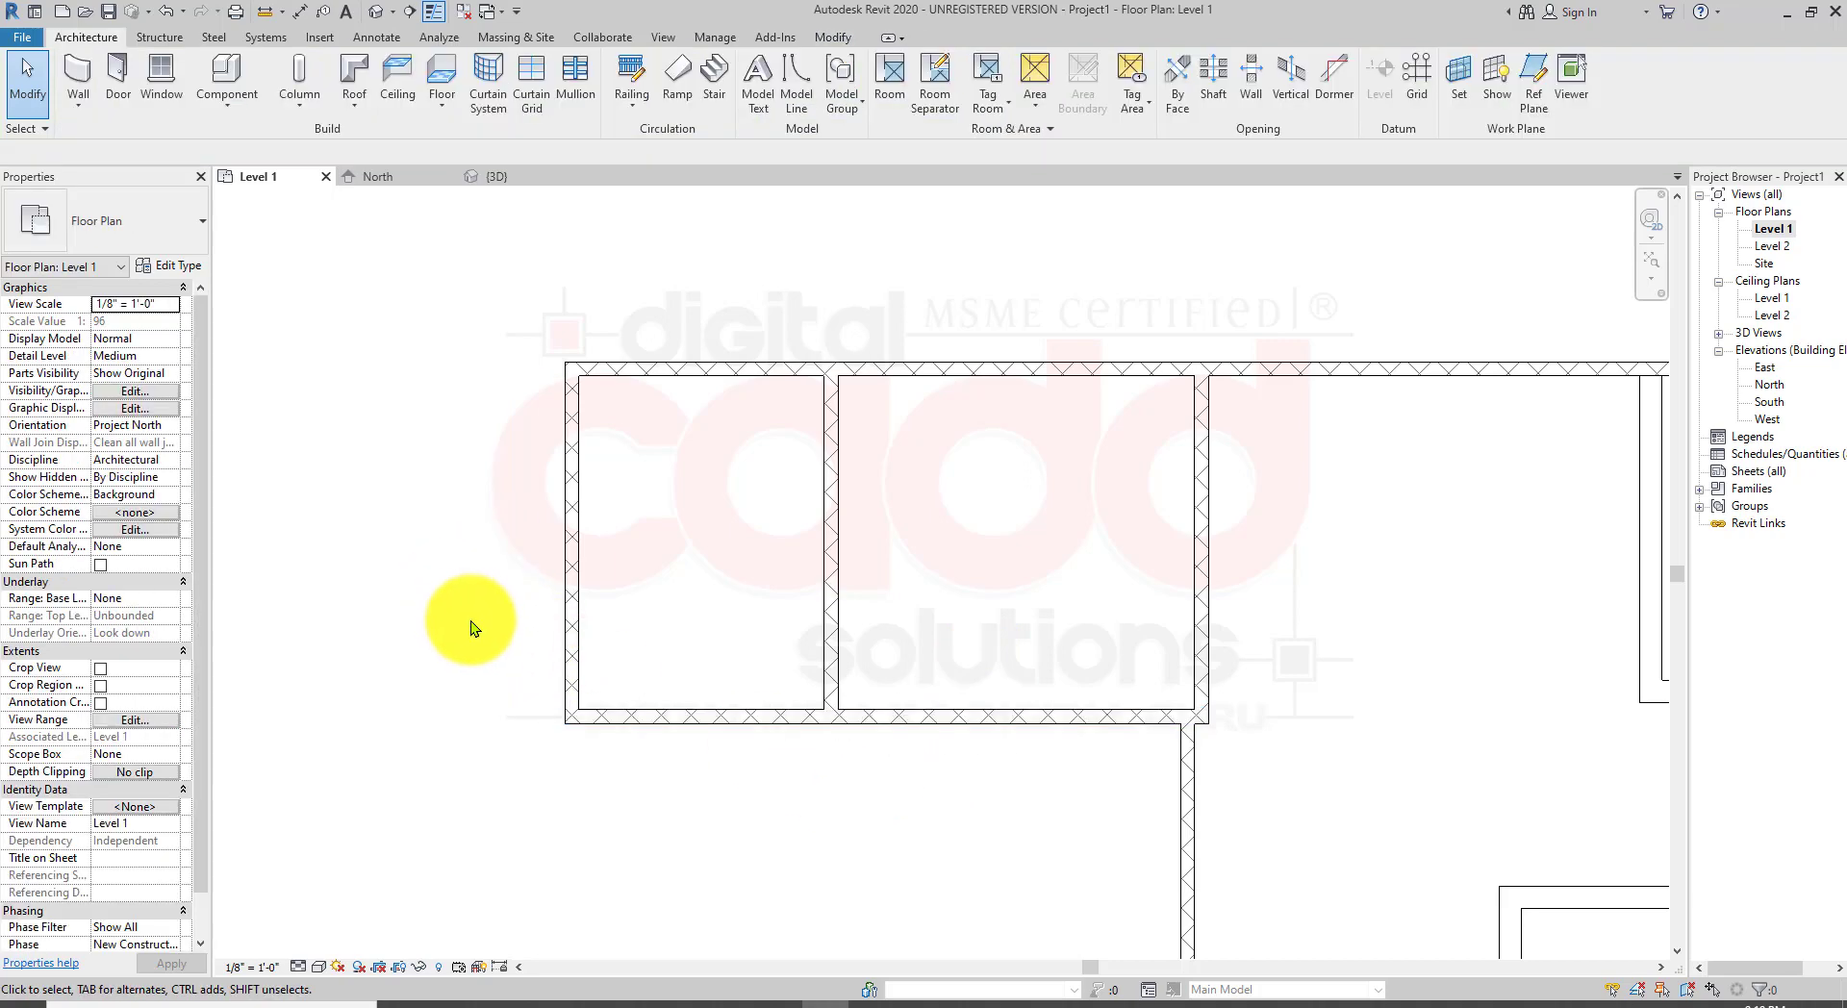
click(621, 713)
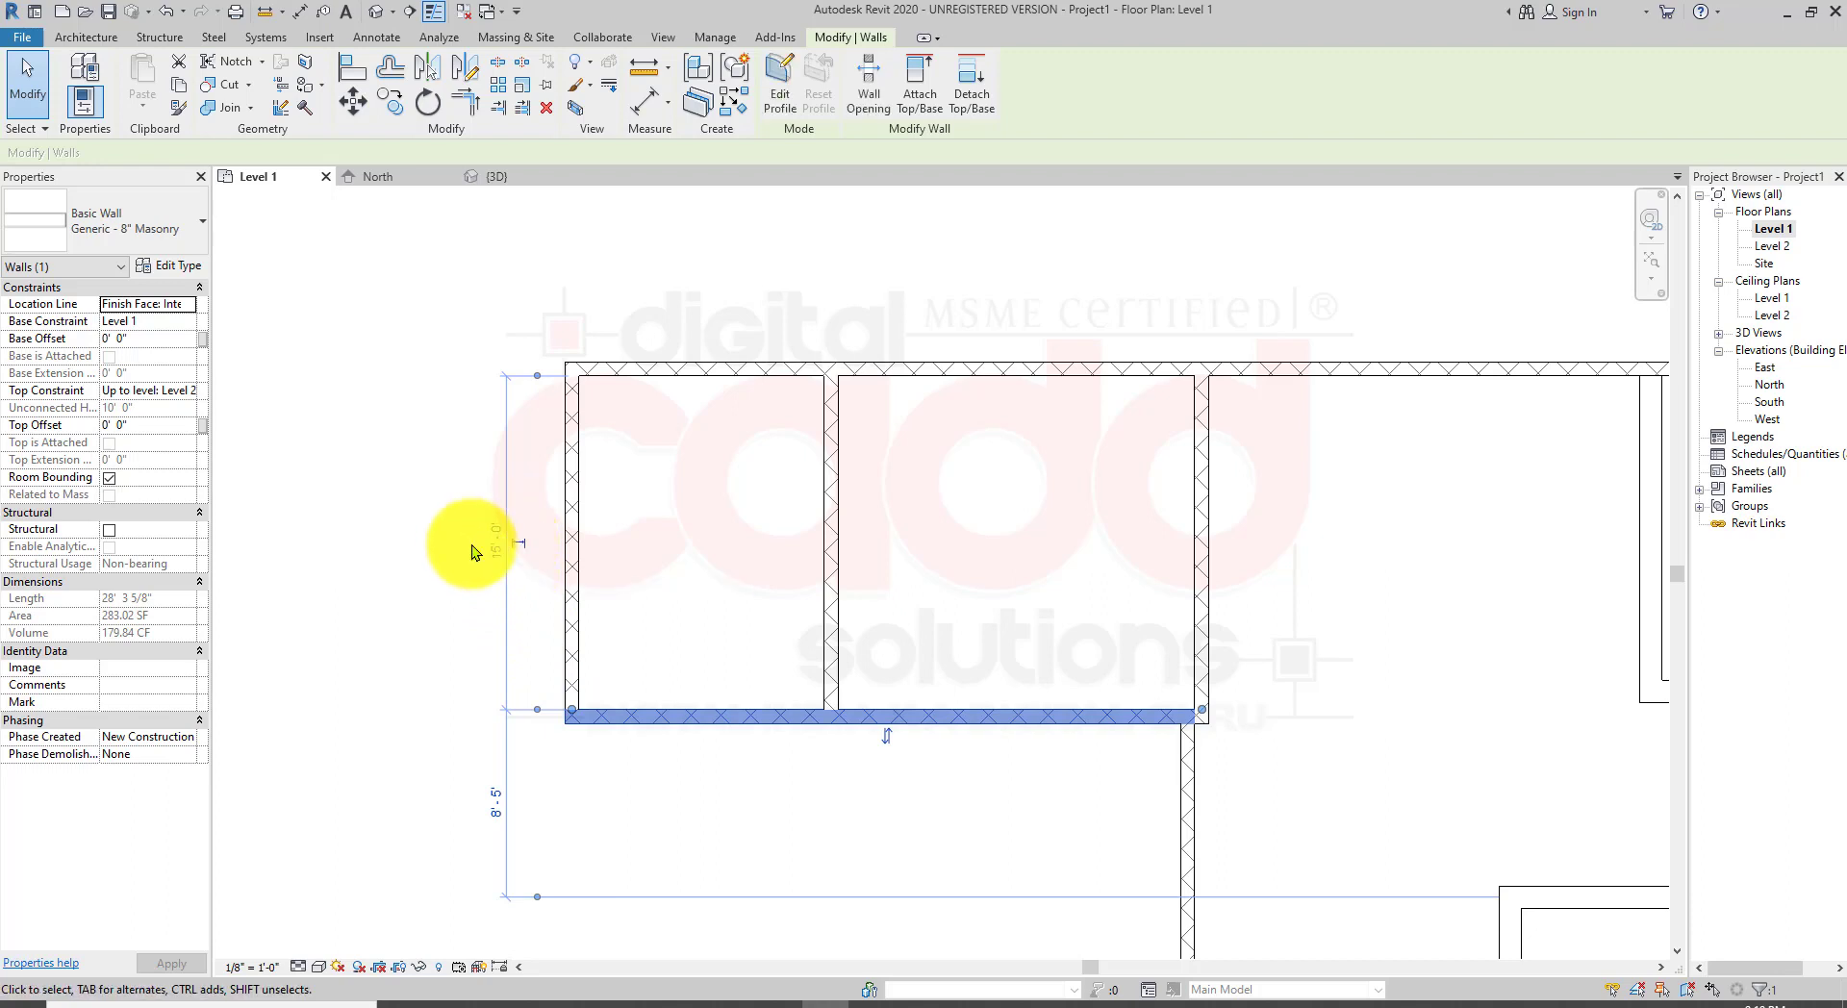
click(522, 542)
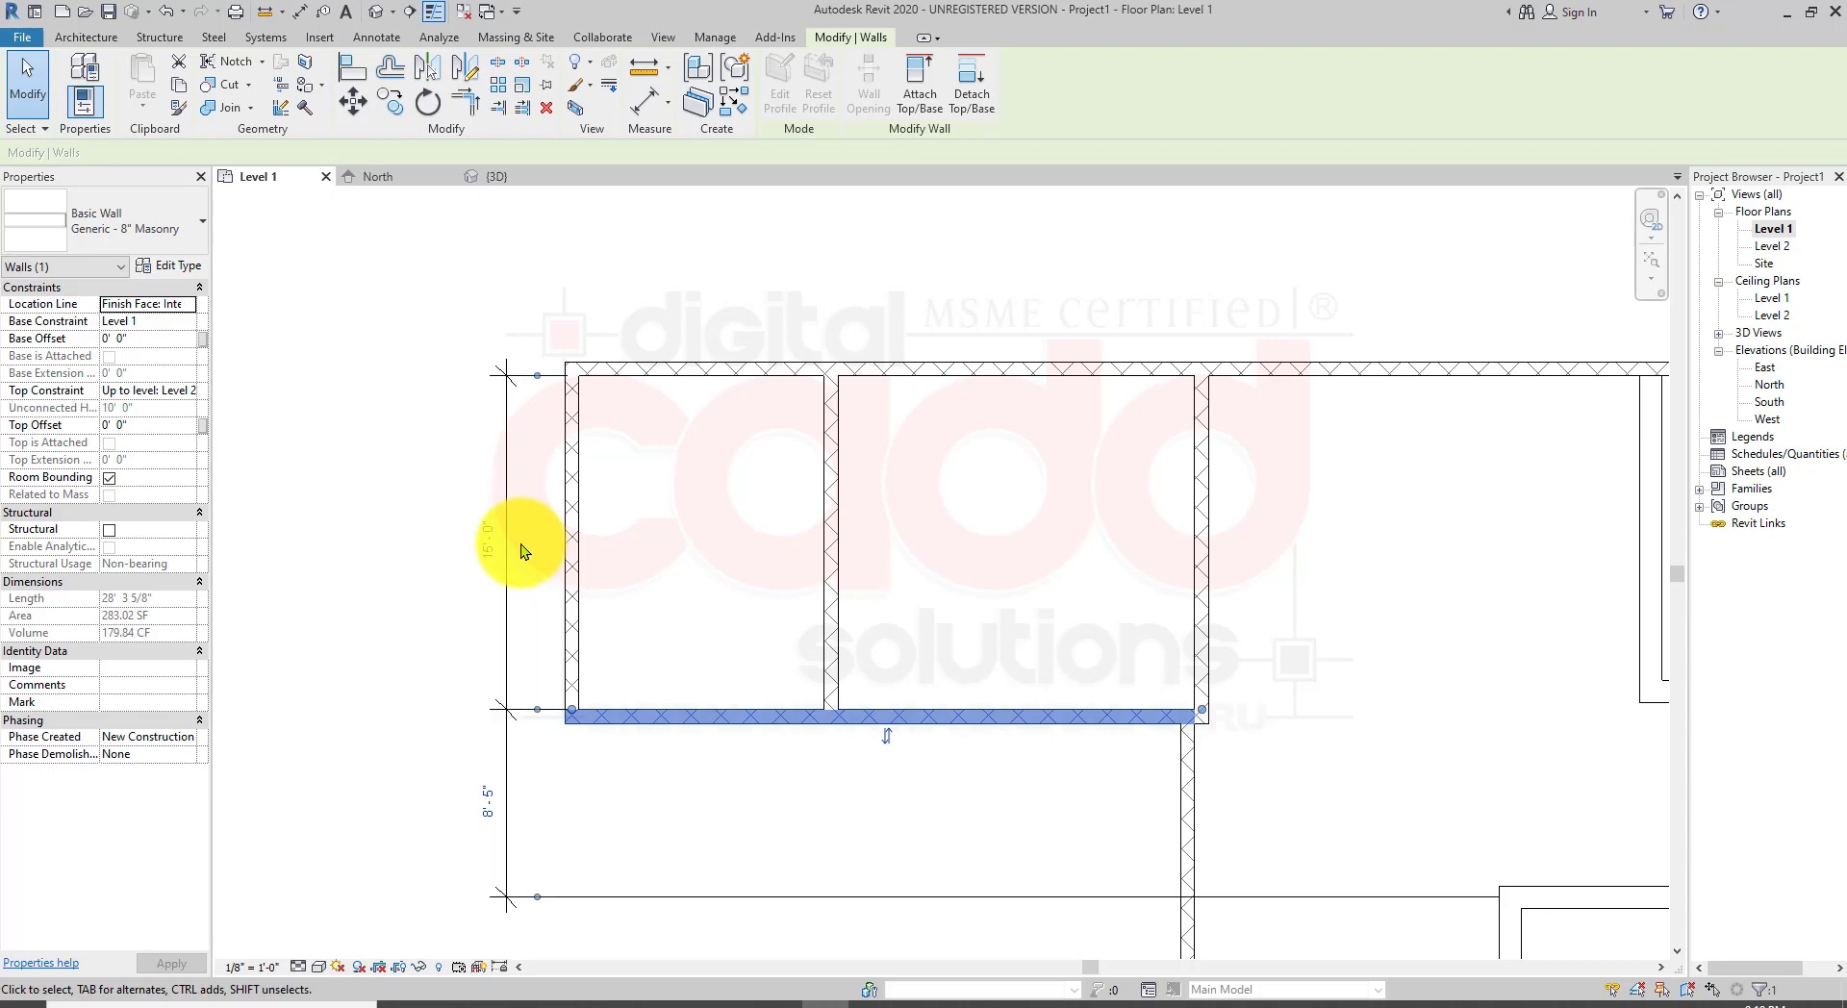
click(406, 745)
Step: Place a linear dimension above the plan between the west wall's inner face and the first northwest partition
scroll(424, 564, down, 2)
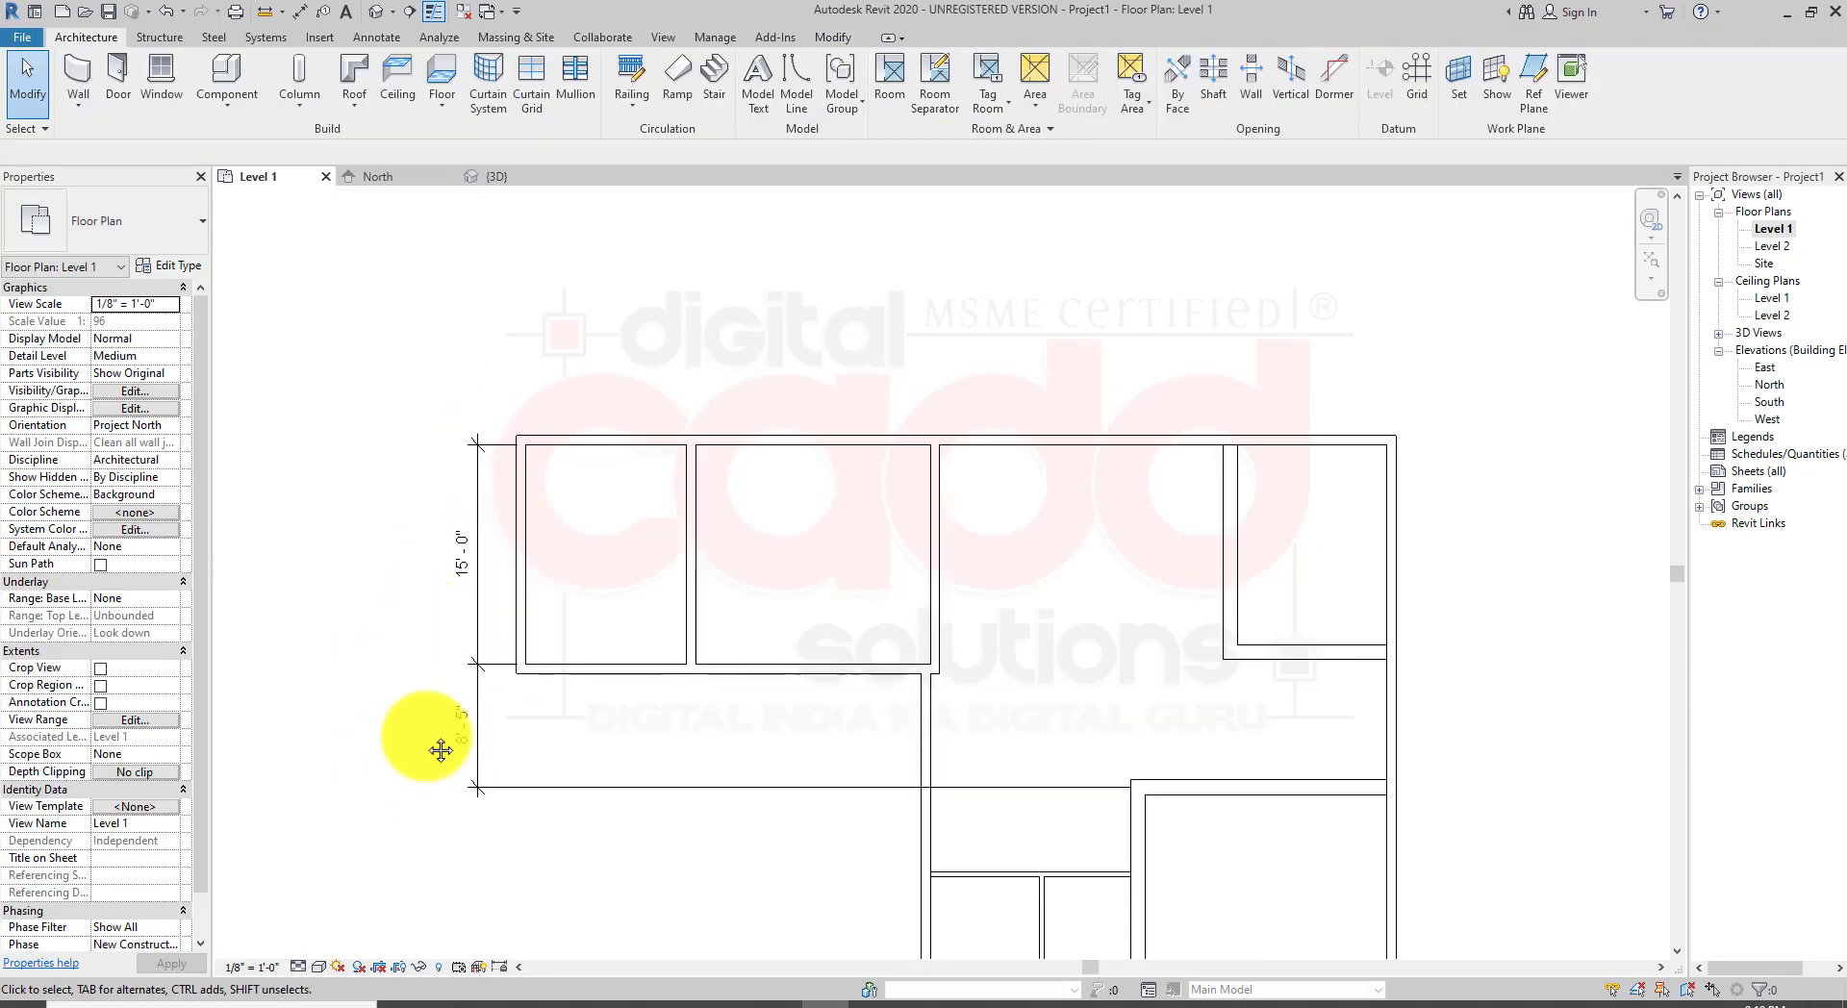
scroll(449, 585, up, 3)
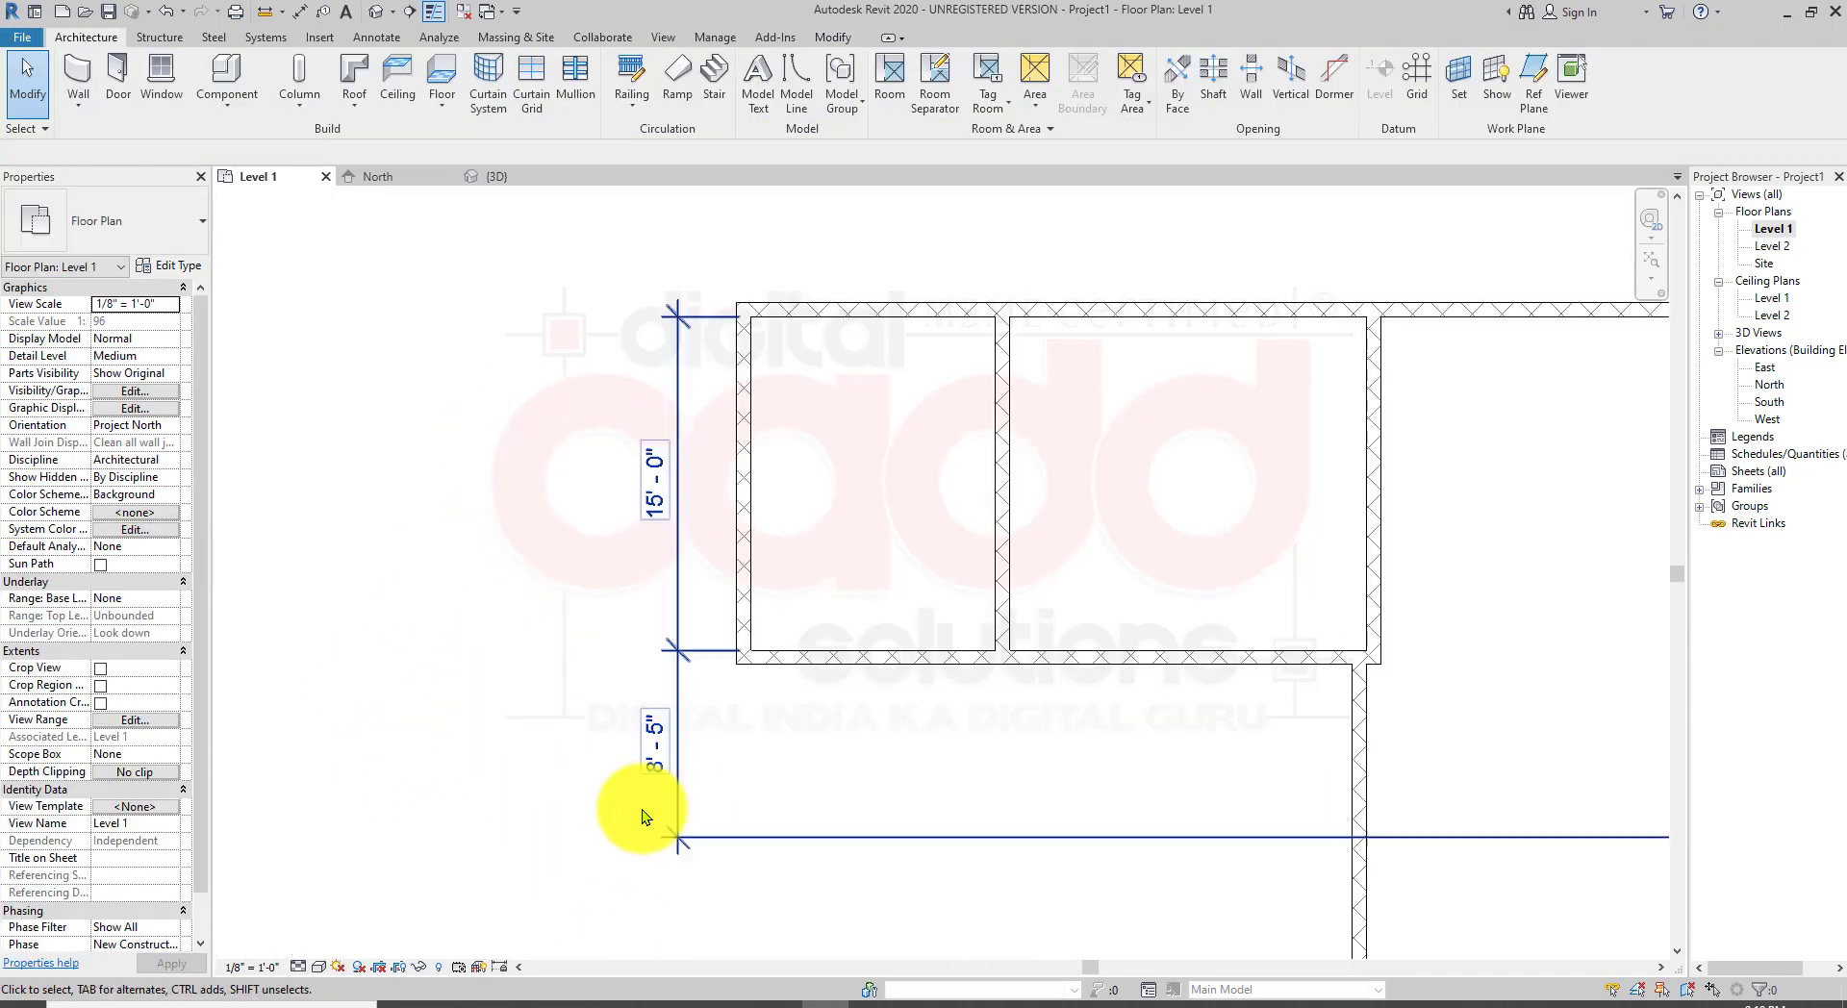
scroll(654, 818, down, 1)
click(647, 755)
drag(631, 754, 587, 770)
click(627, 886)
middle_drag(821, 870, 692, 800)
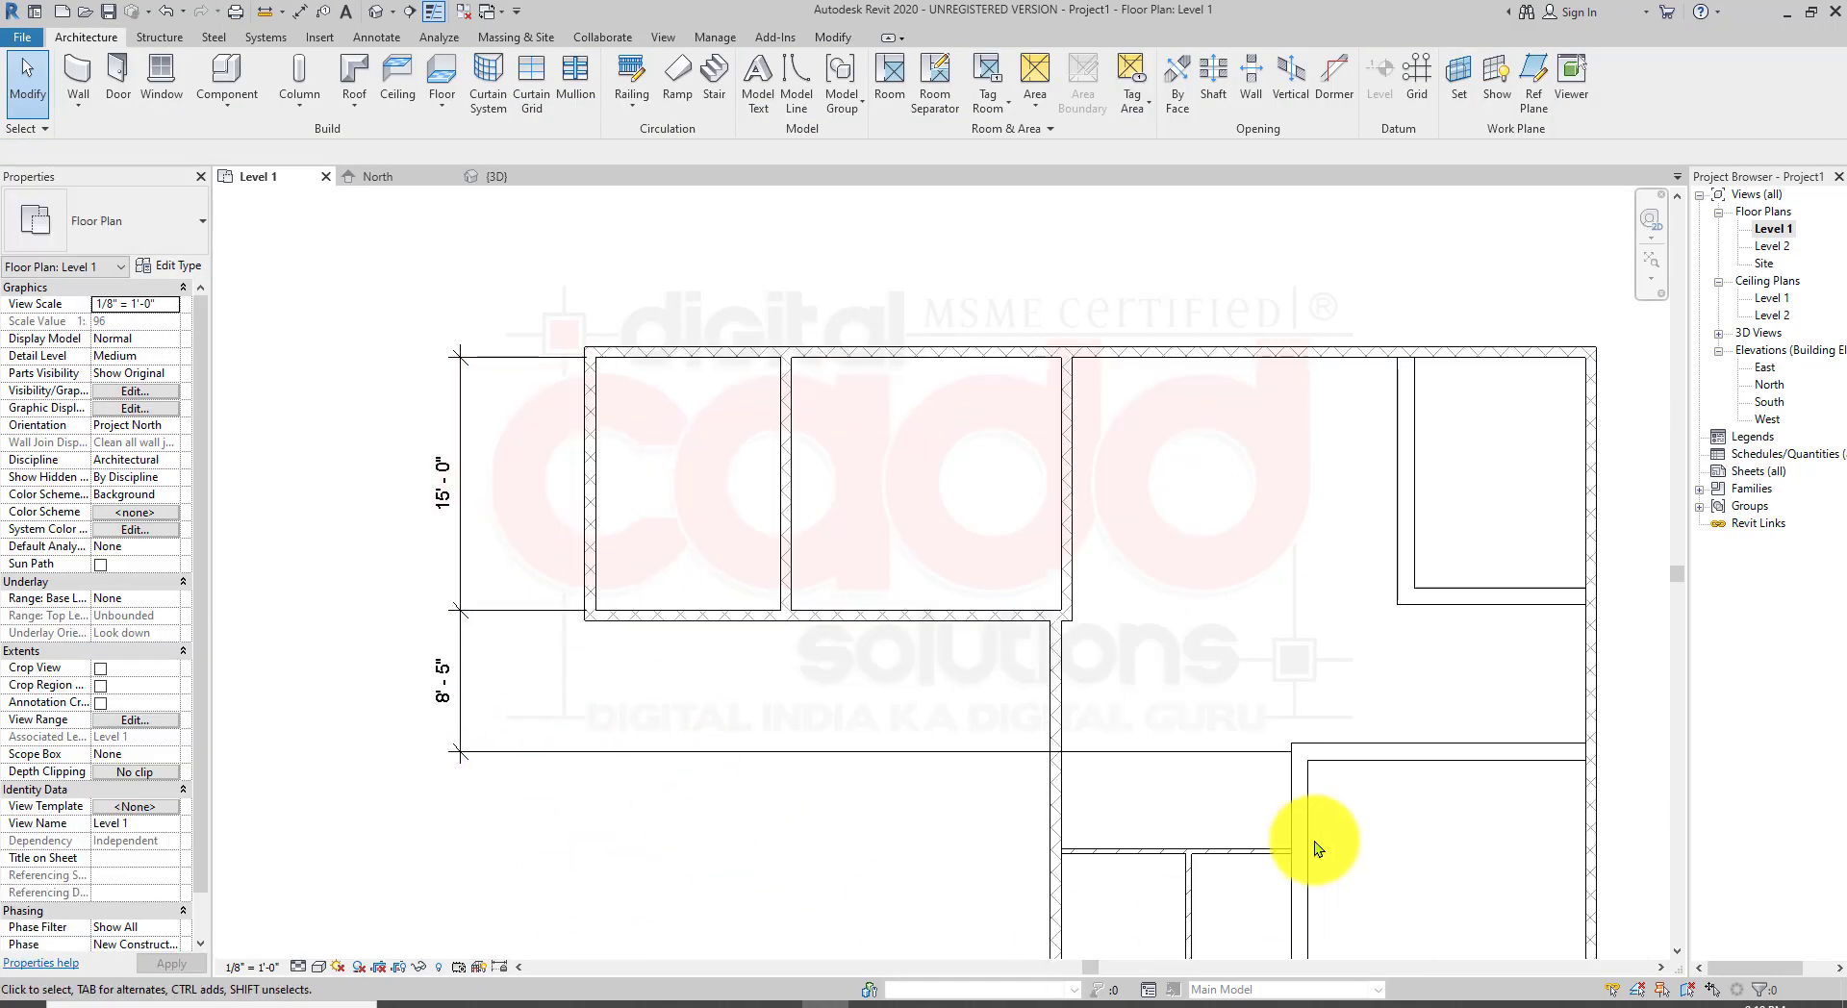
middle_drag(602, 469, 515, 708)
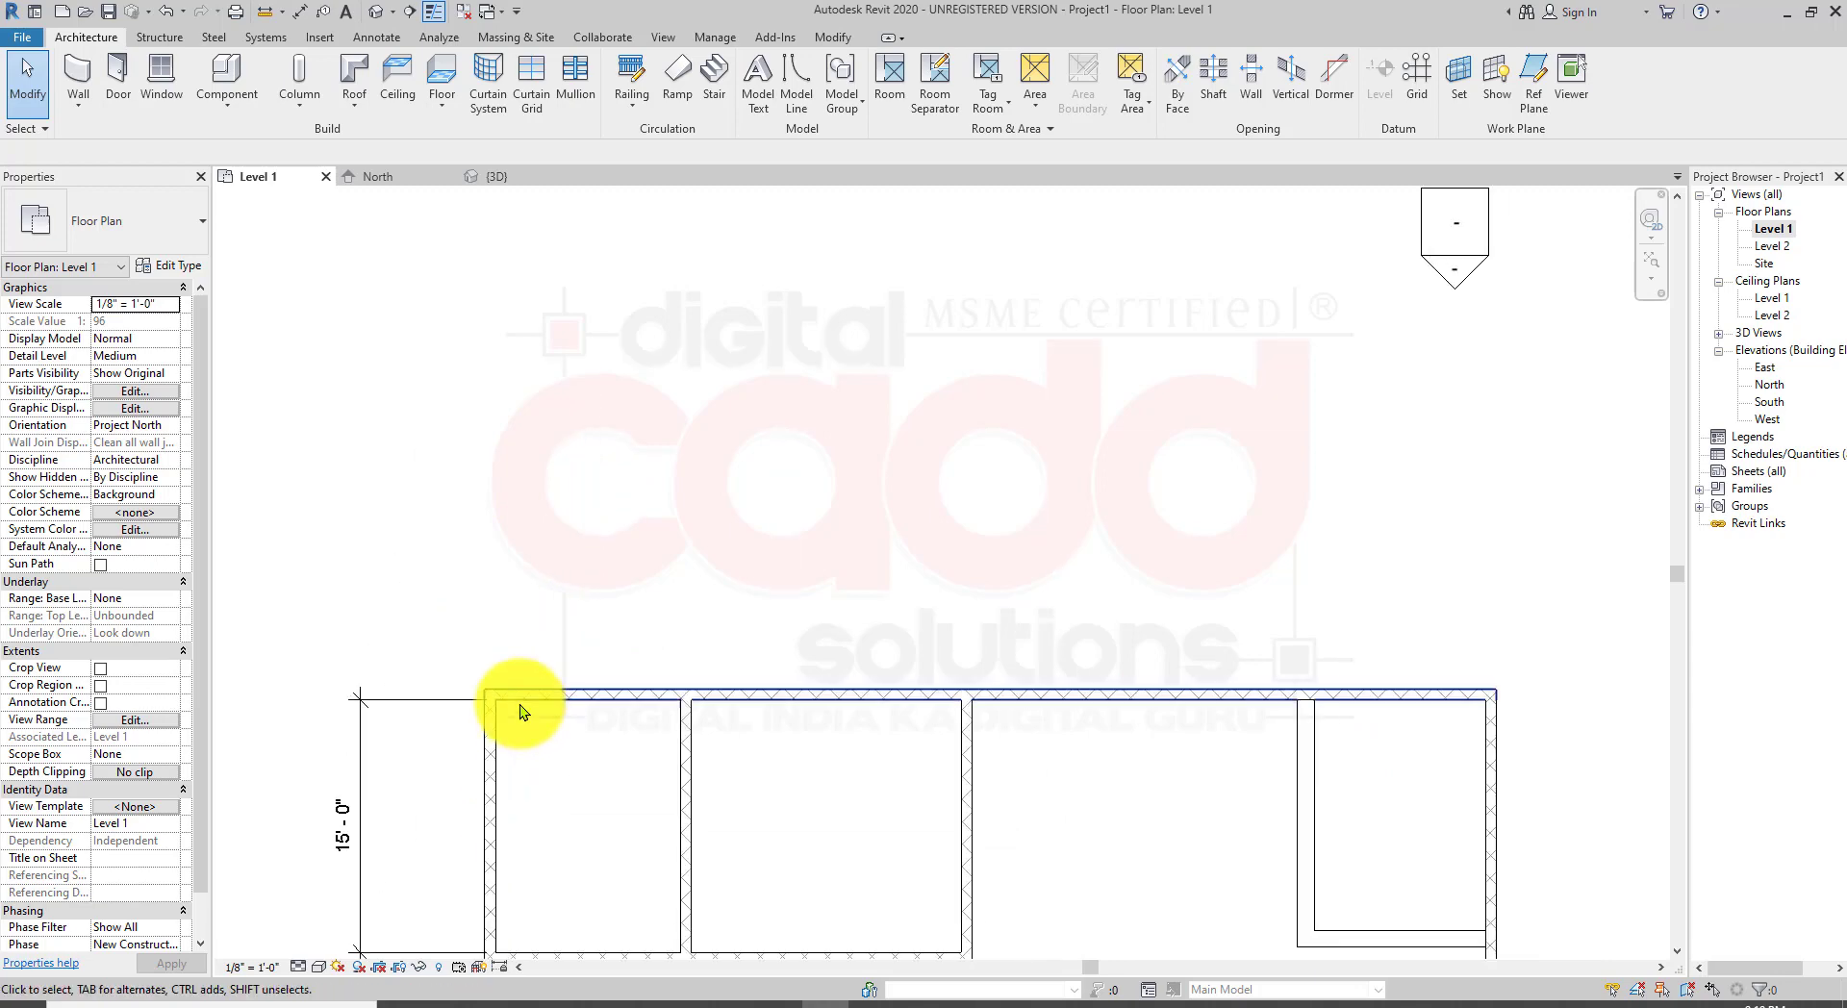
scroll(548, 700, up, 3)
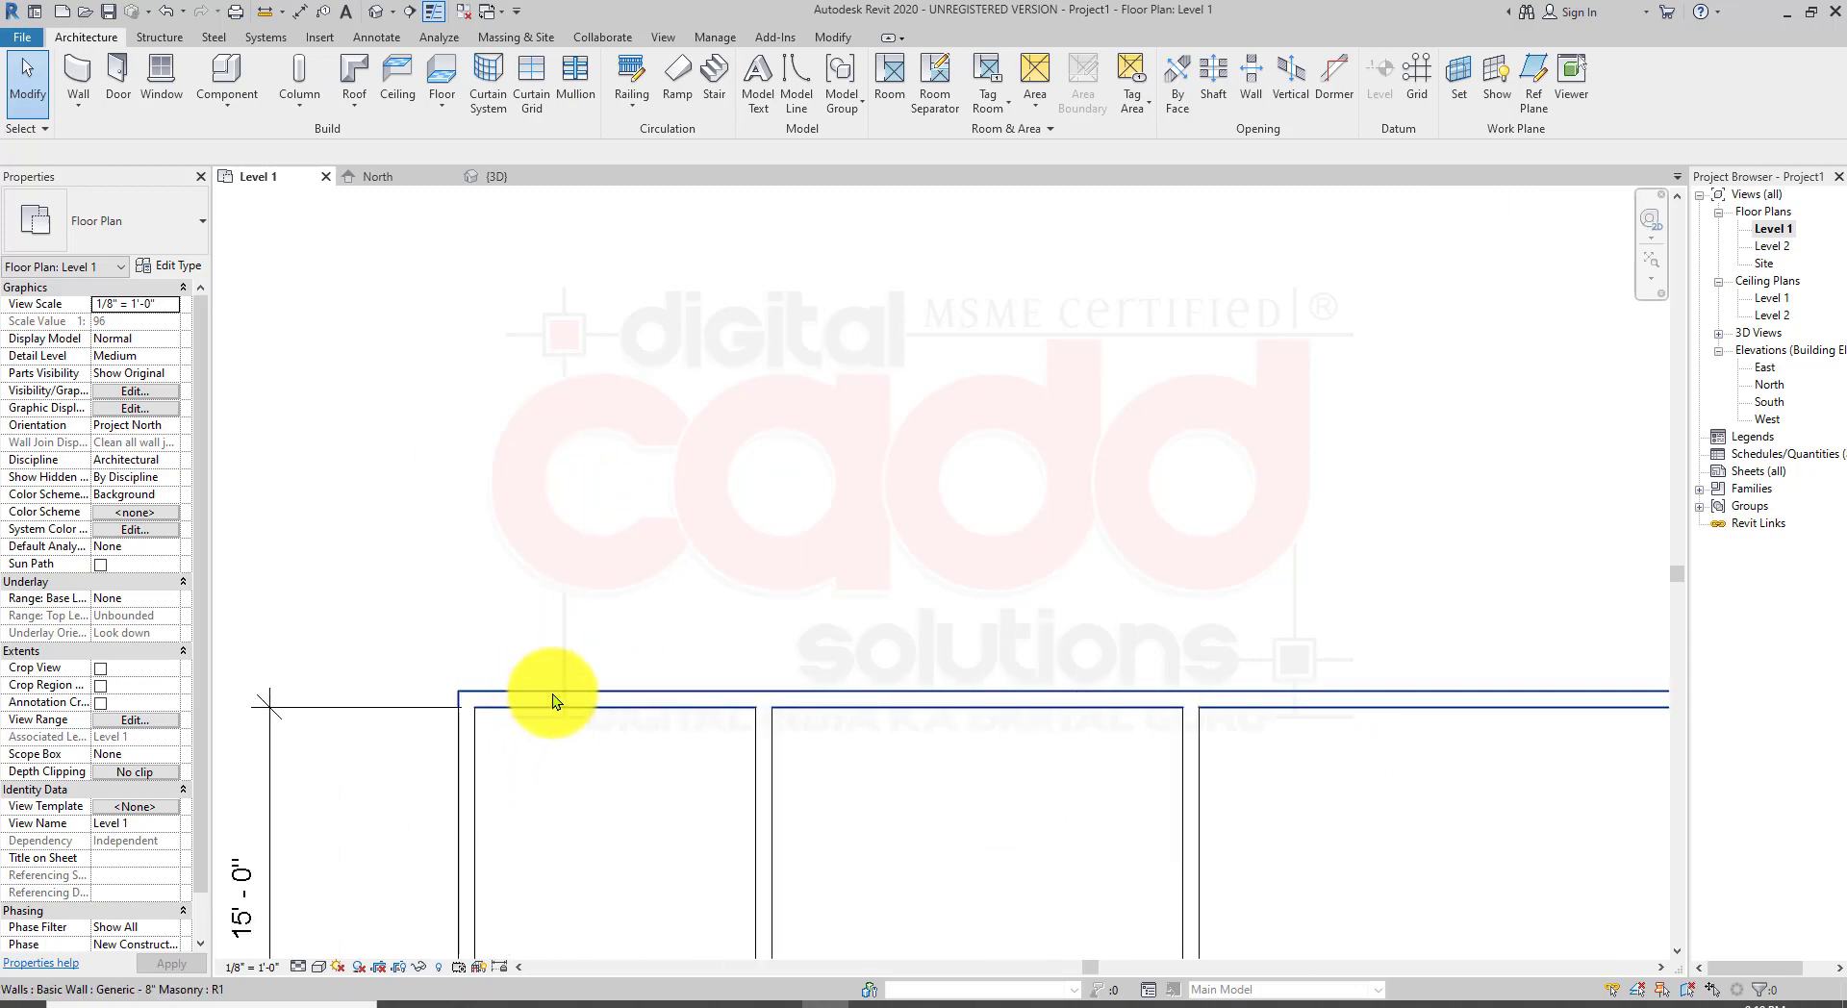
click(381, 38)
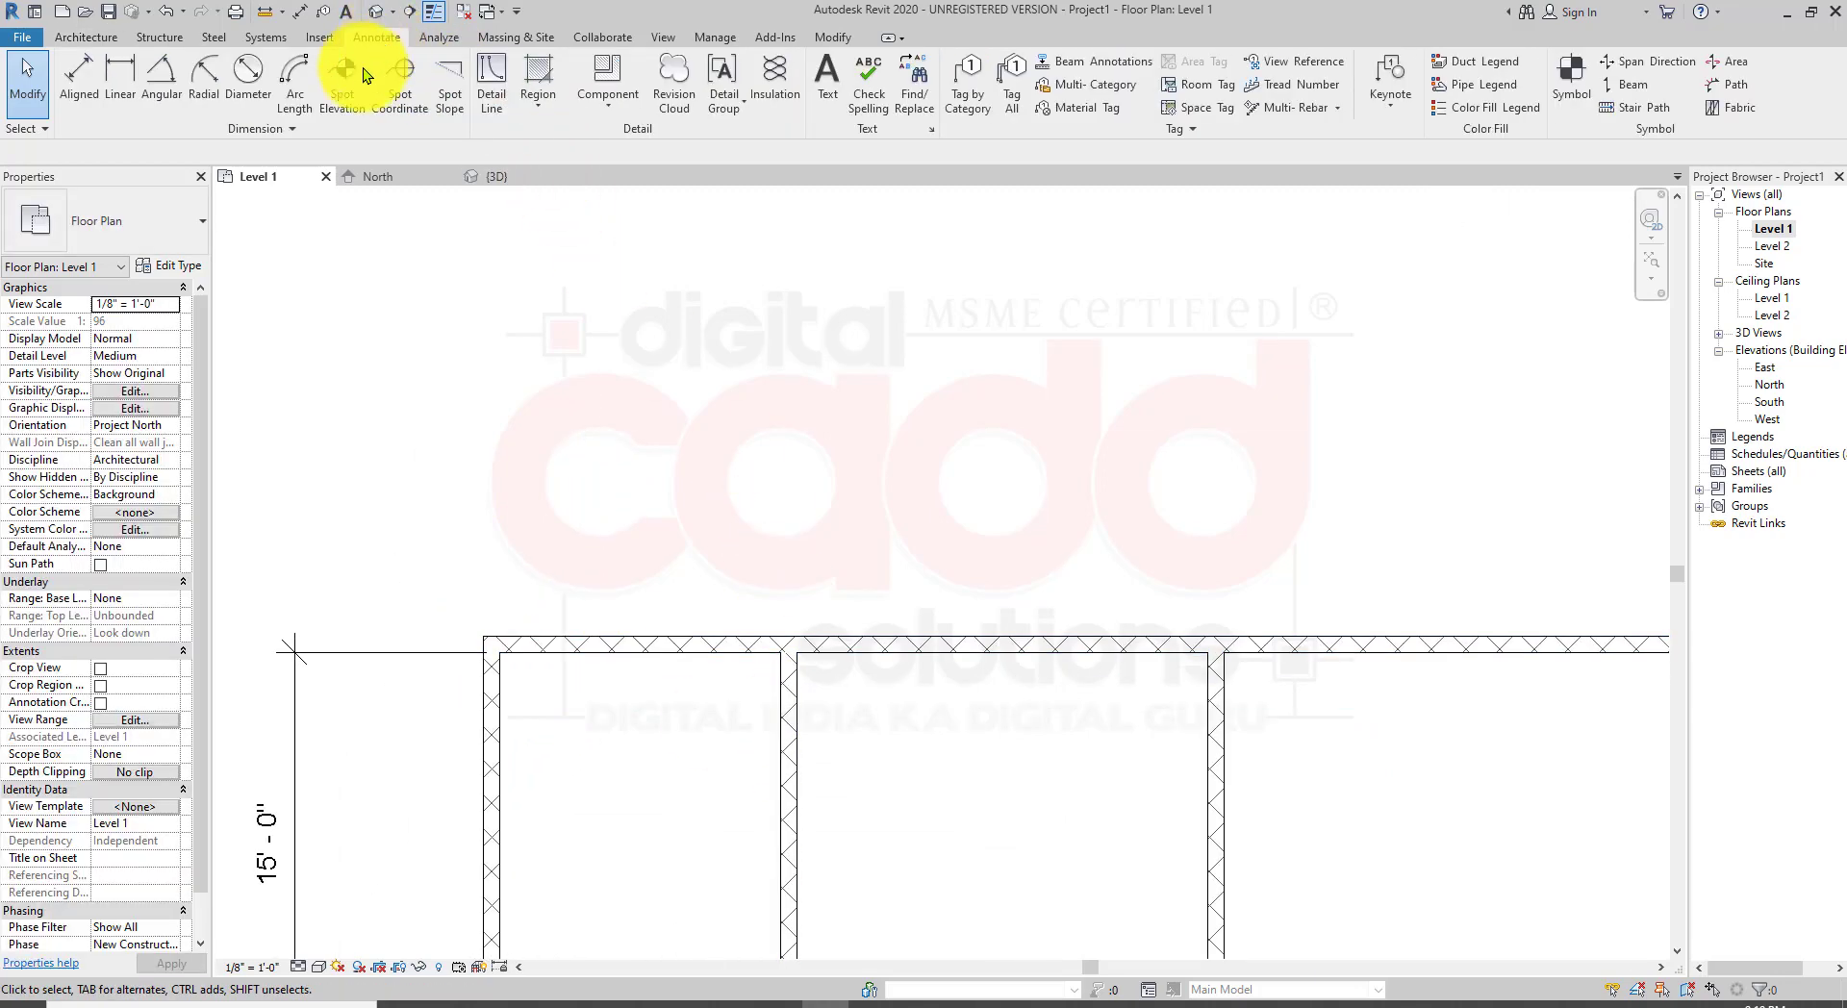
click(119, 96)
scroll(536, 754, up, 2)
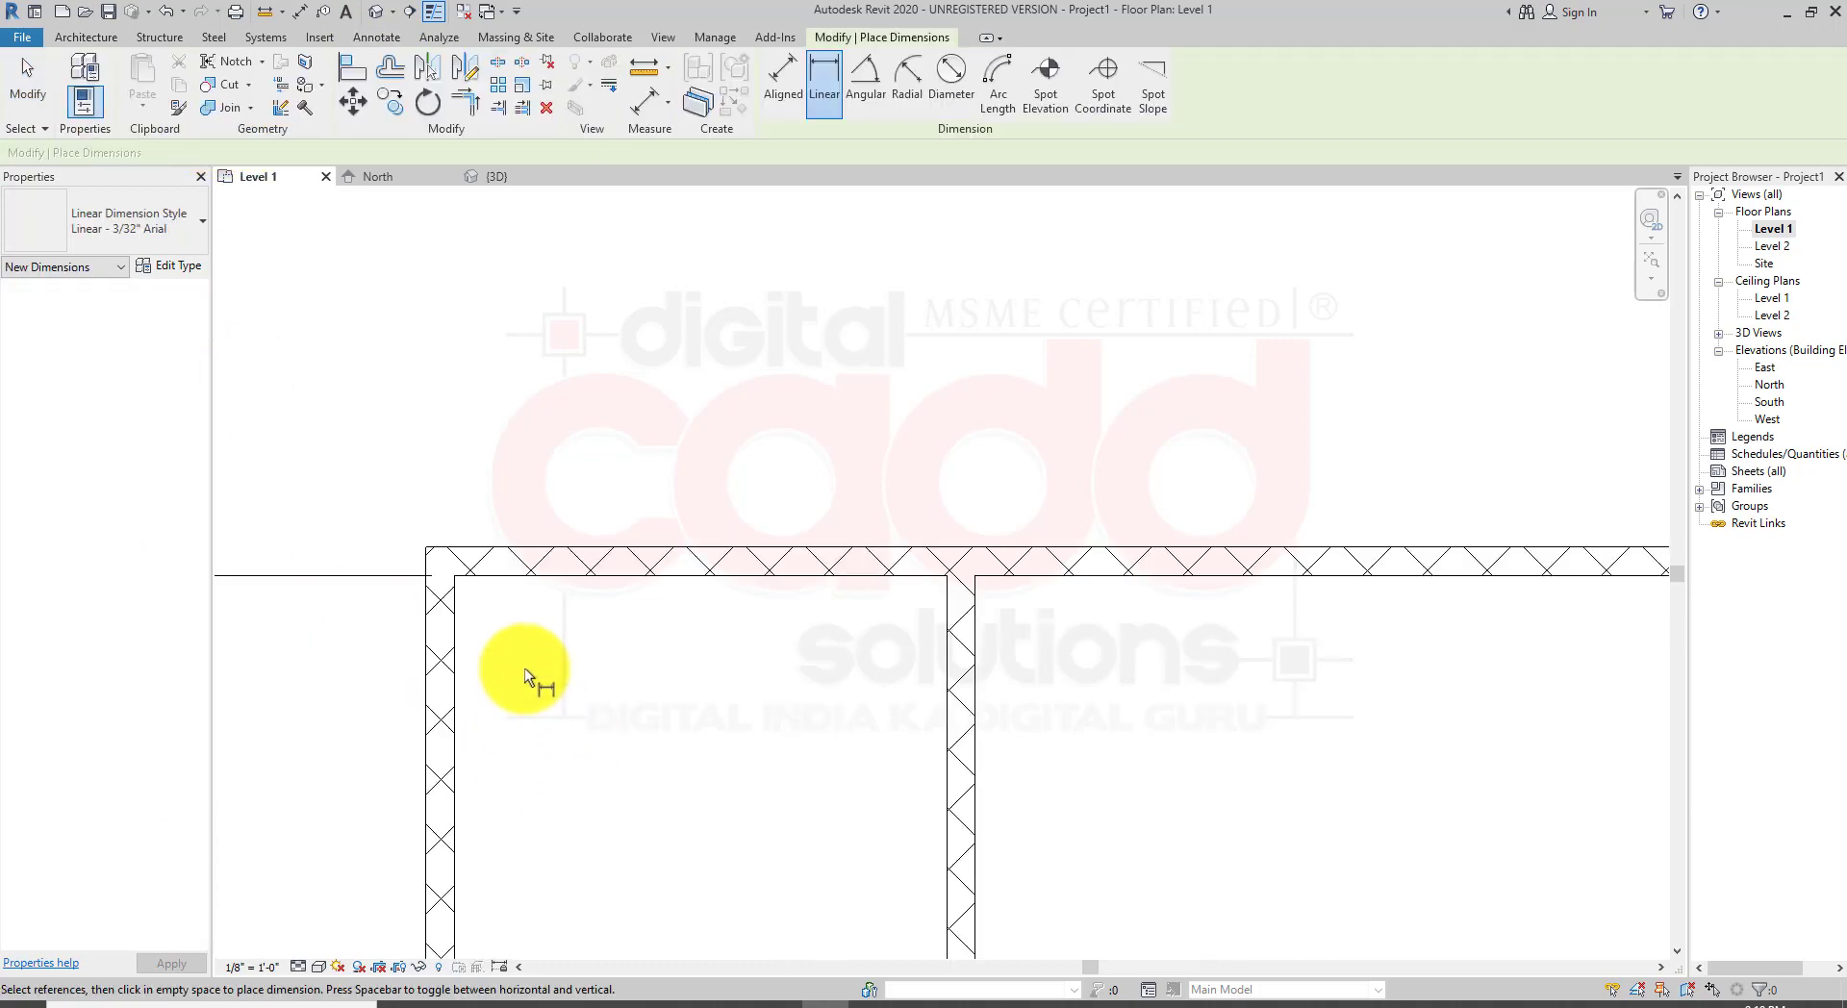
click(455, 575)
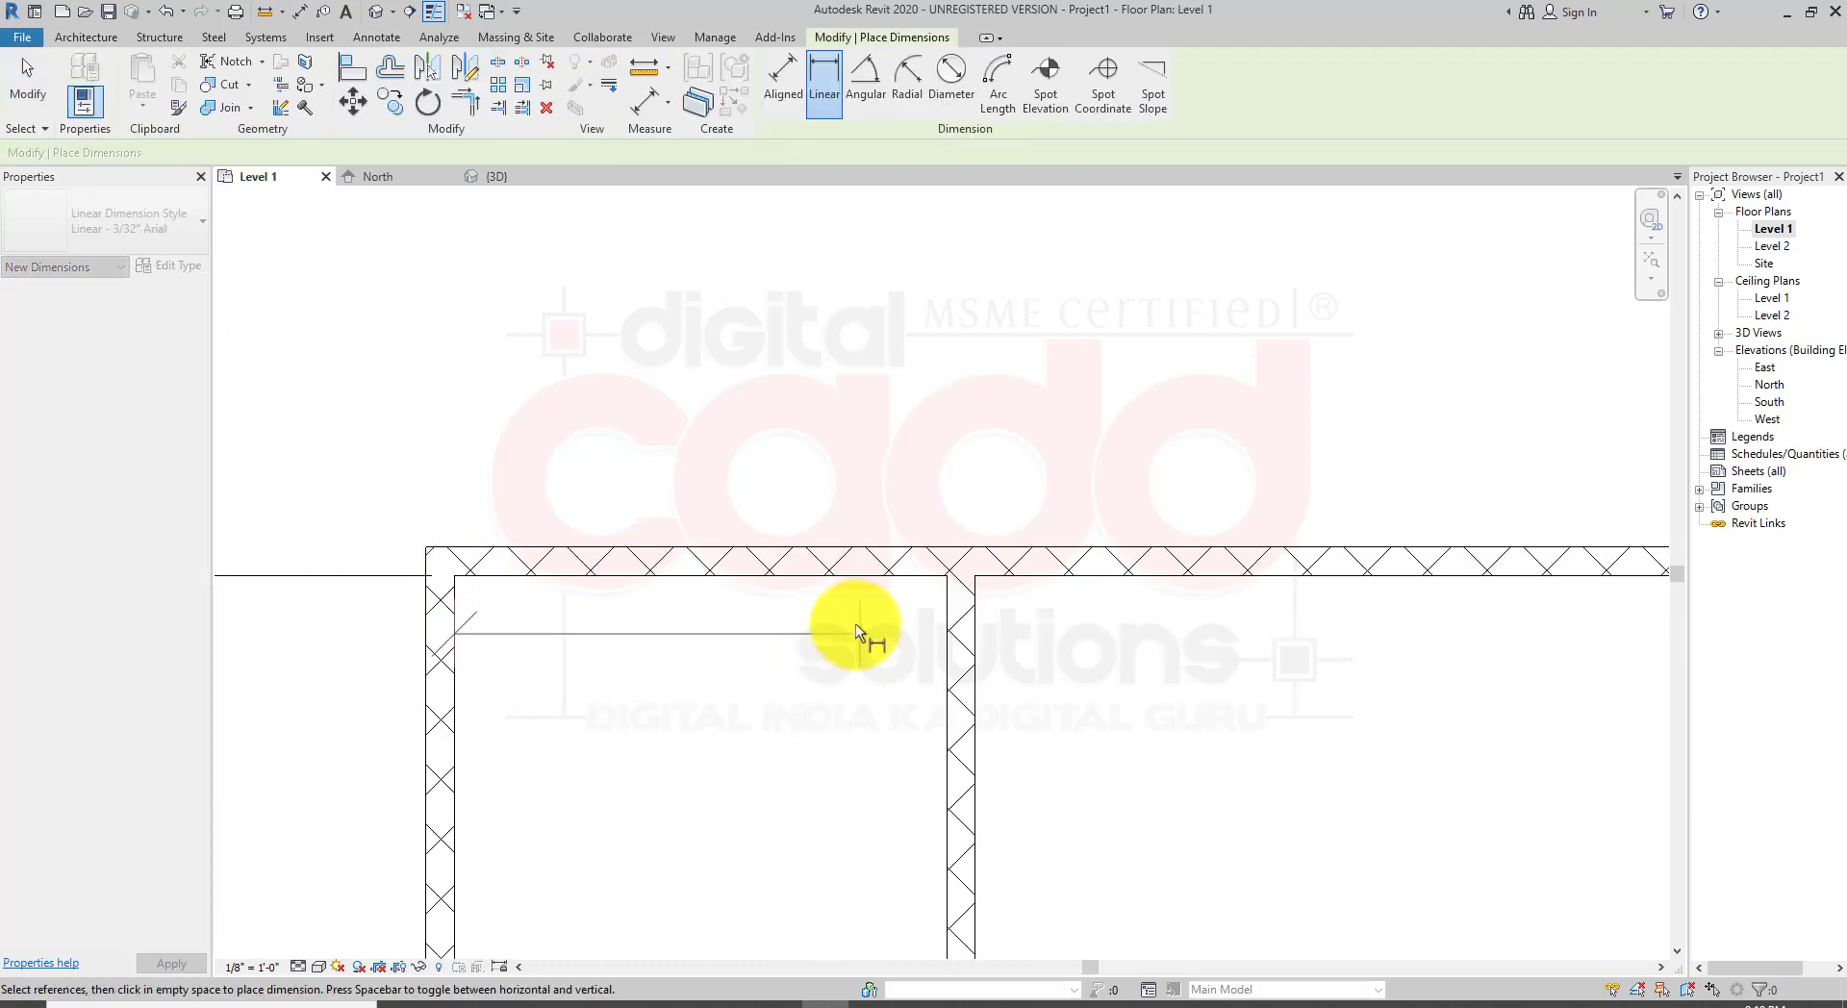
click(948, 577)
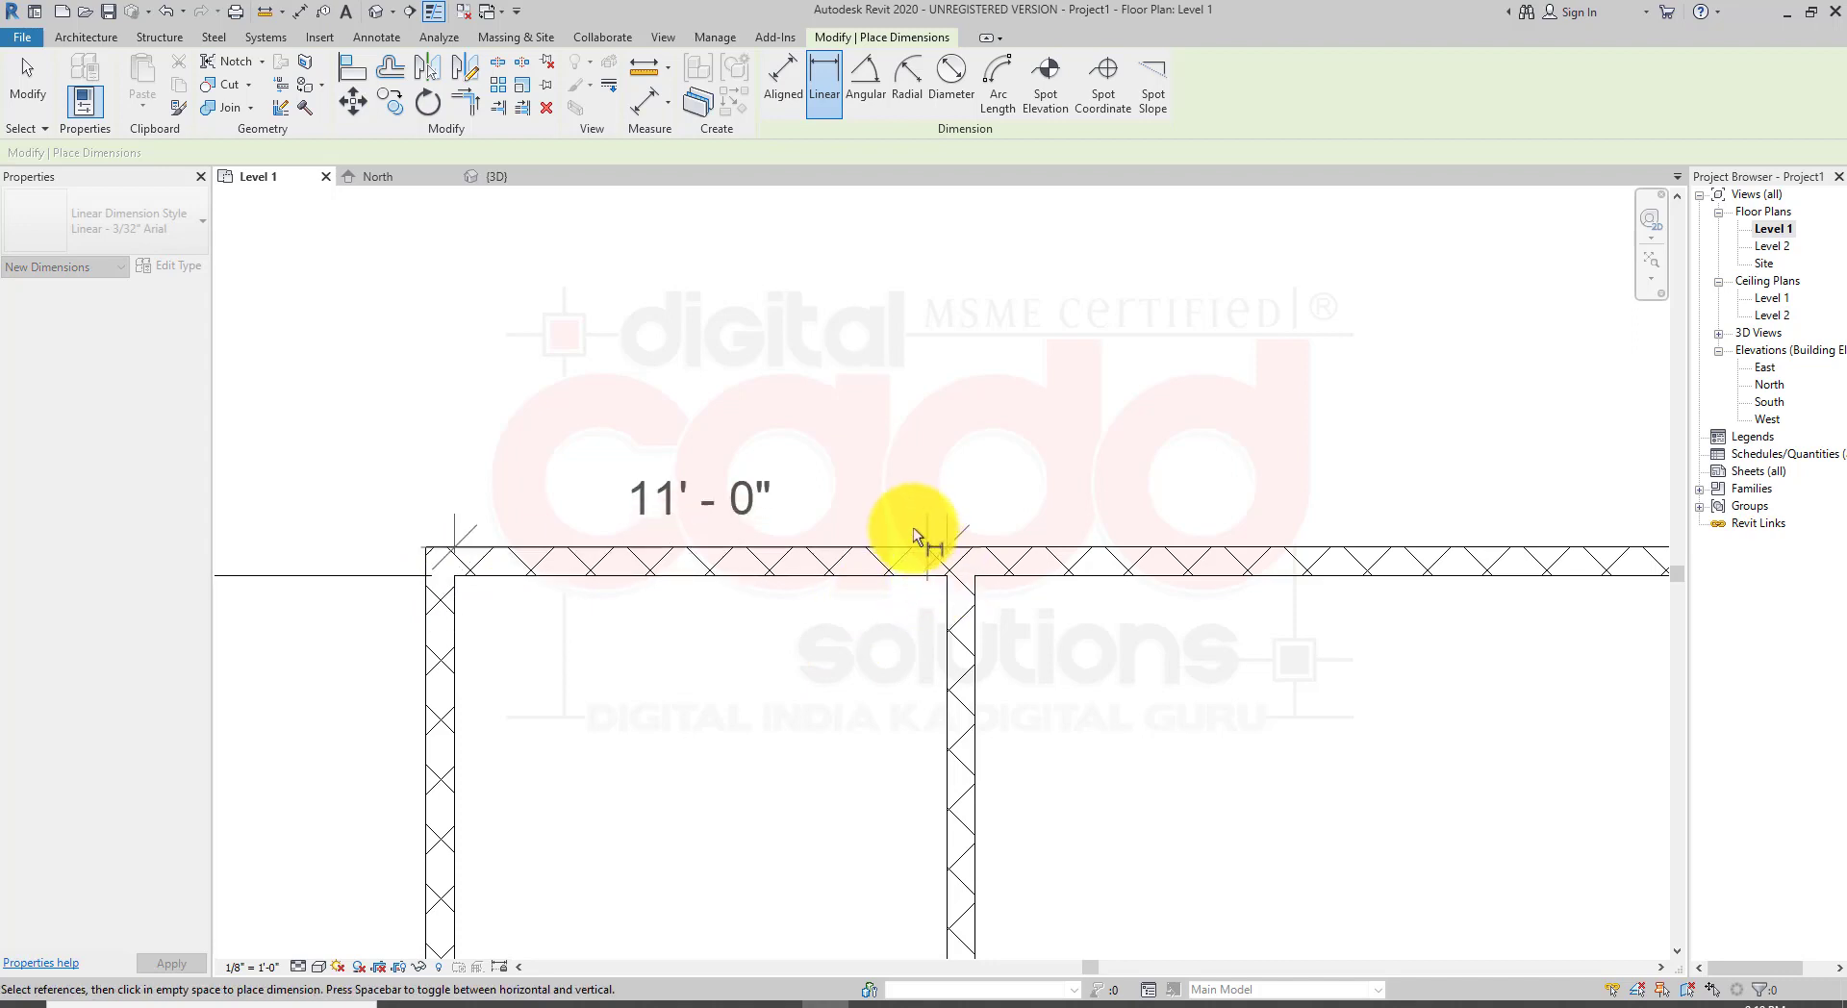
click(868, 378)
scroll(643, 586, down, 3)
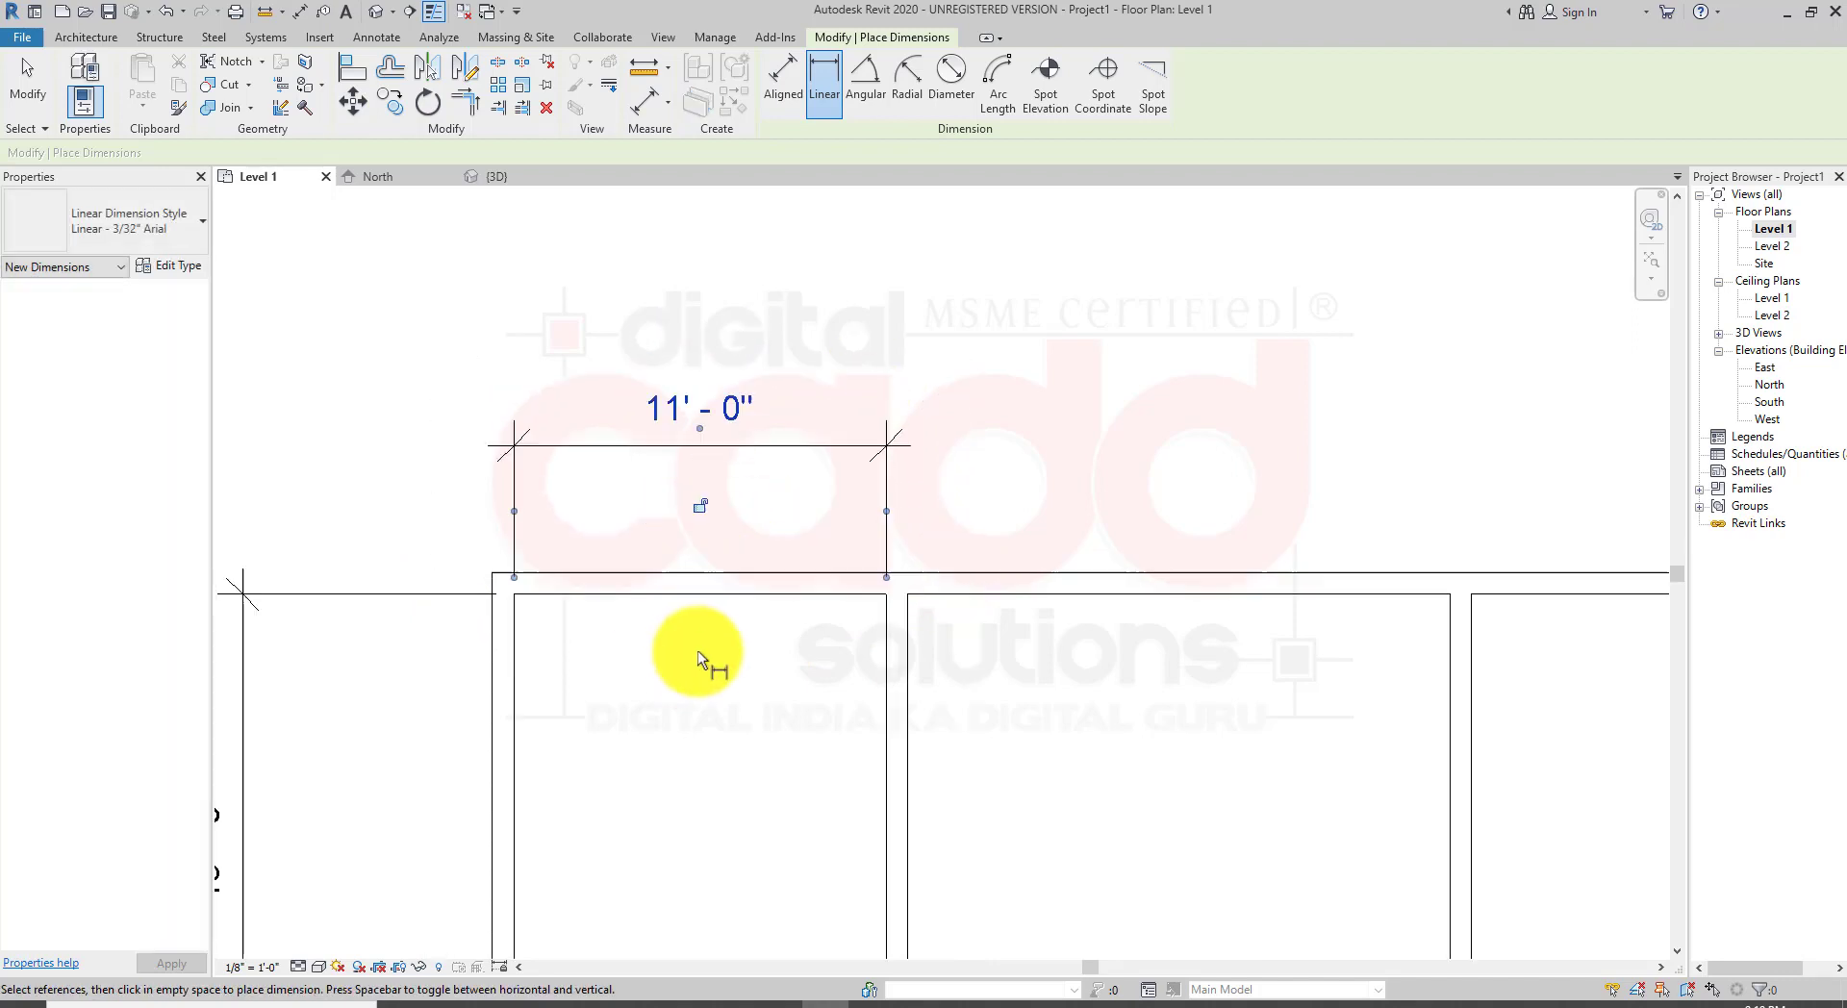
middle_drag(710, 692, 627, 608)
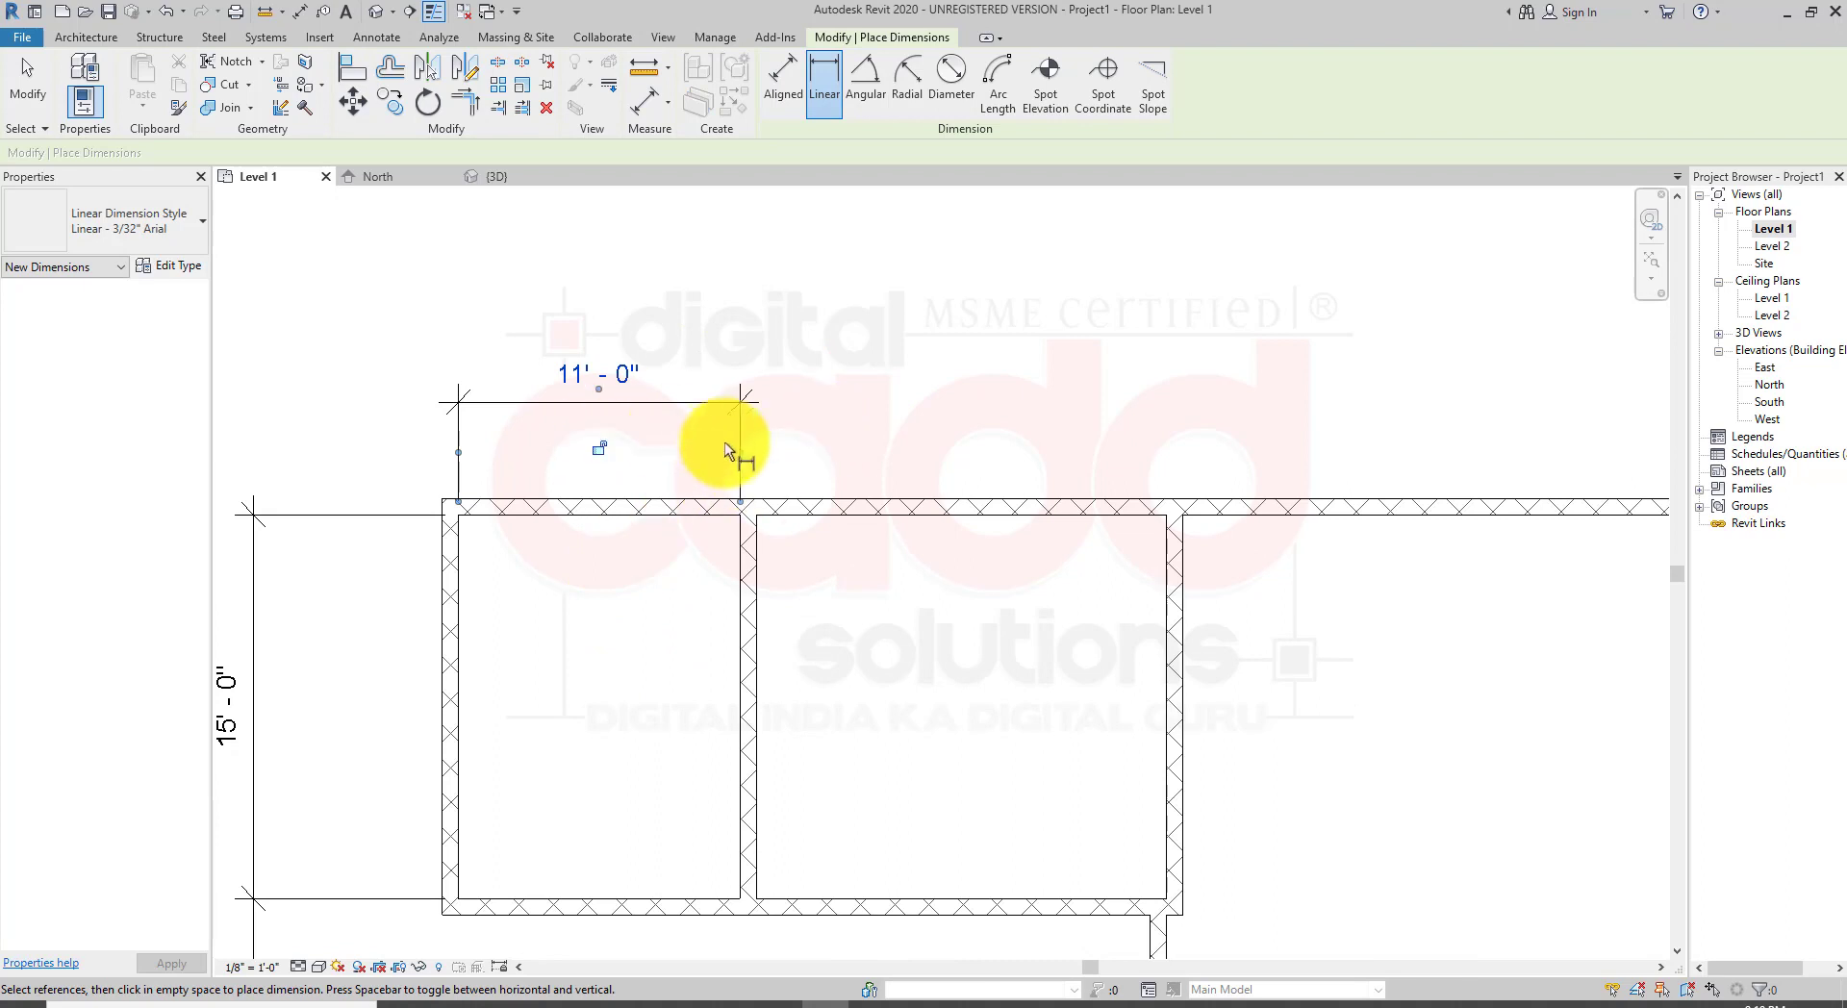
scroll(602, 361, up, 1)
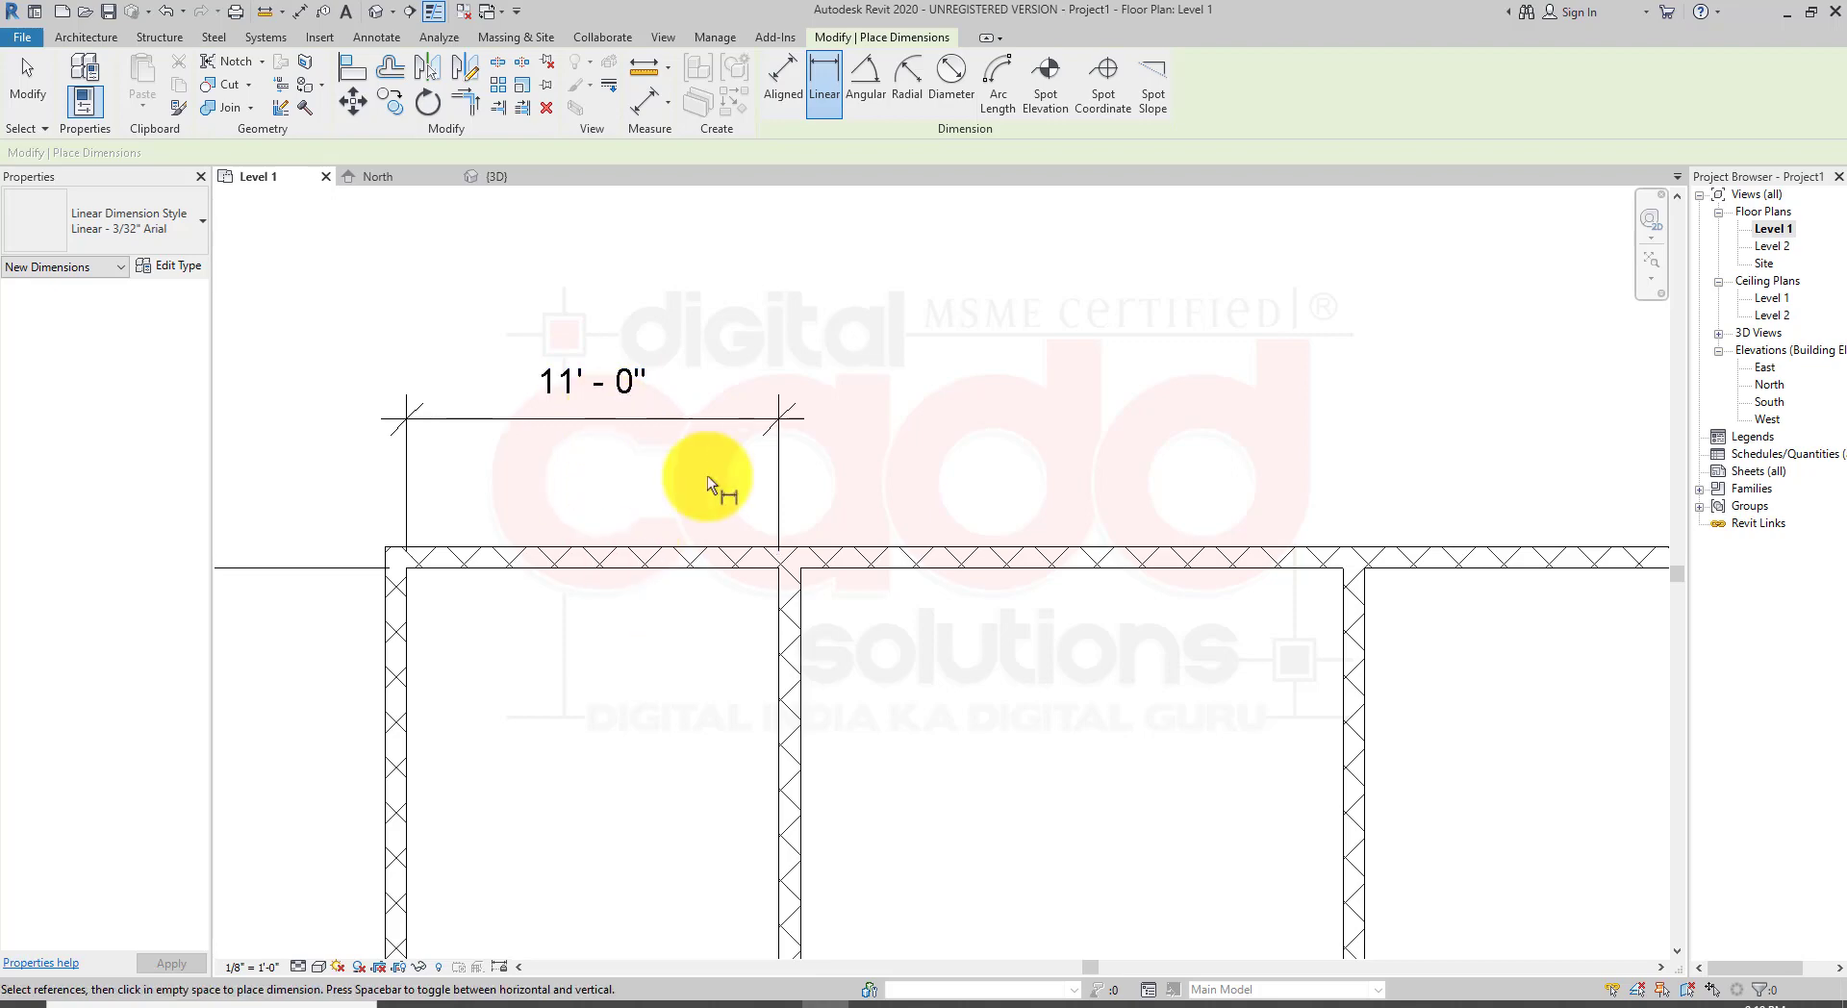
key(Escape)
key(Escape)
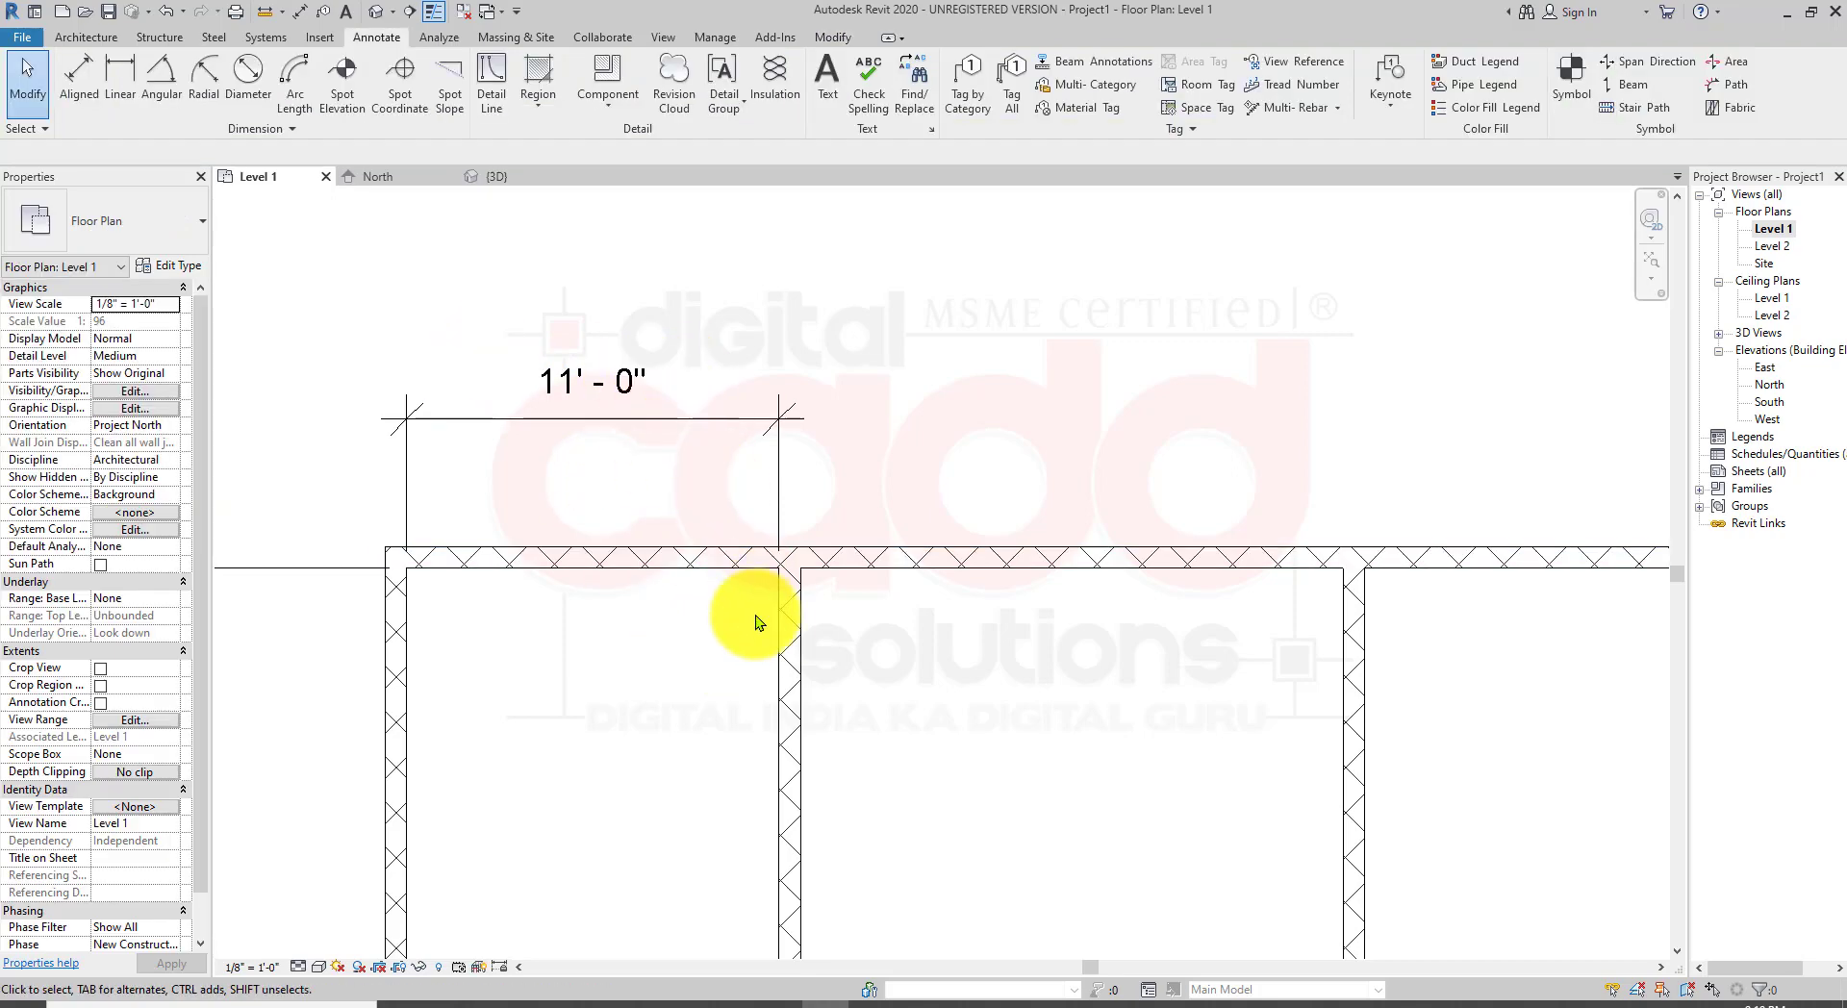
Step: Set the first northwest partition 13'-0" from the west wall by editing the new dimension with the partition selected
click(777, 632)
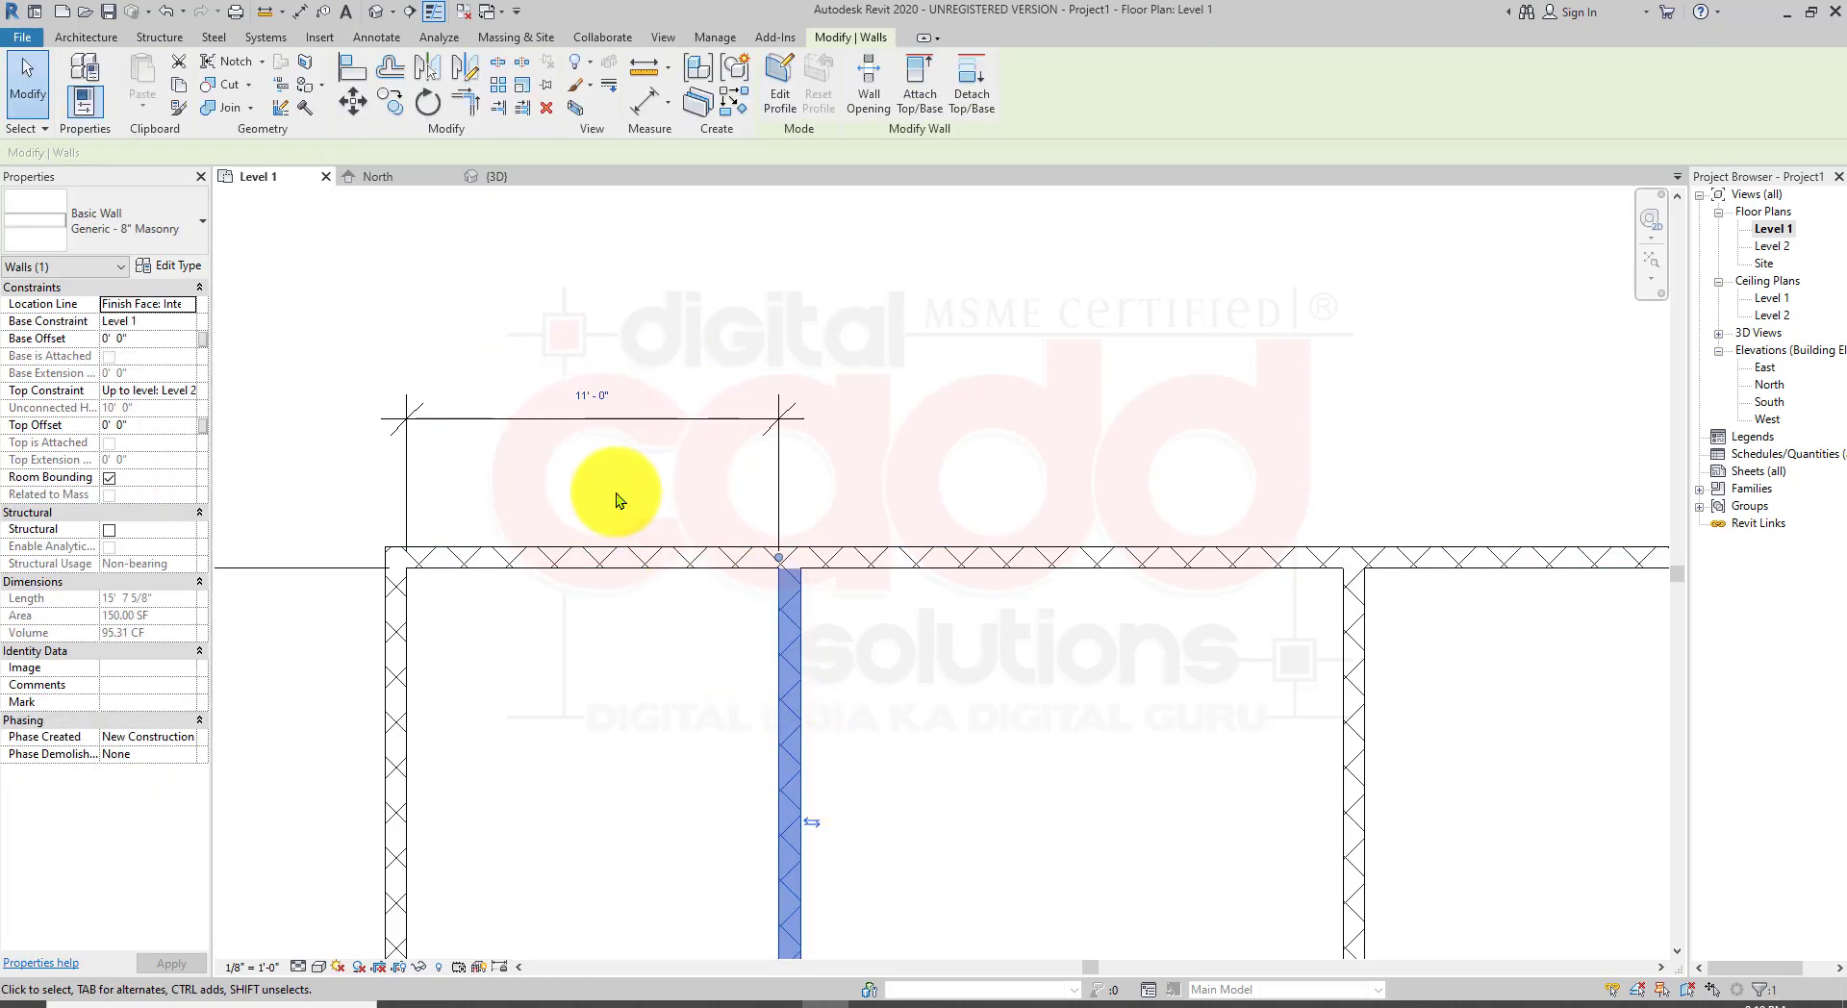
click(598, 394)
text(13)
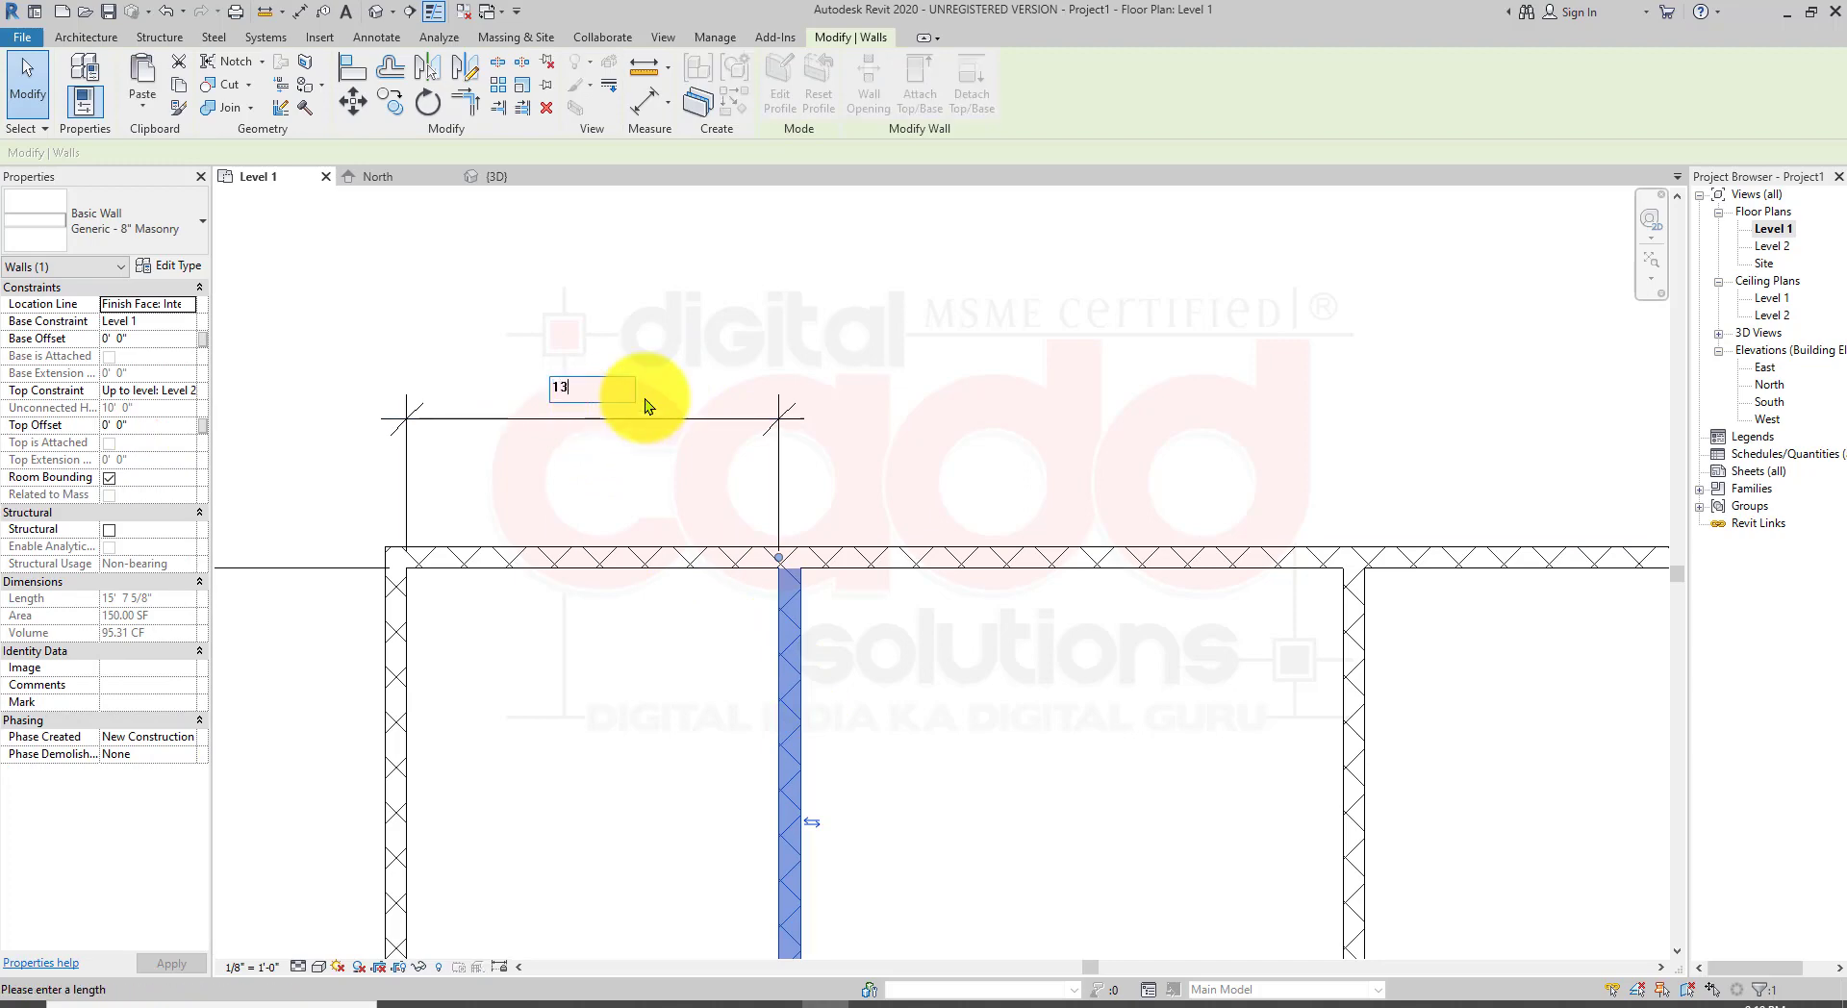
key(Return)
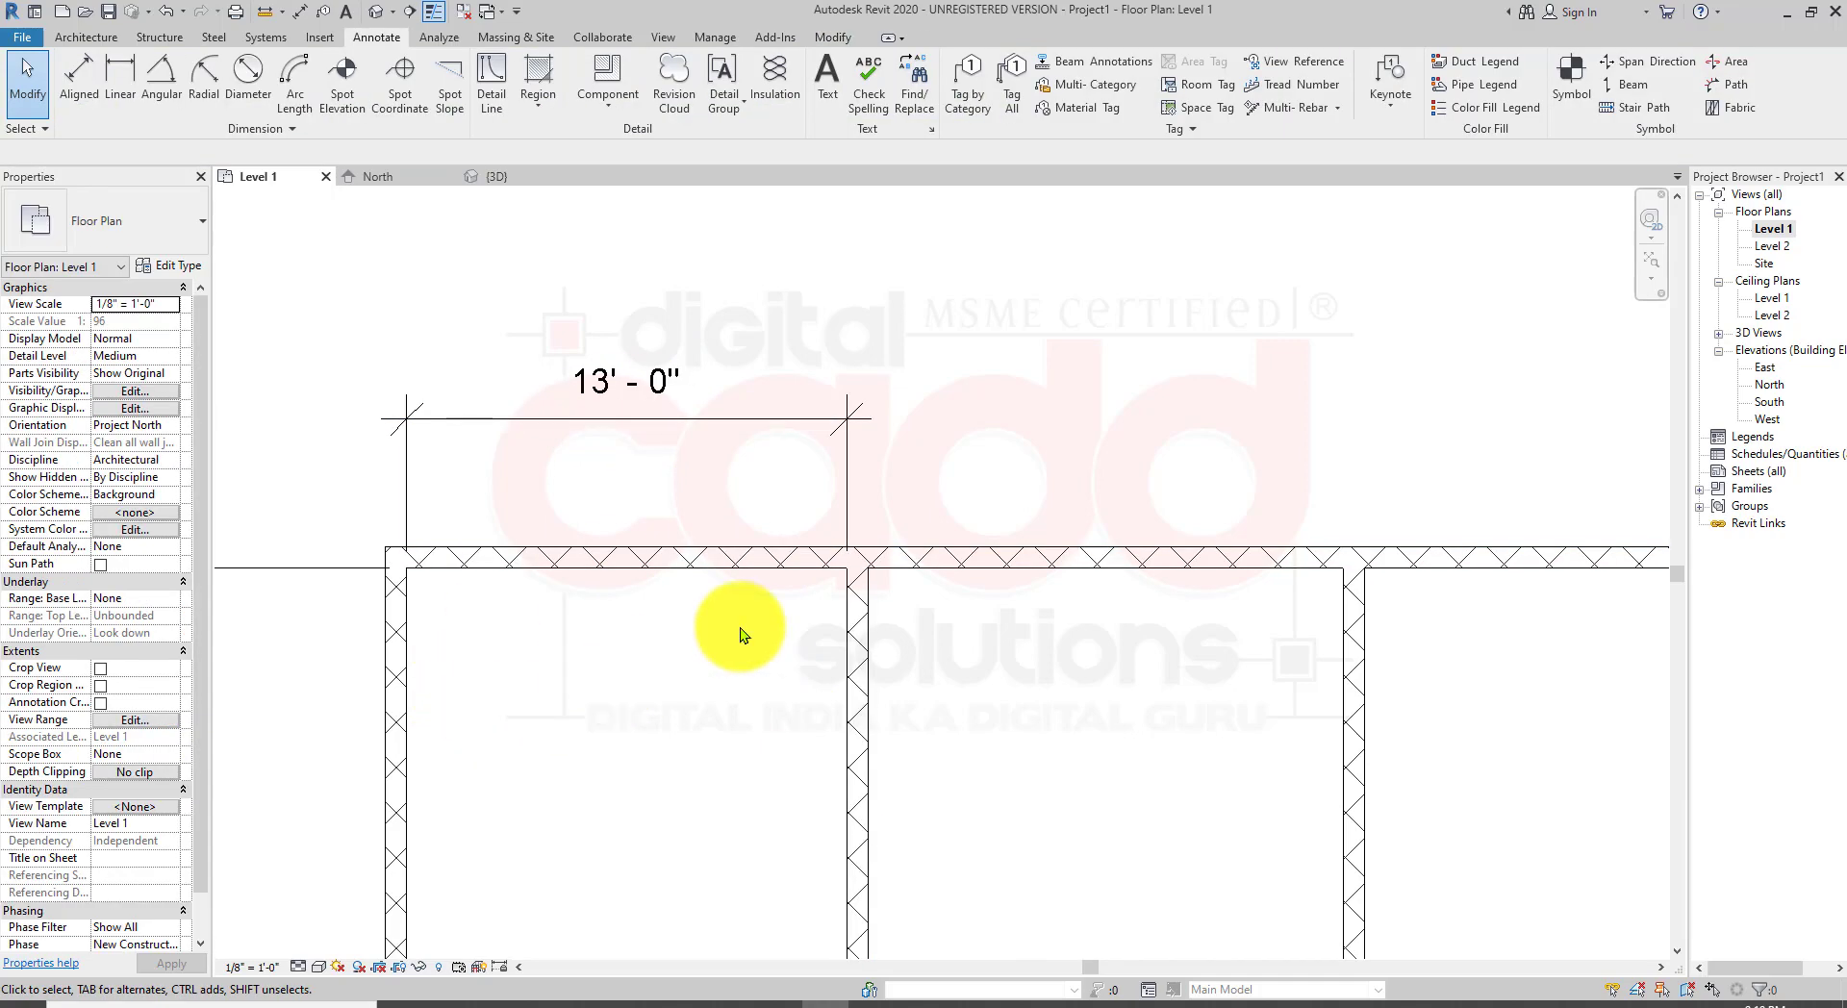
click(573, 486)
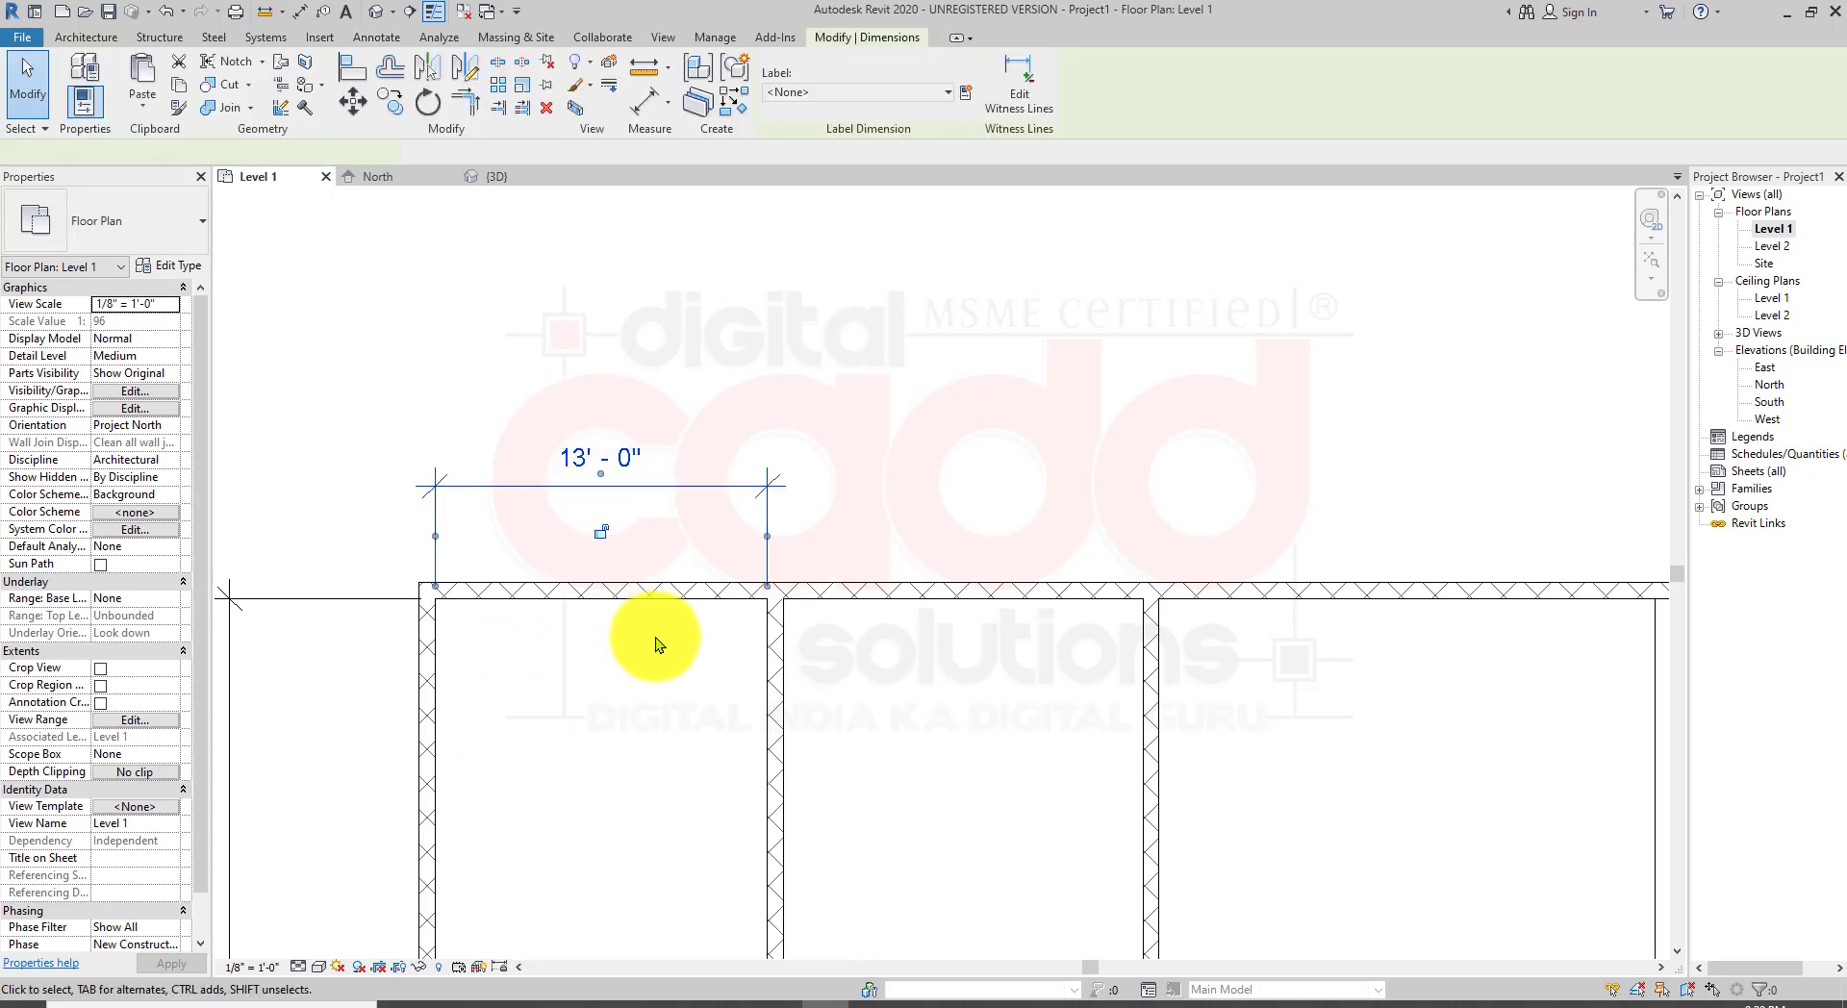
Step: Lock the 13'-0" dimension between the west wall and the first northwest partition
scroll(620, 549, up, 2)
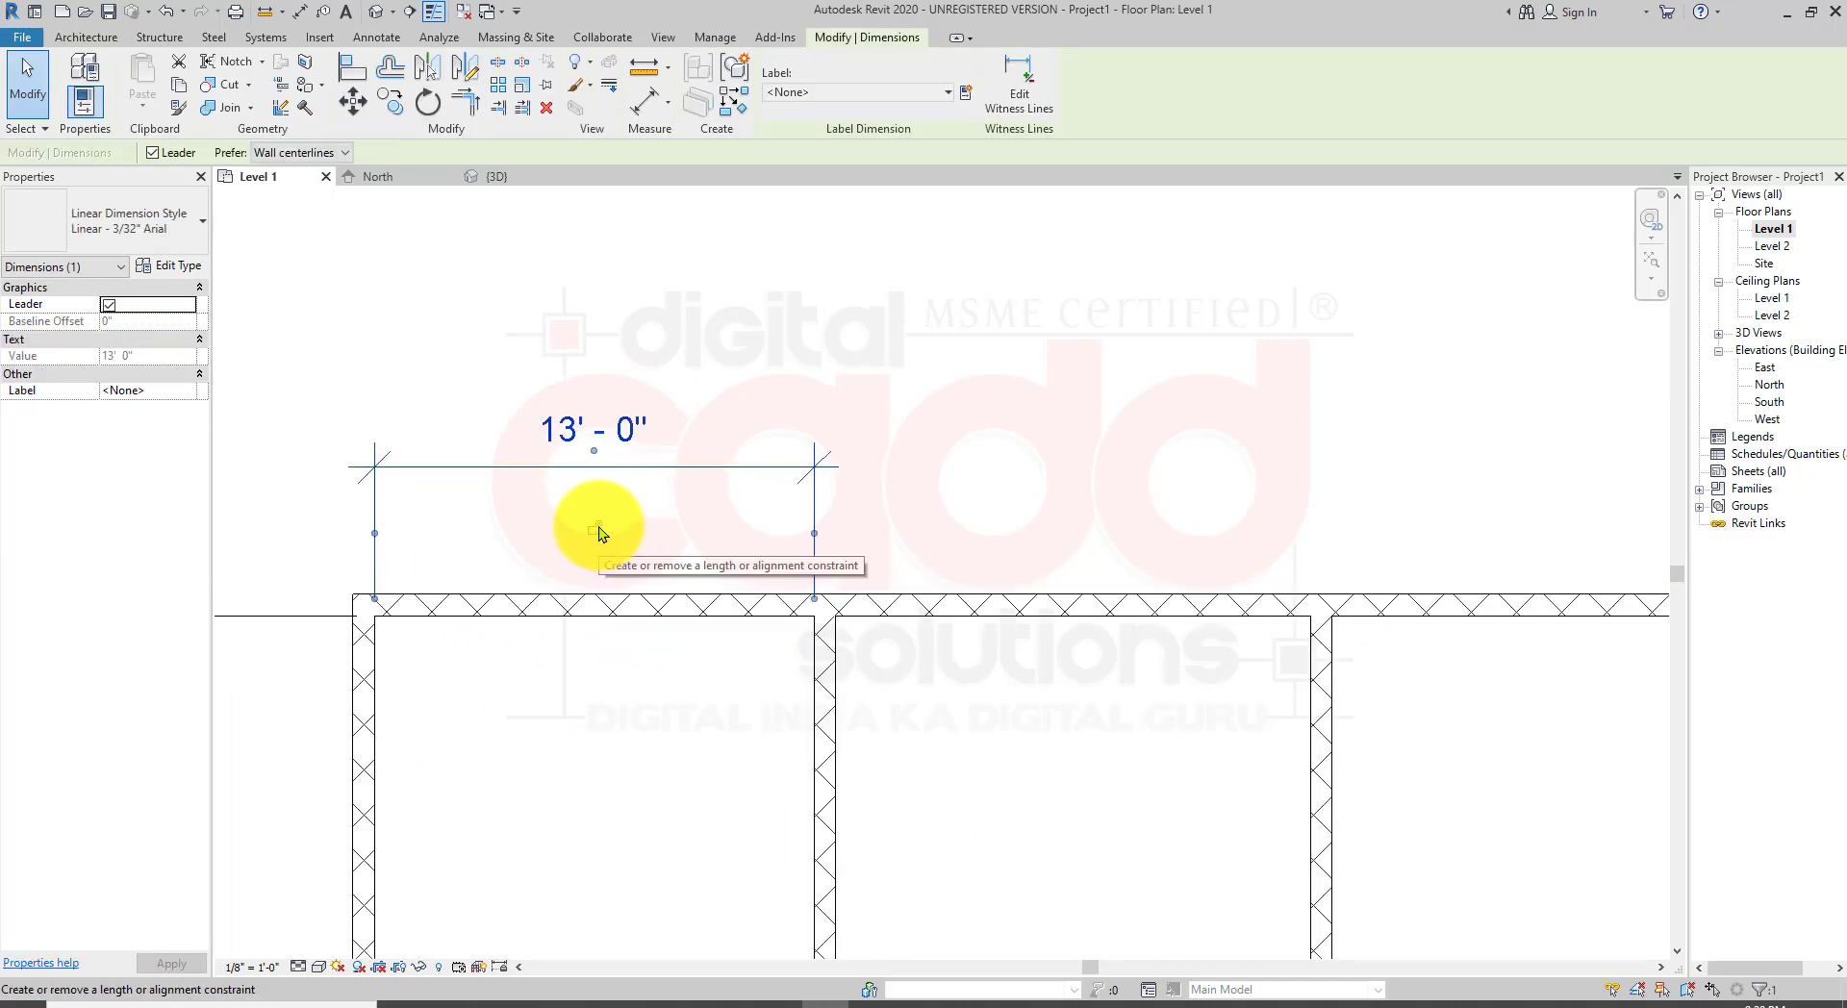
scroll(657, 671, down, 2)
key(Escape)
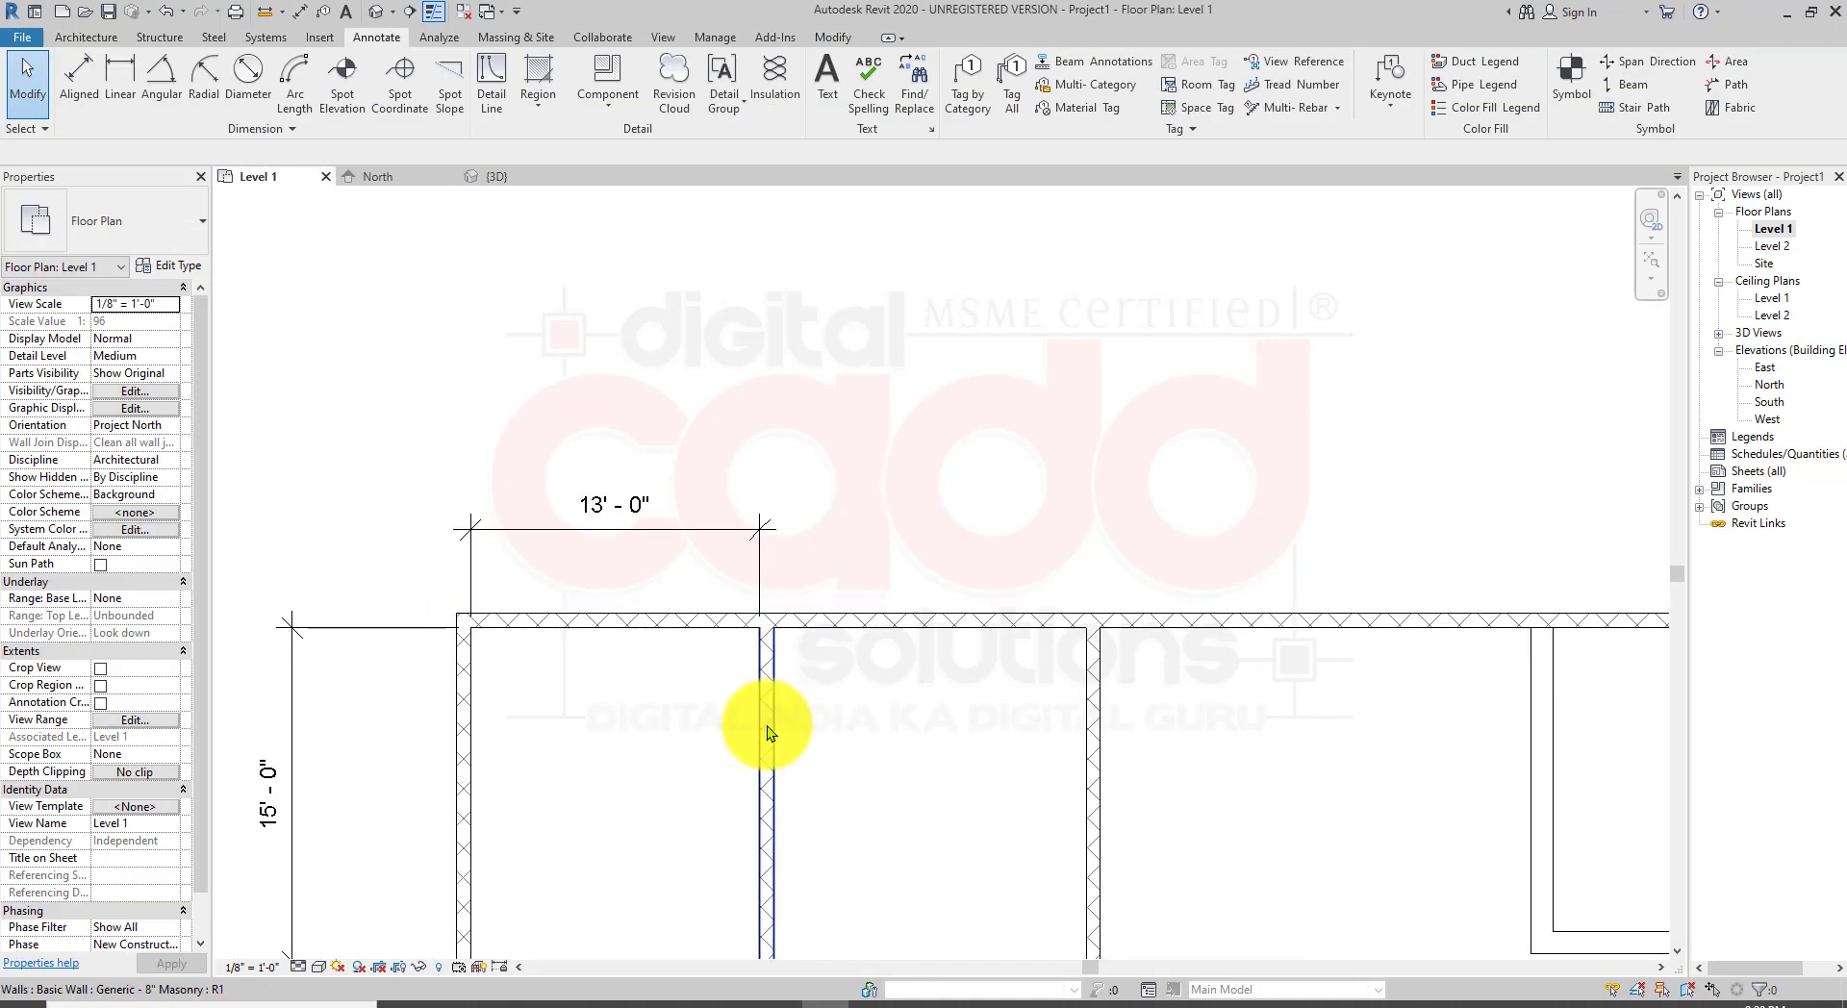
click(765, 725)
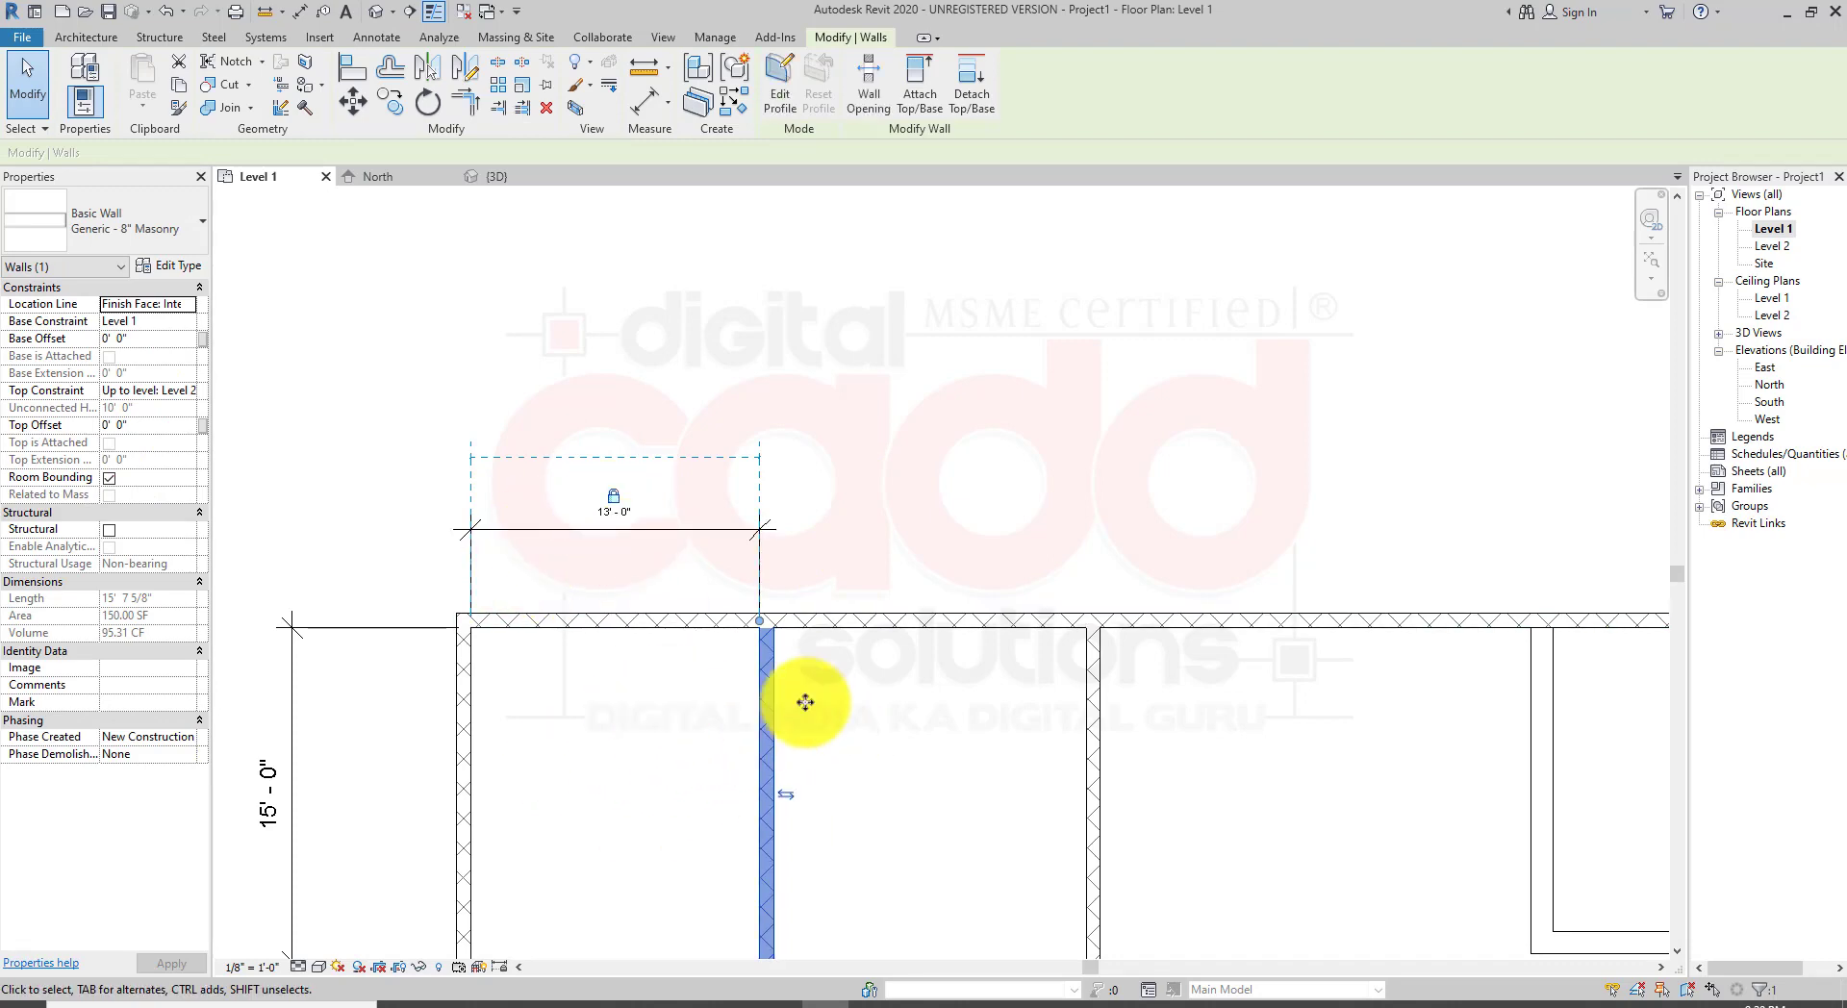
middle_drag(690, 796, 698, 591)
middle_drag(430, 500, 467, 549)
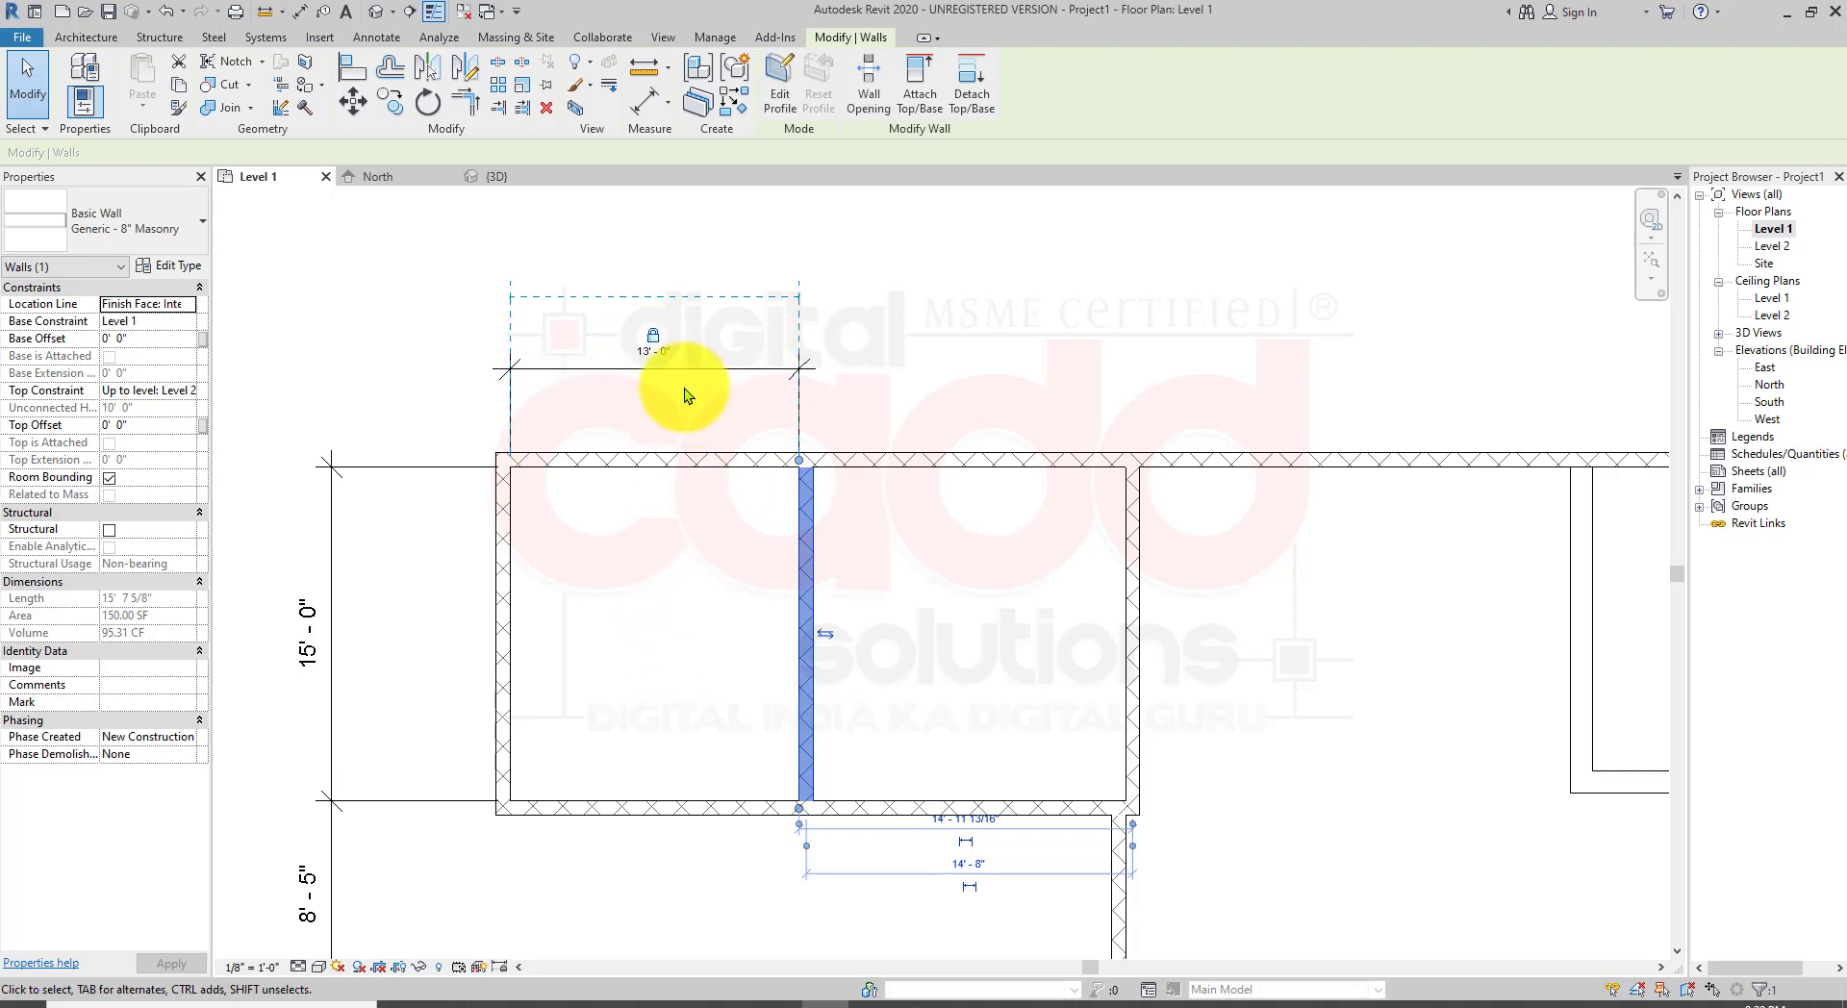
click(653, 336)
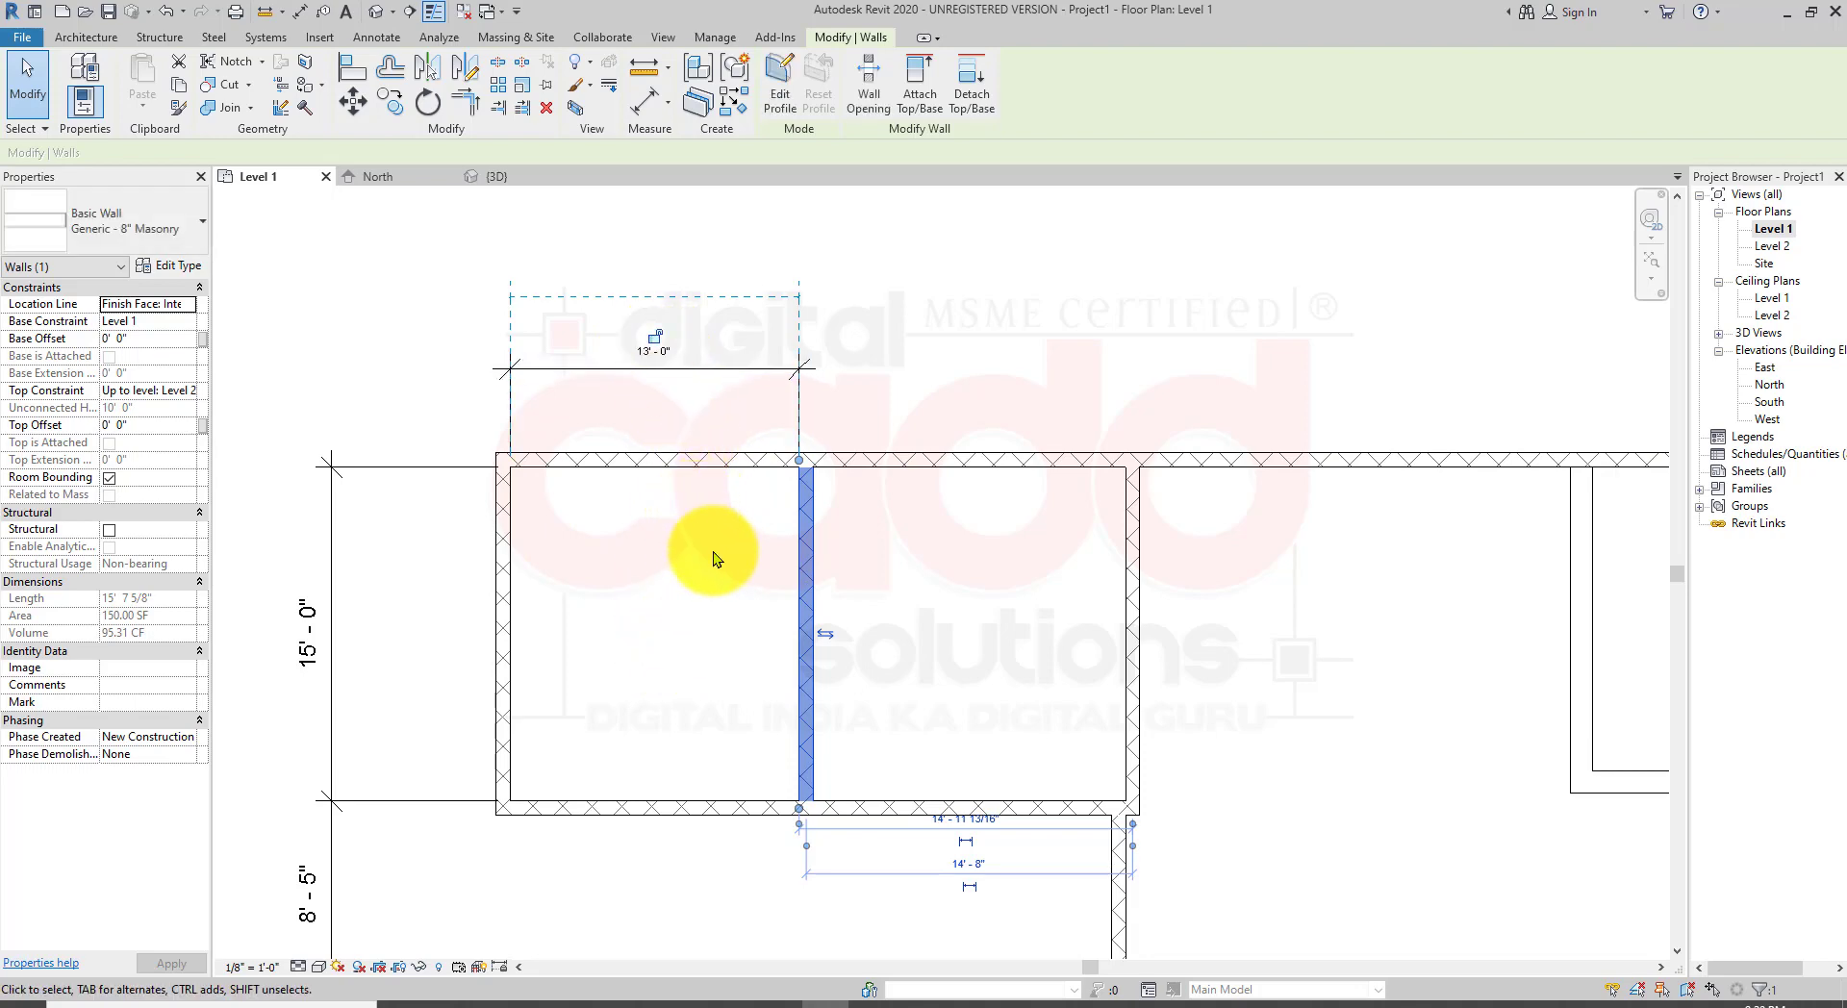
click(655, 337)
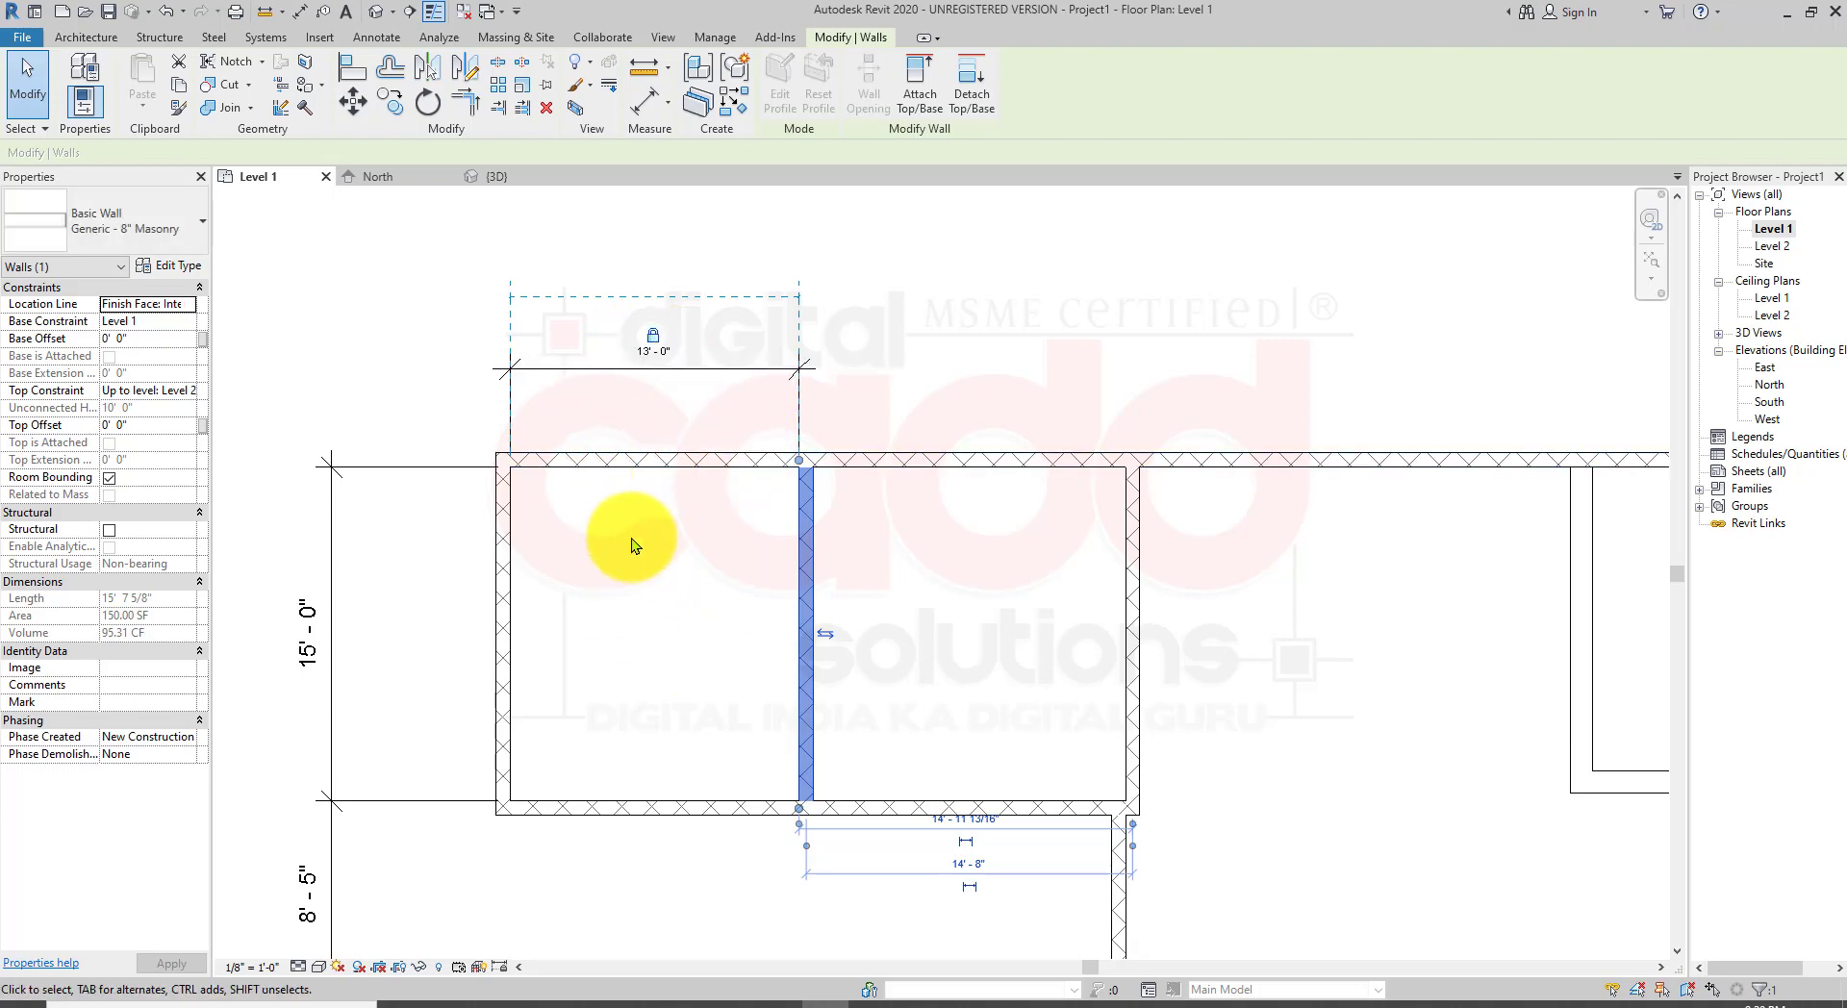
click(687, 578)
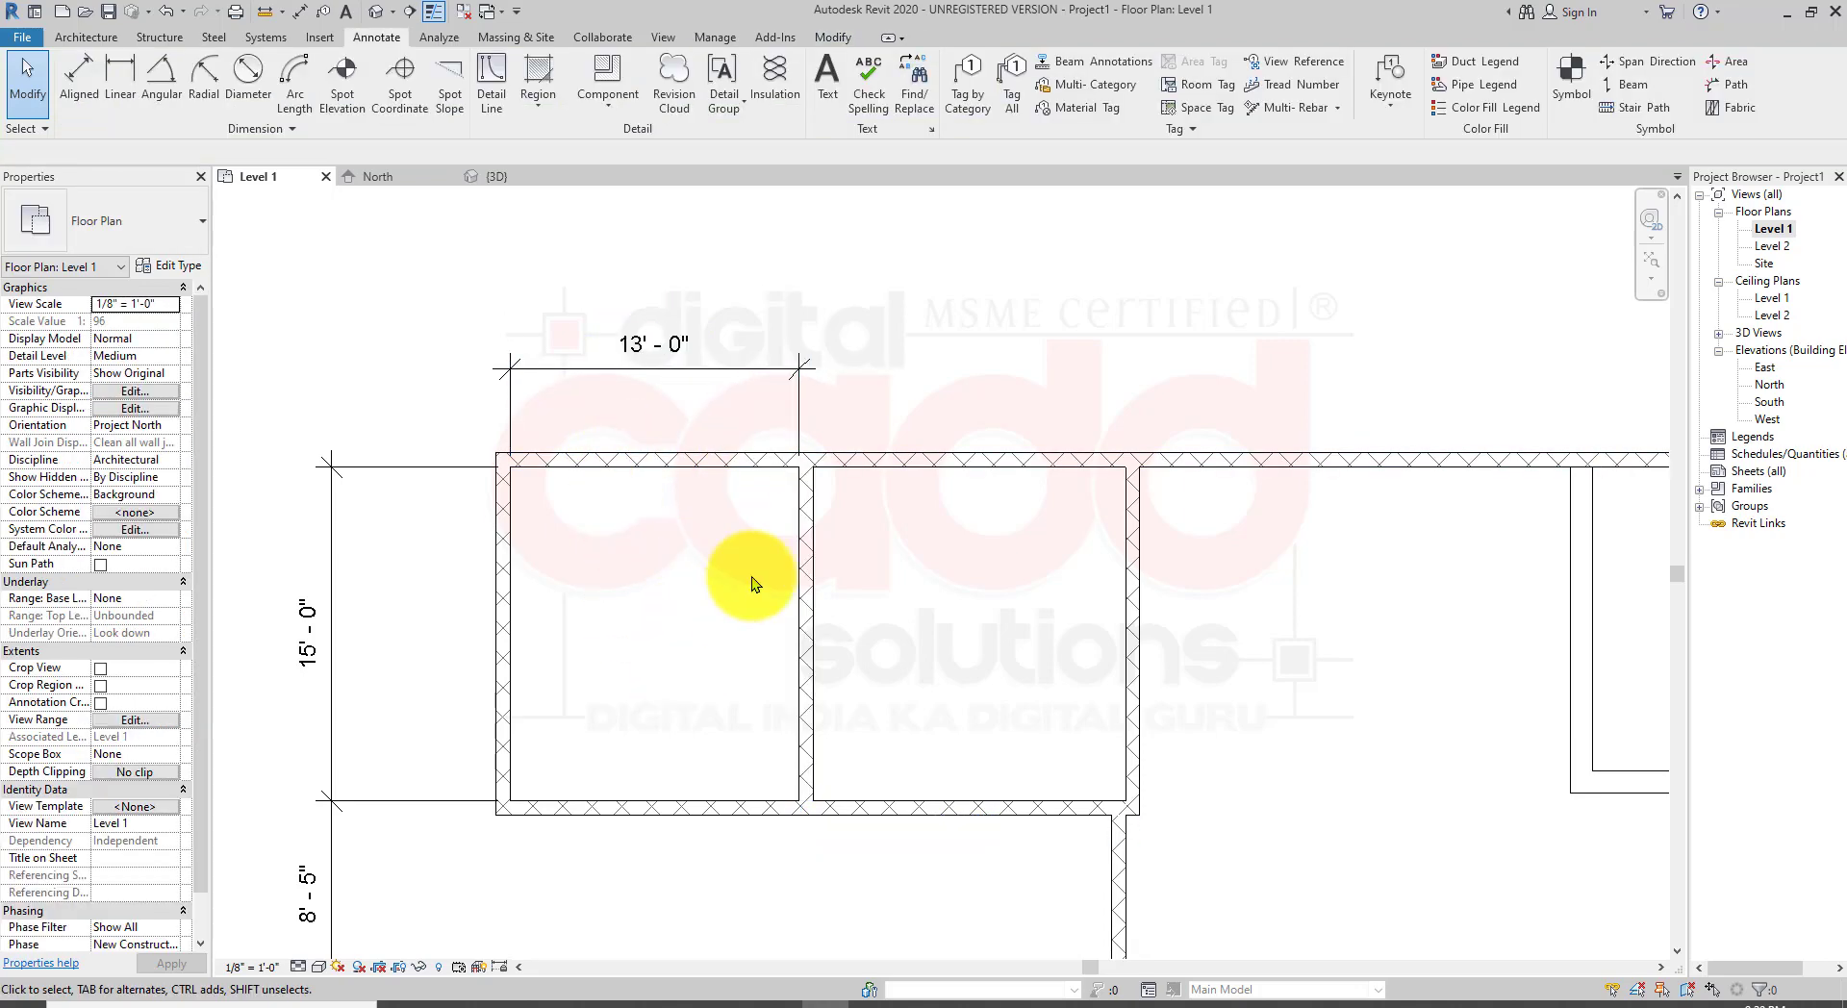
Step: Place a linear dimension above the plan between the second northwest partition and the next partition to the east
middle_drag(846, 660, 723, 648)
middle_drag(844, 818, 782, 427)
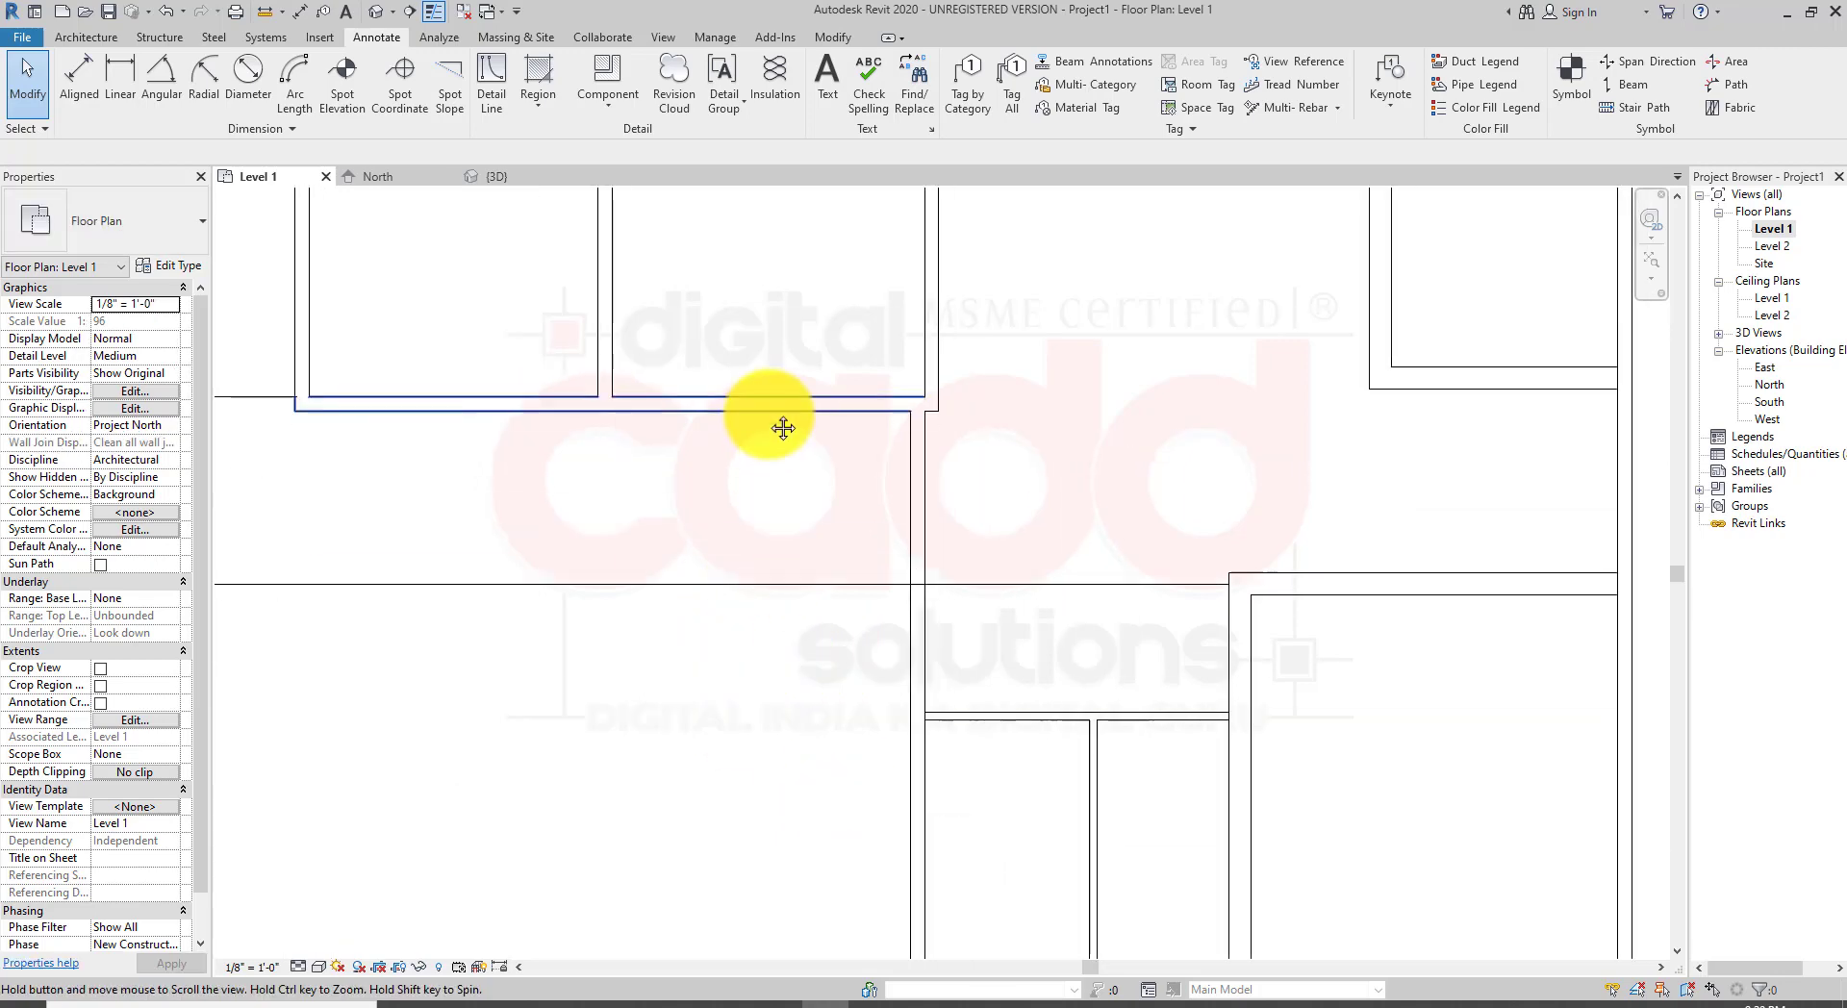
scroll(807, 672, down, 2)
middle_drag(830, 534, 828, 780)
mouse_move(1188, 763)
middle_down()
mouse_move(1076, 731)
mouse_move(1183, 741)
mouse_move(1266, 721)
mouse_move(1187, 519)
mouse_move(1184, 763)
middle_up()
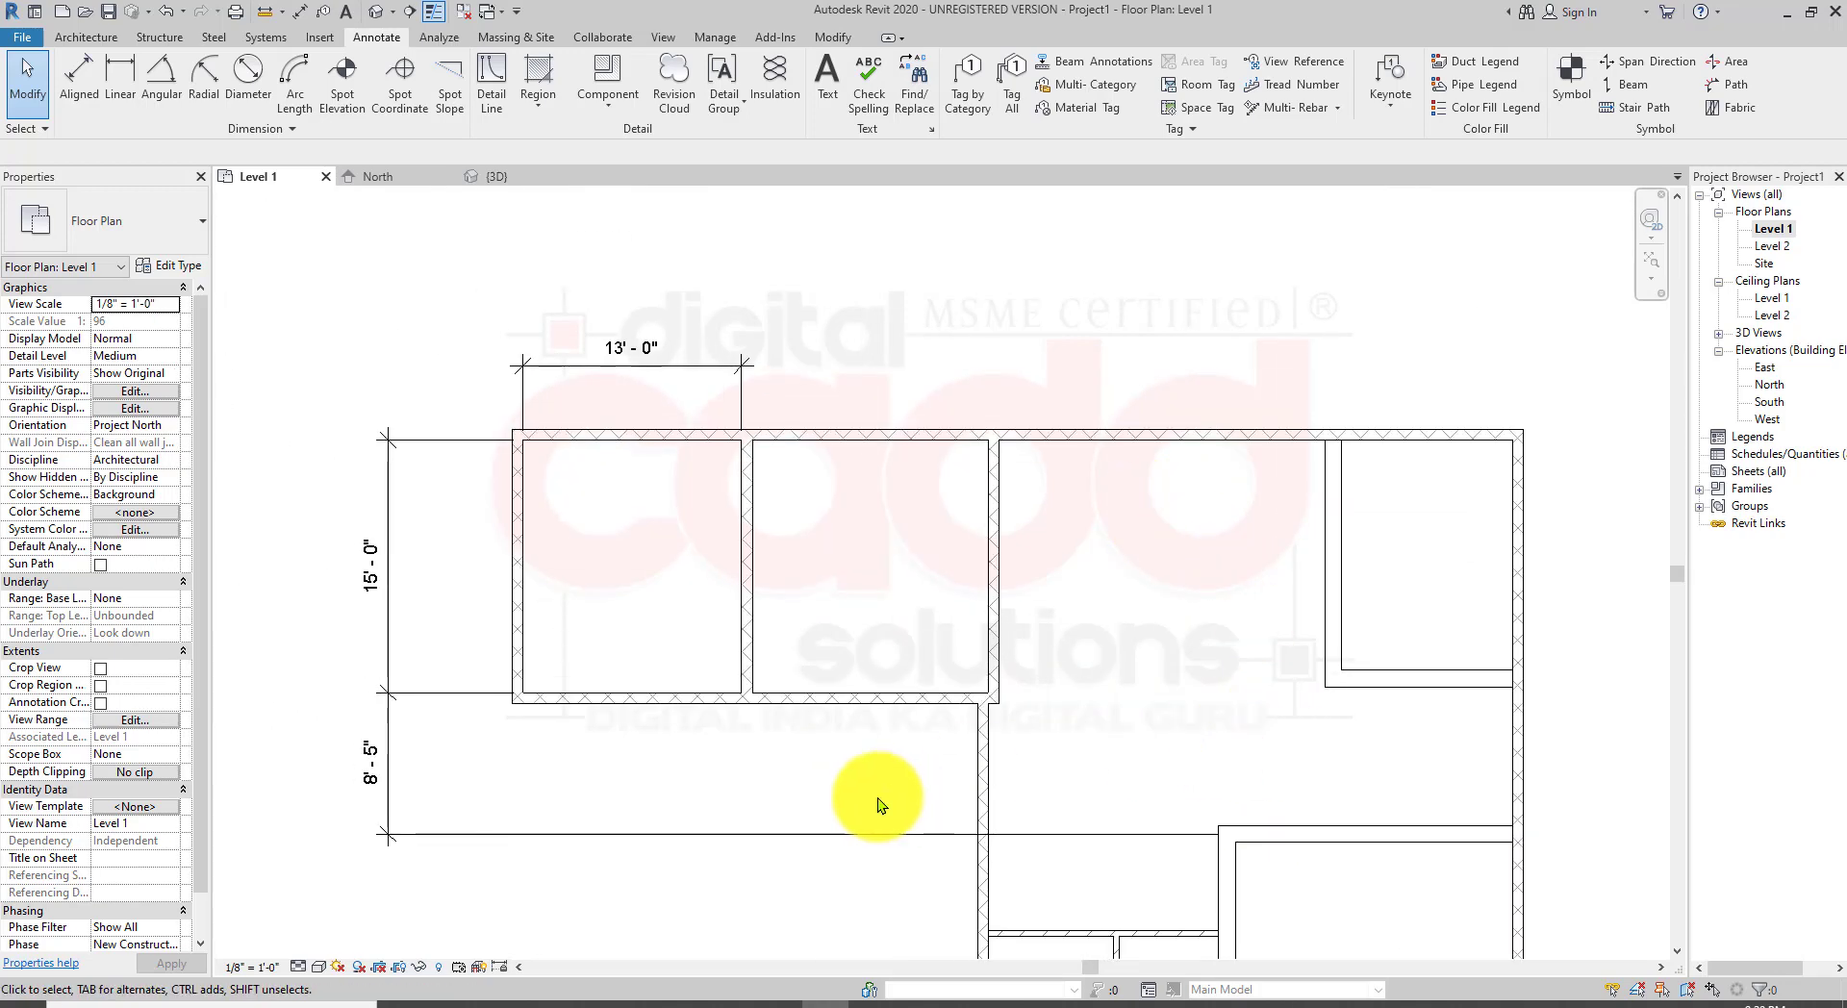
middle_drag(942, 506, 861, 560)
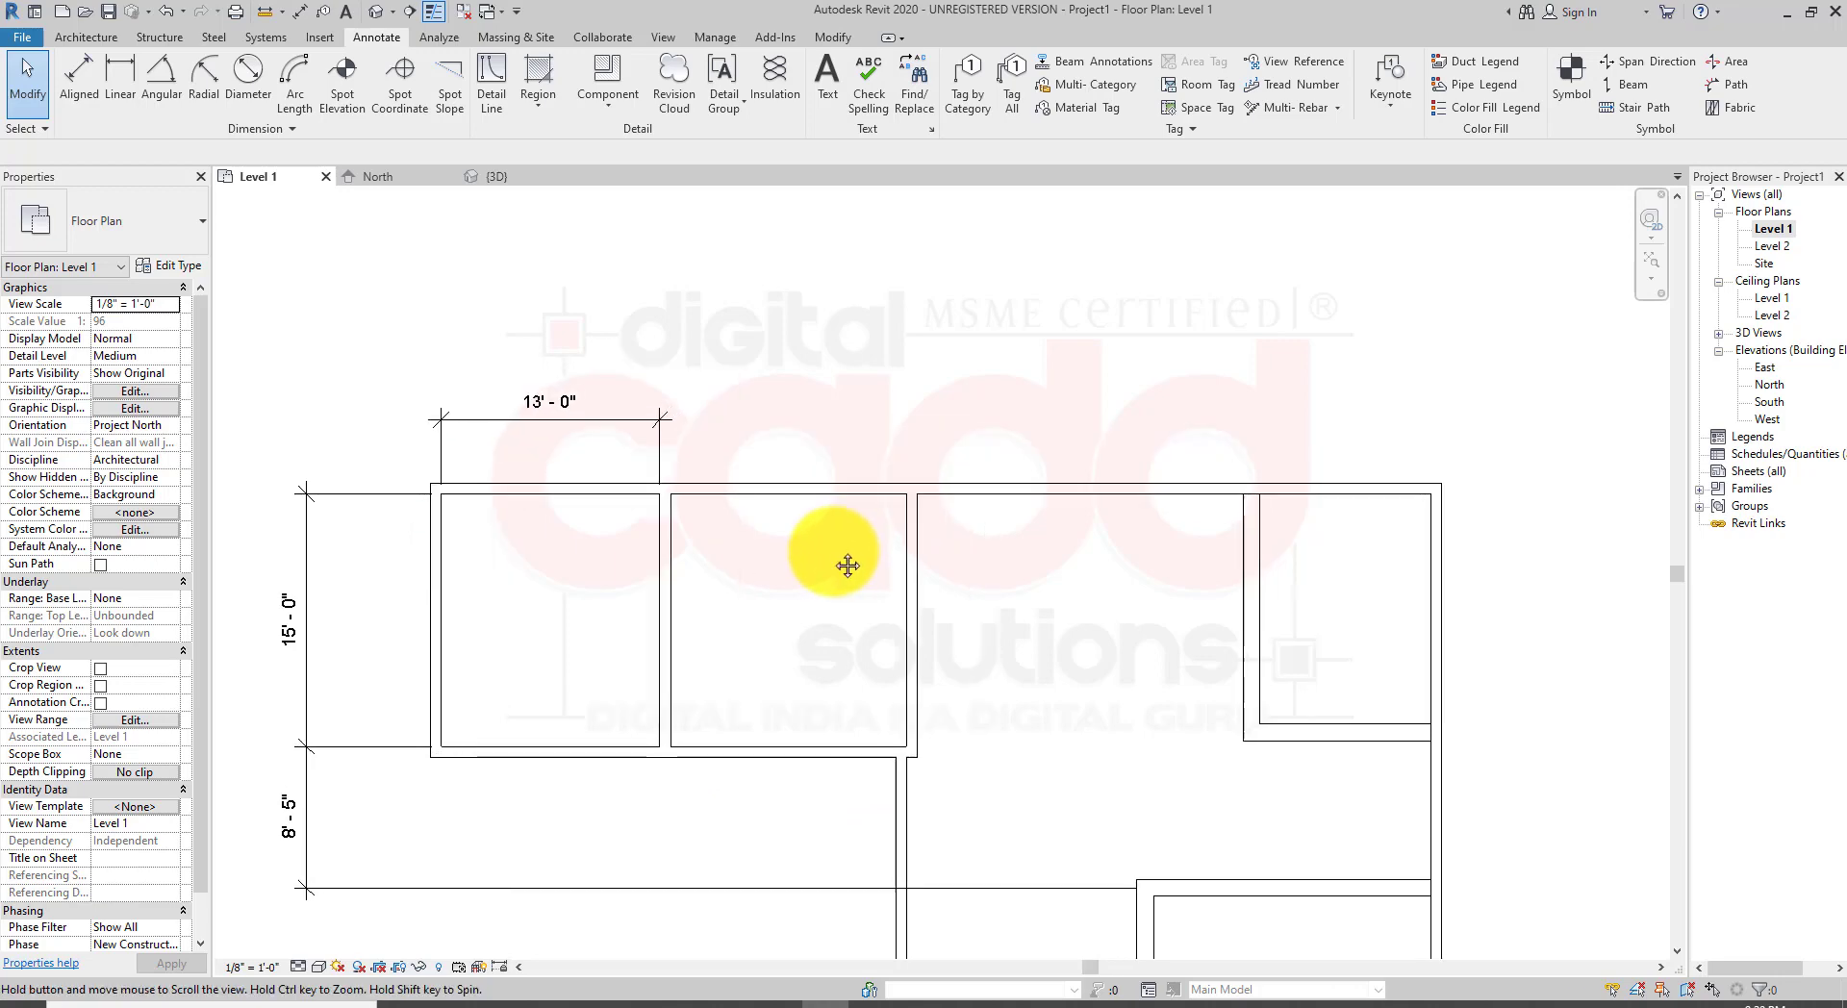
click(121, 92)
scroll(981, 512, up, 2)
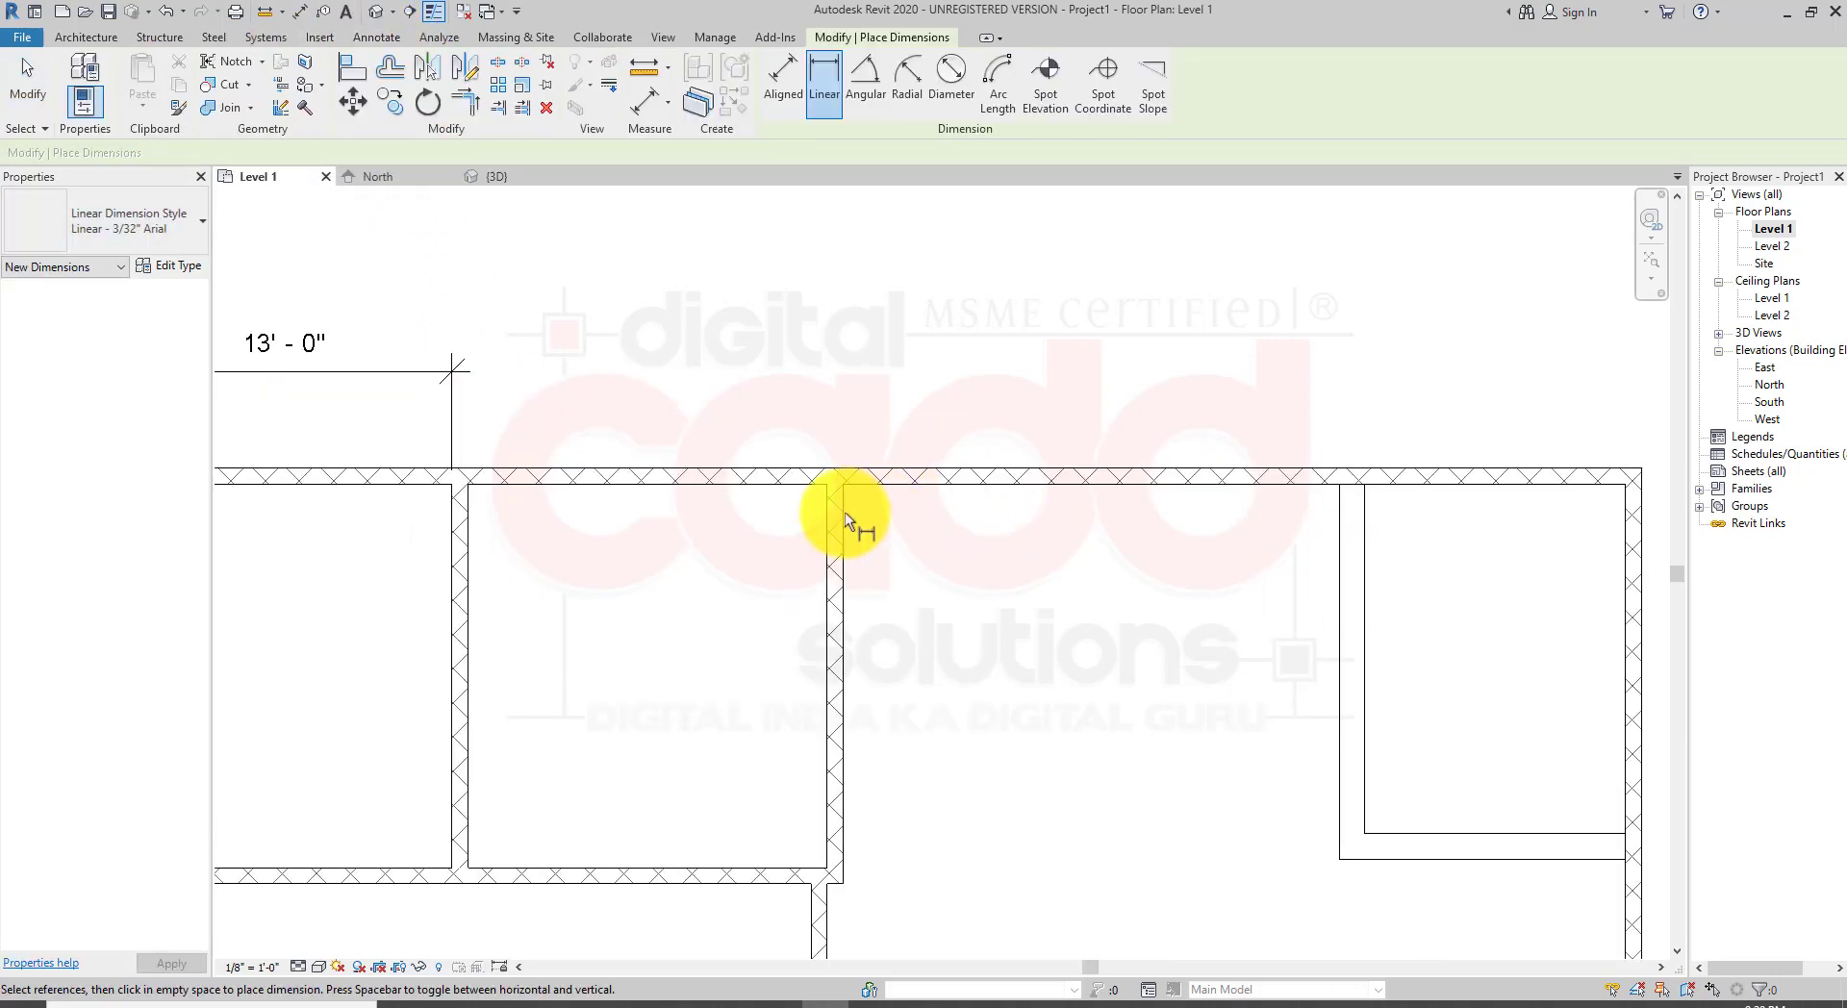
click(843, 485)
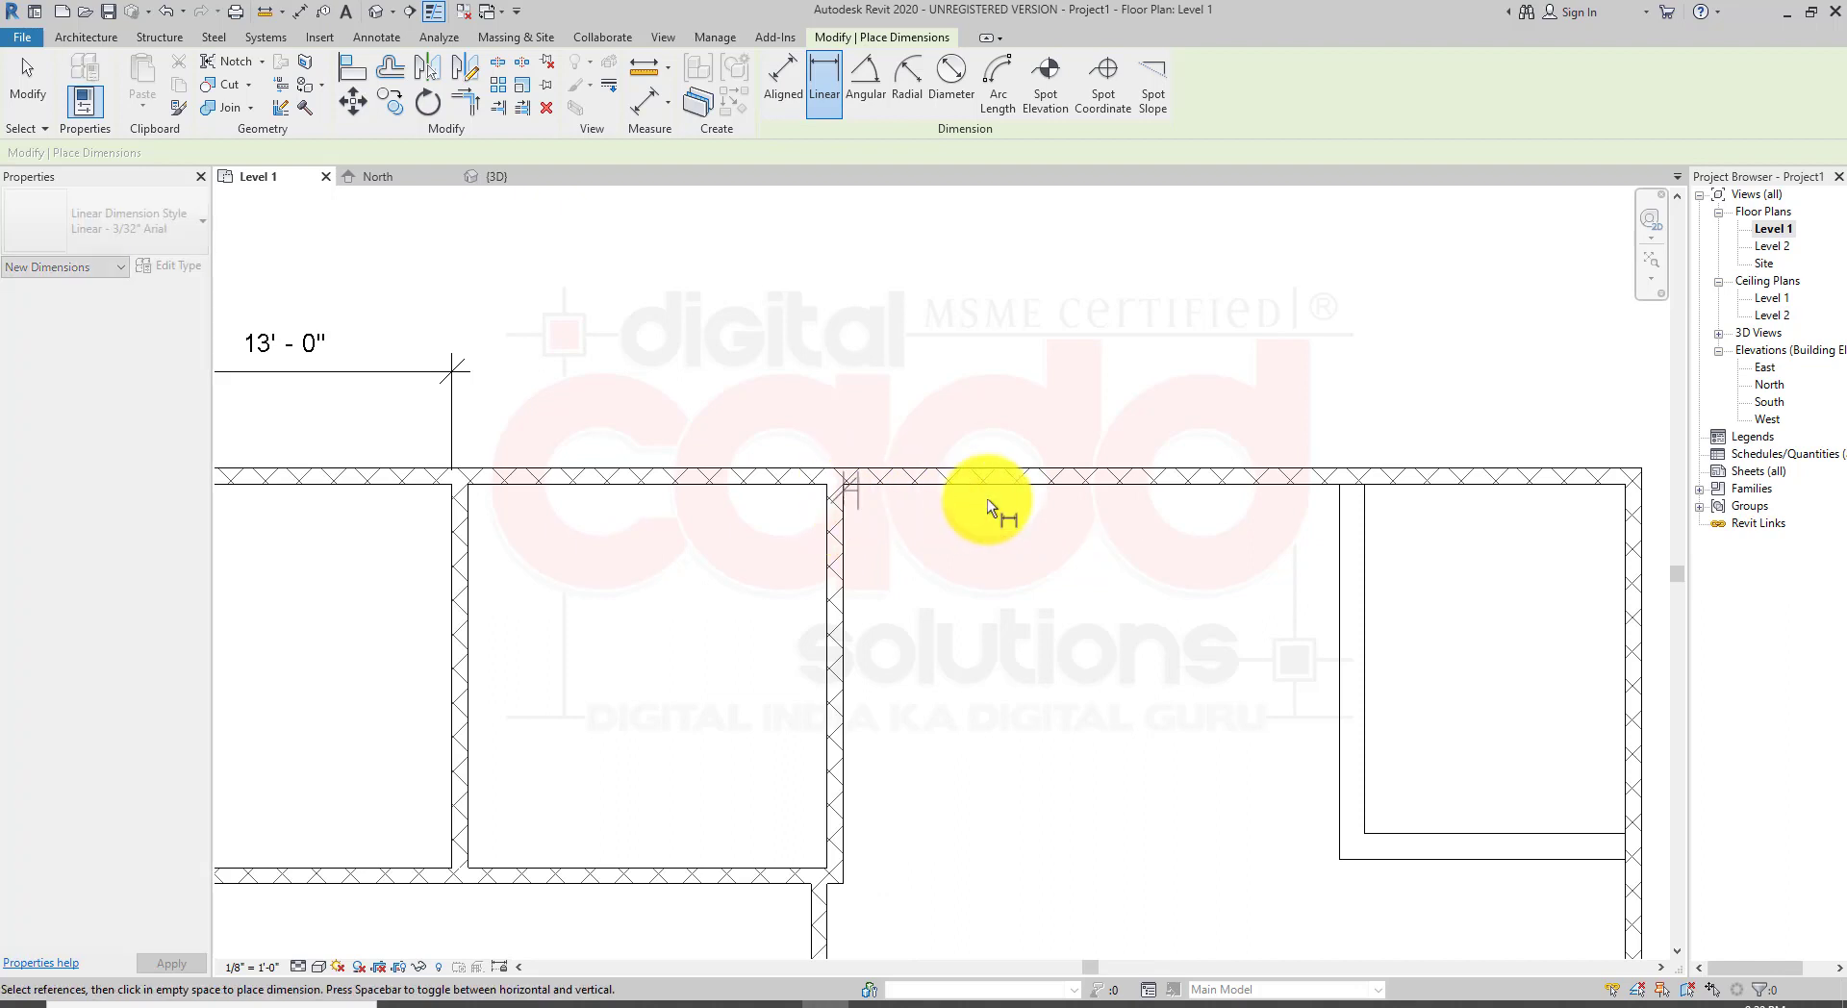
click(1341, 481)
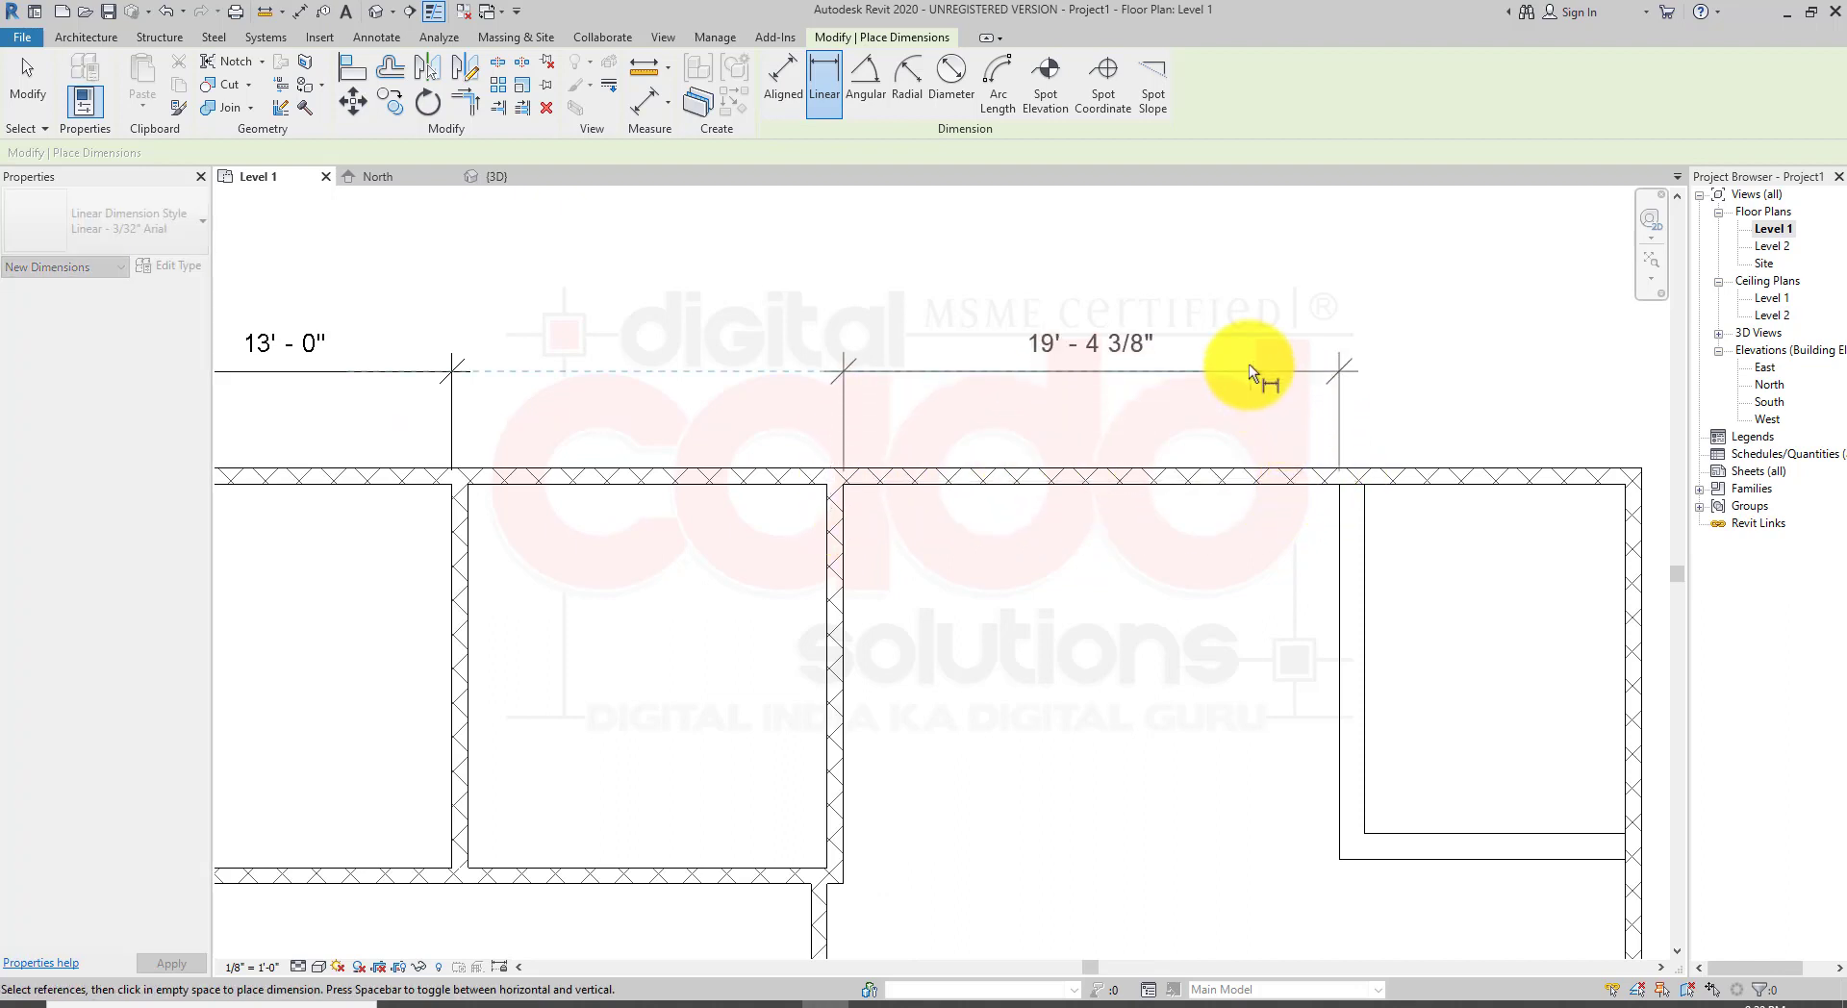
click(1249, 363)
middle_drag(1097, 664, 991, 693)
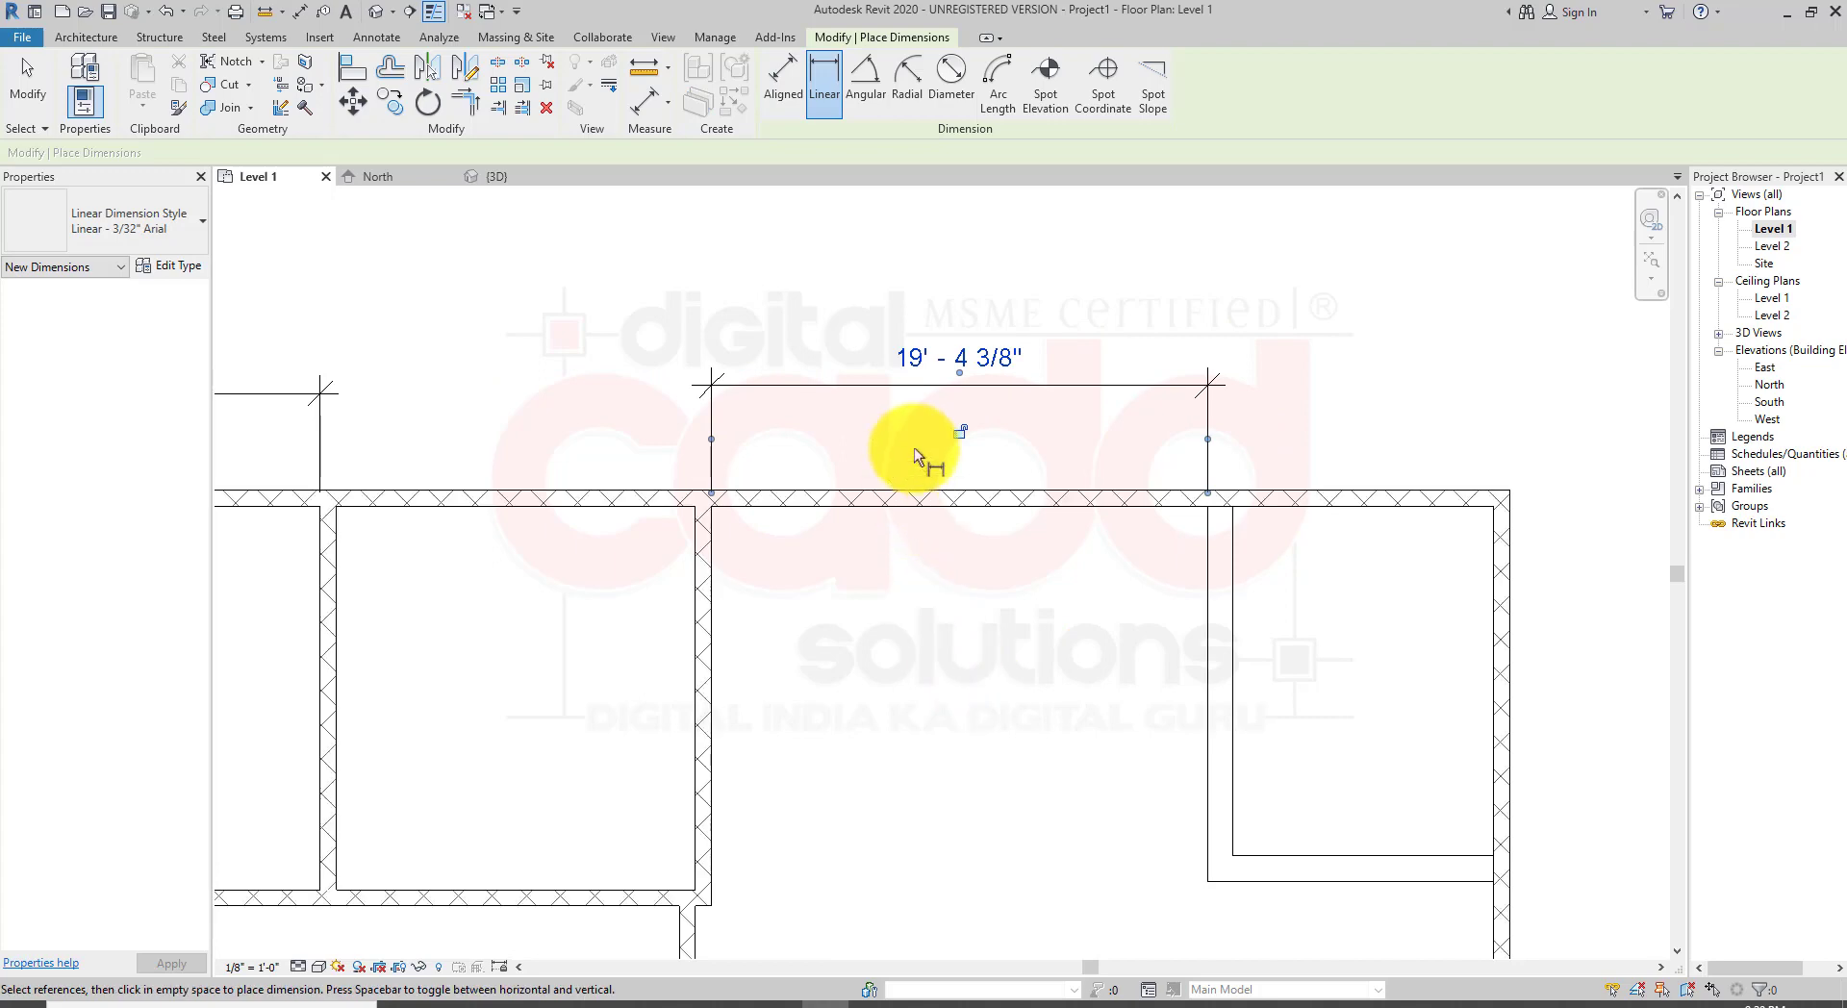
click(917, 360)
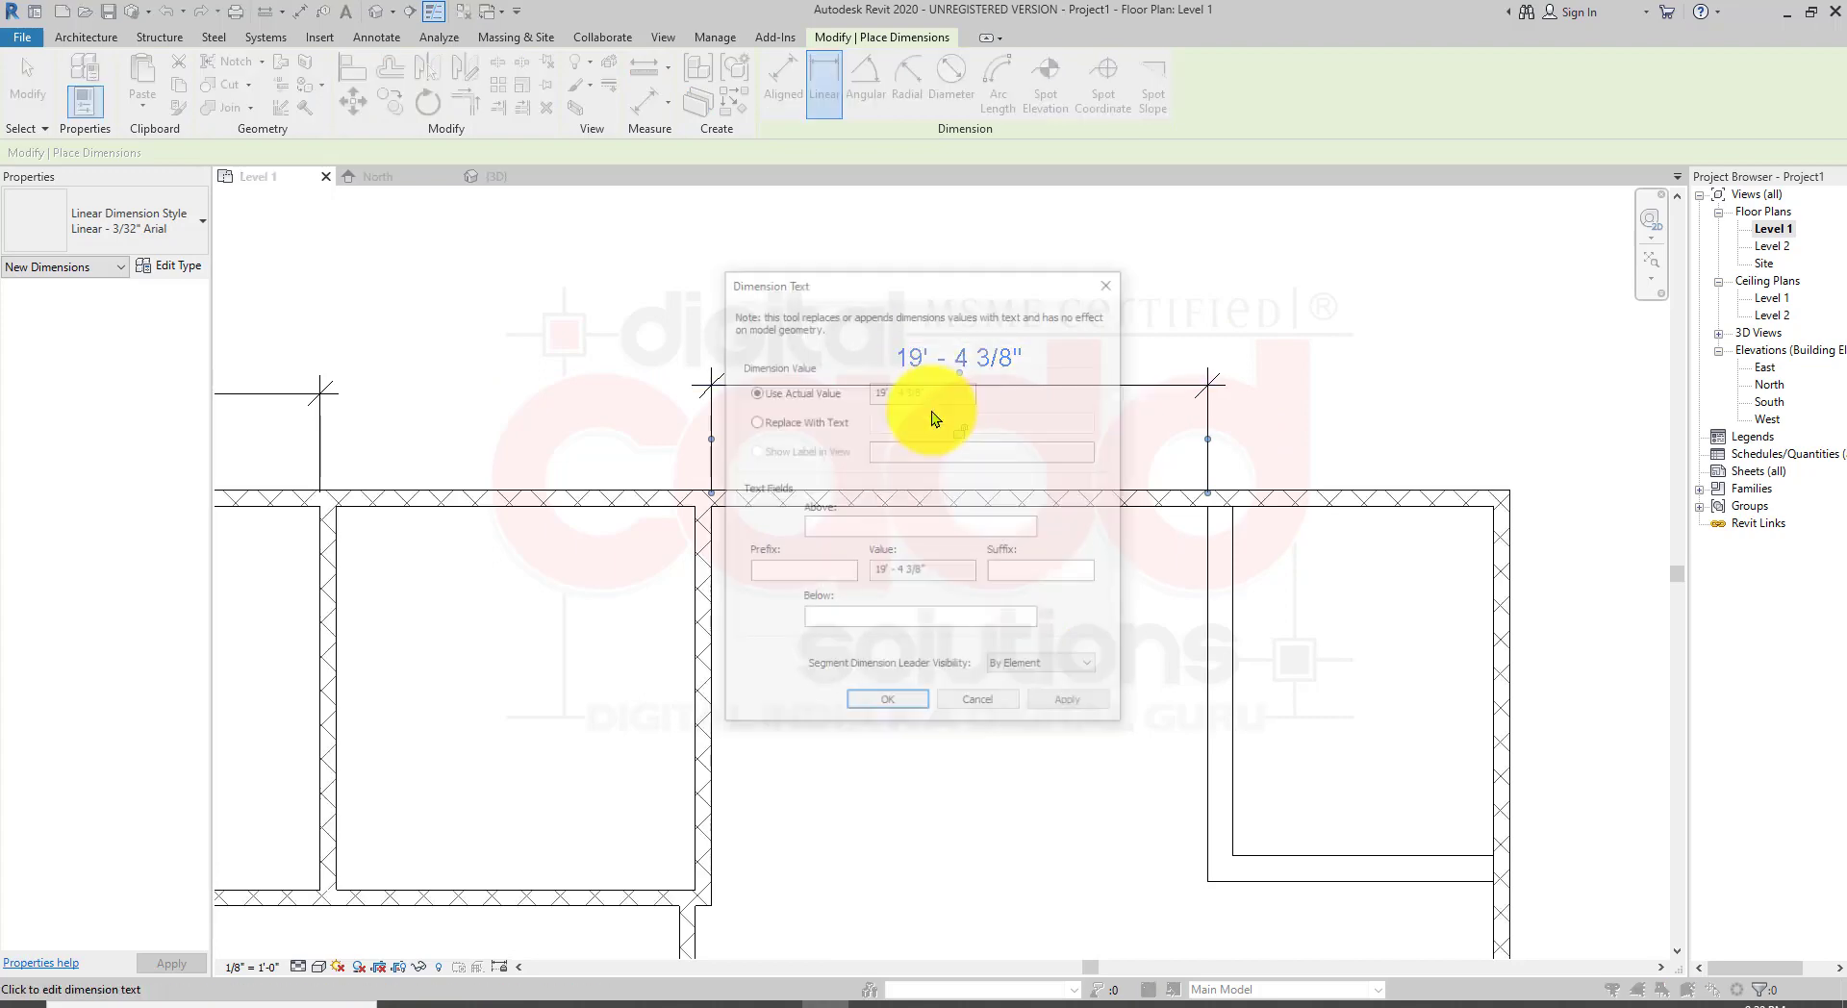
click(991, 689)
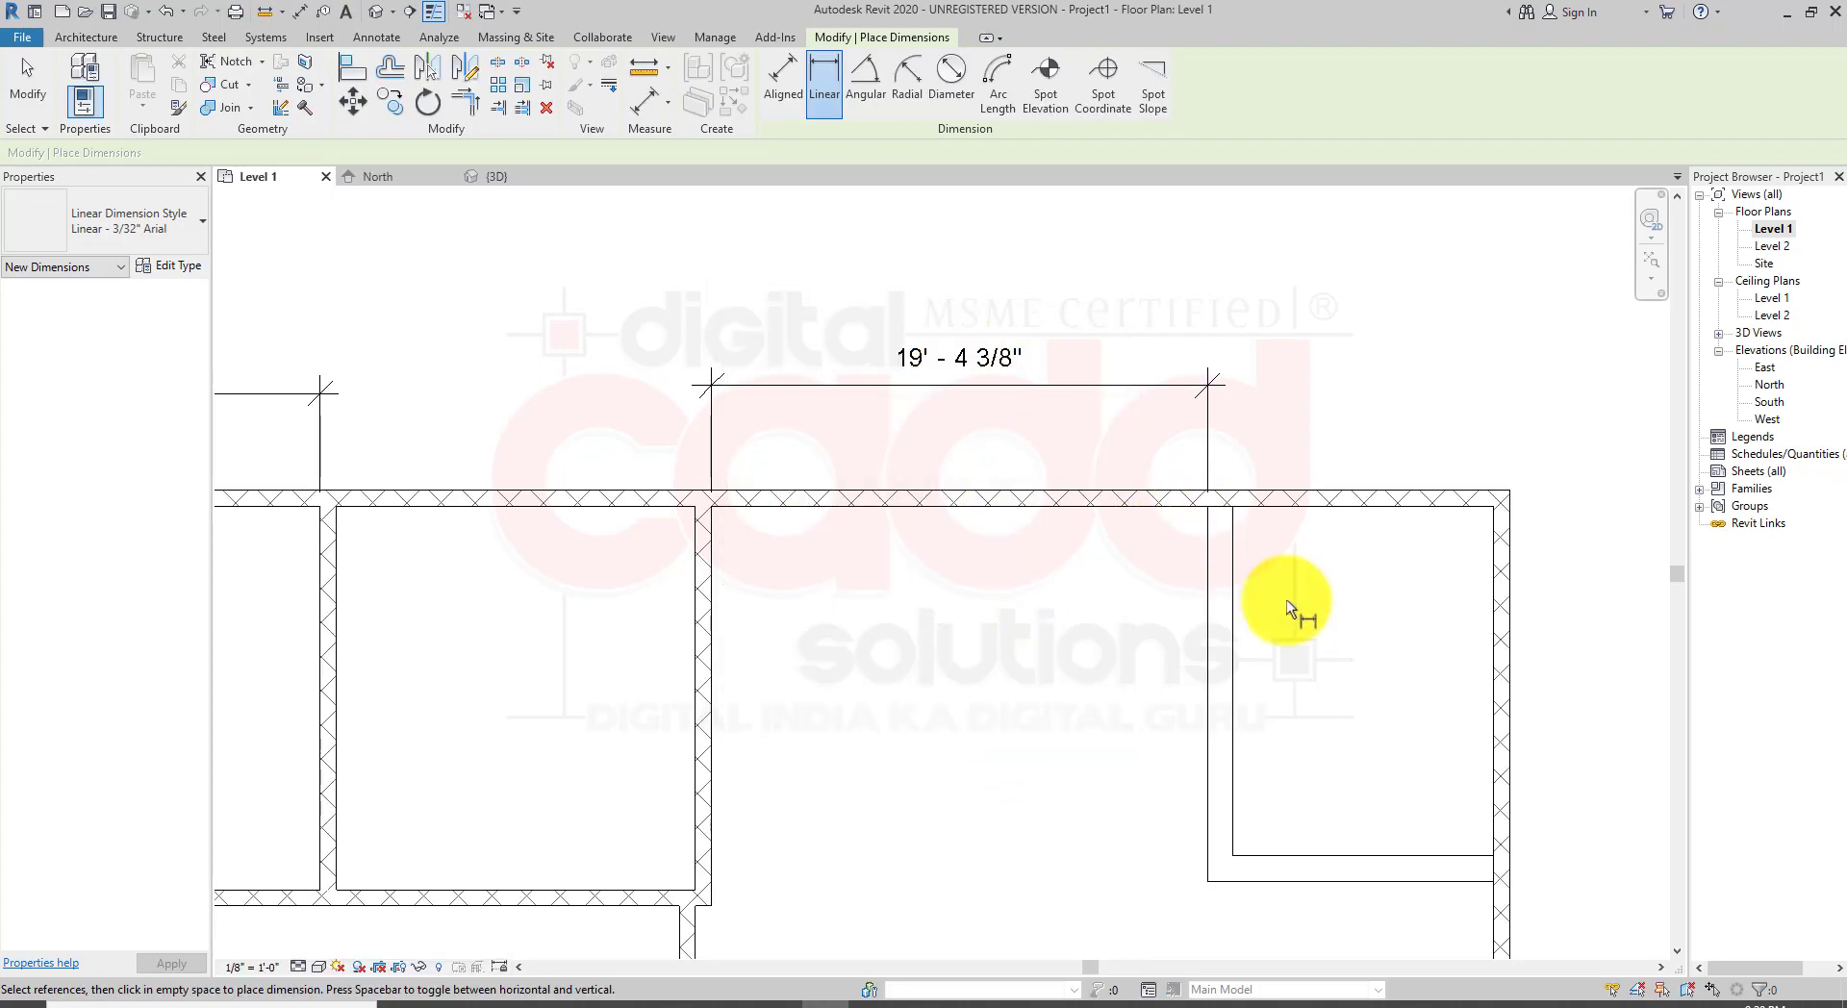
key(Escape)
Step: Set the eastern partition 15'-0" from the second northwest partition by editing the new dimension with the partition selected
click(1233, 631)
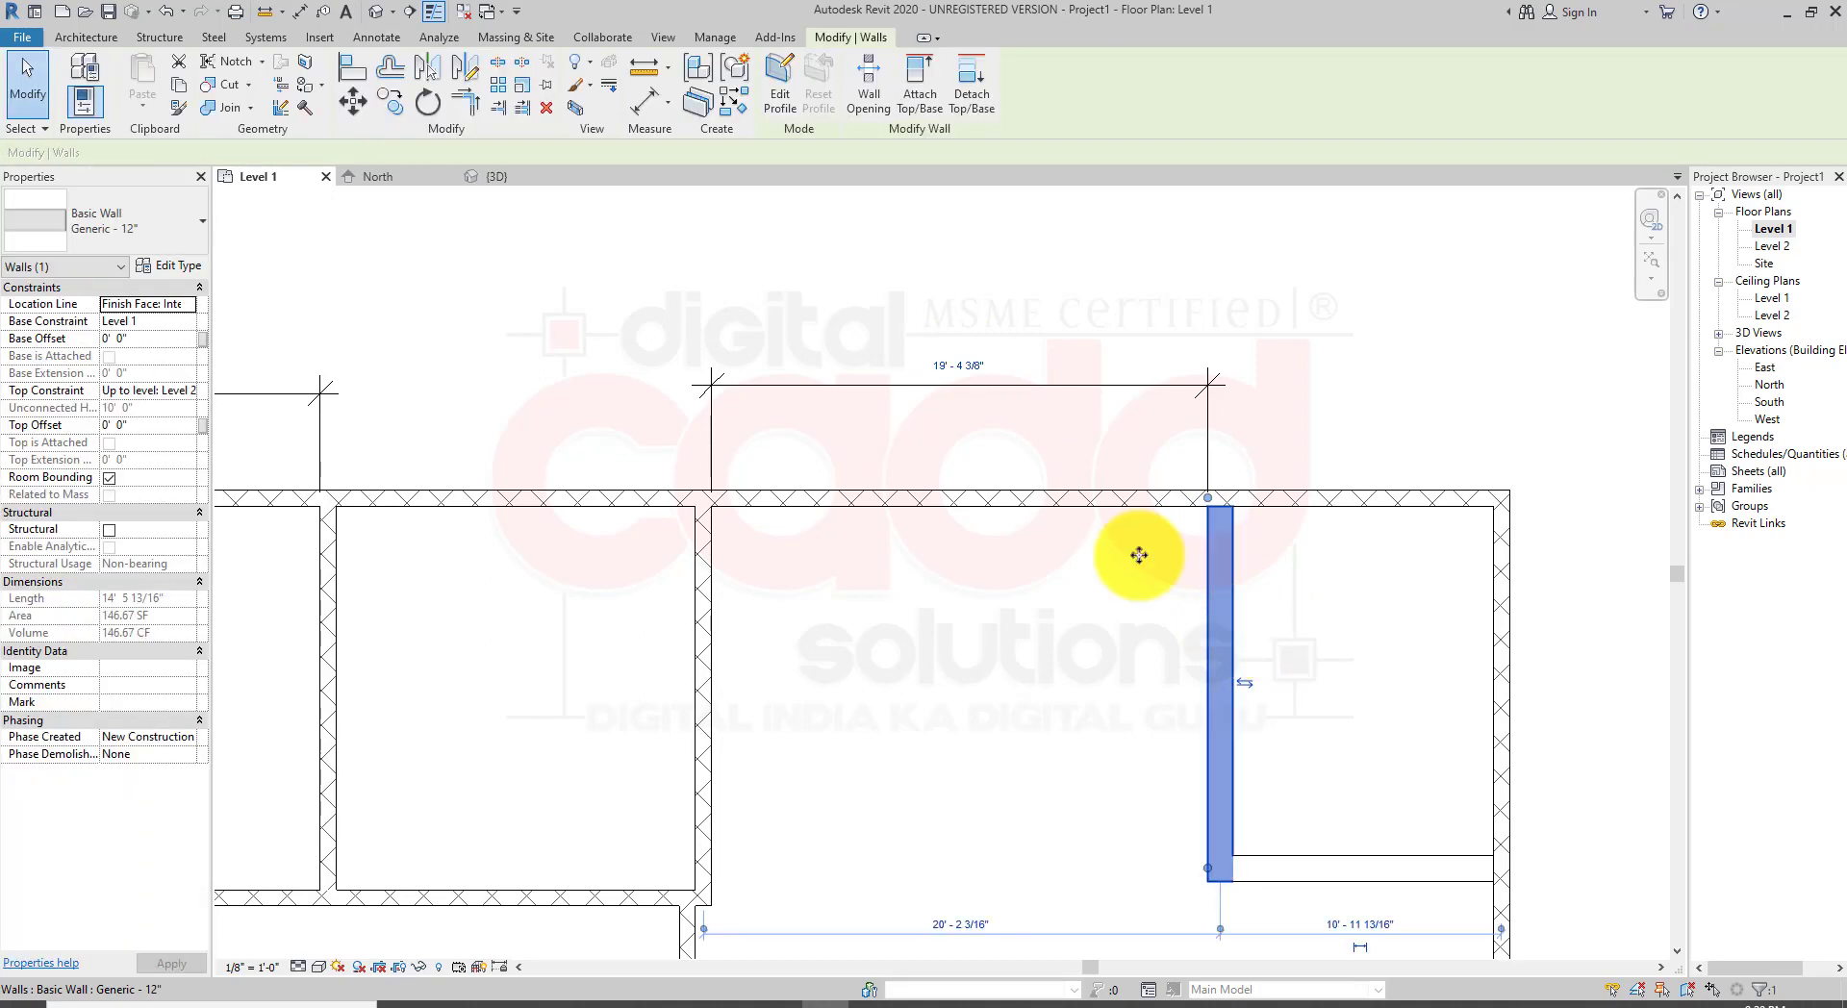
click(960, 372)
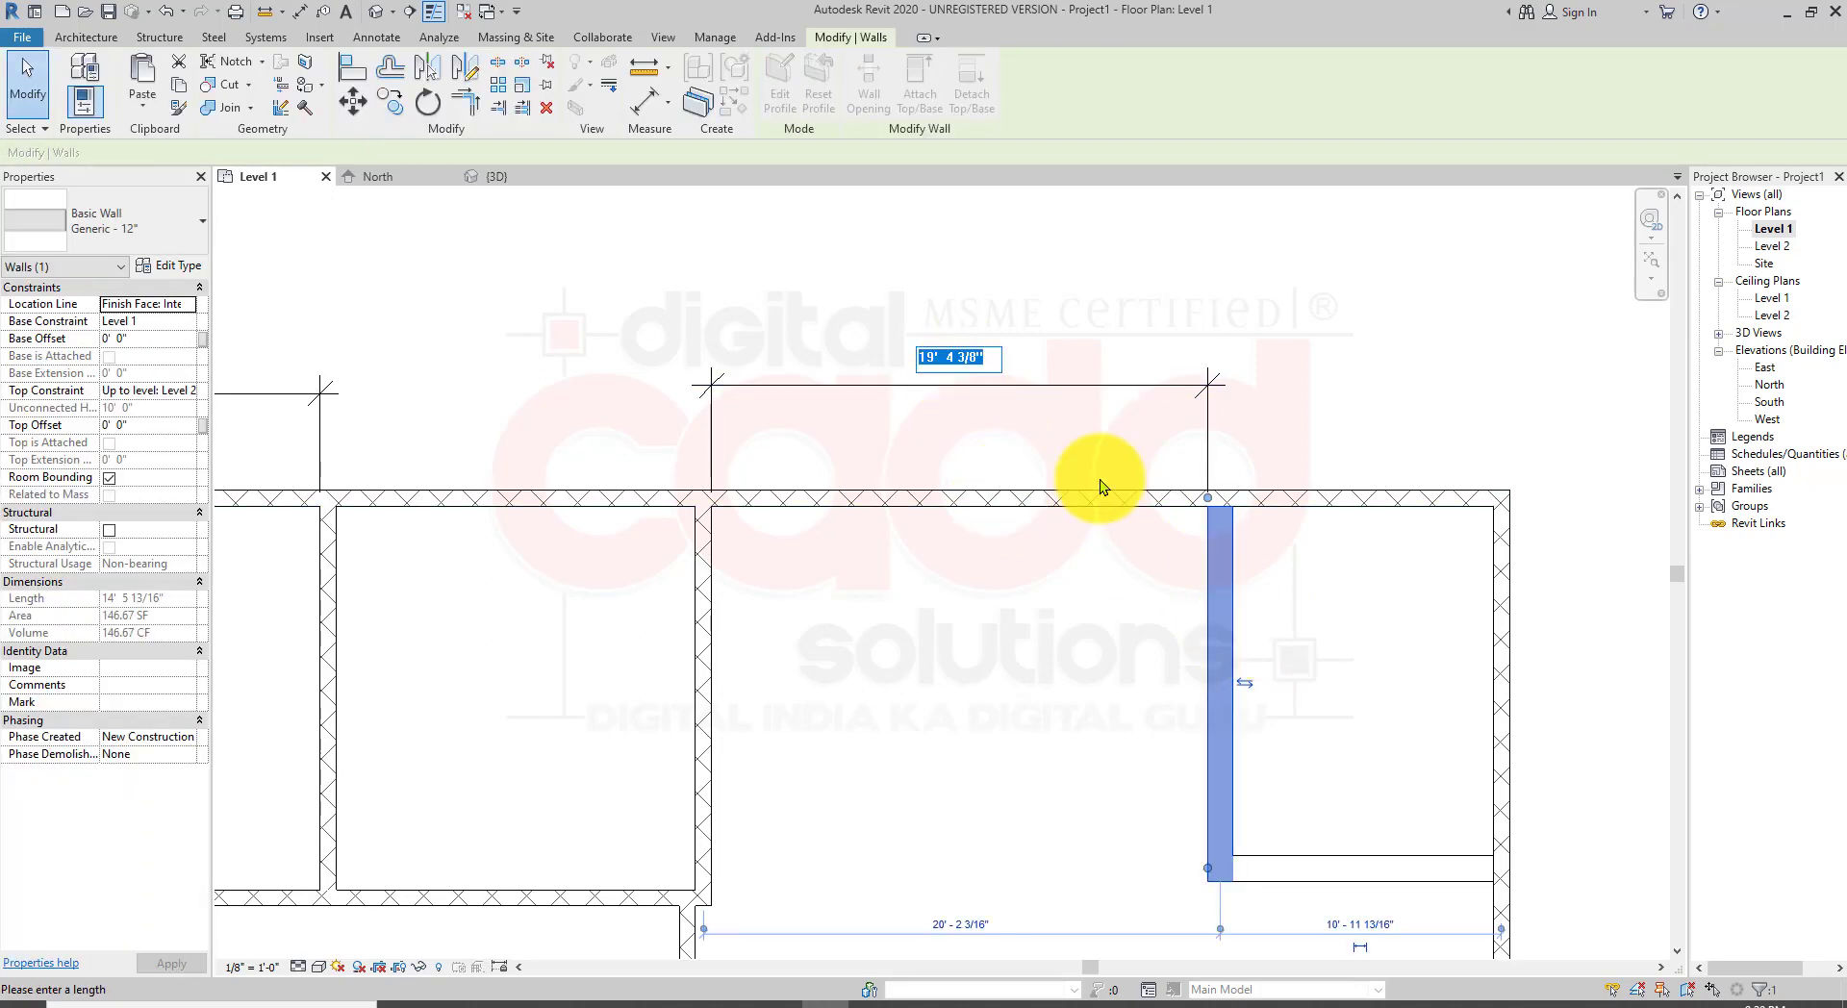
text(15)
key(Return)
scroll(1101, 626, down, 3)
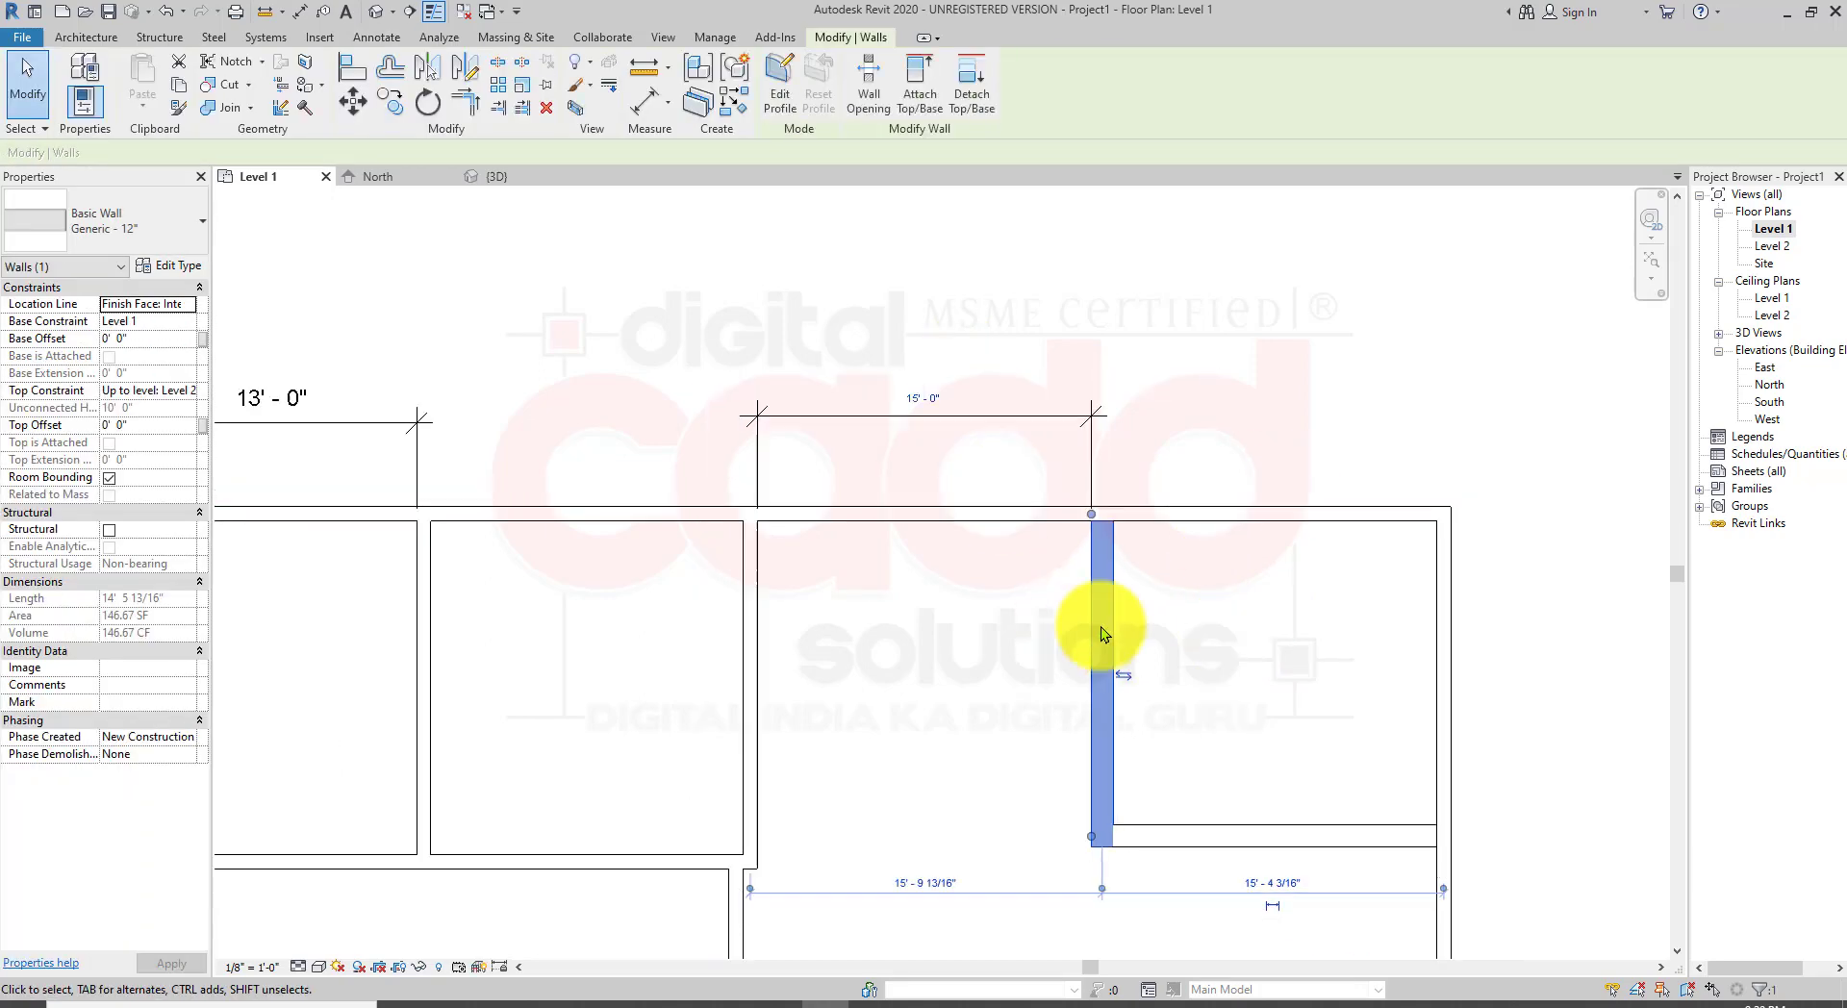
click(1014, 881)
middle_drag(1086, 851, 1153, 692)
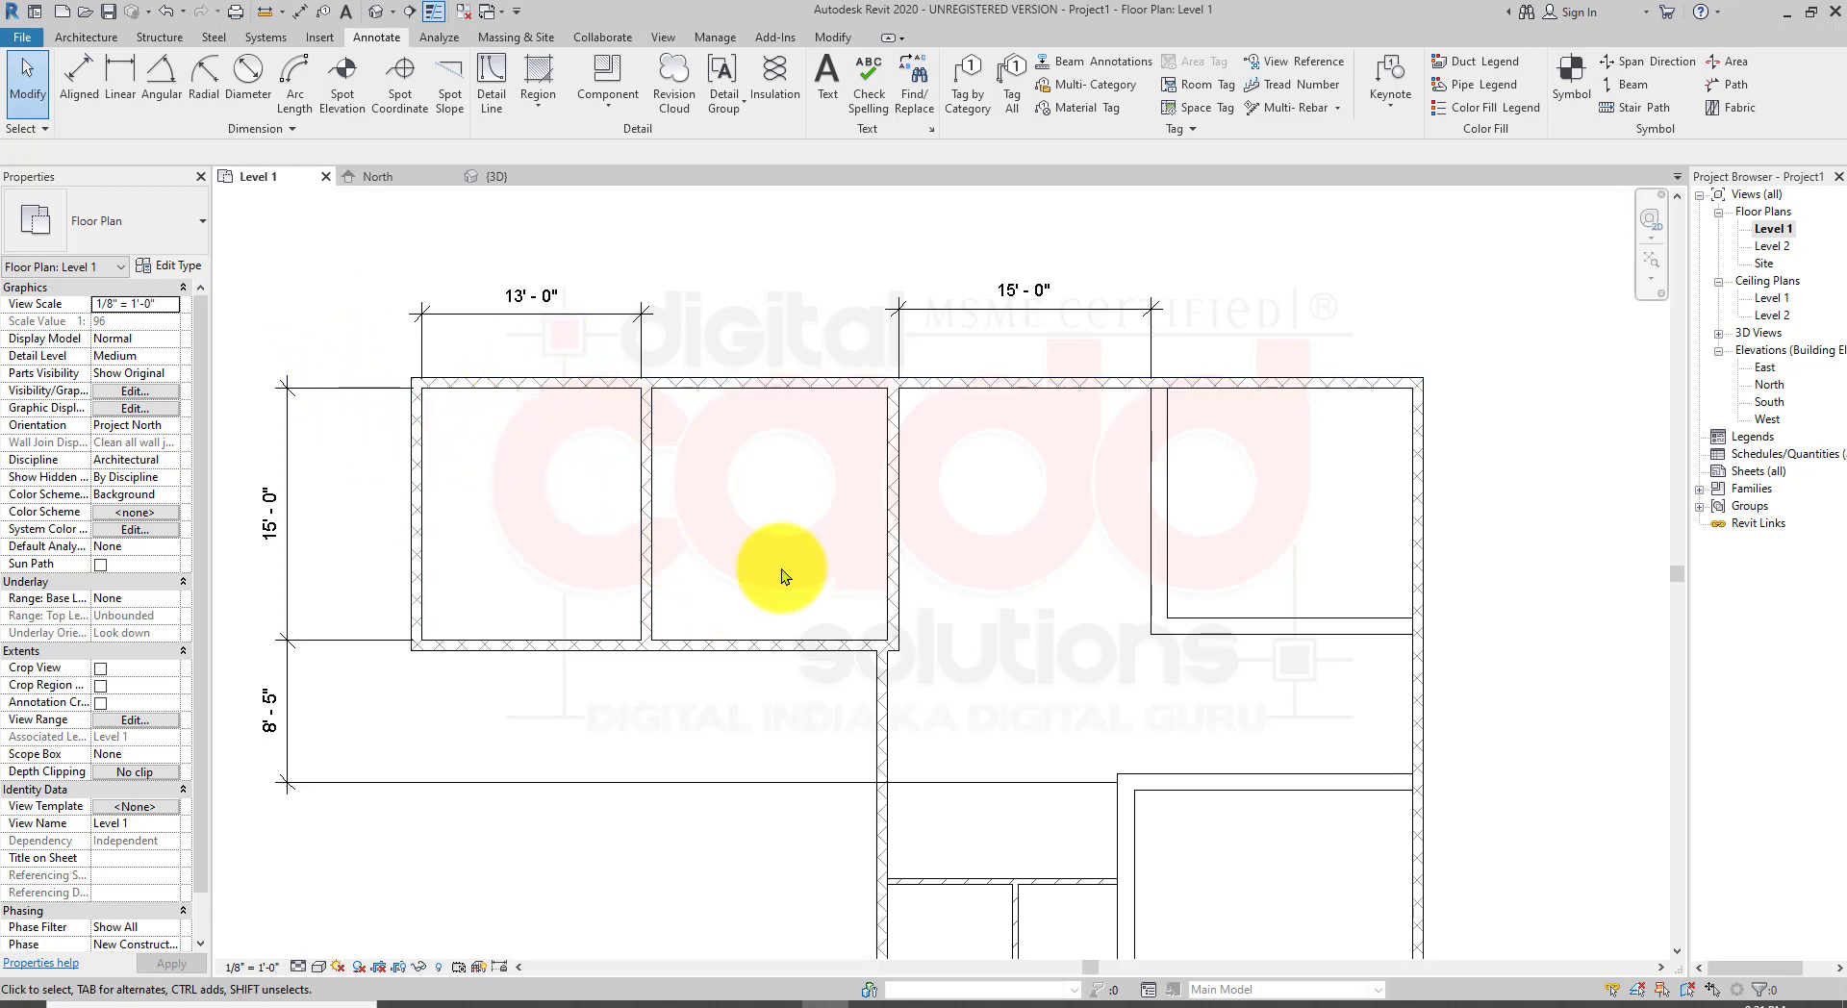
Step: Duplicate the north wall's type as Generic - 8" Masonry 2 and apply it to the wall
middle_drag(965, 891, 944, 791)
scroll(944, 790, down, 3)
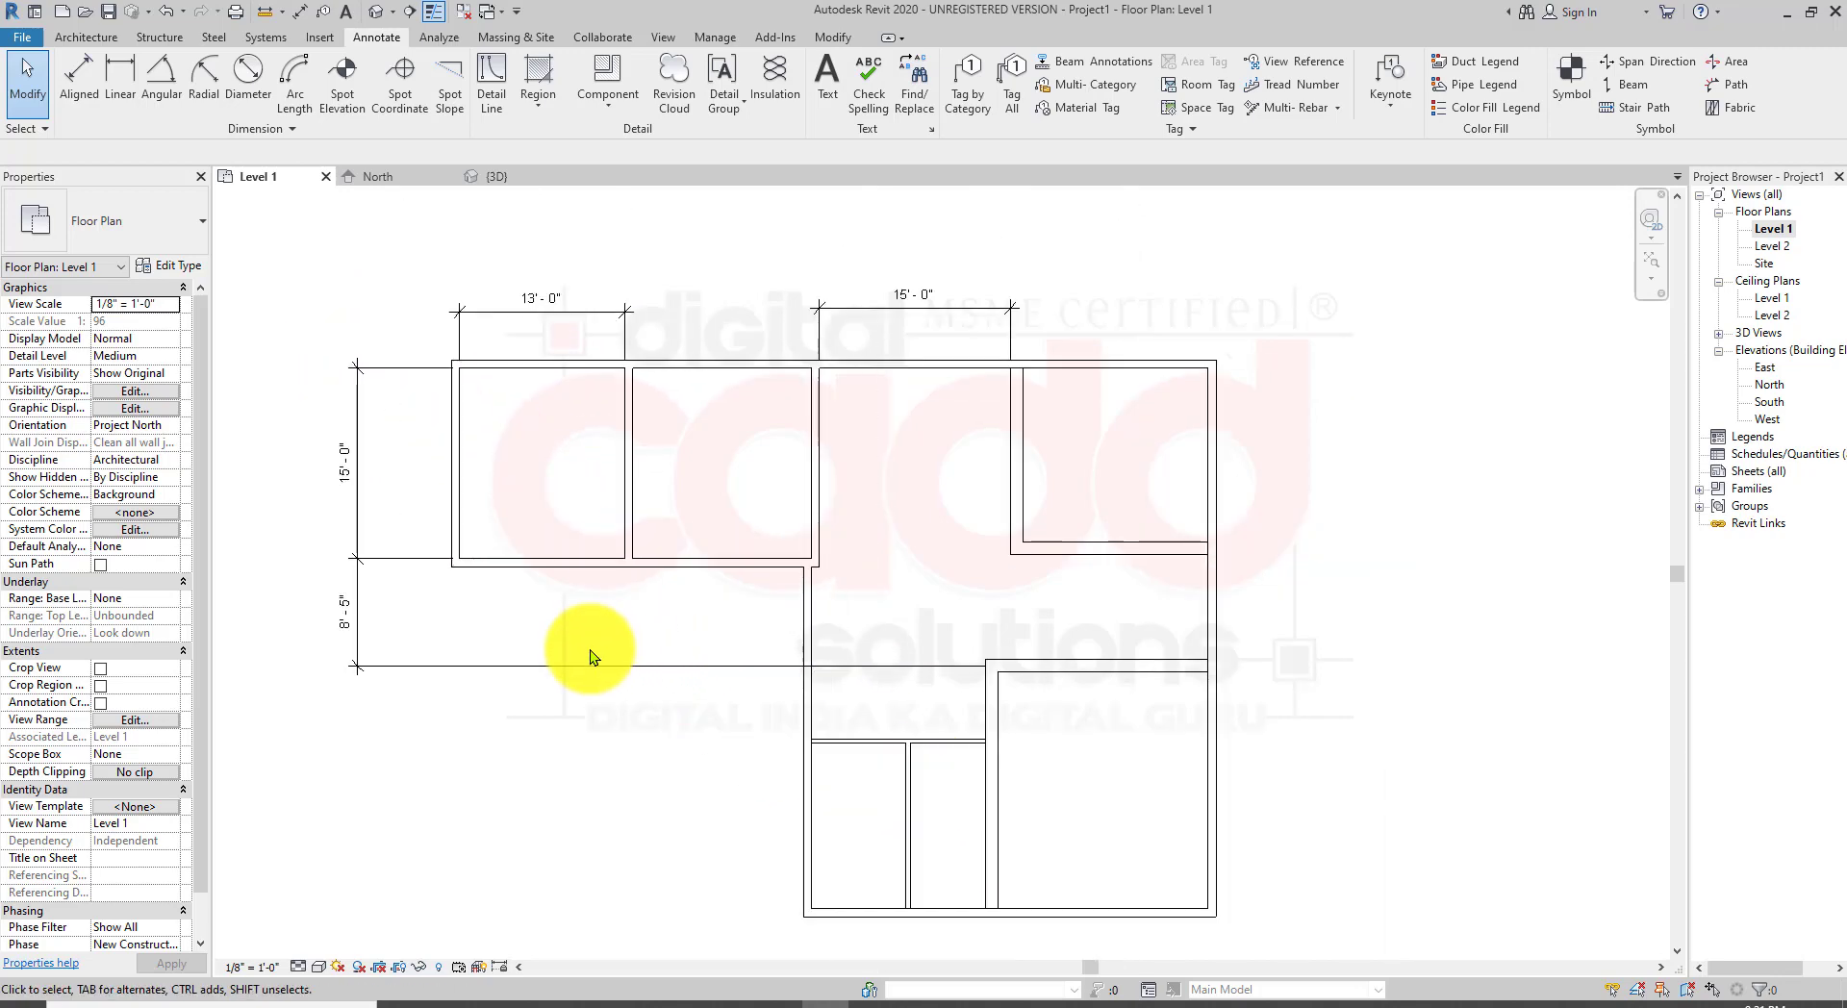
click(563, 444)
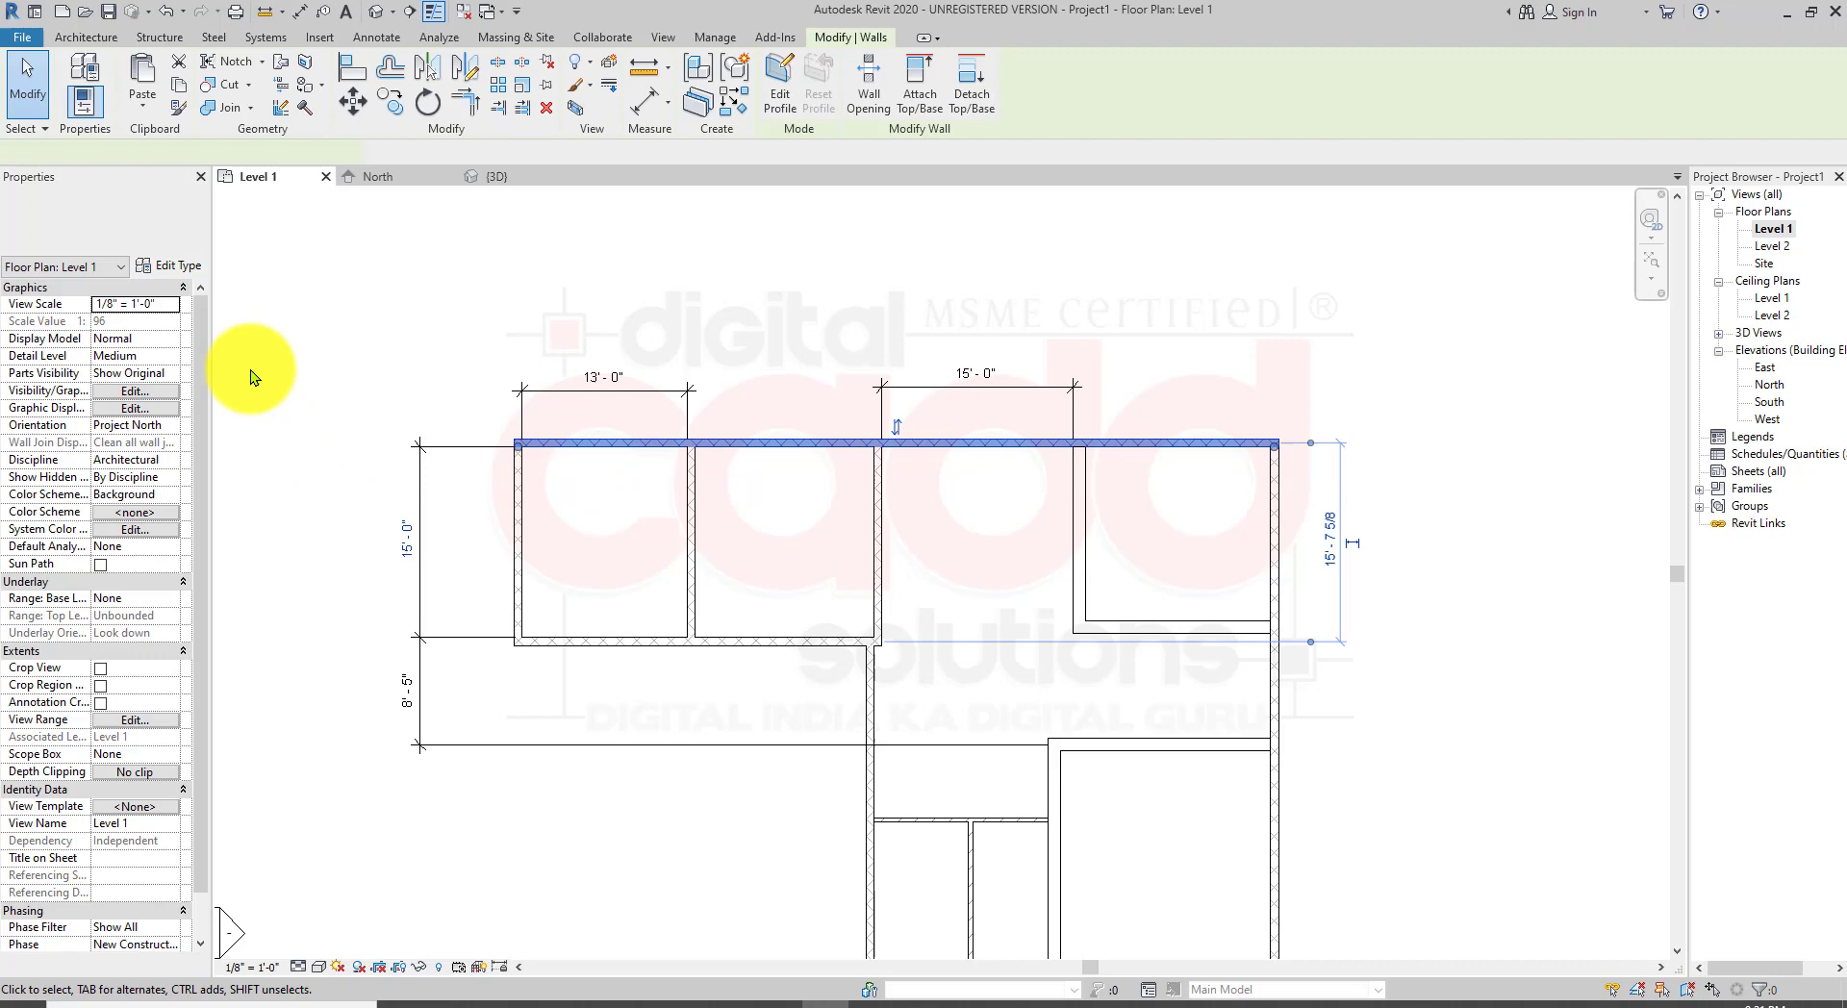
click(191, 269)
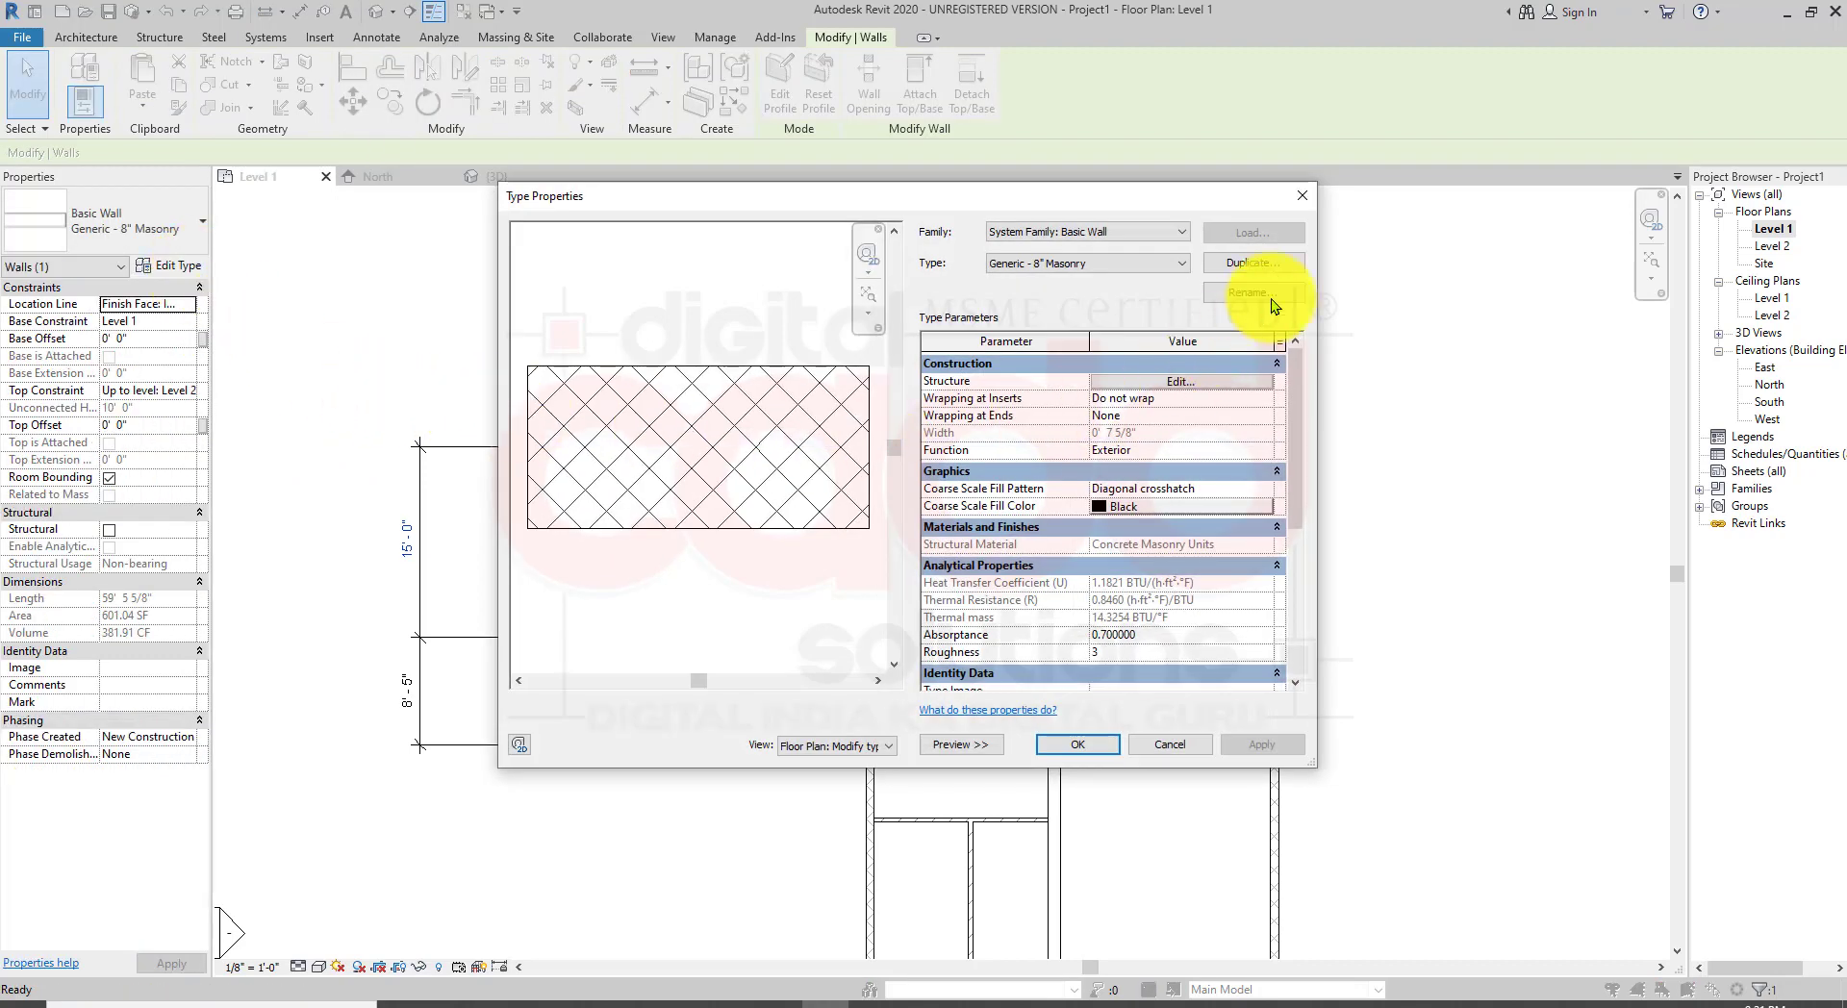
click(1268, 262)
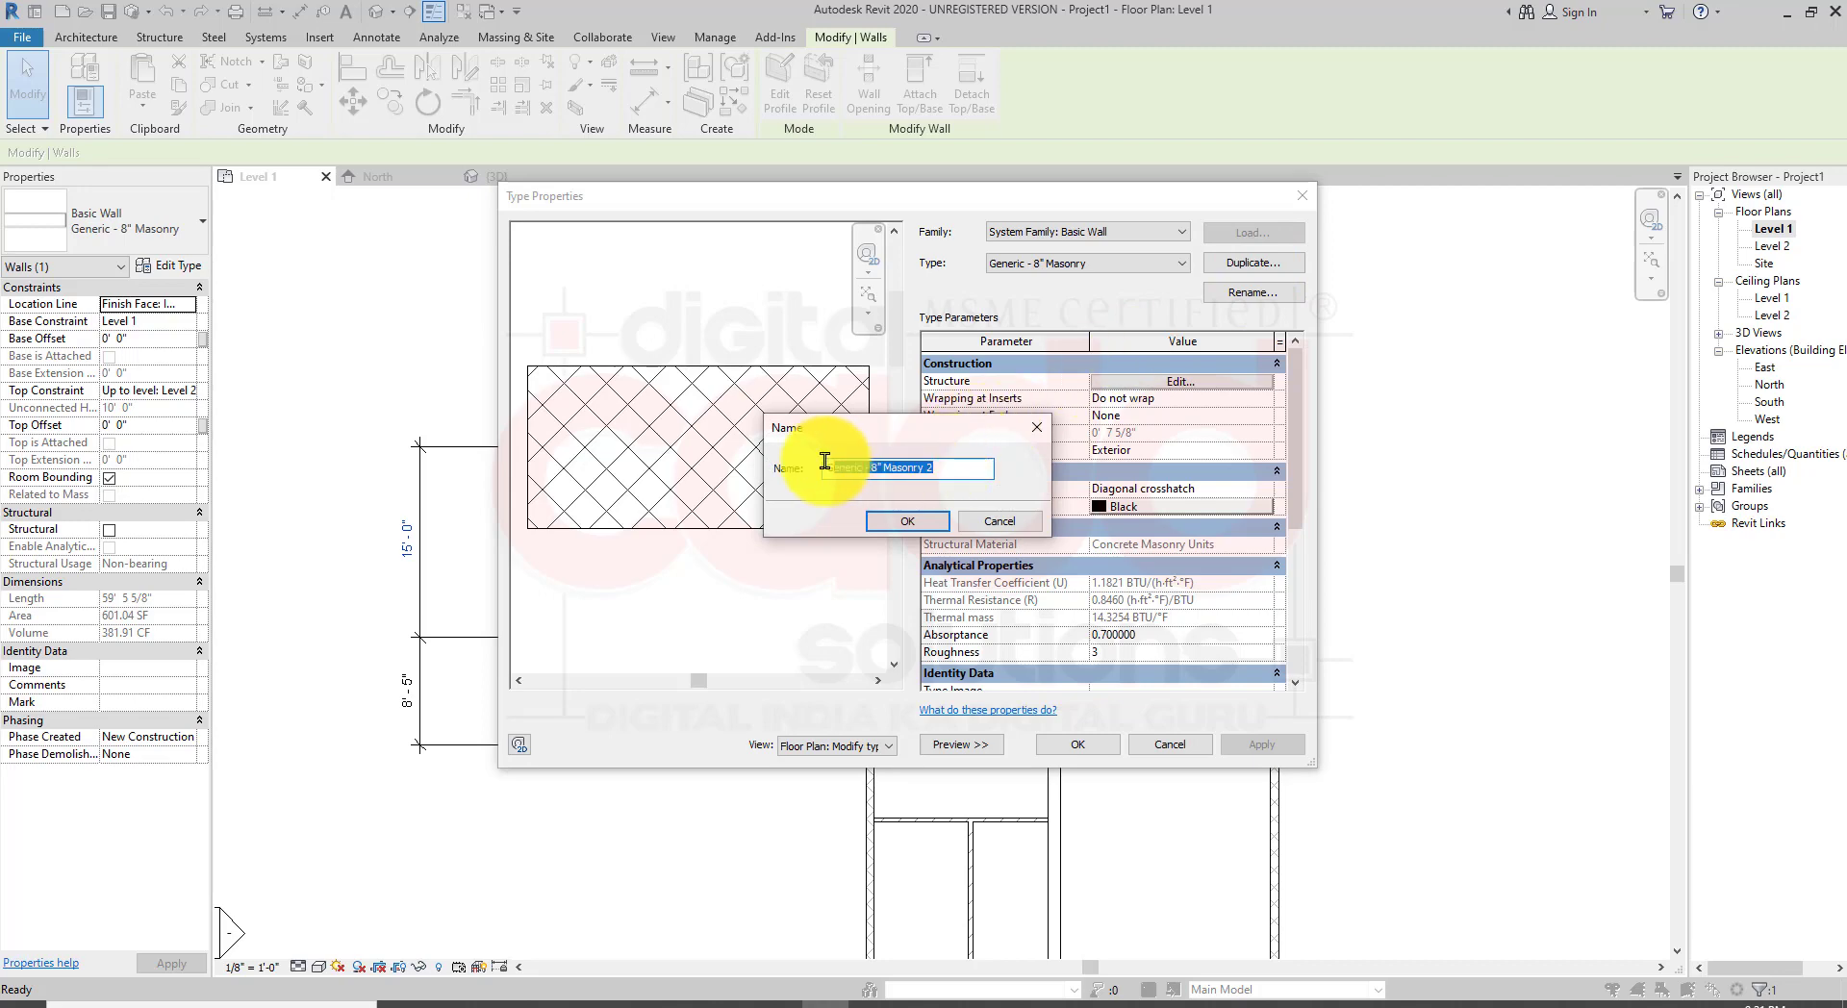
click(897, 520)
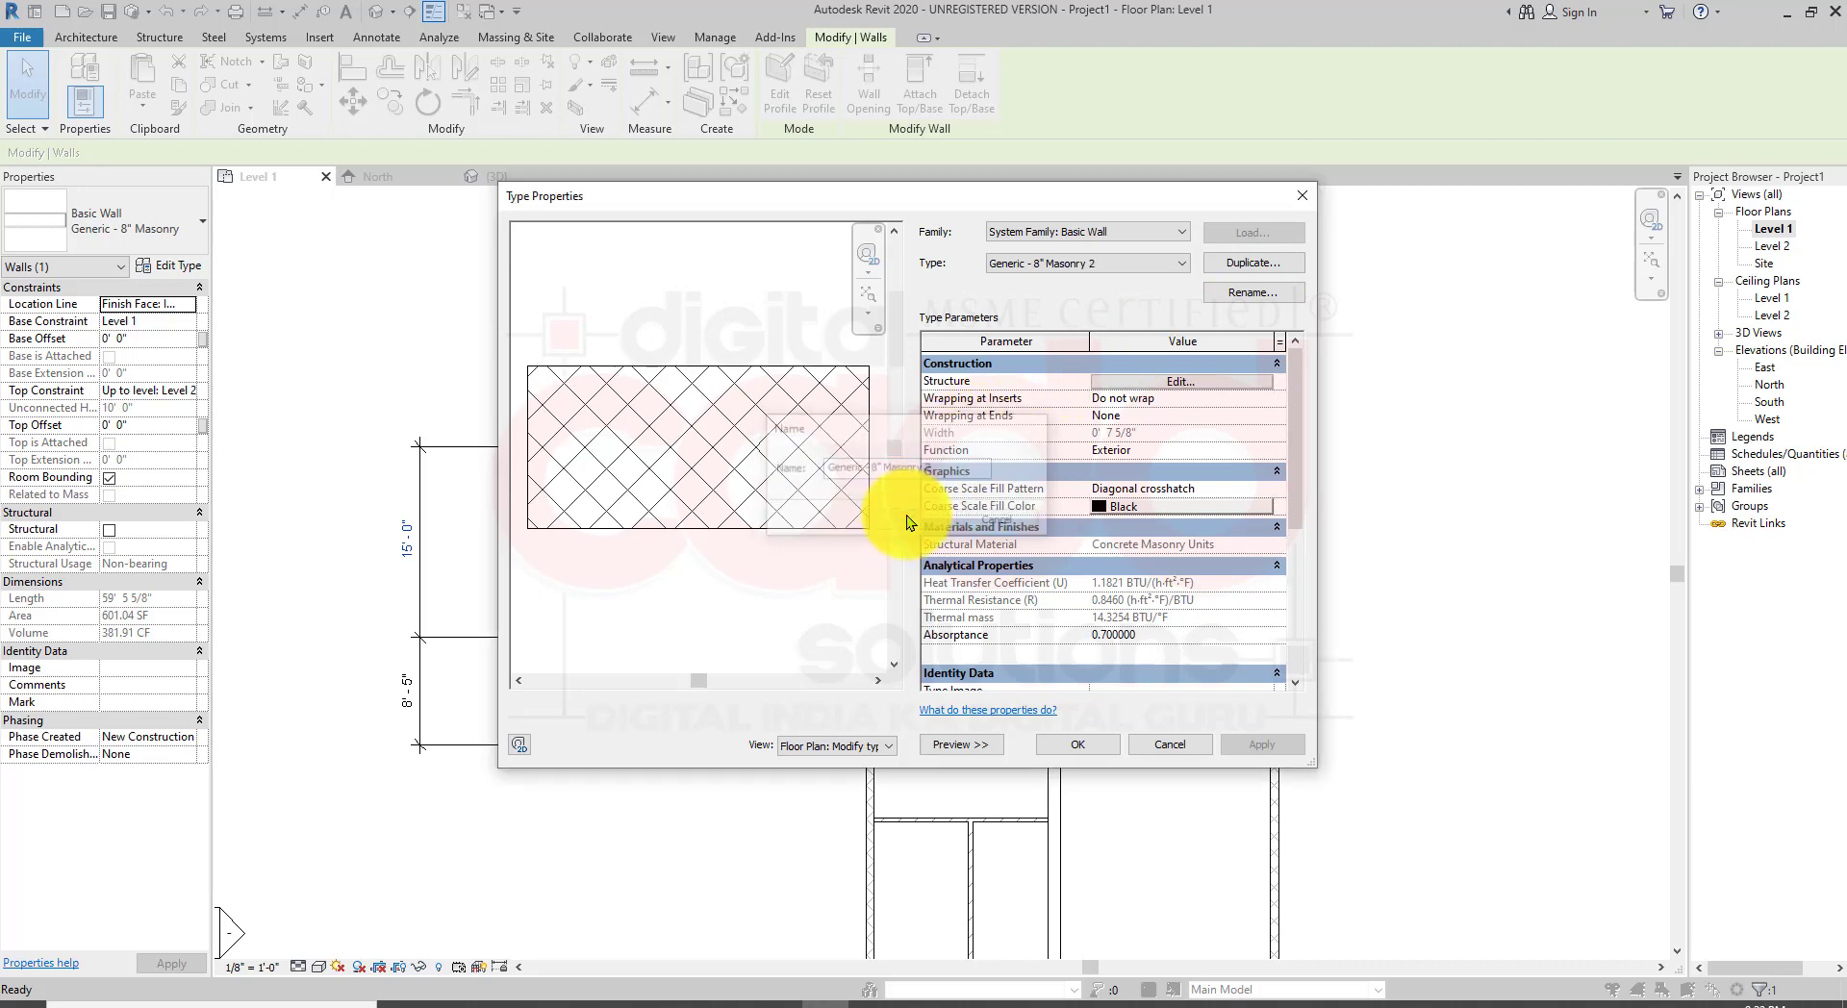
click(1191, 385)
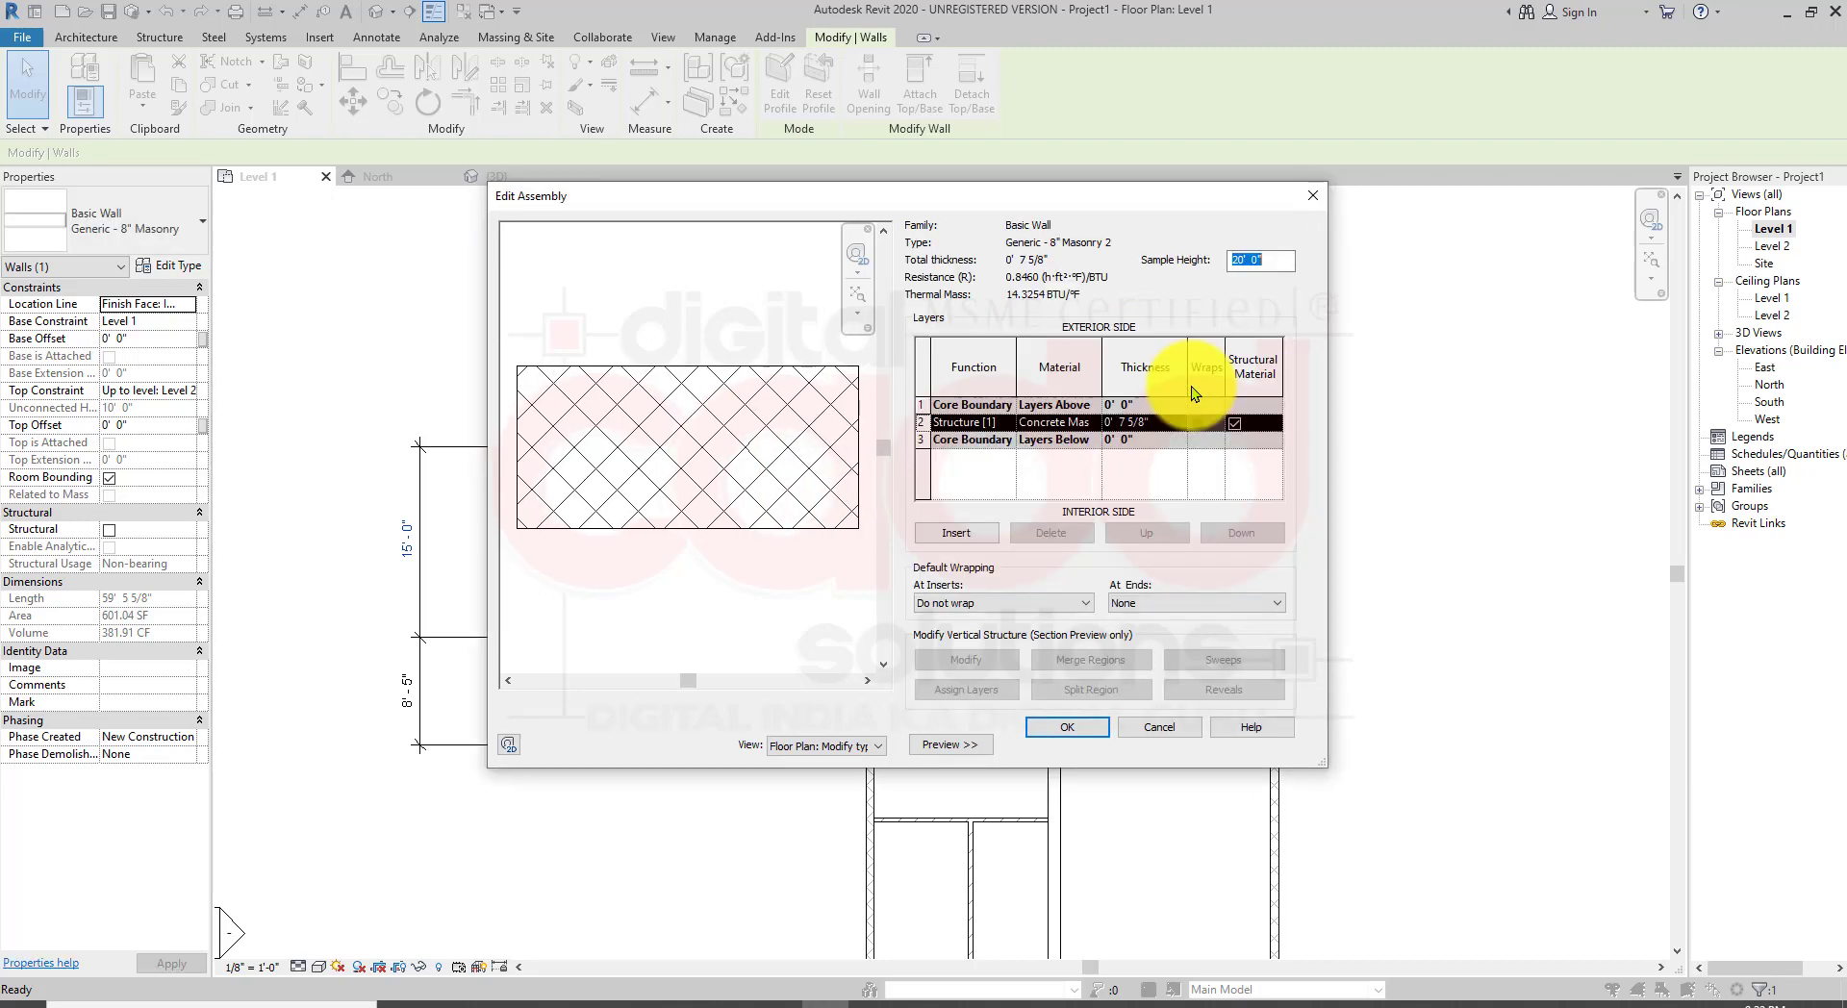
click(1126, 423)
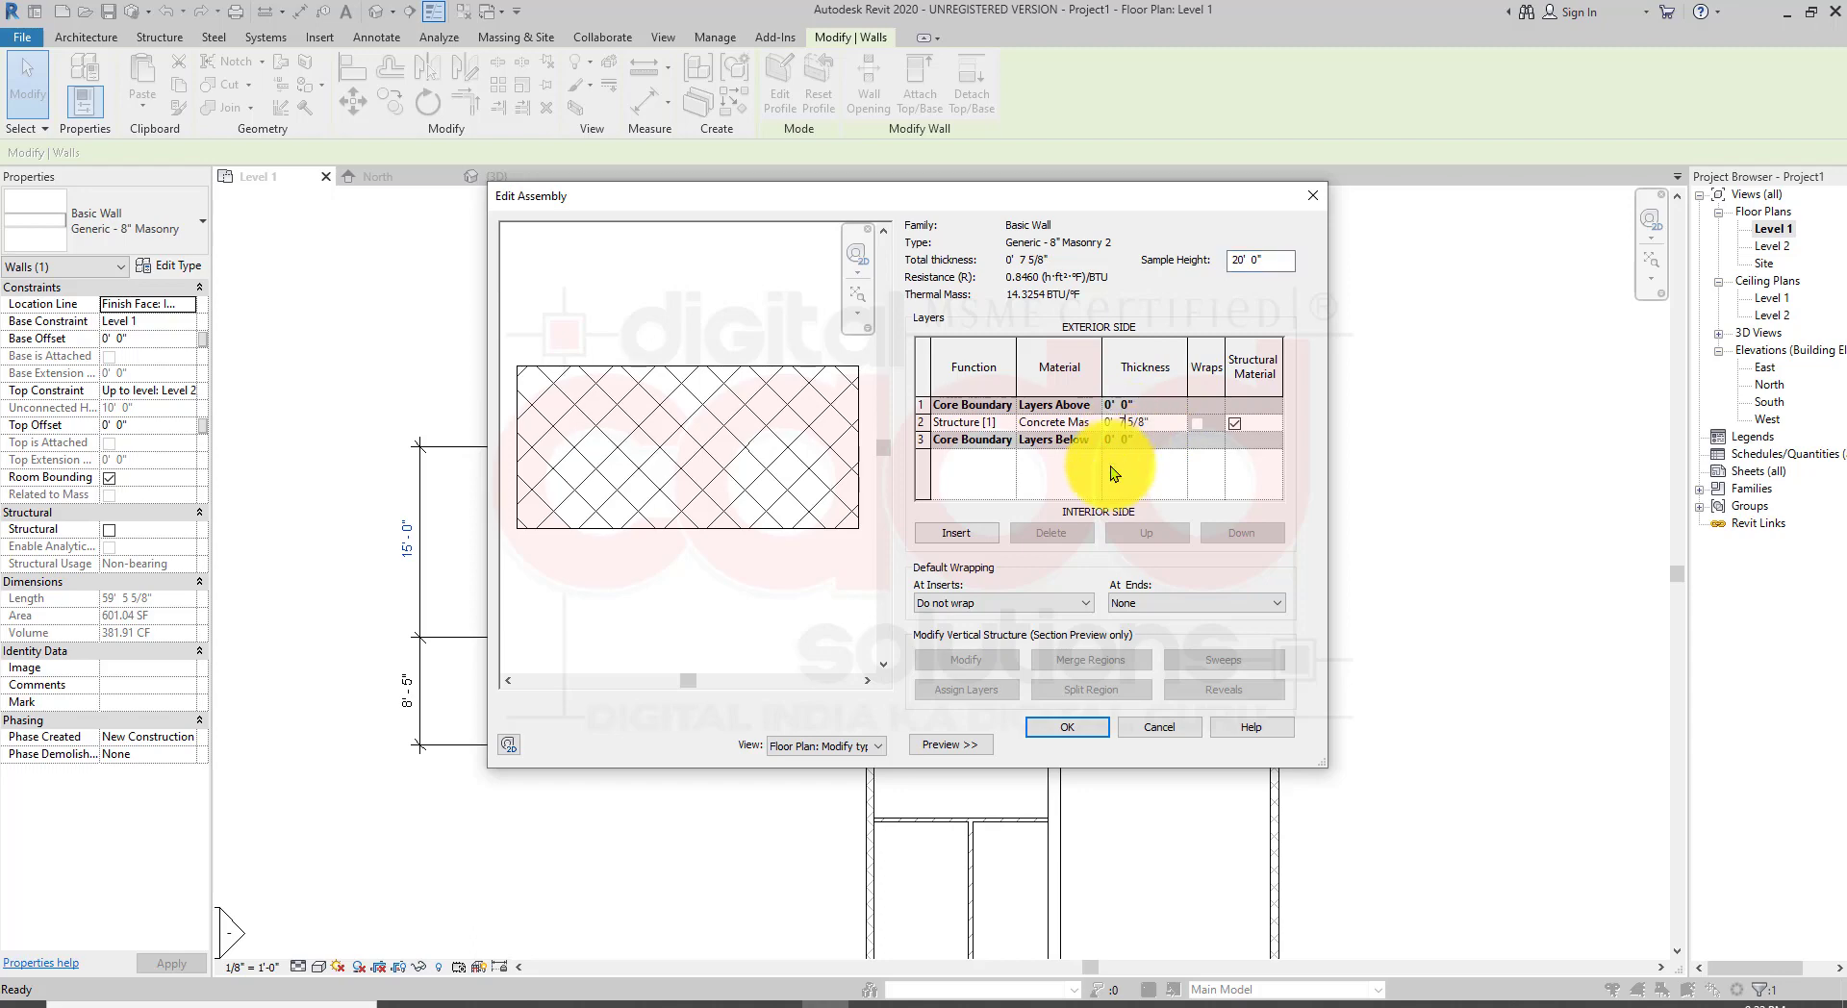
click(1148, 724)
click(1104, 753)
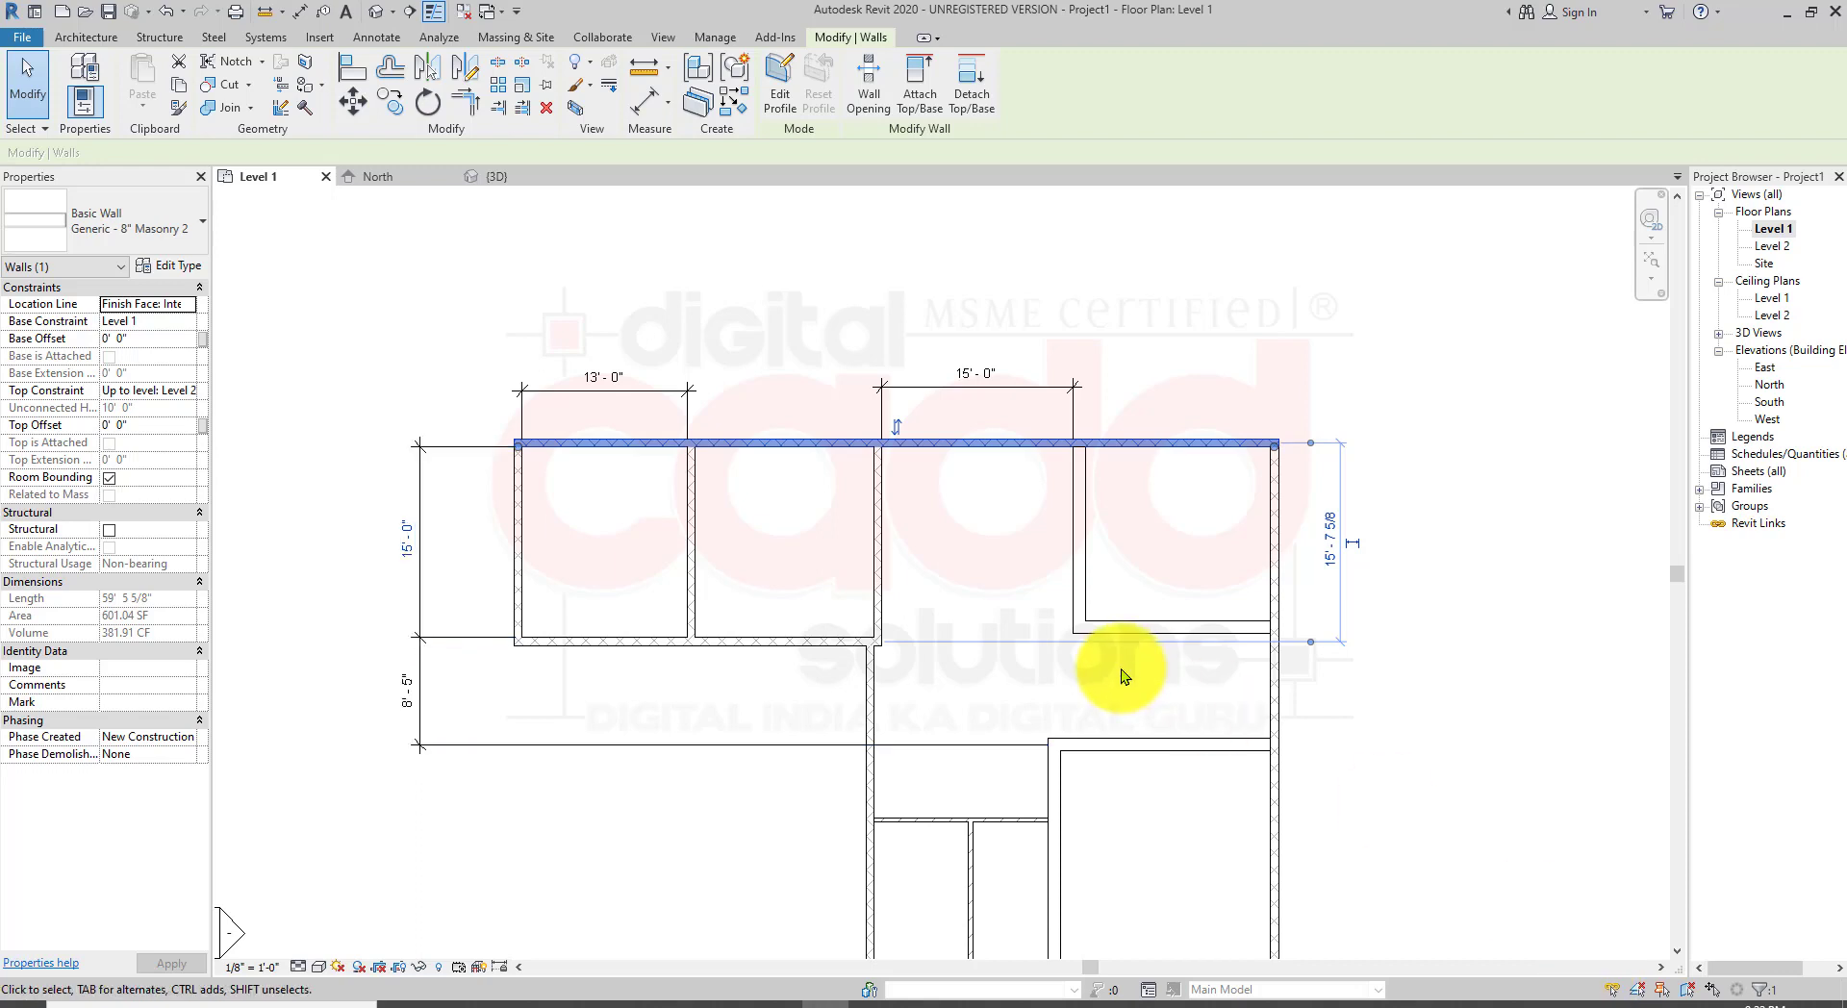
key(Escape)
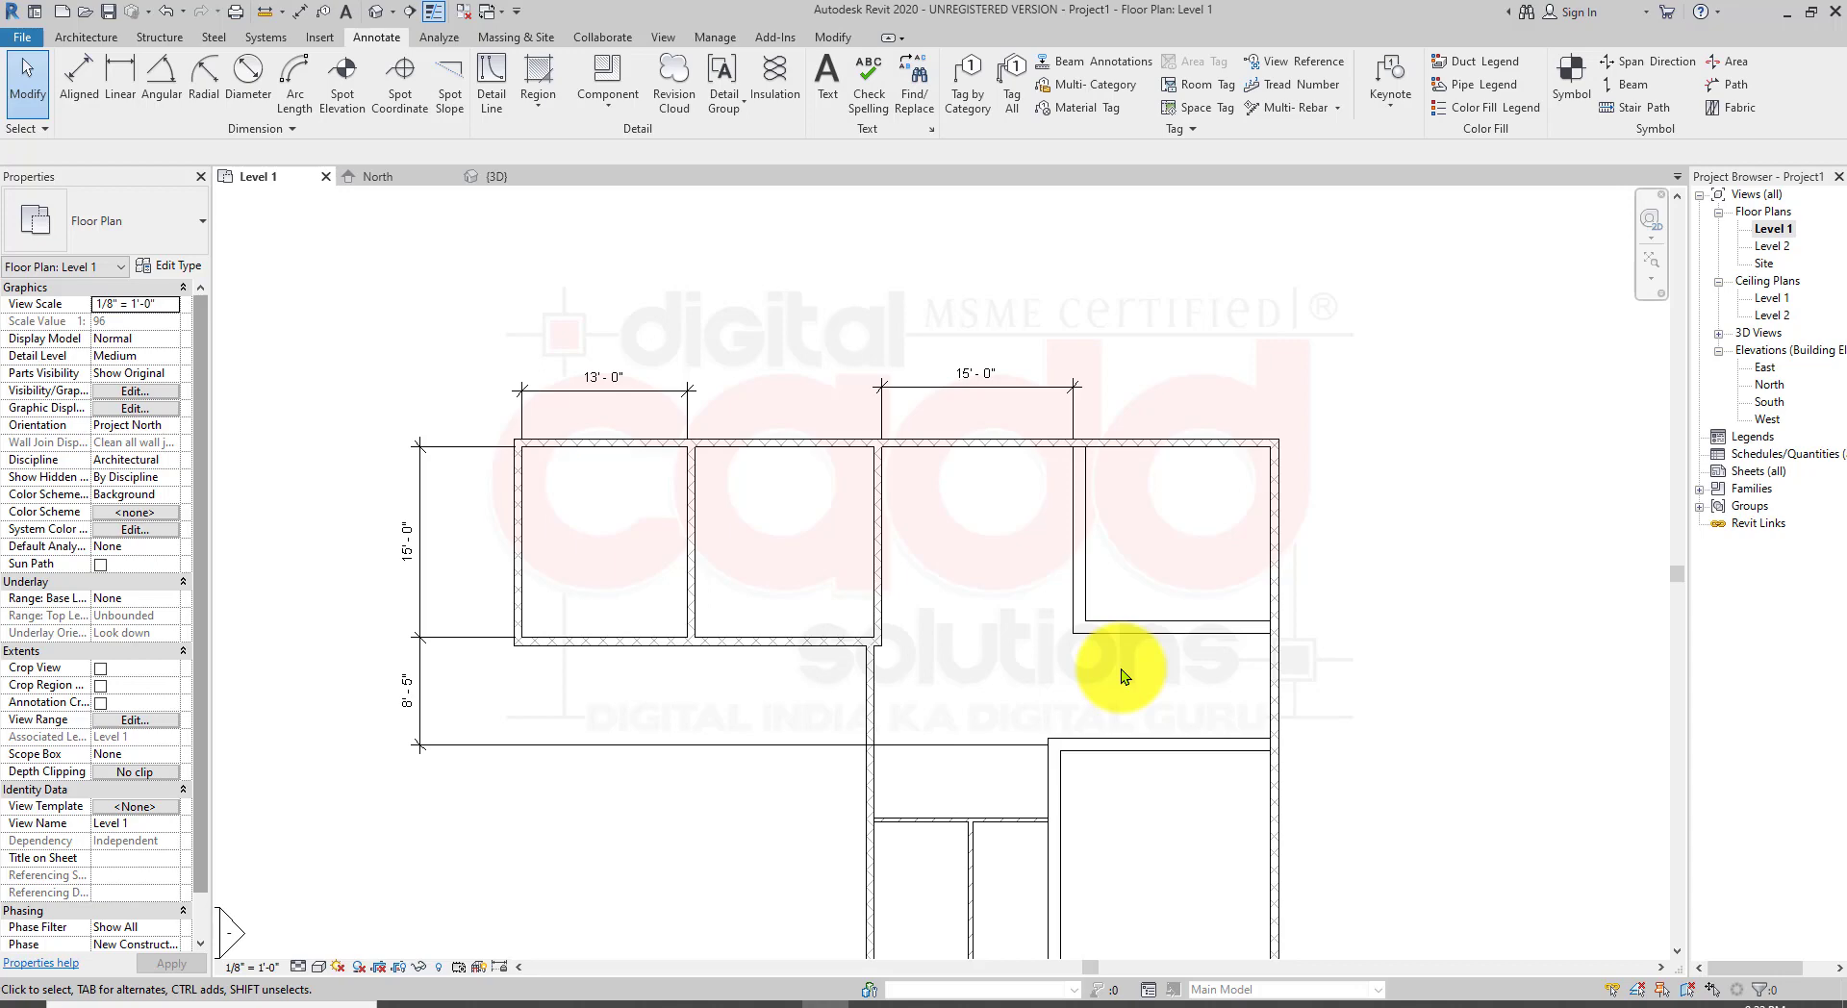
middle_drag(1118, 840, 1090, 660)
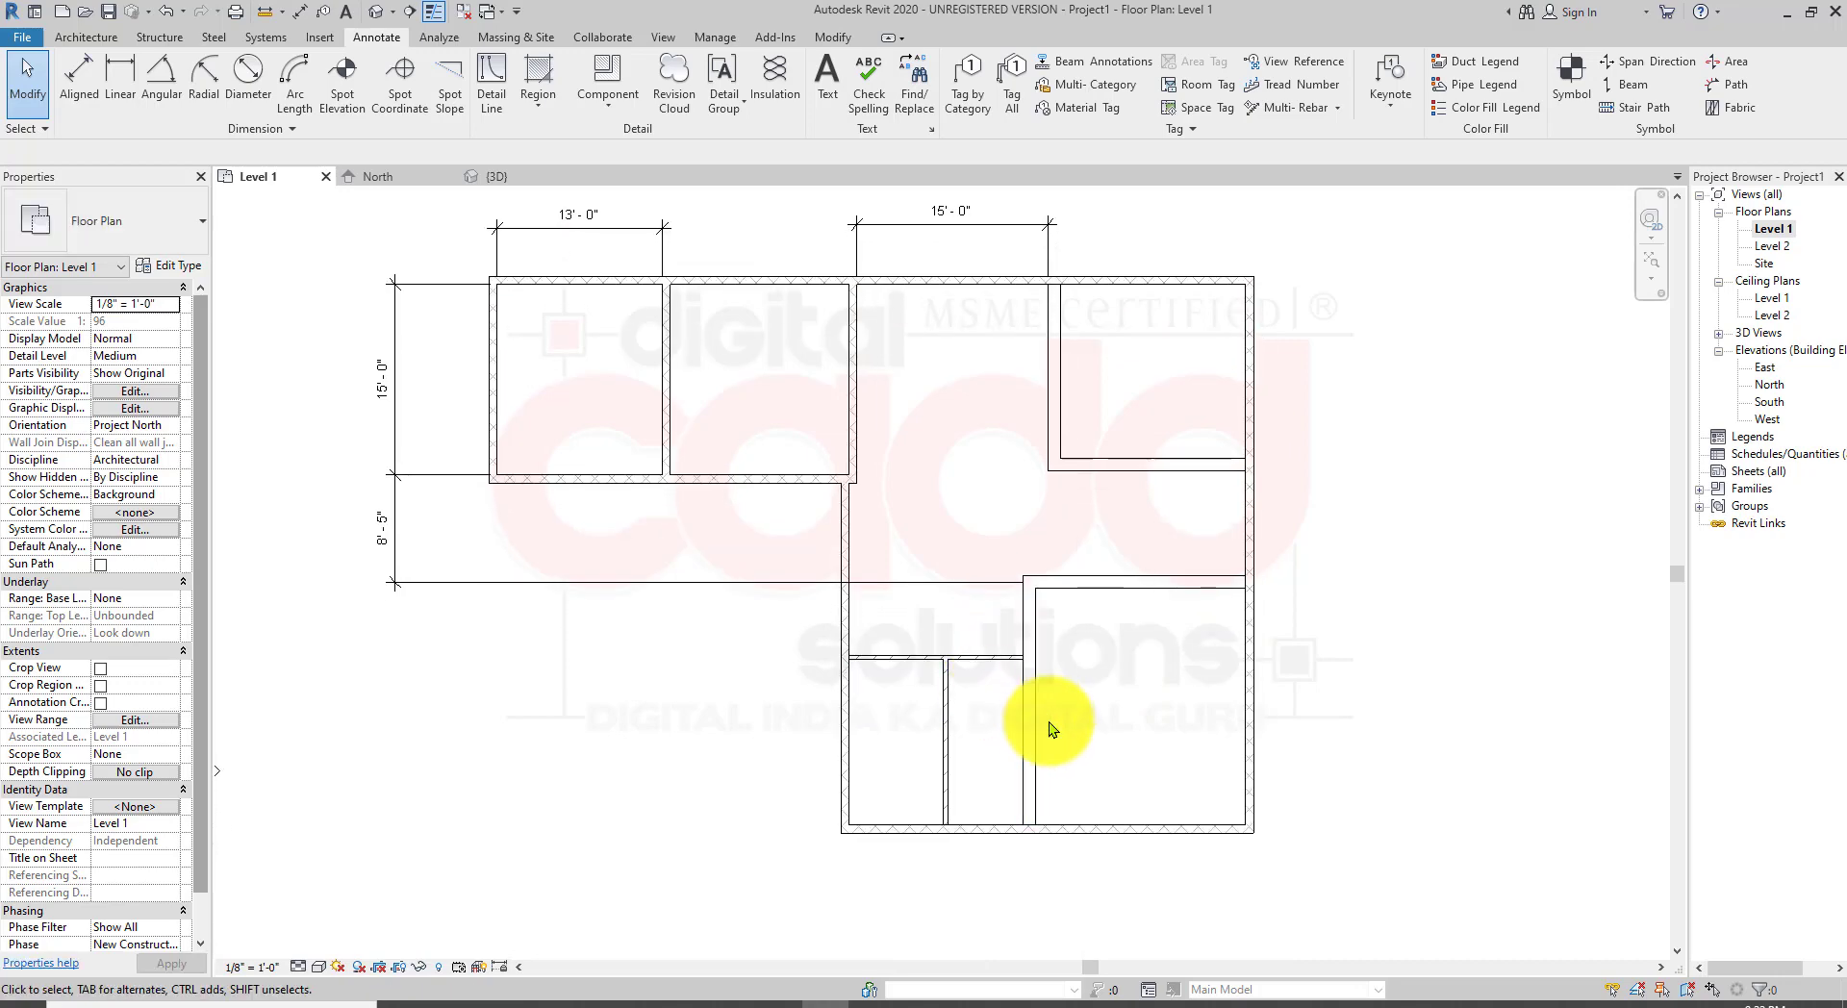
middle_drag(873, 562, 928, 667)
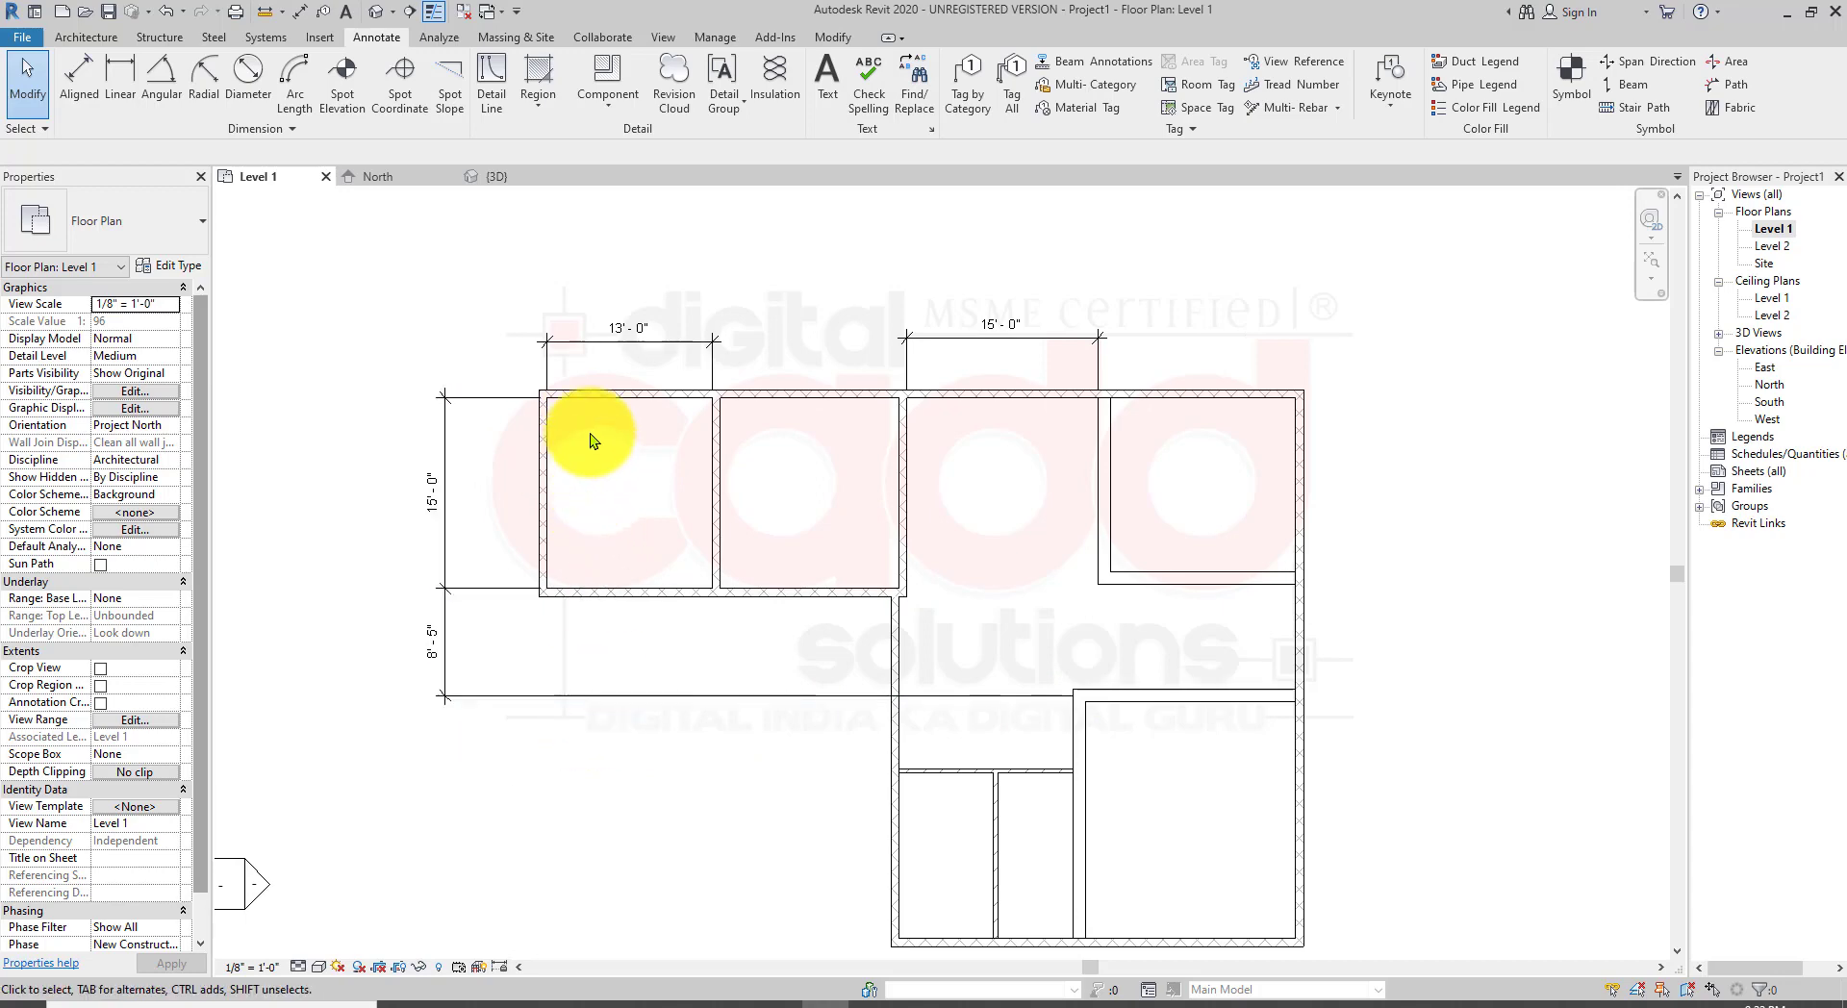
scroll(1252, 668, down, 2)
middle_drag(1254, 669, 1111, 650)
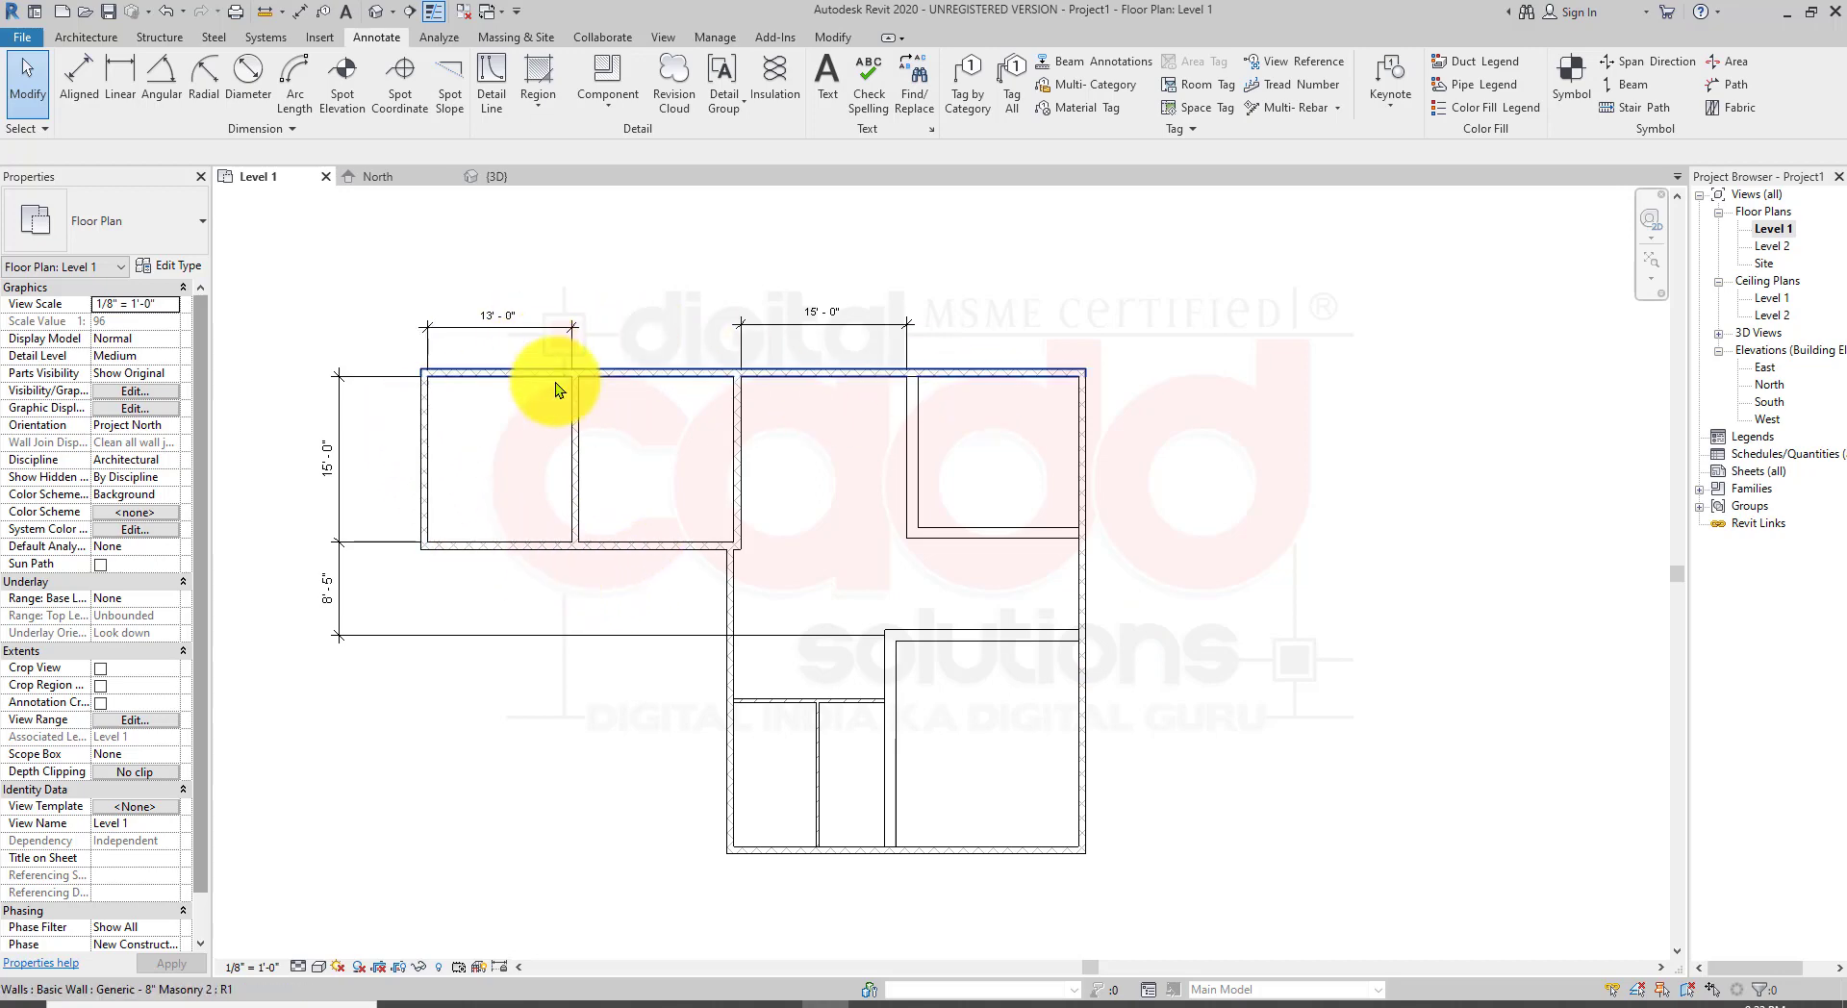
scroll(556, 390, up, 3)
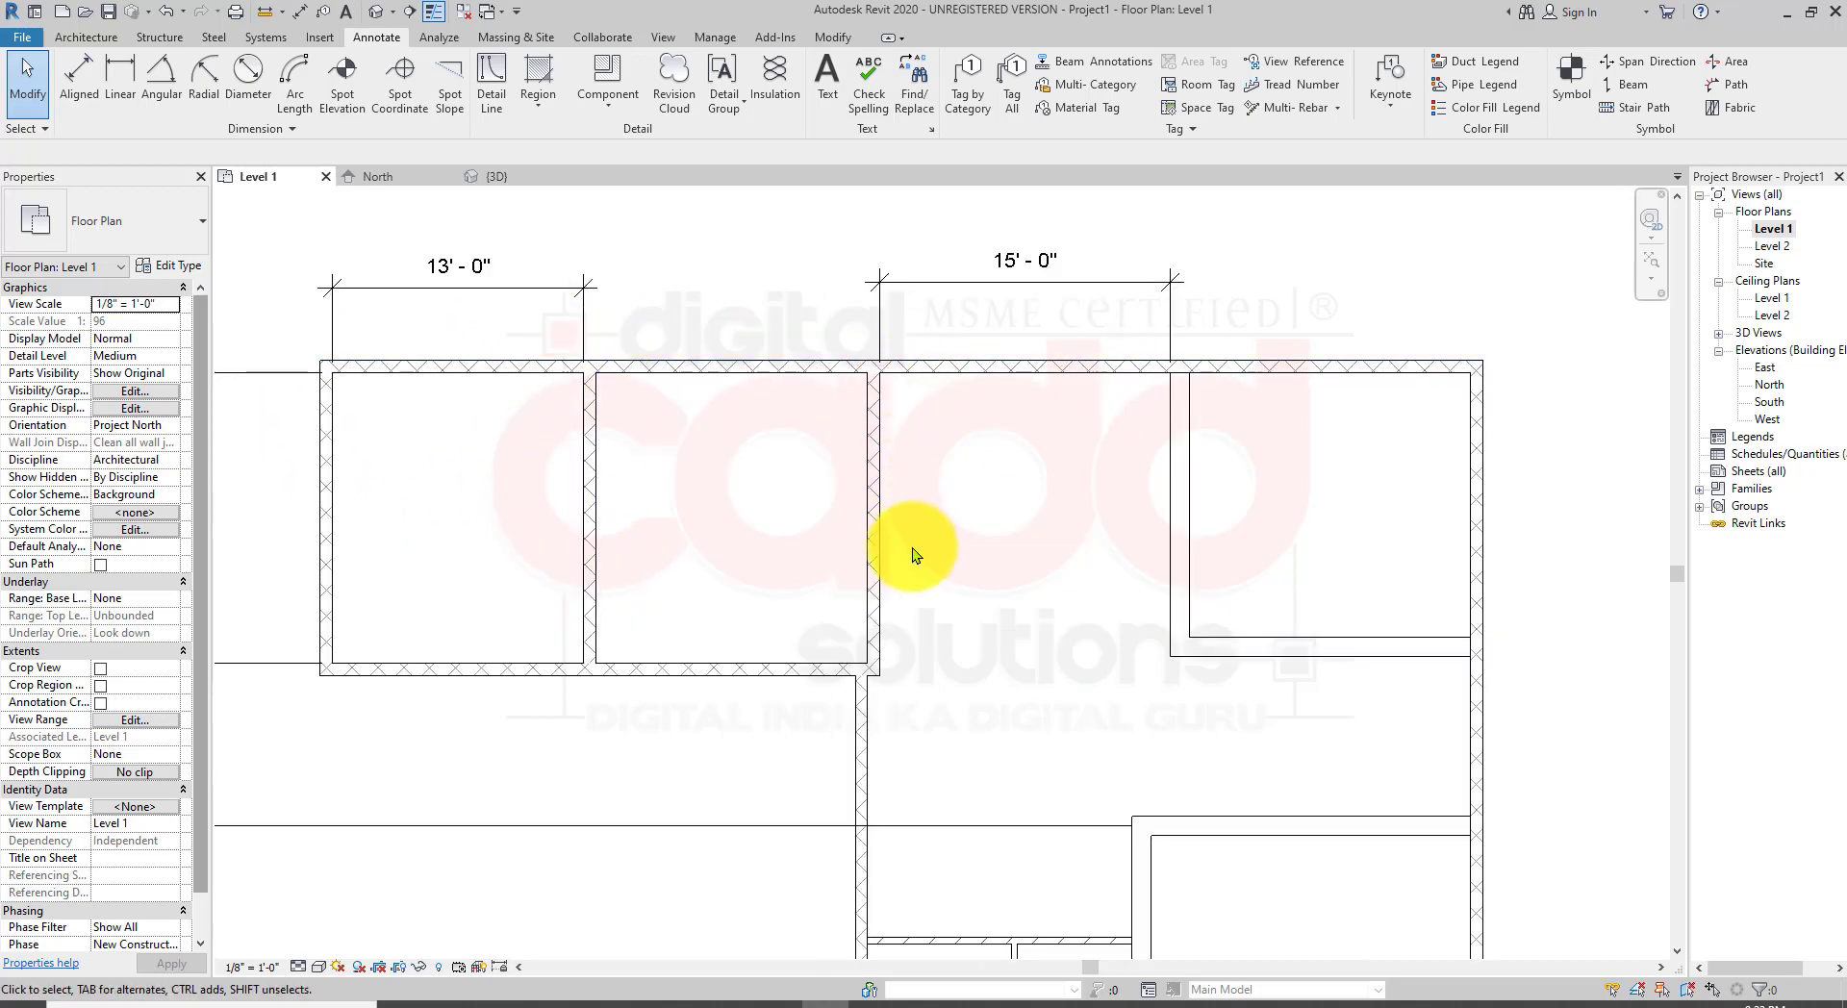
scroll(784, 647, down, 2)
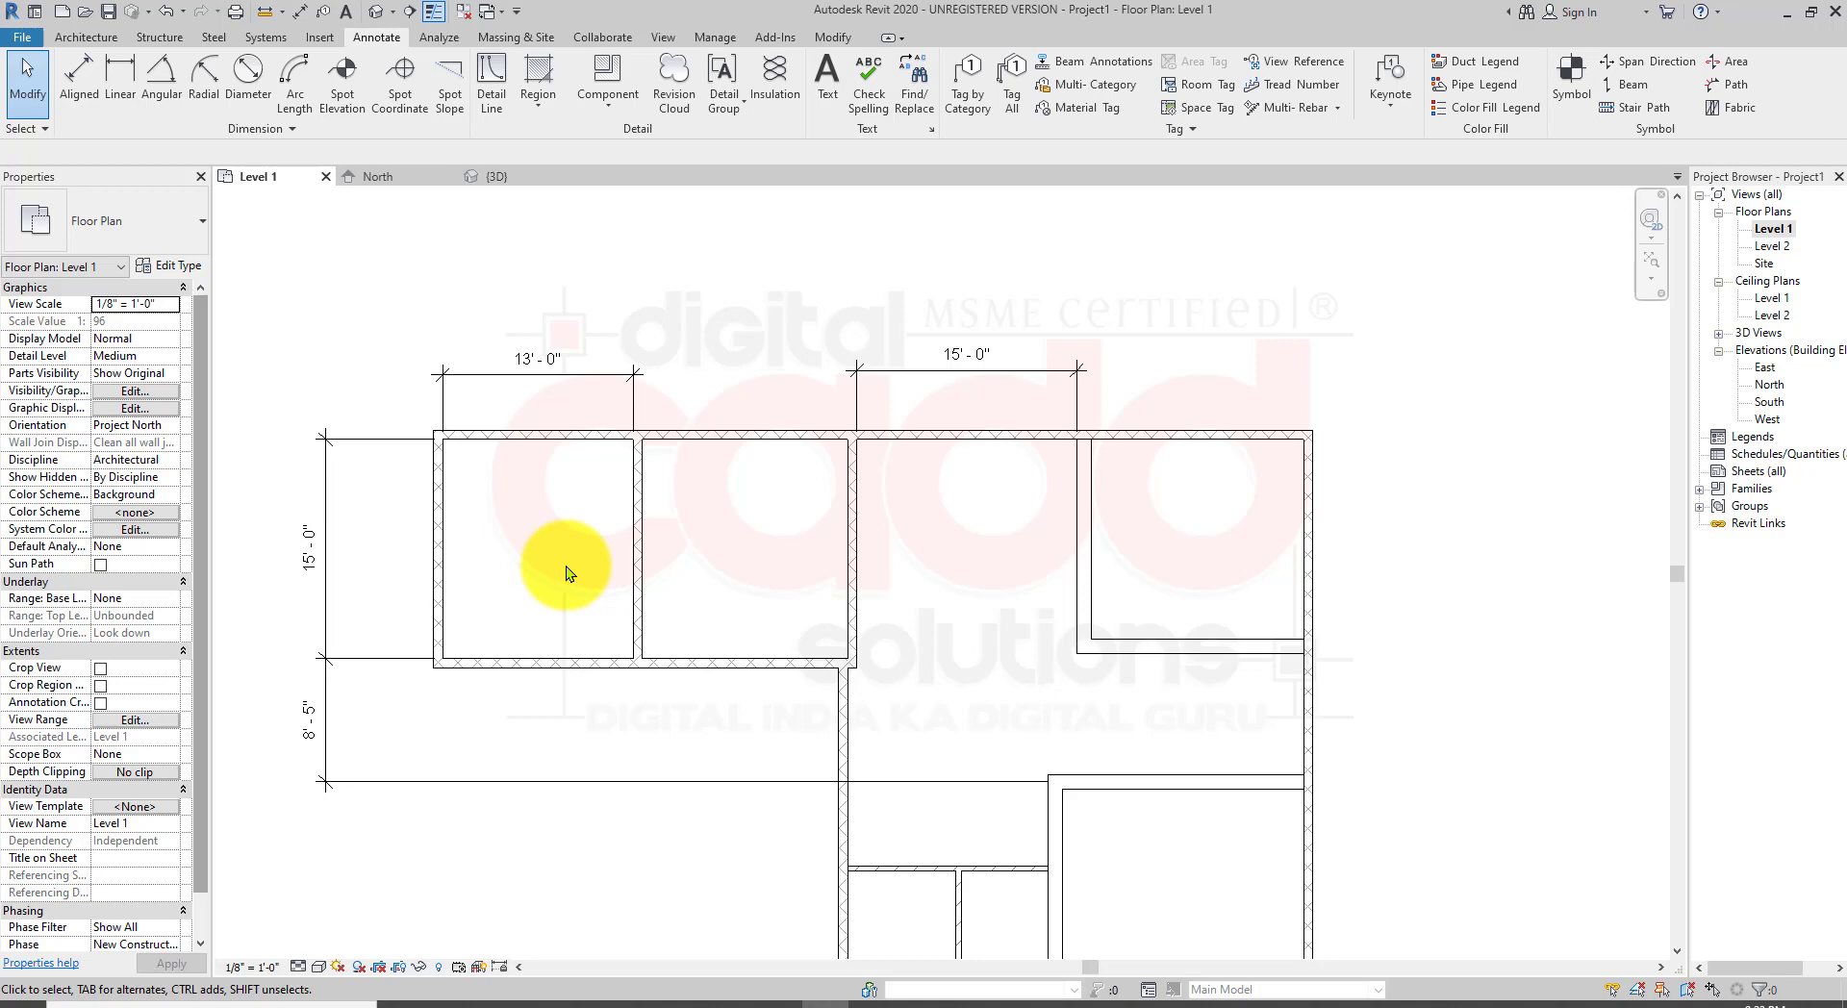
middle_drag(633, 562, 673, 545)
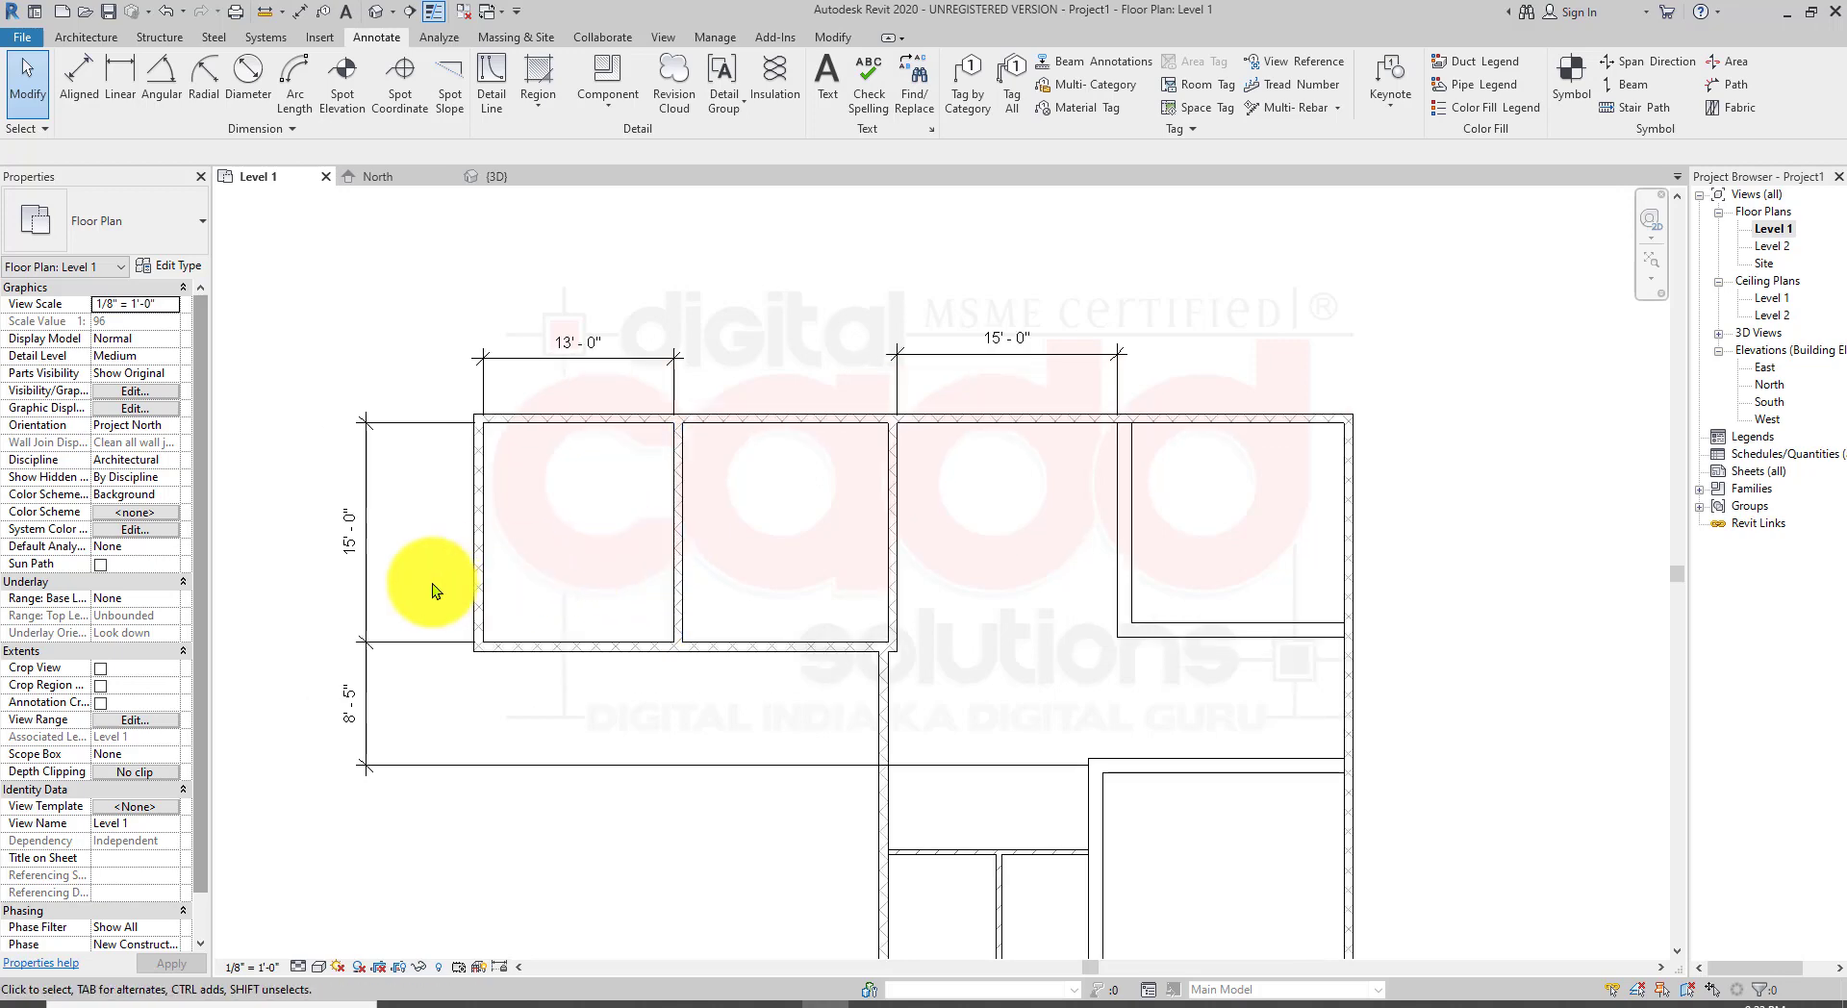
Step: Delete the vertical dimension string and the 13'-0" and 15'-0" dimensions above the plan, keeping the walls constrained
click(364, 638)
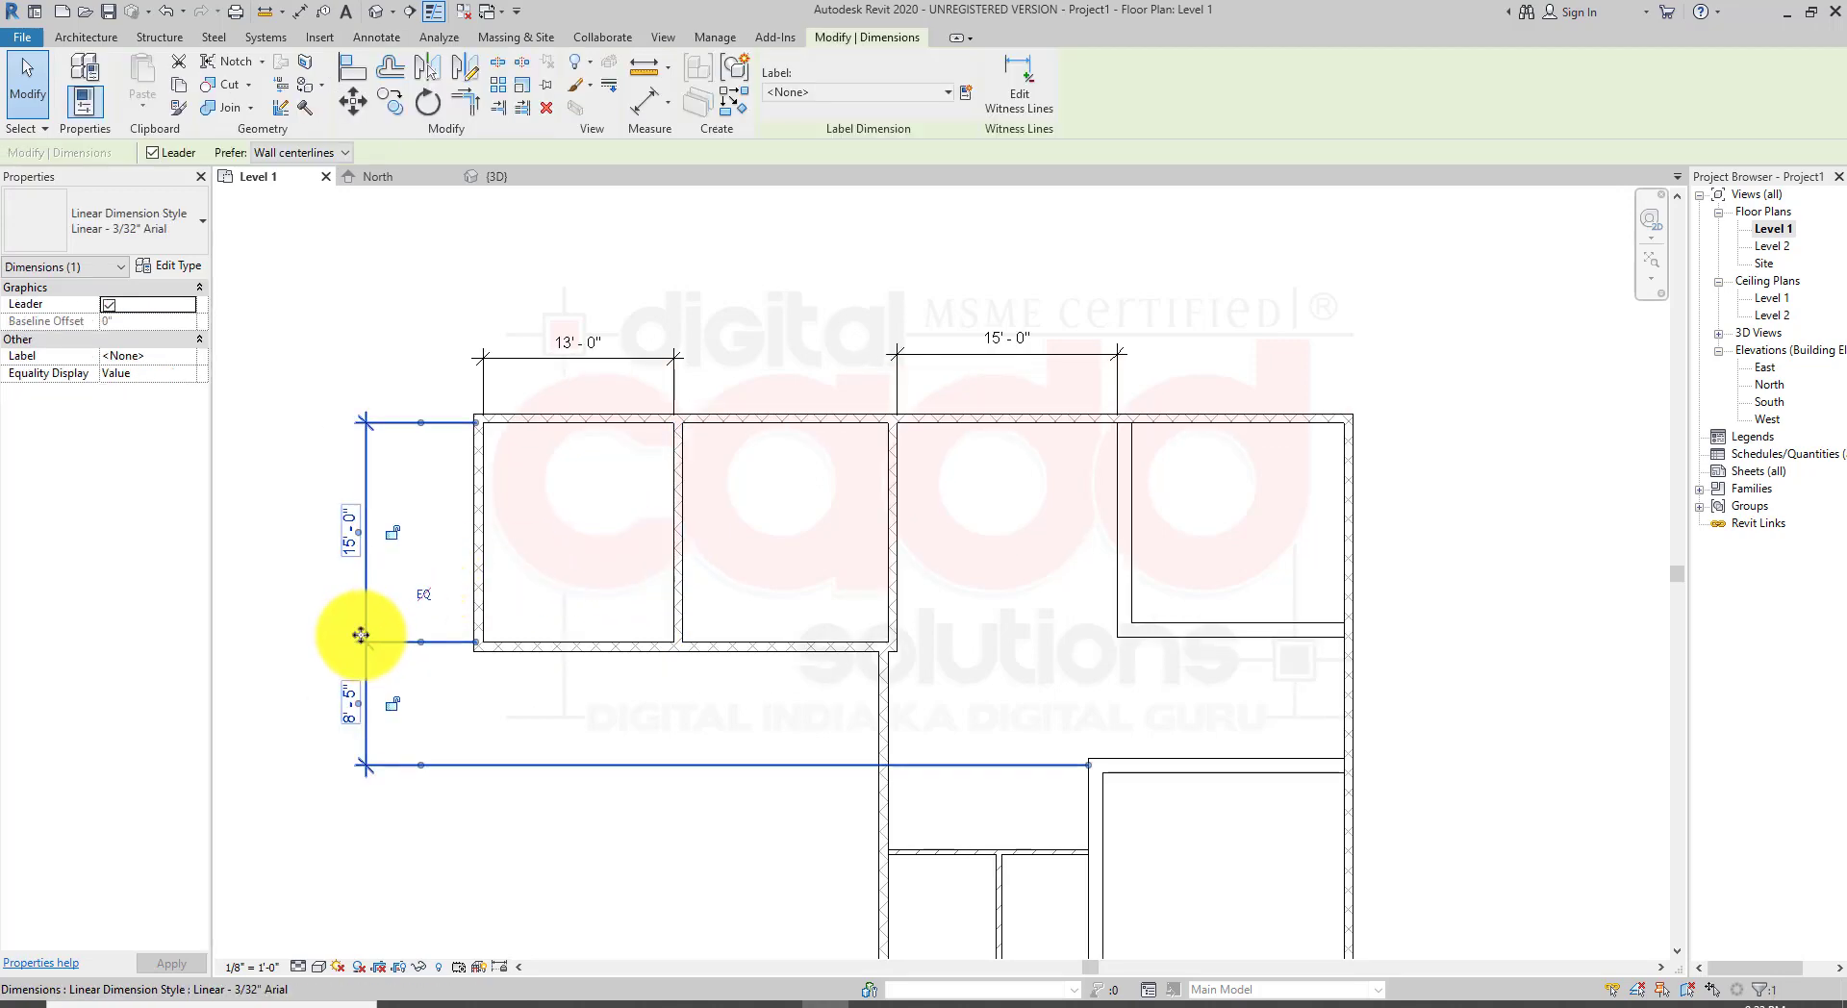
key(Delete)
click(577, 343)
key(Delete)
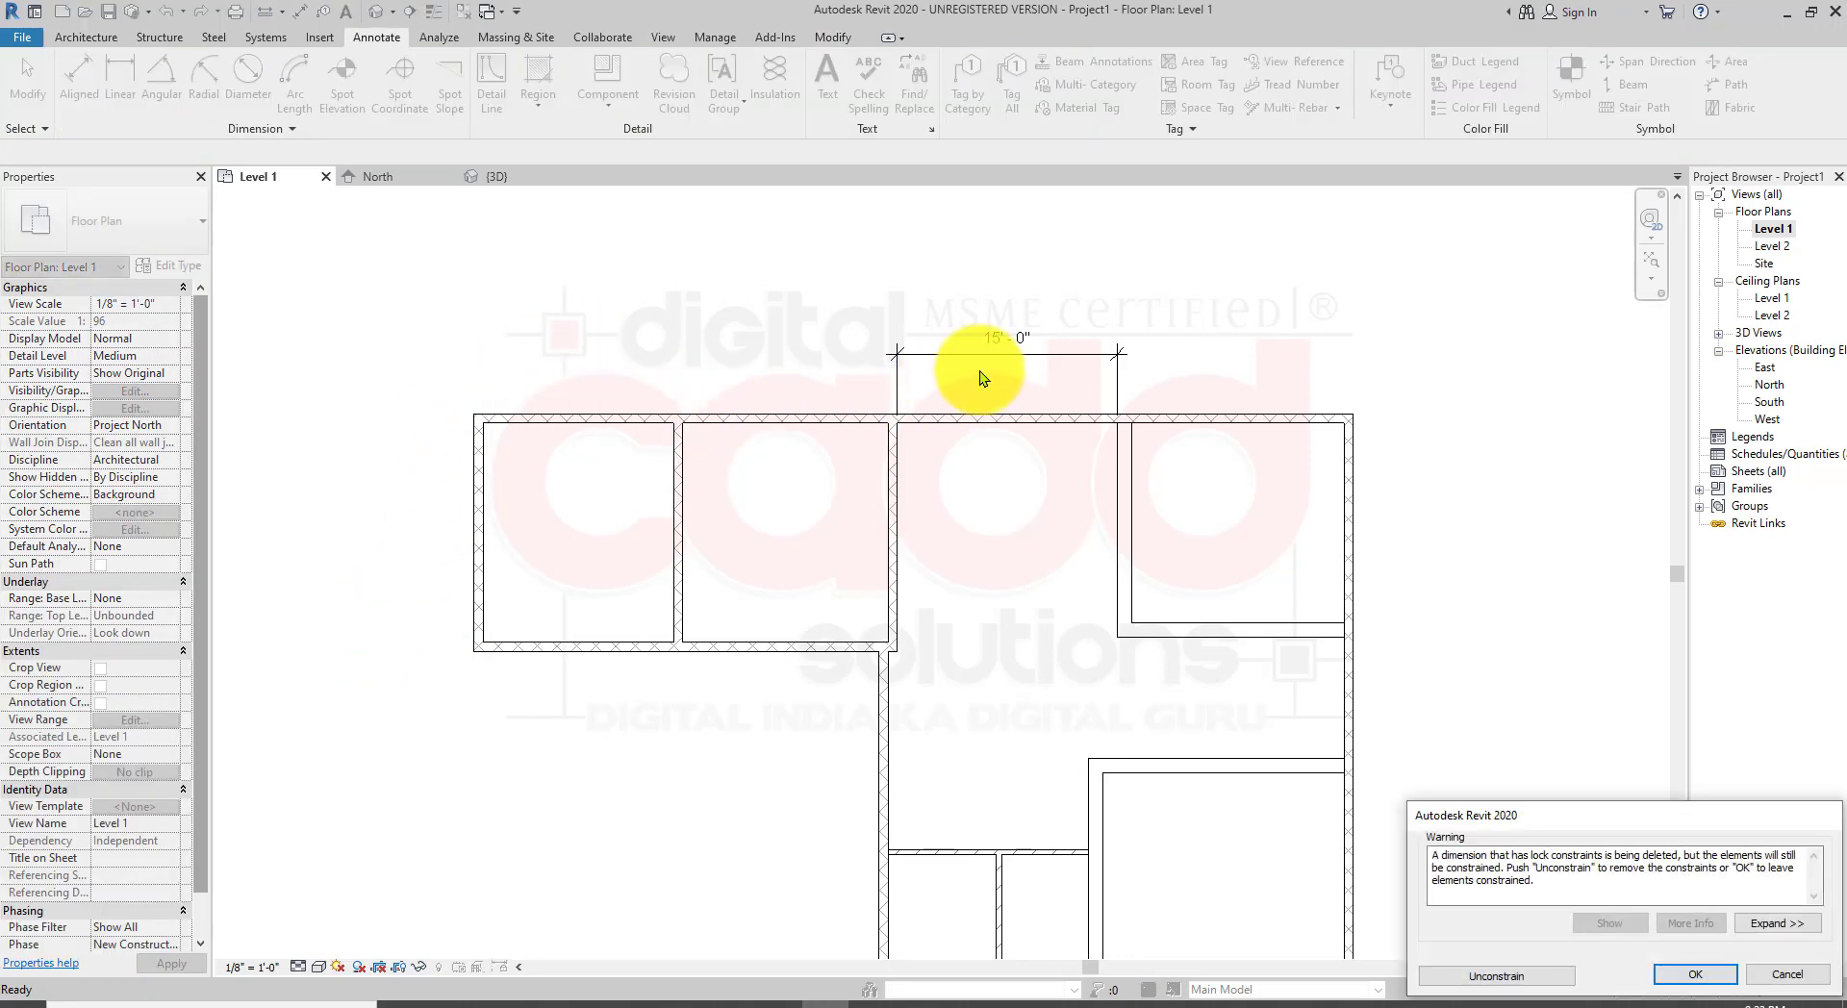
click(1782, 974)
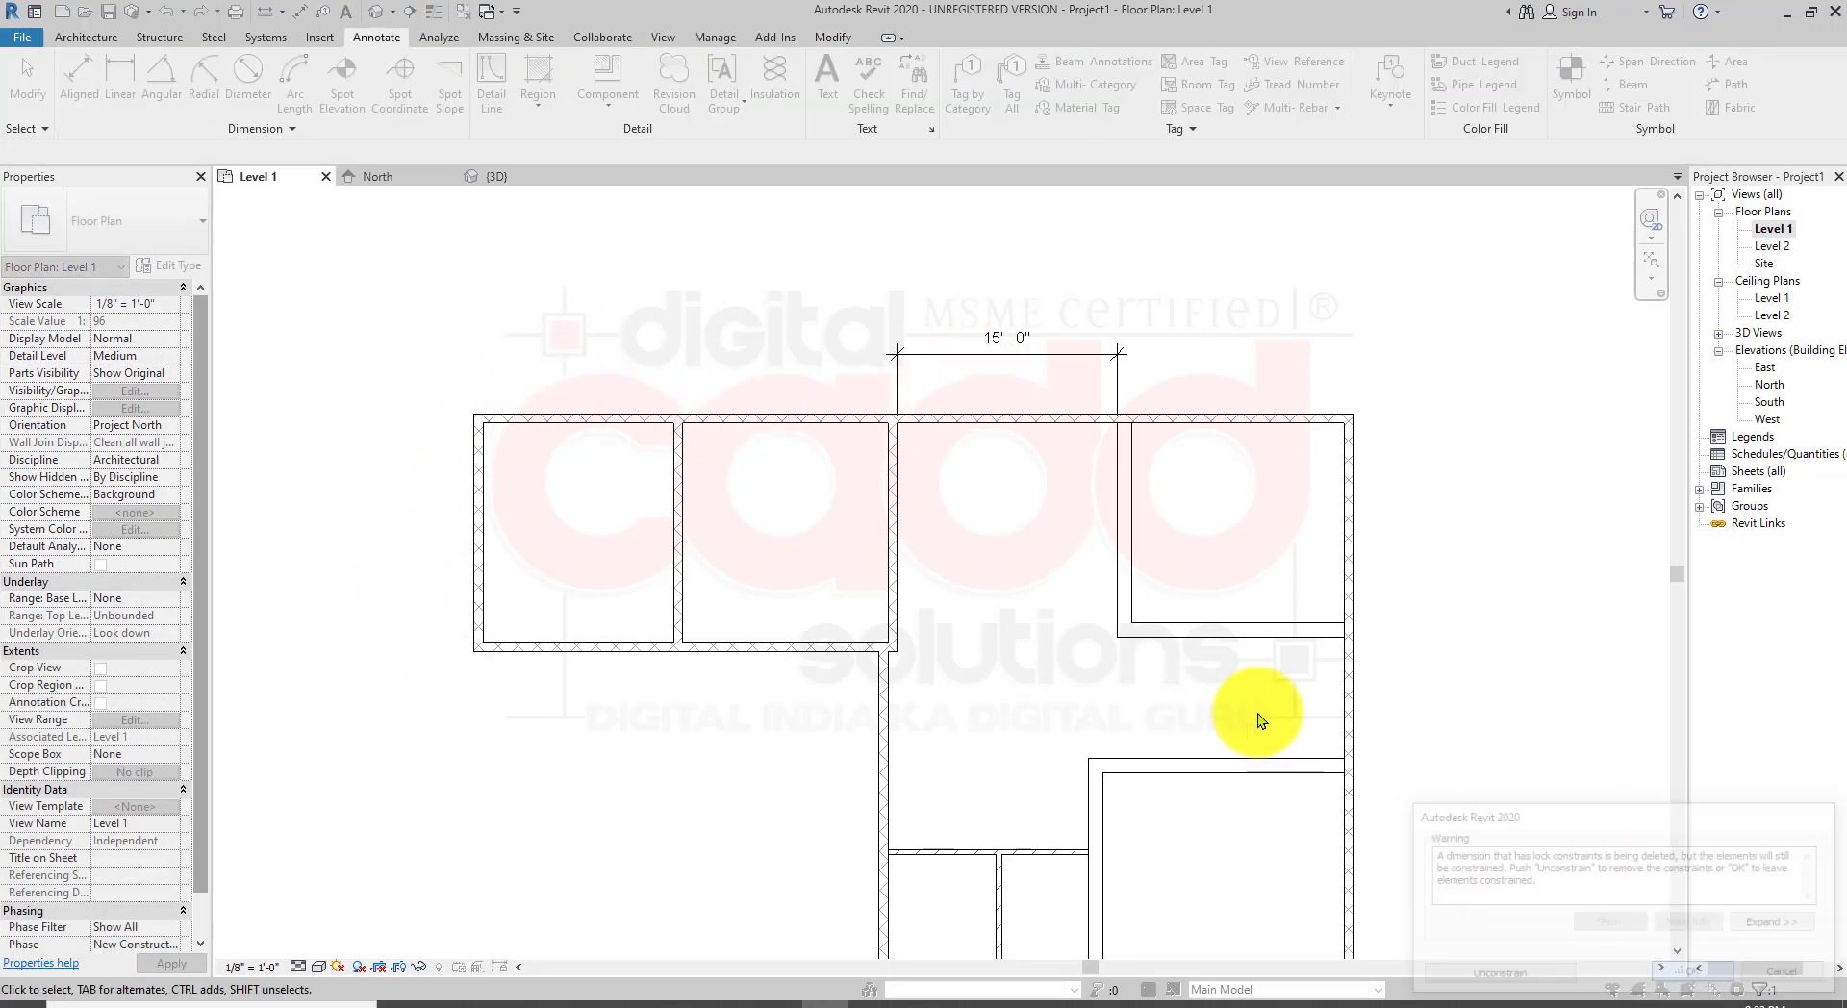
click(1002, 337)
key(Delete)
Step: Open the default 3D view and orbit around the model to inspect the walls
scroll(1045, 717, down, 2)
middle_drag(1074, 823, 1005, 722)
scroll(795, 536, up, 2)
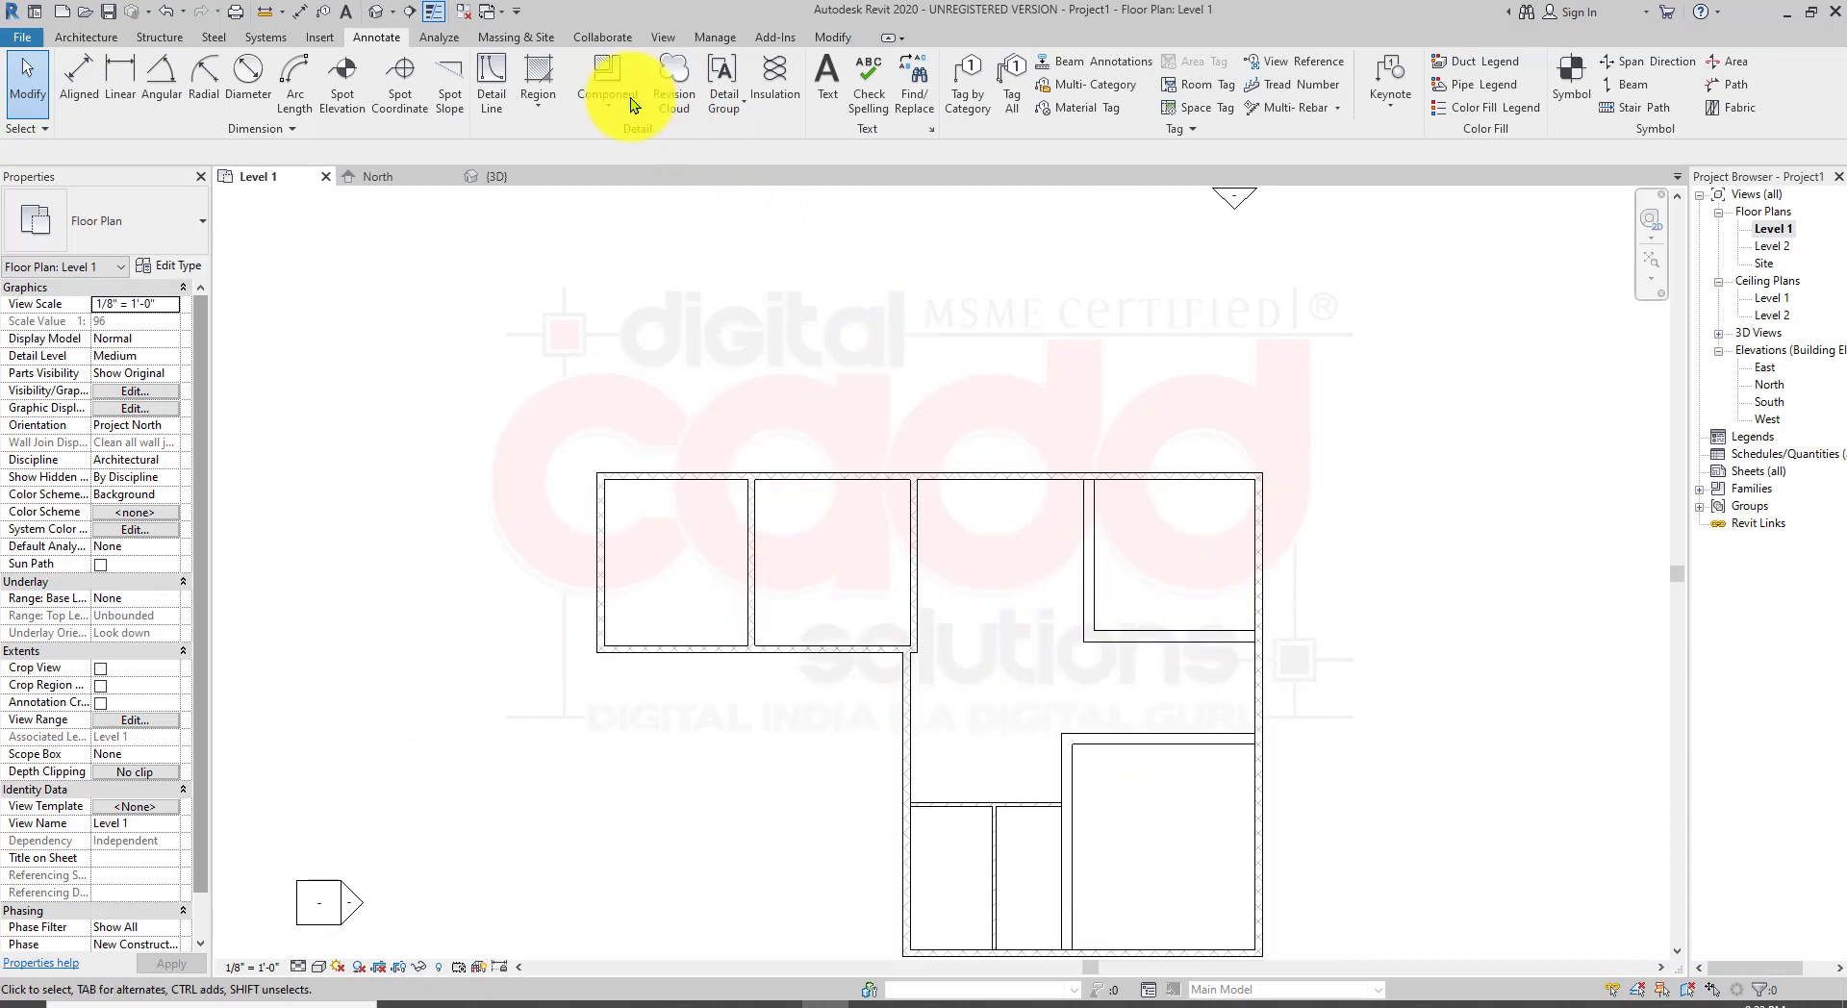
click(372, 15)
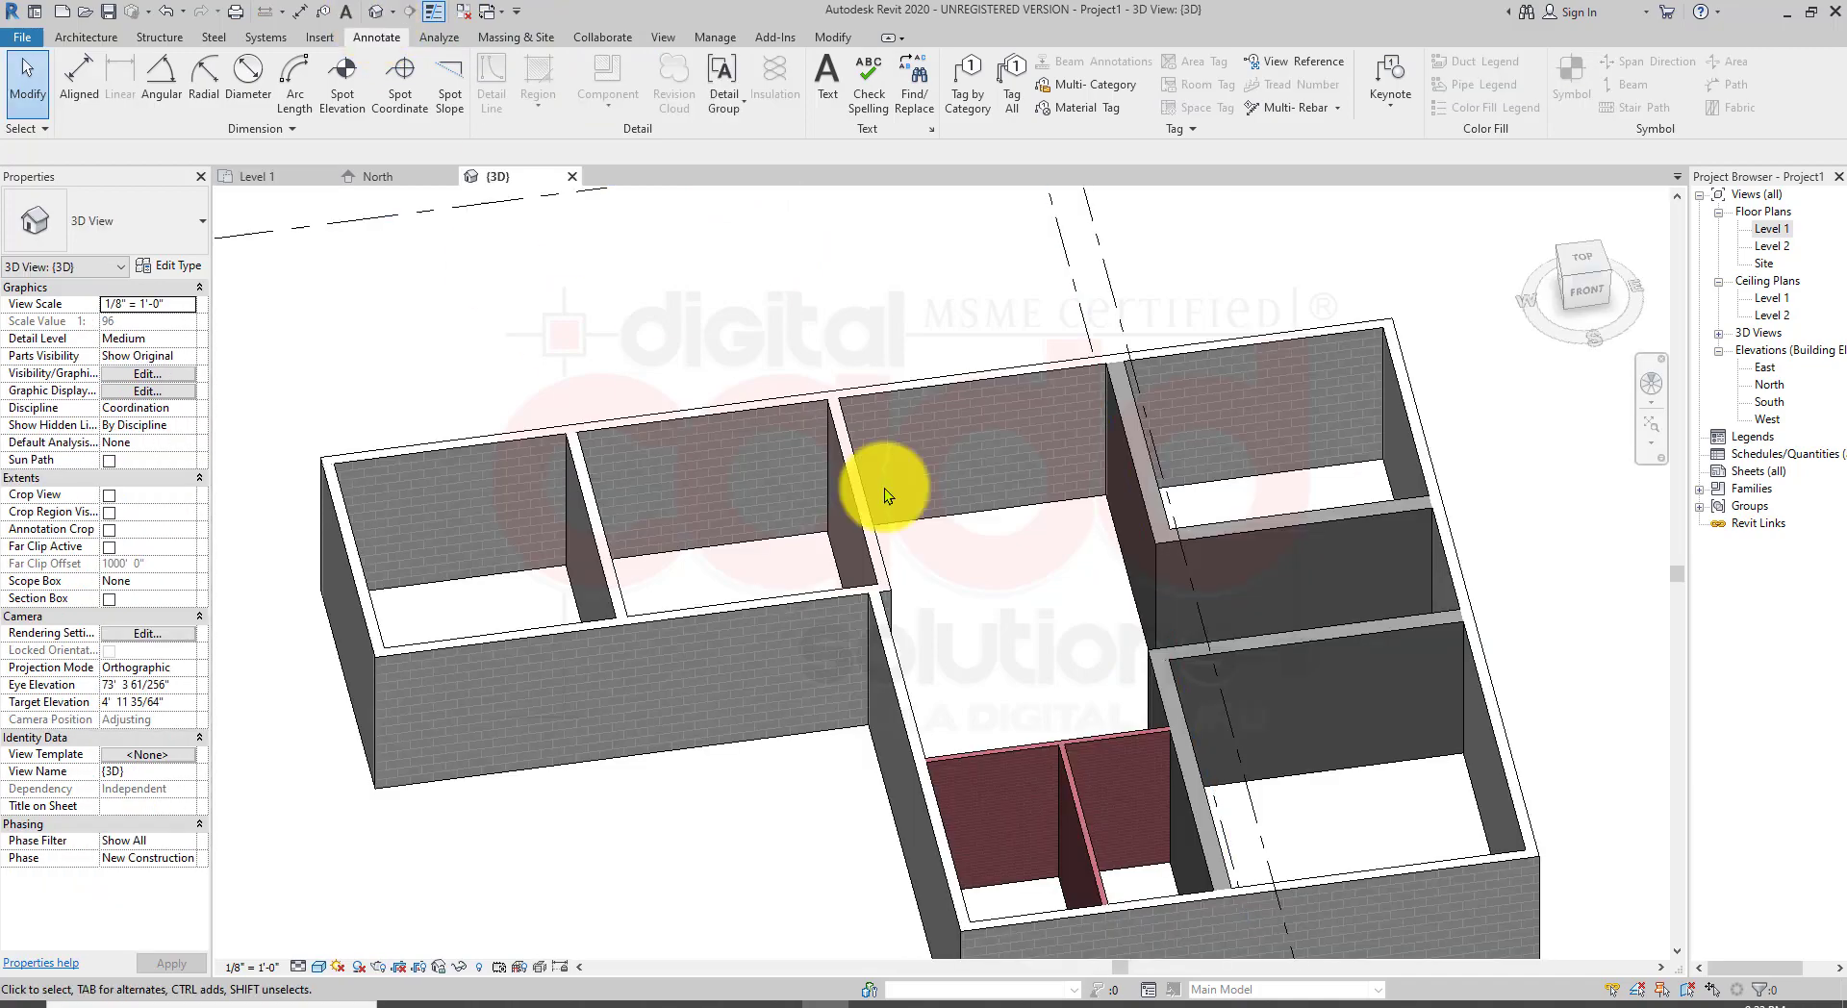
scroll(938, 539, down, 3)
shift+middle_drag(920, 608, 982, 604)
middle_drag(733, 690, 868, 690)
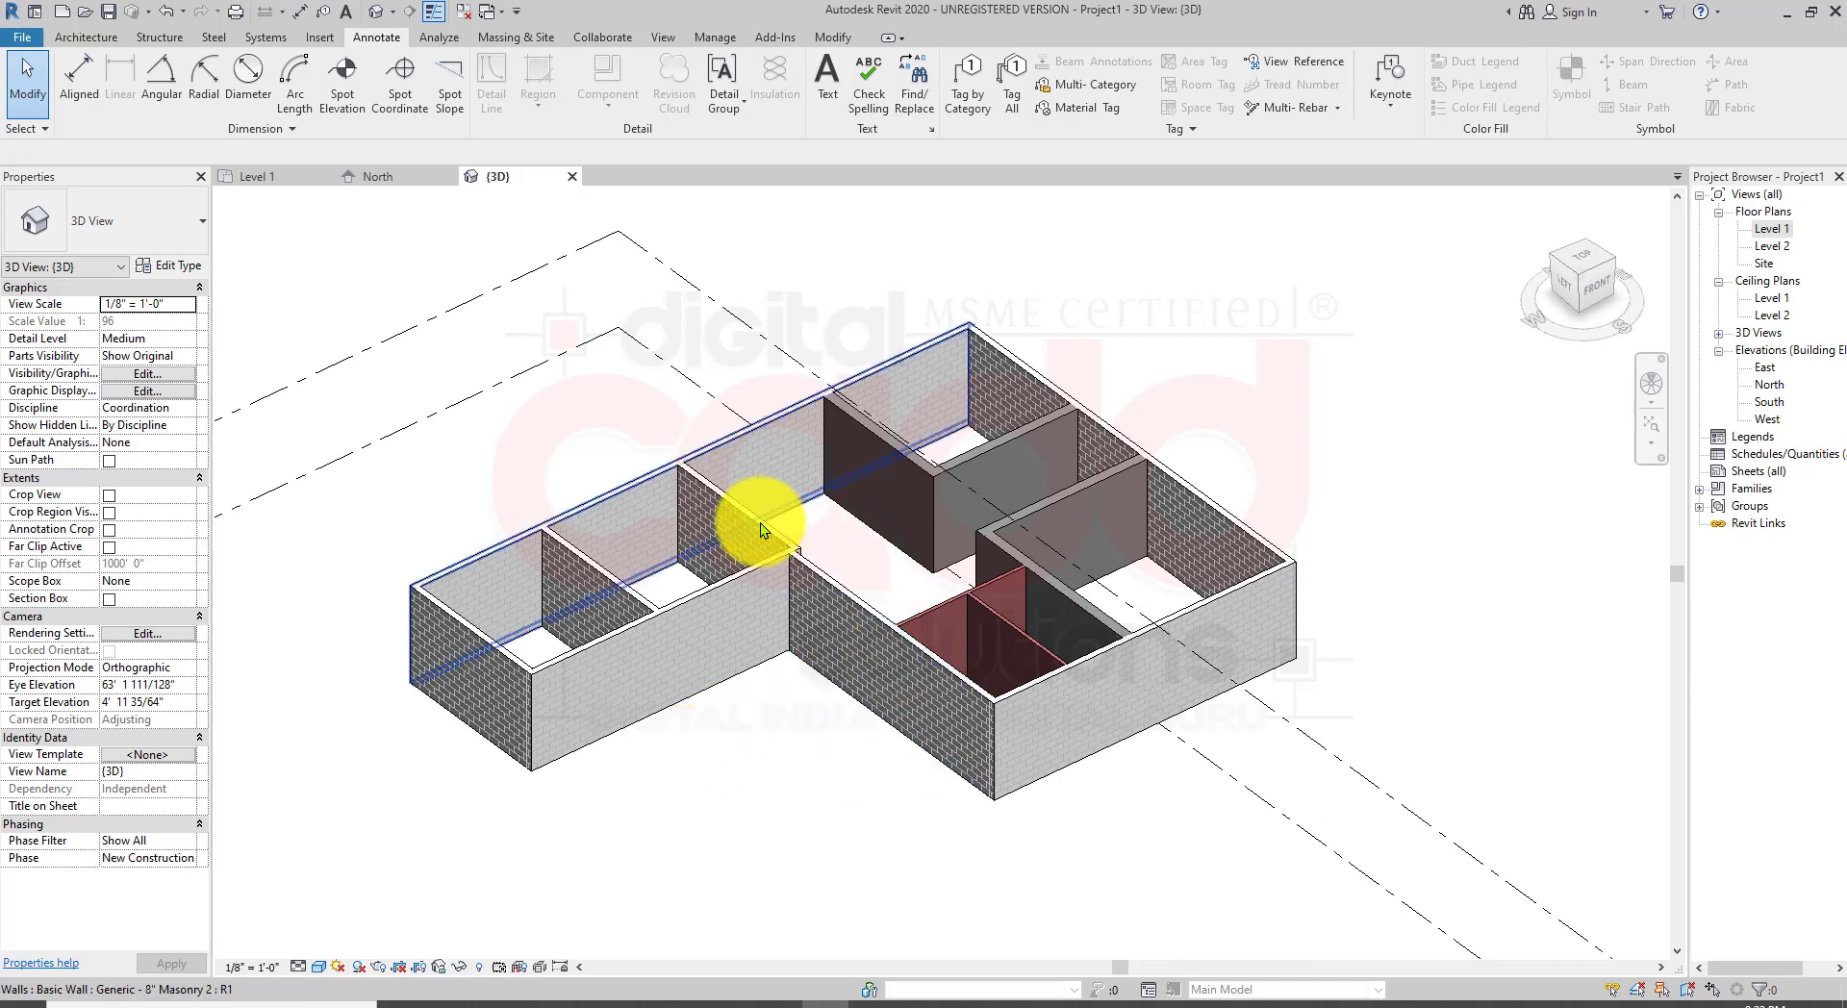
scroll(756, 673, up, 2)
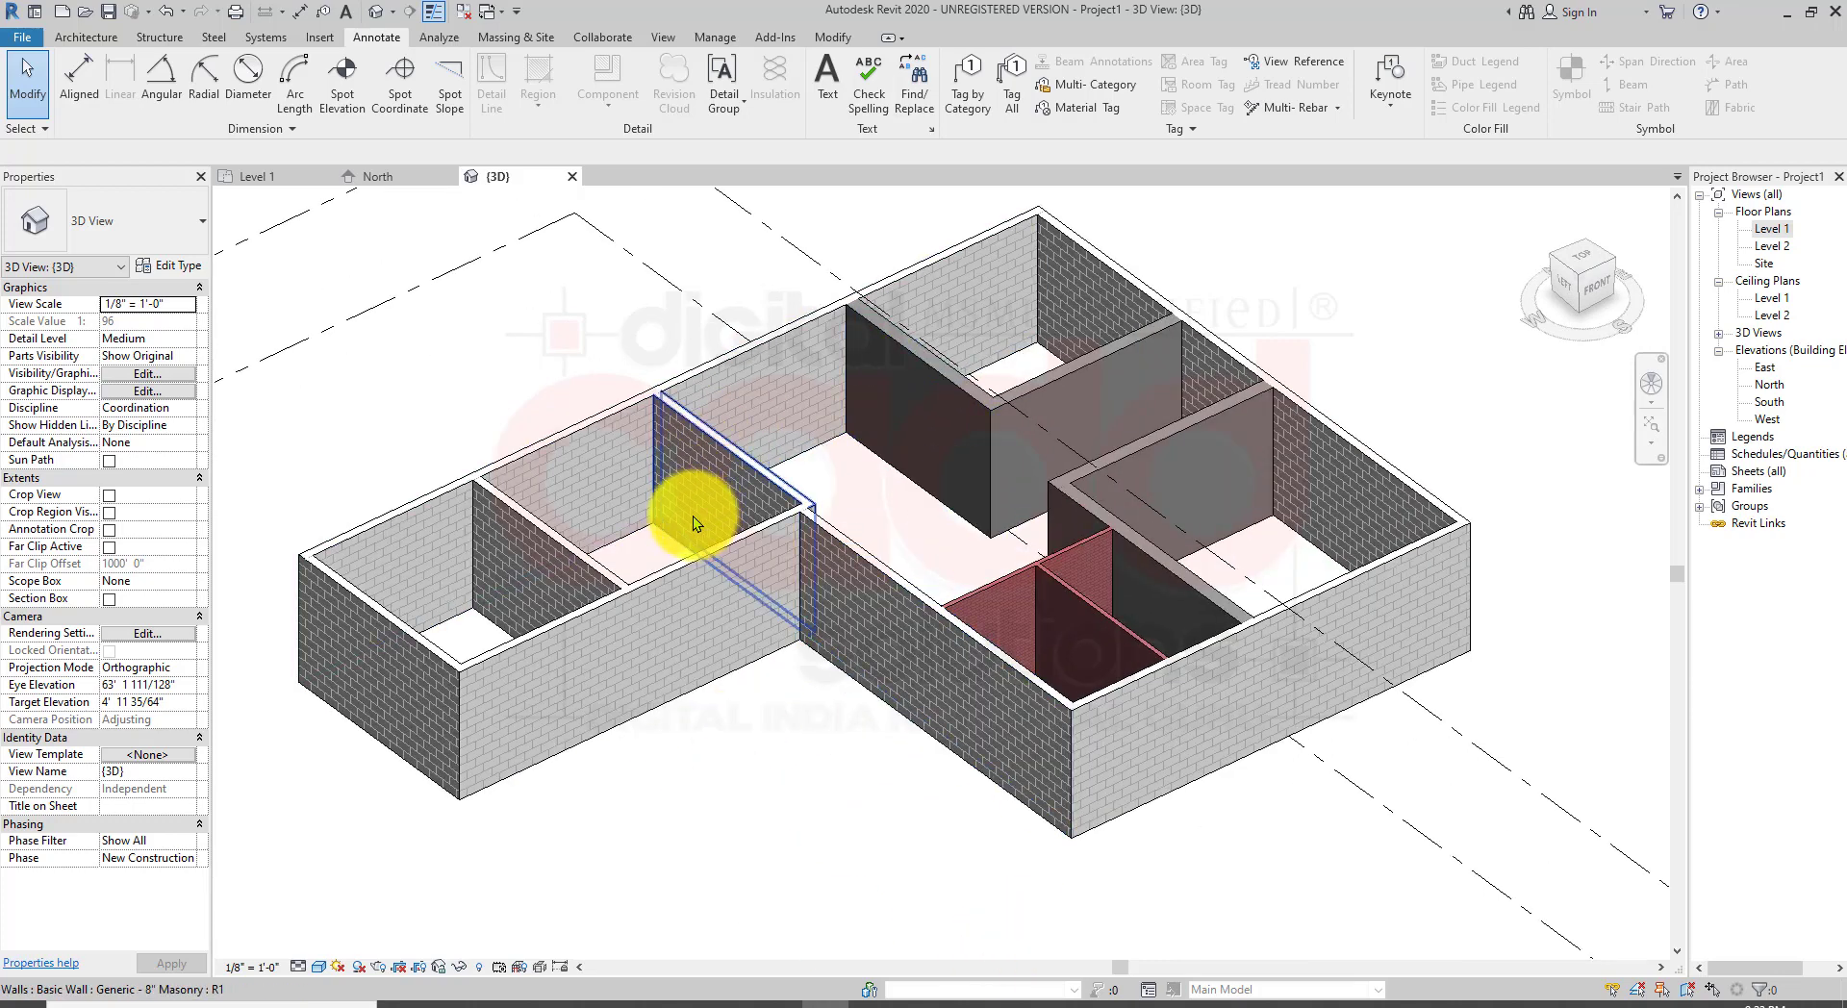
middle_drag(972, 703, 1037, 713)
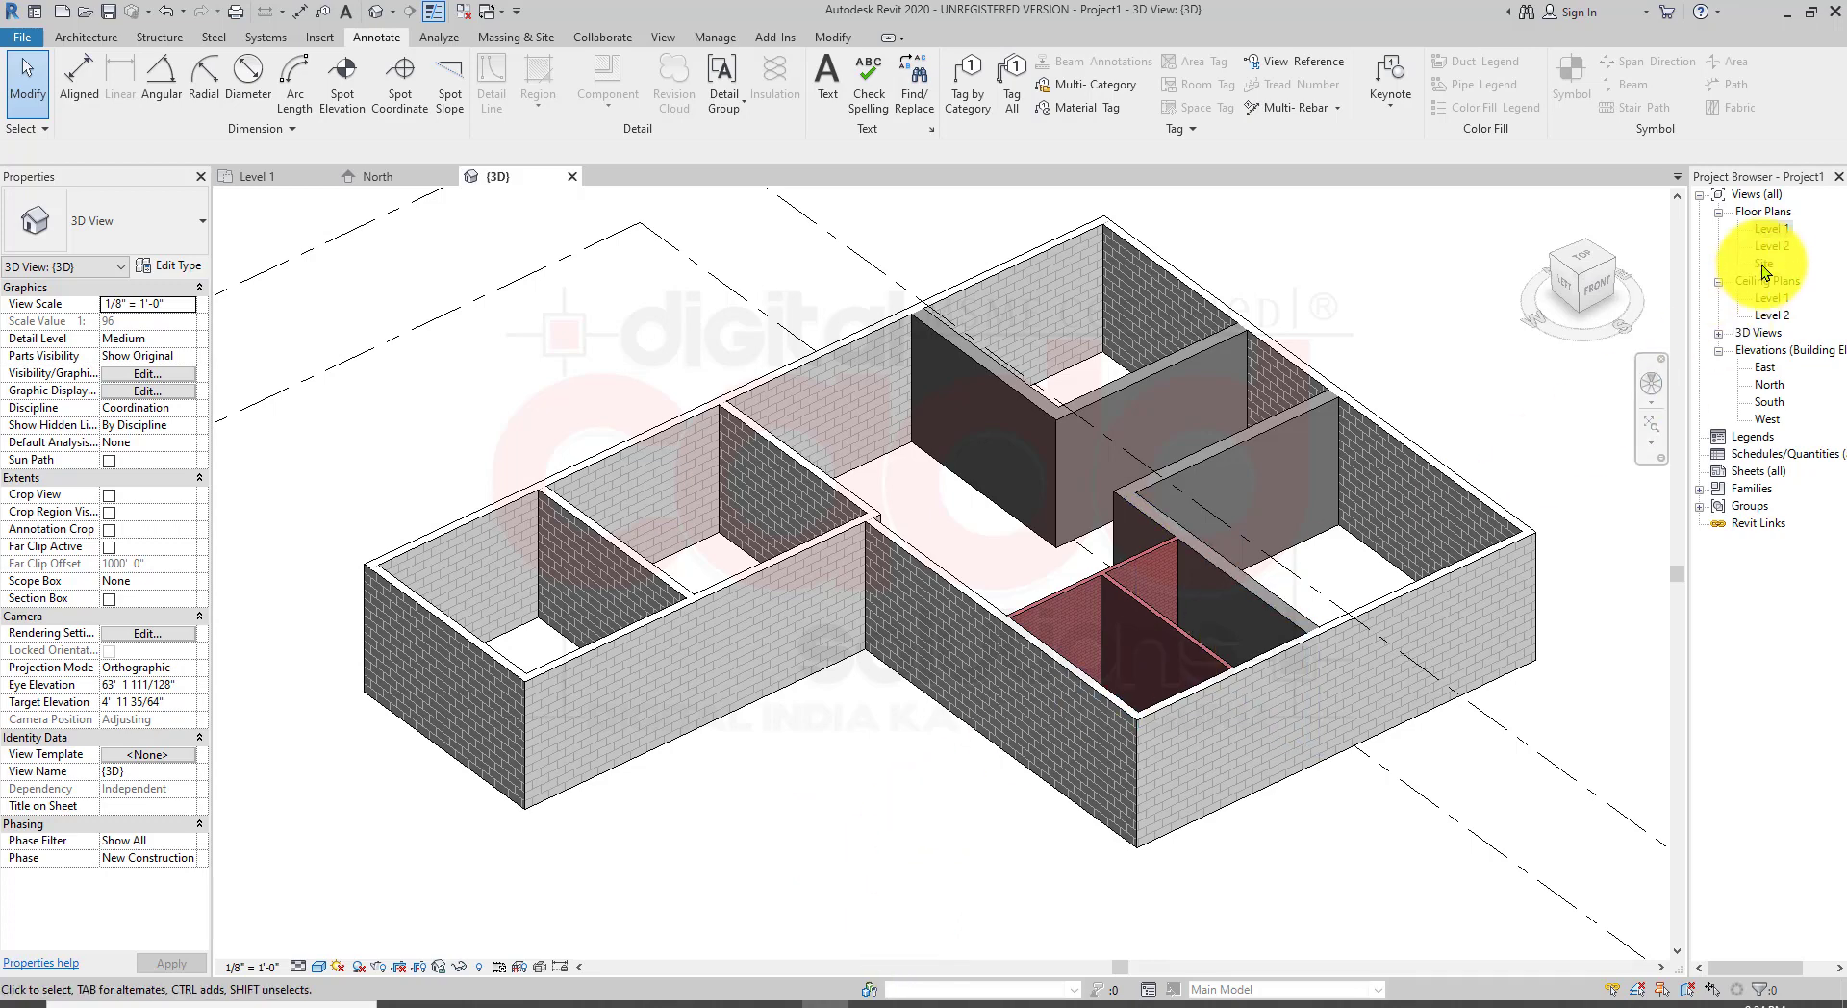
Step: Return to the Level 1 plan and save the project as Project1 on the Desktop
double_click(1773, 231)
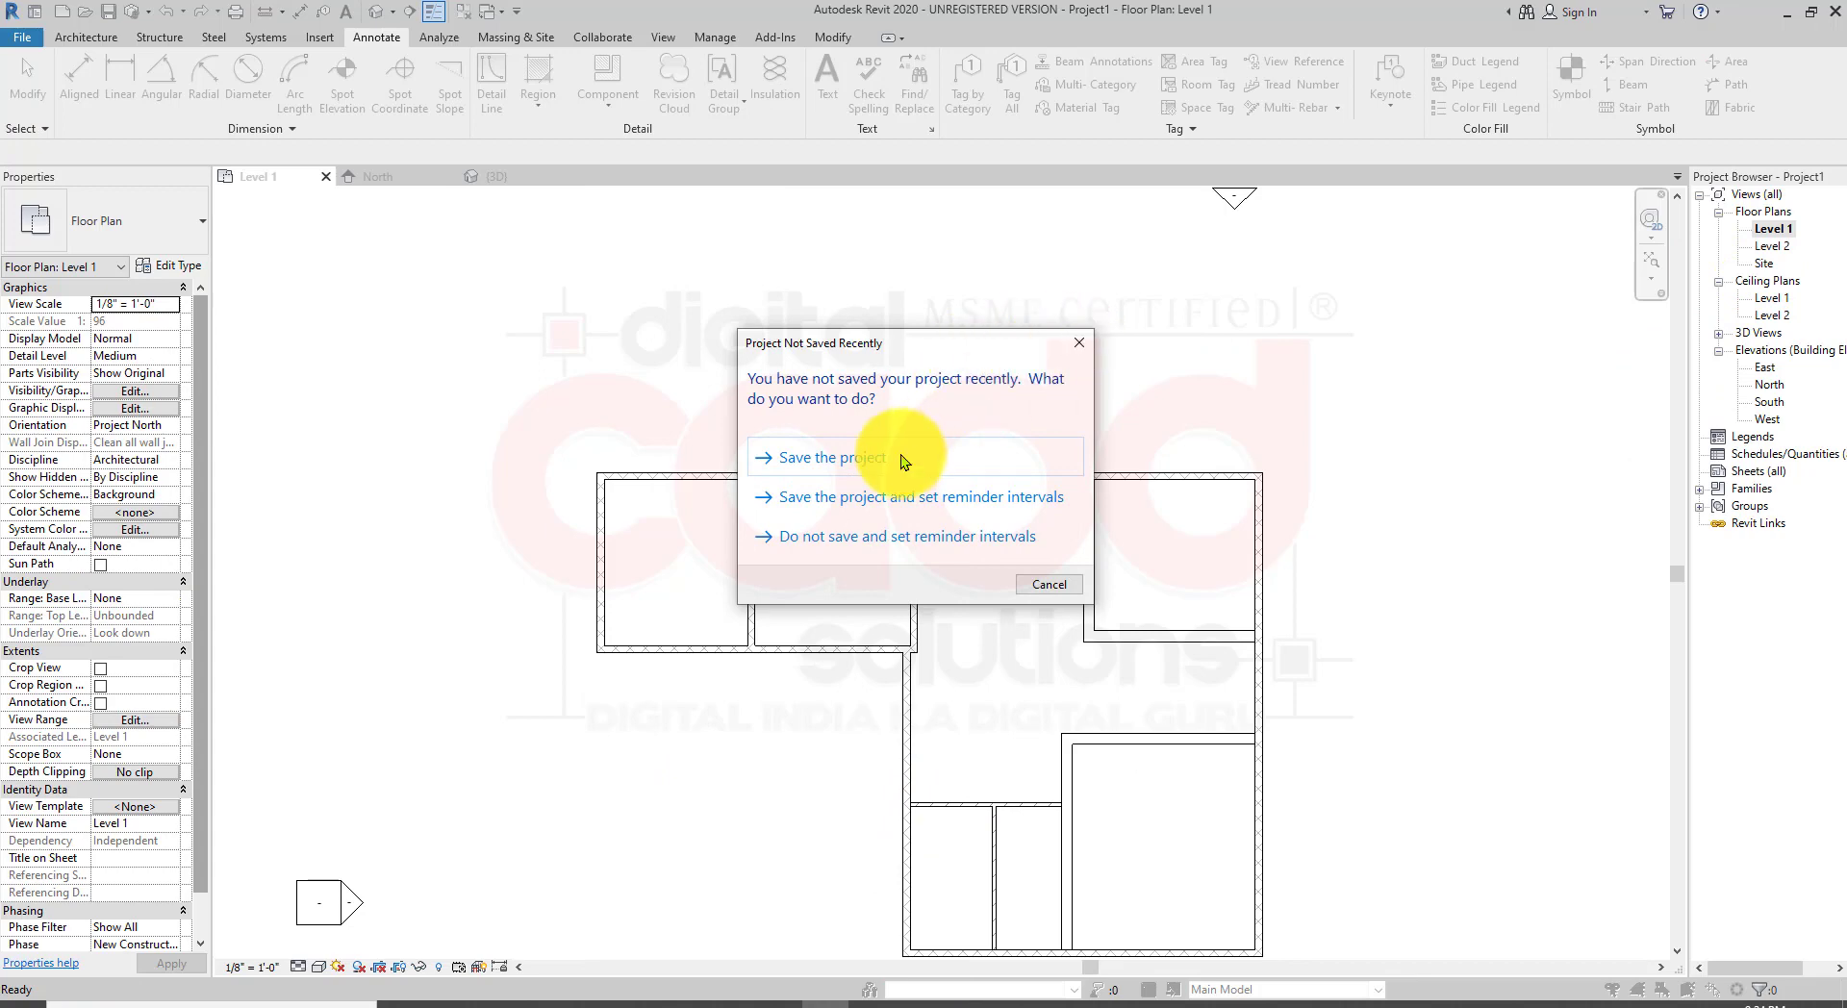
click(900, 456)
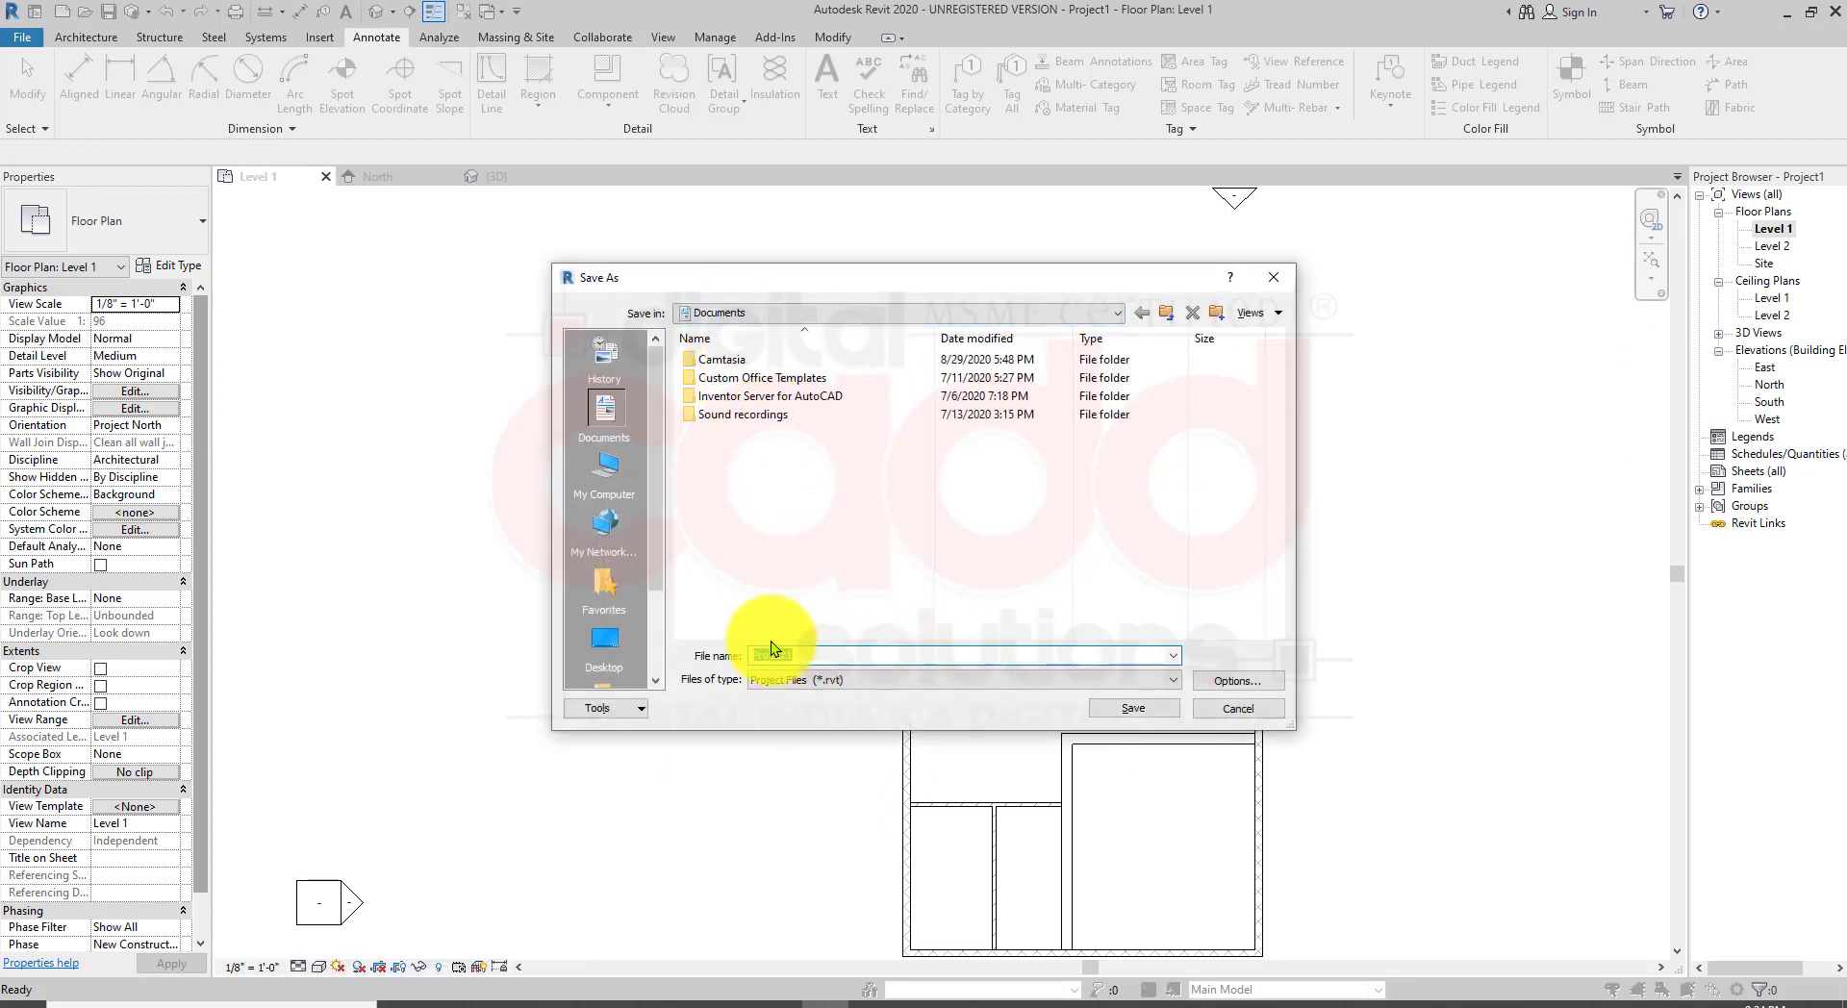
click(607, 640)
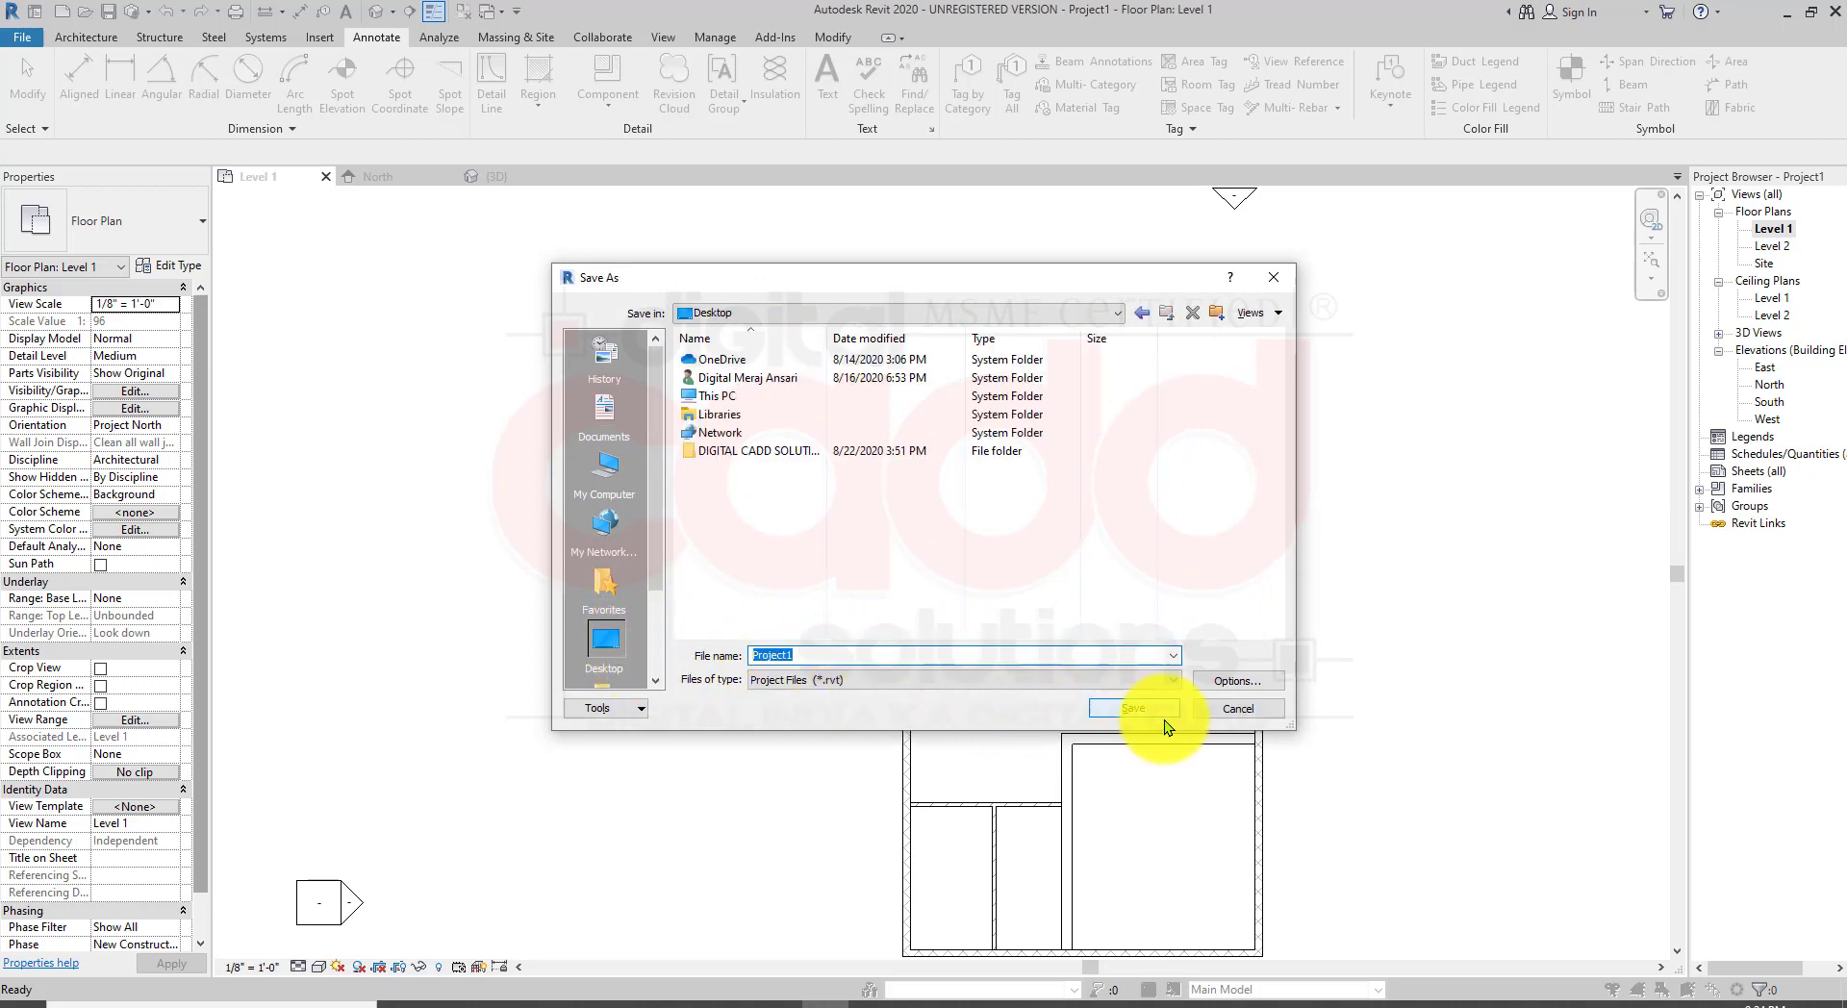
click(1135, 709)
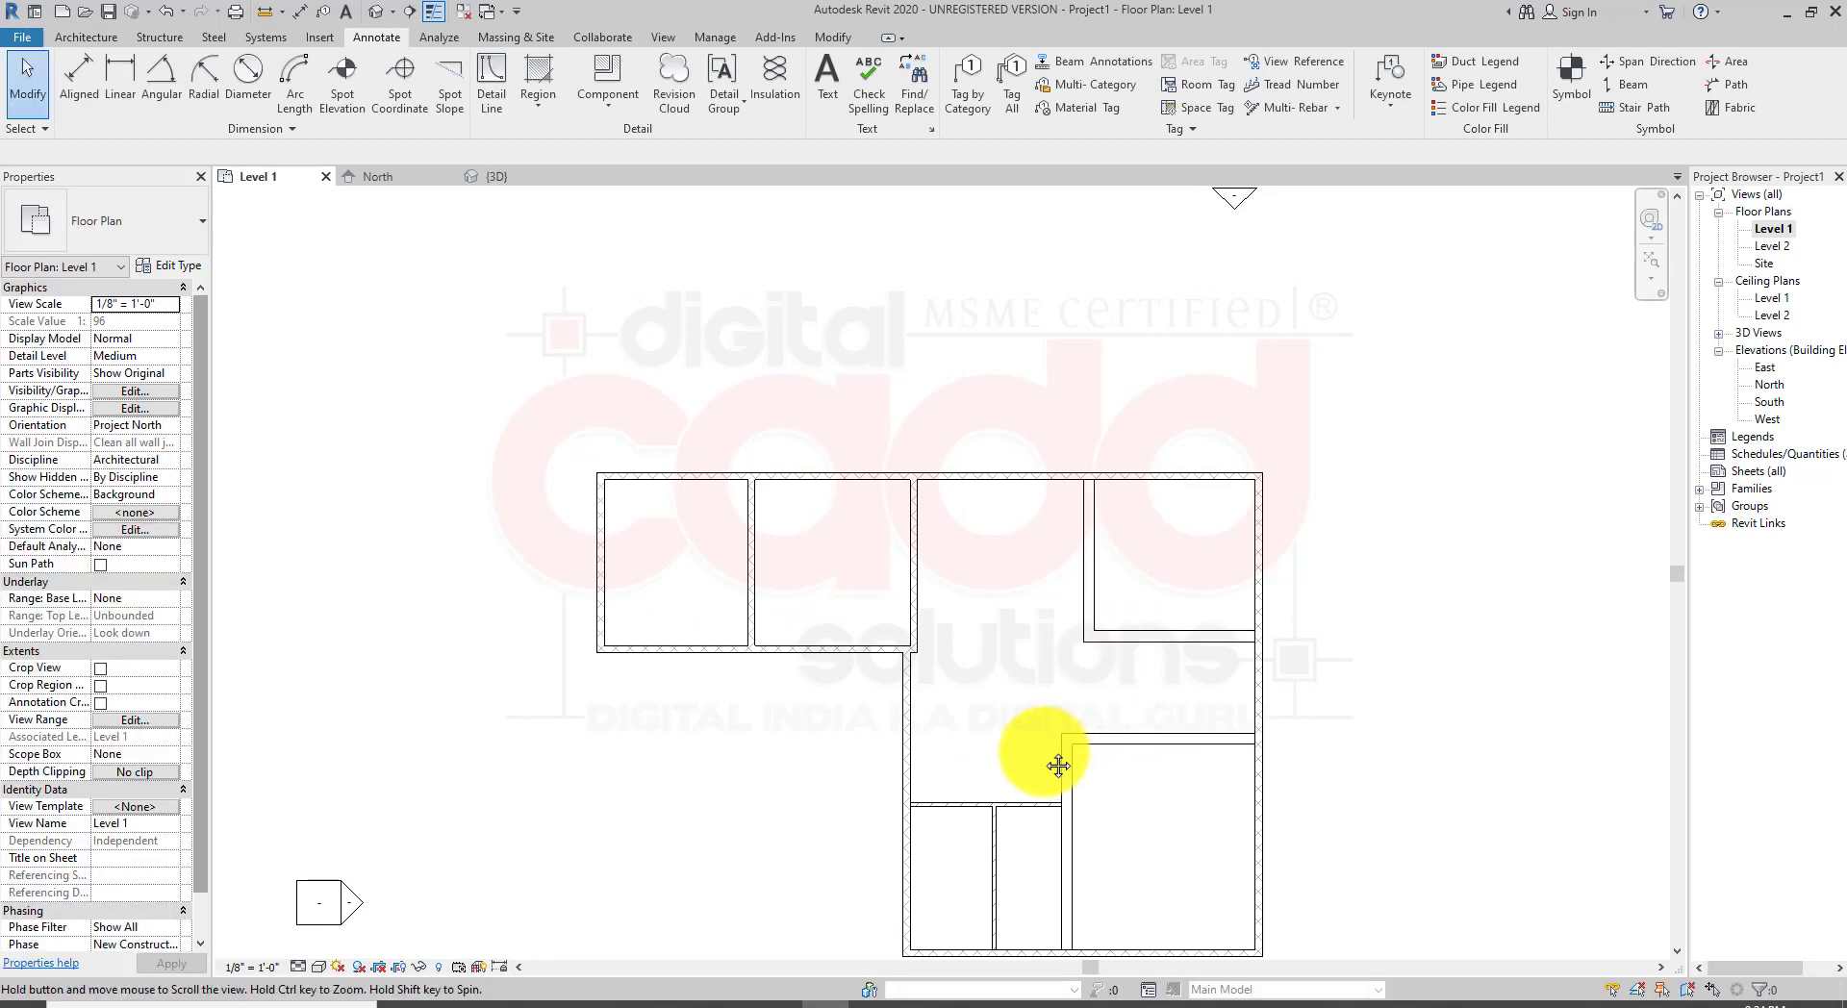
Step: Move the west wall of the southern wing west, to about 15'-0" from the partition to its east
middle_drag(1058, 766, 989, 657)
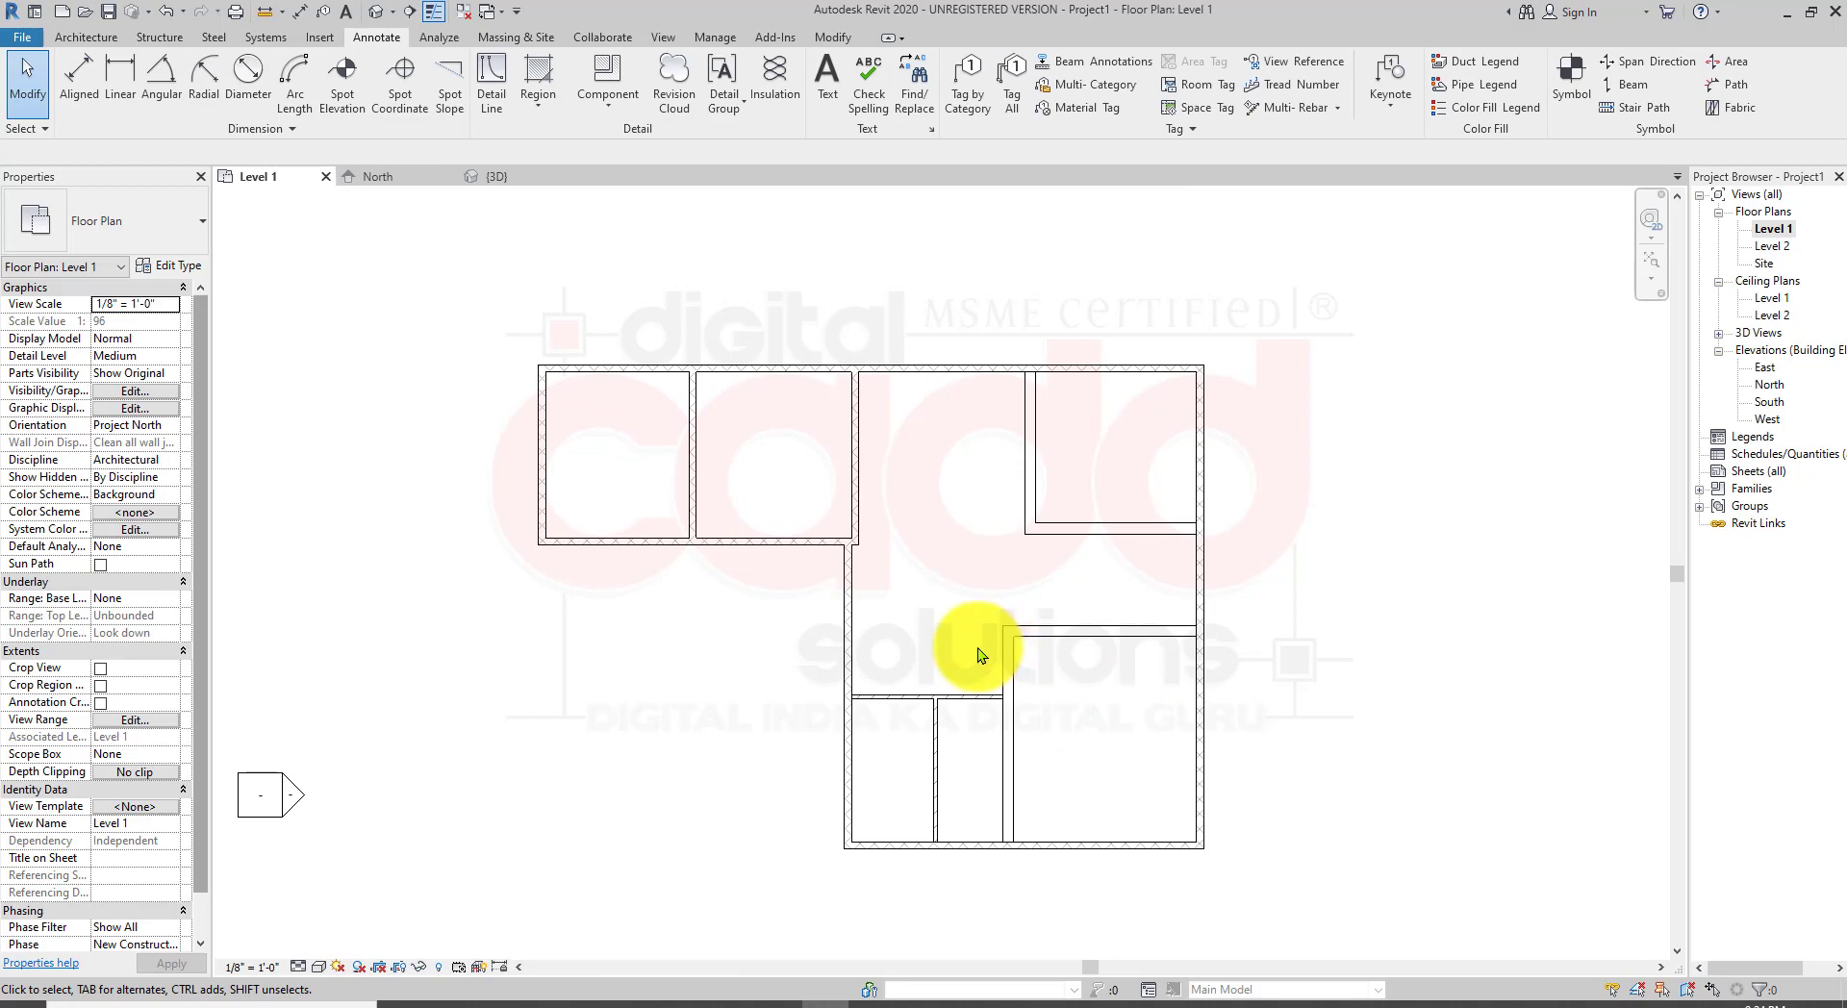
click(850, 649)
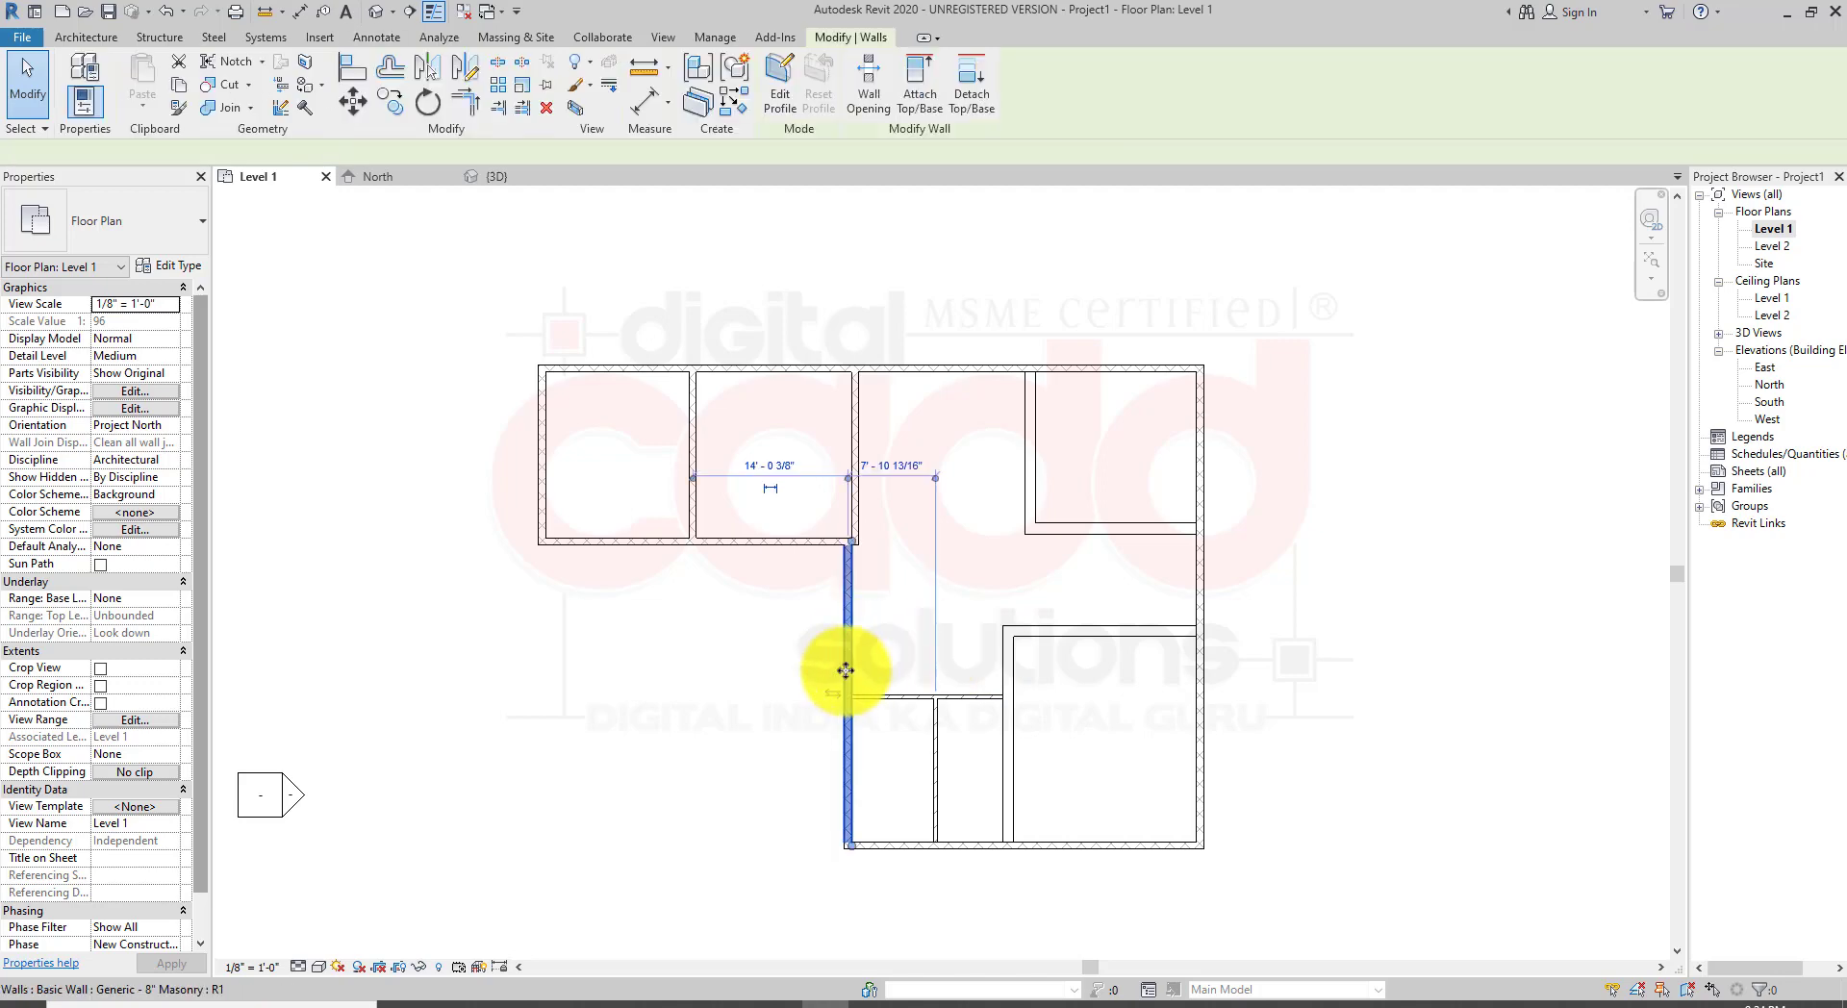
mouse_move(836, 667)
mouse_down()
mouse_move(759, 659)
mouse_move(785, 674)
mouse_up()
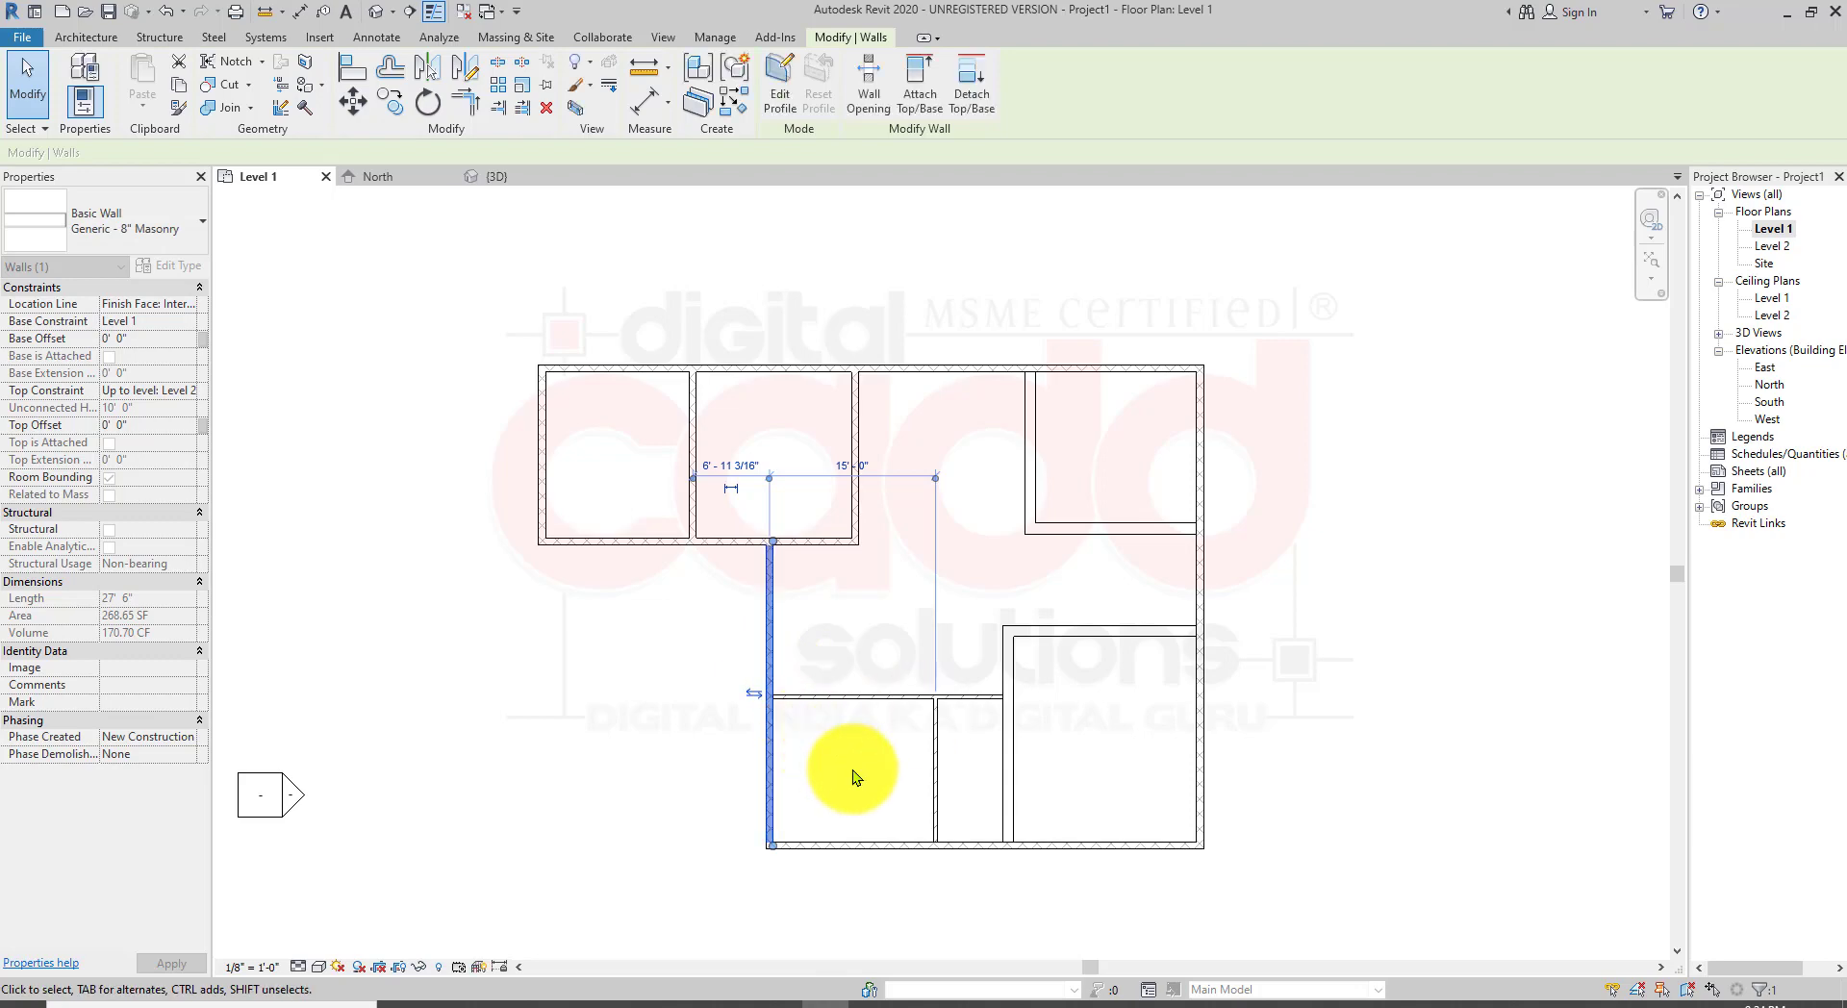
click(1319, 722)
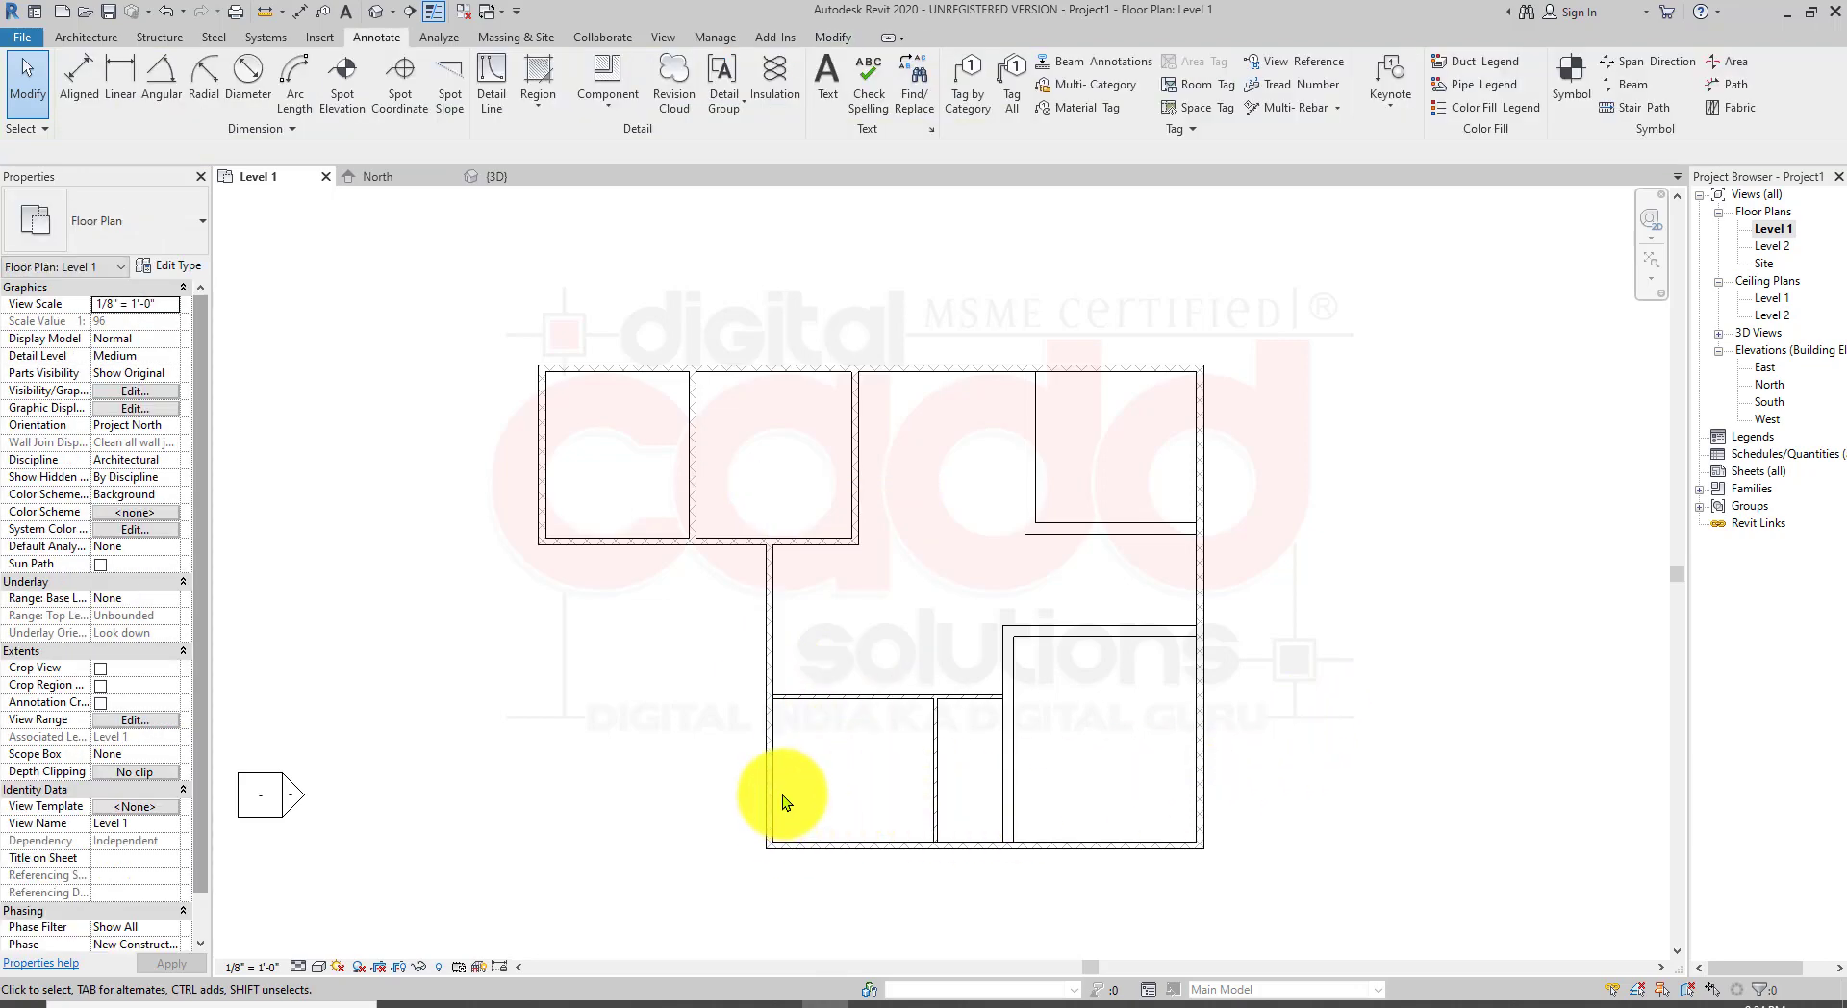
Step: Enlarge the northeast room by moving its vertical partition west and its horizontal partition slightly south
scroll(784, 798, up, 2)
scroll(972, 611, up, 1)
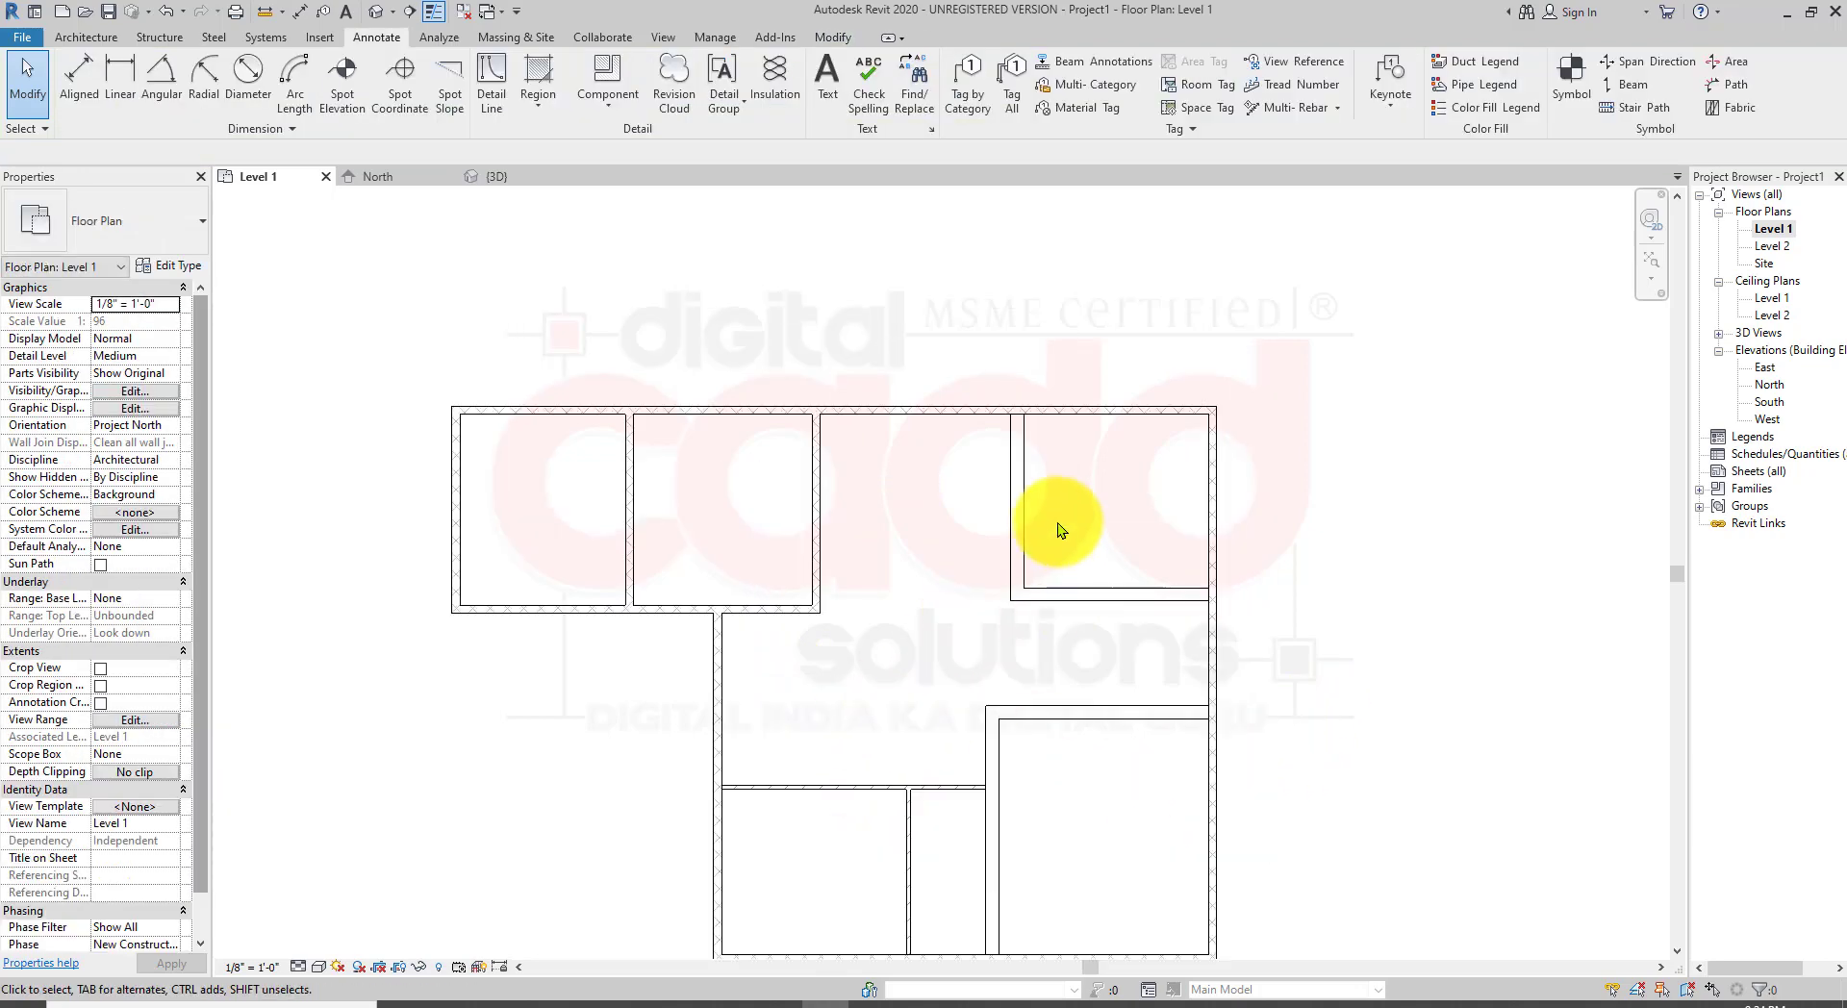
drag(1022, 502, 998, 518)
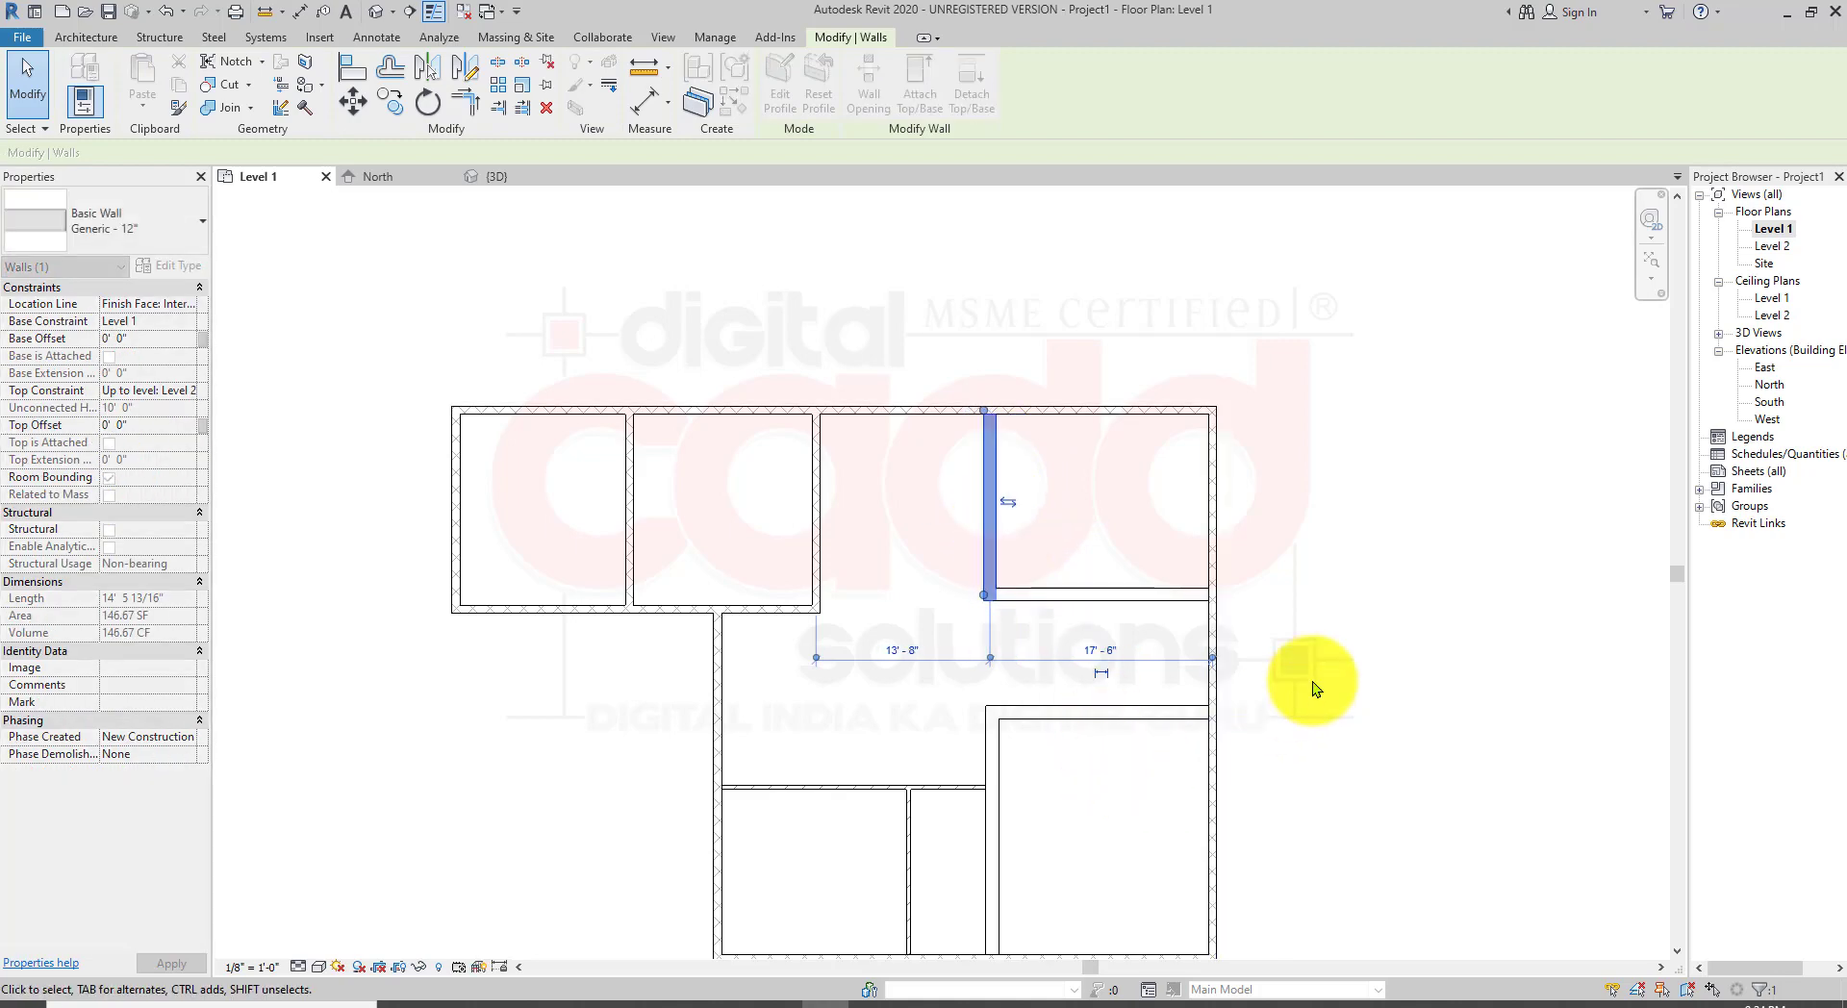
click(1162, 690)
drag(1158, 713, 1113, 737)
drag(1128, 597, 1124, 632)
click(1446, 699)
middle_drag(1441, 700, 1313, 621)
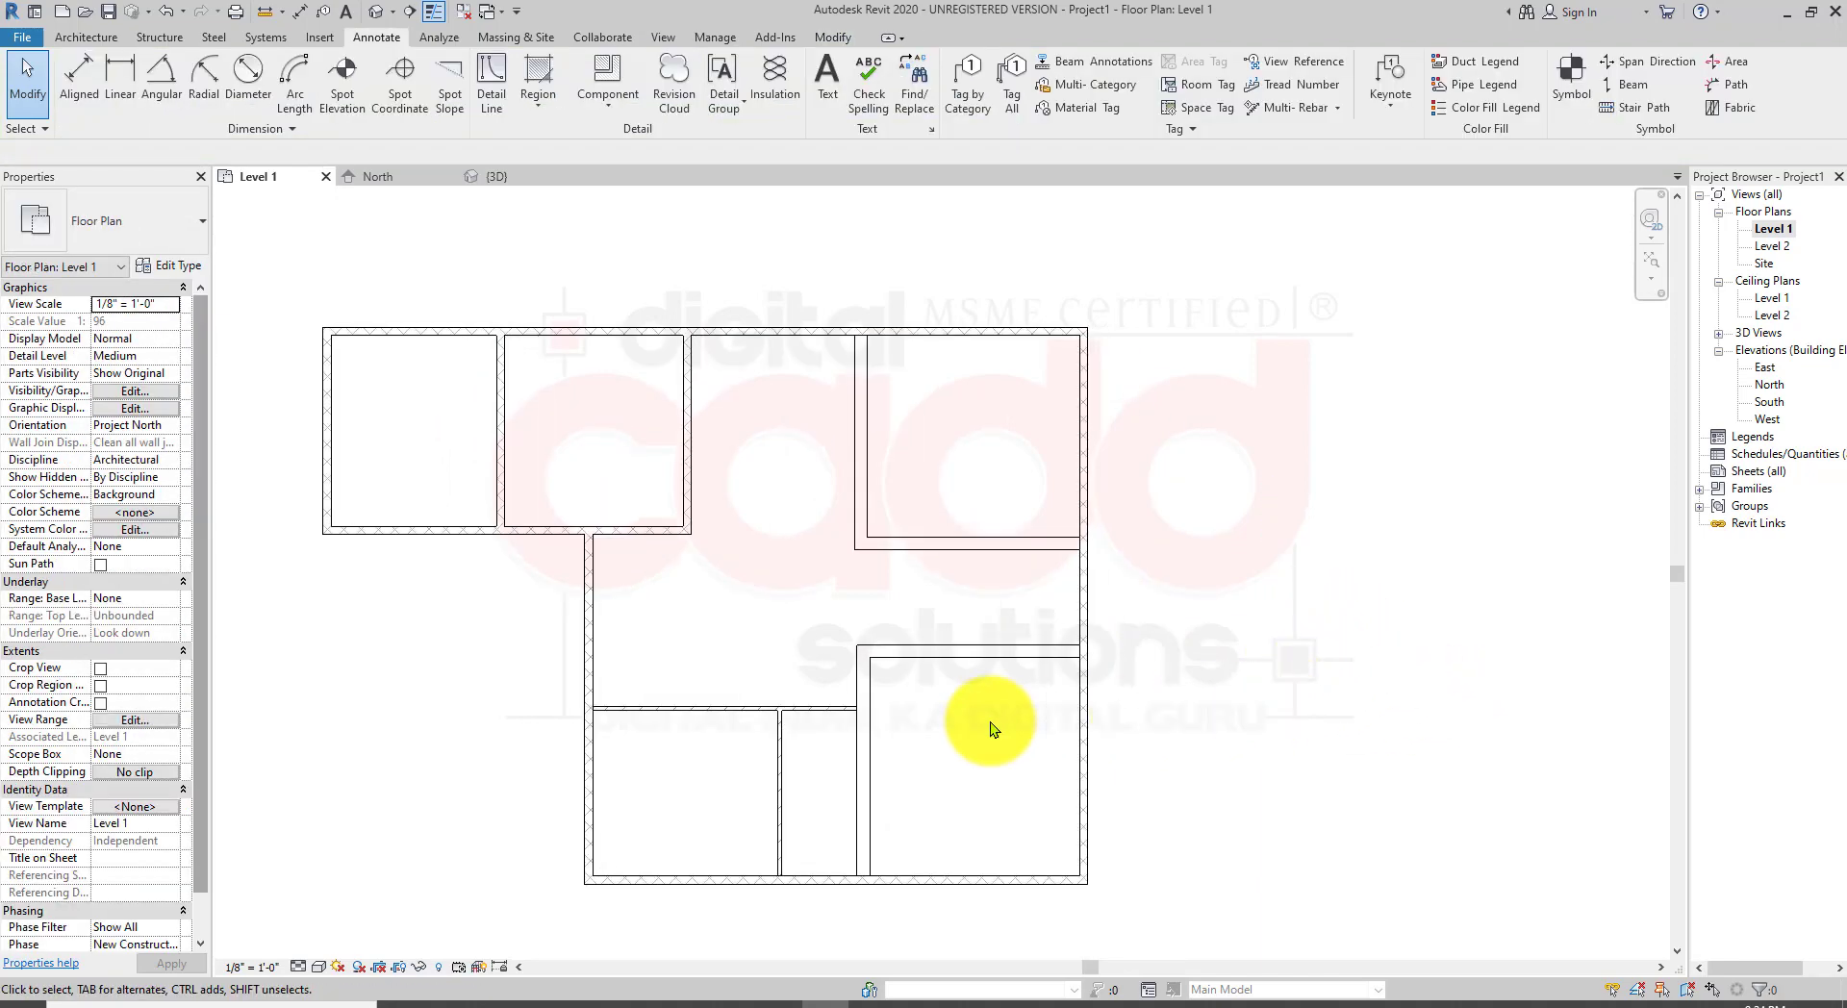
Step: Try to start a new wall westward from the southern wing's southwest corner
middle_drag(622, 861, 824, 798)
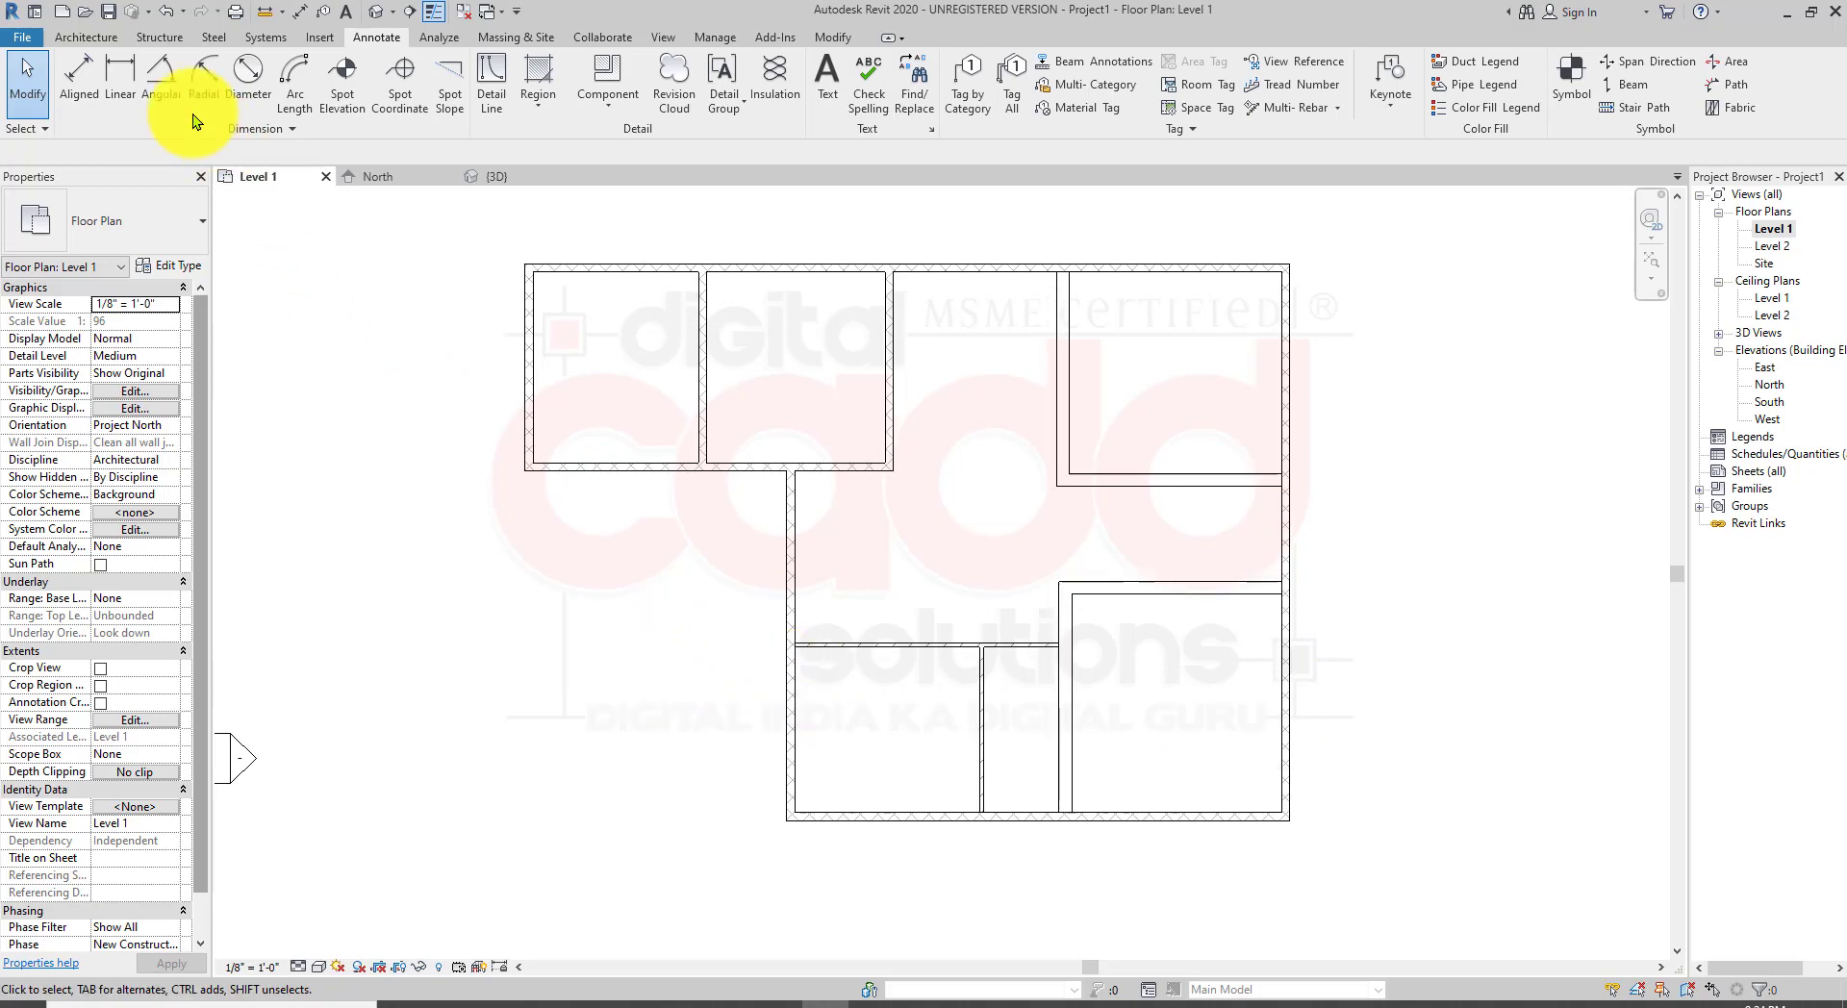
click(87, 37)
click(77, 104)
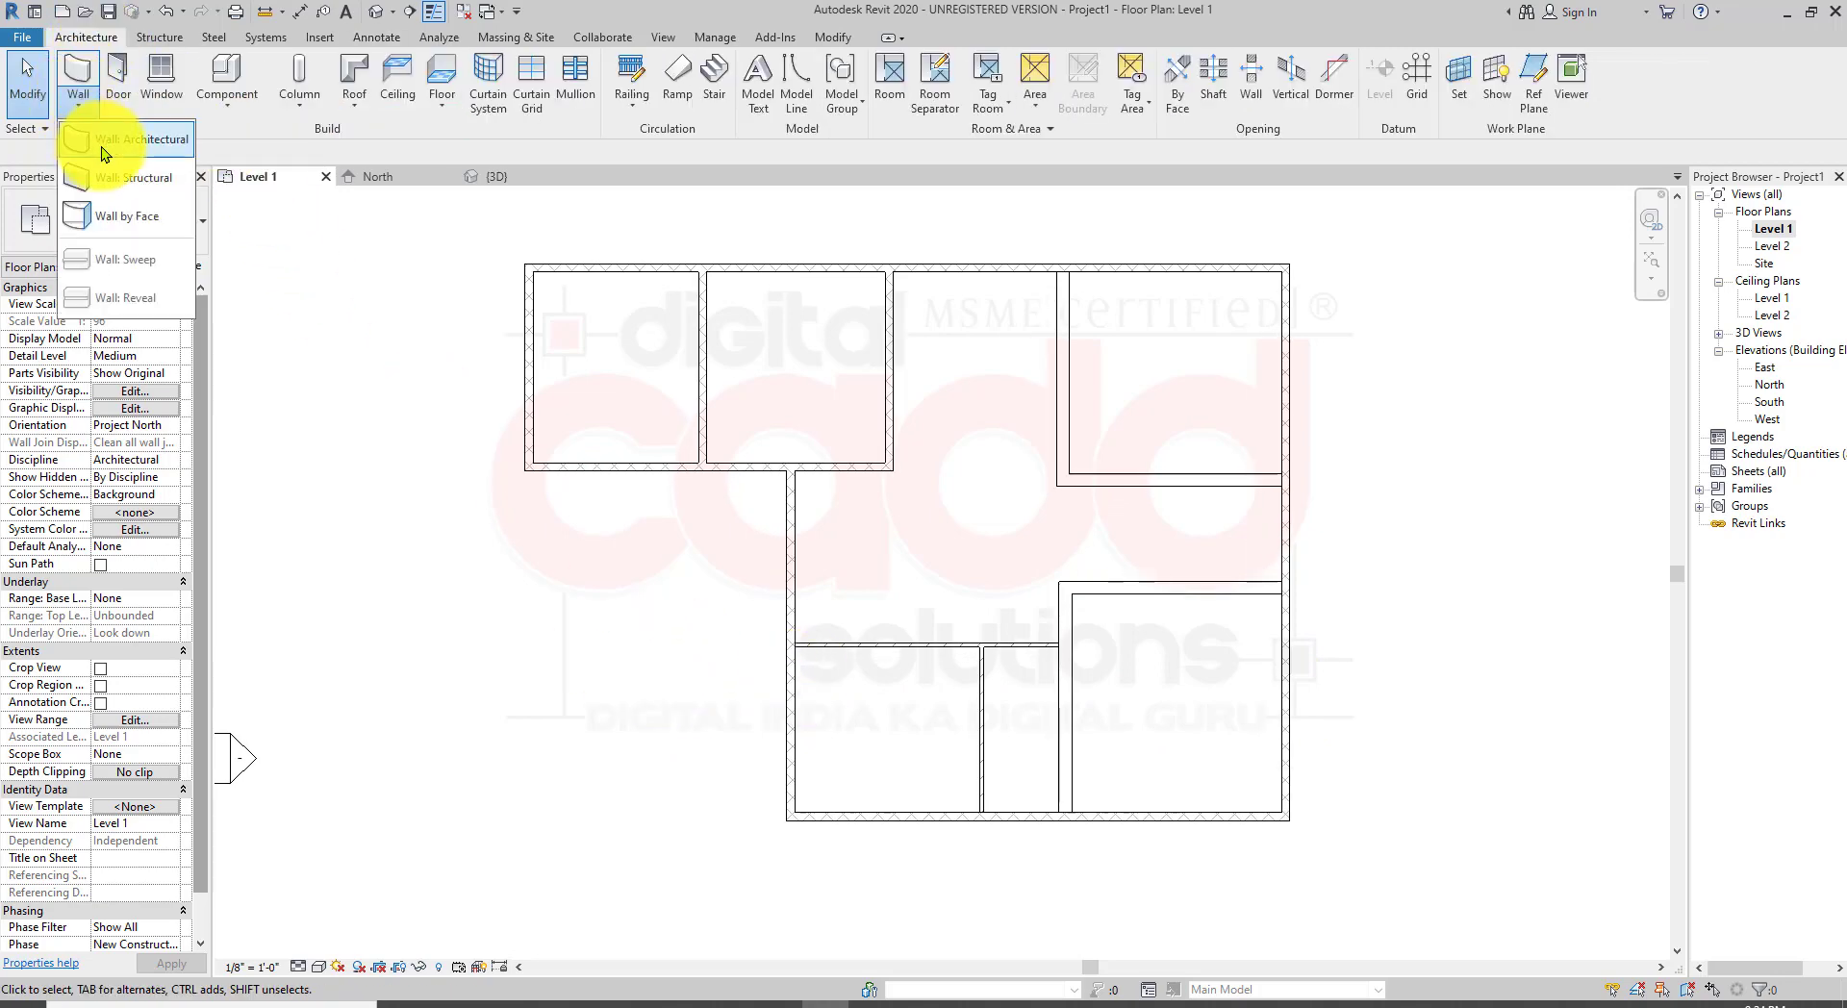
click(783, 811)
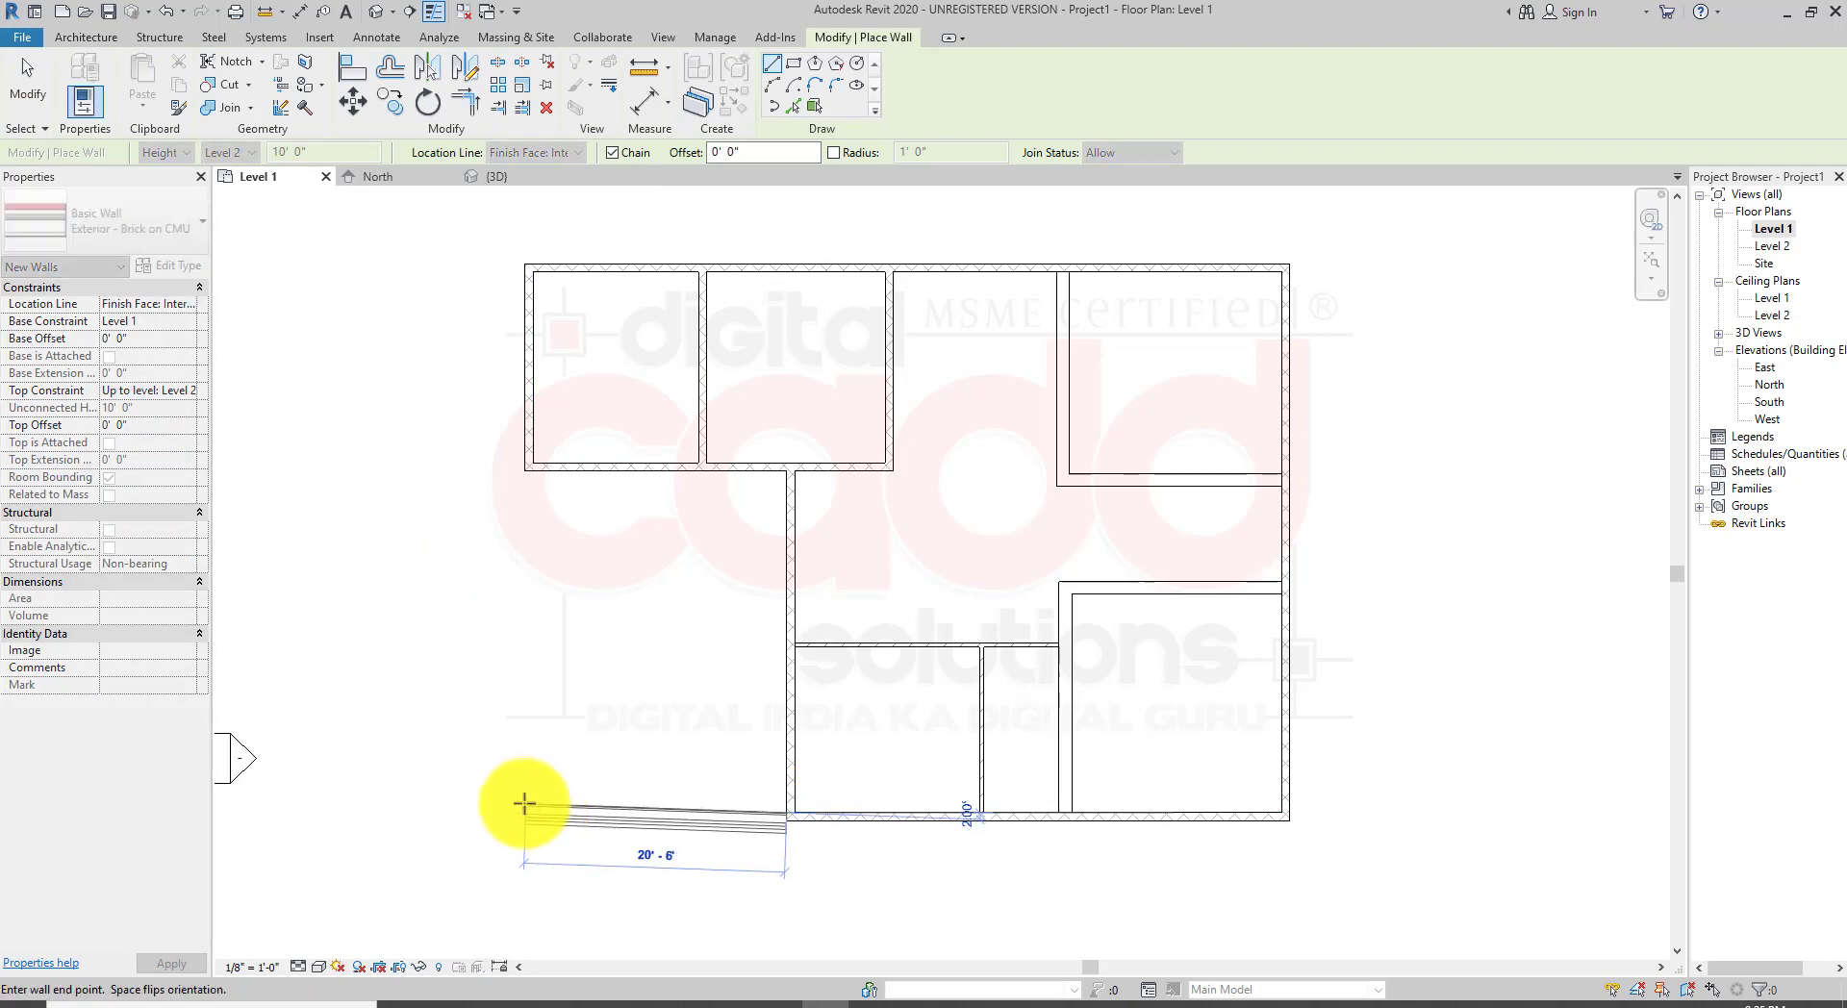
key(Escape)
key(Escape)
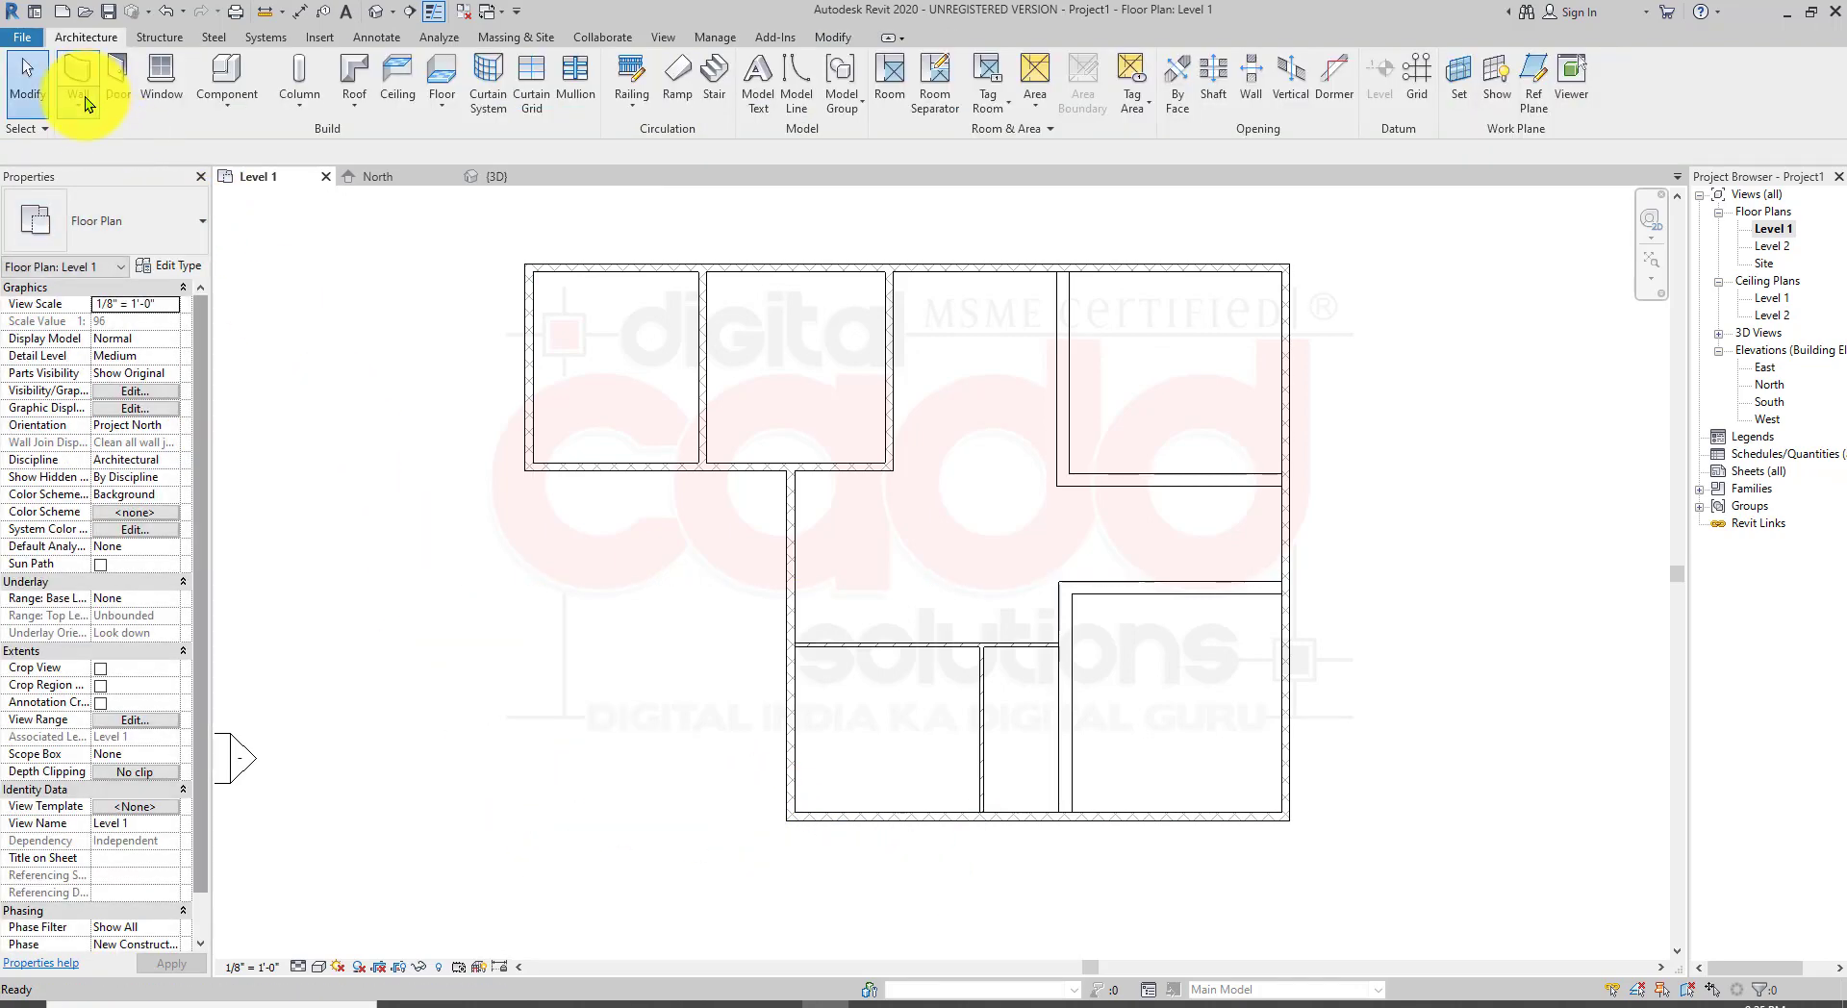
Step: Try again to start a Generic - 6" wall from the same southwest corner
click(152, 227)
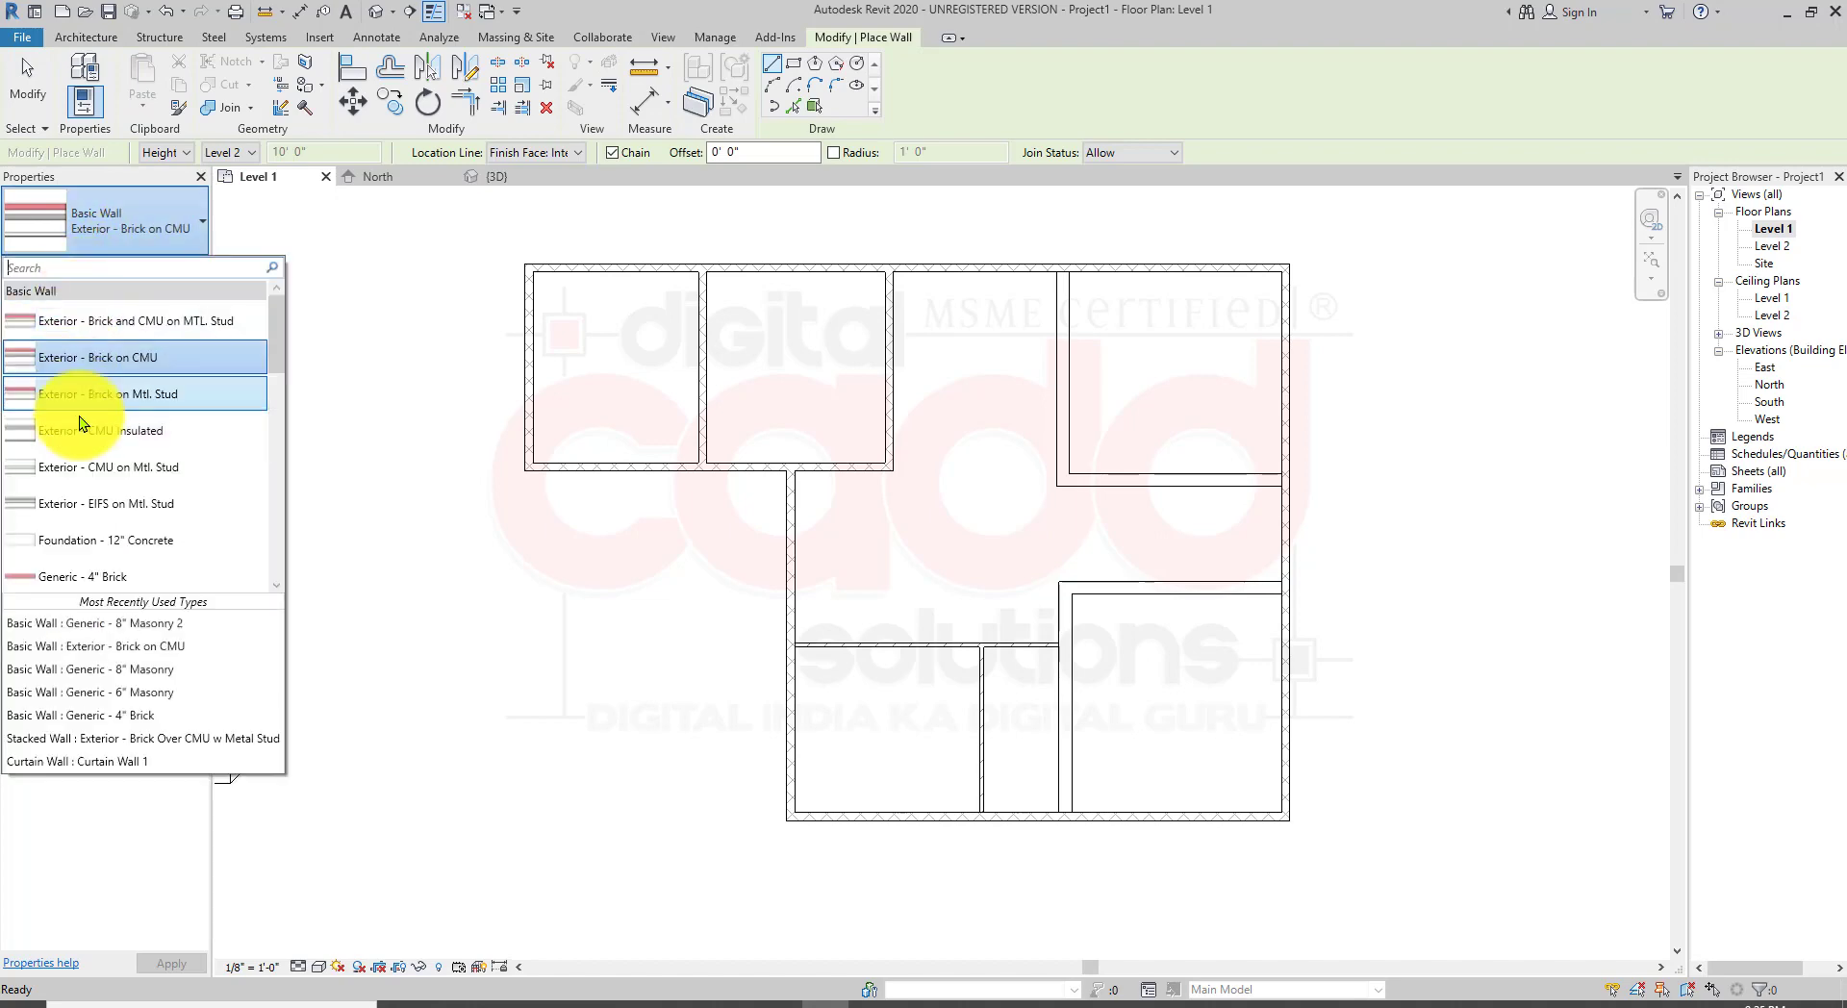
scroll(129, 555, down, 2)
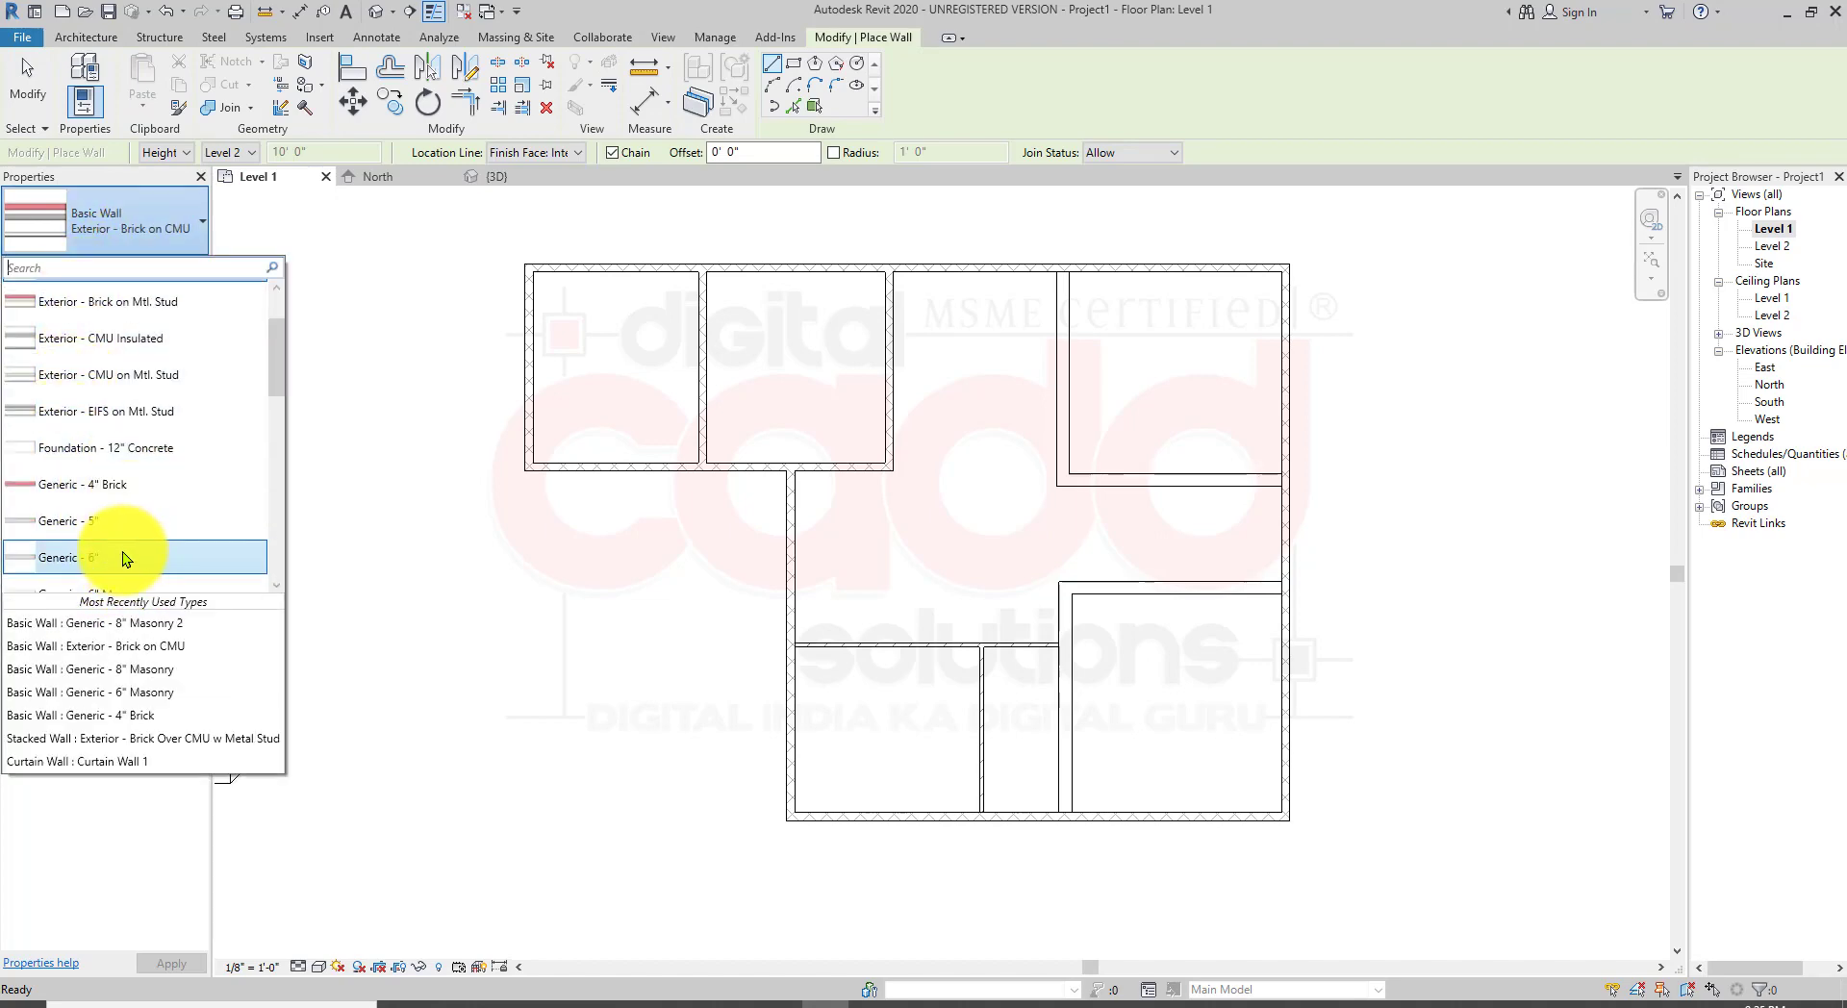
click(123, 556)
scroll(766, 862, up, 2)
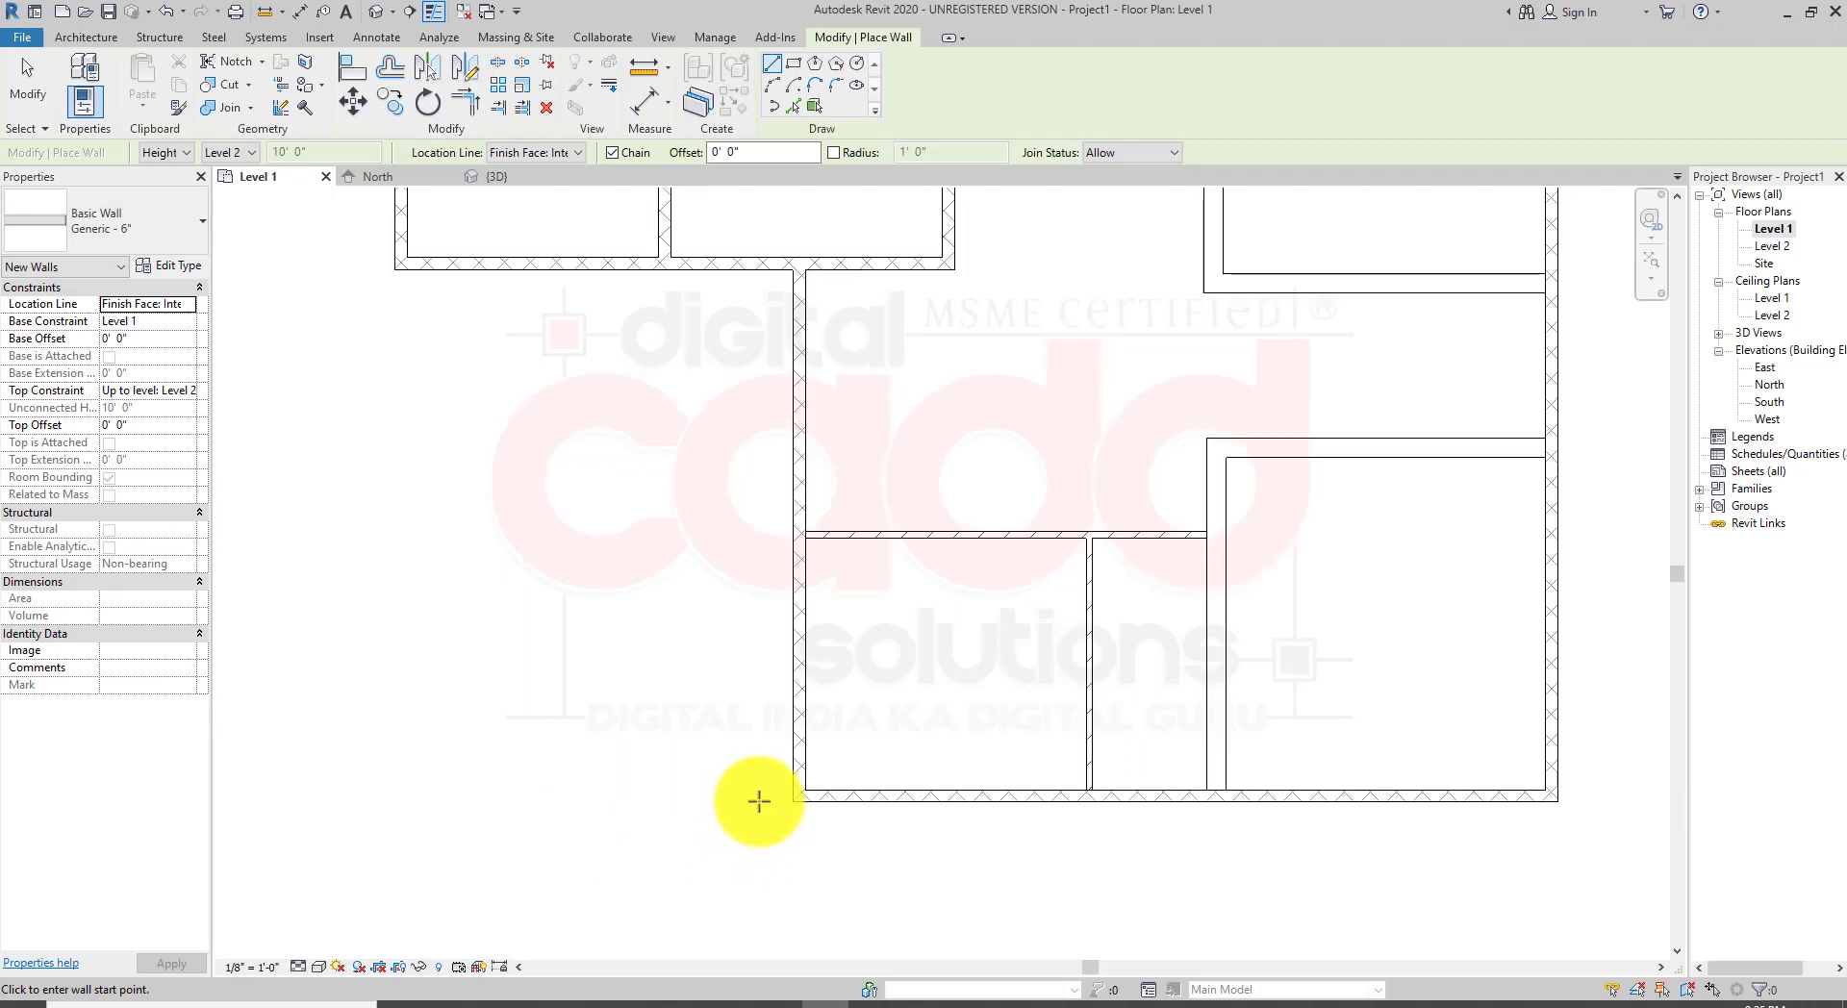
click(788, 793)
scroll(522, 771, down, 2)
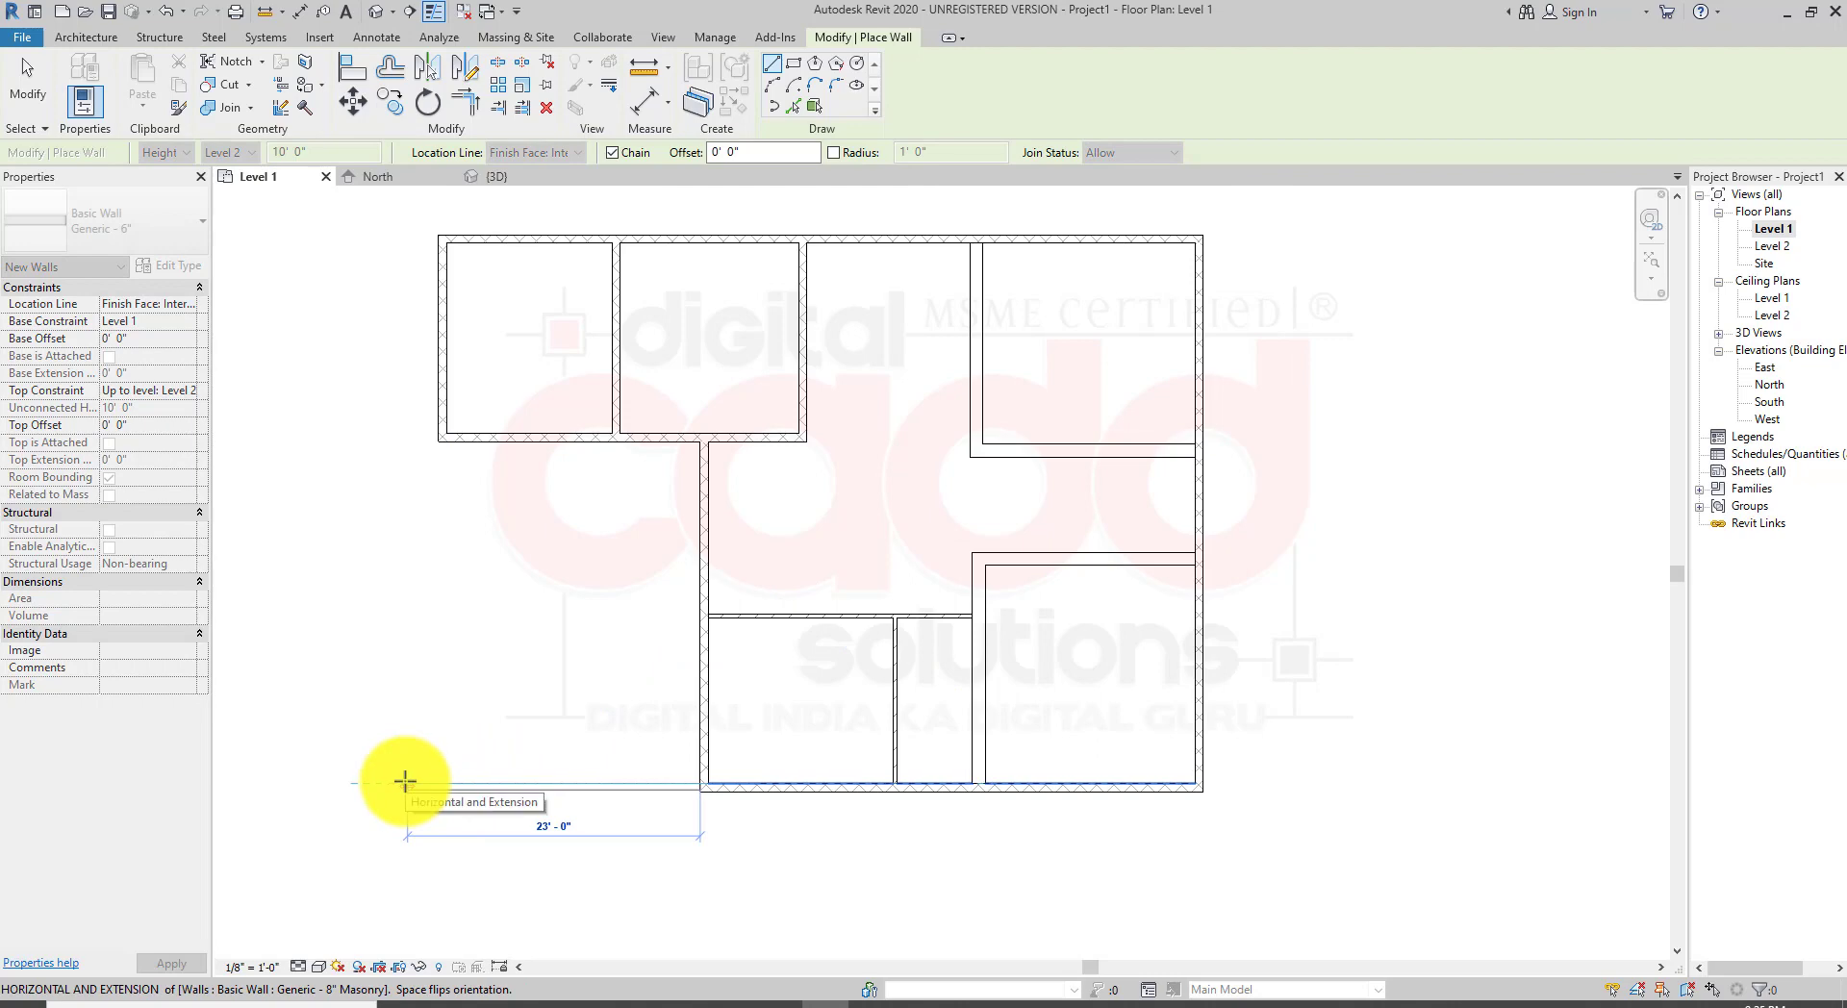
key(Escape)
key(Escape)
Step: Select the south wall to check its wall type
scroll(791, 793, up, 2)
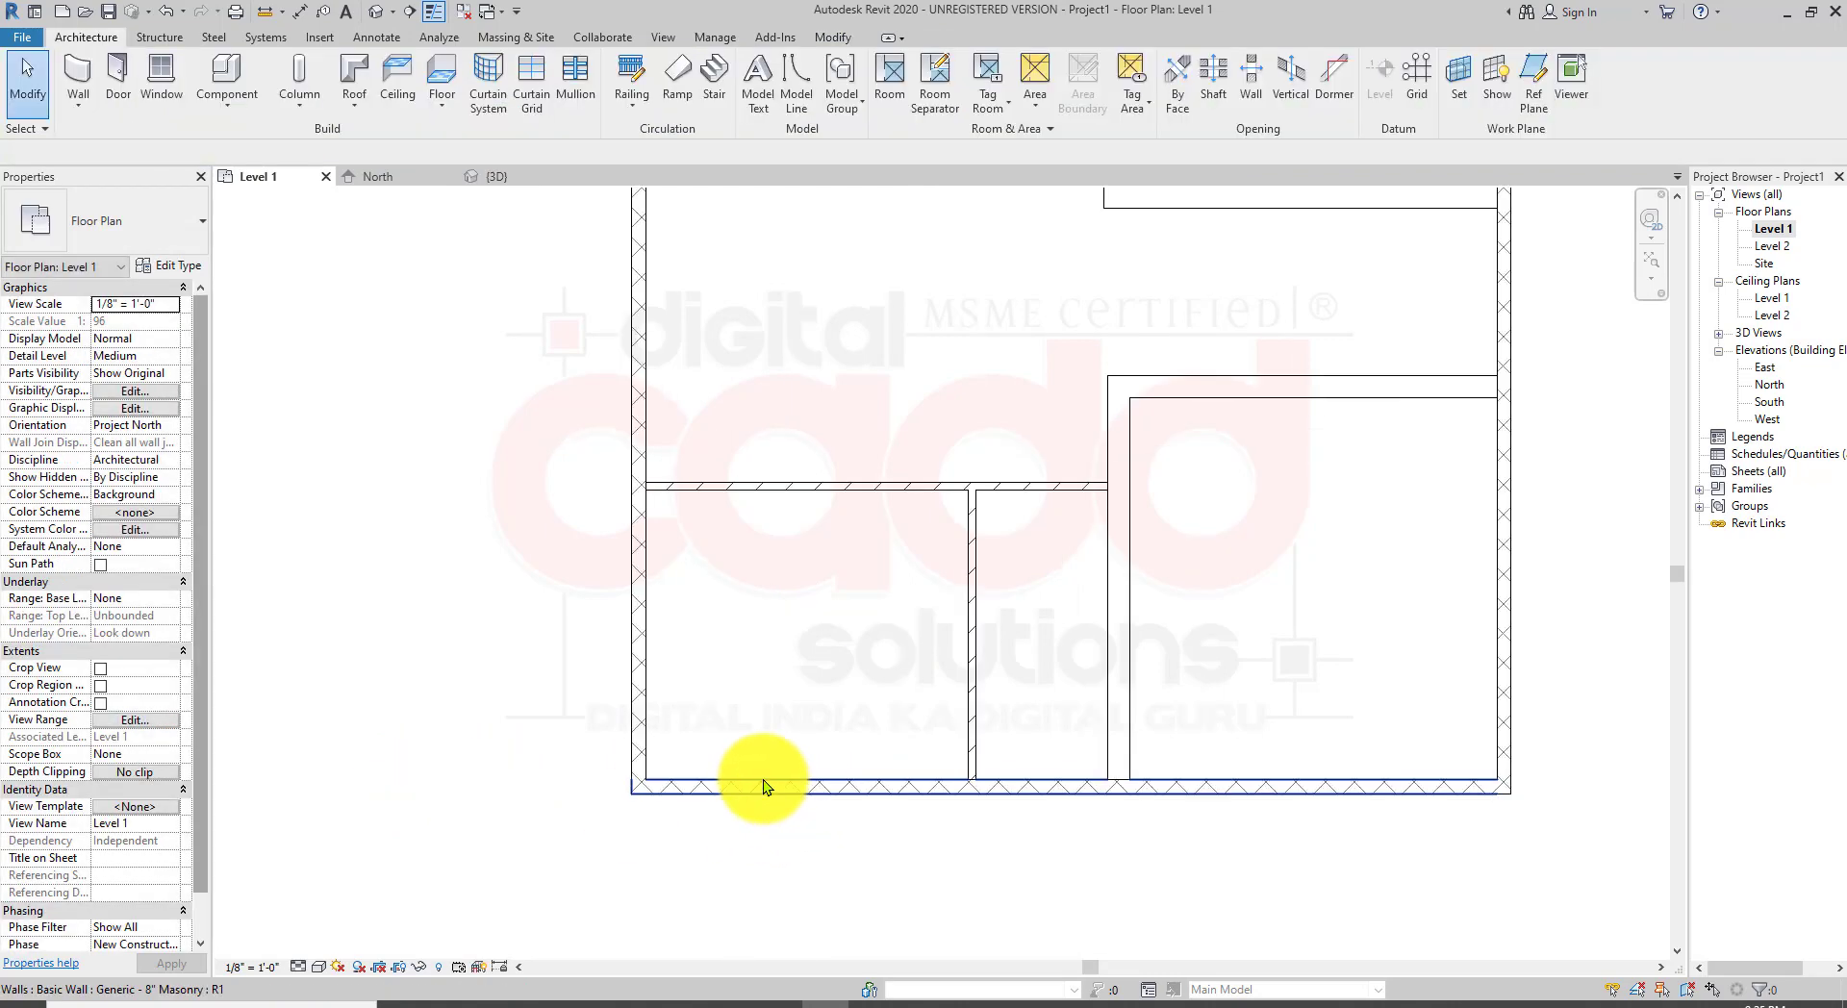
click(764, 781)
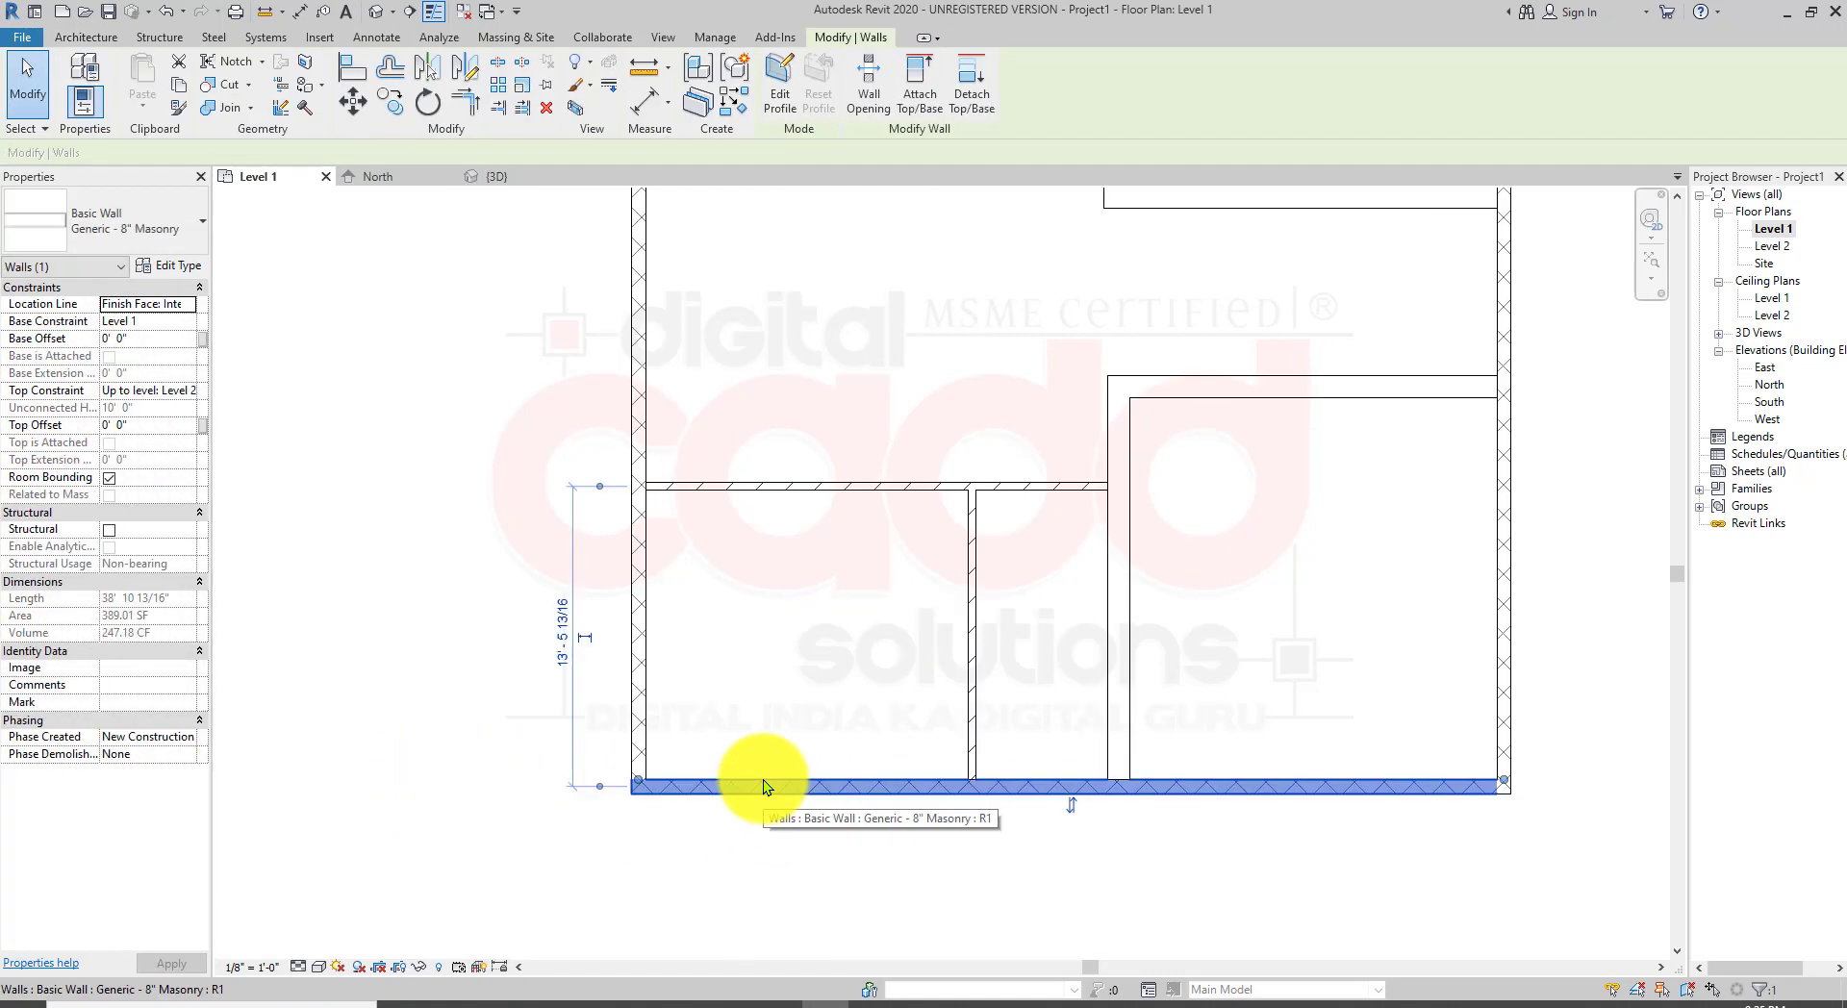
click(454, 590)
Step: Draw Generic - 8" Masonry walls extending the south wall westward and then north to the northern wing
click(78, 102)
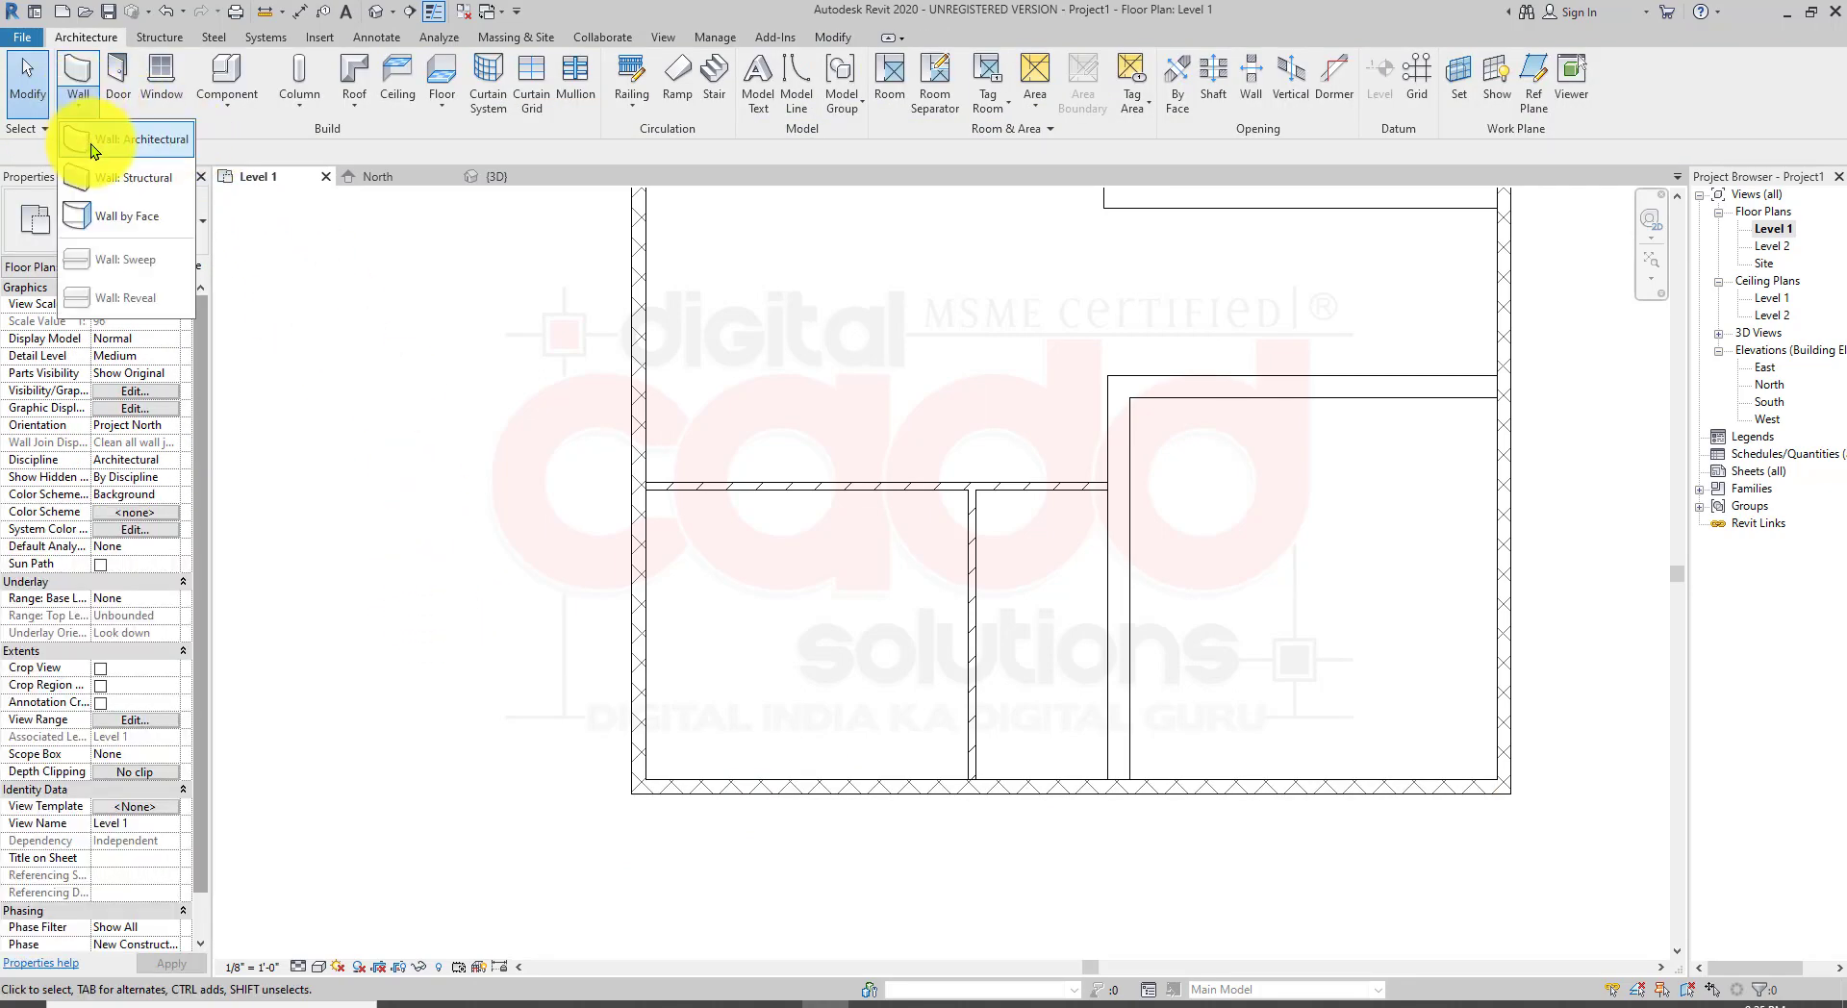
click(91, 142)
click(125, 235)
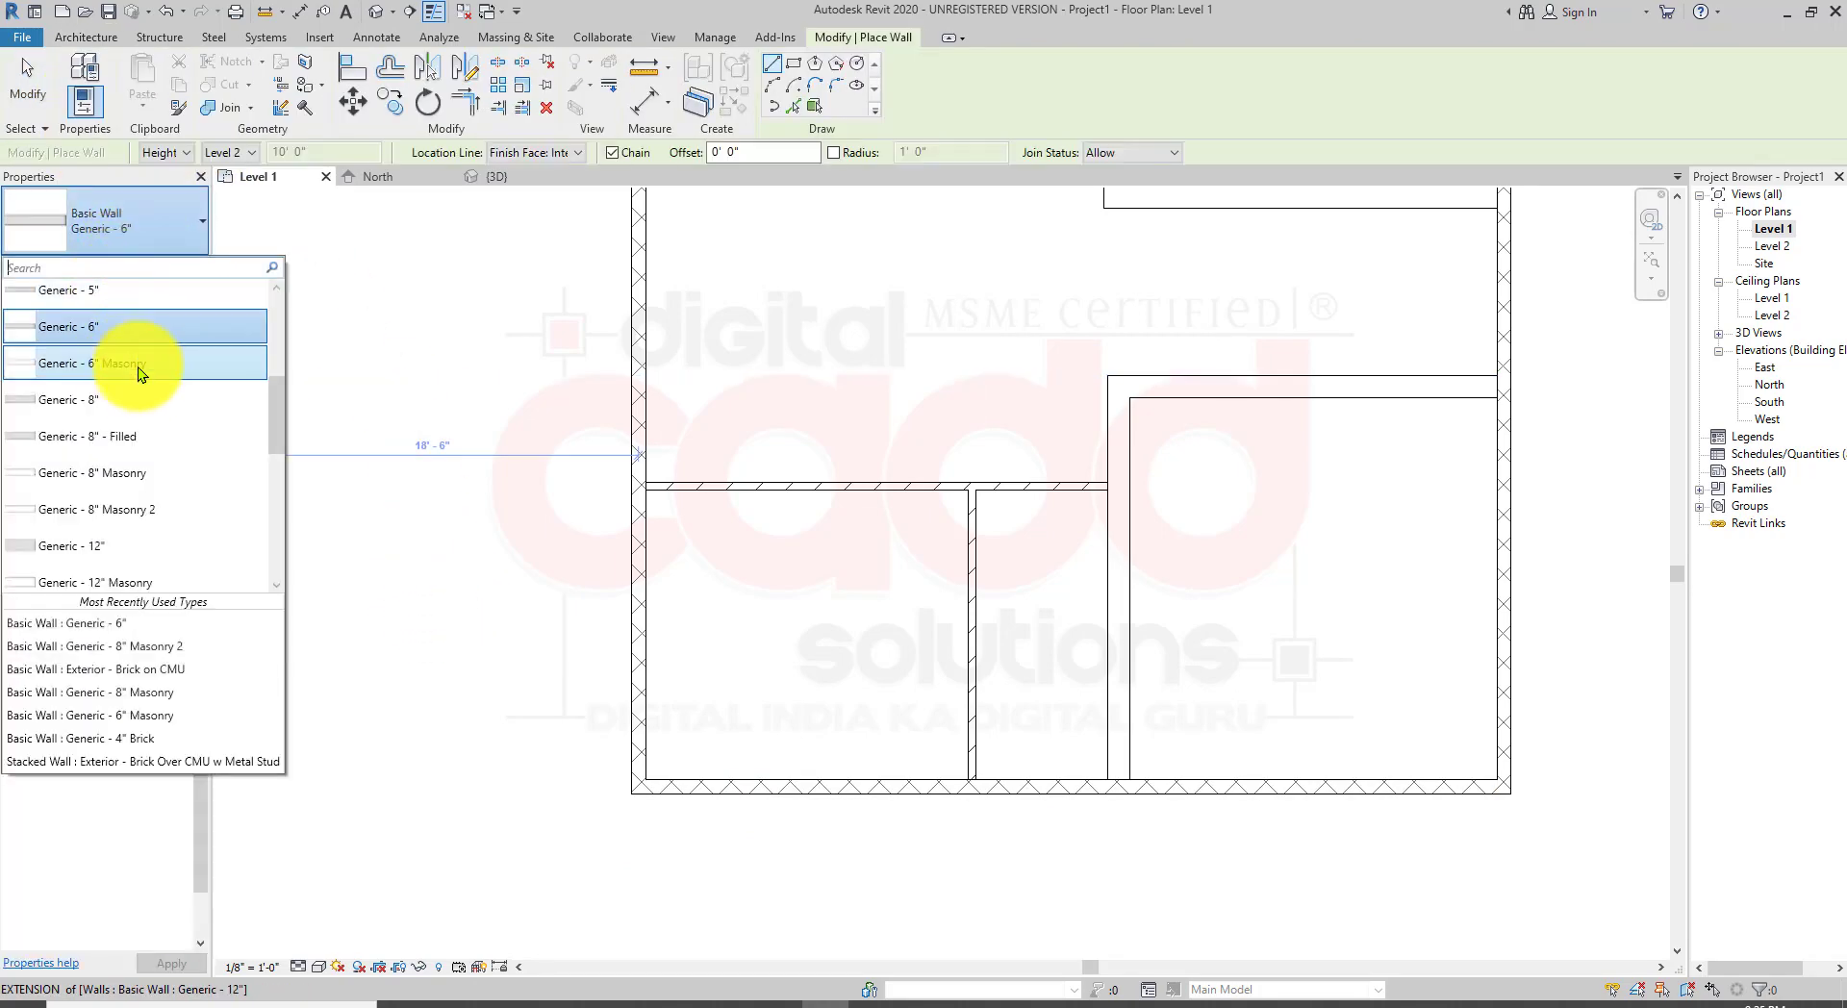
click(163, 481)
scroll(616, 798, up, 3)
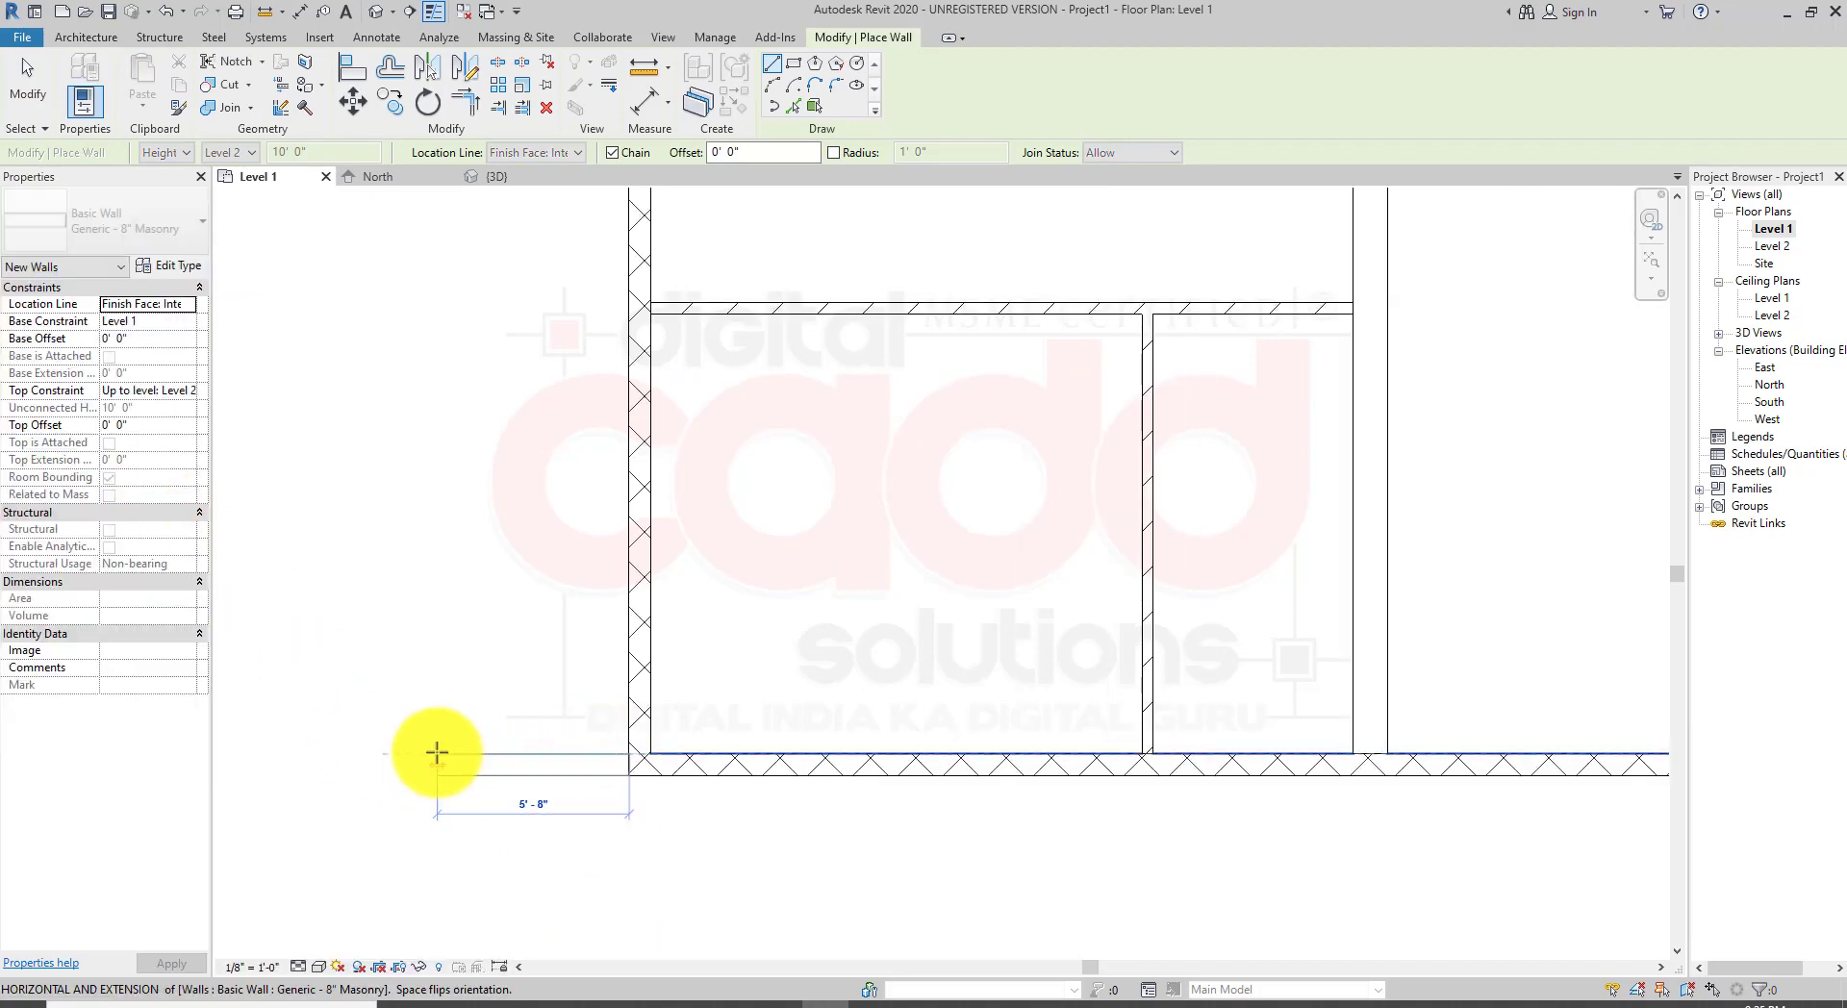
scroll(433, 751, down, 4)
middle_drag(424, 749, 775, 766)
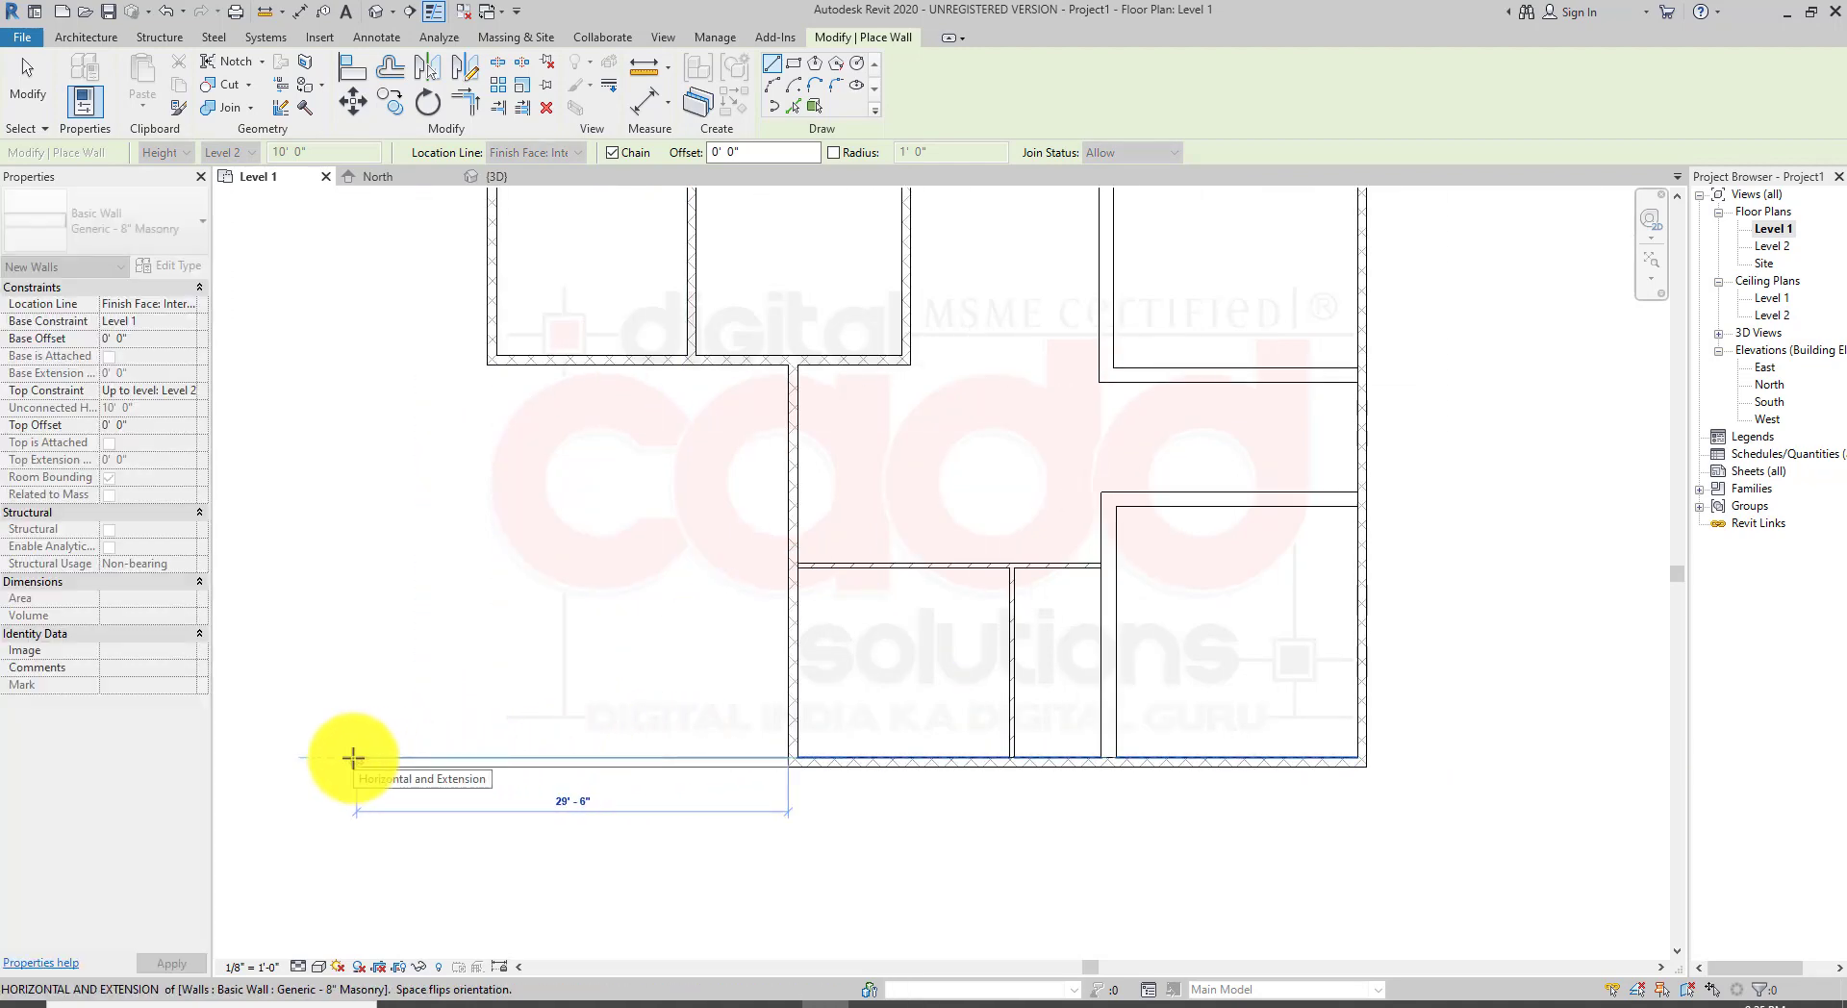
click(532, 760)
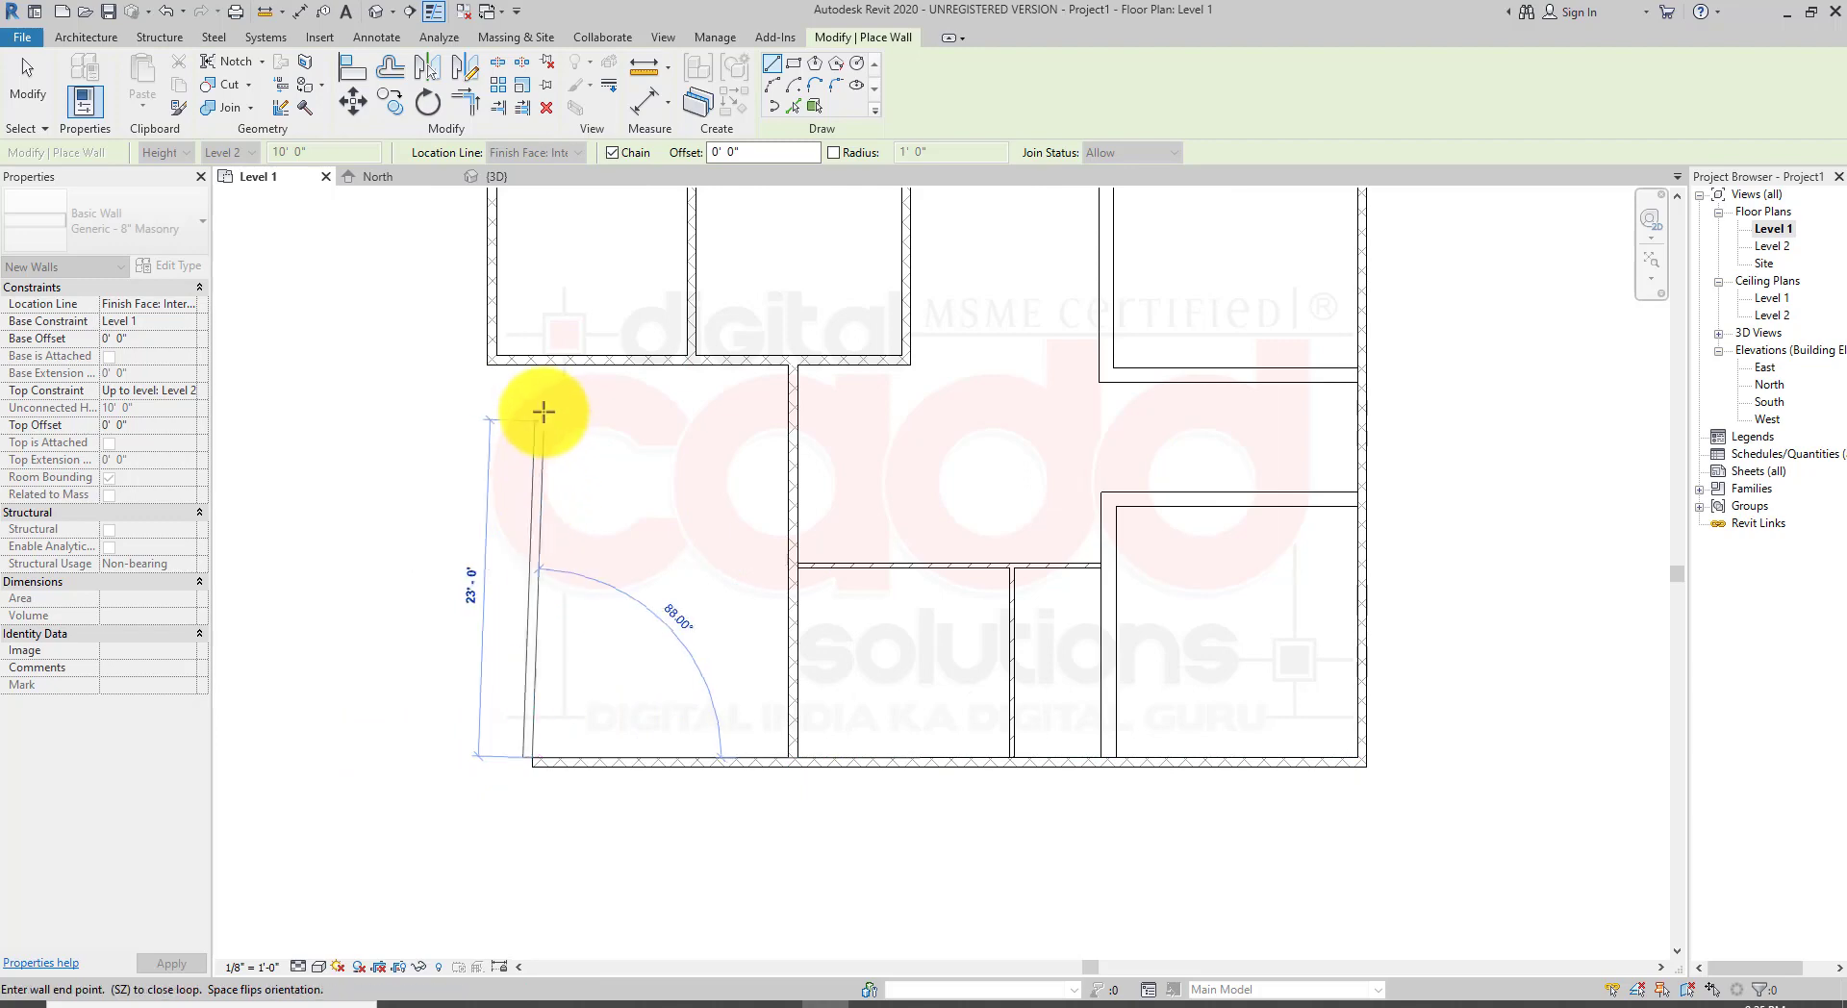
click(536, 367)
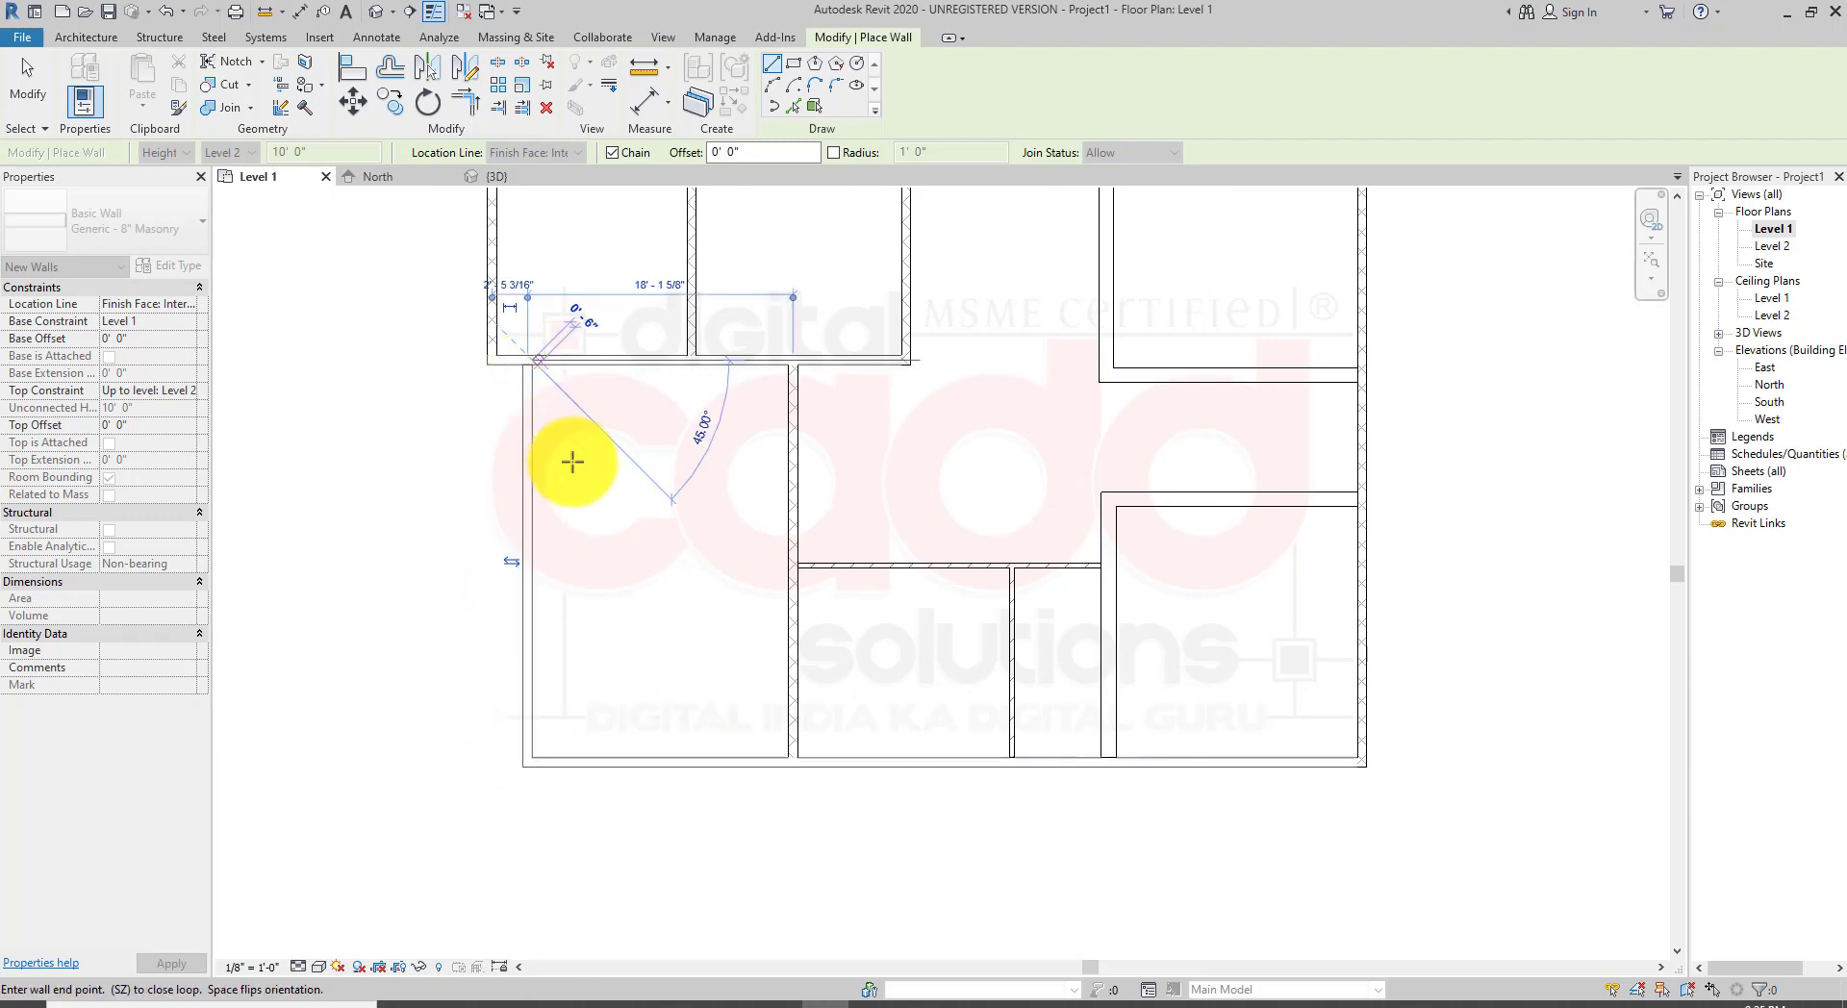
right_click(717, 558)
click(751, 568)
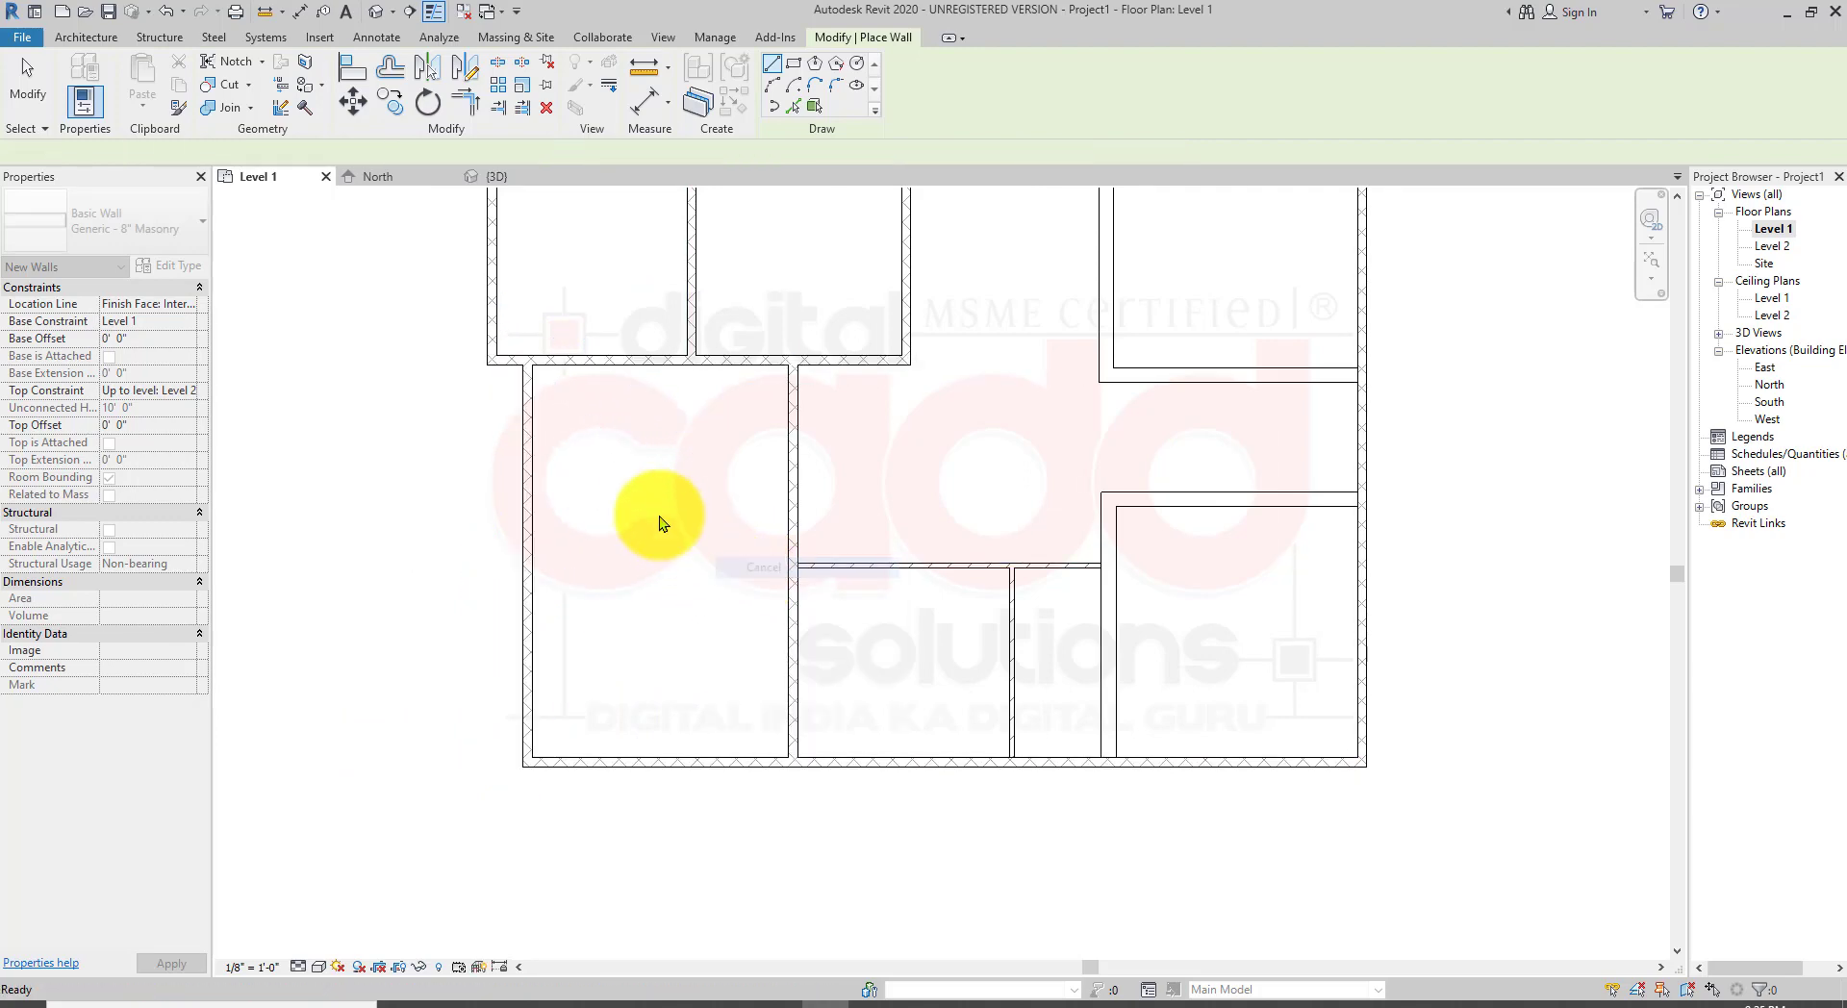
right_click(660, 453)
click(685, 468)
Step: Delete the newly drawn western wall
scroll(660, 576, down, 2)
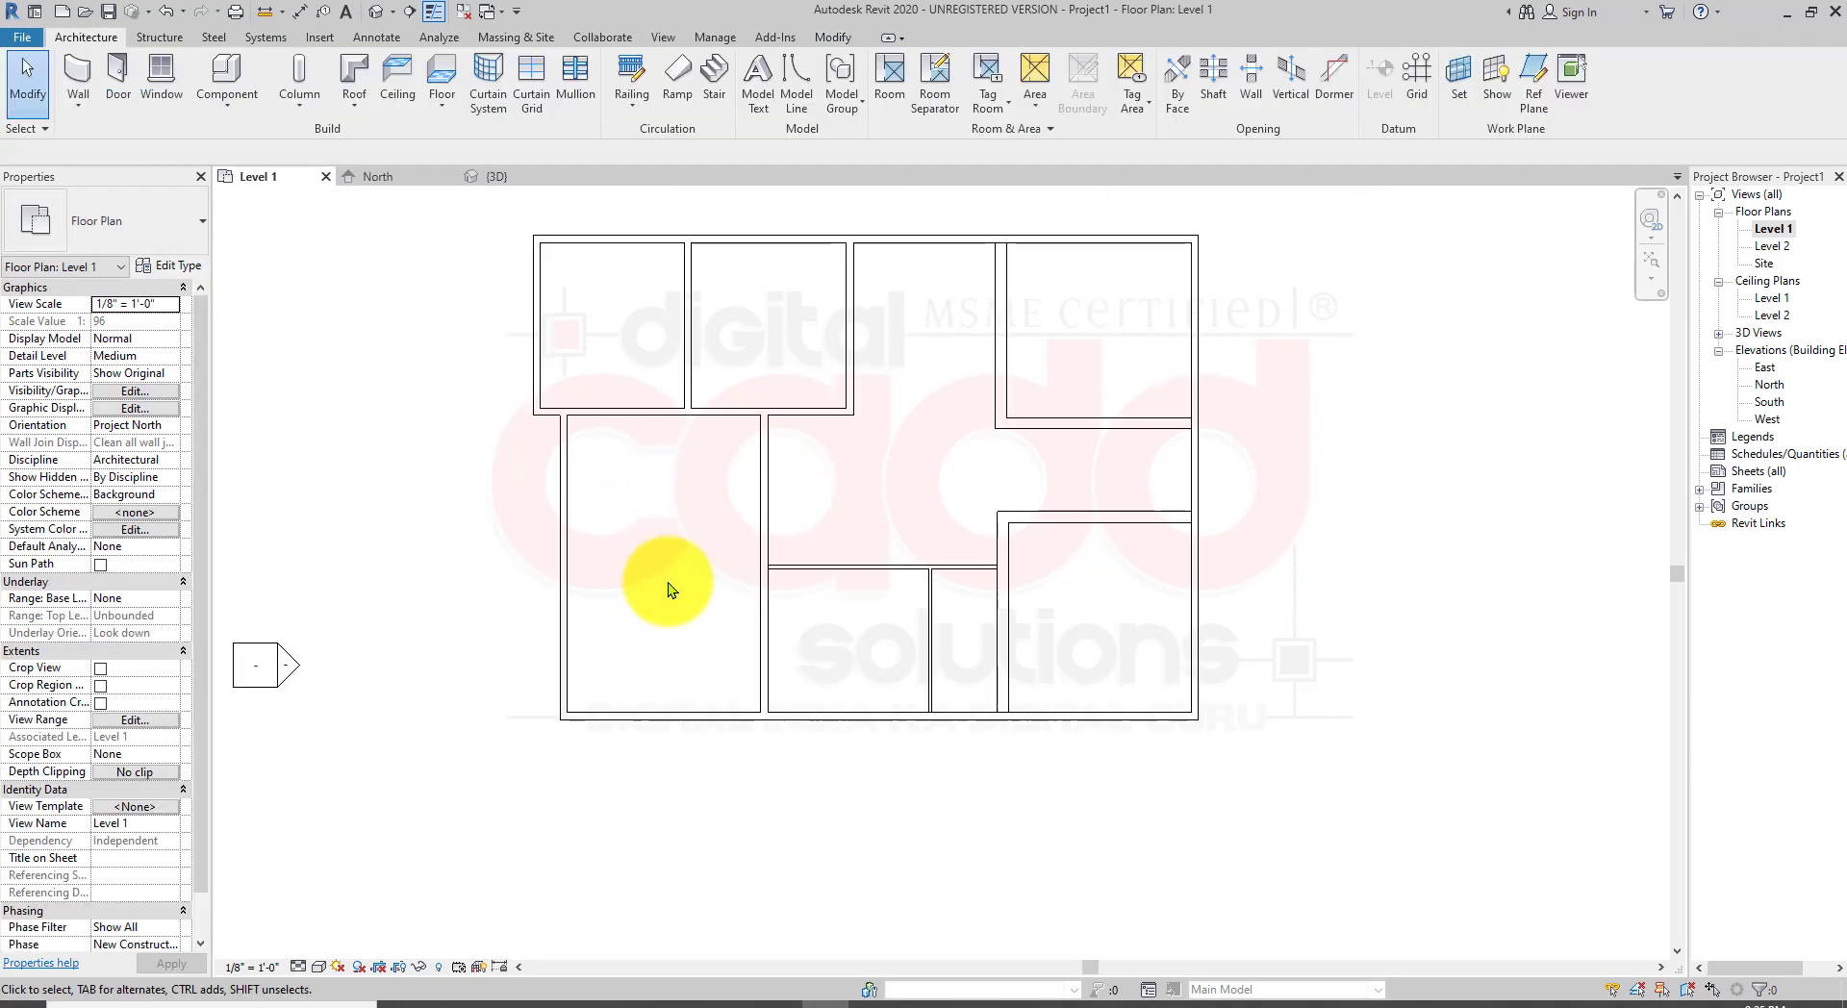
scroll(660, 596, up, 2)
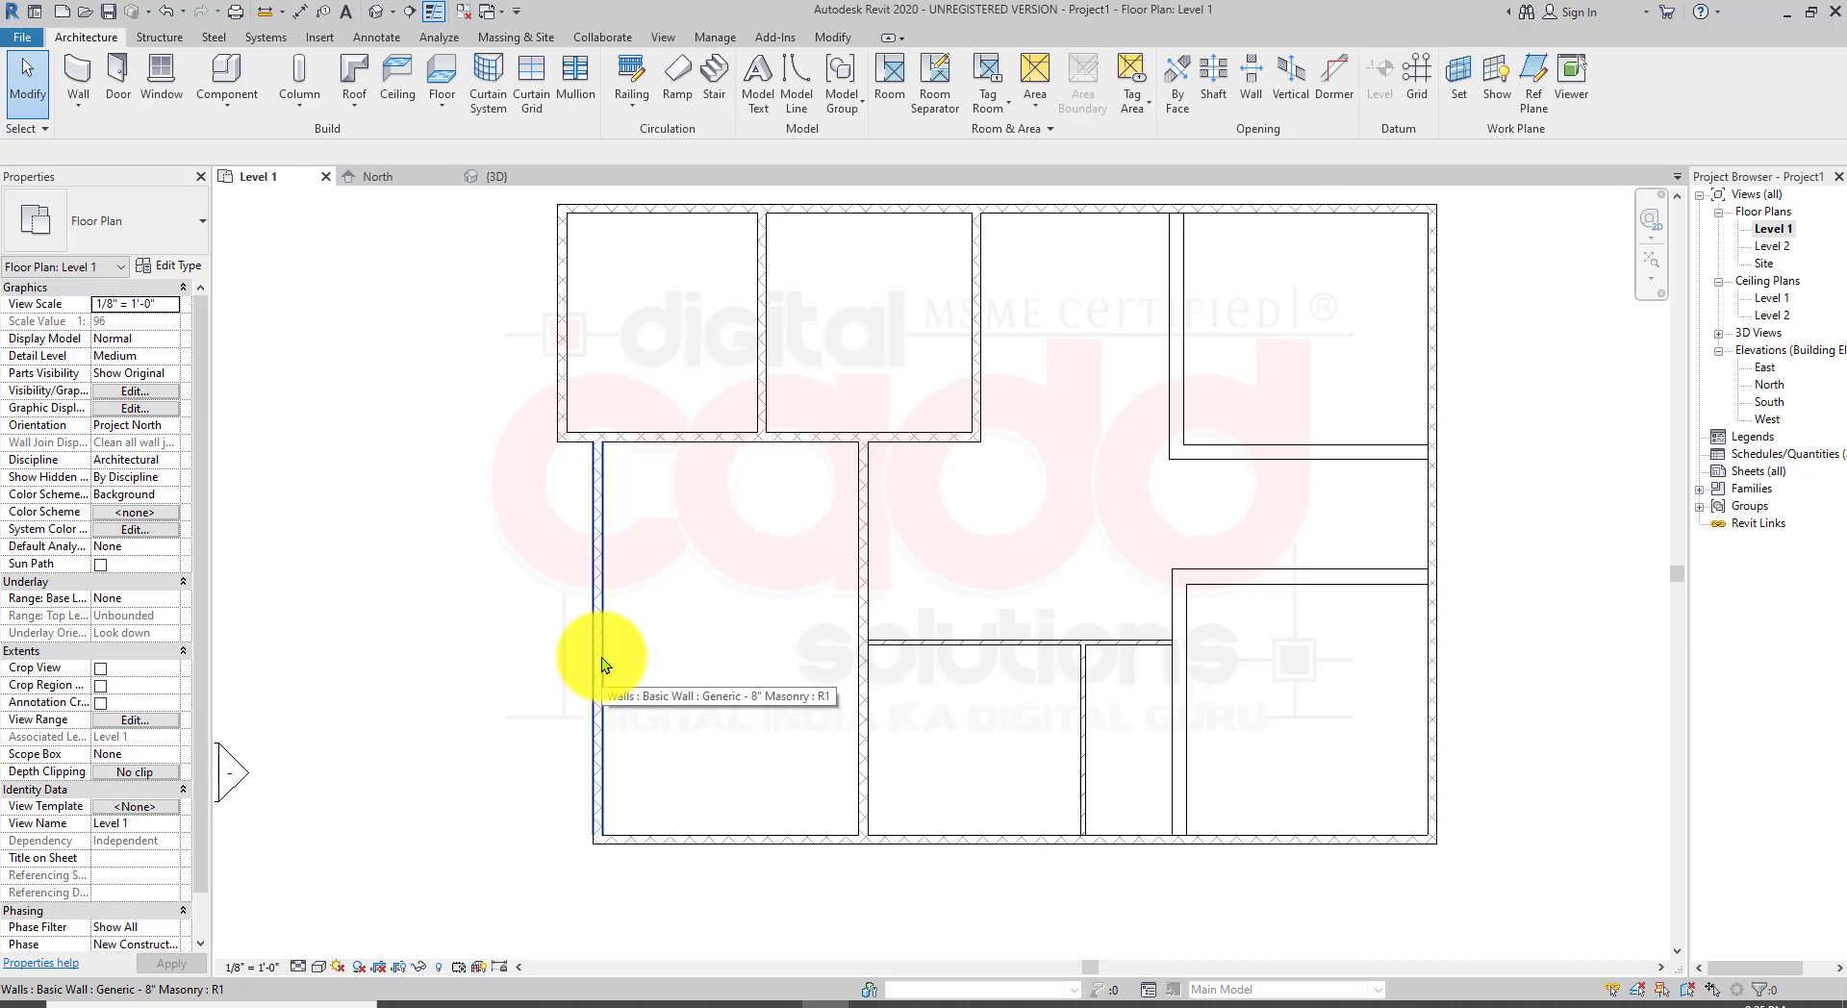
click(602, 660)
key(Delete)
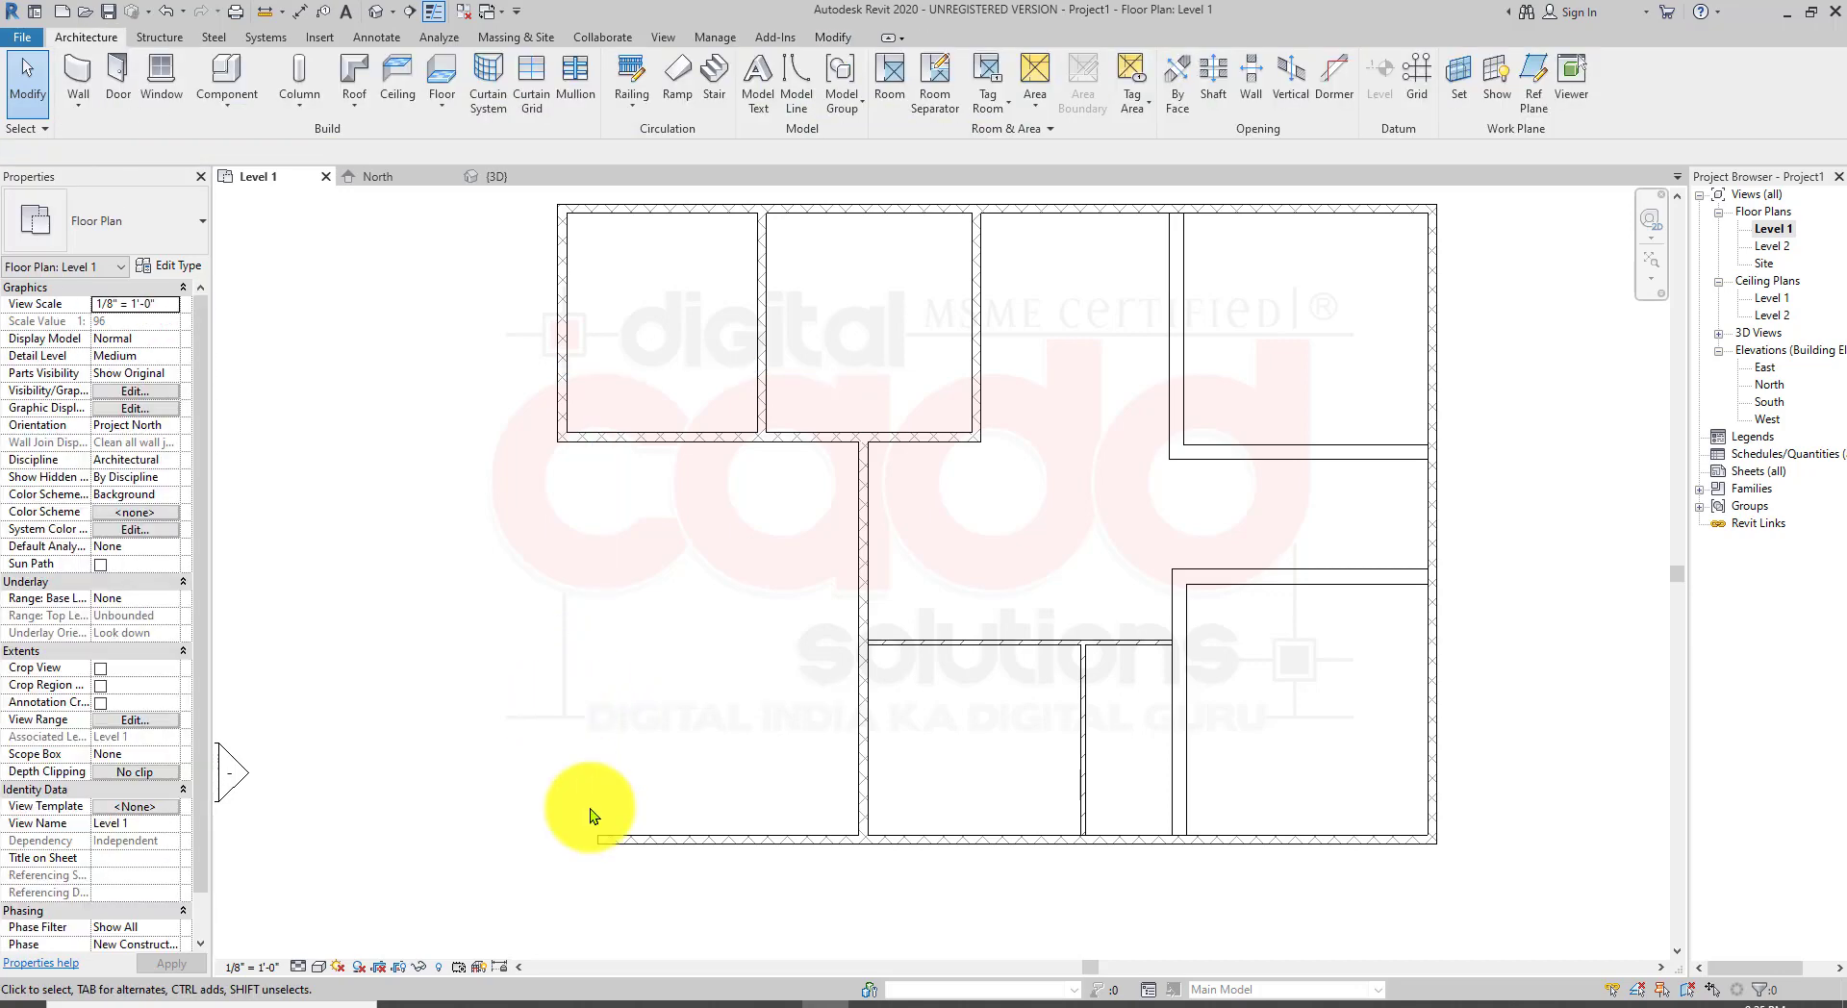
click(622, 838)
key(Escape)
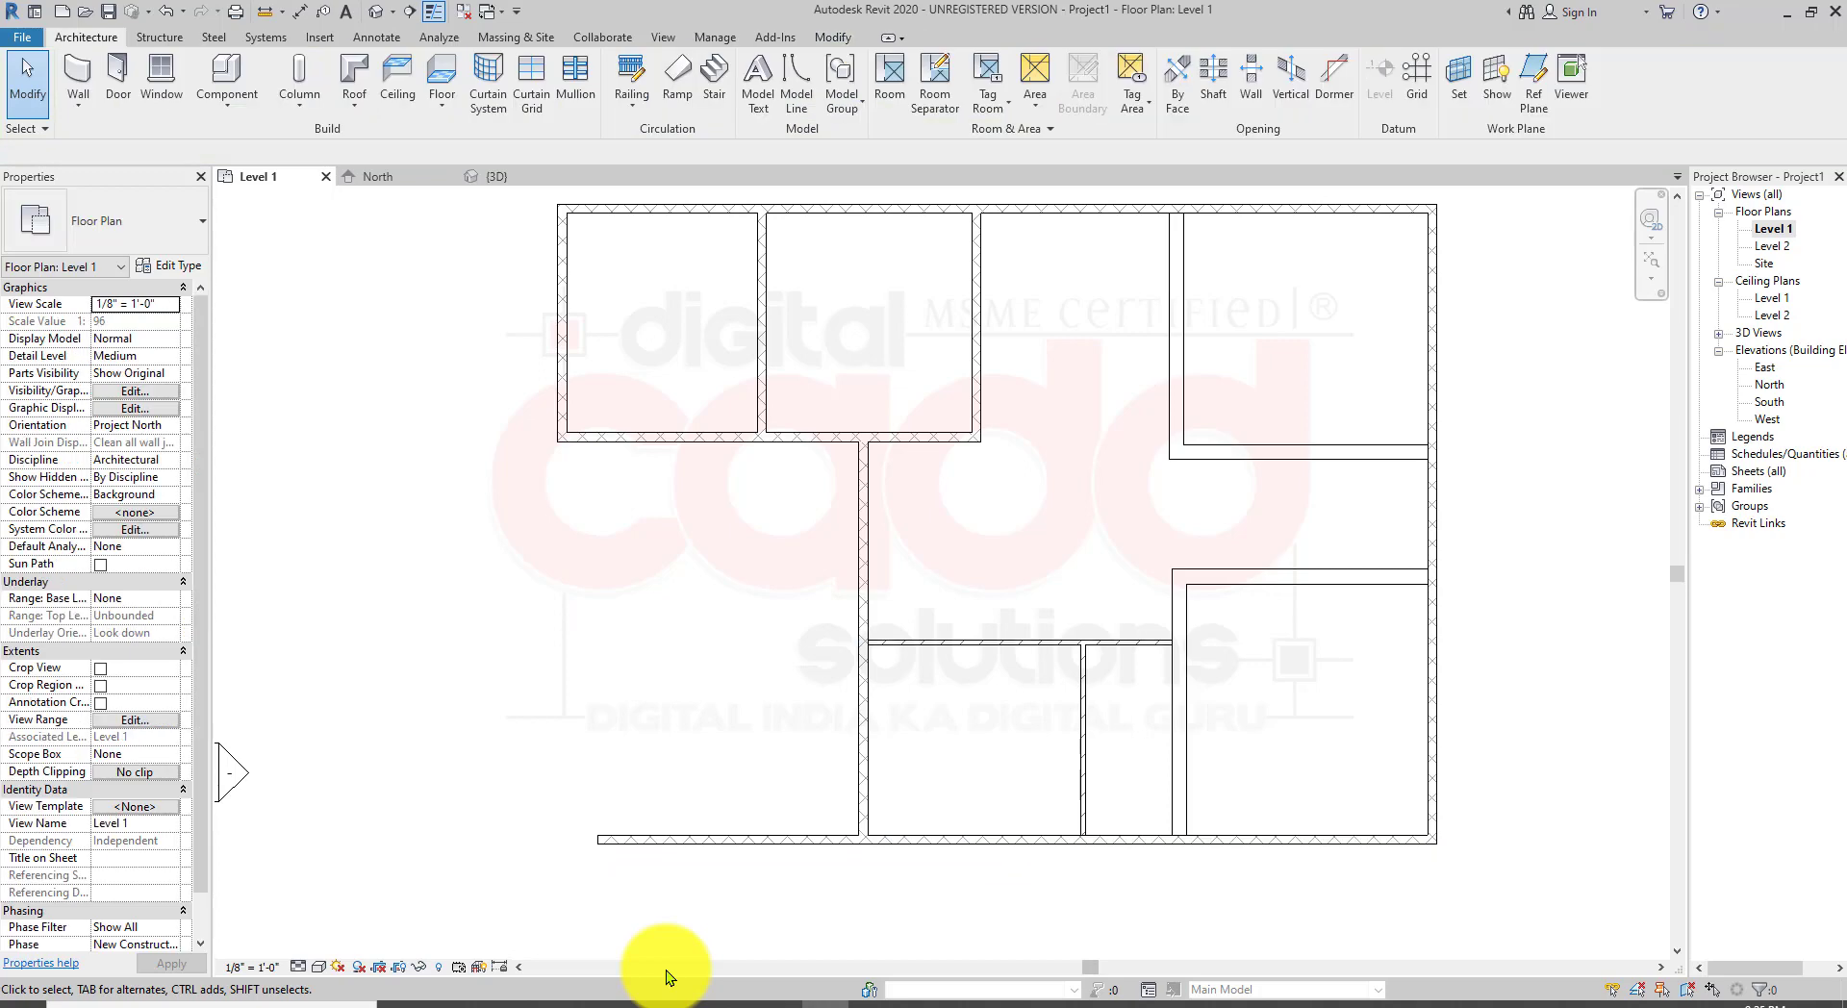
Step: Undo the wall deletion and the two new western walls
key(ctrl+z)
key(ctrl+z)
key(ctrl+z)
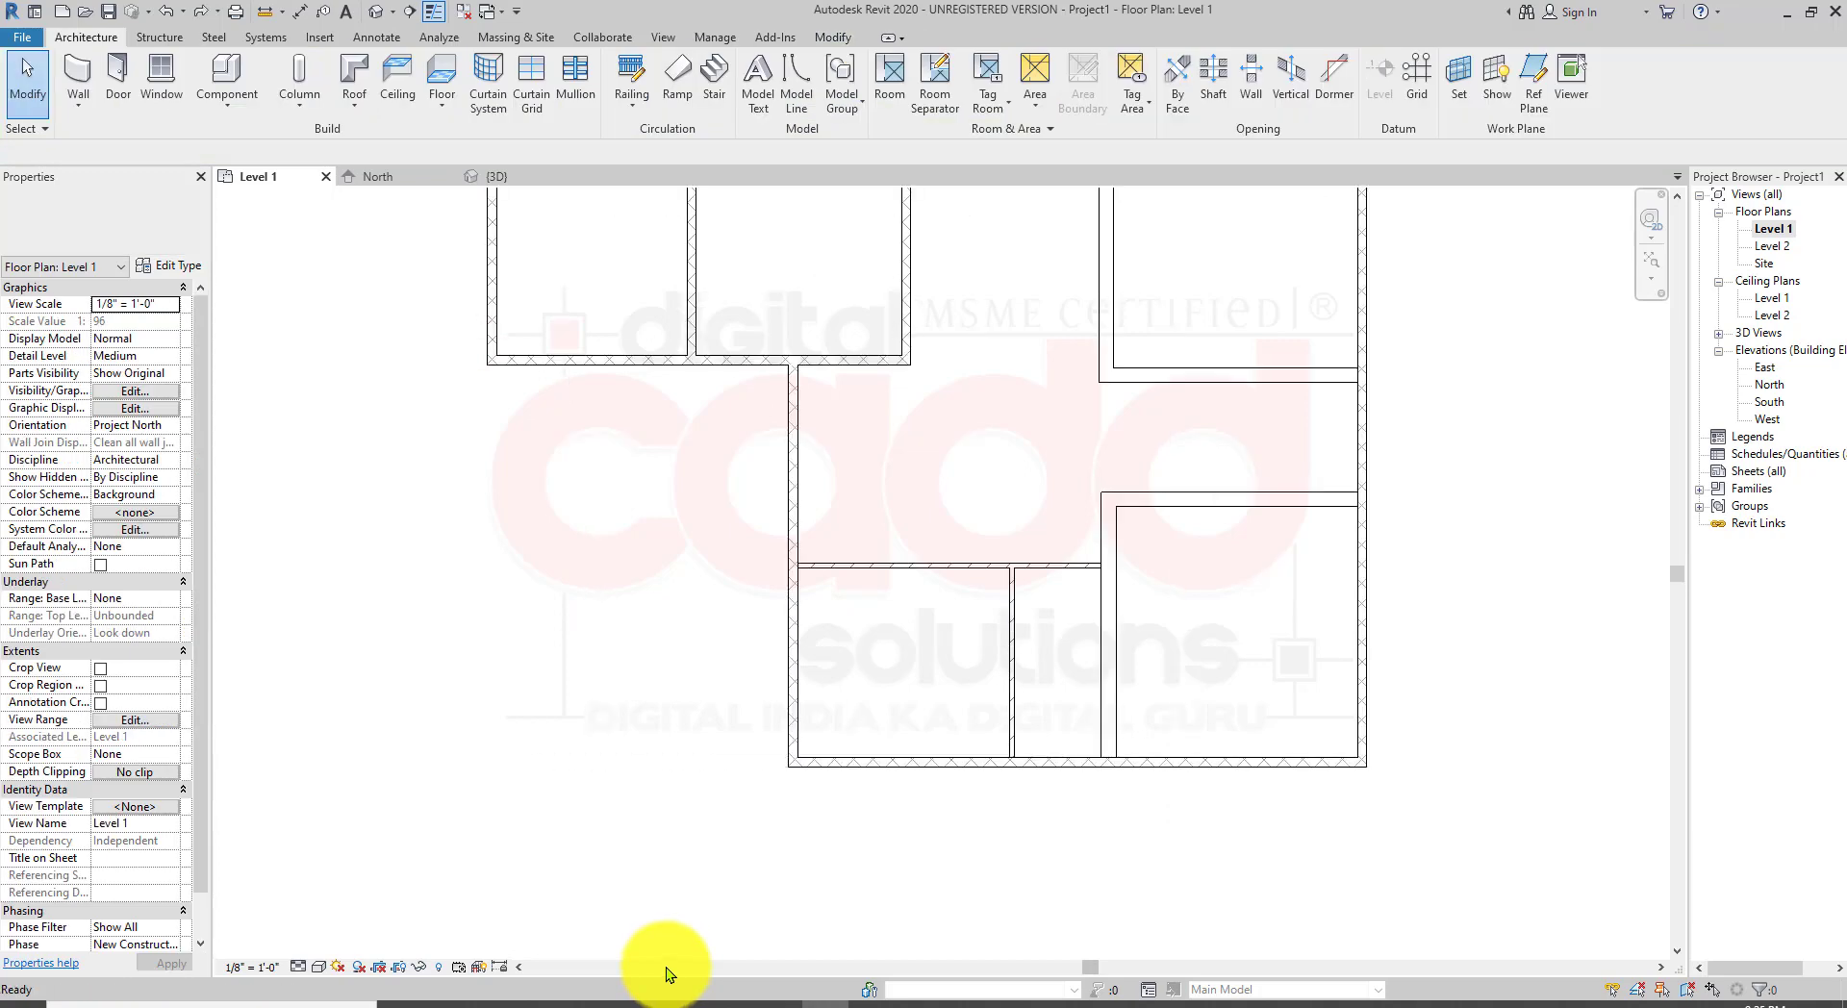
Step: Move the west elevation marker closer to the building's west side
middle_drag(729, 429, 765, 612)
scroll(722, 614, down, 1)
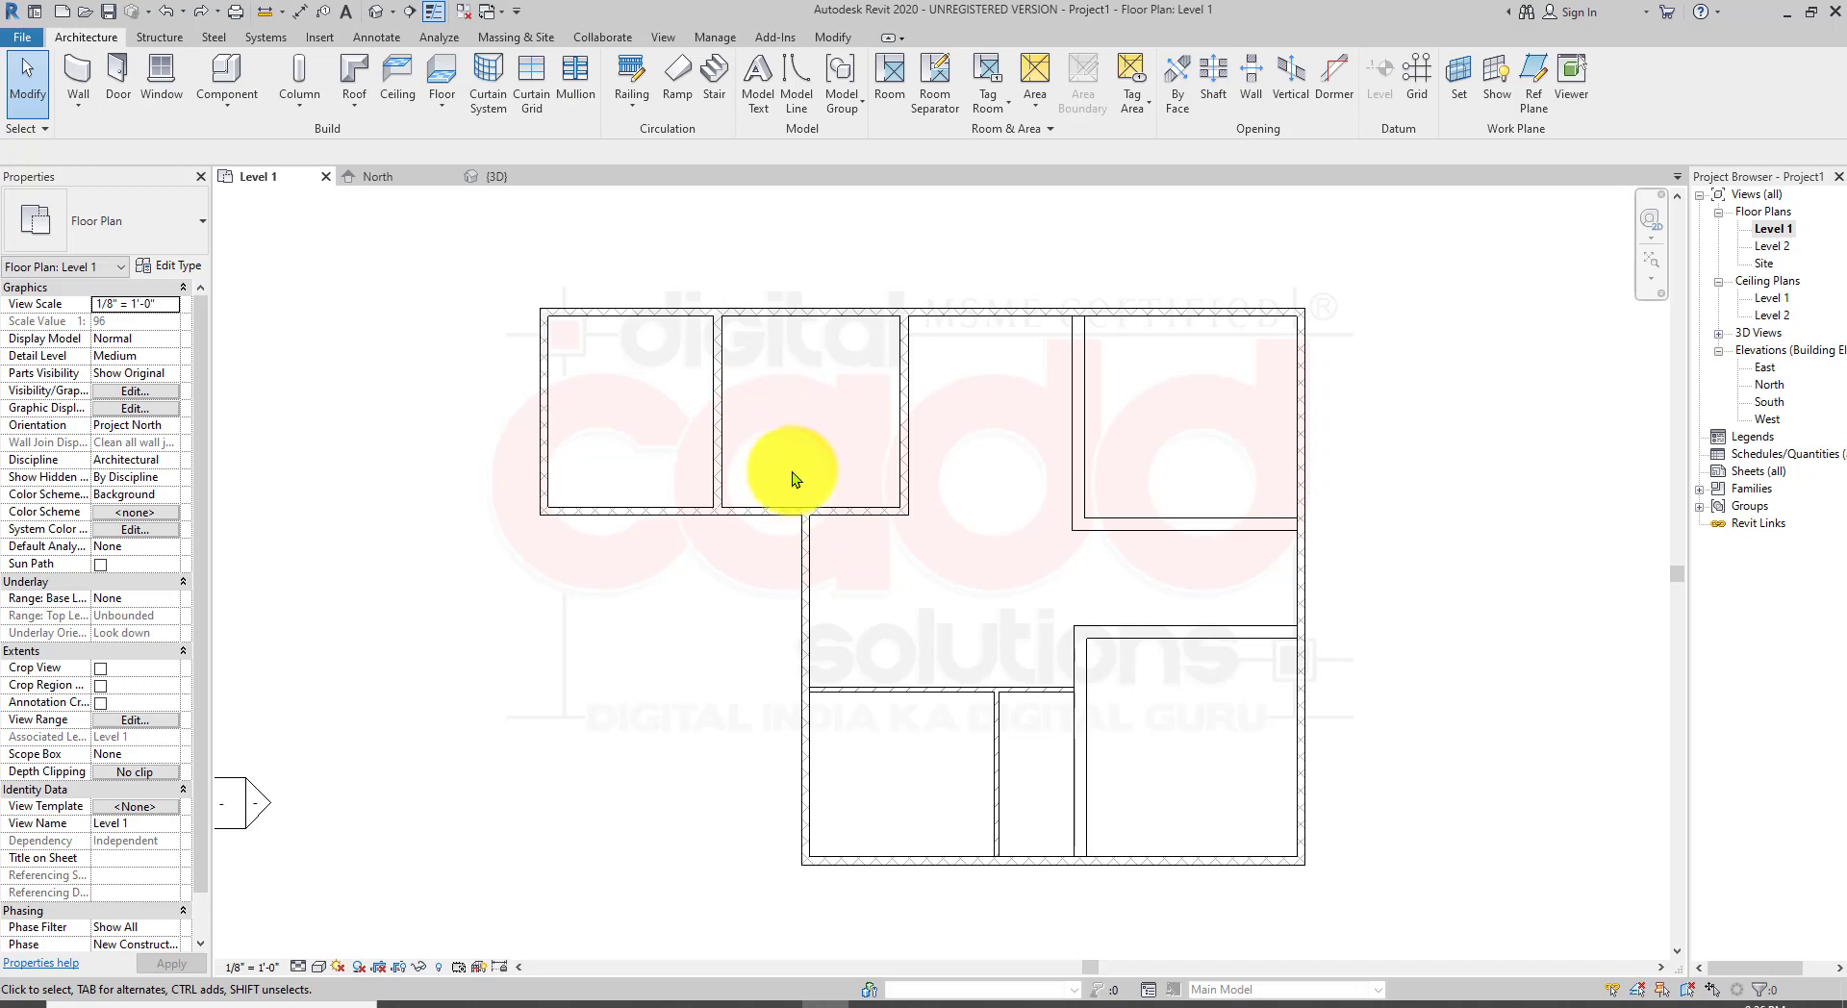
middle_drag(689, 574, 734, 605)
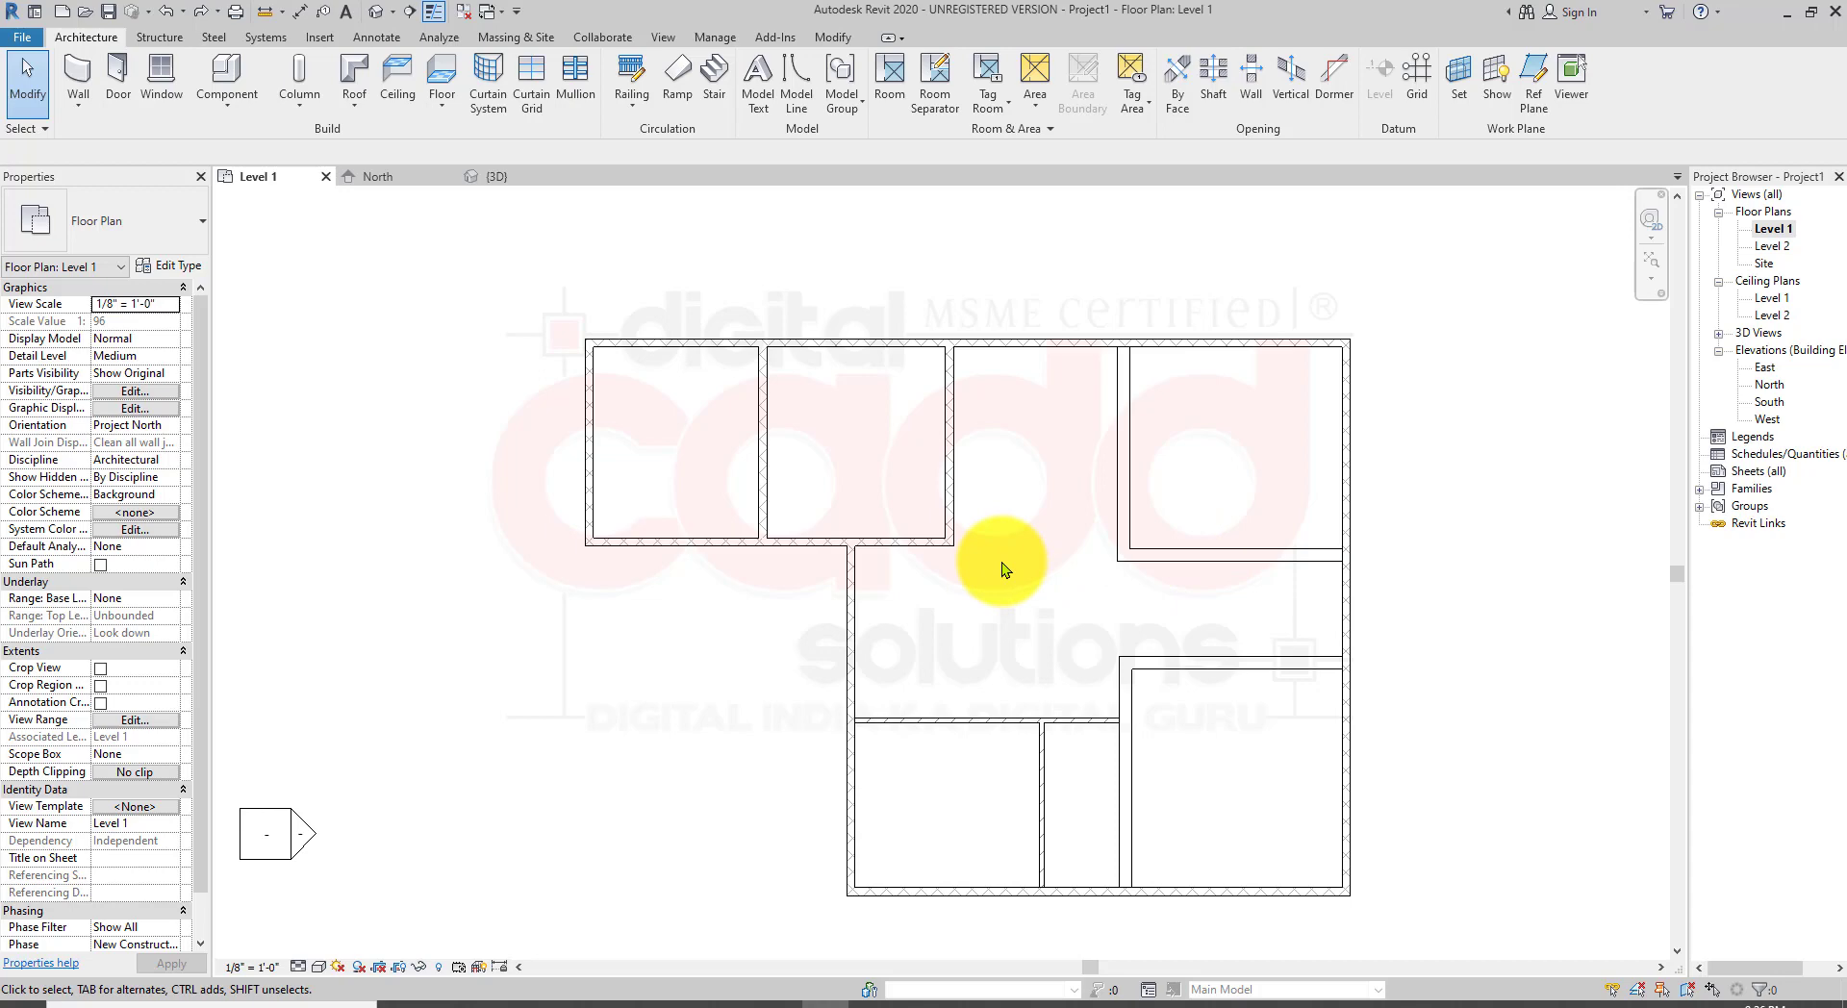
middle_drag(962, 563, 952, 559)
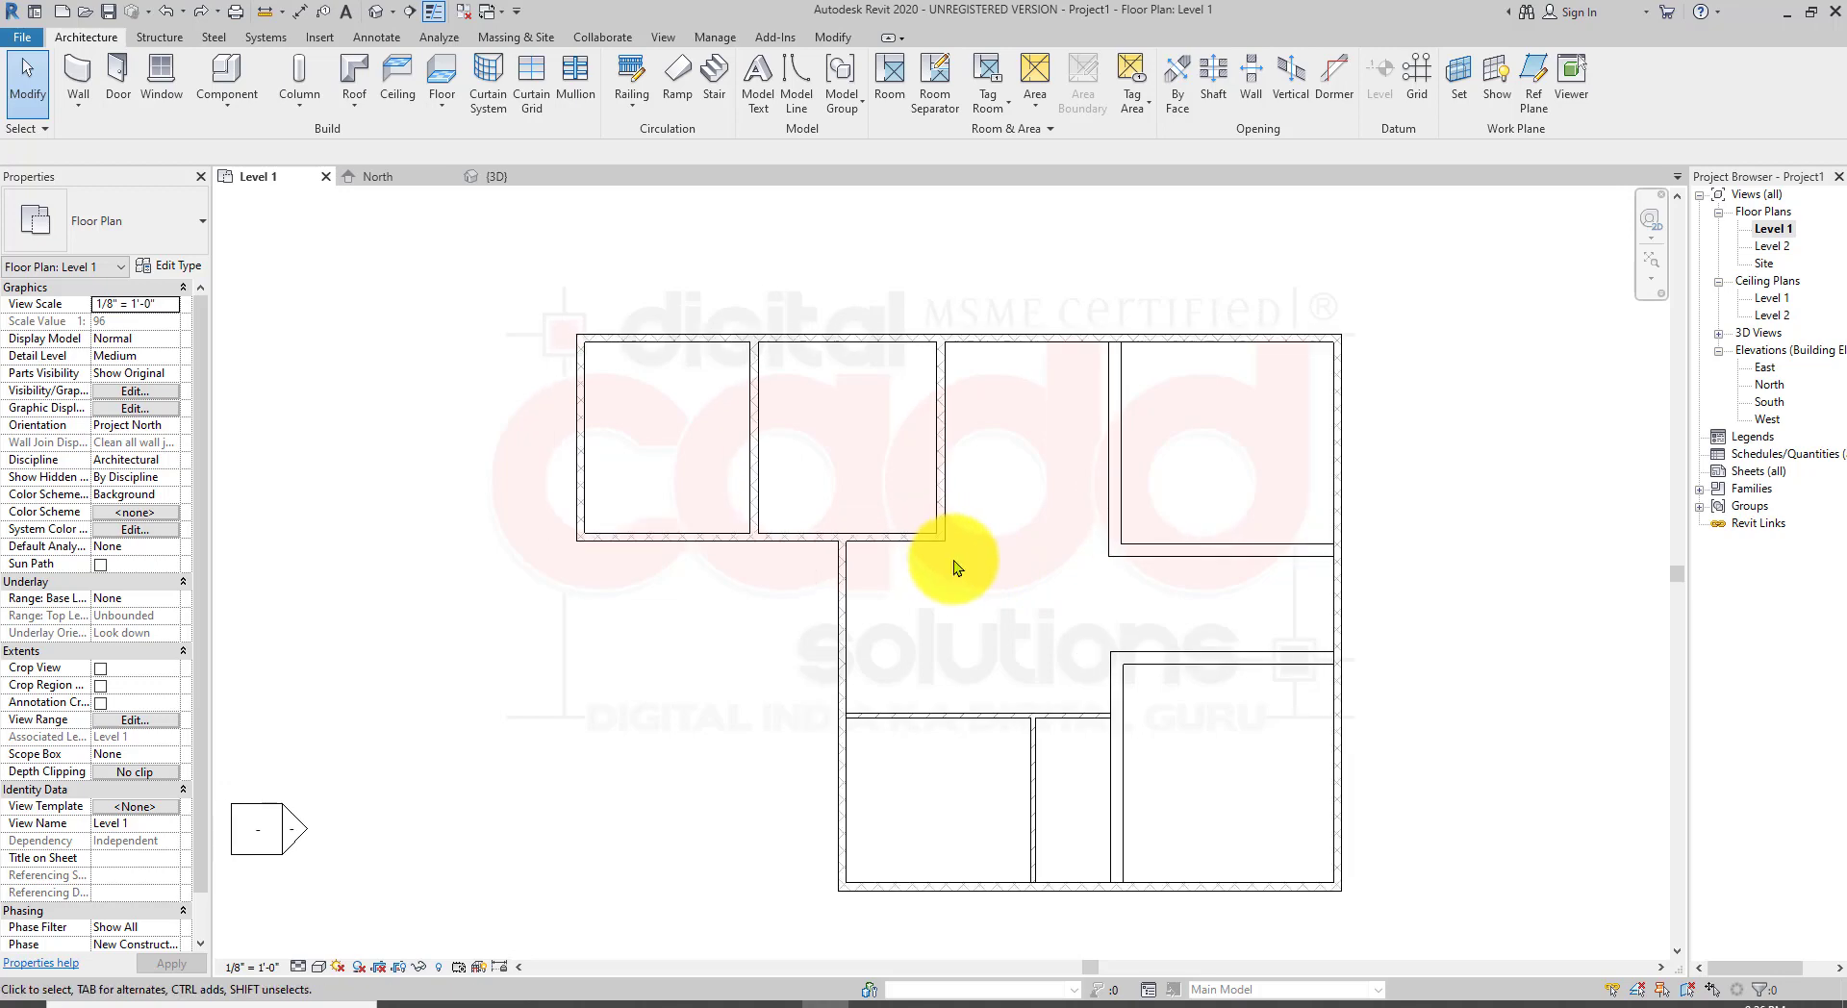
click(253, 849)
middle_drag(380, 837, 511, 788)
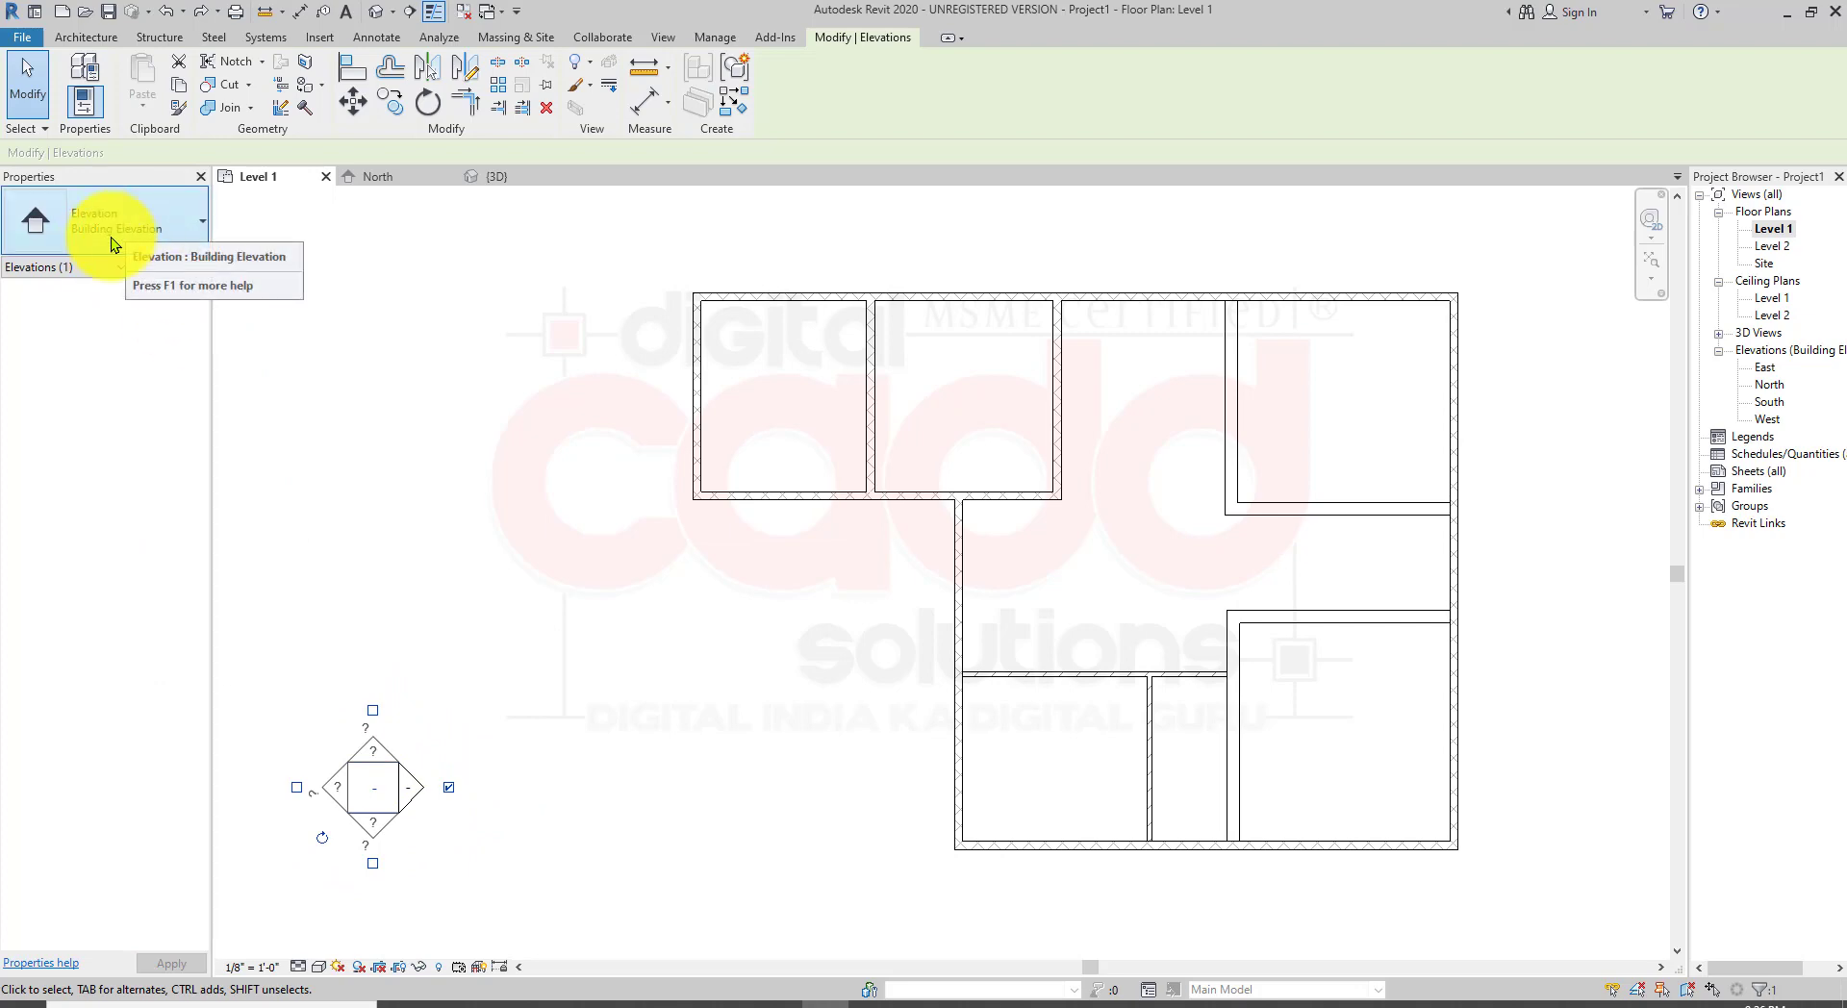
click(374, 857)
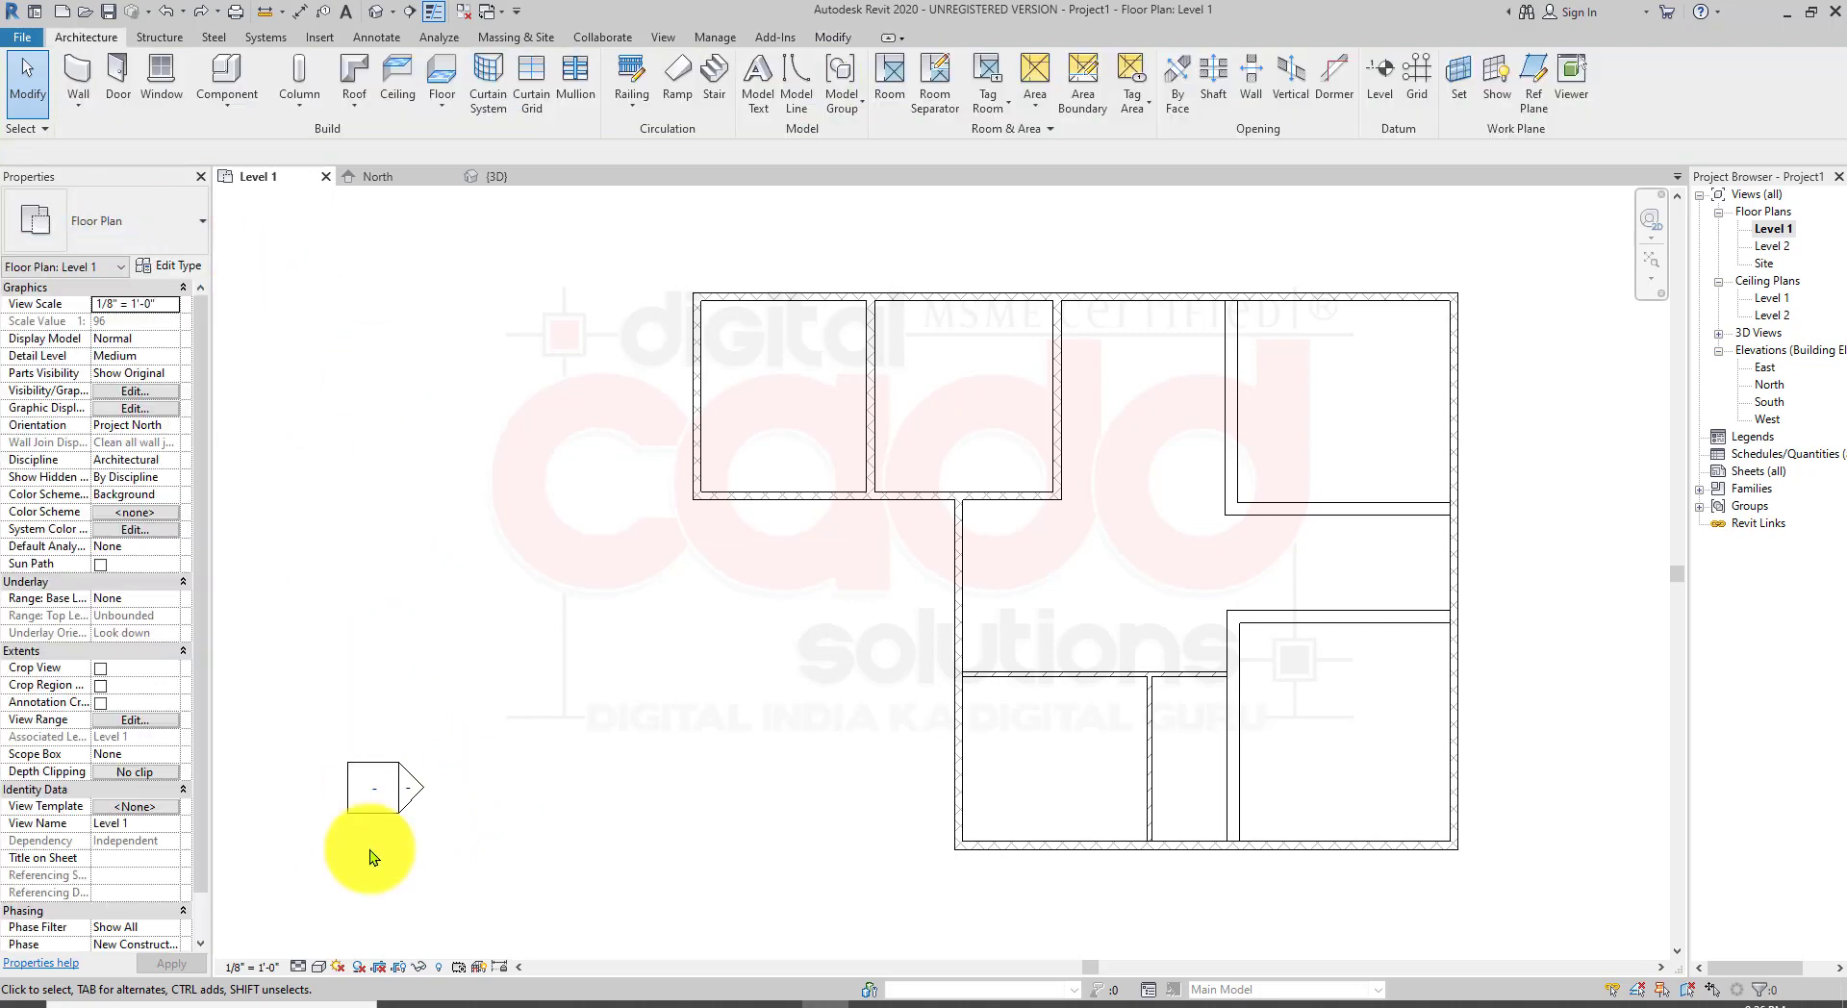
Step: Open the West elevation view to inspect the walls, then return to the Level 1 floor plan
double_click(401, 806)
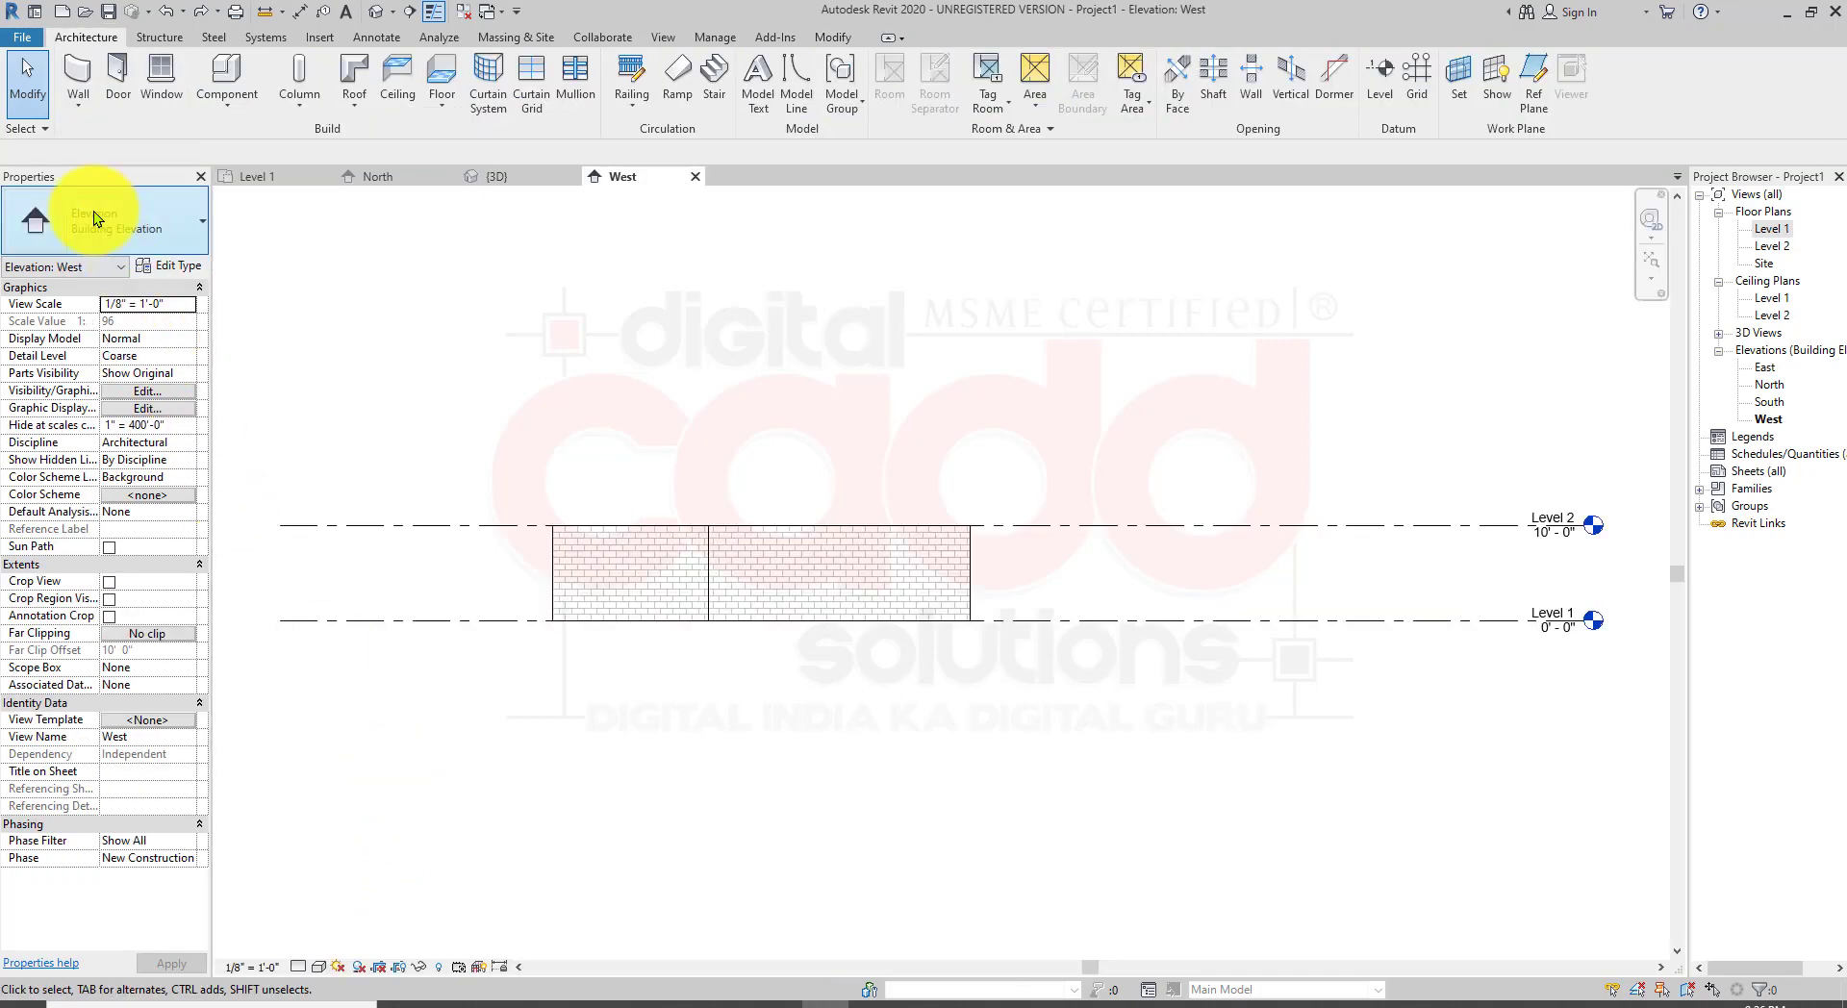
scroll(799, 574, up, 3)
scroll(799, 574, down, 4)
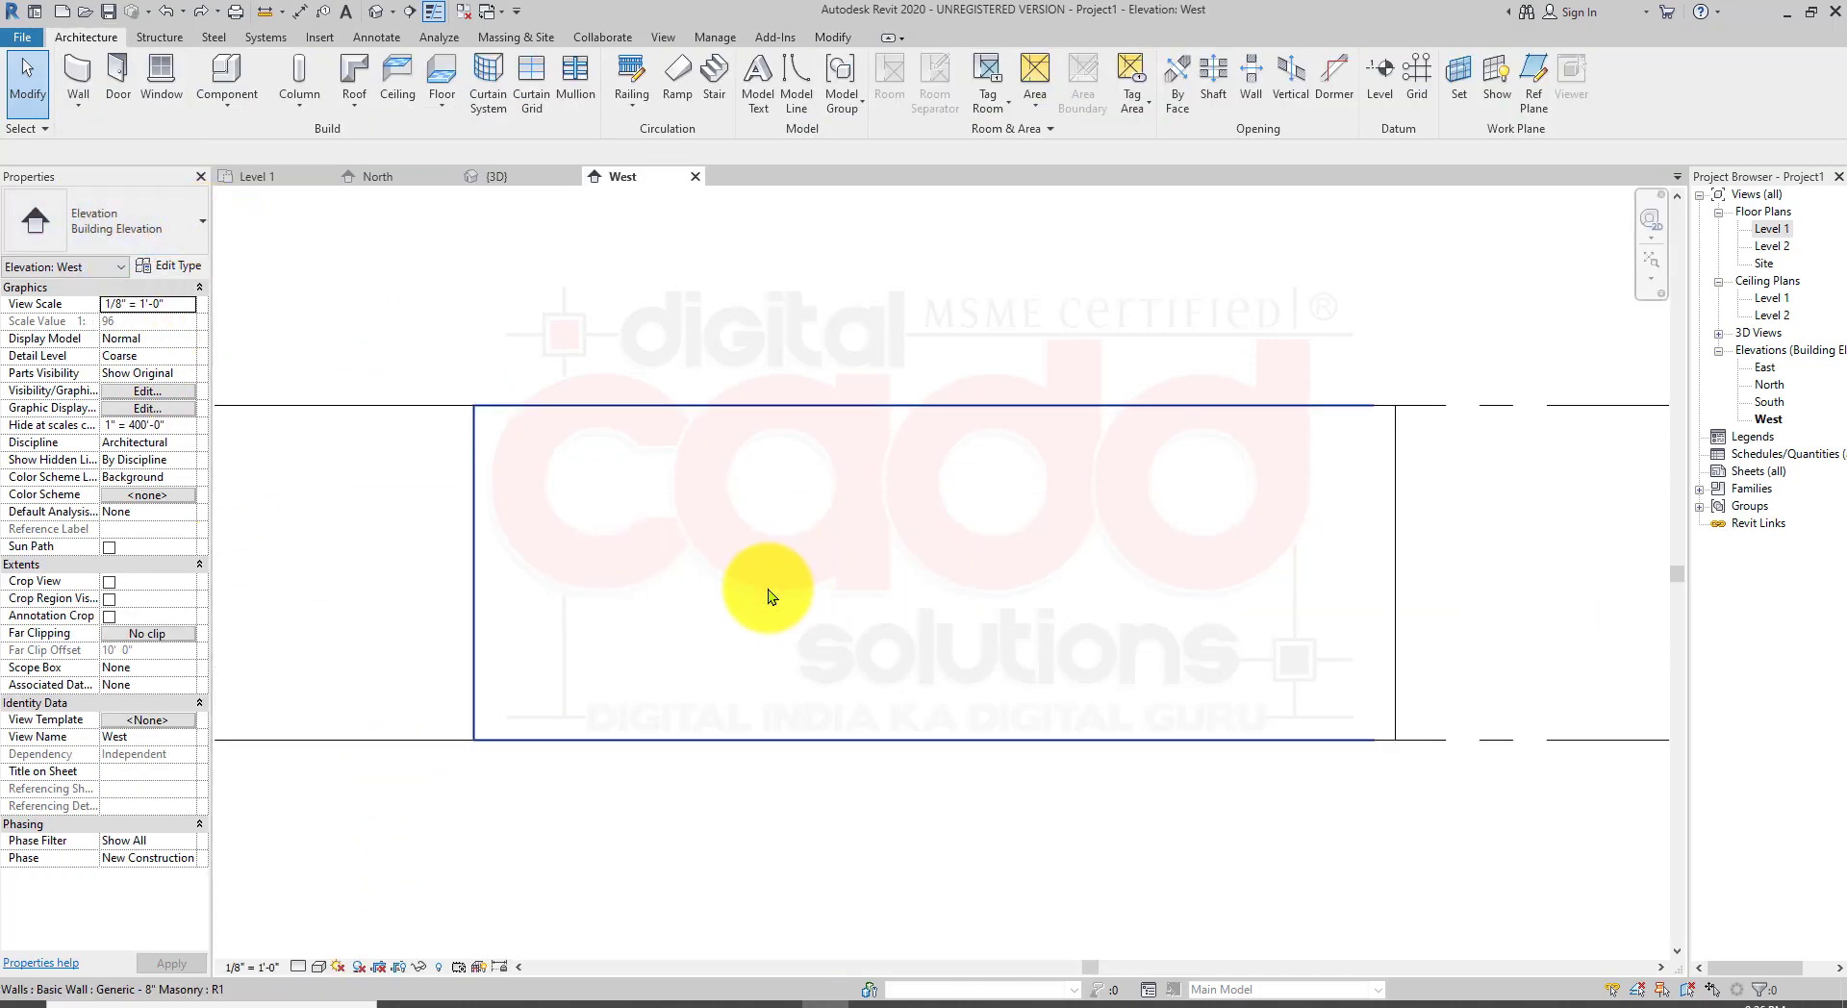
middle_drag(1091, 723, 905, 715)
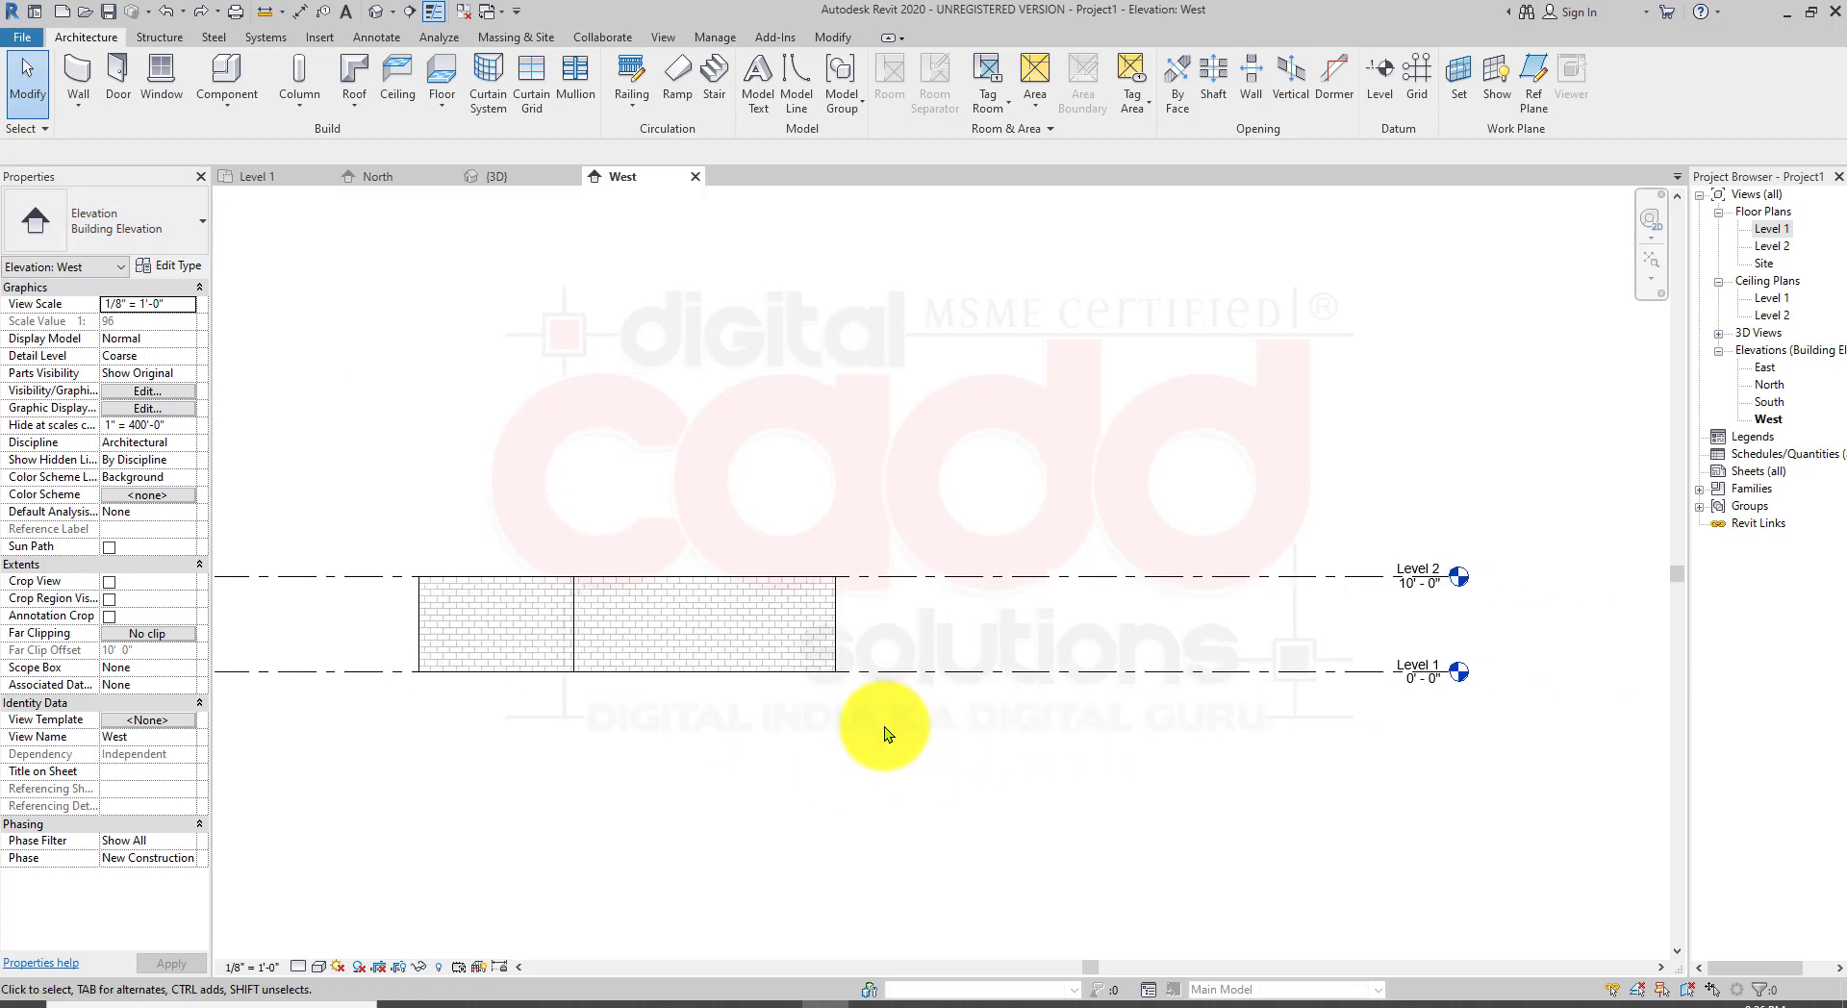
double_click(1766, 229)
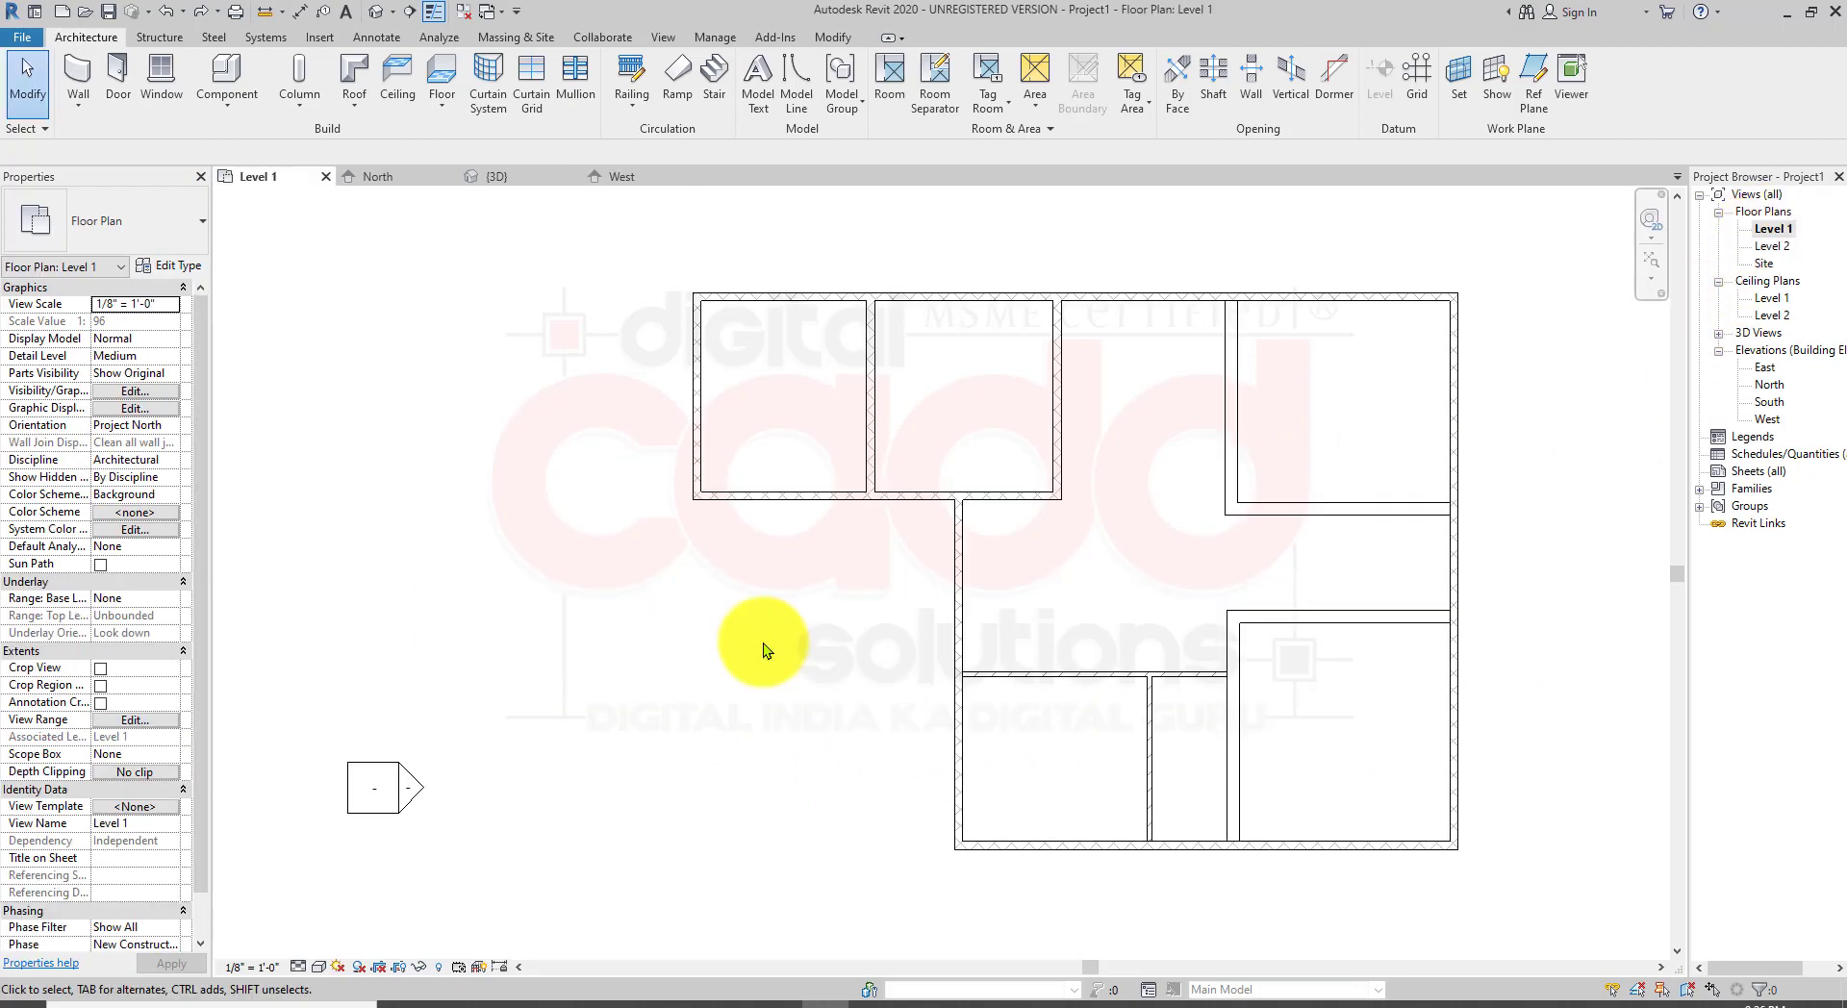
Step: Examine the floor plan's rooms and walls
scroll(760, 674, down, 2)
middle_drag(833, 699, 726, 672)
scroll(726, 671, up, 3)
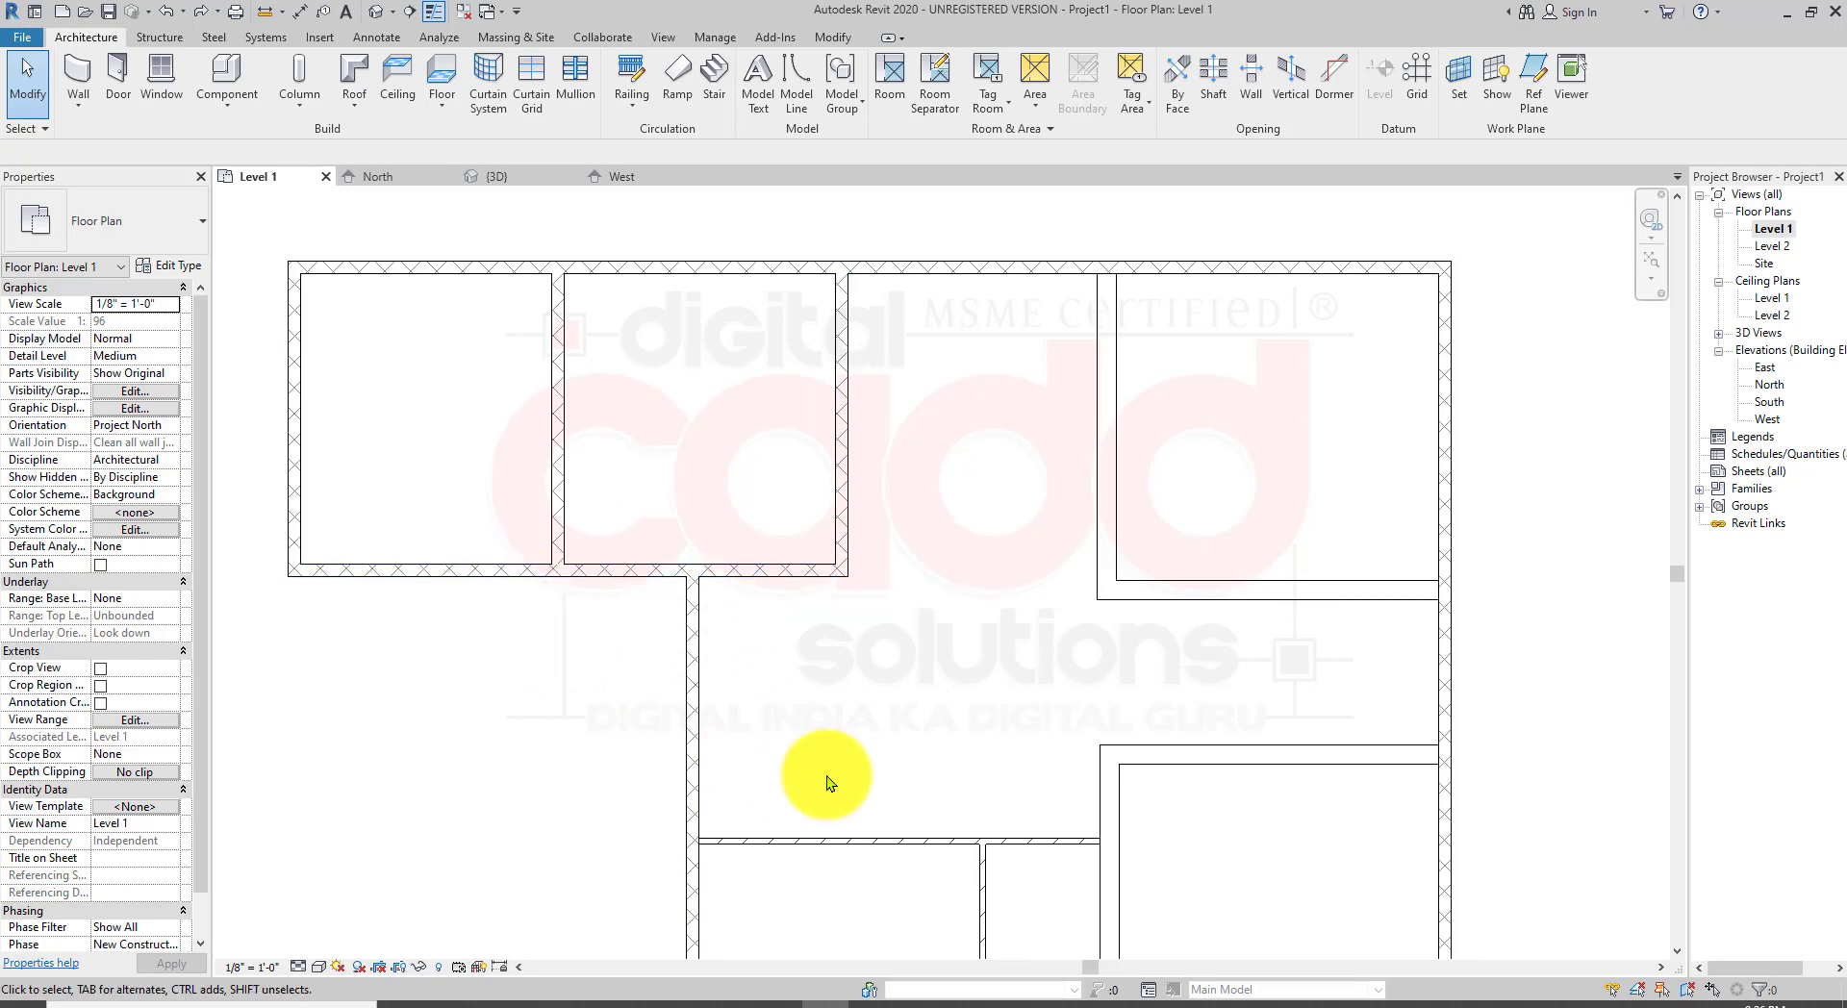
middle_drag(829, 783, 712, 608)
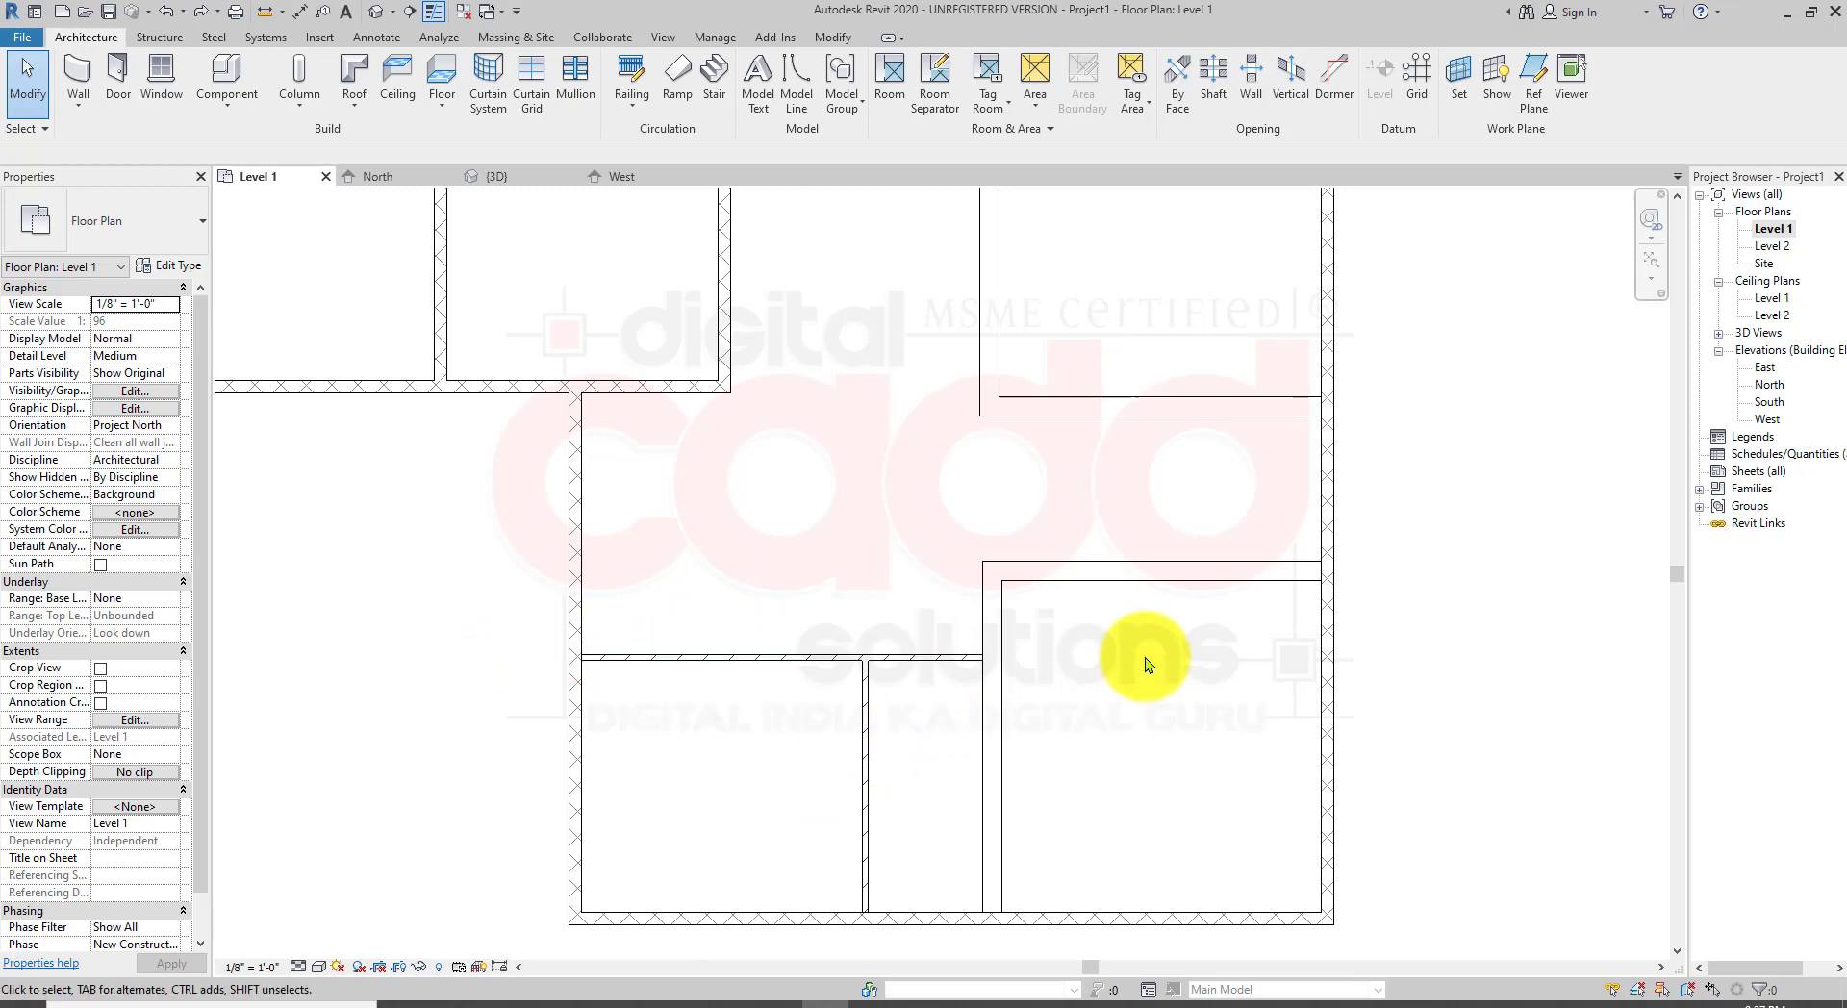
middle_drag(1147, 663, 1119, 750)
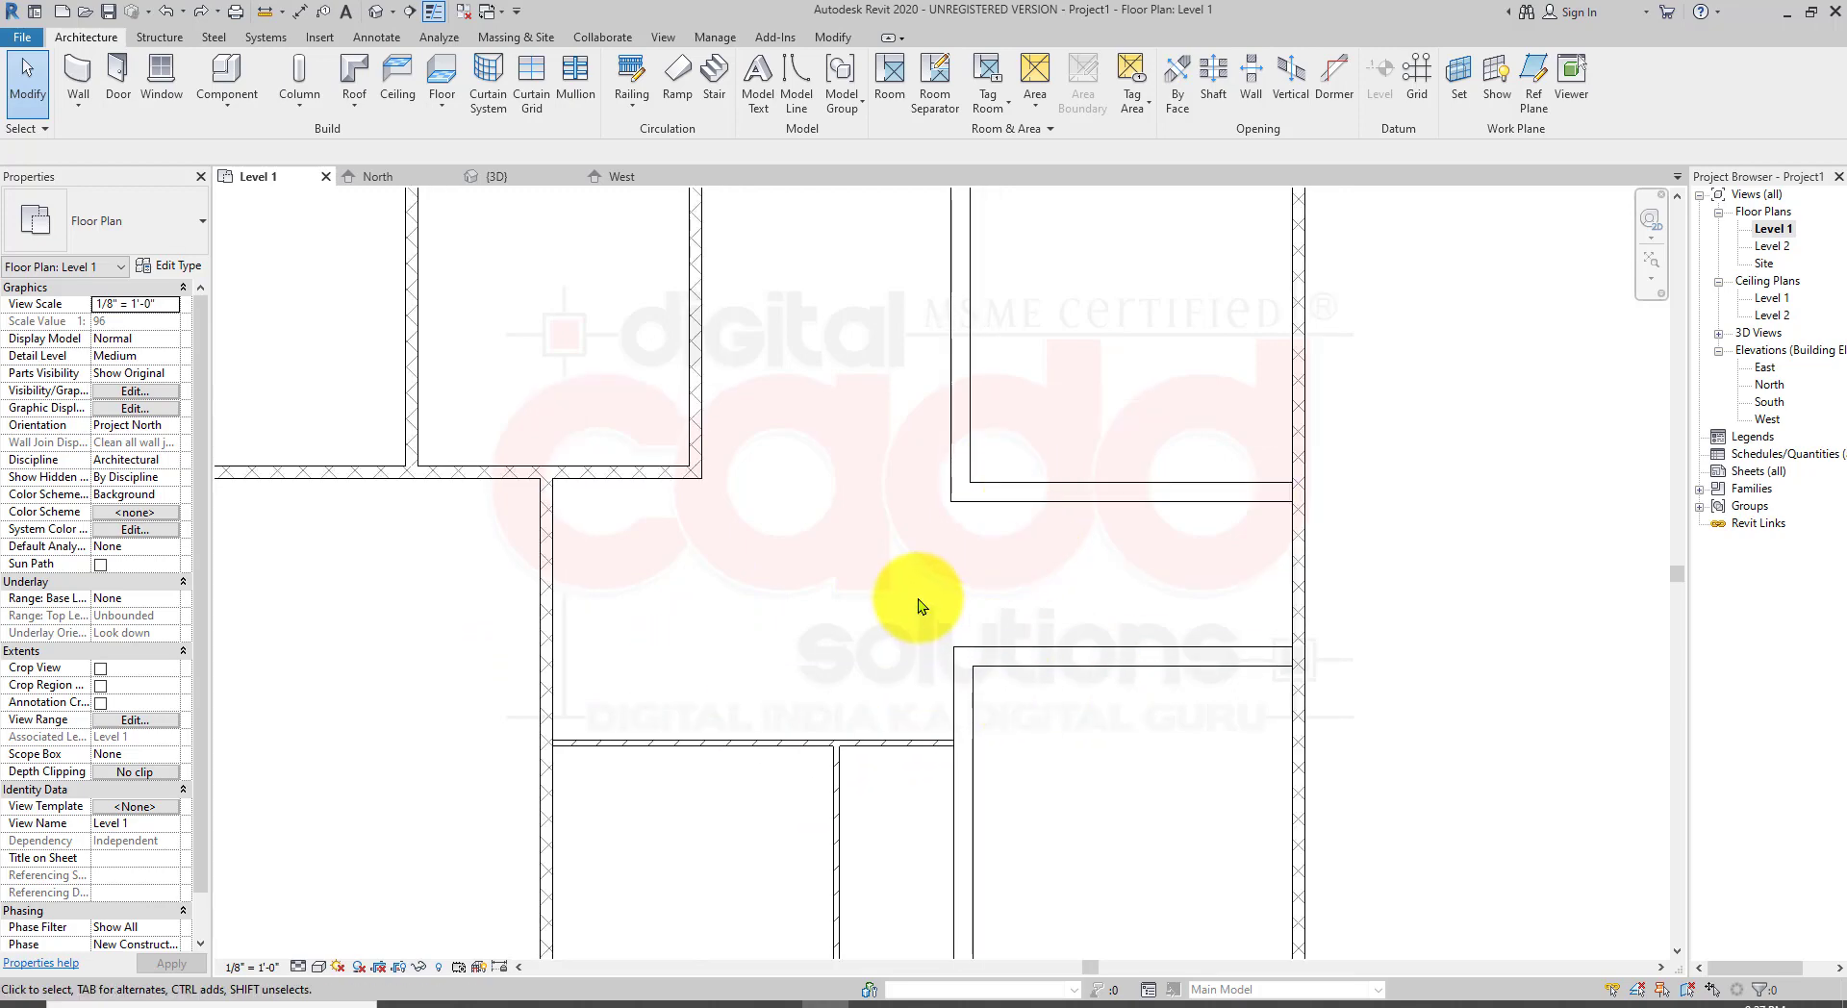
scroll(990, 747, down, 3)
scroll(973, 818, up, 3)
scroll(1010, 745, down, 3)
middle_drag(1010, 745, 1001, 715)
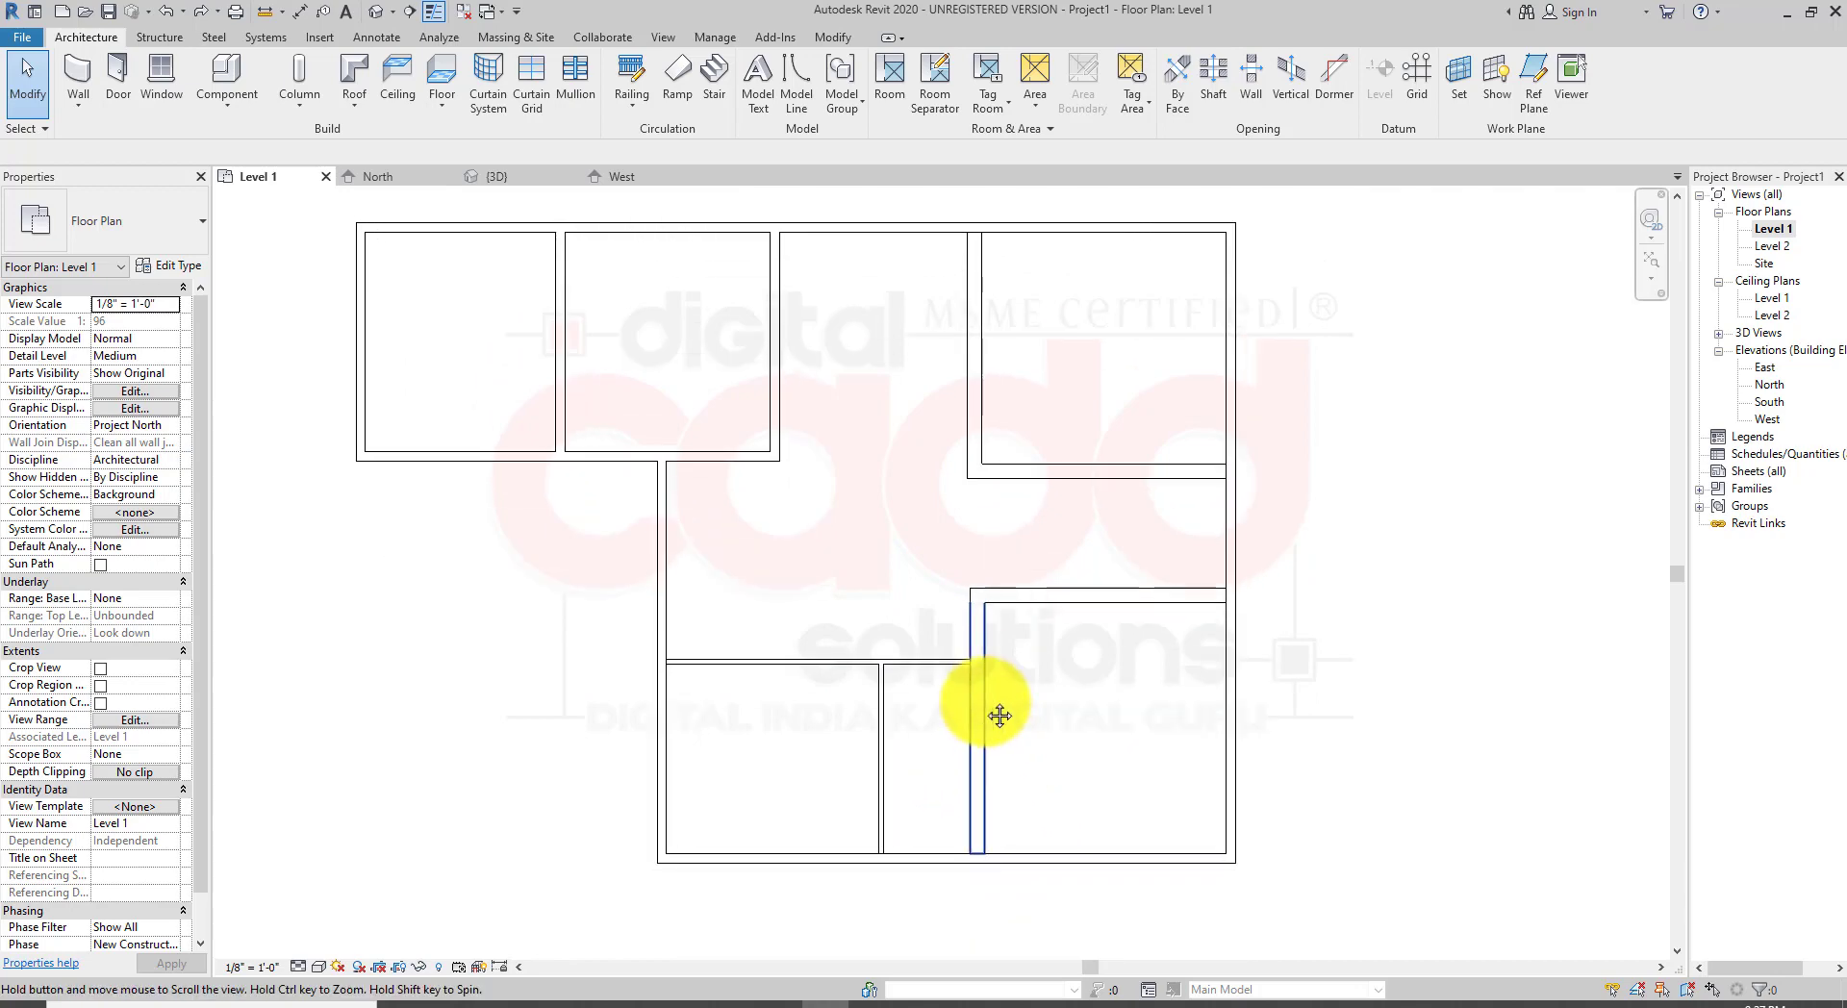
scroll(962, 731, up, 2)
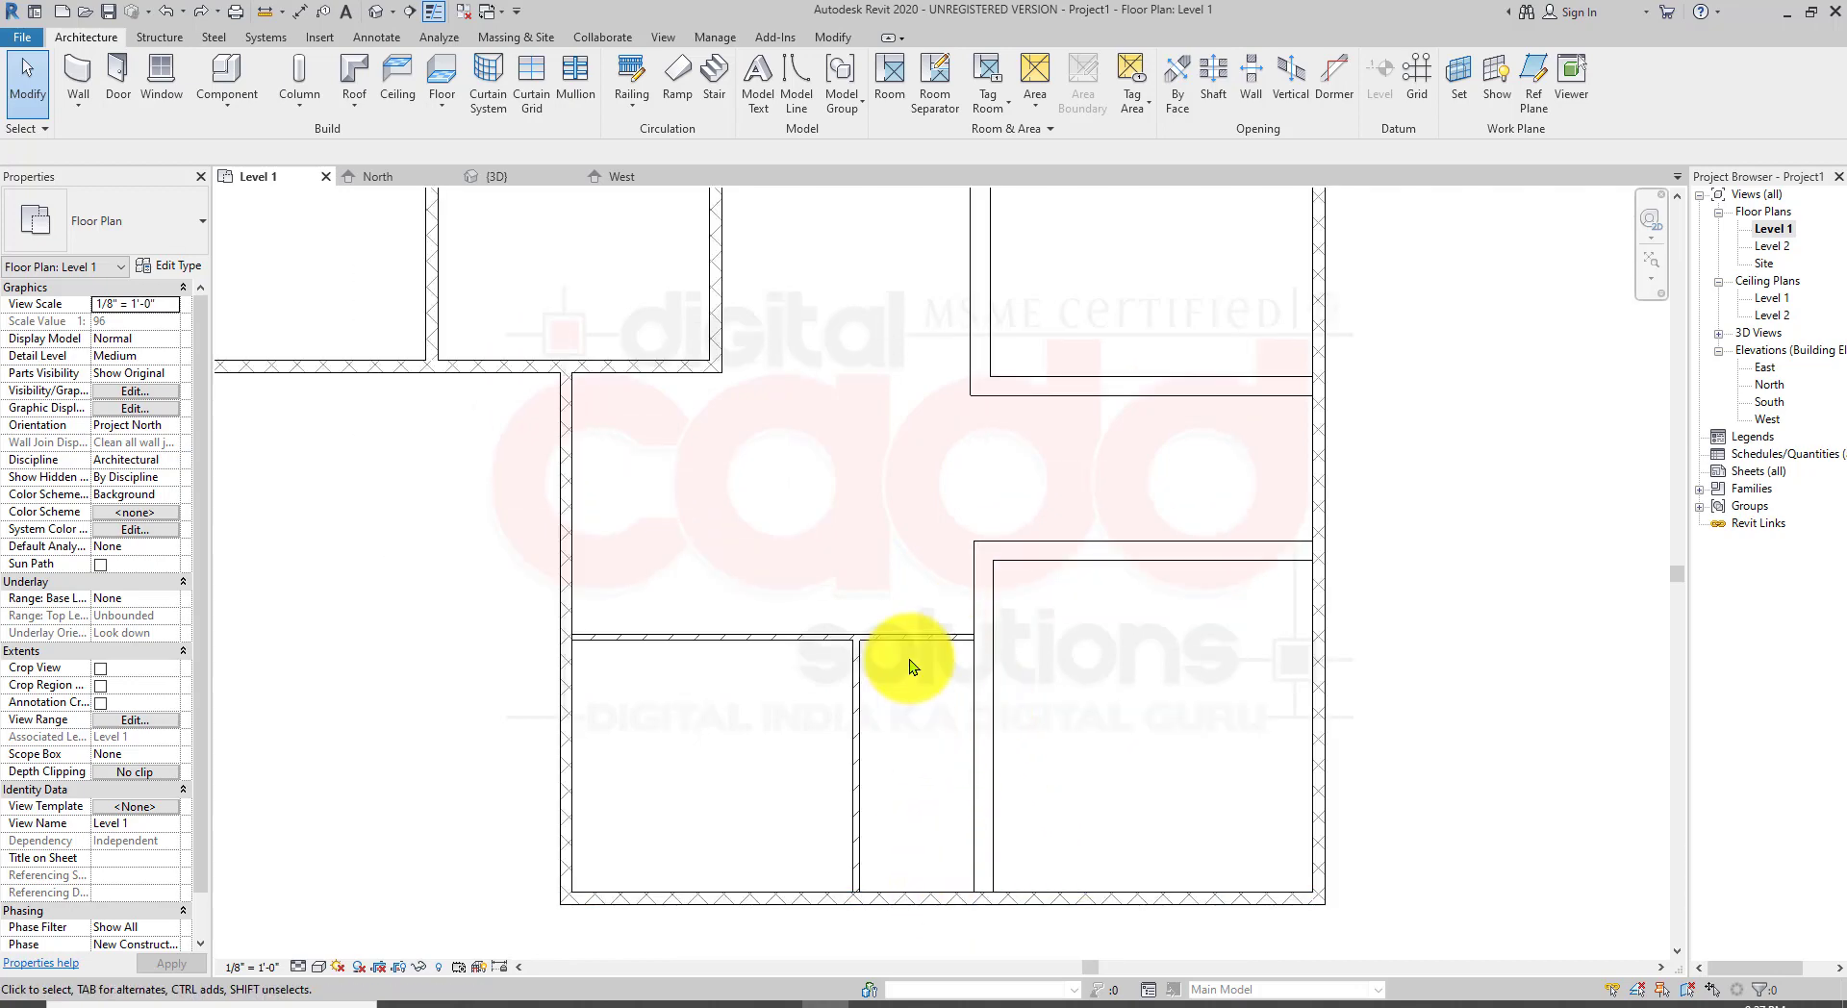
mouse_move(957, 775)
middle_down()
mouse_move(1039, 781)
mouse_move(1010, 689)
mouse_move(972, 779)
mouse_move(909, 679)
middle_up()
scroll(930, 746, down, 2)
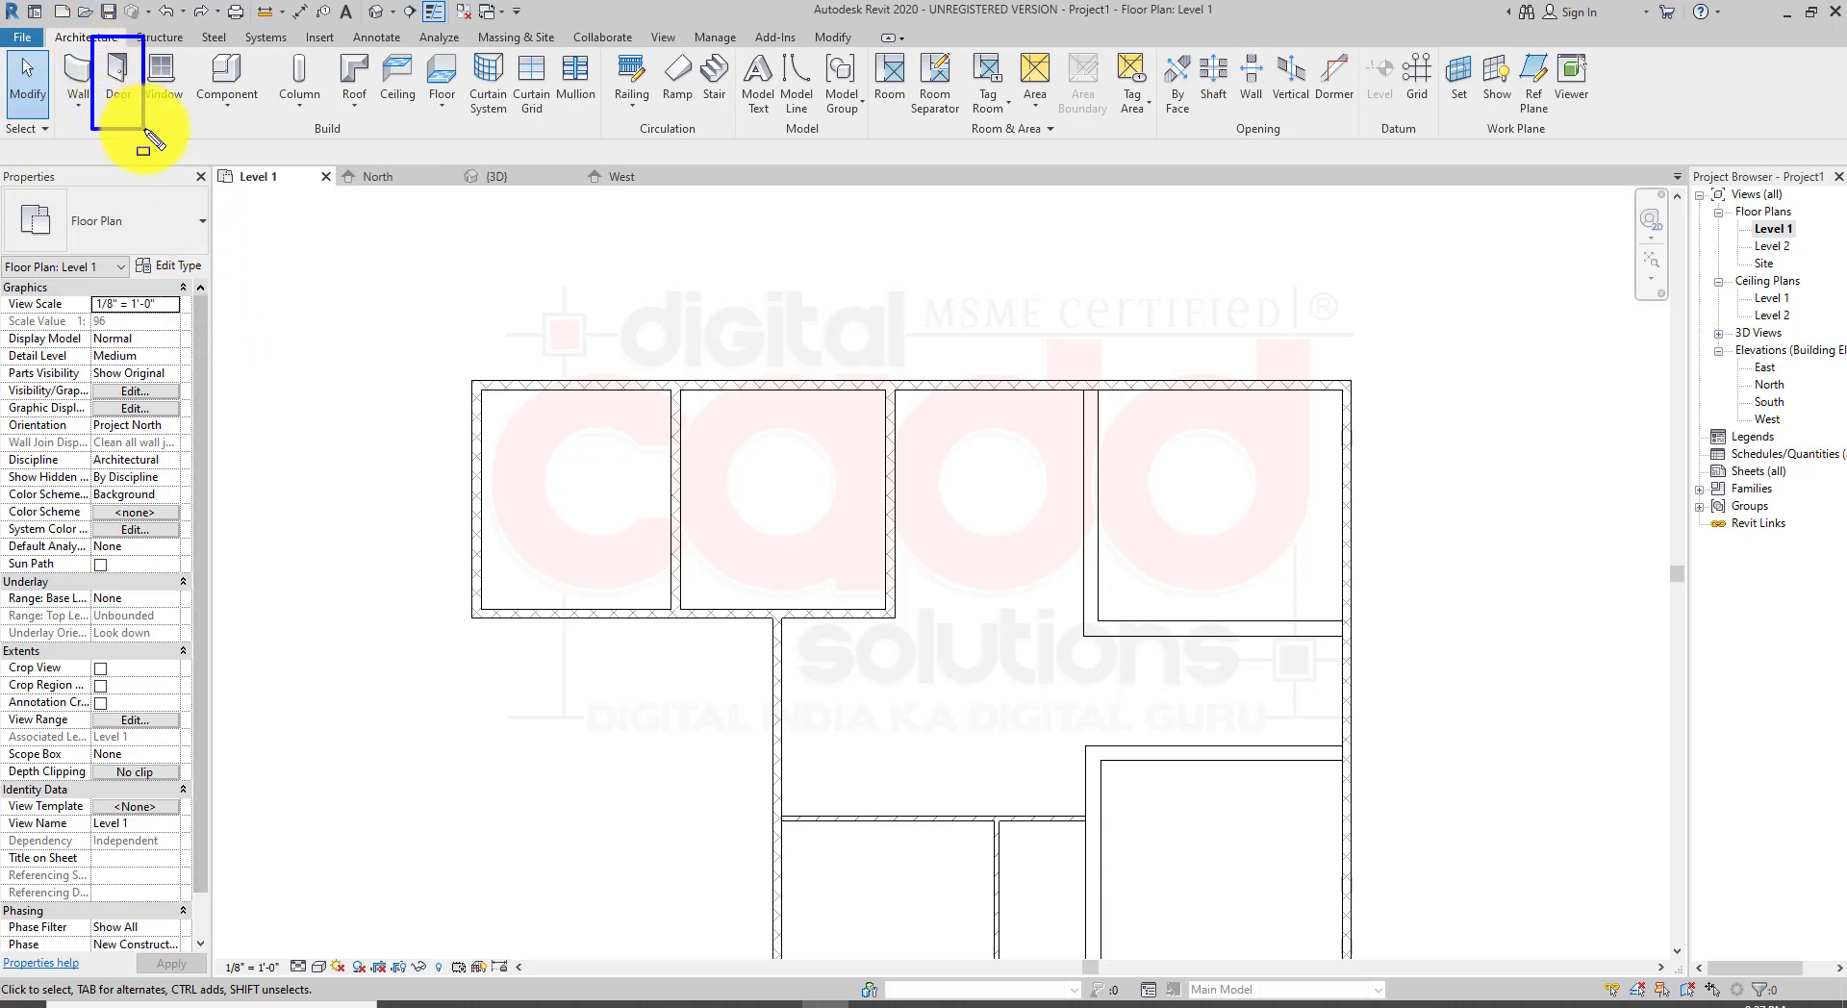
Step: Start the Door tool and choose the Single-Flush 36" x 84" door type
click(124, 91)
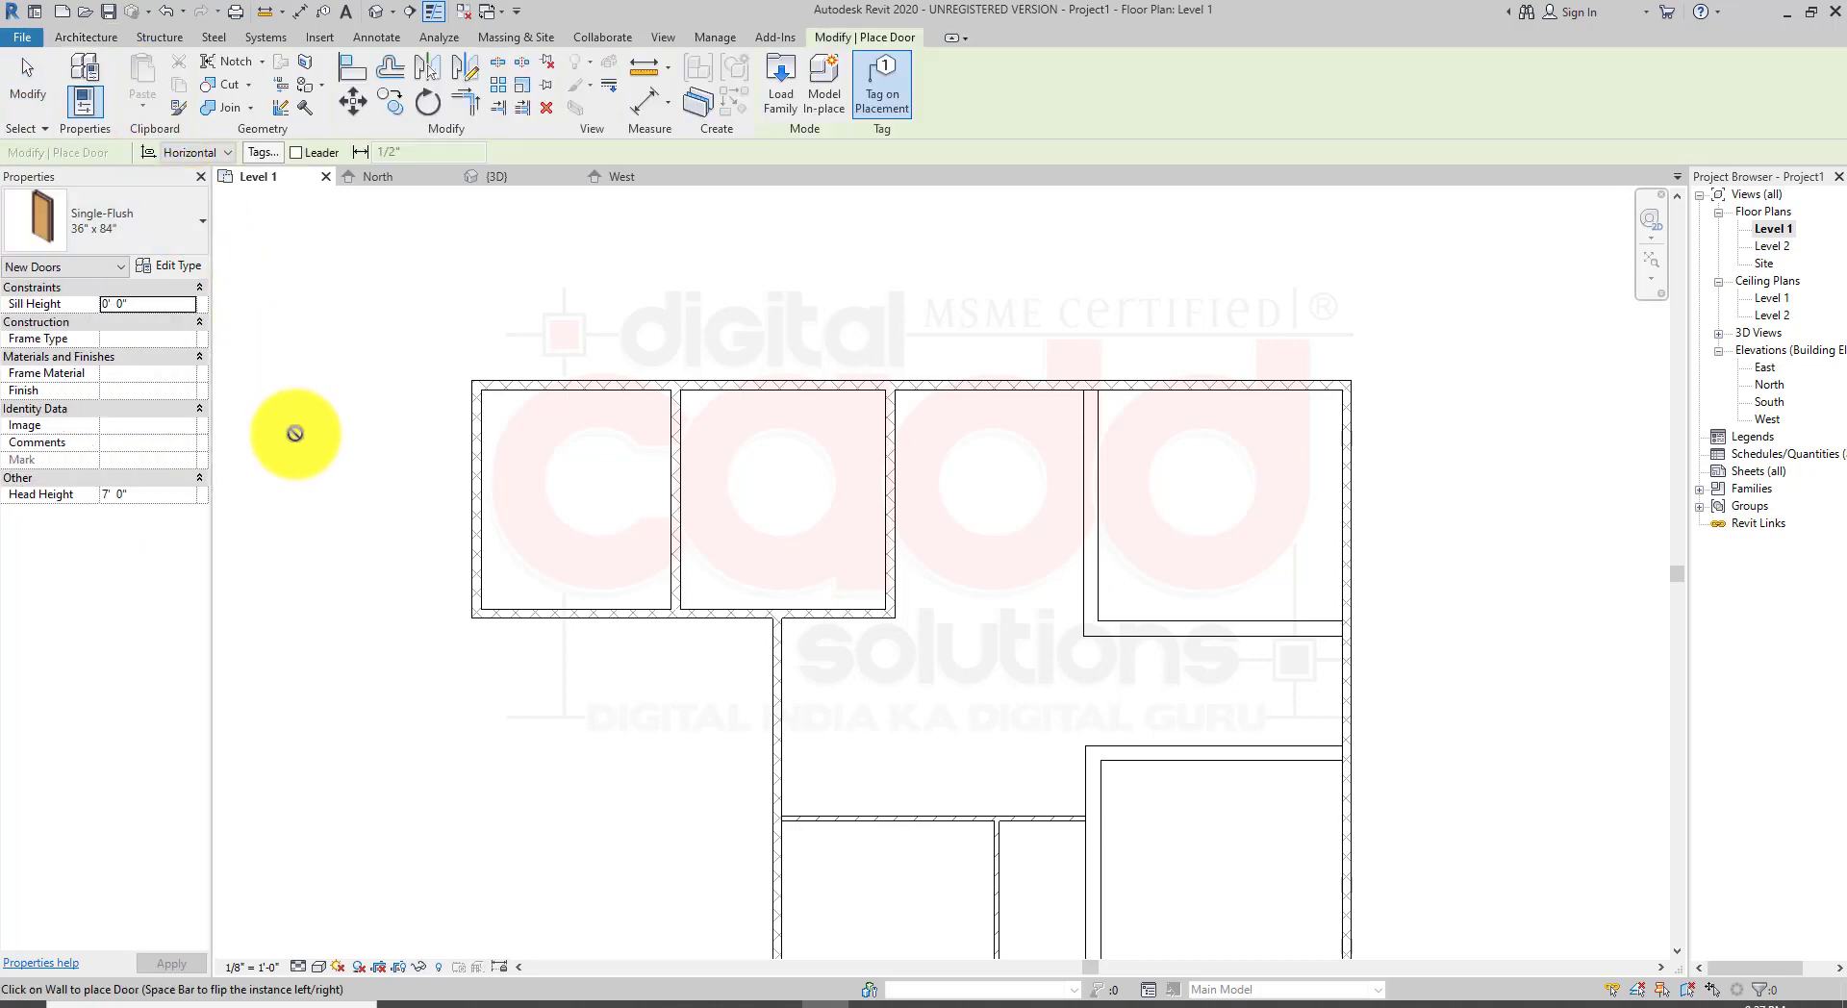
click(164, 234)
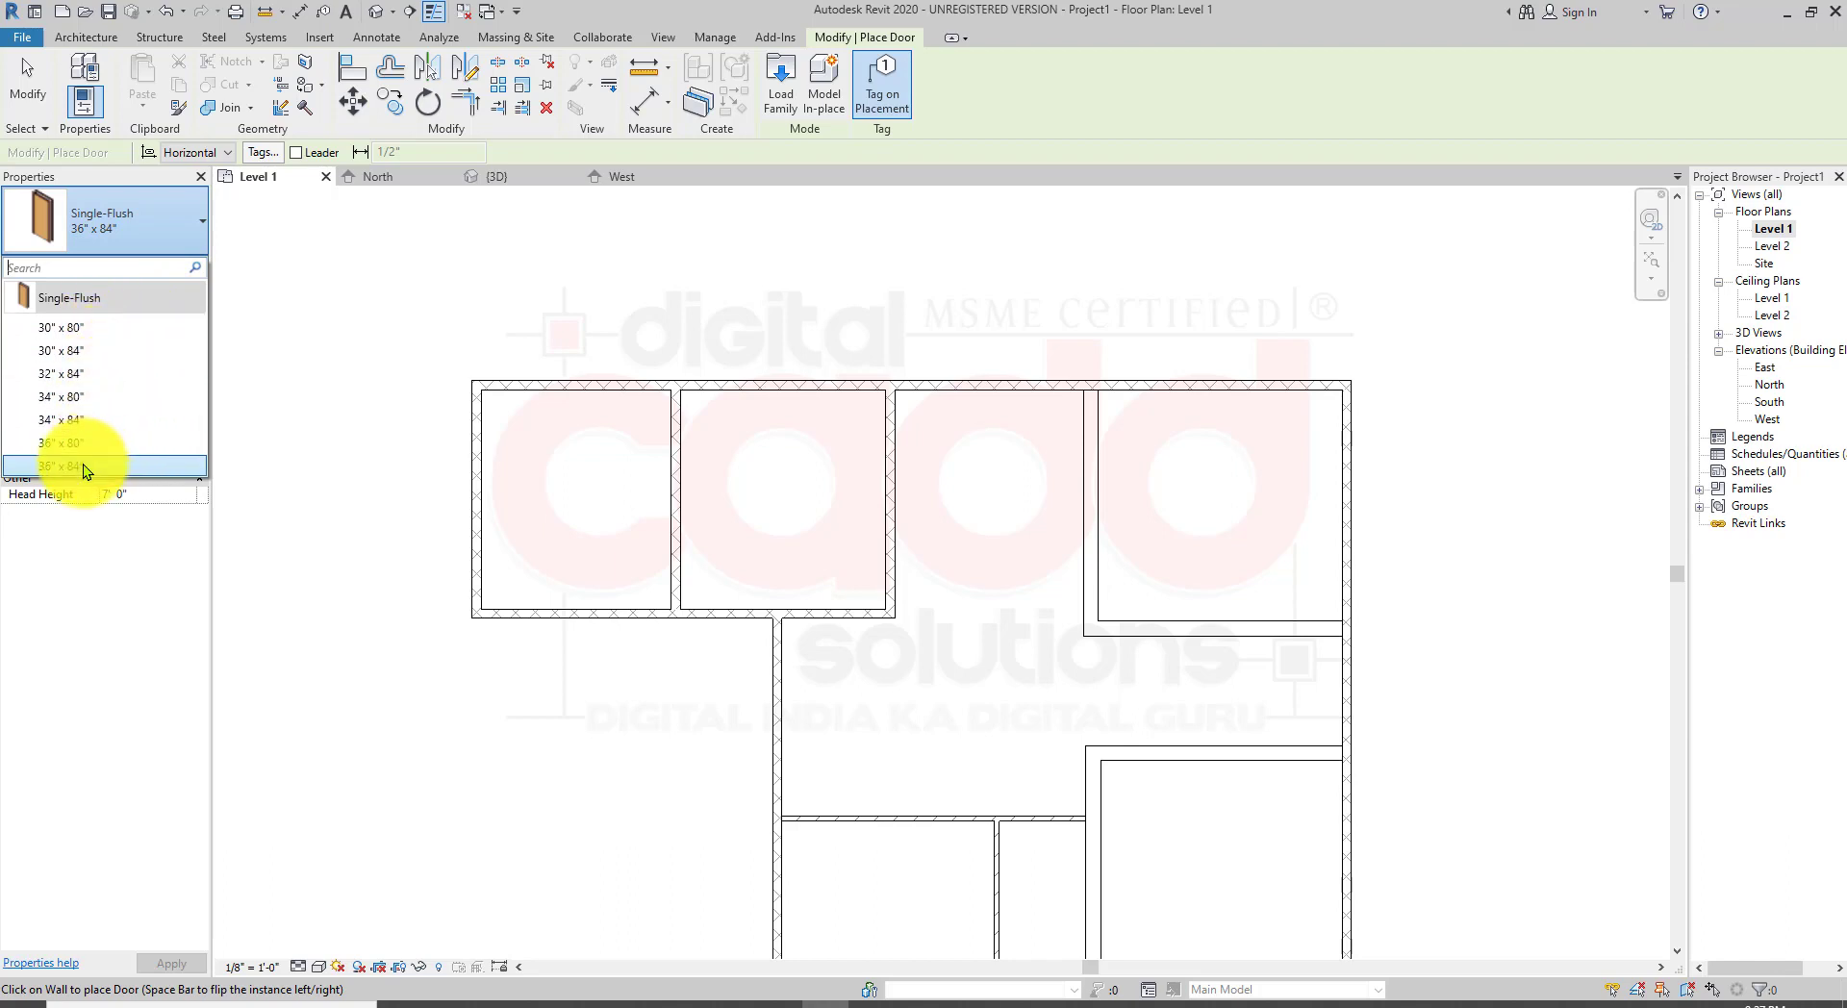
mouse_move(79, 465)
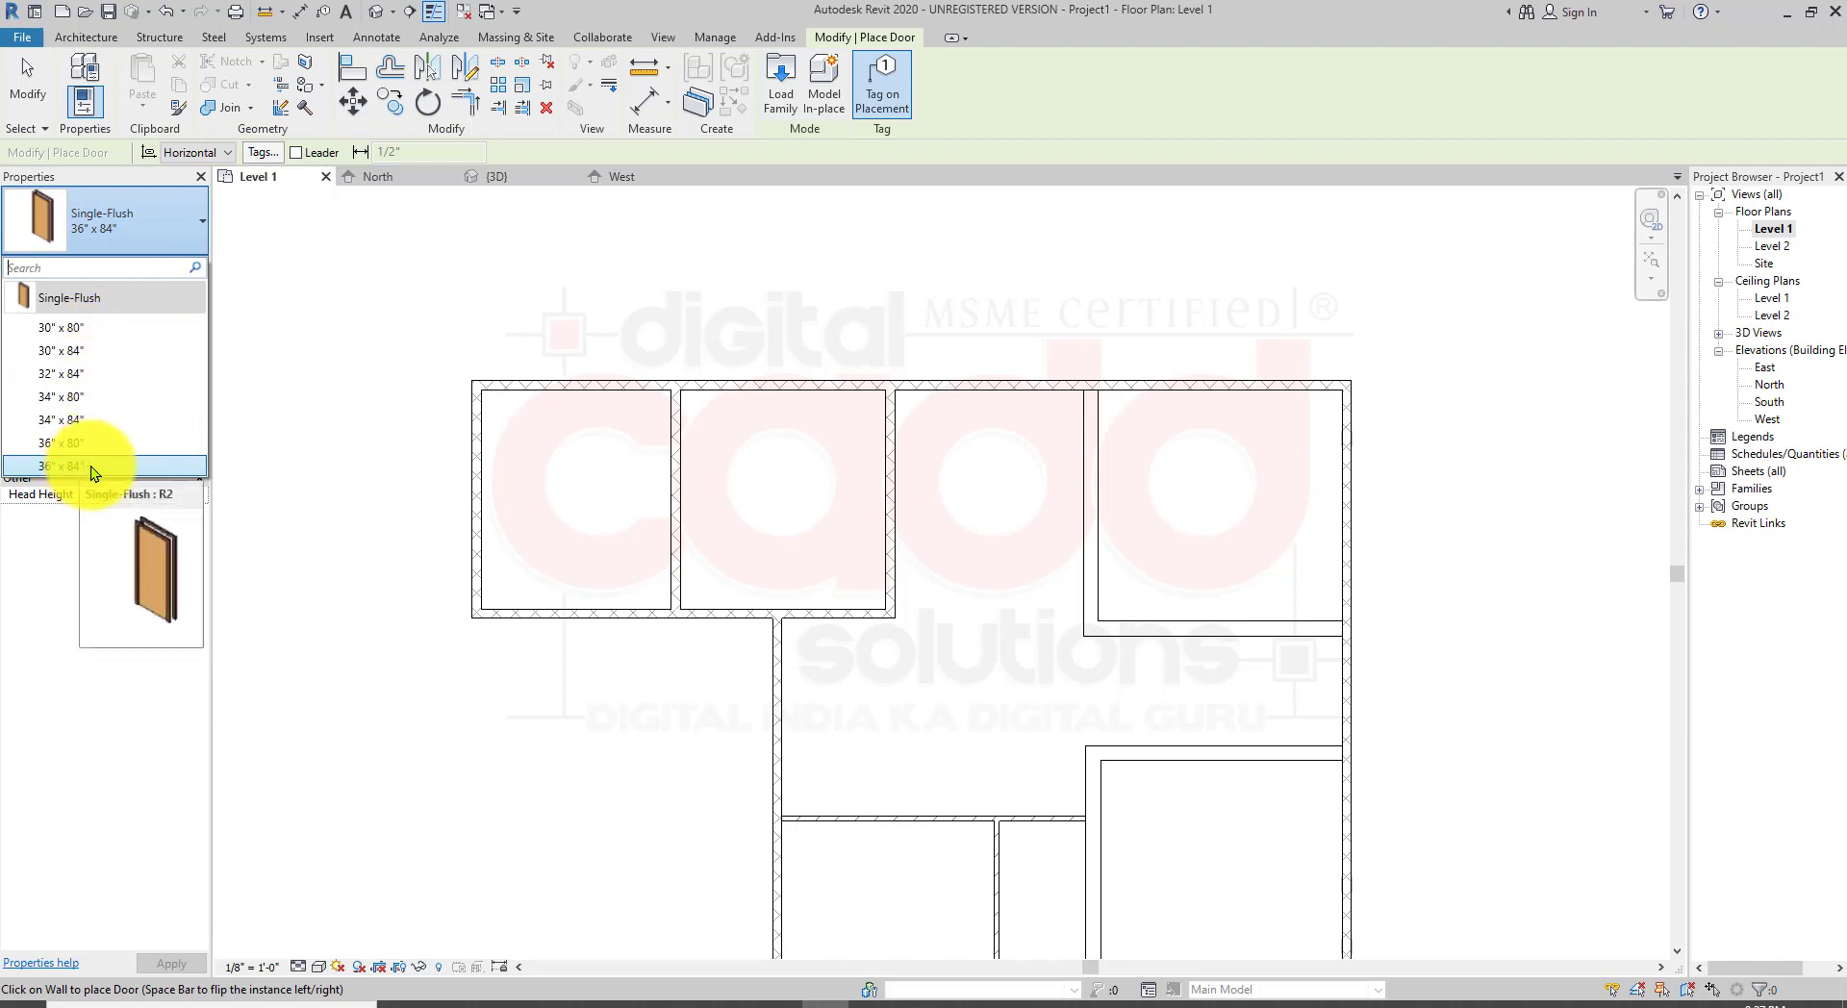
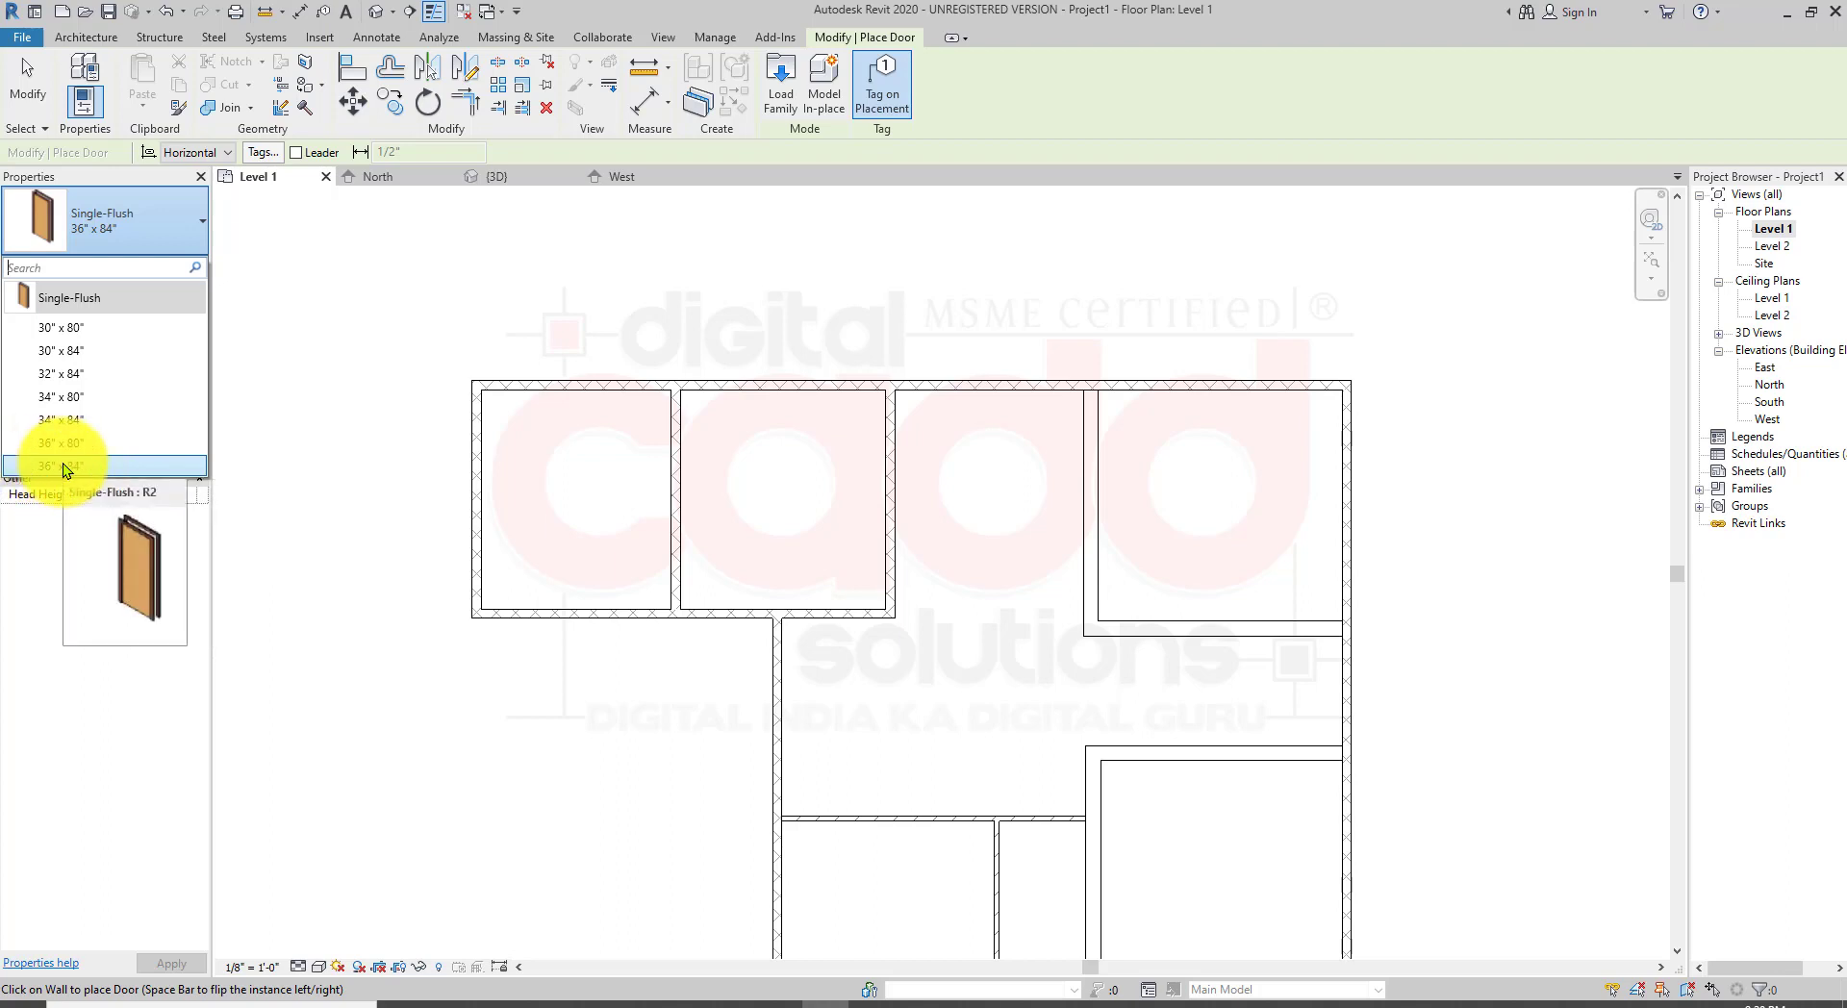
Step: Place a Single-Flush 36" x 84" door in the vertical wall just below the top rooms, flipping its swing
click(62, 466)
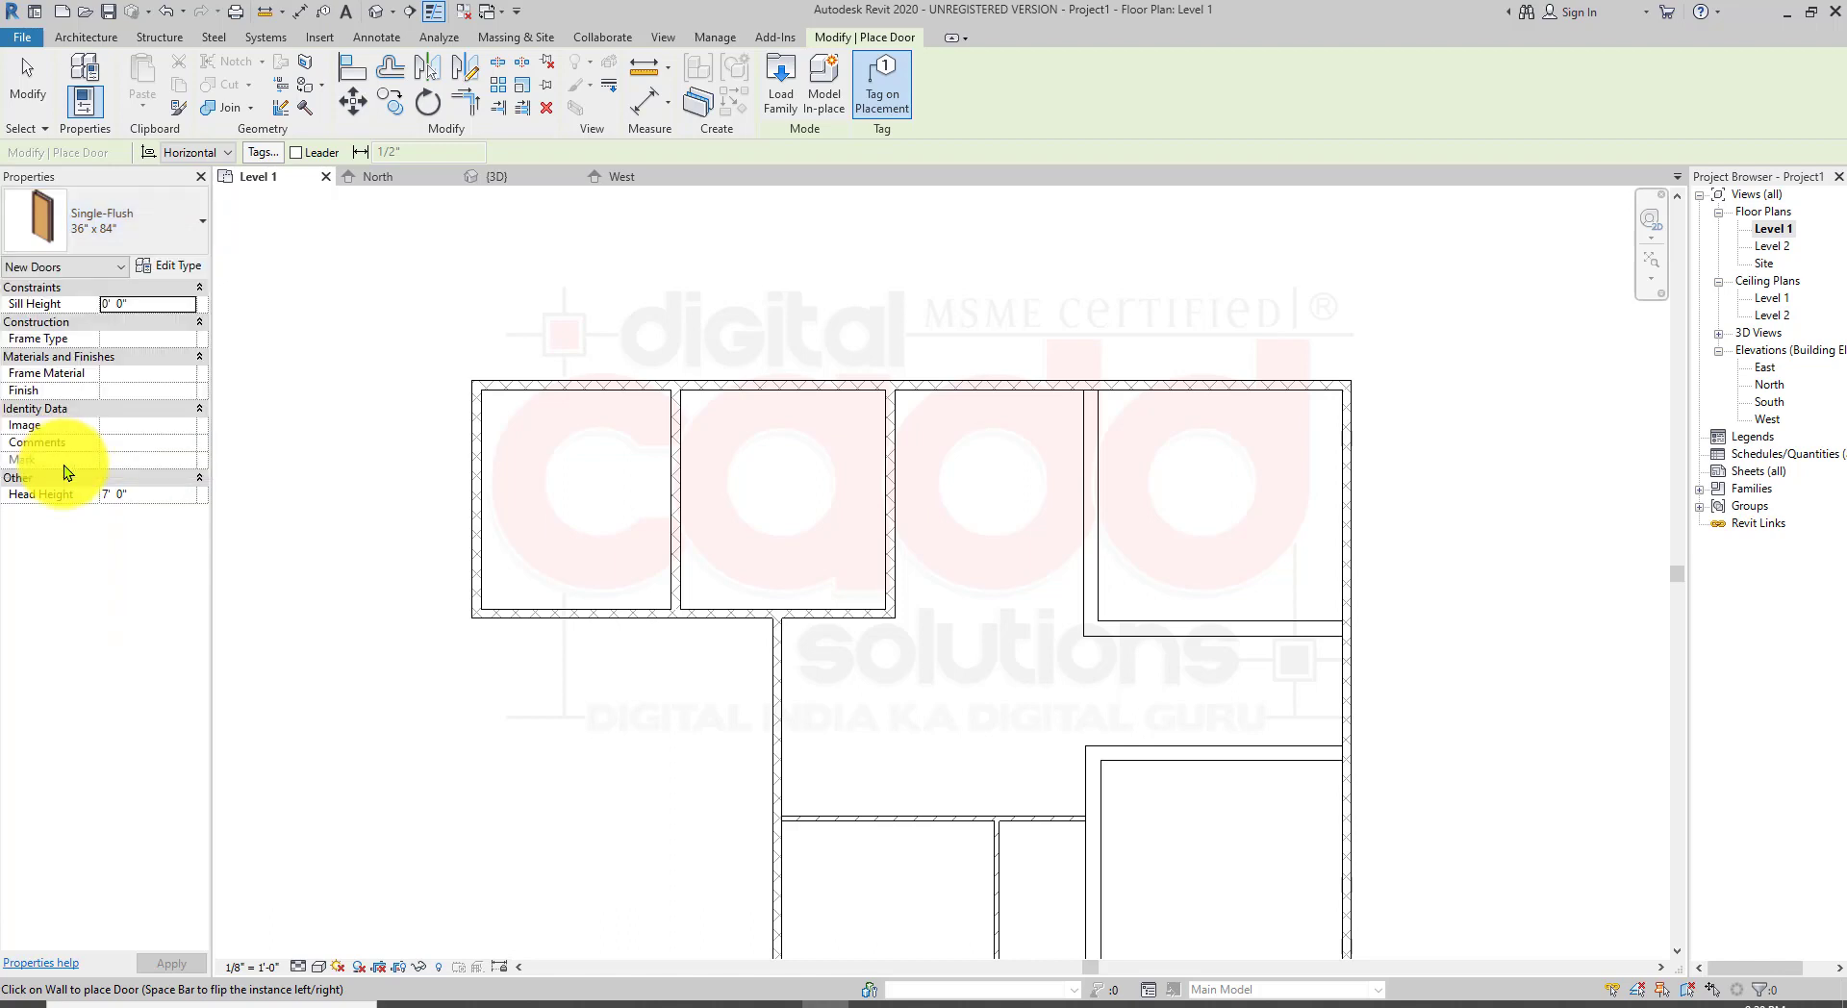
scroll(828, 693, up, 4)
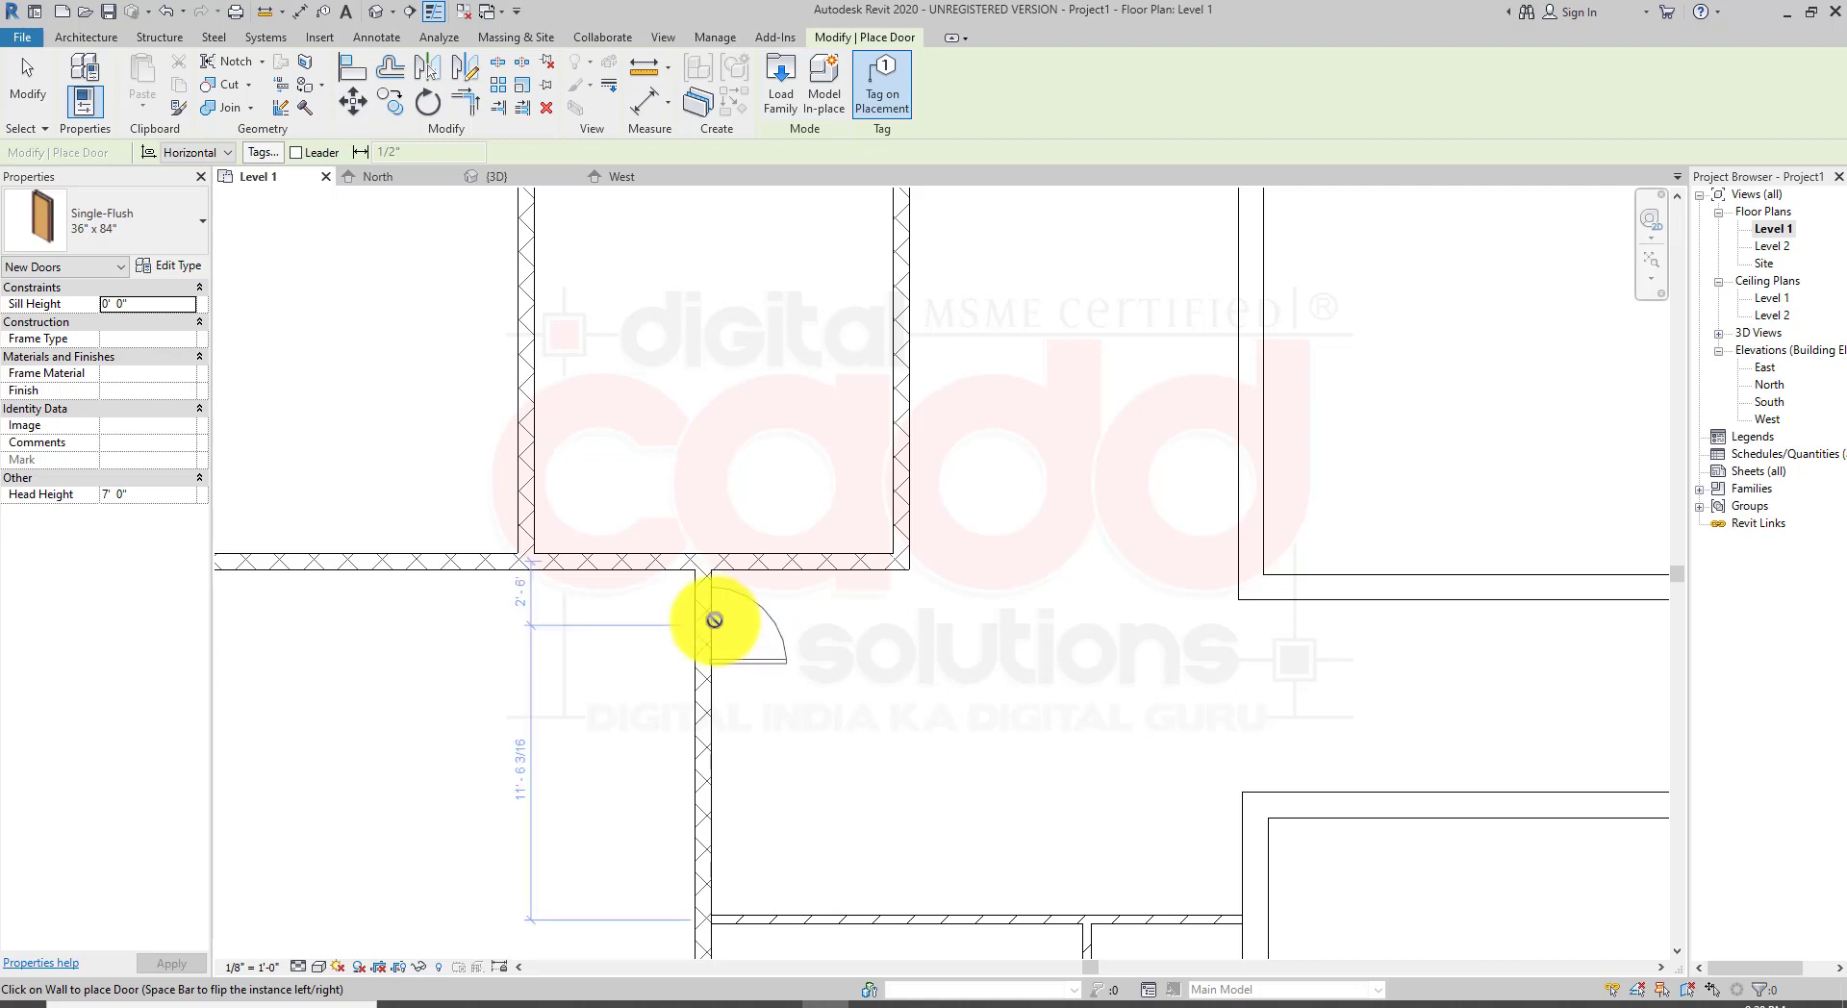
key(space)
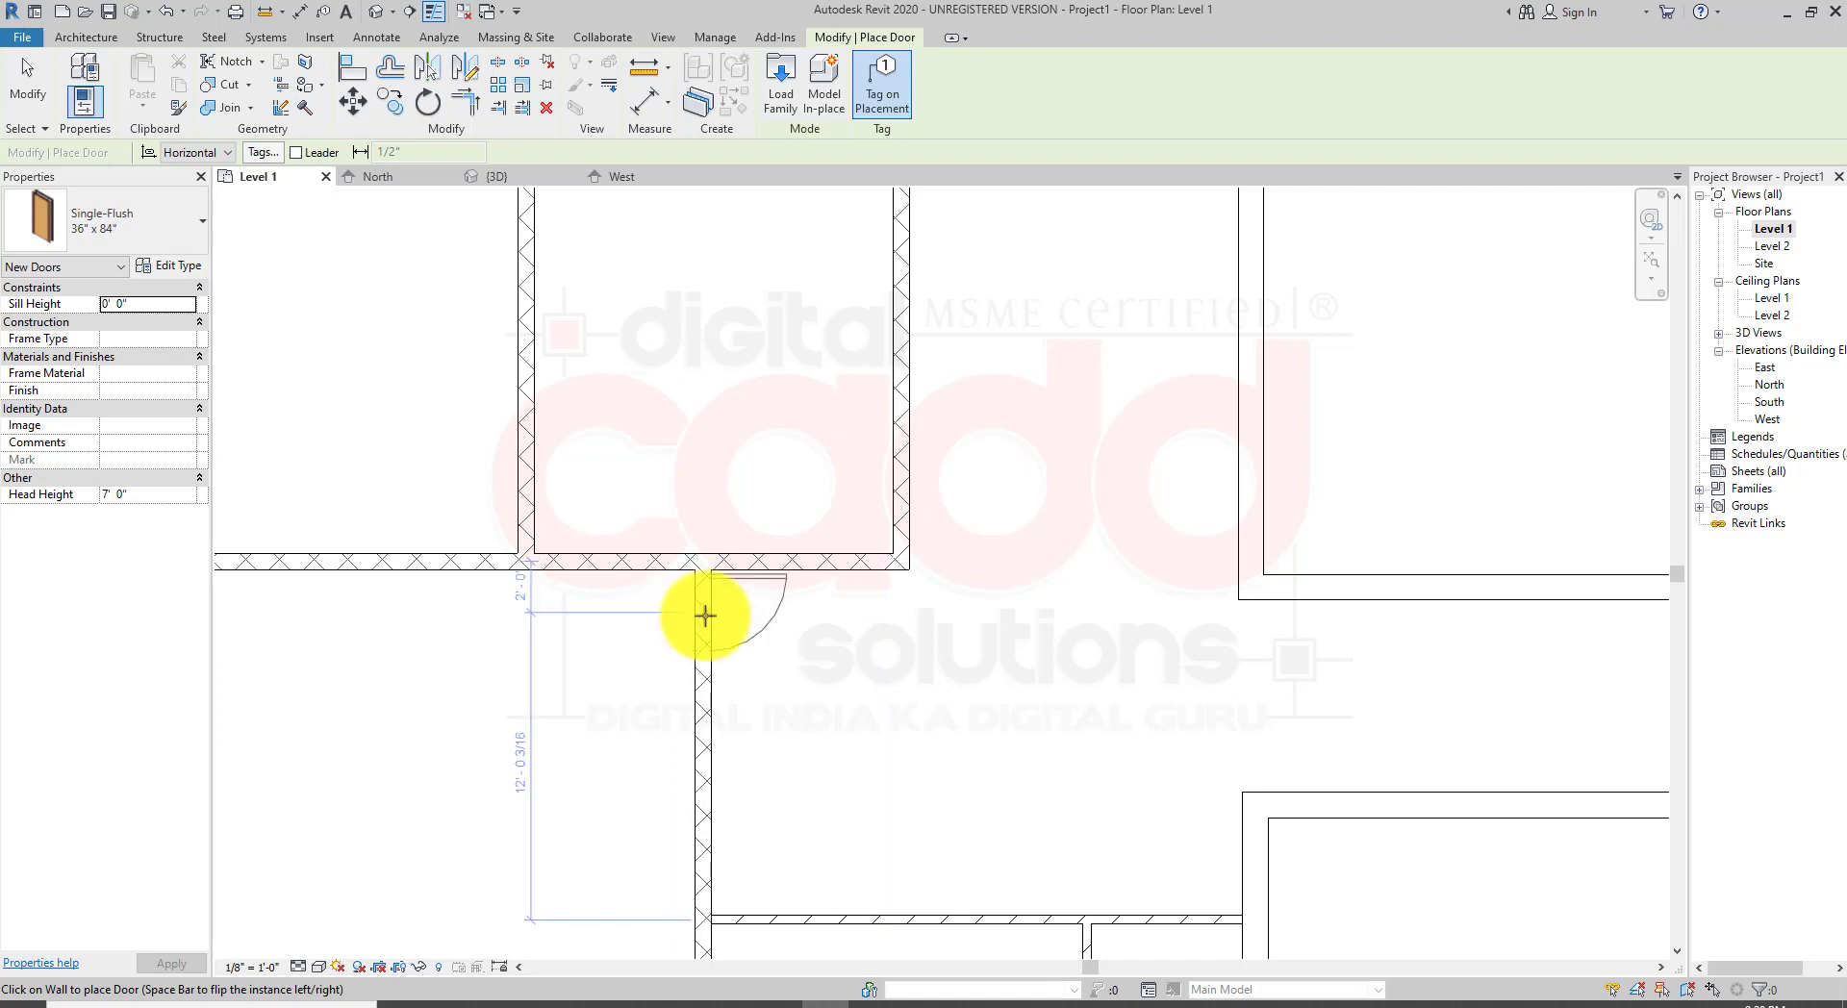
key(space)
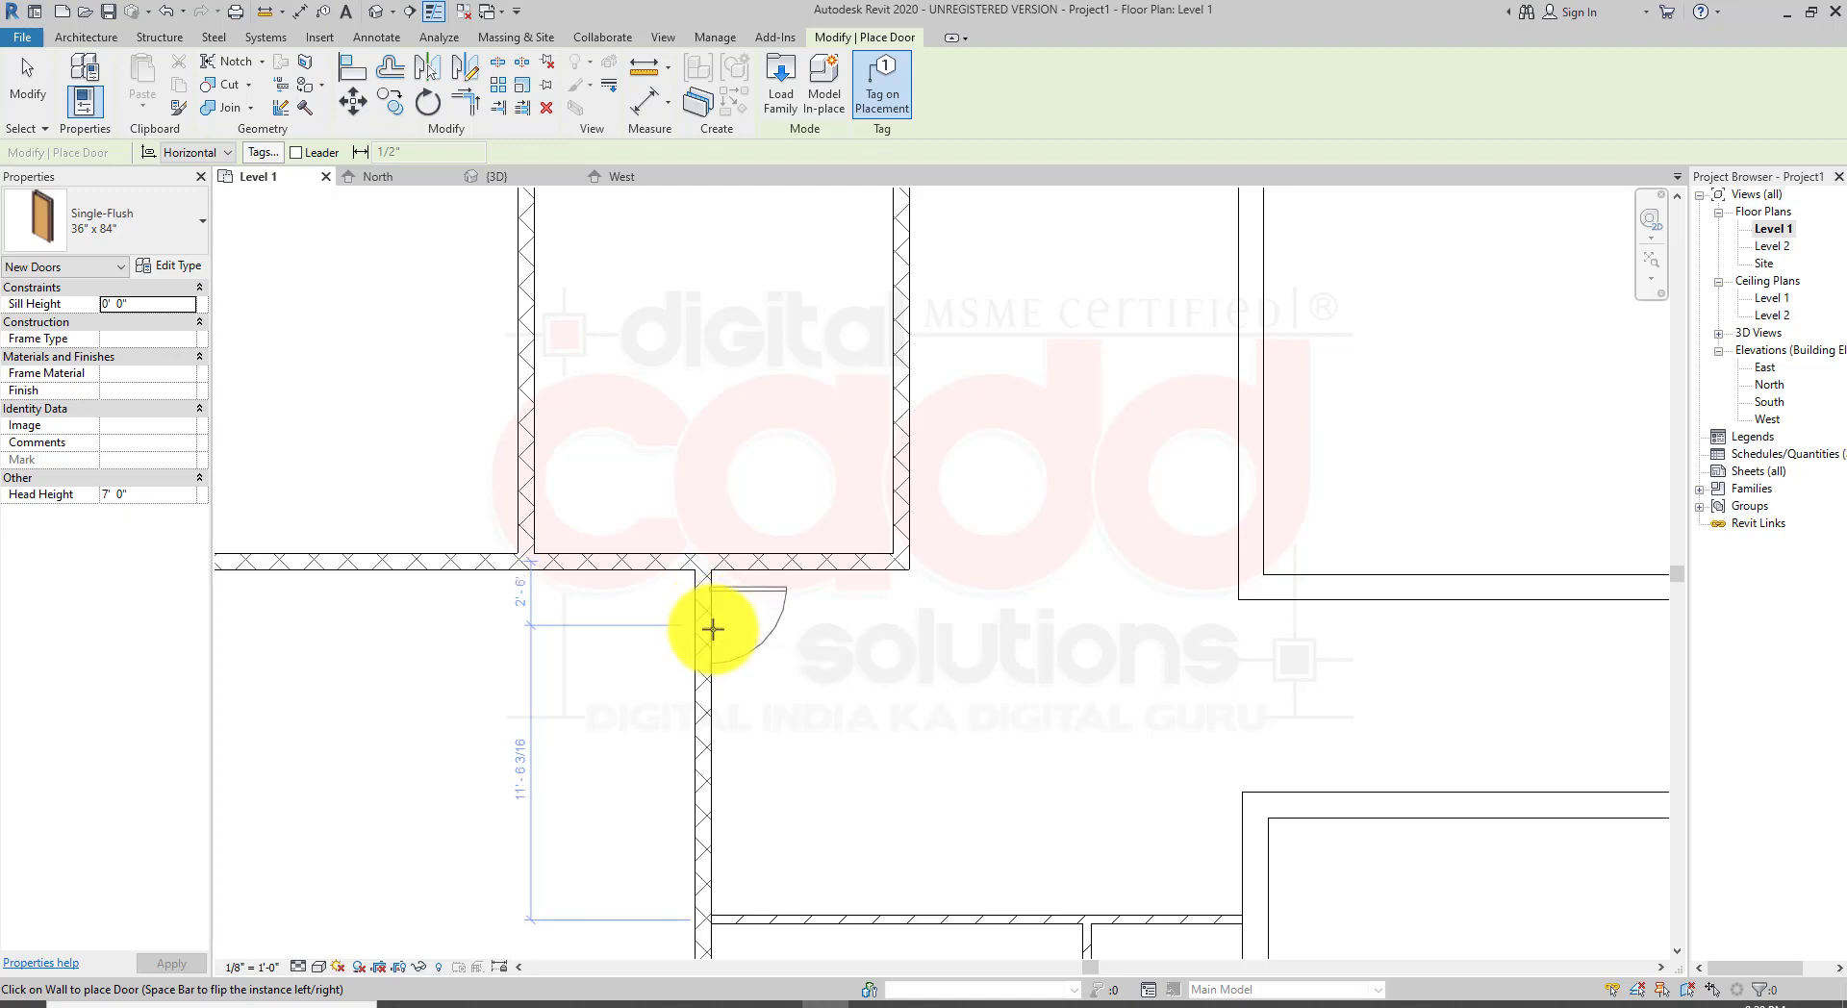
click(713, 629)
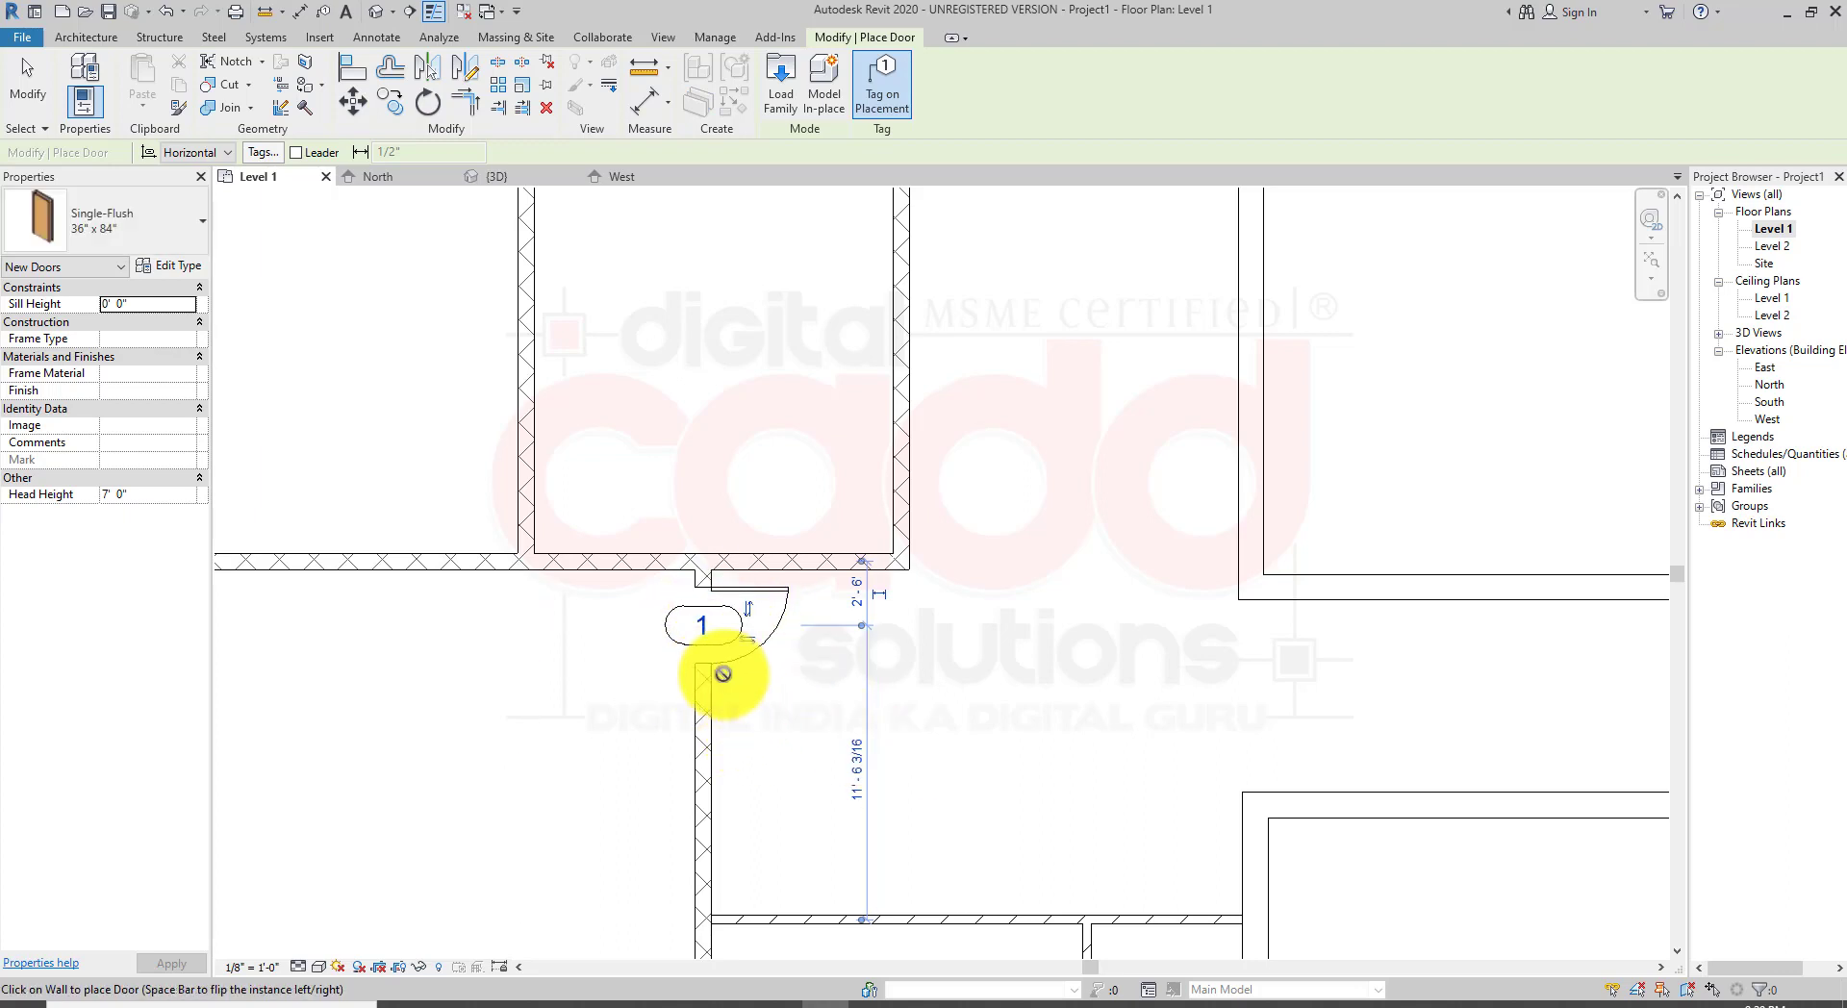
scroll(722, 673, up, 3)
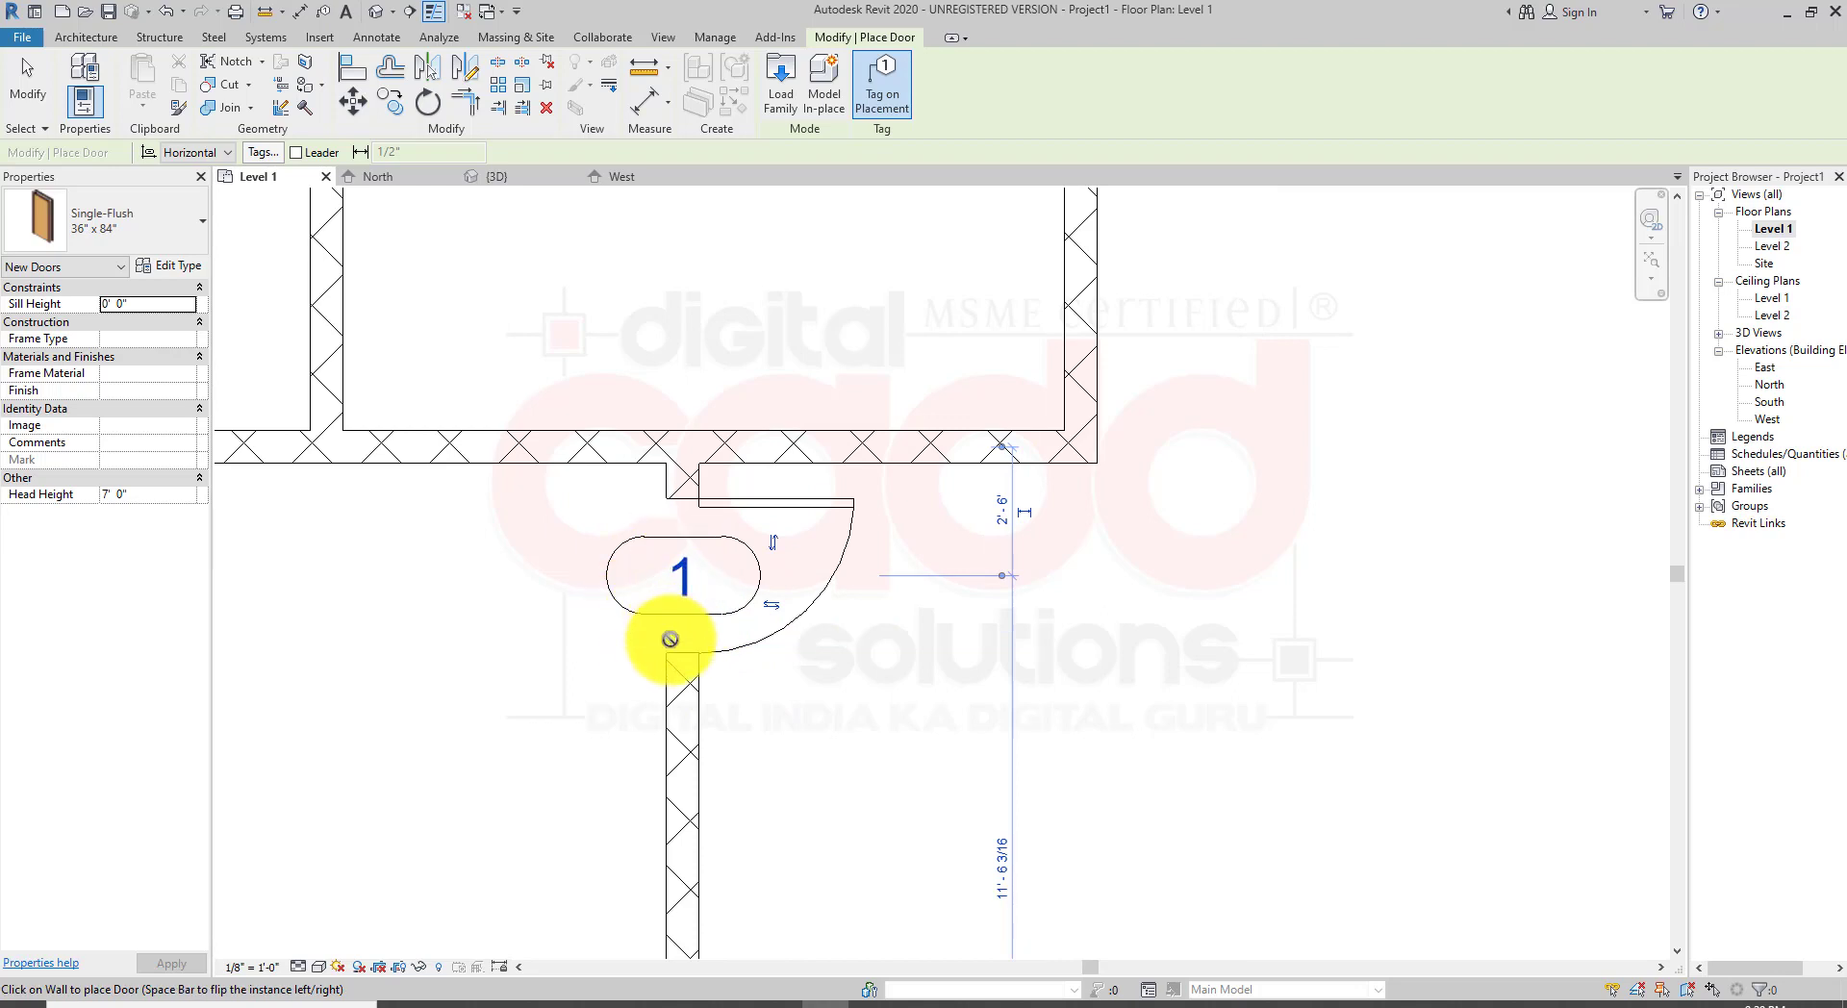
Step: Turn off tagging on placement and undo the tagged door
click(895, 92)
click(887, 94)
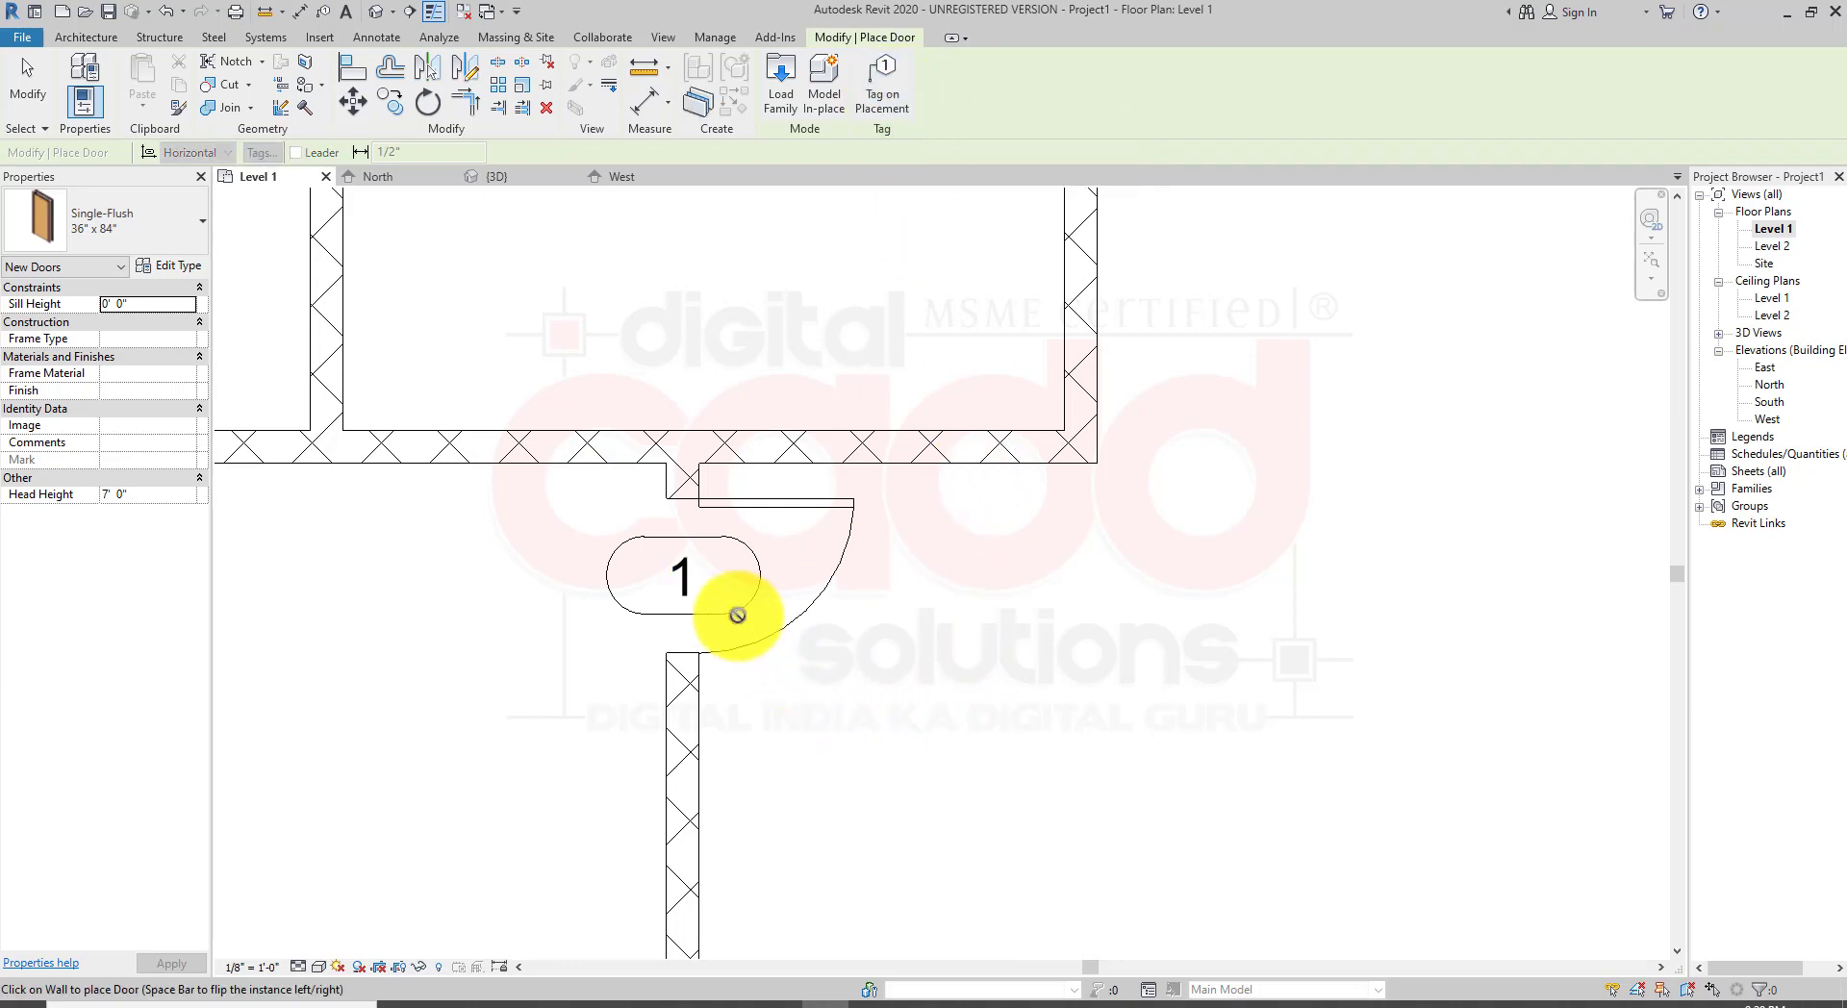
key(Escape)
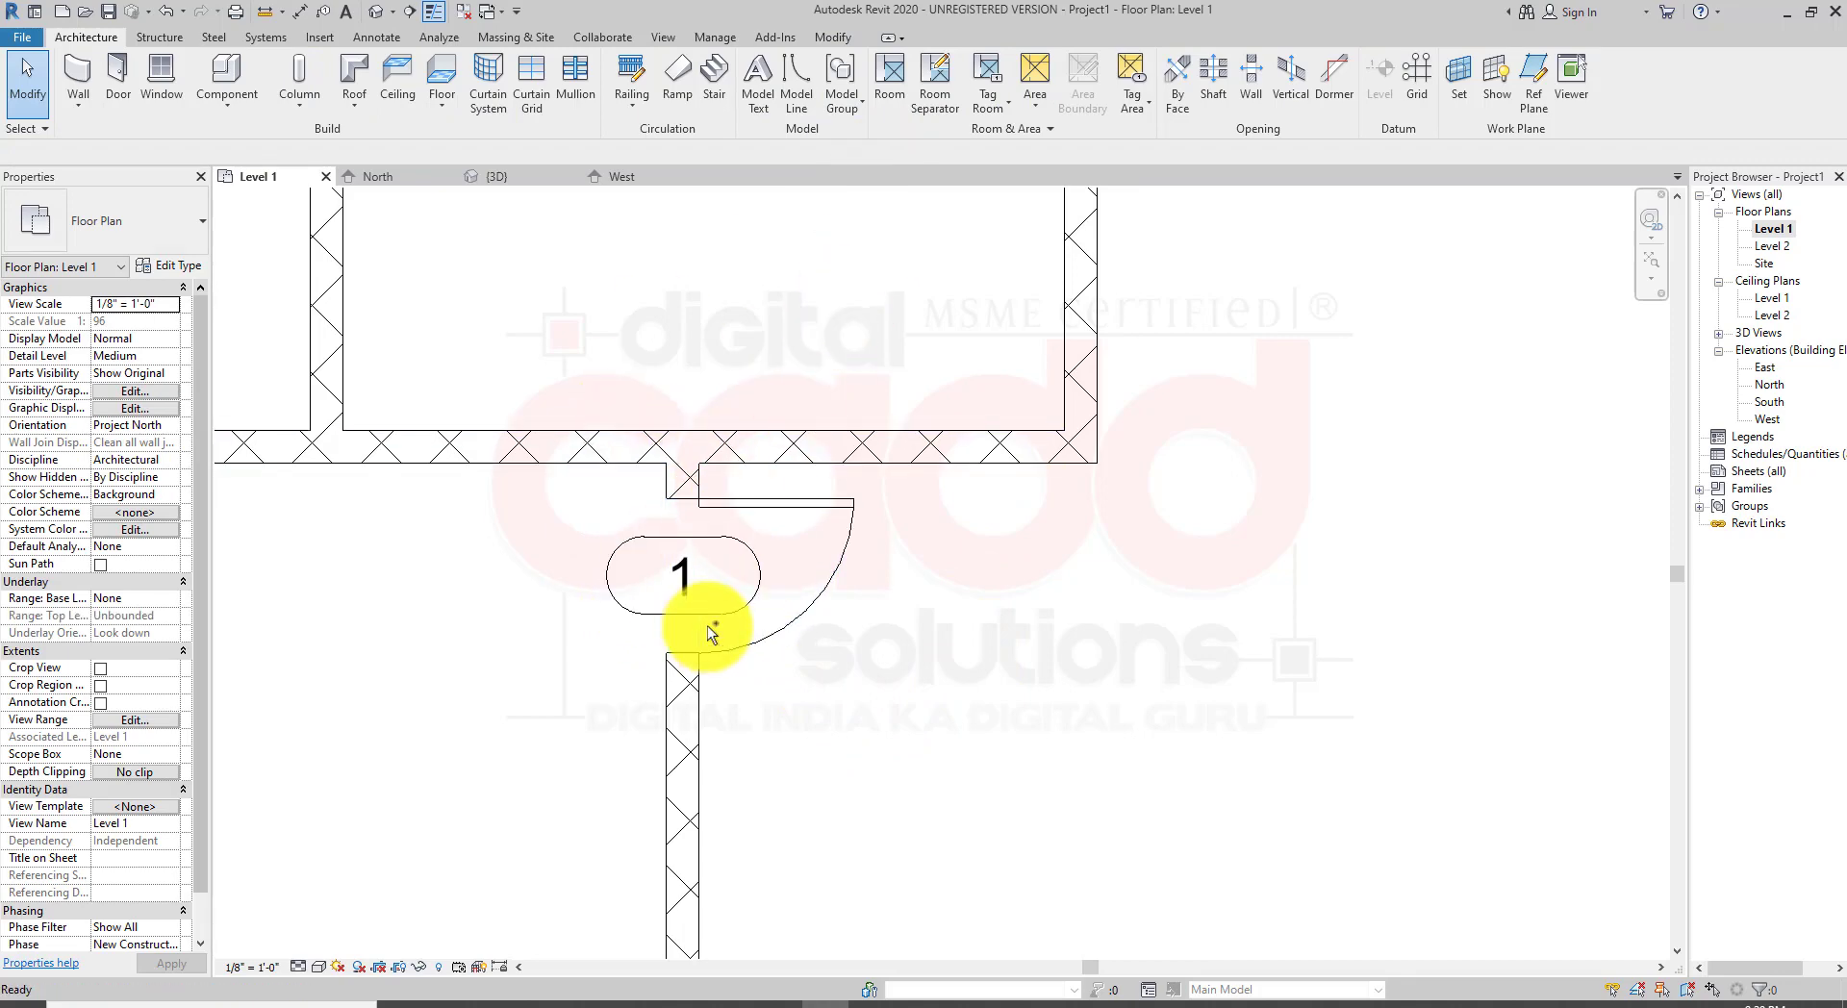
key(ctrl+z)
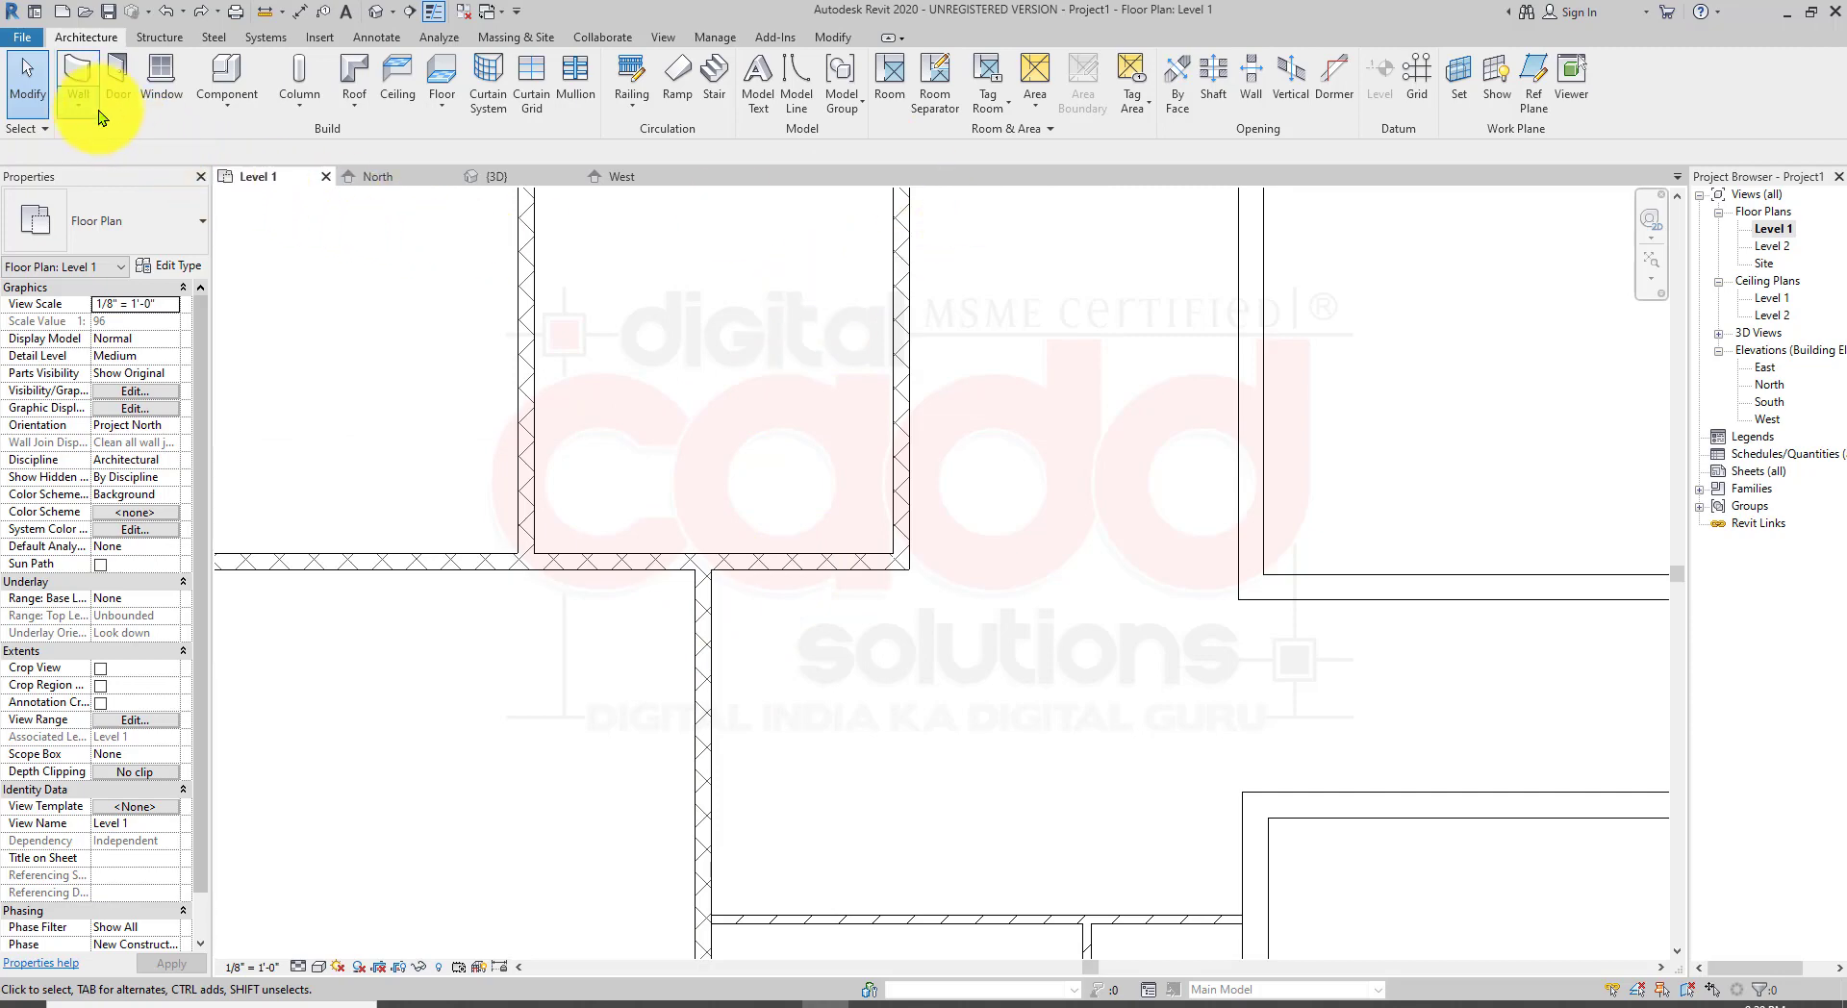
Step: Restart the Door tool and place a door in the vertical wall just below the top rooms
click(116, 84)
scroll(732, 607, up, 4)
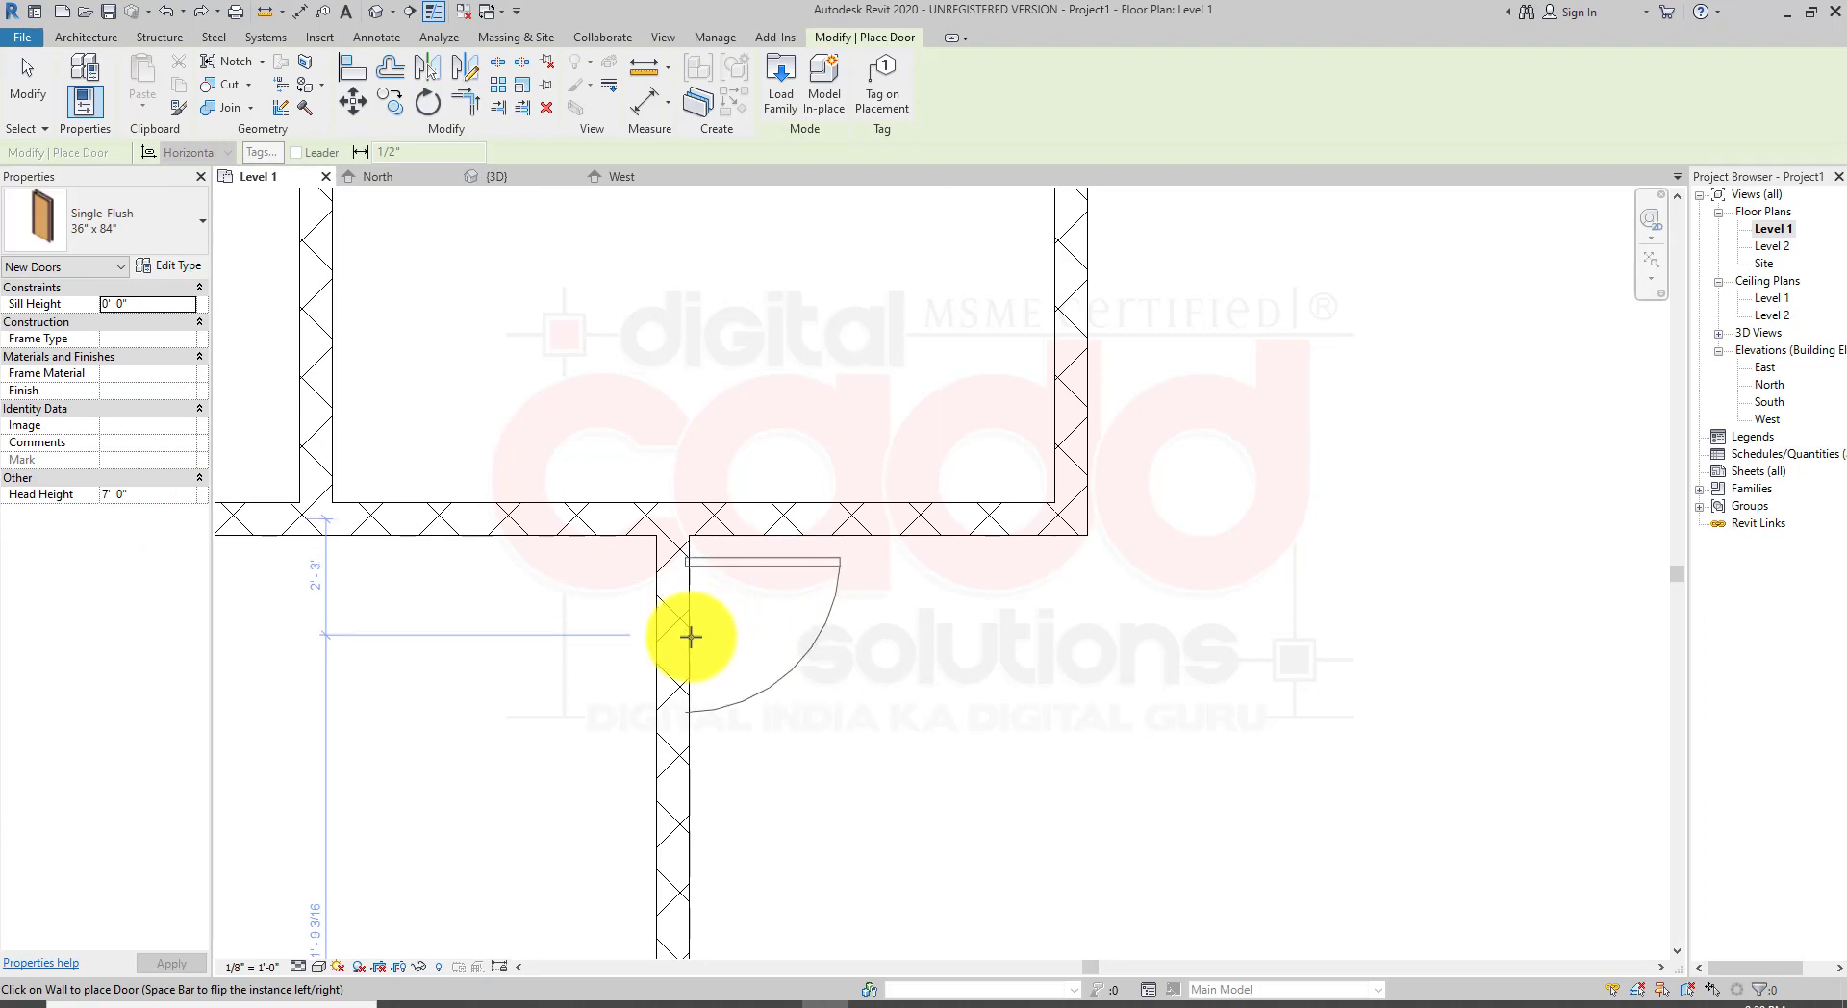
click(691, 635)
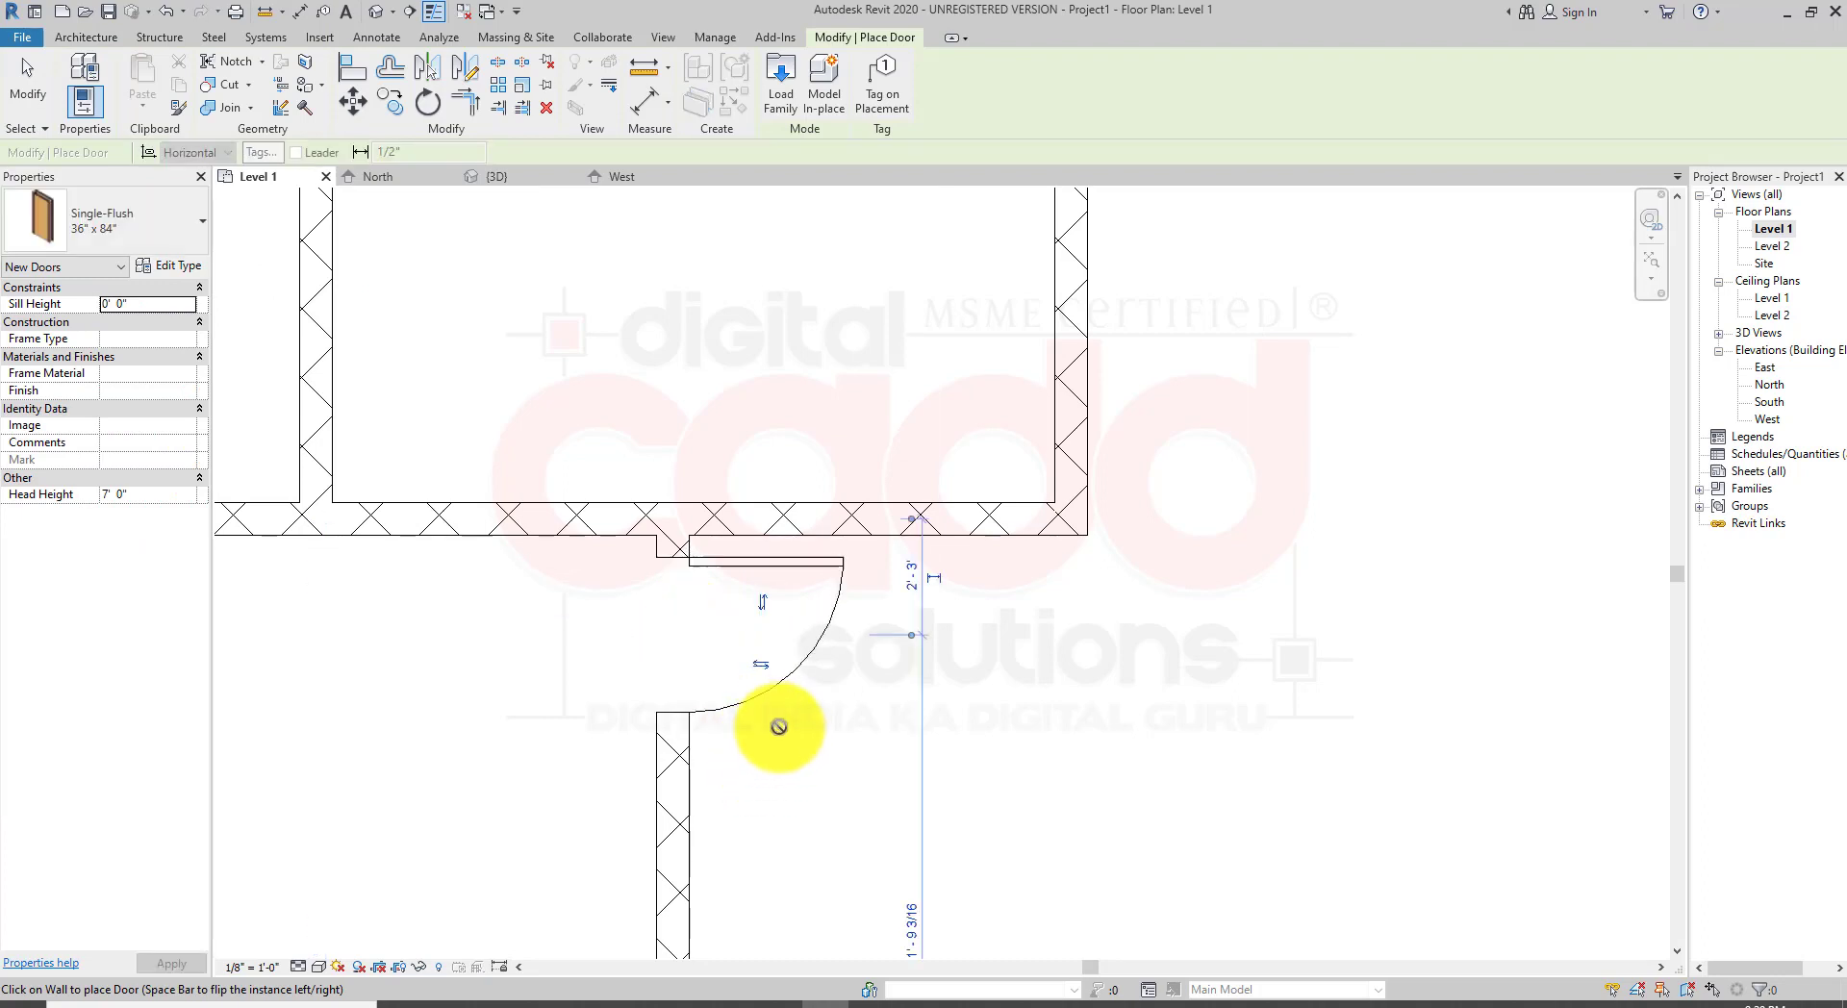
Step: Place two doors in the top rooms' bottom wall, one on each side of the partition between them
scroll(780, 731, down, 2)
middle_drag(414, 673, 721, 733)
scroll(766, 664, up, 1)
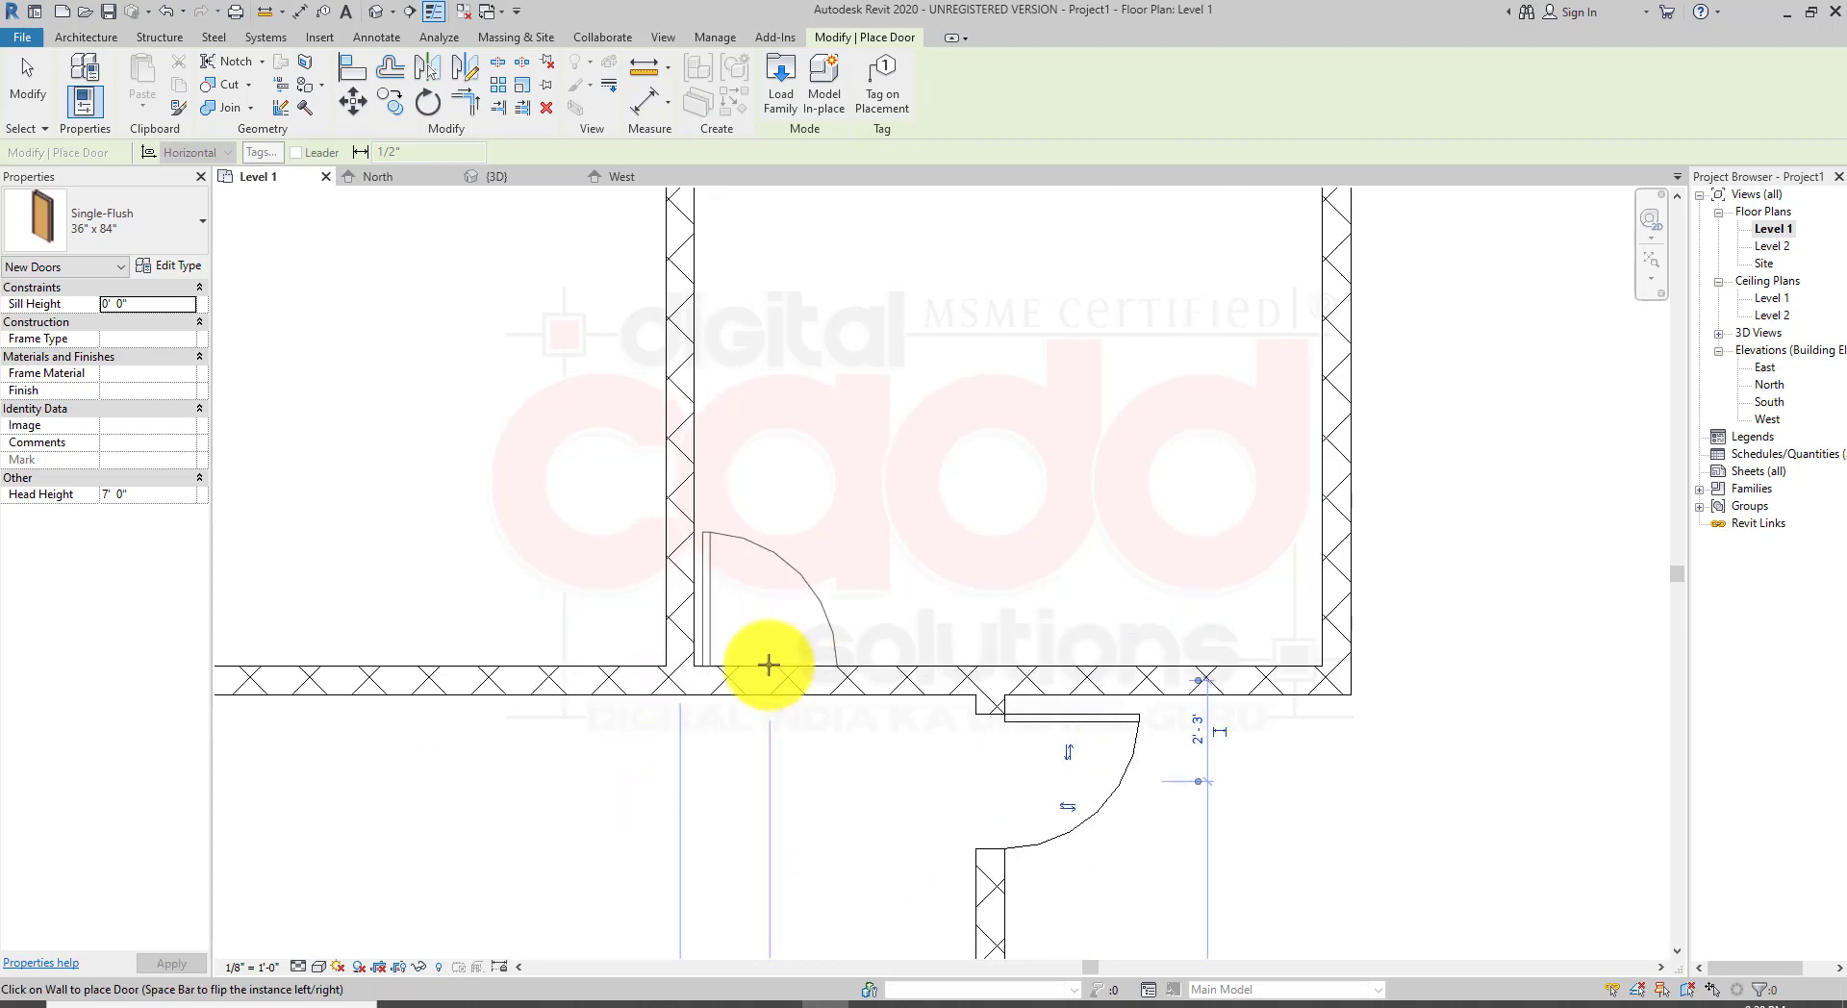
click(775, 666)
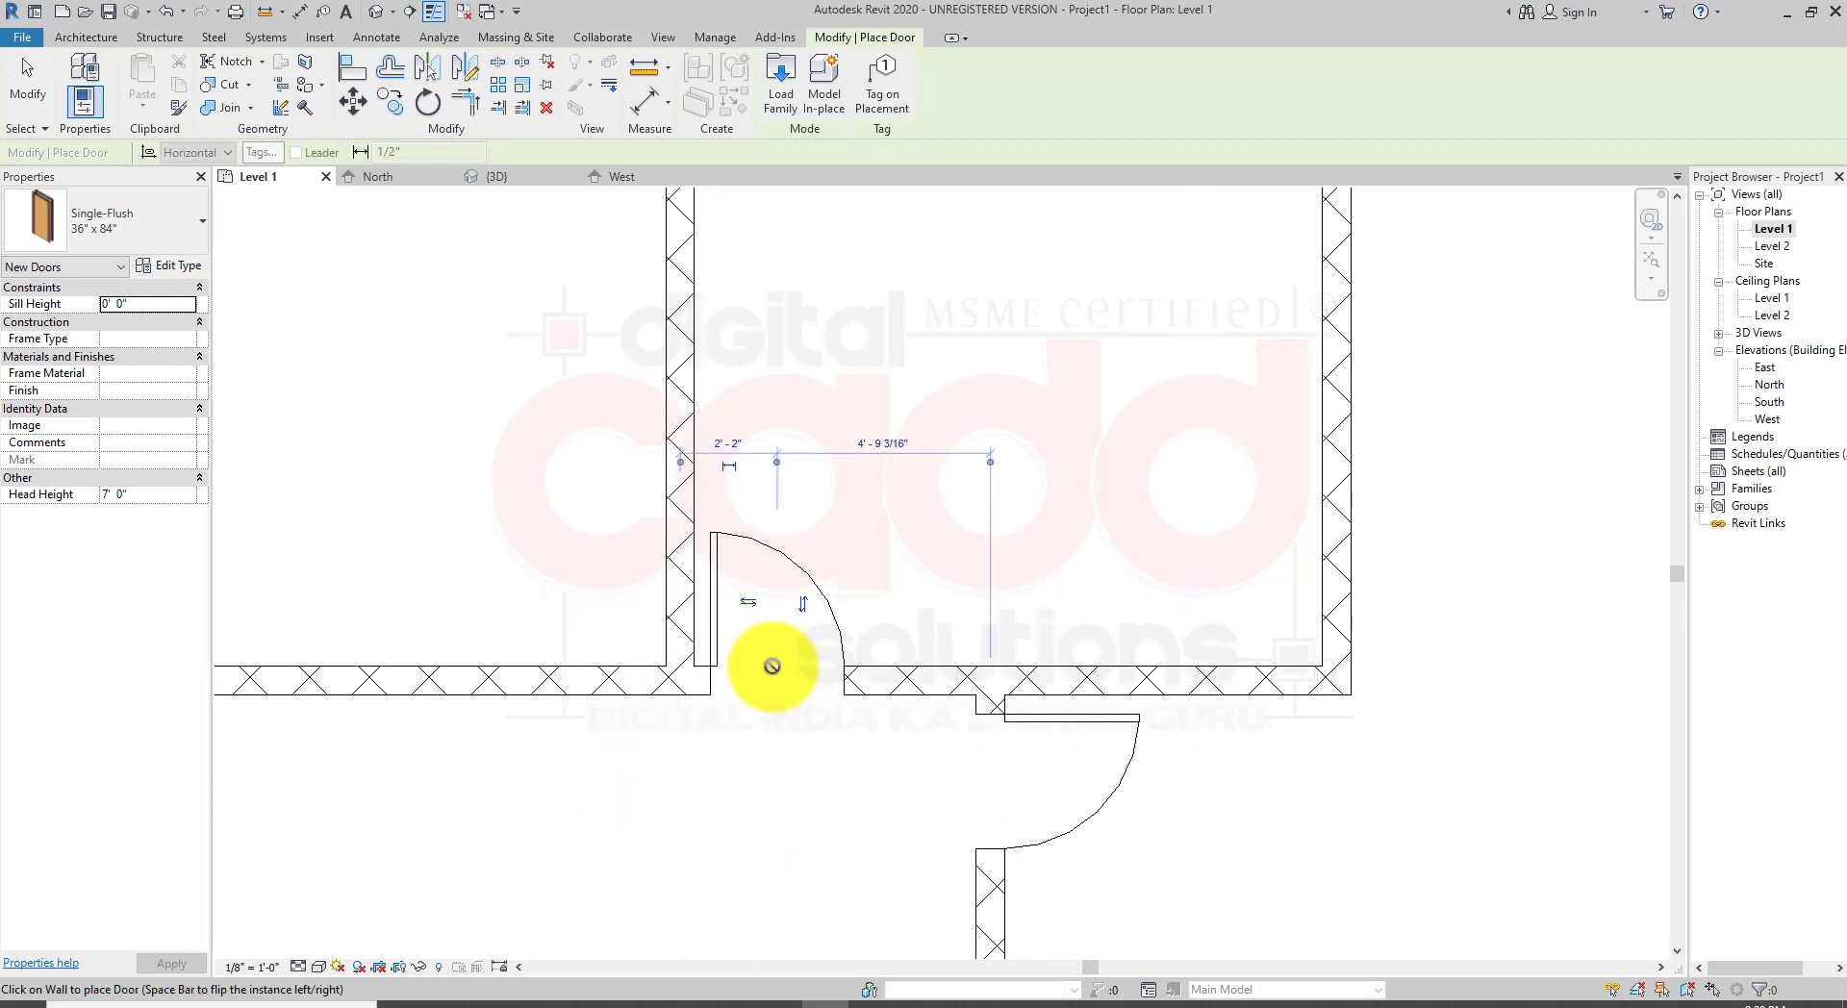
click(585, 664)
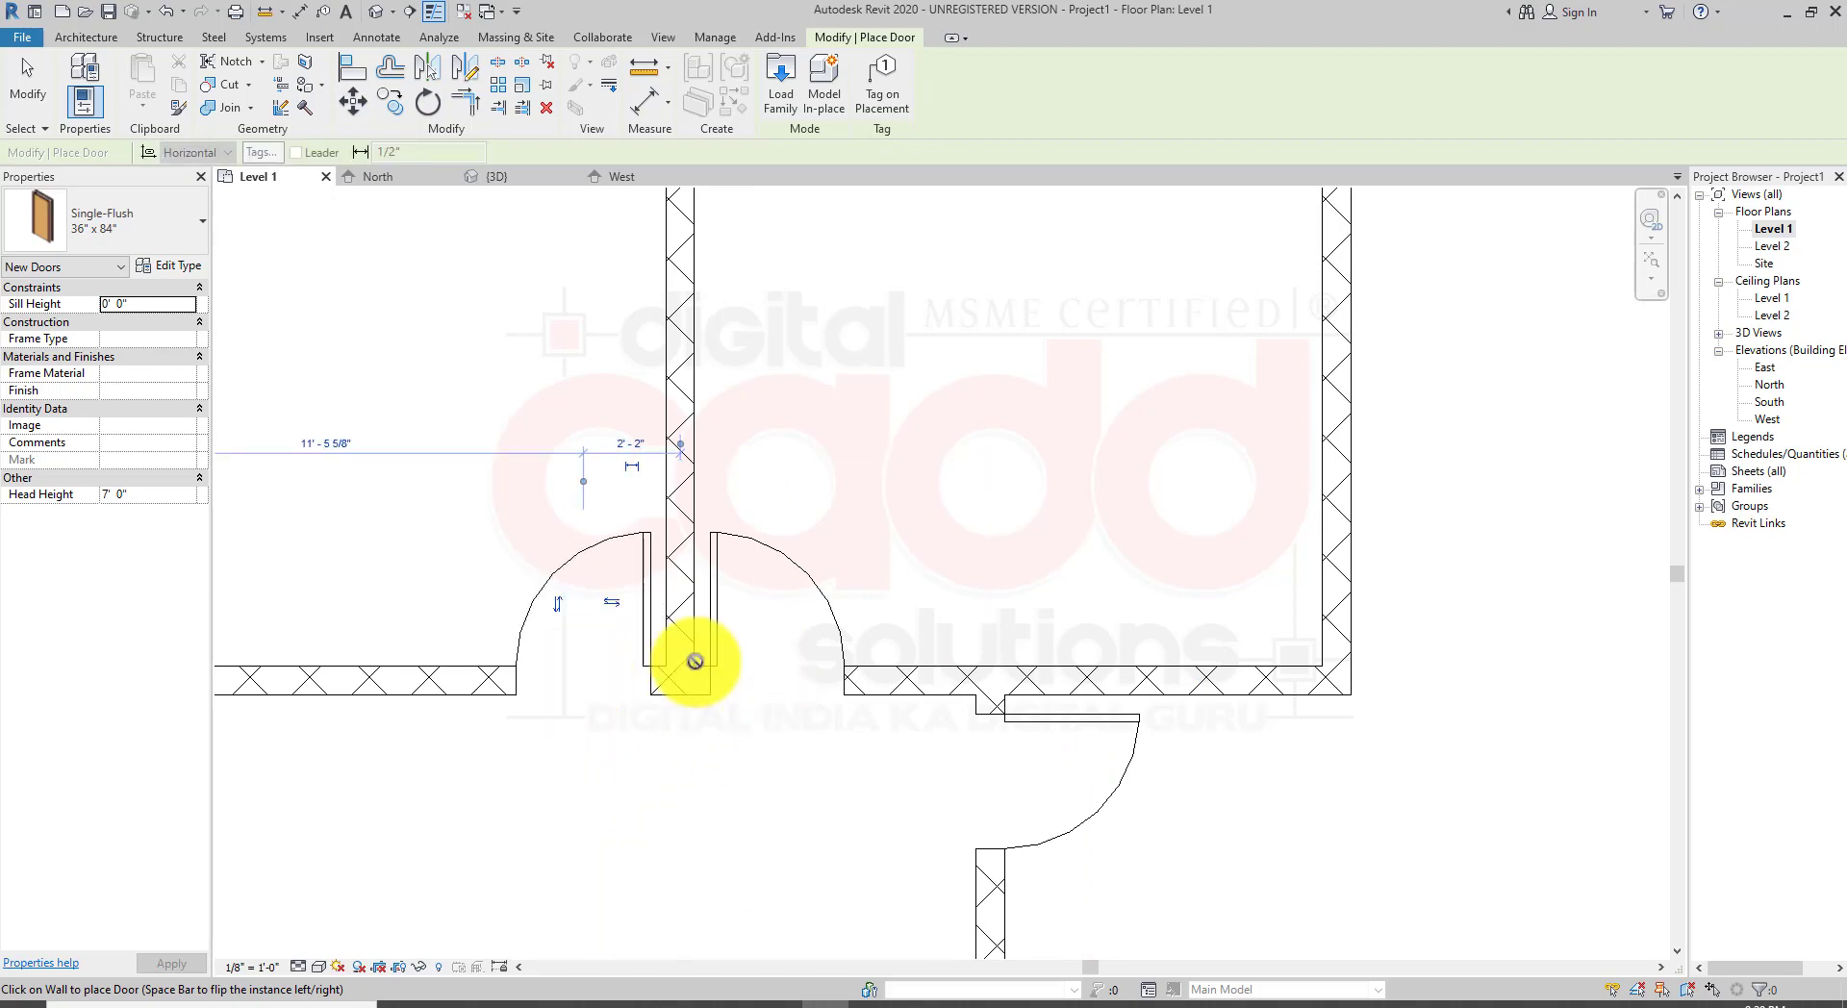
Step: Place doors in the top walls of the two lower rooms, flipping the second door's swing
scroll(598, 872, down, 2)
middle_drag(598, 871, 608, 664)
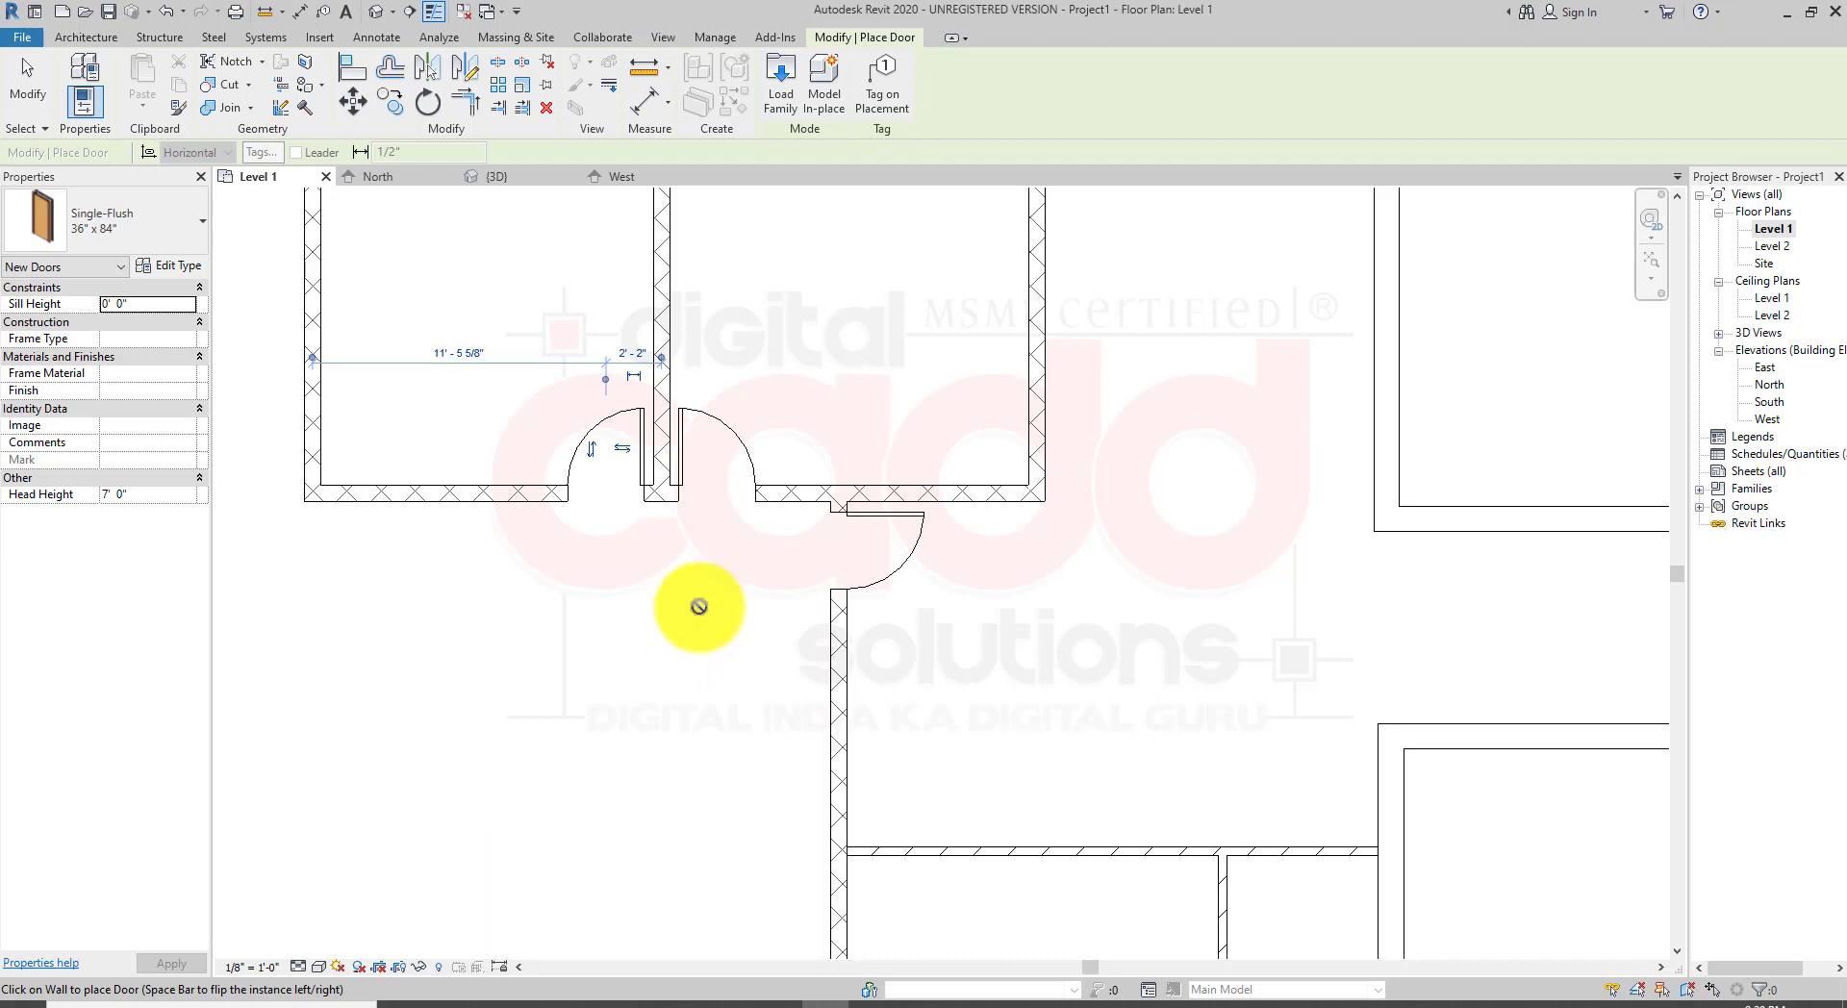
scroll(808, 609, down, 2)
middle_drag(1014, 765, 783, 609)
scroll(732, 621, up, 1)
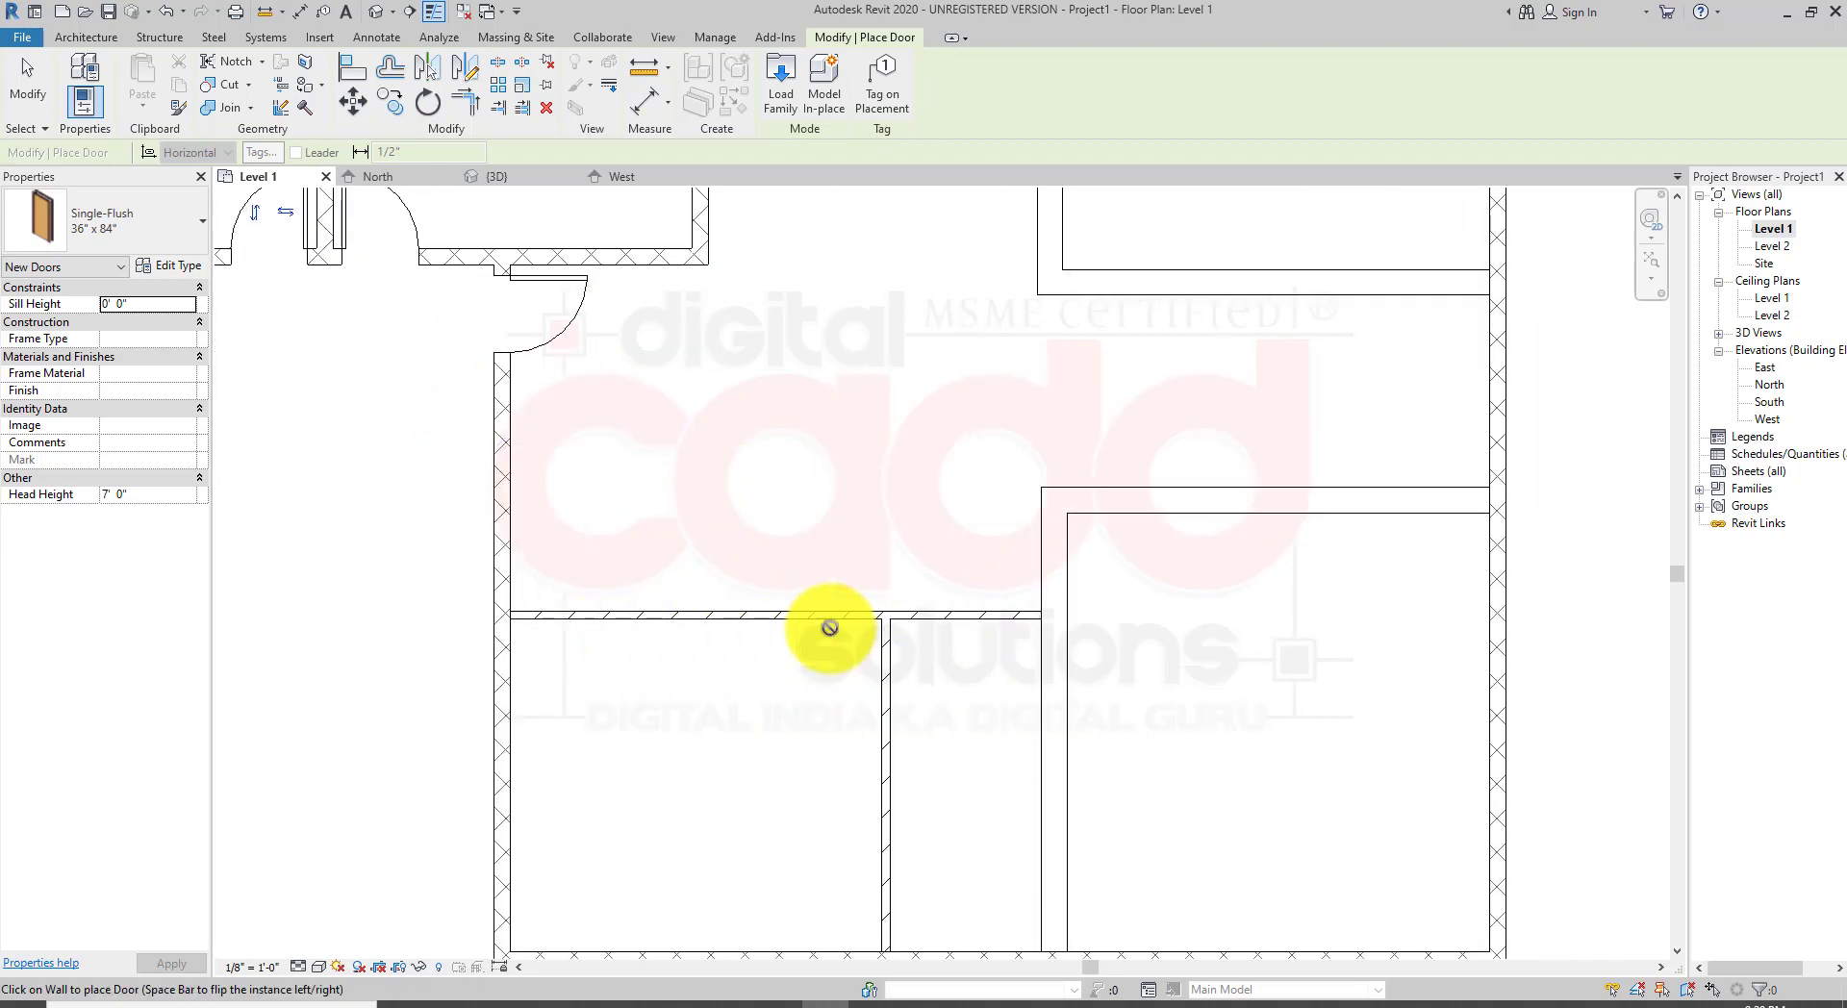
scroll(824, 626, up, 2)
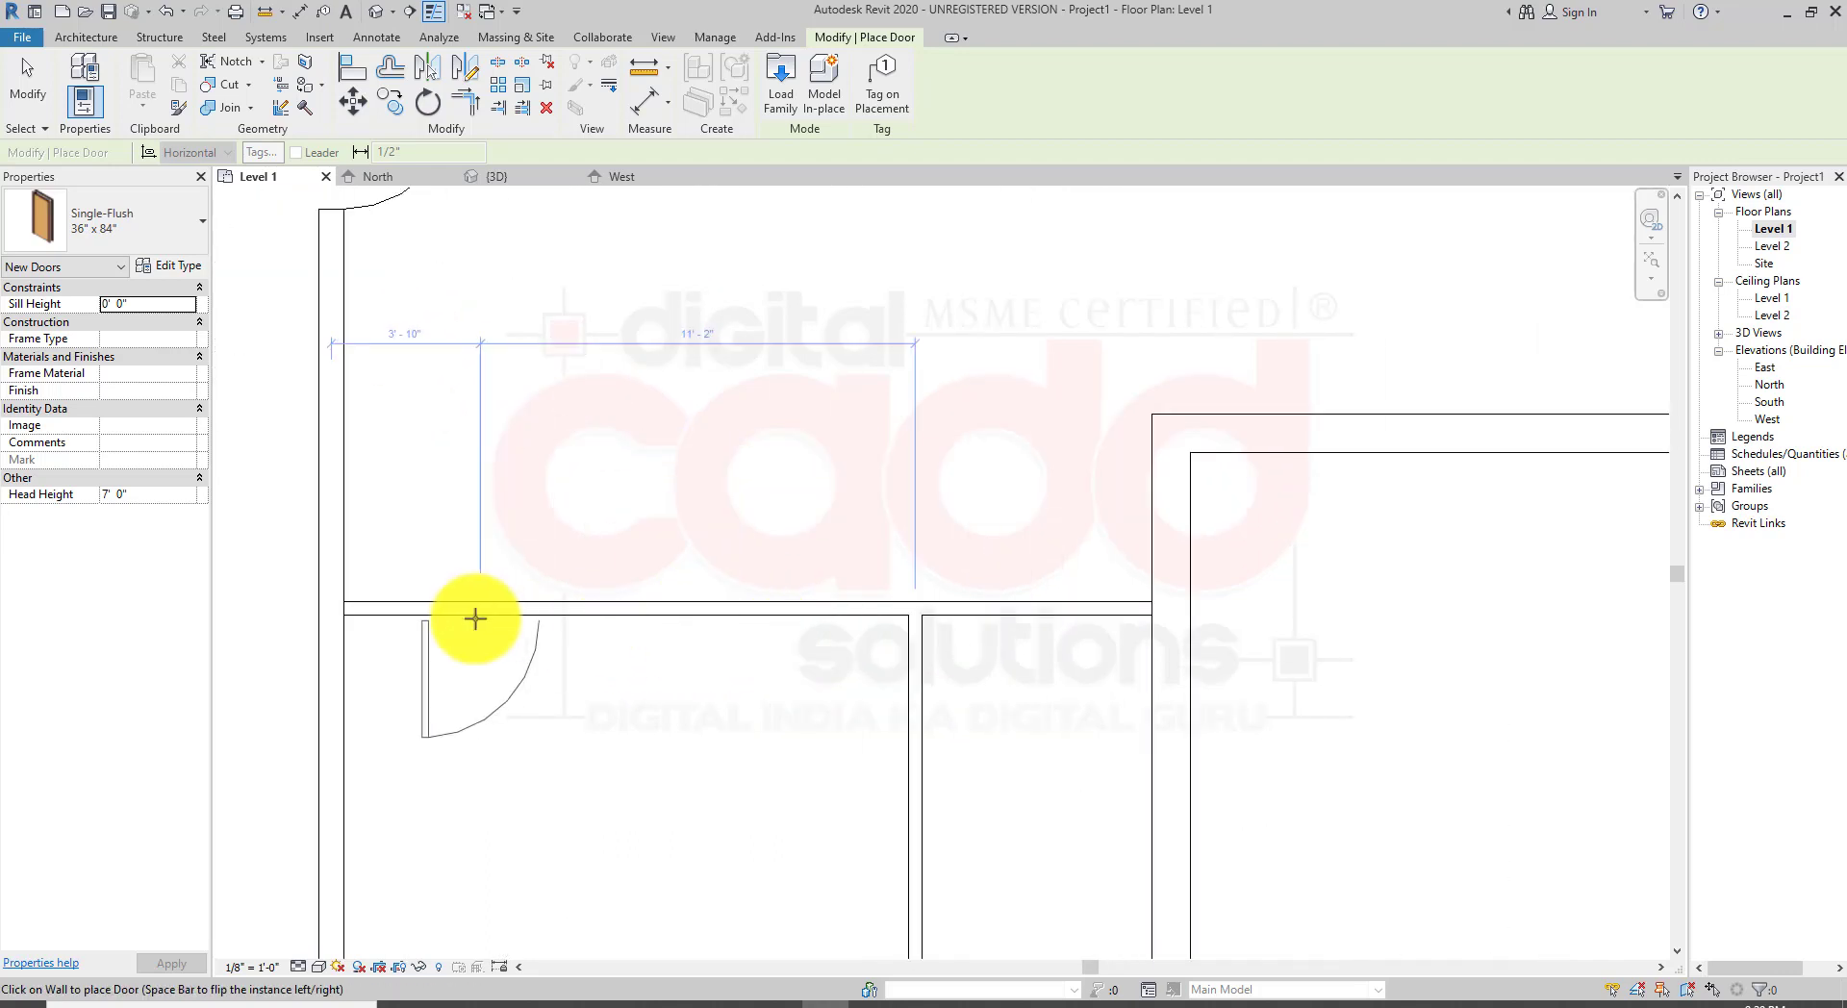
click(619, 615)
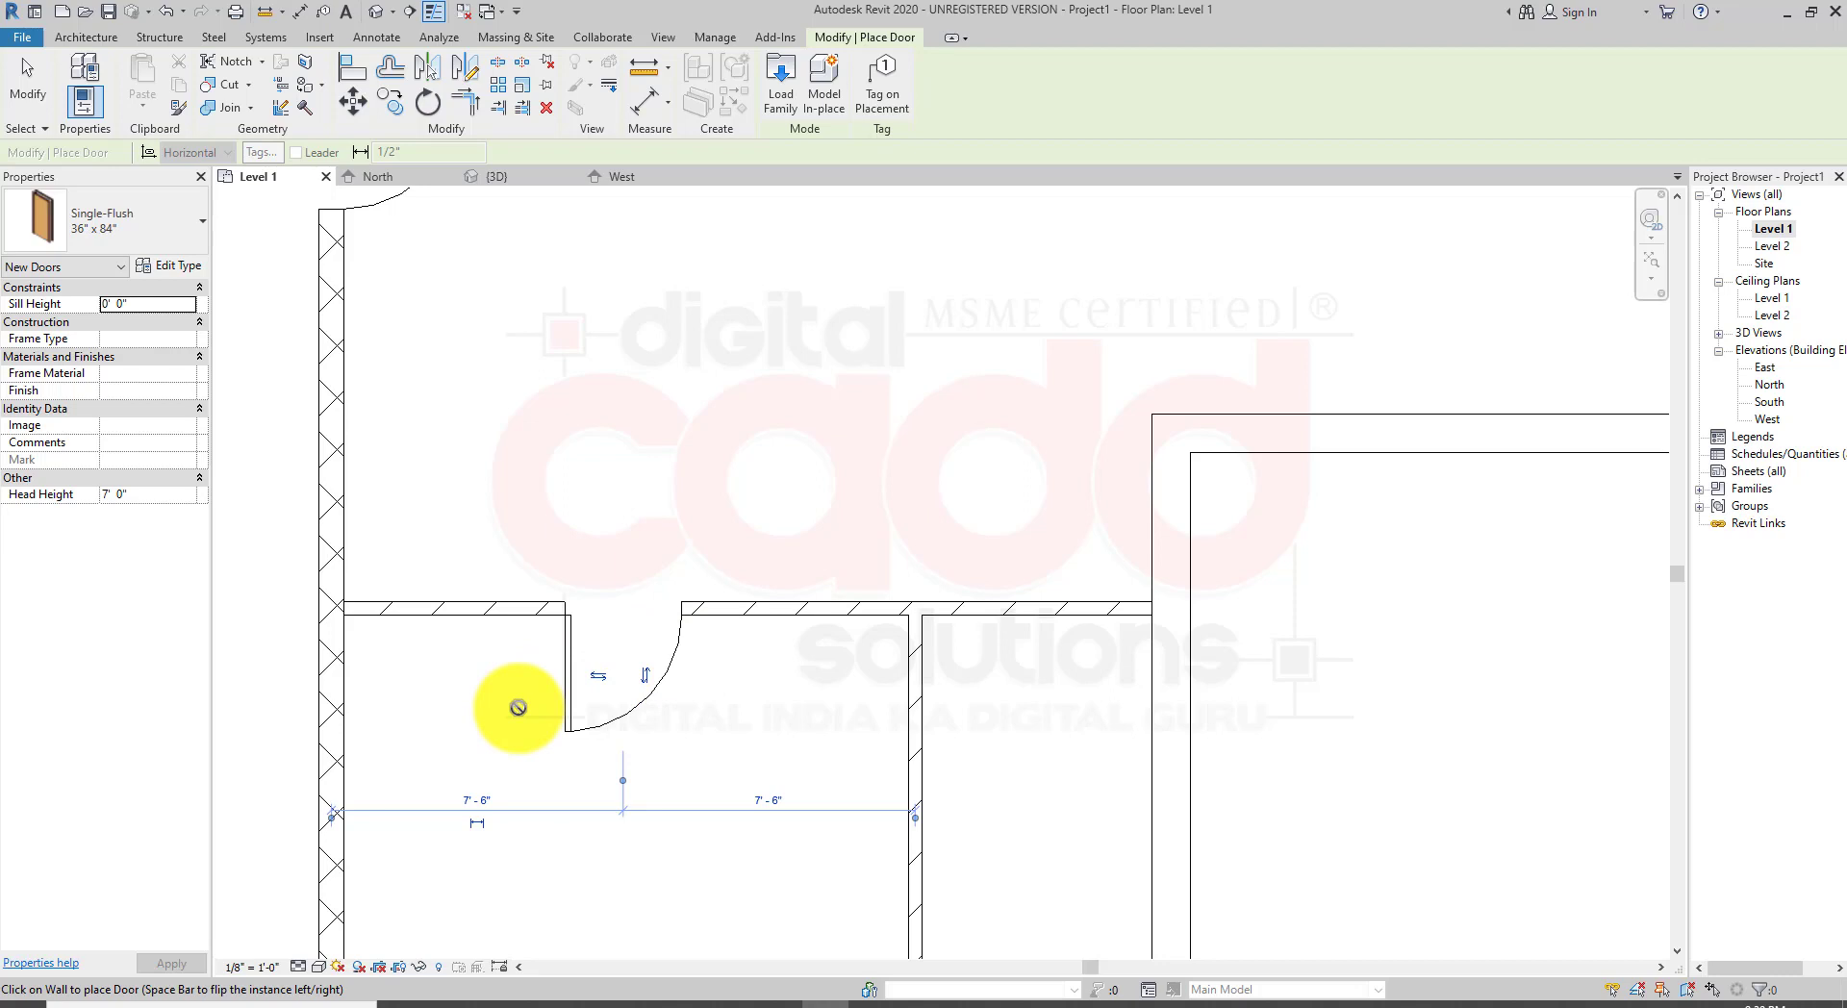
scroll(1026, 639, up, 4)
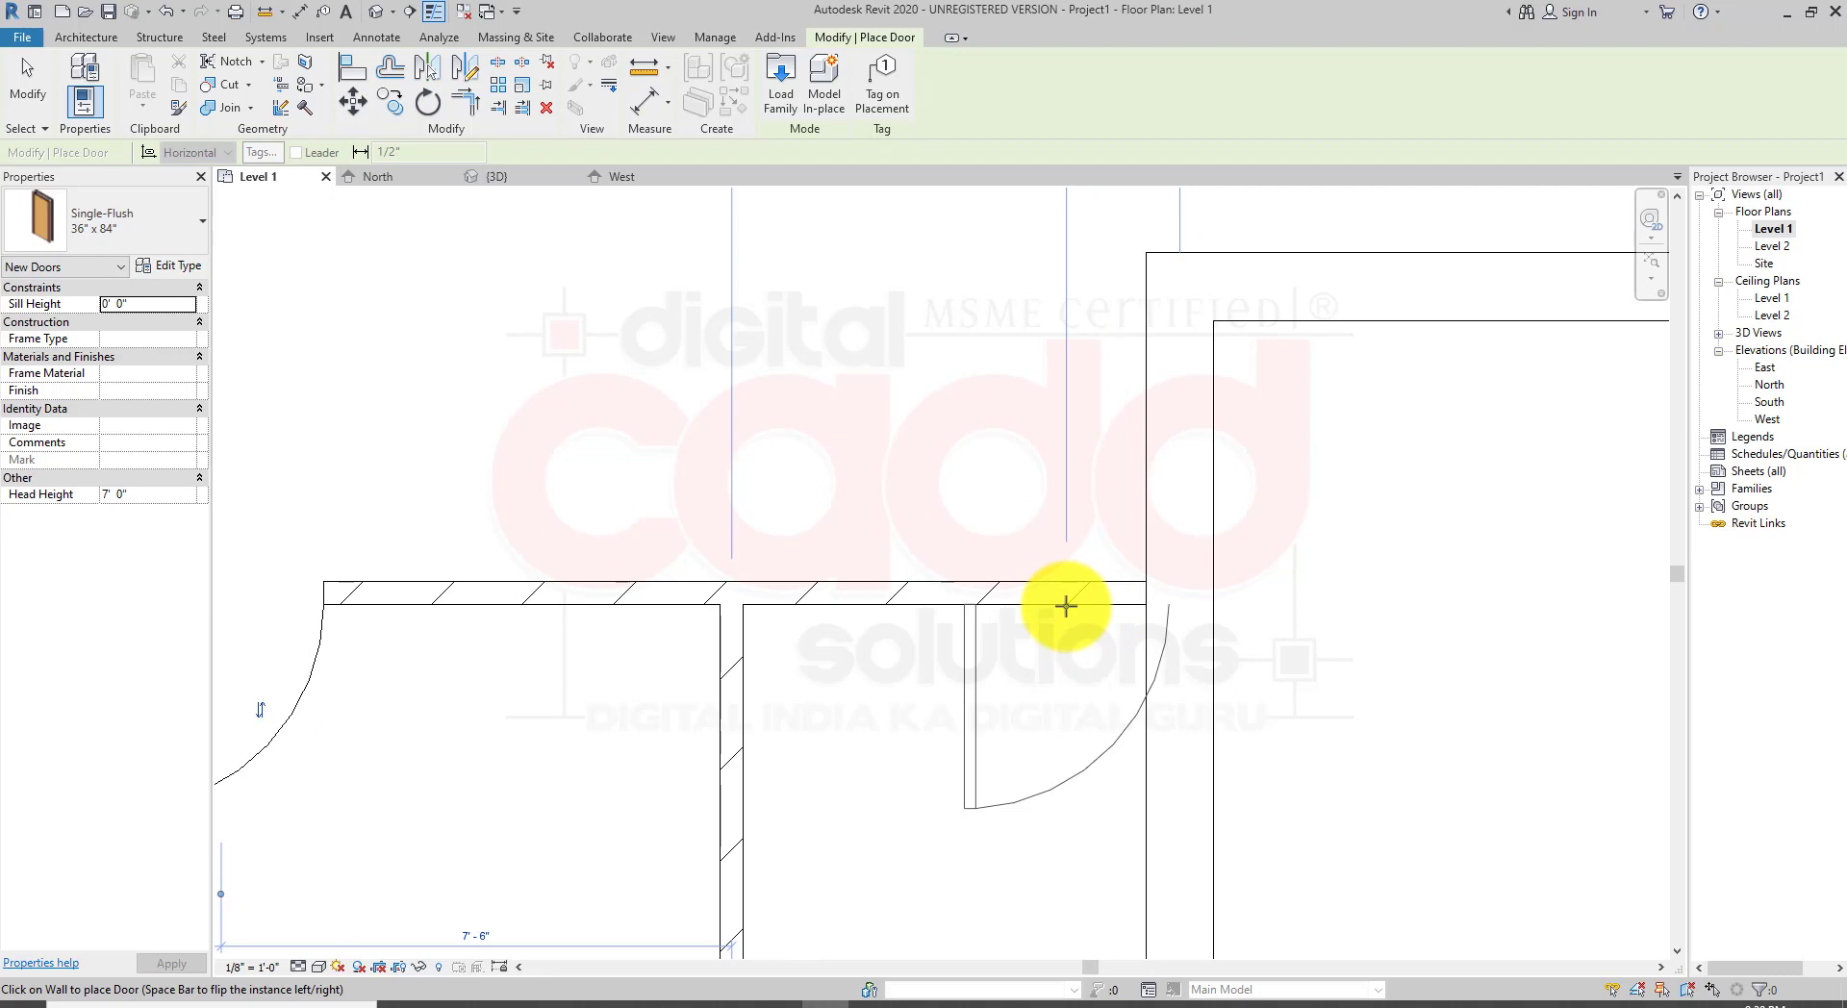
key(space)
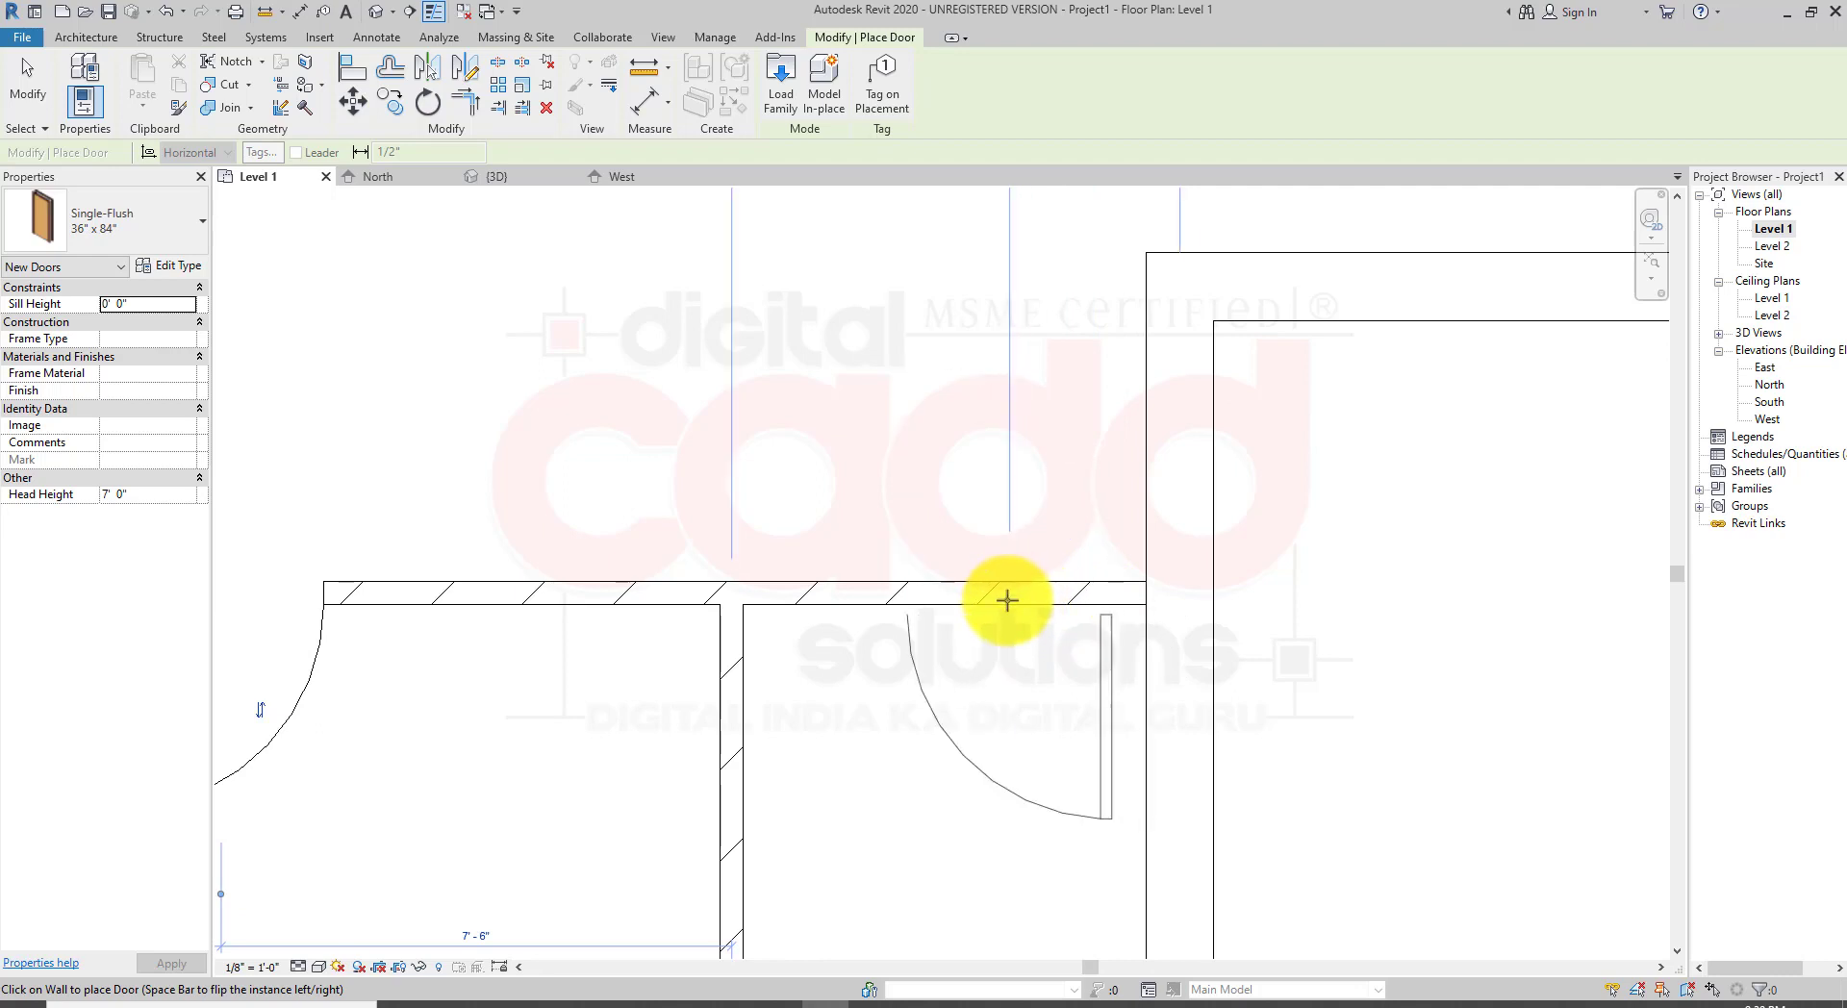
Step: Place a flipped door in the lower-right room's top wall, next to its corner
scroll(952, 573, down, 5)
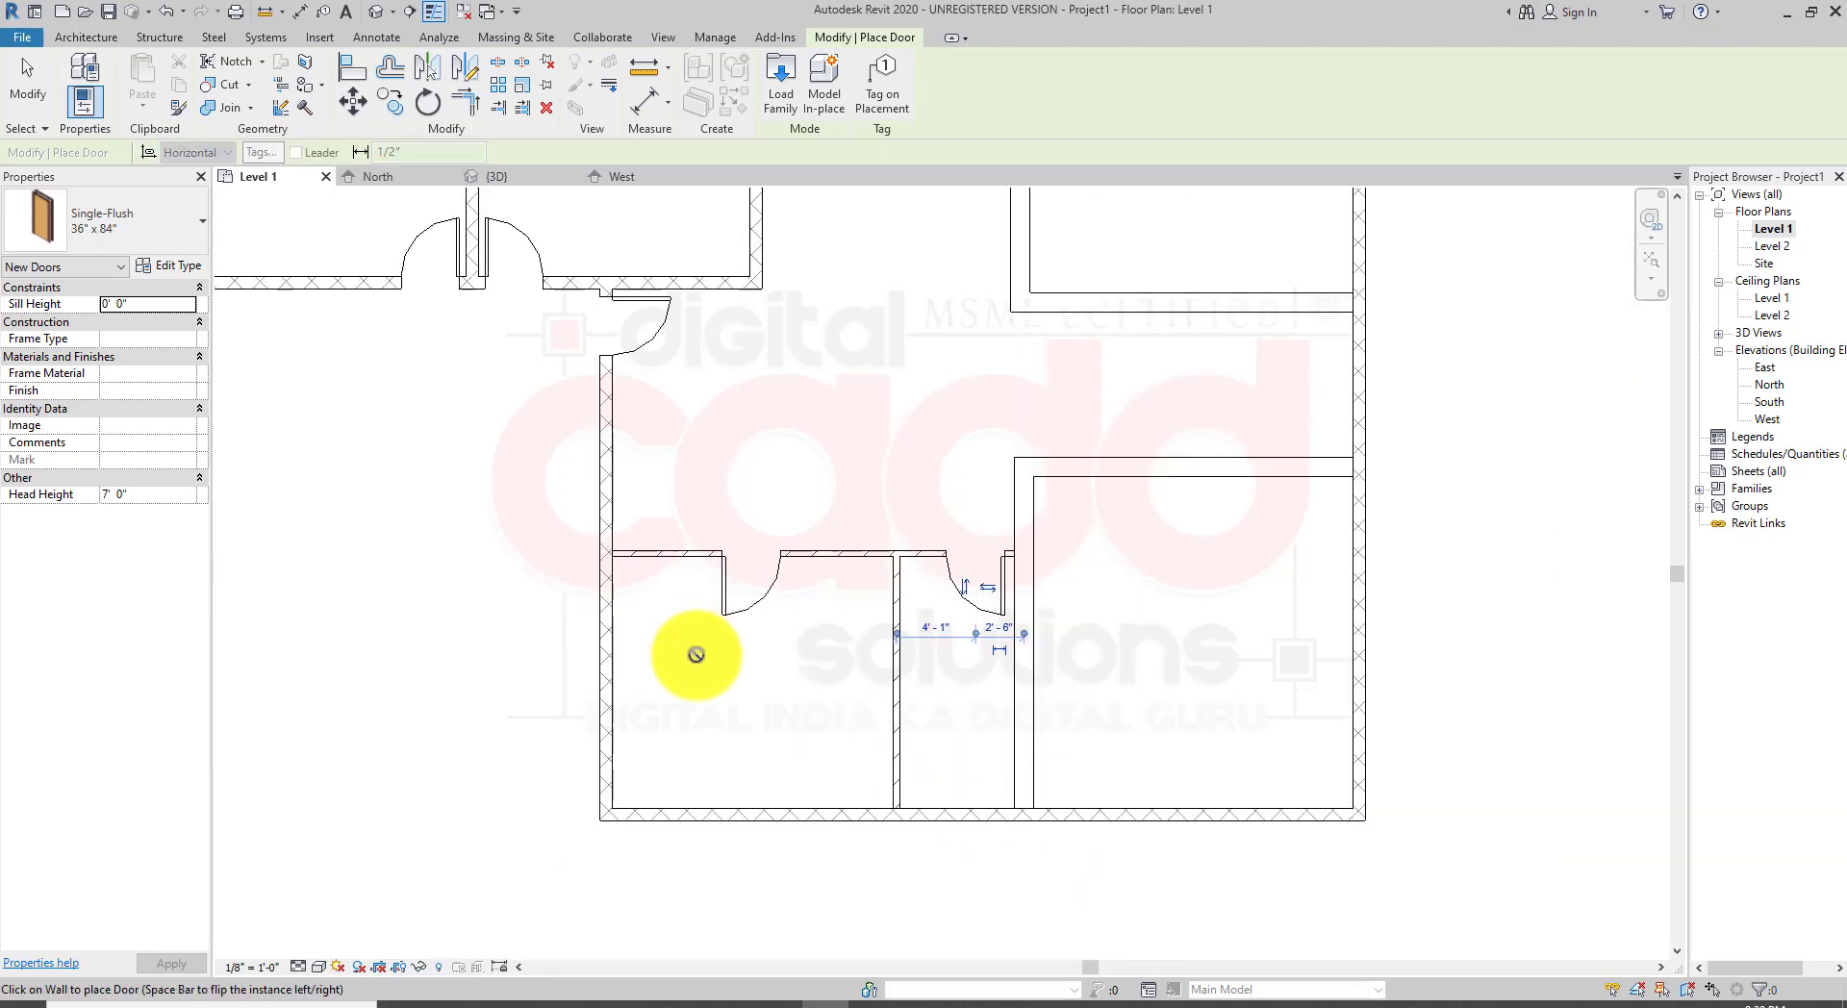
middle_drag(1124, 630, 859, 733)
scroll(797, 555, up, 3)
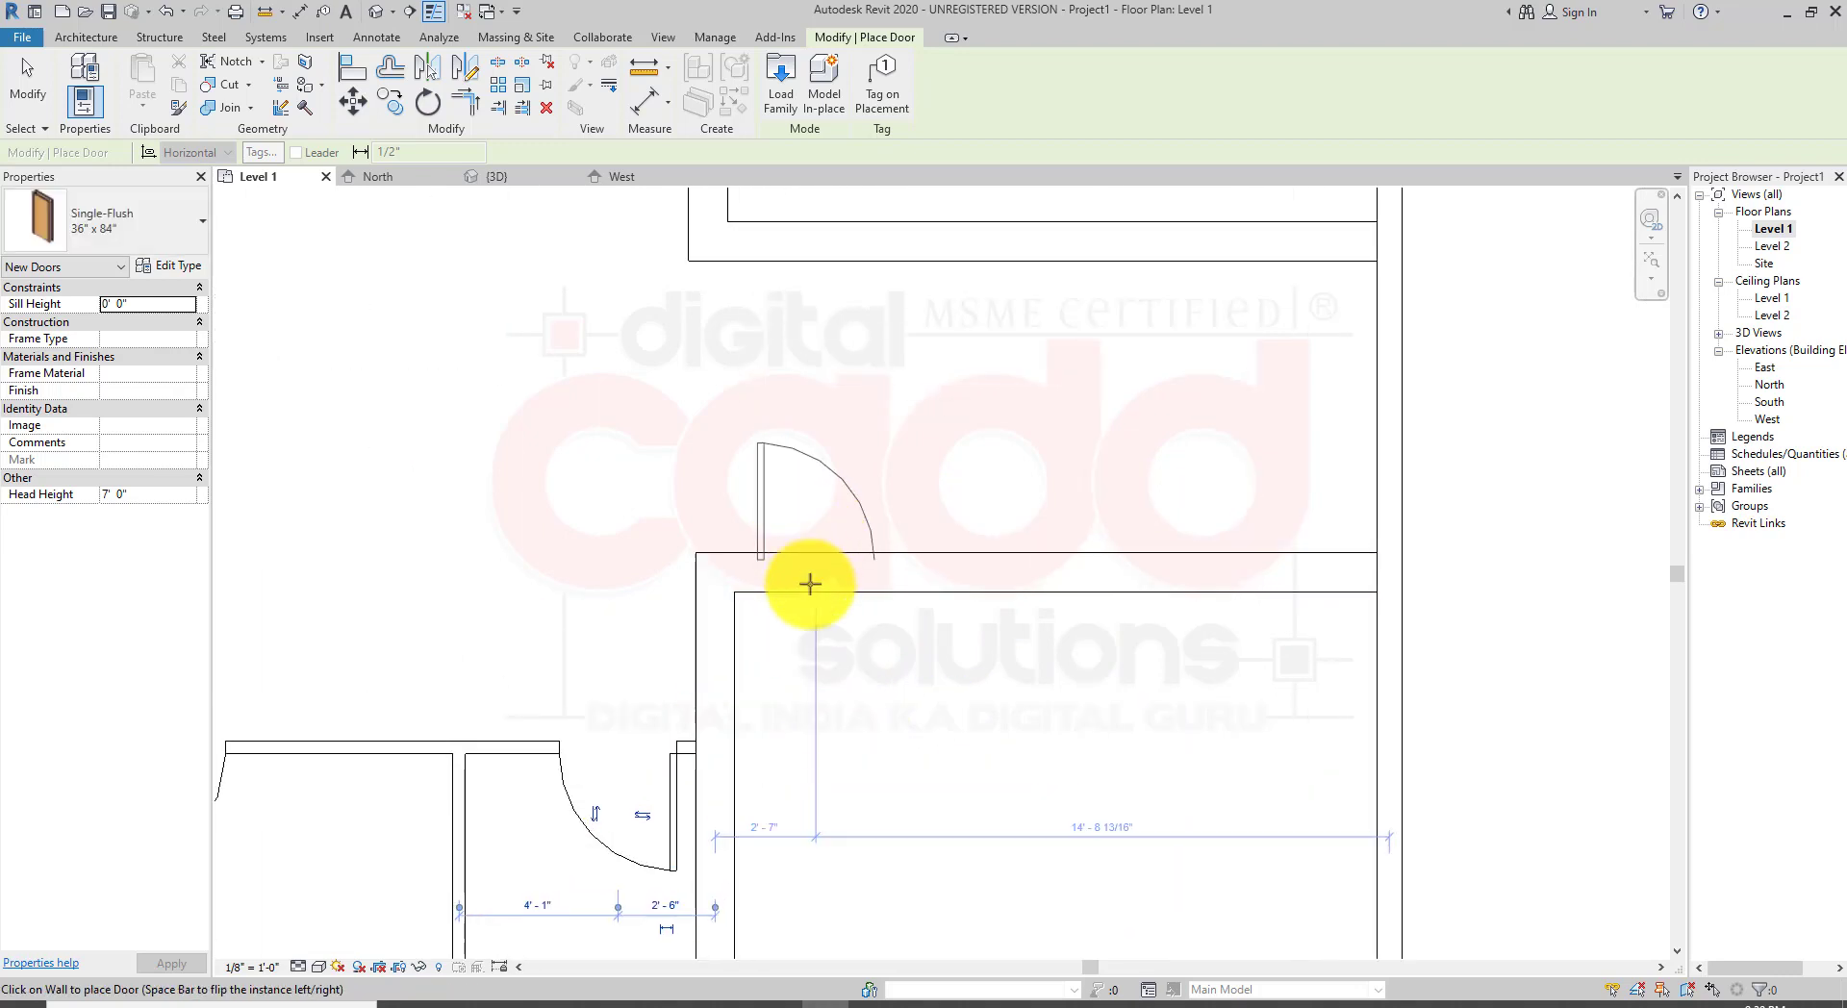
key(space)
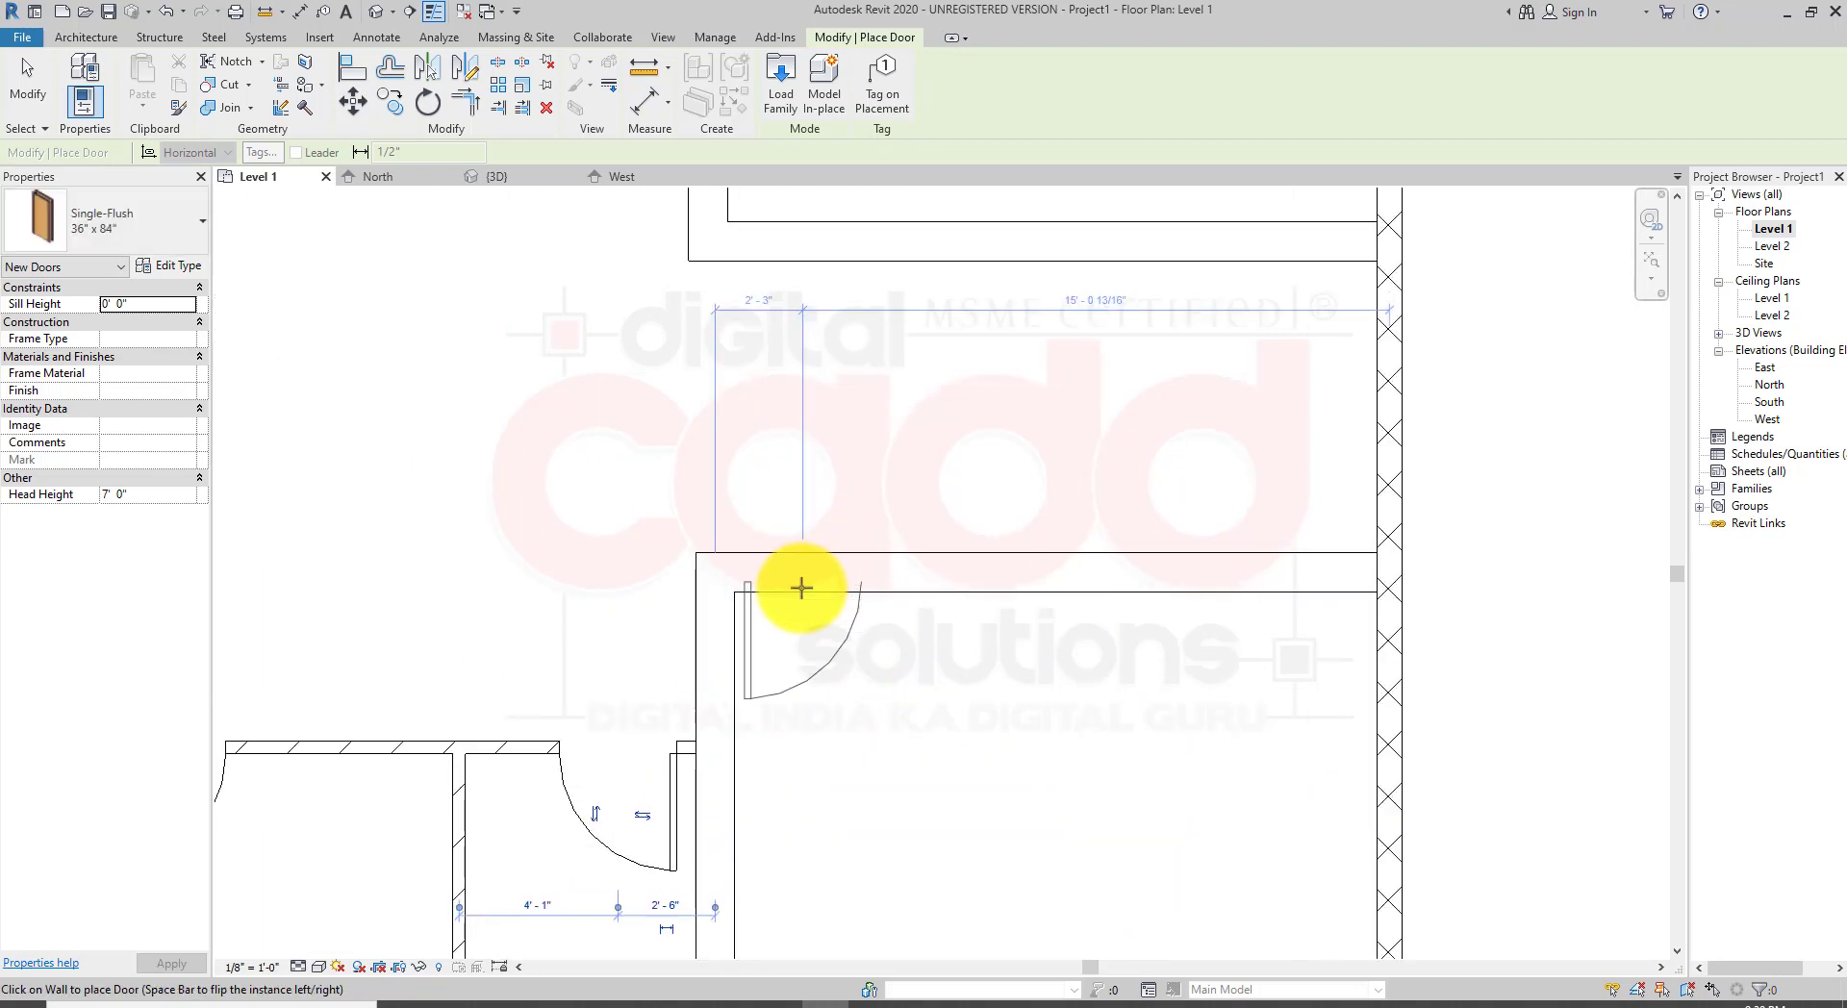
click(801, 588)
Step: Place a flipped door in the upper-right room's bottom wall and exit the Door tool
middle_drag(812, 223, 783, 523)
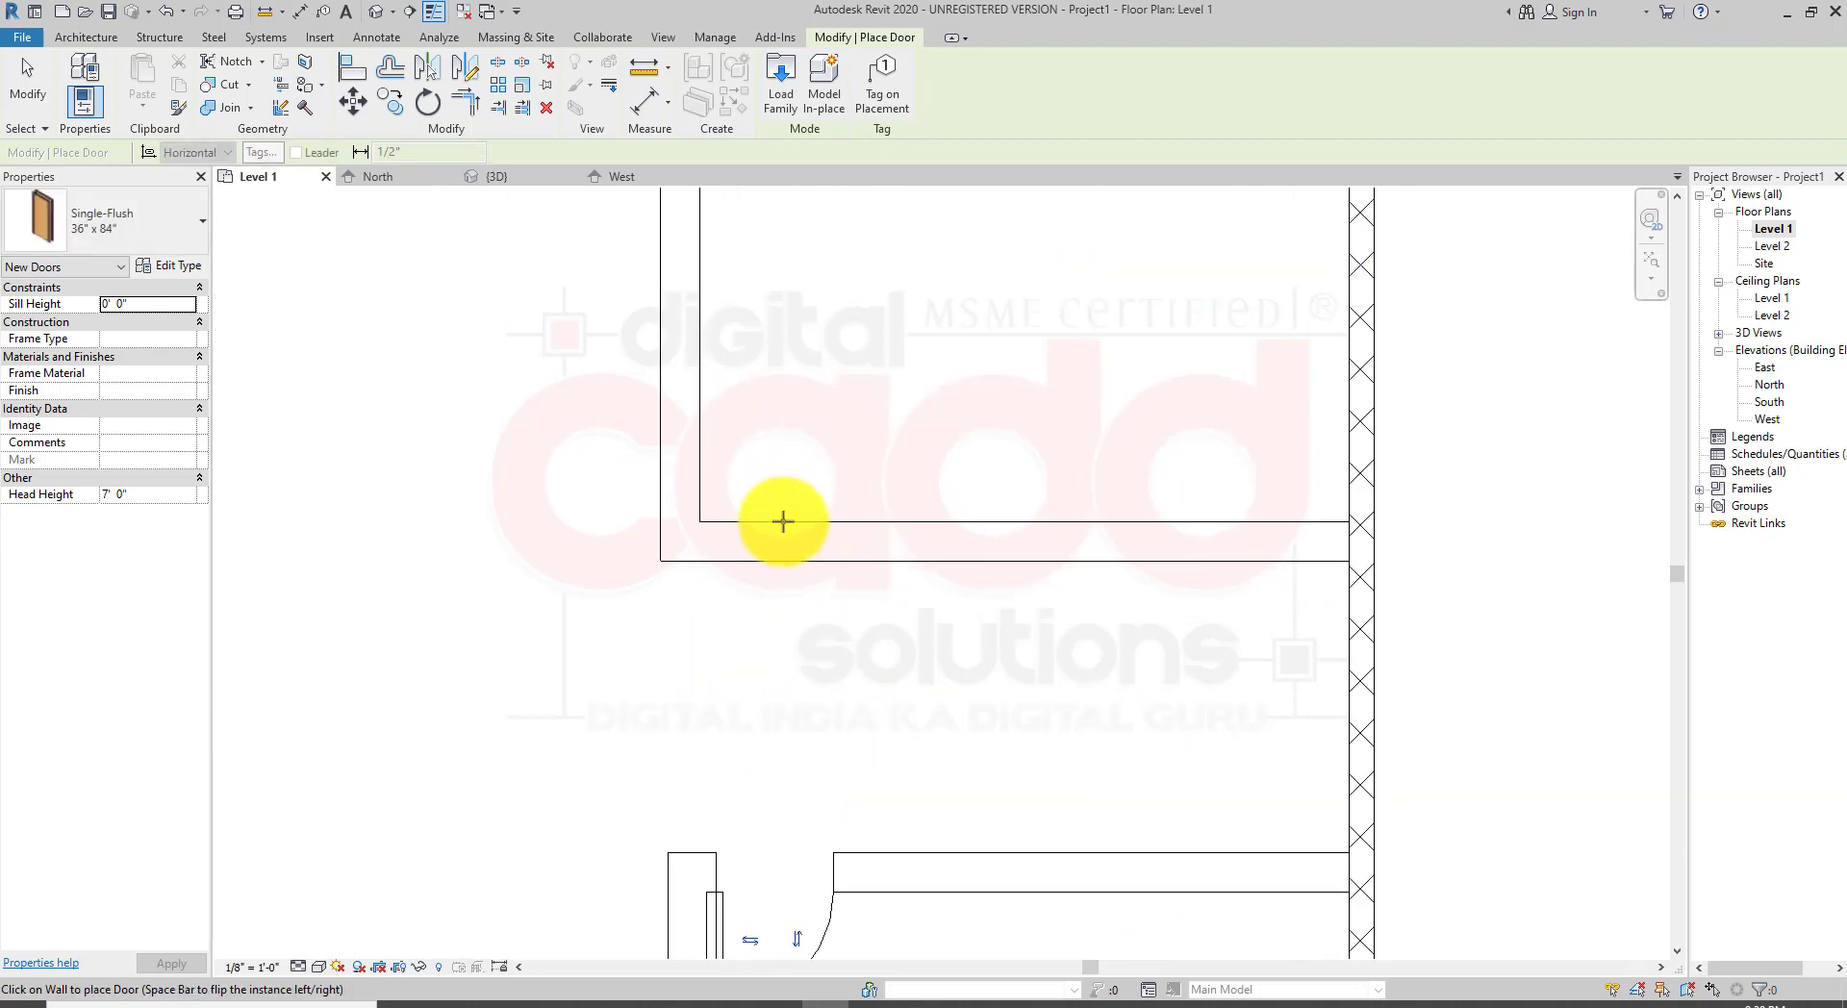
key(space)
click(772, 516)
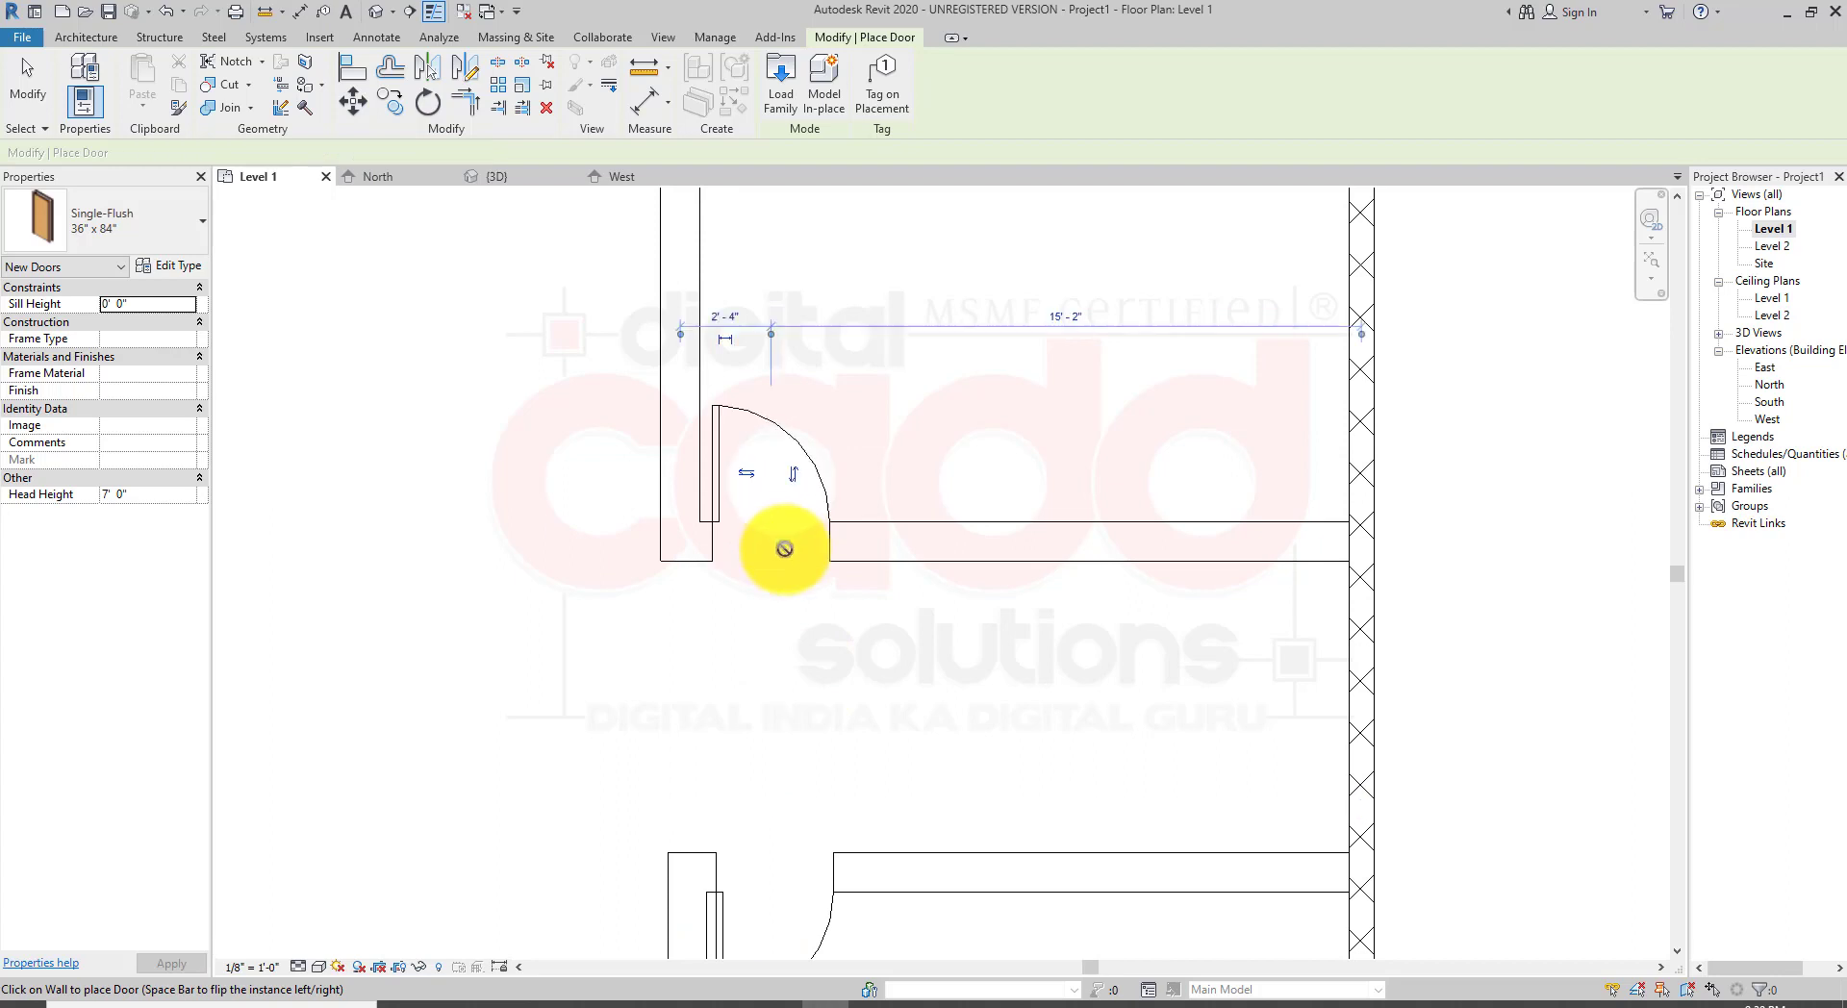
scroll(924, 712, down, 4)
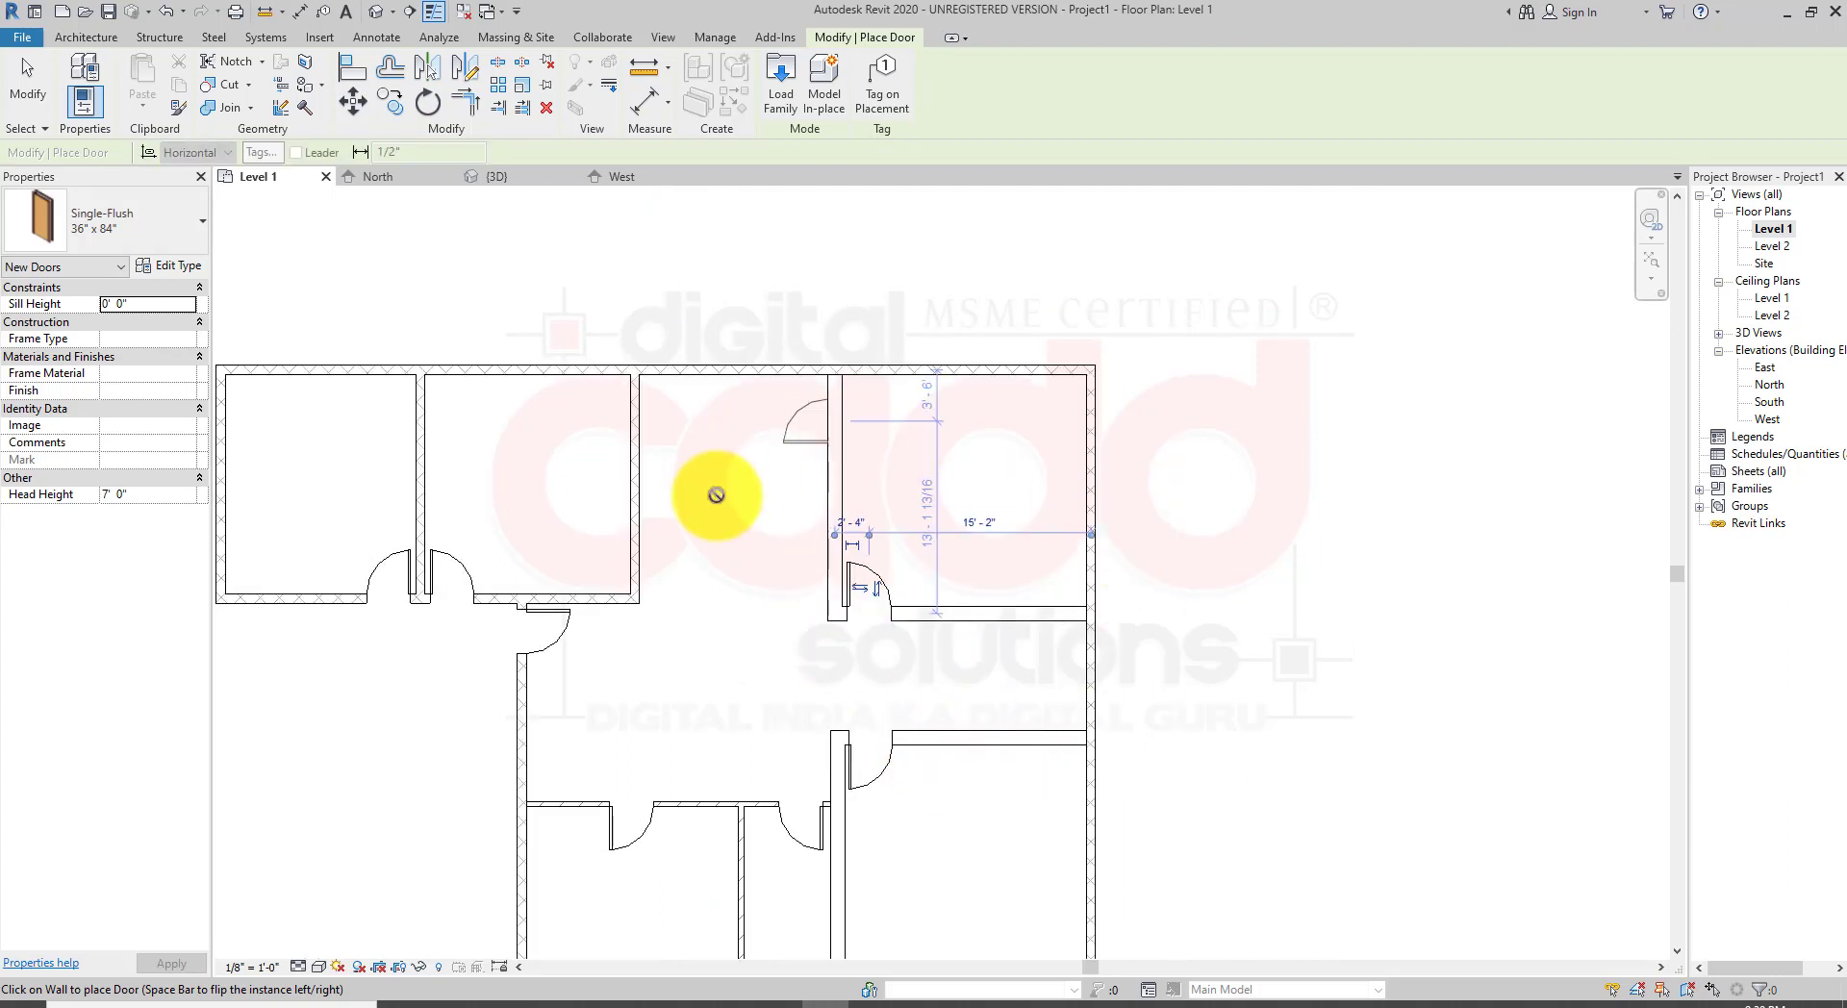
middle_drag(976, 863, 1044, 769)
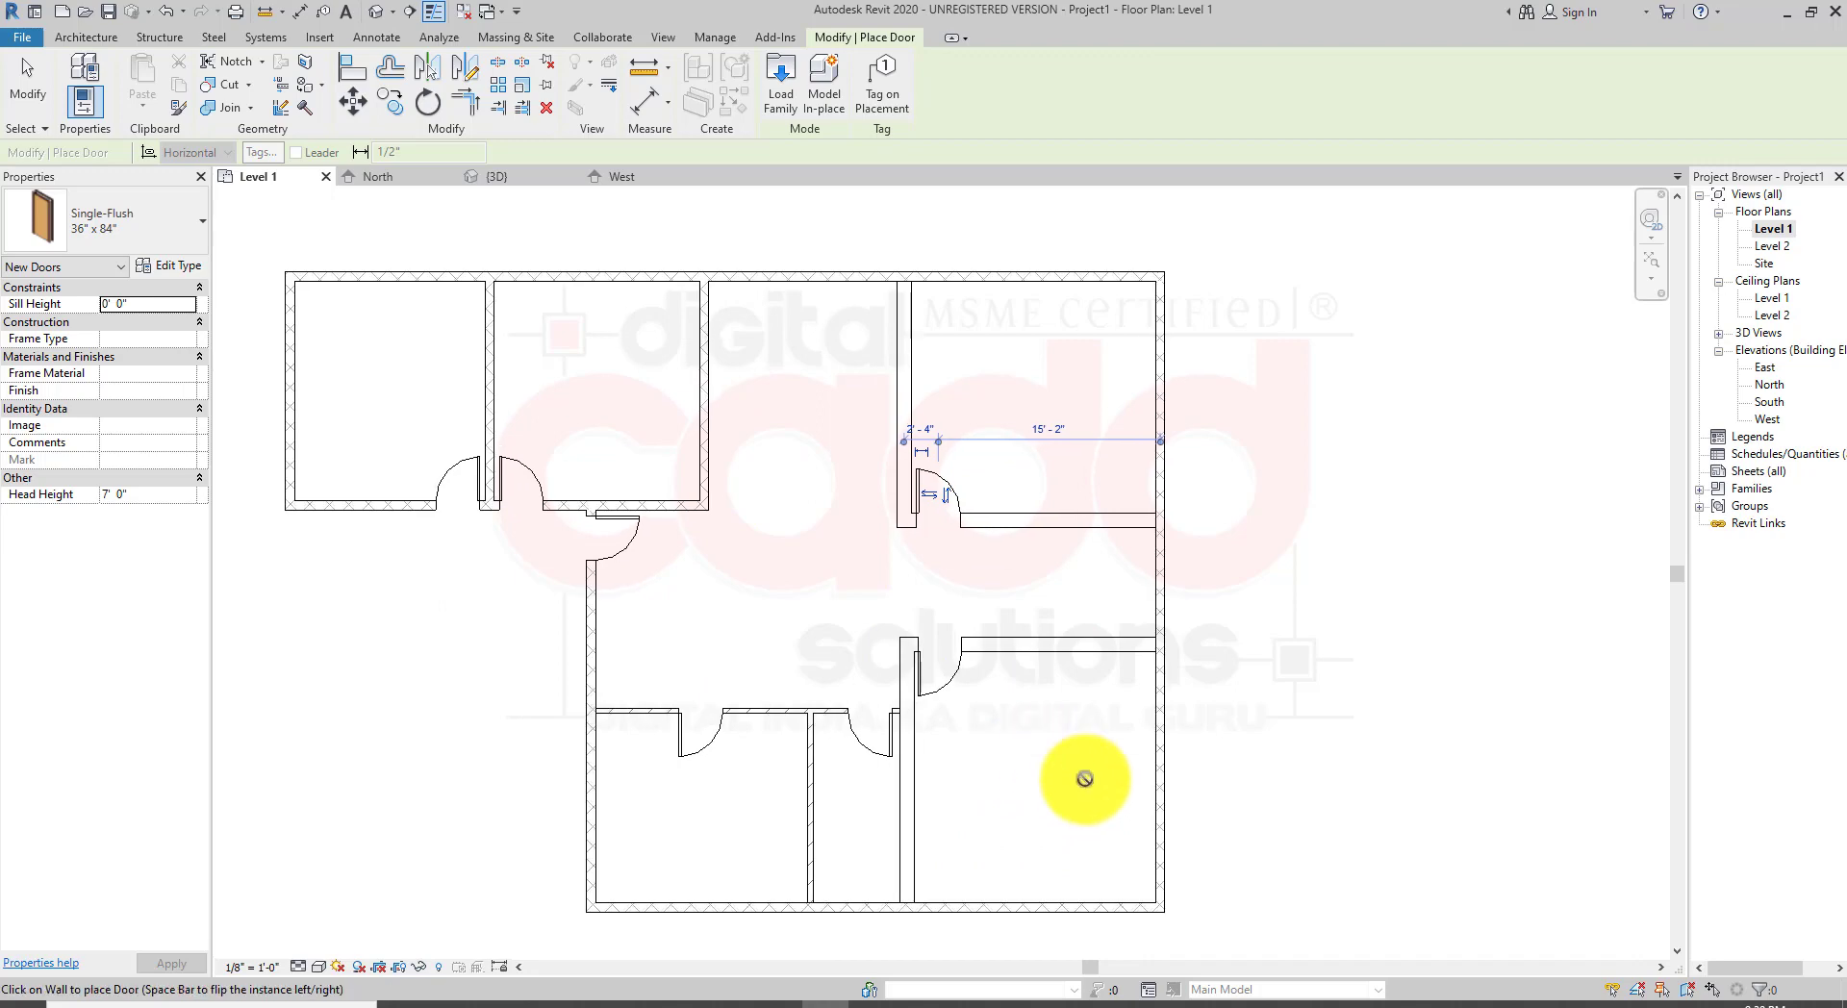
key(Escape)
key(Escape)
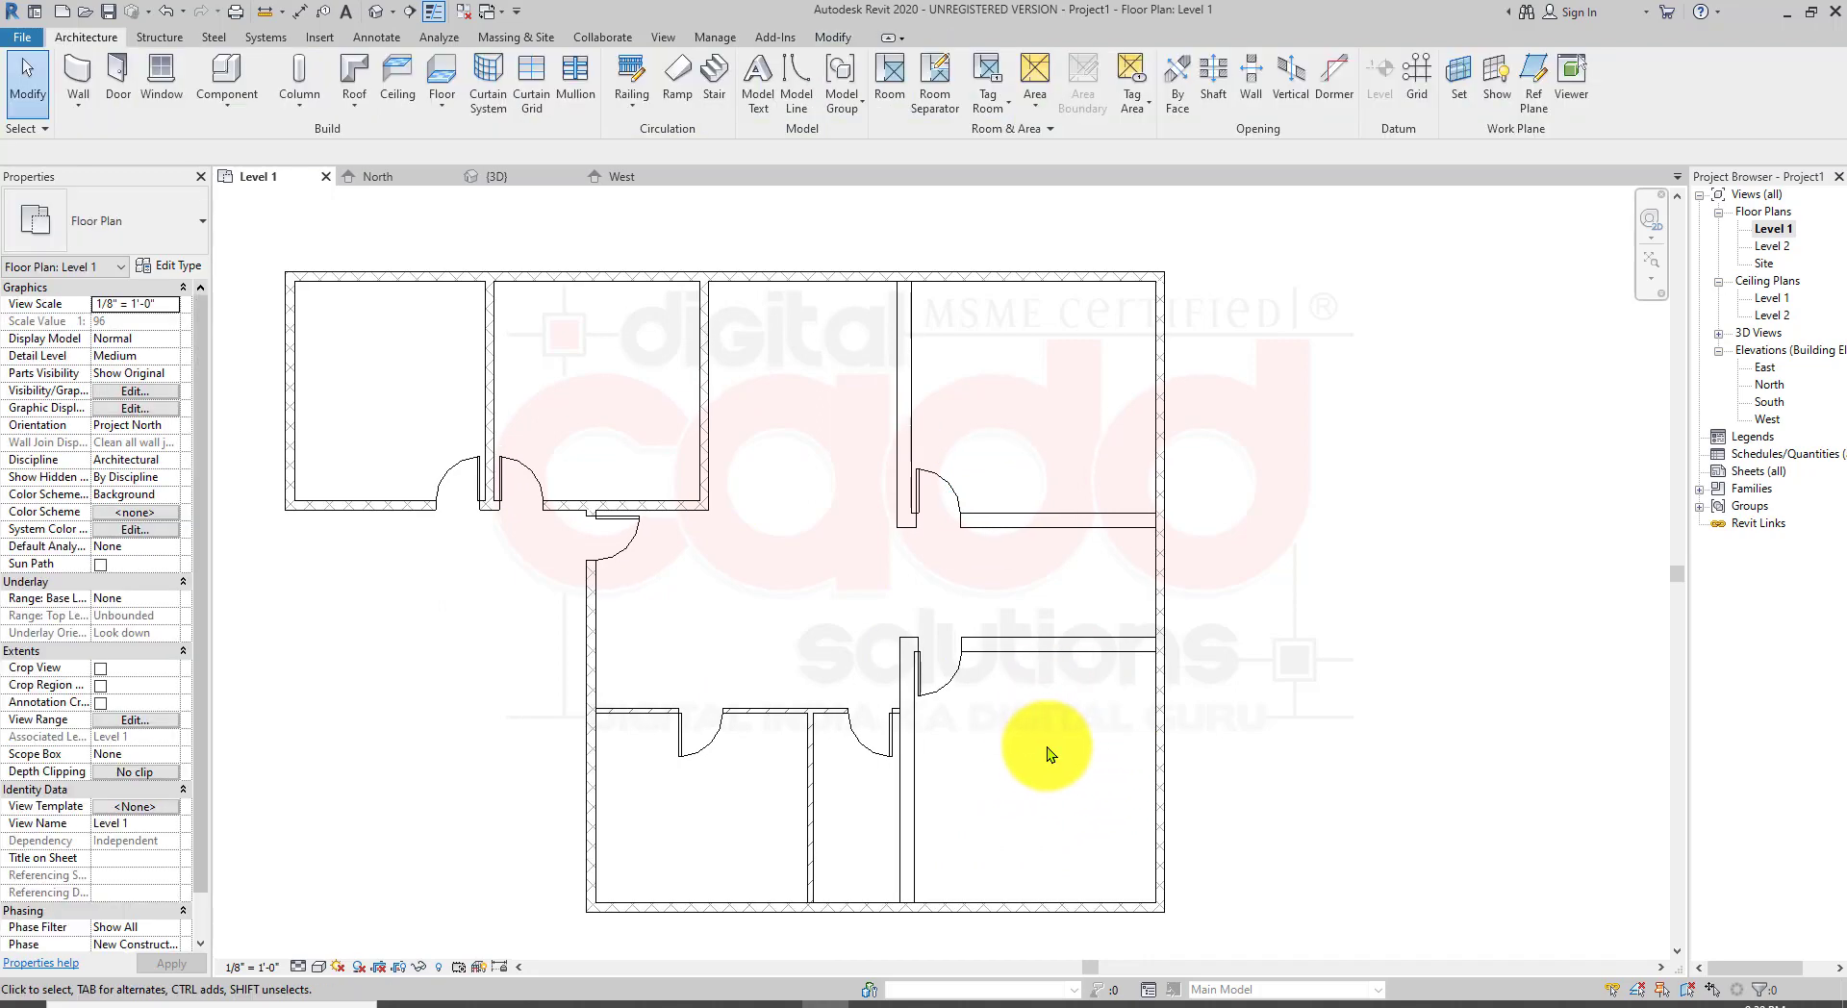
right_click(1261, 425)
click(1291, 435)
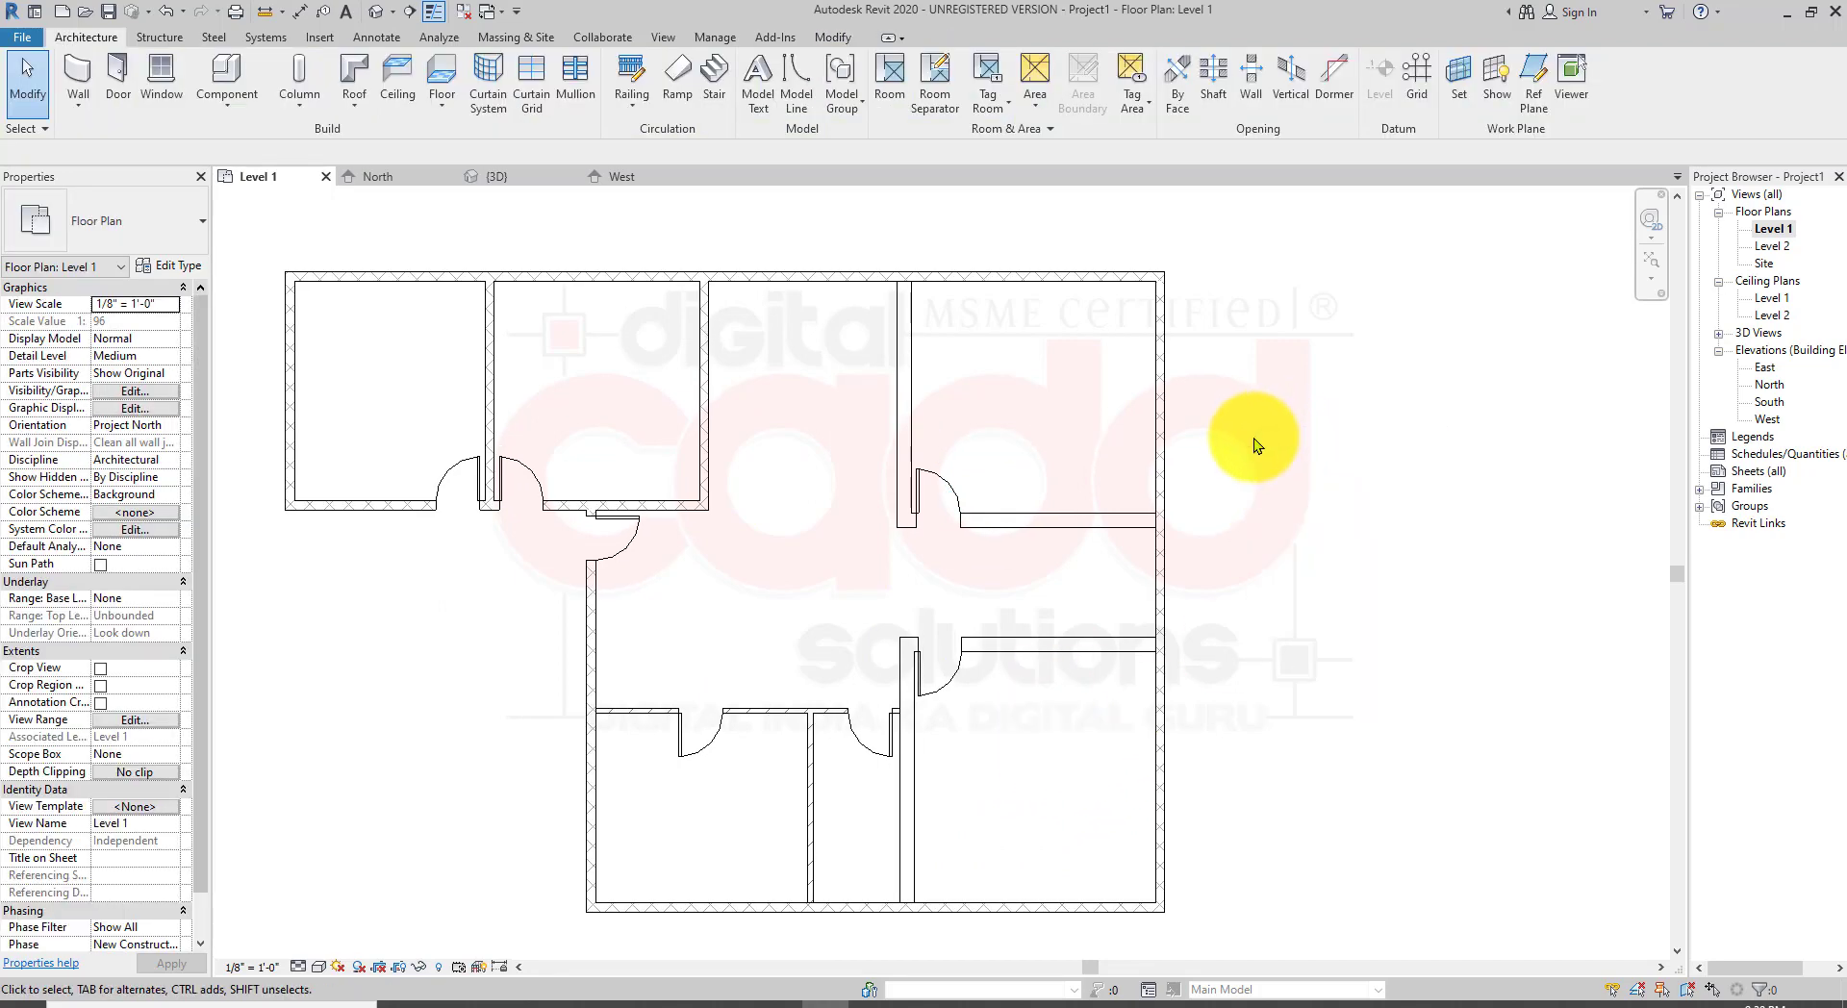
right_click(1262, 360)
click(1264, 362)
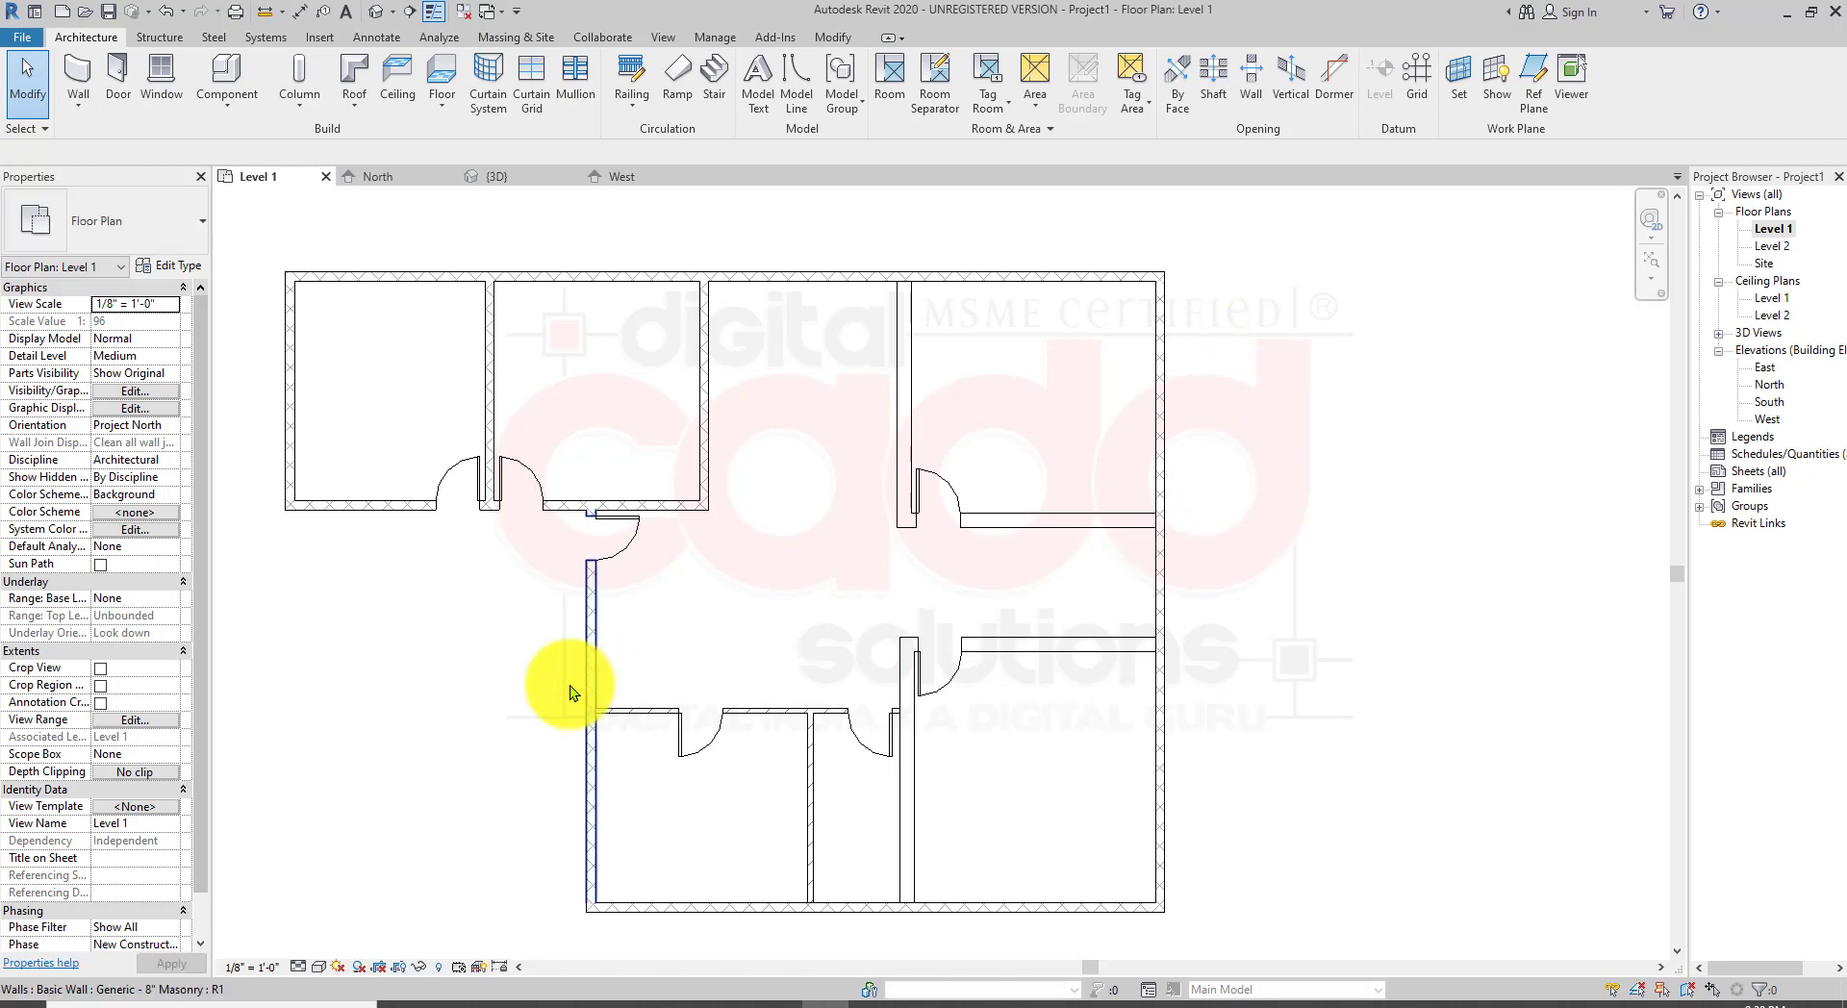
Step: Select the door left of the top partition, attach its temporary dimension to the partition face, and set the distance to 9'
middle_drag(584, 699, 676, 715)
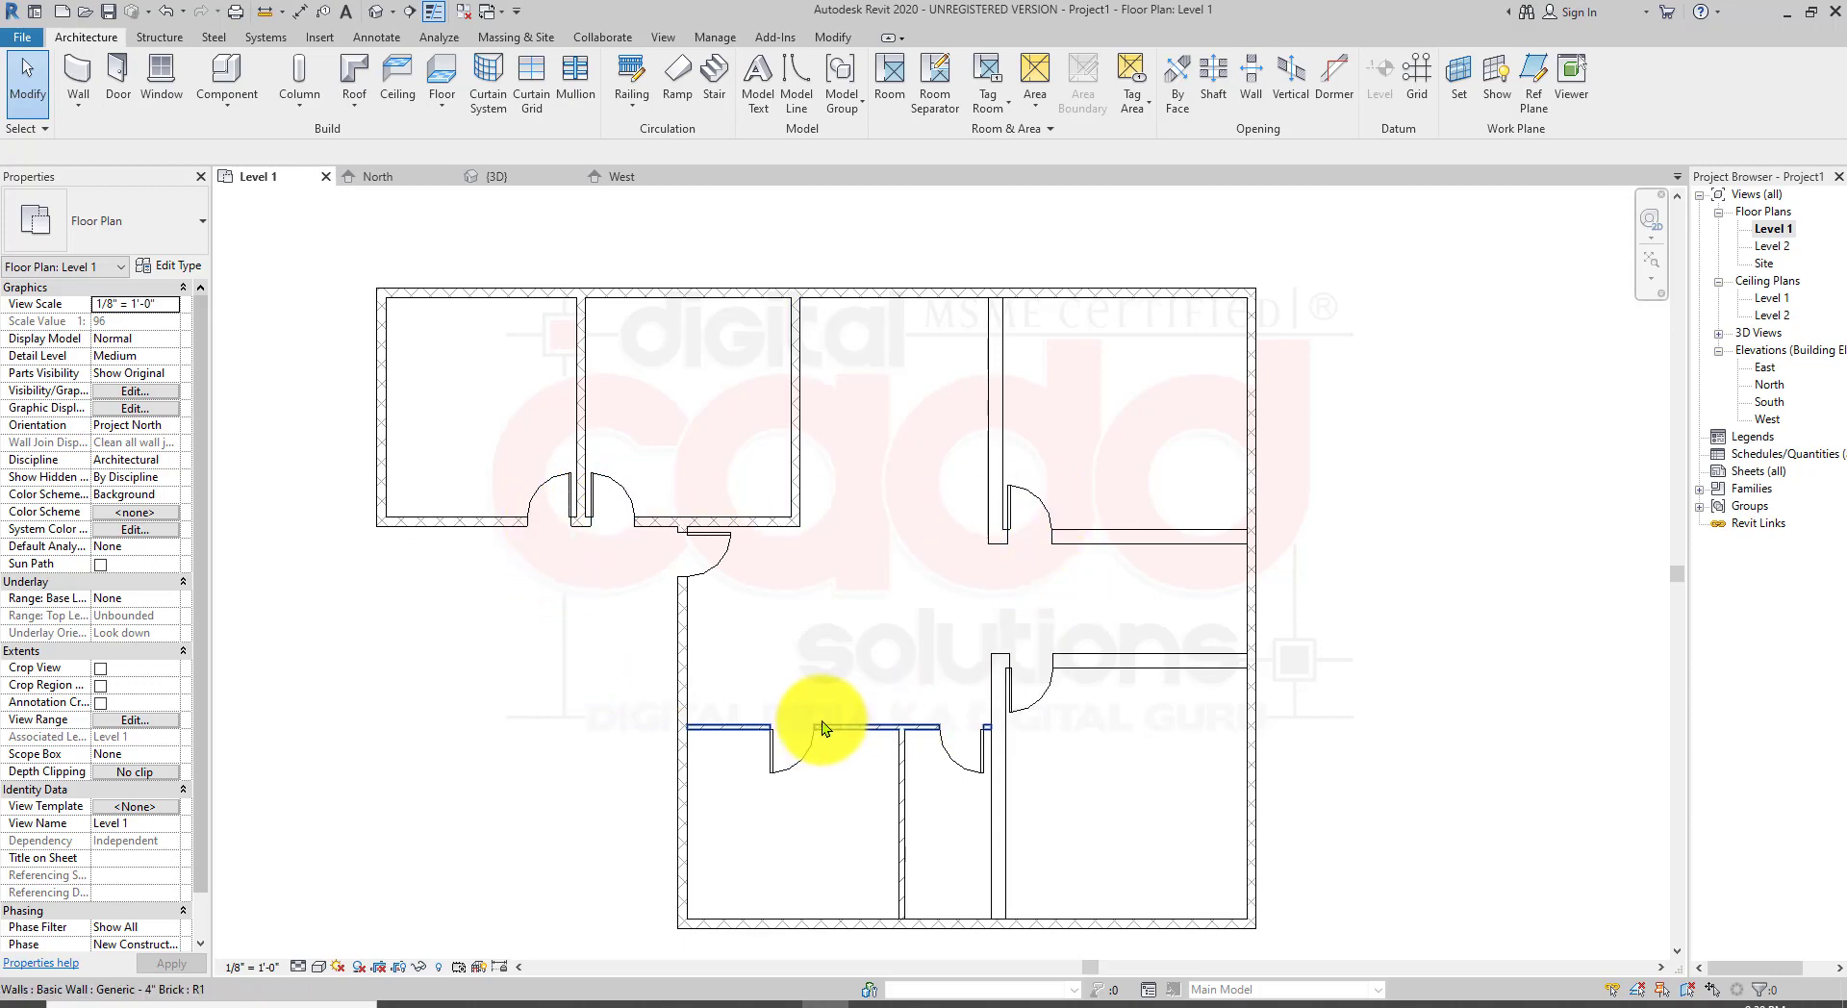
scroll(596, 443, up, 5)
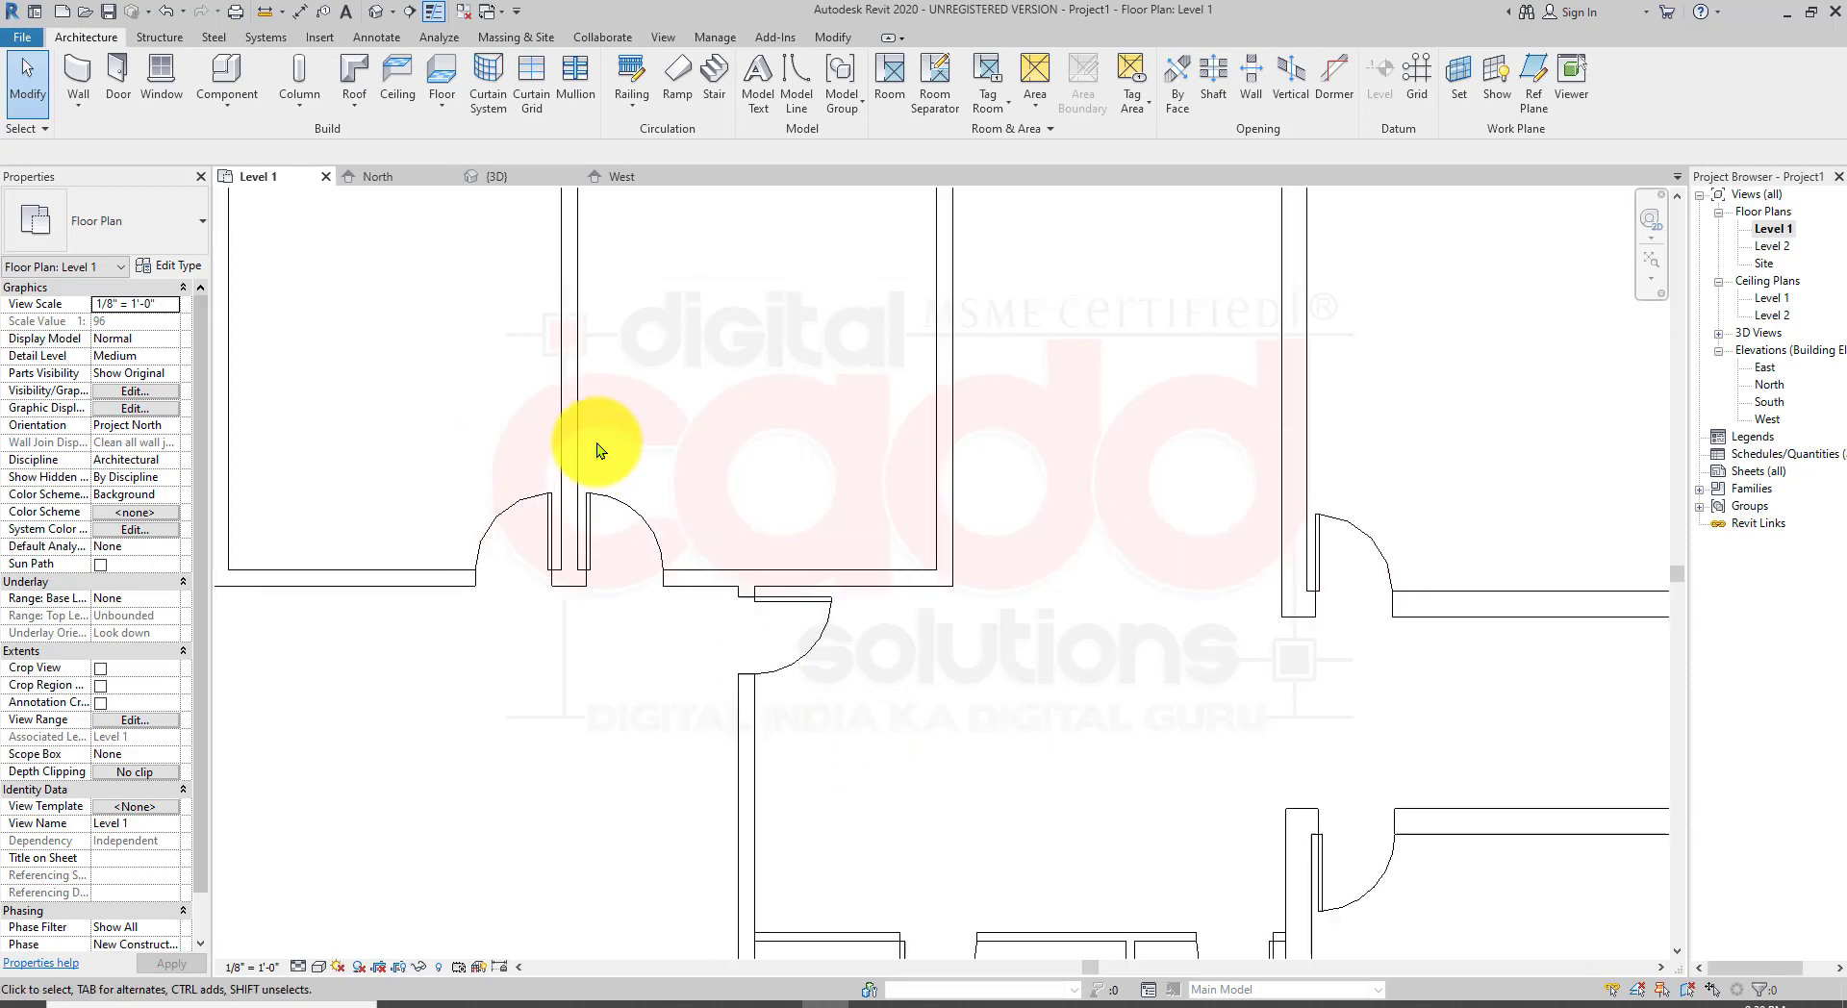
middle_drag(525, 677, 598, 671)
scroll(567, 529, up, 3)
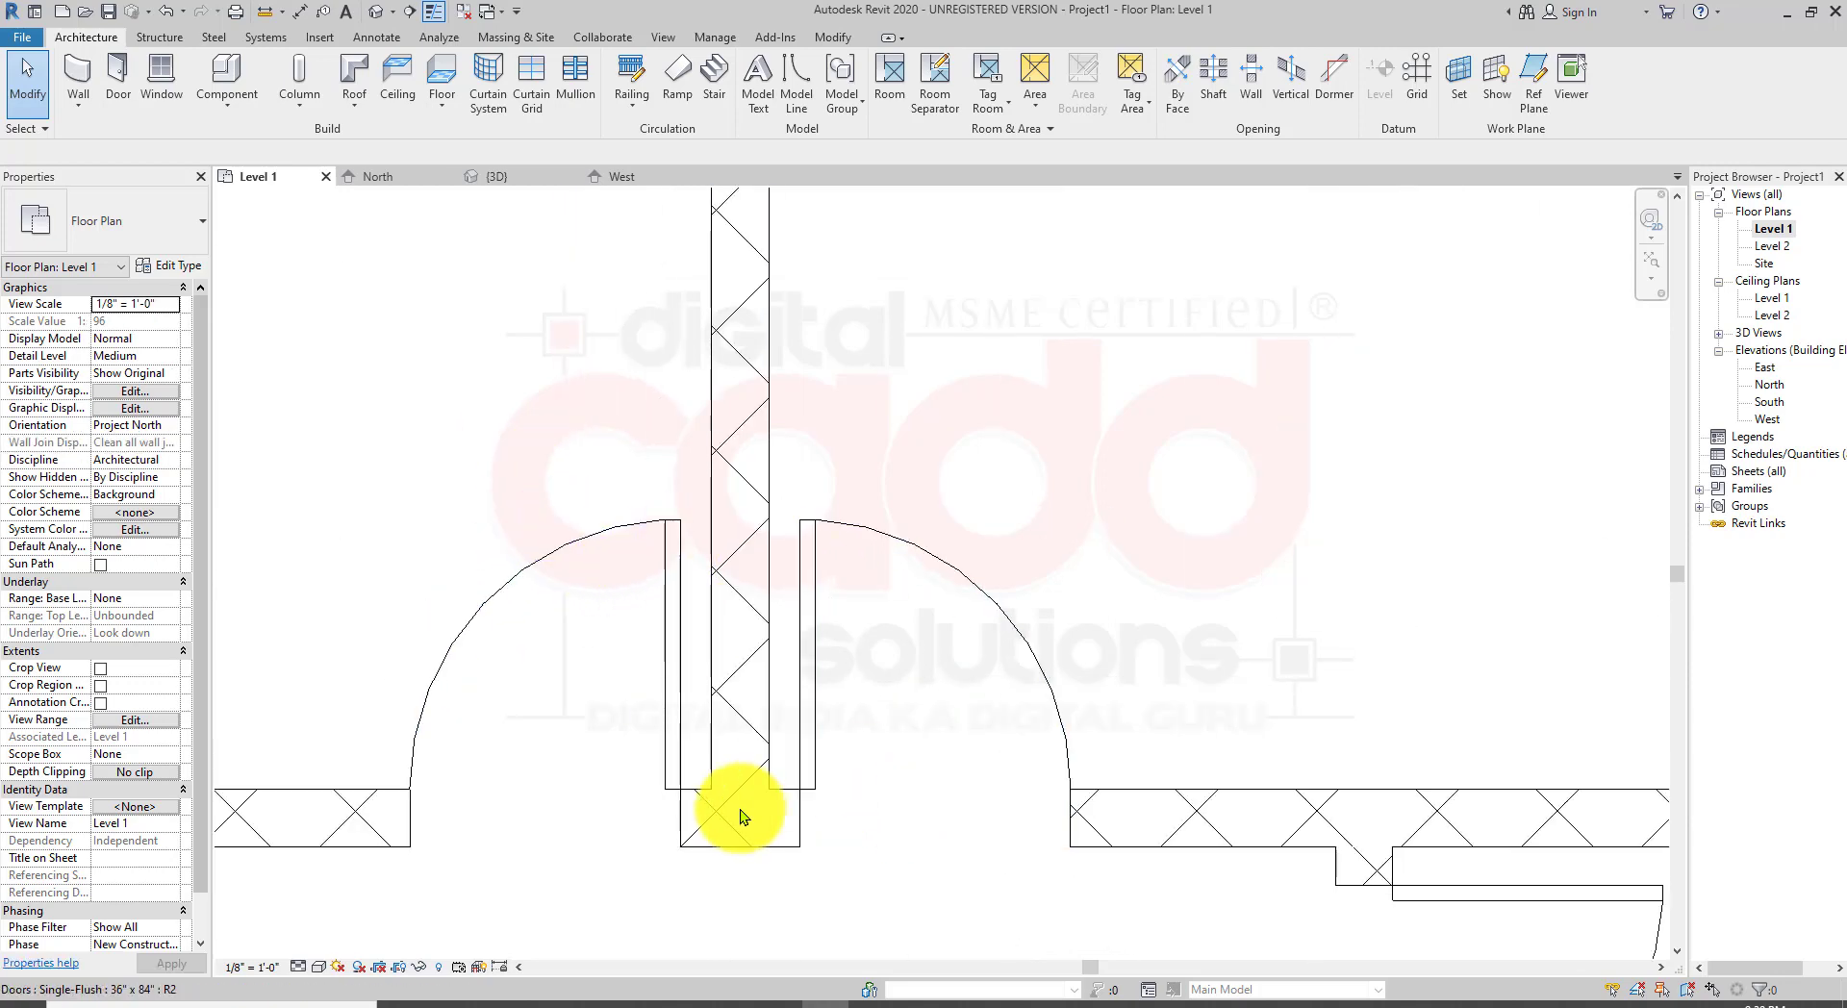
click(677, 639)
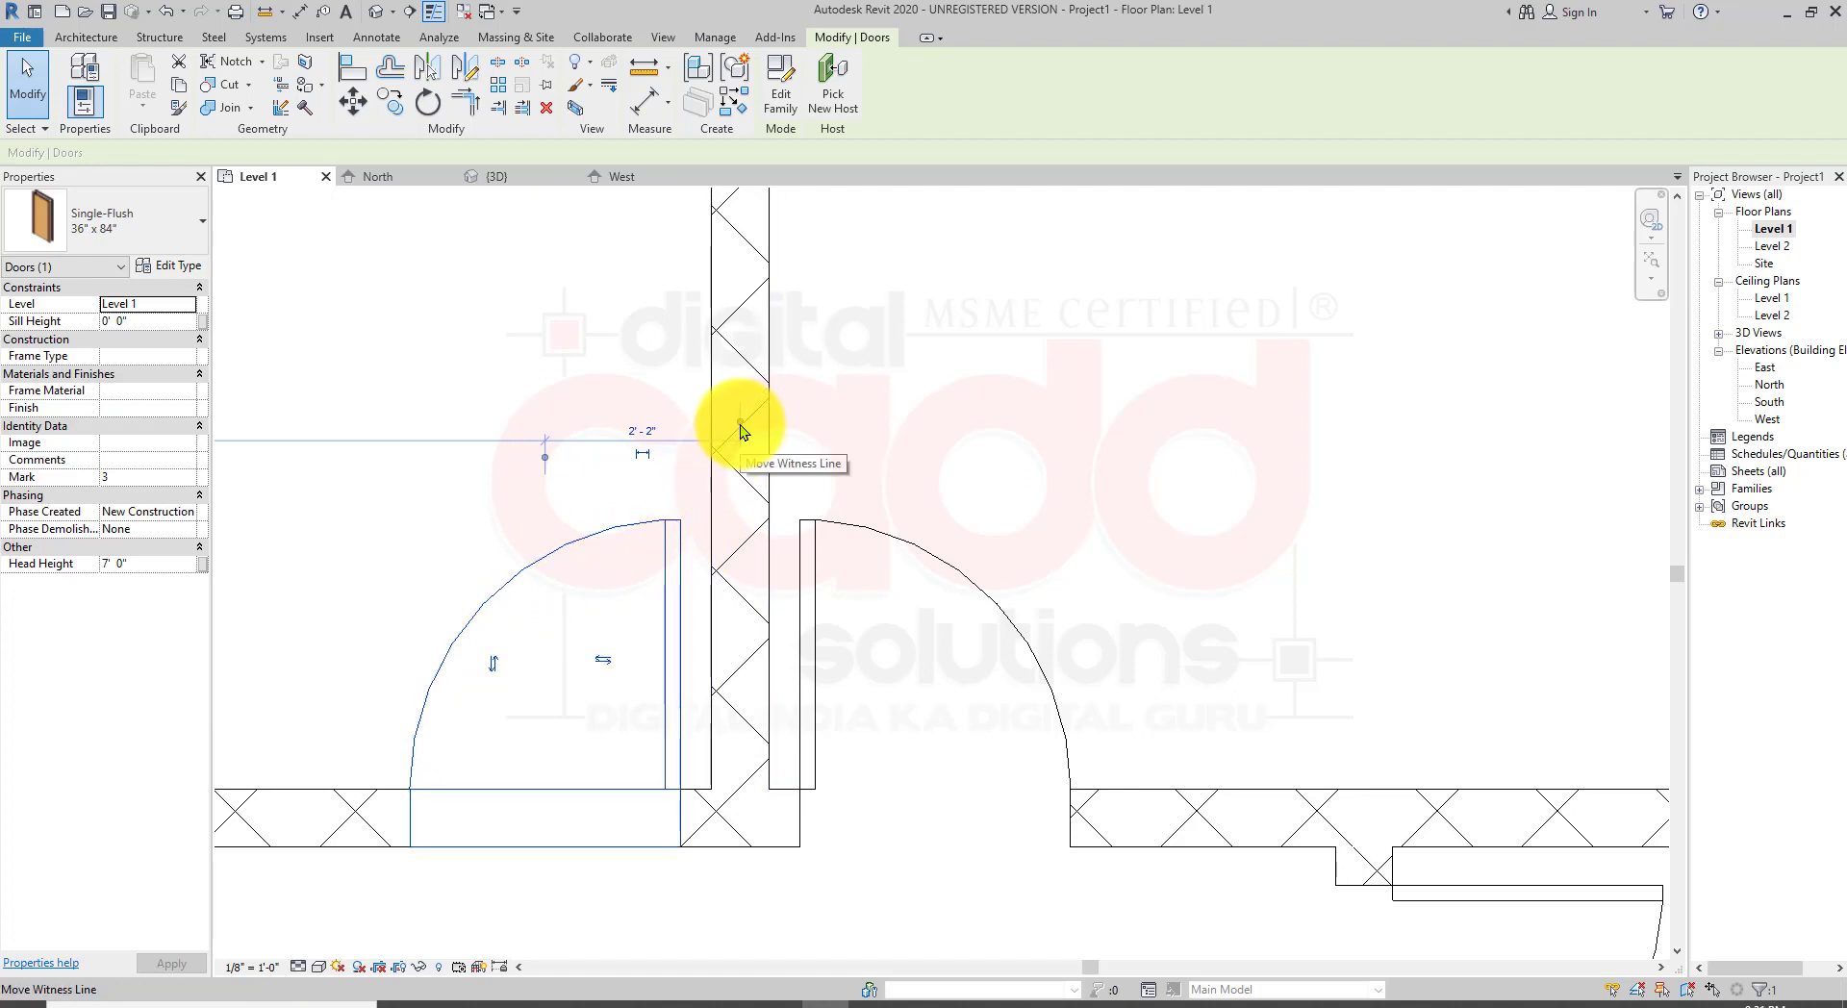
drag(741, 424, 711, 467)
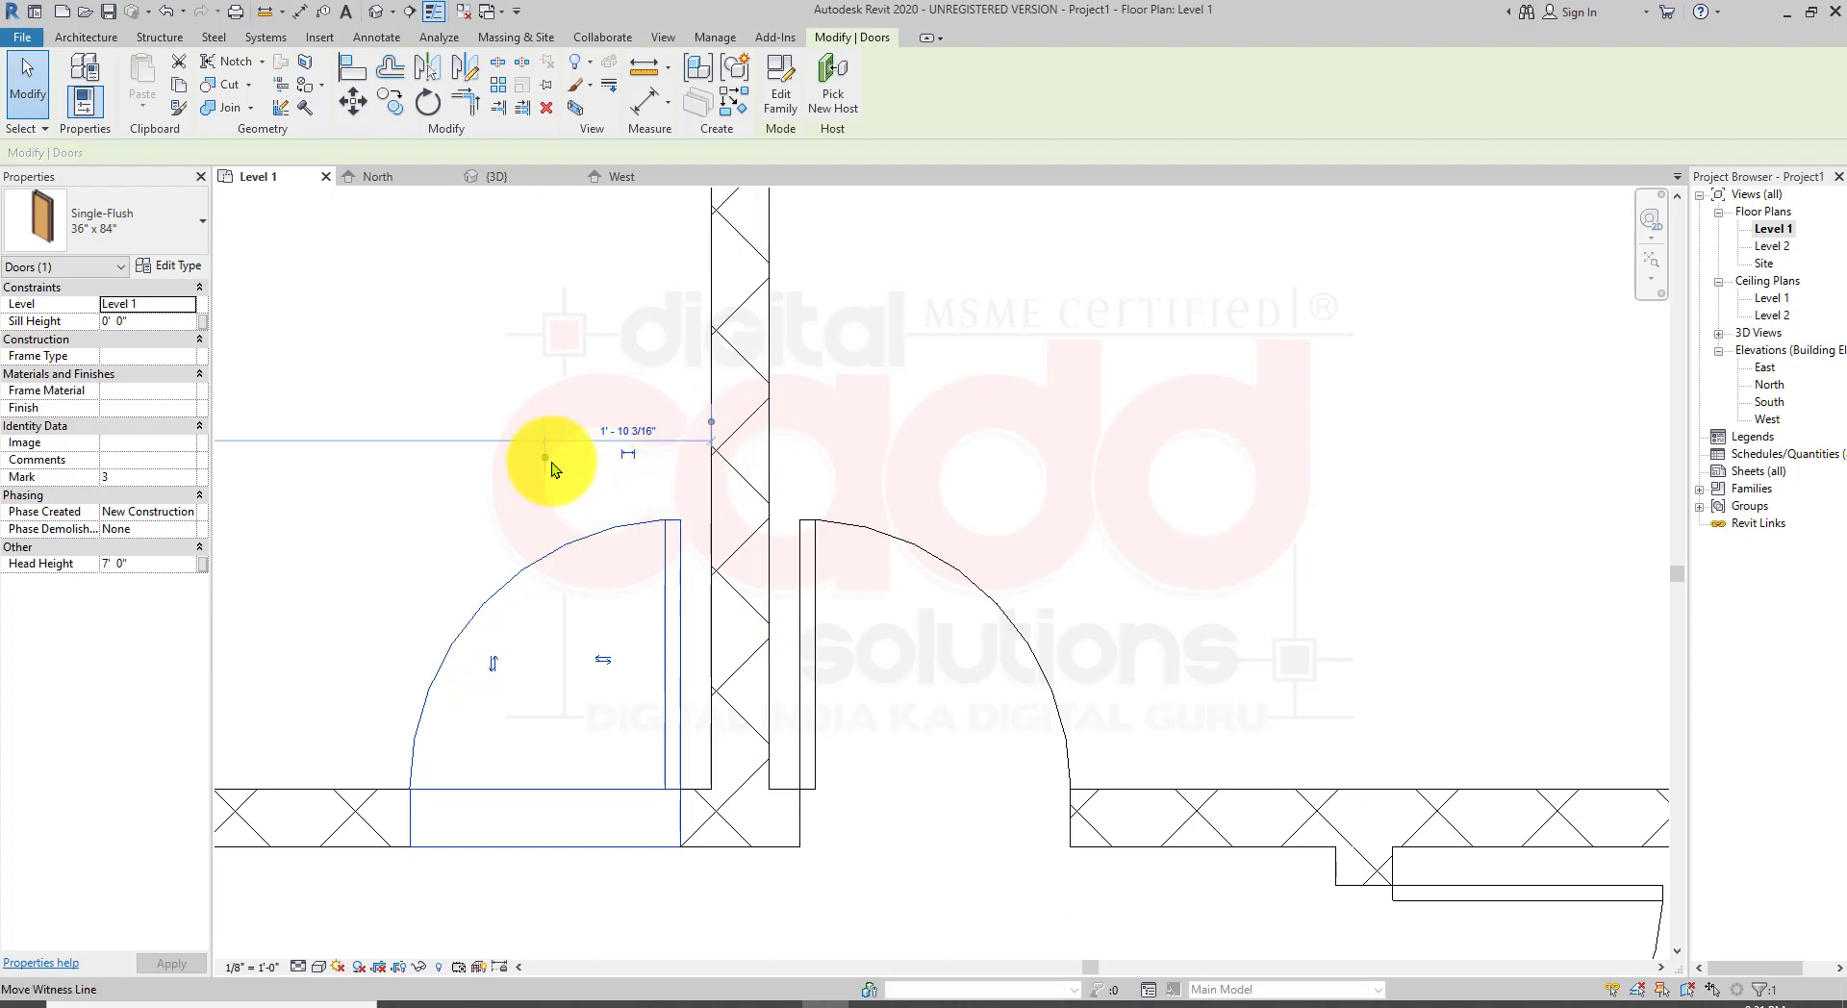
drag(551, 462, 544, 457)
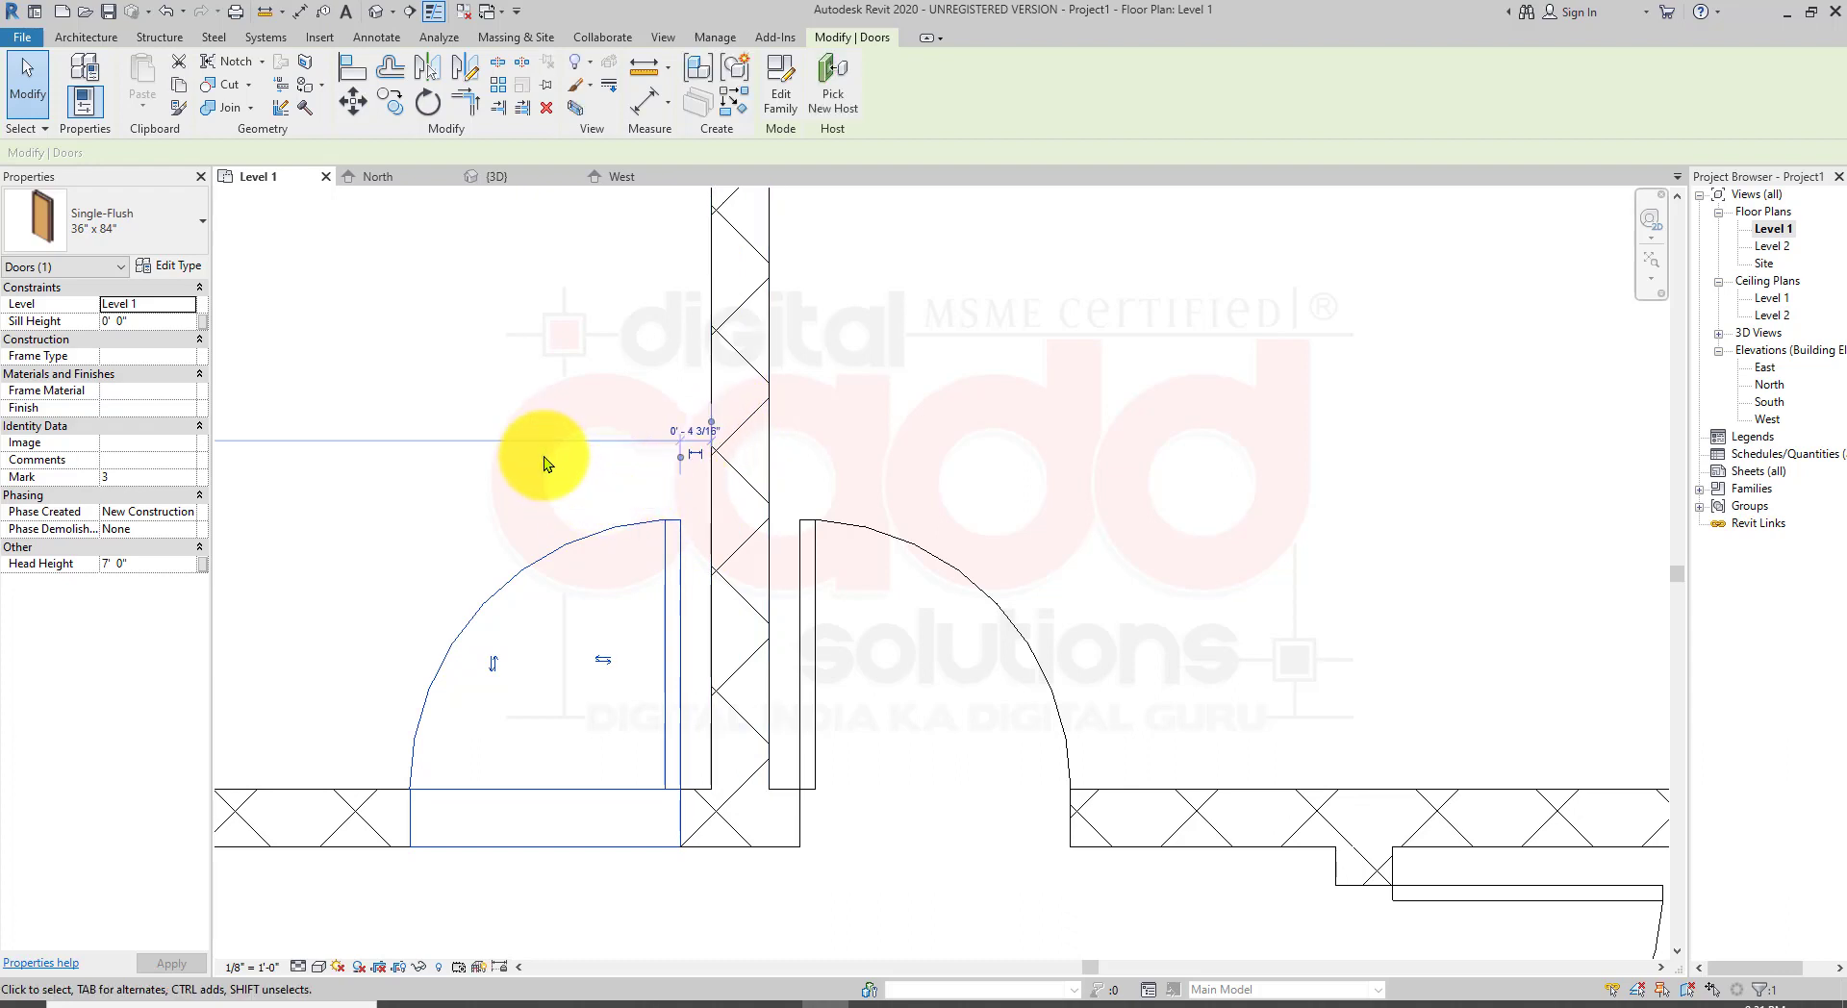
scroll(741, 429, up, 5)
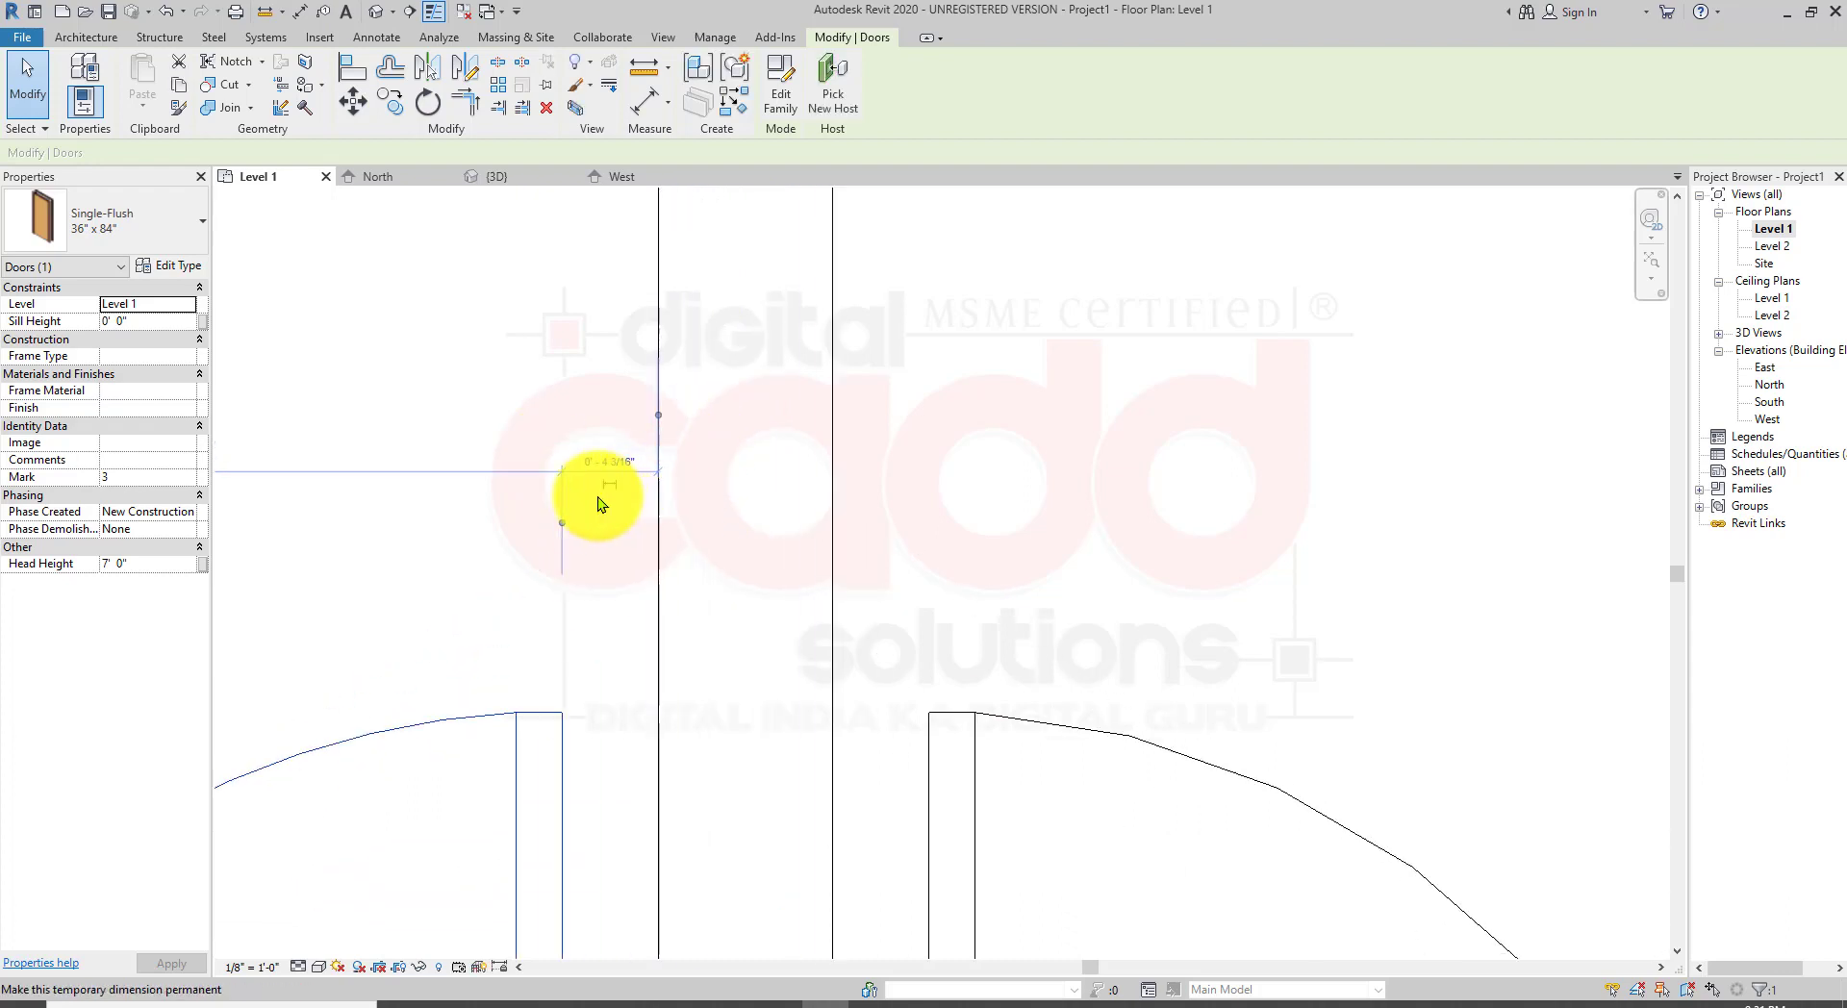
click(608, 461)
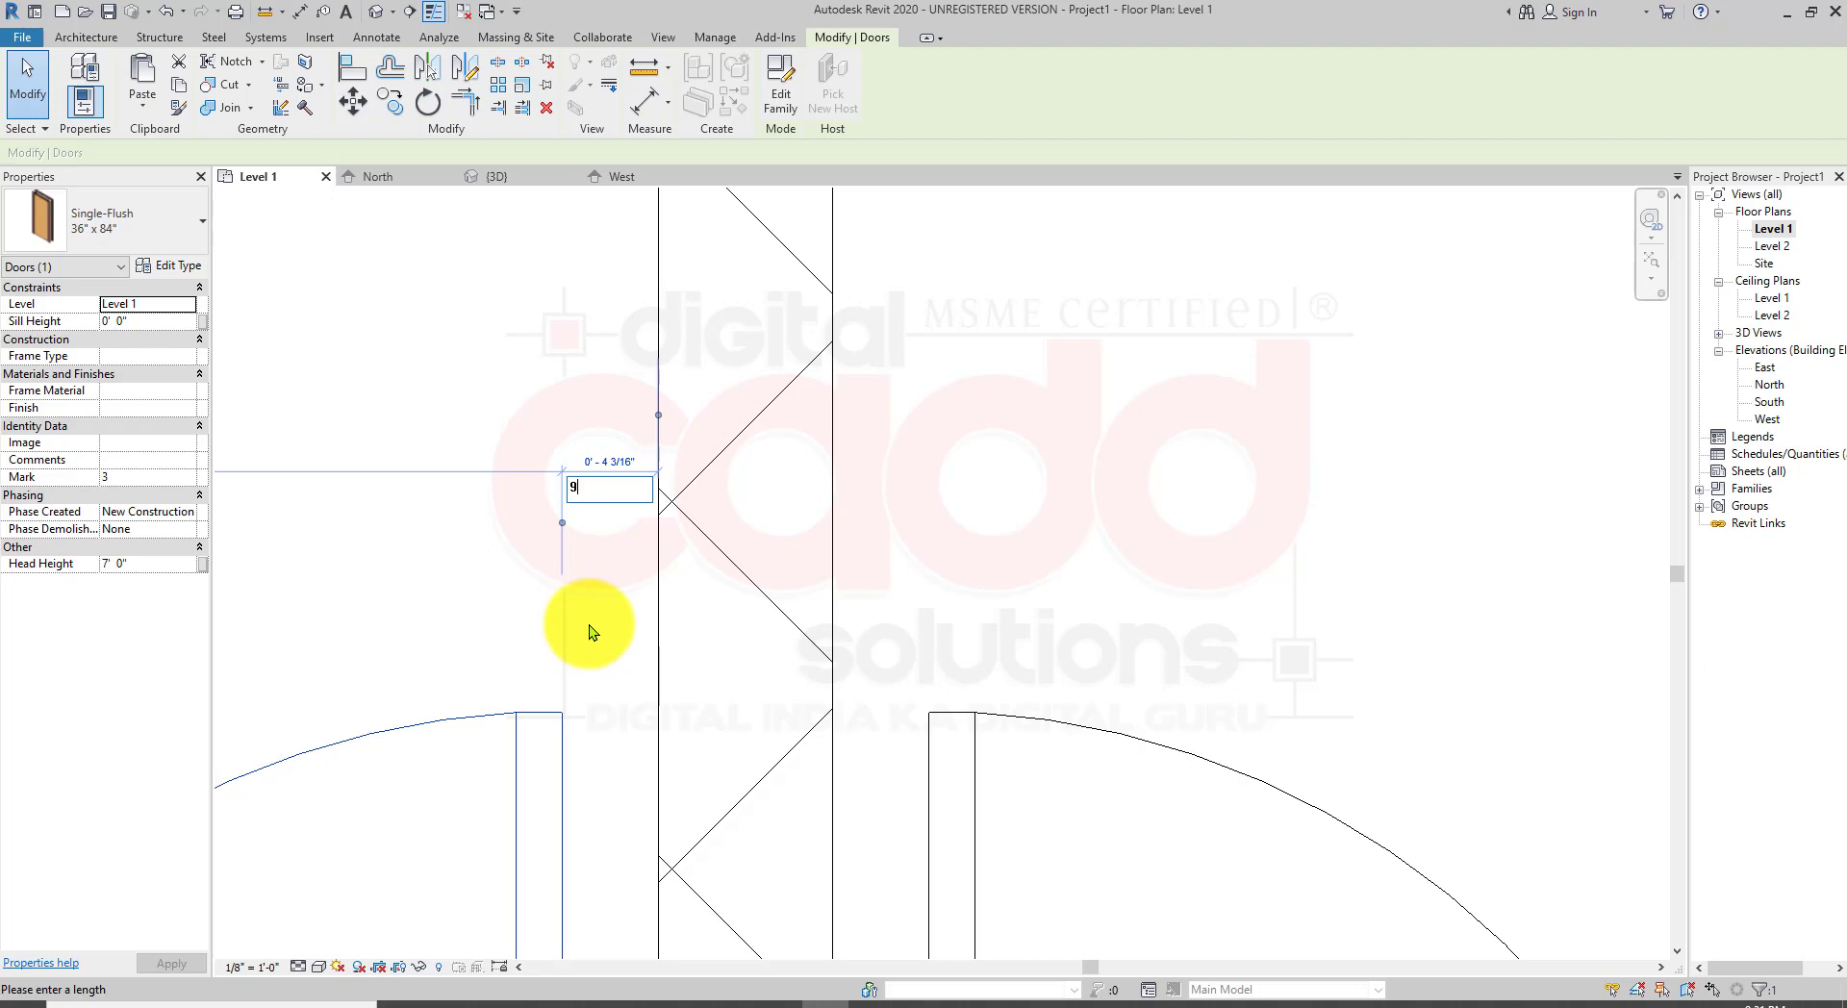
text(9)
key(Return)
Step: Correct that door's distance from the partition to 9"
scroll(664, 569, down, 2)
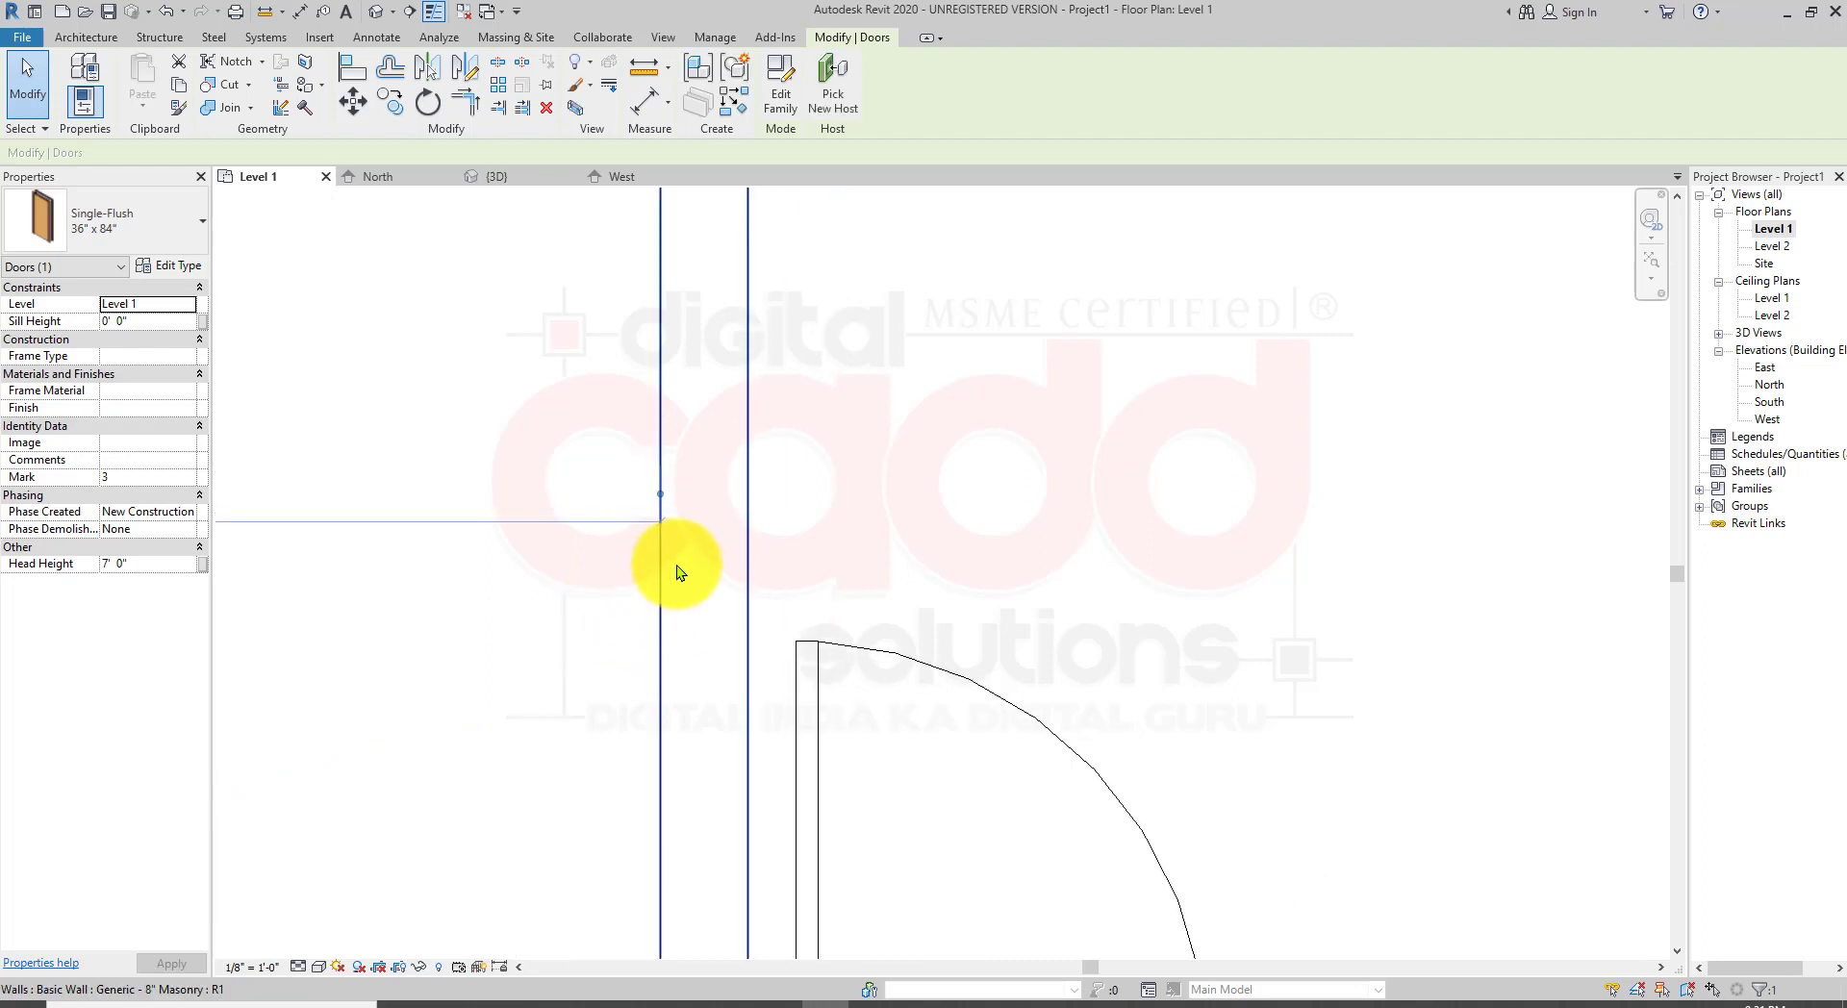
scroll(664, 596, down, 3)
scroll(742, 638, up, 1)
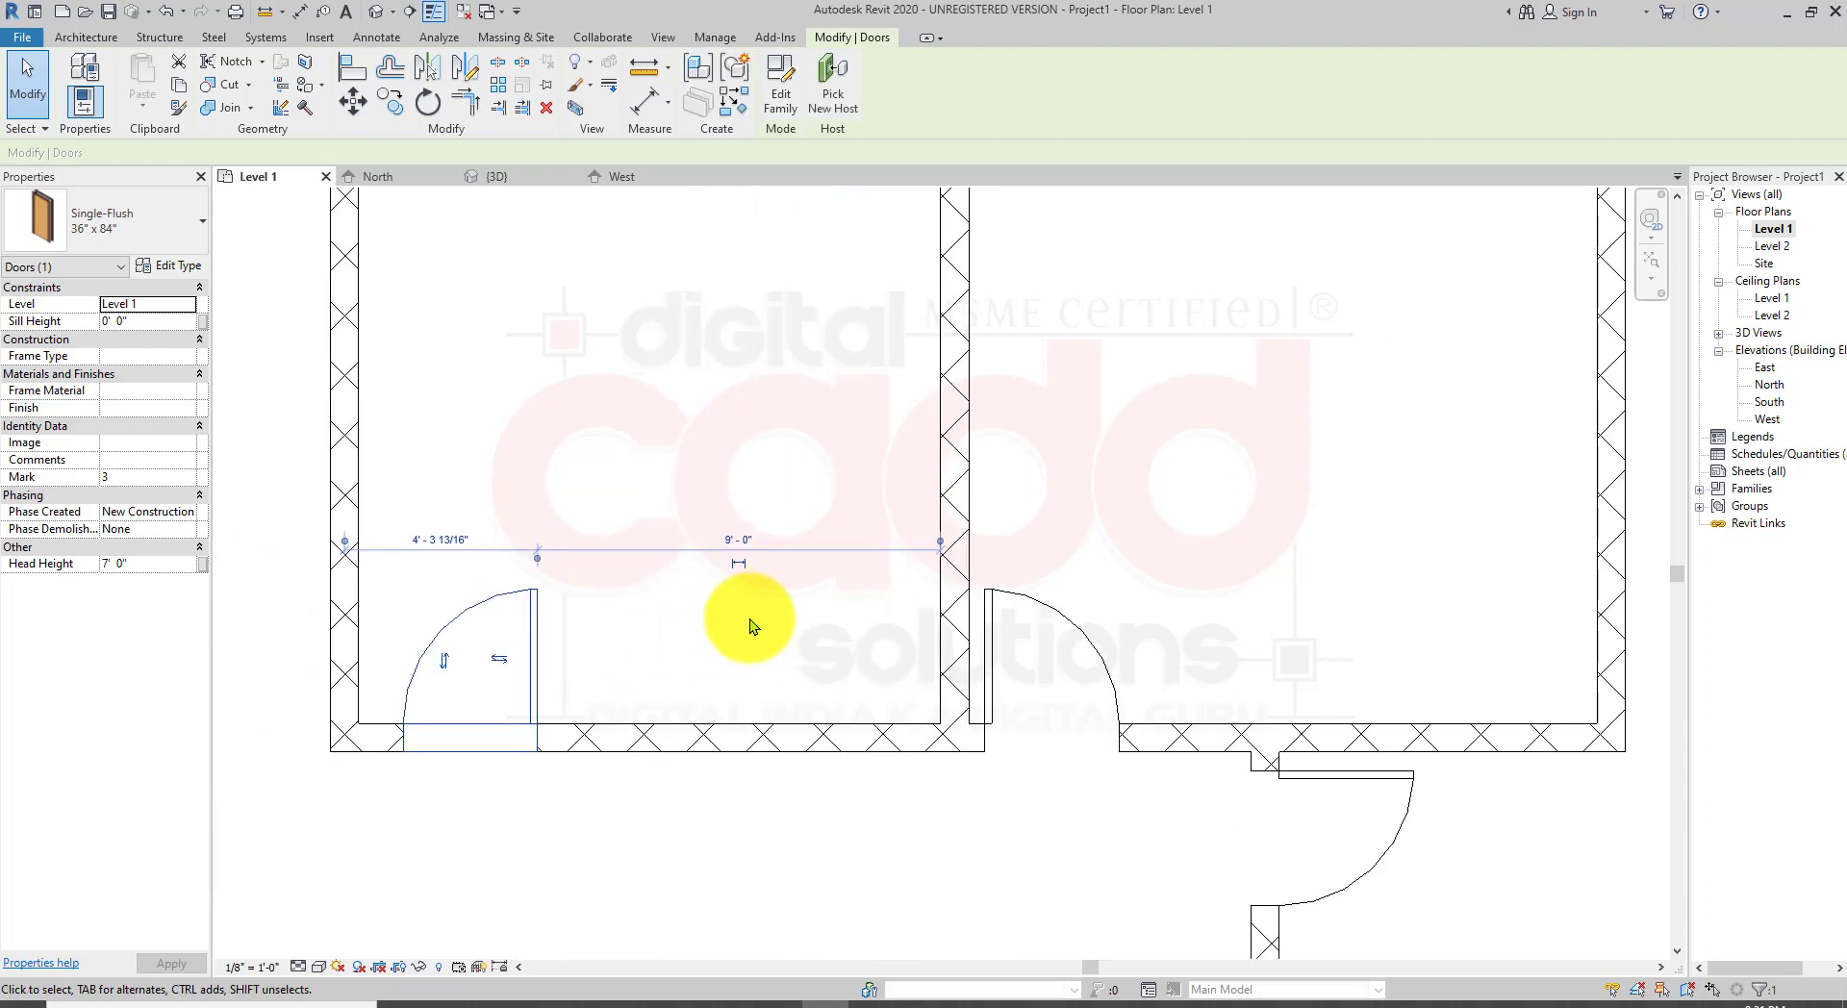
scroll(752, 616, up, 2)
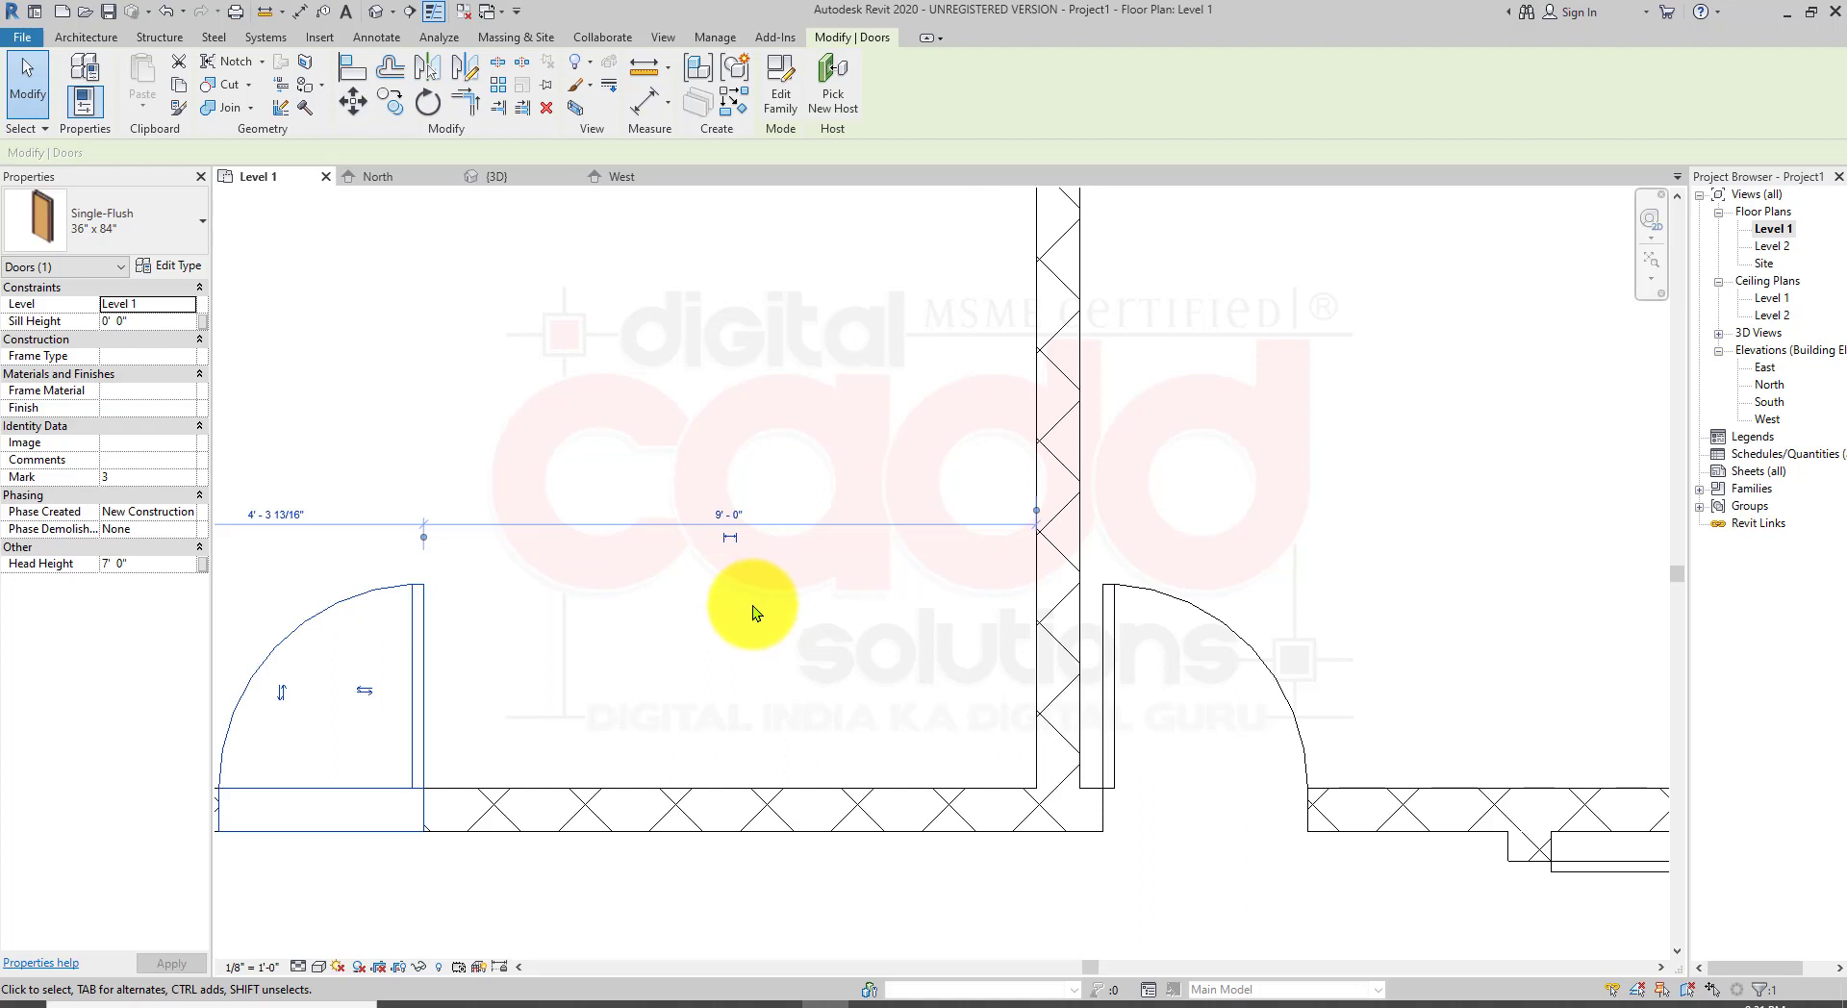
click(725, 517)
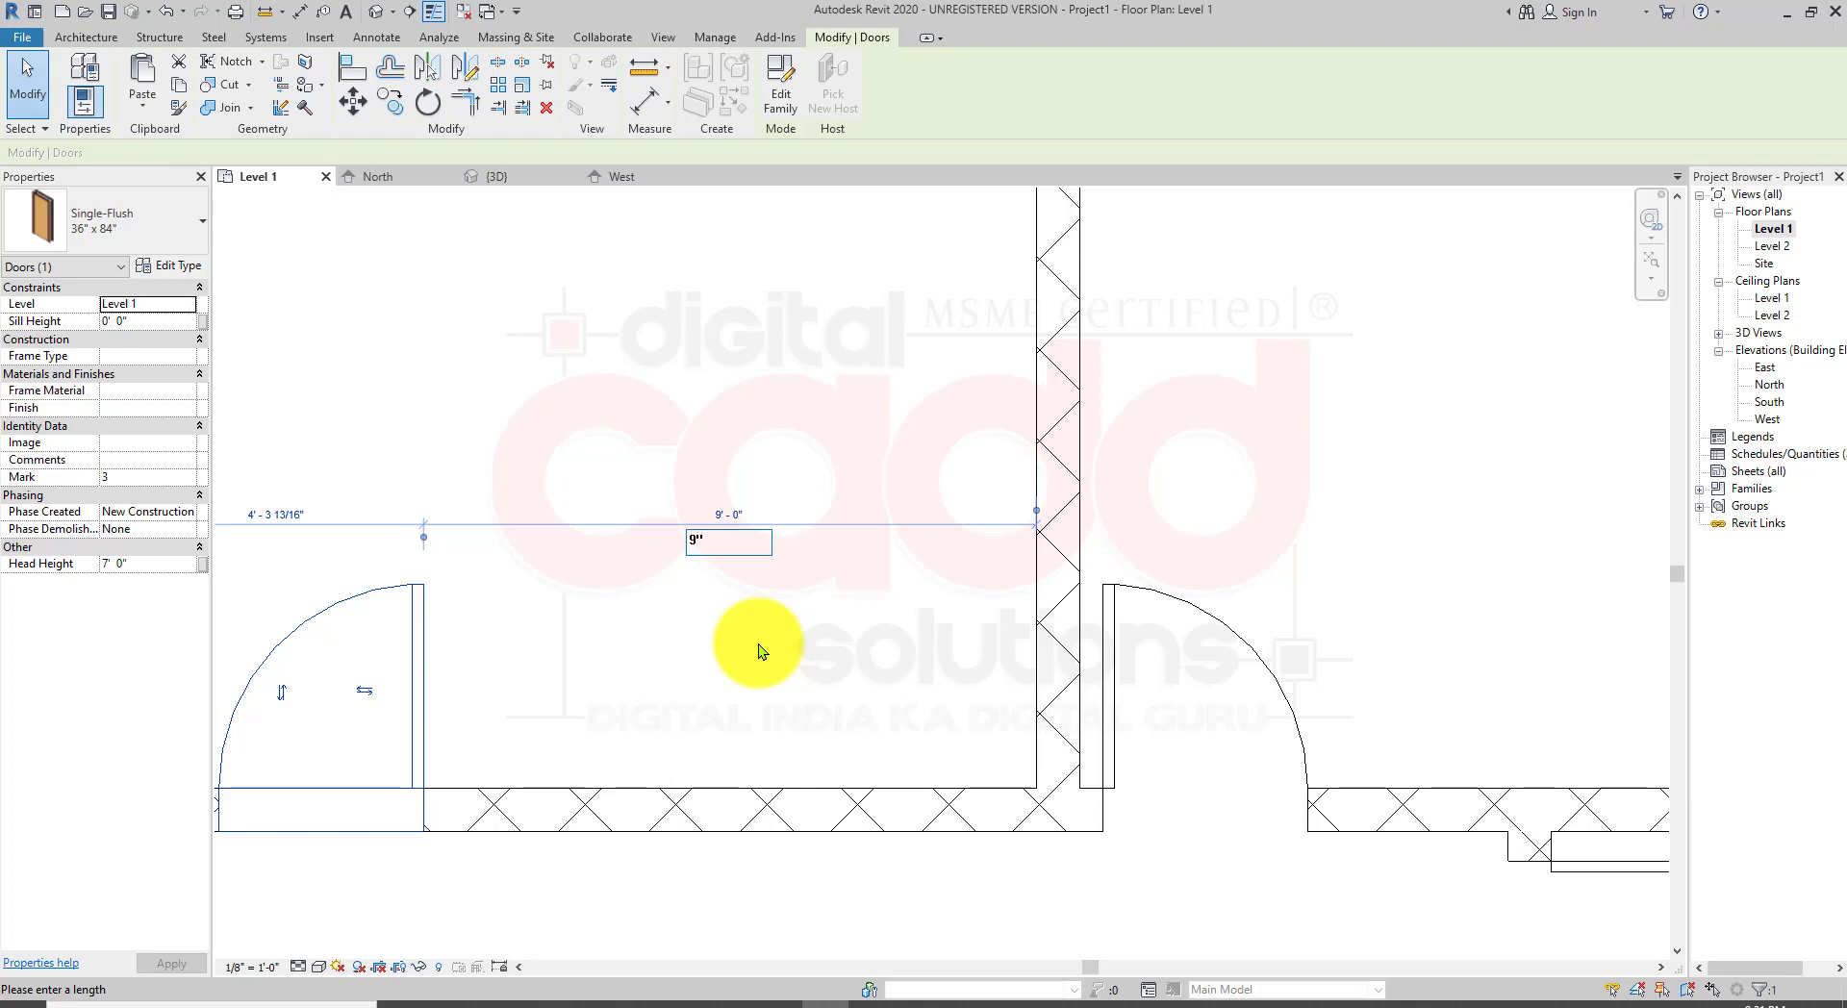
text(9")
key(Return)
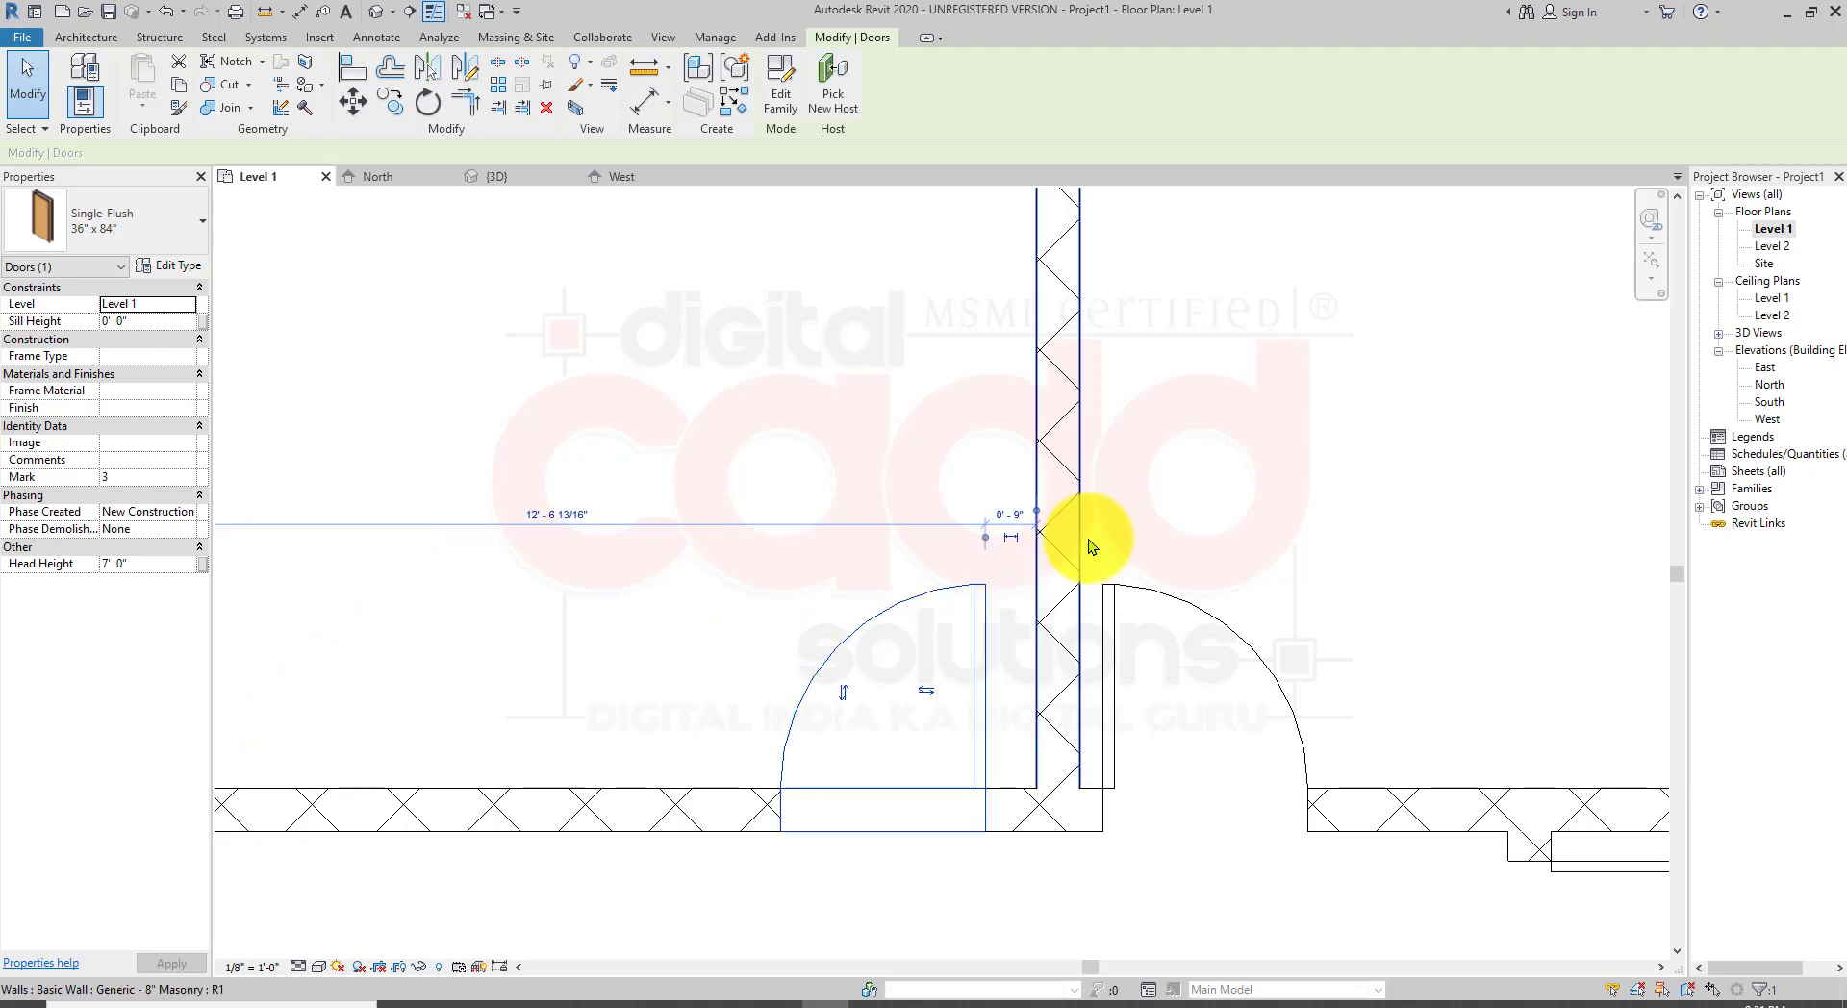
Step: Select the door right of the partition, attach its dimension to the partition face, and set the distance to 9"
click(1228, 434)
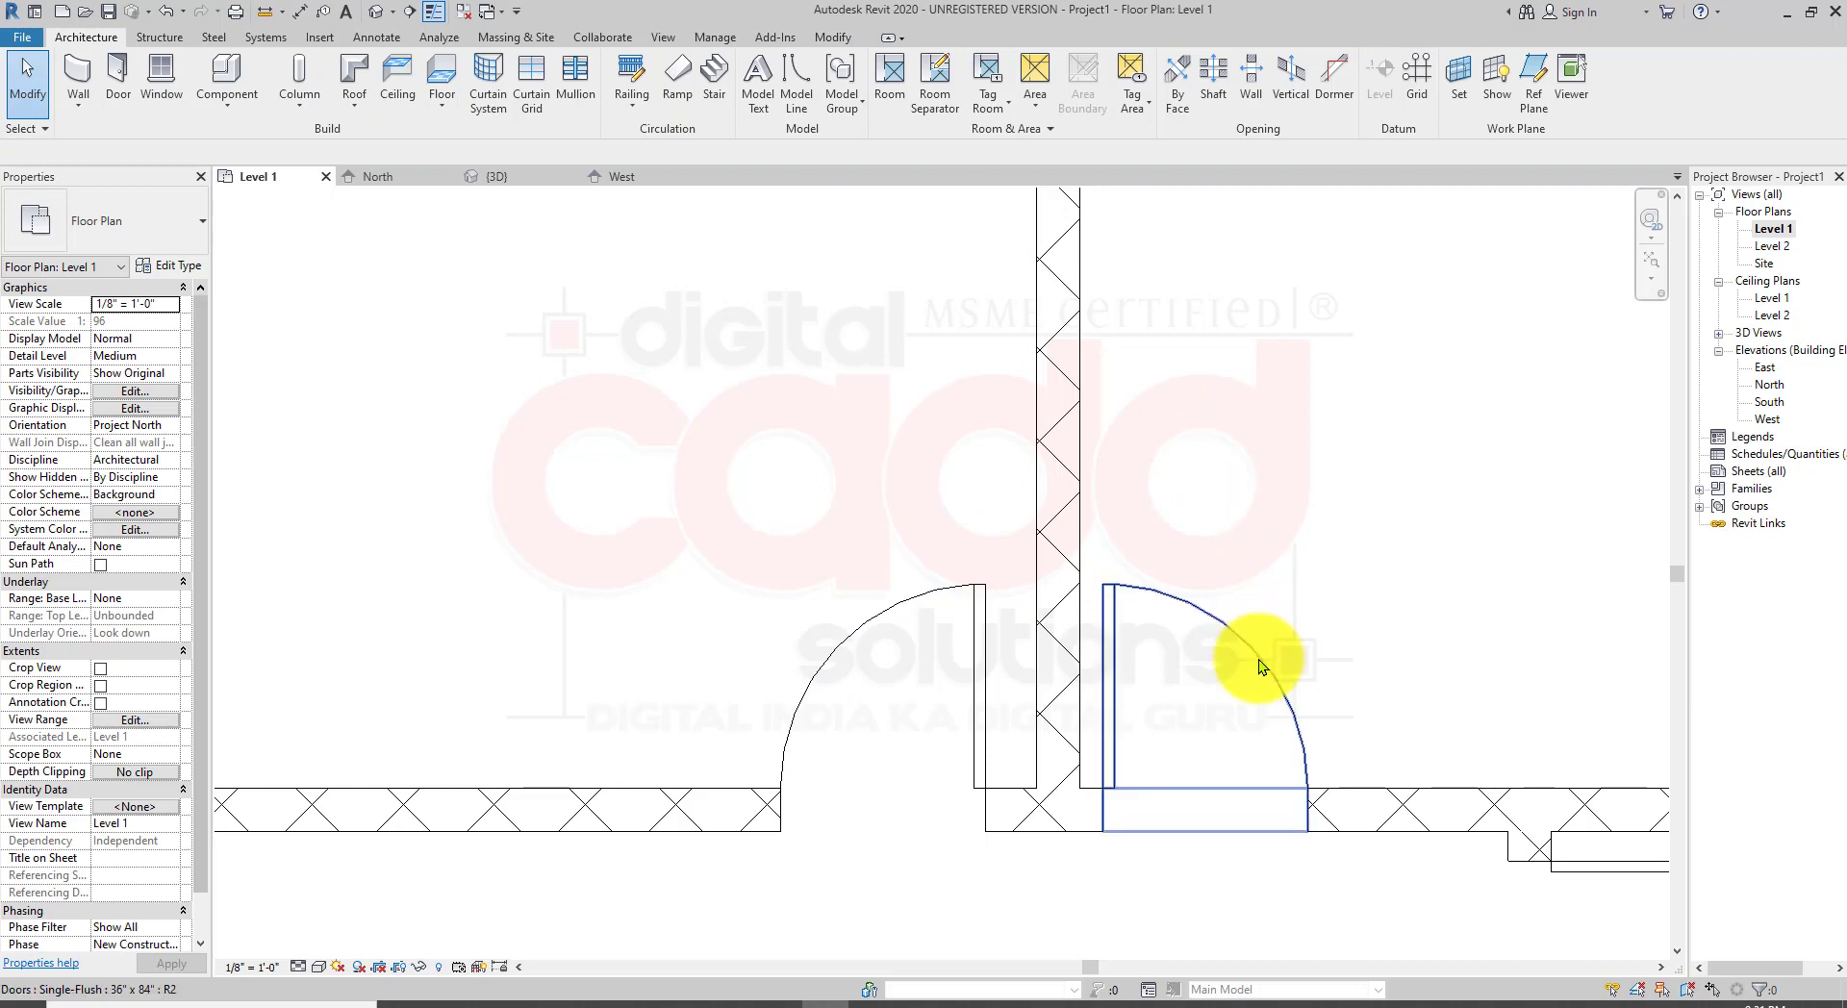
middle_drag(1251, 660, 1047, 633)
scroll(1001, 674, up, 1)
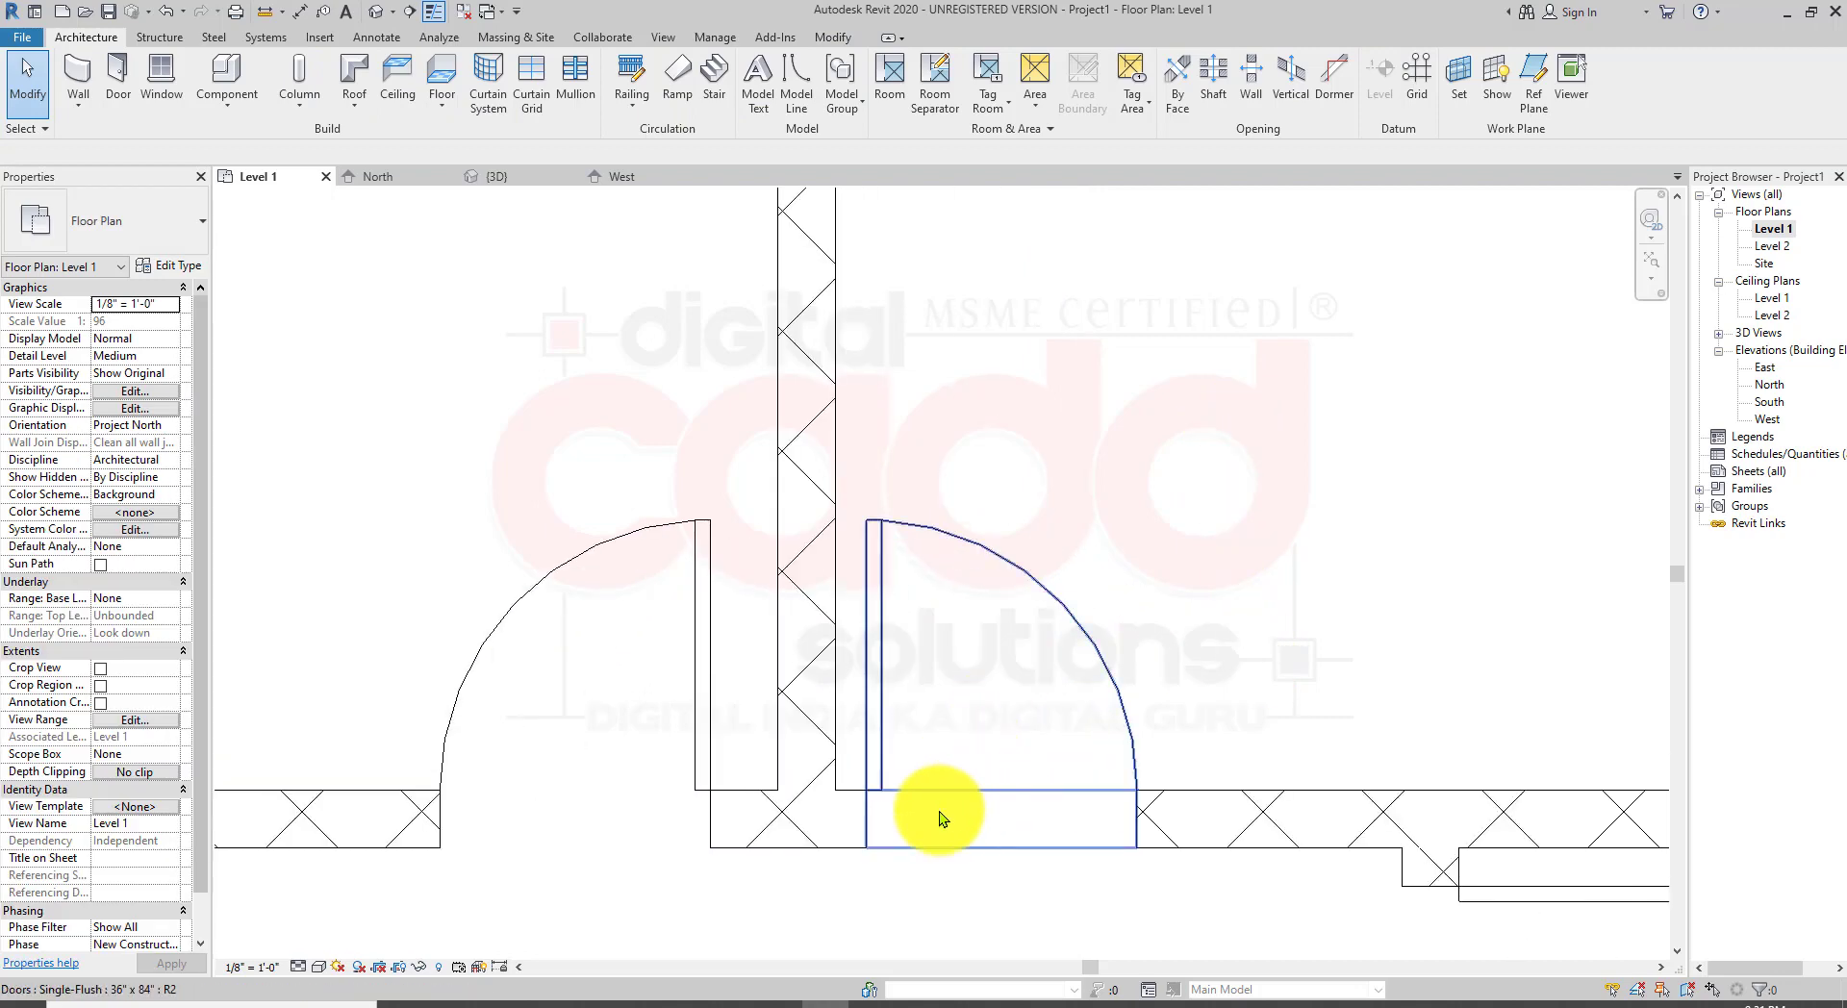
scroll(892, 637, up, 1)
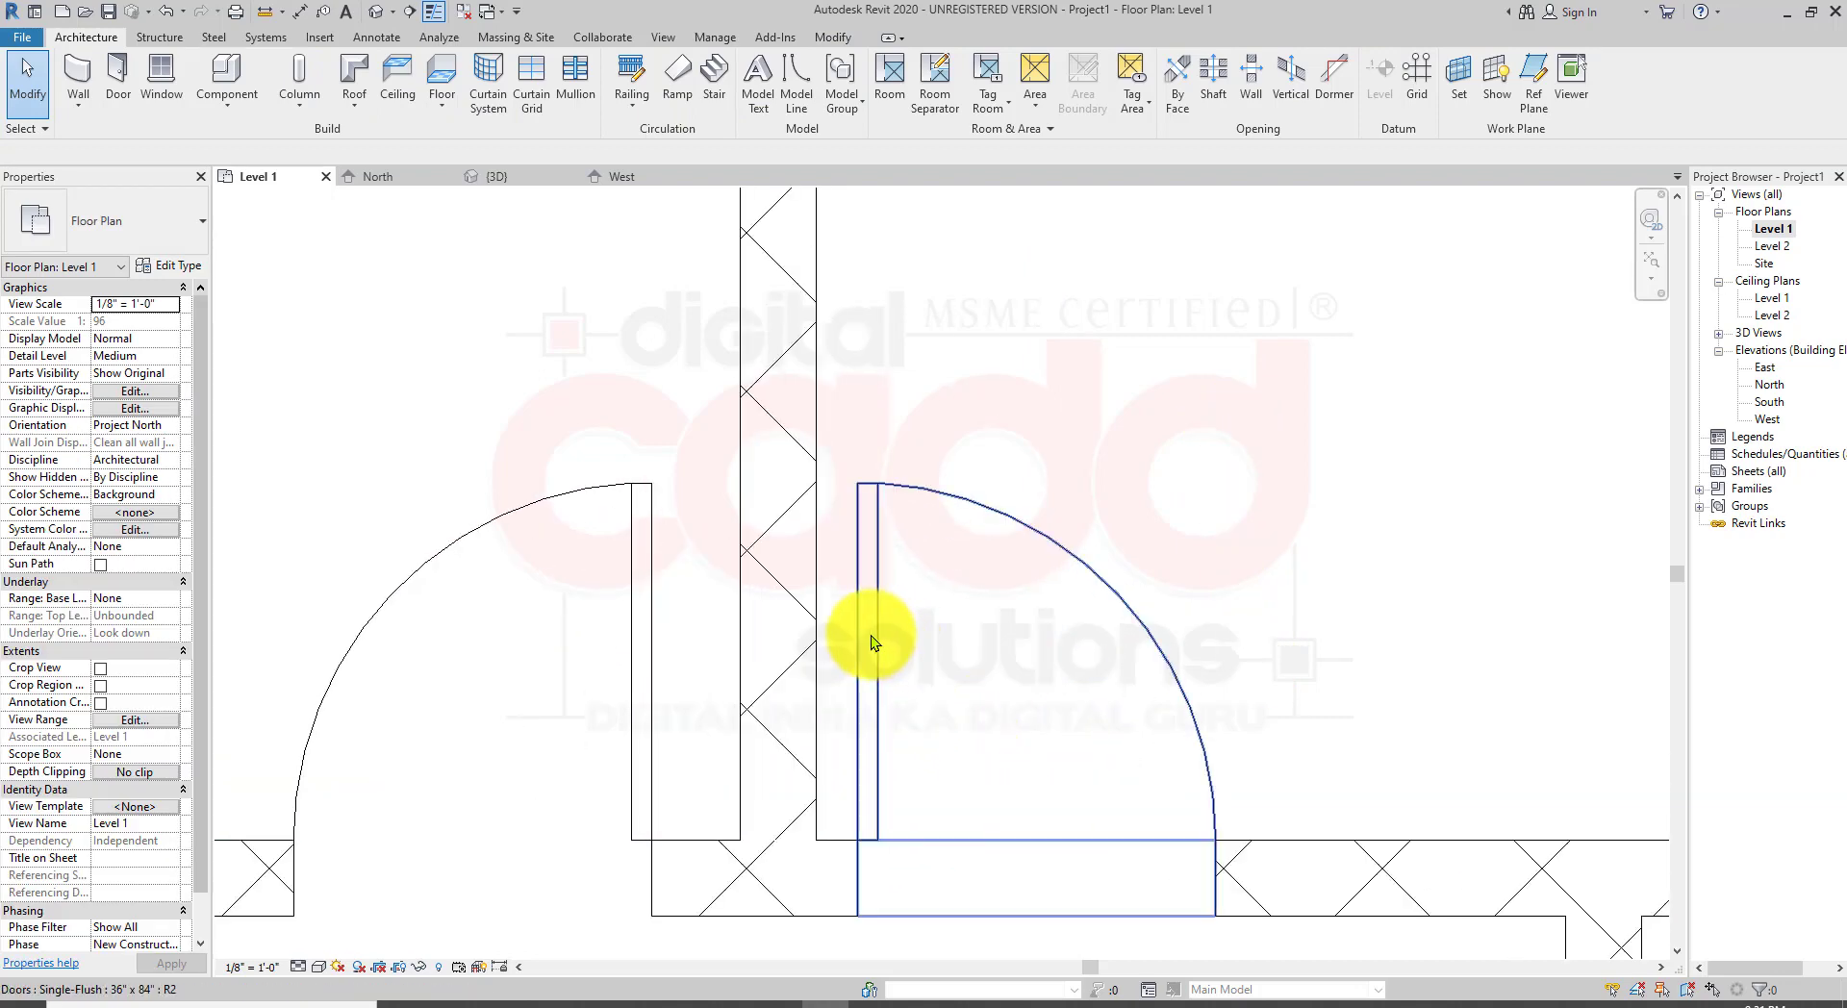
click(879, 637)
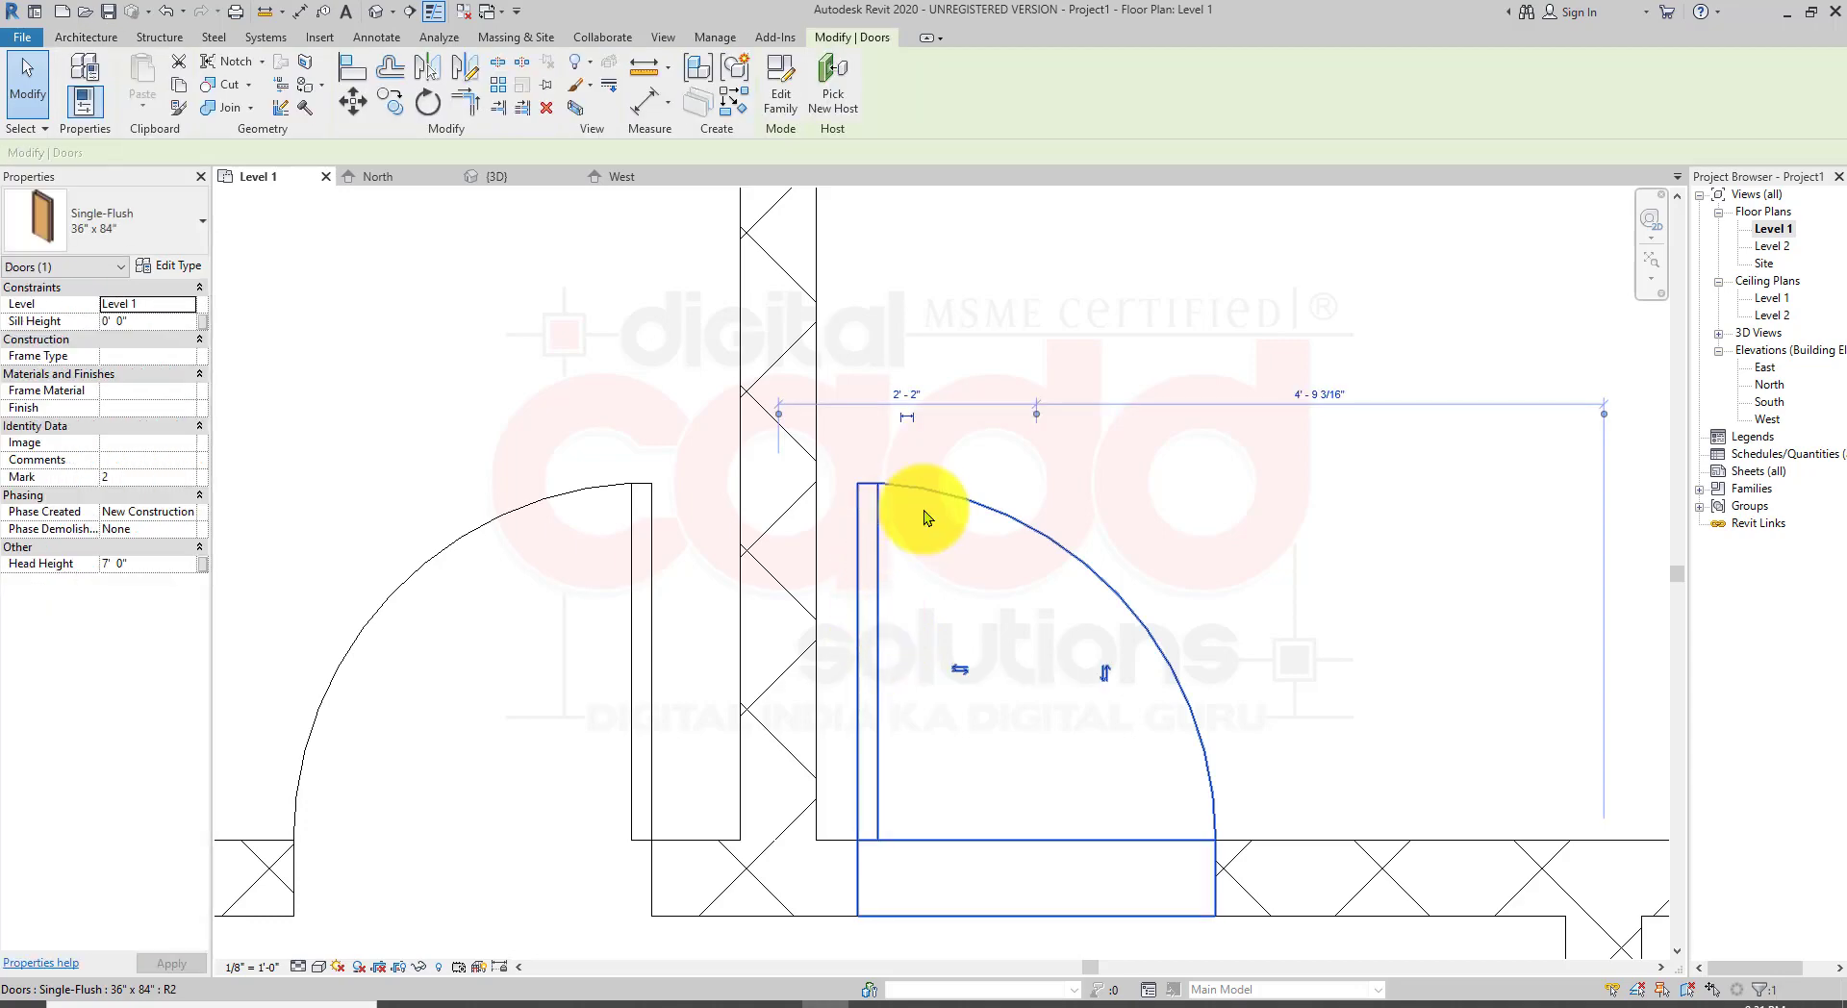
scroll(914, 500, up, 1)
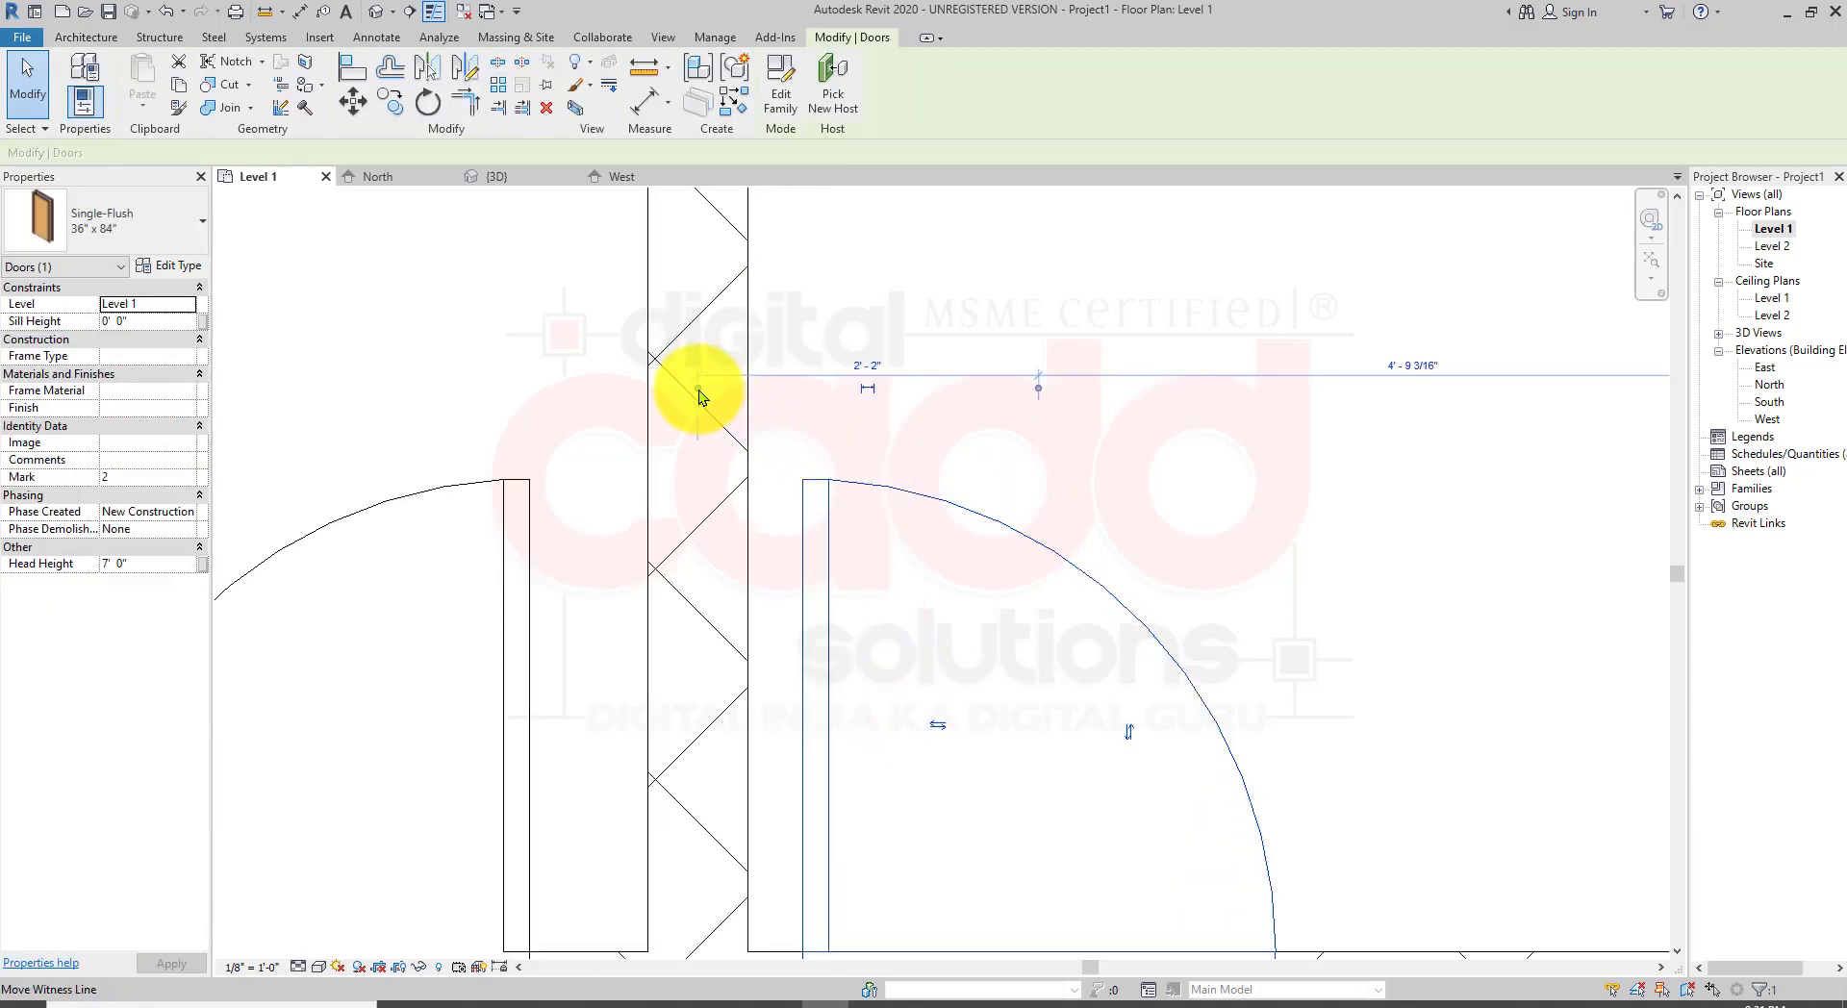
drag(699, 390, 747, 389)
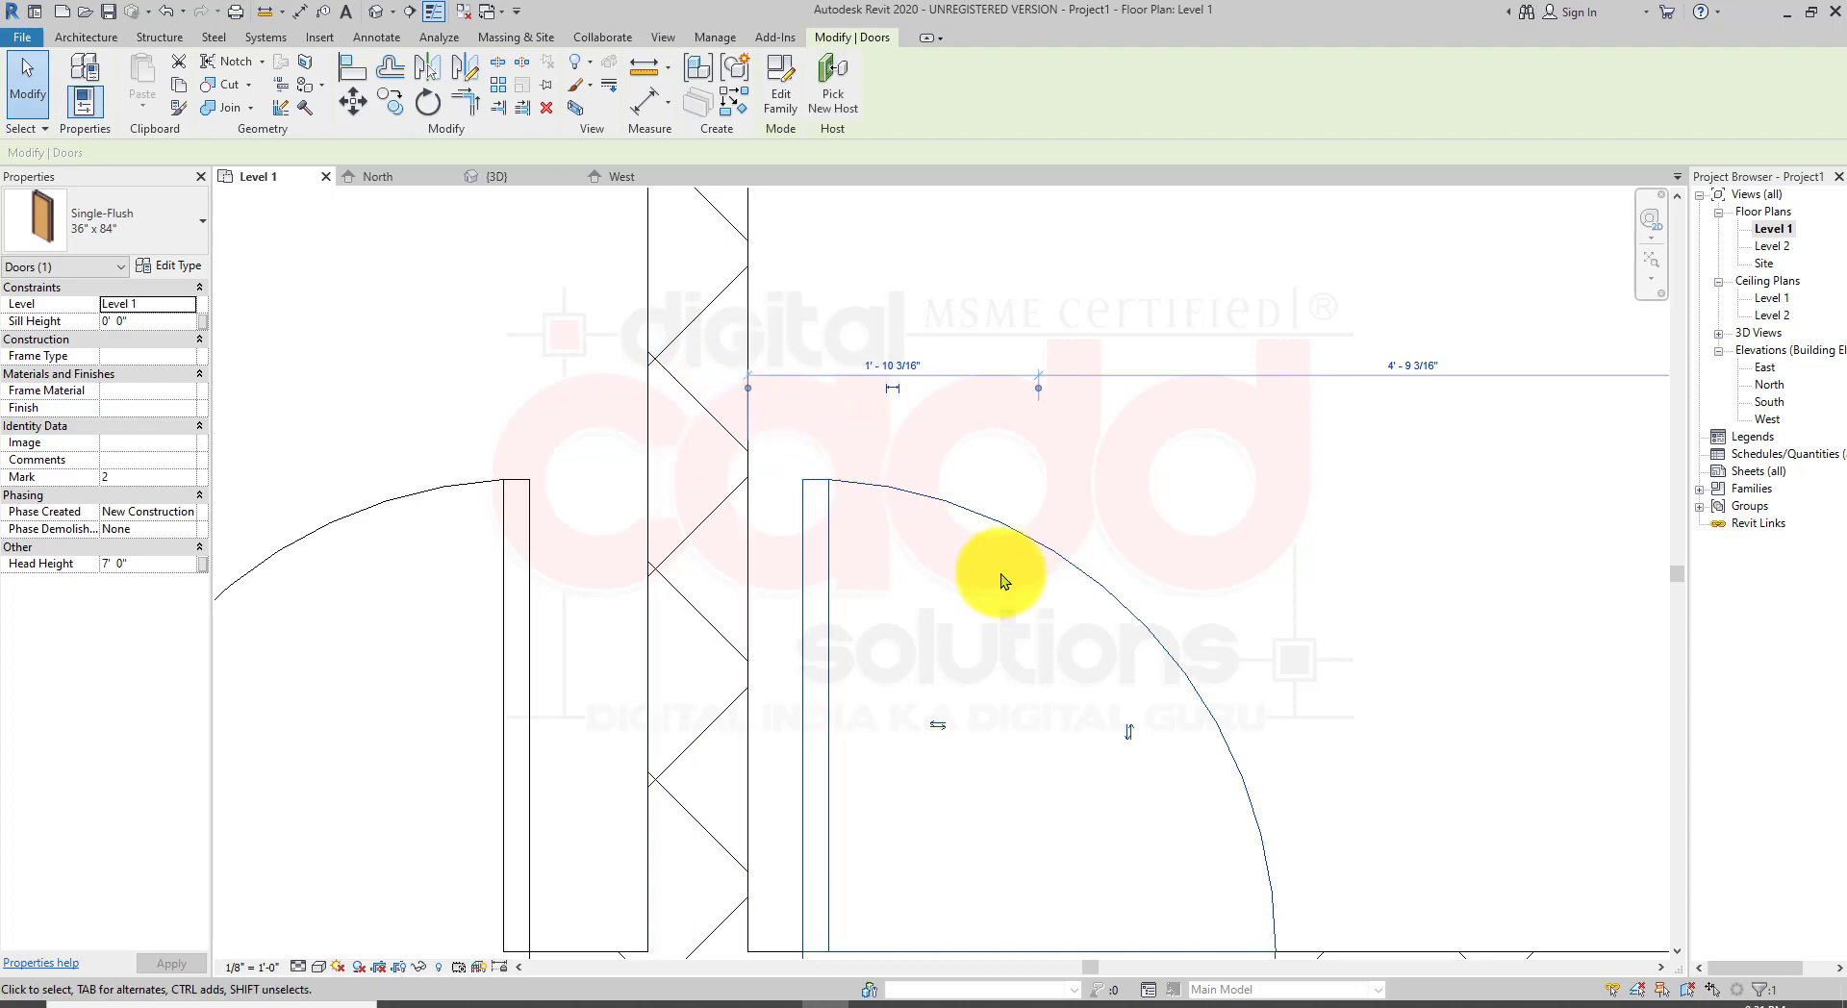
middle_drag(1002, 577, 895, 503)
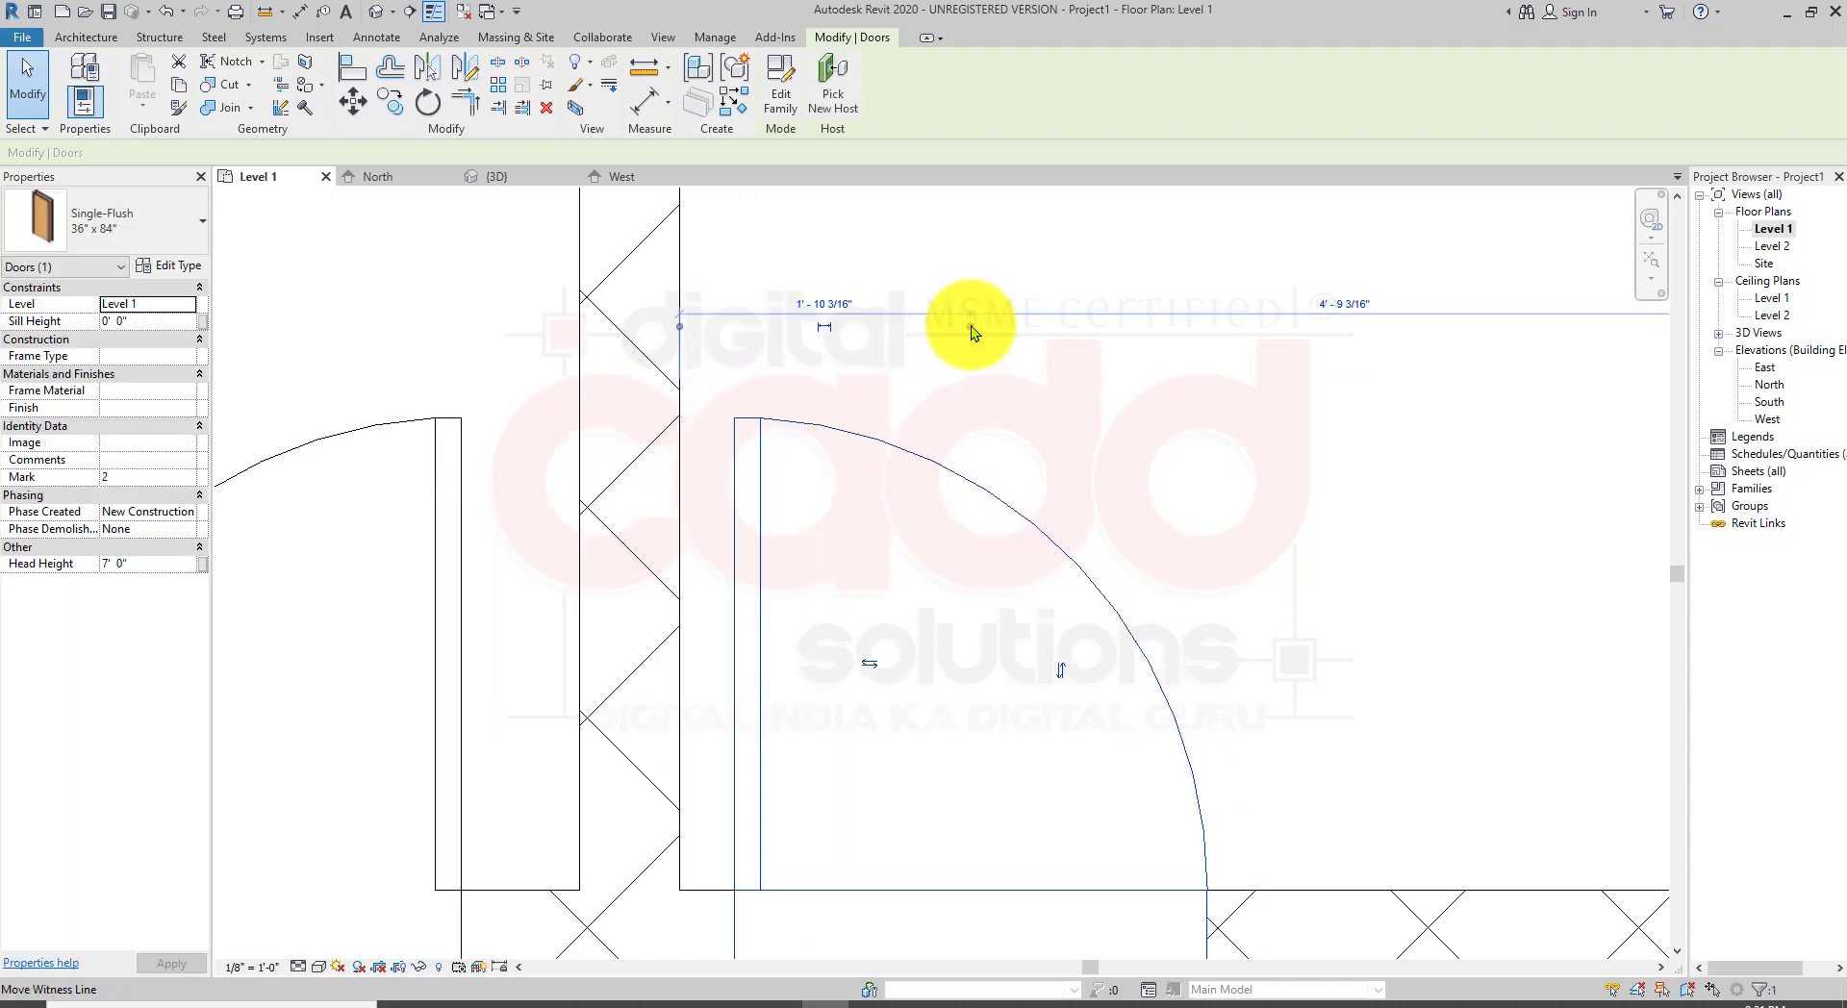
drag(962, 338, 734, 332)
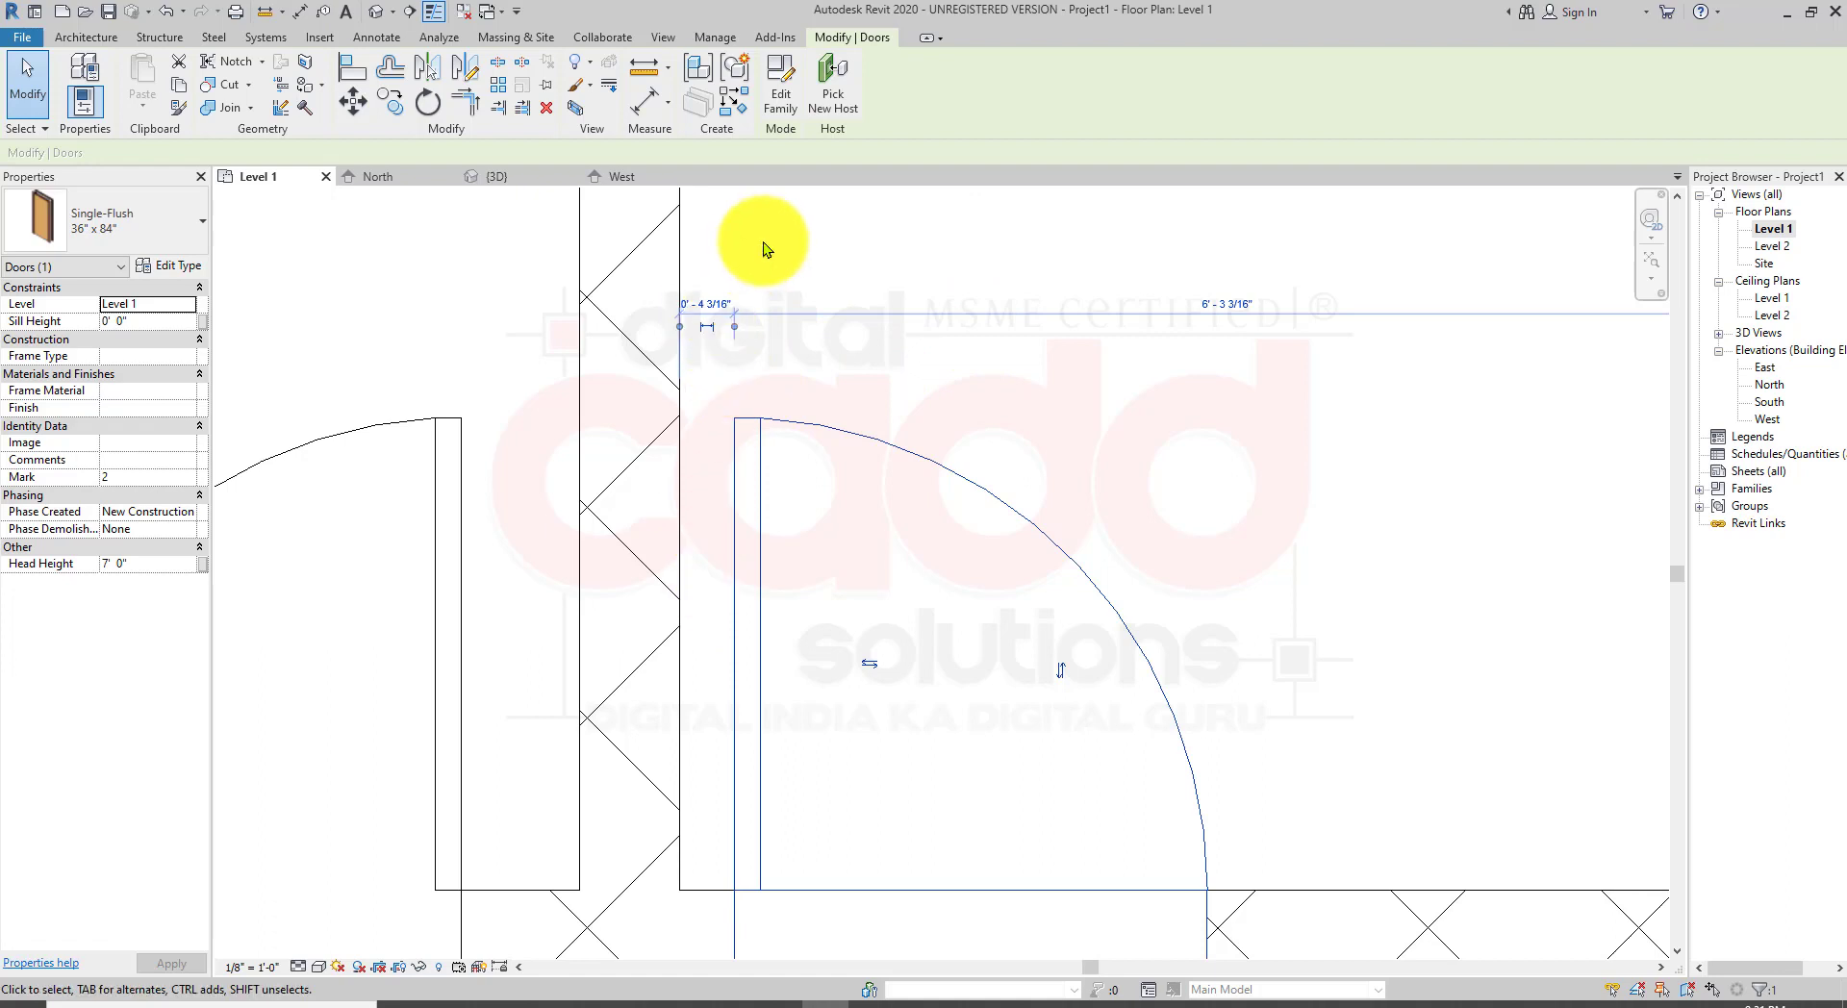
scroll(764, 241, up, 2)
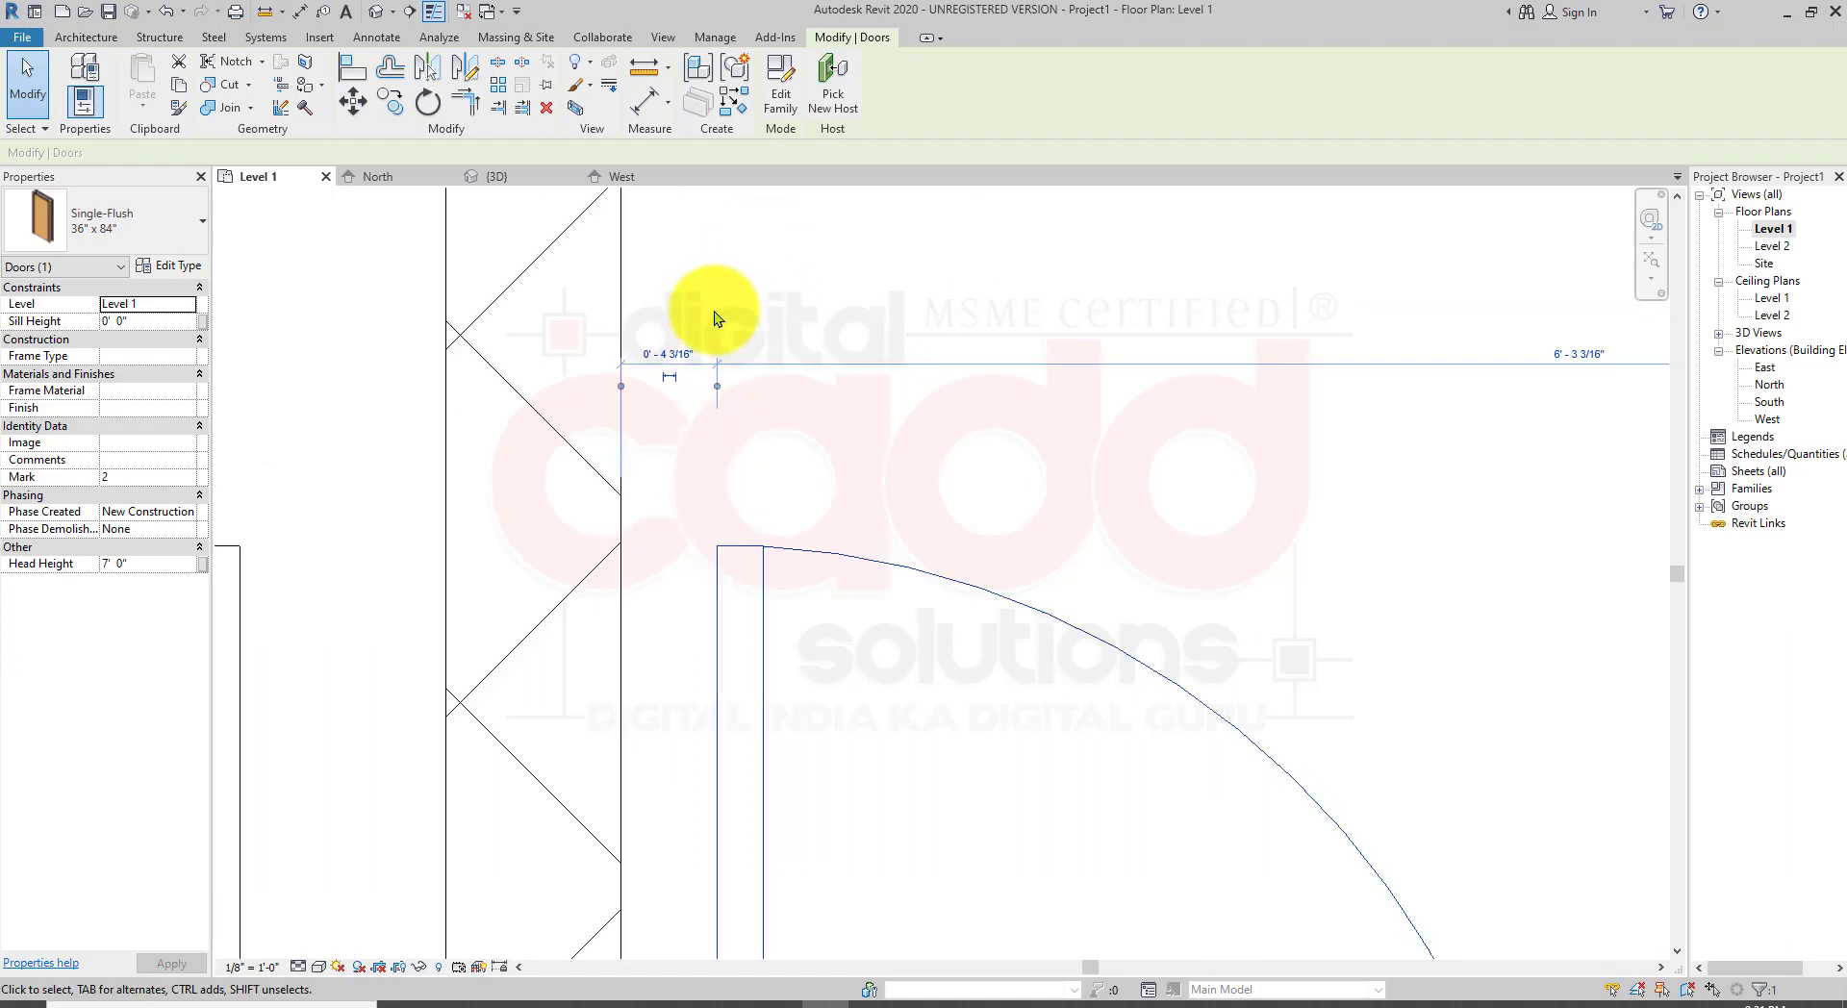
click(675, 358)
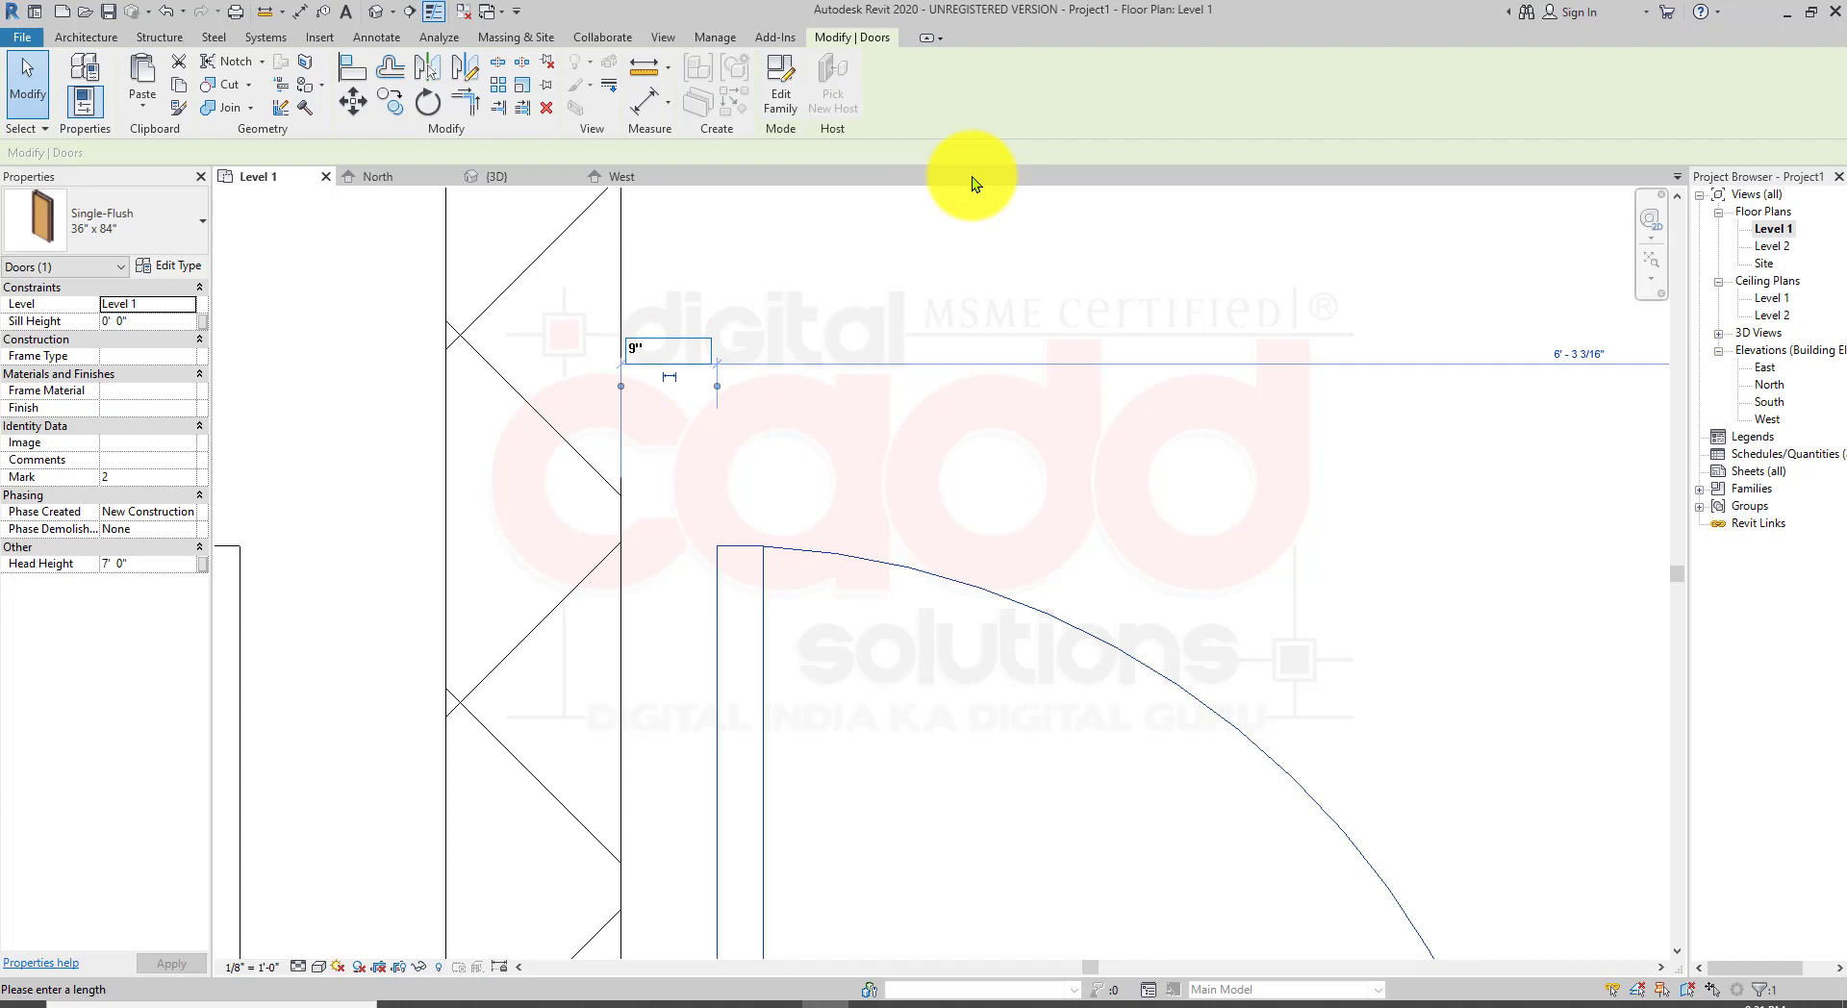
key(Return)
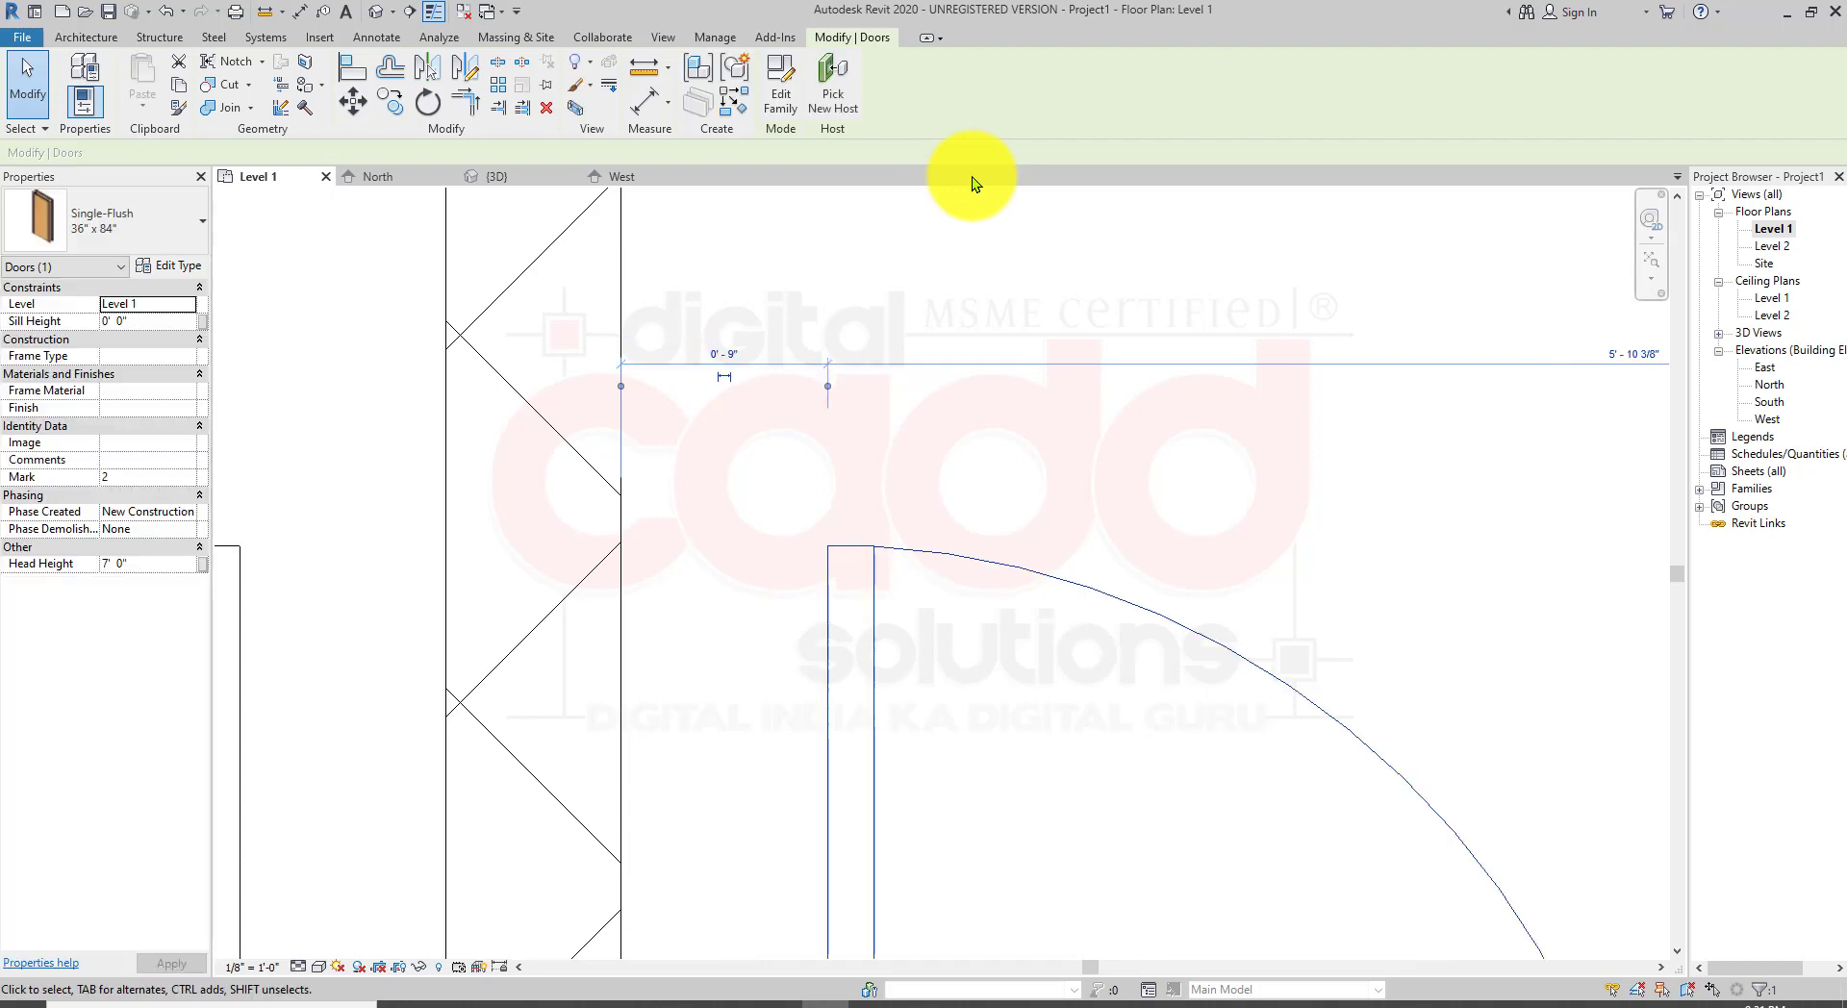
Step: Set the door in the vertical wall below the top rooms 9" from the horizontal wall at its corner
scroll(860, 406, down, 4)
click(981, 369)
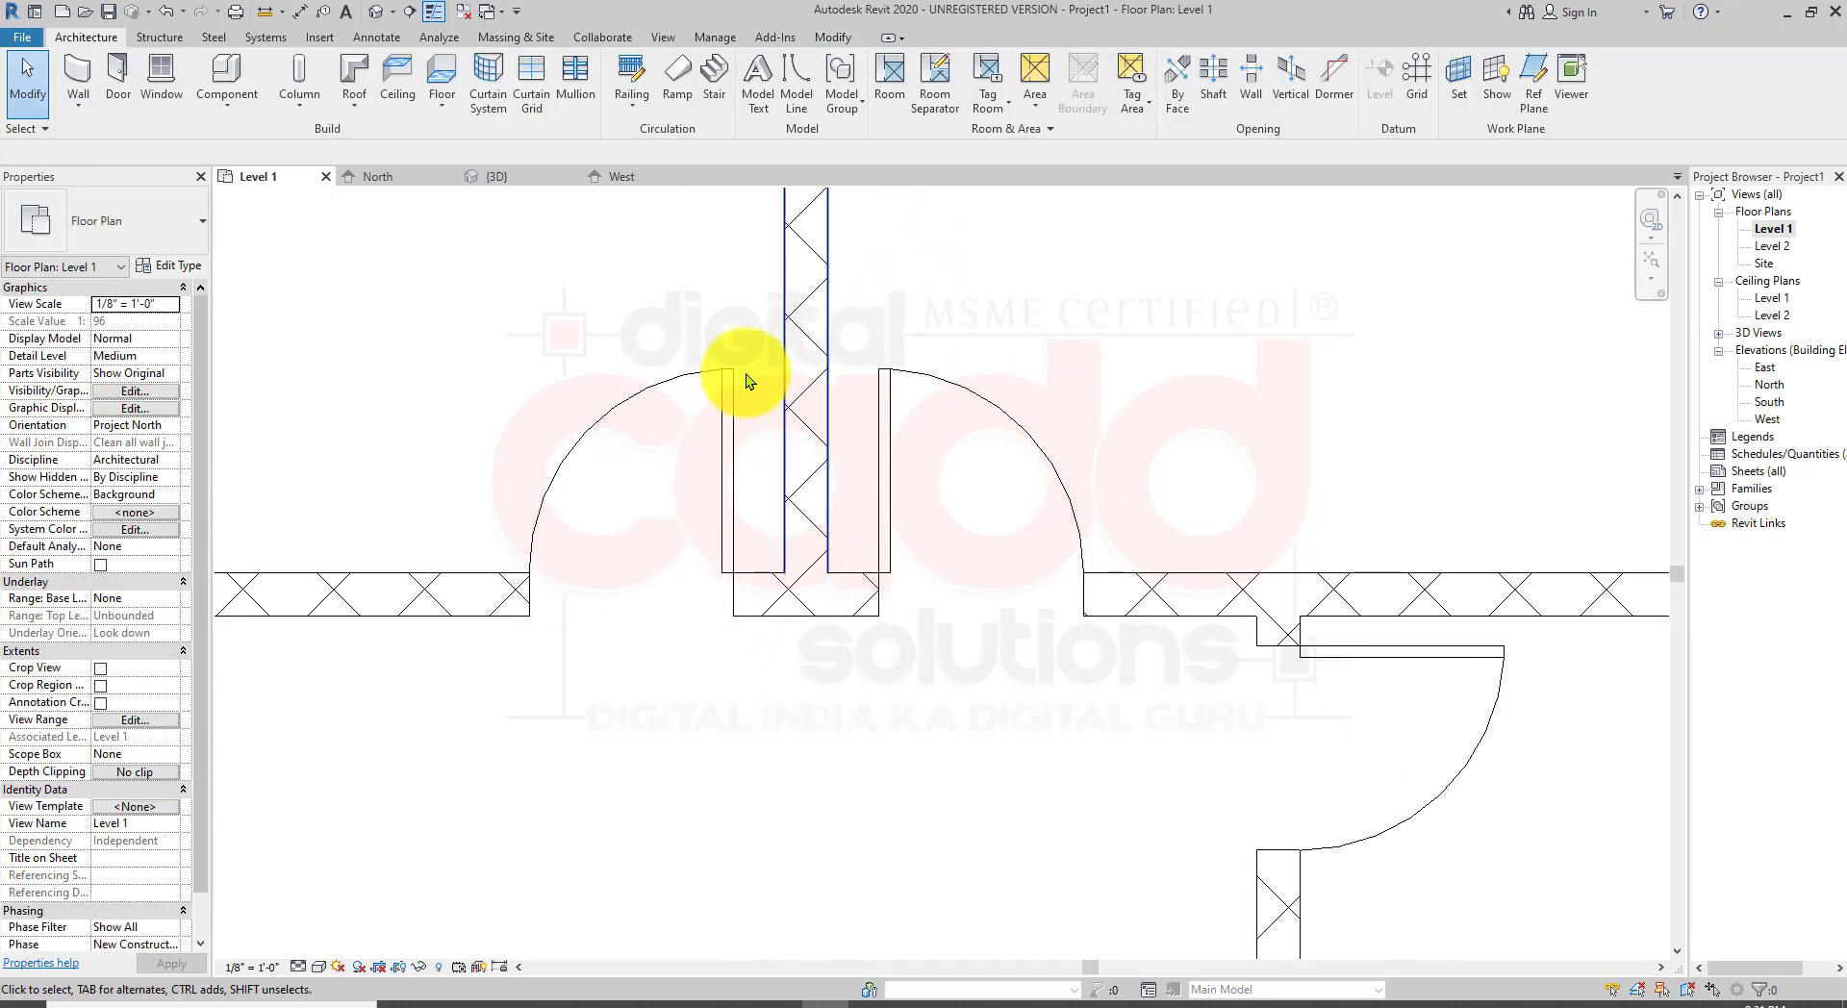
middle_drag(864, 656, 689, 656)
scroll(756, 601, down, 2)
scroll(1167, 737, up, 3)
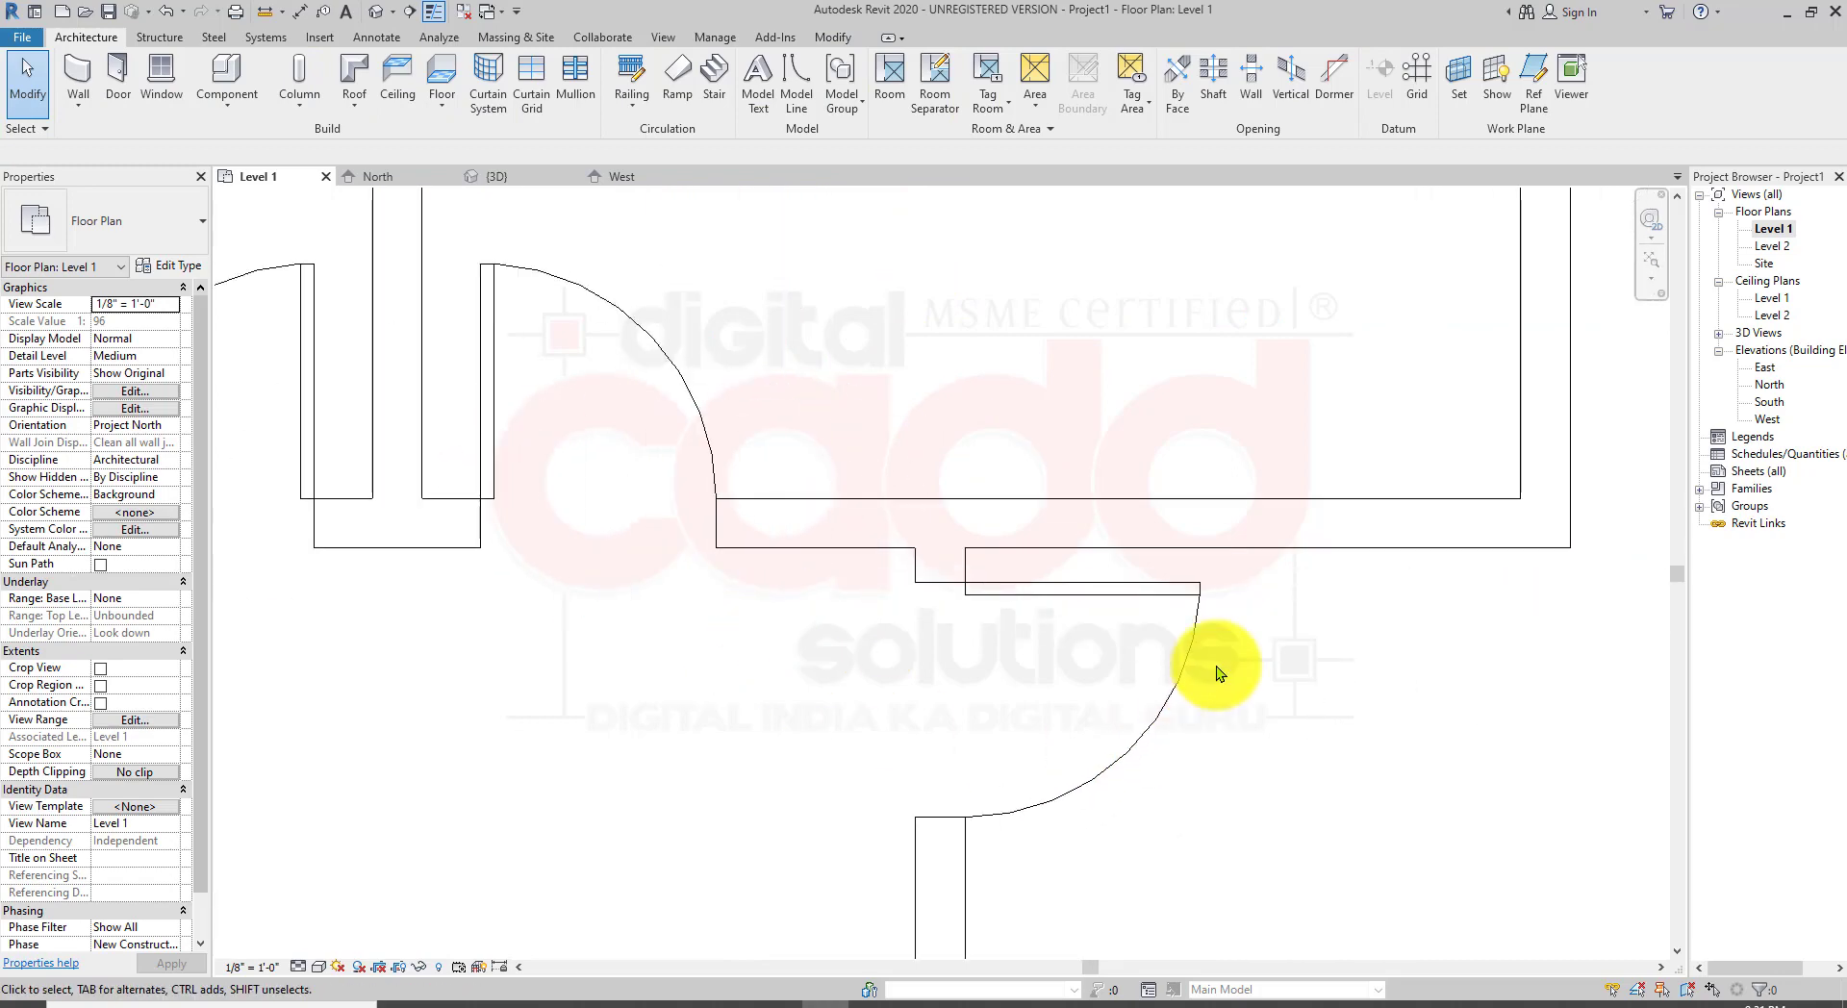
scroll(1229, 554, up, 3)
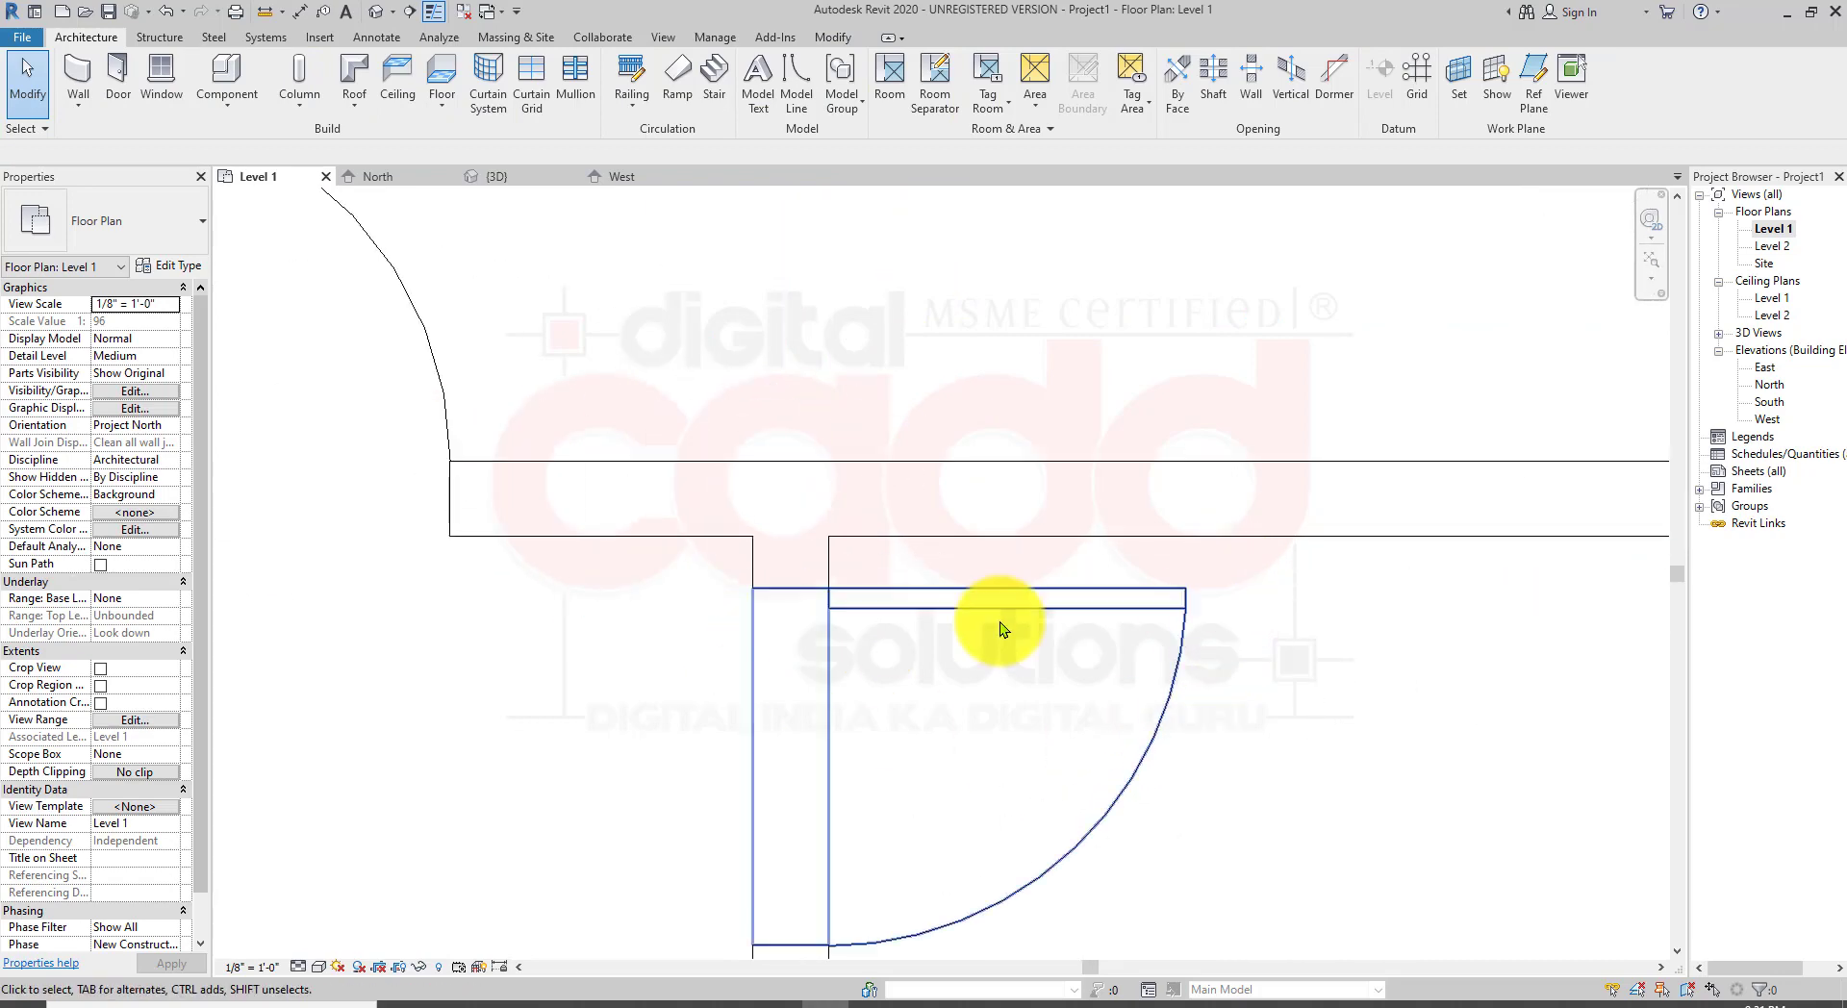
click(1187, 604)
middle_drag(1291, 771, 957, 591)
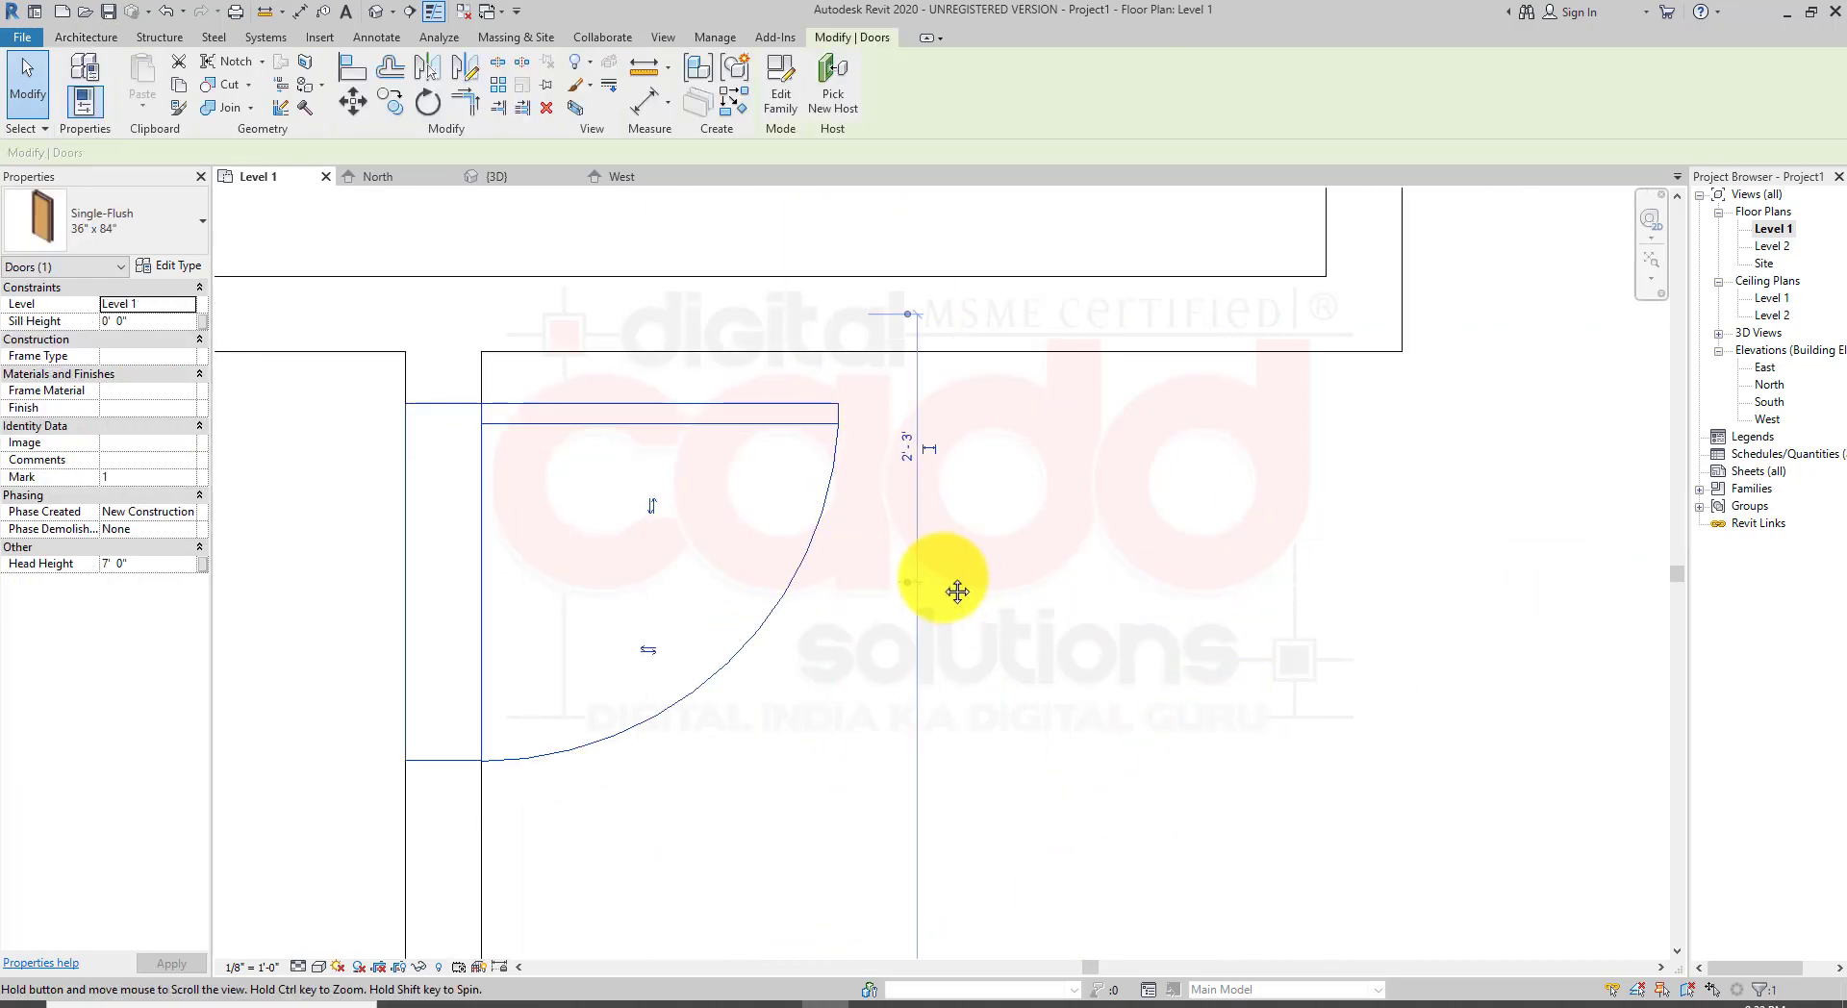
click(909, 316)
click(908, 309)
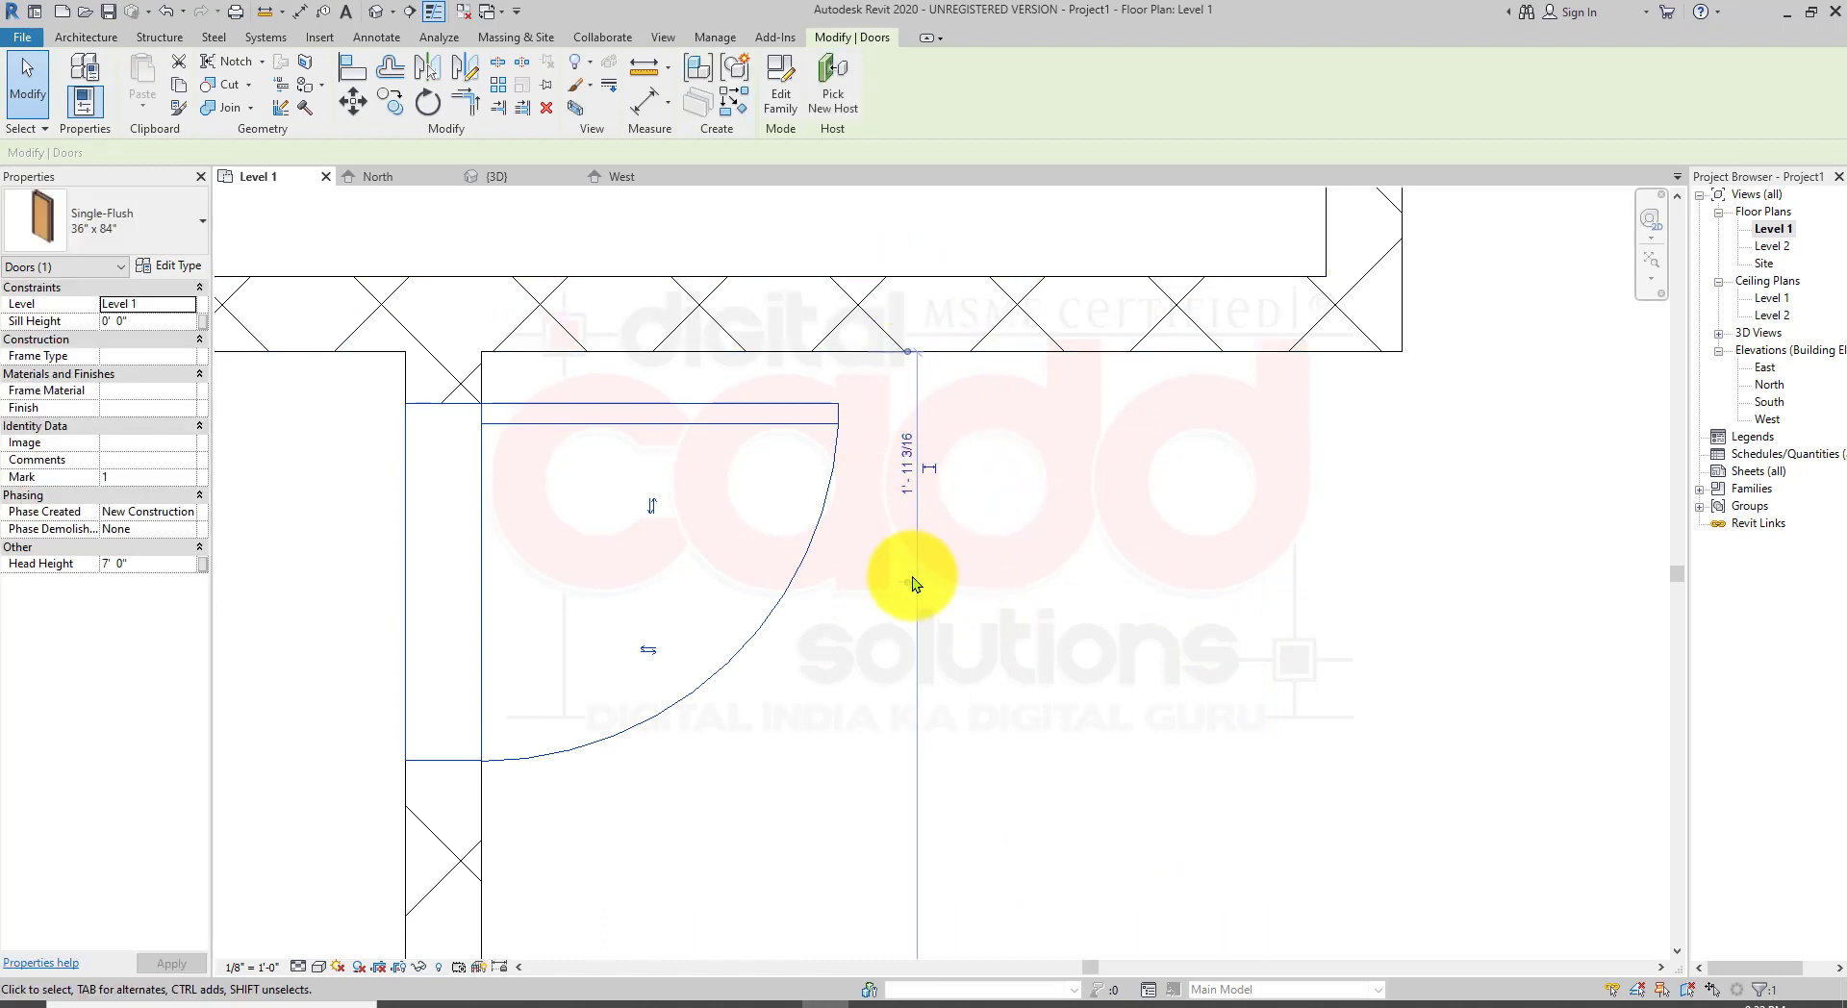
click(908, 584)
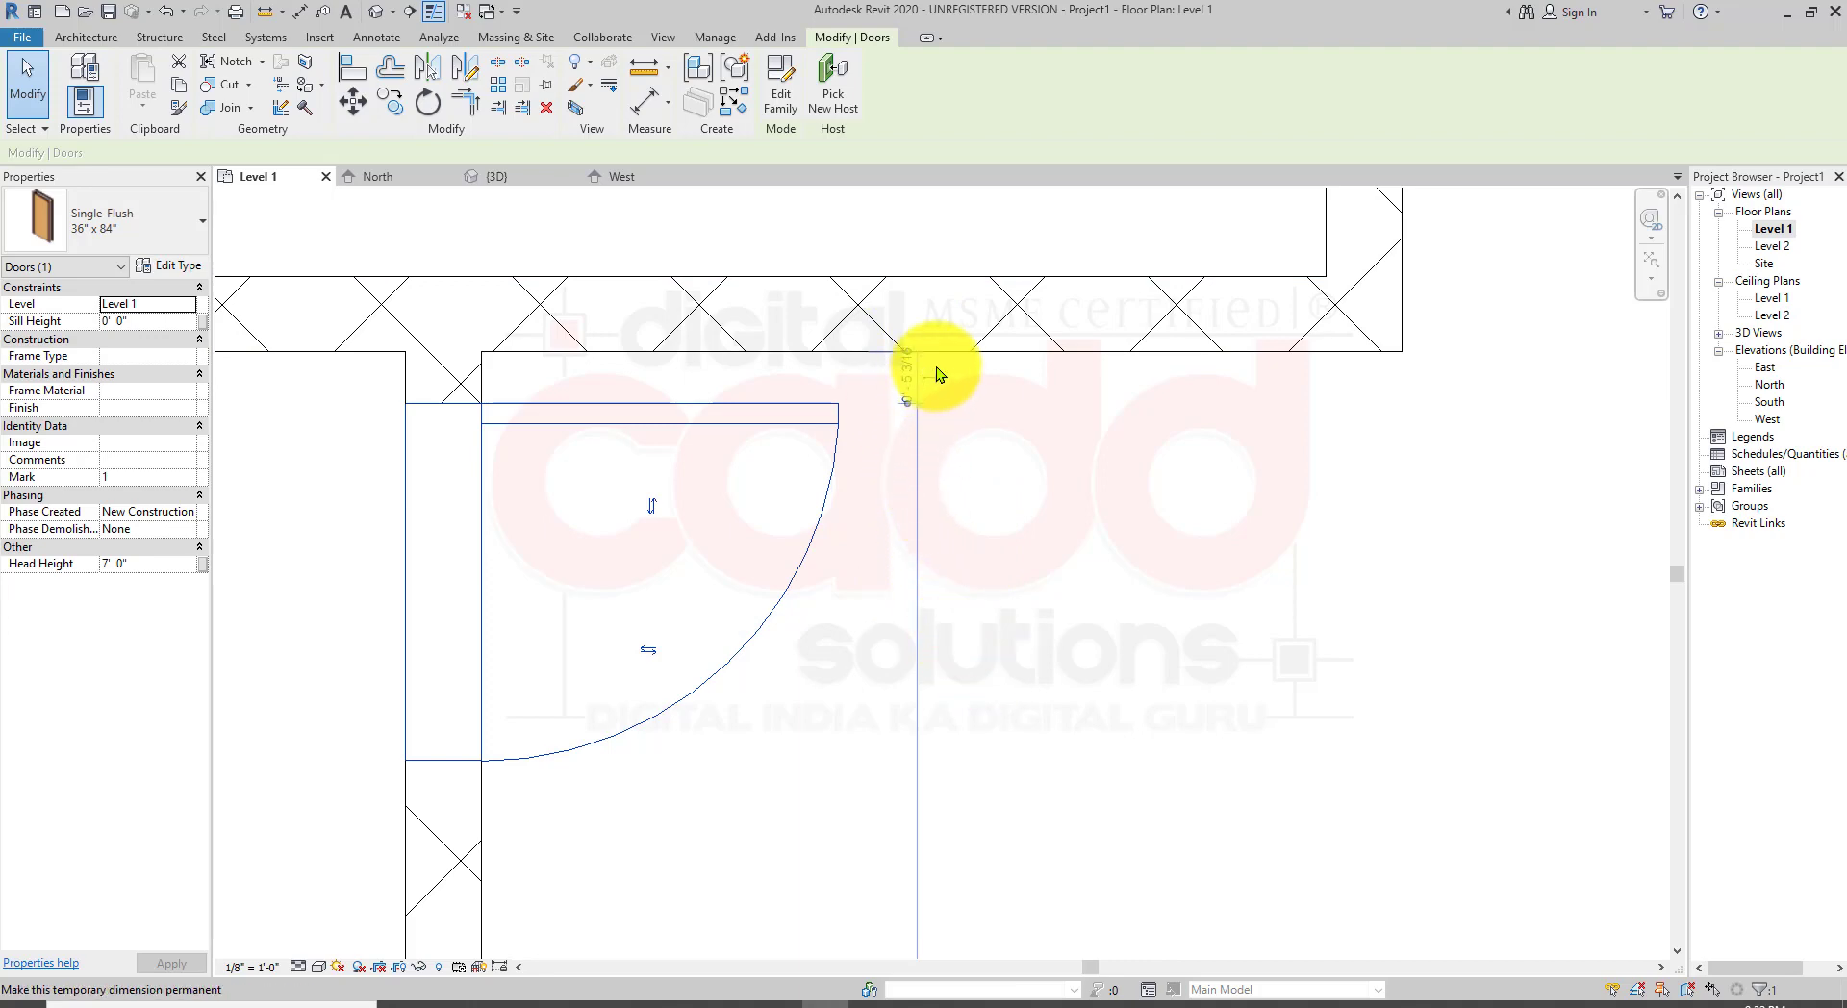
scroll(937, 367, up, 2)
click(904, 380)
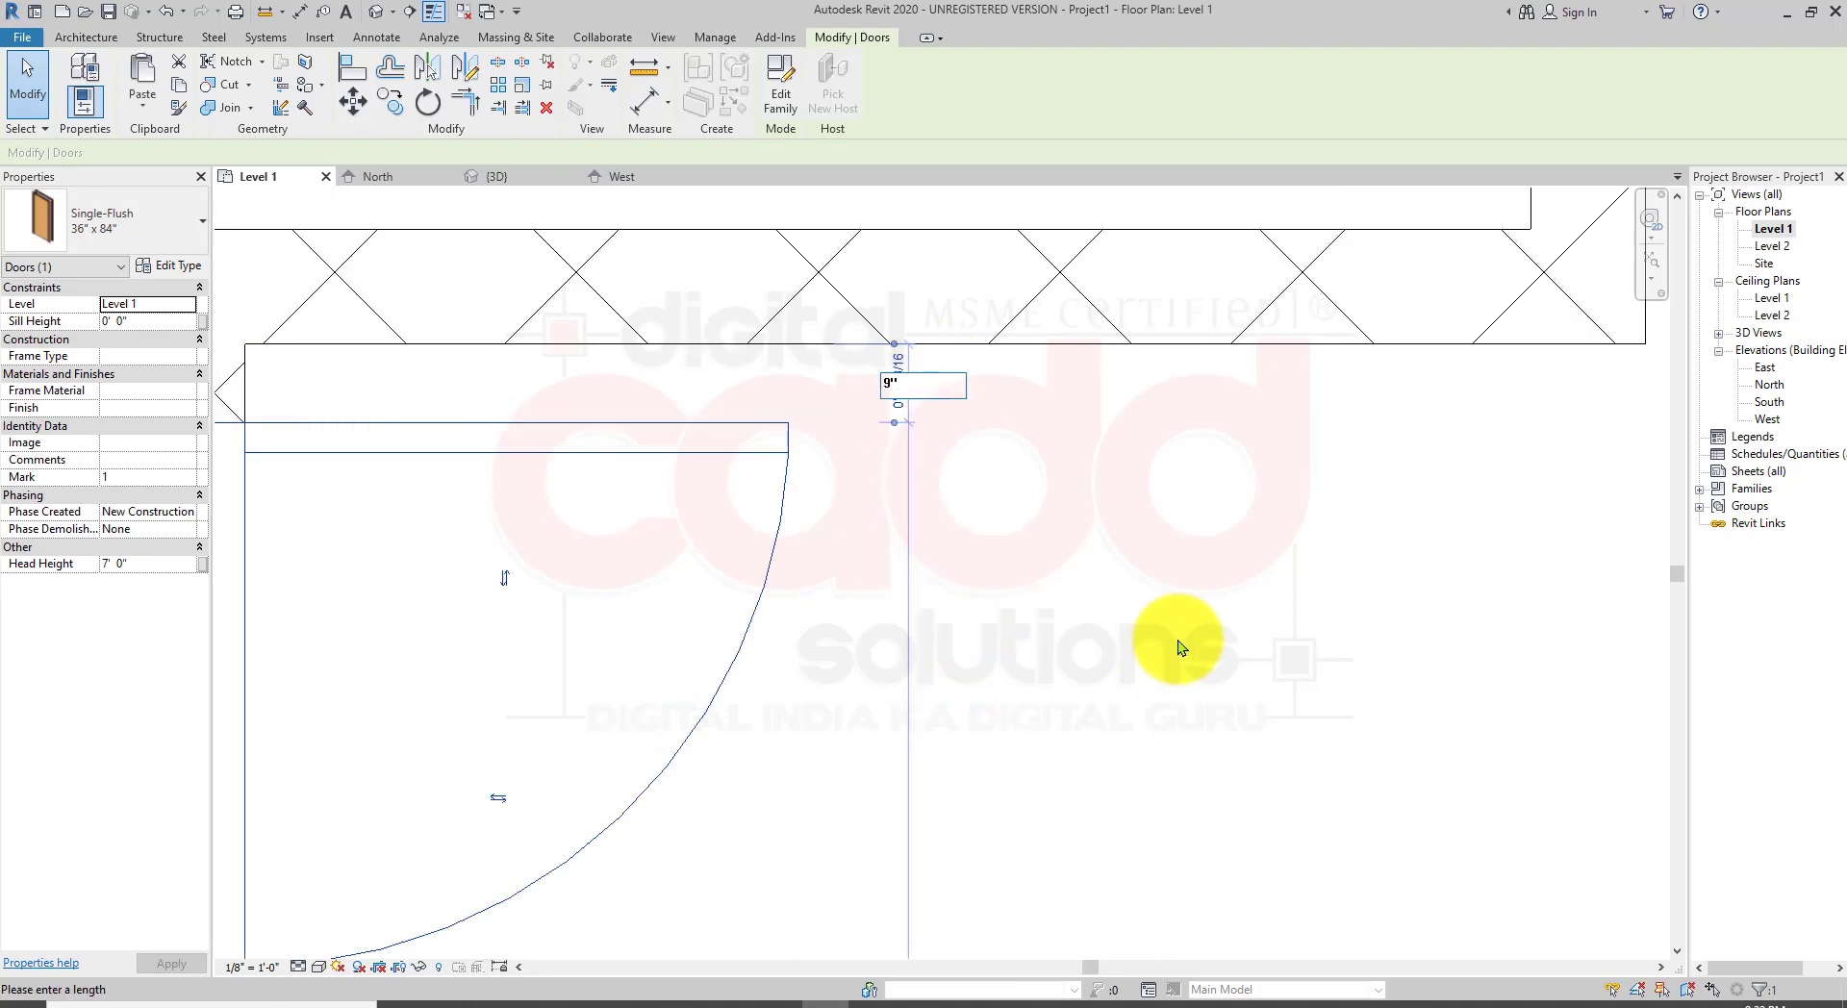
key(Return)
scroll(837, 500, down, 2)
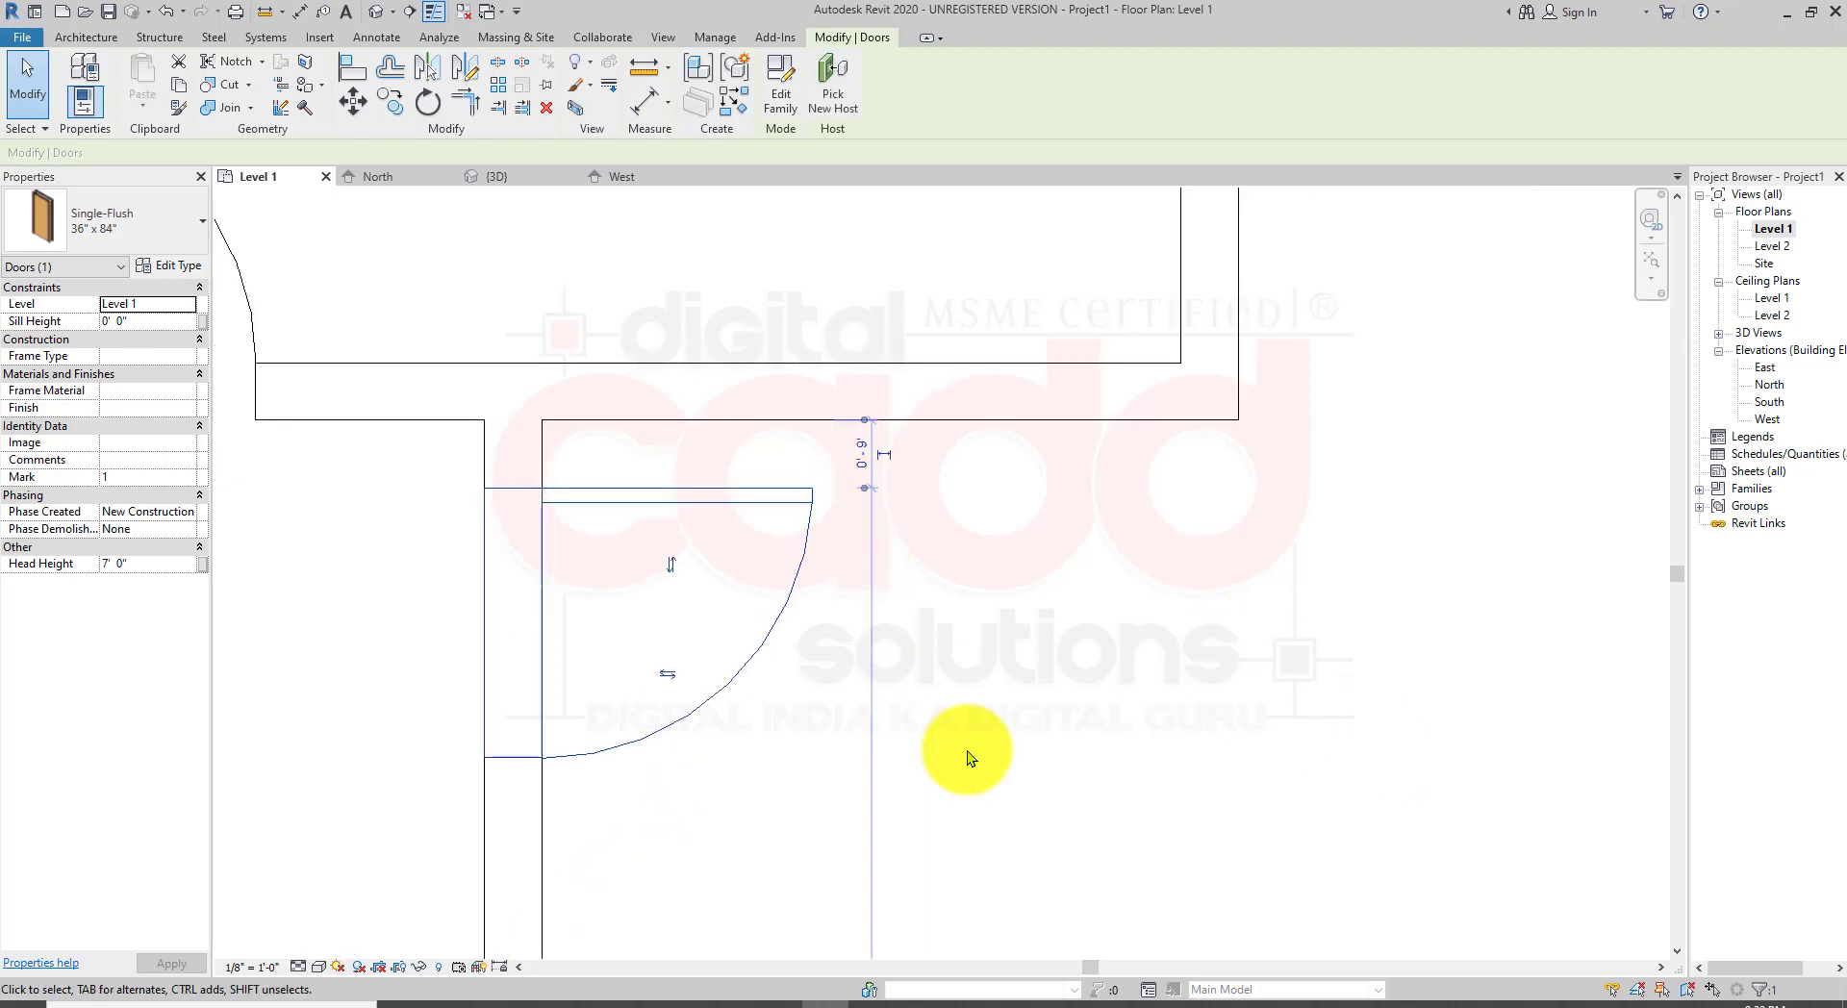
key(Escape)
Step: Select the door in the lower-left room's top wall, attach its temporary dimension to the wall face, and set the distance to 6'
scroll(728, 491, down, 2)
middle_drag(857, 790, 781, 404)
scroll(795, 479, down, 1)
scroll(1011, 796, up, 1)
middle_drag(1003, 795, 973, 723)
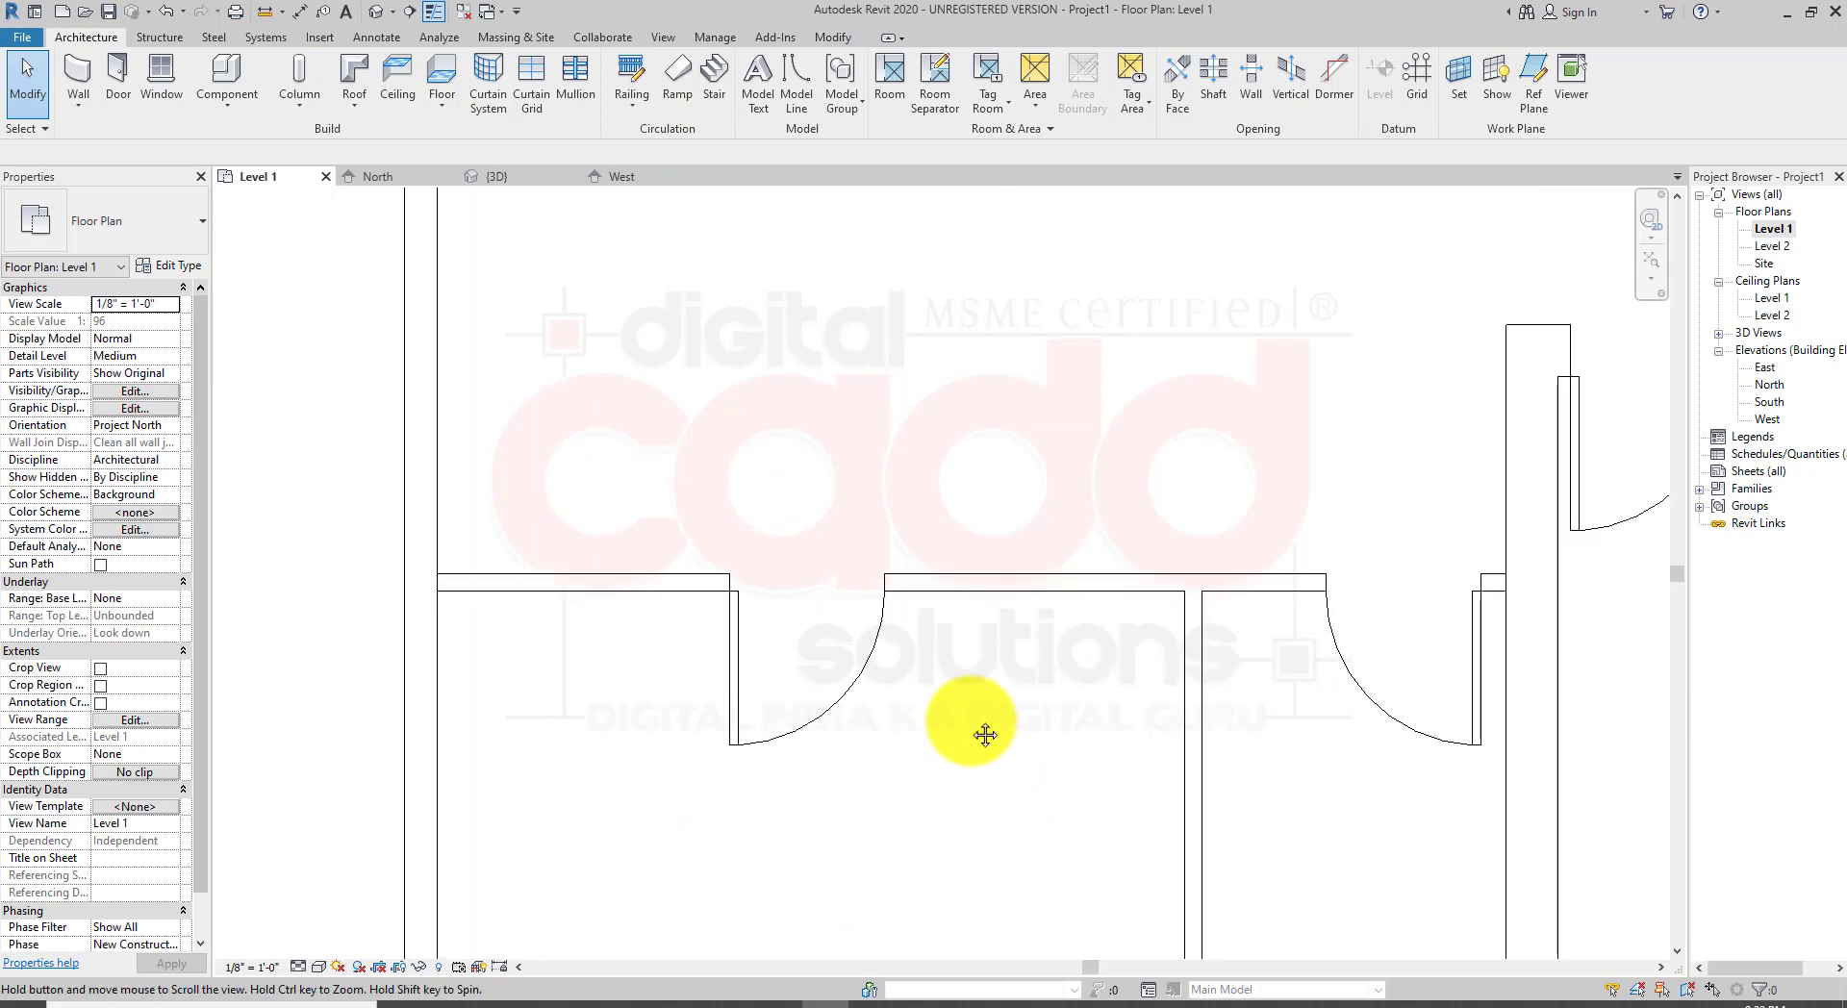
click(741, 748)
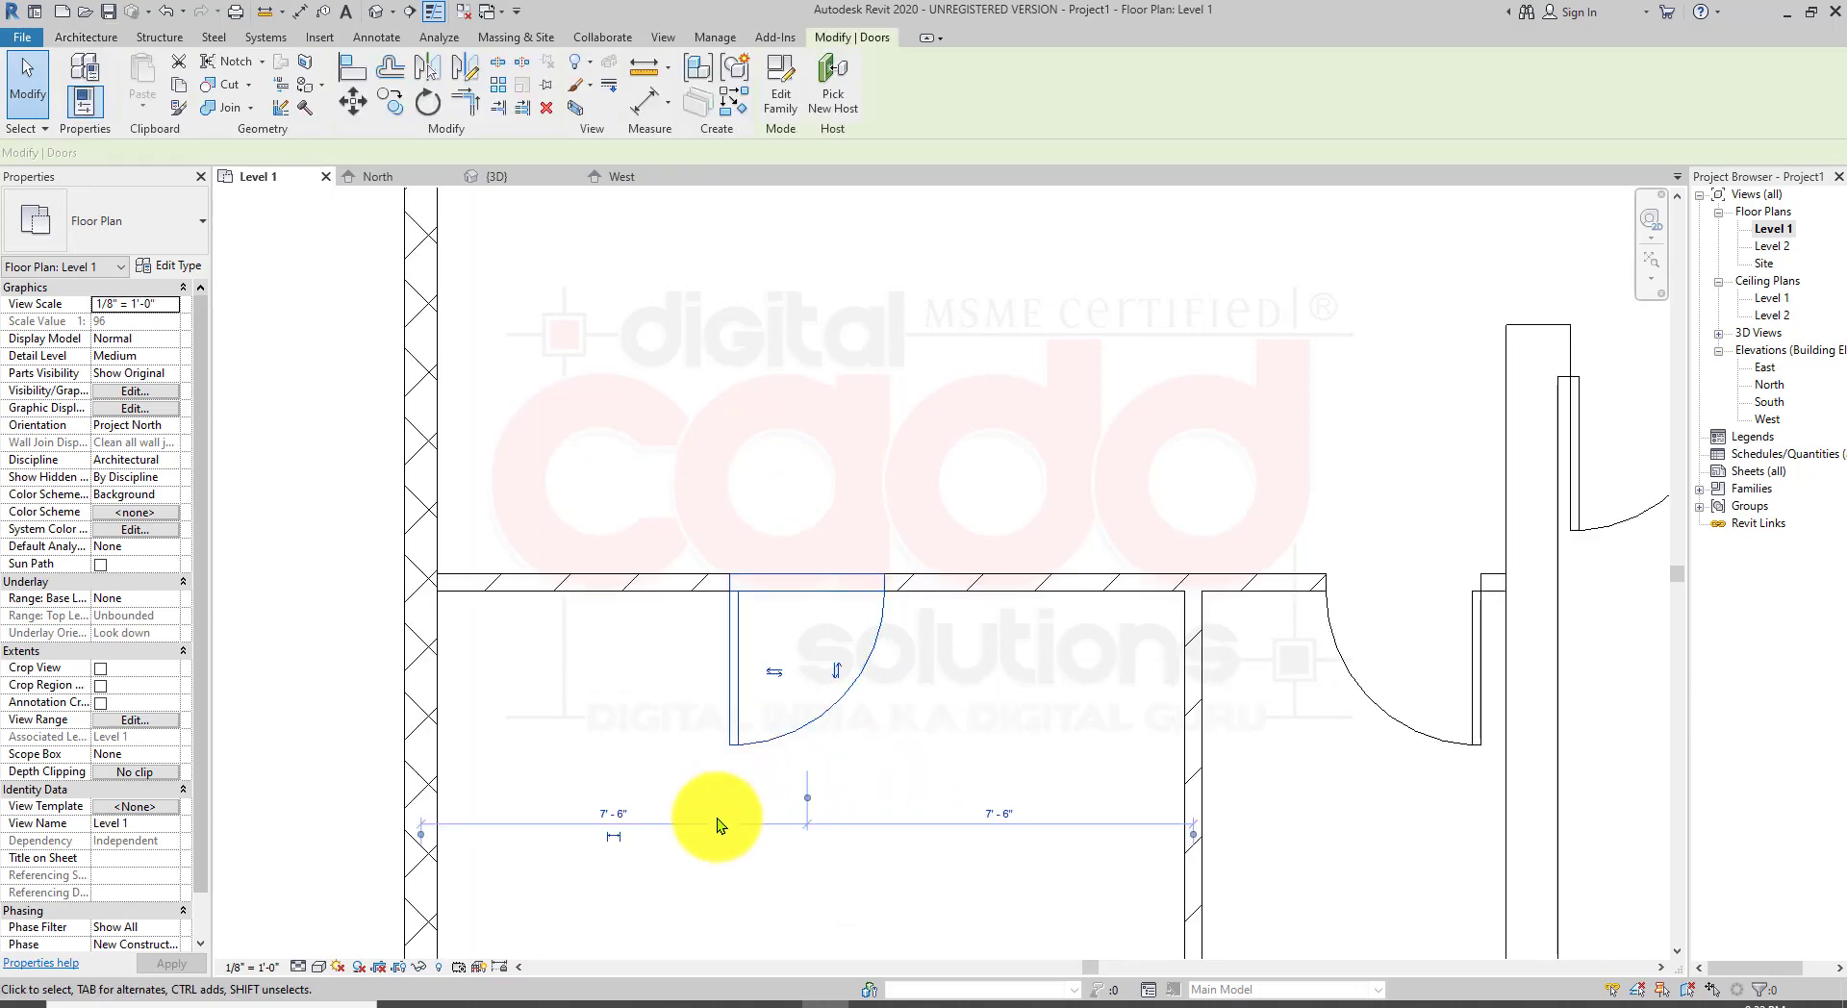
middle_drag(728, 842, 762, 803)
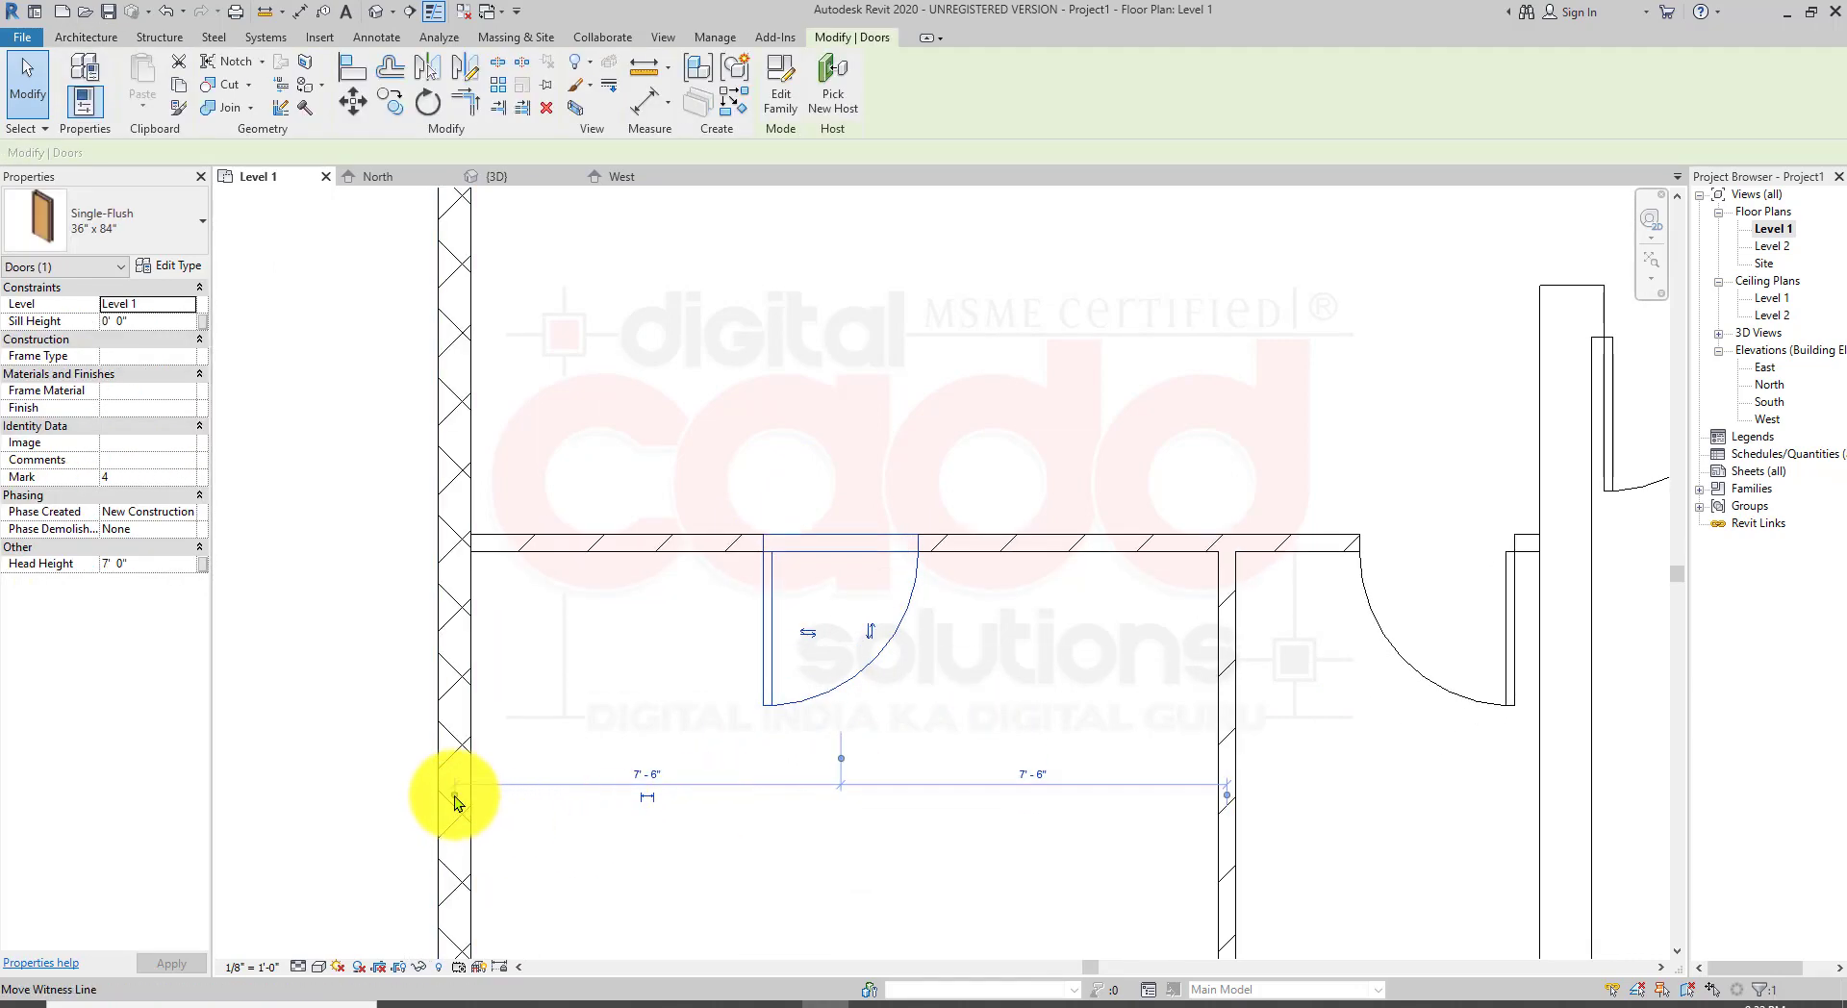
drag(454, 795, 471, 805)
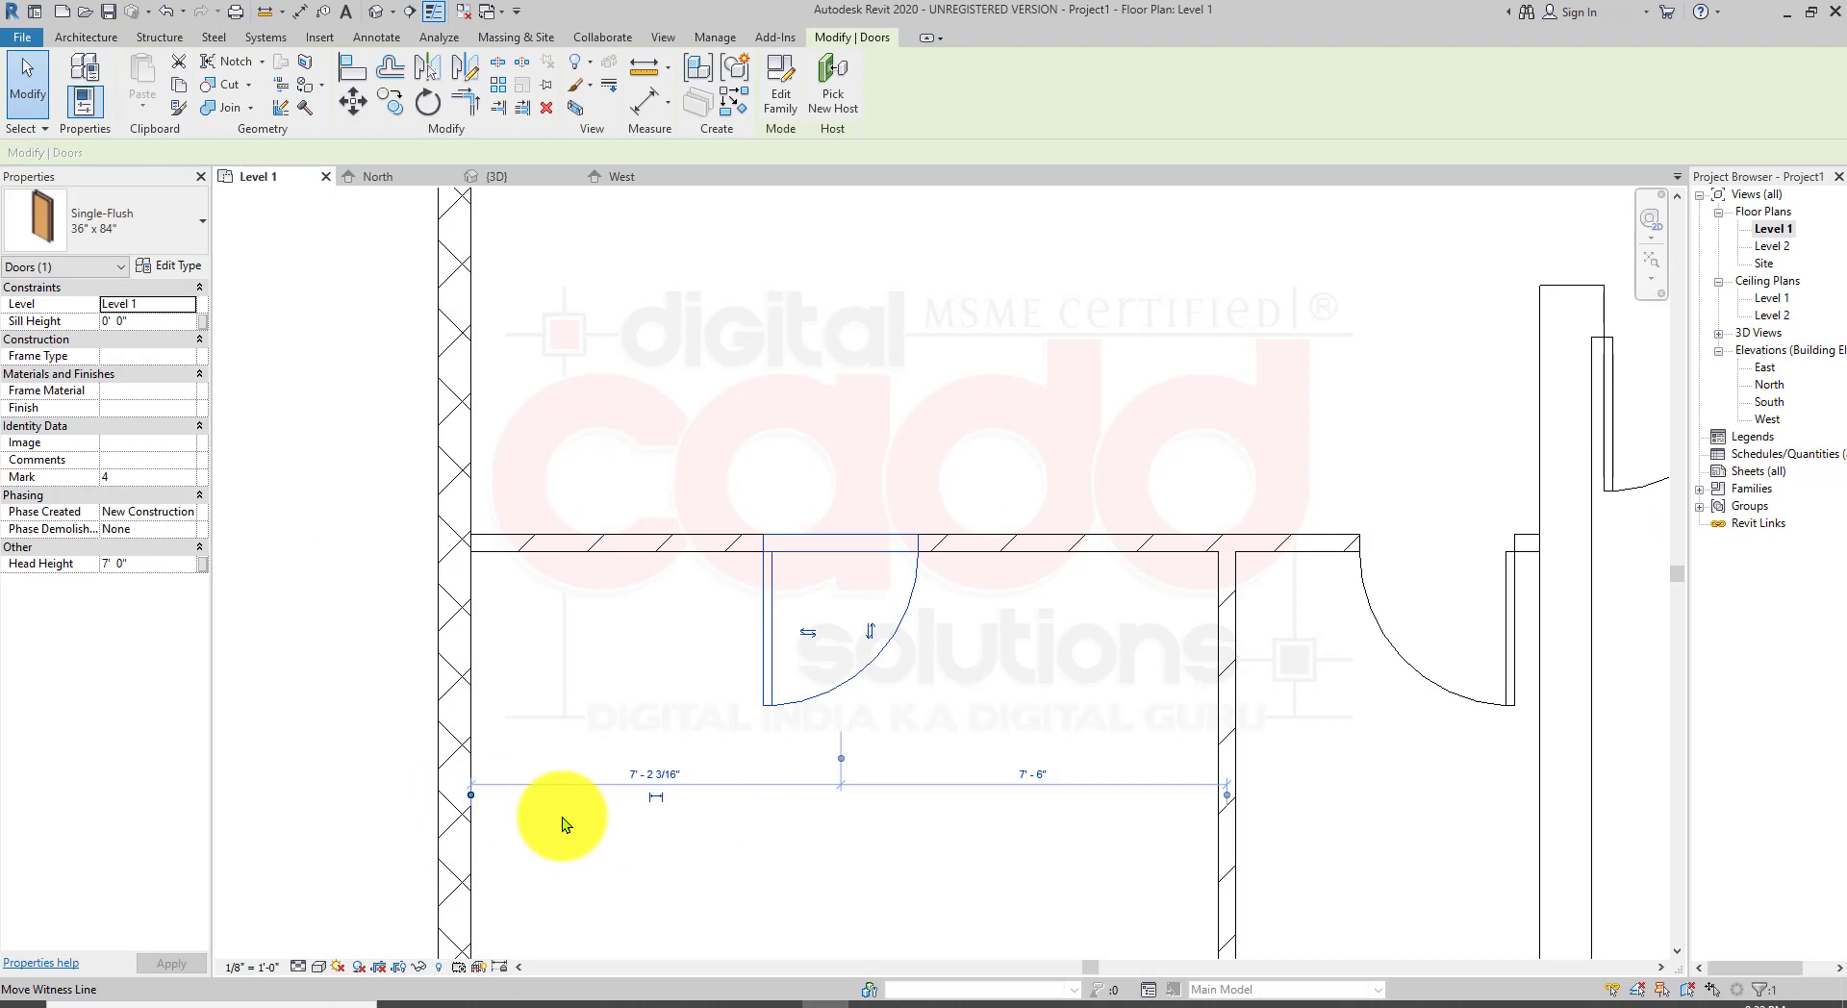
click(841, 758)
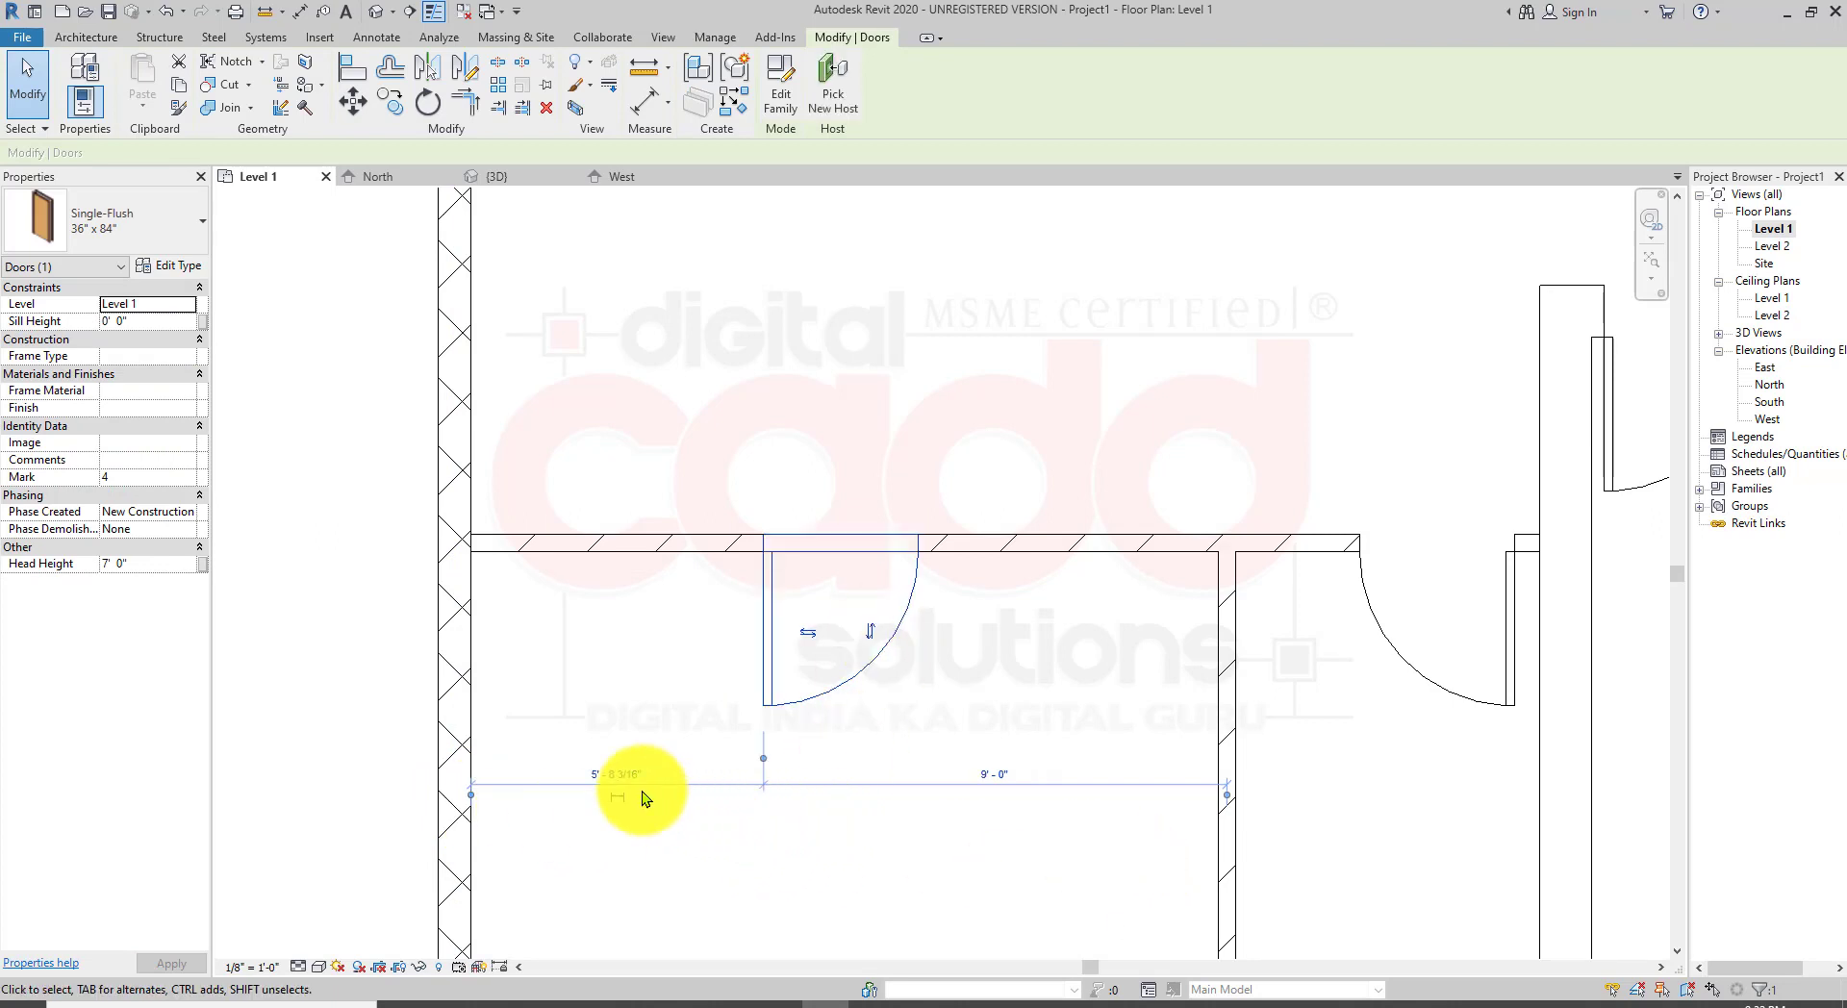
click(610, 776)
text(6)
key(Return)
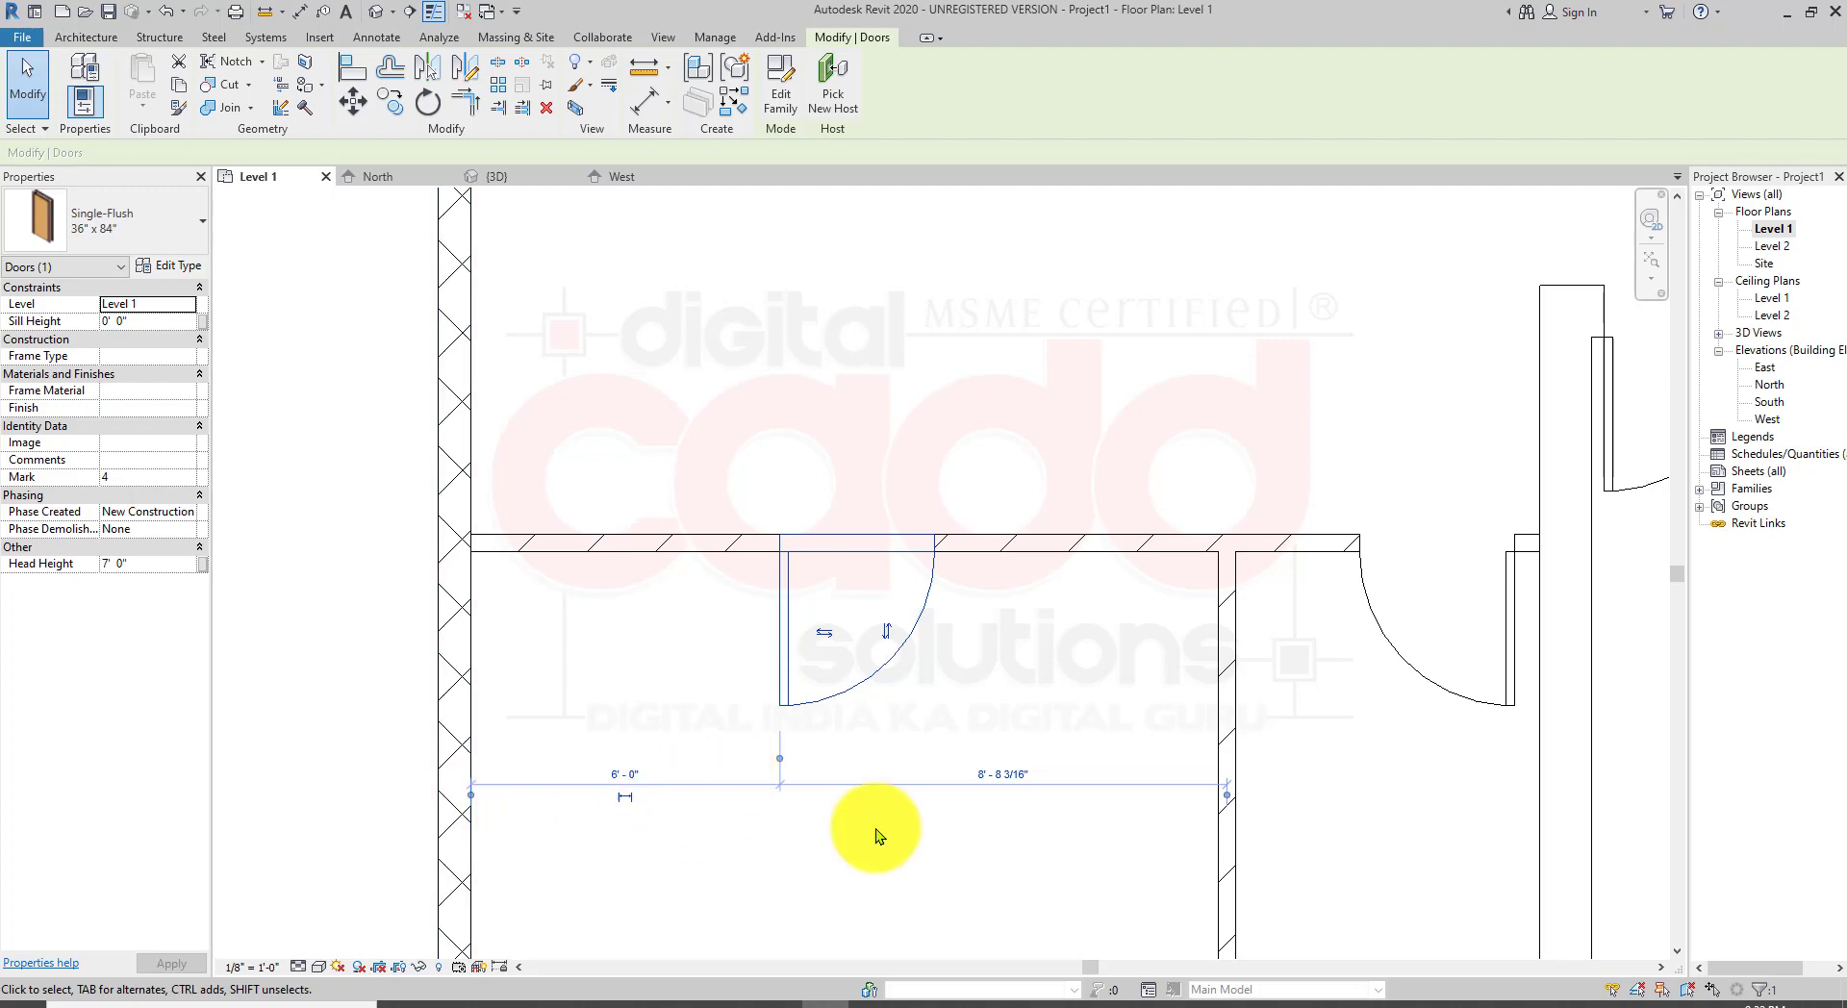
click(957, 861)
scroll(936, 780, down, 2)
middle_drag(947, 794, 572, 692)
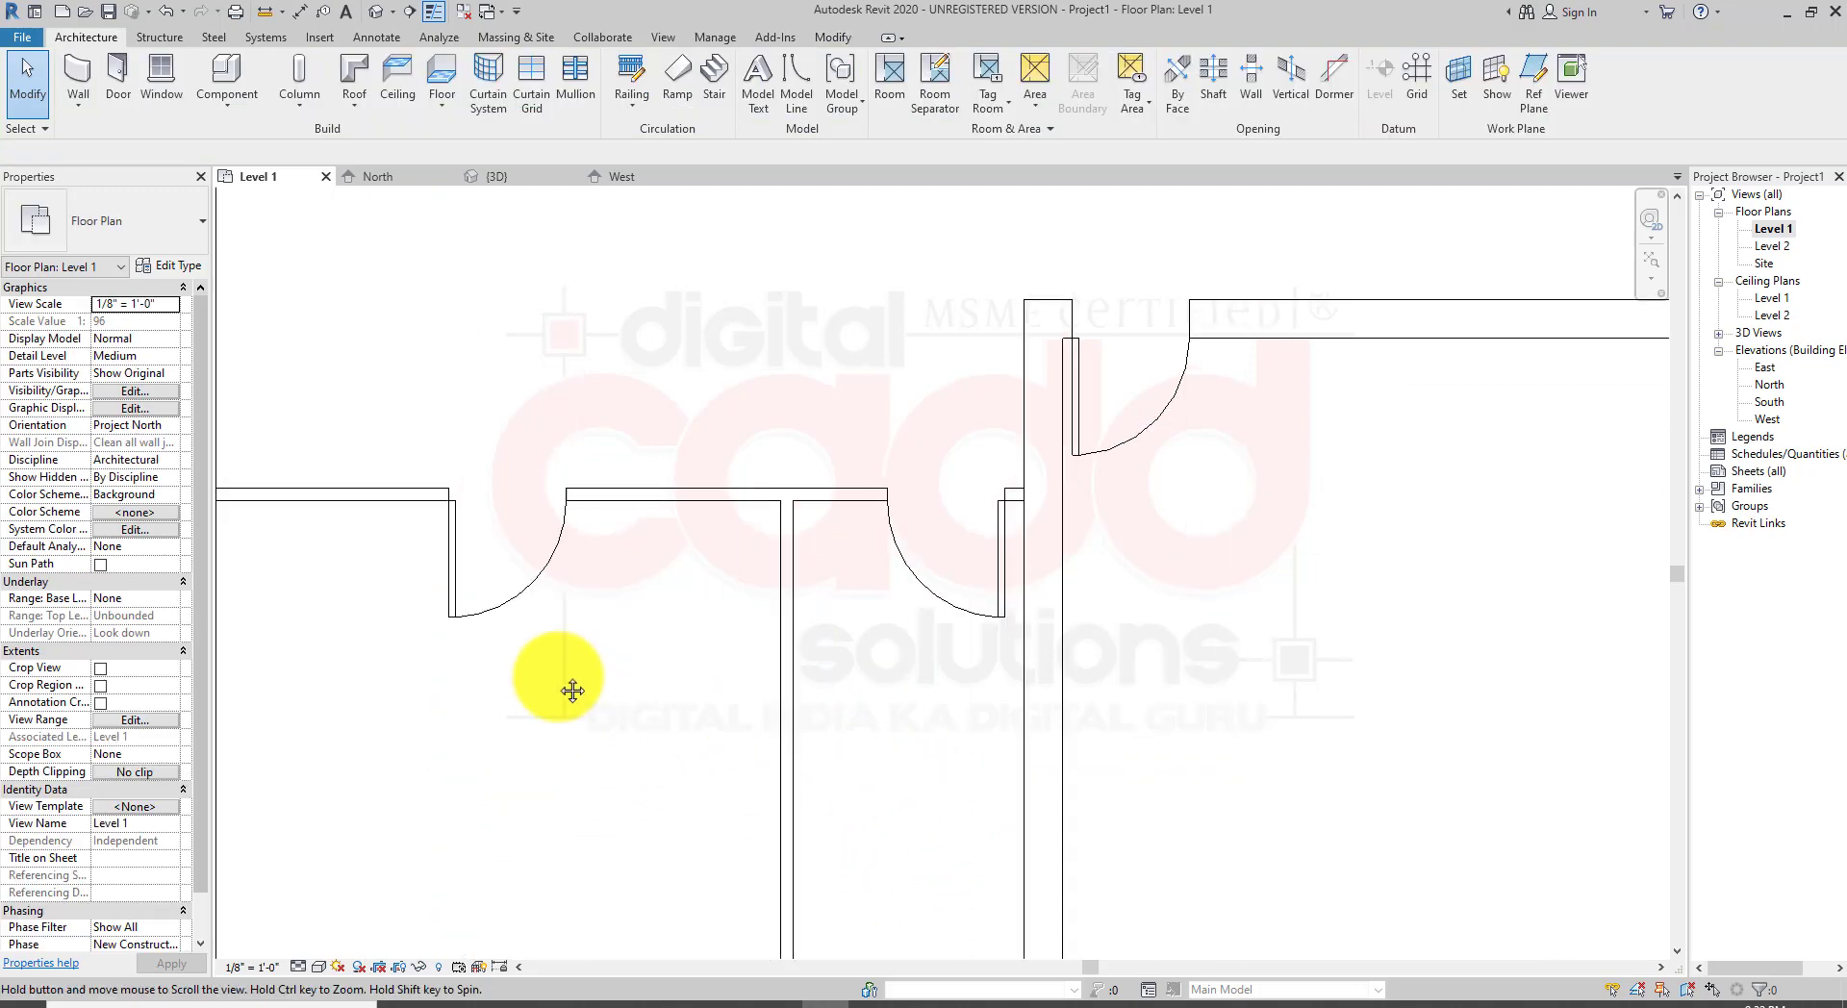
scroll(962, 481, up, 4)
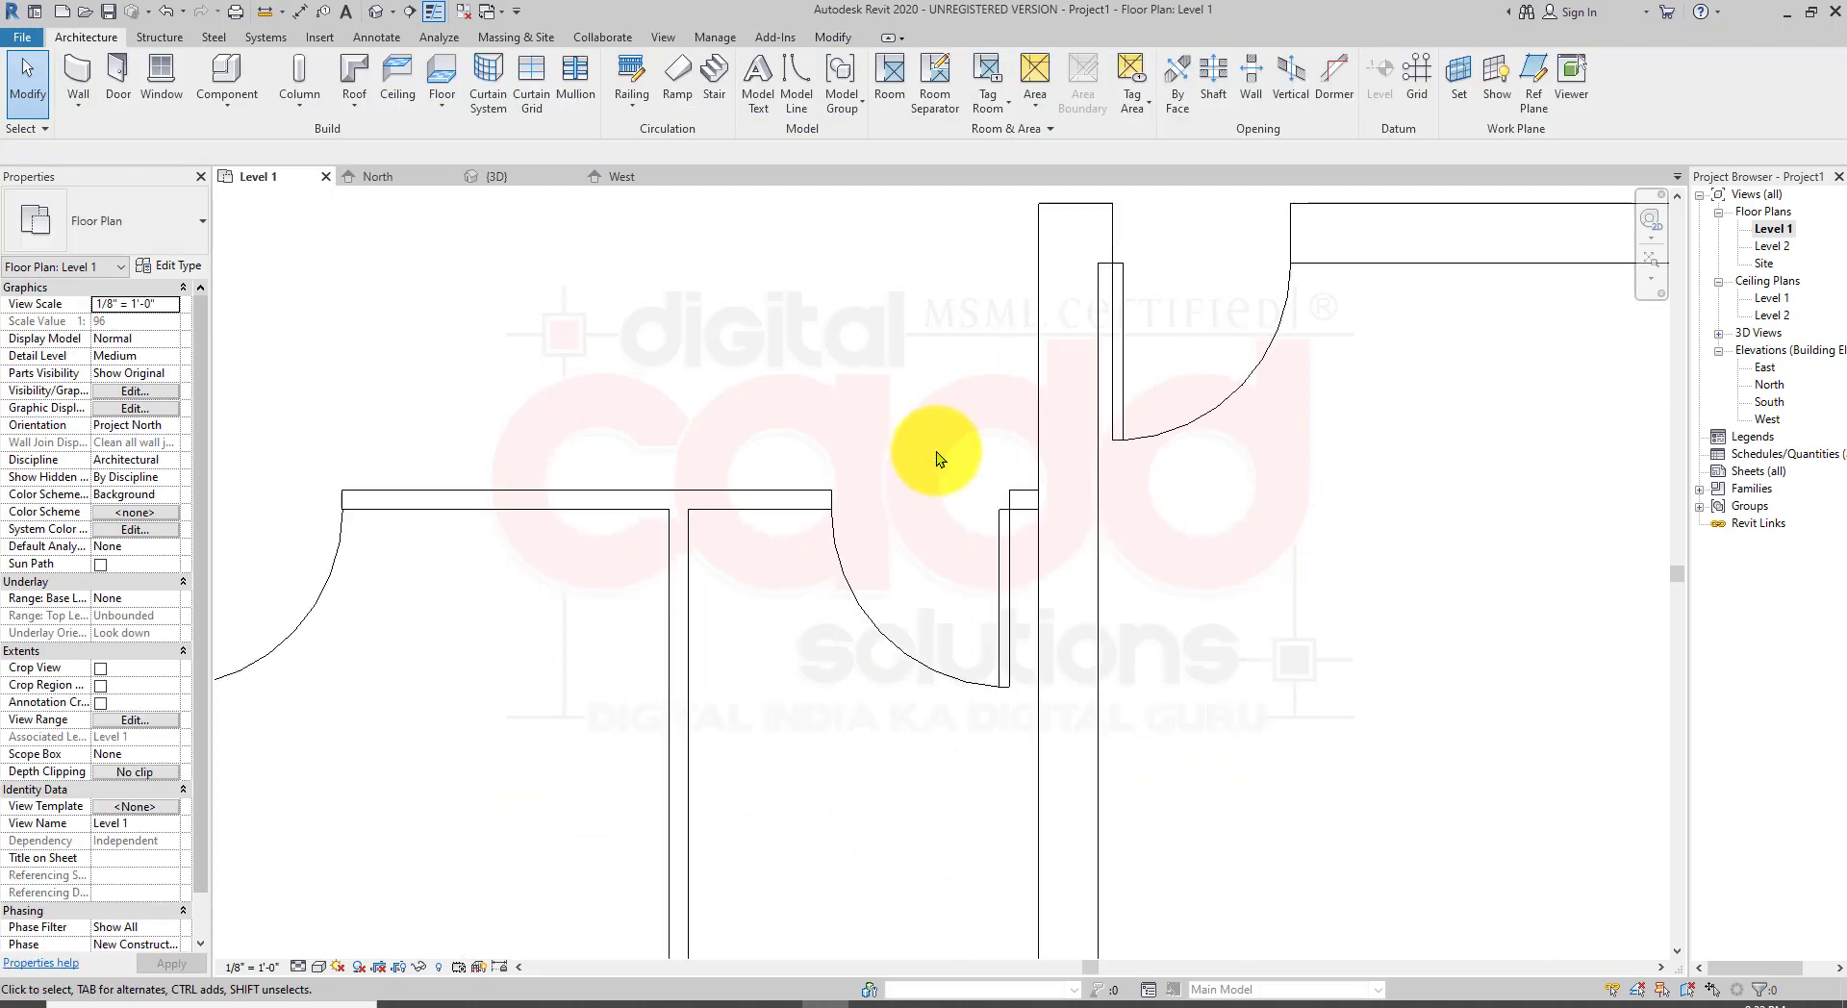
click(1008, 564)
scroll(1093, 837, up, 1)
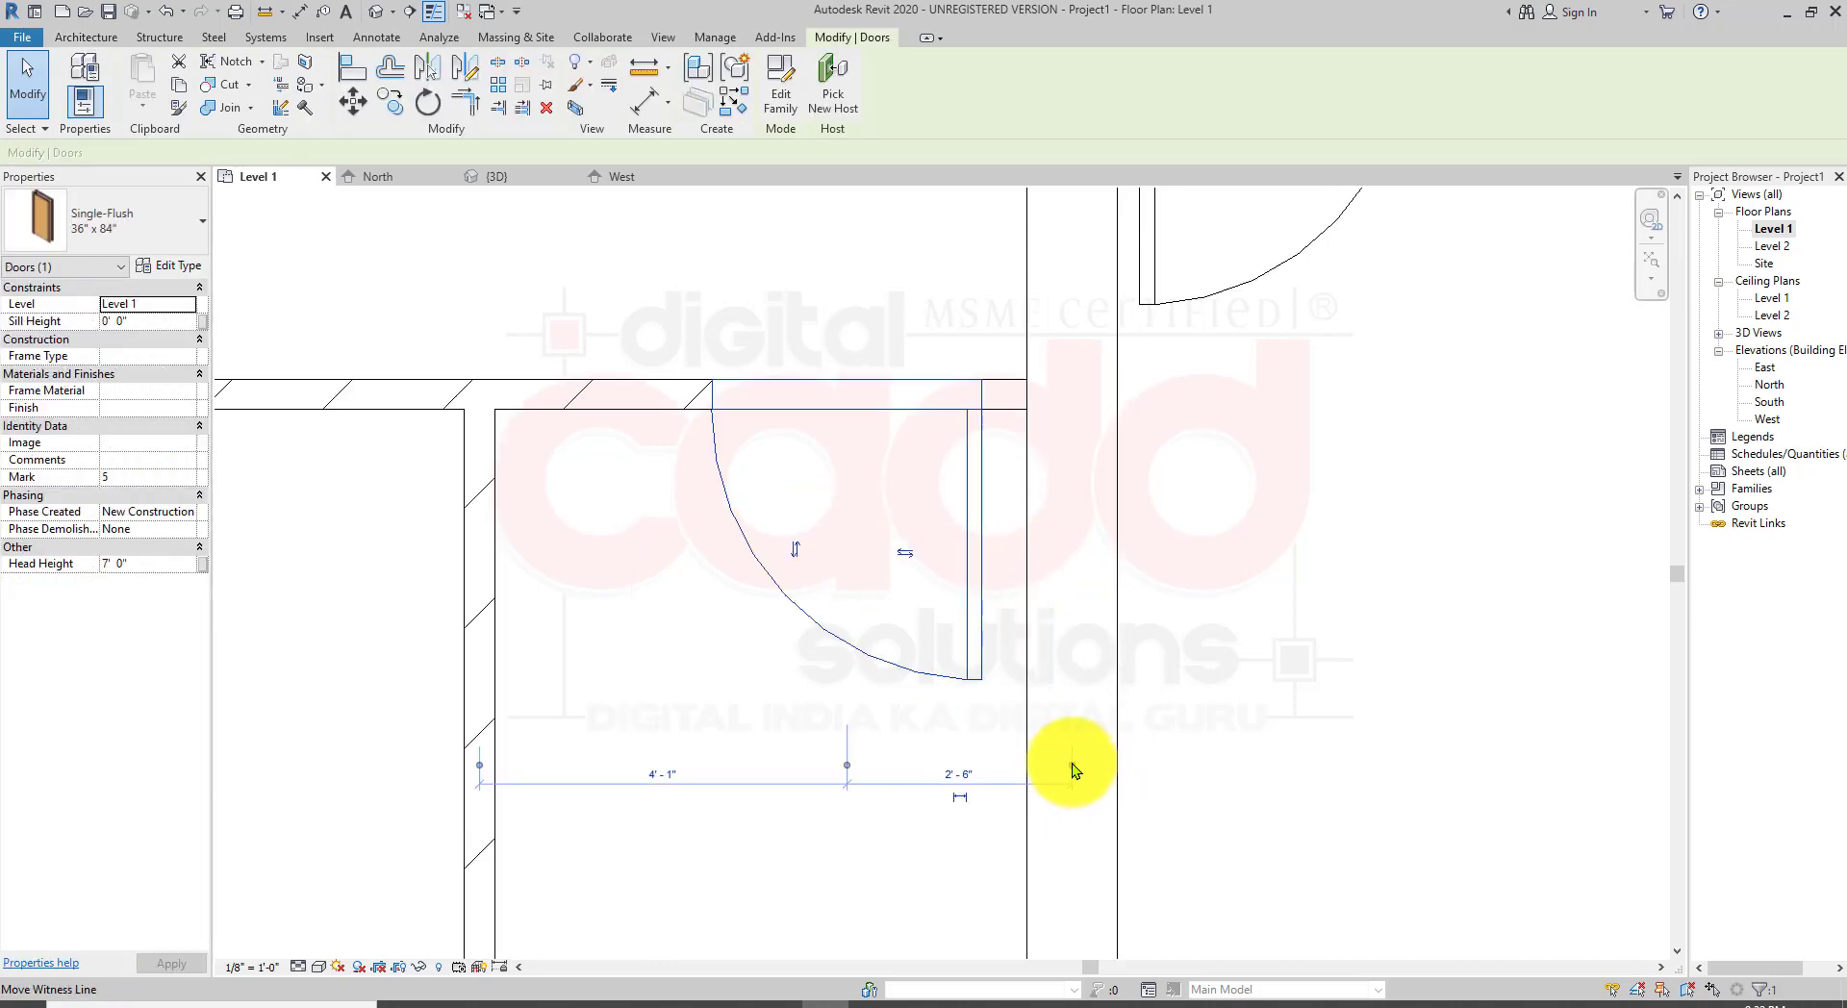
click(1072, 765)
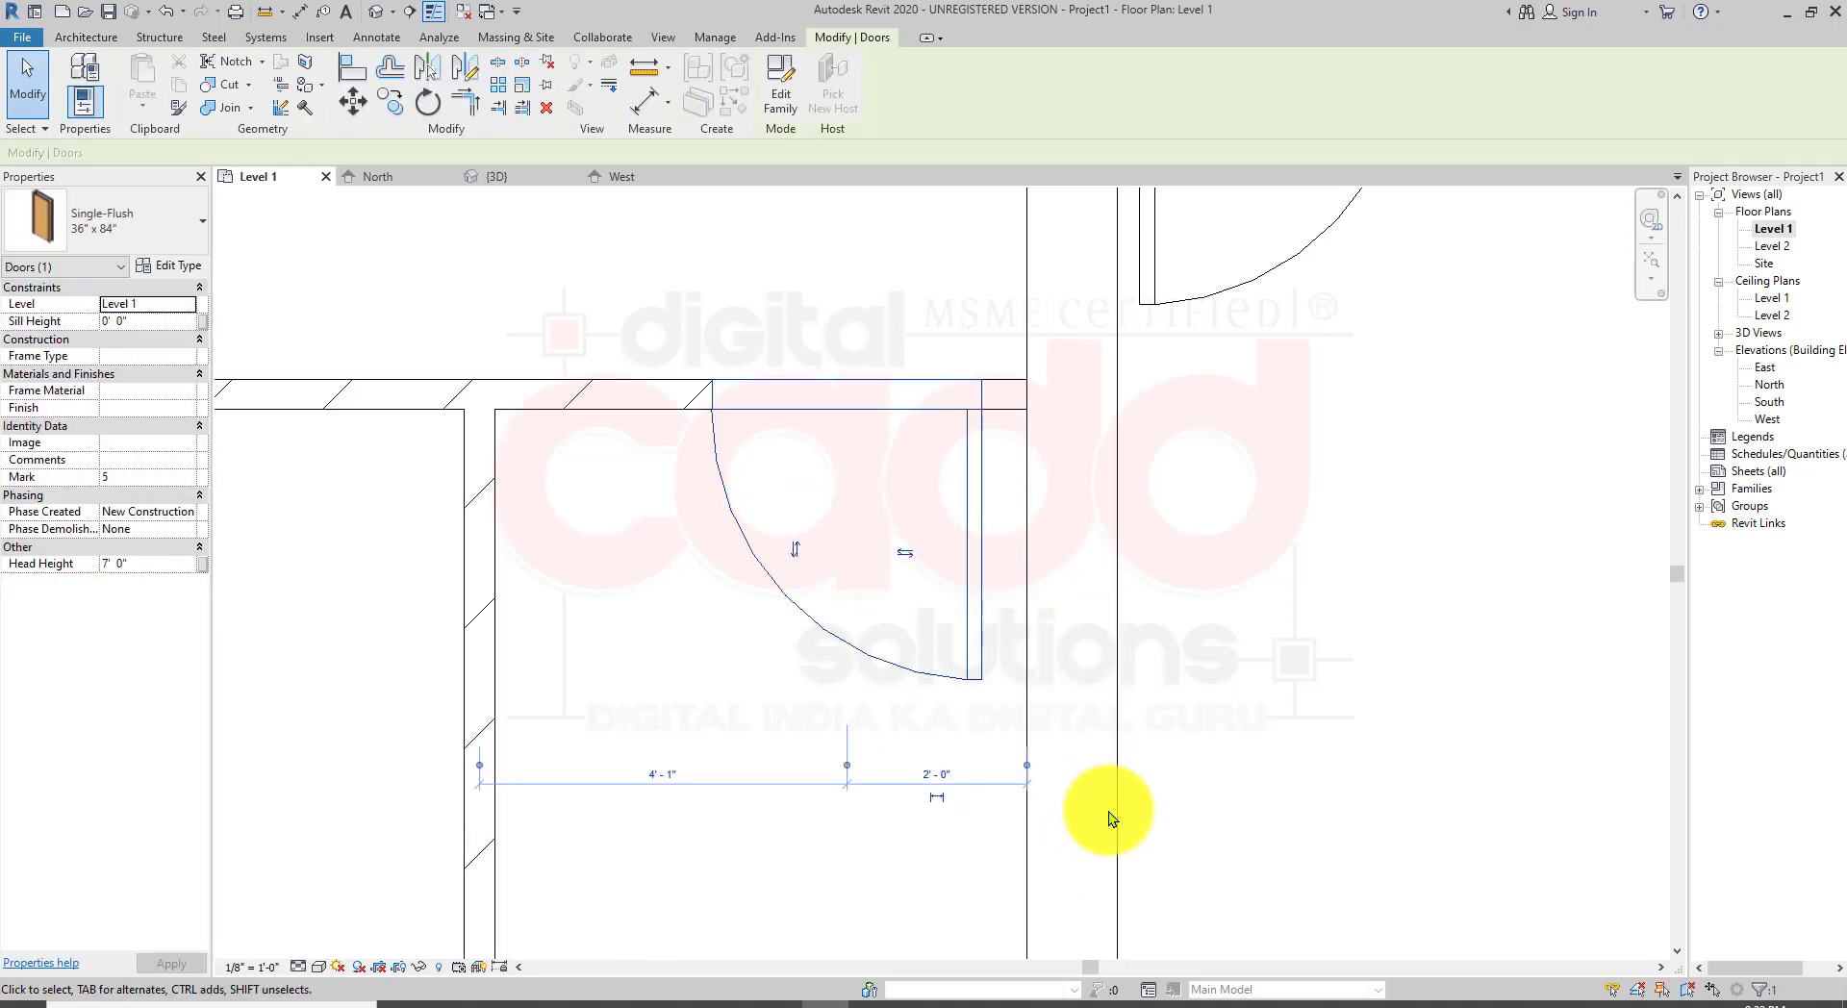
click(851, 766)
click(1002, 773)
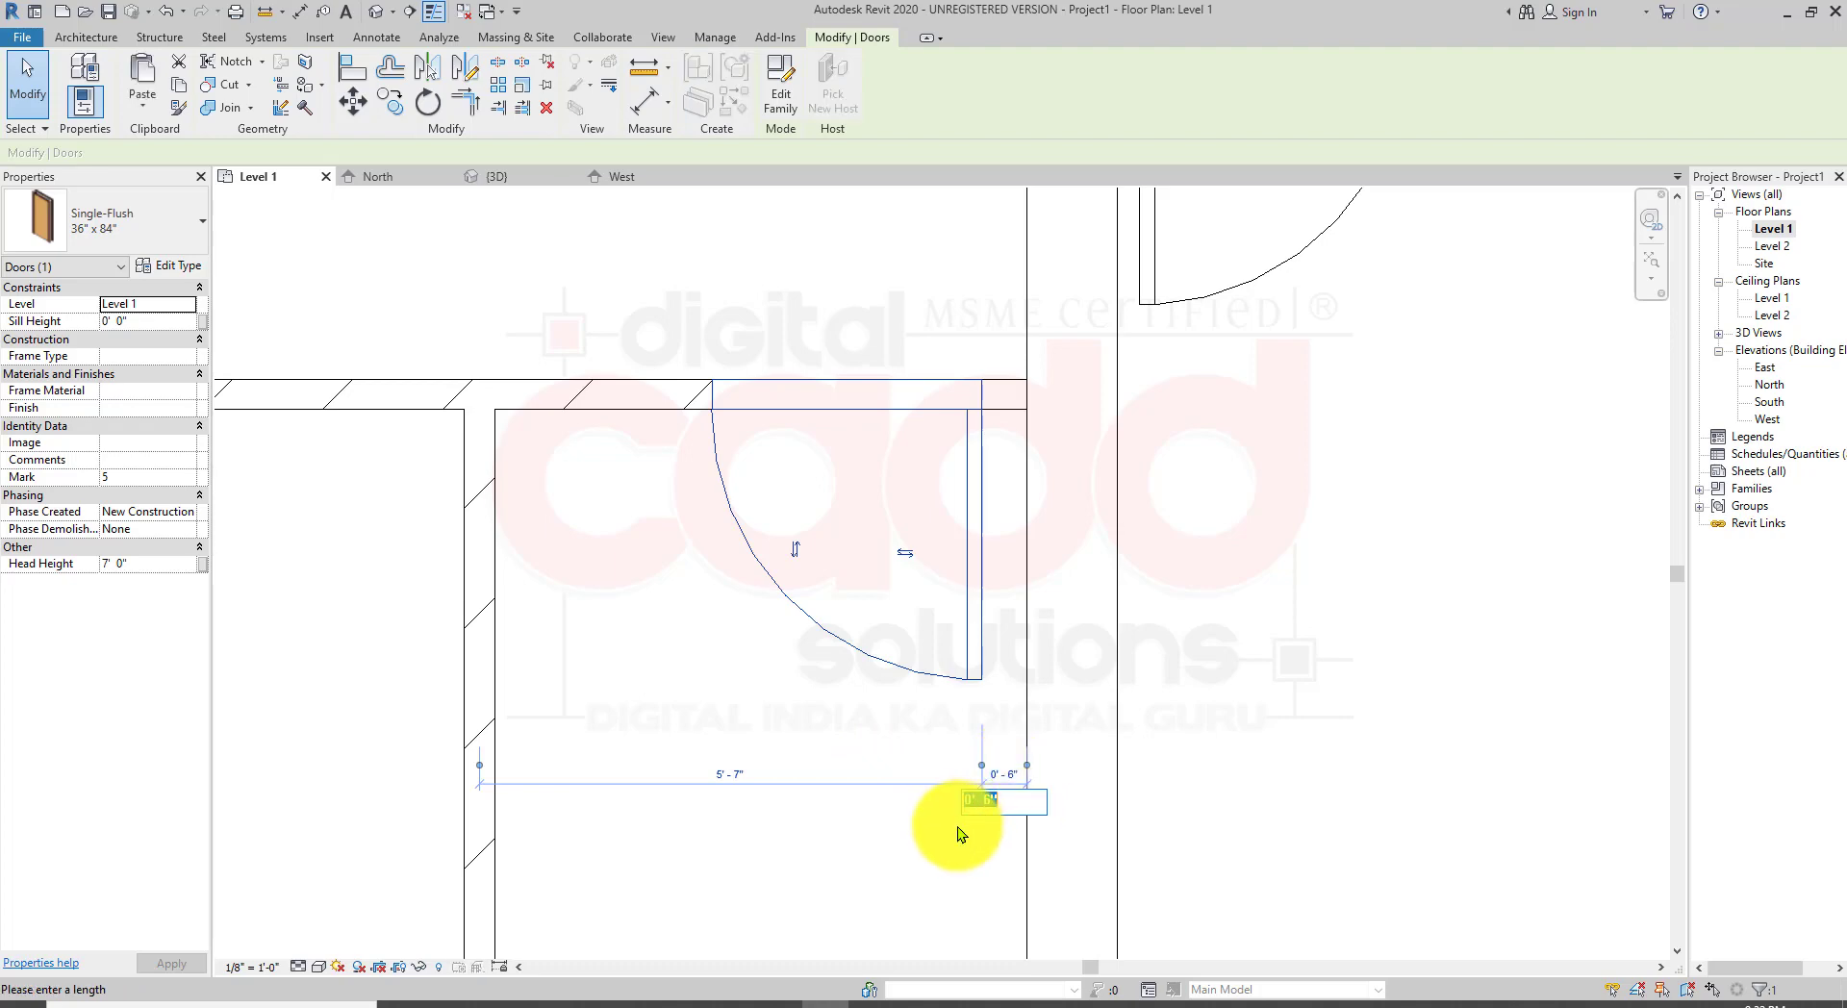
scroll(898, 784, down, 7)
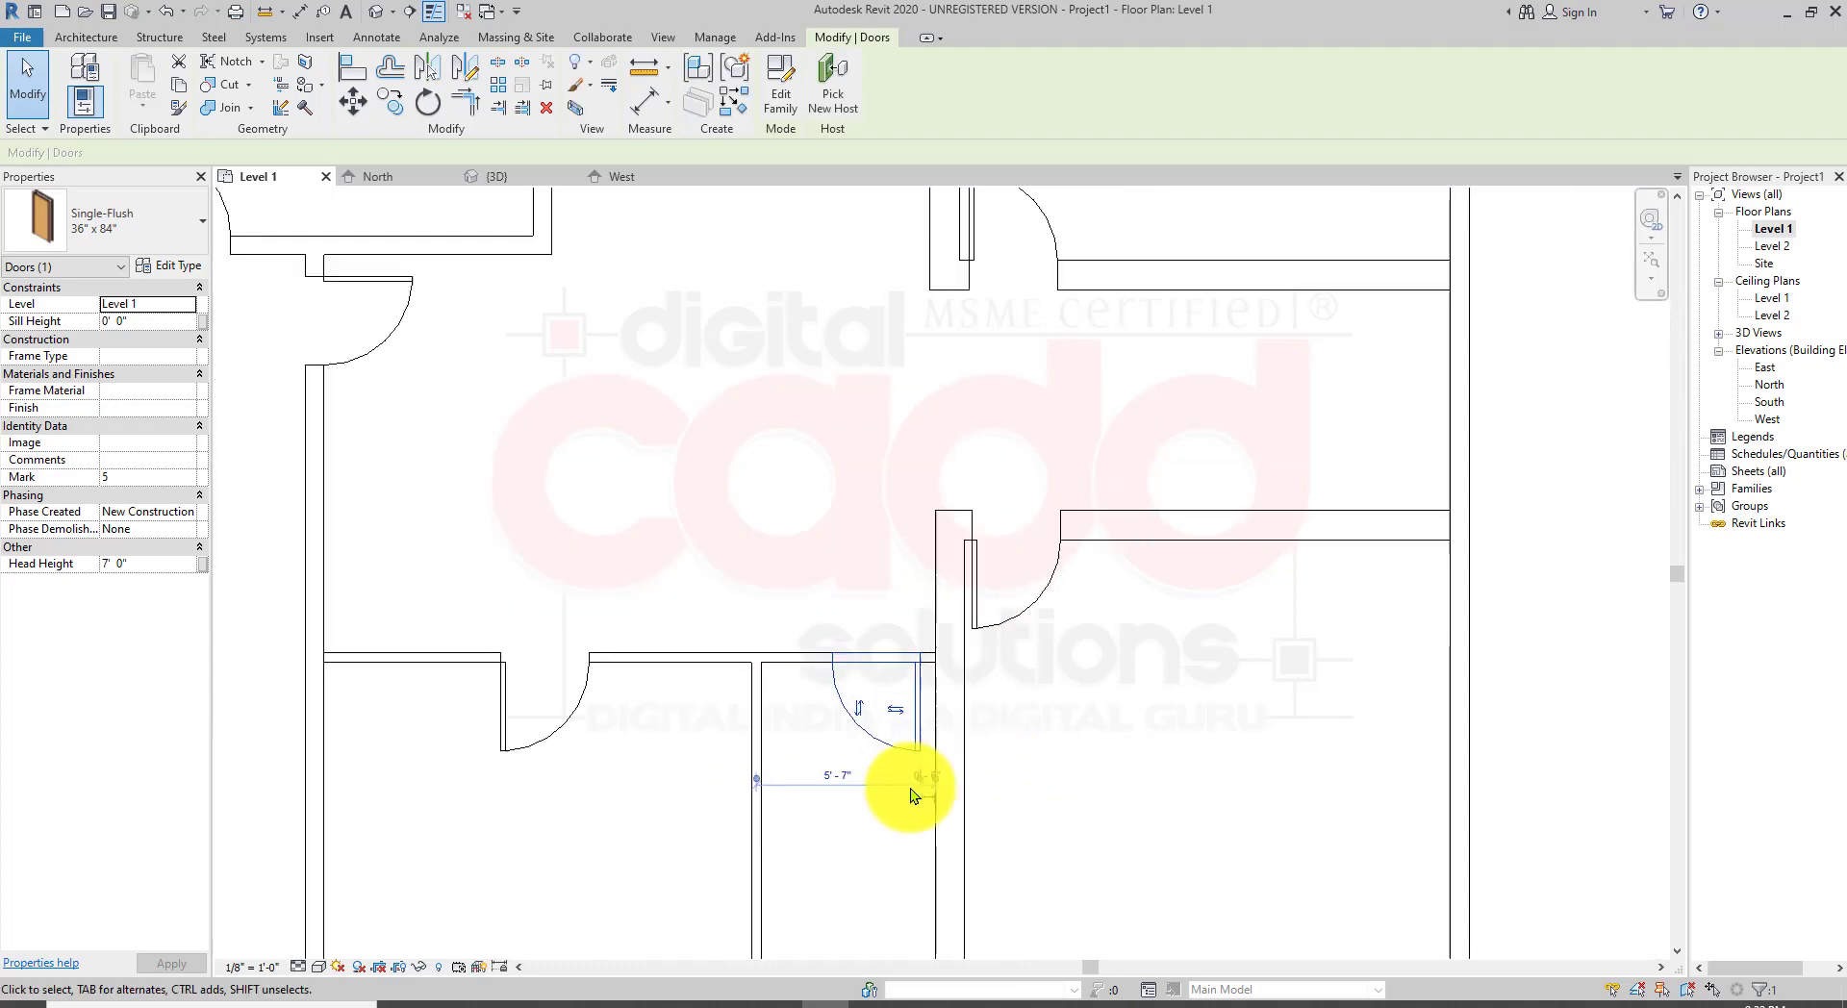
click(1138, 763)
scroll(1055, 569, up, 5)
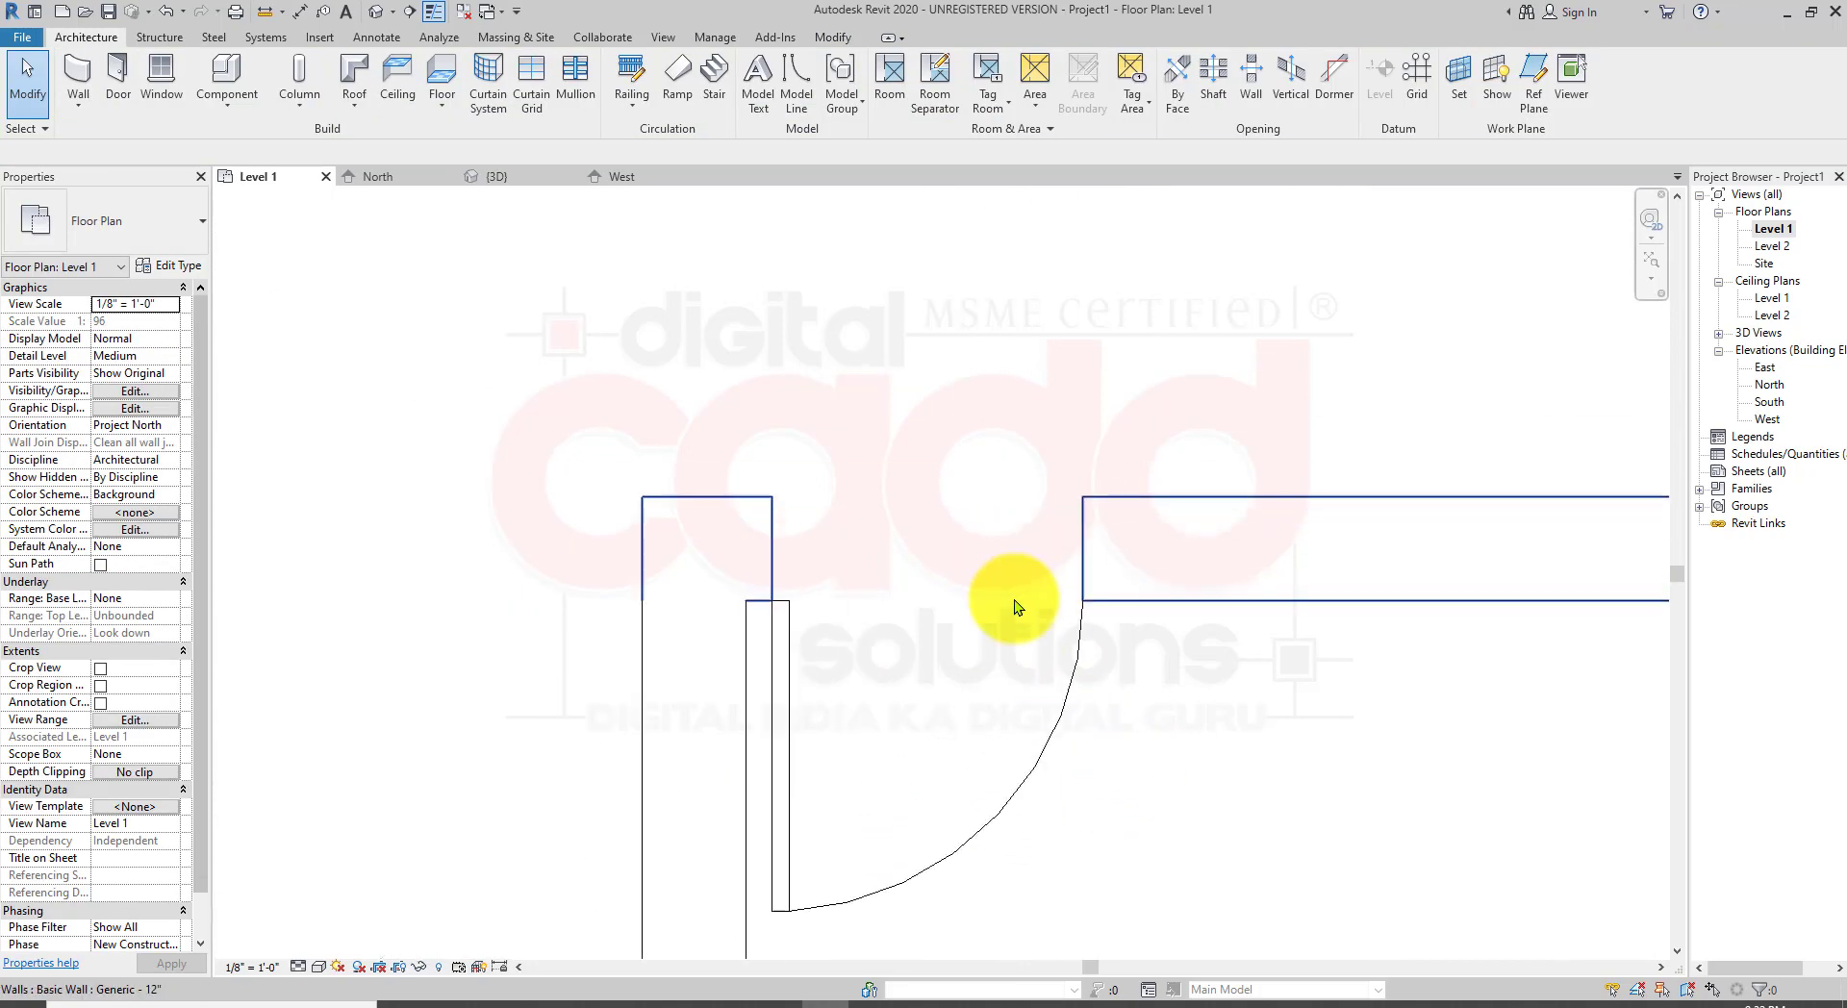
Step: Select the upper-right room's door, attach its temporary dimension to the adjoining wall face, and set the distance to 9"
click(1037, 759)
middle_drag(944, 844, 972, 495)
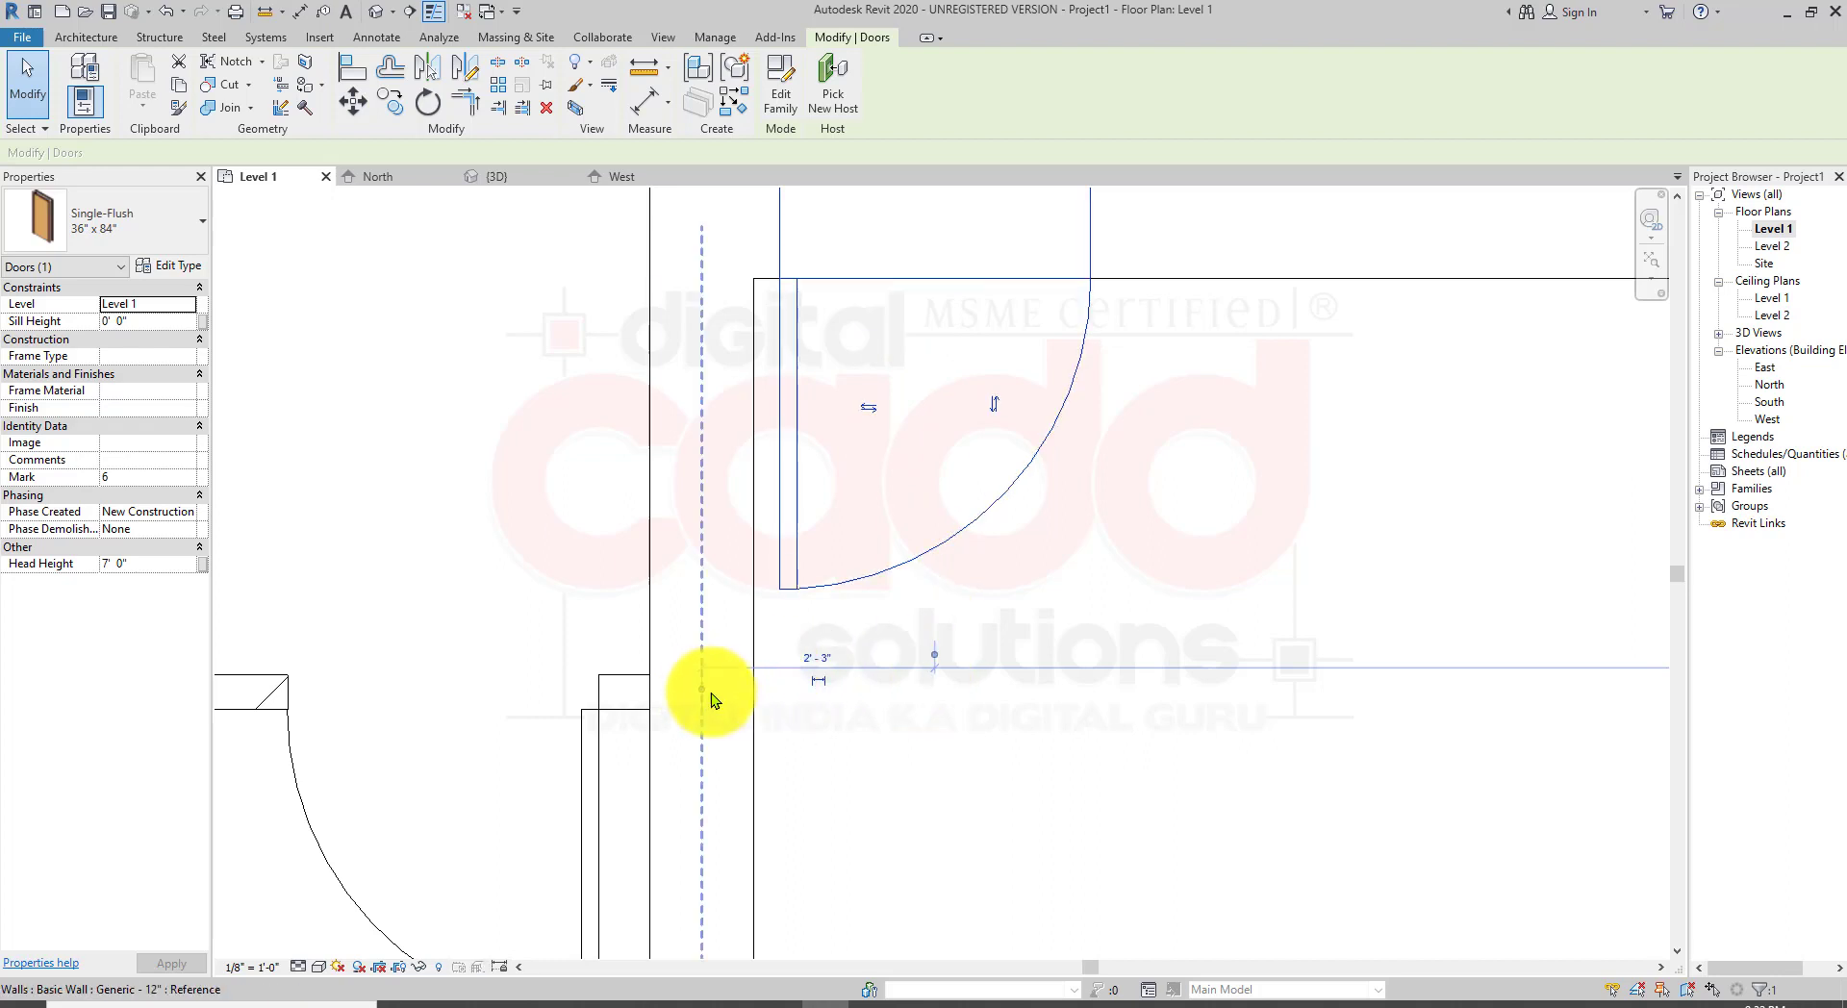
drag(712, 693, 660, 698)
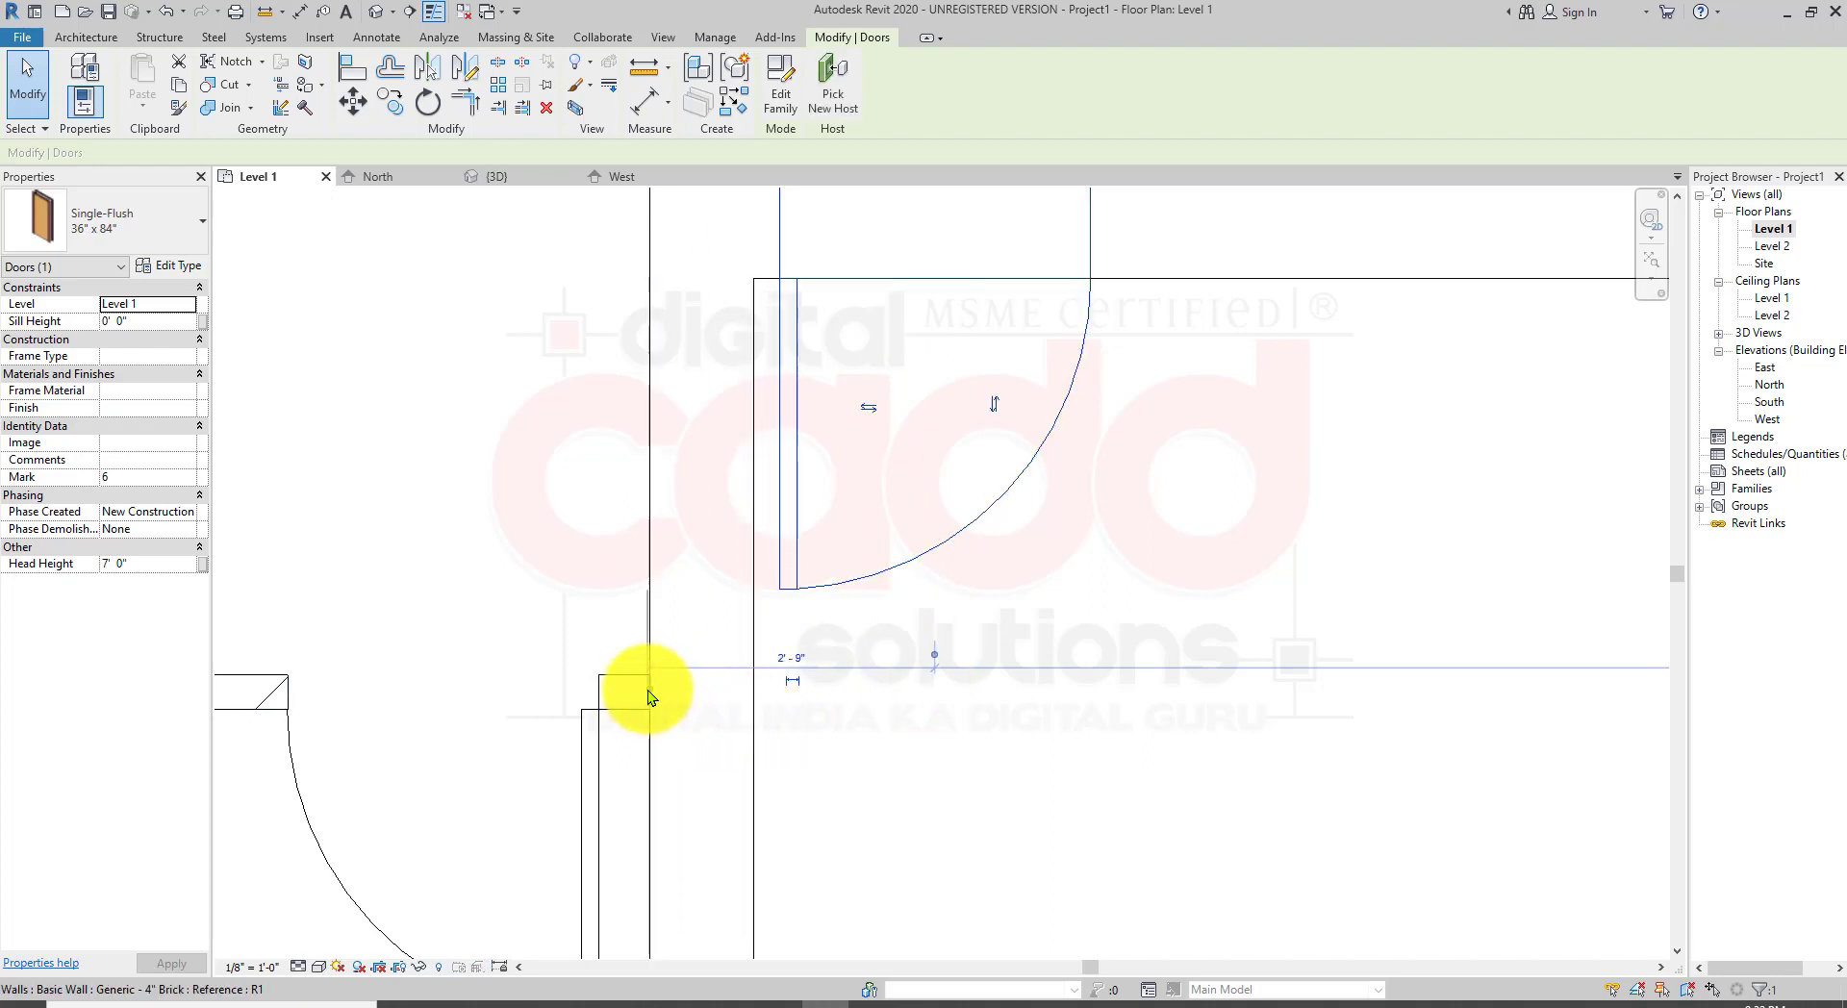
click(649, 690)
click(934, 660)
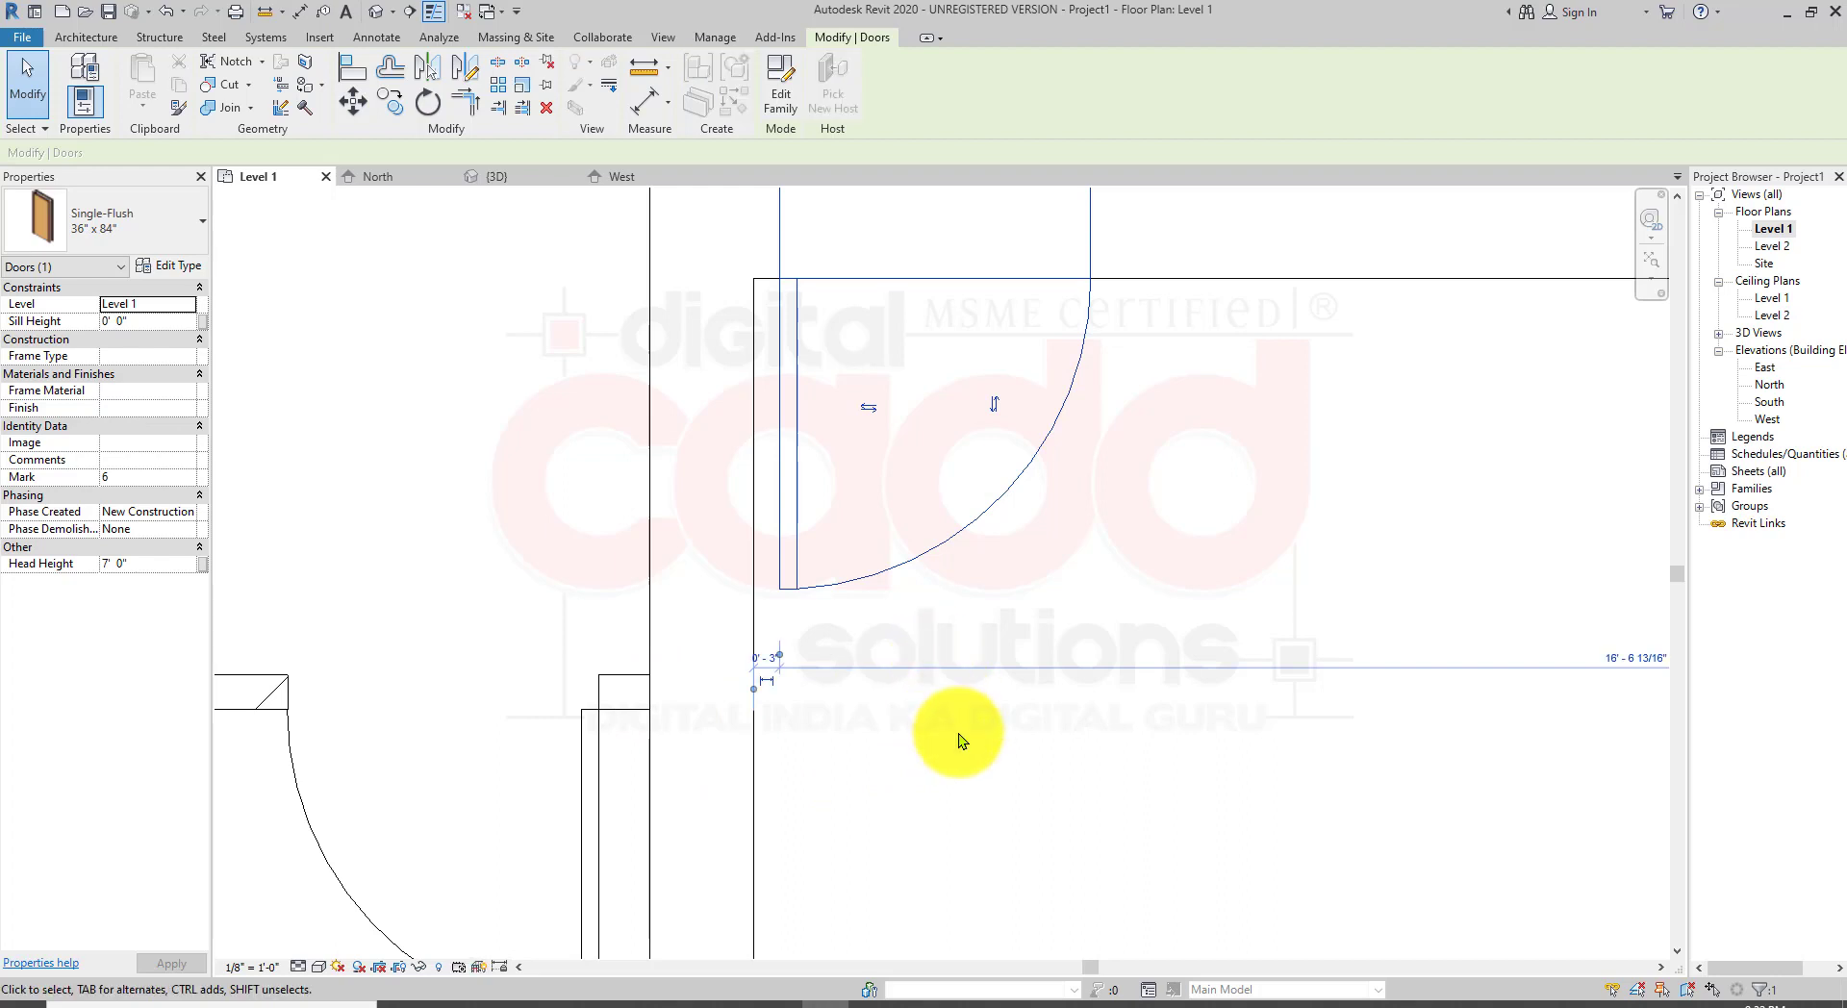
scroll(798, 686, up, 2)
click(731, 649)
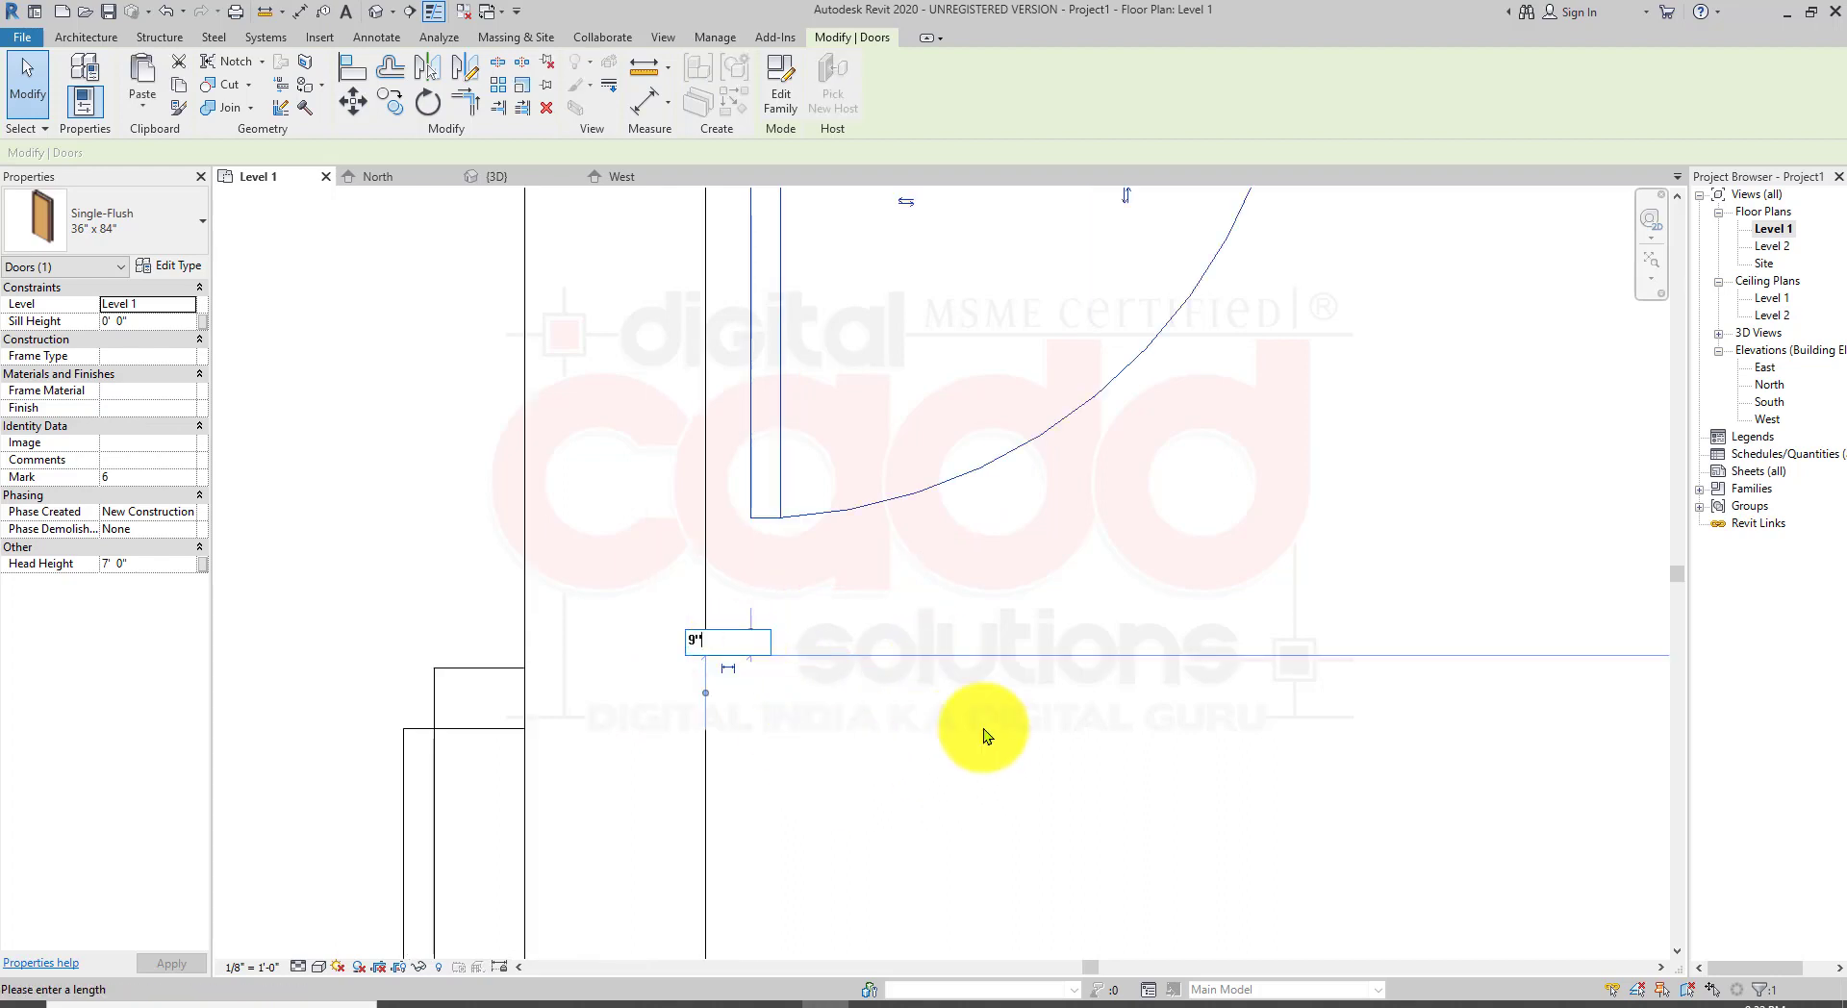
text(9")
key(Return)
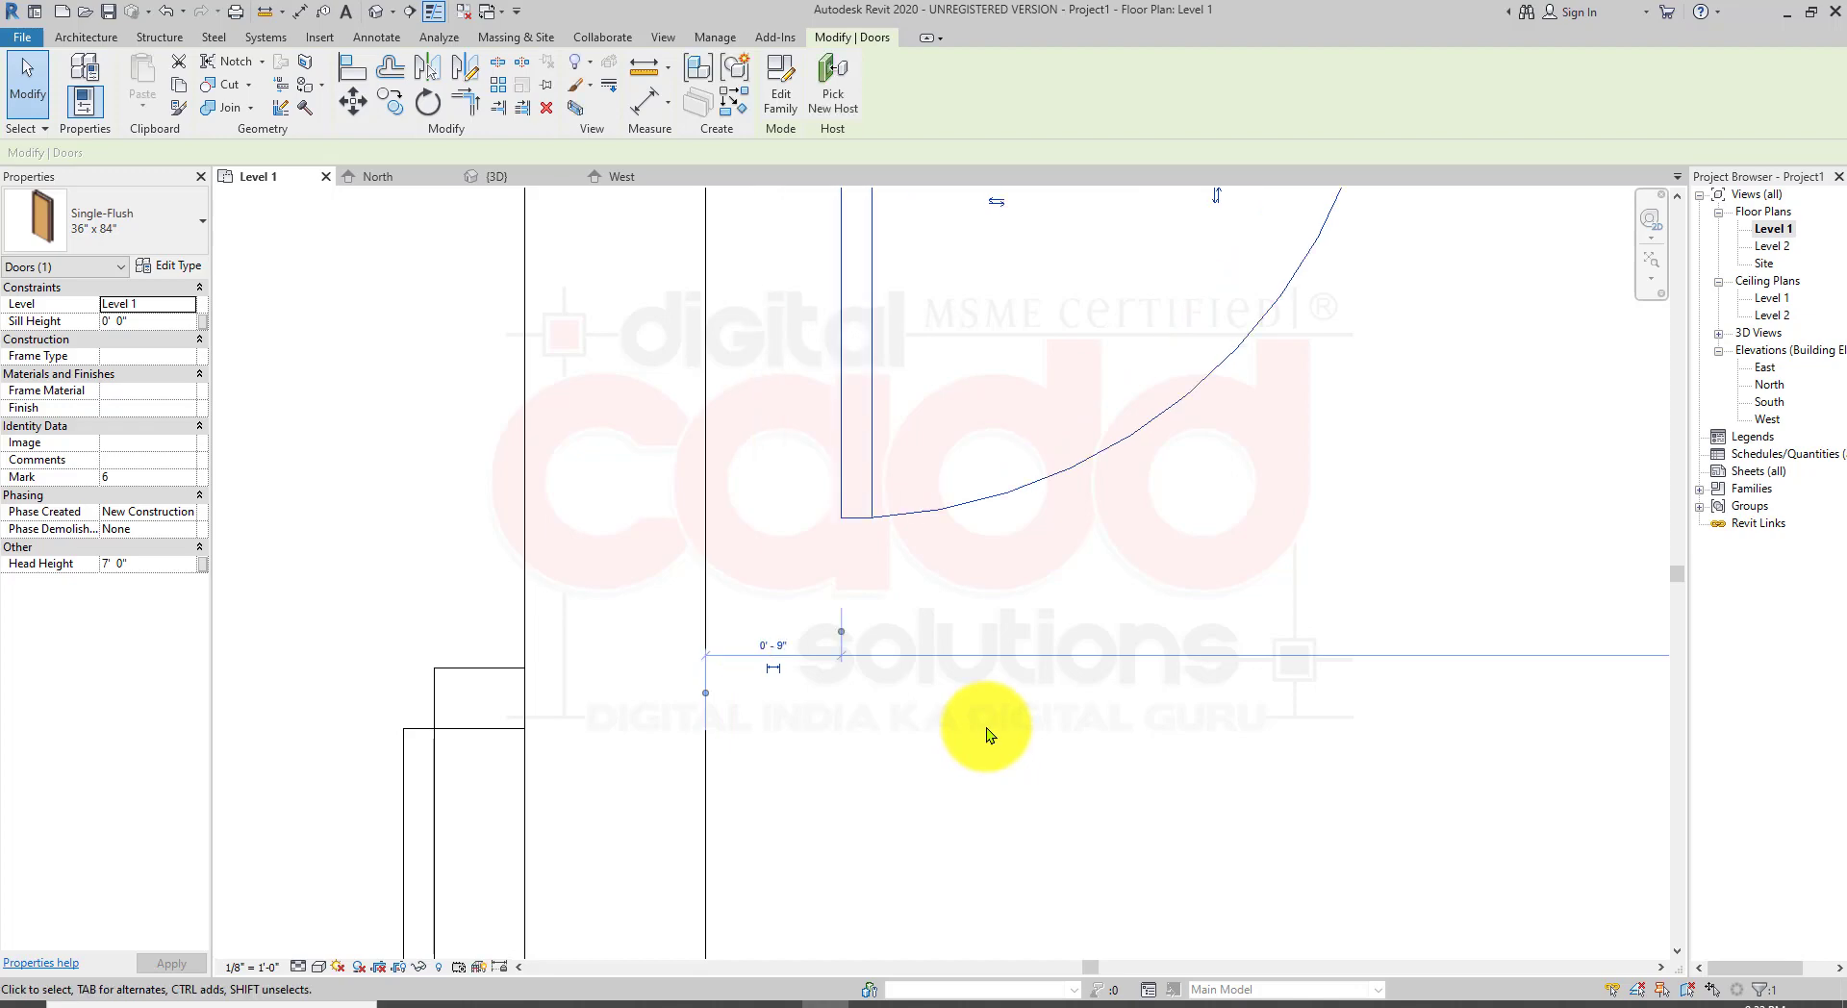
scroll(992, 733, down, 3)
click(1048, 817)
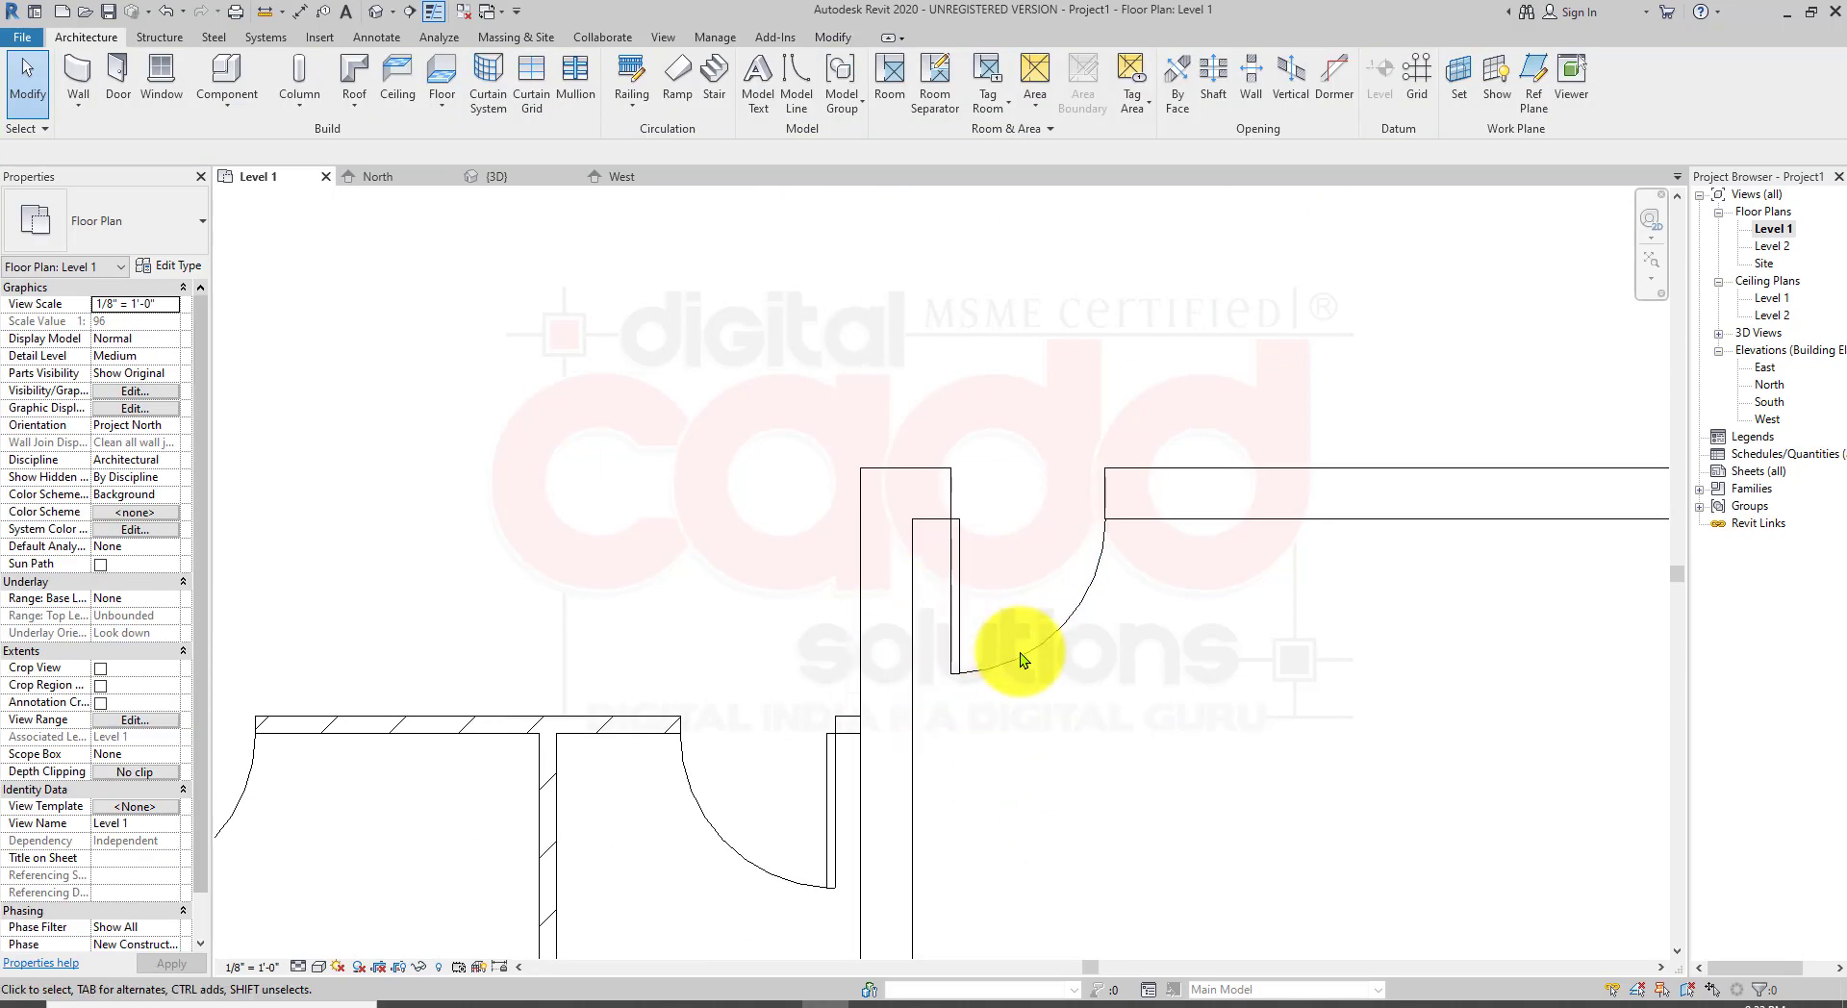
Step: Select the door in the vertical wall below, move its dimension witness line to the wall face, and set the distance to 9"
scroll(1049, 604, down, 2)
middle_drag(1076, 529, 1043, 848)
scroll(1002, 593, up, 2)
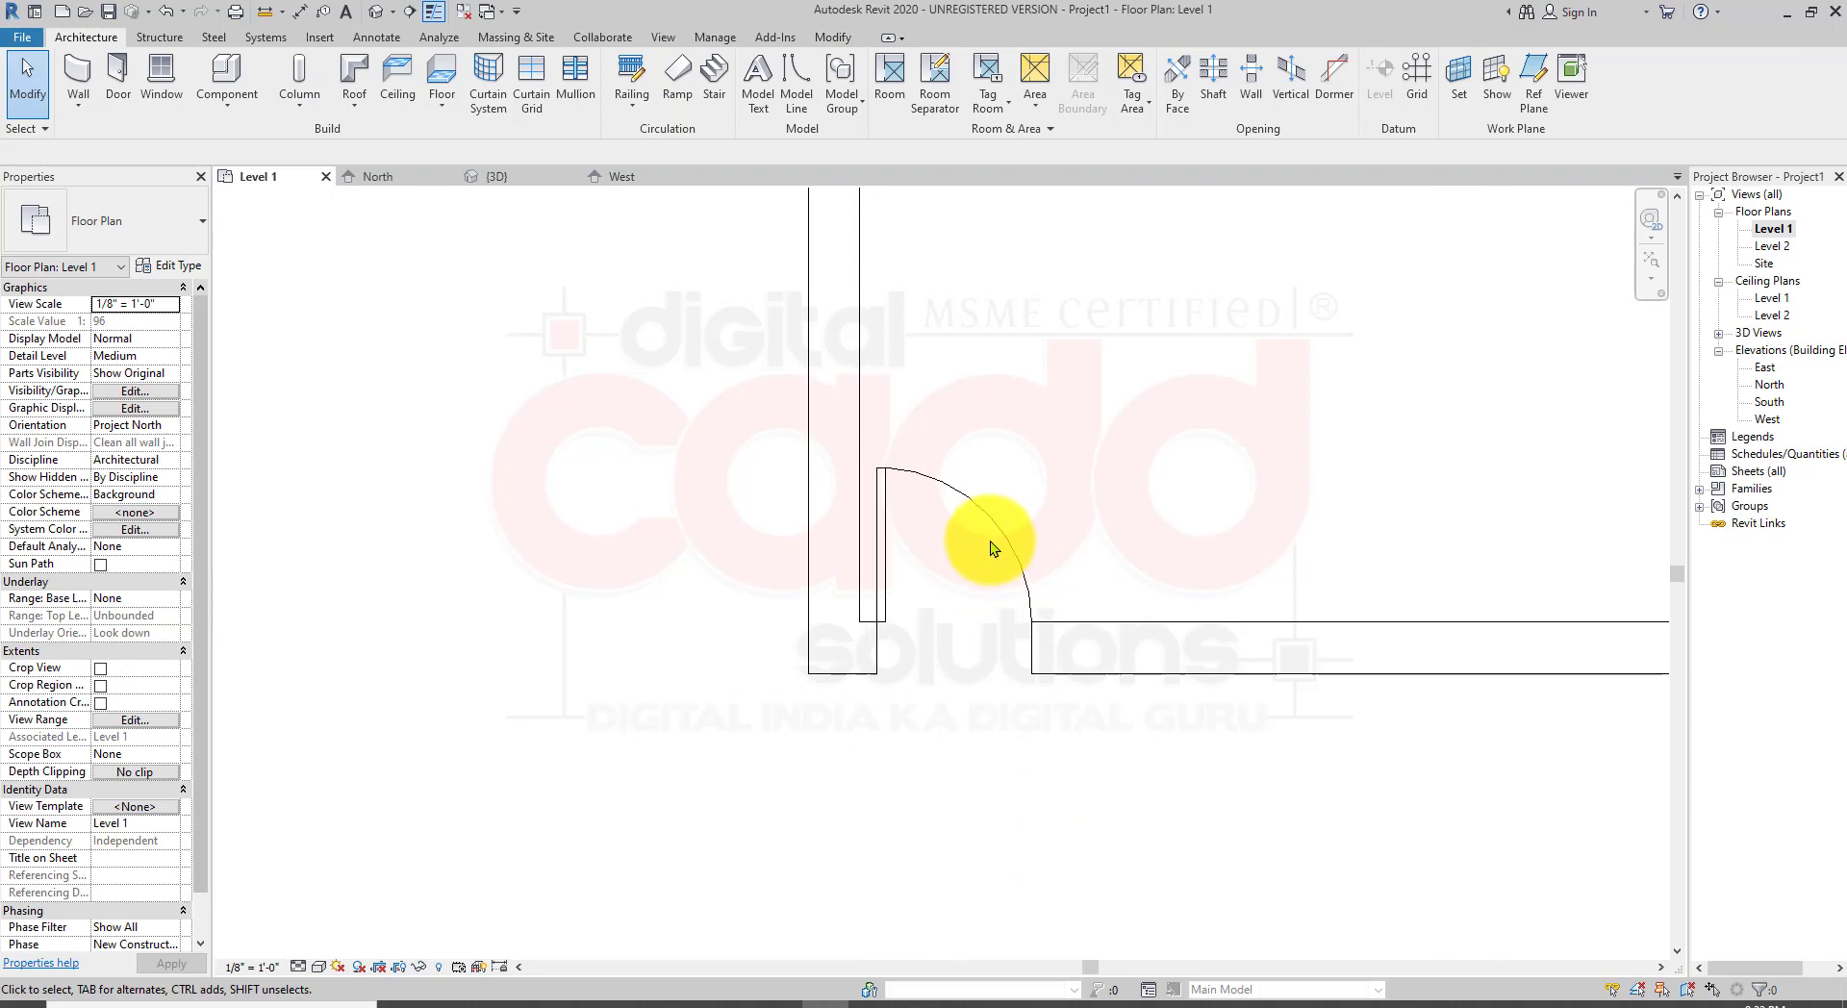
click(990, 527)
scroll(966, 557, up, 2)
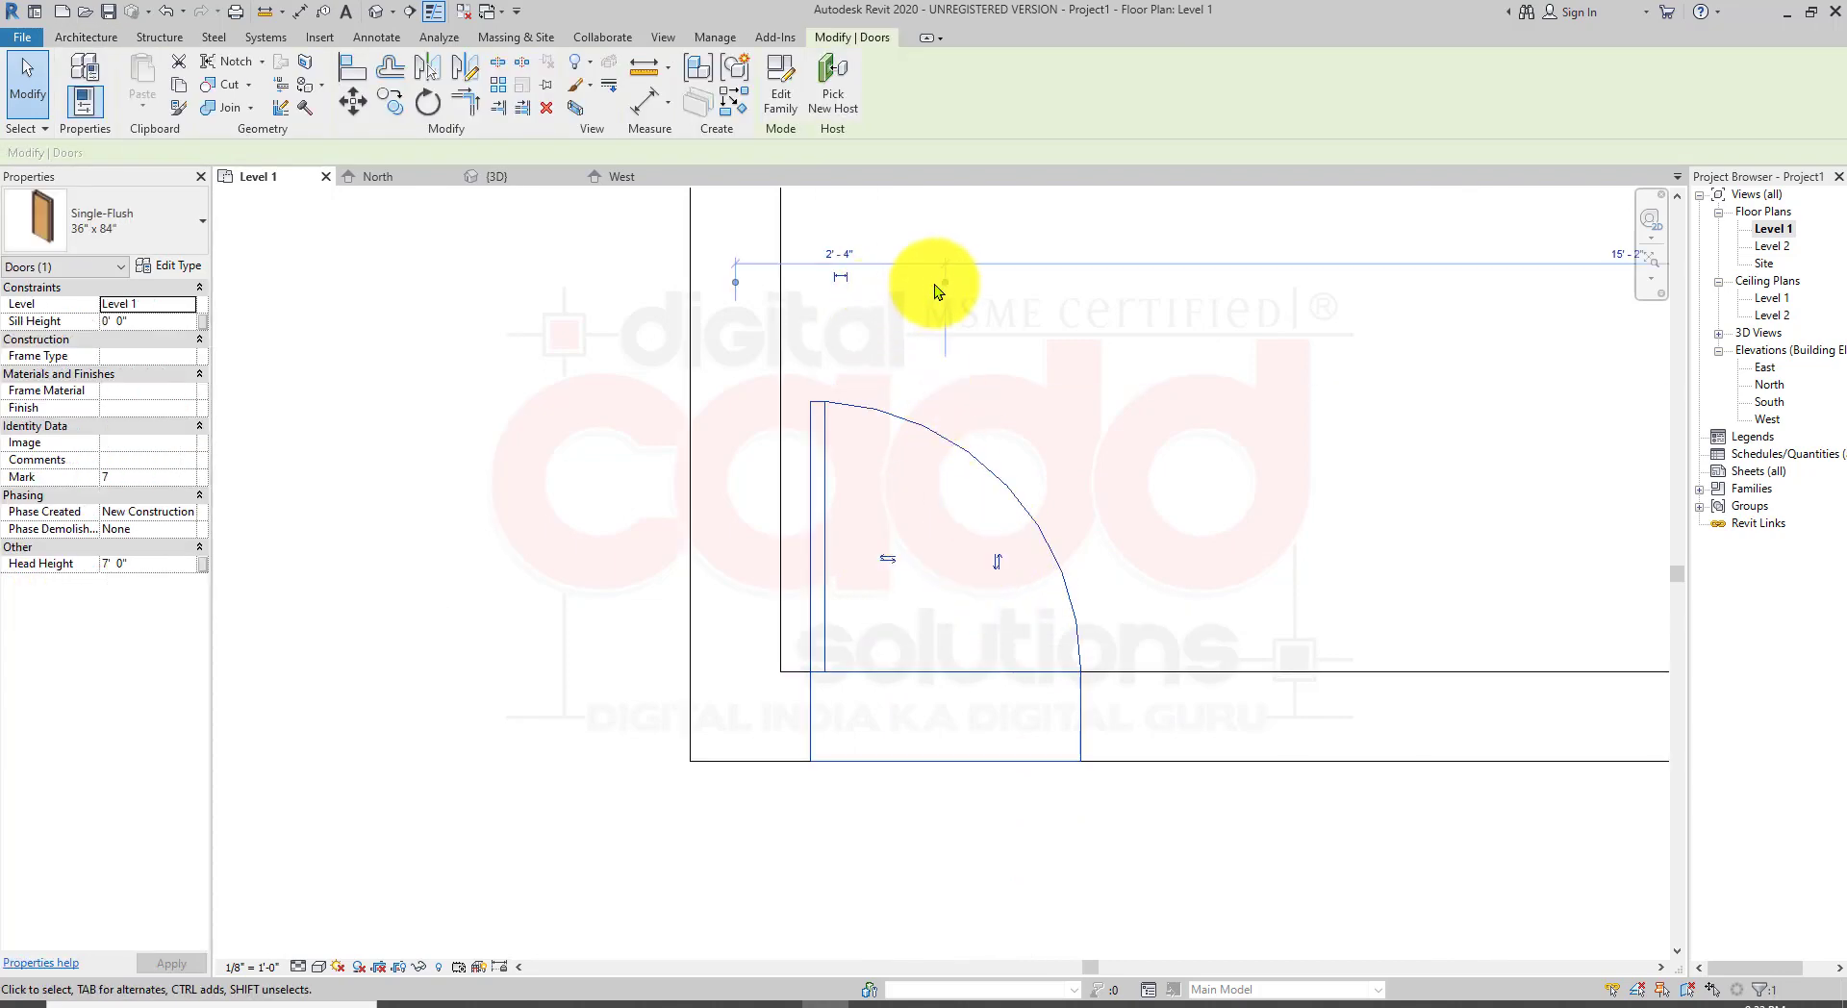
drag(947, 292, 691, 281)
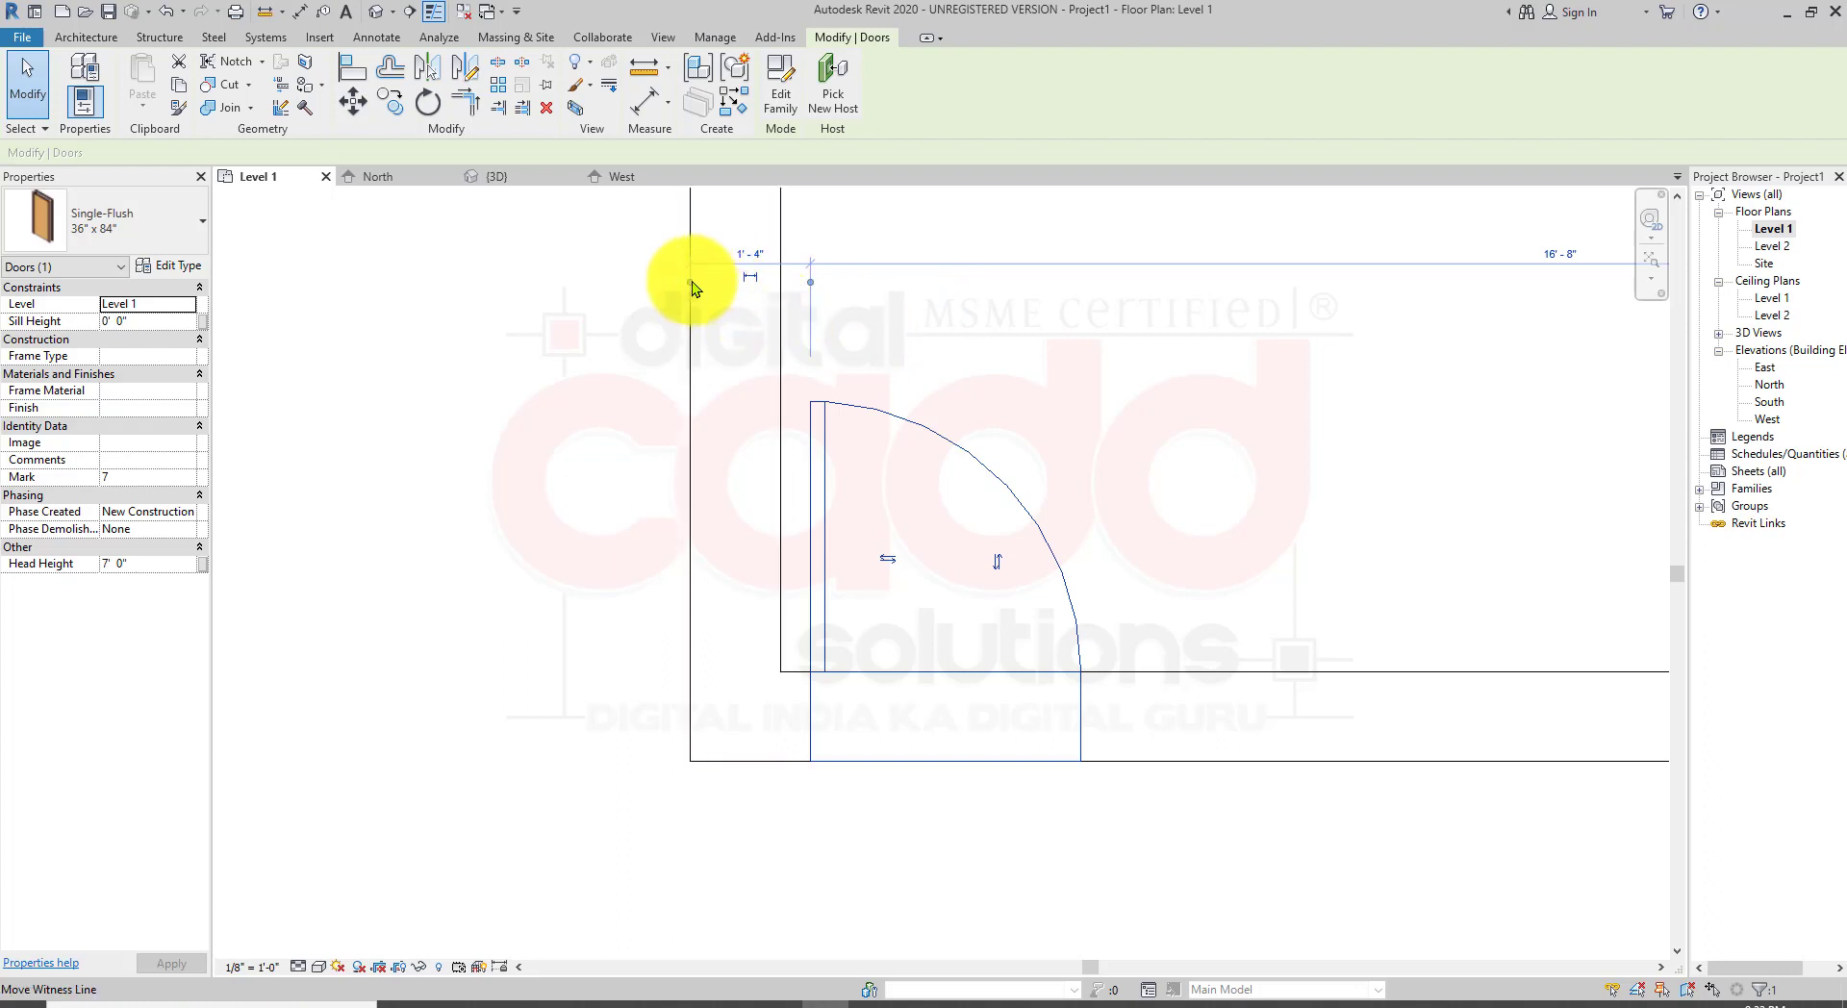
click(782, 255)
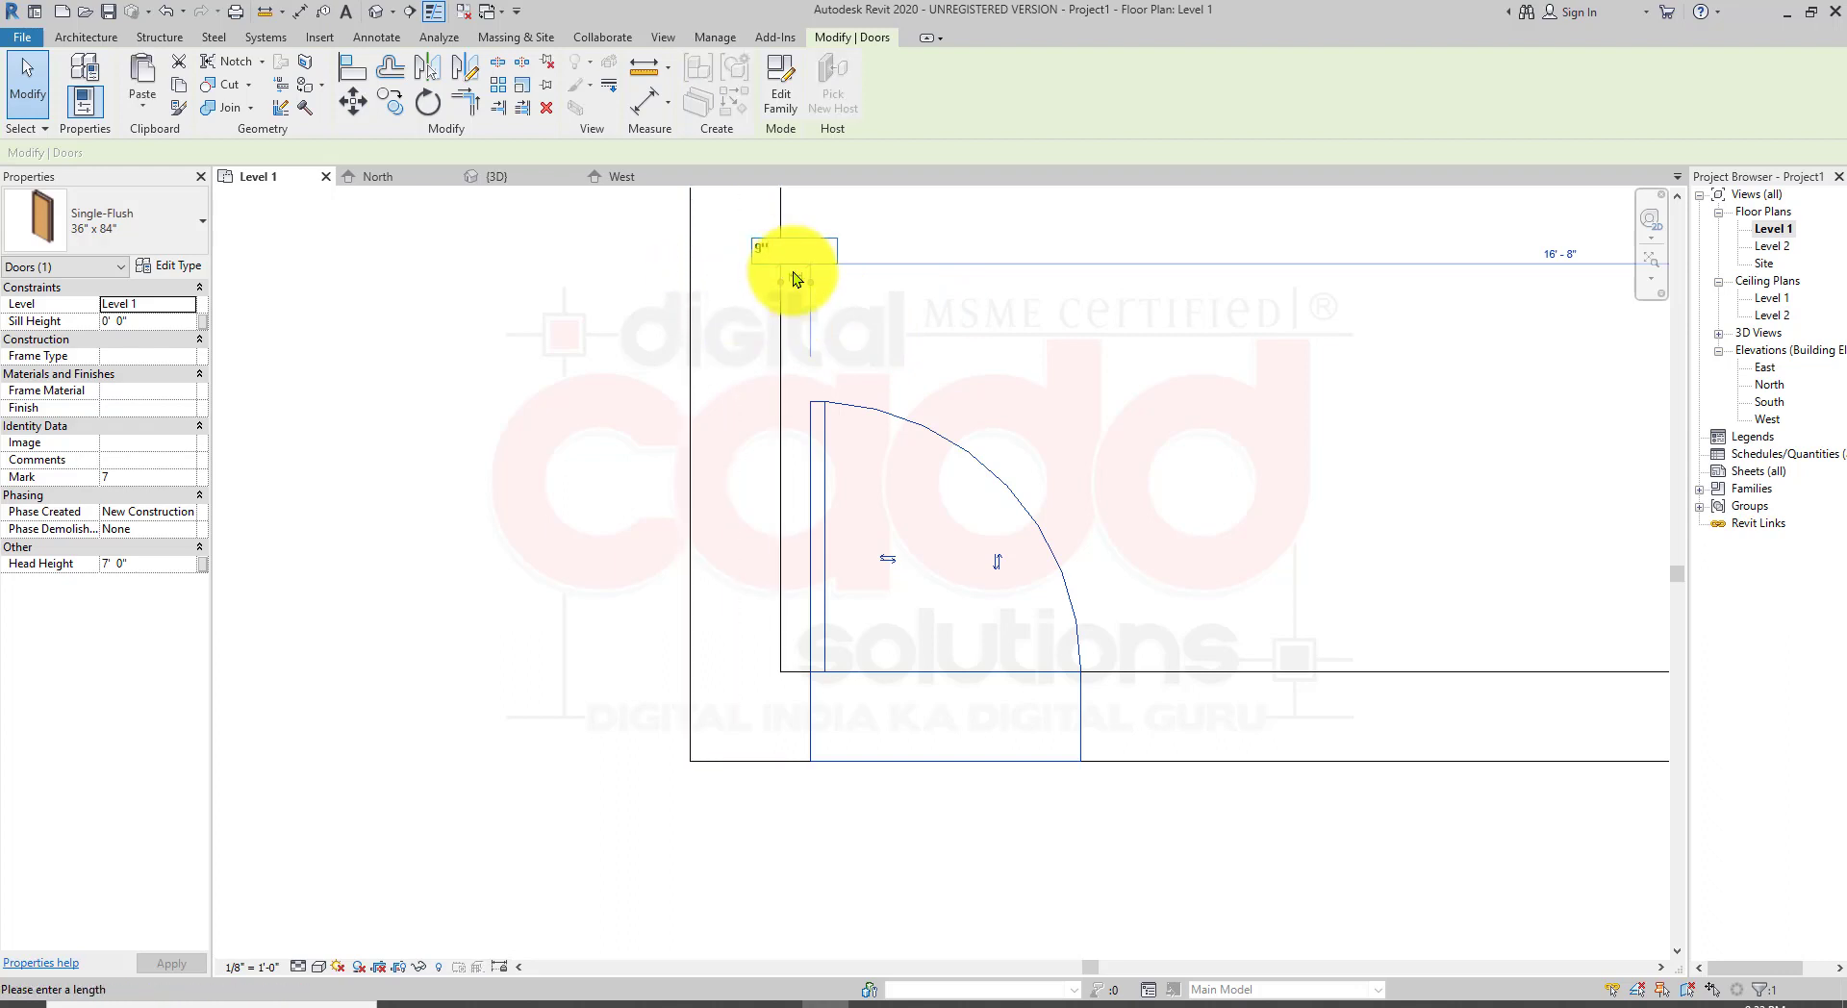
text(9")
key(Return)
key(Escape)
Step: Open the default 3D view and orbit and zoom around the model to inspect the placed doors
scroll(1175, 556, down, 5)
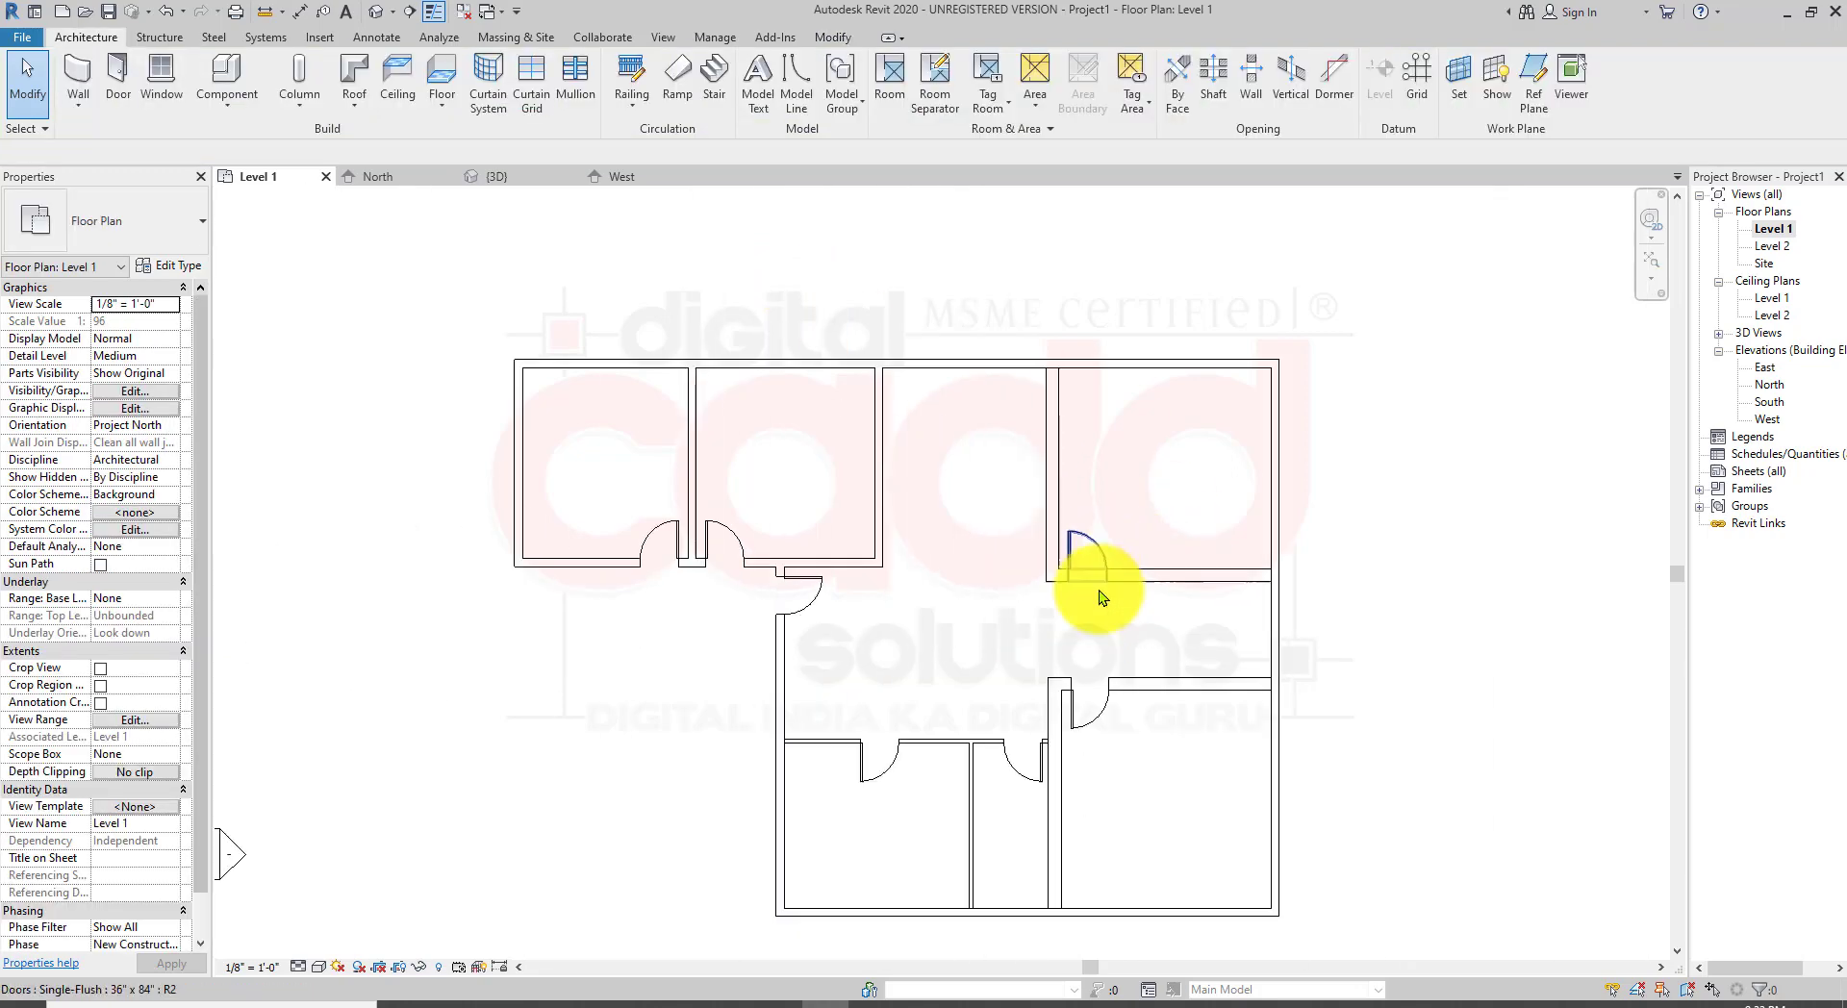
middle_drag(1163, 684, 1053, 638)
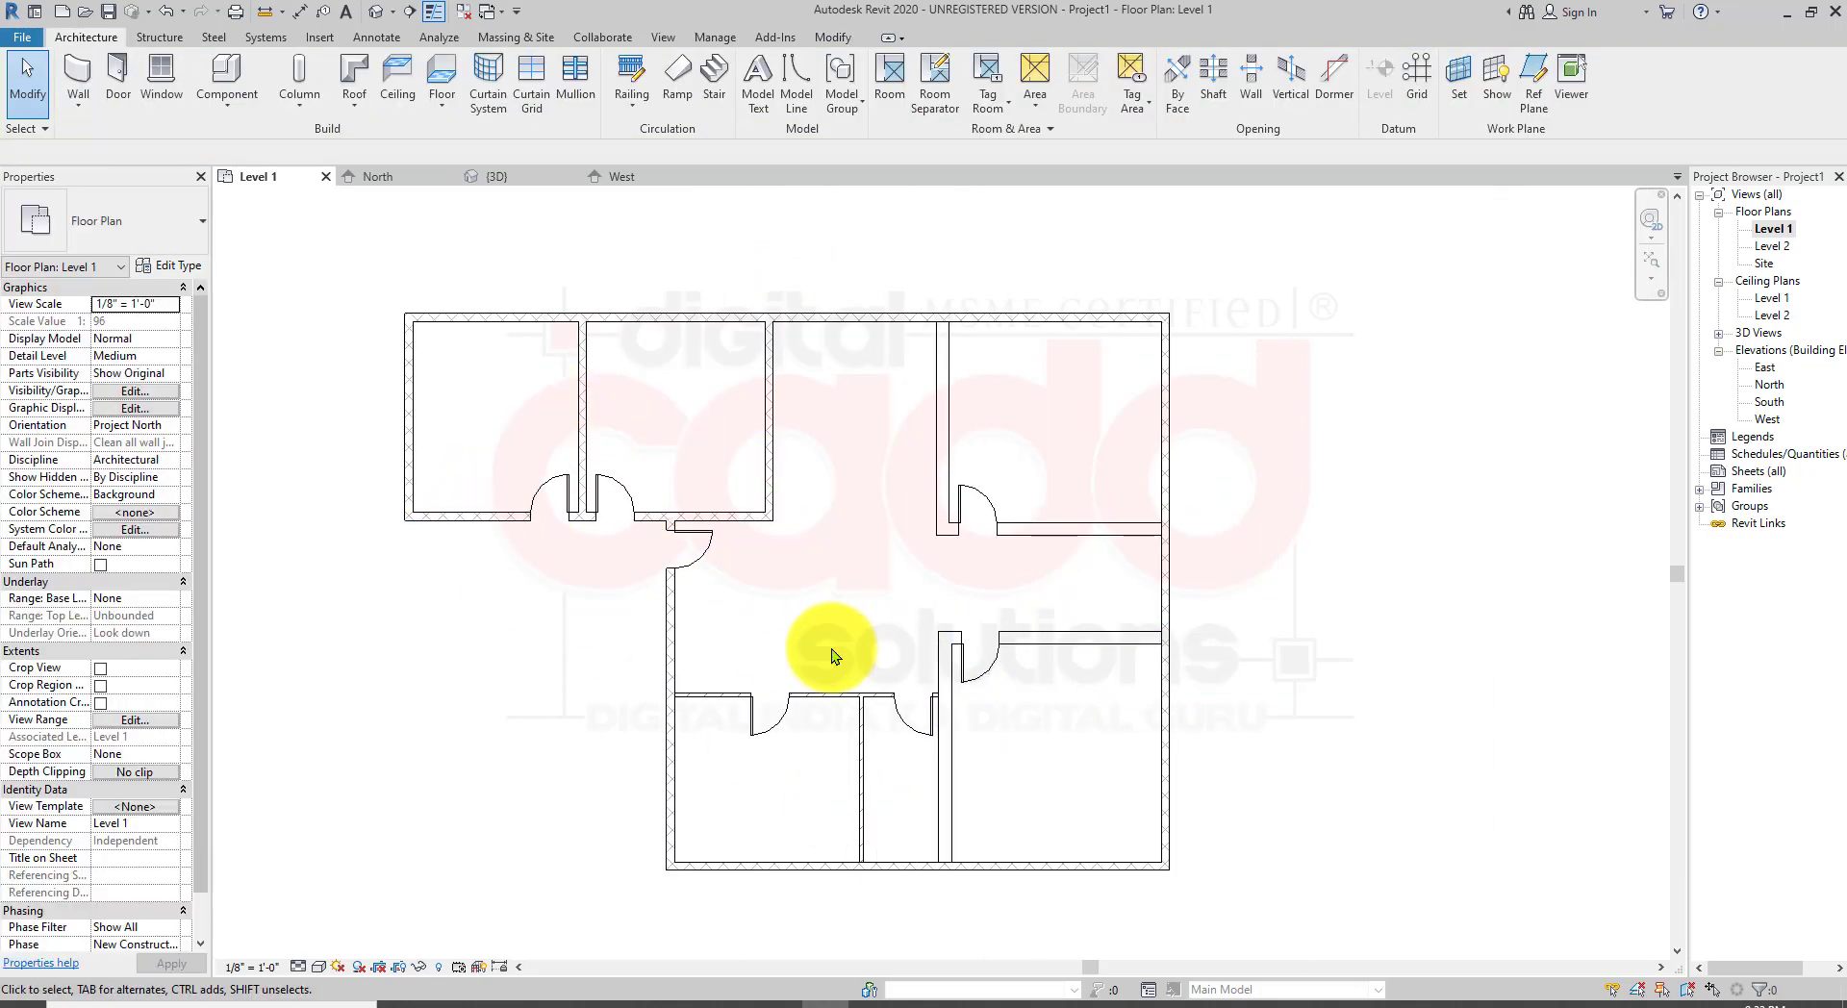
scroll(879, 903, up, 2)
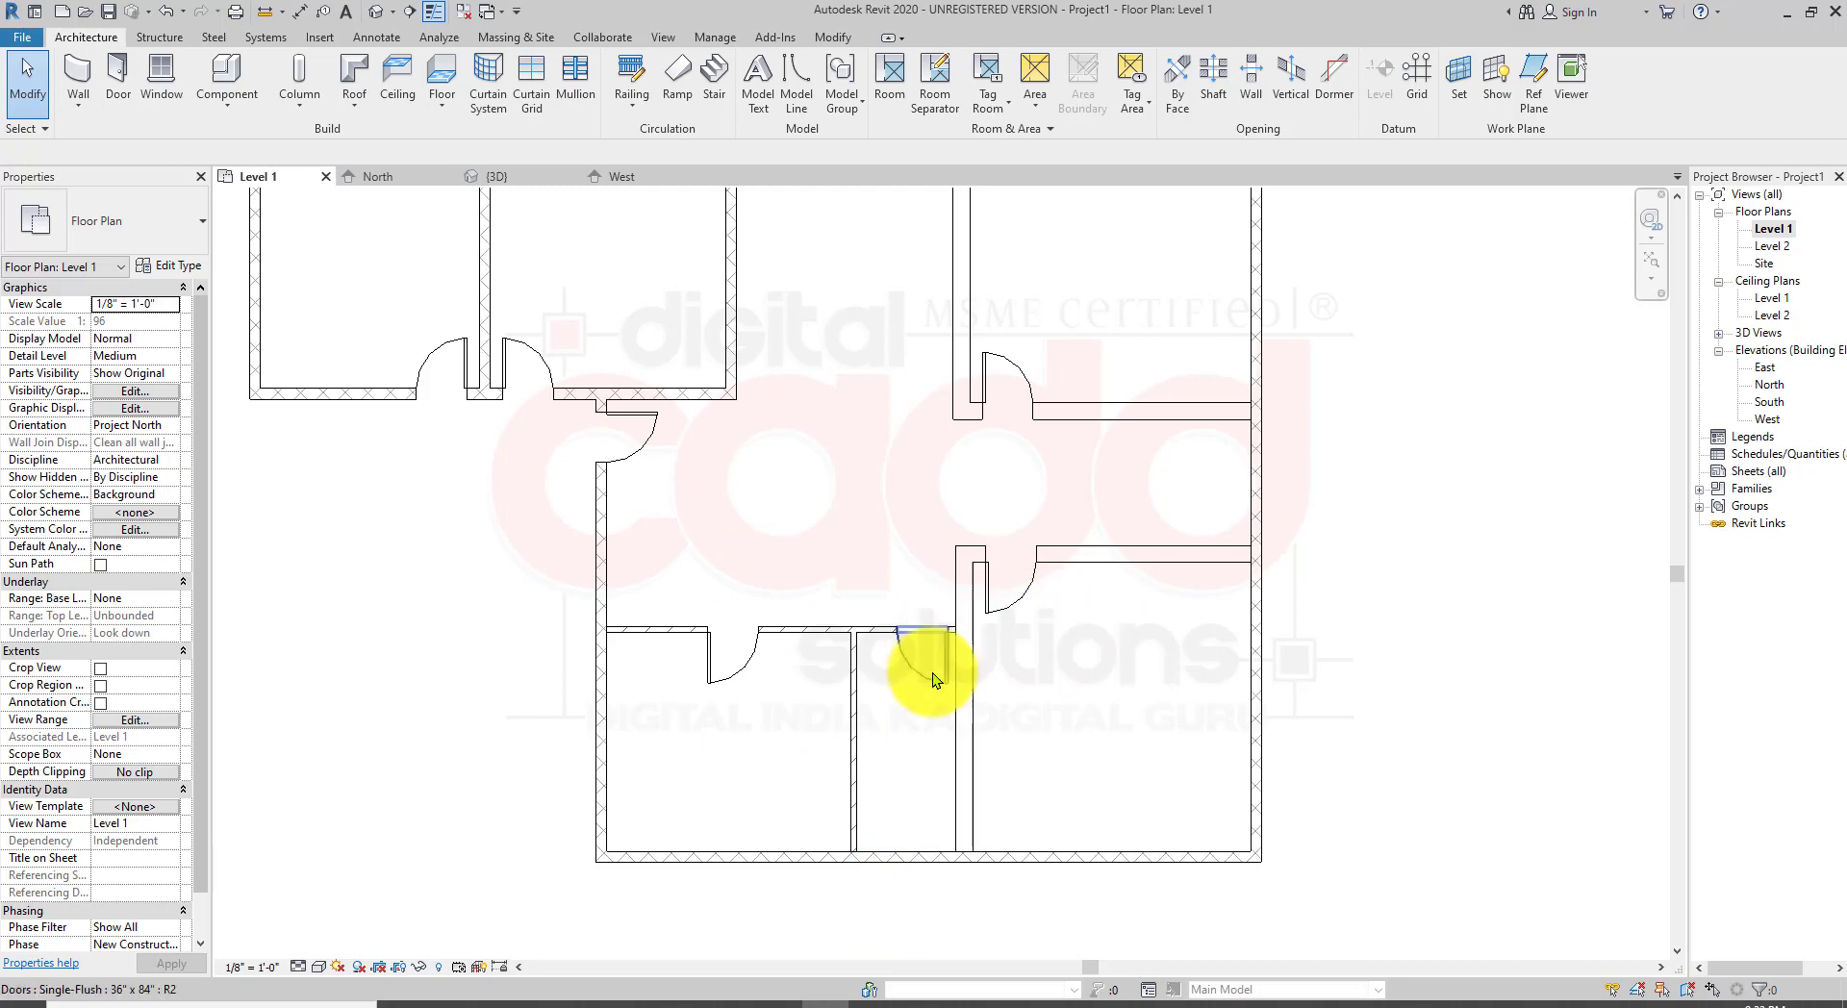
scroll(872, 597, down, 1)
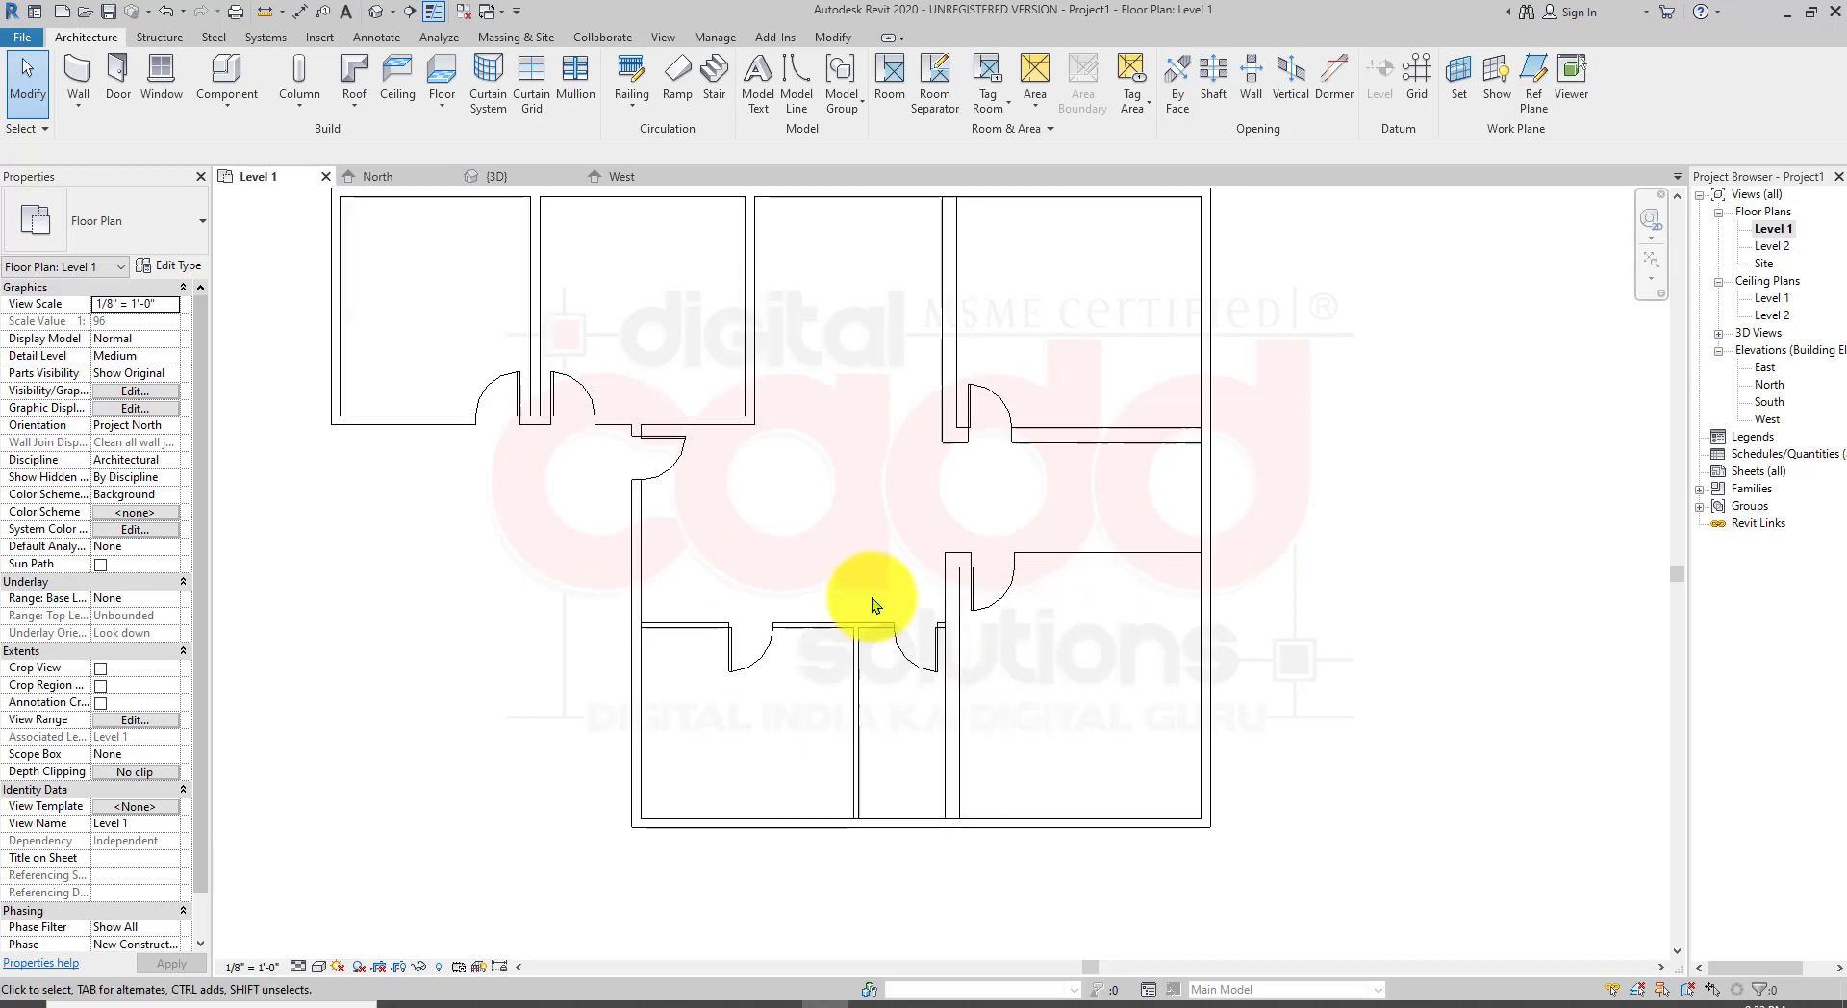
click(376, 14)
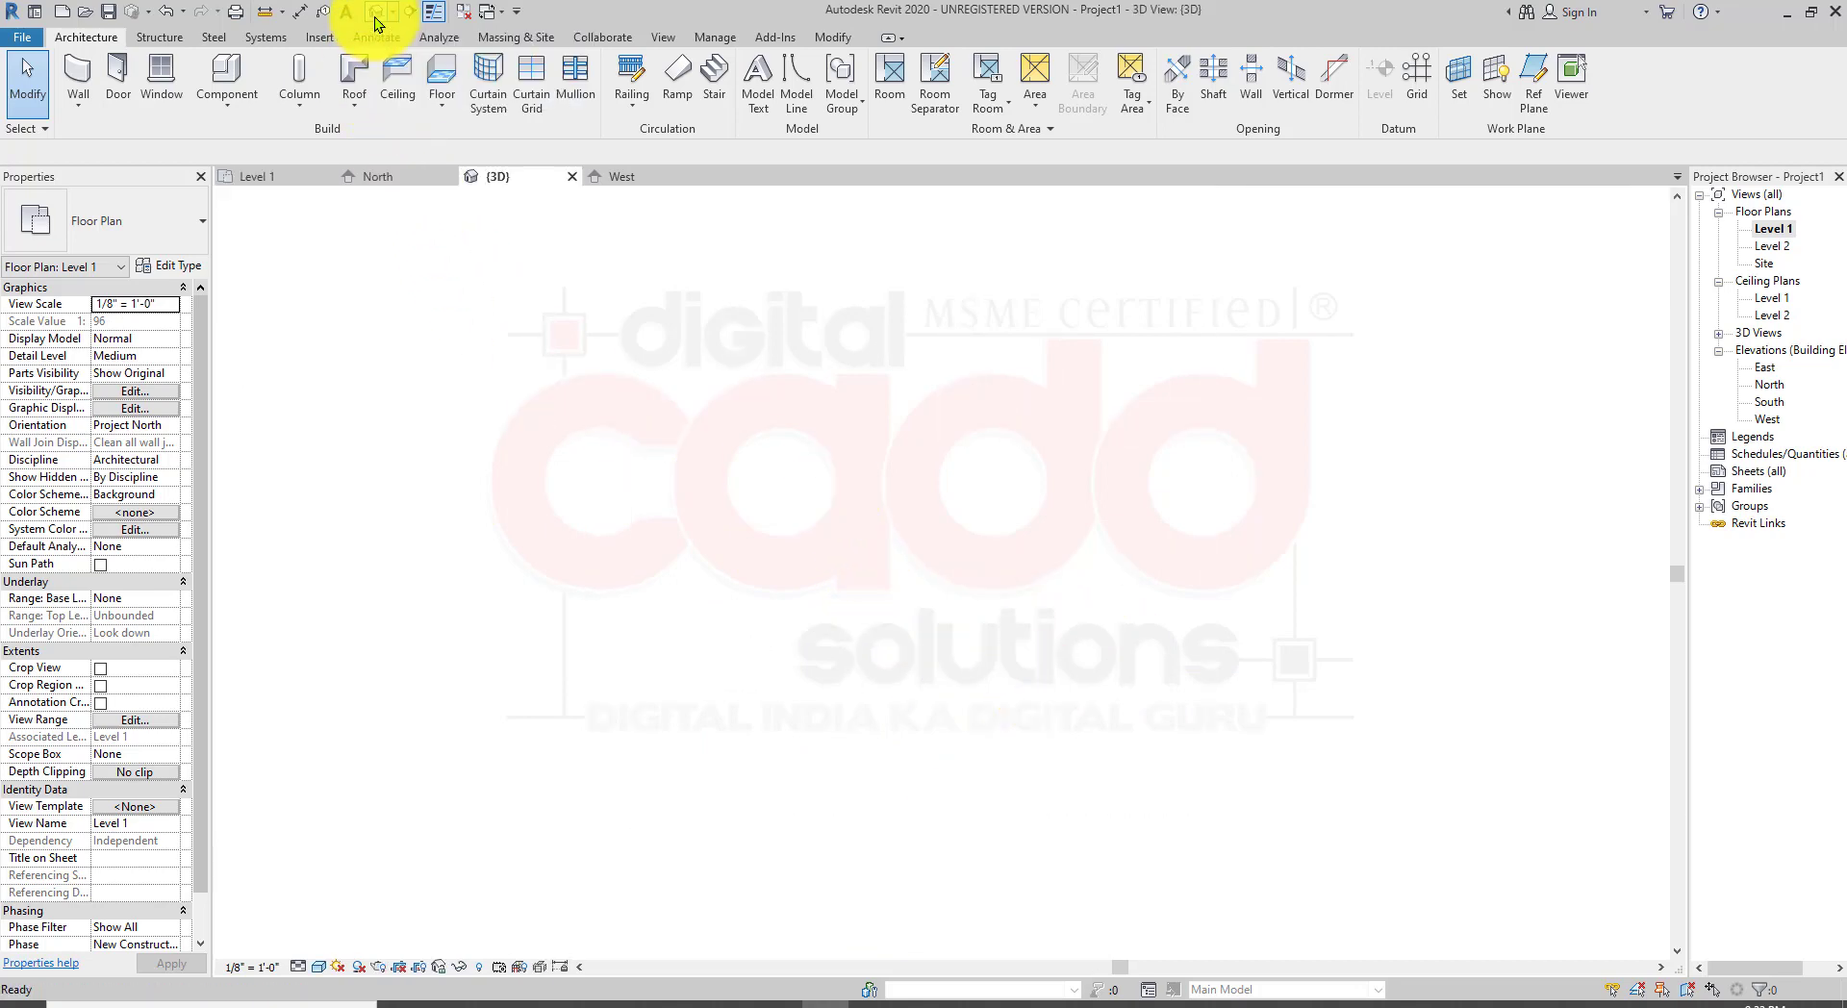
middle_drag(1250, 863, 1174, 825)
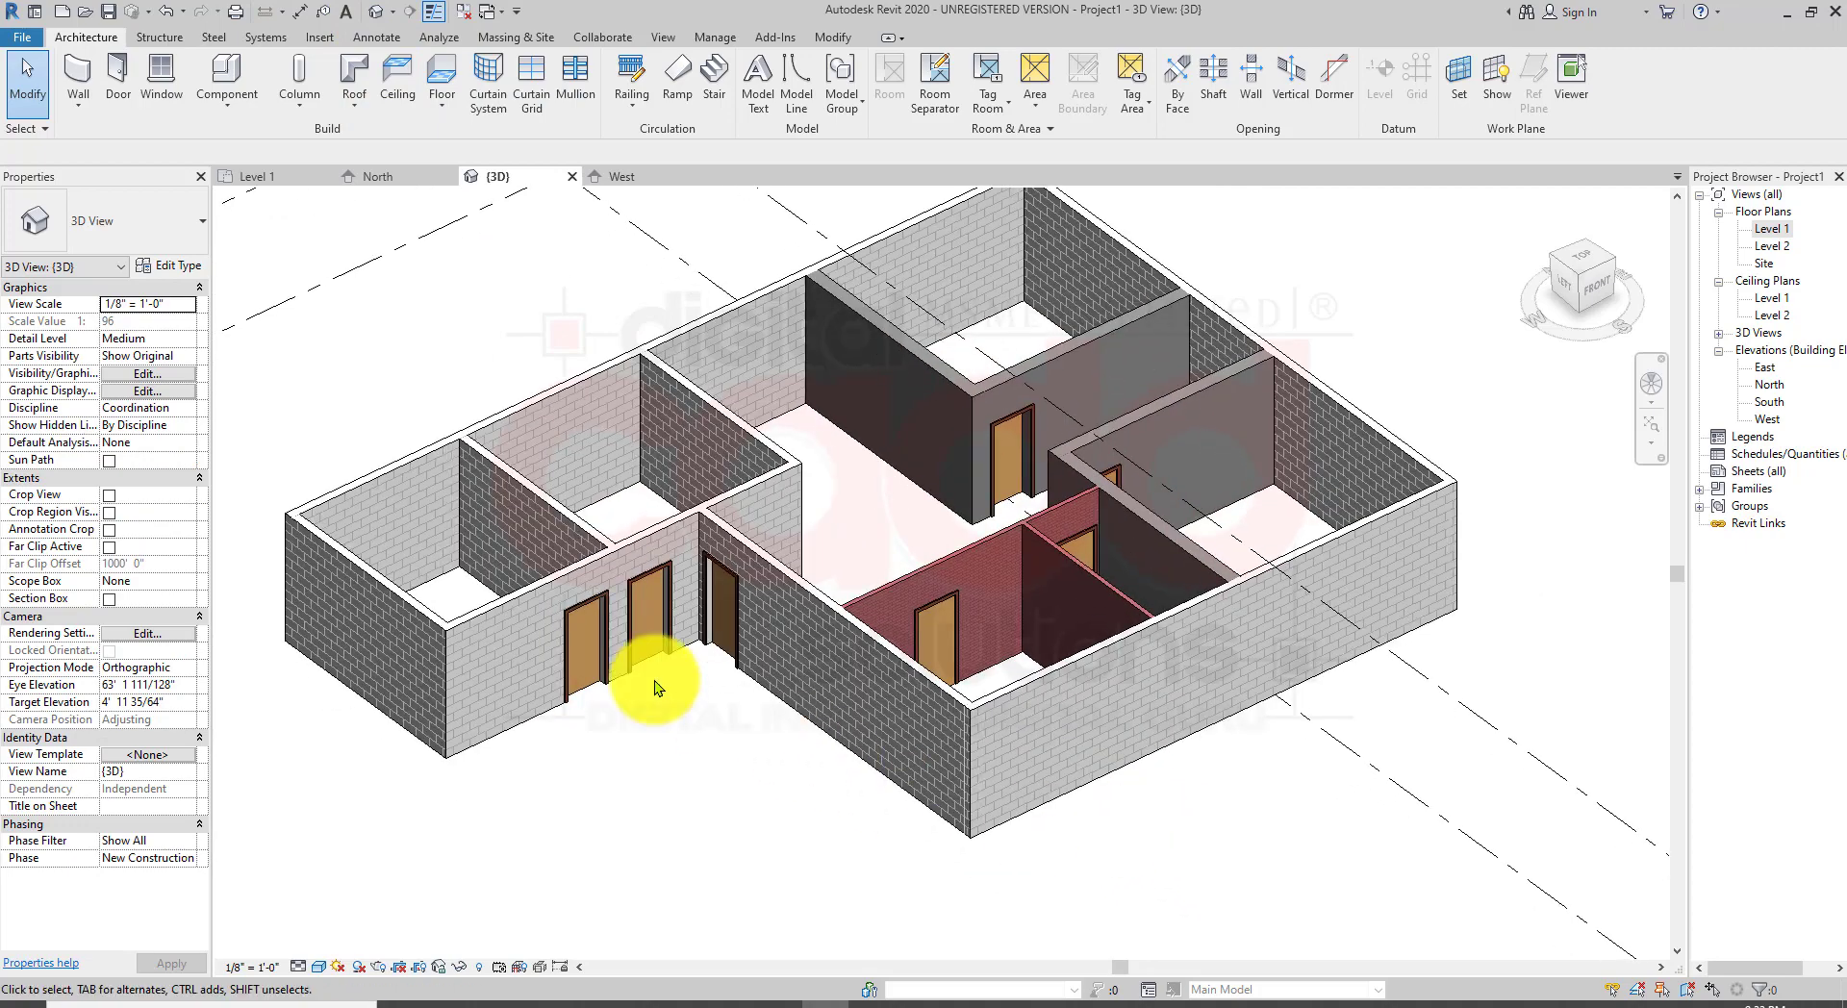
scroll(648, 798, up, 5)
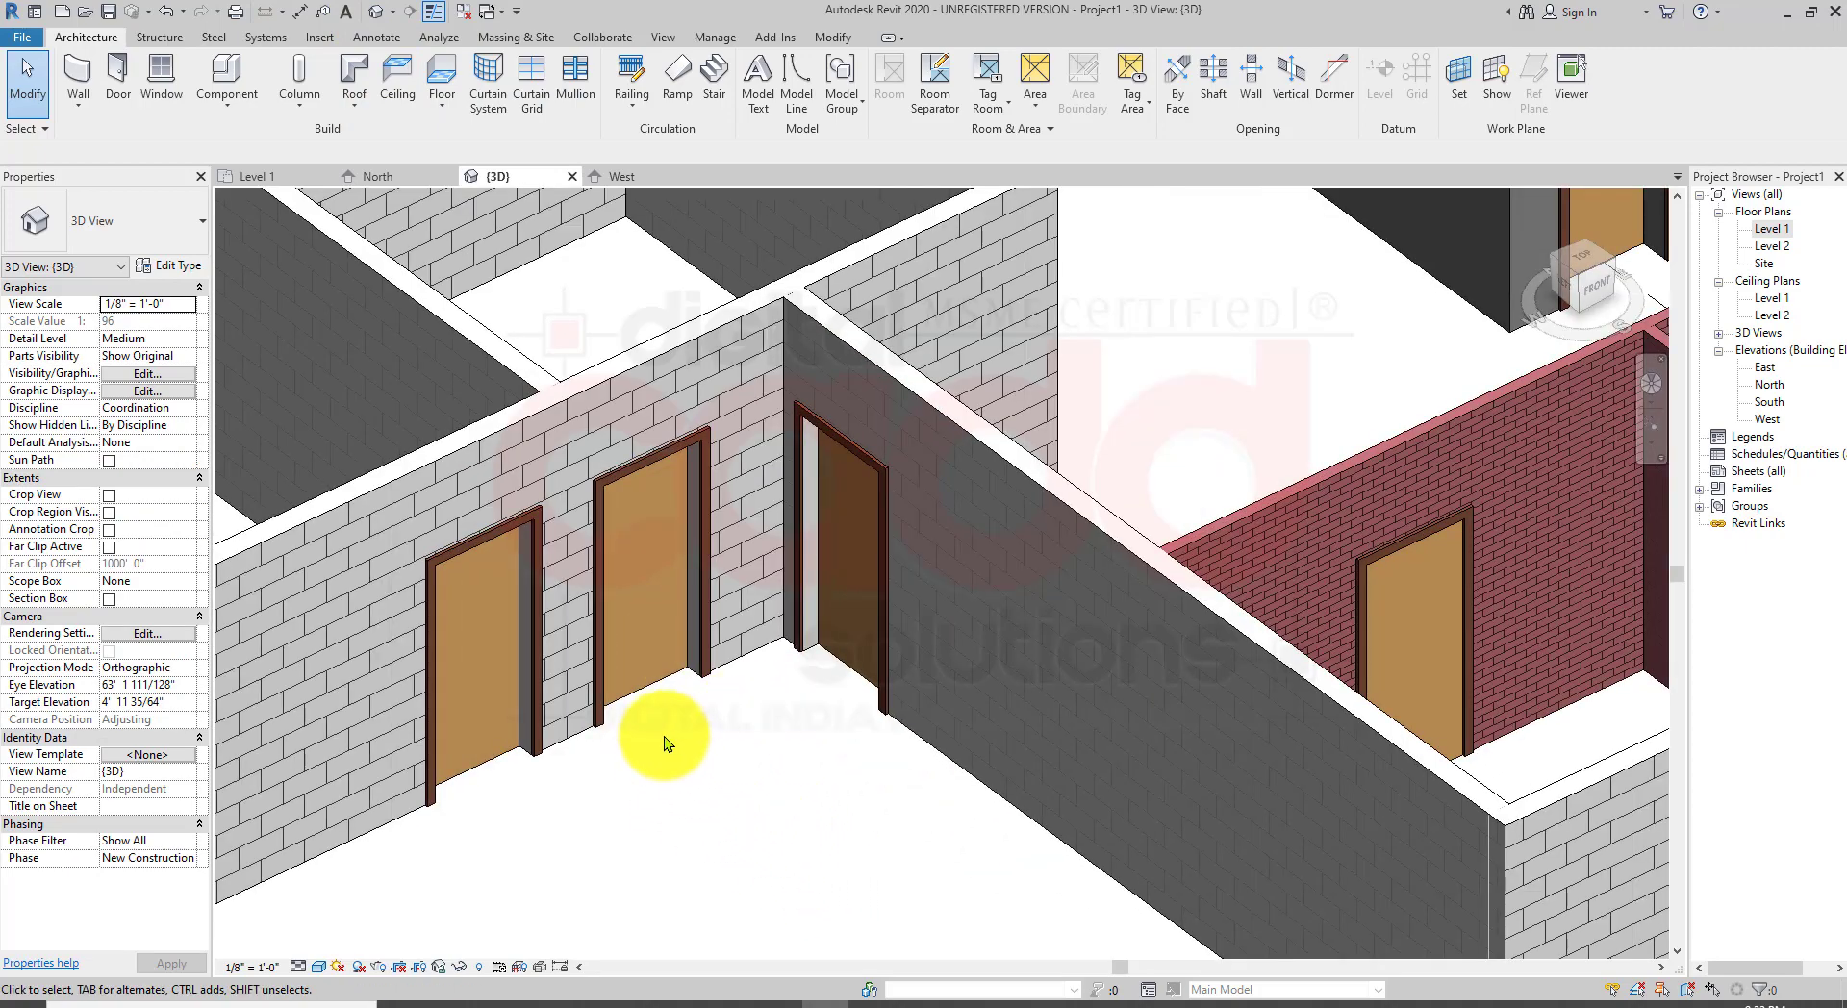
scroll(718, 754, down, 1)
scroll(1367, 680, down, 1)
middle_drag(1368, 680, 1067, 758)
scroll(914, 542, down, 2)
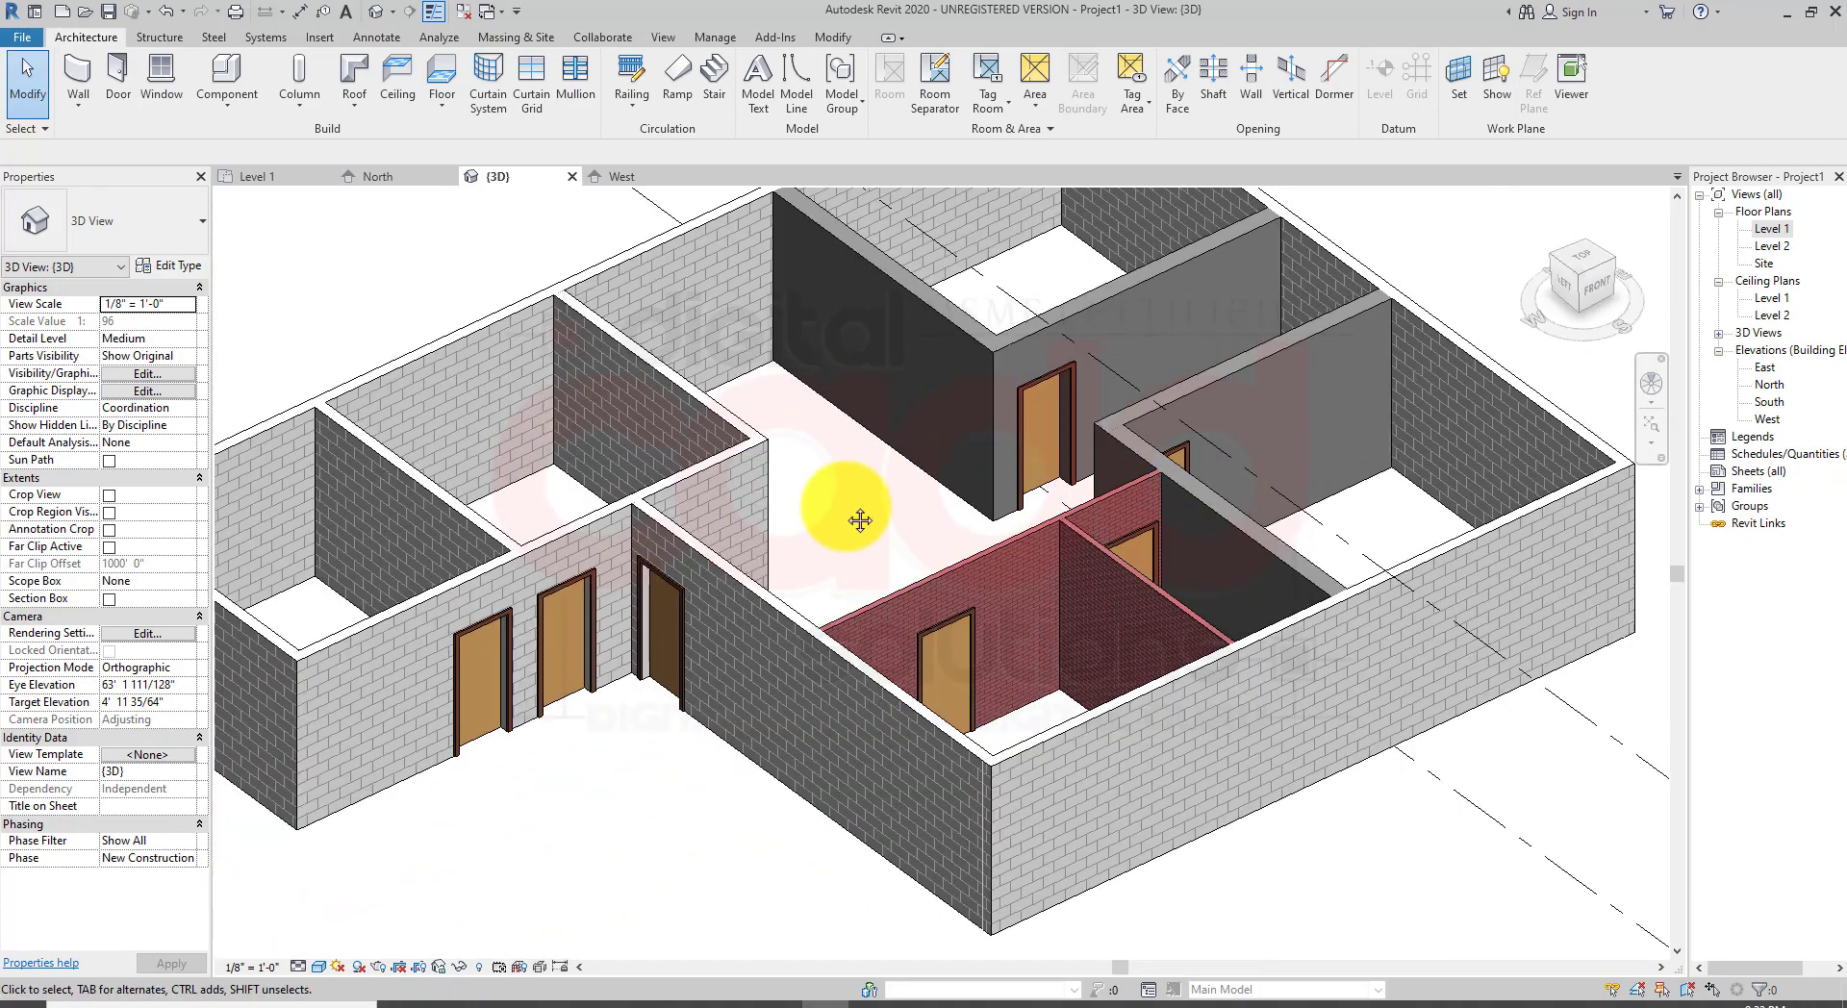
shift+middle_drag(966, 466, 1030, 592)
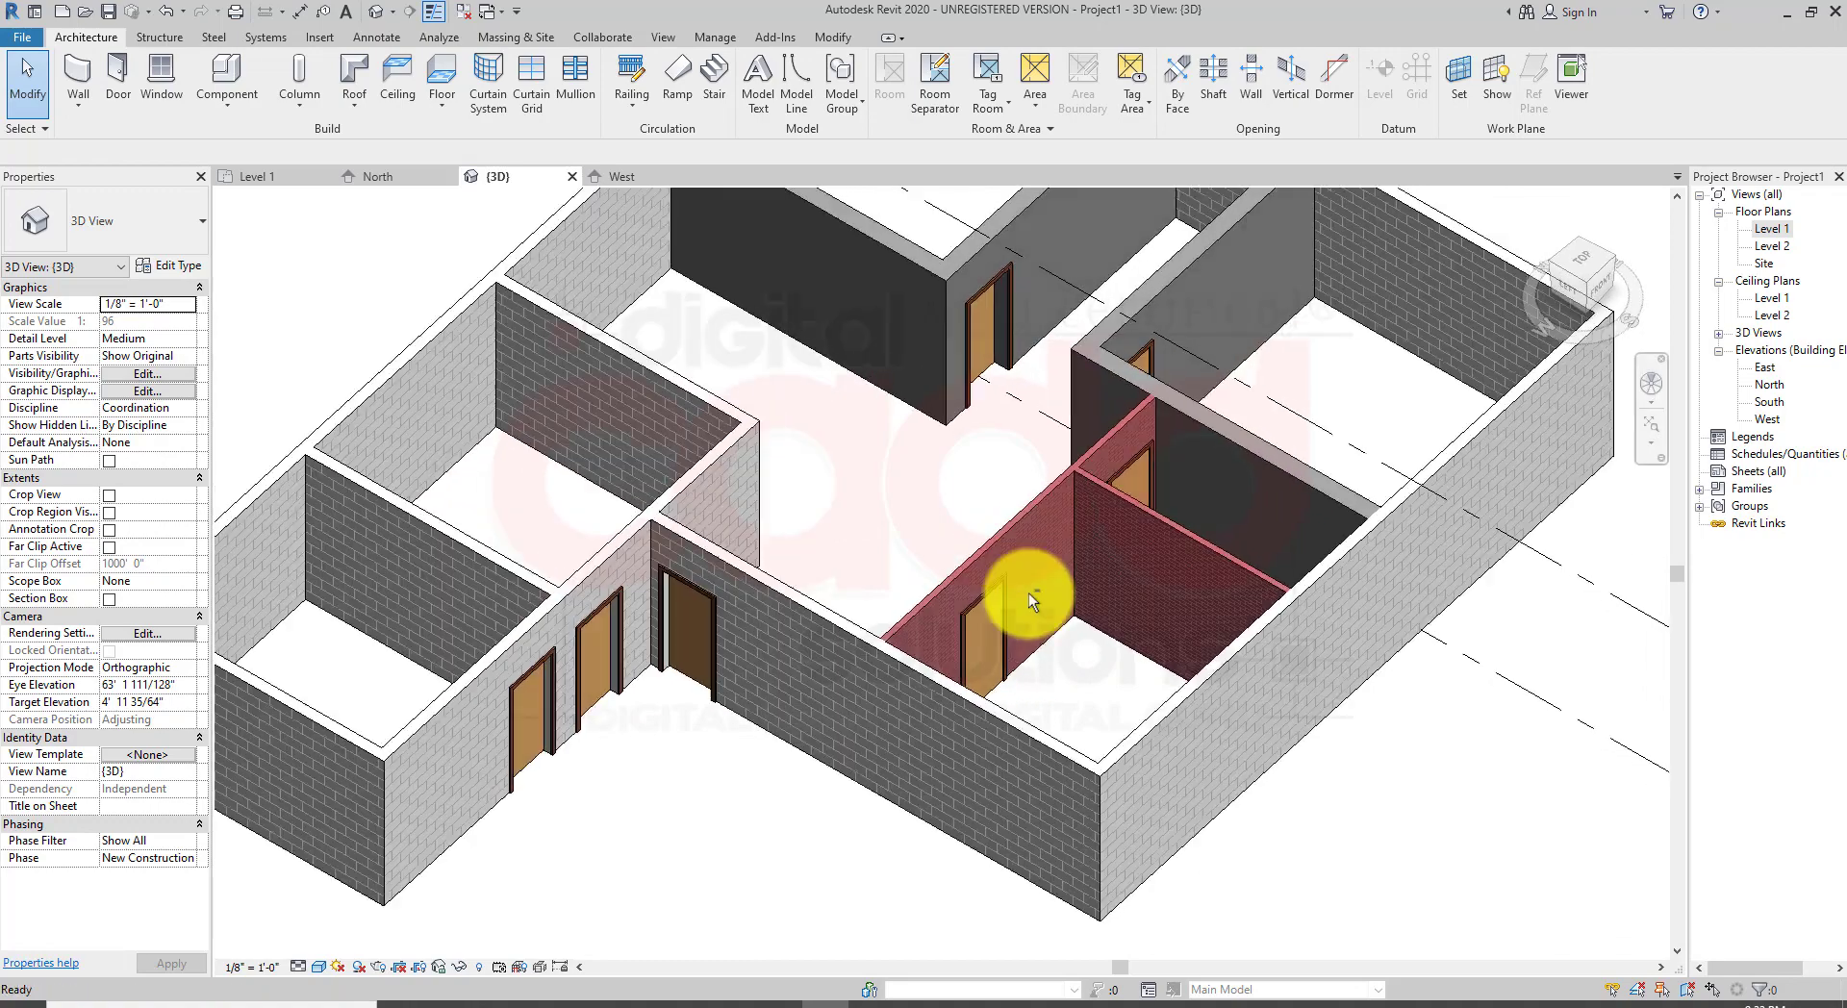
scroll(1010, 520, up, 2)
mouse_move(1010, 520)
shift+middle_down()
mouse_move(610, 547)
mouse_move(926, 540)
mouse_move(948, 412)
shift+middle_up()
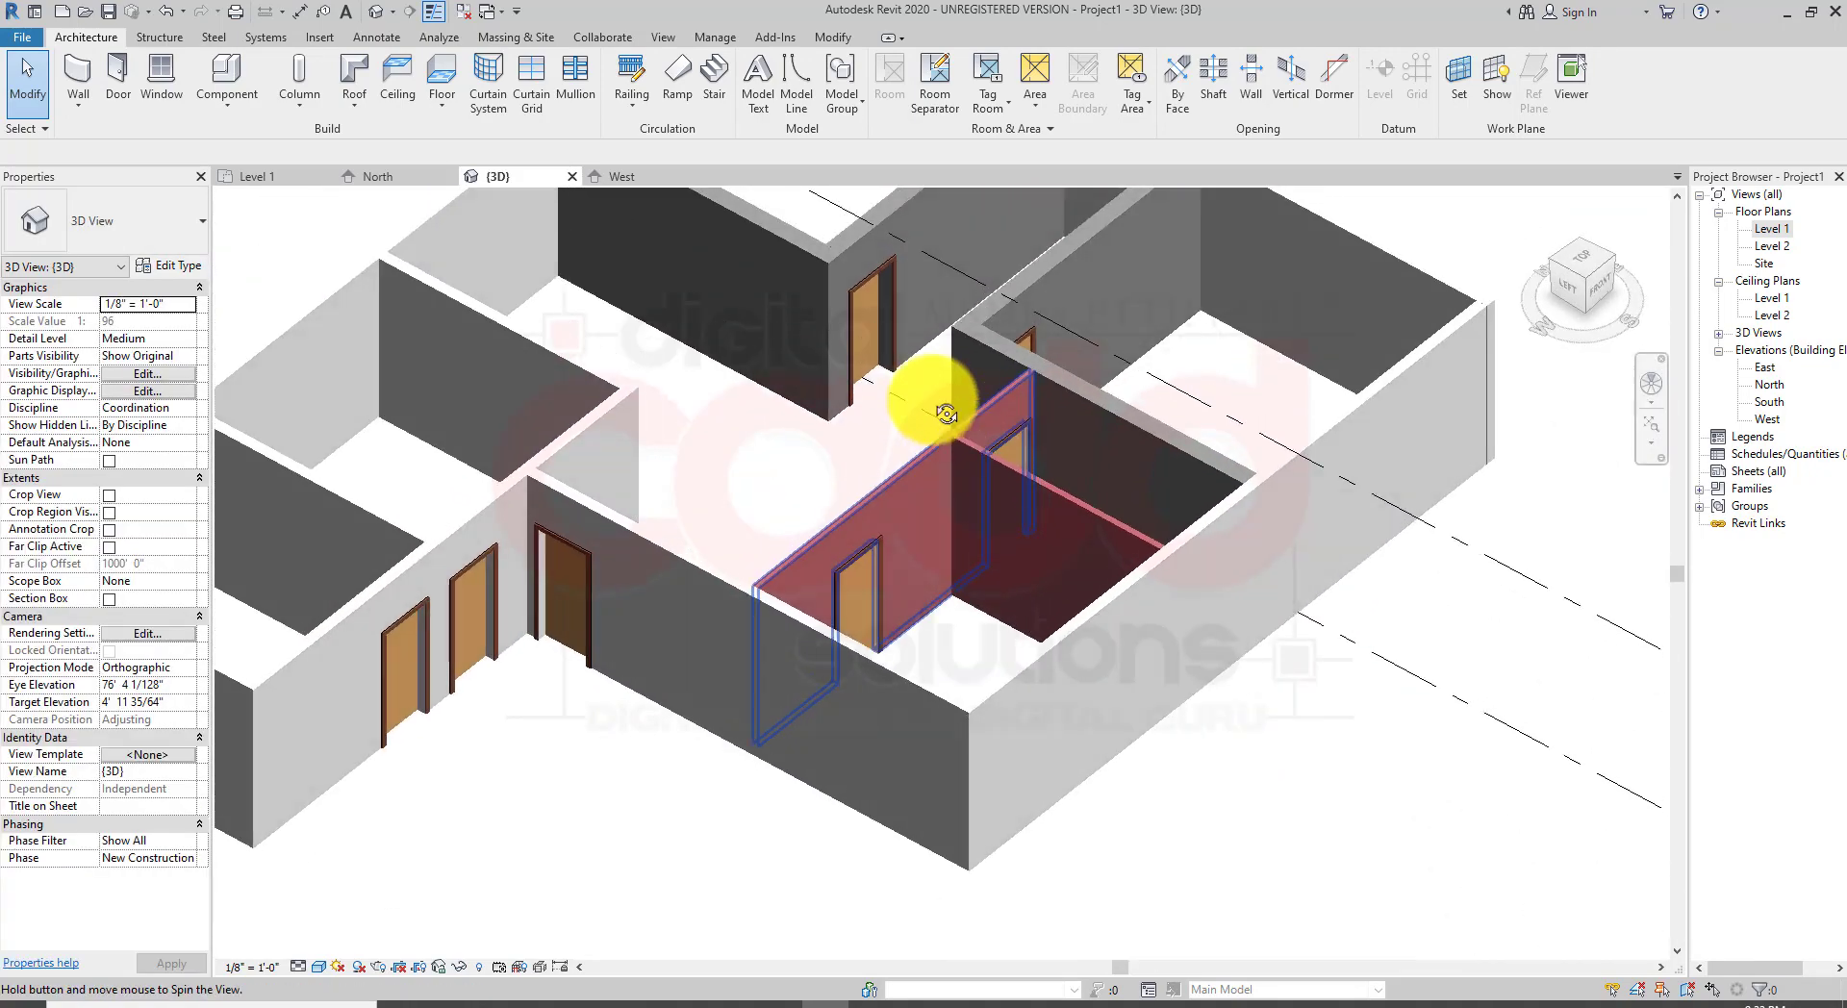
mouse_move(777, 737)
middle_down()
mouse_move(809, 745)
mouse_move(734, 877)
middle_up()
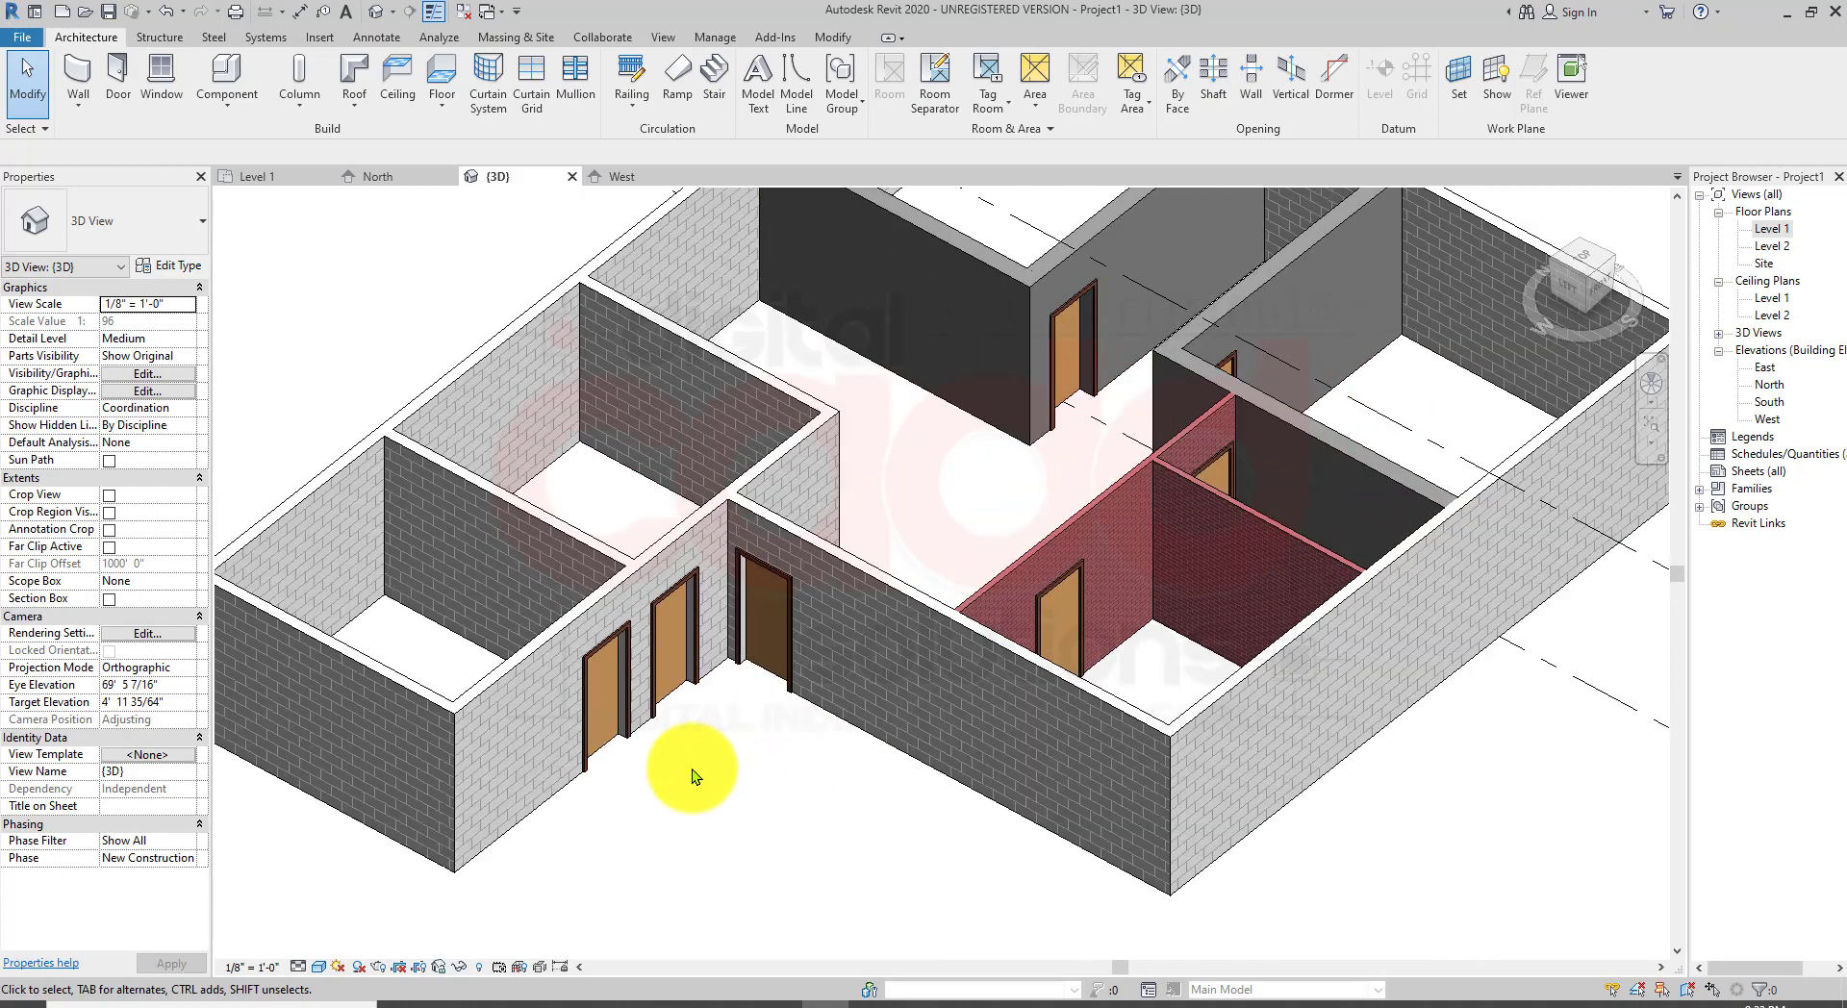
scroll(709, 795, up, 4)
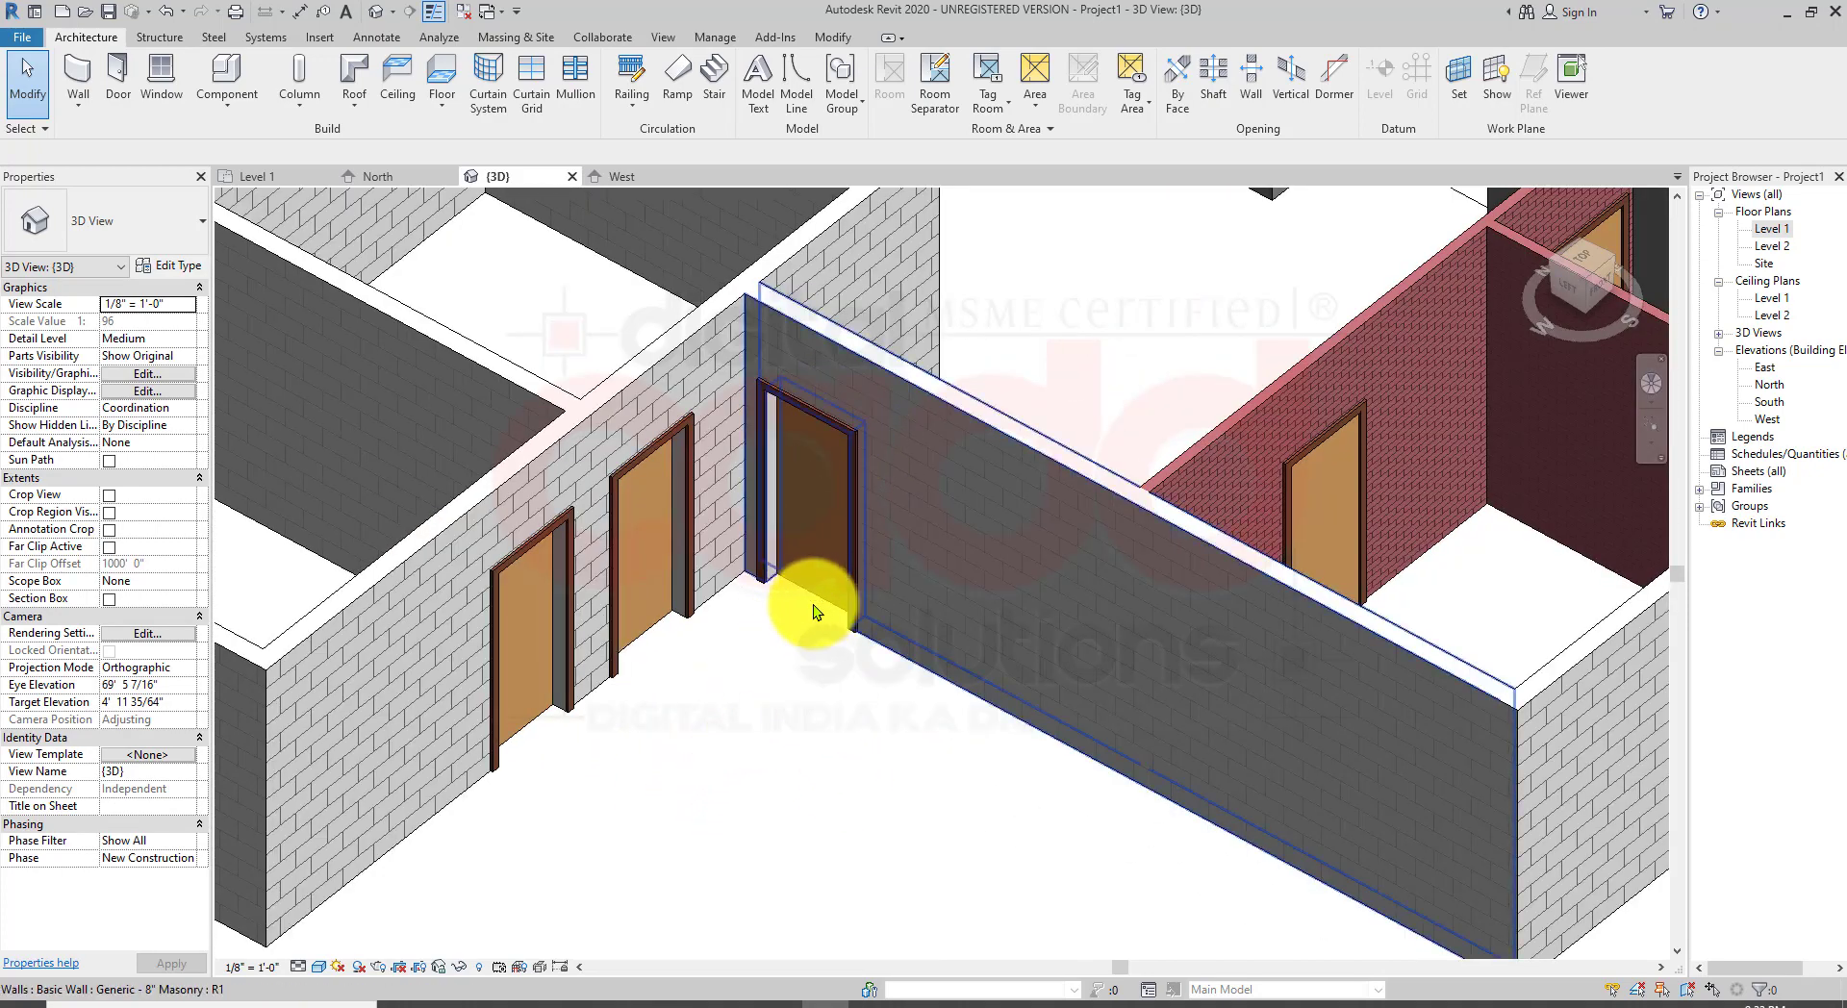
Step: Select the chain of four interior walls and change their type to Generic - 6" Masonry
scroll(861, 654, down, 5)
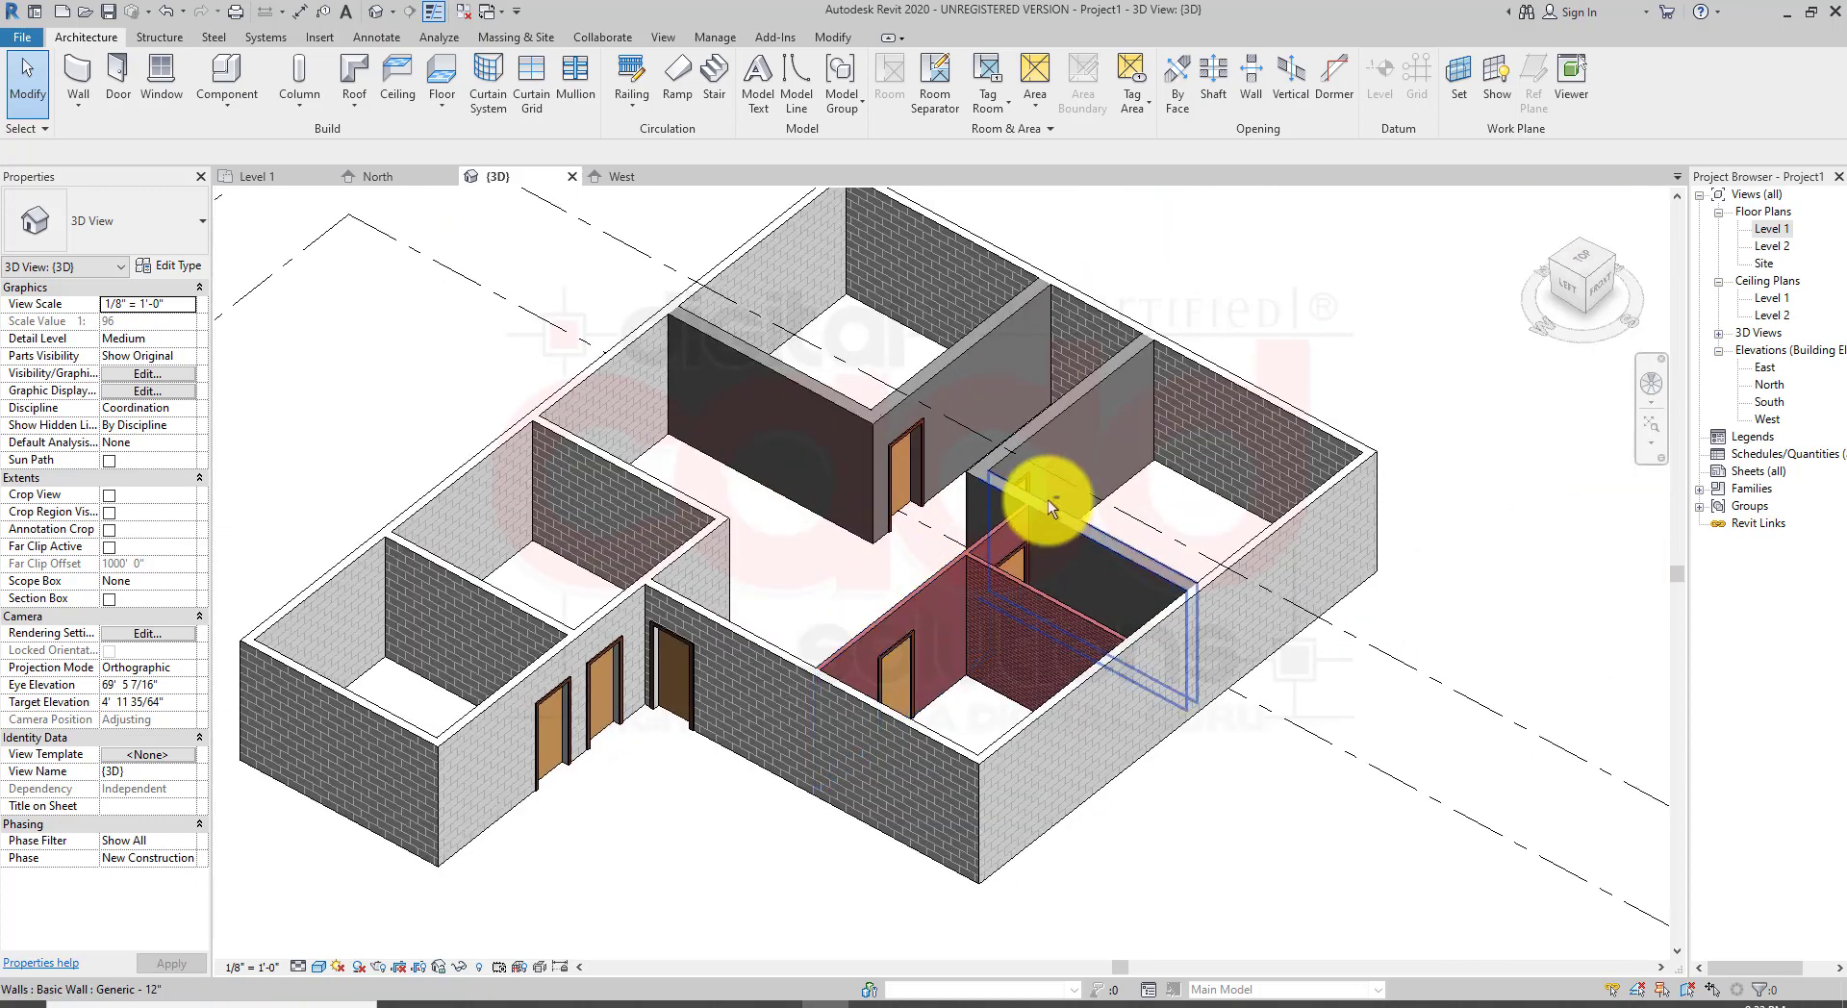
shift+middle_drag(1048, 499, 1113, 677)
click(1034, 602)
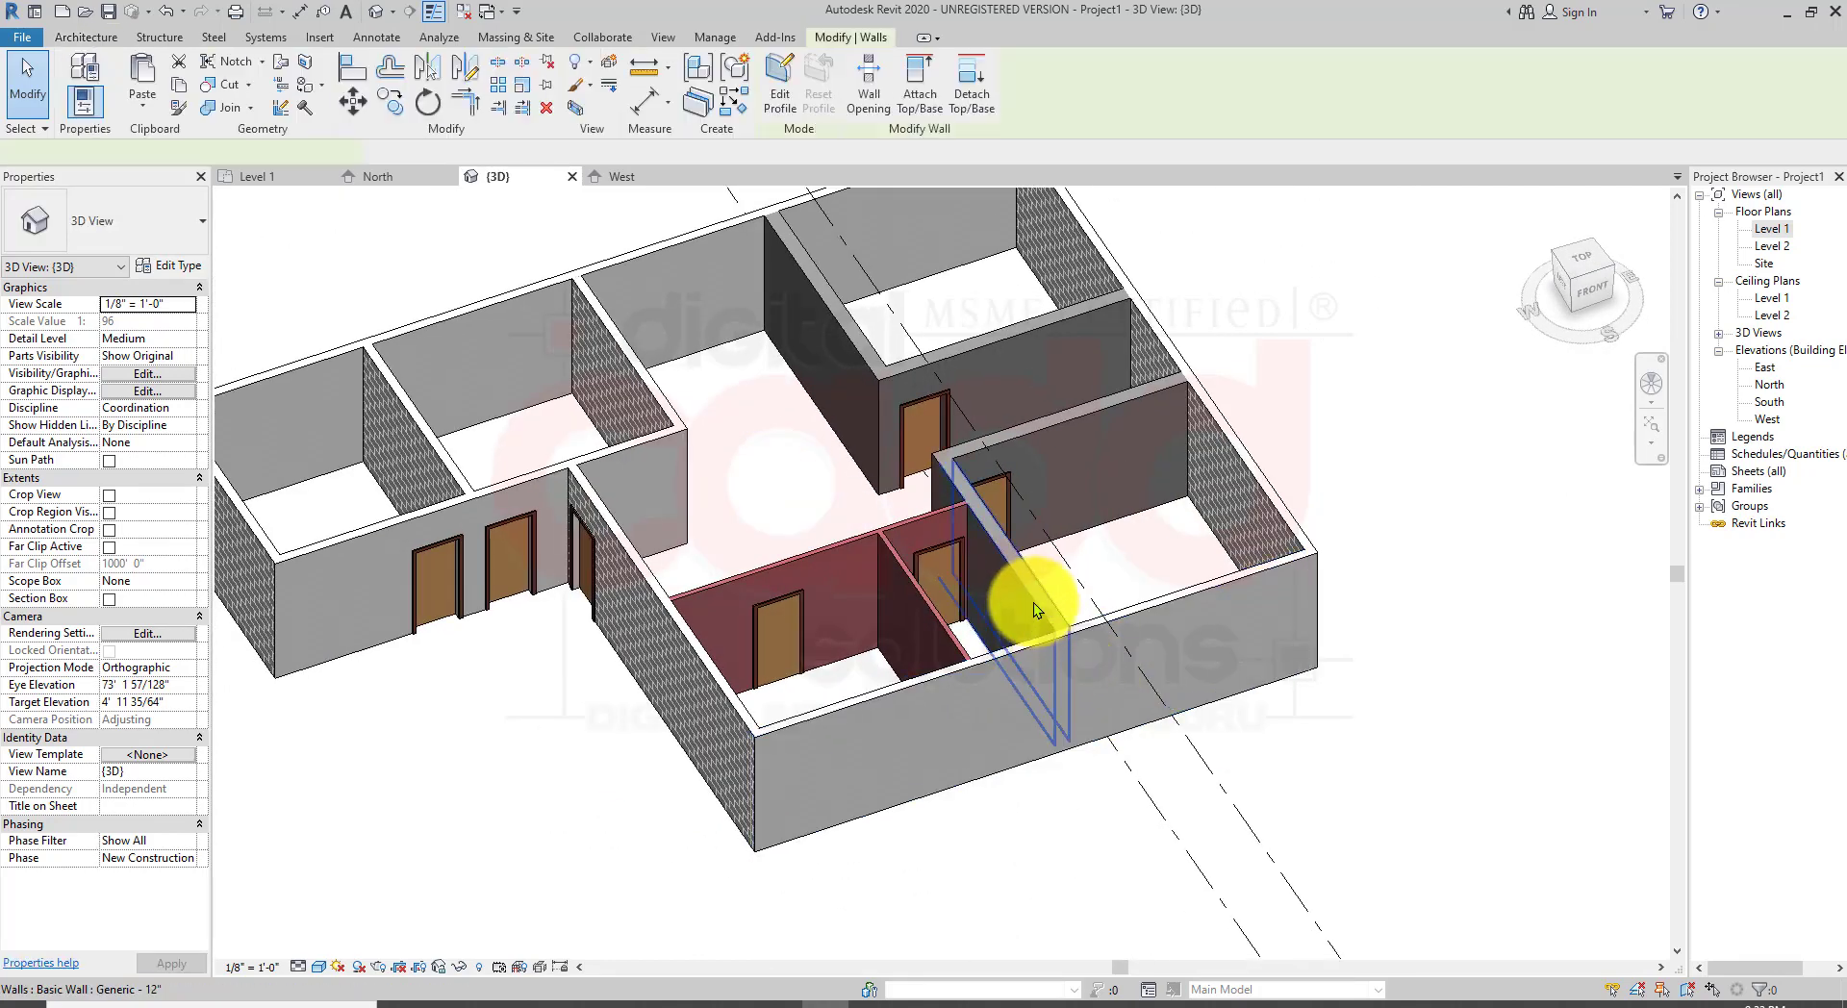
key(Tab)
click(1027, 598)
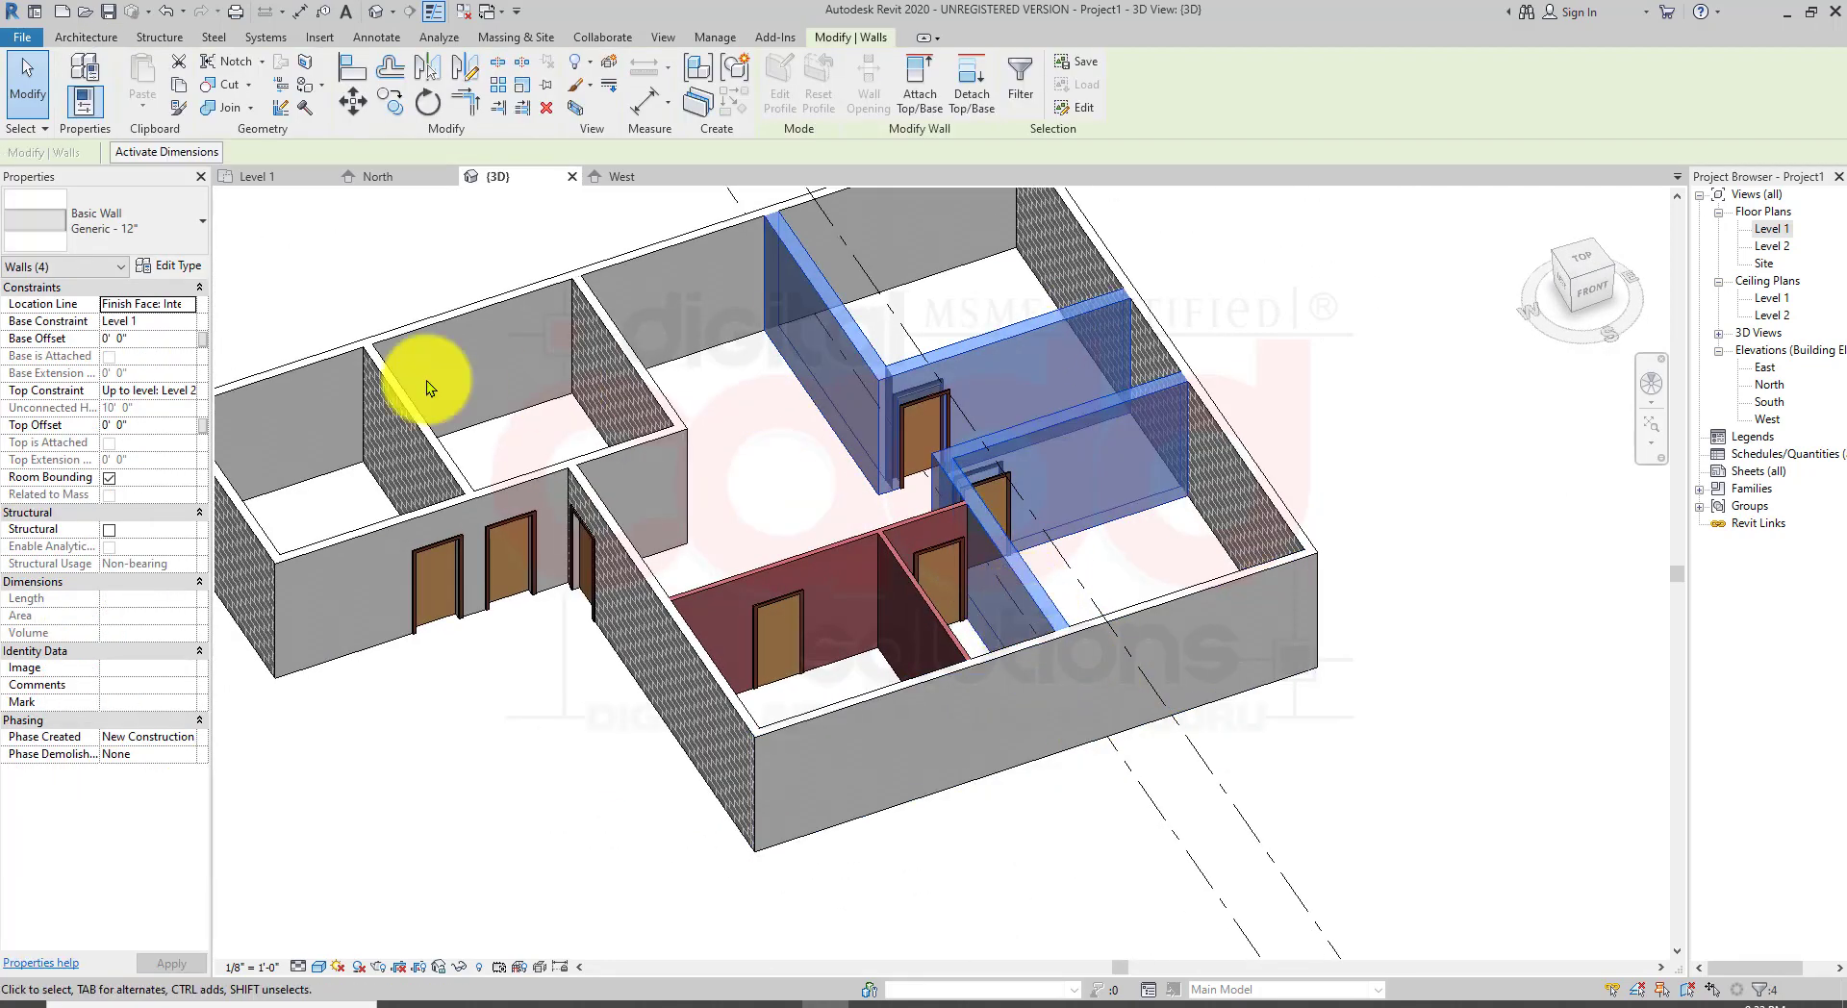
click(143, 216)
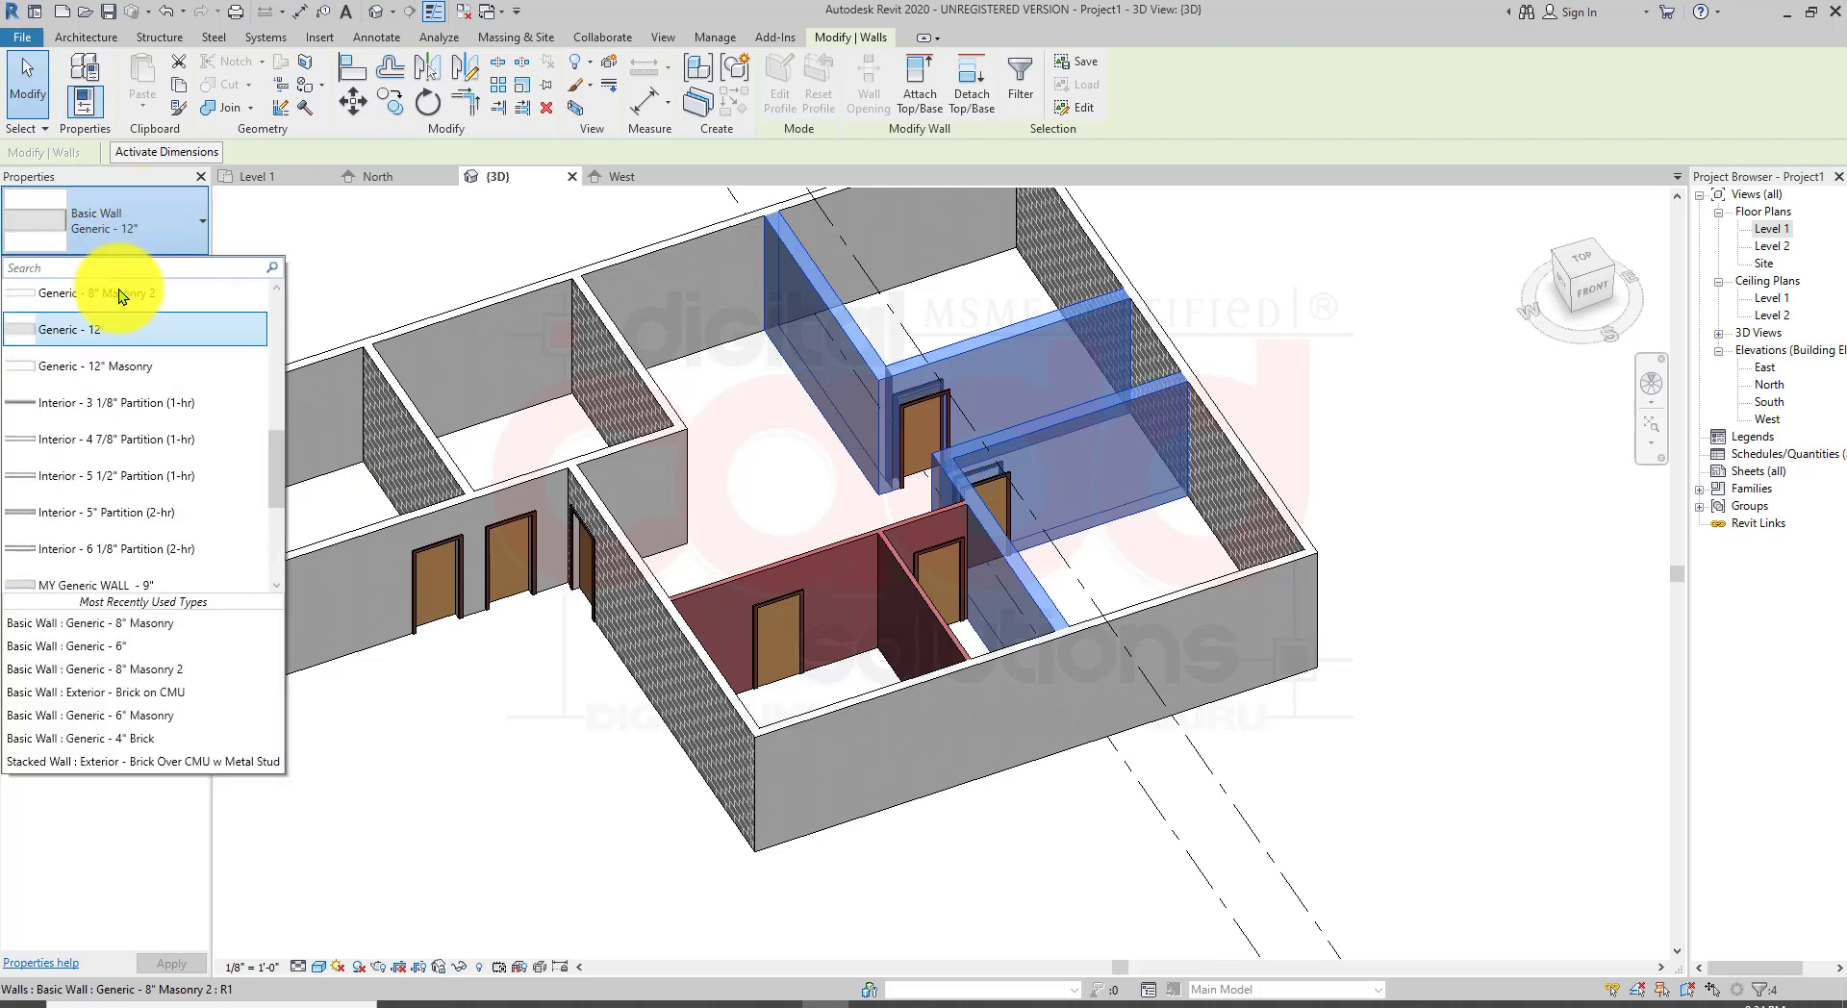
scroll(135, 380, up, 2)
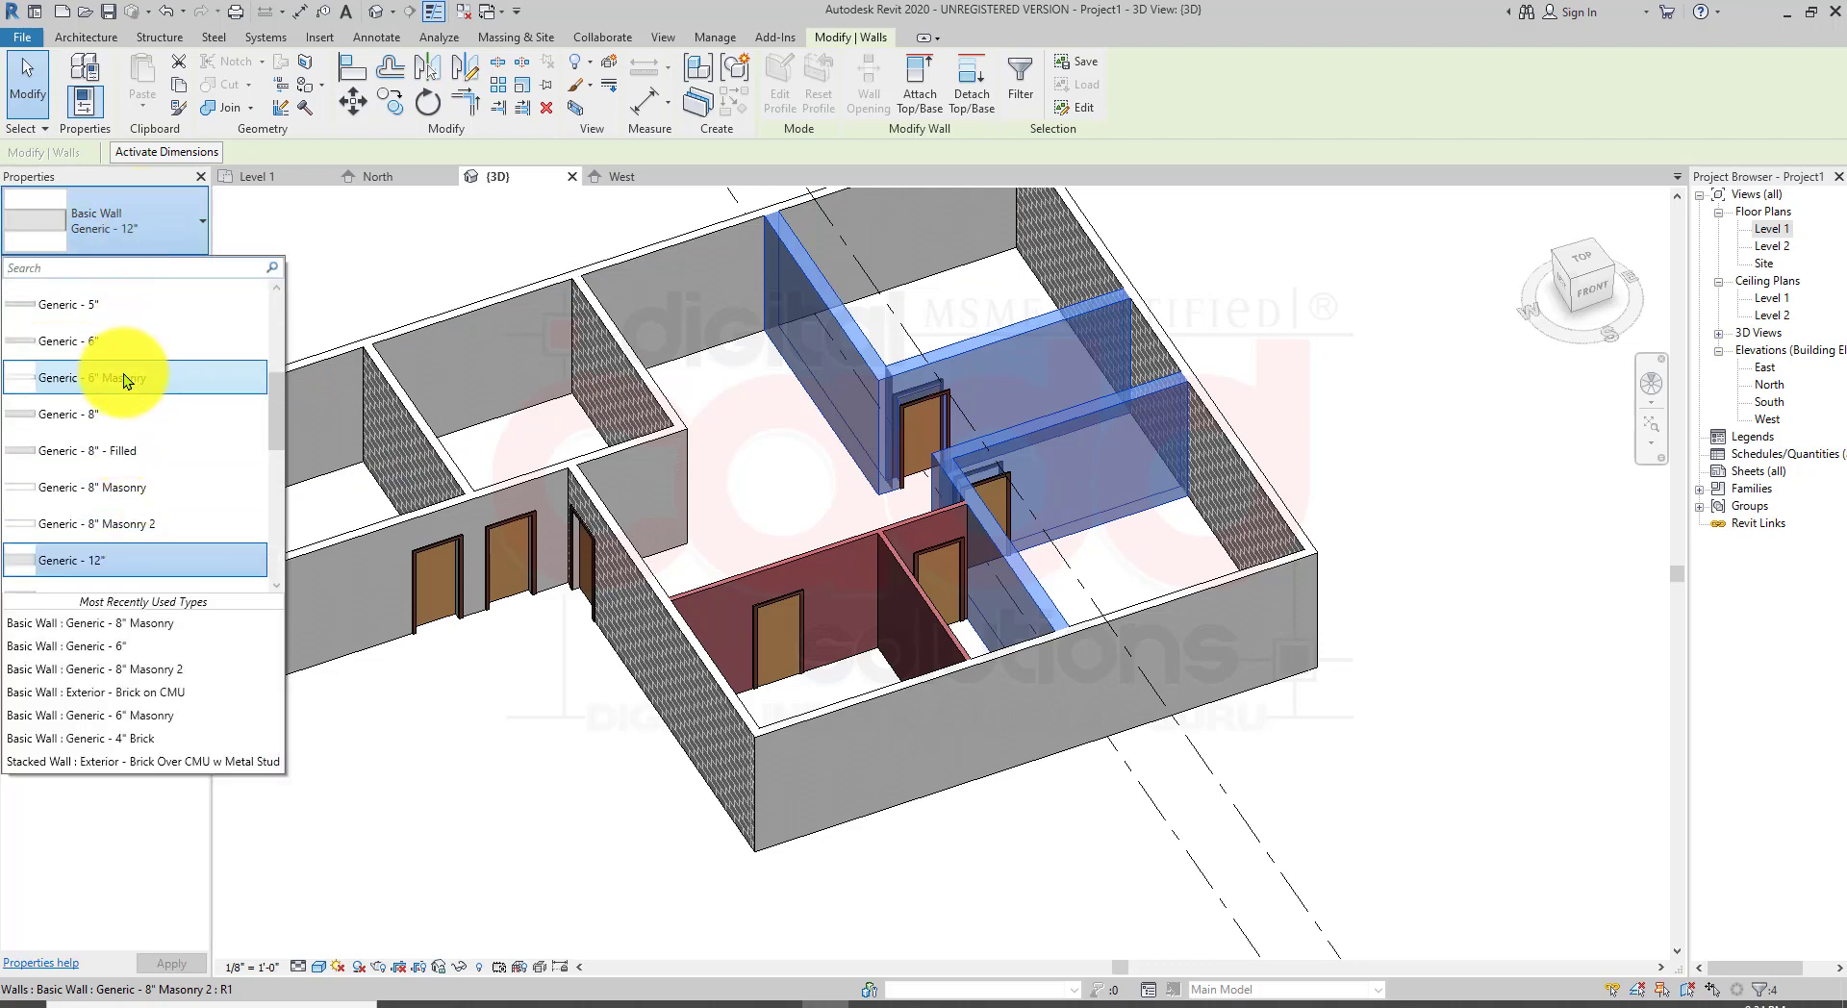
click(123, 378)
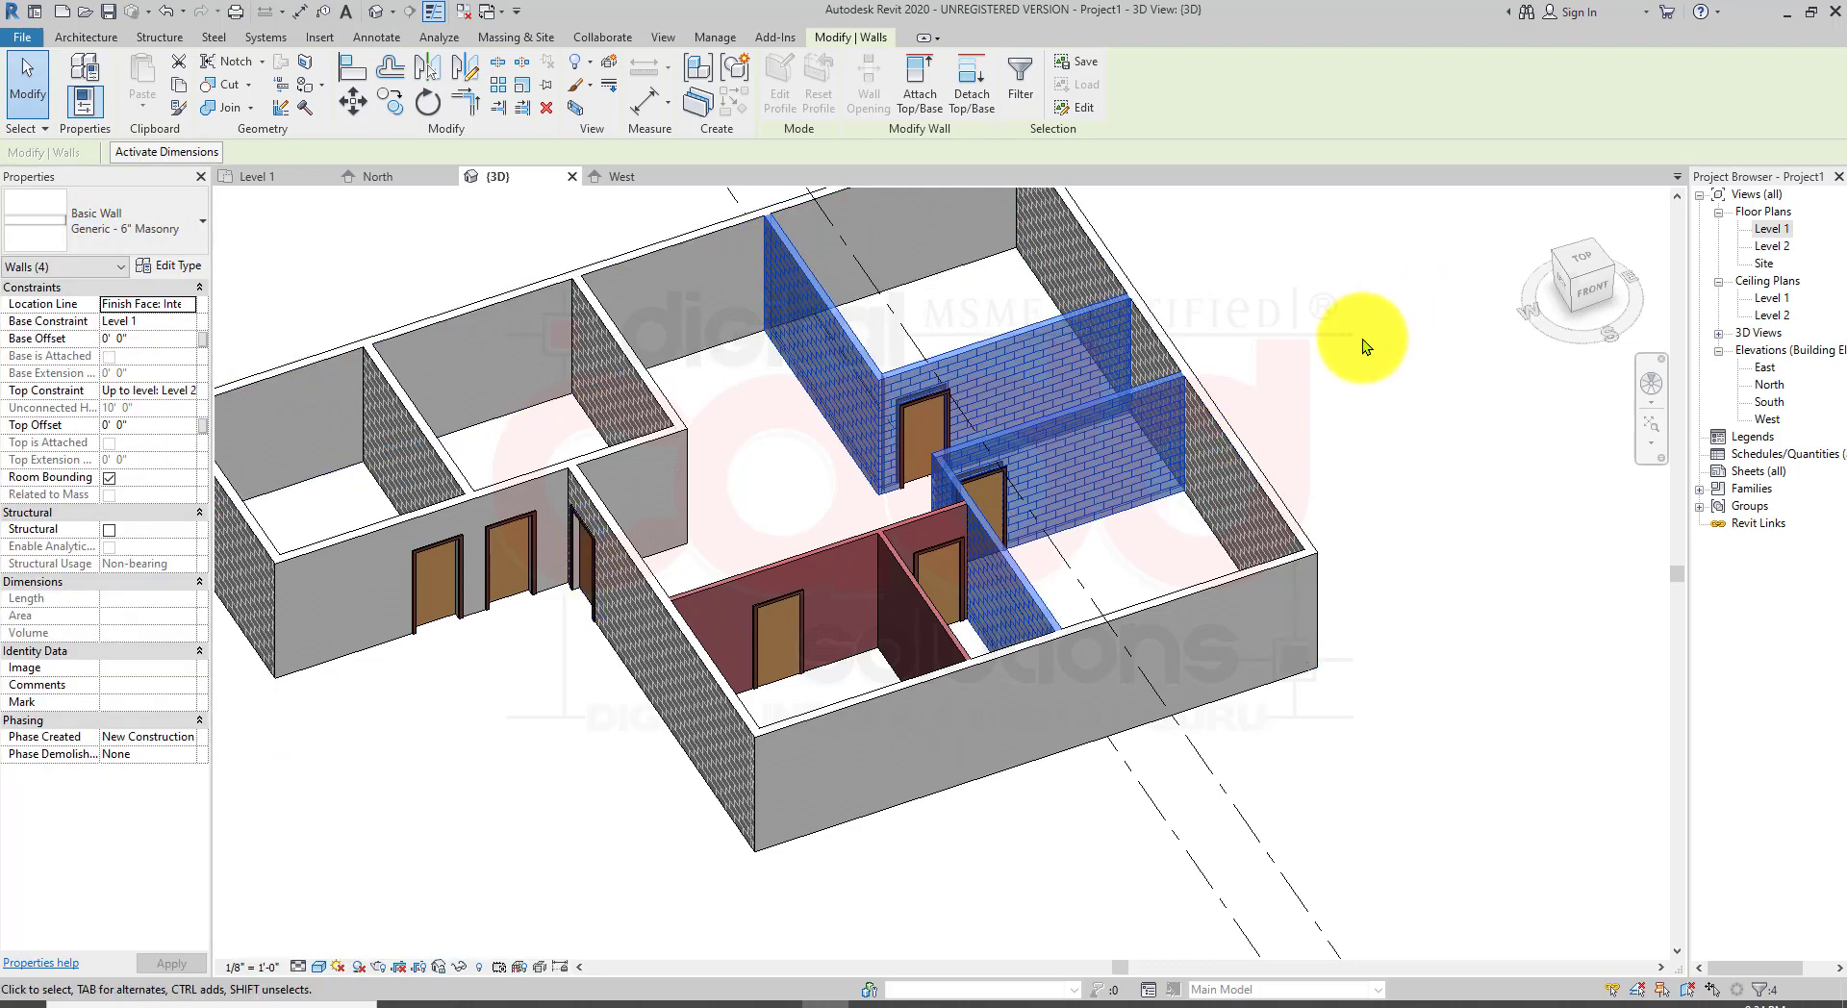
click(1362, 338)
Step: Select all instances of the Generic - 8" Masonry wall in the project and change them to MY Generic WALL - 9"
scroll(1272, 348, up, 5)
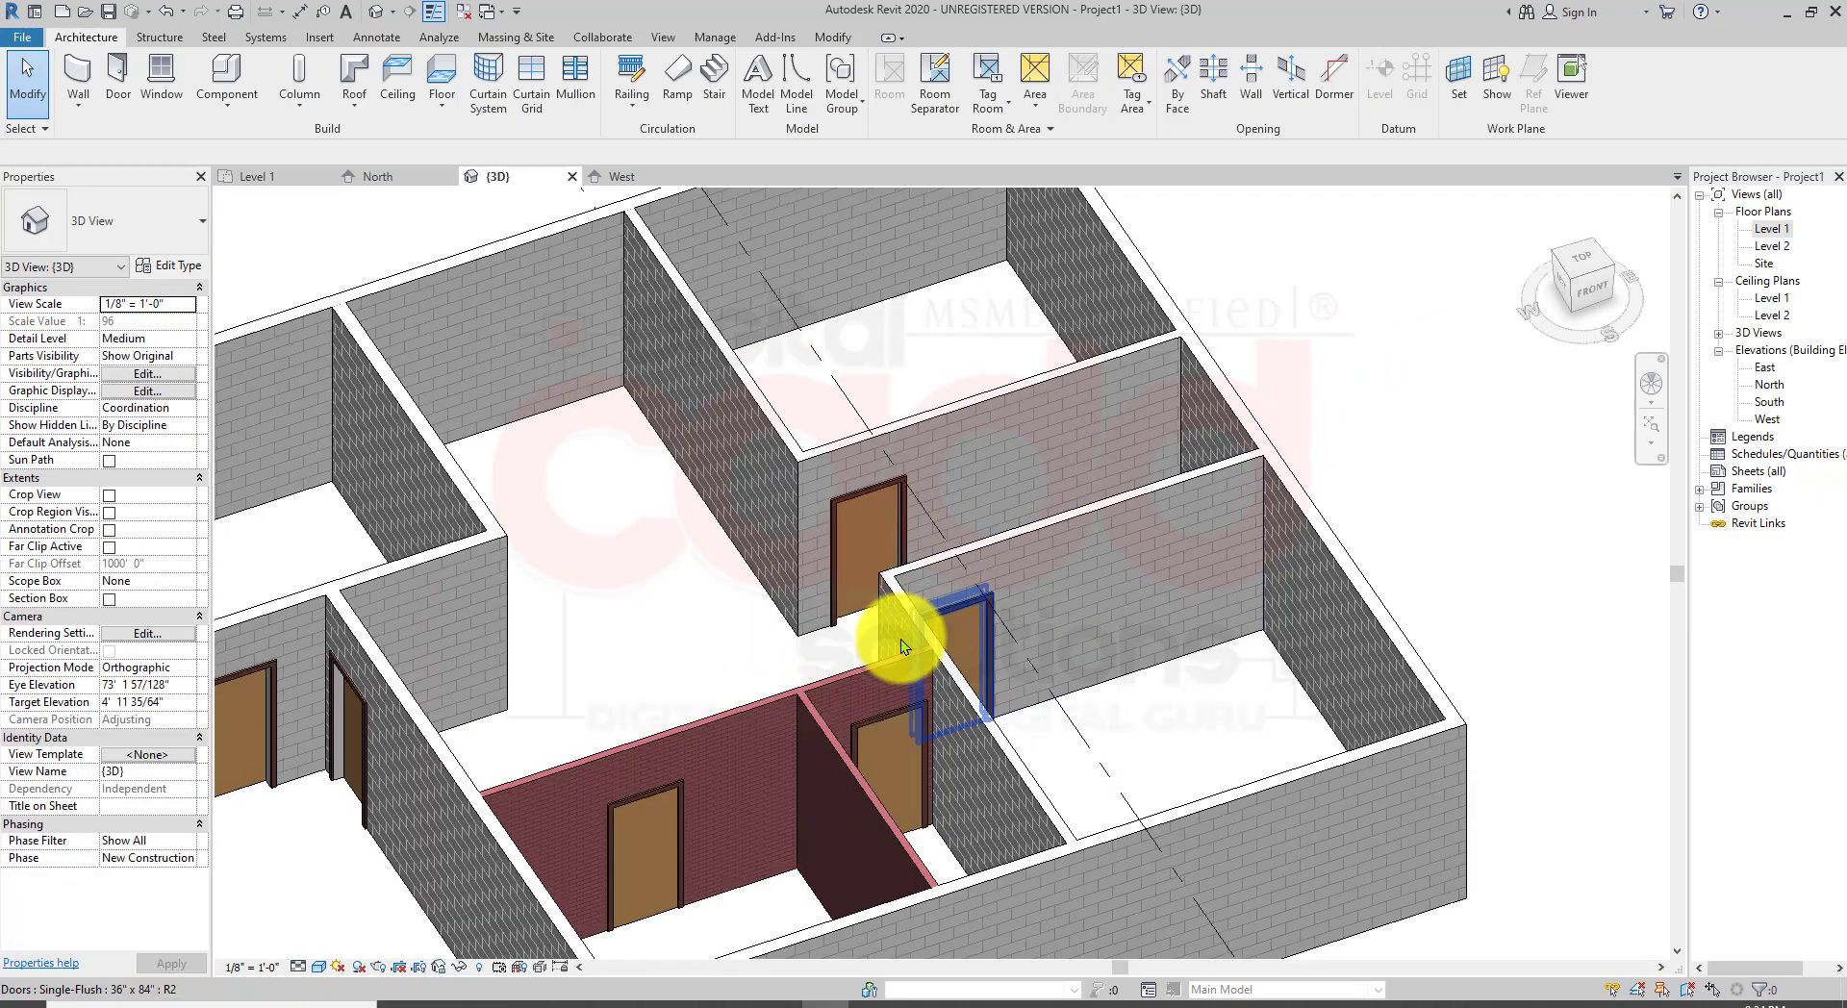
shift+middle_drag(901, 639, 725, 805)
click(713, 783)
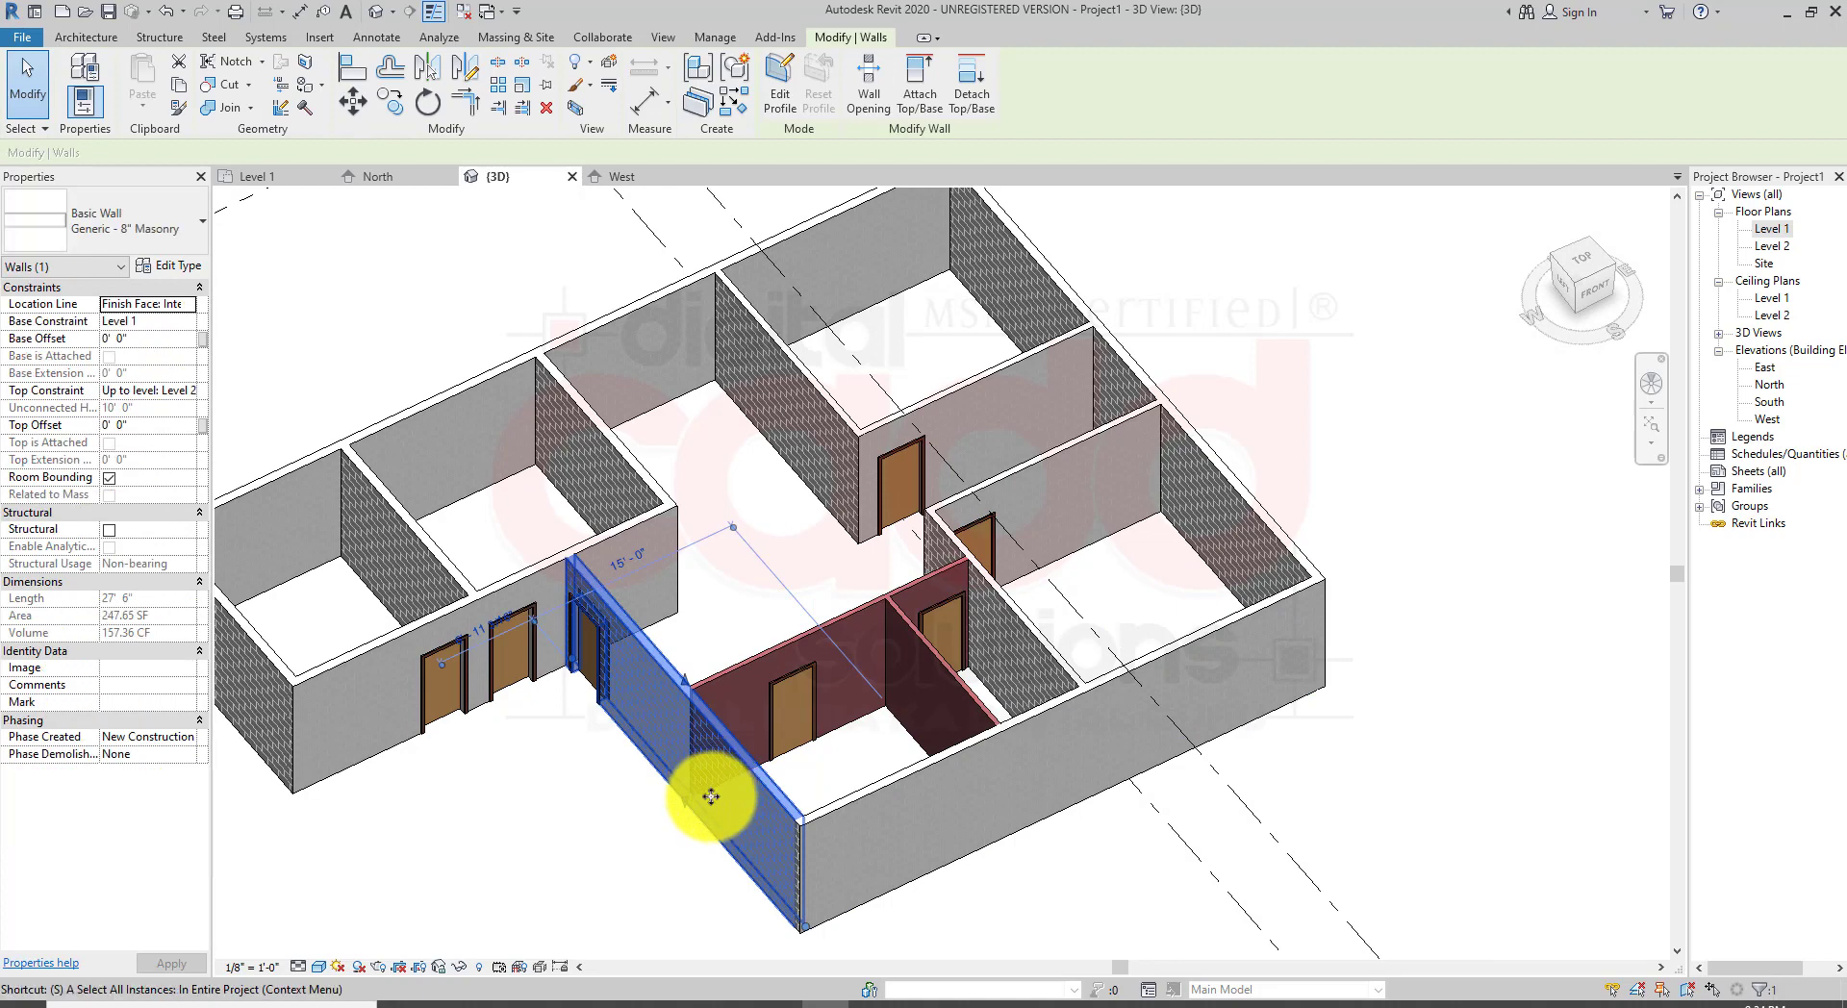
key(a)
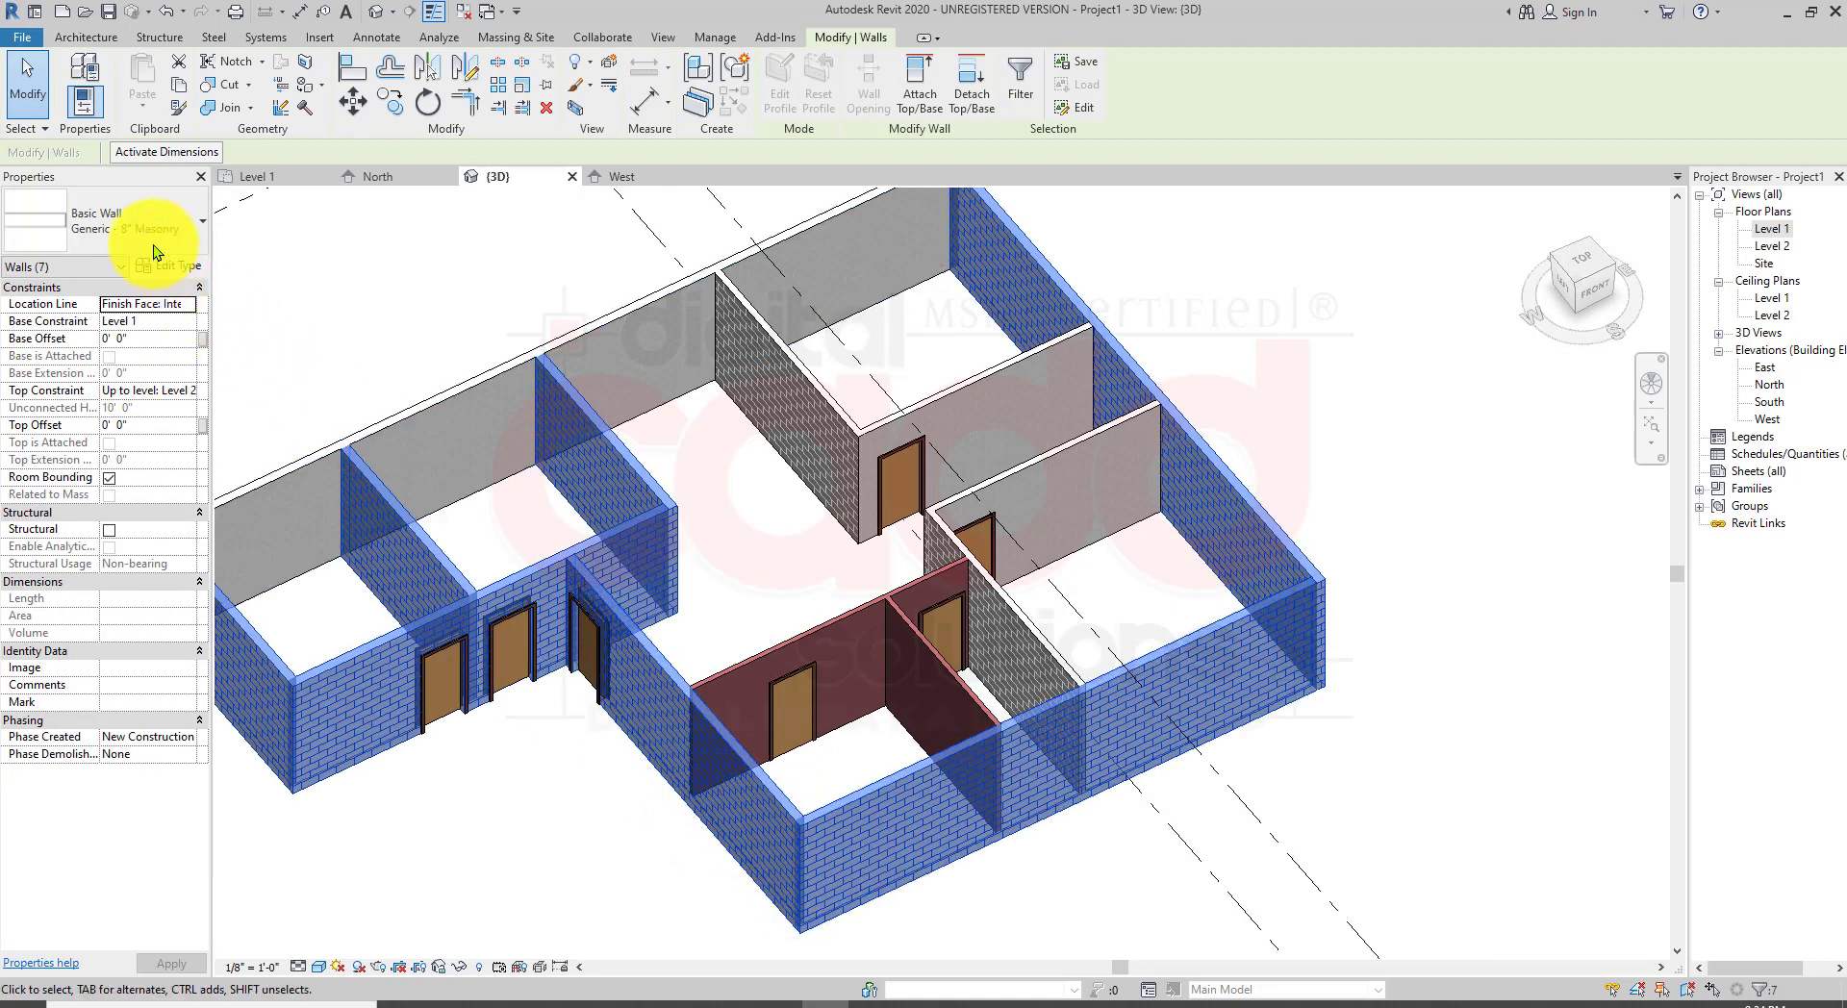
click(110, 204)
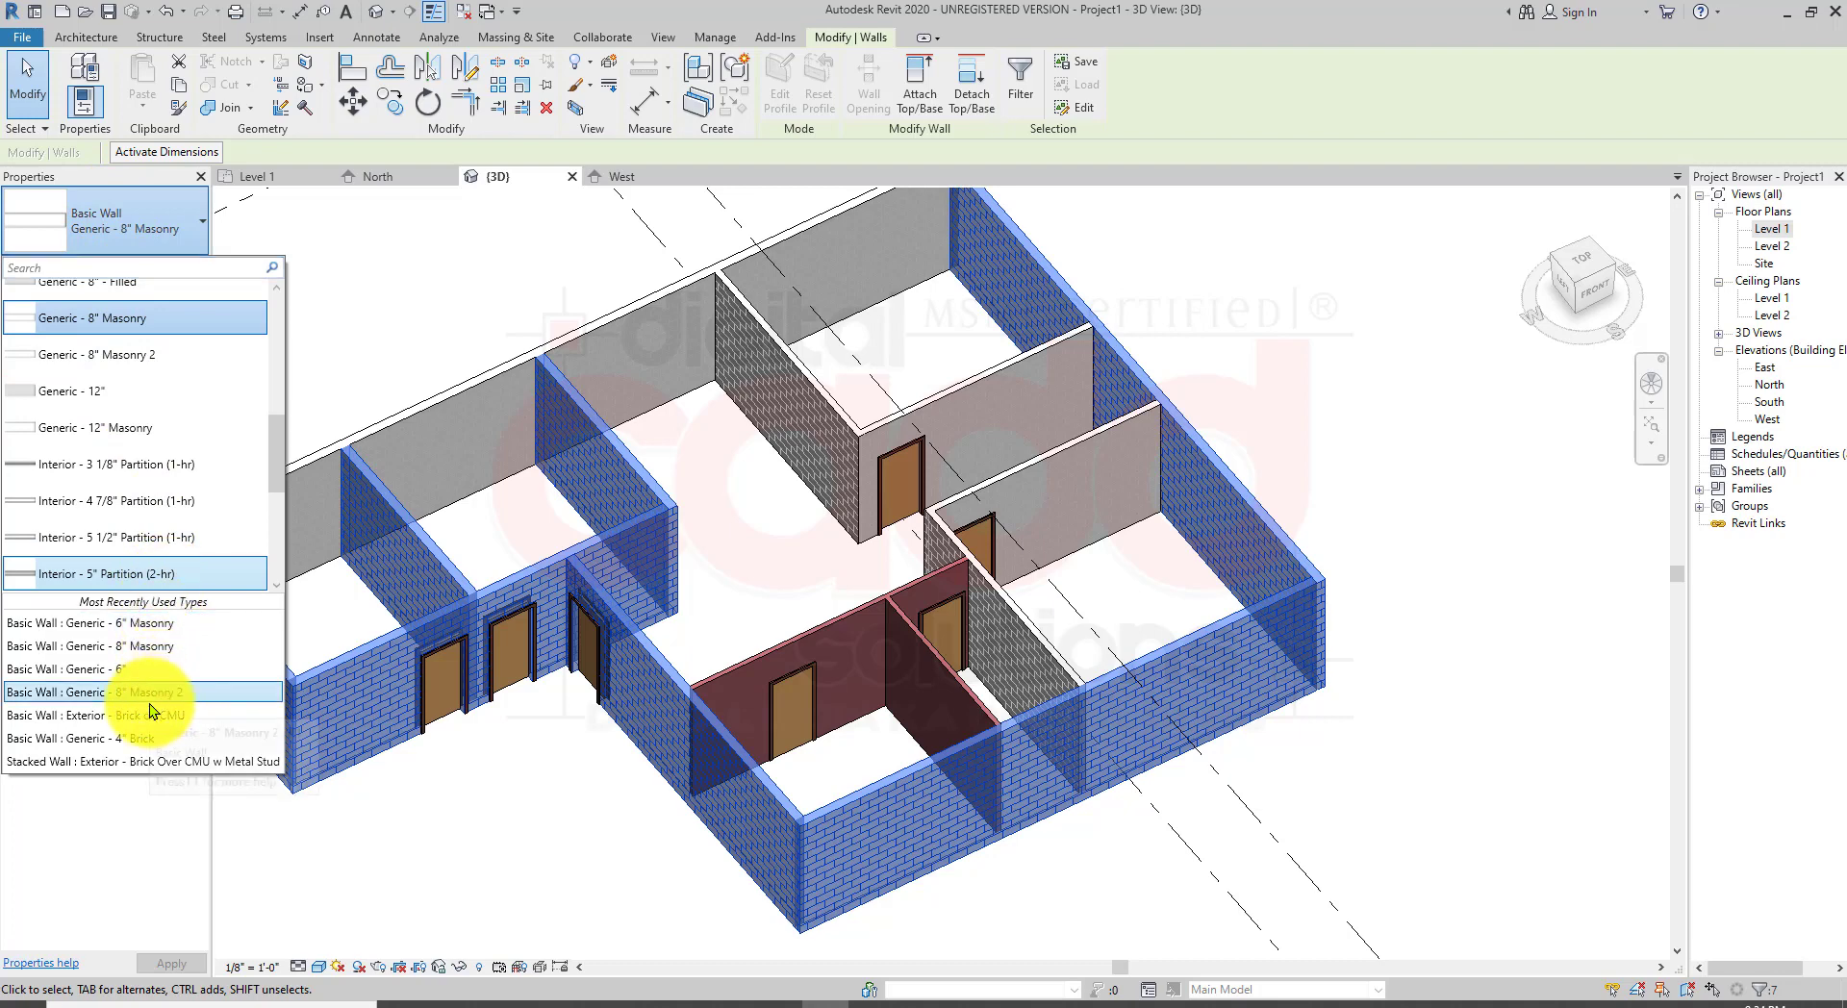
scroll(144, 556, up, 1)
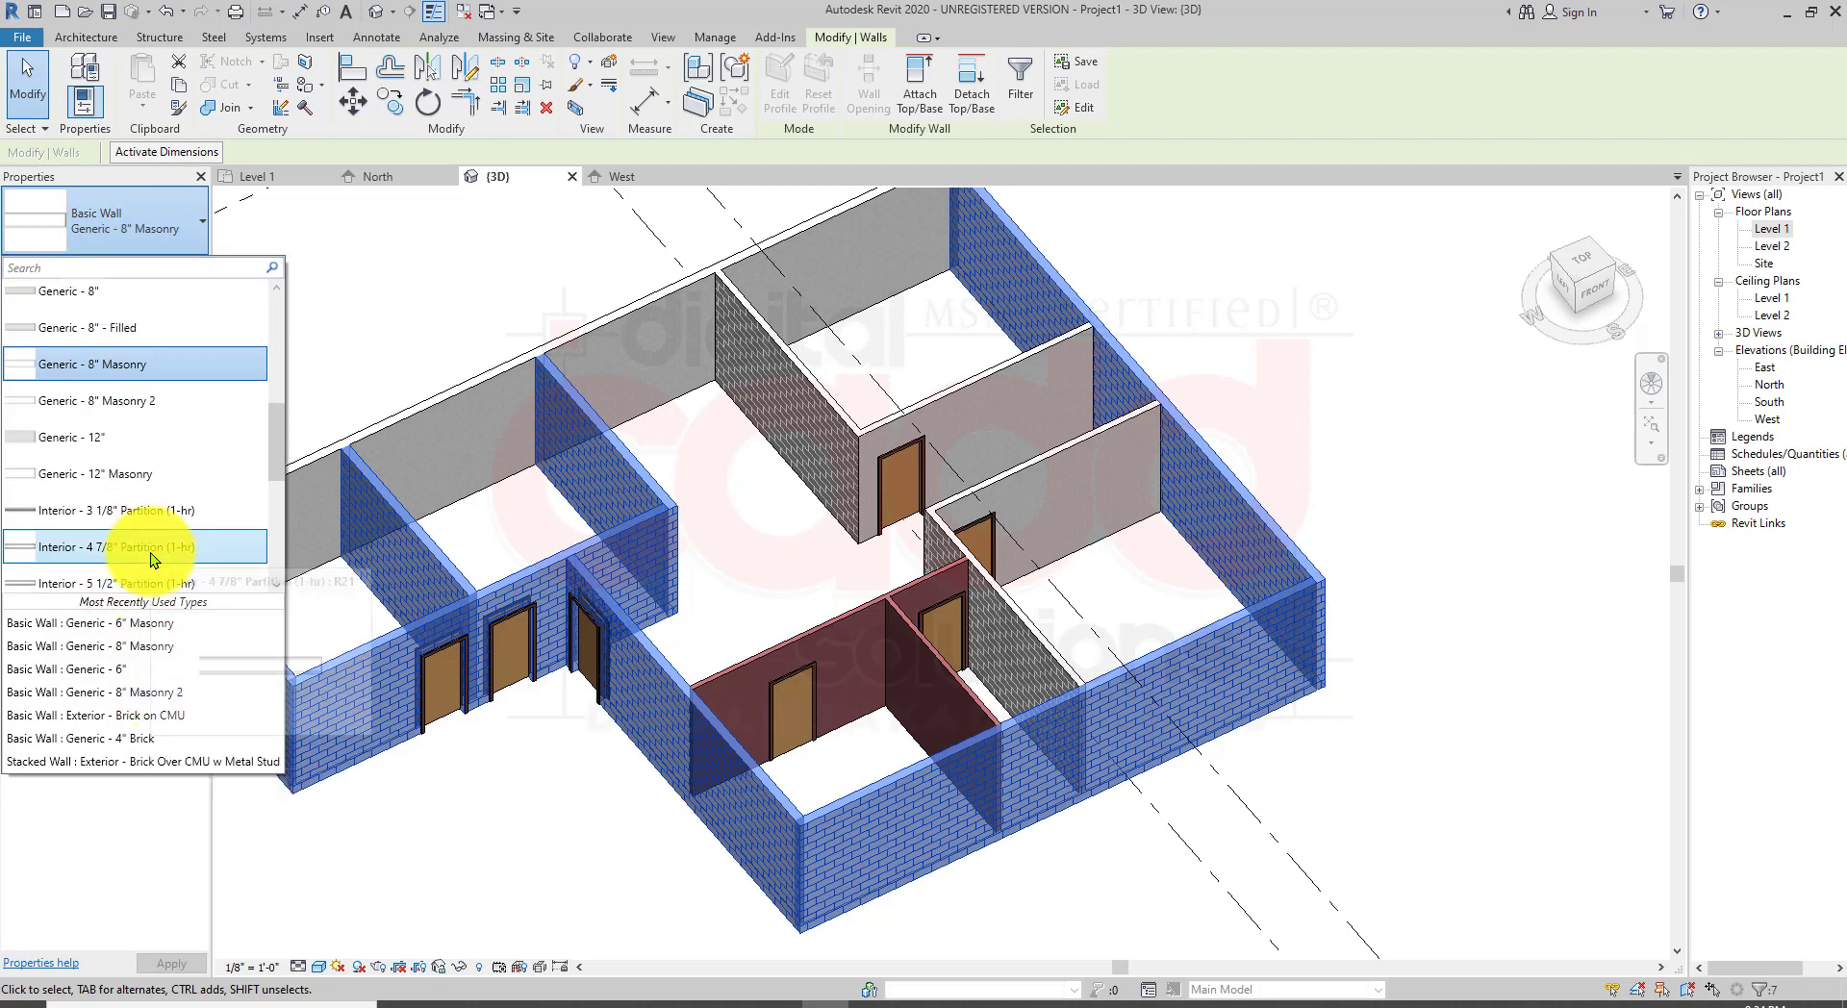
scroll(165, 537, up, 3)
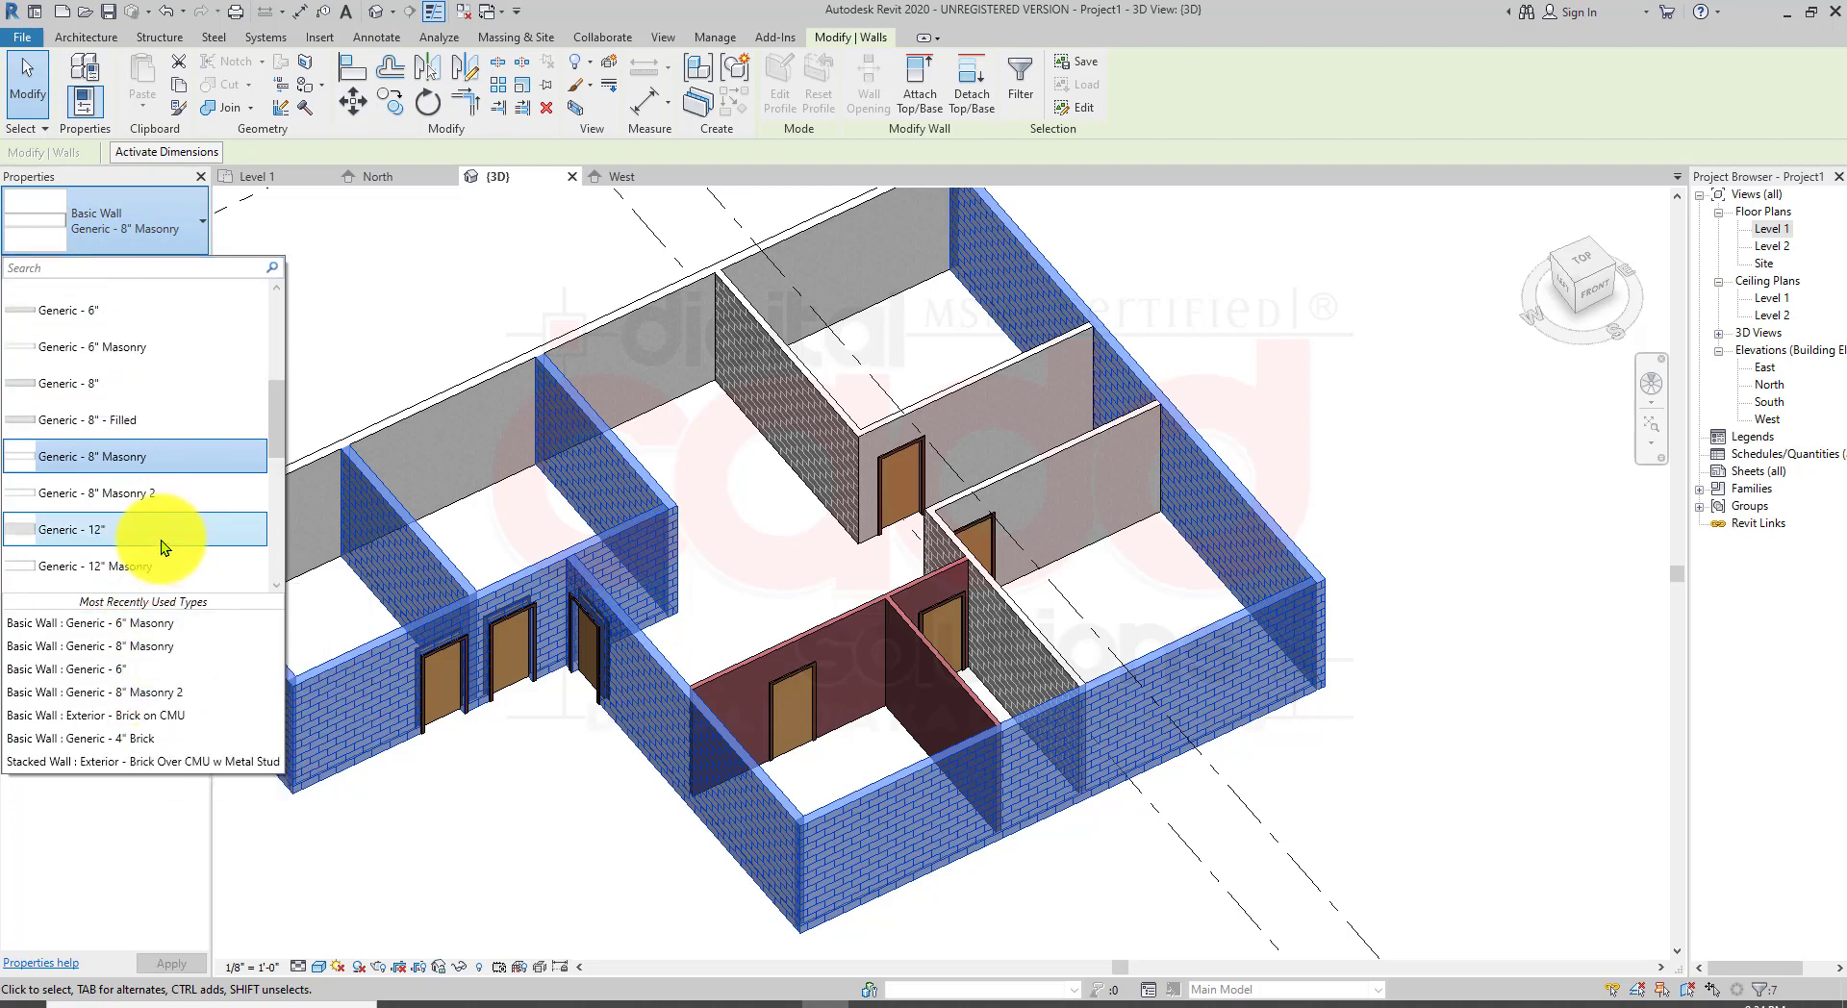
scroll(163, 510, up, 4)
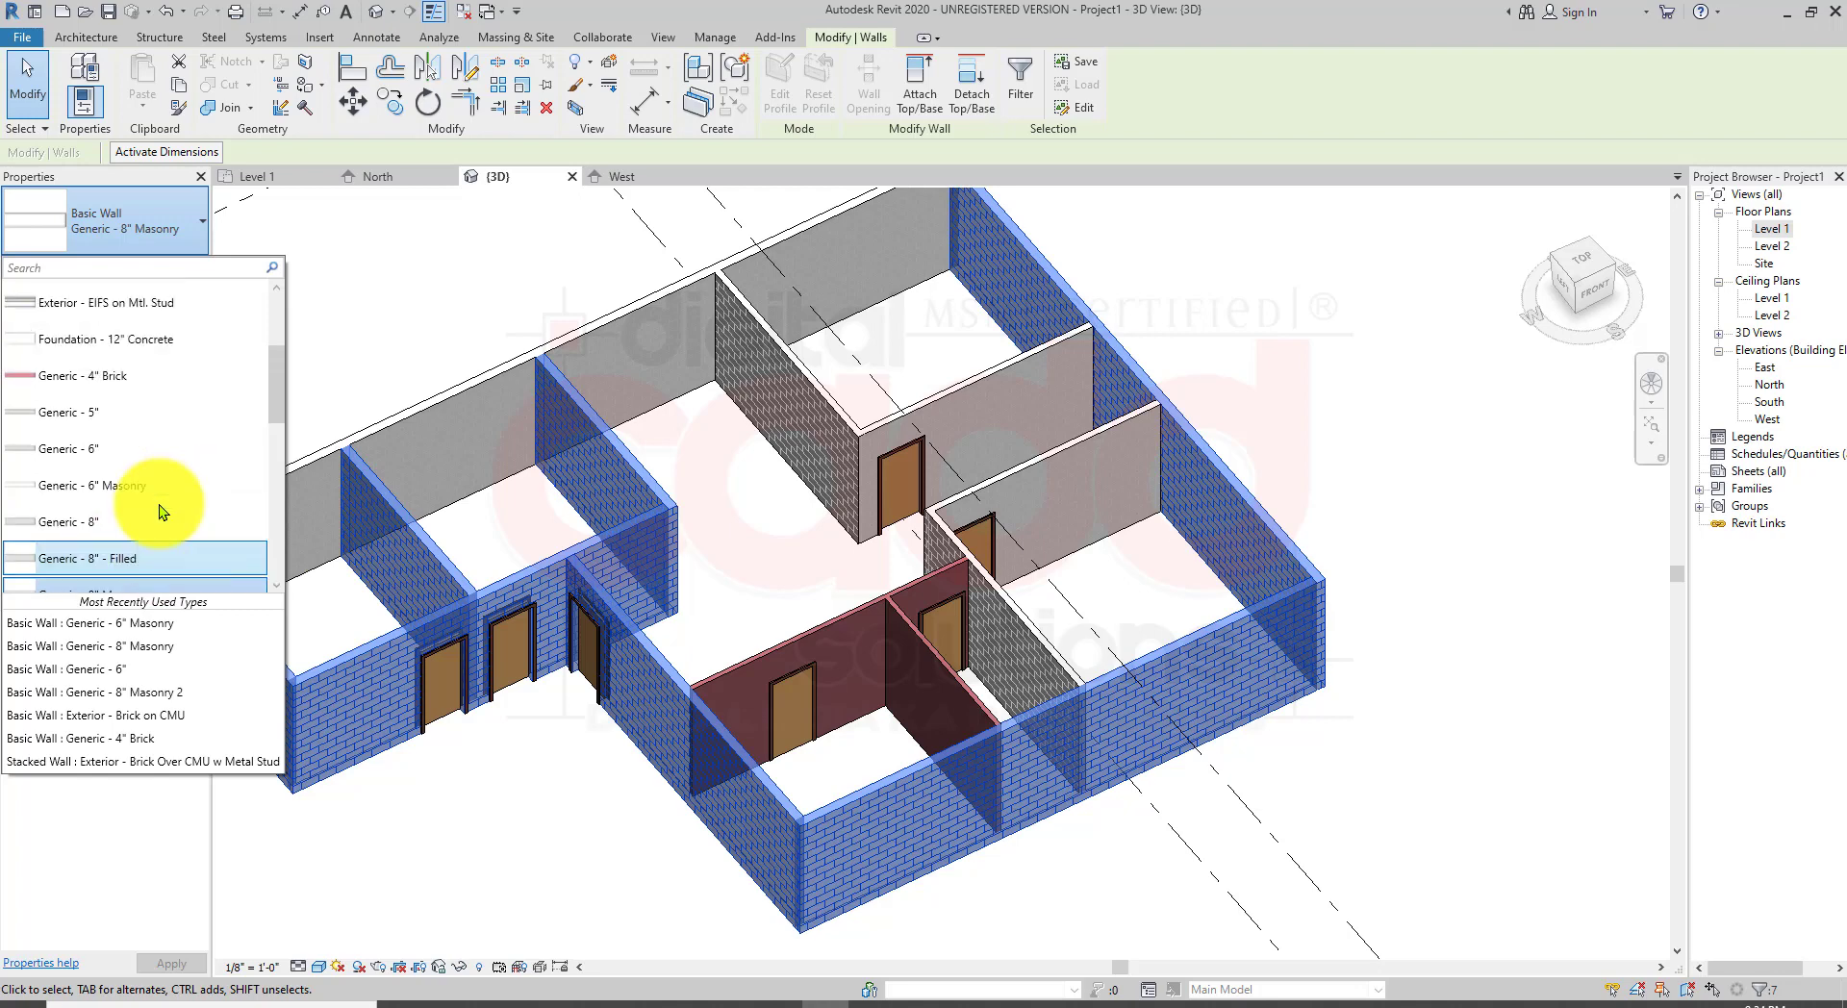
scroll(152, 514, up, 2)
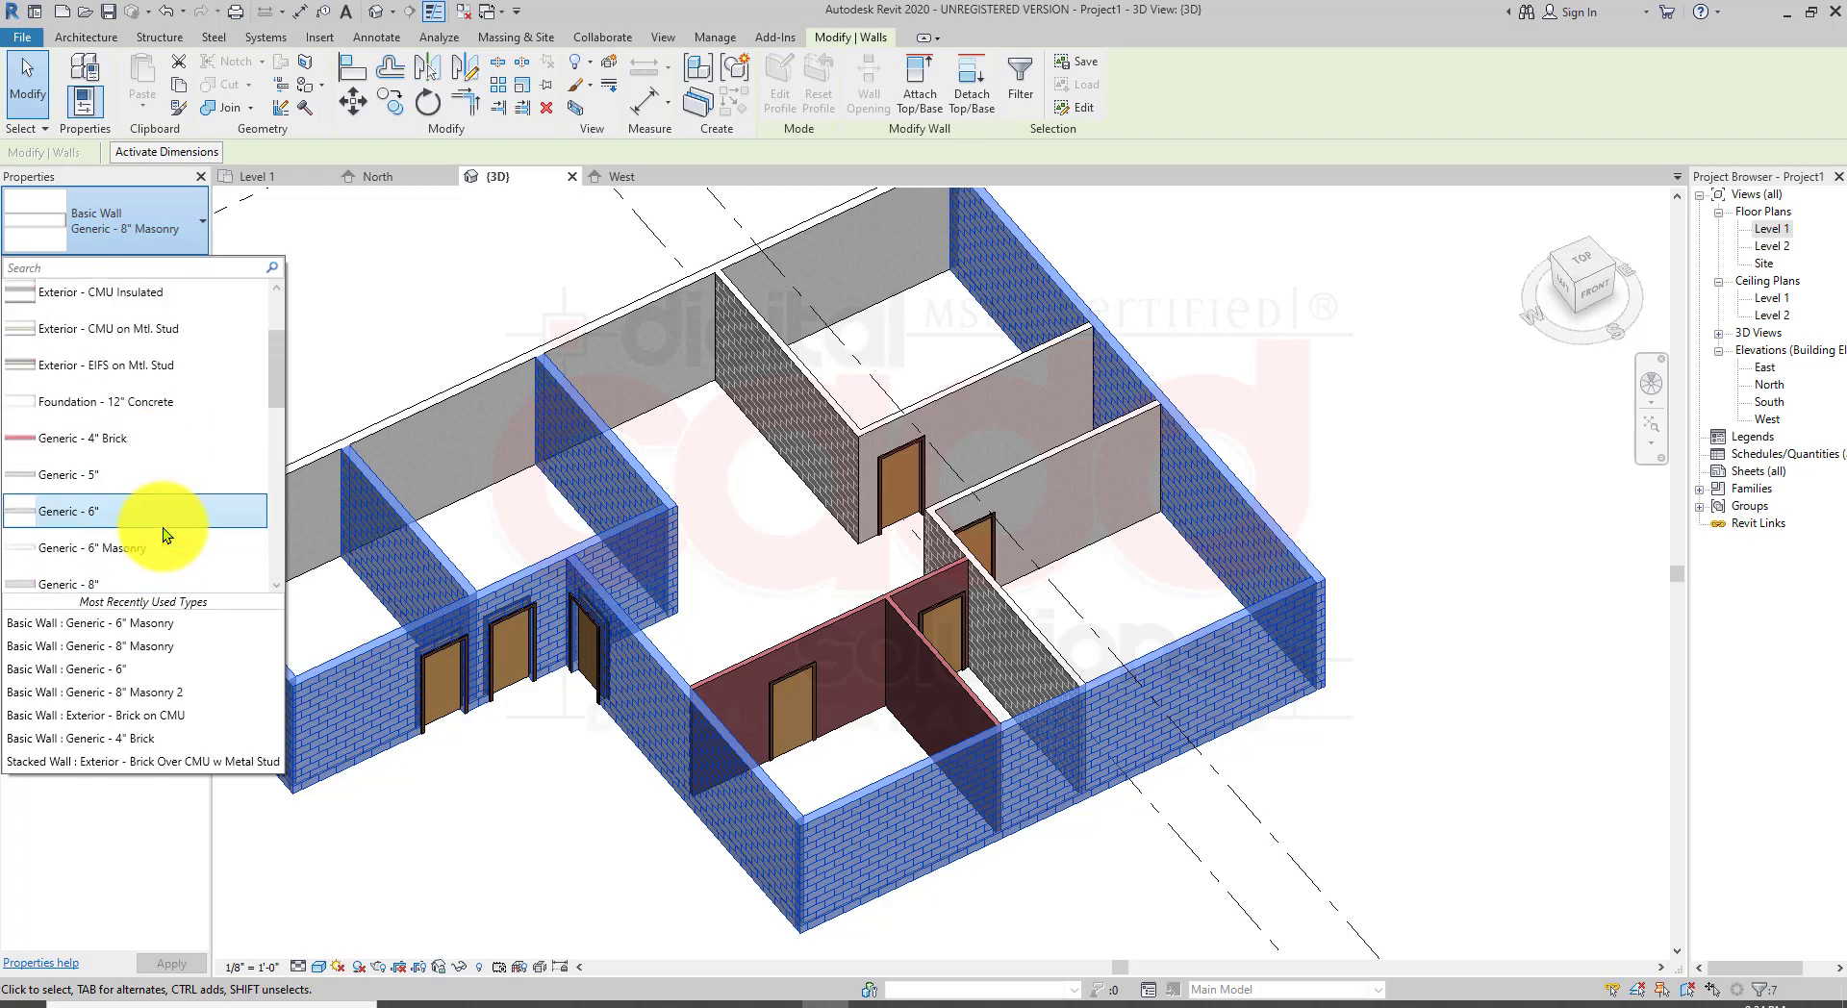
scroll(164, 528, down, 10)
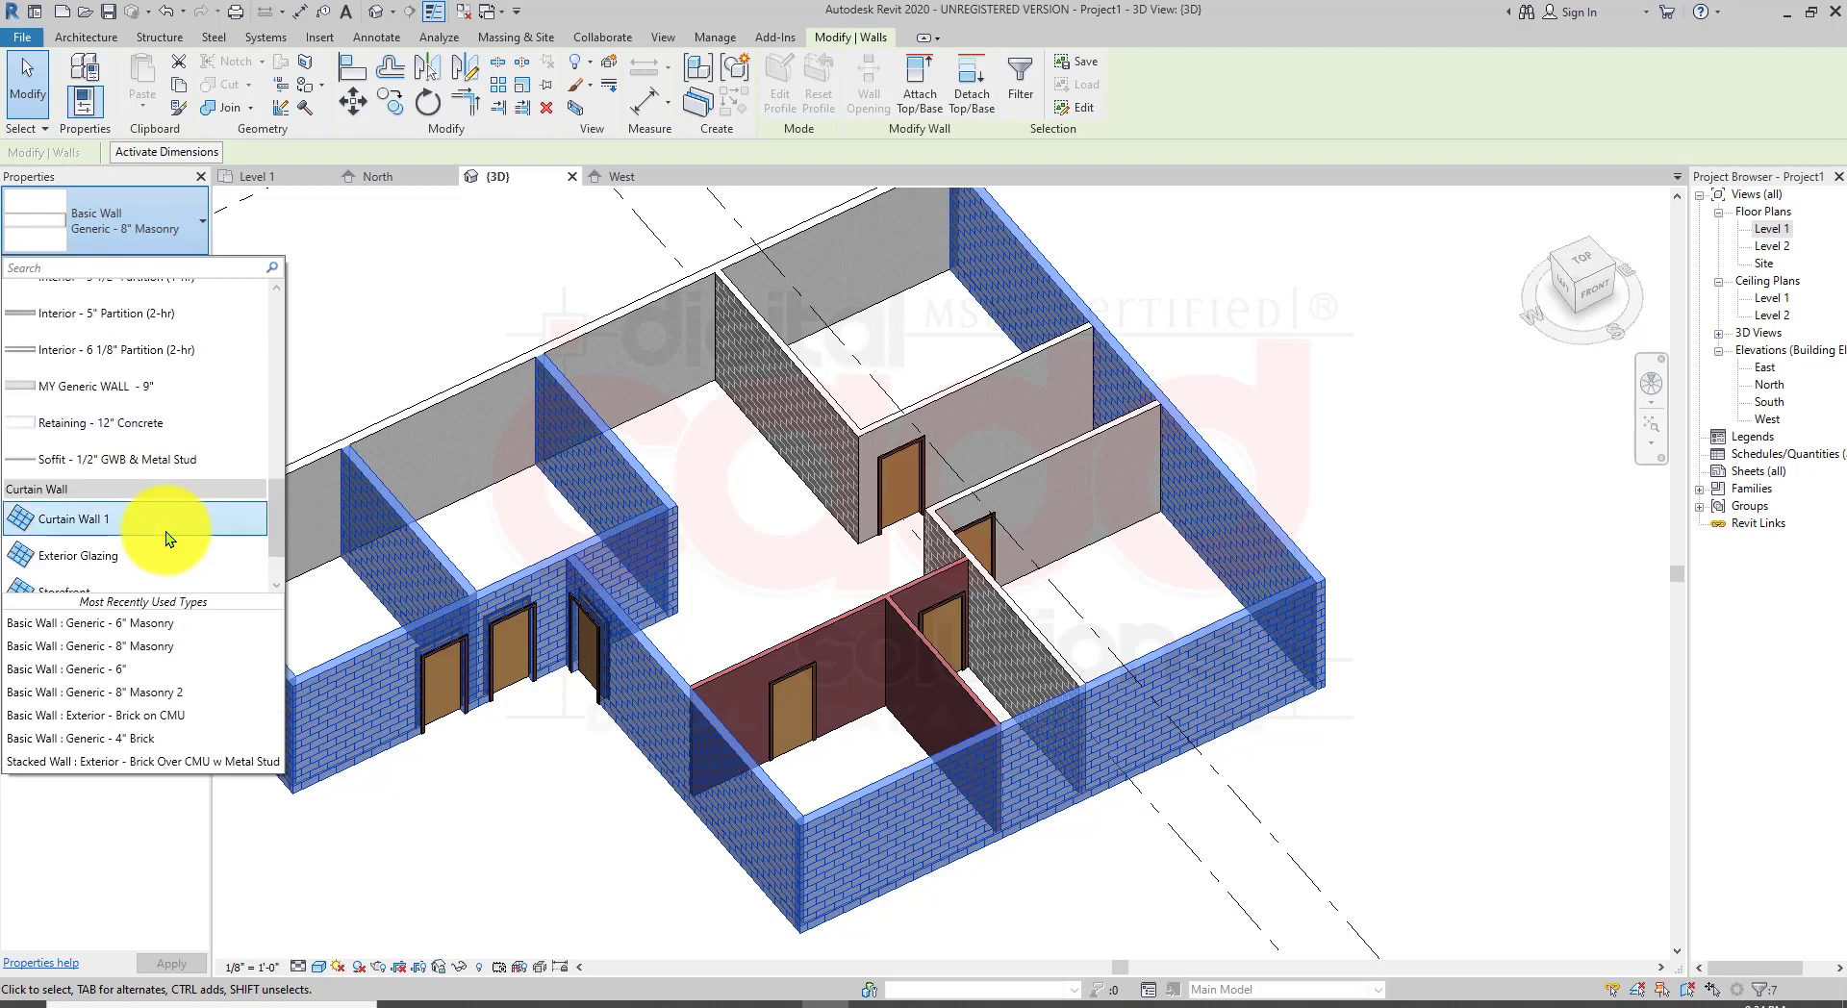
click(102, 395)
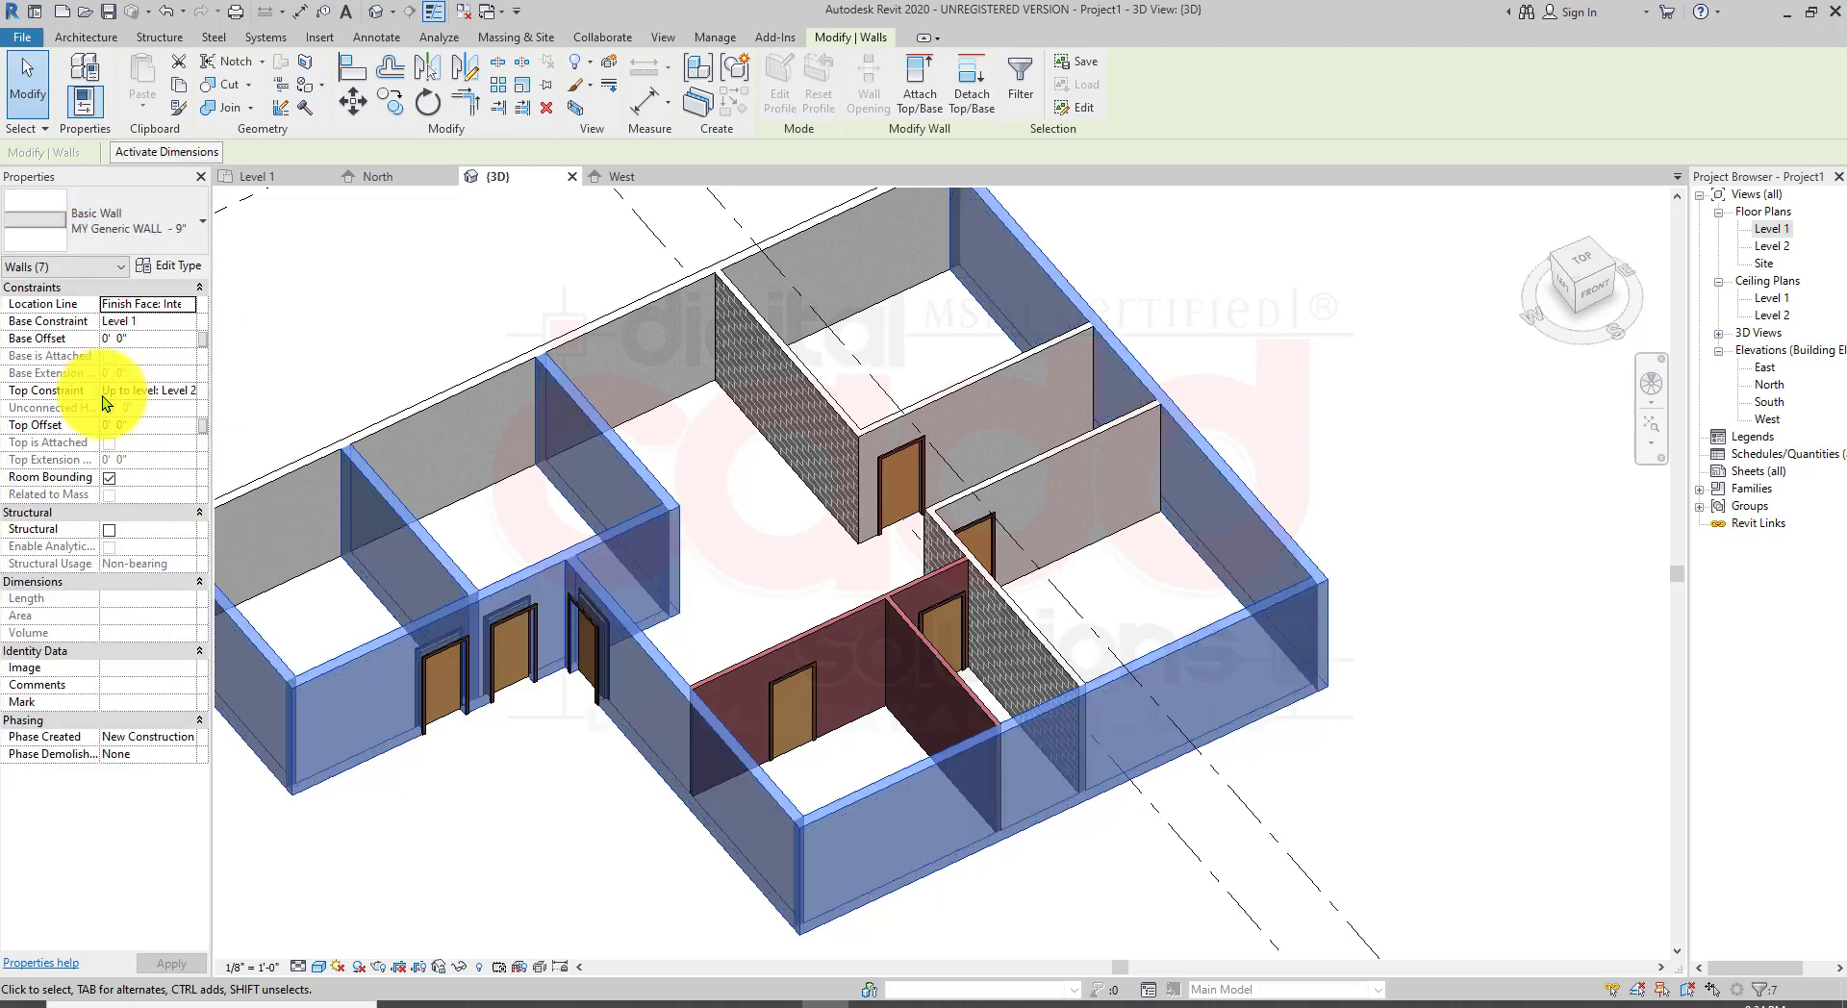
key(Escape)
Step: Orbit and zoom around the model to inspect the retyped walls and the door openings up close
middle_drag(593, 663, 714, 669)
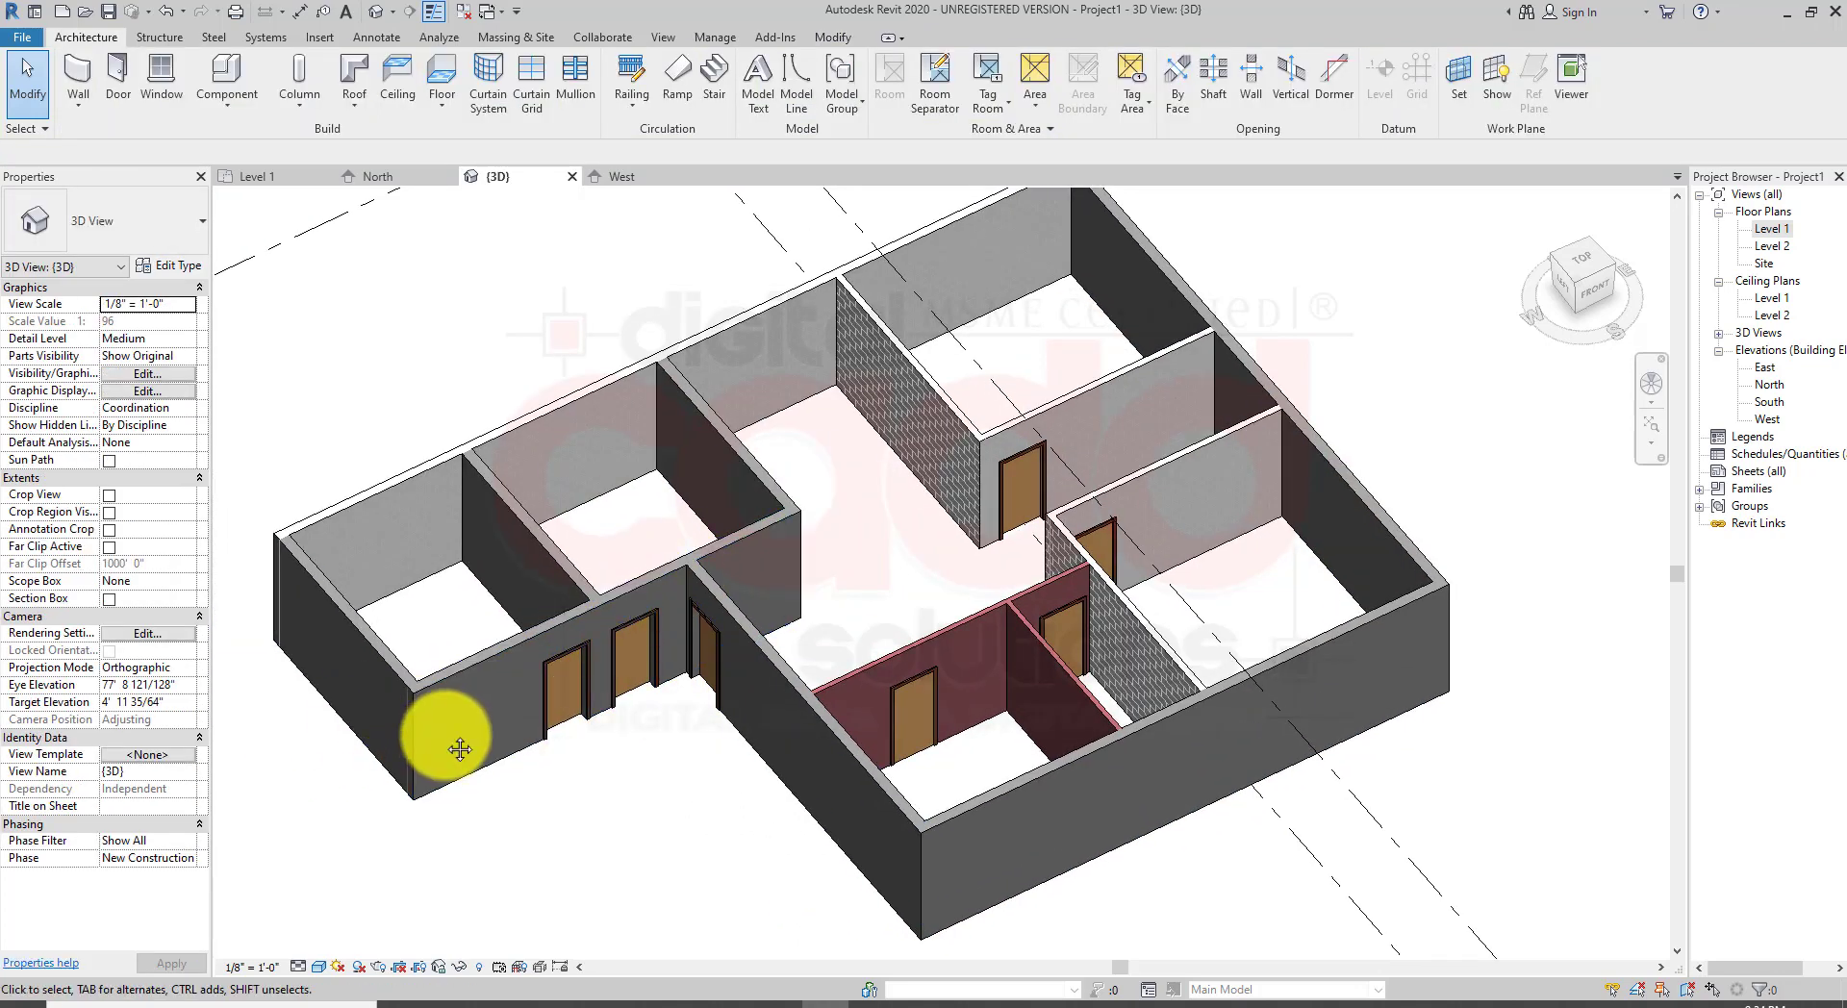
scroll(442, 731, up, 2)
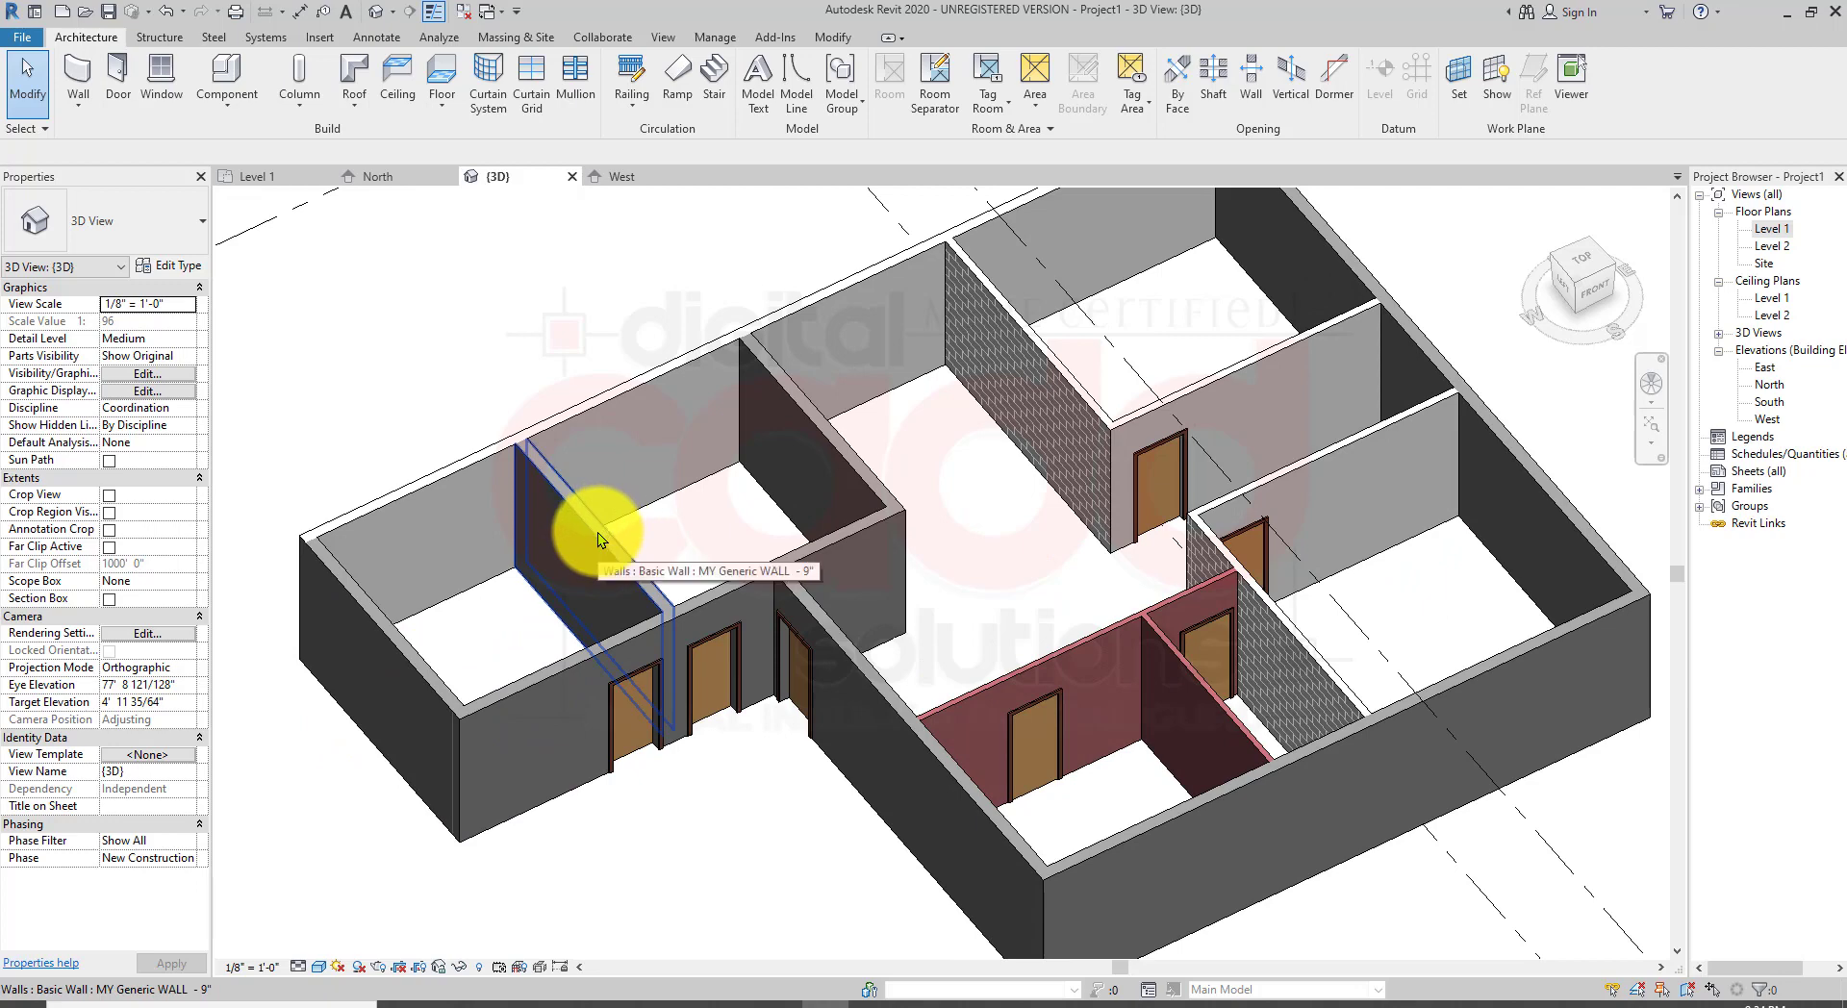
click(597, 533)
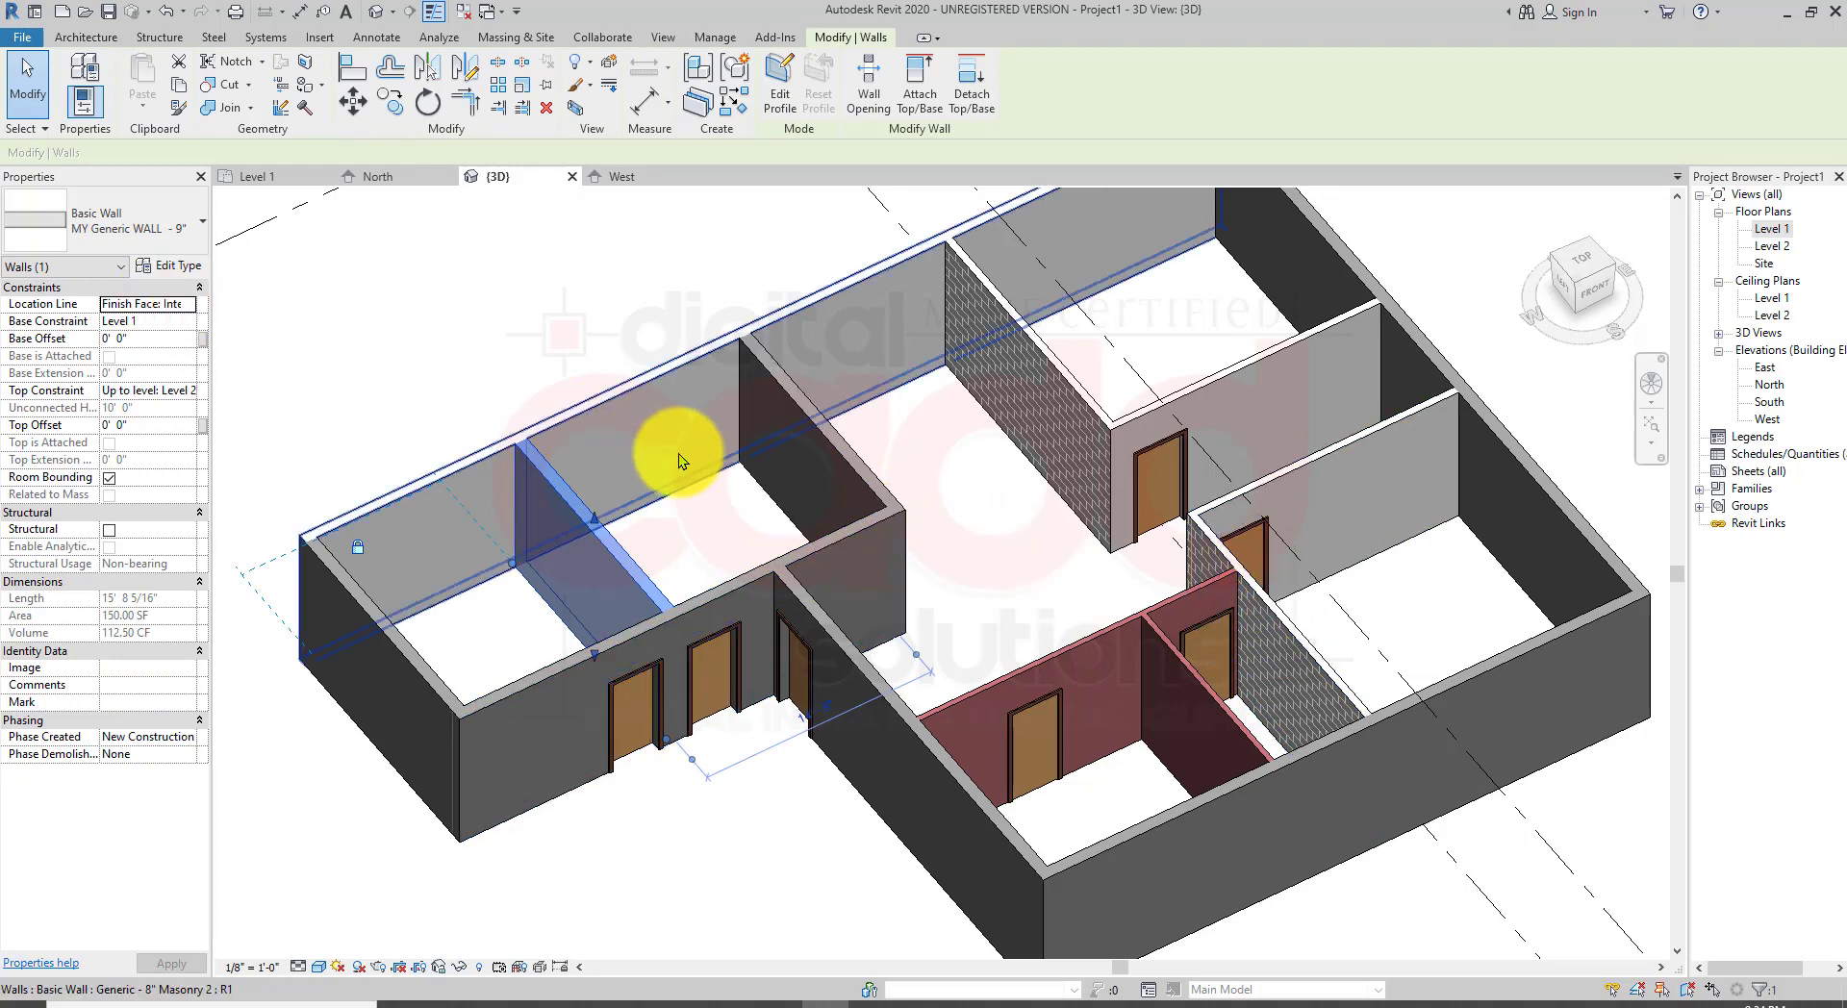
click(566, 297)
shift+middle_drag(684, 660, 573, 641)
scroll(573, 641, up, 5)
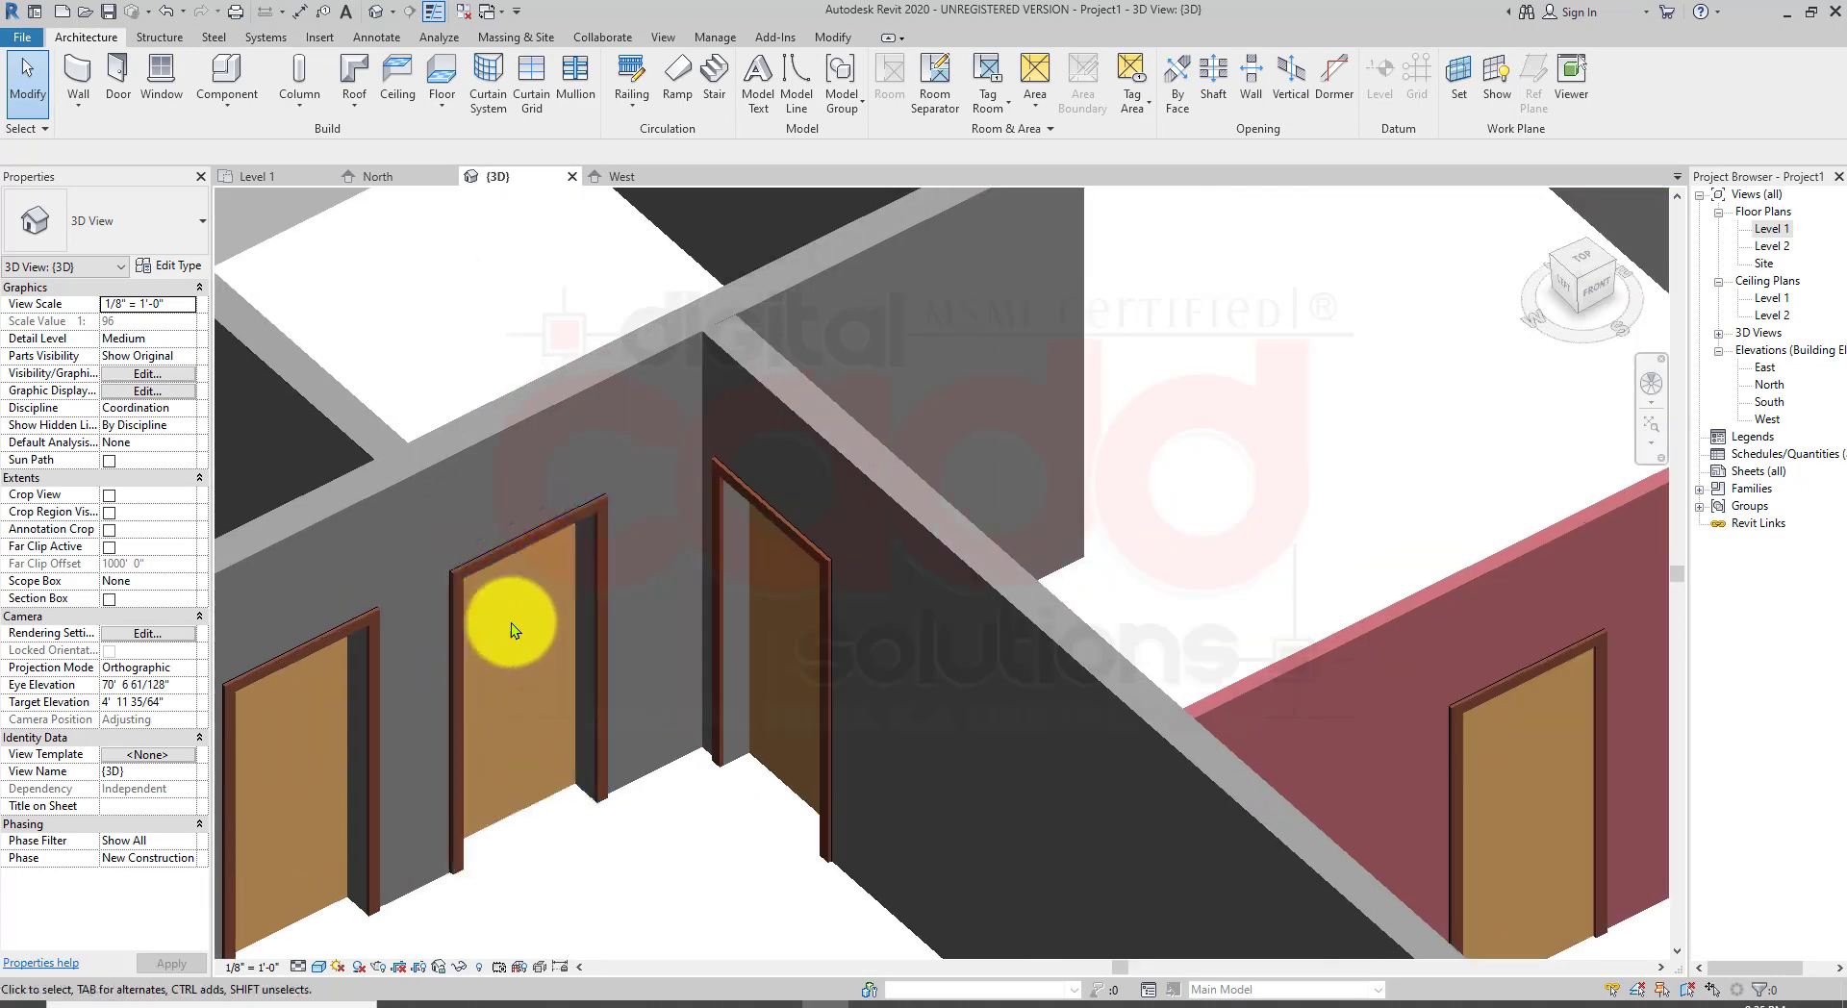
middle_drag(573, 767, 795, 720)
scroll(680, 812, up, 2)
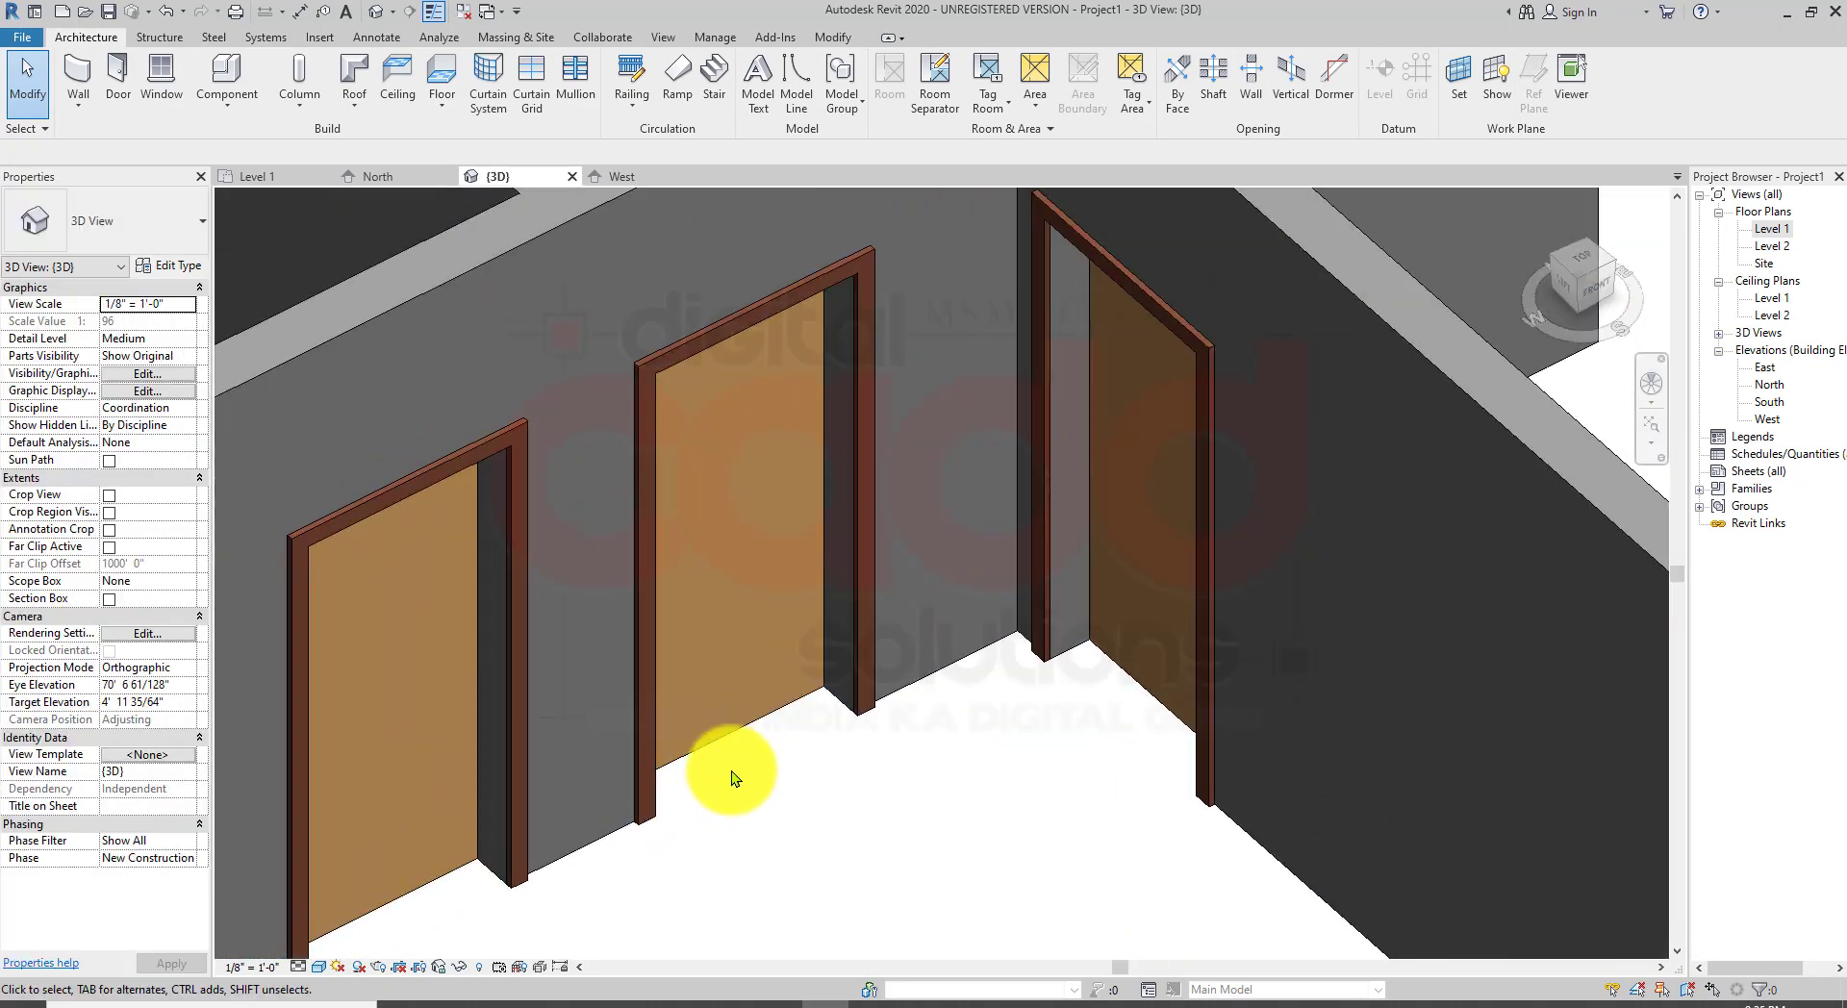
scroll(731, 775, down, 3)
scroll(704, 845, up, 3)
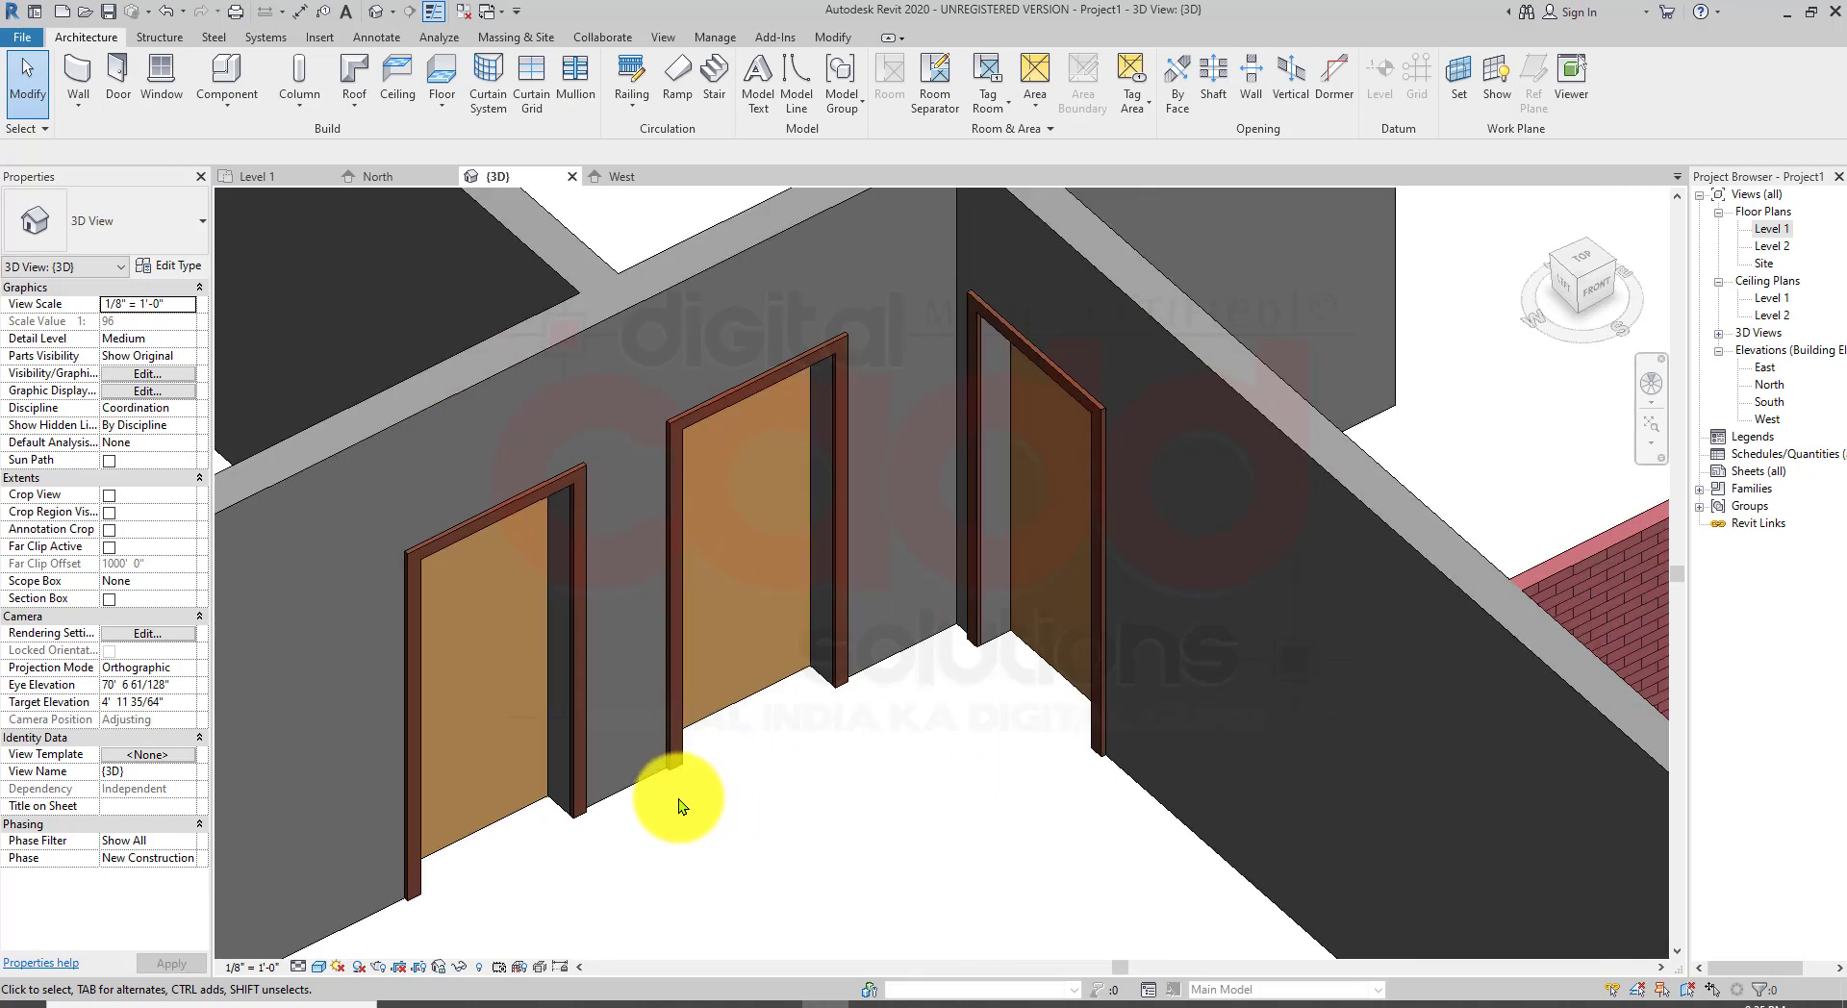
scroll(755, 723, up, 3)
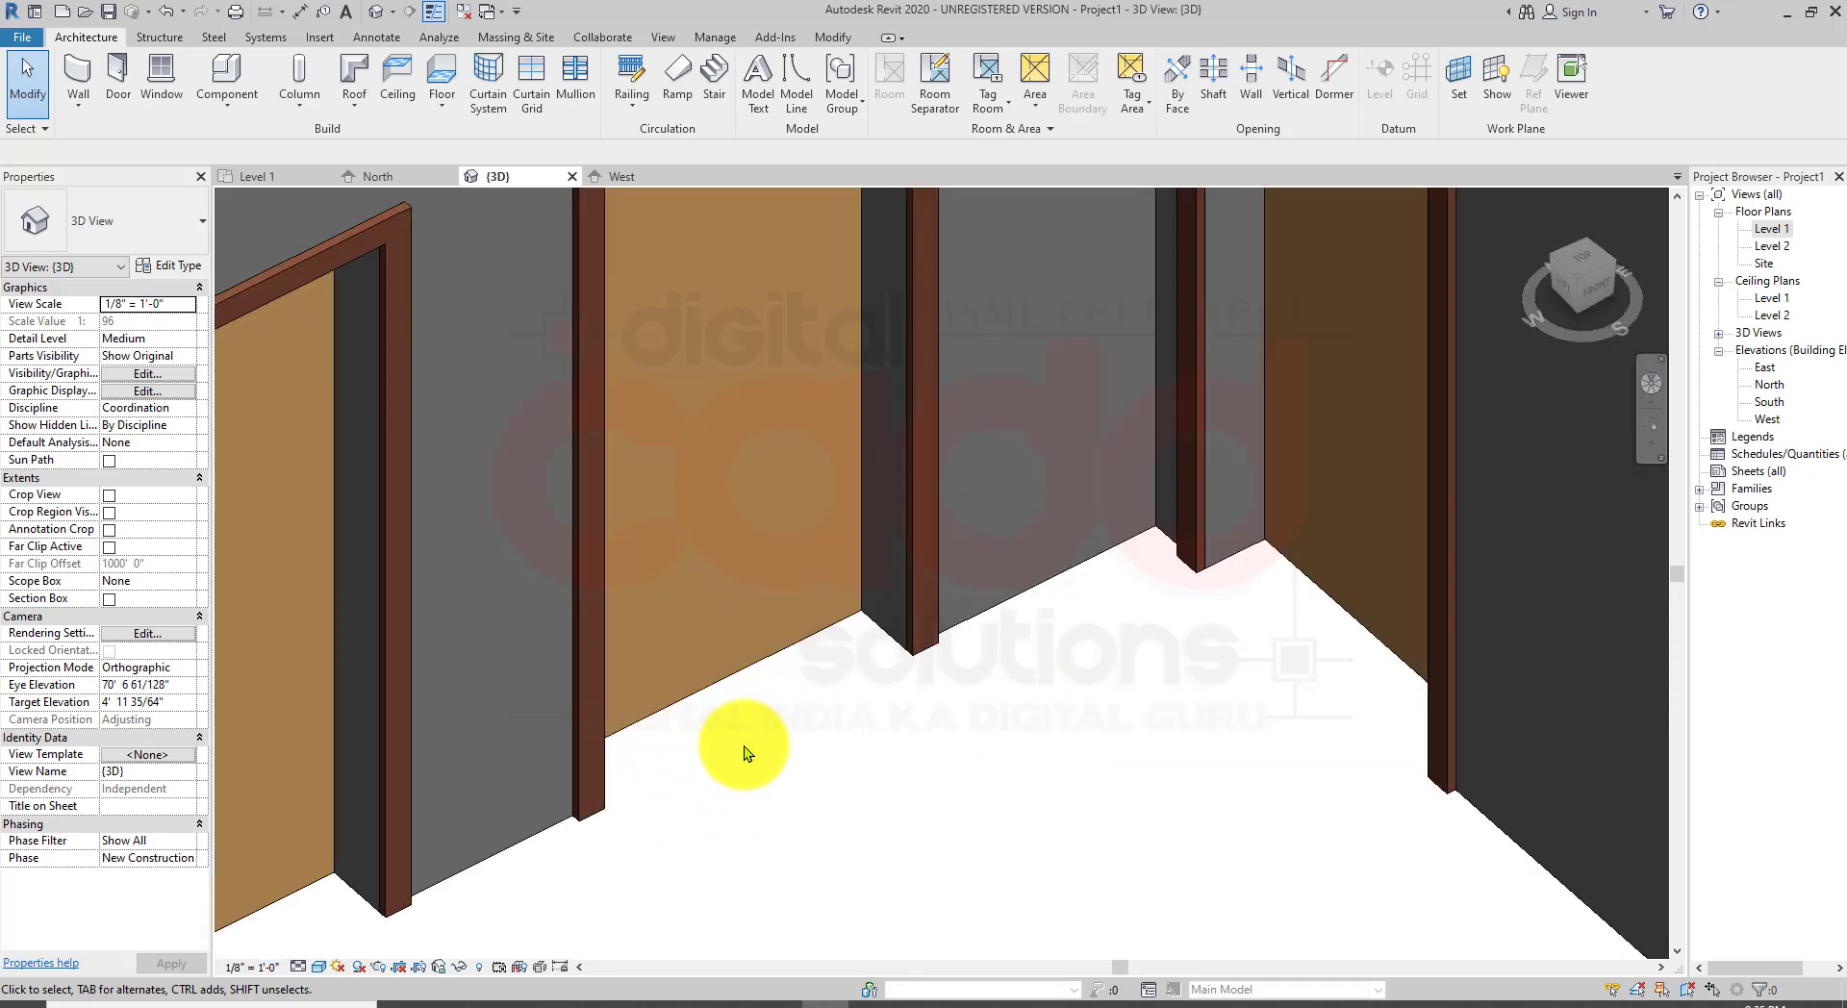
scroll(744, 752, down, 4)
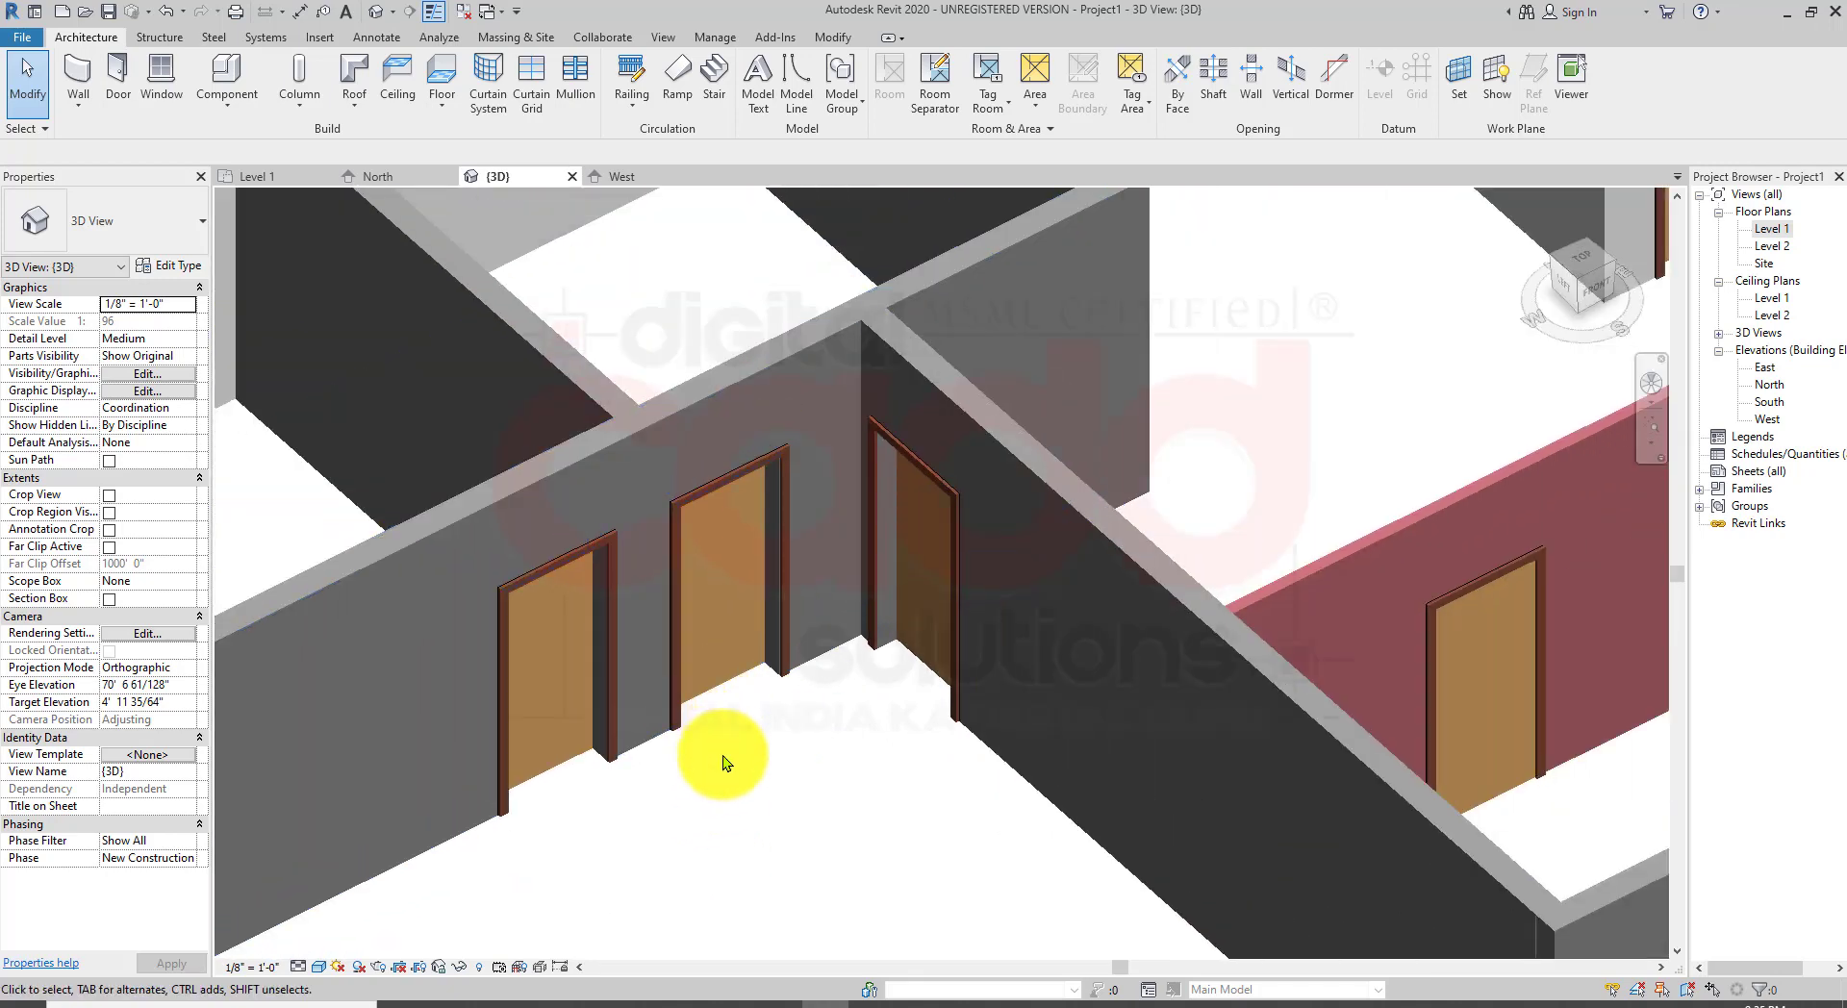
scroll(722, 754, up, 4)
scroll(756, 771, down, 2)
scroll(804, 751, up, 2)
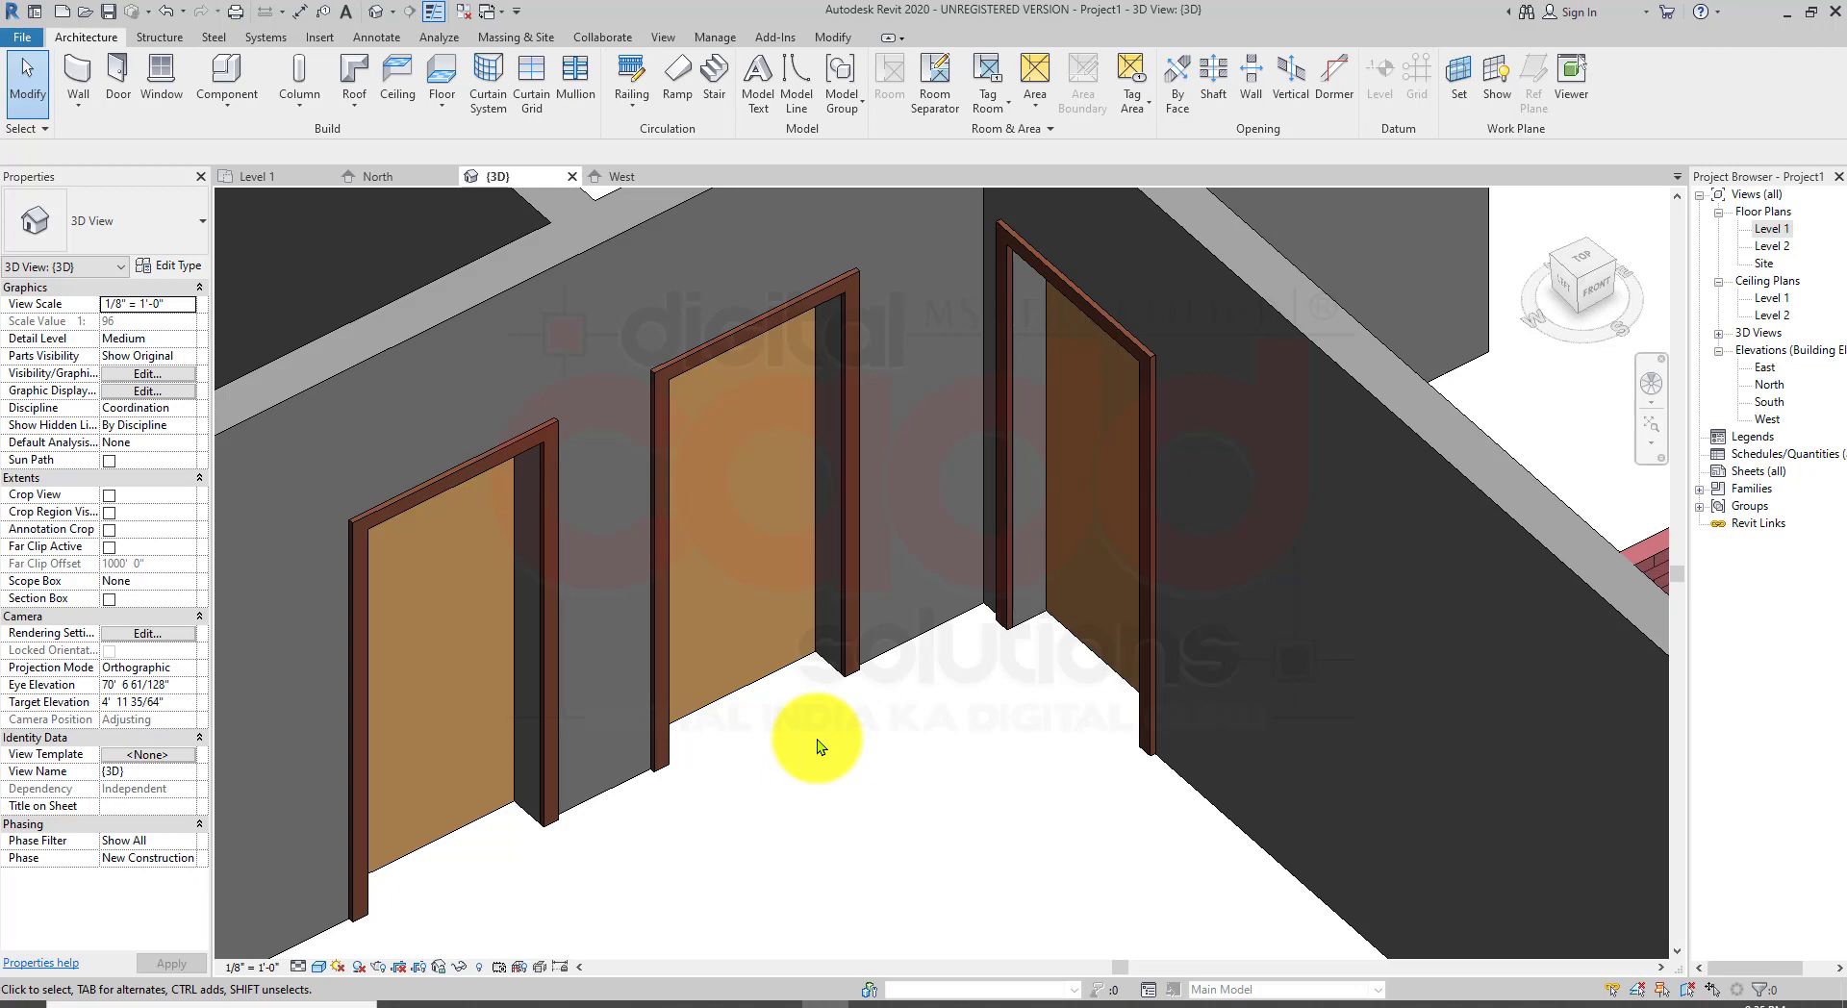
scroll(702, 709, down, 5)
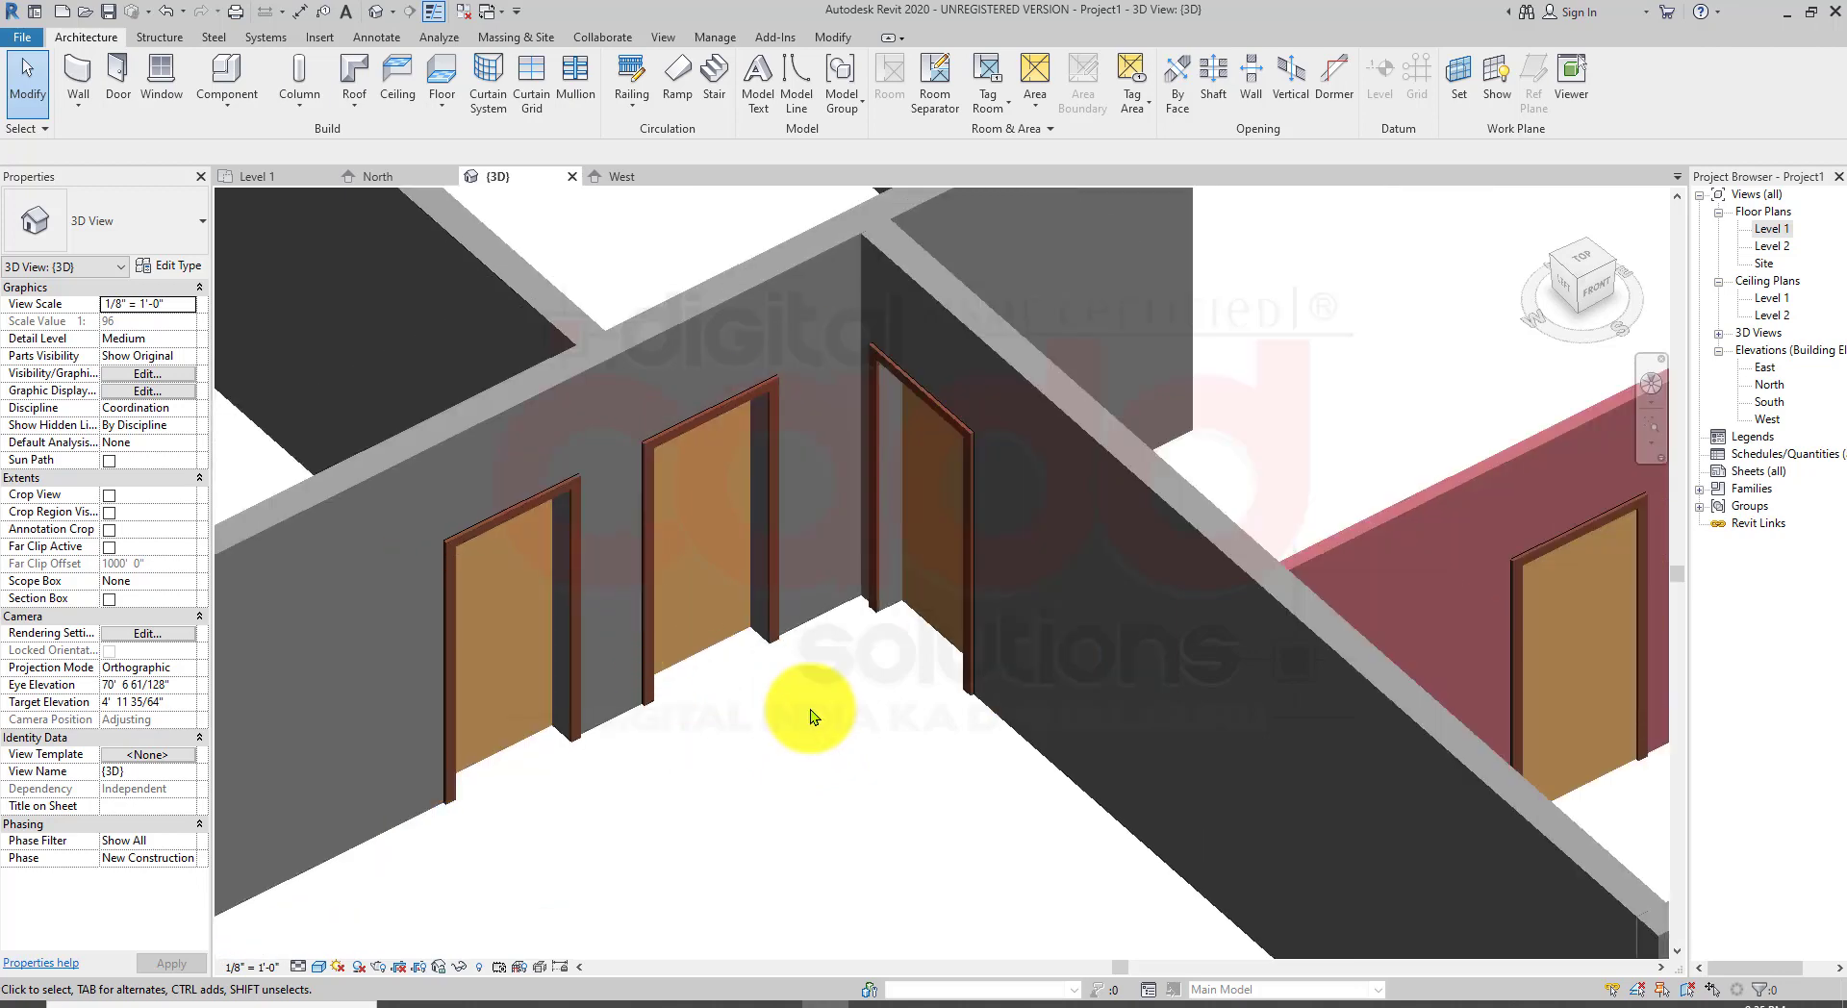
scroll(731, 712, up, 4)
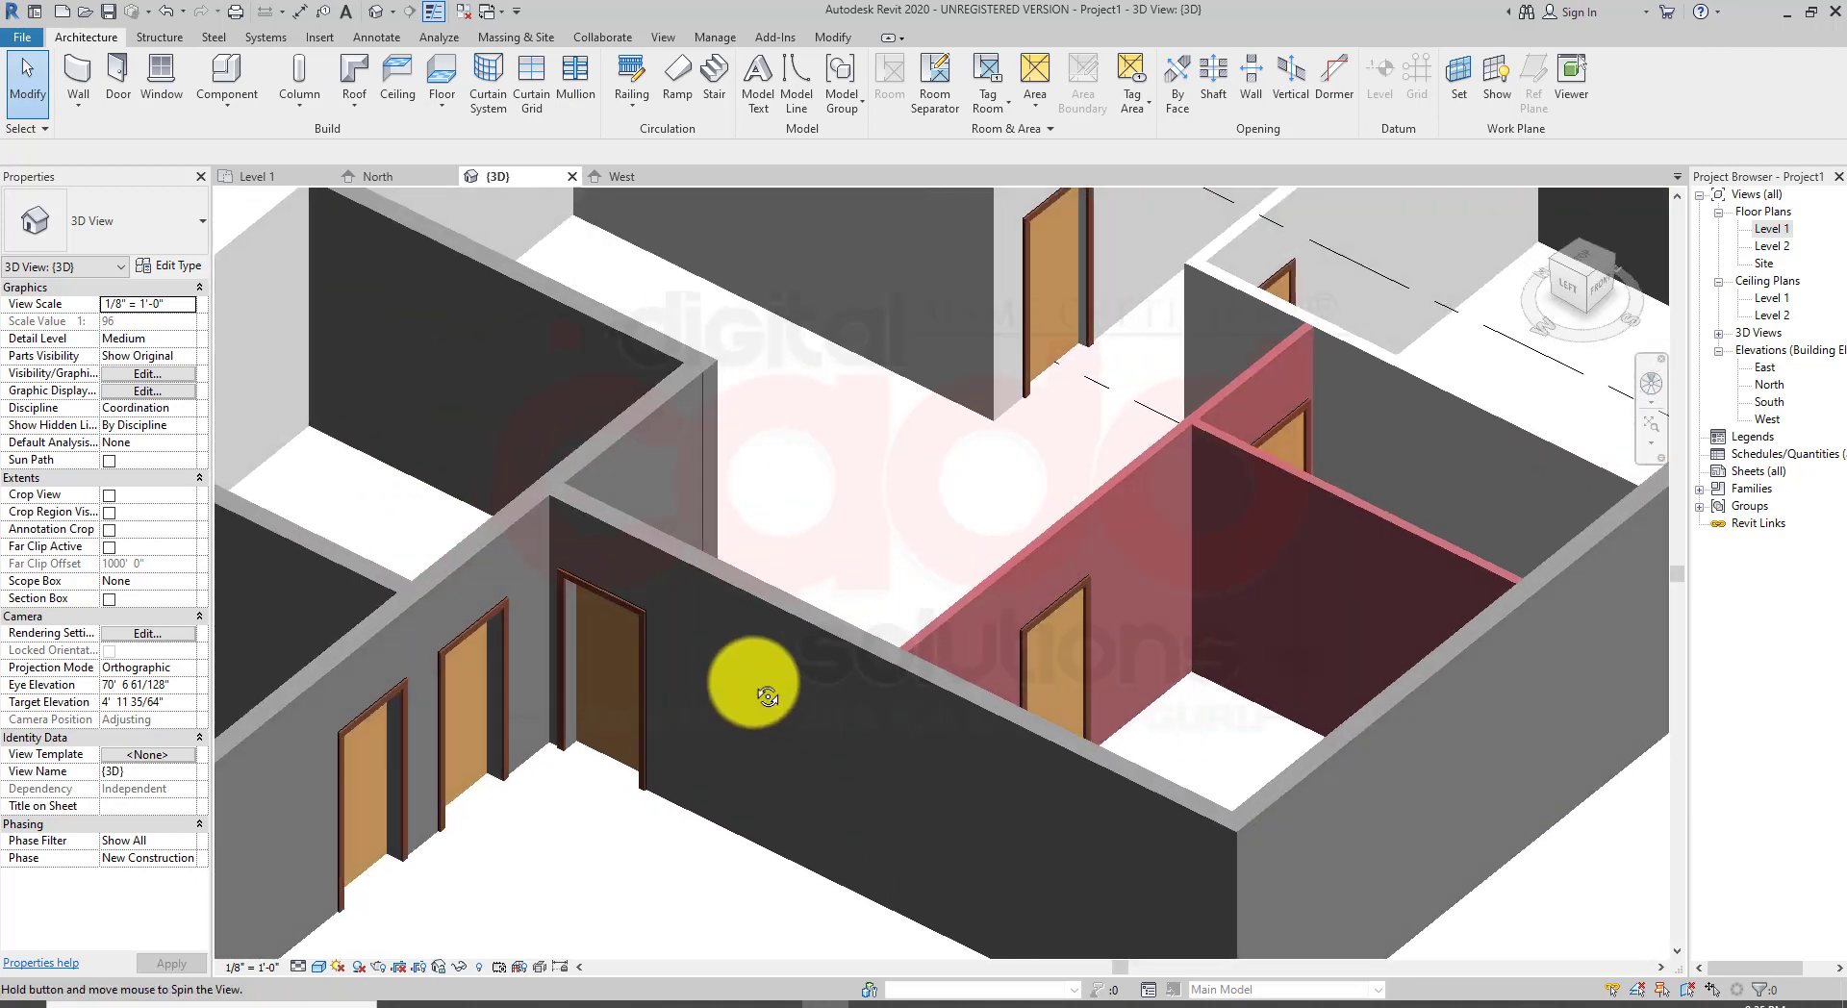
scroll(731, 717, up, 1)
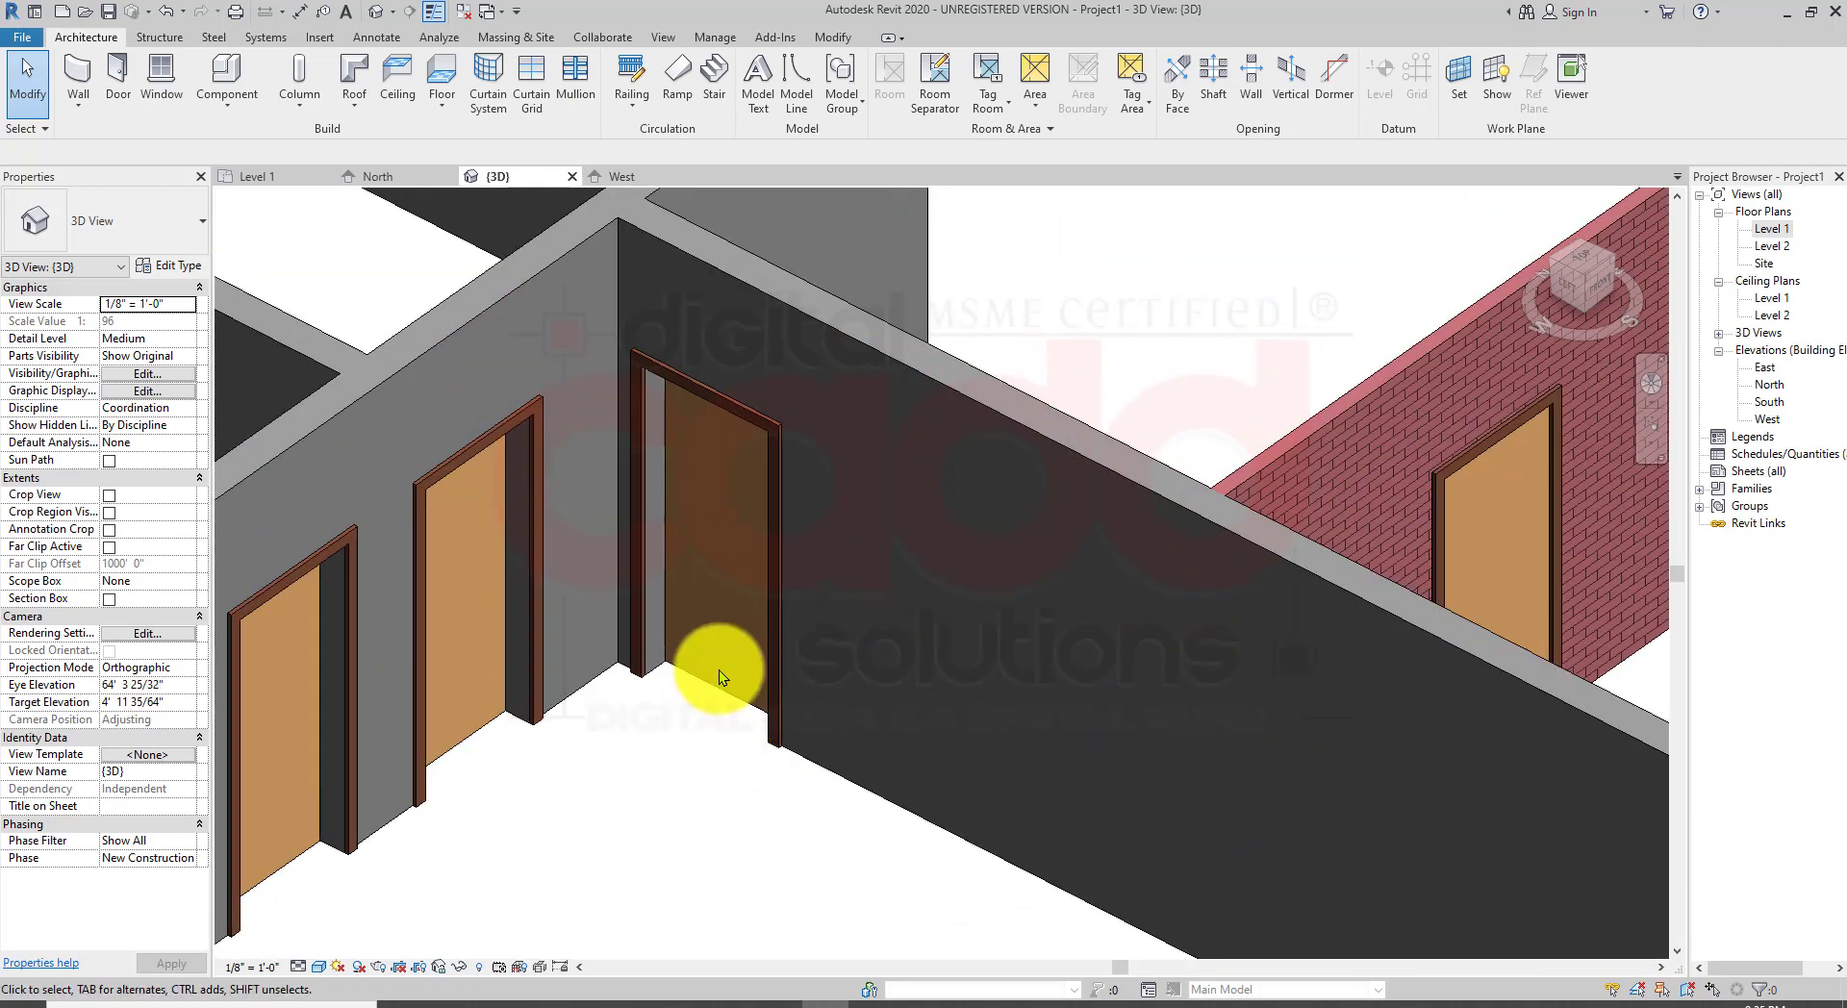
Step: Select the door beside the wall corner and set its sill height to 1'
click(719, 403)
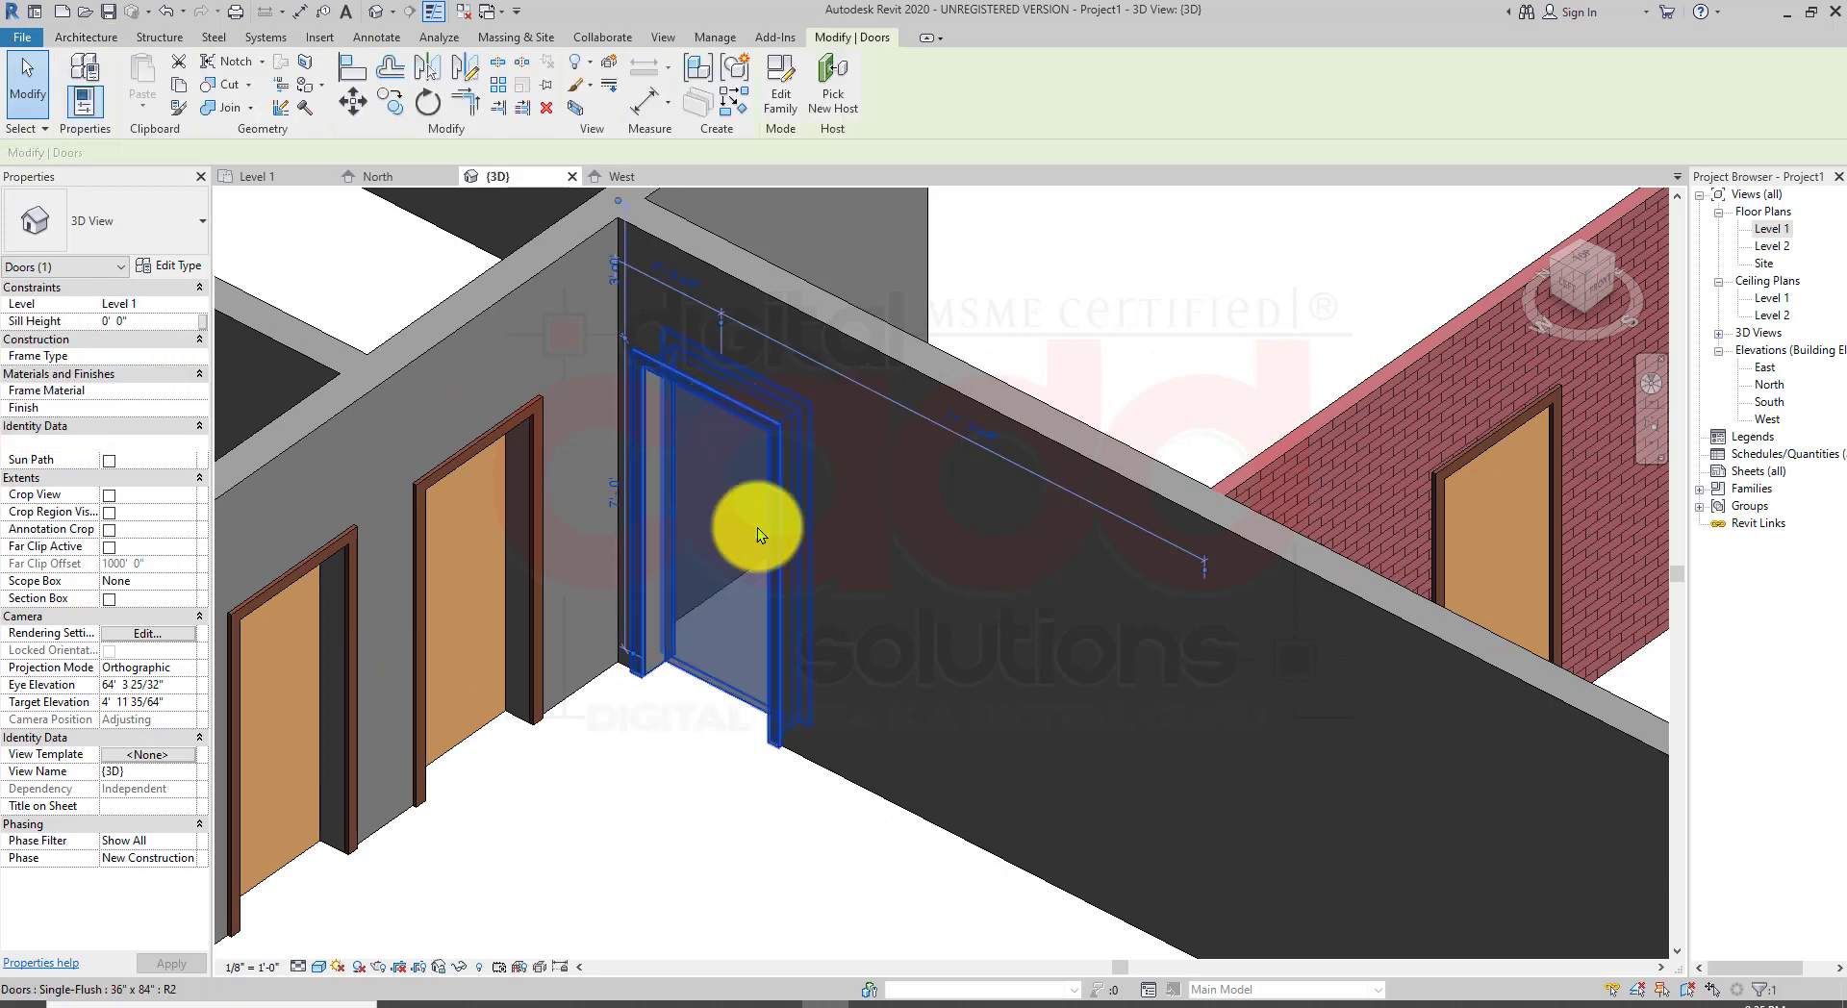
middle_drag(707, 739, 627, 742)
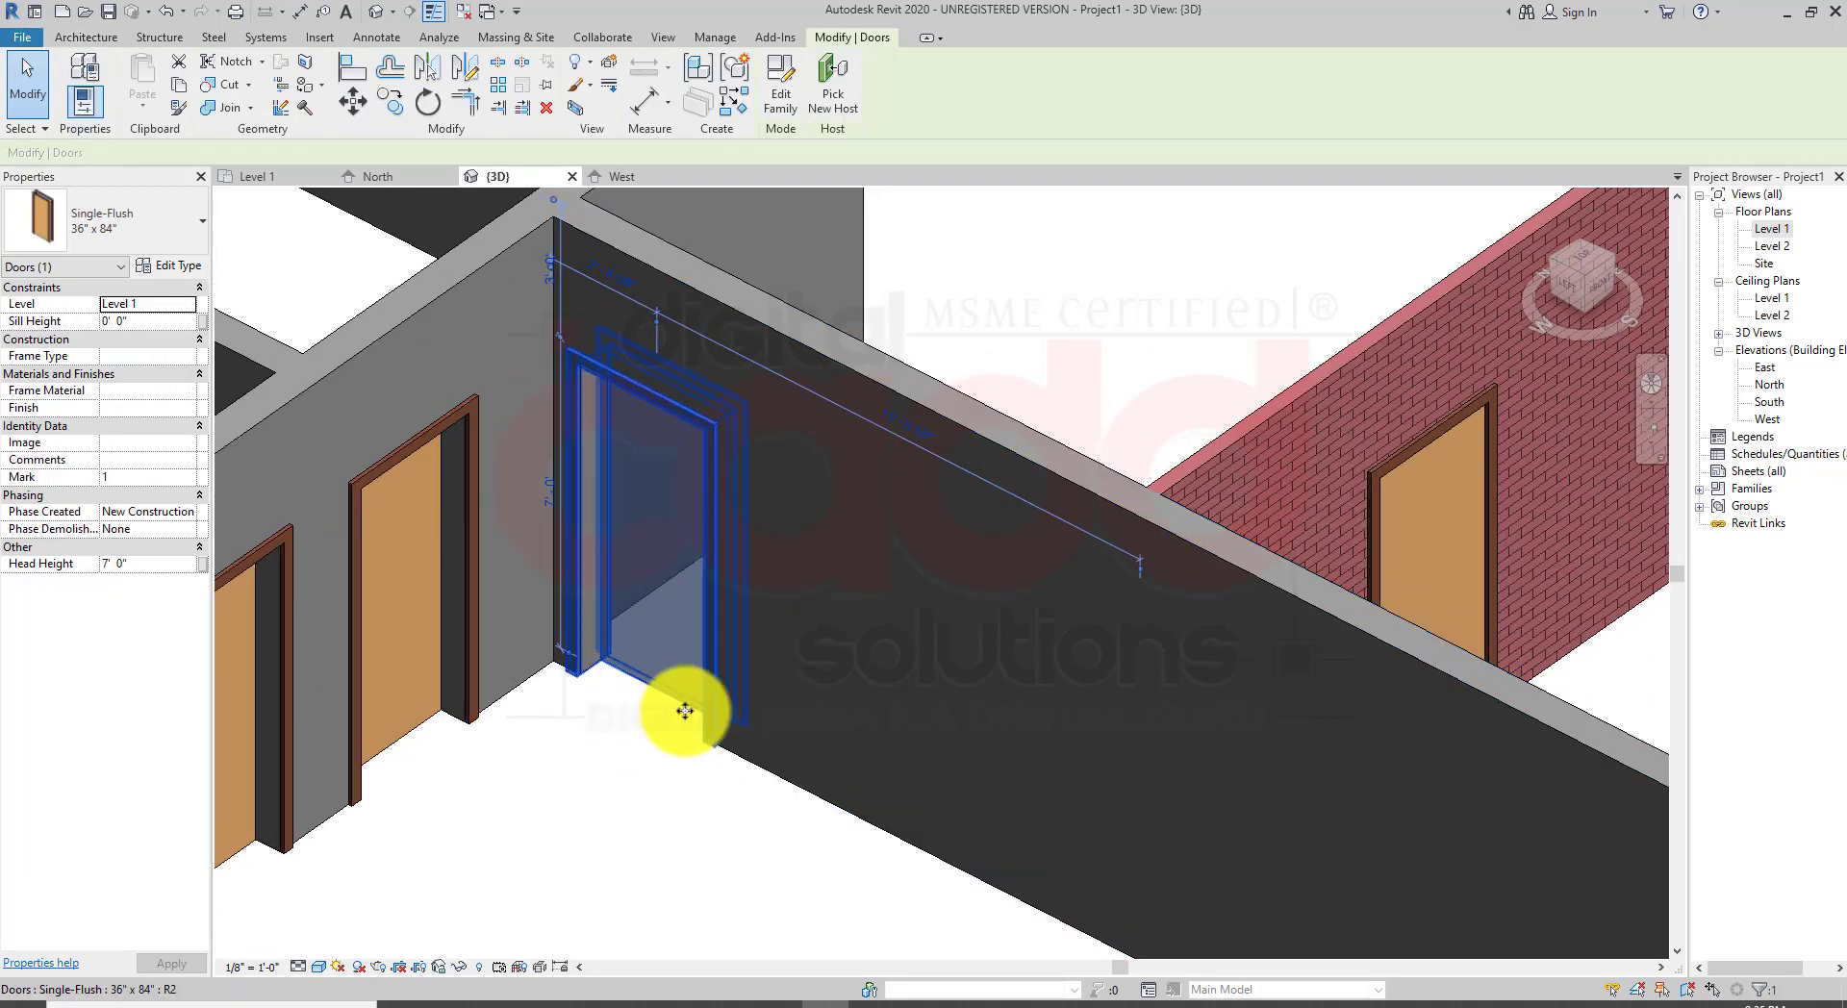
middle_drag(660, 809, 863, 759)
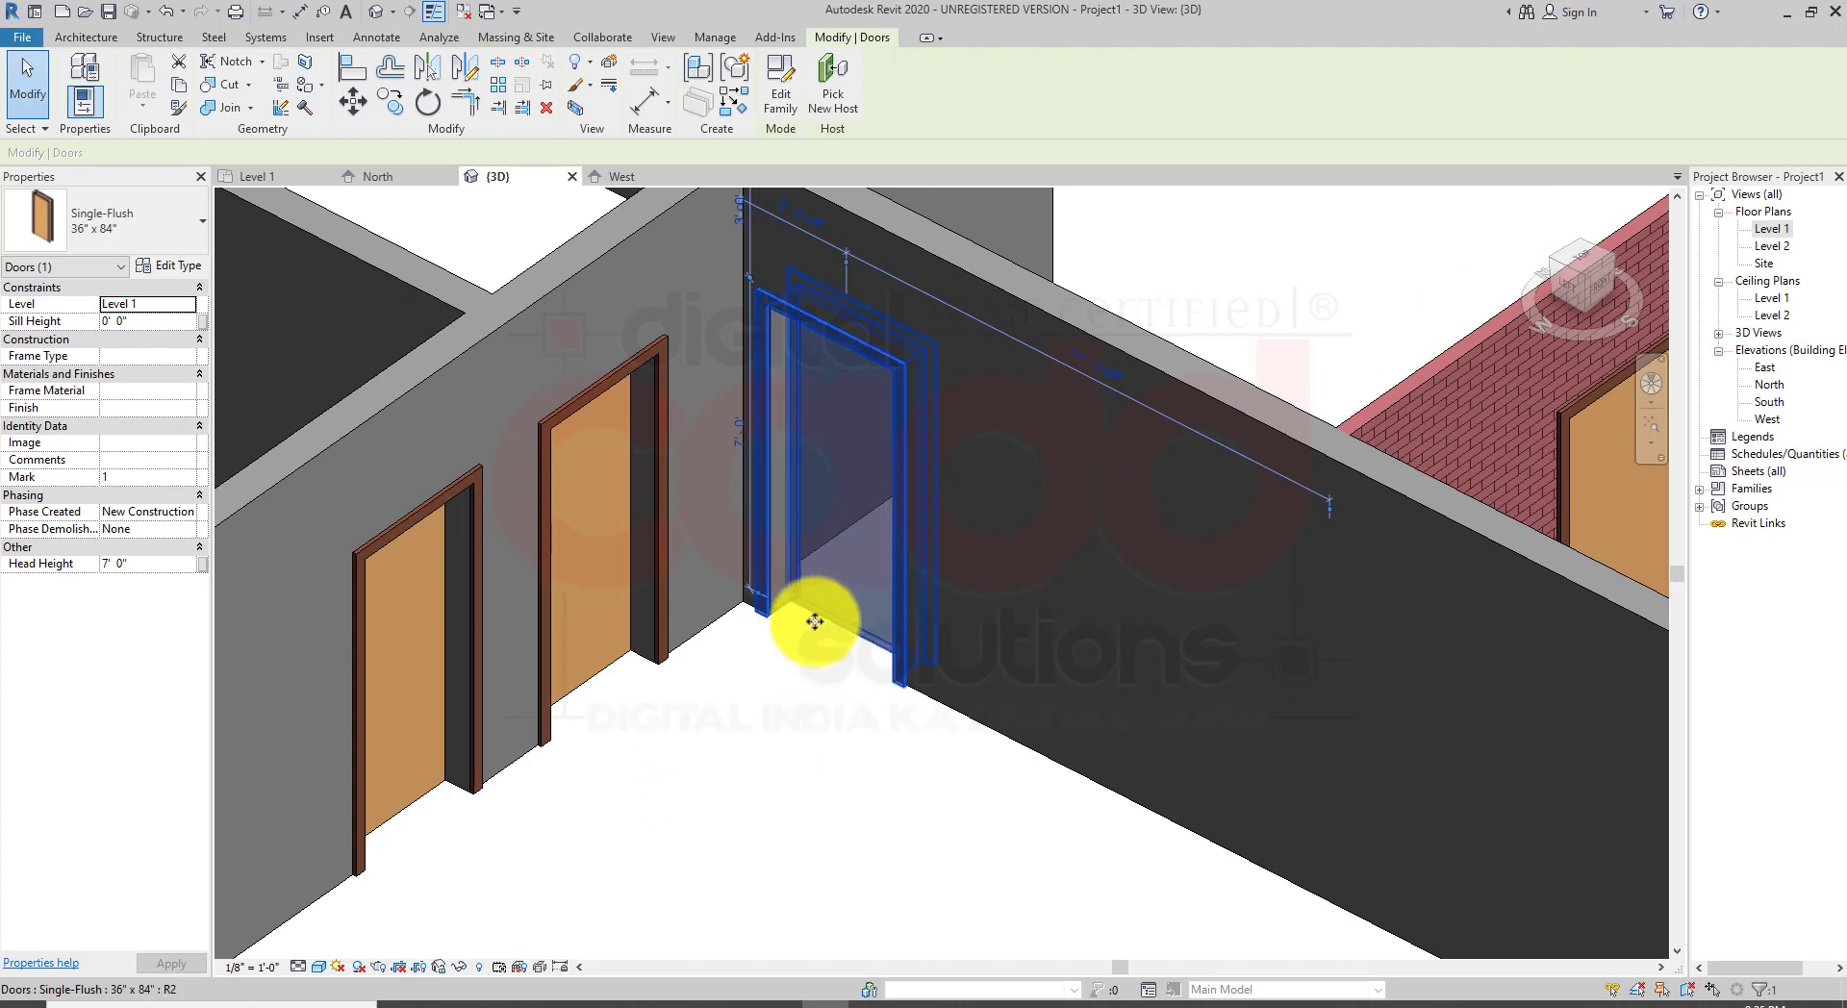
click(131, 321)
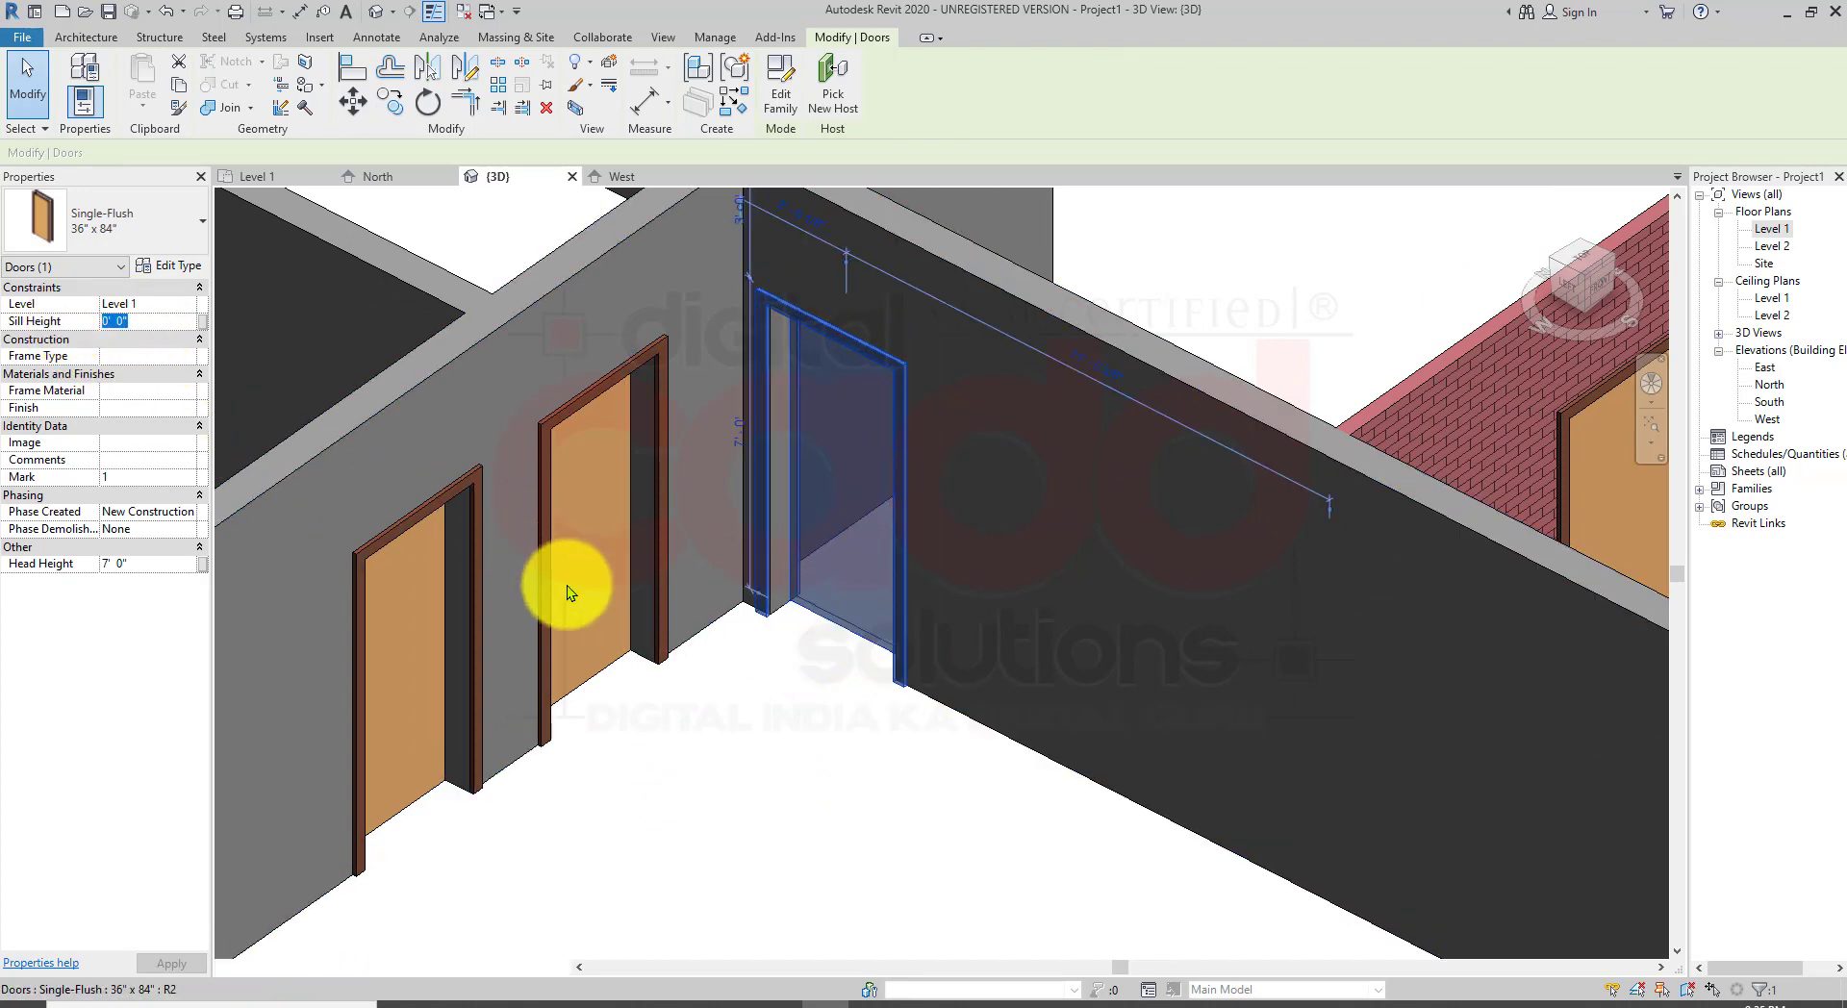
middle_drag(809, 707, 742, 806)
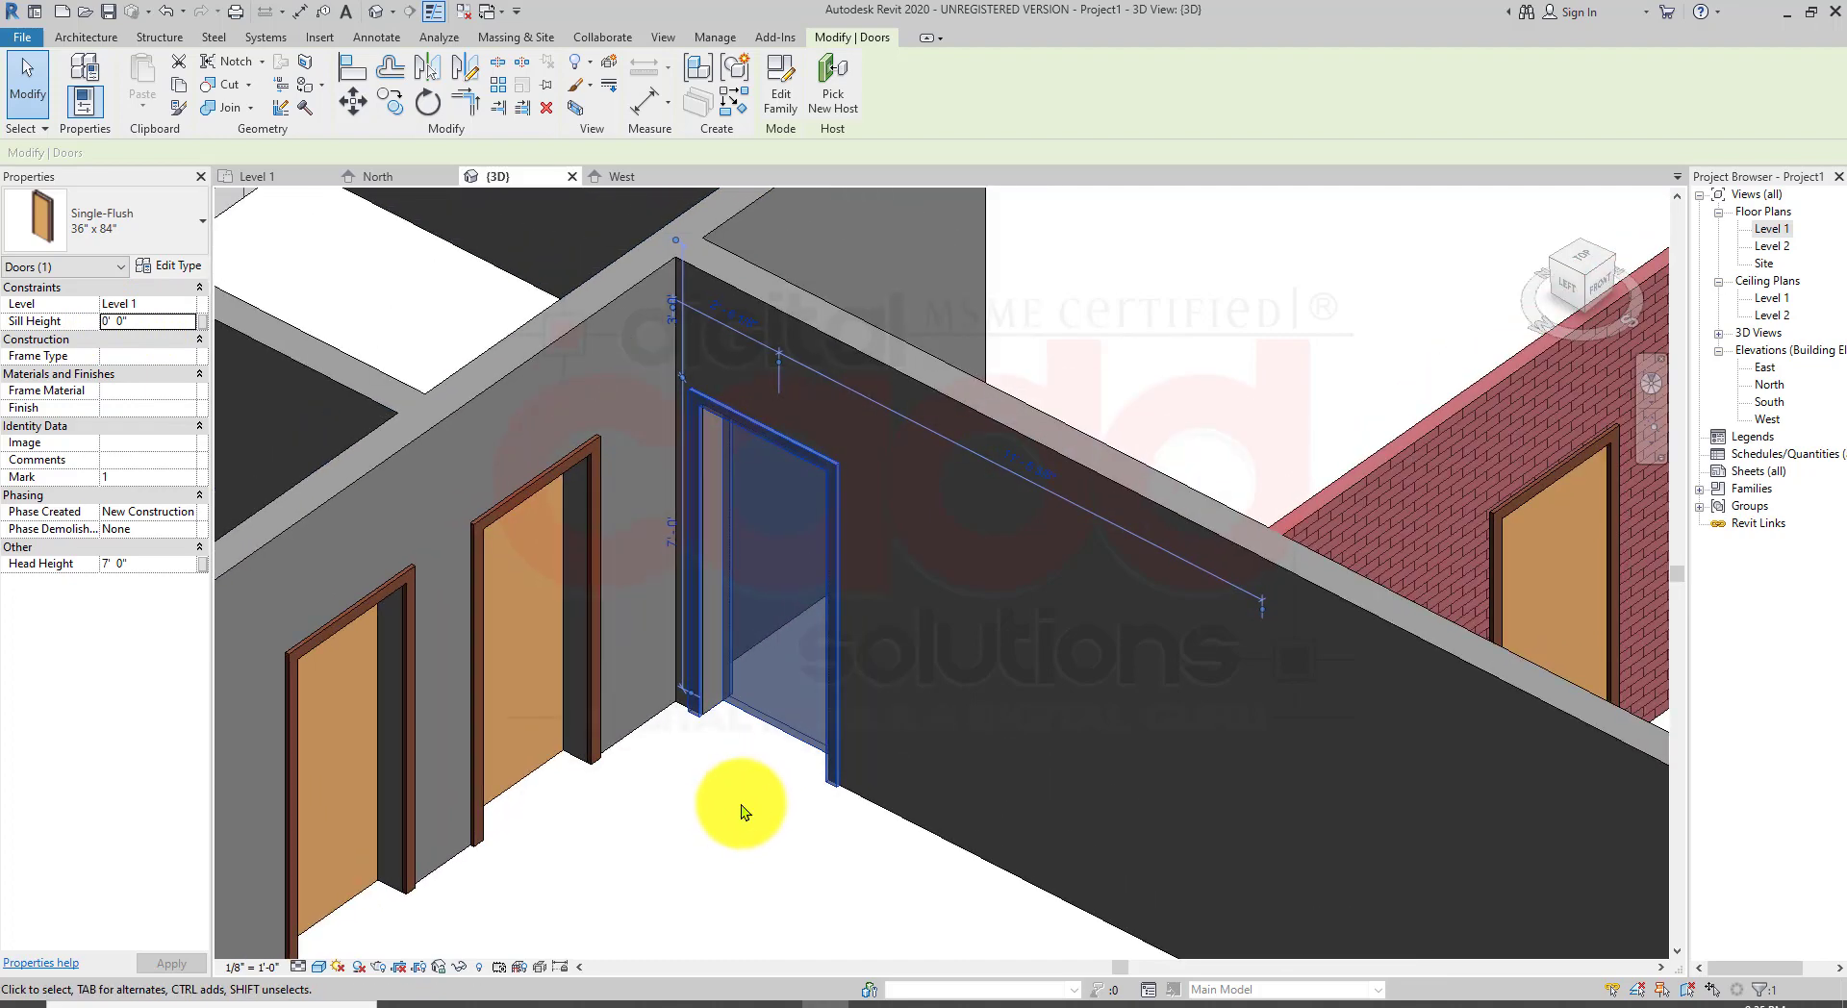
click(156, 323)
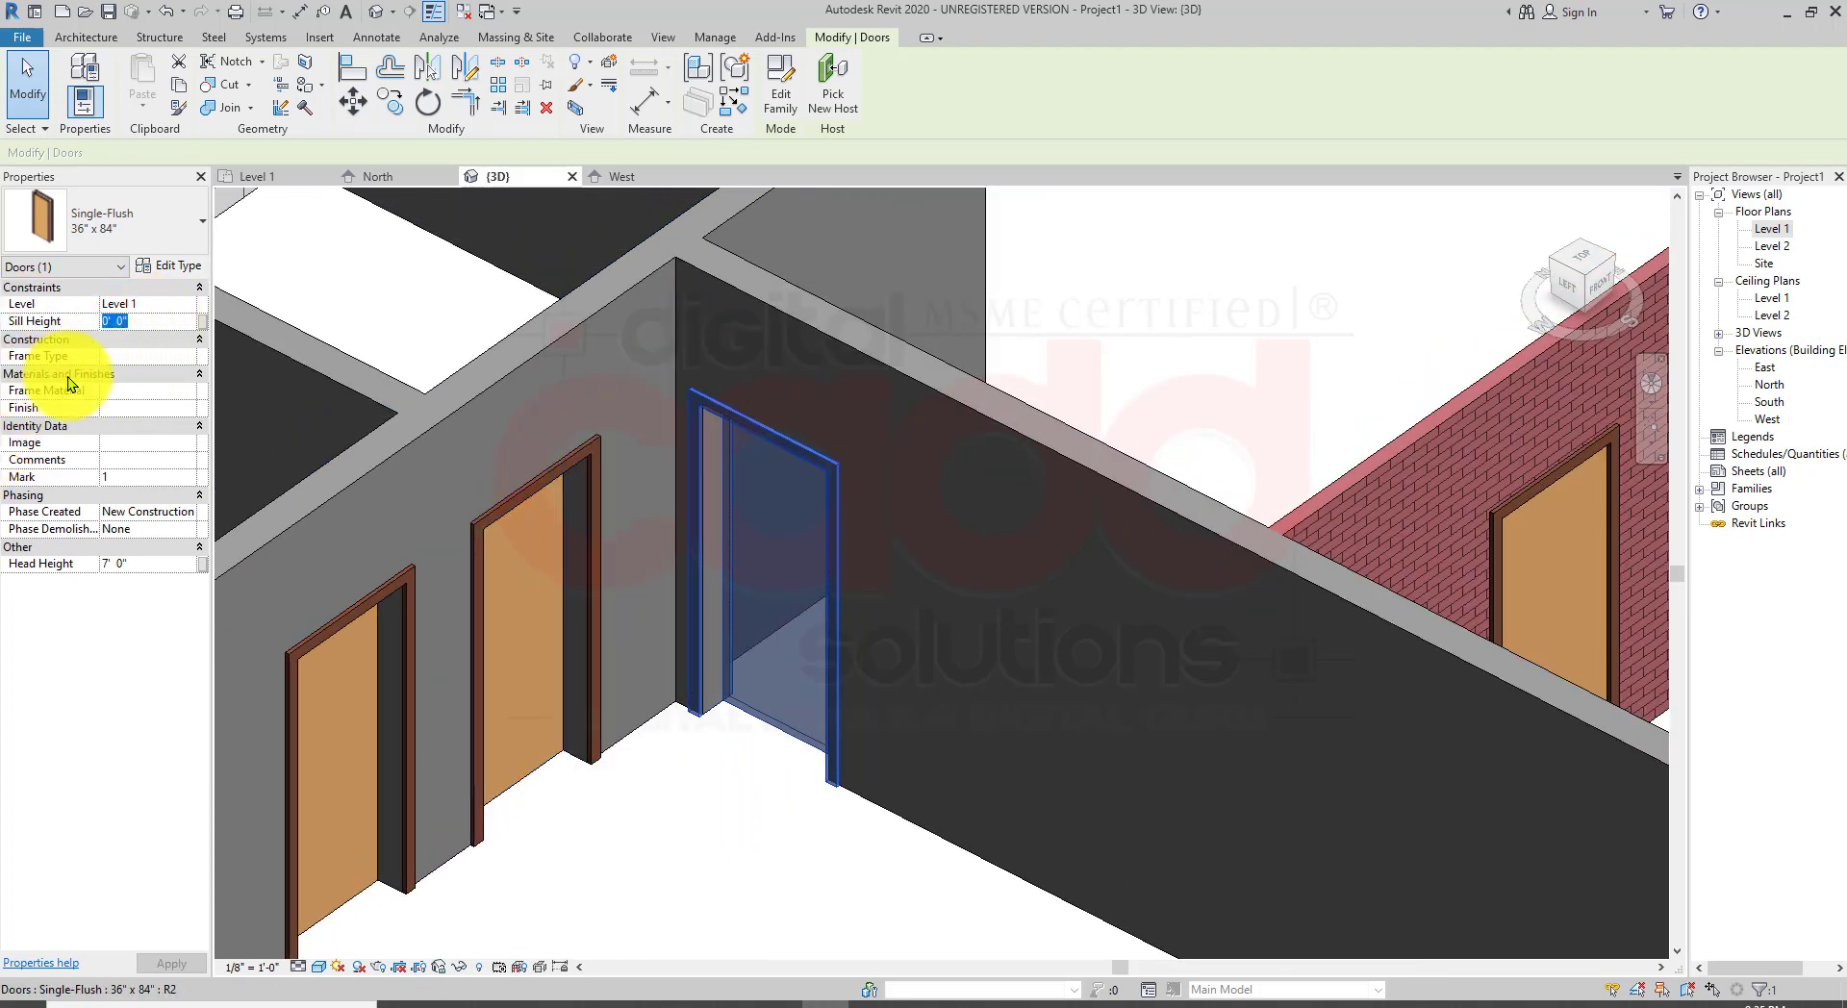
text(1)
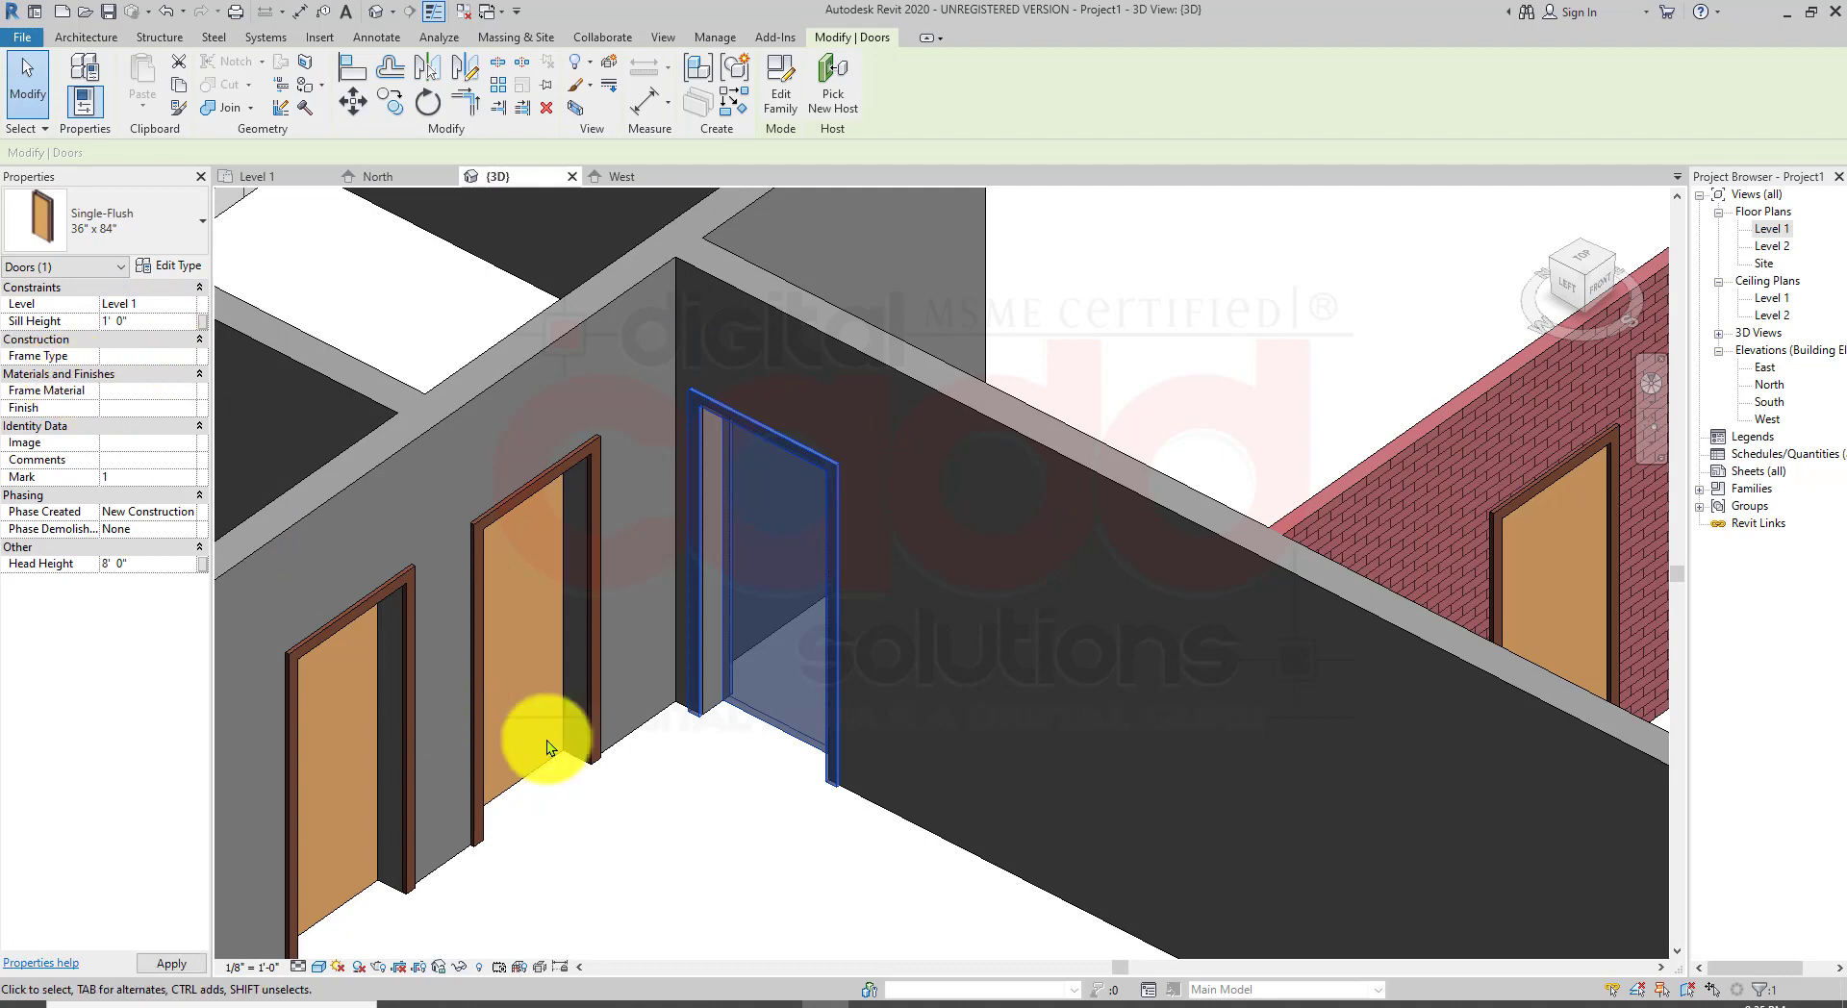
Step: Orbit and zoom around the interior walls to inspect the raised door from different angles
click(755, 794)
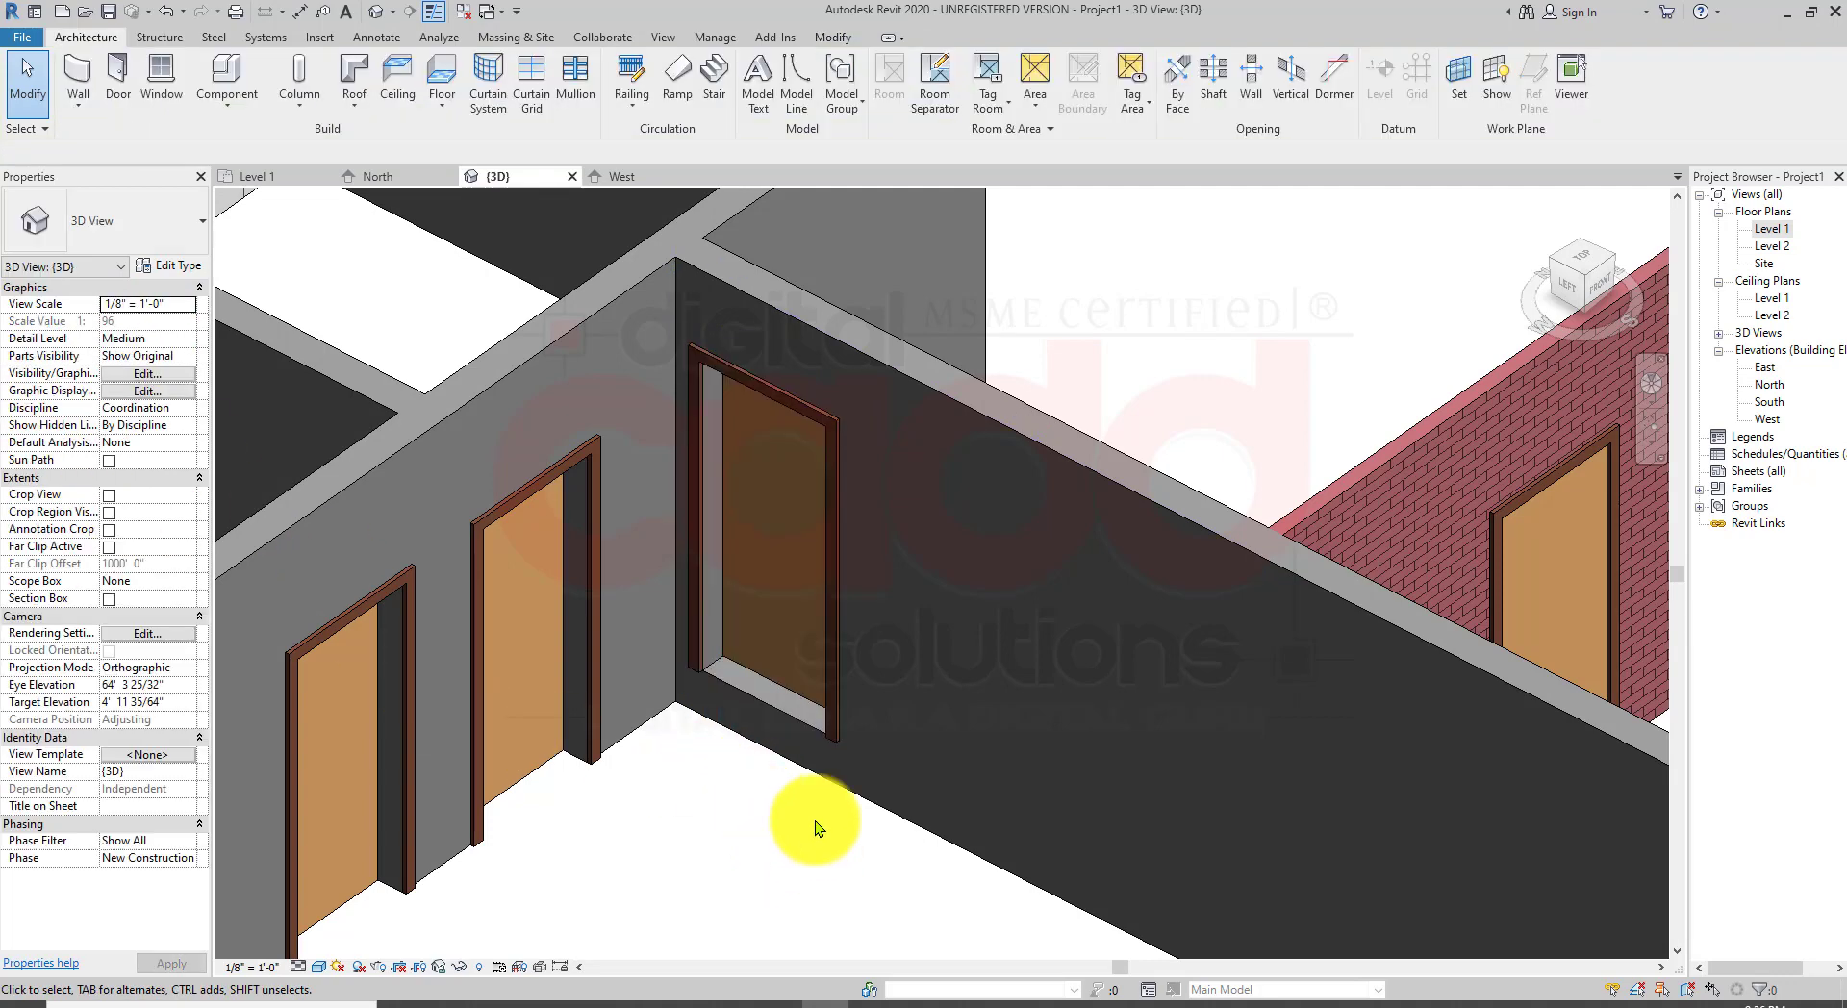
shift+middle_drag(816, 821, 943, 714)
middle_drag(943, 714, 1027, 519)
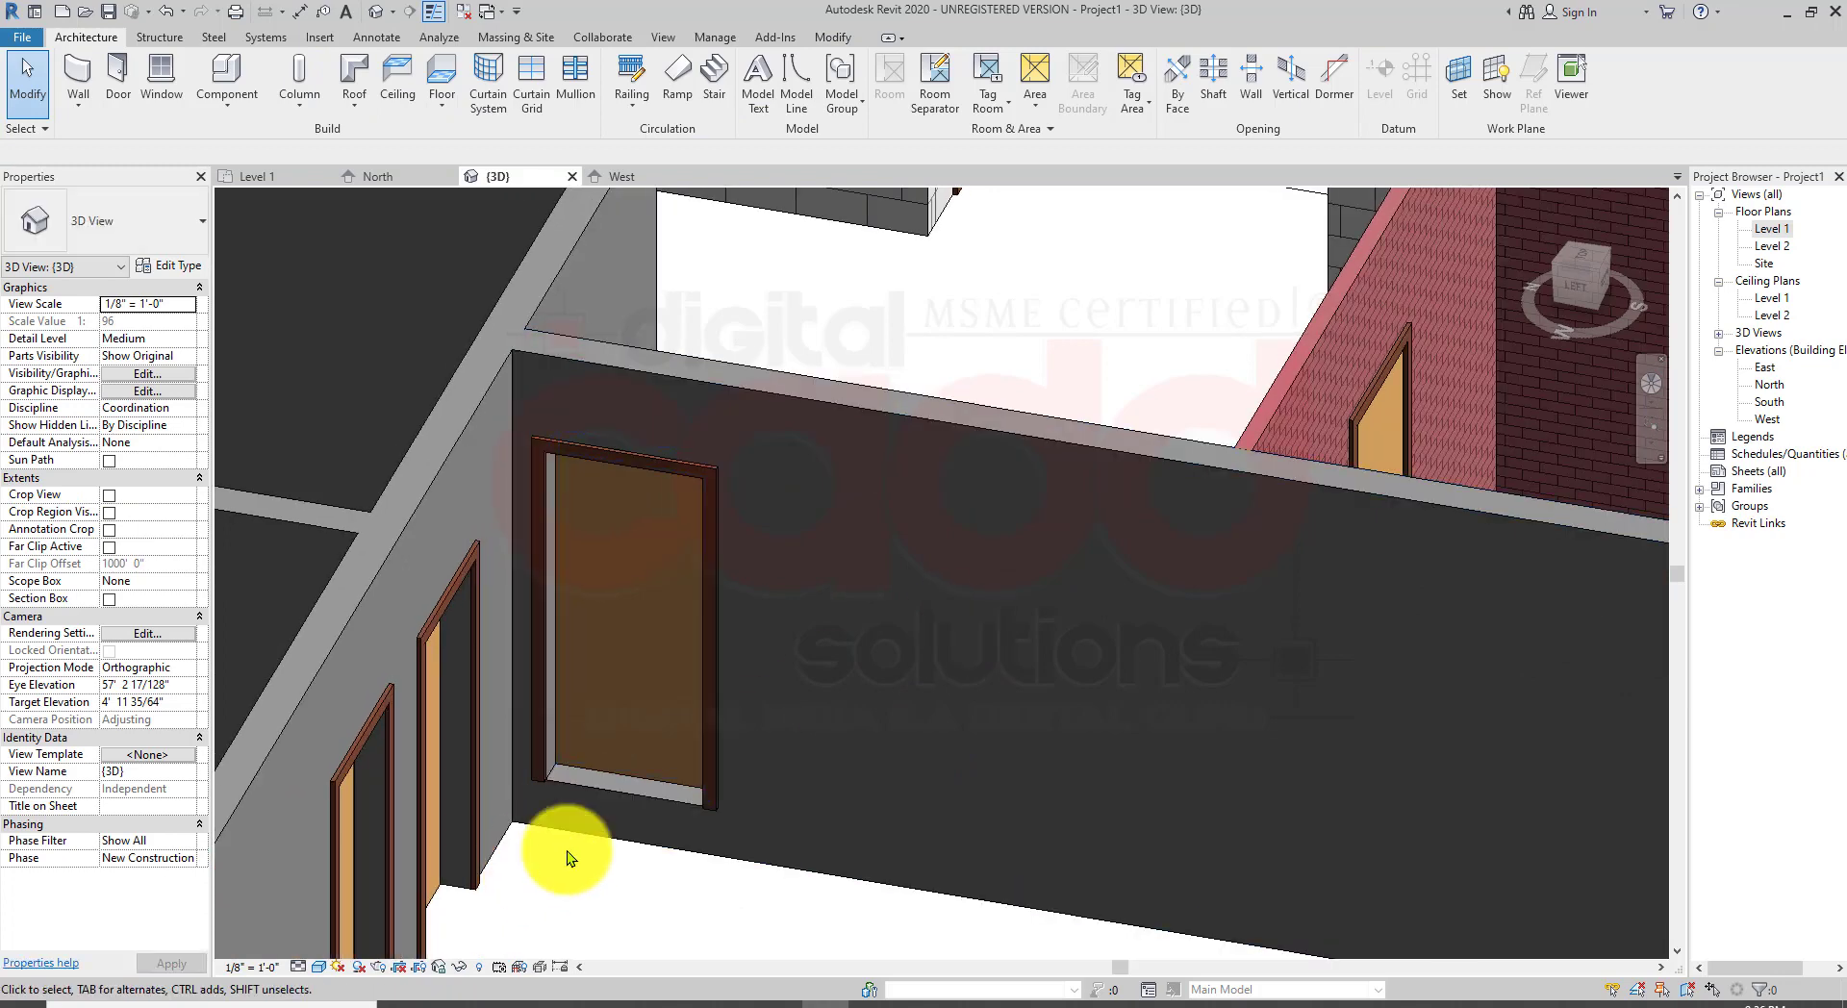
scroll(625, 821, up, 2)
scroll(637, 770, down, 5)
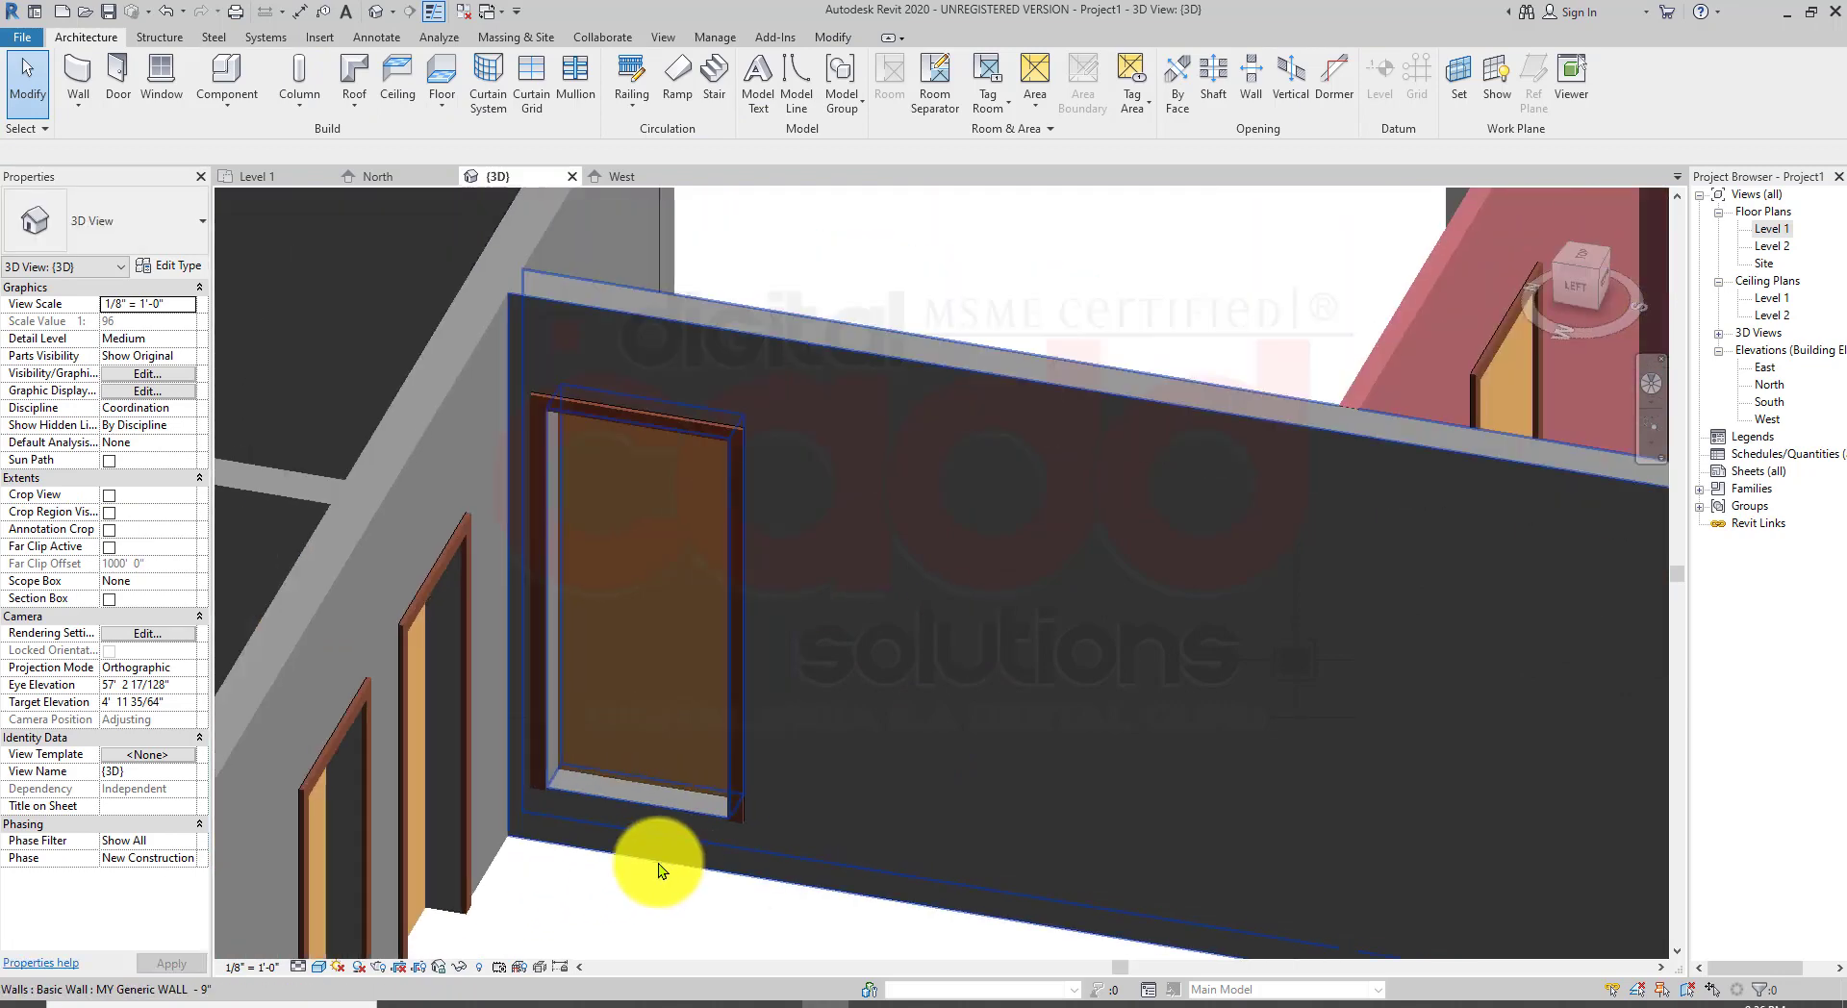
shift+middle_drag(724, 777, 558, 866)
shift+middle_drag(1154, 544, 823, 563)
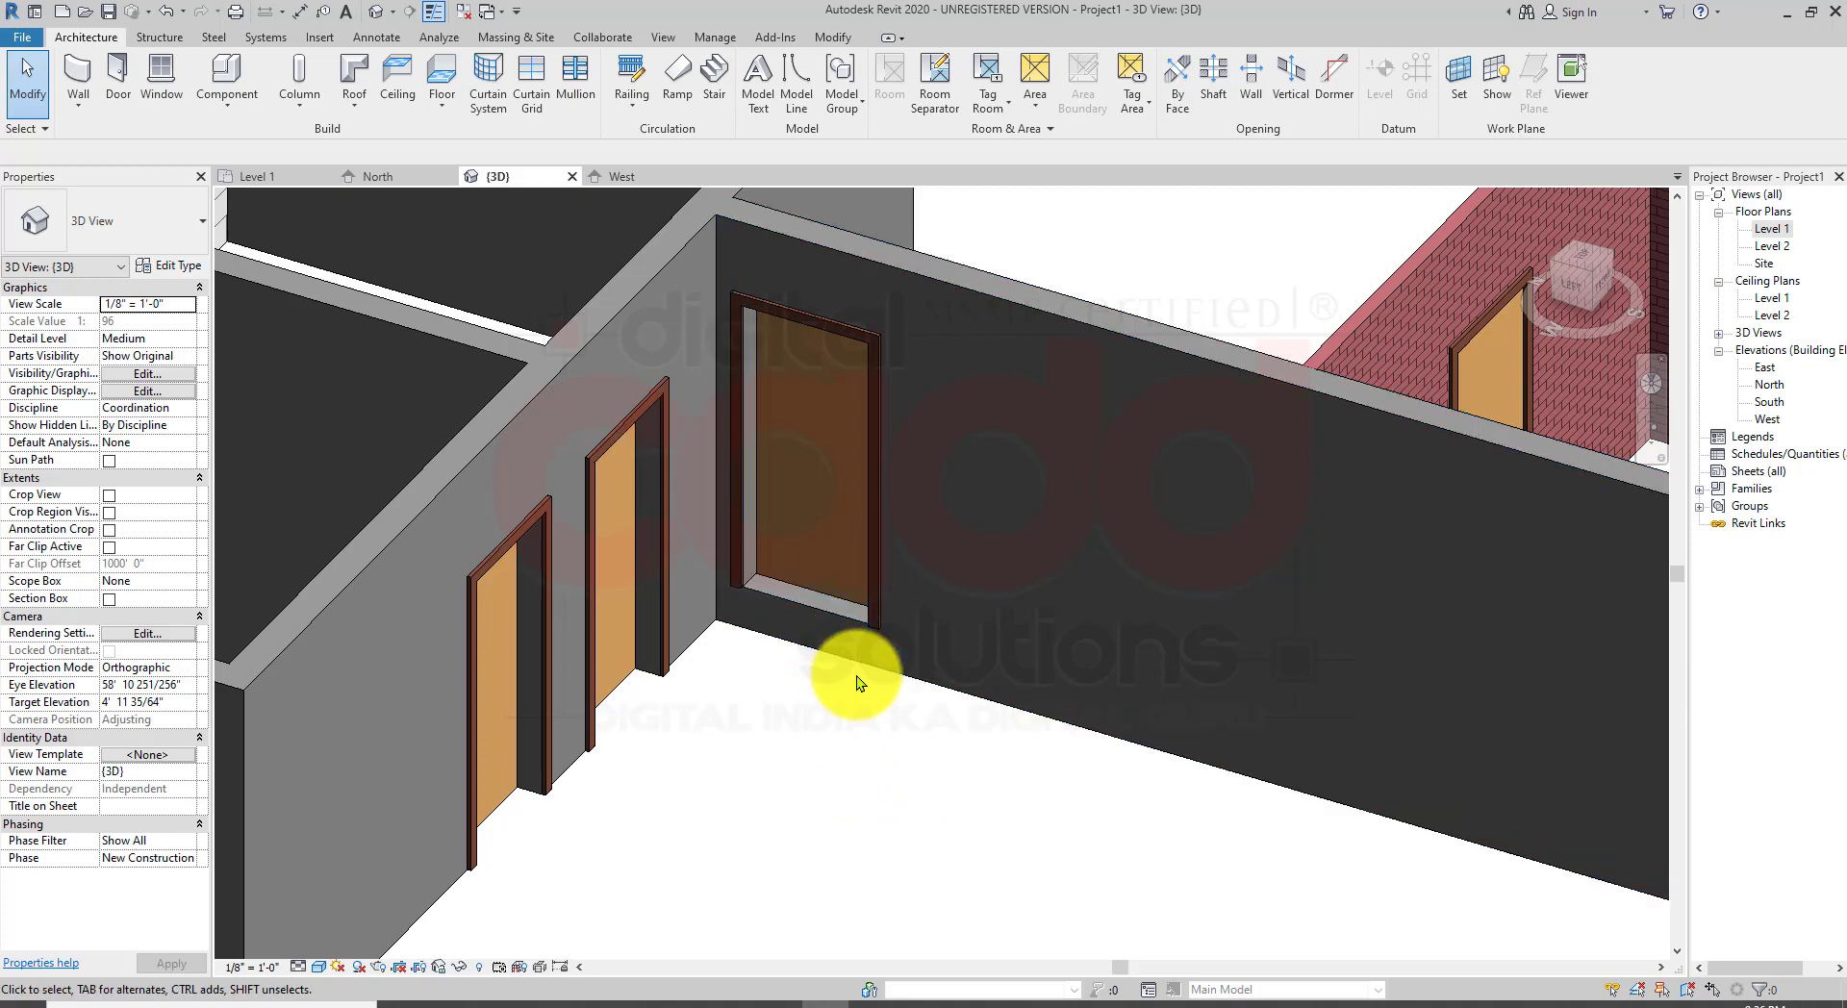
middle_drag(697, 648, 664, 790)
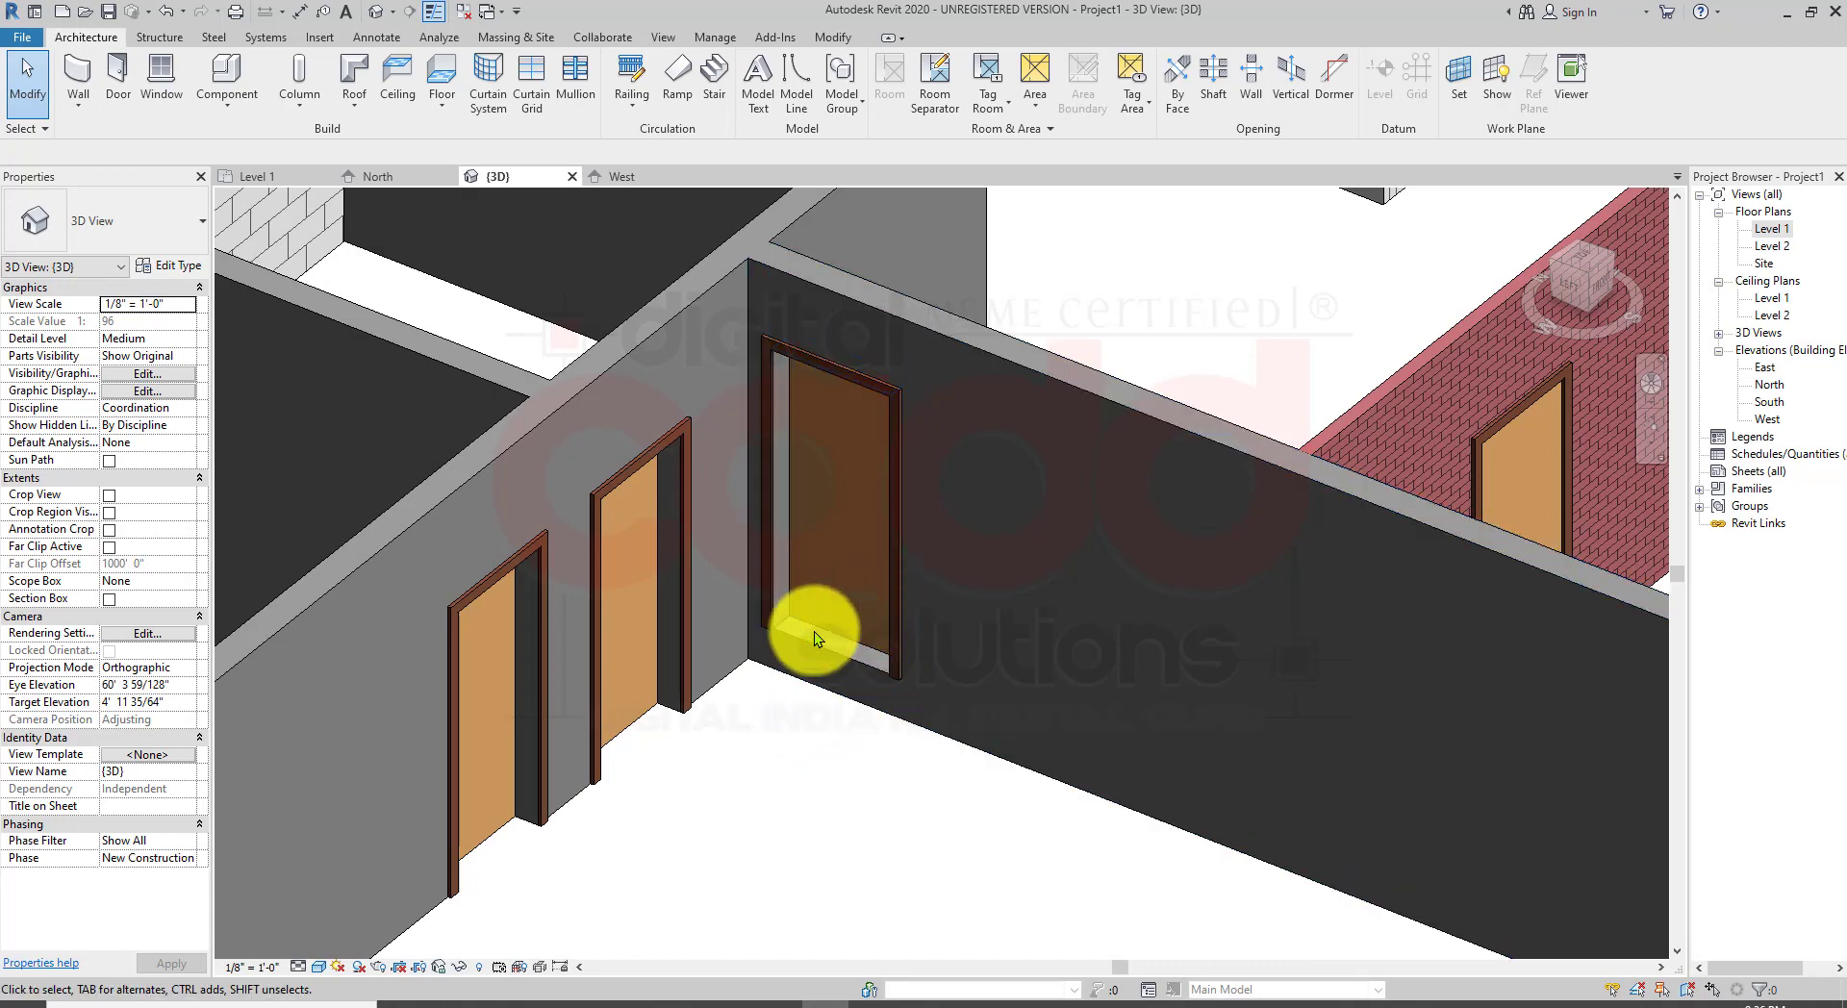
Step: Select the door in the corner wall and set its sill height back to 0'
click(768, 622)
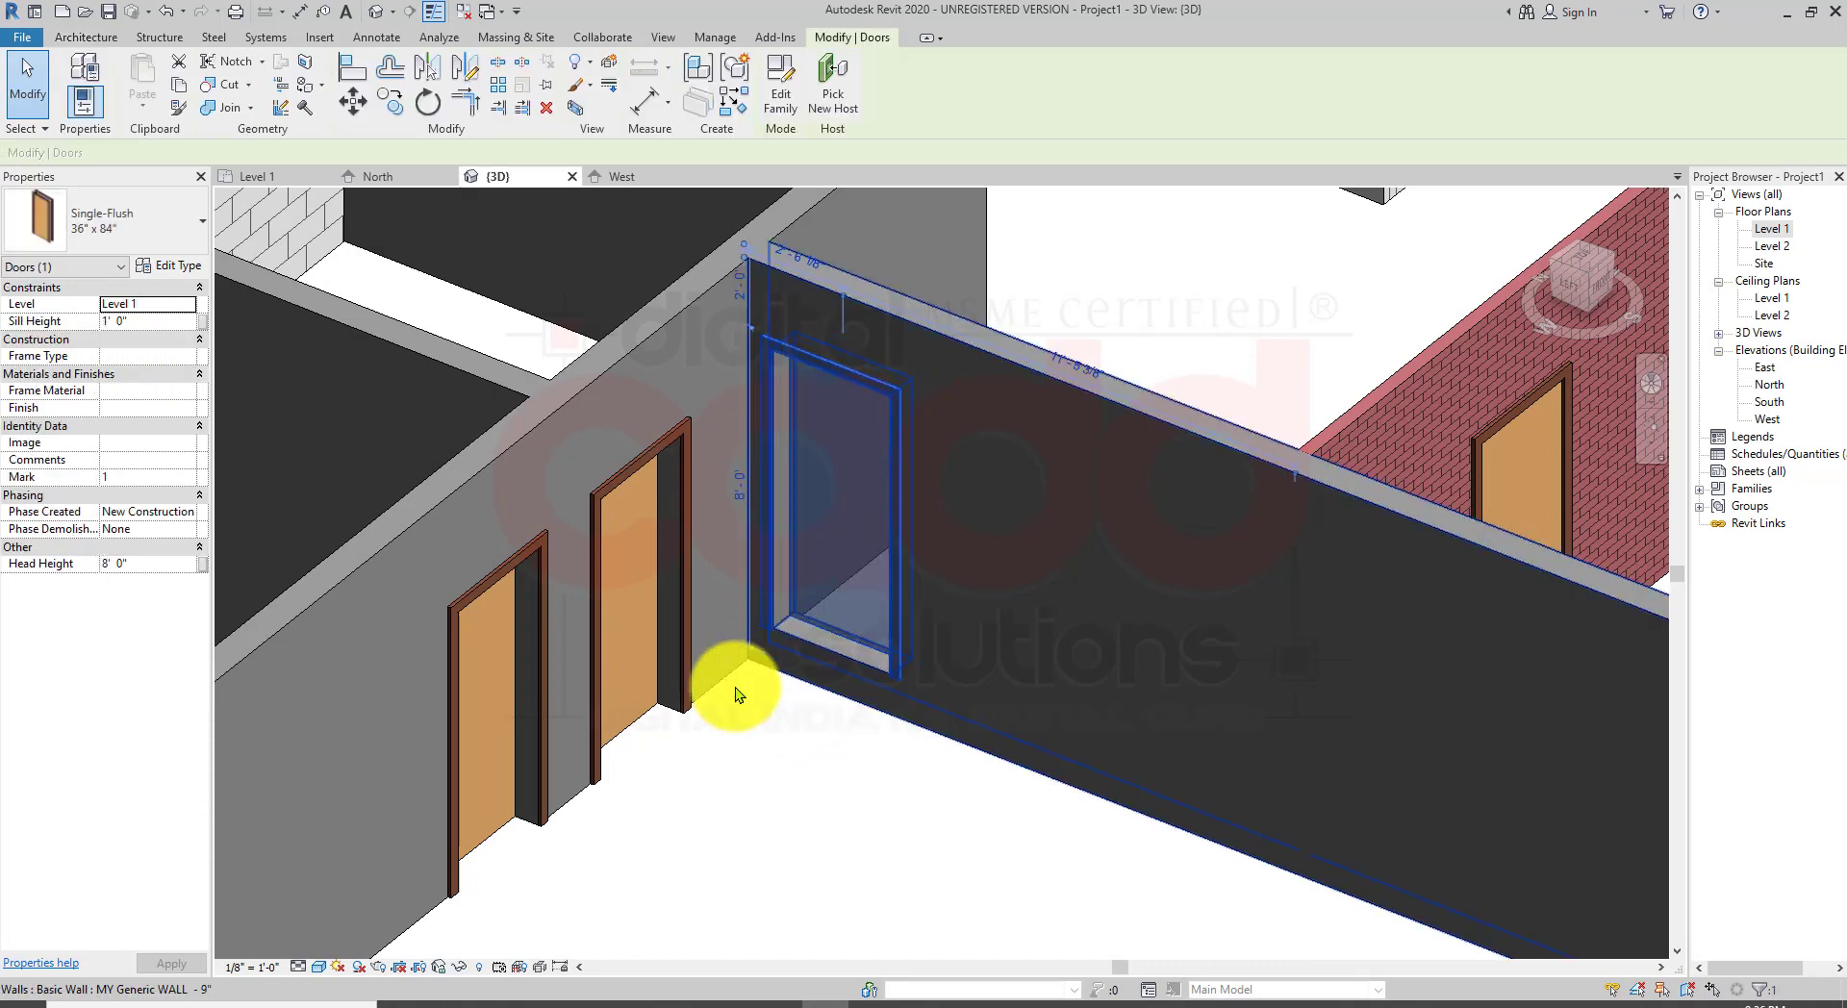
click(143, 317)
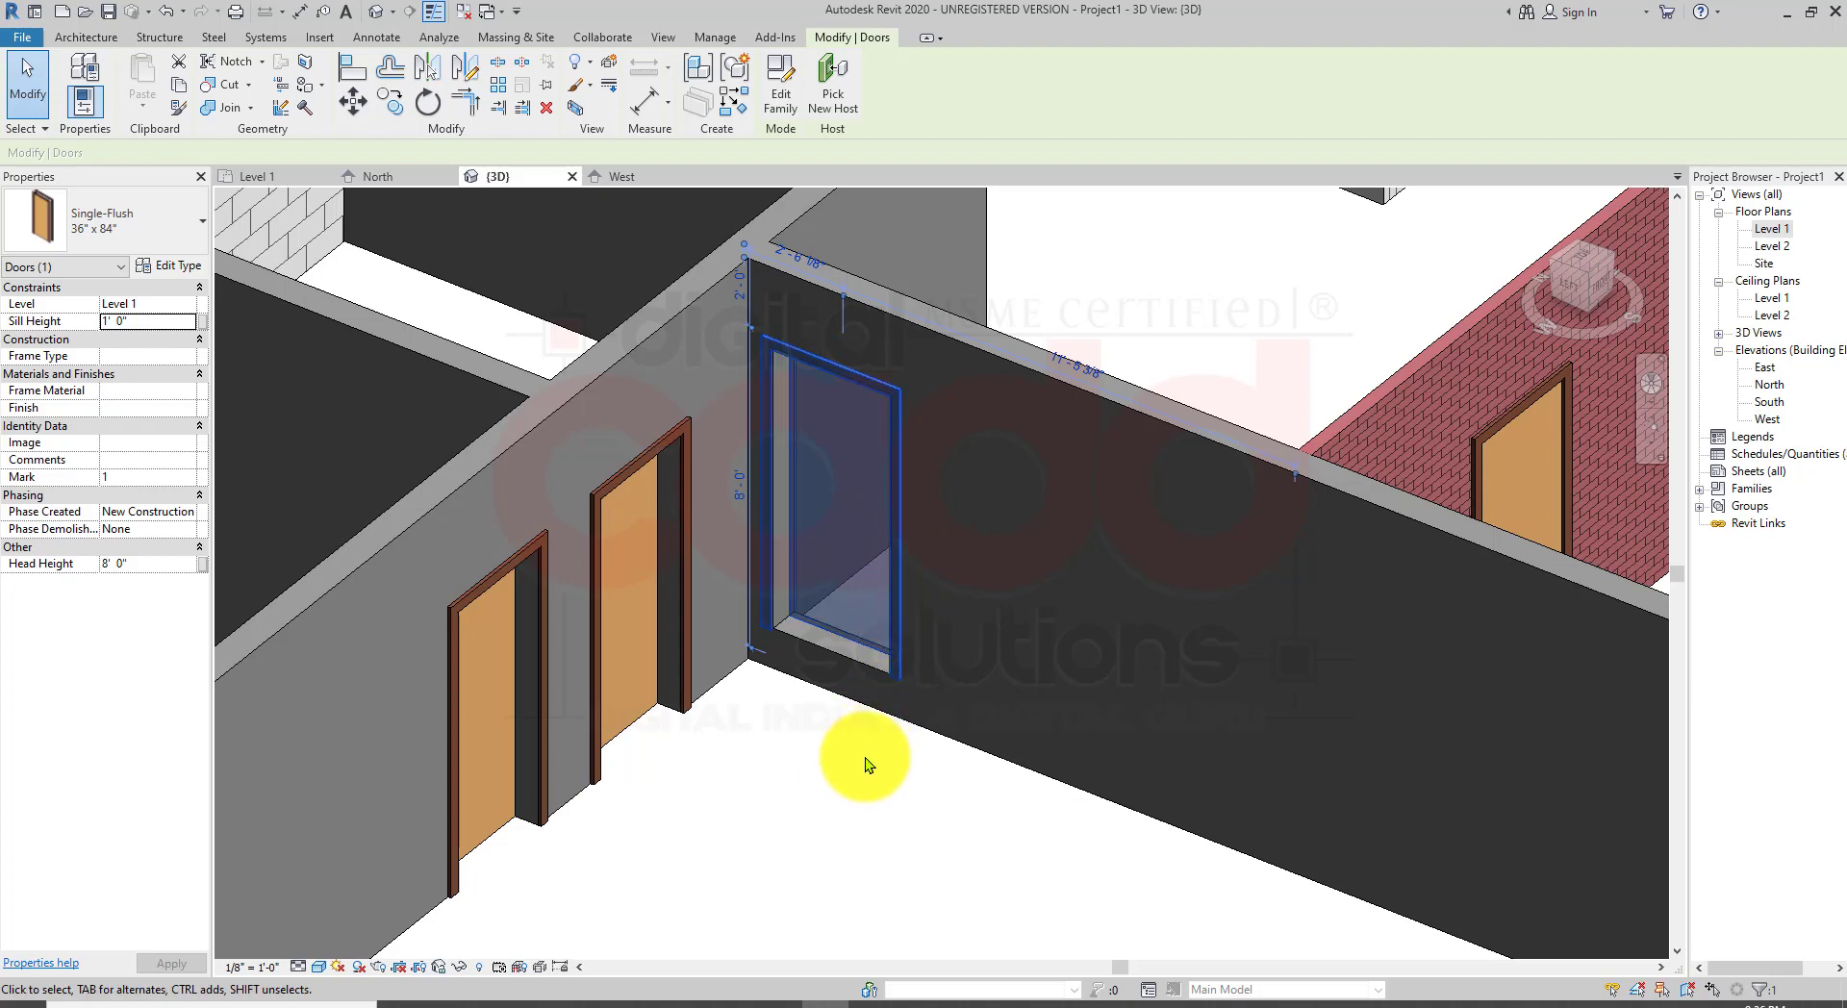
middle_drag(858, 754, 754, 795)
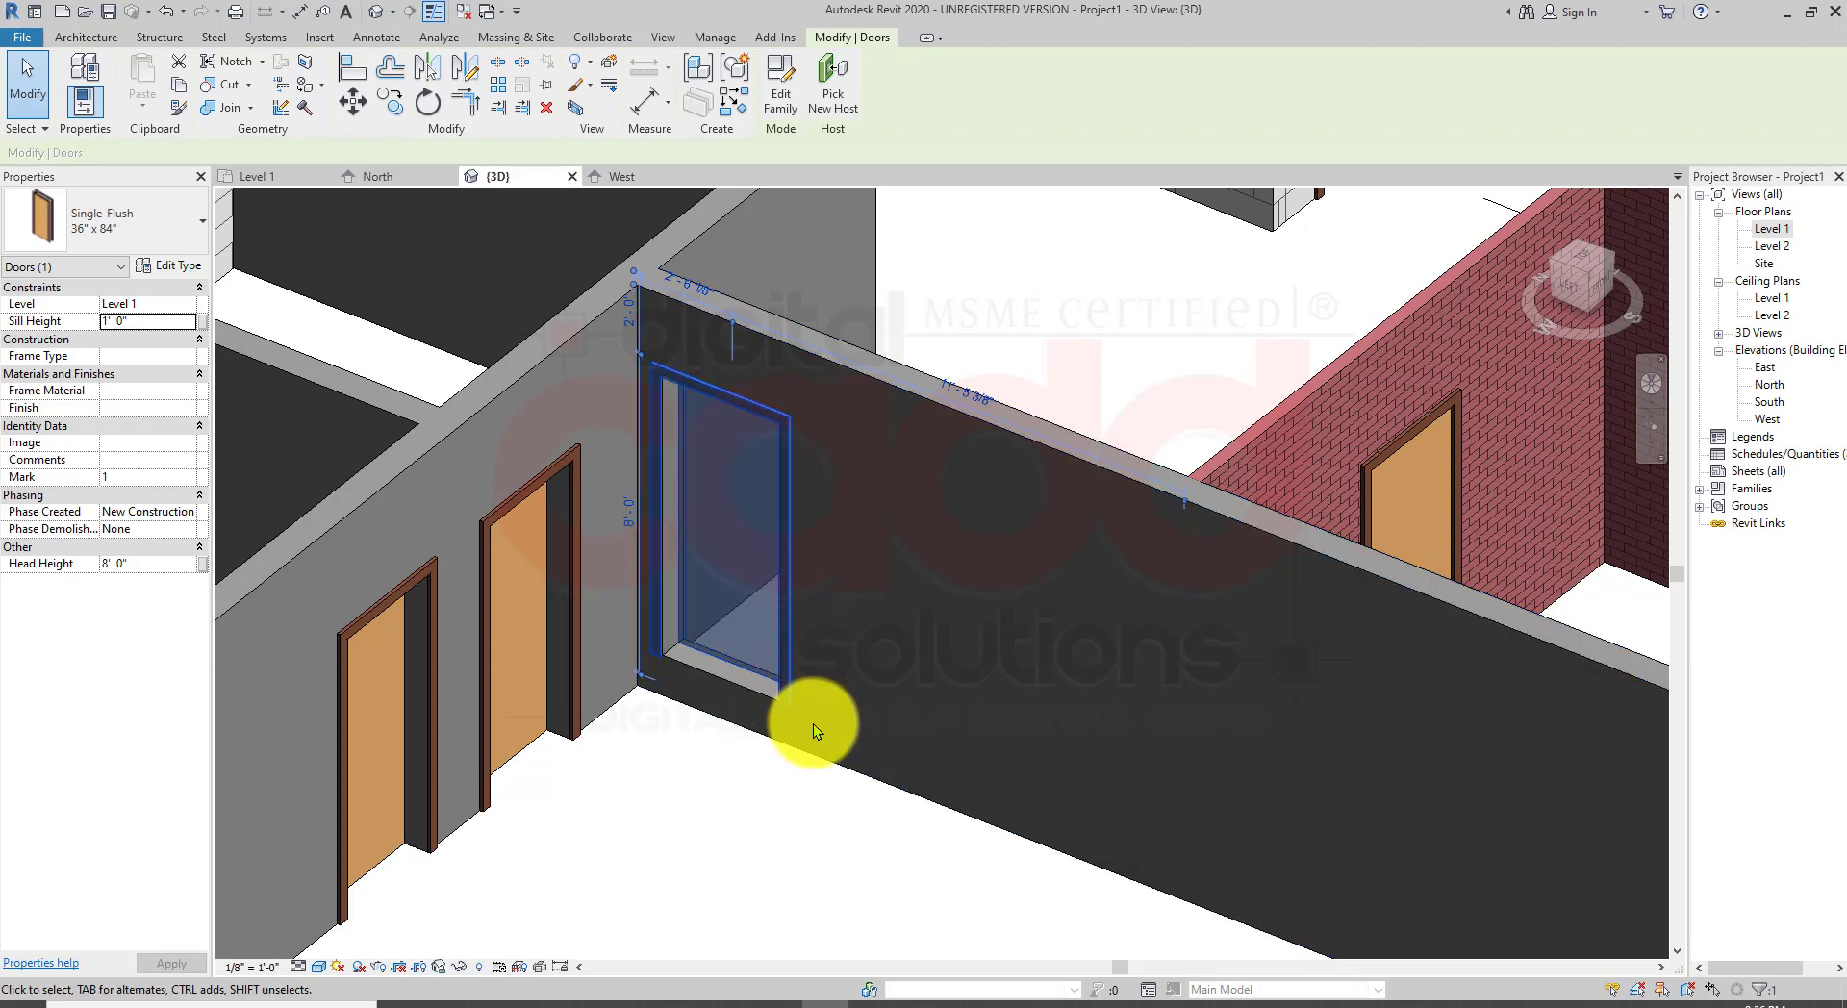
key(Escape)
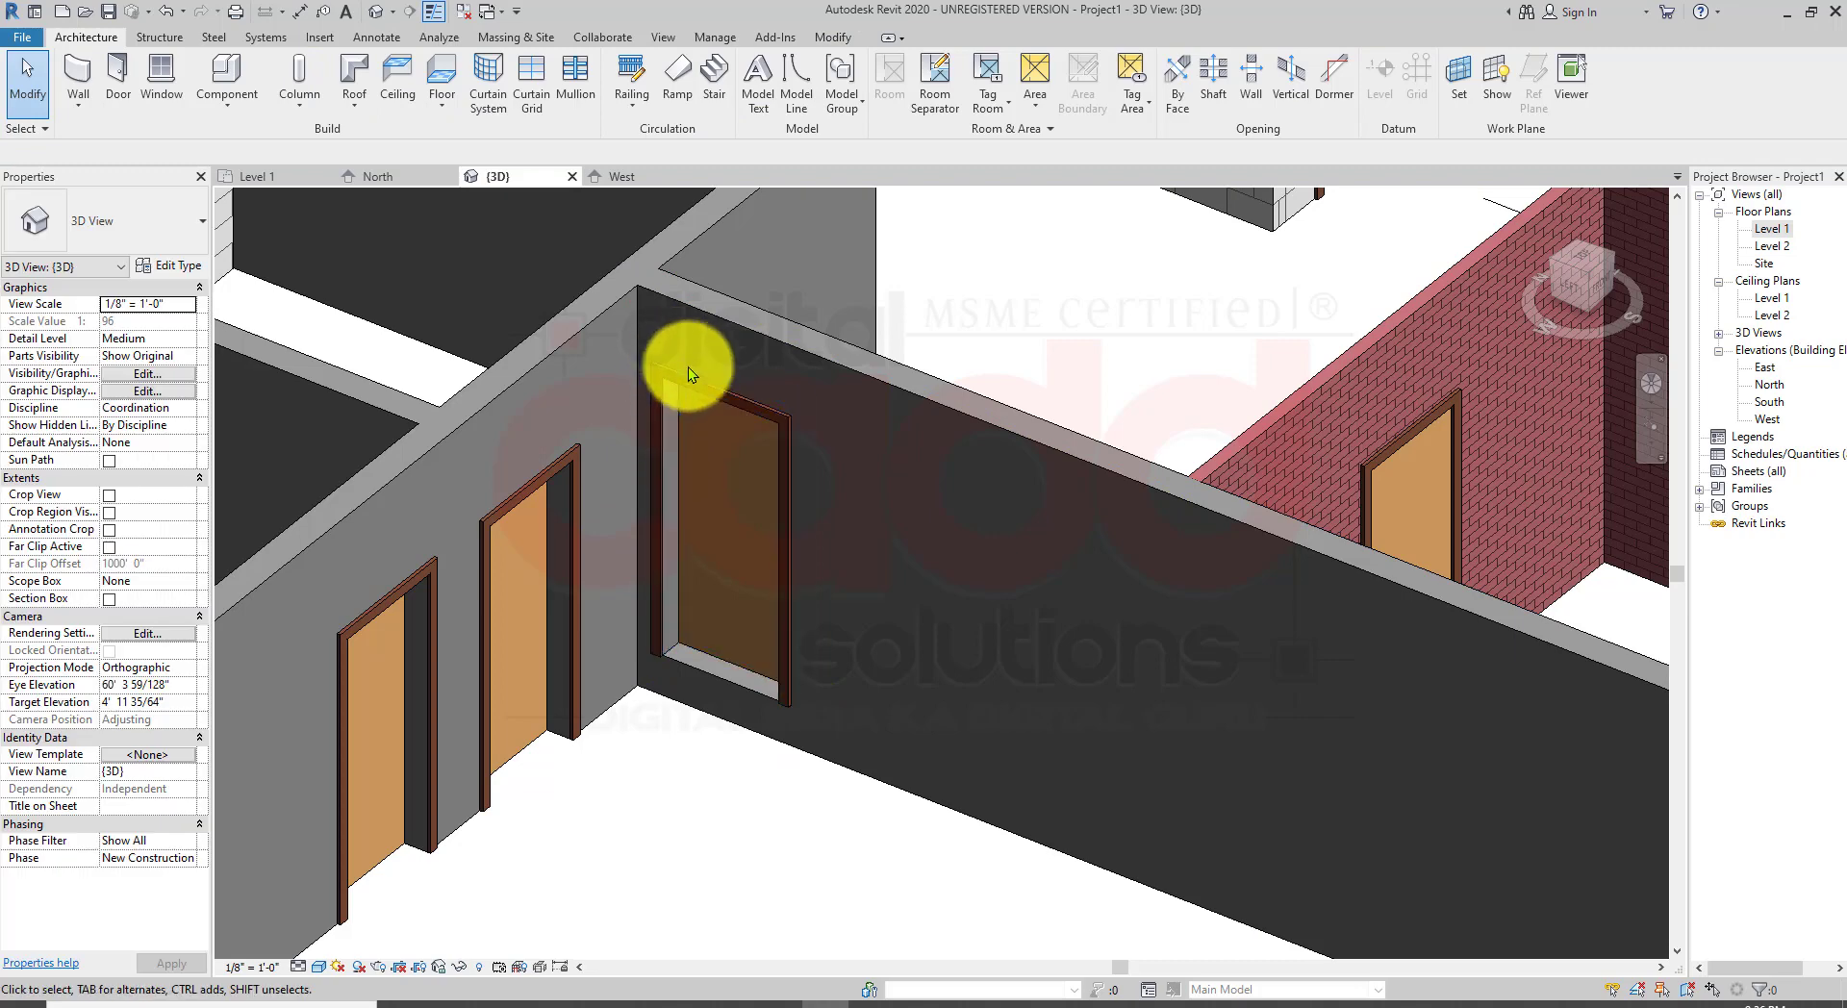
click(696, 383)
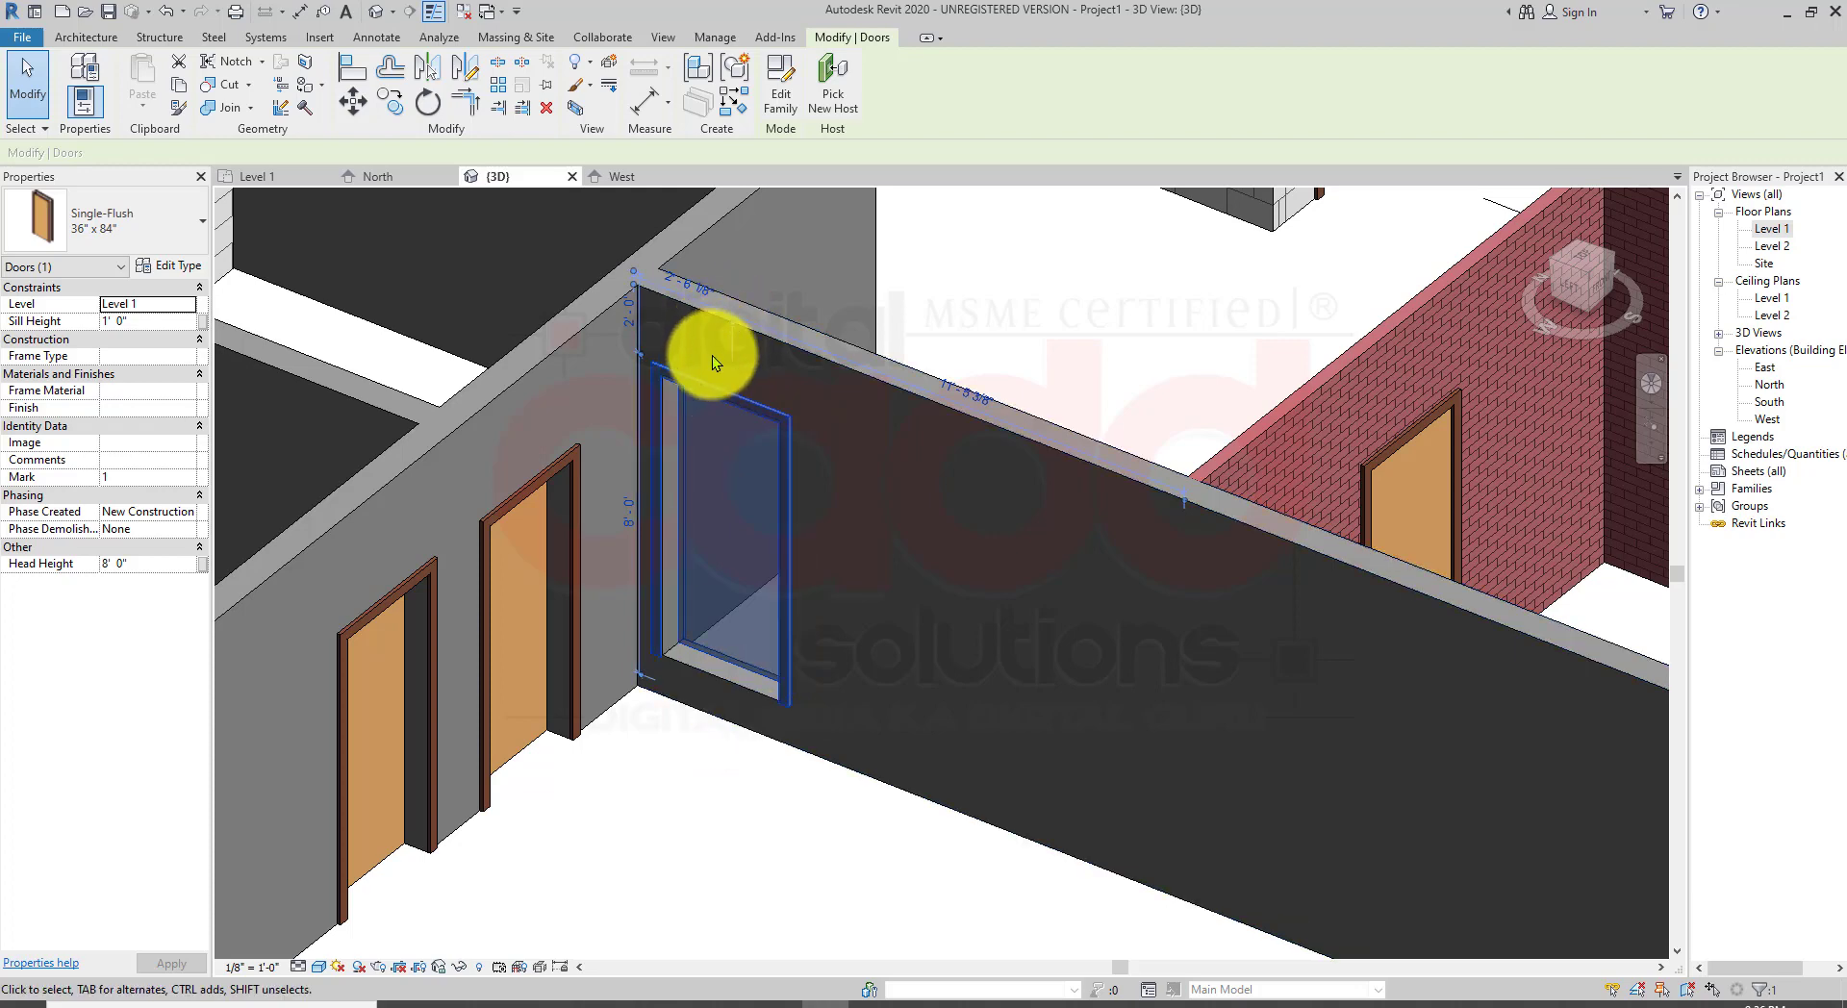
click(124, 321)
key(BackSpace)
key(BackSpace)
key(BackSpace)
key(BackSpace)
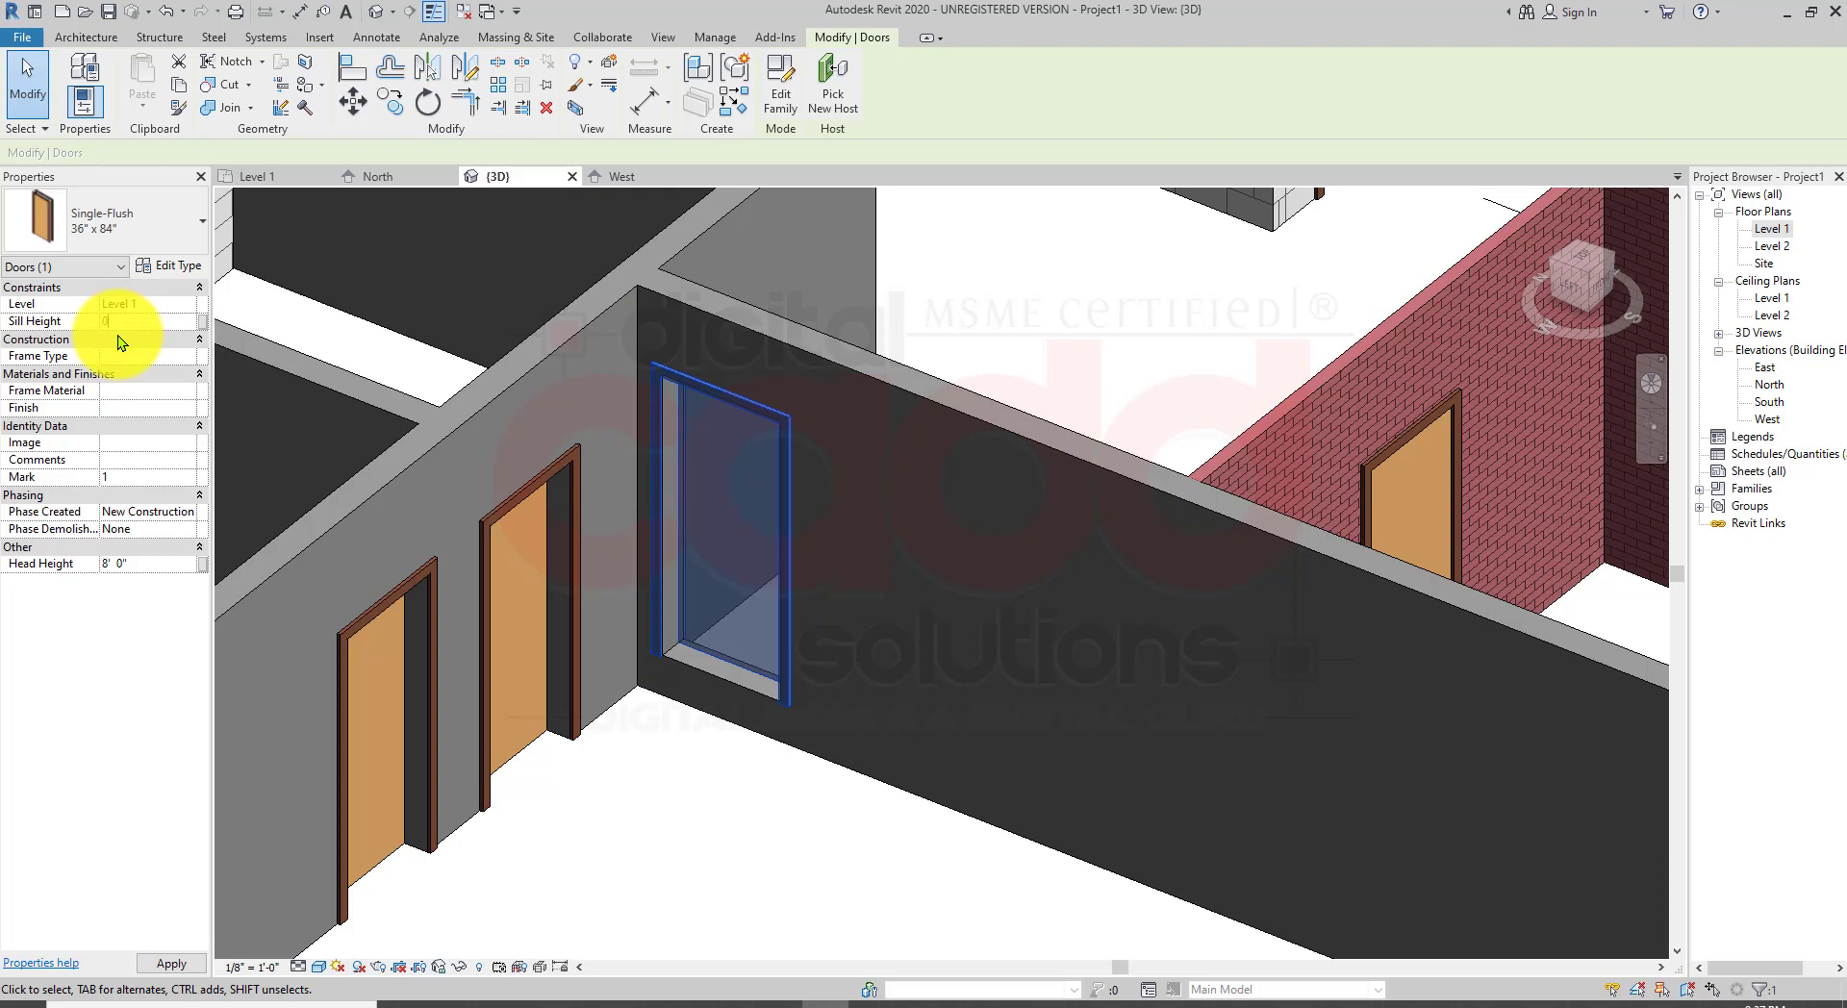
key(Return)
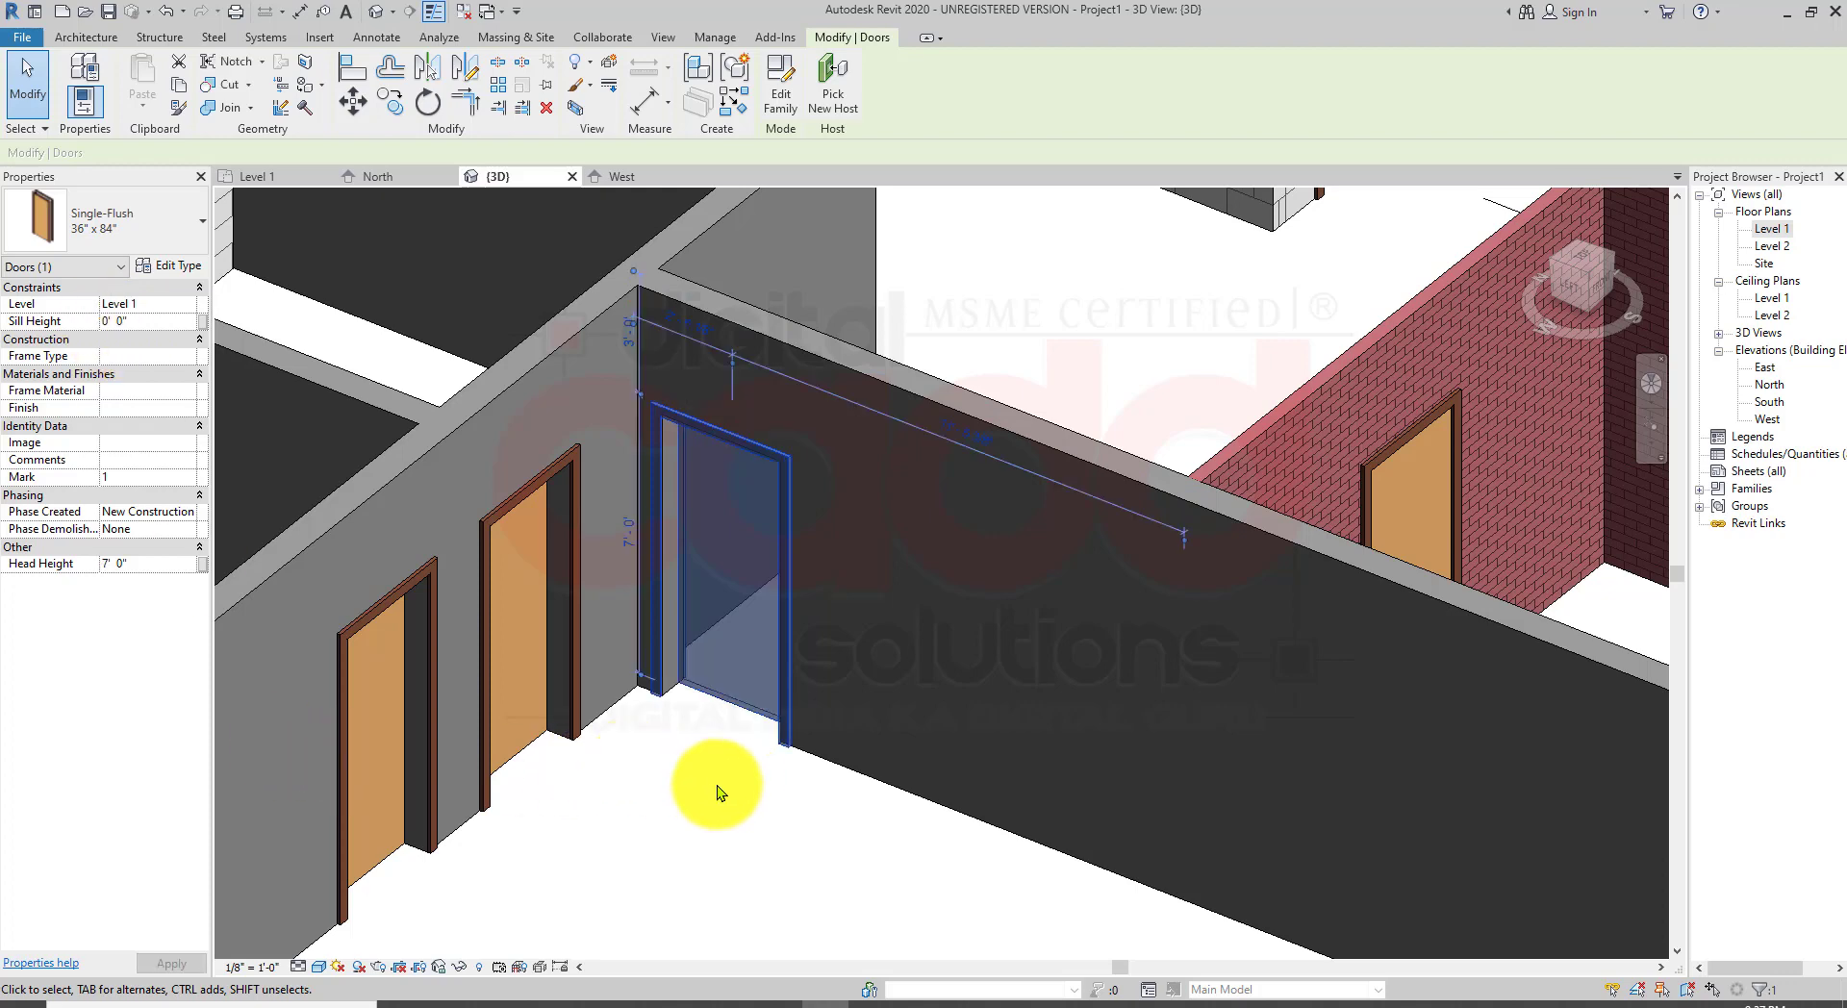
Step: Zoom in close to examine the door's base and frame where it meets the floor
click(705, 799)
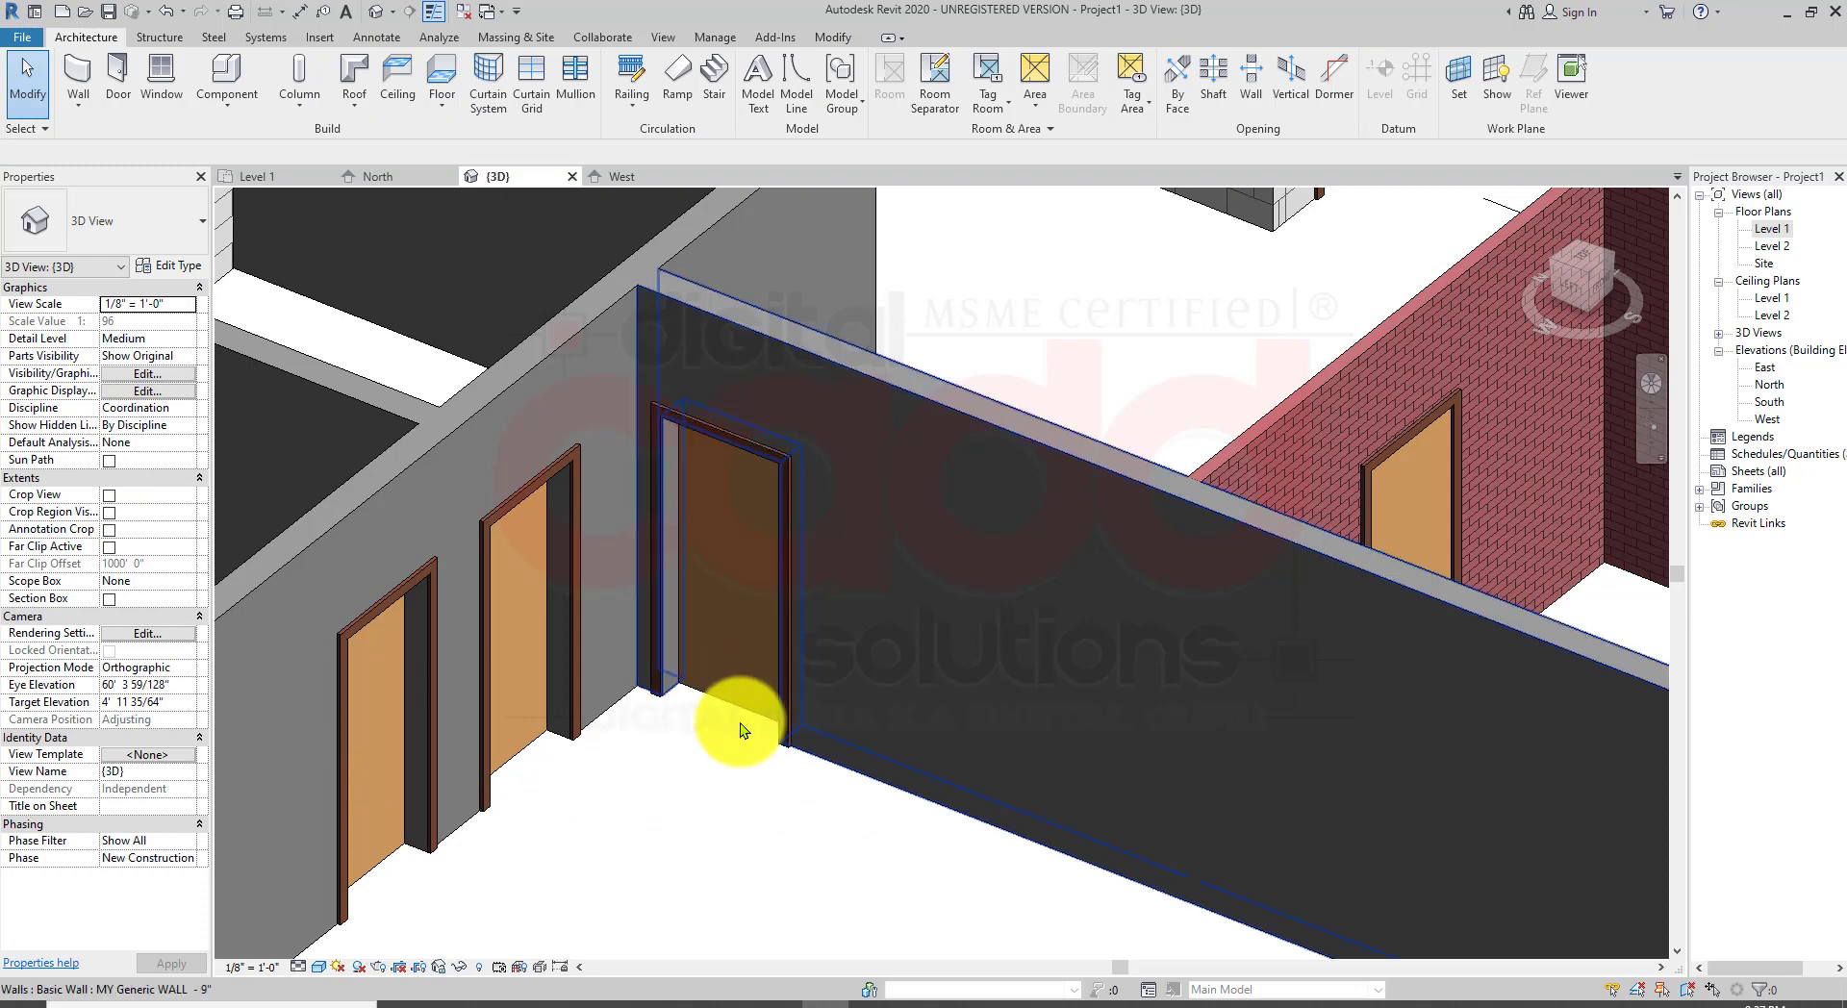
scroll(707, 716, up, 2)
scroll(707, 716, up, 1)
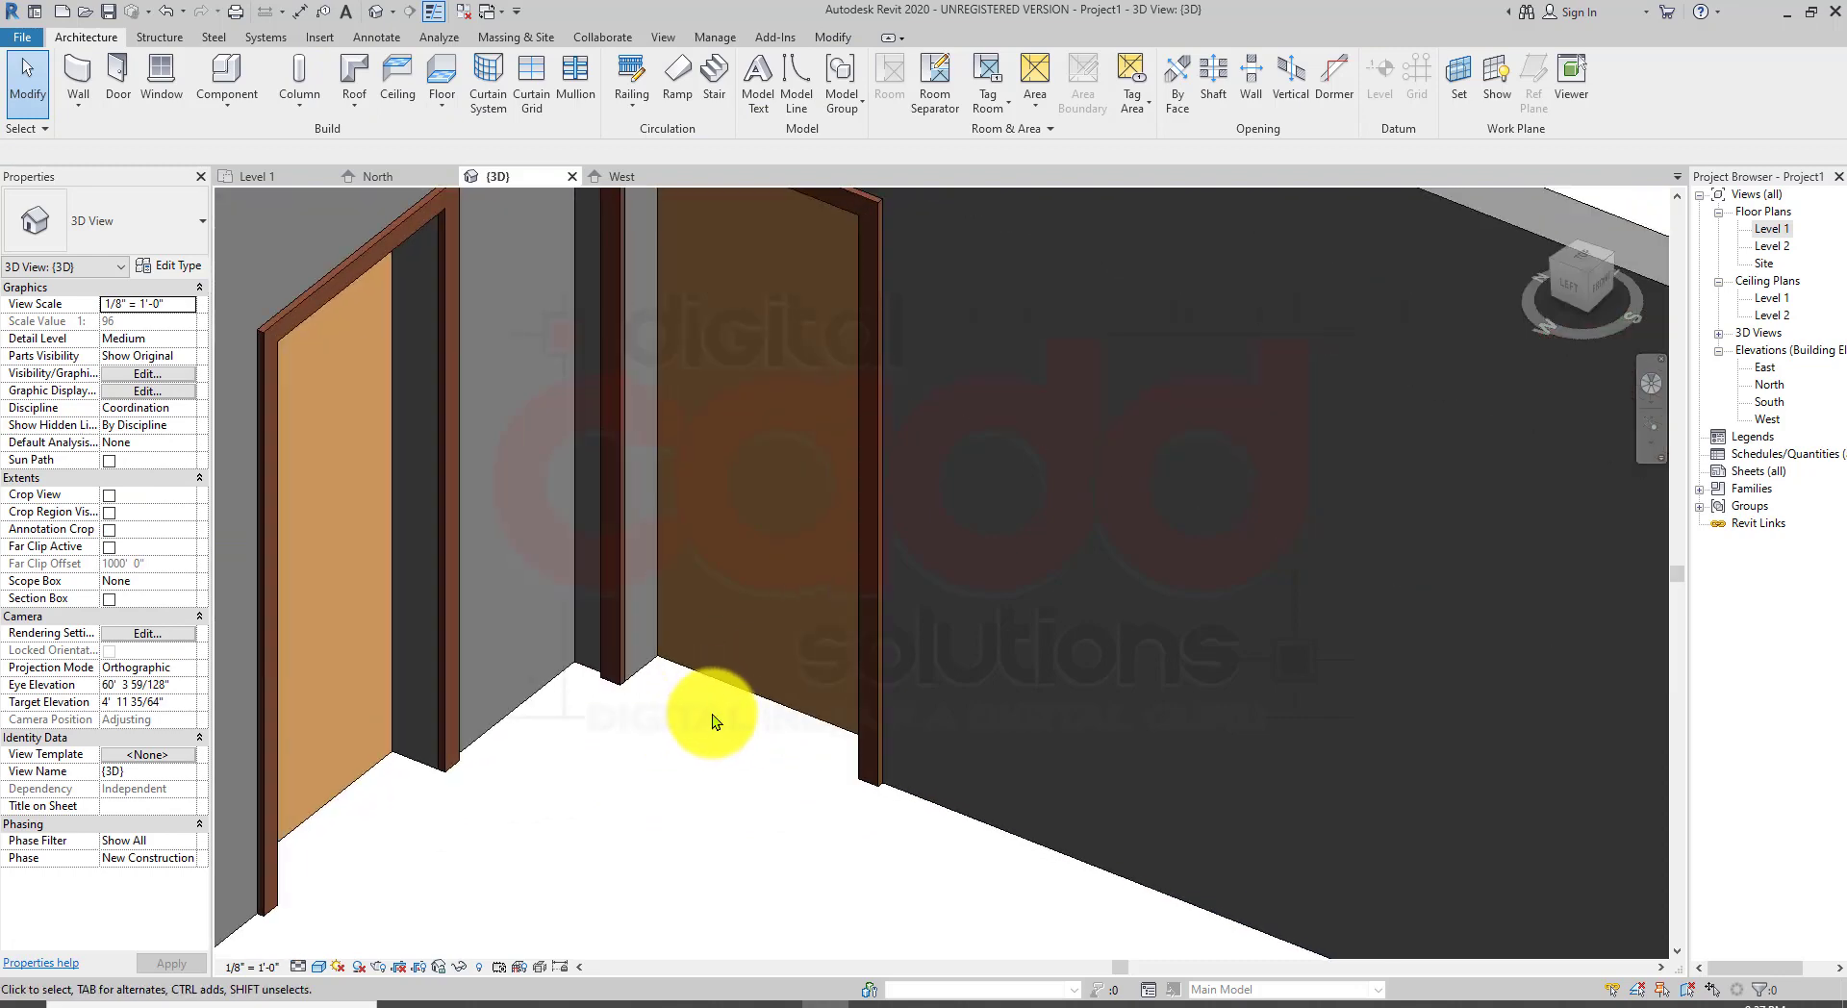
scroll(710, 712, up, 1)
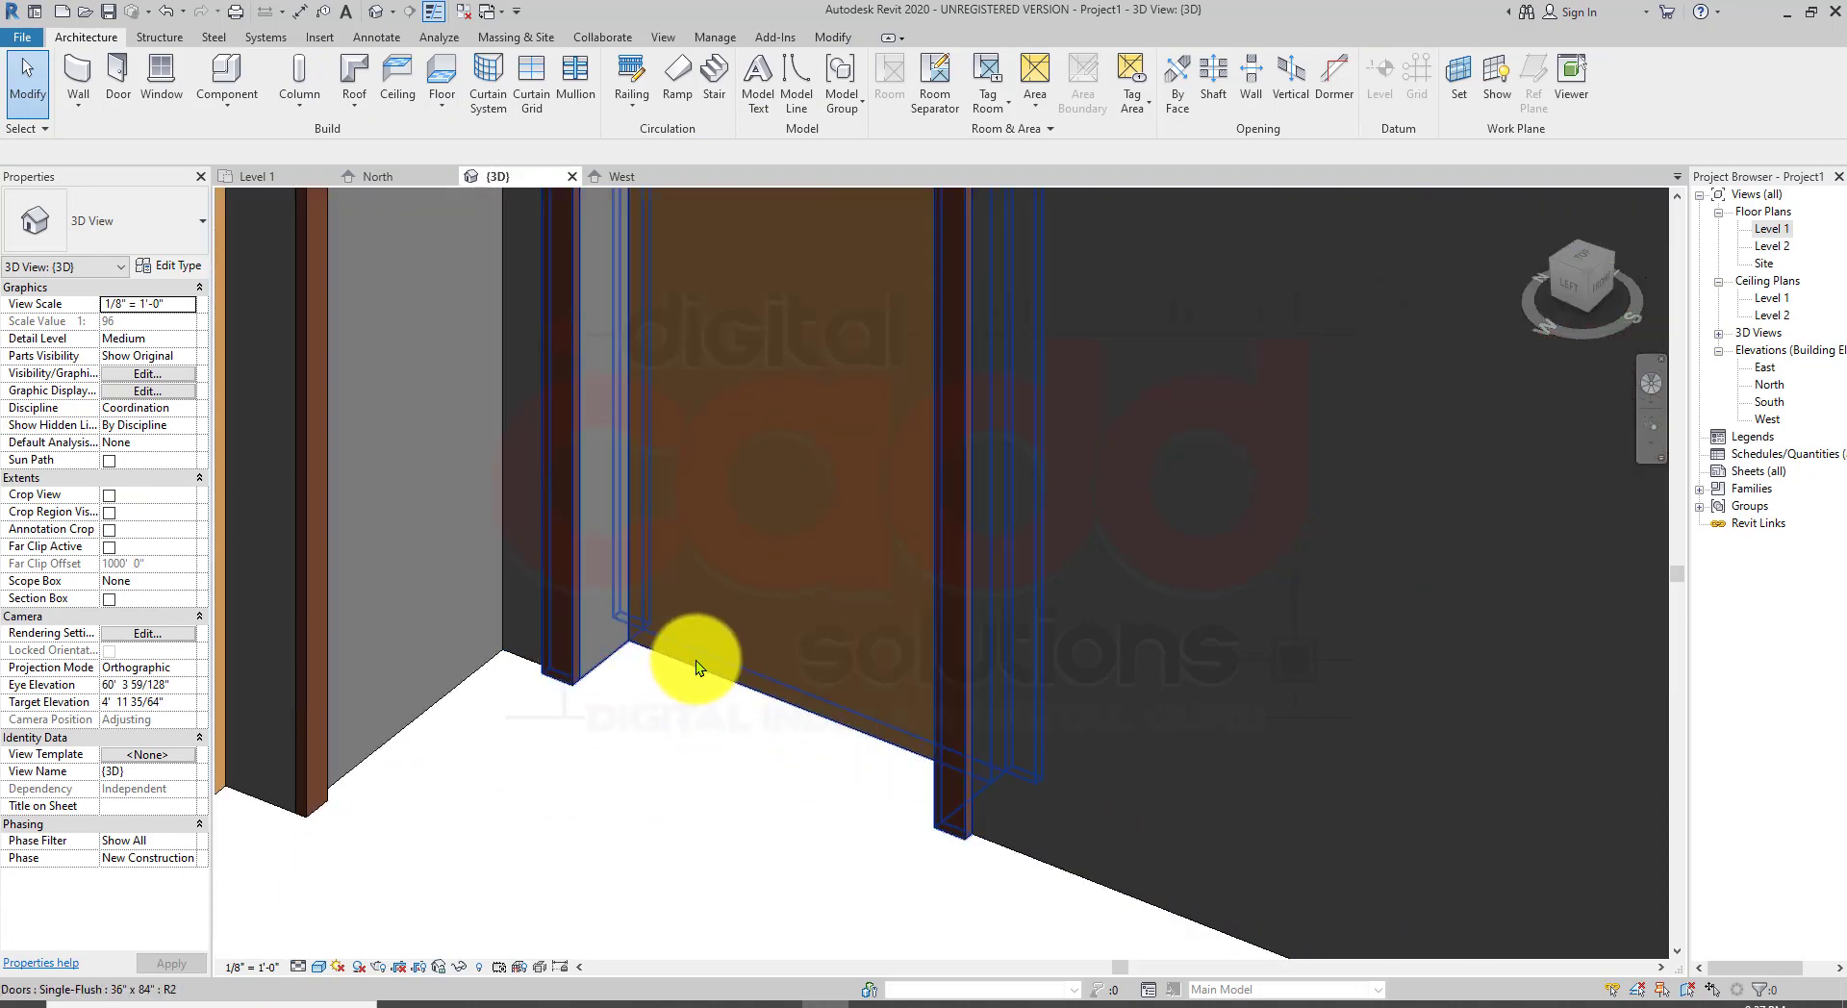
click(696, 660)
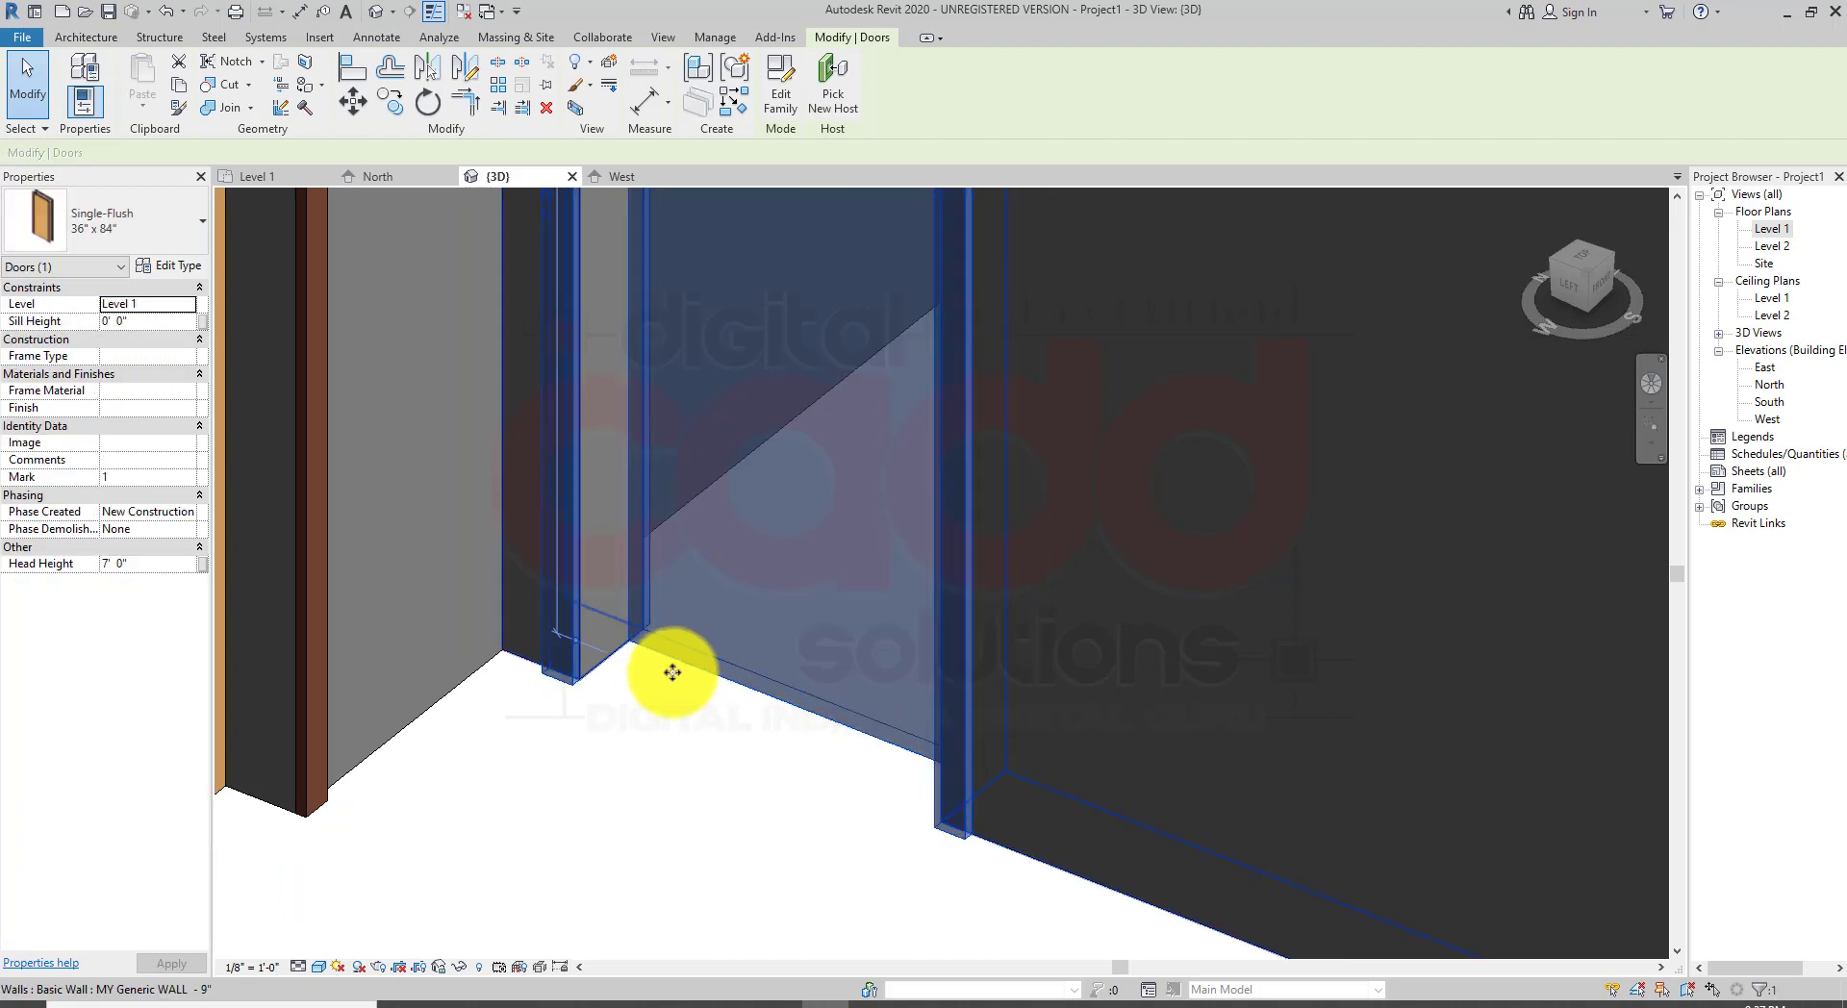
scroll(668, 805, down, 2)
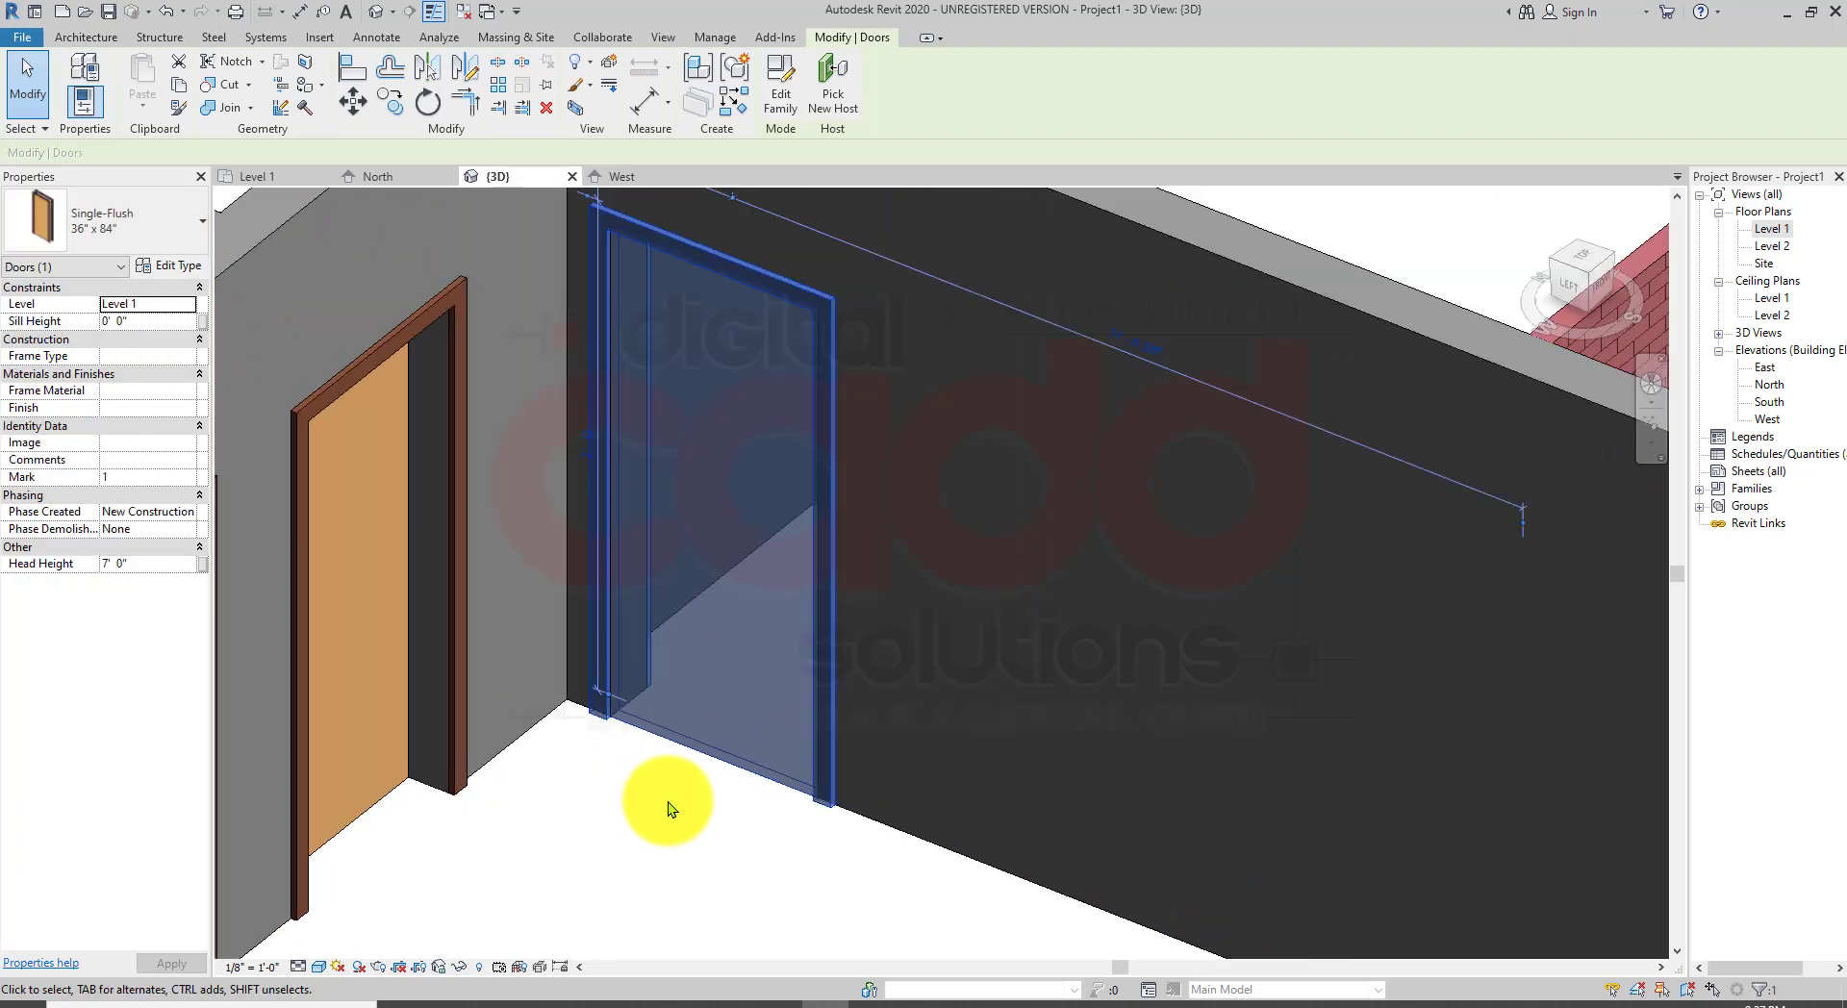
key(space)
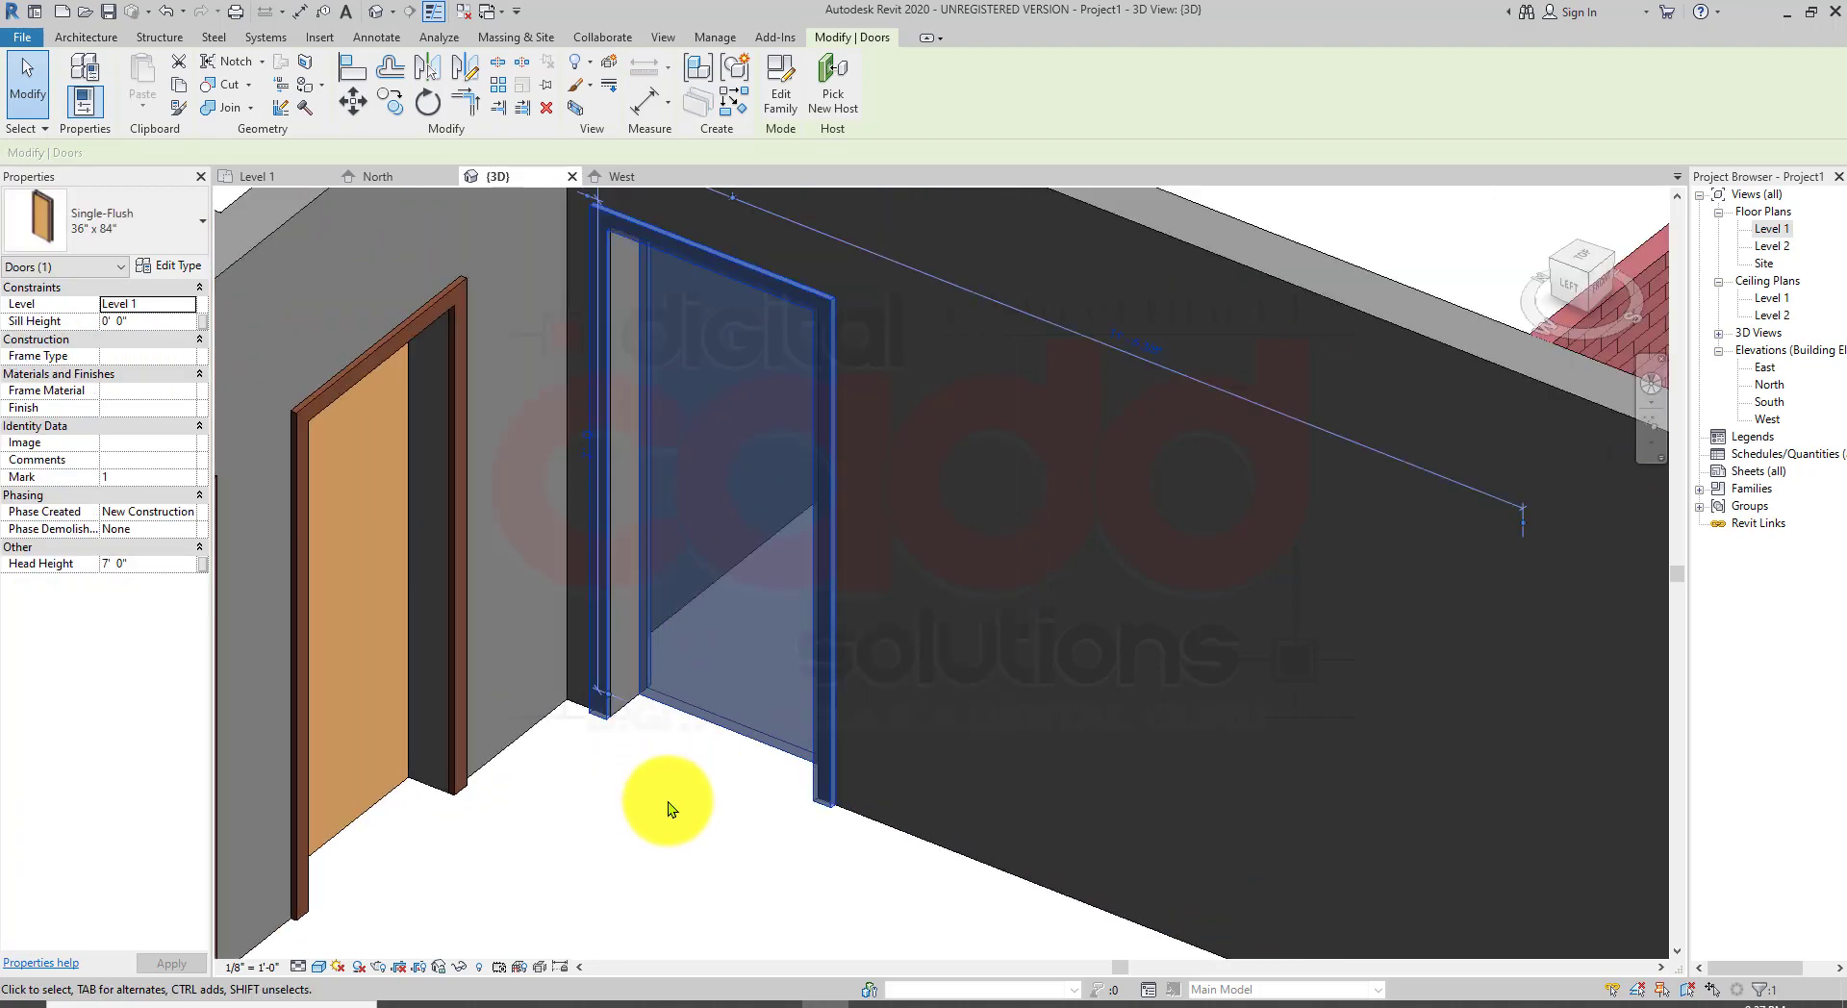
key(space)
key(space)
click(672, 793)
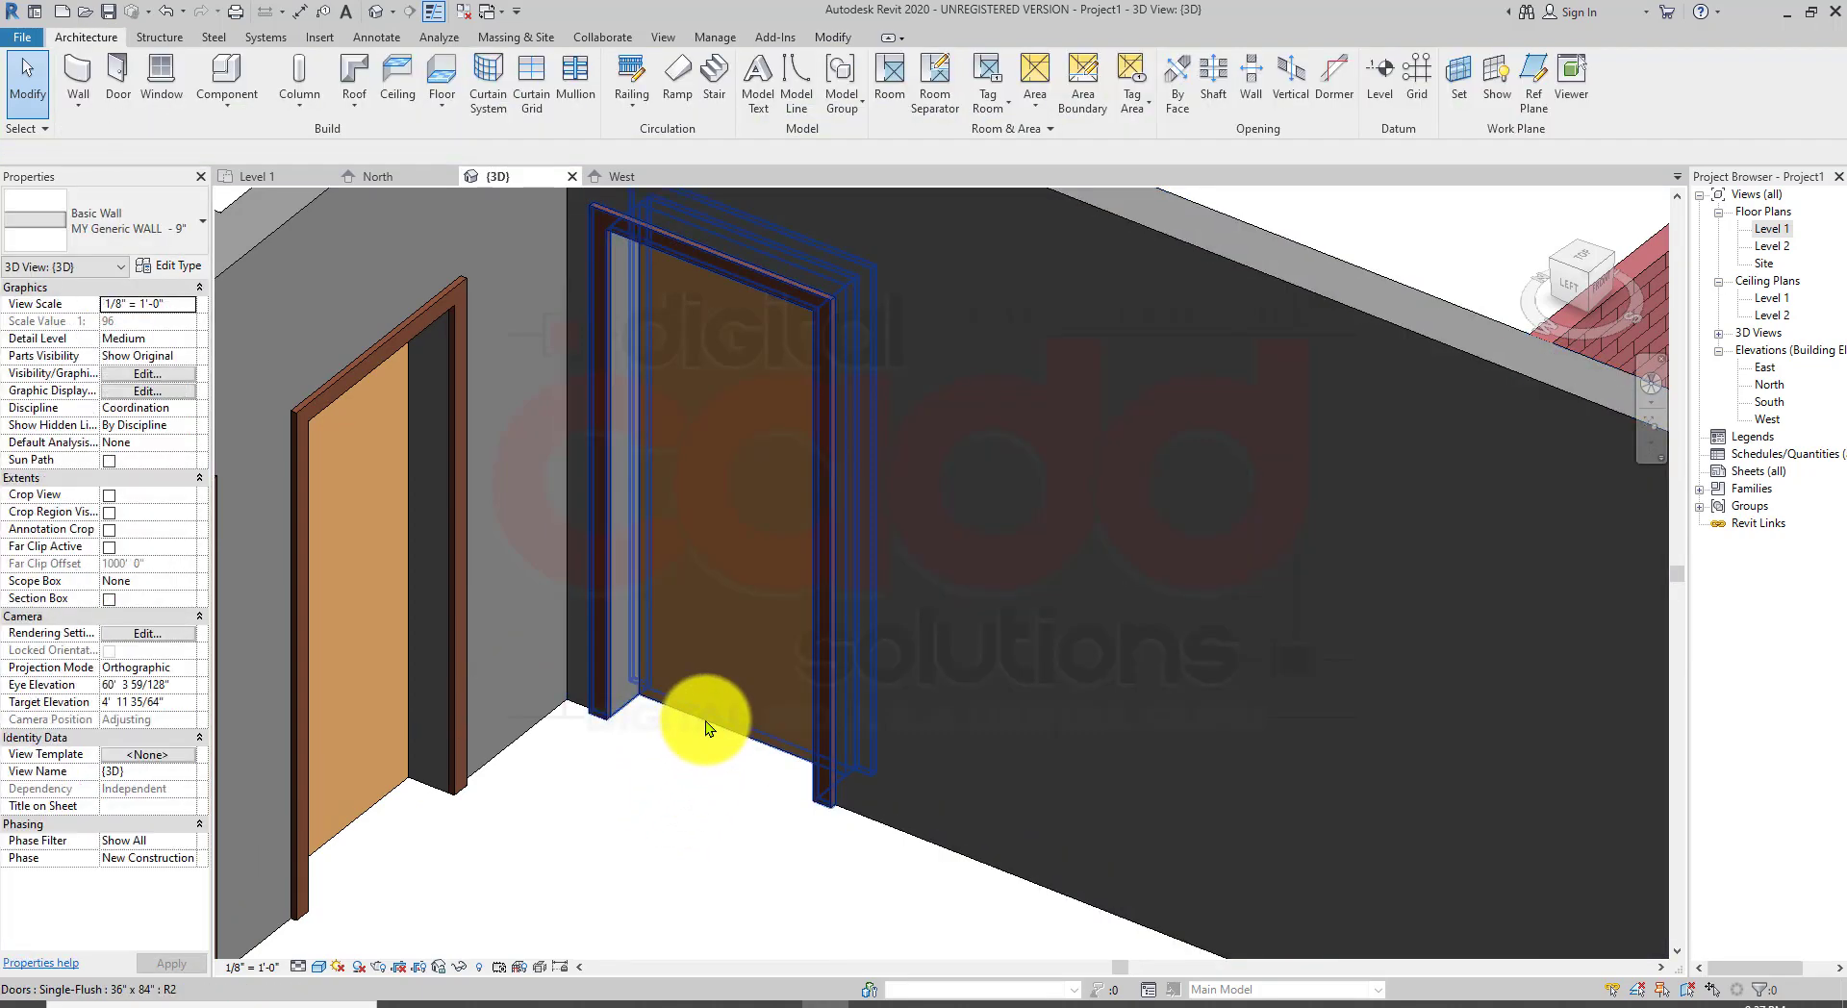
click(706, 724)
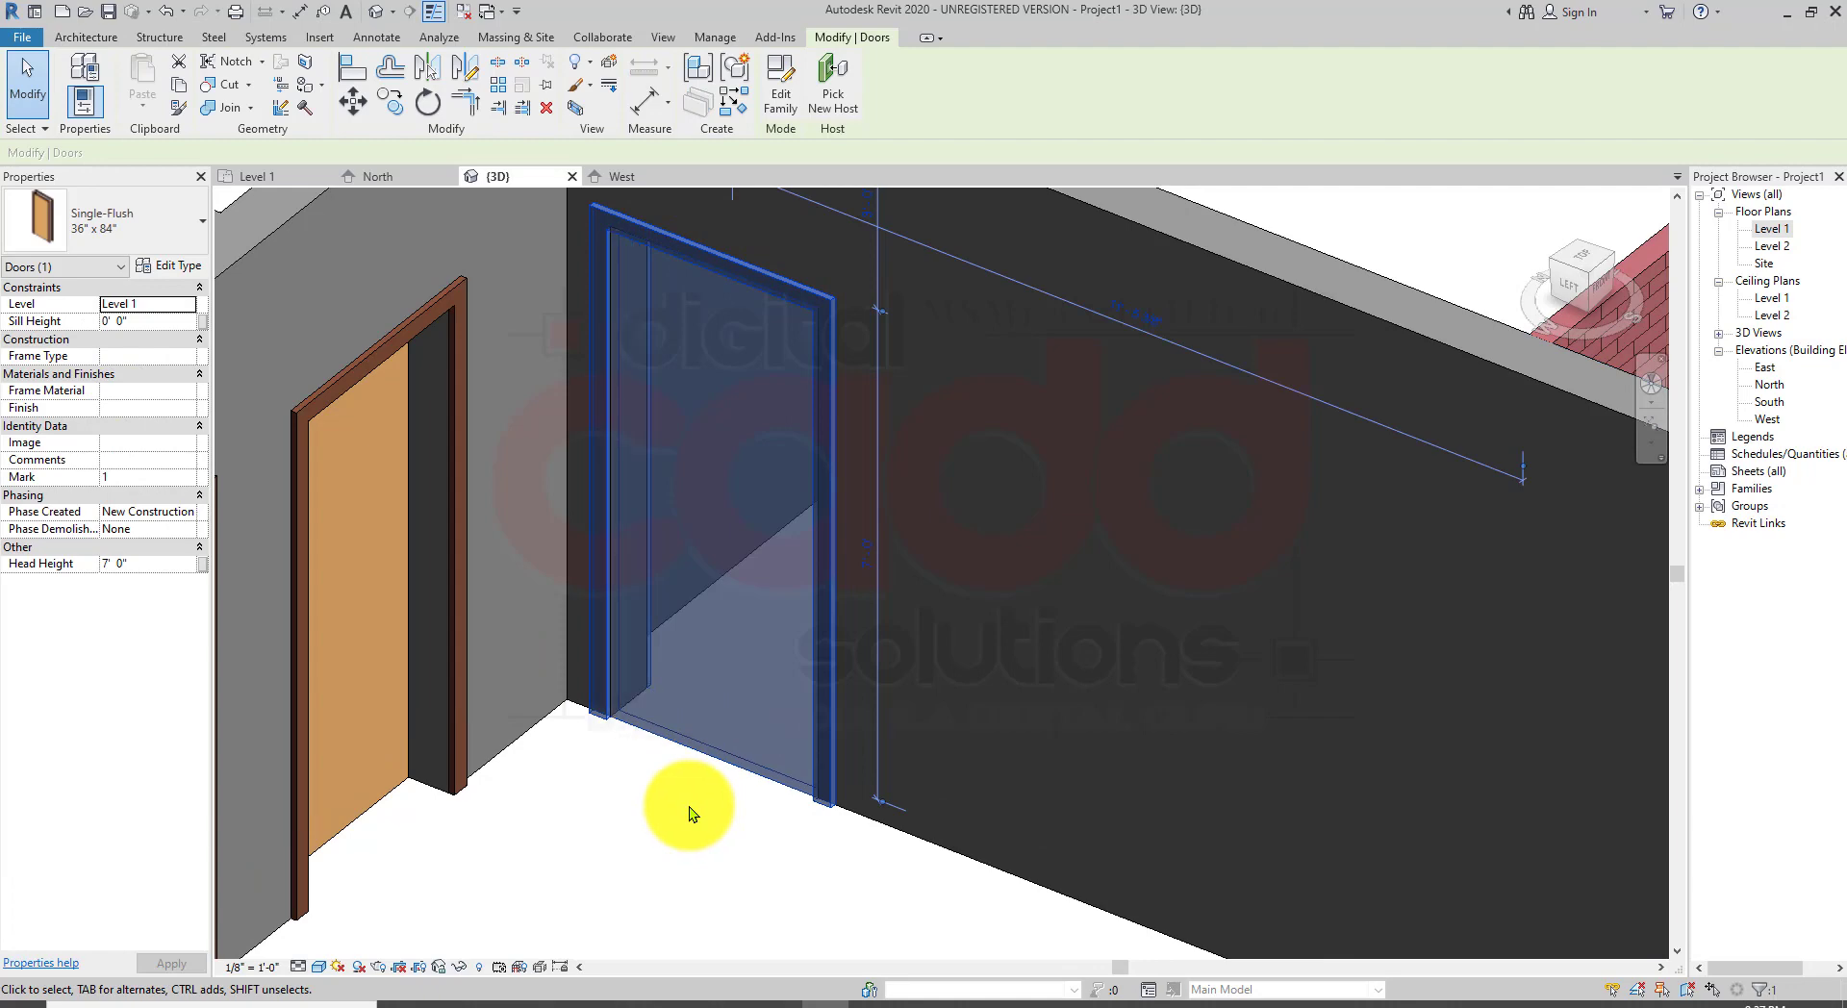
click(630, 773)
scroll(620, 759, down, 2)
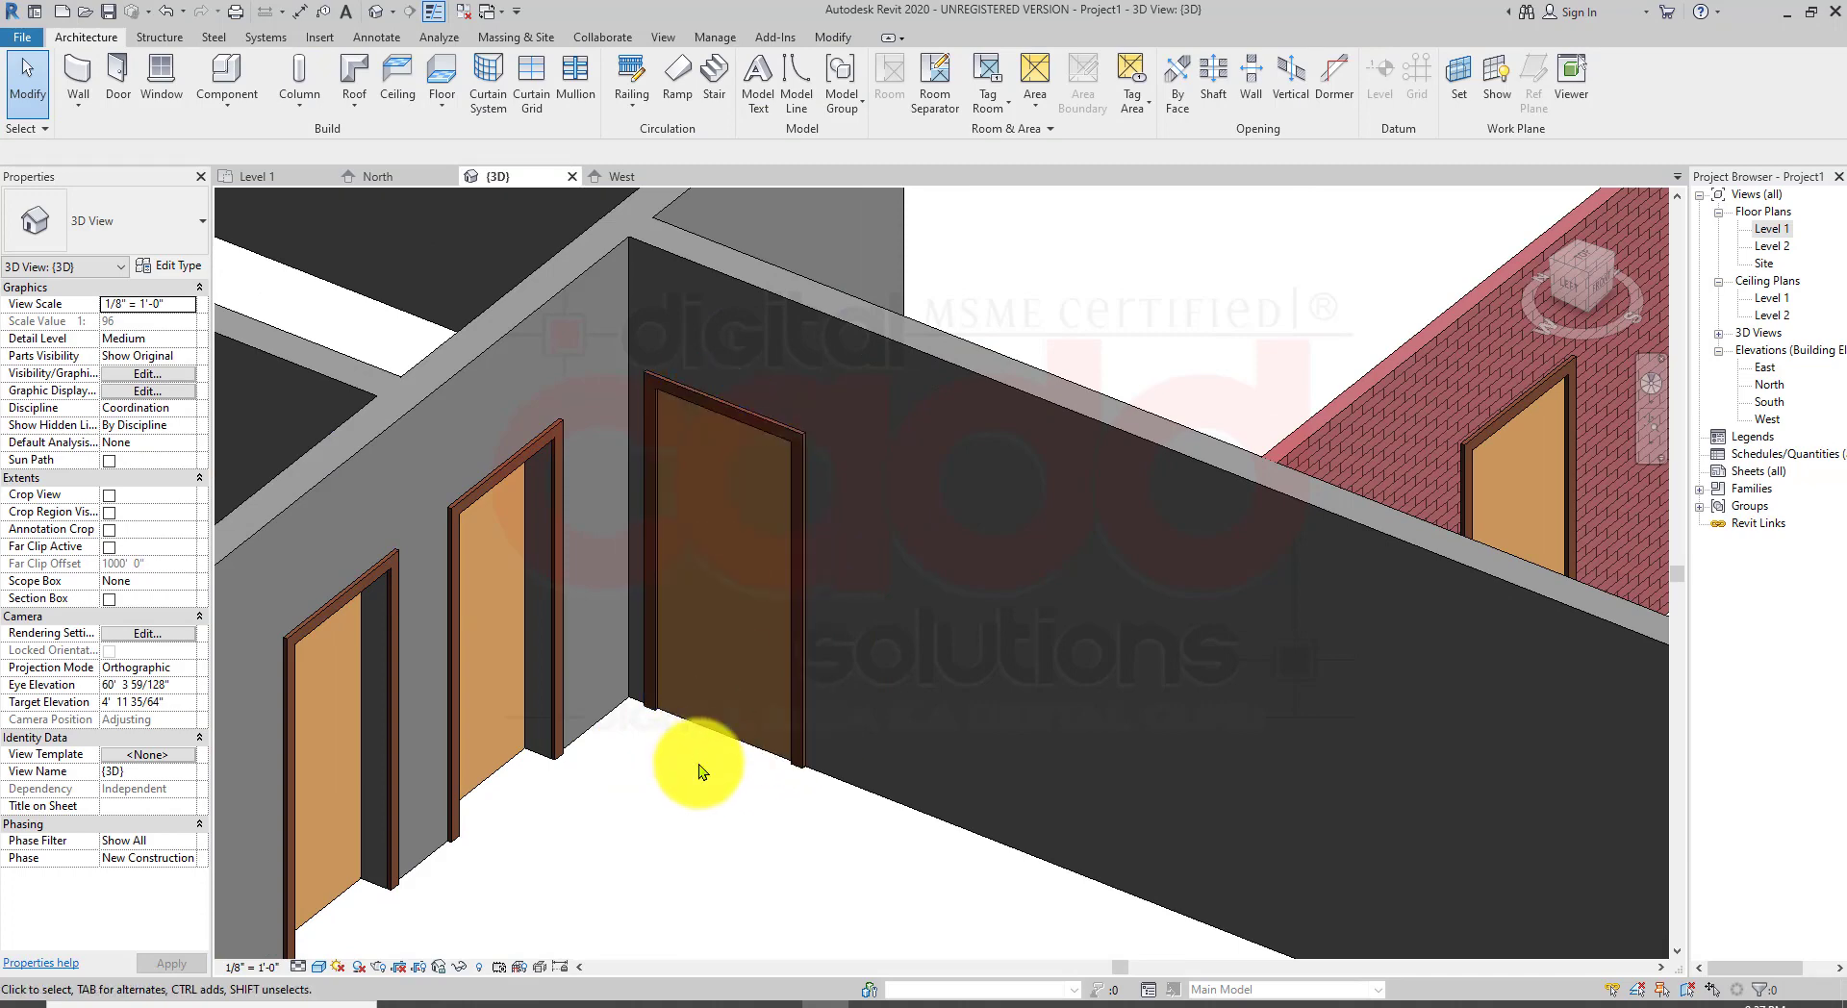
Step: Inspect the door in the corner wall, select it and open its type properties
scroll(699, 781, up, 2)
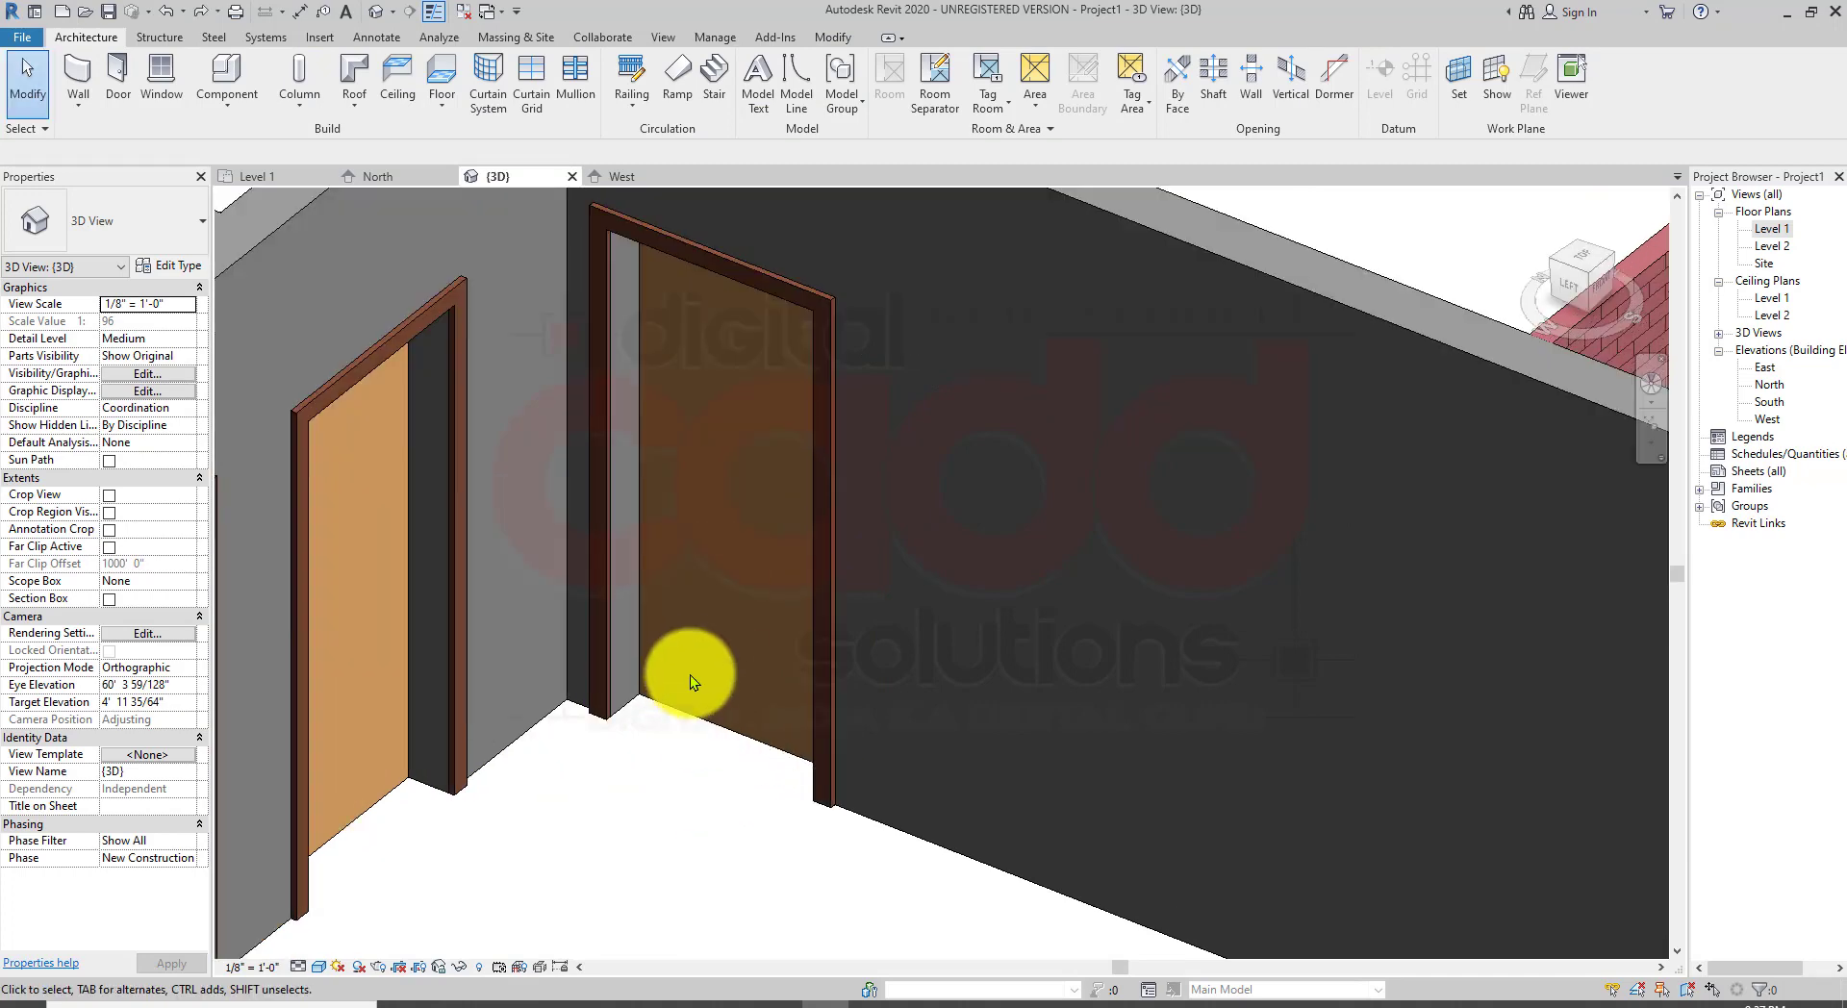
scroll(689, 589, down, 4)
middle_drag(681, 619, 791, 728)
scroll(769, 654, up, 2)
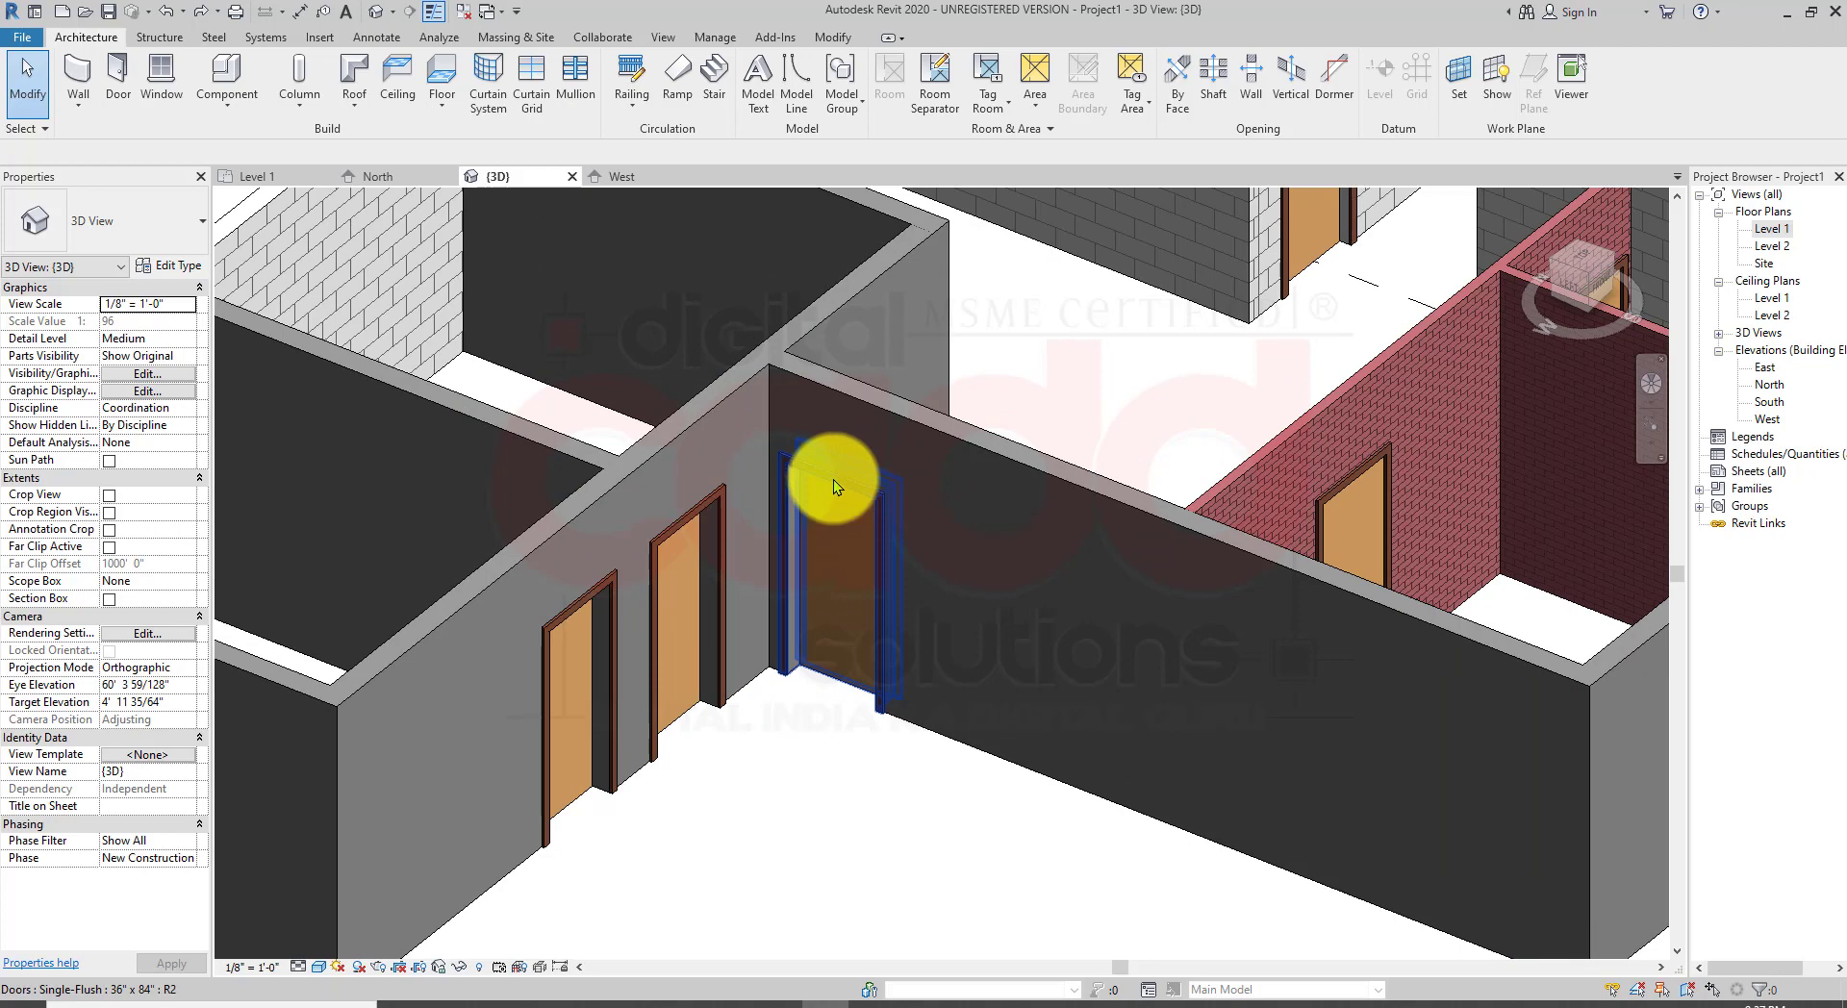
scroll(839, 484, up, 2)
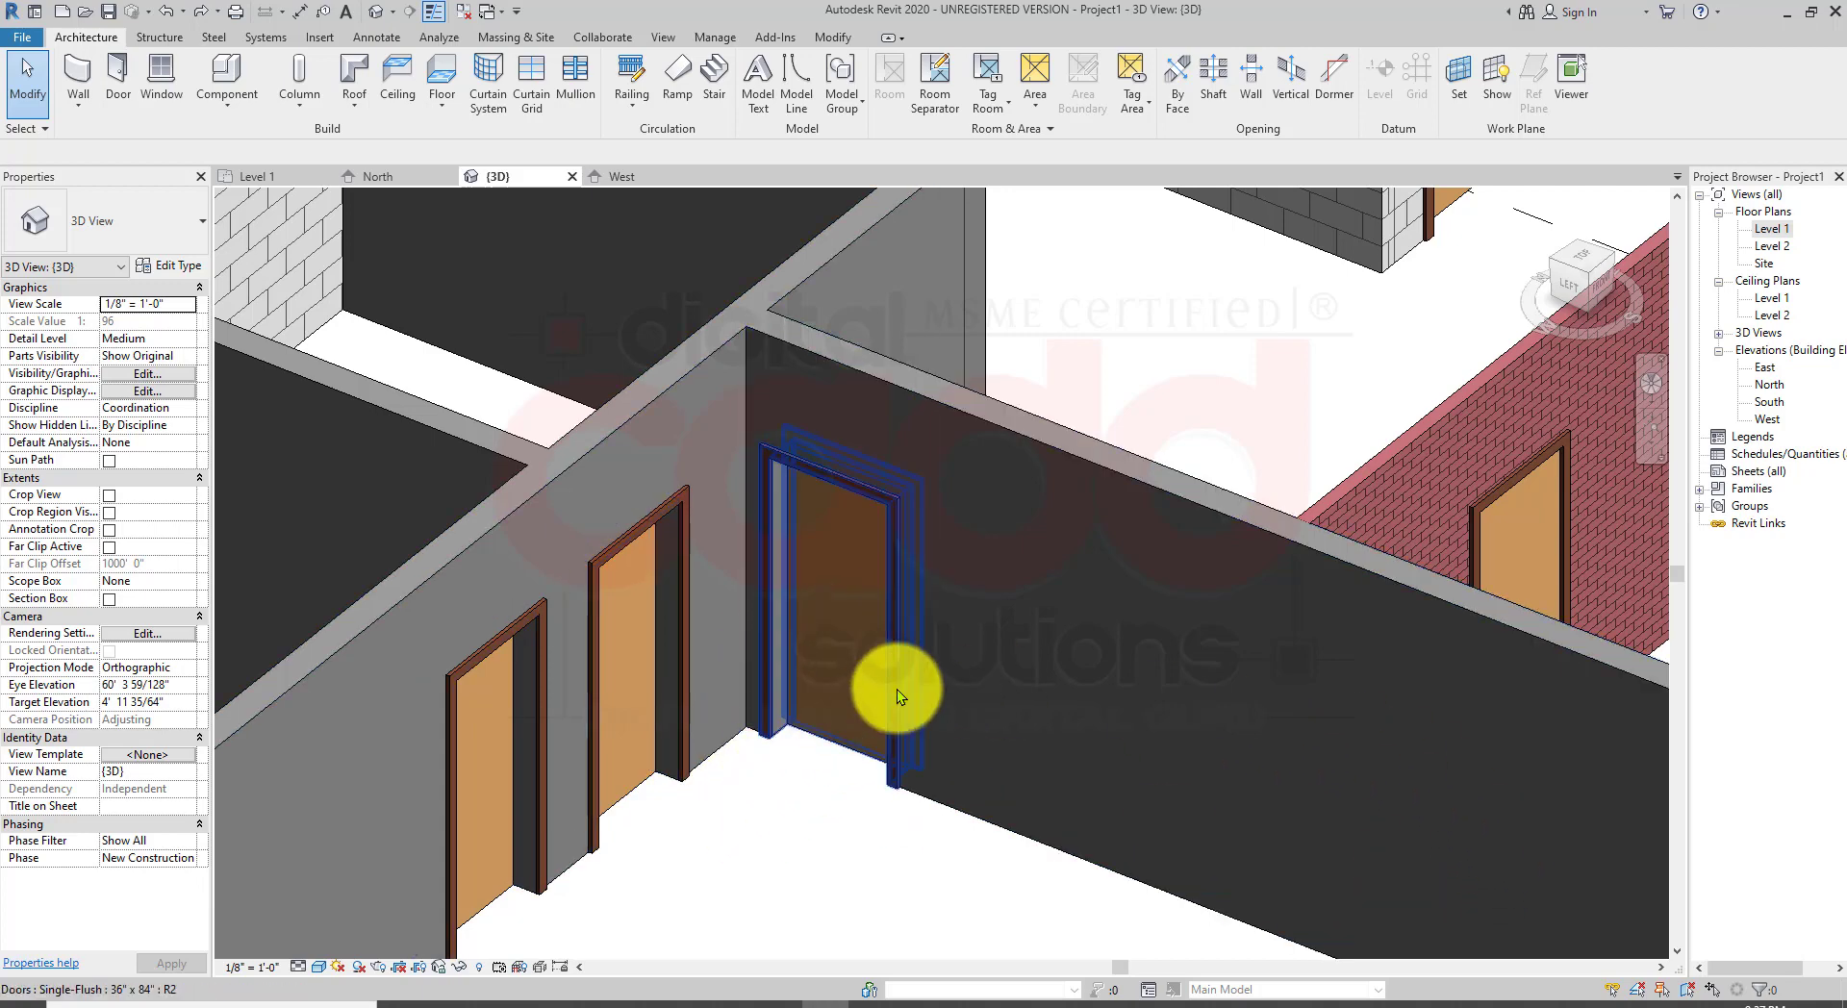
shift+middle_drag(916, 758, 823, 802)
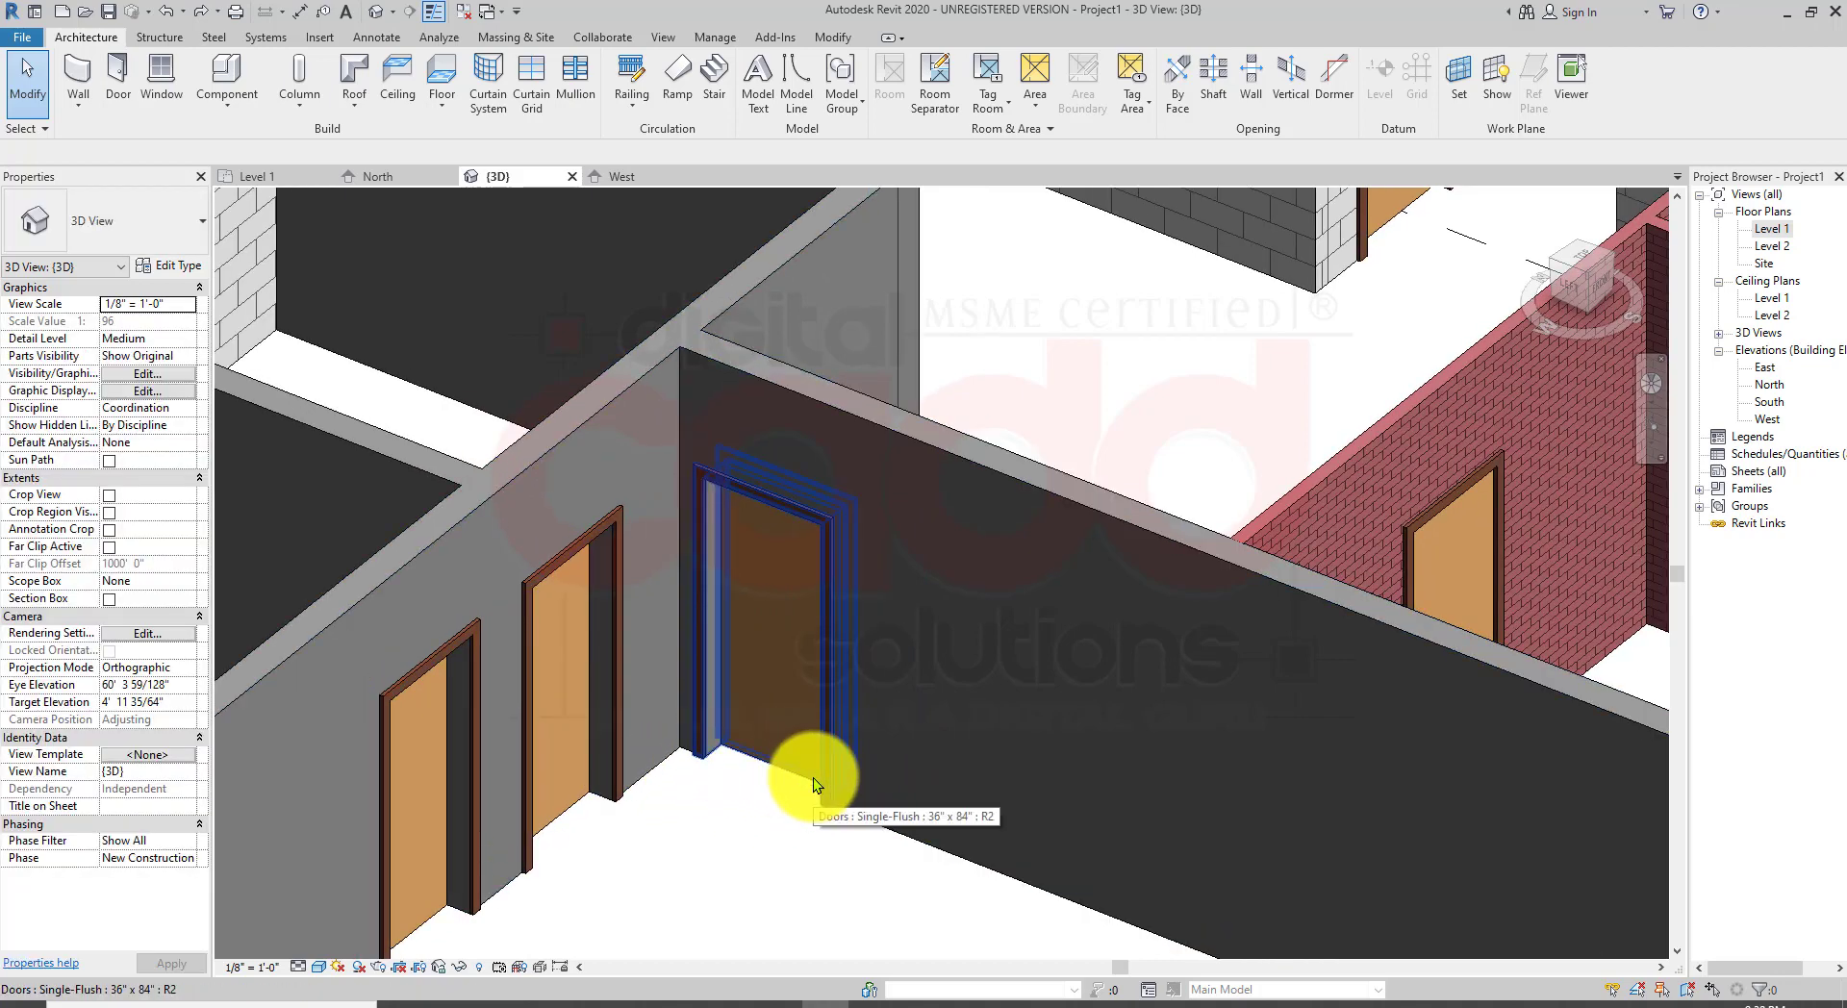
mouse_move(809, 766)
shift+middle_down()
mouse_move(787, 756)
mouse_move(830, 768)
shift+middle_up()
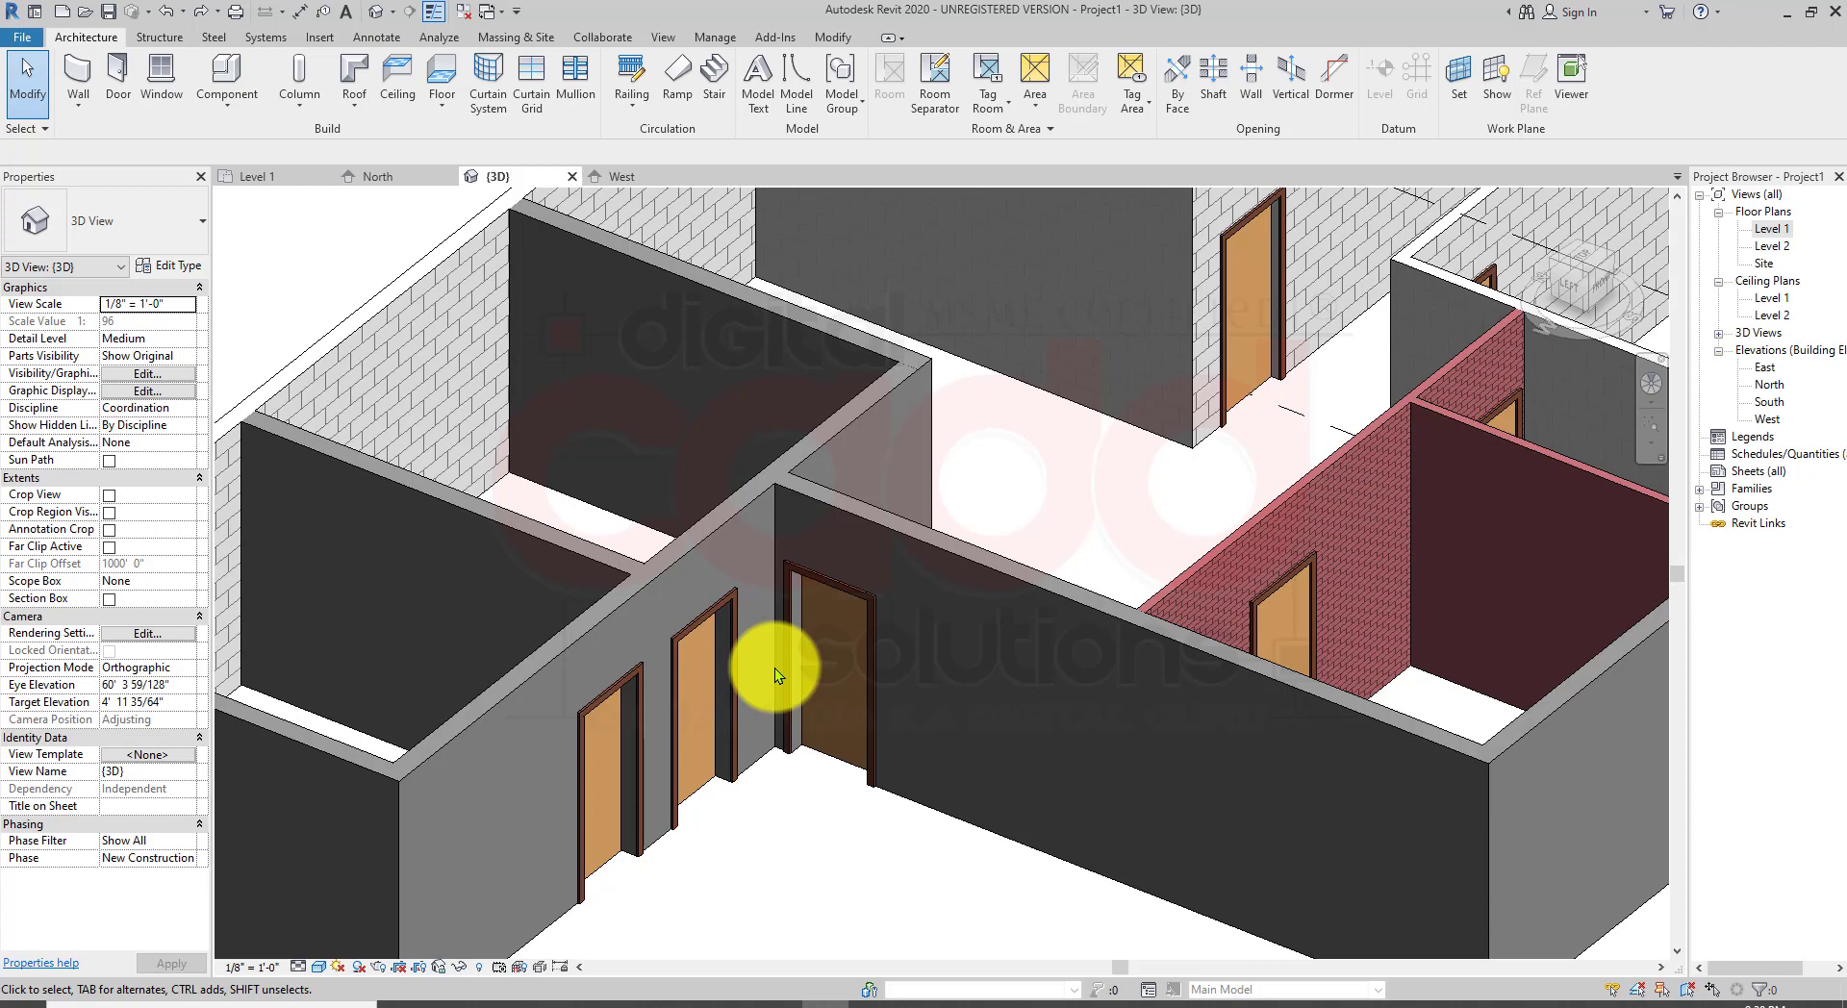
click(828, 584)
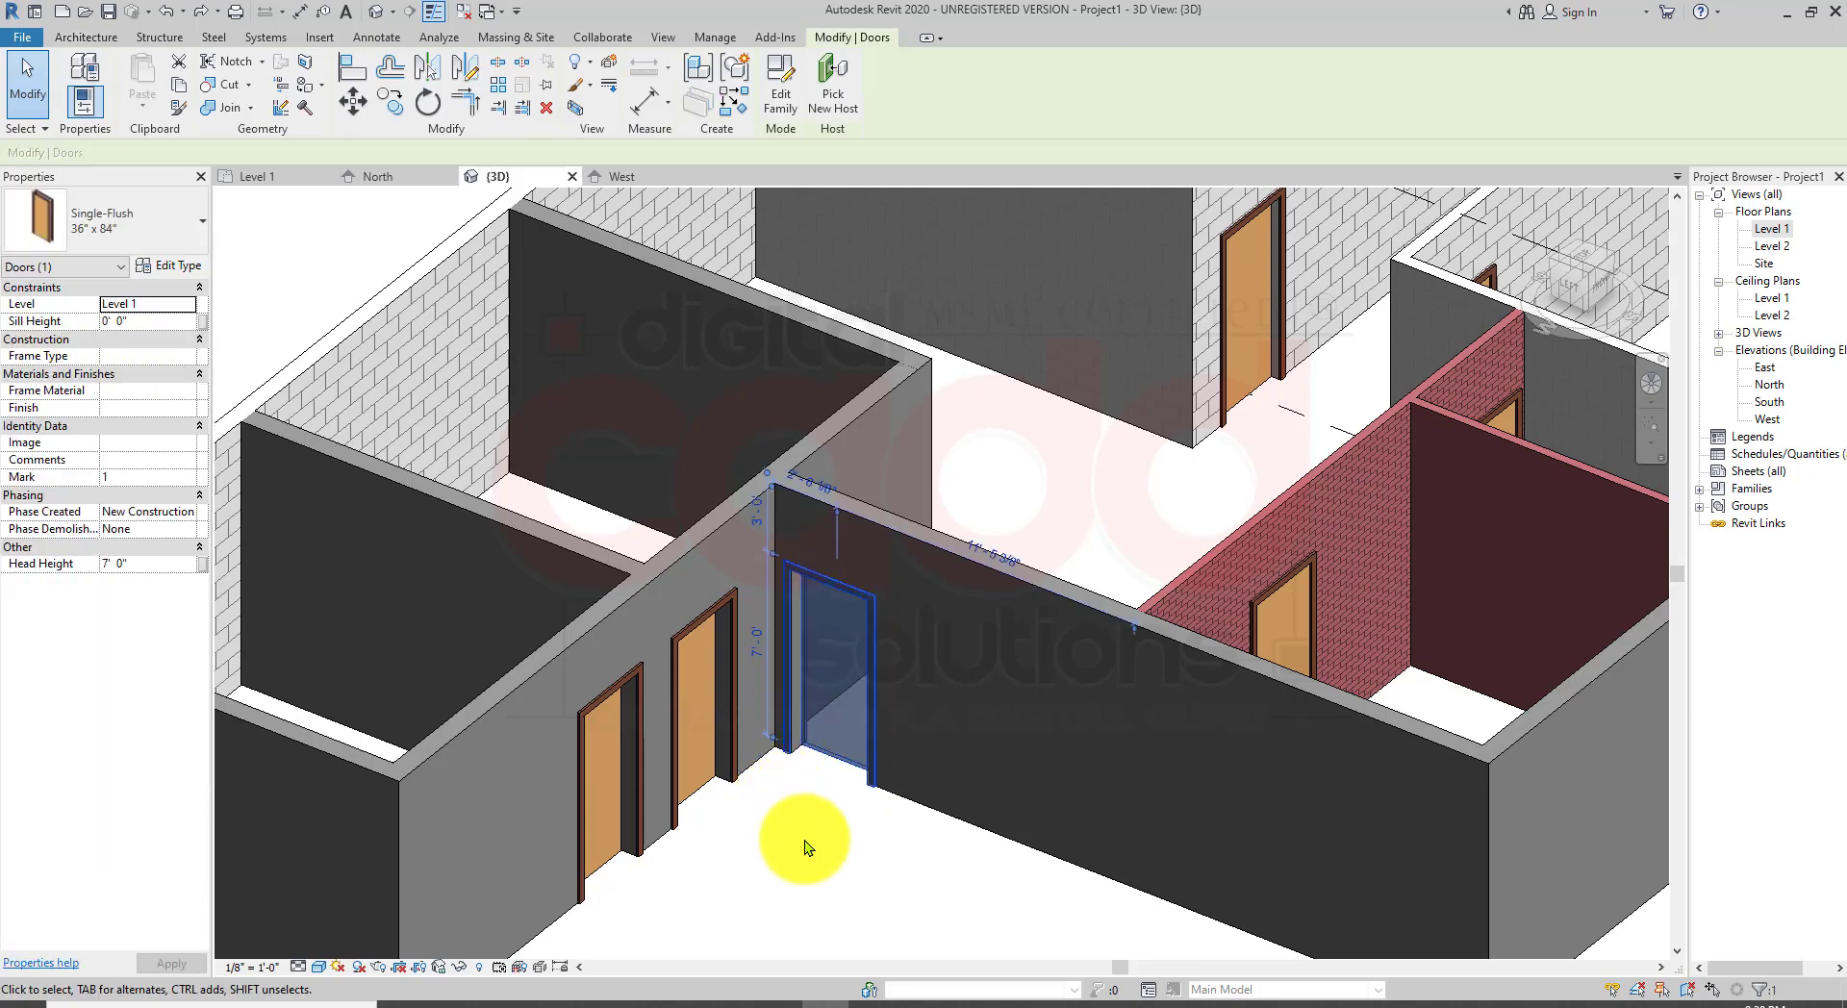
click(177, 267)
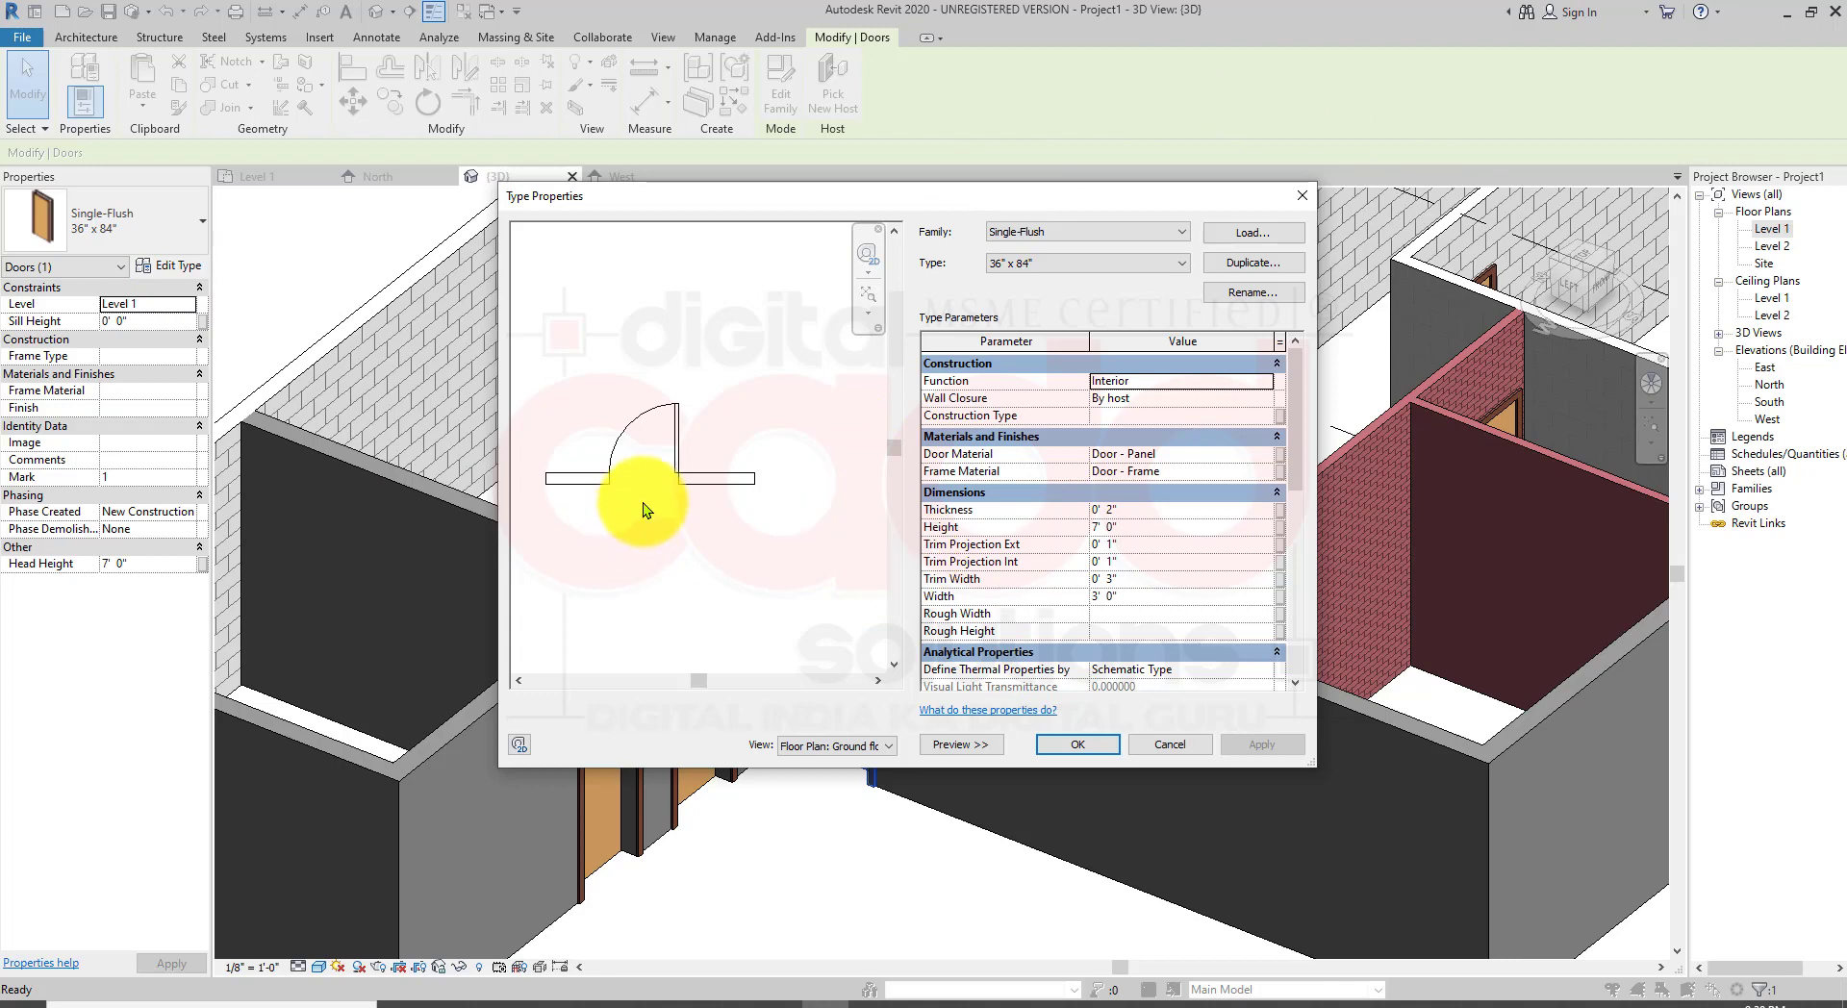
Step: Examine the door type's plan preview by zooming and panning, toggle the preview, and close the dialog
scroll(643, 468, up, 2)
middle_drag(643, 468, 668, 523)
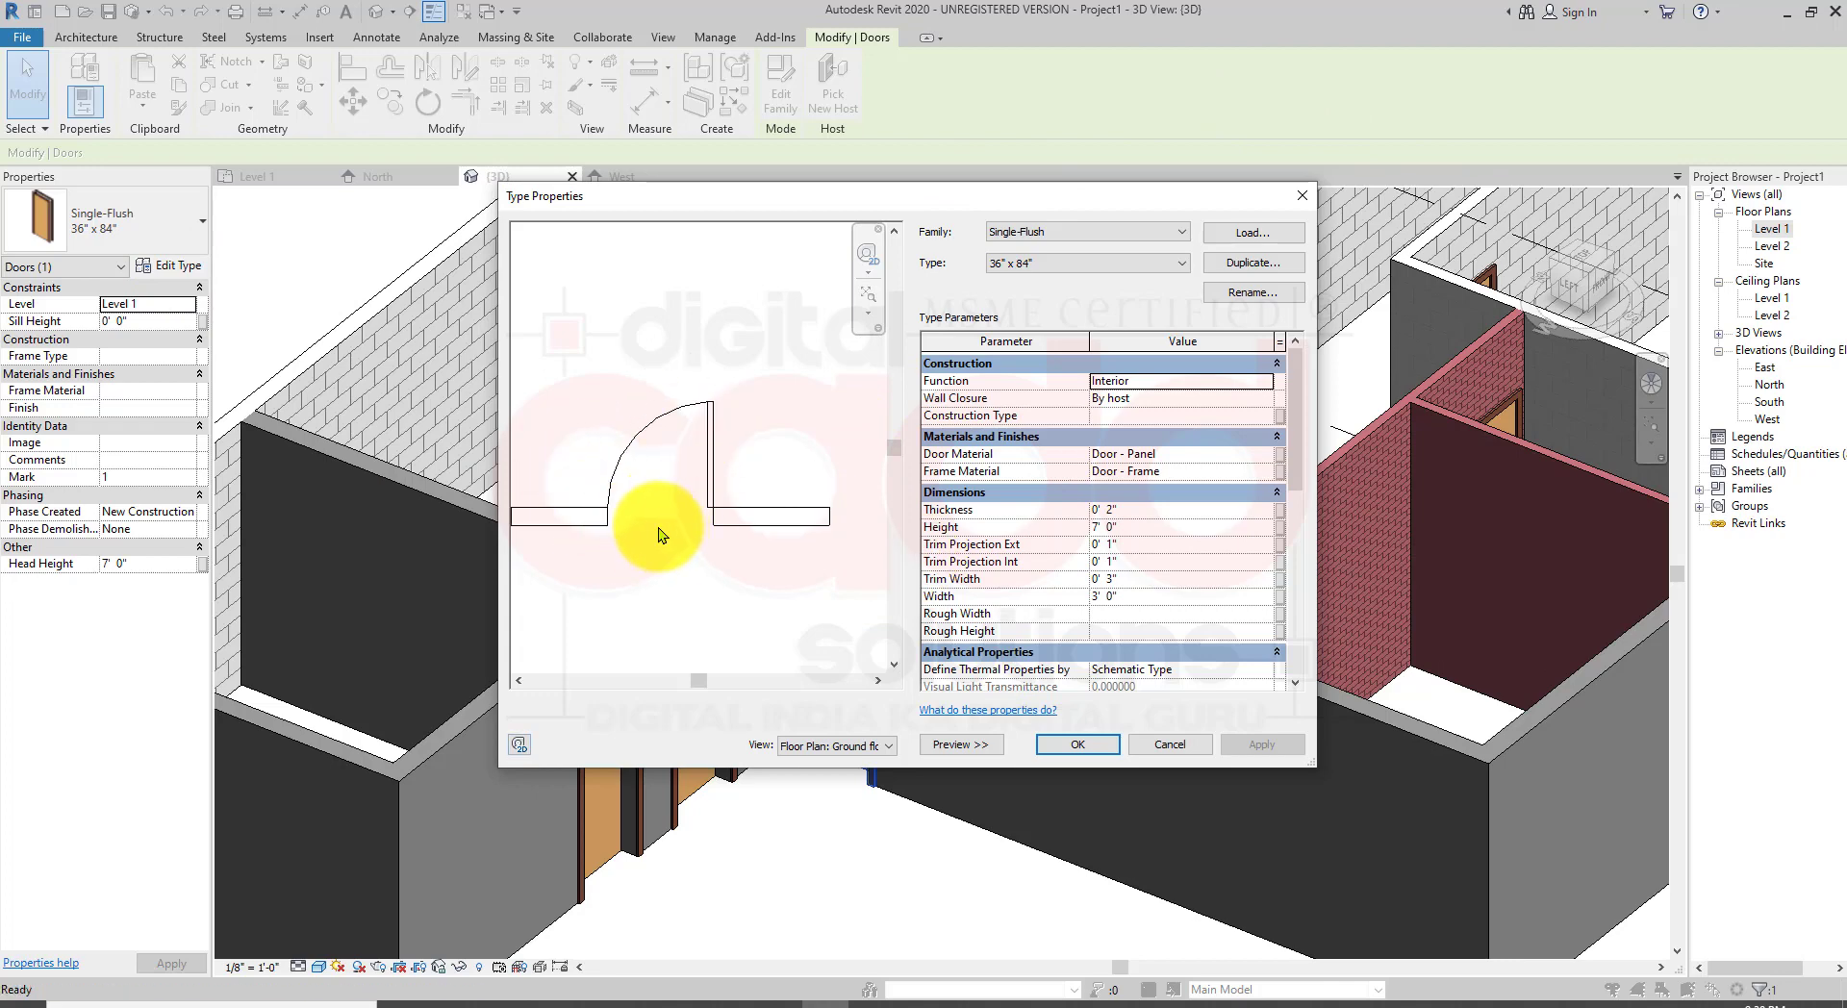
middle_drag(738, 543, 680, 504)
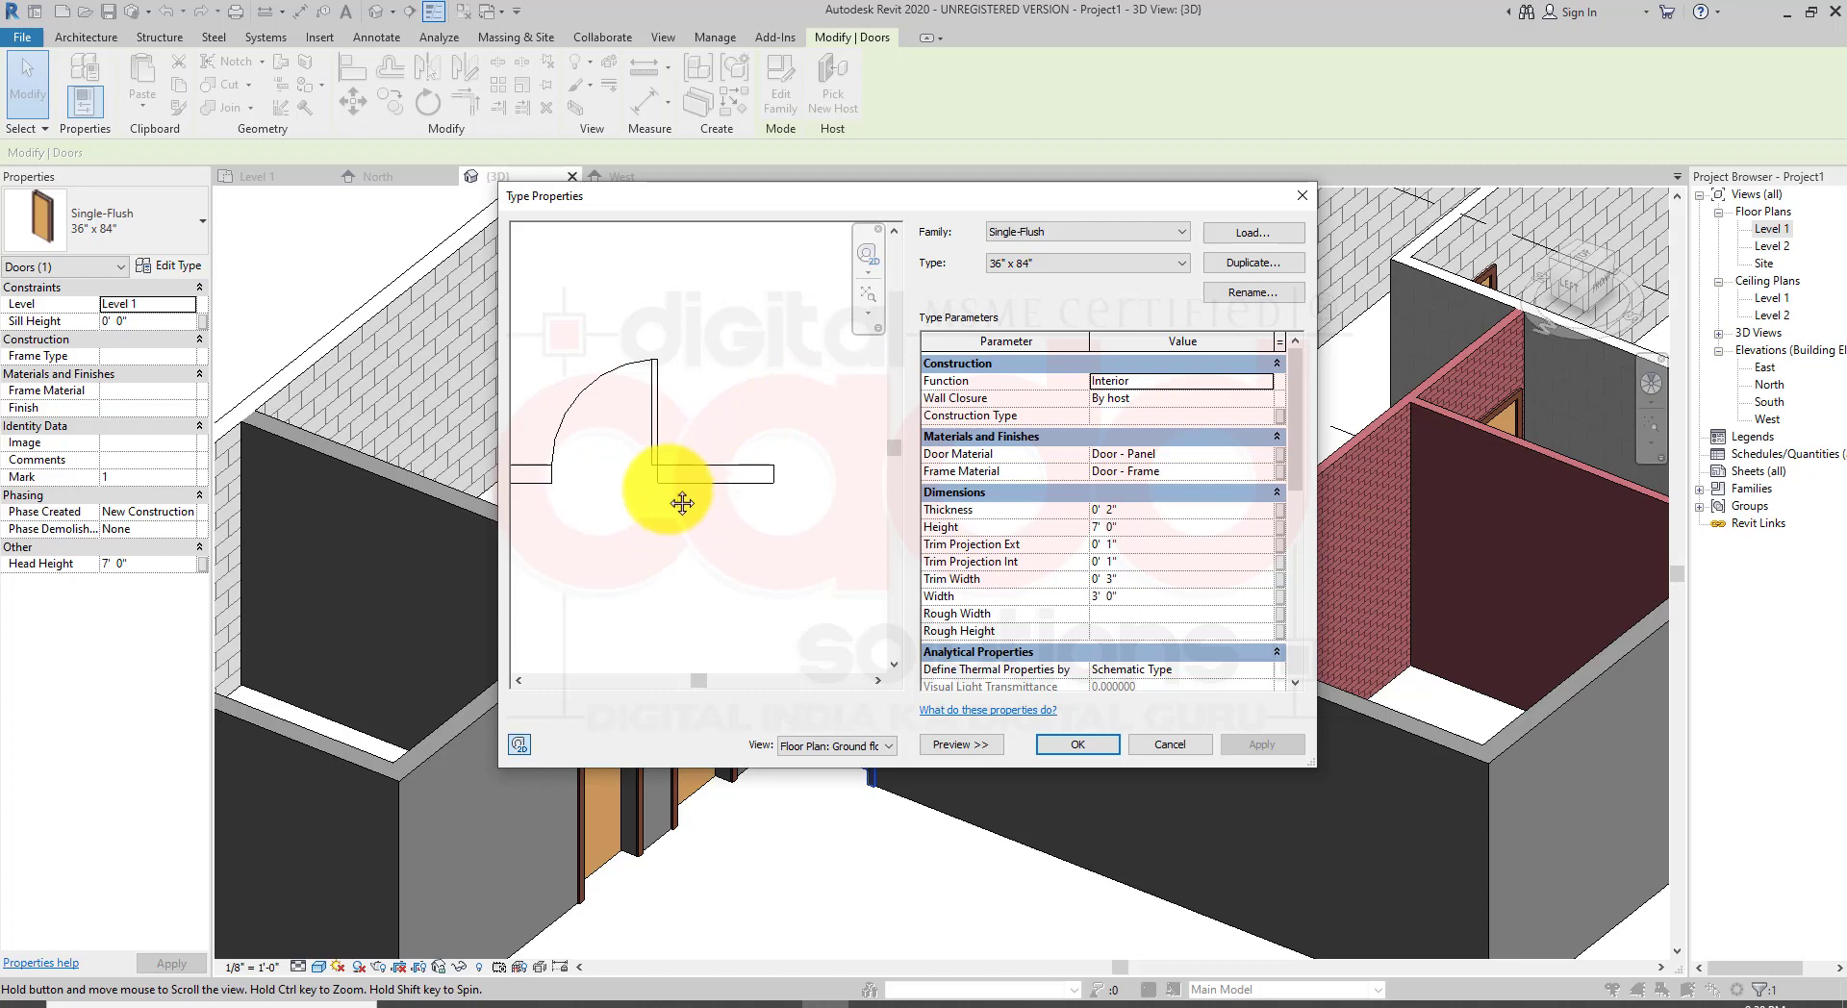
click(971, 746)
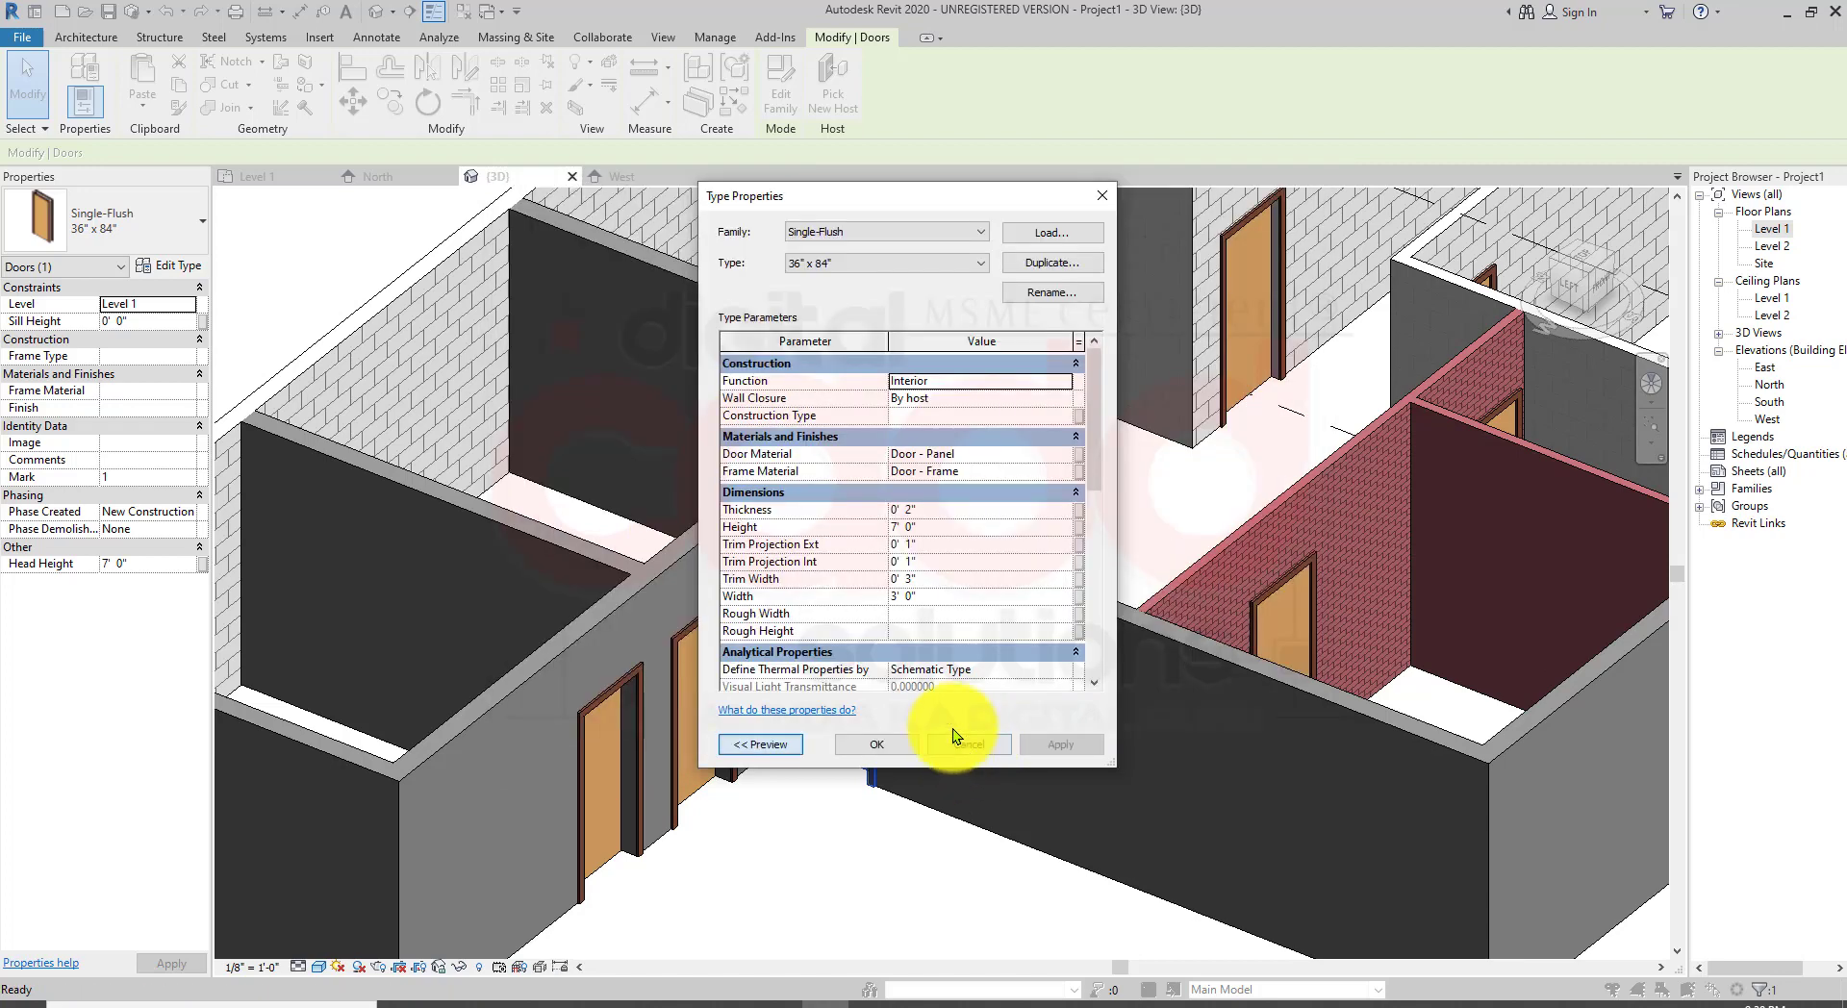
click(748, 742)
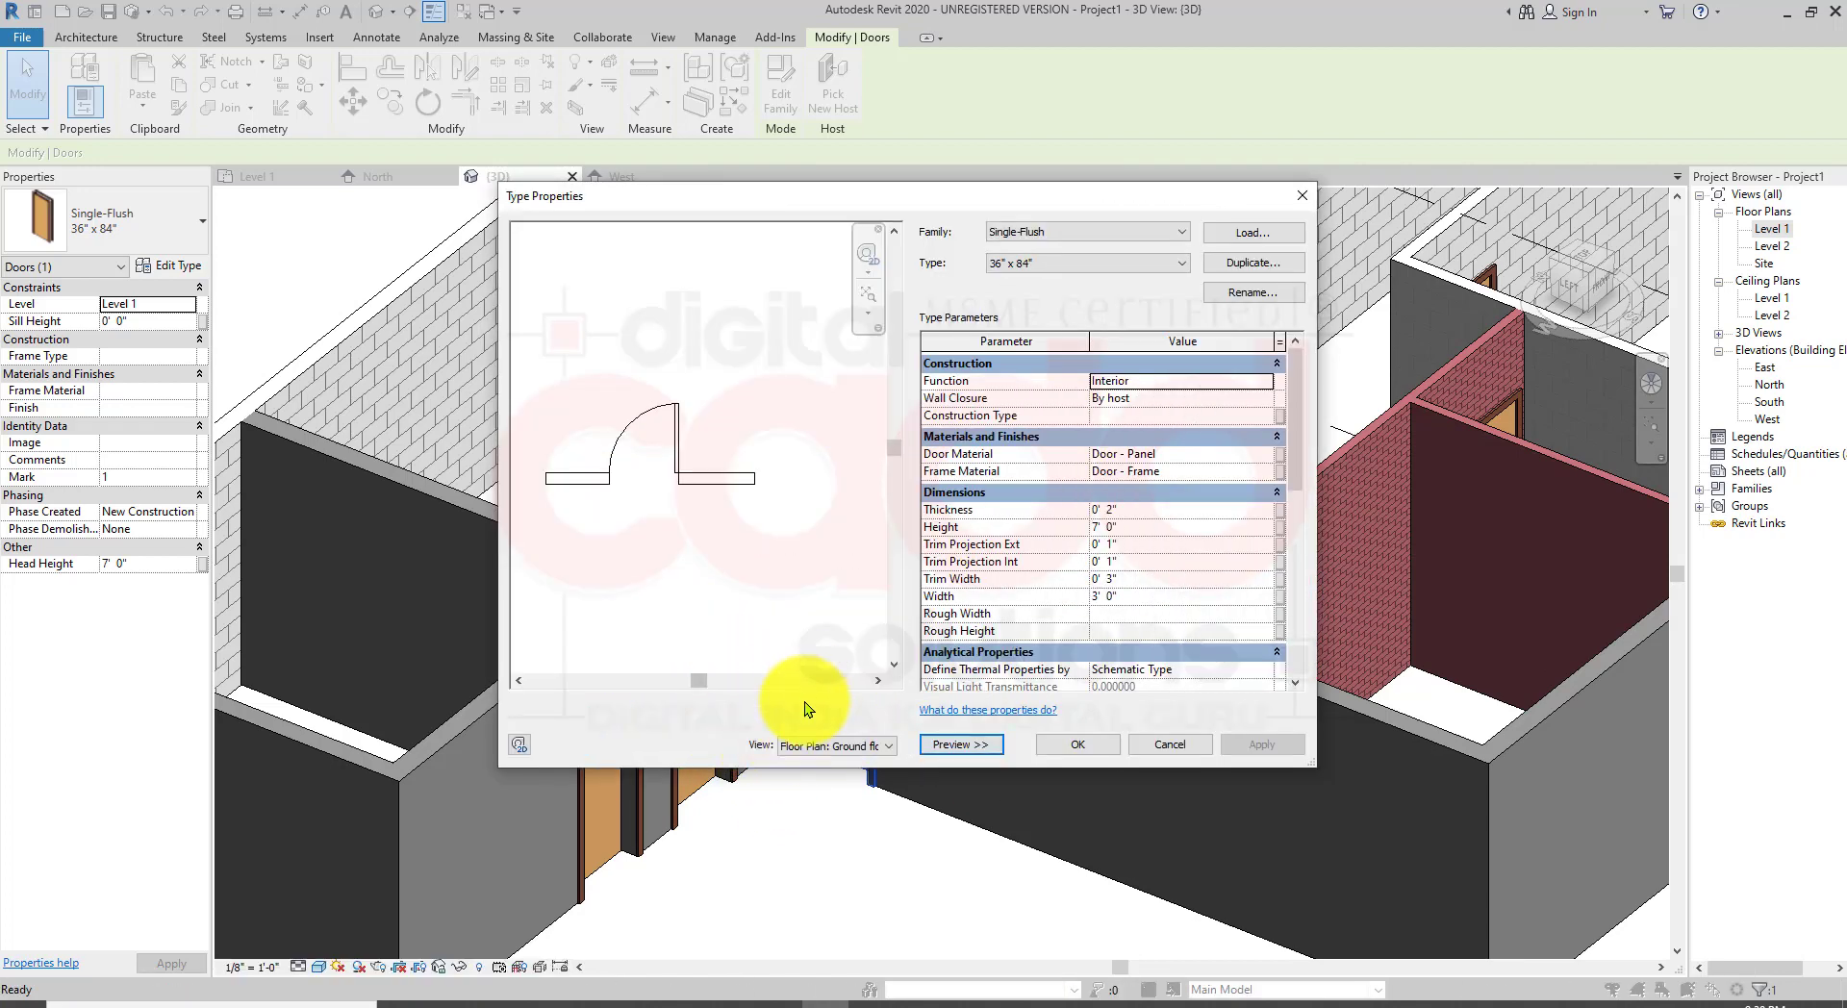
click(521, 743)
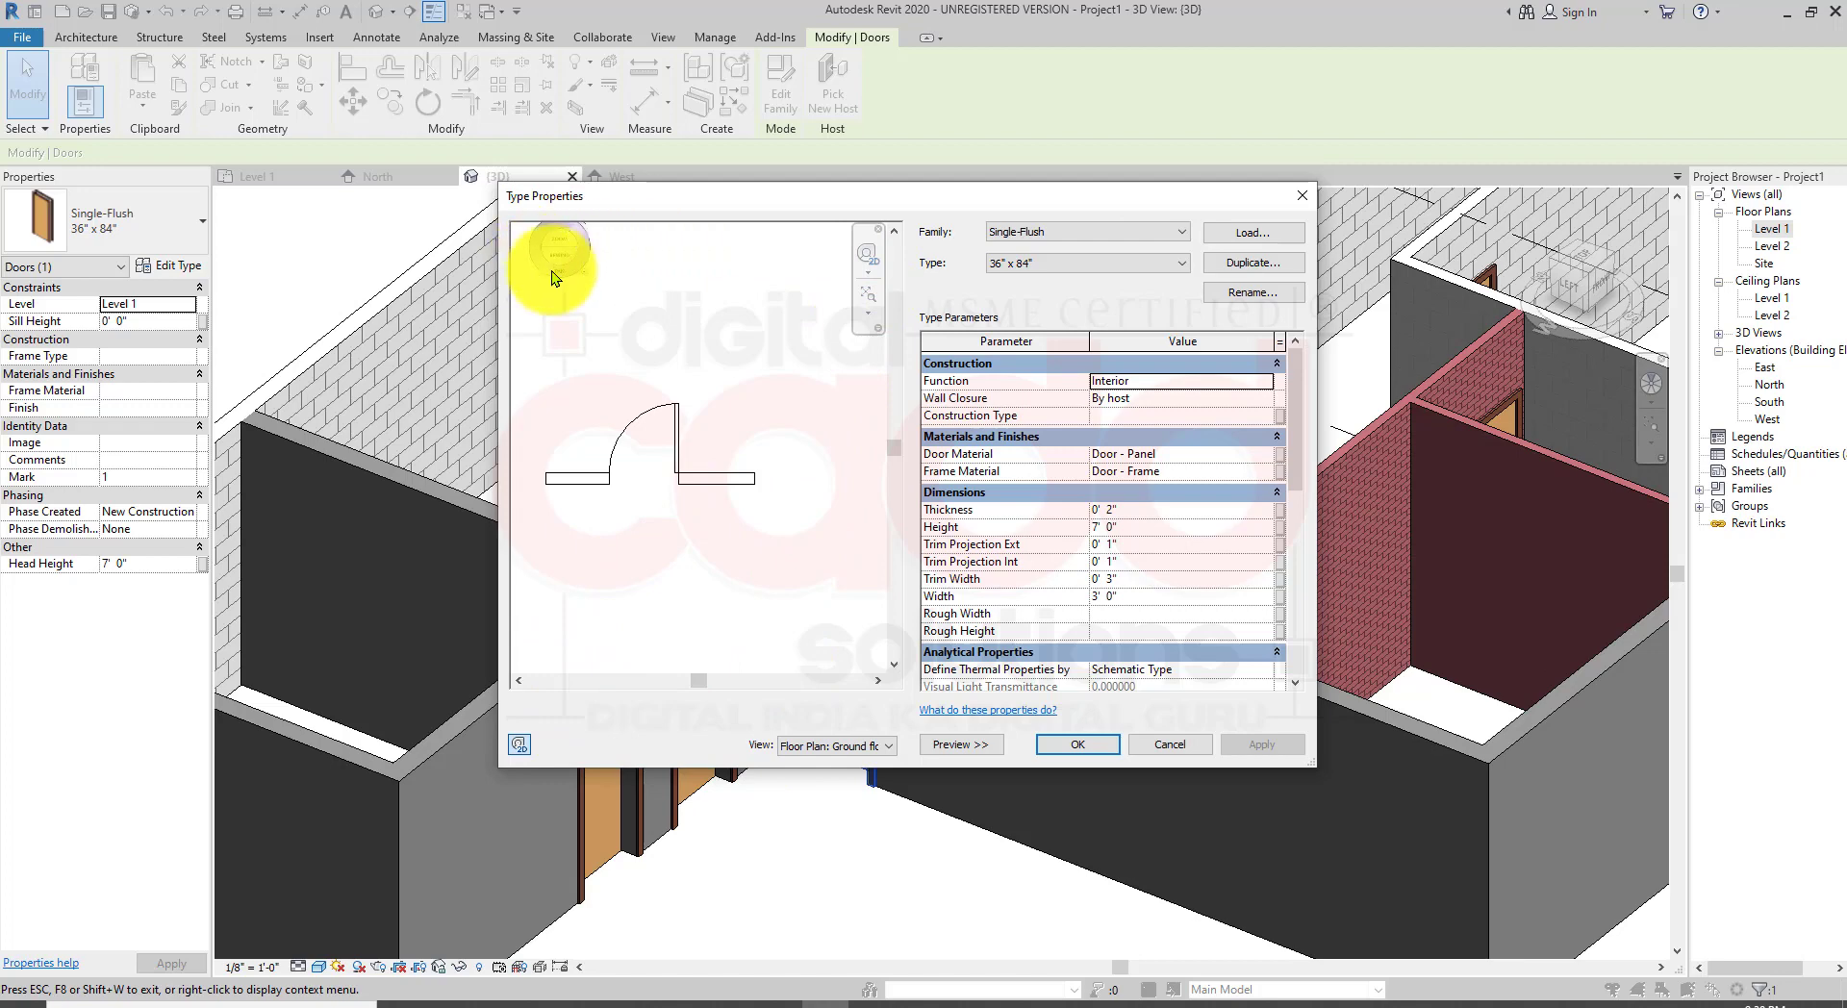
key(Escape)
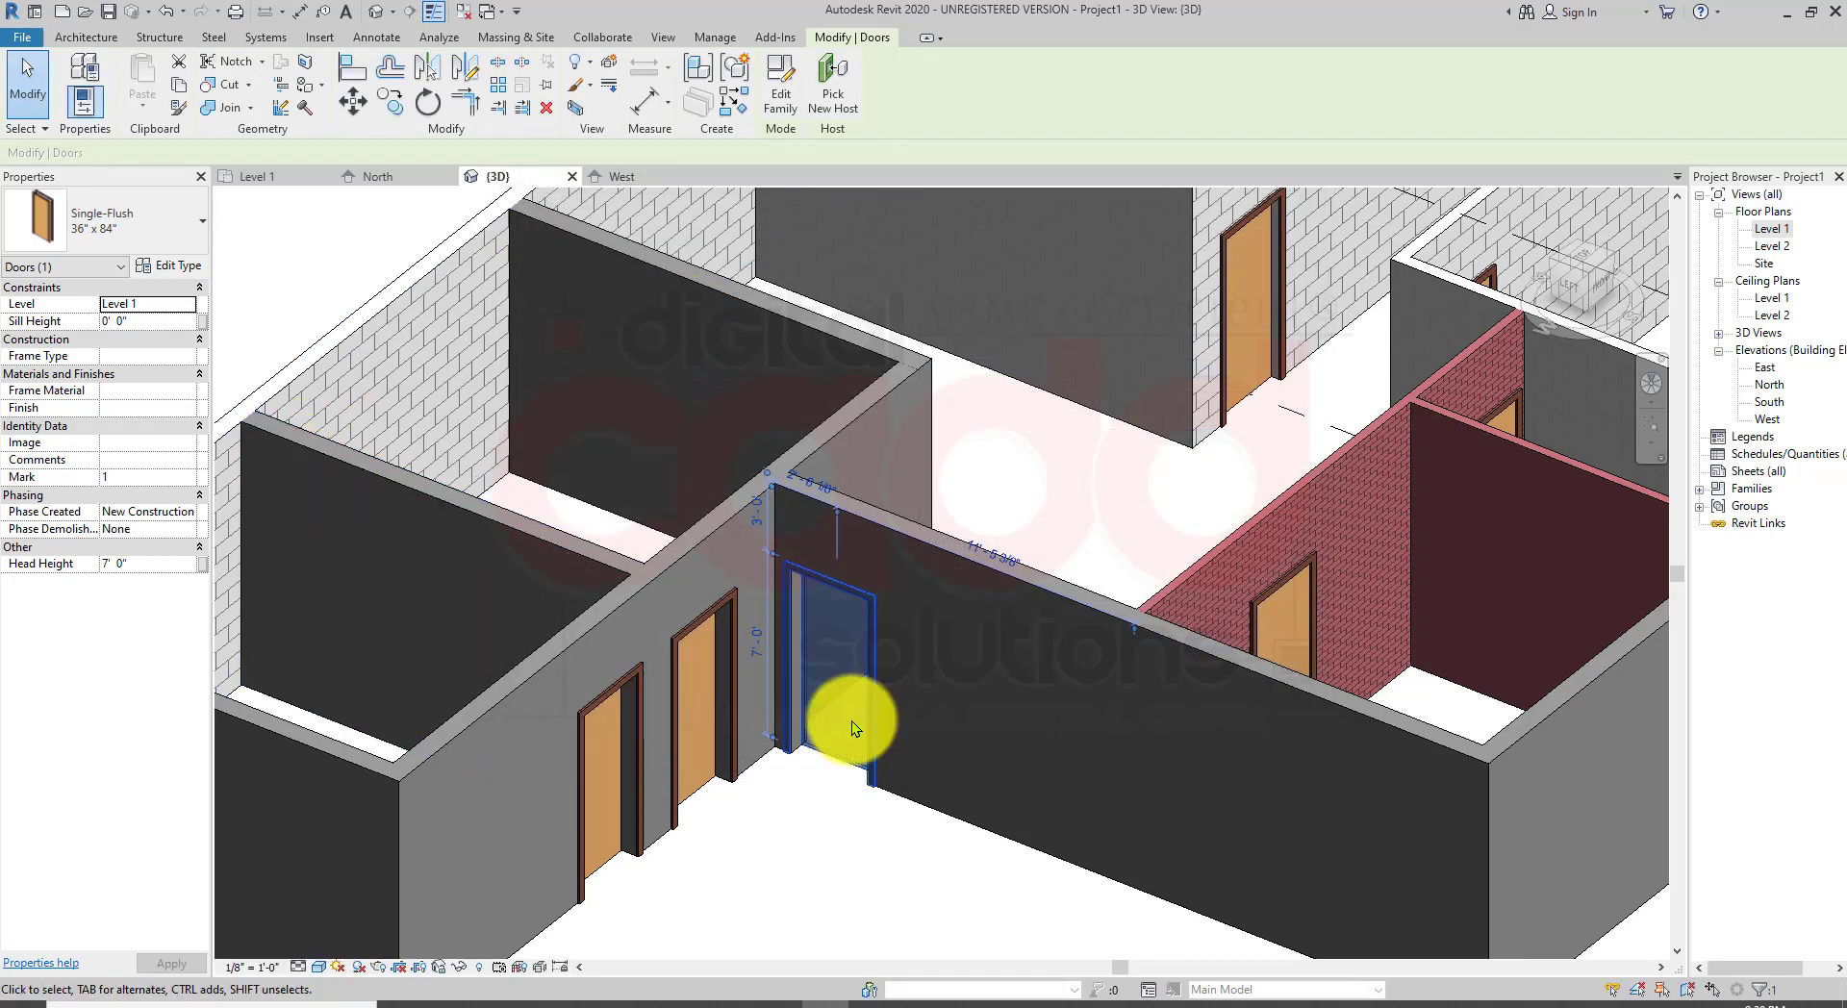
Step: Reopen the door's type properties and preview it in the Left elevation, 3D and Back elevation views
click(166, 269)
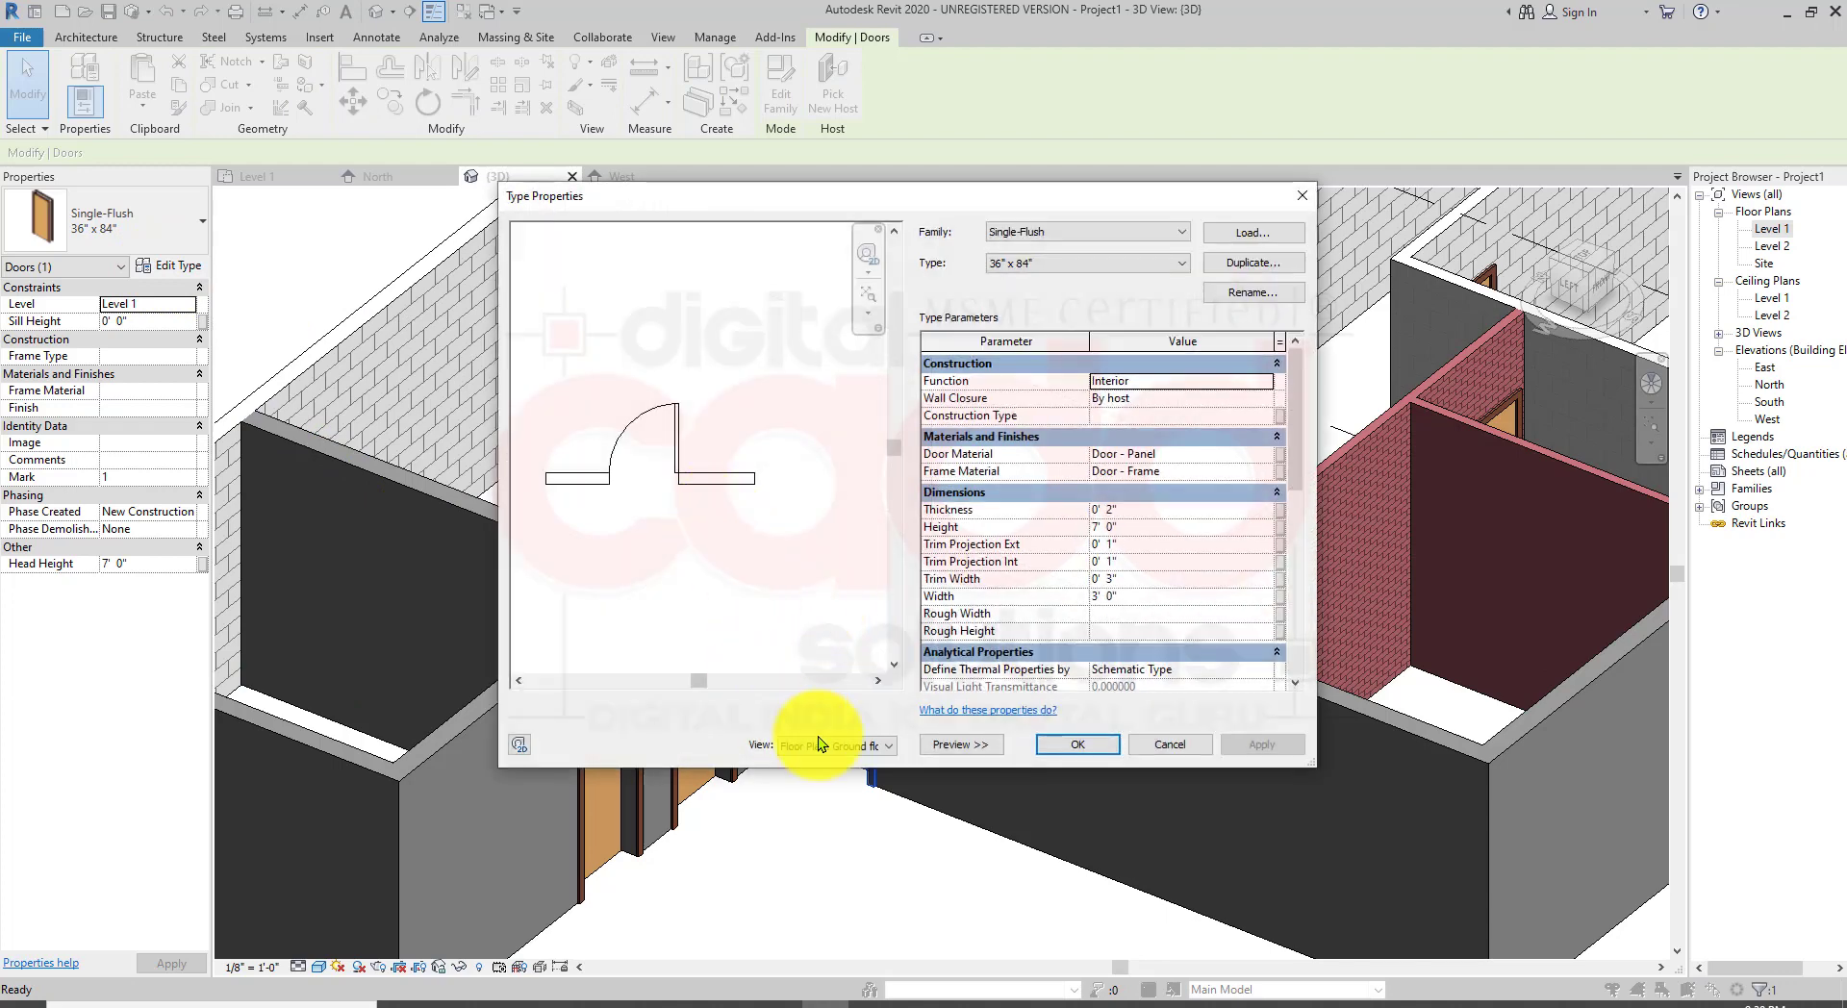
click(836, 746)
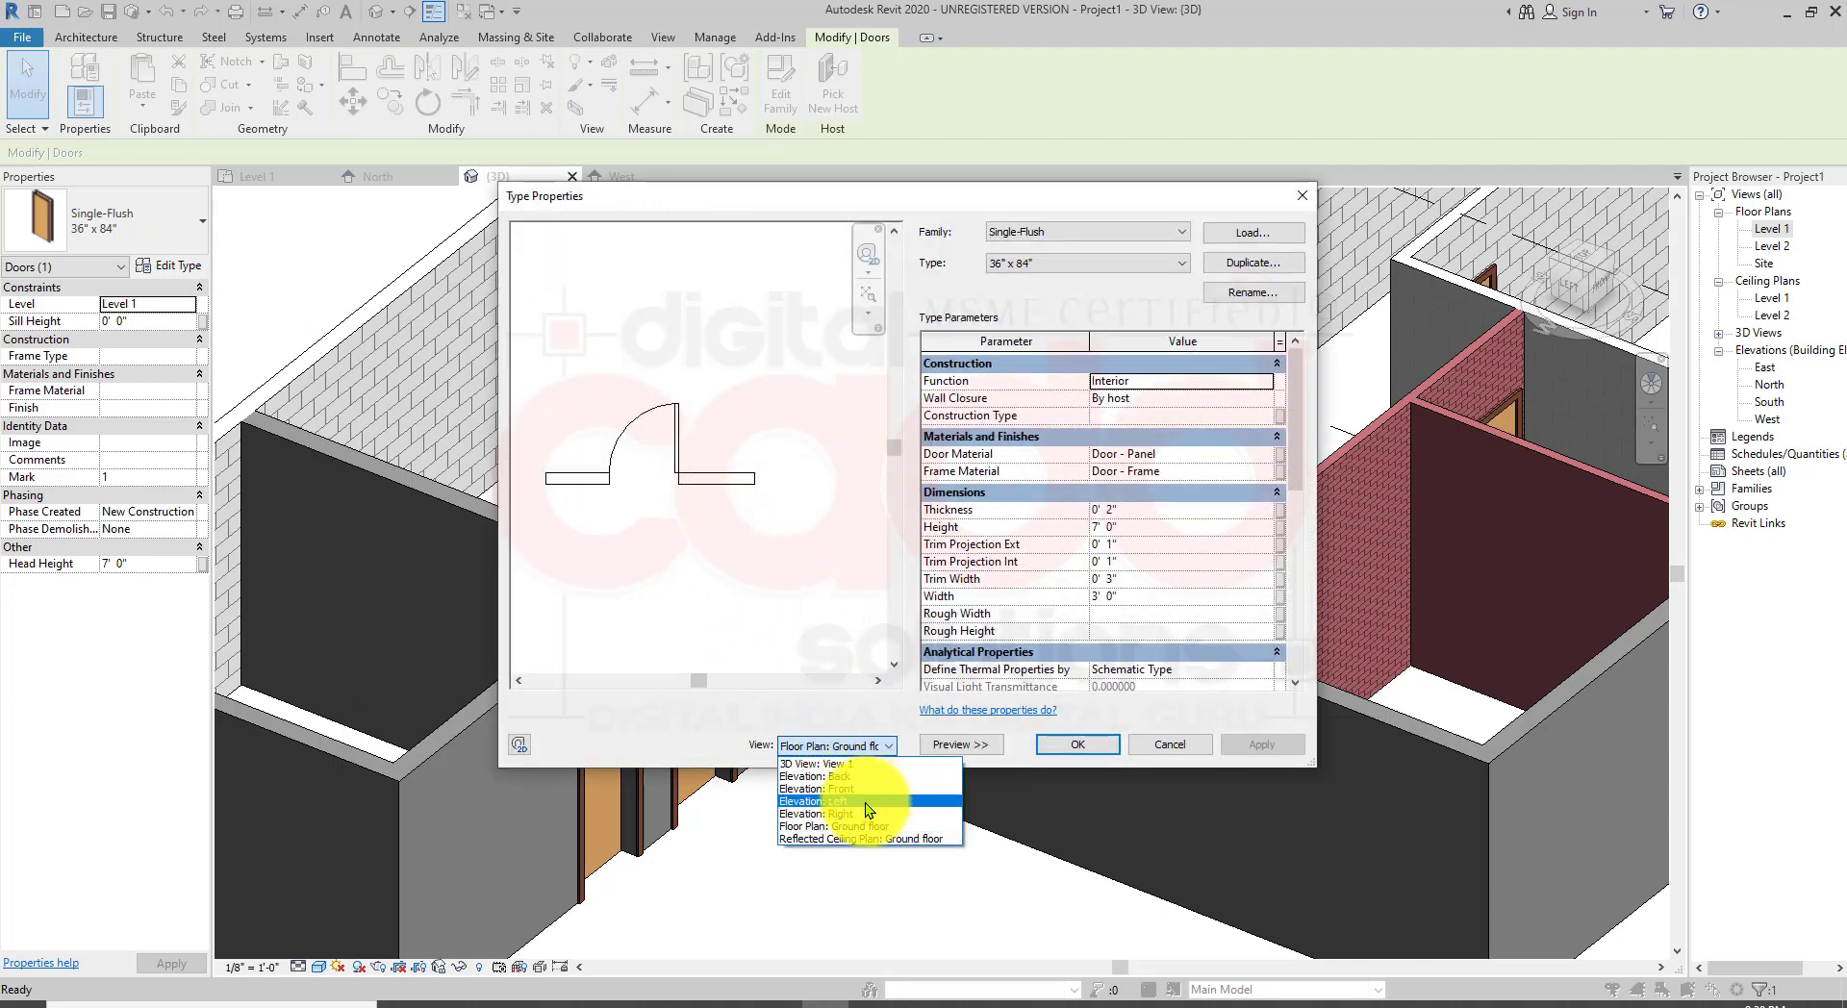
click(864, 803)
click(848, 745)
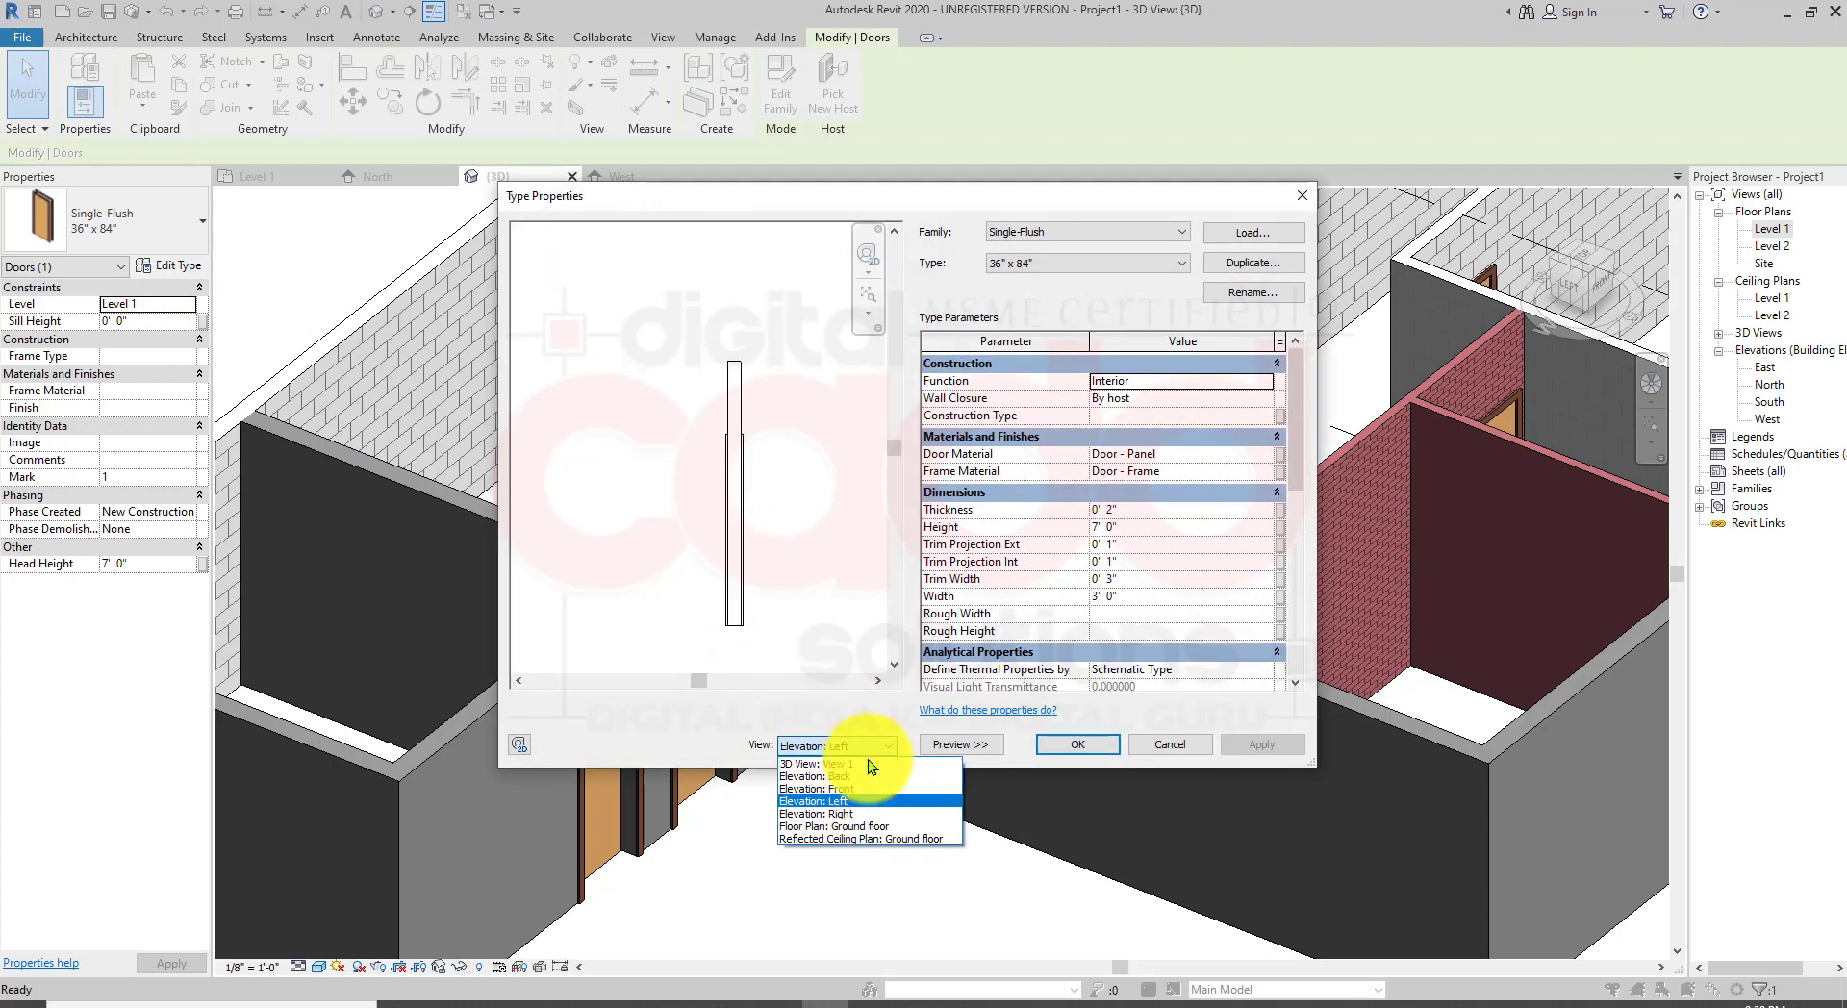
click(860, 764)
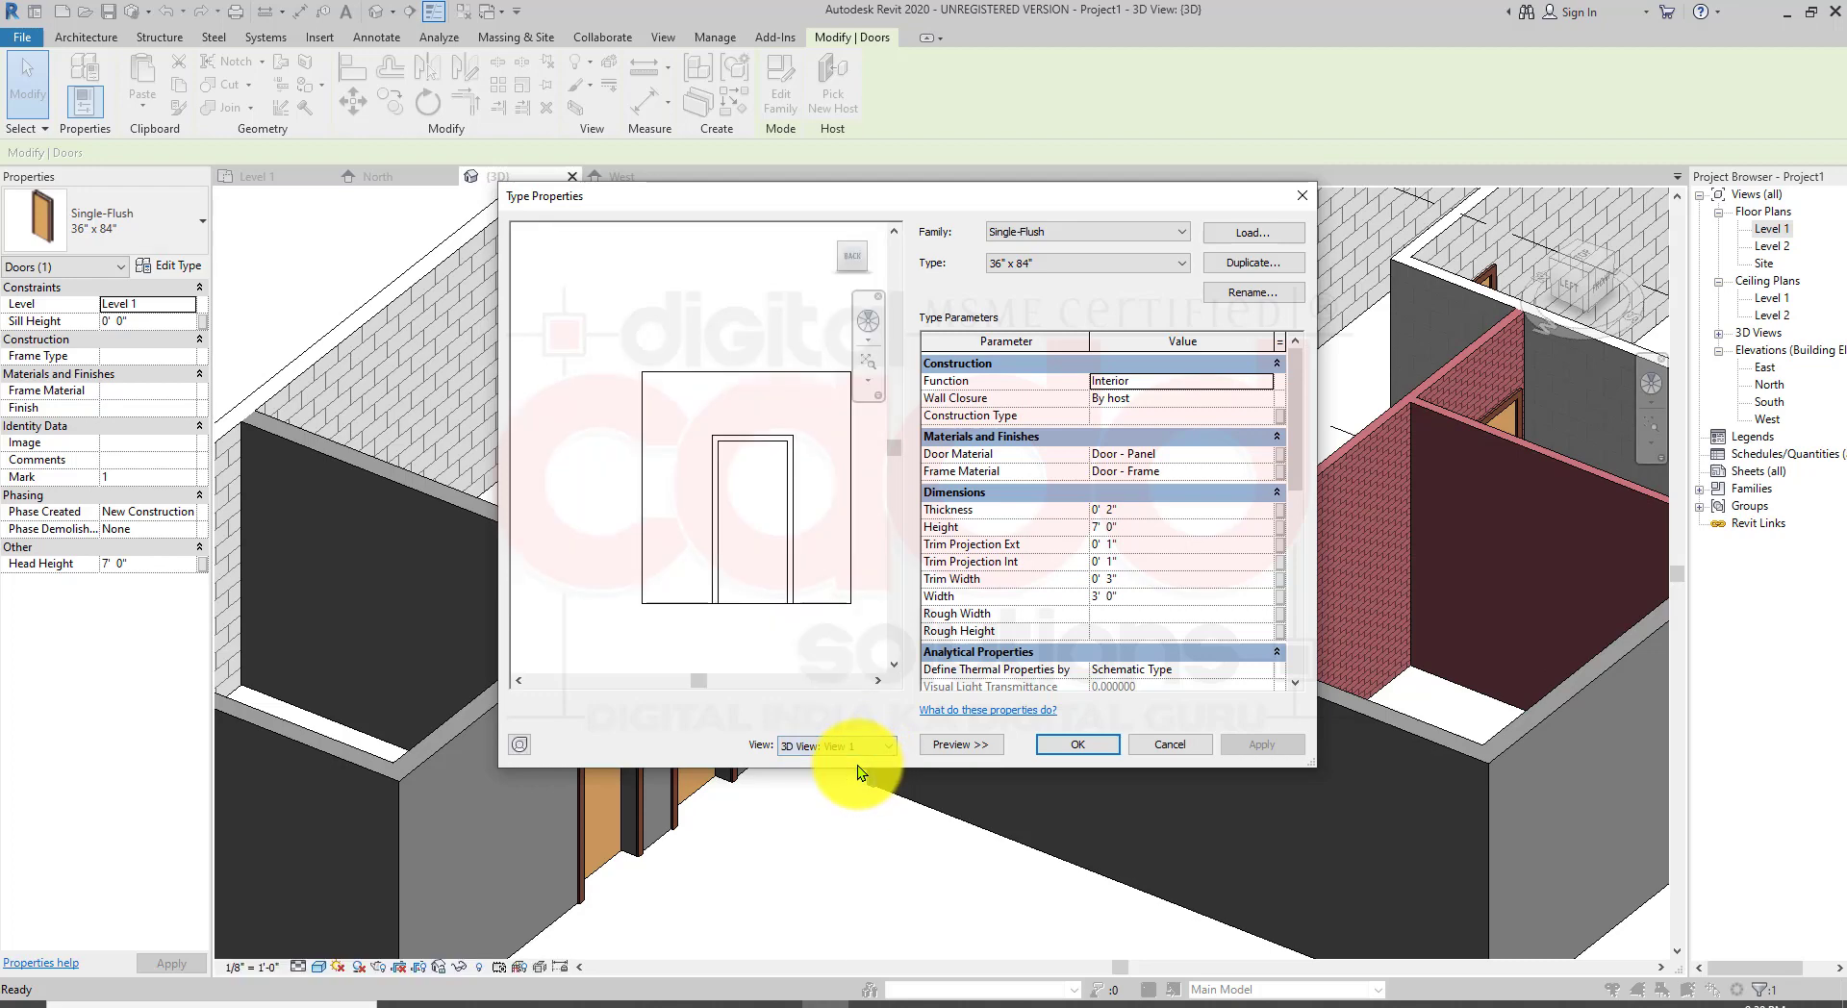
click(852, 745)
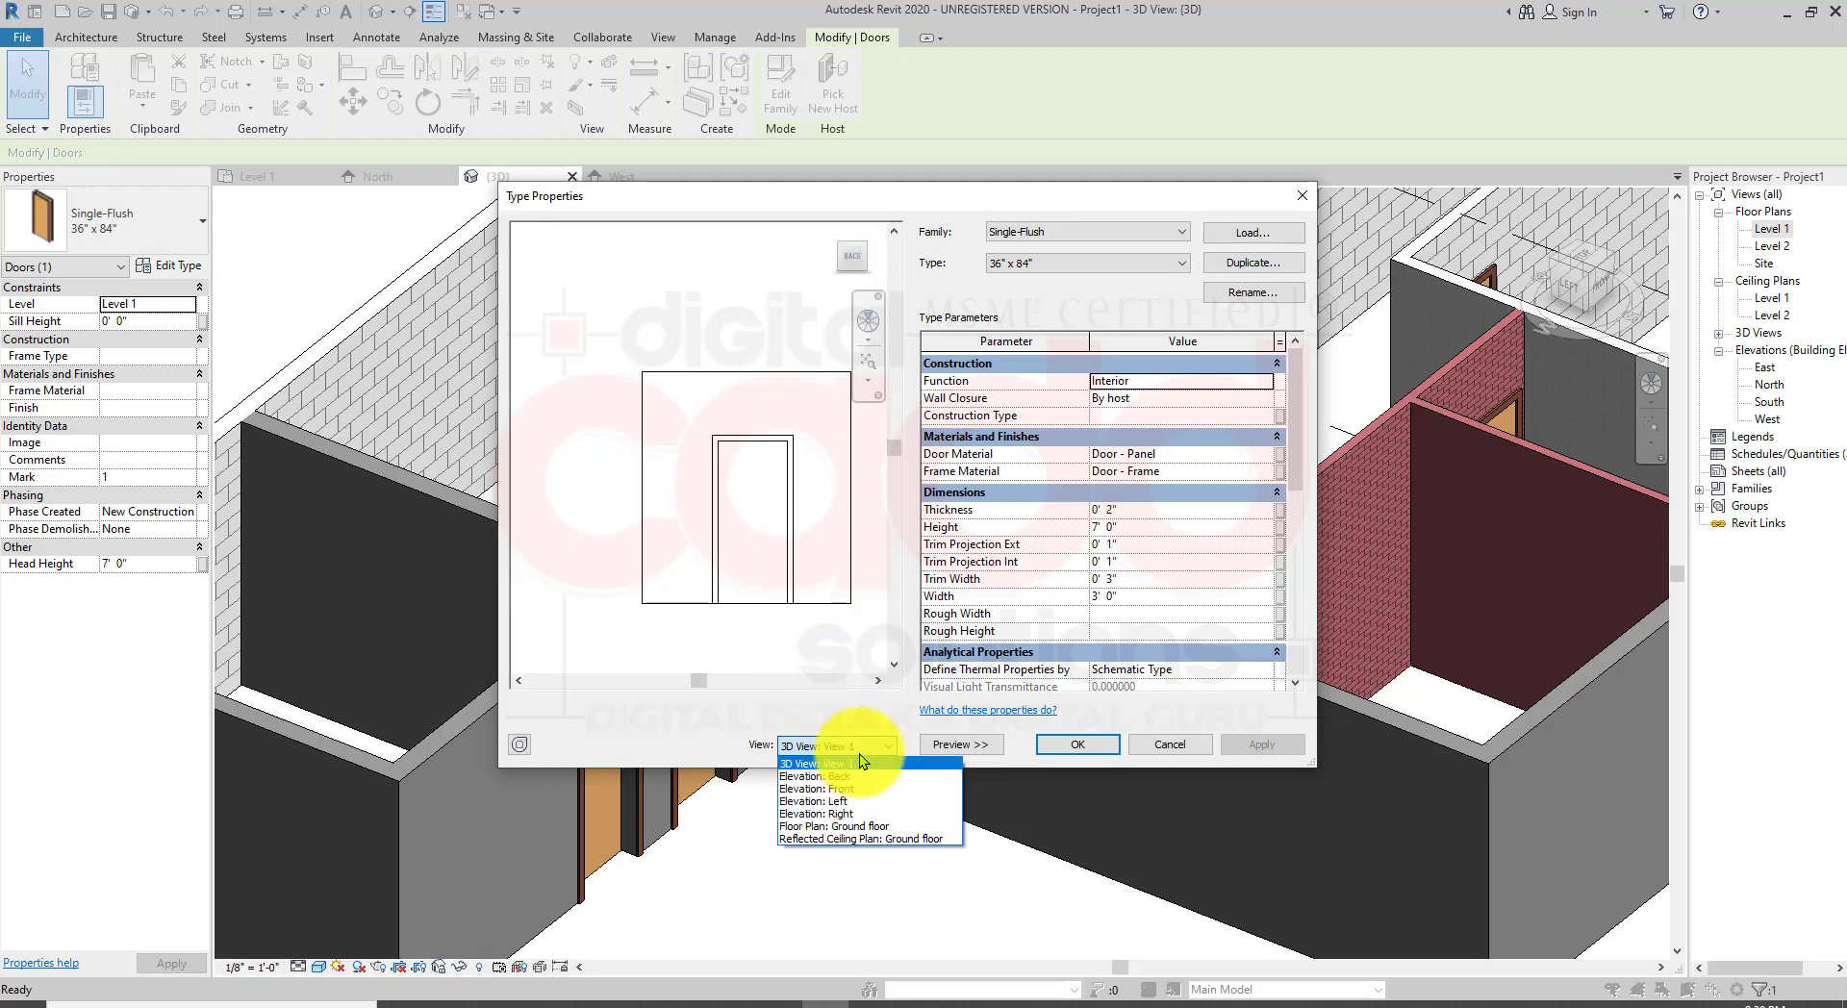
click(858, 778)
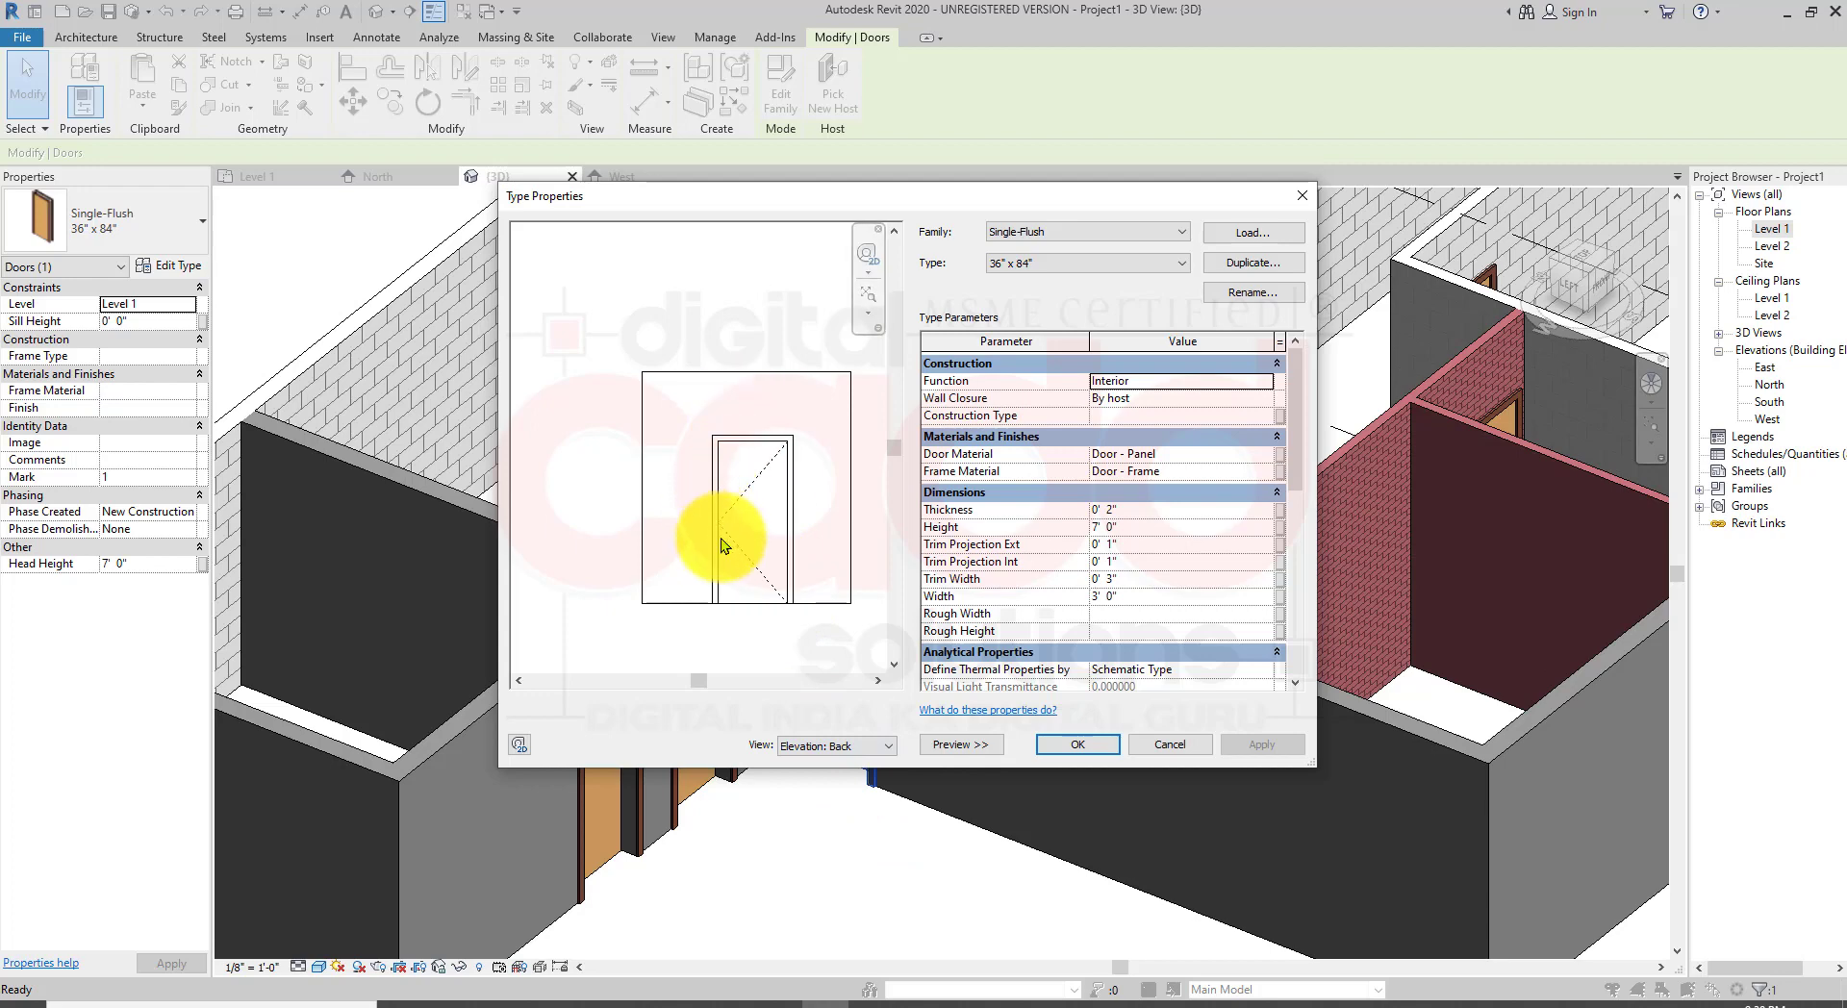
Step: Preview the door type in Front, Left, Floor Plan and Reflected Ceiling Plan views, return to 3D and hide the preview
click(830, 747)
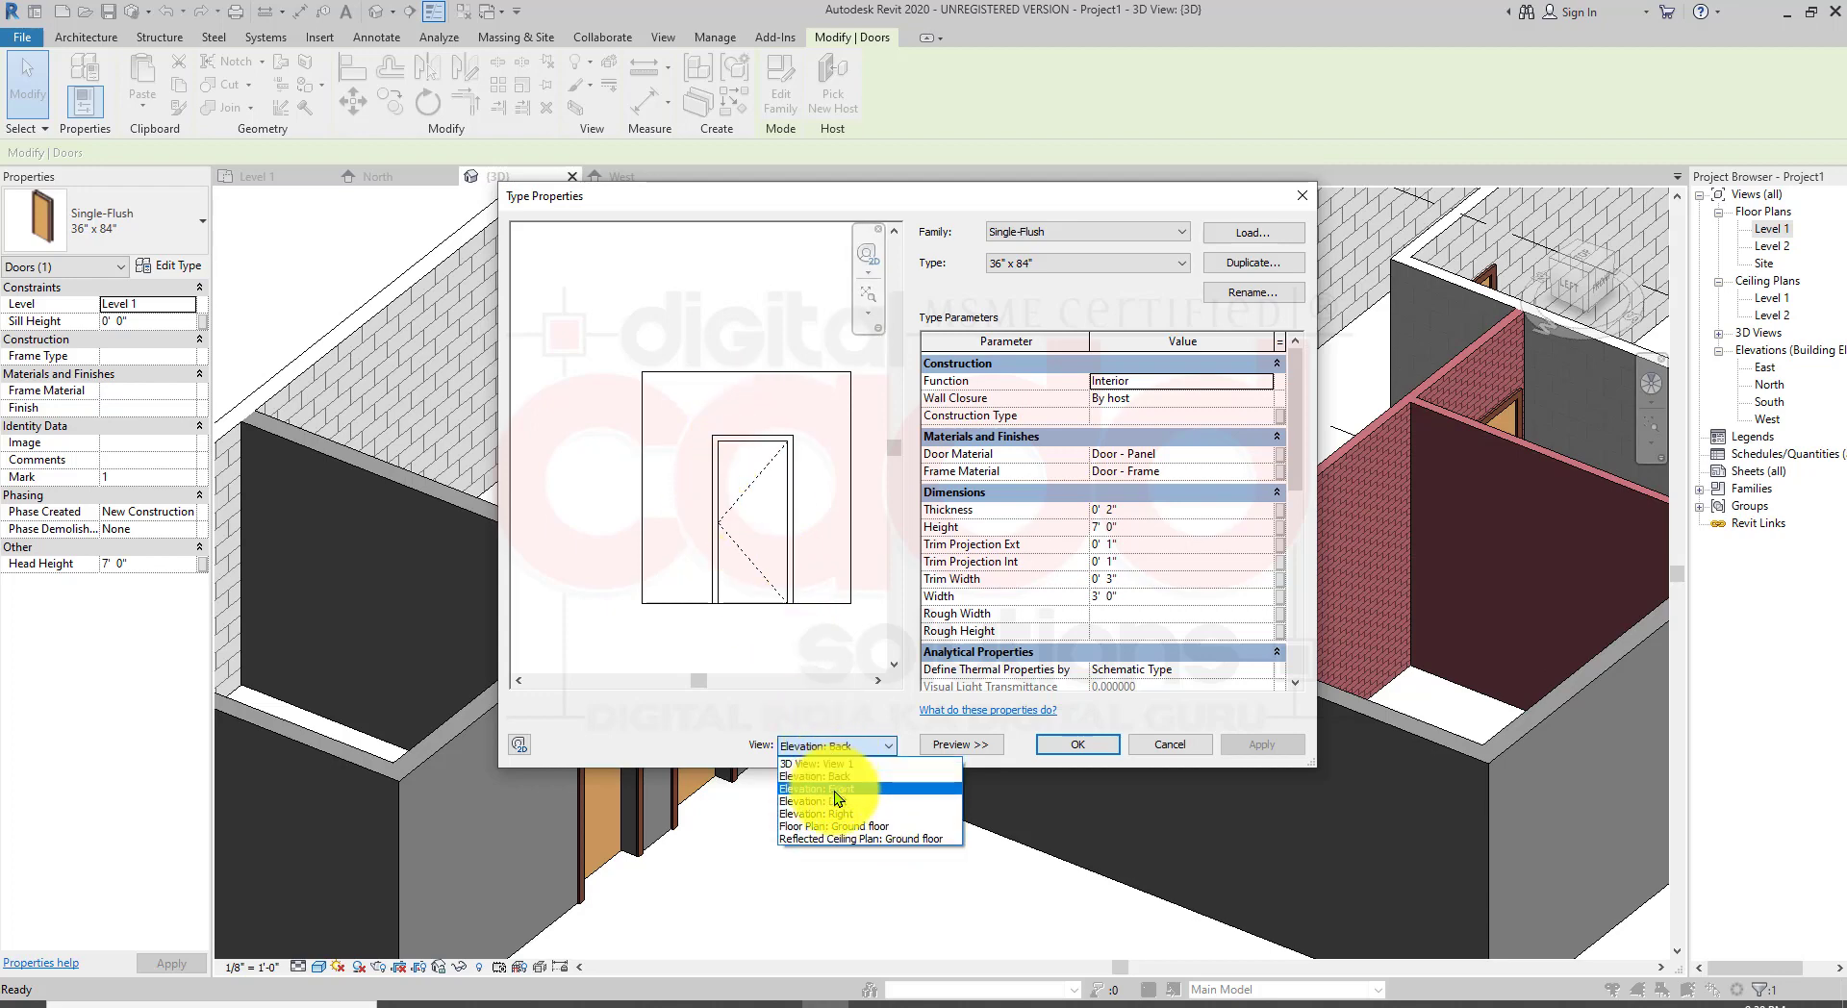
click(834, 790)
click(850, 746)
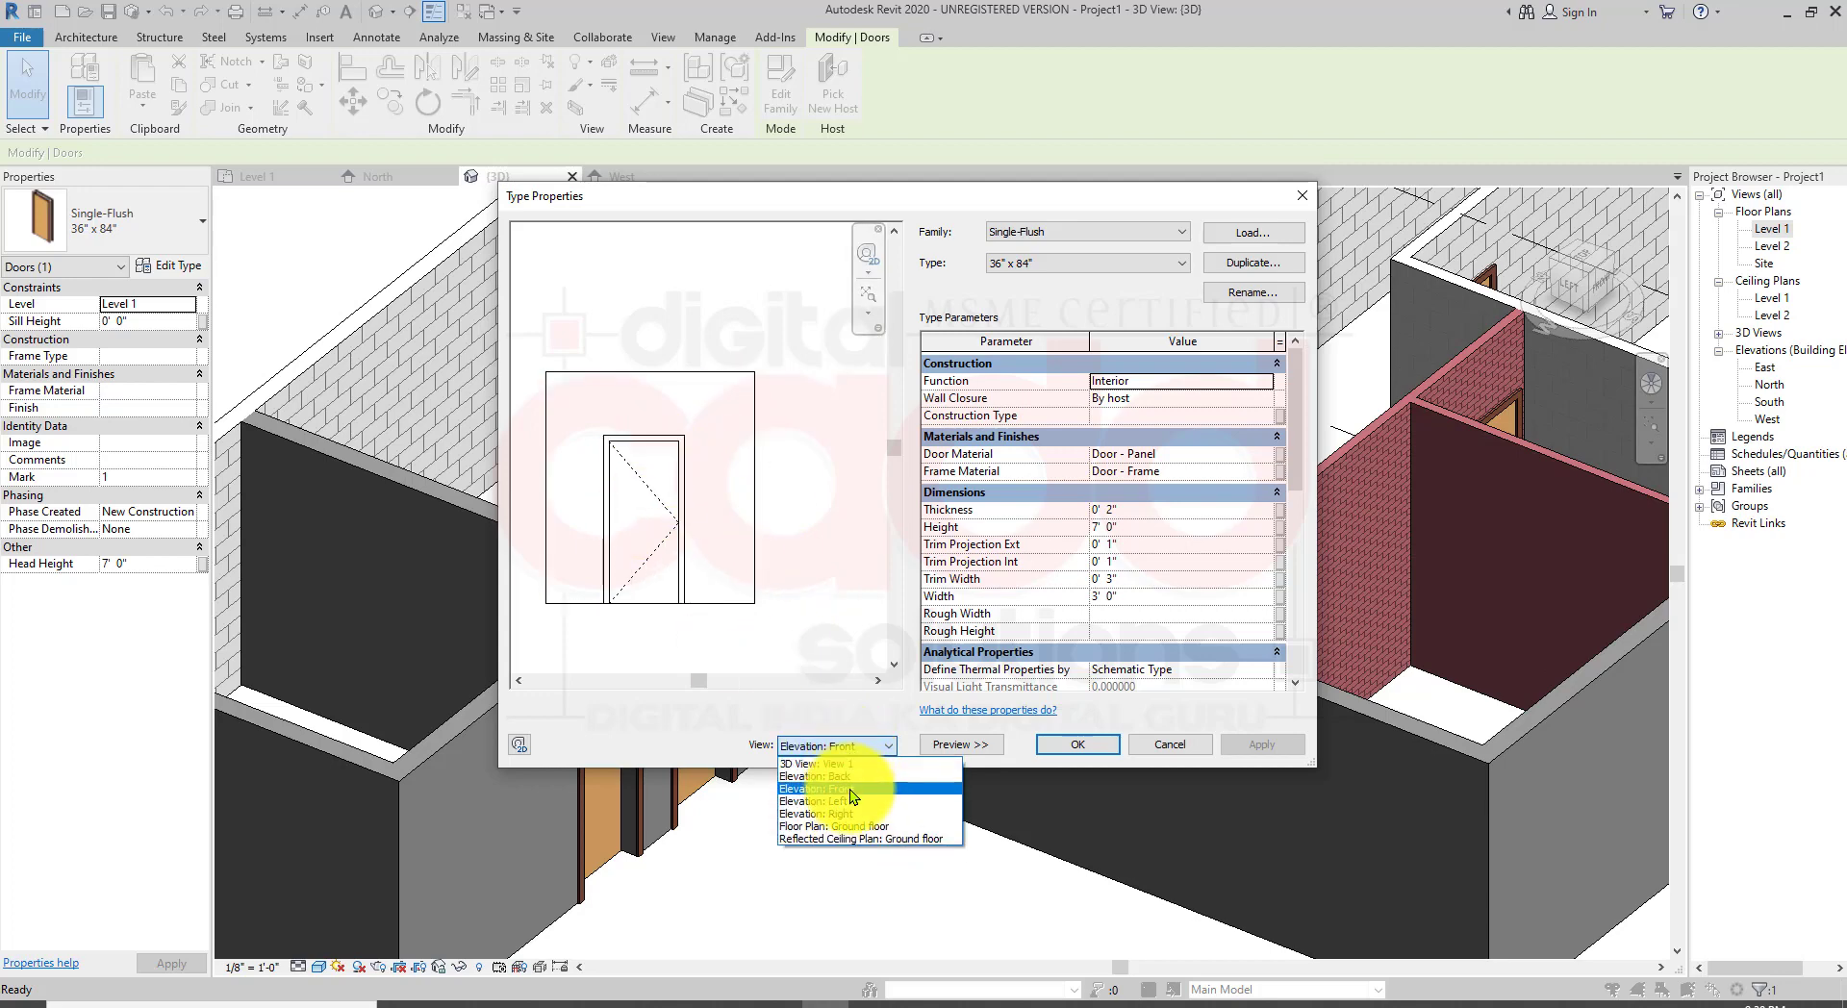
click(856, 801)
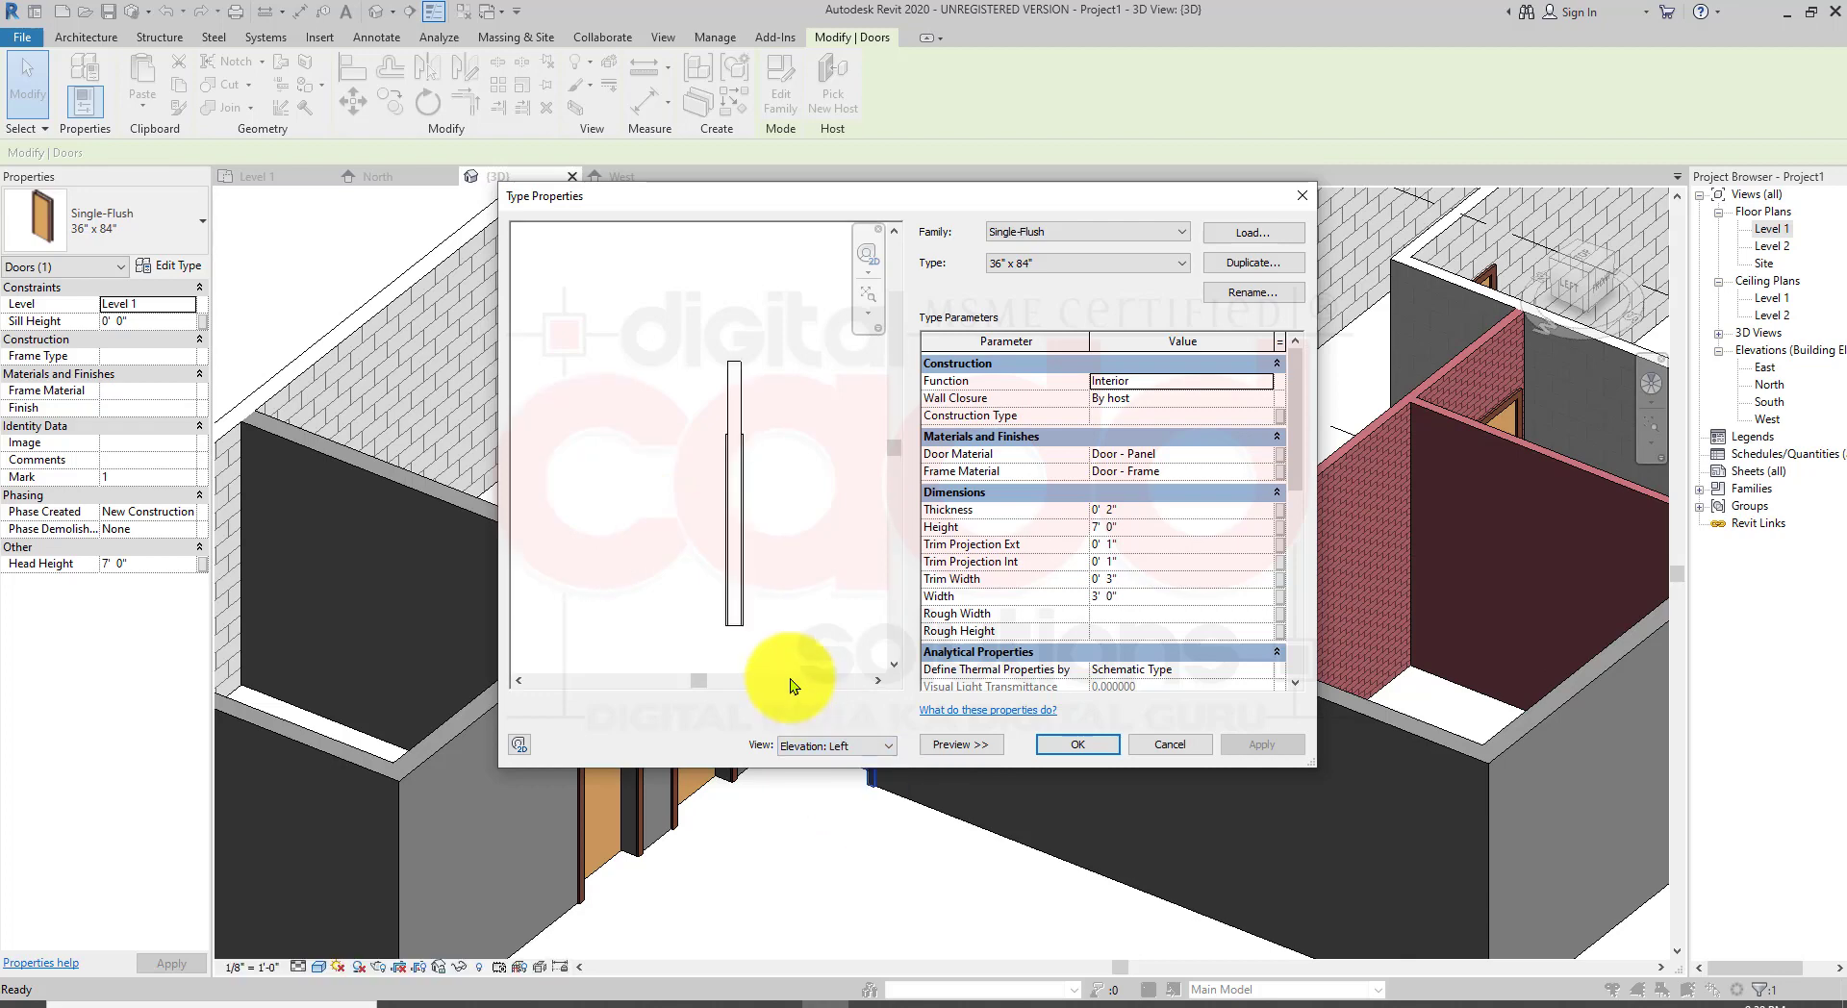
click(850, 745)
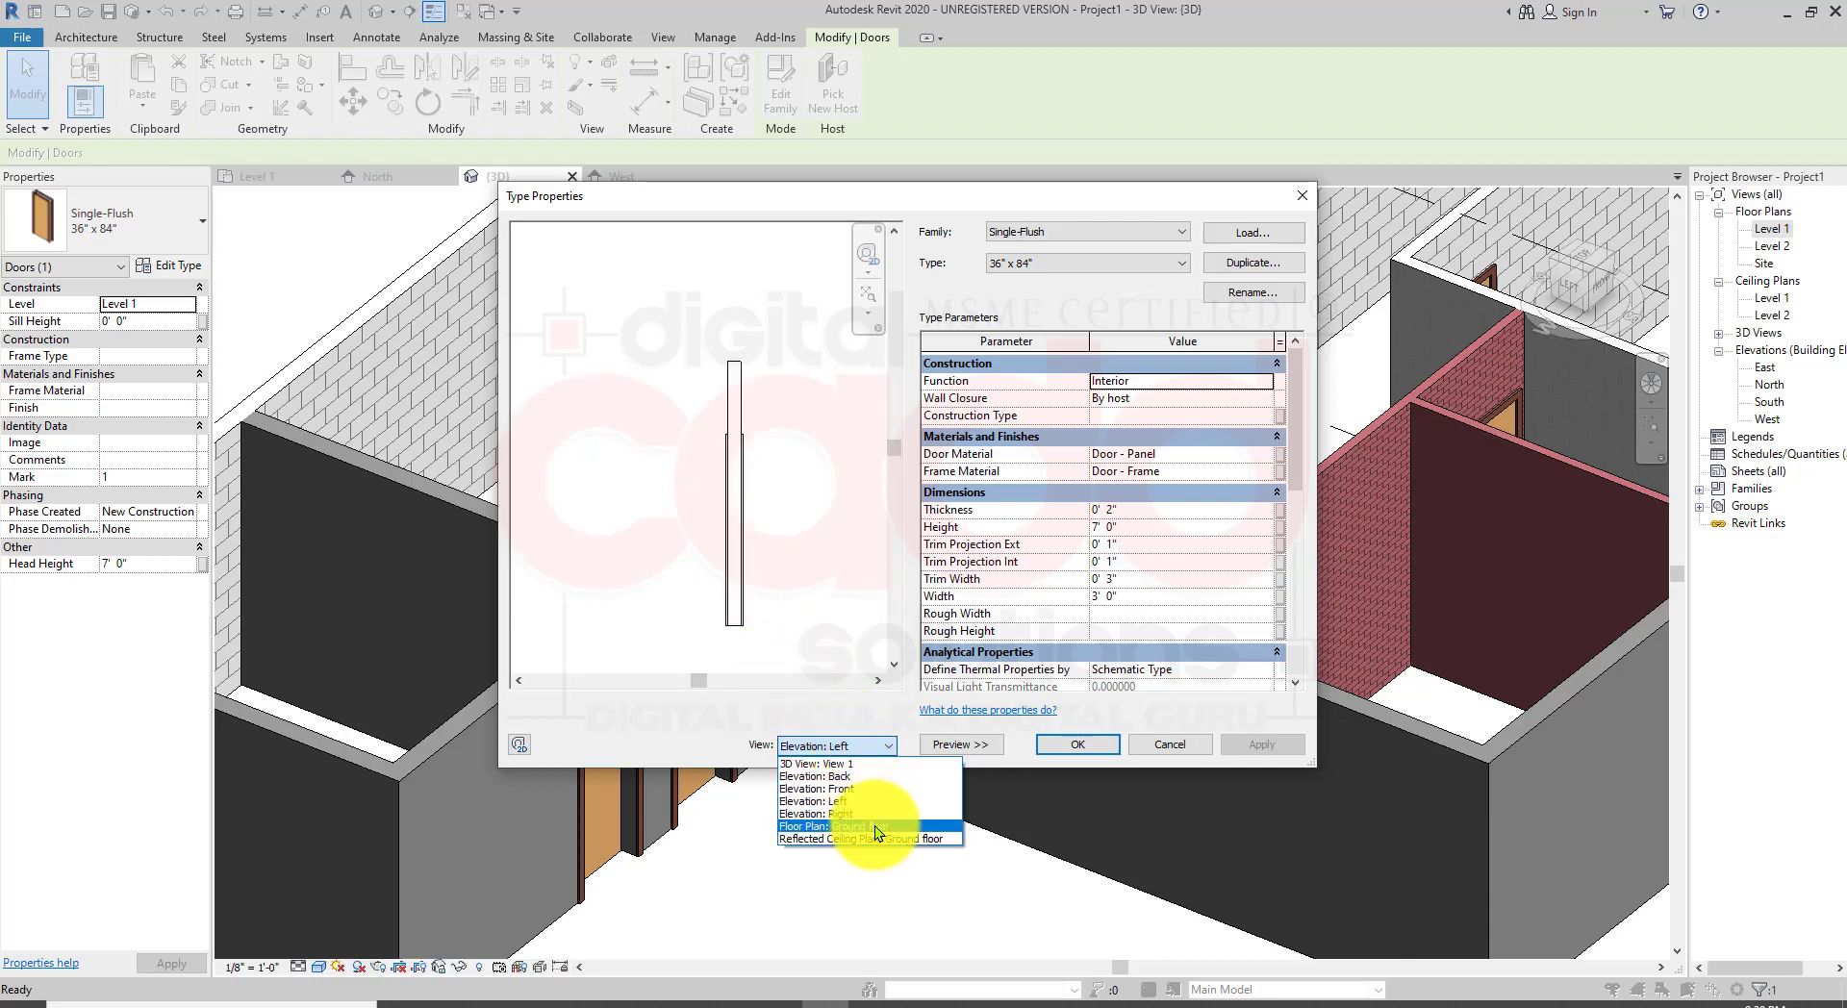
click(874, 825)
click(875, 746)
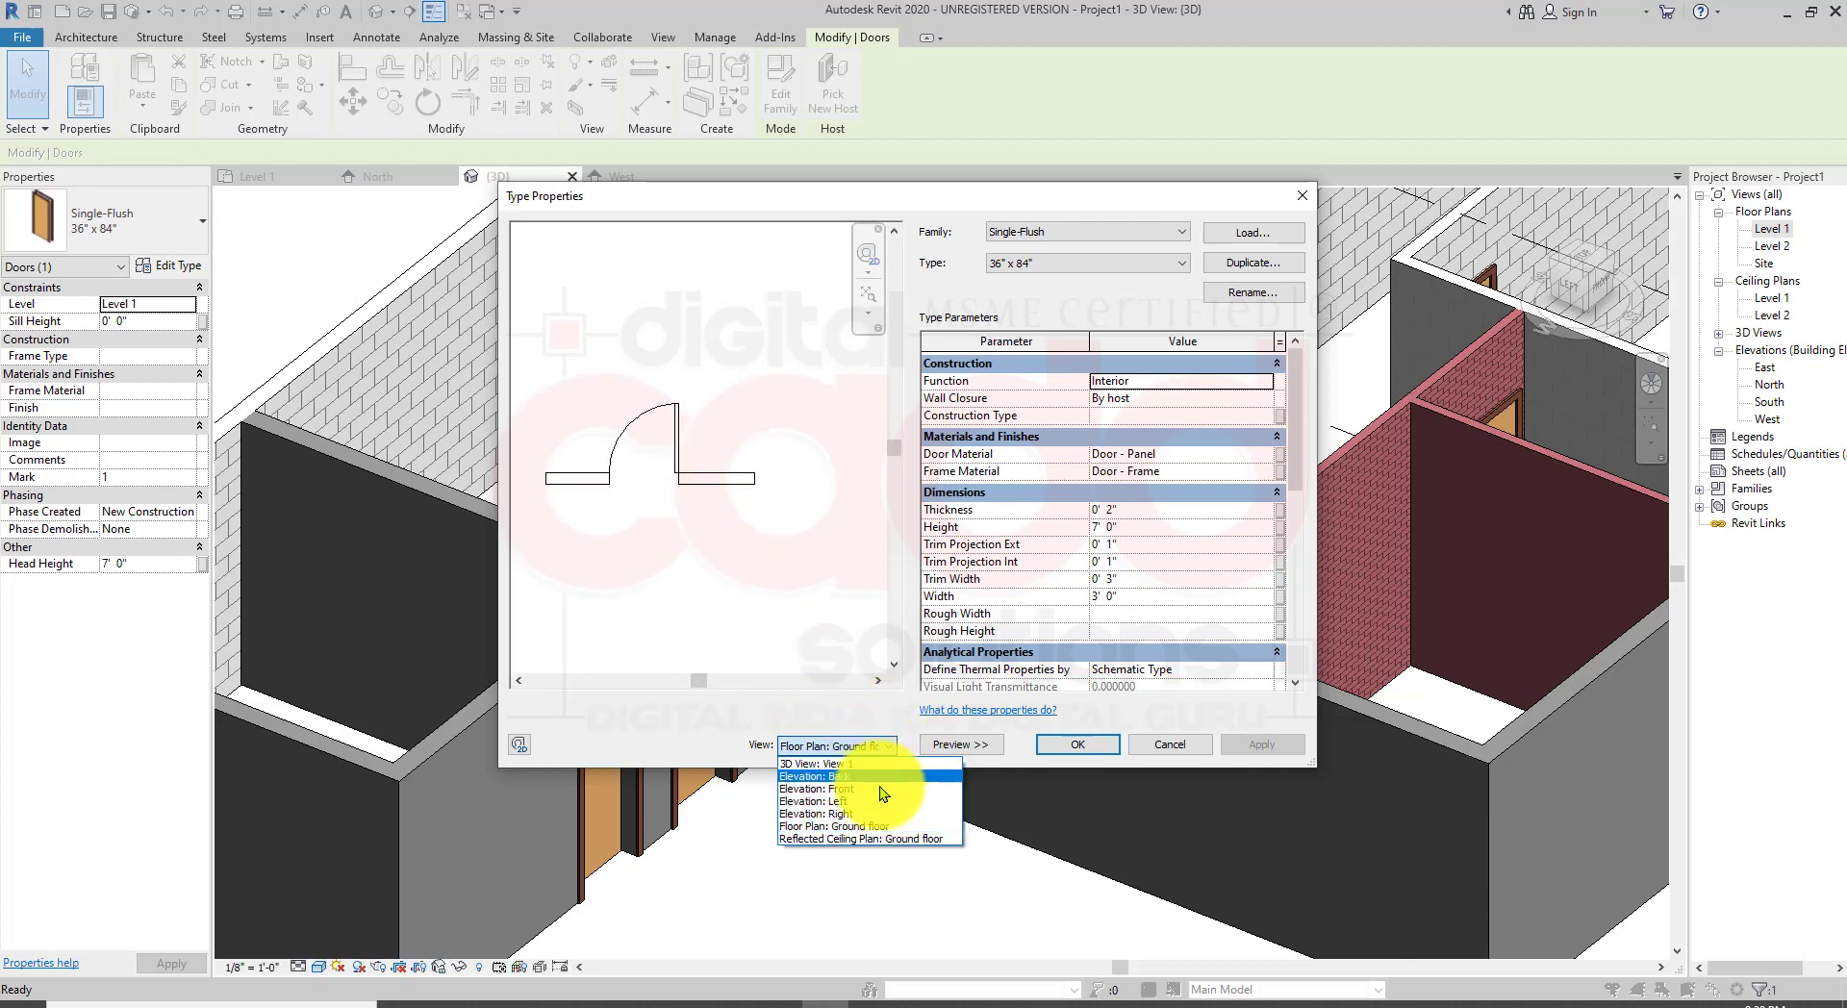
click(902, 840)
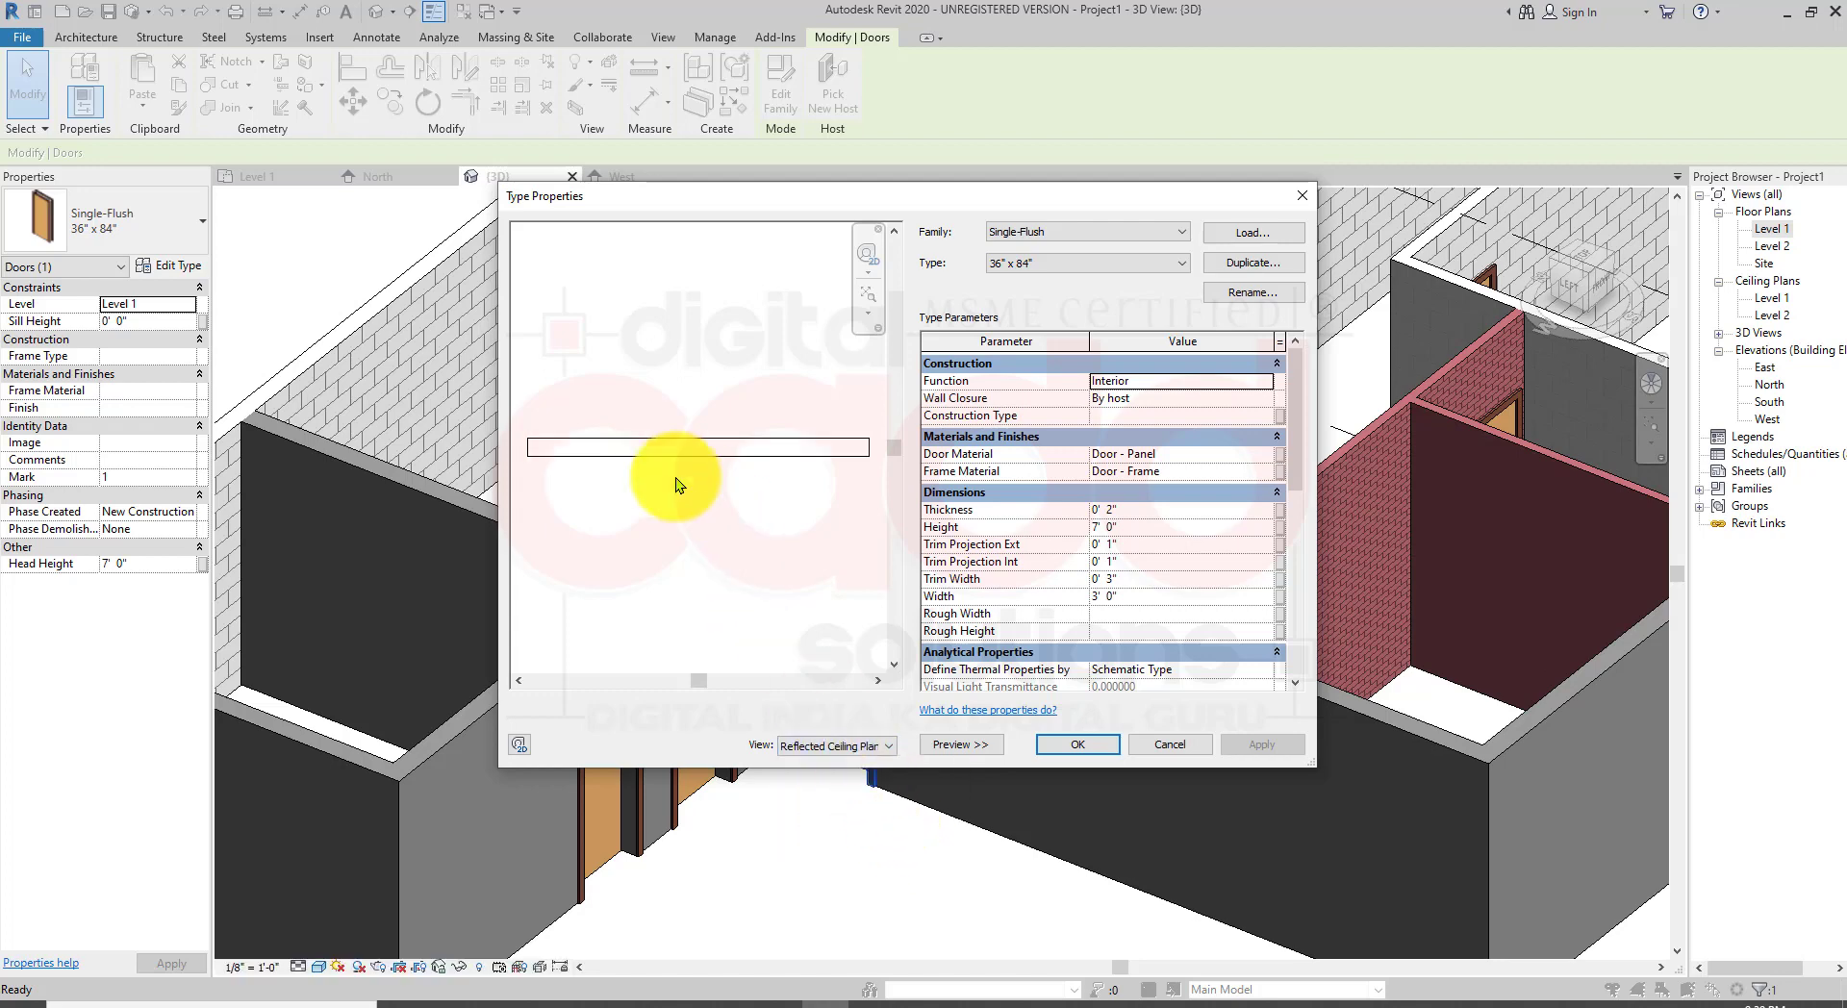
click(828, 750)
click(846, 764)
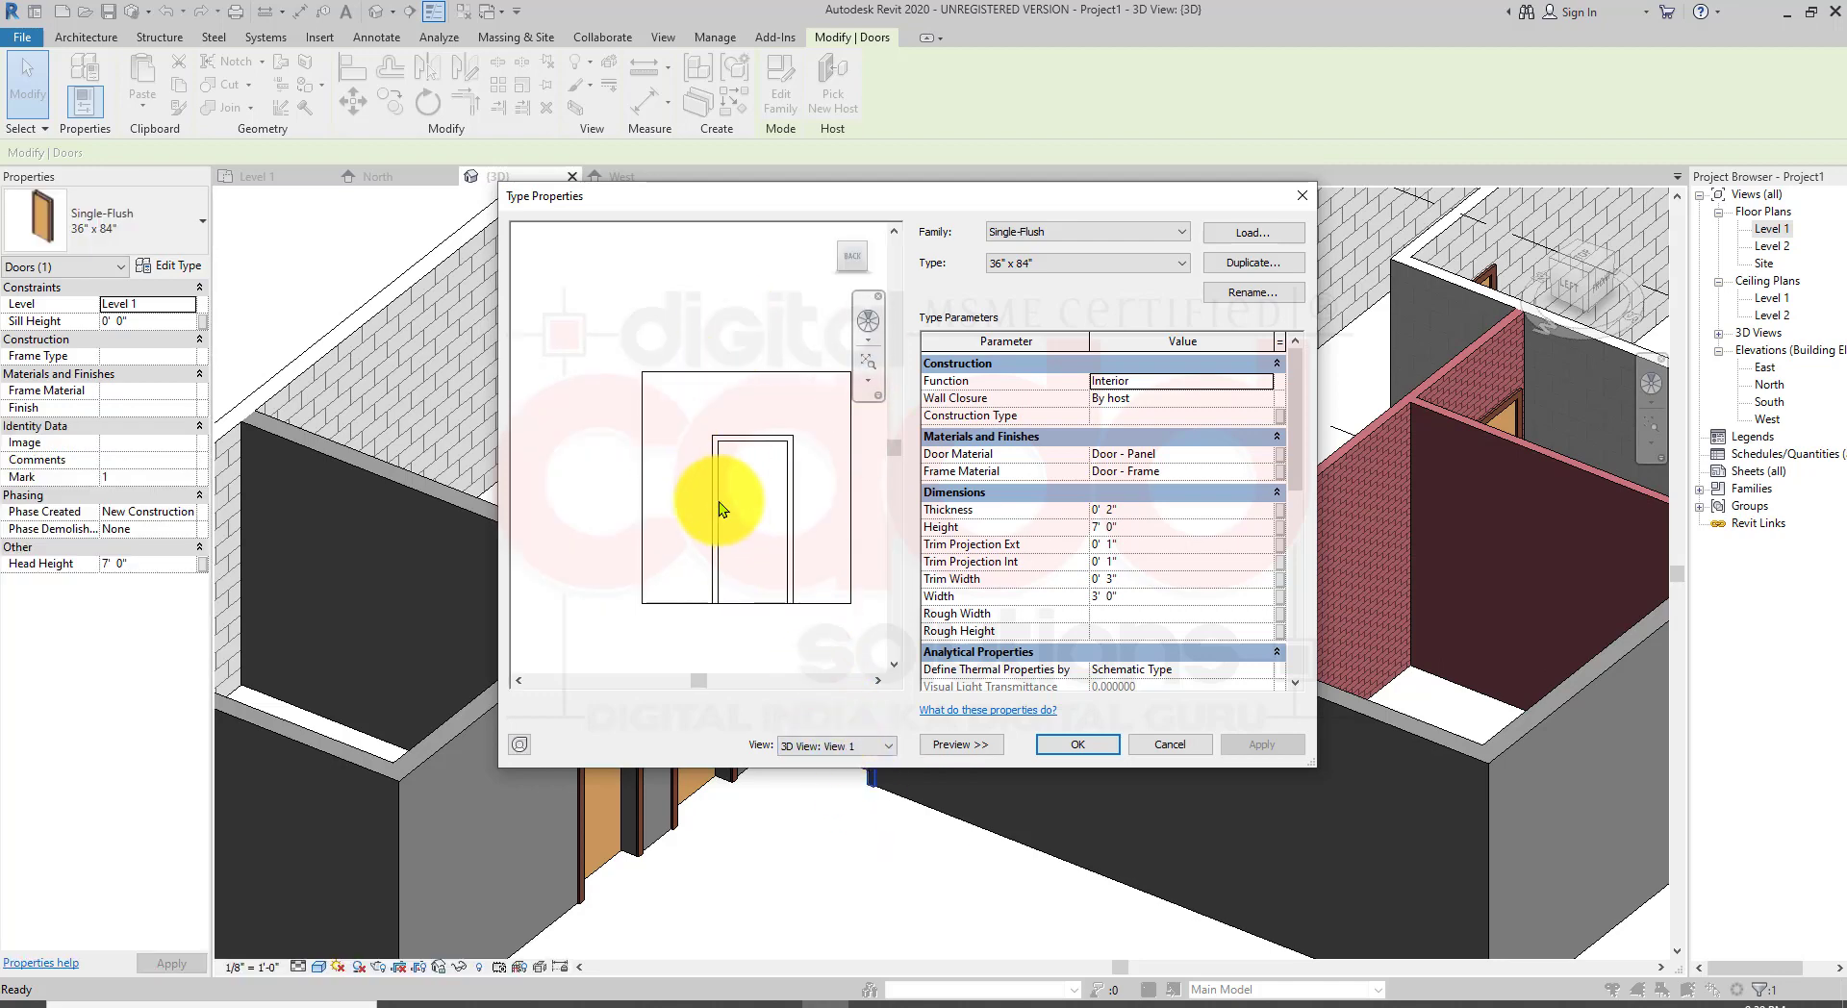
click(962, 744)
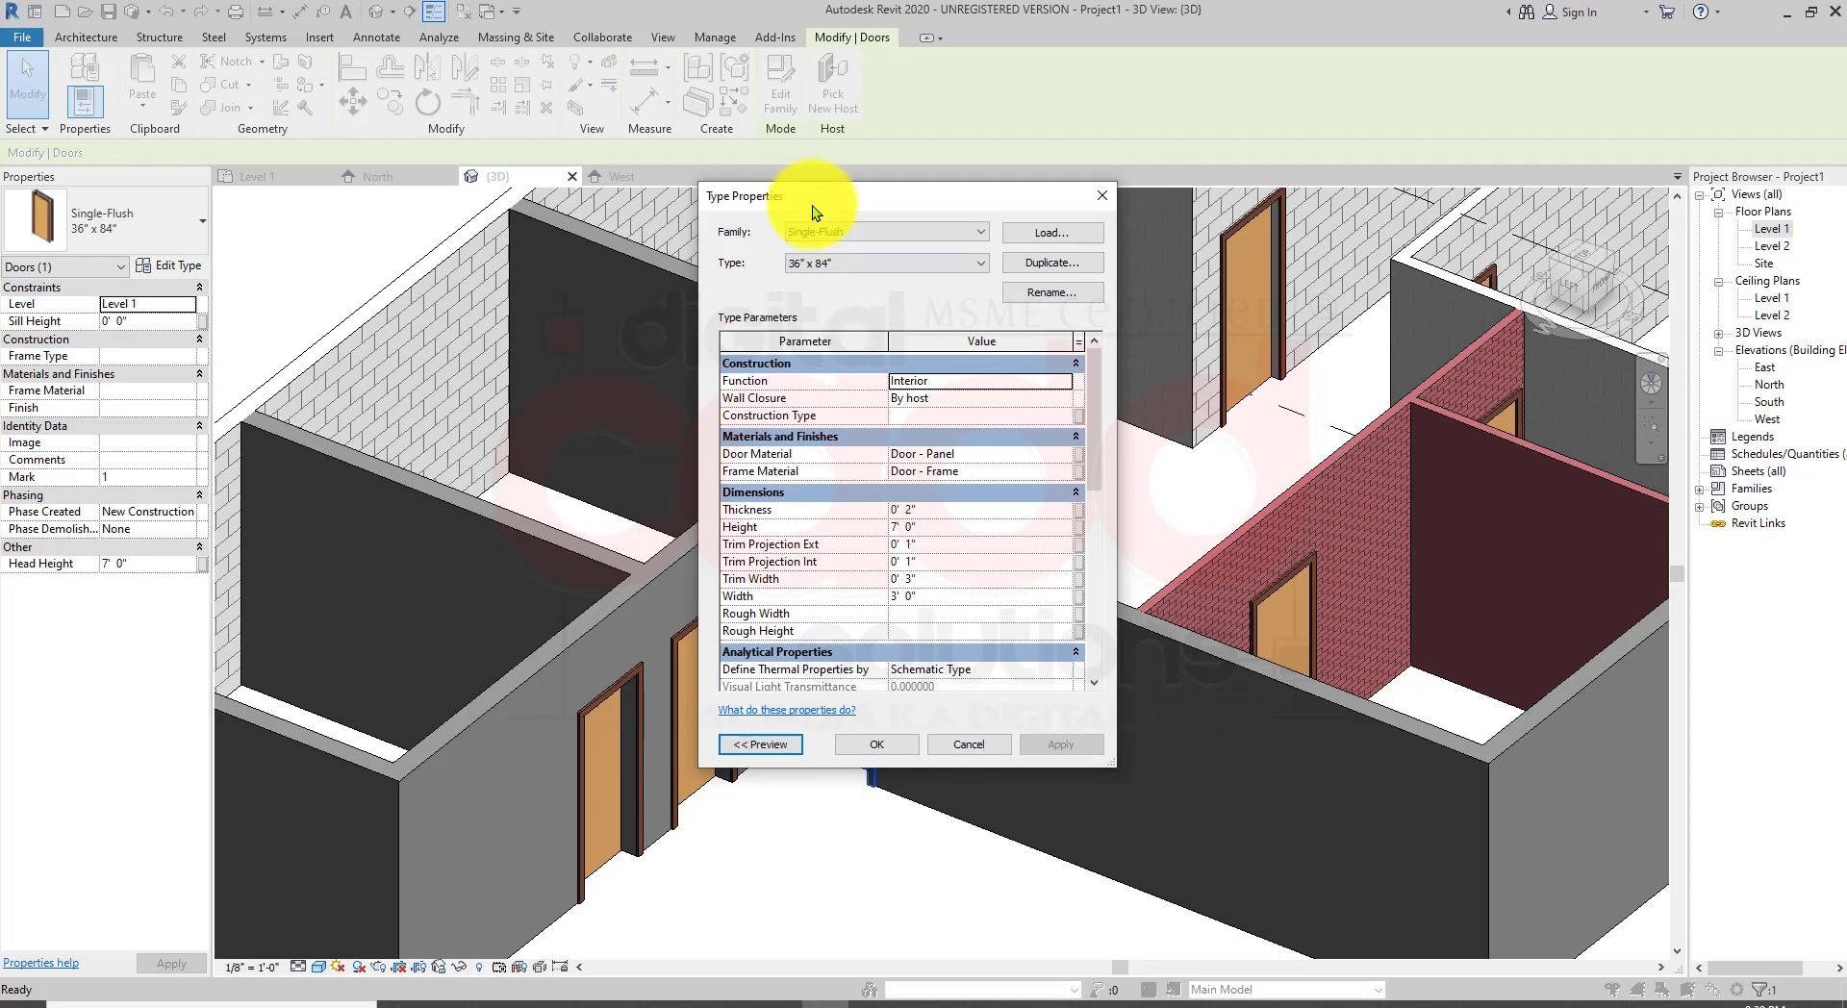
drag(812, 205, 985, 273)
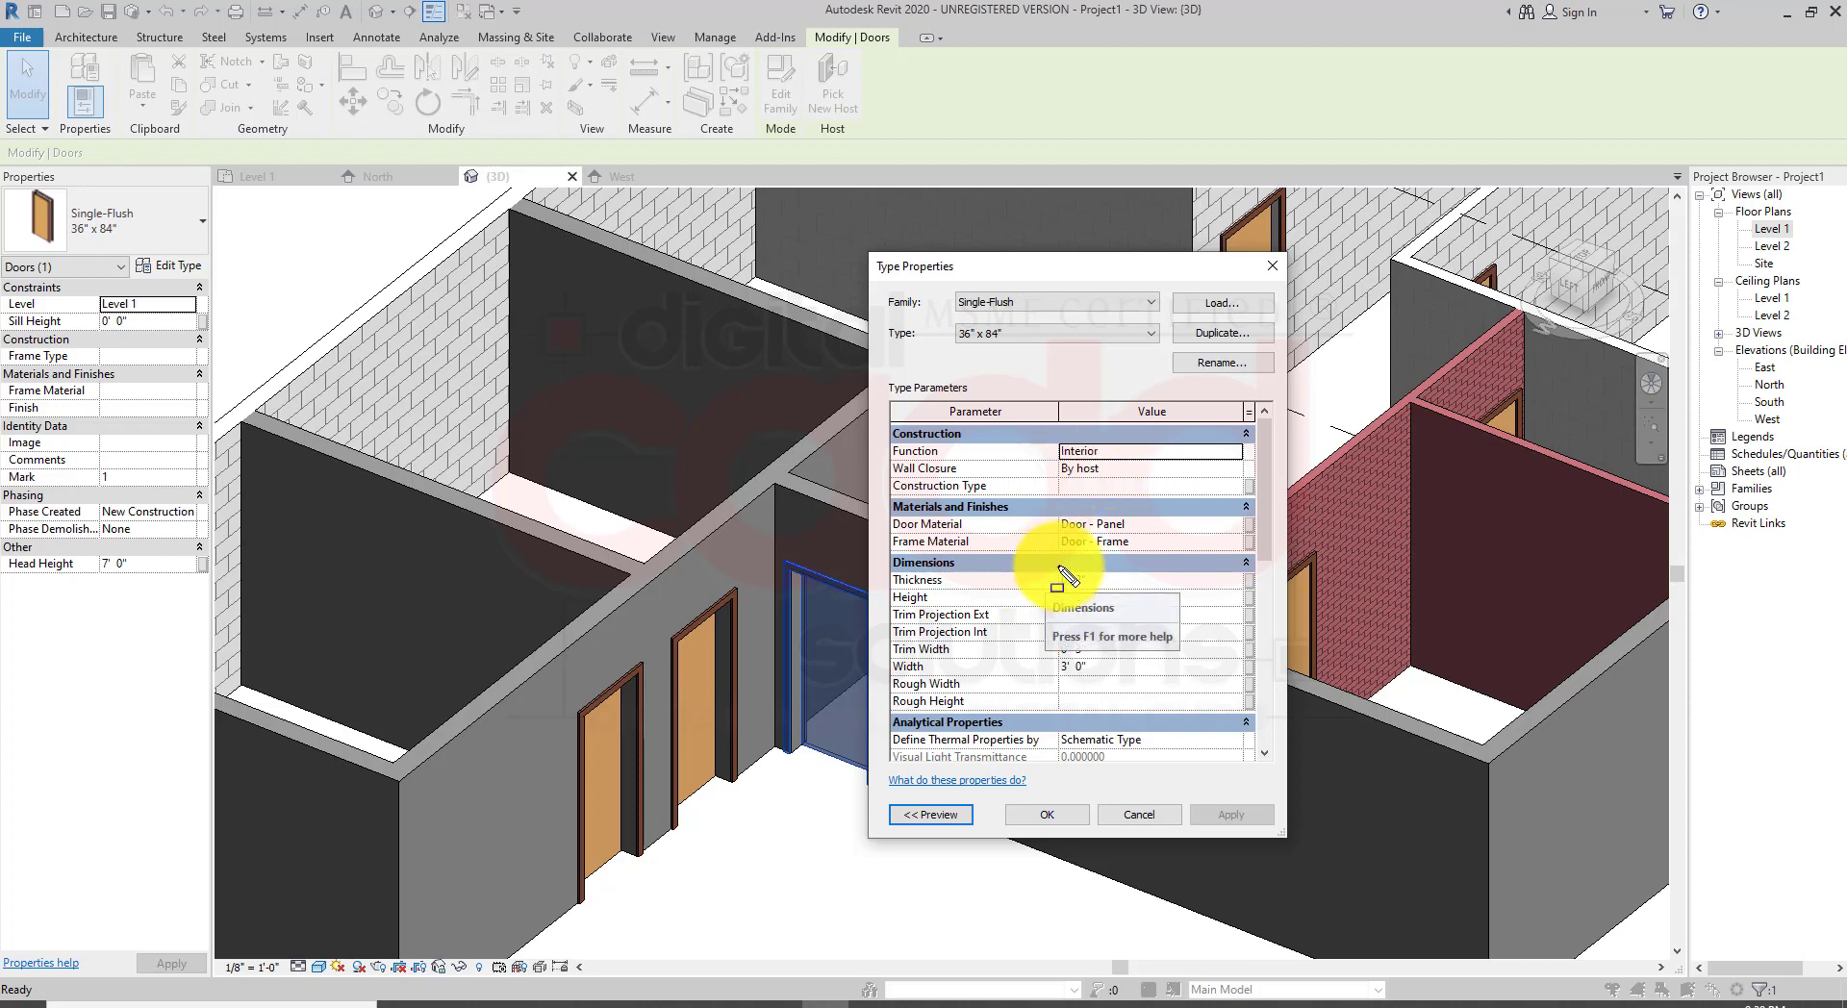
mouse_move(874, 548)
mouse_down()
mouse_move(1020, 729)
mouse_move(1239, 793)
mouse_move(1275, 775)
mouse_up()
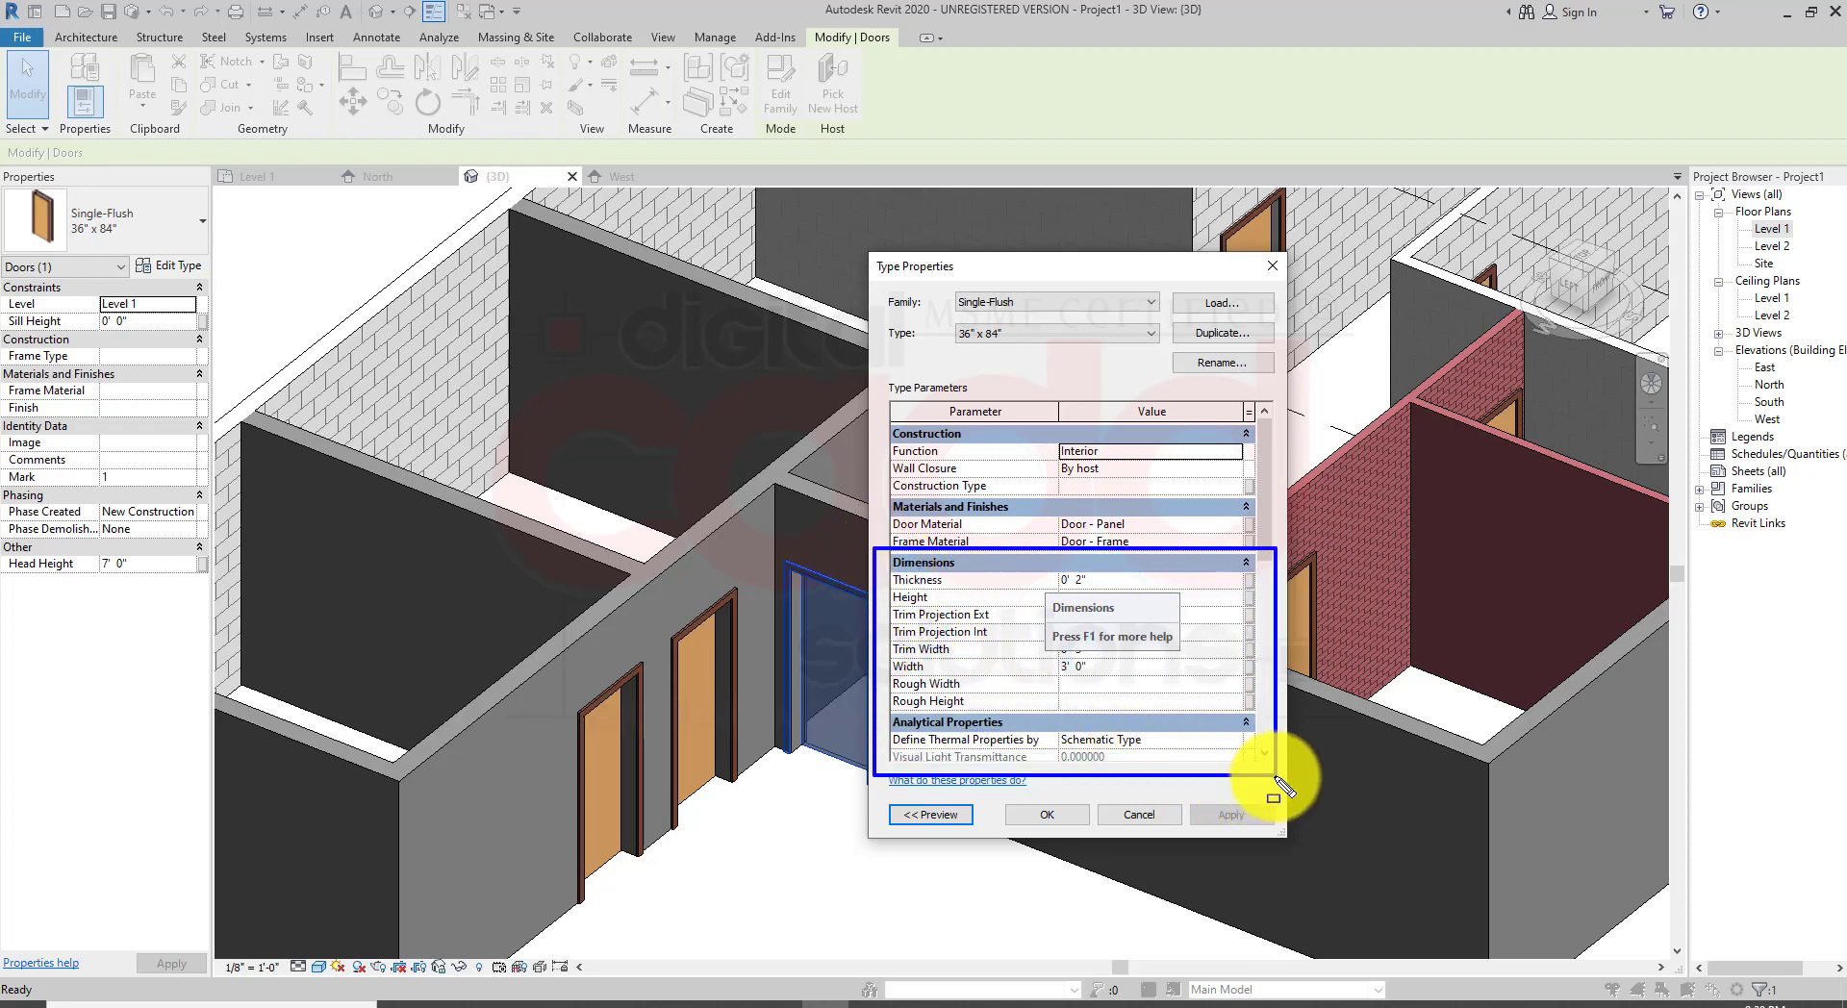
key(Escape)
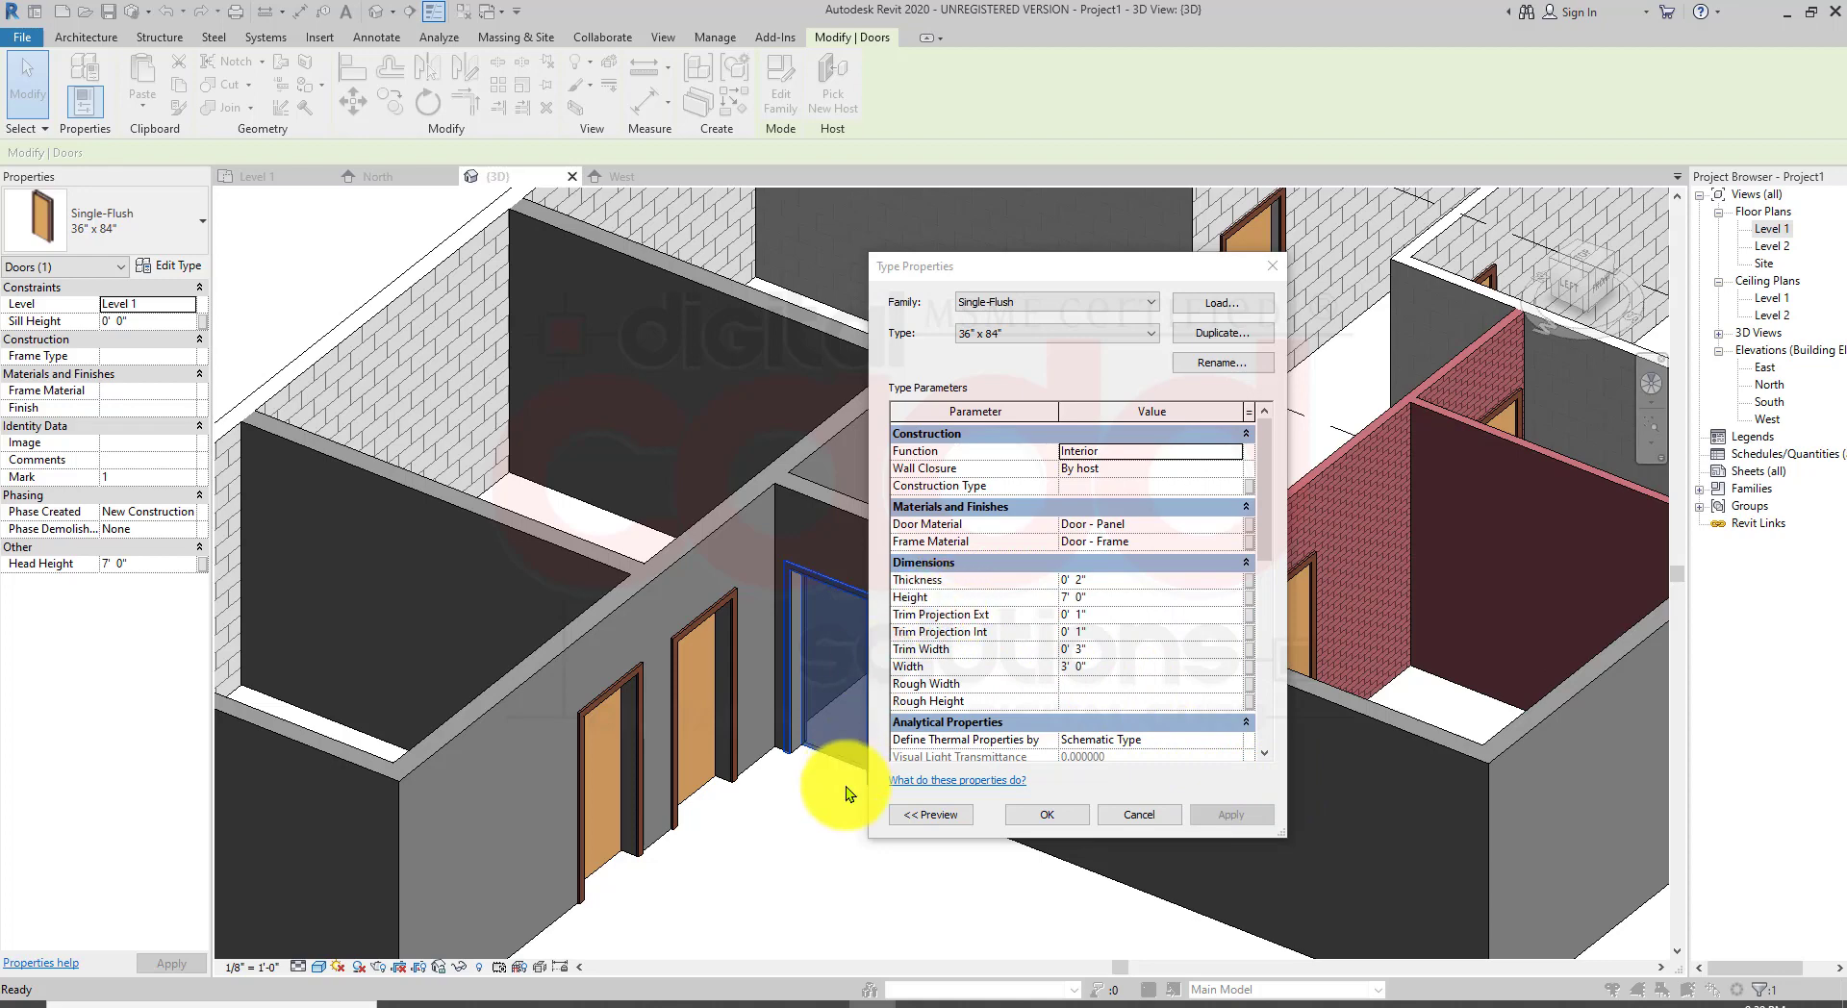
key(ctrl+shift+d)
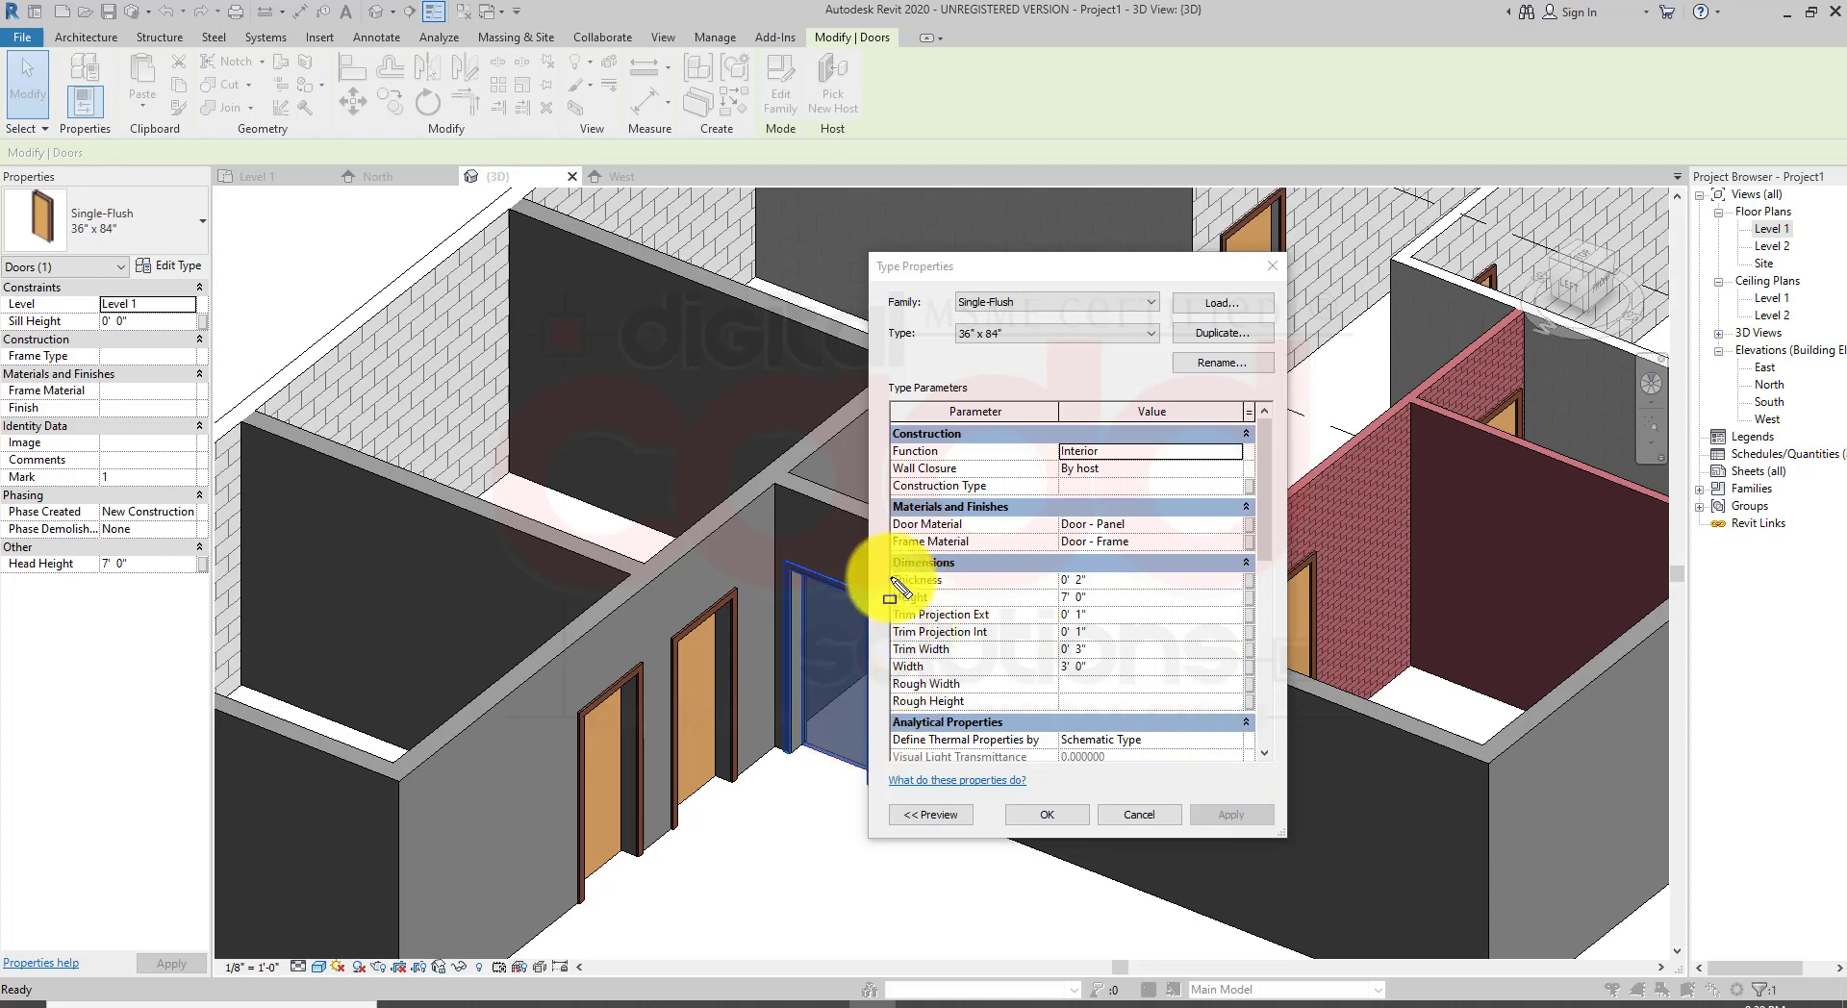
mouse_move(878, 552)
mouse_down()
mouse_move(917, 593)
mouse_move(1185, 738)
mouse_move(1261, 737)
mouse_up()
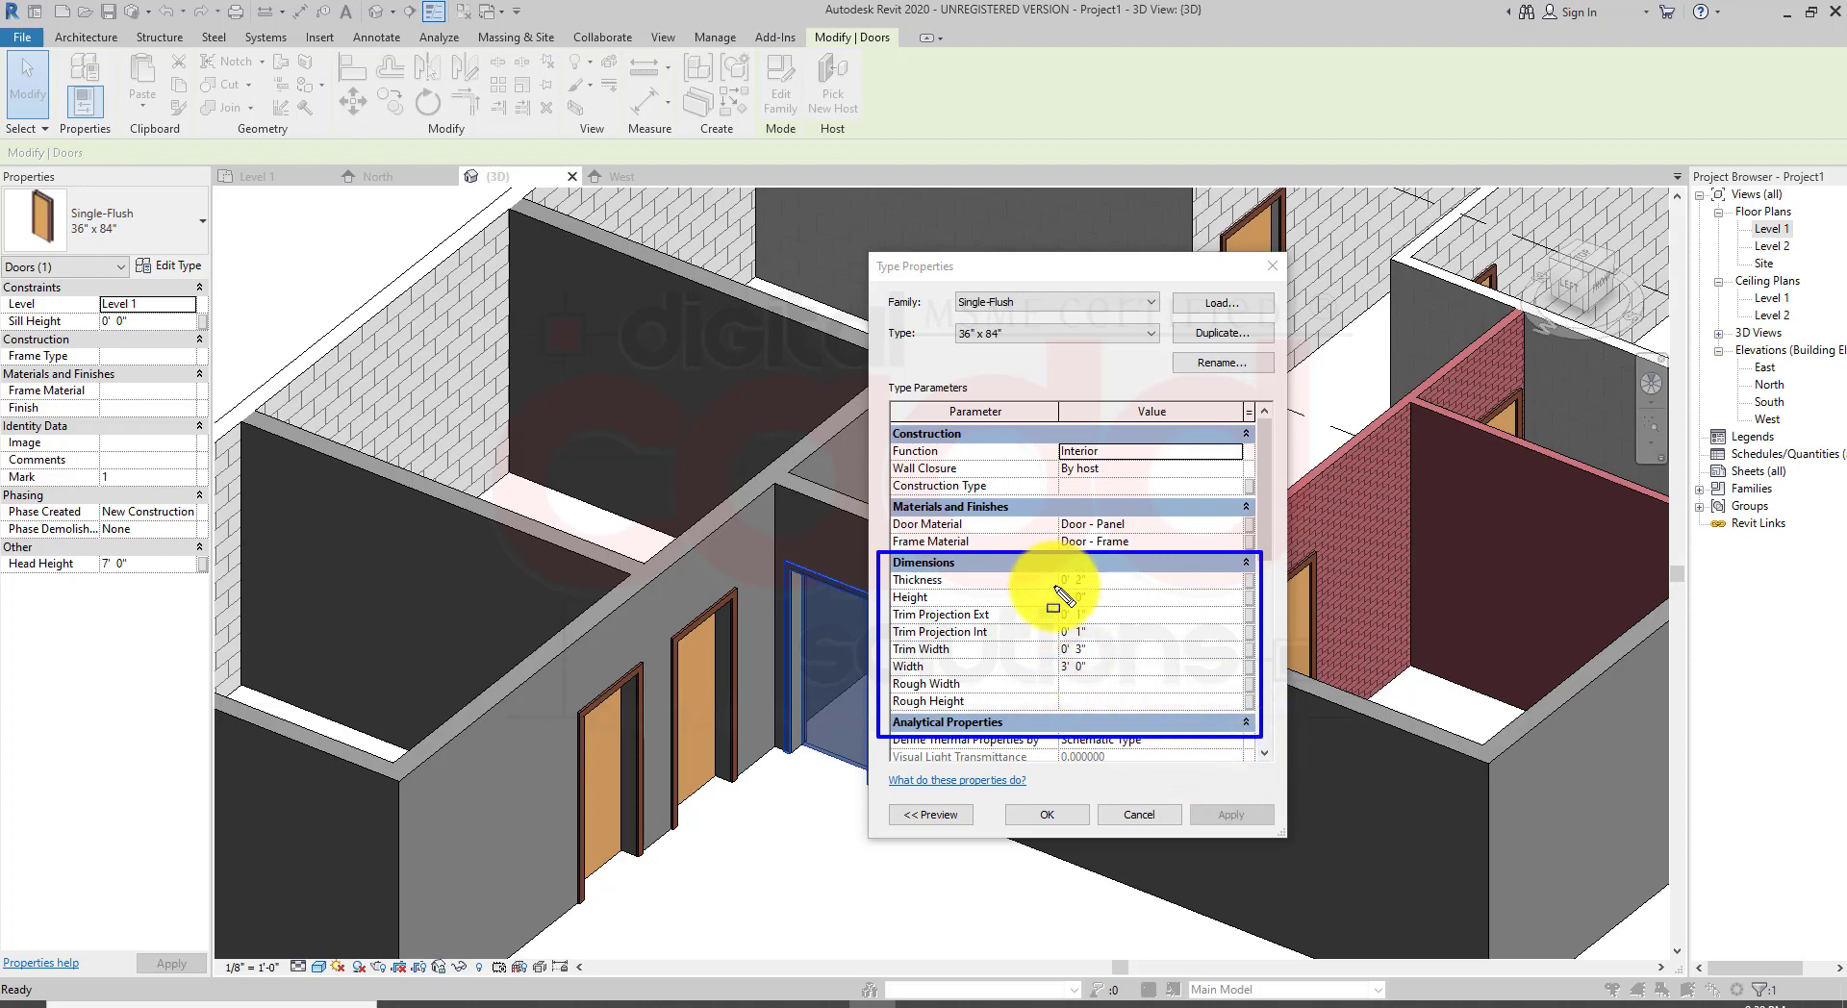
drag(1049, 570, 1103, 584)
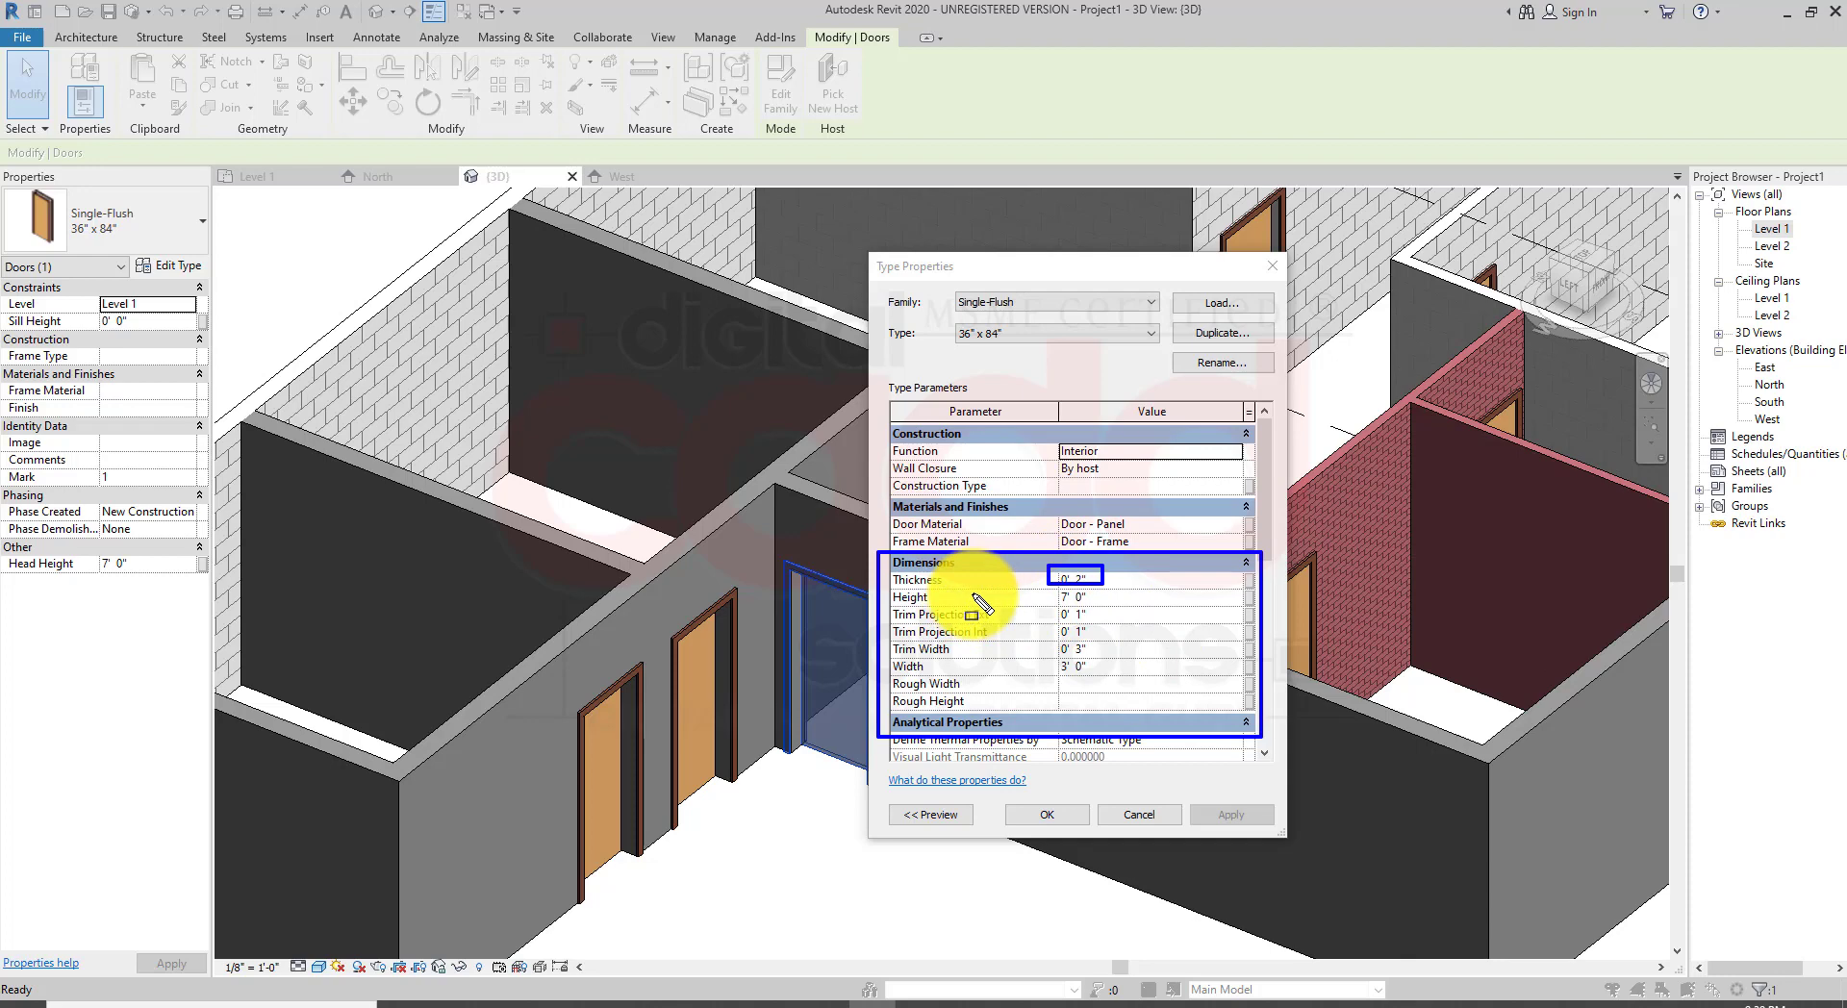
key(ctrl+z)
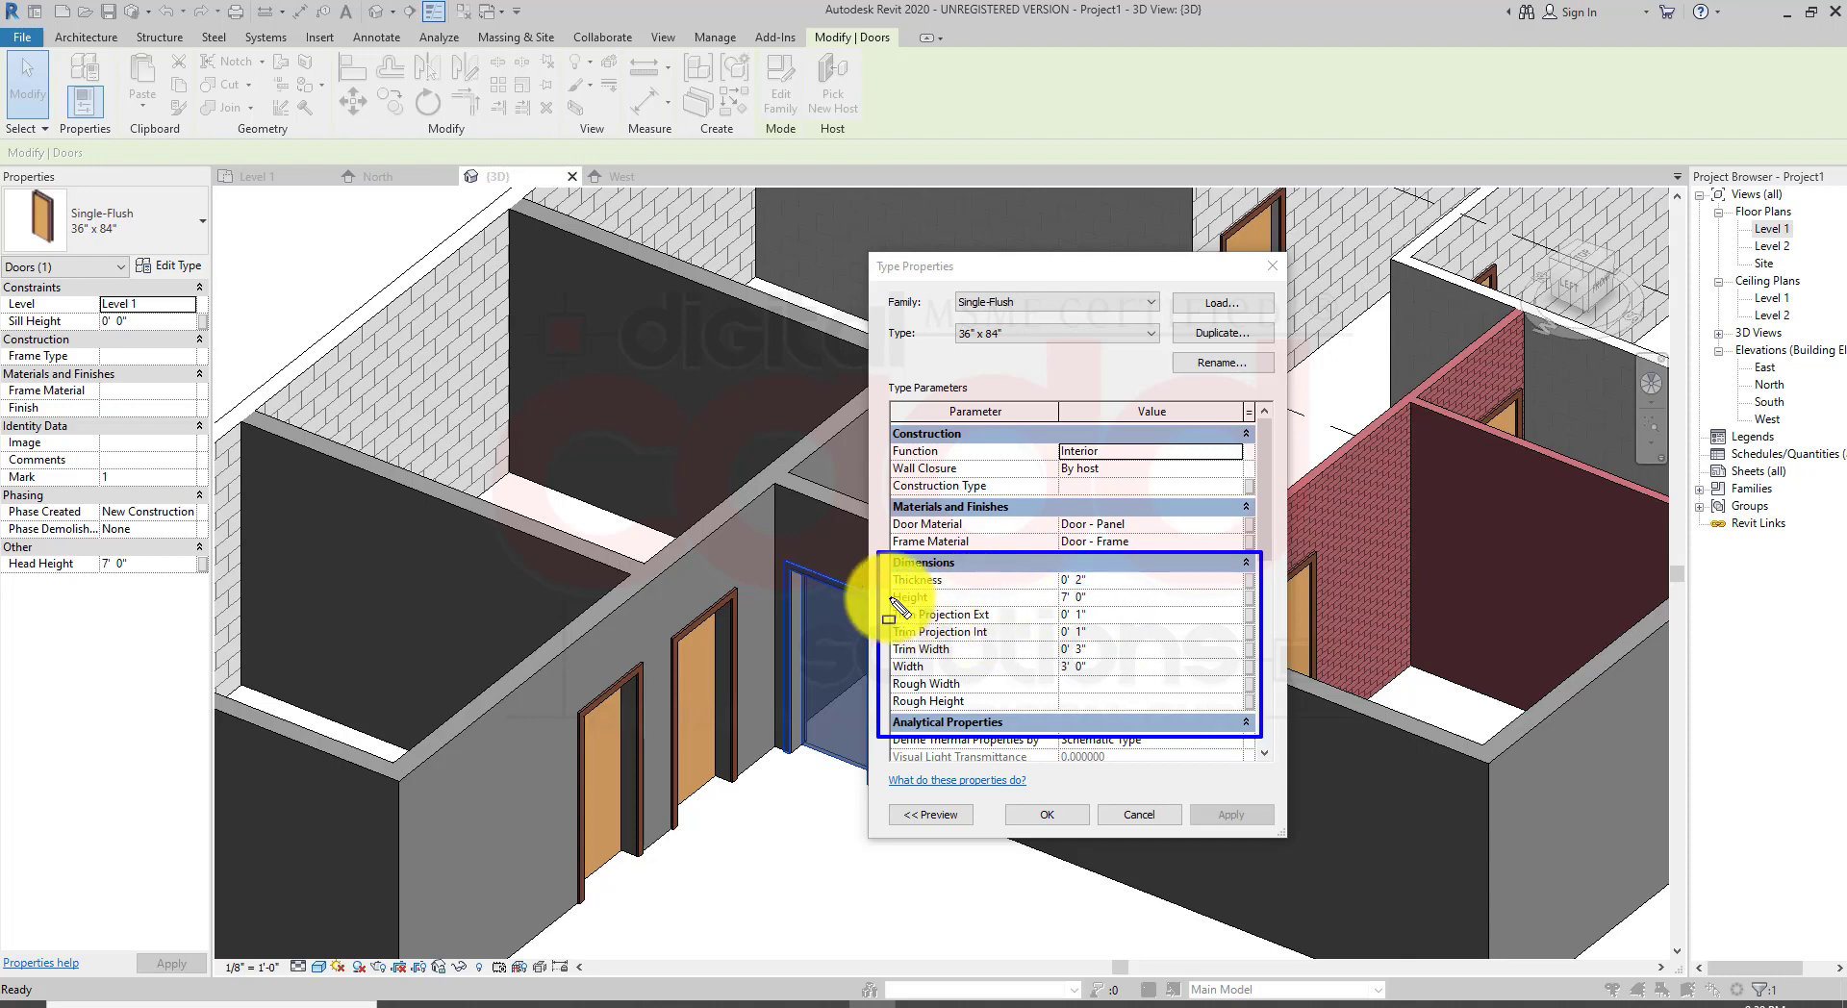
drag(885, 585, 1116, 607)
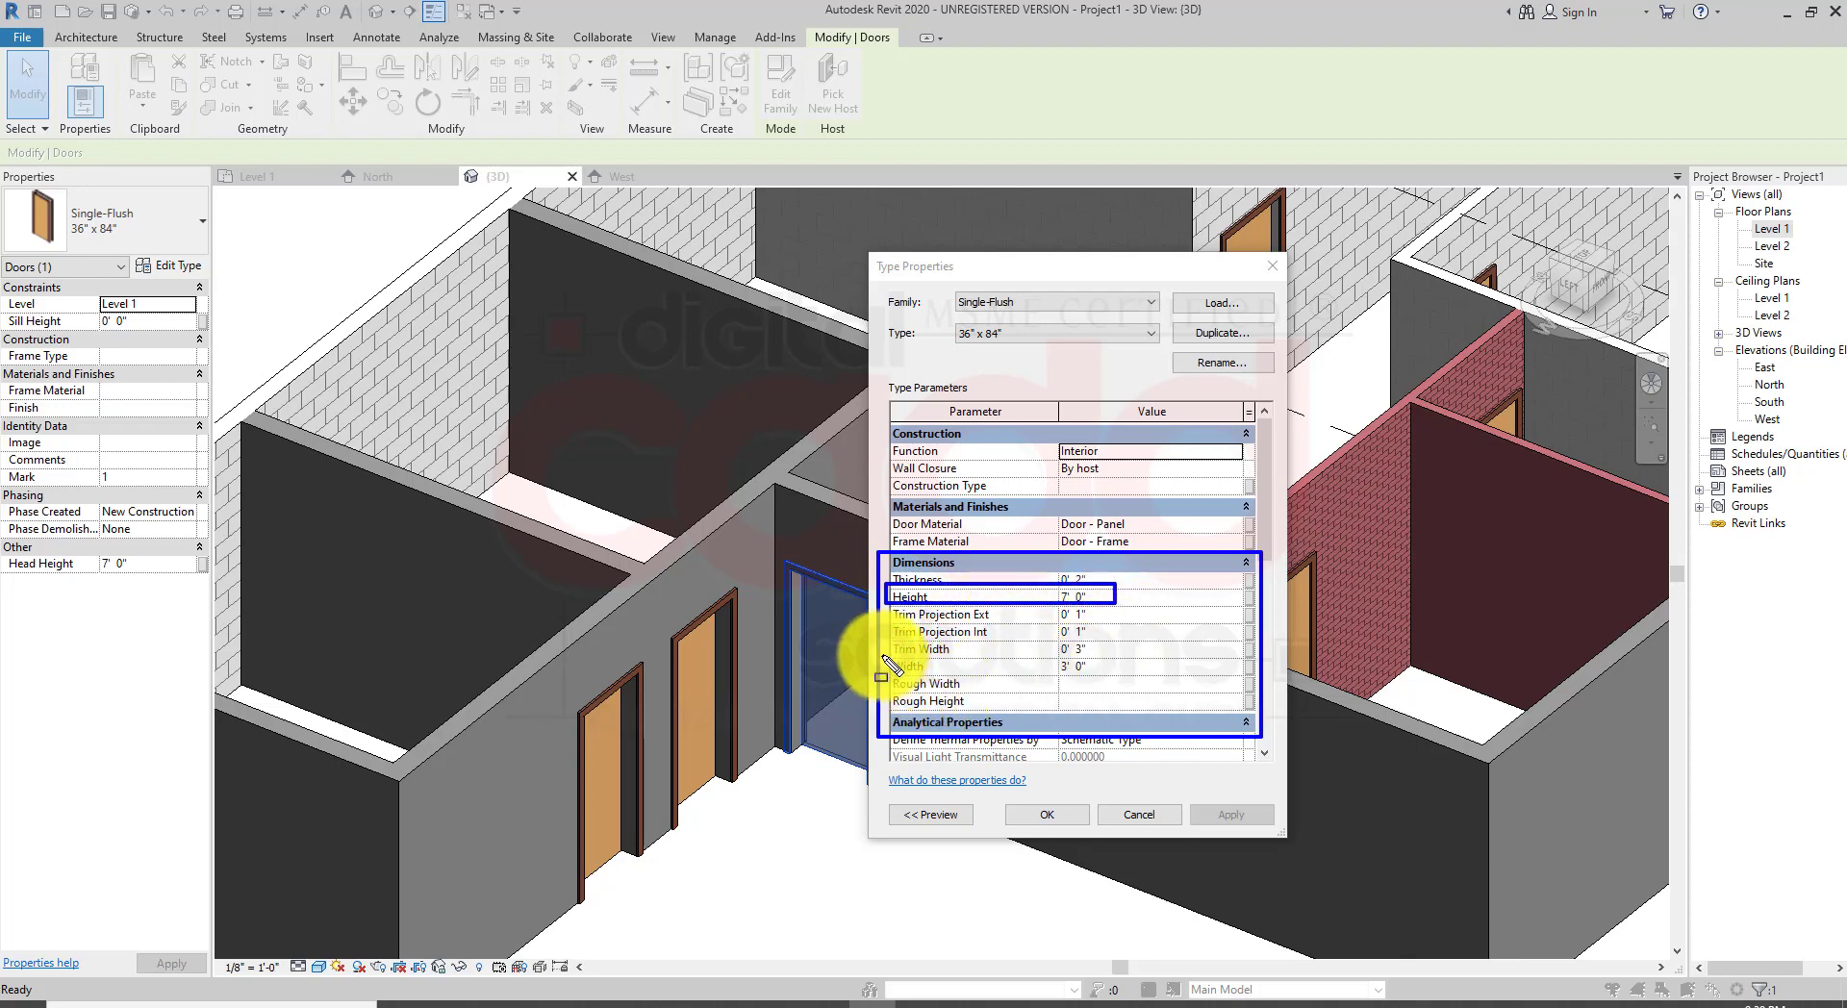
mouse_move(885, 651)
mouse_down()
mouse_move(1116, 656)
mouse_move(1114, 674)
mouse_up()
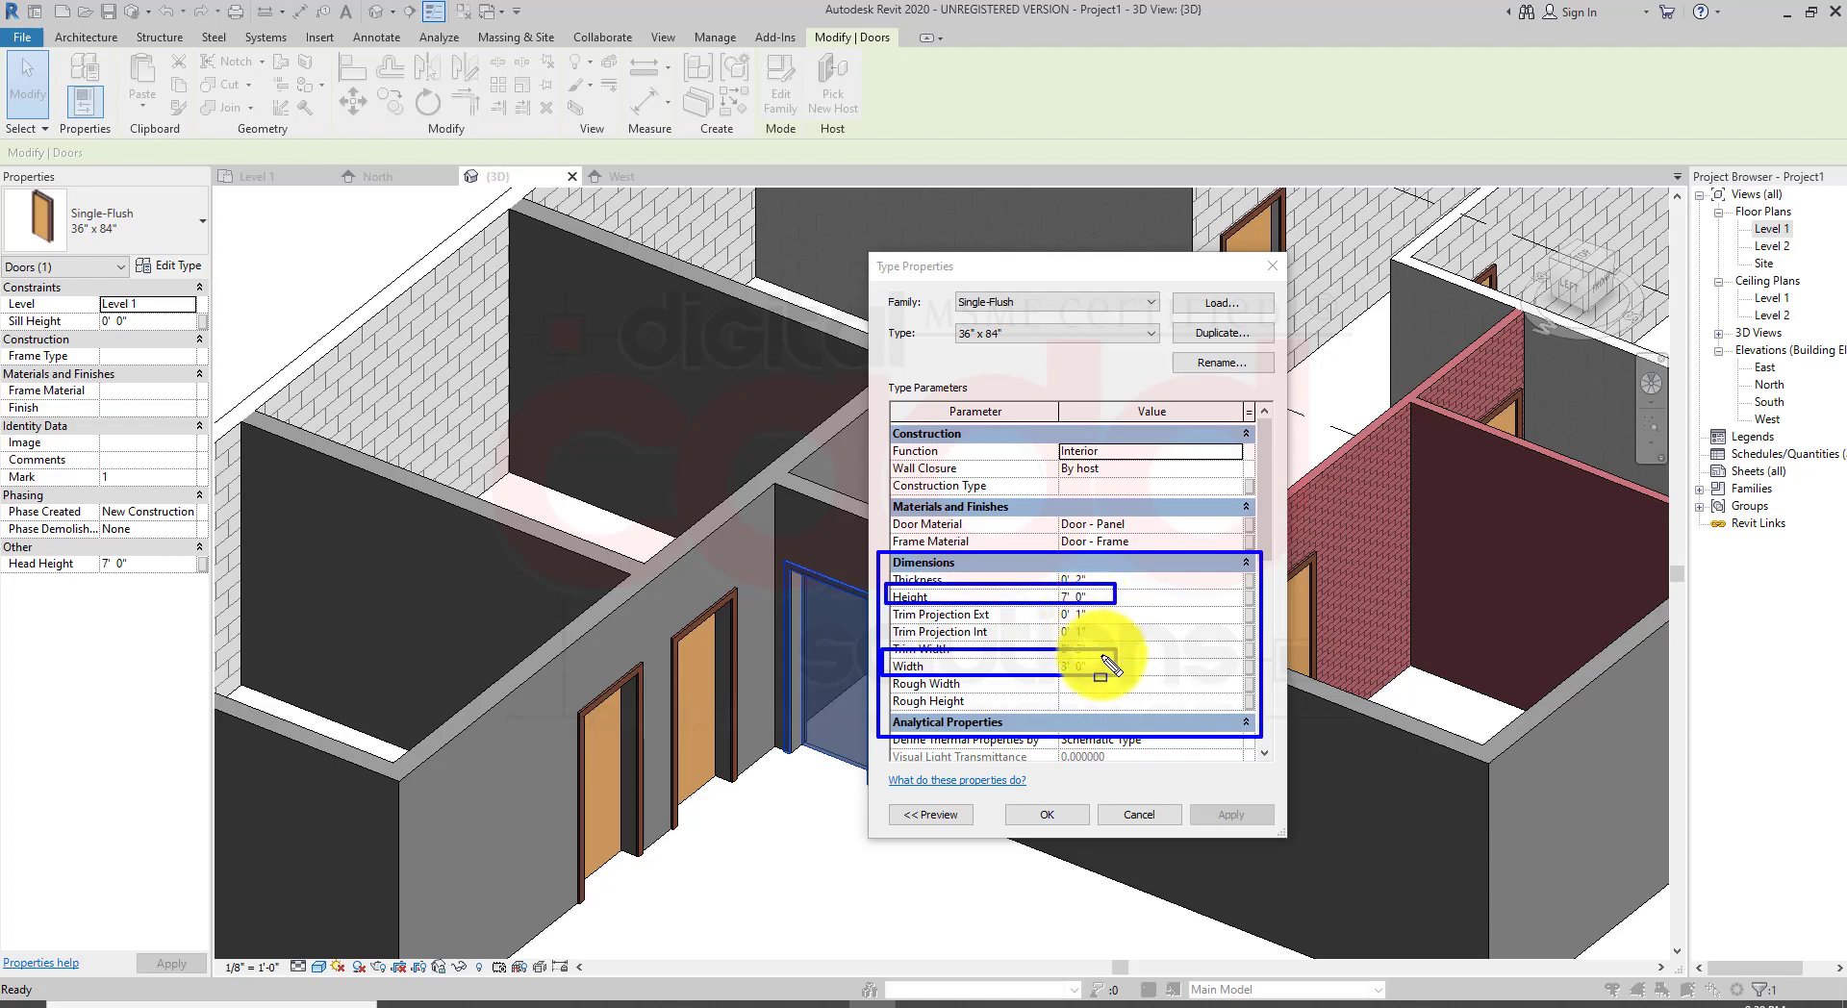
drag(1155, 678, 1098, 662)
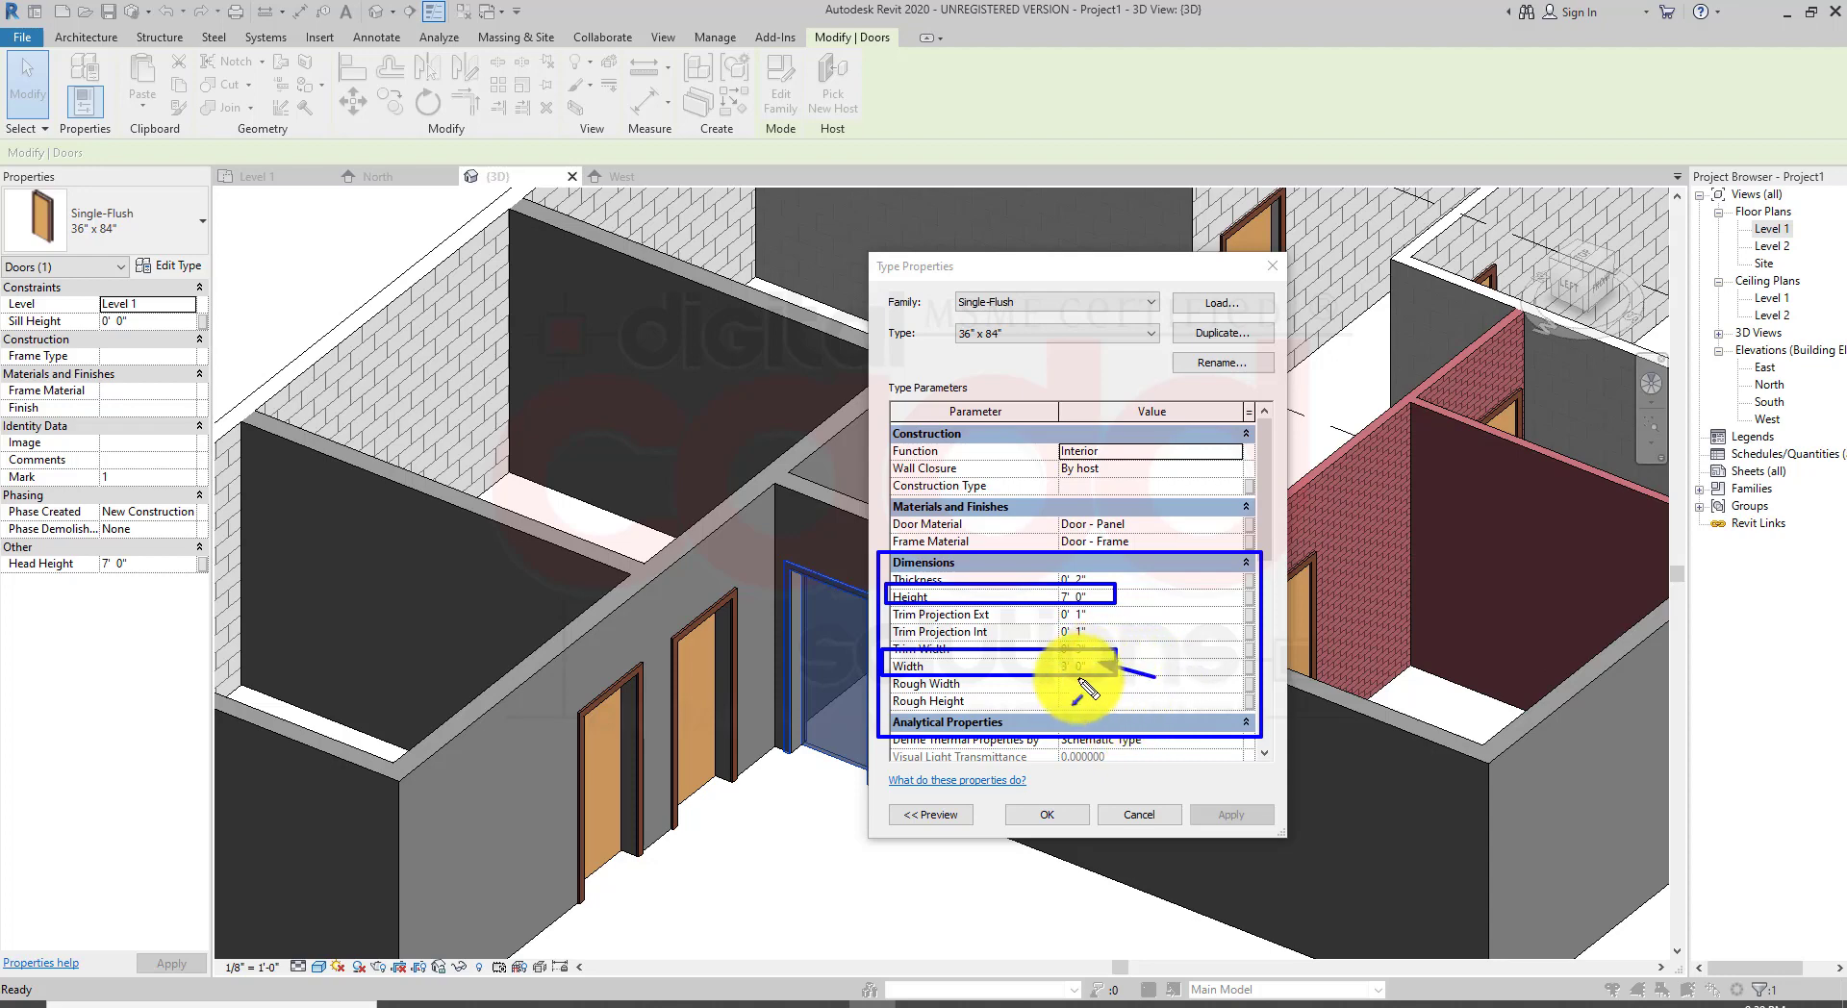
key(Escape)
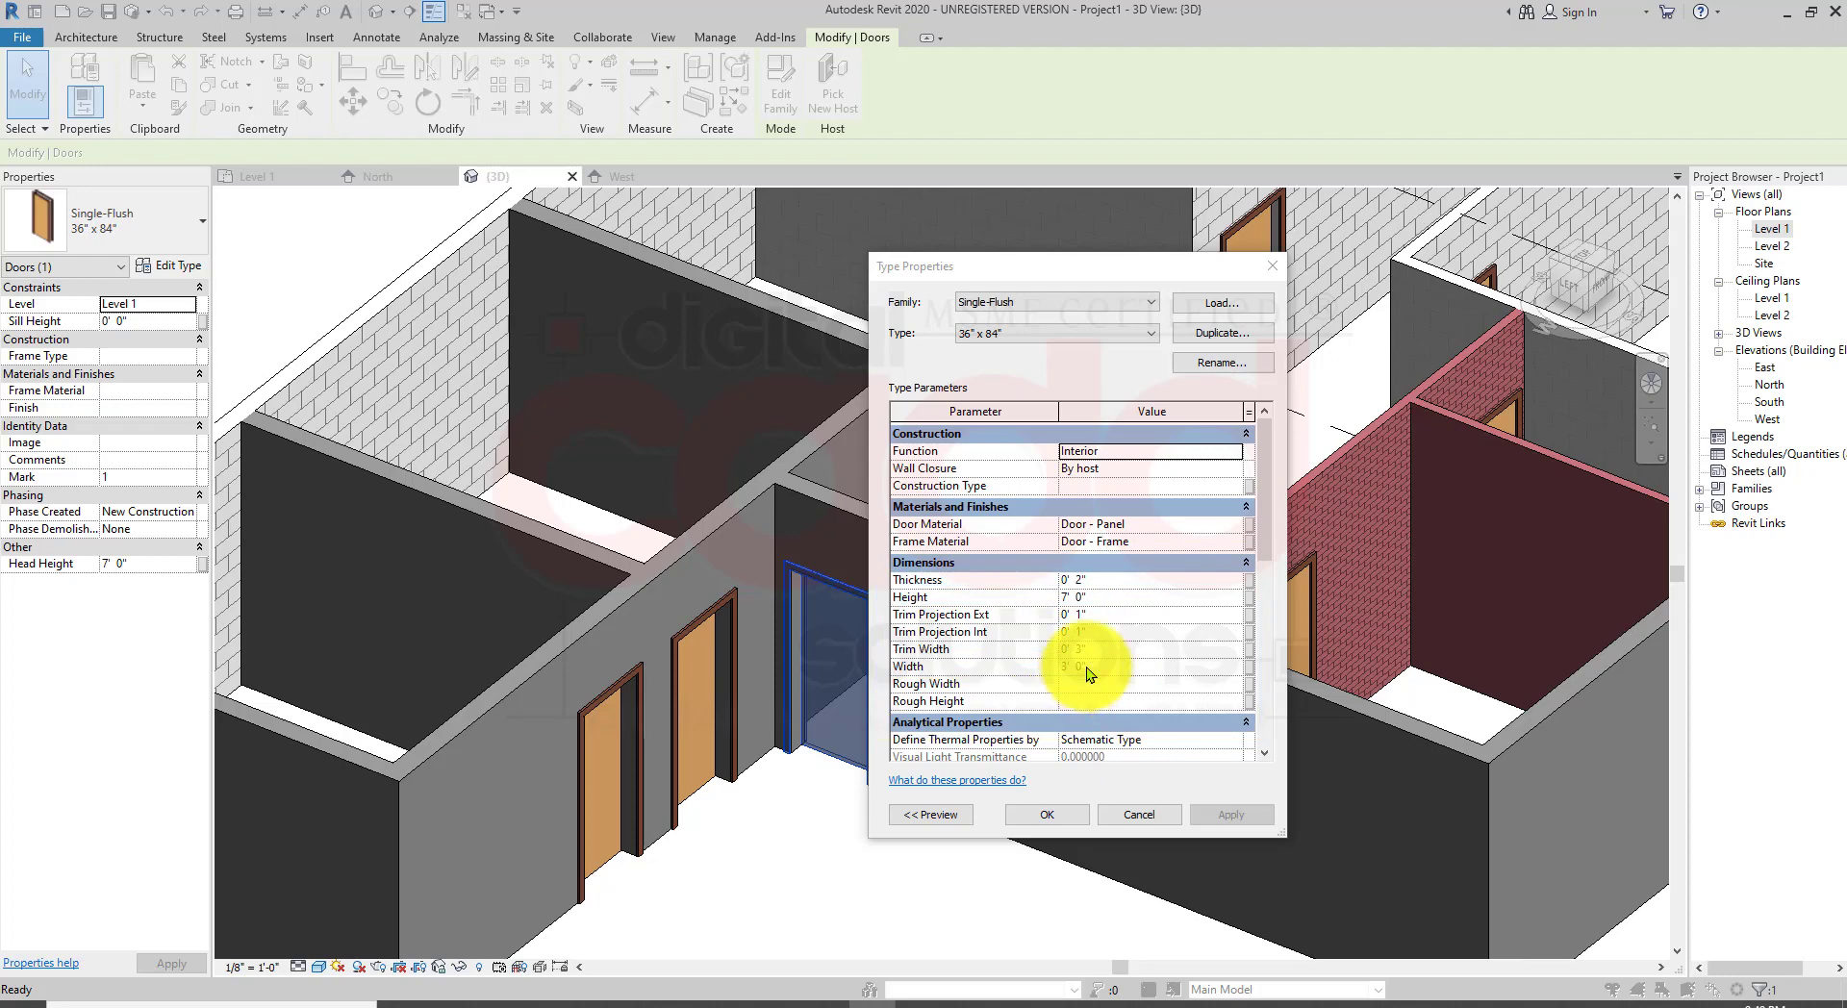
Step: Set the door type's Width to 4' 0", apply it and close the type properties
click(1089, 696)
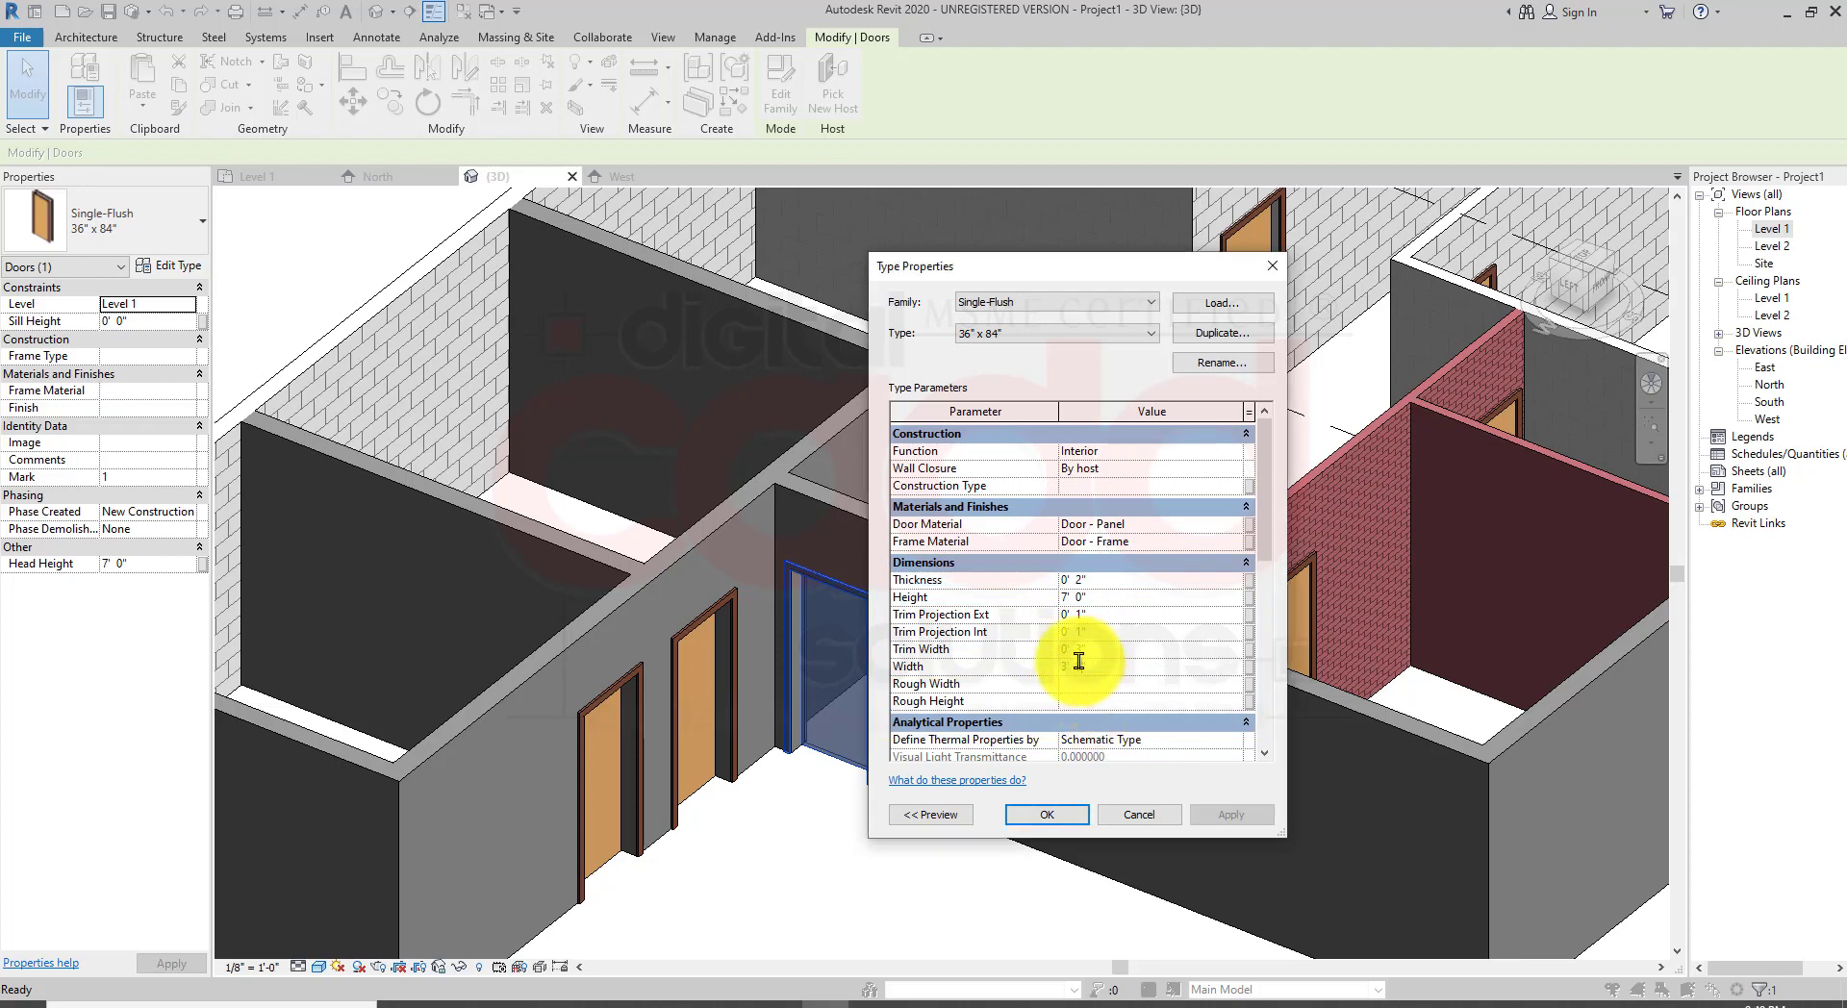
click(1072, 661)
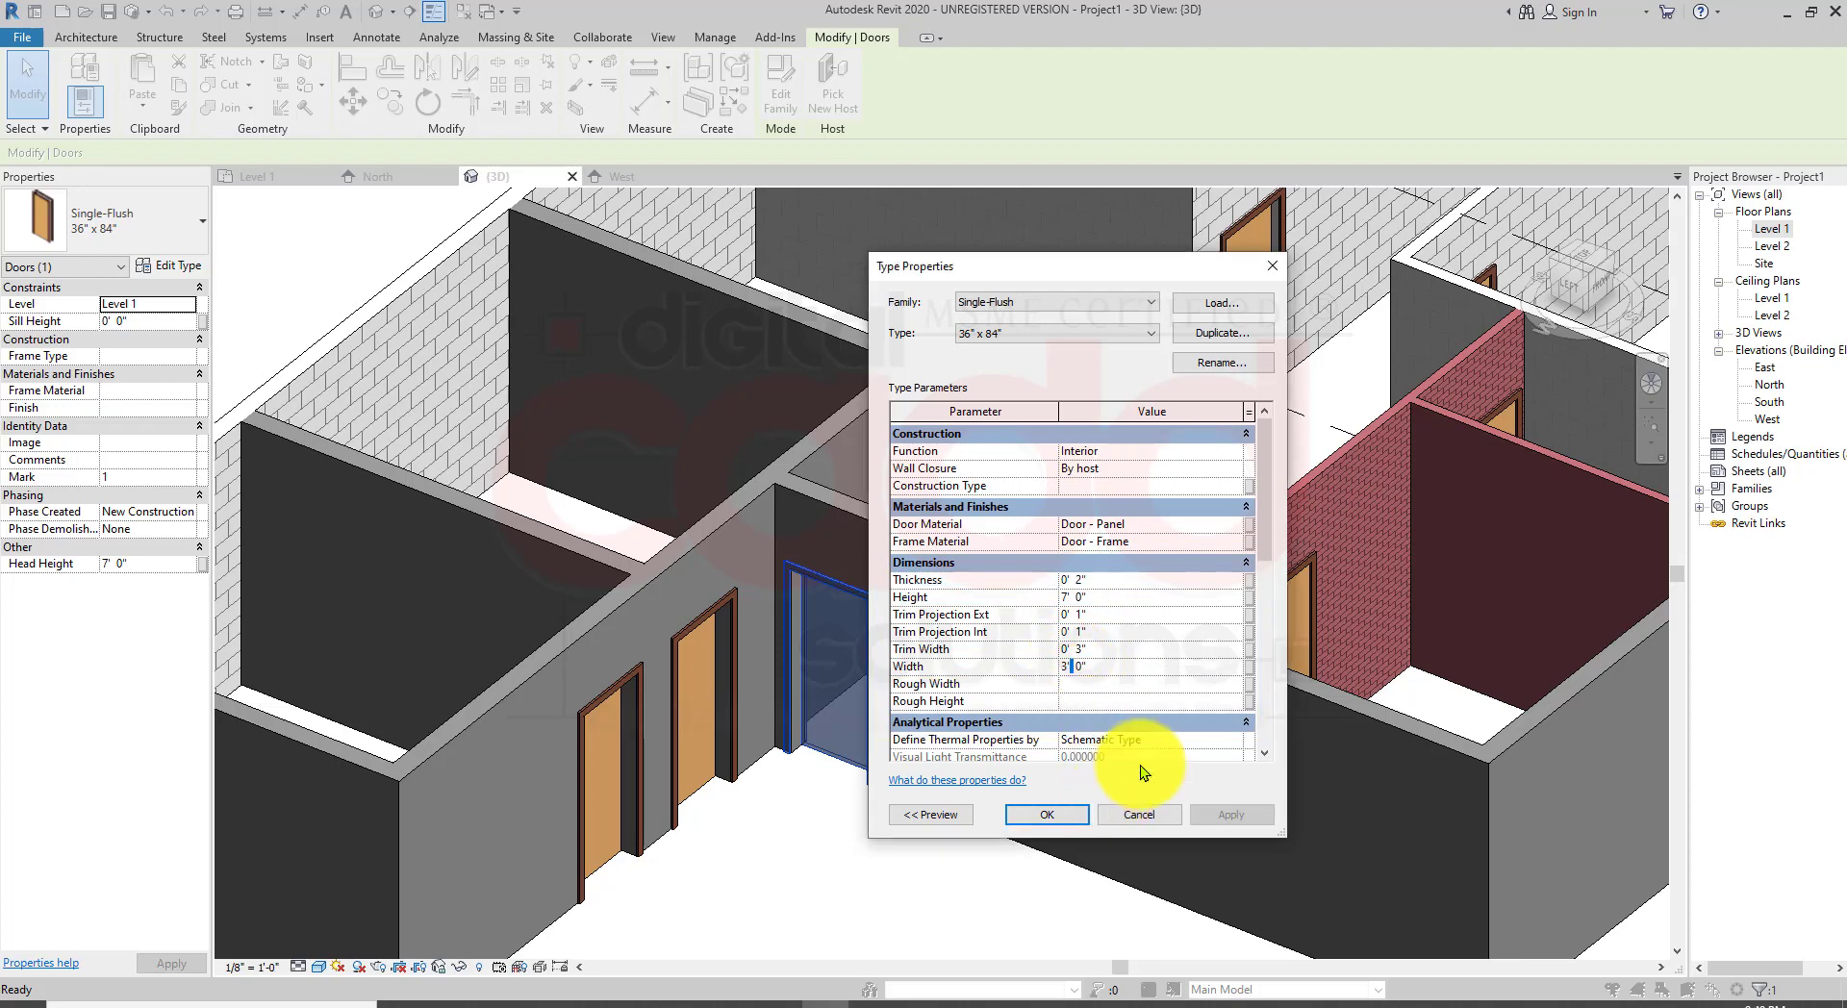
key(BackSpace)
text(4)
click(1235, 816)
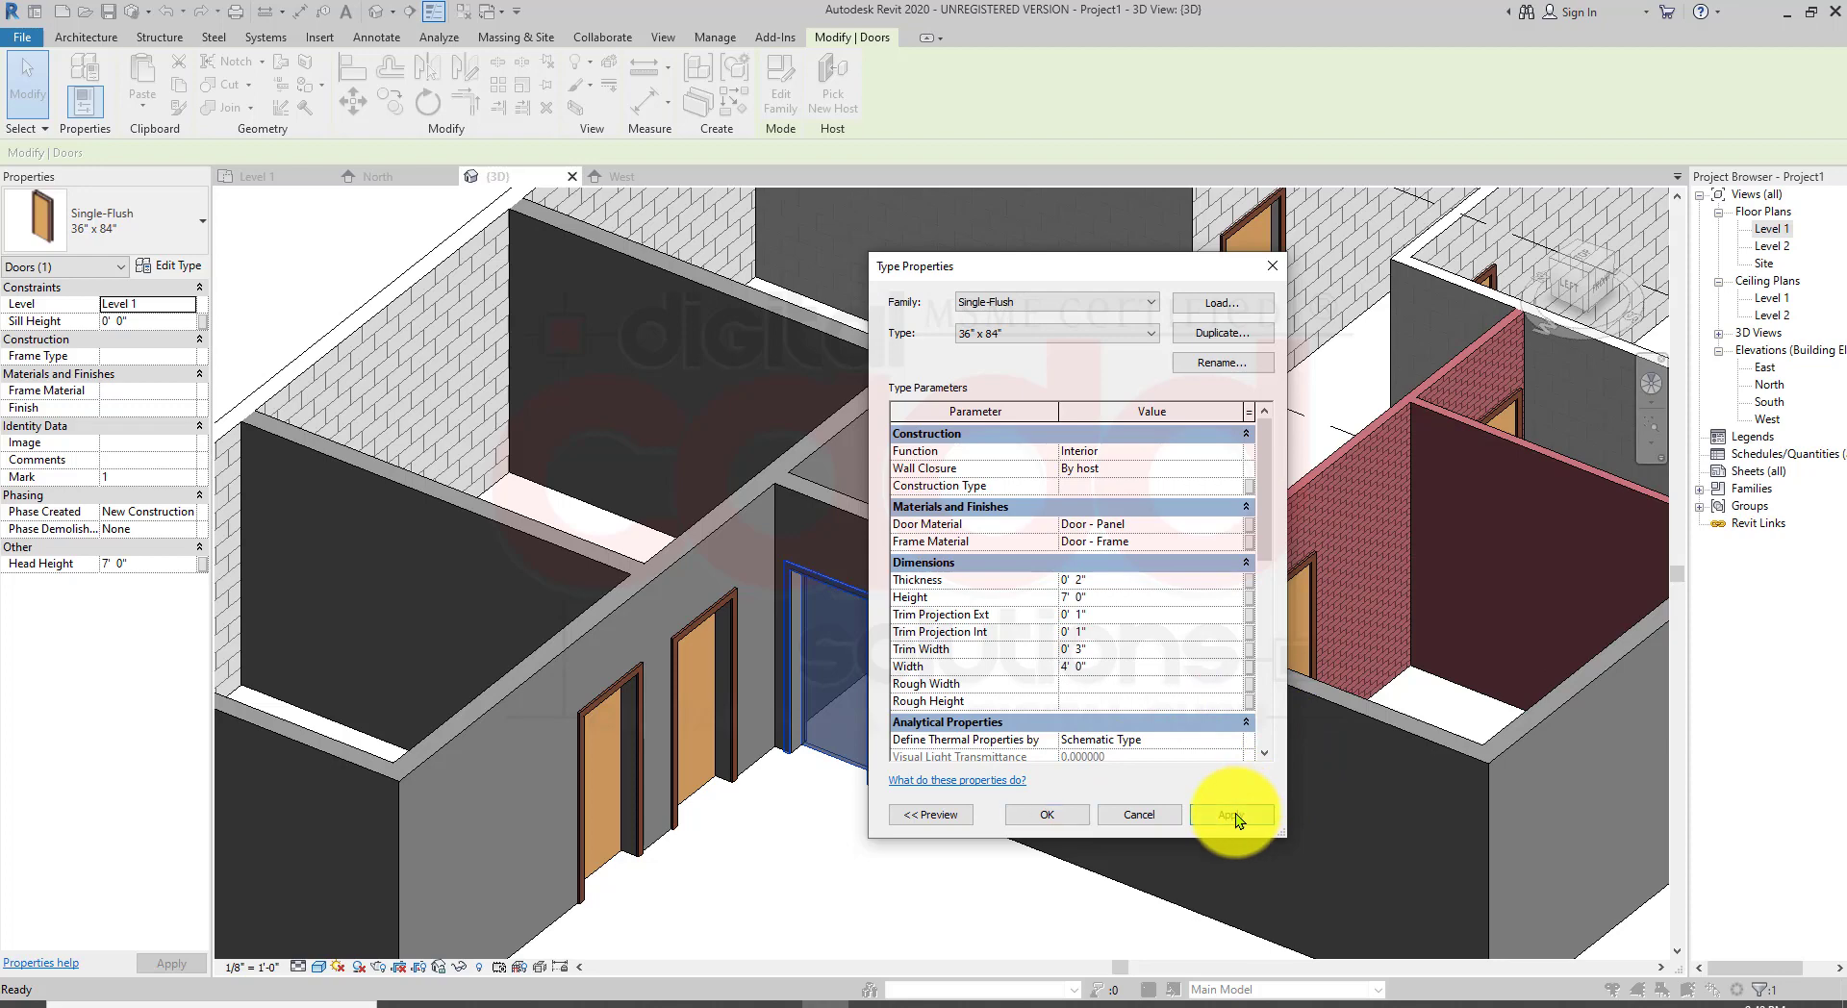
click(1047, 814)
click(786, 831)
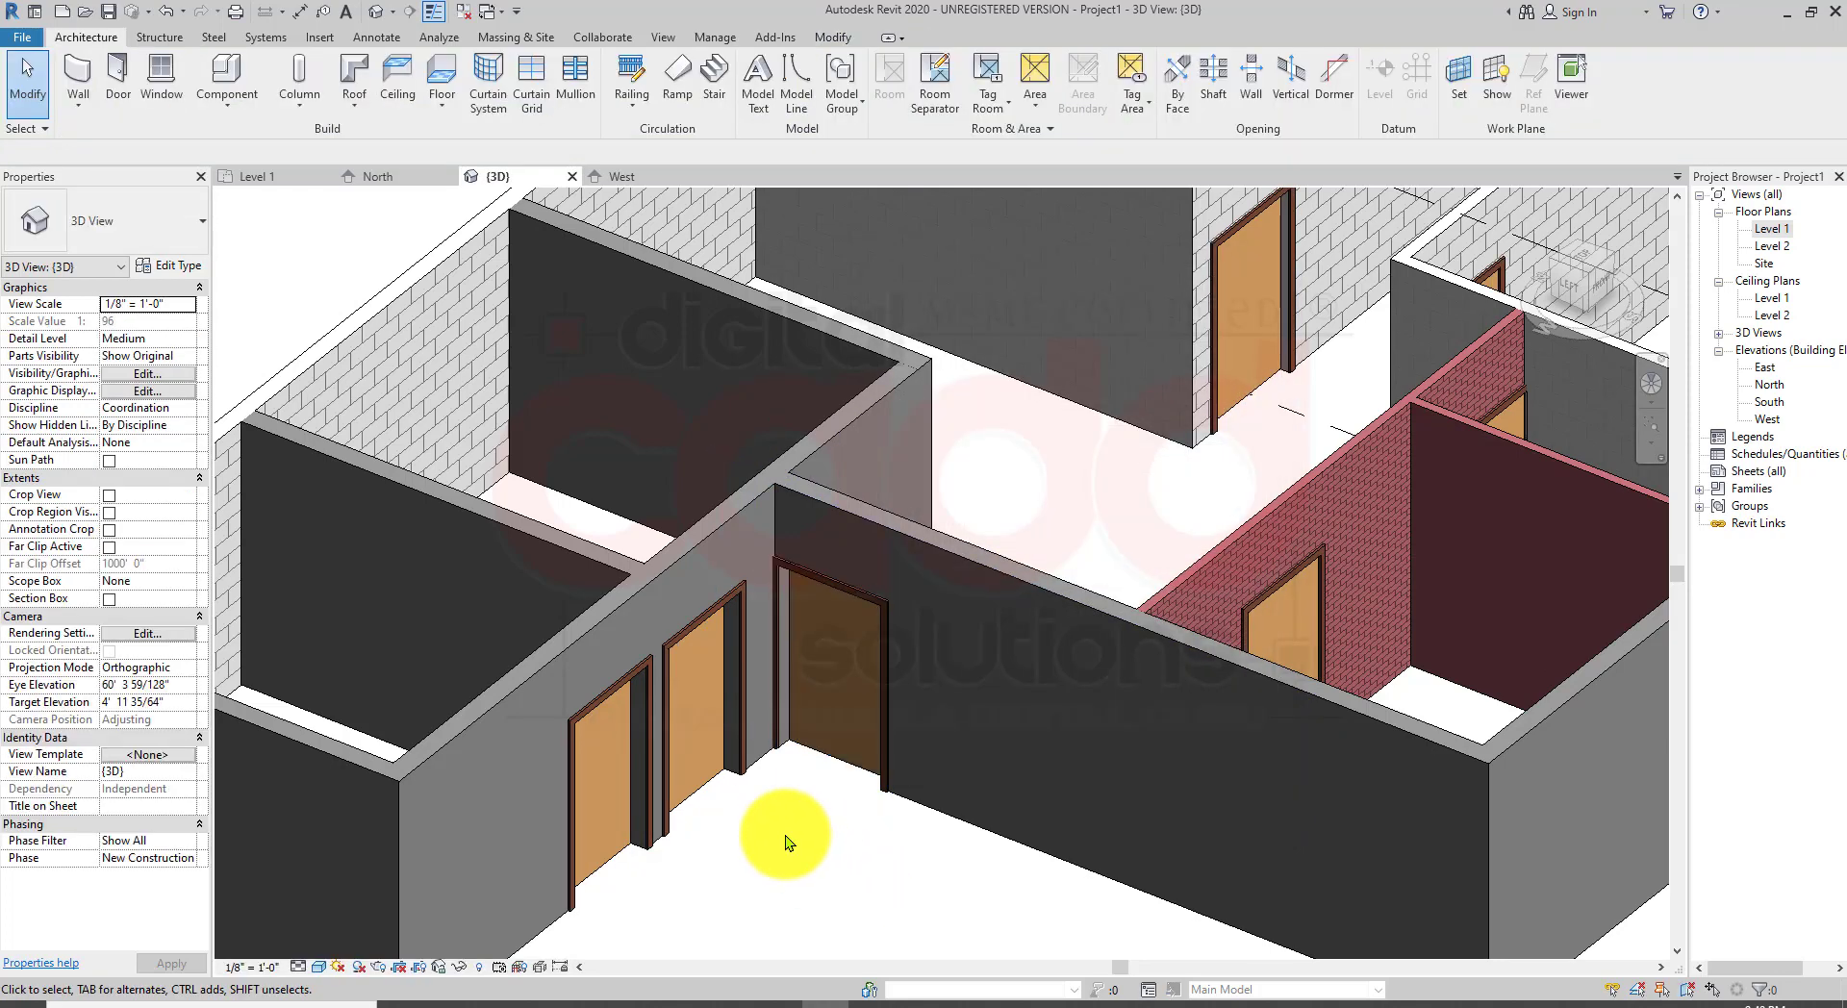
Step: Examine the widened doors in the 3D view from several angles, selecting them to inspect
middle_drag(776, 838, 758, 781)
scroll(830, 629, down, 2)
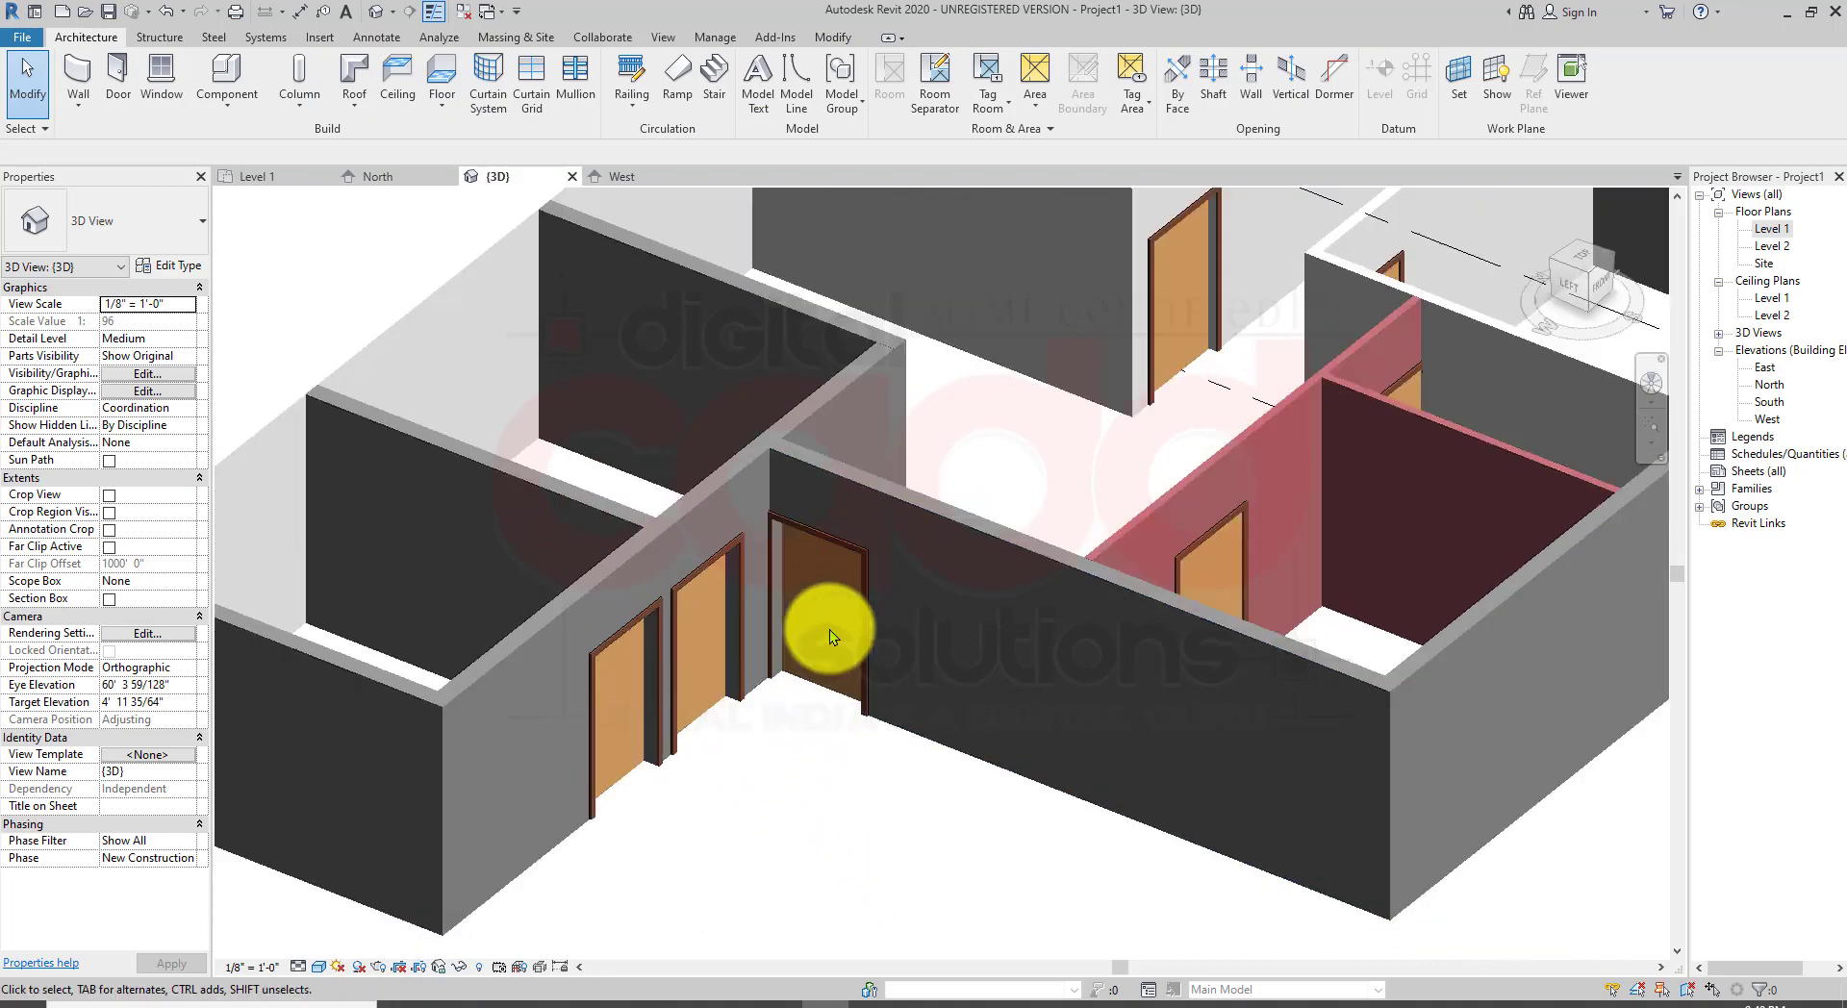
shift+middle_drag(1103, 556, 861, 652)
scroll(862, 652, up, 5)
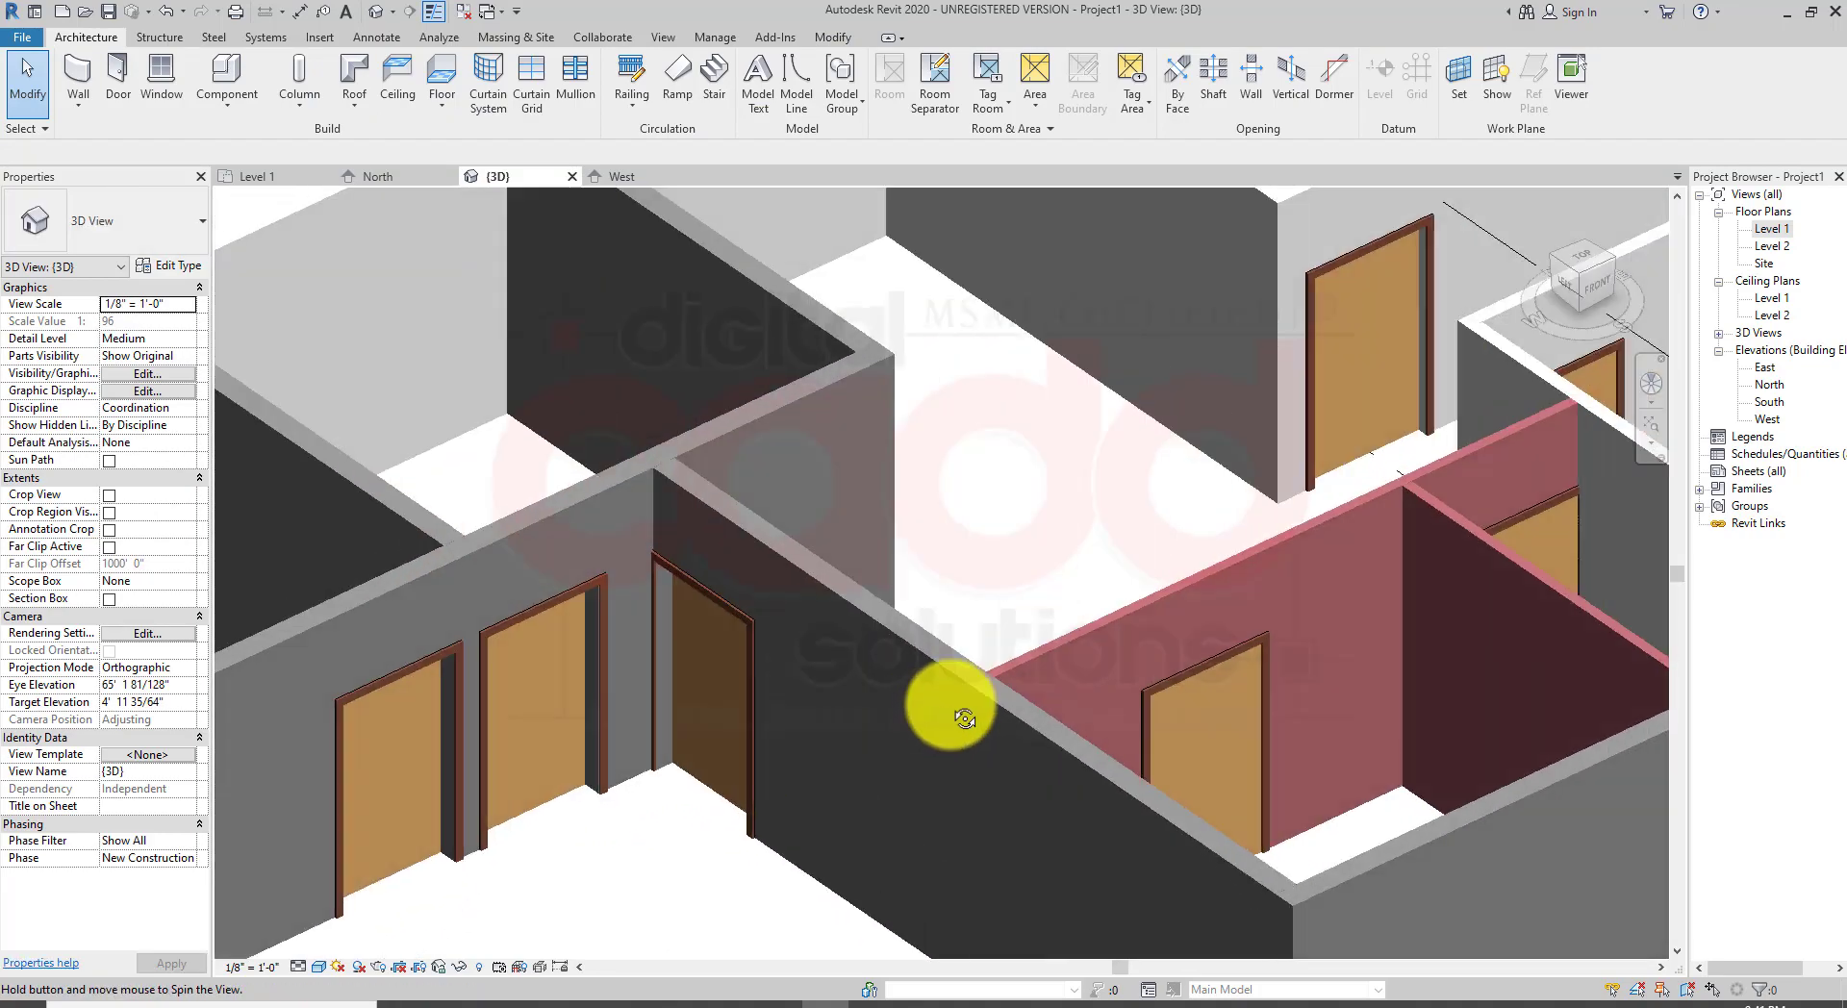
scroll(896, 708, down, 3)
middle_drag(1084, 606, 1142, 615)
scroll(800, 746, up, 2)
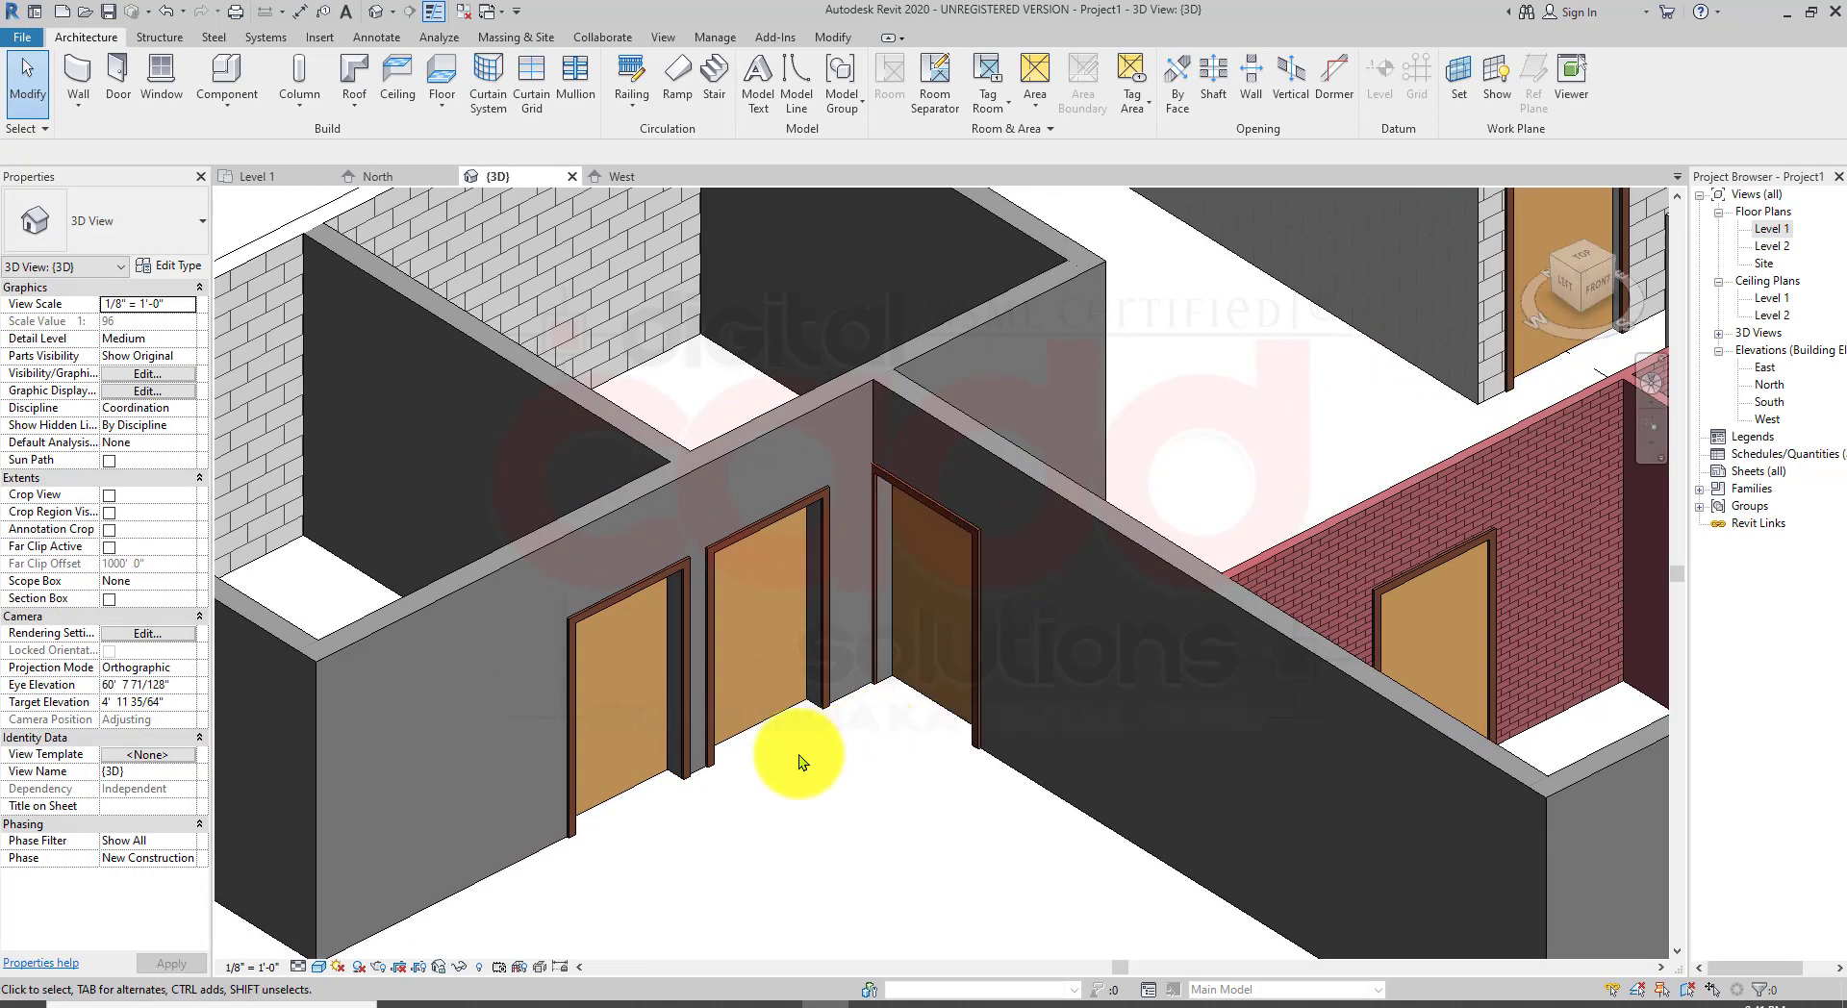
click(710, 754)
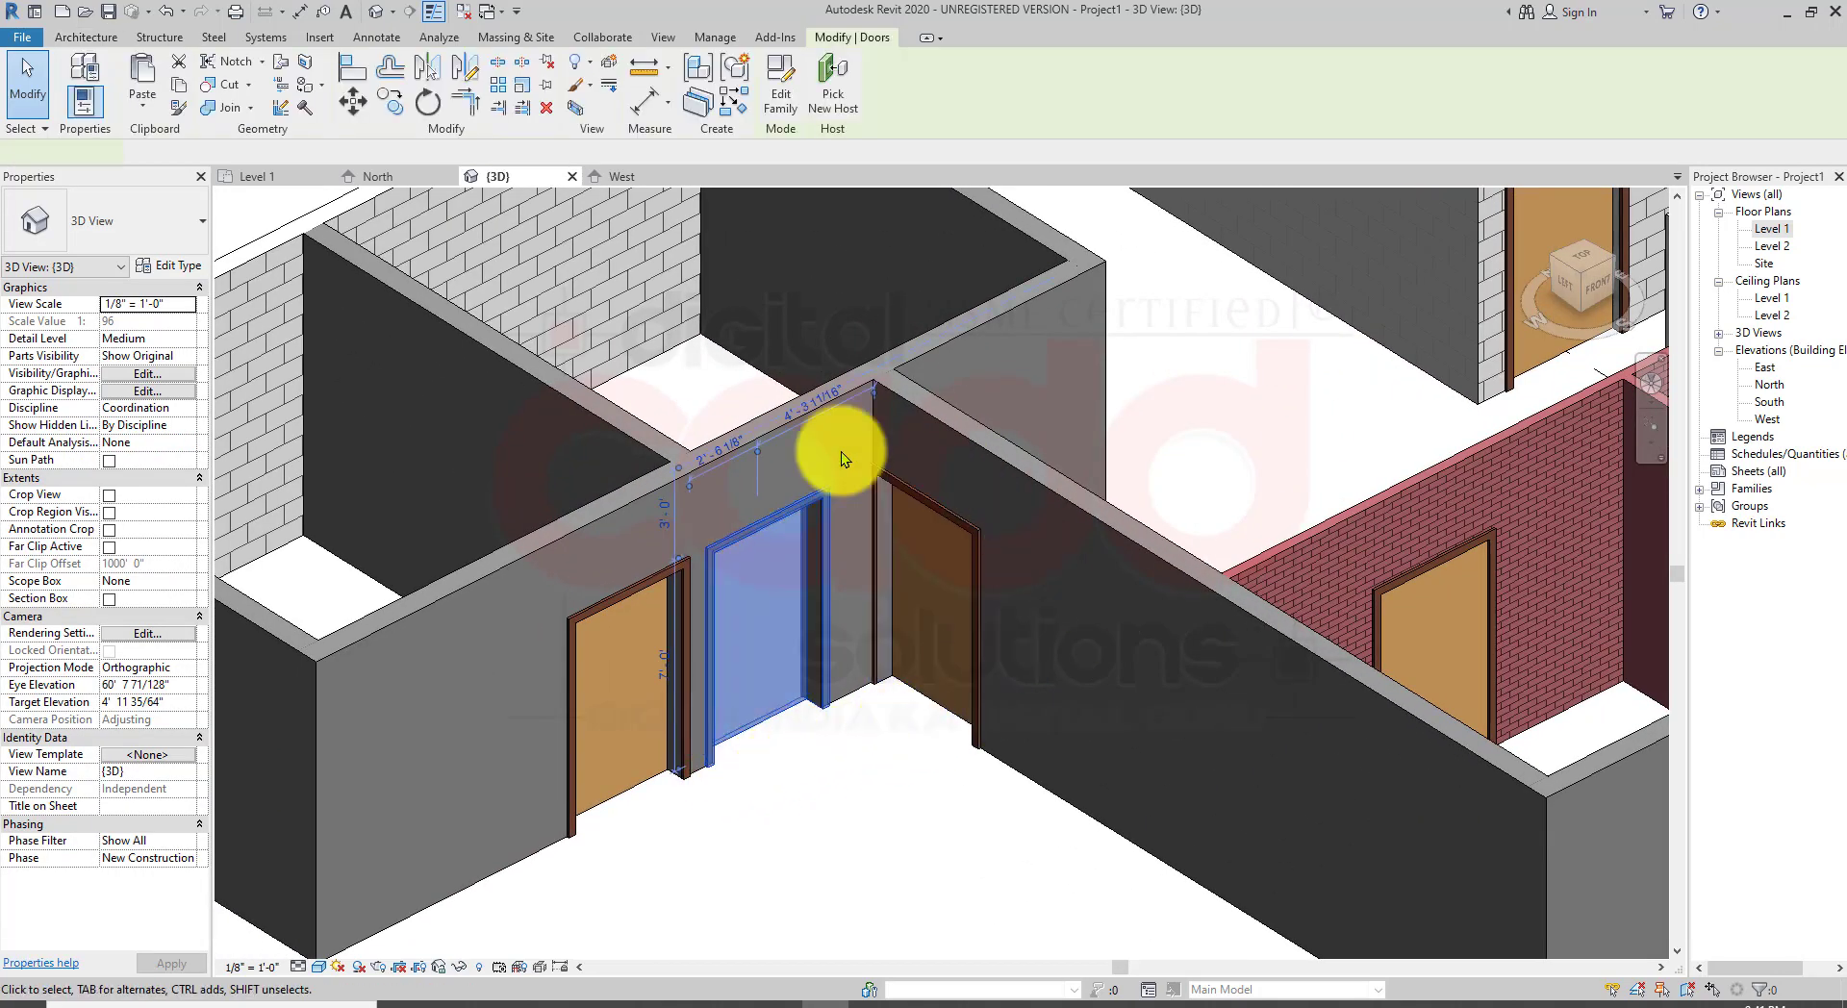
scroll(914, 724, down, 2)
click(894, 741)
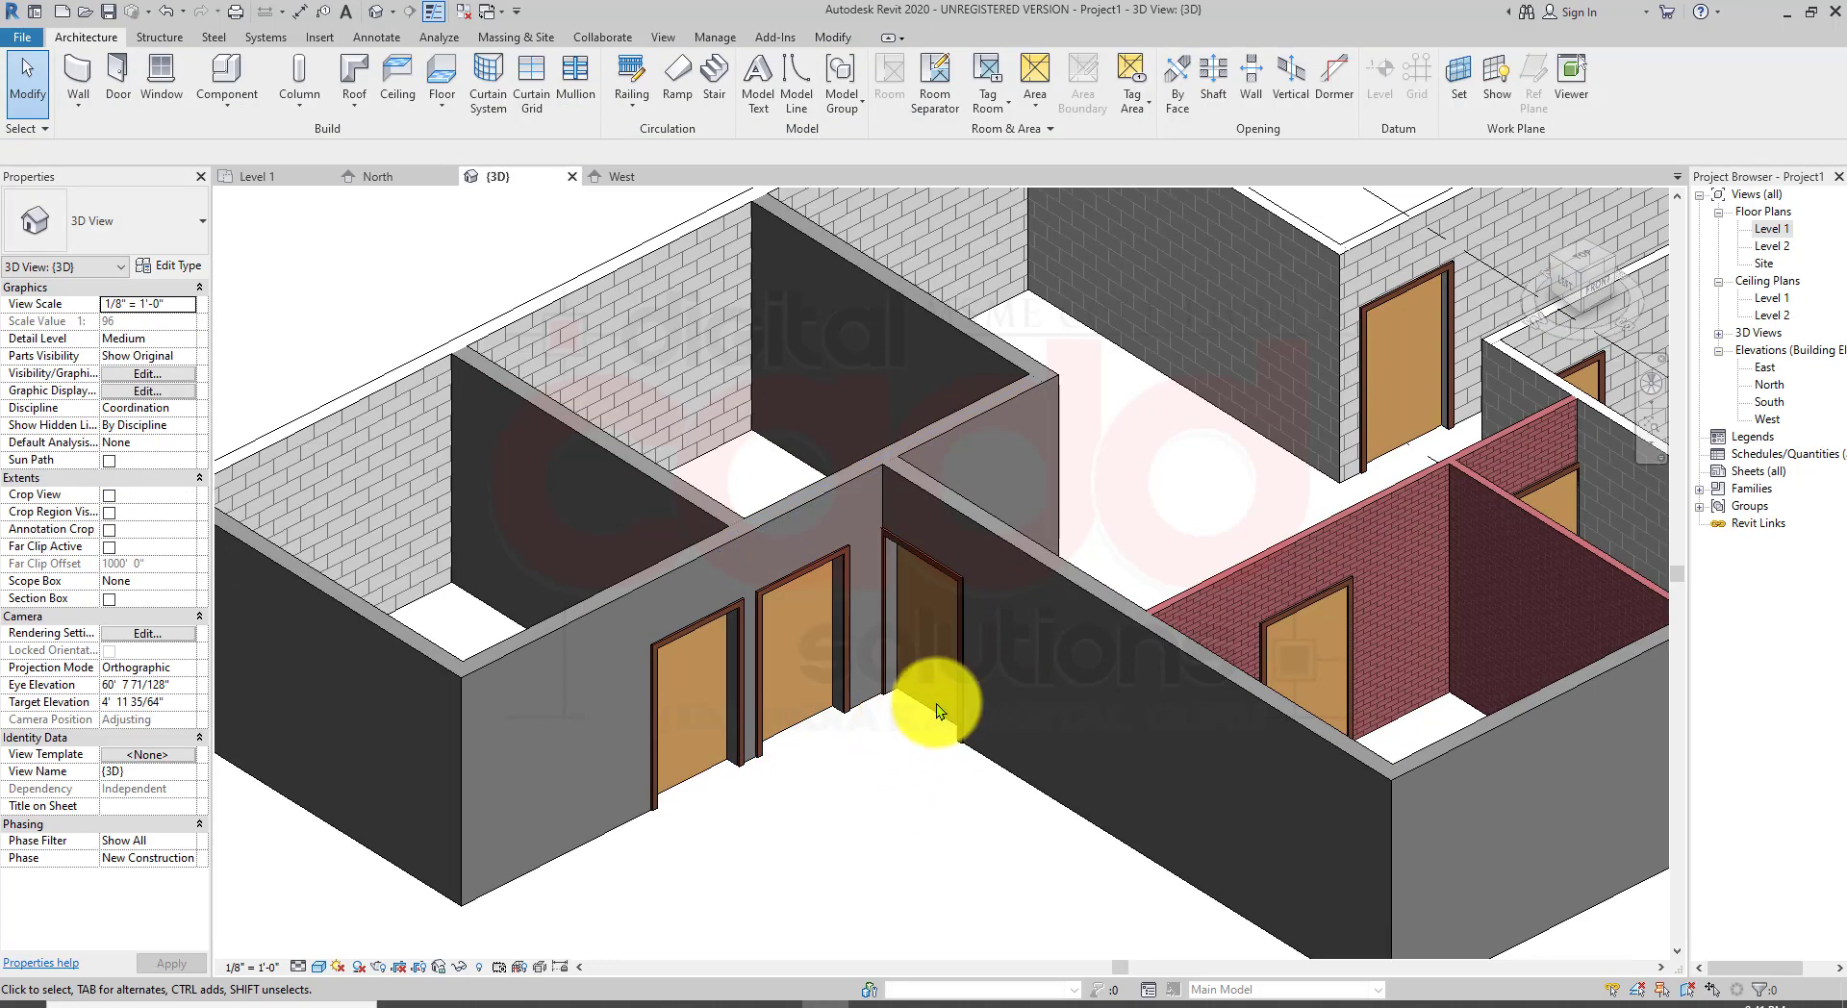
scroll(839, 683, up, 2)
click(737, 776)
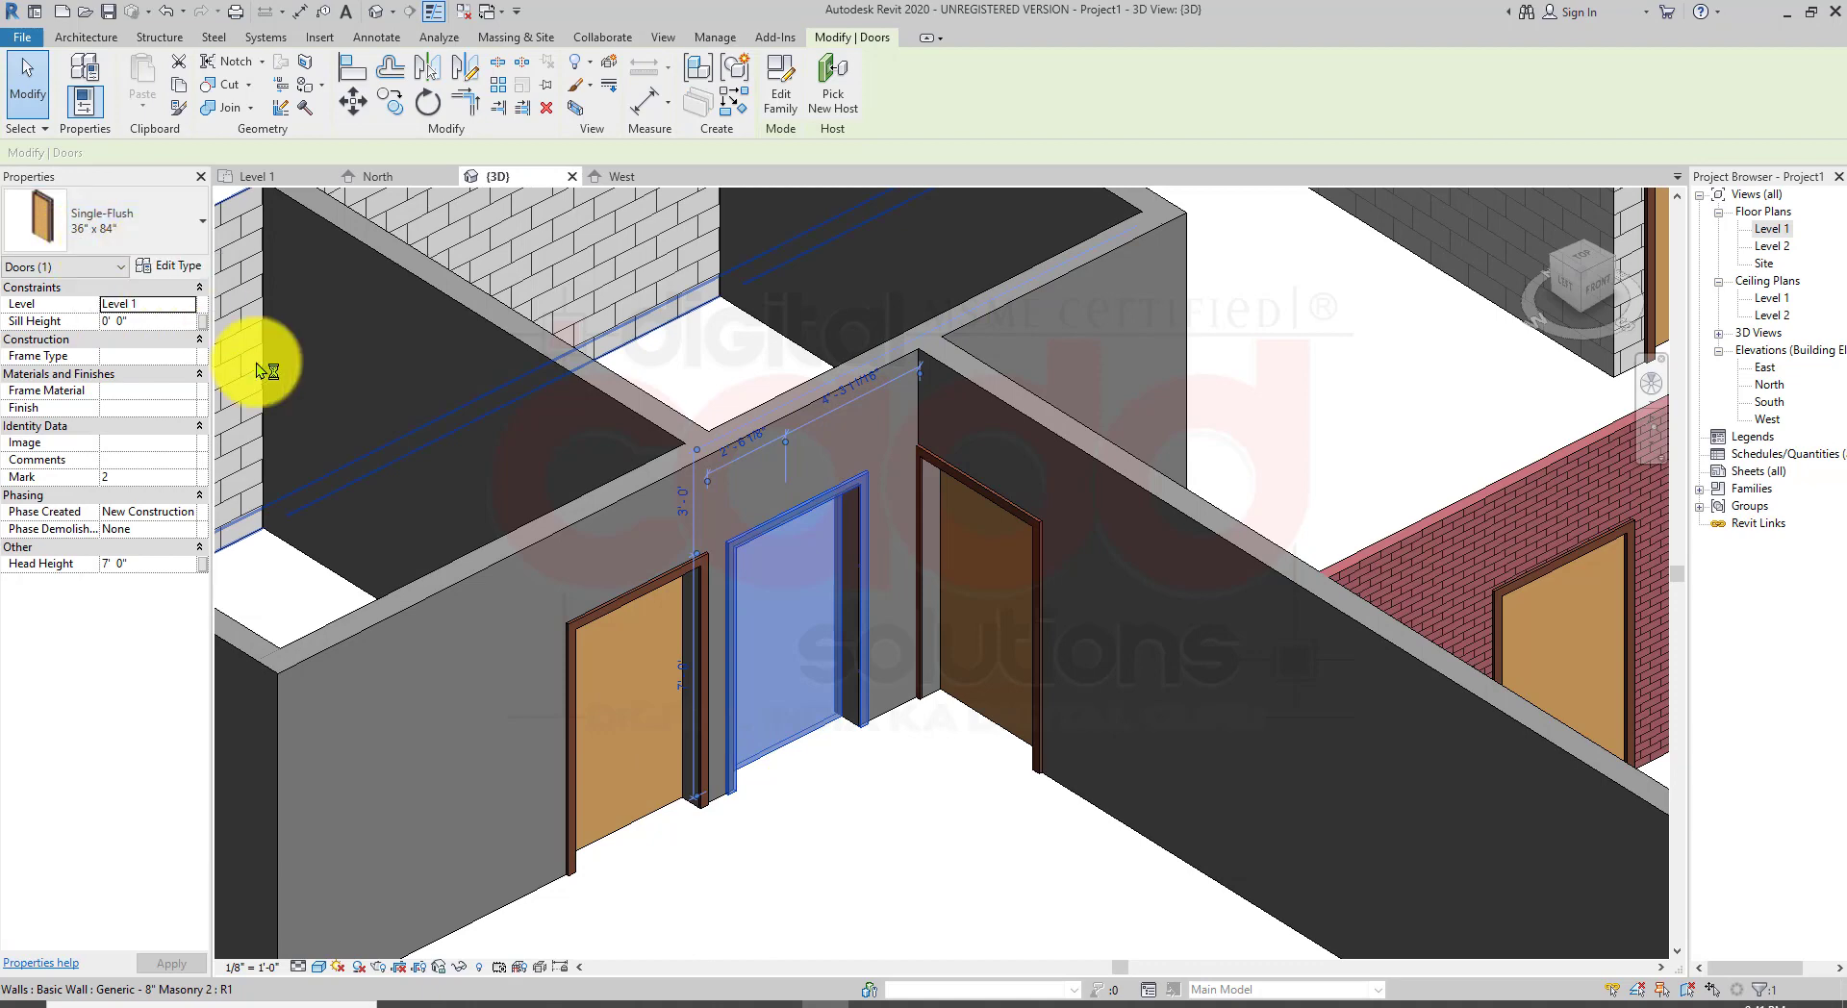
click(933, 736)
scroll(783, 666, down, 3)
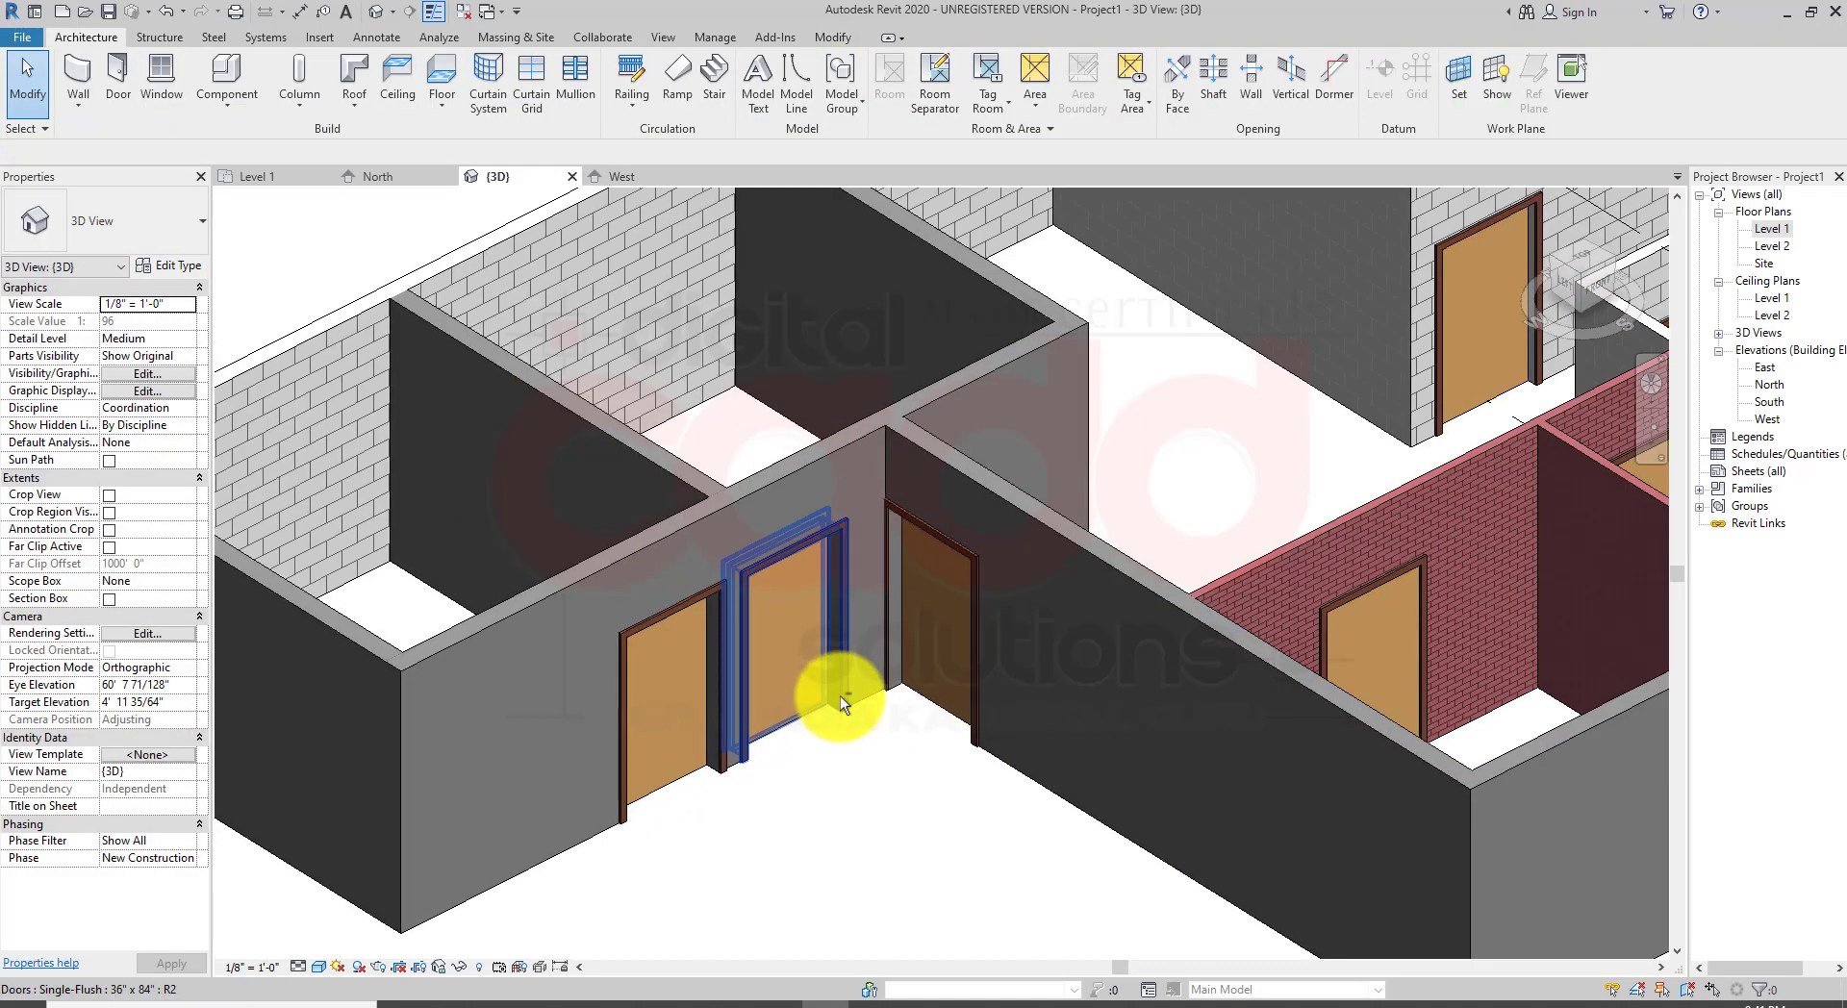
scroll(834, 685, up, 1)
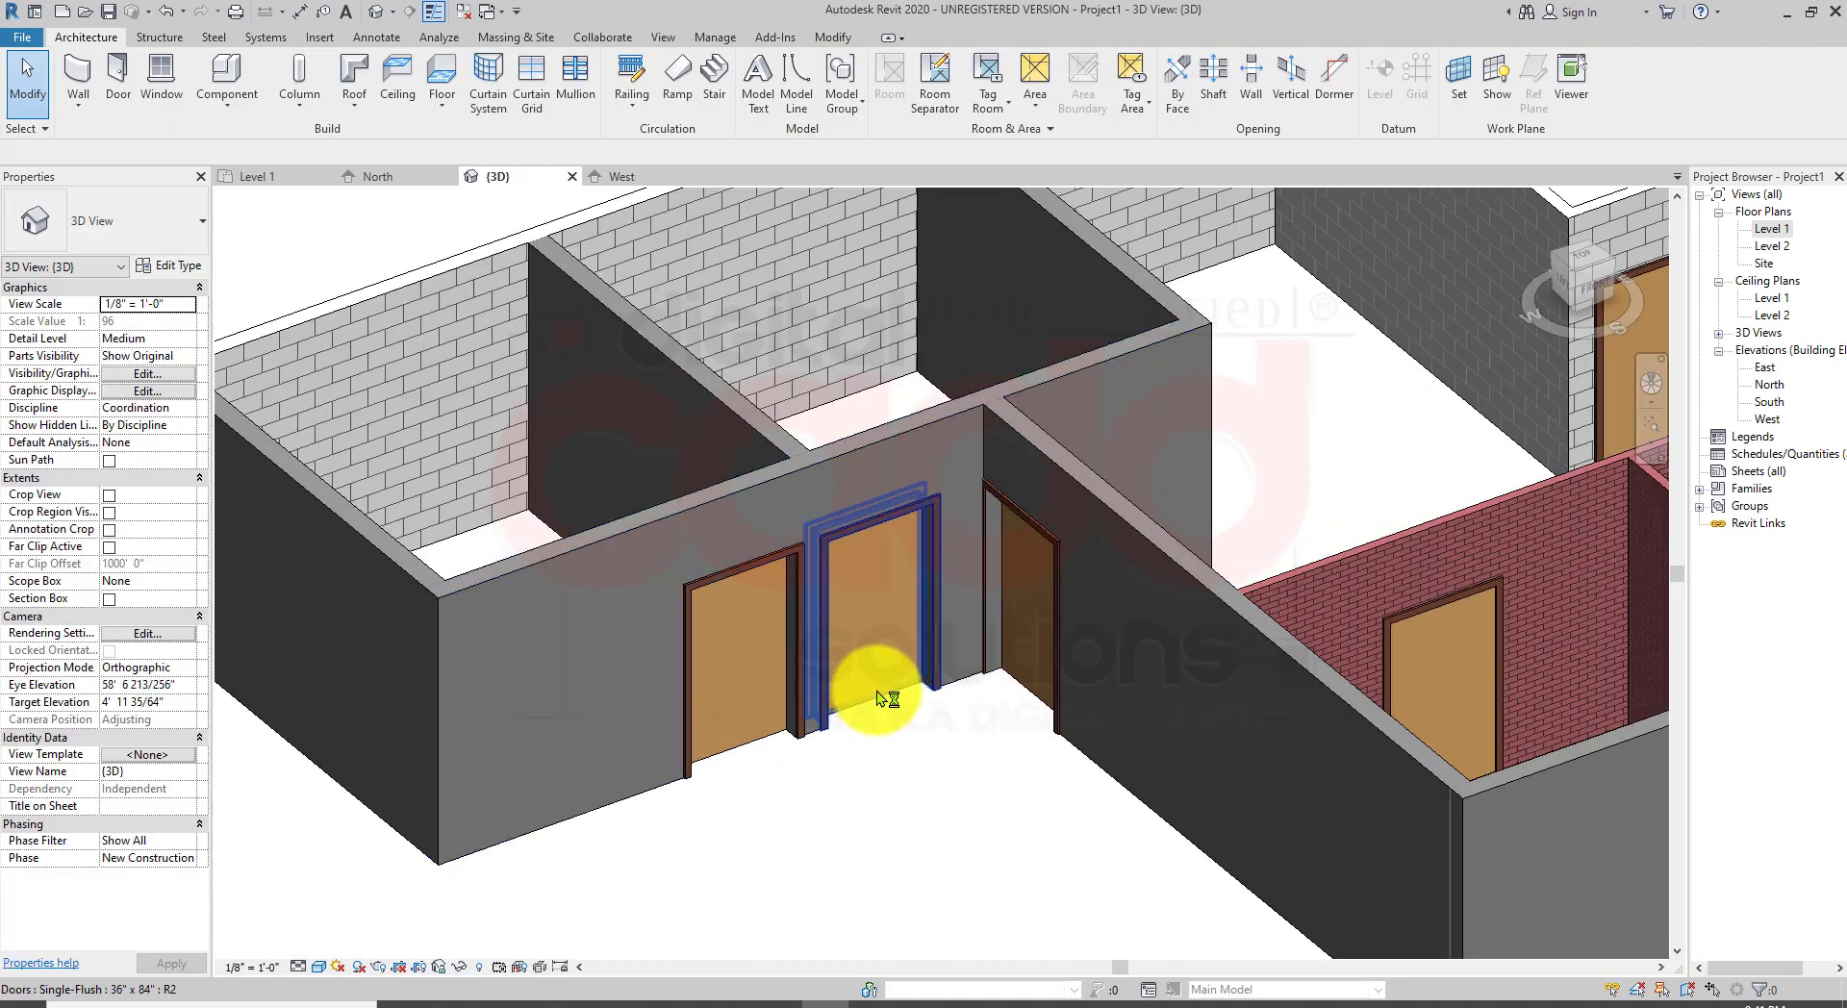
scroll(871, 688, up, 2)
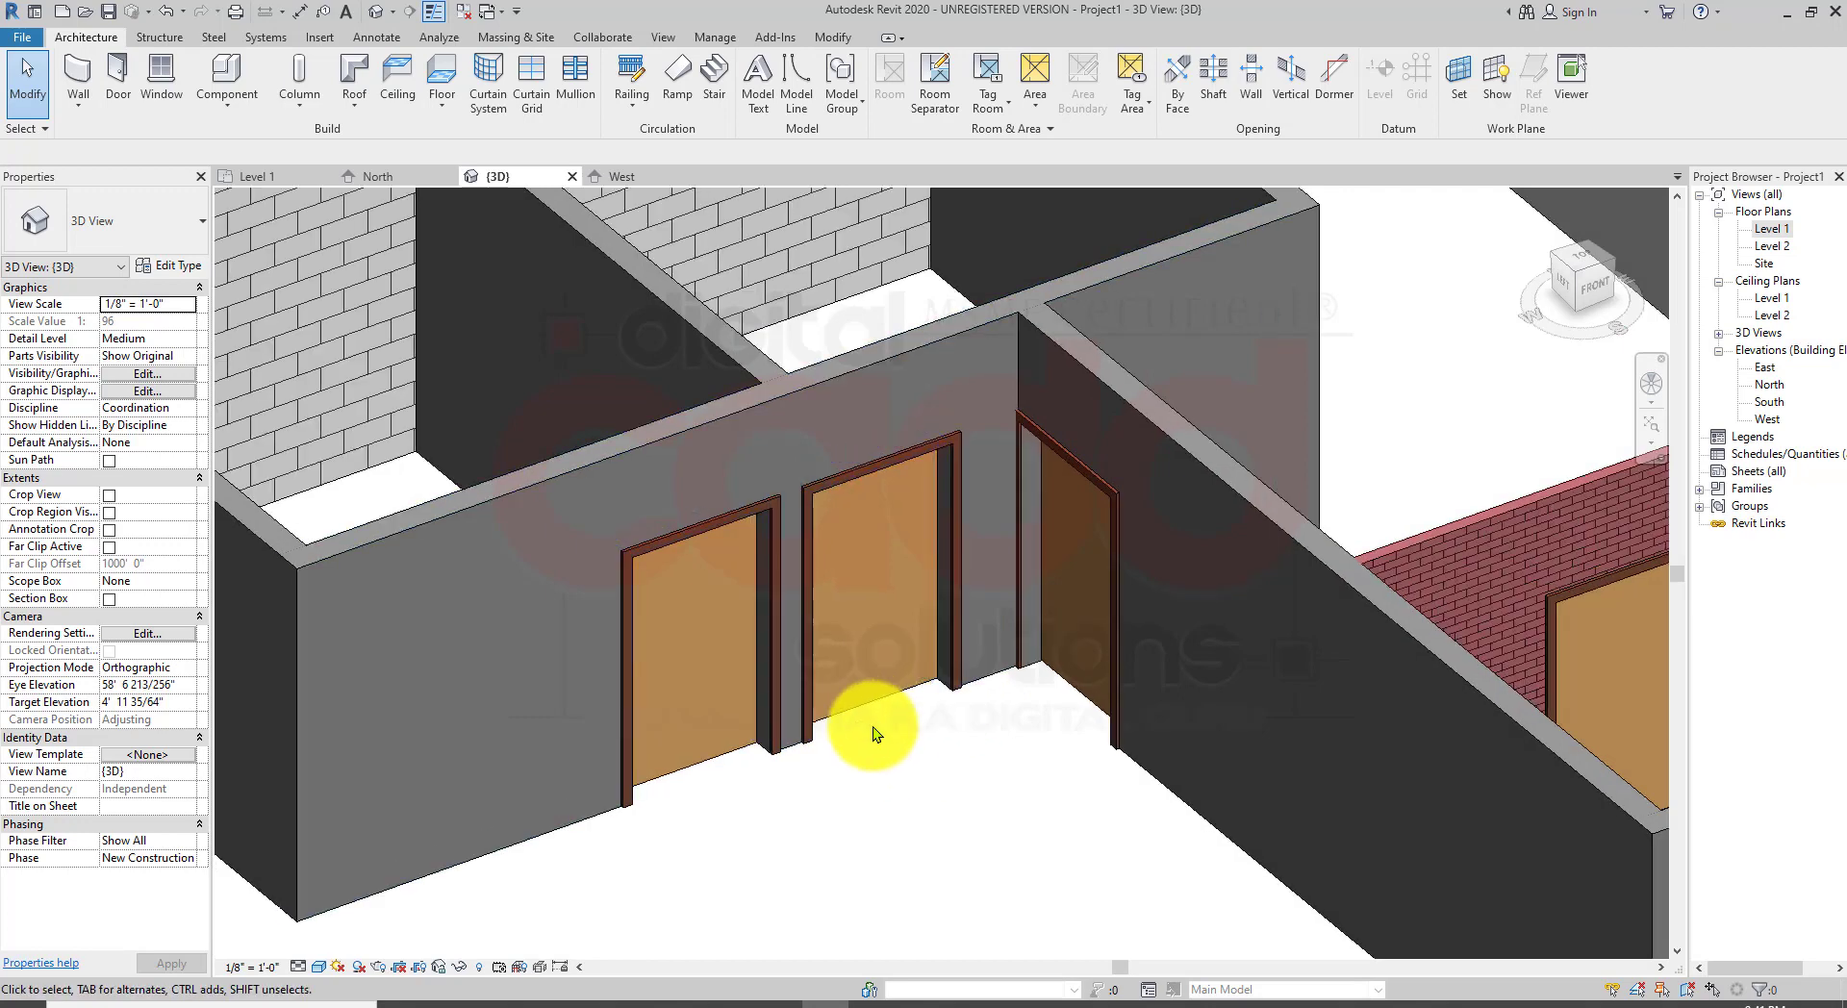
Step: Open the Level 1 plan and measure the two door openings with linear dimensions
double_click(1761, 228)
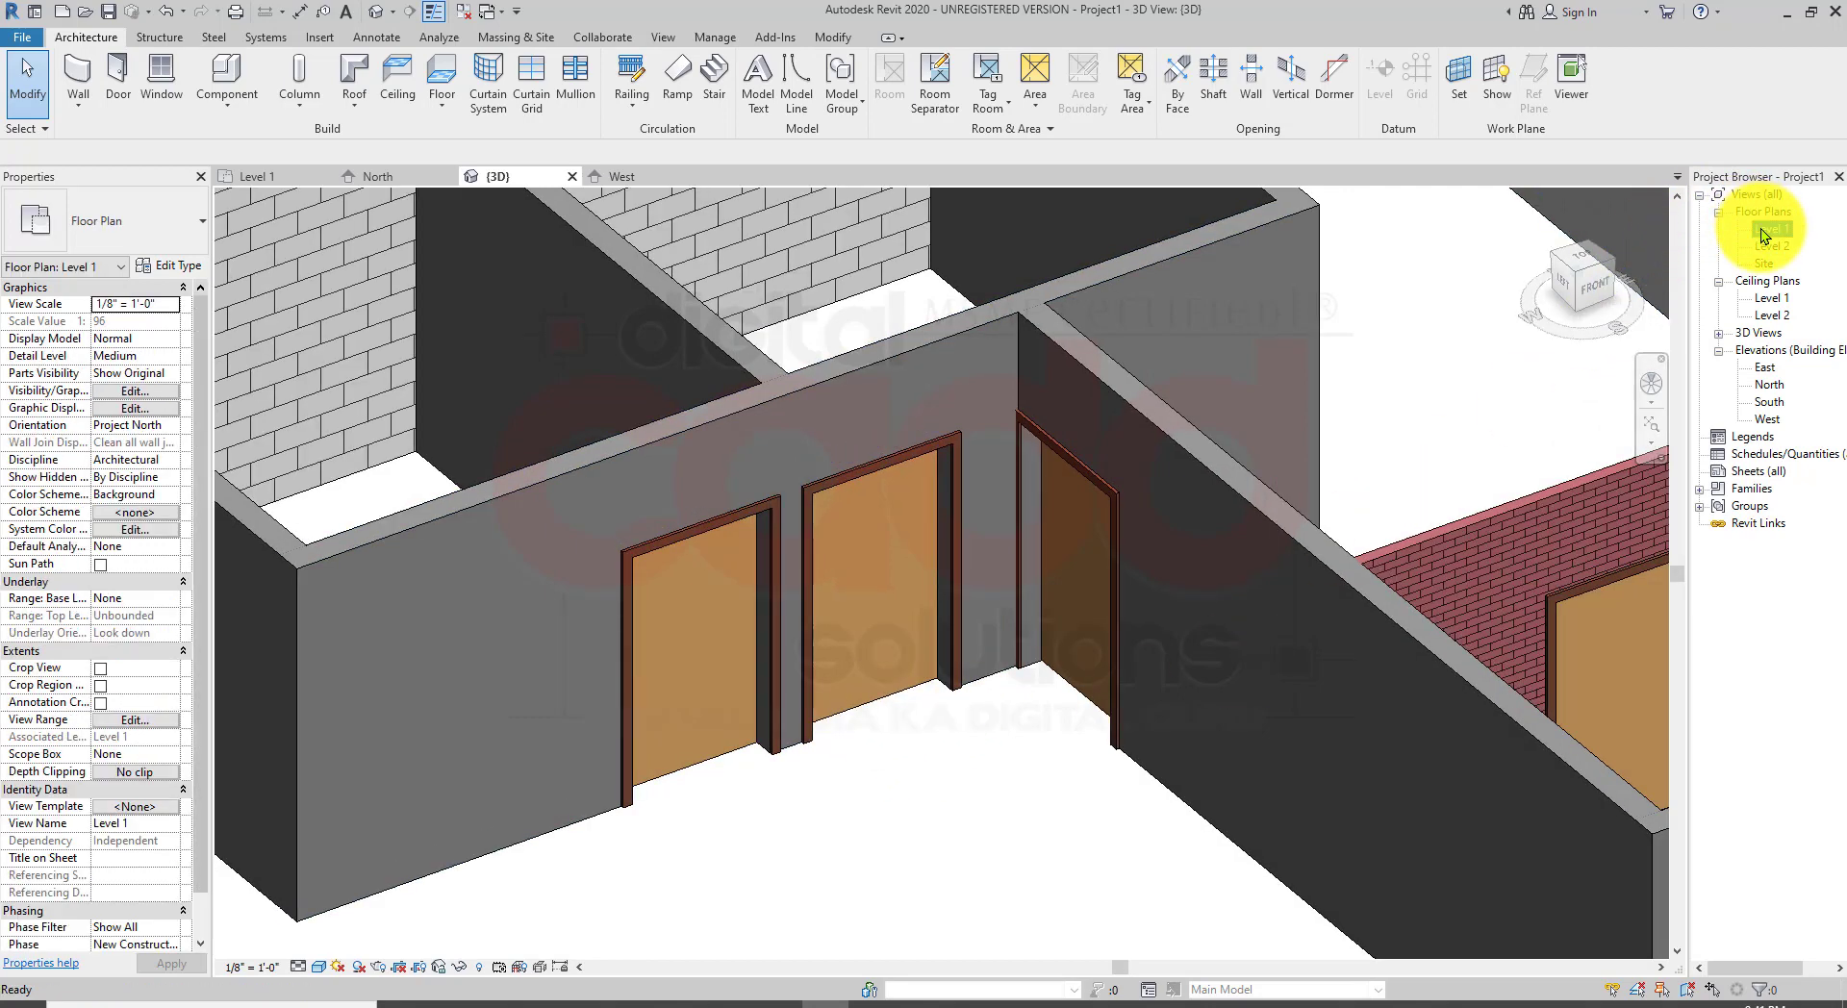
scroll(621, 425, up, 5)
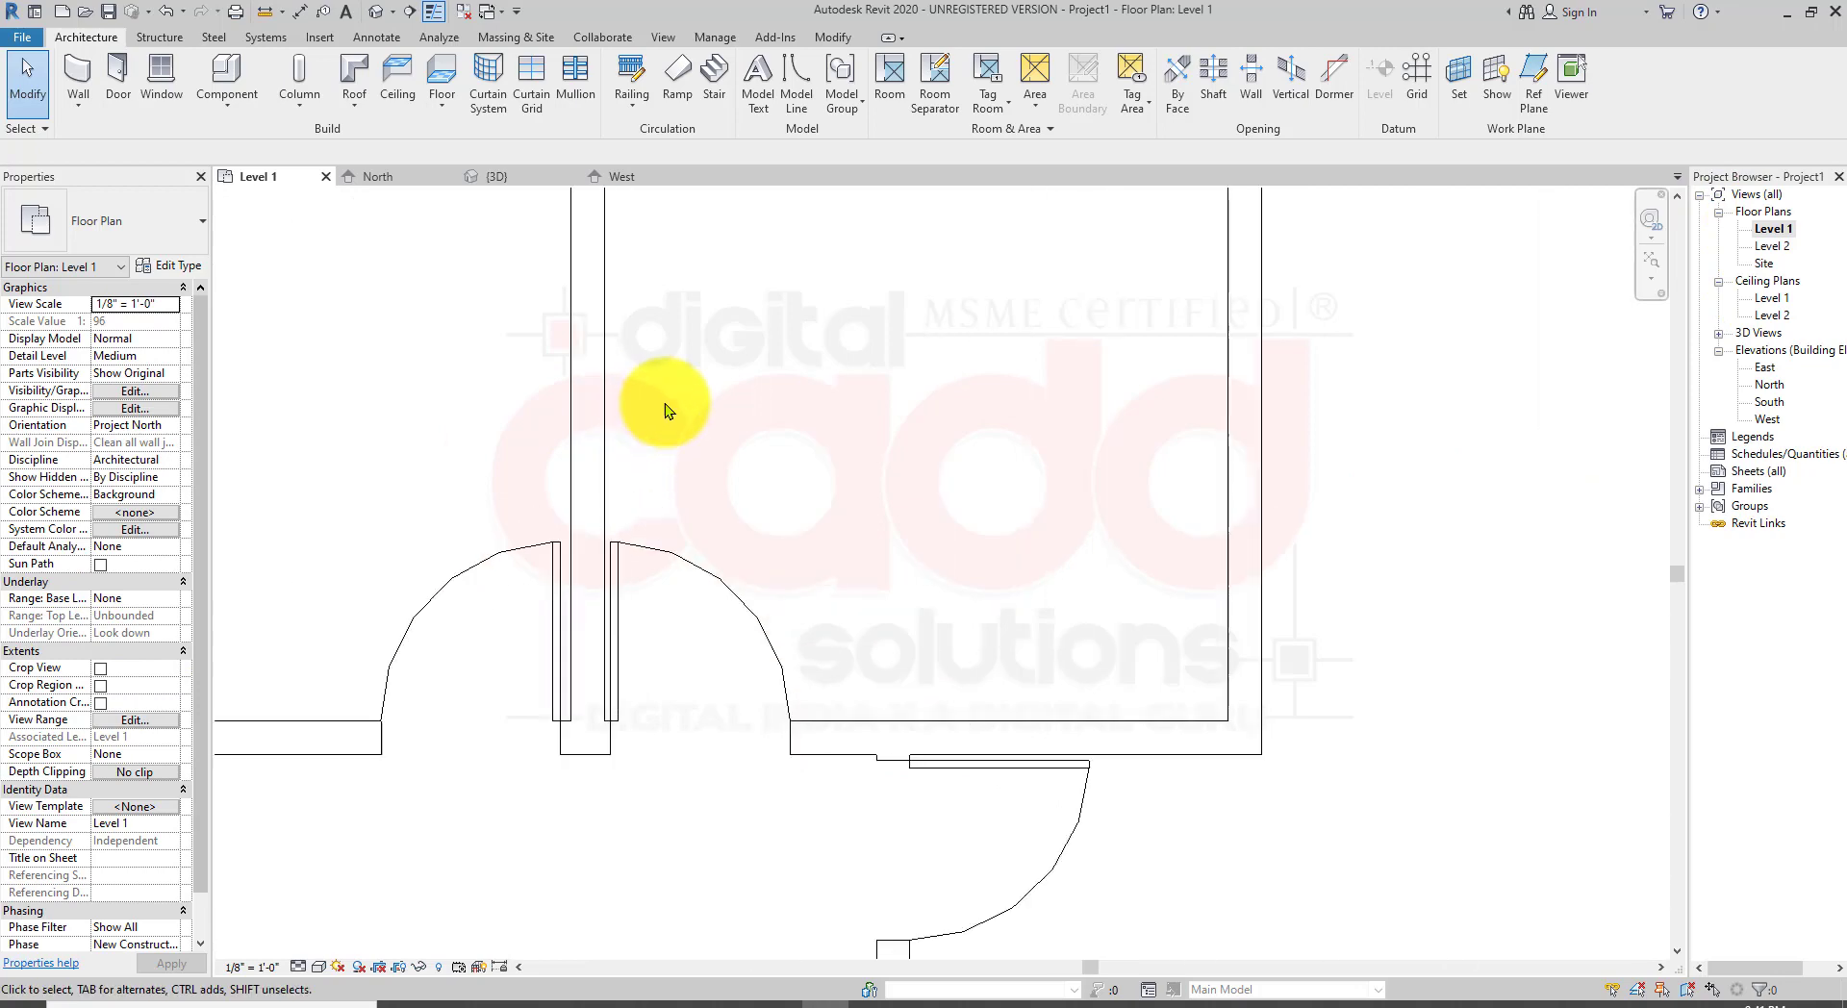
click(370, 37)
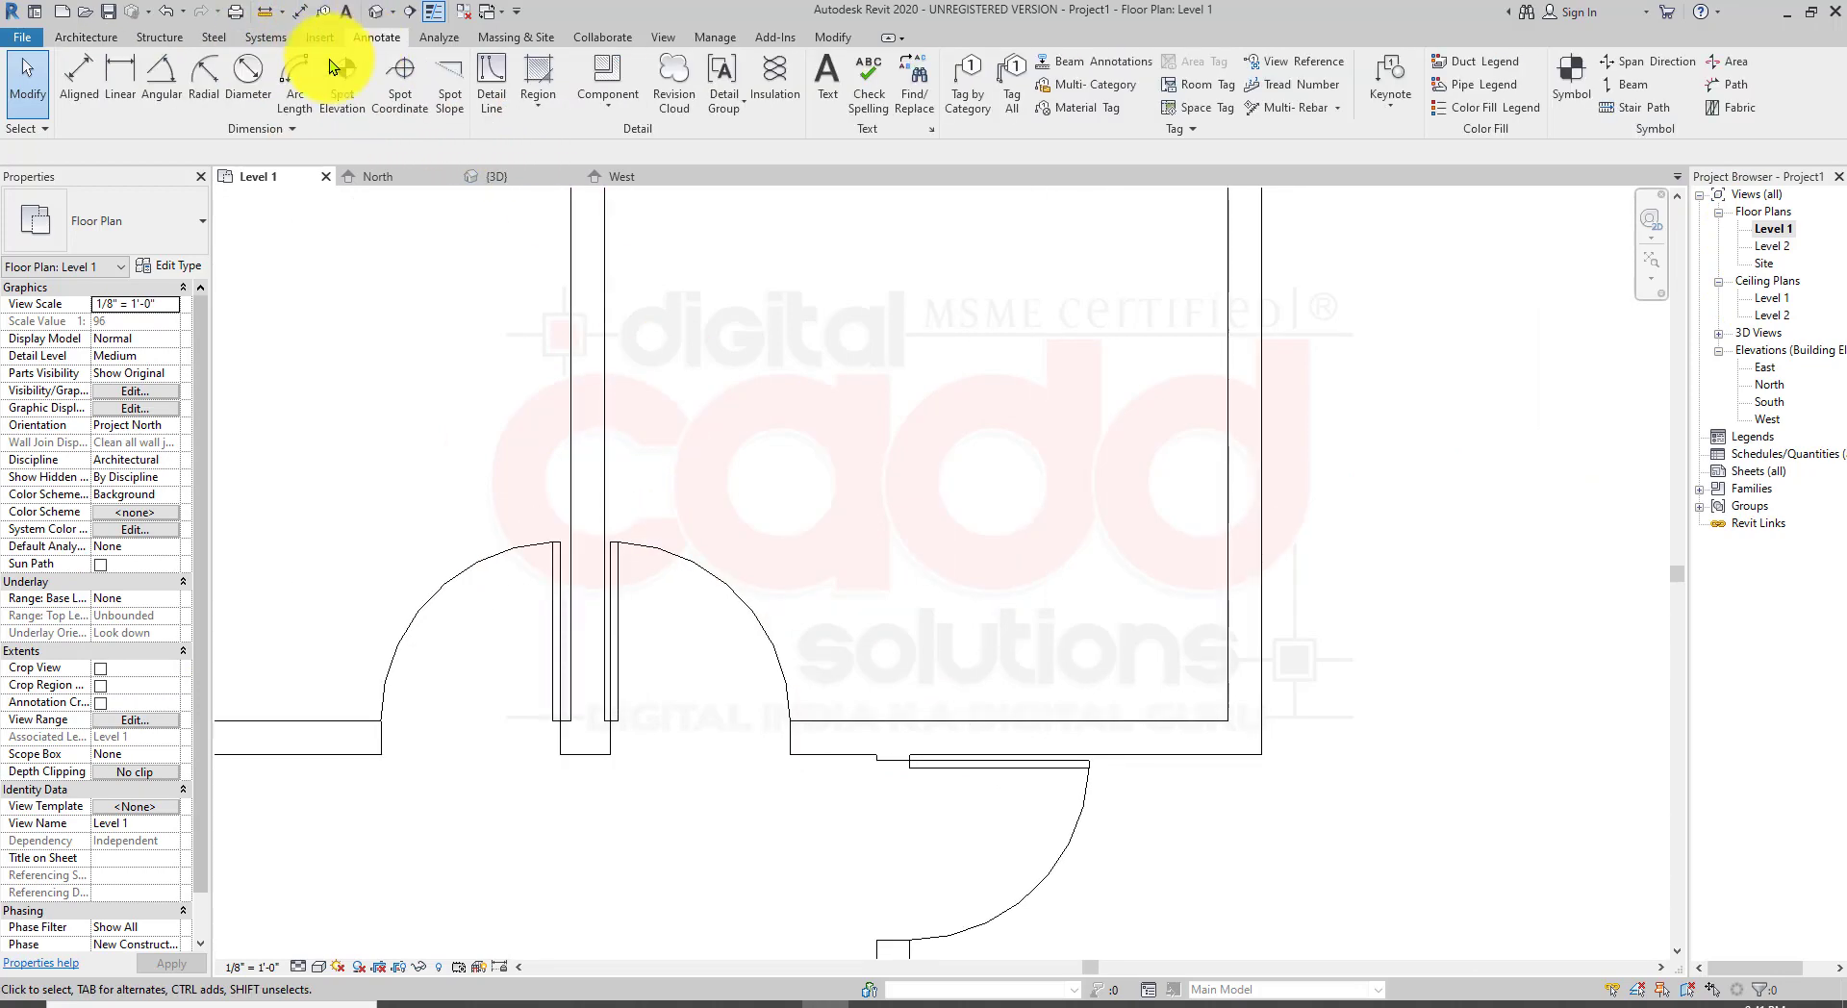
click(135, 98)
middle_drag(843, 540, 844, 510)
scroll(610, 672, up, 2)
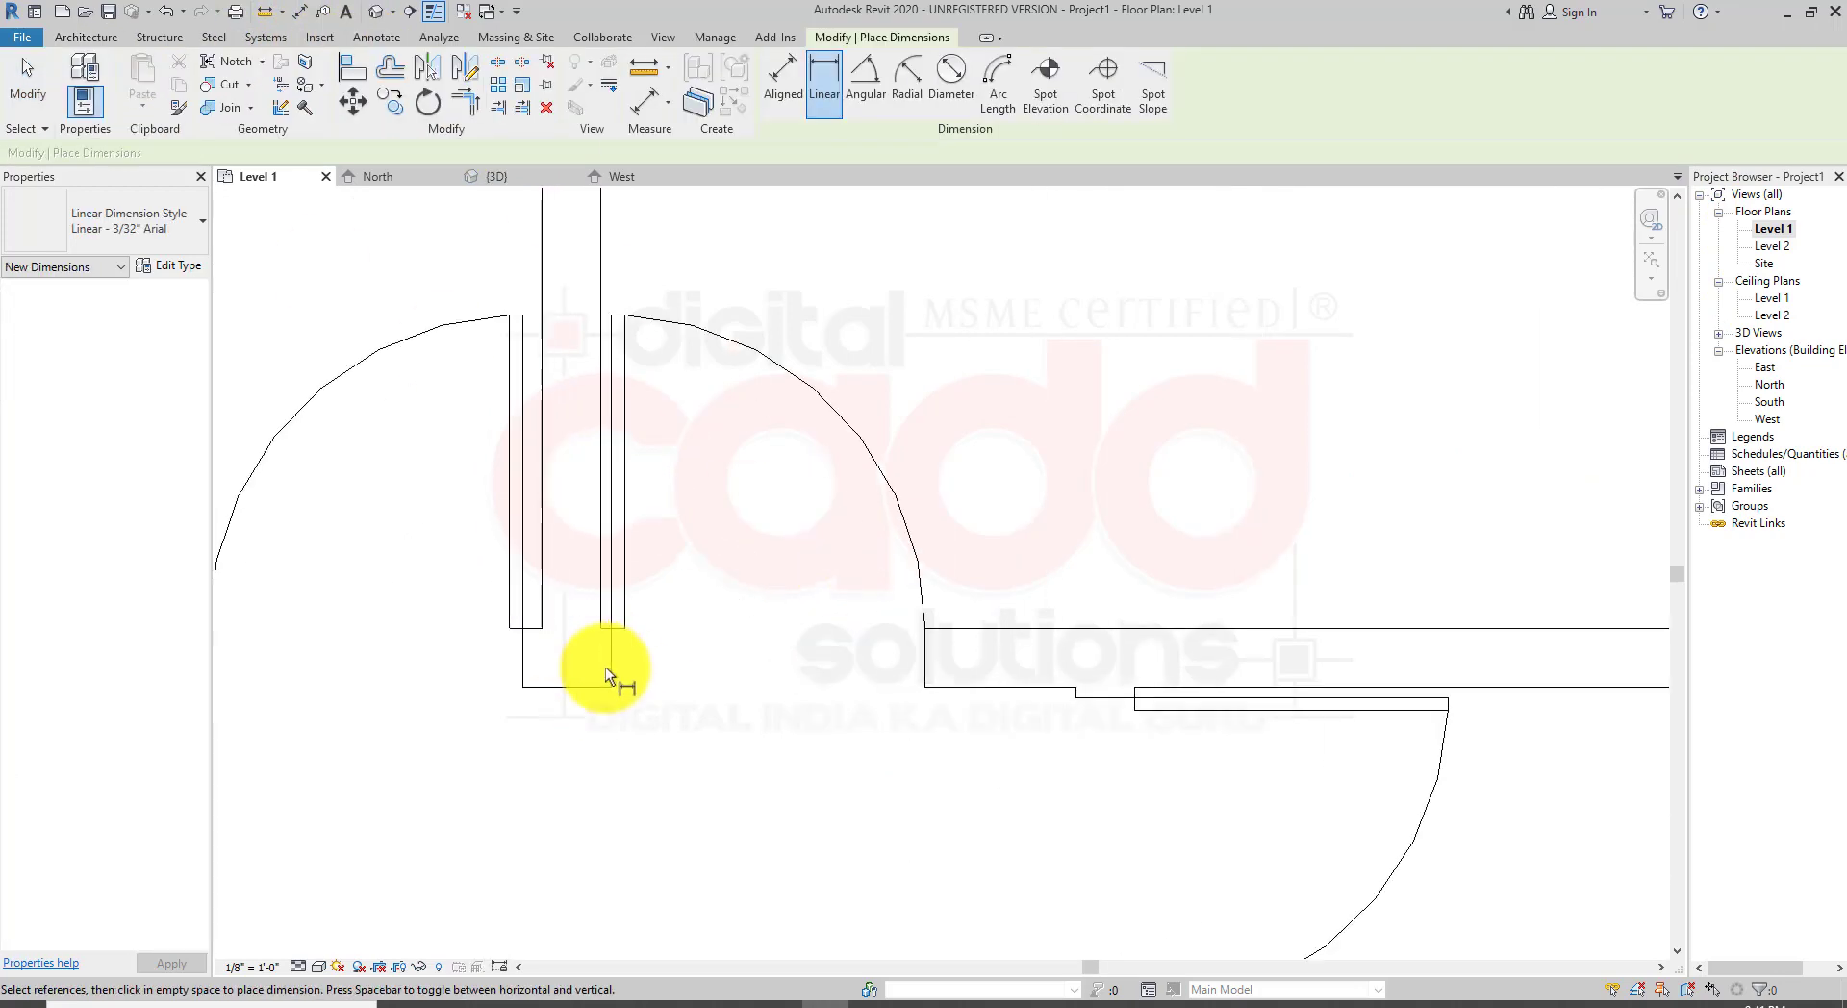
click(612, 685)
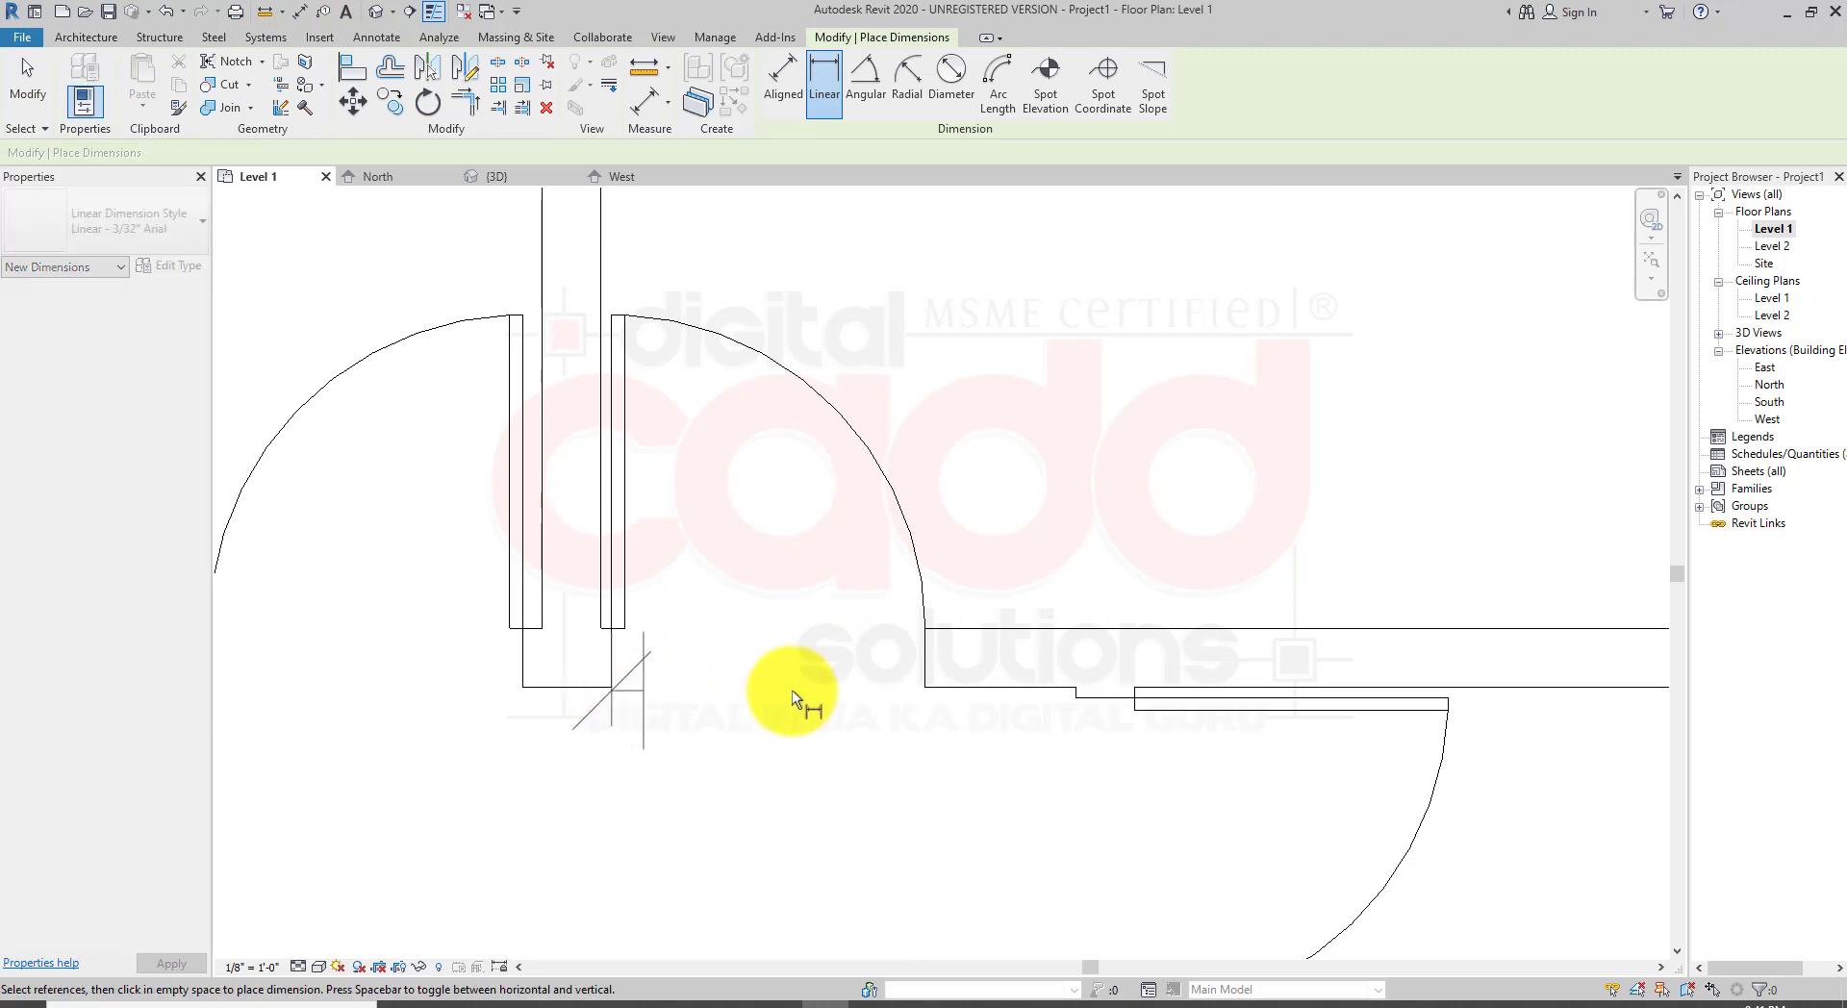
click(925, 685)
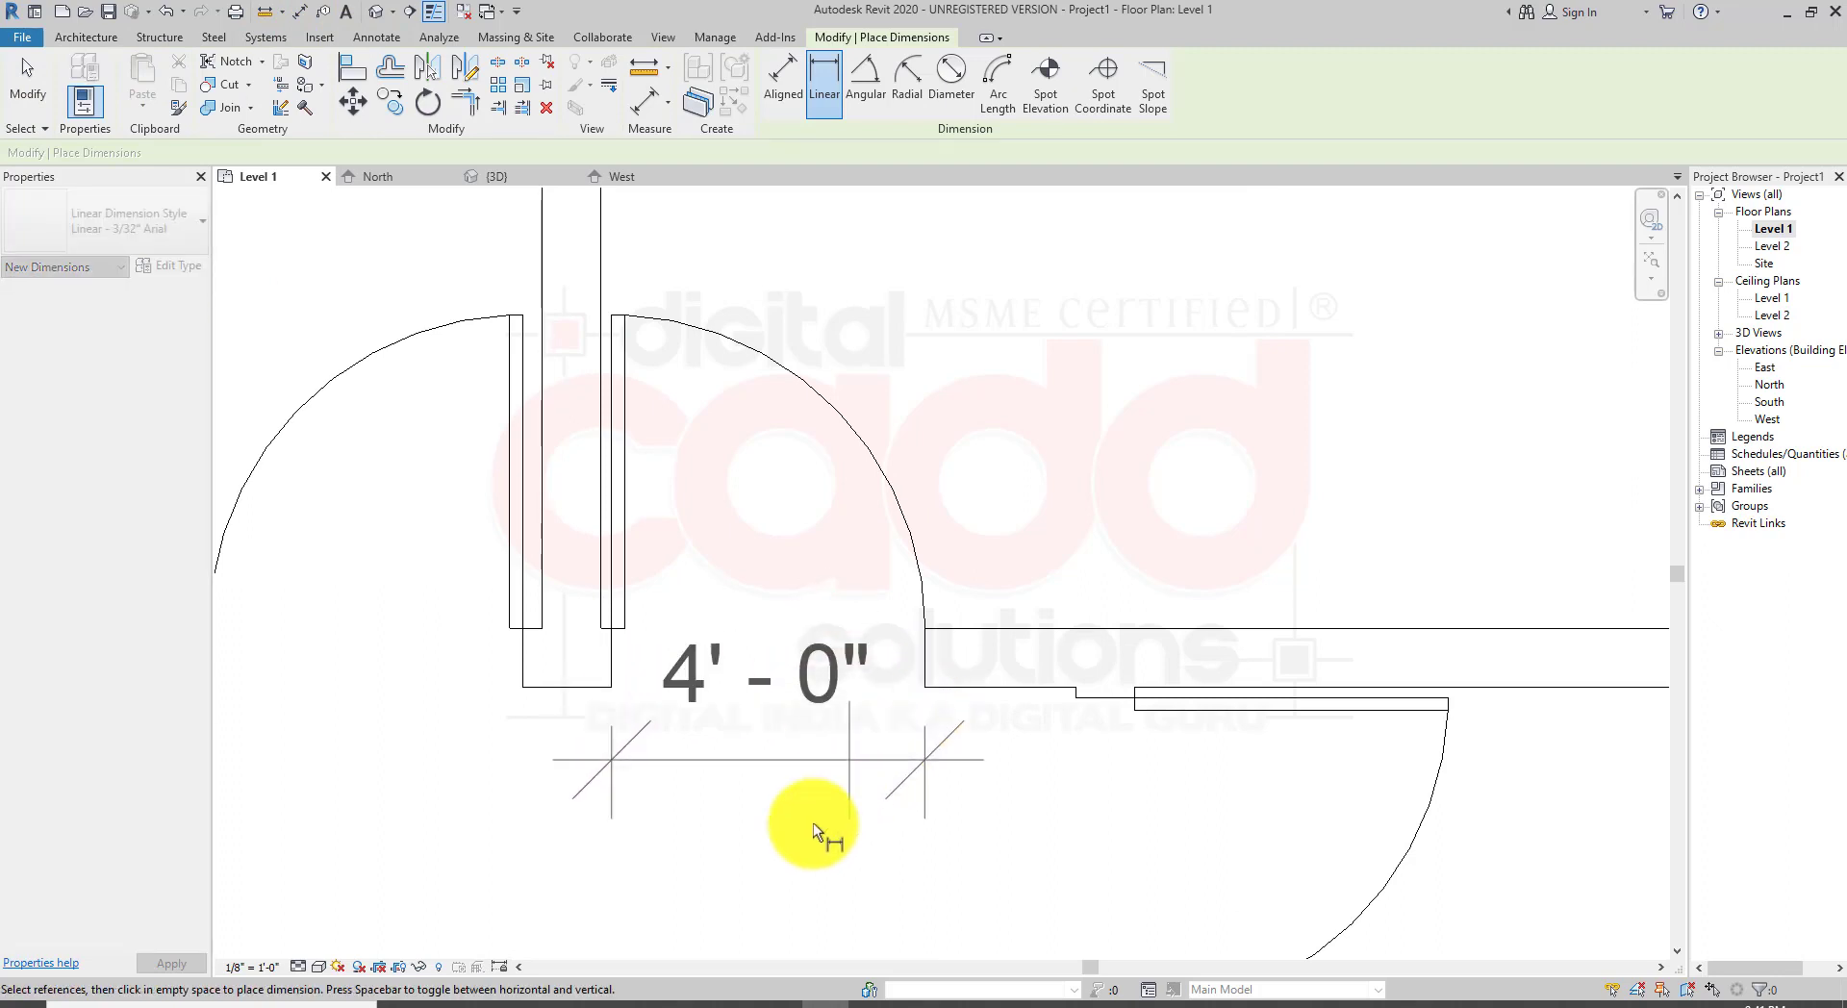
click(802, 863)
middle_drag(367, 757, 680, 712)
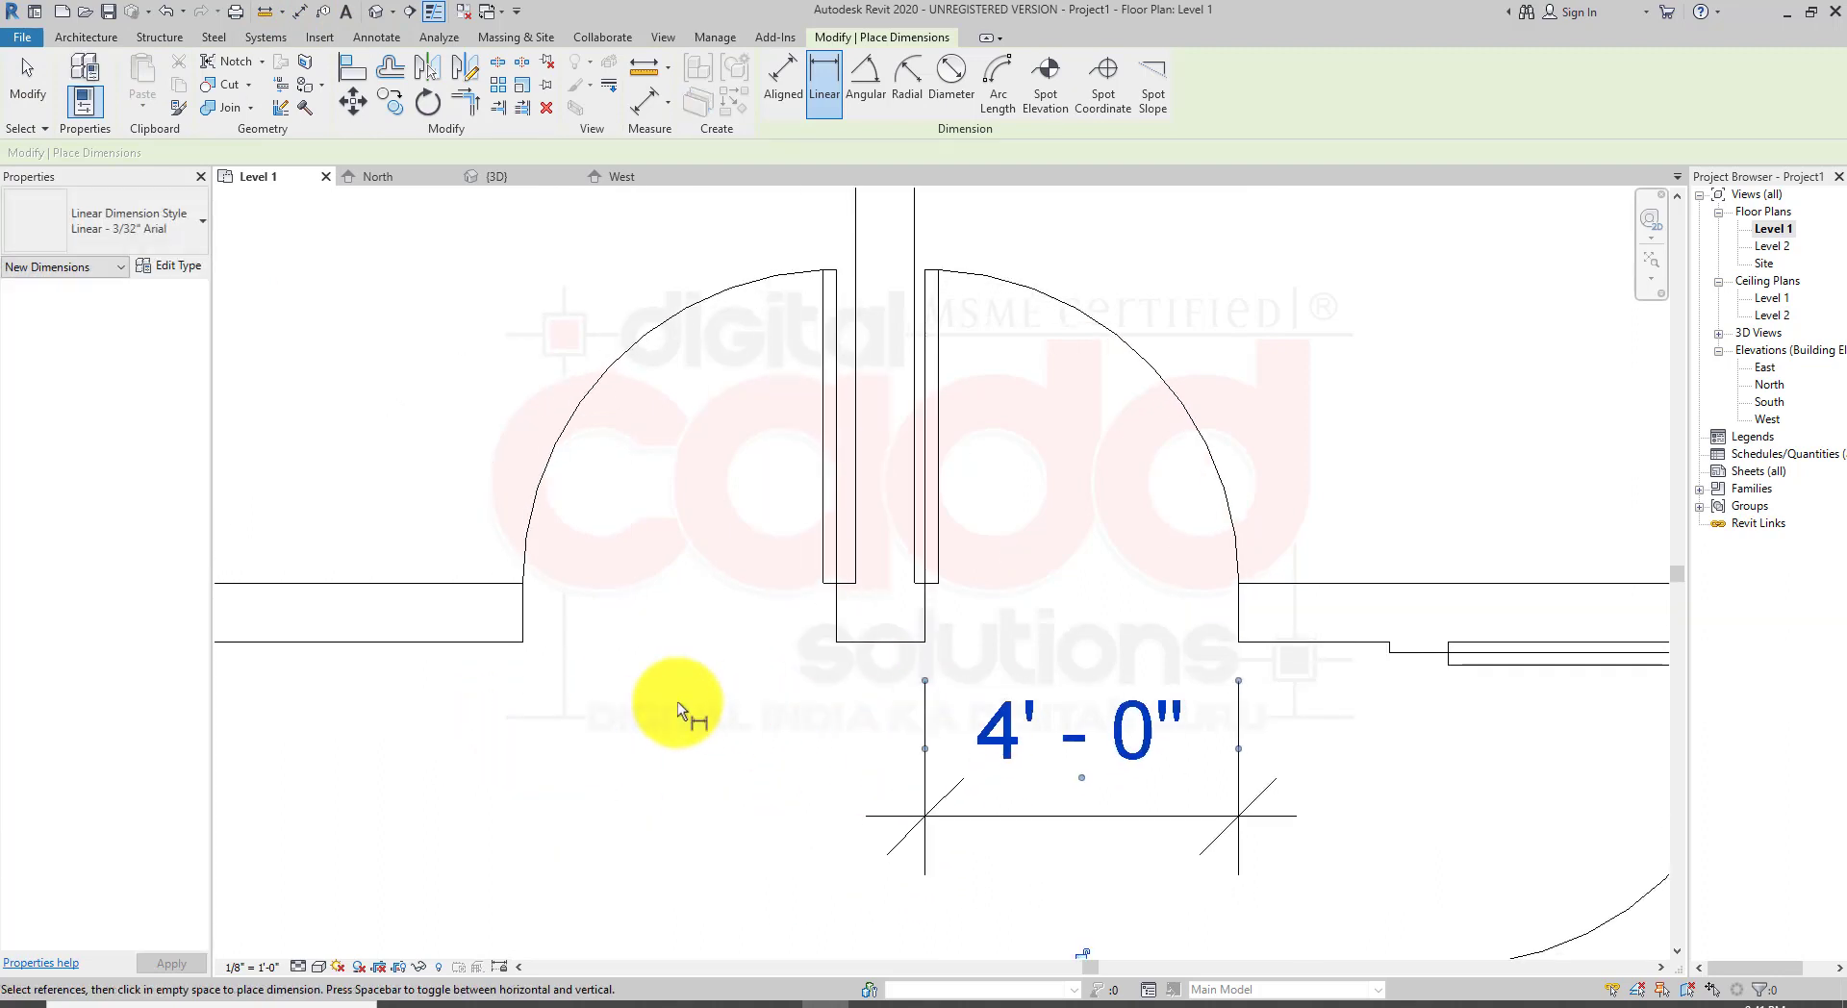
click(523, 643)
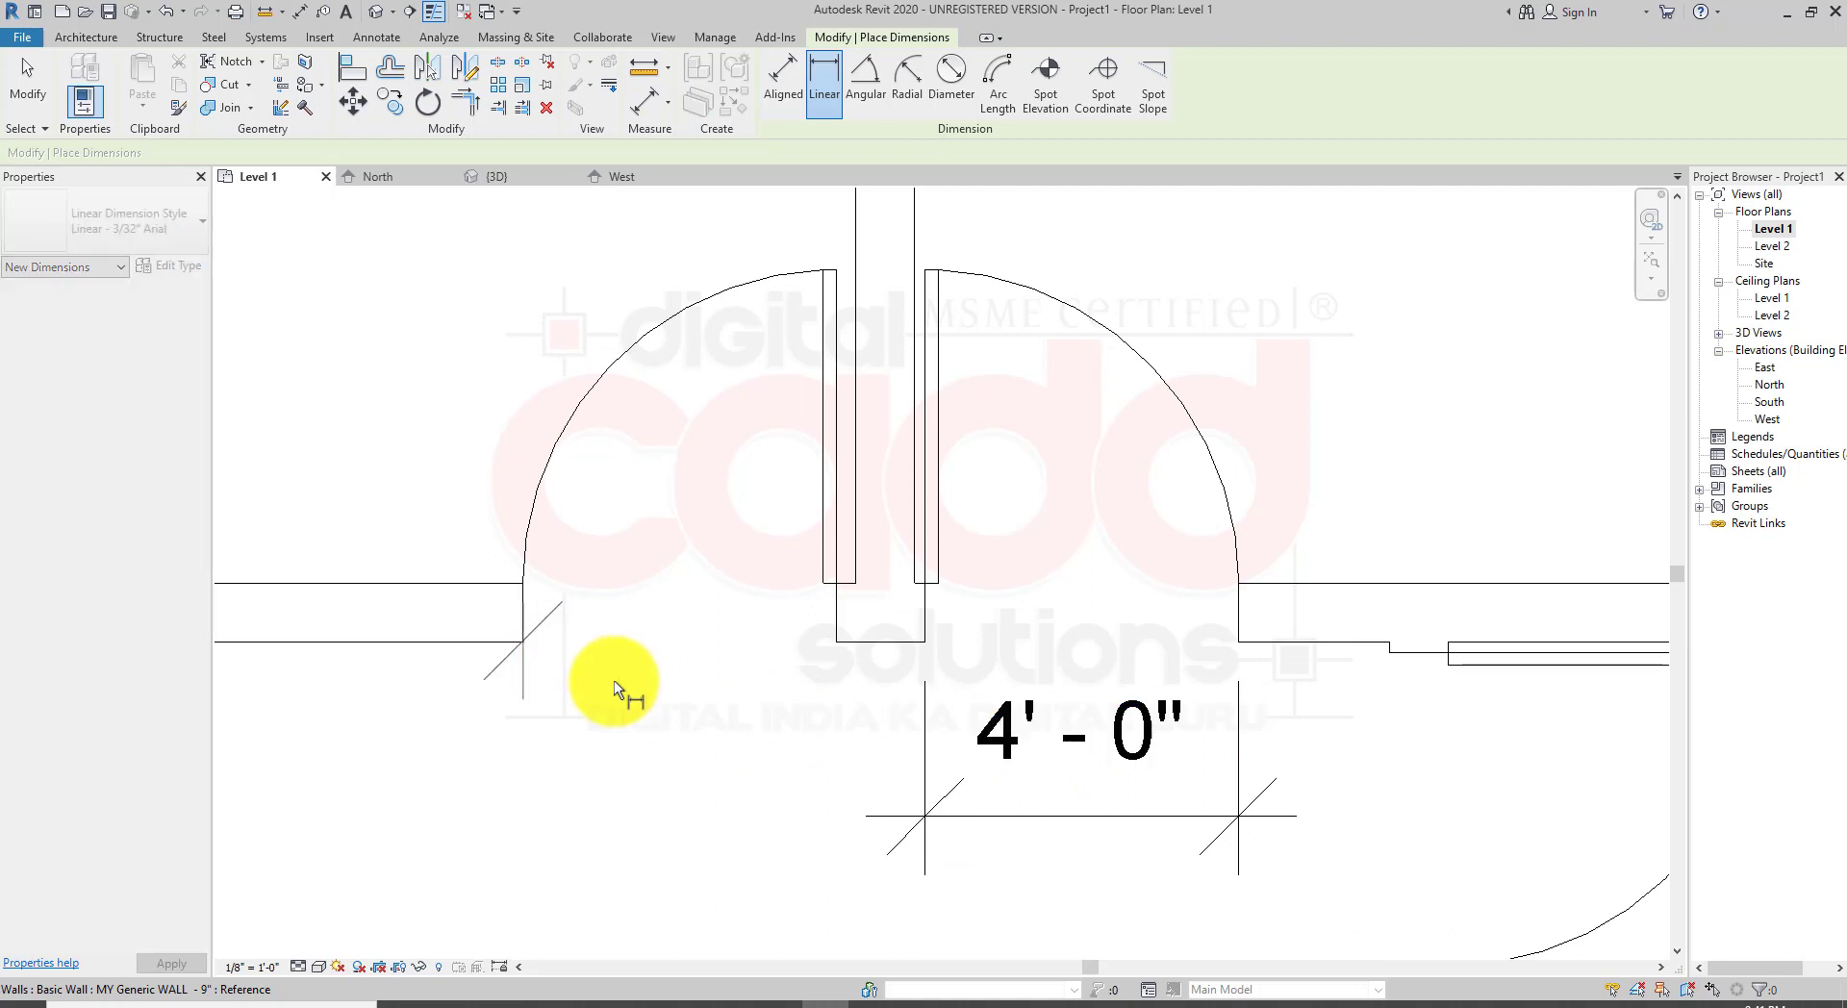
click(835, 639)
click(730, 886)
scroll(853, 651, down, 3)
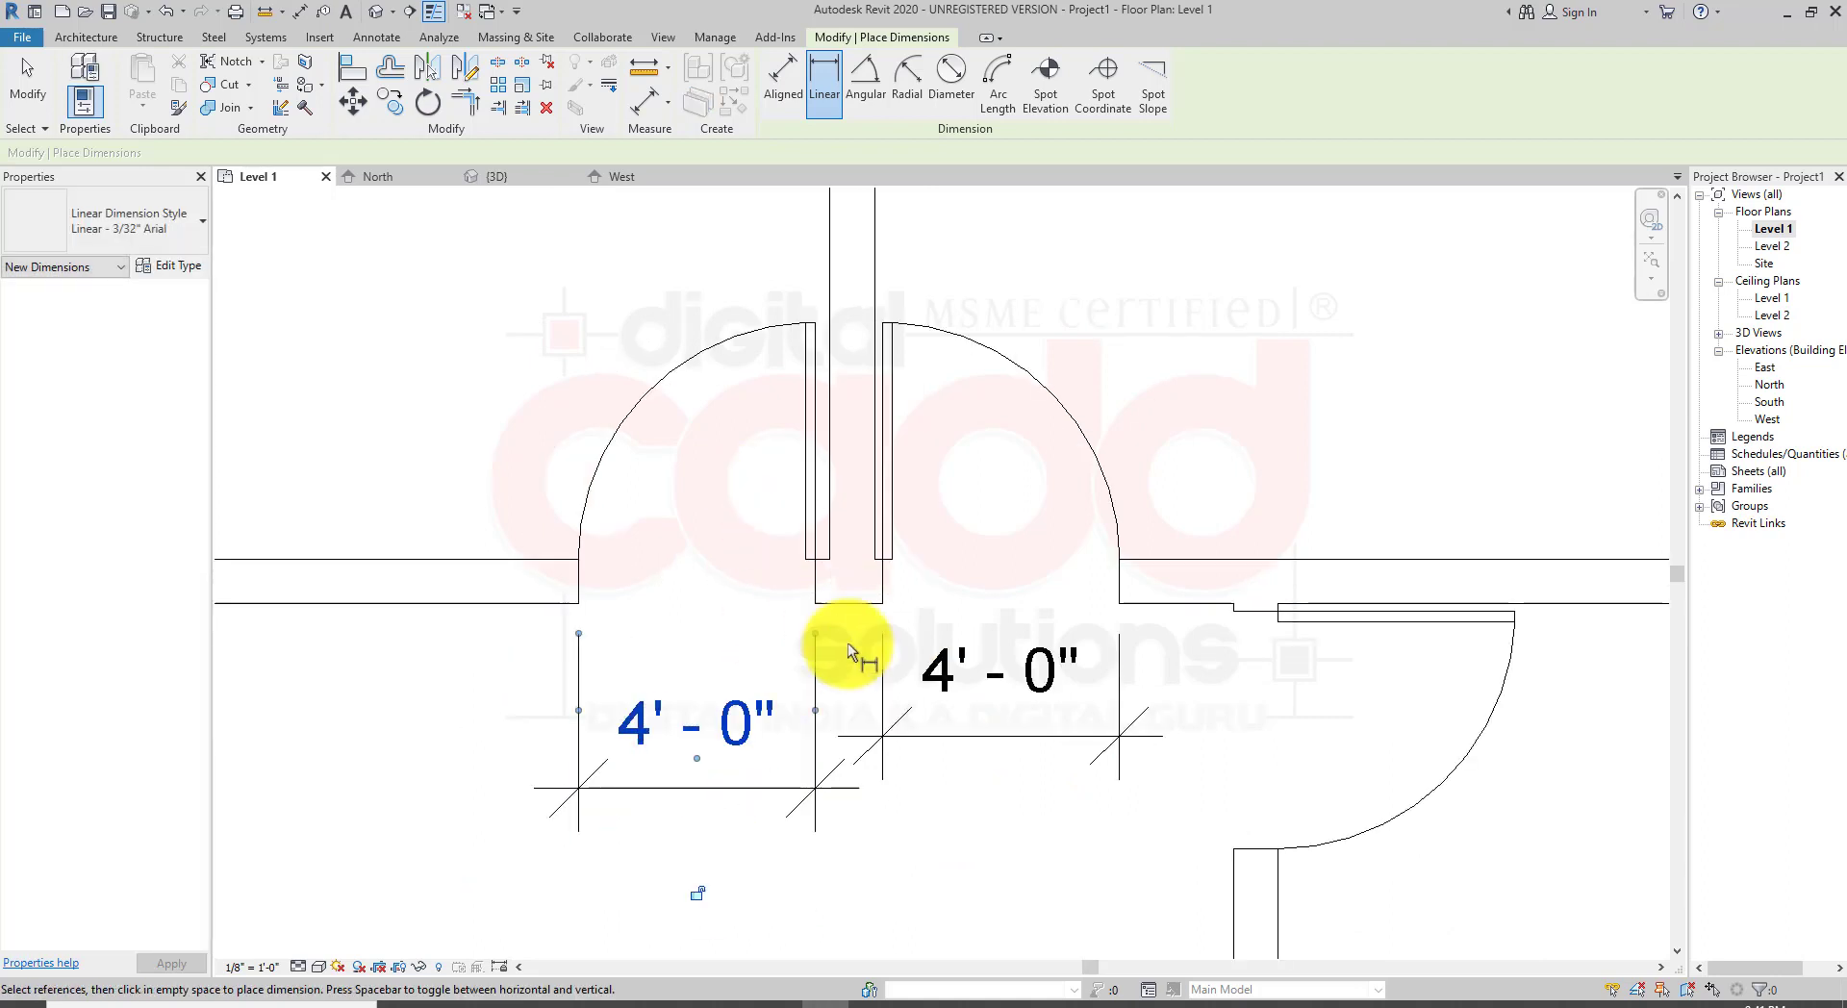
middle_drag(1245, 769, 722, 598)
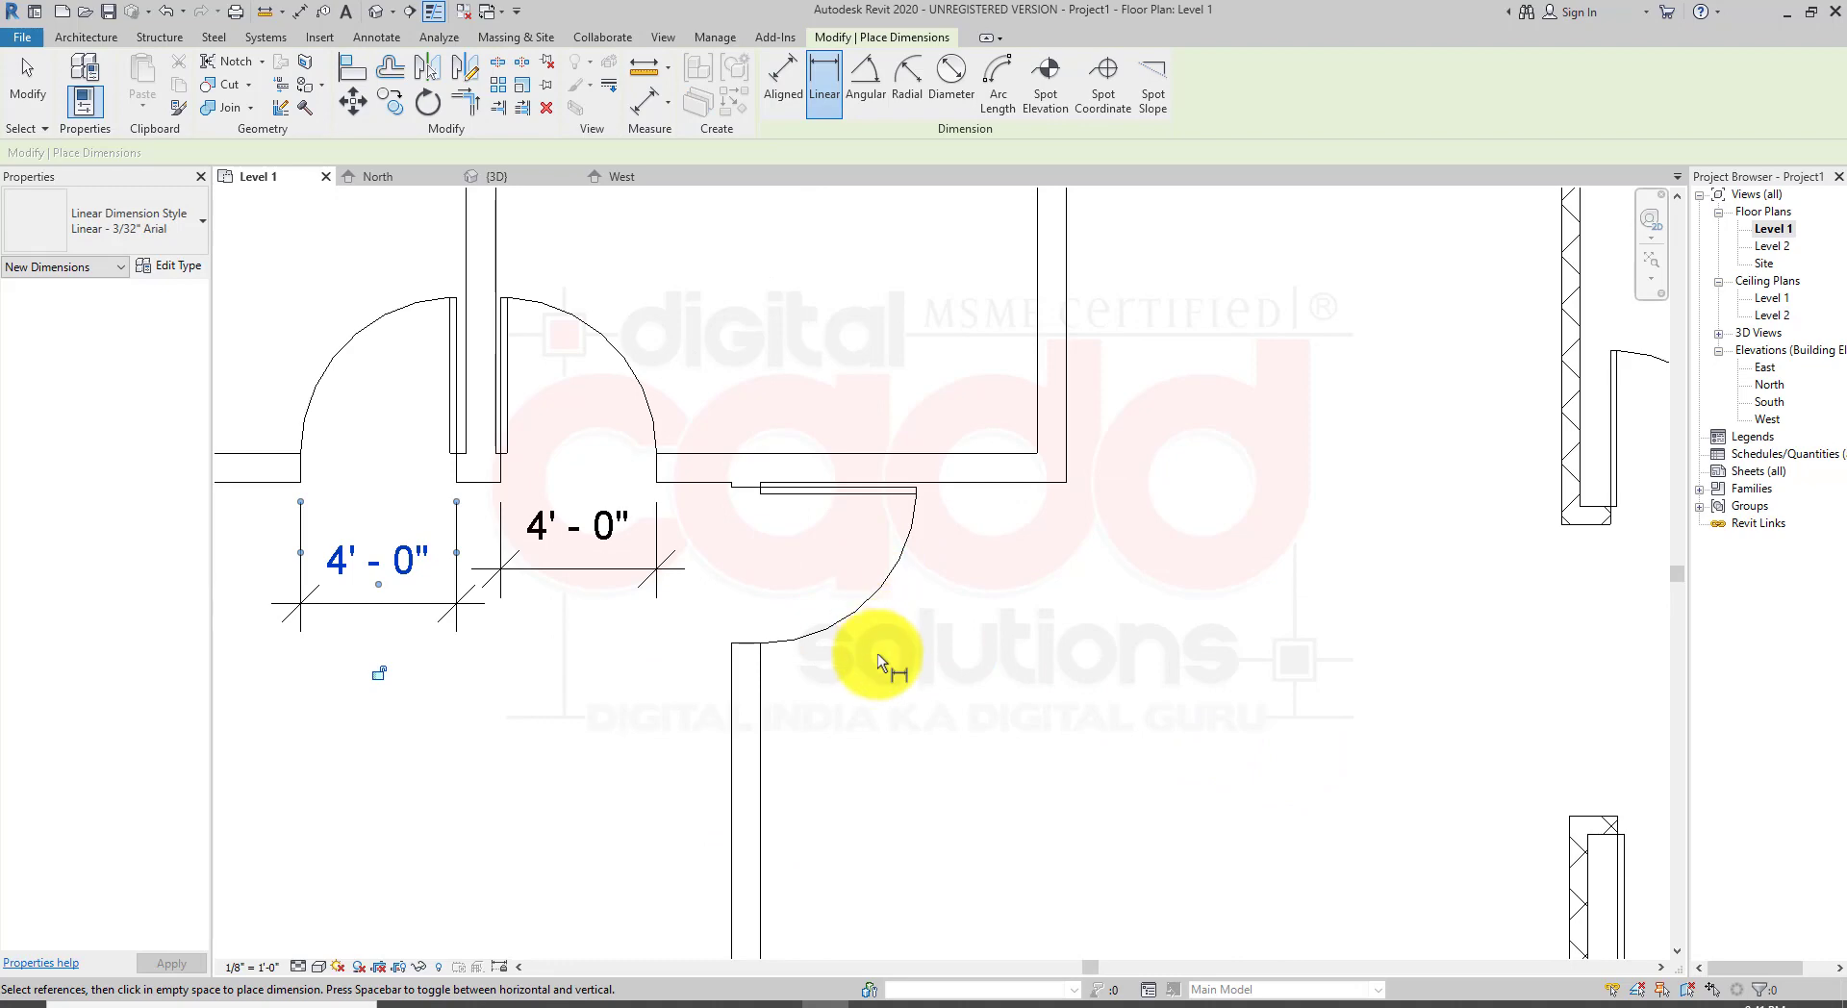
key(Escape)
key(Escape)
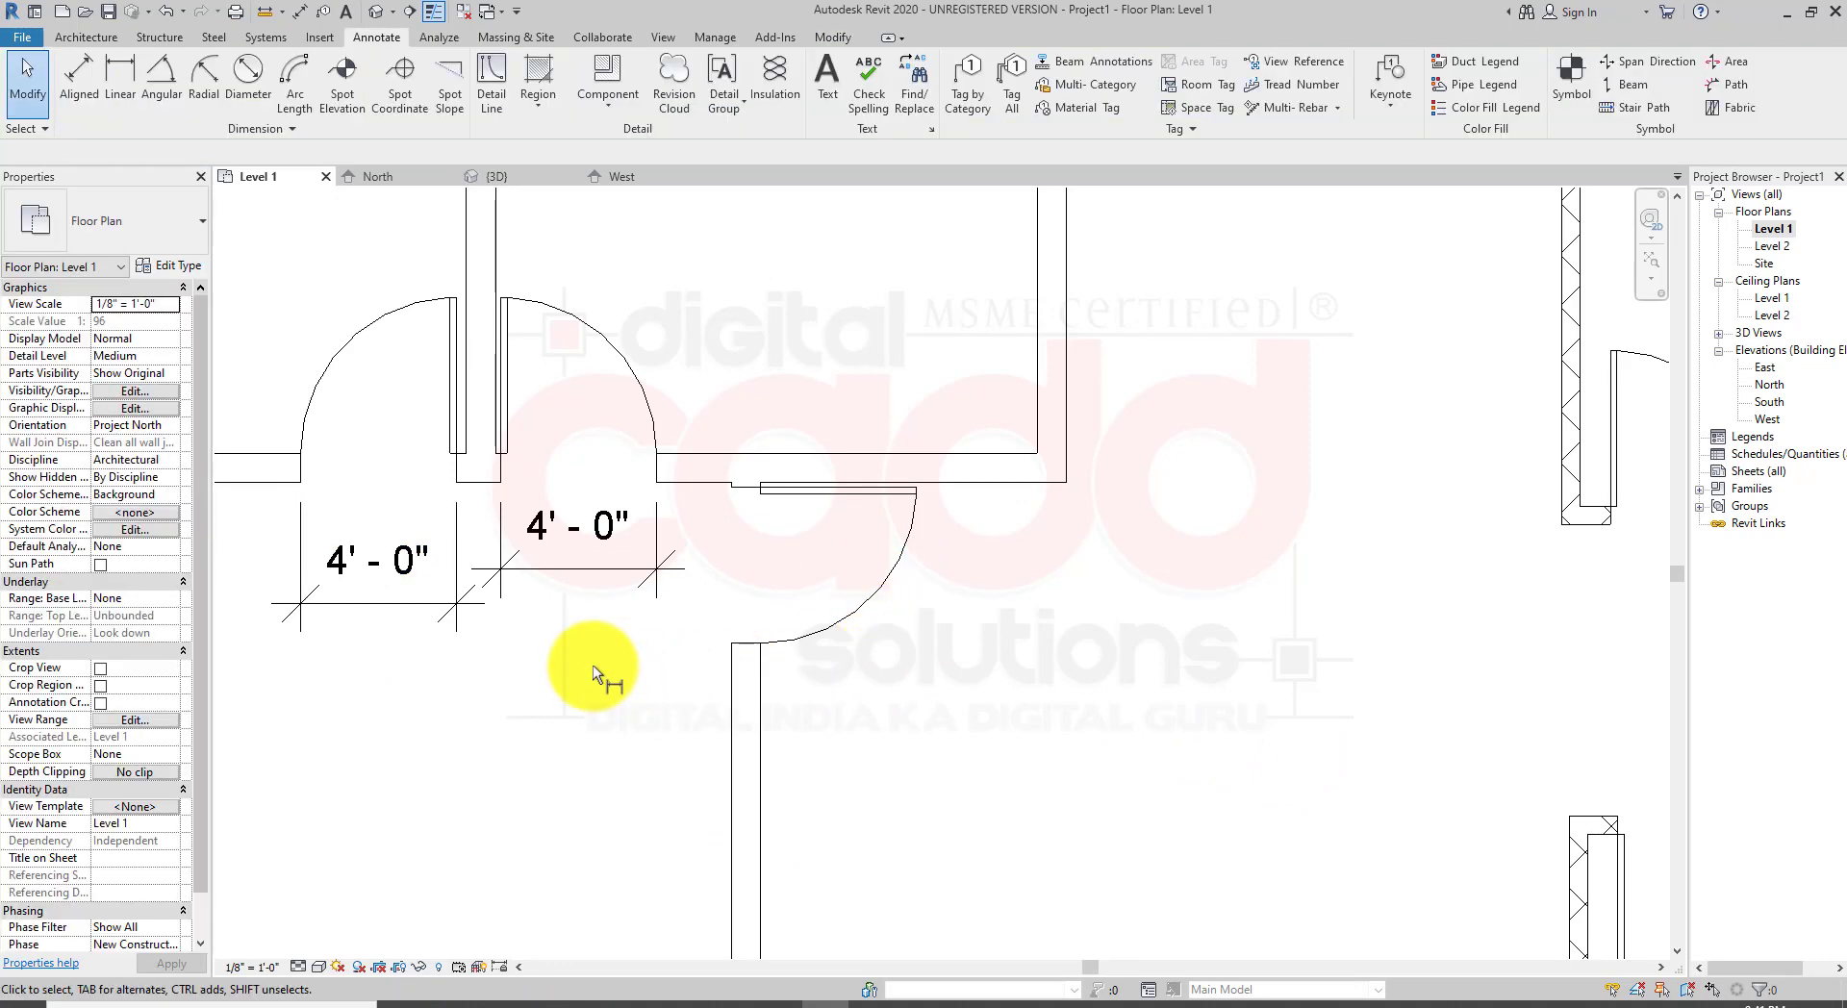
Step: Delete both linear dimensions placed across the door openings
click(528, 565)
key(Delete)
click(424, 575)
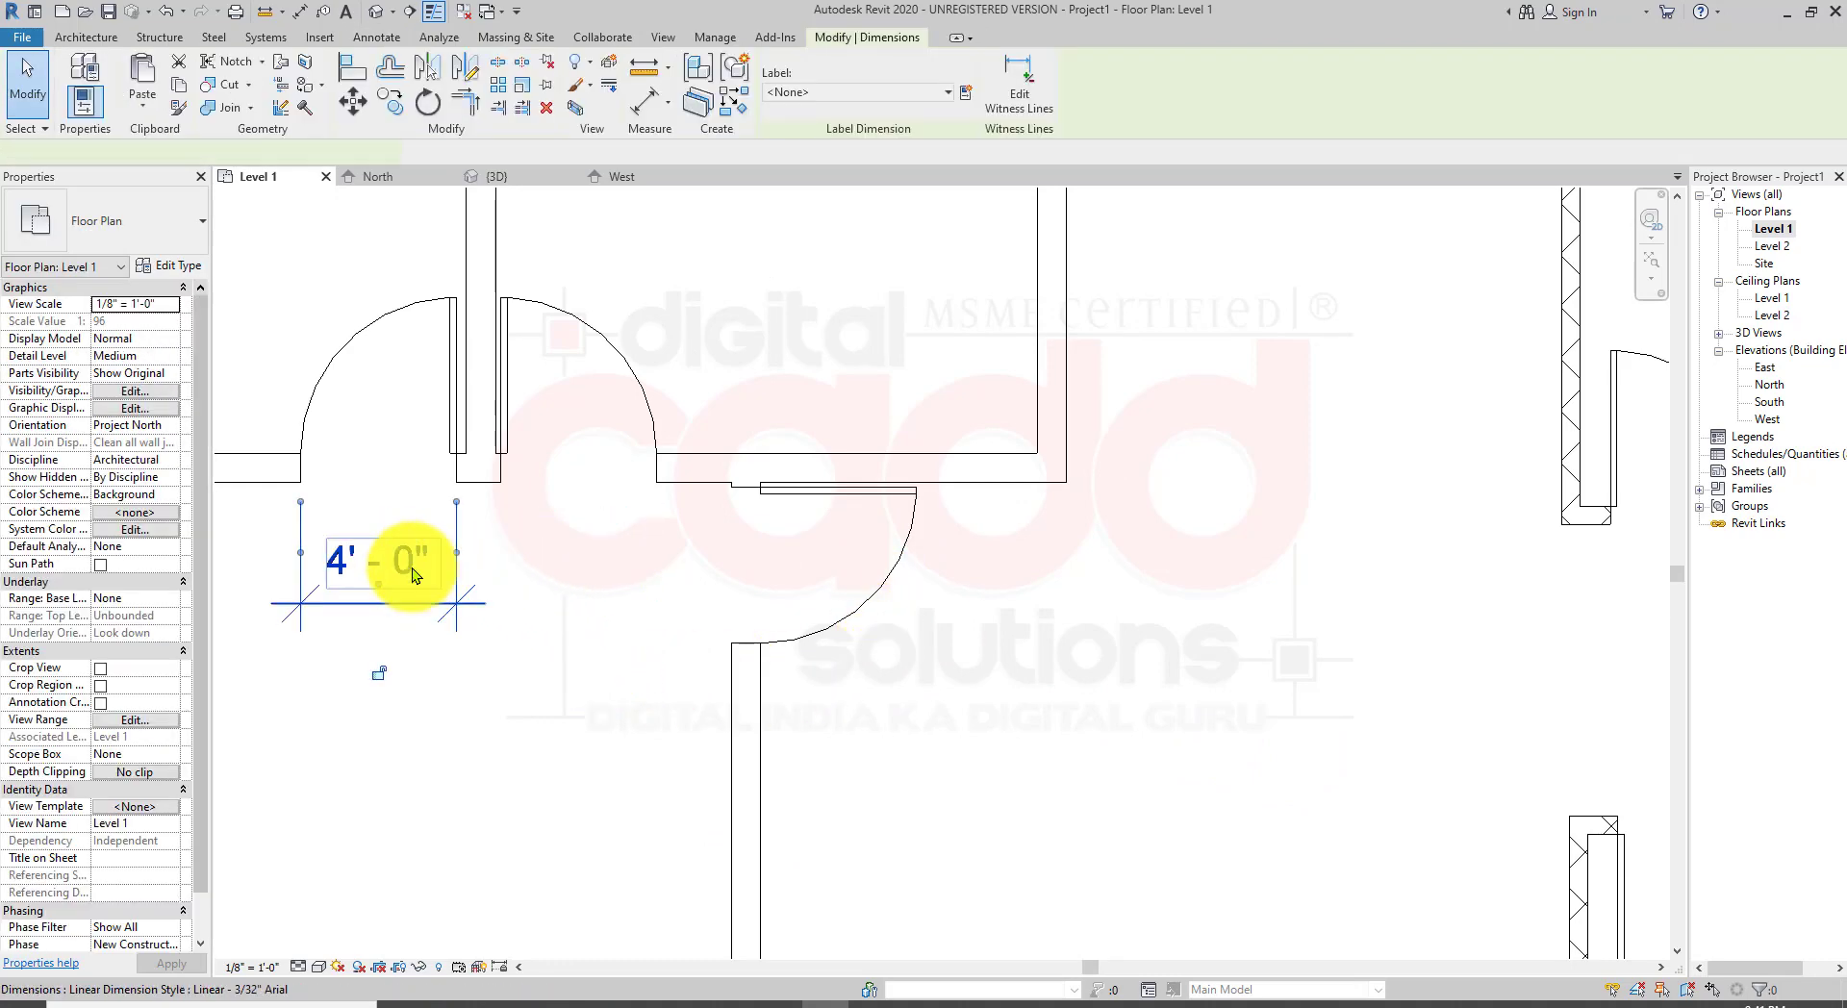
key(Delete)
scroll(828, 683, down, 3)
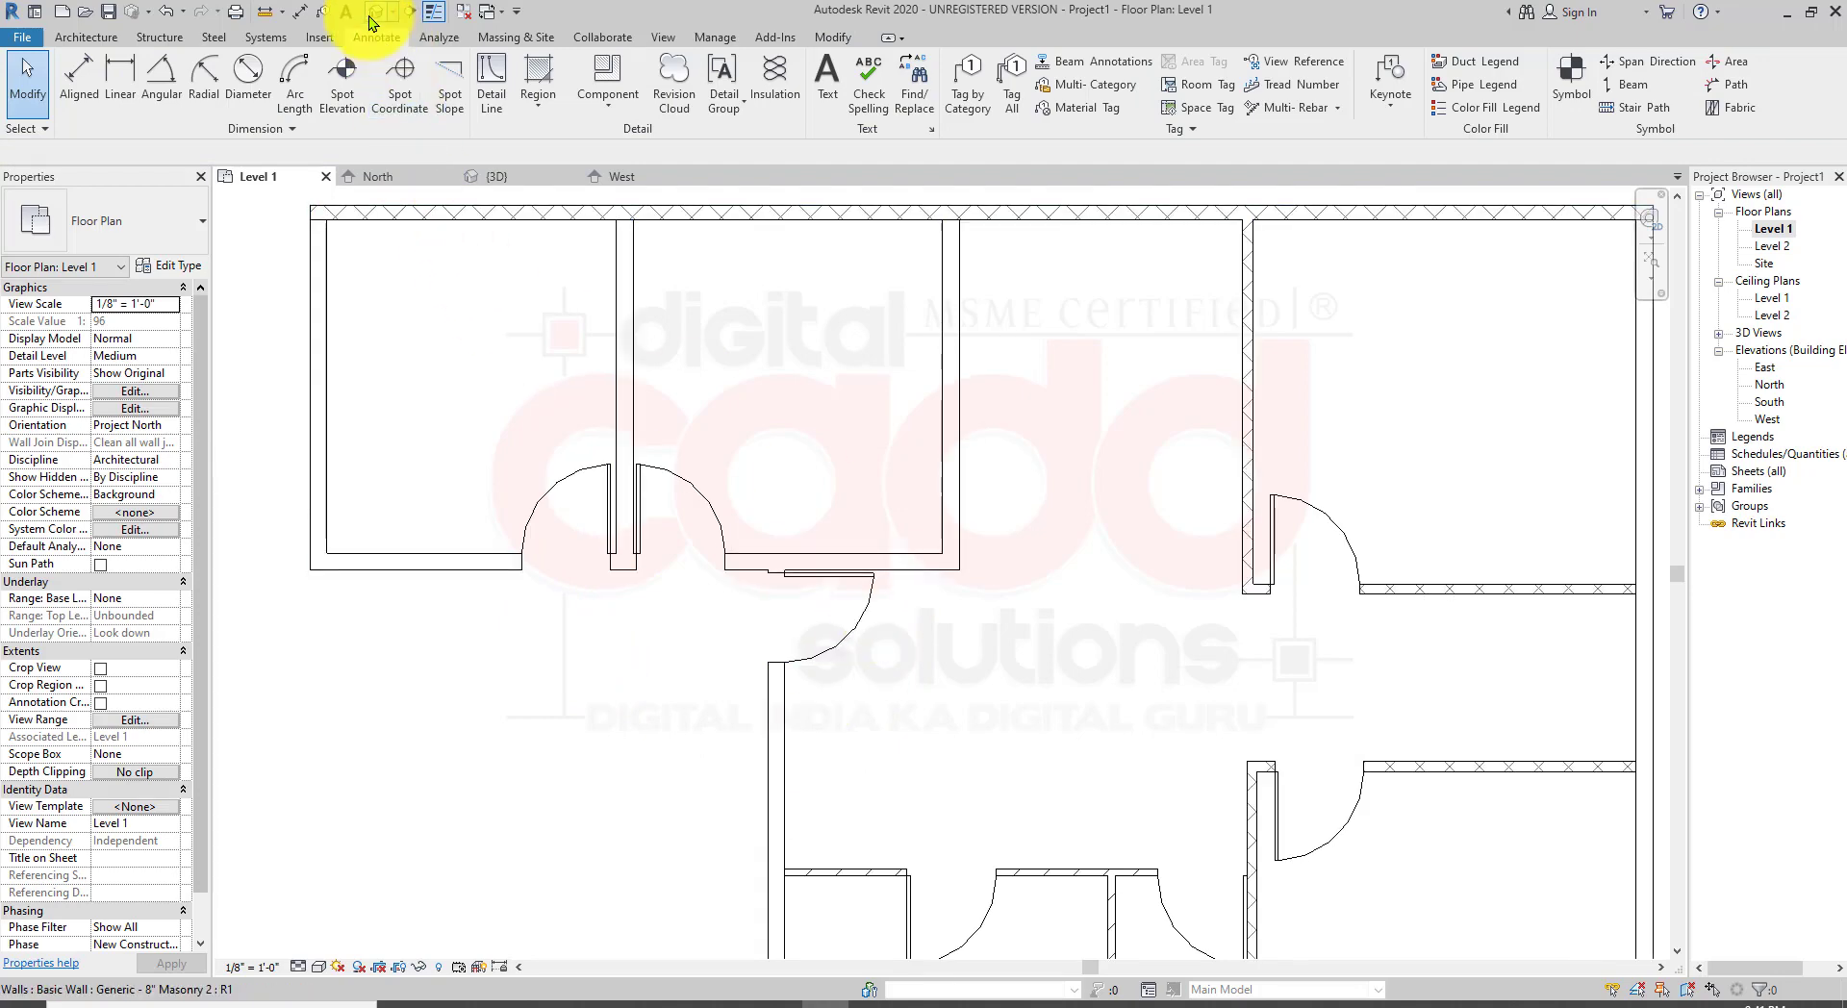
Step: Return to the 3D view and examine the doors in the corner walls from several angles
click(369, 14)
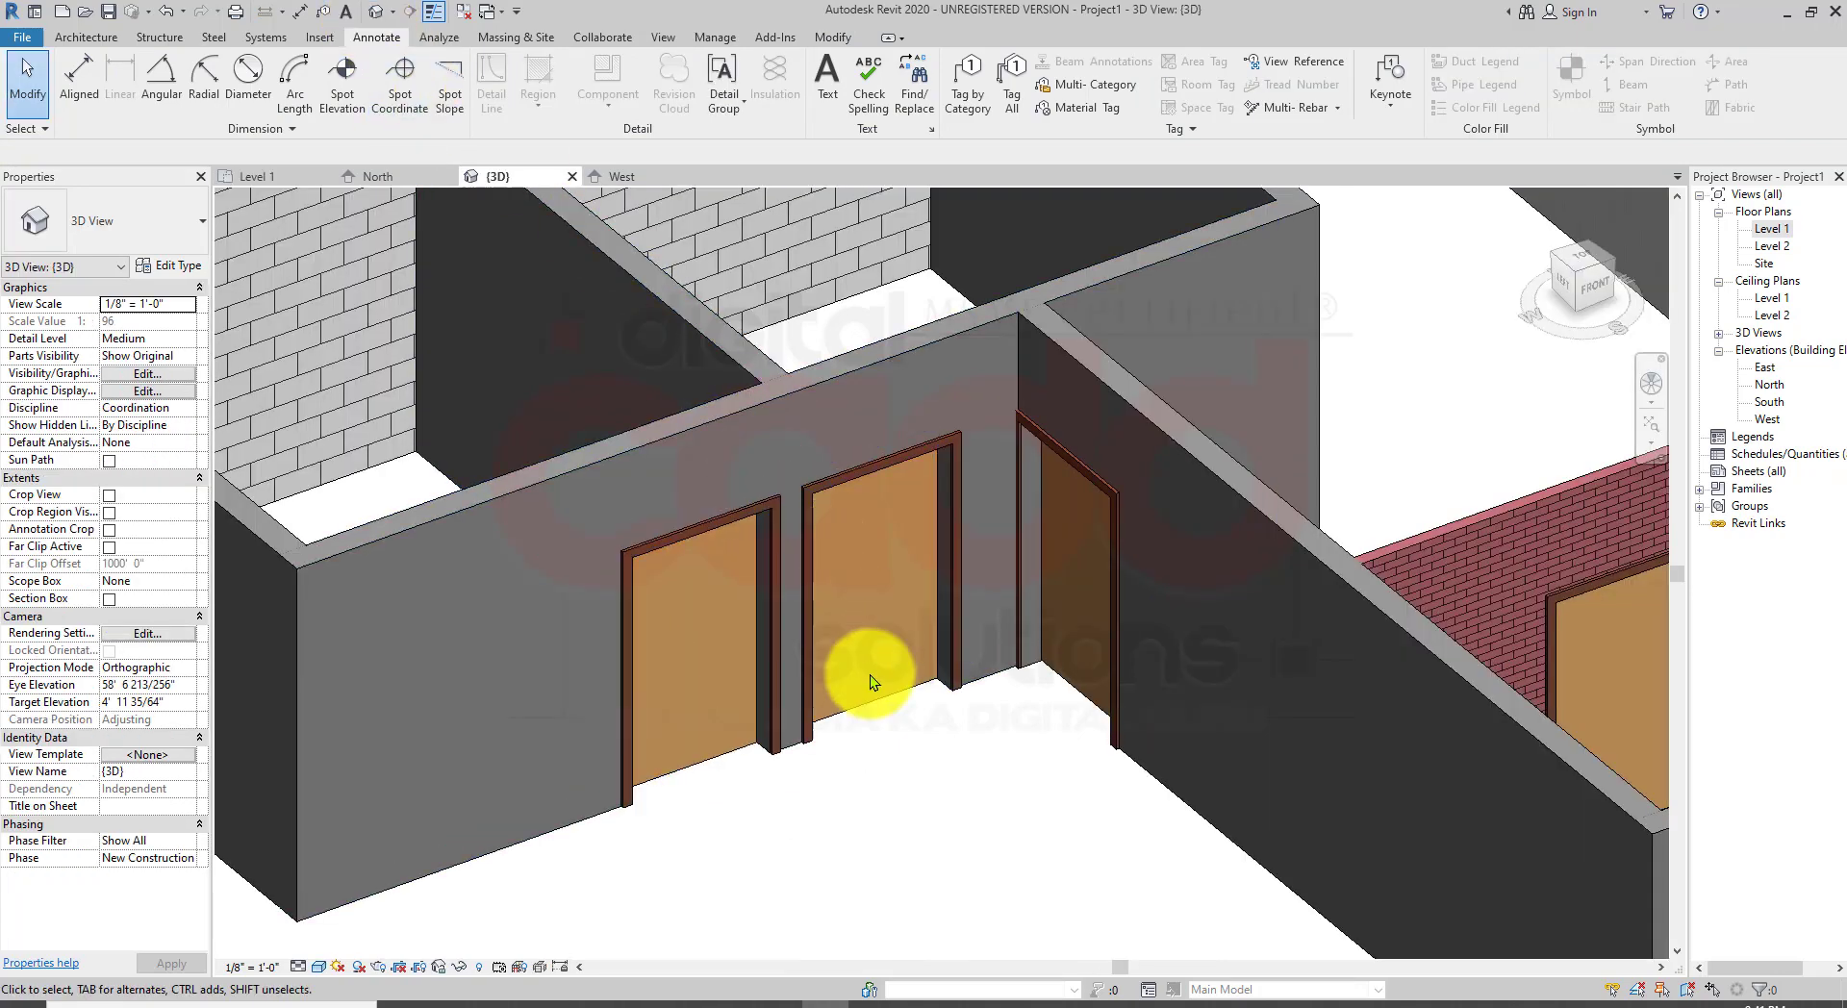
middle_drag(1006, 729, 941, 771)
scroll(913, 784, down, 2)
scroll(895, 746, up, 2)
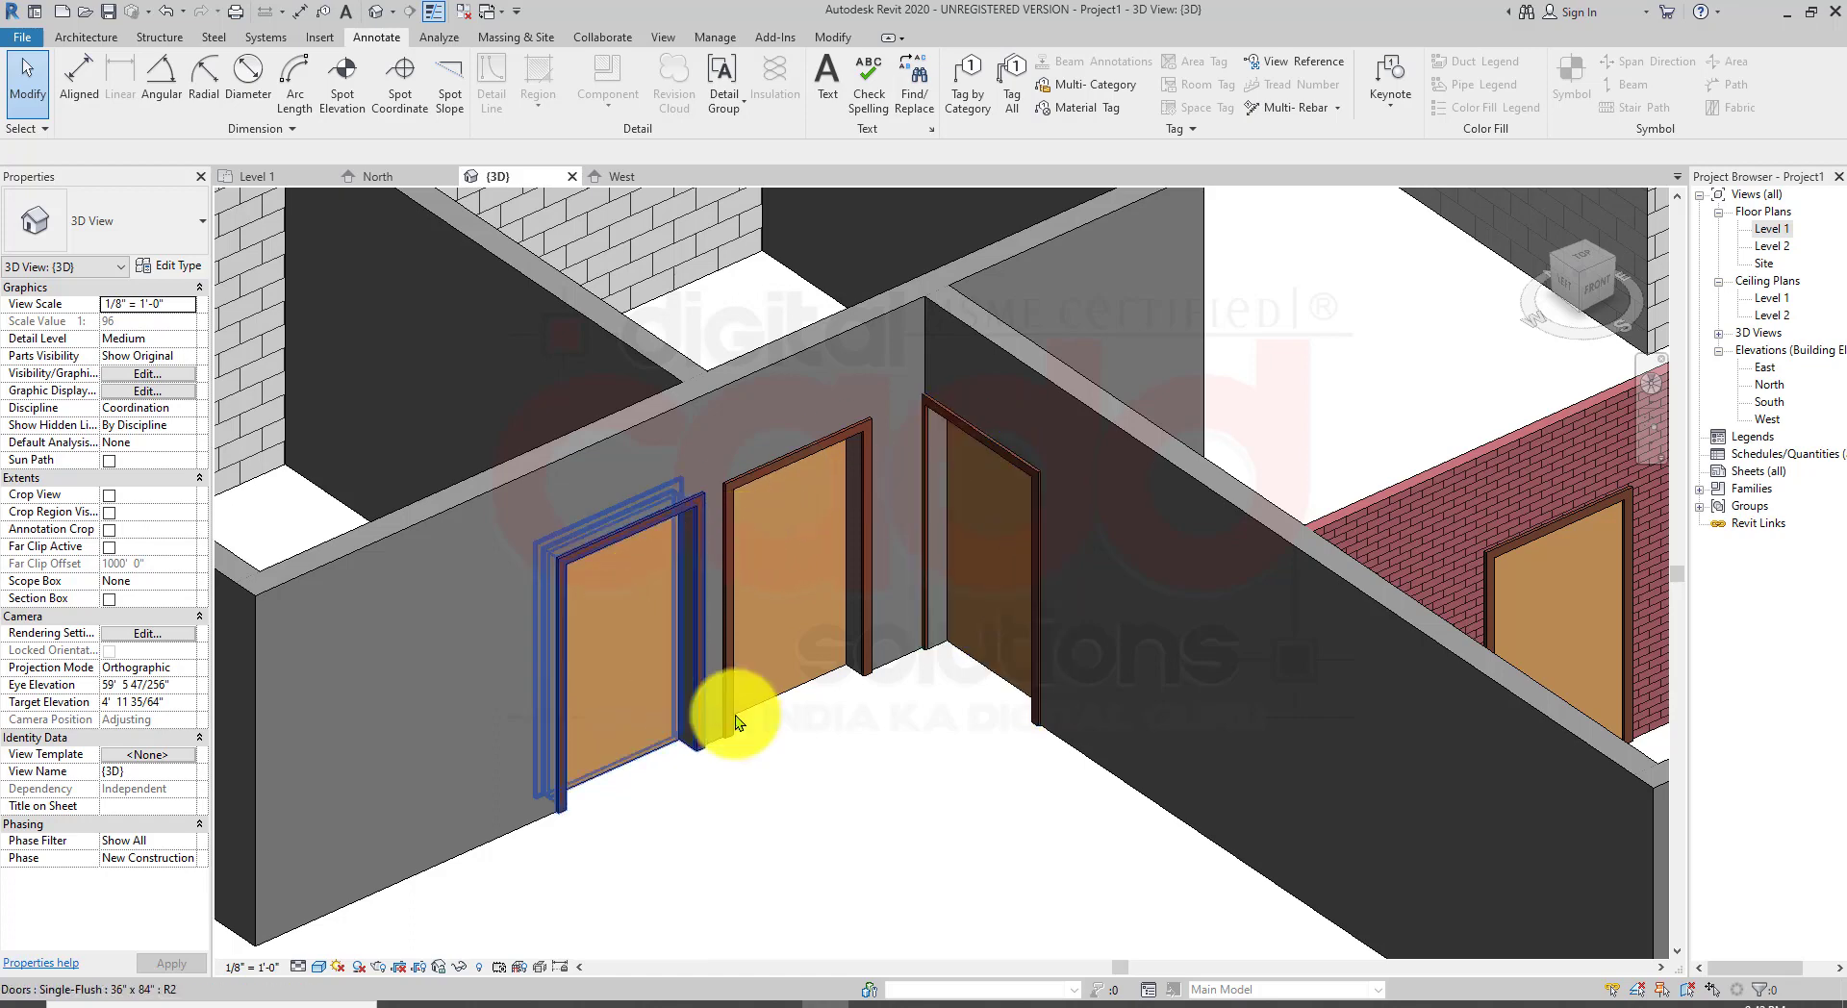
scroll(733, 716, down, 2)
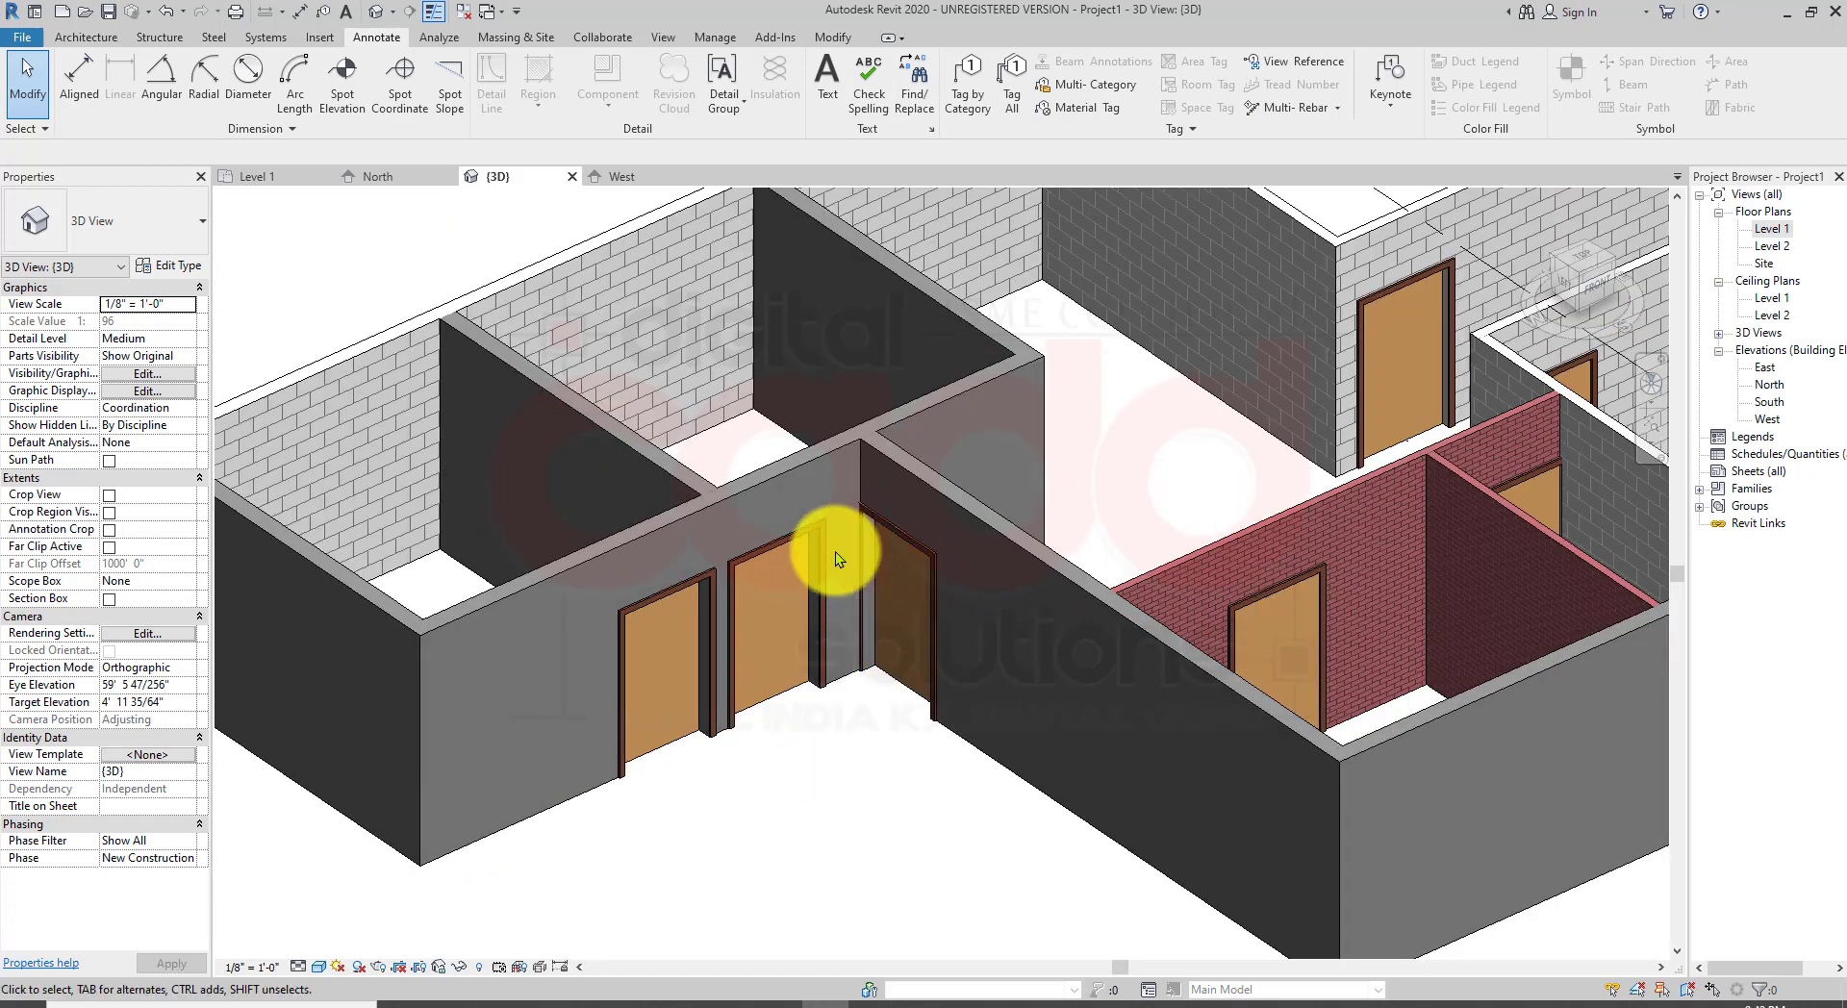
scroll(837, 551, up, 2)
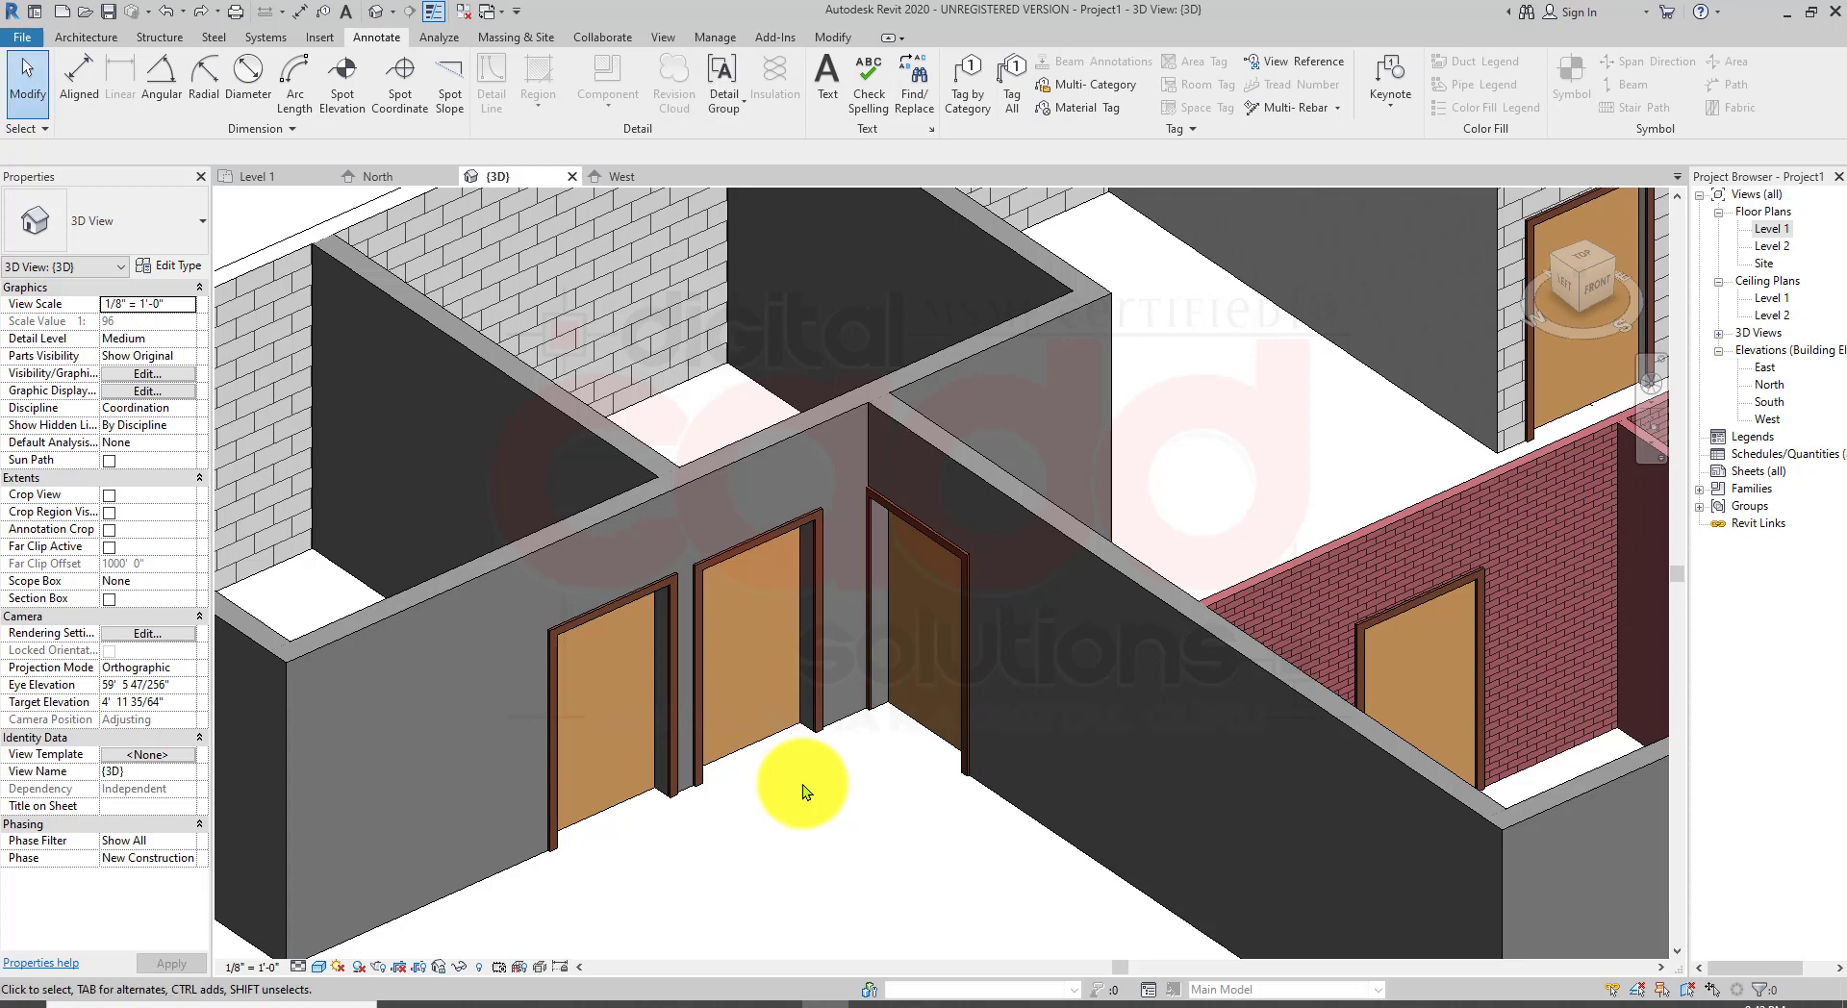
scroll(802, 784, down, 2)
scroll(802, 783, up, 3)
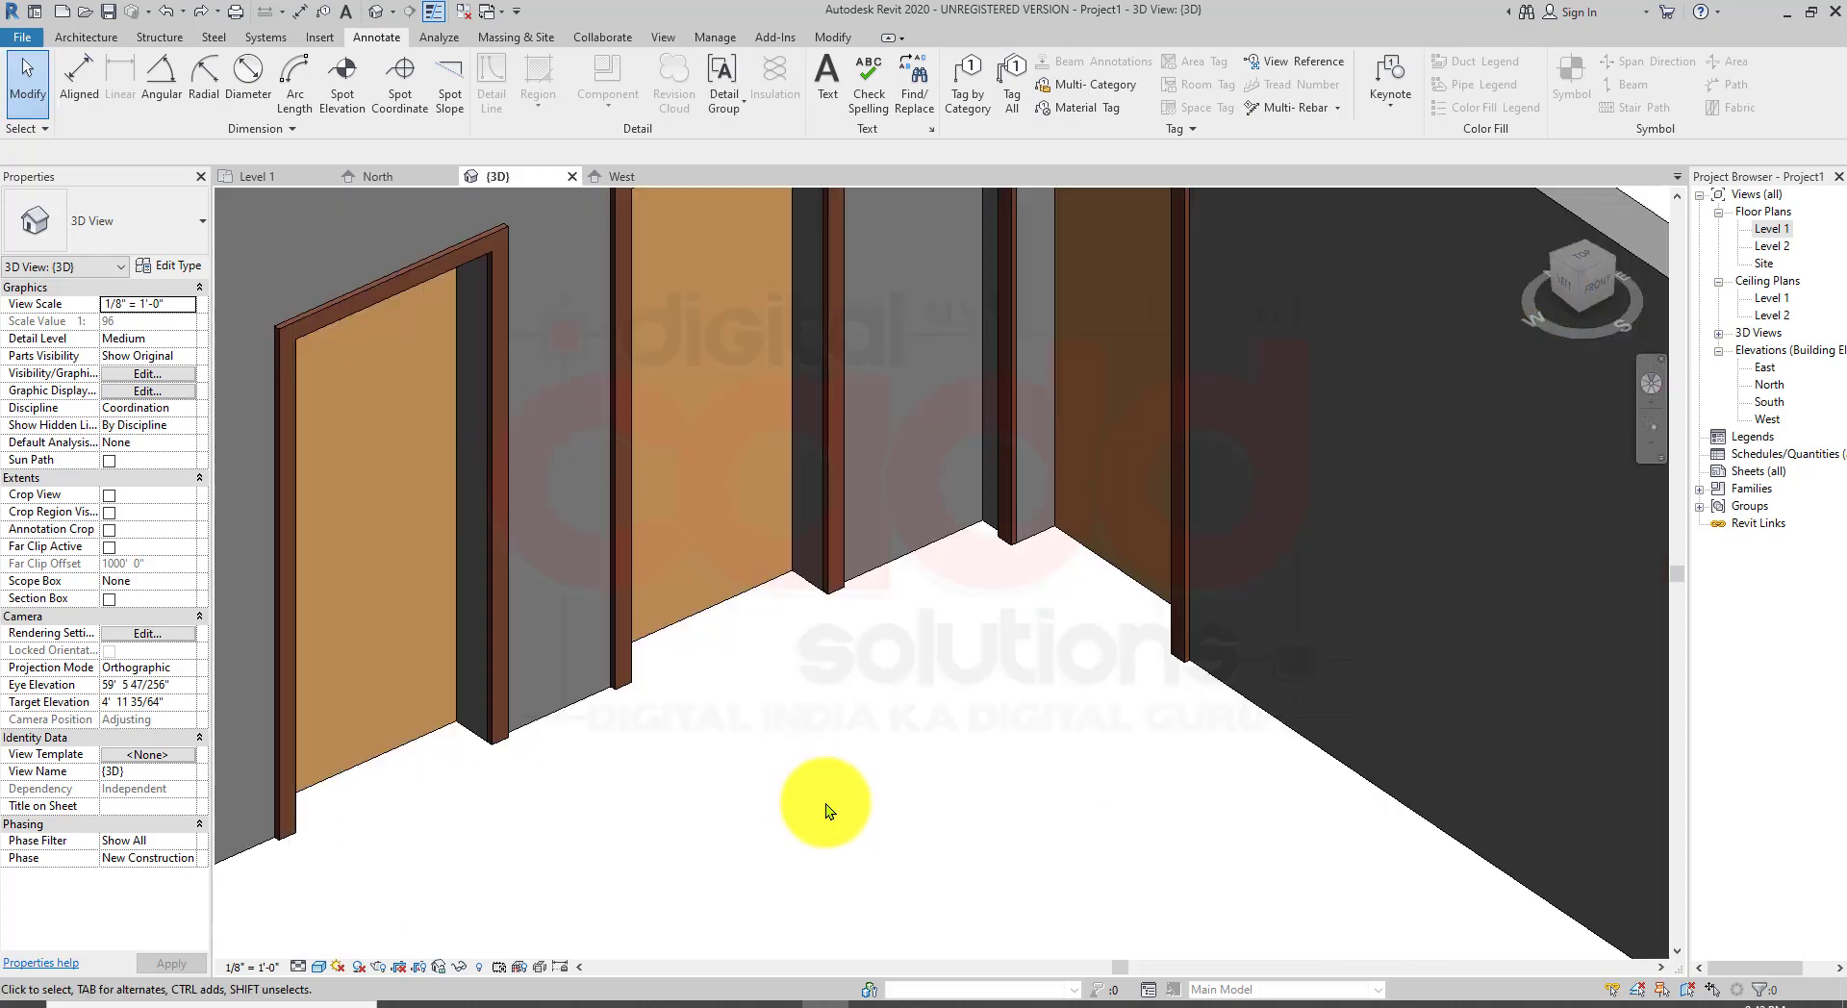
scroll(825, 805, down, 2)
scroll(997, 397, down, 1)
scroll(1002, 419, up, 2)
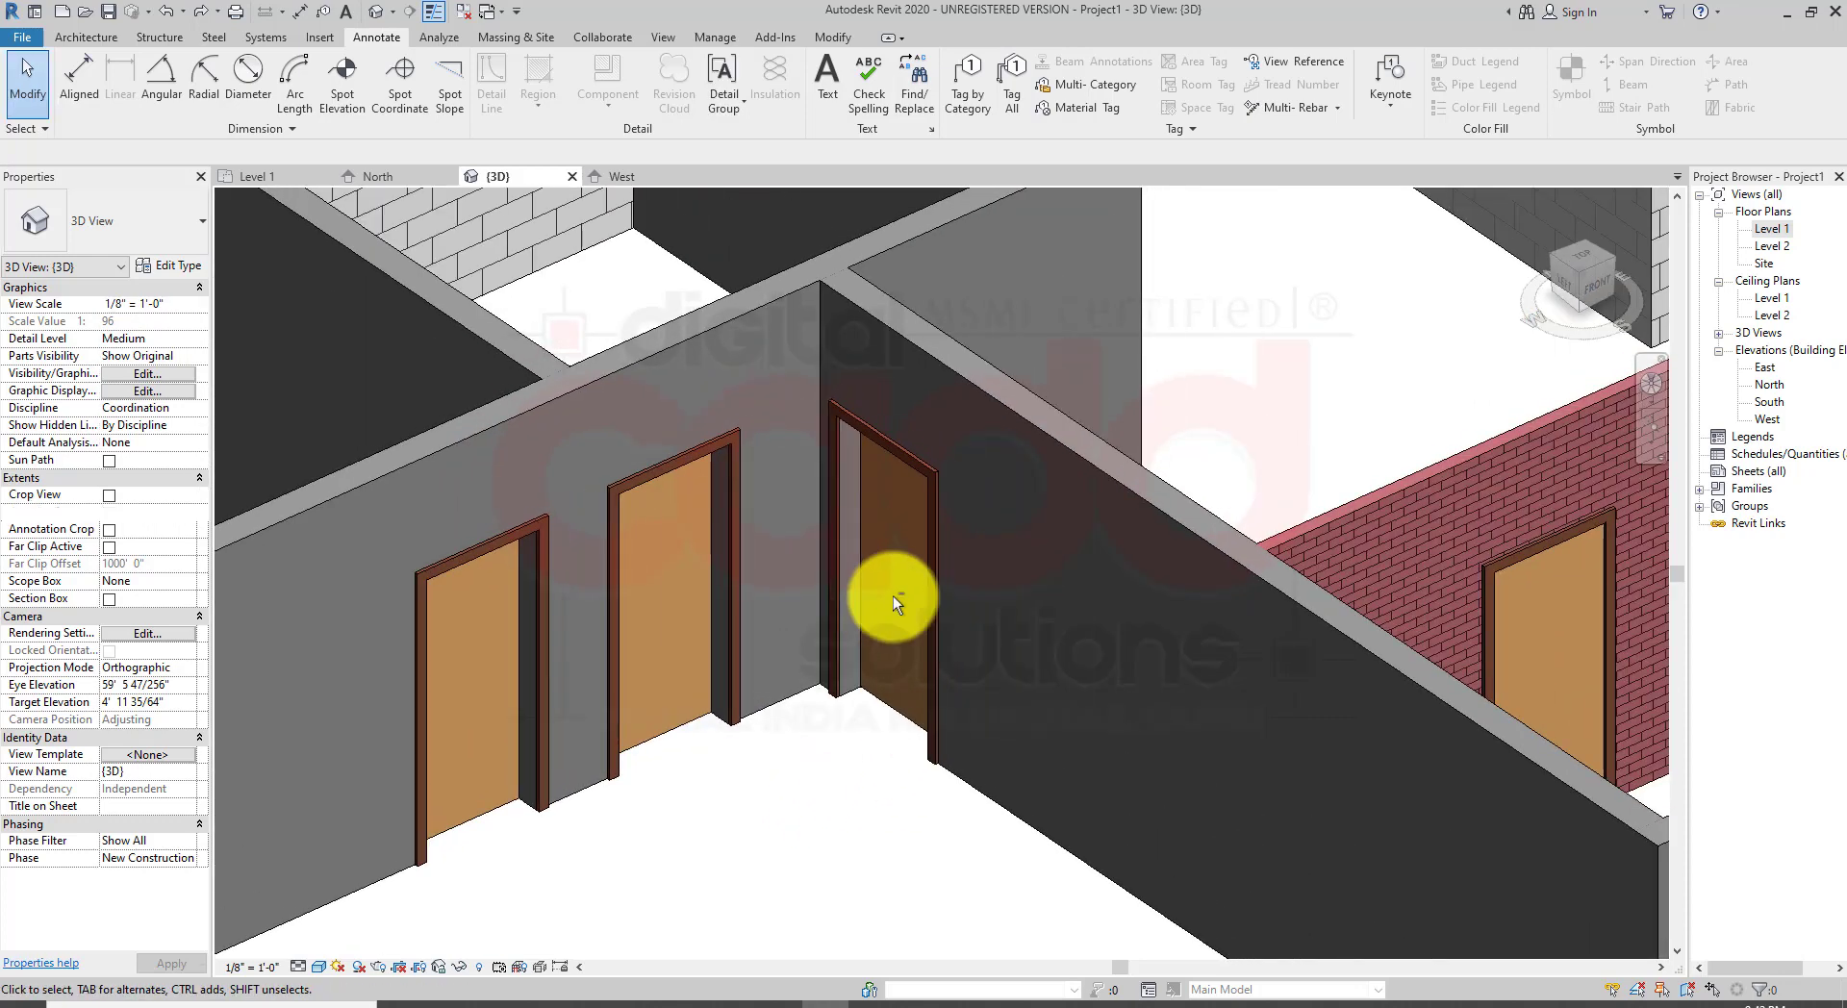
scroll(957, 589, up, 1)
scroll(734, 627, up, 3)
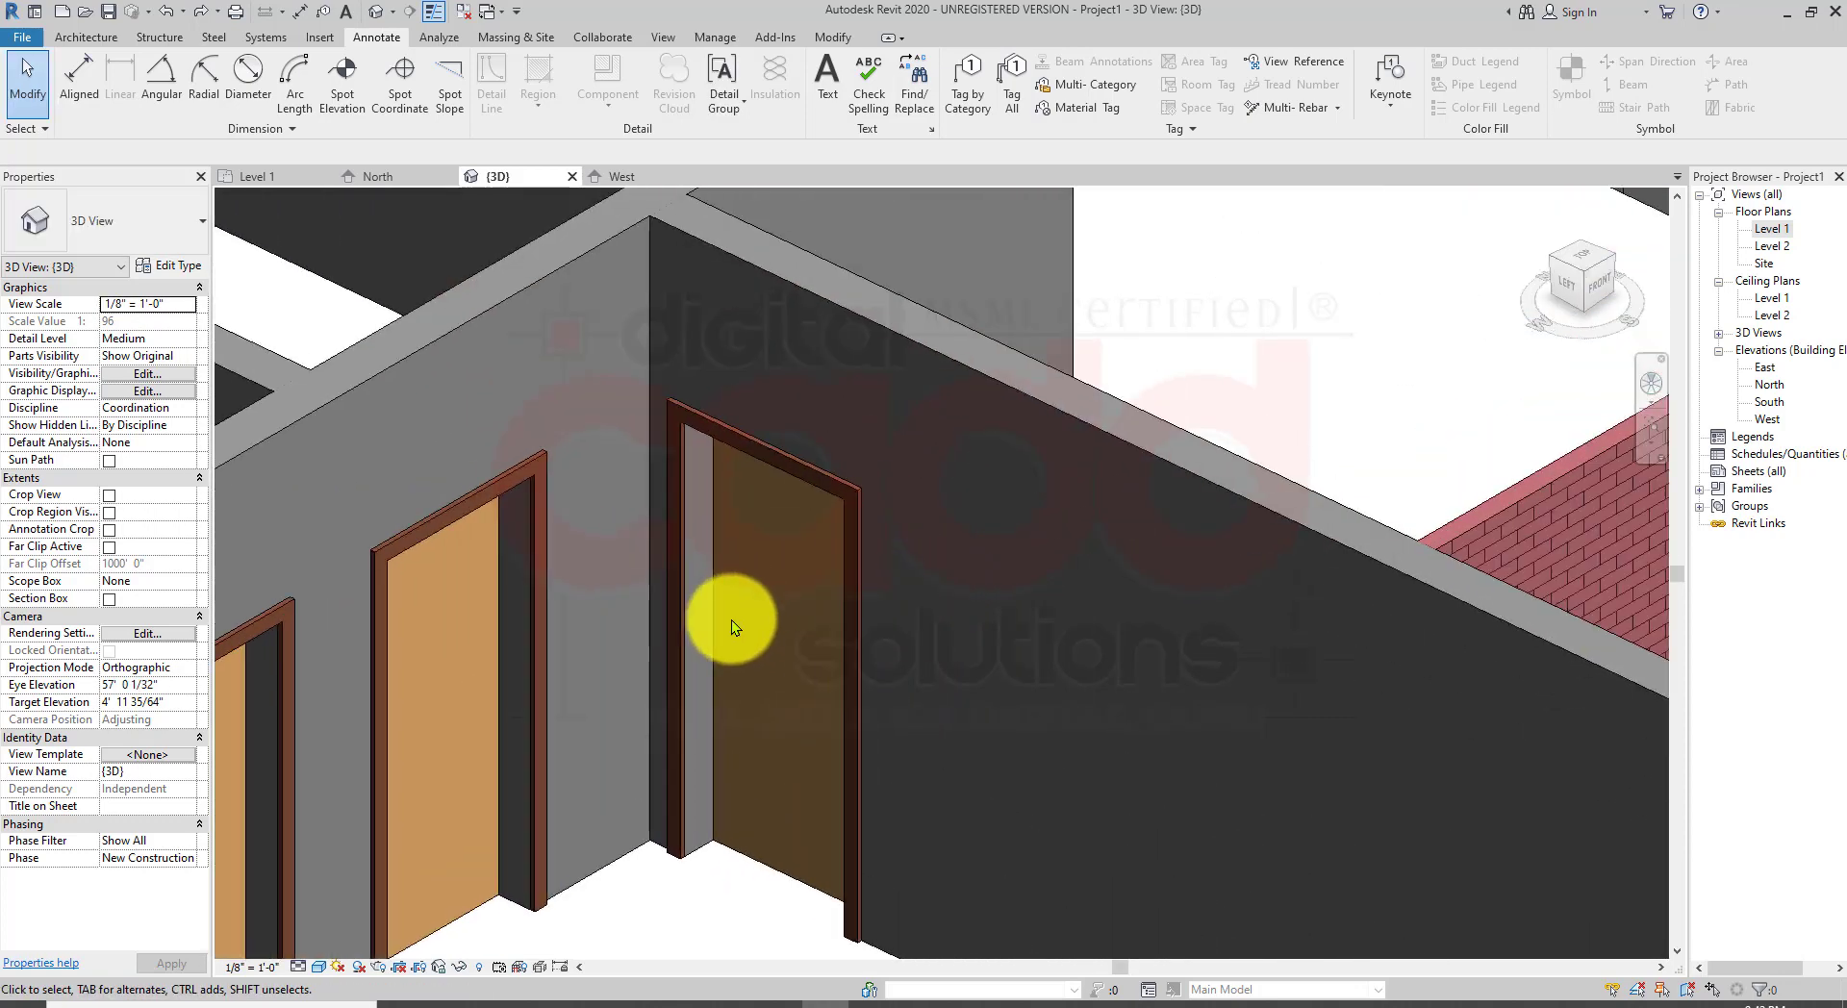
Step: Select the door in the corner wall, open its type properties and duplicate the type as MY NEW DOOR
click(743, 443)
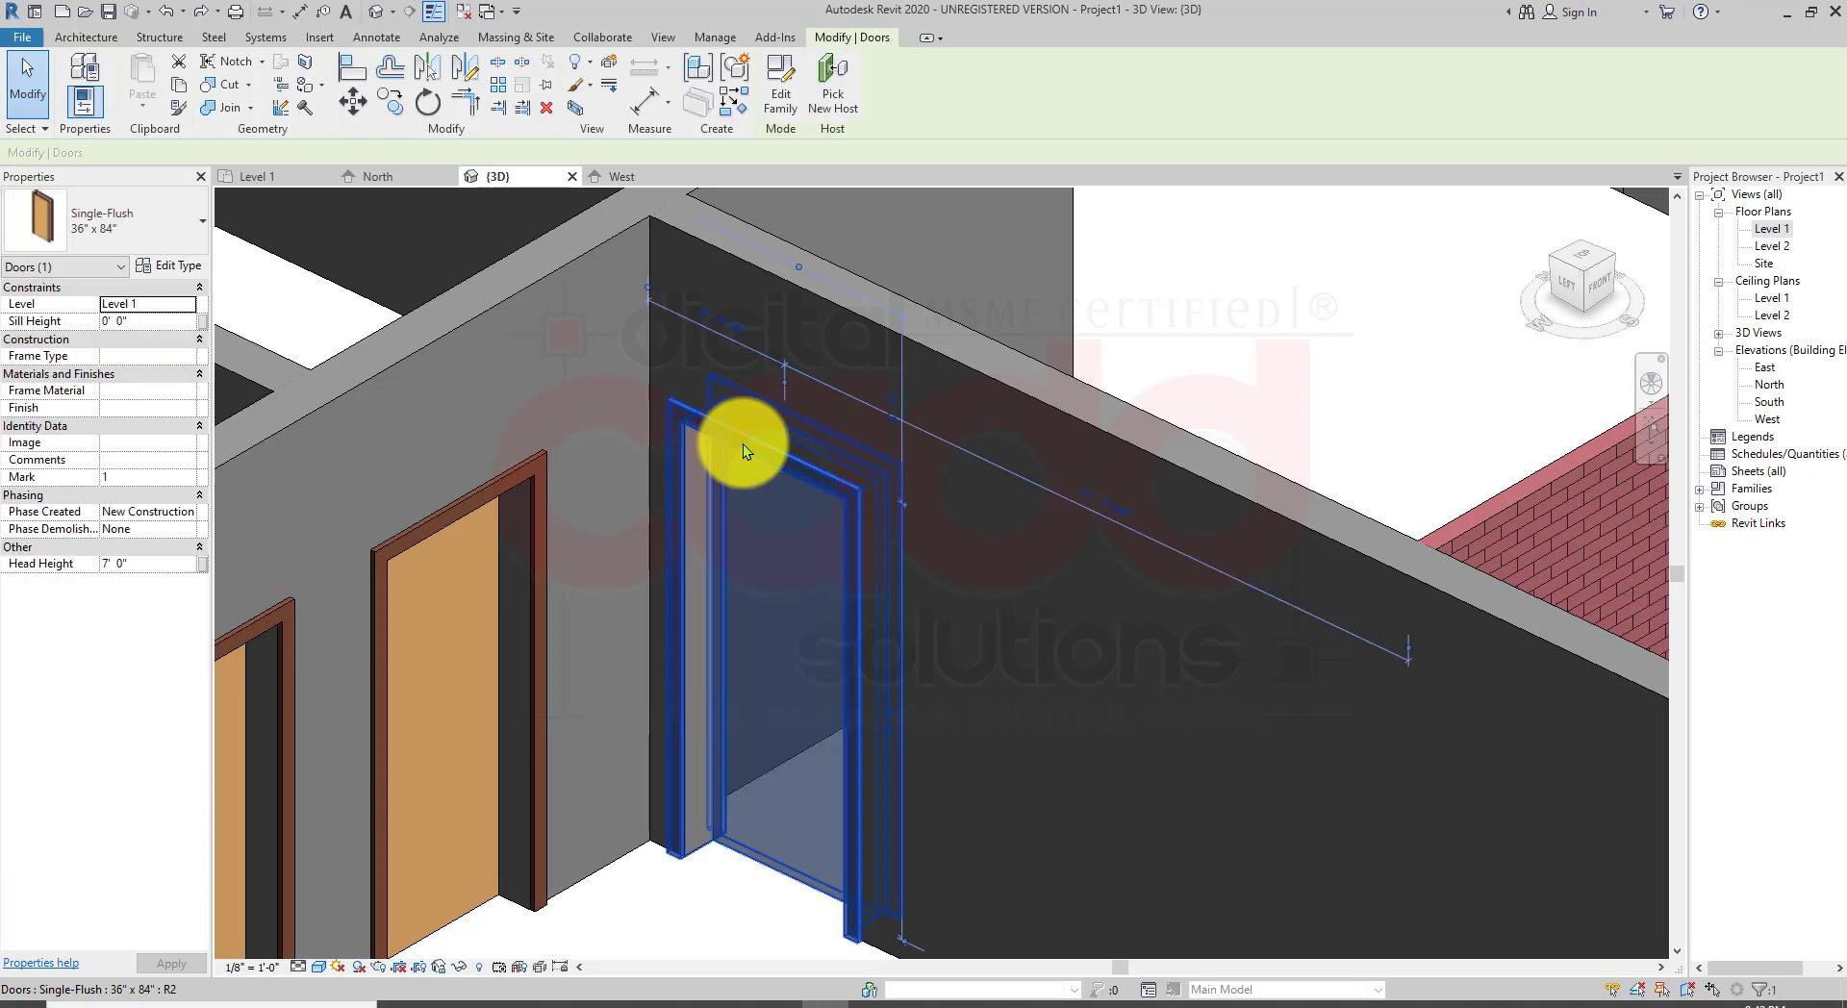
click(186, 265)
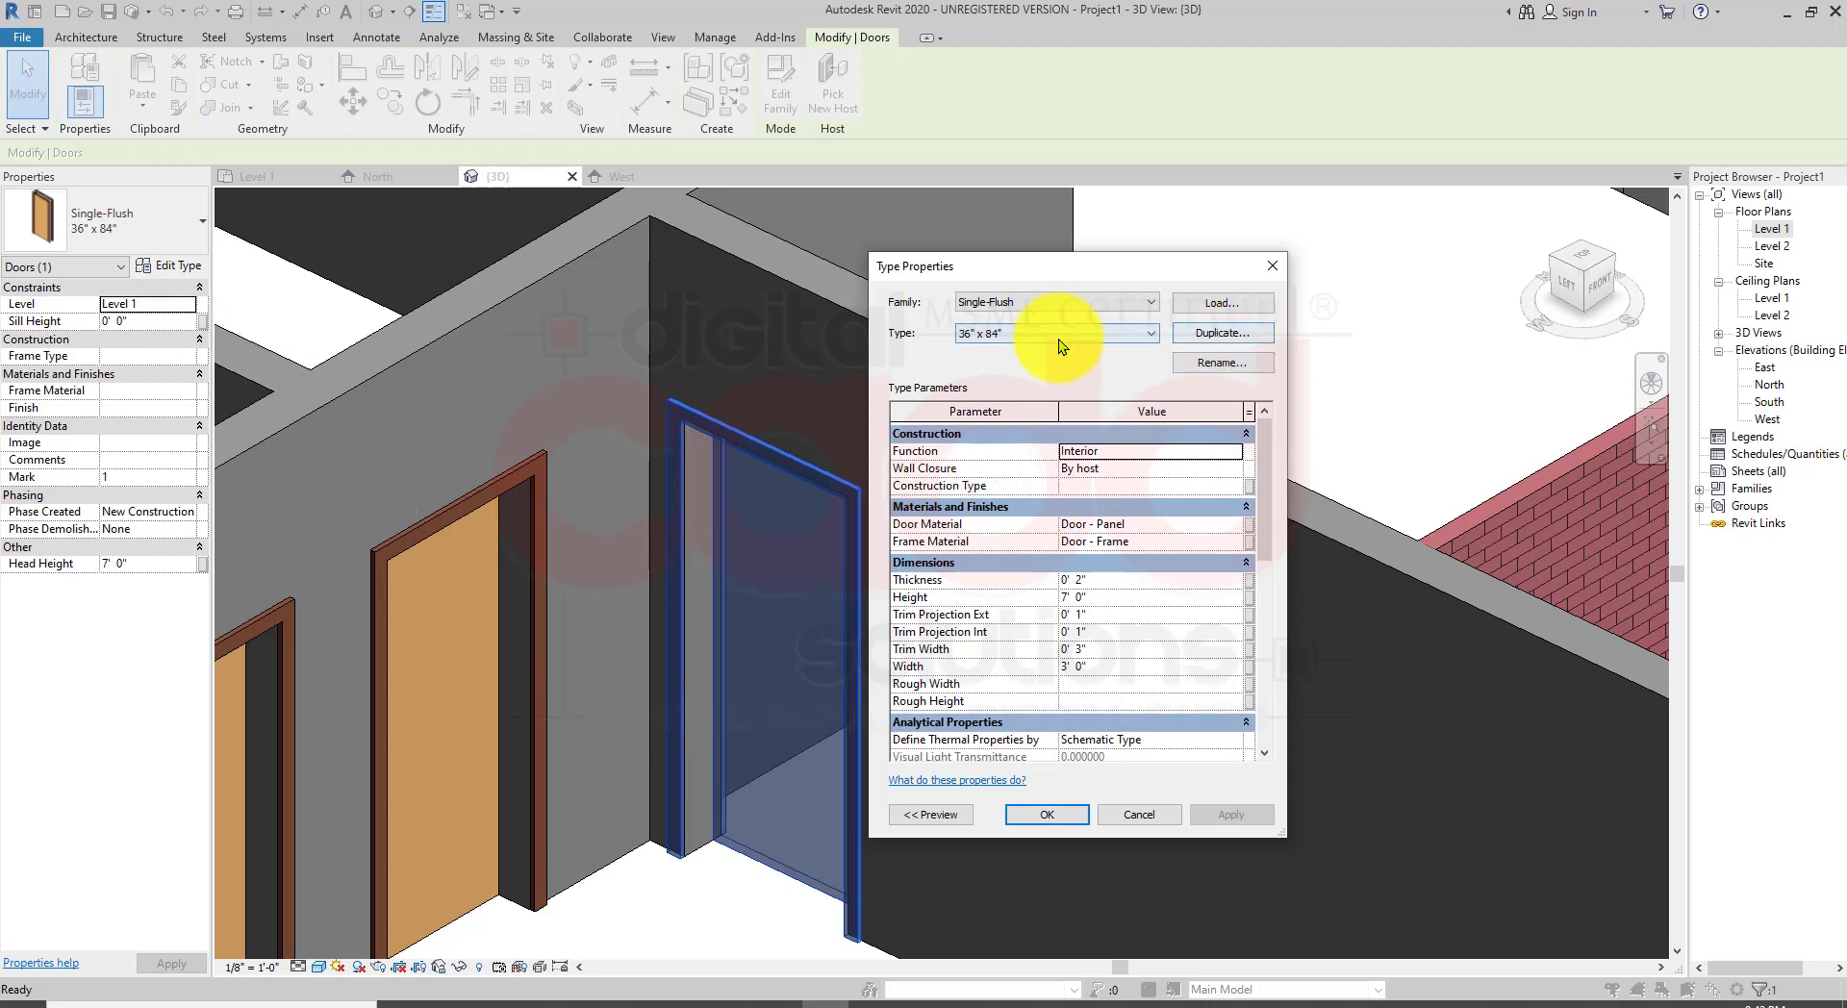
click(1226, 331)
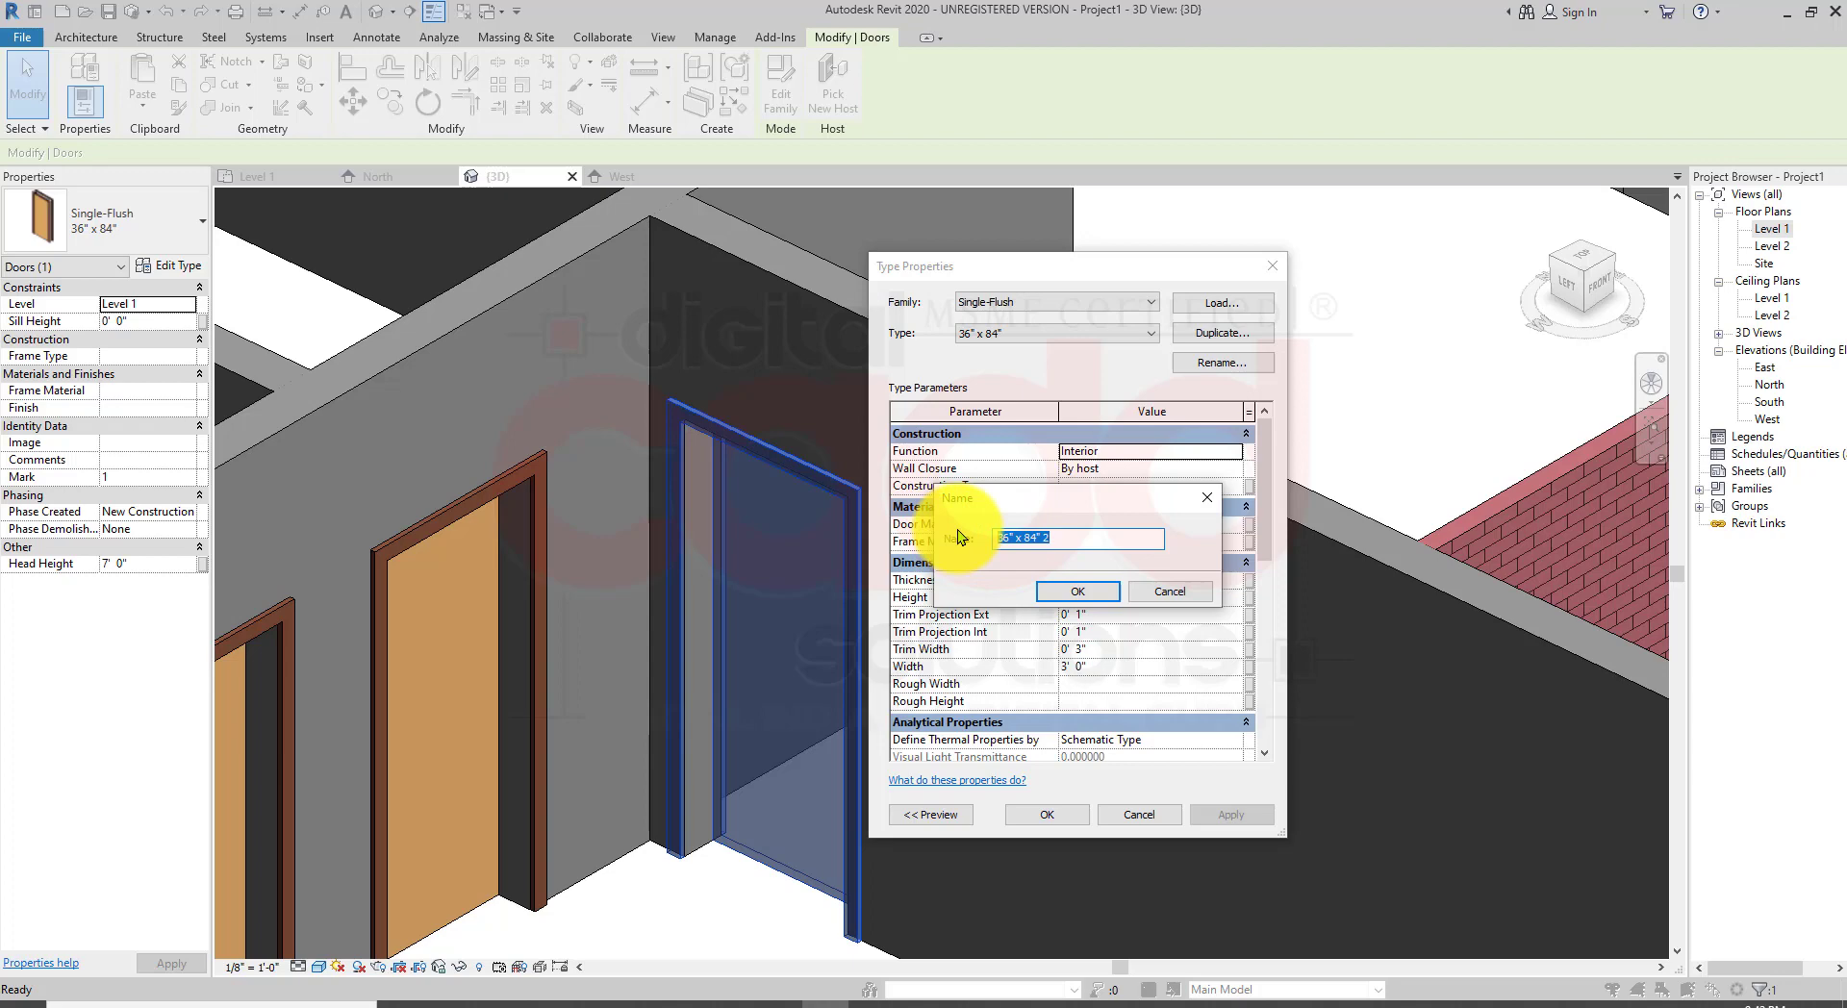
text(MY NEW DOOR 4'X7)
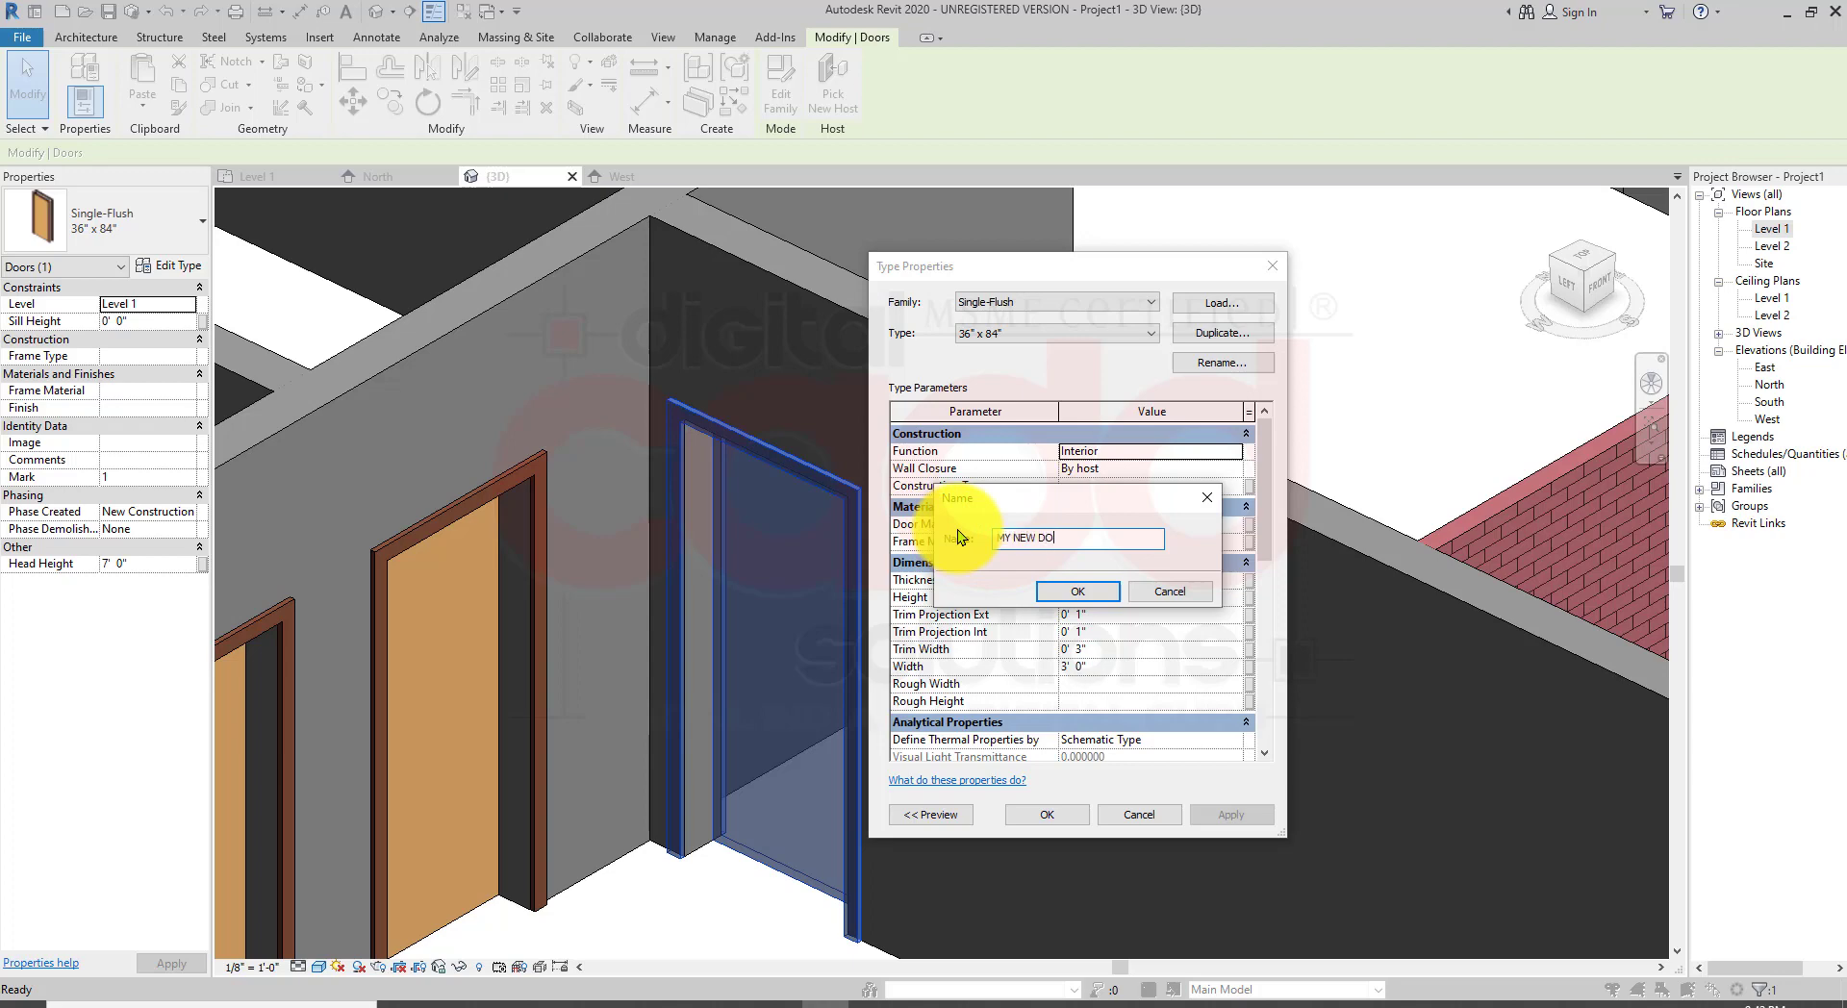
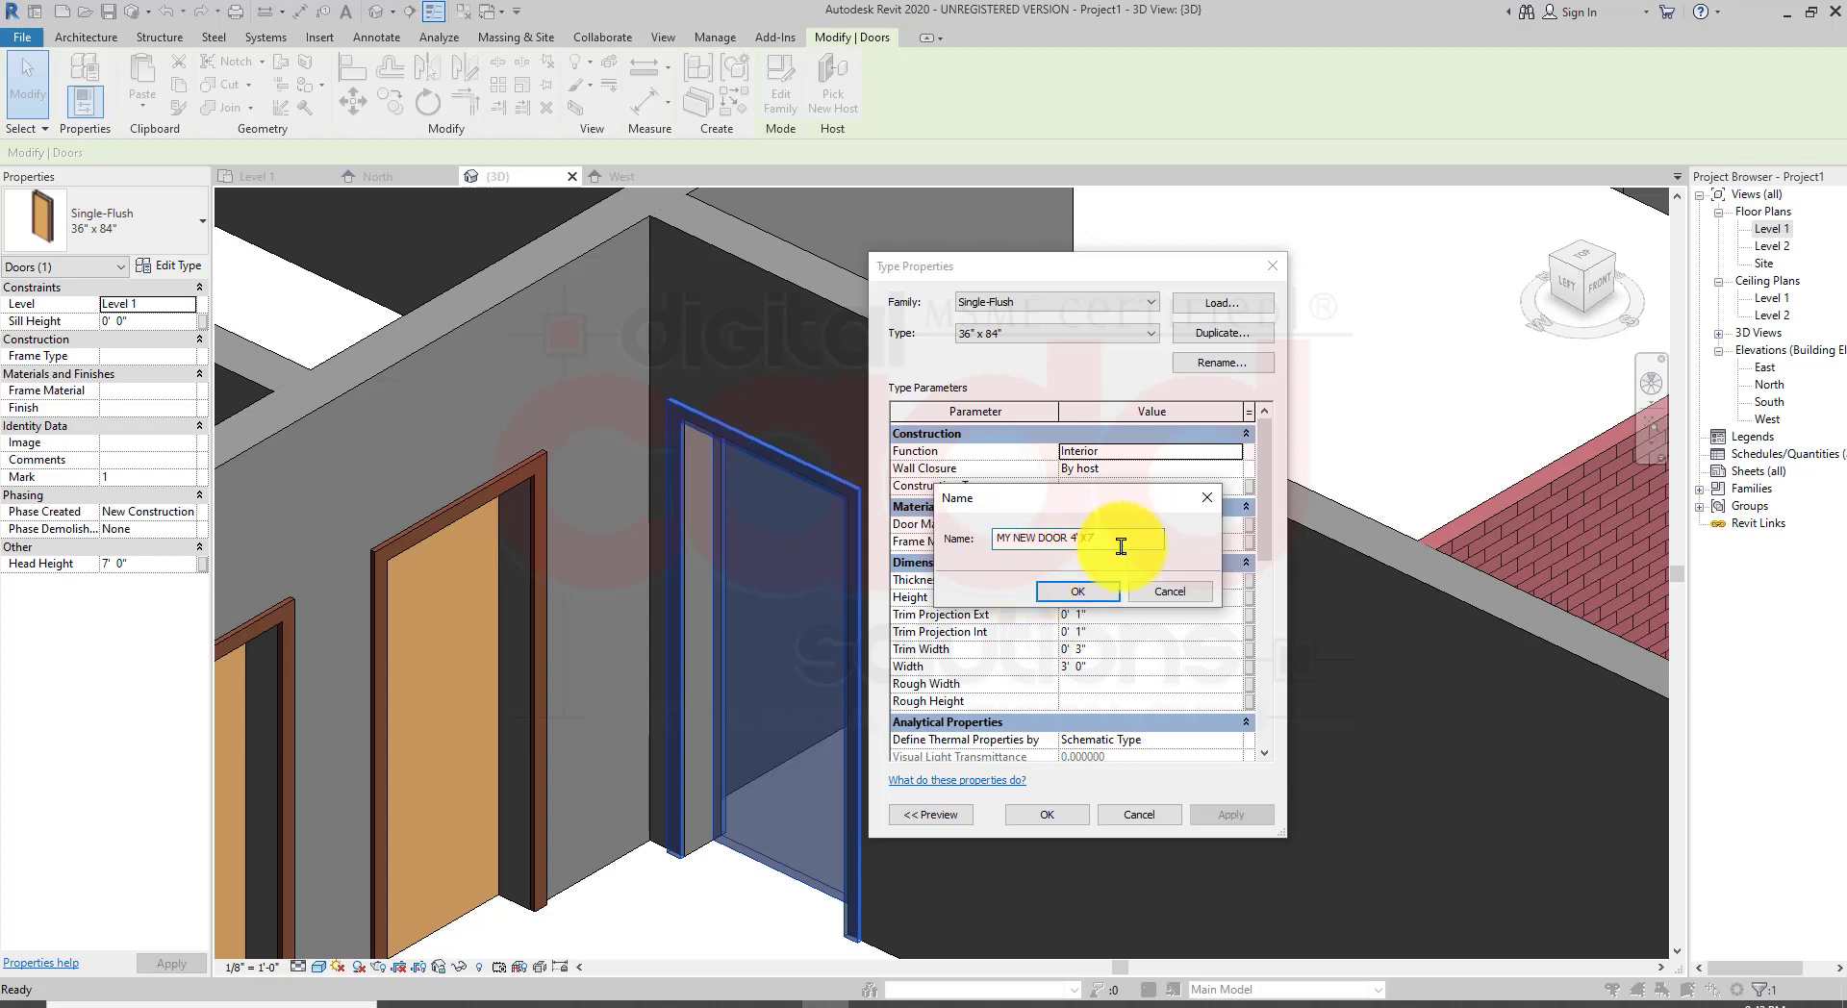
Step: Confirm the new door type name MY NEW DOOR 4' X7' and set its width to 4' 0"
click(1095, 595)
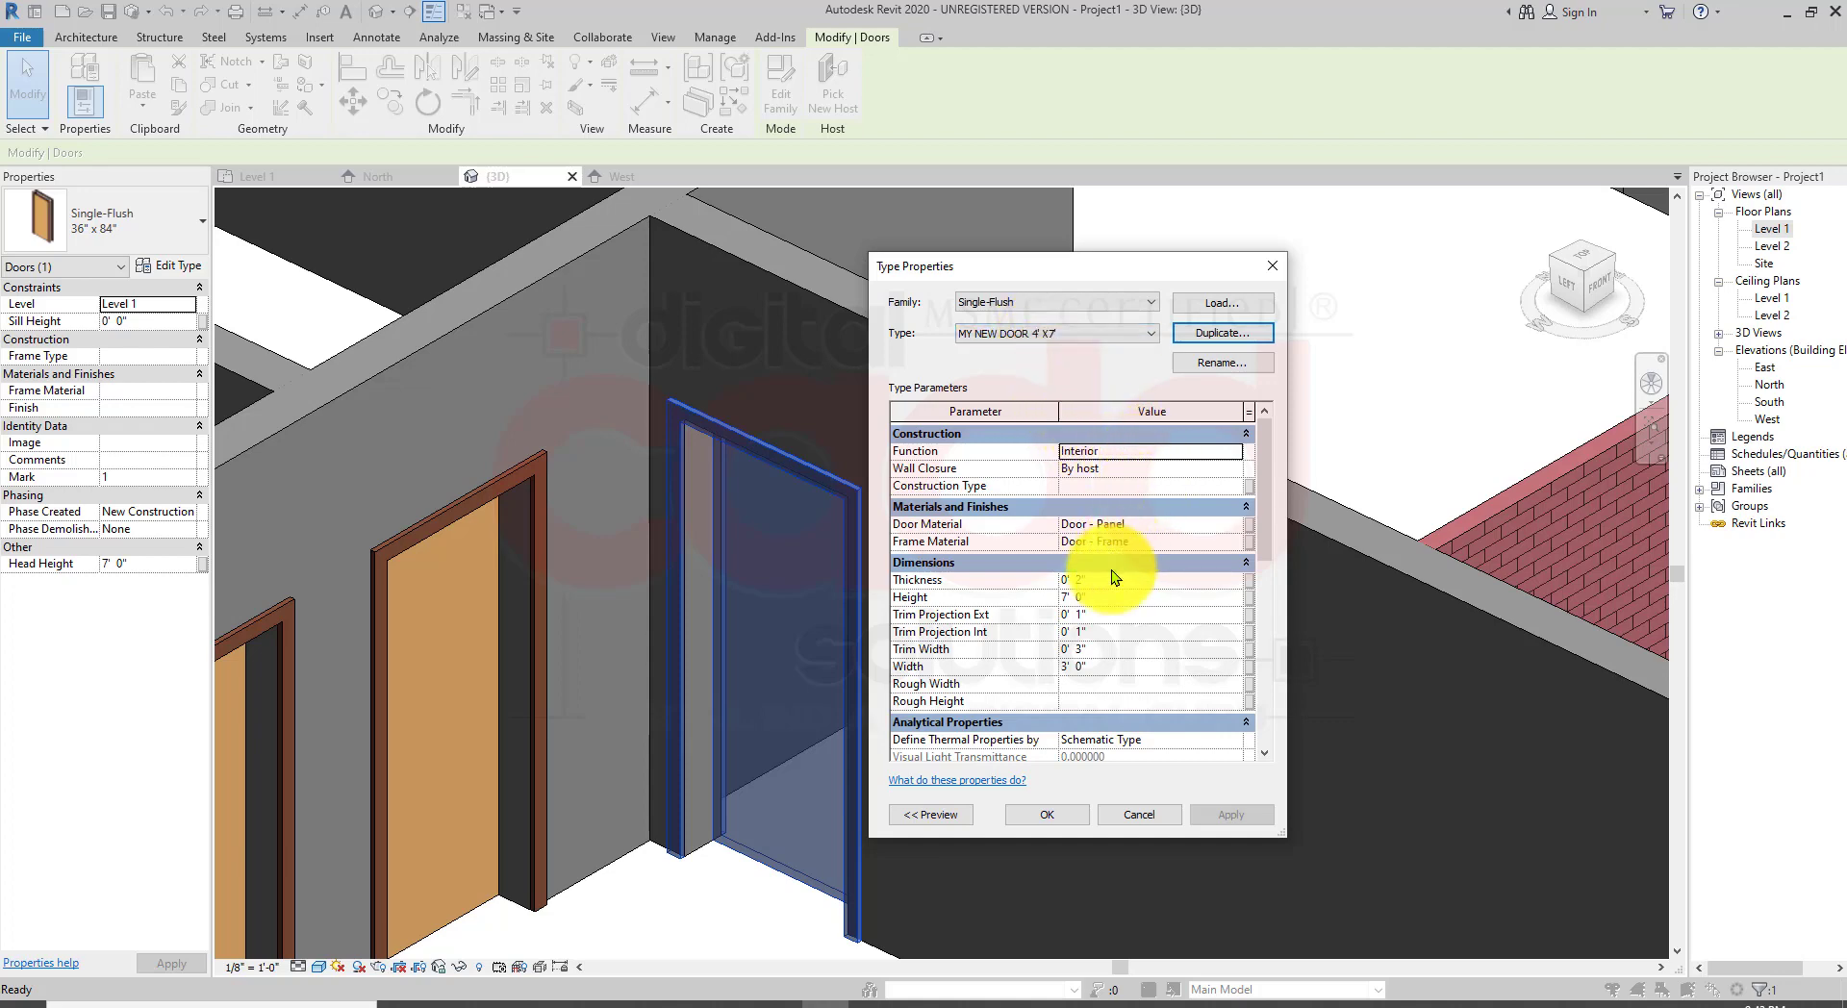
click(1092, 666)
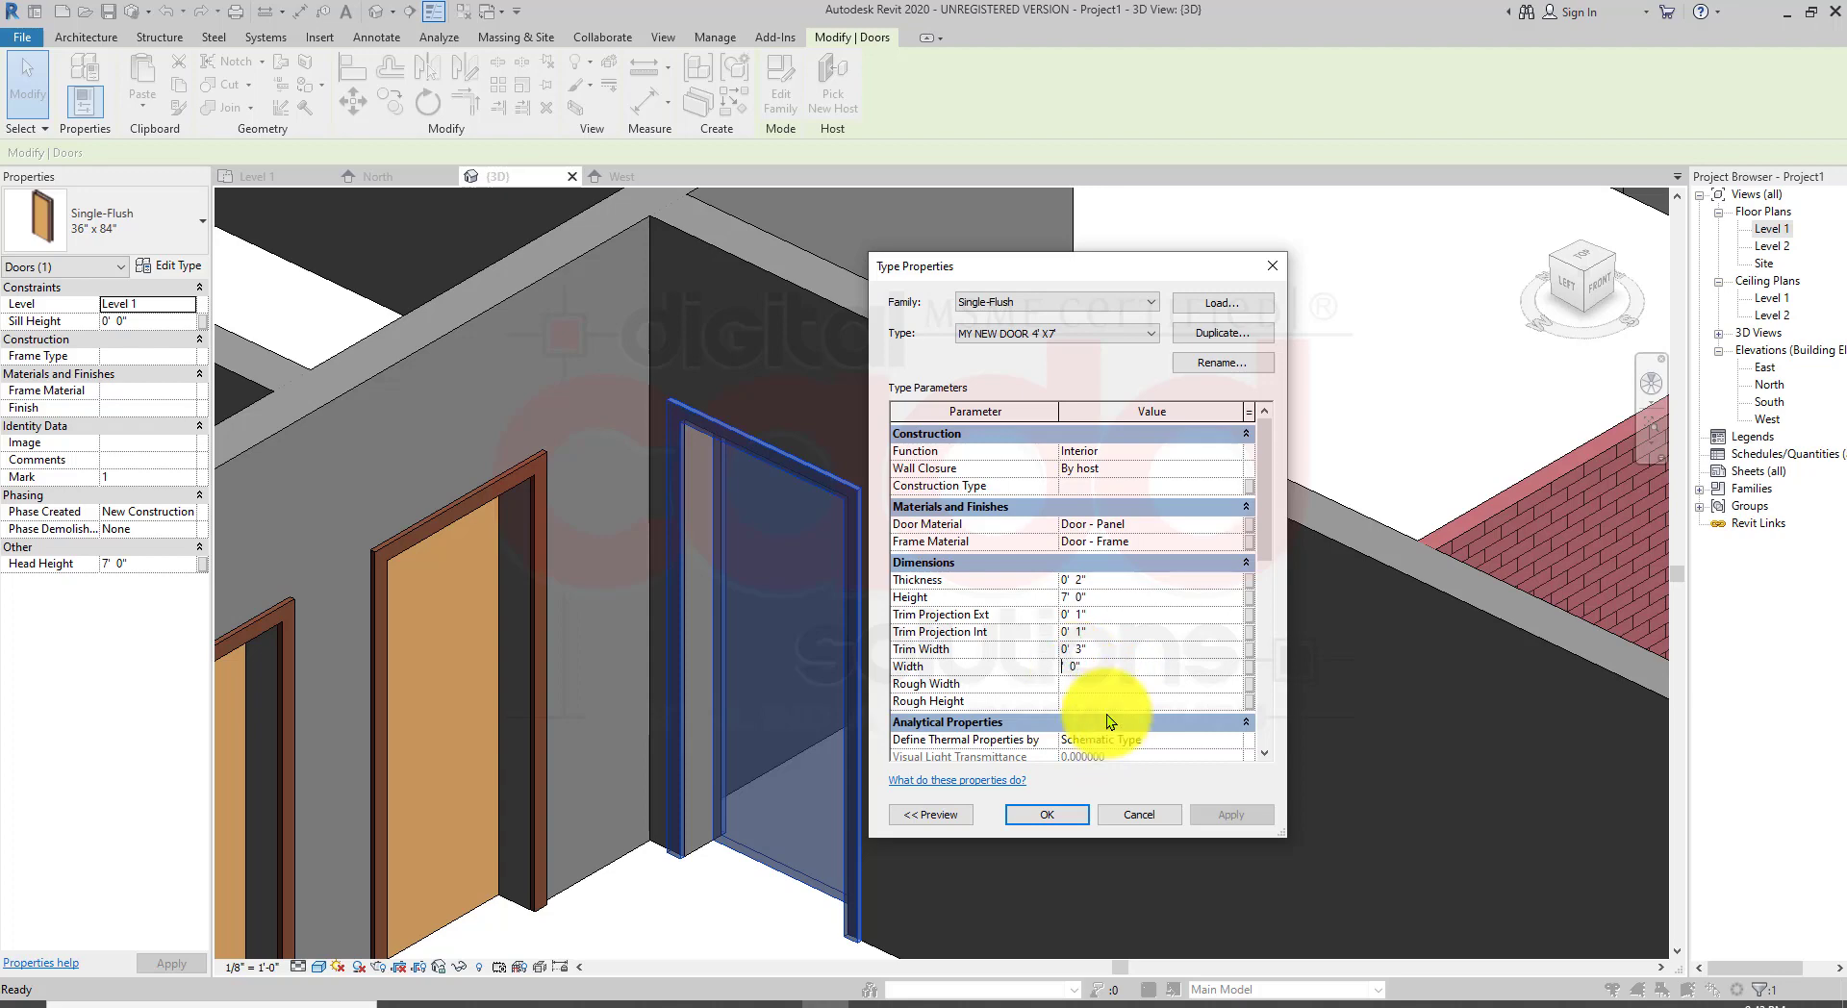
click(1043, 815)
scroll(656, 541, down, 2)
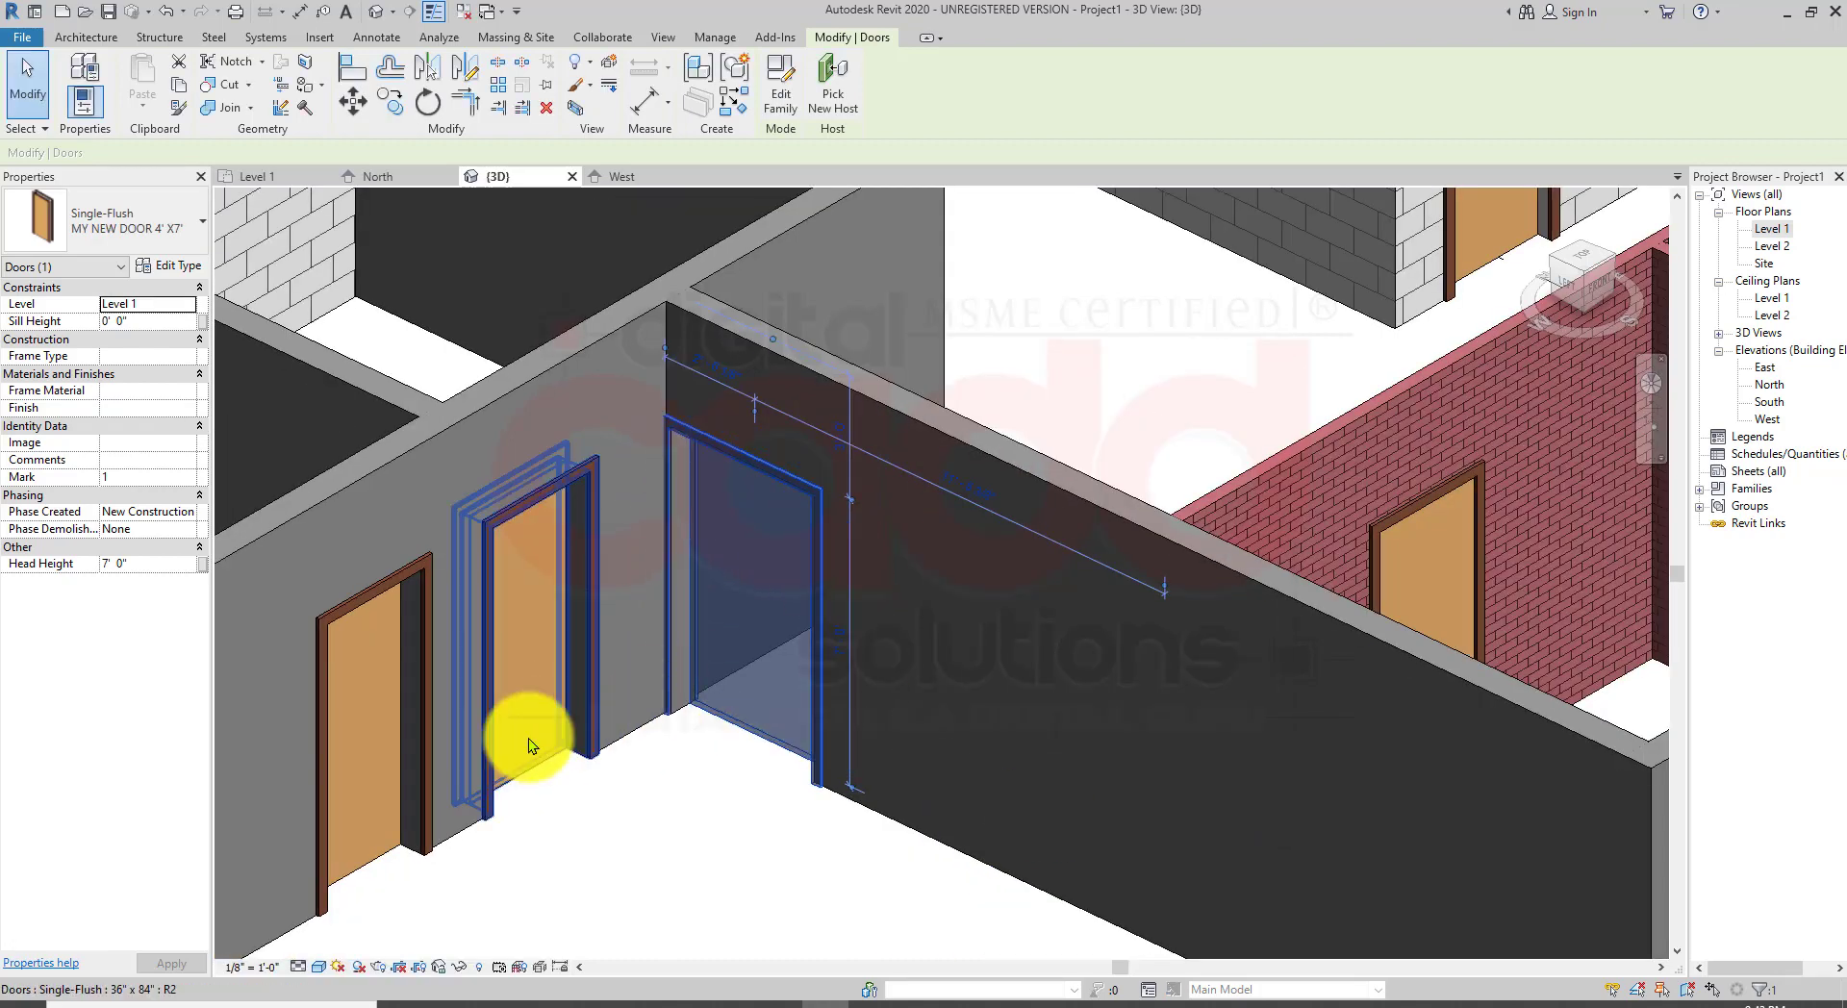
Step: Open the Level 1 floor plan and frame the corner door
click(706, 779)
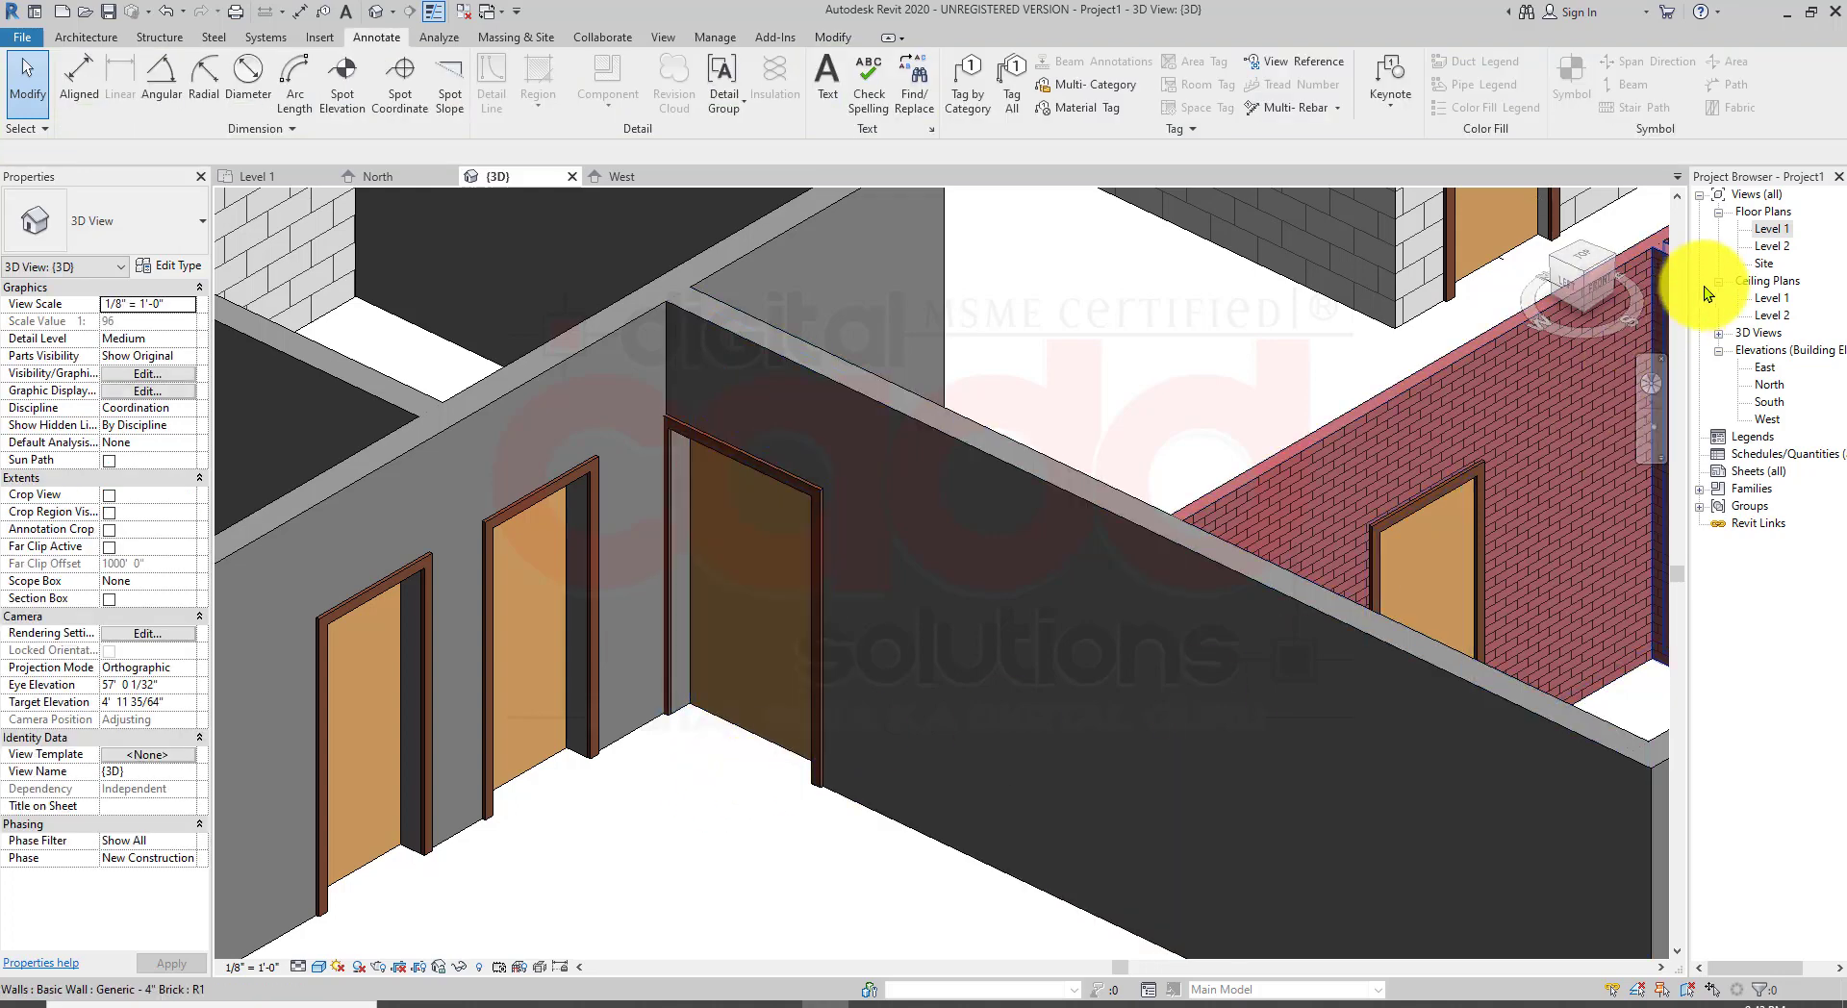
double_click(1766, 229)
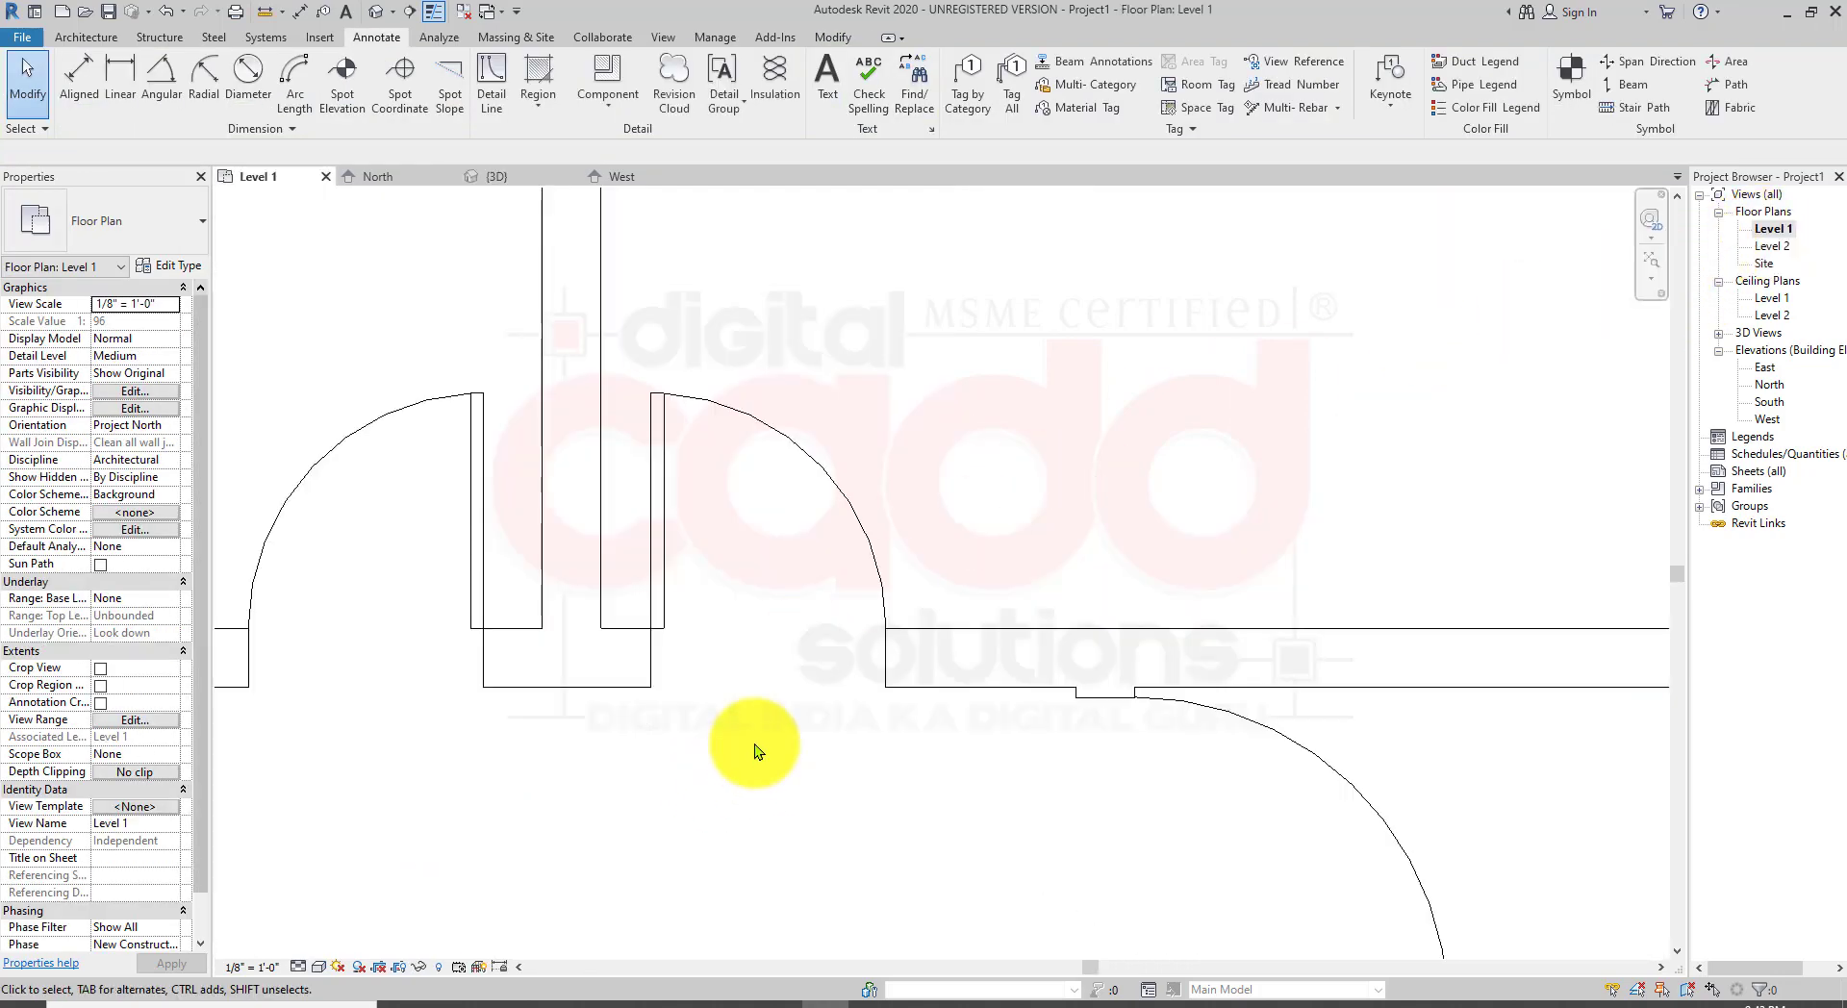
middle_drag(1029, 751, 742, 619)
scroll(710, 583, up, 3)
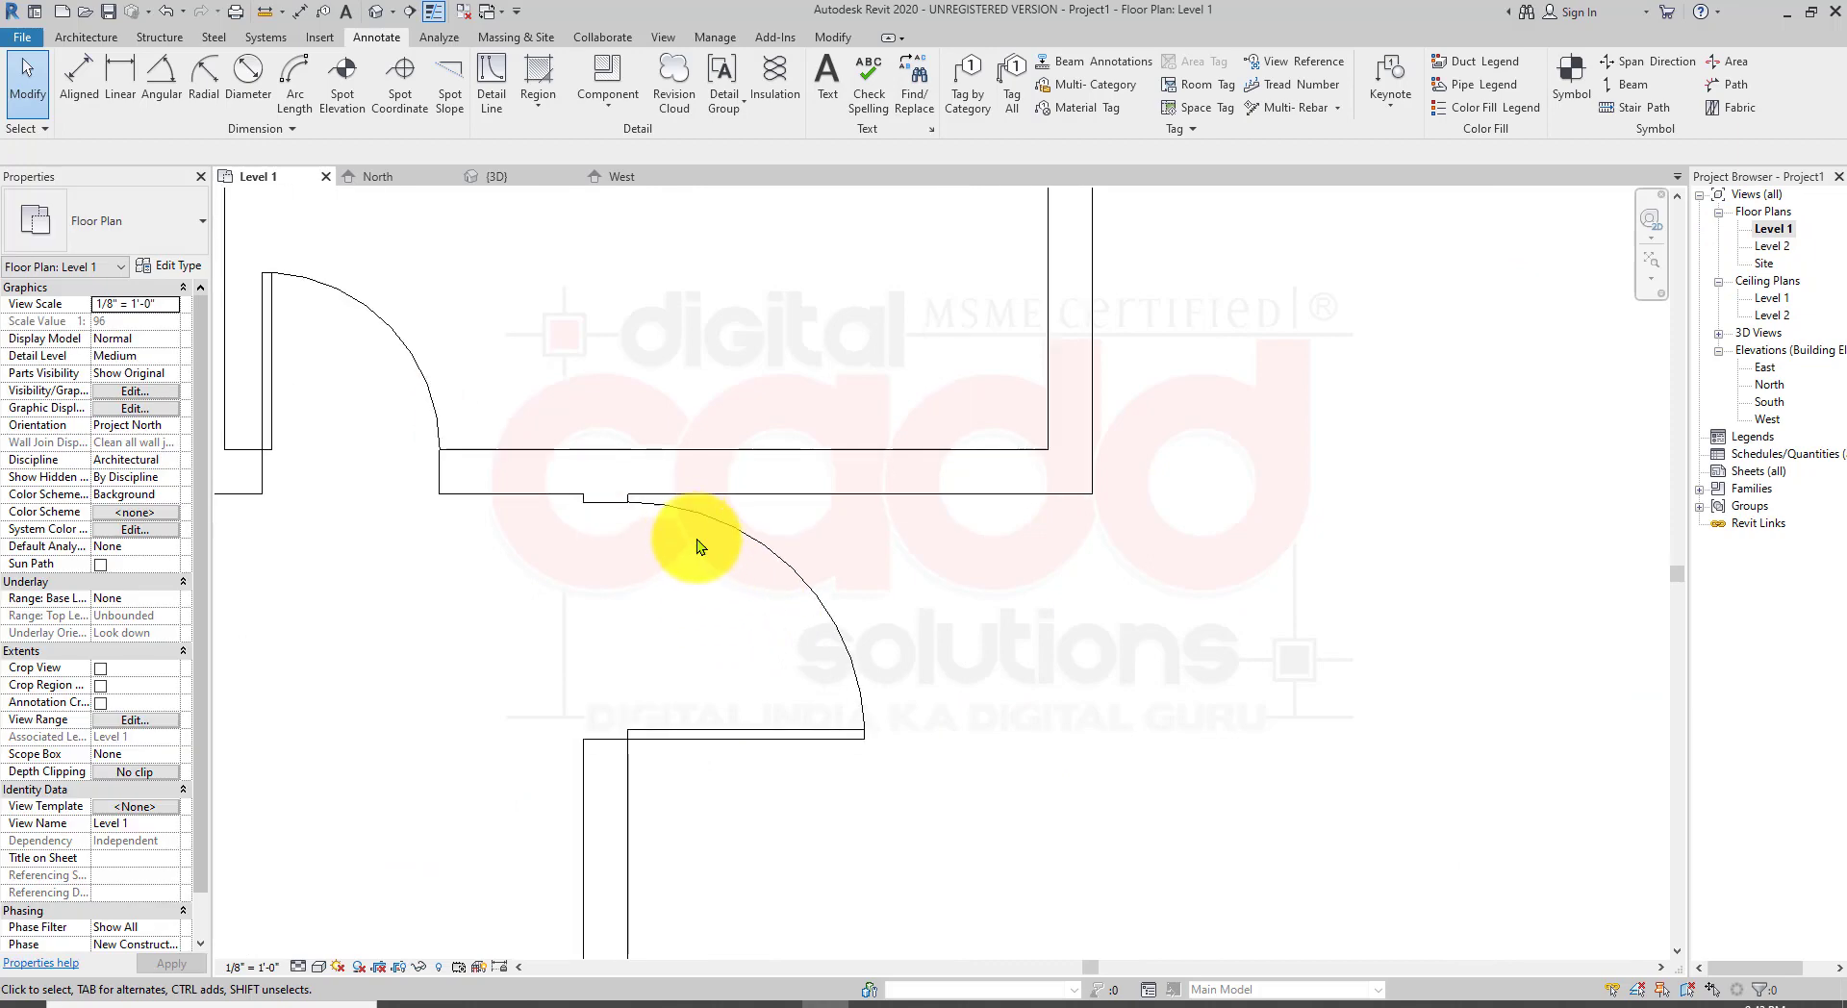
Step: Flip the new door's swing and set its temporary distance dimension from the wall to 9
click(787, 730)
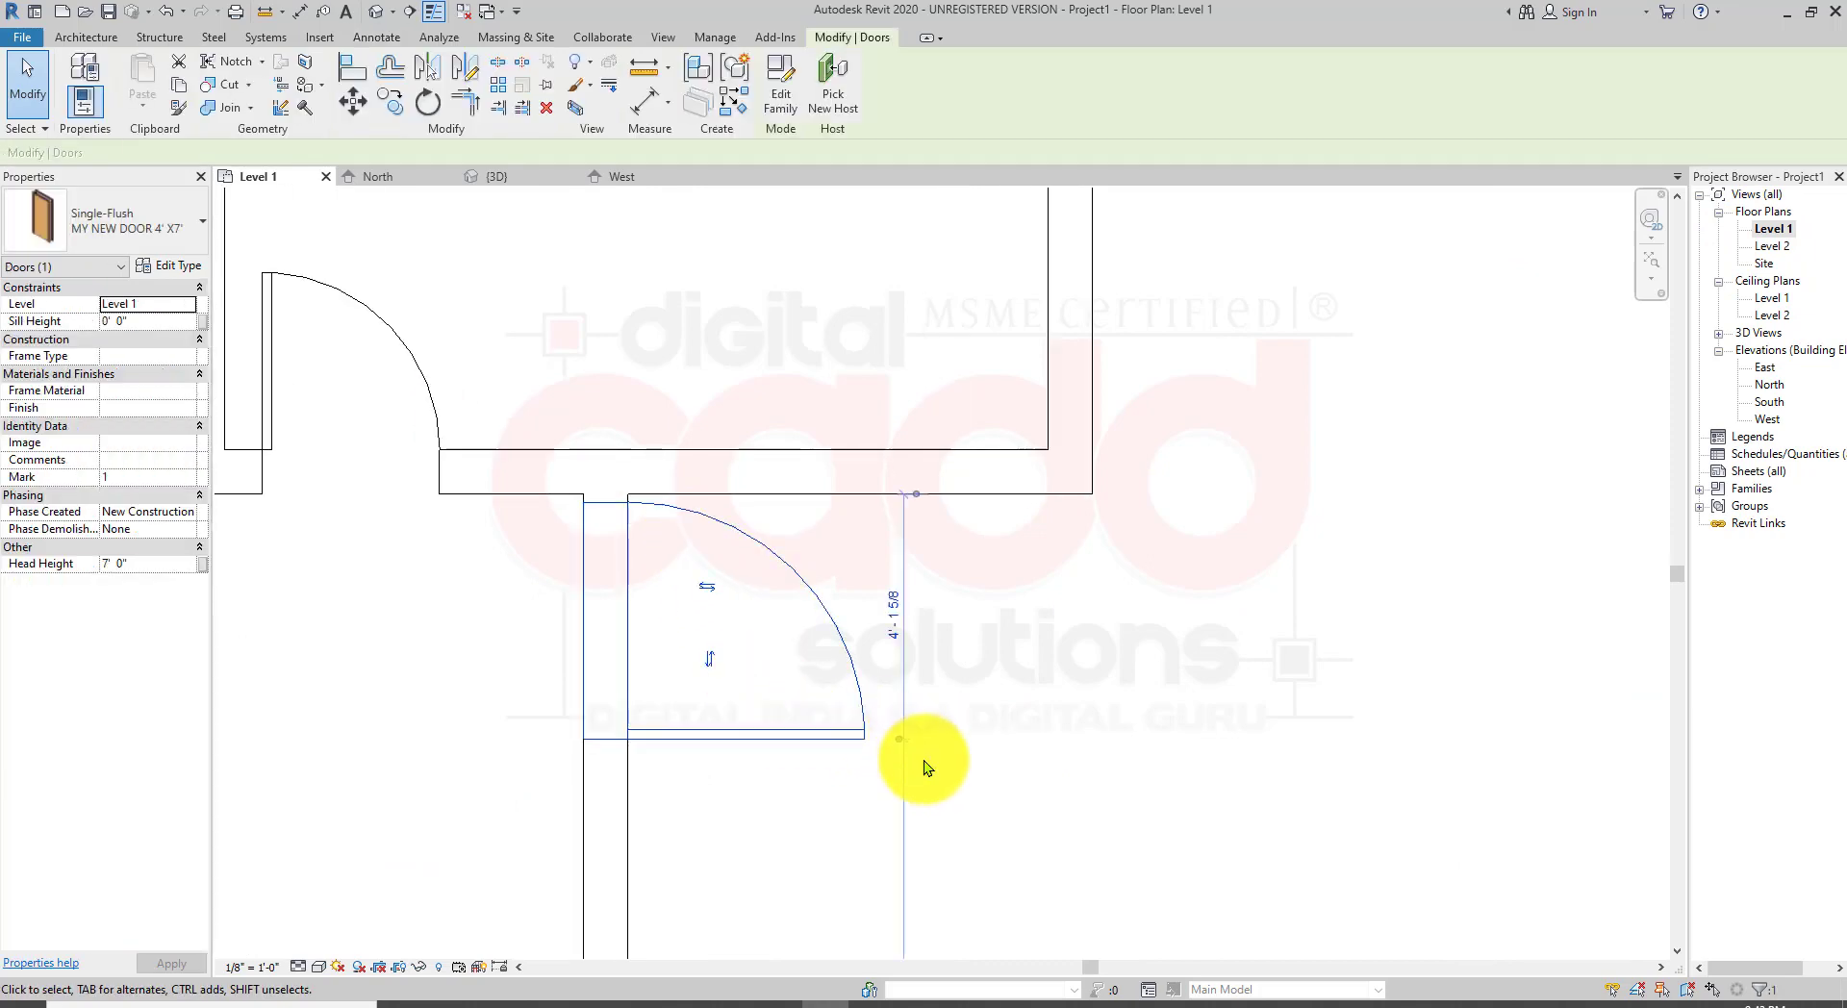
key(space)
scroll(921, 548, up, 2)
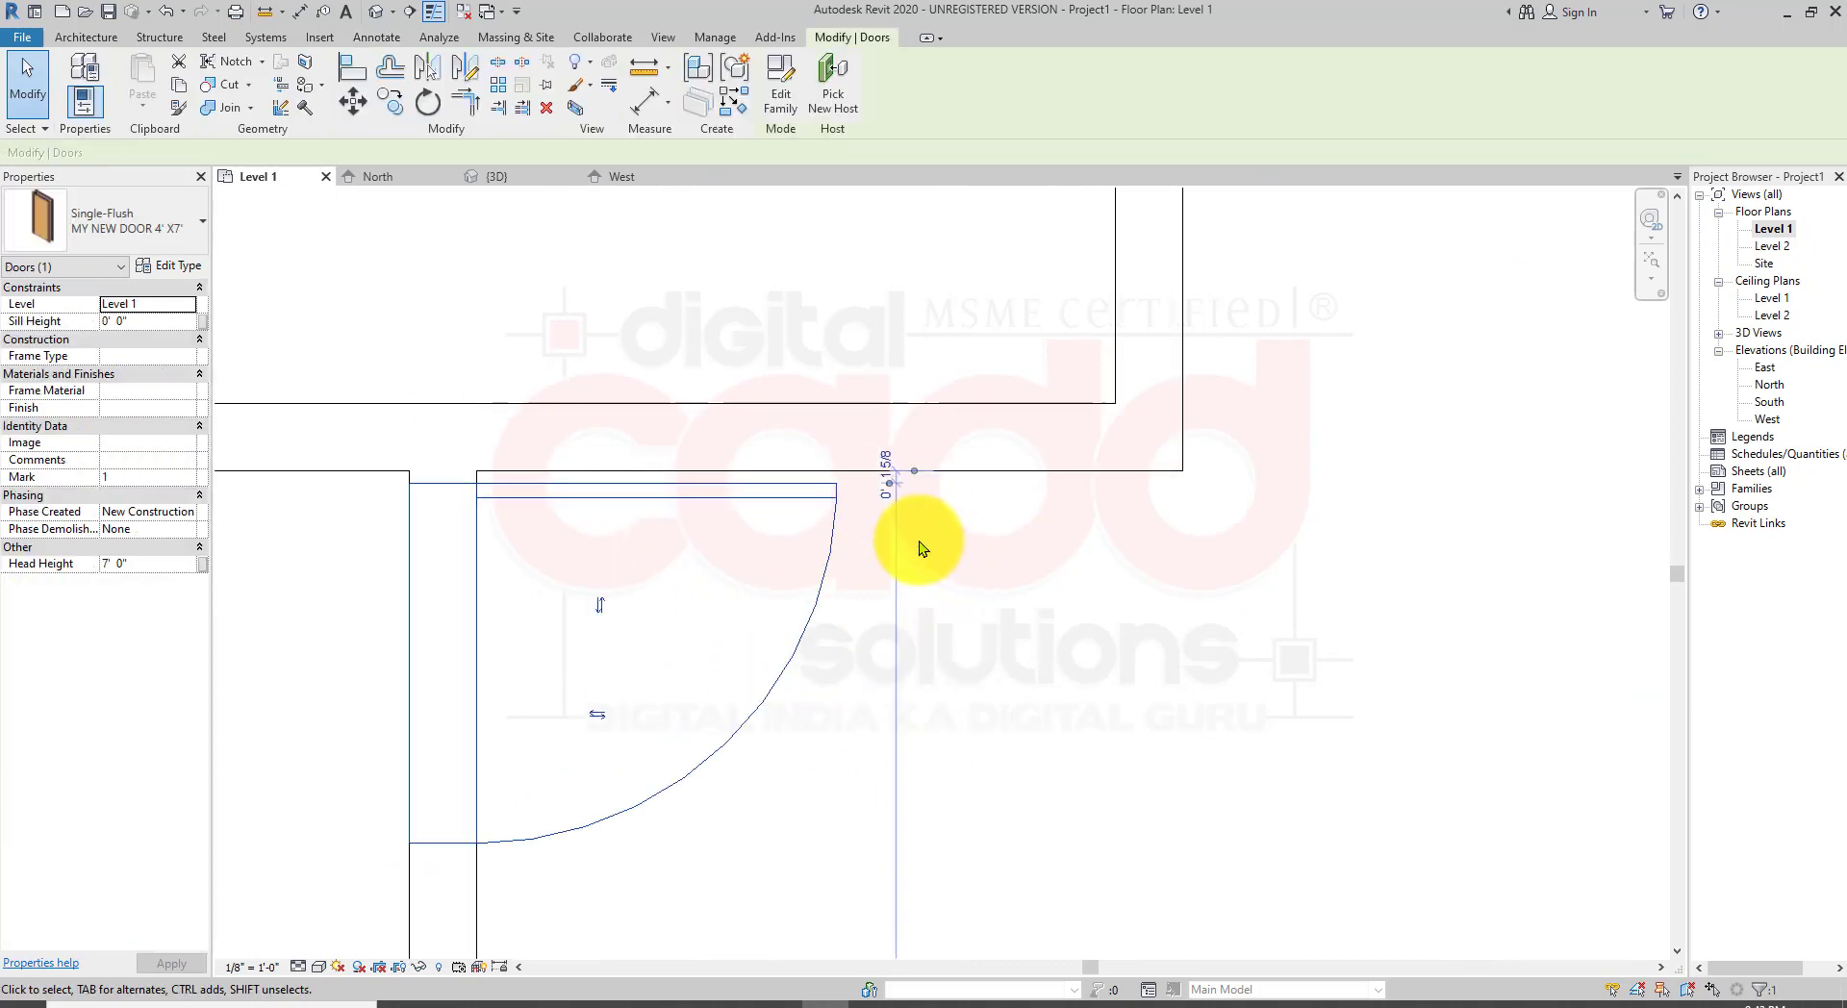
click(884, 464)
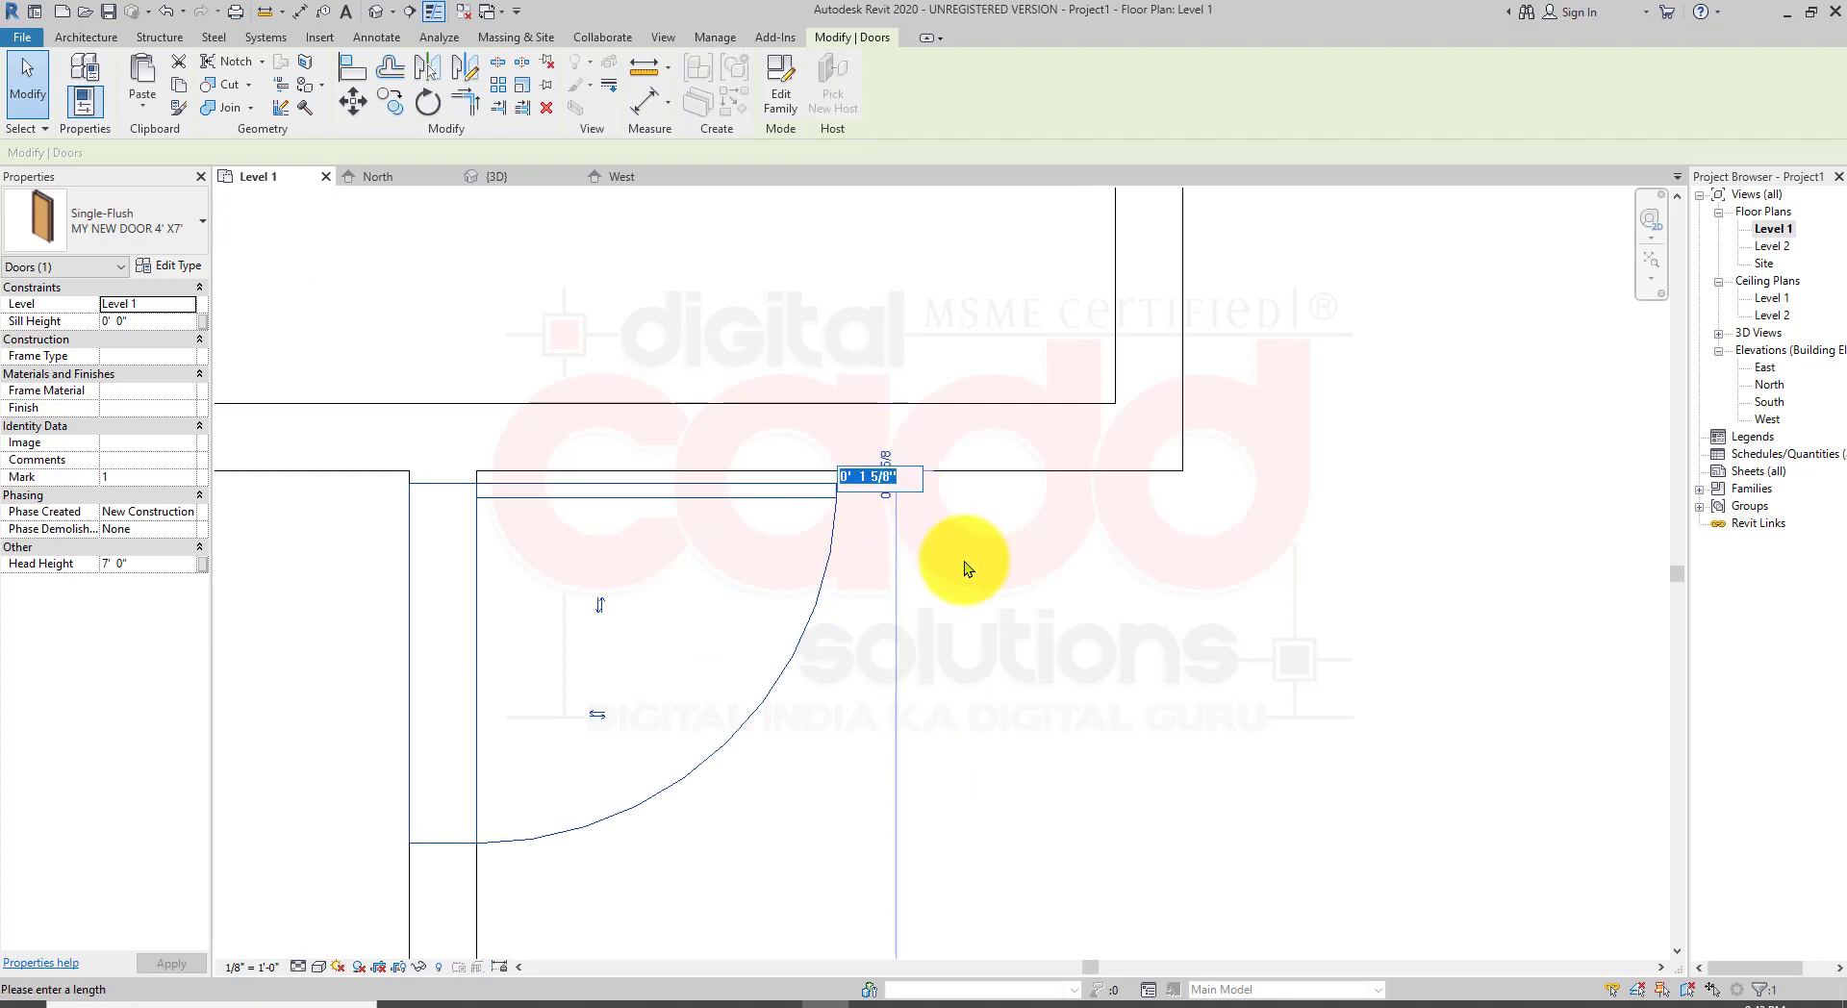
text(9)
key(Return)
click(965, 561)
scroll(817, 552, down, 2)
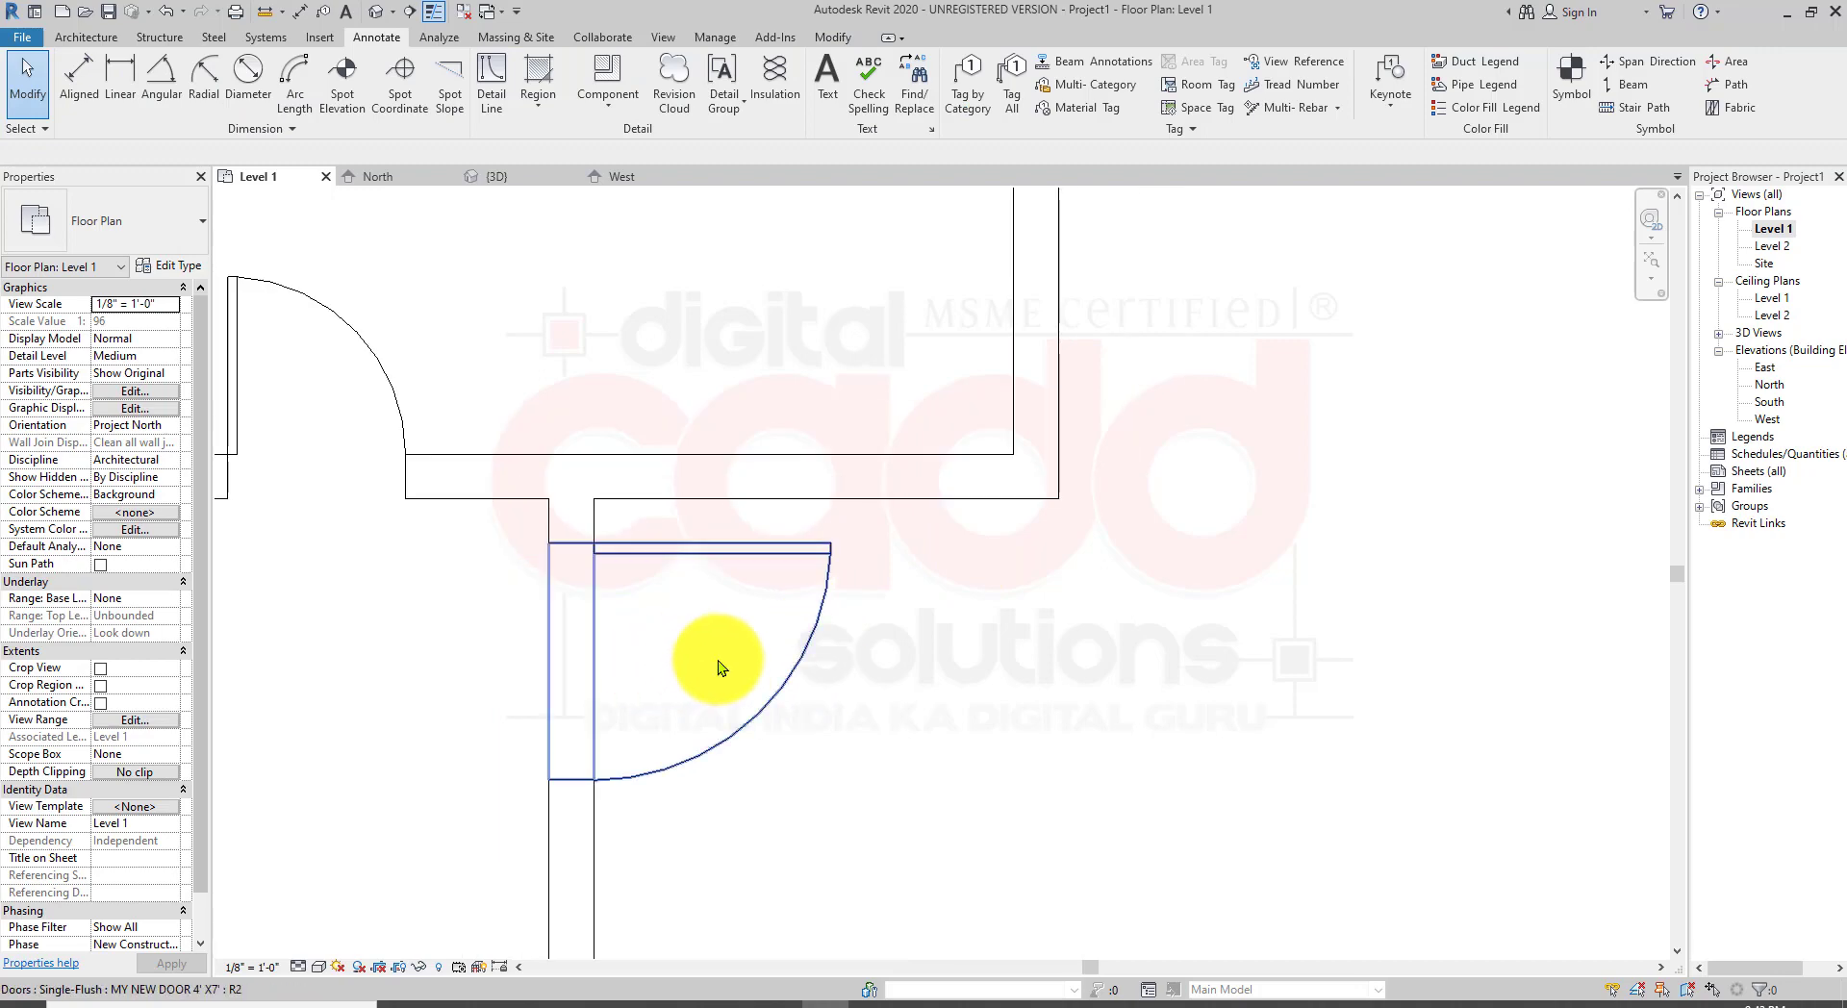
Step: Dimension the width of the new door's opening with a linear dimension
click(119, 77)
scroll(713, 523, up, 2)
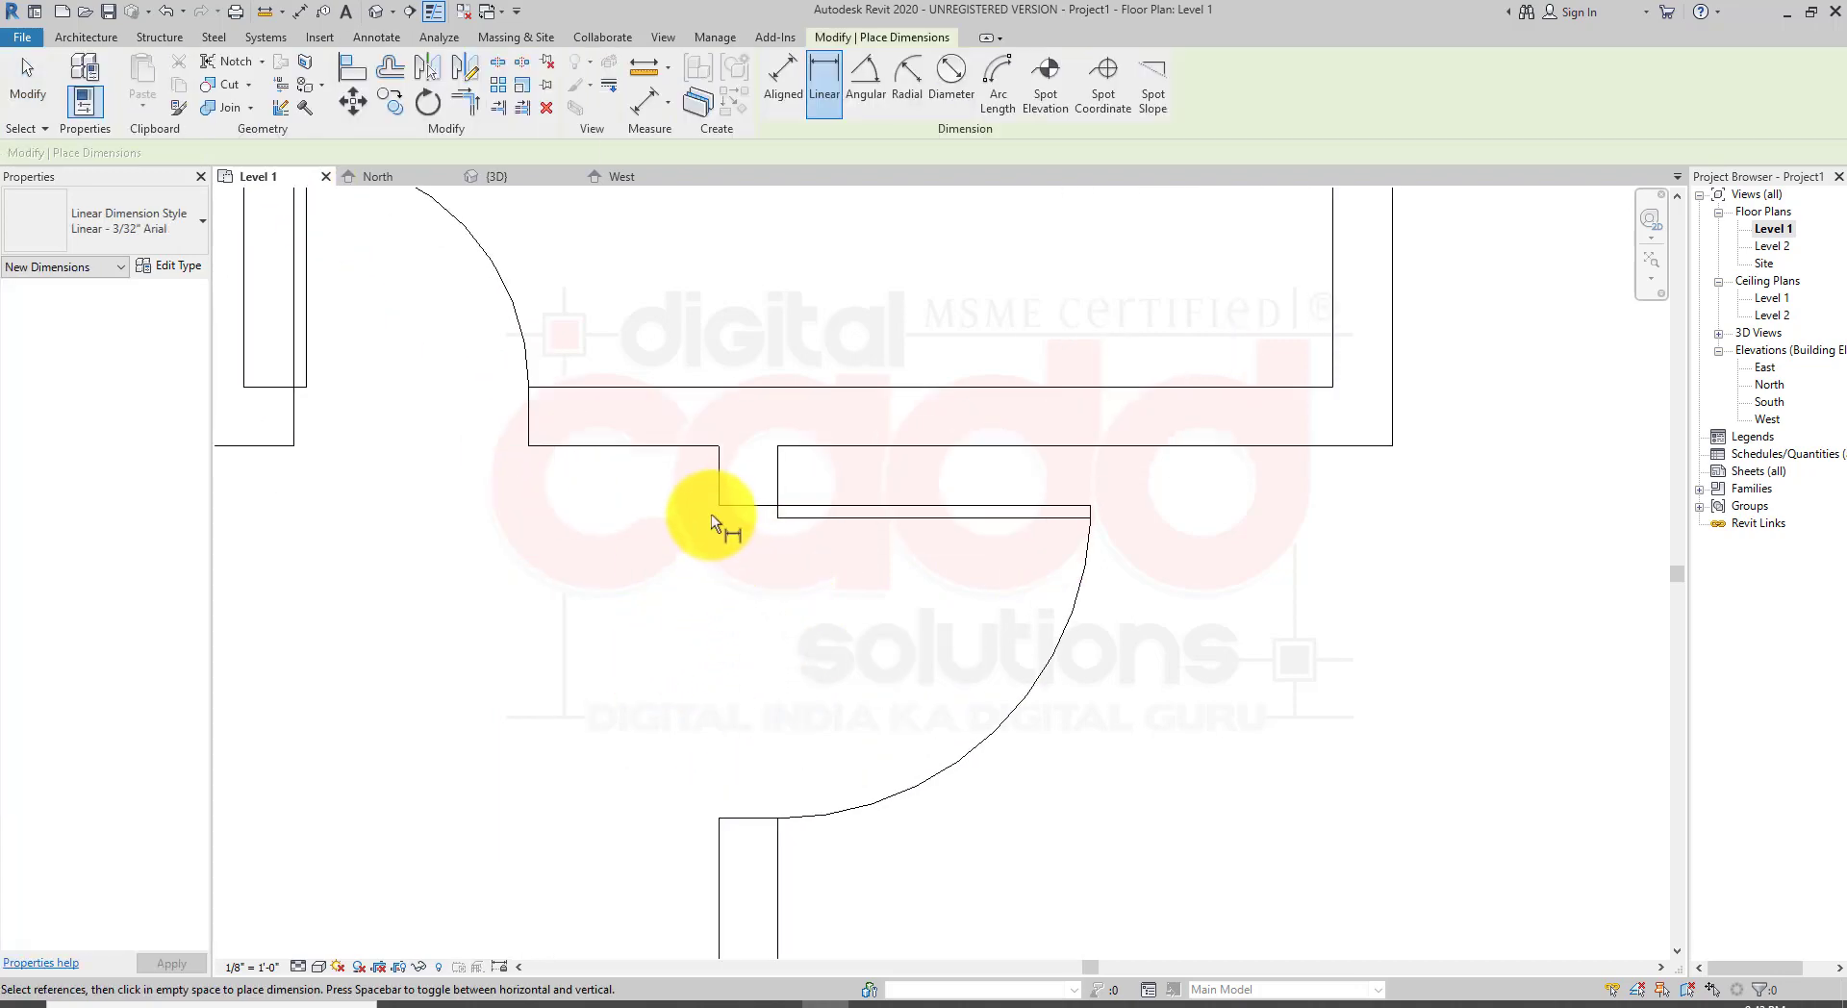
click(720, 517)
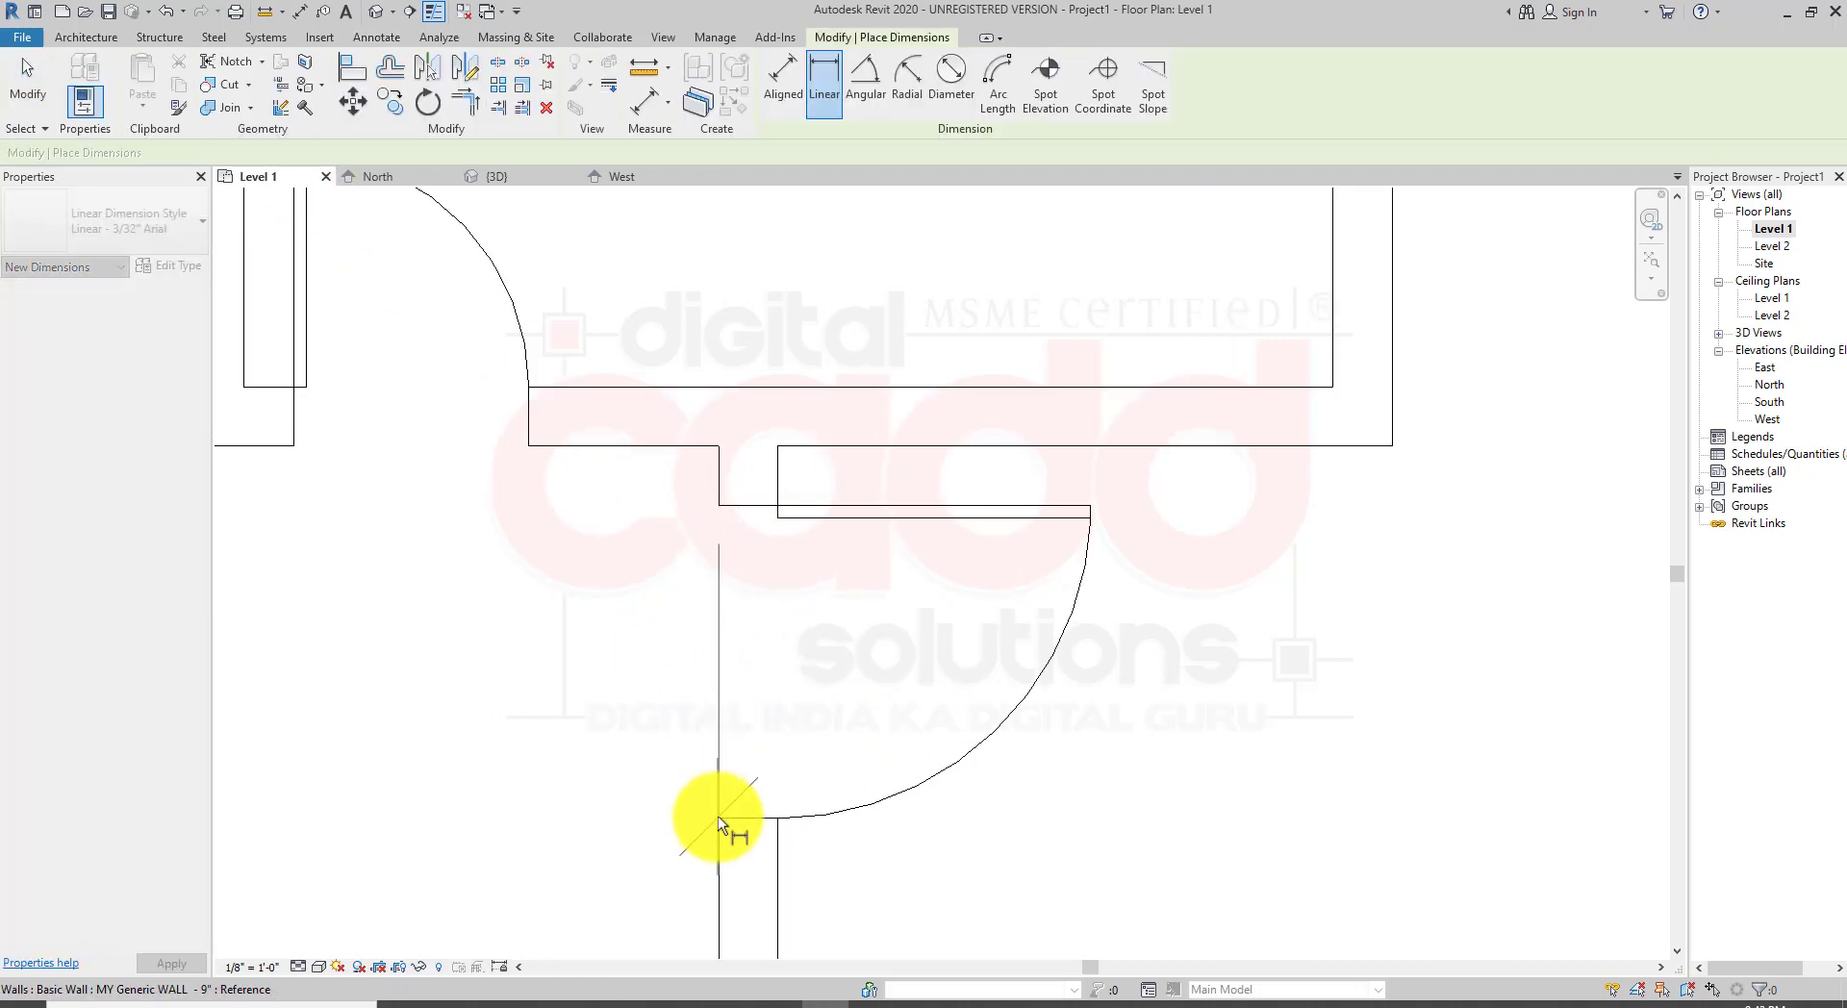
click(717, 816)
click(1253, 772)
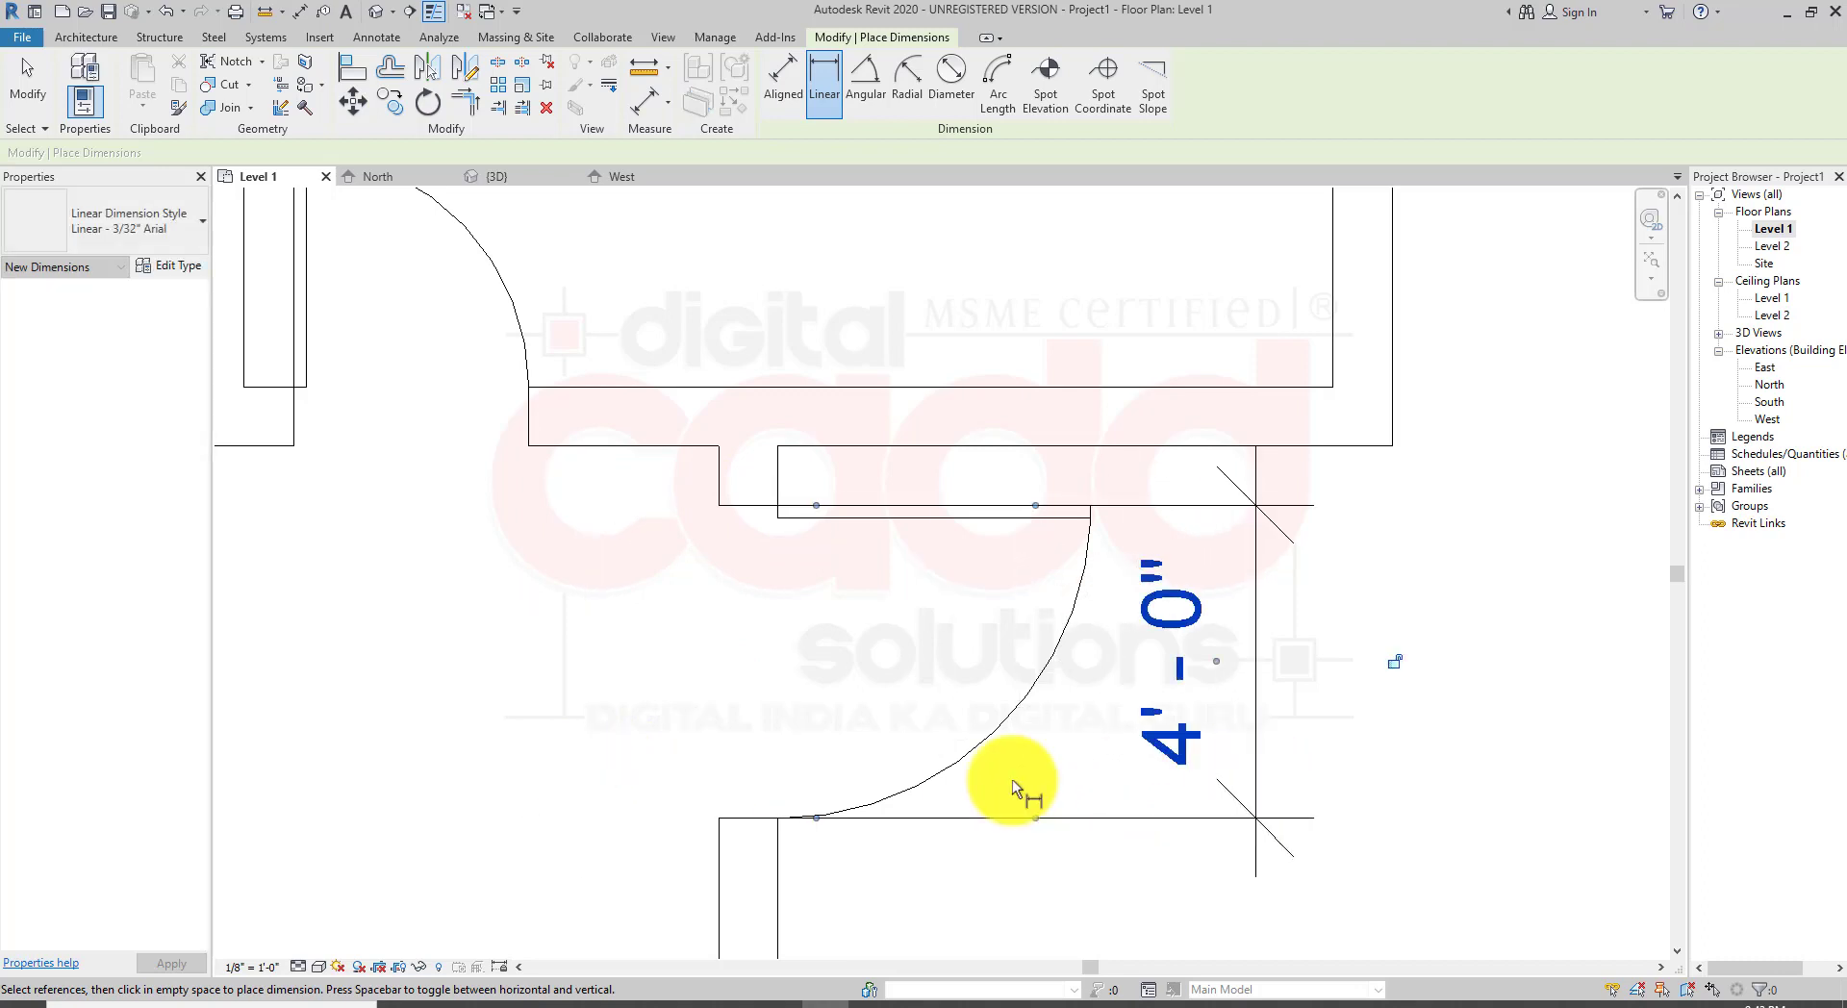
Step: Add linear dimensions across the two neighbouring door openings in the wall above
middle_drag(667, 592, 1137, 896)
click(759, 746)
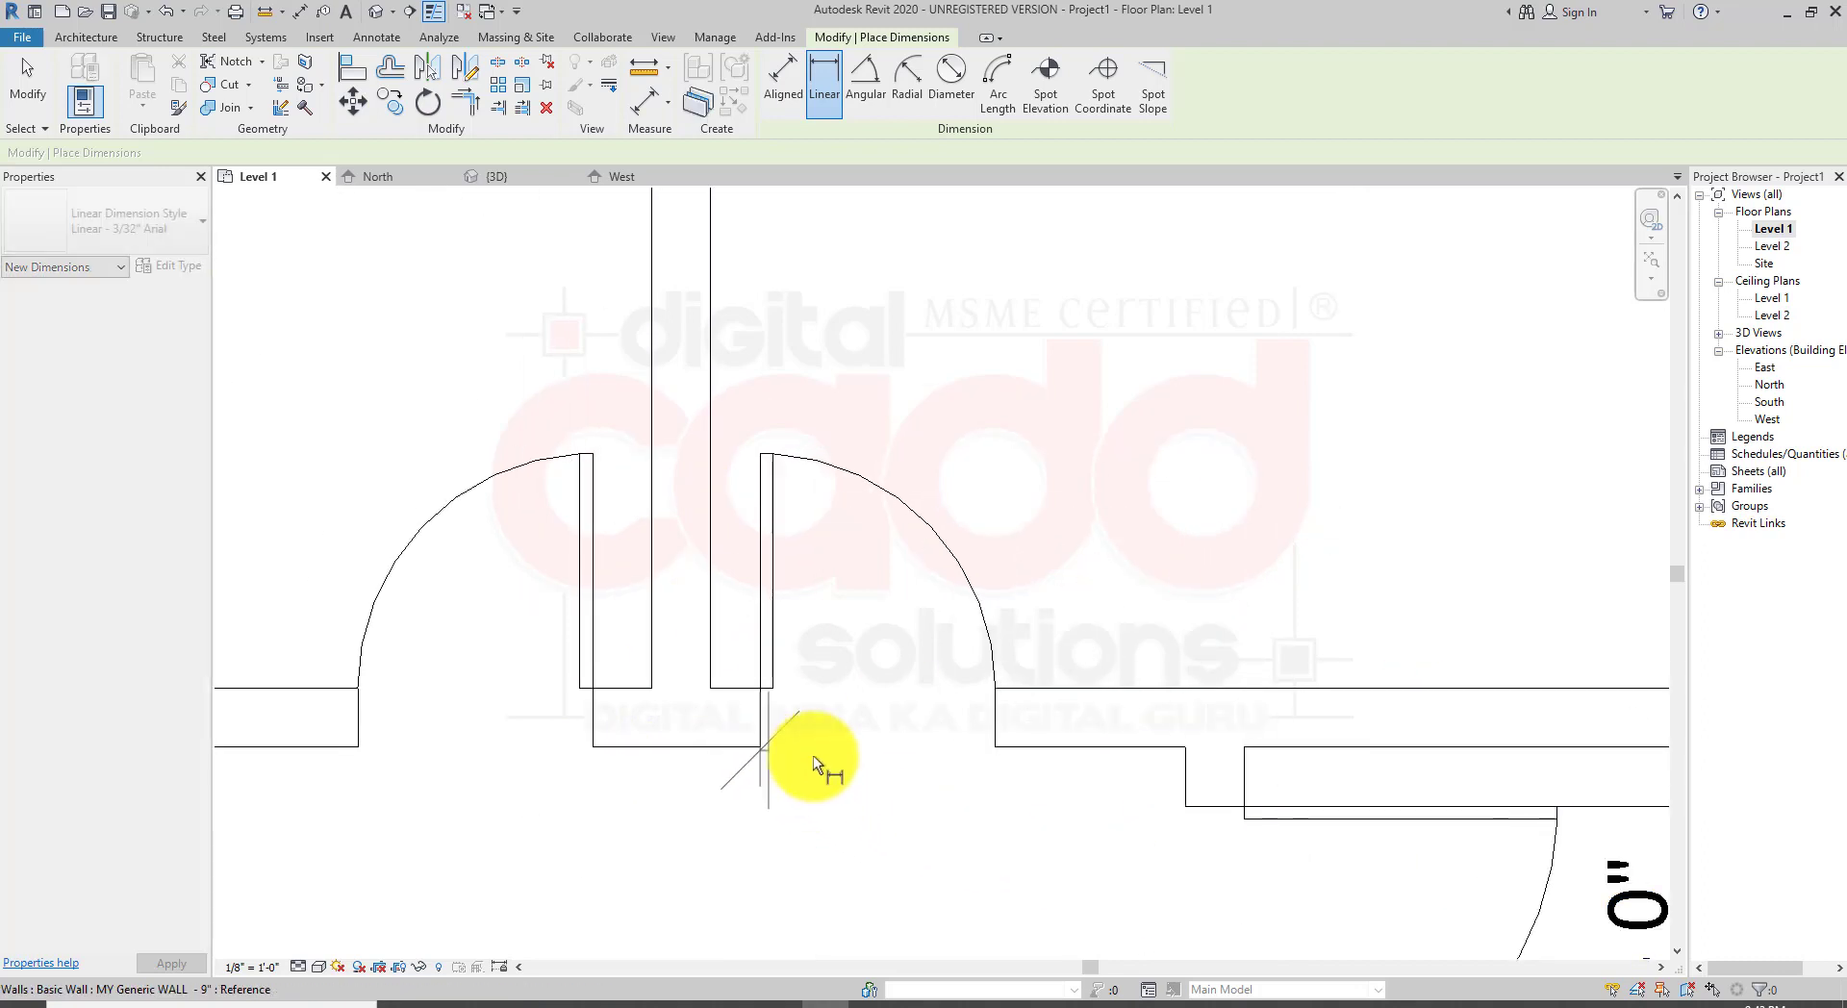
click(993, 749)
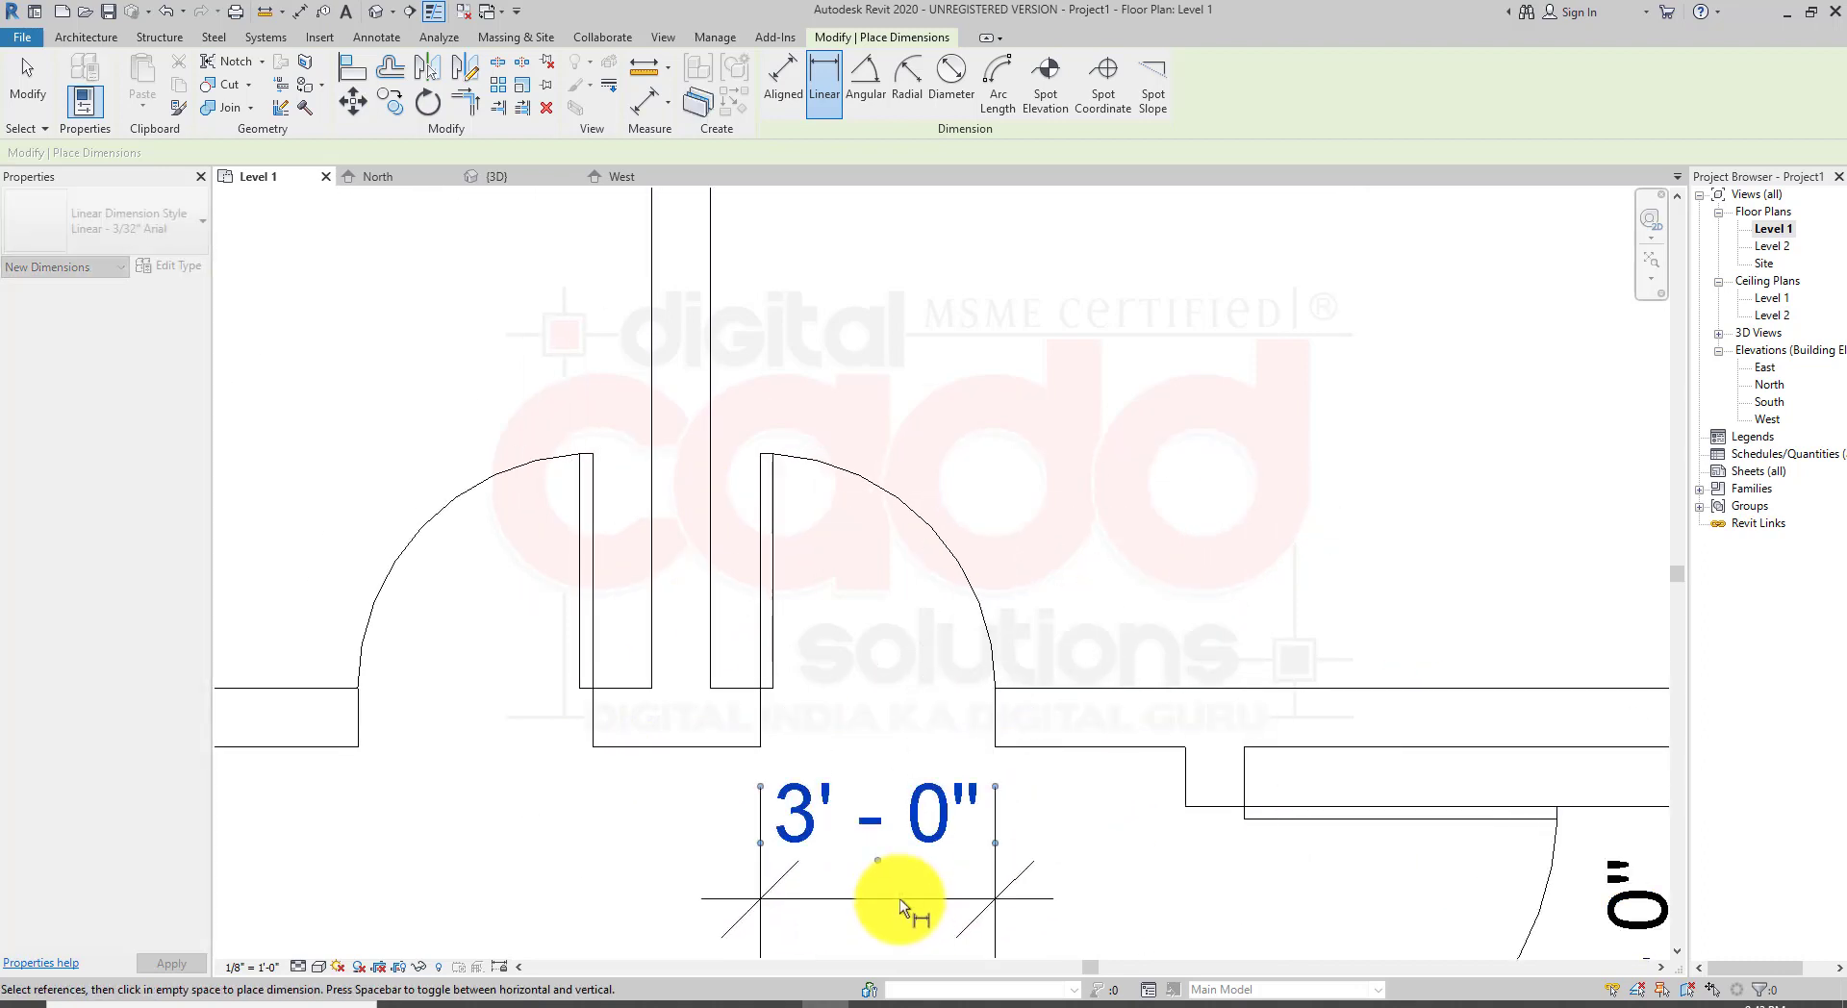
click(899, 899)
click(593, 746)
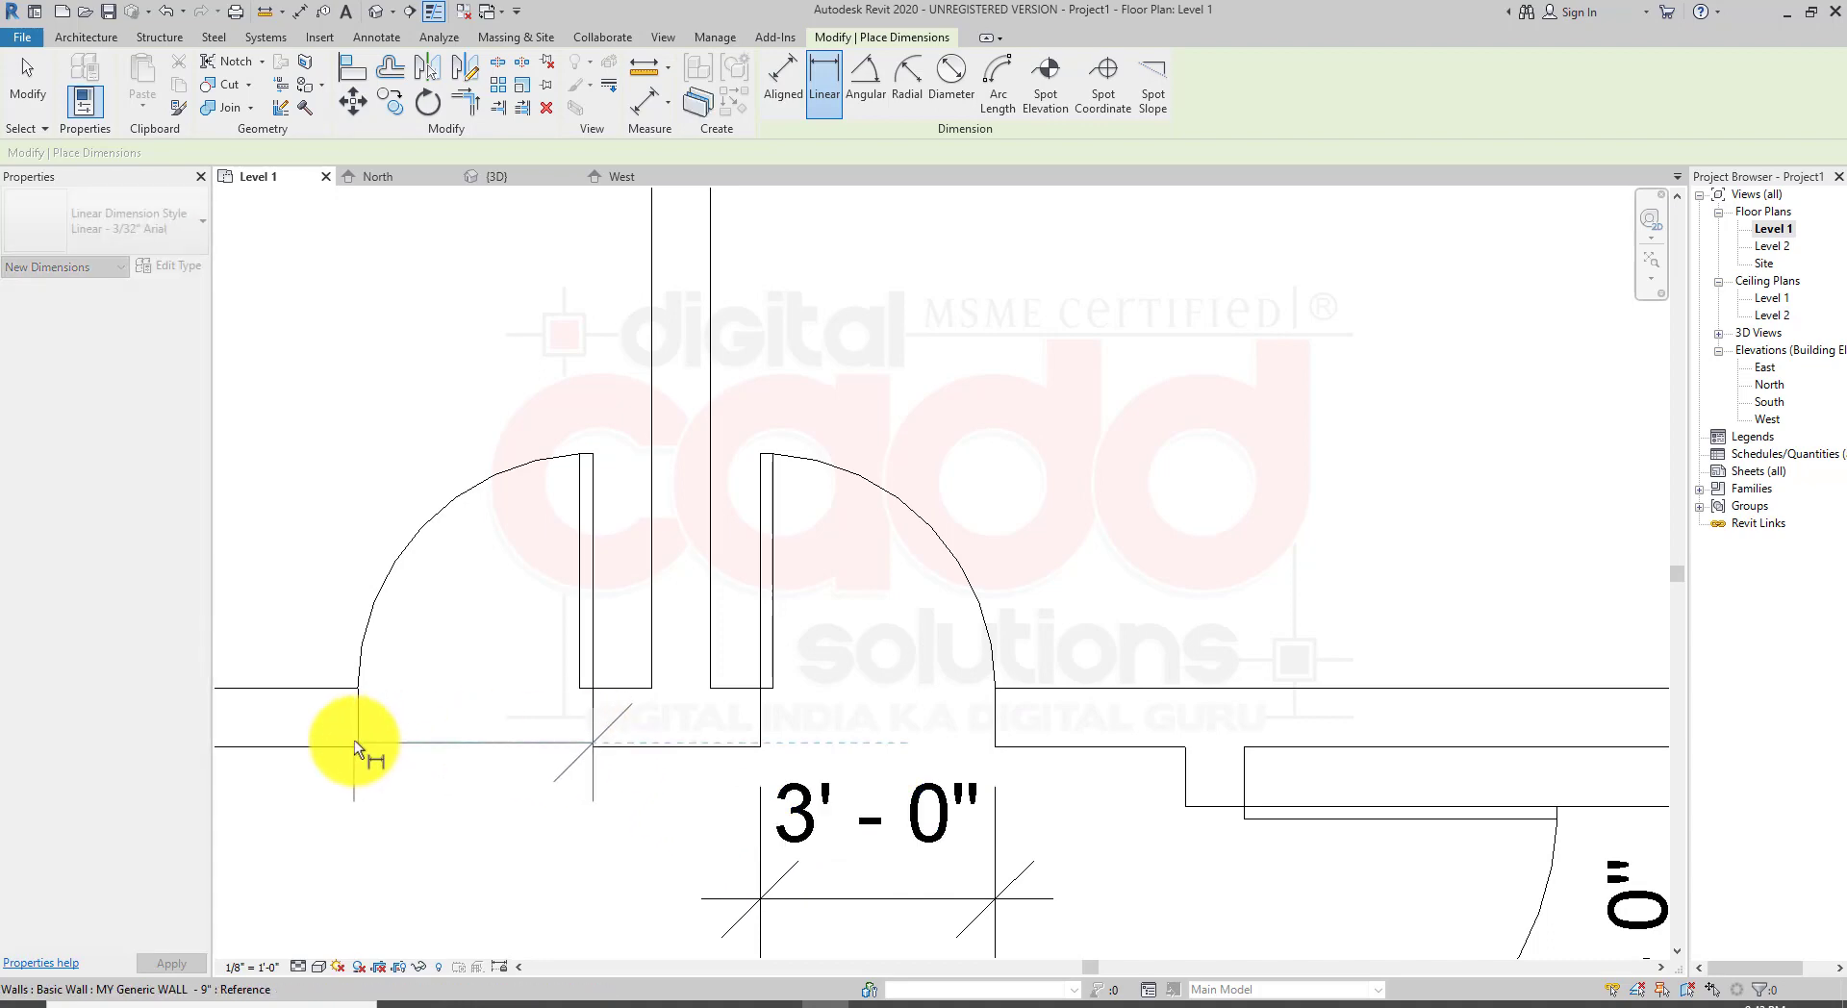
click(356, 744)
click(392, 900)
scroll(534, 630, down, 2)
middle_drag(925, 727, 734, 524)
scroll(857, 667, down, 2)
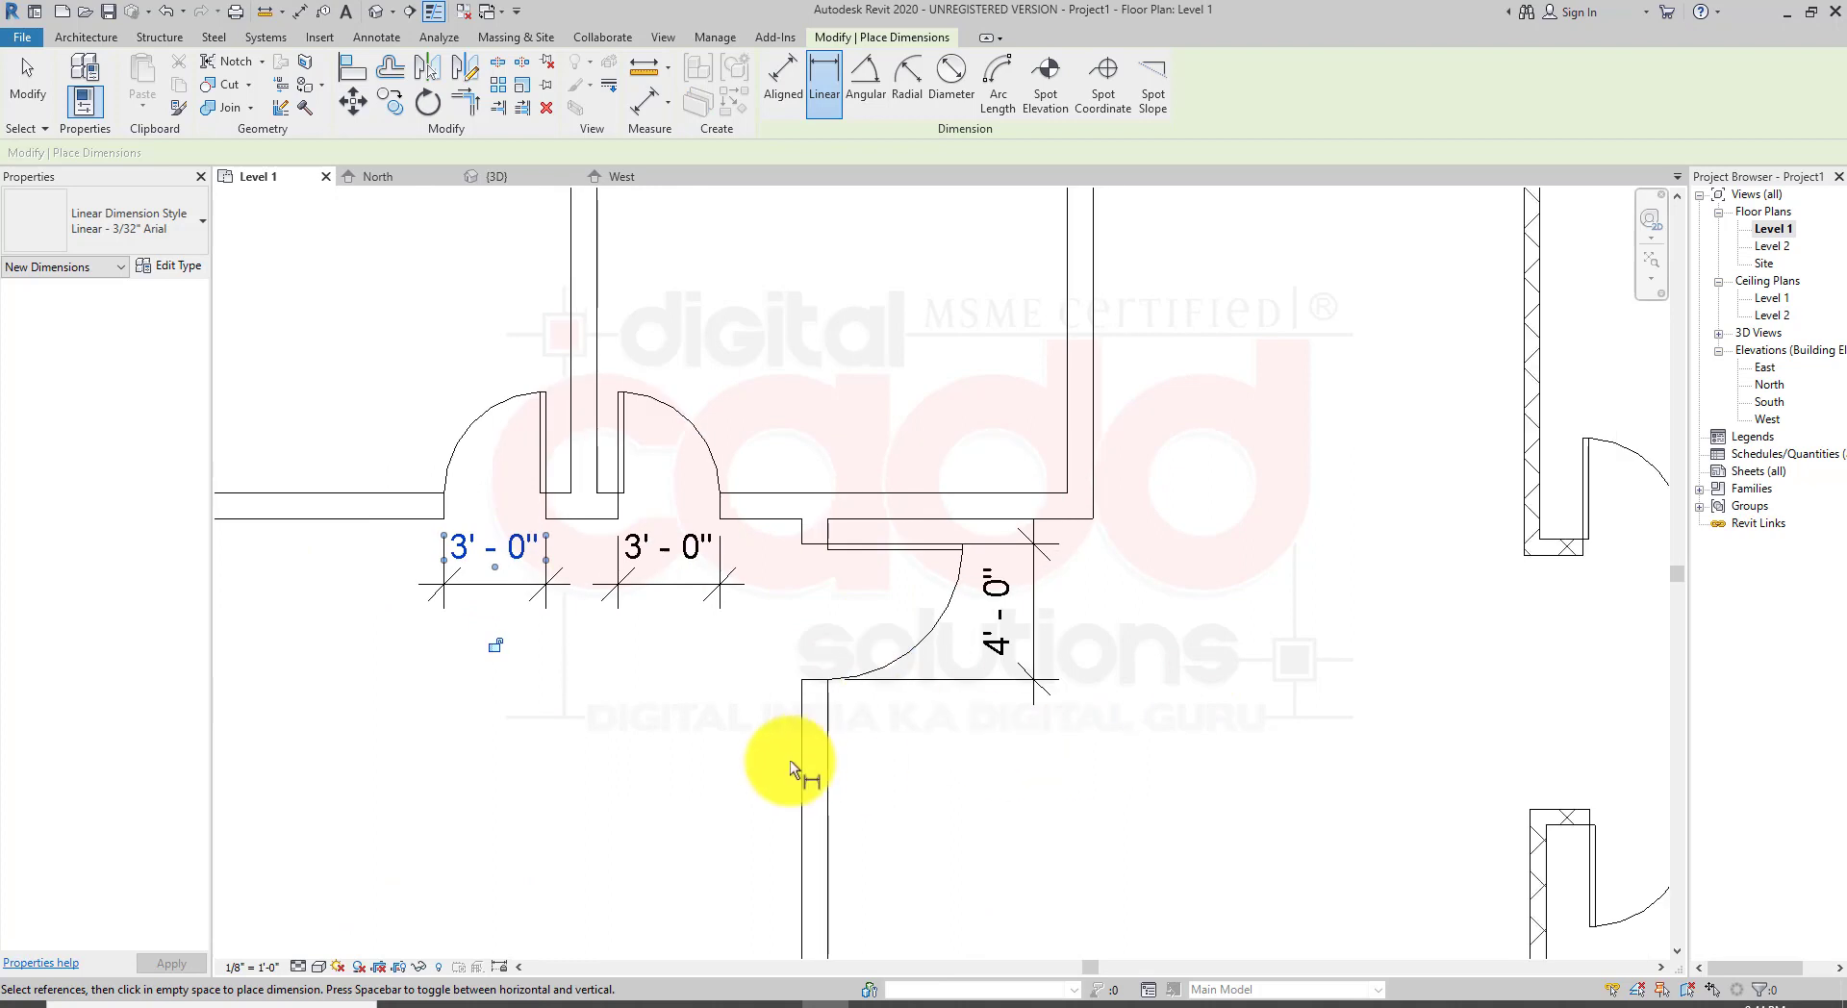
key(Escape)
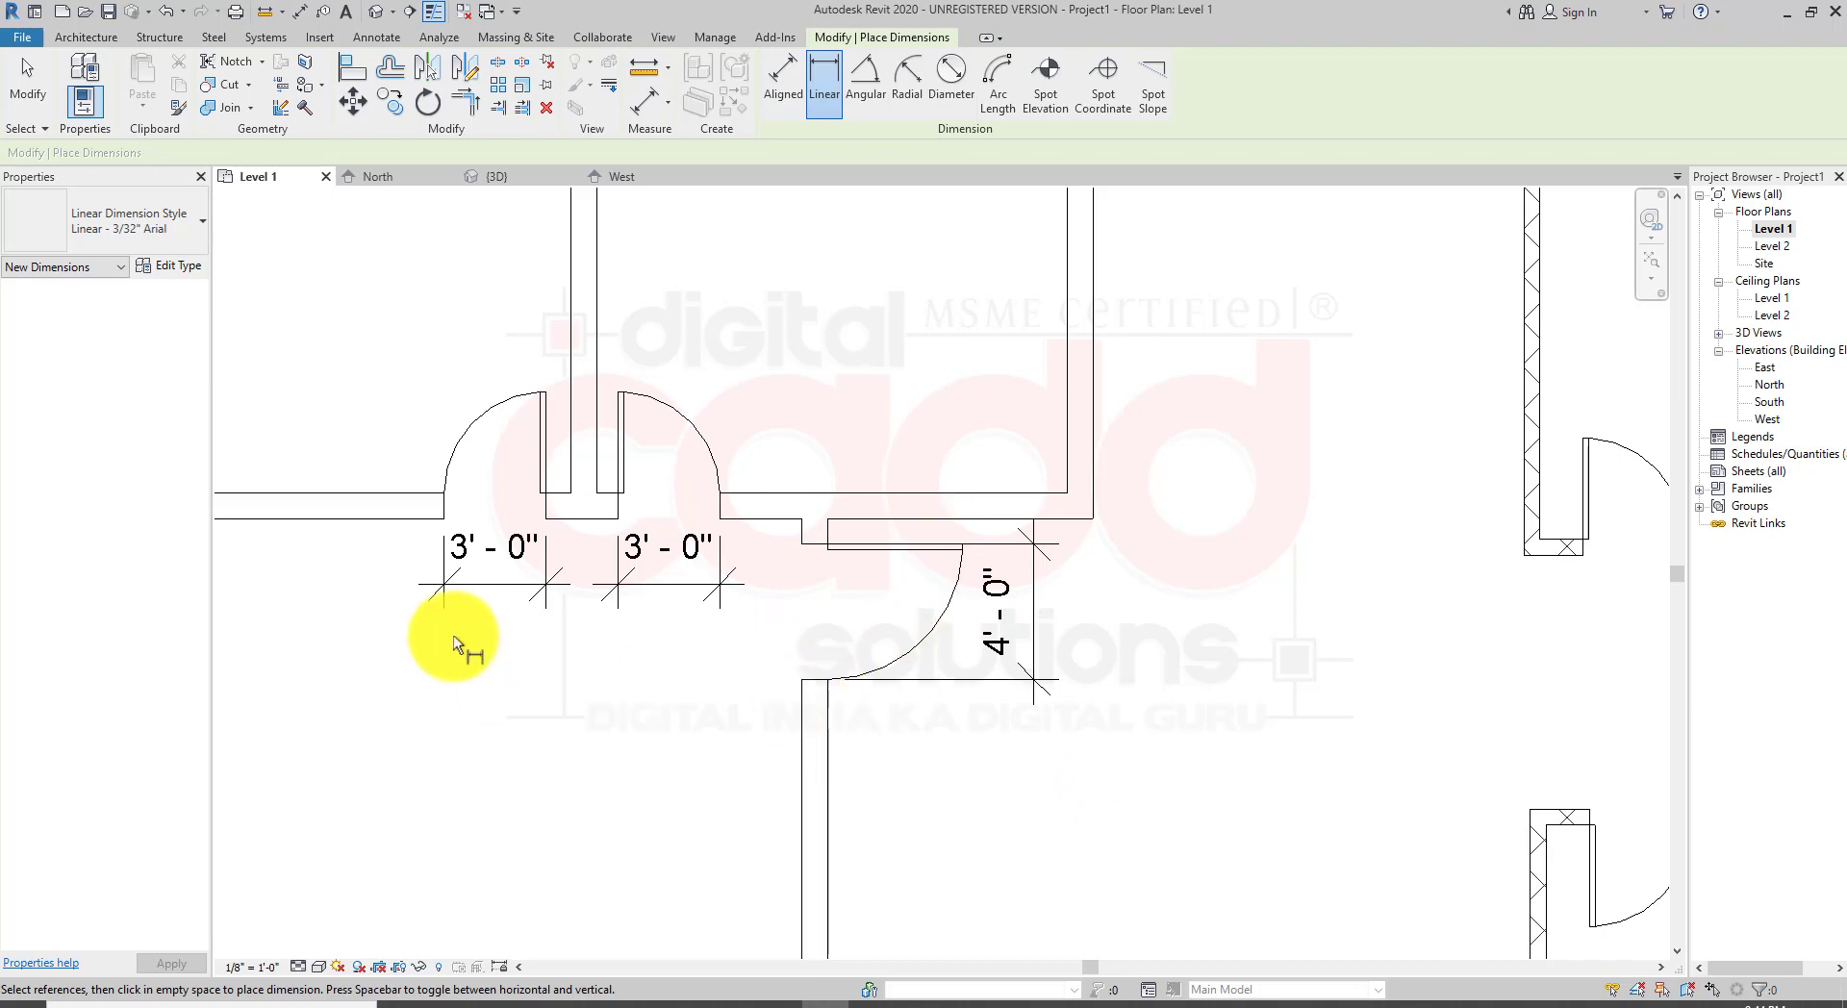
scroll(548, 579, down, 2)
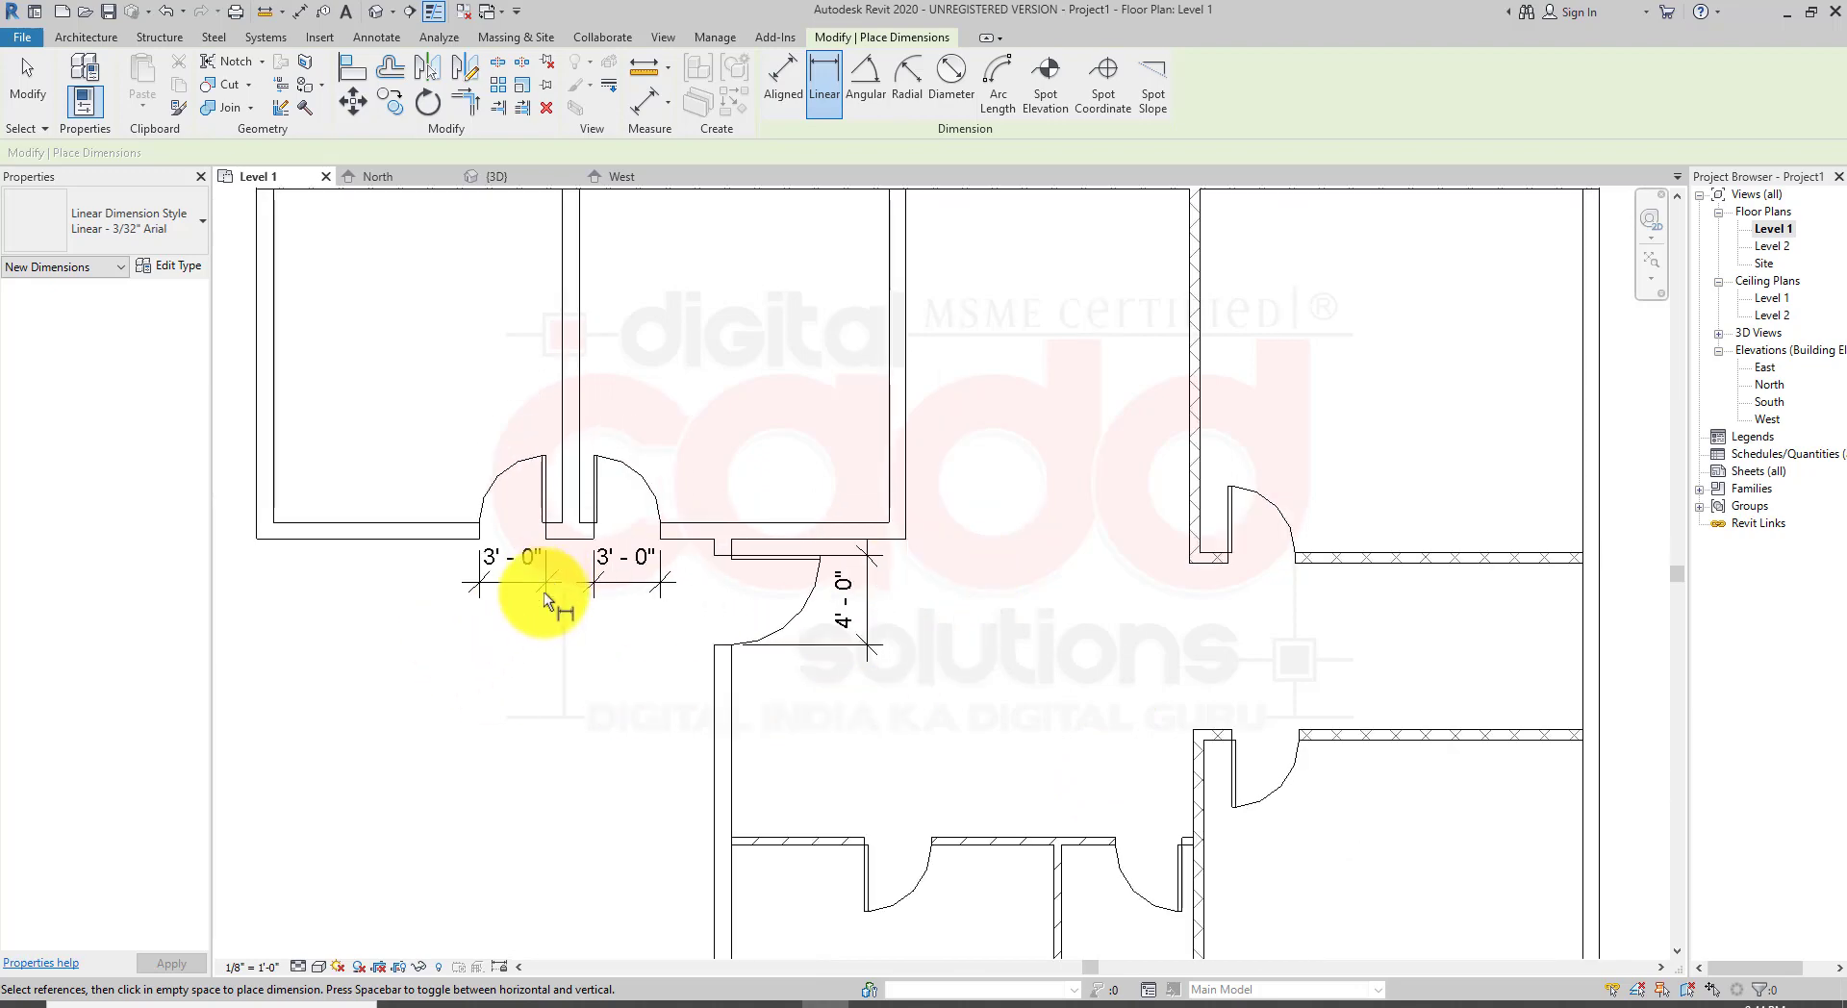
key(Escape)
key(Escape)
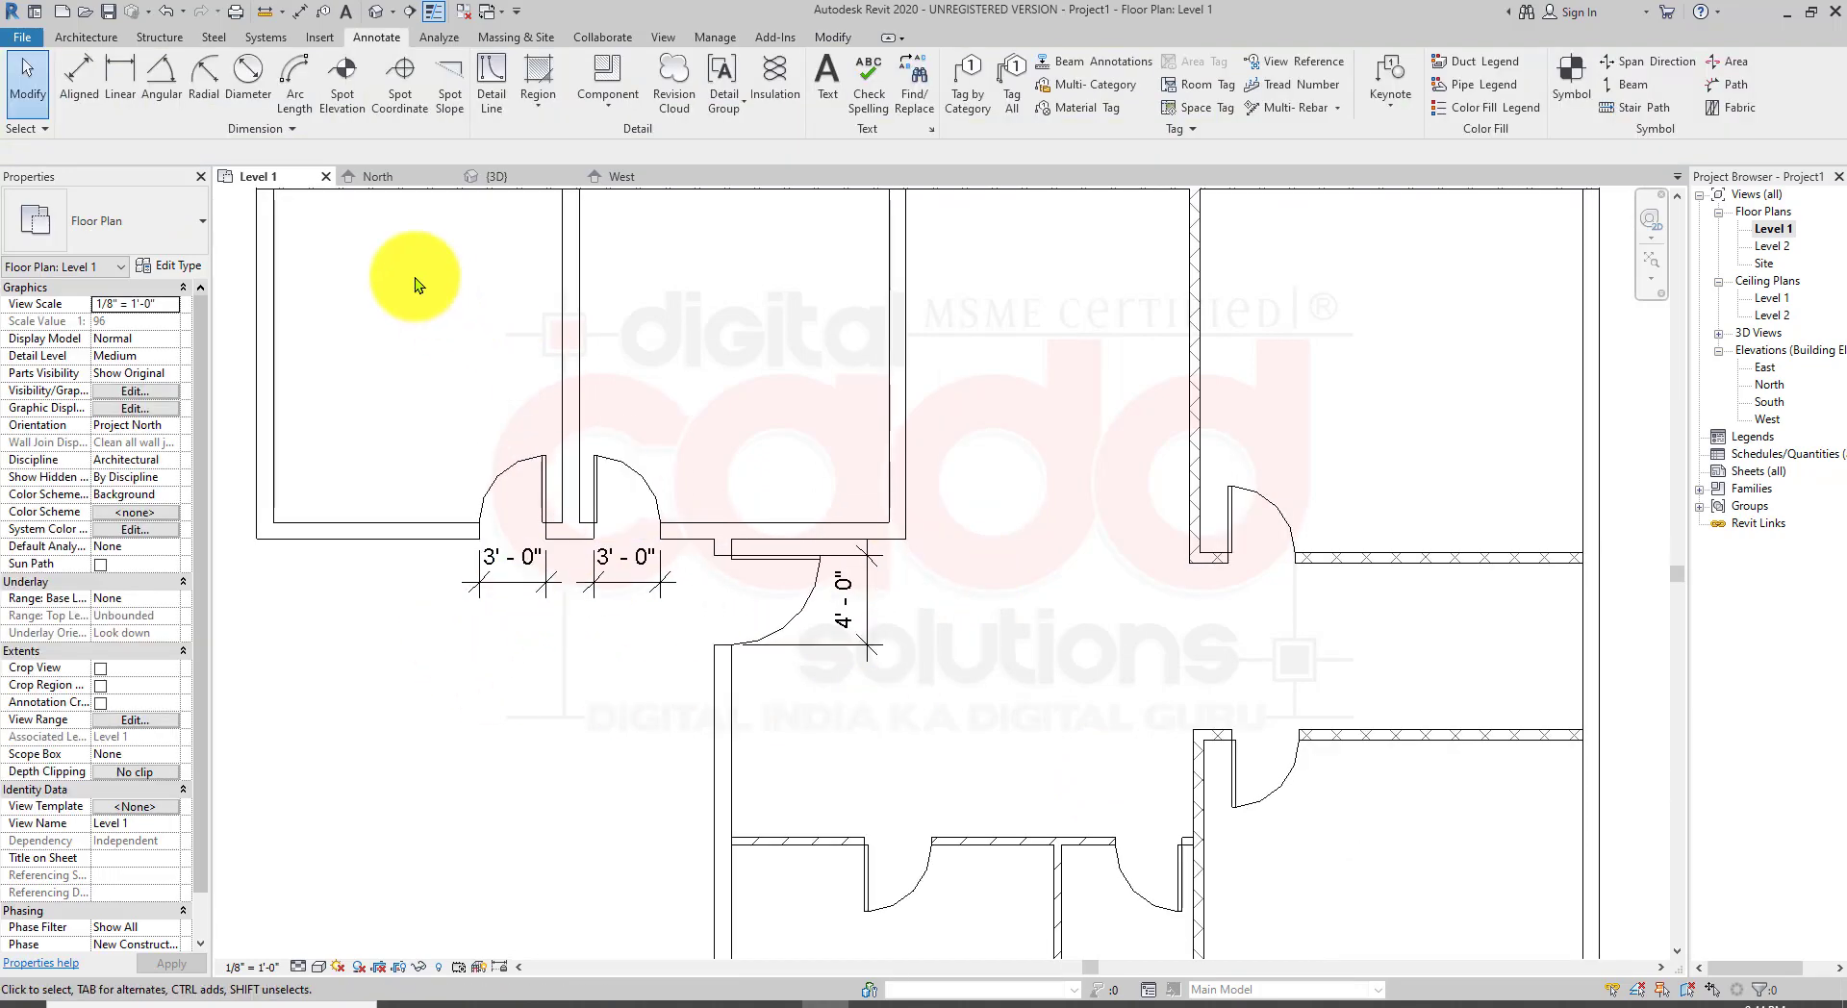
Step: Switch to the 3D view and orbit around the corner walls to examine the new wider door
click(382, 20)
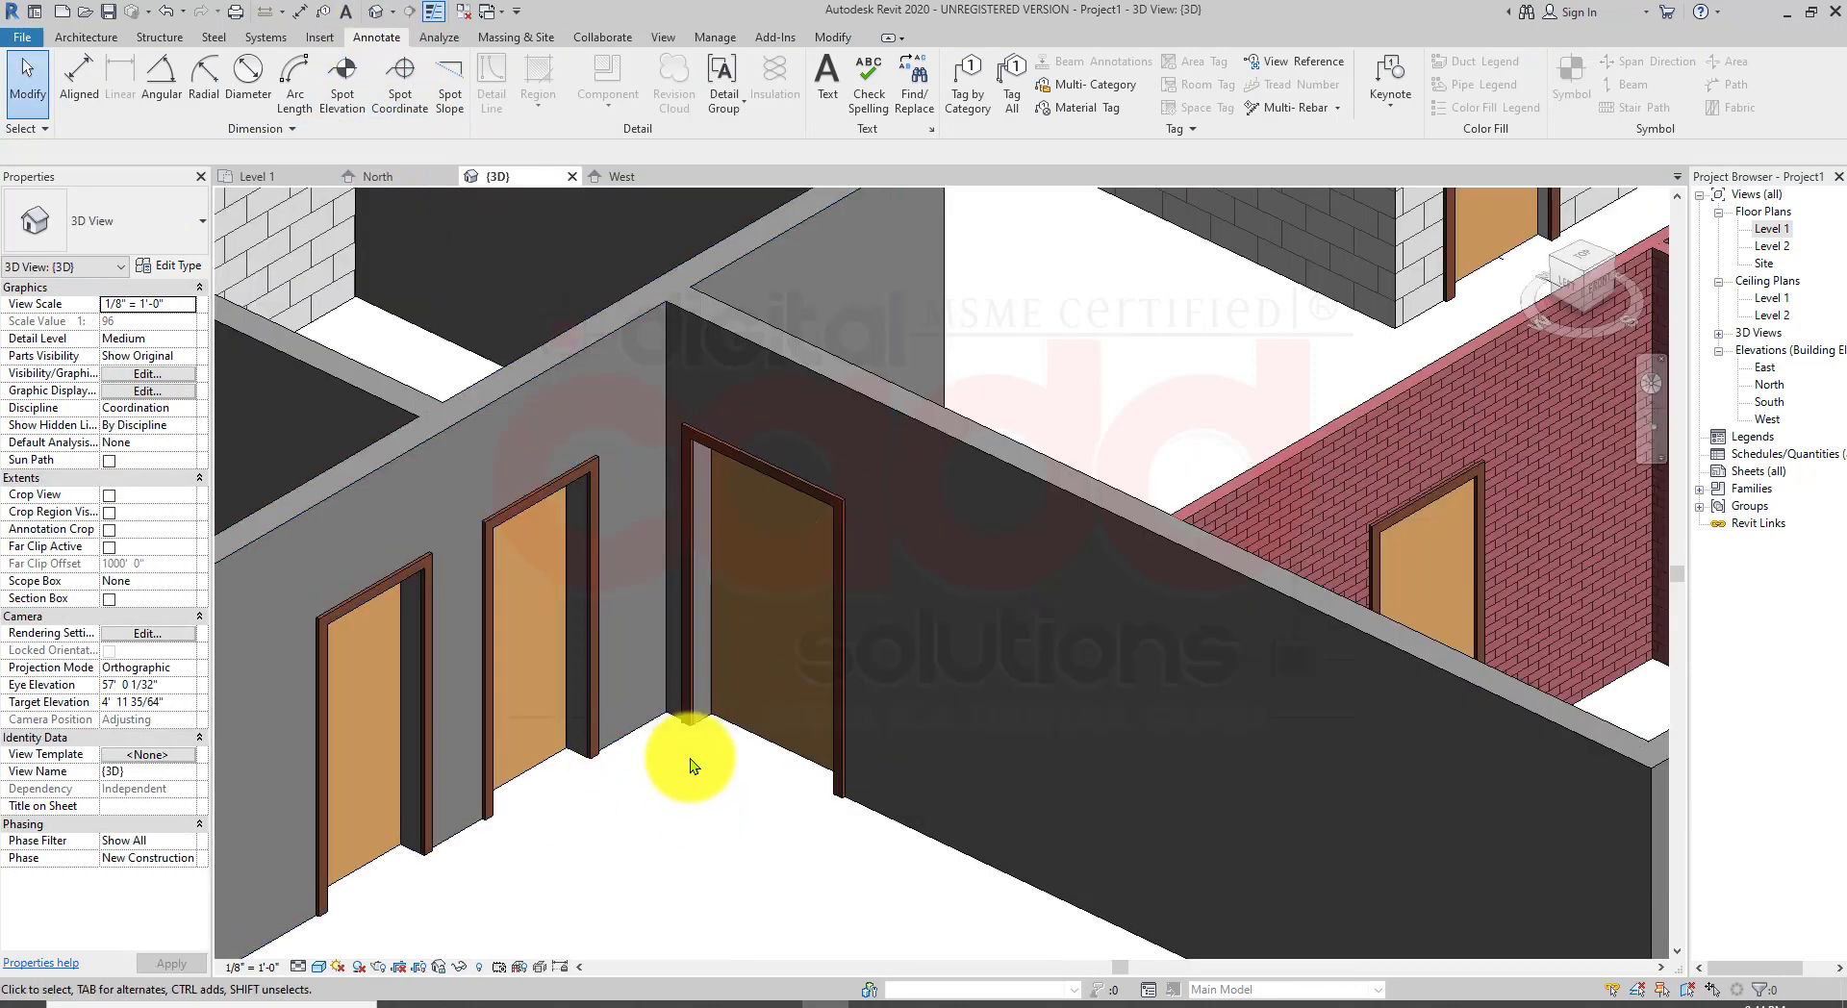
scroll(689, 769, down, 2)
scroll(689, 777, up, 3)
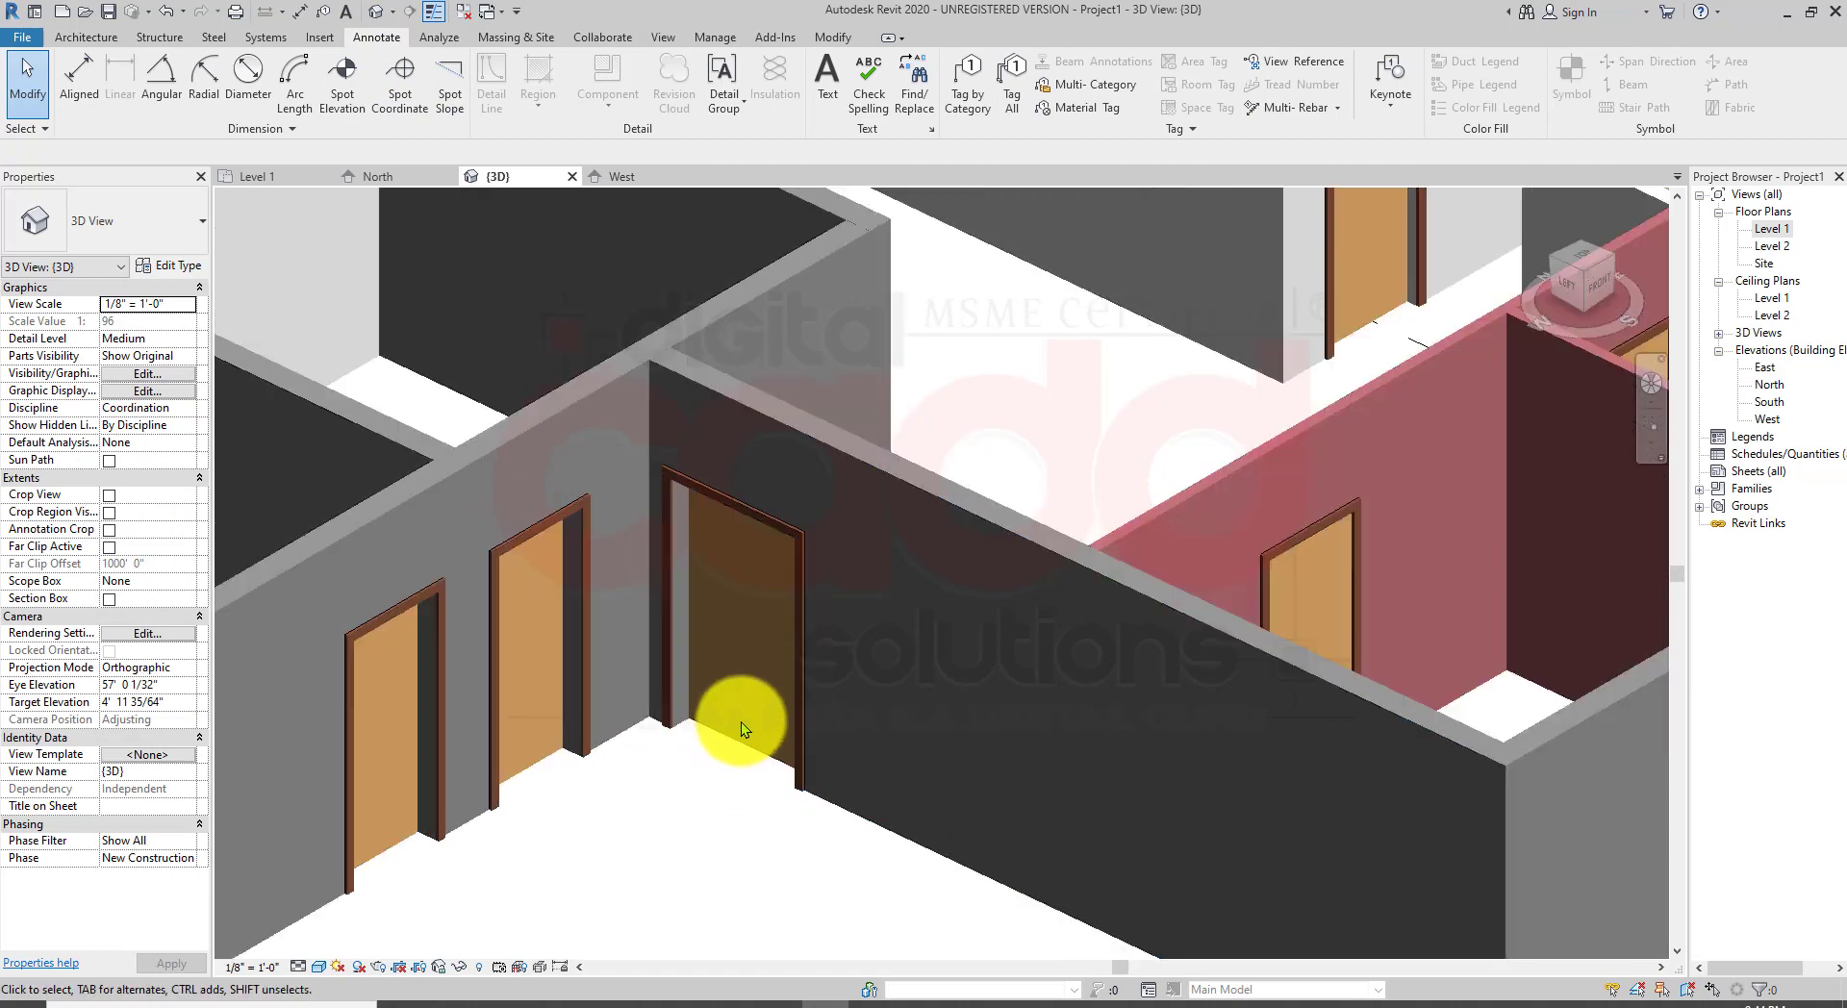
middle_drag(737, 731, 836, 760)
scroll(794, 641, up, 2)
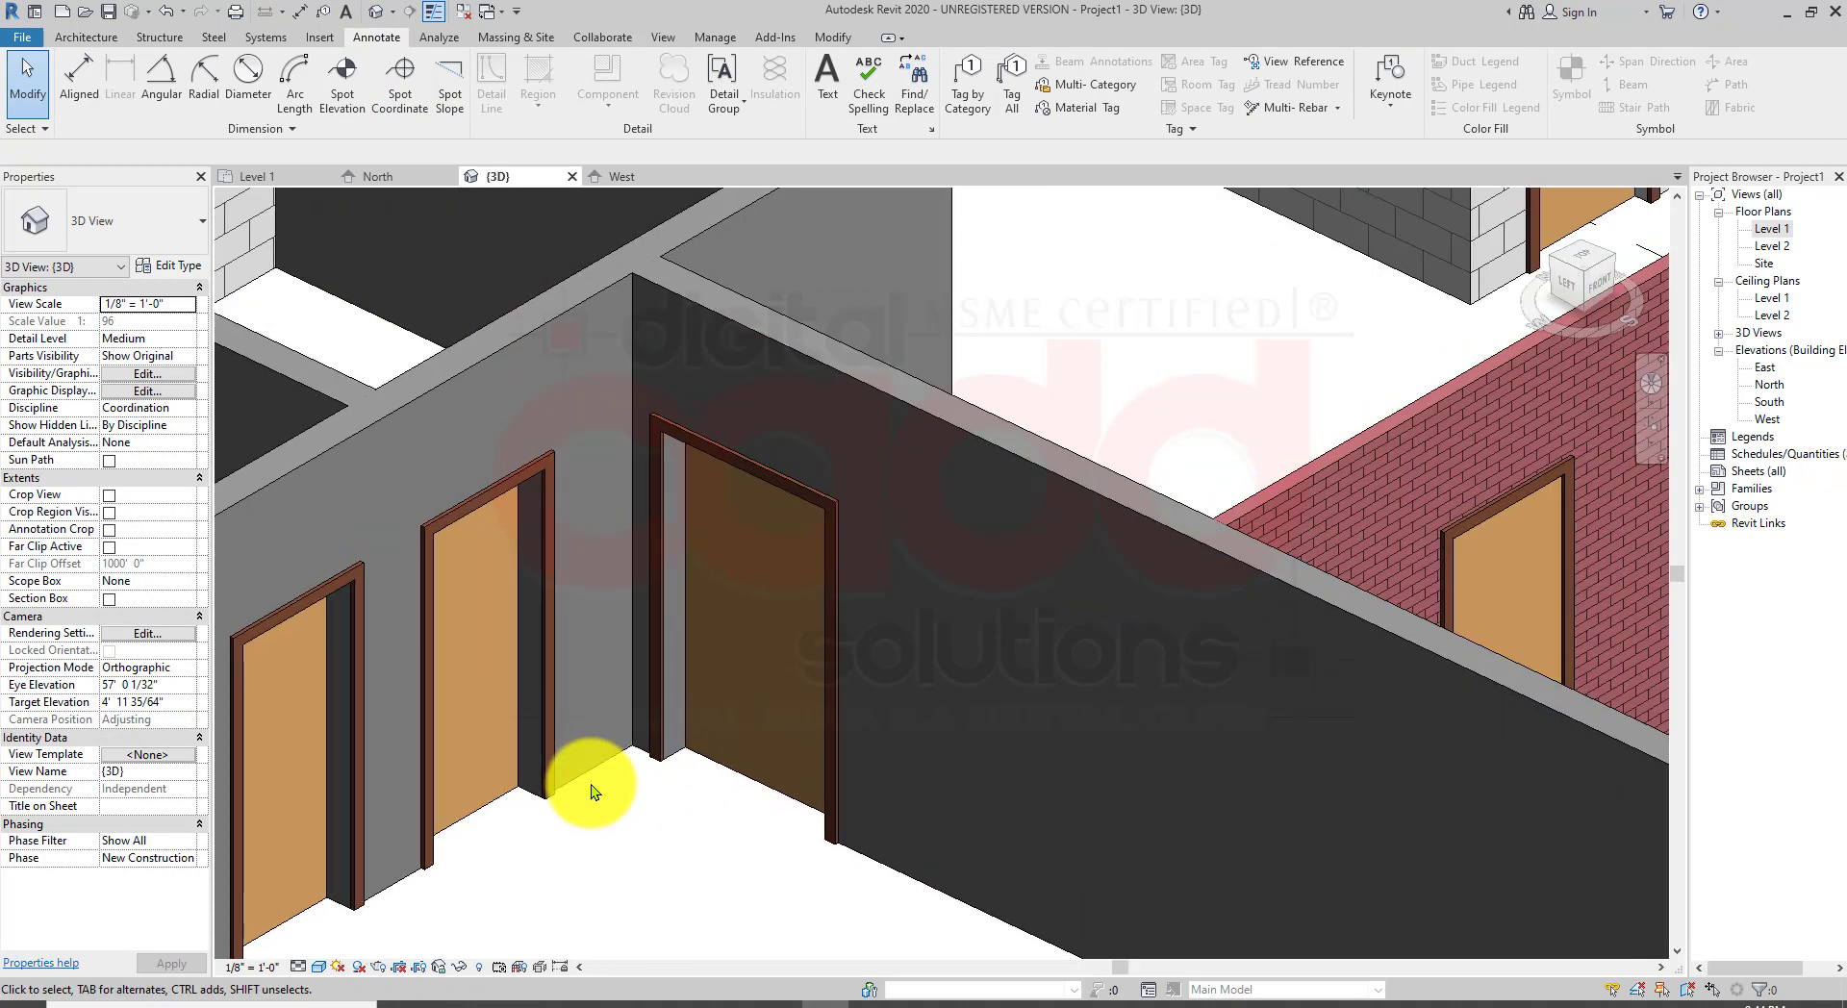
scroll(693, 794, down, 3)
scroll(709, 799, up, 2)
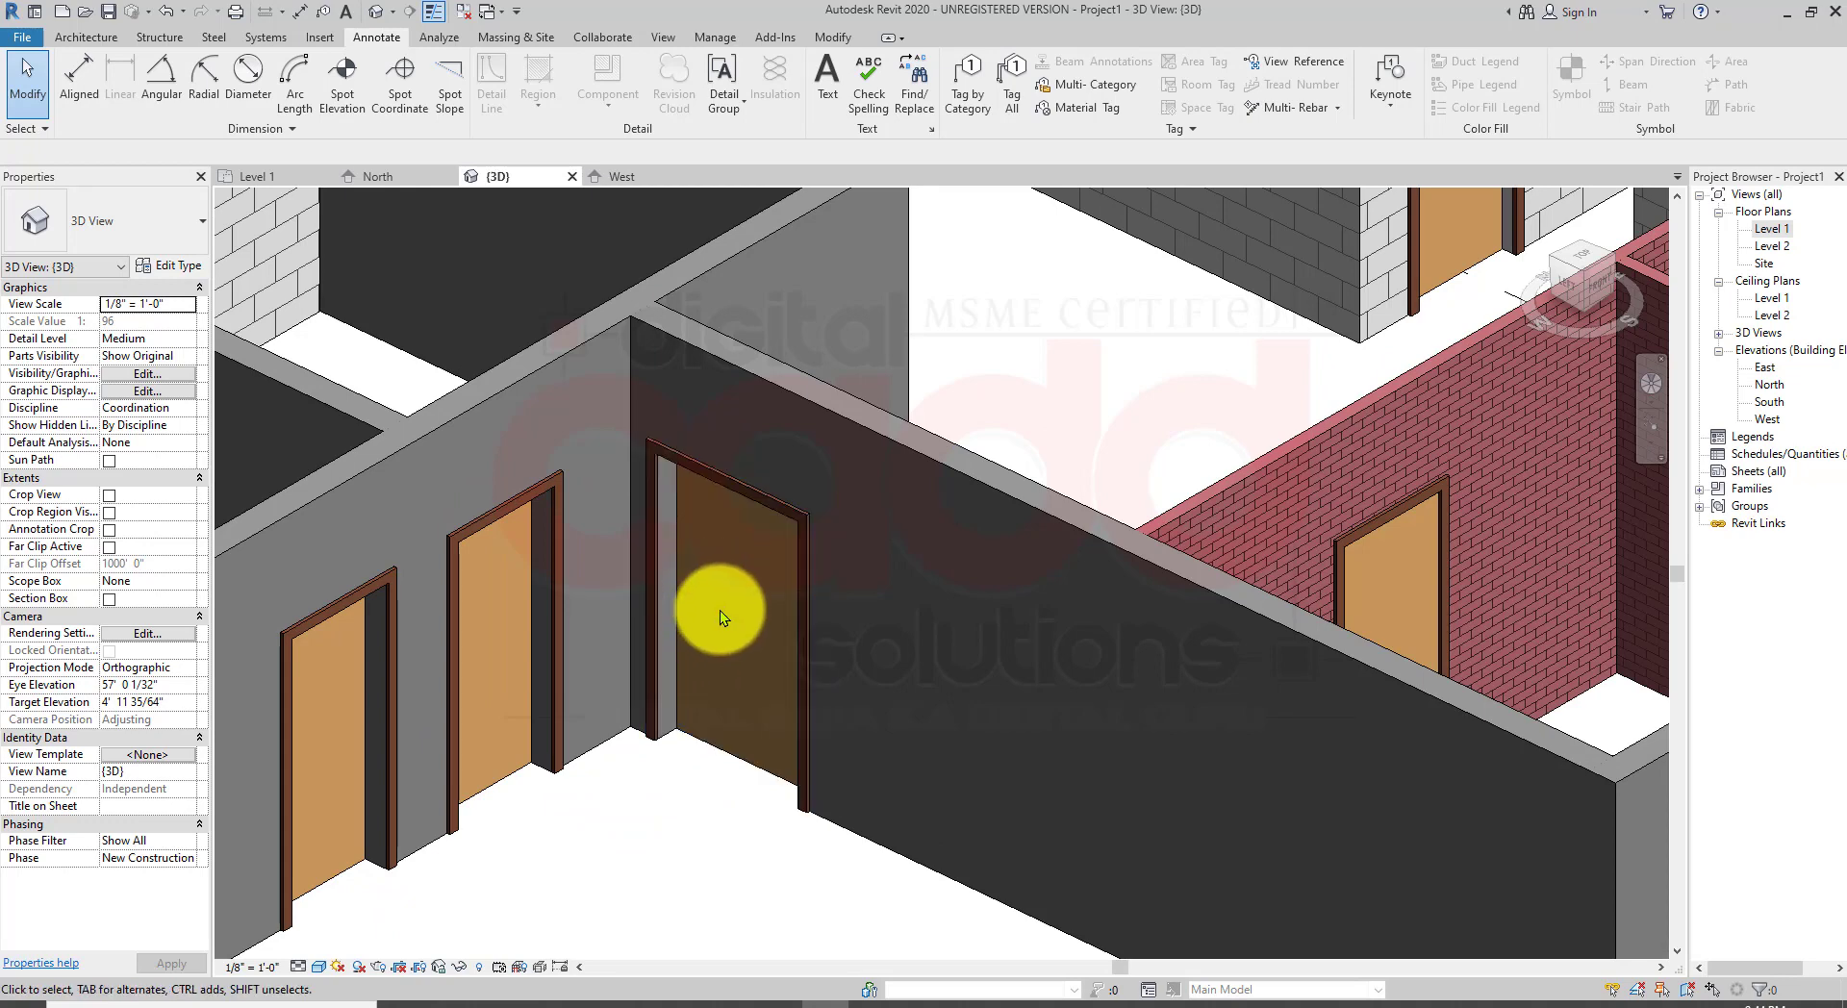
scroll(639, 784, down, 1)
middle_drag(640, 805, 743, 750)
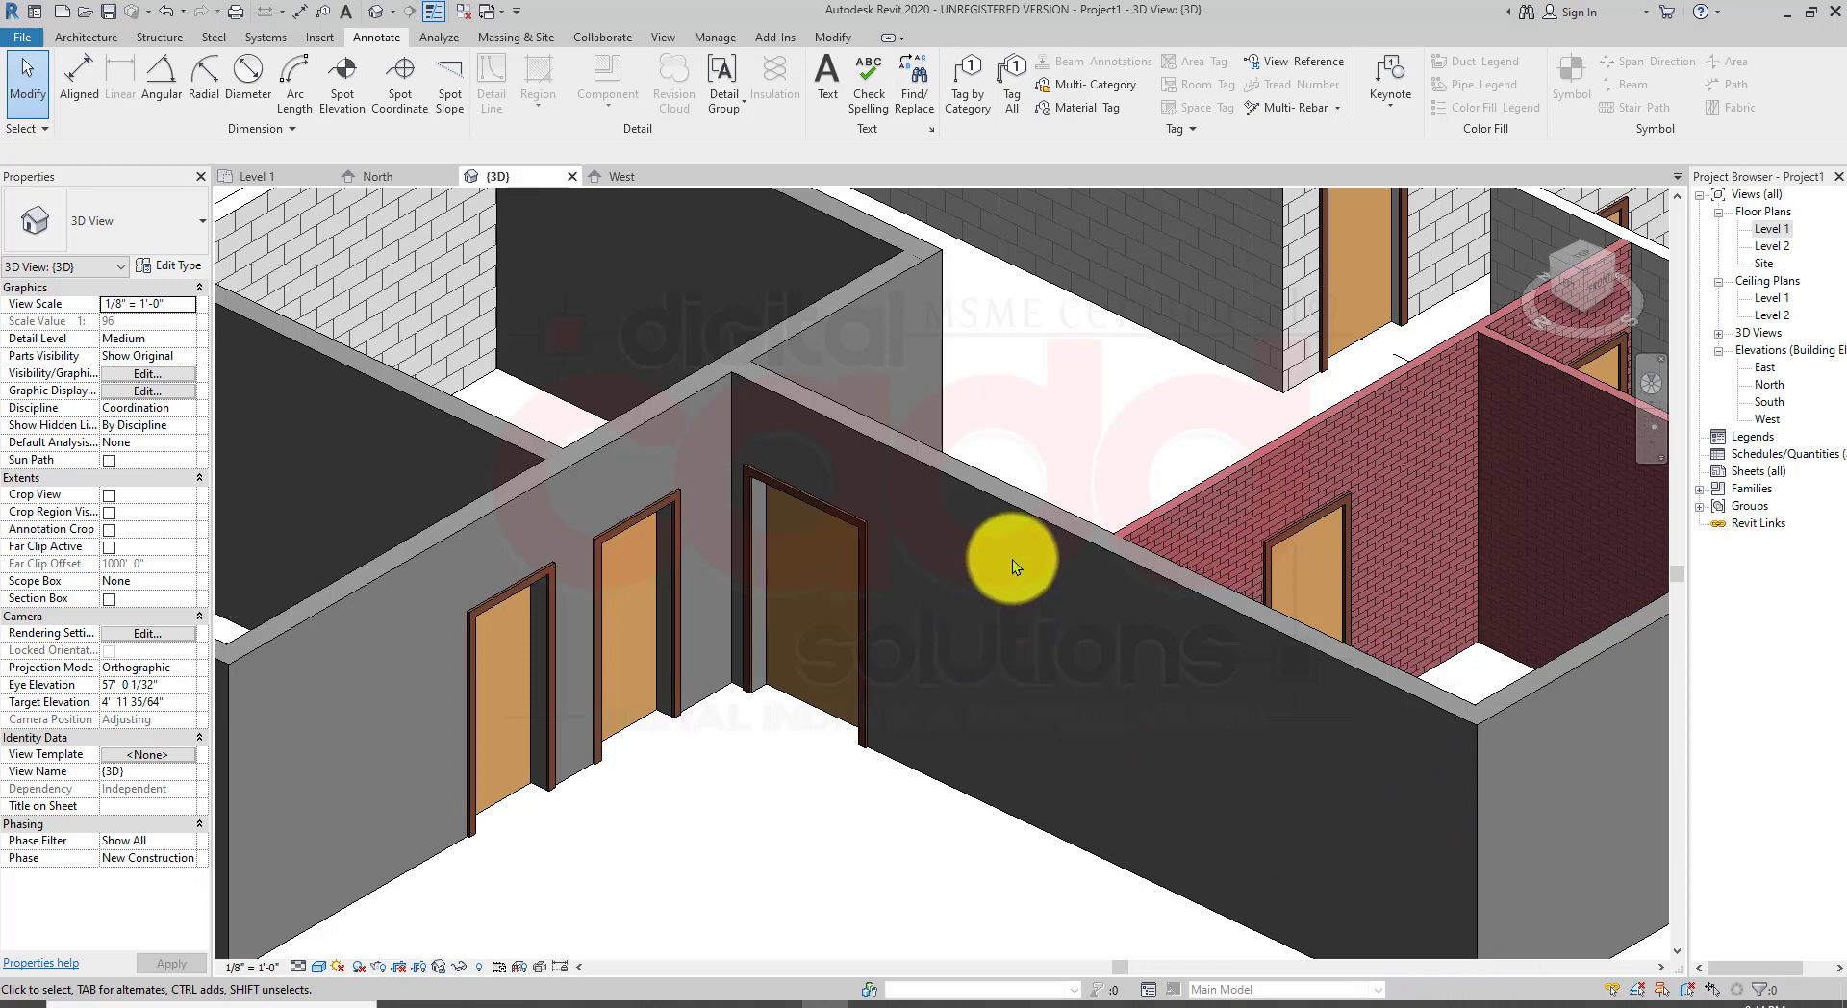
click(856, 527)
key(Delete)
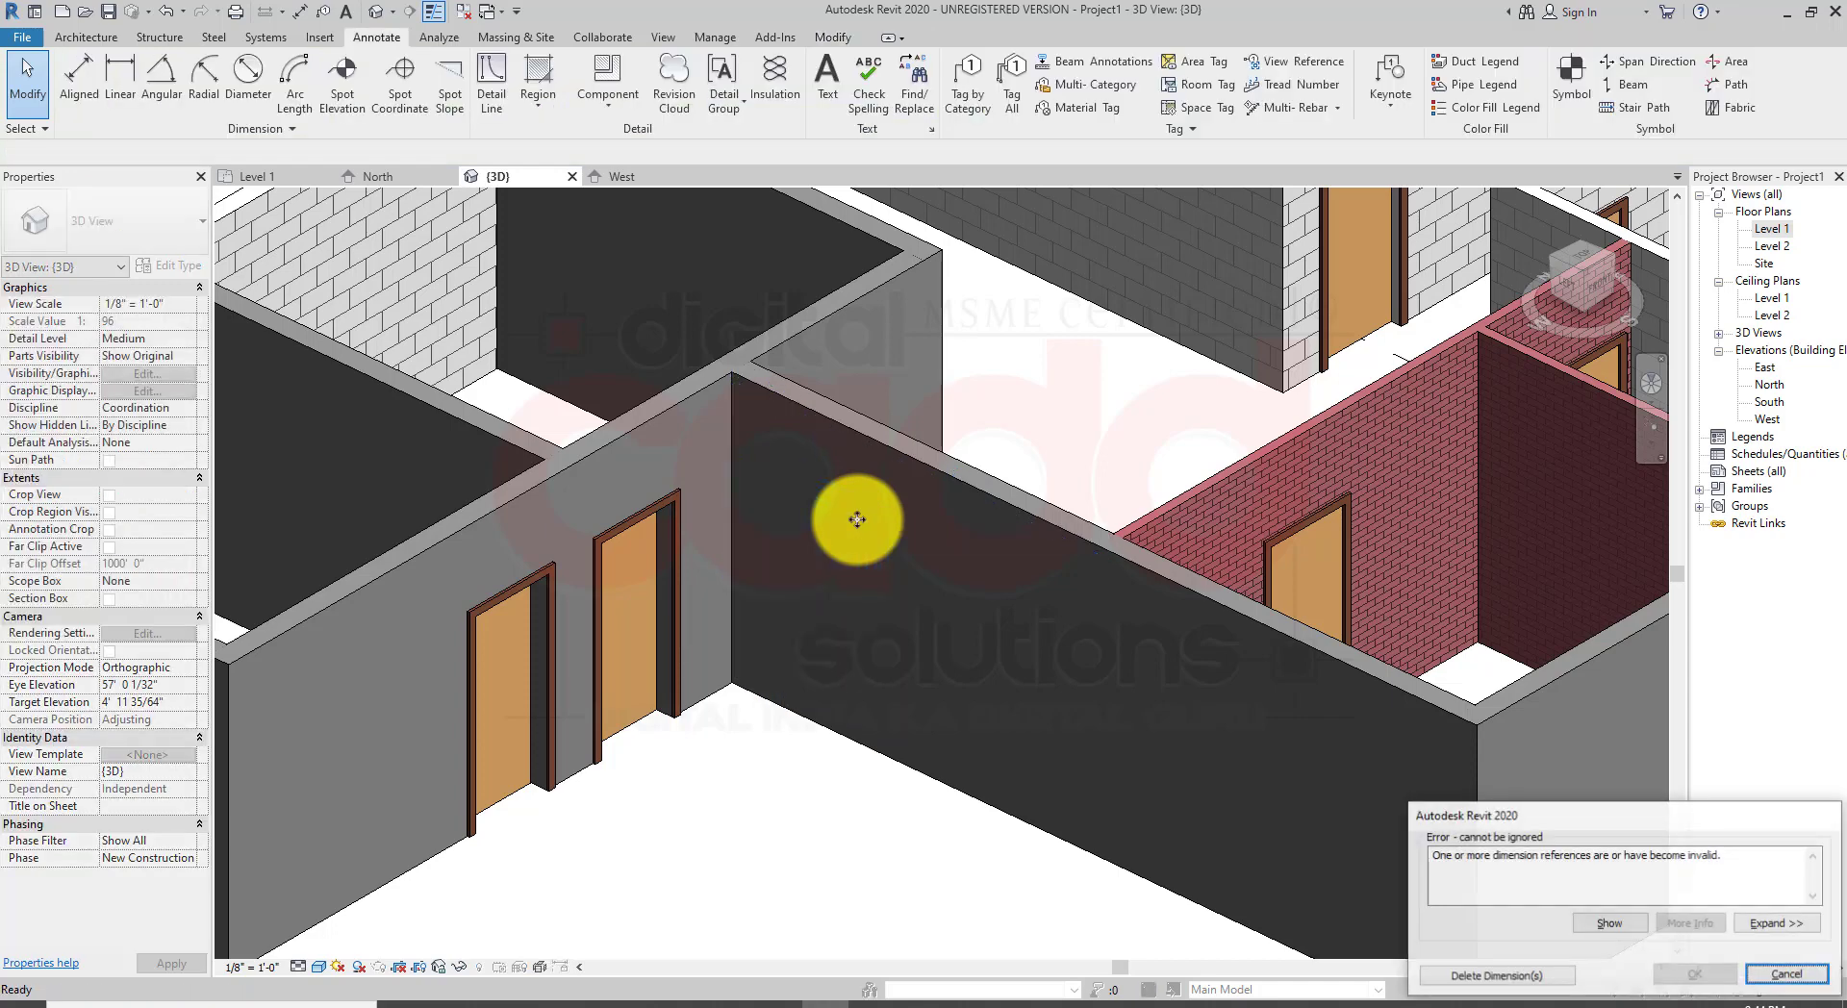
click(1787, 975)
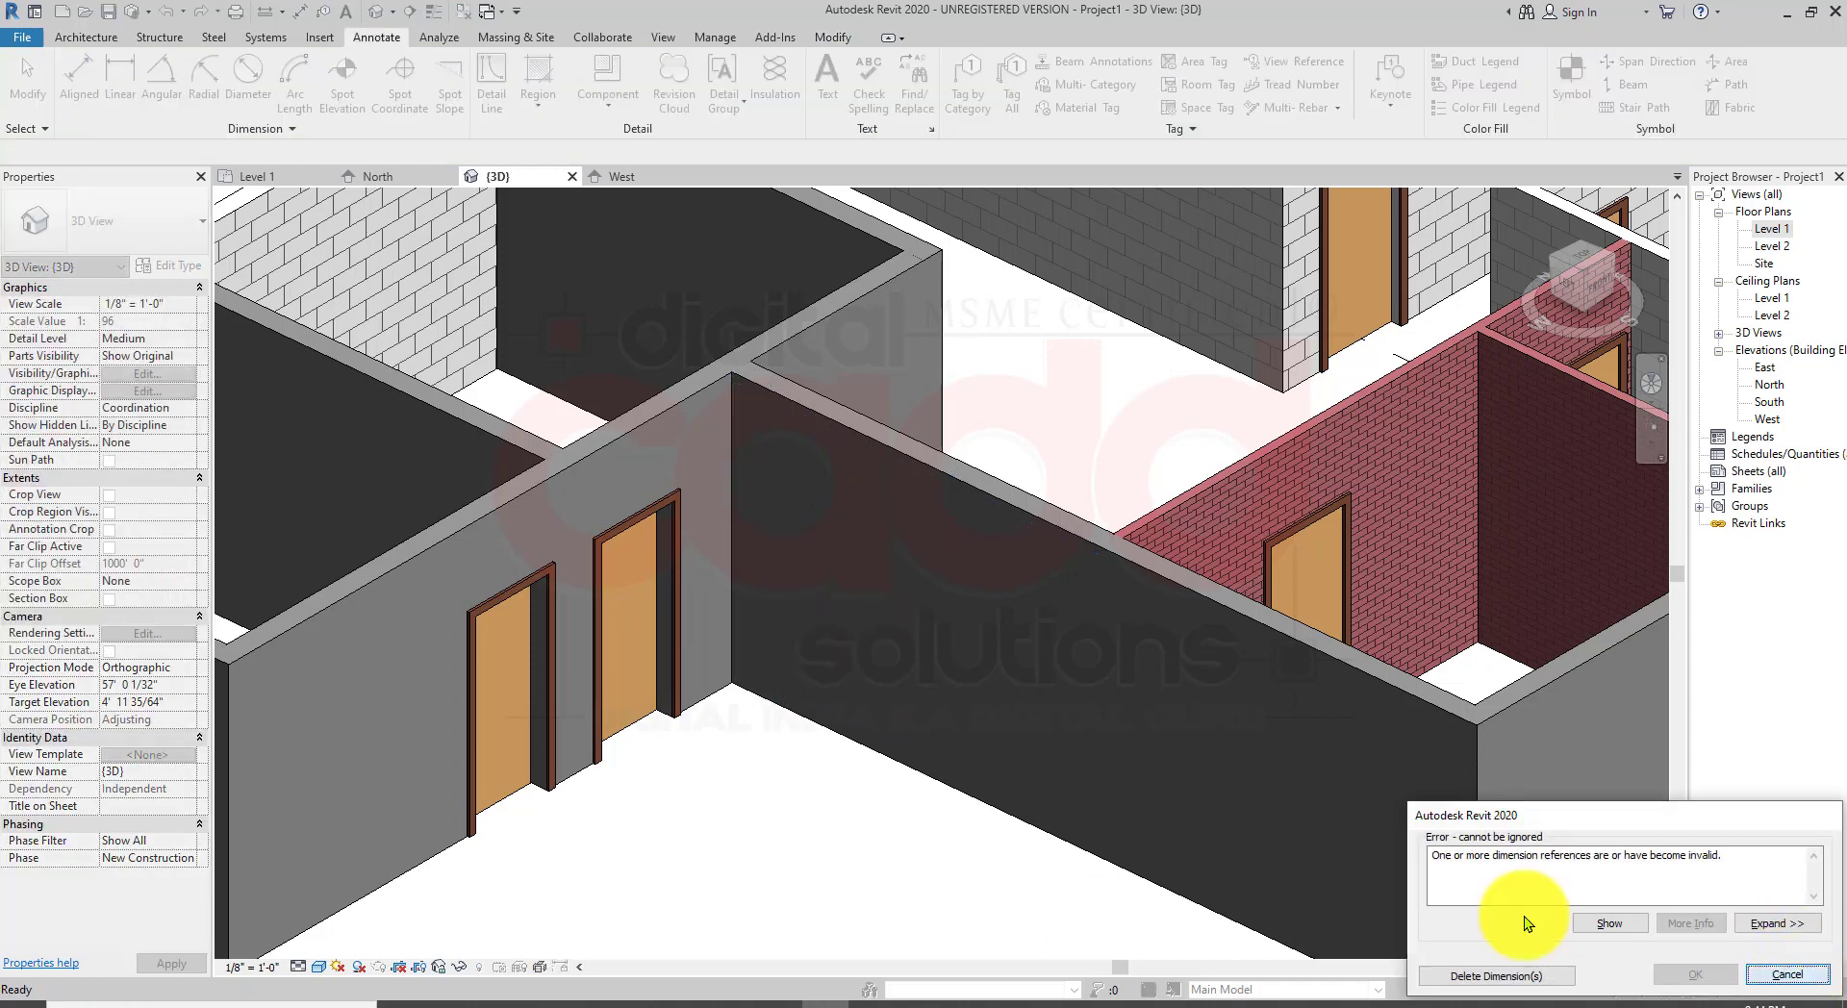
Step: Delete the new door in the corner wall together with its dependent dimensions
click(858, 529)
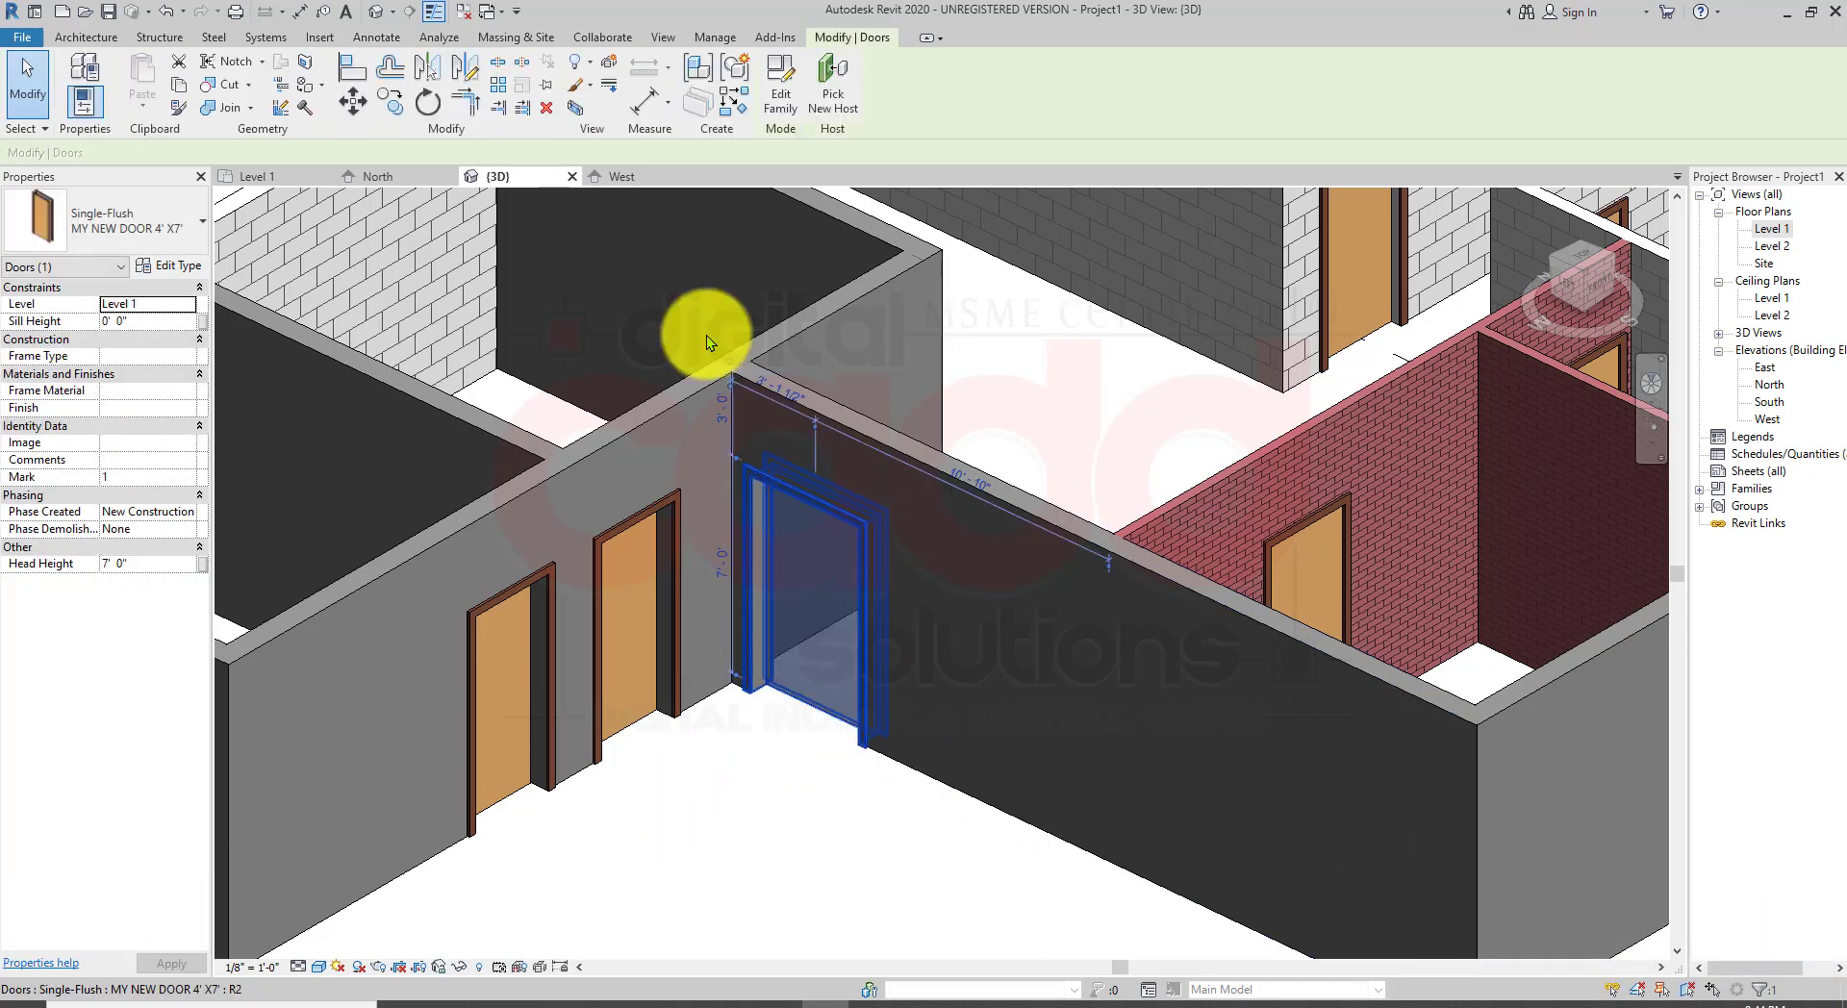
click(546, 107)
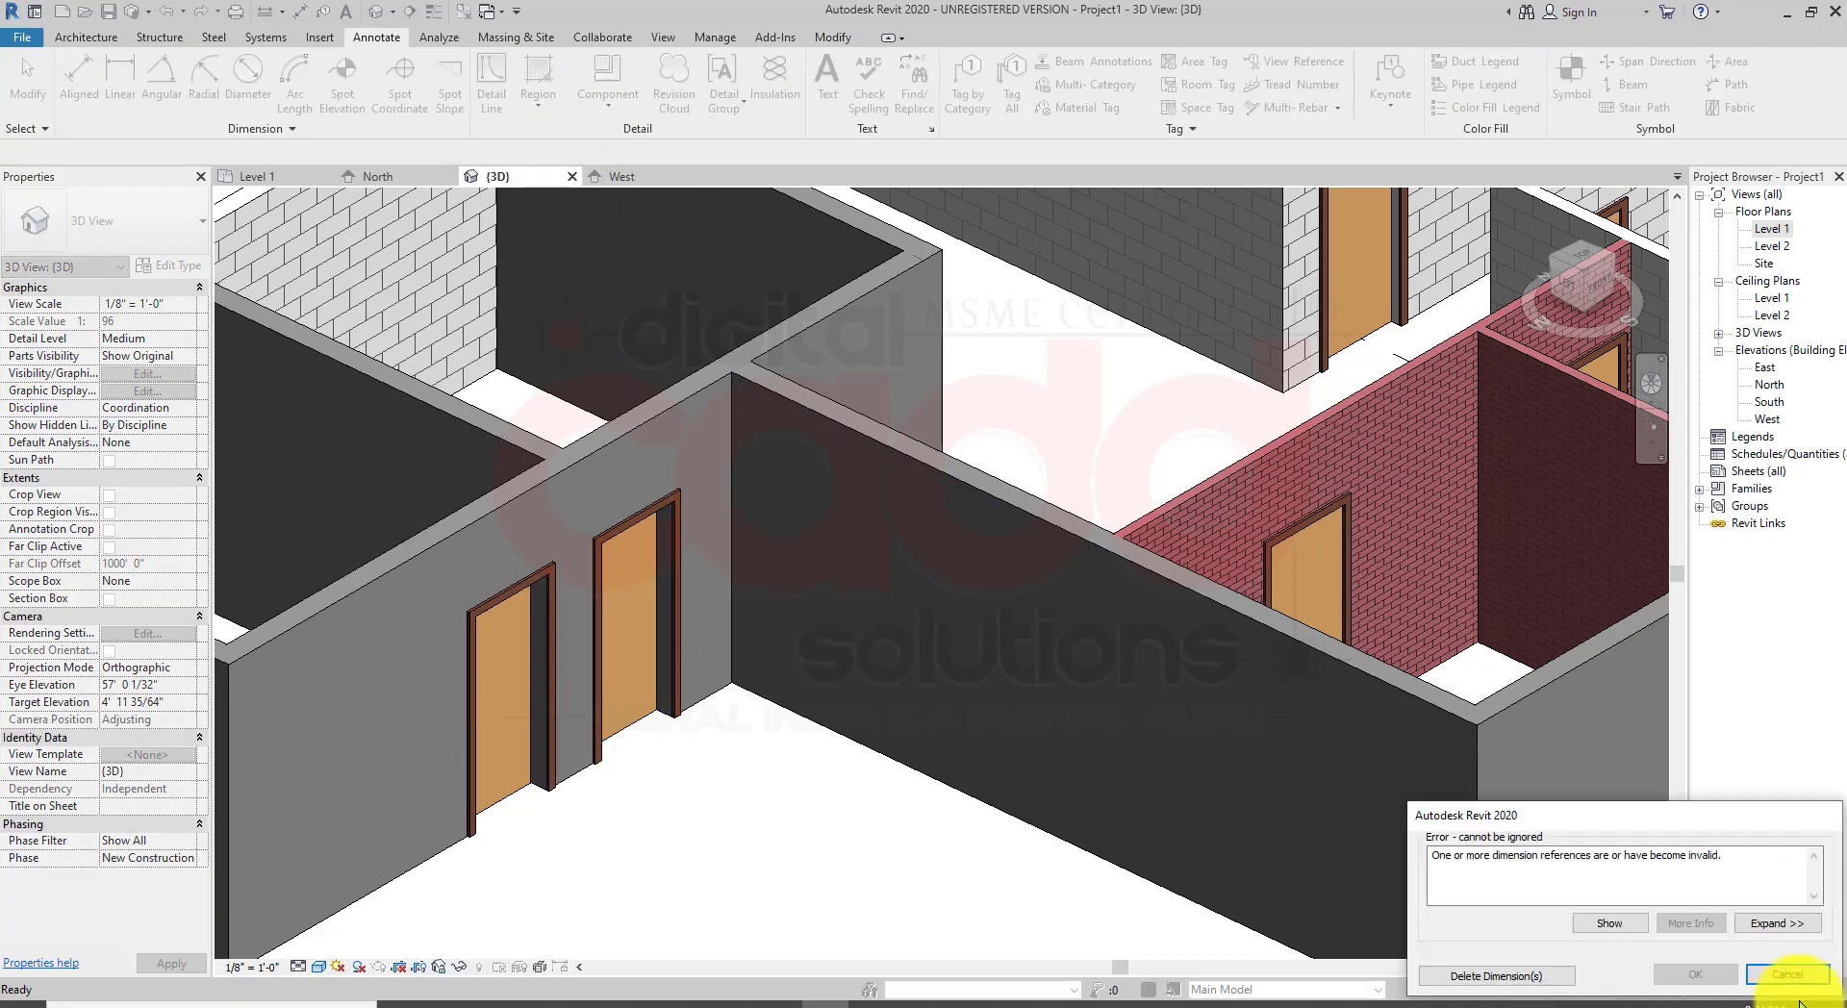
click(1549, 980)
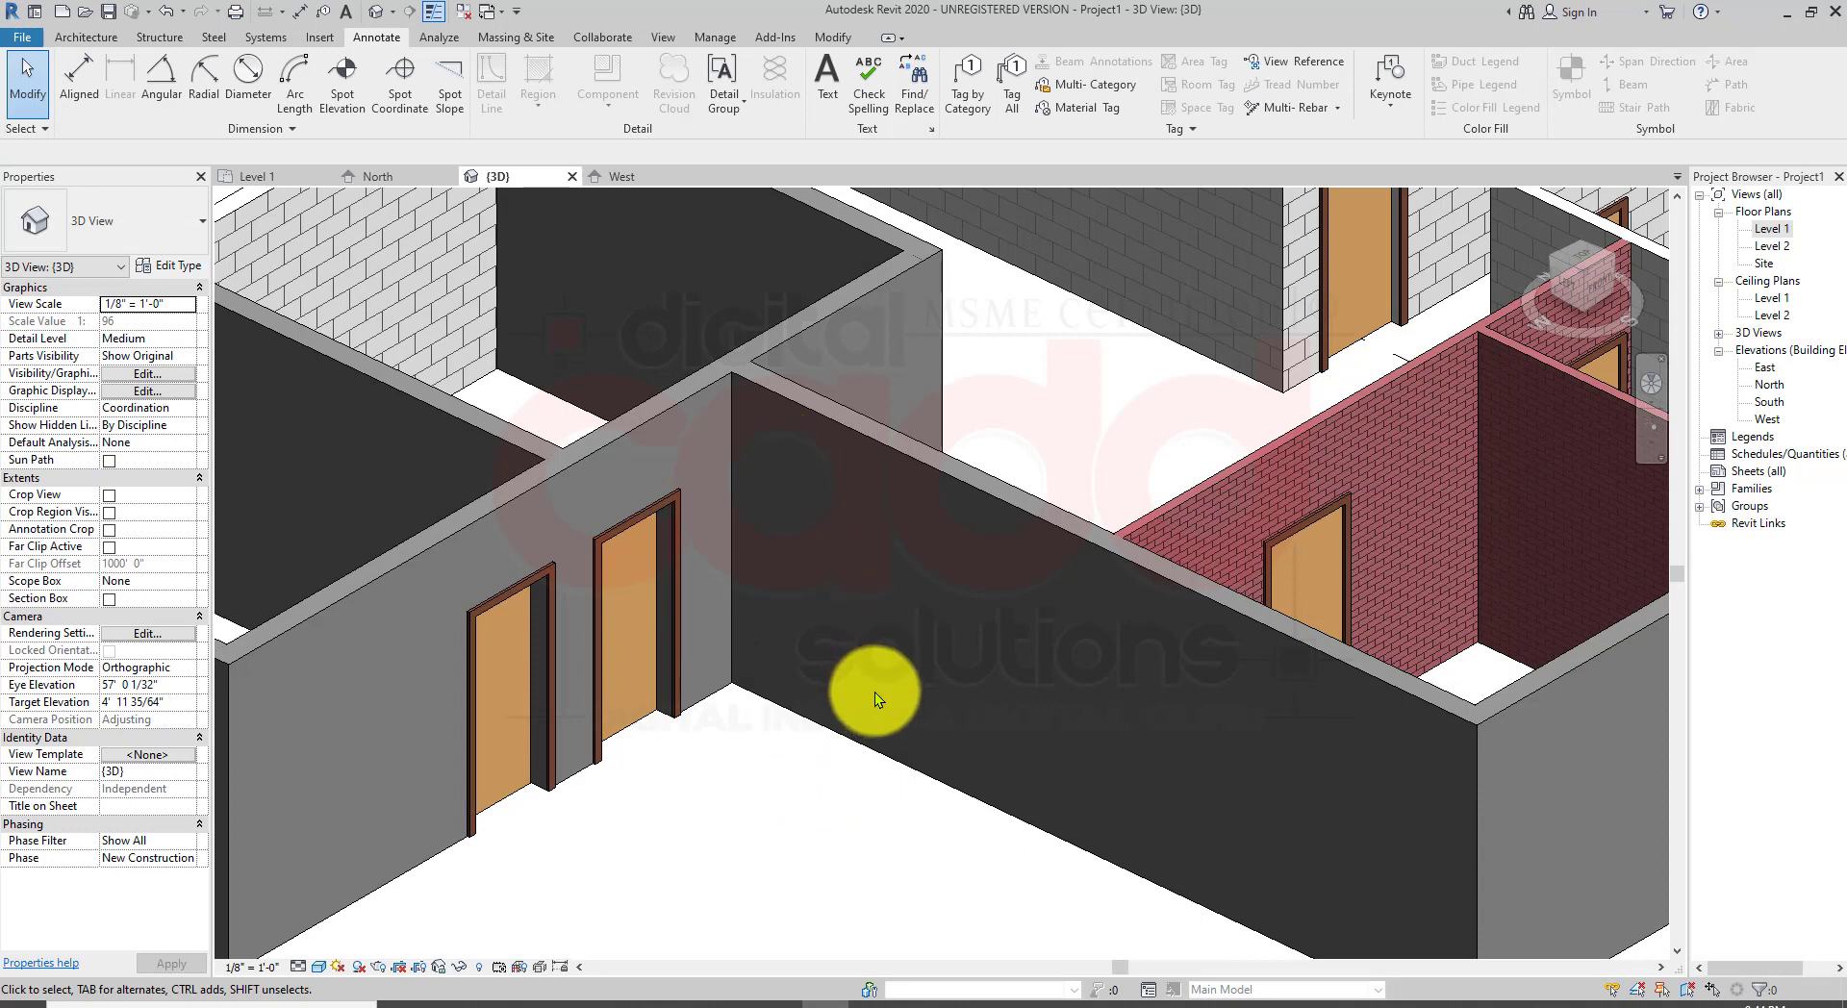
scroll(876, 698, down, 3)
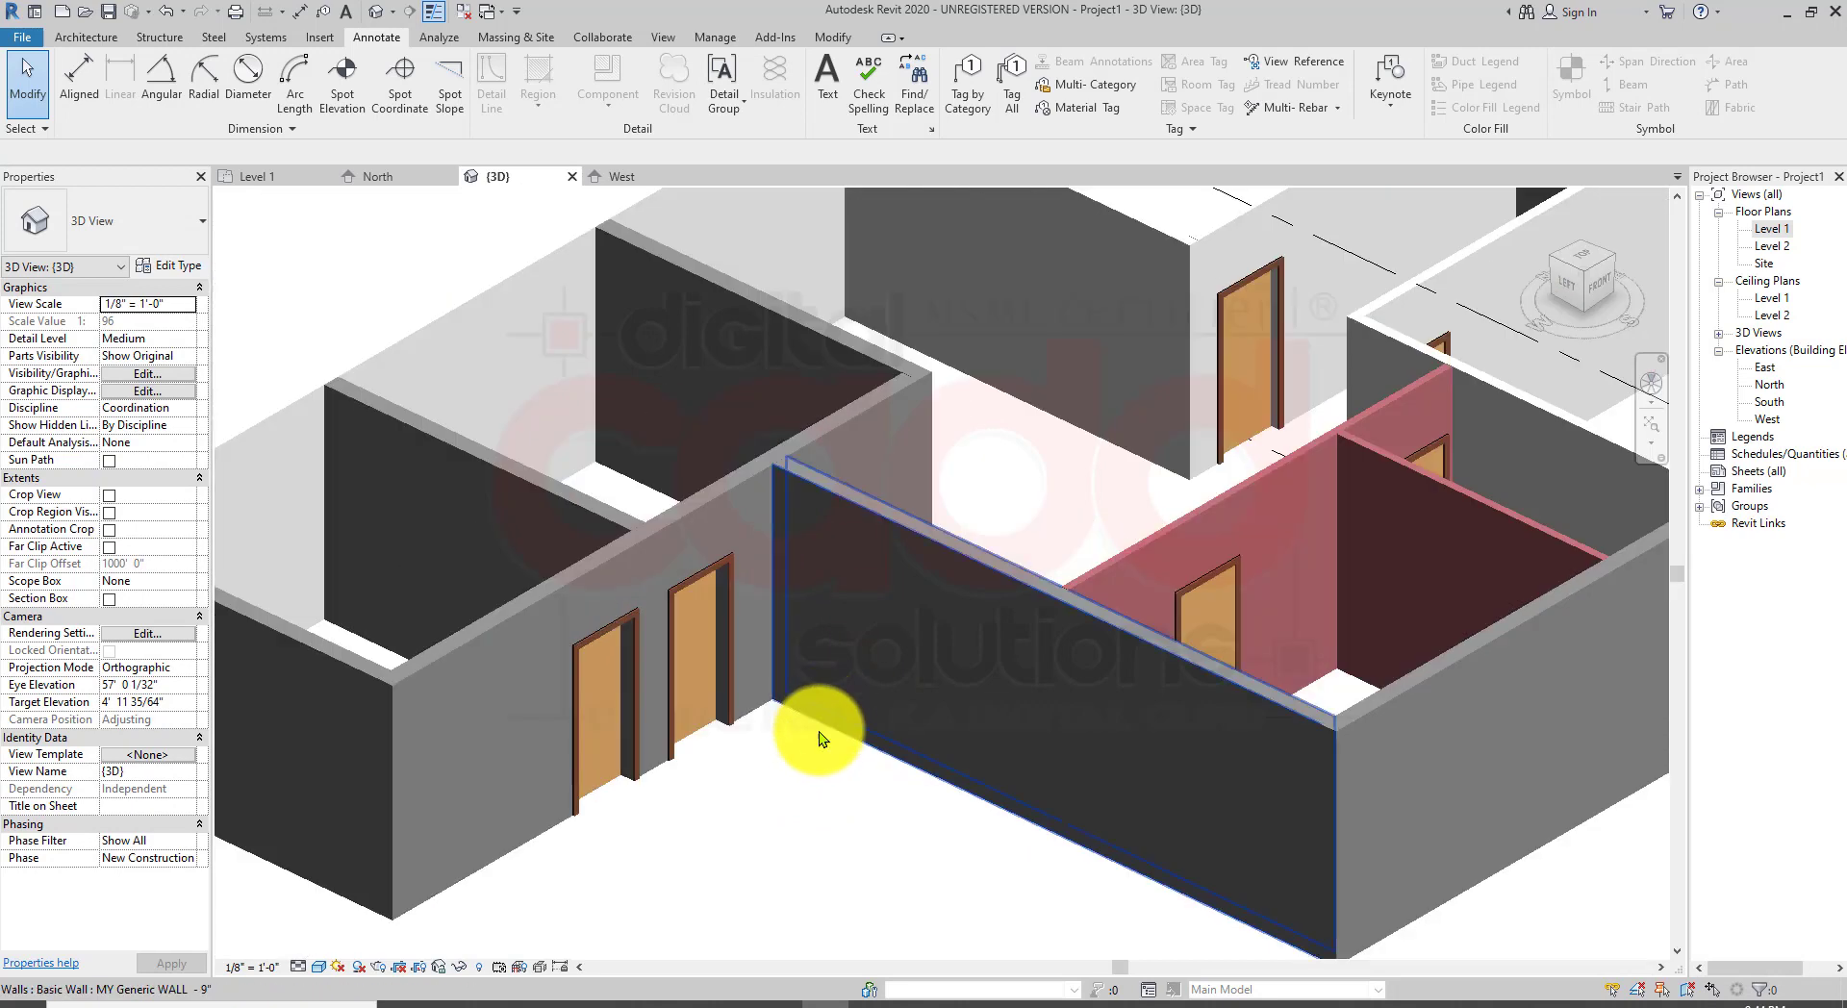
middle_drag(825, 733, 957, 763)
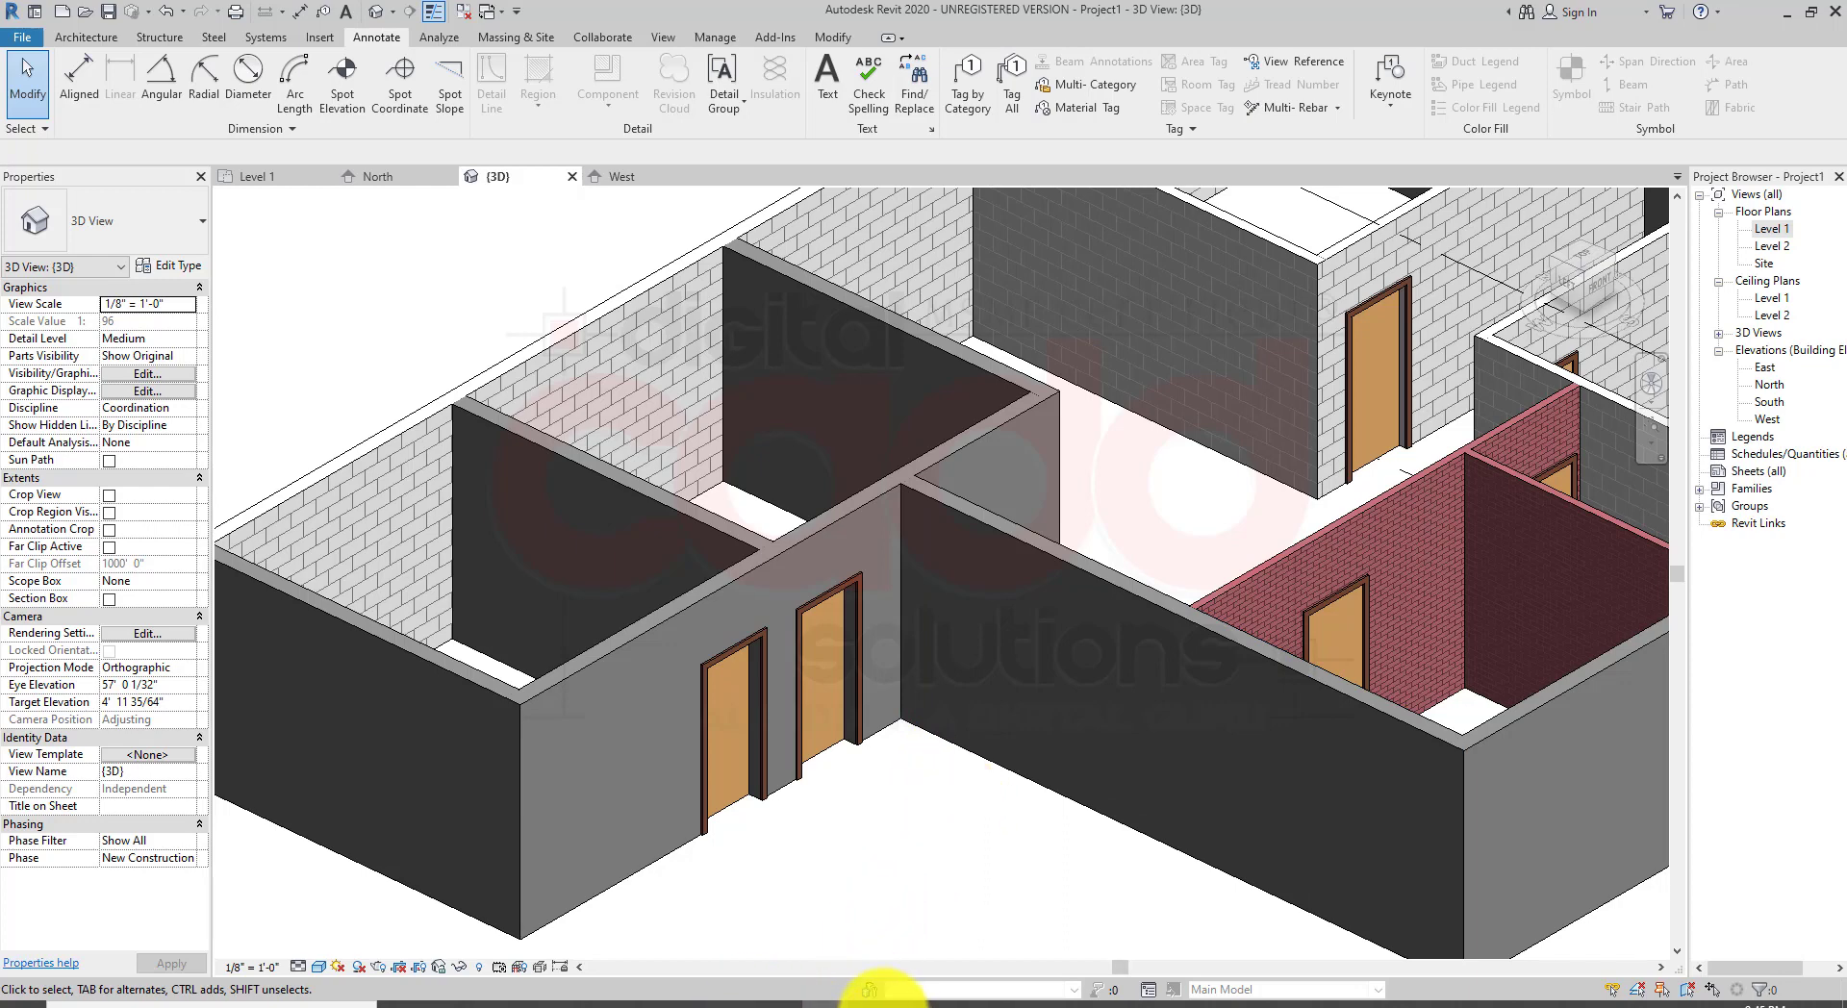
click(883, 1005)
drag(1660, 820, 1455, 821)
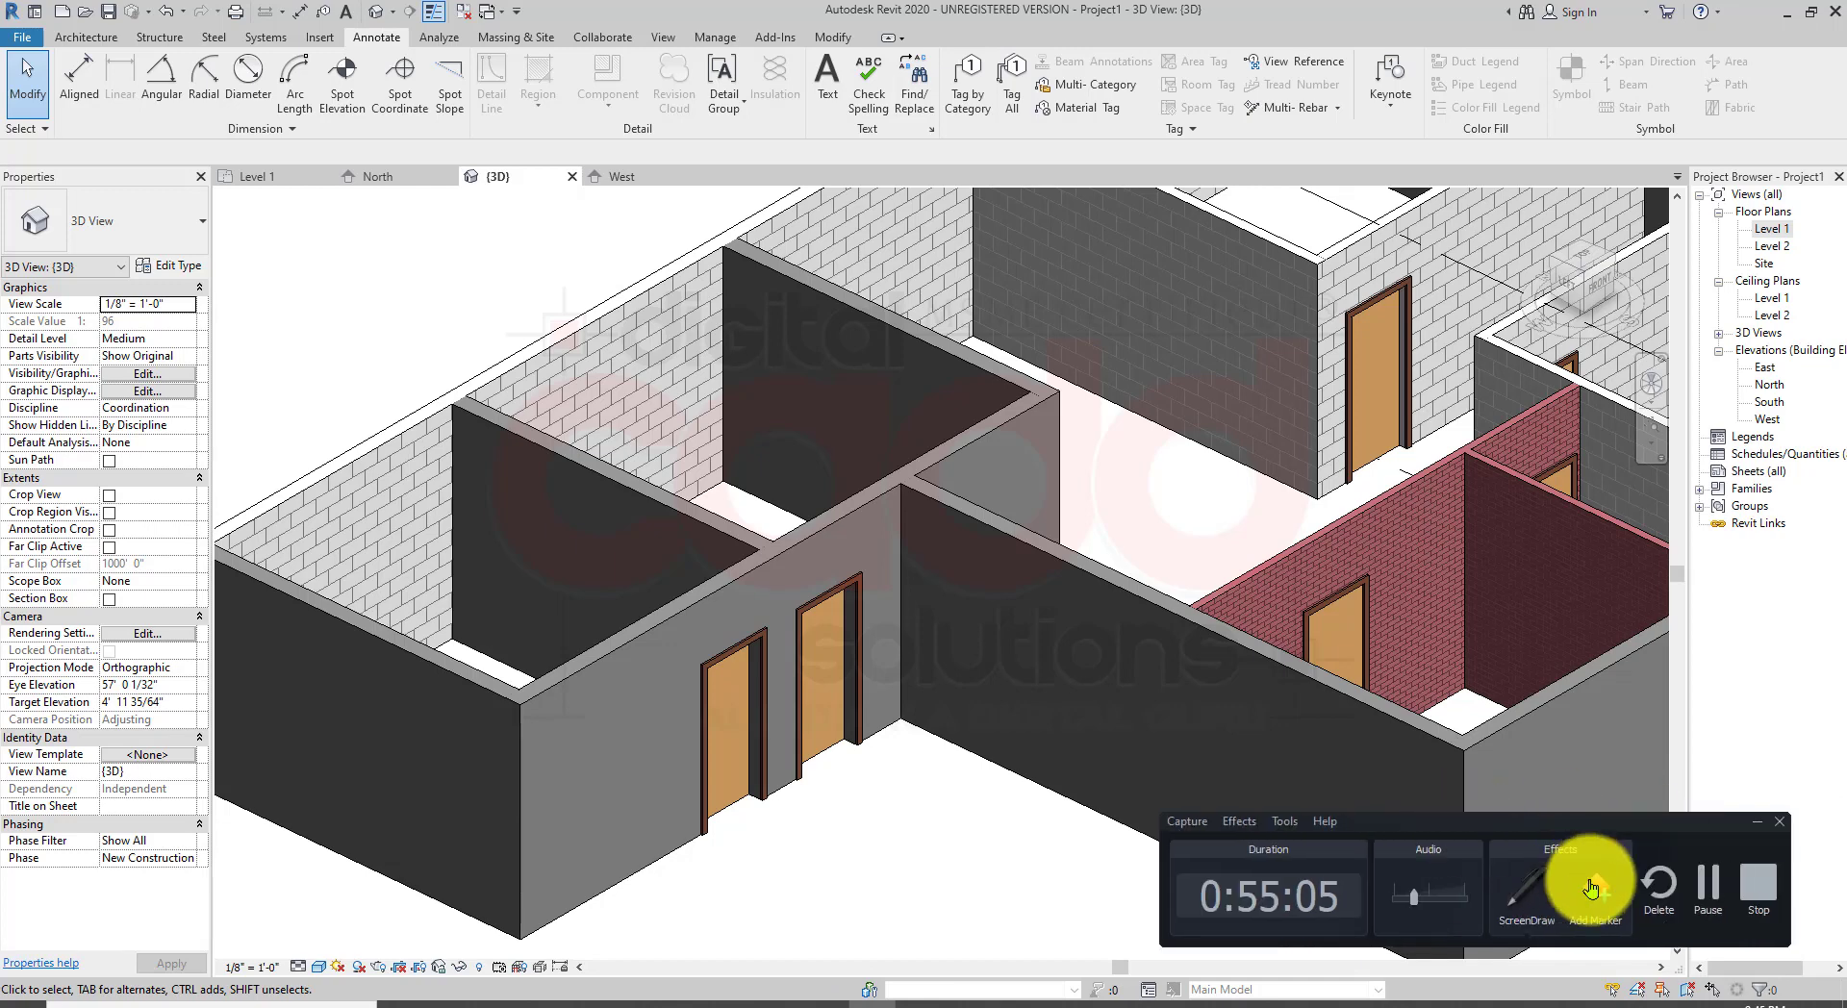
click(1710, 902)
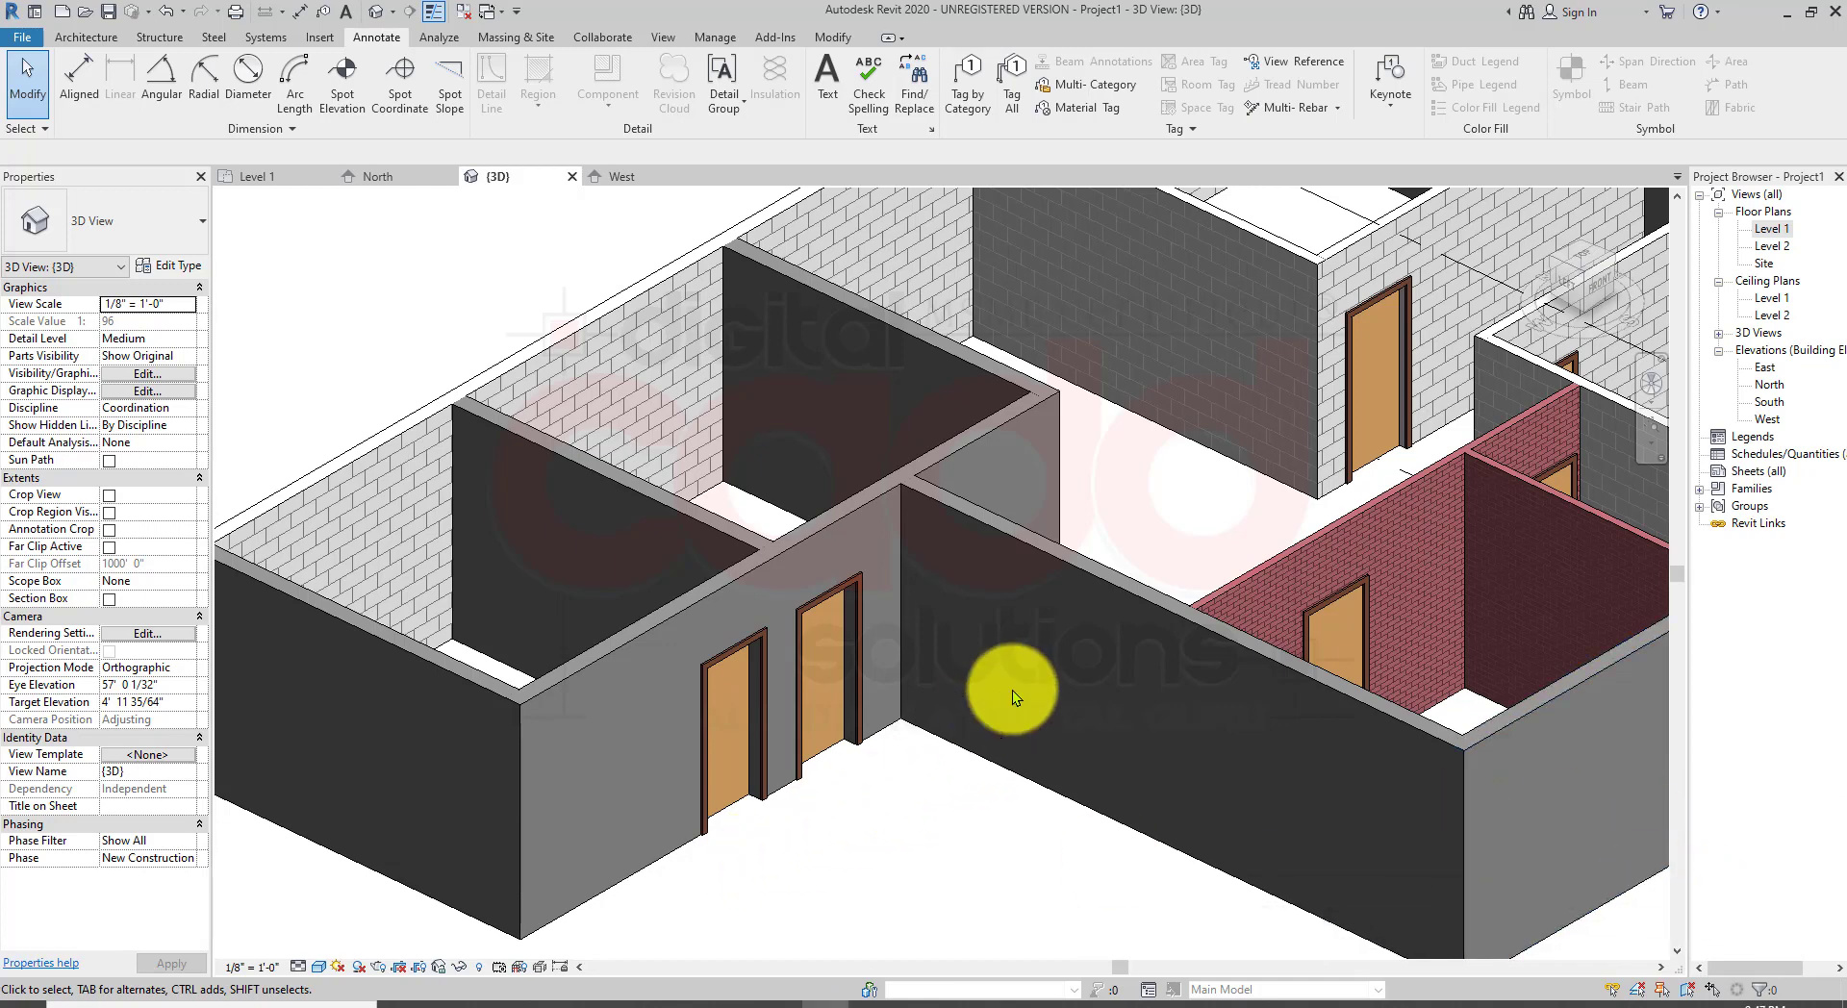
middle_drag(1033, 787, 982, 794)
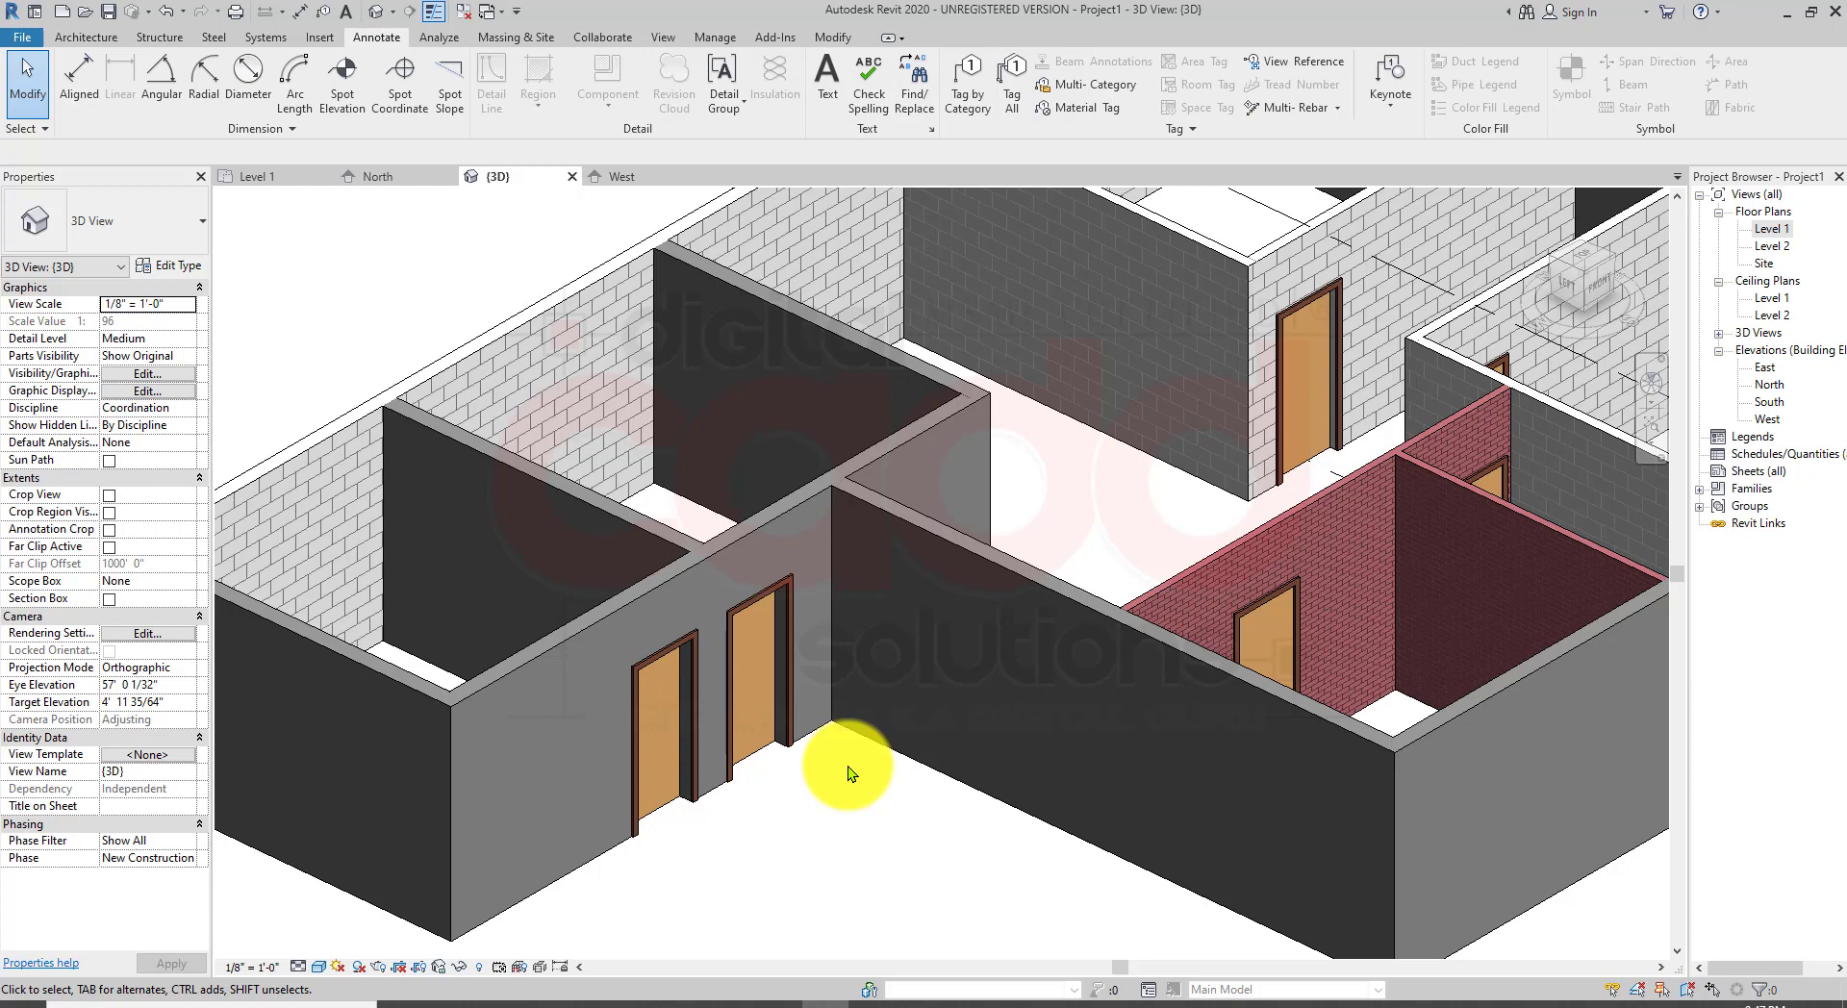
click(113, 40)
click(90, 108)
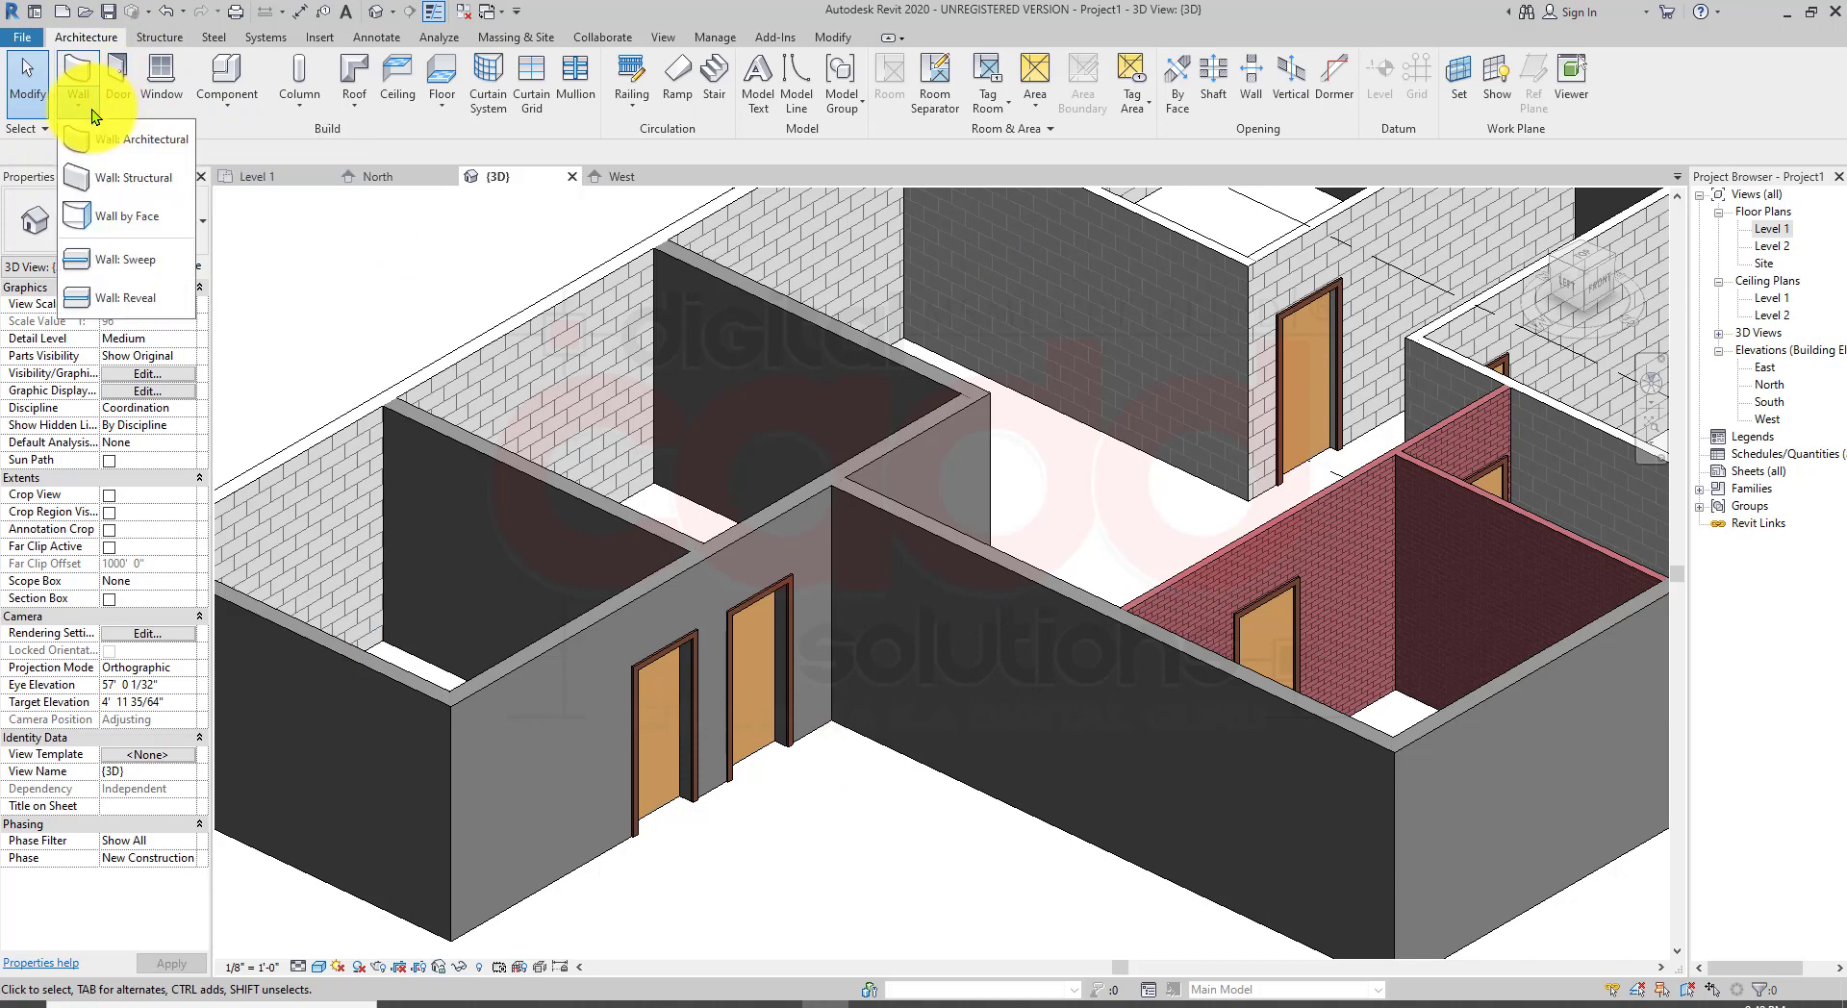
click(119, 89)
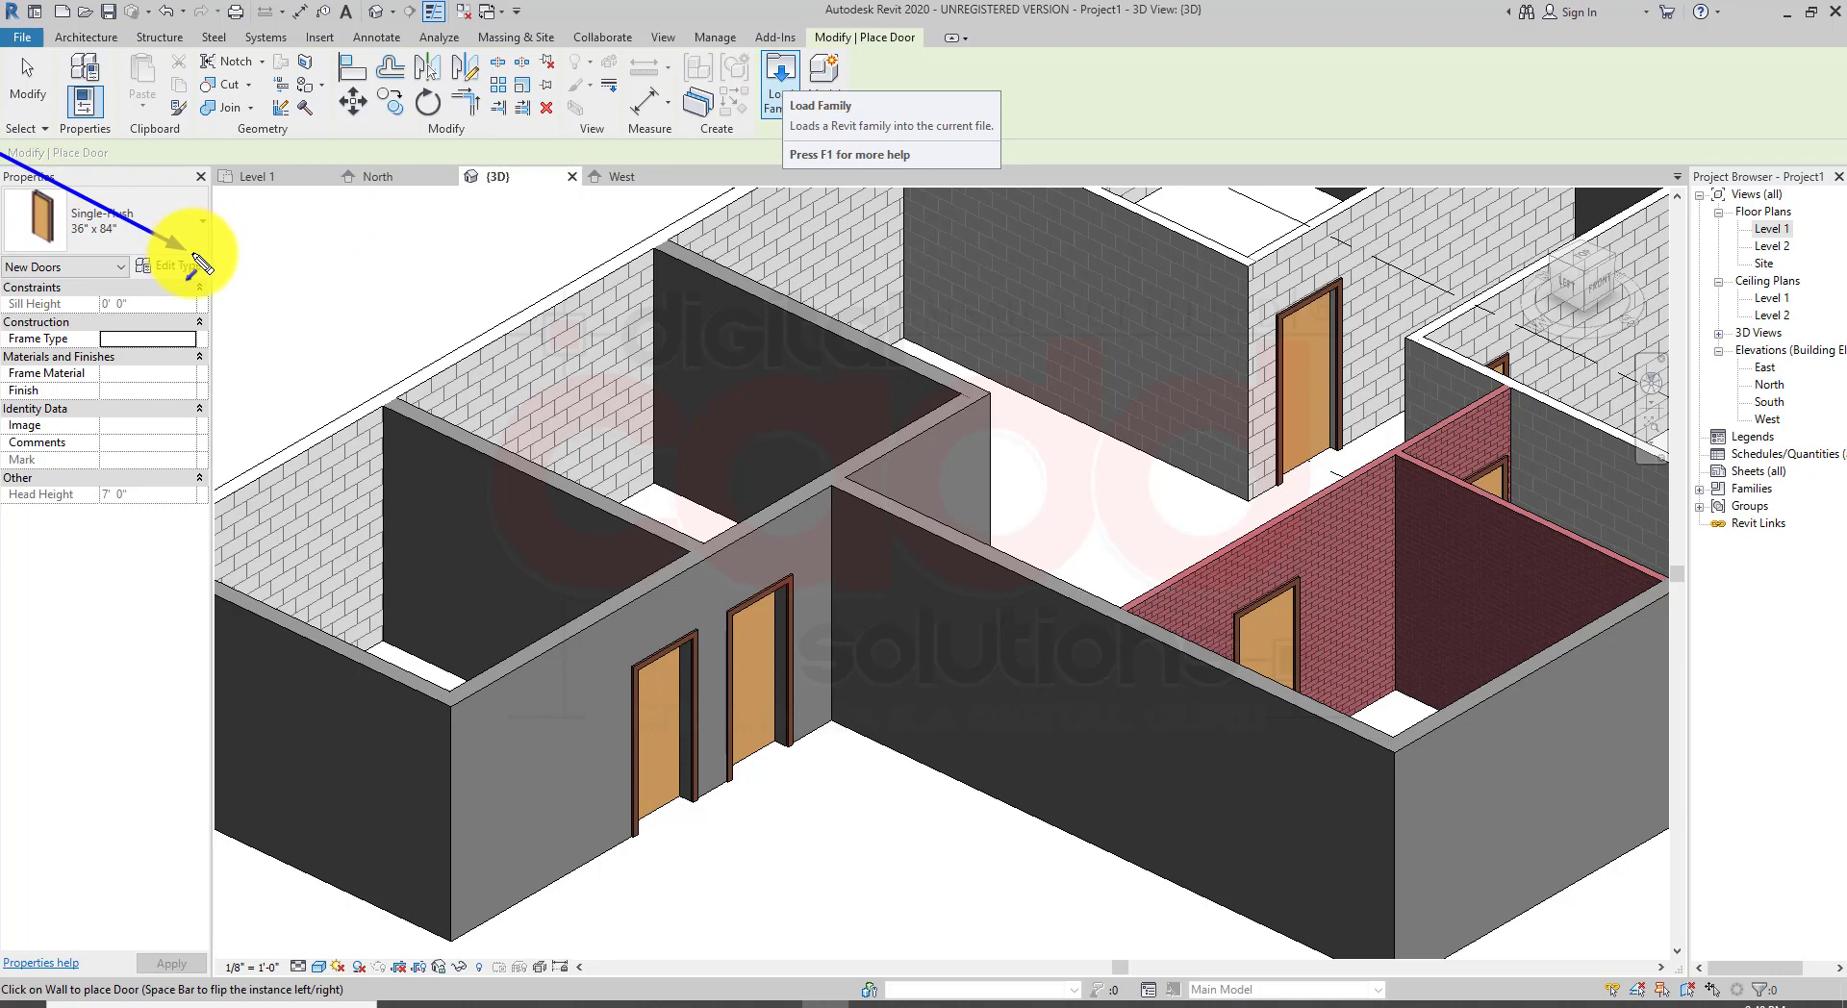
drag(29, 176, 198, 279)
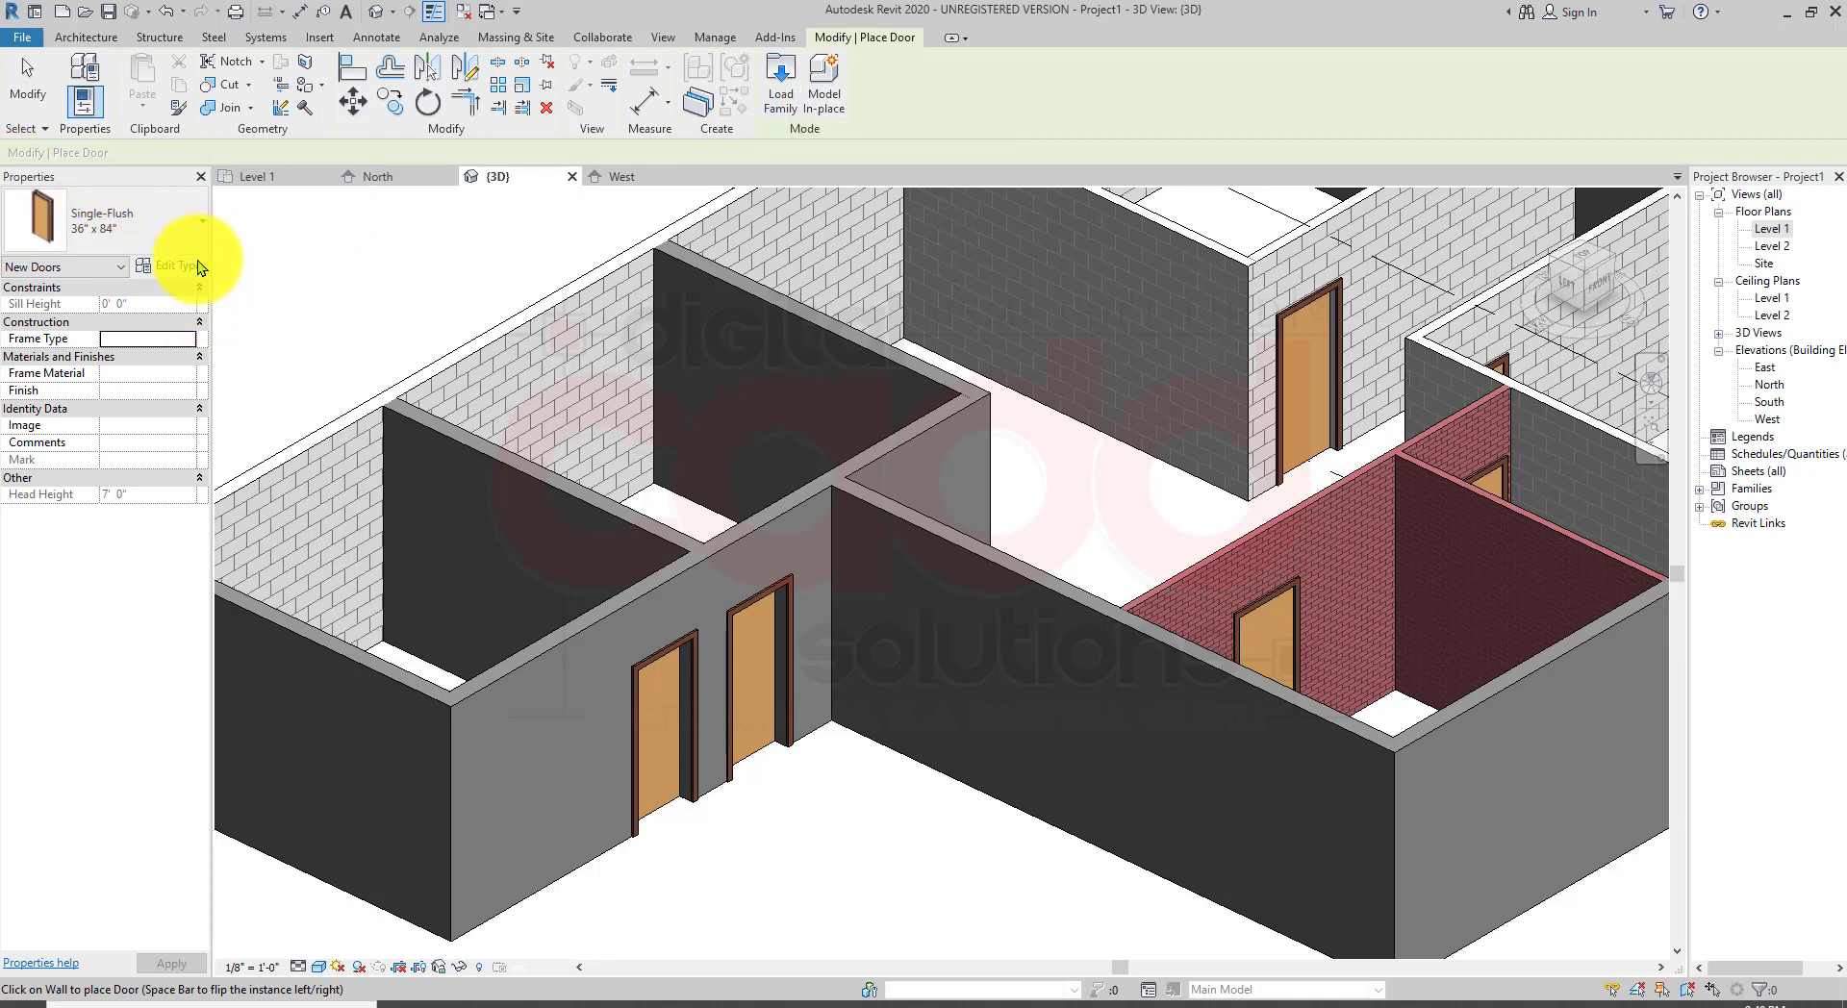
click(197, 233)
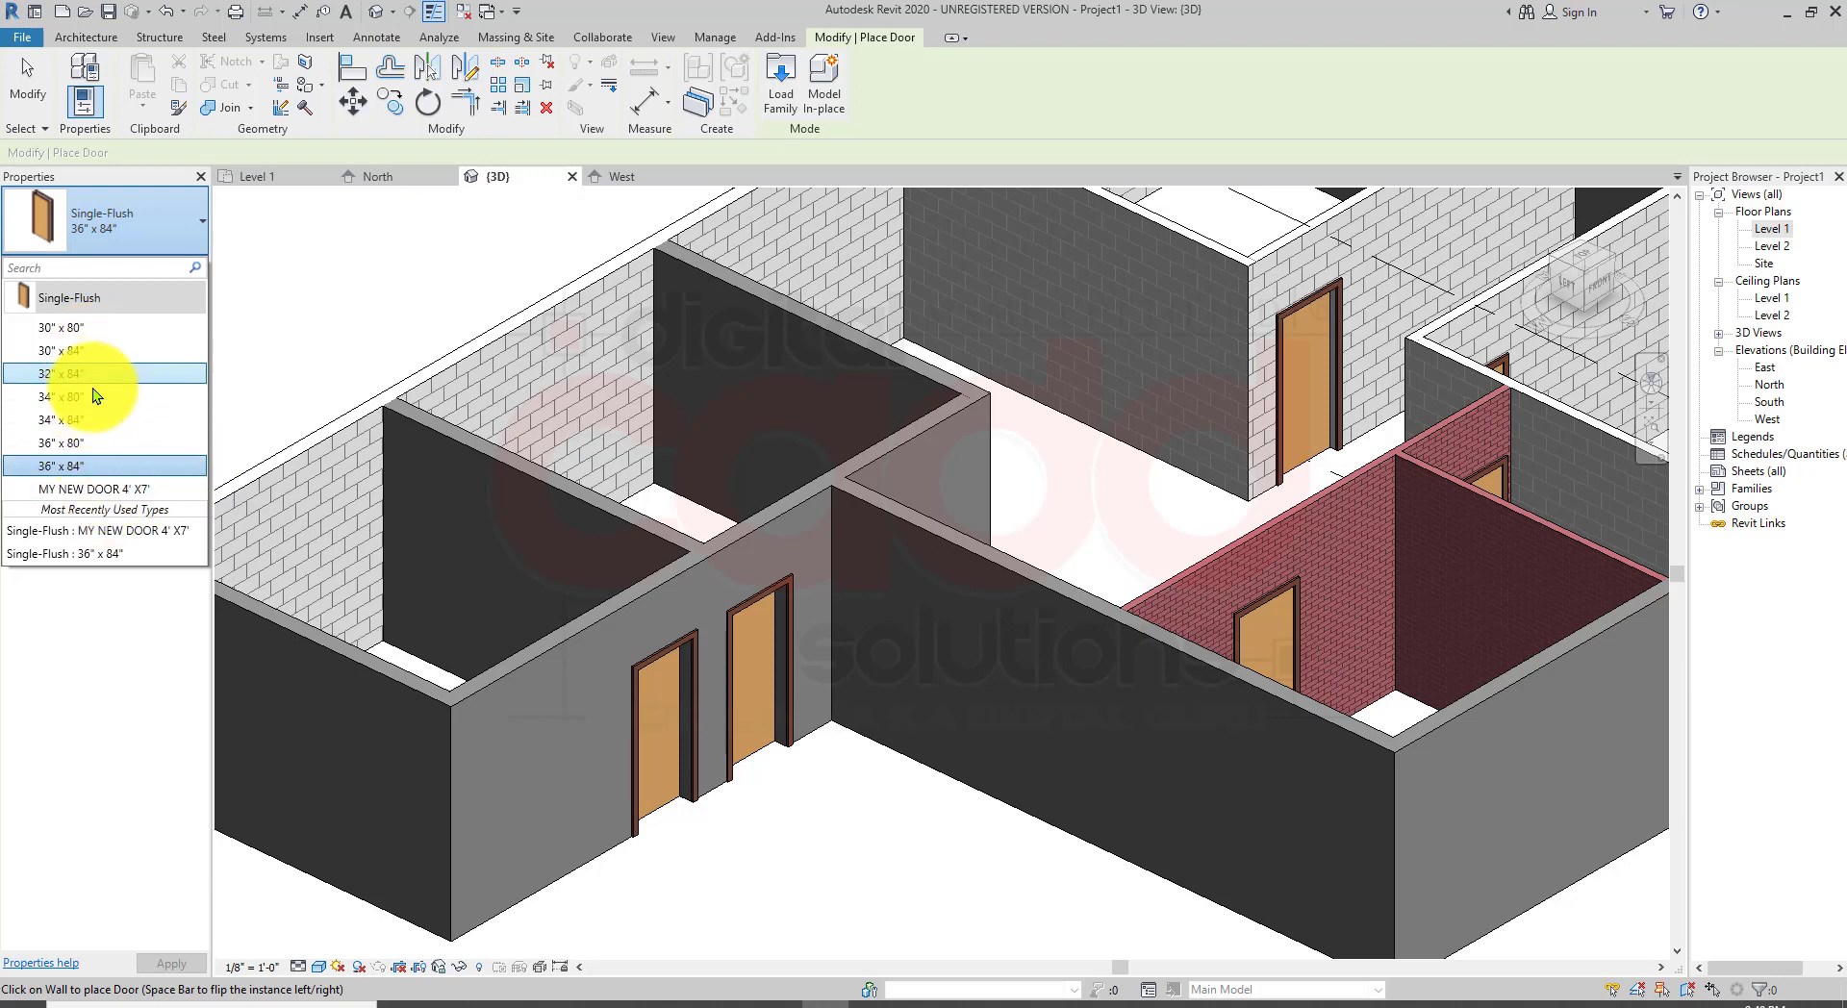
mouse_move(111, 424)
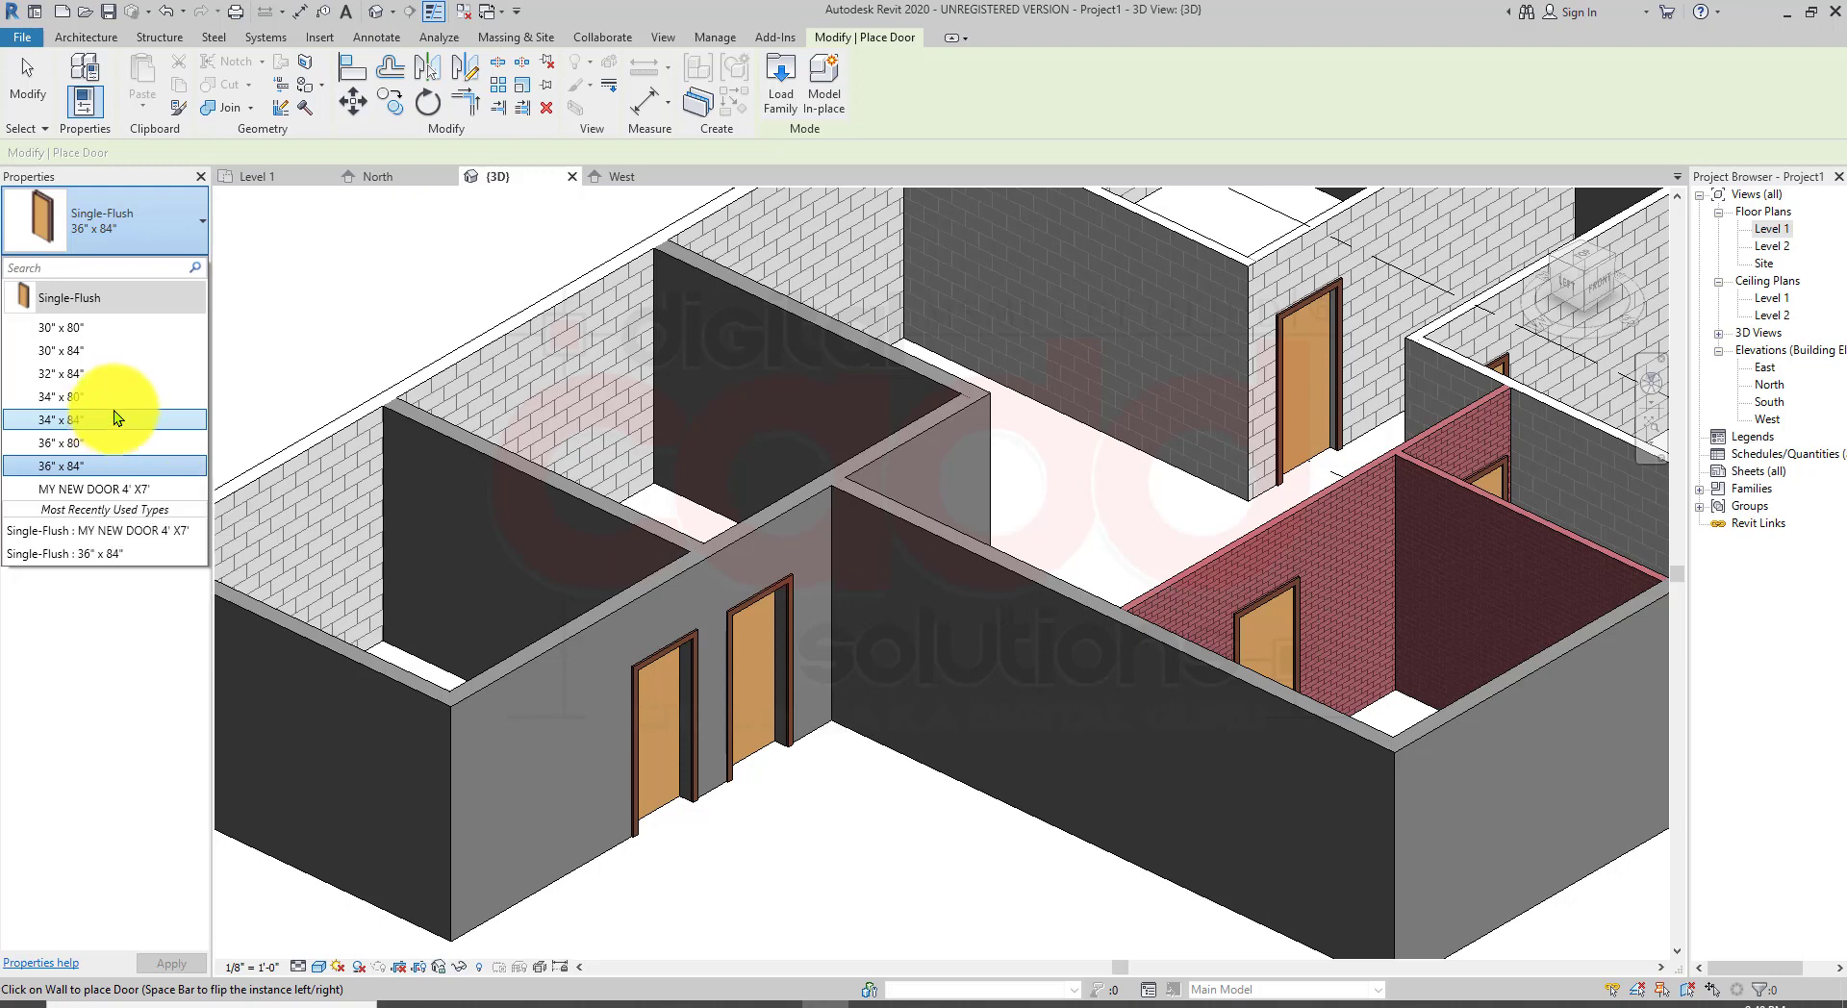
key(Escape)
key(Escape)
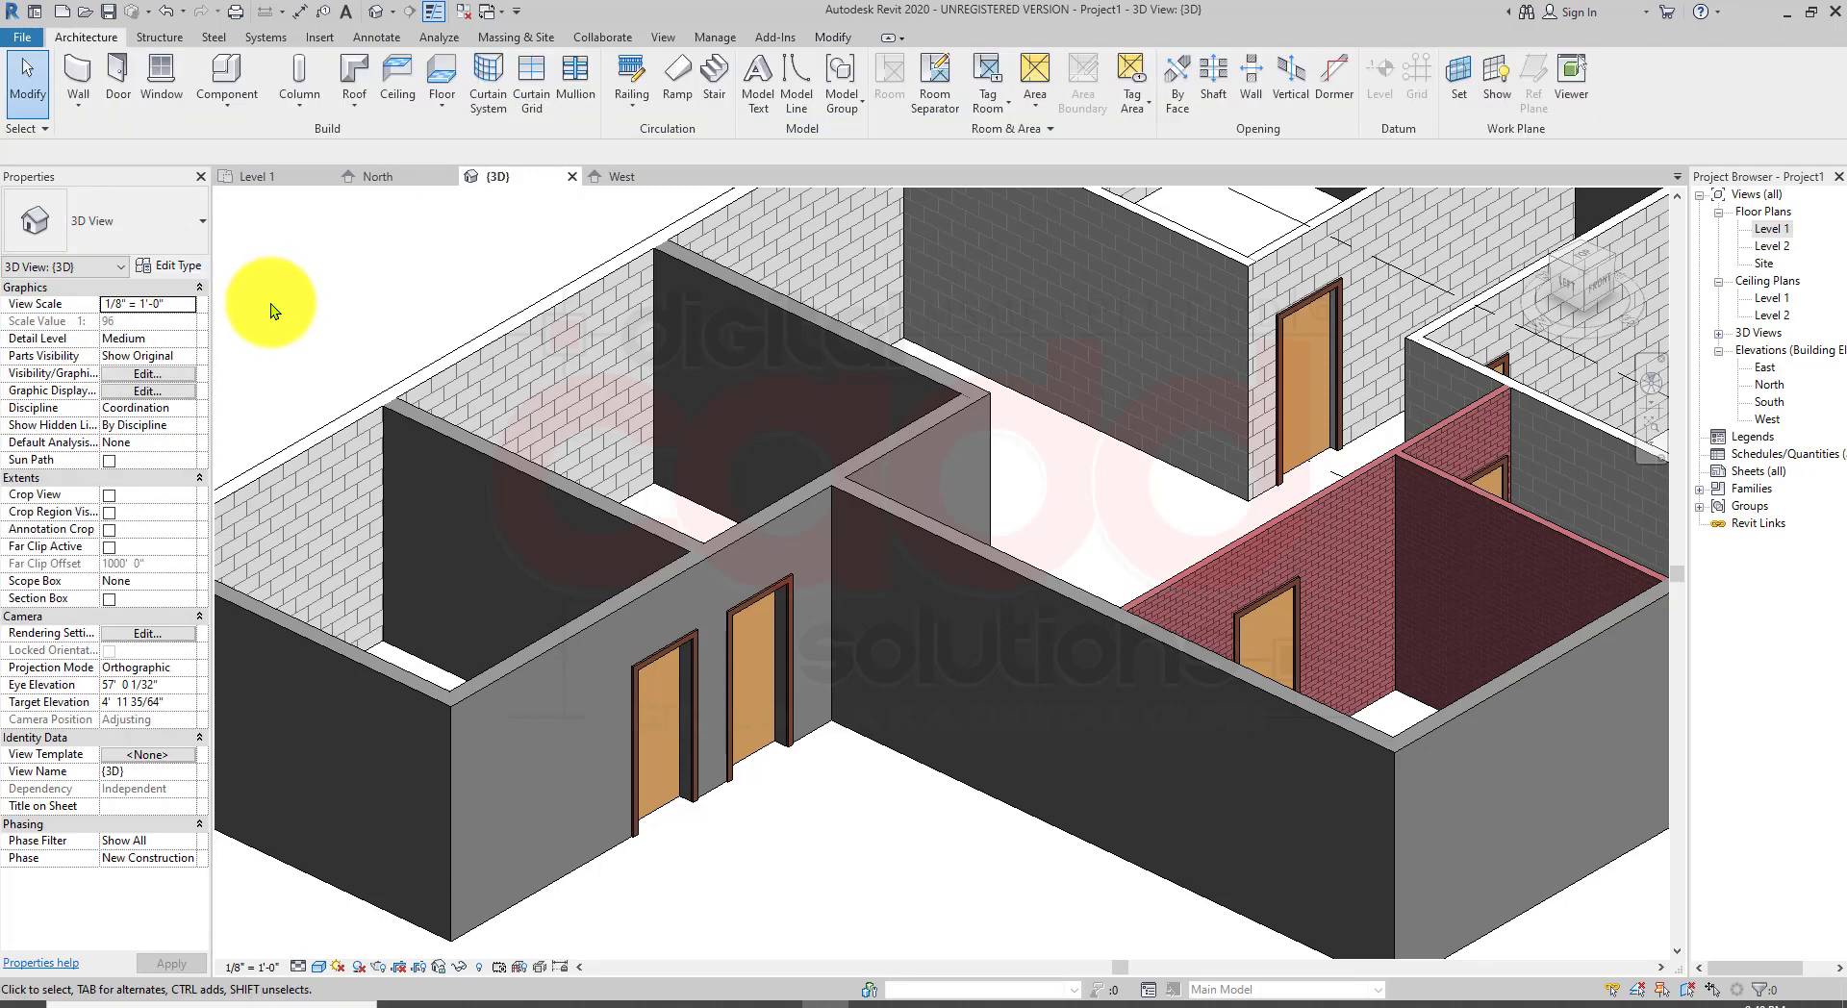
Step: Load the Door-Exterior-Double-Full Glass-Wood_Clad family from the US Imperial Doors Residential library with its 60" x 80" type
click(115, 93)
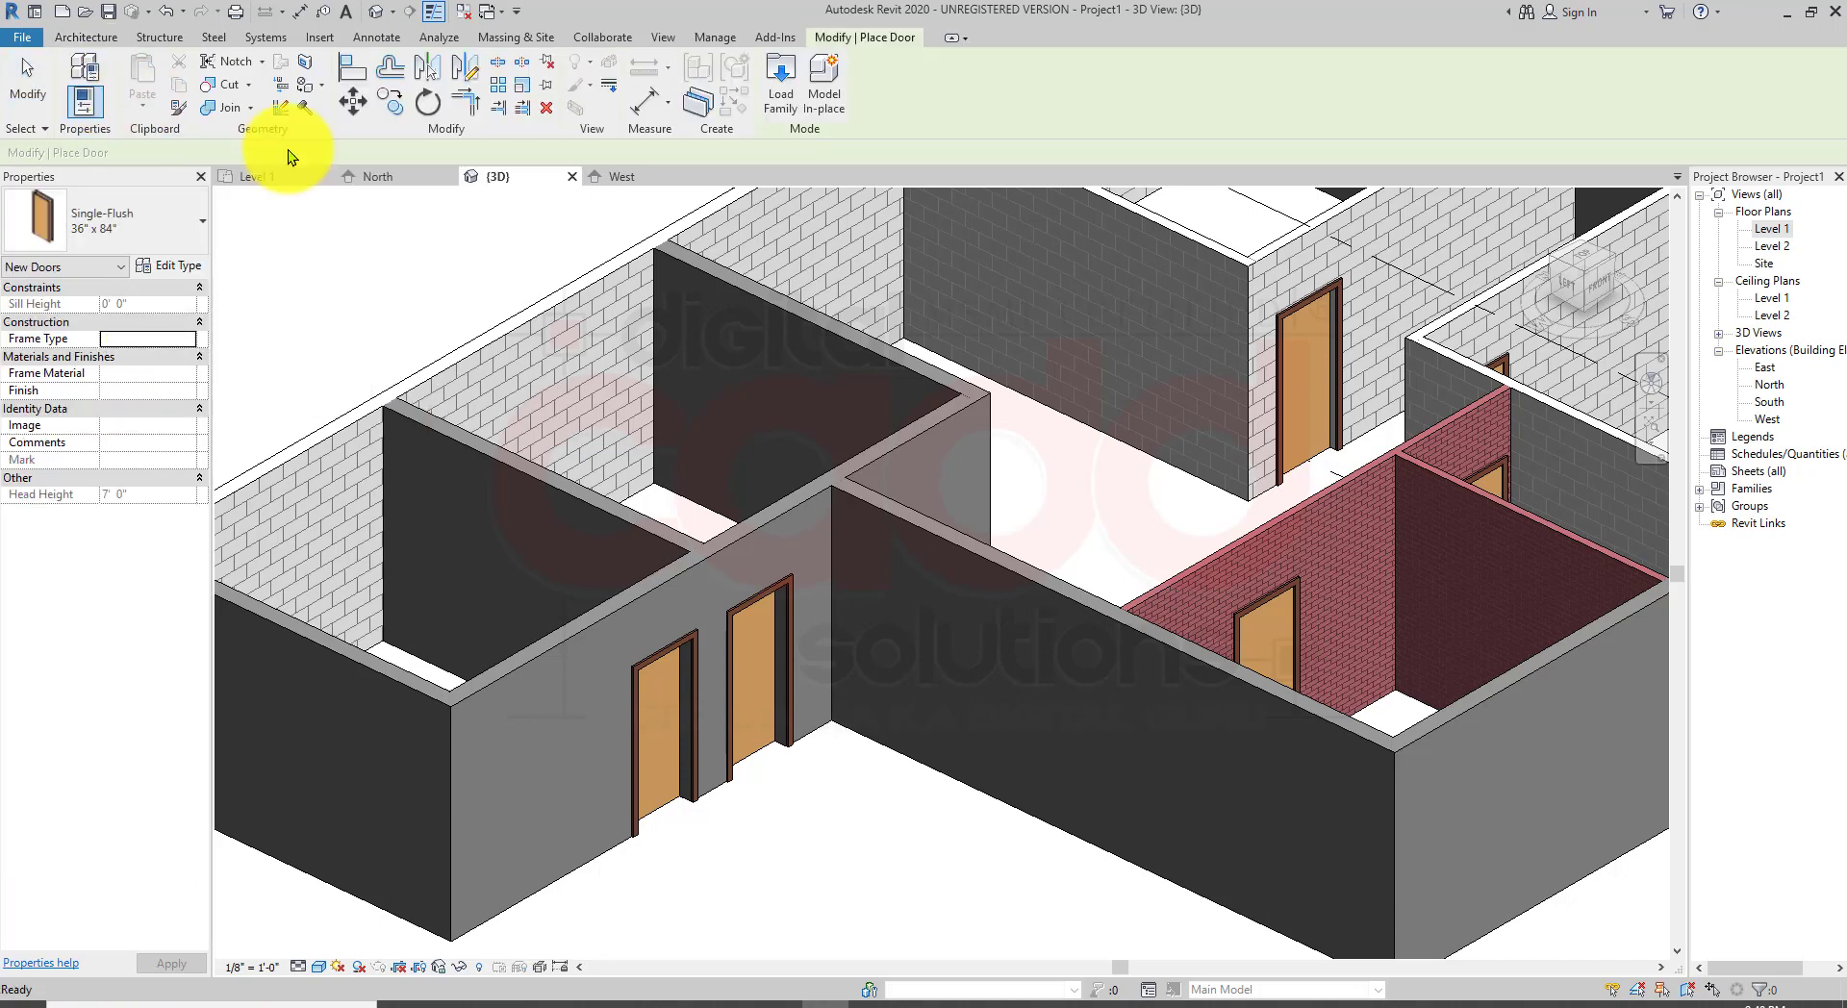
click(783, 102)
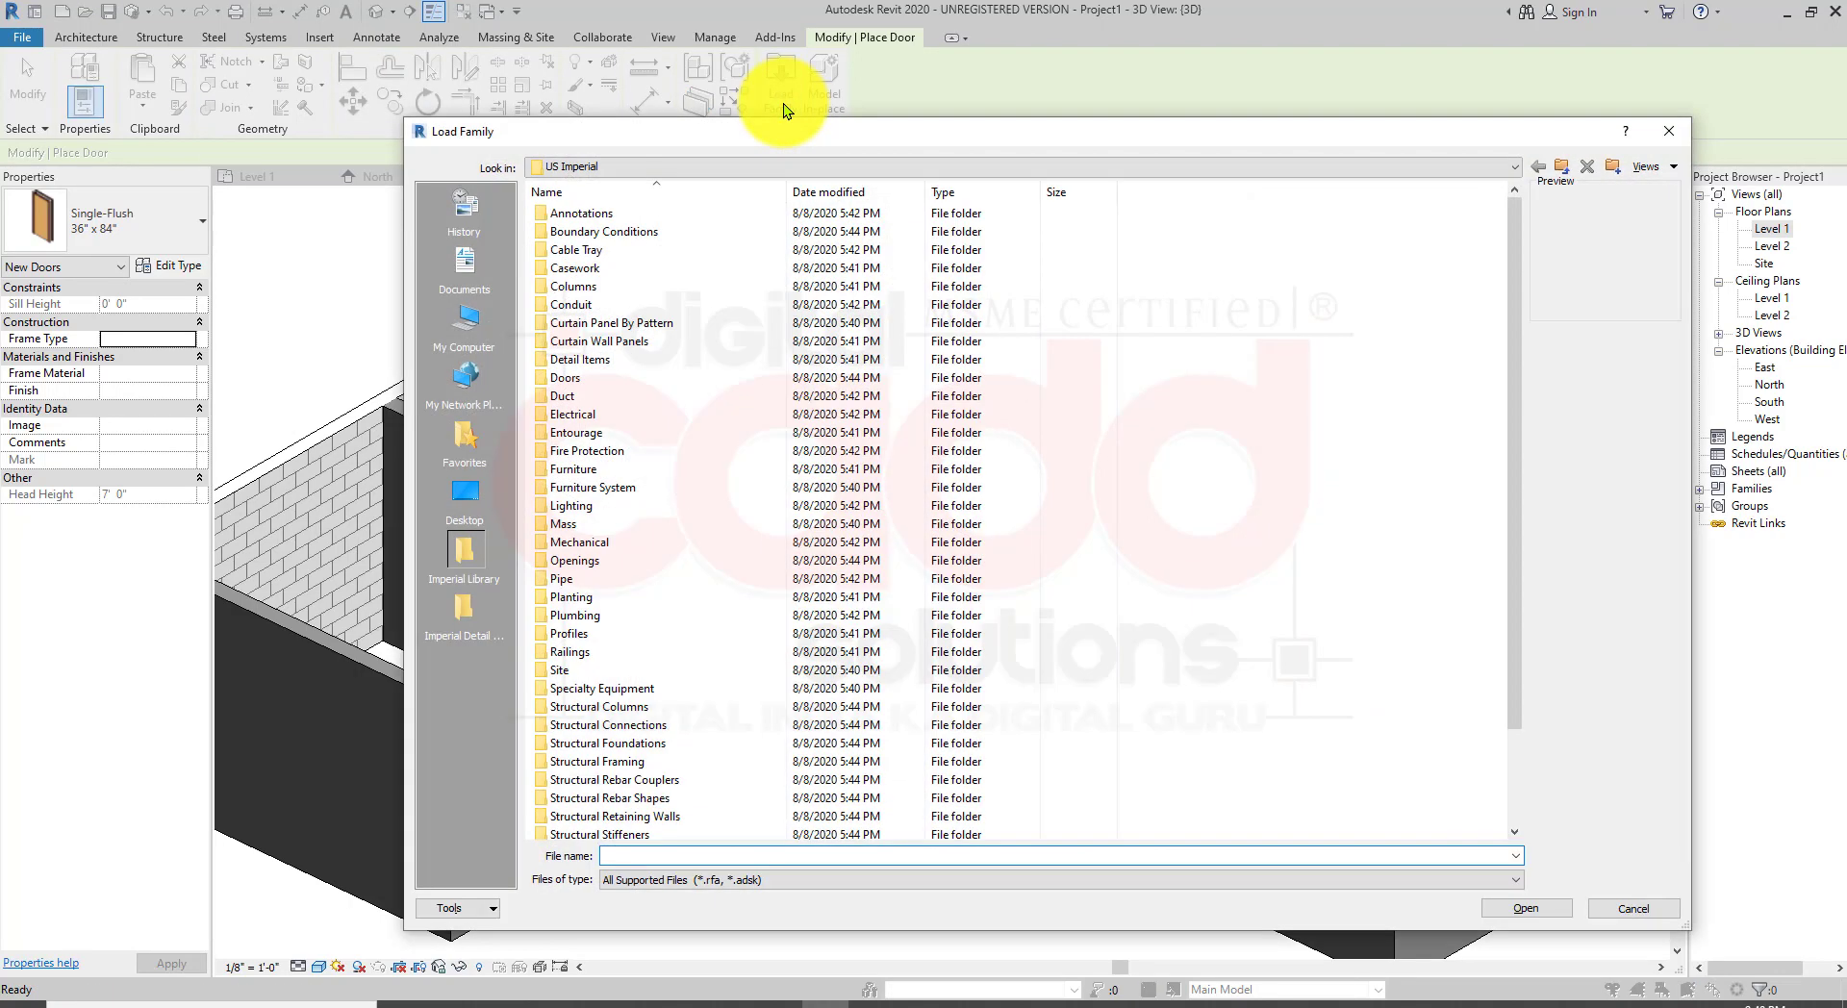
drag(794, 137, 730, 101)
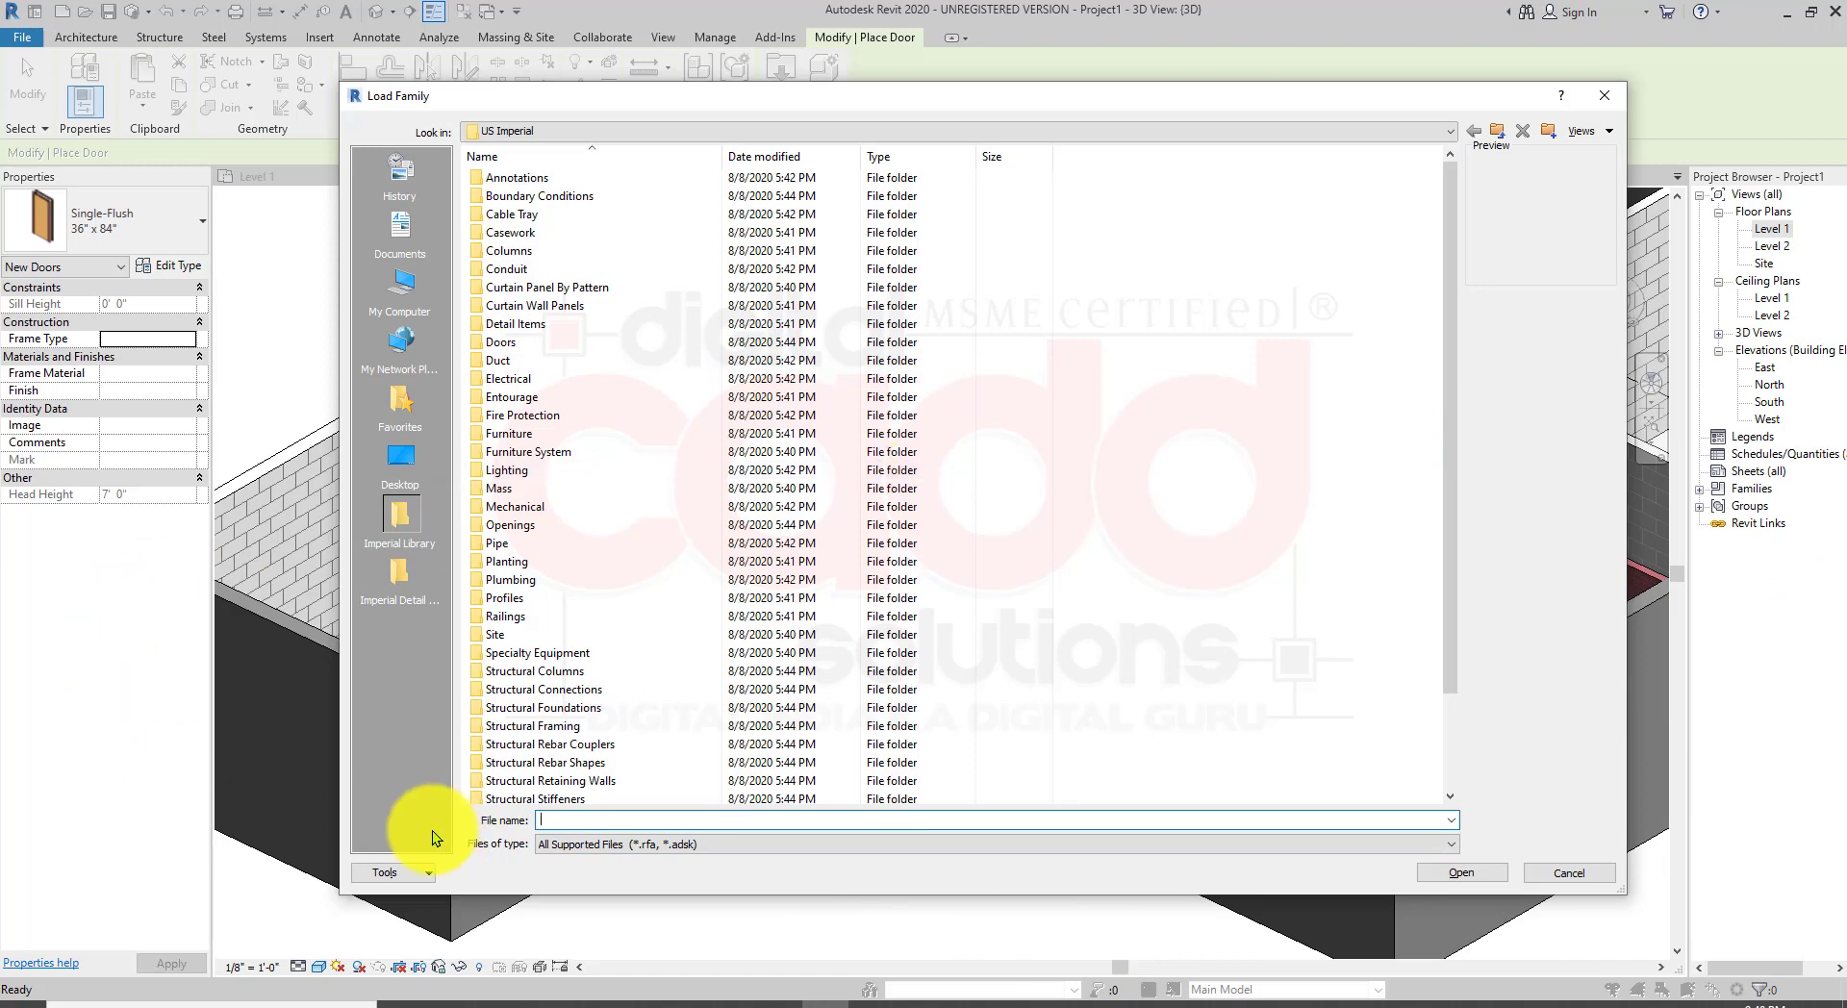
click(535, 131)
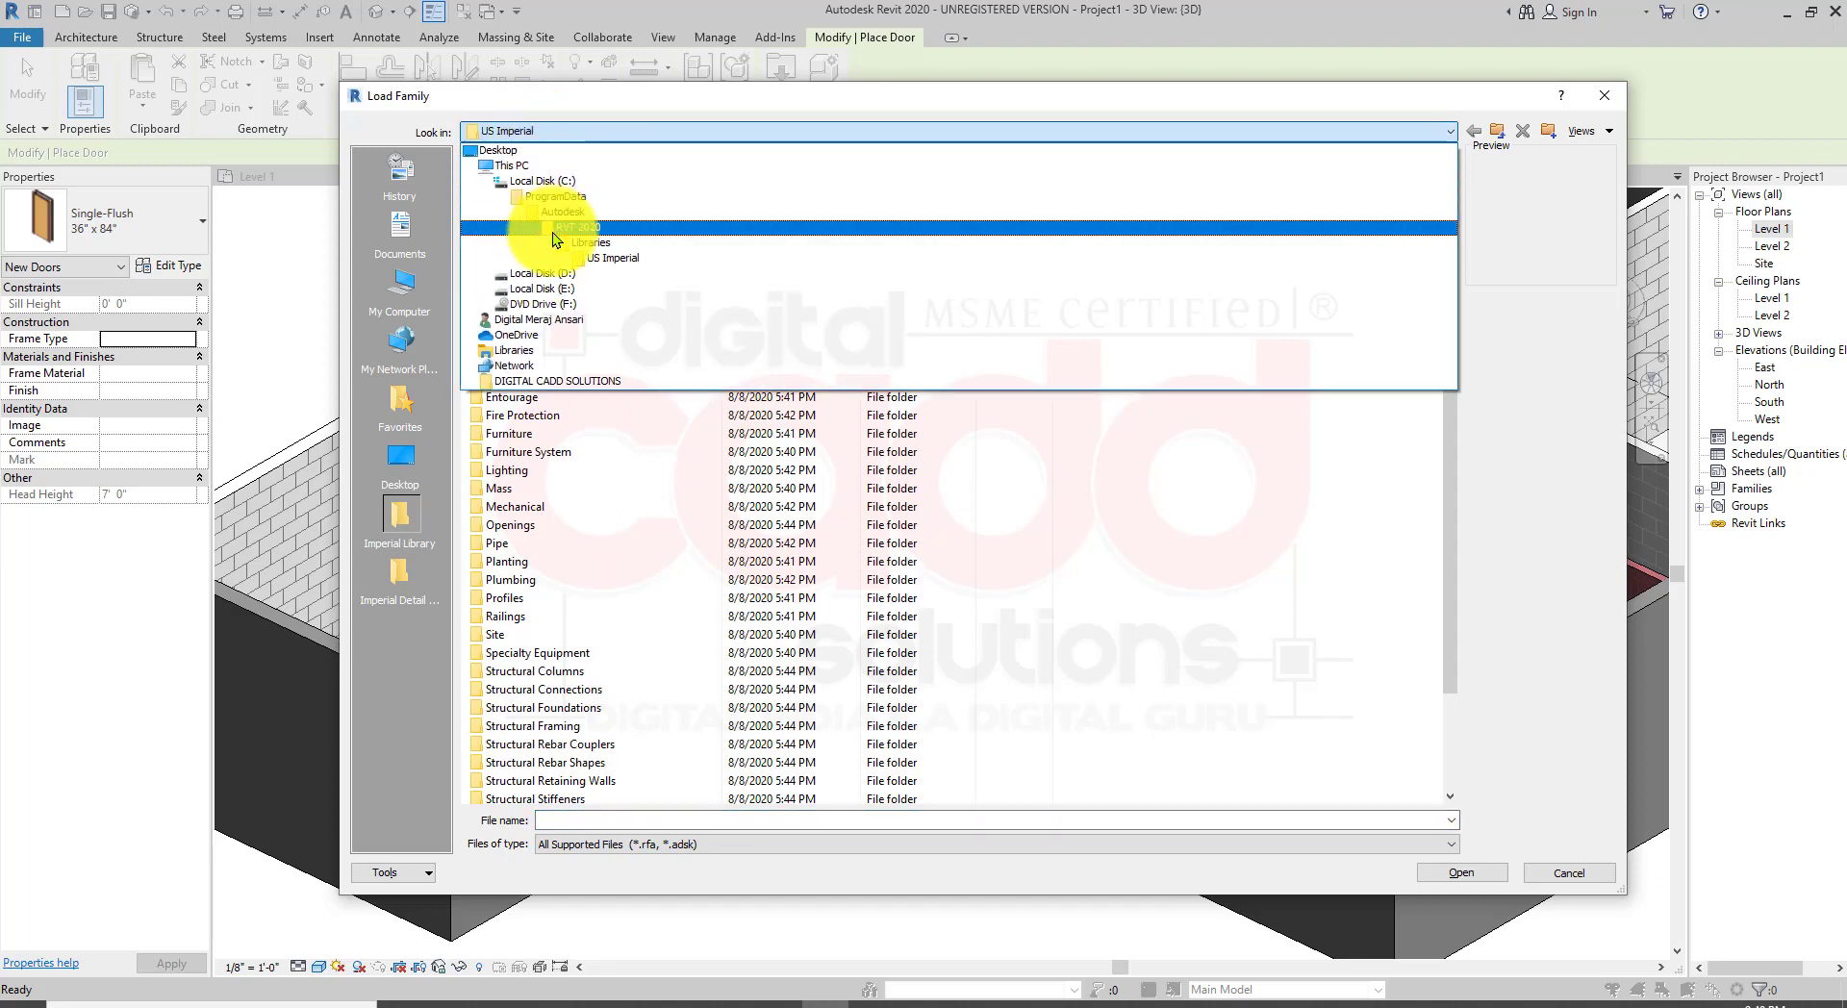
click(591, 243)
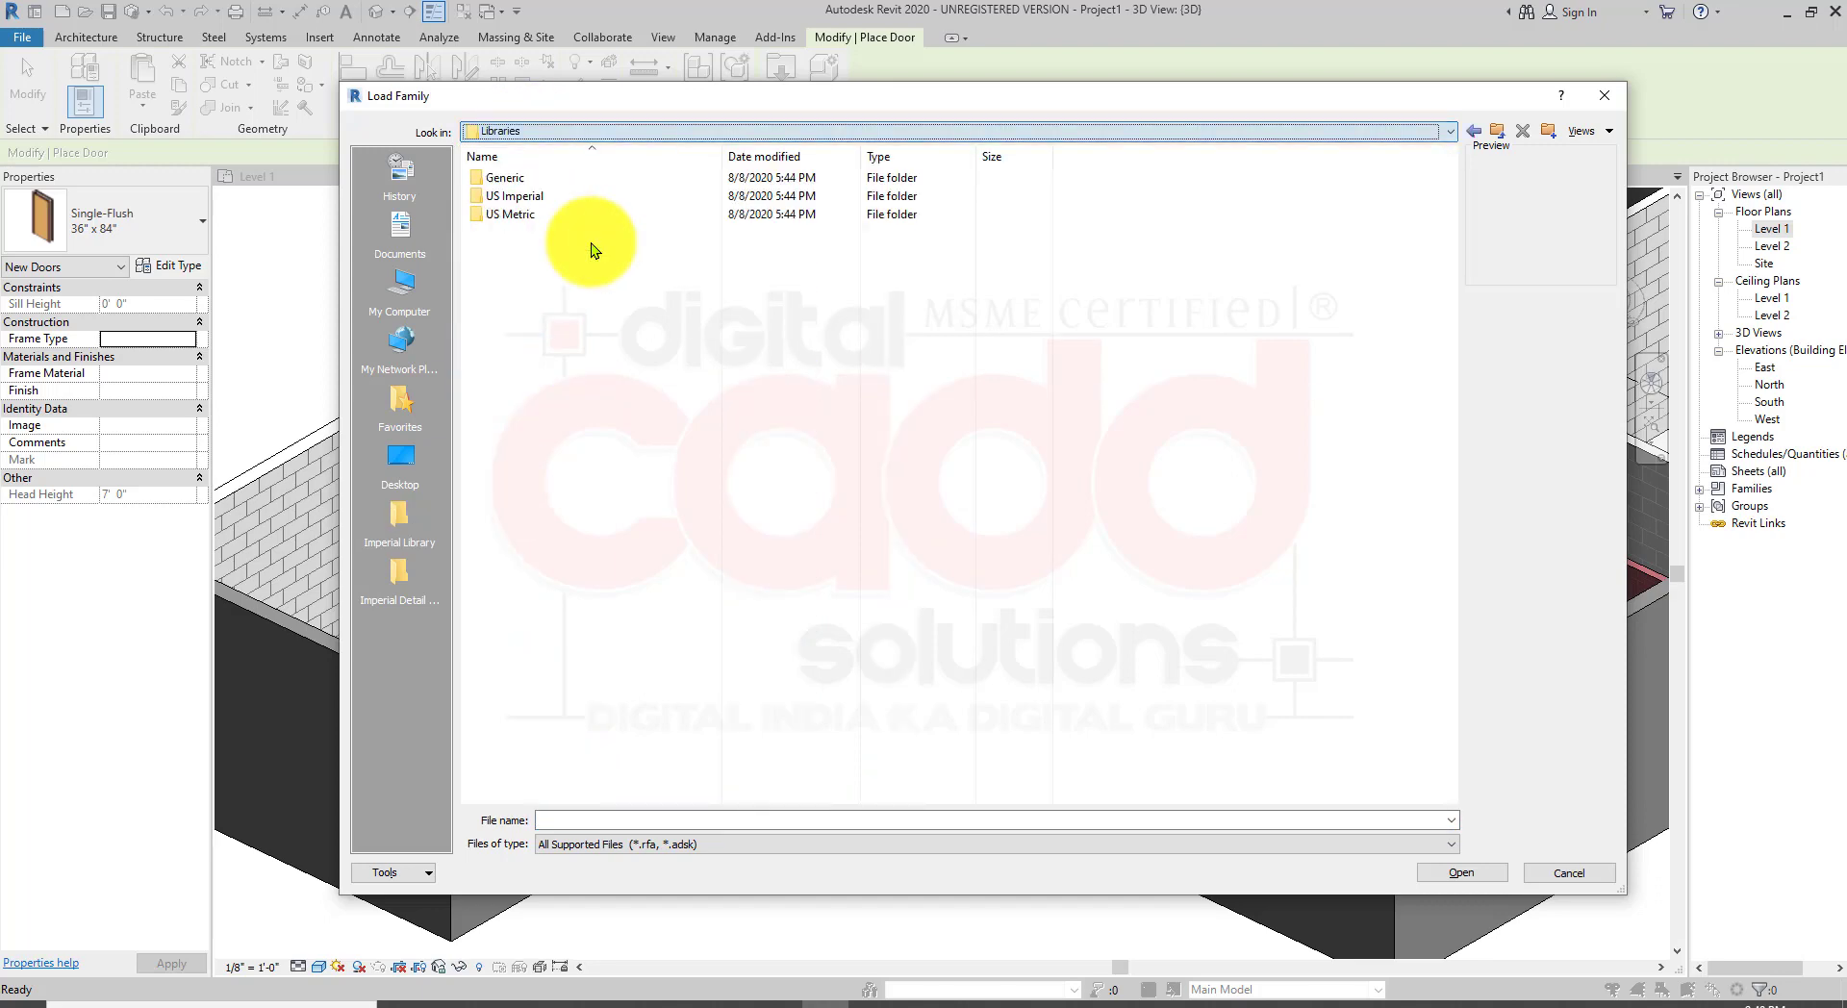
double_click(545, 198)
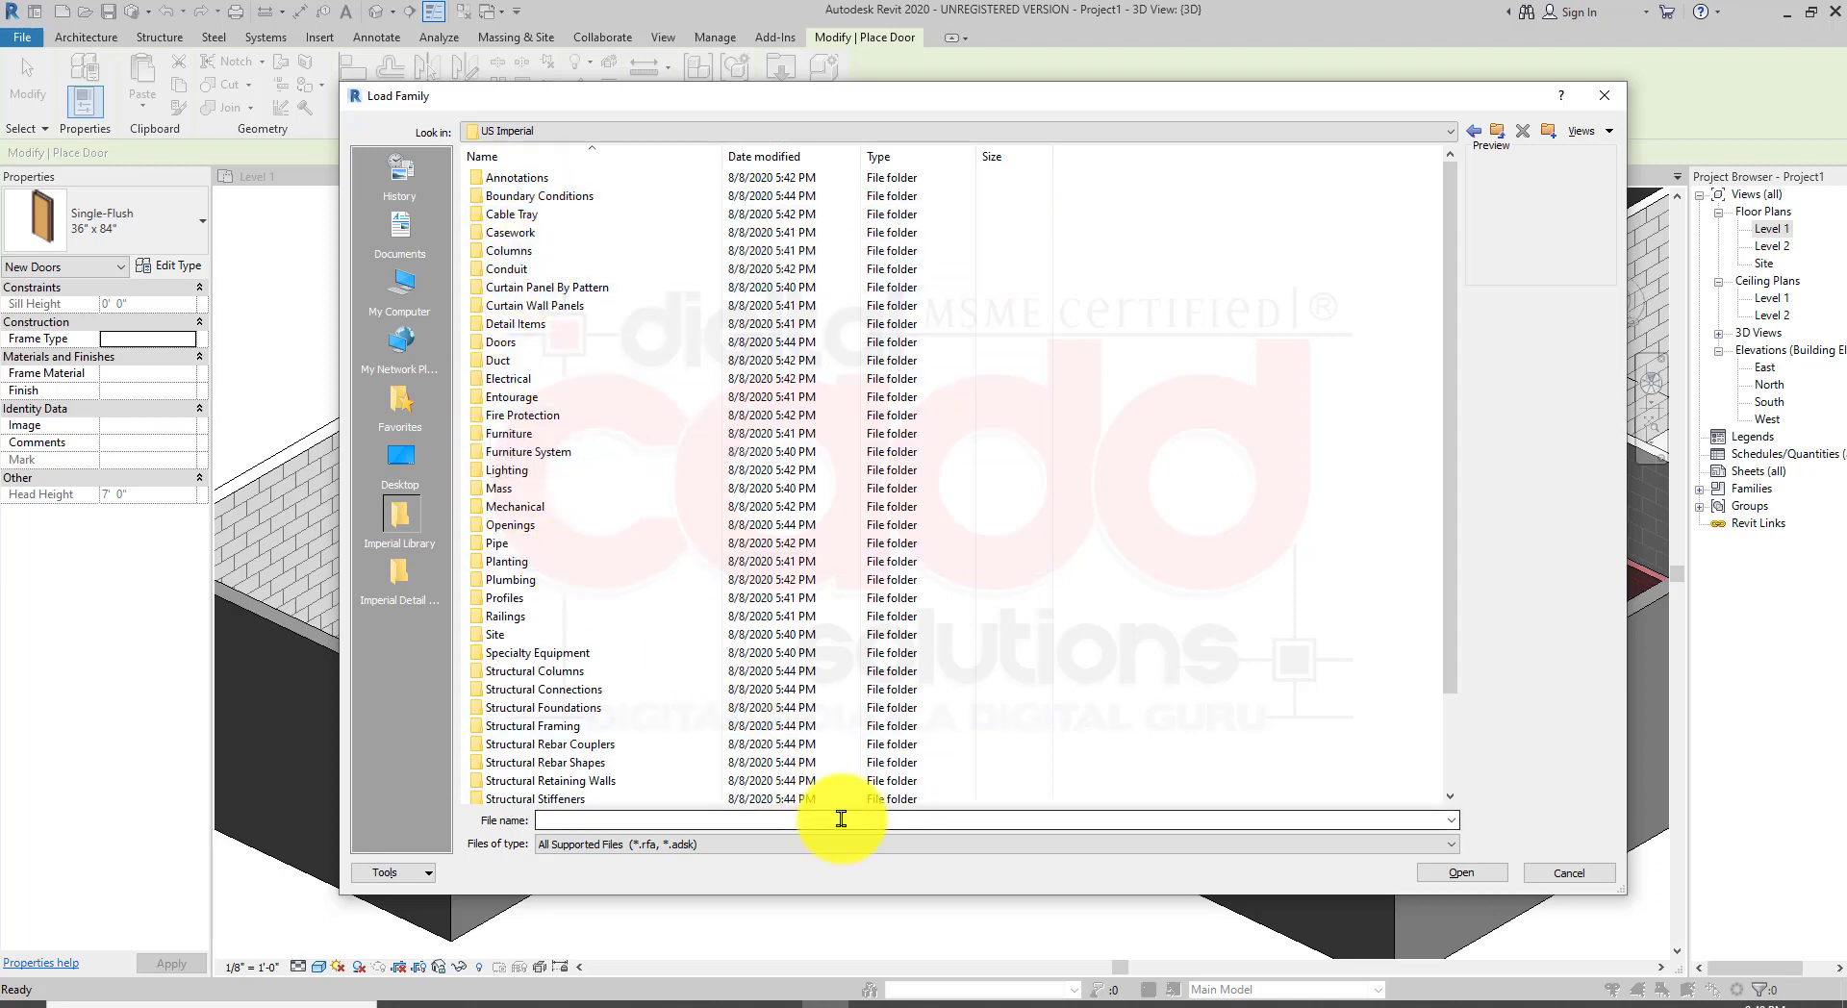
double_click(529, 345)
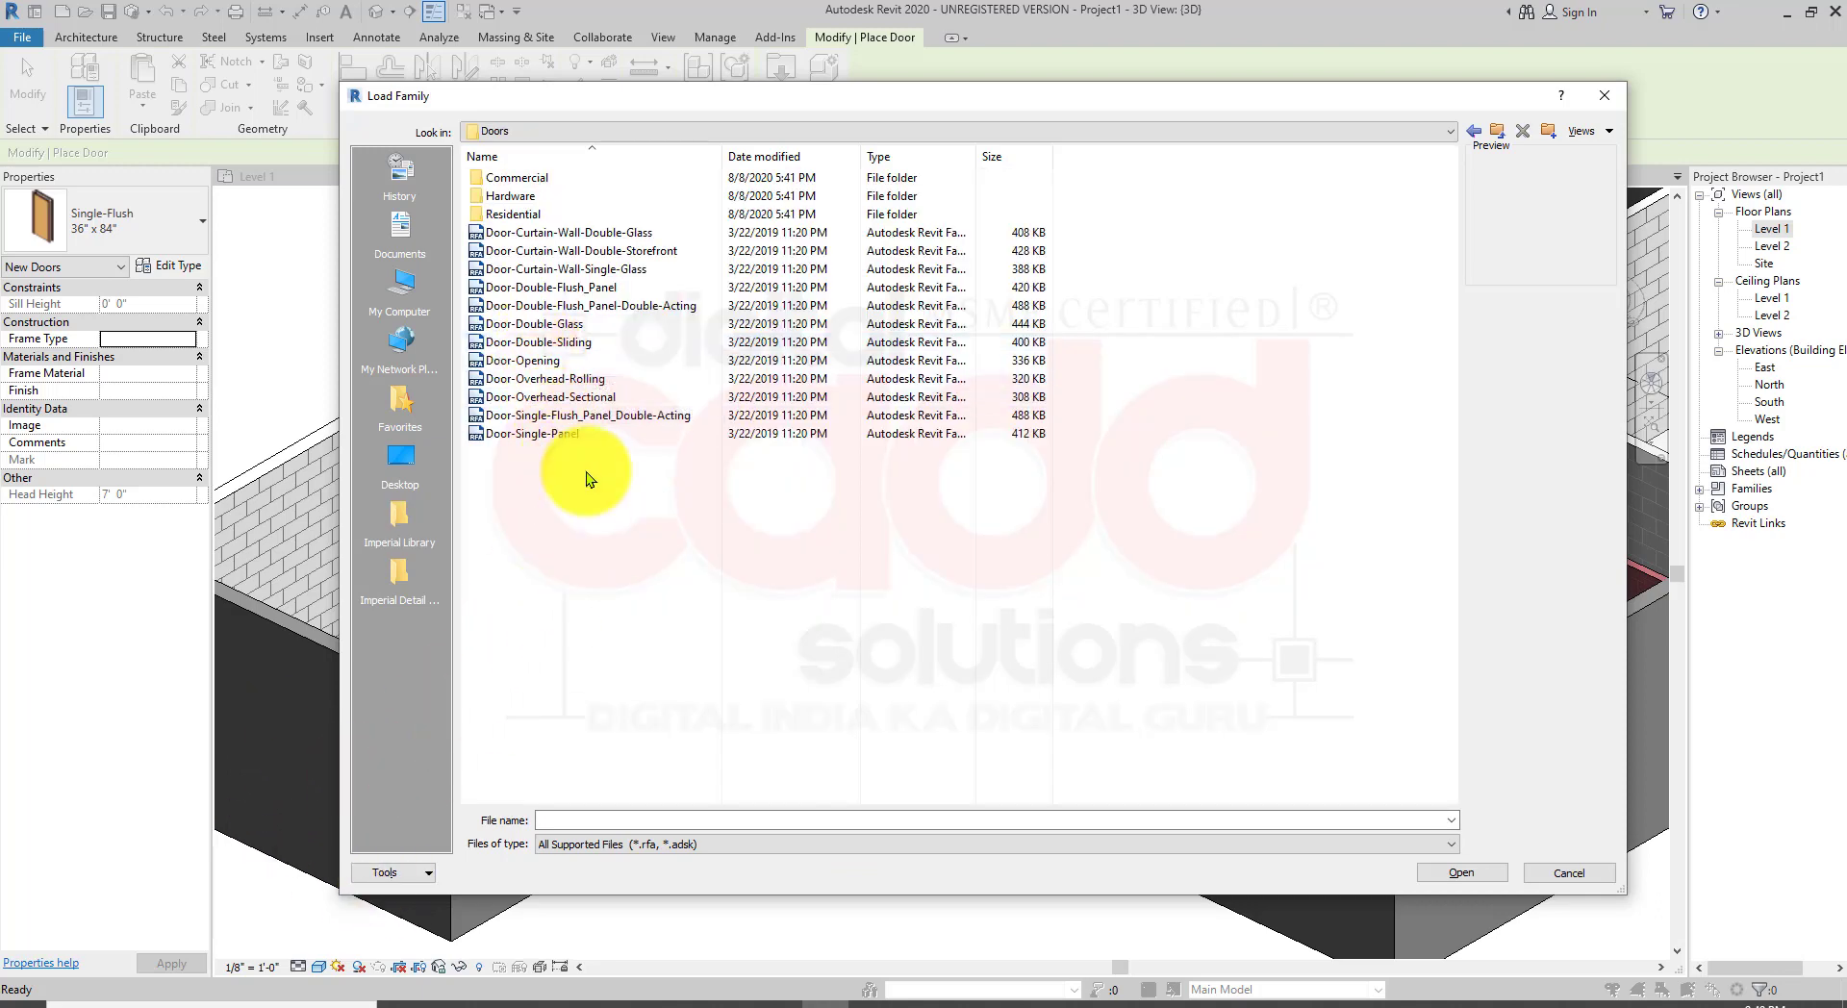
double_click(539, 214)
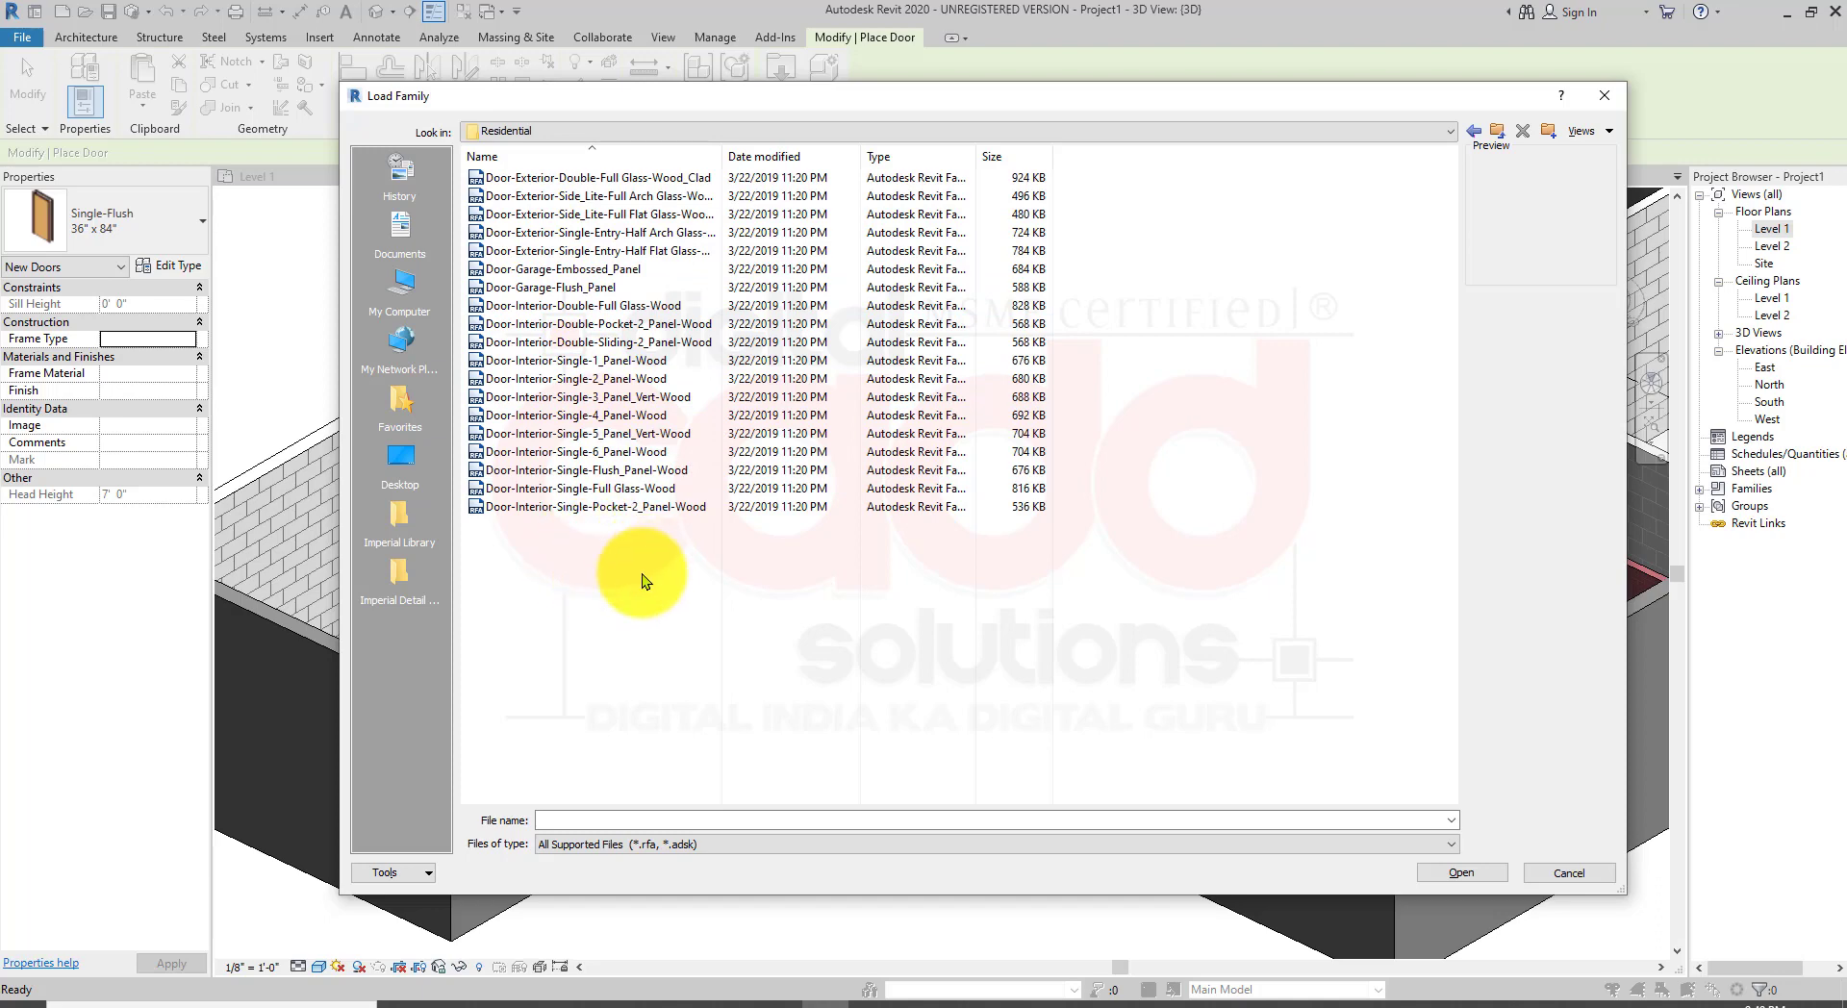
ctrl+scroll(647, 591, up, 3)
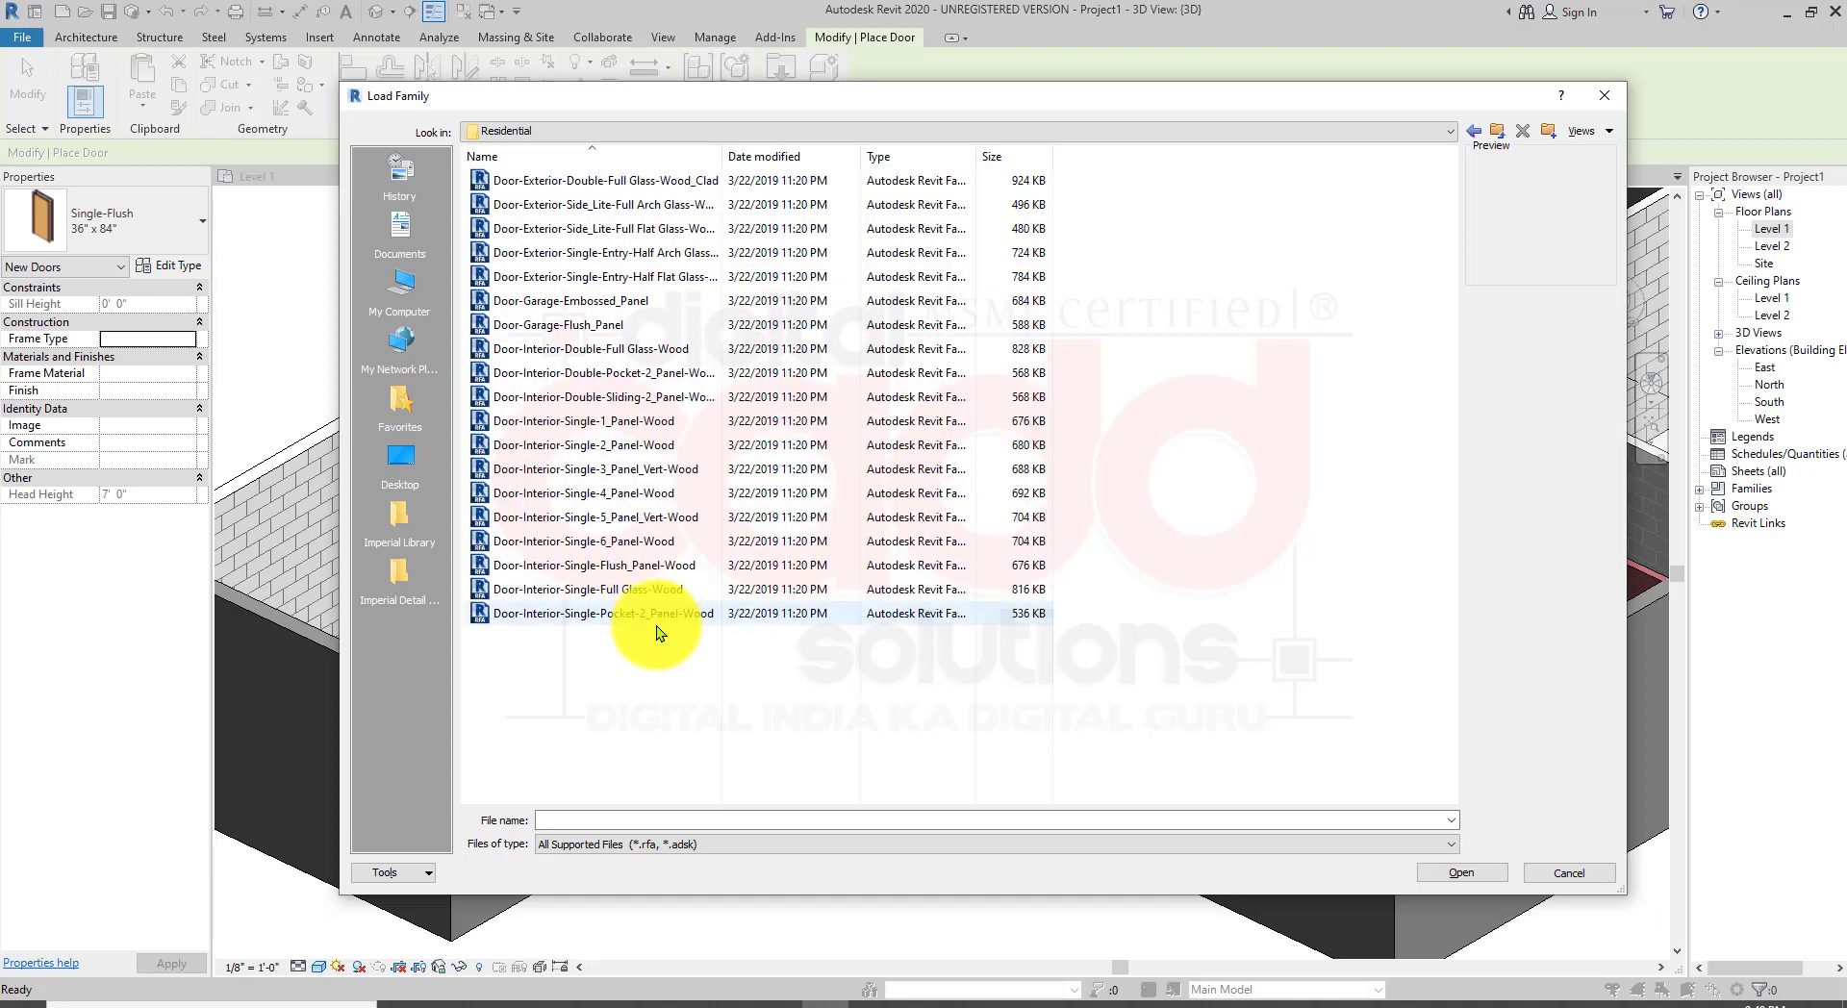
ctrl+scroll(656, 645, up, 3)
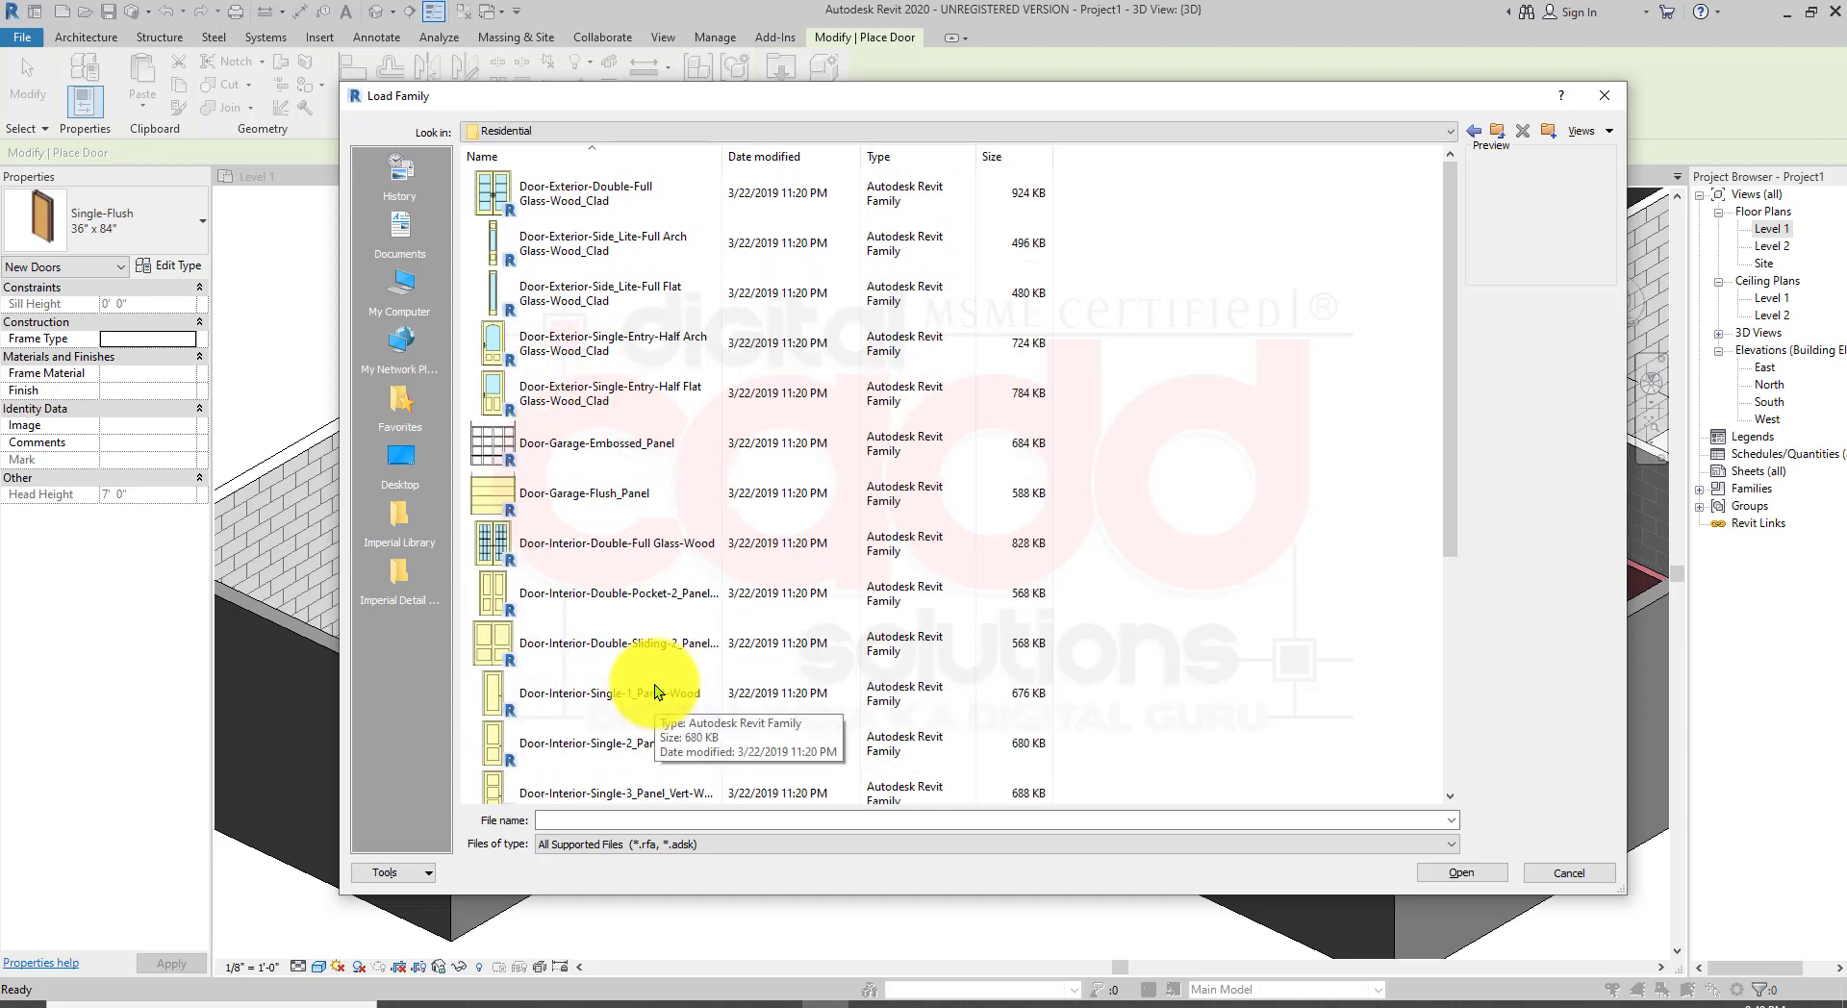
scroll(684, 631, down, 3)
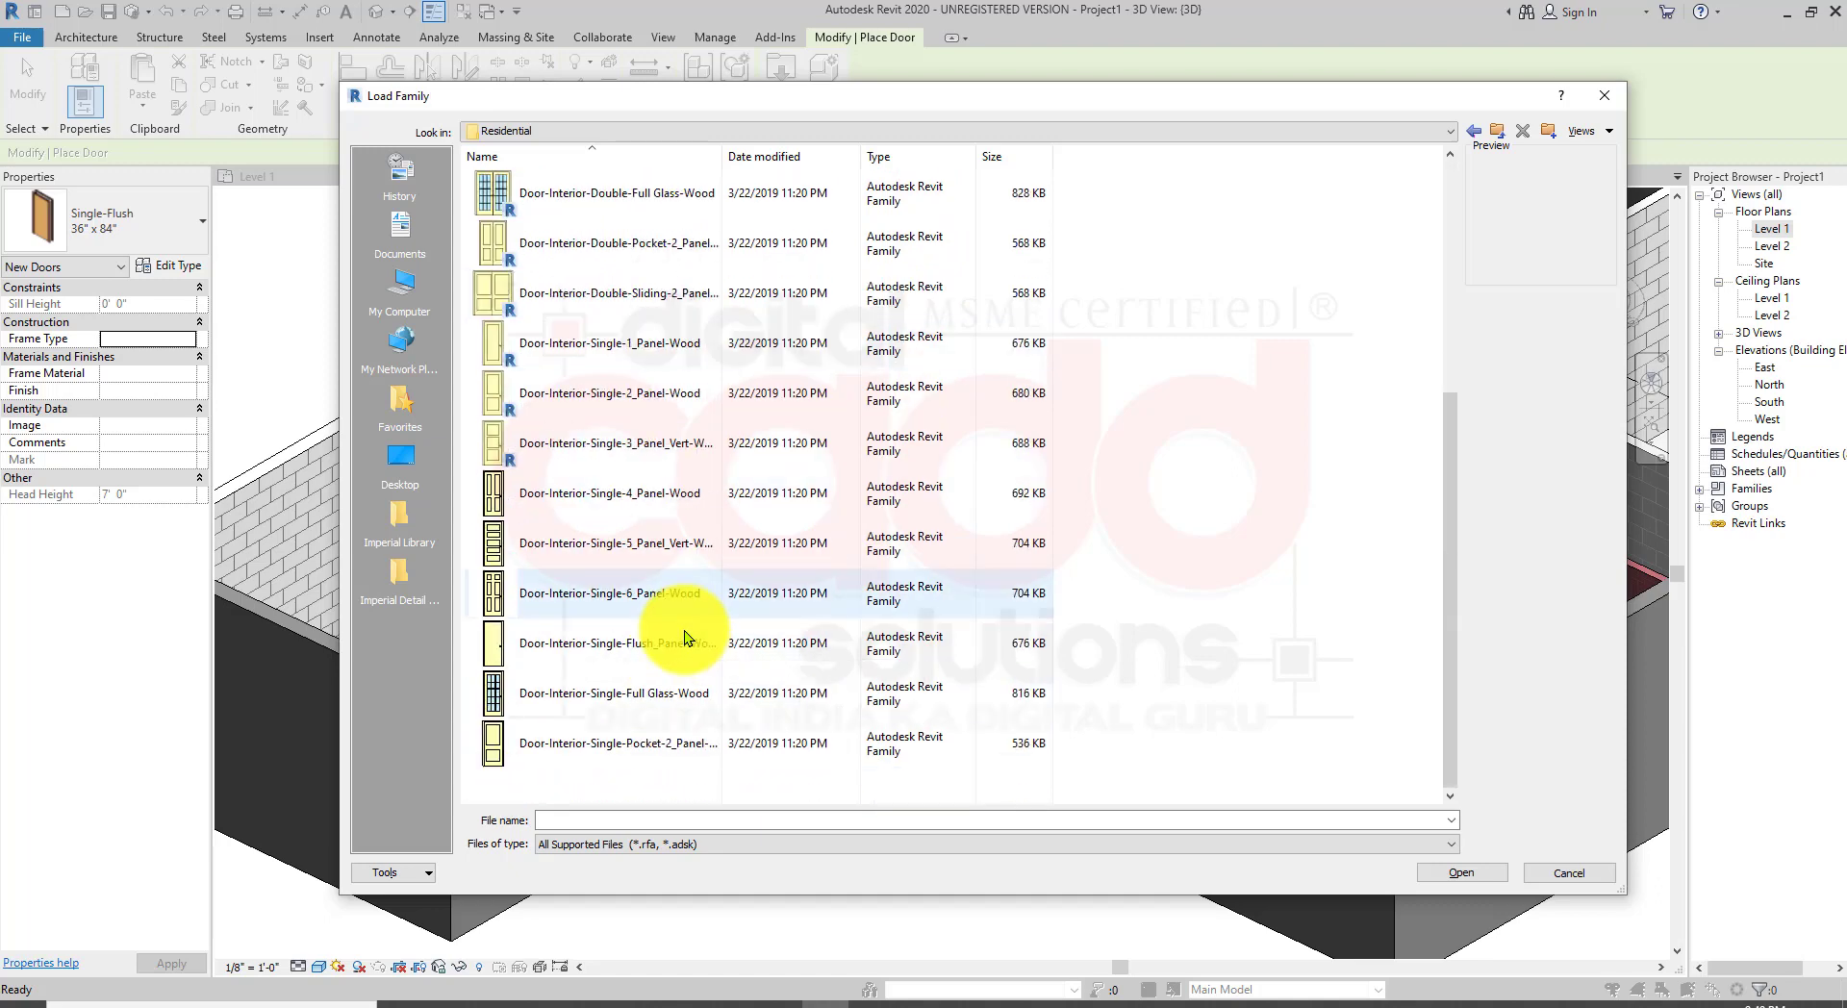
ctrl+scroll(560, 768, up, 2)
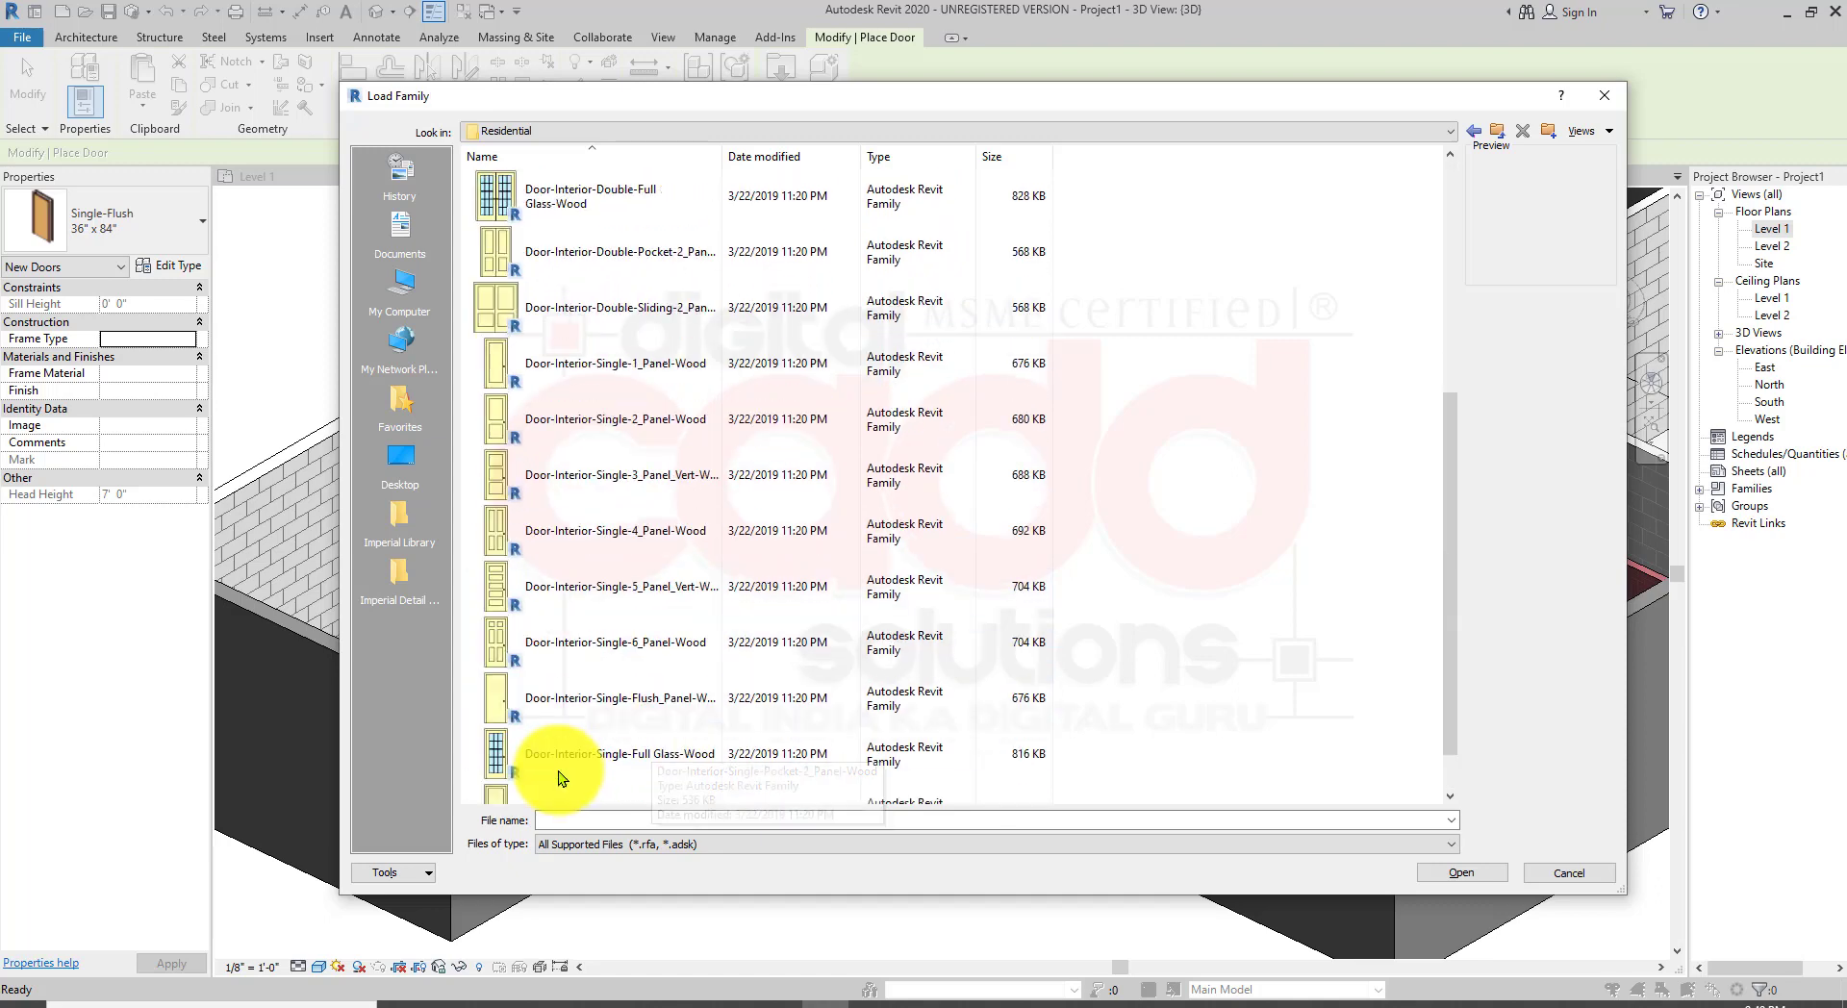
scroll(558, 736, up, 3)
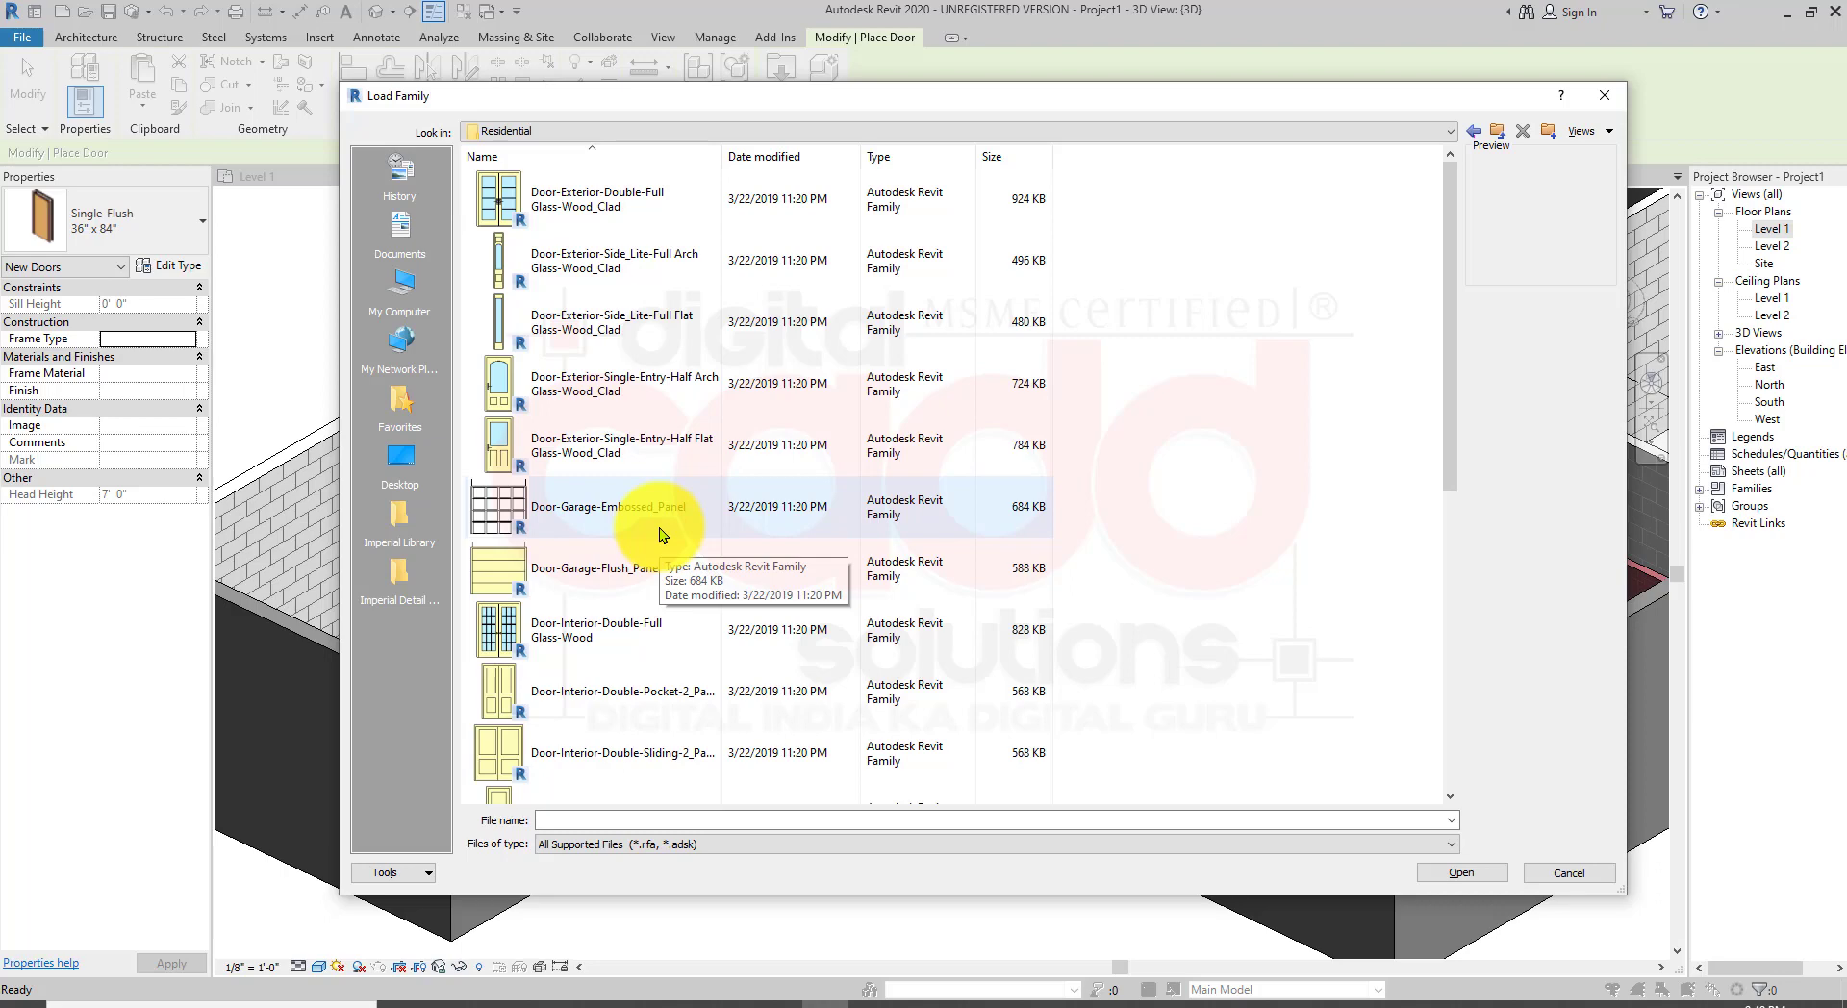
click(606, 206)
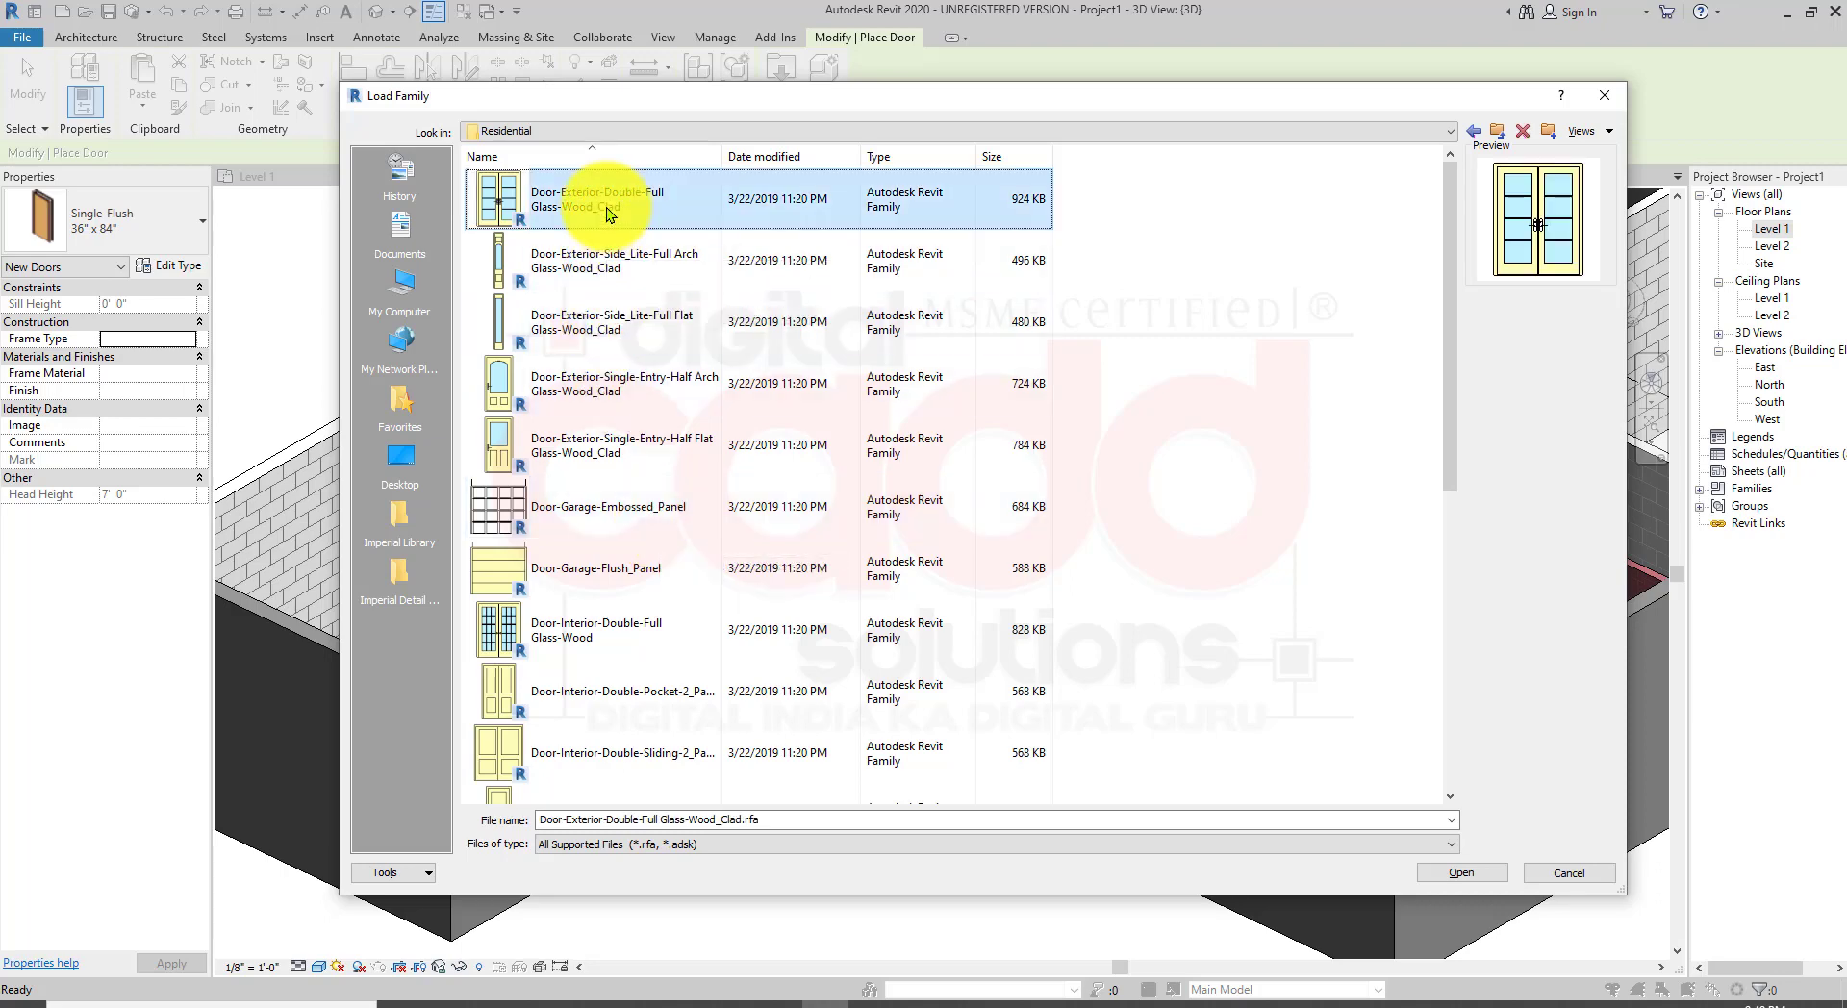
double_click(606, 206)
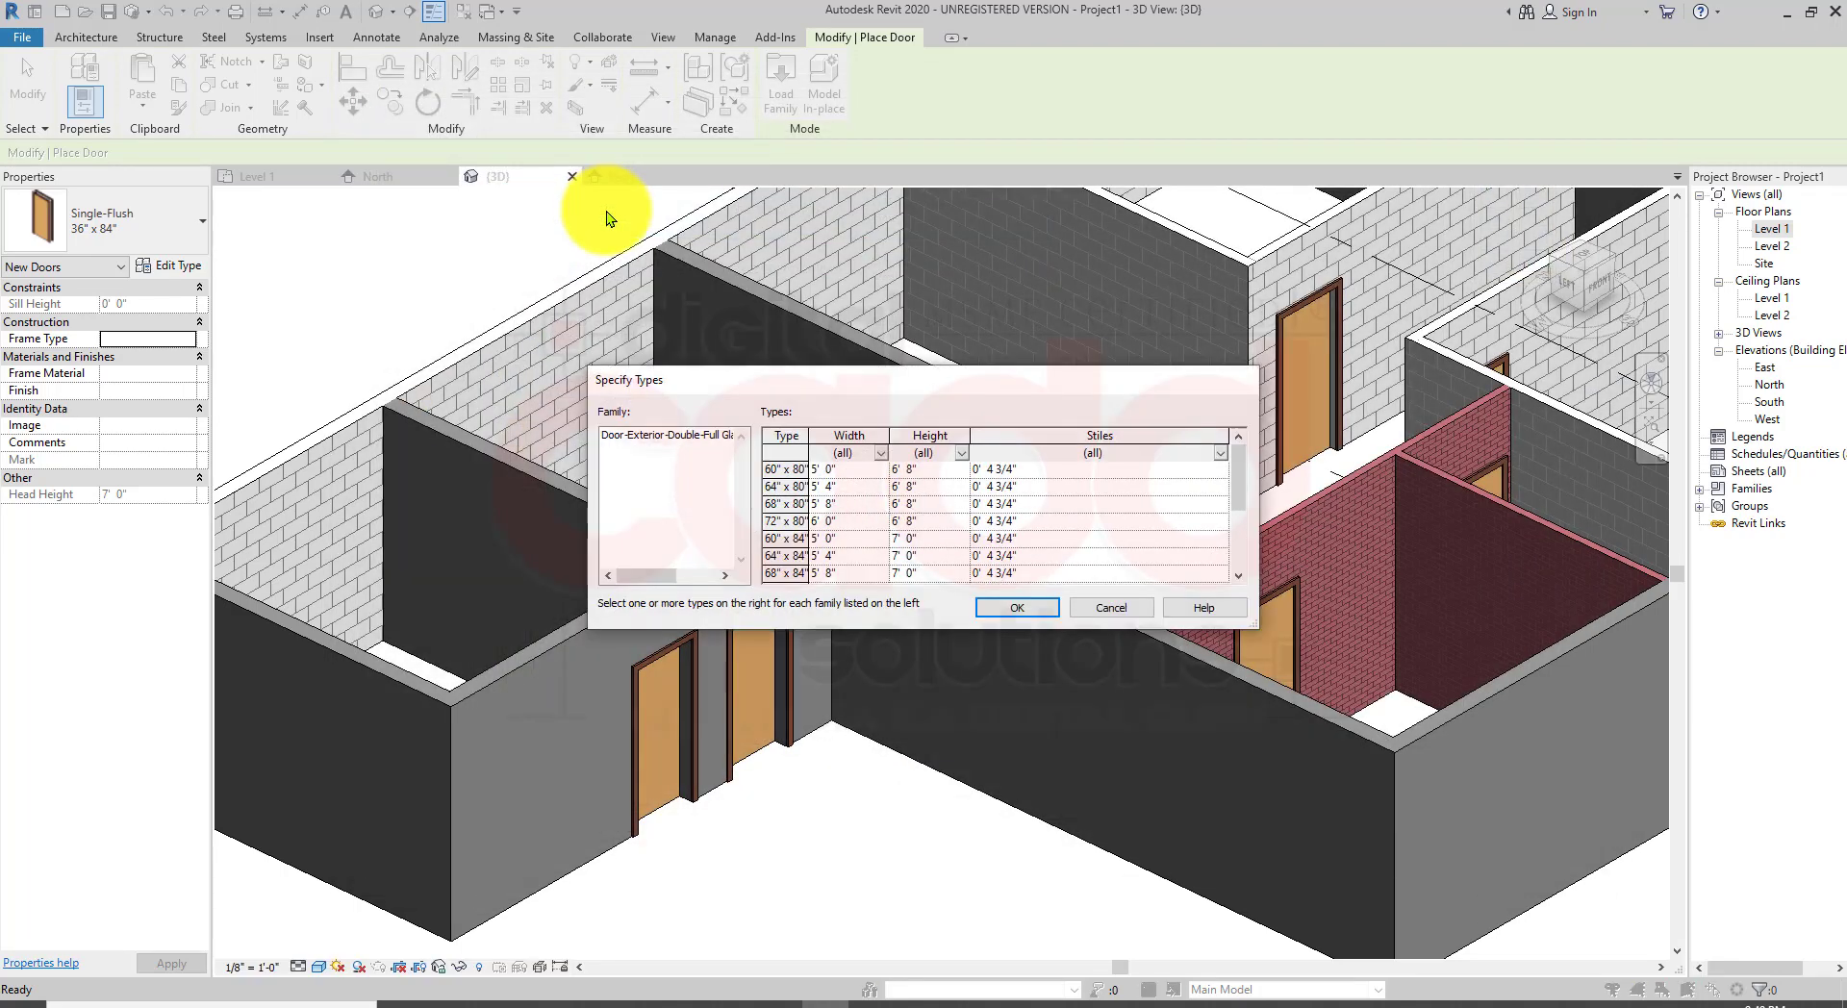
click(1018, 610)
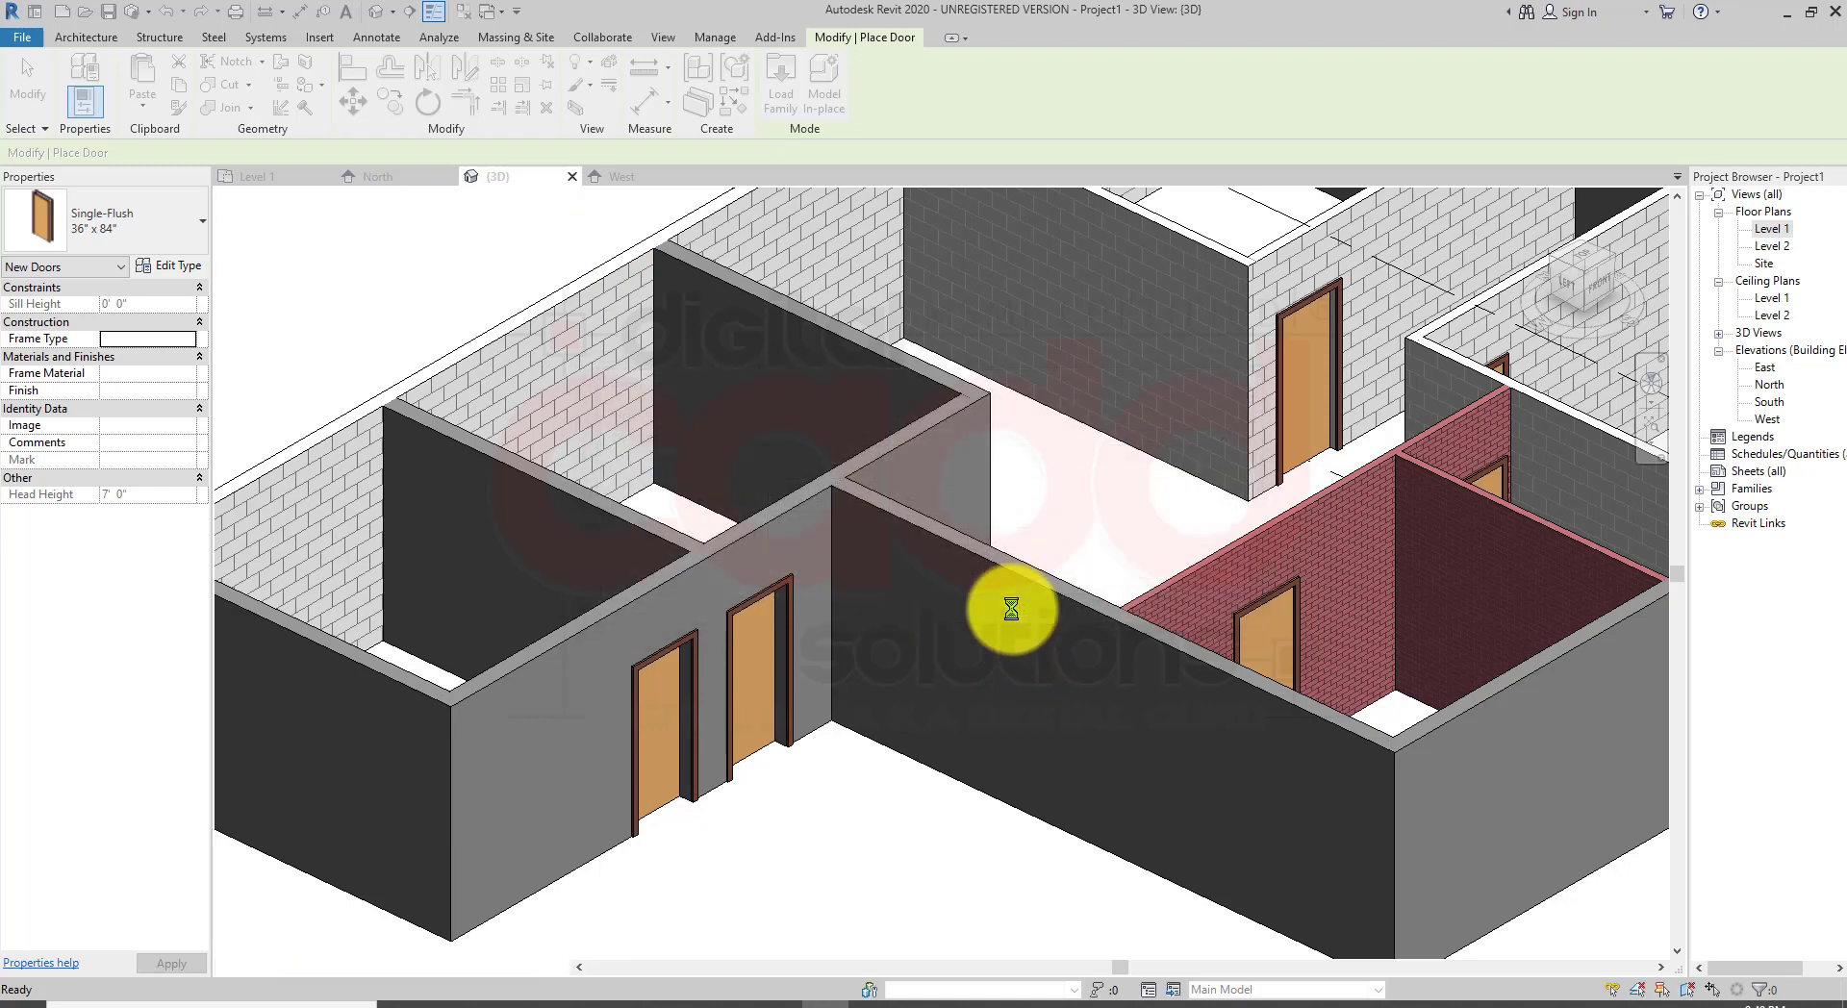
Step: Place a 60" x 80" double glass door in the long wall beside the two single doors
click(914, 645)
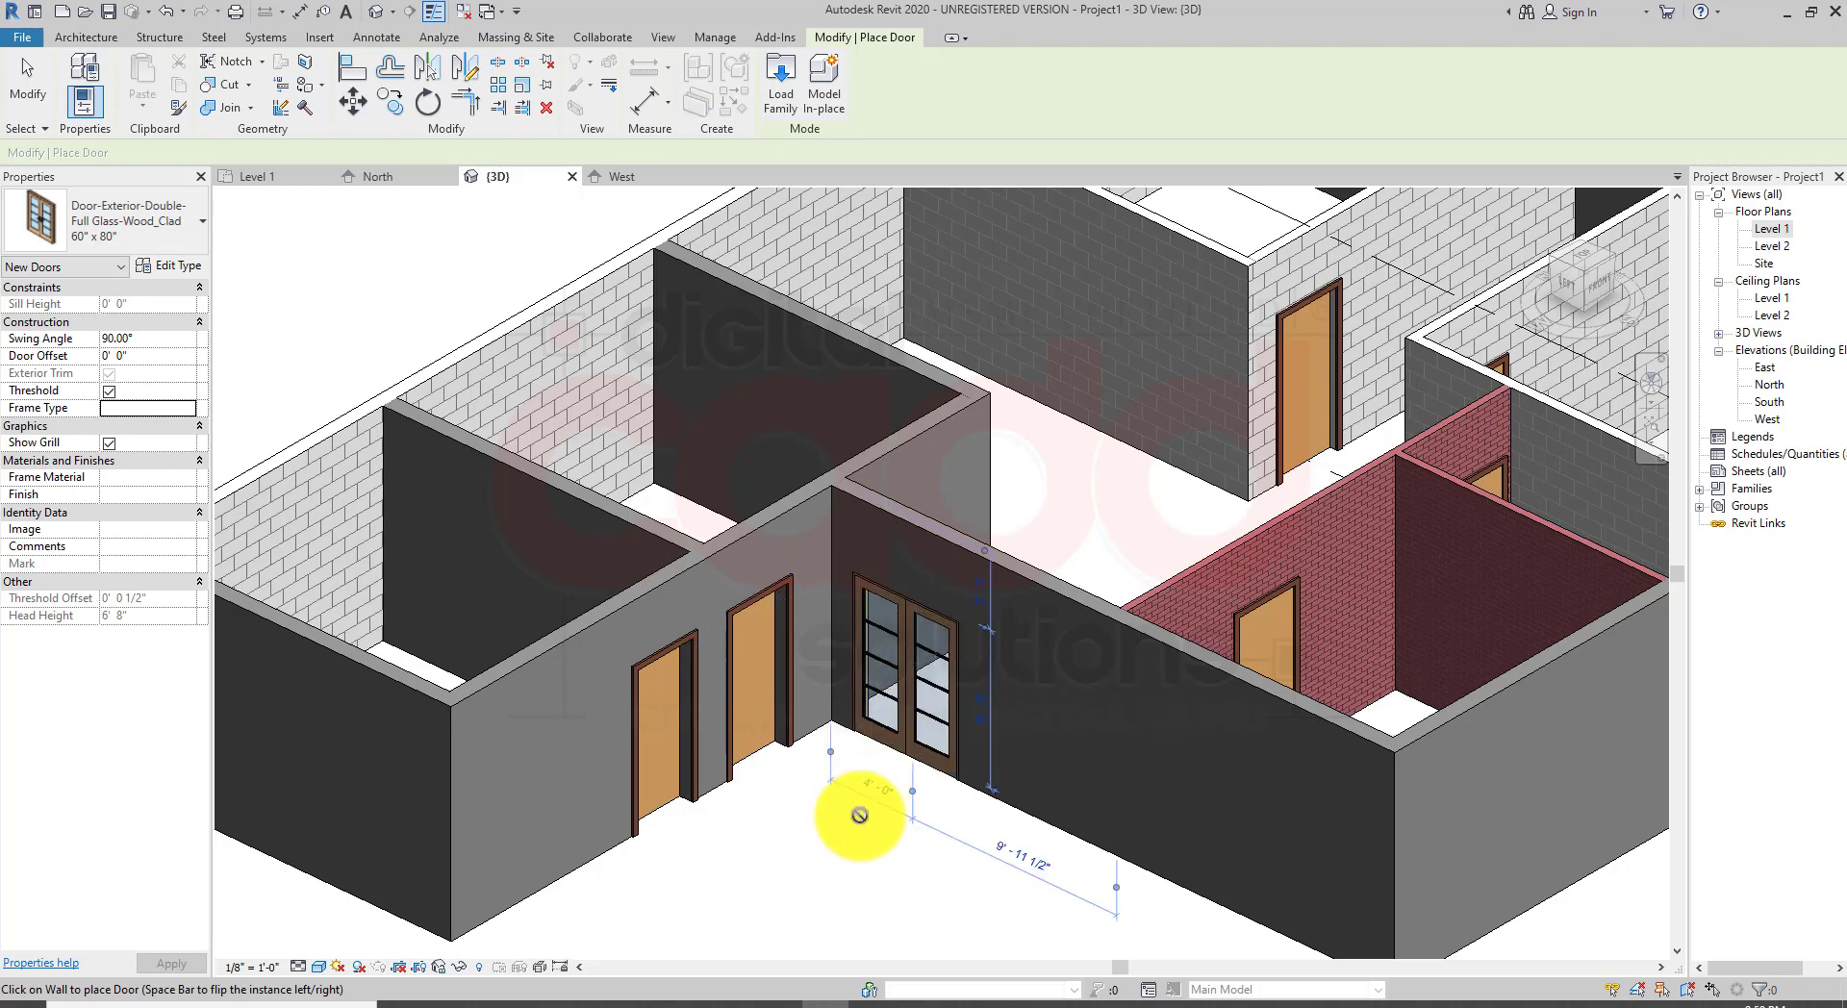
scroll(857, 816, up, 4)
scroll(846, 818, down, 2)
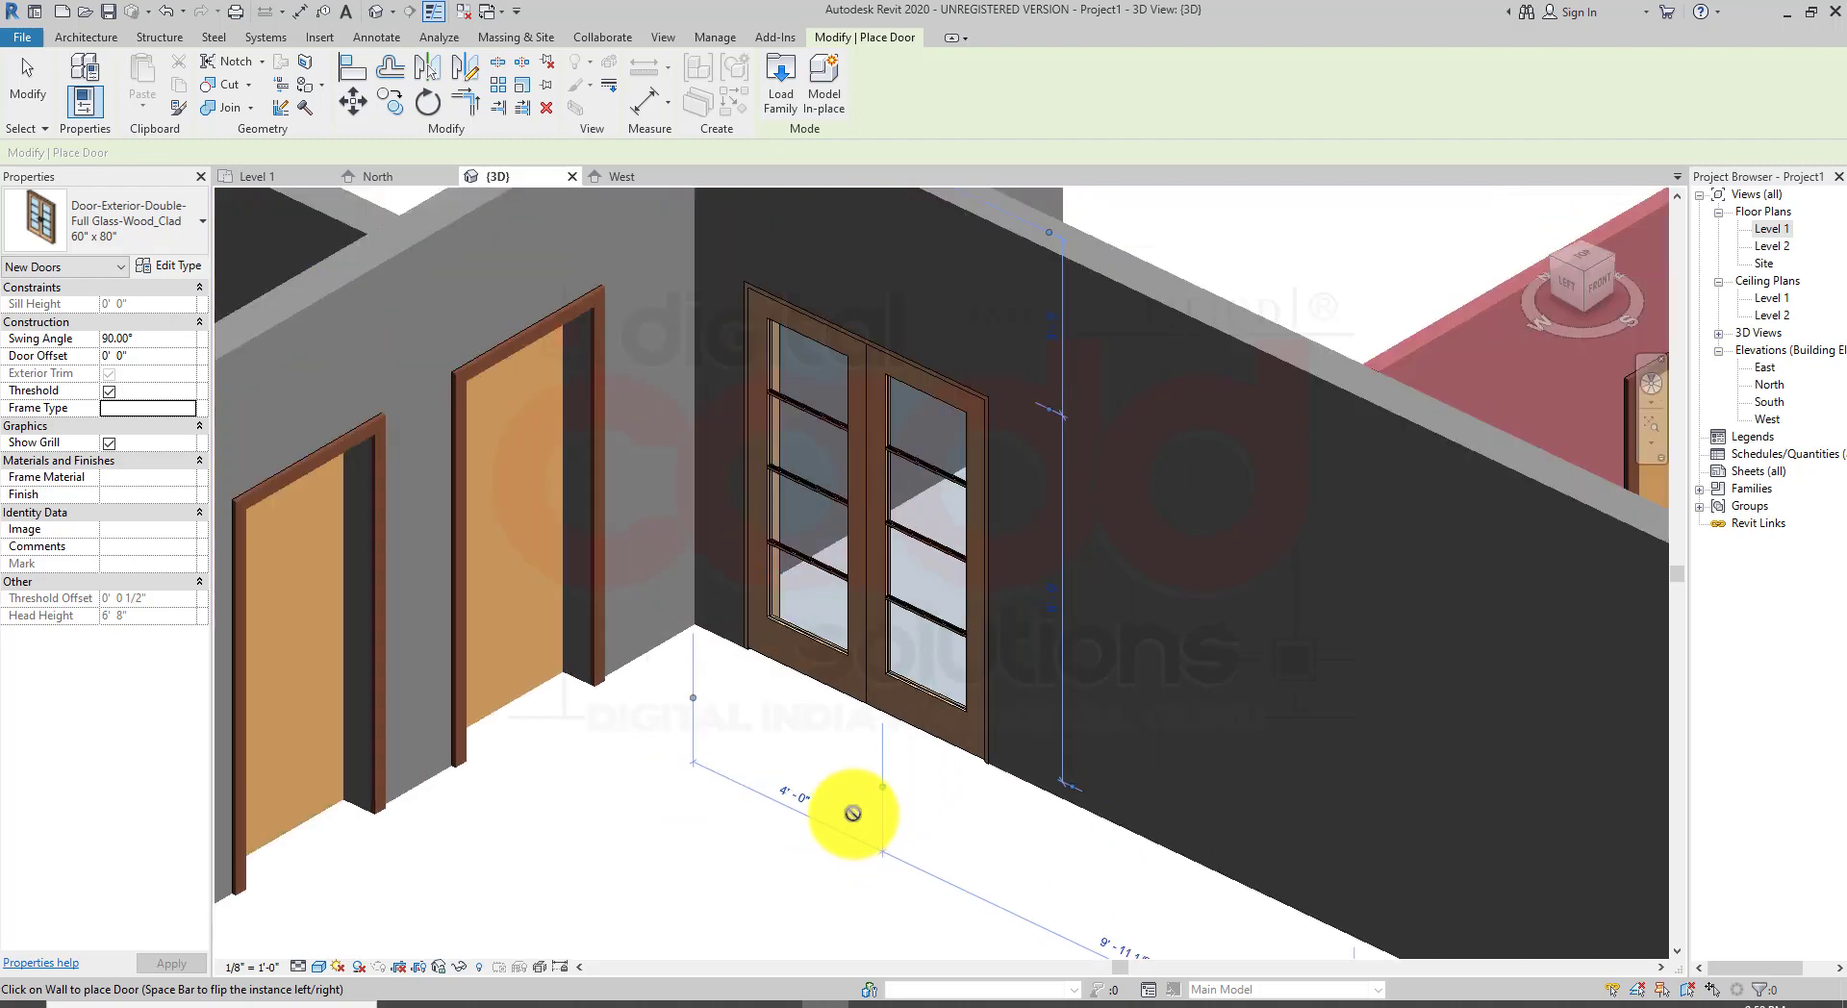
scroll(852, 770, up, 2)
scroll(818, 775, down, 5)
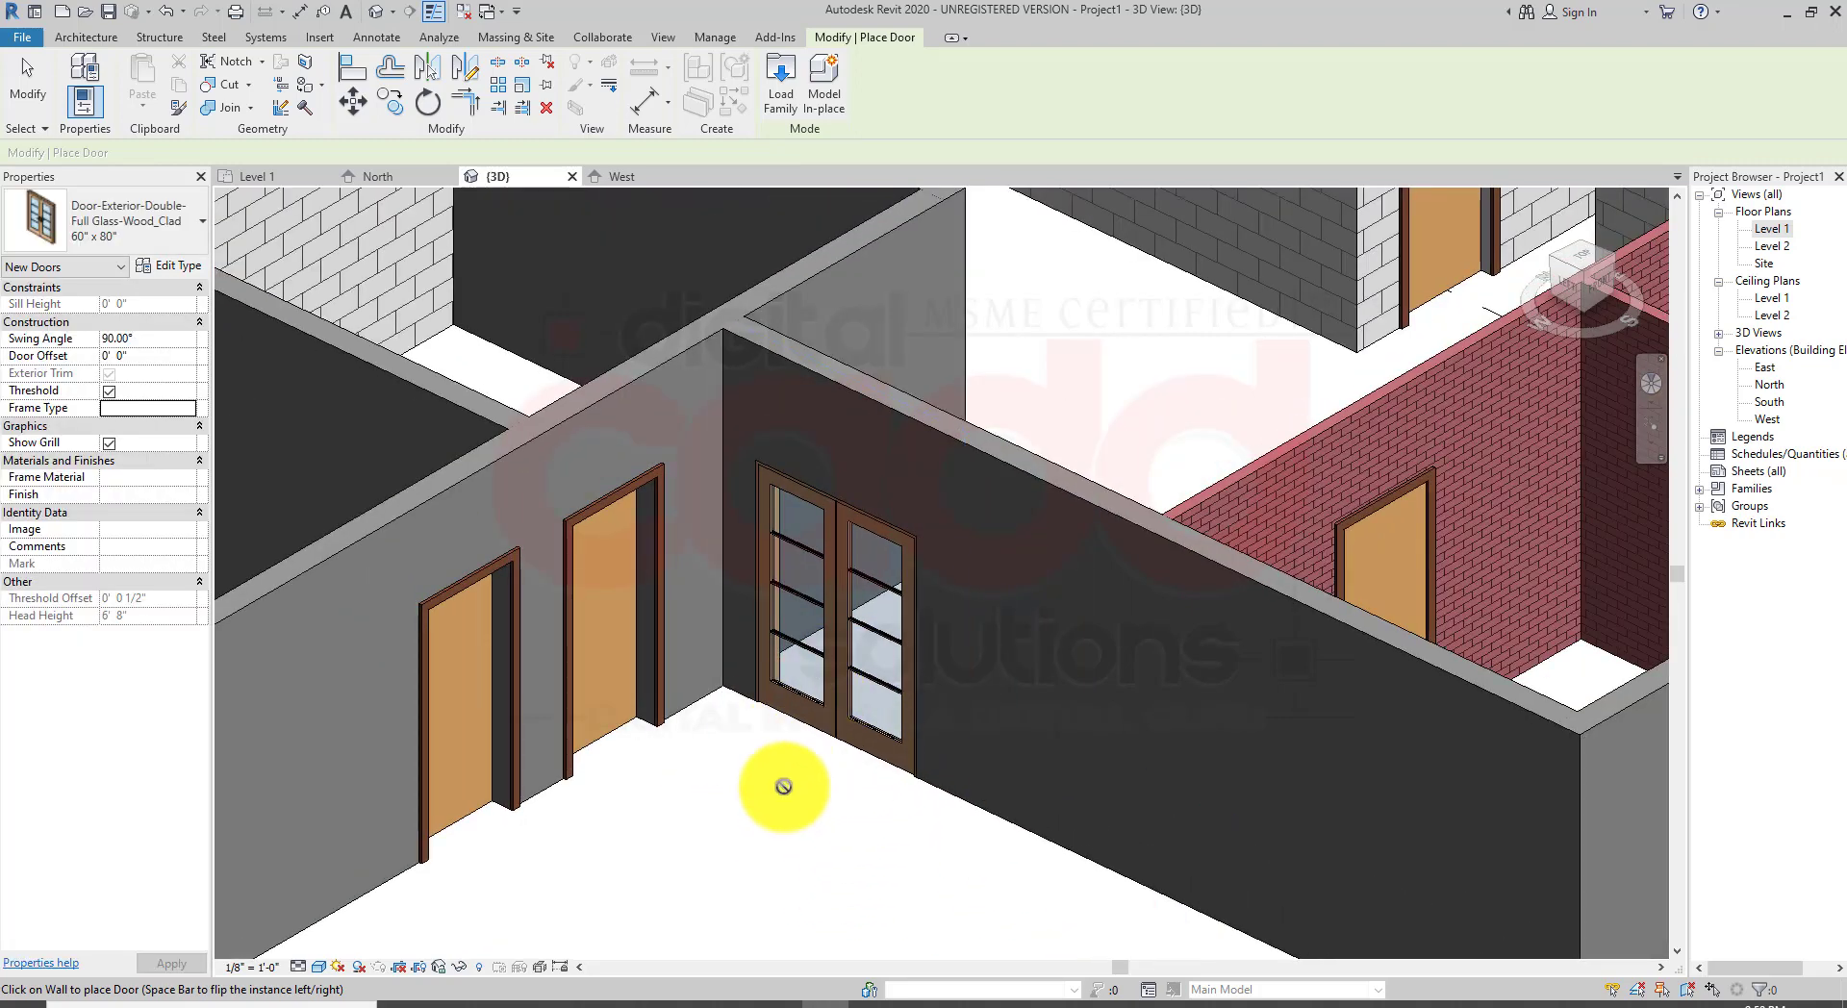
key(Escape)
key(Escape)
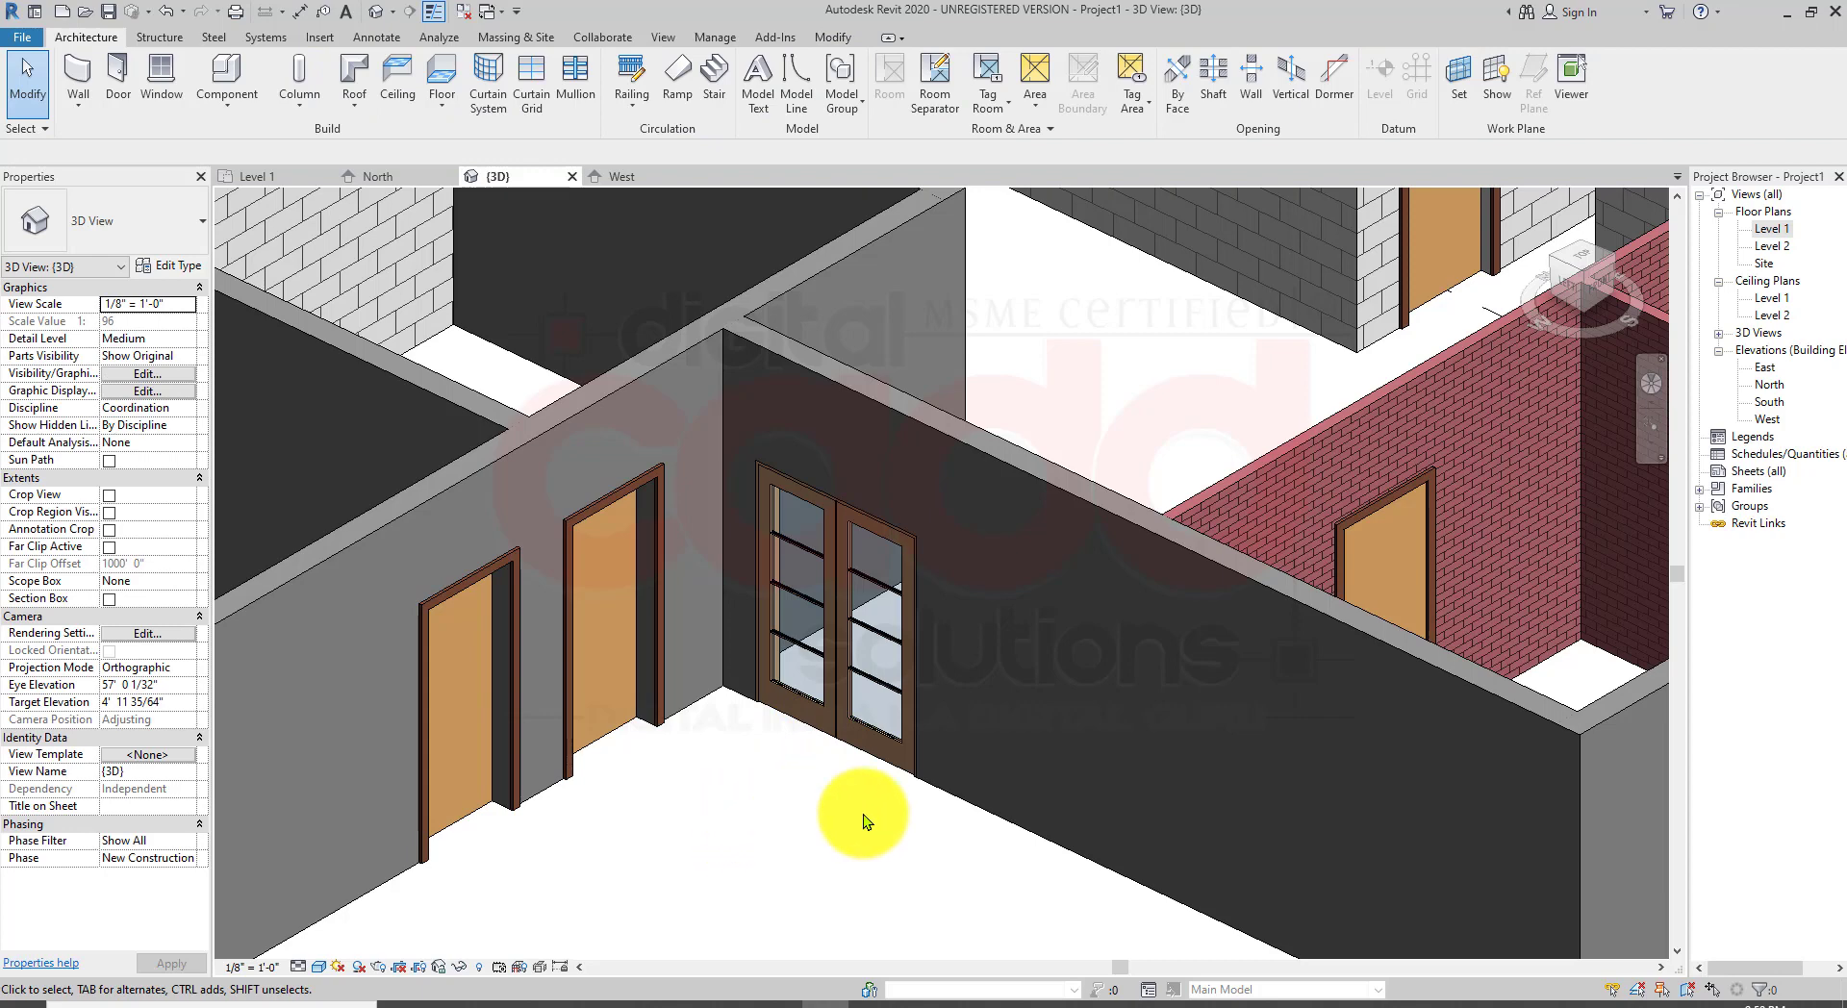
Step: Flip the new double door's swing to the other side of its wall in the Level 1 plan
double_click(1766, 229)
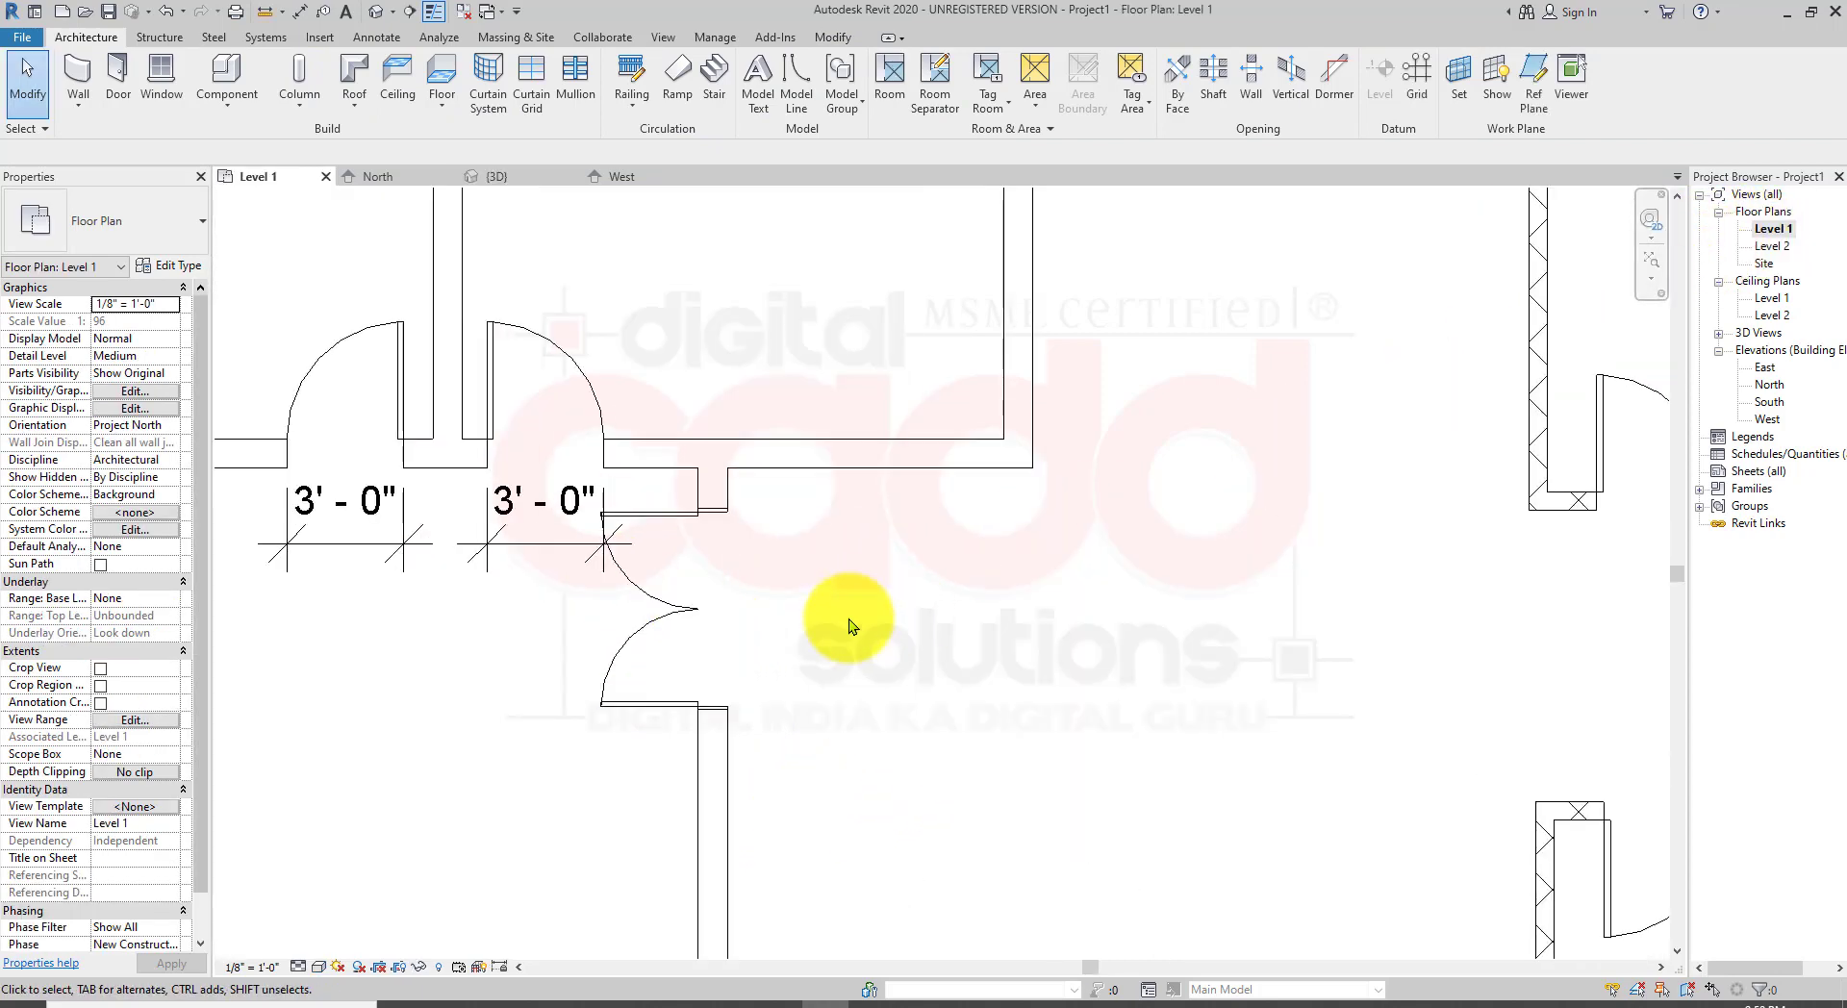
scroll(709, 647, up, 2)
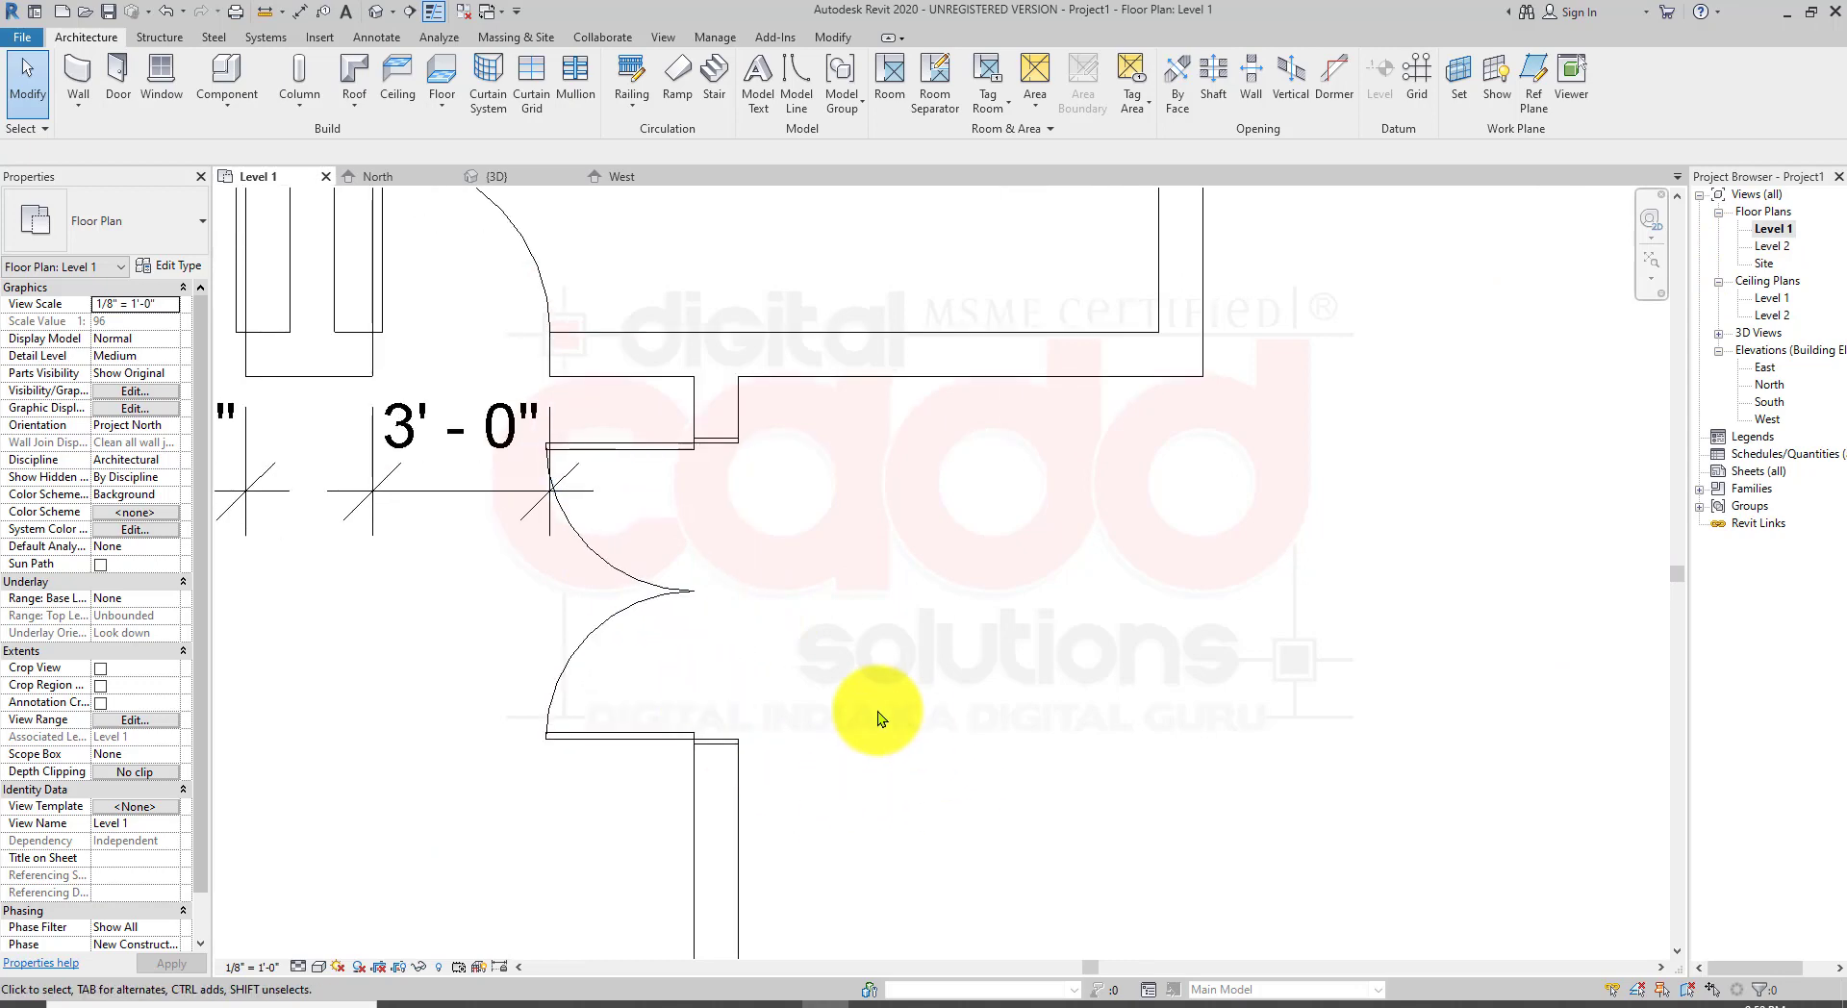
click(685, 604)
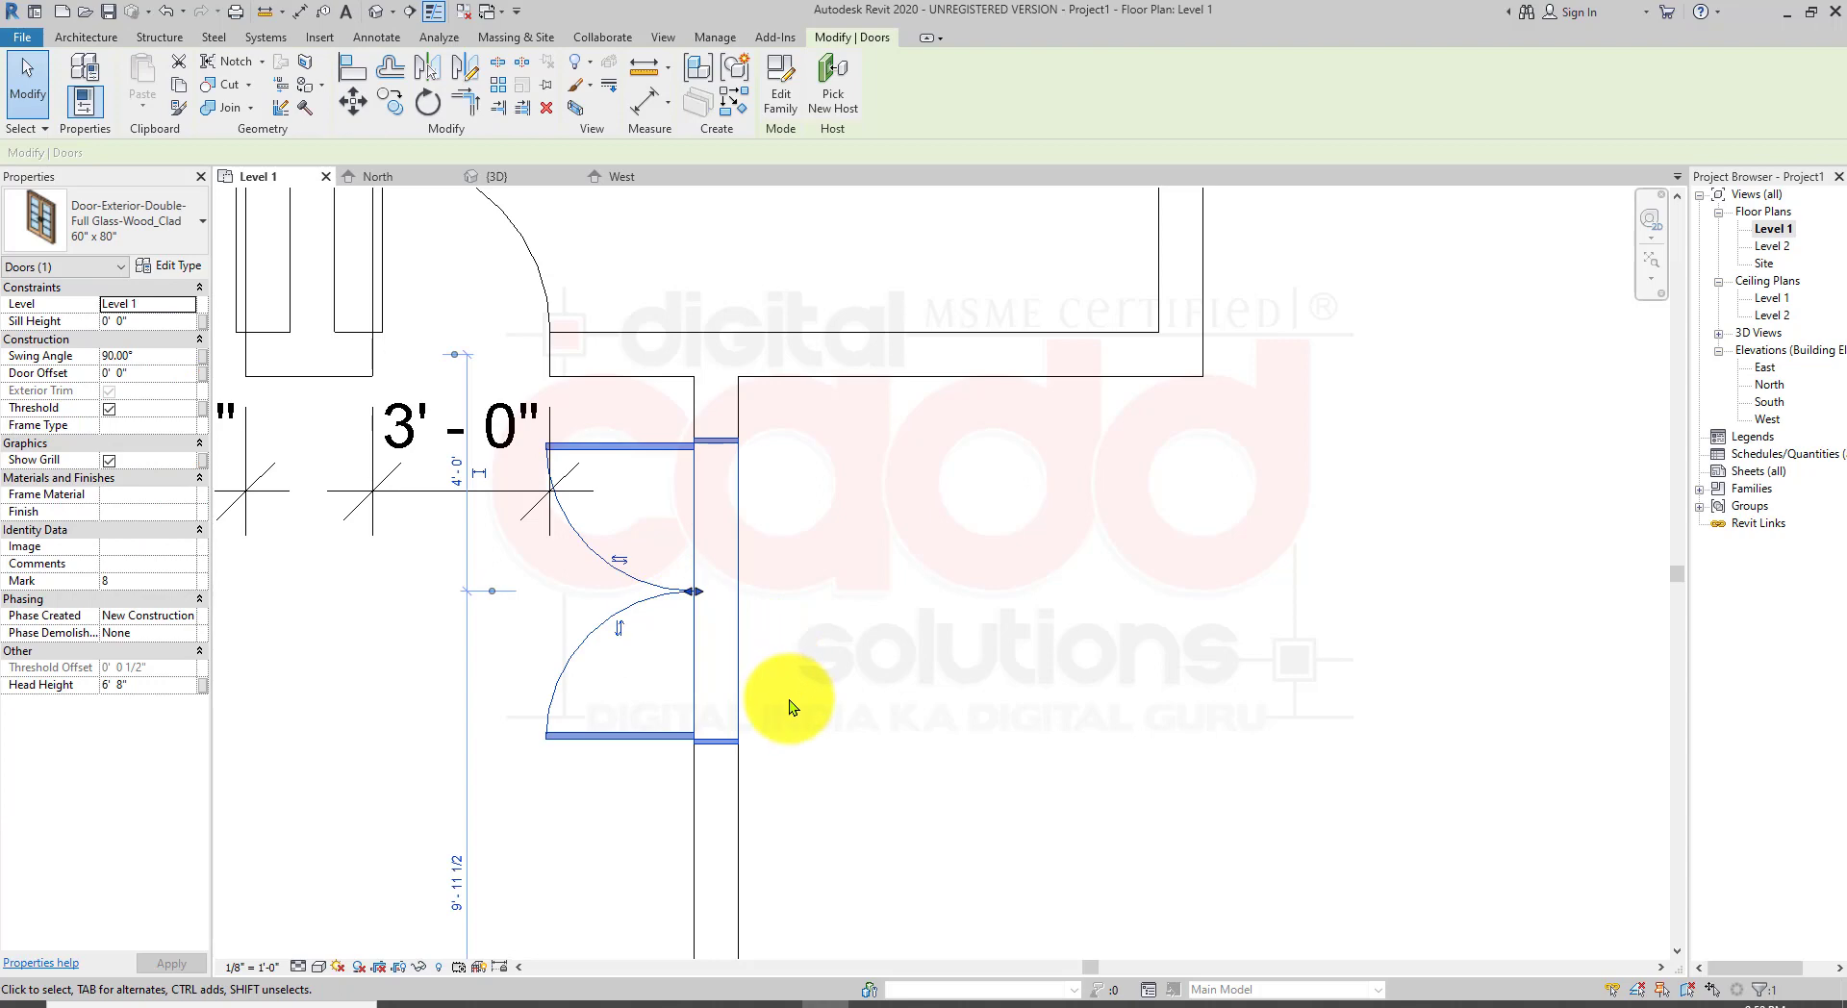
key(space)
key(space)
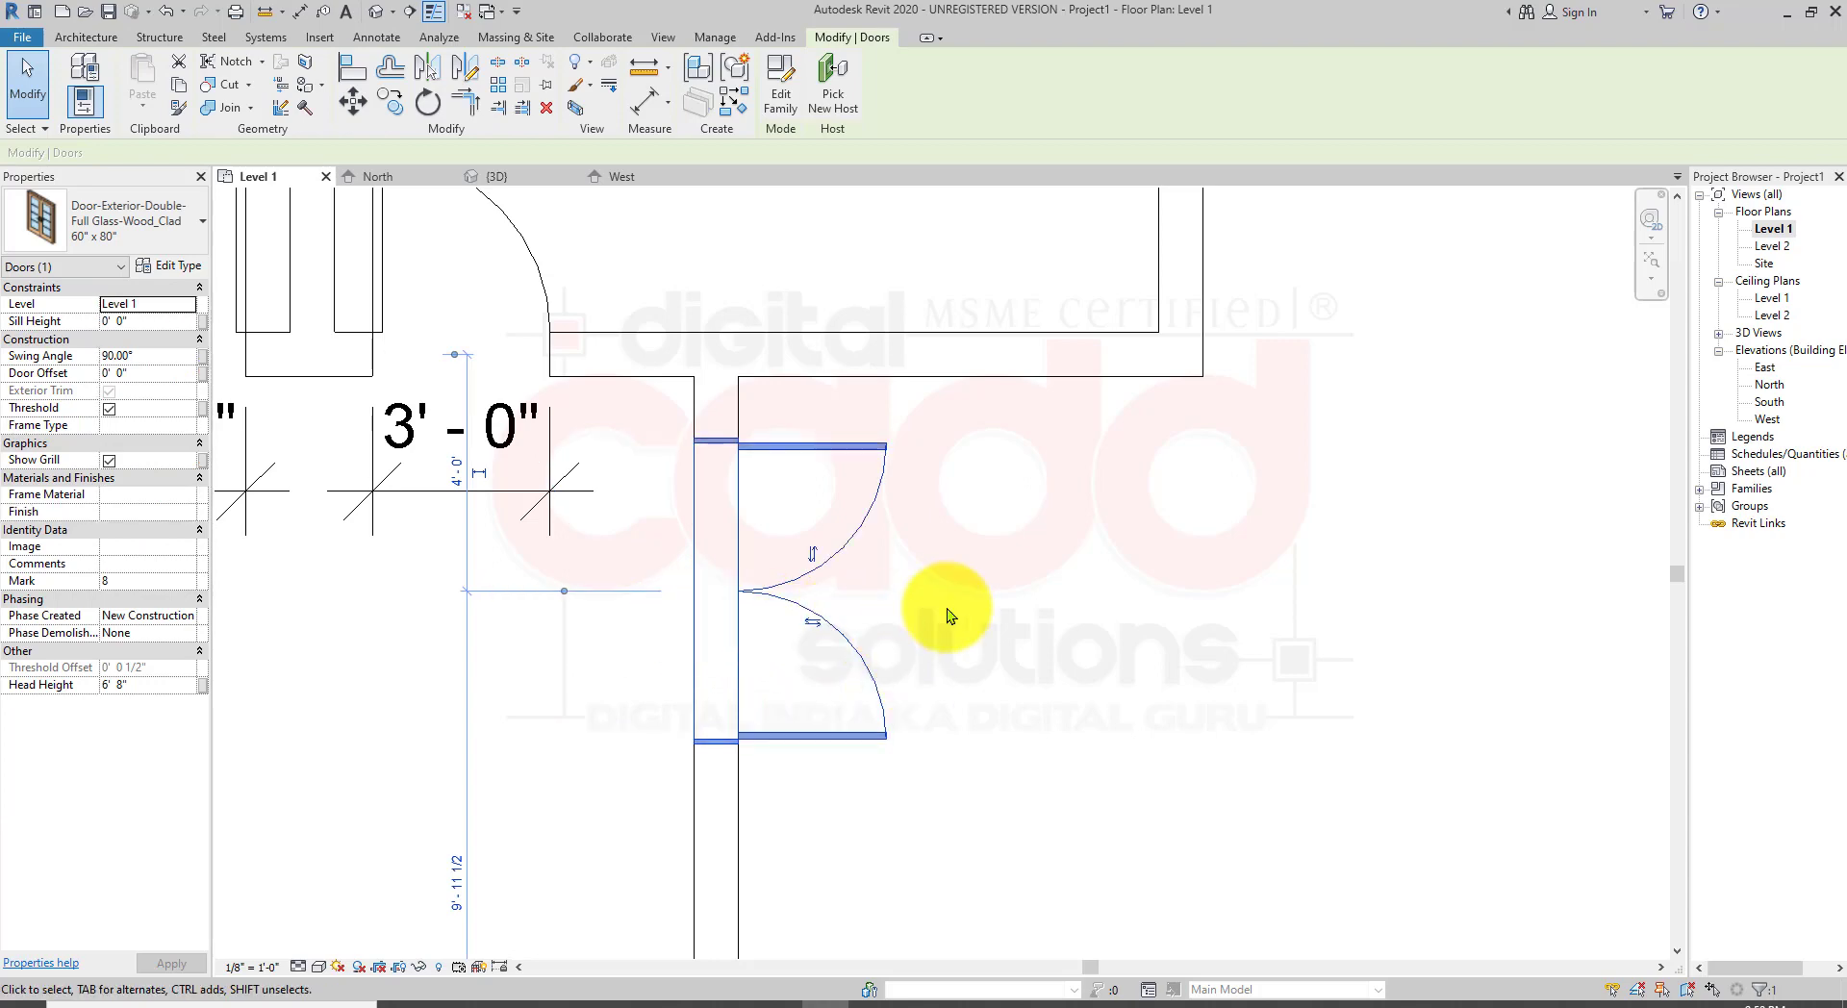
click(948, 592)
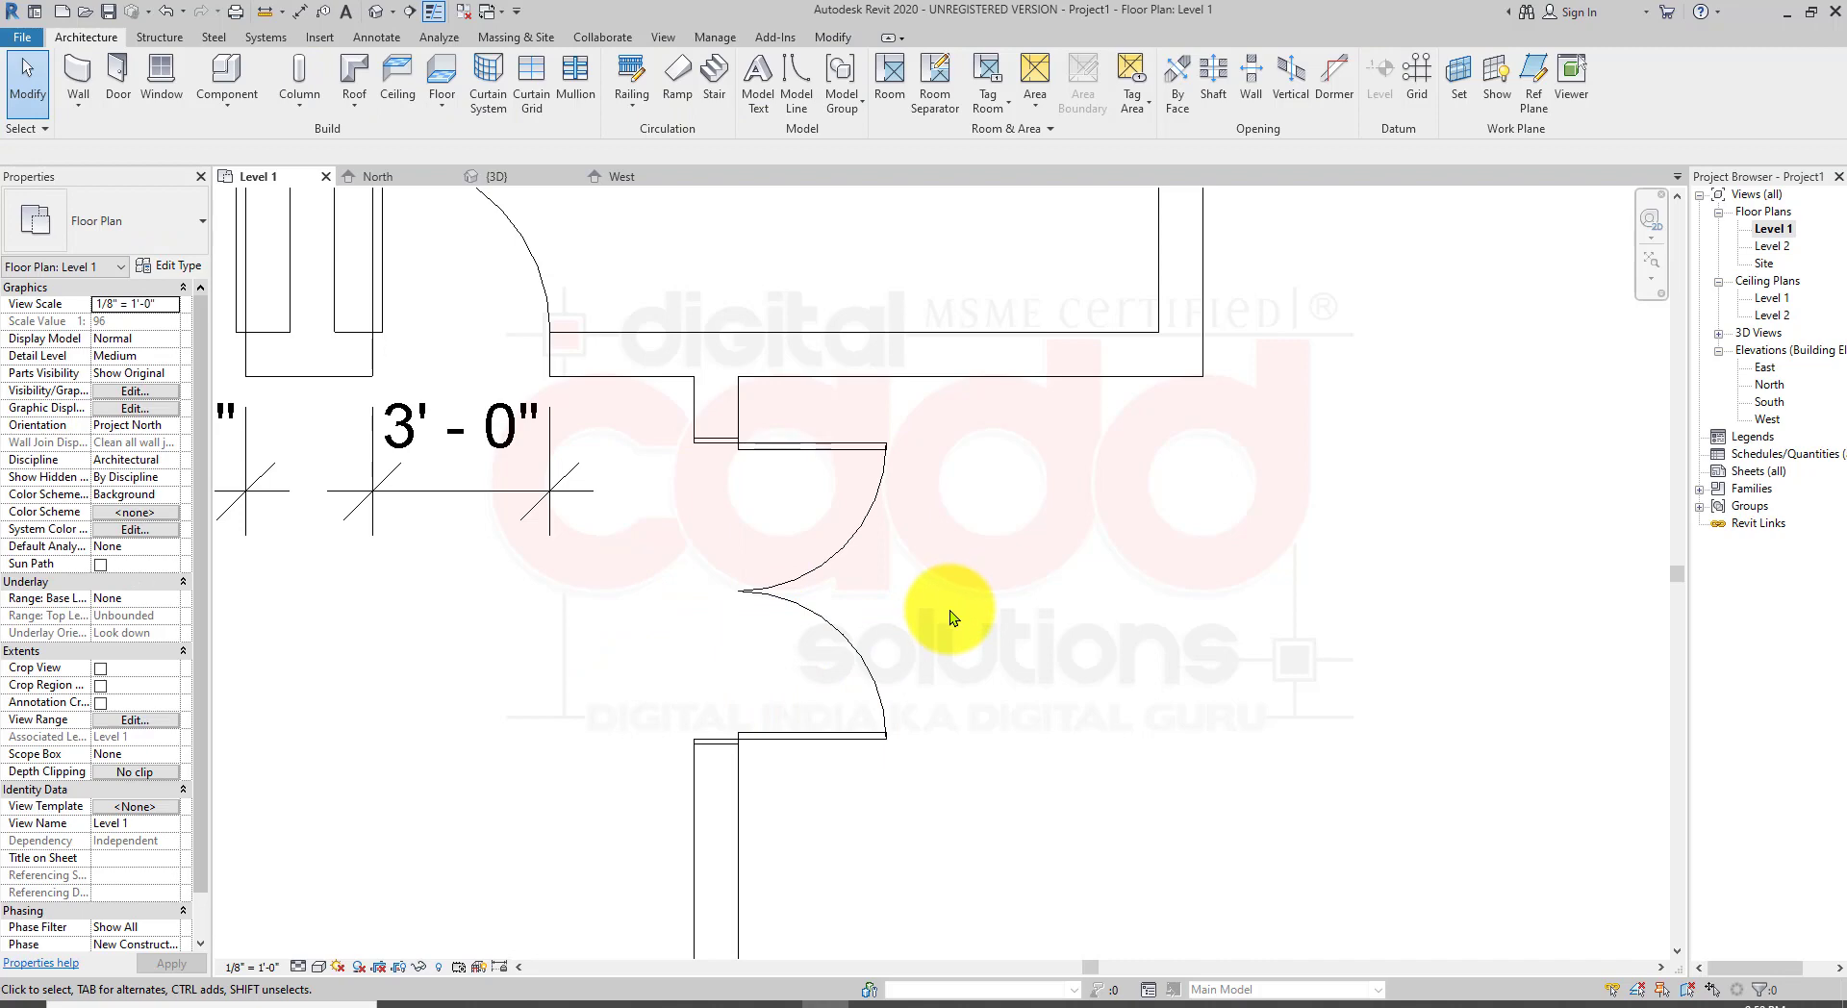
Step: Move the double door's temporary dimension witness line onto the face of the adjoining wall
click(887, 448)
middle_drag(1203, 490, 1093, 560)
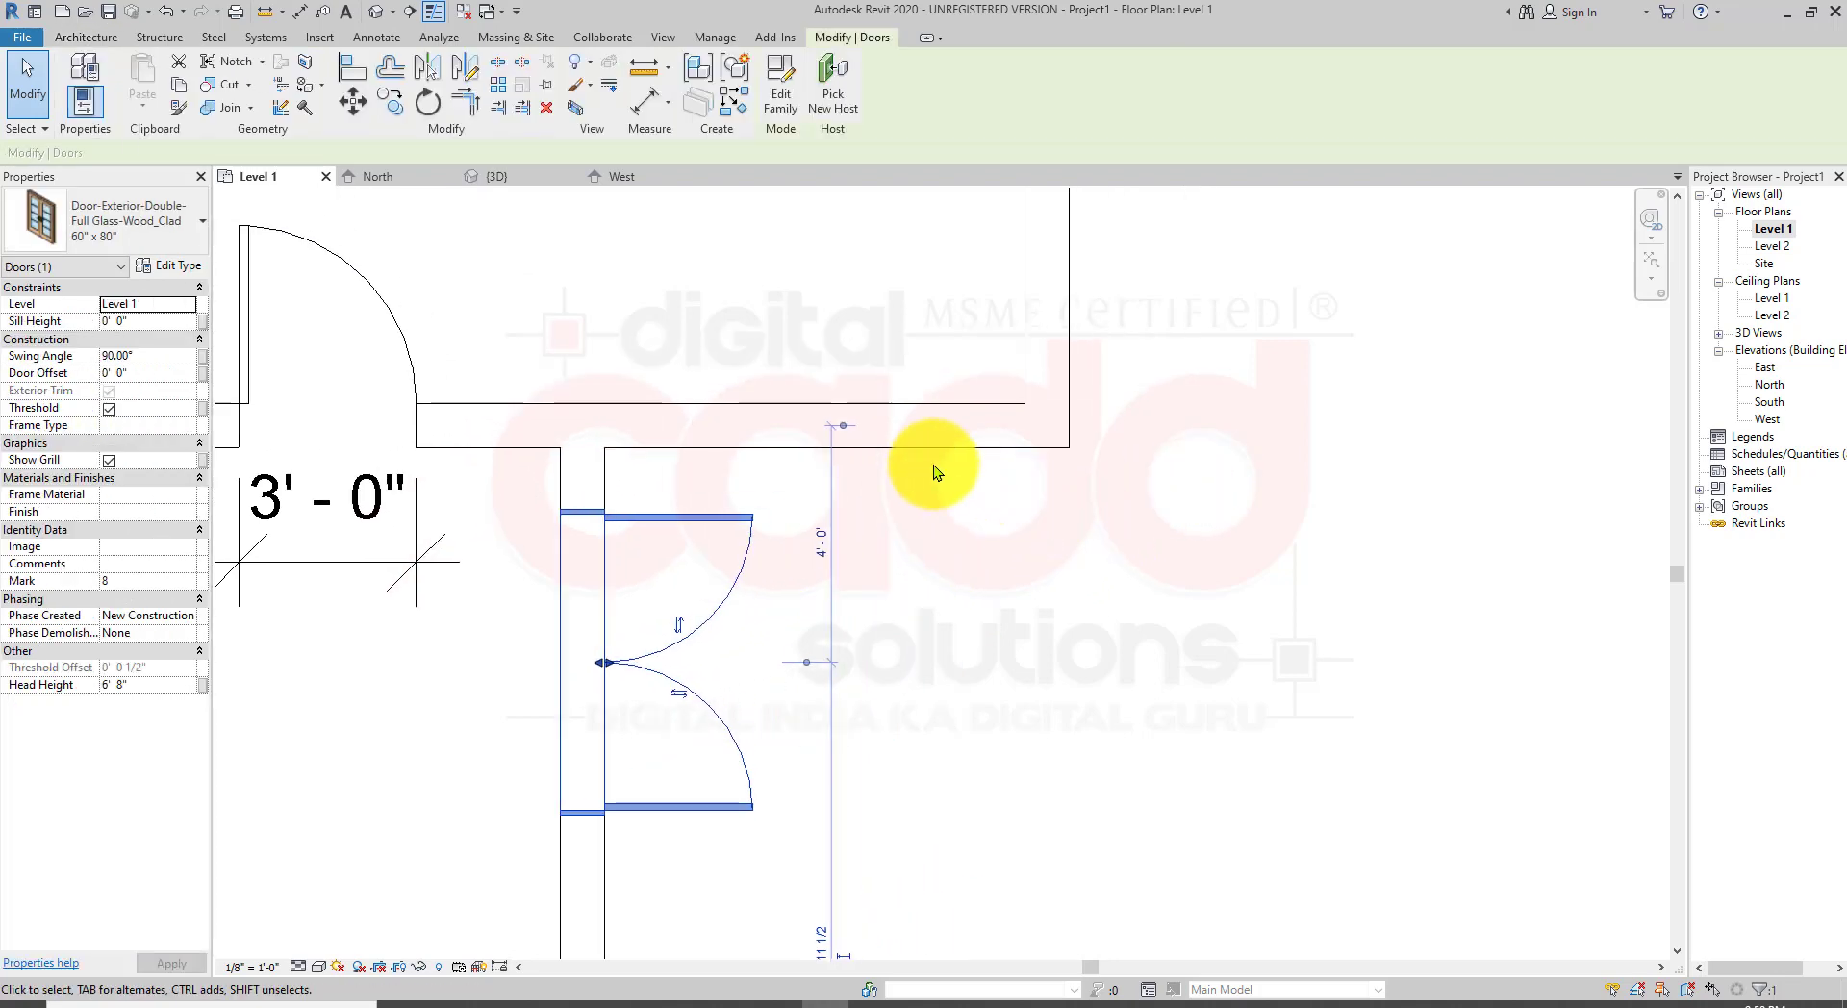
click(843, 425)
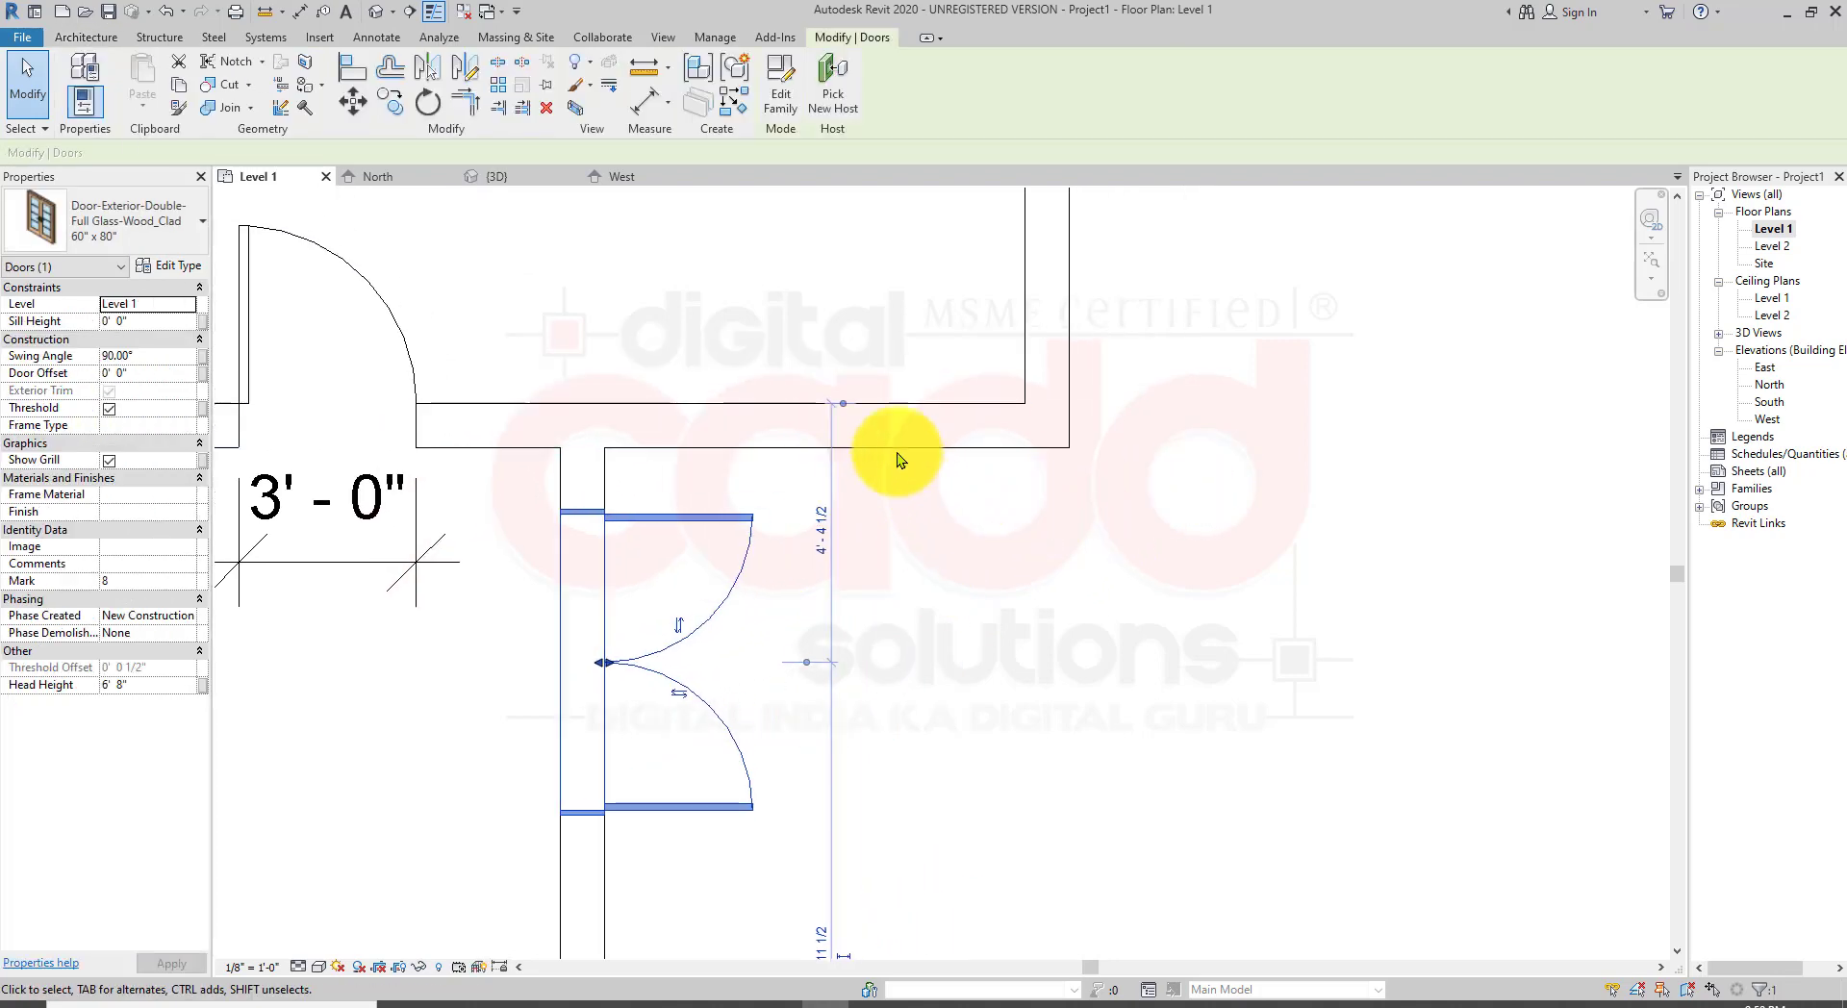
click(844, 404)
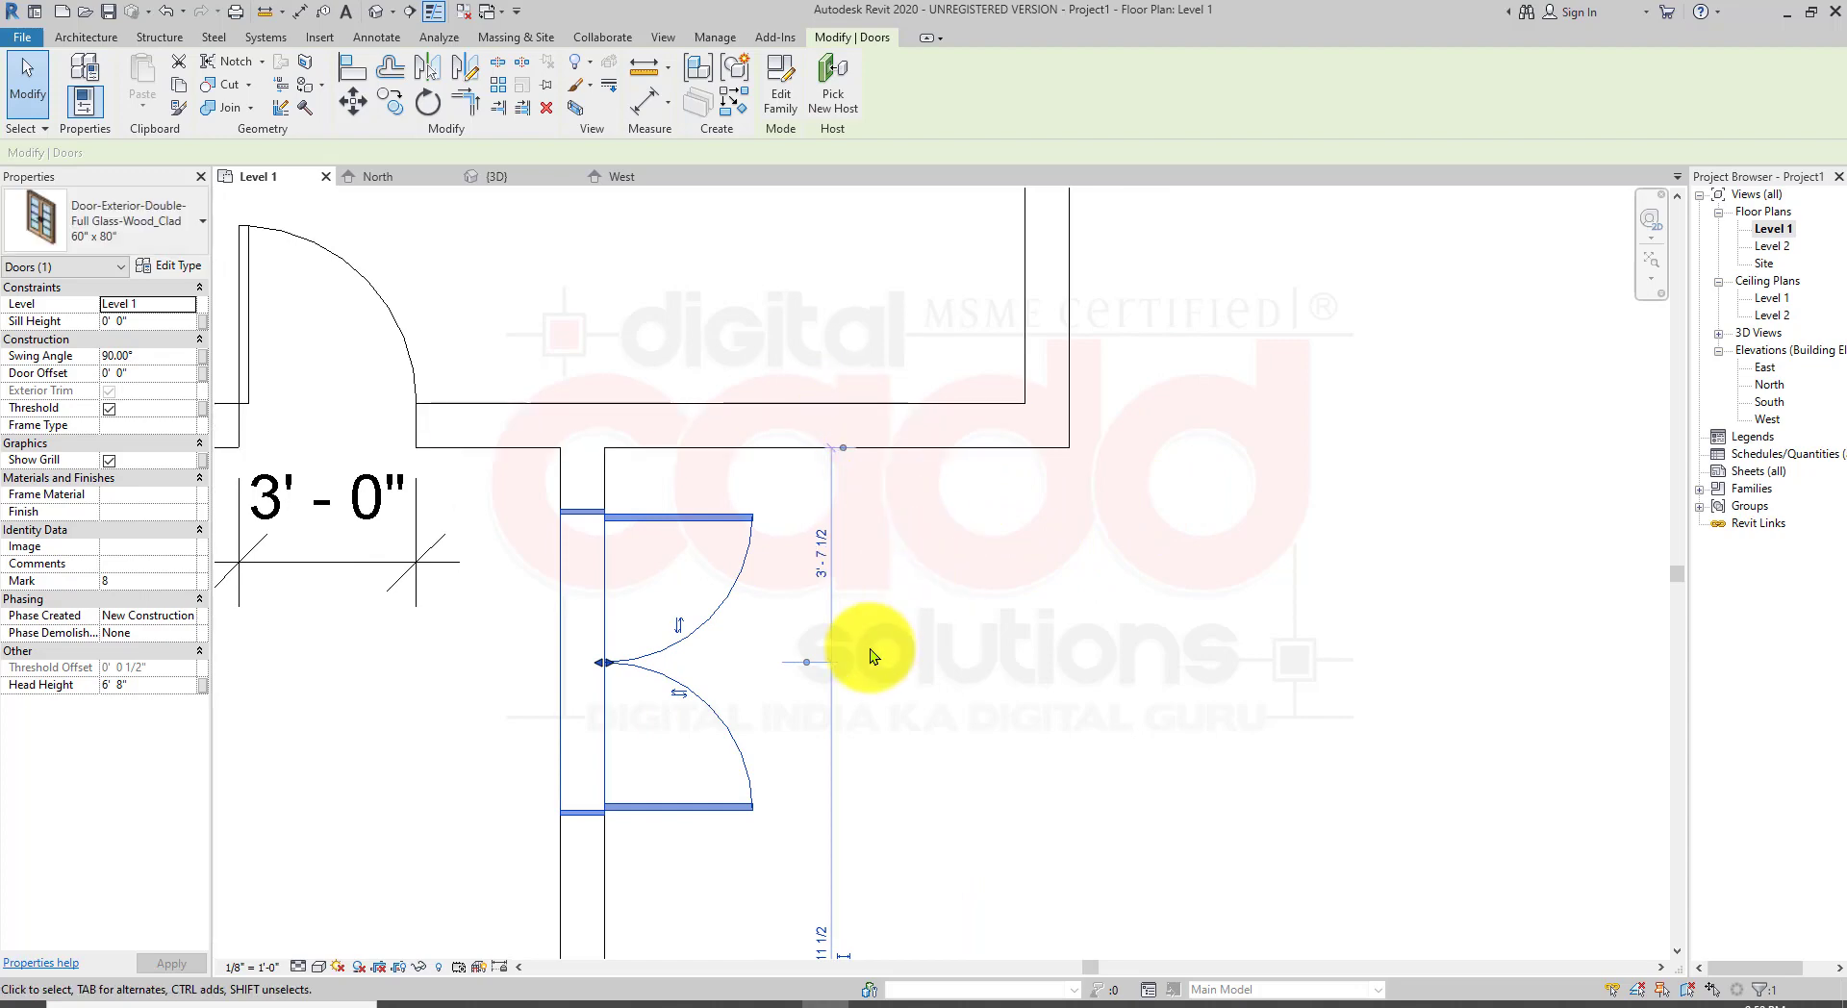
Step: Move the other witness line onto the double door's edge and set its distance from the adjoining wall to 1'-0"
drag(808, 660, 802, 816)
click(808, 817)
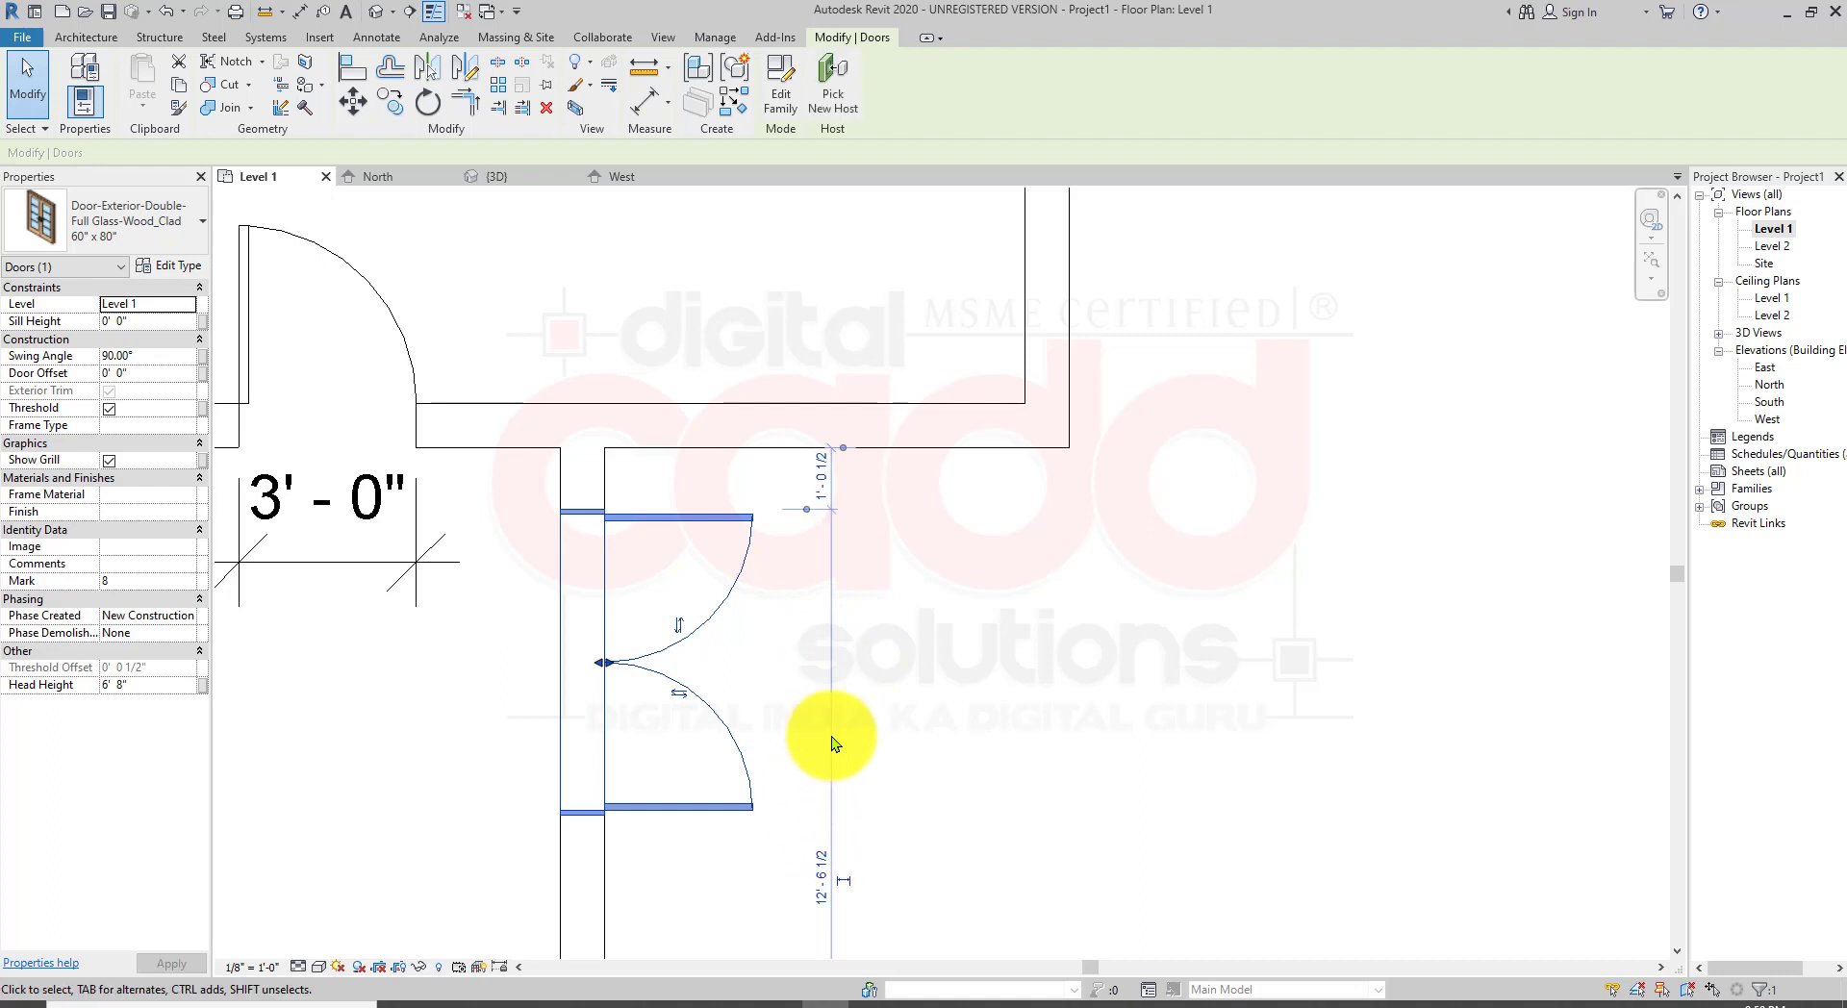
scroll(772, 454, up, 3)
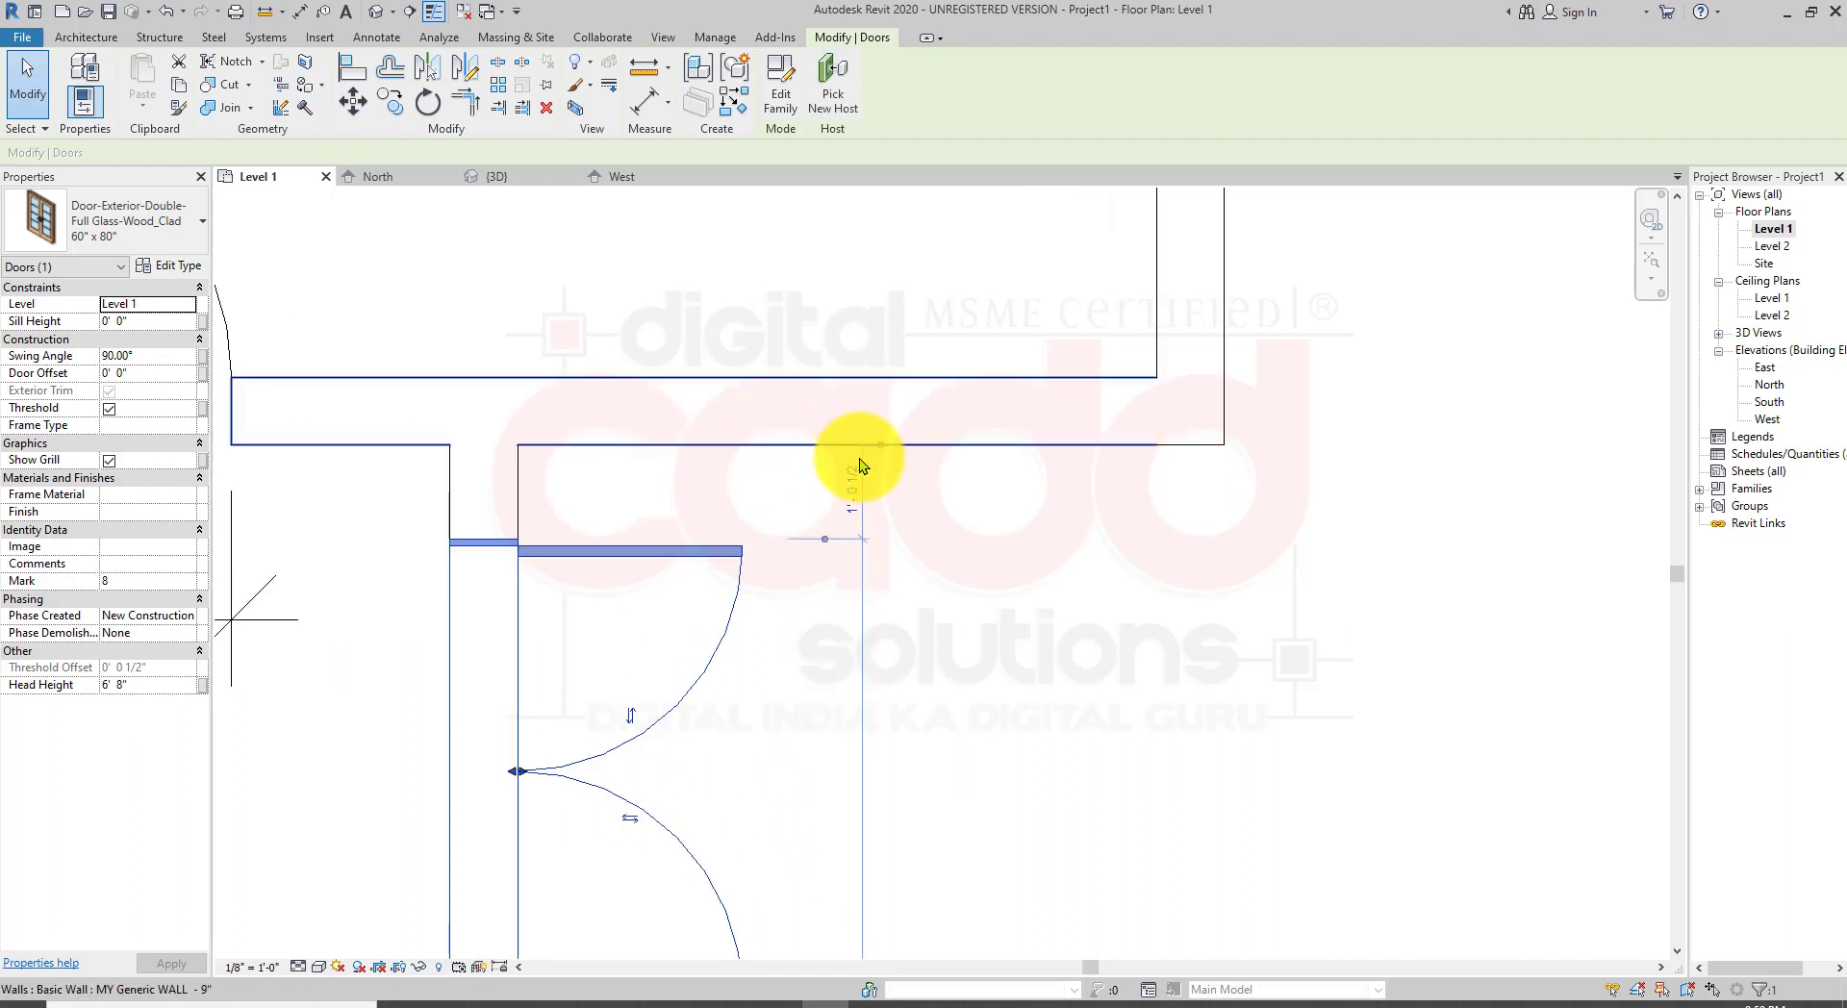
click(856, 508)
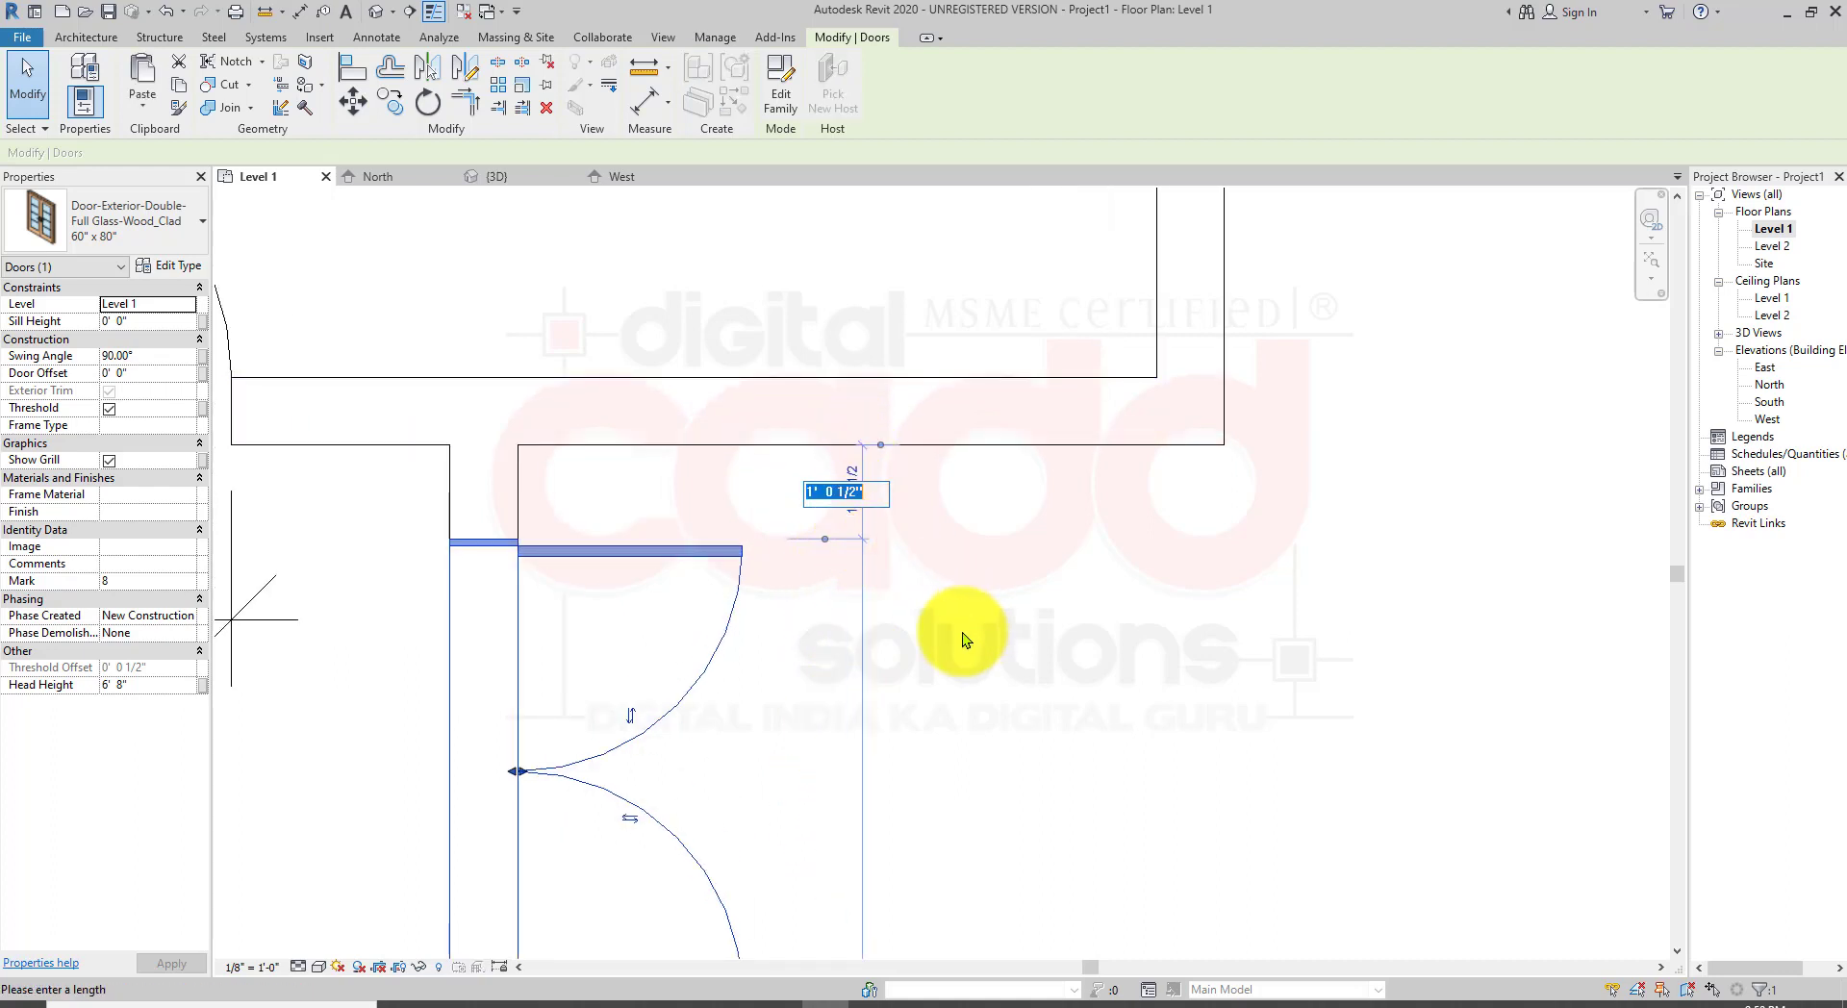
text(2)
key(Return)
scroll(722, 640, down, 2)
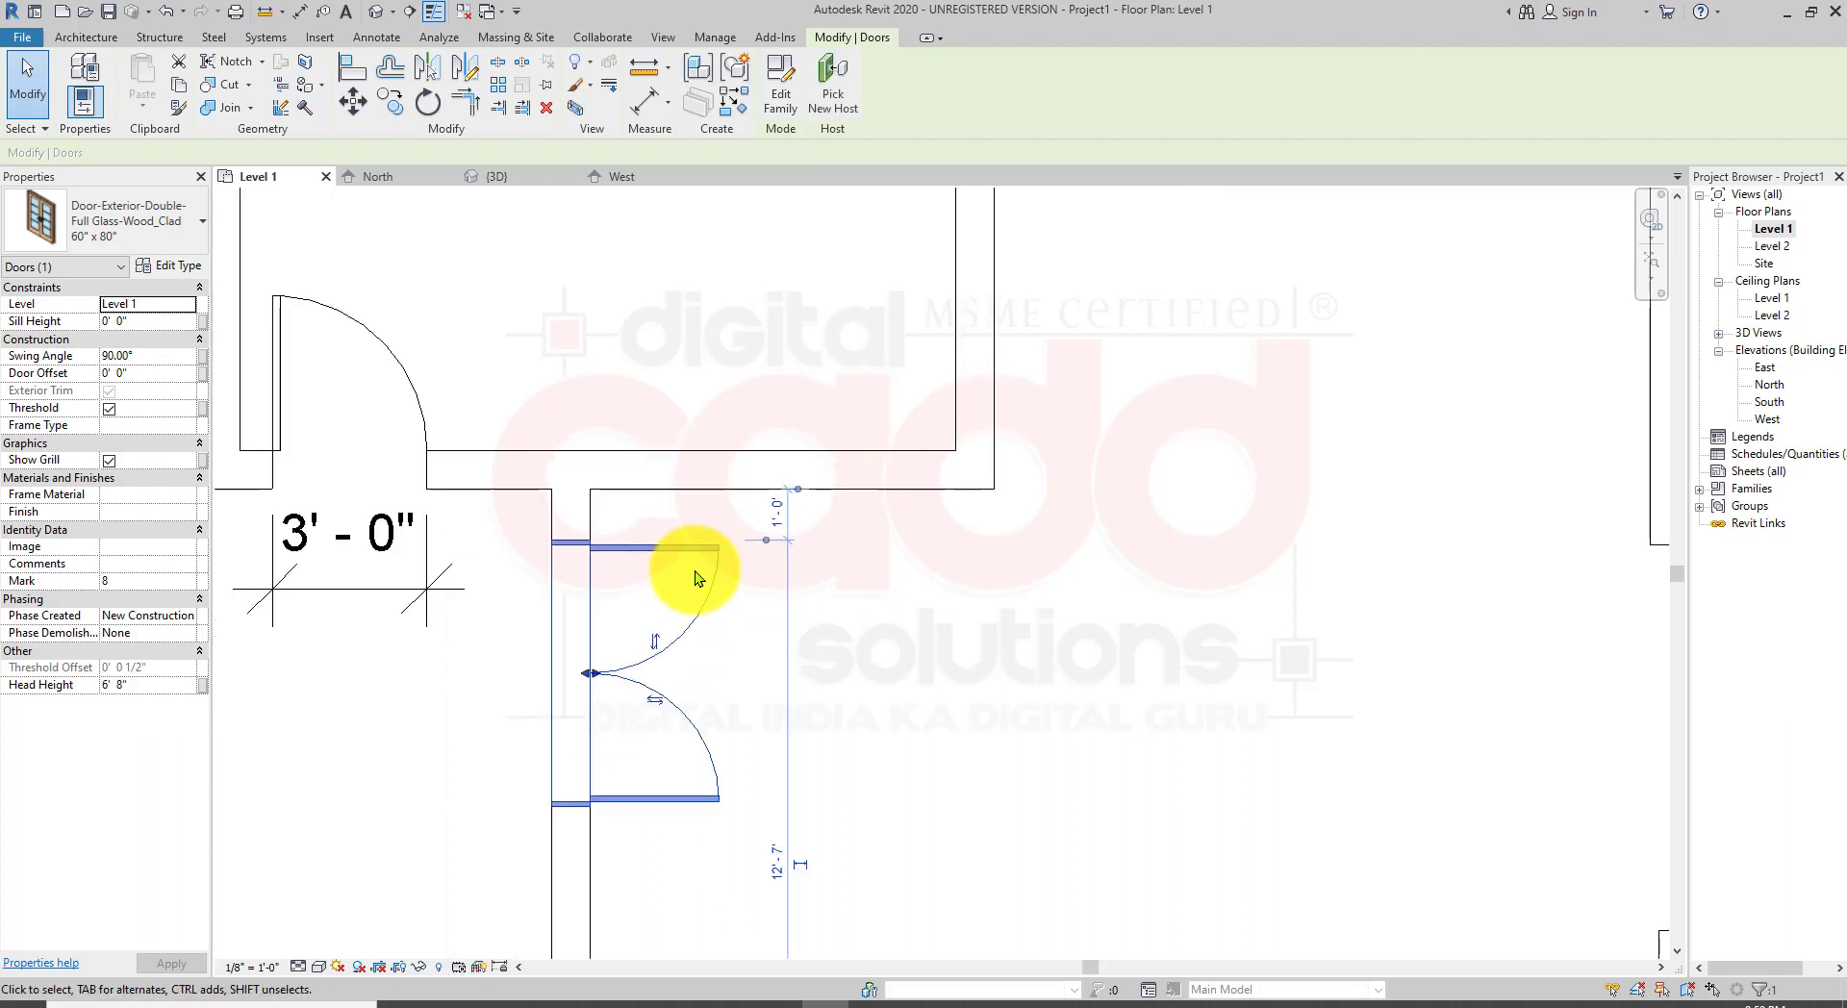
middle_drag(923, 746, 952, 724)
key(Escape)
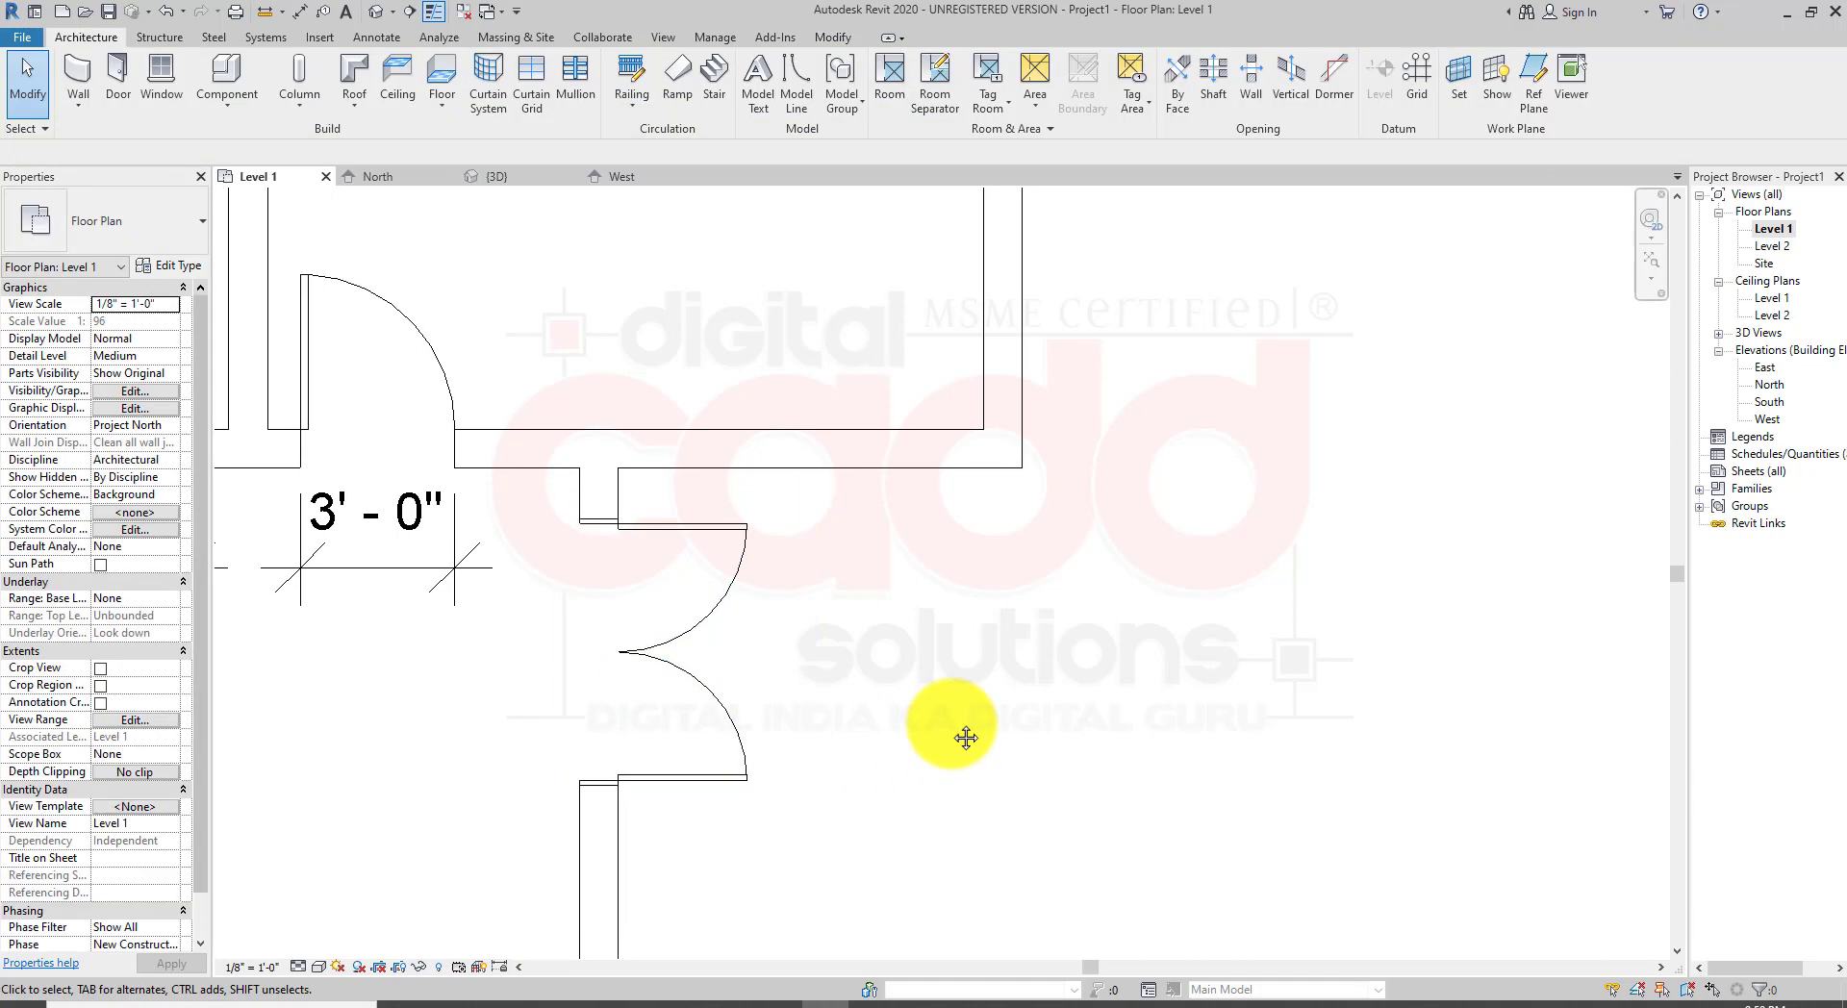
Step: Switch to the 3D view and examine the double door and its instance properties
middle_drag(627, 574, 724, 592)
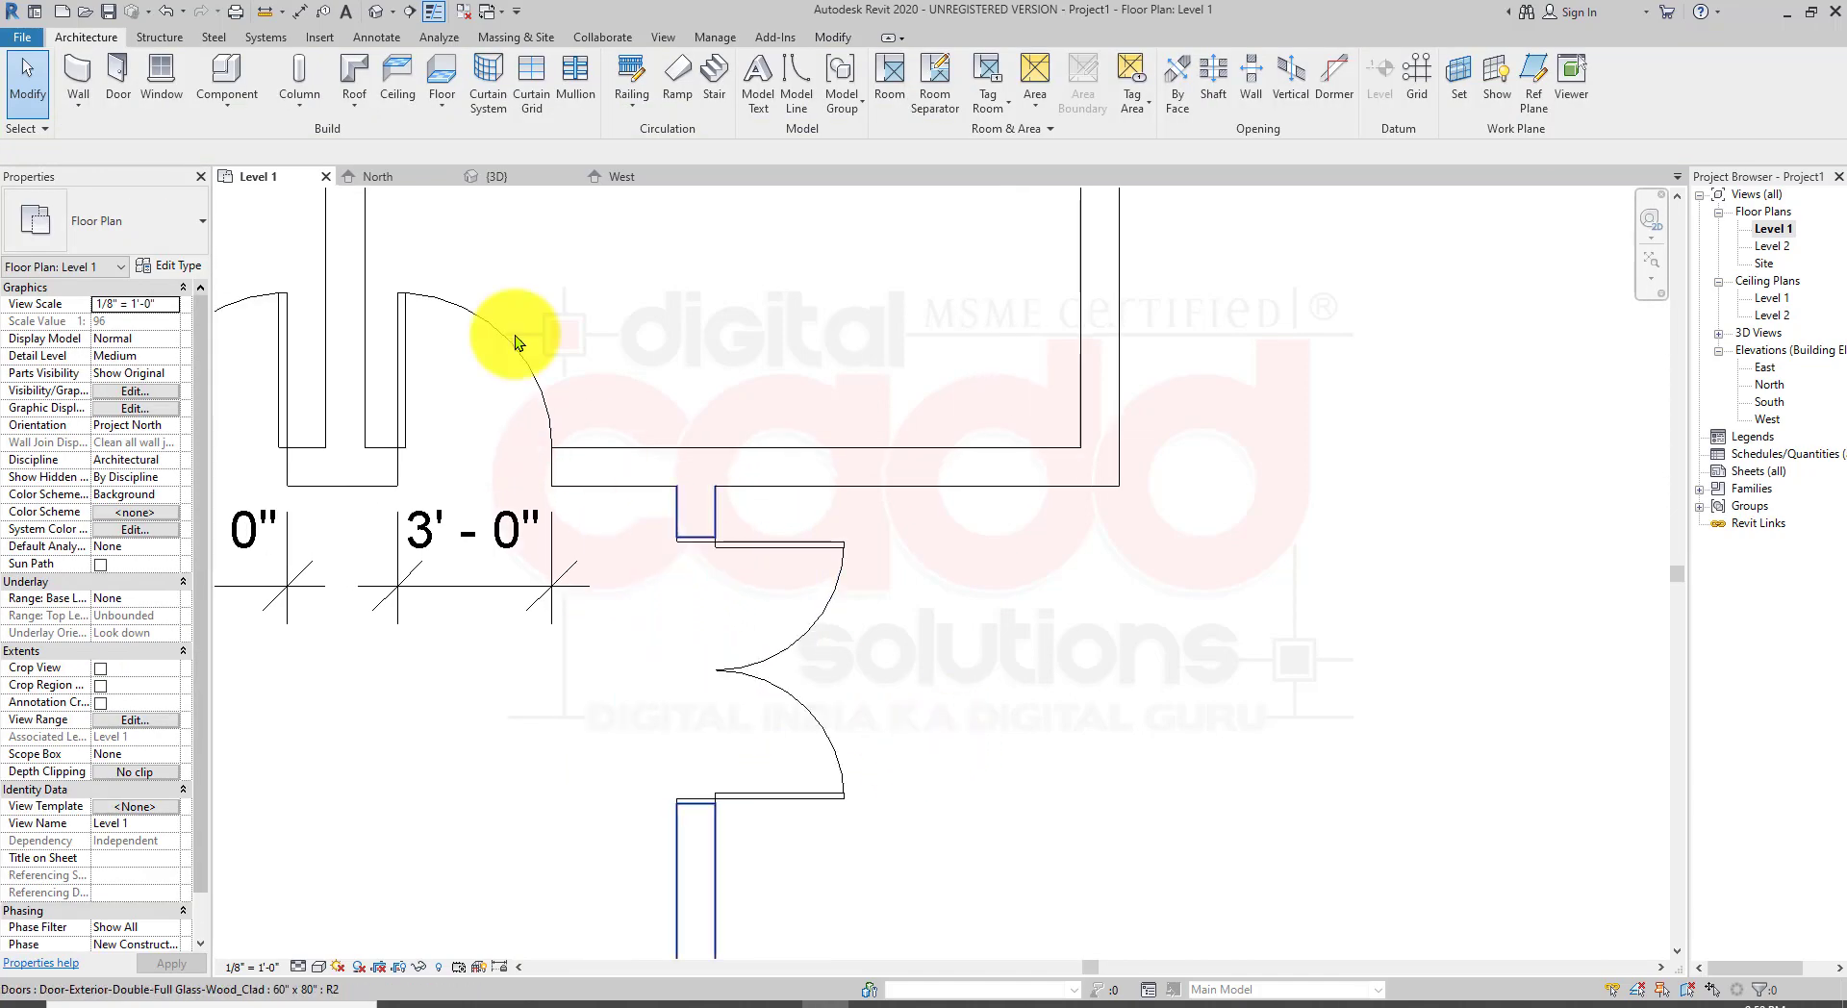
click(383, 16)
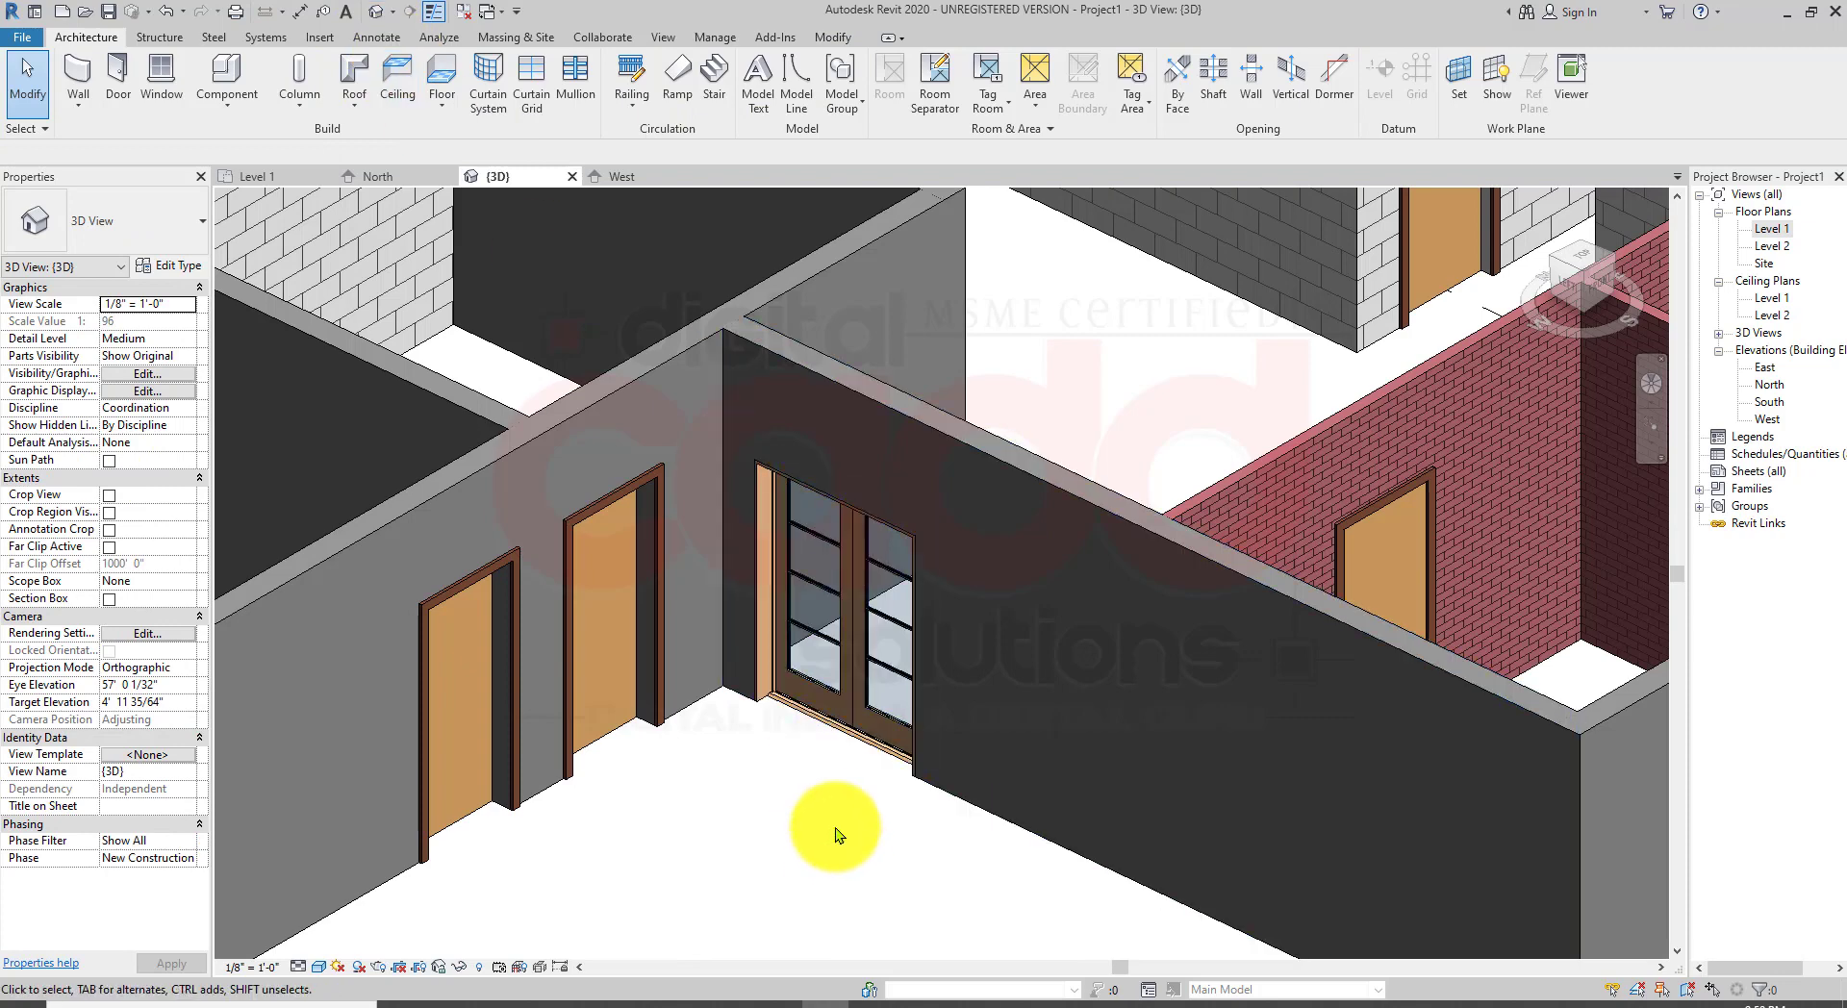
scroll(835, 827, up, 5)
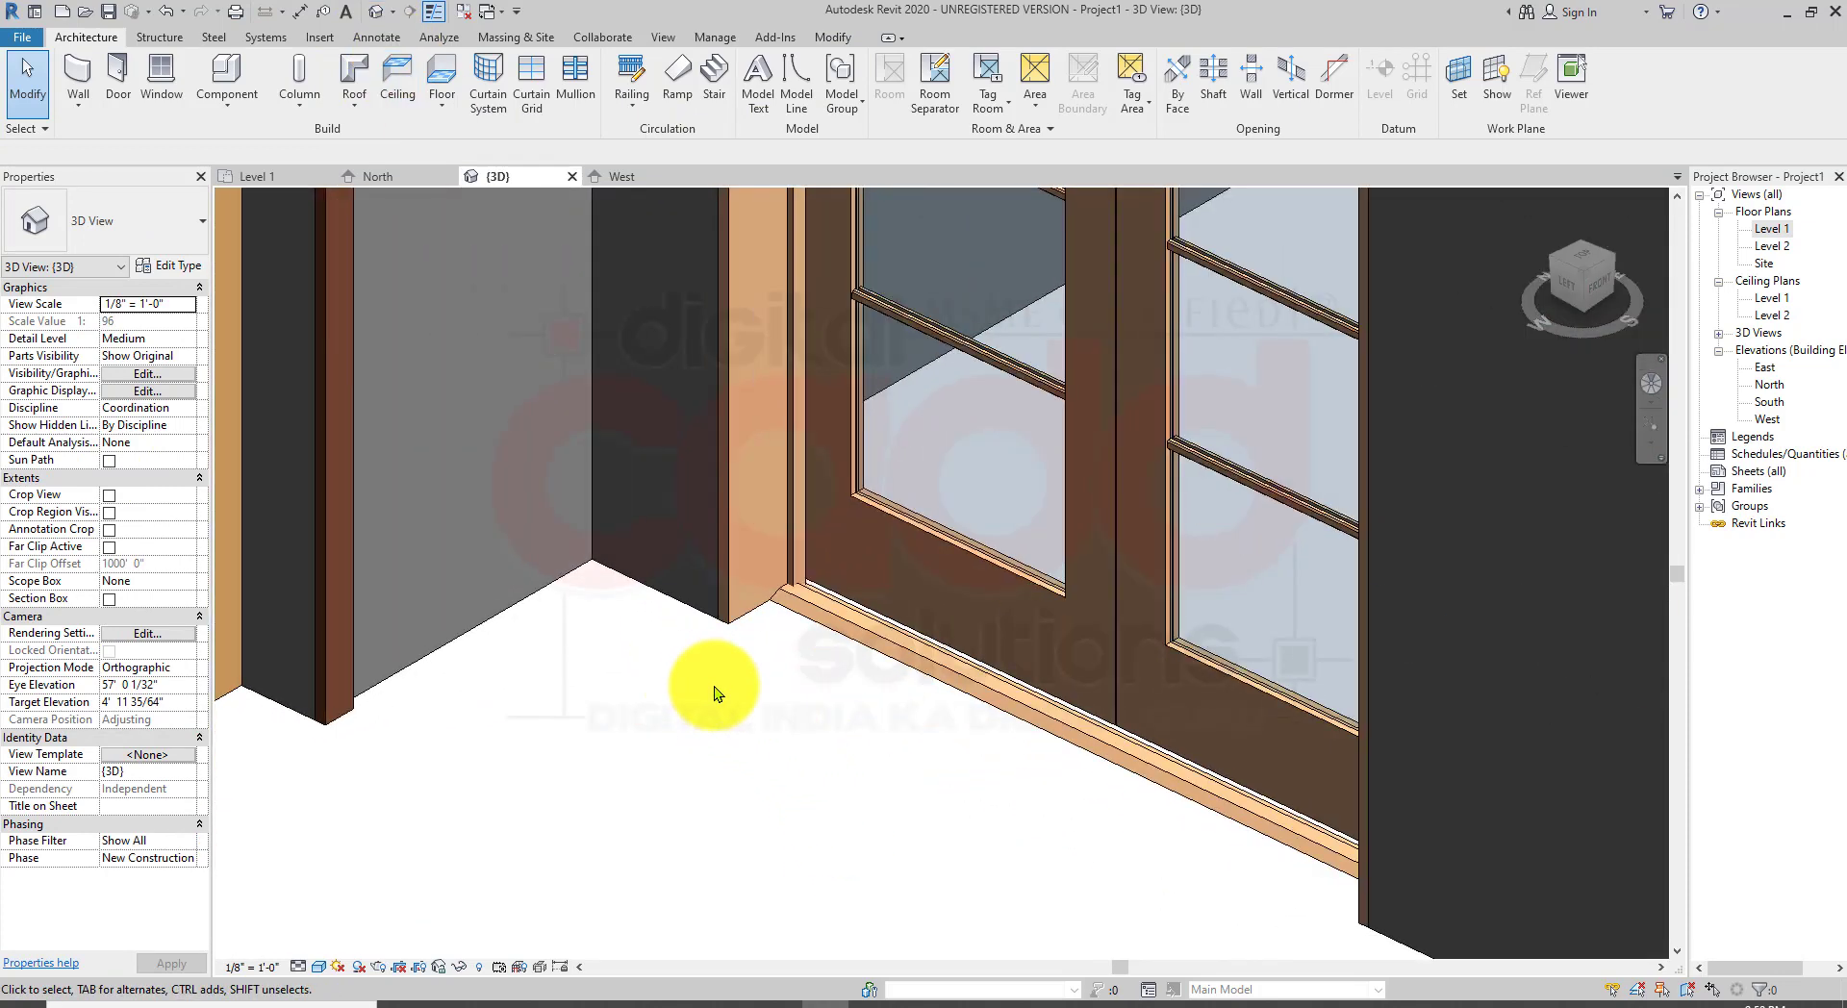
scroll(714, 691, down, 5)
scroll(812, 404, up, 4)
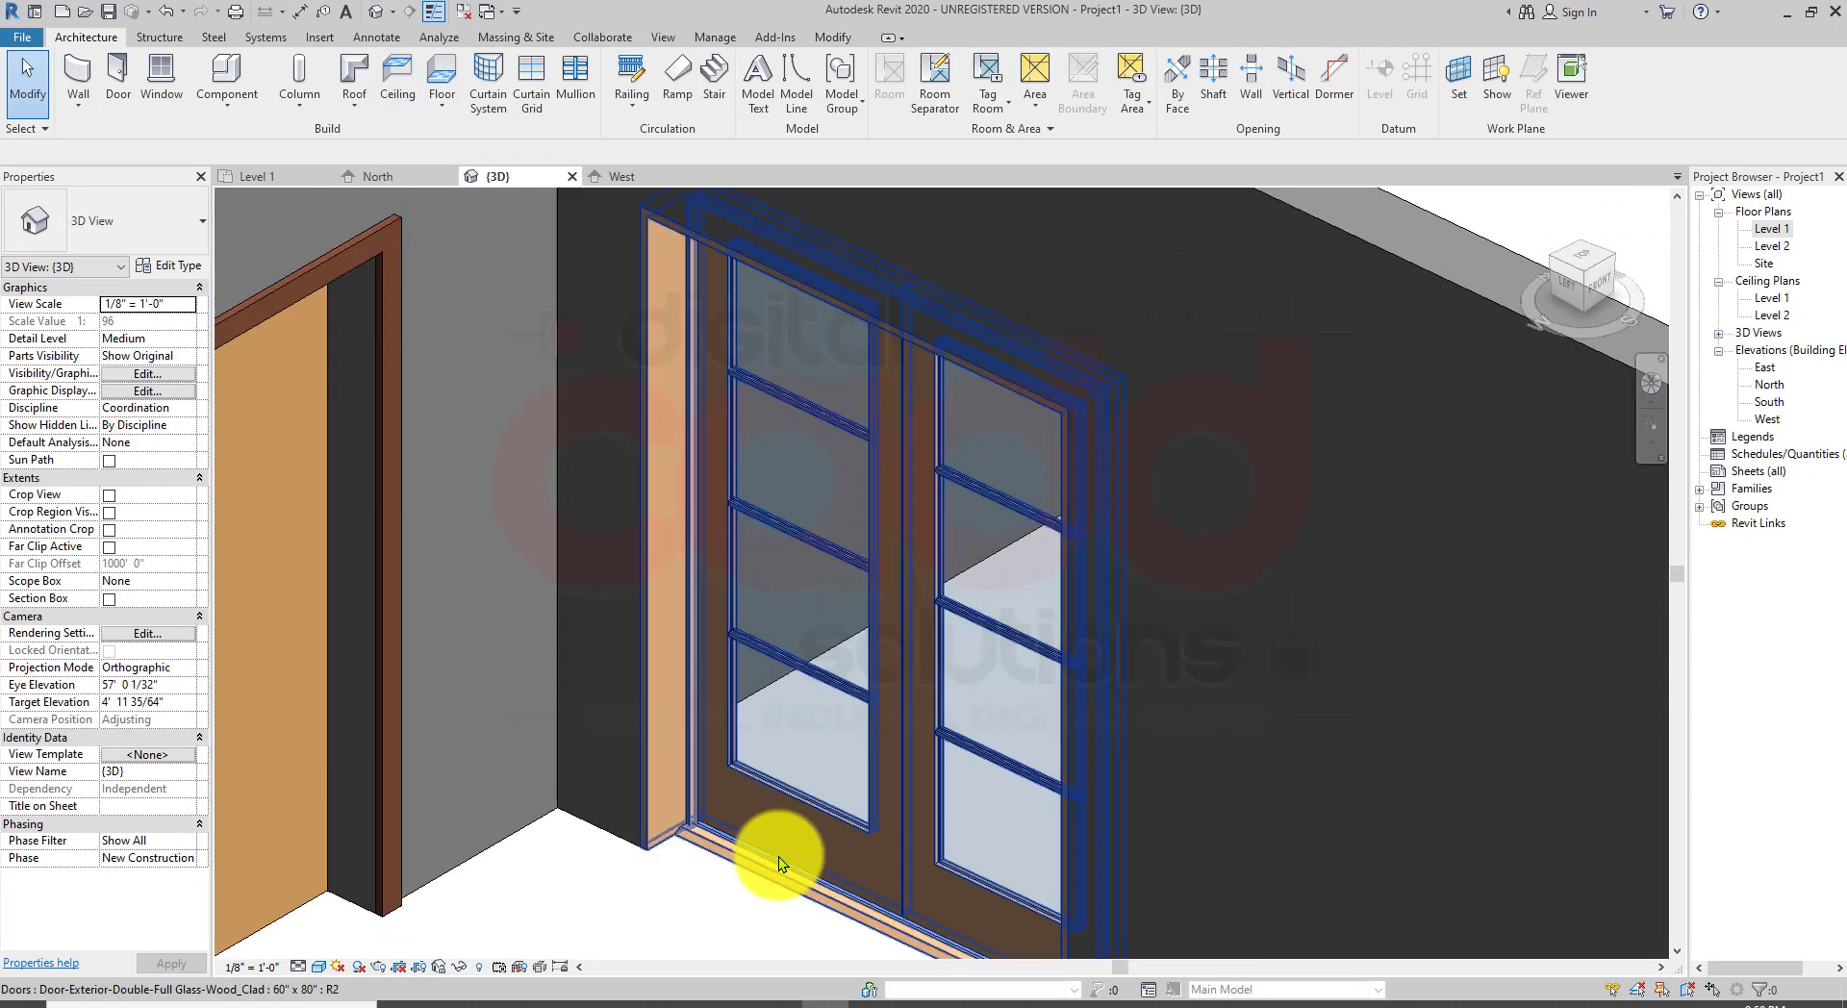
middle_drag(778, 857, 662, 743)
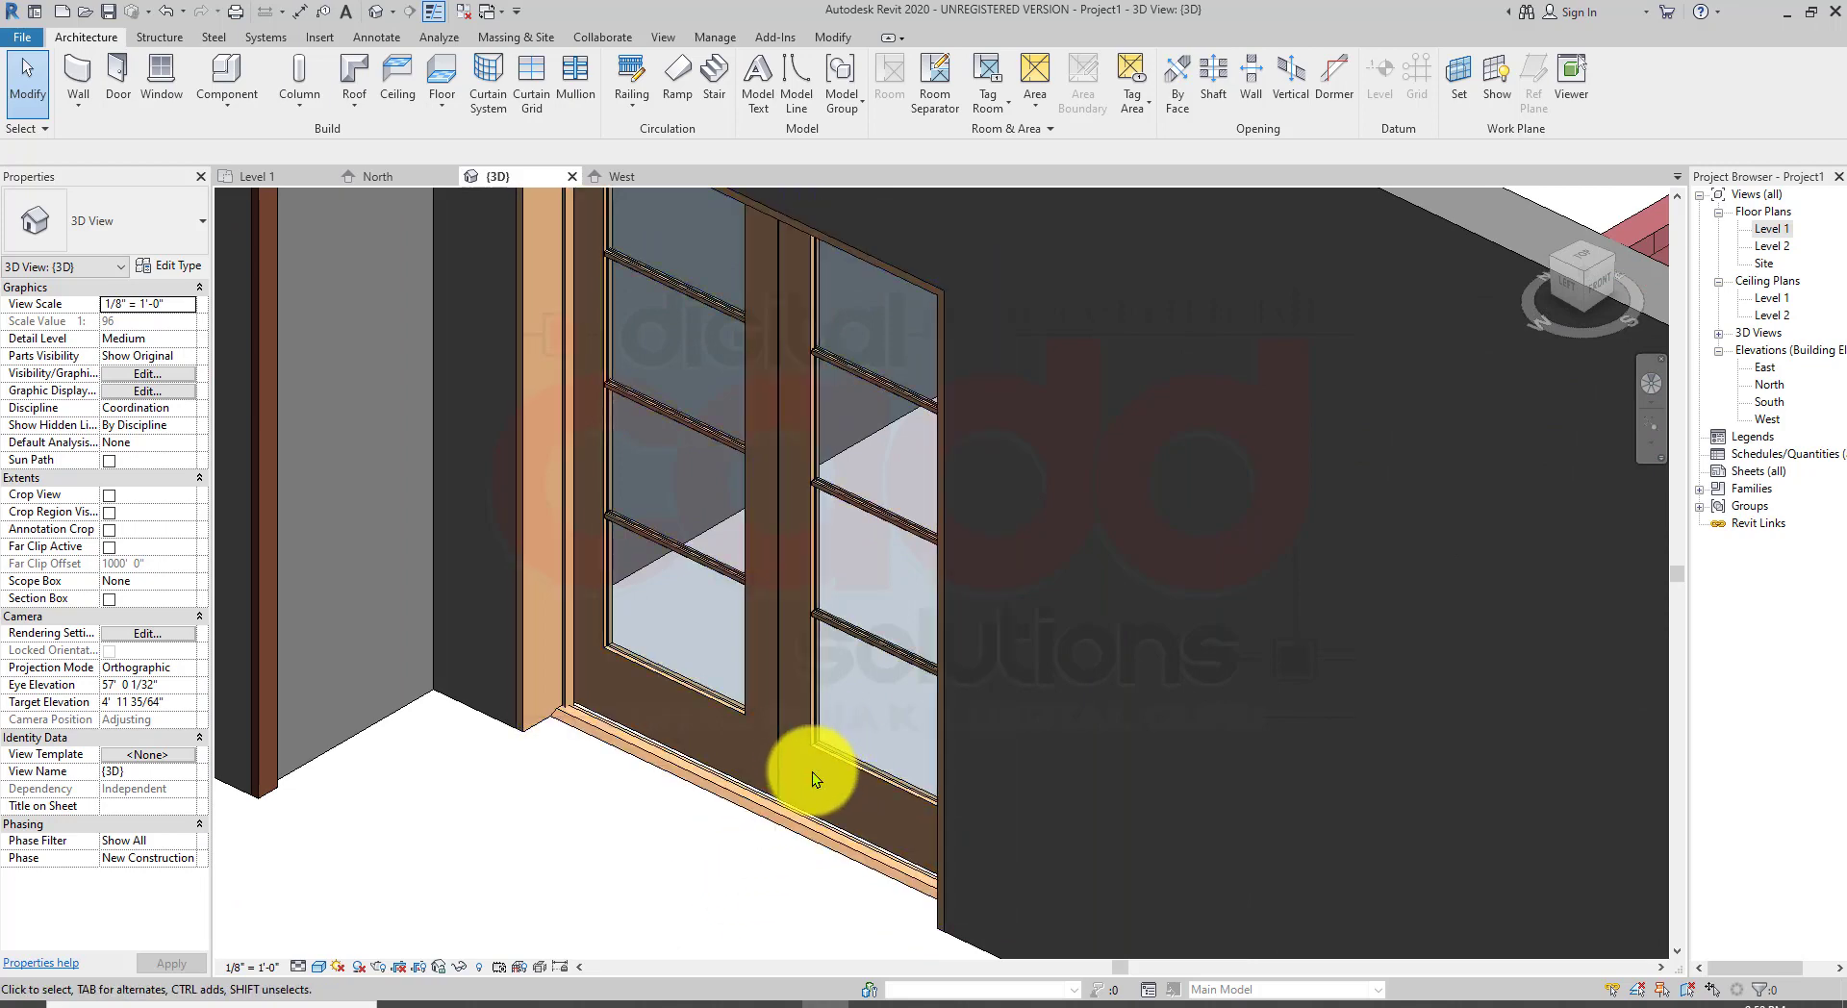
click(830, 742)
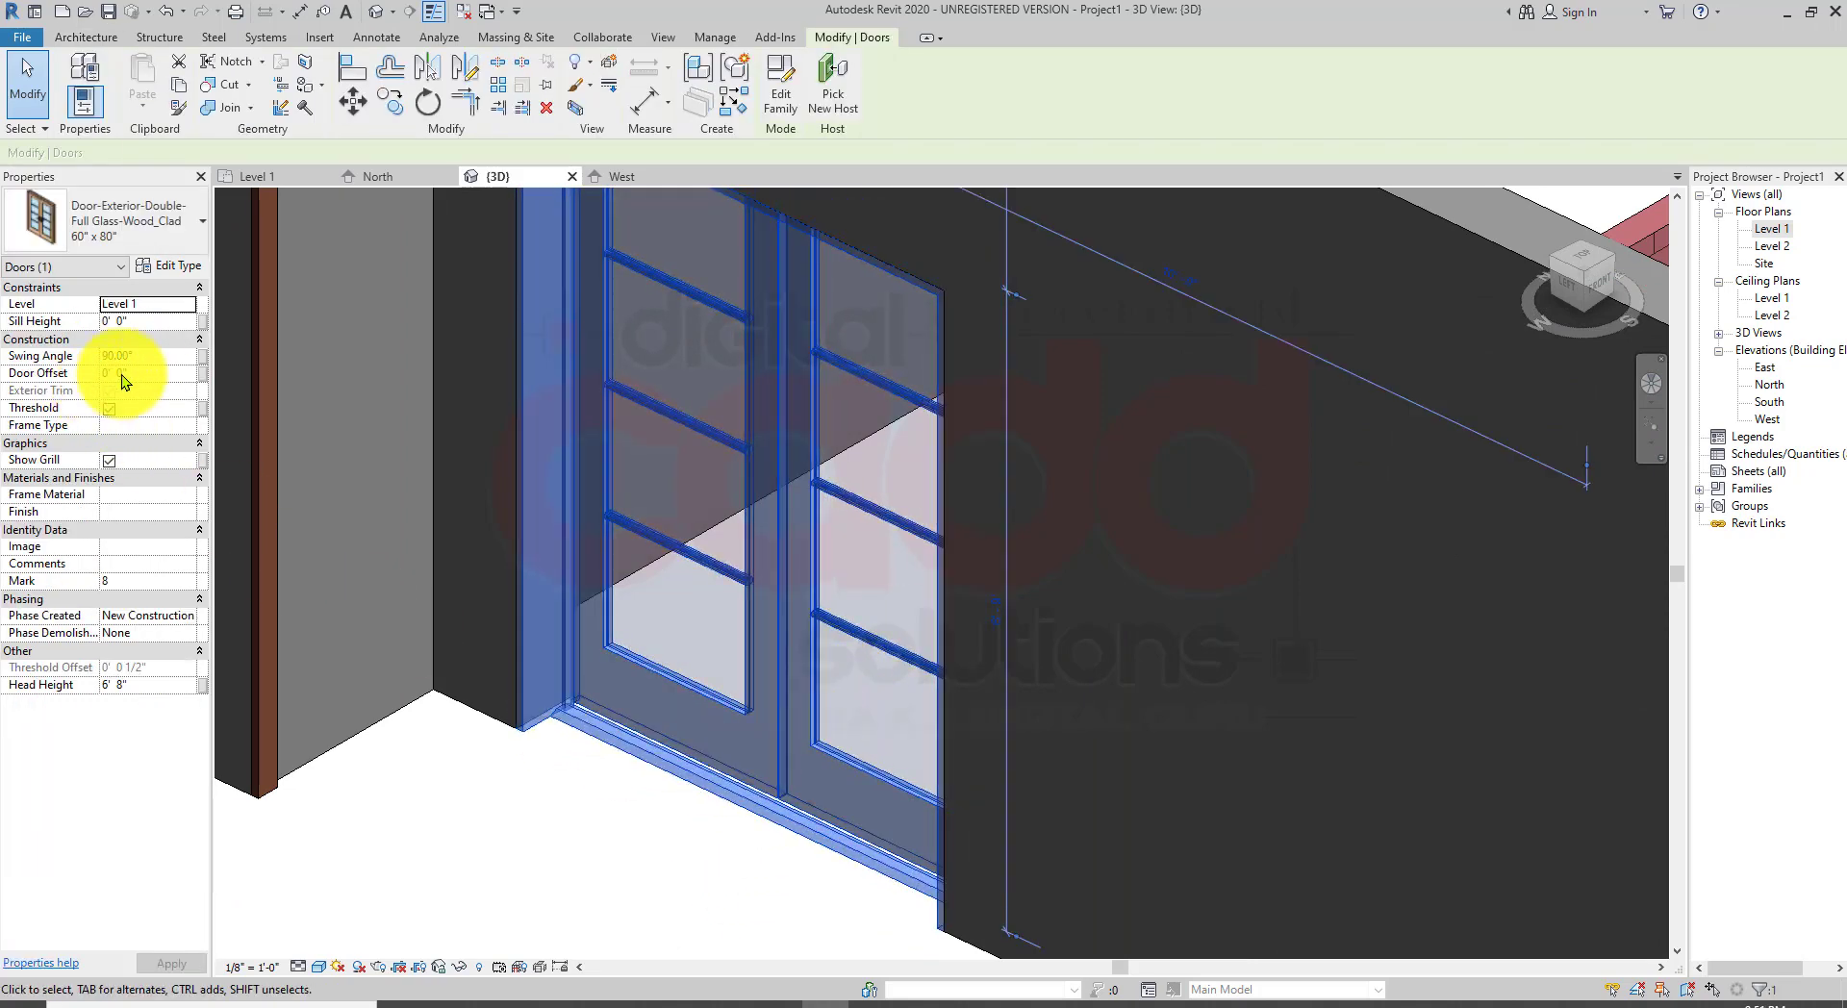
click(146, 359)
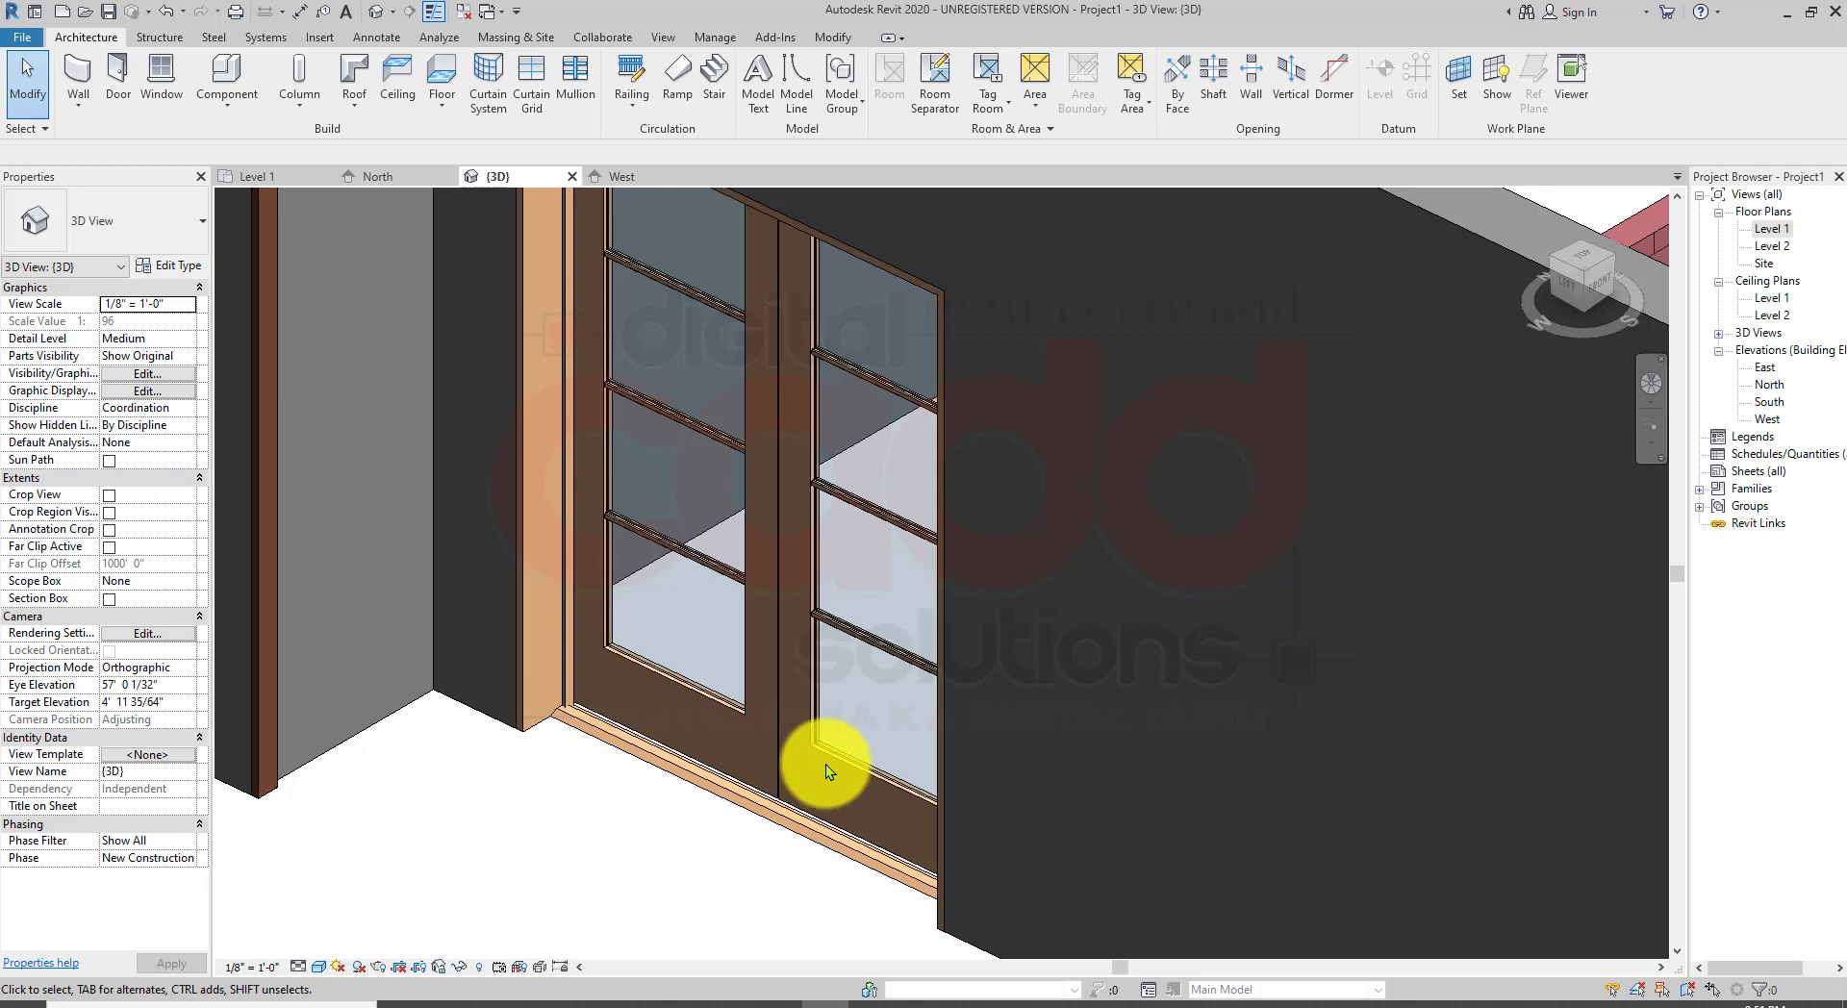
click(825, 760)
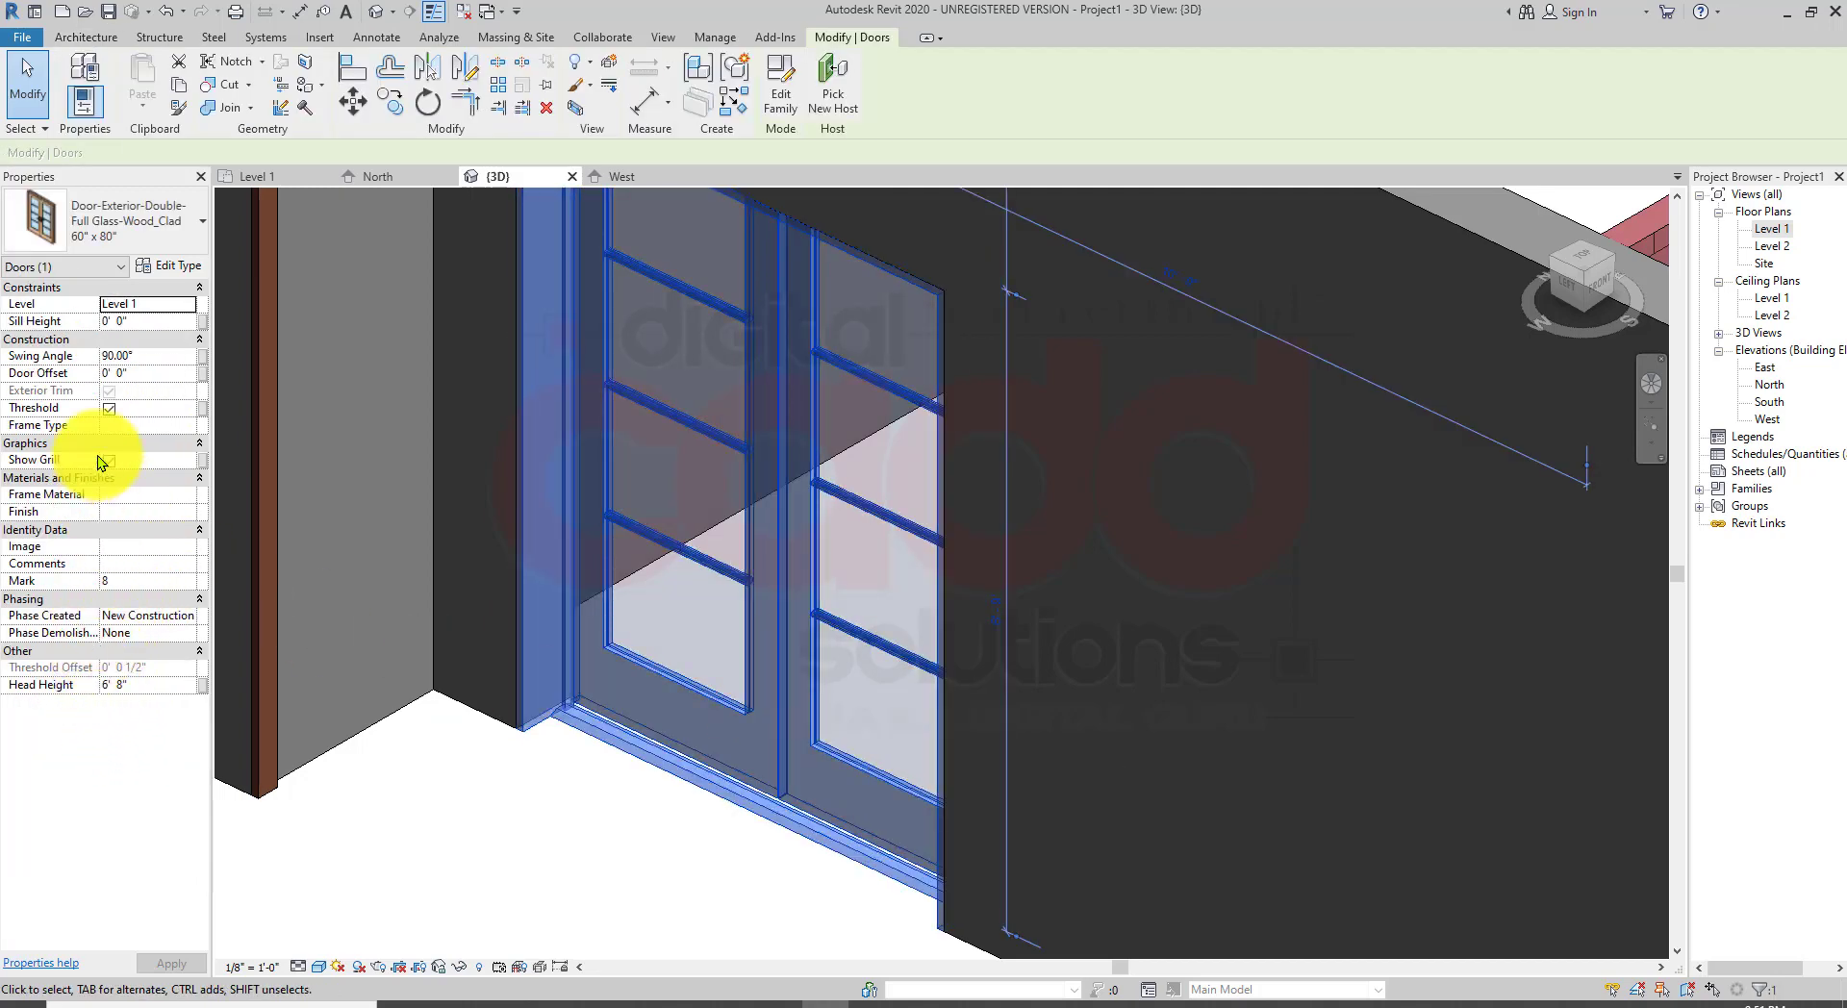
click(137, 373)
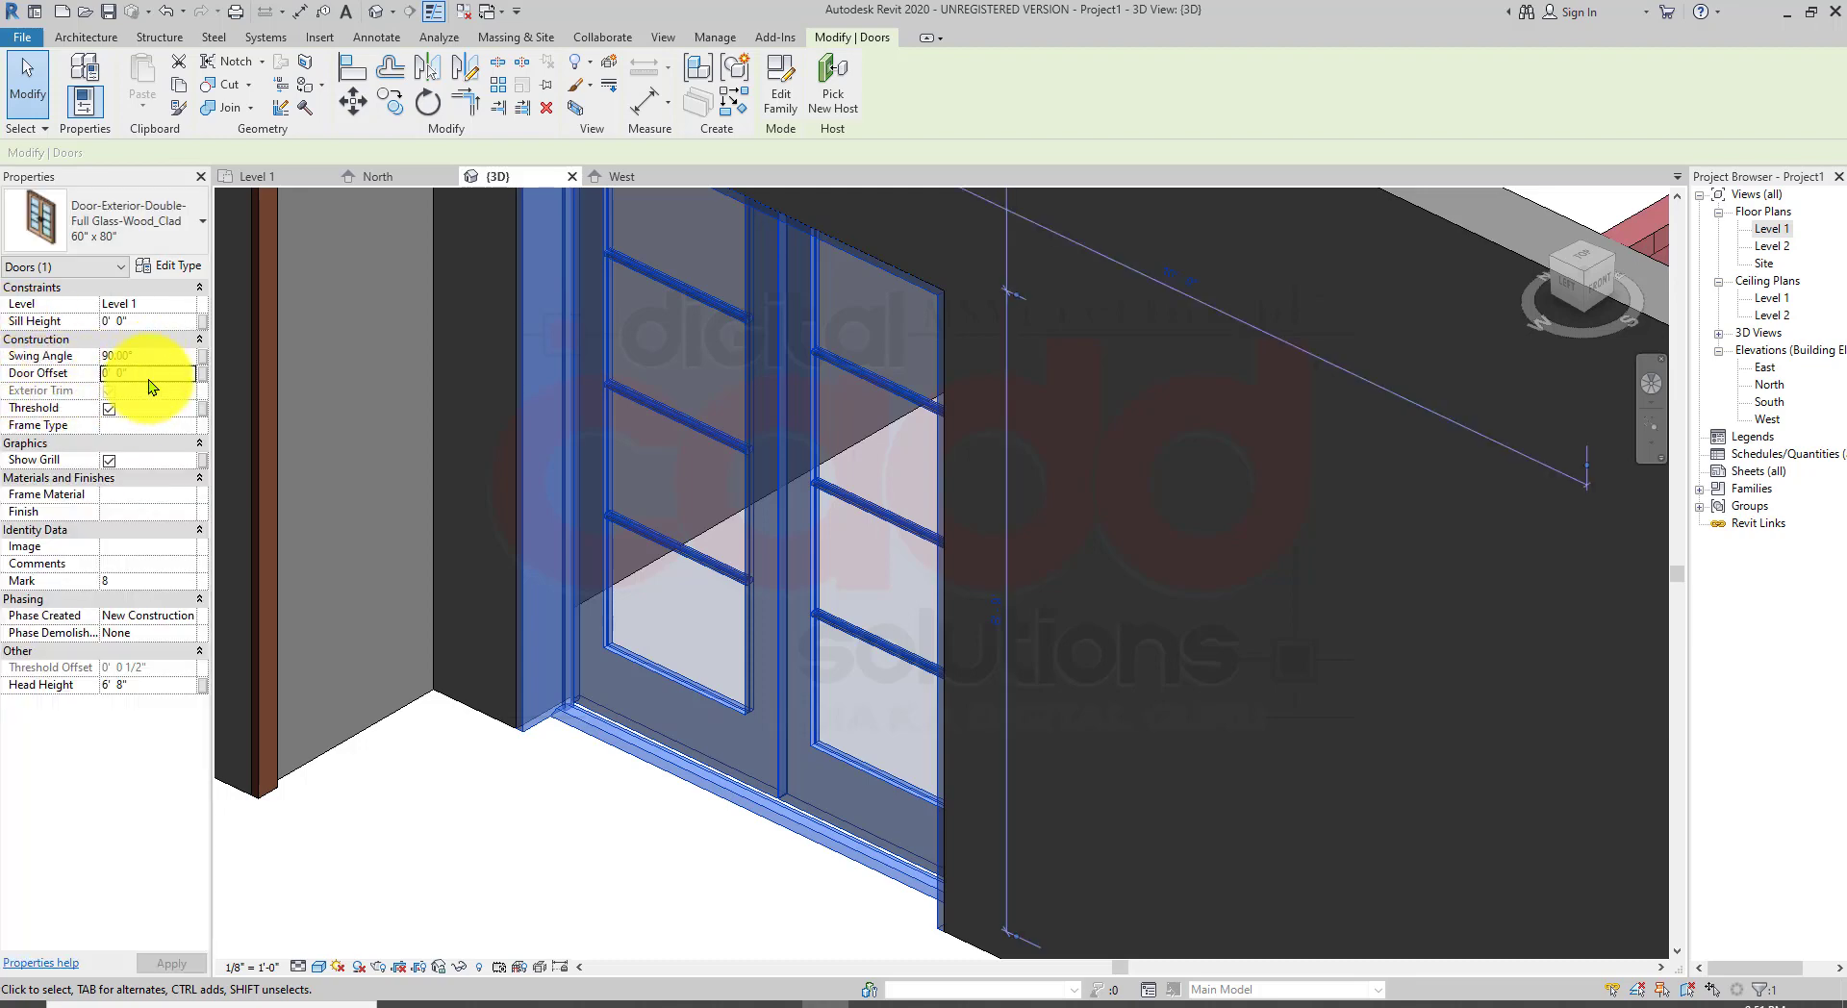
drag(148, 379, 139, 365)
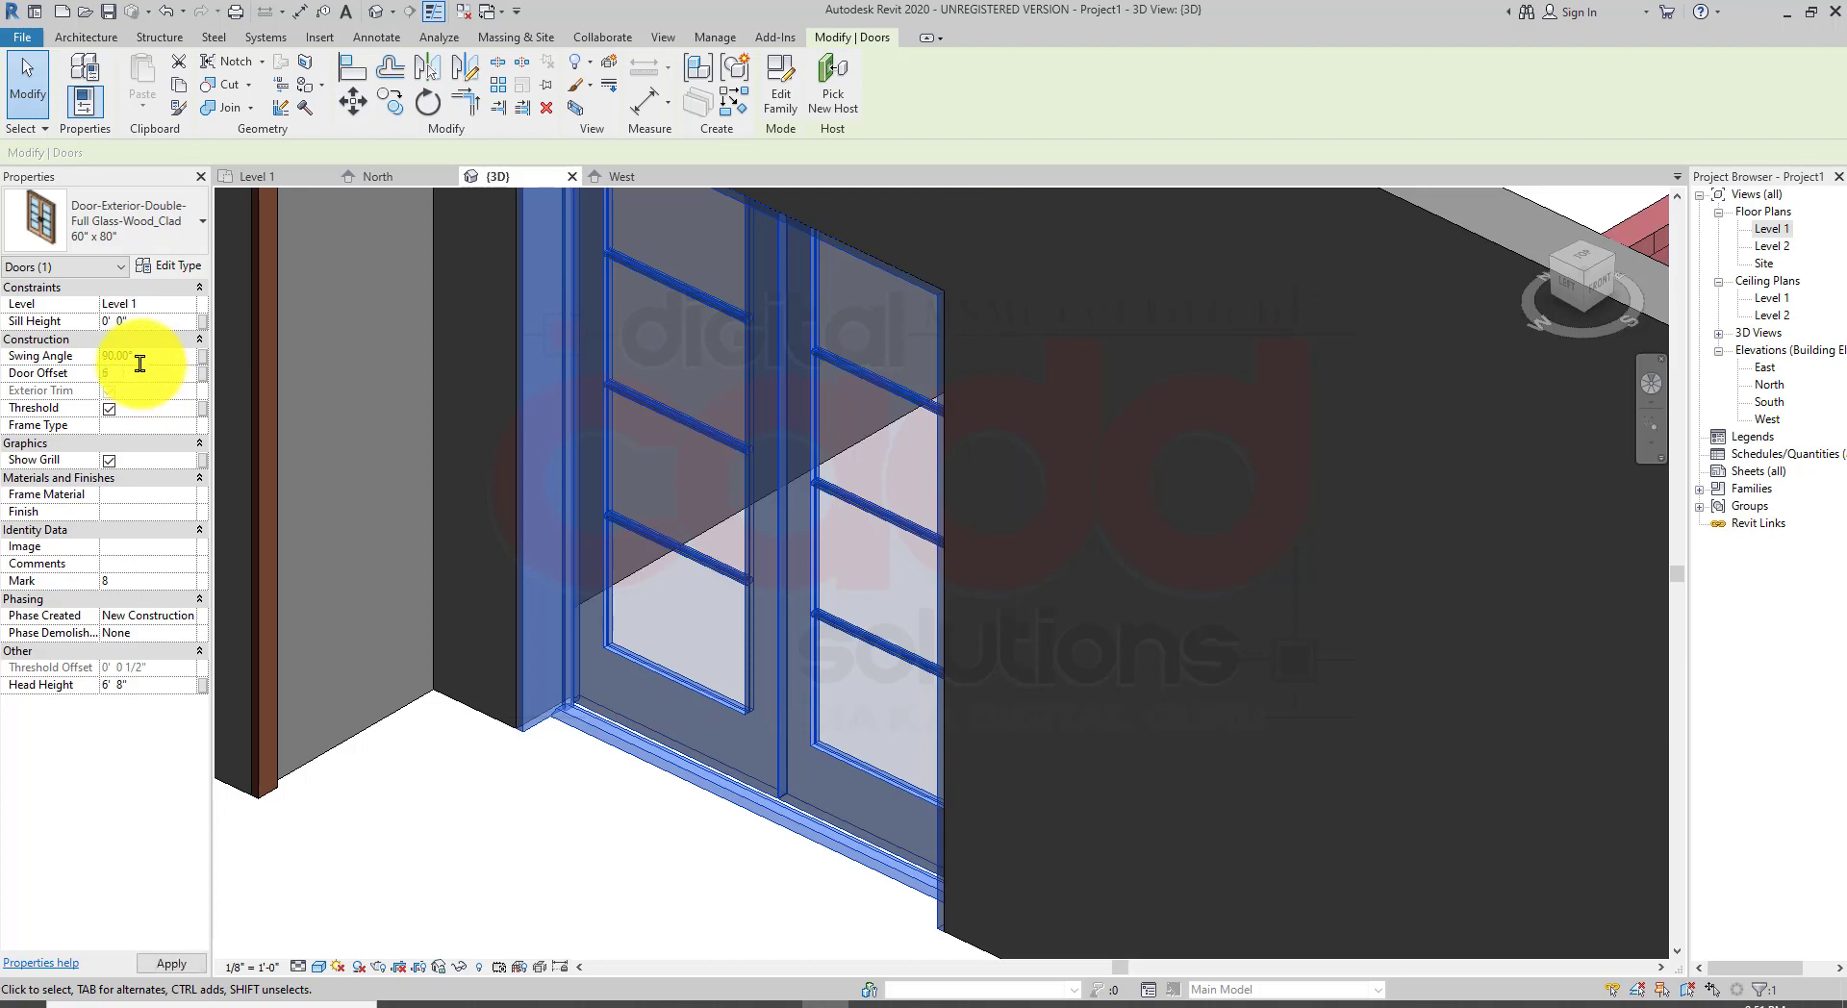
click(1104, 575)
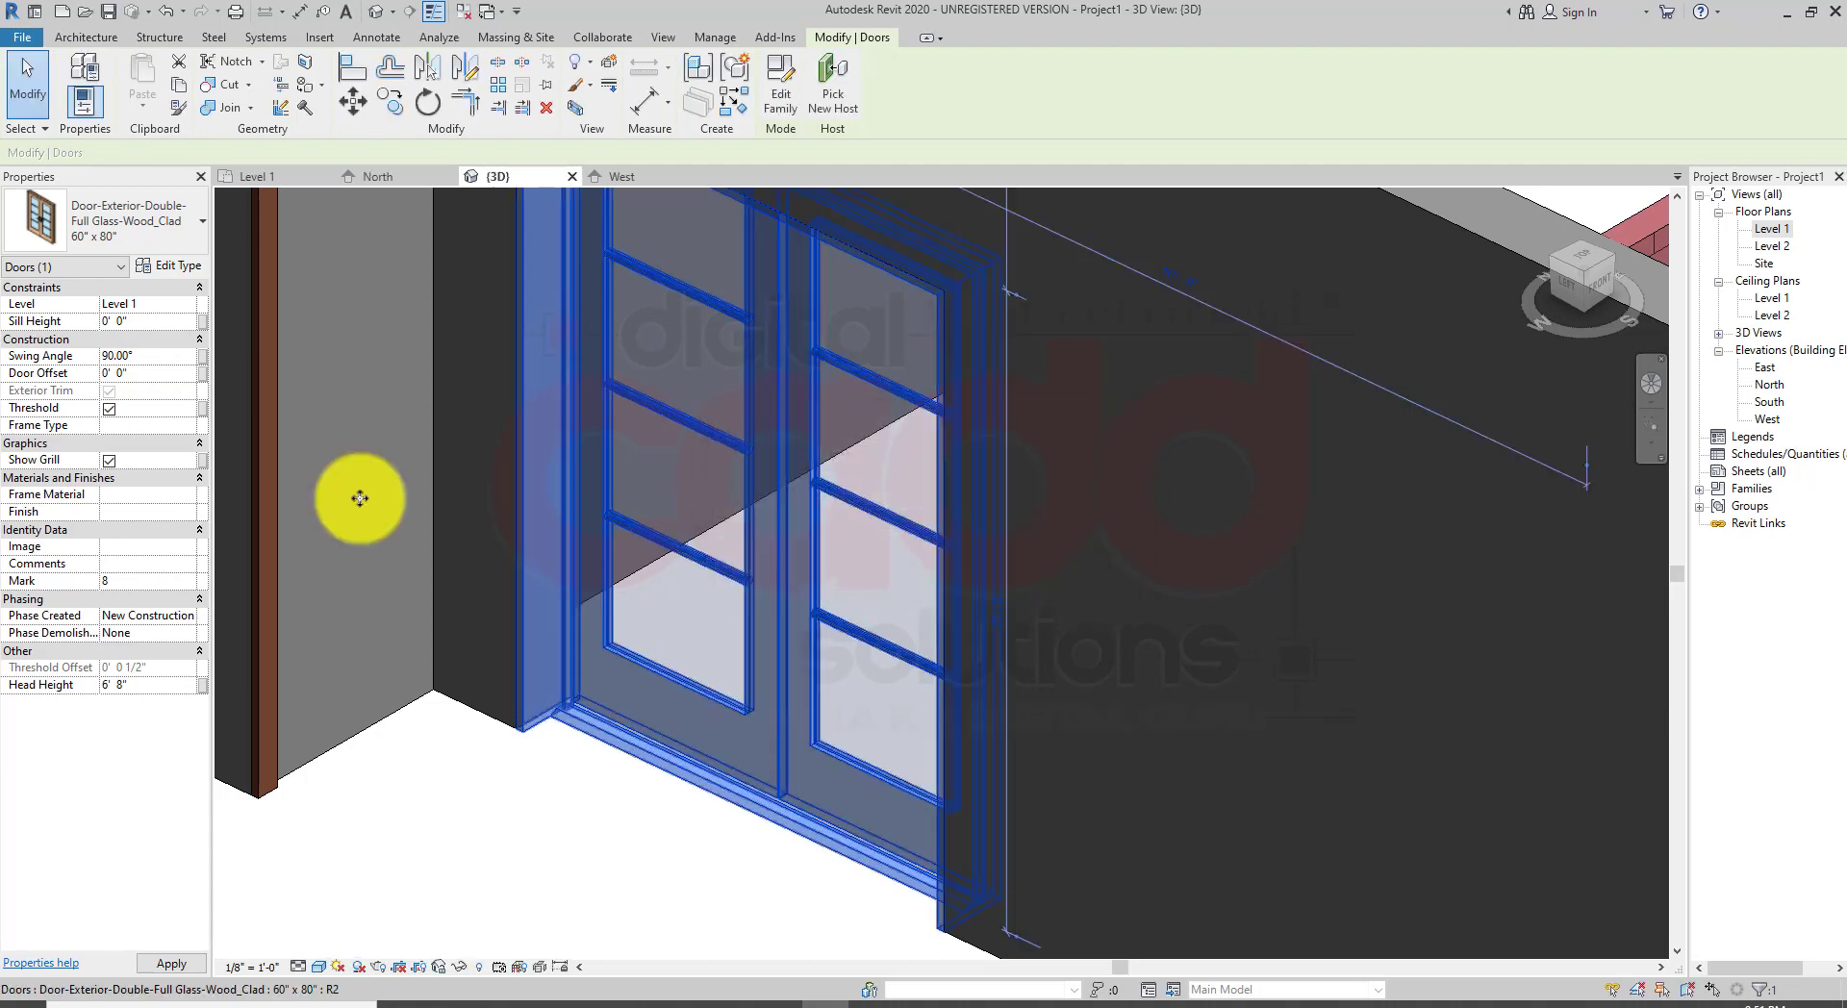
key(Escape)
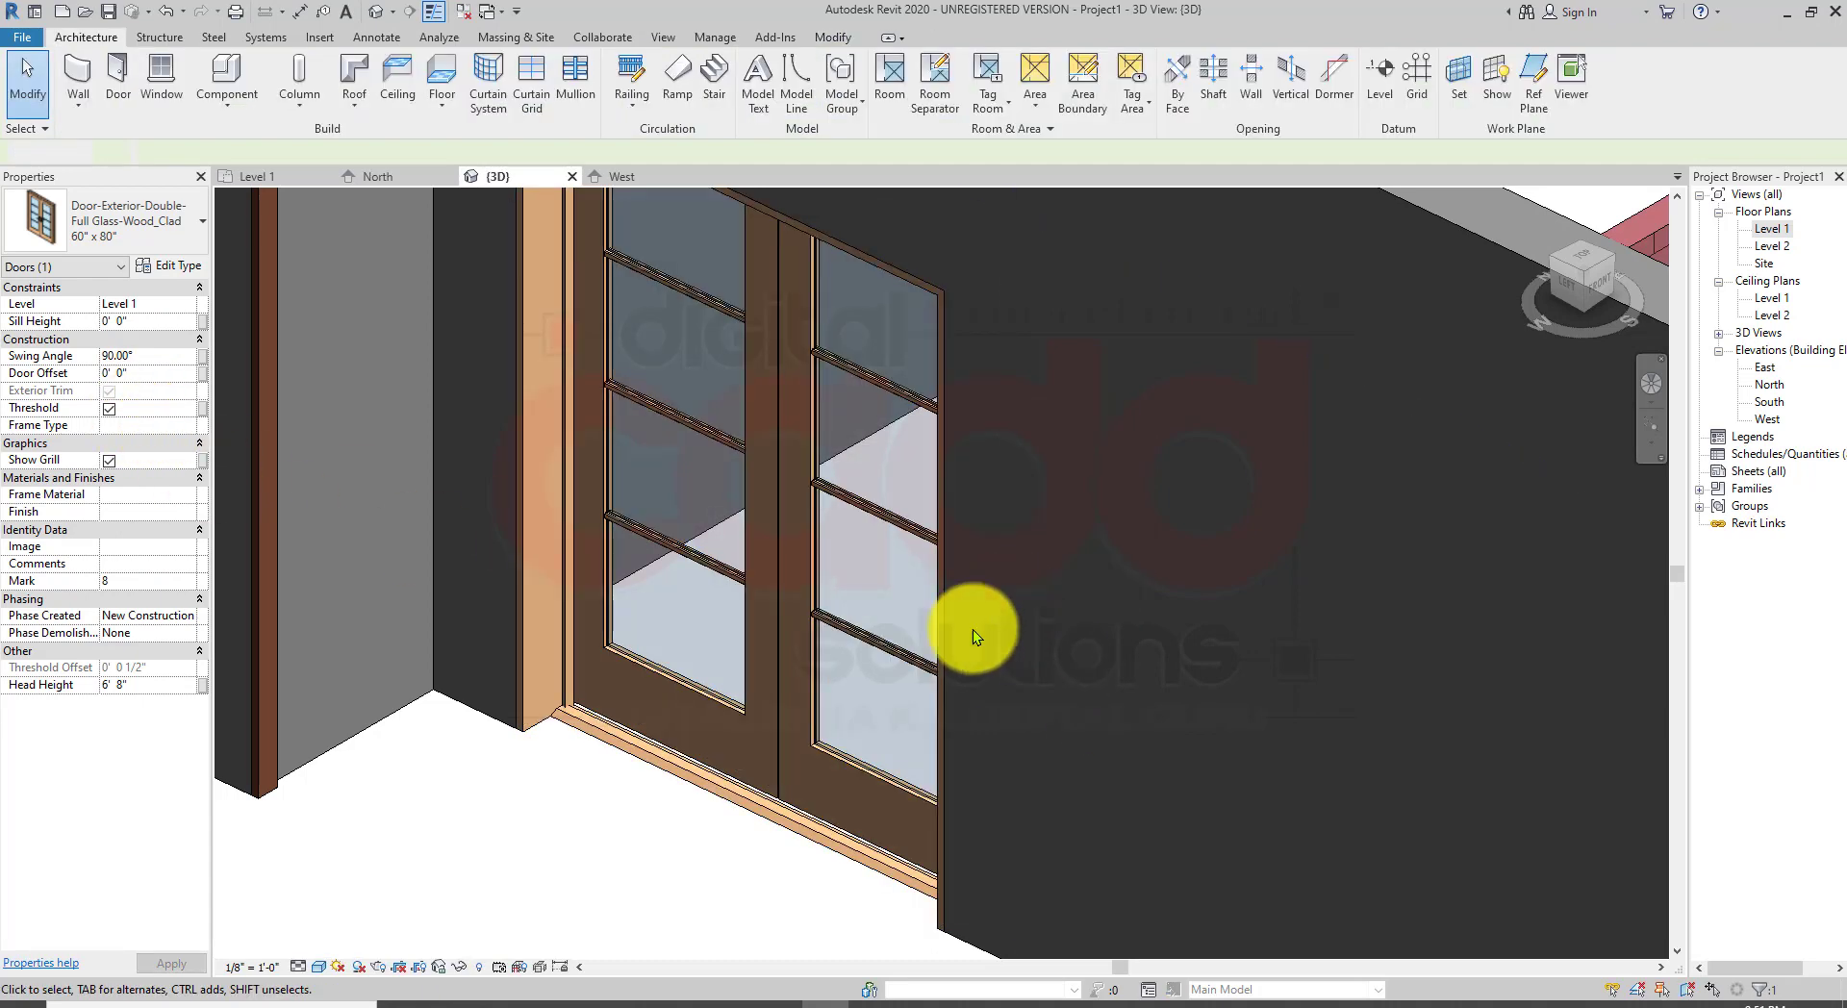
Step: Delete both single doors beside the double door in the 3D view, removing their dependent dimensions
scroll(973, 629, down, 5)
mouse_move(958, 611)
shift+middle_down()
mouse_move(1005, 602)
mouse_move(1183, 383)
mouse_move(1183, 329)
mouse_move(1014, 305)
mouse_move(940, 586)
mouse_move(994, 606)
mouse_move(978, 609)
shift+middle_up()
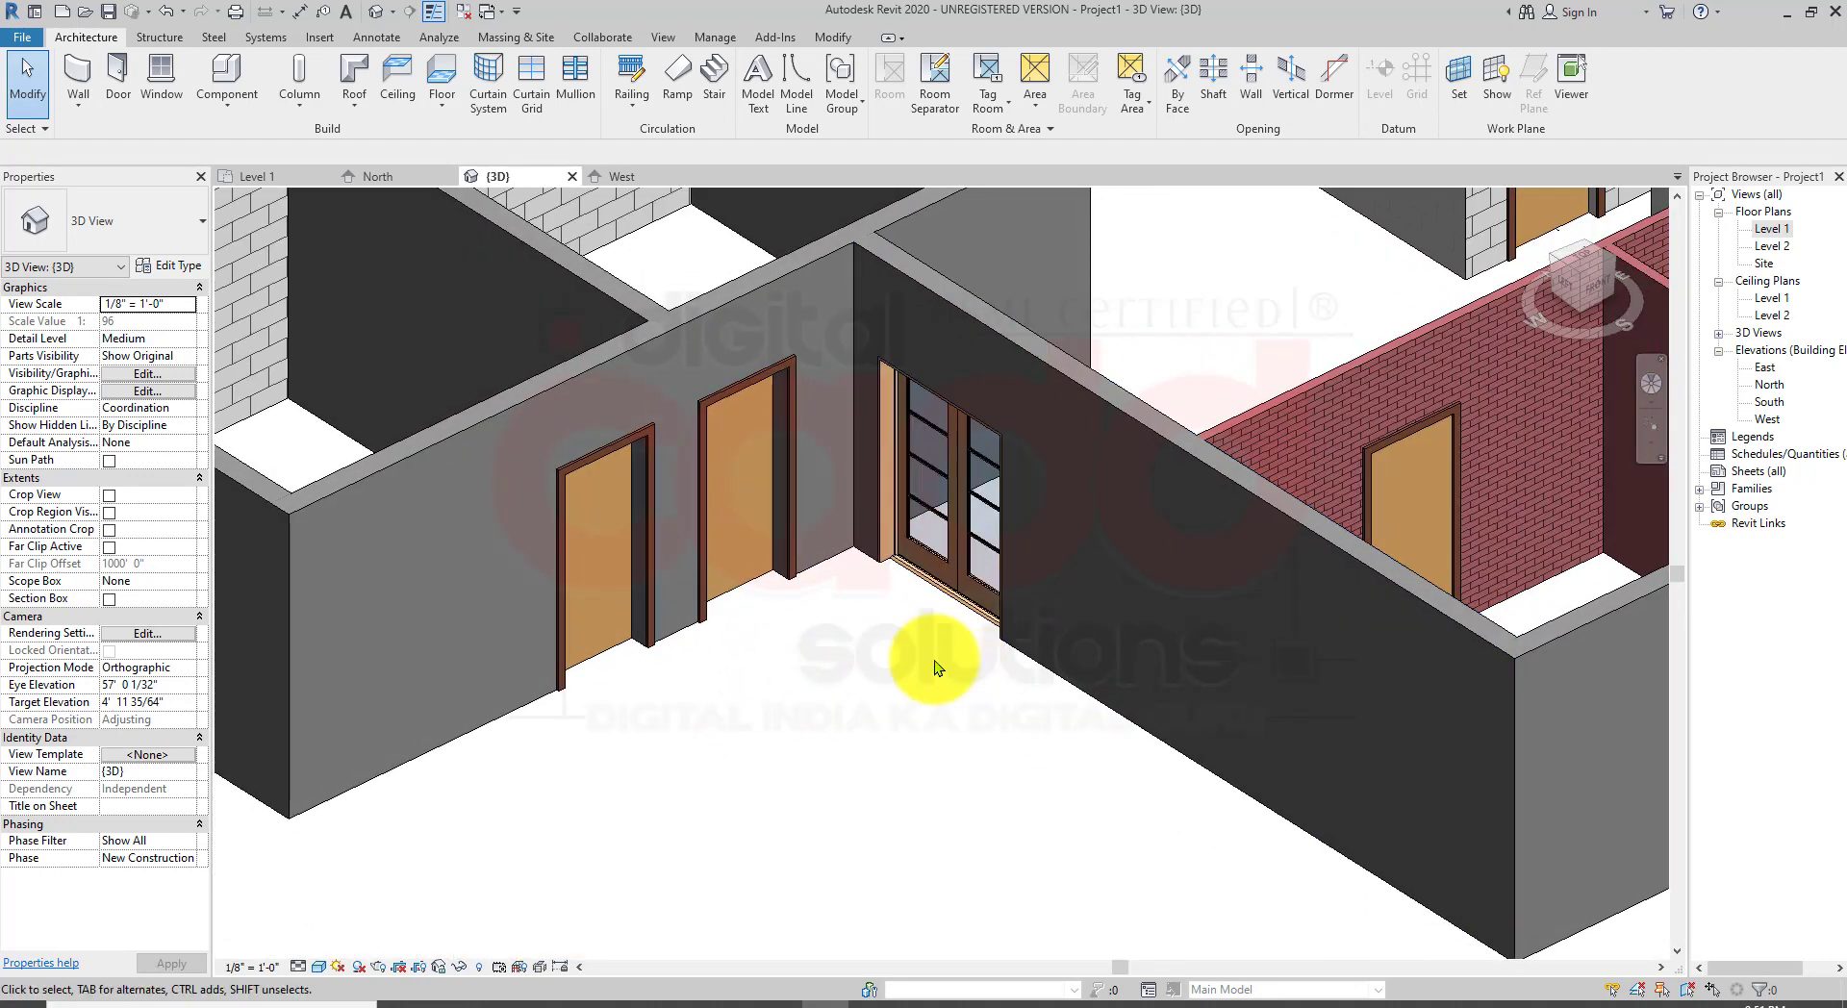
shift+middle_drag(714, 511, 775, 723)
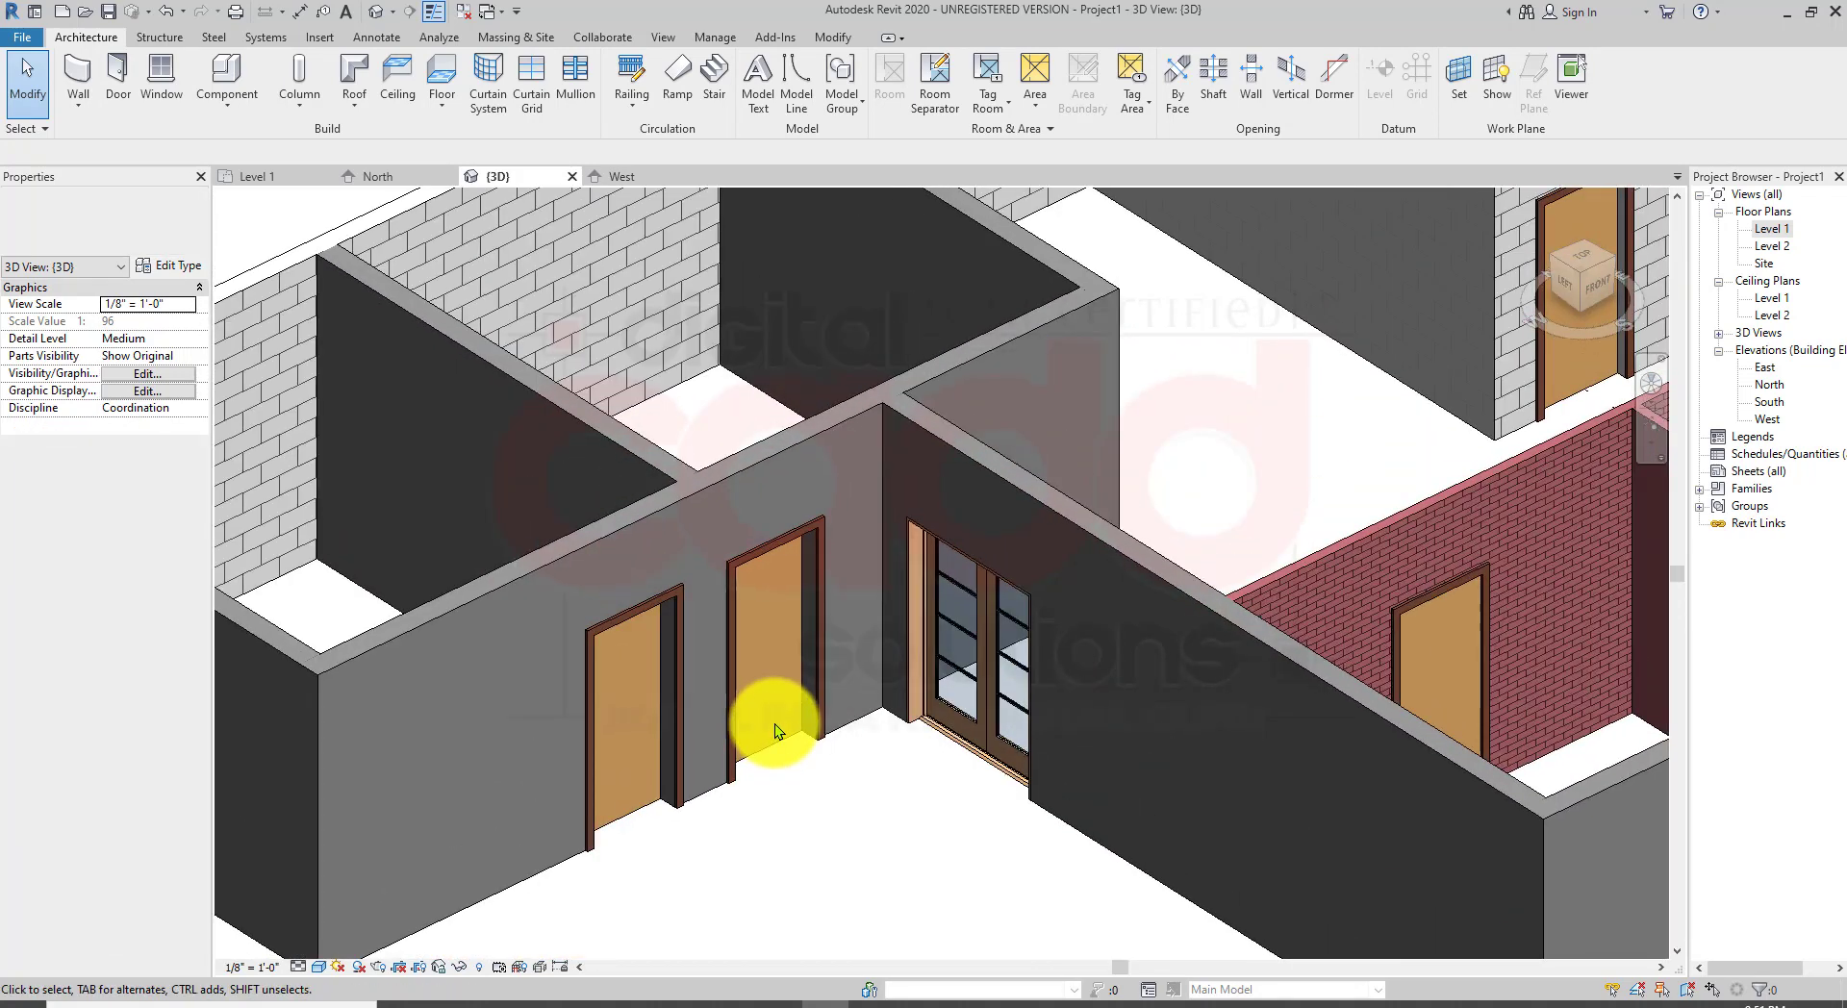
click(810, 528)
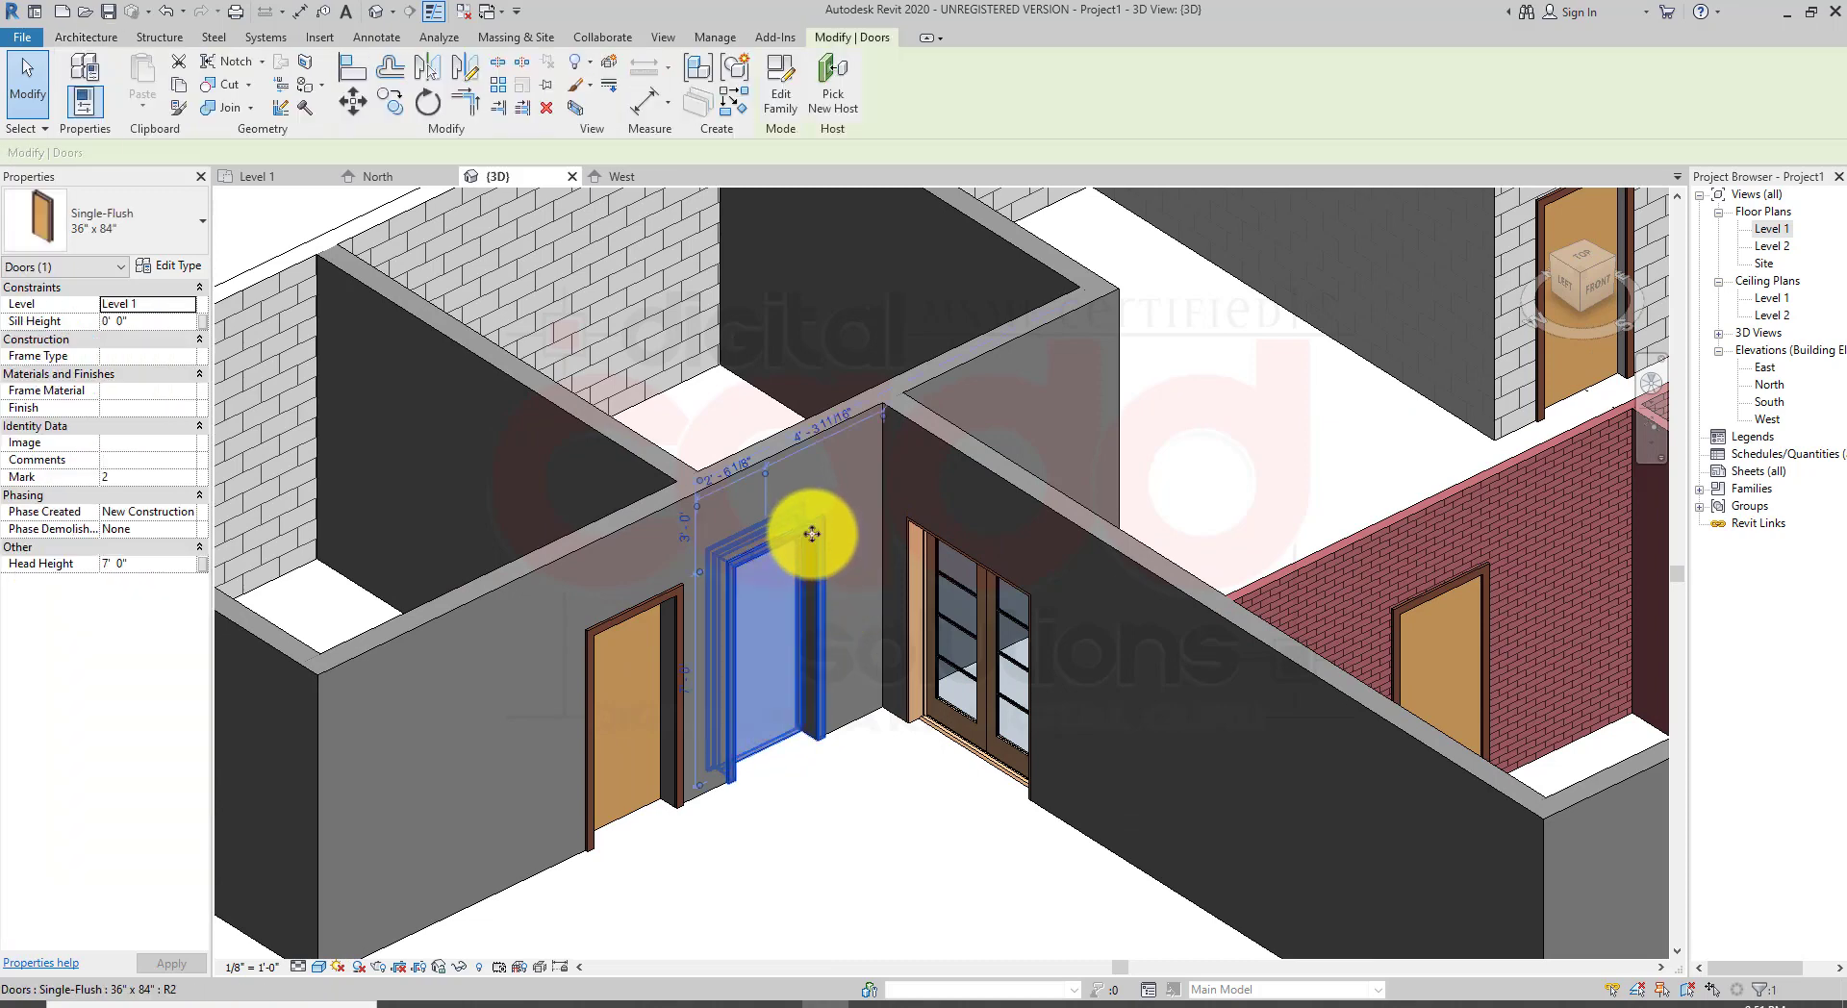
click(643, 616)
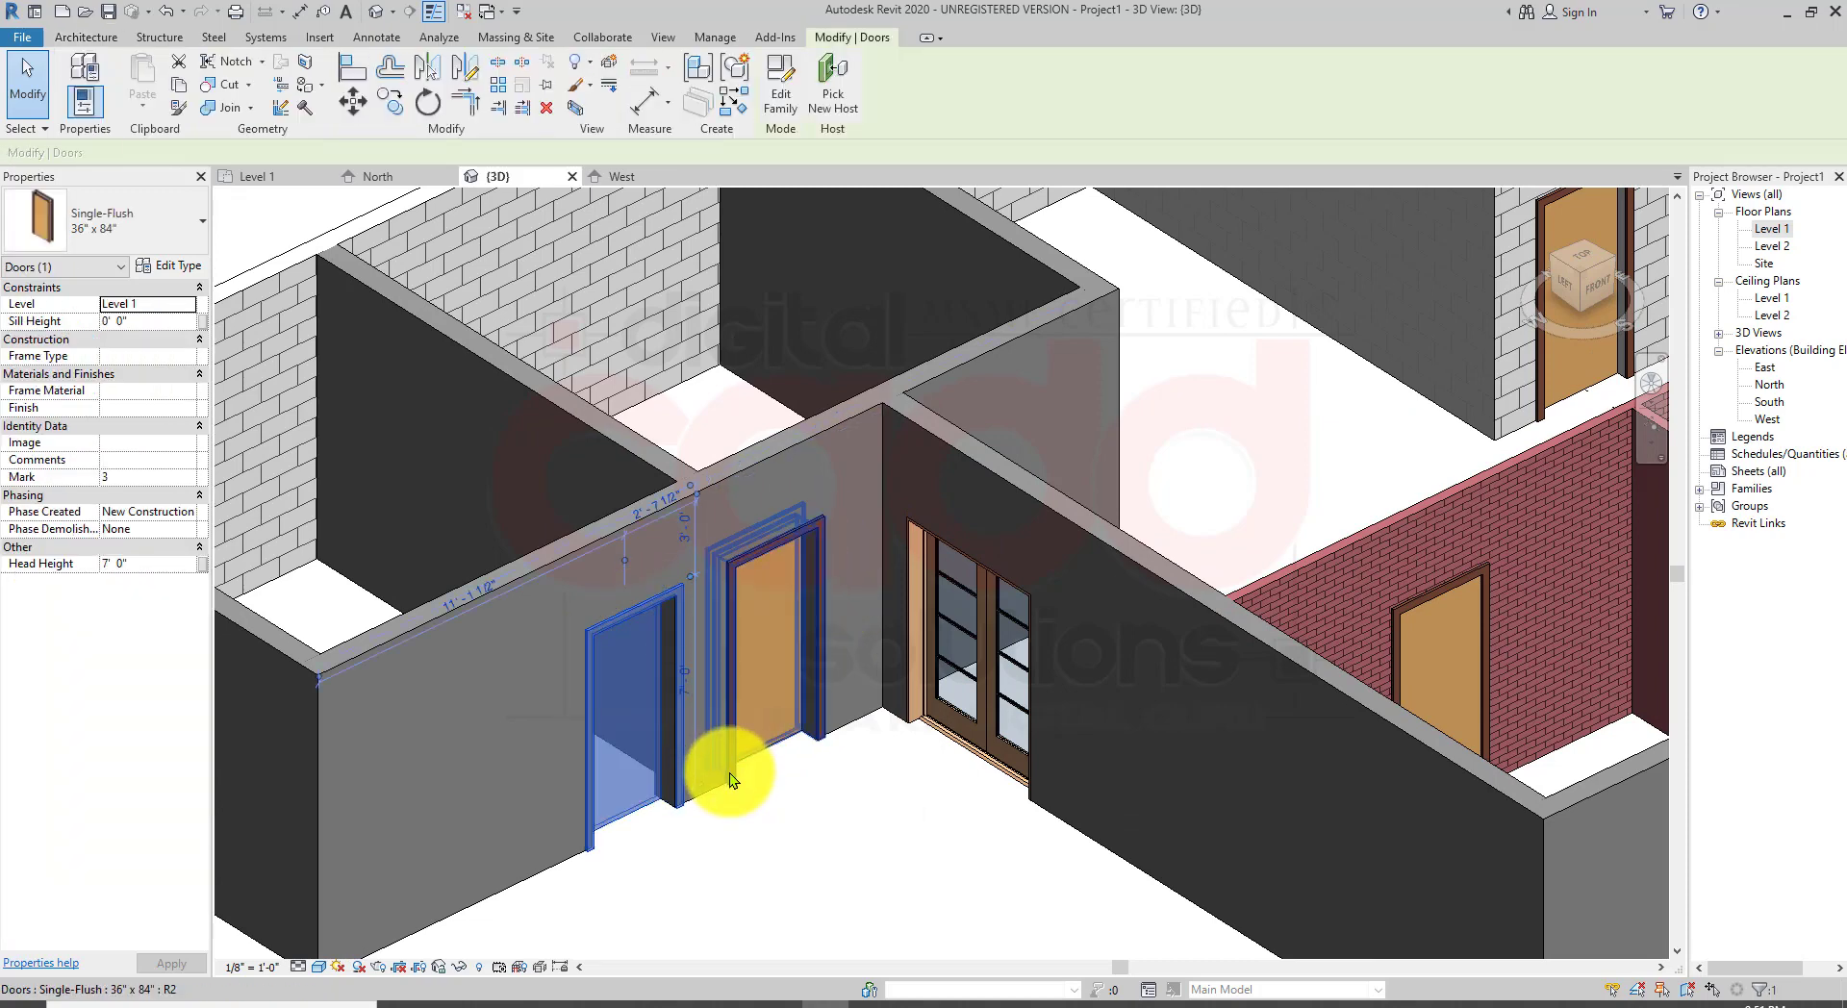
key(Delete)
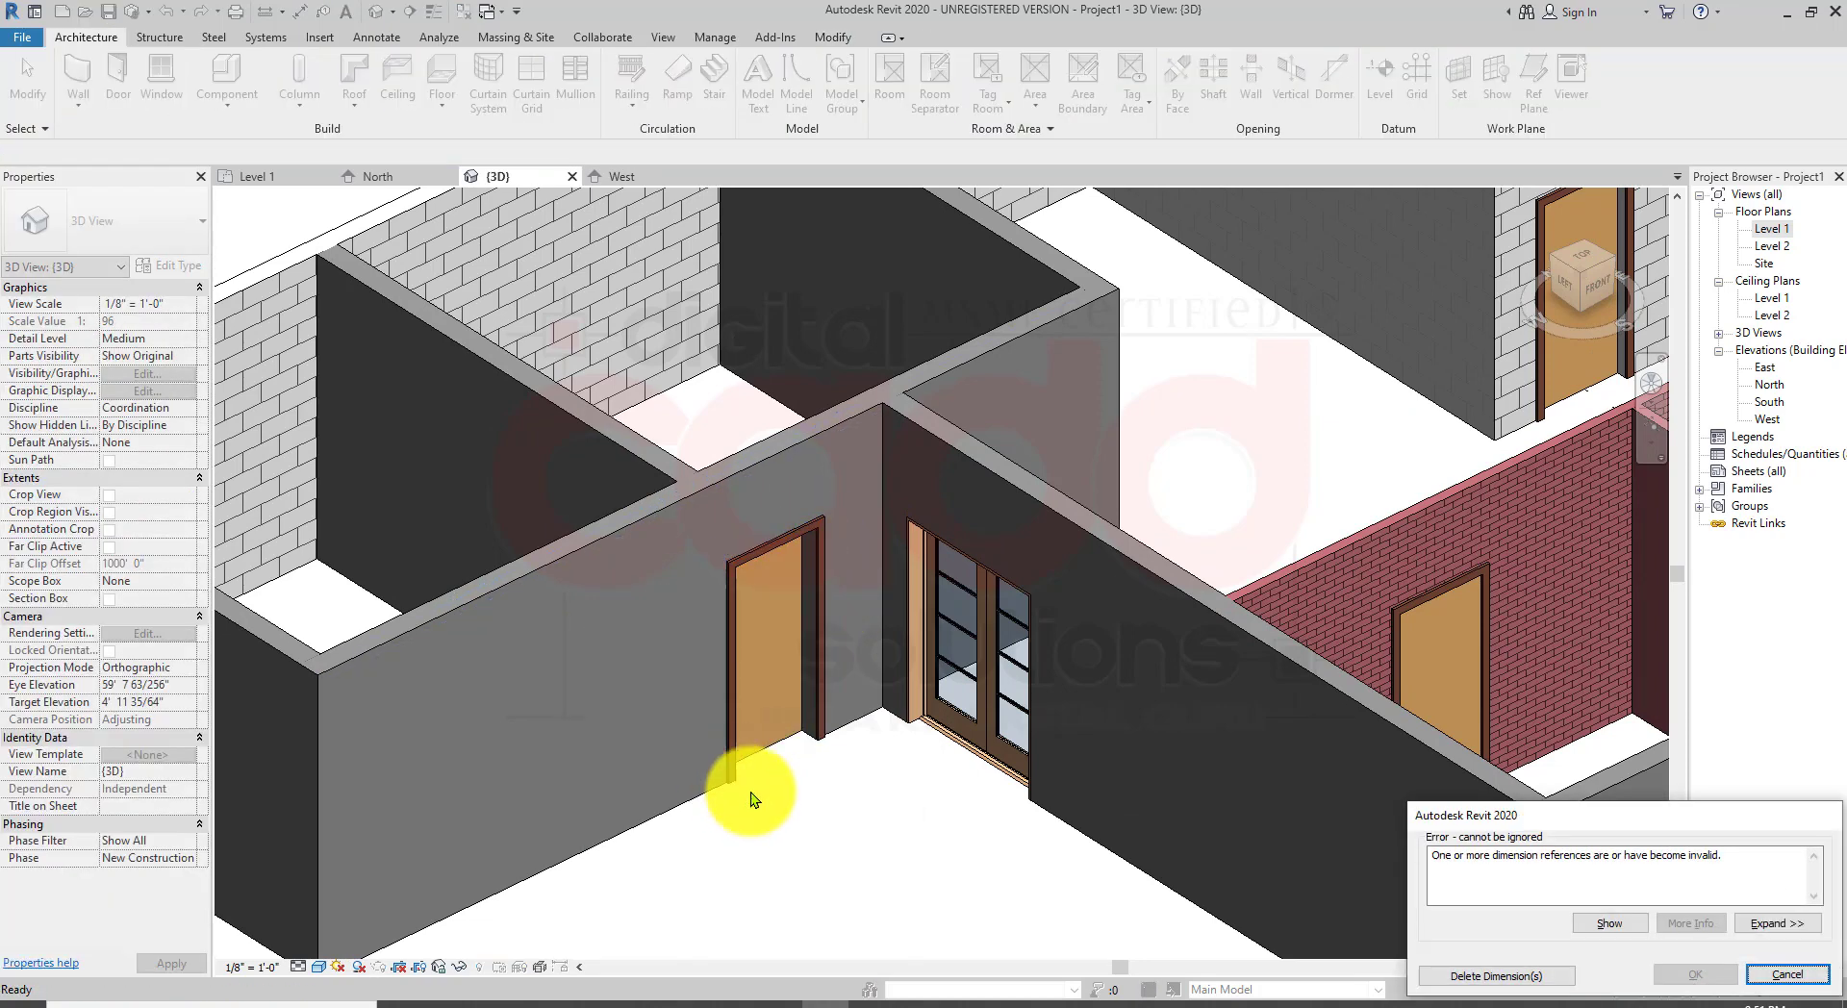
click(1514, 977)
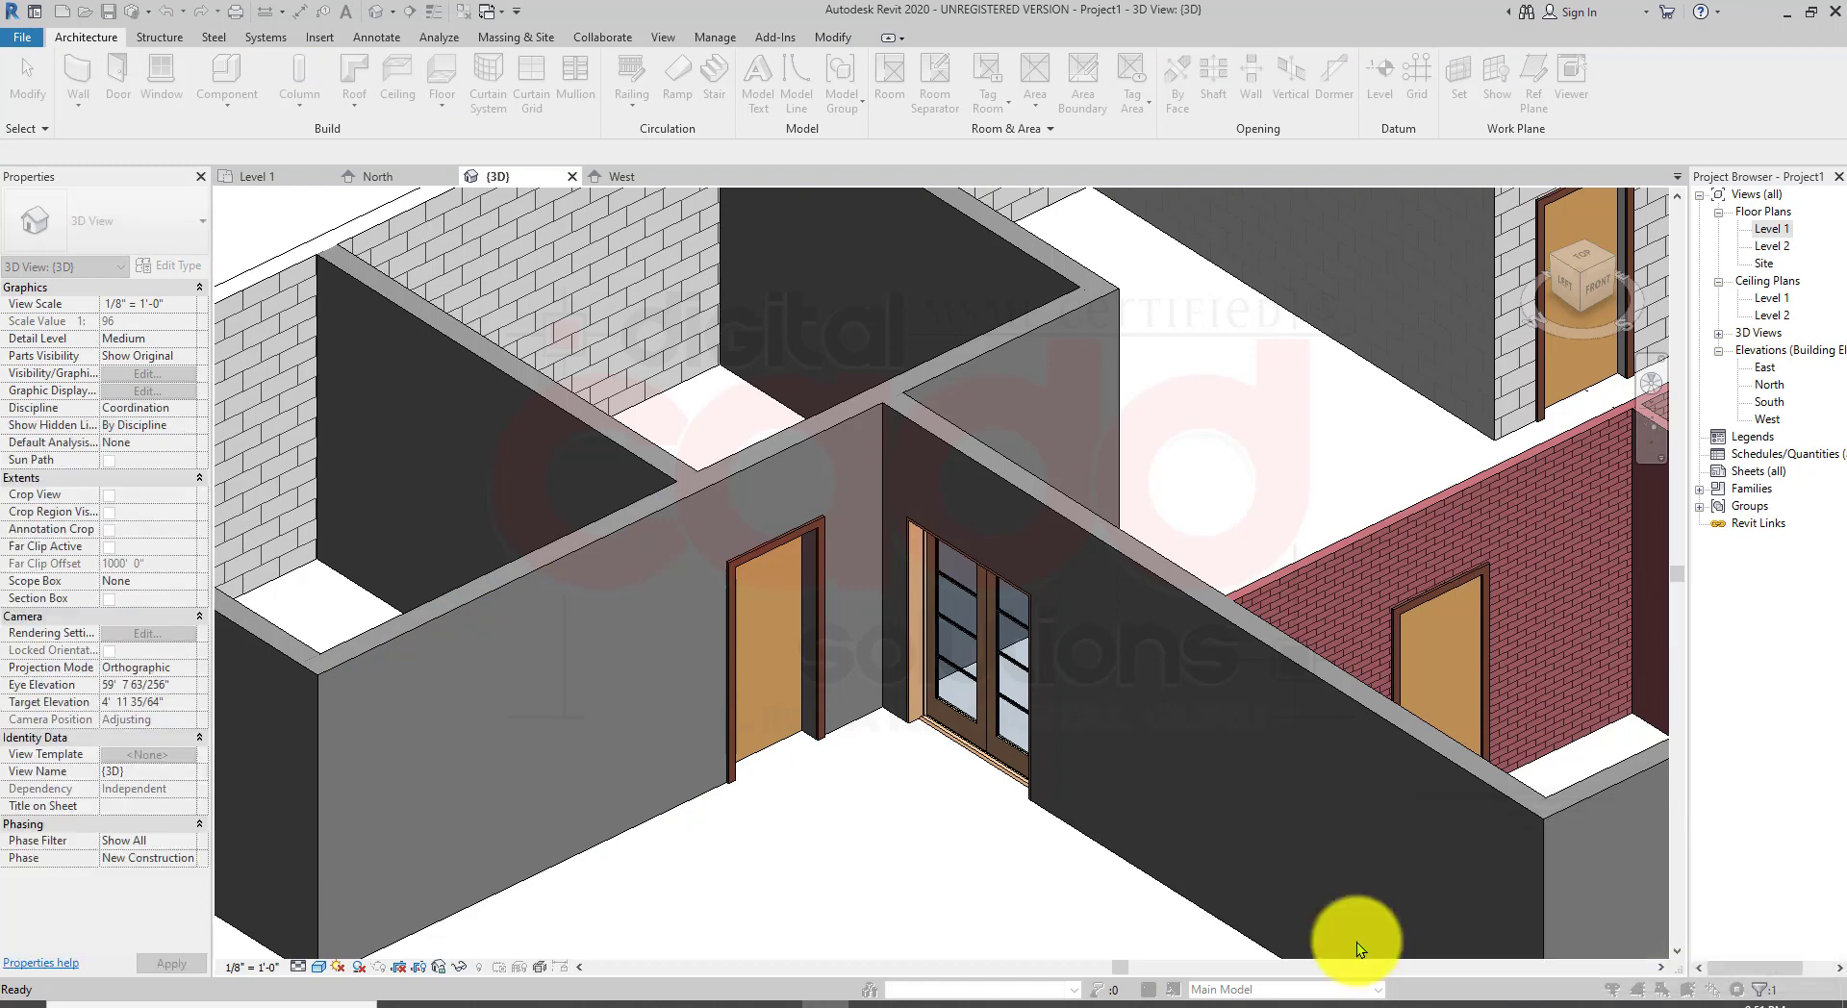
click(825, 718)
key(Delete)
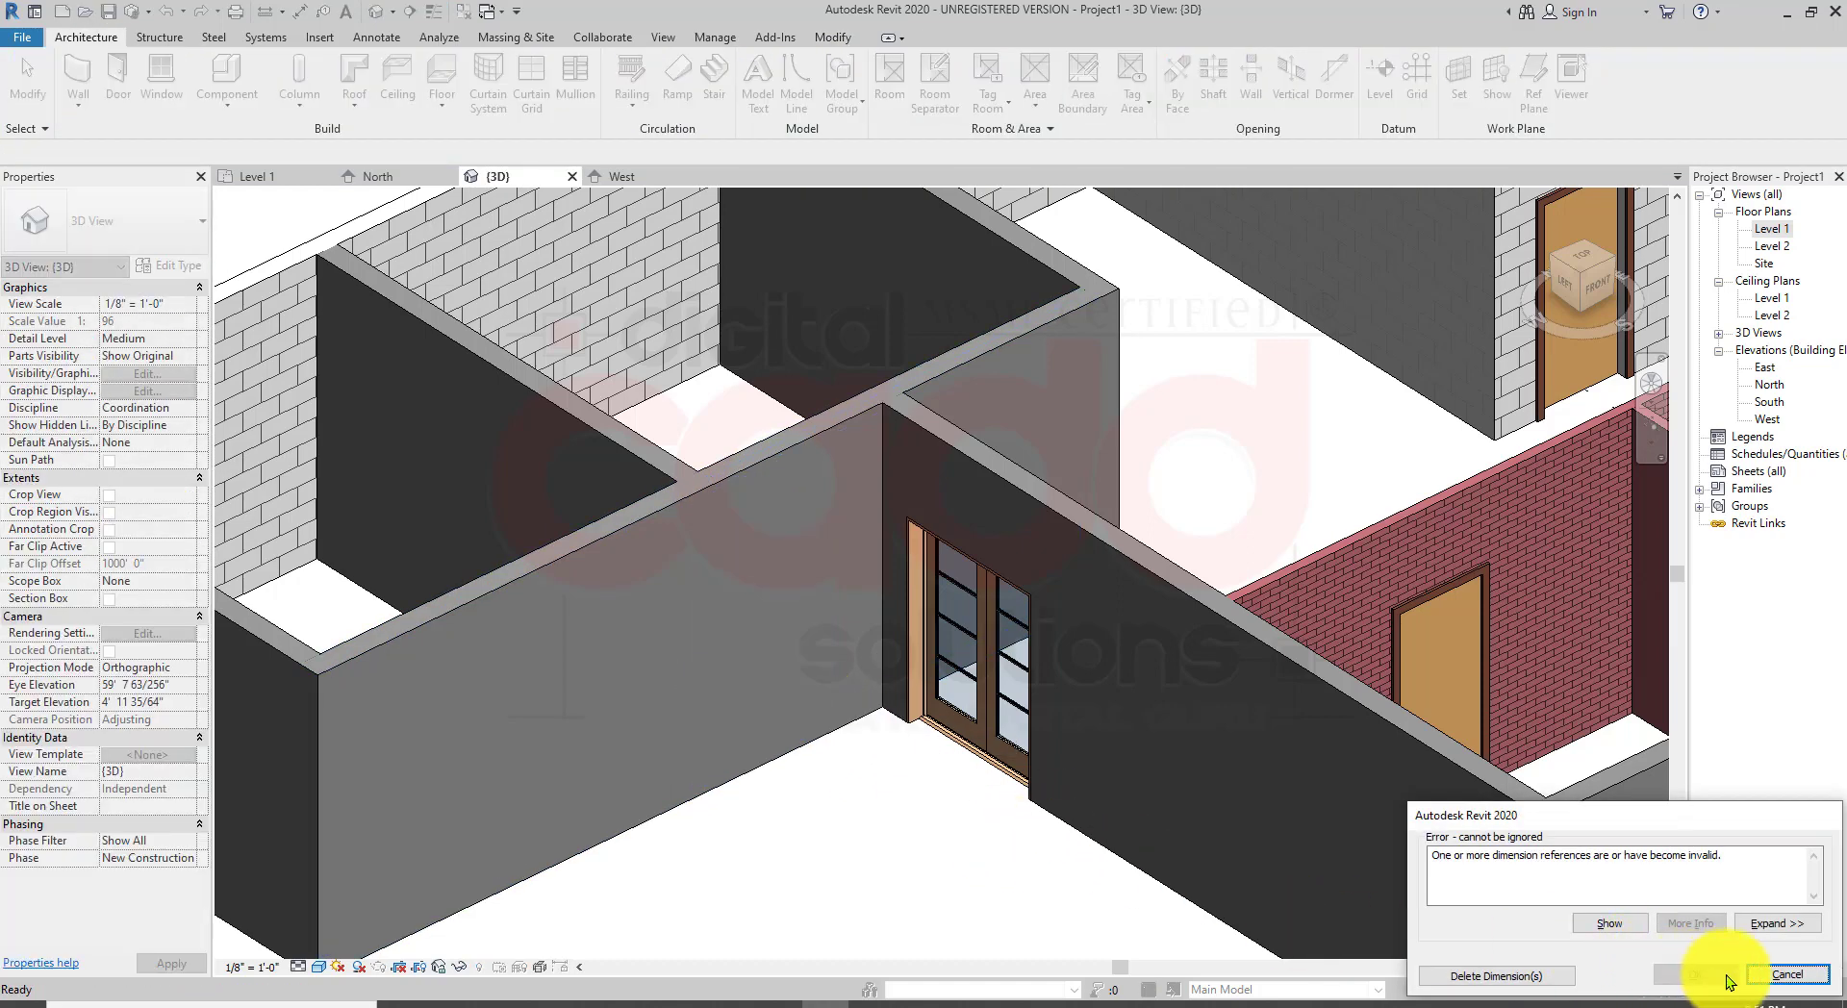
click(1539, 975)
Step: Return to the Level 1 plan, start the Door tool and load the Door-Exterior-Single-Entry-Half Arch Glass-Wood_Clad family
middle_drag(732, 667, 839, 640)
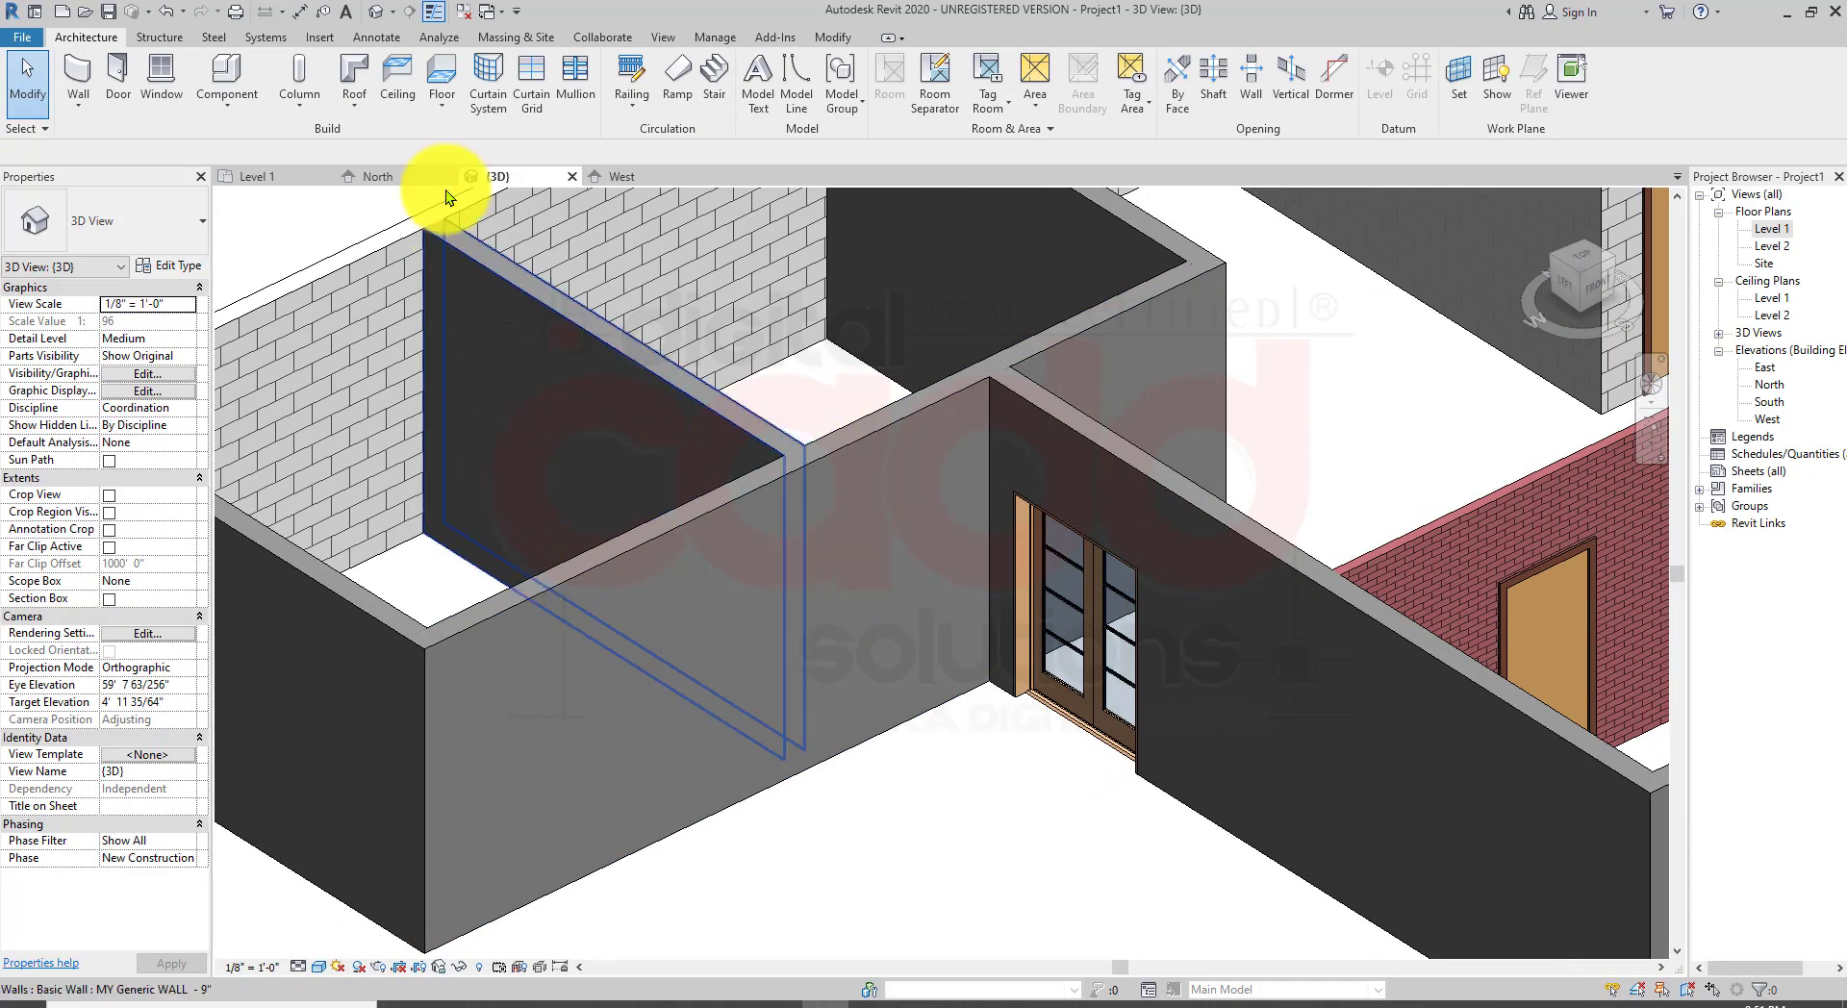
double_click(1781, 229)
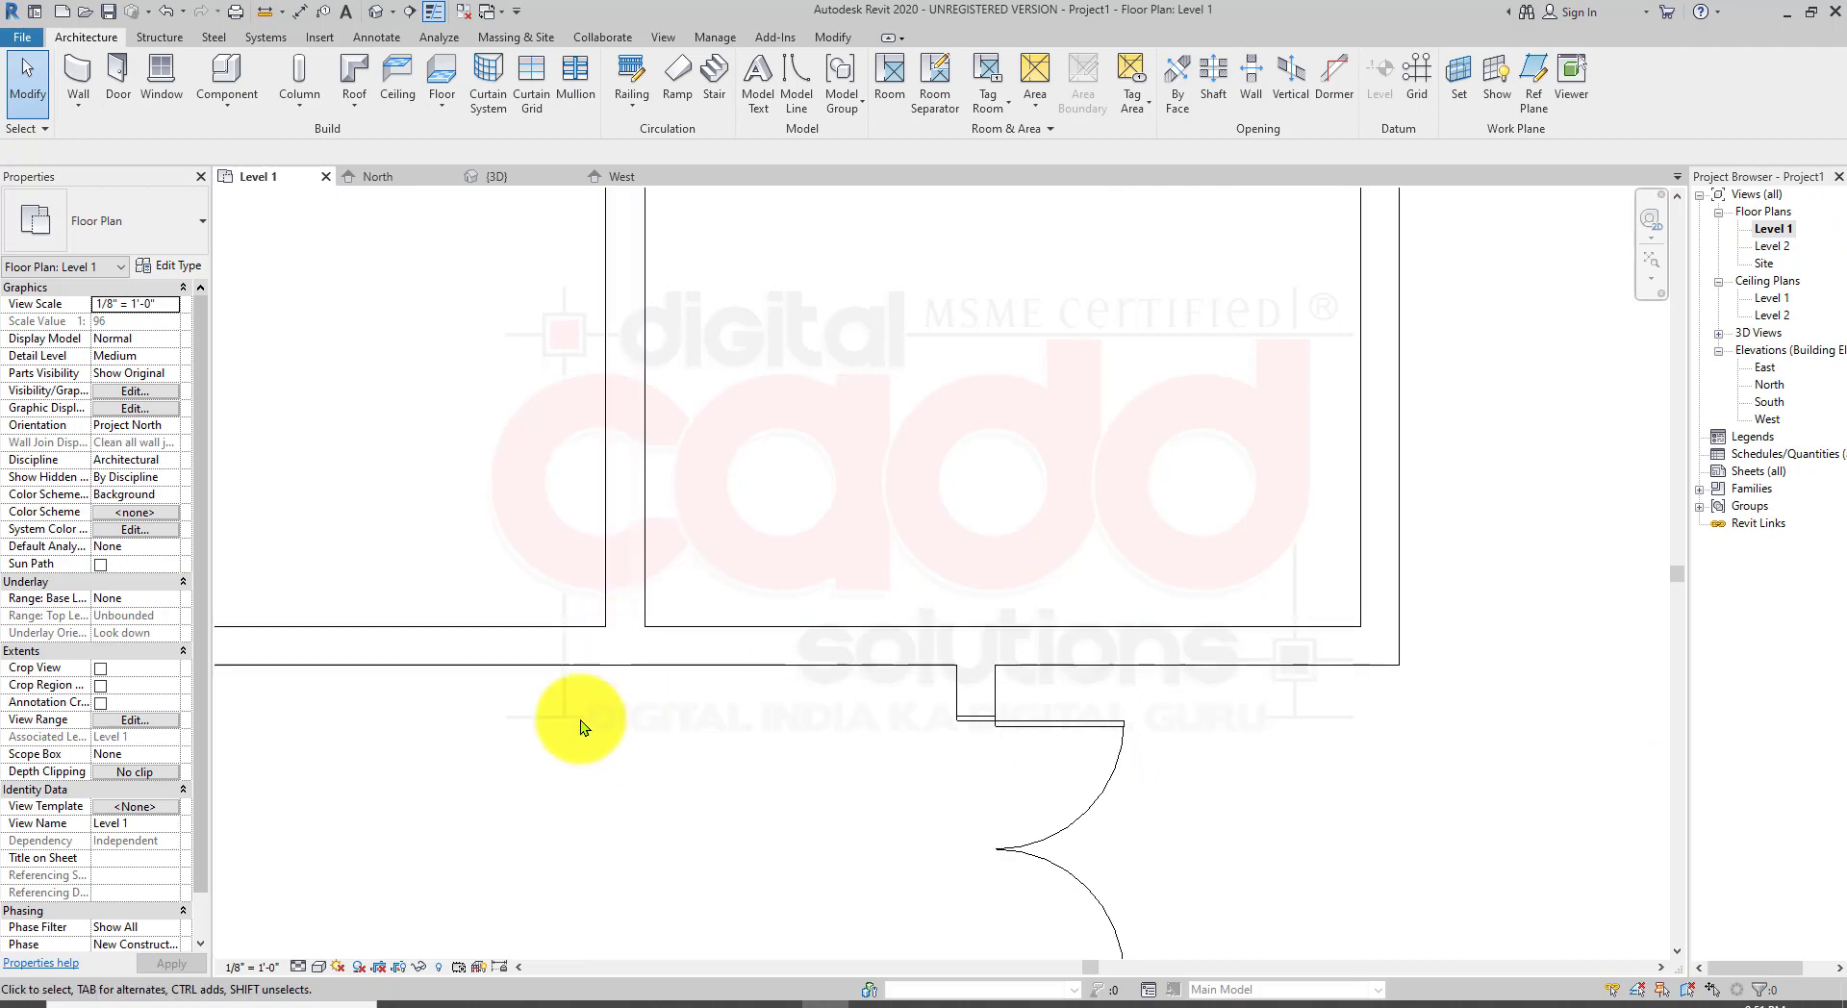
click(118, 87)
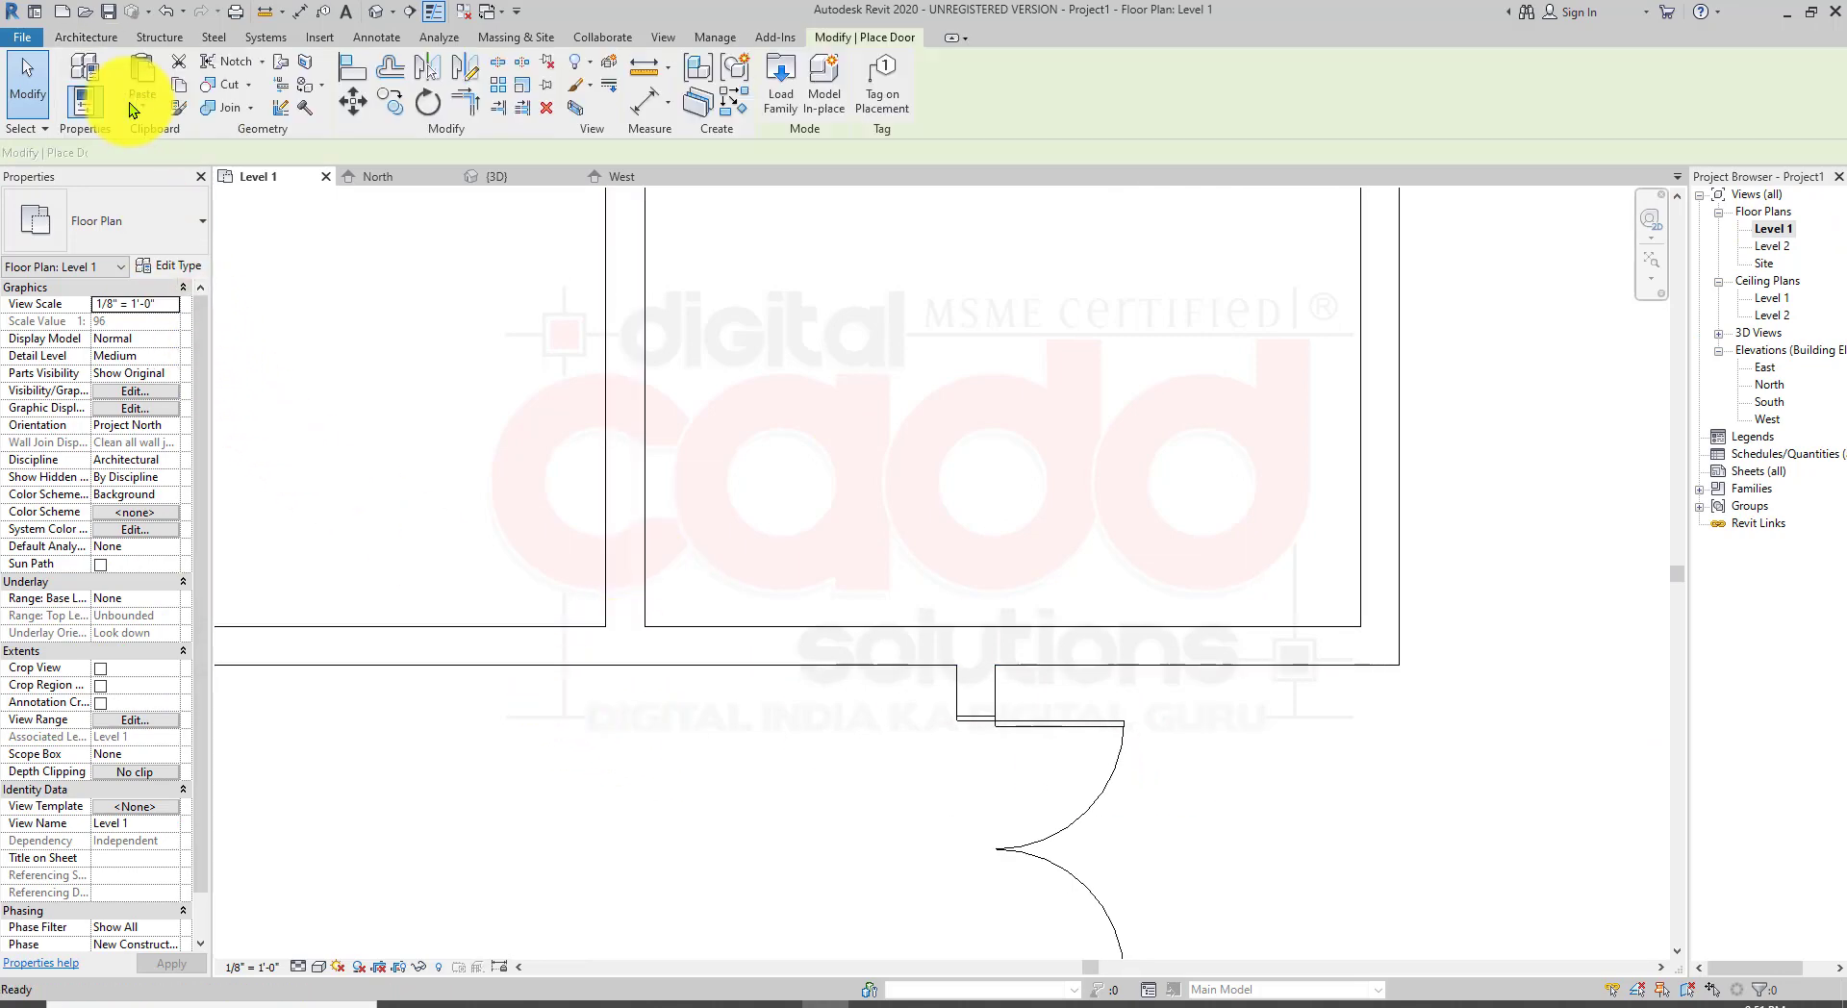
click(791, 90)
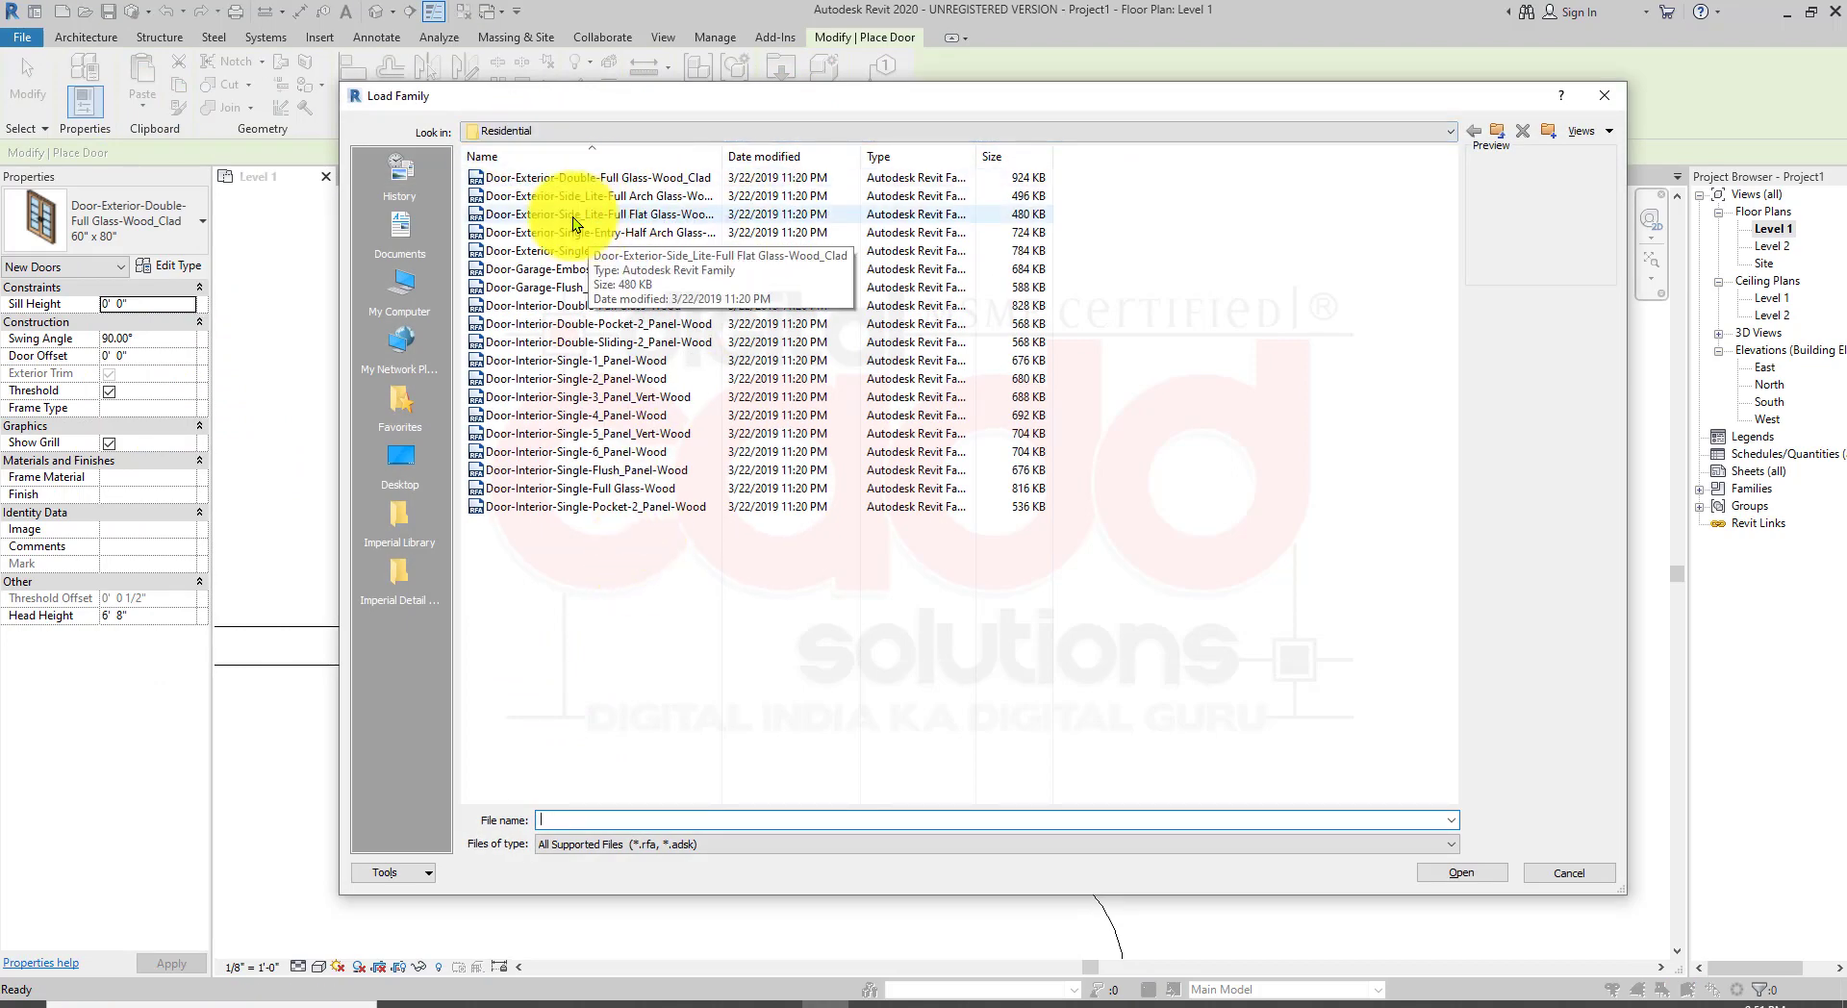
ctrl+scroll(680, 563, up, 3)
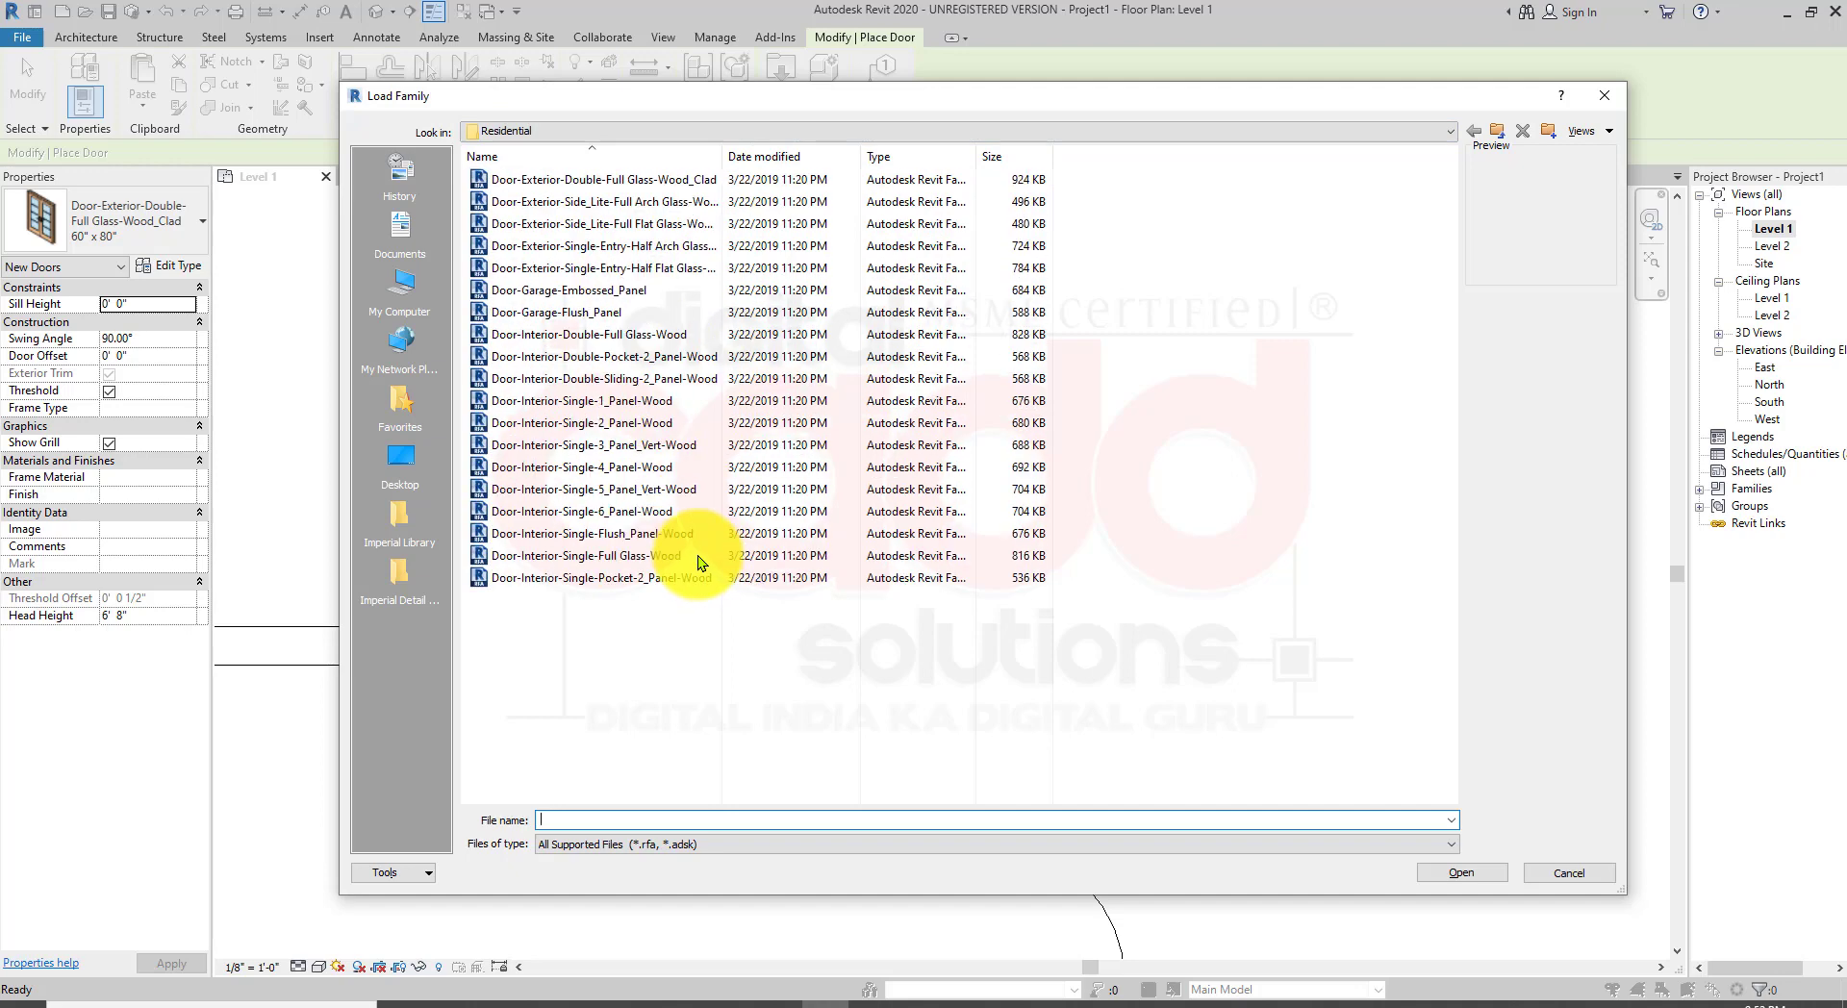
ctrl+scroll(686, 572, up, 1)
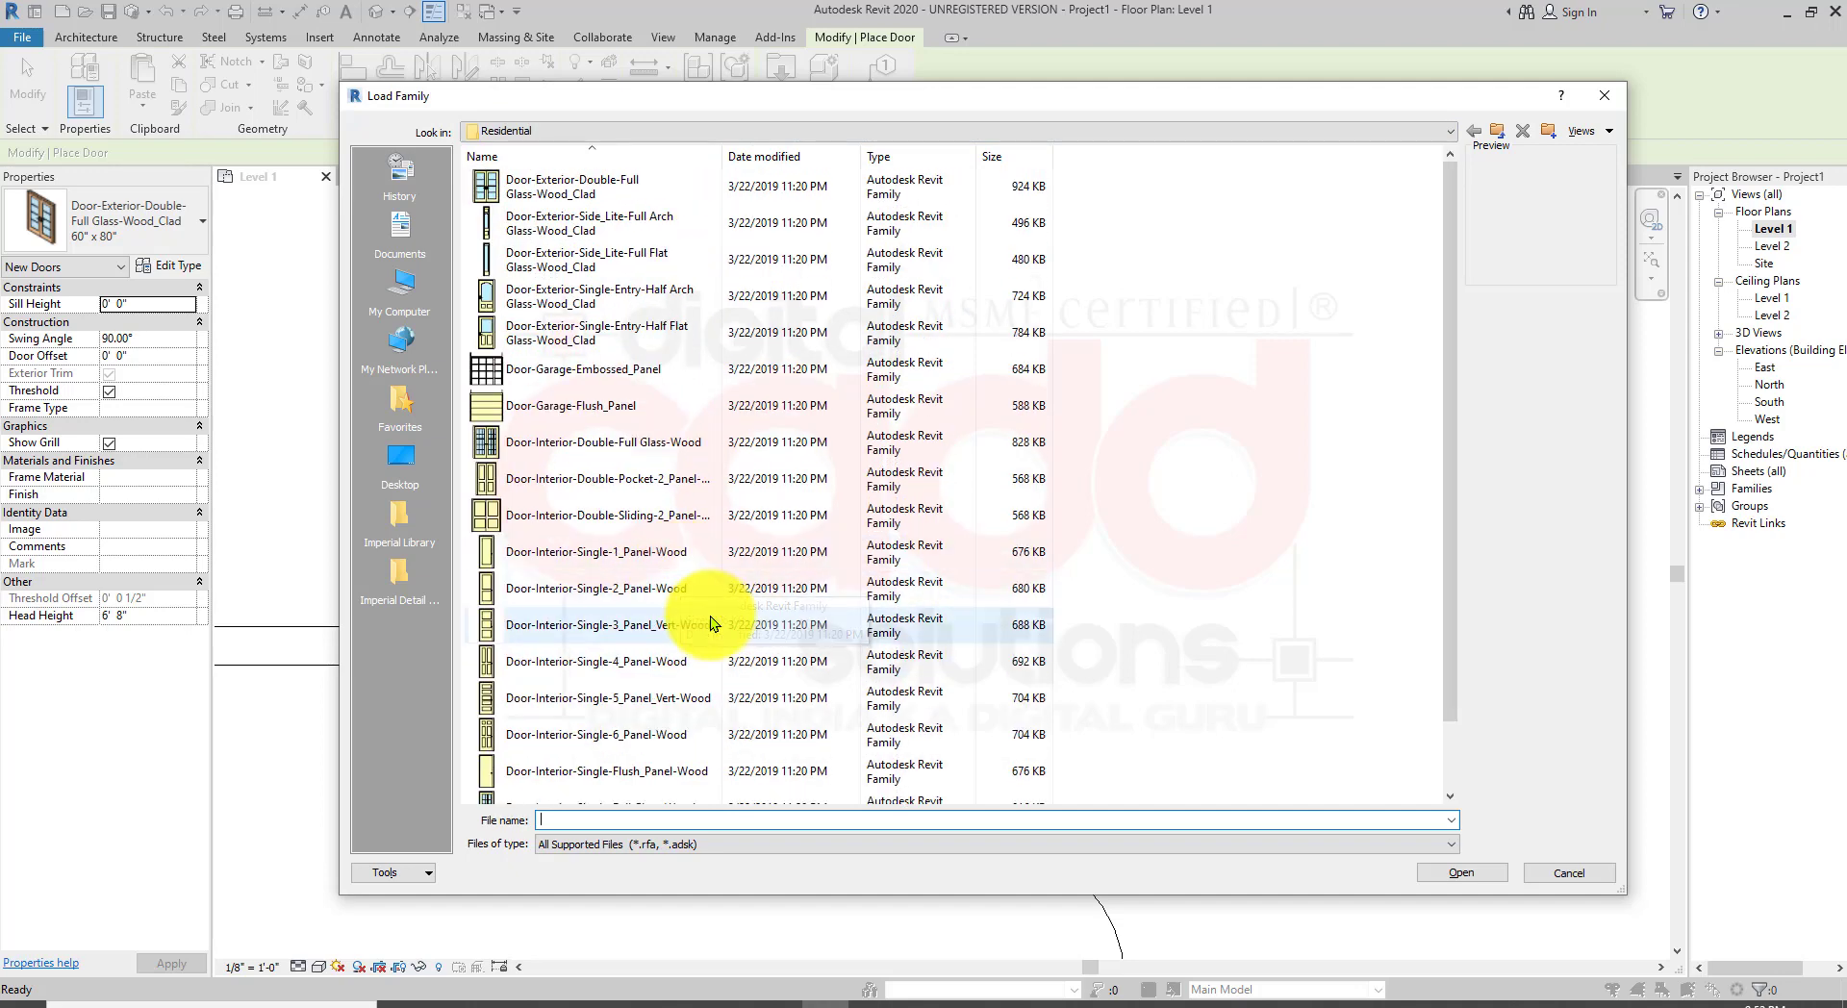
ctrl+scroll(702, 605, up, 2)
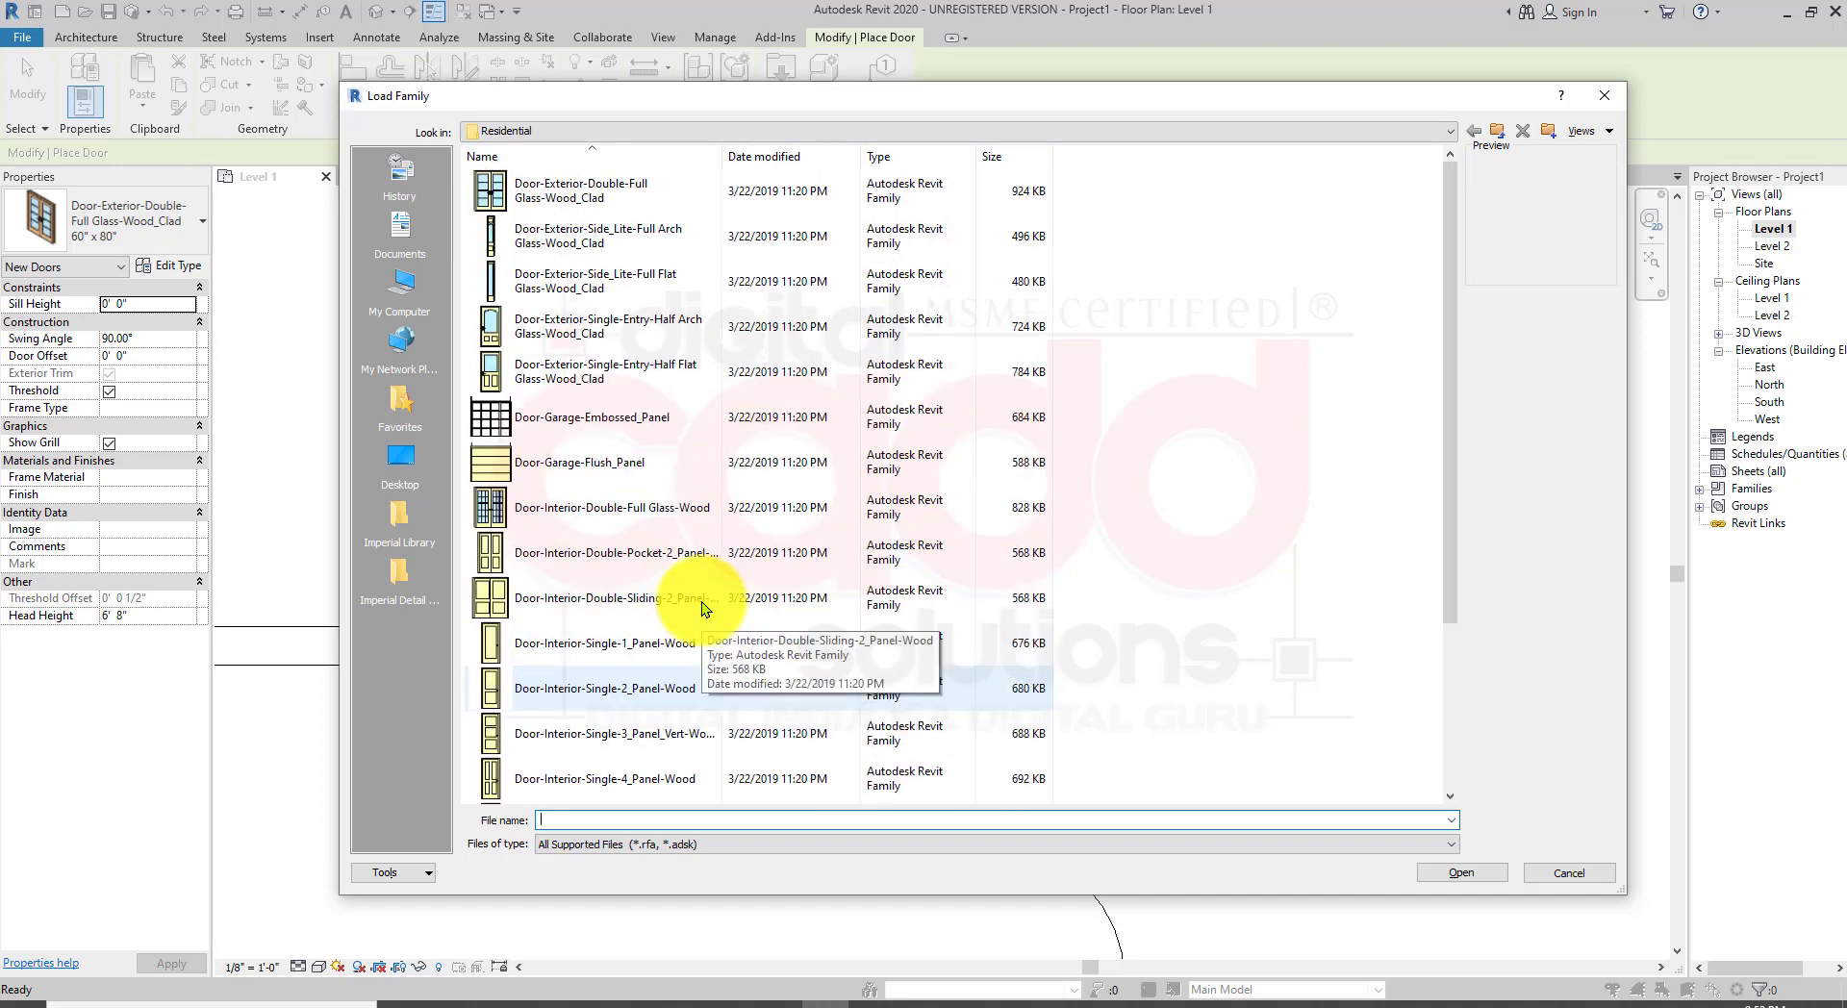
double_click(575, 339)
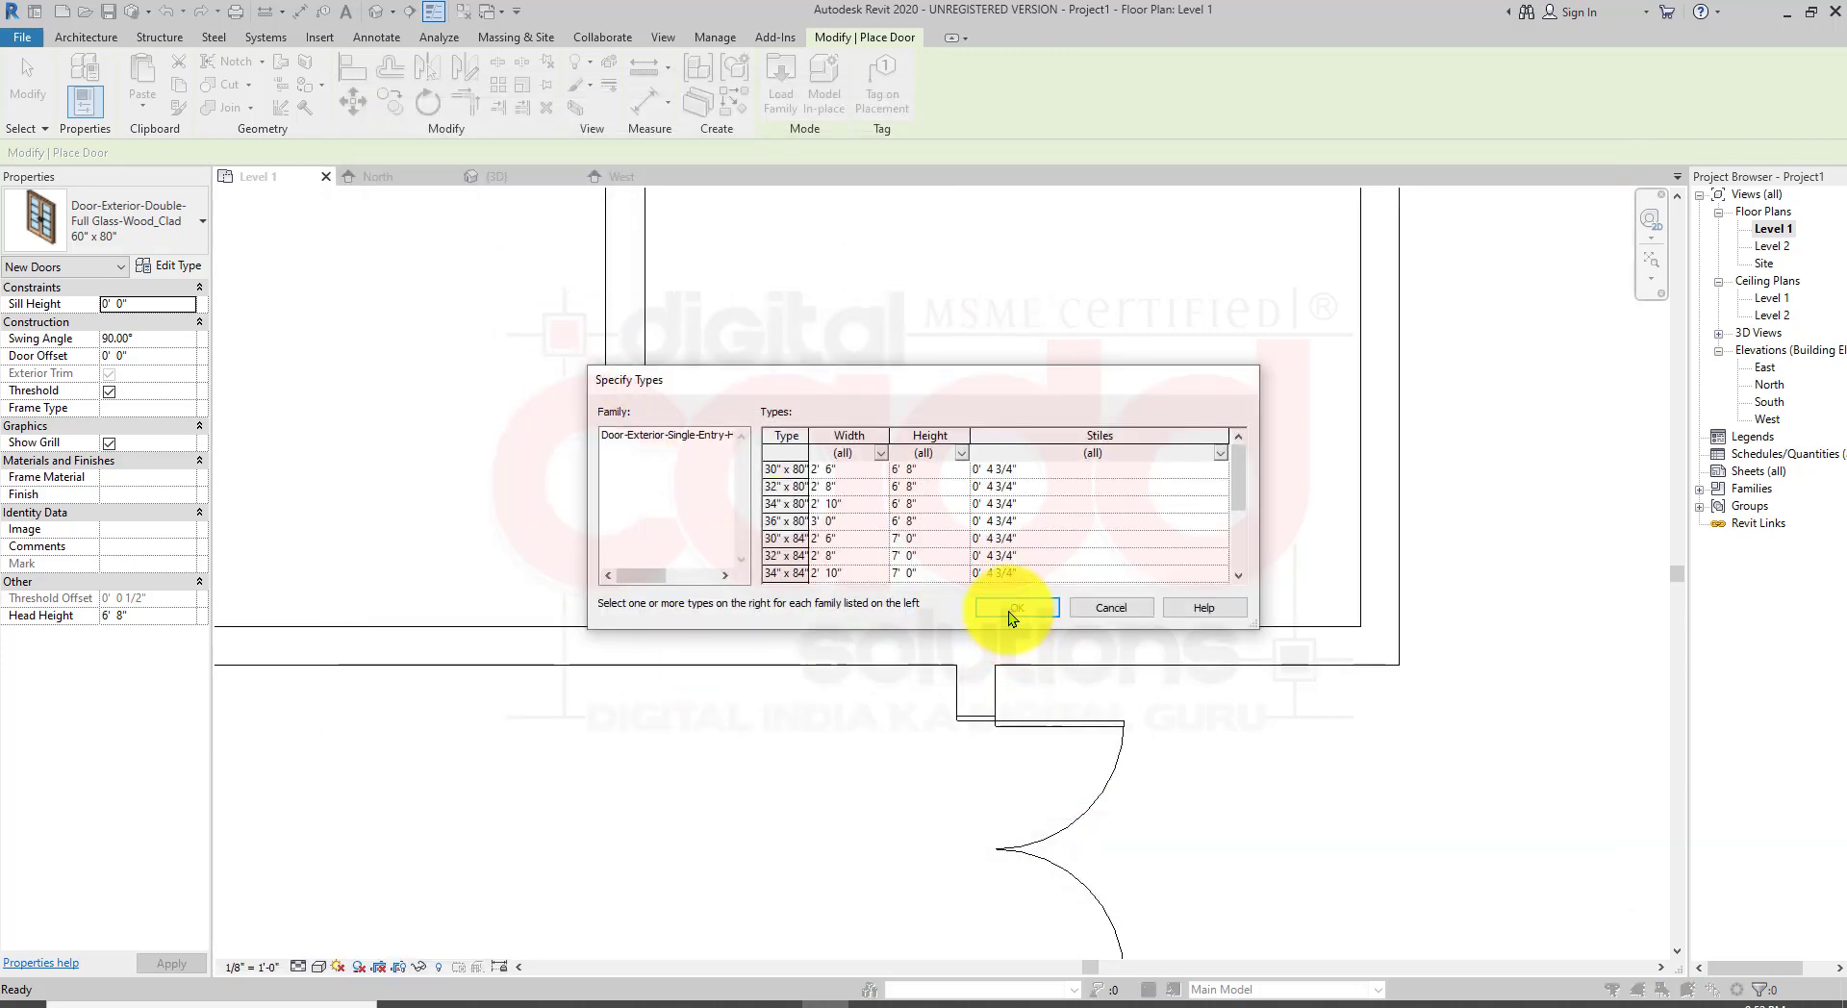
click(1010, 608)
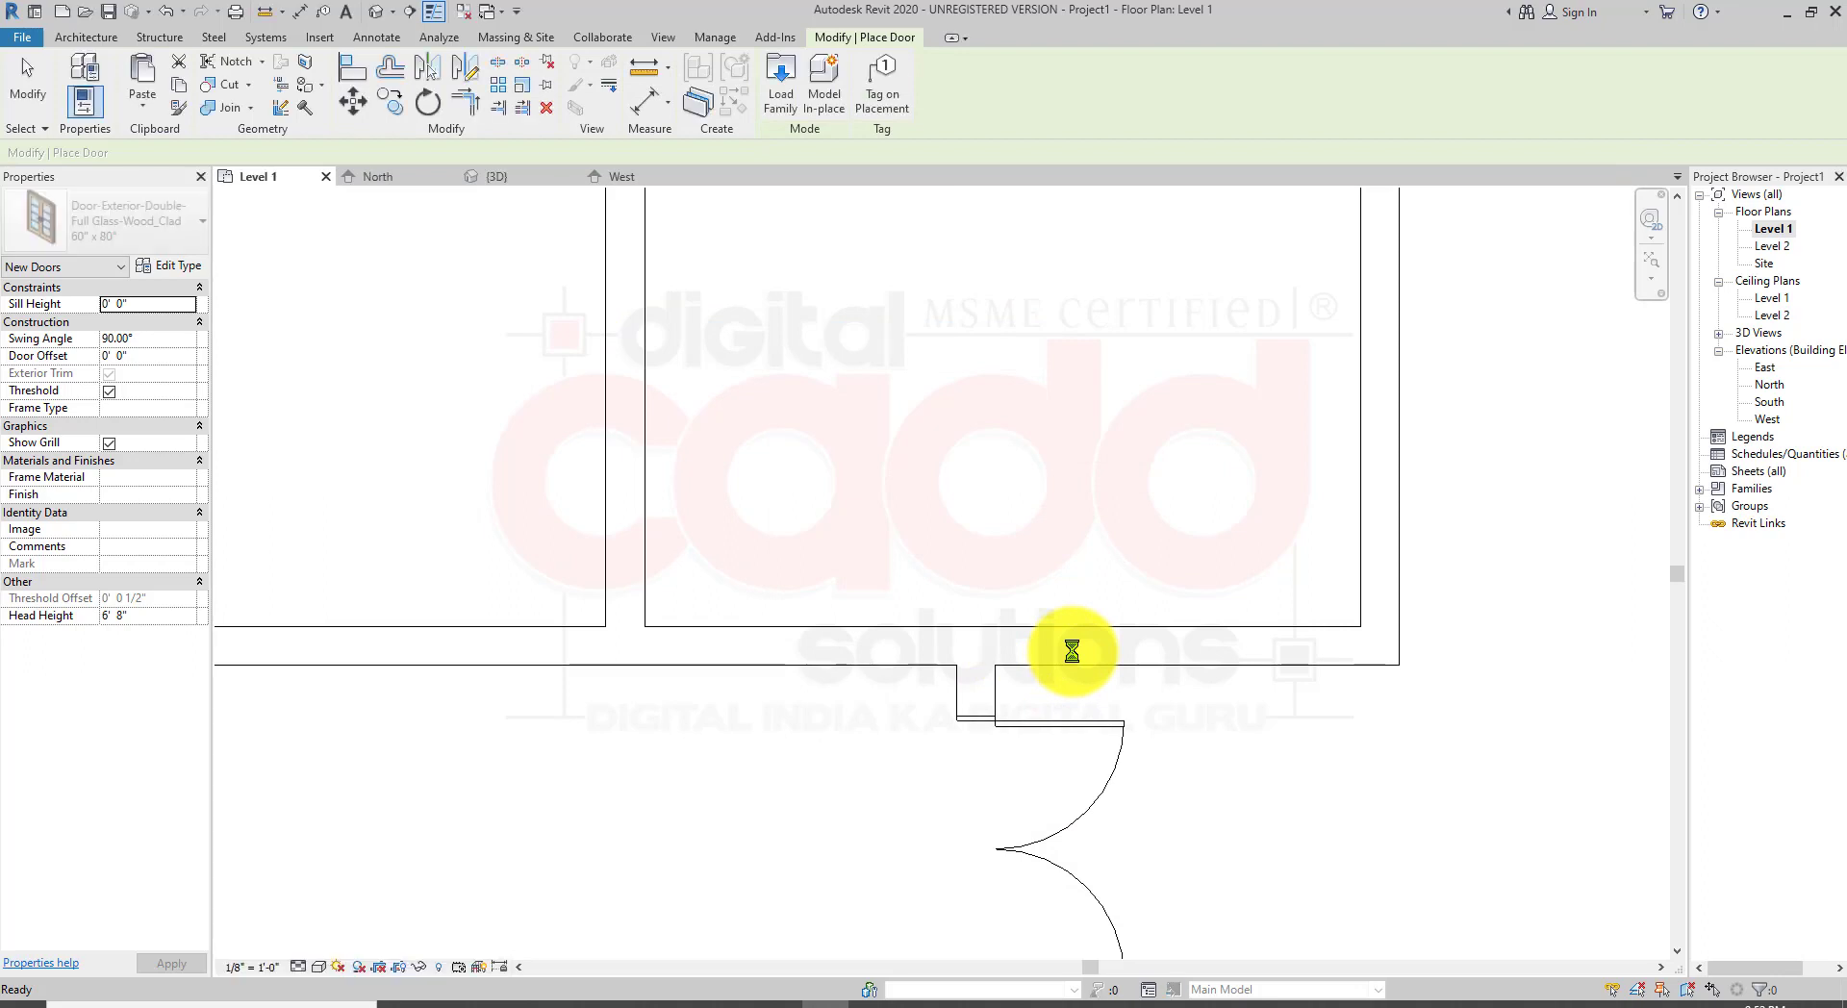
Step: Place a 36" x 80" half-arch entry door in the horizontal wall left of the existing door
scroll(1068, 654, down, 2)
scroll(668, 660, up, 4)
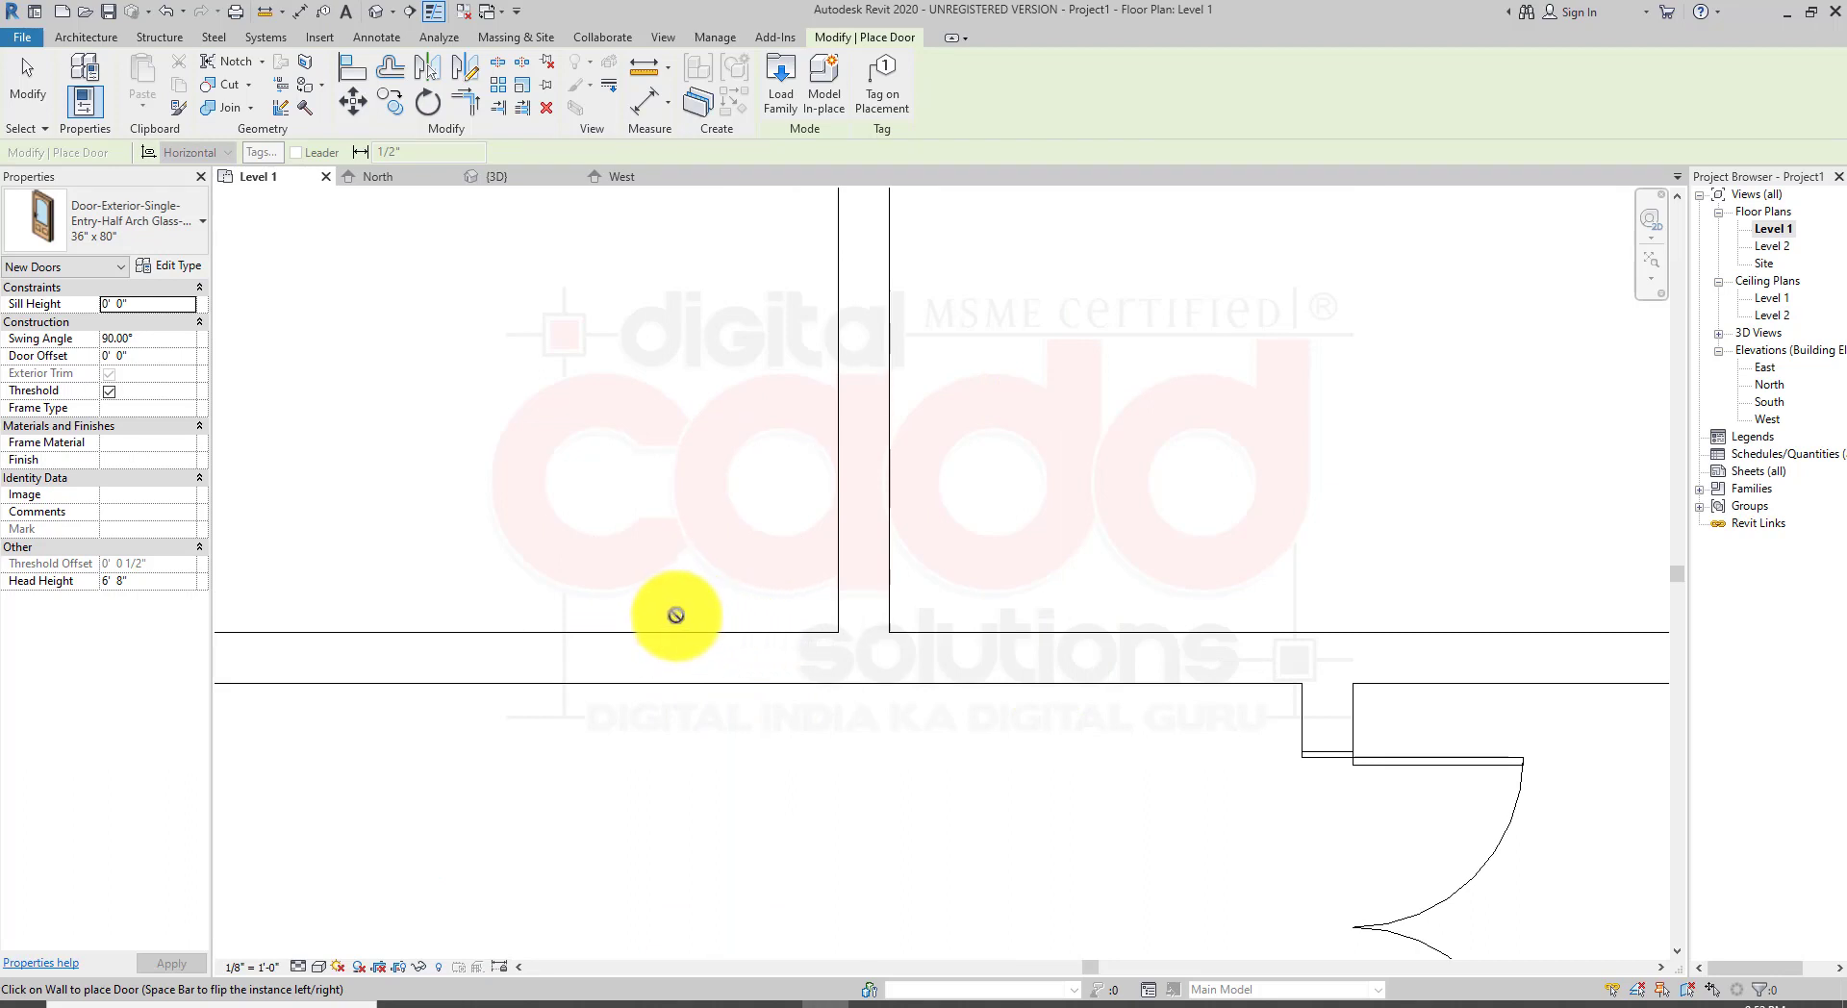
click(686, 635)
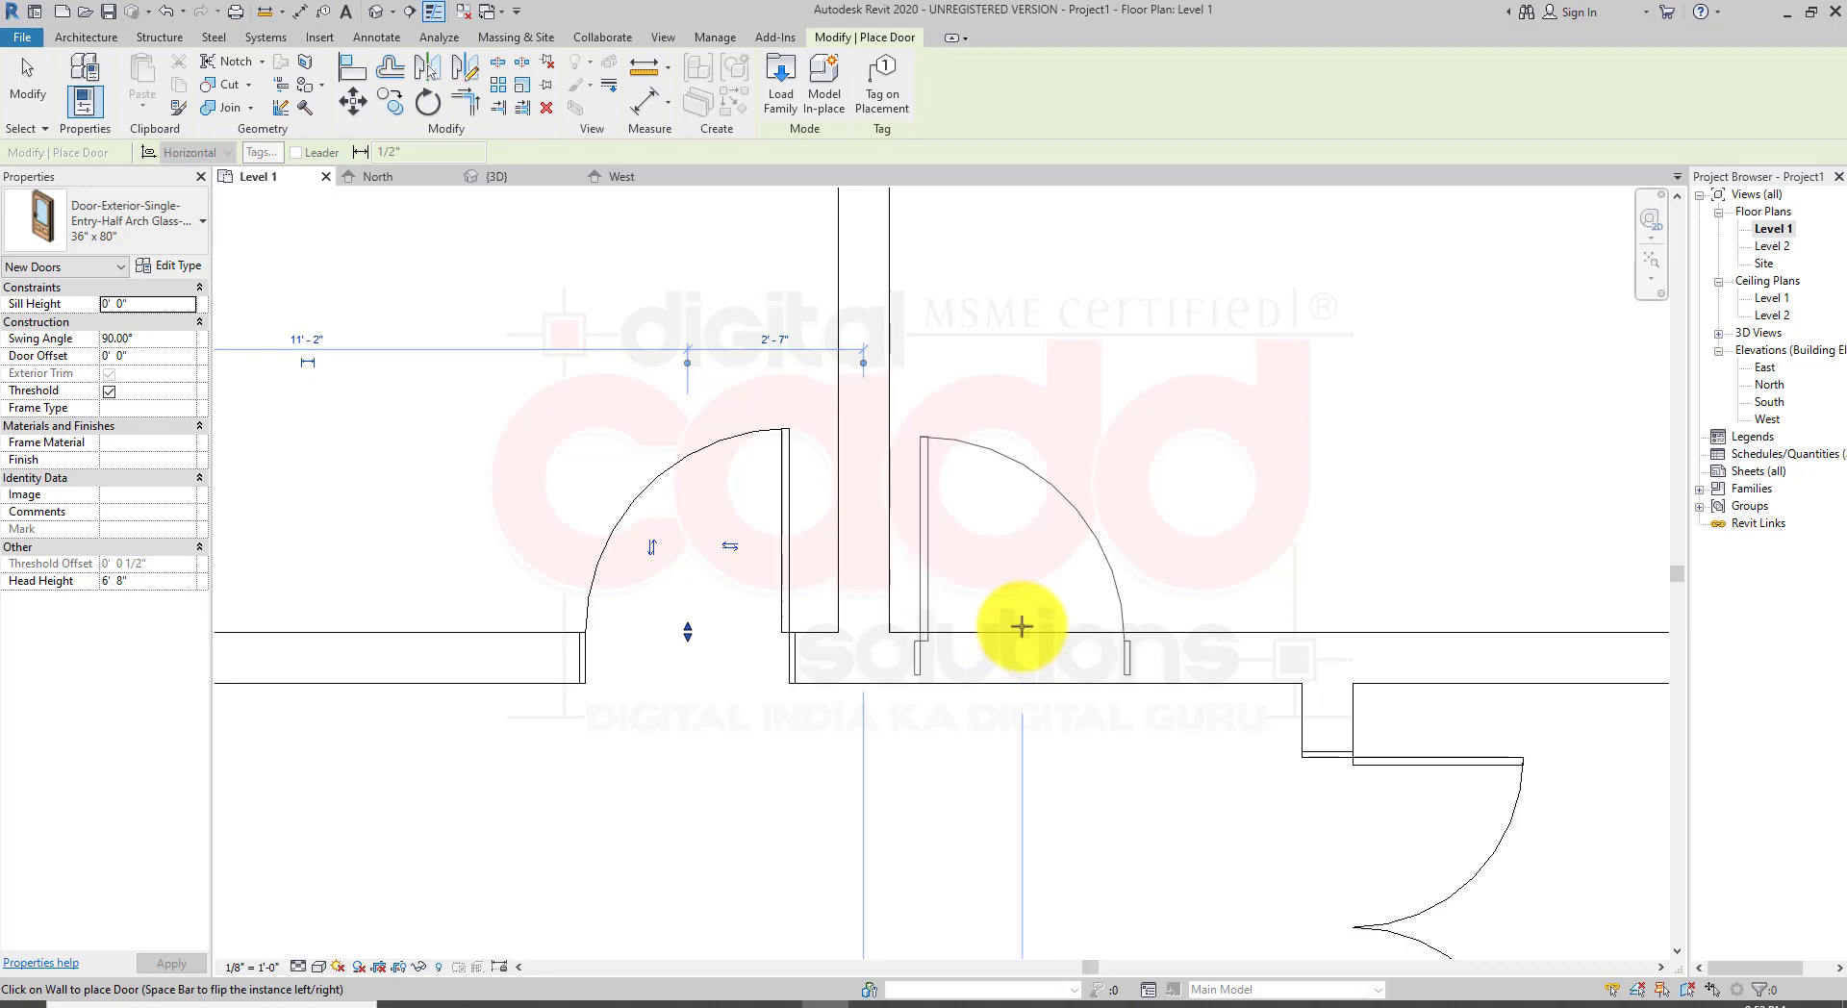
Step: Place a second half-arch entry door in the same horizontal wall, to the right of the first one
click(1021, 626)
key(Escape)
key(Escape)
scroll(833, 755, down, 2)
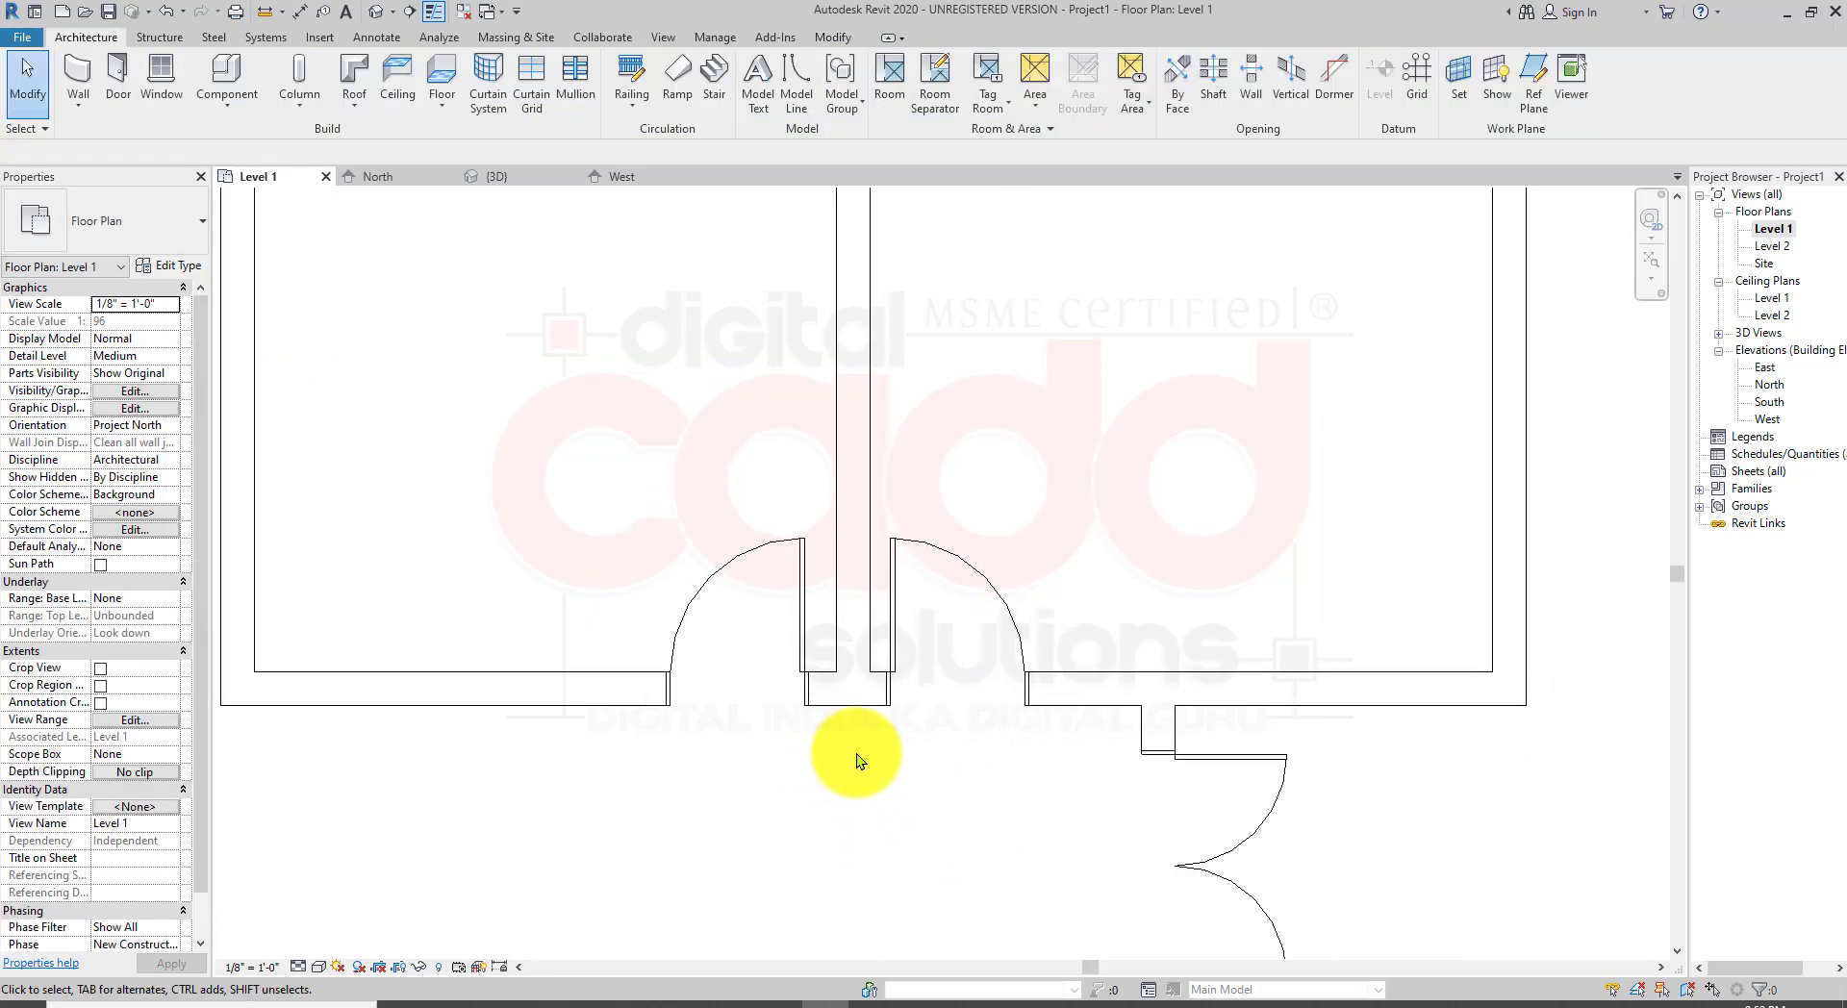
Step: Move the first half-arch door so its edge sits 9" from the adjacent vertical wall, using its temporary dimension
scroll(857, 753, up, 2)
click(767, 610)
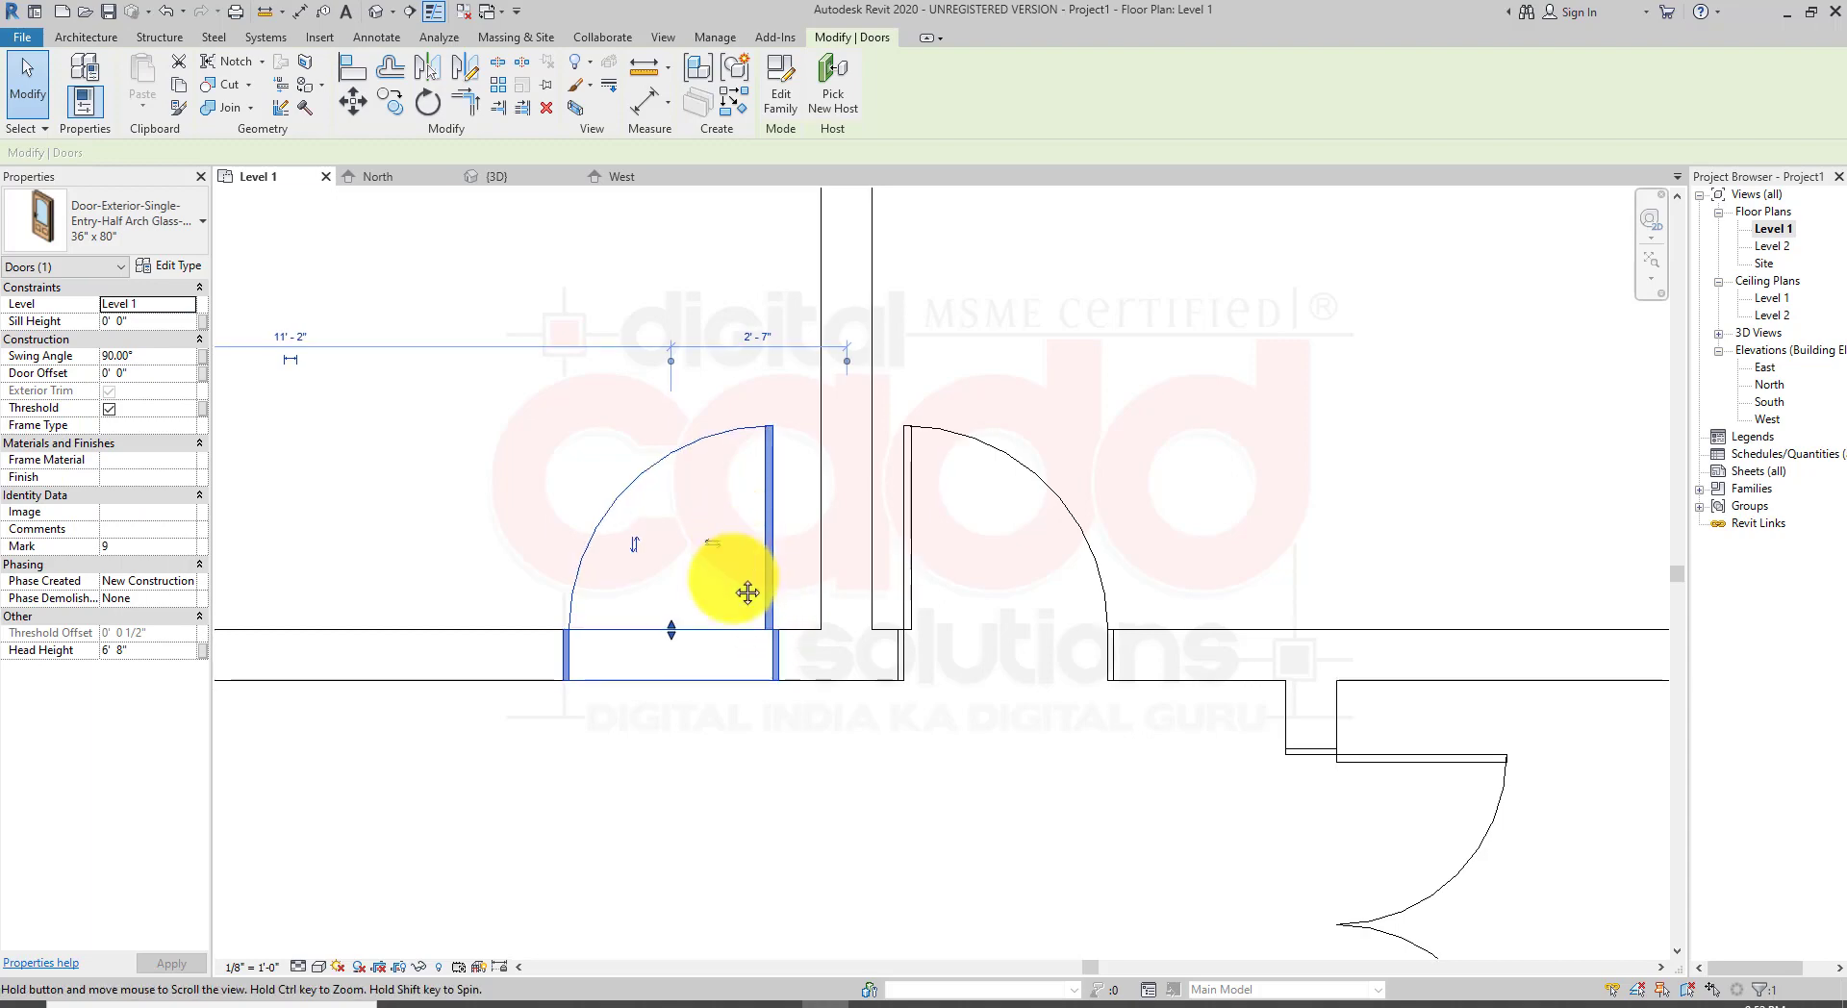
middle_drag(748, 593, 812, 460)
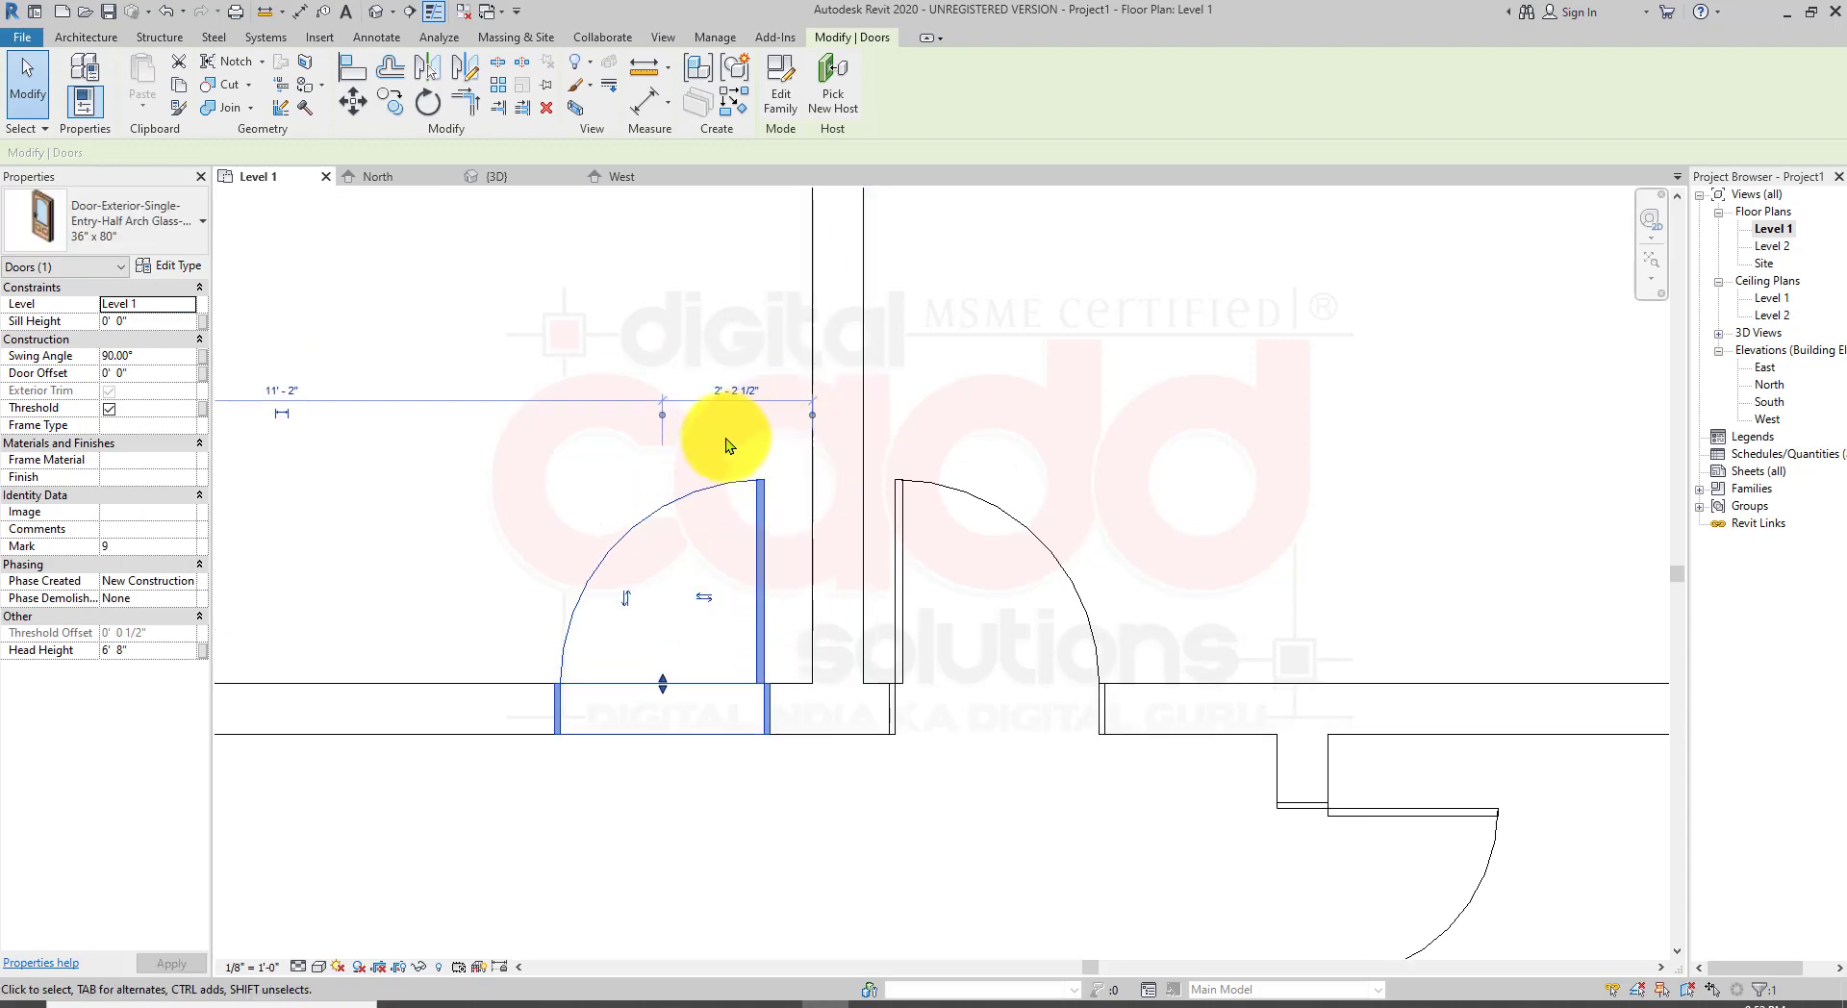
click(662, 416)
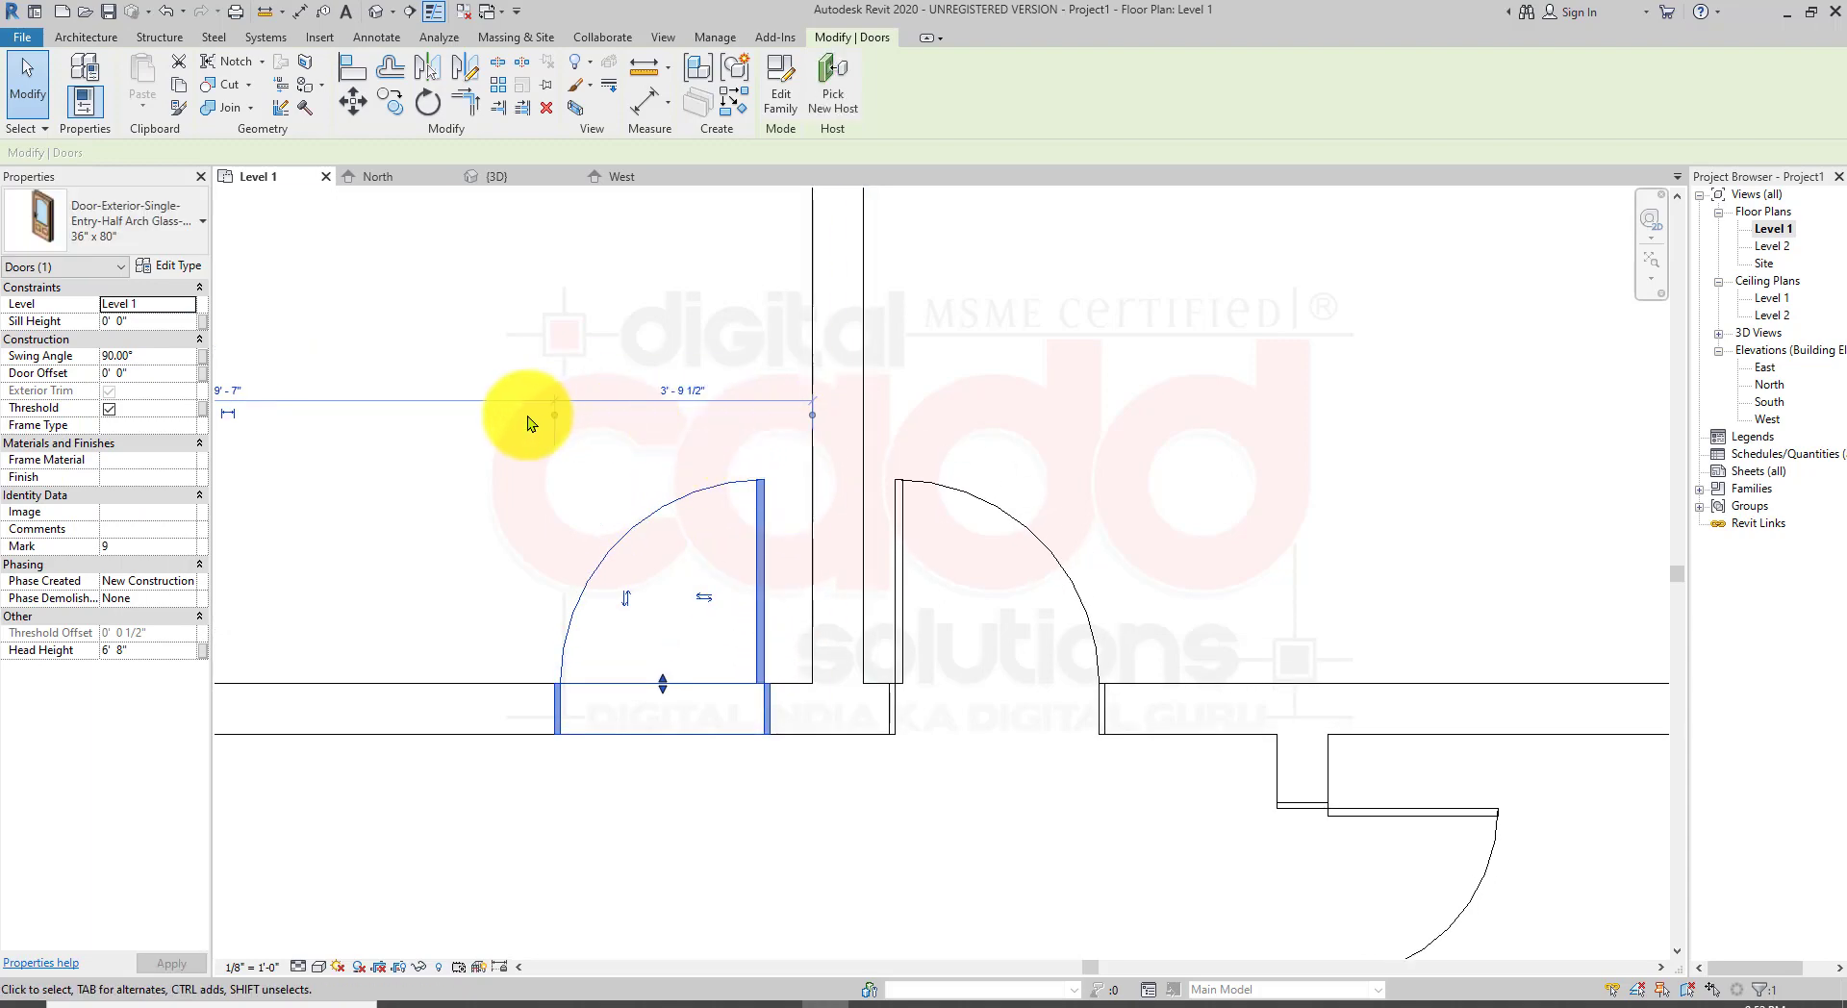
click(556, 417)
click(777, 387)
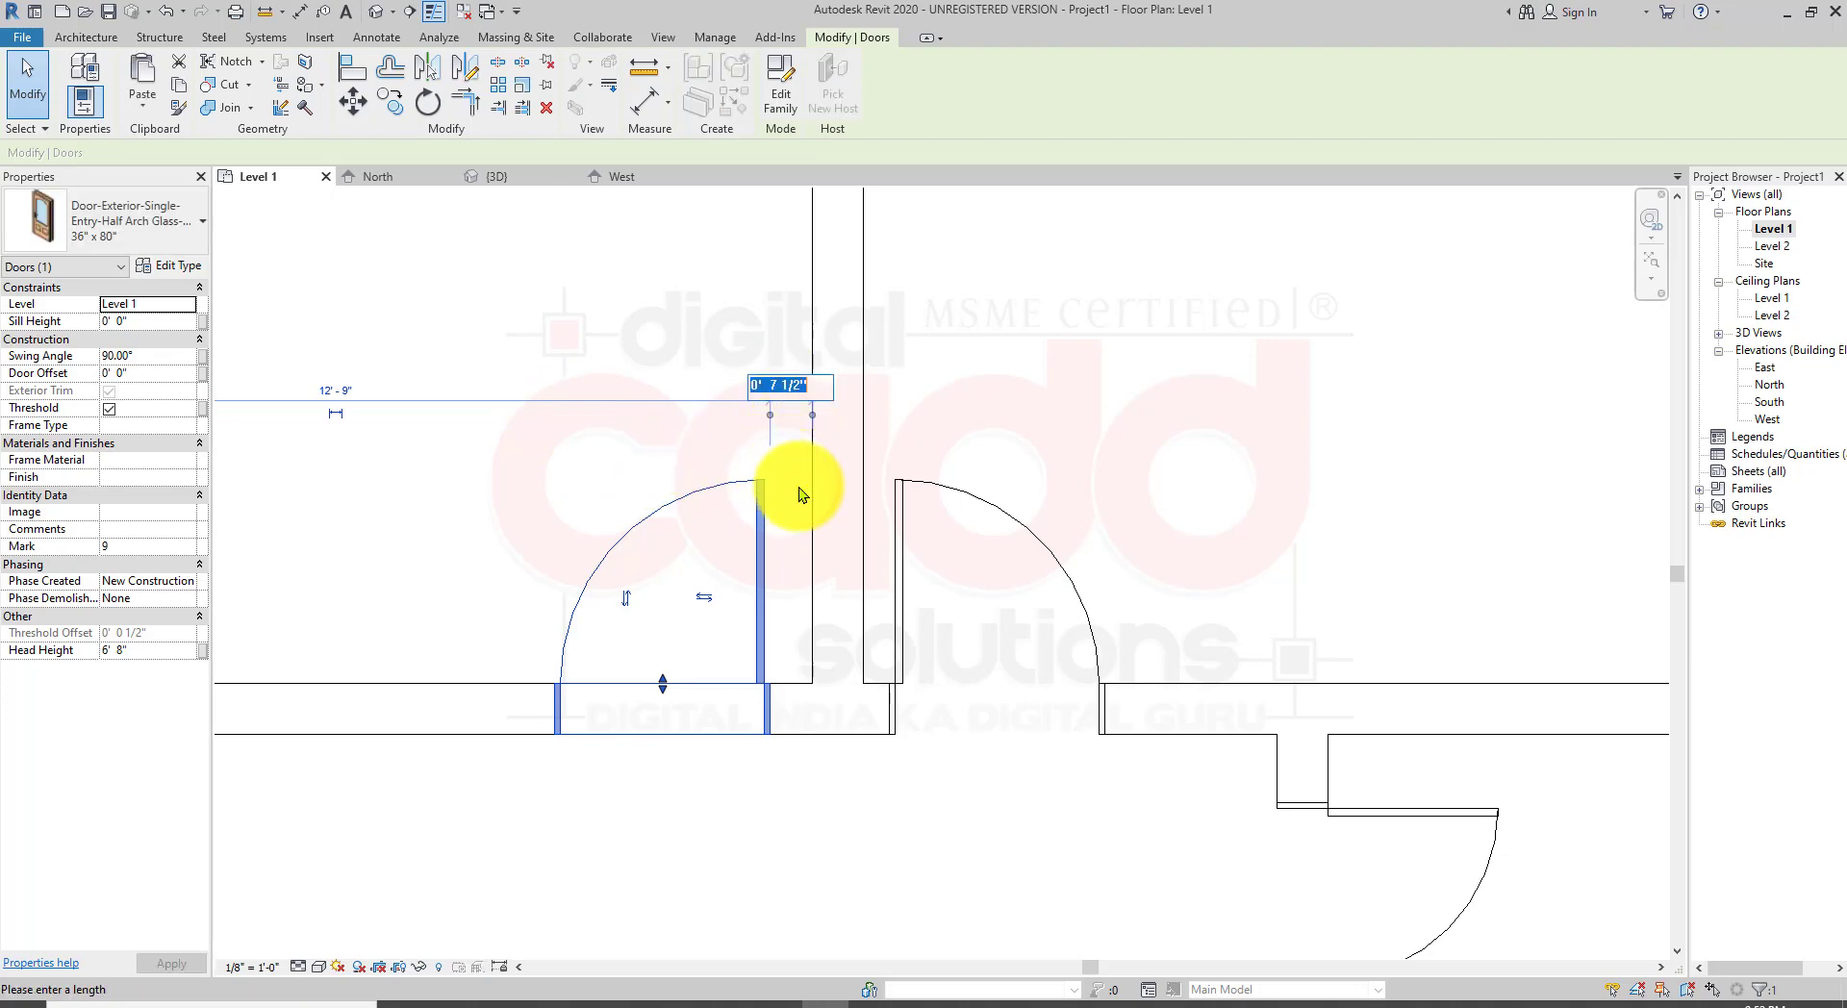
text(9")
key(Return)
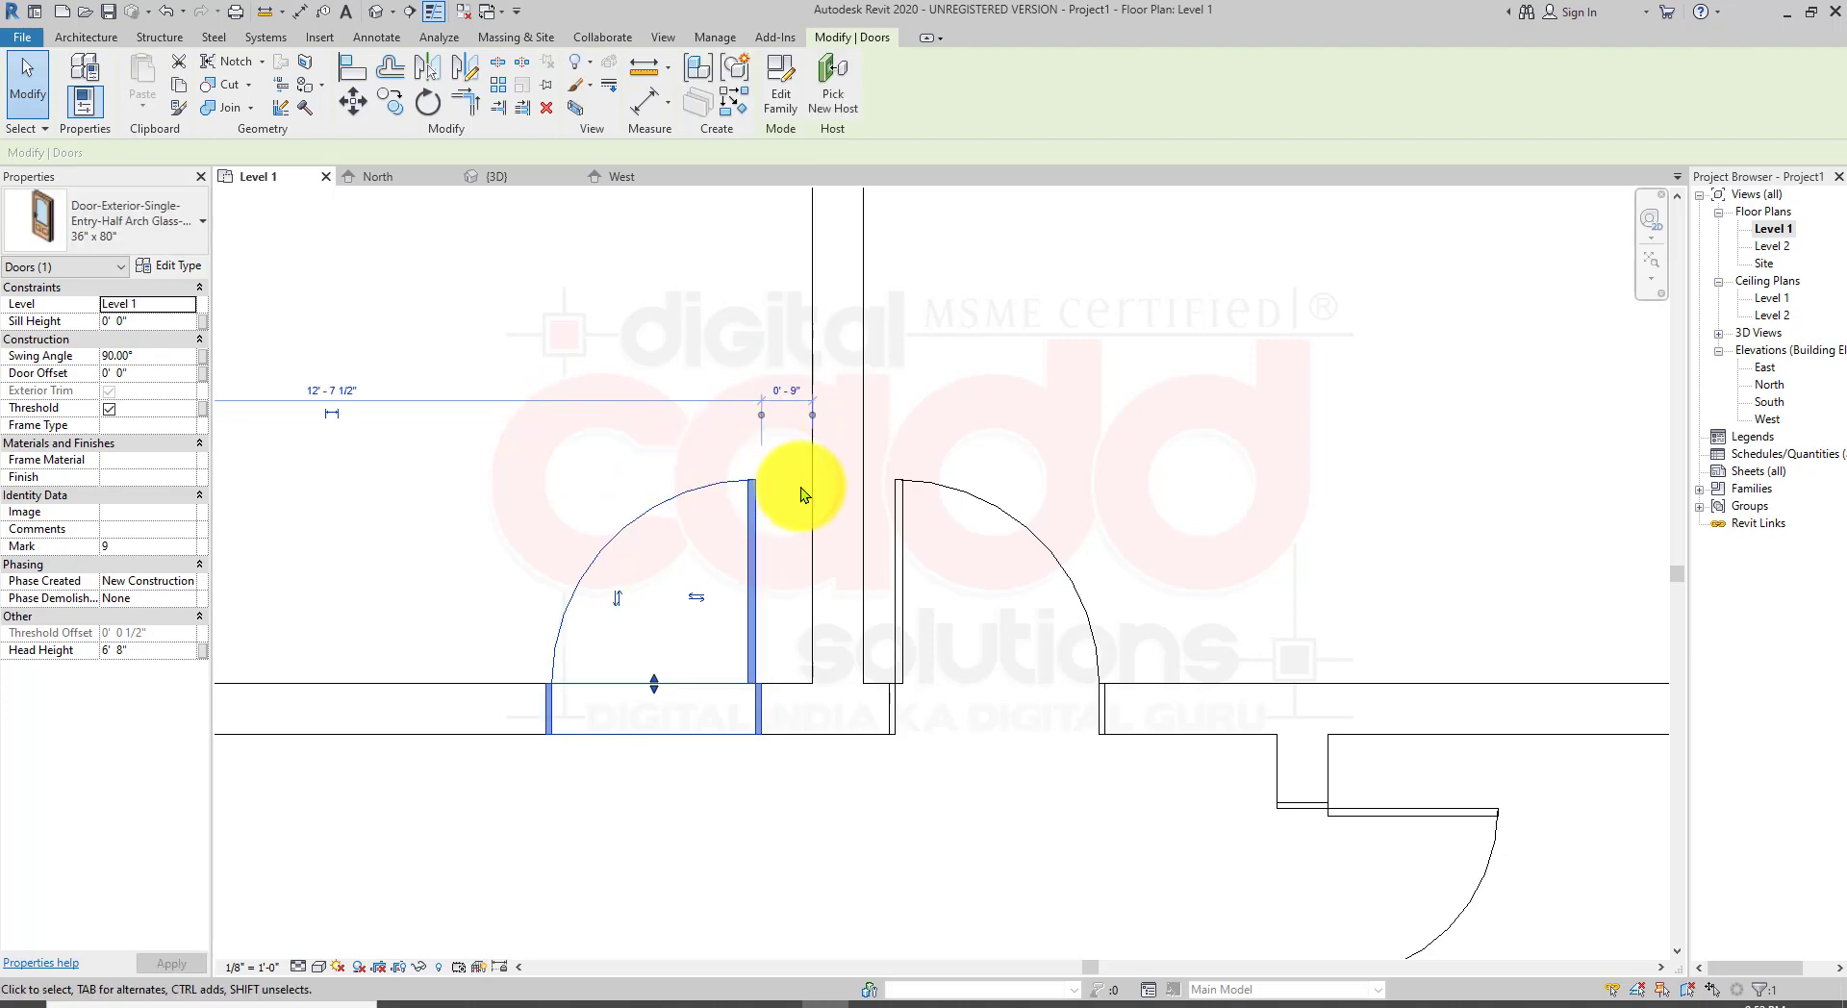
key(Escape)
Step: Adjust the second half-arch door's distance from the central vertical wall through its temporary dimension
click(900, 487)
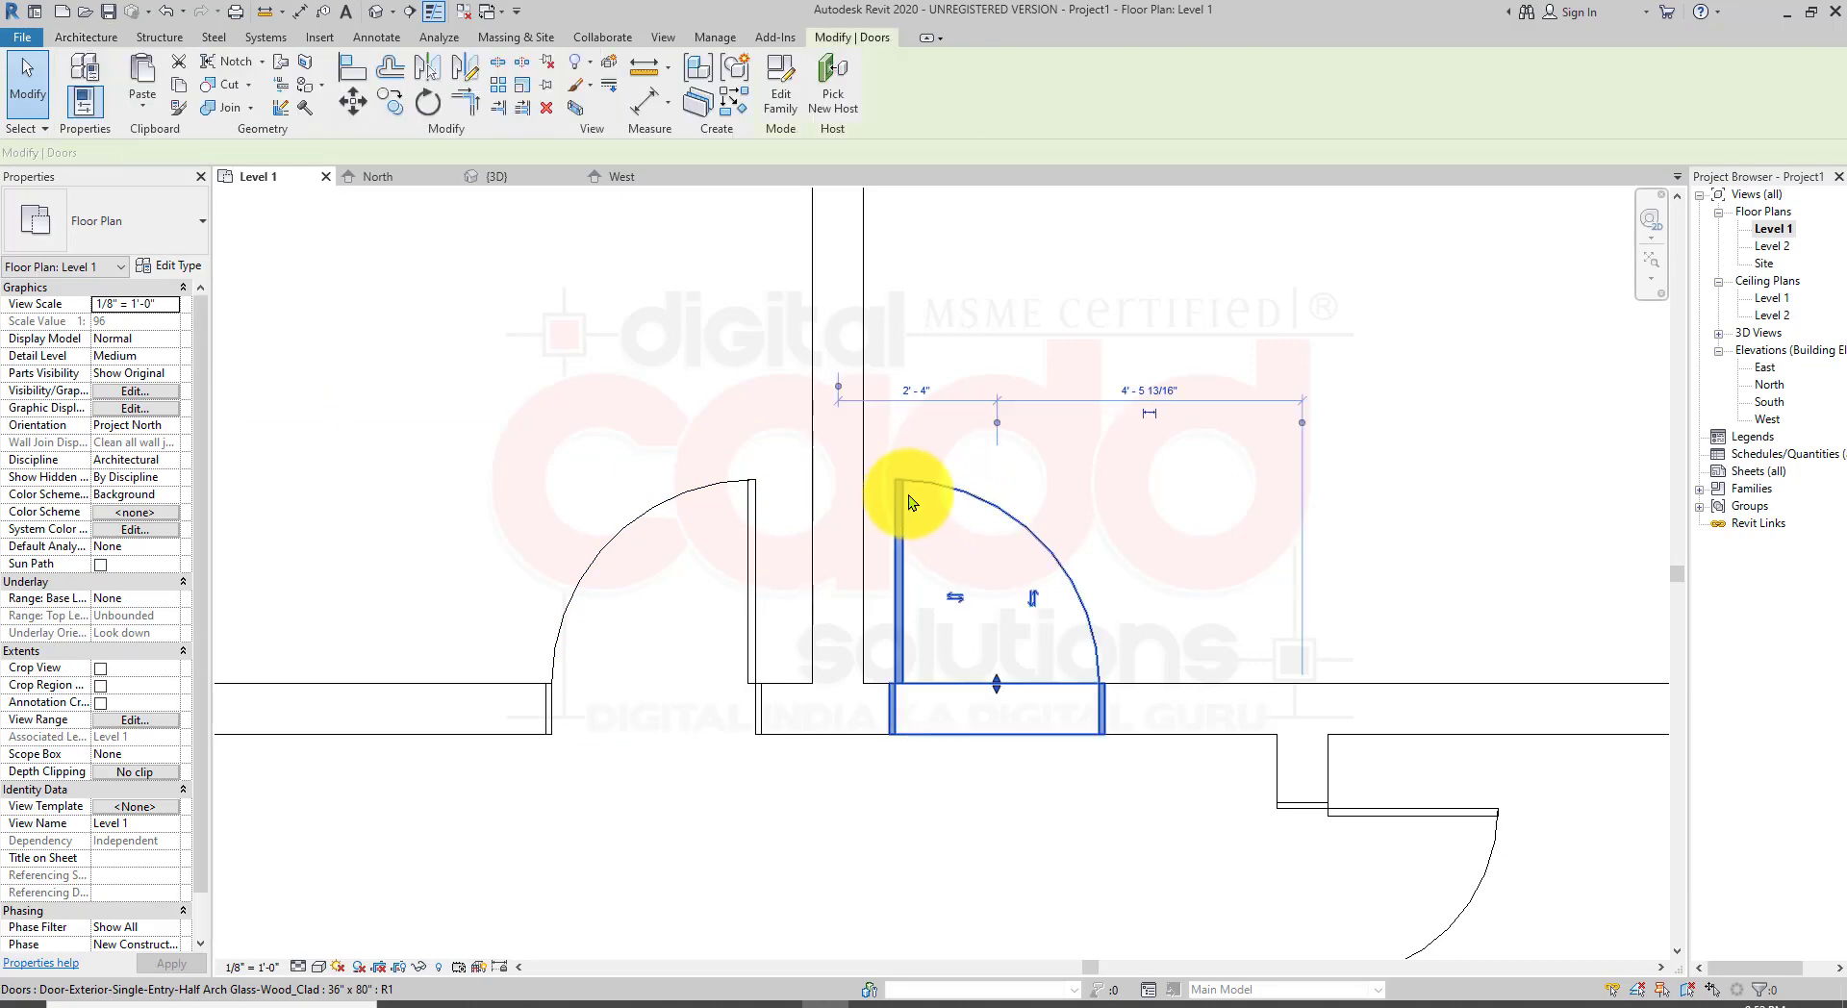
click(995, 419)
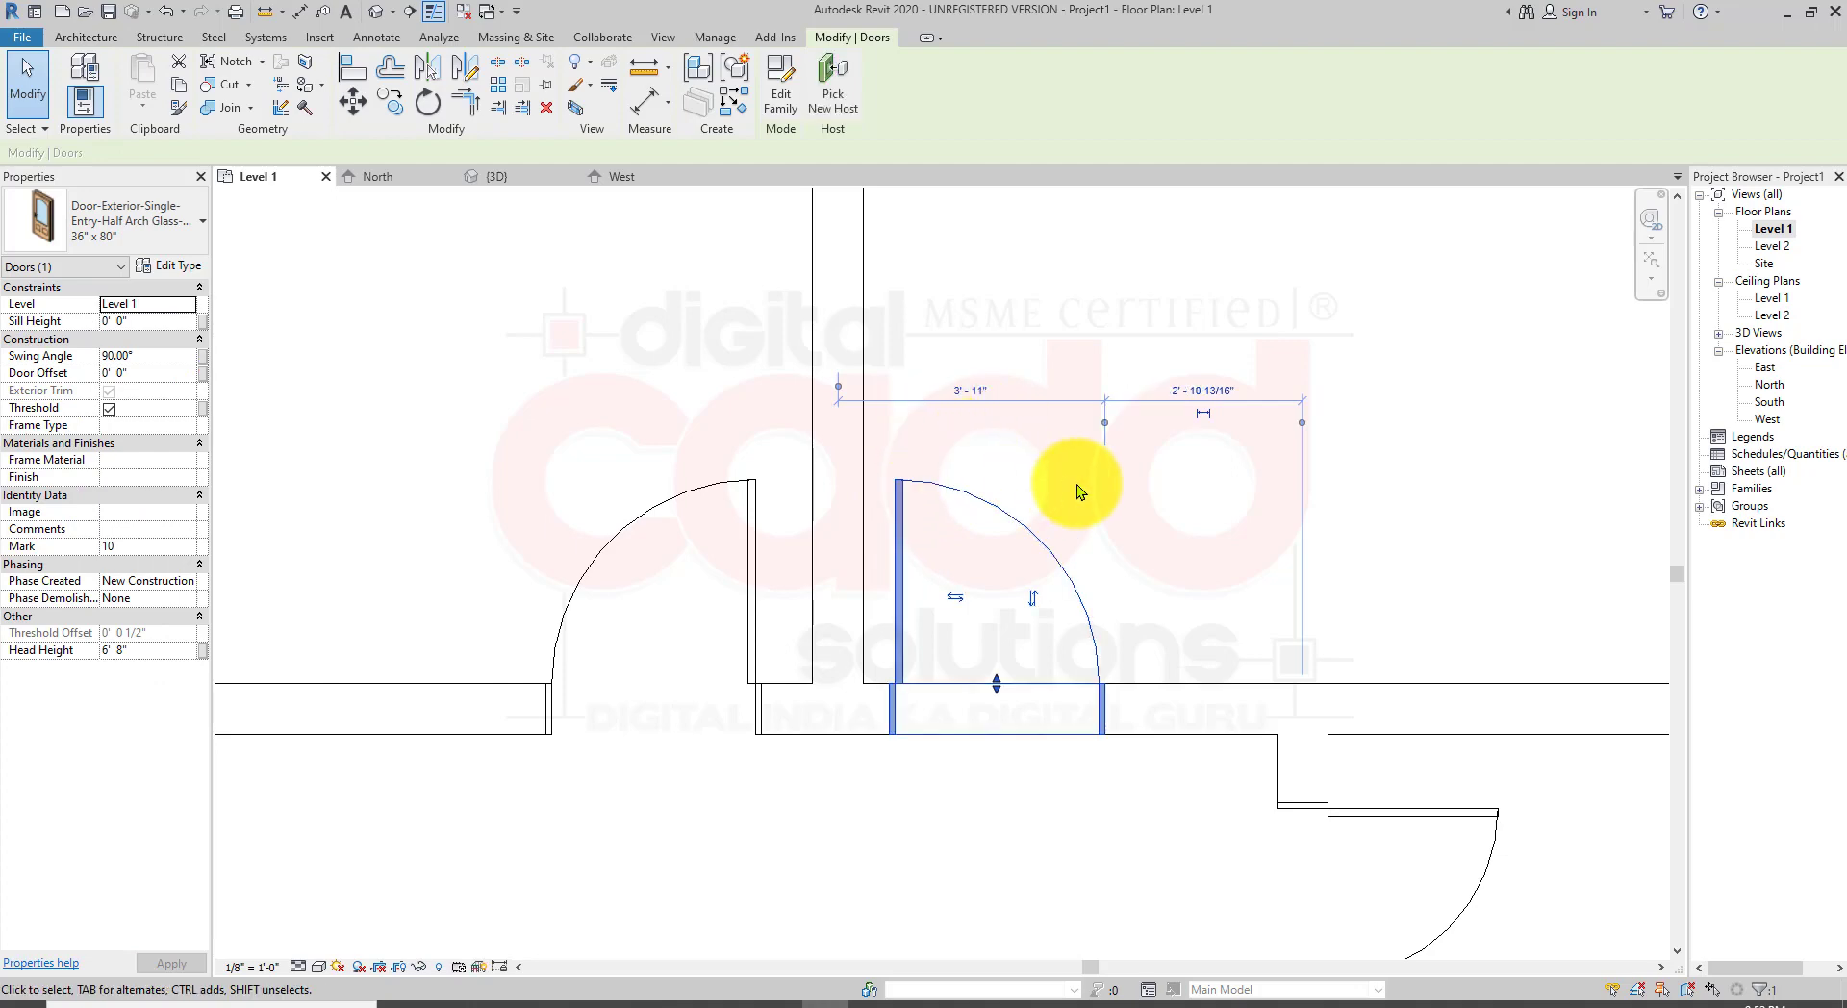
drag(1104, 421, 841, 445)
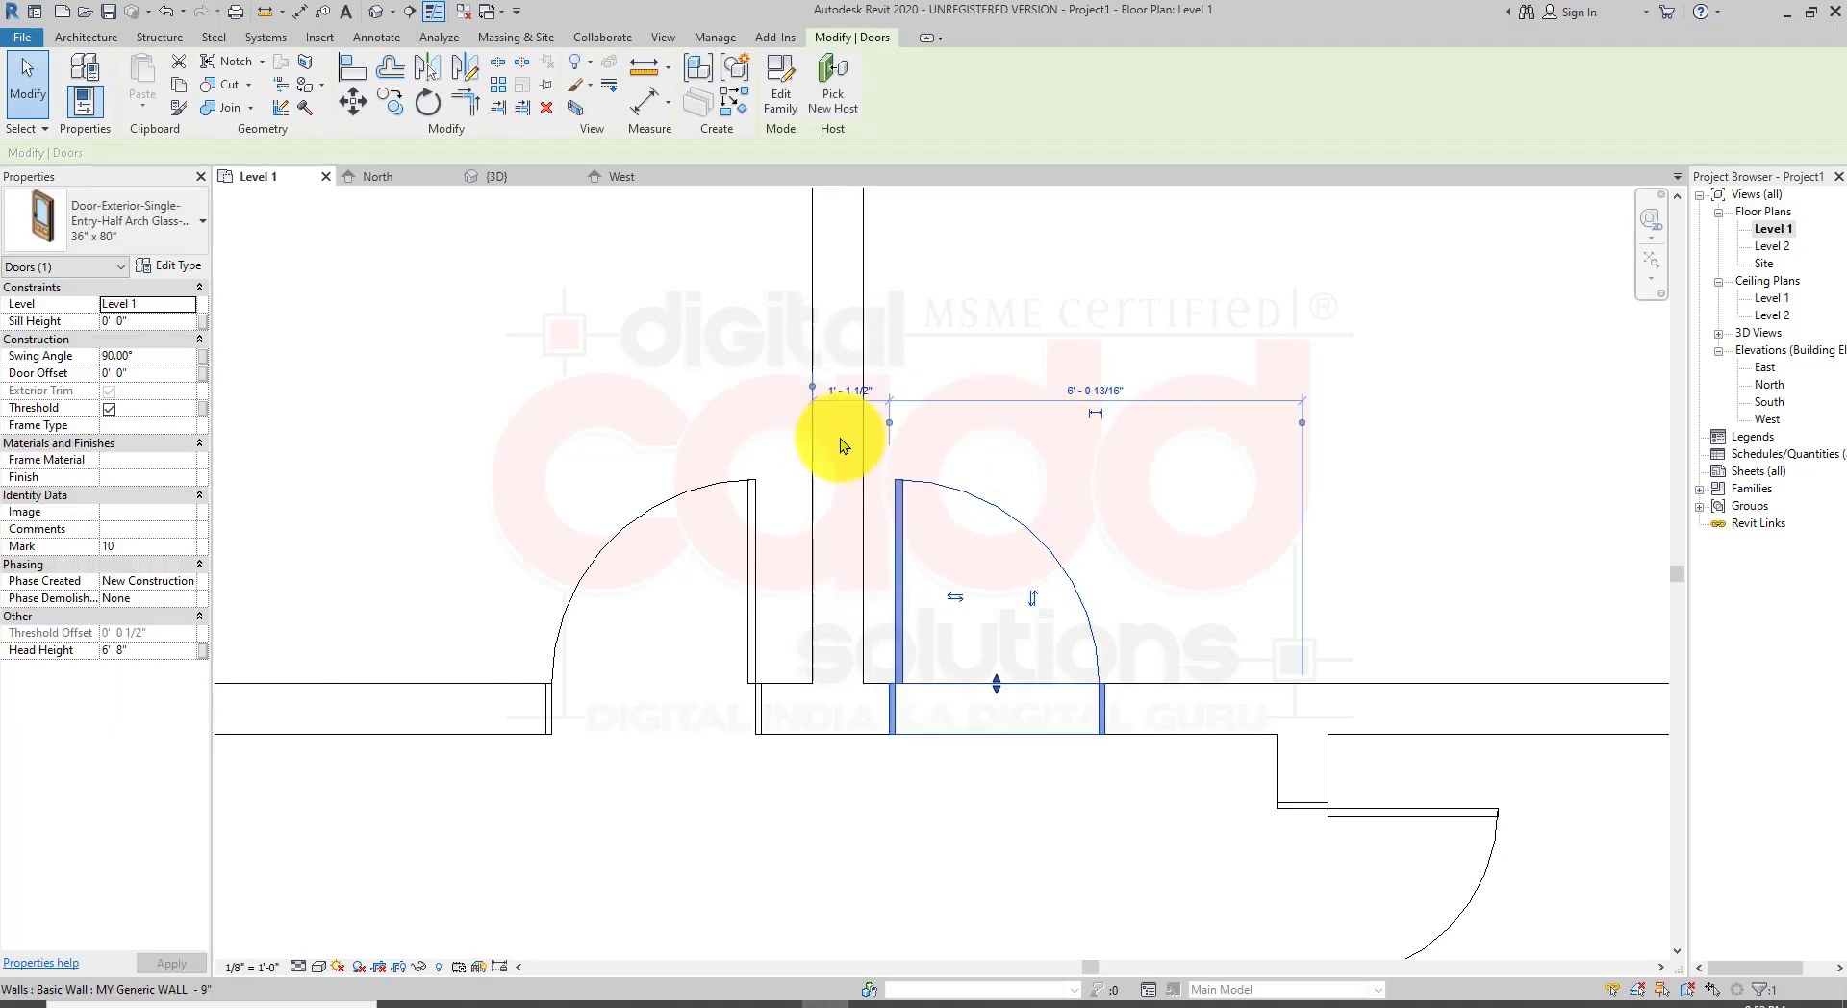
click(812, 388)
click(879, 392)
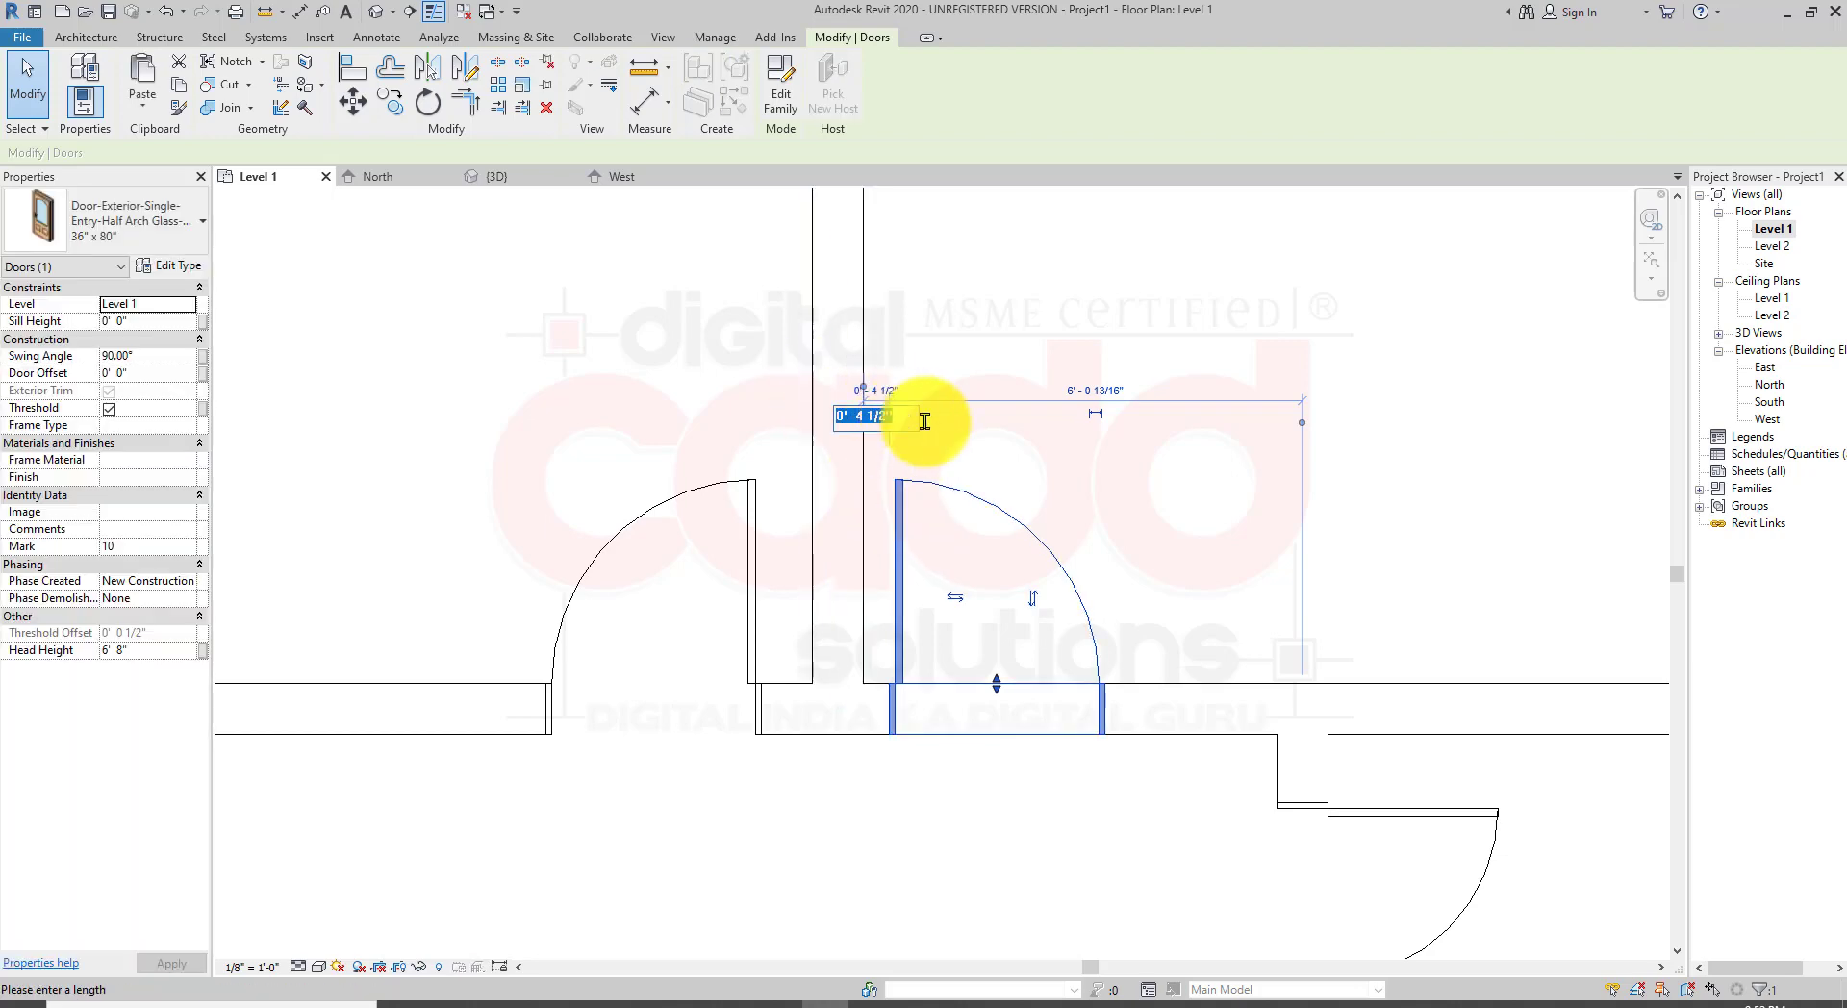
key(Return)
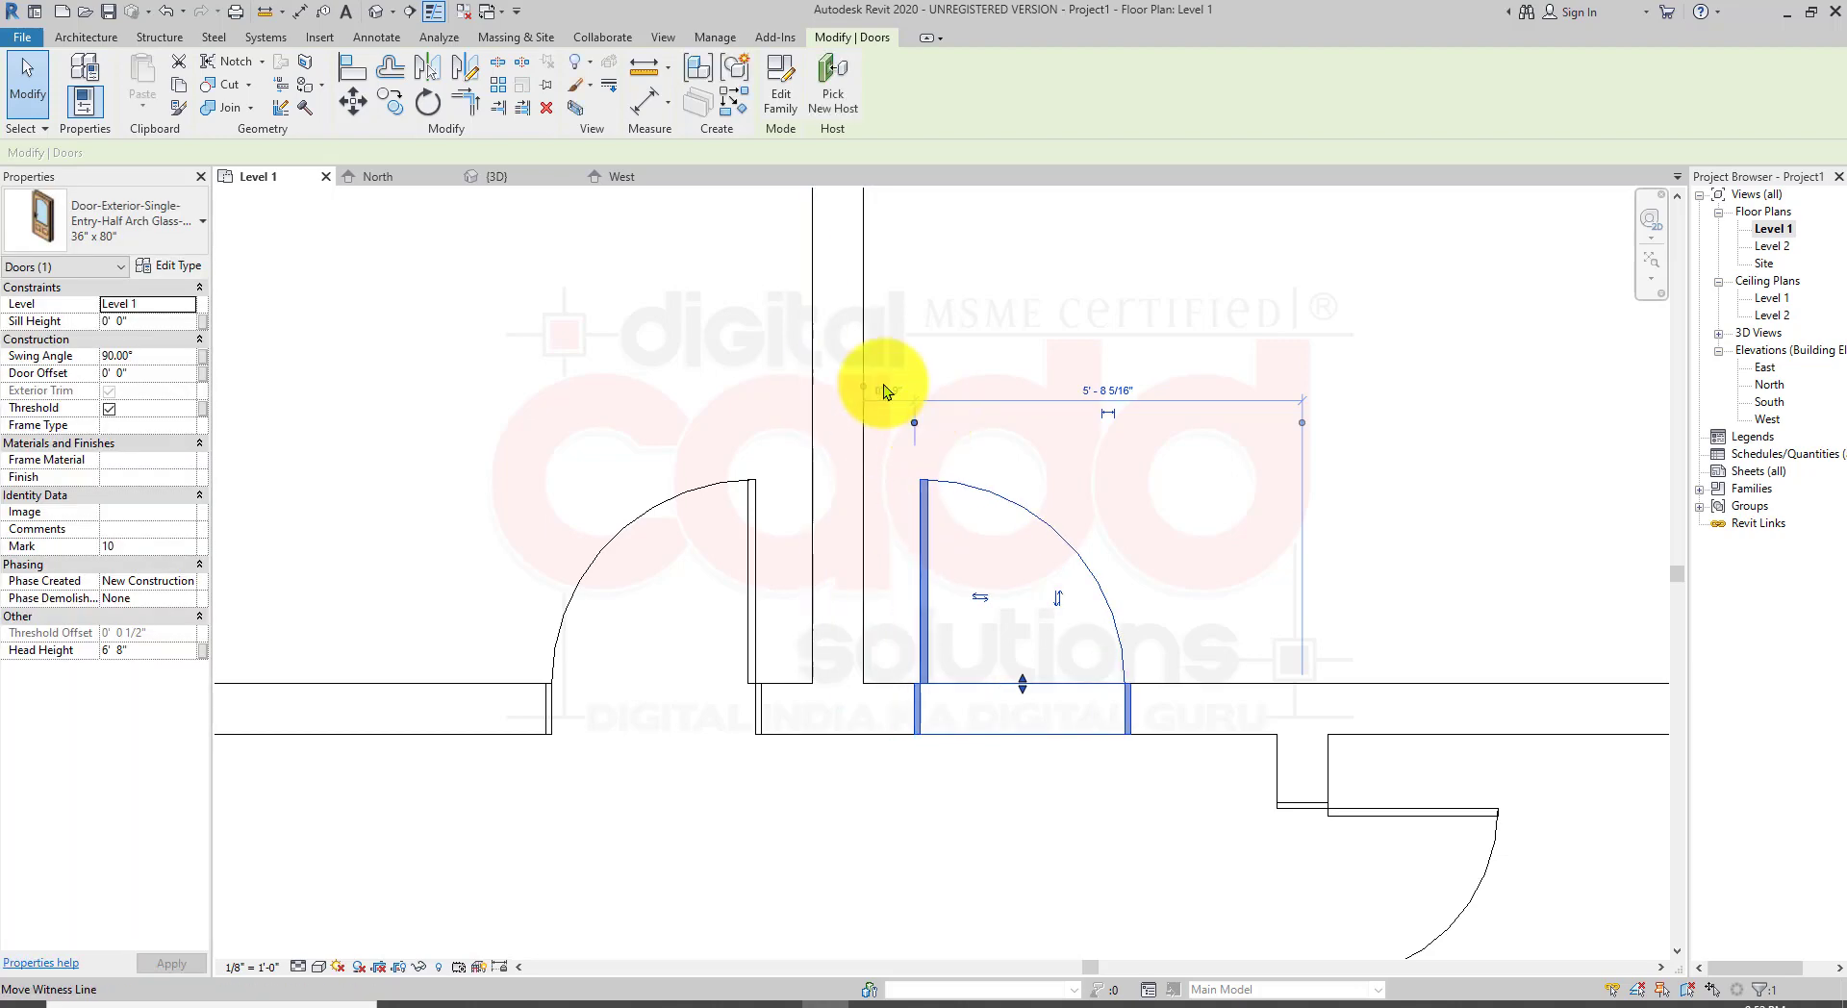
click(851, 776)
Step: Switch to the 3D view and orbit and zoom to inspect the newly placed half-arch doors
scroll(974, 633, down, 2)
scroll(973, 633, down, 2)
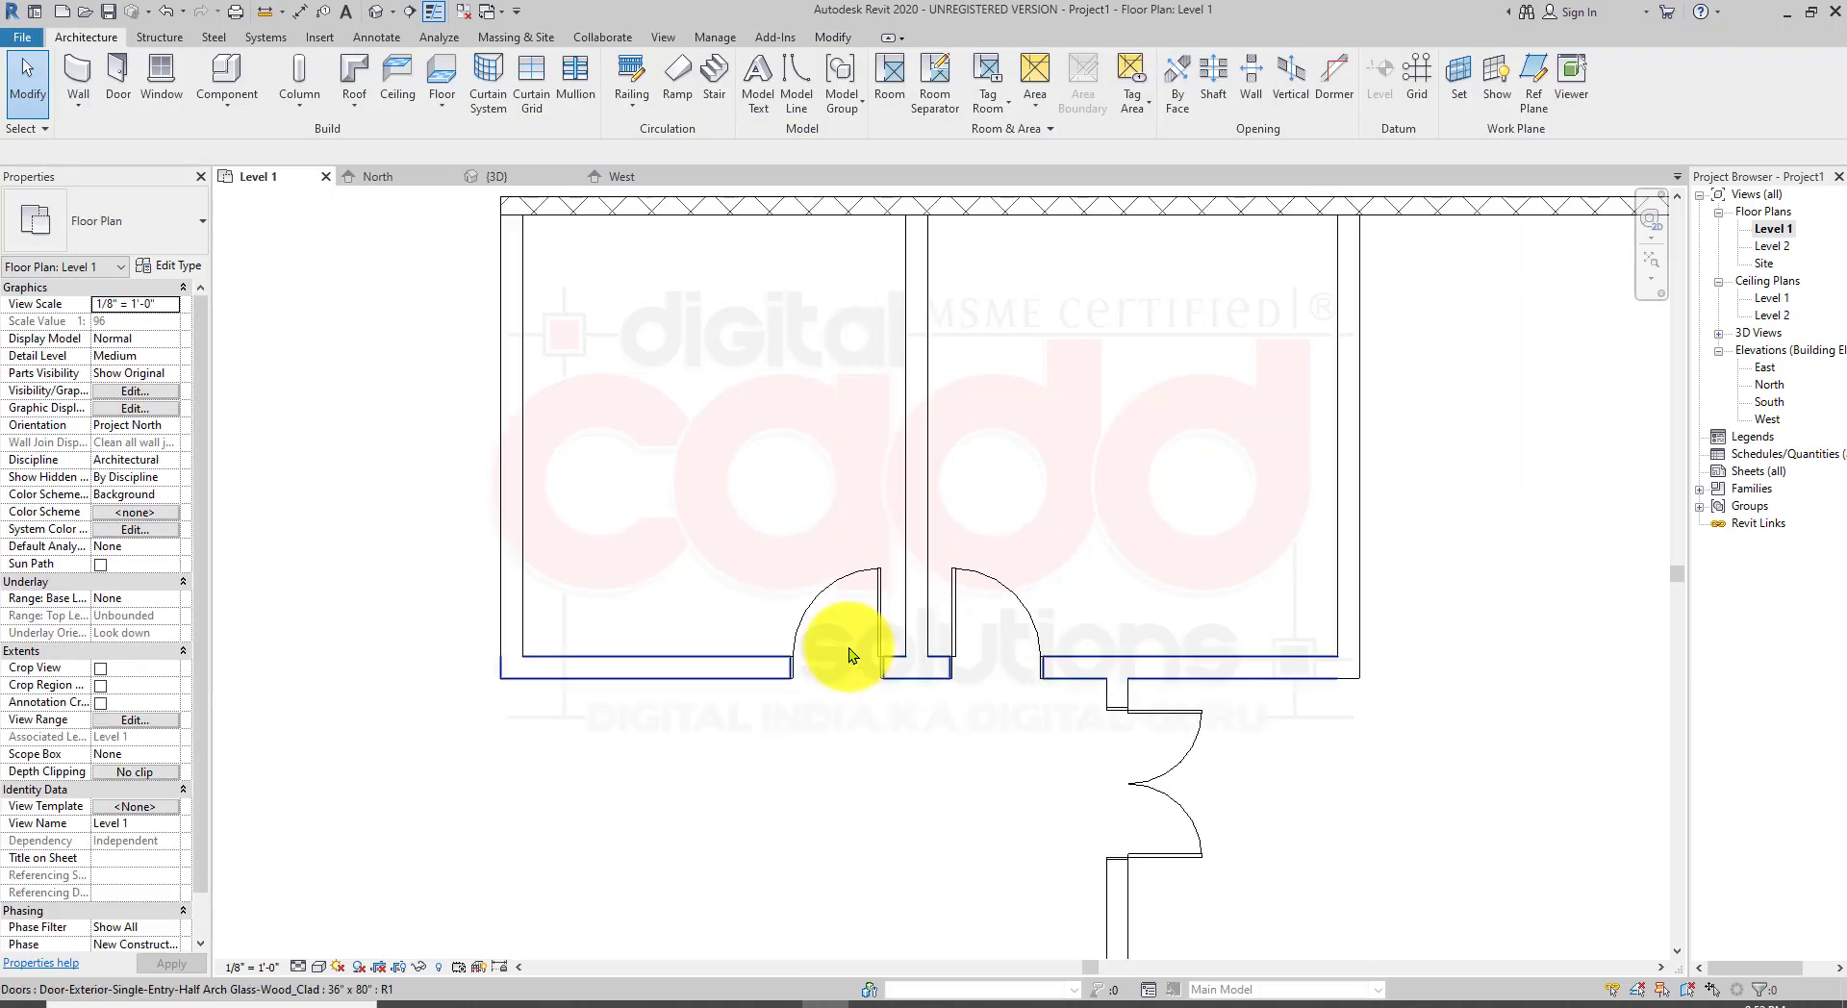
click(376, 14)
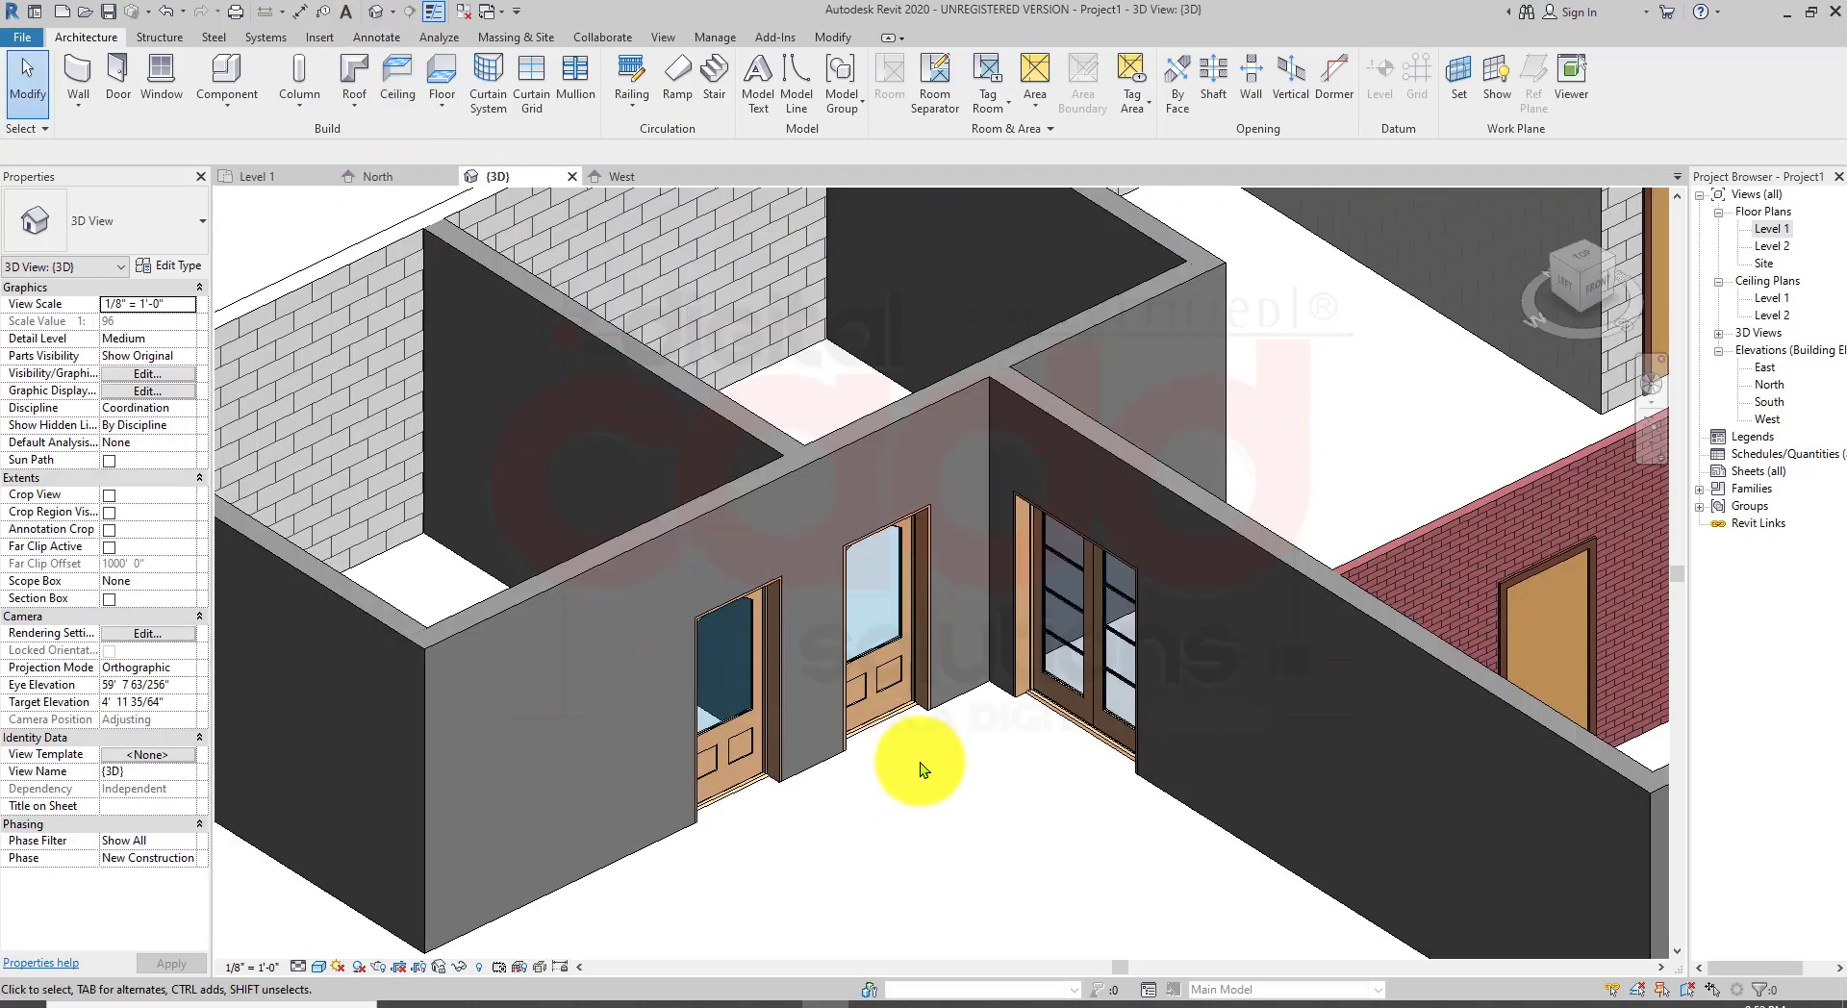
scroll(962, 760, up, 4)
shift+middle_drag(937, 764, 961, 493)
scroll(960, 492, up, 2)
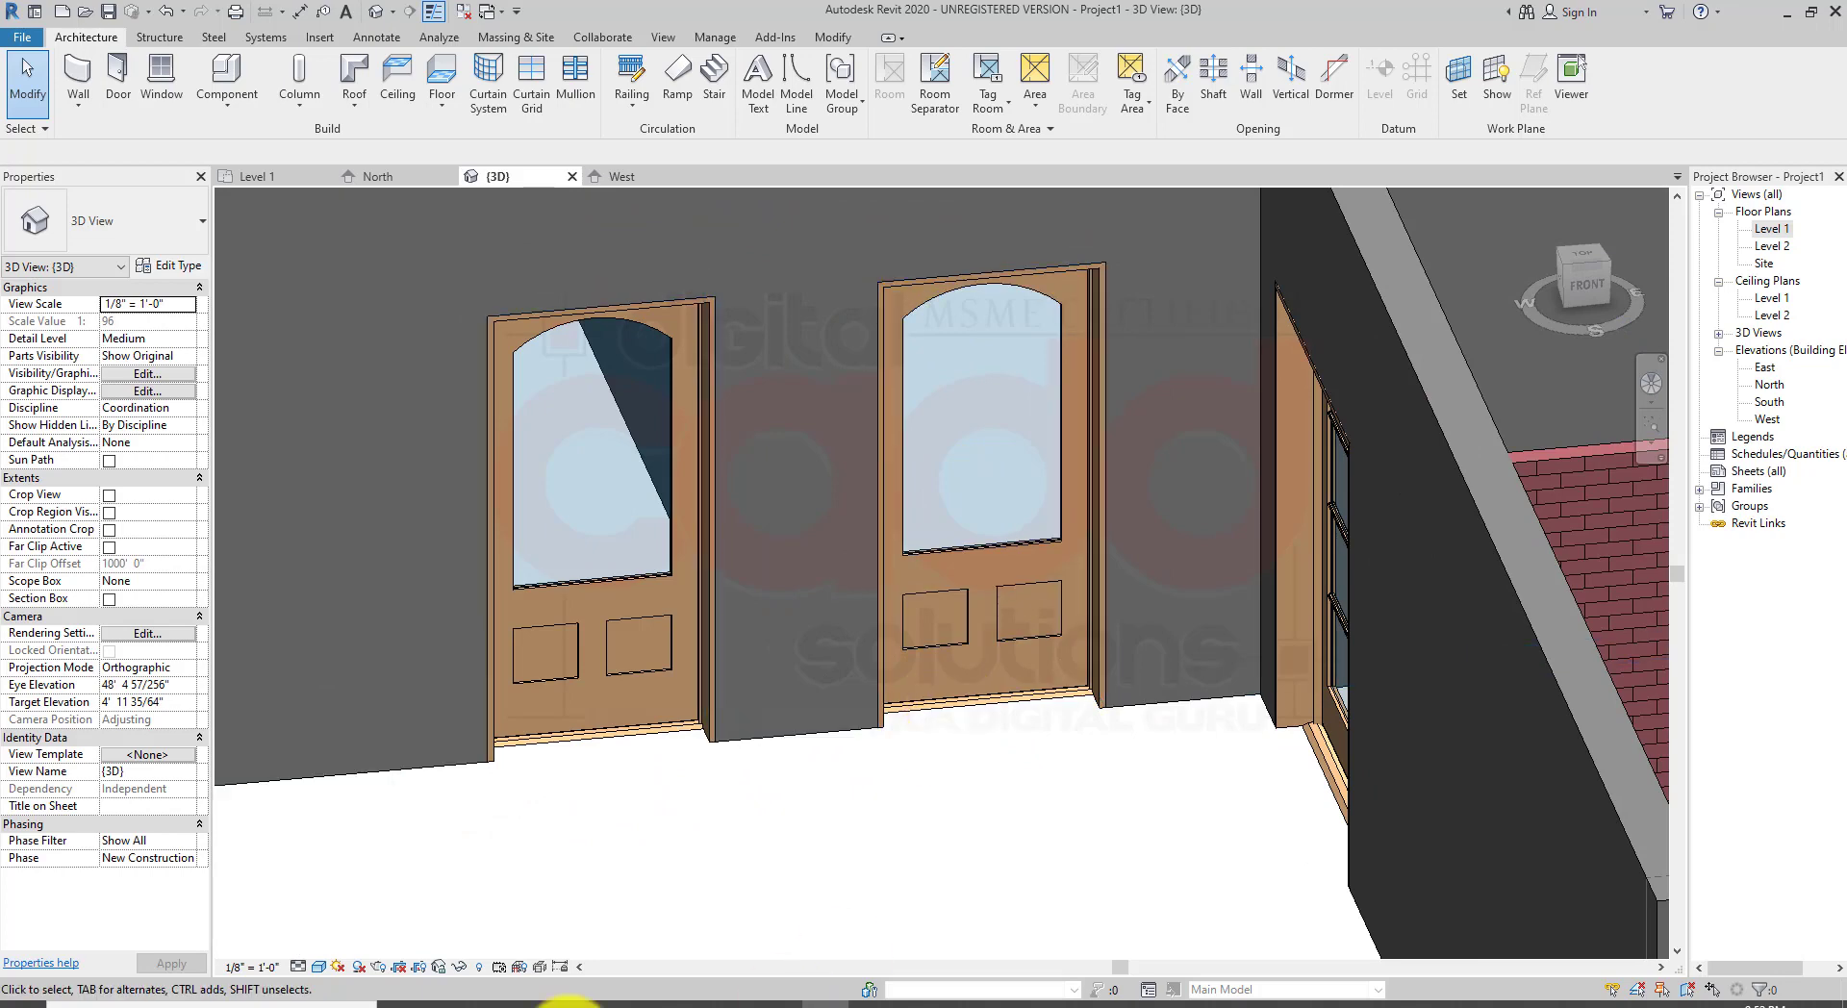
shift+middle_drag(723, 762, 879, 806)
middle_drag(609, 741, 738, 751)
scroll(736, 750, down, 2)
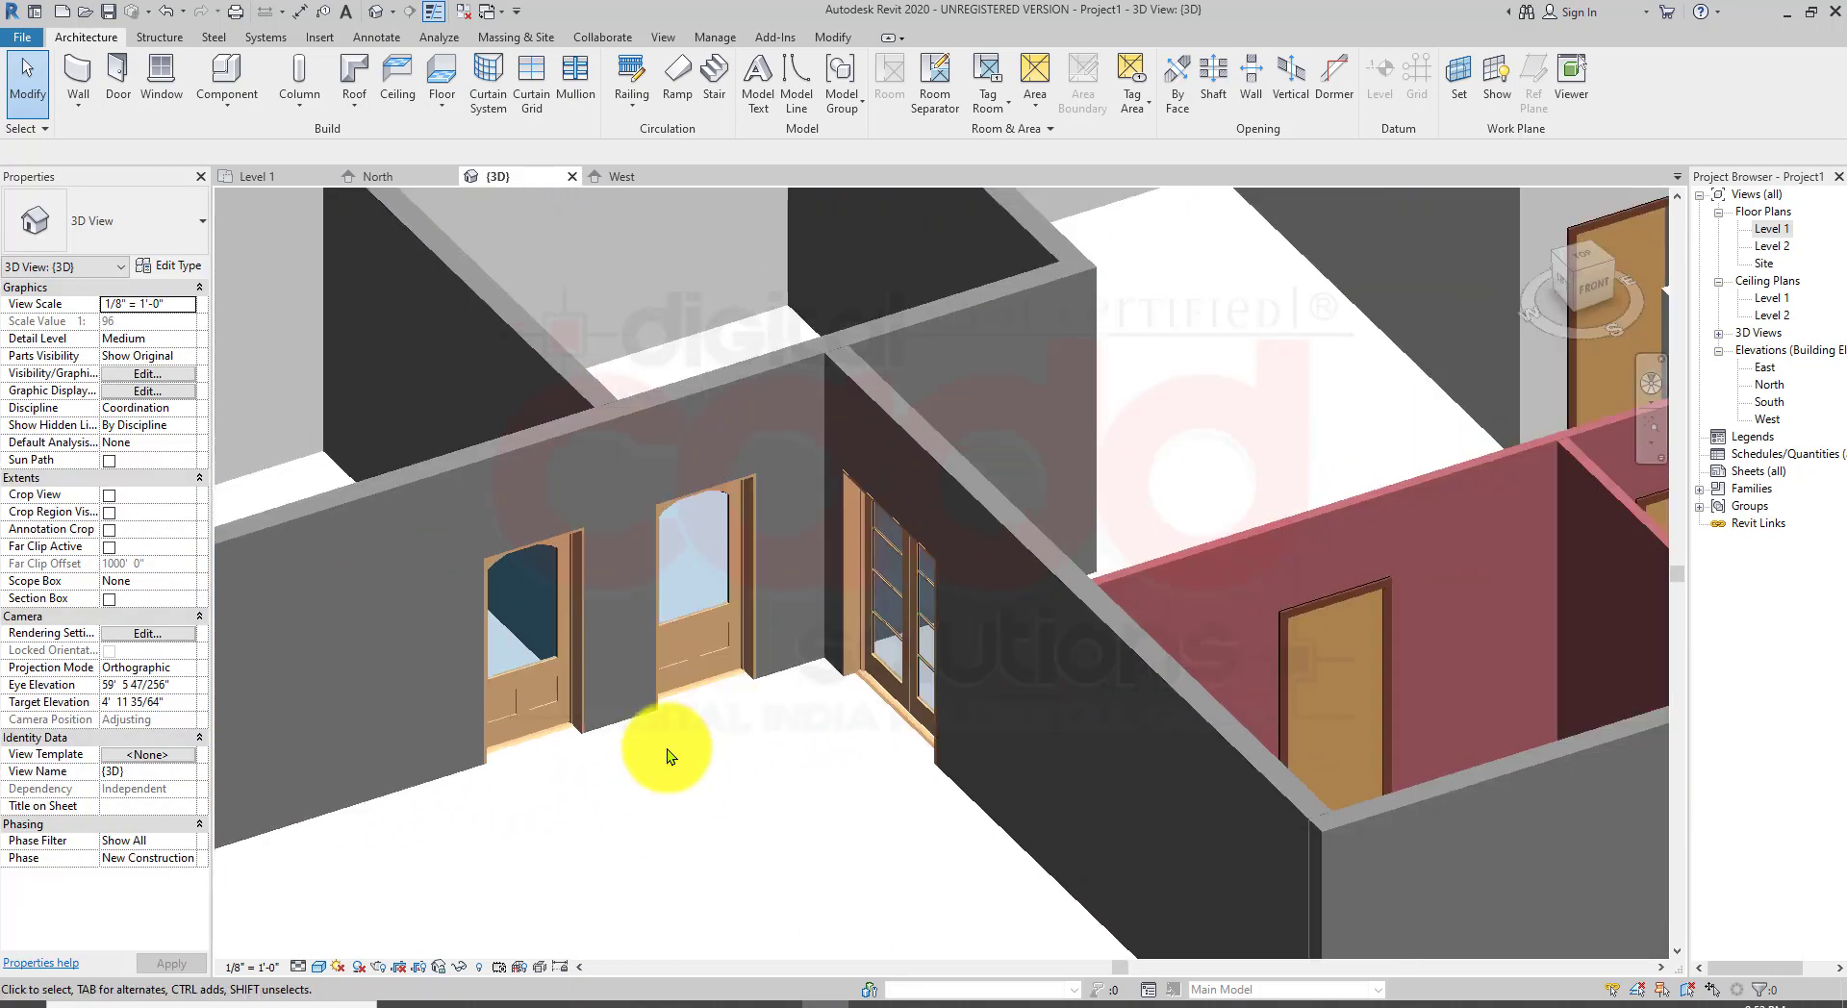
scroll(579, 563, up, 2)
scroll(827, 672, down, 5)
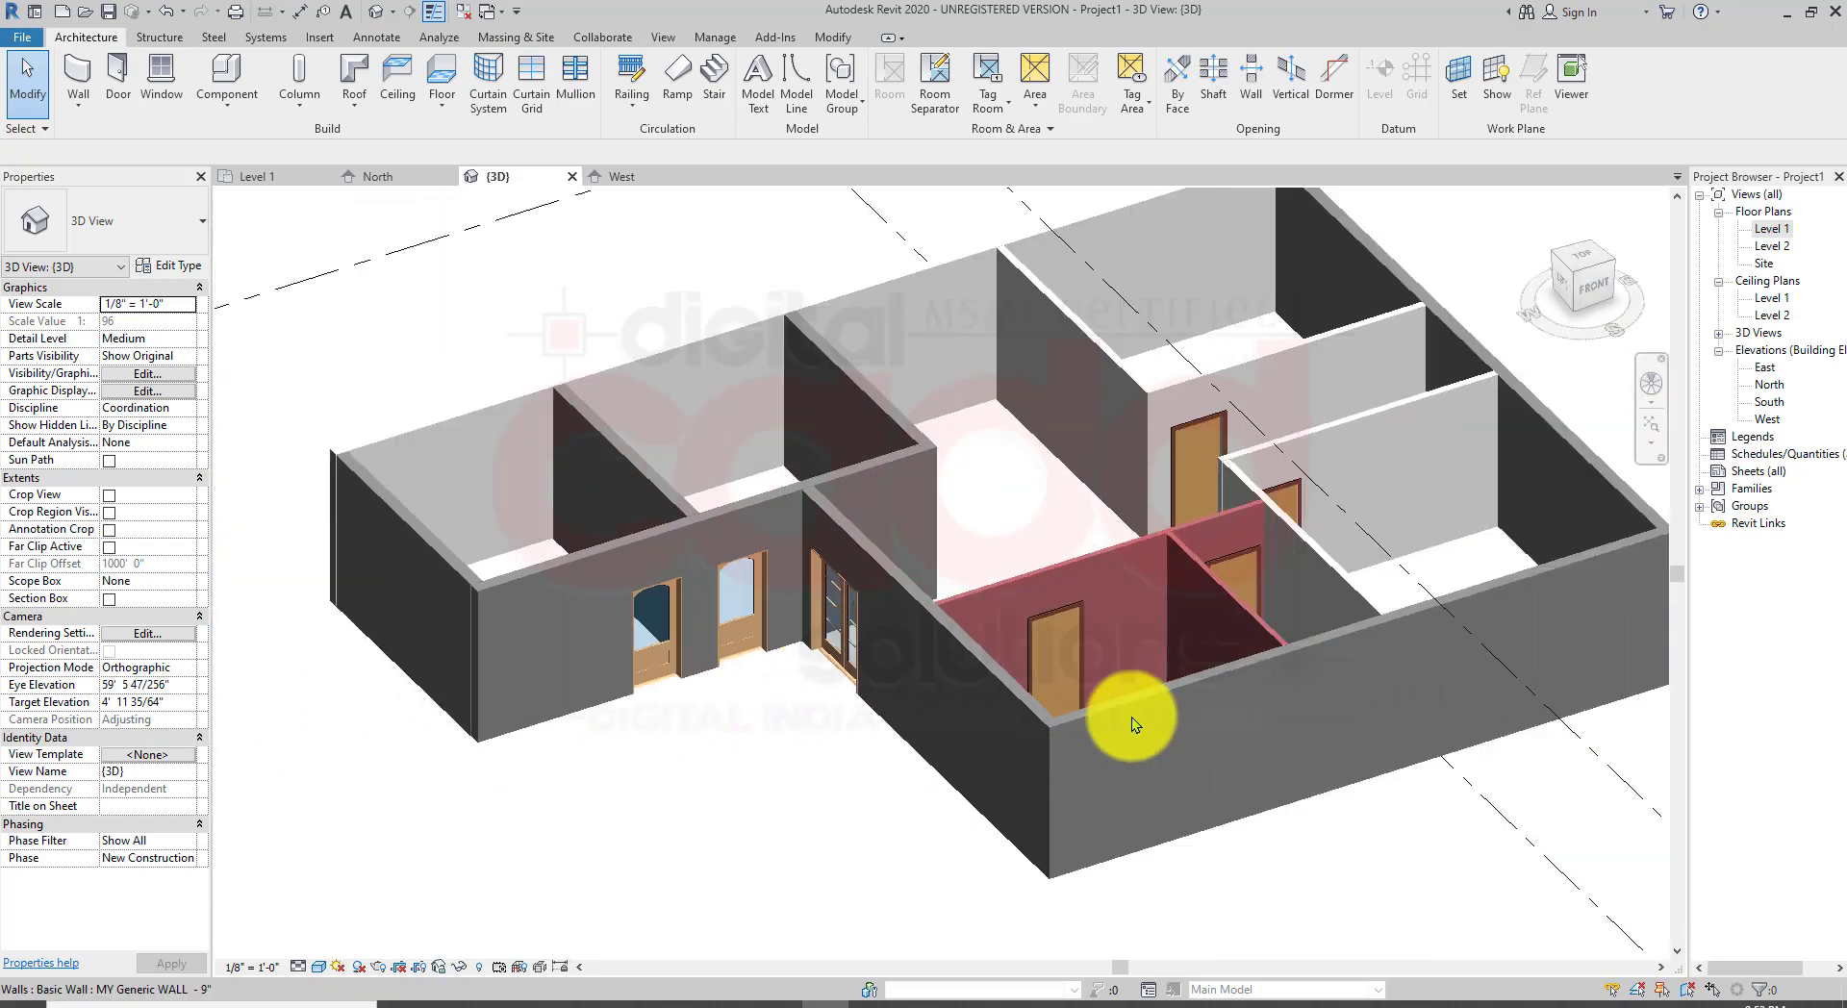
scroll(930, 664, up, 3)
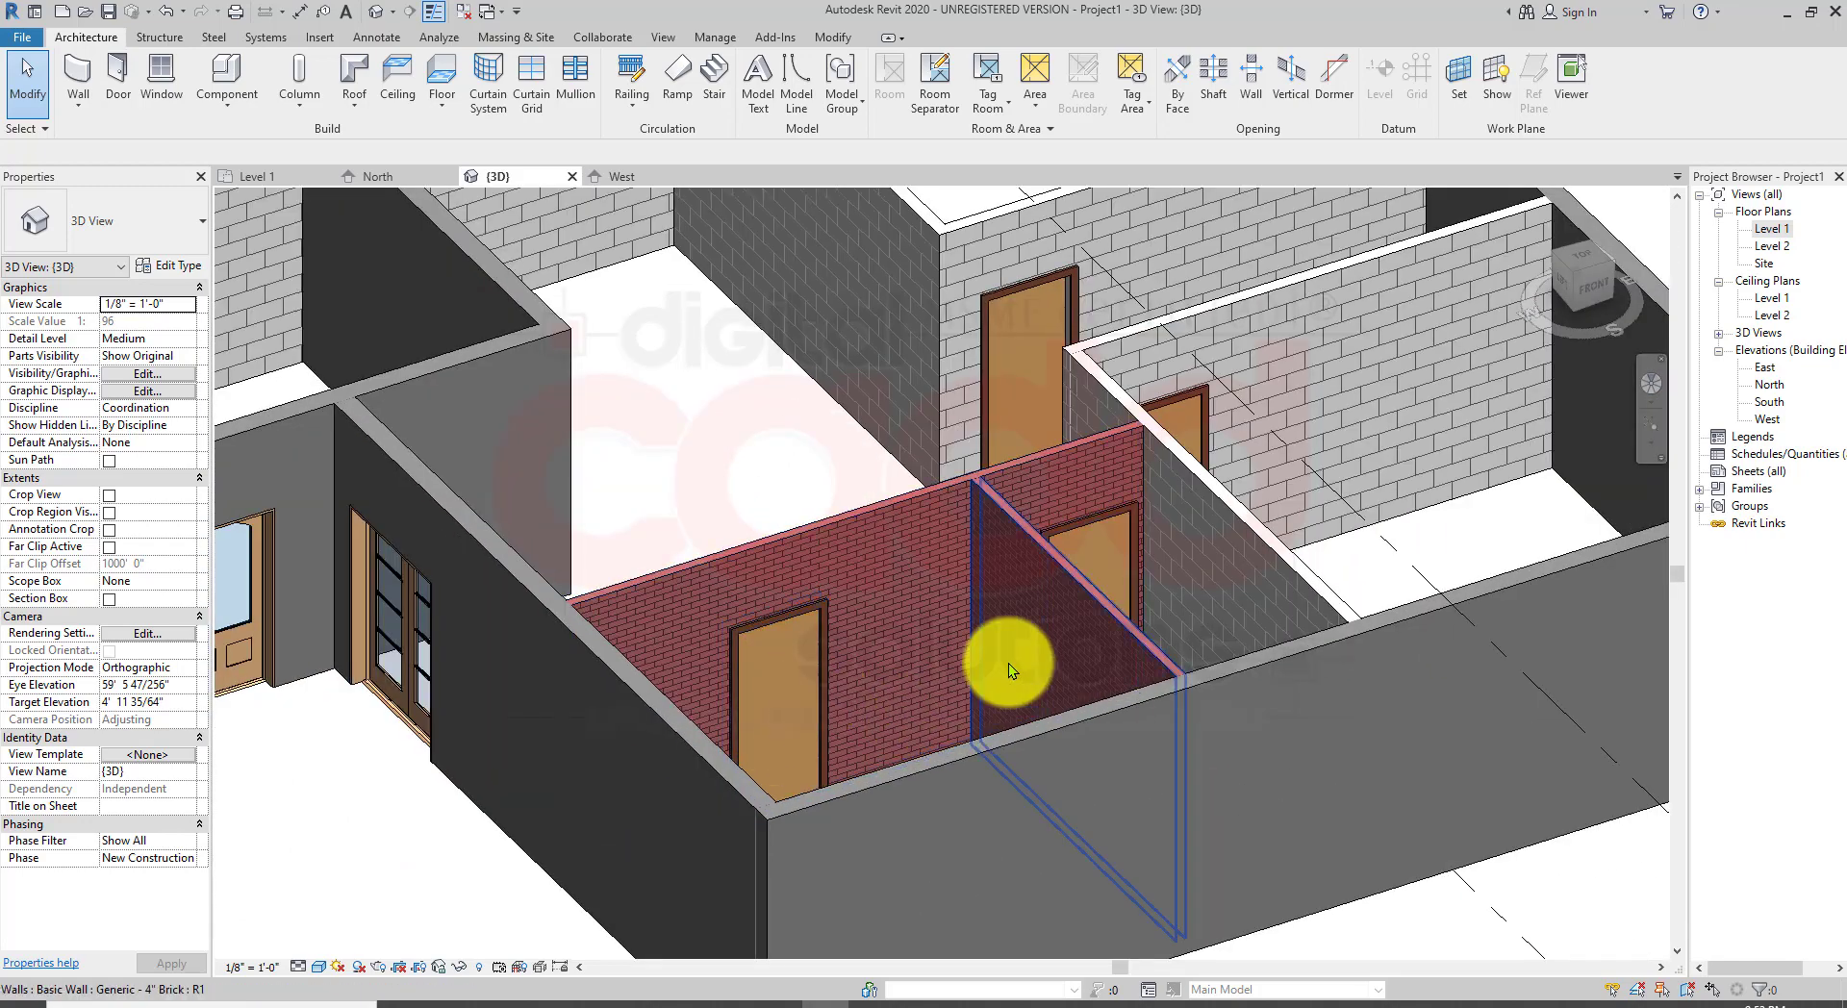
shift+middle_drag(1009, 662, 743, 629)
scroll(861, 544, up, 2)
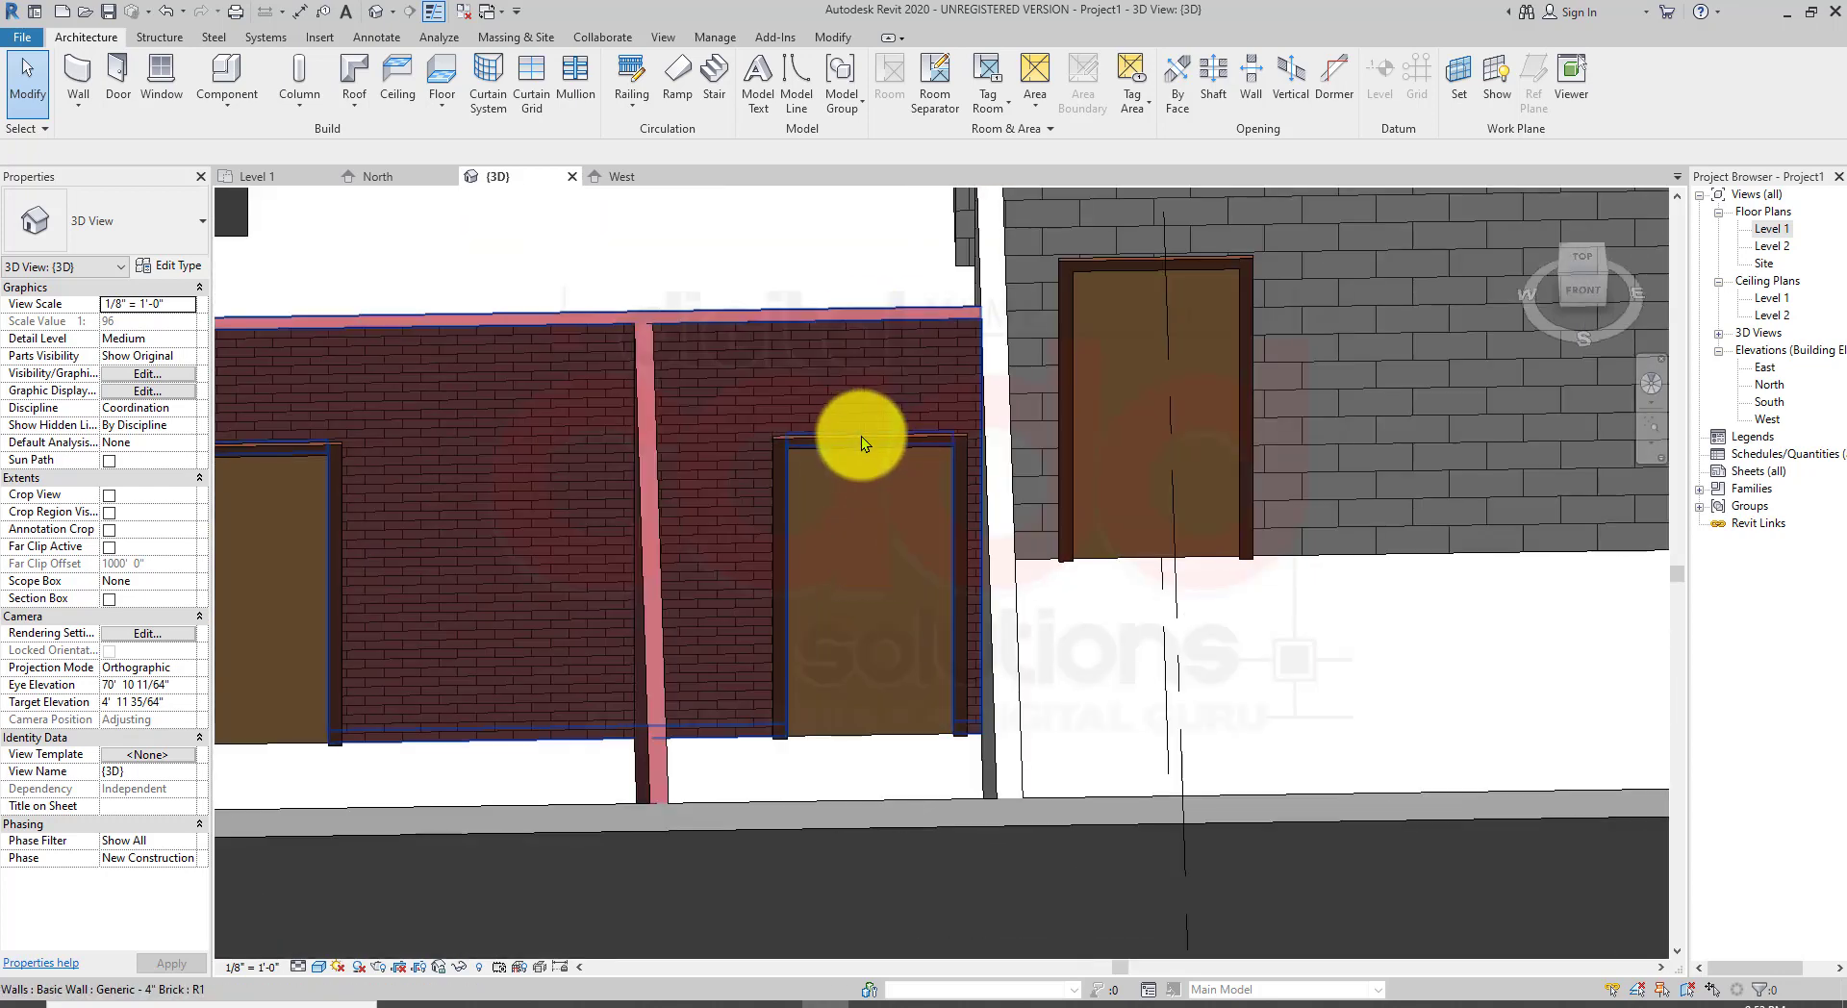
scroll(874, 481, up, 3)
scroll(857, 537, down, 5)
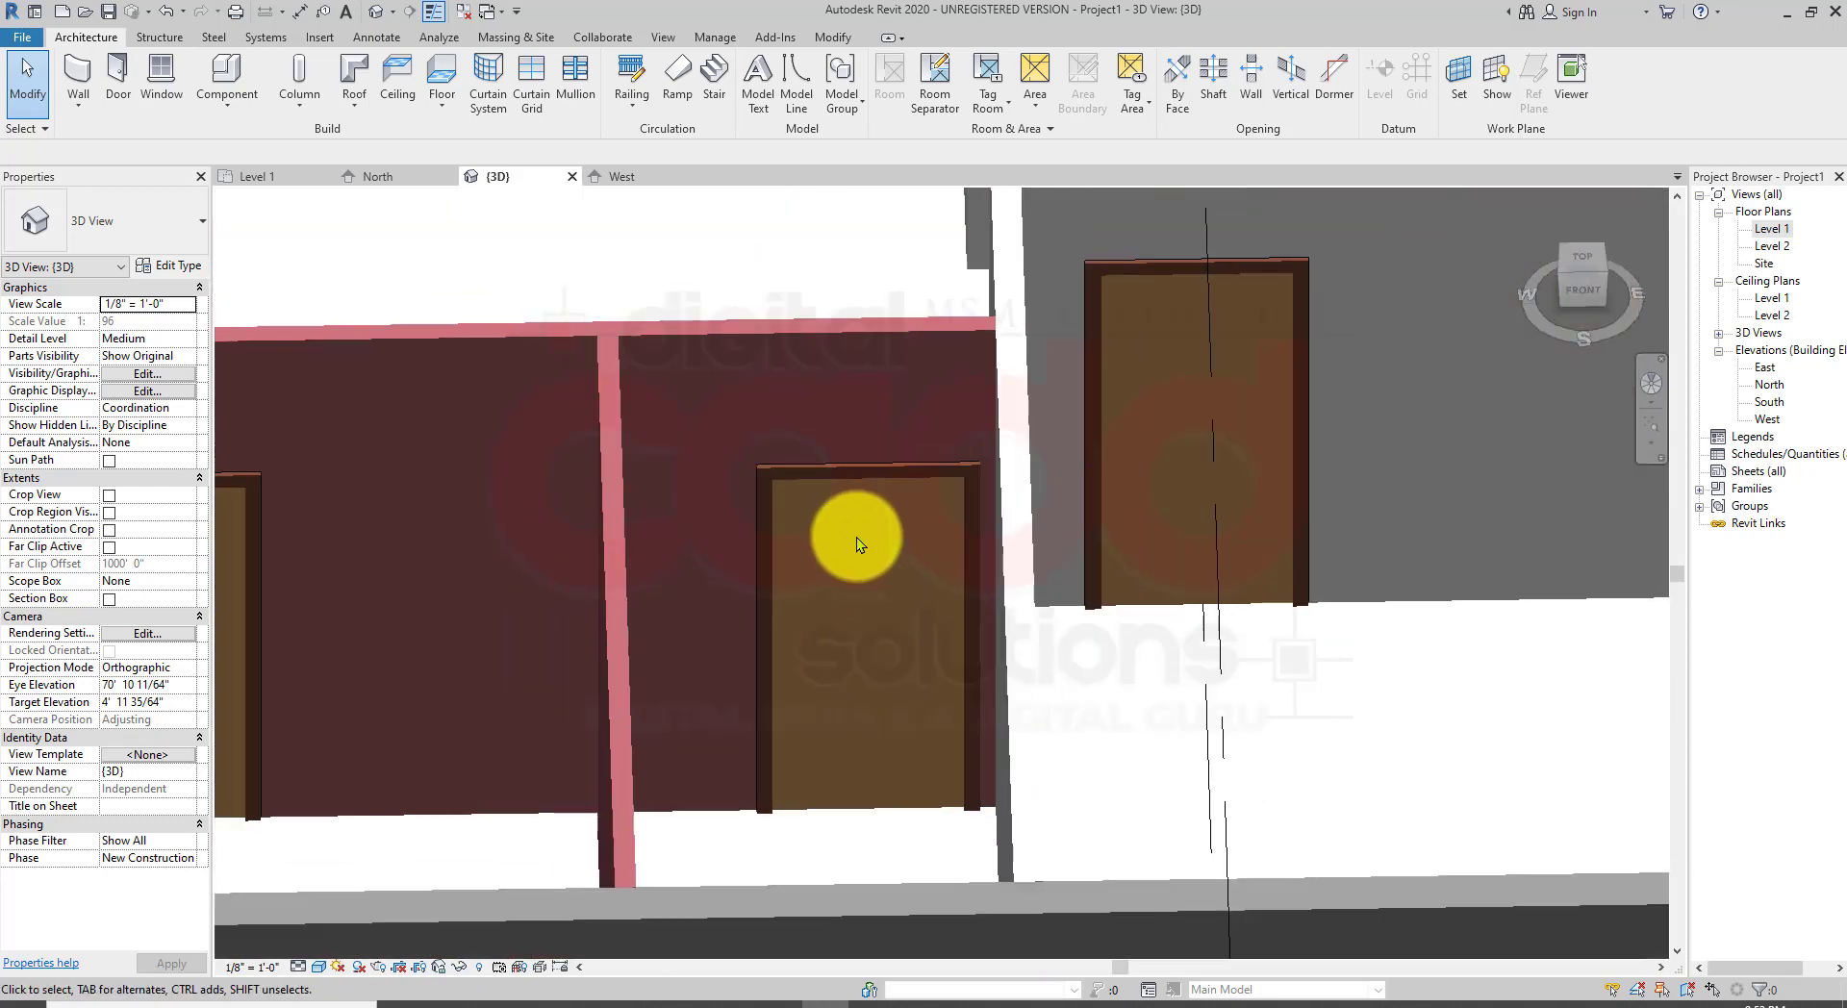
scroll(849, 545, down, 3)
shift+middle_drag(1010, 626, 1106, 675)
scroll(816, 408, up, 3)
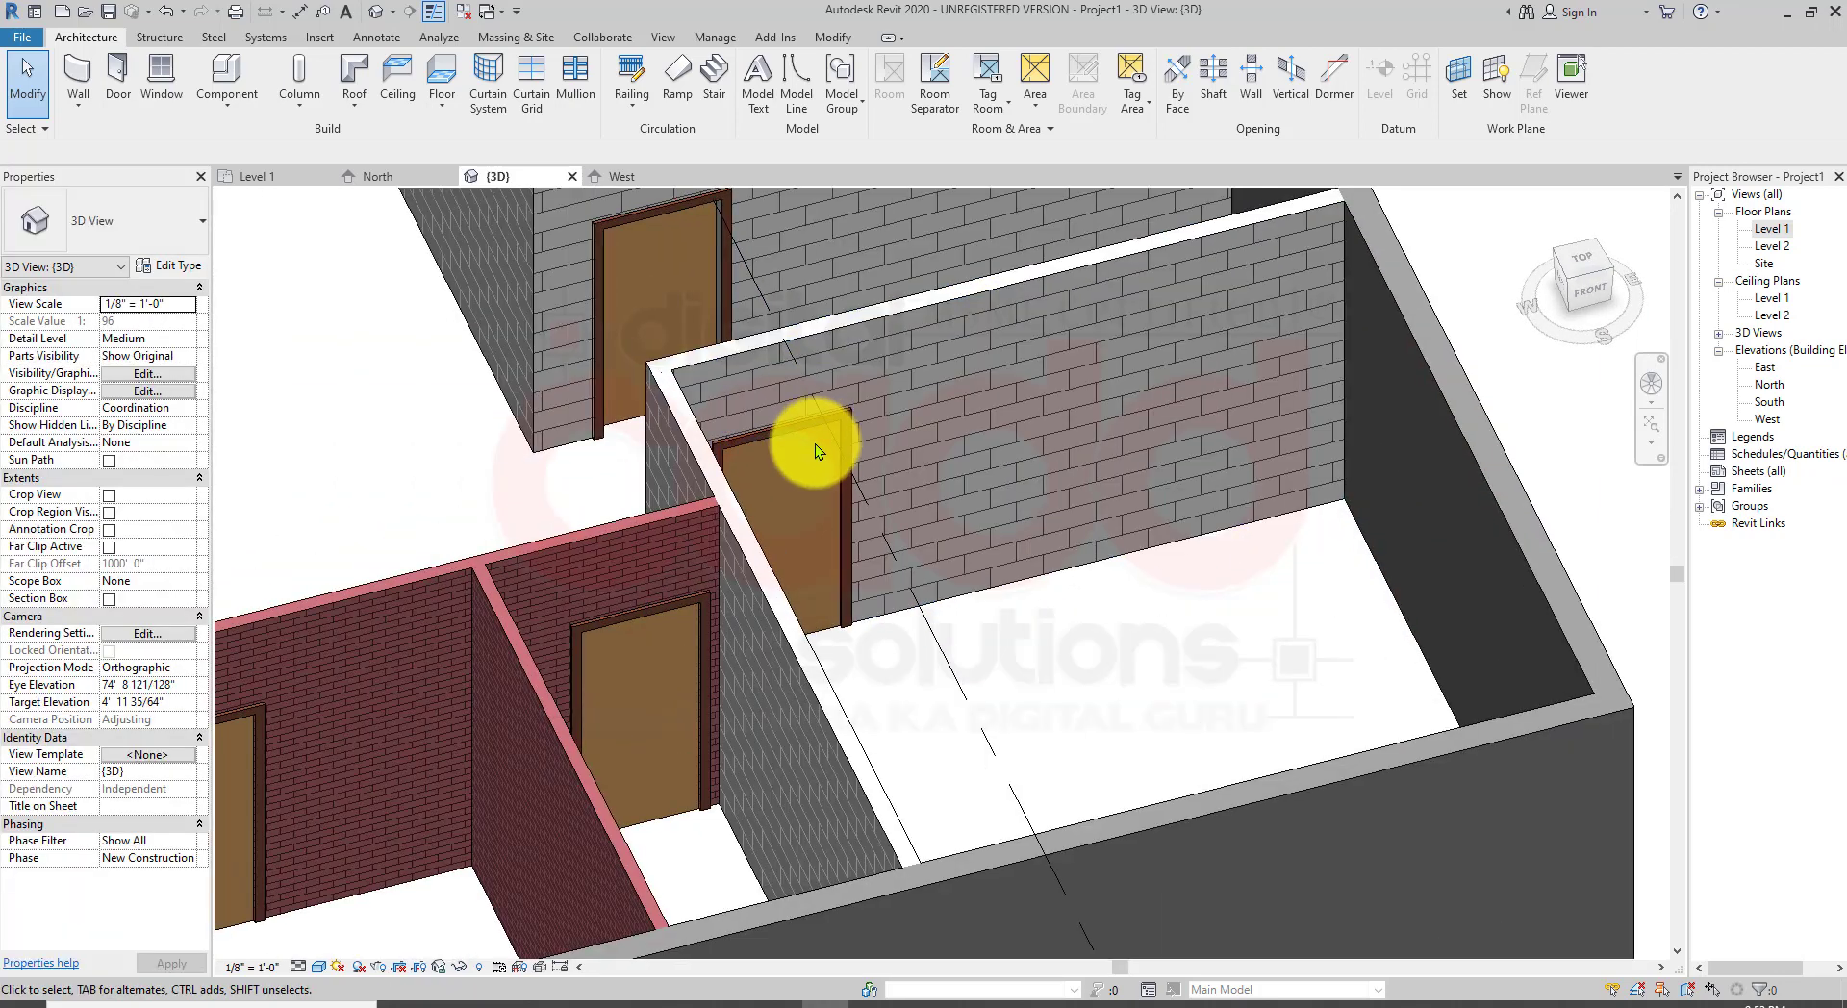
scroll(845, 443, down, 2)
middle_drag(848, 569, 1236, 628)
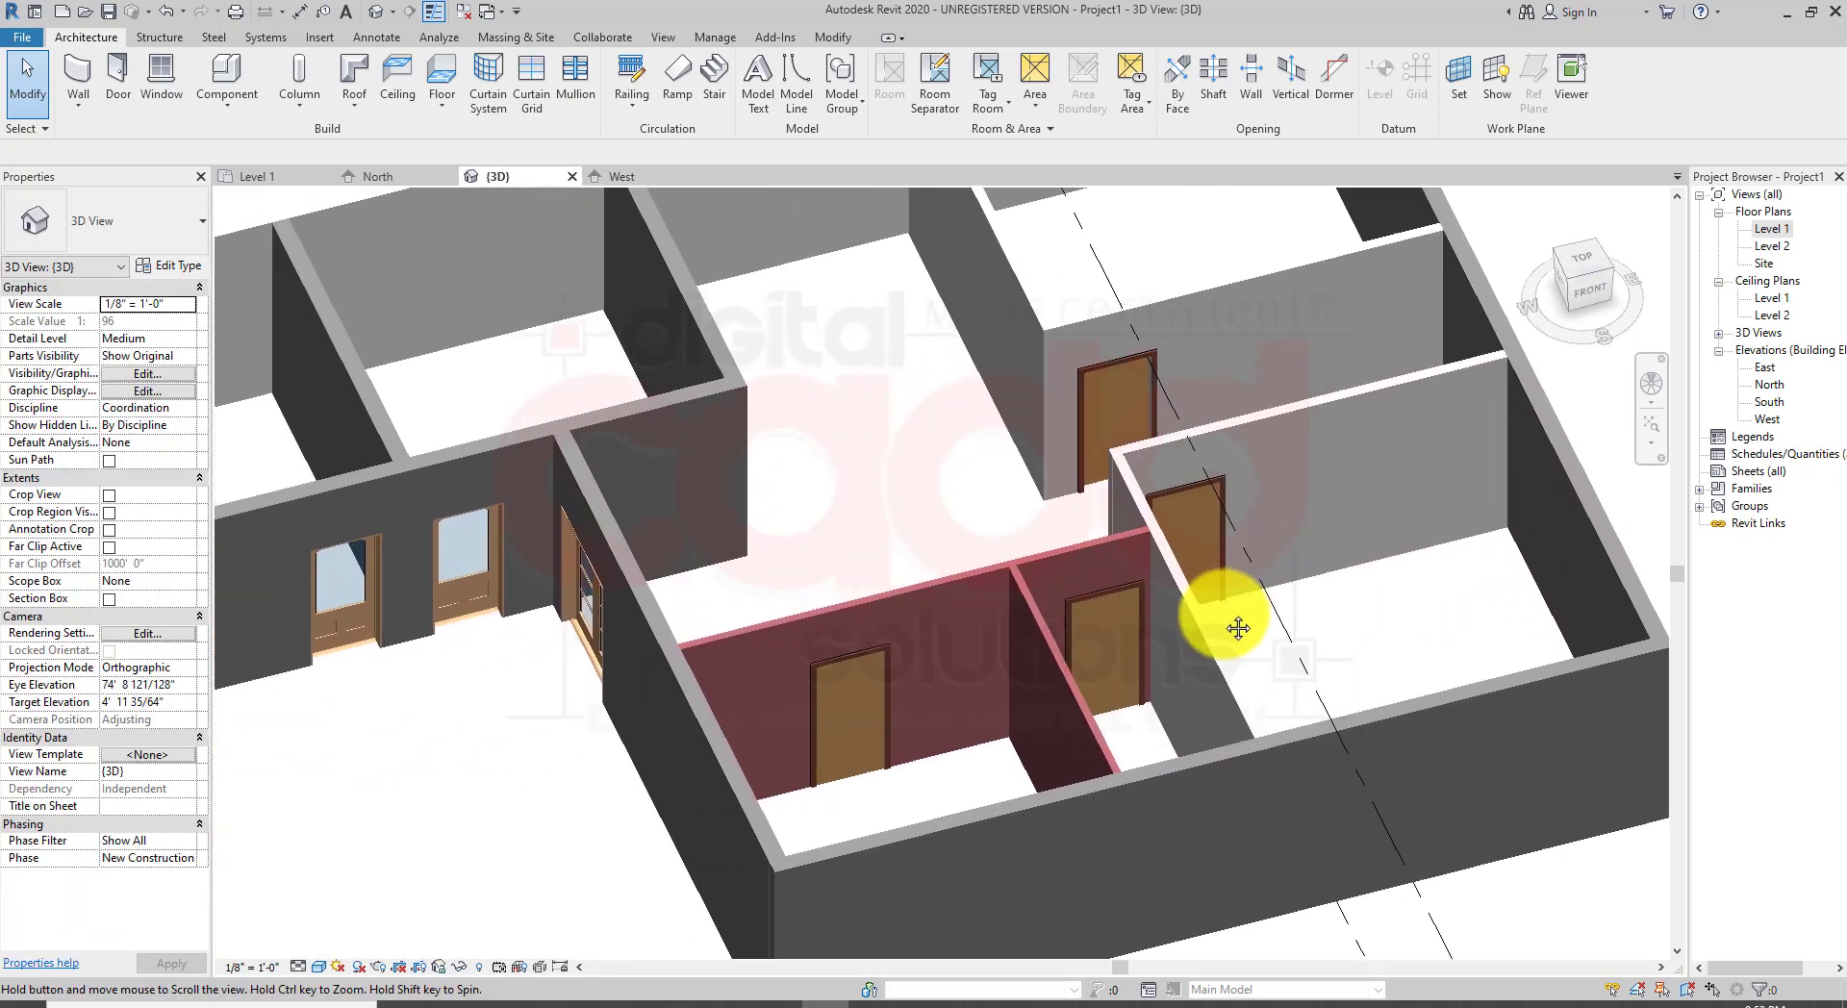
Step: Change the two single-flush doors in the right-side rooms to the Half Arch Glass-Wood_Clad 36" x 80" type
click(1195, 494)
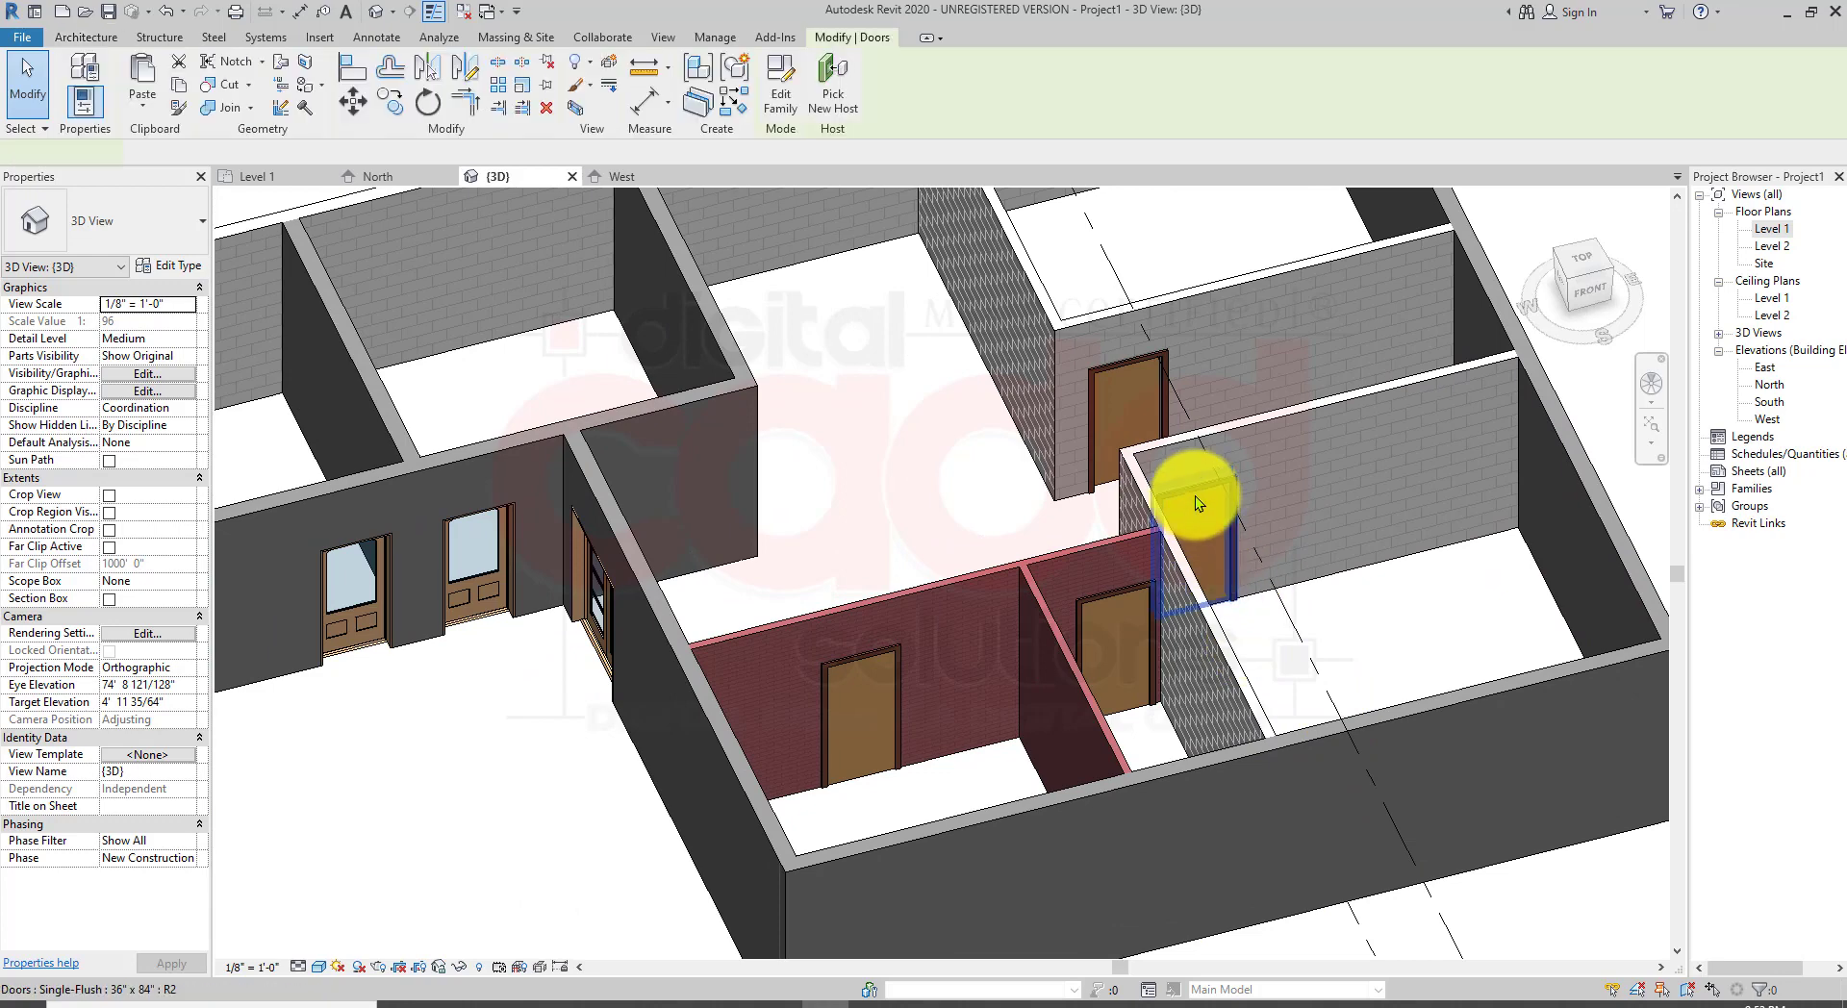
ctrl+click(1162, 364)
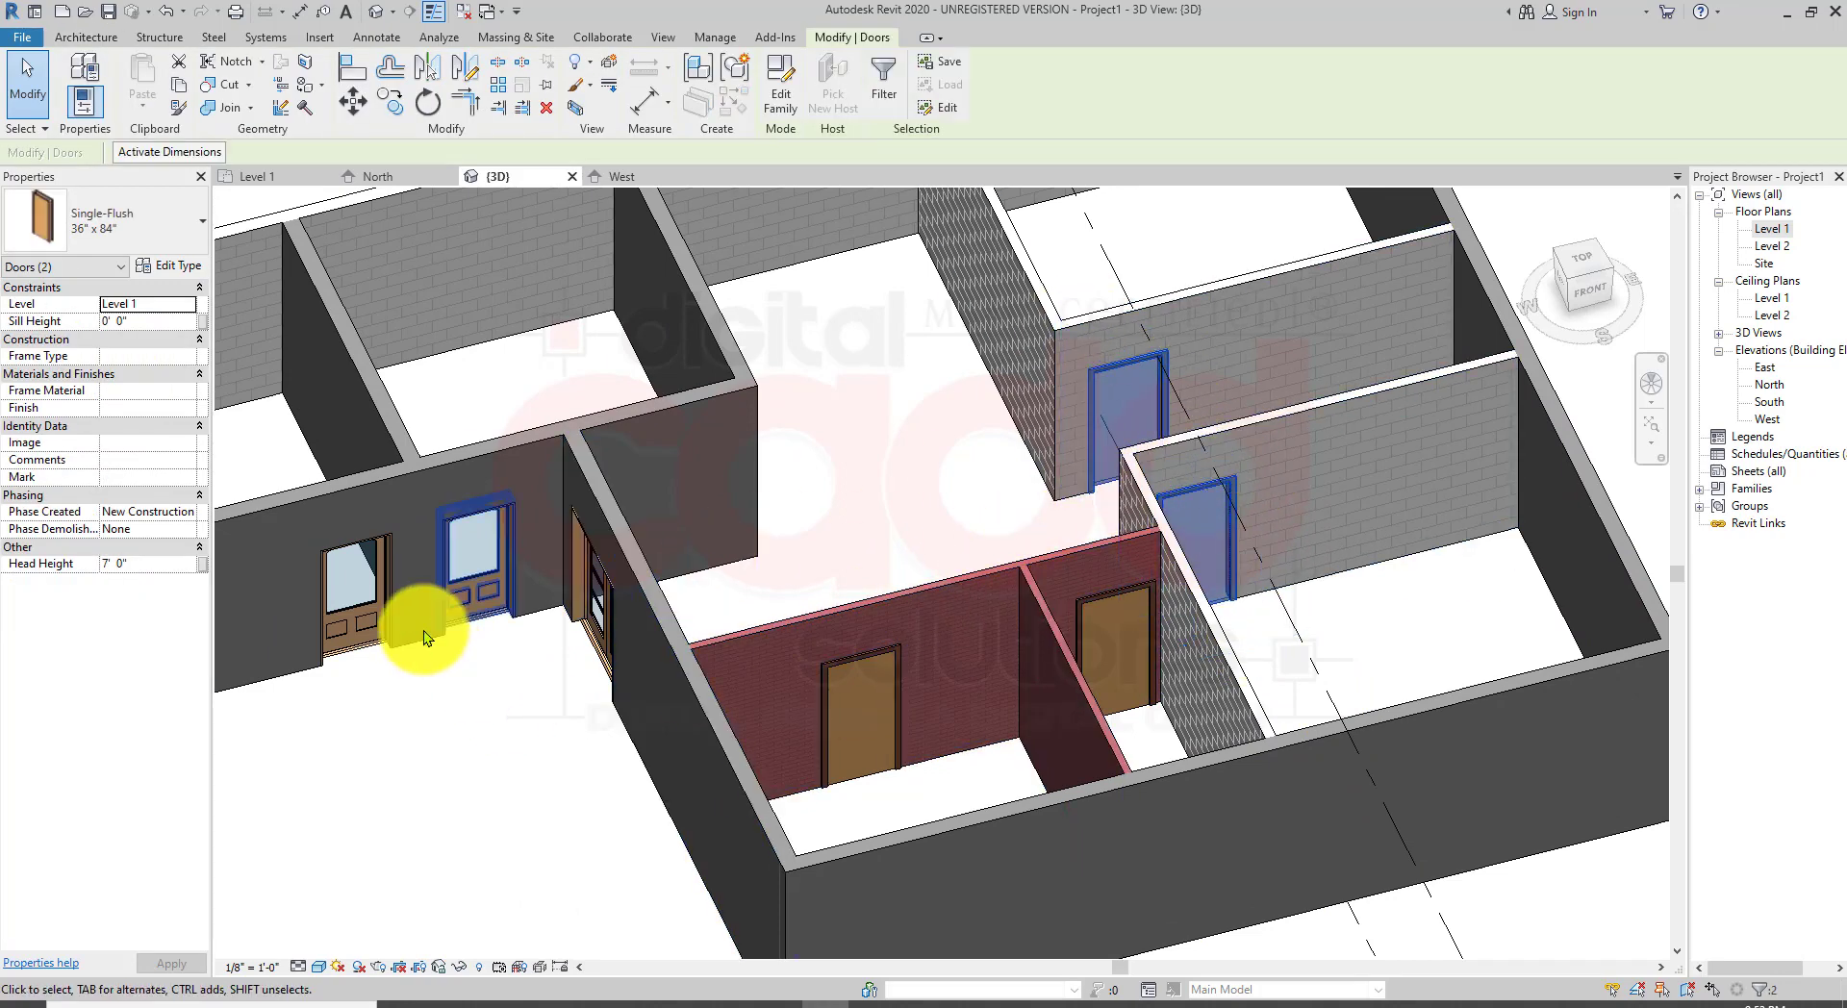
click(124, 217)
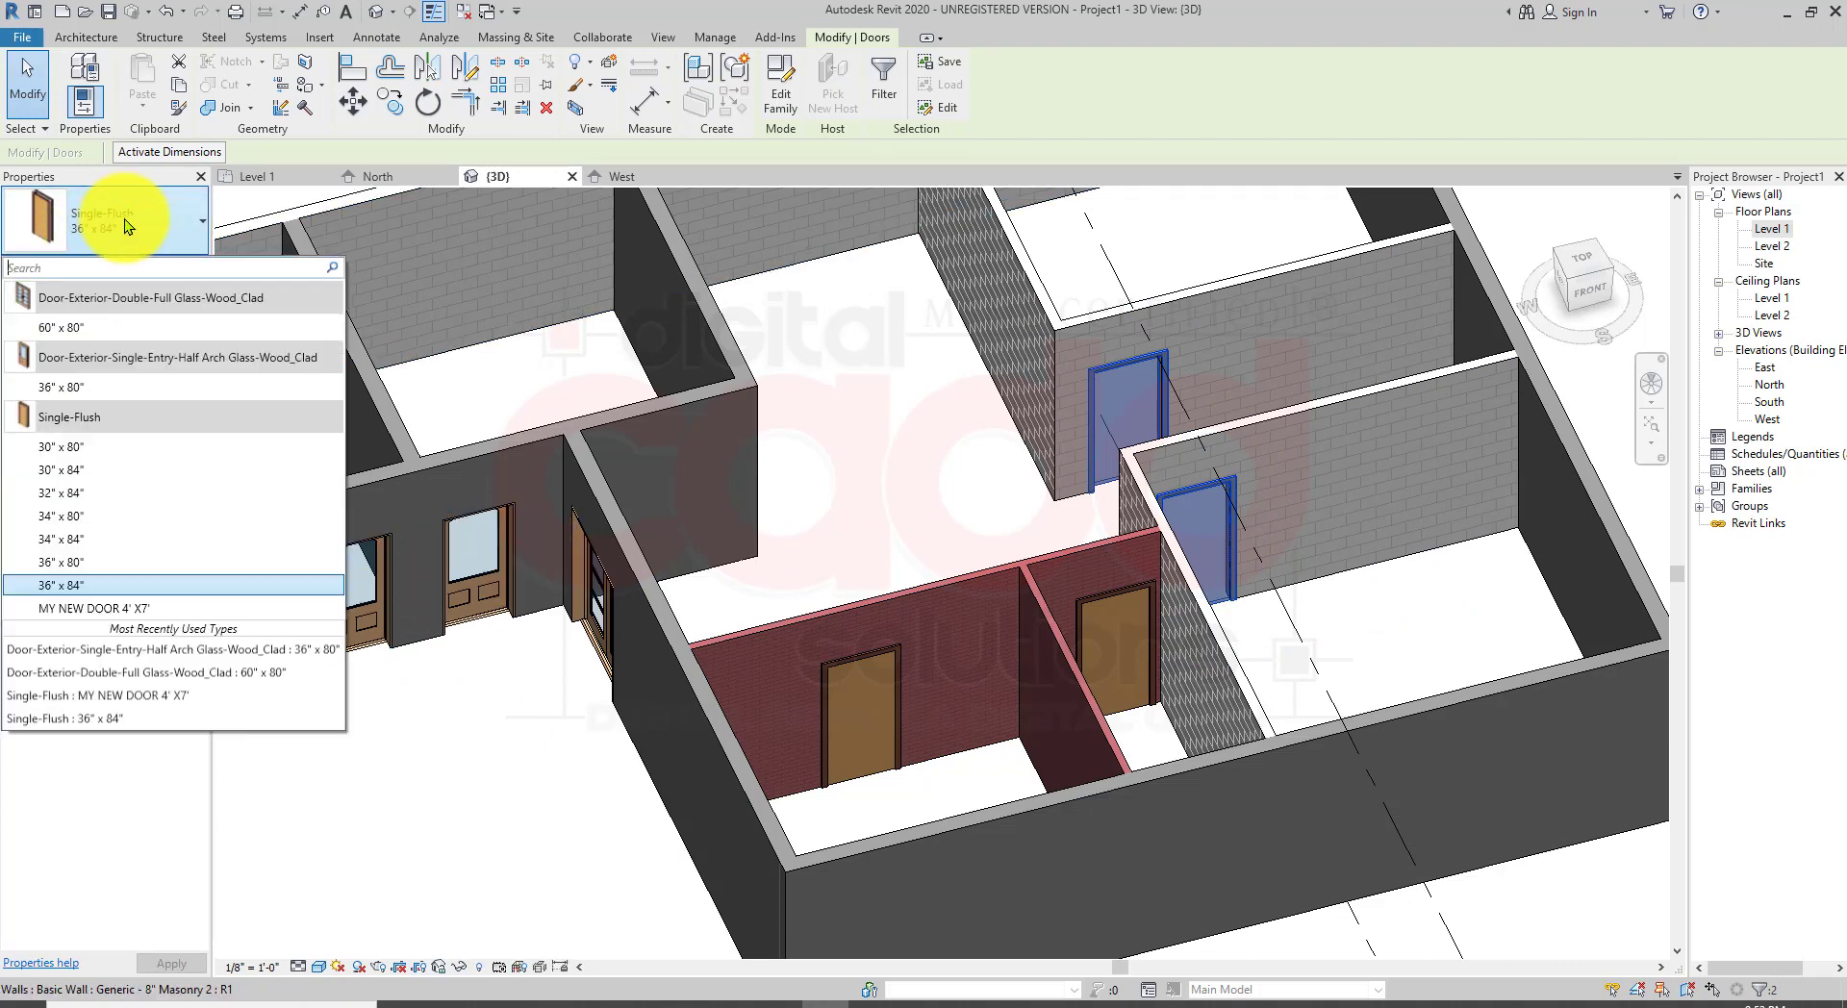
click(91, 384)
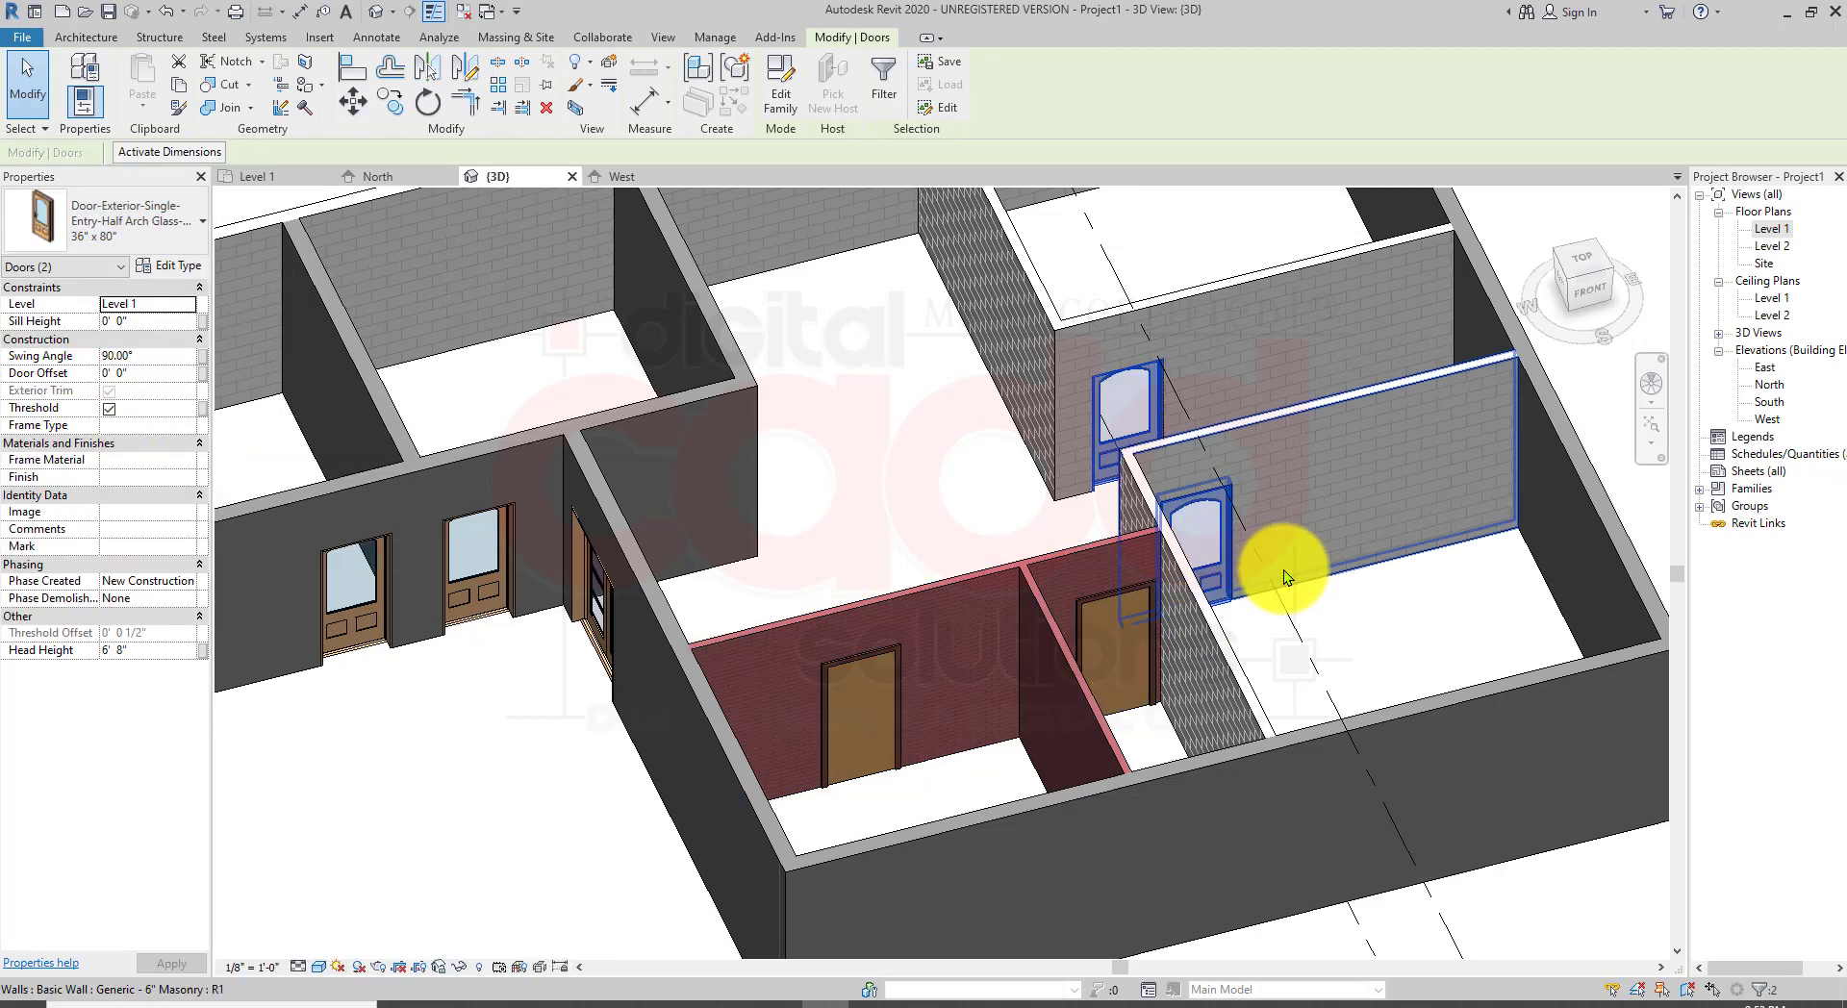
key(Escape)
Step: Orbit and zoom around the 3D model to examine all the doors in their walls
shift+middle_drag(1287, 564, 1187, 760)
scroll(1078, 718, up, 5)
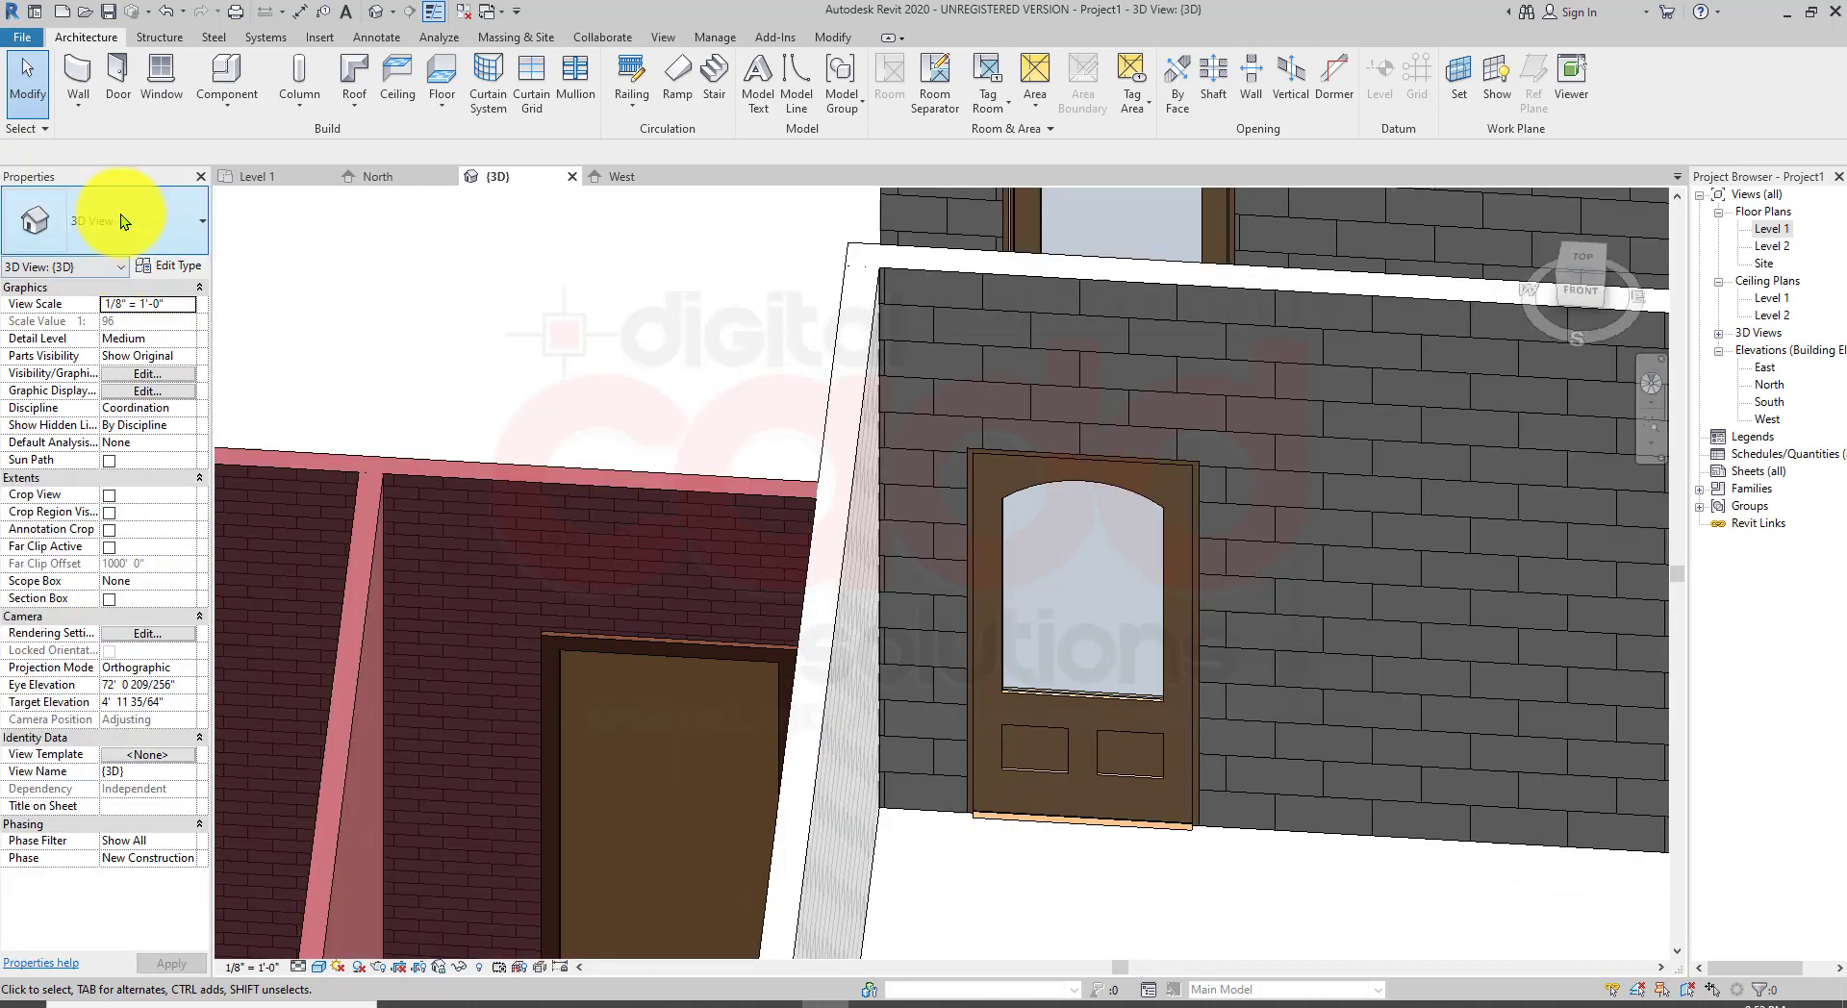
click(120, 214)
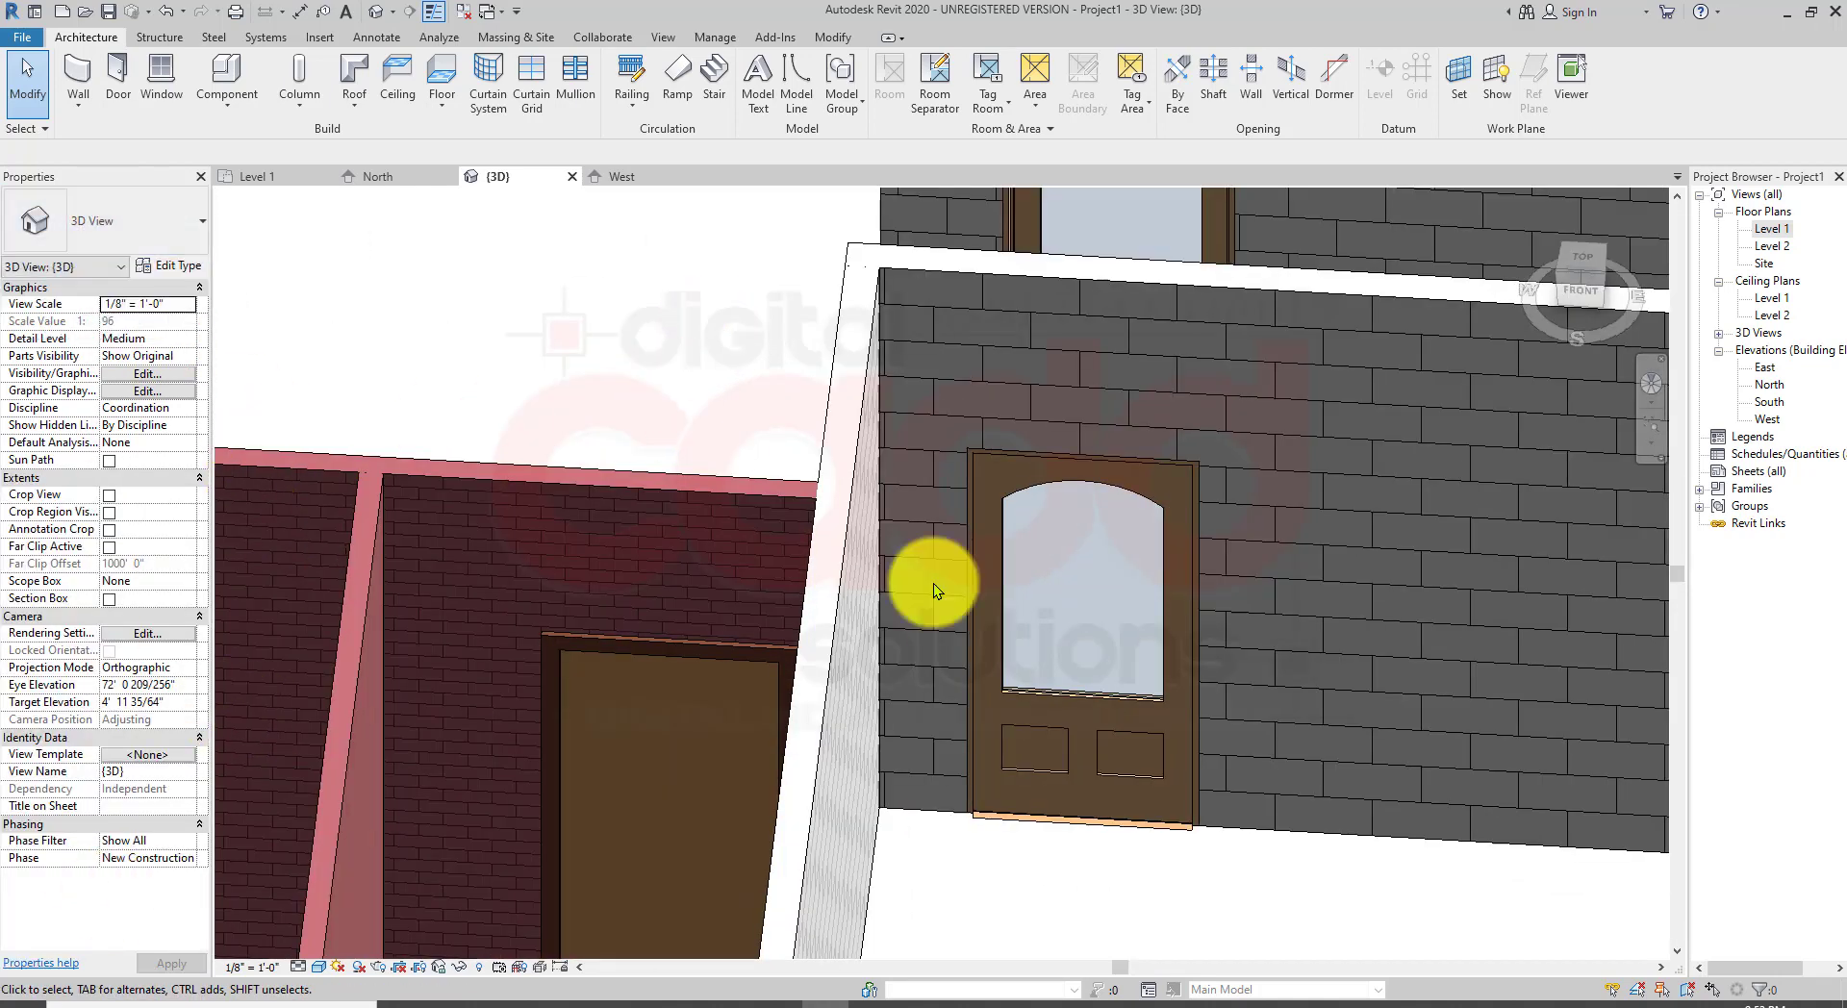
scroll(1121, 681, down, 4)
mouse_move(1122, 677)
shift+middle_down()
mouse_move(856, 471)
mouse_move(962, 537)
mouse_move(1131, 697)
shift+middle_up()
scroll(977, 350, down, 5)
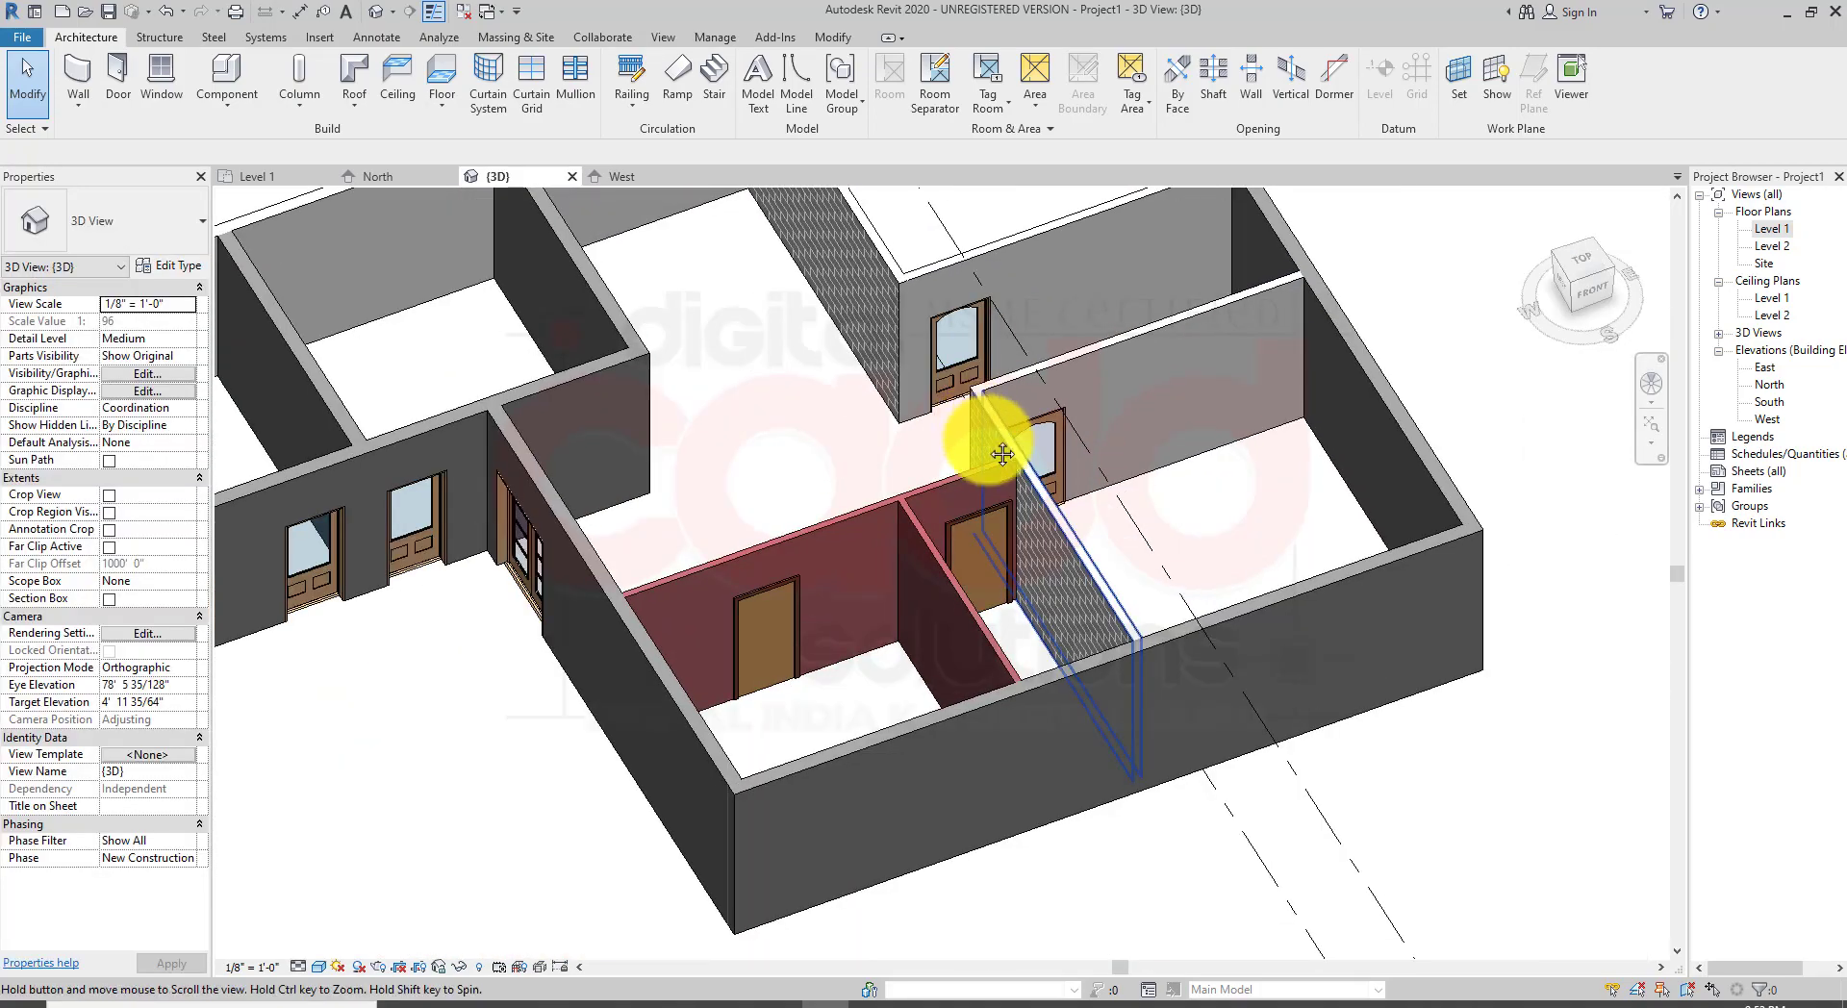
scroll(1043, 420, up, 8)
scroll(1024, 616, down, 2)
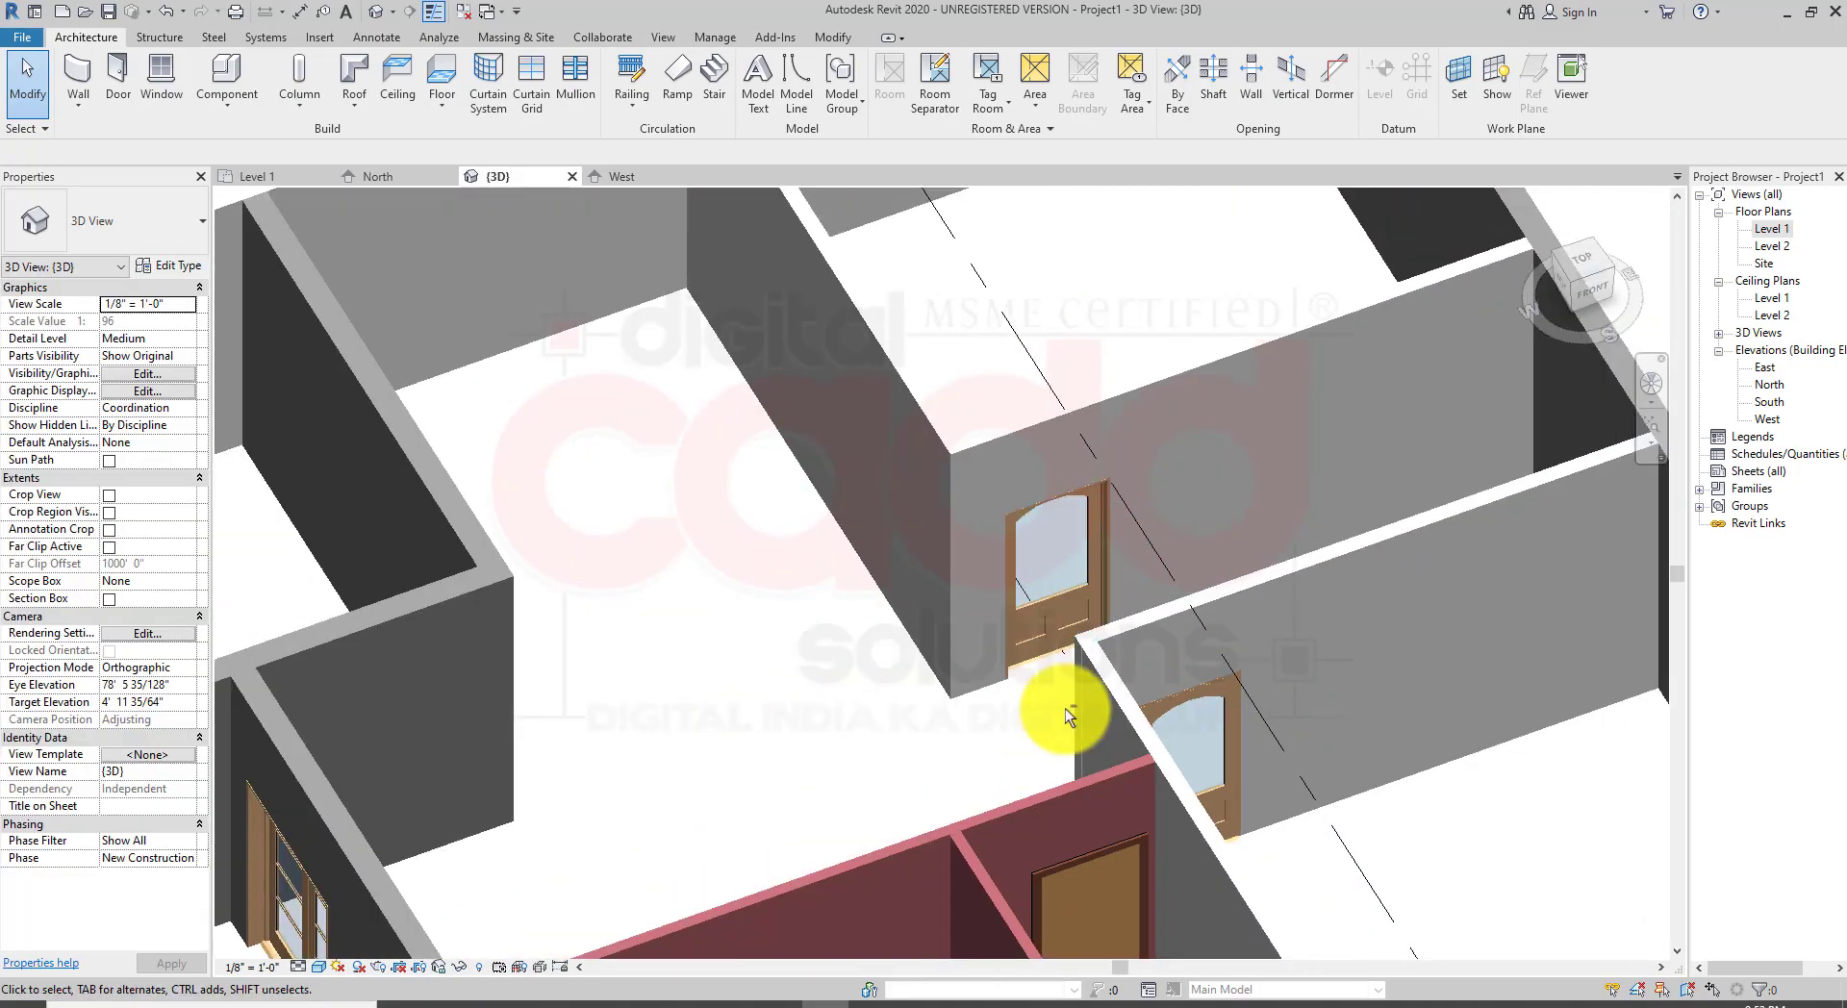
shift+middle_drag(1065, 710, 1339, 705)
middle_drag(310, 670, 1101, 434)
shift+middle_drag(631, 591, 792, 606)
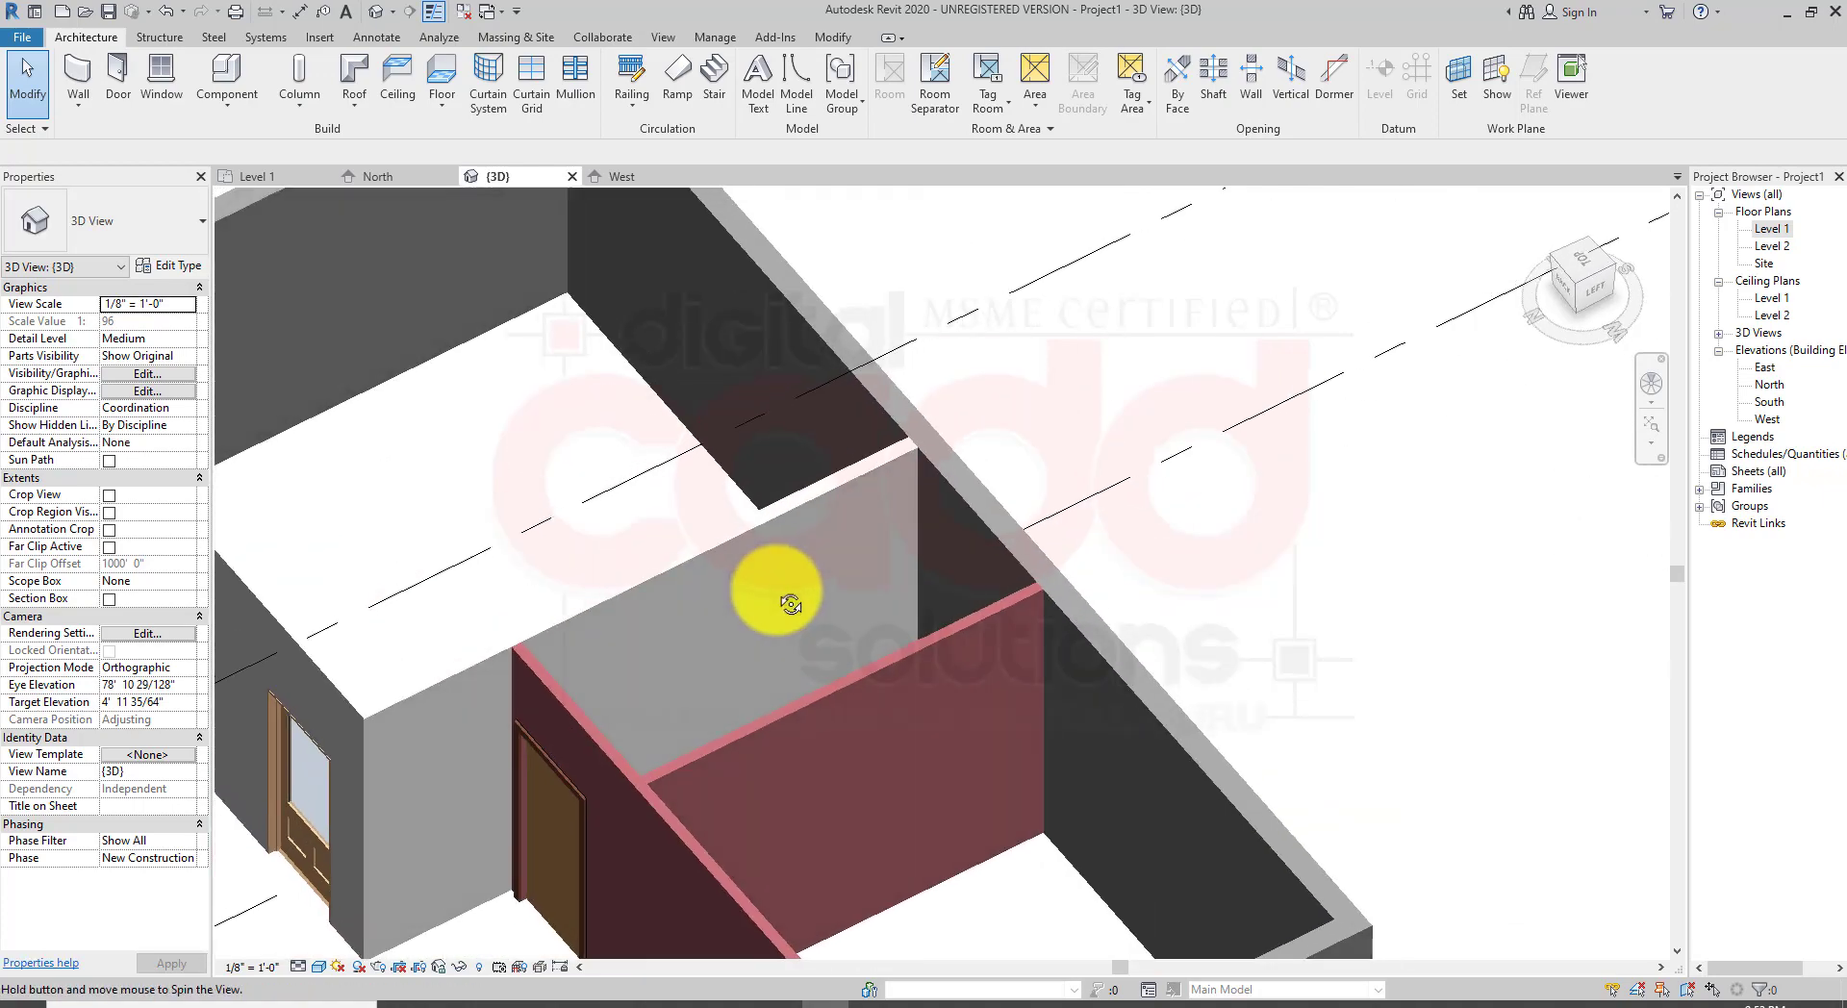
middle_drag(548, 763, 1021, 498)
scroll(754, 580, up, 3)
scroll(755, 580, up, 4)
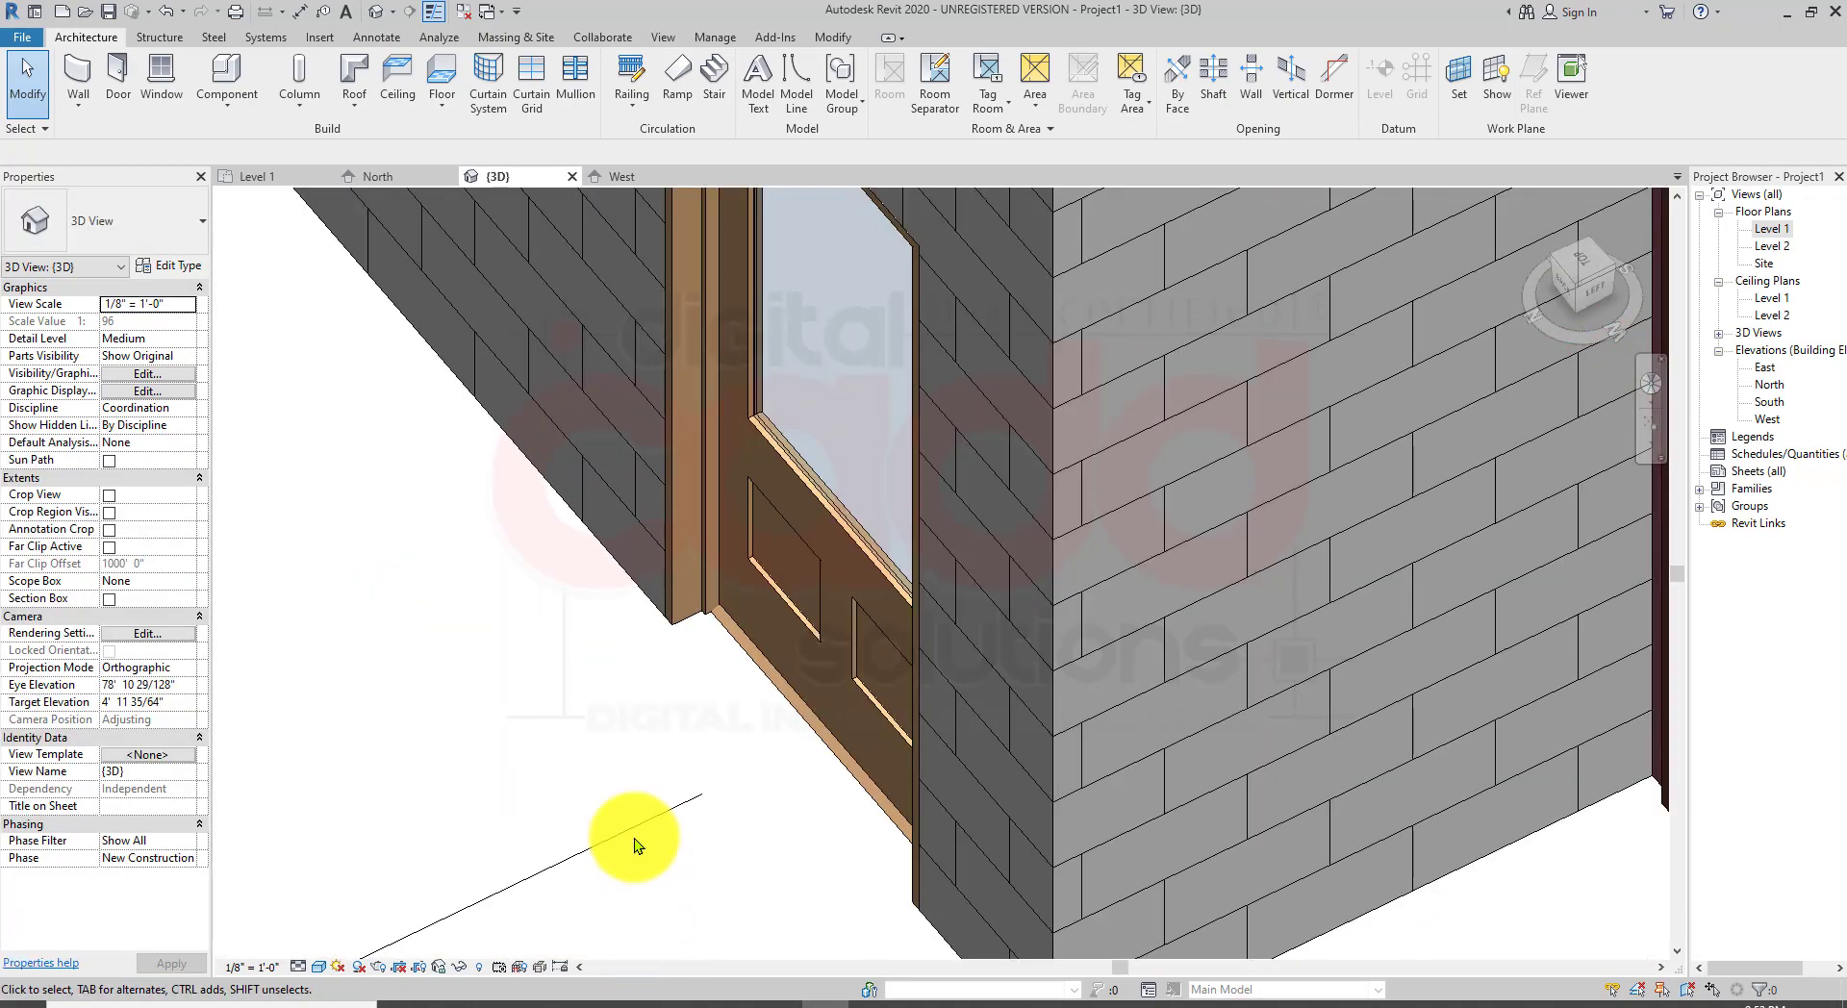
scroll(734, 709, down, 8)
shift+middle_drag(741, 680, 490, 707)
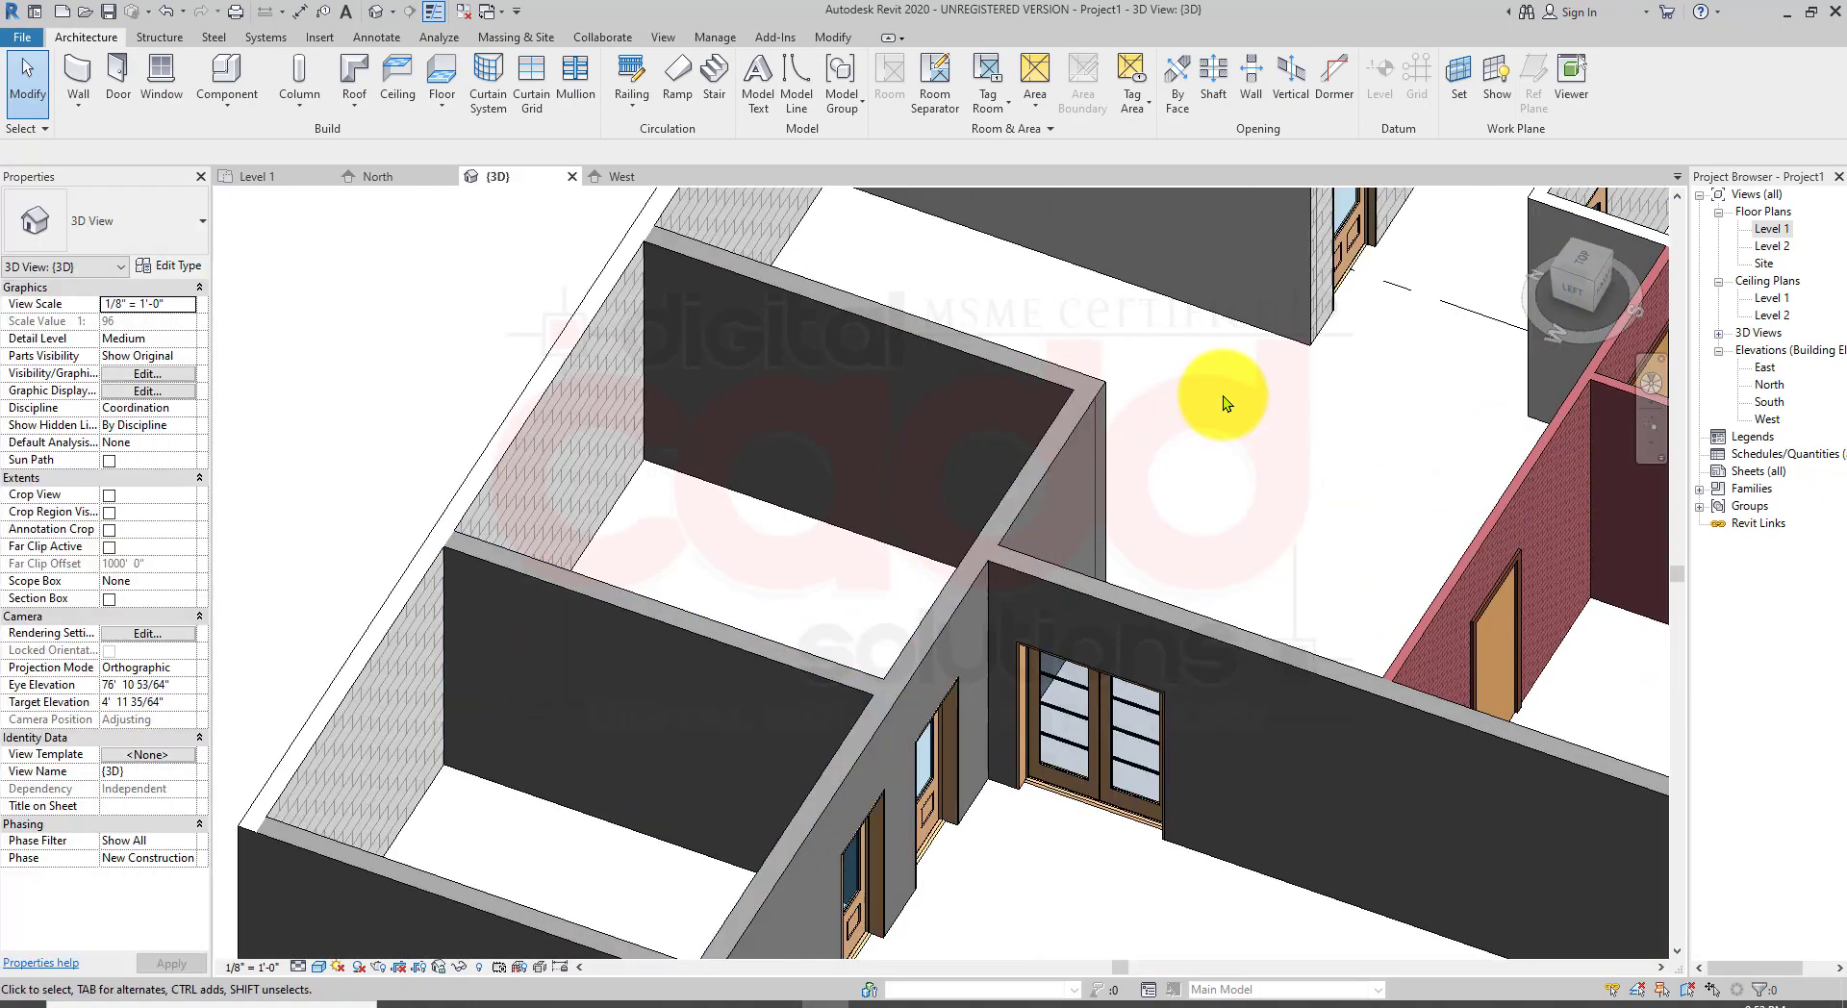
middle_drag(1225, 404, 683, 852)
scroll(787, 822, up, 5)
shift+middle_drag(991, 880, 876, 898)
middle_drag(1426, 846, 866, 662)
scroll(914, 701, up, 5)
scroll(1049, 735, down, 8)
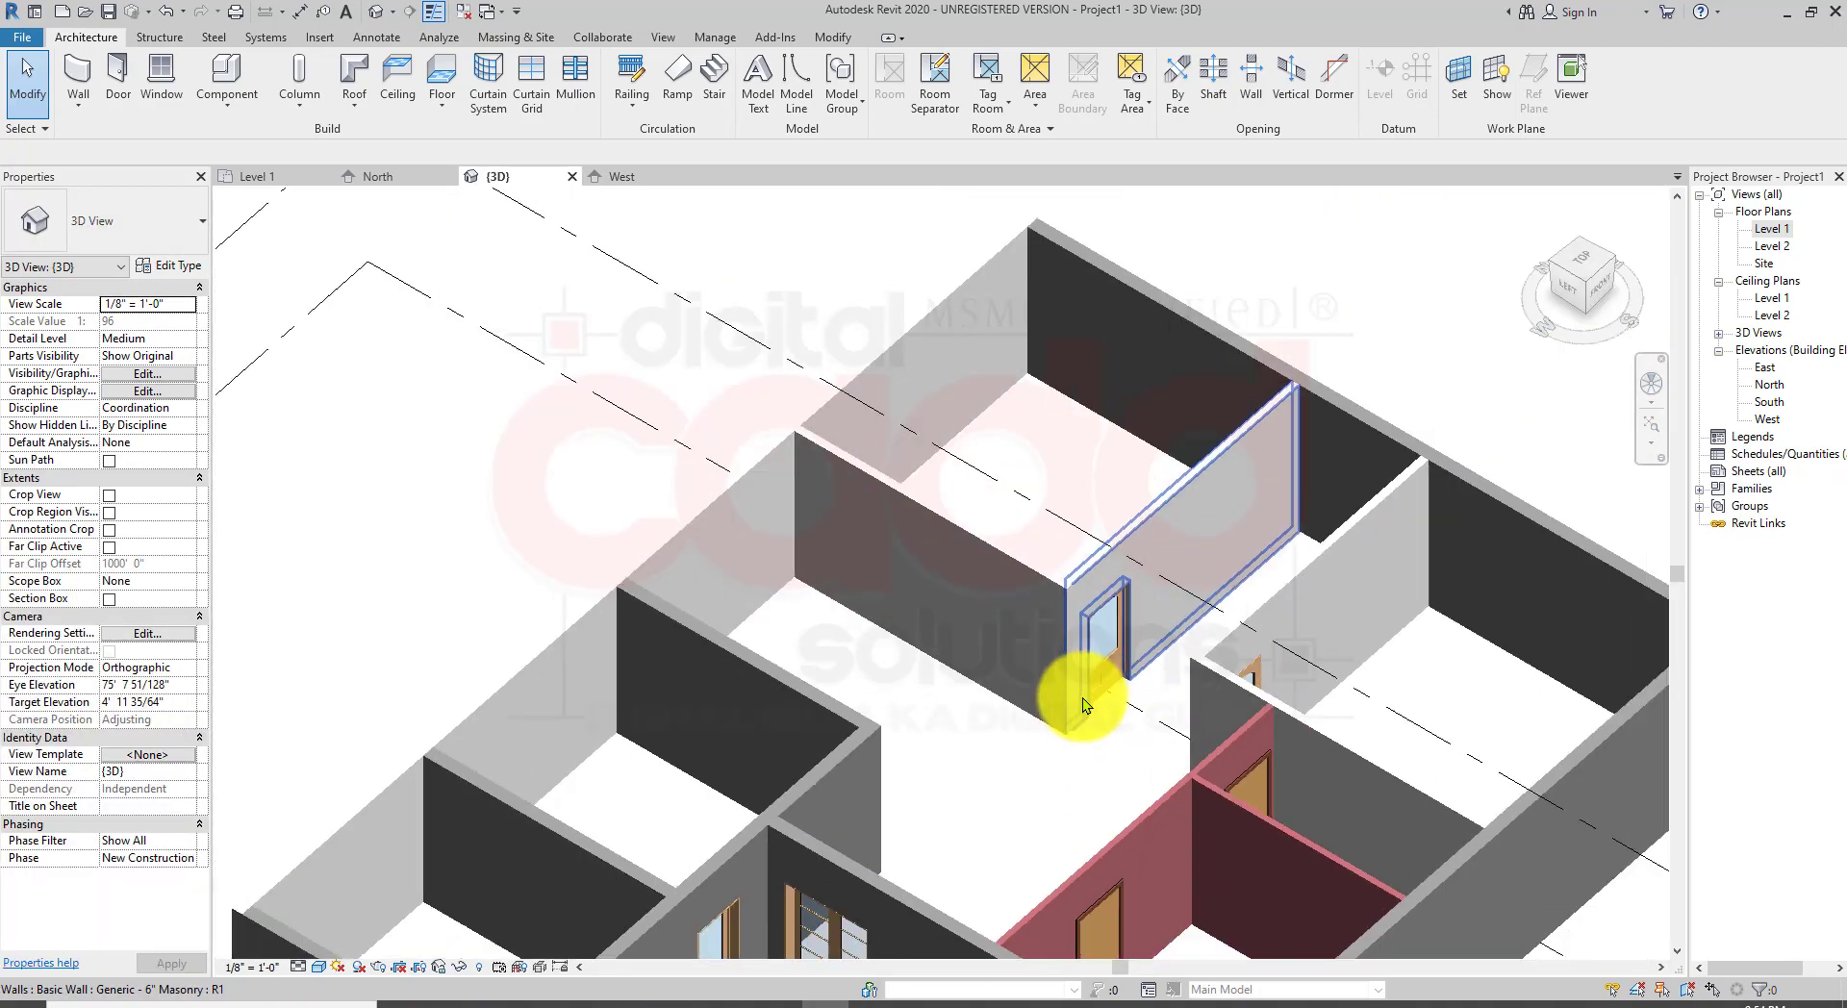
middle_drag(1081, 701, 958, 398)
scroll(948, 639, down, 3)
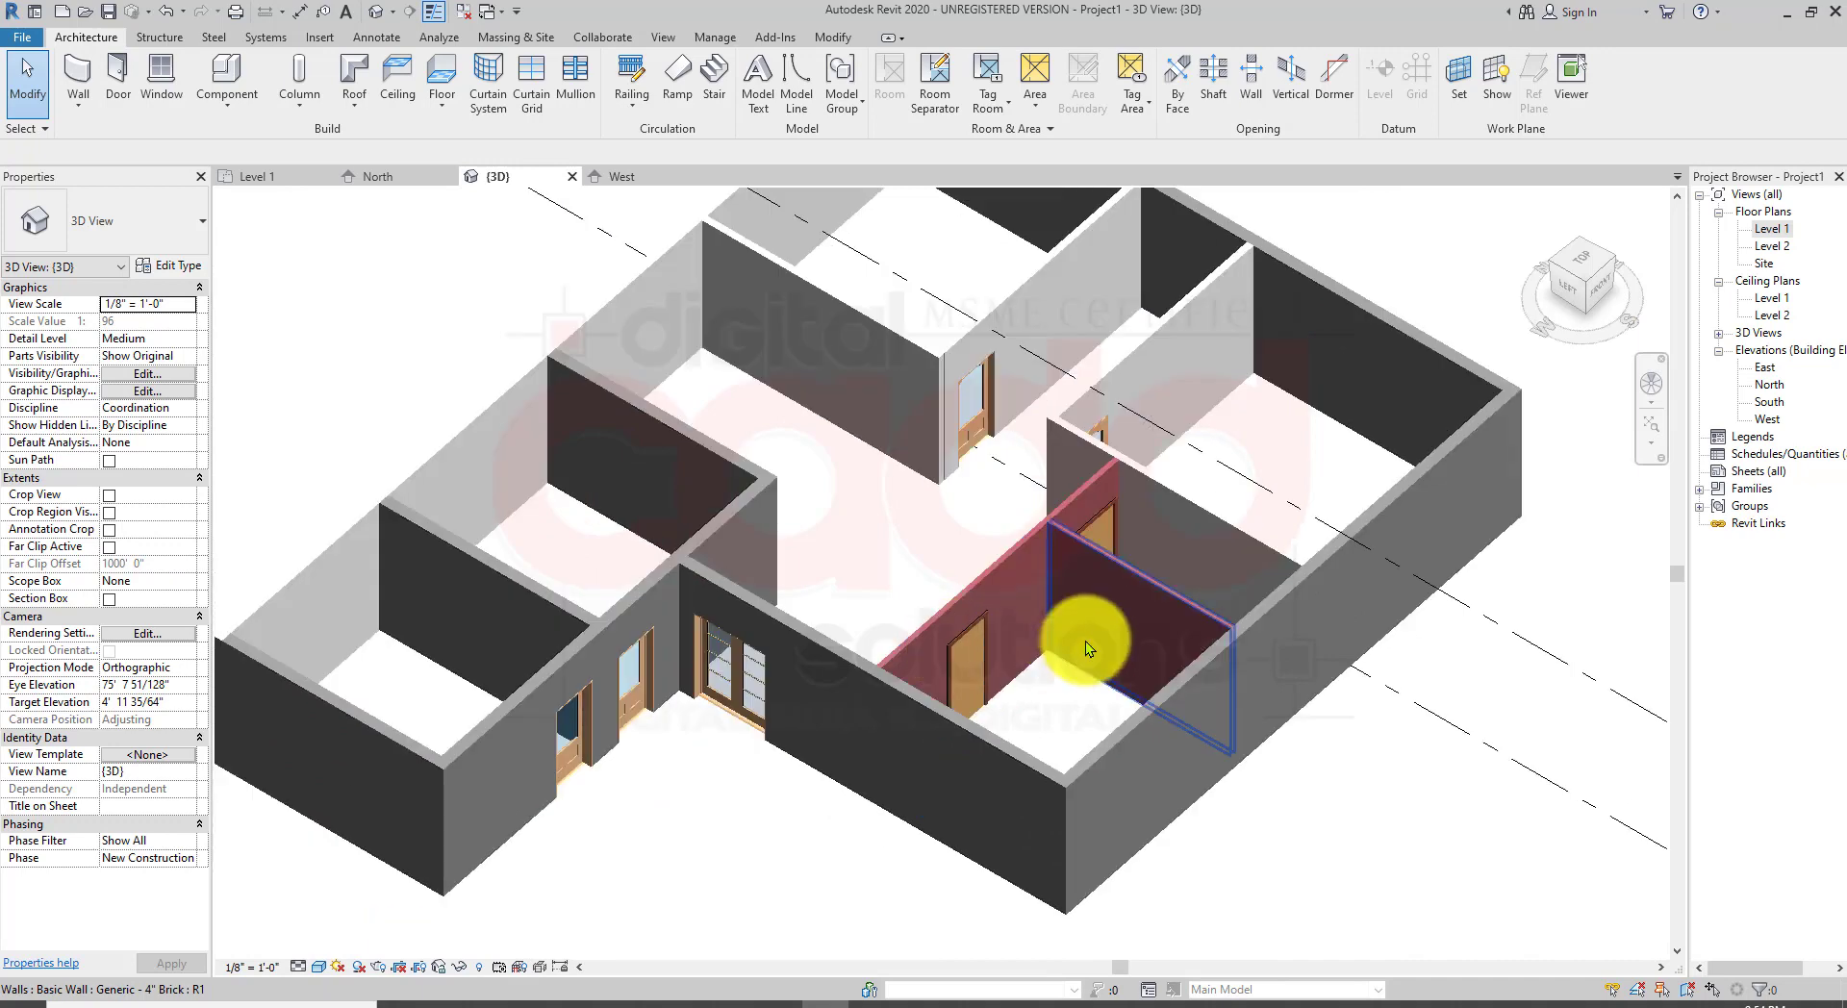
shift+middle_drag(1085, 641, 1064, 589)
scroll(927, 576, down, 4)
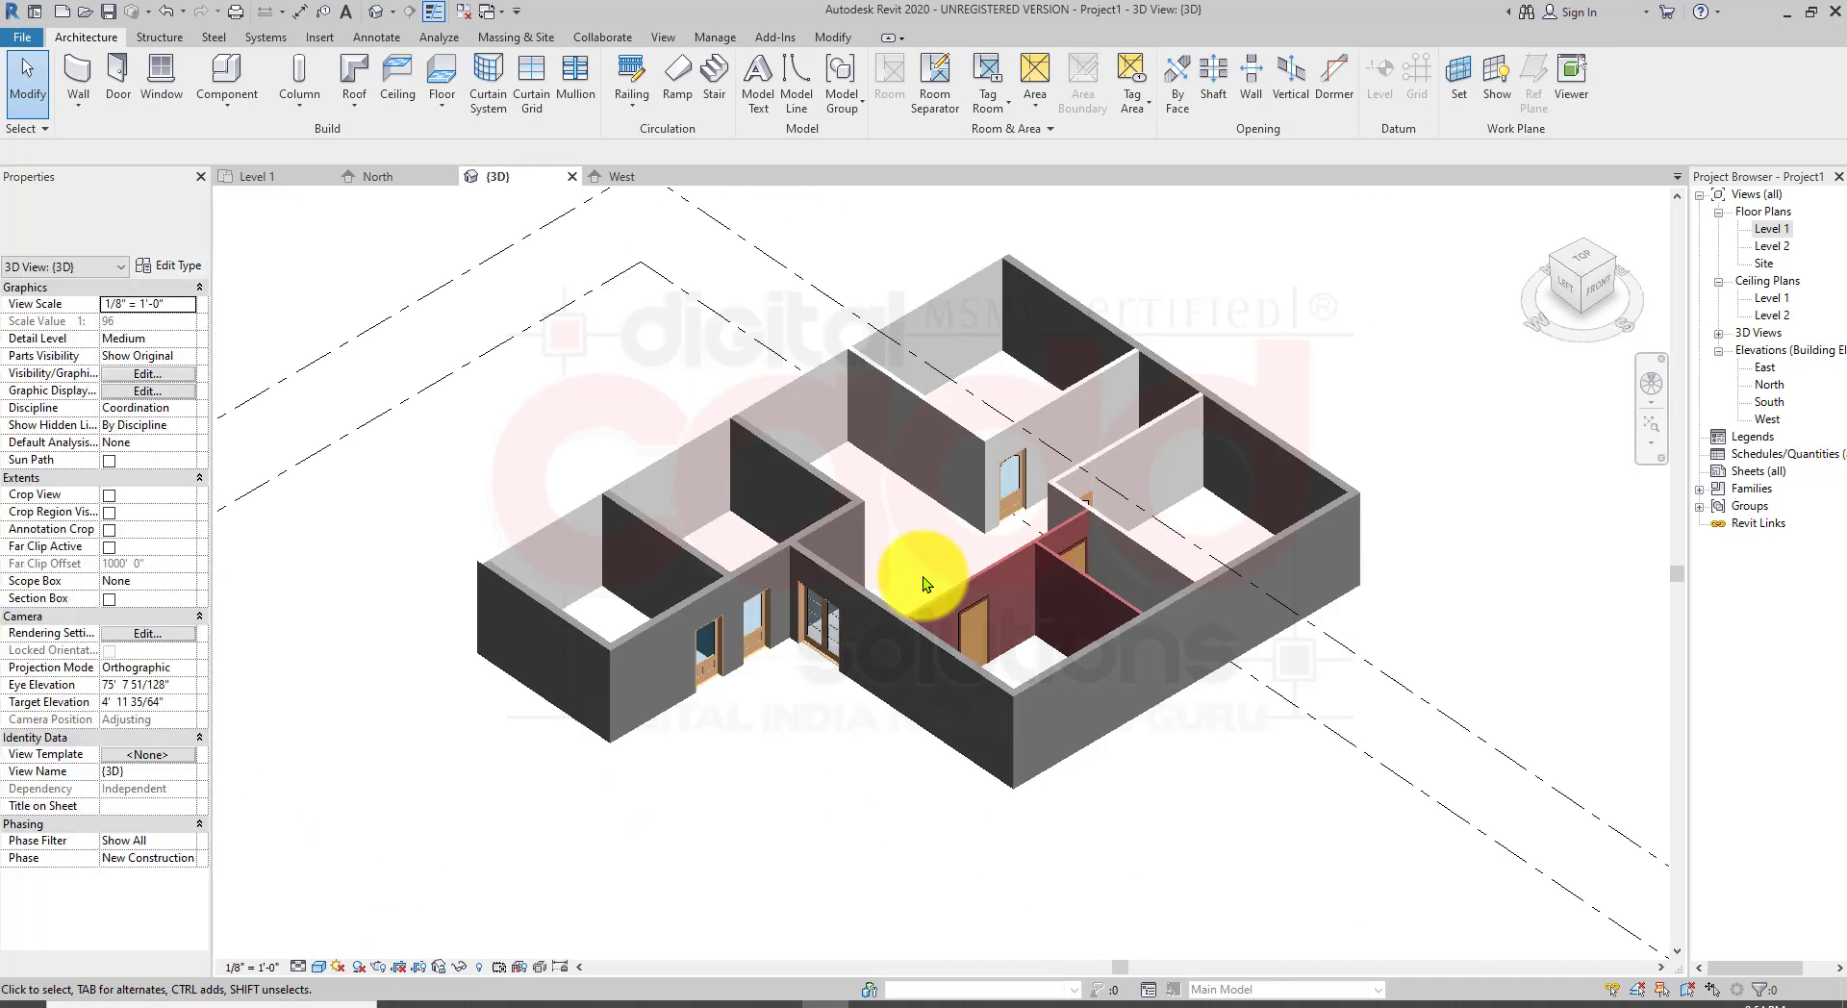
Step: Hide the Level 2 and Level 1 level planes in the 3D view
click(1309, 665)
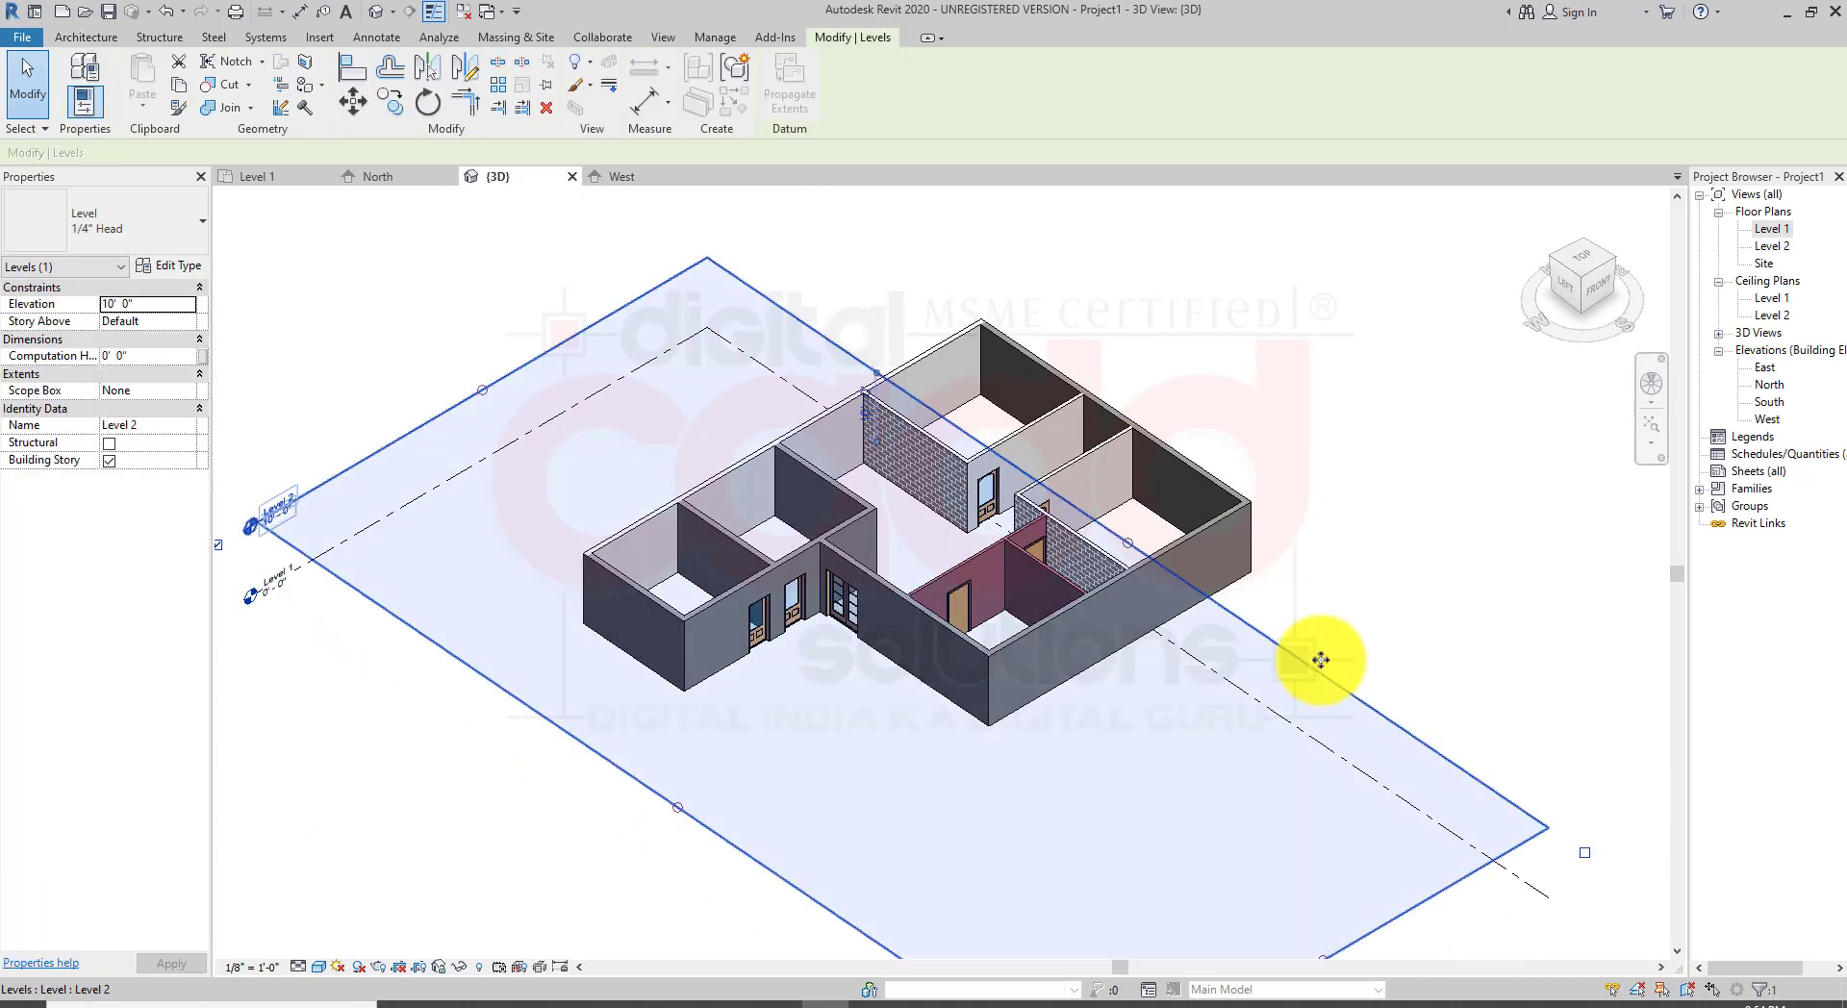
right_click(1364, 706)
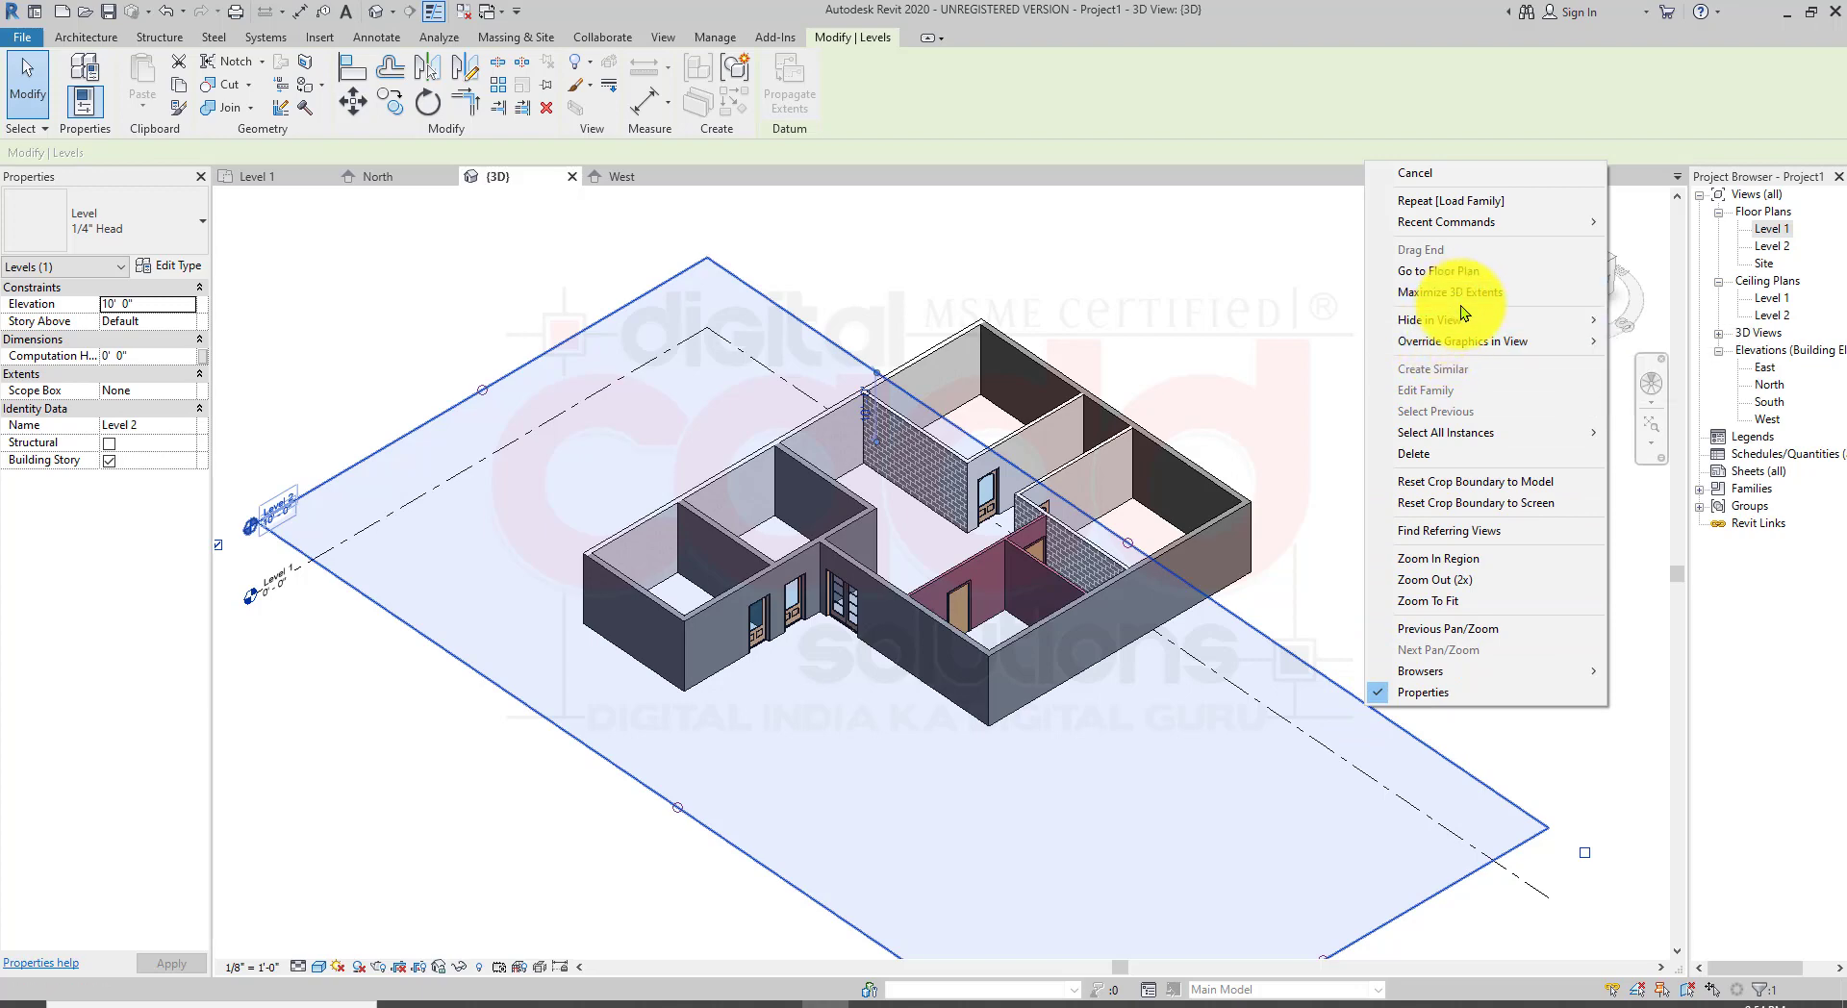
mouse_move(1463, 325)
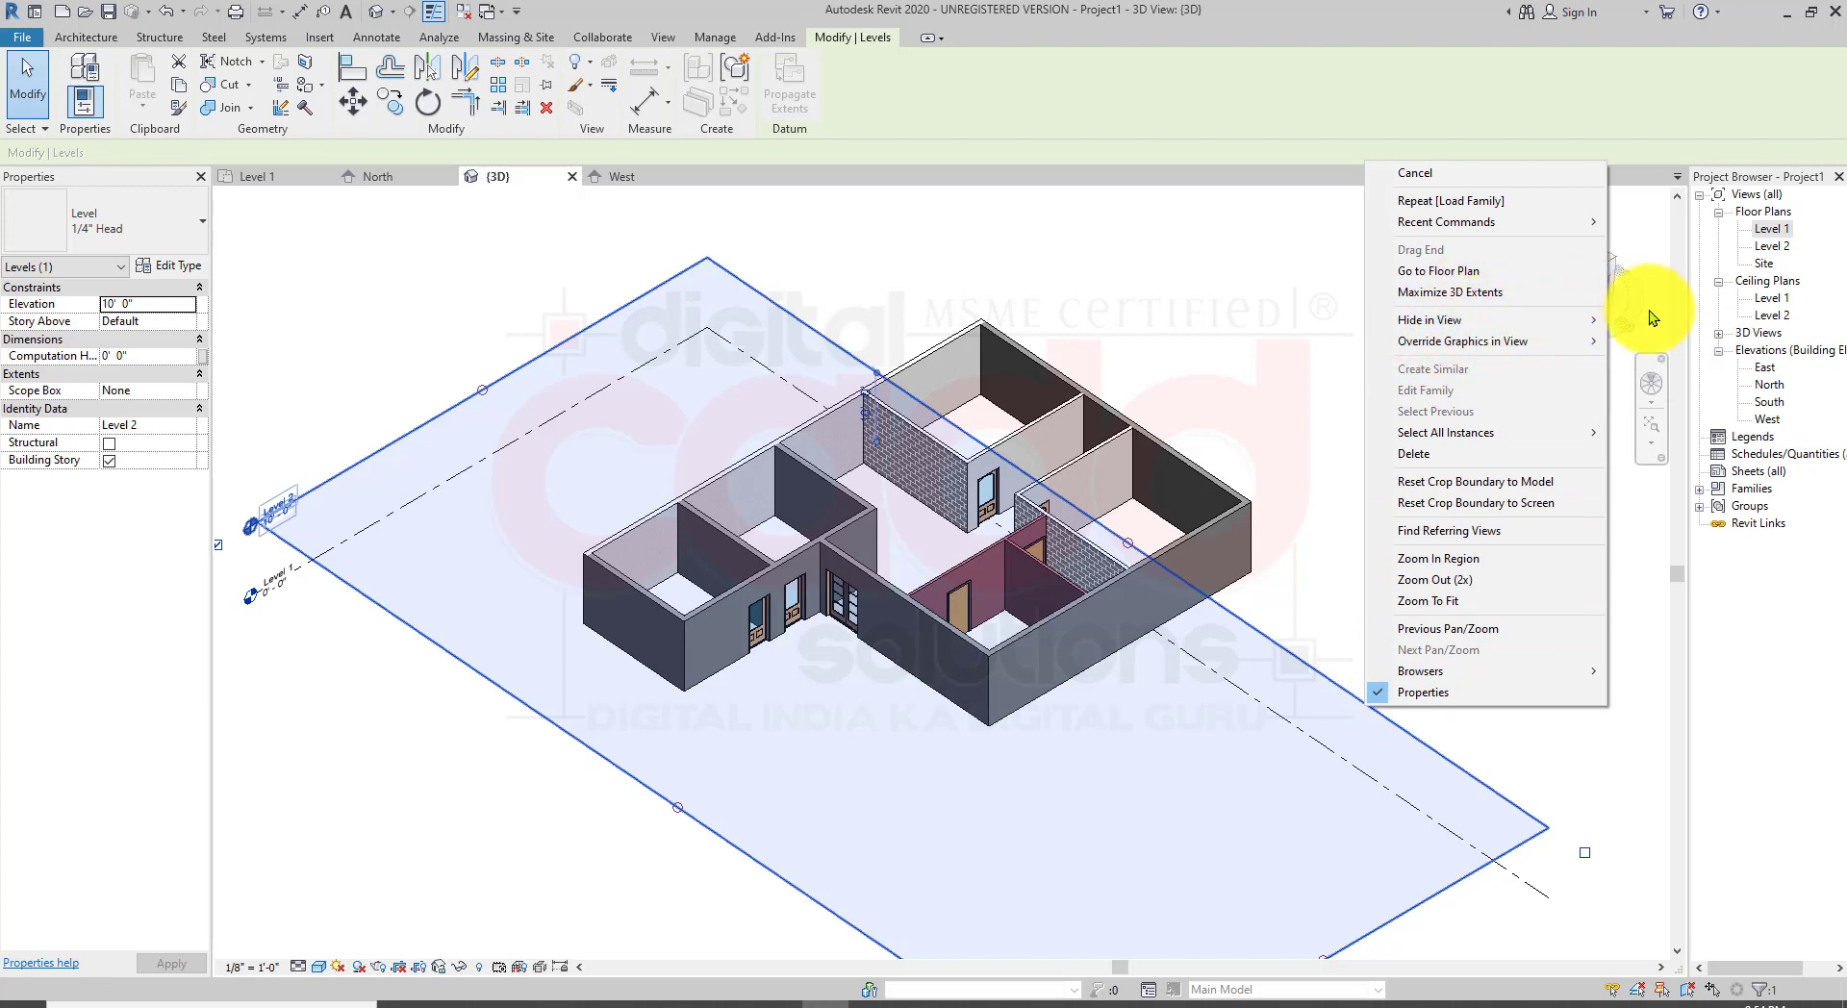
click(1651, 318)
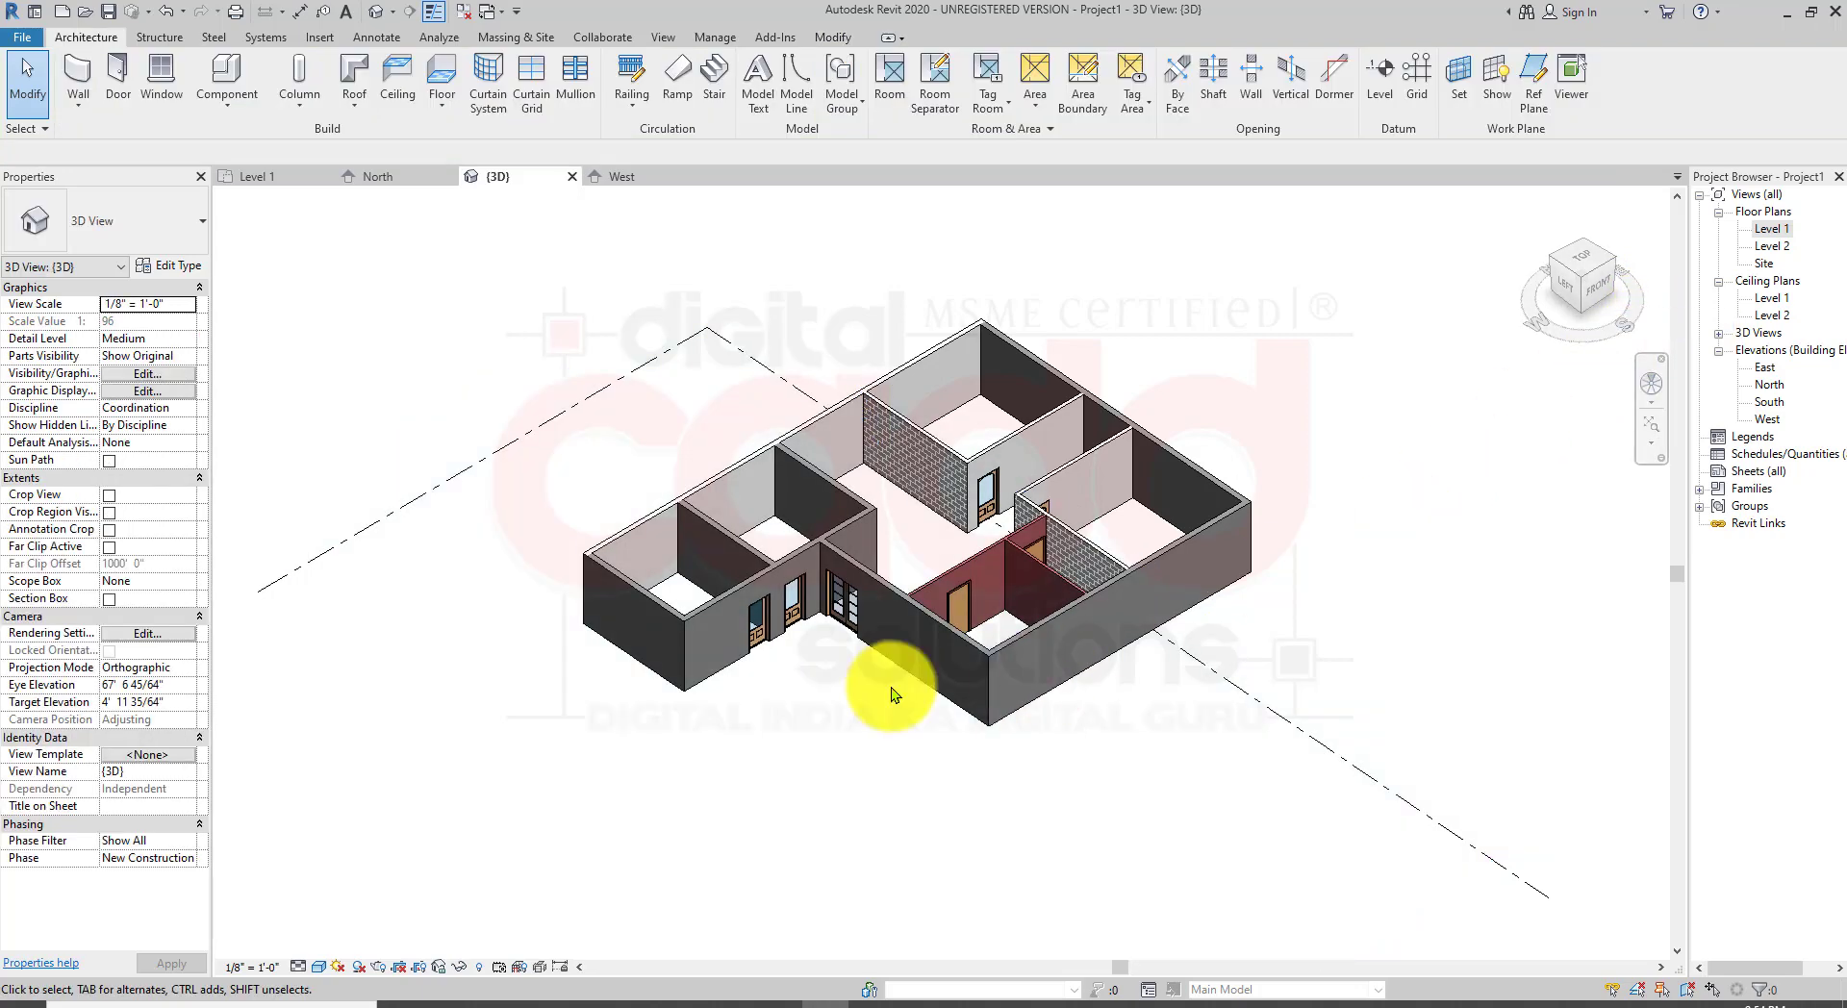
click(1253, 696)
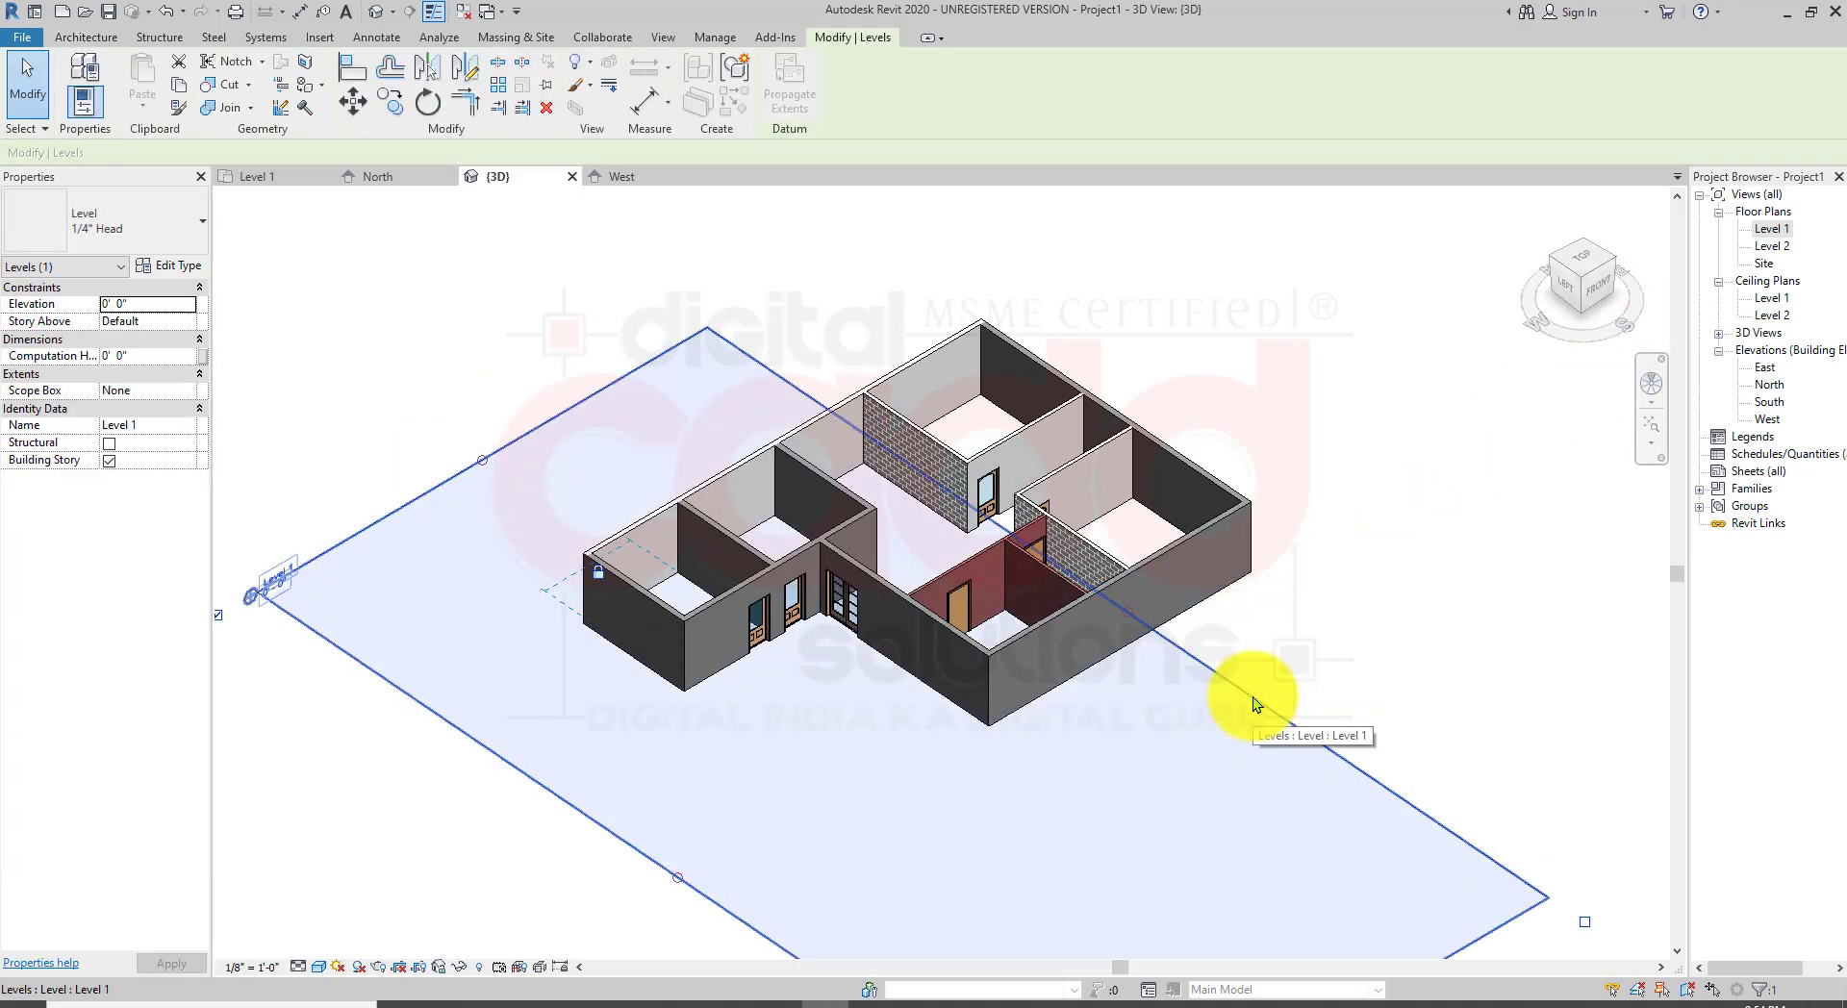
right_click(1252, 696)
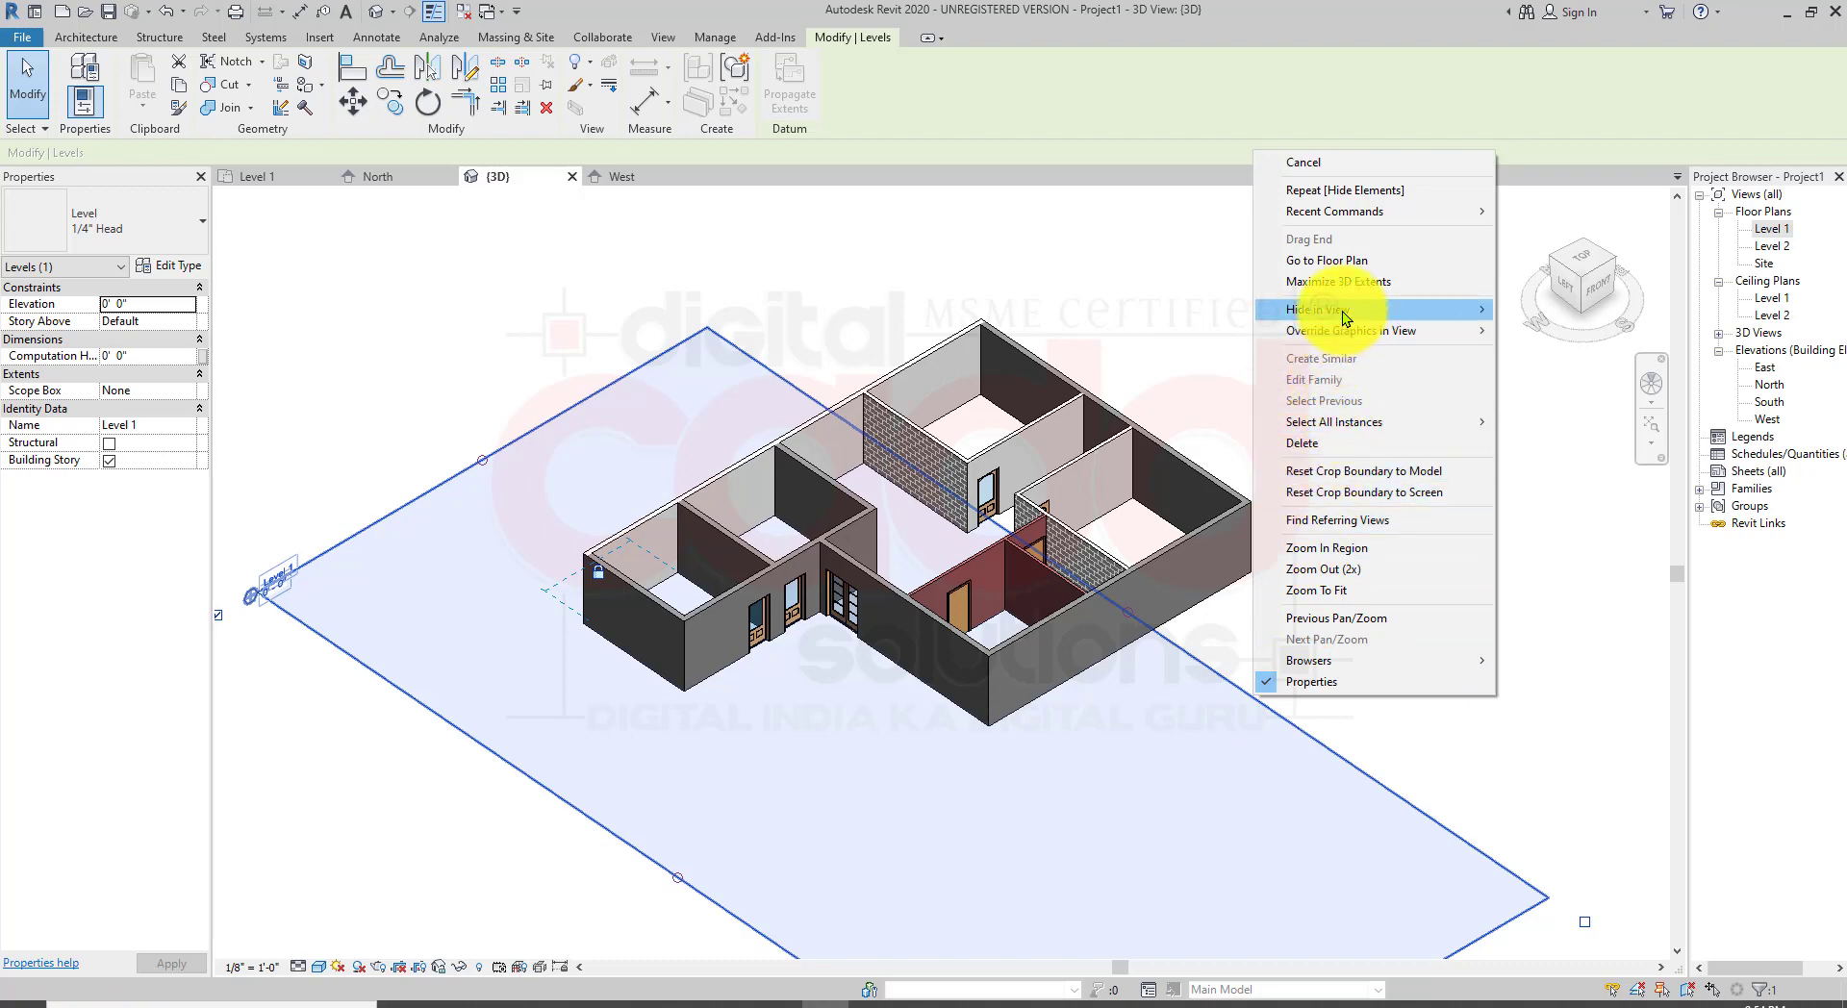
click(1544, 310)
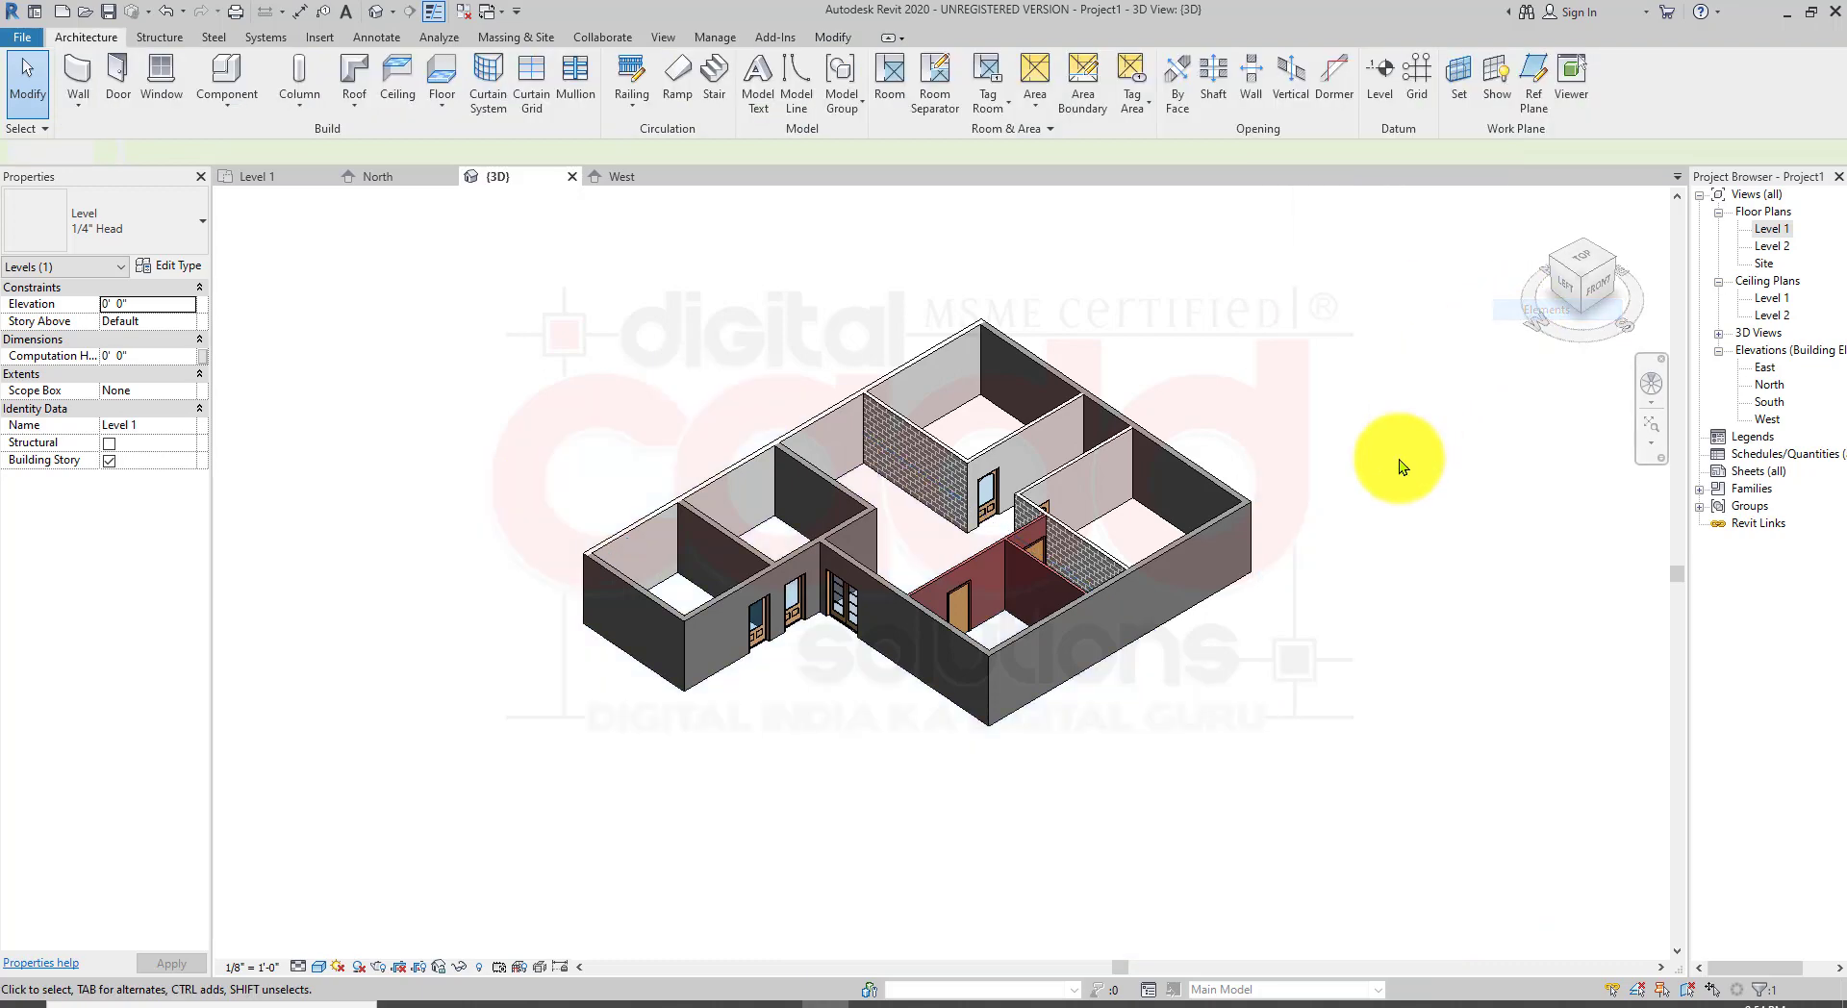
Step: Orbit and zoom the 3D view to inspect the doors in the front walls
shift+middle_drag(1053, 674, 746, 690)
scroll(743, 689, up, 5)
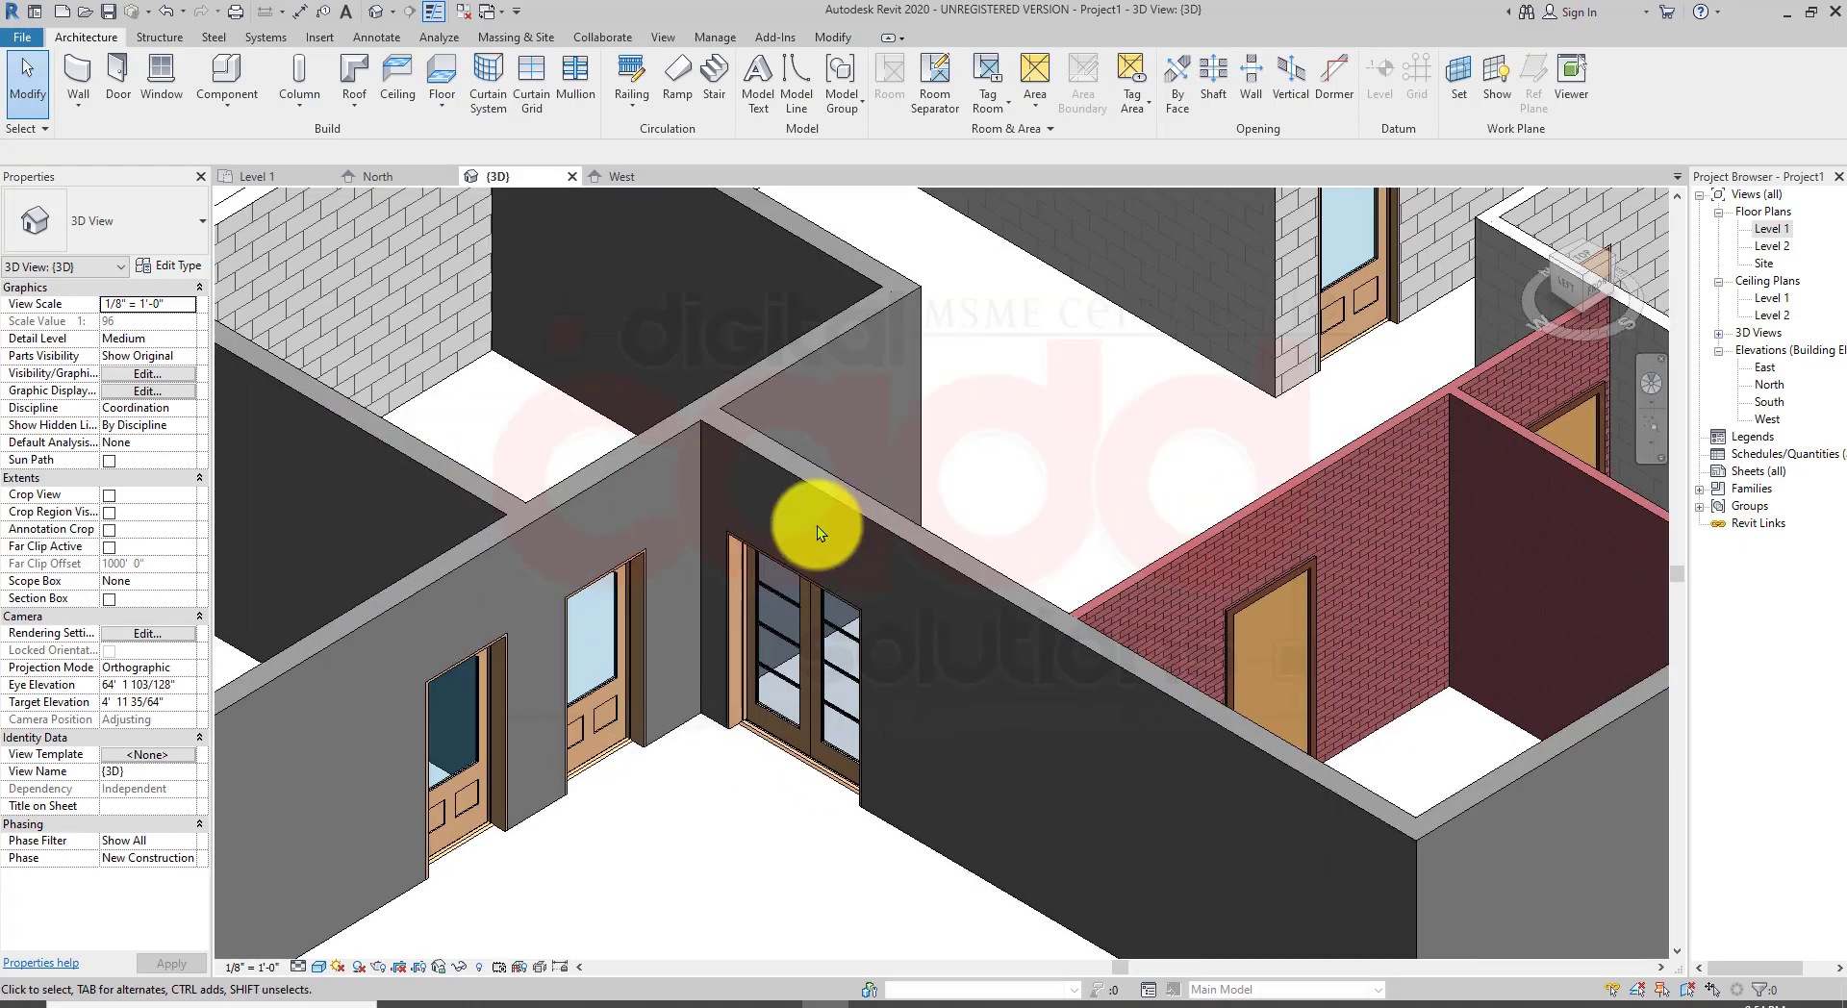
scroll(821, 577, down, 5)
scroll(817, 724, up, 4)
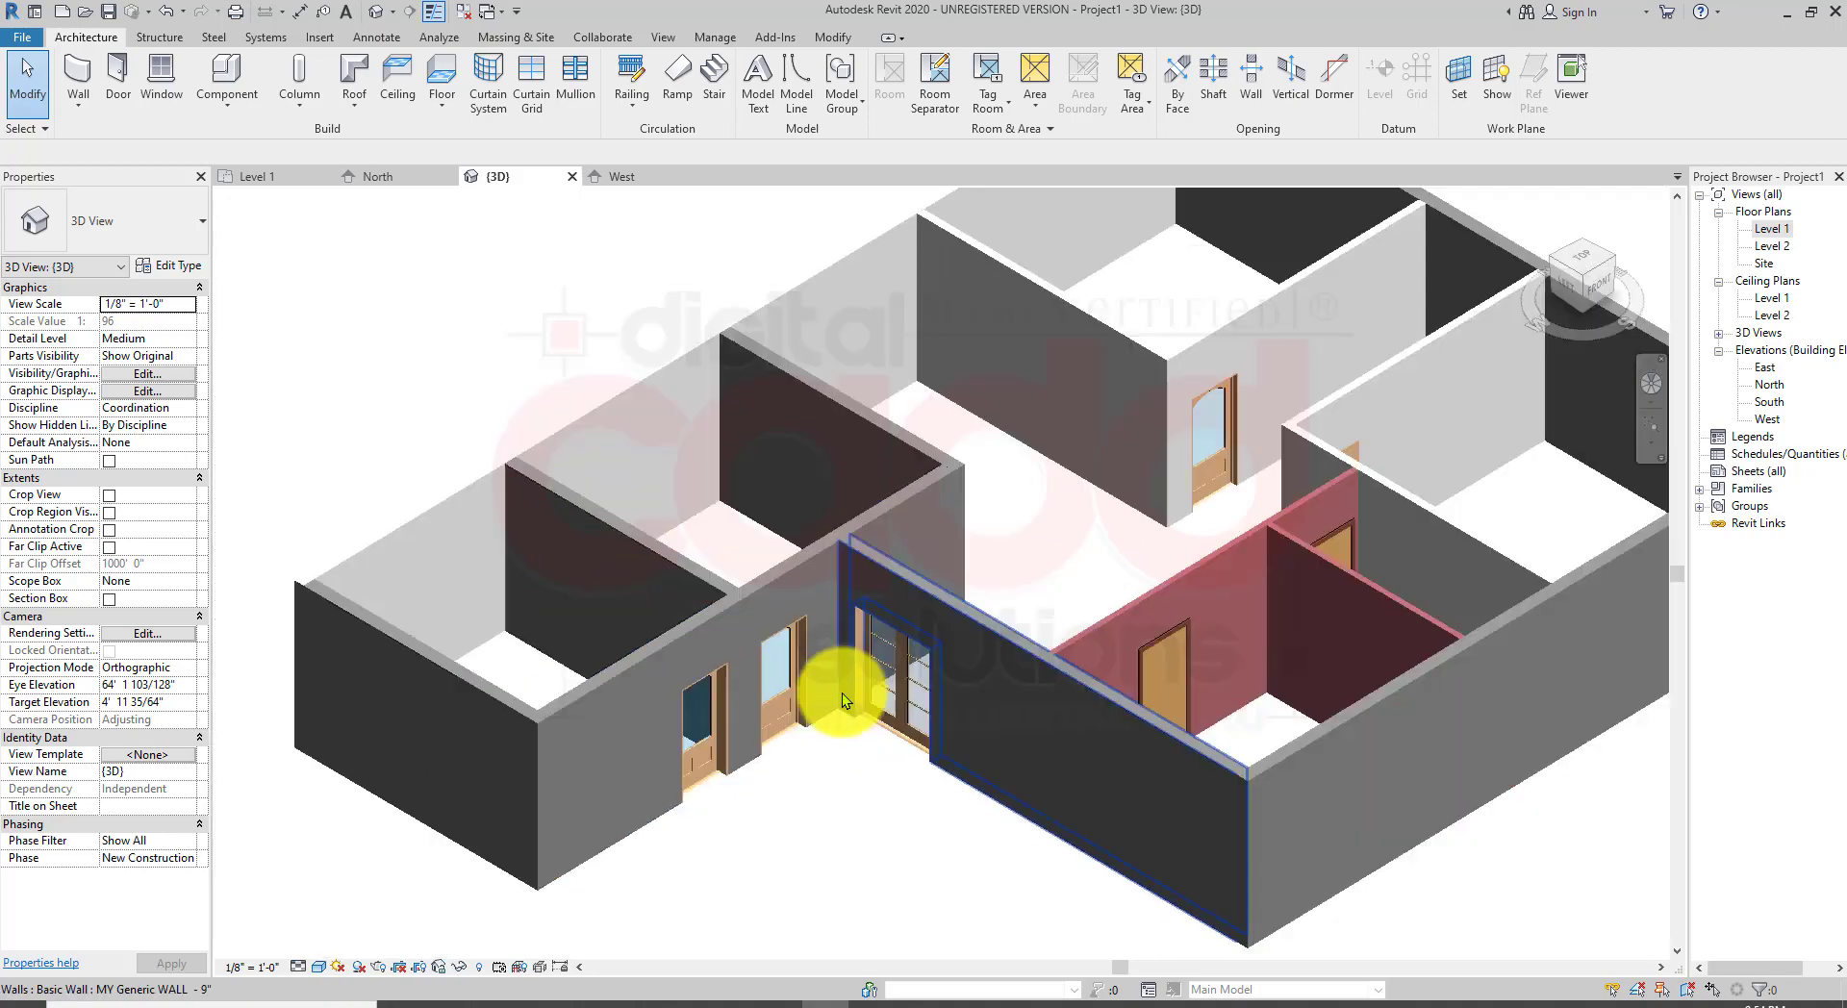
scroll(1043, 652, down, 3)
shift+middle_drag(1043, 651, 907, 927)
click(879, 1007)
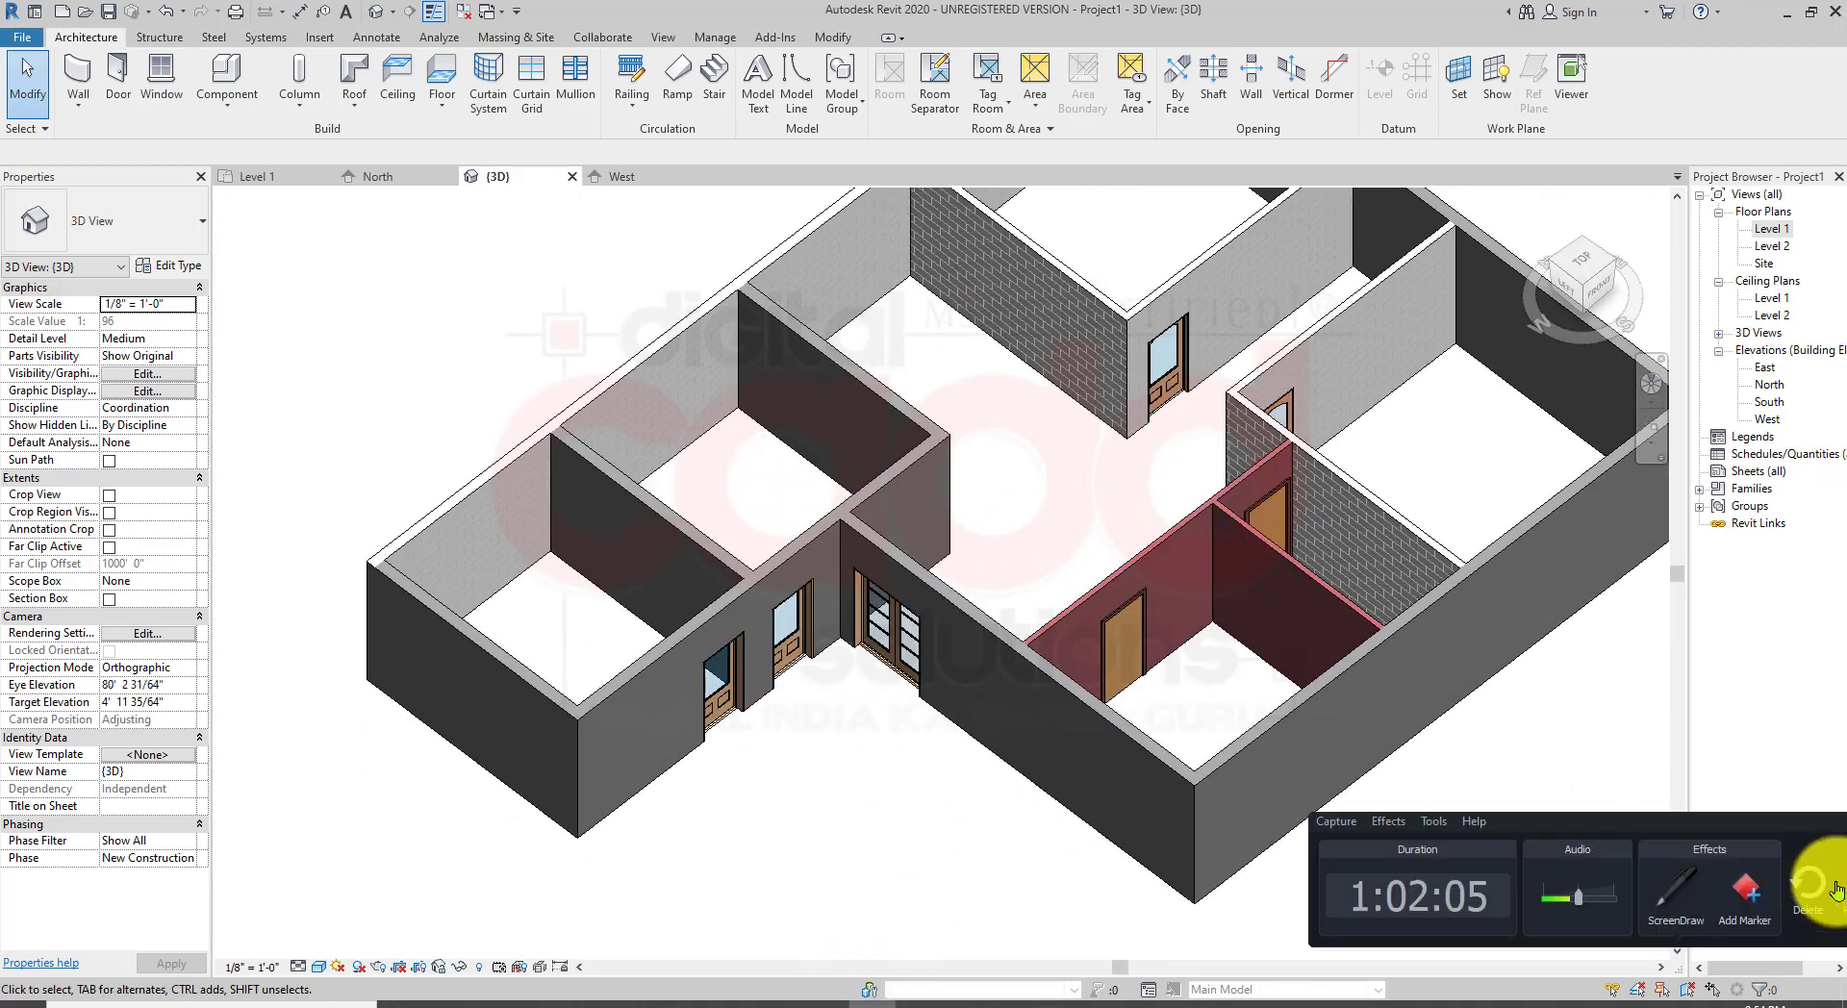
drag(1808, 834, 1606, 833)
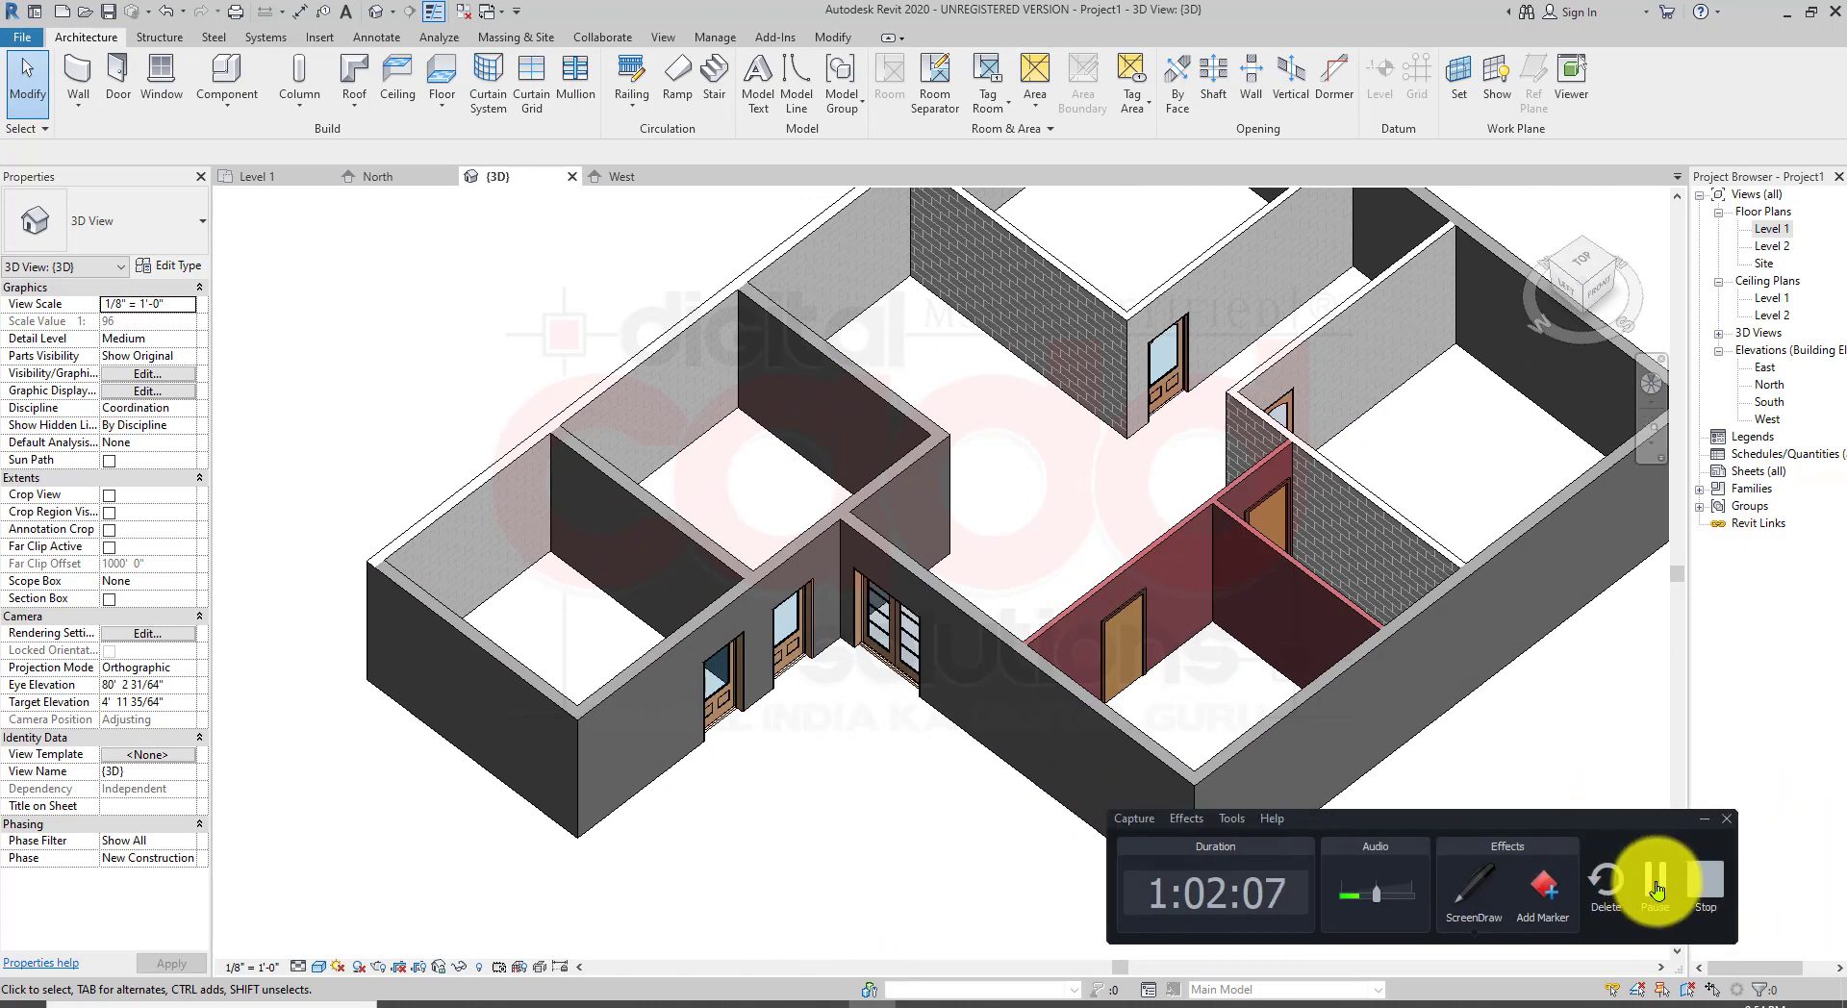
click(1660, 883)
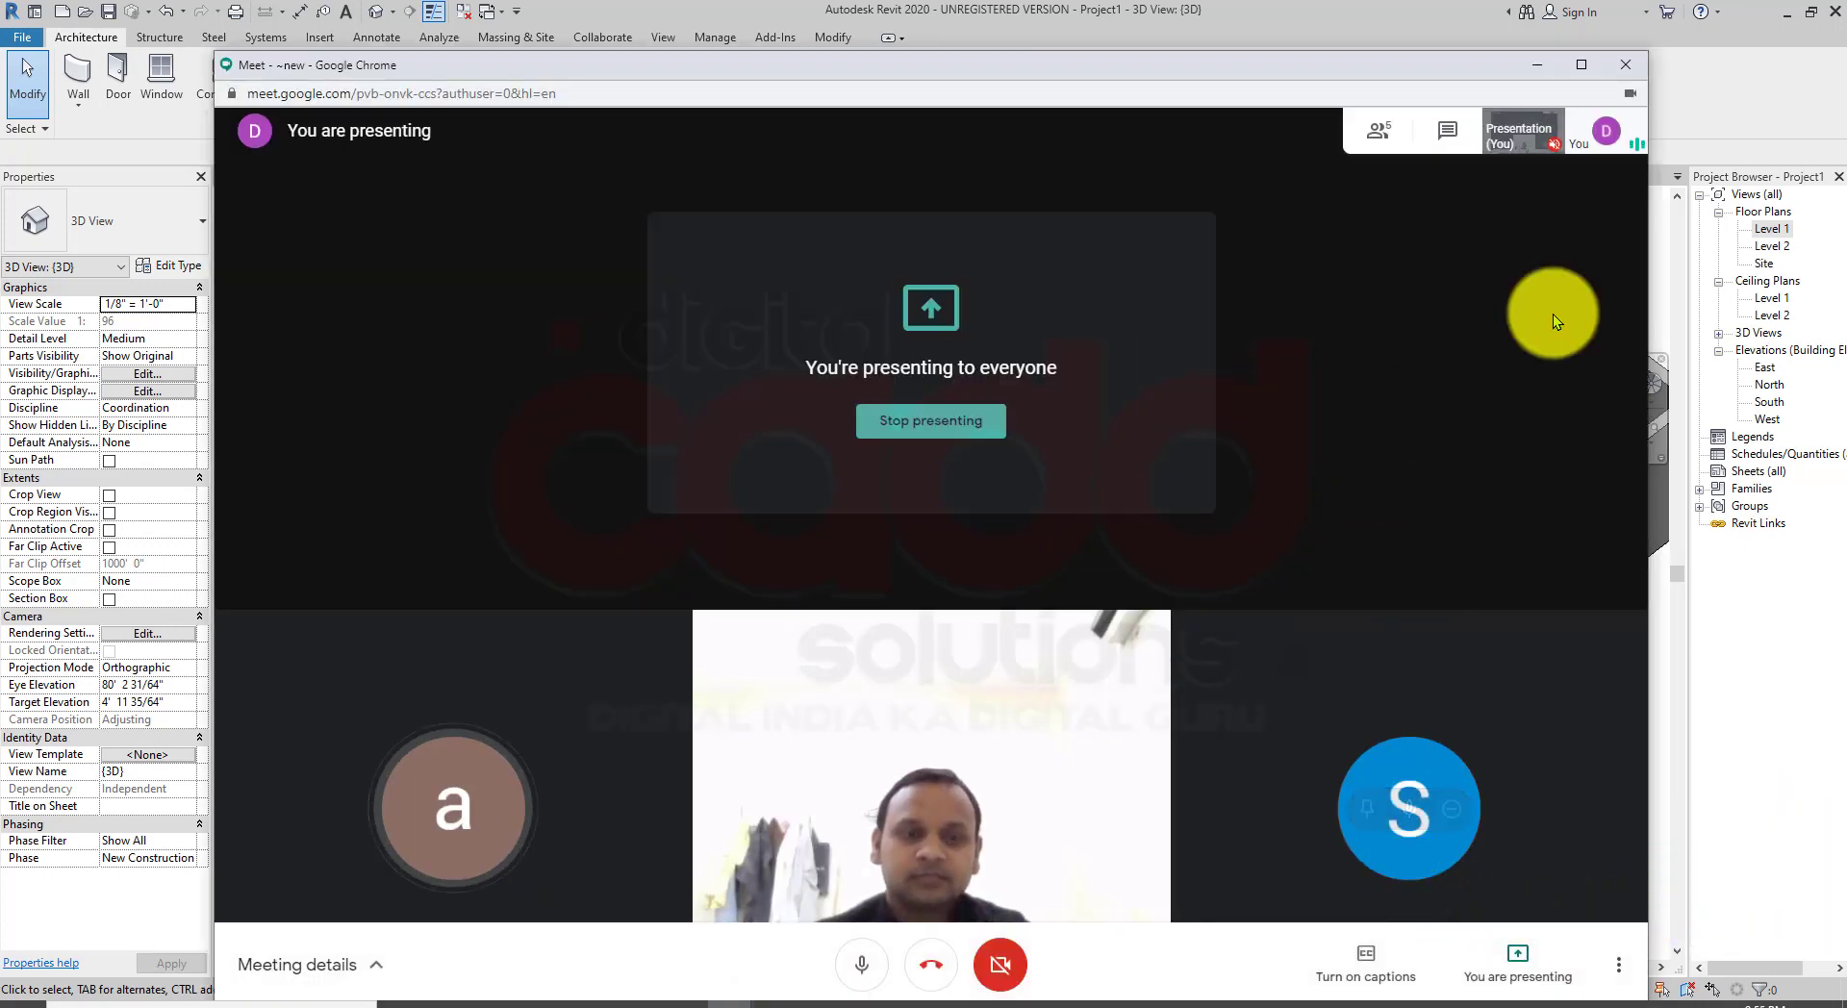
click(1527, 66)
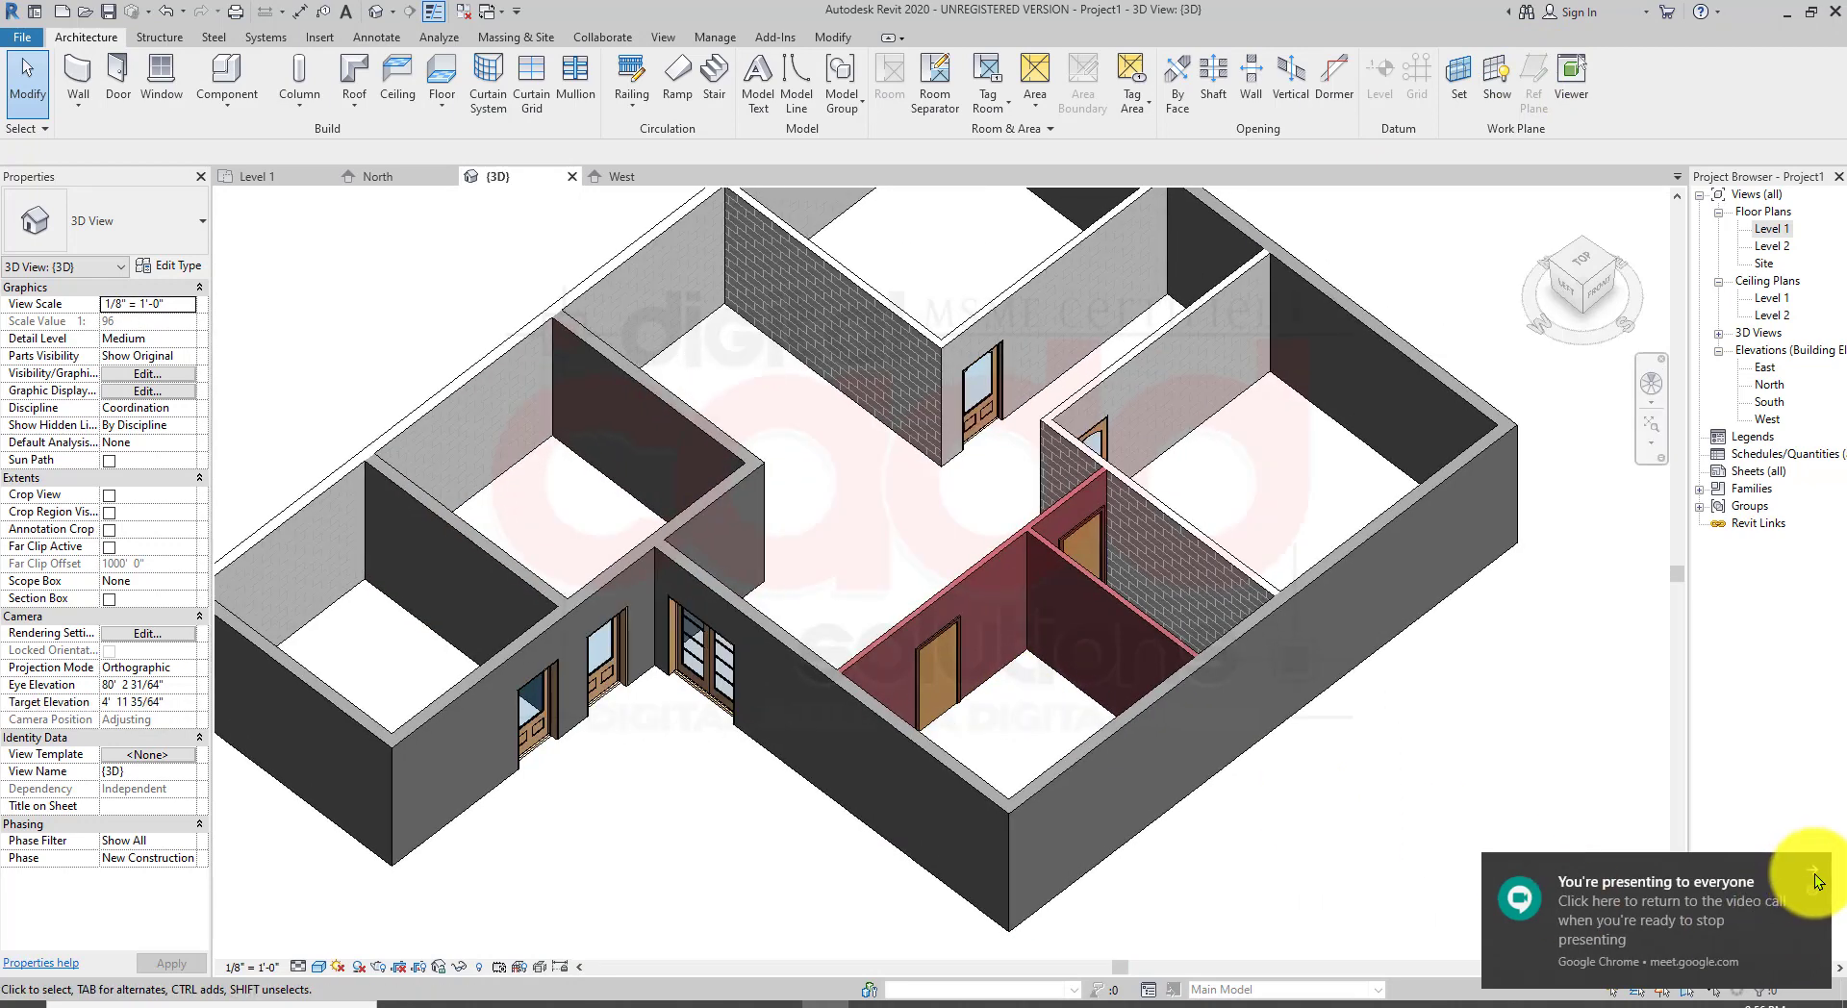
click(1815, 875)
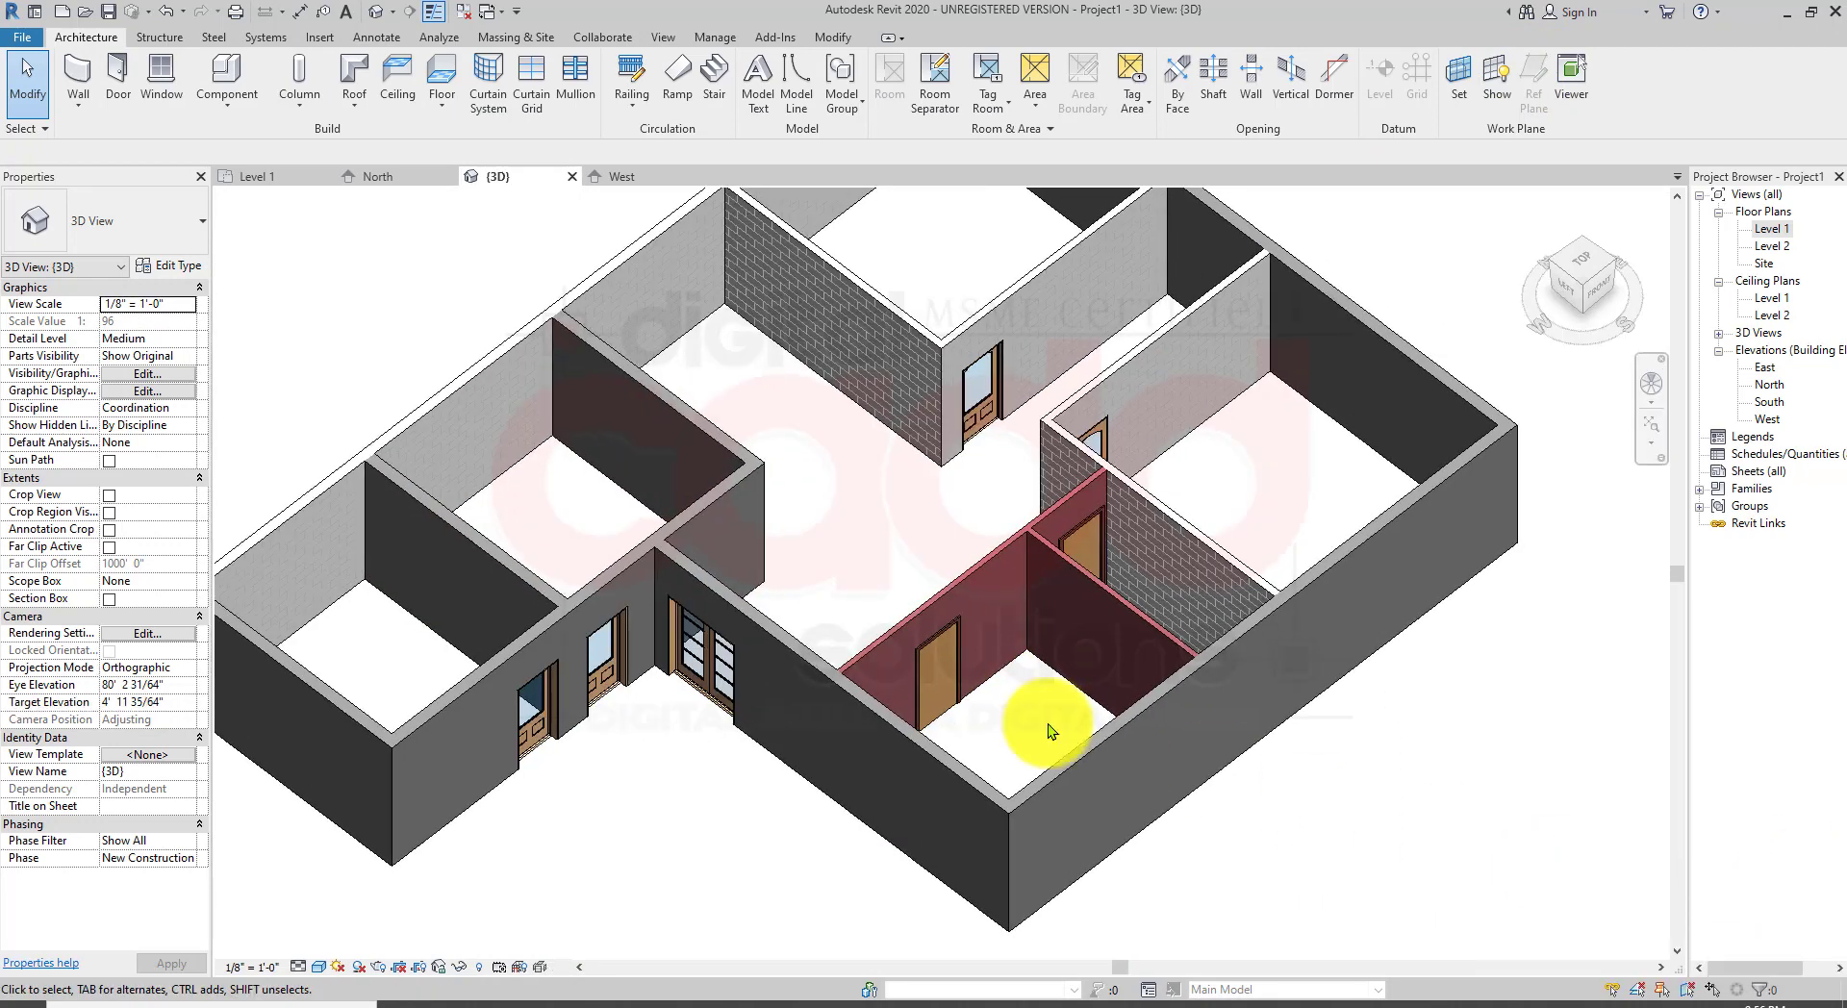
Step: Orbit and zoom around the model to examine the double door, brick walls and room layout
shift+middle_drag(768, 661, 701, 795)
scroll(730, 774, up, 5)
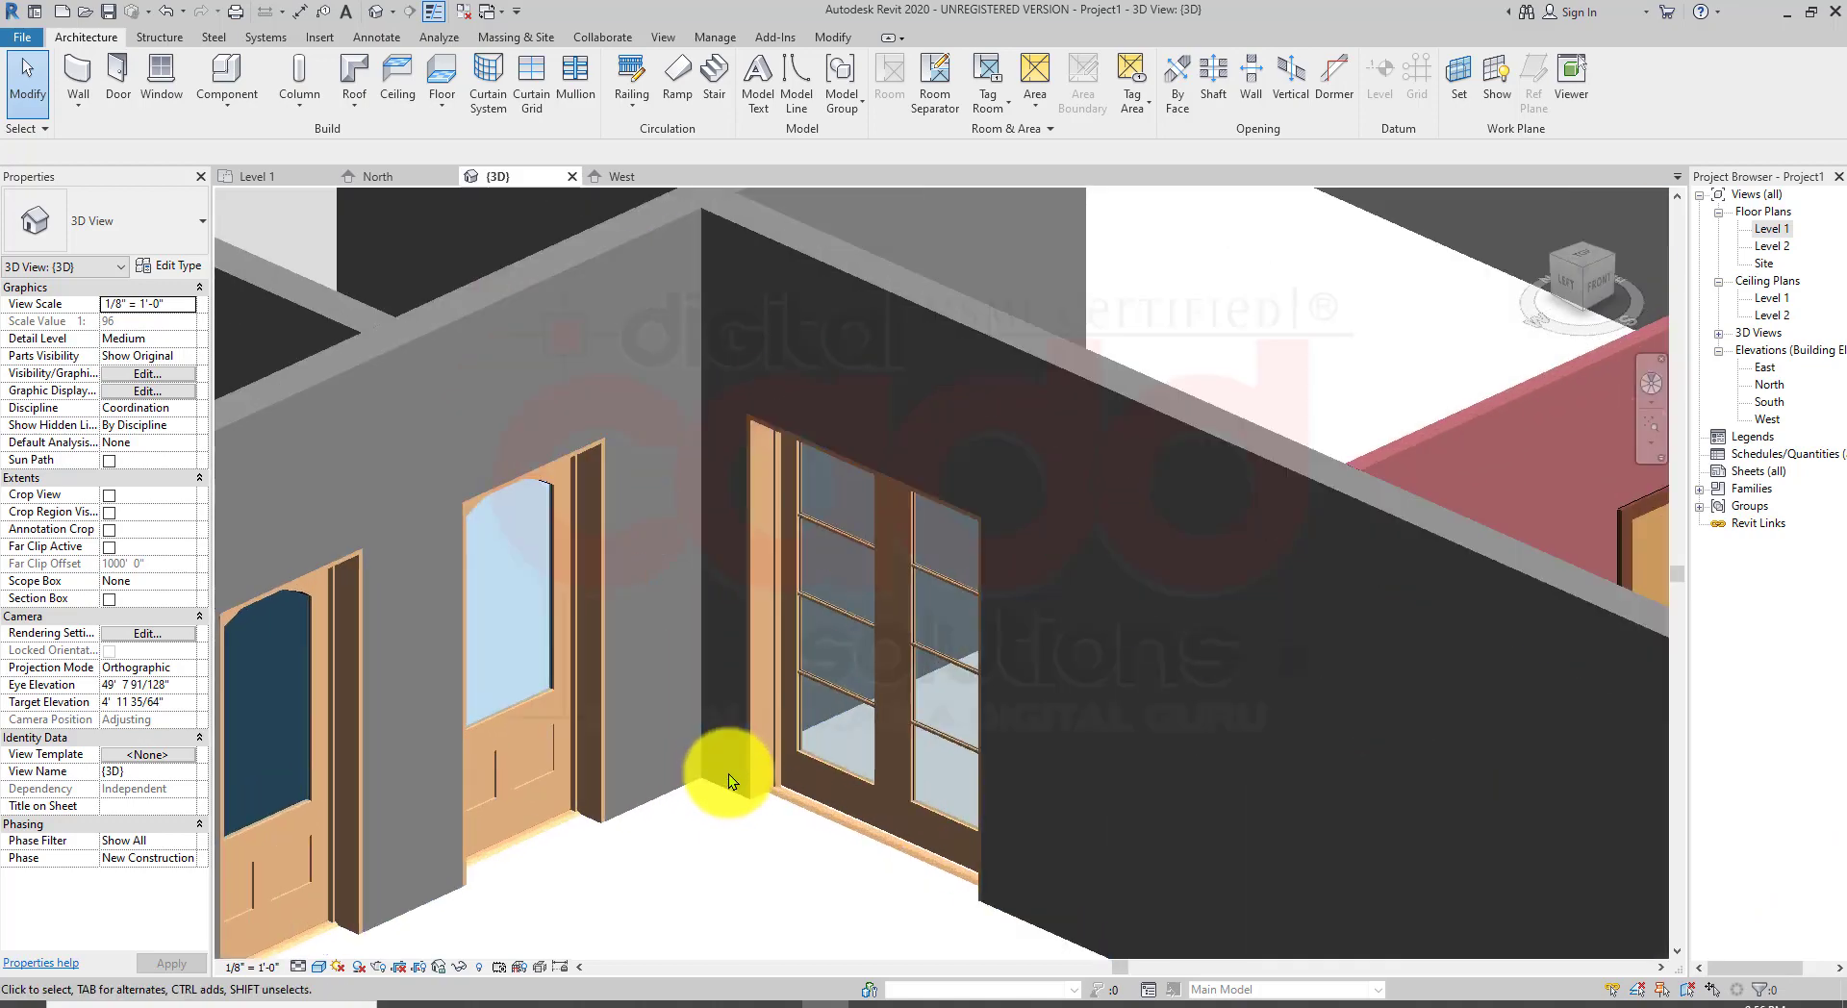
scroll(773, 720, down, 4)
shift+middle_drag(783, 740, 833, 691)
scroll(833, 690, down, 3)
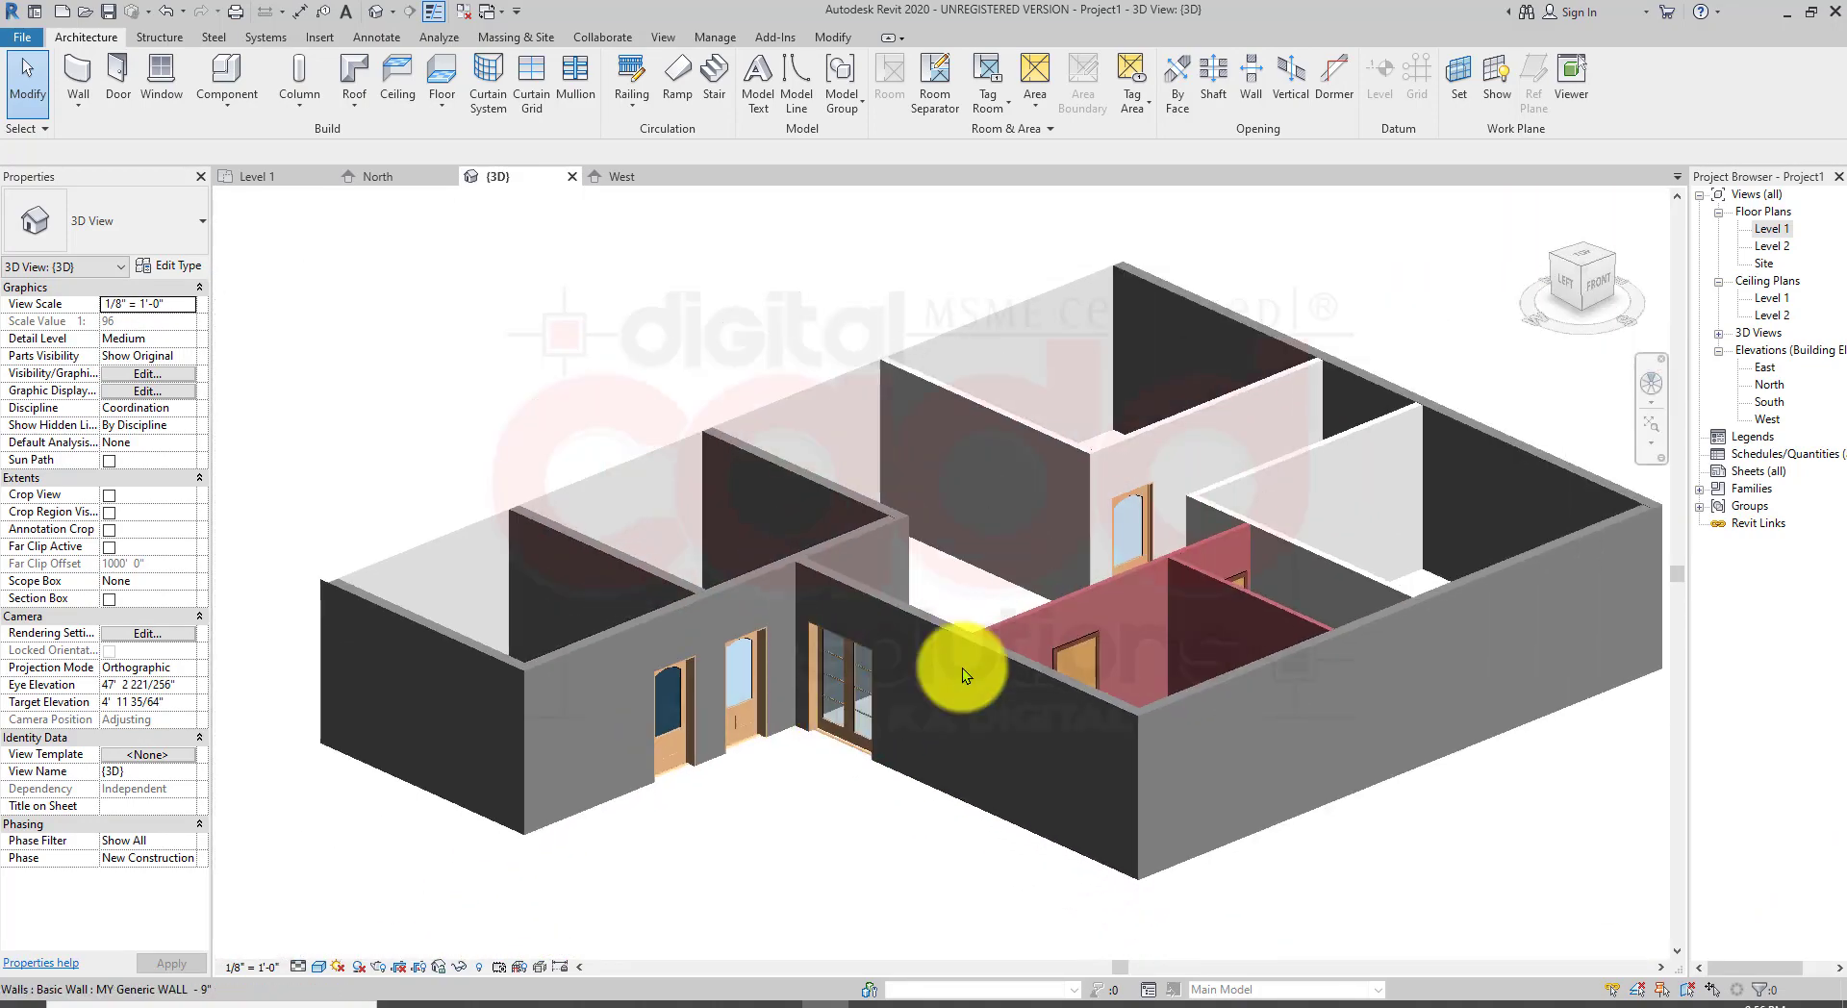
middle_drag(989, 659, 885, 701)
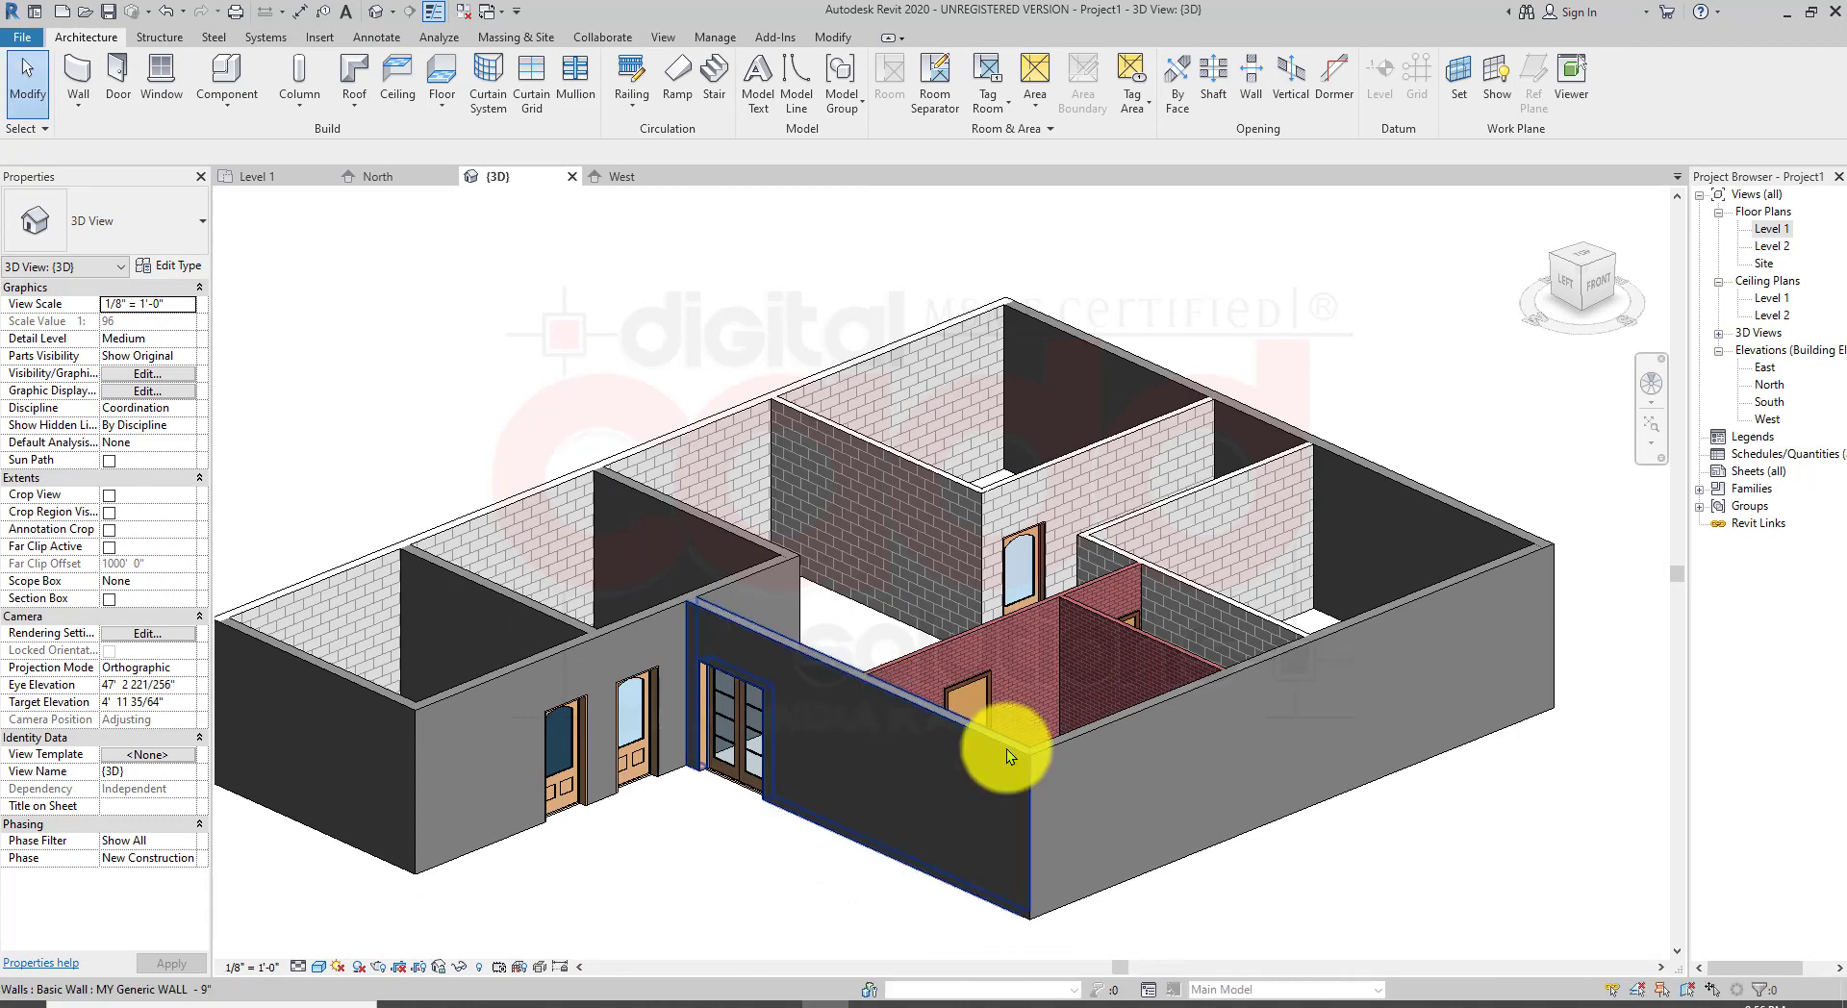
shift+middle_drag(1001, 524, 963, 593)
mouse_move(1269, 784)
middle_down()
mouse_move(1287, 760)
mouse_move(1234, 775)
middle_up()
middle_drag(848, 706, 936, 671)
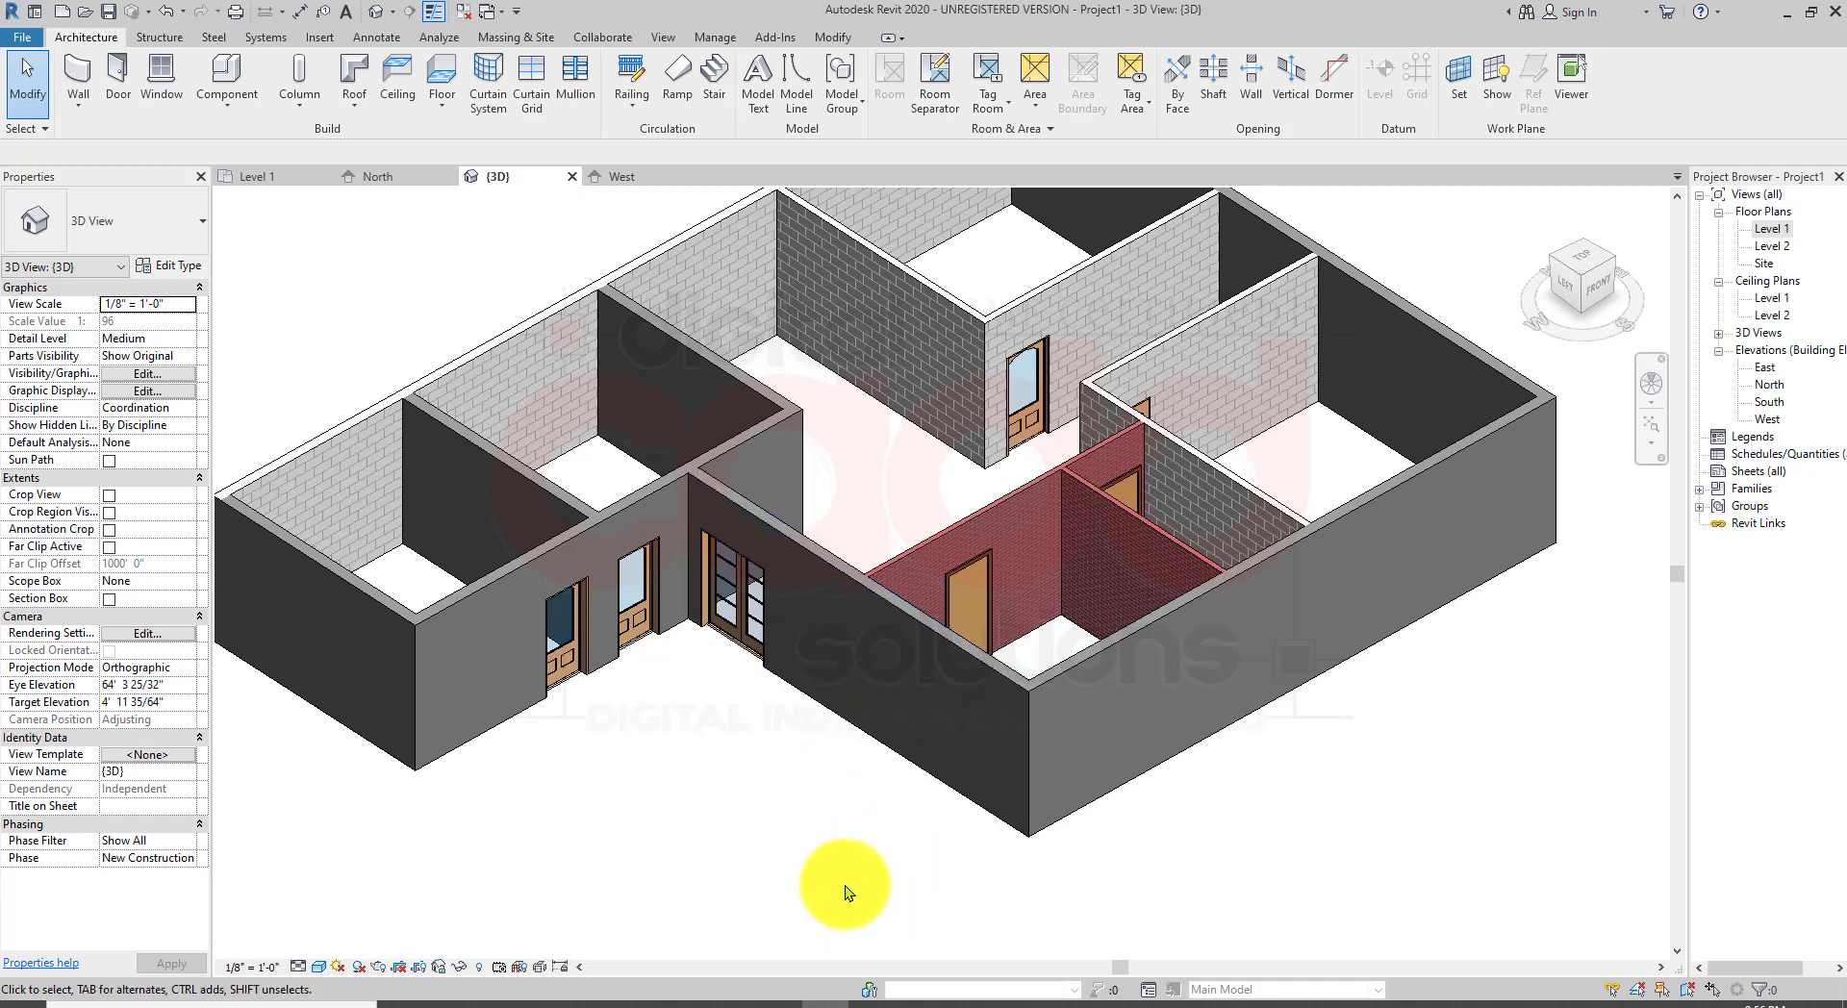
middle_drag(990, 570, 1022, 633)
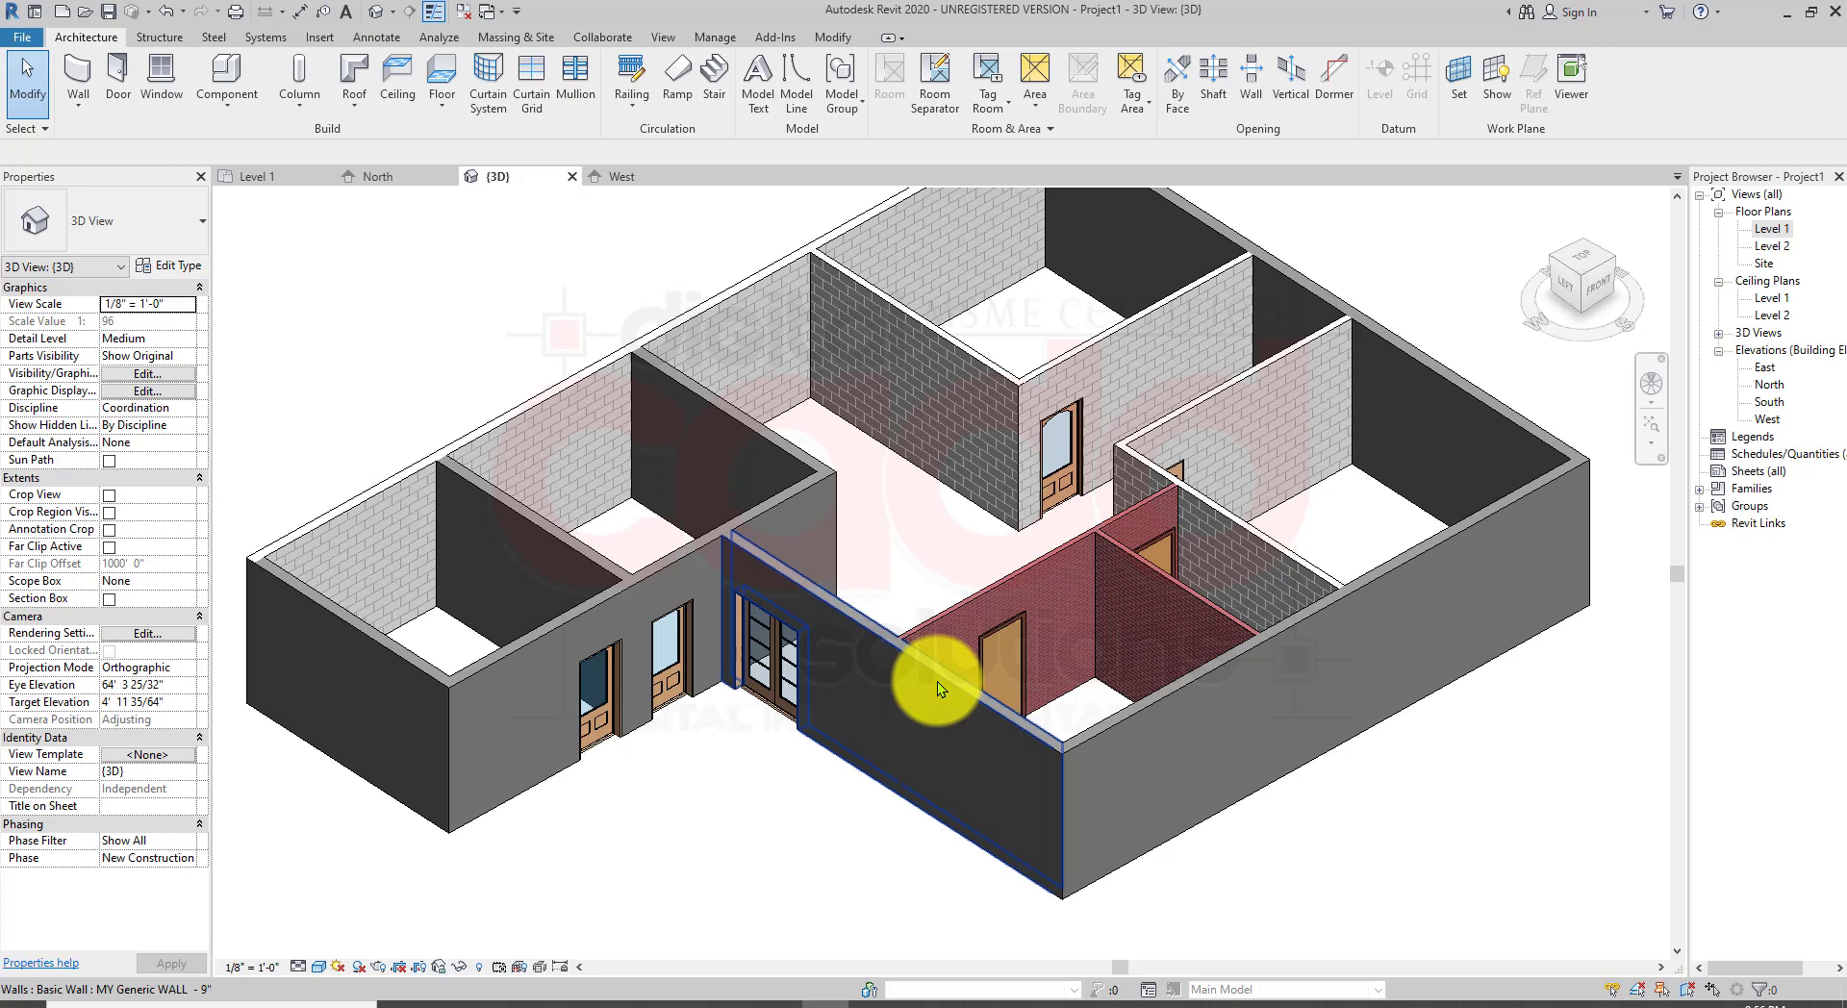
key(Escape)
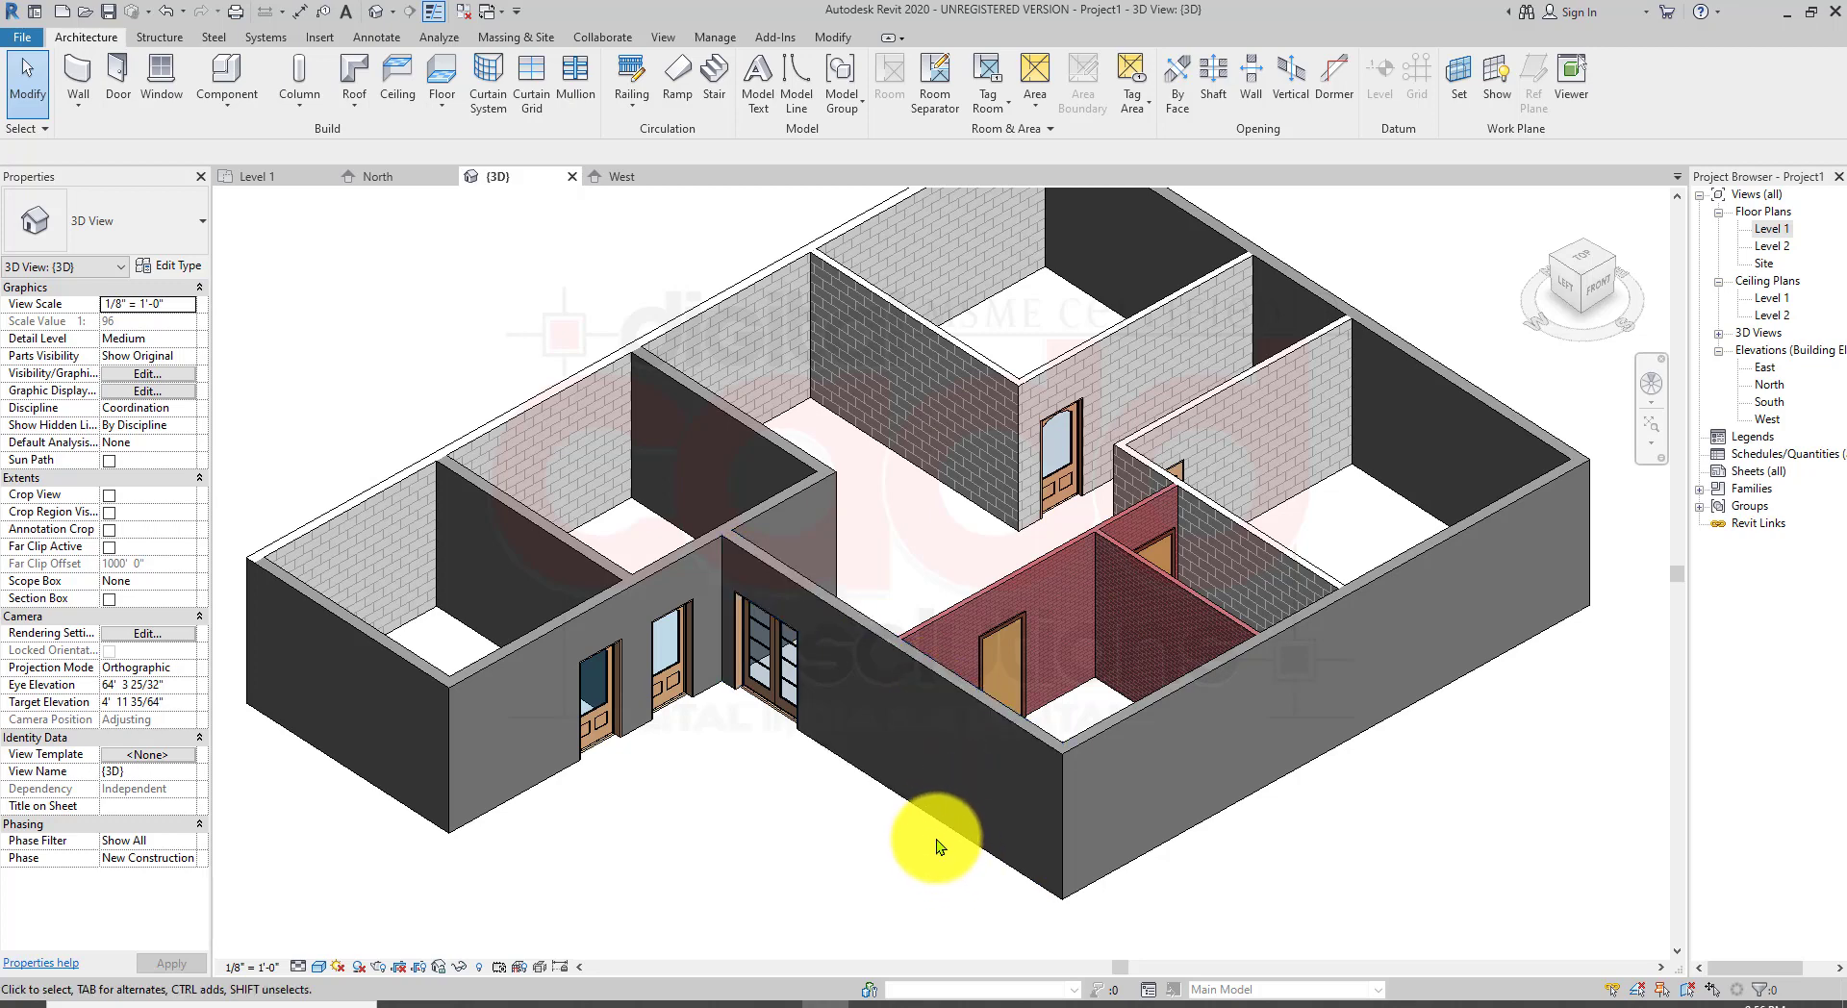
click(881, 1003)
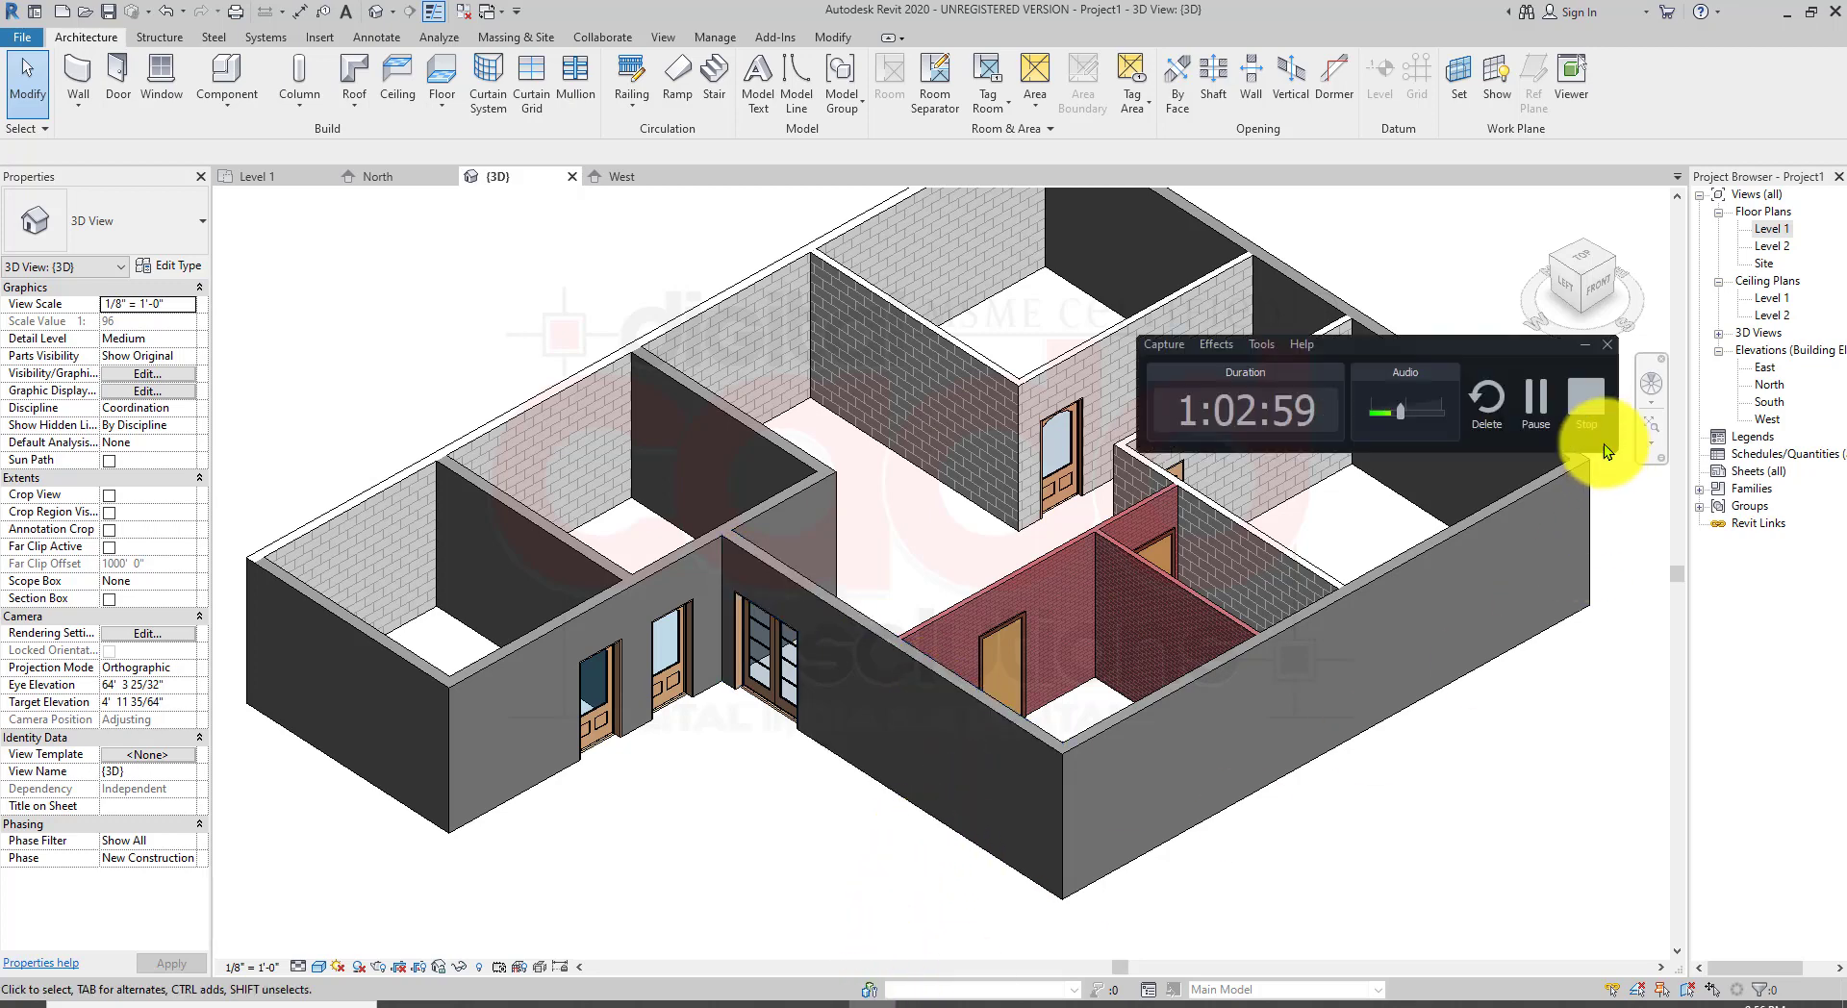
click(1585, 343)
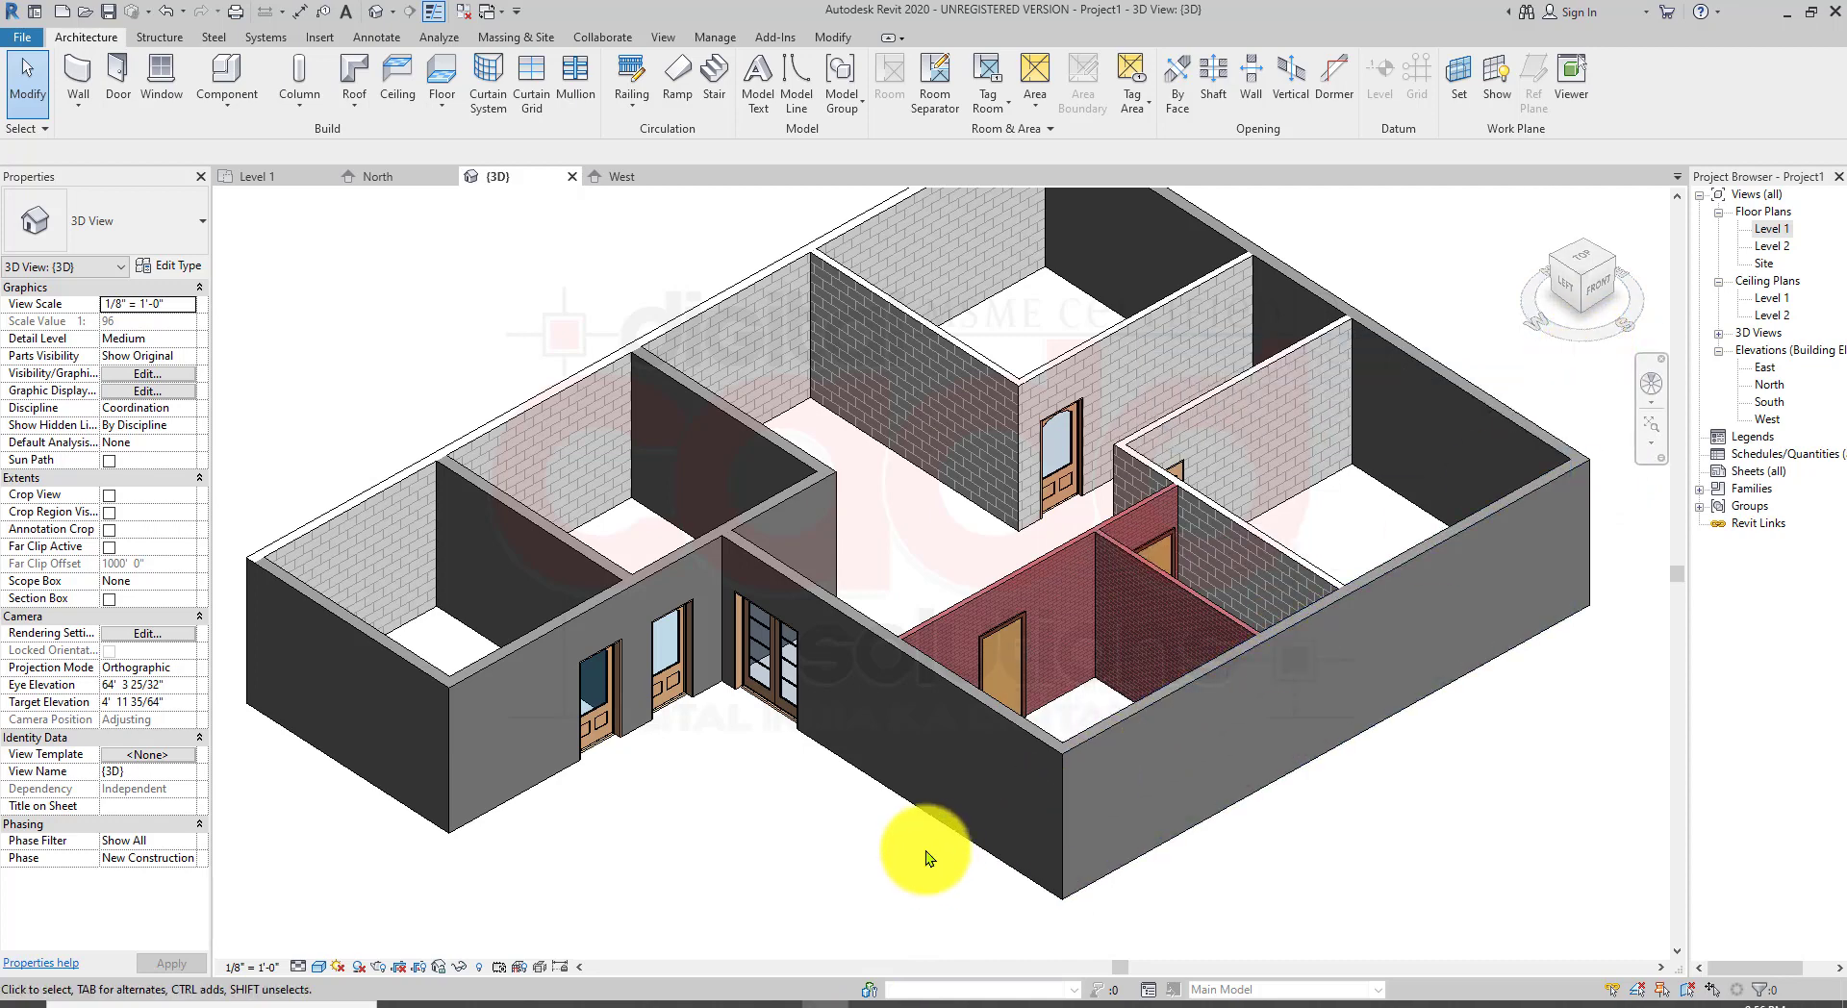
mouse_move(733, 1001)
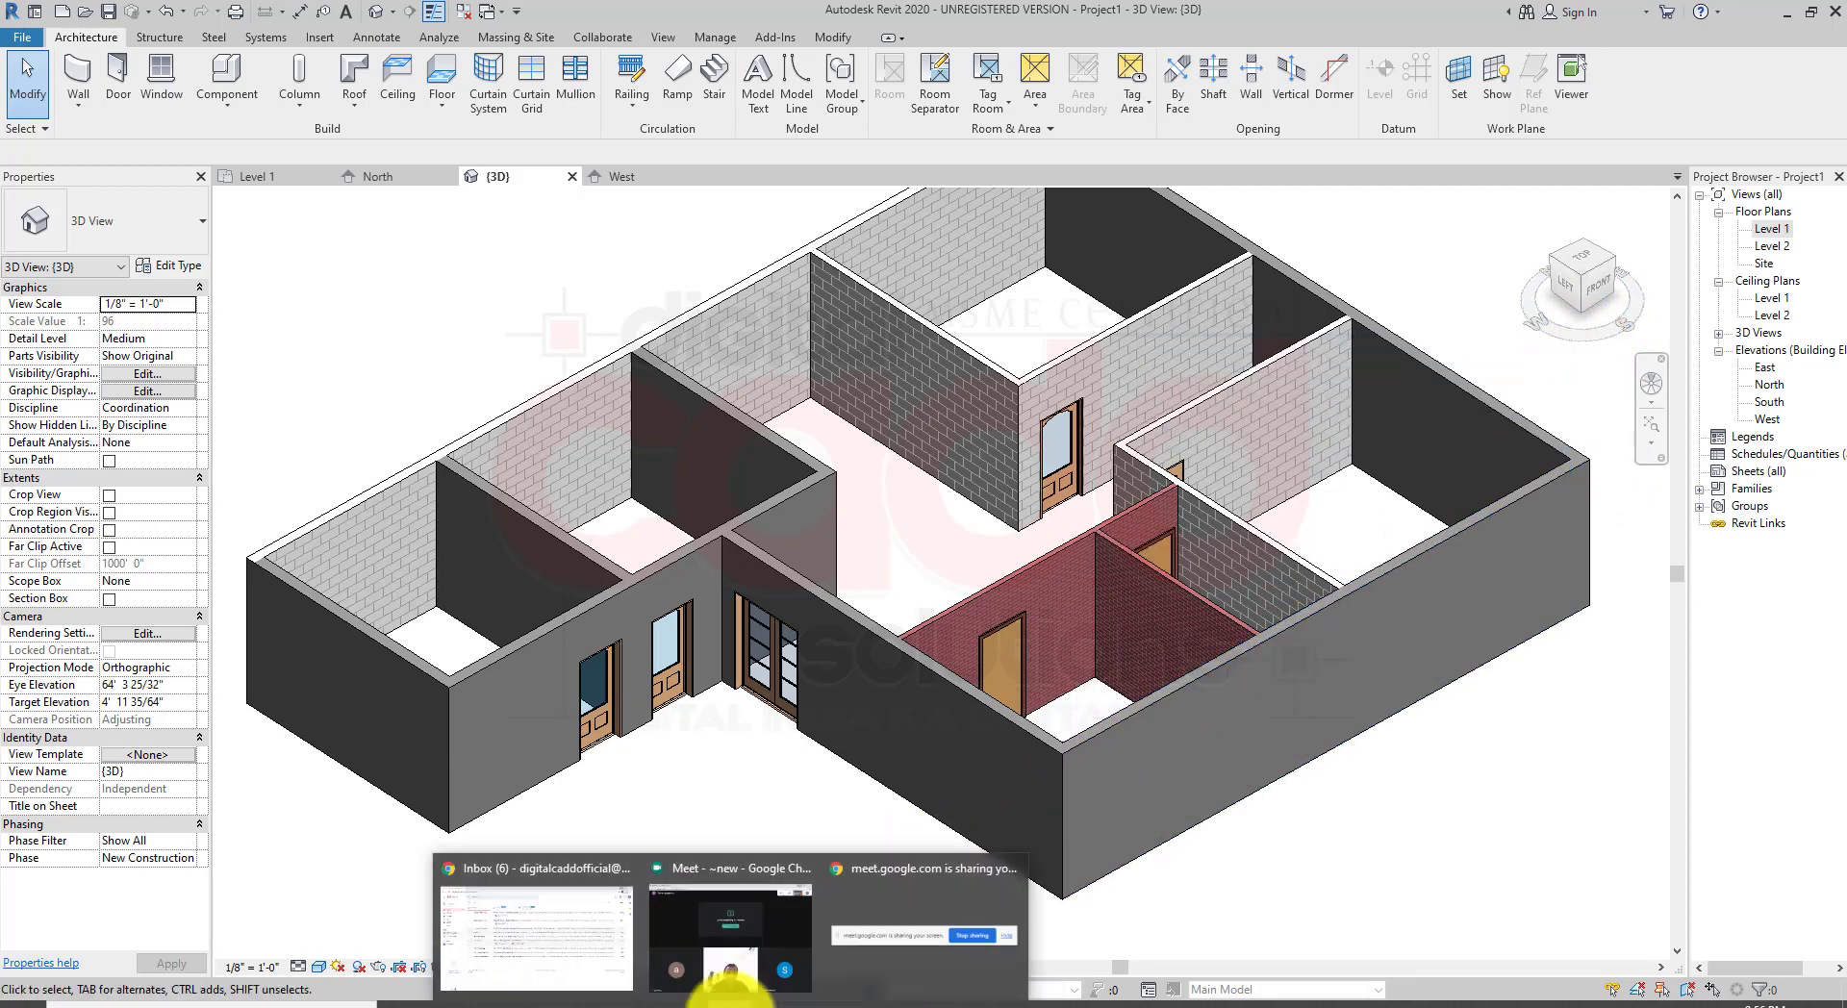
click(775, 920)
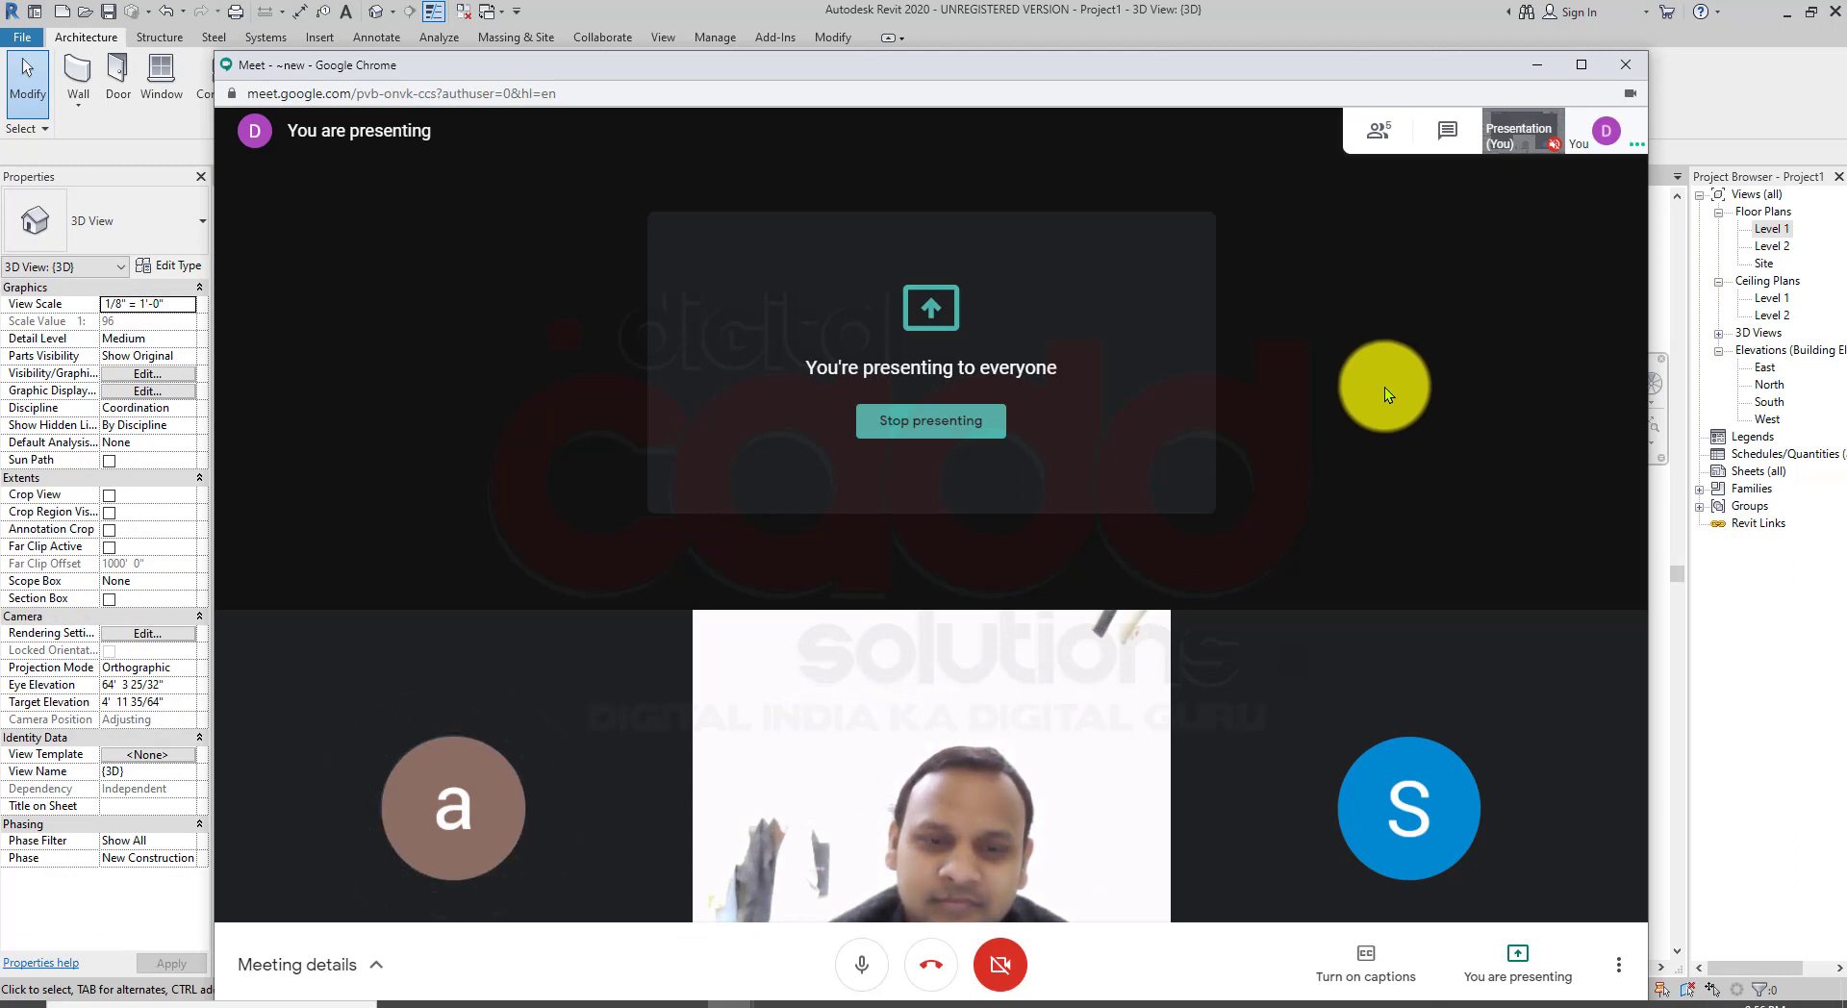
click(933, 424)
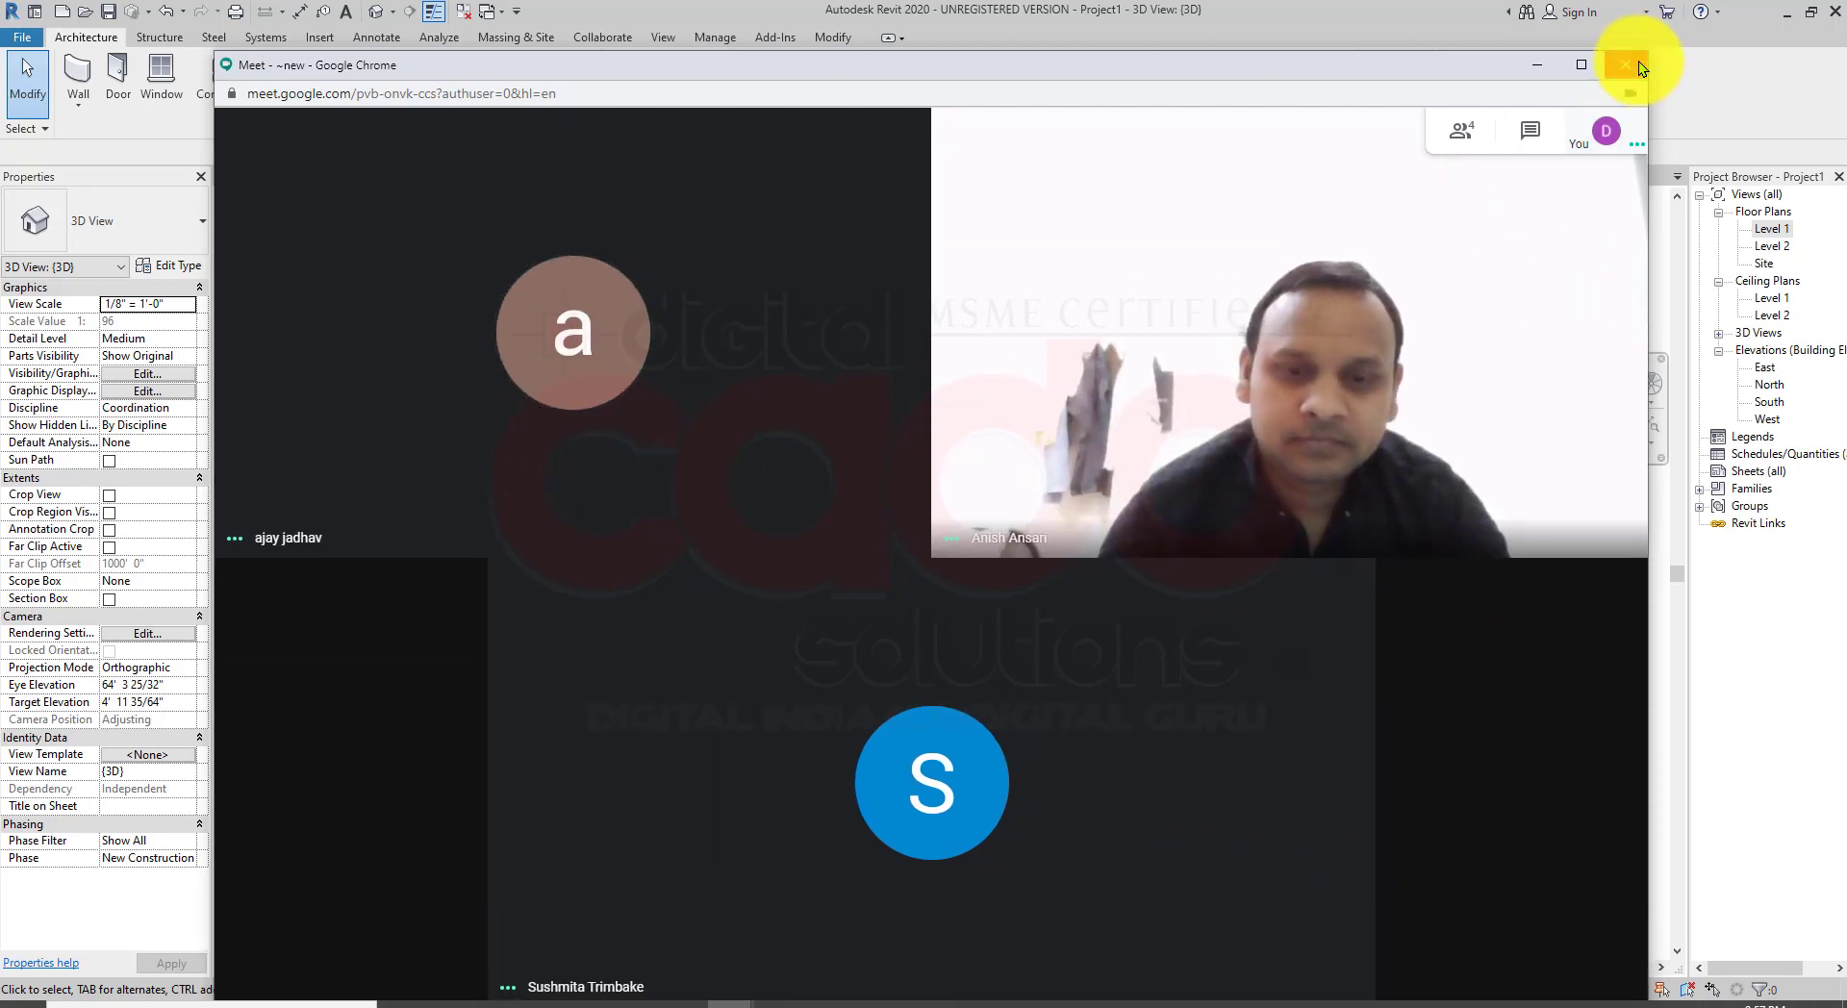
click(1638, 60)
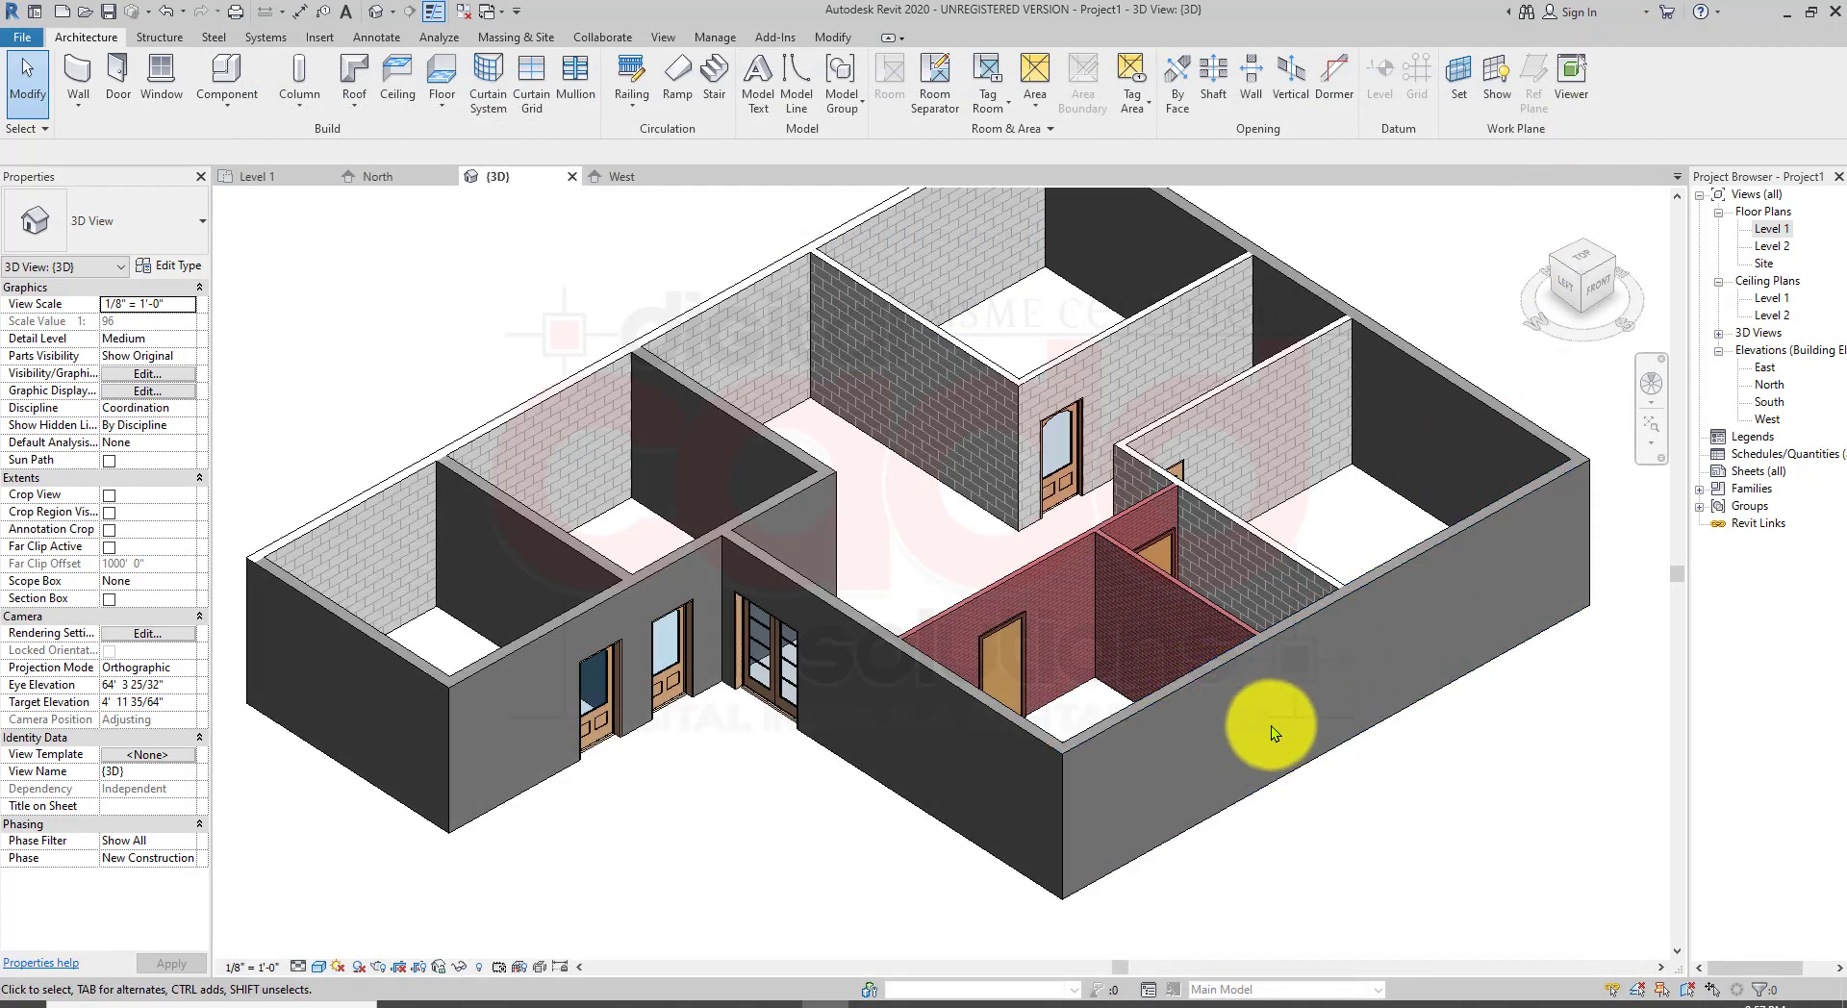
middle_drag(1272, 729, 1225, 760)
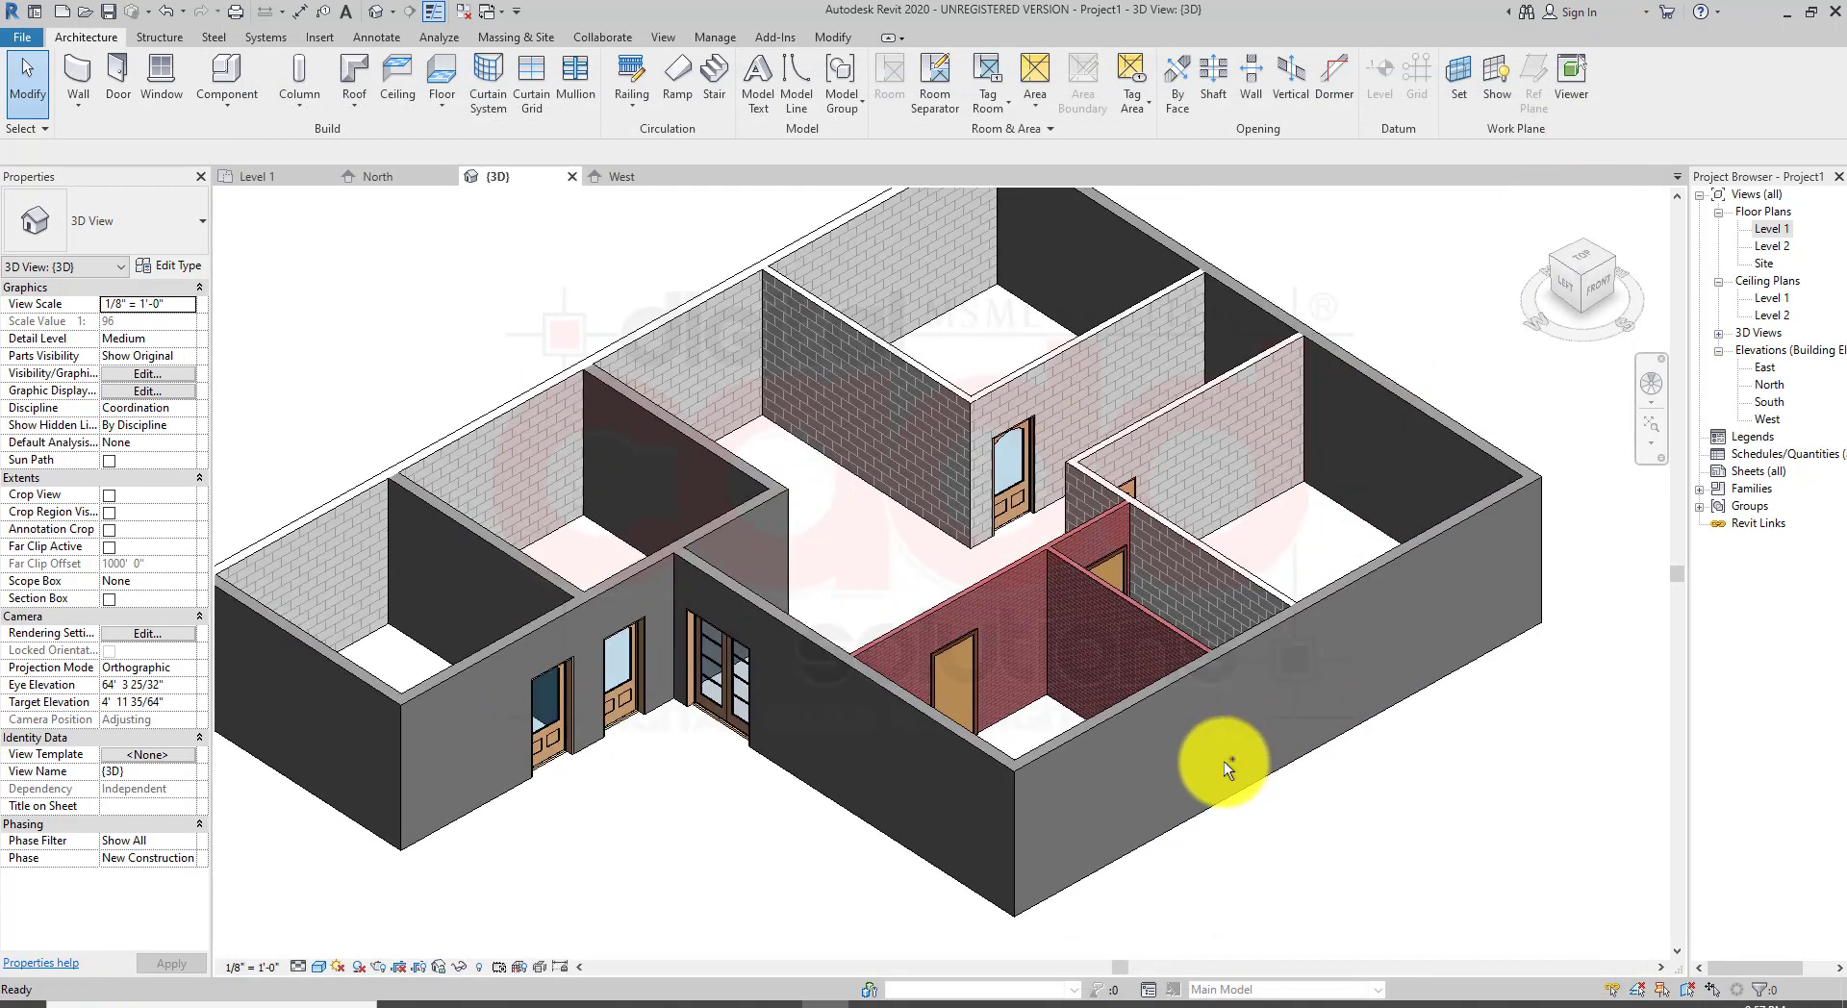